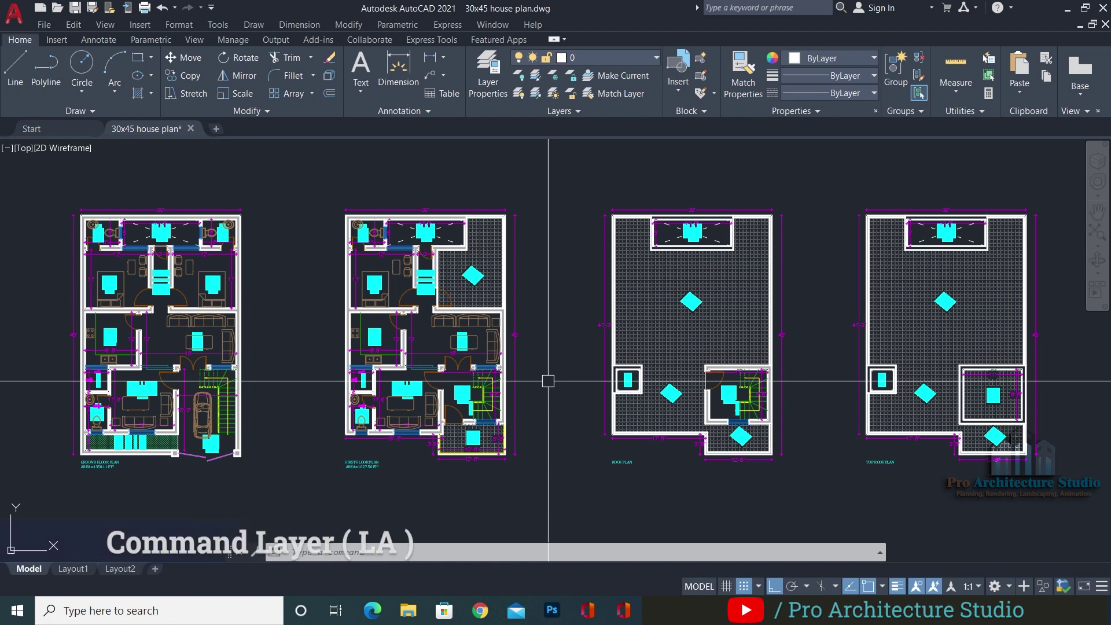
# Create a new layer named ELE.WALL in the layer manager and keep its color white
pyautogui.write('LA')
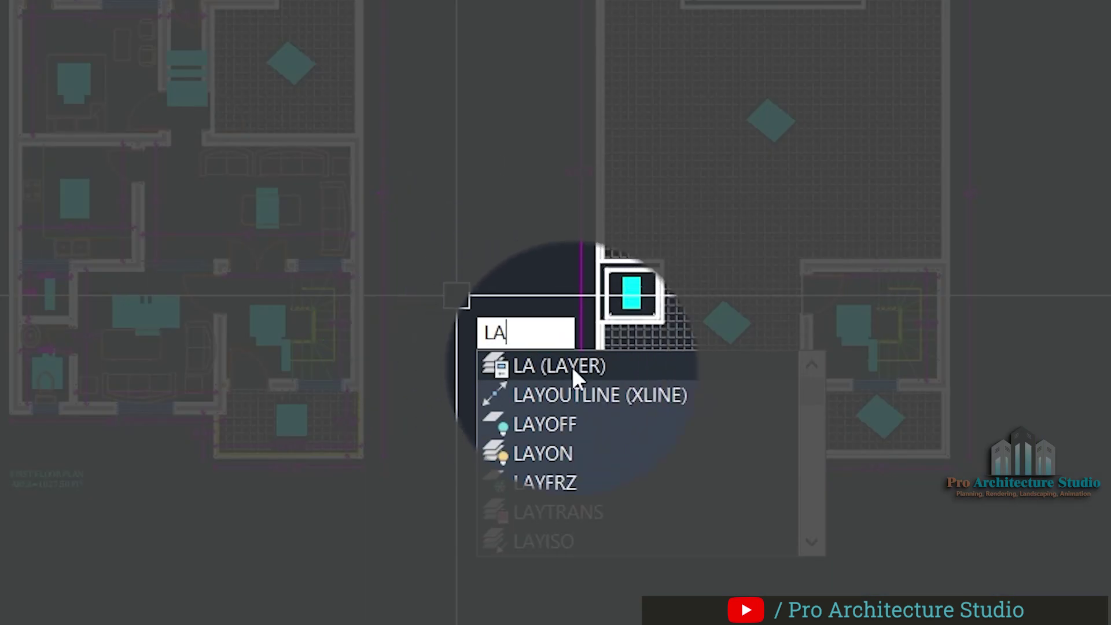
pyautogui.press('Return')
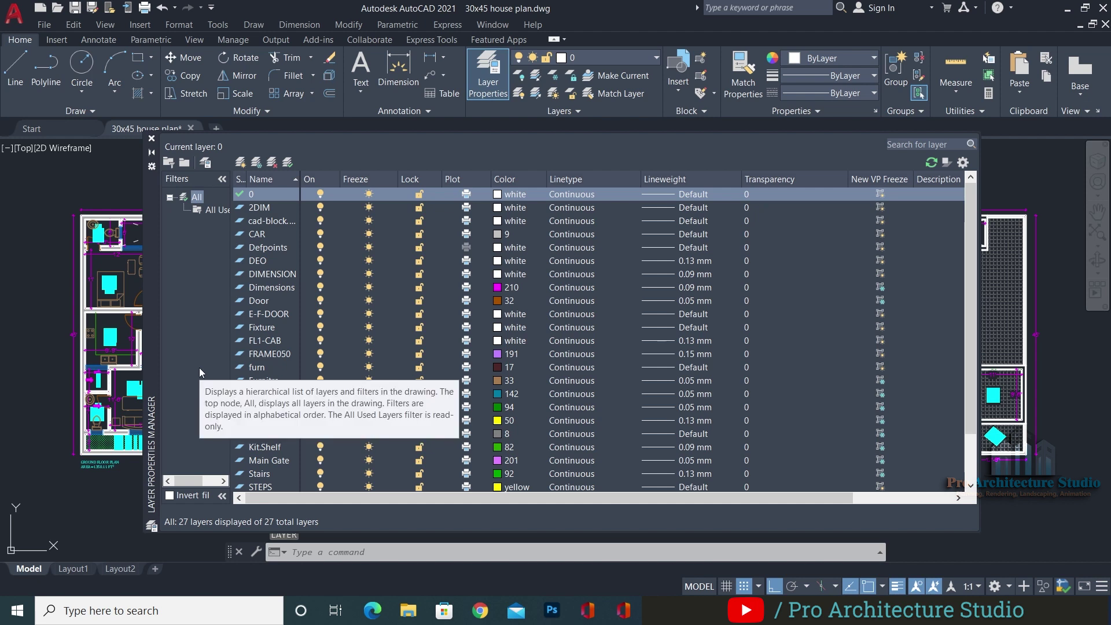
pyautogui.click(241, 163)
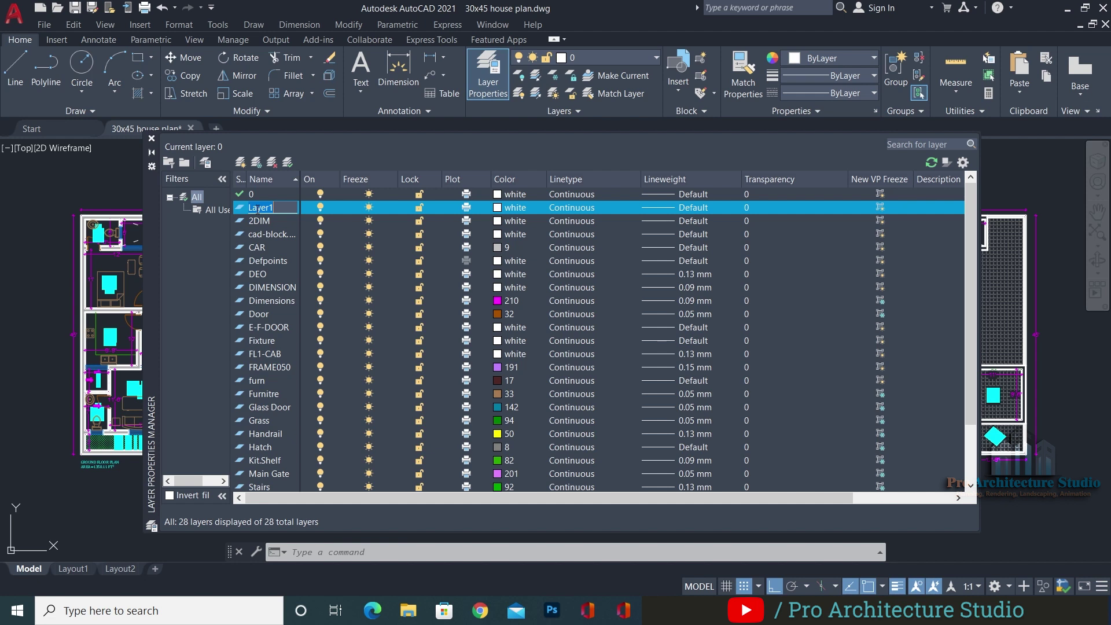
pyautogui.write('ELE.WALL')
pyautogui.click(497, 208)
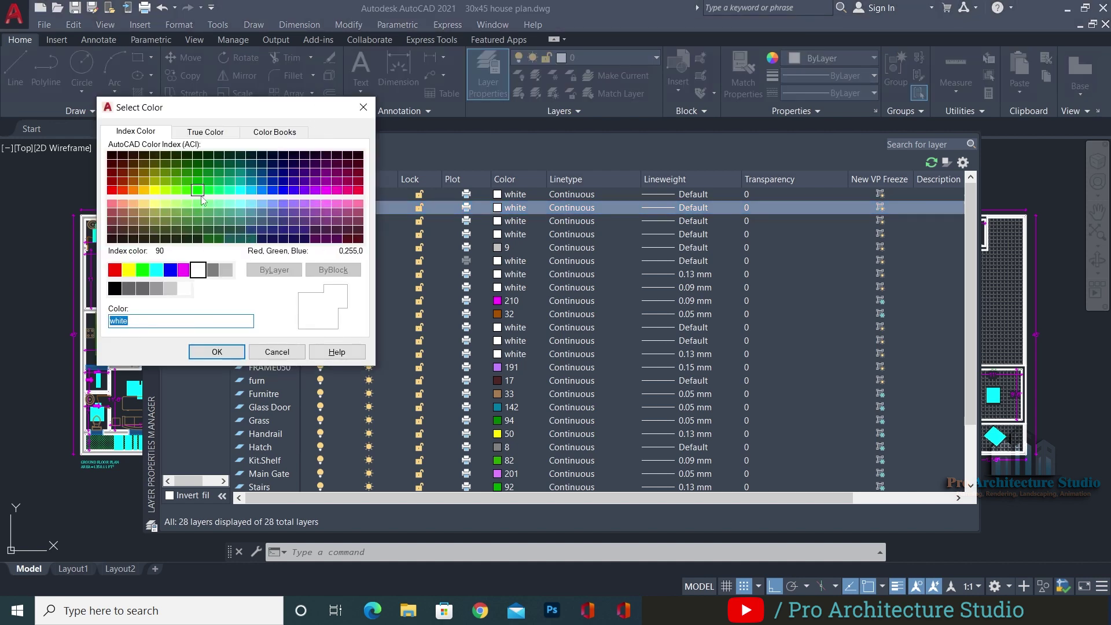
pyautogui.click(216, 352)
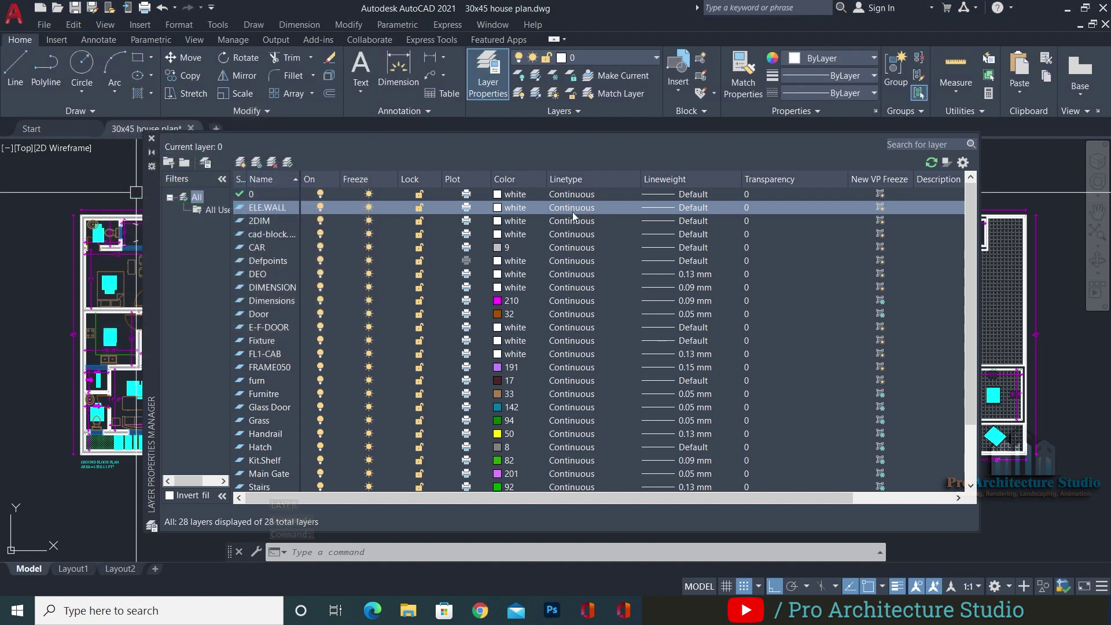
# Set the ELE.WALL layer's lineweight to 0.30 mm
pyautogui.click(690, 210)
pyautogui.scroll(-1, 559, 302)
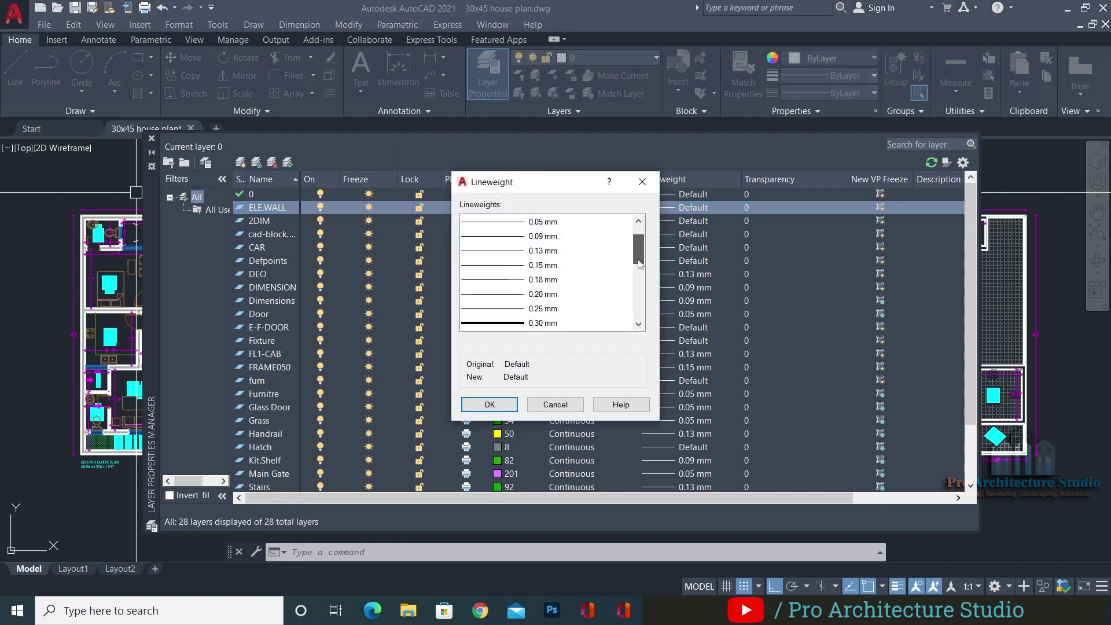
pyautogui.click(543, 323)
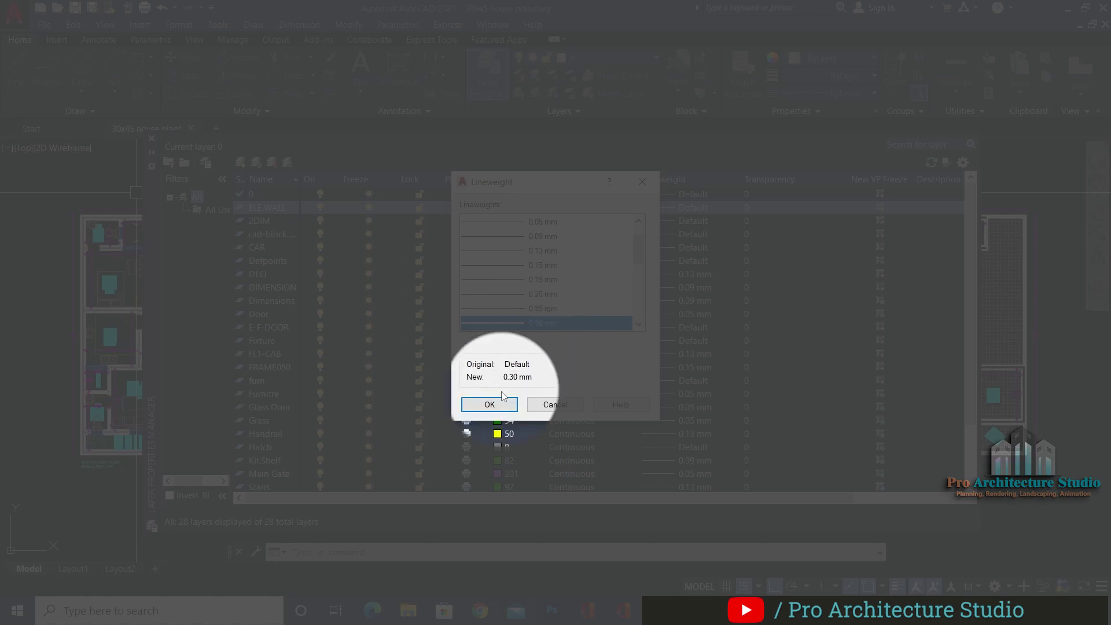
pyautogui.click(489, 404)
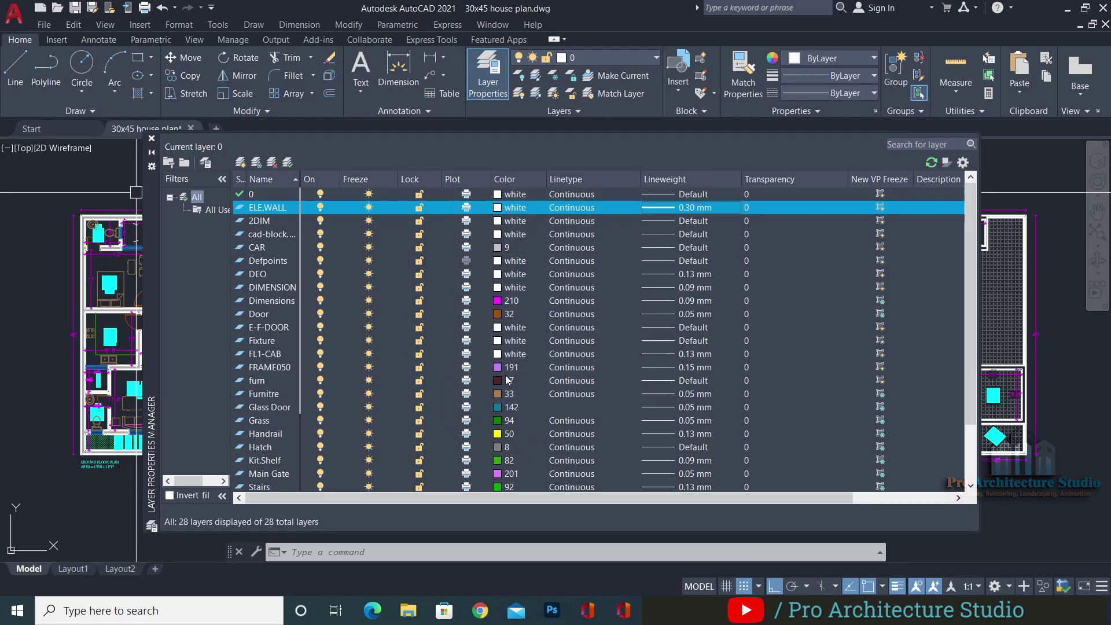
# Add a layer named ELE.DOOR with color 32 and a 0.09 mm lineweight
pyautogui.click(246, 171)
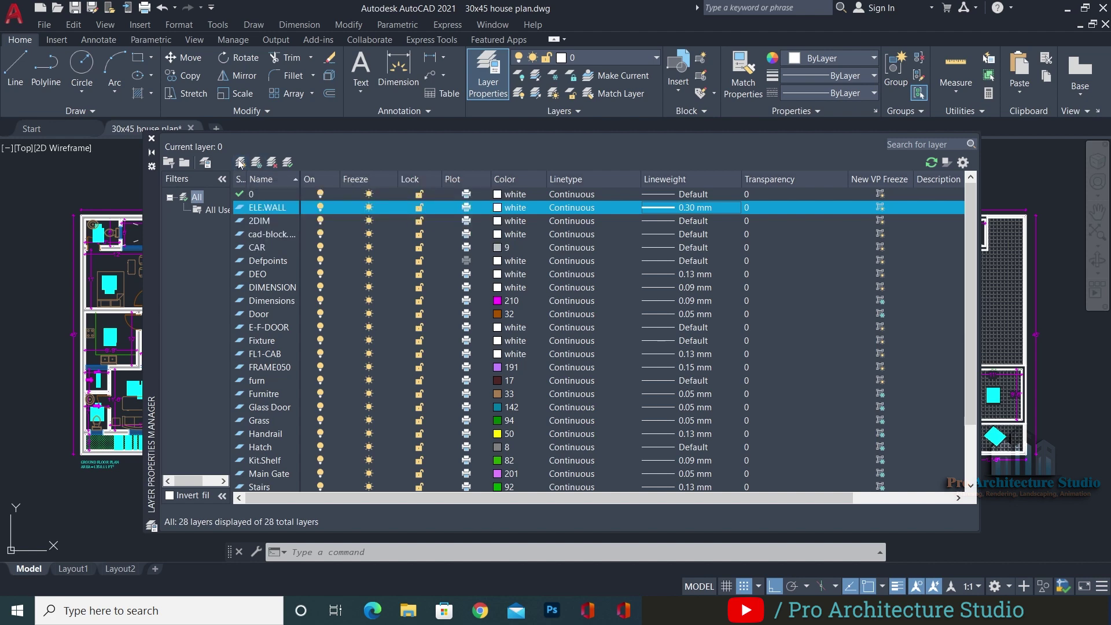
pyautogui.write('ELE.DOOR')
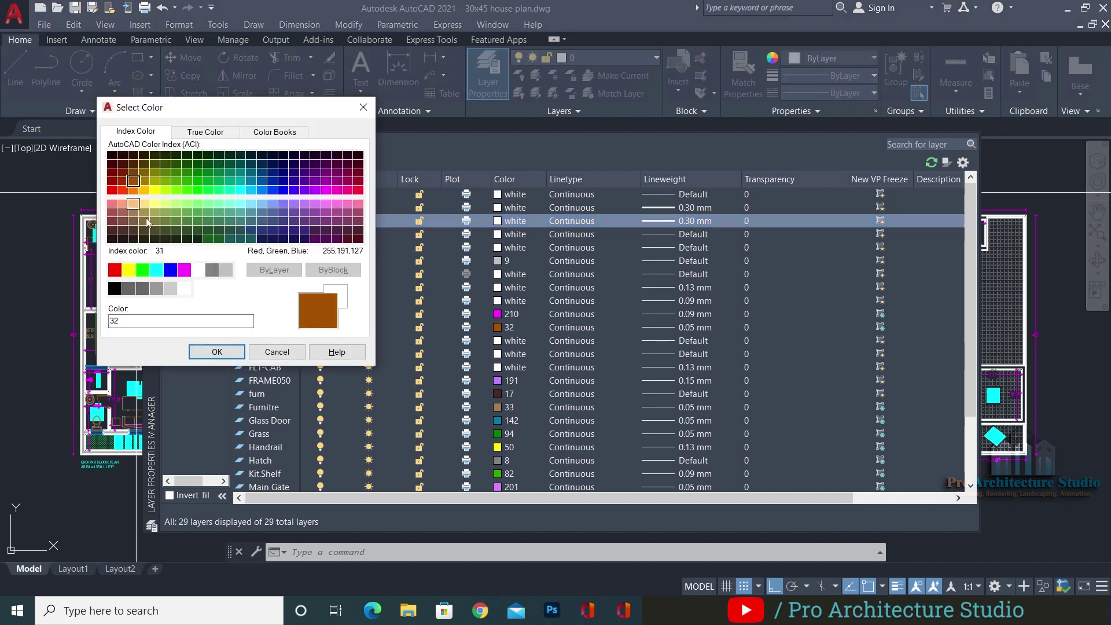
pyautogui.click(217, 352)
pyautogui.click(692, 221)
pyautogui.click(542, 235)
pyautogui.click(489, 403)
# Add an ELE-prefixed layer for the windows with color 142 and a 0.09 mm lineweight
pyautogui.press('Return')
pyautogui.write('ELE.')
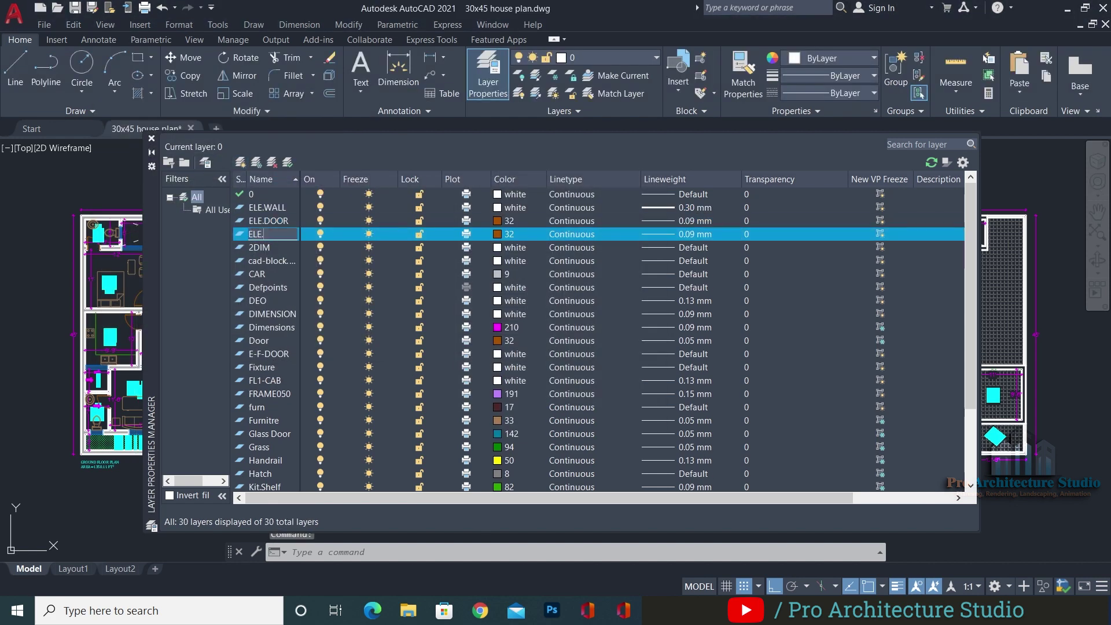
pyautogui.click(498, 234)
pyautogui.click(249, 182)
pyautogui.click(217, 352)
pyautogui.click(692, 234)
pyautogui.click(489, 404)
# Add an ELE-prefixed layer for hatches with color 253 and a 0.05 mm lineweight
pyautogui.click(240, 163)
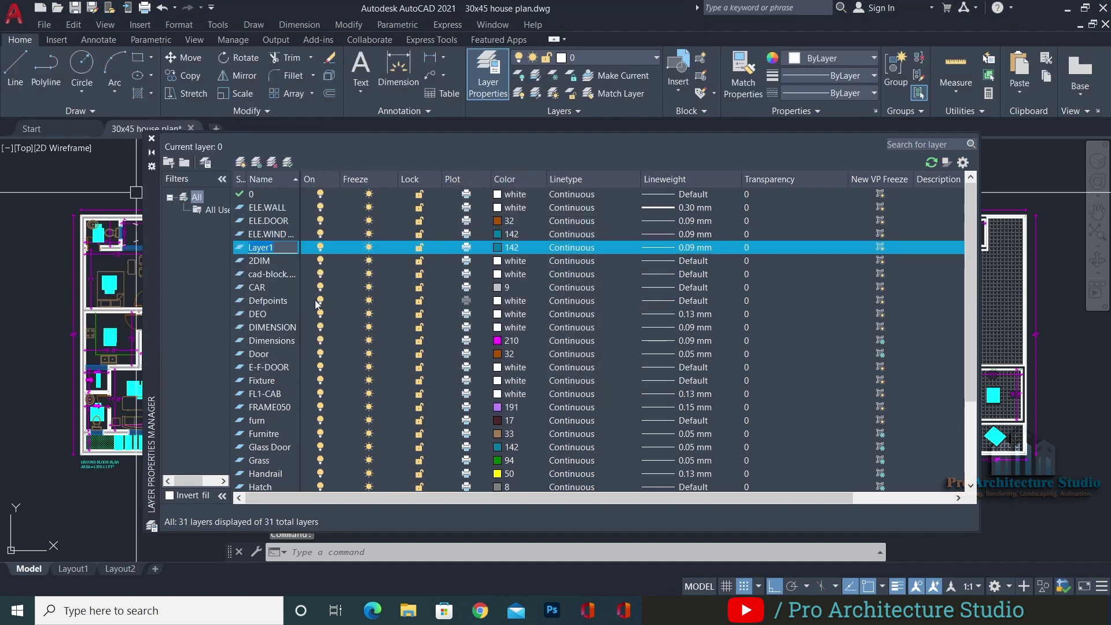
pyautogui.click(500, 248)
pyautogui.click(156, 288)
pyautogui.click(217, 351)
pyautogui.click(692, 247)
pyautogui.click(541, 251)
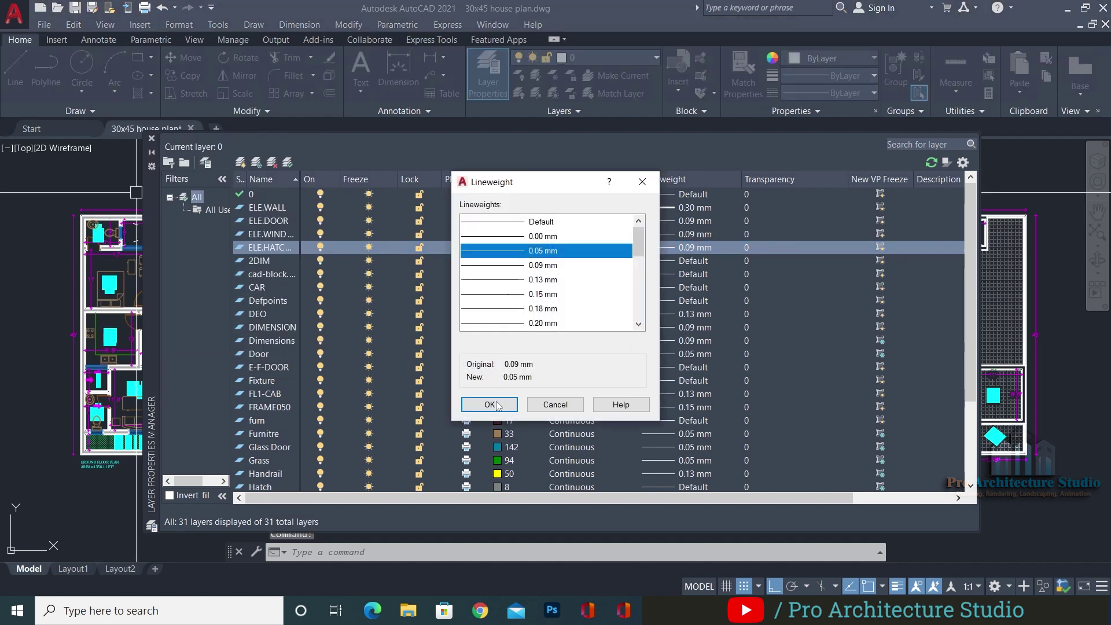
pyautogui.click(489, 404)
# Add an ELE-prefixed layer for elements with color 21 and a 0.30 mm lineweight
pyautogui.click(241, 162)
pyautogui.write('ELE.')
pyautogui.click(500, 261)
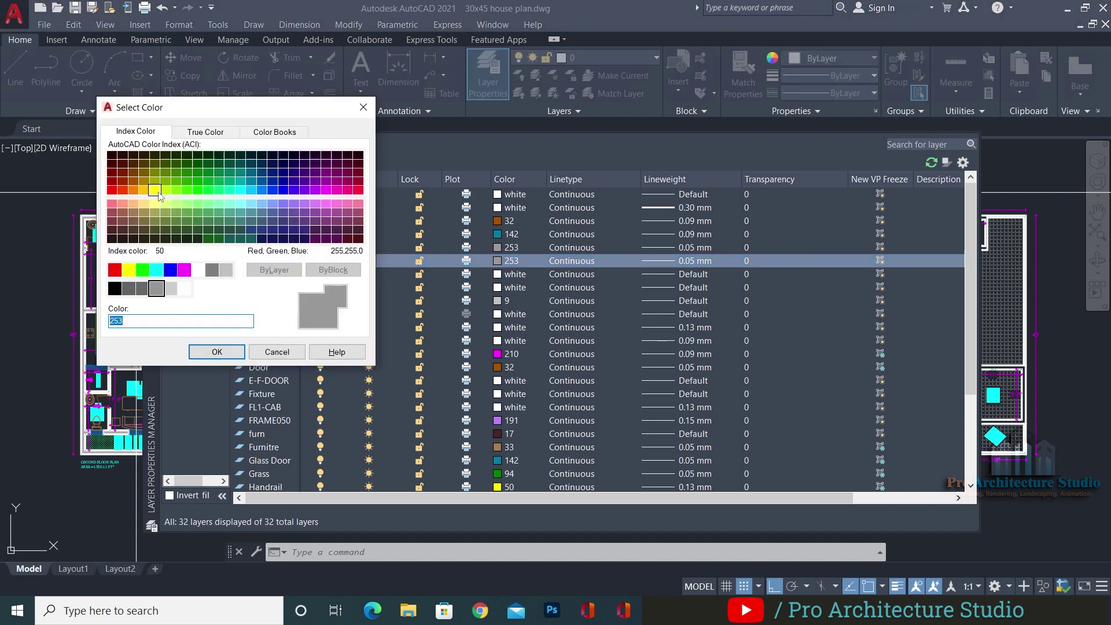
pyautogui.click(216, 352)
pyautogui.click(692, 260)
pyautogui.moveTo(637, 241); pyautogui.dragTo(637, 253)
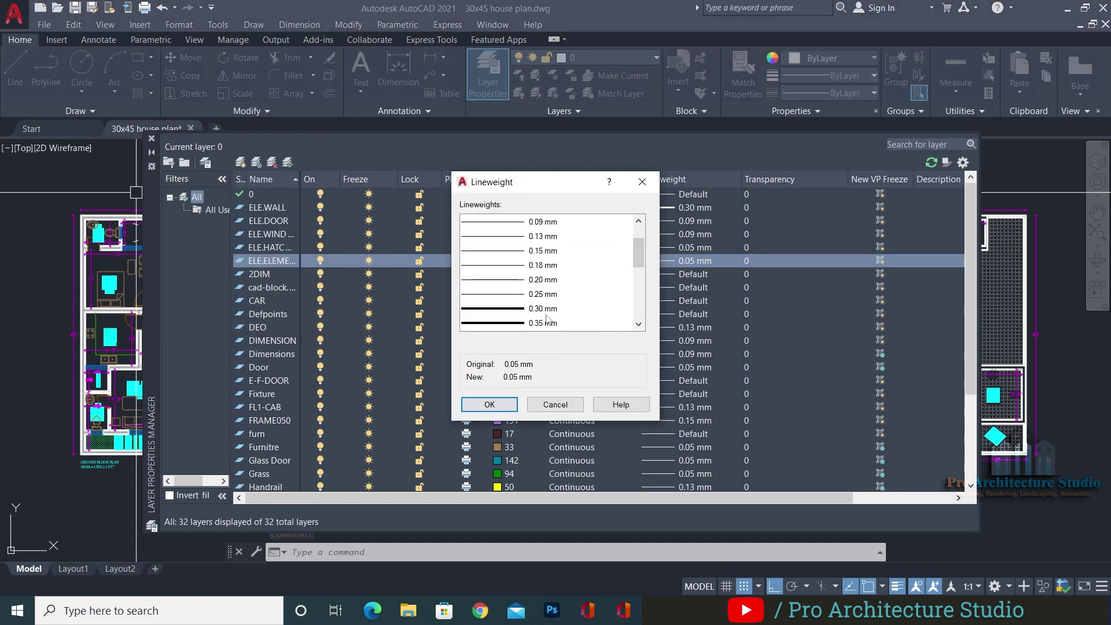
pyautogui.click(547, 308)
pyautogui.click(490, 404)
# Add an ELE-prefixed layer for symbols with color 50 and a 0.30 mm lineweight, and close the layer manager
pyautogui.click(240, 163)
pyautogui.write('ELE')
pyautogui.click(499, 275)
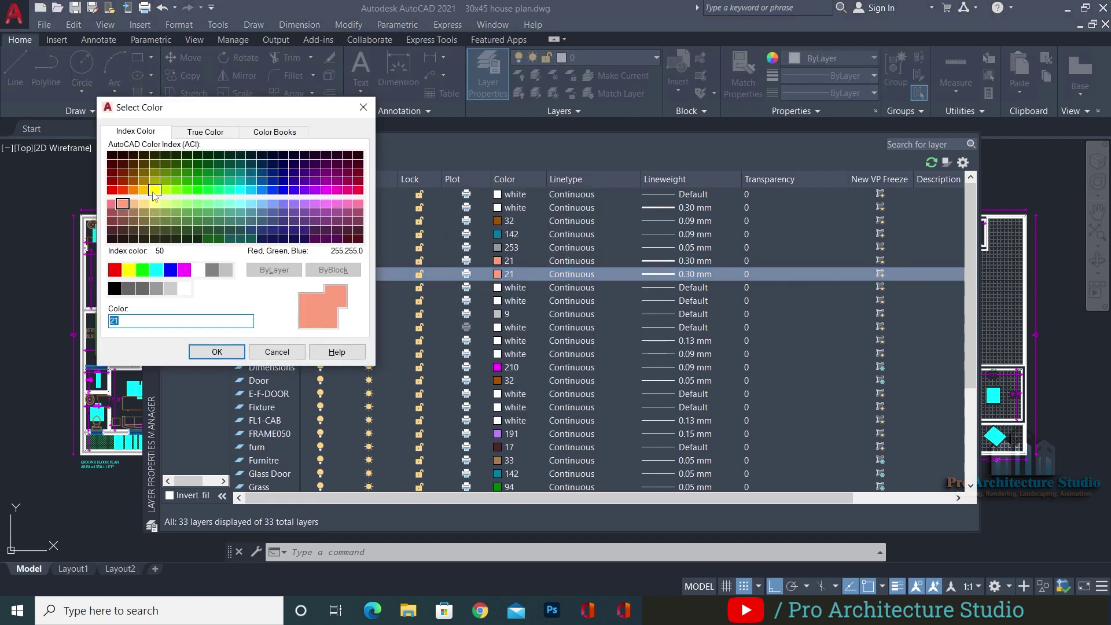
pyautogui.click(212, 353)
pyautogui.click(692, 275)
pyautogui.click(490, 404)
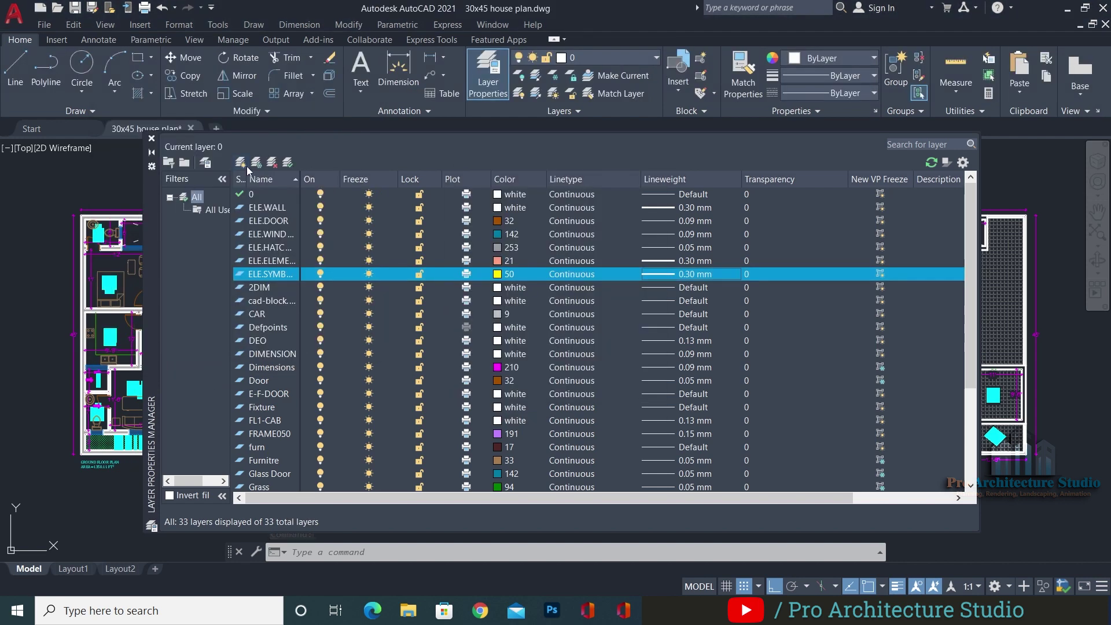
pyautogui.click(267, 208)
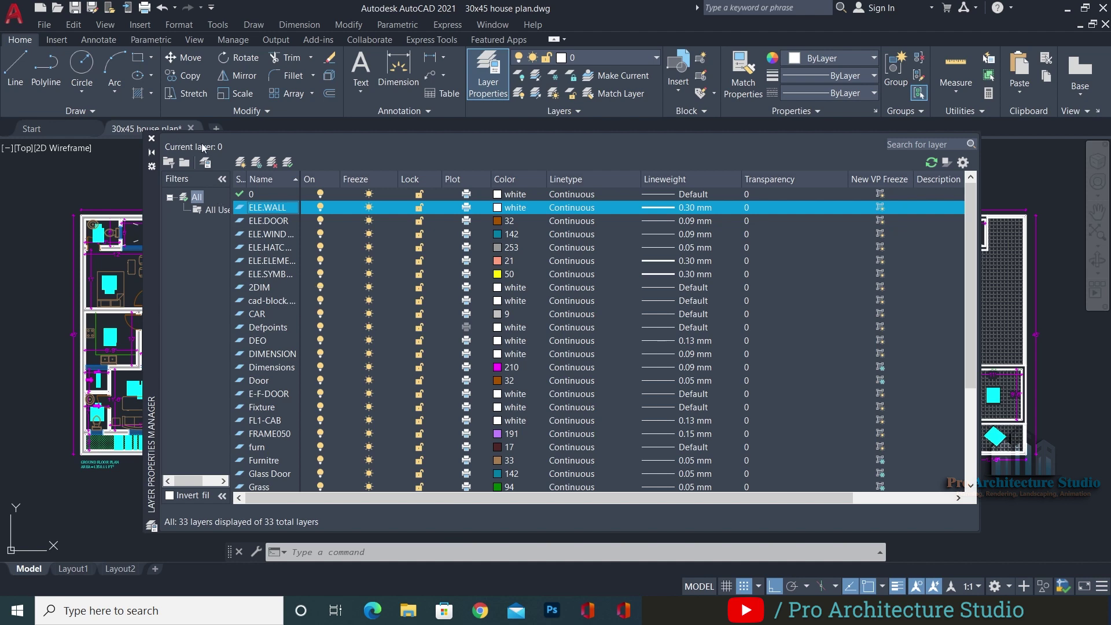
pyautogui.click(152, 138)
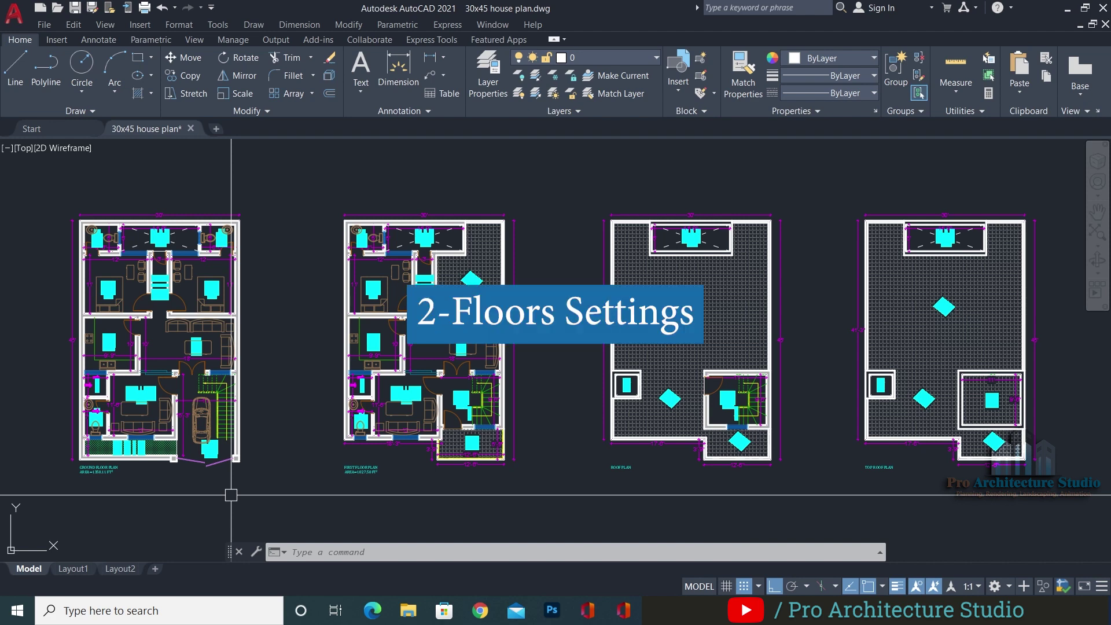
# Draw a circle with a radius of about 1'-2 1/2" in the empty space beside the ground floor plan
pyautogui.moveTo(189, 460); pyautogui.dragTo(475, 455, button='middle')
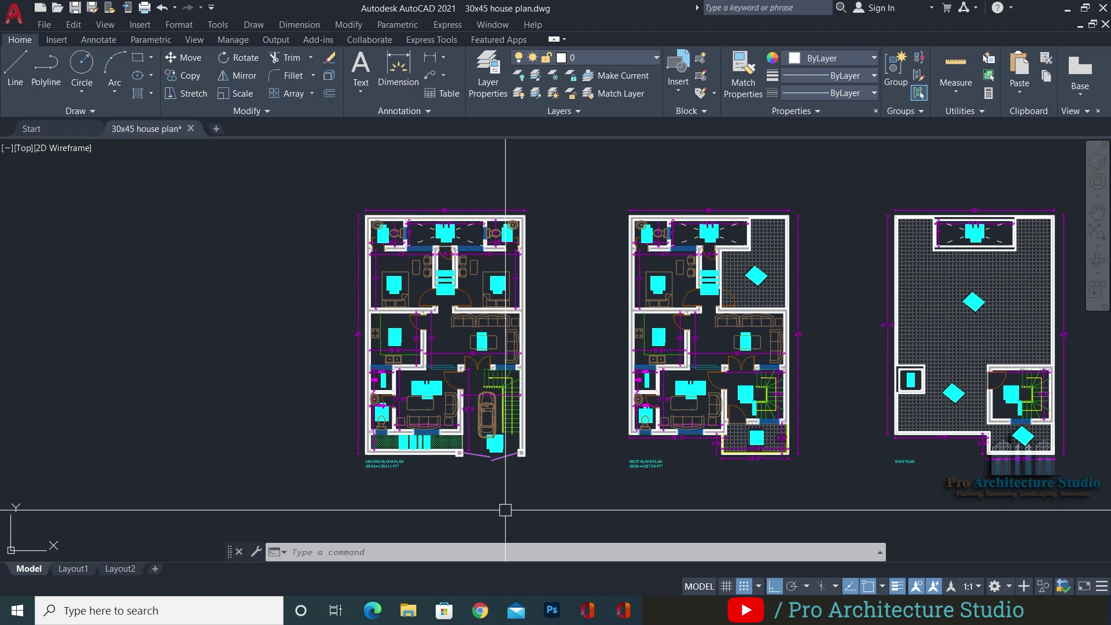
pyautogui.scroll(10, 537, 355)
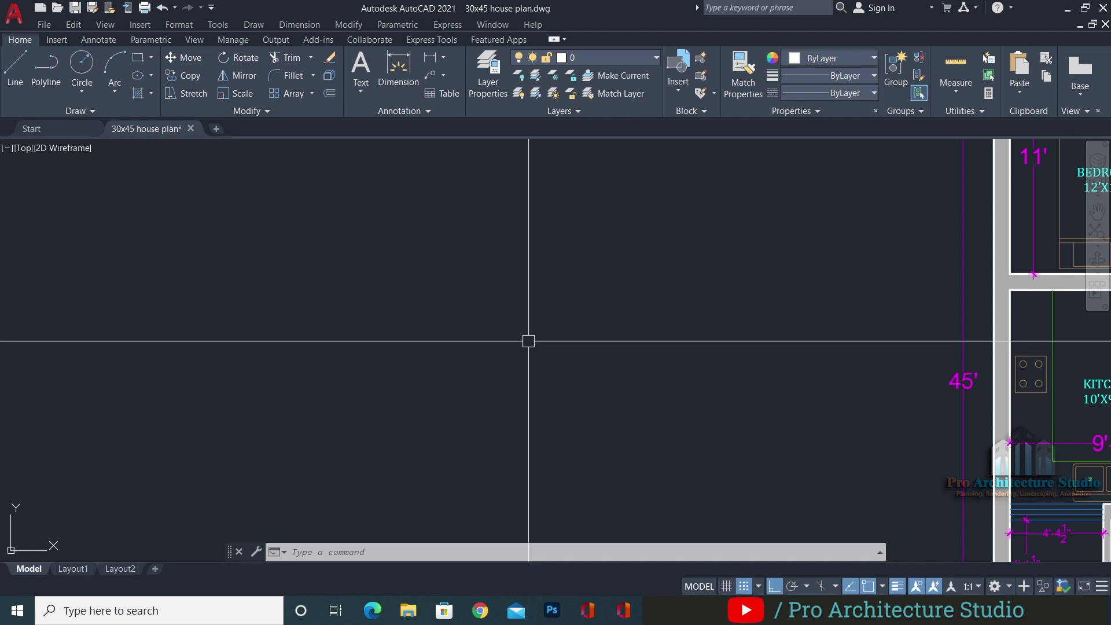
pyautogui.write('c')
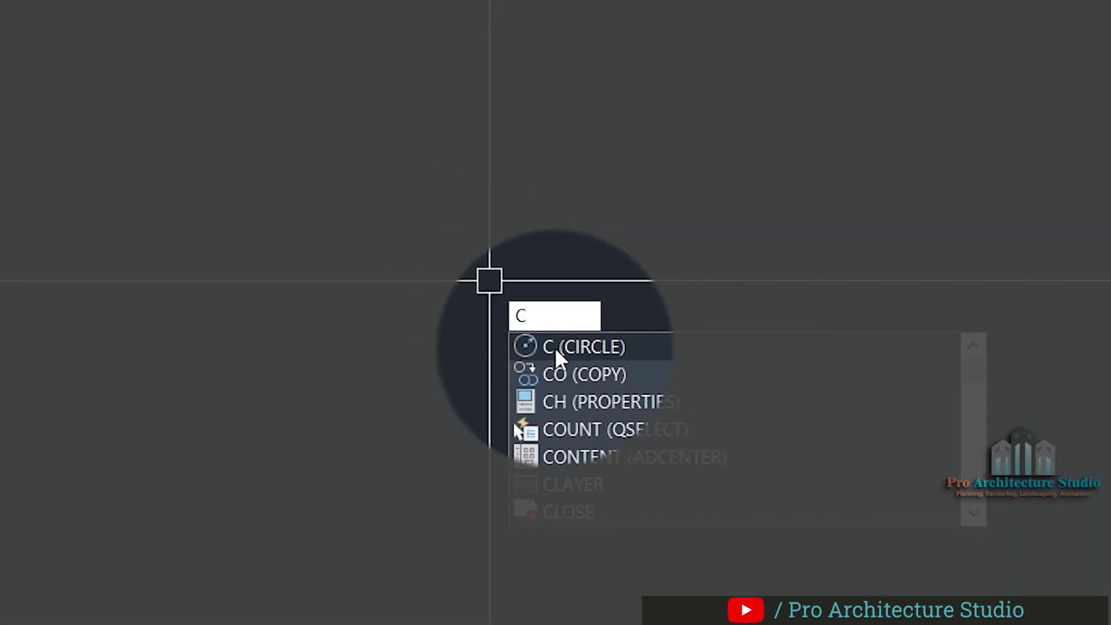
pyautogui.click(556, 347)
pyautogui.click(543, 345)
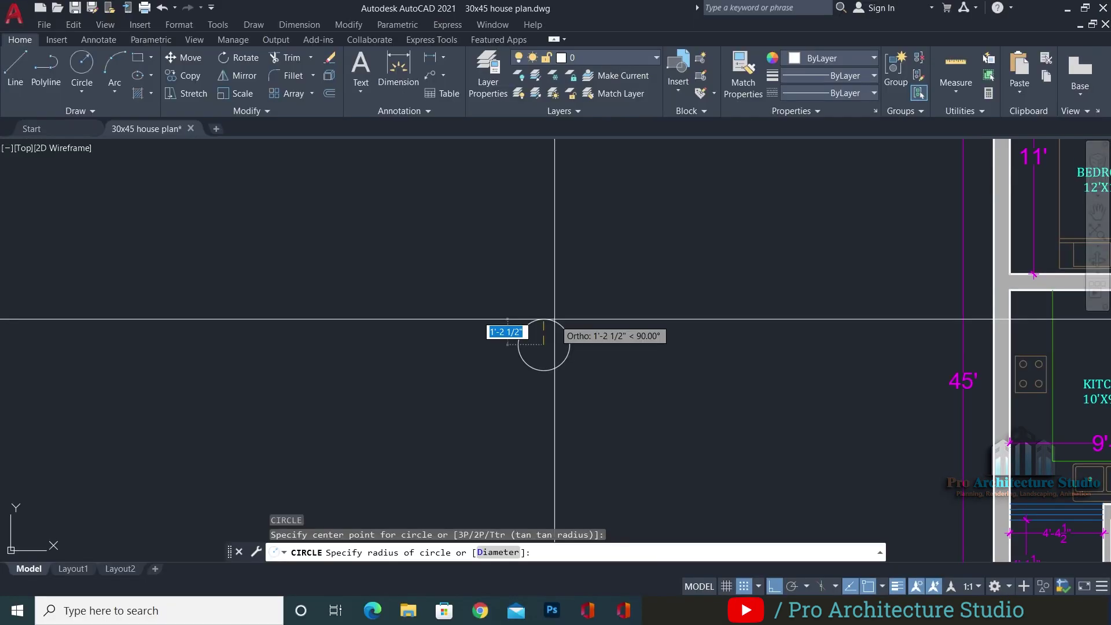
pyautogui.click(554, 319)
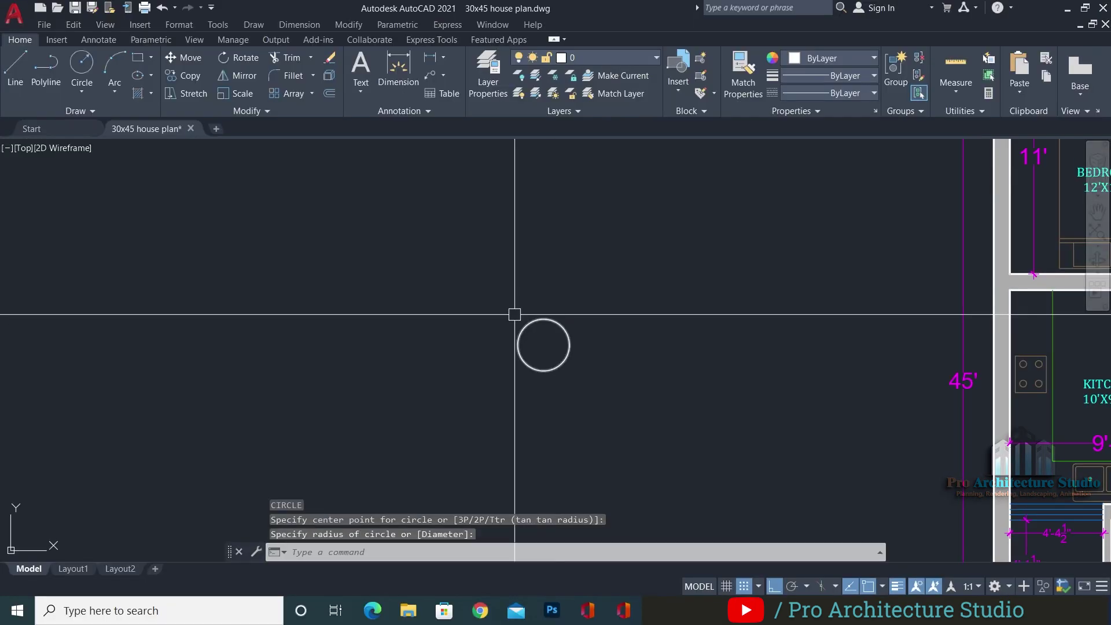
# Draw a 3" horizontal line outward from the circle's left quadrant point
pyautogui.scroll(6, 528, 318)
pyautogui.press('Escape')
pyautogui.press('Escape')
pyautogui.moveTo(539, 319); pyautogui.dragTo(518, 317, button='middle')
pyautogui.write('l')
pyautogui.press('Return')
pyautogui.click(460, 419)
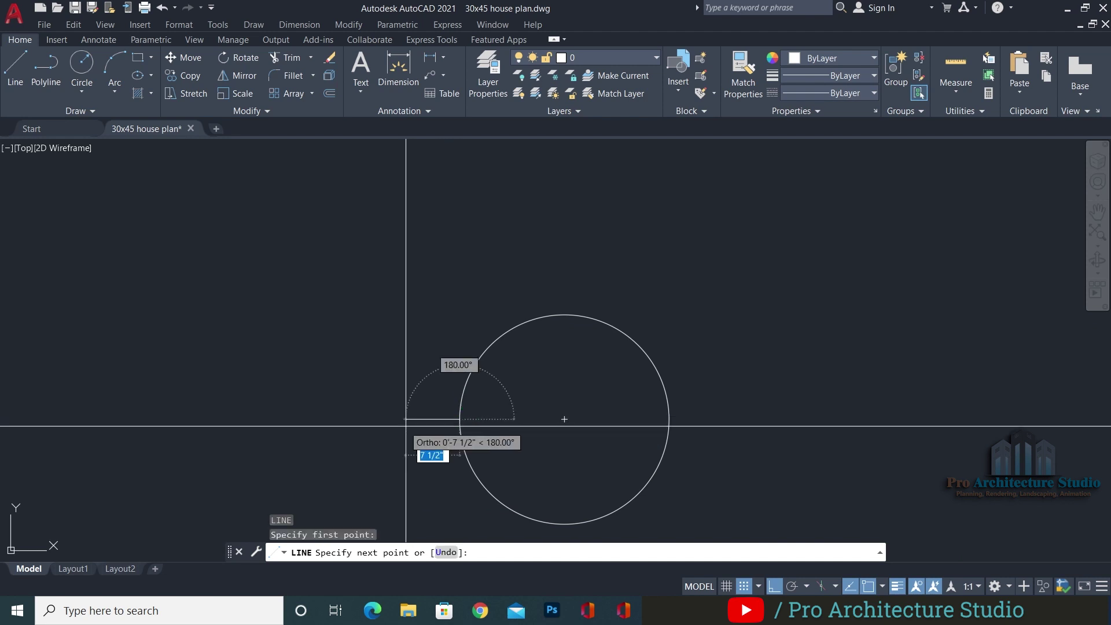
pyautogui.press('Return')
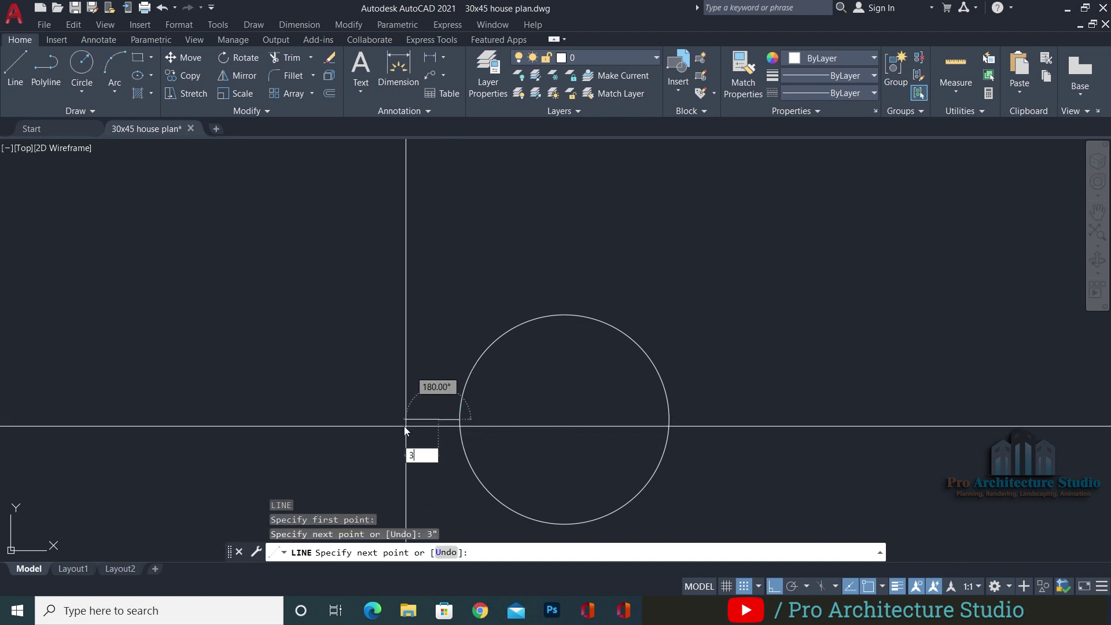
pyautogui.press('Escape')
pyautogui.click(377, 405)
pyautogui.press('Escape')
pyautogui.press('Escape')
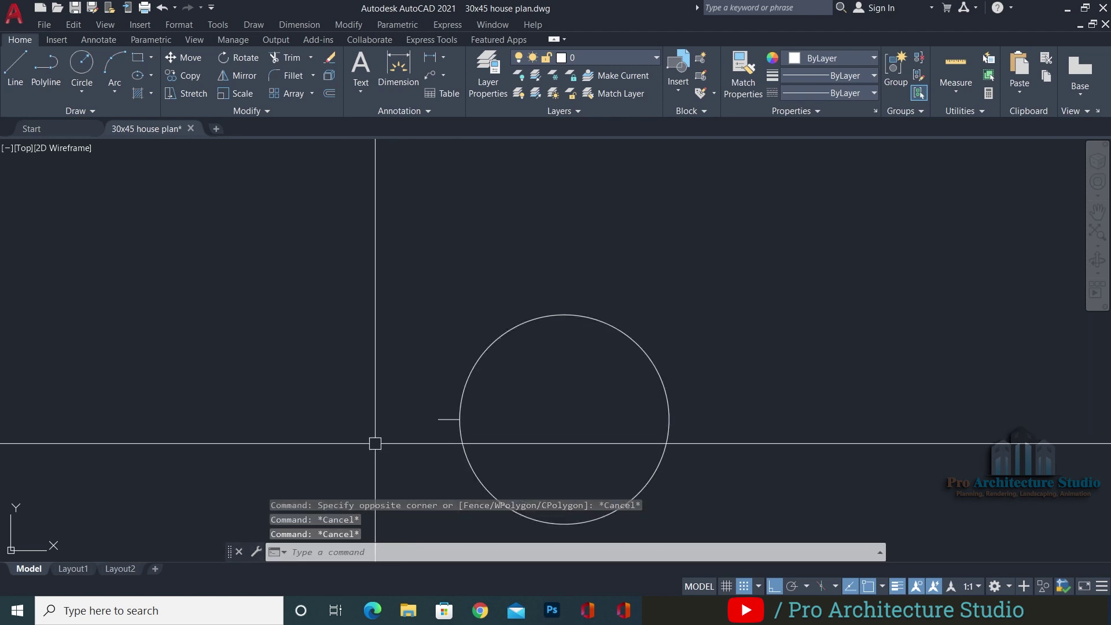
# Mirror the short horizontal line across the circle's vertical axis to its right side, keeping the original
pyautogui.click(449, 419)
pyautogui.write('mi')
pyautogui.press('Return')
pyautogui.click(564, 316)
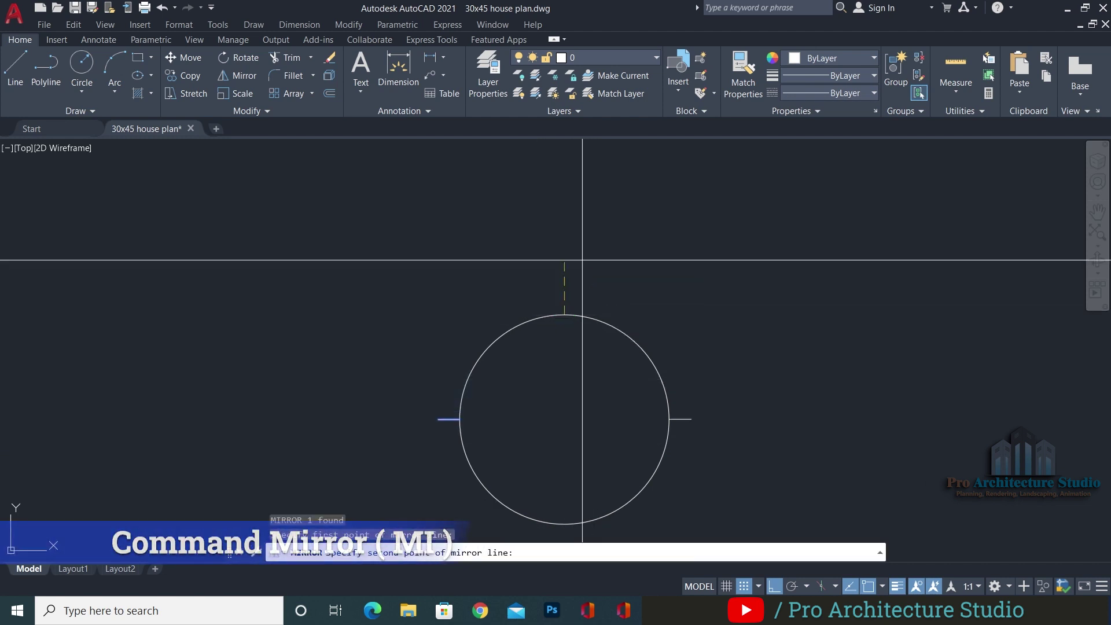
pyautogui.press('Escape')
pyautogui.press('Escape')
# Draw a 3" vertical line upward from the circle's top quadrant point
pyautogui.write('l')
pyautogui.press('Return')
pyautogui.click(564, 315)
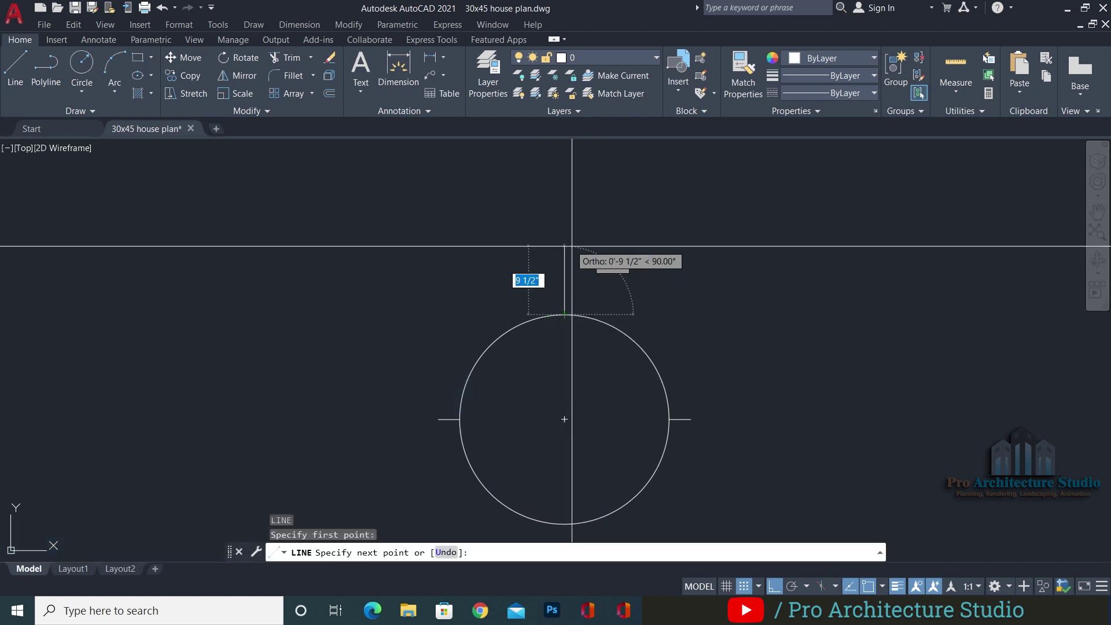
pyautogui.write('3')
pyautogui.press('Return')
pyautogui.press('Escape')
pyautogui.press('Escape')
# Draw a diagonal line joining the outer ends of the left and top short lines
pyautogui.write('l')
pyautogui.press('Return')
pyautogui.click(438, 418)
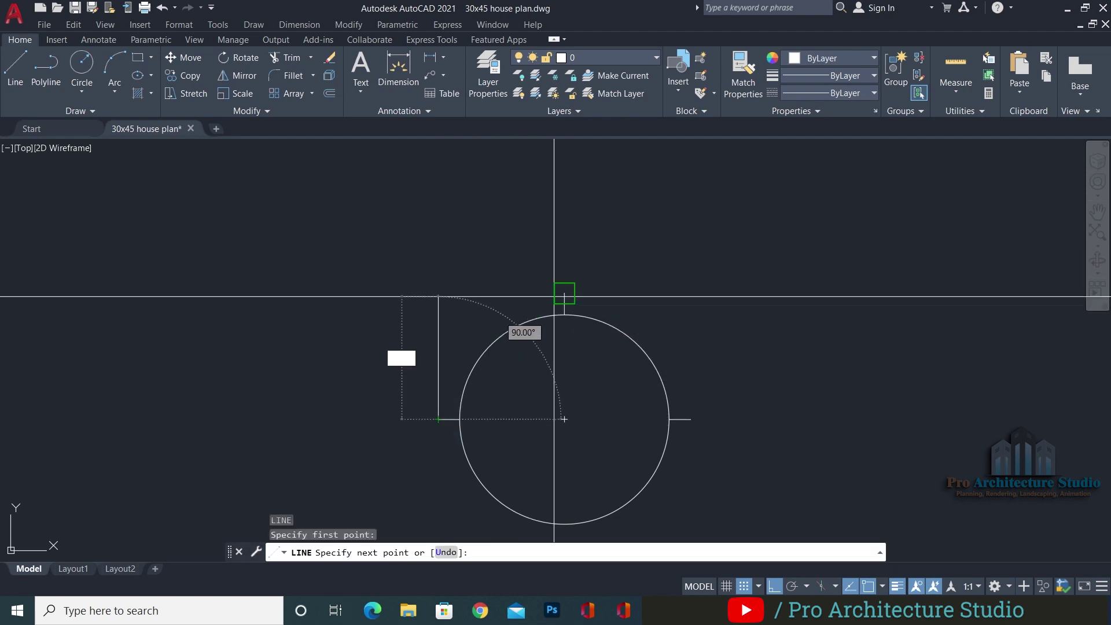
pyautogui.click(564, 293)
pyautogui.press('Escape')
# Move the diagonal line from its midpoint outward so that it touches the circle's upper-left edge
pyautogui.click(516, 353)
pyautogui.write('m')
pyautogui.press('Return')
pyautogui.click(501, 356)
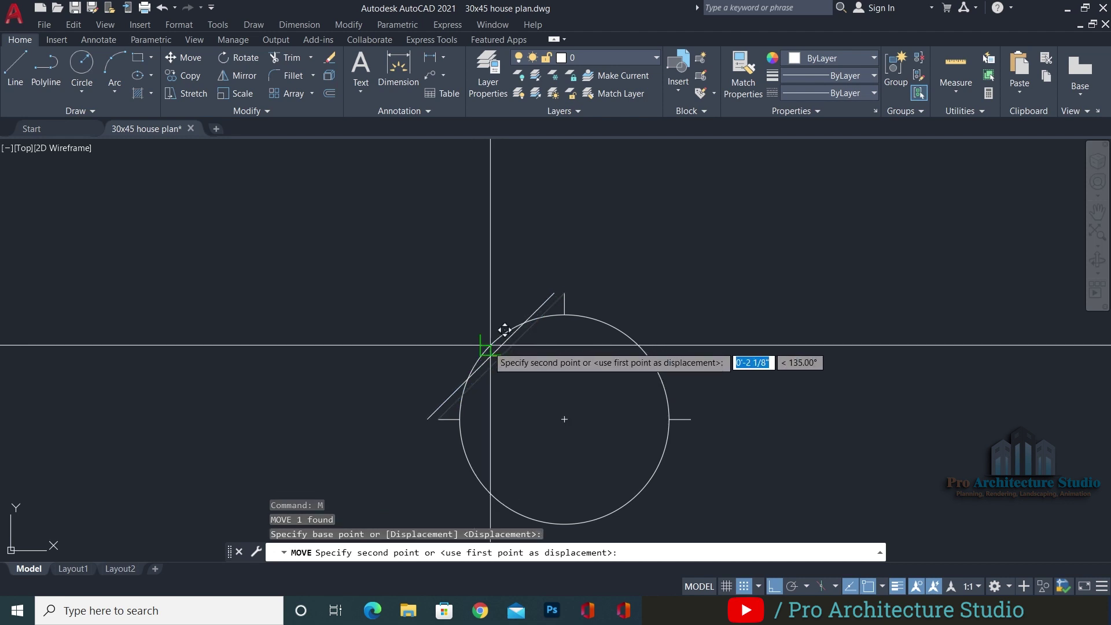
pyautogui.click(489, 346)
pyautogui.press('Escape')
pyautogui.press('Escape')
pyautogui.press('Escape')
# Fillet the diagonal line with the left horizontal line and the top vertical line to form sharp corners
pyautogui.write('f')
pyautogui.press('Return')
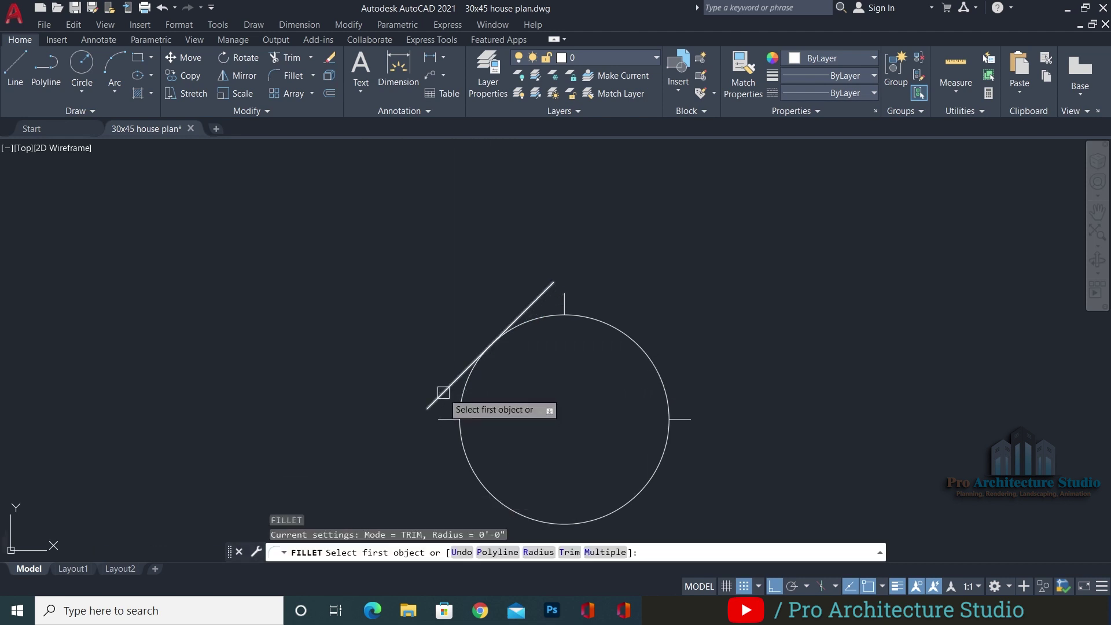
pyautogui.click(443, 419)
pyautogui.click(536, 298)
pyautogui.press('Return')
pyautogui.click(536, 299)
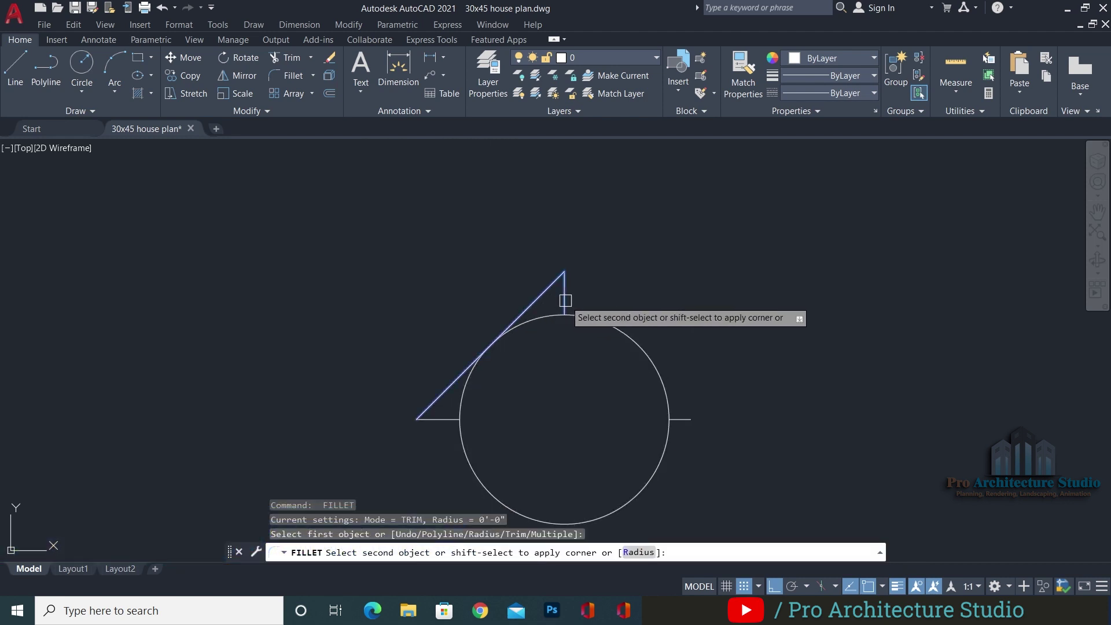
pyautogui.press('Escape')
pyautogui.press('Escape')
# Mirror the diagonal line about the vertical axis through its top corner, keeping the original
pyautogui.click(543, 290)
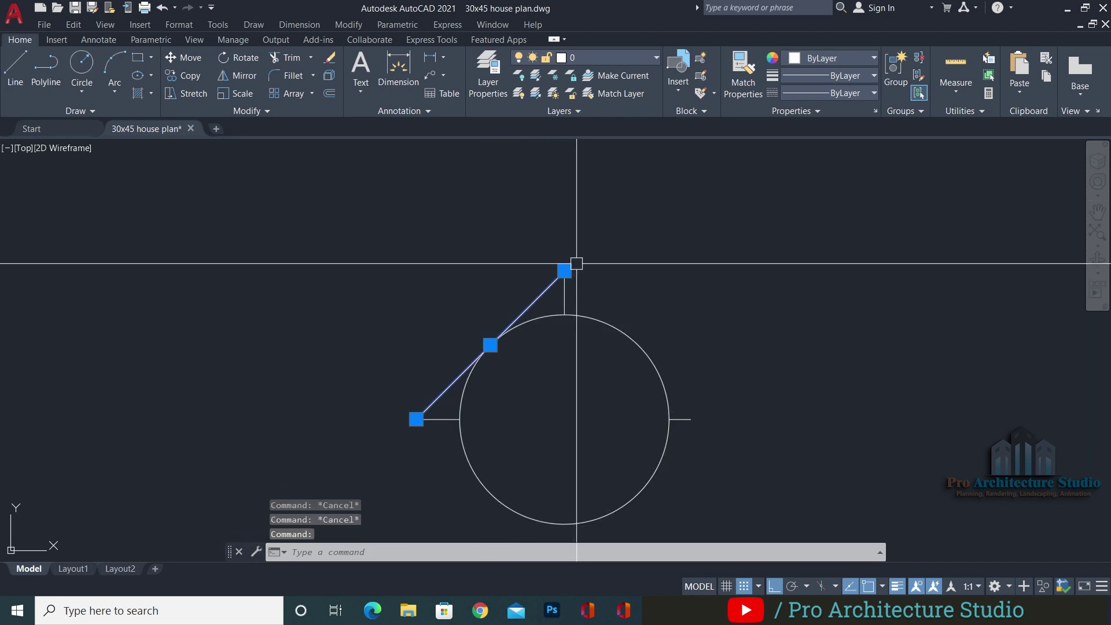
pyautogui.write('mi')
pyautogui.press('Return')
pyautogui.click(565, 271)
pyautogui.click(597, 199)
pyautogui.press('Return')
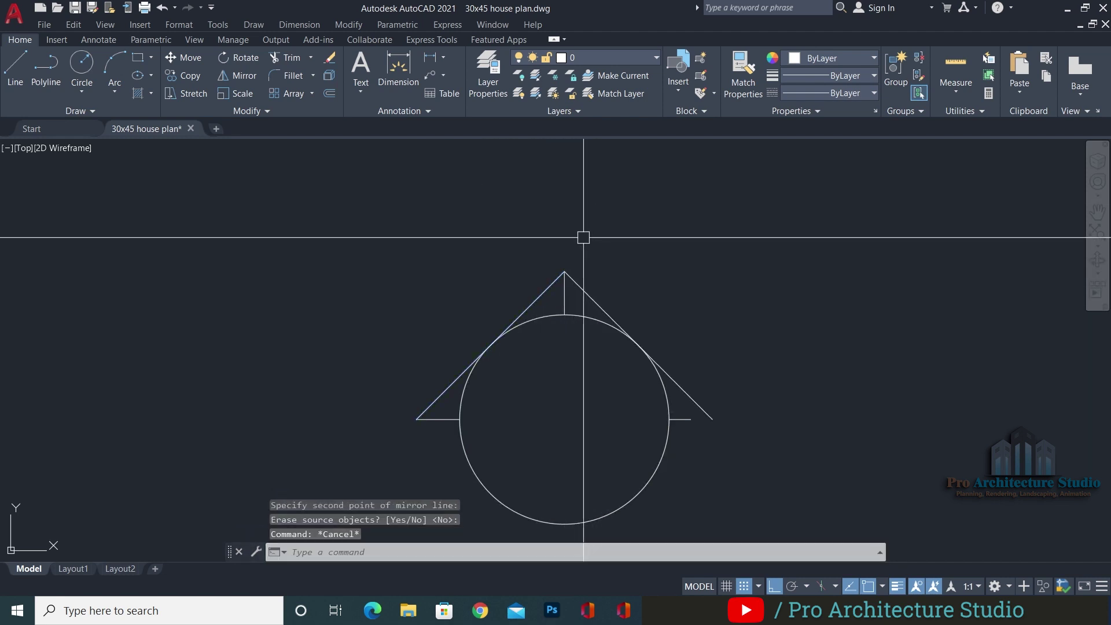
# Fillet the mirrored diagonal line with the right short horizontal line to form a sharp corner
pyautogui.write('f')
pyautogui.press('Return')
pyautogui.click(700, 410)
pyautogui.press('Escape')
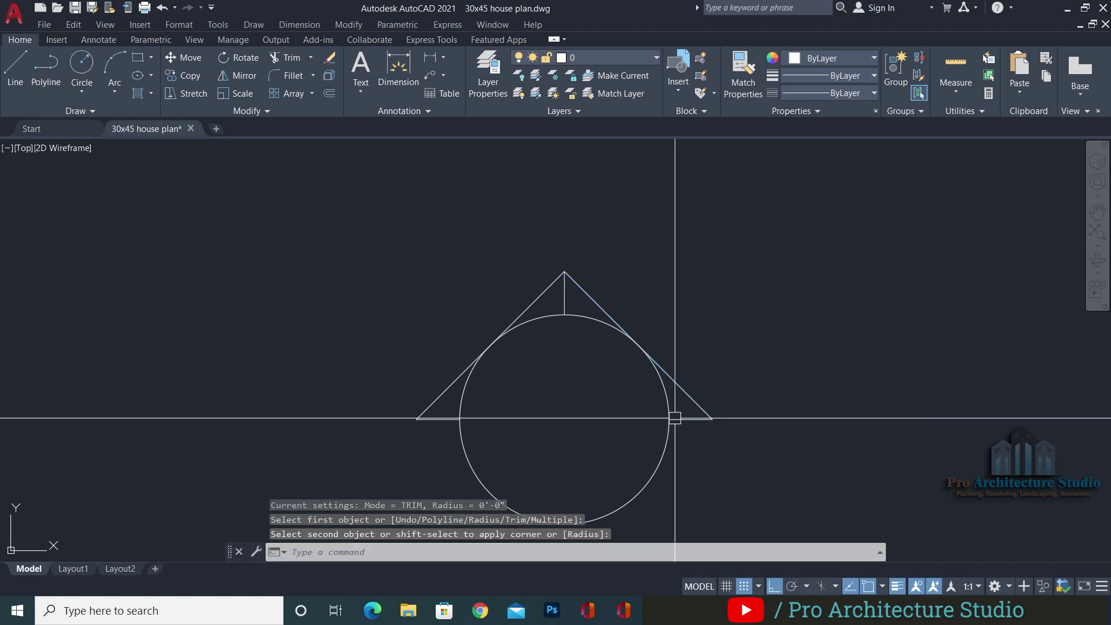
# Erase the short vertical line between the triangle's apex and the top of the circle
pyautogui.scroll(2, 560, 306)
pyautogui.click(567, 280)
pyautogui.write('e')
pyautogui.press('Return')
pyautogui.press('Escape')
pyautogui.moveTo(557, 223); pyautogui.dragTo(567, 181, button='middle')
pyautogui.press('Escape')
pyautogui.press('Escape')
pyautogui.moveTo(541, 367); pyautogui.dragTo(518, 316, button='middle')
# Join the left and right short horizontal lines into one base line running across the circle
pyautogui.write('j')
pyautogui.press('Return')
pyautogui.click(751, 395)
pyautogui.click(372, 396)
pyautogui.press('Return')
pyautogui.press('Escape')
pyautogui.press('Escape')
pyautogui.press('Escape')
pyautogui.scroll(-4, 533, 327)
pyautogui.scroll(2, 597, 292)
pyautogui.scroll(-4, 630, 255)
pyautogui.scroll(2, 570, 272)
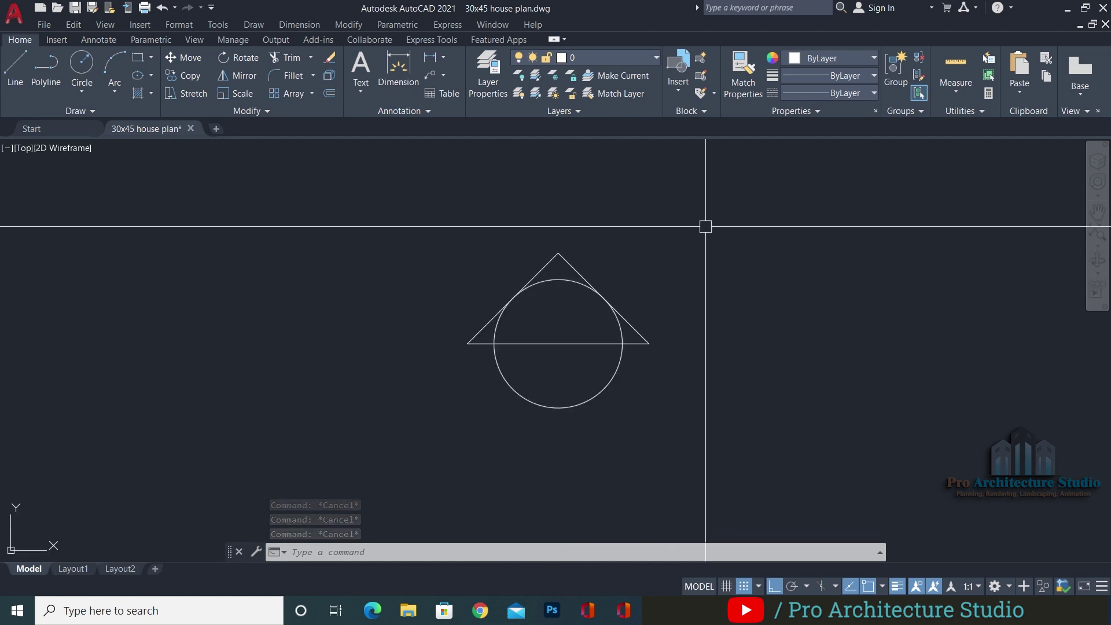
# Select the whole circle-and-triangle symbol and assign it to the ELE.SYMBOL layer
pyautogui.click(761, 173)
pyautogui.click(323, 449)
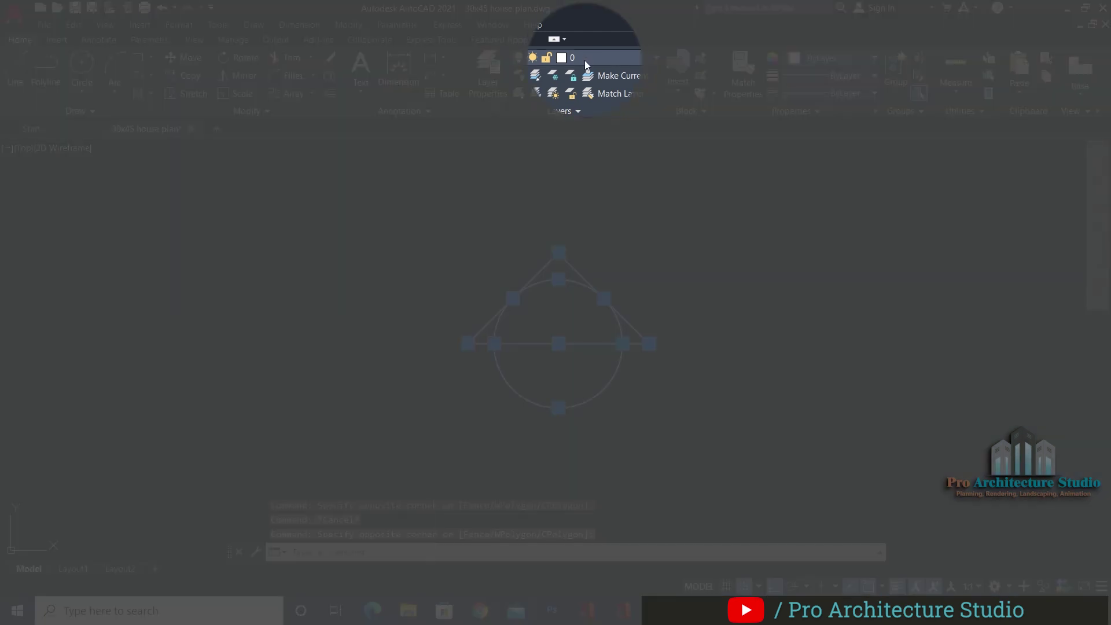
pyautogui.click(585, 58)
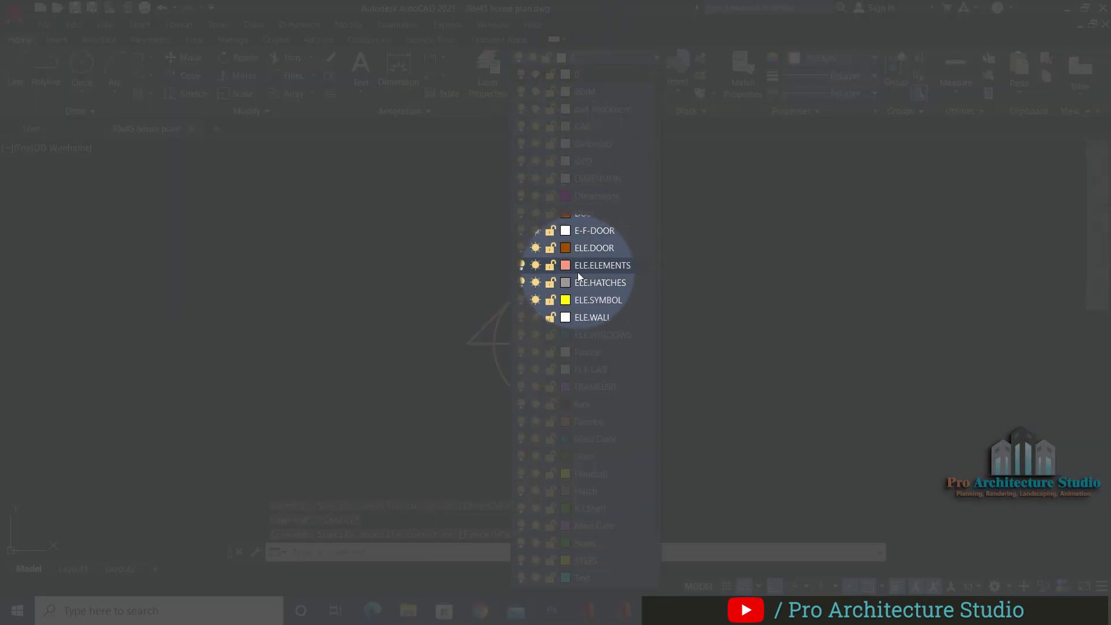
pyautogui.click(601, 302)
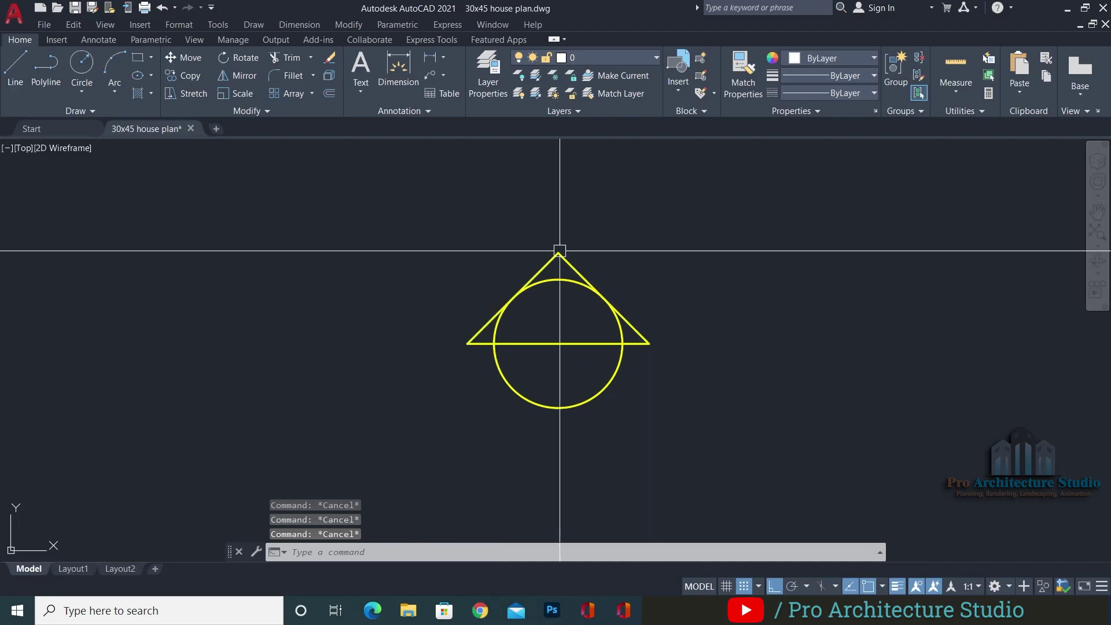
# Hatch the three corner areas between the triangle and the circle with the SOLID pattern
pyautogui.scroll(5, 566, 275)
pyautogui.scroll(-2, 515, 295)
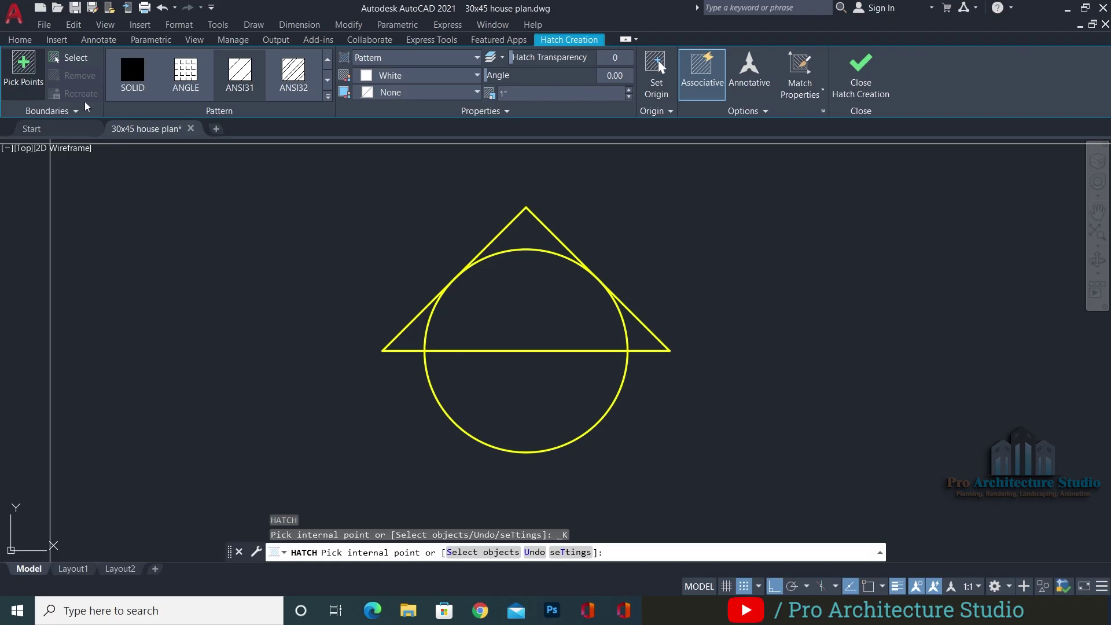
pyautogui.click(526, 237)
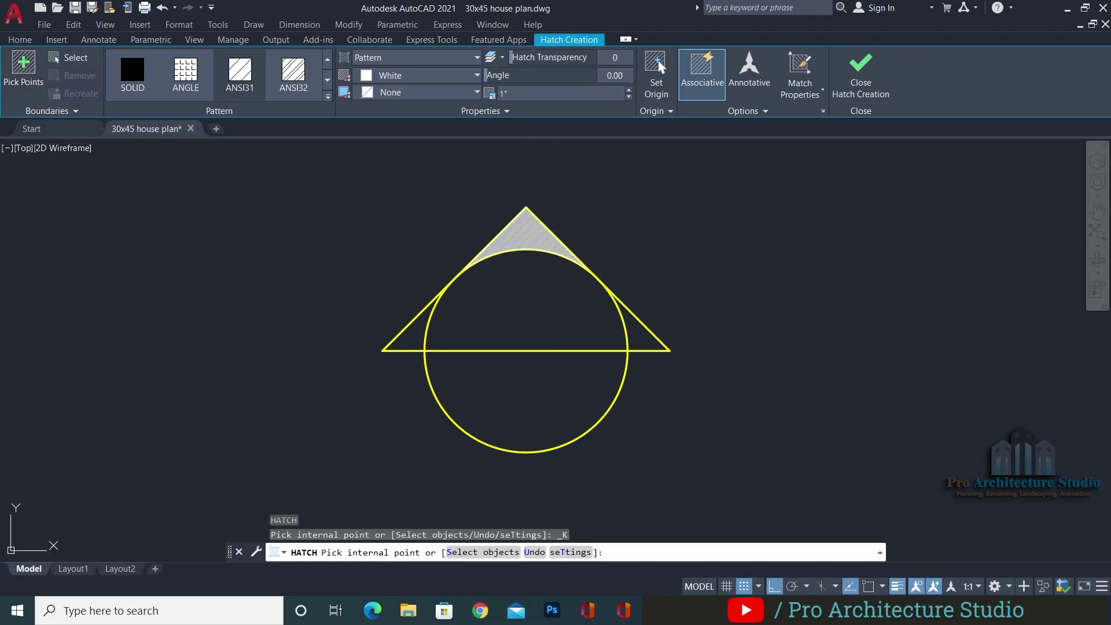
pyautogui.click(418, 334)
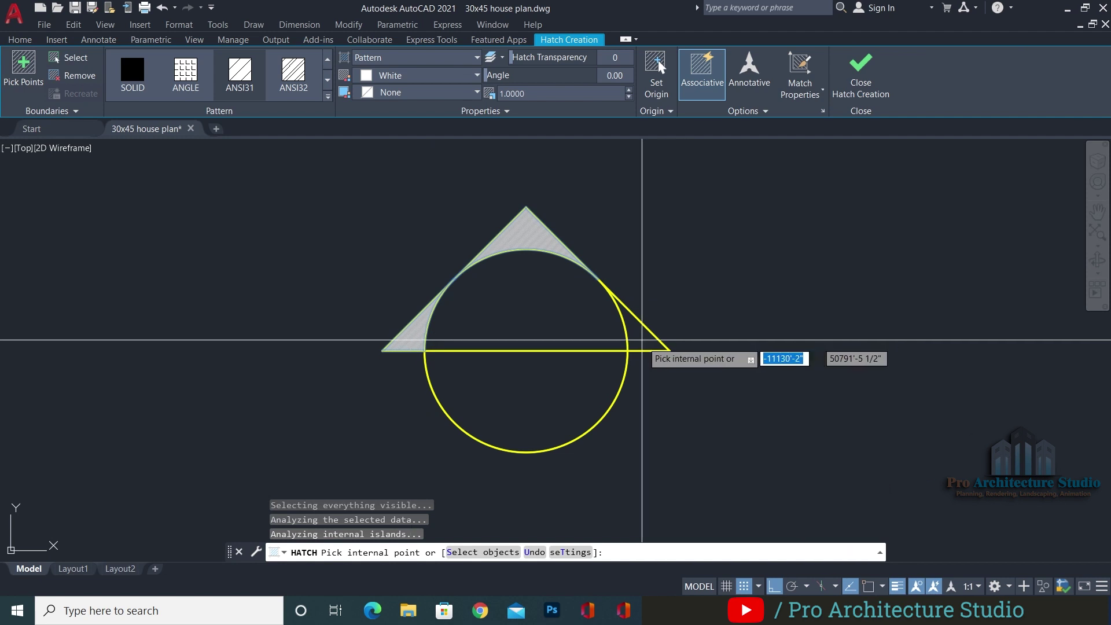
pyautogui.click(641, 339)
pyautogui.click(138, 81)
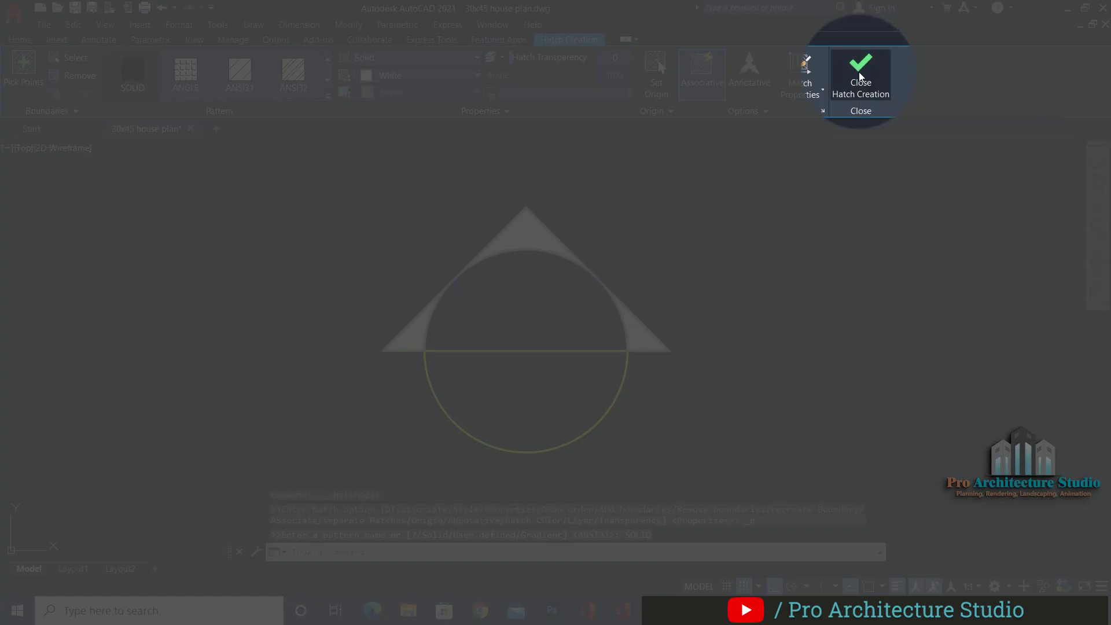
pyautogui.click(860, 74)
pyautogui.press('Escape')
pyautogui.press('Escape')
# Assign the solid hatch to the ELE.SYMBOL layer and set its colour to ByLayer
pyautogui.click(526, 235)
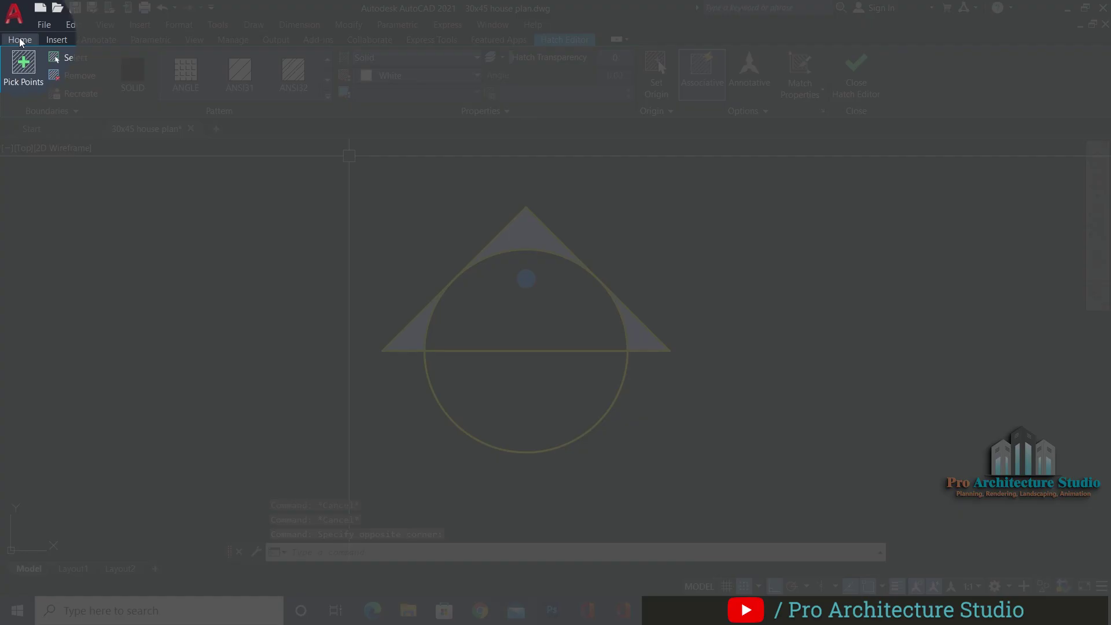
pyautogui.click(20, 39)
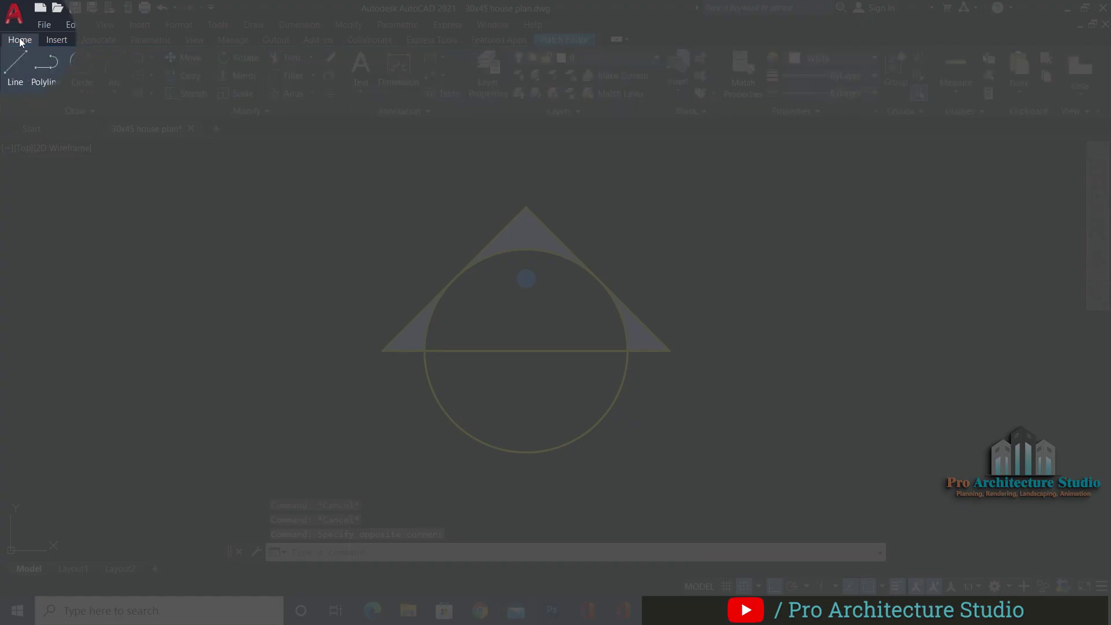
pyautogui.click(605, 60)
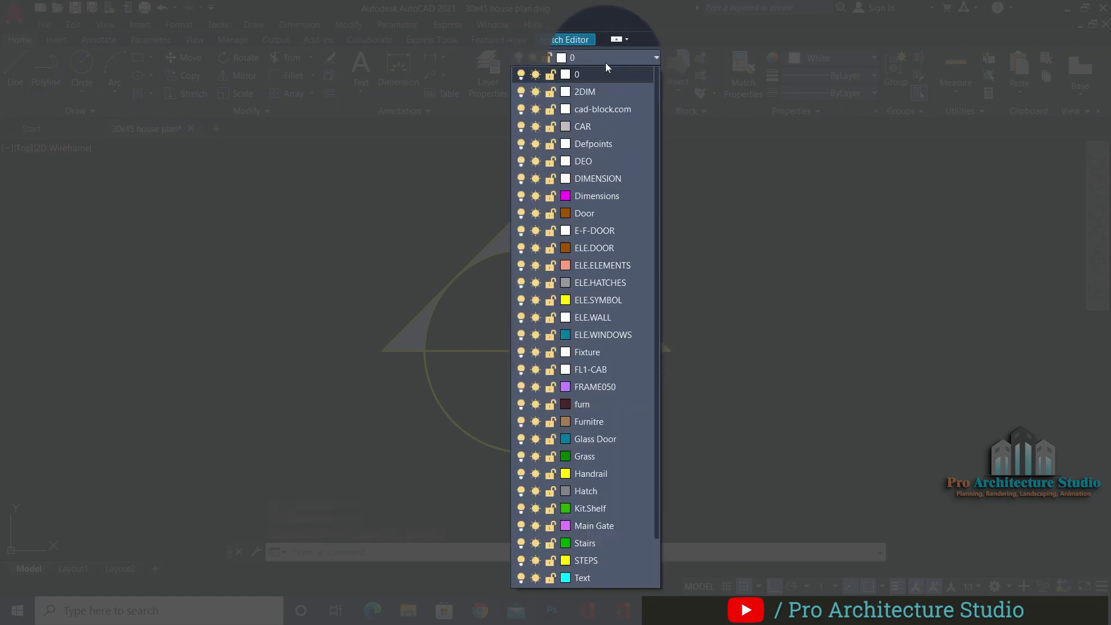
pyautogui.click(593, 300)
pyautogui.click(807, 59)
pyautogui.click(816, 79)
pyautogui.press('Escape')
pyautogui.press('Escape')
pyautogui.press('Escape')
pyautogui.scroll(-4, 552, 256)
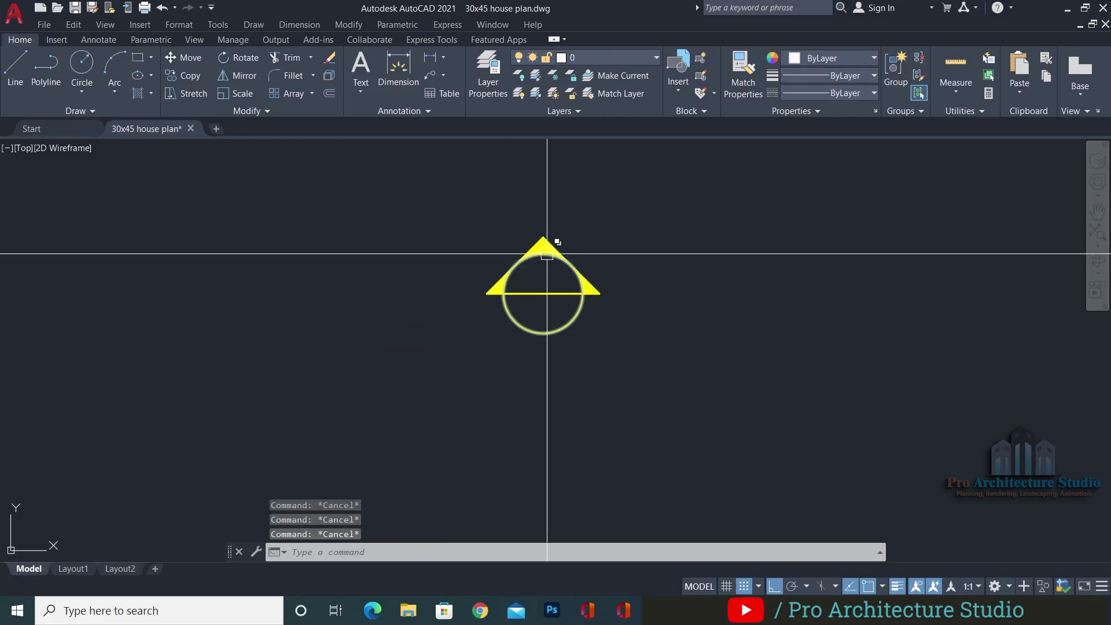
pyautogui.scroll(3, 578, 243)
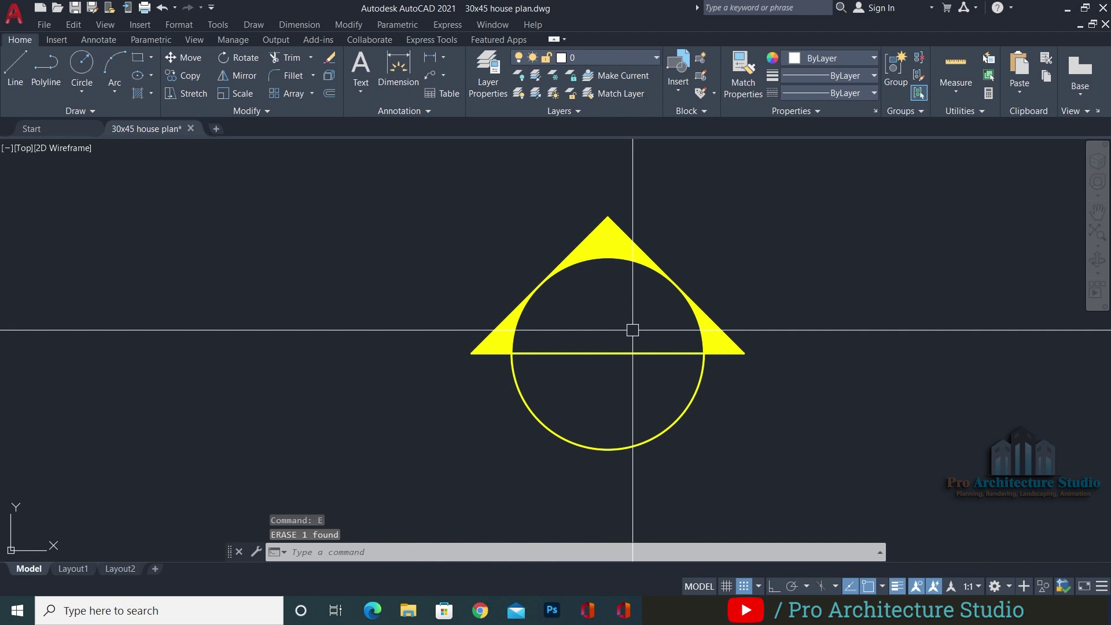
# Copy the BEDROOM 12'X11' label from the ground floor plan to a spot beside the symbol
pyautogui.scroll(-8, 501, 340)
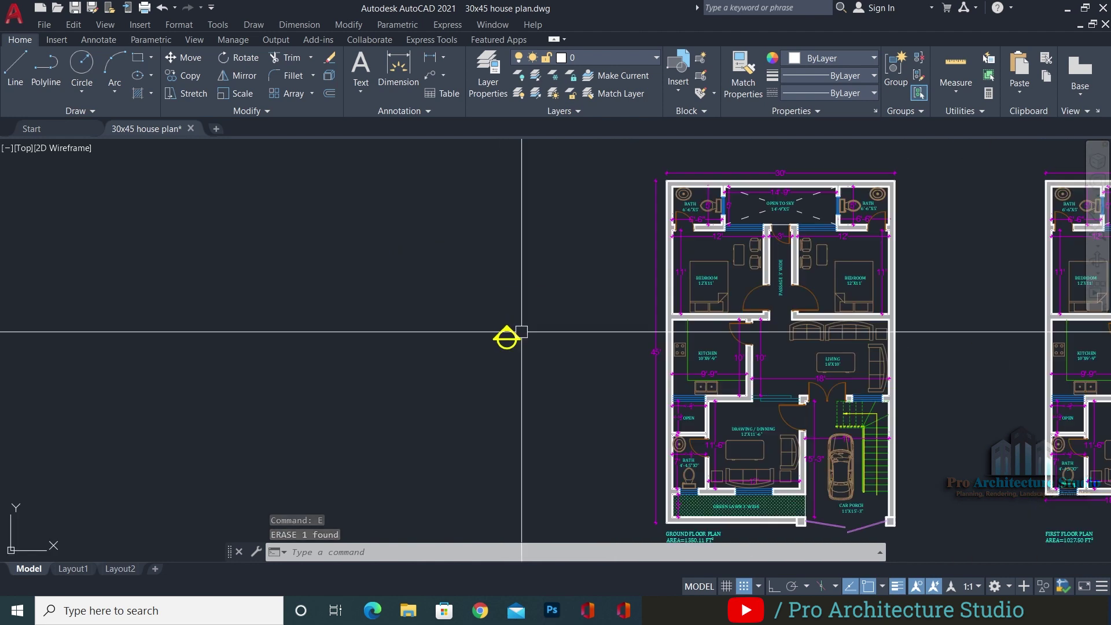
pyautogui.moveTo(848, 220); pyautogui.dragTo(714, 265, button='middle')
pyautogui.scroll(6, 714, 266)
pyautogui.click(674, 263)
pyautogui.click(605, 370)
pyautogui.write('C')
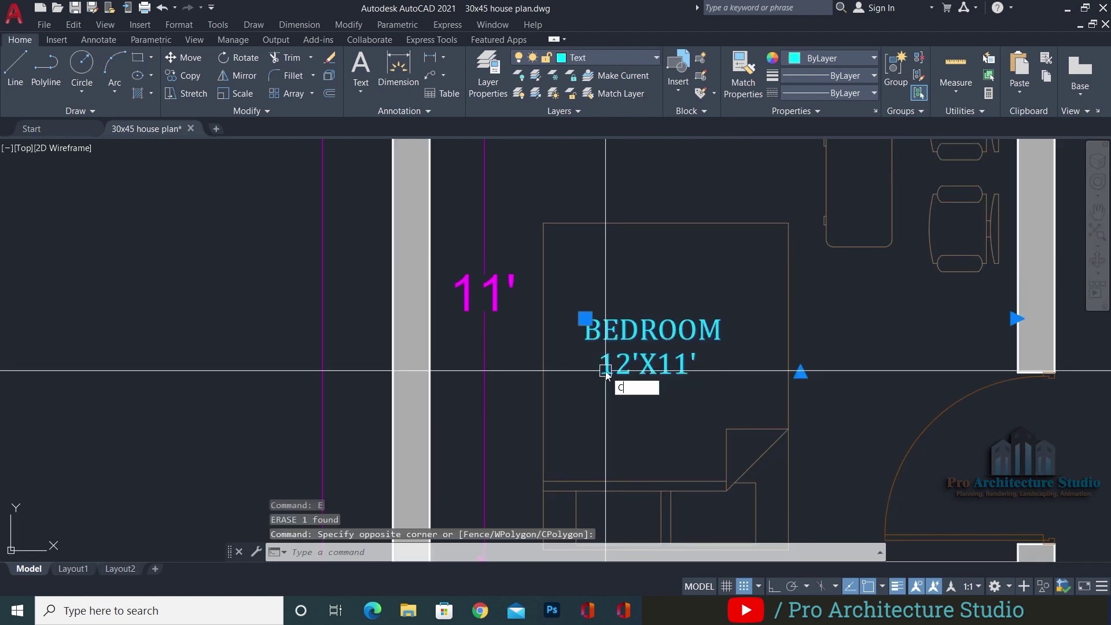
pyautogui.write('O')
pyautogui.press('space')
pyautogui.click(648, 350)
pyautogui.scroll(-6, 648, 350)
pyautogui.scroll(6, 305, 443)
pyautogui.moveTo(547, 382); pyautogui.dragTo(607, 153, button='middle')
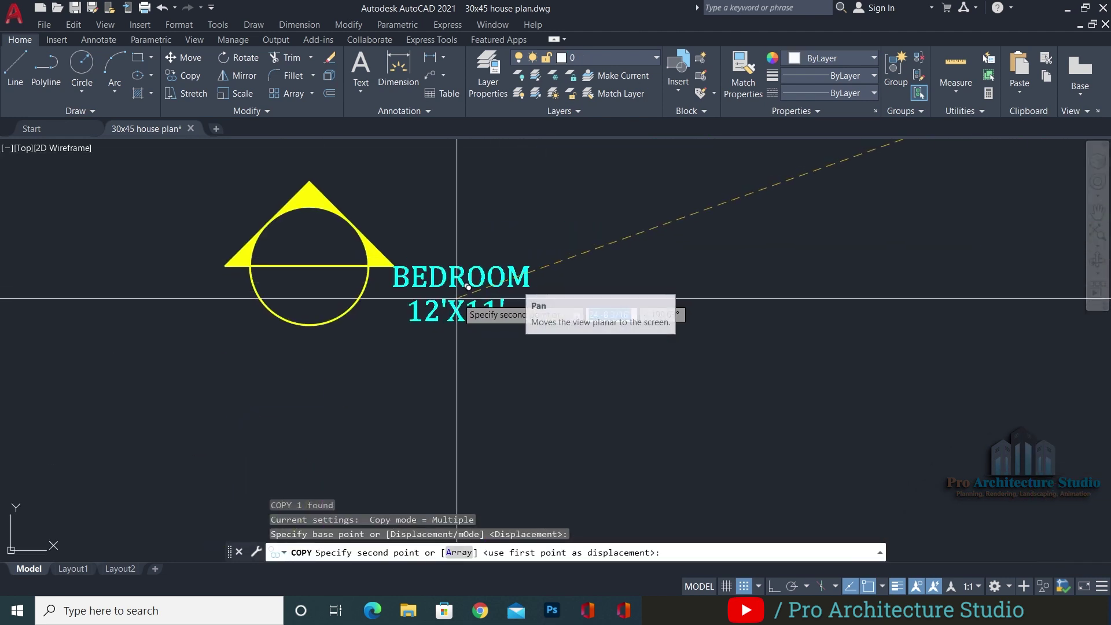
pyautogui.press('Escape')
pyautogui.press('Escape')
# Assign the copied BEDROOM label to the ELE.TEXT layer
pyautogui.scroll(2, 434, 285)
pyautogui.click(691, 183)
pyautogui.click(555, 366)
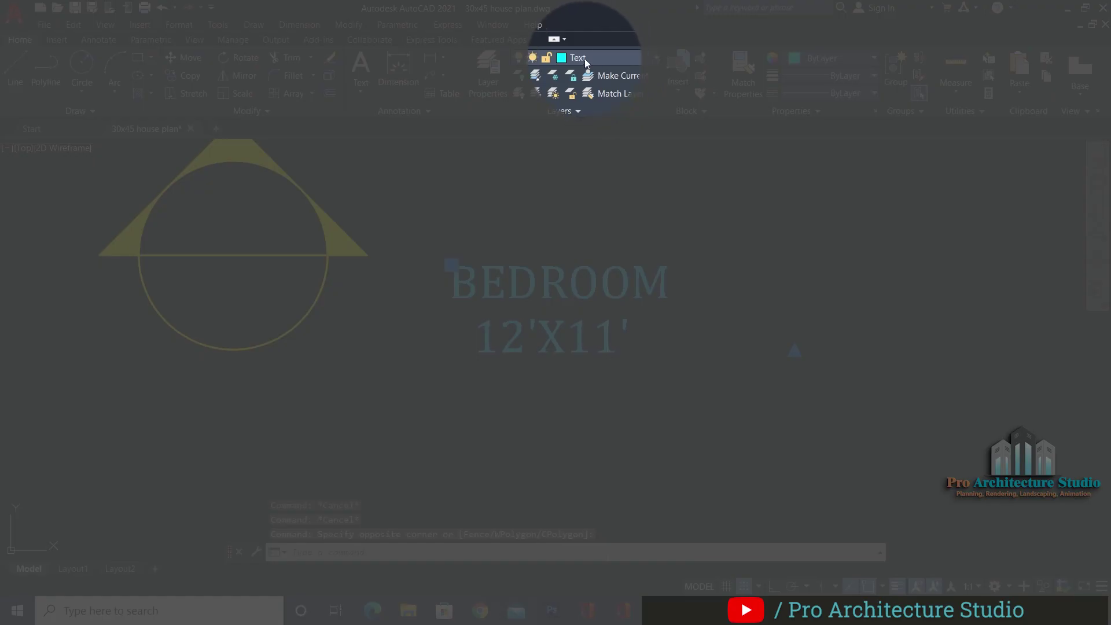
pyautogui.click(584, 57)
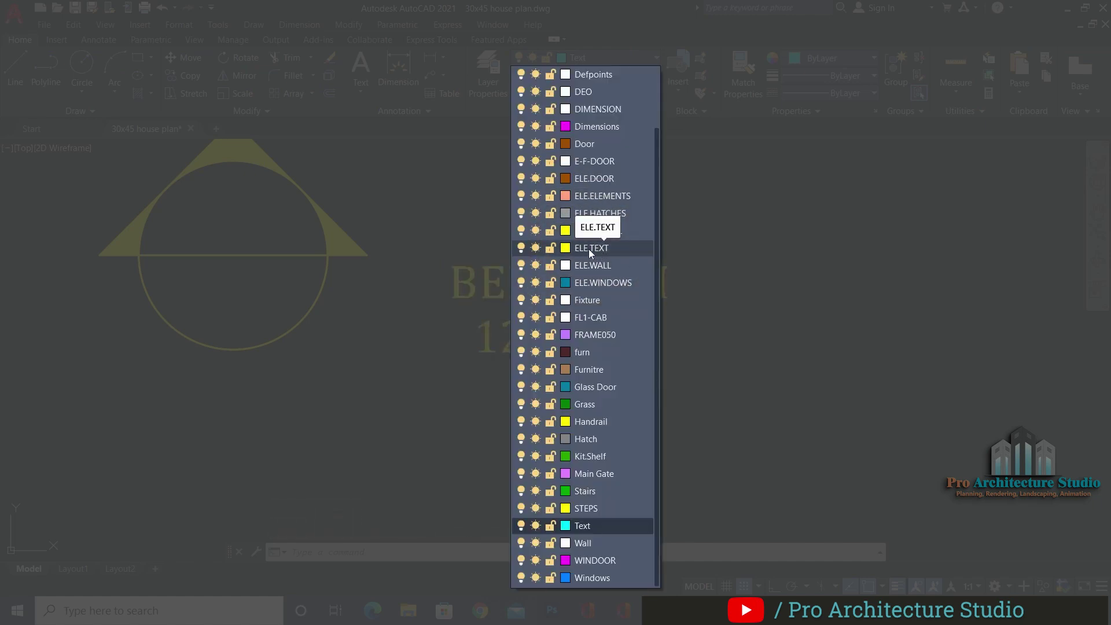
pyautogui.click(588, 249)
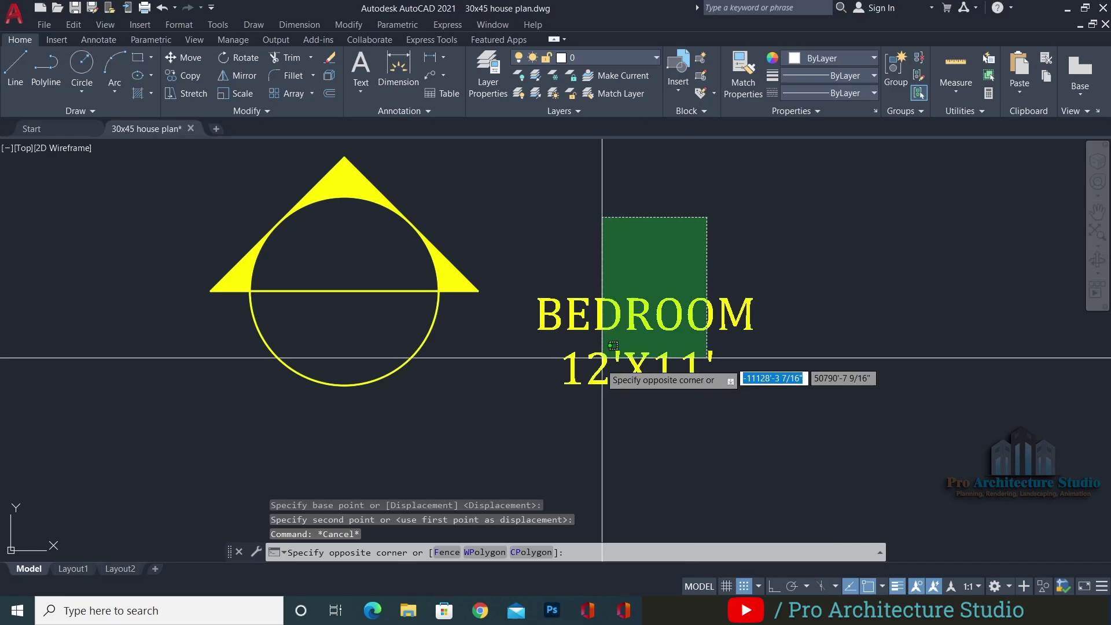
# Move the copied label onto the symbol so that its first line sits in the circle's upper half
pyautogui.click(602, 357)
pyautogui.write('m')
pyautogui.press('Return')
pyautogui.click(683, 470)
pyautogui.click(403, 424)
pyautogui.press('Escape')
# Replace the label's text inside the symbol with FRONT
pyautogui.click(328, 265)
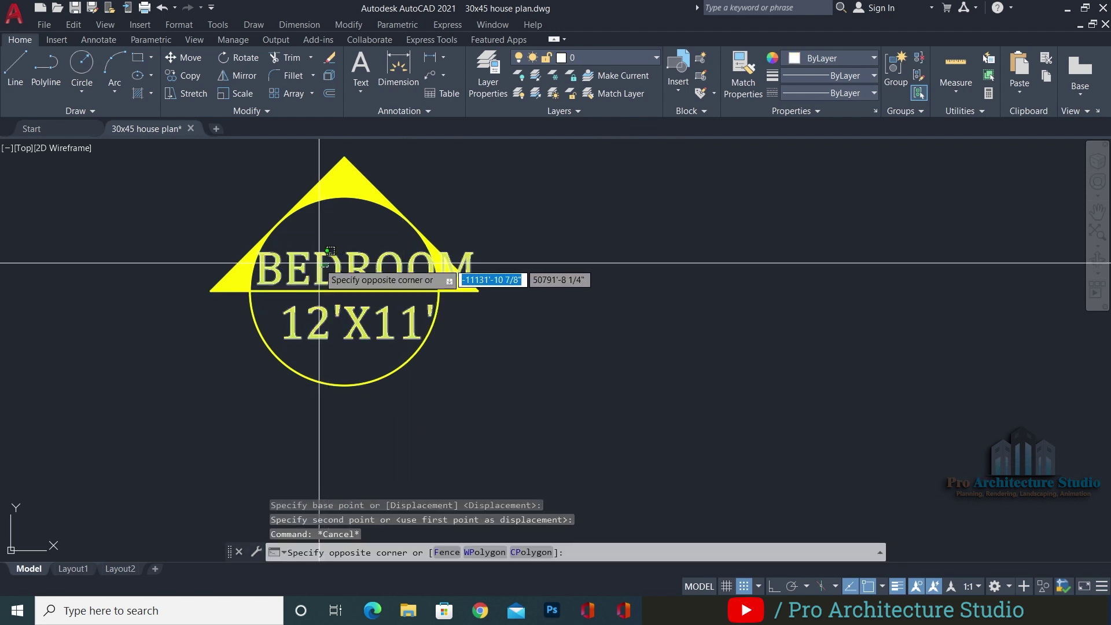
pyautogui.click(321, 264)
pyautogui.doubleClick(320, 268)
pyautogui.write('F')
pyautogui.click(580, 345)
# Move the FRONT text slightly sideways to centre it in the circle's upper half
pyautogui.write('m')
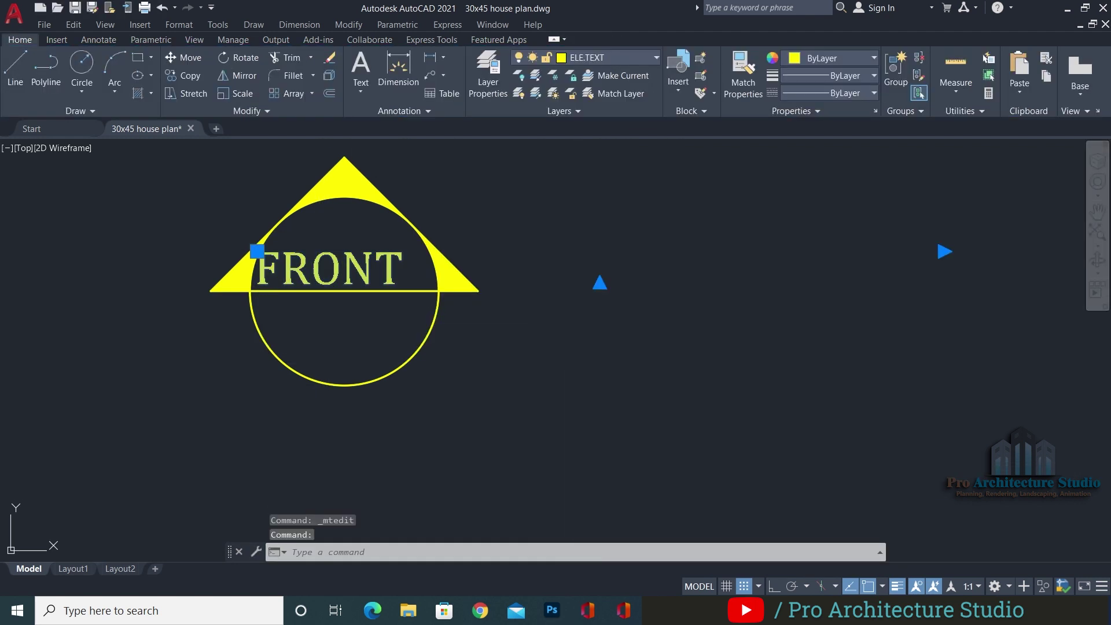
pyautogui.press('Return')
pyautogui.click(595, 347)
pyautogui.click(611, 344)
pyautogui.moveTo(358, 268); pyautogui.dragTo(444, 257, button='middle')
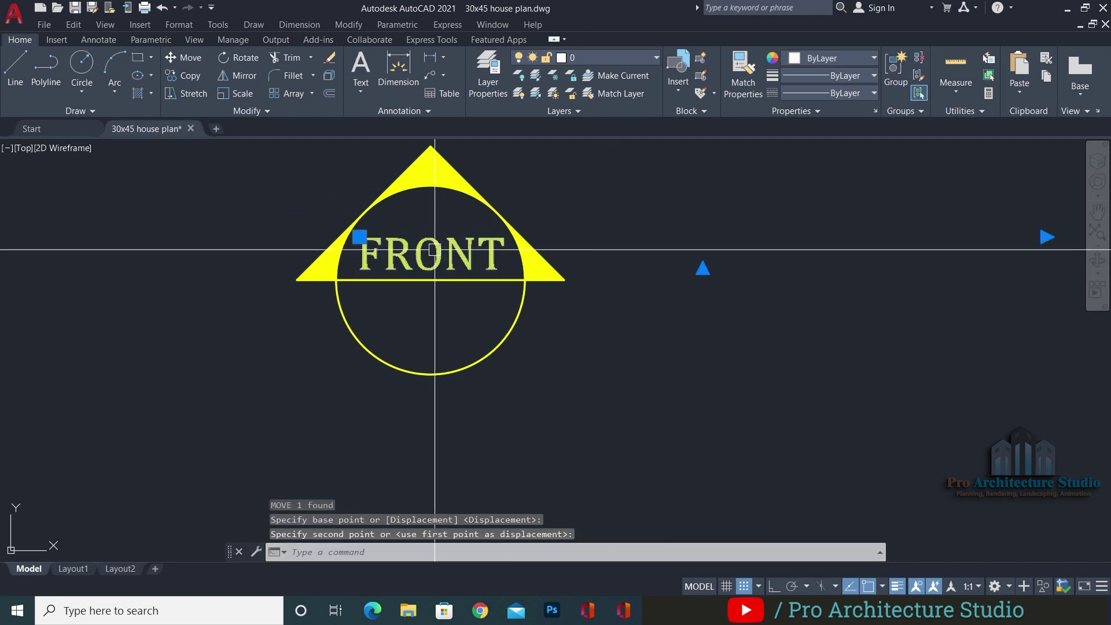
# Copy the FRONT text straight down into the circle's lower half and change the copy to ELE
pyautogui.click(466, 264)
pyautogui.write('co')
pyautogui.press('Return')
pyautogui.click(604, 321)
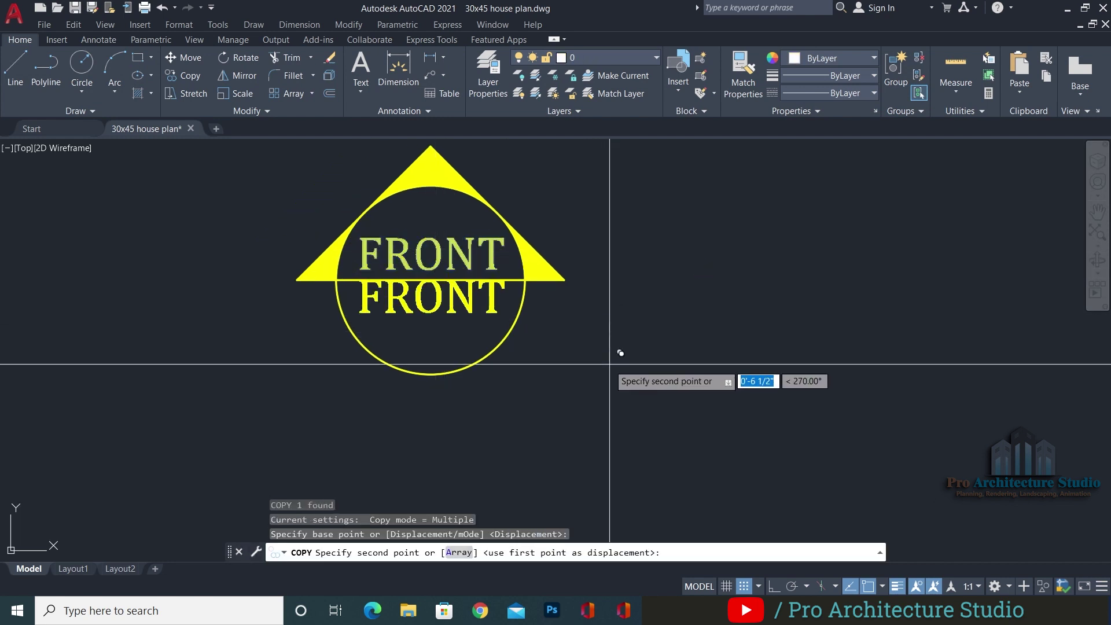
pyautogui.press('F8')
pyautogui.click(615, 384)
pyautogui.press('Escape')
pyautogui.doubleClick(398, 331)
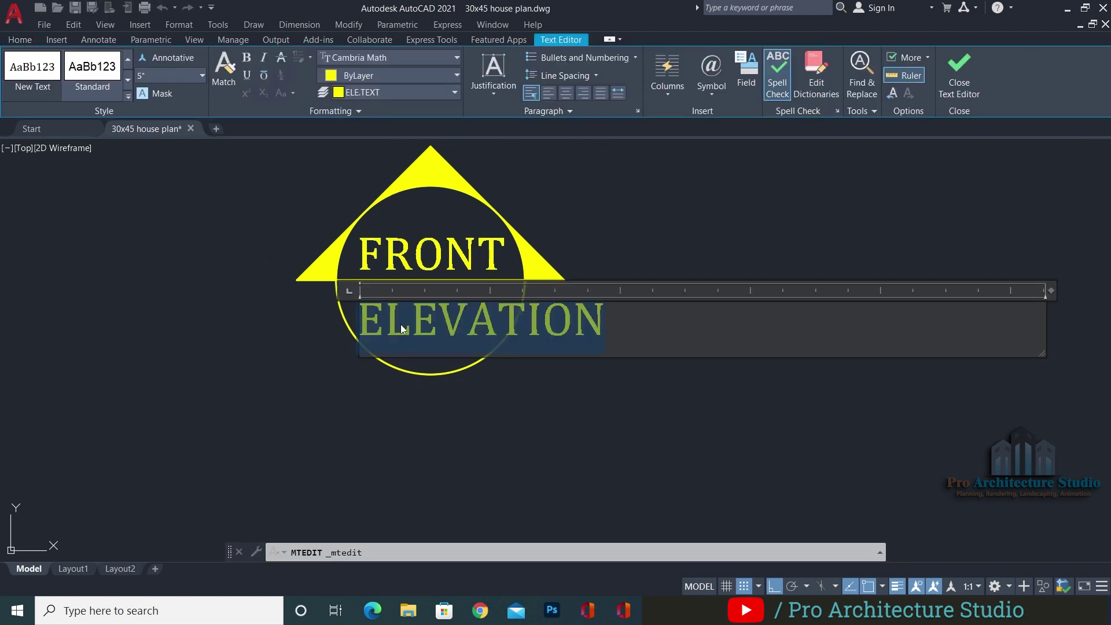
pyautogui.click(556, 386)
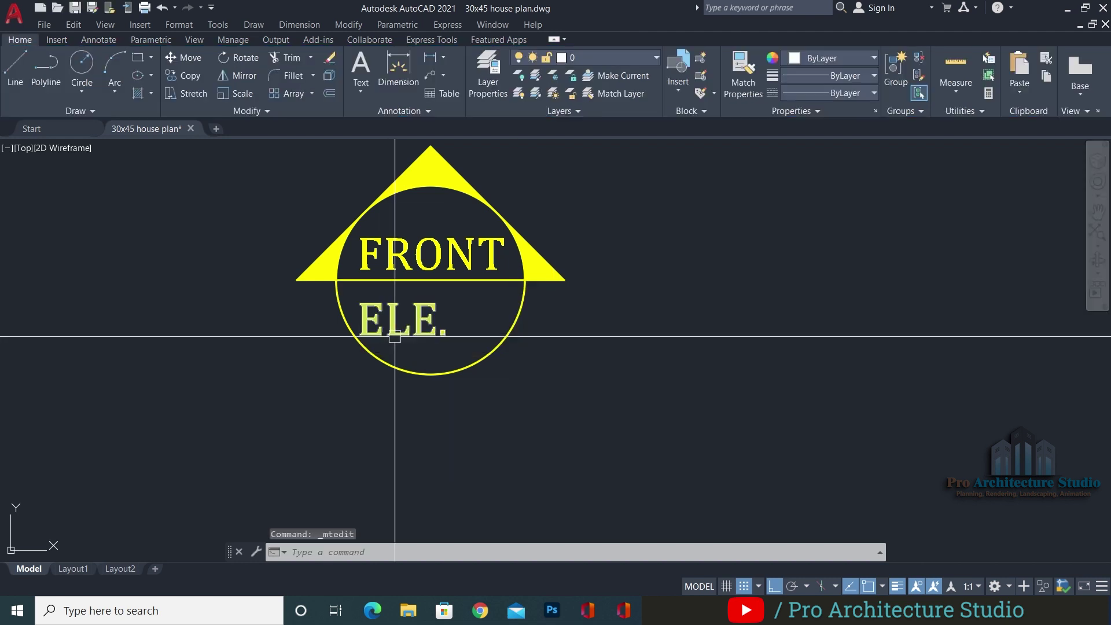
# Move the ELE. text to centre it in the circle's lower half
pyautogui.click(374, 334)
pyautogui.write('m')
pyautogui.press('Return')
pyautogui.click(608, 399)
pyautogui.click(647, 381)
pyautogui.press('Escape')
pyautogui.press('Escape')
pyautogui.scroll(-3, 396, 278)
pyautogui.scroll(3, 397, 278)
pyautogui.scroll(-3, 430, 307)
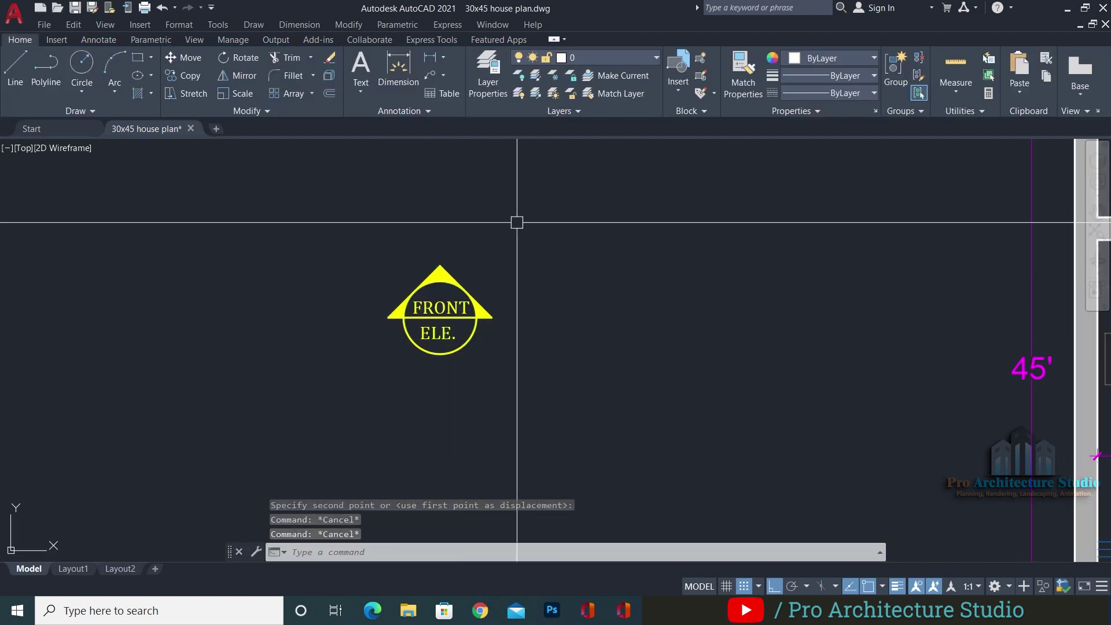
# Start a block definition named ELE.SYMBOL with its base point at the centre of the circle
pyautogui.scroll(4, 433, 312)
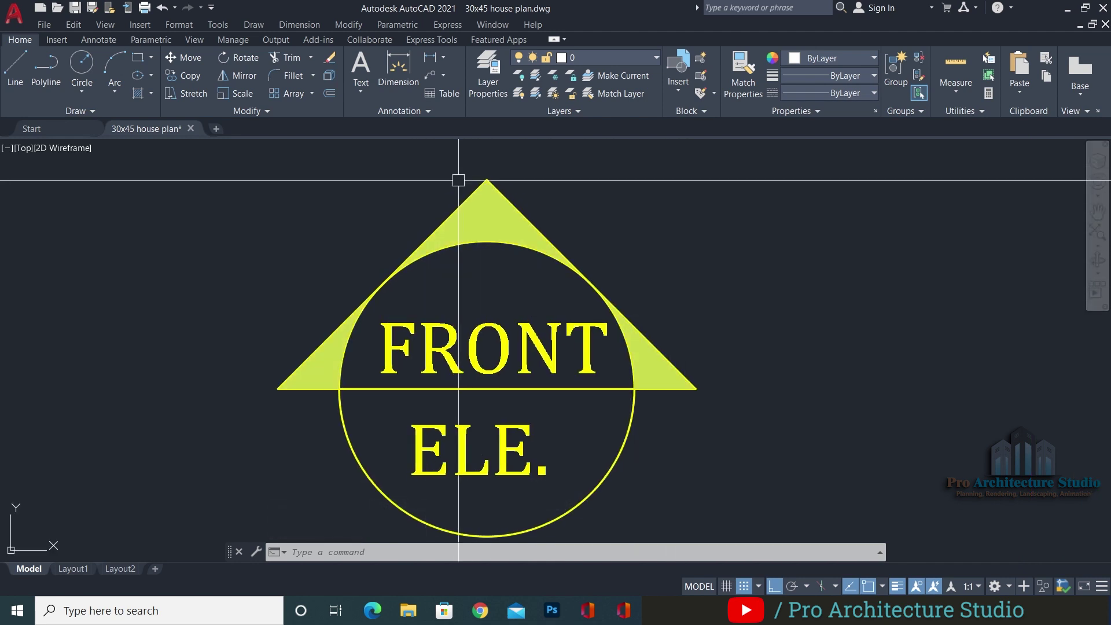
pyautogui.moveTo(598, 255); pyautogui.dragTo(589, 241, button='middle')
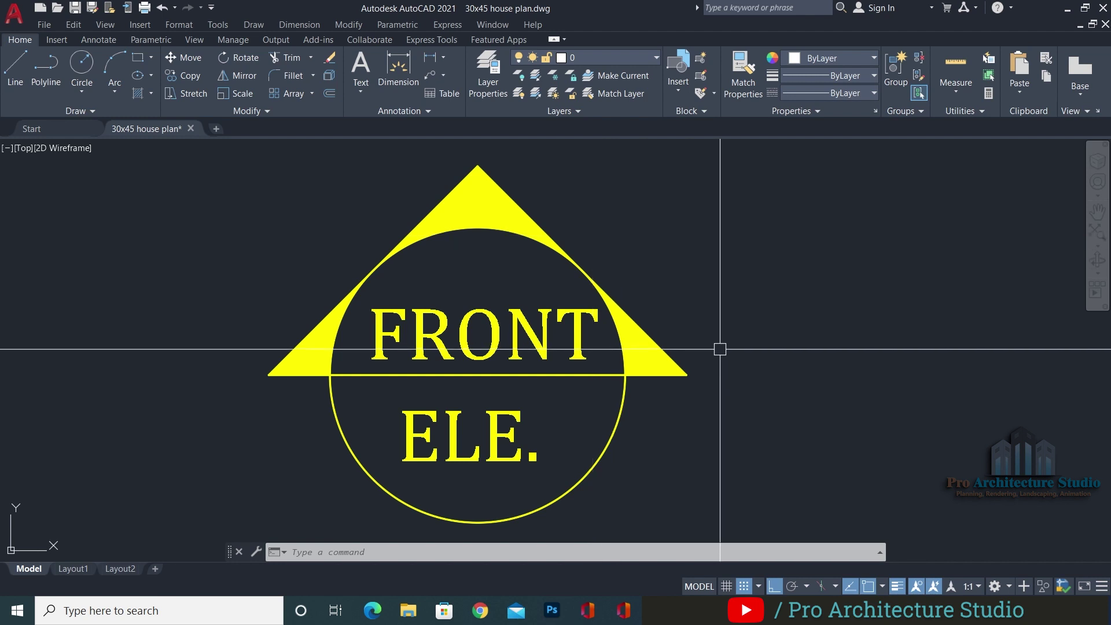
pyautogui.press('Escape')
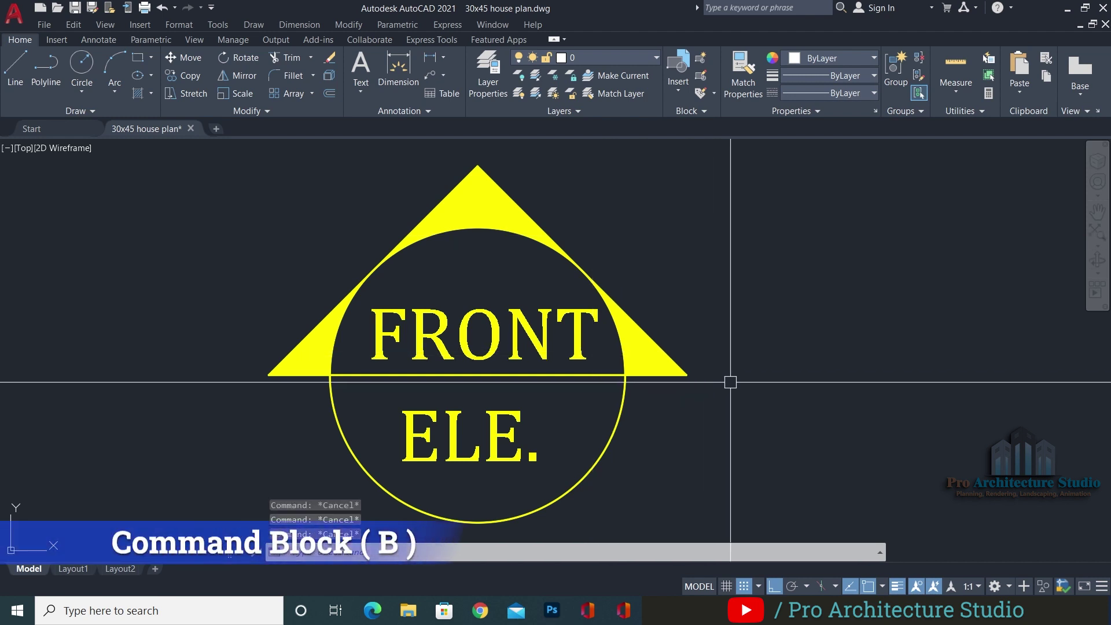
pyautogui.write('b')
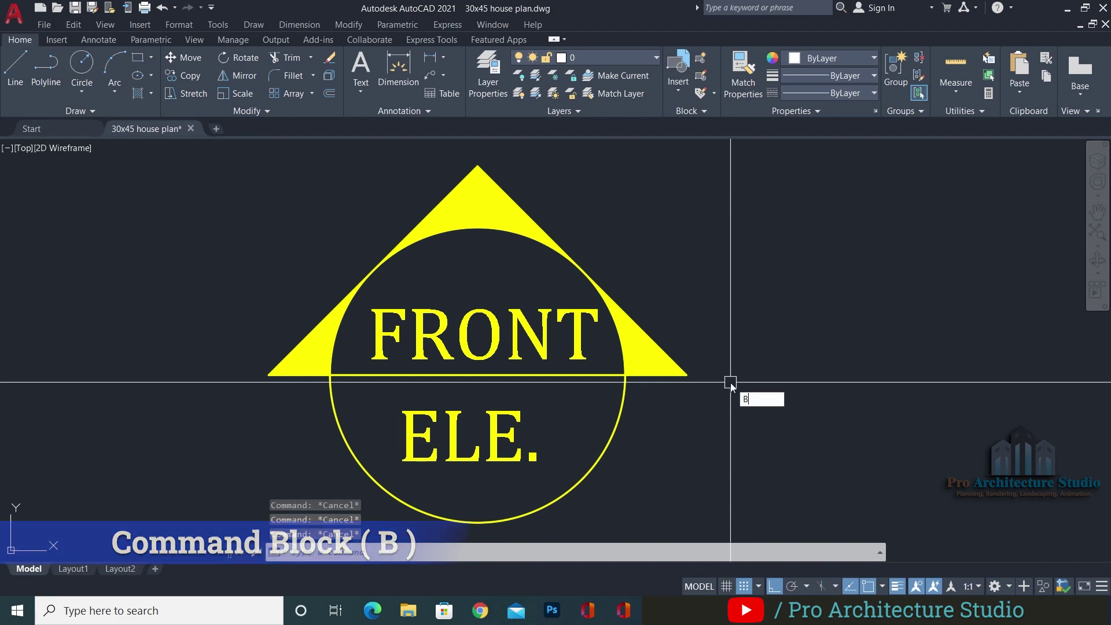
pyautogui.press('Return')
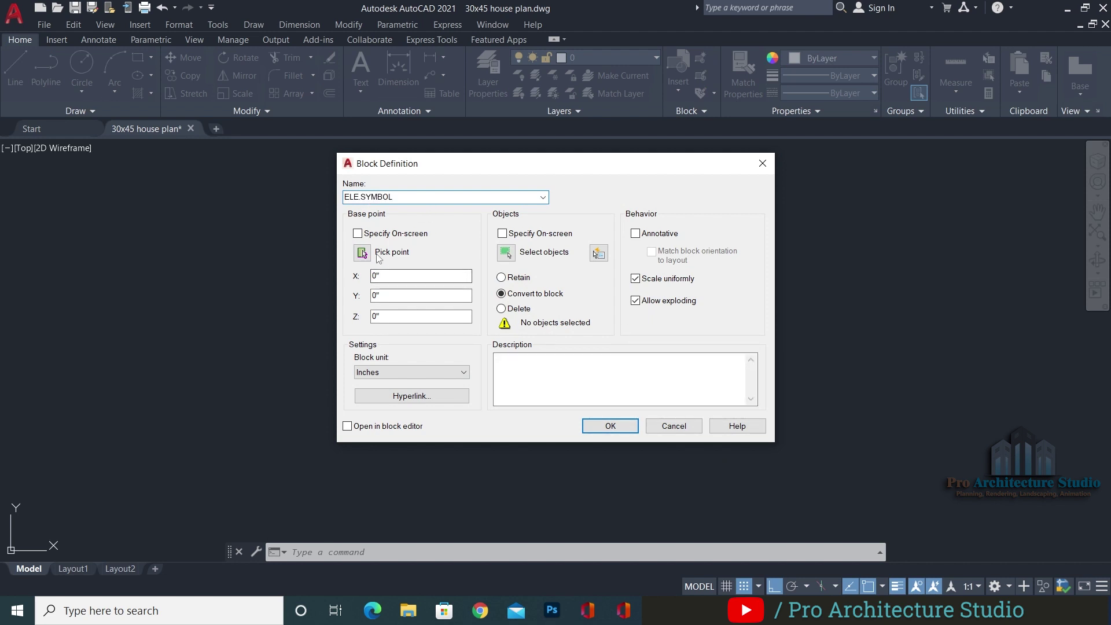
pyautogui.click(362, 253)
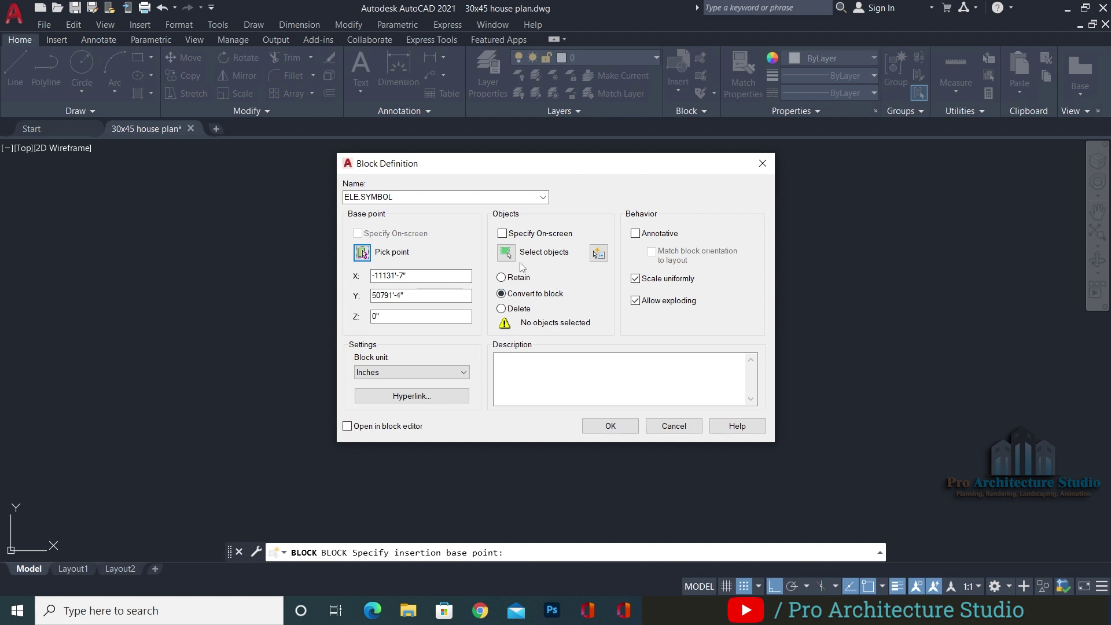
# Select the symbol's triangle, hatched corners, circle and centre line without the texts as the ELE.SYMBOL block's objects and create the block
pyautogui.click(507, 254)
pyautogui.click(610, 176)
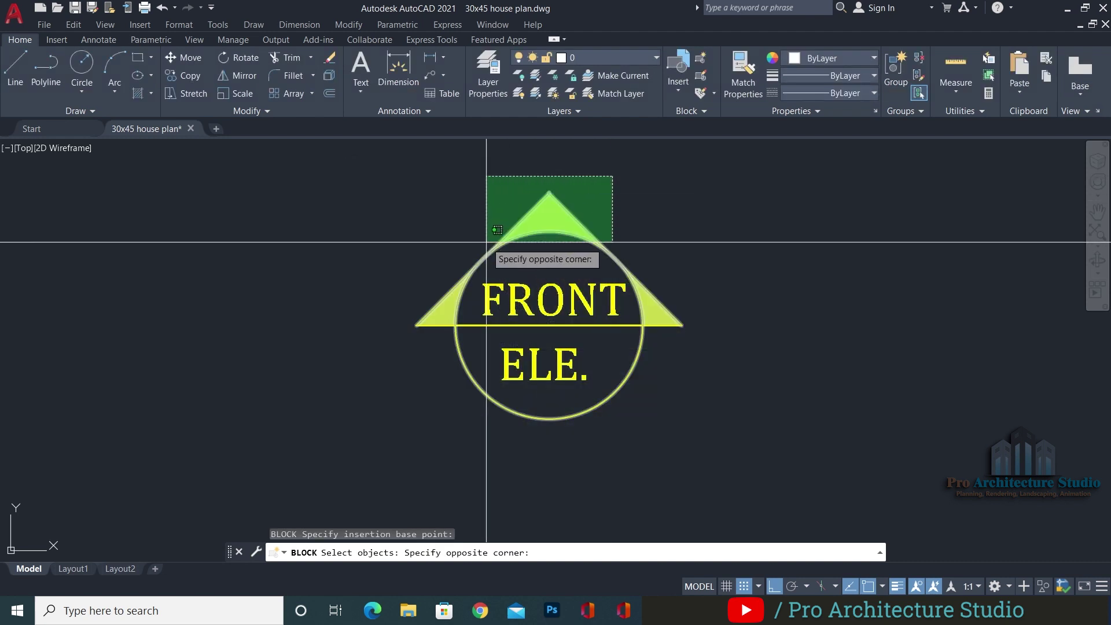
pyautogui.click(488, 243)
pyautogui.click(465, 248)
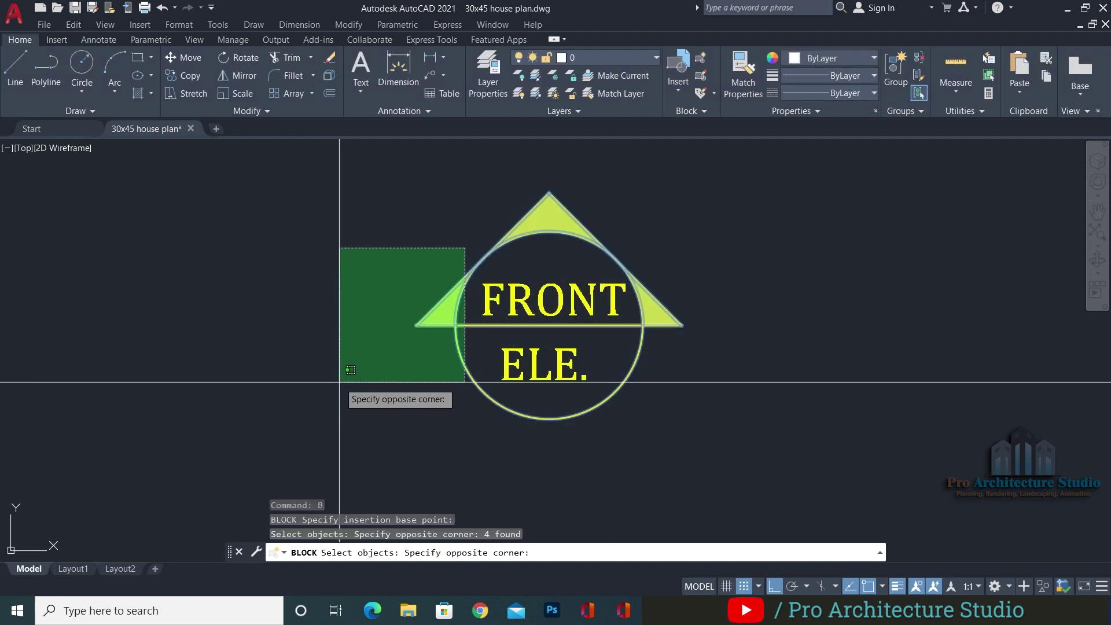
pyautogui.click(340, 372)
pyautogui.scroll(4, 671, 319)
pyautogui.click(782, 253)
pyautogui.click(587, 368)
pyautogui.moveTo(583, 383); pyautogui.dragTo(685, 292, button='middle')
pyautogui.click(687, 412)
pyautogui.click(555, 430)
pyautogui.scroll(-4, 606, 367)
pyautogui.moveTo(630, 326); pyautogui.dragTo(613, 373, button='middle')
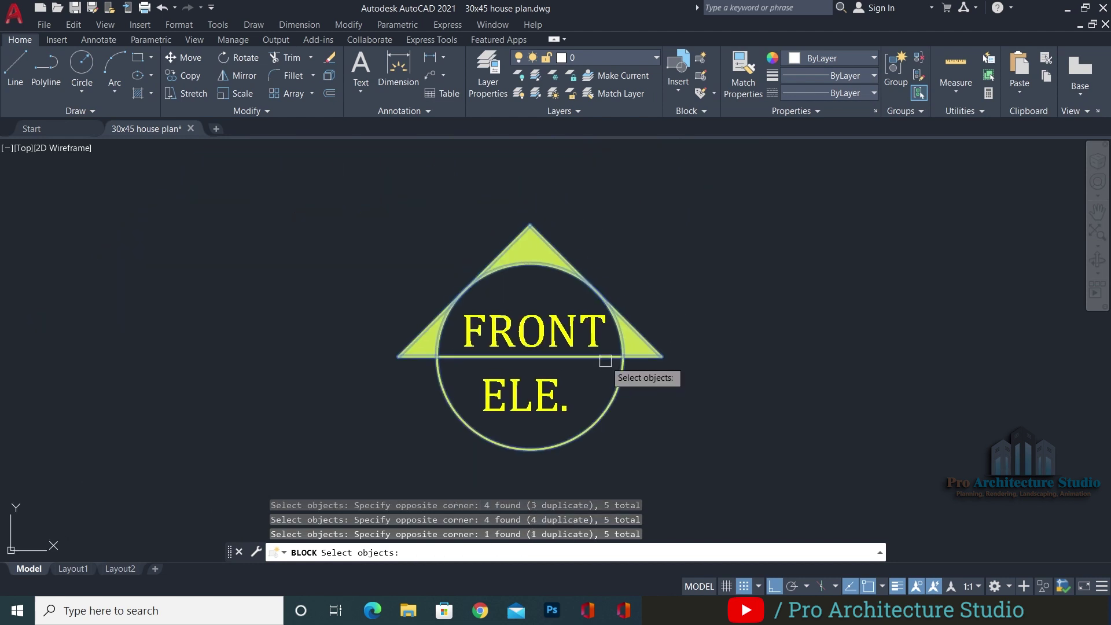
pyautogui.press('Return')
pyautogui.click(615, 427)
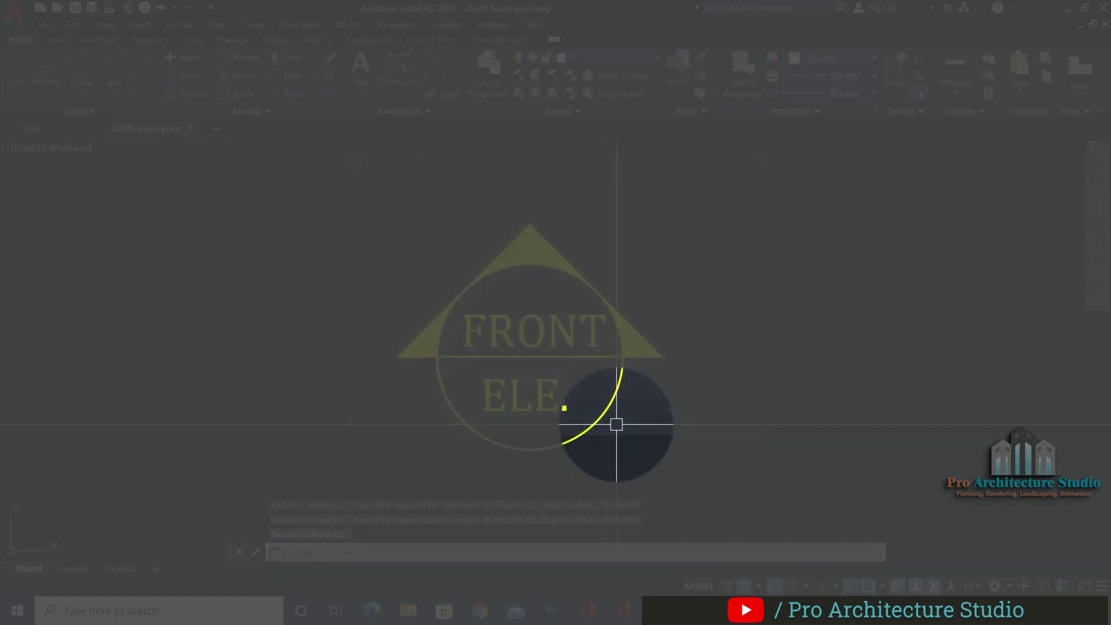
pyautogui.click(525, 246)
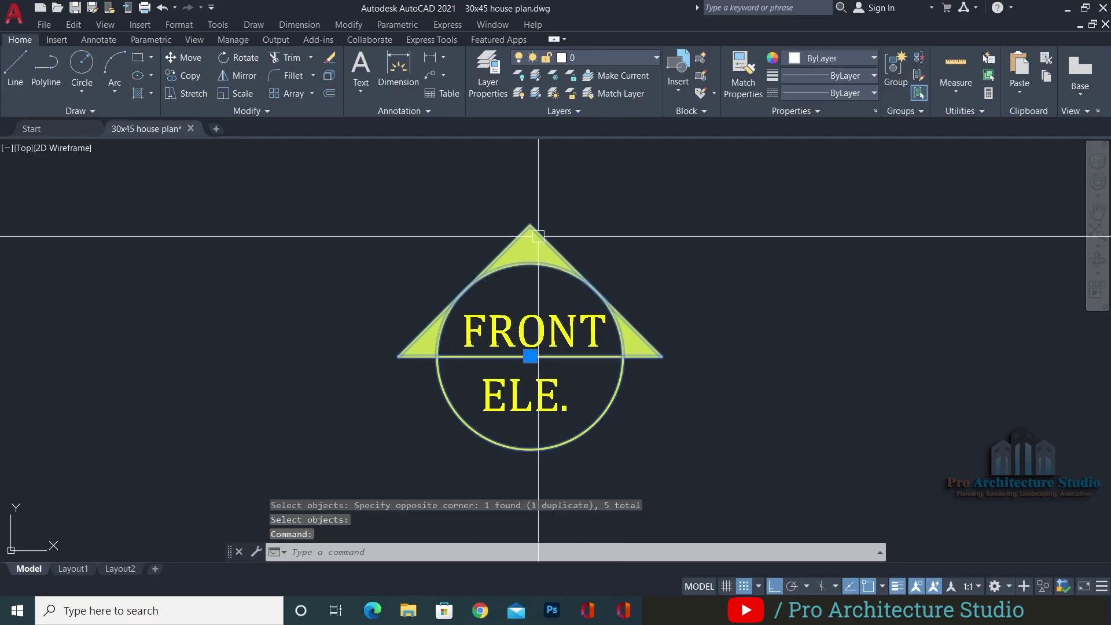
pyautogui.scroll(-2, 600, 255)
pyautogui.press('Escape')
# Move the symbol with its FRONT and ELE. texts from its circle centre to just below the ground floor plan
pyautogui.click(715, 186)
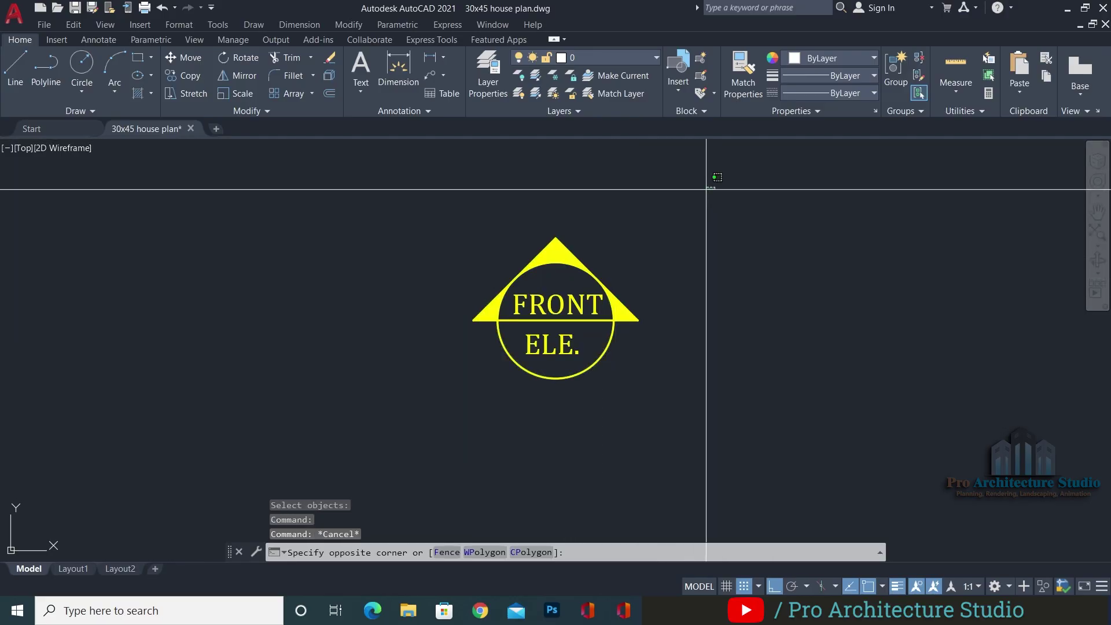
pyautogui.click(385, 433)
pyautogui.write('M')
pyautogui.press('Return')
pyautogui.click(554, 328)
pyautogui.scroll(-8, 200, 182)
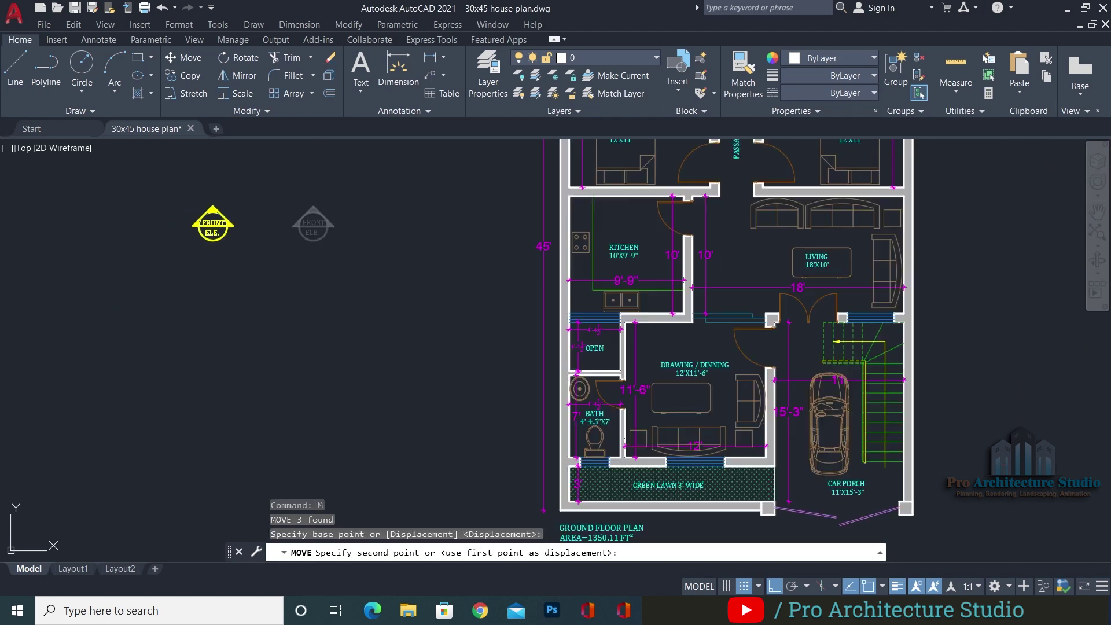
pyautogui.press('F8')
pyautogui.click(557, 378)
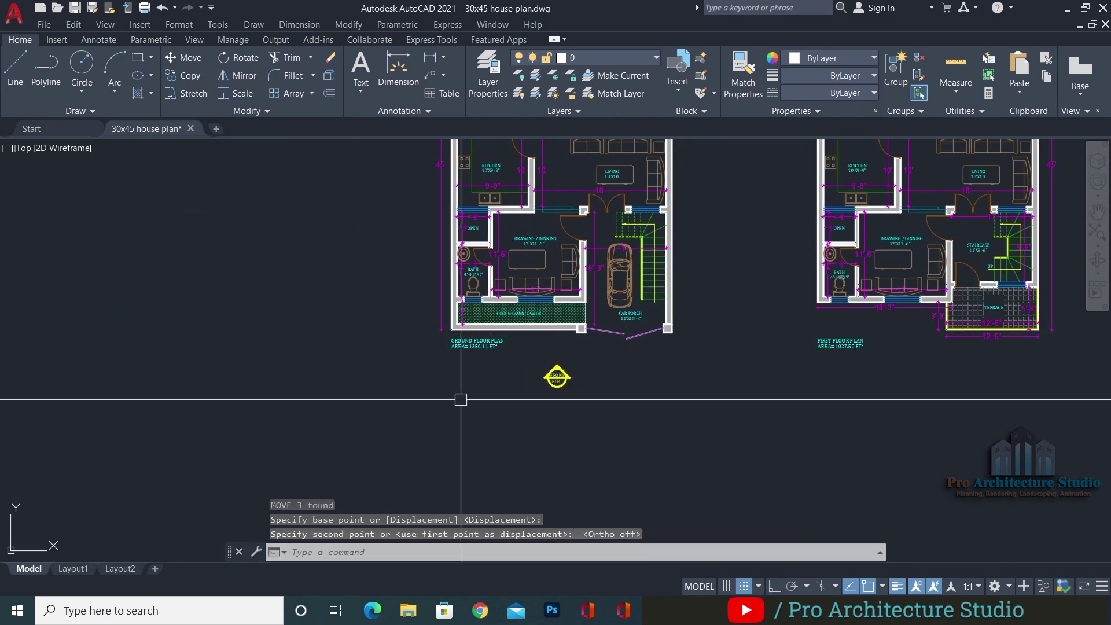
pyautogui.press('Escape')
pyautogui.press('Escape')
# Copy the FRONT ELE. symbol with its texts straight up to the area above the ground floor plan's rear wall
pyautogui.scroll(3, 717, 347)
pyautogui.scroll(-3, 705, 481)
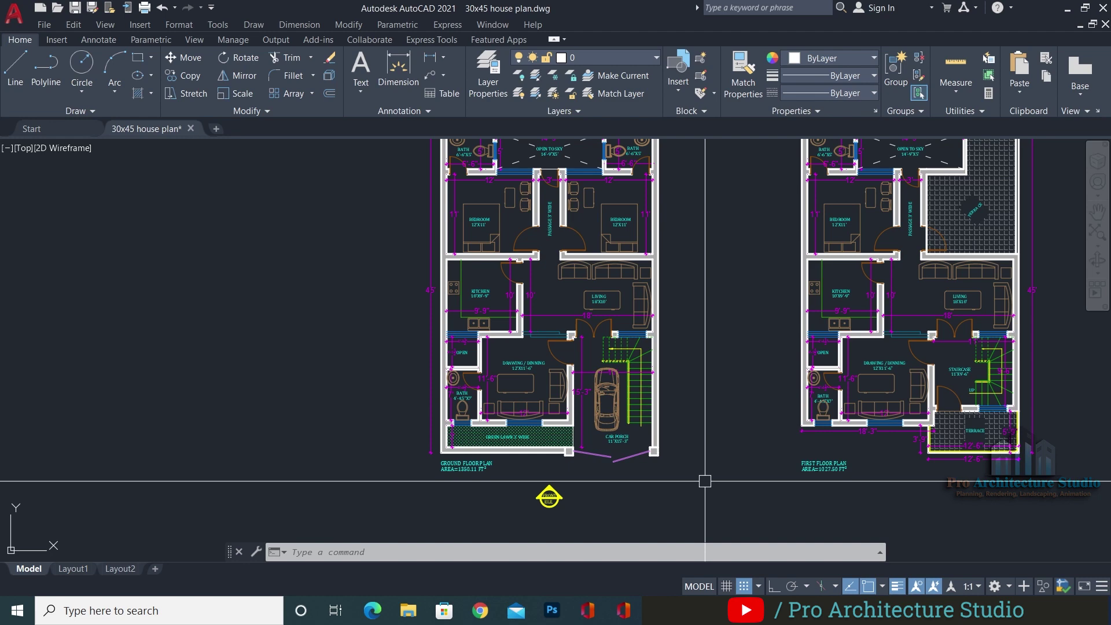
pyautogui.scroll(6, 609, 509)
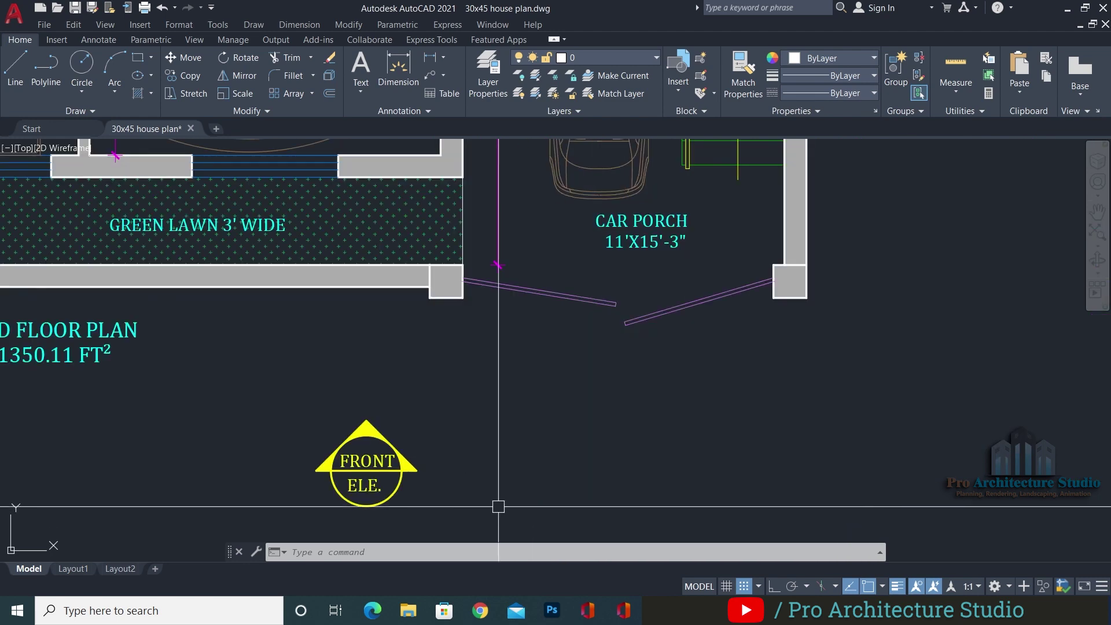
pyautogui.click(661, 278)
pyautogui.click(499, 409)
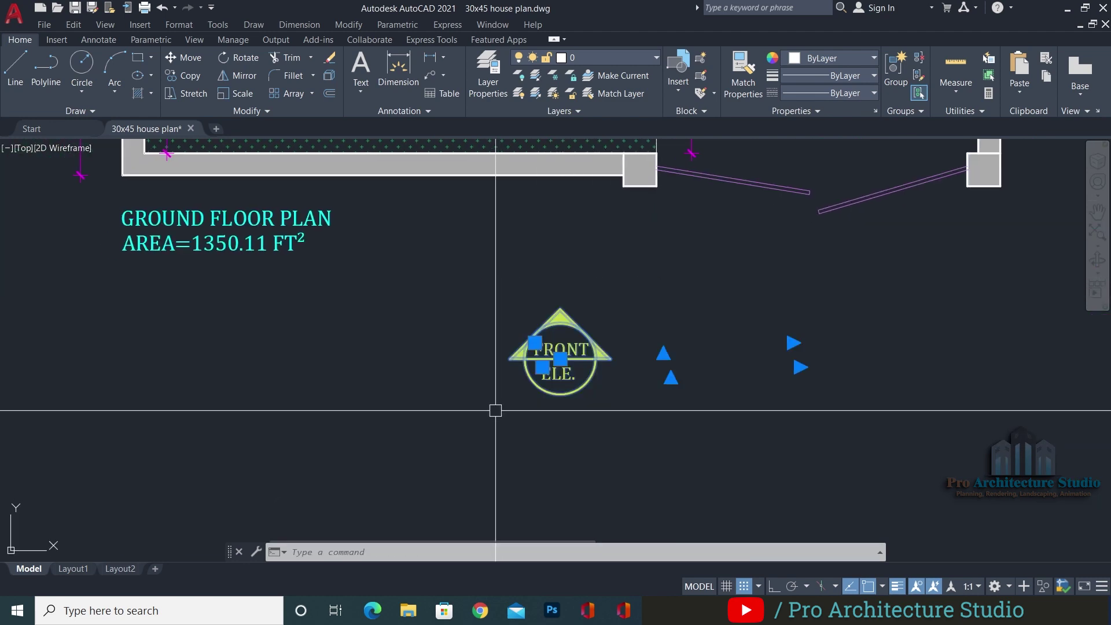
pyautogui.scroll(-4, 445, 401)
pyautogui.press('Return')
pyautogui.click(683, 413)
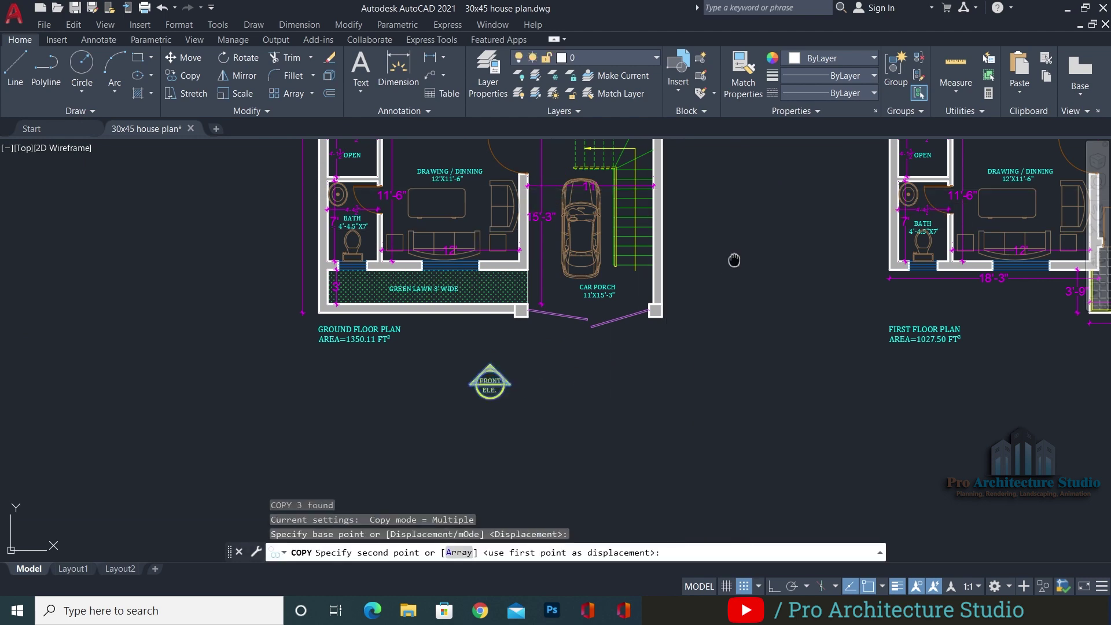
pyautogui.moveTo(745, 190); pyautogui.dragTo(715, 407, button='middle')
pyautogui.press('F8')
pyautogui.moveTo(710, 266); pyautogui.dragTo(784, 368, button='middle')
pyautogui.press('Escape')
pyautogui.press('Escape')
# Mirror the symbol above the ground floor plan about a horizontal line and erase the upward-pointing original
pyautogui.scroll(3, 508, 293)
pyautogui.click(428, 341)
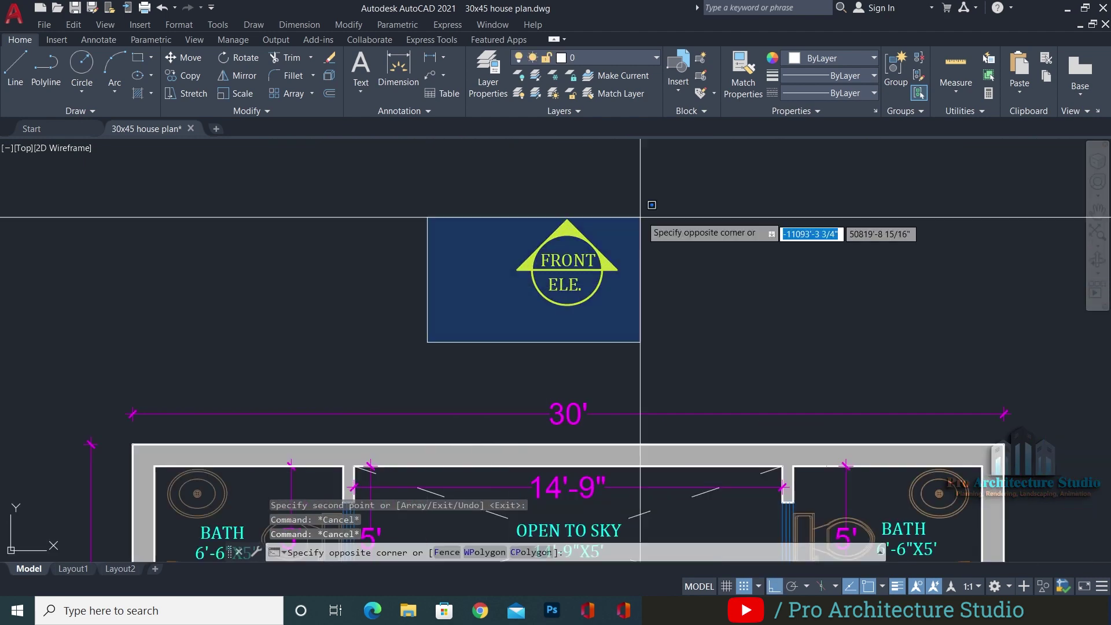
pyautogui.click(652, 191)
pyautogui.write('MI')
pyautogui.press('Return')
pyautogui.click(578, 192)
pyautogui.click(657, 191)
pyautogui.press('Return')
pyautogui.click(656, 192)
pyautogui.click(471, 328)
pyautogui.press('e')
pyautogui.press('Return')
# Move the downward-pointing symbol closer to the rear wall of the ground floor plan
pyautogui.moveTo(483, 251); pyautogui.dragTo(485, 382, button='middle')
pyautogui.click(359, 344)
pyautogui.click(683, 163)
pyautogui.write('M')
pyautogui.press('Return')
pyautogui.click(739, 196)
pyautogui.click(727, 332)
pyautogui.press('Escape')
# Change the FRONT text in the downward-pointing symbol to REAR
pyautogui.scroll(2, 590, 378)
pyautogui.scroll(4, 540, 409)
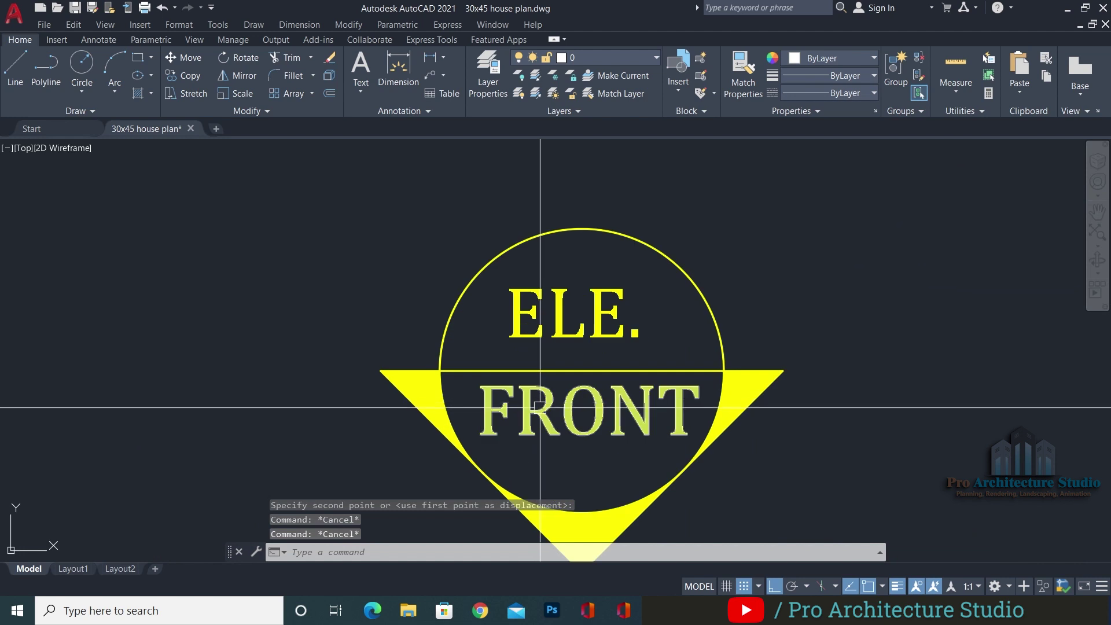
pyautogui.doubleClick(541, 408)
pyautogui.write('REAR')
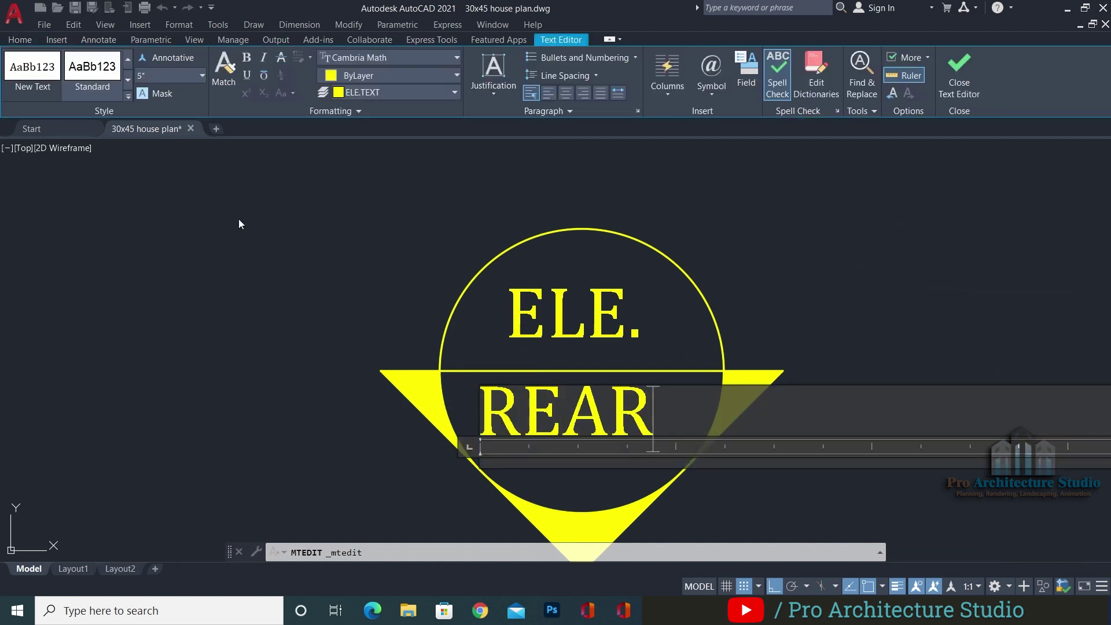
pyautogui.click(238, 219)
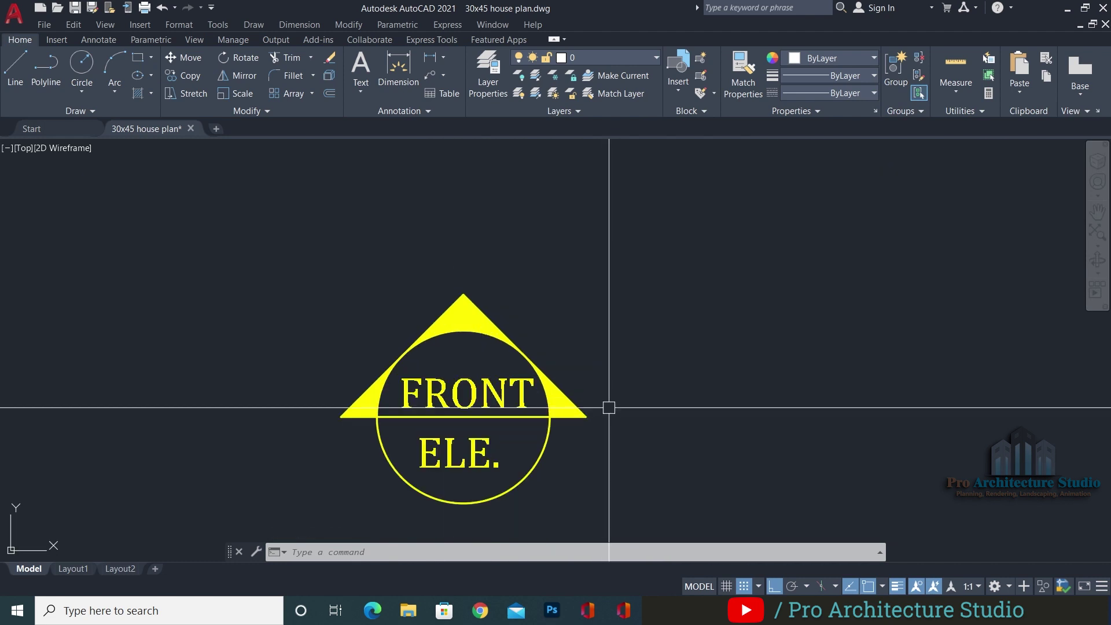
pyautogui.scroll(2, 534, 324)
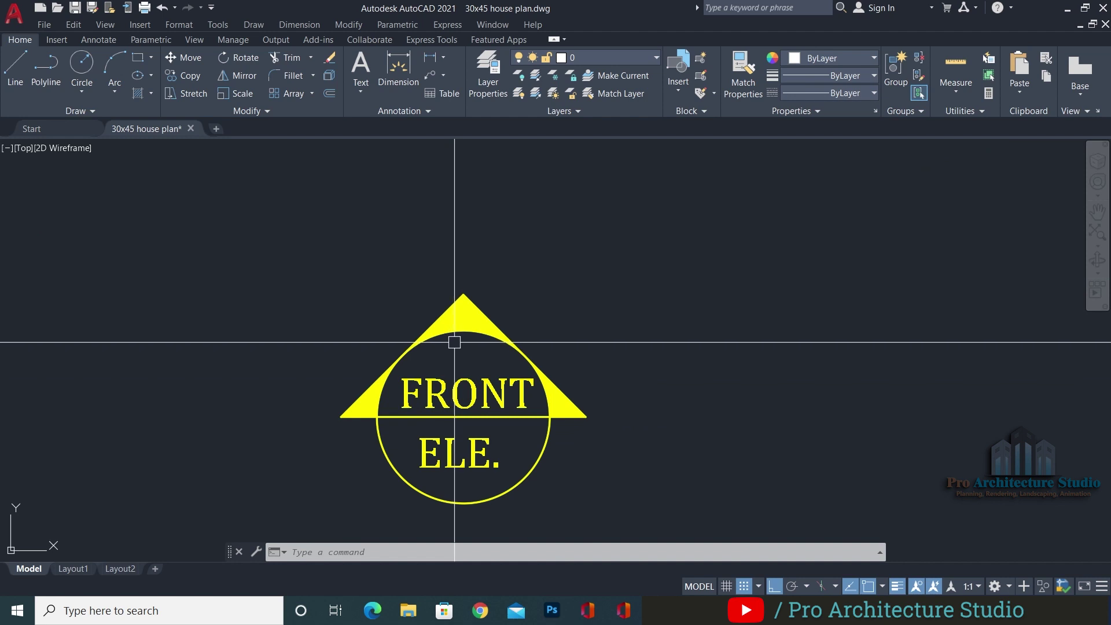
pyautogui.scroll(-4, 420, 364)
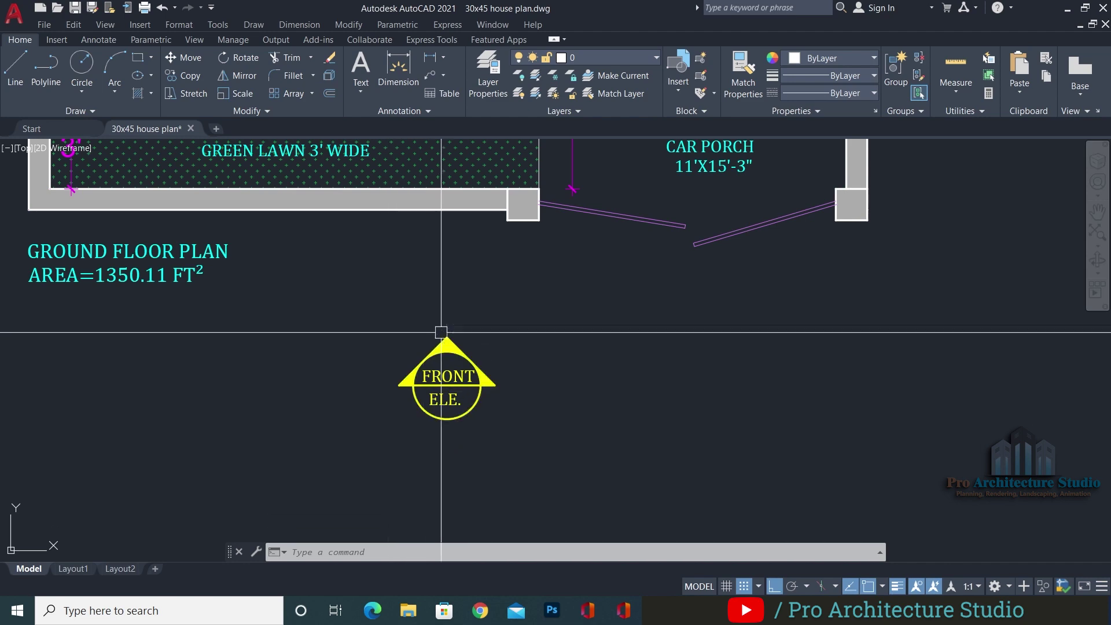
pyautogui.scroll(-4, 436, 336)
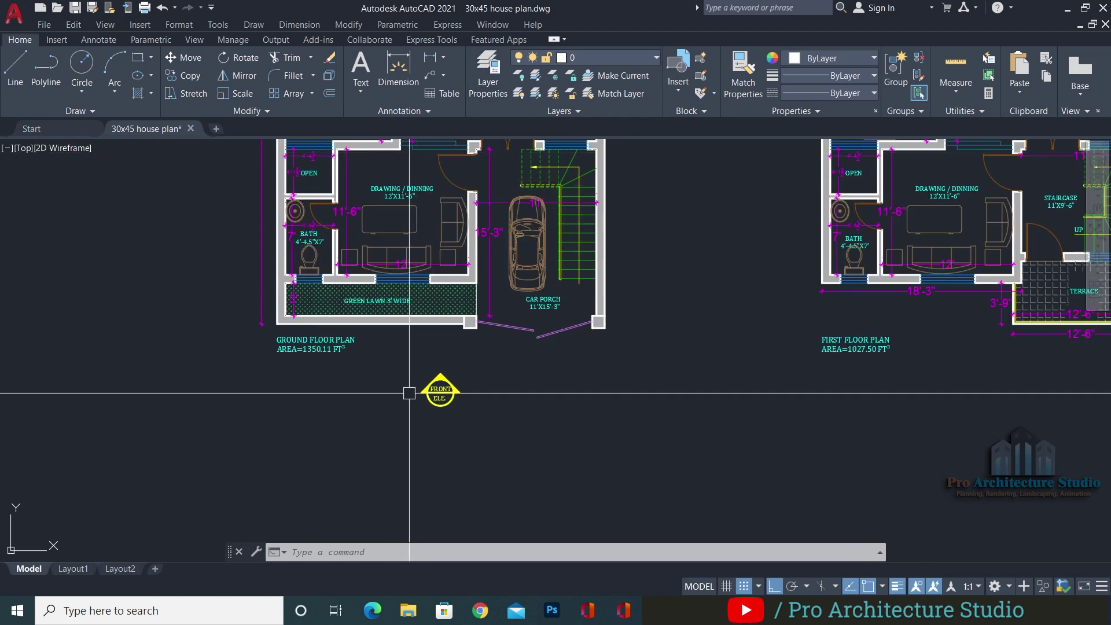
pyautogui.scroll(4, 409, 393)
pyautogui.scroll(-1, 463, 439)
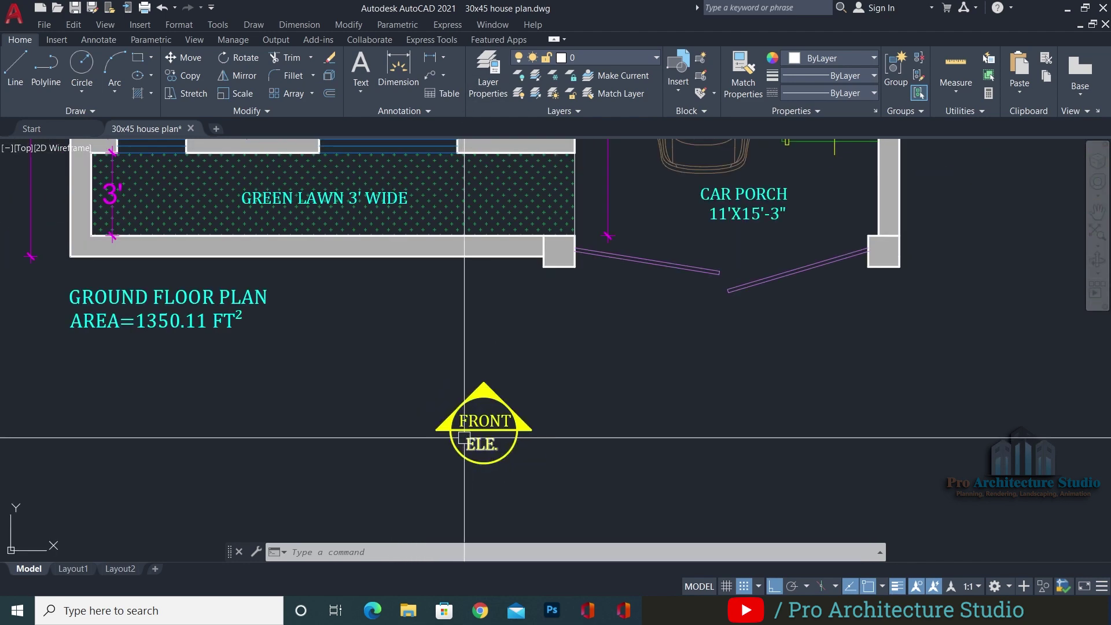
pyautogui.scroll(3, 454, 434)
pyautogui.scroll(-3, 445, 362)
# Copy the FRONT ELE. symbol from below the ground floor plan to outside the right wall beside the living room
pyautogui.click(521, 311)
pyautogui.click(389, 443)
pyautogui.press('Return')
pyautogui.click(441, 411)
pyautogui.scroll(-5, 396, 457)
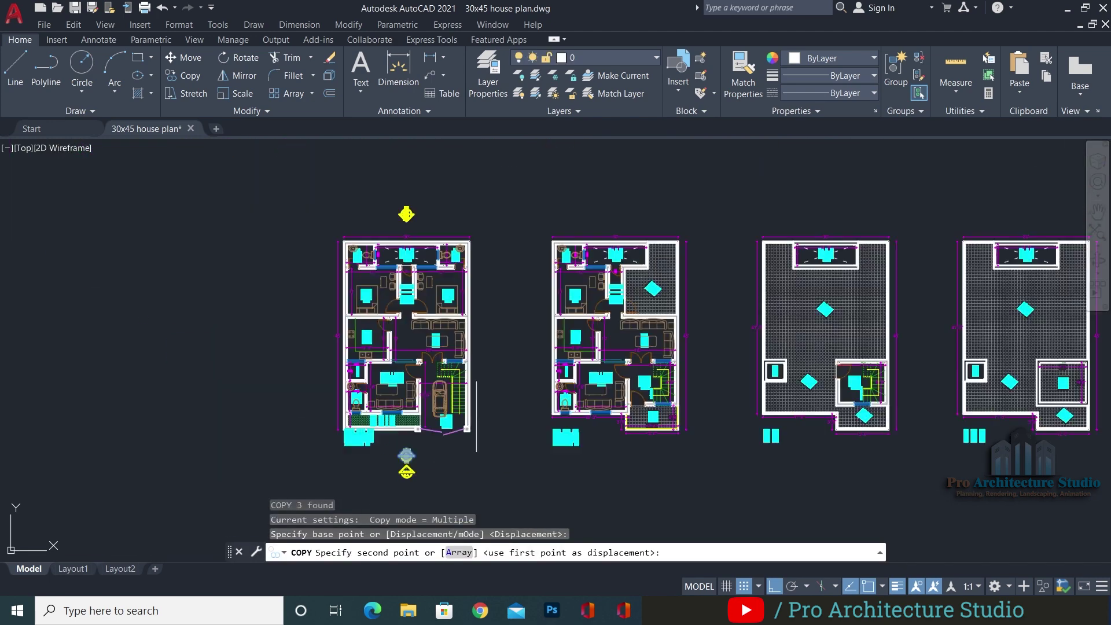
pyautogui.scroll(6, 451, 405)
pyautogui.press('F8')
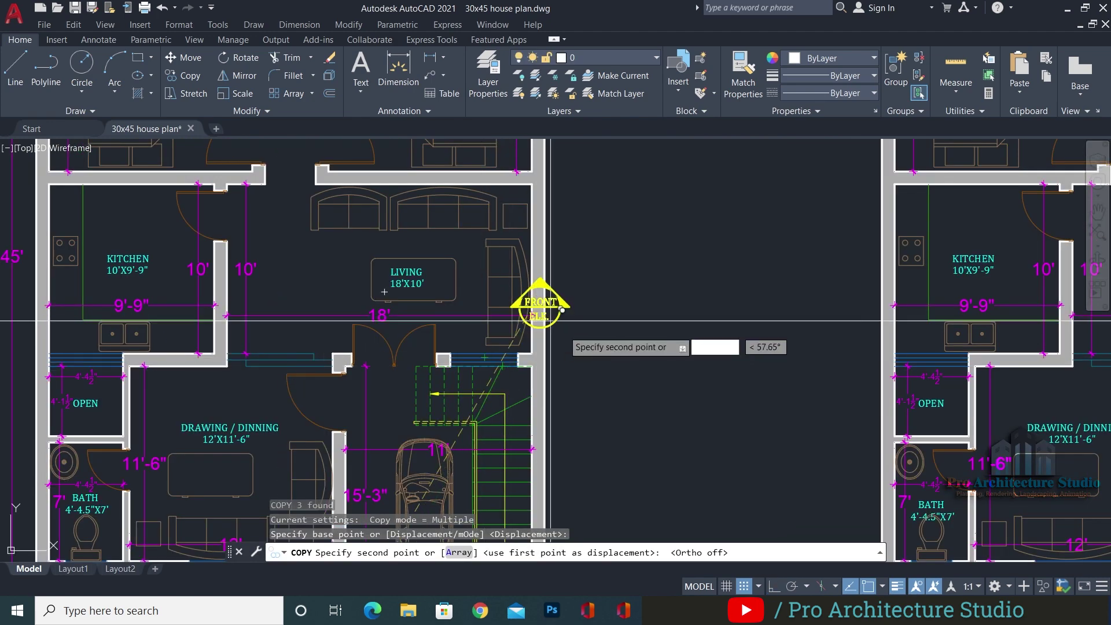
pyautogui.click(647, 366)
pyautogui.press('Return')
pyautogui.scroll(4, 638, 364)
pyautogui.press('Escape')
pyautogui.press('Escape')
pyautogui.click(556, 440)
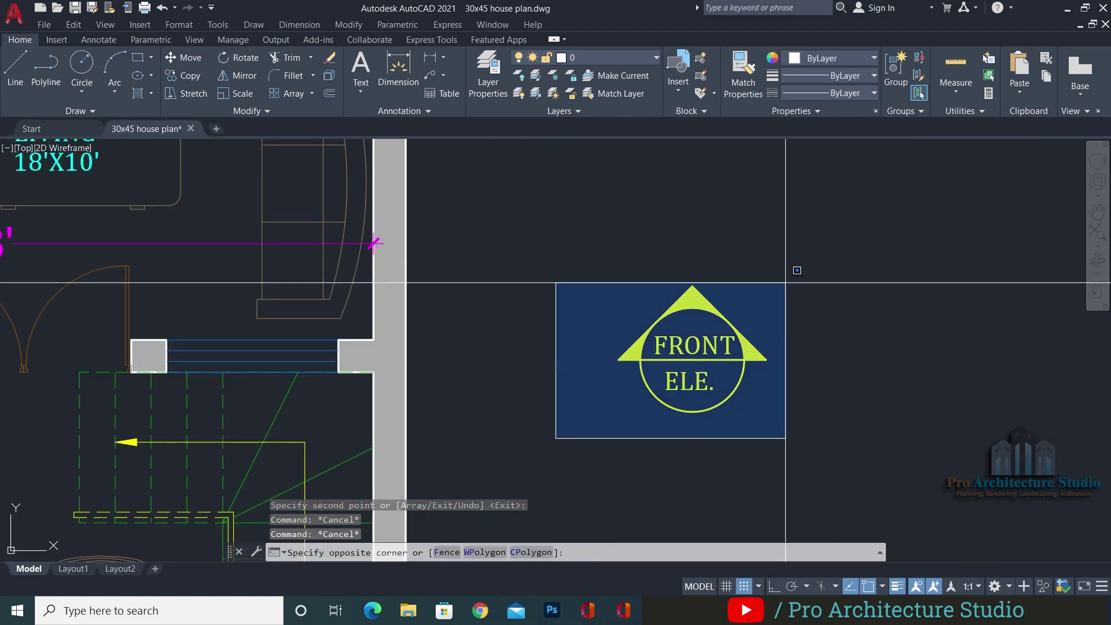
pyautogui.click(812, 238)
pyautogui.write('RO')
pyautogui.press('Return')
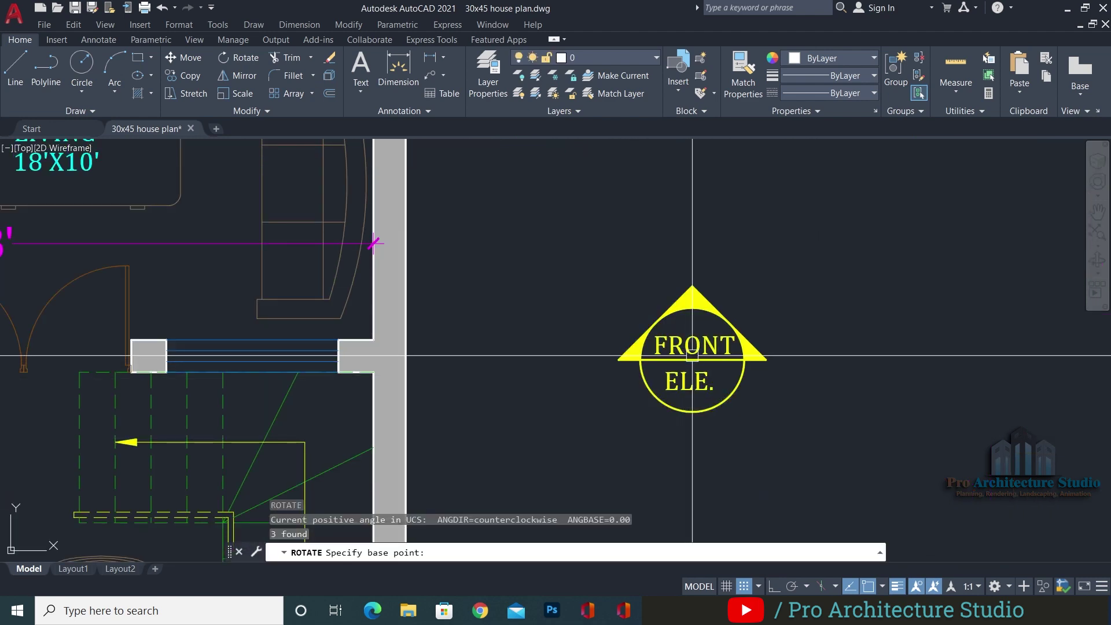
pyautogui.press('Escape')
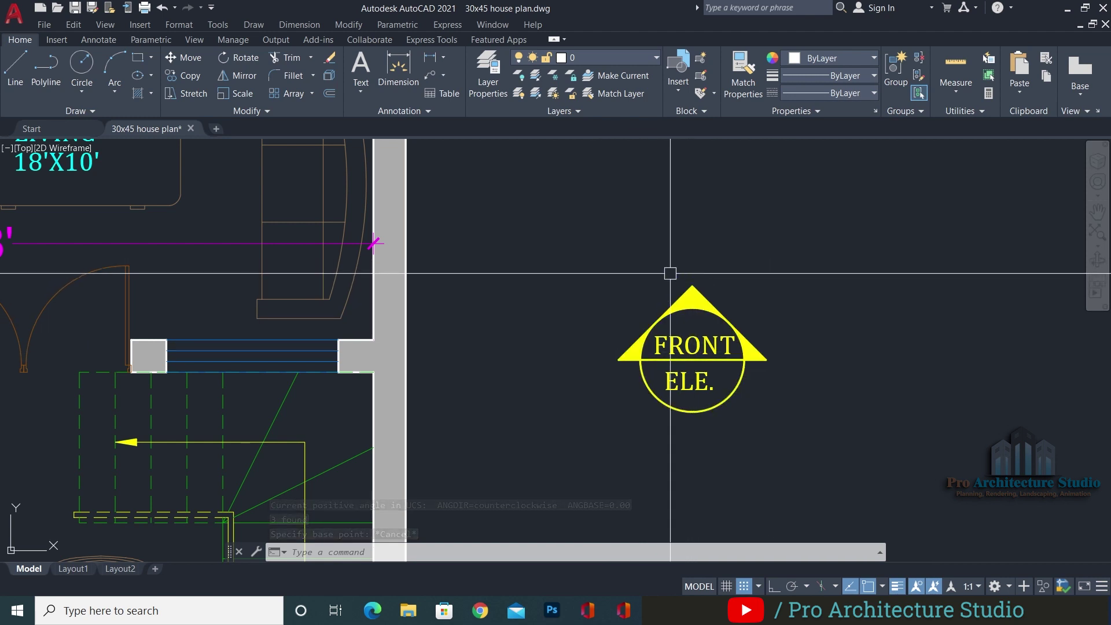
# Rotate the copied symbol with its texts 90° about the circle centre so its triangle points at the right wall
pyautogui.write('ro')
pyautogui.press('Return')
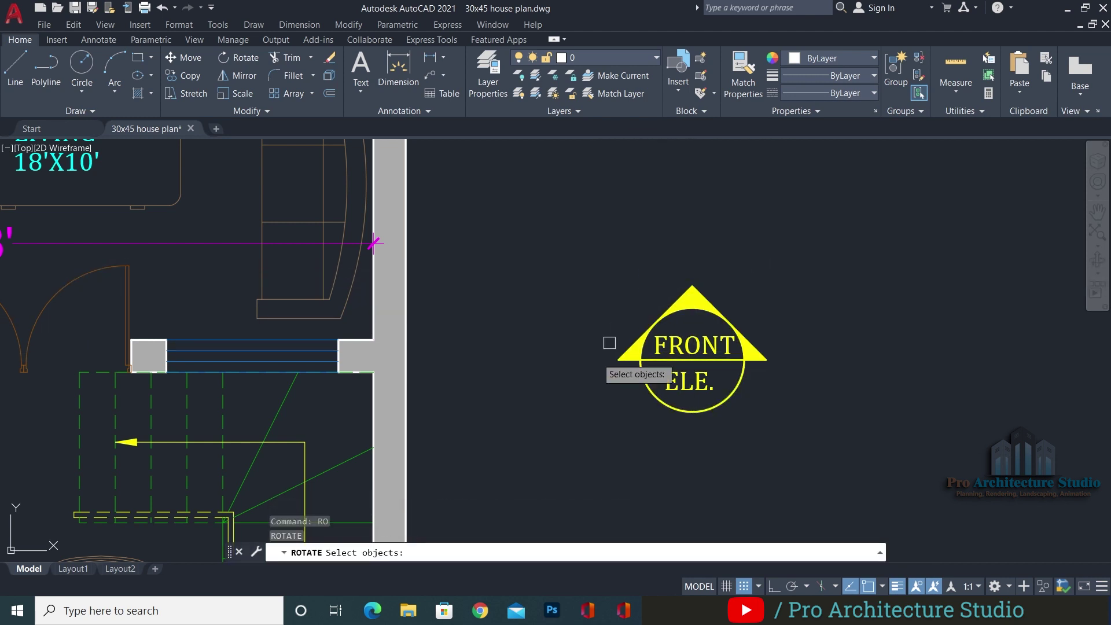
pyautogui.click(568, 535)
pyautogui.click(838, 180)
pyautogui.press('Return')
pyautogui.click(692, 359)
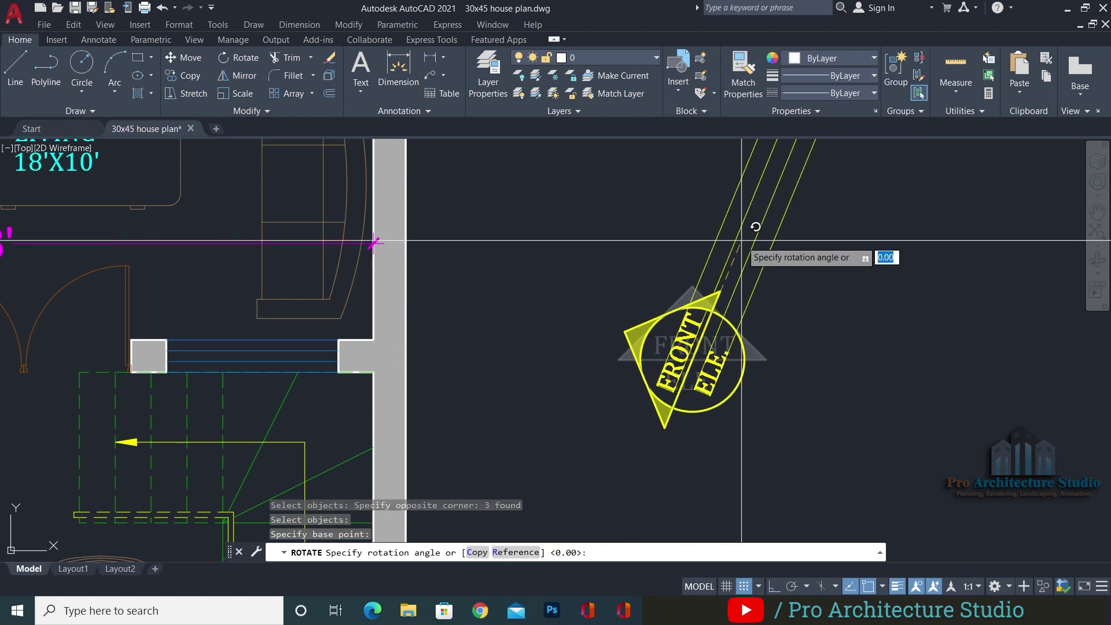
pyautogui.press('F8')
pyautogui.click(752, 232)
pyautogui.press('Escape')
pyautogui.press('Escape')
pyautogui.scroll(3, 672, 389)
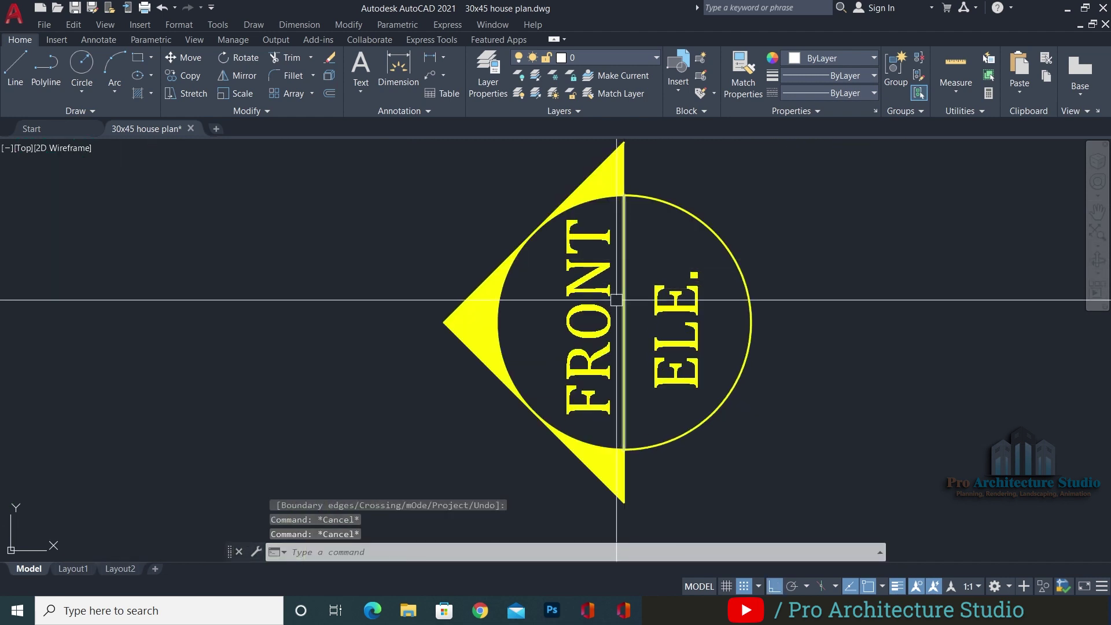
# Rotate the rotated symbol's FRONT and ELE. texts and dividing line about the circle centre back to horizontal
pyautogui.click(690, 253)
pyautogui.click(568, 332)
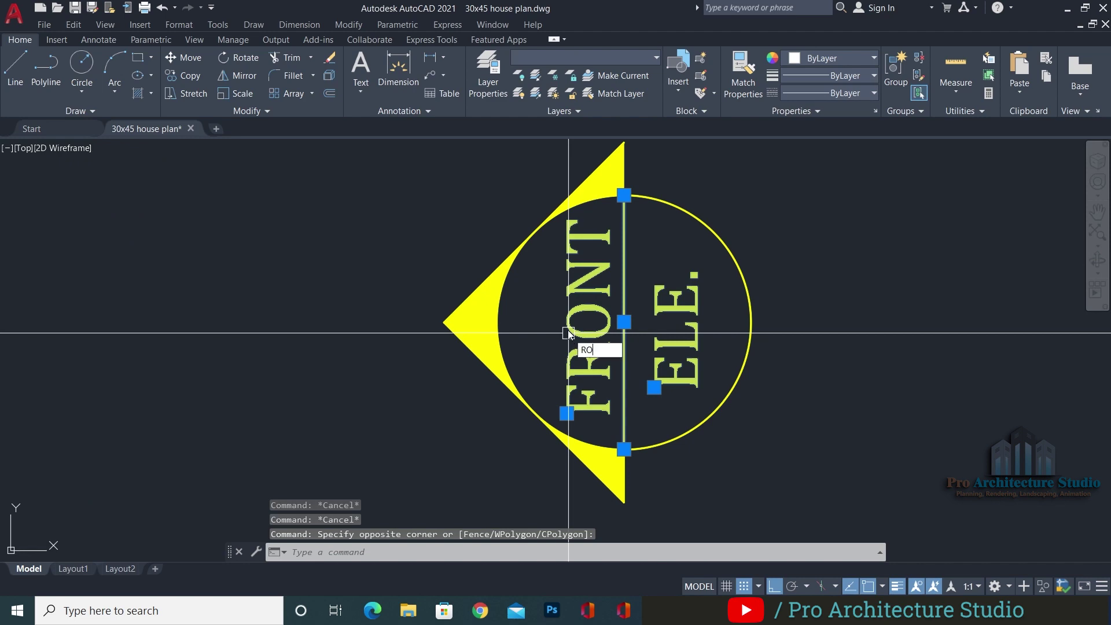
pyautogui.write('RO')
pyautogui.press('Return')
pyautogui.click(623, 321)
pyautogui.click(669, 363)
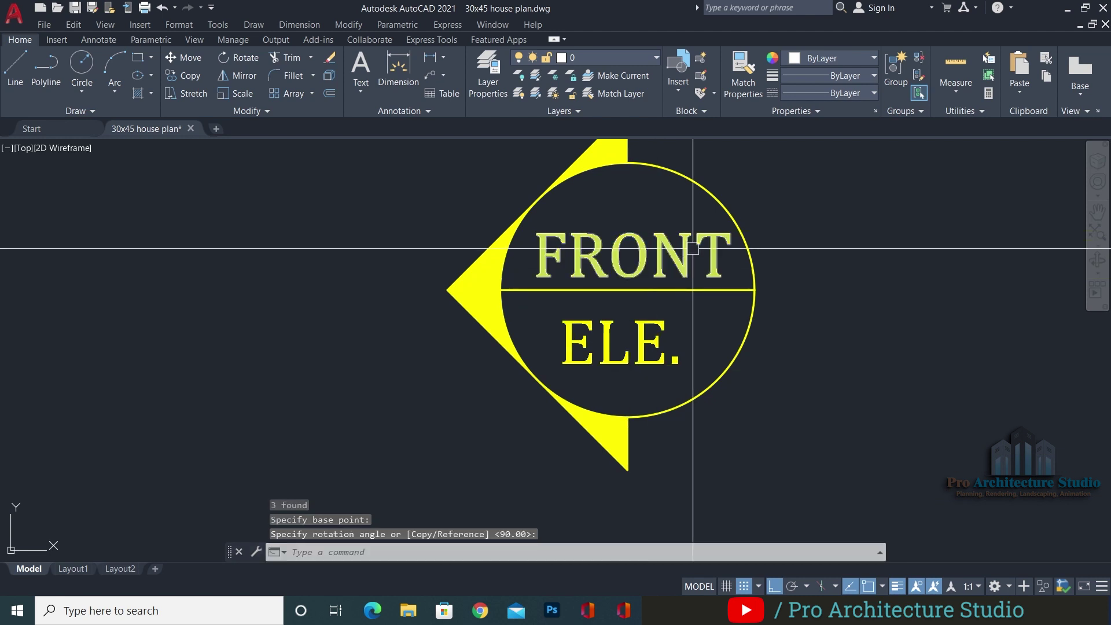
# Change the FRONT text in the symbol beside the right wall to RIGHT
pyautogui.scroll(-5, 703, 257)
pyautogui.scroll(5, 682, 252)
pyautogui.doubleClick(630, 257)
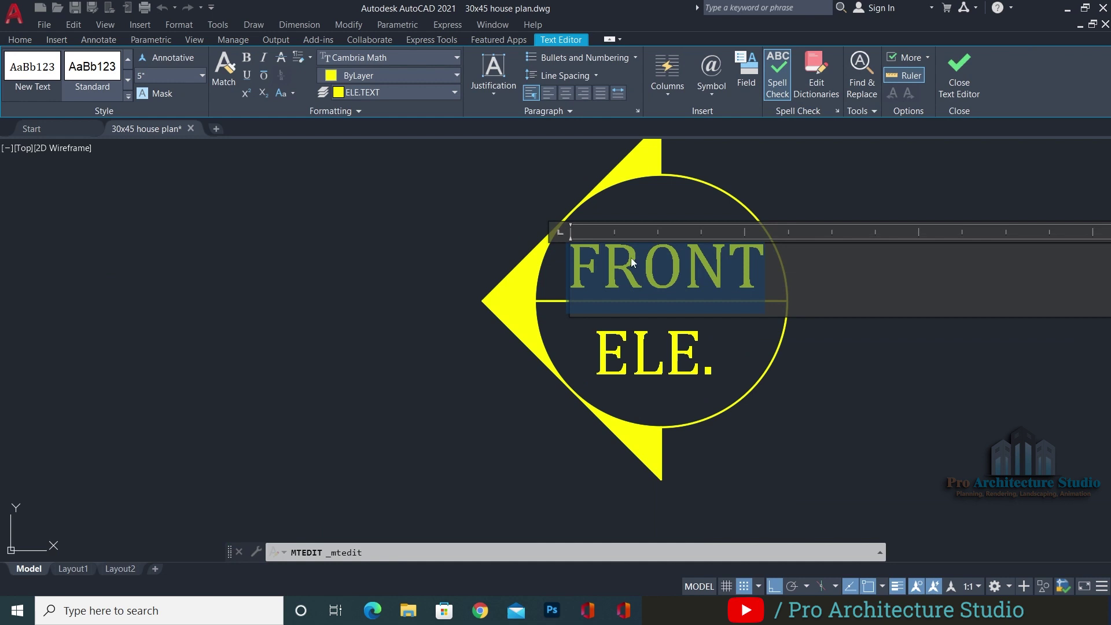
pyautogui.write('RIGHT')
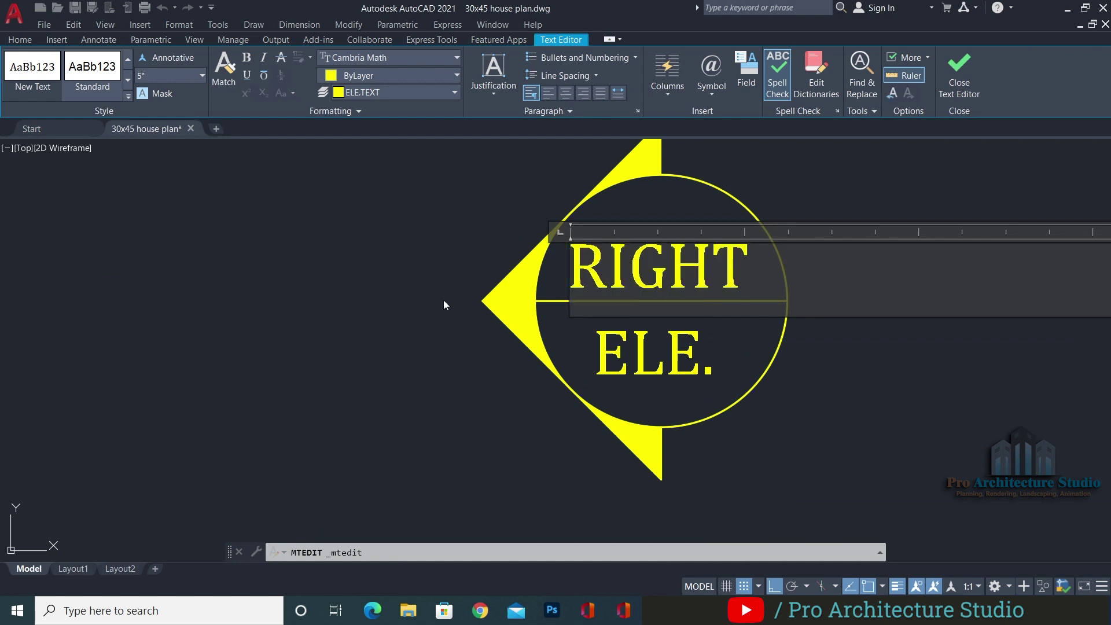
pyautogui.hotkey('ctrl', 'Return')
# Copy the RIGHT ELE. symbol horizontally across the ground floor plan to outside its left wall
pyautogui.scroll(-4, 862, 275)
pyautogui.click(870, 191)
pyautogui.click(672, 363)
pyautogui.scroll(-2, 683, 291)
pyautogui.write('CO')
pyautogui.press('Return')
pyautogui.scroll(-4, 683, 291)
pyautogui.click(692, 340)
pyautogui.moveTo(291, 351); pyautogui.dragTo(433, 351, button='middle')
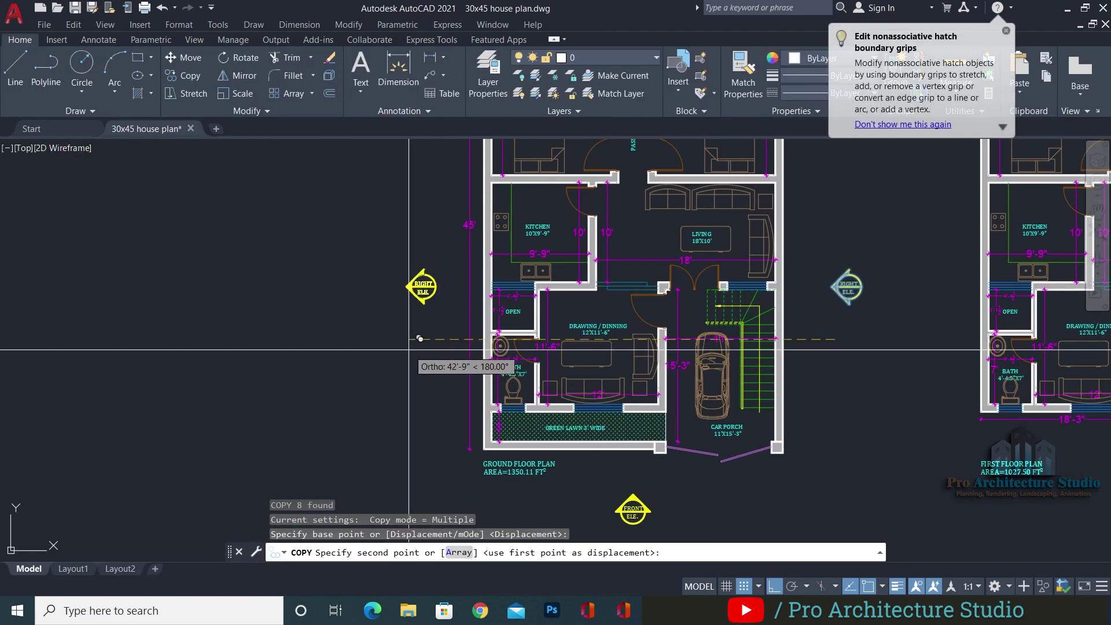
pyautogui.click(409, 349)
pyautogui.press('Escape')
pyautogui.press('Escape')
pyautogui.press('Escape')
# Mirror the symbol outside the left wall about a vertical line, keeping the source, so the mirrored triangle points at the plan
pyautogui.scroll(4, 424, 287)
pyautogui.click(290, 377)
pyautogui.click(479, 224)
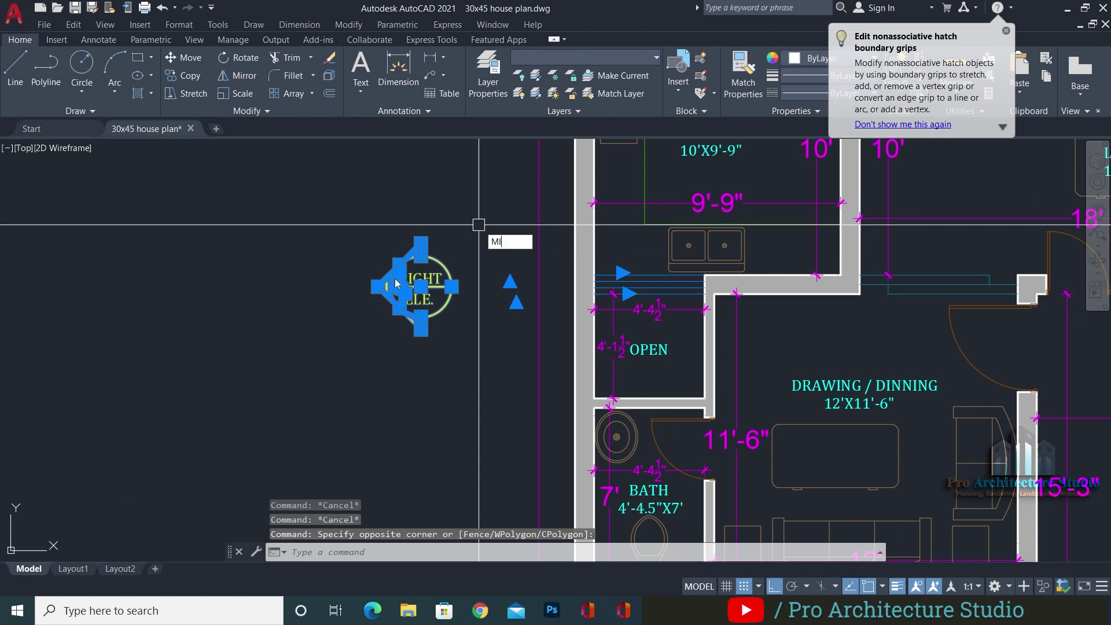
pyautogui.press('Return')
pyautogui.click(343, 301)
pyautogui.click(342, 371)
pyautogui.press('Return')
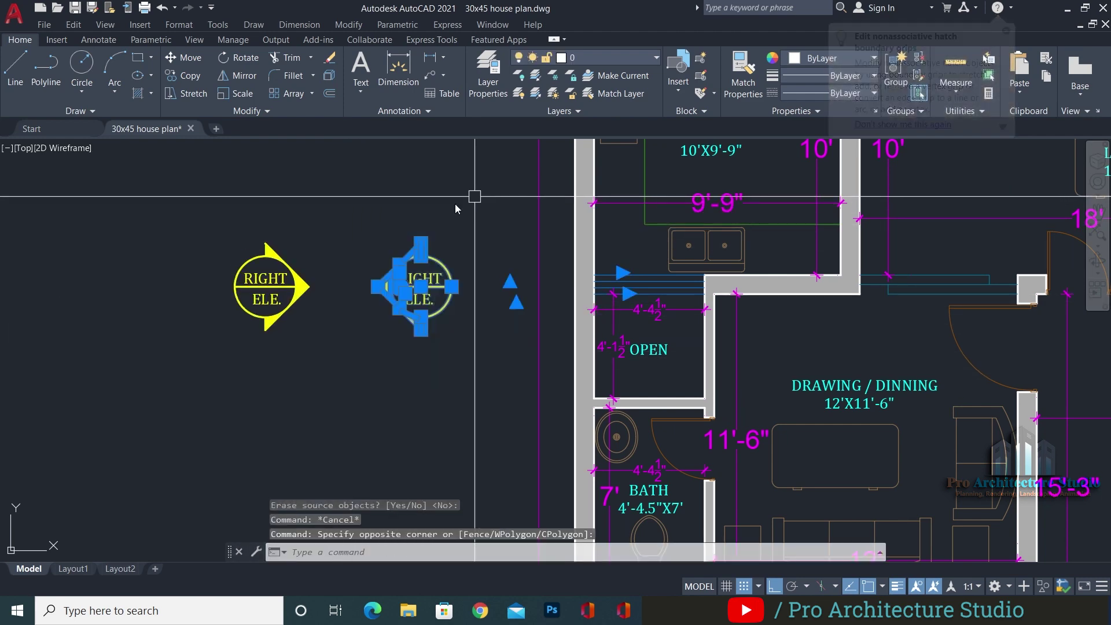
# Erase the source symbol with the wrong-facing triangle and move the mirrored symbol horizontally closer to the plan's left wall
pyautogui.write('e')
pyautogui.click(357, 168)
pyautogui.click(214, 368)
pyautogui.write('m')
pyautogui.click(170, 382)
pyautogui.click(328, 389)
pyautogui.press('Escape')
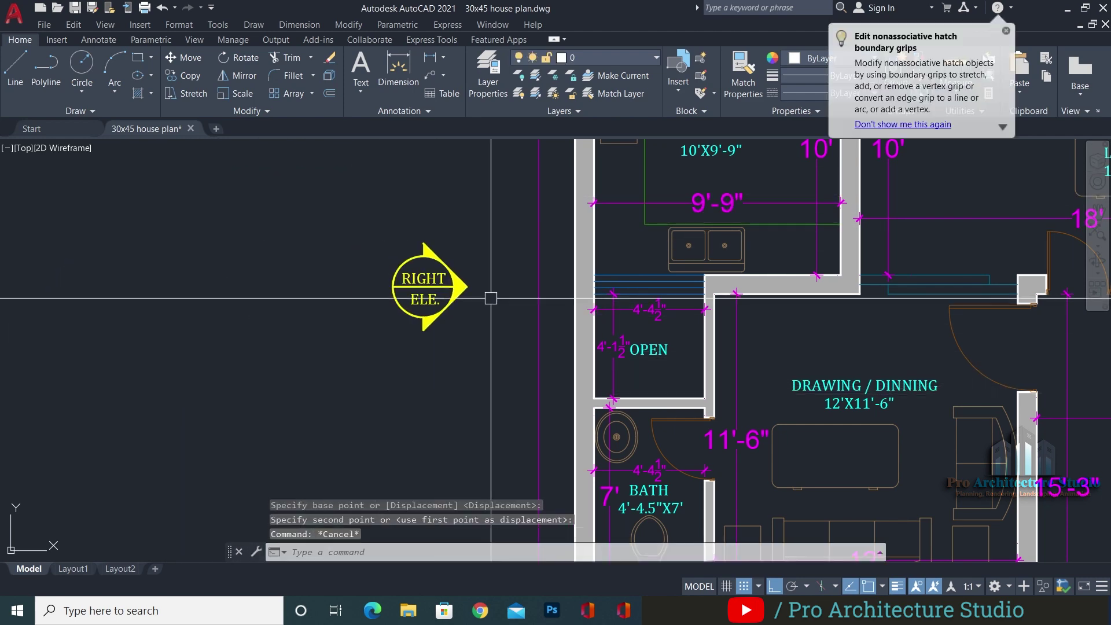
# Change the RIGHT text in the symbol beside the left wall to LEFT
pyautogui.scroll(3, 437, 327)
pyautogui.doubleClick(380, 272)
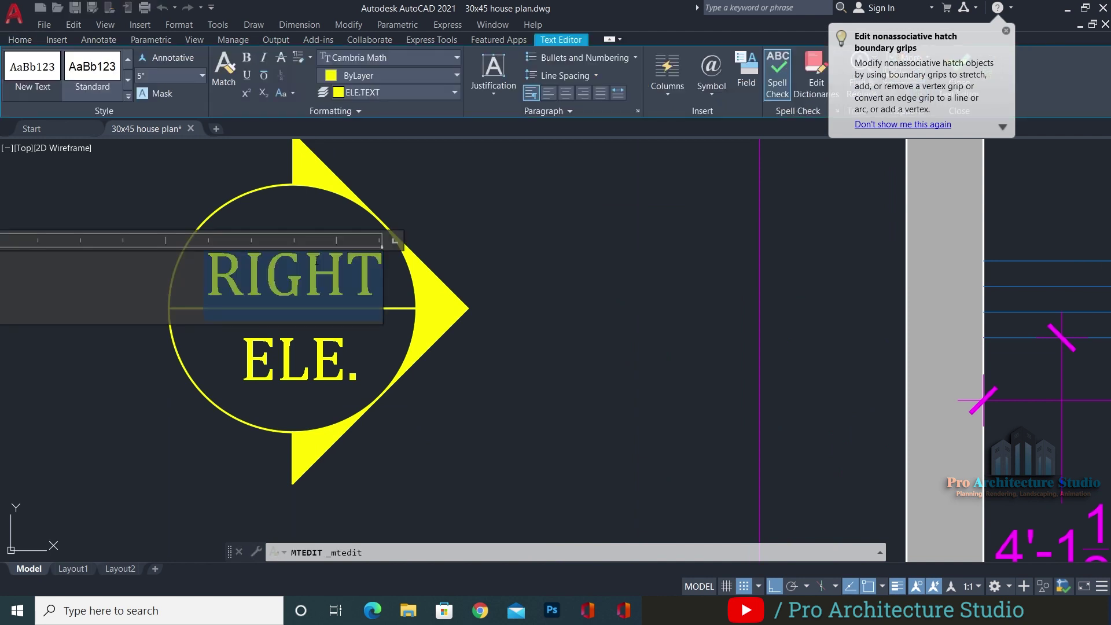
pyautogui.click(678, 334)
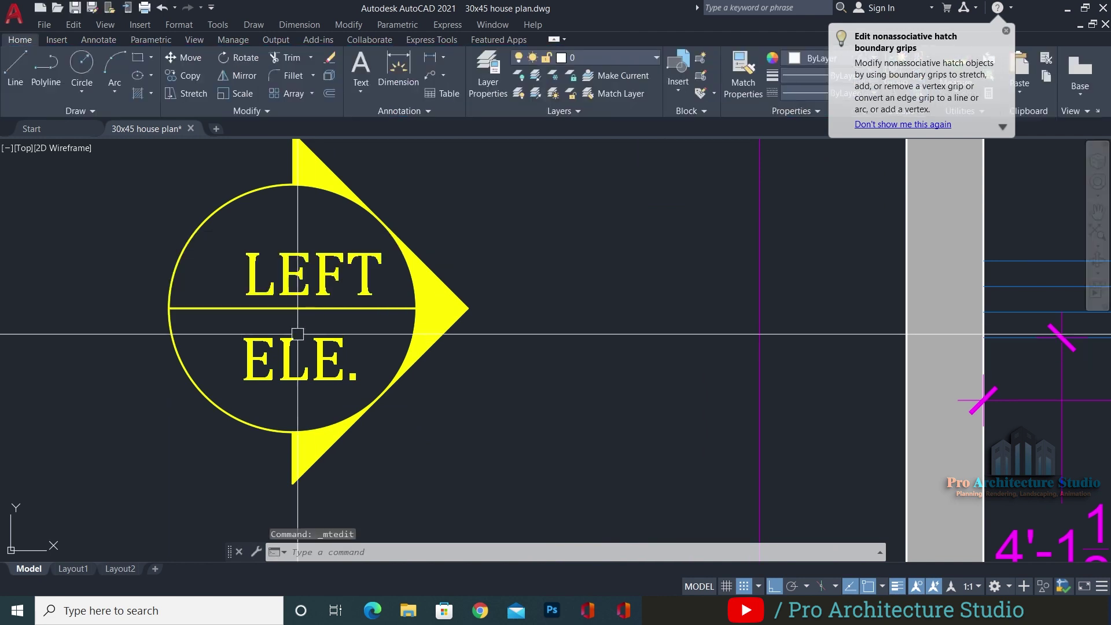
# Move the LEFT text horizontally so it sits centred above ELE. inside the circle
pyautogui.scroll(-2, 306, 327)
pyautogui.click(301, 288)
pyautogui.write('m')
pyautogui.click(506, 255)
pyautogui.click(449, 255)
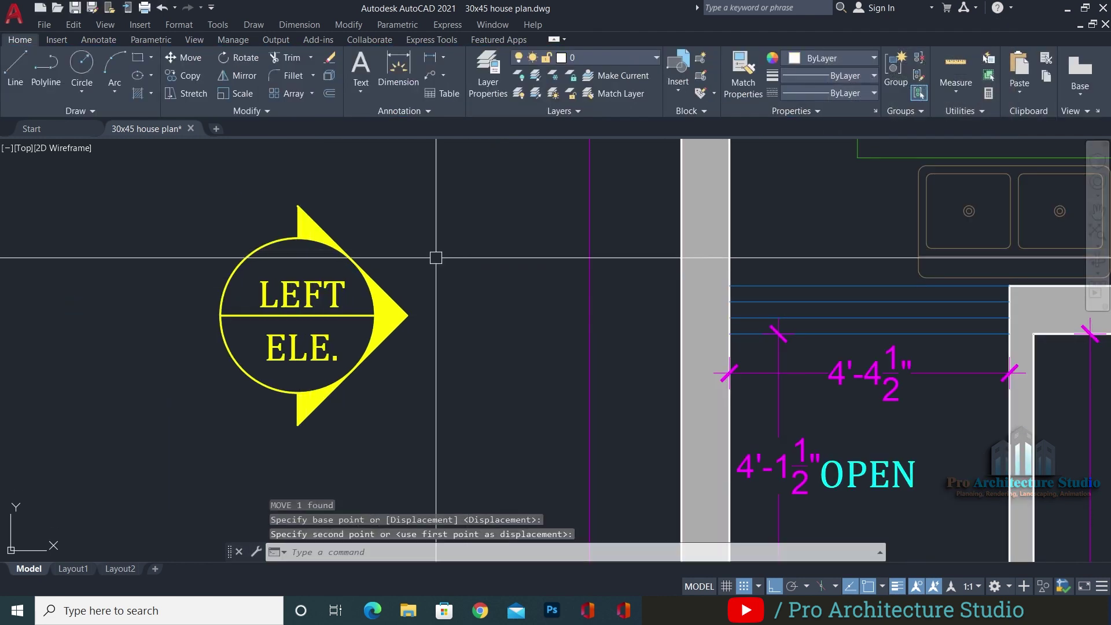
# Copy all four elevation symbols around the ground floor plan to the first floor plan, using the plans' upper-left outer corners as reference points
pyautogui.scroll(-5, 632, 494)
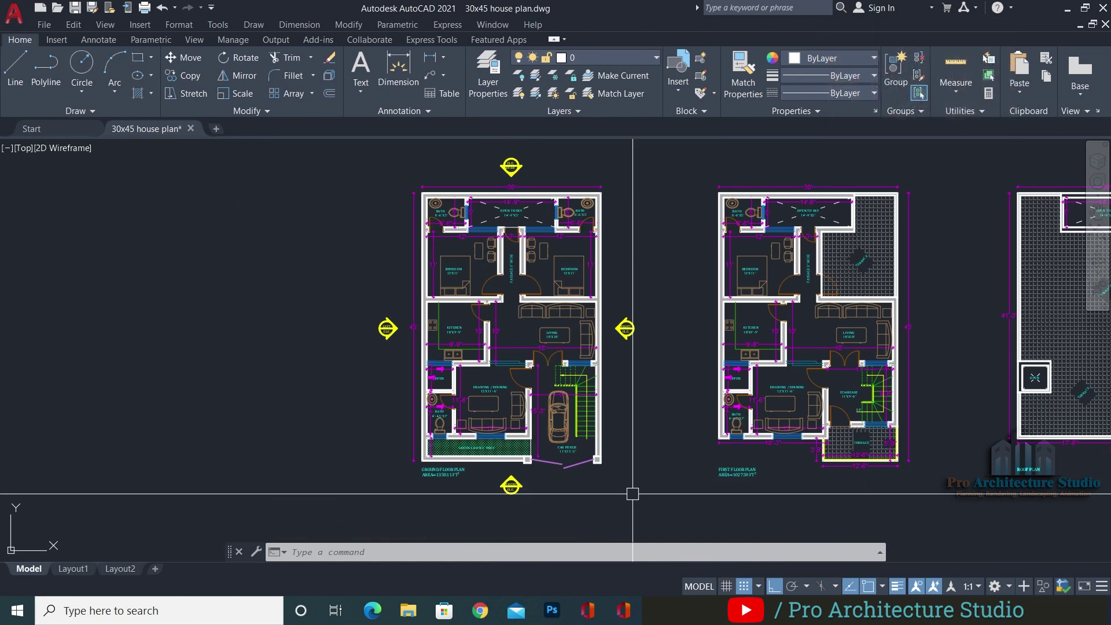
pyautogui.click(401, 293)
pyautogui.click(292, 385)
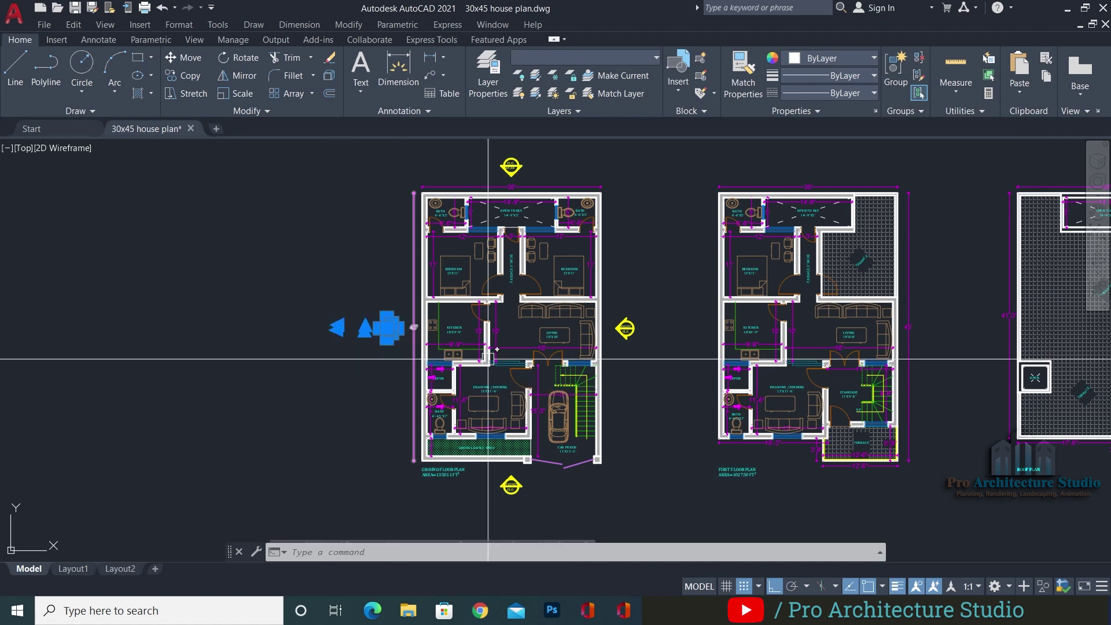
pyautogui.click(649, 303)
pyautogui.click(615, 349)
pyautogui.click(534, 151)
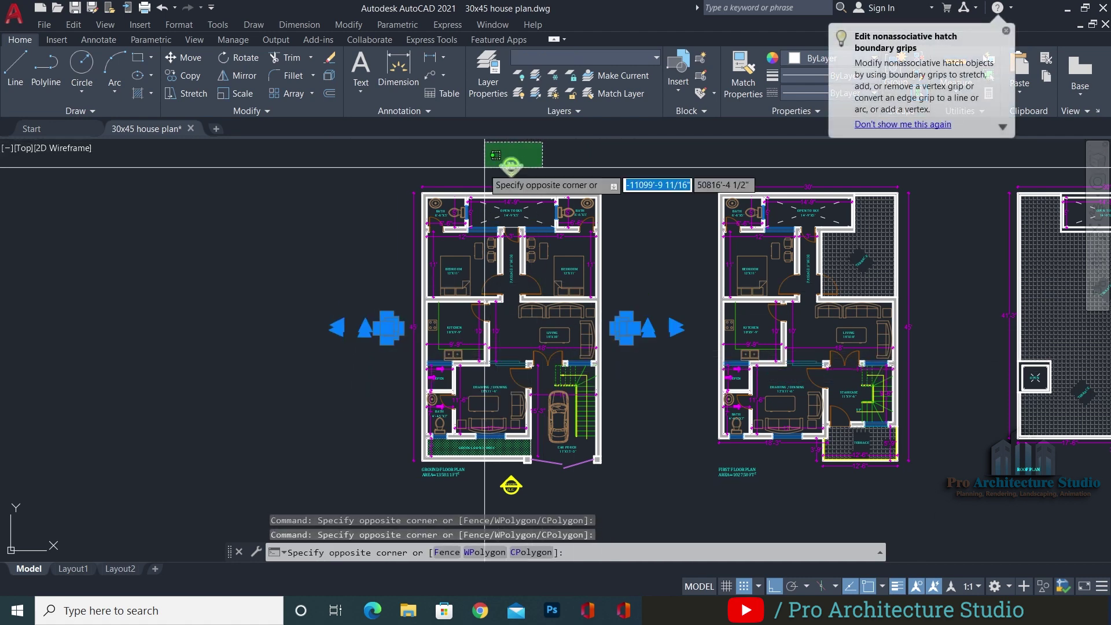
pyautogui.click(463, 176)
pyautogui.moveTo(511, 482); pyautogui.dragTo(506, 378, button='middle')
pyautogui.click(533, 374)
pyautogui.click(474, 410)
pyautogui.write('CO')
pyautogui.press('Return')
pyautogui.scroll(7, 454, 208)
pyautogui.click(449, 182)
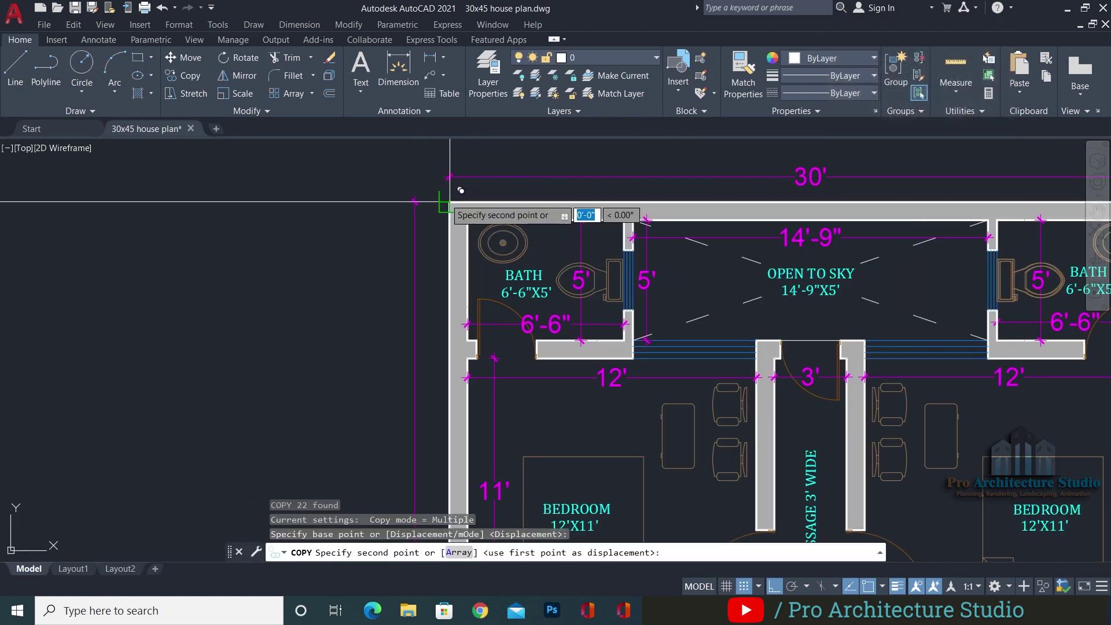
pyautogui.scroll(-6, 540, 206)
pyautogui.scroll(3, 538, 201)
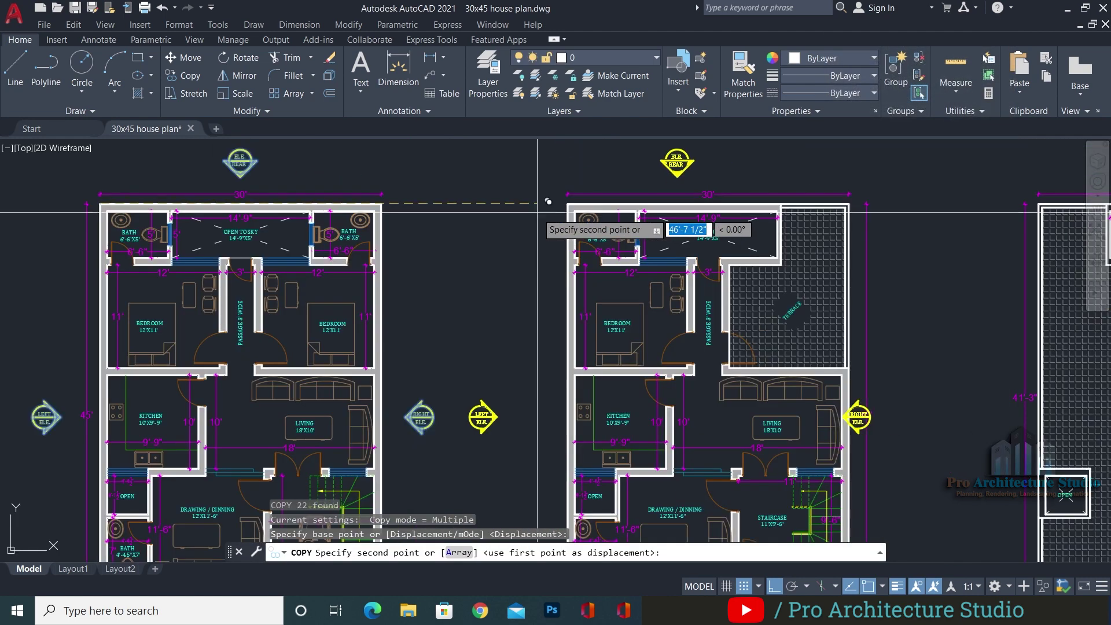
pyautogui.click(566, 204)
# Place further copies of the four symbols around the two roof plans, aligned to each plan's upper-left outer corner
pyautogui.moveTo(782, 216); pyautogui.dragTo(237, 216, button='middle')
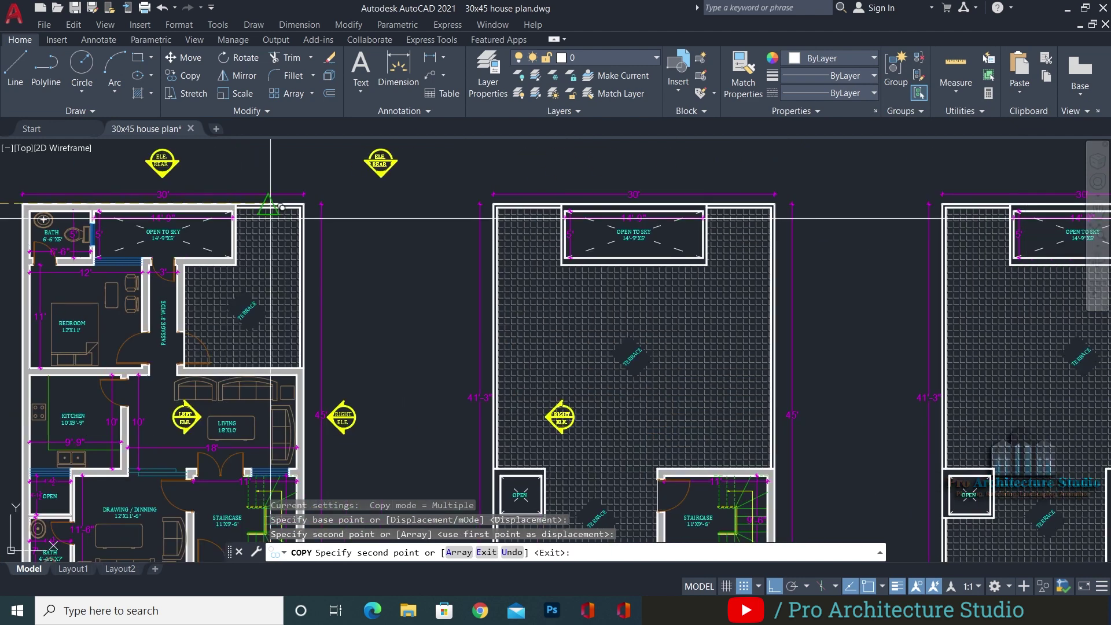
pyautogui.click(493, 204)
pyautogui.moveTo(879, 204); pyautogui.dragTo(434, 203, button='middle')
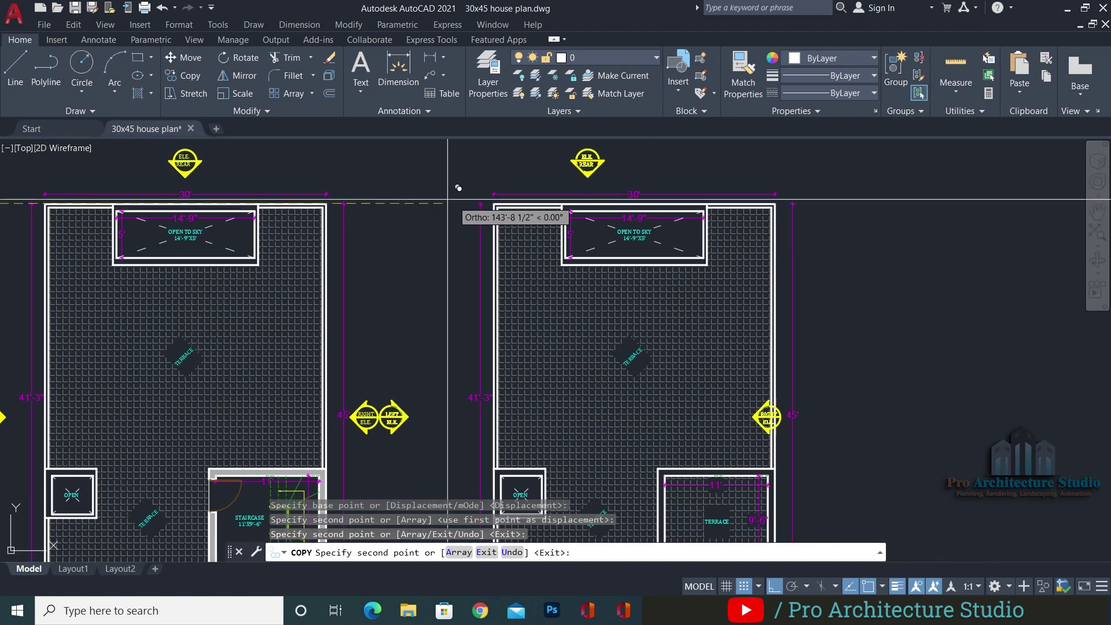
pyautogui.scroll(4, 497, 206)
pyautogui.scroll(-7, 589, 444)
pyautogui.press('Escape')
pyautogui.scroll(2, 589, 444)
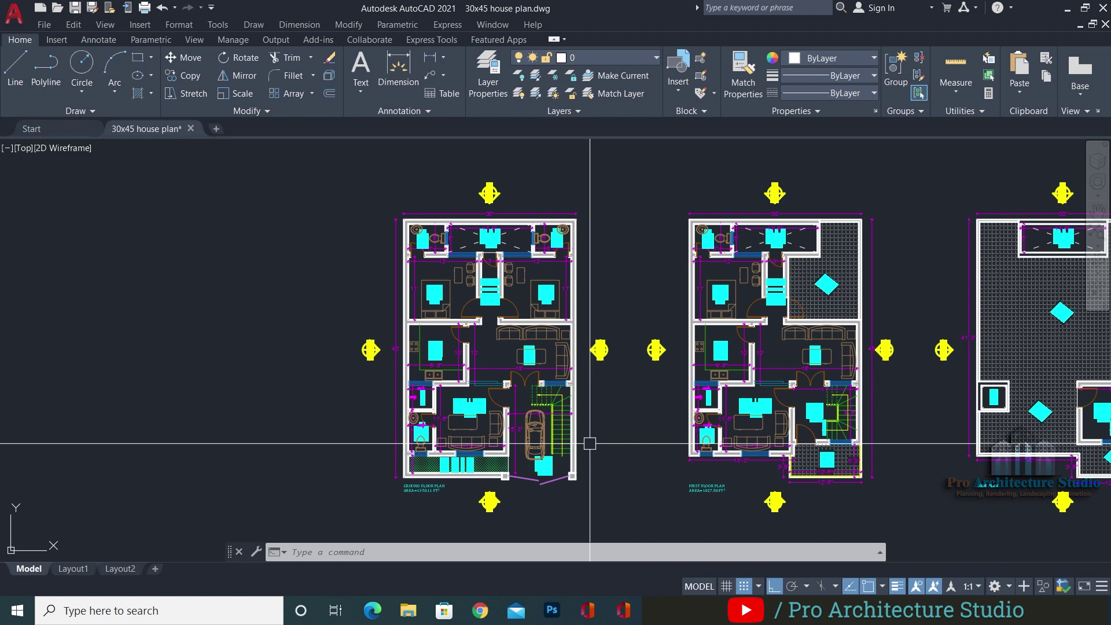
pyautogui.scroll(-2, 589, 443)
pyautogui.moveTo(590, 443); pyautogui.dragTo(327, 443, button='middle')
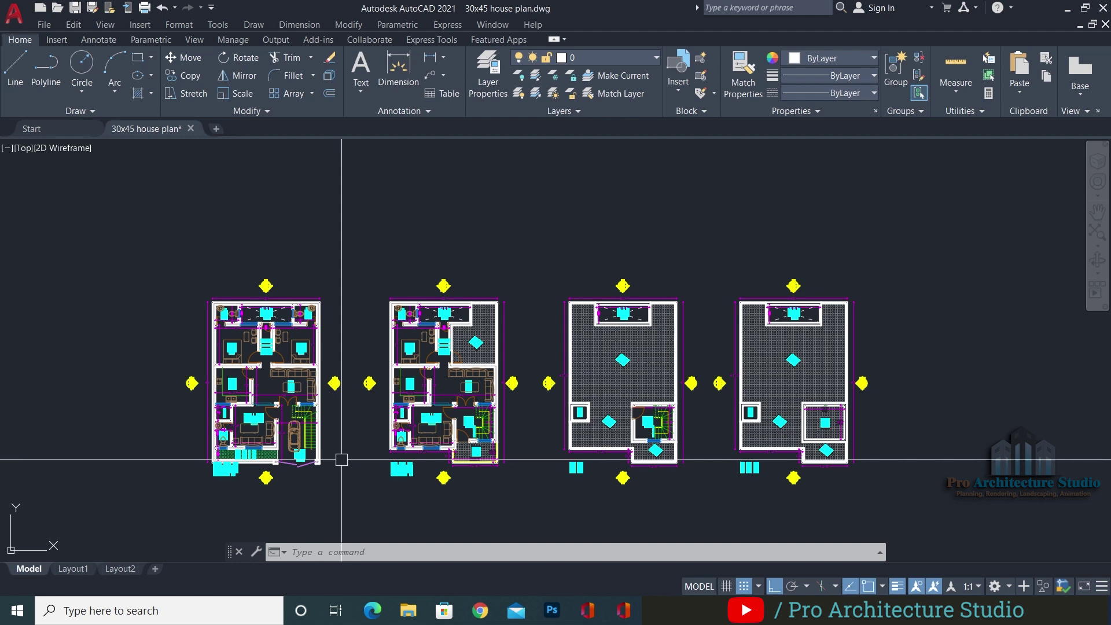
pyautogui.moveTo(361, 483); pyautogui.dragTo(367, 467, button='middle')
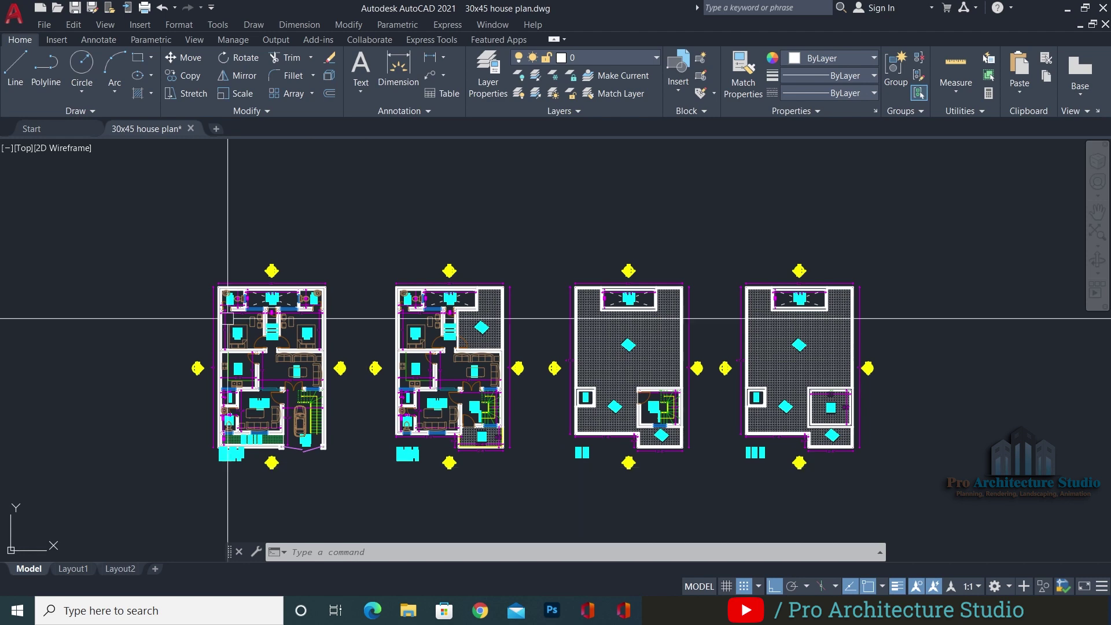
pyautogui.moveTo(310, 269); pyautogui.dragTo(396, 233, button='middle')
pyautogui.click(432, 182)
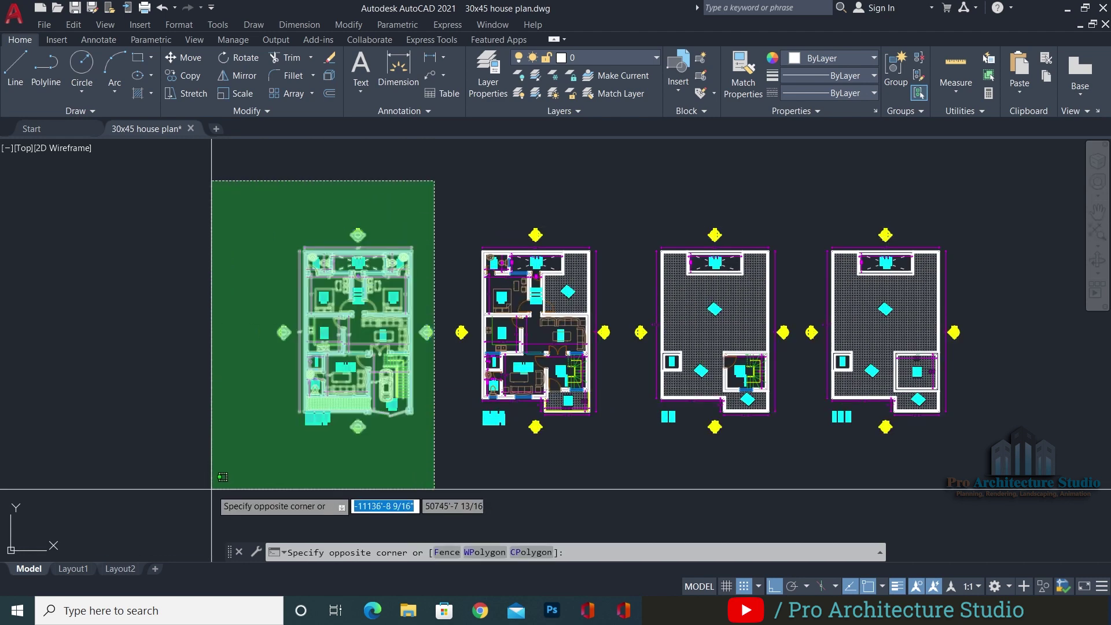
pyautogui.click(213, 486)
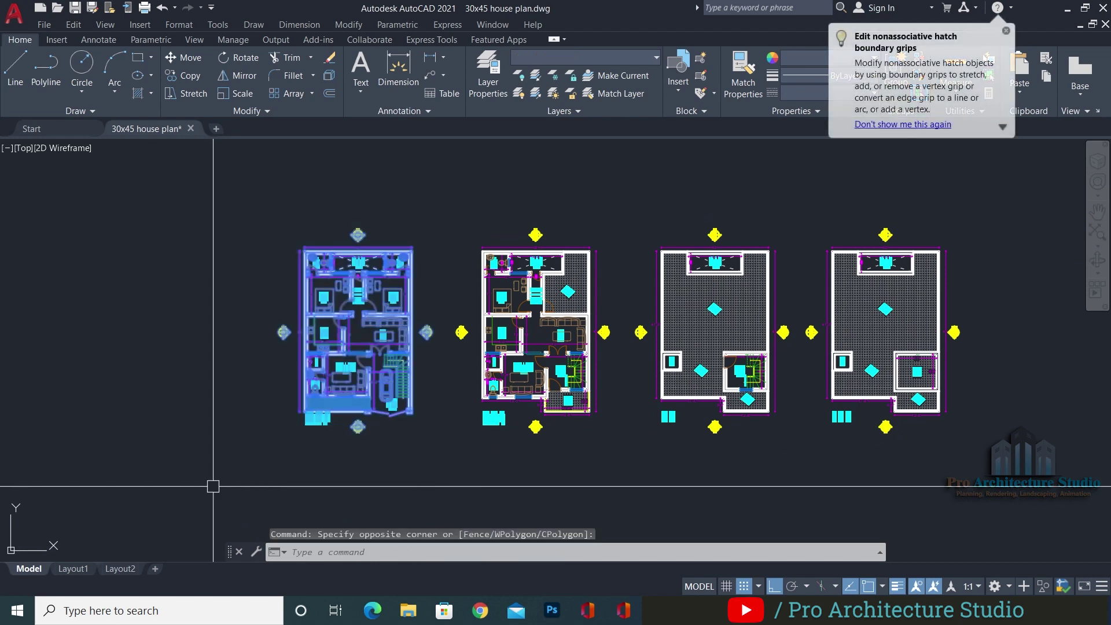
pyautogui.write('CO')
pyautogui.press('Return')
pyautogui.click(314, 473)
pyautogui.moveTo(678, 469); pyautogui.dragTo(448, 473, button='middle')
pyautogui.press('Escape')
pyautogui.press('Escape')
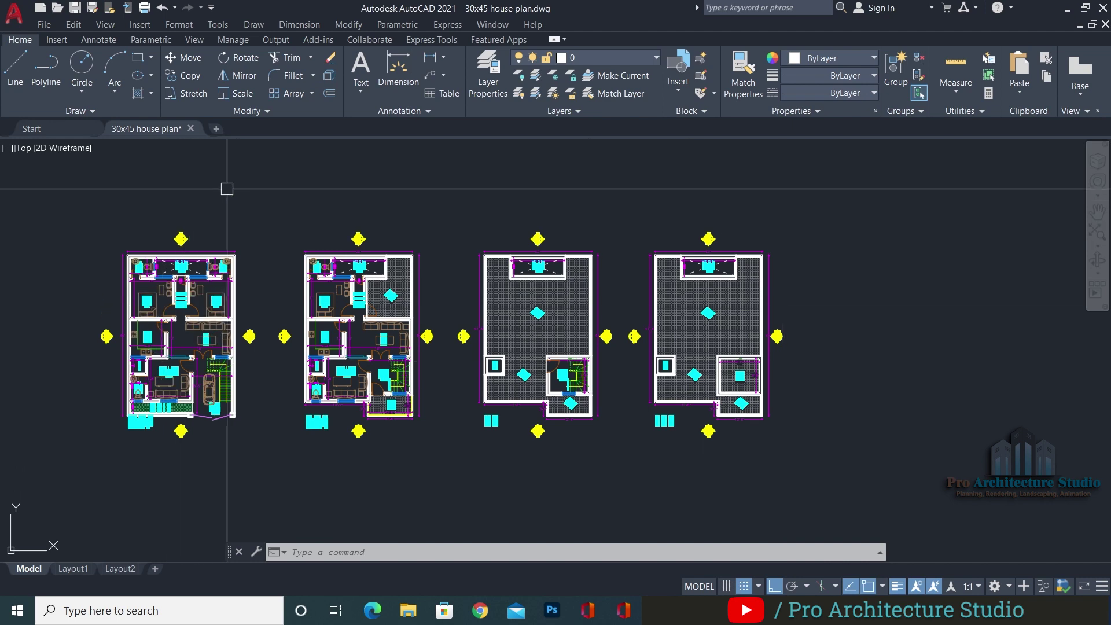
# Copy the ground floor plan with its elevation symbols horizontally to the empty area beyond the last roof plan
pyautogui.click(266, 191)
pyautogui.click(110, 480)
pyautogui.write('co')
pyautogui.press('Return')
pyautogui.click(110, 466)
pyautogui.moveTo(769, 471); pyautogui.dragTo(178, 462, button='middle')
pyautogui.moveTo(481, 481); pyautogui.dragTo(458, 481, button='middle')
pyautogui.click(549, 465)
pyautogui.press('Return')
pyautogui.scroll(2, 576, 327)
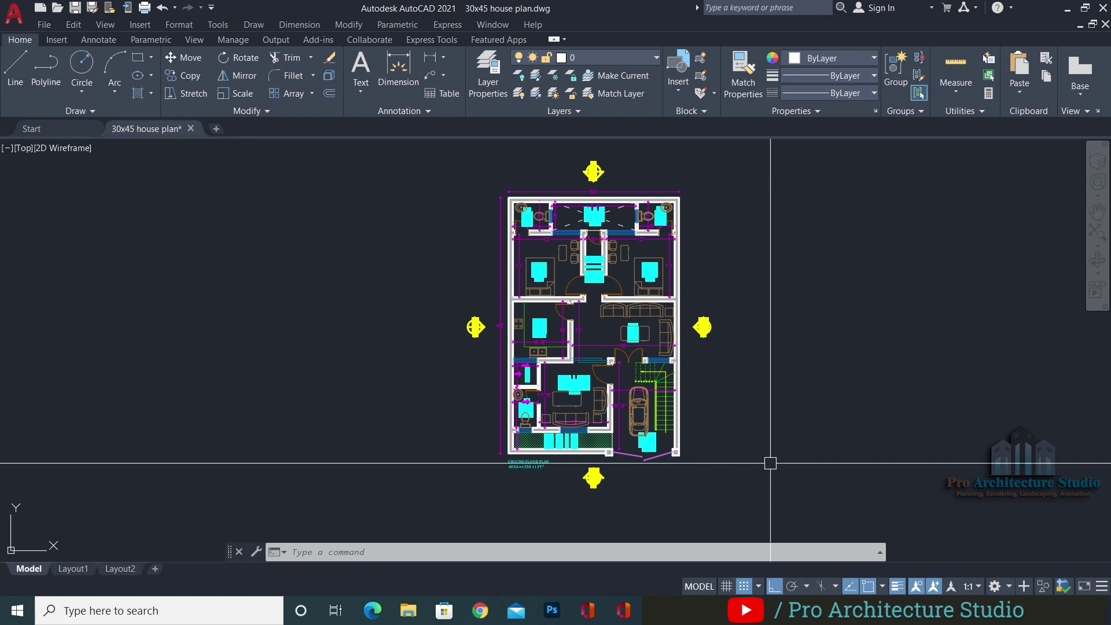
pyautogui.press('Escape')
pyautogui.press('Escape')
pyautogui.press('Escape')
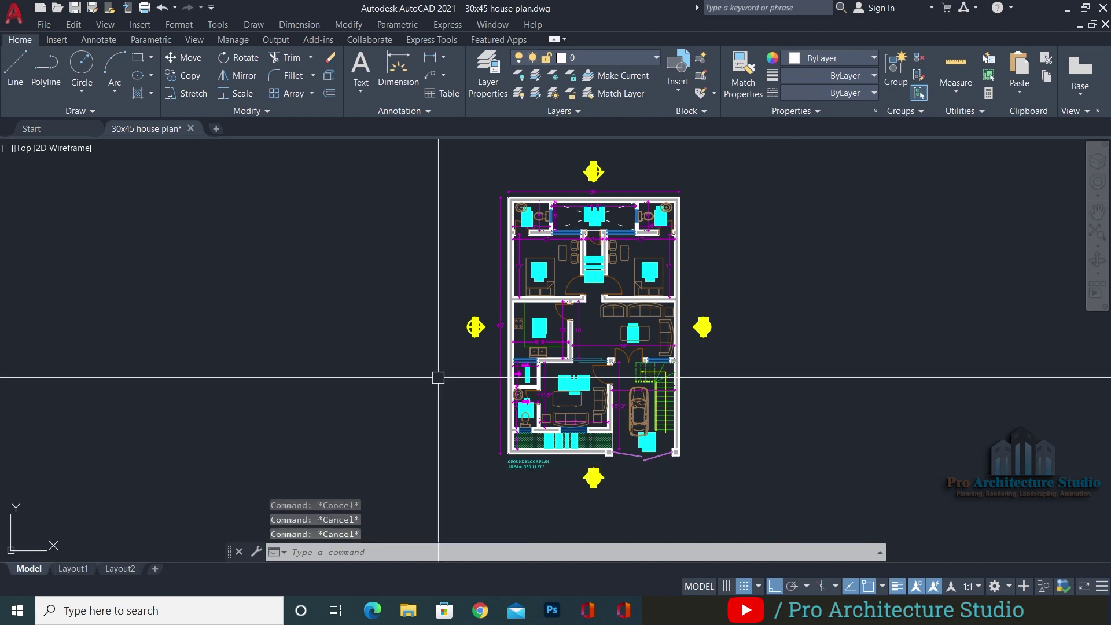
# Draw a vertical construction line (XLINE) through the lower-left outer corner of the copied ground floor plan
pyautogui.scroll(6, 546, 479)
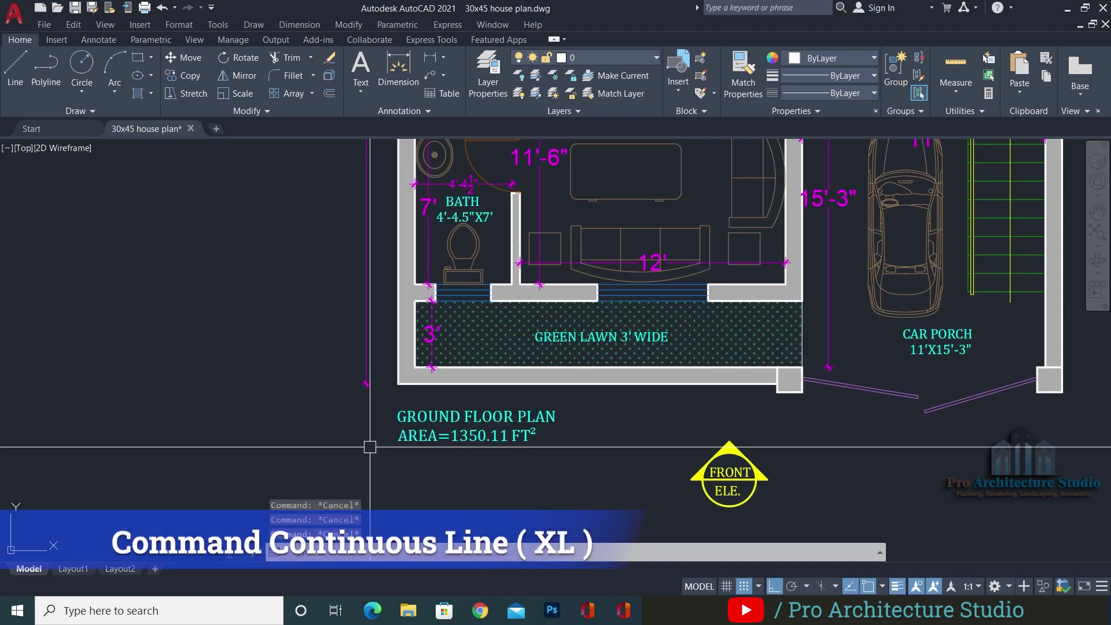
pyautogui.write('XL')
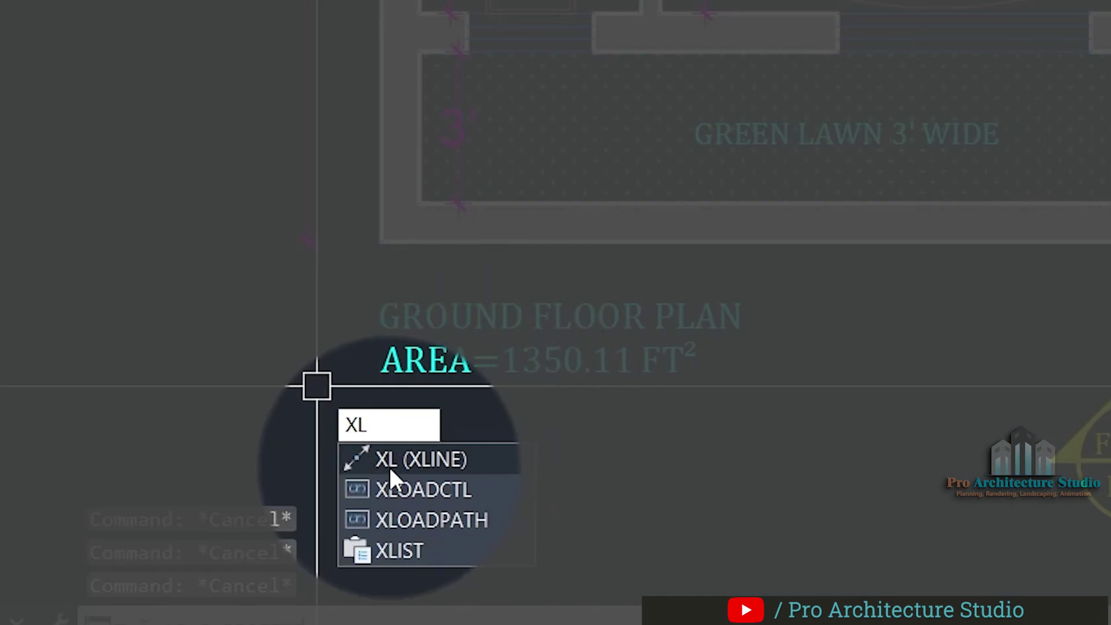
pyautogui.press('Return')
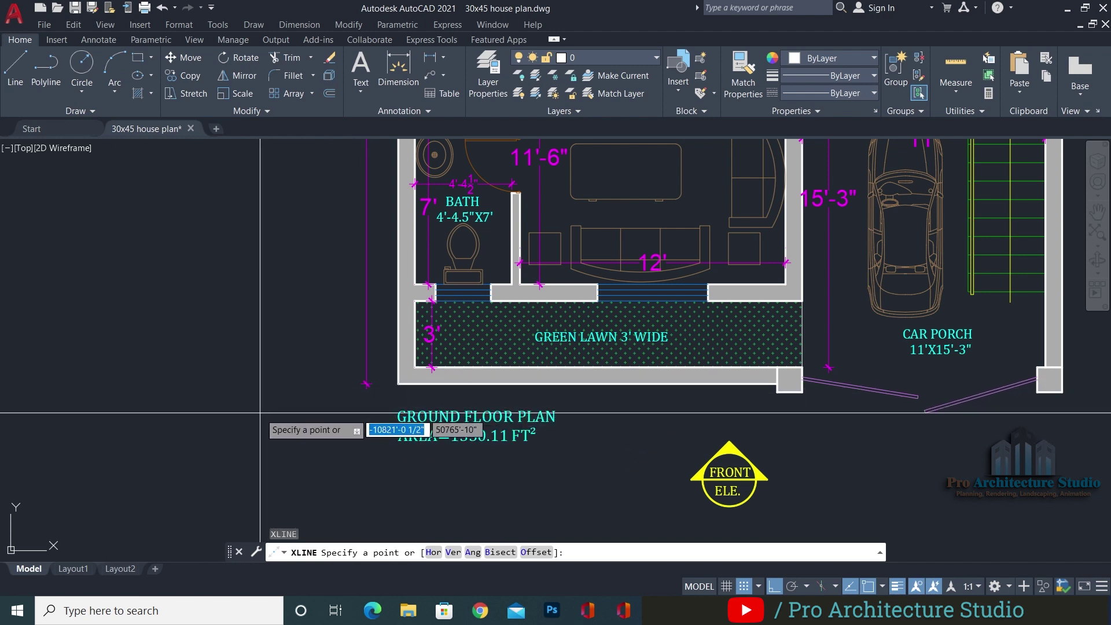
pyautogui.click(398, 384)
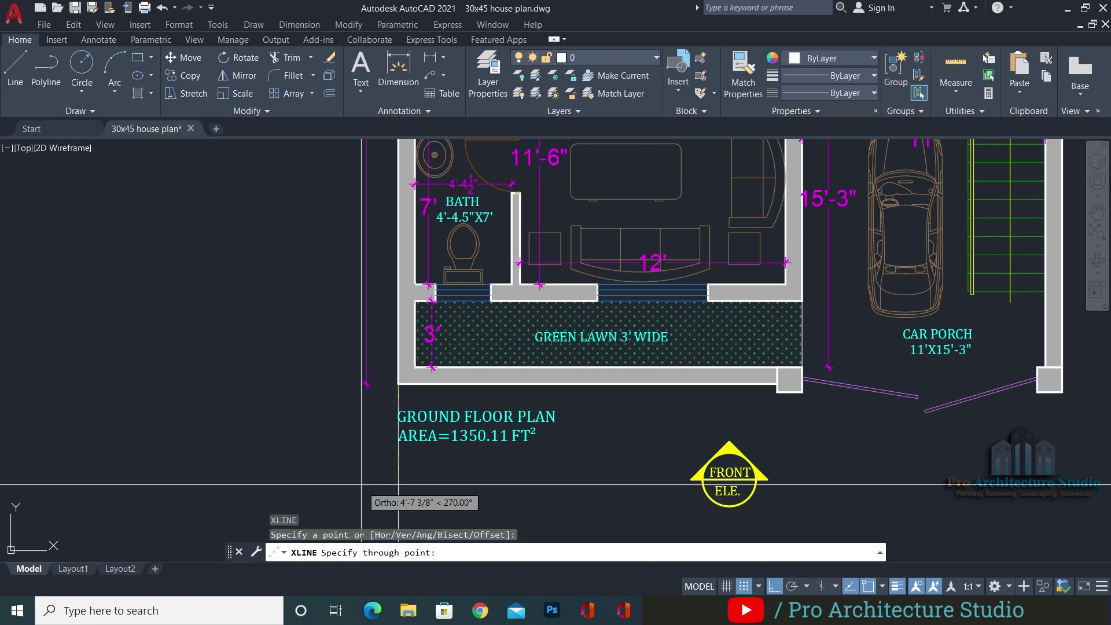
pyautogui.moveTo(362, 483); pyautogui.dragTo(362, 426, button='middle')
pyautogui.click(349, 468)
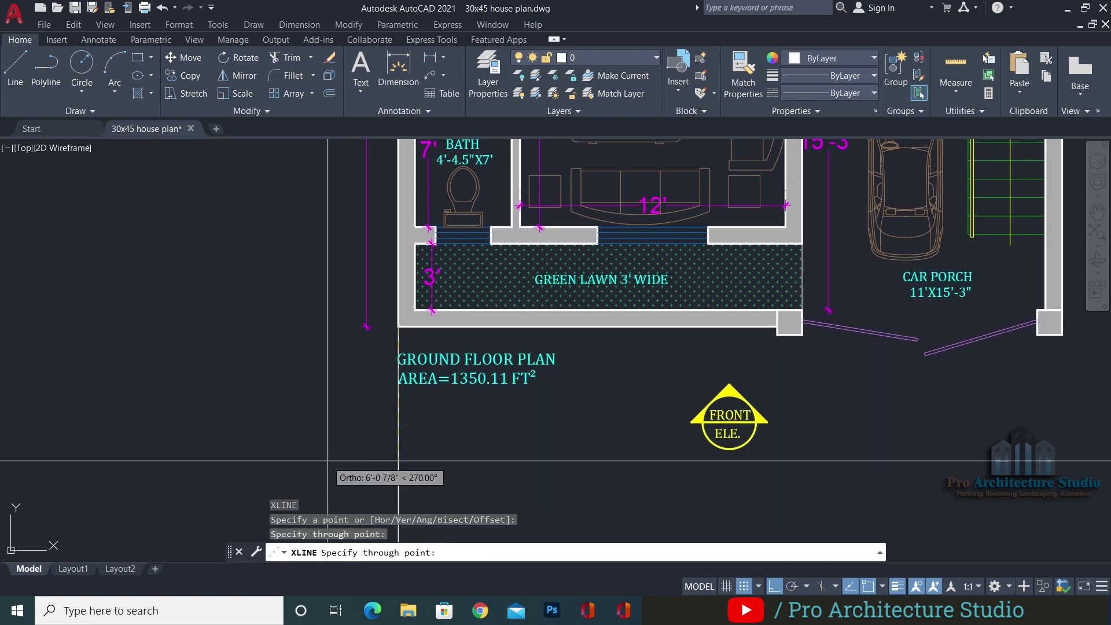
pyautogui.press('Escape')
pyautogui.press('Escape')
# Draw a vertical construction line through the outer corner of the car porch column at the copied plan's lower right
pyautogui.scroll(-5, 382, 370)
pyautogui.scroll(4, 372, 272)
pyautogui.moveTo(370, 191); pyautogui.dragTo(452, 137, button='middle')
pyautogui.scroll(-2, 396, 255)
pyautogui.moveTo(461, 342); pyautogui.dragTo(468, 171, button='middle')
pyautogui.moveTo(486, 303); pyautogui.dragTo(522, 509, button='middle')
pyautogui.moveTo(519, 289)
pyautogui.mouseDown(button='middle')
pyautogui.moveTo(600, 349)
pyautogui.moveTo(720, 335)
pyautogui.mouseUp(button='middle')
pyautogui.scroll(12, 600, 336)
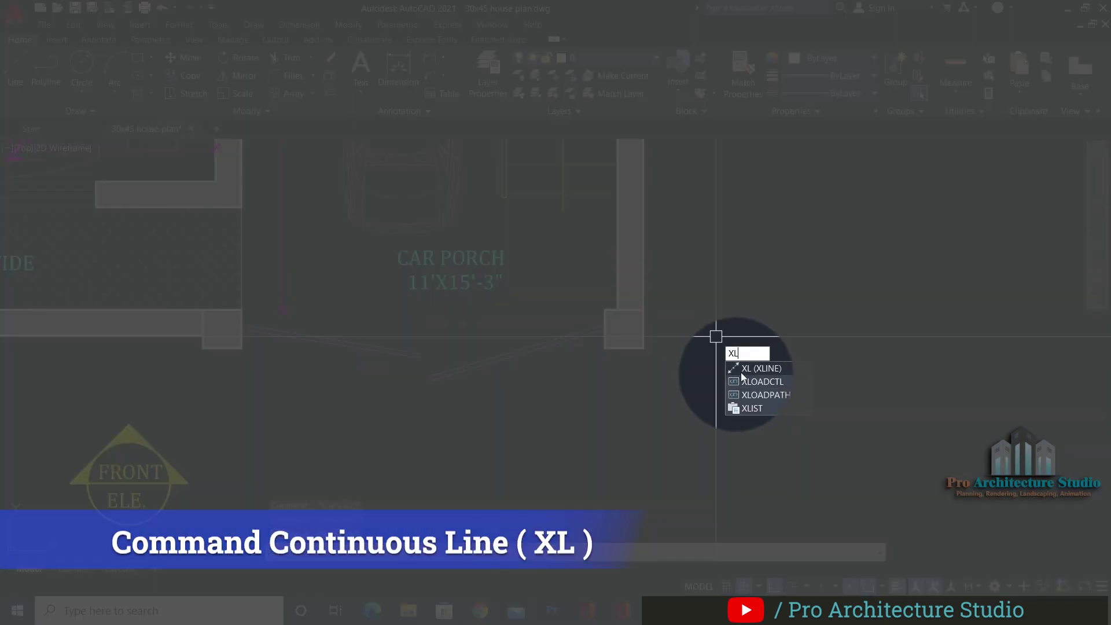
pyautogui.press('Return')
pyautogui.click(645, 351)
pyautogui.click(669, 446)
pyautogui.press('Return')
pyautogui.press('Escape')
# Examine the row of floor plans and the two vertical construction lines along the copied ground floor plan
pyautogui.scroll(-6, 674, 442)
pyautogui.moveTo(603, 317); pyautogui.dragTo(641, 496, button='middle')
pyautogui.scroll(-4, 622, 287)
pyautogui.moveTo(405, 340); pyautogui.dragTo(612, 321, button='middle')
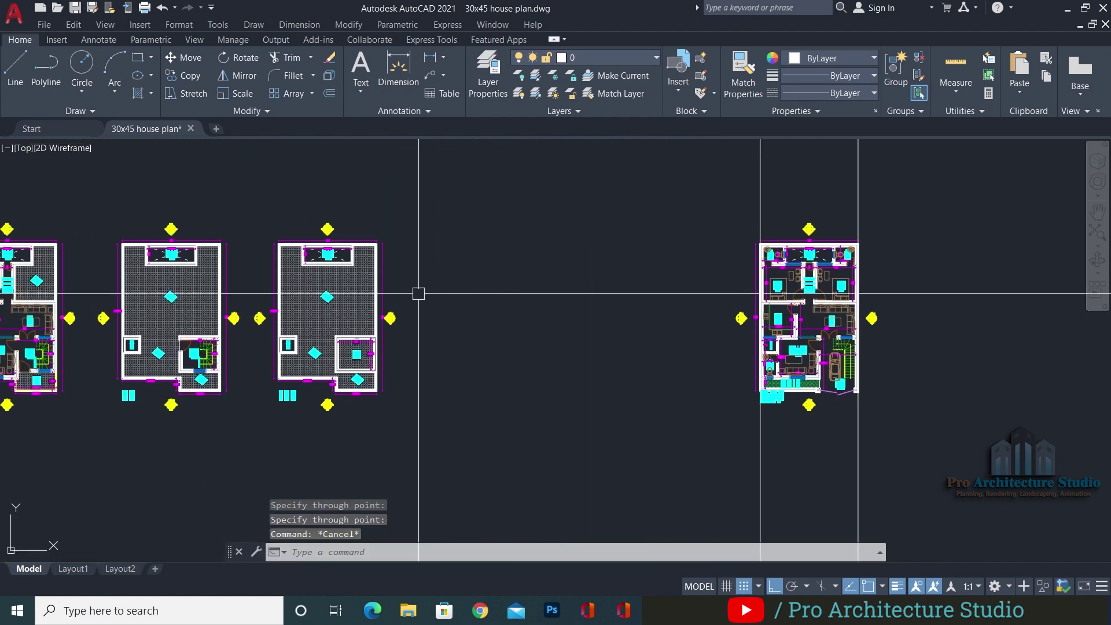
pyautogui.moveTo(429, 295); pyautogui.dragTo(603, 315, button='middle')
pyautogui.moveTo(255, 312); pyautogui.dragTo(390, 312, button='middle')
pyautogui.moveTo(785, 368); pyautogui.dragTo(538, 327, button='middle')
pyautogui.moveTo(750, 384); pyautogui.dragTo(721, 322, button='middle')
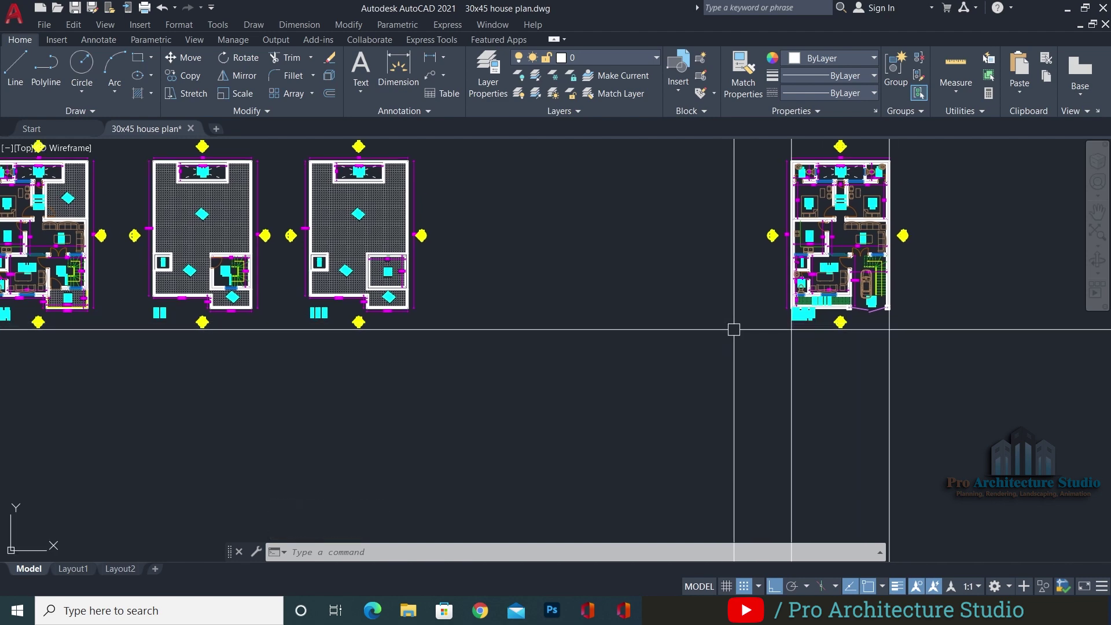
pyautogui.moveTo(116, 285); pyautogui.dragTo(353, 313, button='middle')
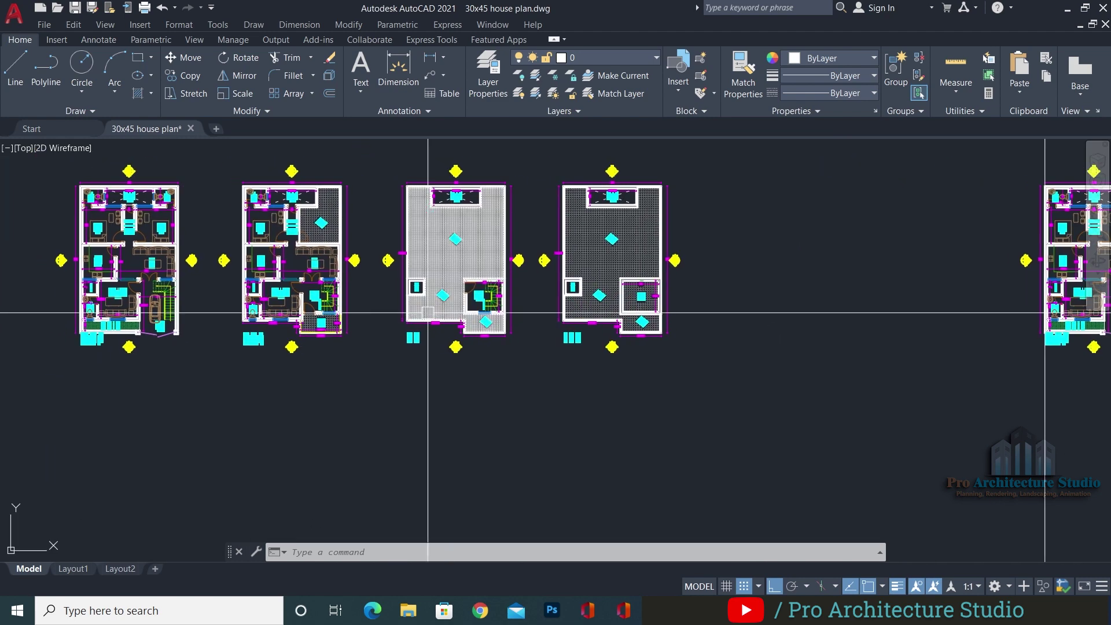
pyautogui.moveTo(856, 319); pyautogui.dragTo(494, 319, button='middle')
pyautogui.scroll(6, 697, 326)
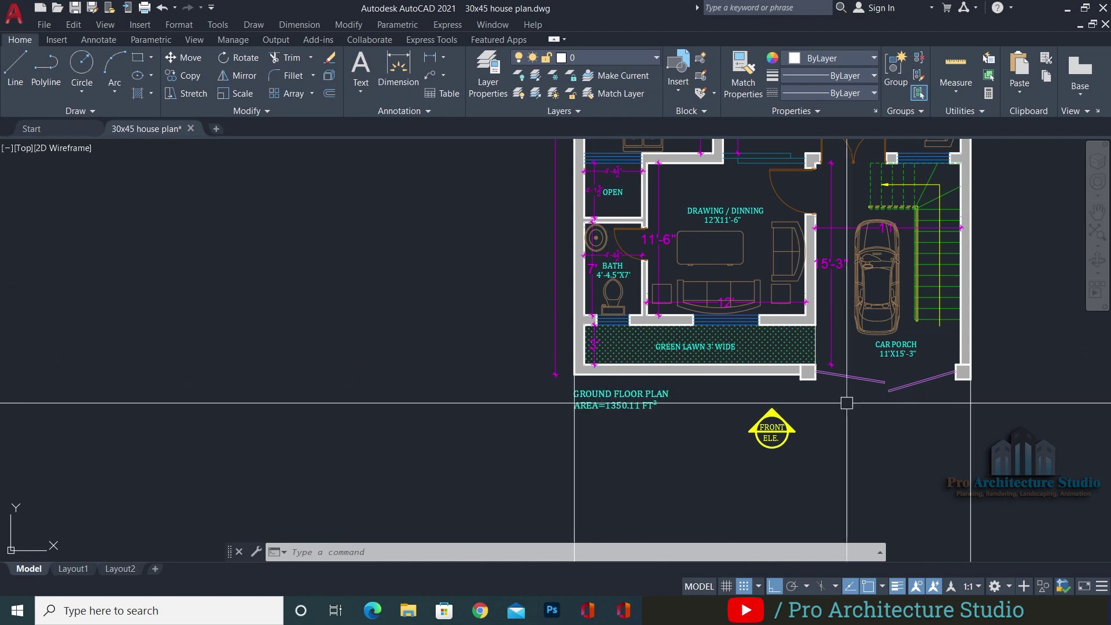
pyautogui.scroll(-8, 873, 426)
pyautogui.moveTo(372, 416); pyautogui.dragTo(379, 368, button='middle')
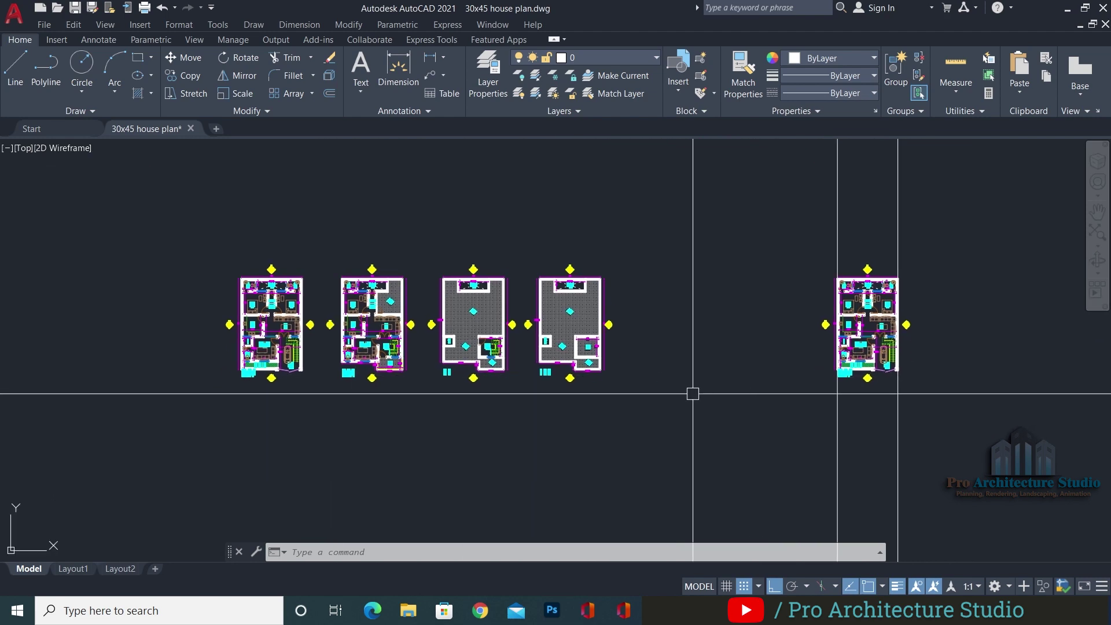
# Copy the first floor plan with its symbols by its upper-left corner onto the left construction line below the copied ground floor plan
pyautogui.scroll(4, 425, 277)
pyautogui.scroll(-2, 578, 139)
pyautogui.click(573, 181)
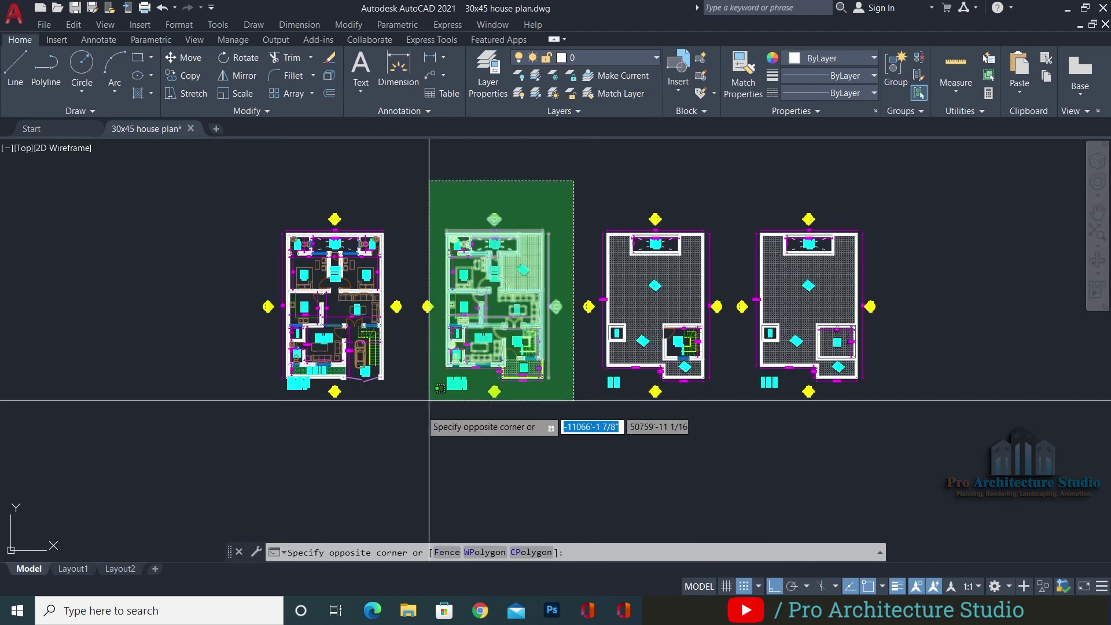
pyautogui.click(414, 444)
pyautogui.write('CO')
pyautogui.press('Return')
pyautogui.scroll(8, 442, 231)
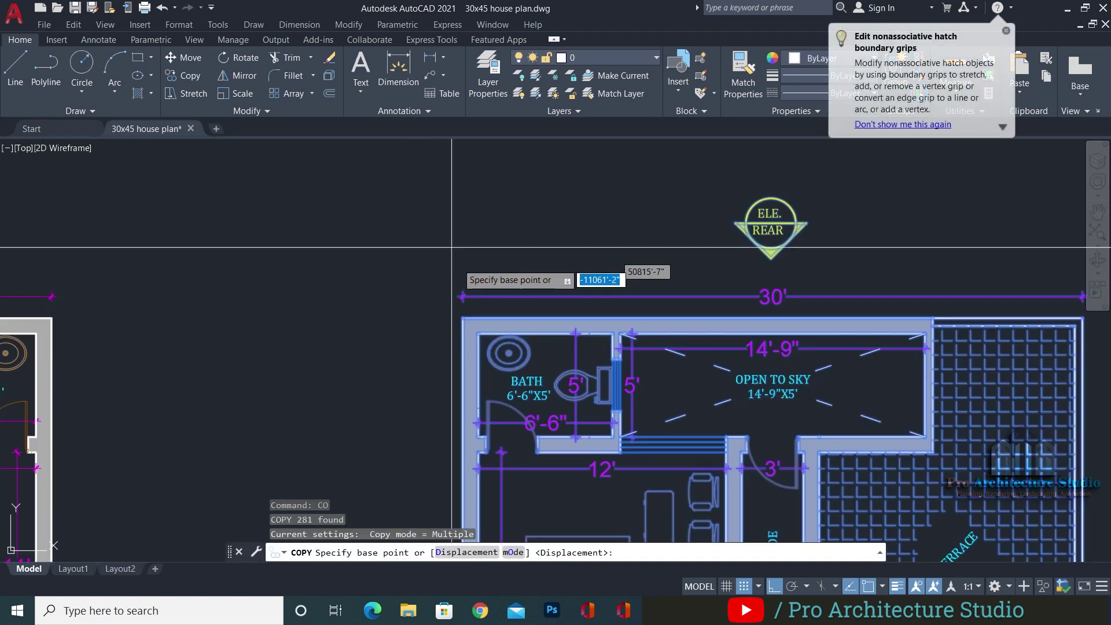
pyautogui.click(462, 318)
pyautogui.scroll(-5, 463, 318)
pyautogui.moveTo(937, 397); pyautogui.dragTo(800, 310, button='middle')
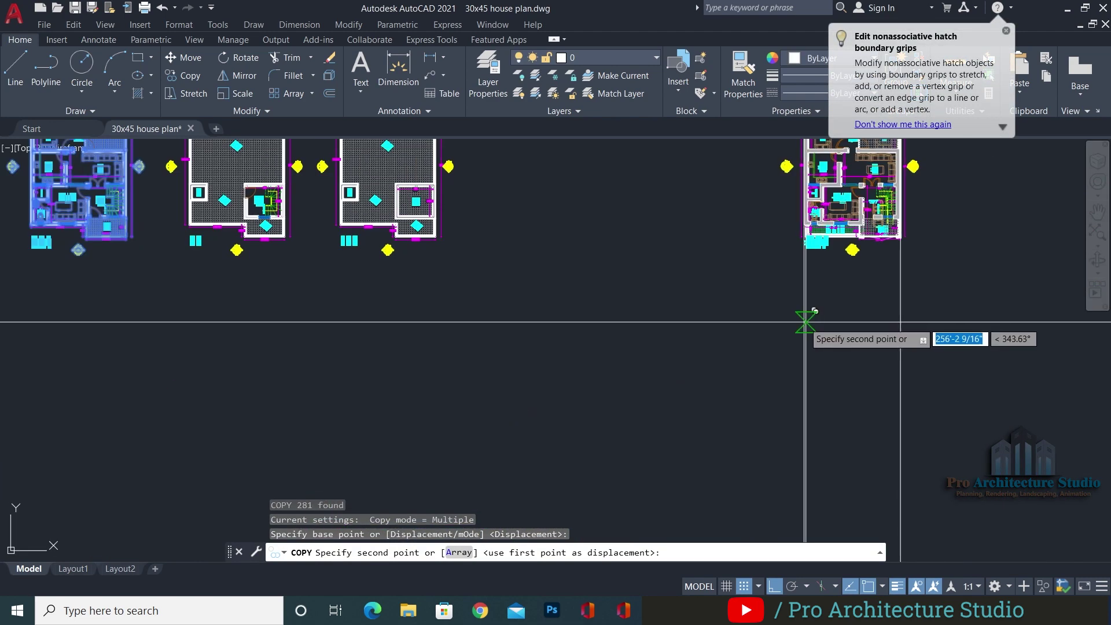
pyautogui.click(813, 327)
pyautogui.press('Escape')
pyautogui.scroll(8, 855, 415)
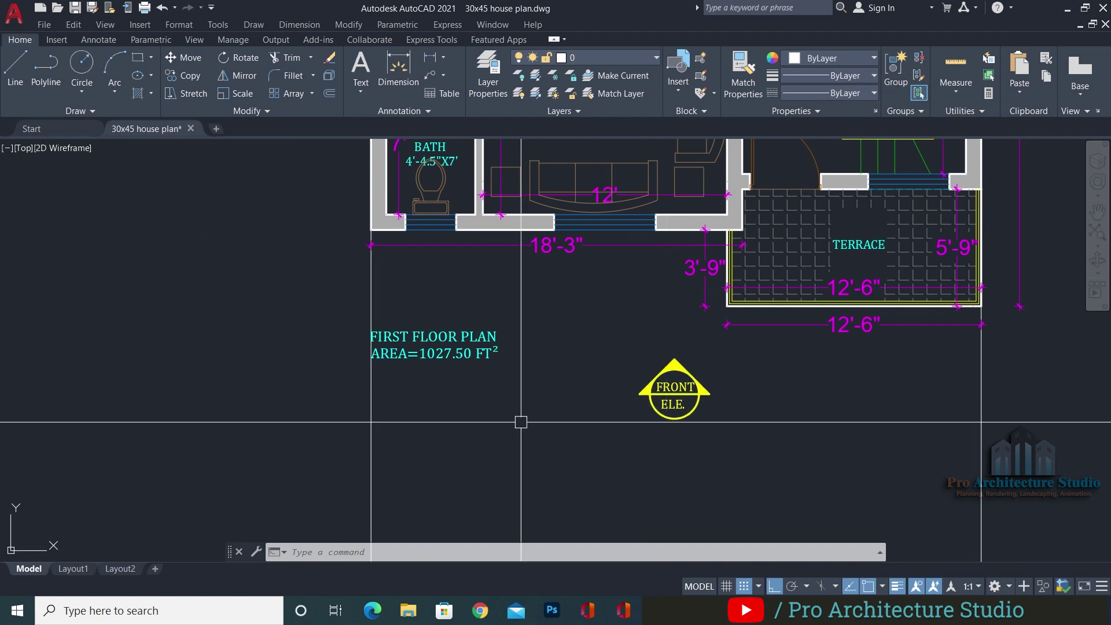
pyautogui.scroll(-10, 581, 369)
pyautogui.scroll(10, 569, 276)
pyautogui.moveTo(620, 354); pyautogui.dragTo(616, 405, button='middle')
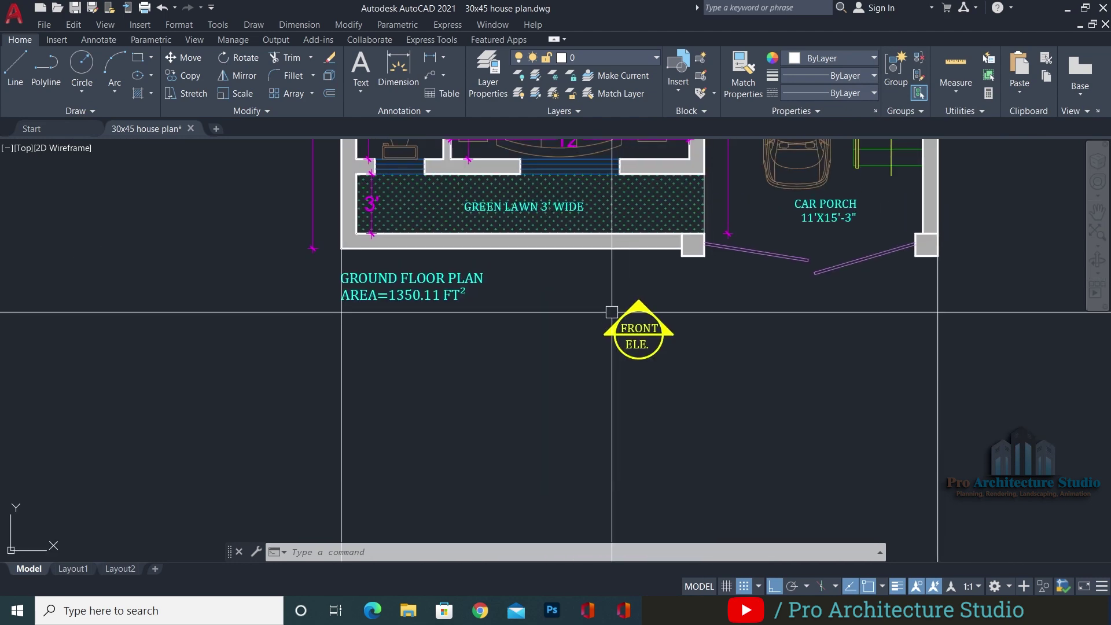
# Examine the copied ground floor and first floor plans stacked between the two vertical construction lines
pyautogui.scroll(-2, 611, 315)
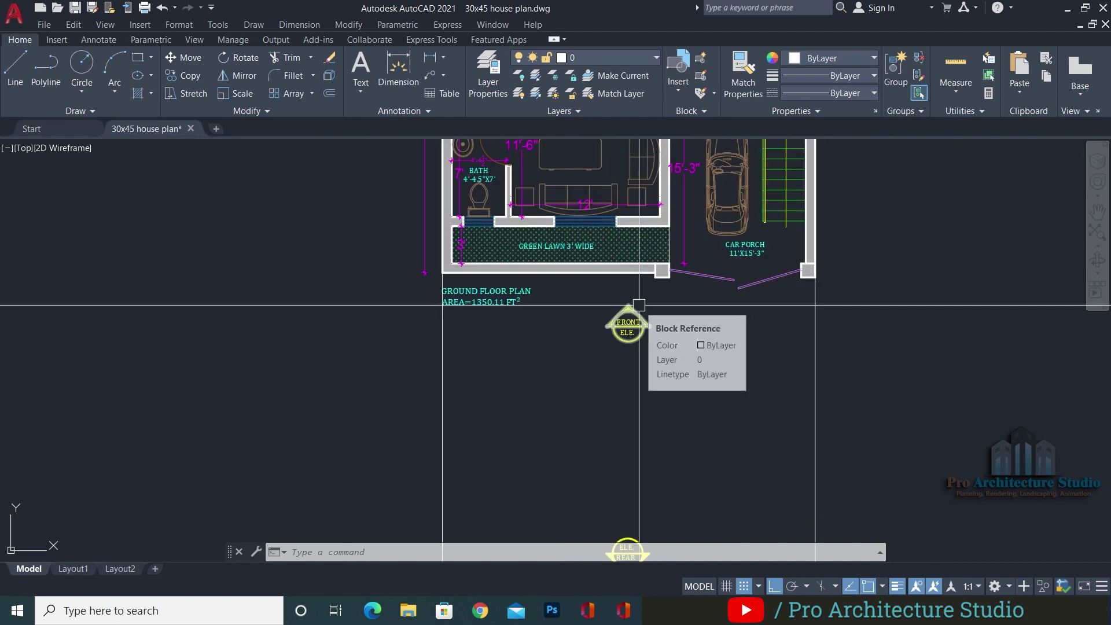
pyautogui.scroll(-2, 657, 255)
pyautogui.scroll(-2, 657, 480)
pyautogui.moveTo(658, 481); pyautogui.dragTo(656, 137, button='middle')
pyautogui.scroll(4, 643, 372)
pyautogui.scroll(2, 643, 372)
pyautogui.scroll(-4, 645, 376)
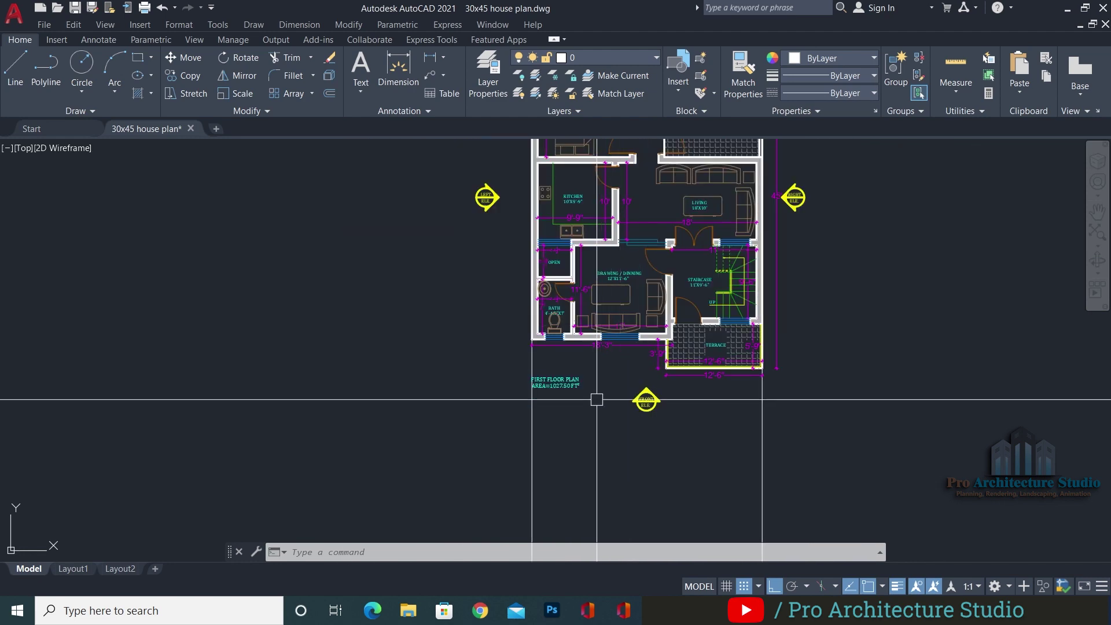
pyautogui.scroll(4, 693, 419)
pyautogui.scroll(-6, 722, 402)
# Copy the roof plan with its elevation symbols by its upper-left corner onto the left construction line below the copied first floor plan
pyautogui.moveTo(434, 255); pyautogui.dragTo(809, 389, button='middle')
pyautogui.scroll(3, 557, 168)
pyautogui.click(605, 147)
pyautogui.click(394, 490)
pyautogui.write('co')
pyautogui.press('Return')
pyautogui.scroll(6, 506, 493)
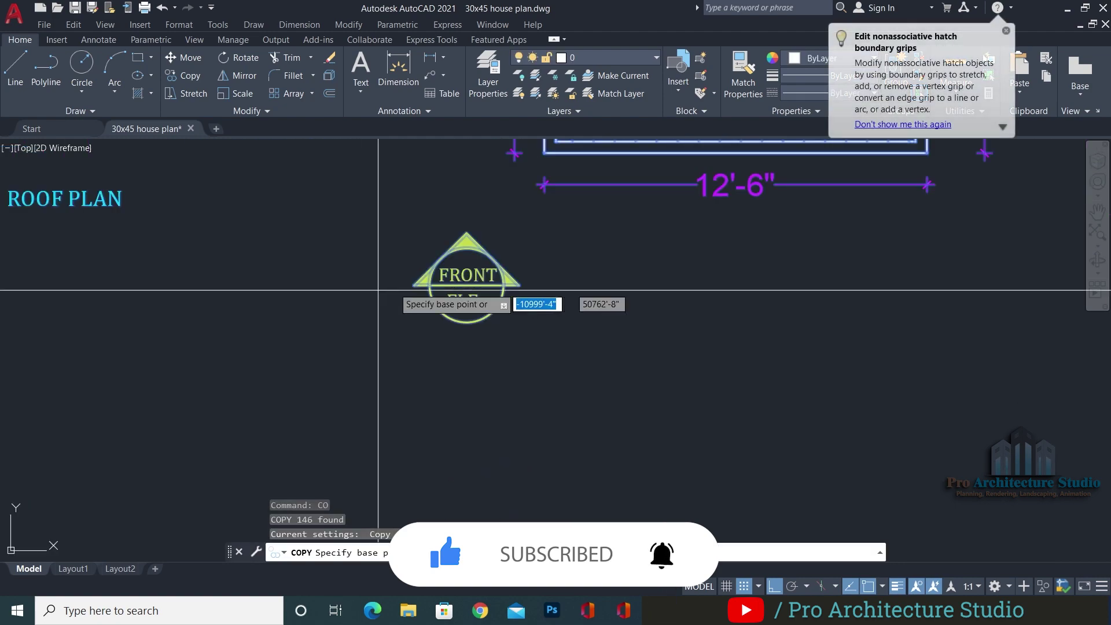
pyautogui.scroll(-6, 463, 300)
pyautogui.scroll(8, 434, 219)
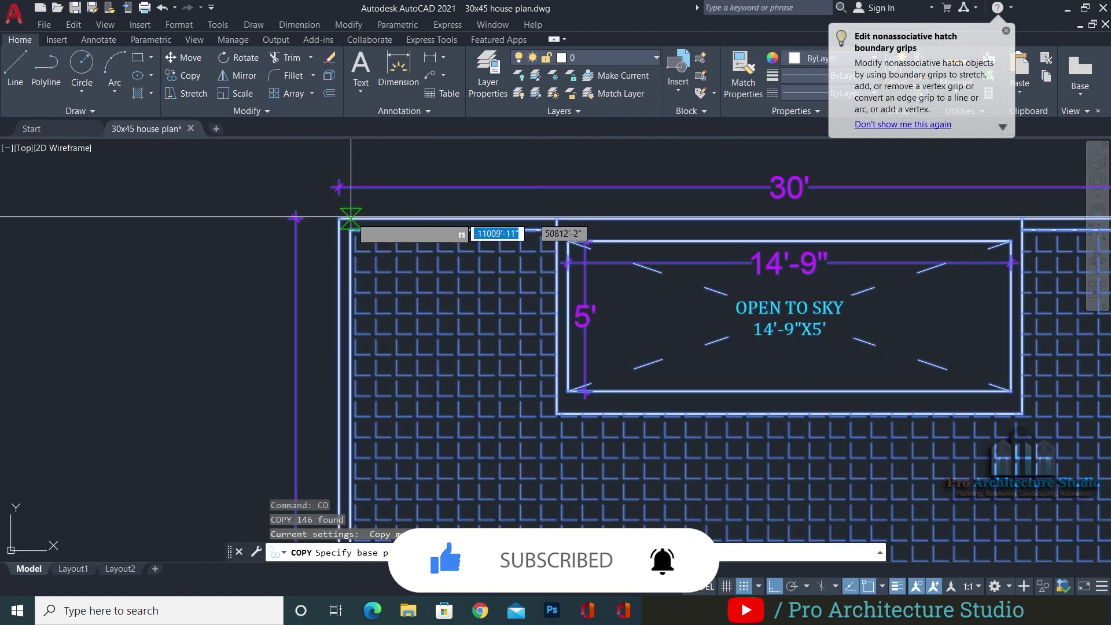
pyautogui.click(339, 219)
pyautogui.scroll(-8, 339, 219)
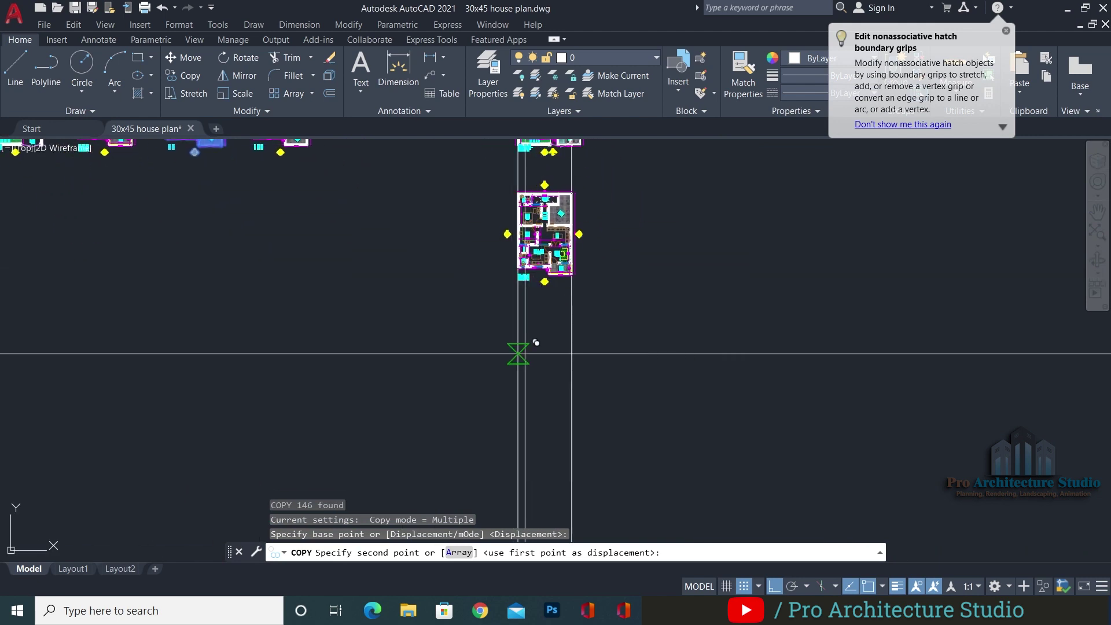
pyautogui.click(518, 336)
pyautogui.press('Escape')
# Copy the fourth plan in the row with its symbols by its upper-left corner onto the left construction line below the roof plan copy
pyautogui.scroll(6, 347, 241)
pyautogui.click(580, 161)
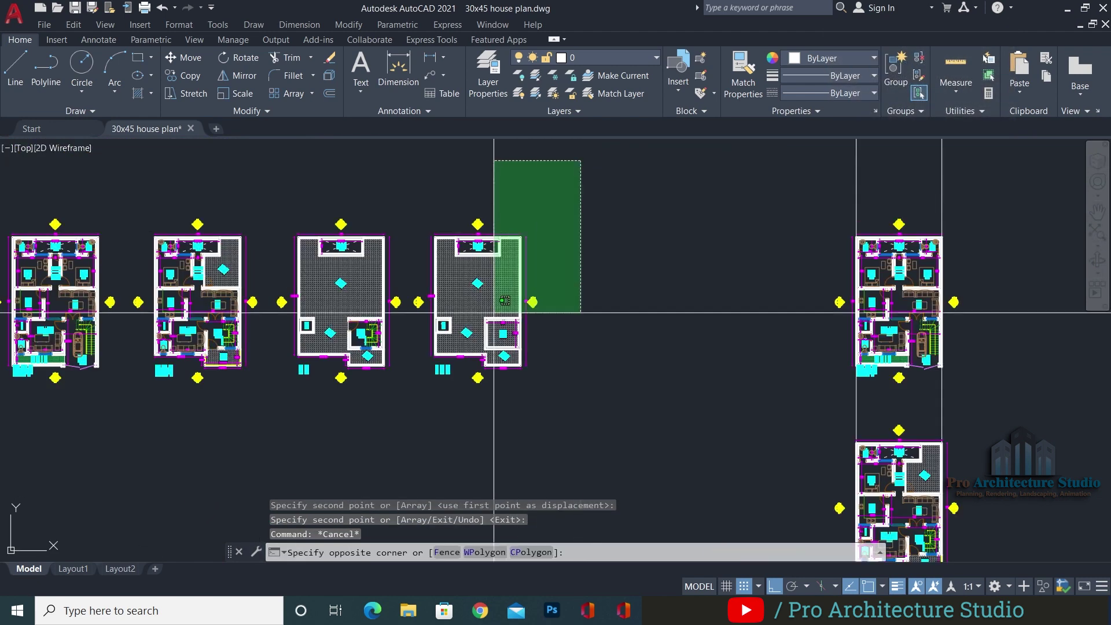
pyautogui.click(413, 409)
pyautogui.write('co')
pyautogui.press('Return')
pyautogui.scroll(6, 410, 224)
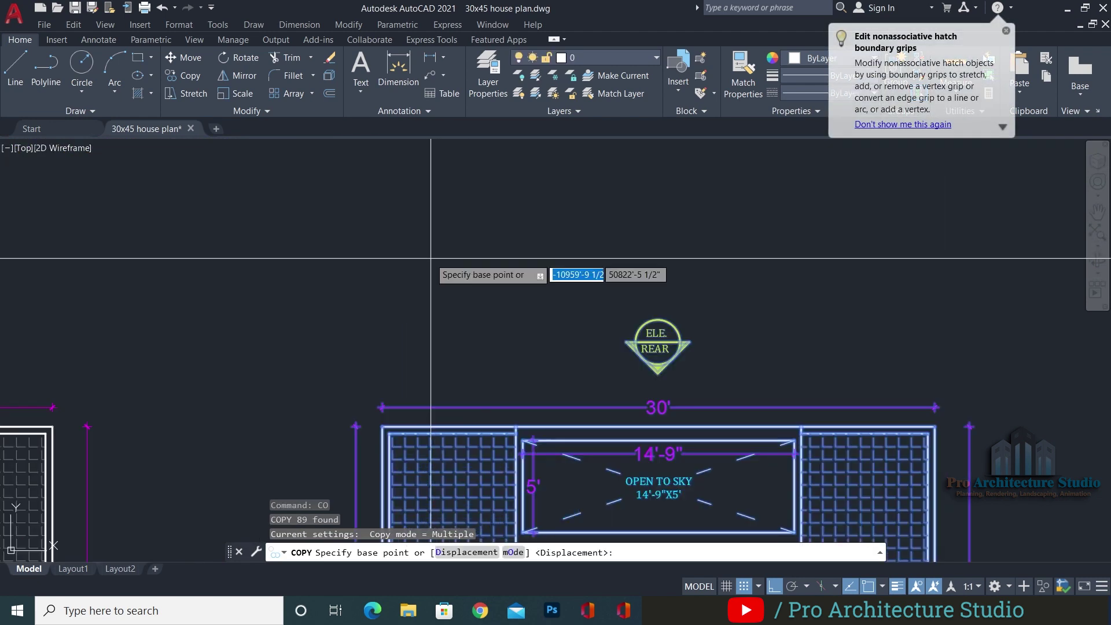
pyautogui.click(382, 426)
pyautogui.scroll(-10, 398, 296)
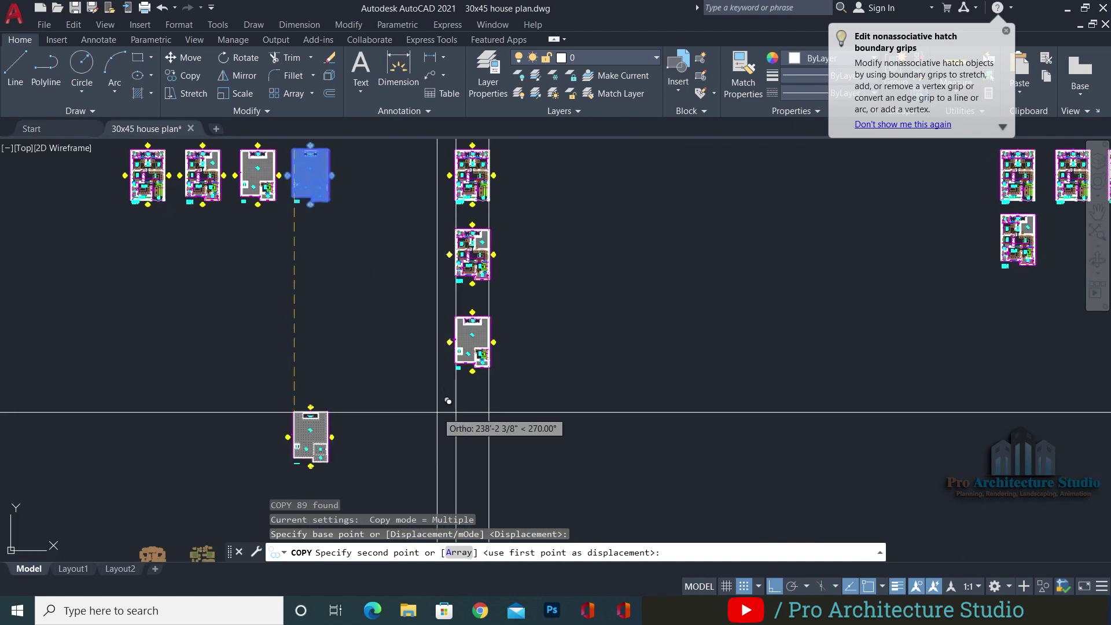
pyautogui.click(456, 397)
pyautogui.press('Escape')
pyautogui.press('Escape')
# Examine the alignment of the four stacked plan copies along the two vertical construction lines
pyautogui.scroll(4, 441, 385)
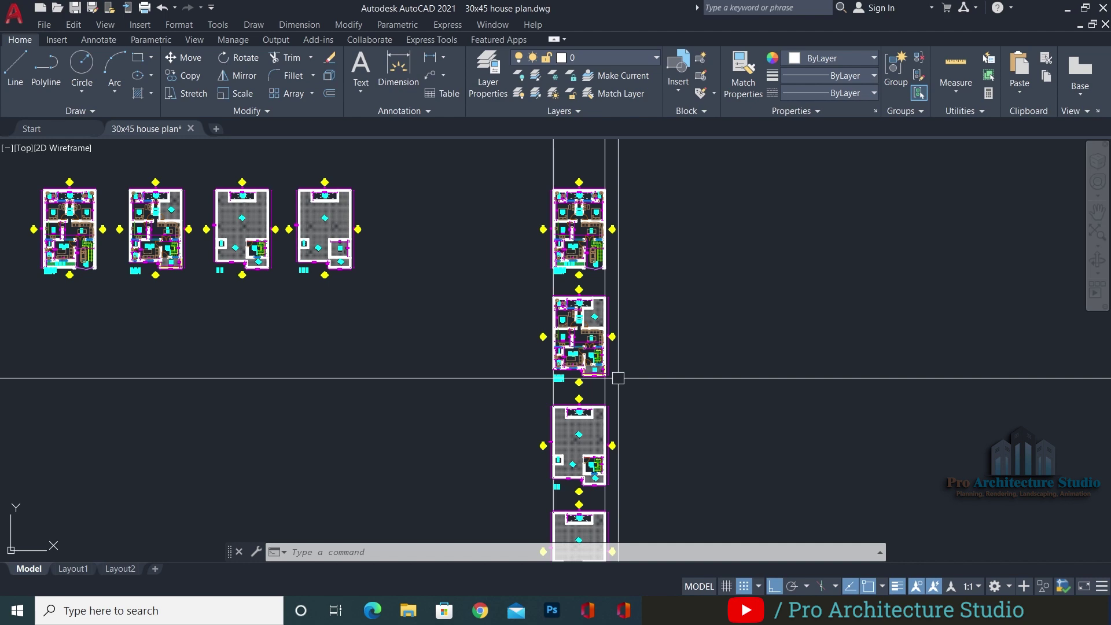
pyautogui.scroll(5, 530, 225)
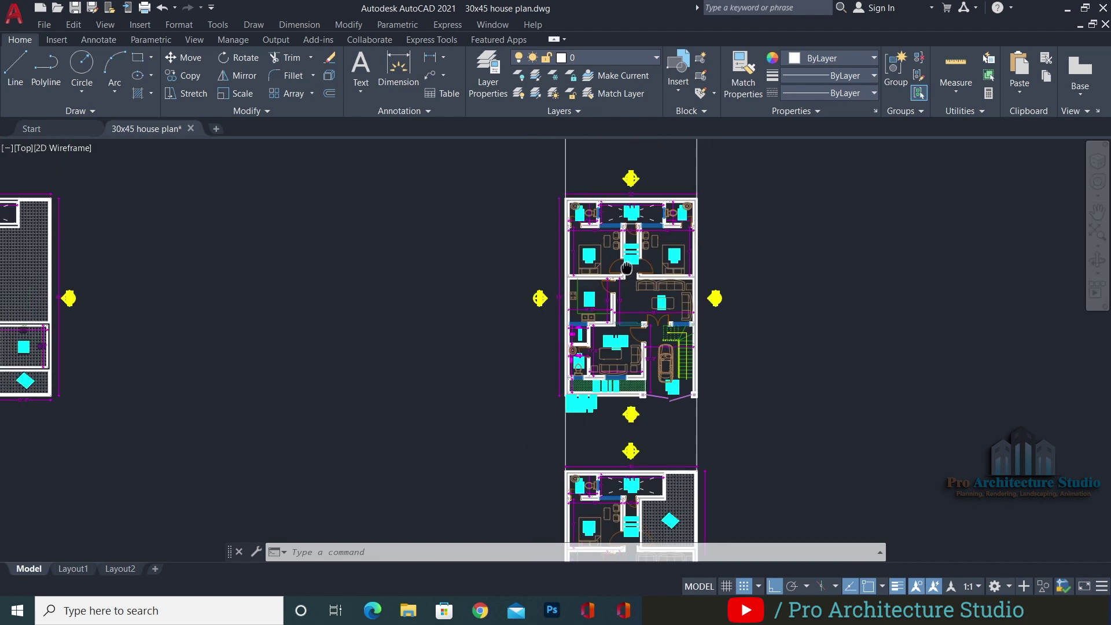
pyautogui.moveTo(613, 441); pyautogui.dragTo(613, 243, button='middle')
pyautogui.scroll(4, 612, 312)
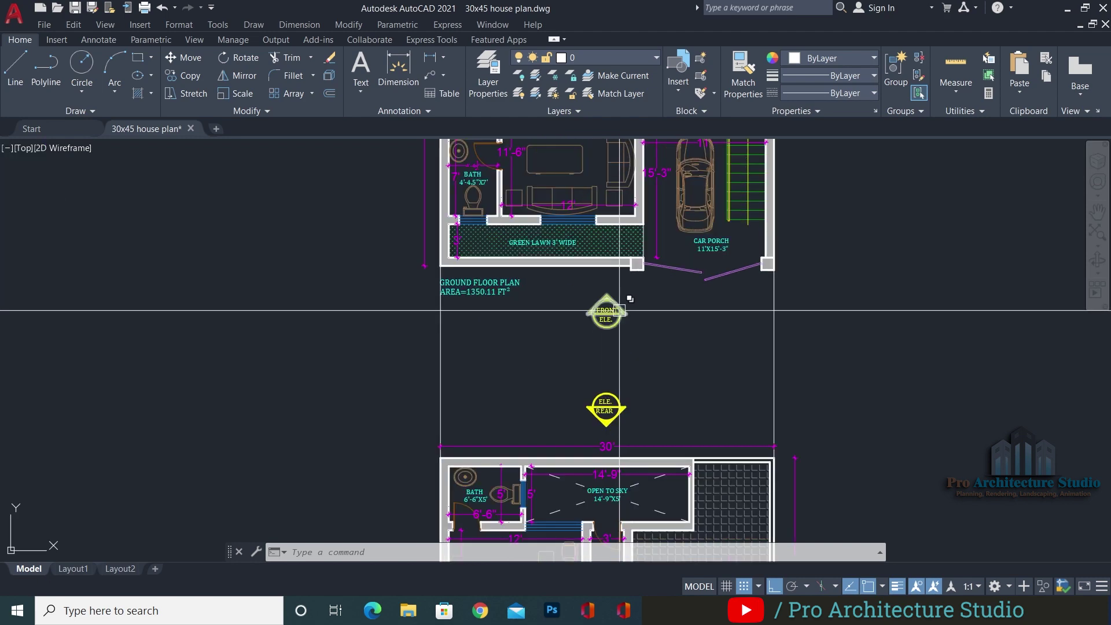
pyautogui.scroll(-4, 619, 246)
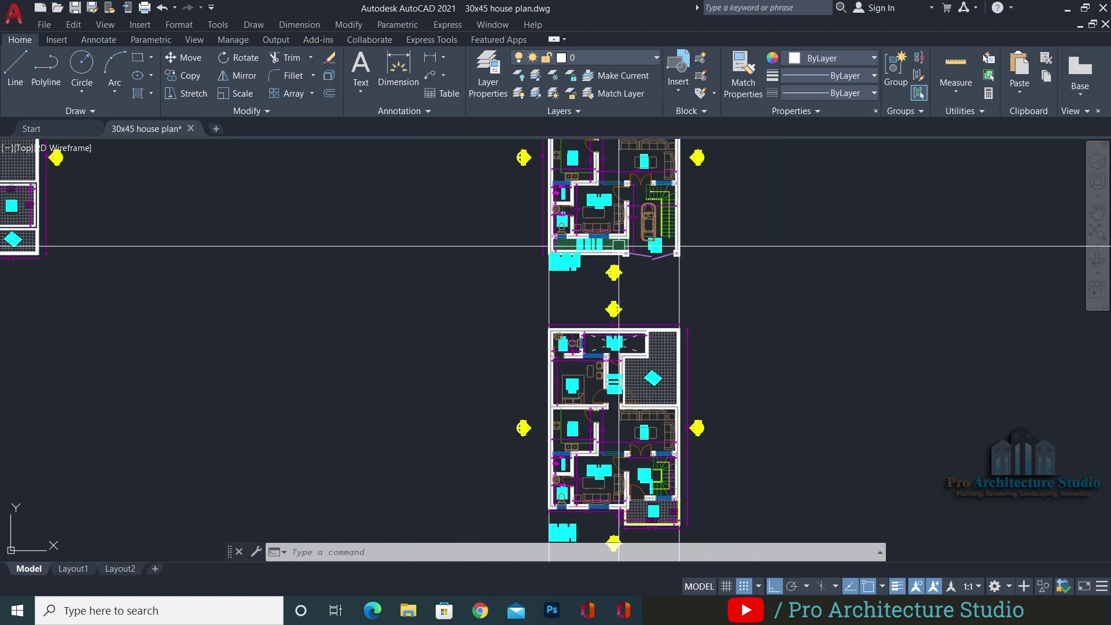
pyautogui.moveTo(610, 392); pyautogui.dragTo(611, 156, button='middle')
pyautogui.moveTo(608, 535)
pyautogui.mouseDown(button='middle')
pyautogui.moveTo(610, 213)
pyautogui.moveTo(616, 521)
pyautogui.mouseUp(button='middle')
pyautogui.moveTo(617, 191); pyautogui.dragTo(592, 509, button='middle')
# Draw a horizontal construction line (XLINE) across the two vertical lines, above the rear elevation symbol of the copied ground floor plan
pyautogui.scroll(2, 592, 363)
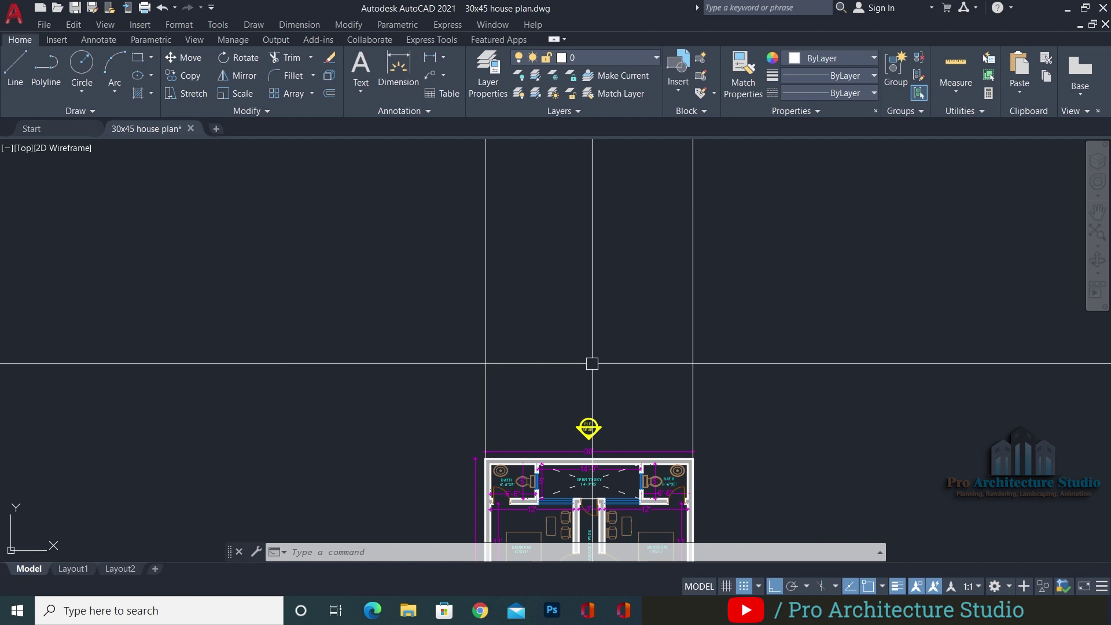
pyautogui.scroll(2, 607, 428)
pyautogui.press('Escape')
pyautogui.press('Escape')
pyautogui.press('Escape')
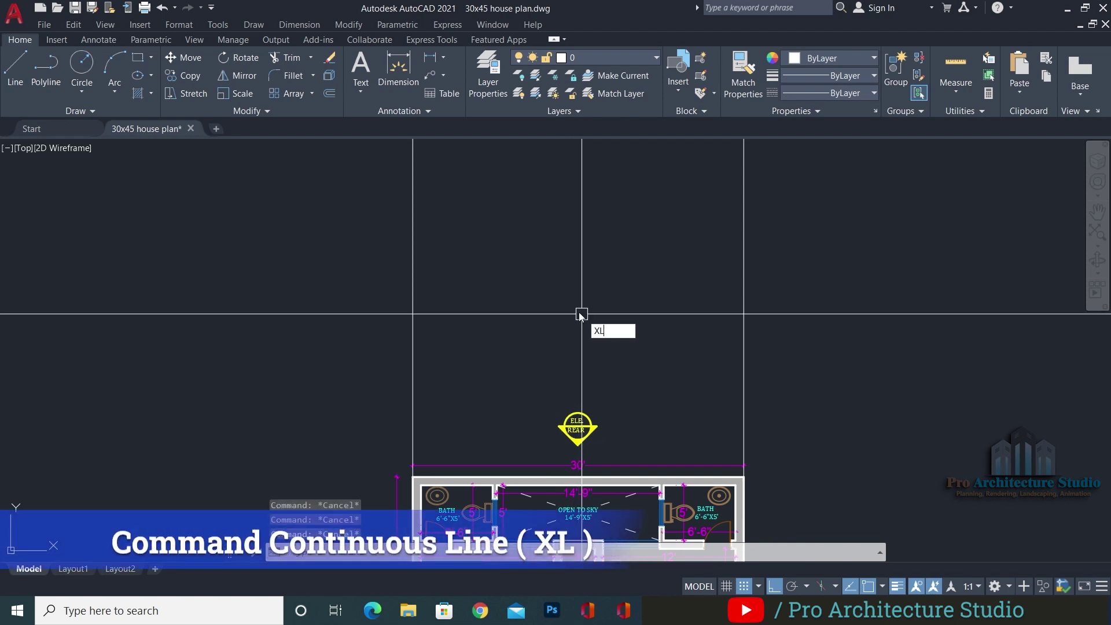
pyautogui.press('Return')
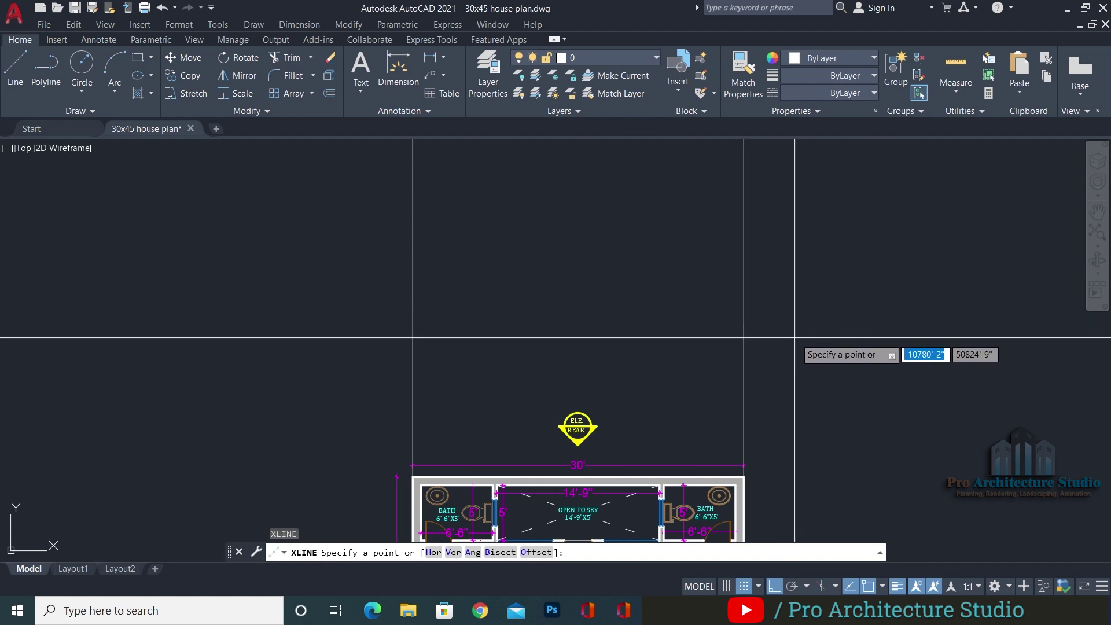
pyautogui.click(794, 337)
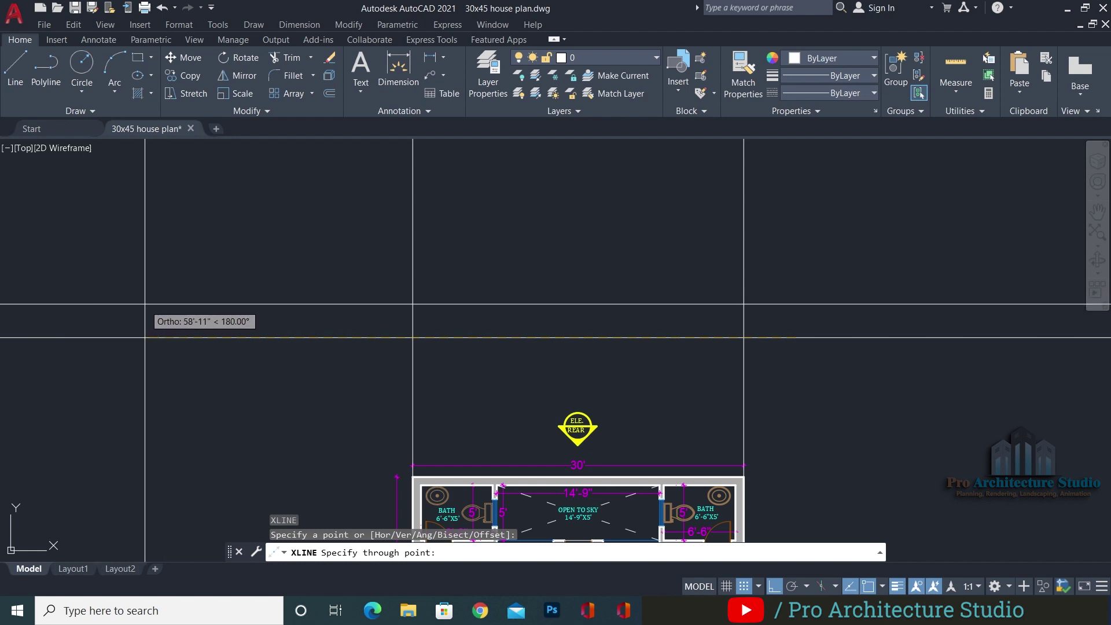
pyautogui.click(145, 303)
pyautogui.press('Escape')
pyautogui.press('Escape')
# Draw two short vertical lines across the horizontal construction line outside the plan width, the left one about 5'-6" long
pyautogui.moveTo(748, 356); pyautogui.dragTo(727, 376, button='middle')
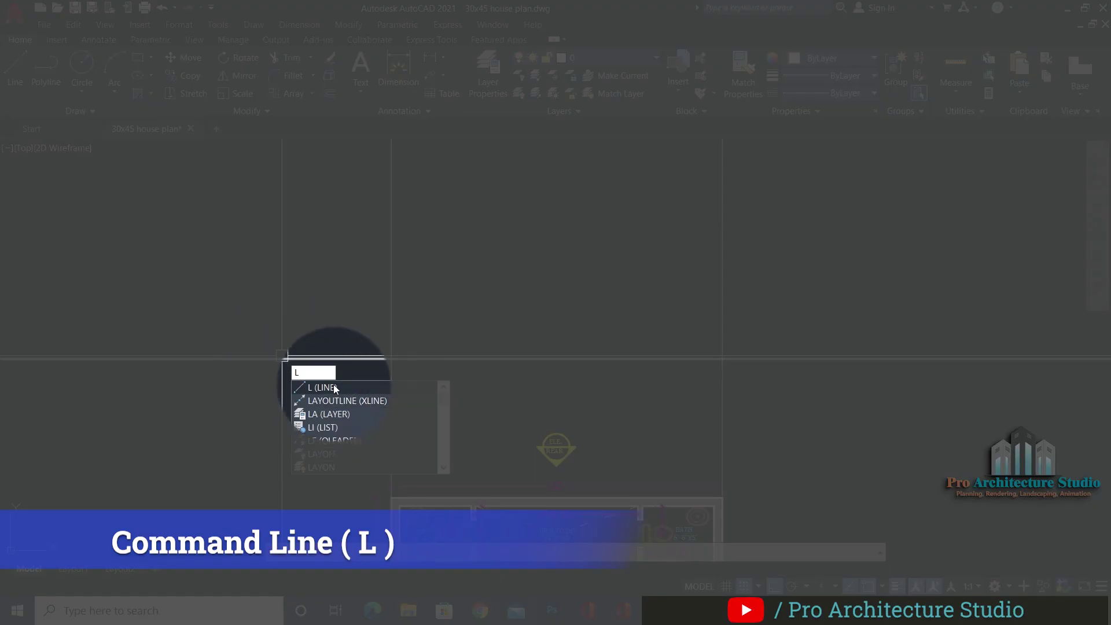
pyautogui.press('Return')
pyautogui.click(296, 338)
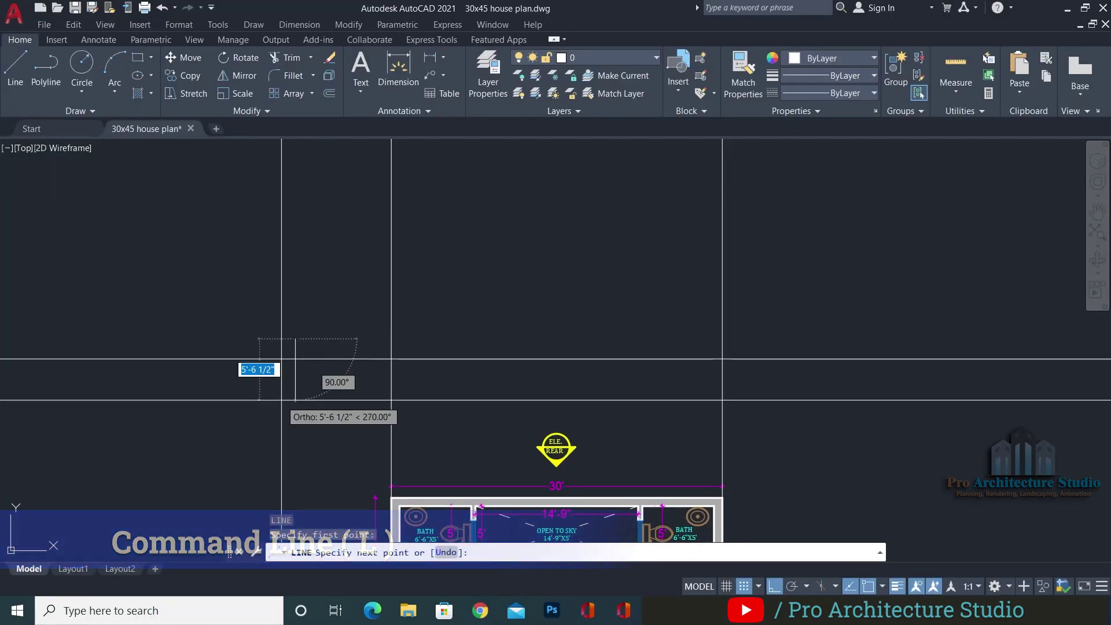
pyautogui.click(295, 399)
pyautogui.press('Return')
pyautogui.press('Return')
pyautogui.click(819, 314)
pyautogui.click(820, 413)
pyautogui.press('Escape')
pyautogui.press('Escape')
pyautogui.press('Escape')
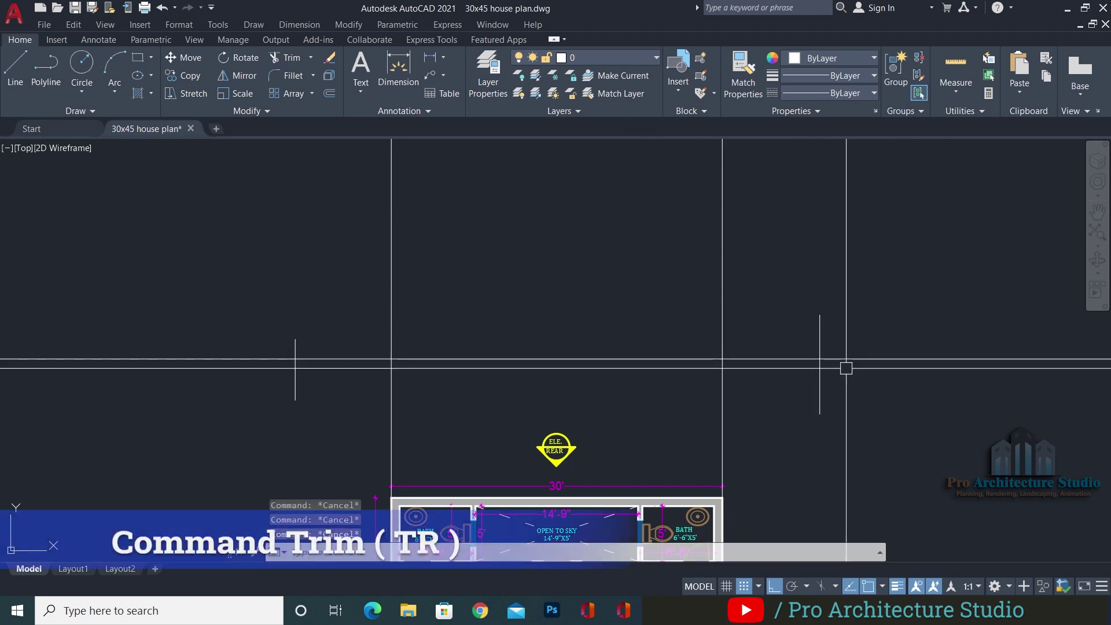
# Trim the horizontal construction line beyond the two short vertical lines on both sides
pyautogui.write('TR')
pyautogui.press('Return')
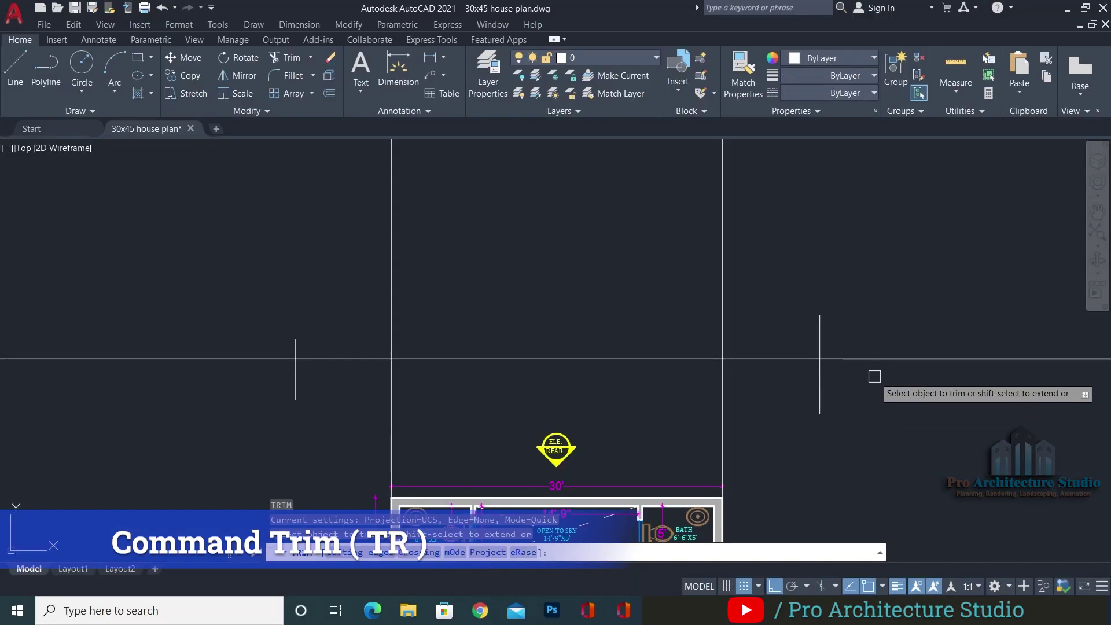
pyautogui.click(199, 359)
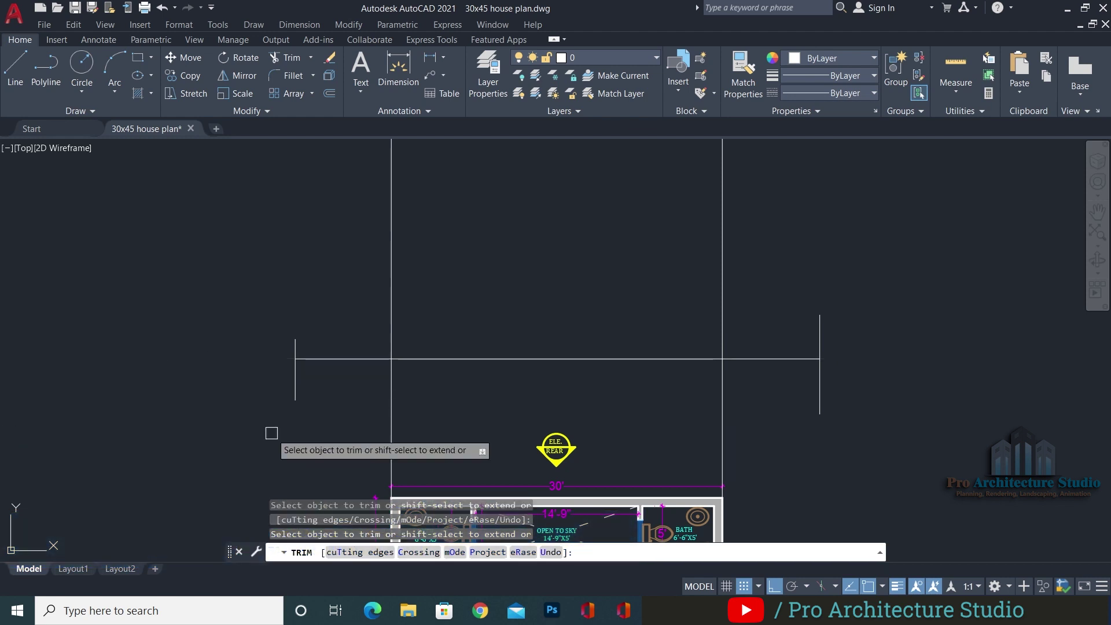
pyautogui.press('Escape')
pyautogui.press('Escape')
pyautogui.press('Escape')
# Trim both long vertical construction lines below the horizontal ground line
pyautogui.scroll(2, 752, 385)
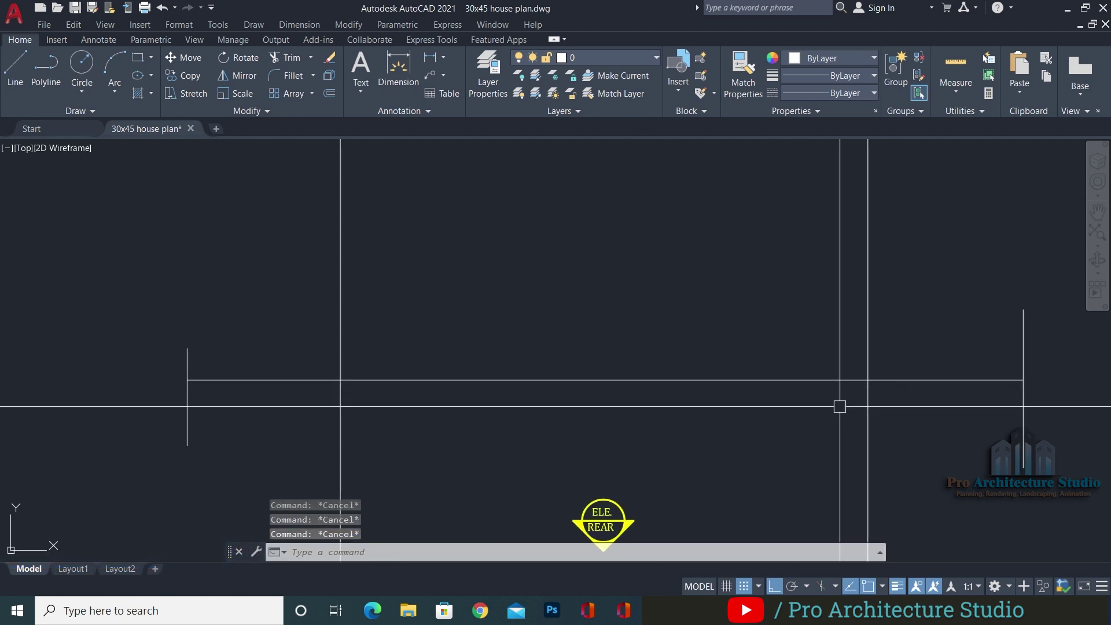
pyautogui.write('TR')
pyautogui.press('Return')
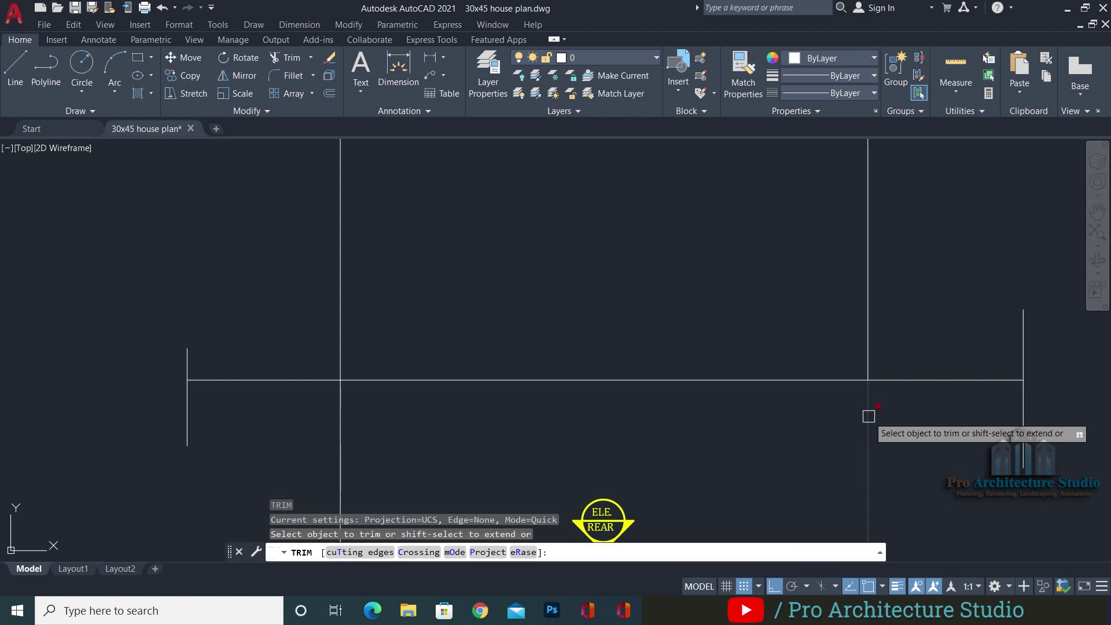
pyautogui.click(868, 417)
pyautogui.press('Escape')
# Erase the two short vertical boundary lines at the ends of the horizontal ground line
pyautogui.click(224, 429)
pyautogui.click(139, 436)
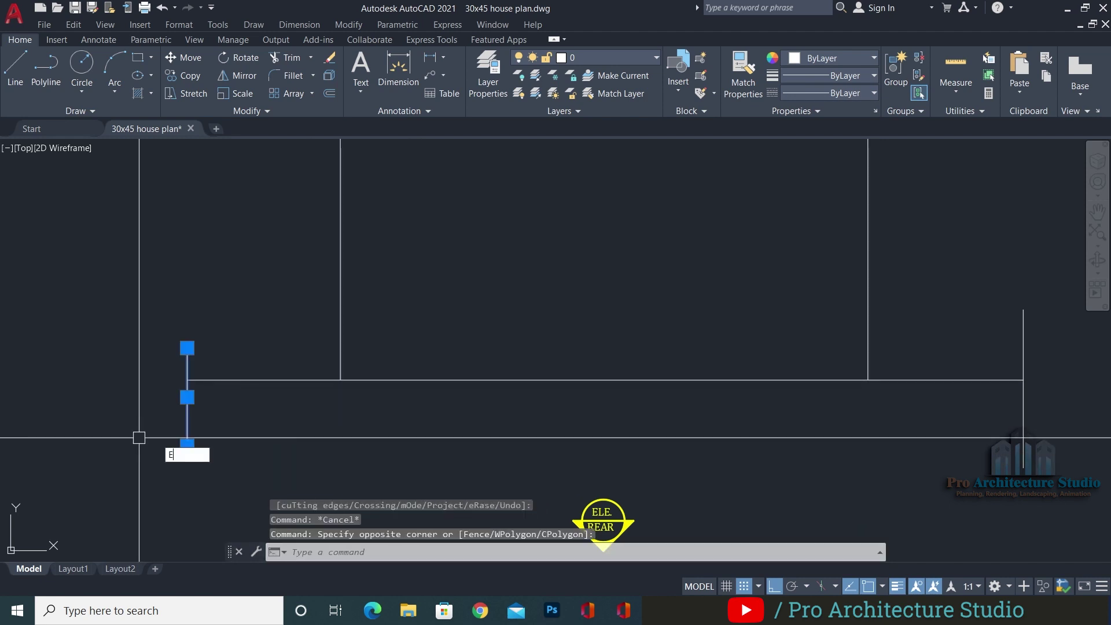
pyautogui.write('E')
pyautogui.press('Return')
pyautogui.click(1023, 393)
pyautogui.write('E')
pyautogui.press('Return')
# Examine the ground line and vertical lines above the stacked floor plan copies
pyautogui.scroll(-2, 840, 379)
pyautogui.moveTo(840, 378); pyautogui.dragTo(636, 466, button='middle')
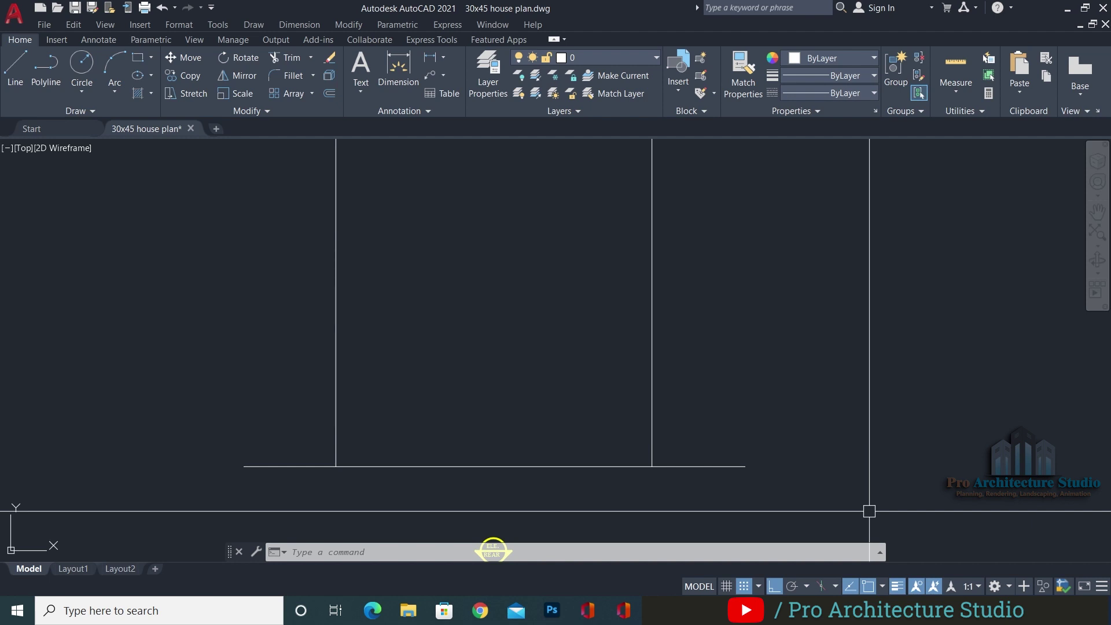
pyautogui.scroll(-4, 630, 318)
pyautogui.moveTo(569, 538); pyautogui.dragTo(501, 162, button='middle')
pyautogui.scroll(-2, 511, 201)
pyautogui.moveTo(510, 203)
pyautogui.mouseDown(button='middle')
pyautogui.moveTo(517, 283)
pyautogui.moveTo(512, 189)
pyautogui.moveTo(484, 471)
pyautogui.mouseUp(button='middle')
pyautogui.scroll(2, 479, 266)
pyautogui.scroll(4, 559, 285)
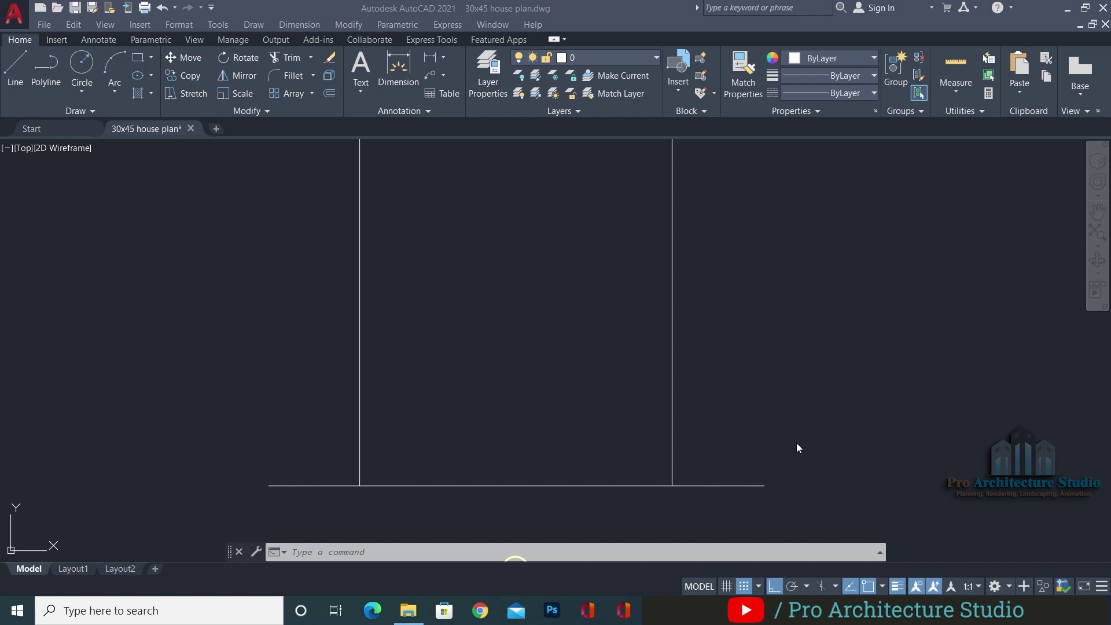
pyautogui.scroll(2, 839, 480)
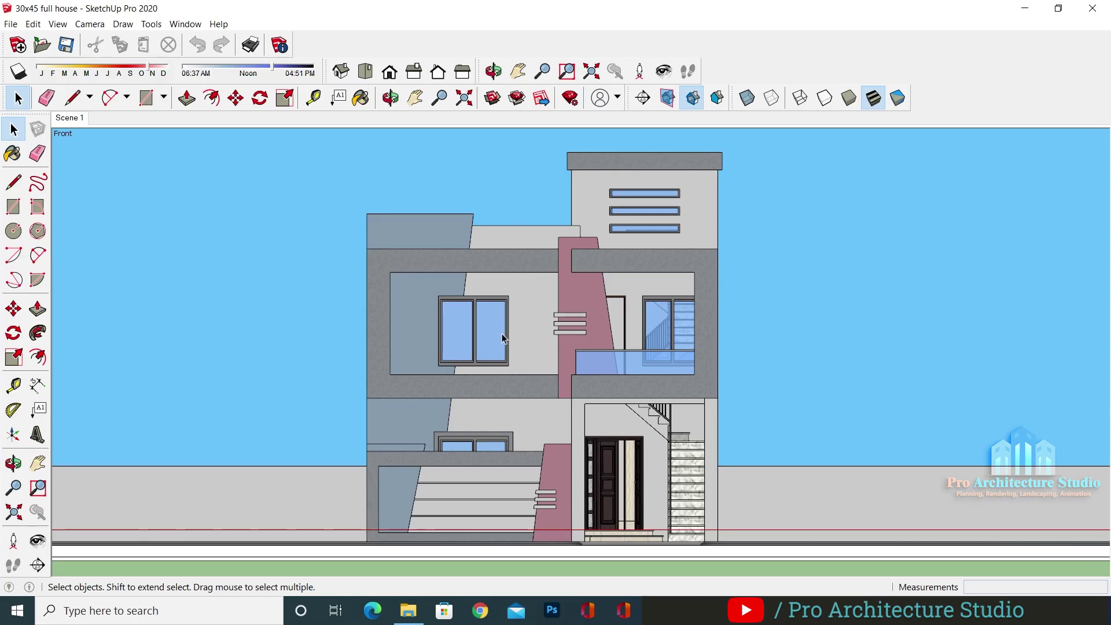
# Switch to SketchUp and examine the front facade, road and tiled entrance ramp of the 30x45 full house model
pyautogui.moveTo(481, 351)
pyautogui.keyDown('shift'); pyautogui.mouseDown(button='middle')
pyautogui.moveTo(490, 318)
pyautogui.moveTo(493, 366)
pyautogui.mouseUp(button='middle'); pyautogui.keyUp('shift')
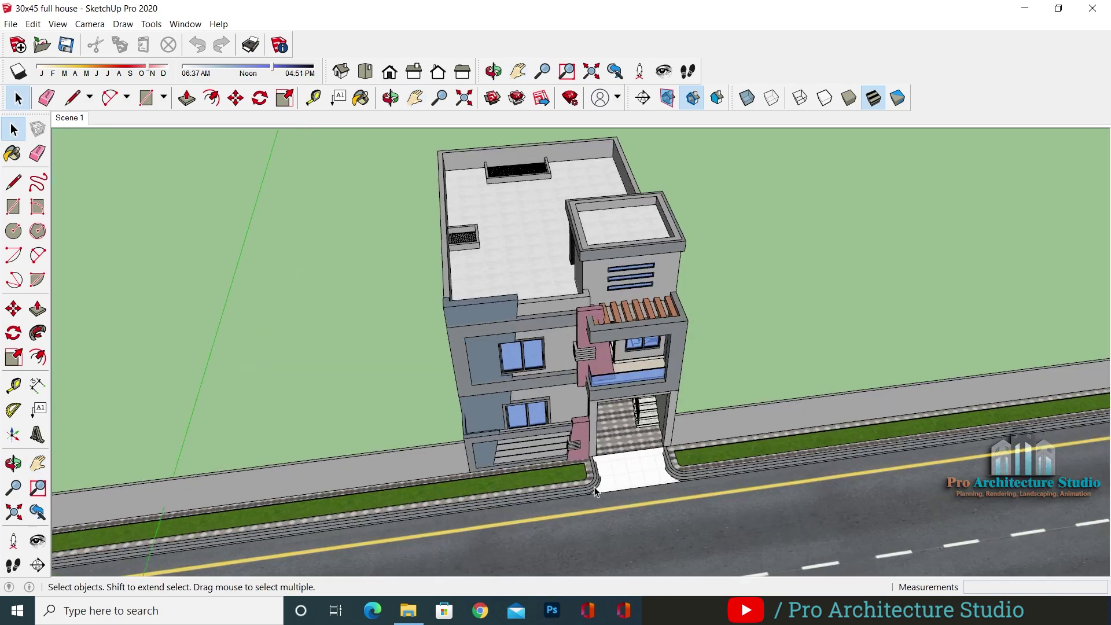
pyautogui.scroll(10, 1061, 351)
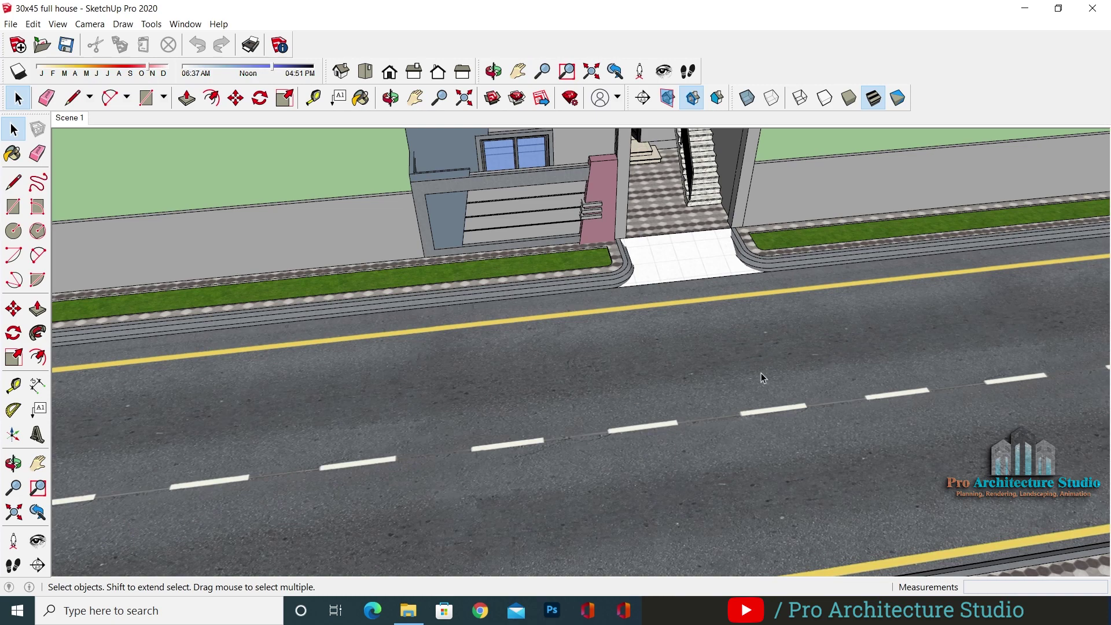
pyautogui.scroll(3, 605, 245)
pyautogui.moveTo(605, 245); pyautogui.dragTo(450, 348, button='middle')
pyautogui.keyDown('shift'); pyautogui.moveTo(450, 348); pyautogui.dragTo(386, 425, button='middle'); pyautogui.keyUp('shift')
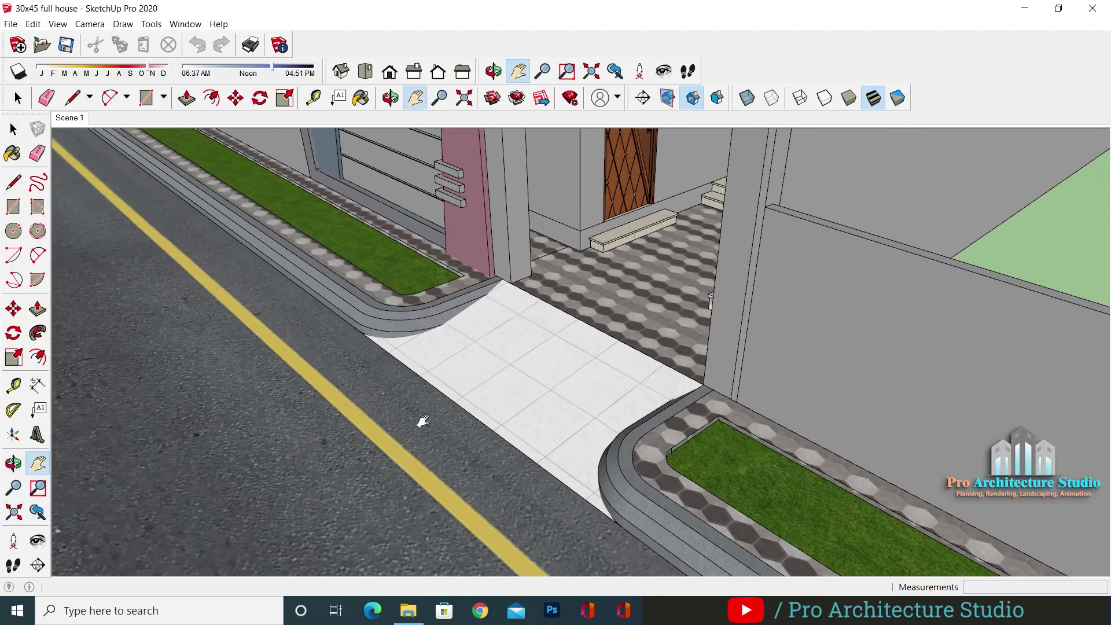
pyautogui.scroll(1, 557, 343)
pyautogui.scroll(2, 473, 379)
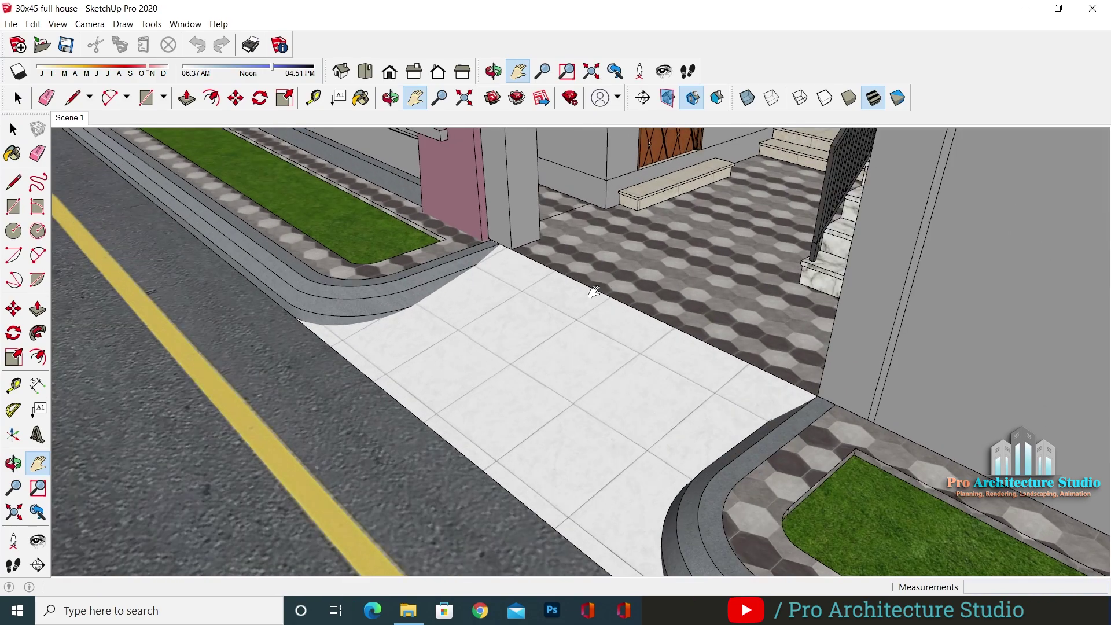
pyautogui.moveTo(411, 372); pyautogui.dragTo(538, 325, button='middle')
# Examine the car porch's paved floor, entrance steps, doors, staircase and ceiling in the house model
pyautogui.scroll(2, 728, 267)
pyautogui.keyDown('shift'); pyautogui.moveTo(728, 267); pyautogui.dragTo(720, 387, button='middle'); pyautogui.keyUp('shift')
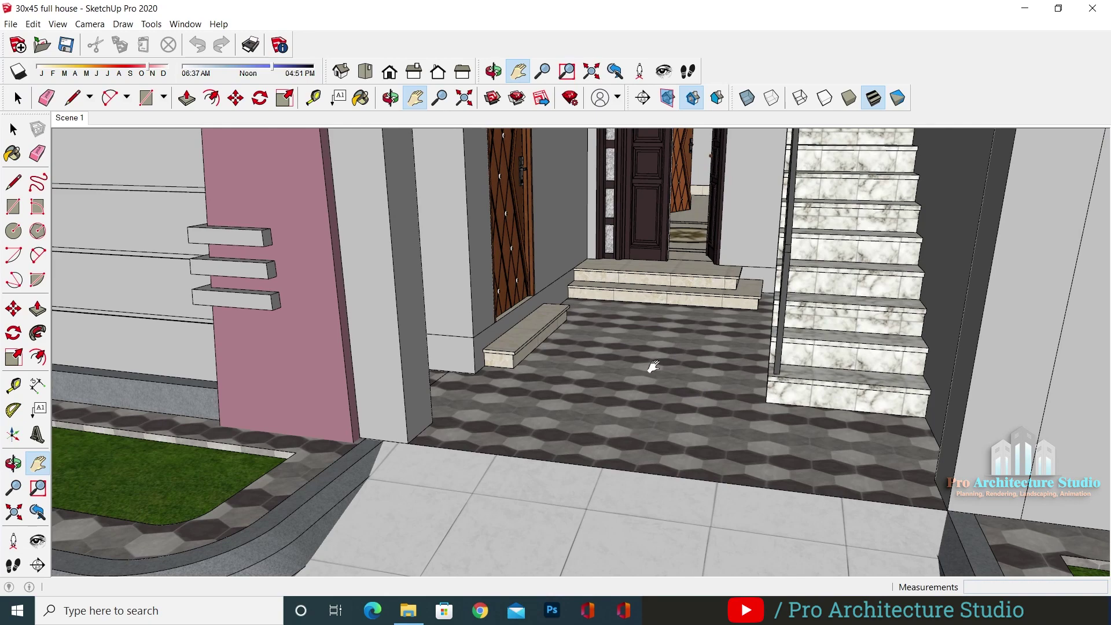
pyautogui.scroll(4, 657, 289)
pyautogui.moveTo(640, 330); pyautogui.dragTo(640, 391)
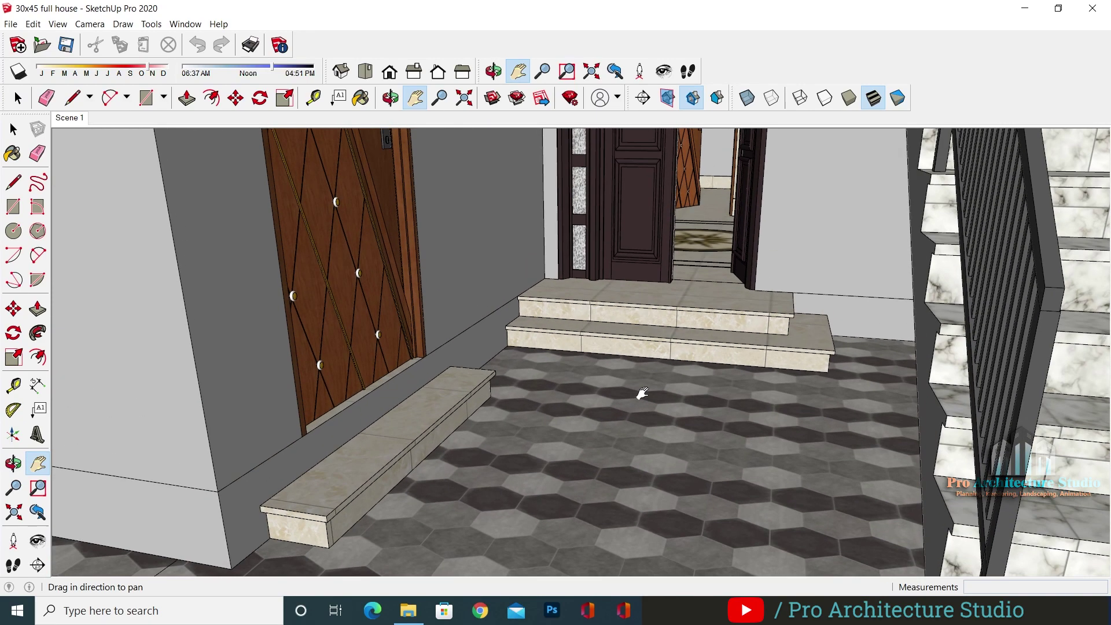
pyautogui.scroll(3, 622, 298)
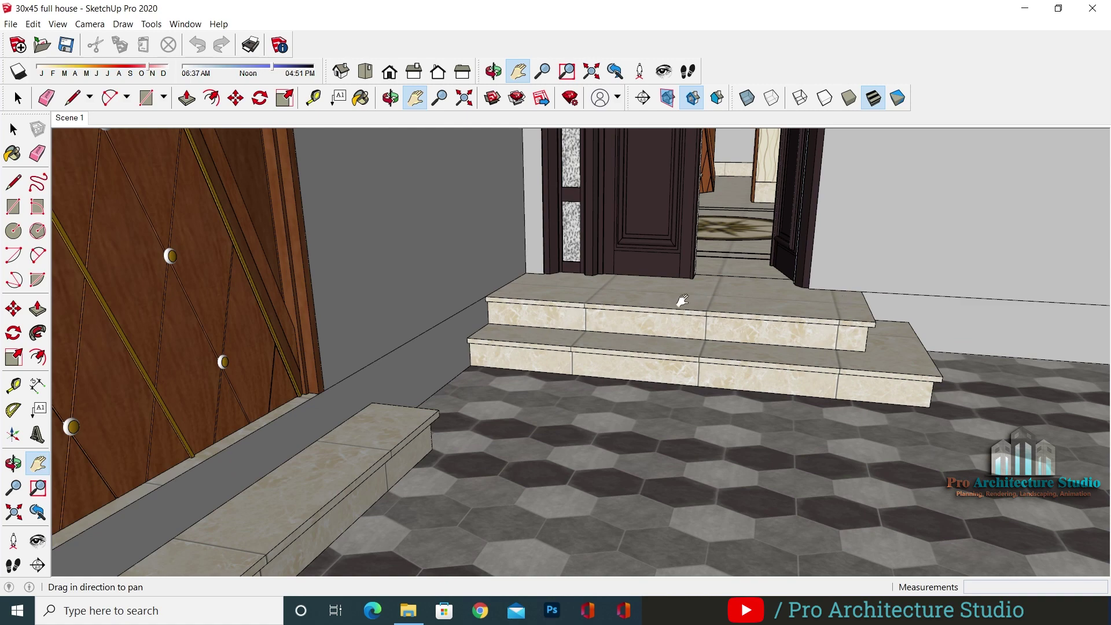
pyautogui.scroll(-3, 753, 316)
pyautogui.moveTo(778, 309); pyautogui.dragTo(811, 266, button='middle')
pyautogui.moveTo(811, 265); pyautogui.dragTo(791, 370)
pyautogui.moveTo(791, 371); pyautogui.dragTo(792, 325, button='middle')
pyautogui.moveTo(625, 191); pyautogui.dragTo(719, 320)
pyautogui.moveTo(719, 320); pyautogui.dragTo(591, 241, button='middle')
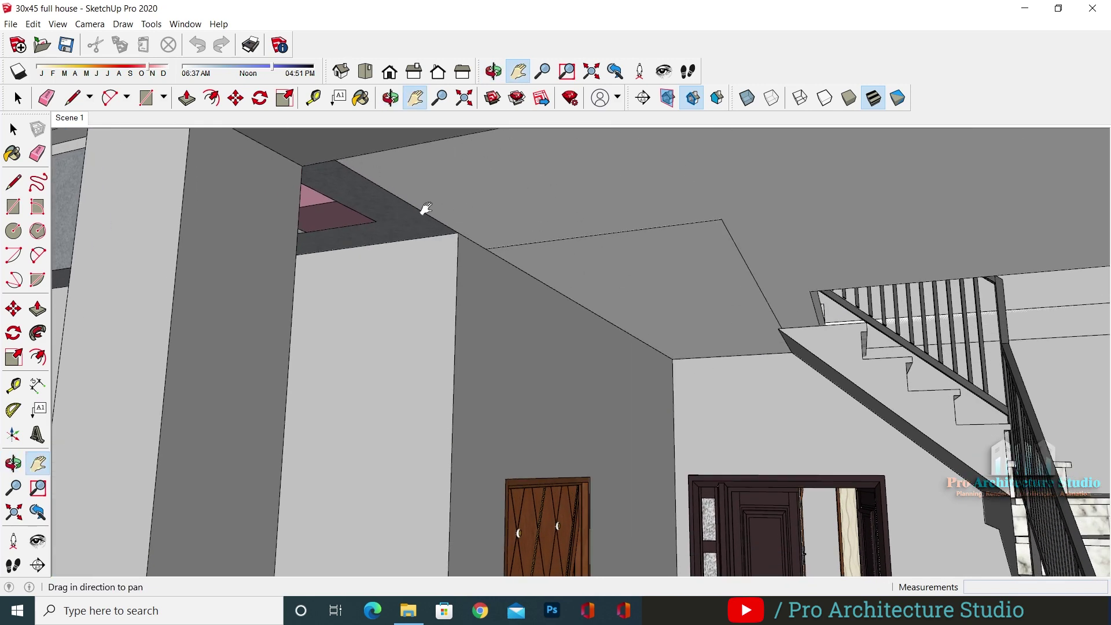
# Switch back to AutoCAD and examine the horizontal ground line between and beyond the two vertical lines
pyautogui.press('space')
pyautogui.scroll(-2, 608, 275)
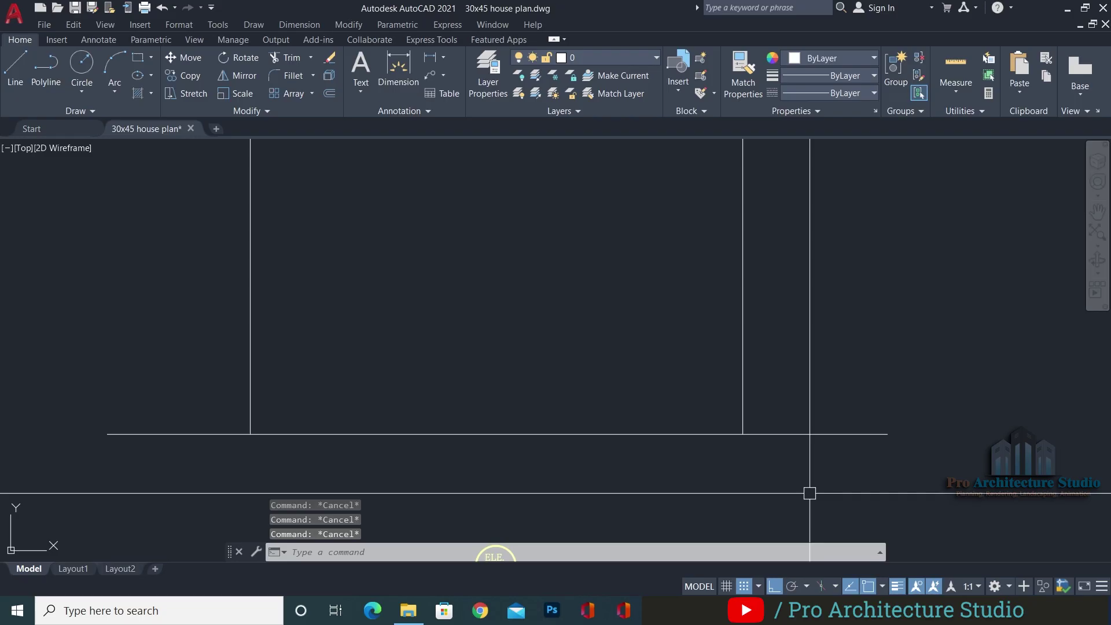
pyautogui.click(839, 404)
pyautogui.click(764, 472)
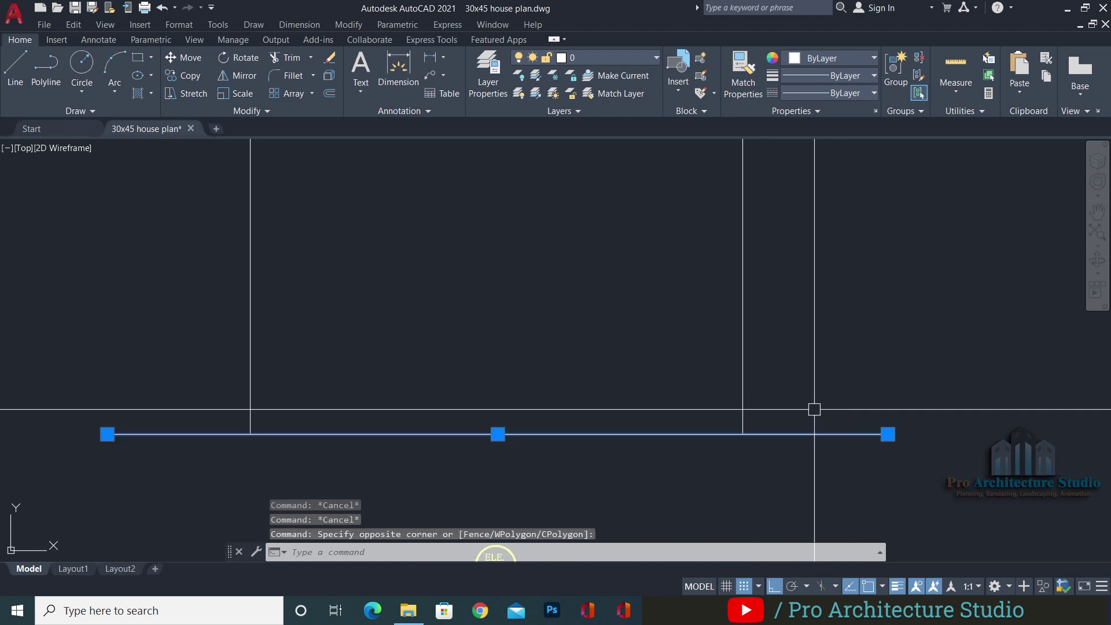
pyautogui.press('Escape')
pyautogui.press('Escape')
pyautogui.click(887, 385)
pyautogui.press('Escape')
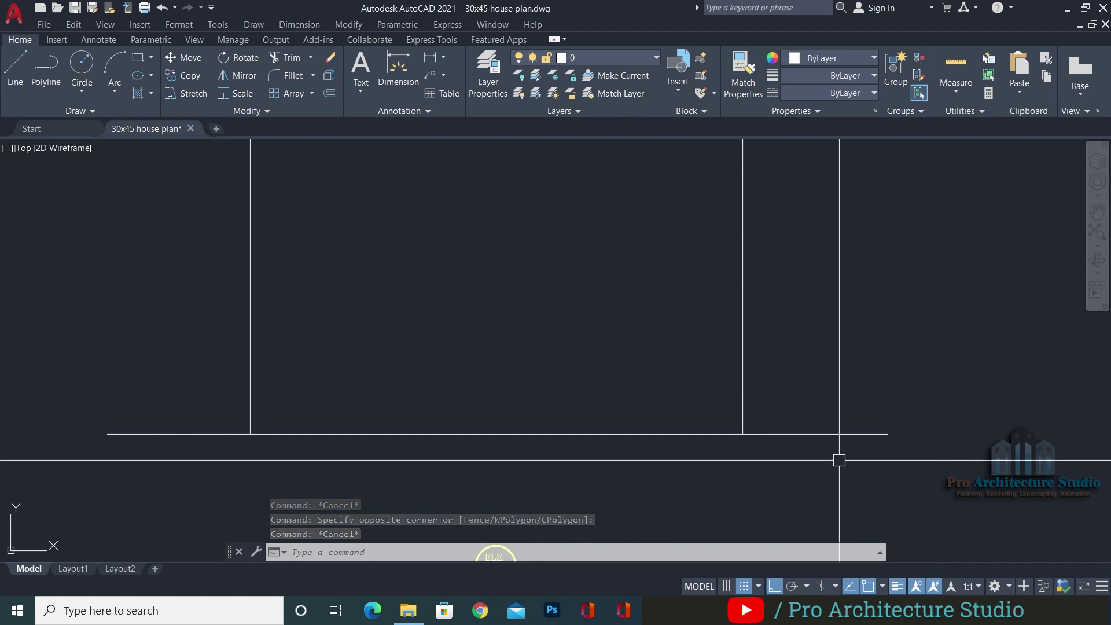
pyautogui.press('Escape')
pyautogui.press('Escape')
pyautogui.moveTo(253, 447); pyautogui.dragTo(367, 449, button='middle')
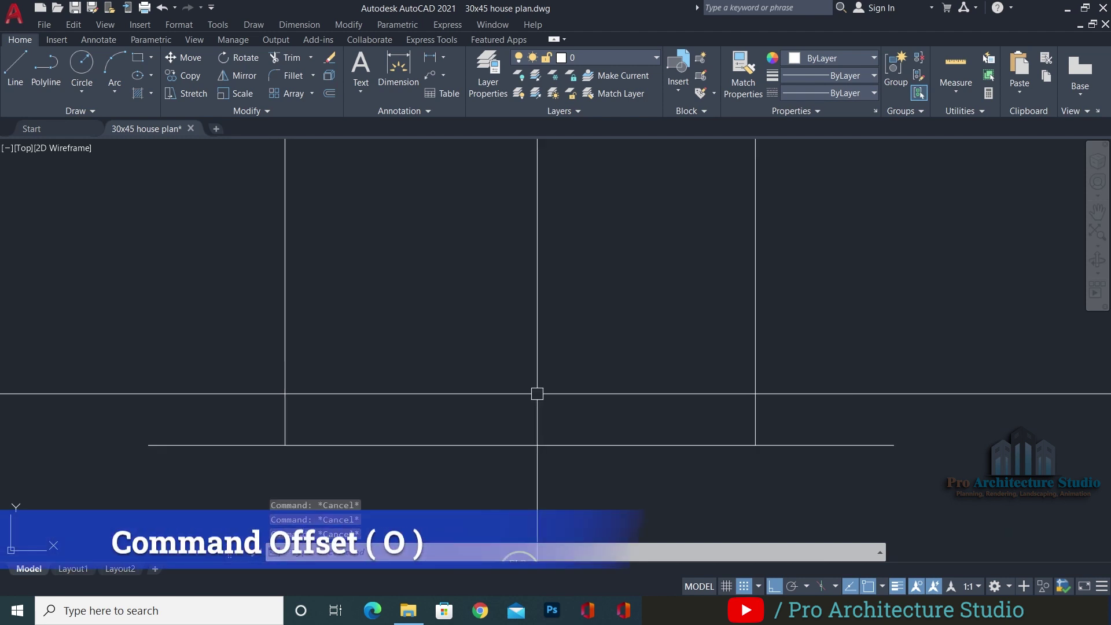
# Offset the horizontal ground line 12" upward to create the first plinth level line
pyautogui.write('O')
pyautogui.press('Return')
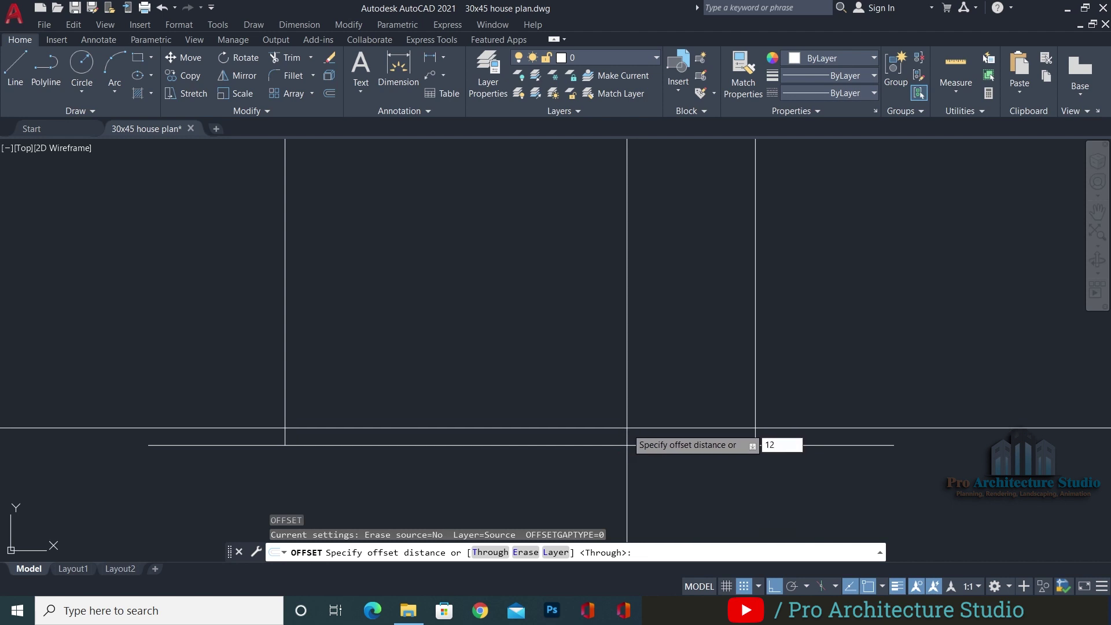
pyautogui.press('Return')
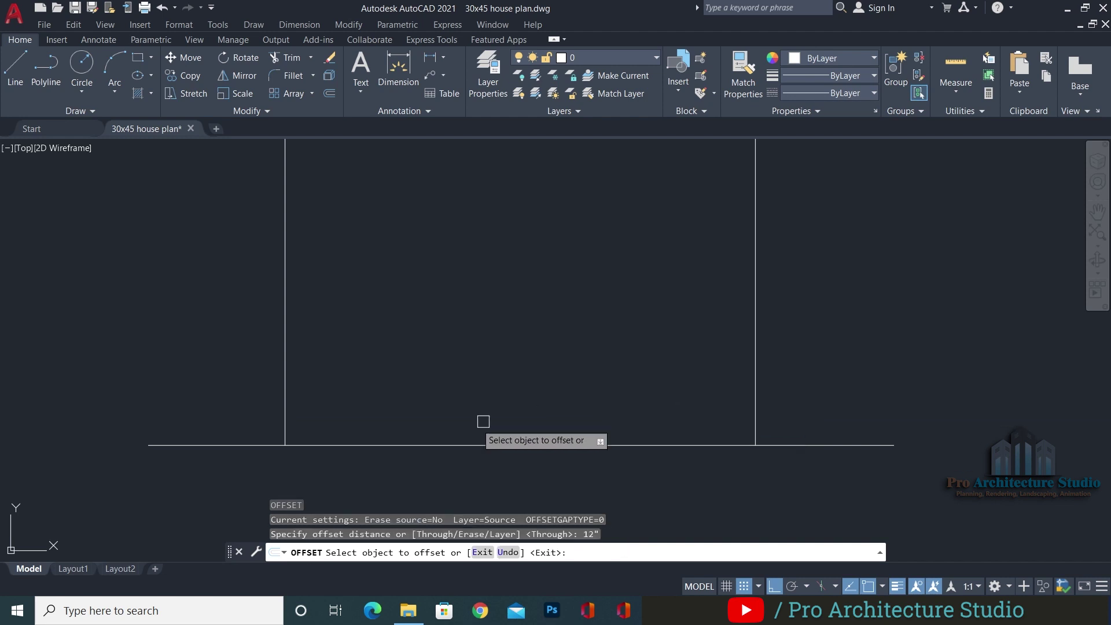
pyautogui.click(450, 445)
pyautogui.press('Escape')
pyautogui.press('Escape')
pyautogui.press('Escape')
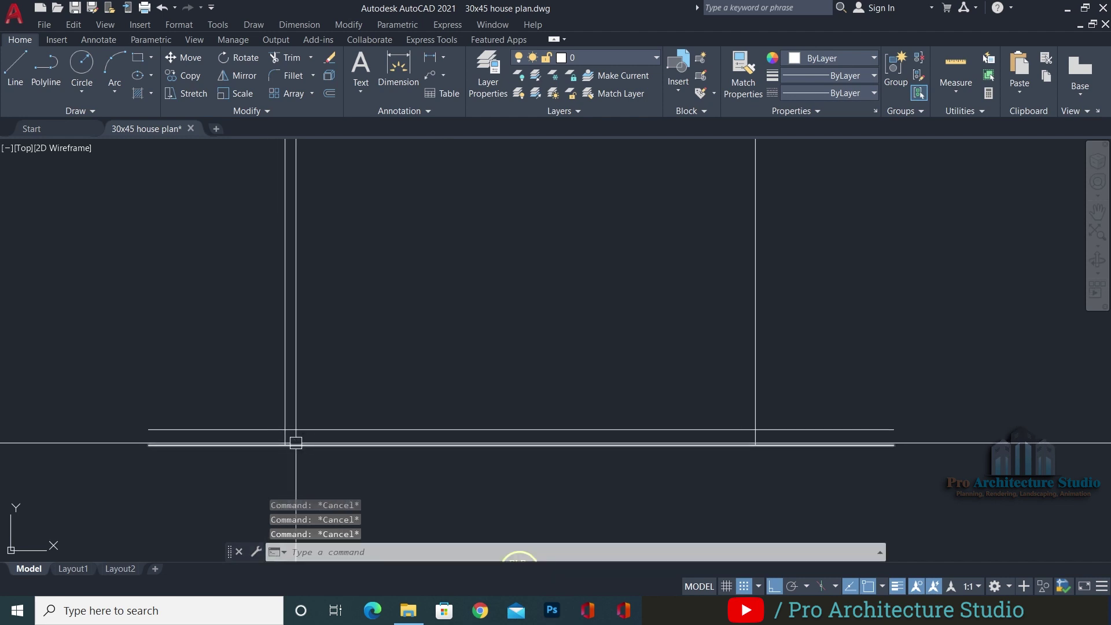
# Trim the ends of the offset line that extend beyond the two vertical lines
pyautogui.write('tr')
pyautogui.press('Return')
pyautogui.press('Escape')
# Examine the ground line, the trimmed level line above it and their meeting points with the vertical lines
pyautogui.moveTo(443, 437); pyautogui.dragTo(428, 418, button='middle')
pyautogui.scroll(2, 428, 419)
pyautogui.click(1009, 429)
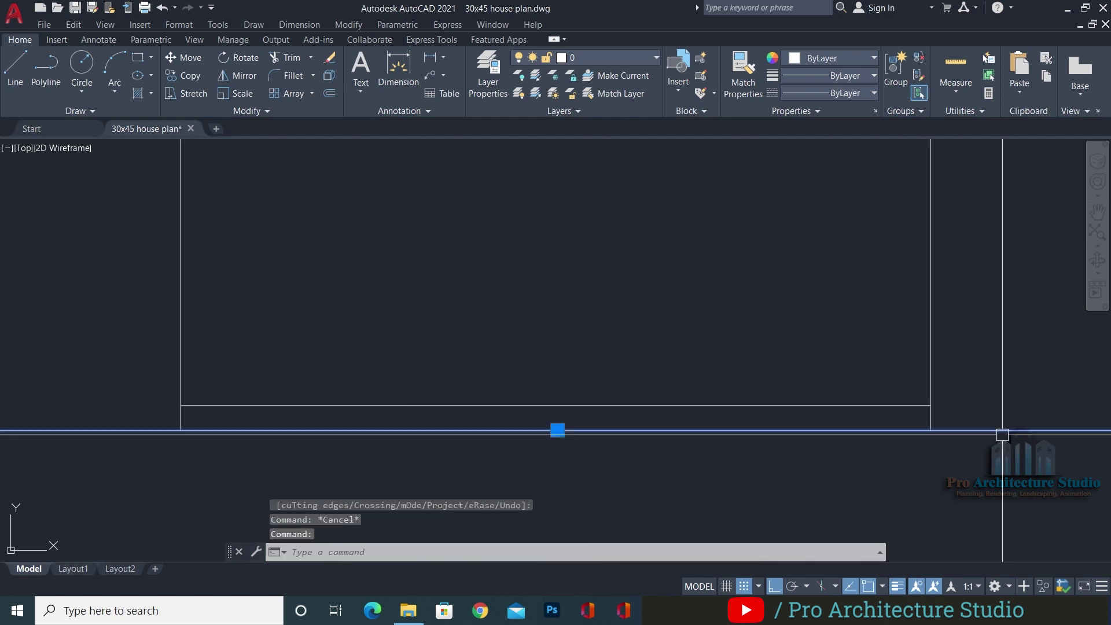
pyautogui.press('Escape')
pyautogui.click(767, 406)
pyautogui.press('Escape')
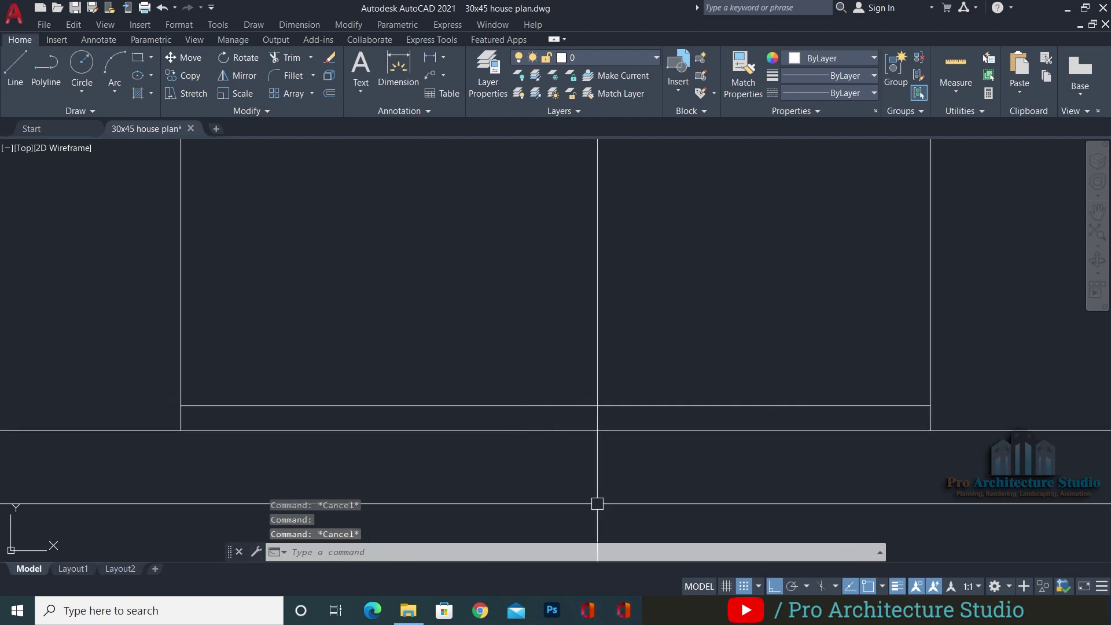
pyautogui.click(932, 432)
pyautogui.press('Escape')
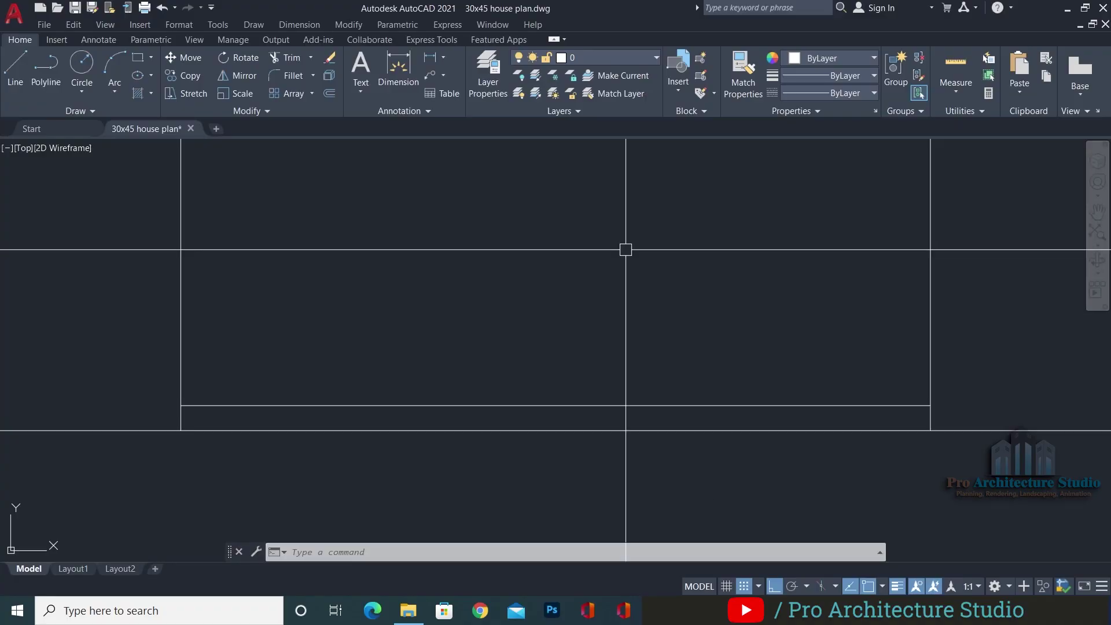
pyautogui.moveTo(625, 249); pyautogui.dragTo(591, 217, button='middle')
pyautogui.click(672, 373)
pyautogui.press('Escape')
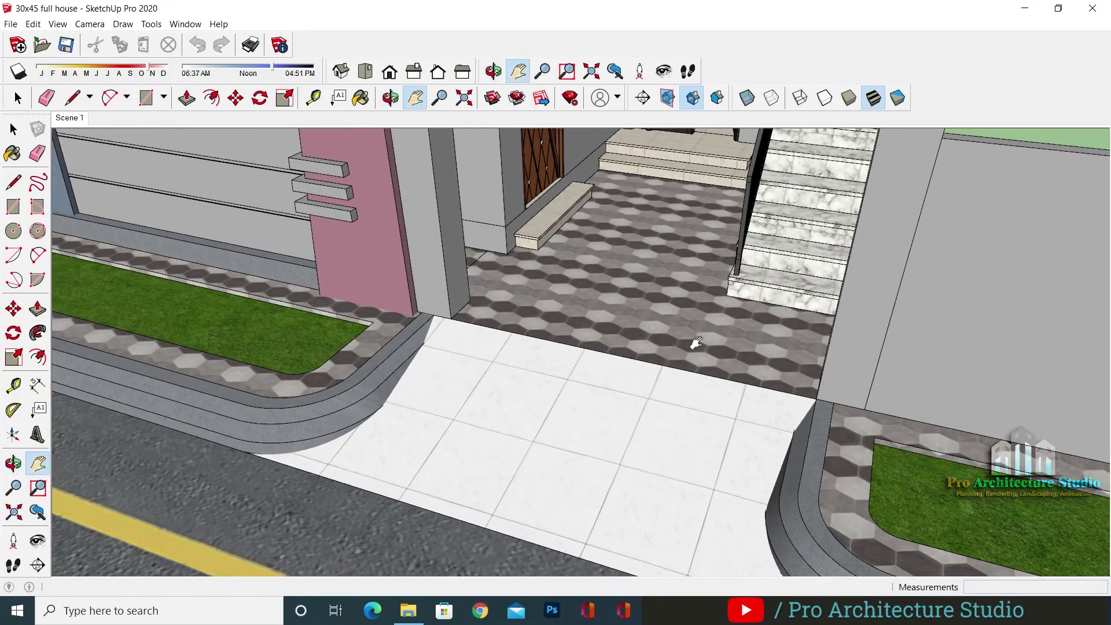
# Switch to SketchUp, examine the car porch paving and entrance steps, and return to AutoCAD
pyautogui.press('space')
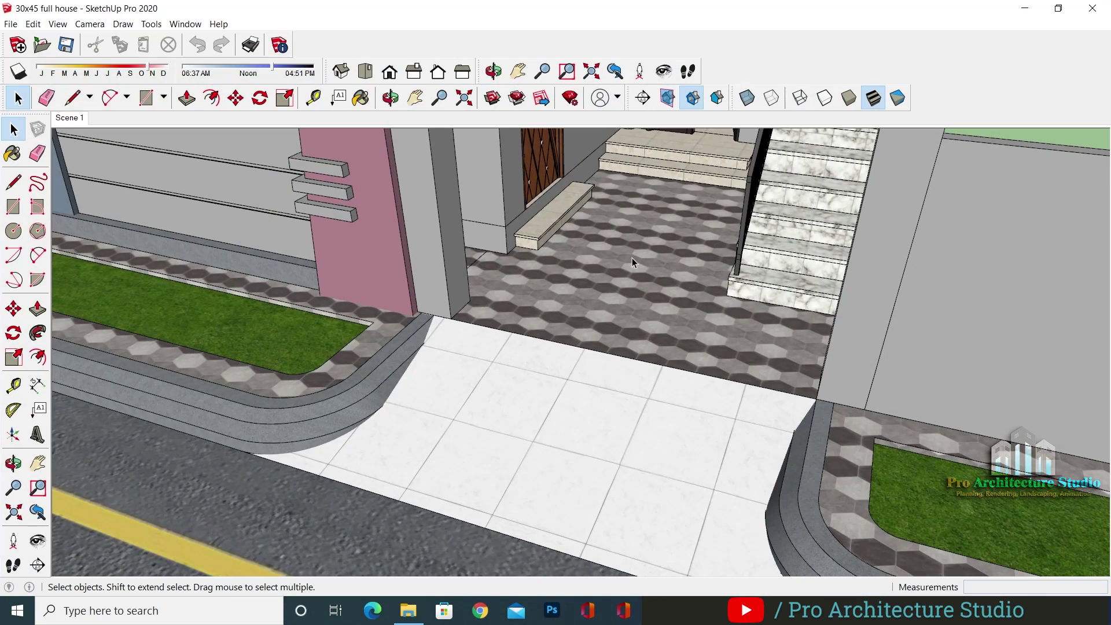
pyautogui.scroll(6, 613, 272)
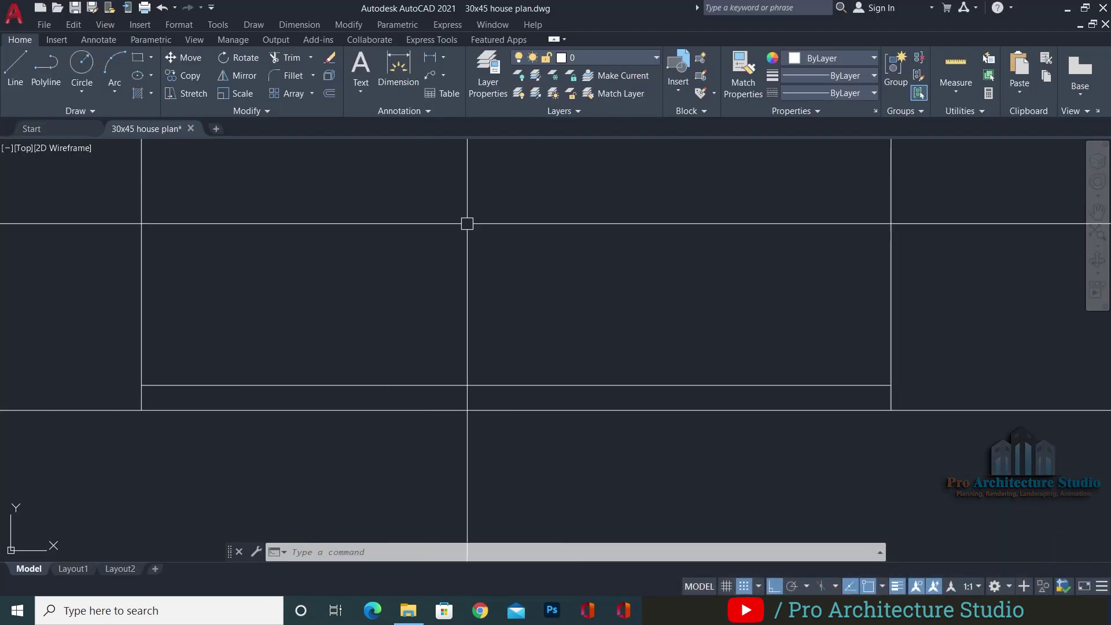
pyautogui.press('Escape')
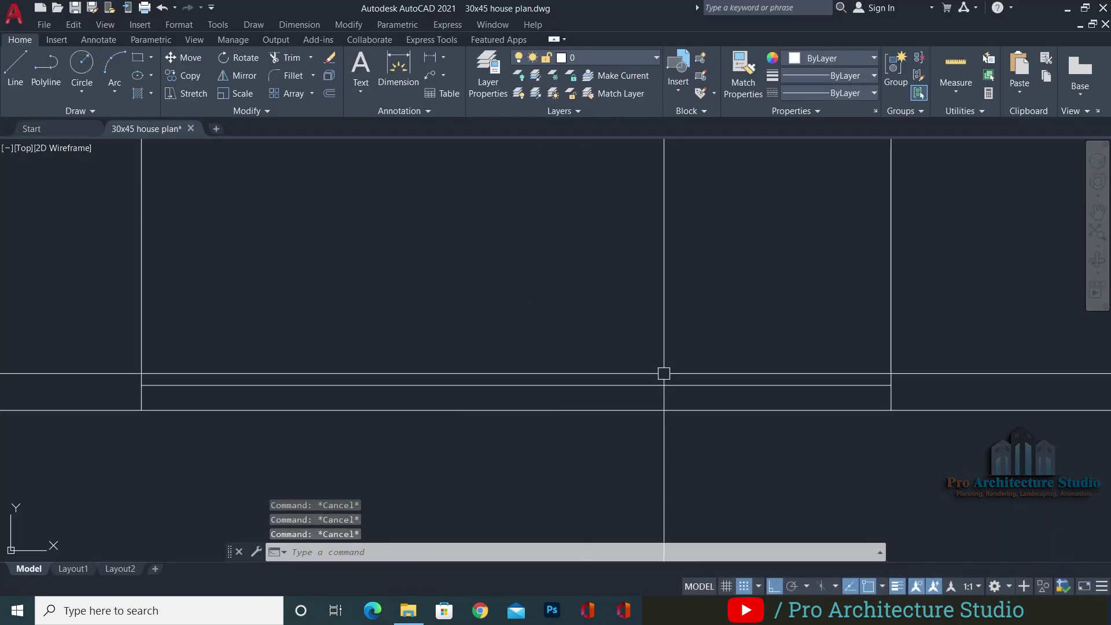
# Offset the trimmed level line 12" upward to create the second plinth level line
pyautogui.write('o')
pyautogui.press('Return')
pyautogui.write('12')
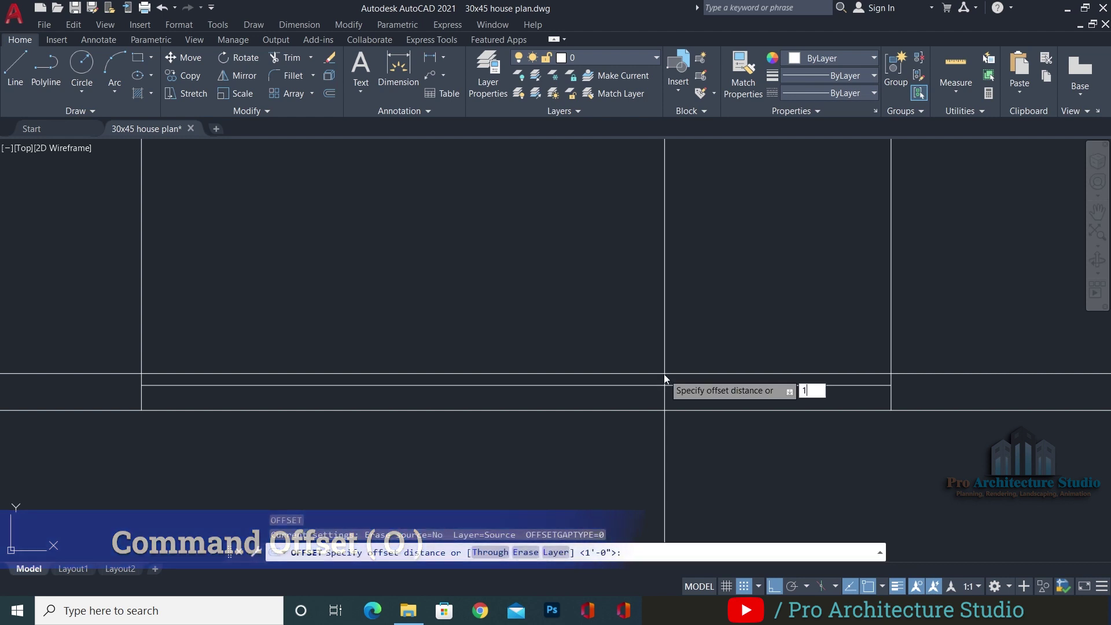
pyautogui.press('Return')
pyautogui.click(558, 384)
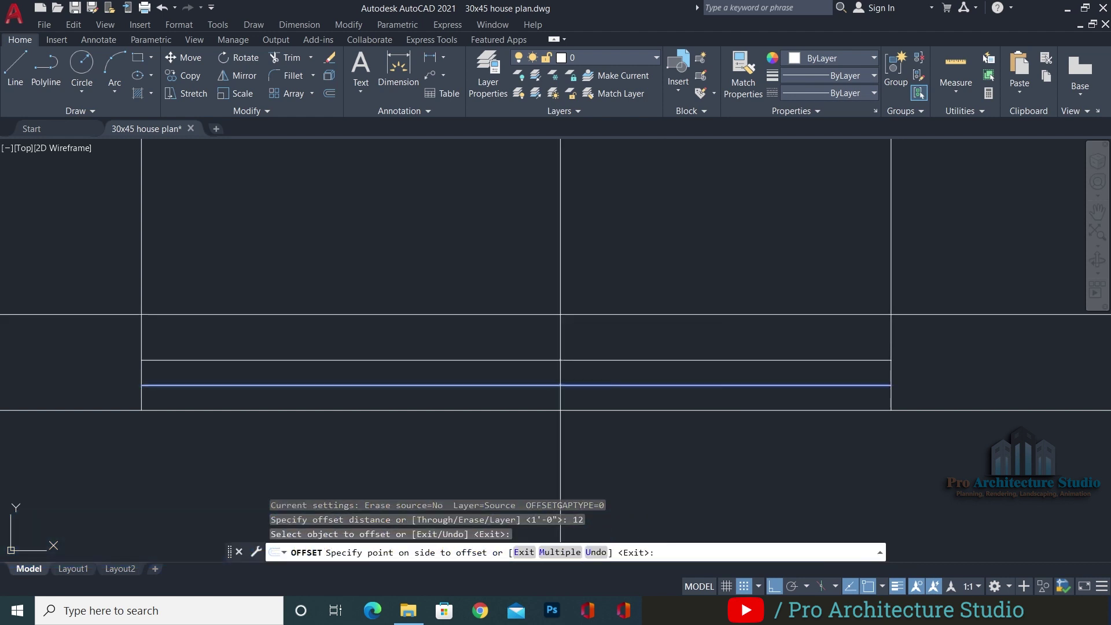
pyautogui.click(587, 308)
pyautogui.press('Escape')
pyautogui.moveTo(595, 305); pyautogui.dragTo(542, 289, button='middle')
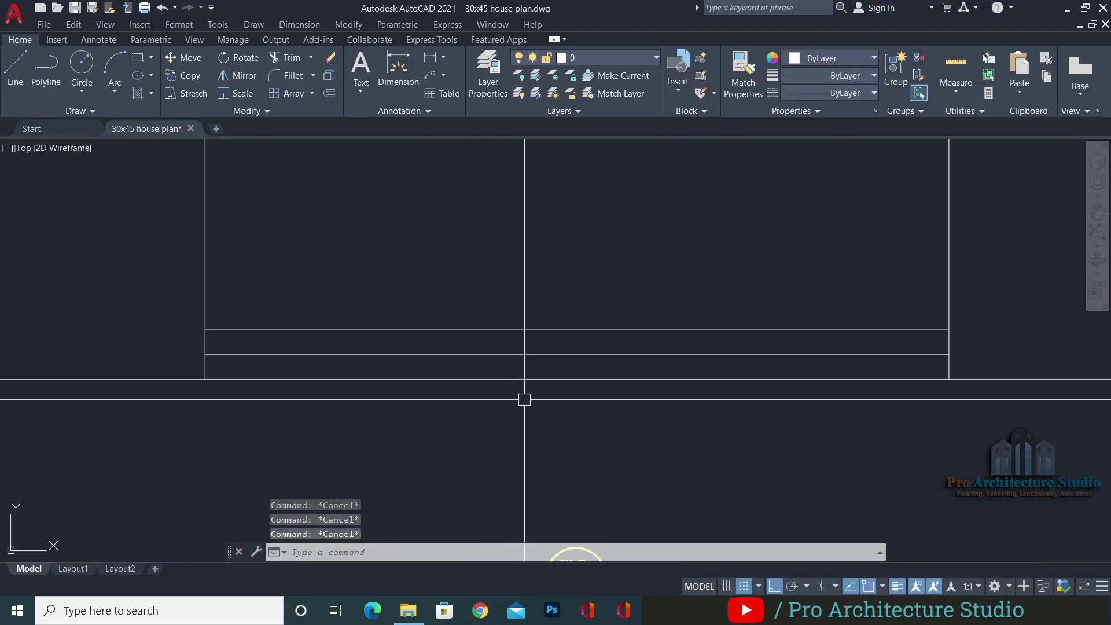
# Copy a BATH room label from the floor plan to just above the ground line's left end with Ortho off
pyautogui.scroll(-5, 755, 365)
pyautogui.scroll(5, 816, 352)
pyautogui.moveTo(925, 379); pyautogui.dragTo(707, 317, button='middle')
pyautogui.moveTo(652, 456); pyautogui.dragTo(552, 238, button='middle')
pyautogui.moveTo(472, 503); pyautogui.dragTo(451, 355, button='middle')
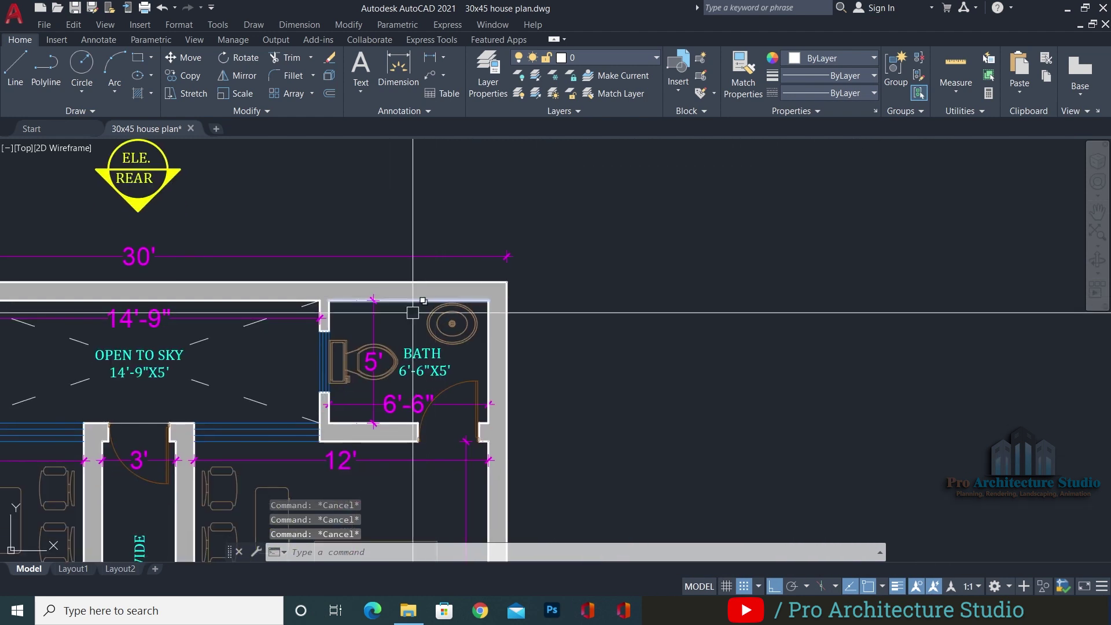
pyautogui.click(425, 367)
pyautogui.write('co')
pyautogui.press('space')
pyautogui.click(426, 365)
pyautogui.moveTo(428, 208); pyautogui.dragTo(658, 525, button='middle')
pyautogui.moveTo(564, 347); pyautogui.dragTo(909, 368, button='middle')
pyautogui.moveTo(298, 341); pyautogui.dragTo(590, 344, button='middle')
pyautogui.scroll(4, 514, 288)
pyautogui.press('F8')
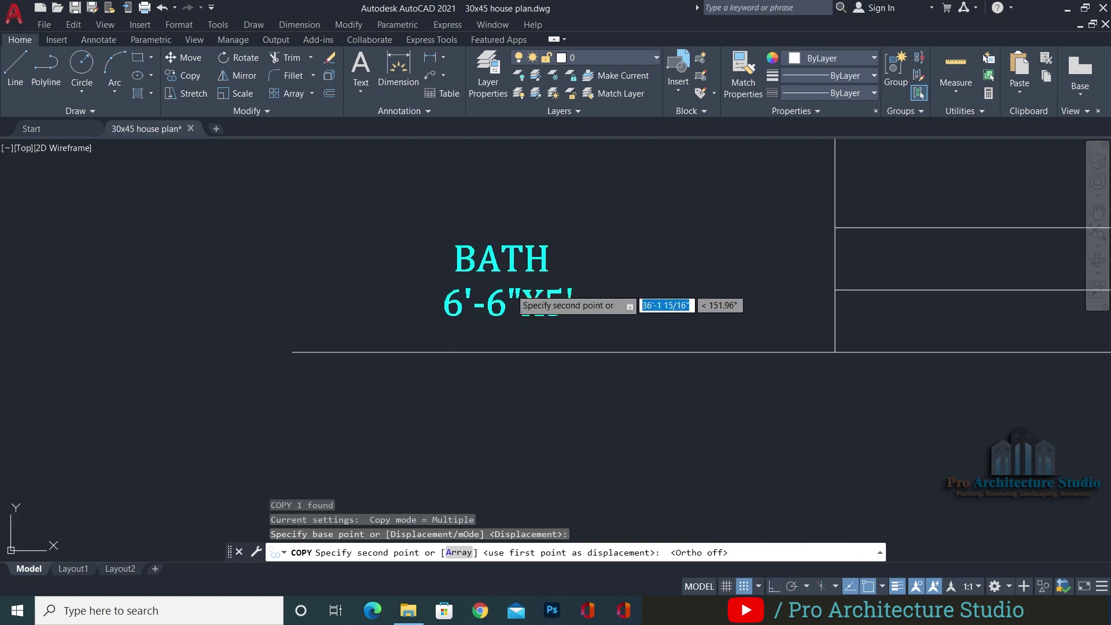
pyautogui.click(505, 315)
pyautogui.press('Escape')
# Replace the copied room label's text with "G.L"
pyautogui.doubleClick(482, 322)
pyautogui.hotkey('ctrl', 'a')
pyautogui.write('g.')
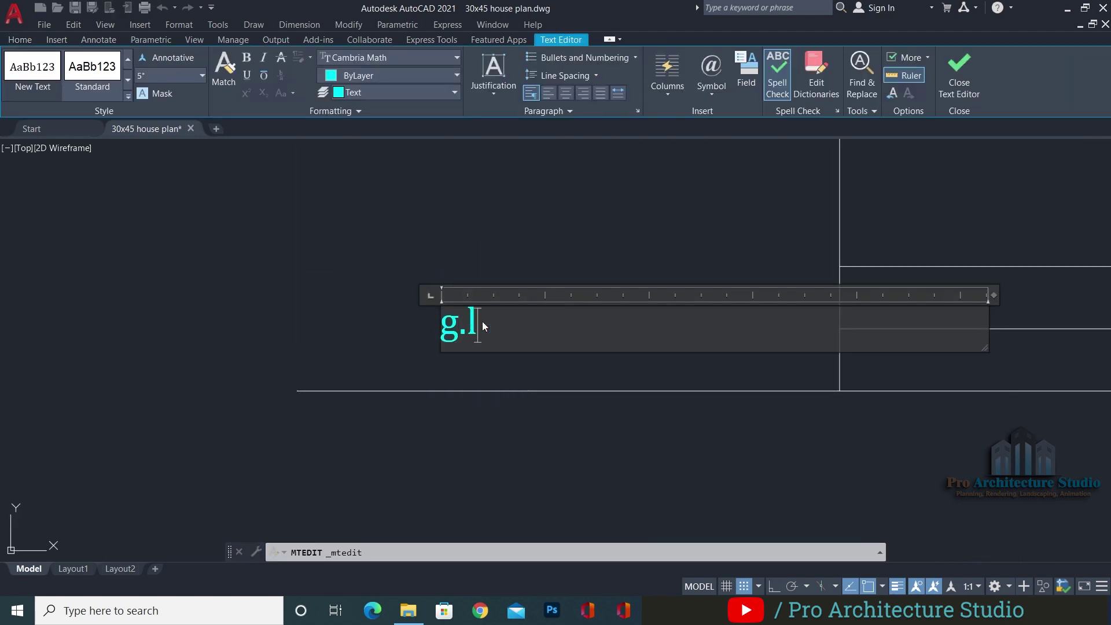
pyautogui.press('BackSpace')
pyautogui.press('BackSpace')
pyautogui.write('G.L')
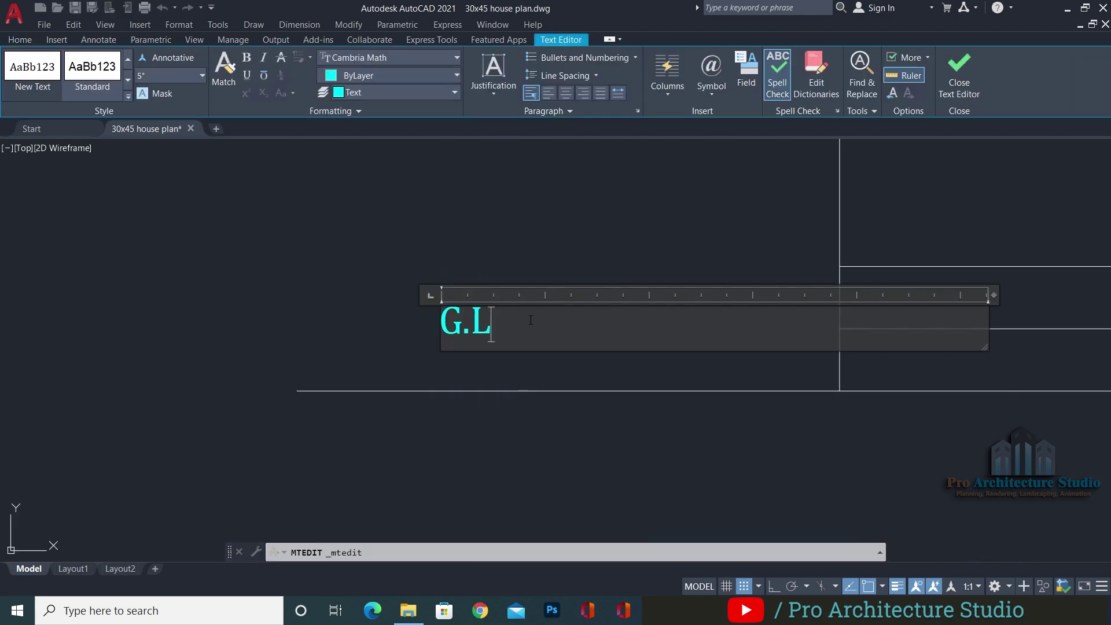
pyautogui.click(431, 206)
# Move the G.L label down to sit just above the left part of the ground line
pyautogui.click(502, 251)
pyautogui.click(442, 315)
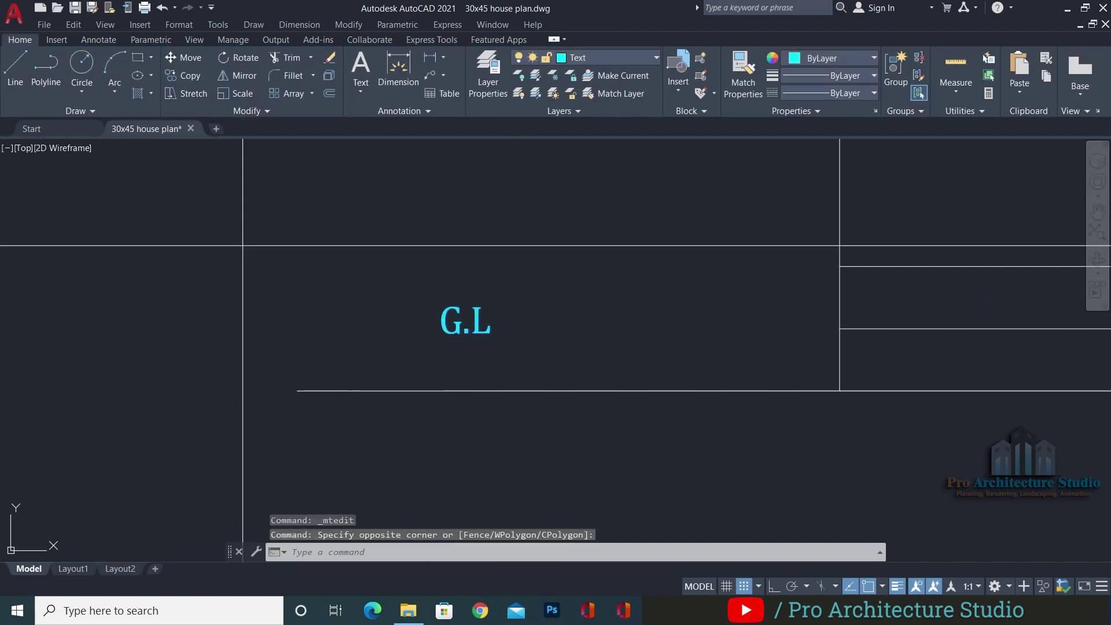
pyautogui.write('m')
pyautogui.press('space')
pyautogui.click(232, 226)
pyautogui.click(238, 275)
# Draw a short horizontal line extending the lower plinth level outward from the left vertical line
pyautogui.scroll(2, 804, 358)
pyautogui.write('l')
pyautogui.press('space')
pyautogui.click(860, 313)
pyautogui.moveTo(860, 313); pyautogui.dragTo(831, 332, button='middle')
pyautogui.press('F8')
pyautogui.press('Escape')
pyautogui.press('Escape')
# Copy the G.L label above the lower plinth extension line and change its text to "PL.A"
pyautogui.click(354, 310)
pyautogui.click(237, 394)
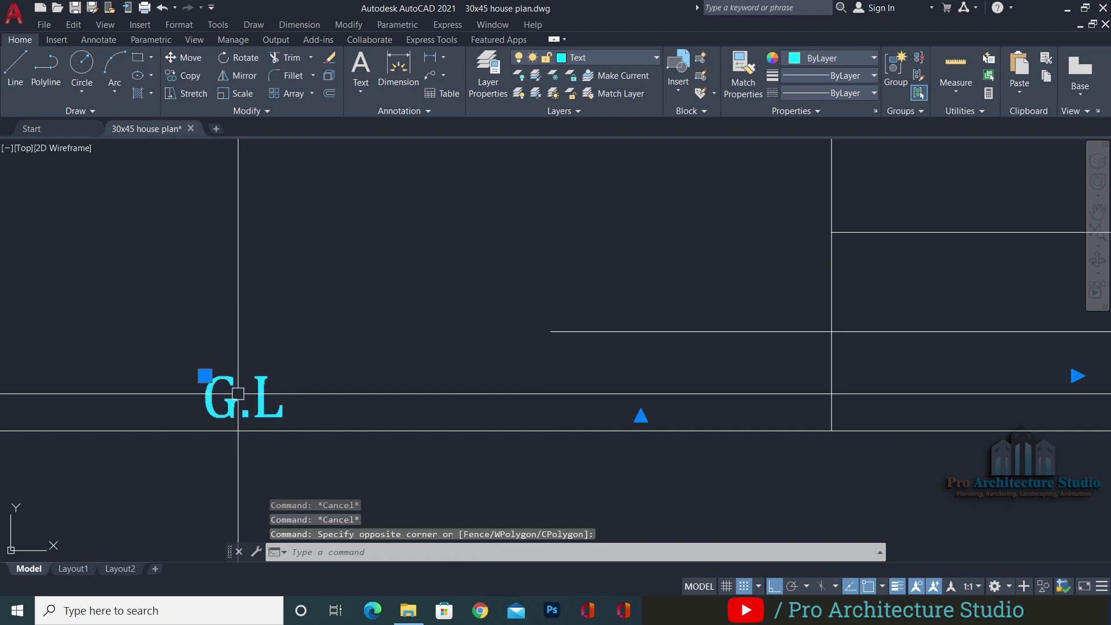
pyautogui.write('co')
pyautogui.press('space')
pyautogui.click(245, 408)
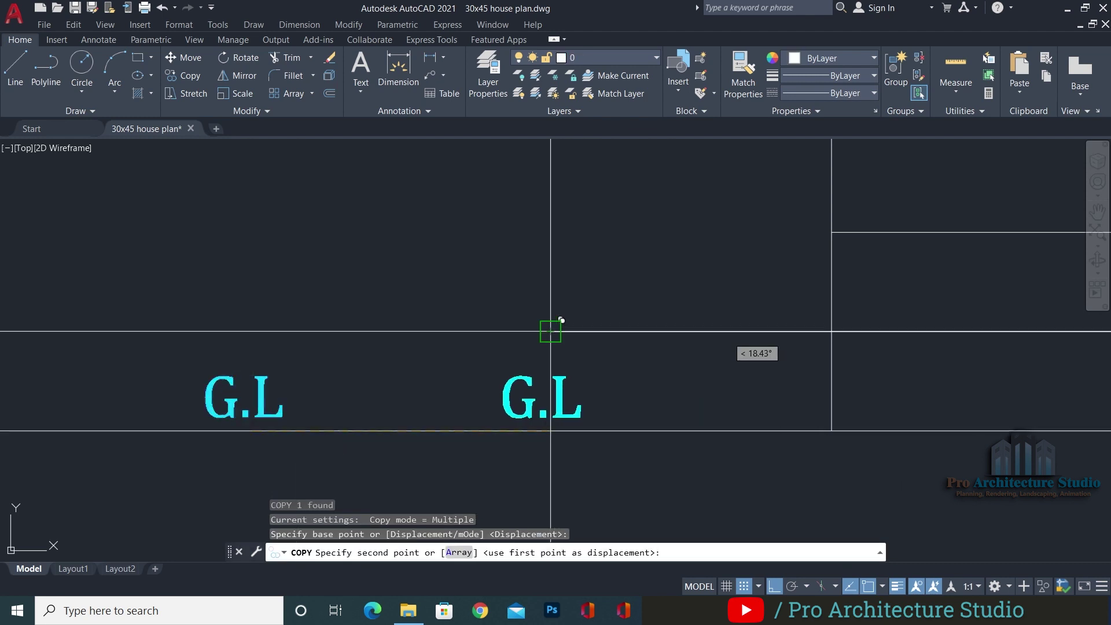
pyautogui.click(543, 308)
pyautogui.press('Escape')
pyautogui.doubleClick(538, 307)
pyautogui.write('PL')
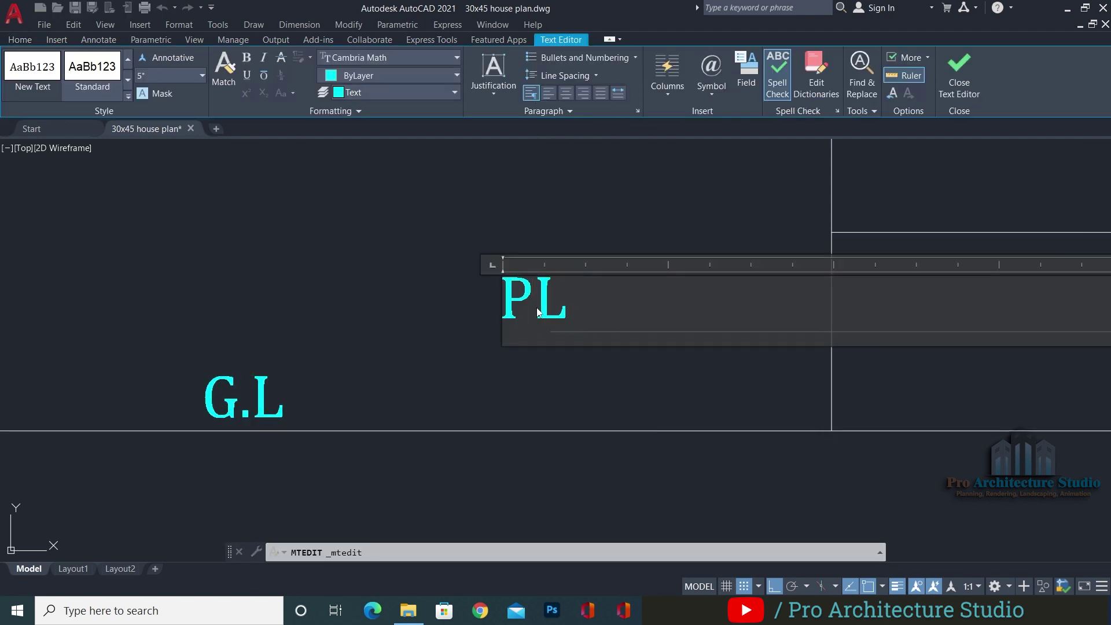
pyautogui.click(363, 252)
# Copy the PL.A label and its extension line up to the upper plinth level line
pyautogui.moveTo(610, 252); pyautogui.dragTo(569, 287, button='middle')
pyautogui.press('Escape')
pyautogui.press('Escape')
pyautogui.click(578, 298)
pyautogui.click(475, 389)
pyautogui.write('co')
pyautogui.press('space')
pyautogui.click(791, 366)
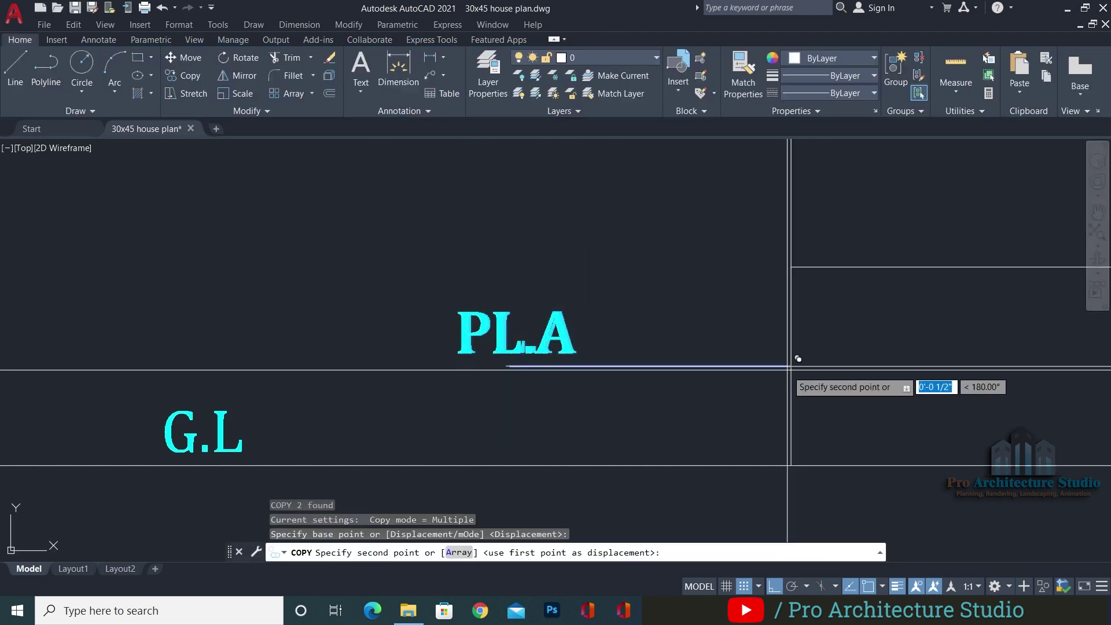
pyautogui.click(787, 270)
pyautogui.press('Escape')
# Change the upper plinth level label's text to "PL.B"
pyautogui.doubleClick(582, 236)
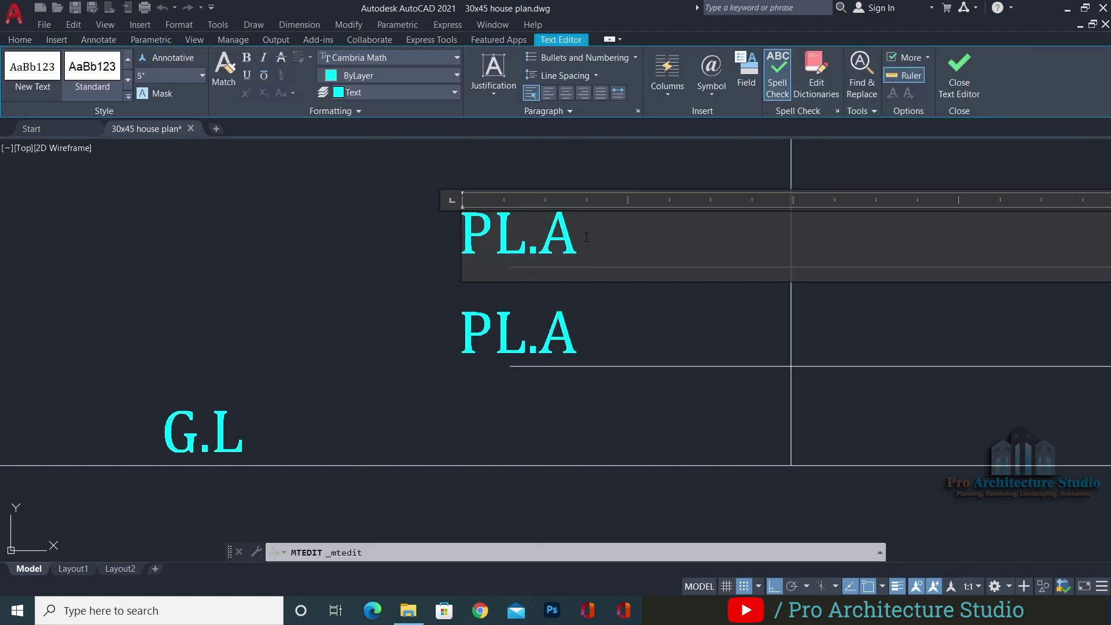
pyautogui.click(260, 188)
pyautogui.scroll(-4, 344, 277)
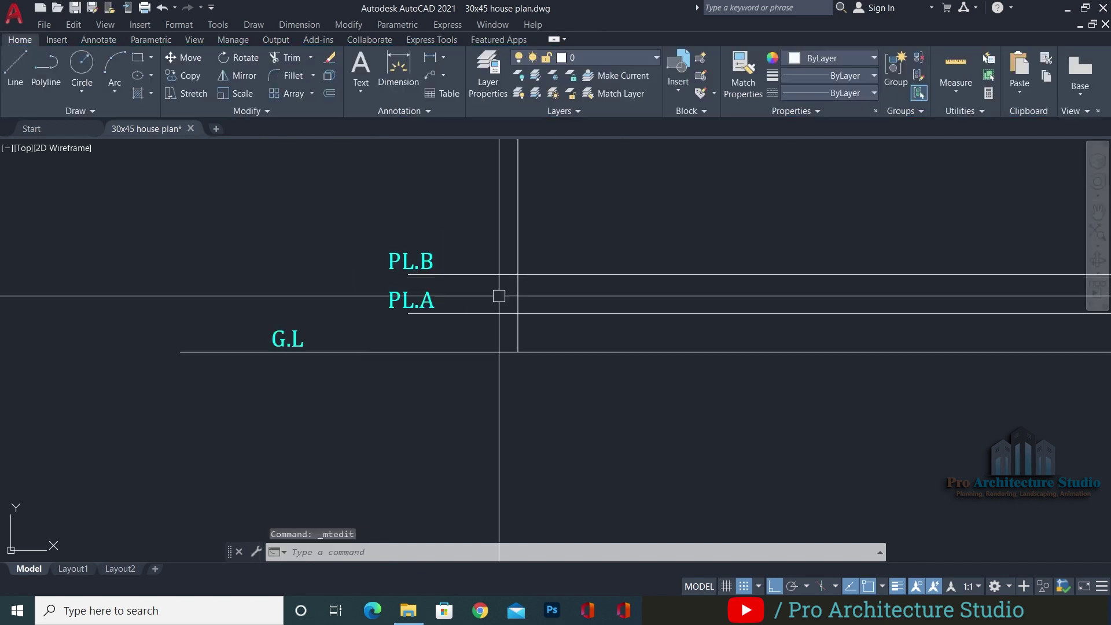
# Examine the G.L, PL.A and PL.B level lines across the elevation's full width
pyautogui.moveTo(532, 309); pyautogui.dragTo(307, 311, button='middle')
pyautogui.scroll(-2, 317, 323)
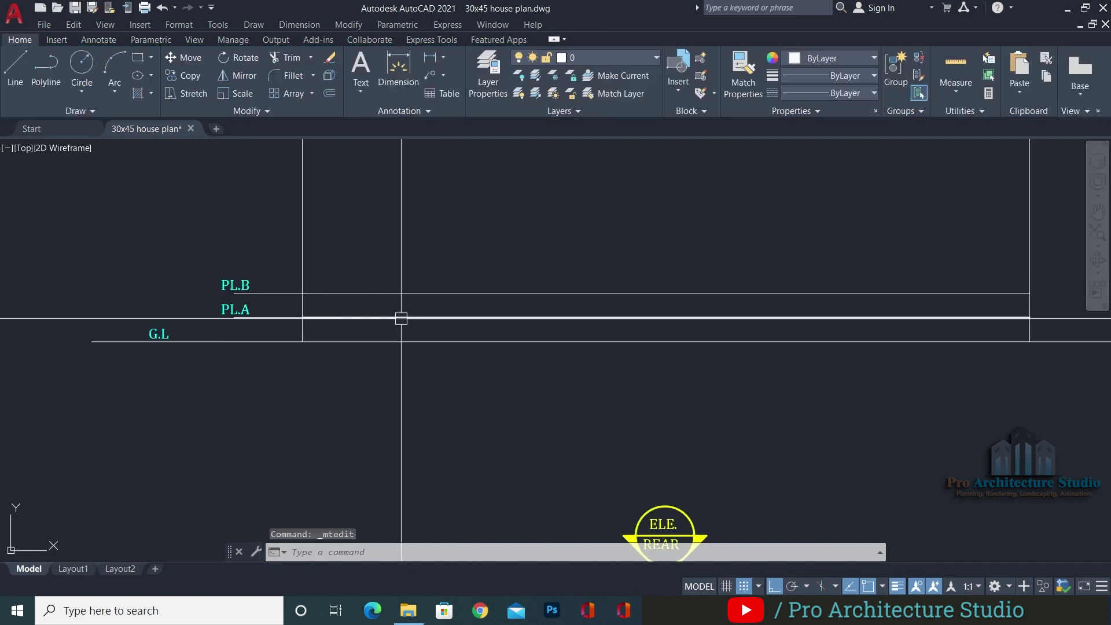
pyautogui.click(337, 293)
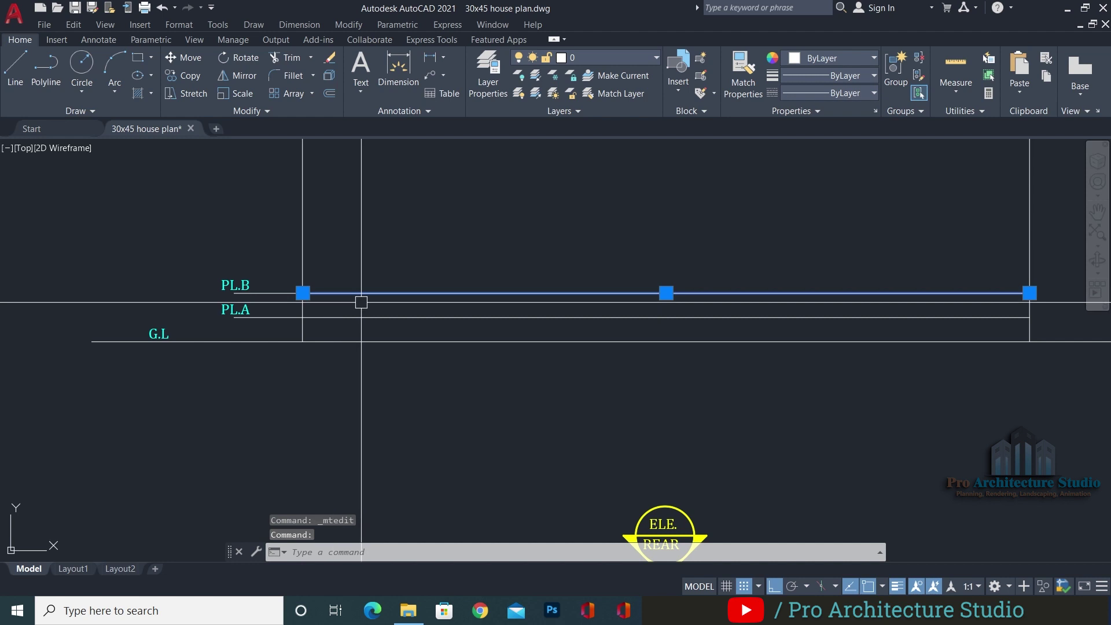
pyautogui.press('Escape')
pyautogui.scroll(-2, 398, 394)
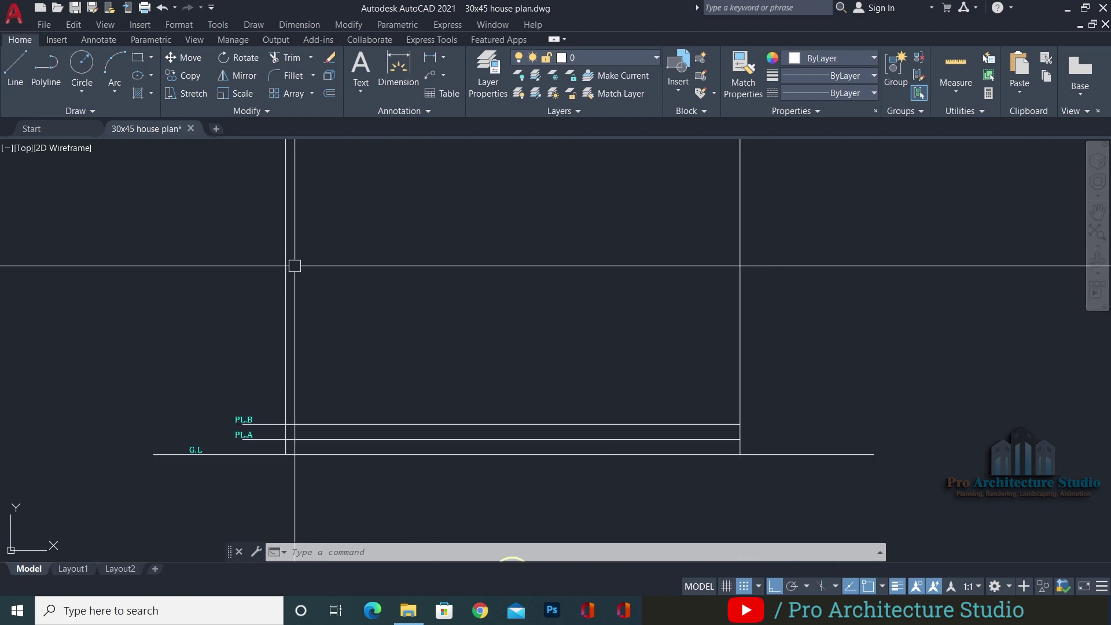
pyautogui.press('Escape')
pyautogui.press('Escape')
pyautogui.press('Escape')
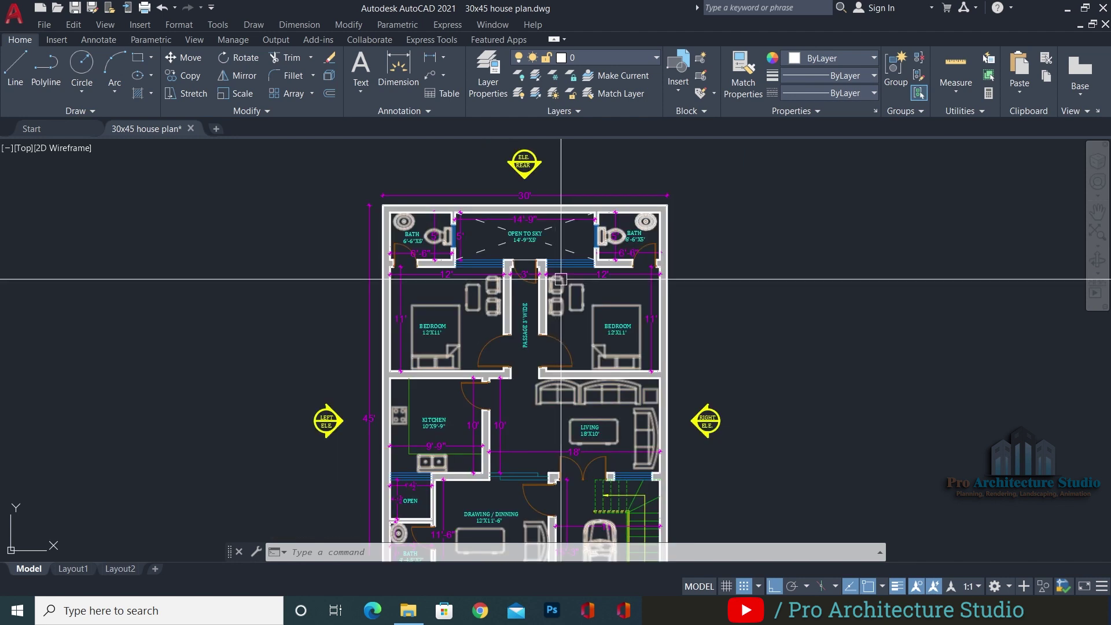
# Examine the car porch, staircase and drawing/dining area on the ground floor plan
pyautogui.scroll(-2, 561, 289)
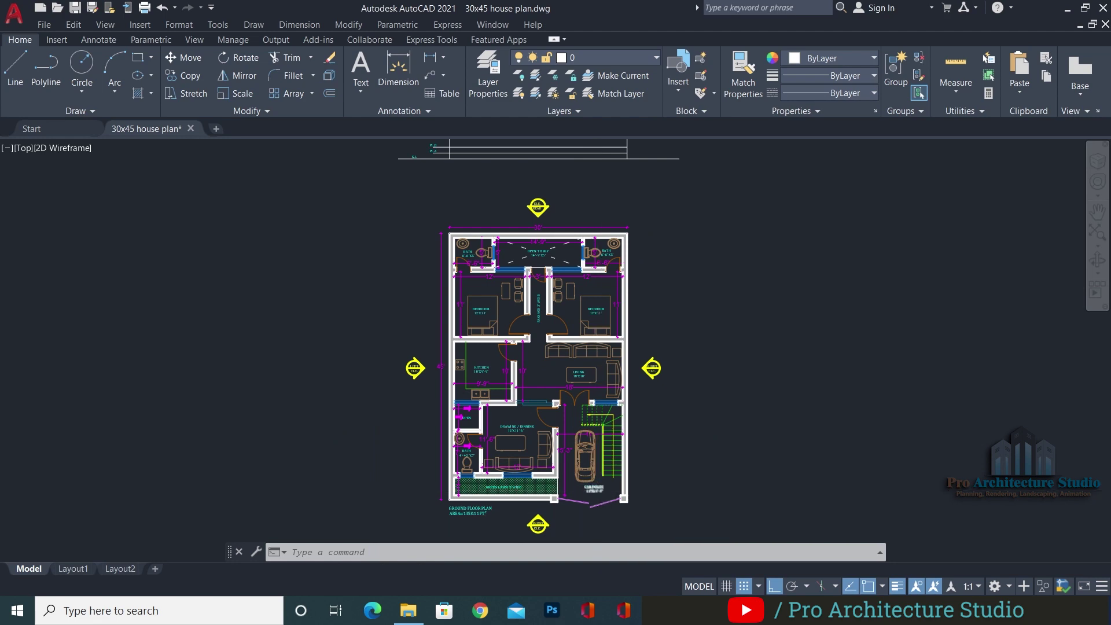
pyautogui.scroll(6, 585, 381)
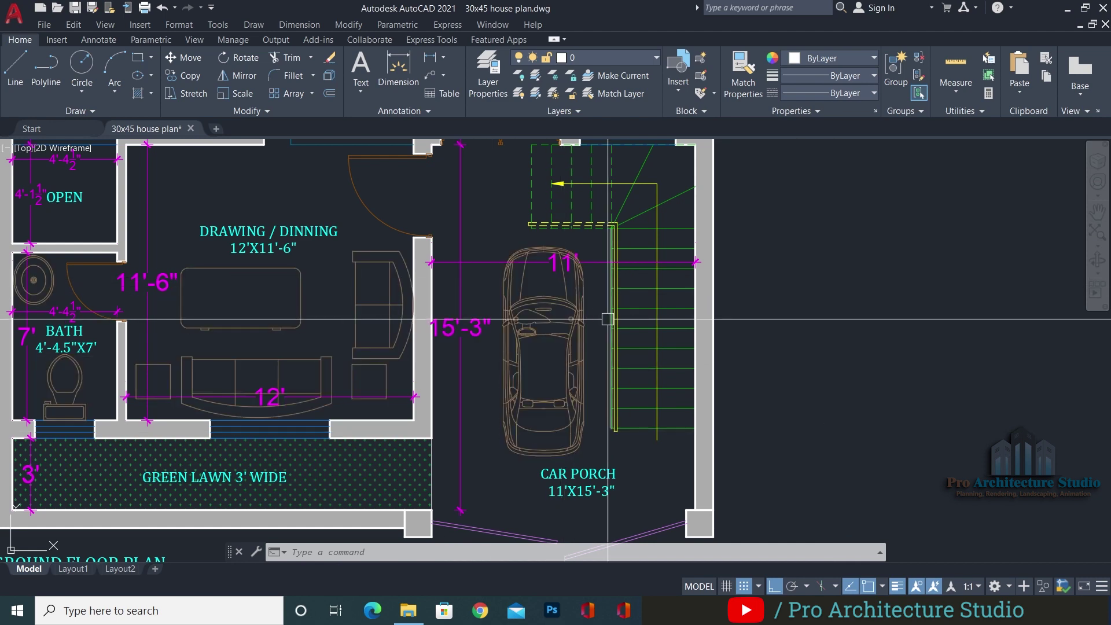
pyautogui.scroll(2, 720, 291)
pyautogui.scroll(-2, 634, 376)
pyautogui.scroll(2, 598, 317)
pyautogui.scroll(-2, 623, 396)
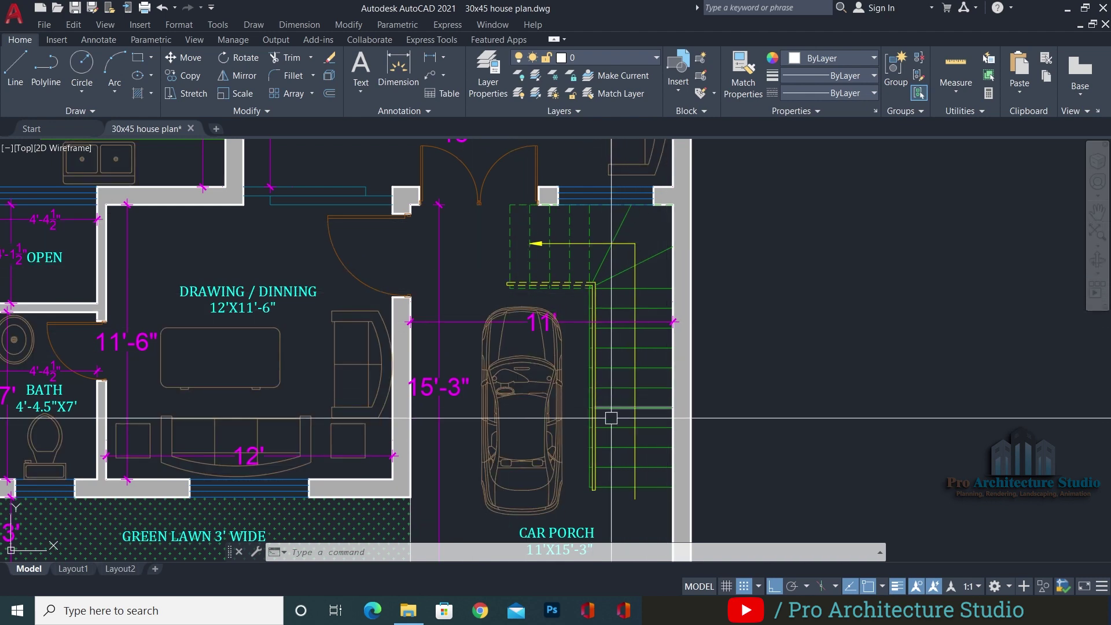
# Examine the staircase's treads, winders and upper dashed flight beside the car porch on the ground floor plan
pyautogui.scroll(2, 624, 469)
pyautogui.scroll(-2, 607, 492)
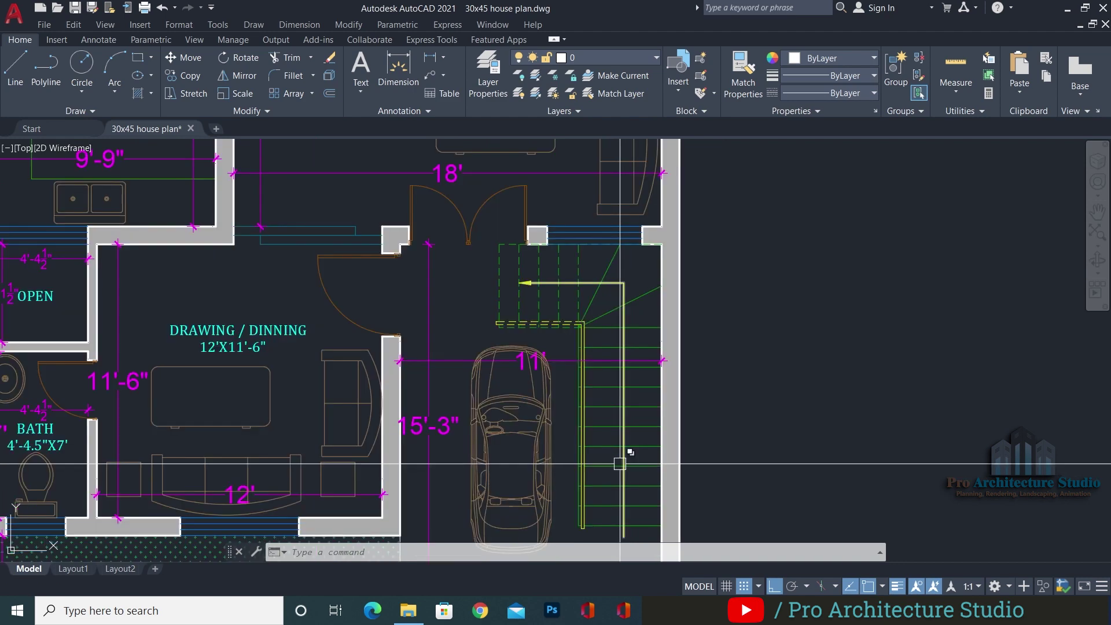
pyautogui.scroll(2, 613, 464)
pyautogui.moveTo(615, 448); pyautogui.dragTo(617, 417, button='middle')
pyautogui.scroll(-4, 621, 422)
pyautogui.scroll(4, 613, 435)
pyautogui.write('tr')
pyautogui.press('Return')
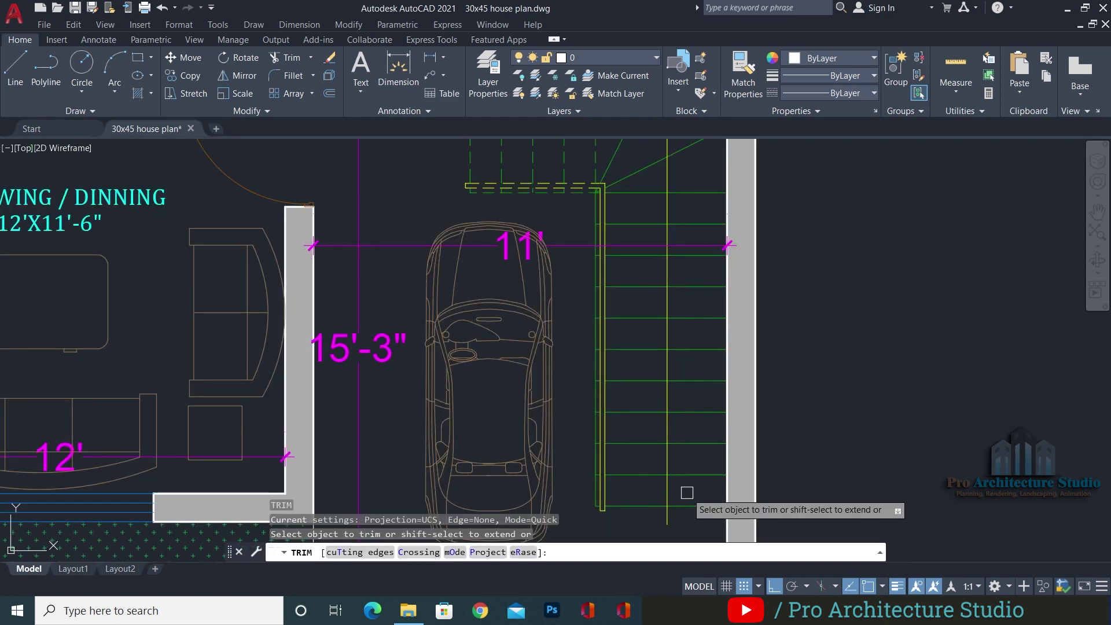
pyautogui.scroll(4, 687, 490)
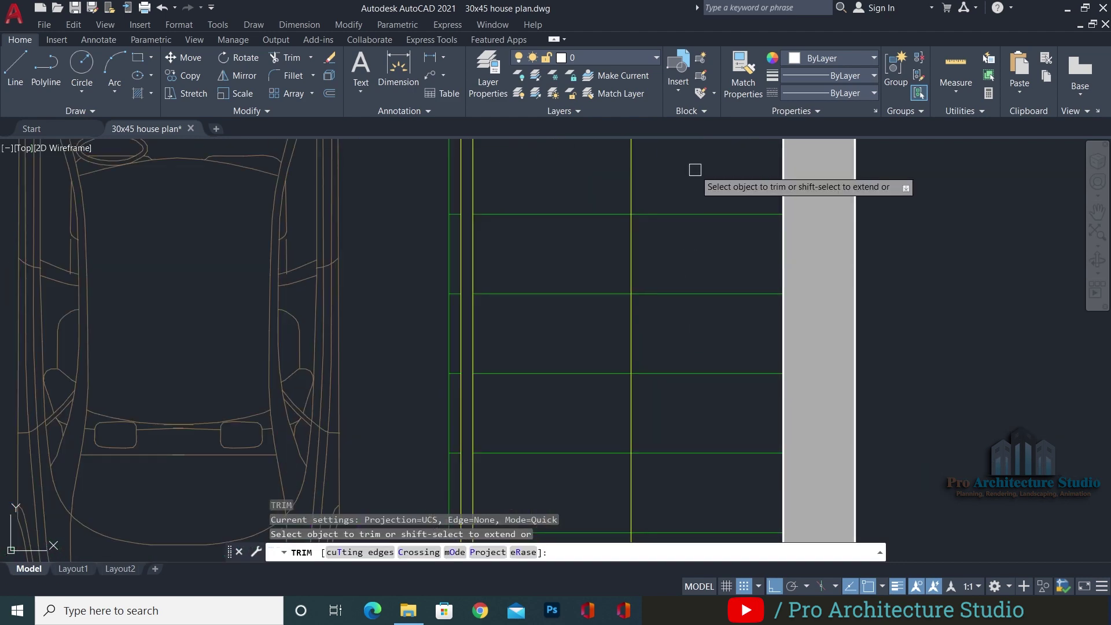
pyautogui.moveTo(694, 171); pyautogui.dragTo(707, 411, button='middle')
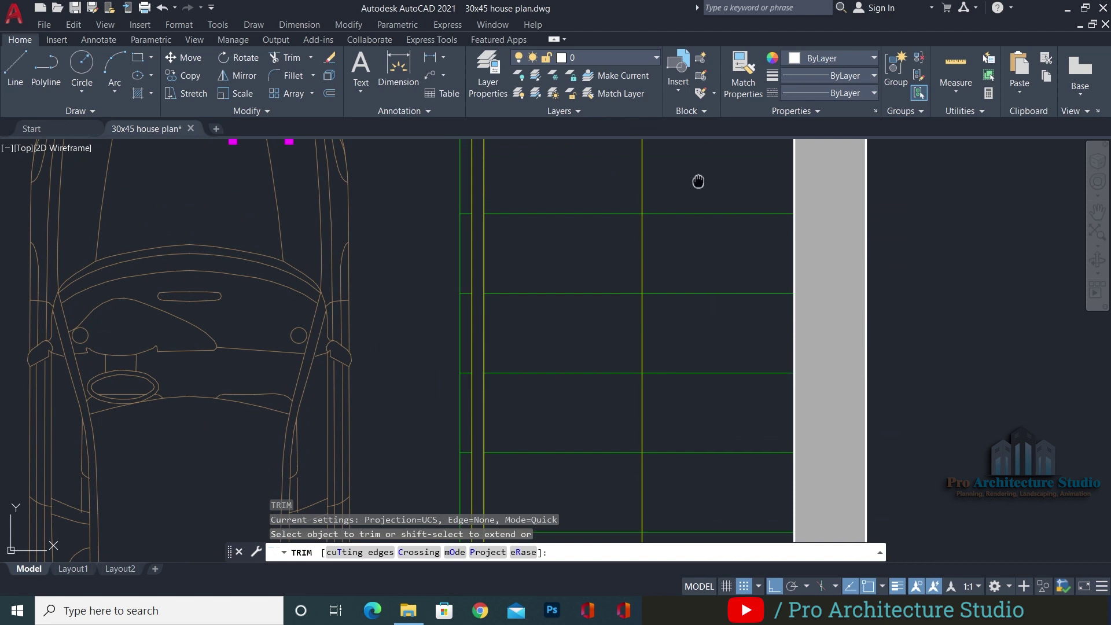
pyautogui.moveTo(696, 176); pyautogui.dragTo(666, 449, button='middle')
pyautogui.moveTo(668, 255); pyautogui.dragTo(780, 530, button='middle')
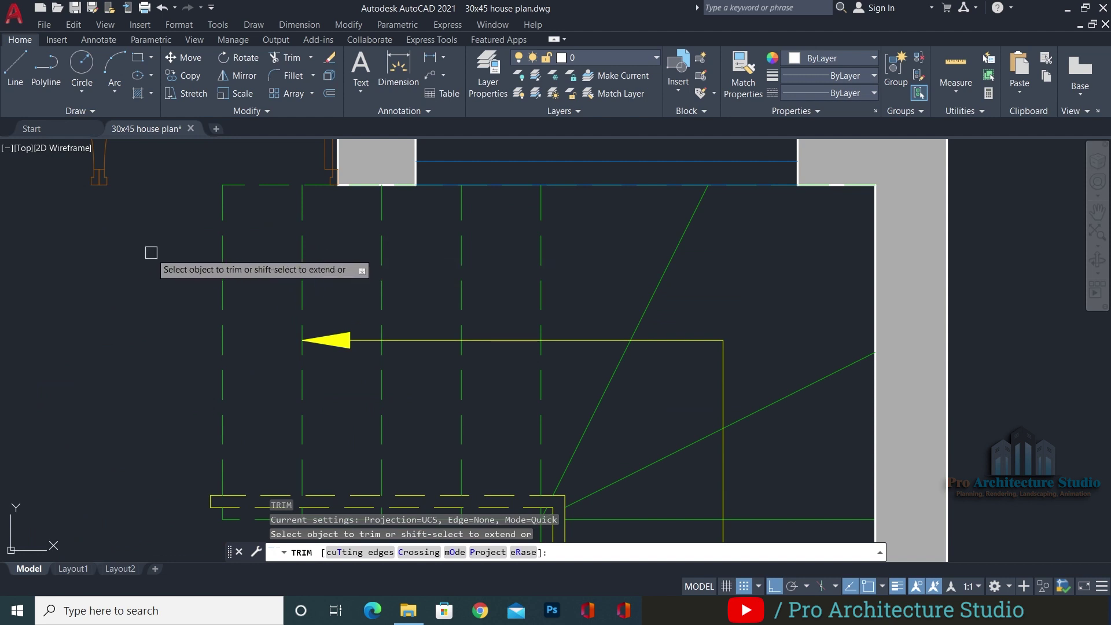
pyautogui.press('Escape')
pyautogui.press('Escape')
pyautogui.scroll(-4, 272, 253)
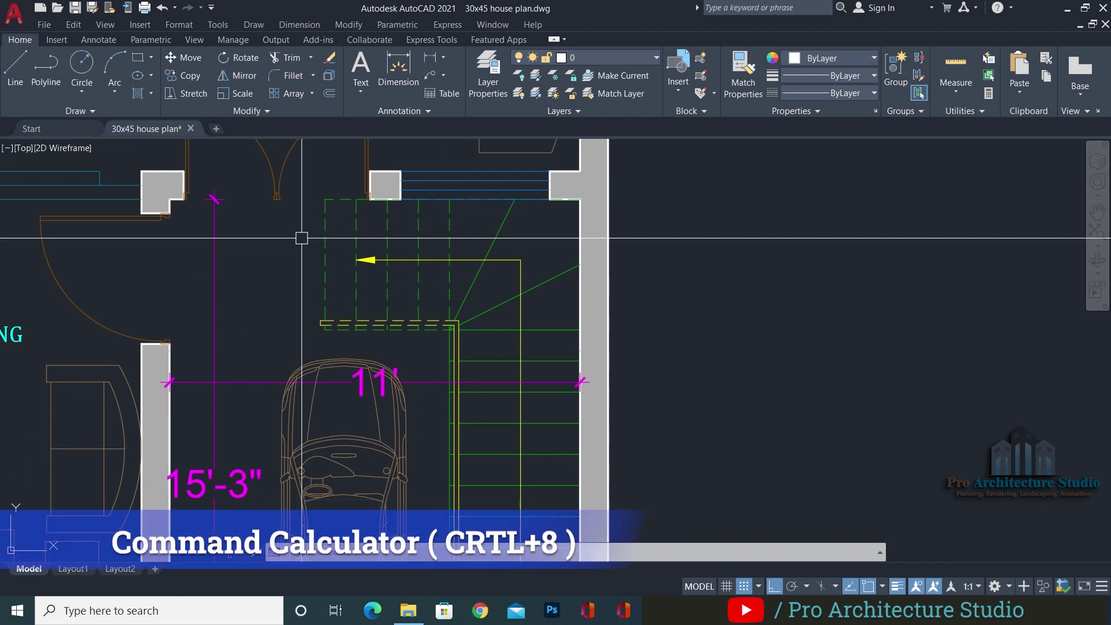
# Open the quick calculator and begin a multiplication with 18*
pyautogui.hotkey('ctrl', '8')
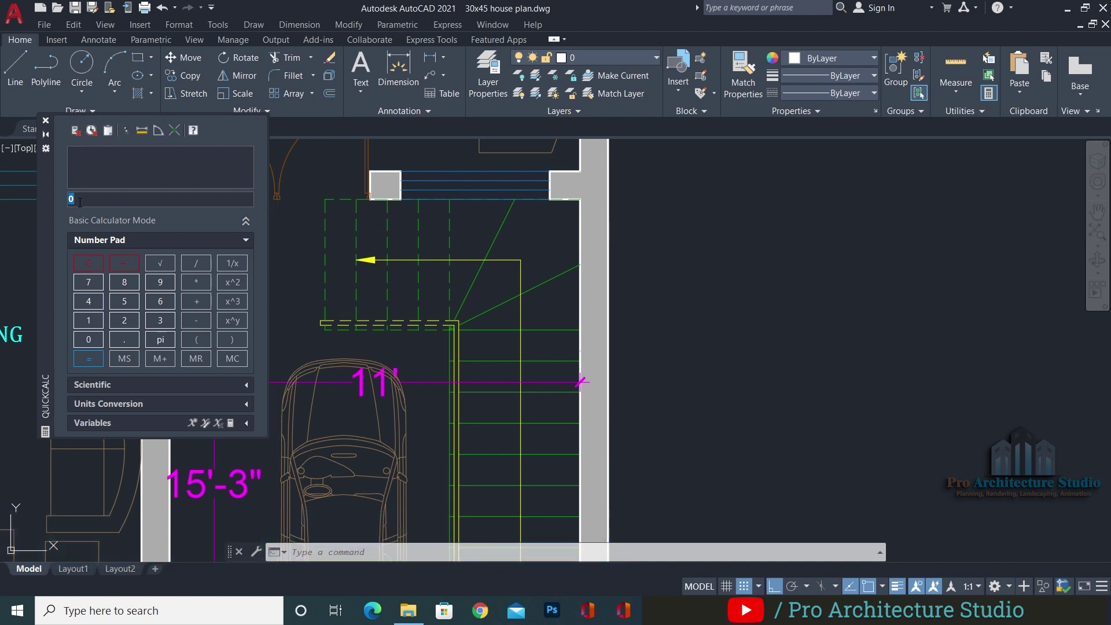
pyautogui.write('18*')
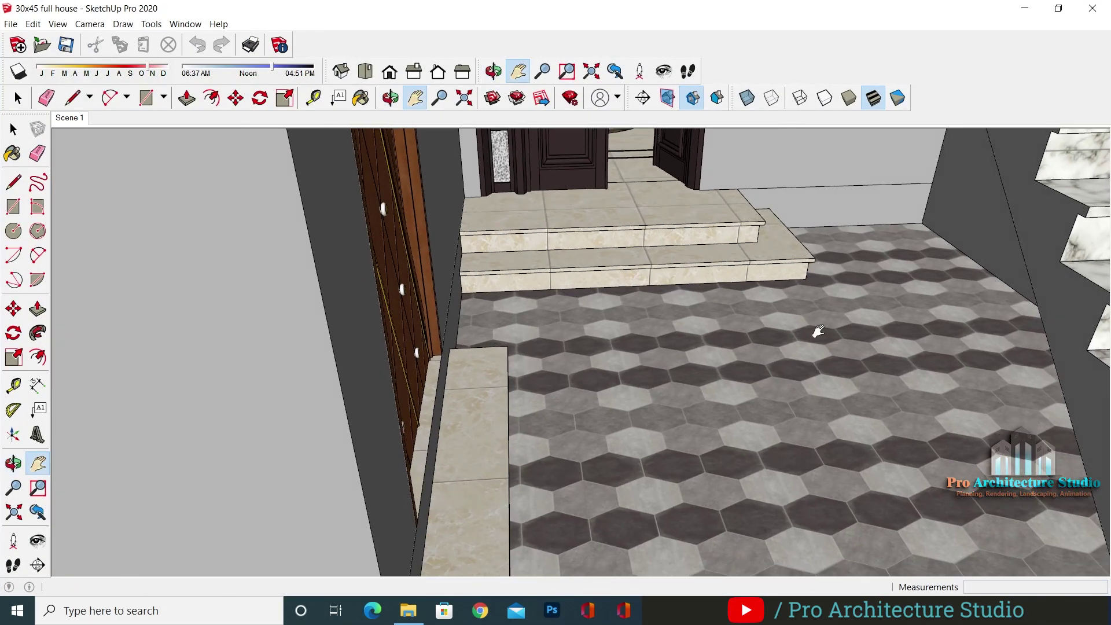
# Switch to the SketchUp model and examine the entrance steps and staircase around the car porch
pyautogui.scroll(-4, 824, 344)
pyautogui.keyDown('shift'); pyautogui.moveTo(824, 344); pyautogui.dragTo(775, 283, button='middle'); pyautogui.keyUp('shift')
pyautogui.scroll(4, 868, 347)
pyautogui.moveTo(925, 474)
pyautogui.keyDown('shift'); pyautogui.mouseDown(button='middle')
pyautogui.moveTo(752, 405)
pyautogui.moveTo(868, 363)
pyautogui.mouseUp(button='middle'); pyautogui.keyUp('shift')
pyautogui.scroll(3, 868, 362)
pyautogui.moveTo(692, 468)
pyautogui.keyDown('shift'); pyautogui.mouseDown(button='middle')
pyautogui.moveTo(694, 414)
pyautogui.moveTo(762, 339)
pyautogui.mouseUp(button='middle'); pyautogui.keyUp('shift')
pyautogui.scroll(3, 799, 275)
pyautogui.moveTo(788, 278); pyautogui.dragTo(620, 295, button='middle')
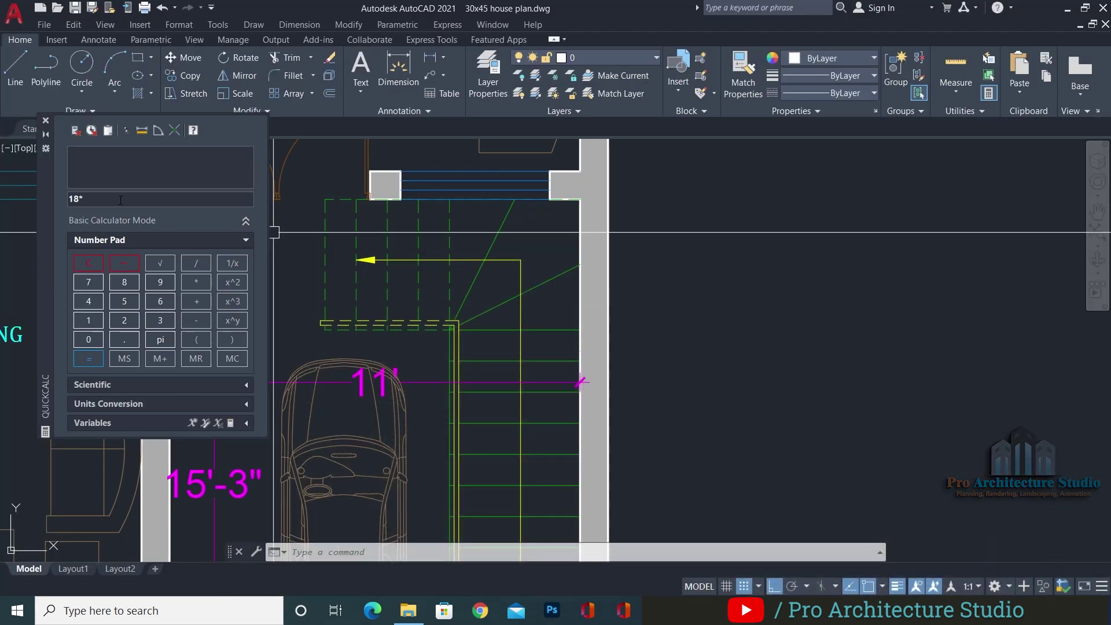
# Complete the multiplication as 18*8 in AutoCAD's calculator and evaluate it
pyautogui.click(120, 200)
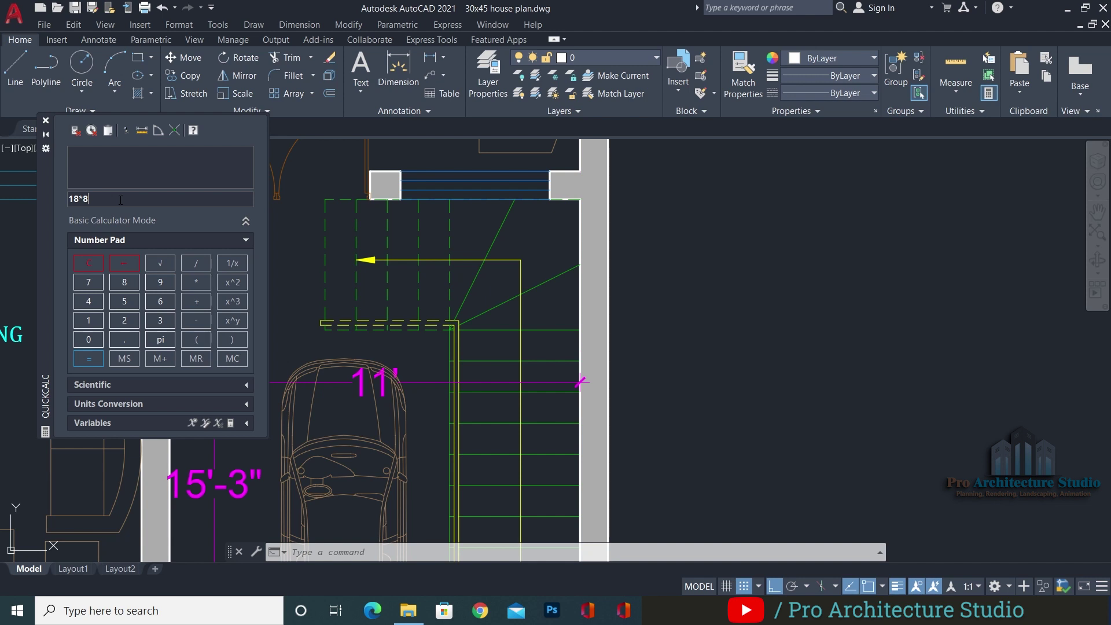
pyautogui.press('Return')
pyautogui.press('Return')
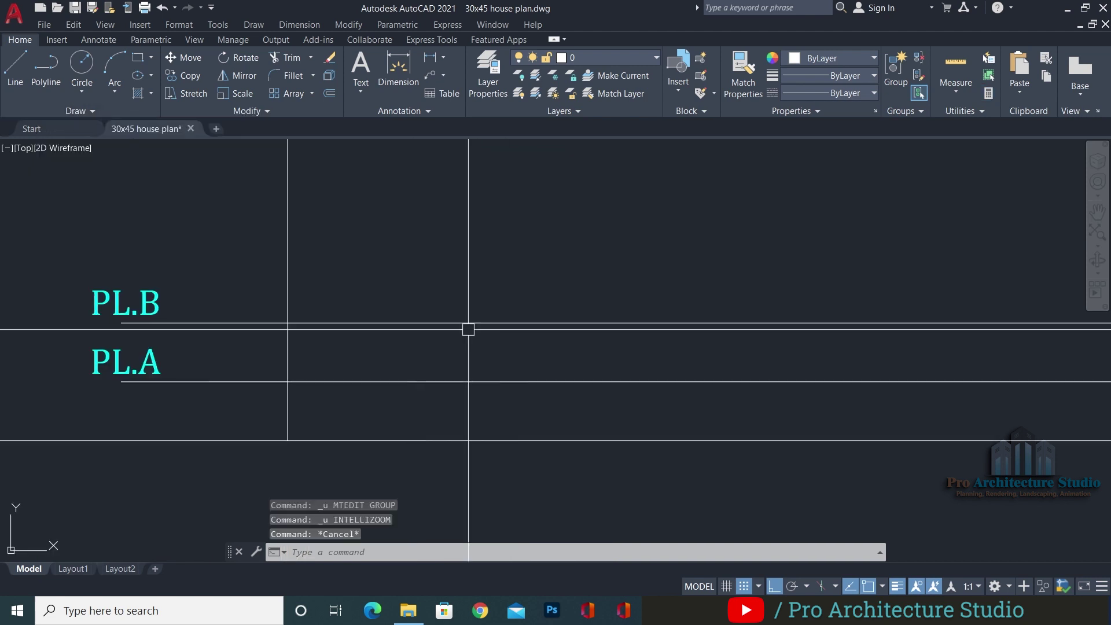
# Change the PL.B label's text to "F.F.L"
pyautogui.scroll(5, 386, 266)
pyautogui.click(366, 264)
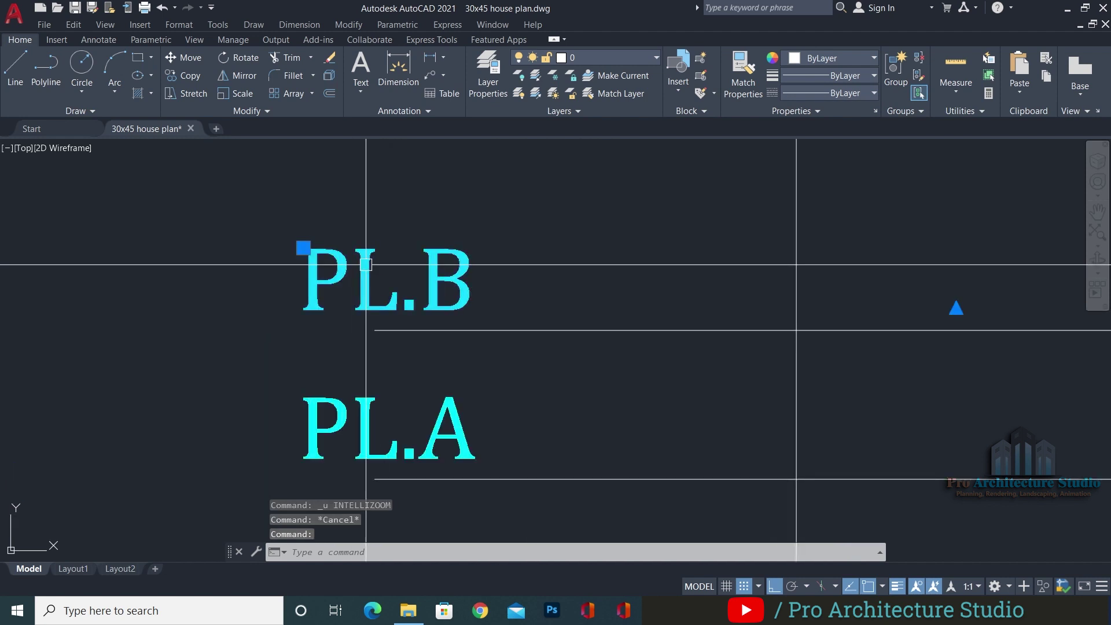
pyautogui.doubleClick(366, 264)
pyautogui.write('F.F.')
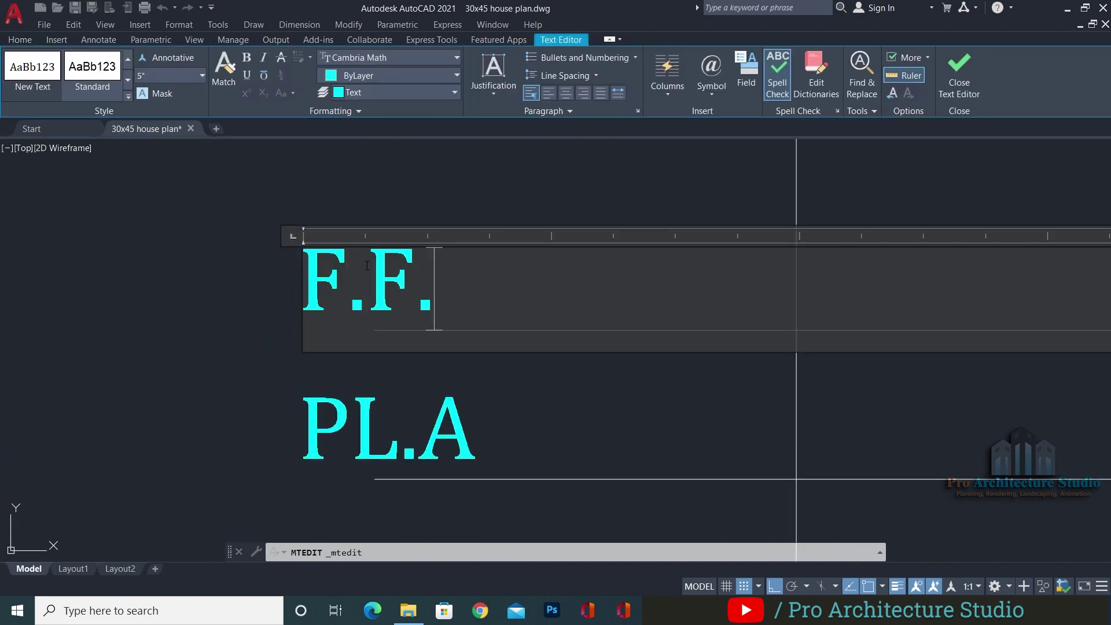
pyautogui.write('L')
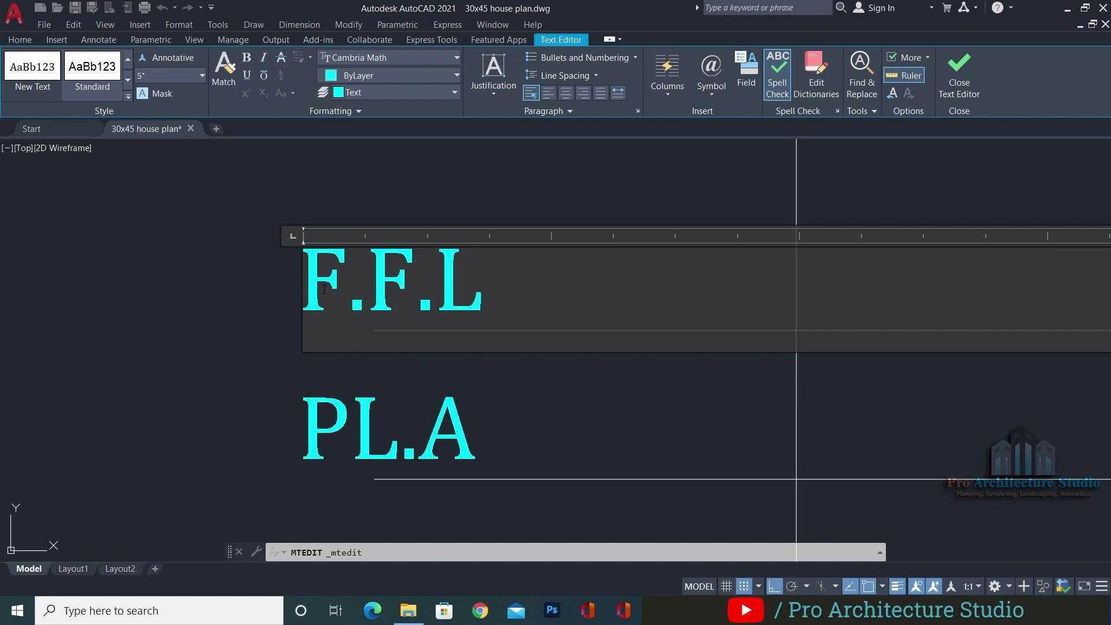
pyautogui.click(340, 420)
pyautogui.scroll(-5, 362, 372)
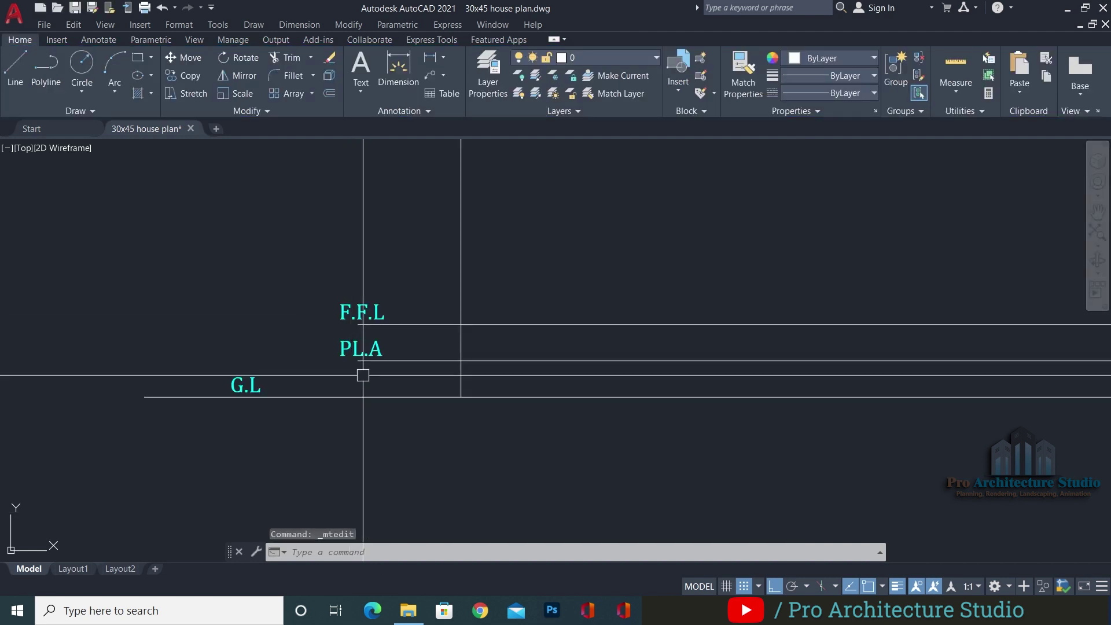
# Shorten the PL.A label's text to "PL."
pyautogui.scroll(5, 362, 372)
pyautogui.doubleClick(426, 289)
pyautogui.press('BackSpace')
pyautogui.click(166, 327)
pyautogui.scroll(-2, 376, 311)
pyautogui.scroll(4, 399, 266)
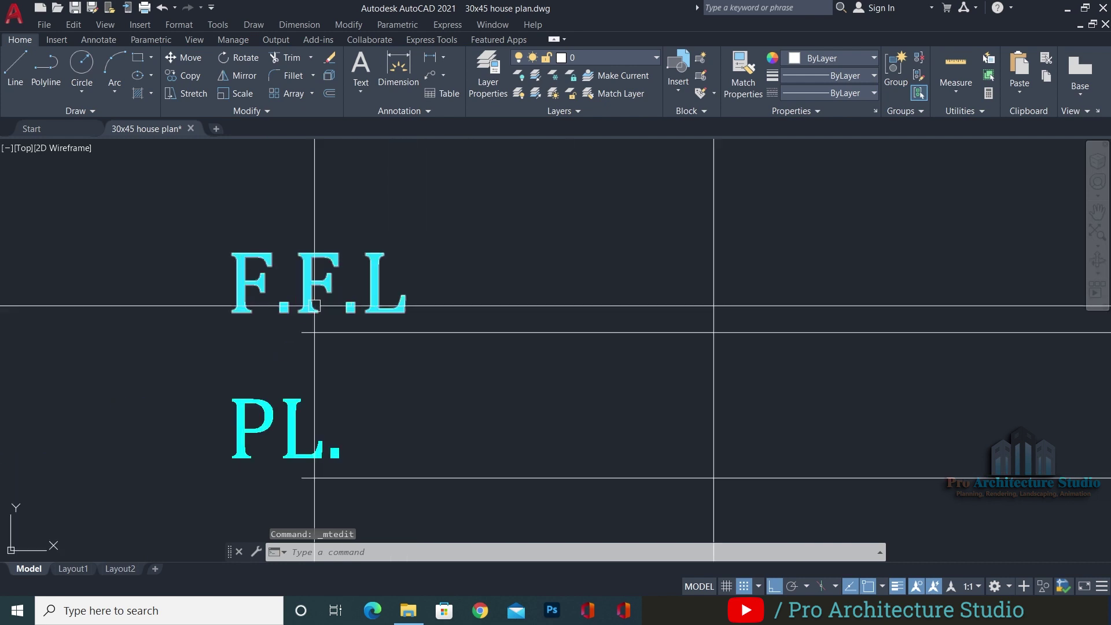
pyautogui.doubleClick(231, 286)
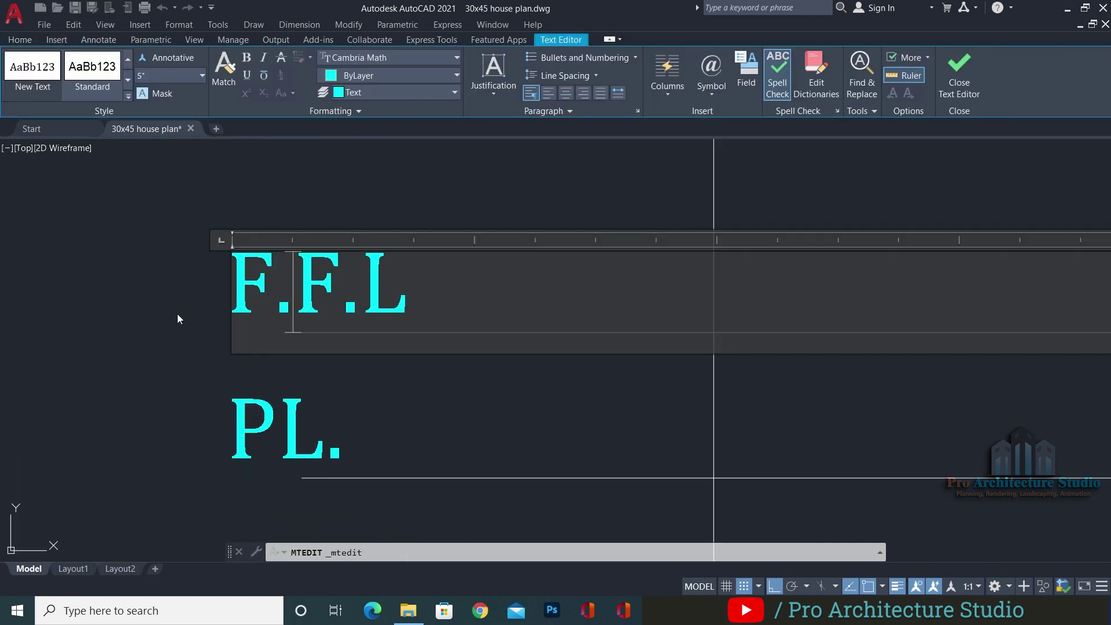
pyautogui.press('Escape')
pyautogui.press('Escape')
# Offset the F.F.L line 12' upward to create the ceiling level line between the elevation's side lines
pyautogui.scroll(-6, 186, 368)
pyautogui.scroll(4, 273, 363)
pyautogui.scroll(-1, 312, 387)
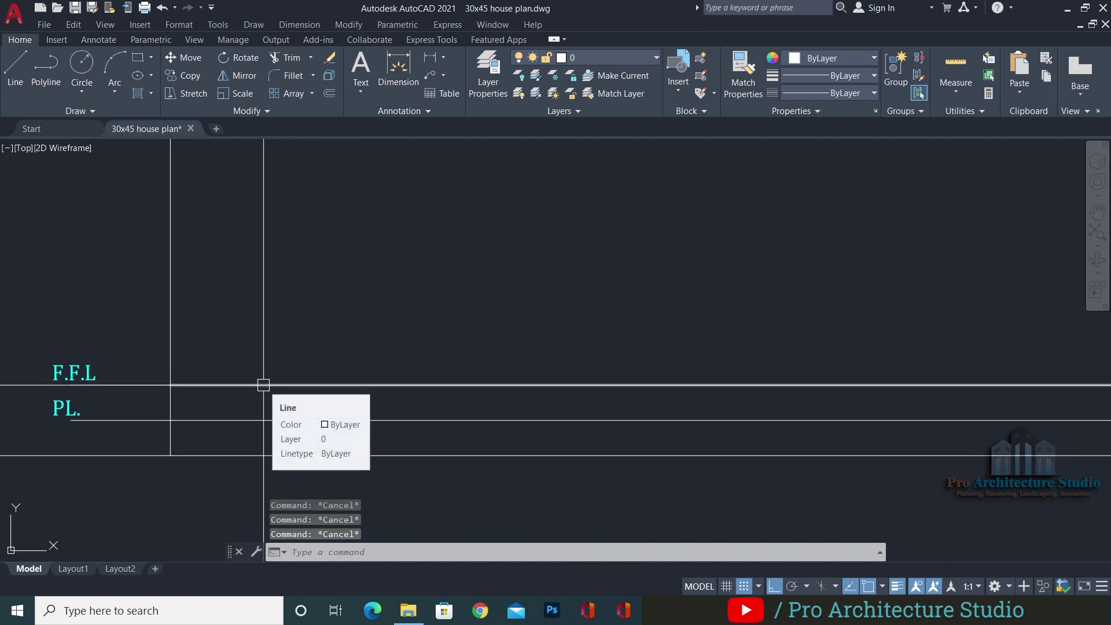
pyautogui.write('o')
pyautogui.press('Return')
pyautogui.write('12')
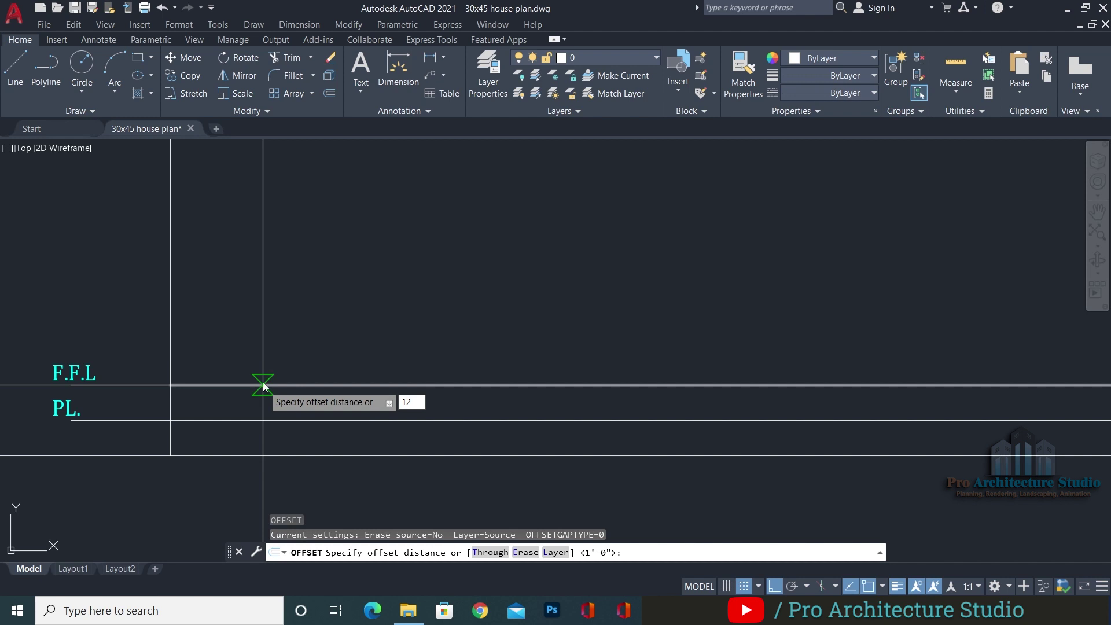
pyautogui.write("'")
pyautogui.press('Return')
pyautogui.scroll(-3, 263, 384)
pyautogui.click(314, 393)
pyautogui.click(256, 225)
pyautogui.moveTo(260, 240); pyautogui.dragTo(287, 367, button='middle')
pyautogui.scroll(2, 369, 392)
pyautogui.moveTo(203, 374); pyautogui.dragTo(178, 317, button='middle')
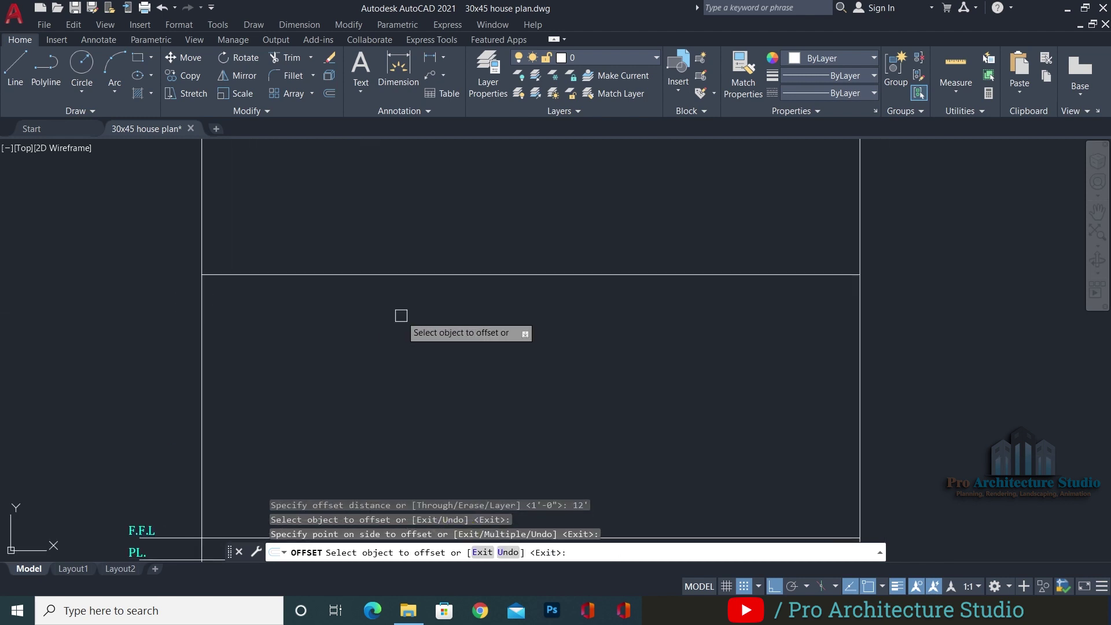
pyautogui.moveTo(378, 408); pyautogui.dragTo(395, 365, button='middle')
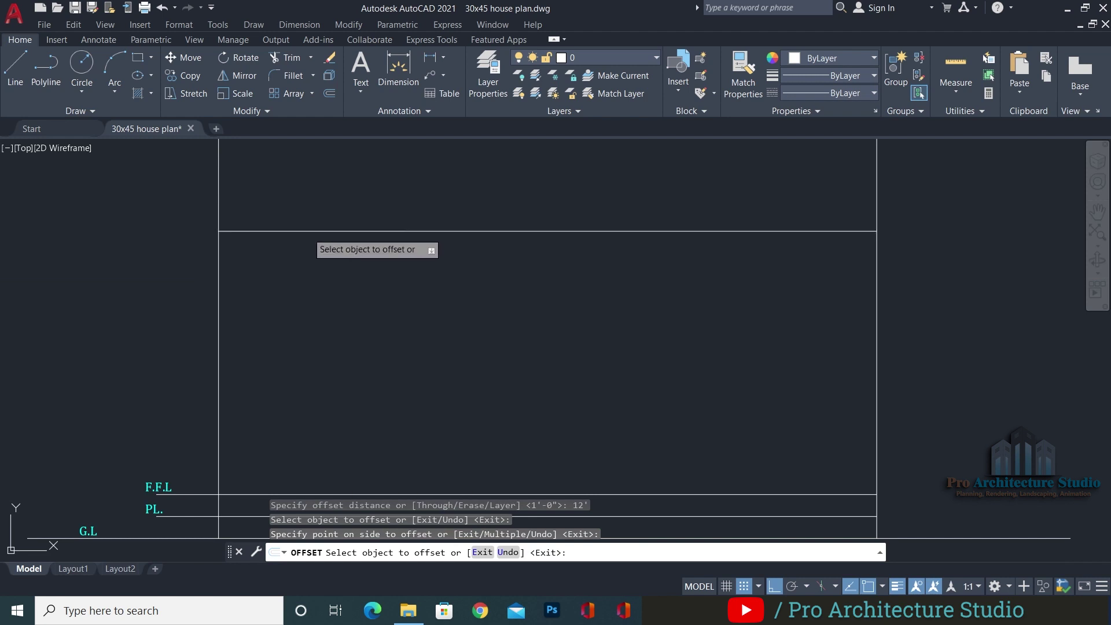
pyautogui.press('Escape')
pyautogui.moveTo(767, 610)
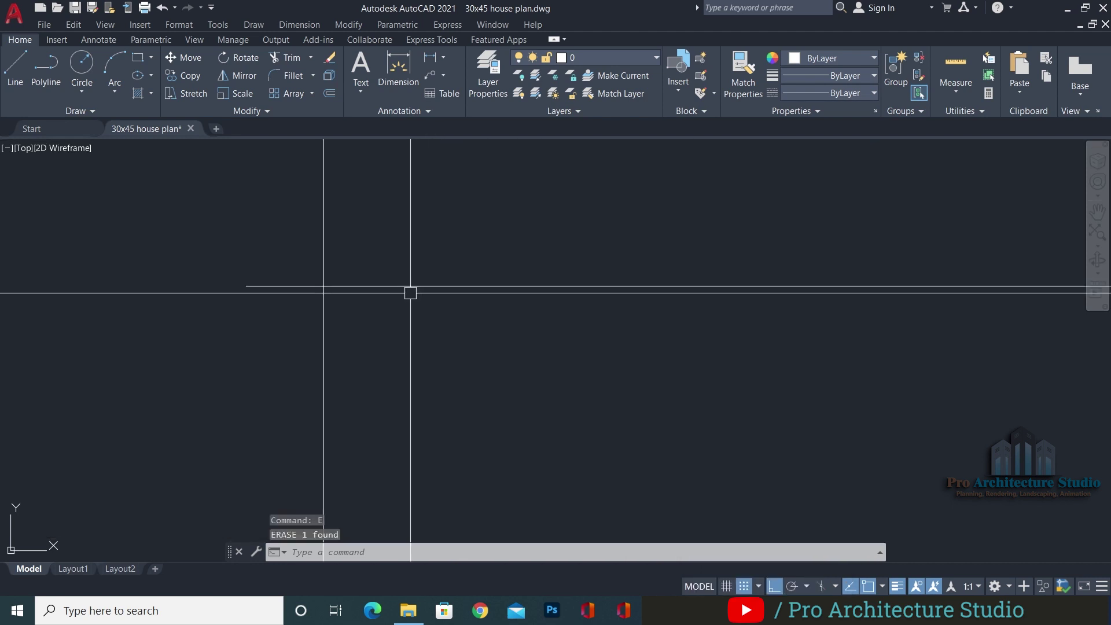
pyautogui.write('o')
pyautogui.press('Return')
pyautogui.press('Escape')
pyautogui.scroll(2, 295, 295)
pyautogui.press('Escape')
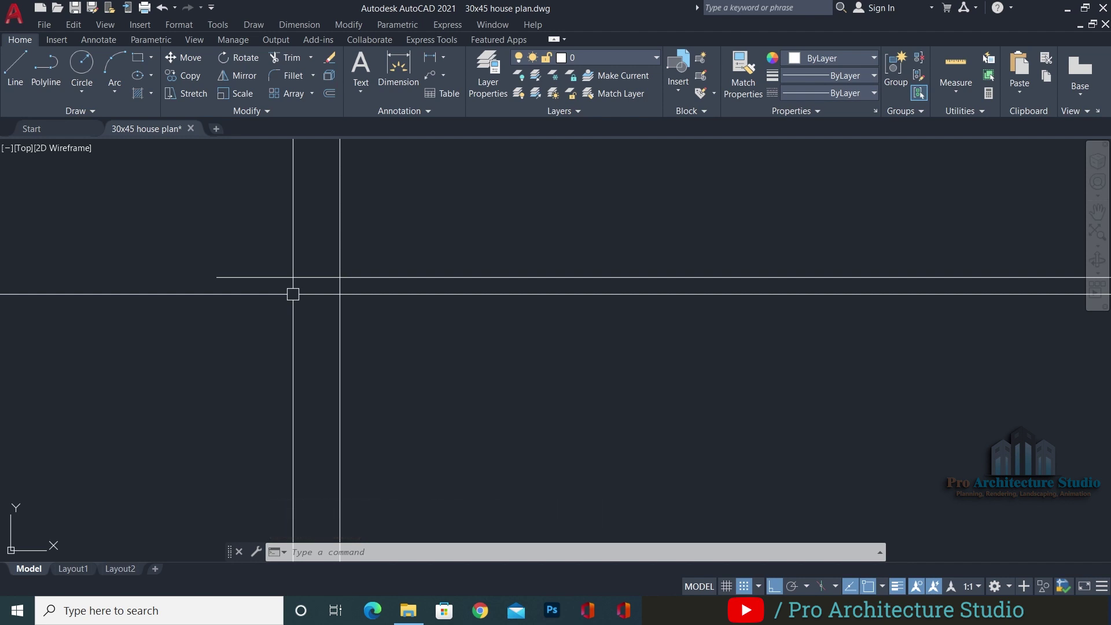
# Offset the upper level line's short extension beyond the left side line 12" downward
pyautogui.moveTo(293, 294)
pyautogui.mouseDown(button='middle')
pyautogui.moveTo(278, 256)
pyautogui.moveTo(295, 320)
pyautogui.mouseUp(button='middle')
pyautogui.write('o')
pyautogui.press('Return')
pyautogui.write('12')
pyautogui.press('Return')
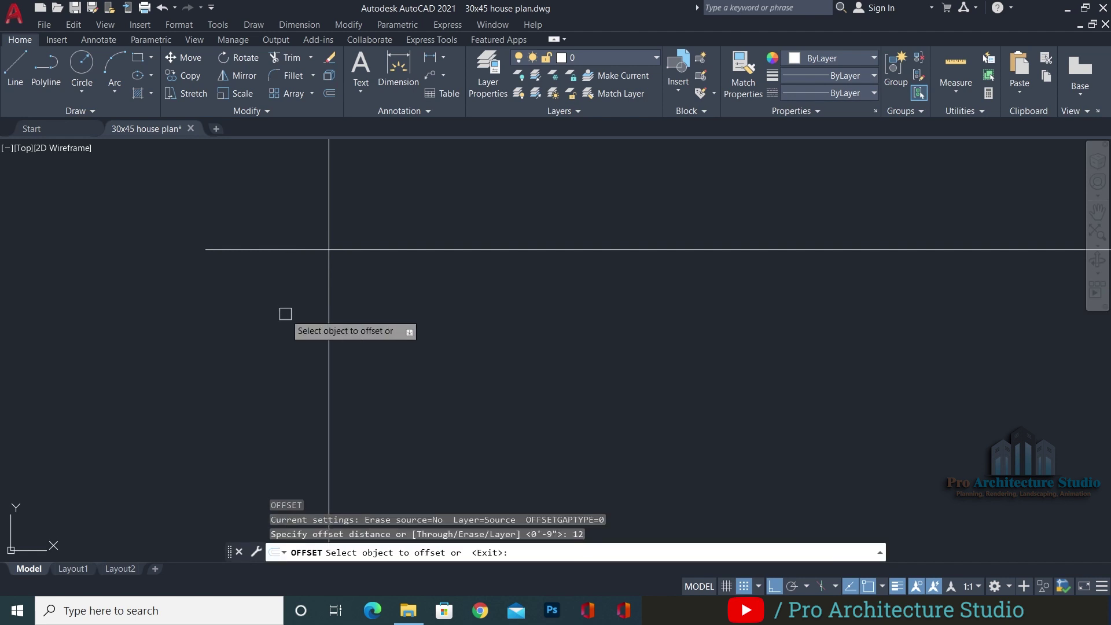
pyautogui.click(266, 249)
pyautogui.click(218, 292)
pyautogui.scroll(2, 422, 357)
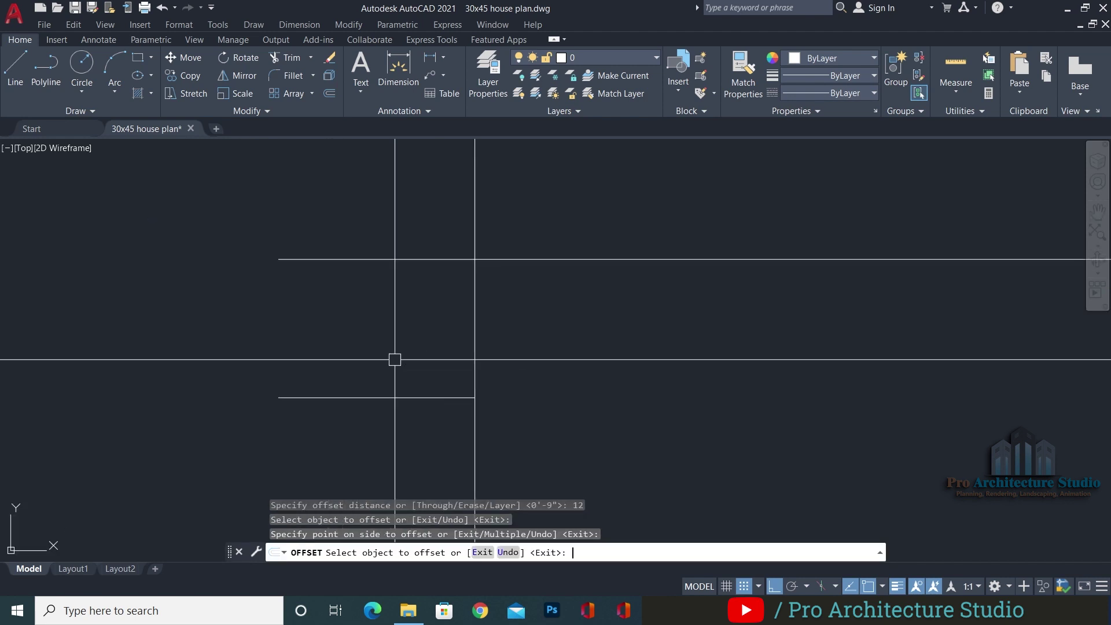
# Offset the new lower extension line 9" upward
pyautogui.press('Return')
pyautogui.press('Return')
pyautogui.write('9')
pyautogui.press('Return')
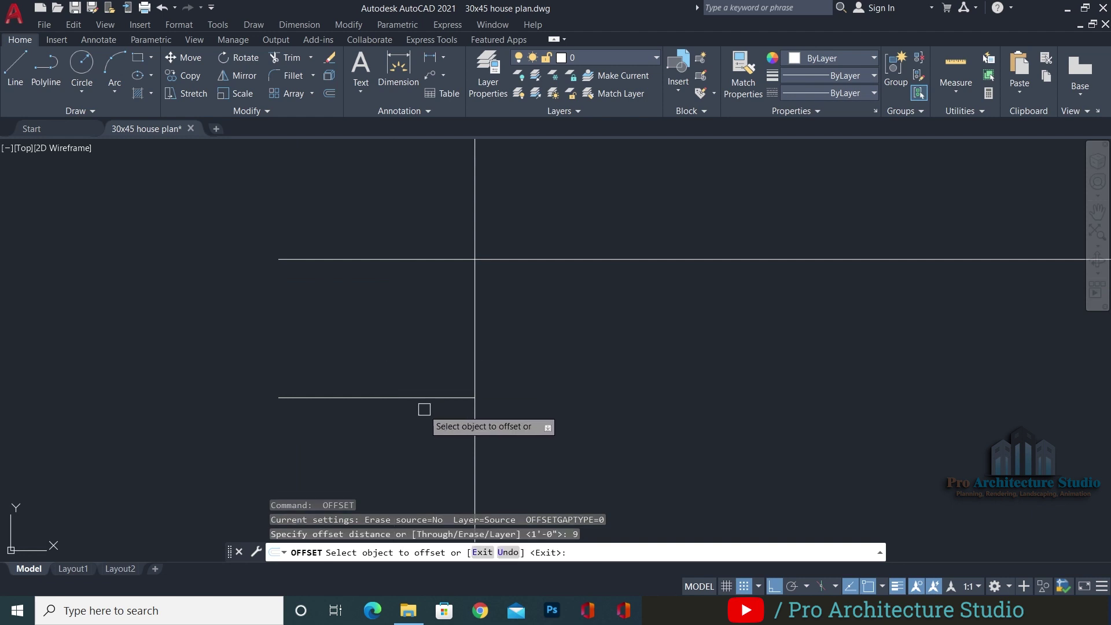
pyautogui.click(404, 398)
pyautogui.click(397, 348)
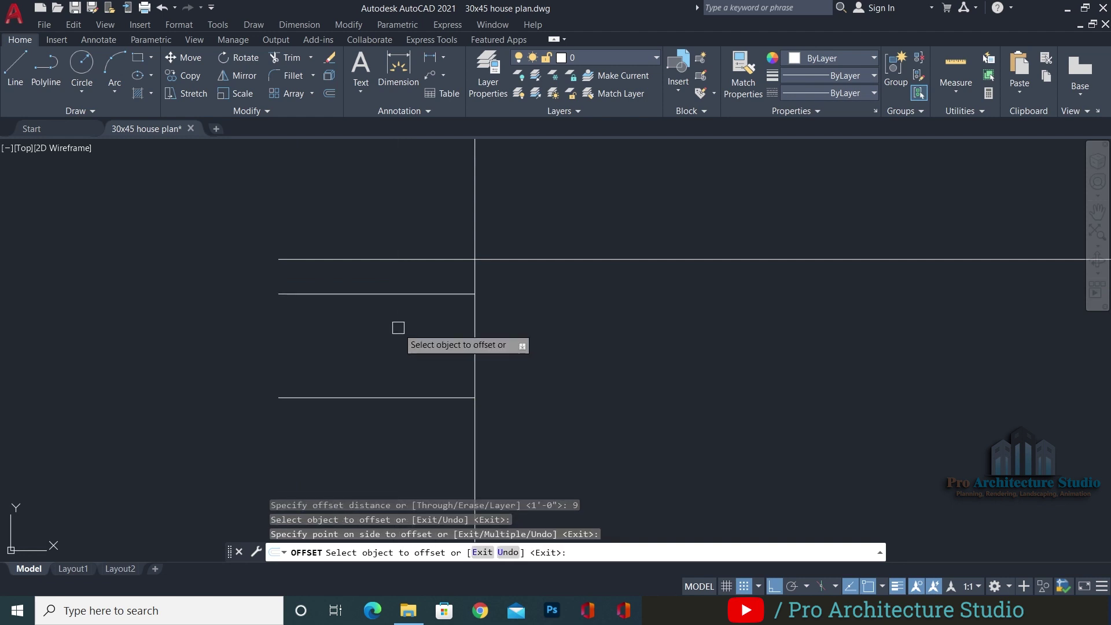
pyautogui.press('Escape')
# Examine the spacing of the upper level line and the offset lines beneath it at the left side line
pyautogui.click(391, 277)
pyautogui.click(335, 416)
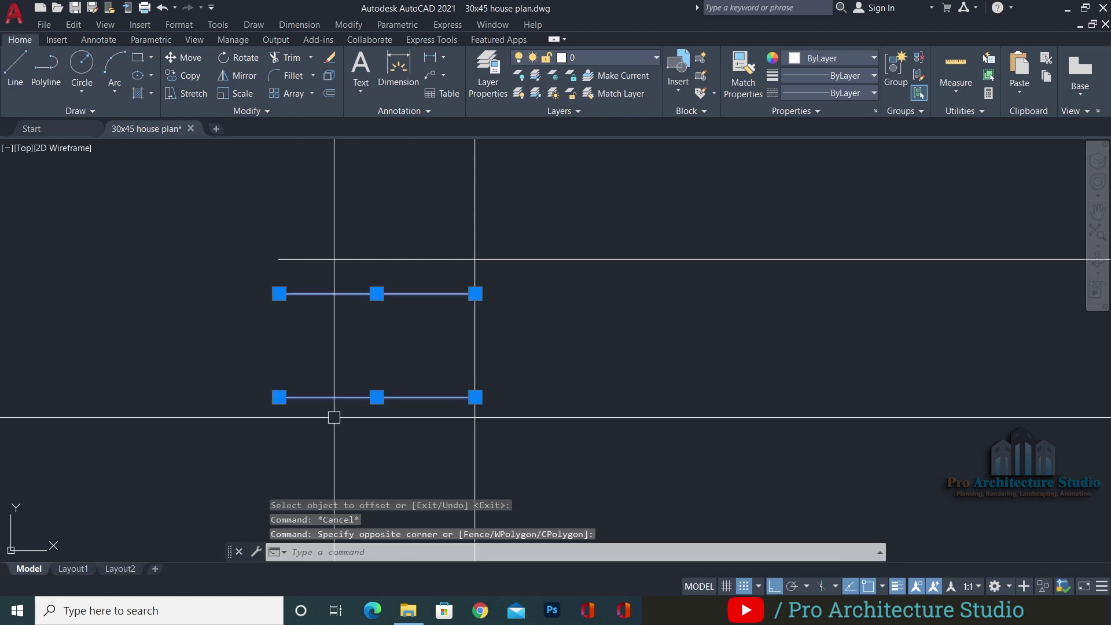
pyautogui.press('Escape')
pyautogui.click(420, 291)
pyautogui.click(345, 446)
pyautogui.press('Escape')
pyautogui.click(380, 237)
pyautogui.click(365, 273)
pyautogui.press('Escape')
pyautogui.scroll(-2, 266, 340)
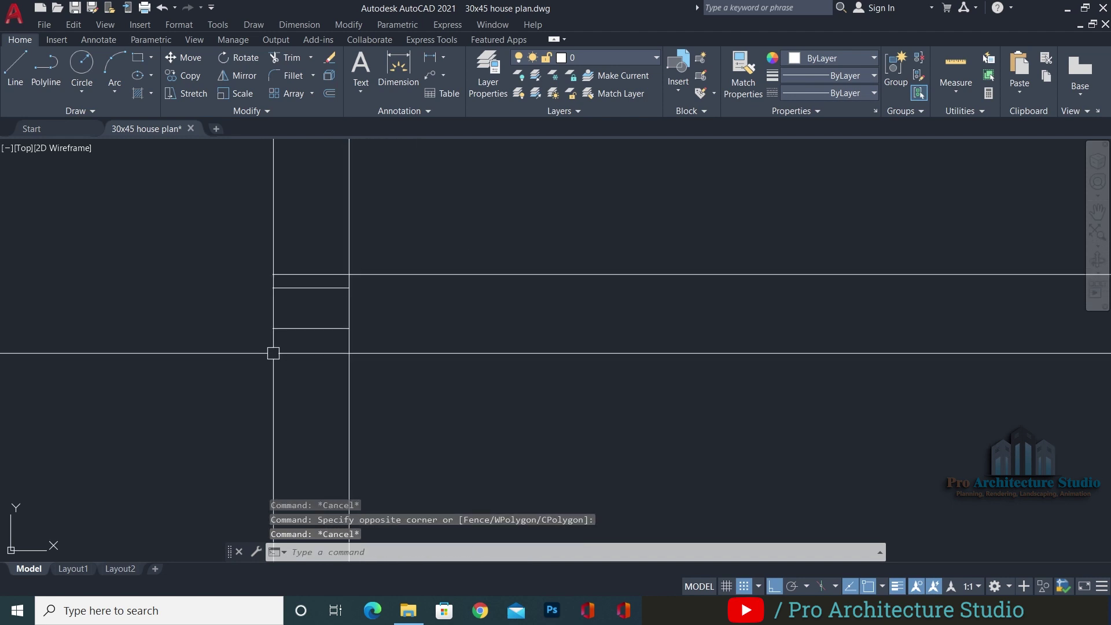
pyautogui.scroll(-1, 273, 354)
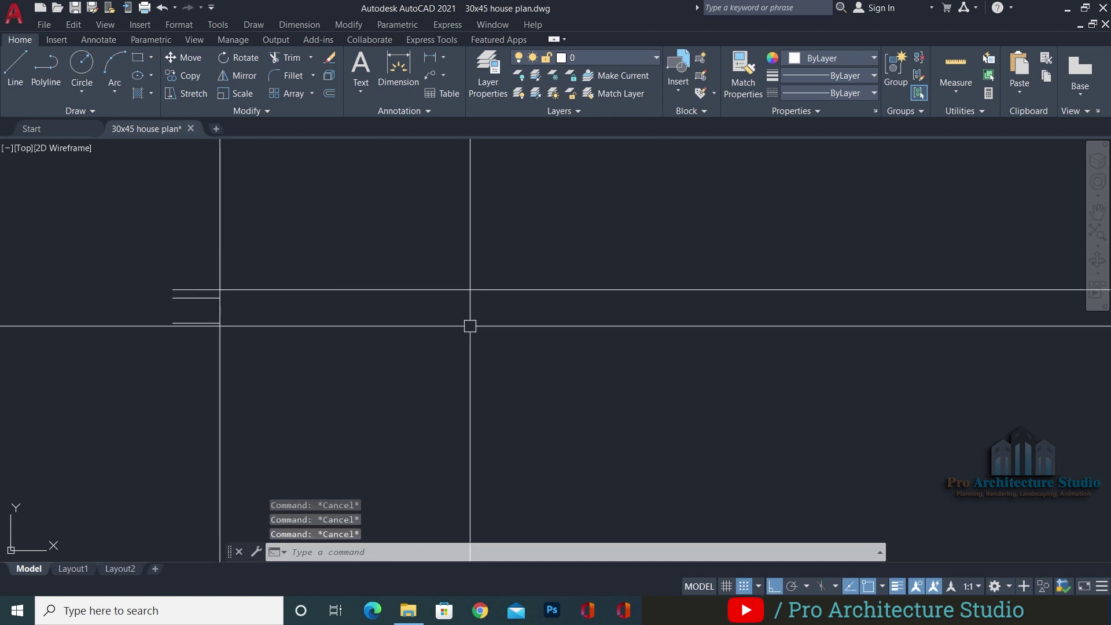
# Extend the lower offset line across the elevation to the right side line
pyautogui.write('ex')
pyautogui.press('space')
pyautogui.moveTo(398, 340); pyautogui.dragTo(234, 340, button='middle')
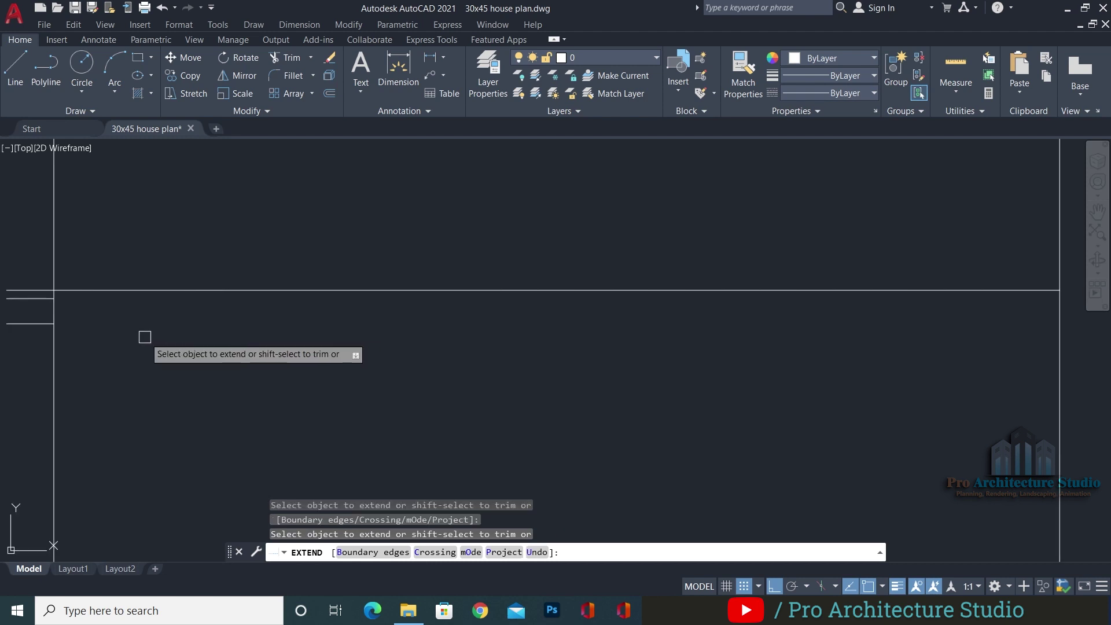
pyautogui.click(36, 325)
pyautogui.press('Escape')
pyautogui.press('Escape')
pyautogui.moveTo(447, 353); pyautogui.dragTo(623, 359, button='middle')
pyautogui.scroll(4, 184, 302)
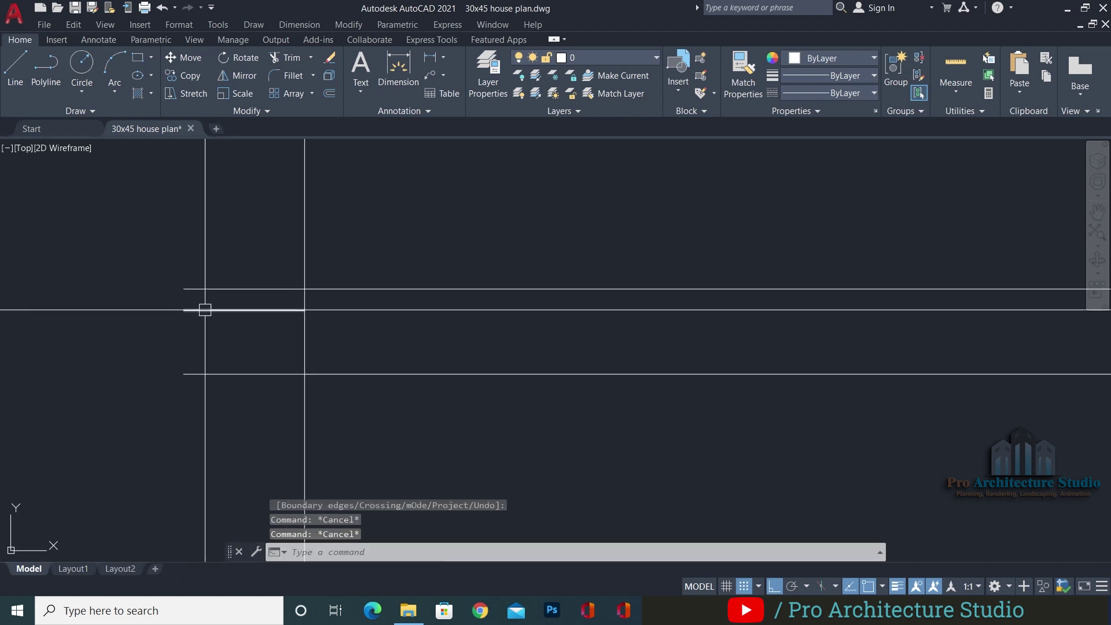
# Erase the short middle line between the upper level line and the extended lower line
pyautogui.click(253, 297)
pyautogui.click(216, 344)
pyautogui.write('e')
pyautogui.press('space')
pyautogui.scroll(-4, 246, 310)
# Trim the ends of both upper level lines that project beyond the left side line
pyautogui.press('Escape')
pyautogui.press('Escape')
pyautogui.press('Escape')
pyautogui.scroll(3, 354, 287)
pyautogui.write('TR')
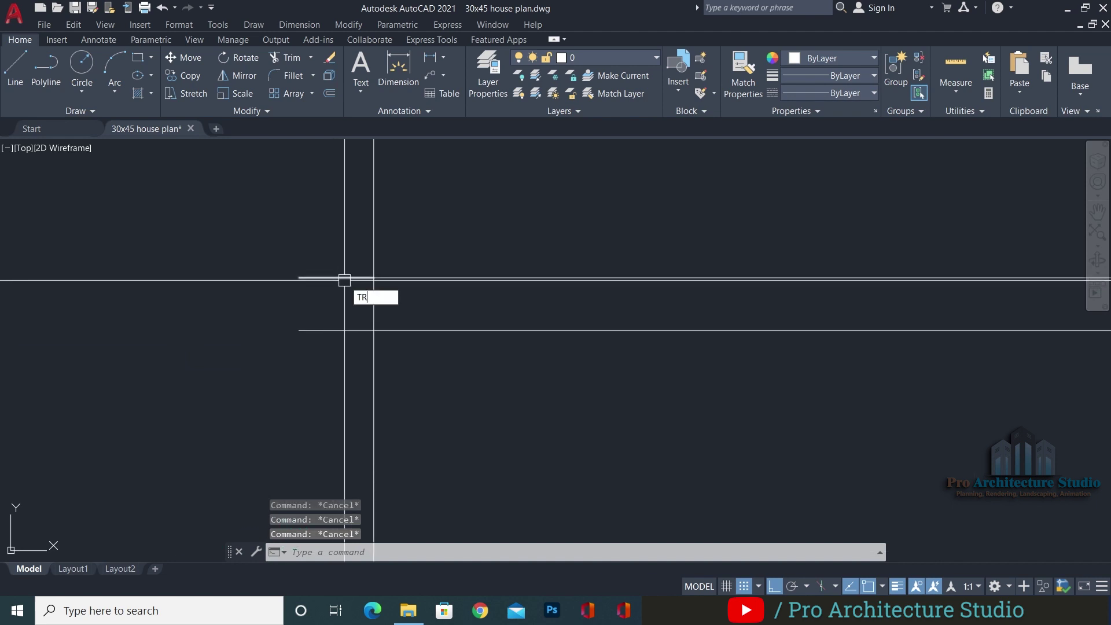
pyautogui.press('space')
pyautogui.press('Escape')
pyautogui.scroll(-5, 282, 275)
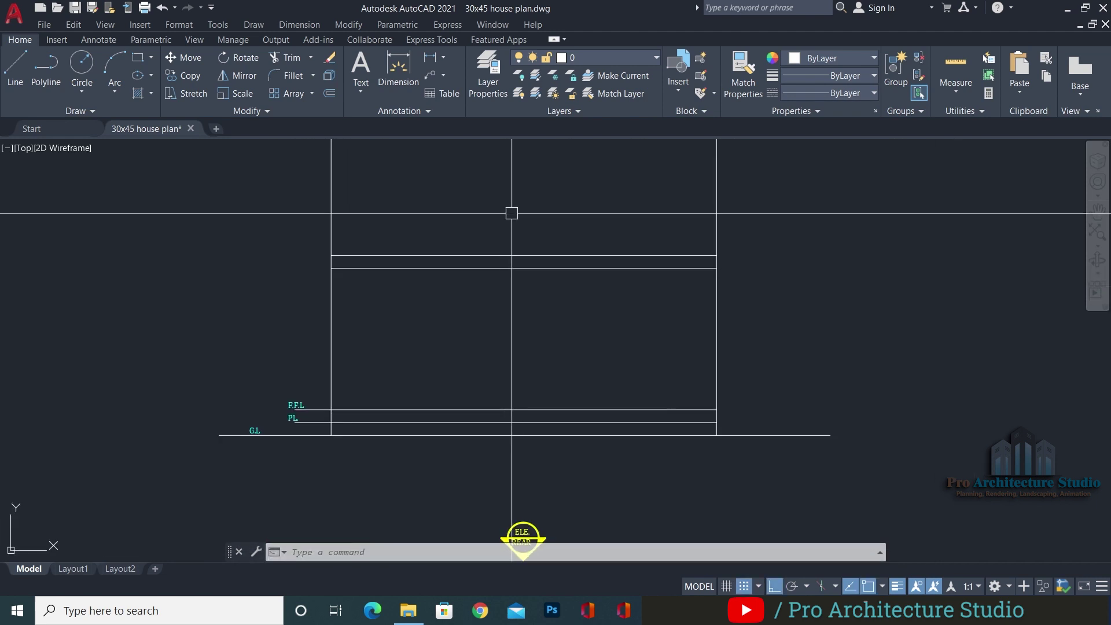
pyautogui.click(512, 213)
pyautogui.click(466, 313)
pyautogui.moveTo(437, 262); pyautogui.dragTo(437, 416, button='middle')
pyautogui.press('Escape')
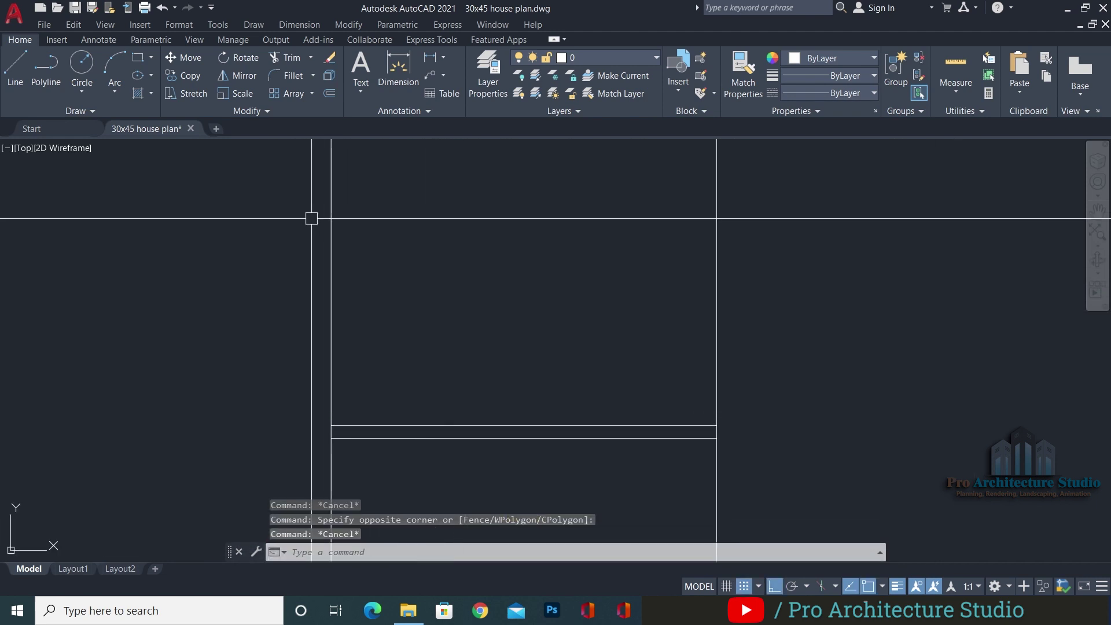
# Offset the upper of the two storey level lines 12' upward to set the next storey level
pyautogui.press('Escape')
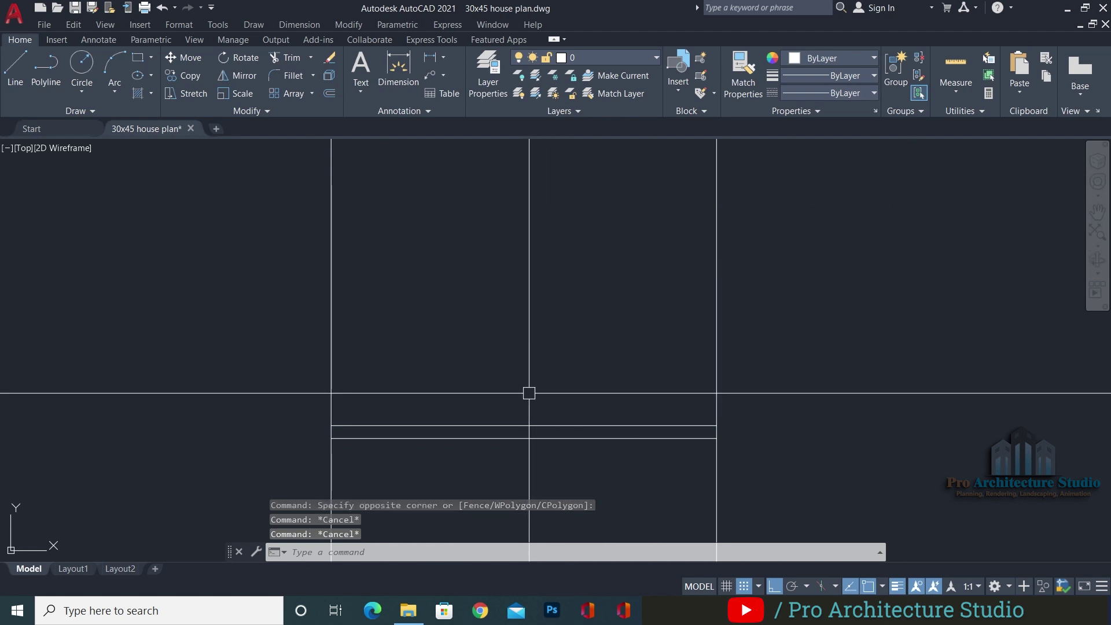
pyautogui.press('Escape')
pyautogui.scroll(-1, 529, 393)
pyautogui.moveTo(529, 393); pyautogui.dragTo(502, 337, button='middle')
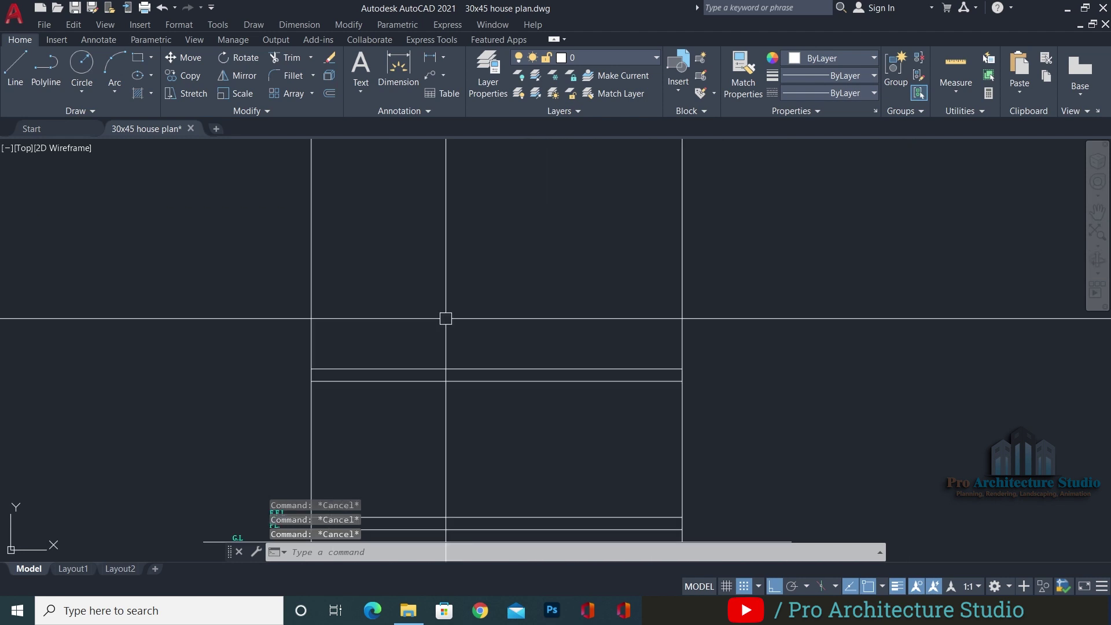
pyautogui.write('o')
pyautogui.press('Return')
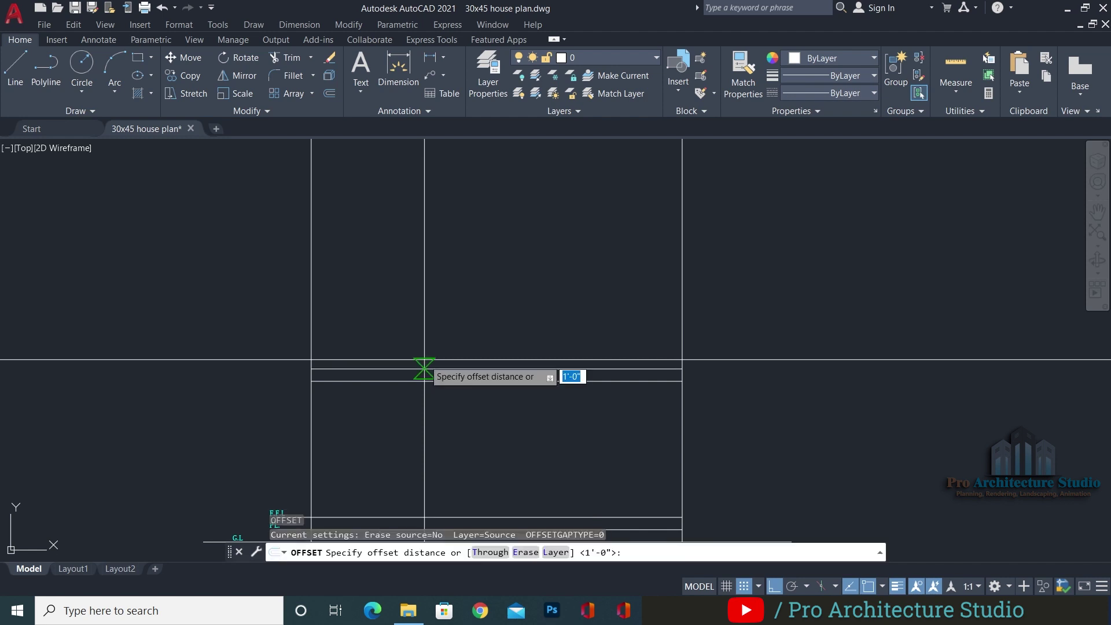
pyautogui.write("12'")
pyautogui.press('Return')
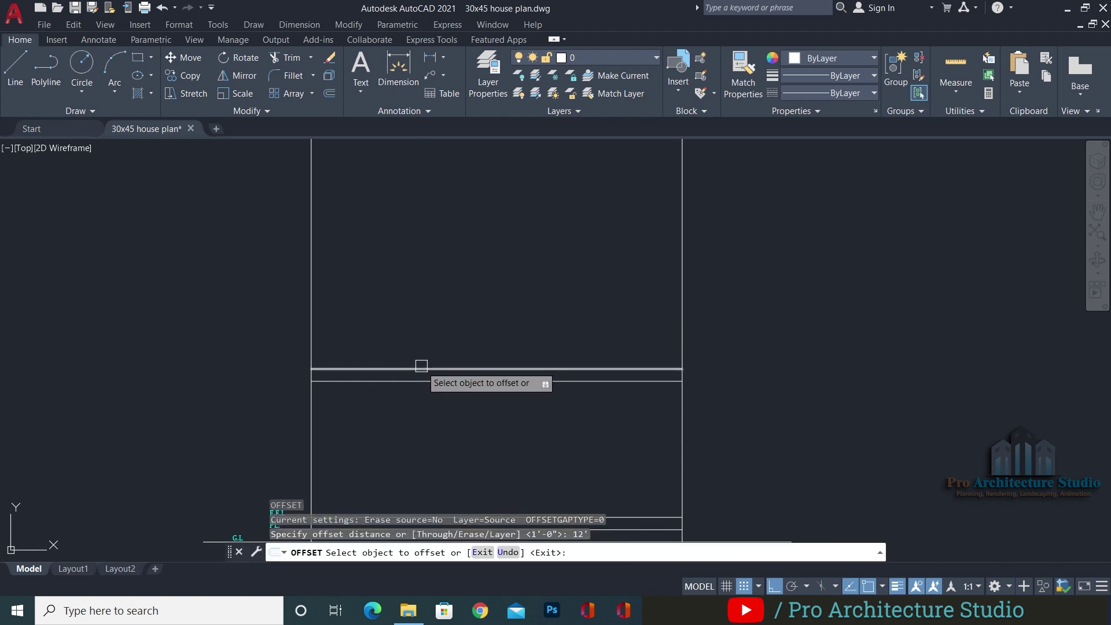
pyautogui.click(411, 368)
pyautogui.click(437, 243)
pyautogui.moveTo(381, 255); pyautogui.dragTo(400, 339, button='middle')
pyautogui.press('Return')
# Offset the new top level line 12" downward to show the slab thickness
pyautogui.press('Return')
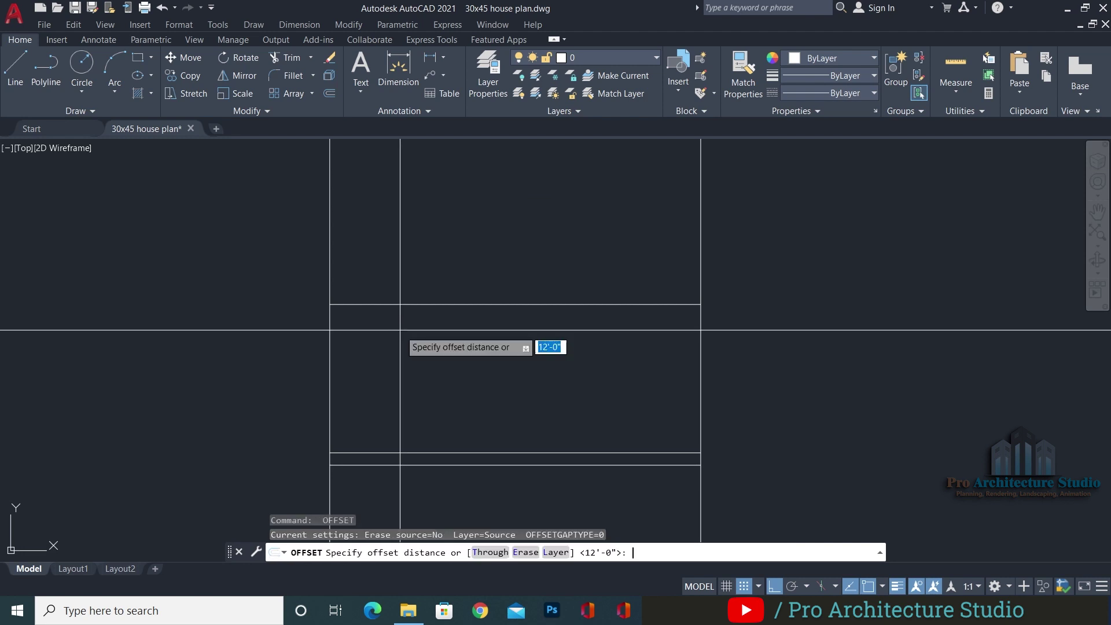
pyautogui.write('12')
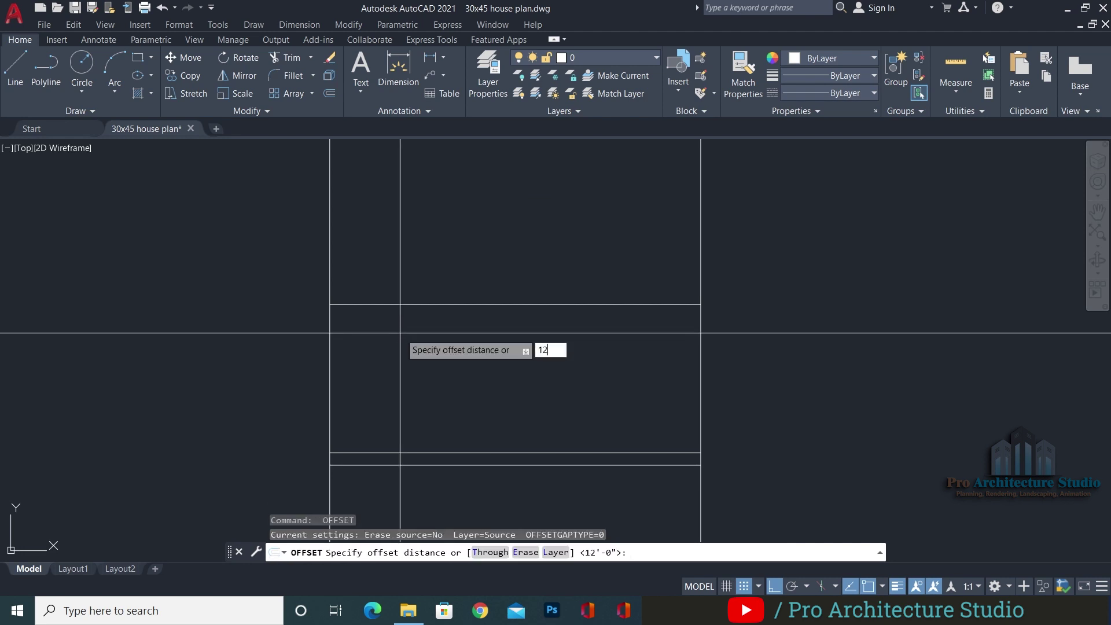
pyautogui.write('"')
pyautogui.press('Return')
pyautogui.click(377, 307)
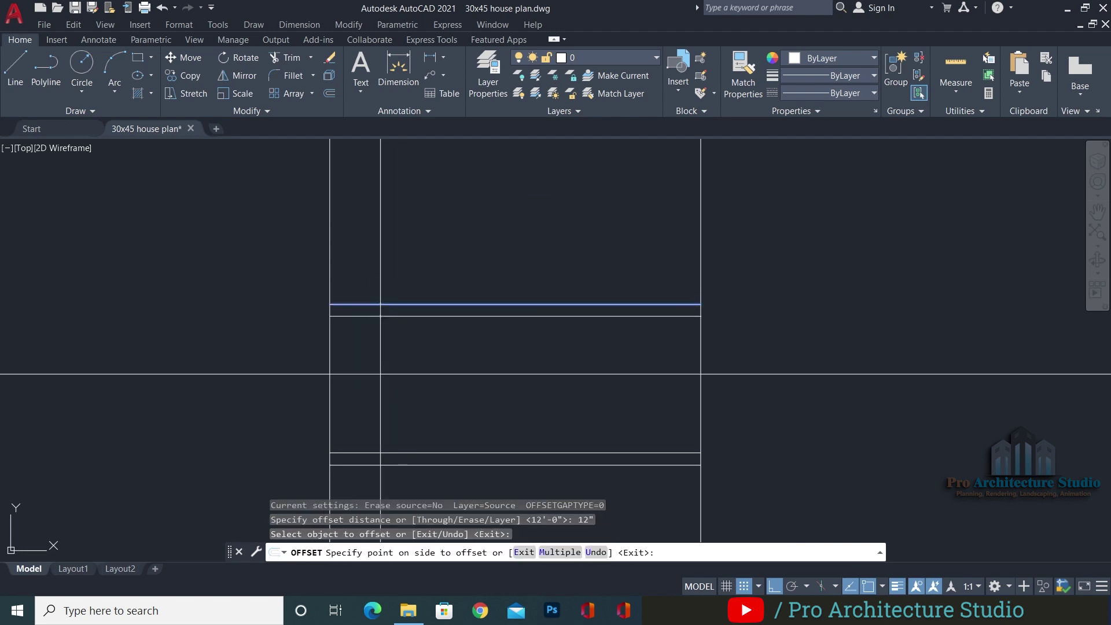
pyautogui.click(367, 350)
pyautogui.press('Escape')
pyautogui.moveTo(447, 335); pyautogui.dragTo(432, 273, button='middle')
pyautogui.moveTo(463, 414); pyautogui.dragTo(452, 334, button='middle')
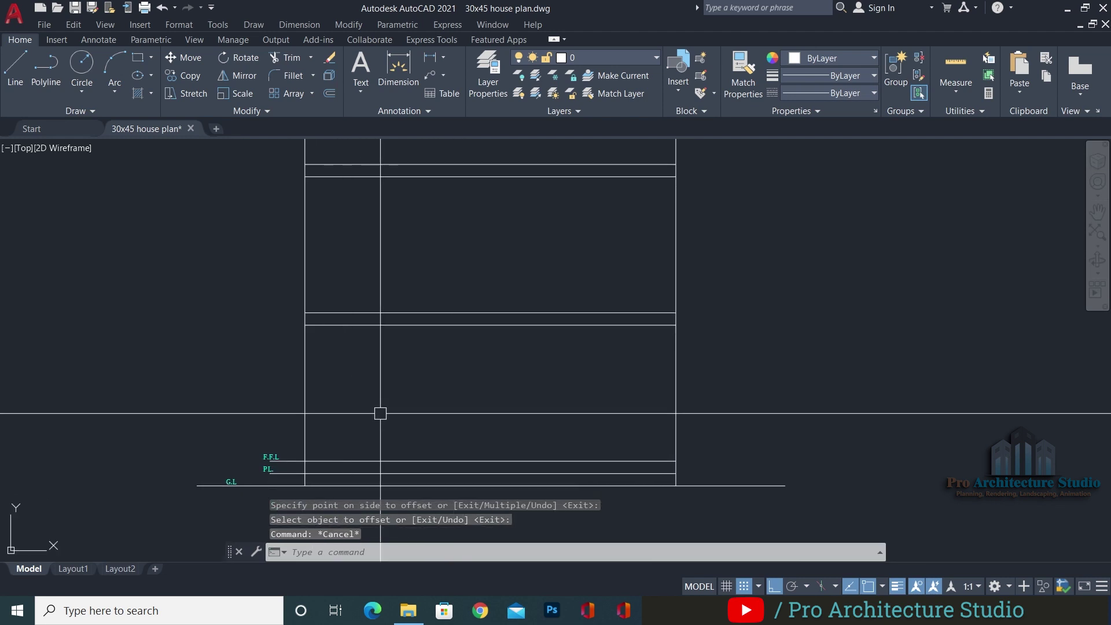
# Switch to the SketchUp house model and examine the entrance porch, door steps and staircase
pyautogui.moveTo(380, 415); pyautogui.dragTo(395, 357, button='middle')
pyautogui.moveTo(747, 270); pyautogui.dragTo(769, 422, button='middle')
pyautogui.moveTo(789, 253); pyautogui.dragTo(793, 327, button='middle')
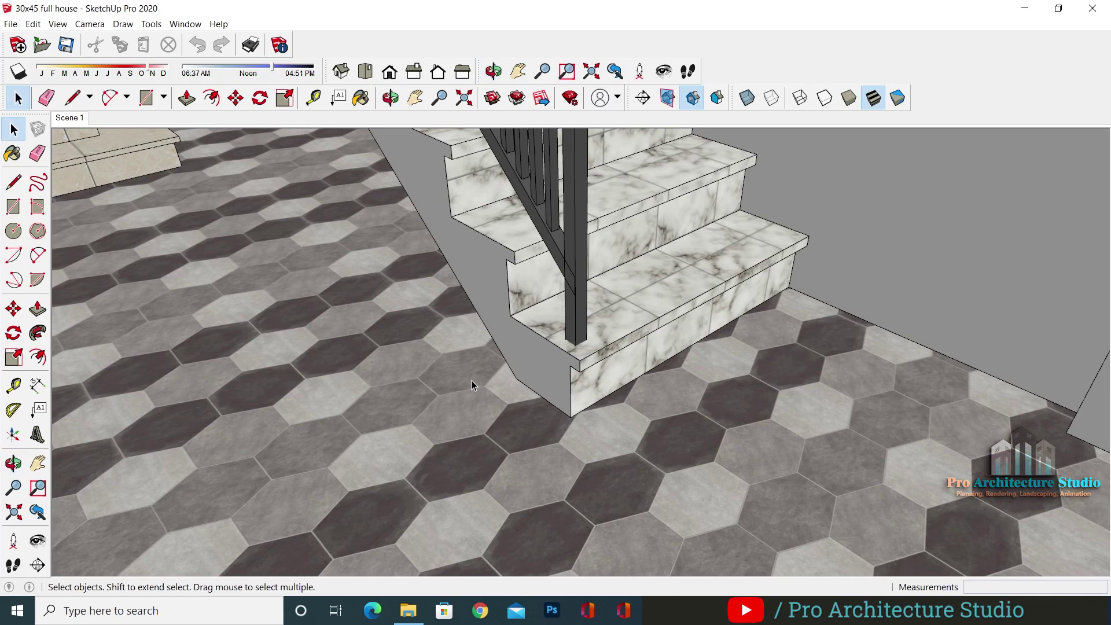
pyautogui.scroll(-8, 510, 318)
pyautogui.moveTo(511, 317)
pyautogui.keyDown('shift'); pyautogui.mouseDown(button='middle')
pyautogui.moveTo(513, 340)
pyautogui.moveTo(409, 404)
pyautogui.moveTo(511, 354)
pyautogui.moveTo(571, 493)
pyautogui.mouseUp(button='middle'); pyautogui.keyUp('shift')
pyautogui.scroll(-3, 409, 404)
pyautogui.moveTo(744, 479); pyautogui.dragTo(504, 419, button='middle')
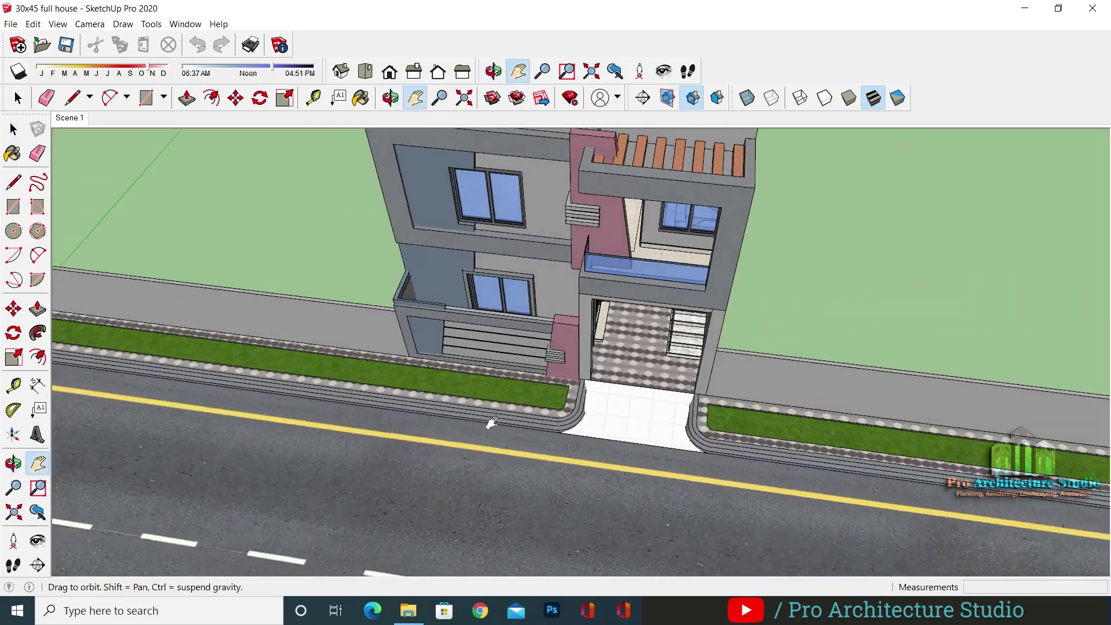
pyautogui.scroll(6, 513, 484)
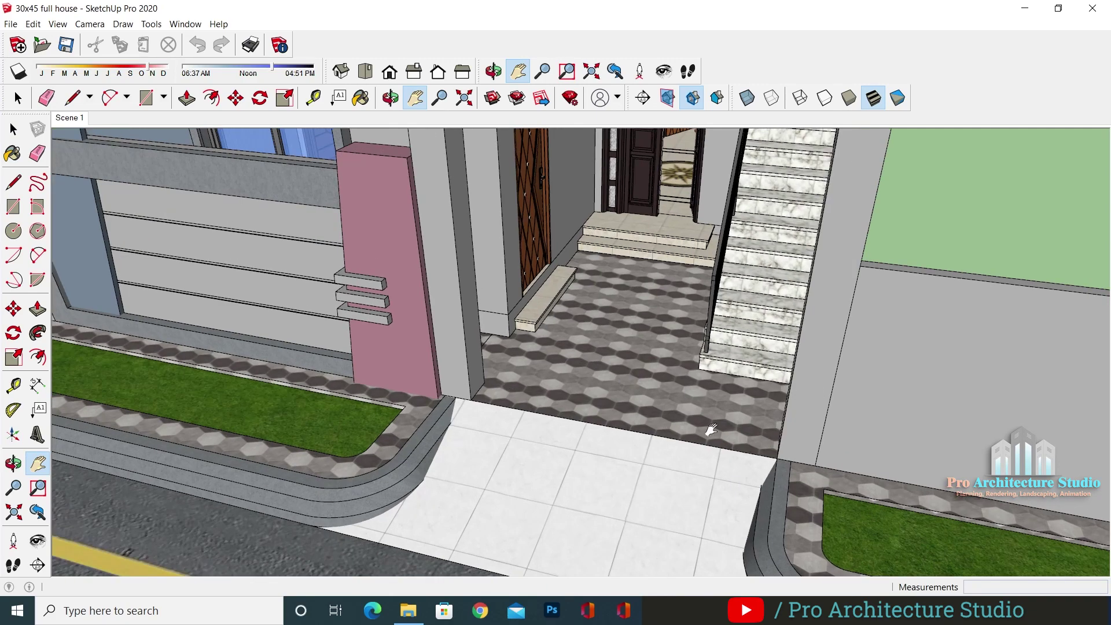
pyautogui.moveTo(685, 383); pyautogui.dragTo(756, 370, button='middle')
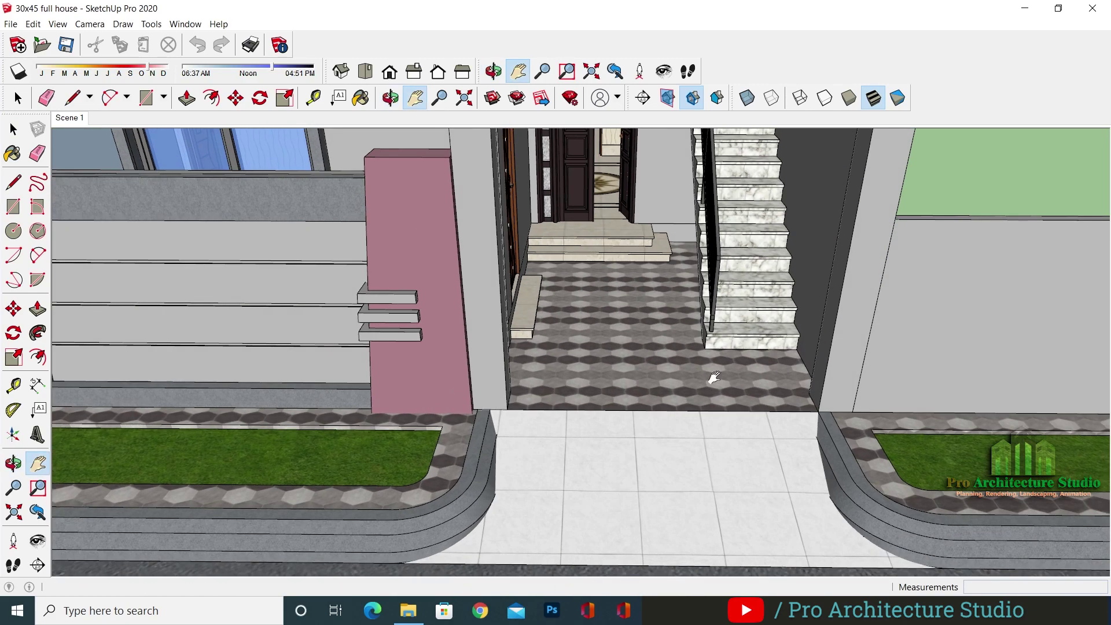
pyautogui.moveTo(639, 390); pyautogui.dragTo(528, 350, button='middle')
pyautogui.scroll(3, 528, 350)
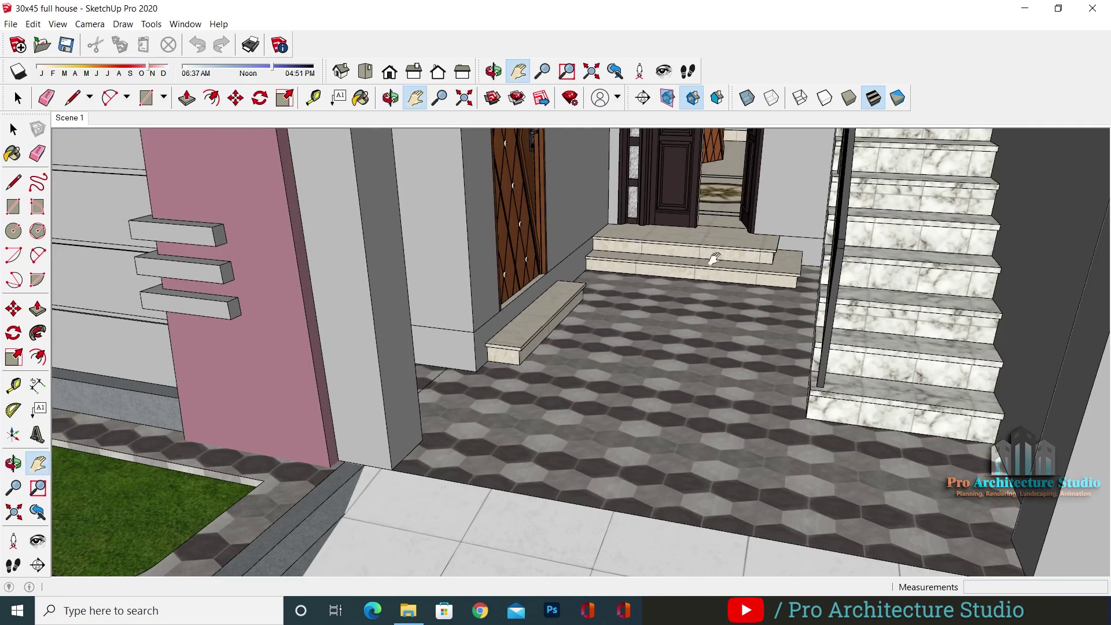
pyautogui.scroll(3, 653, 266)
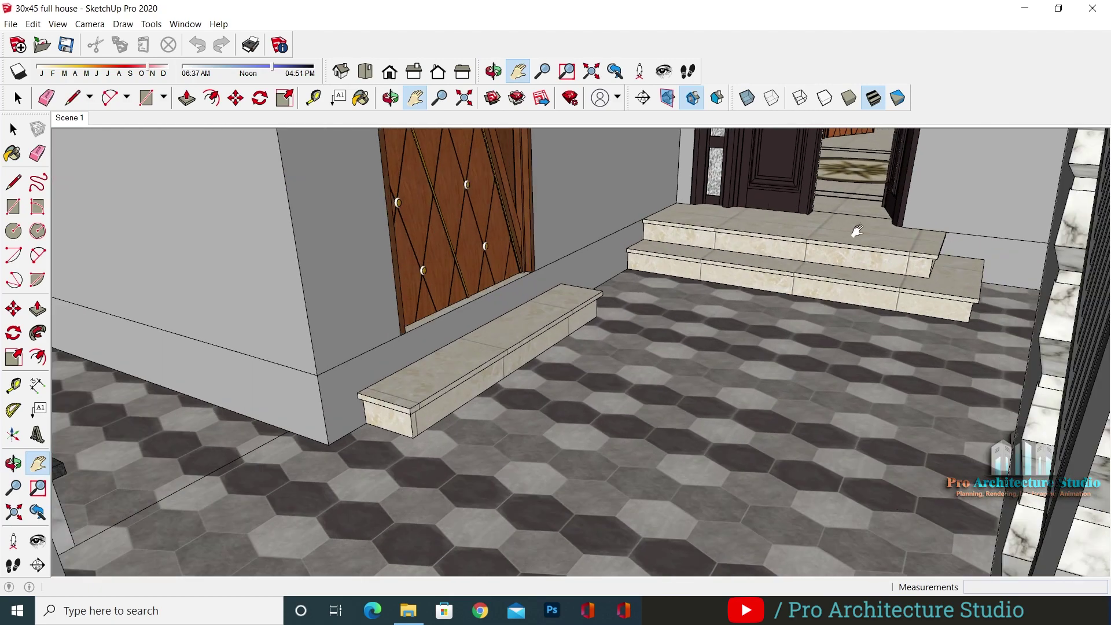
pyautogui.scroll(-10, 639, 260)
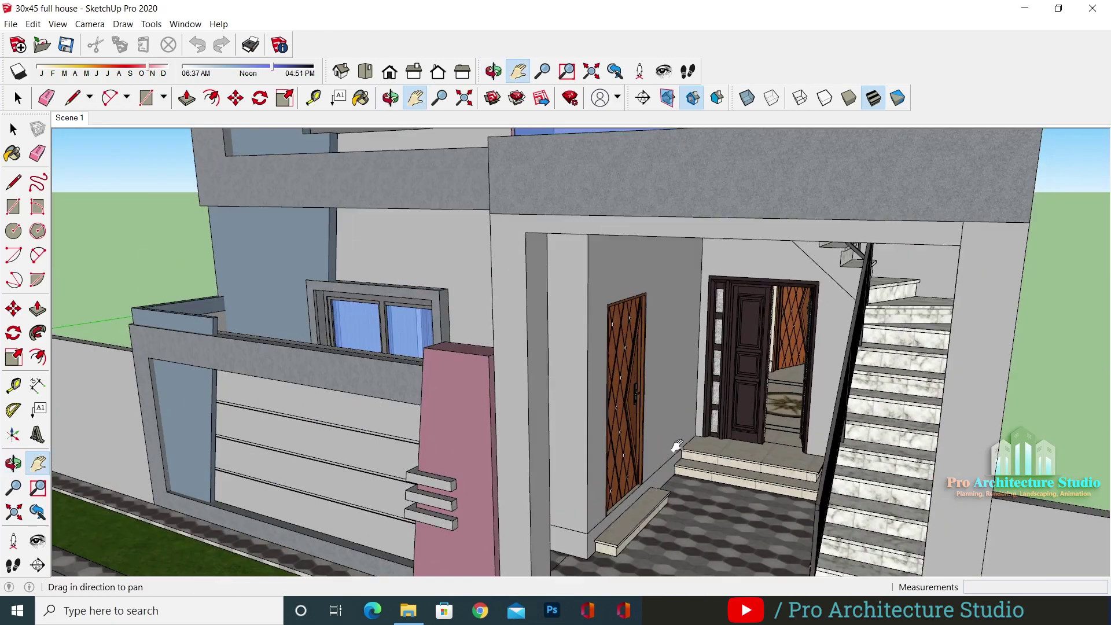
pyautogui.moveTo(677, 445); pyautogui.dragTo(582, 372, button='middle')
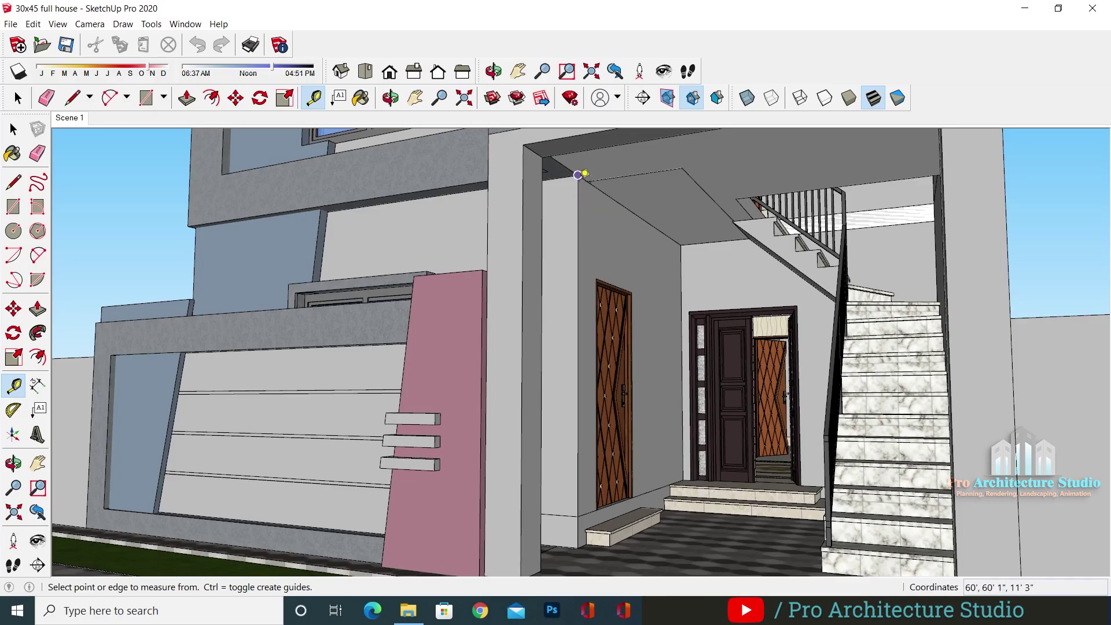
# Measure the upper storey's height between the two floor lines on the house's side wall
pyautogui.press('space')
pyautogui.press('h')
pyautogui.moveTo(591, 190); pyautogui.dragTo(793, 376)
pyautogui.scroll(-2, 793, 376)
pyautogui.keyDown('shift'); pyautogui.moveTo(463, 341); pyautogui.dragTo(619, 286, button='middle'); pyautogui.keyUp('shift')
pyautogui.moveTo(639, 328); pyautogui.dragTo(640, 381)
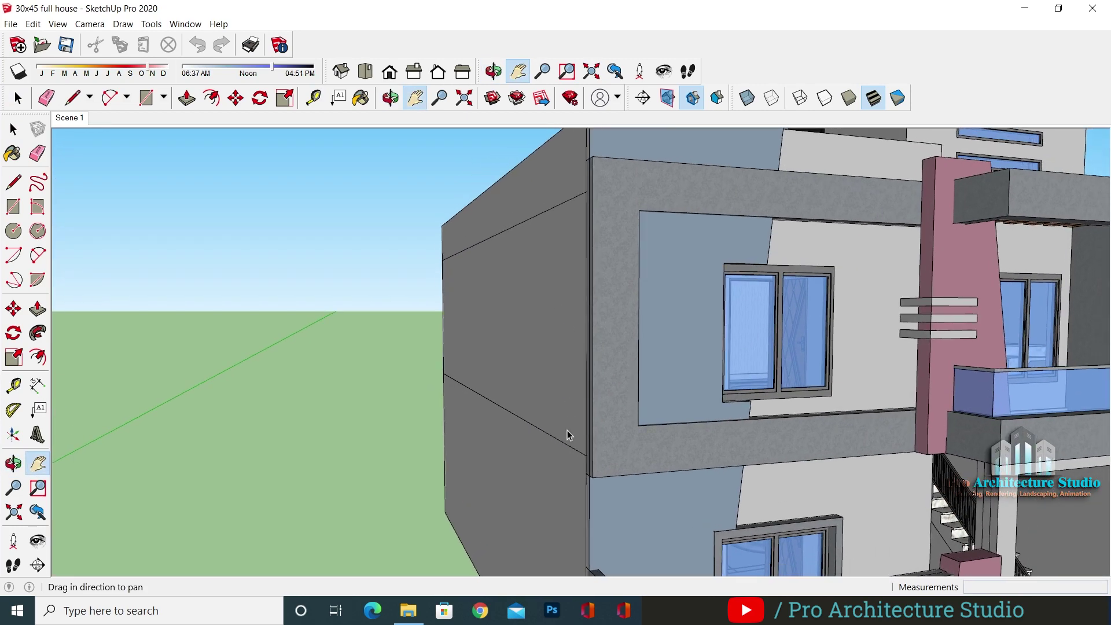
pyautogui.press('t')
pyautogui.click(540, 428)
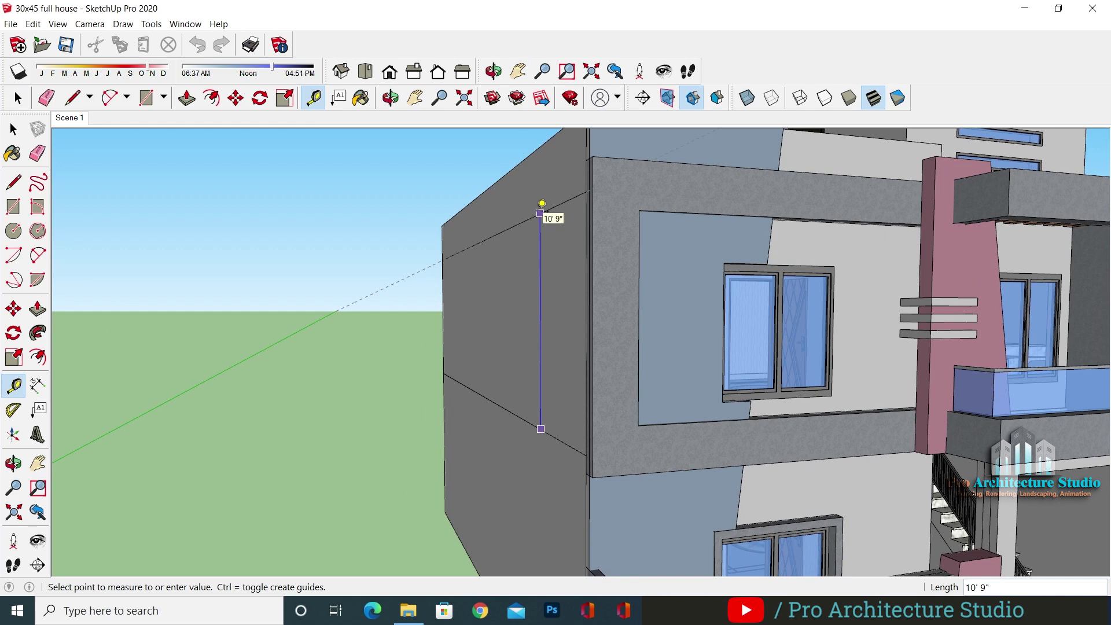
pyautogui.press('space')
# Measure the parapet's height from the roof line on the house's side wall
pyautogui.keyDown('shift'); pyautogui.moveTo(540, 255); pyautogui.dragTo(569, 312, button='middle'); pyautogui.keyUp('shift')
pyautogui.scroll(3, 543, 277)
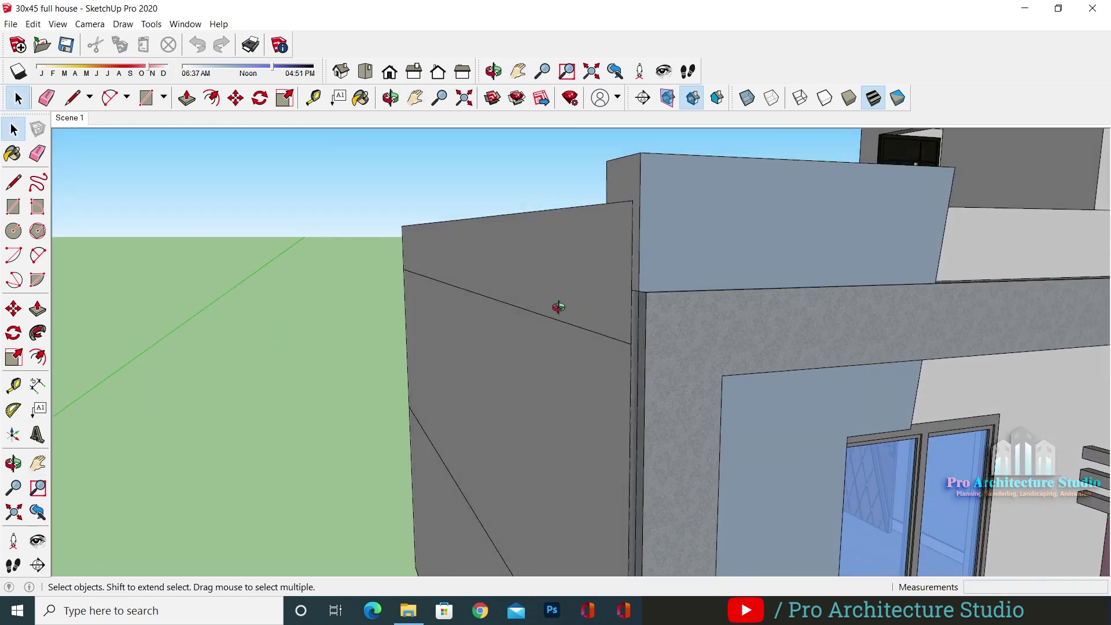
pyautogui.press('t')
pyautogui.click(550, 317)
pyautogui.press('space')
# Switch back to the AutoCAD drawing and offset the top level line 5' upward for the parapet
pyautogui.hotkey('alt', 'Tab')
pyautogui.moveTo(462, 307); pyautogui.dragTo(468, 322, button='middle')
pyautogui.press('Escape')
pyautogui.press('Escape')
pyautogui.press('Escape')
pyautogui.moveTo(515, 388); pyautogui.dragTo(492, 364, button='middle')
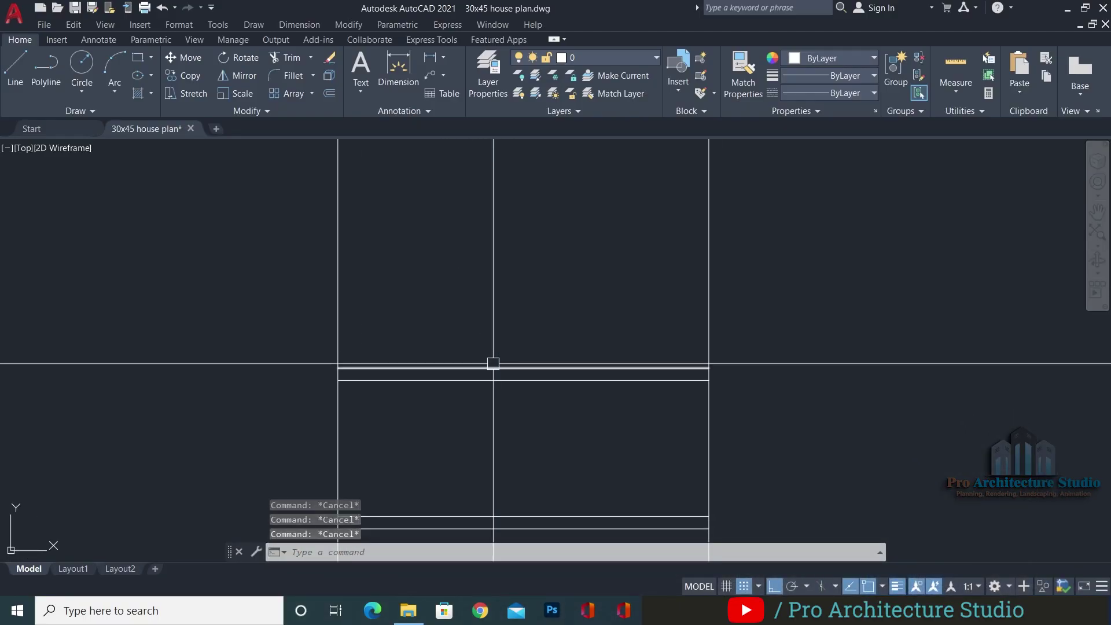
pyautogui.write('o')
pyautogui.press('Return')
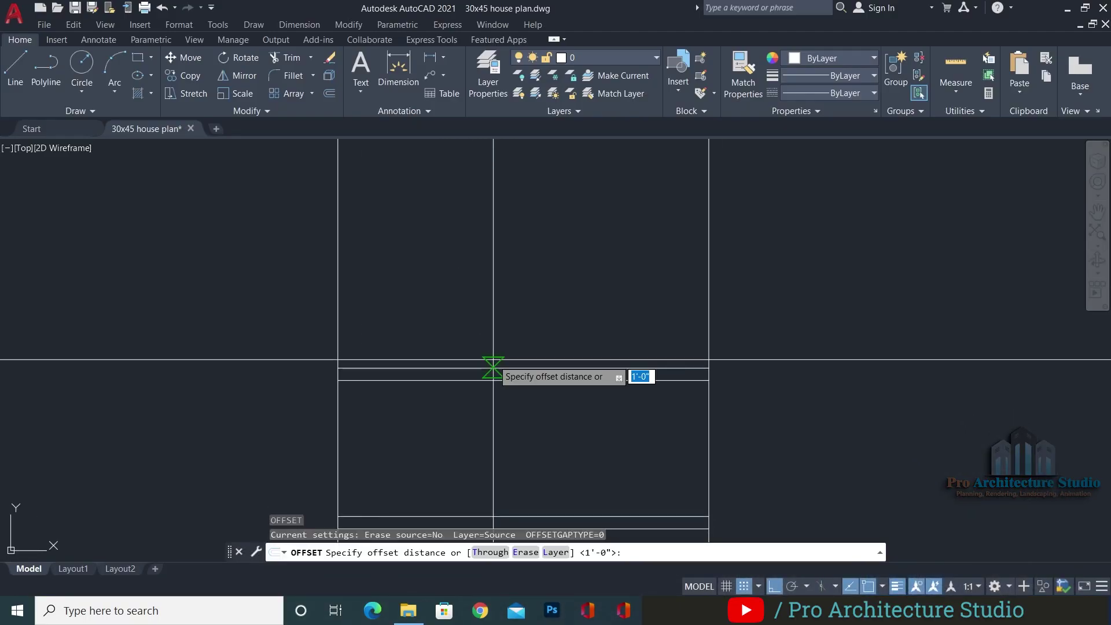
pyautogui.write('5')
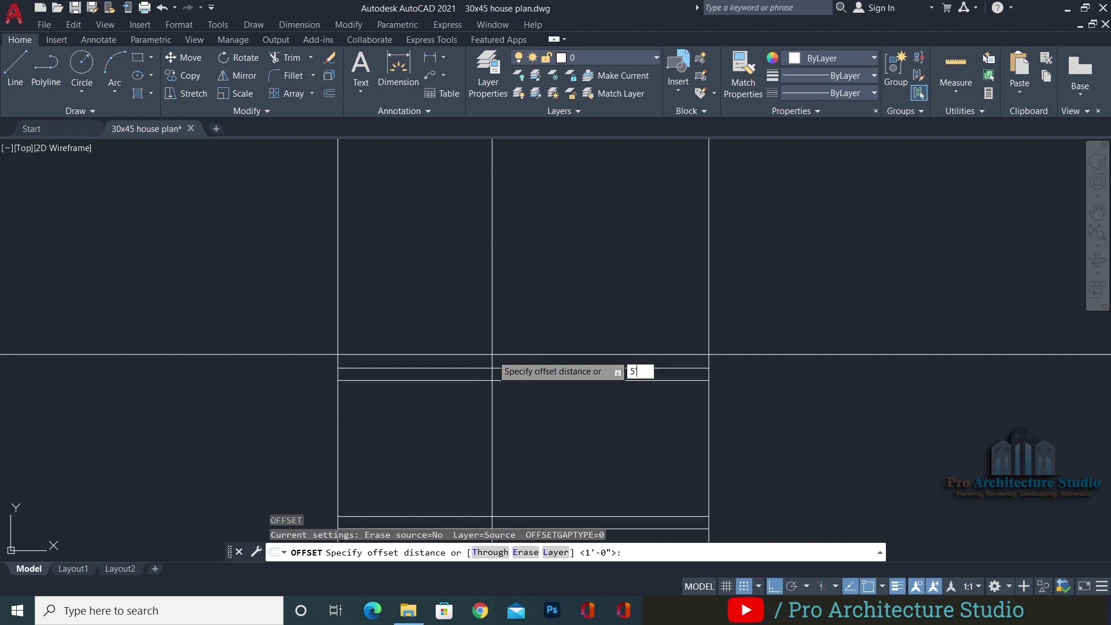
pyautogui.press('Return')
pyautogui.click(452, 368)
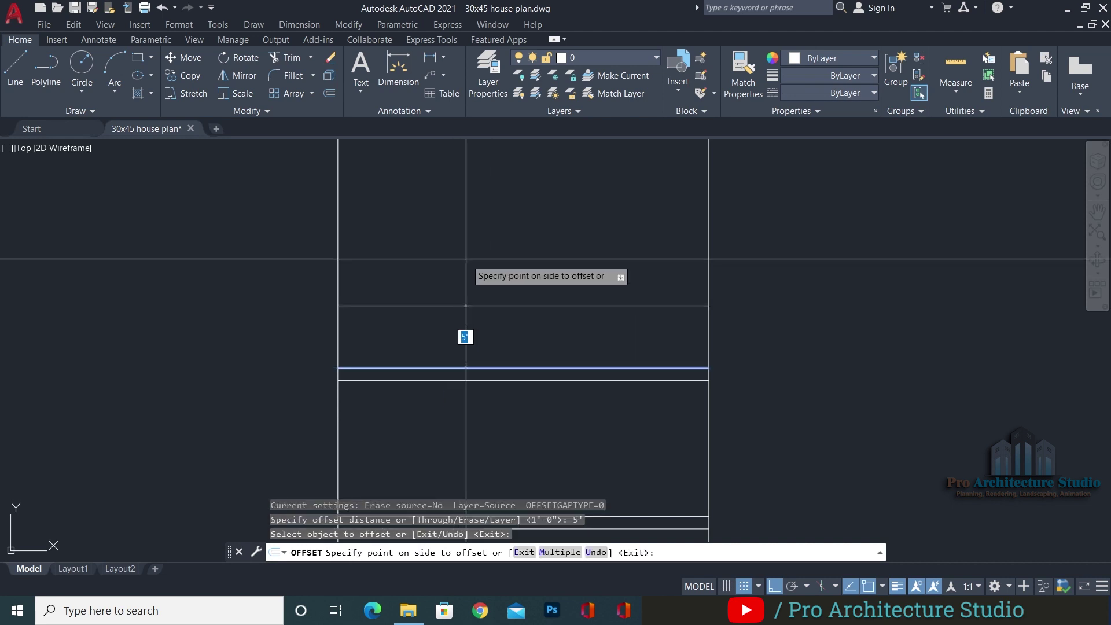
pyautogui.press('Escape')
pyautogui.press('Escape')
pyautogui.press('Escape')
# Trim both vertical side lines of the elevation above the parapet line
pyautogui.write('TR')
pyautogui.press('Return')
pyautogui.click(338, 213)
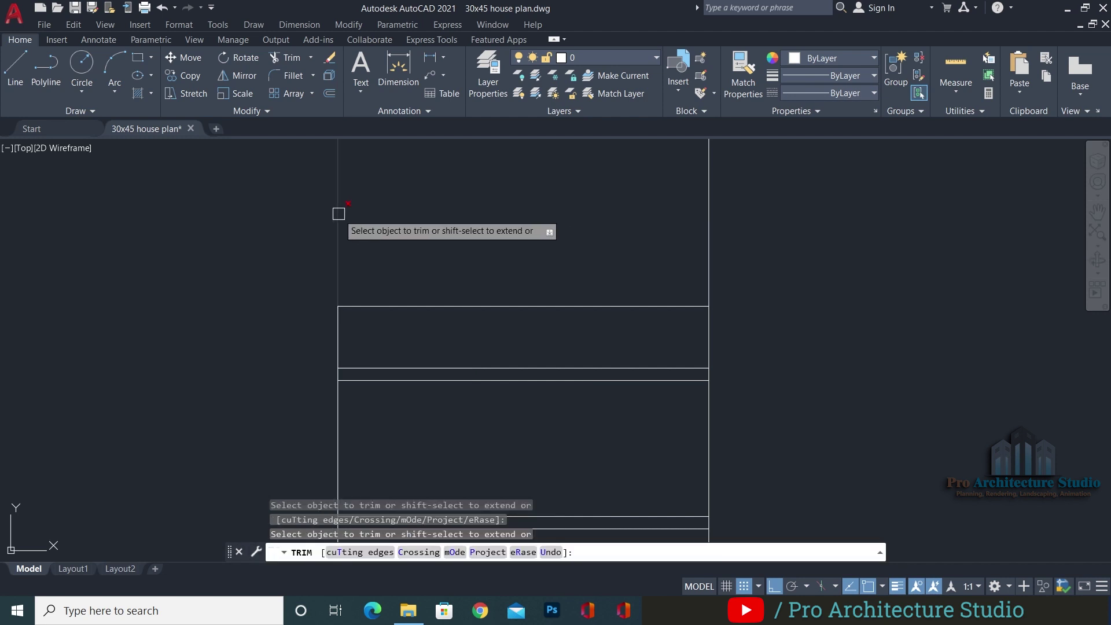
pyautogui.click(713, 222)
pyautogui.moveTo(714, 222); pyautogui.dragTo(696, 223)
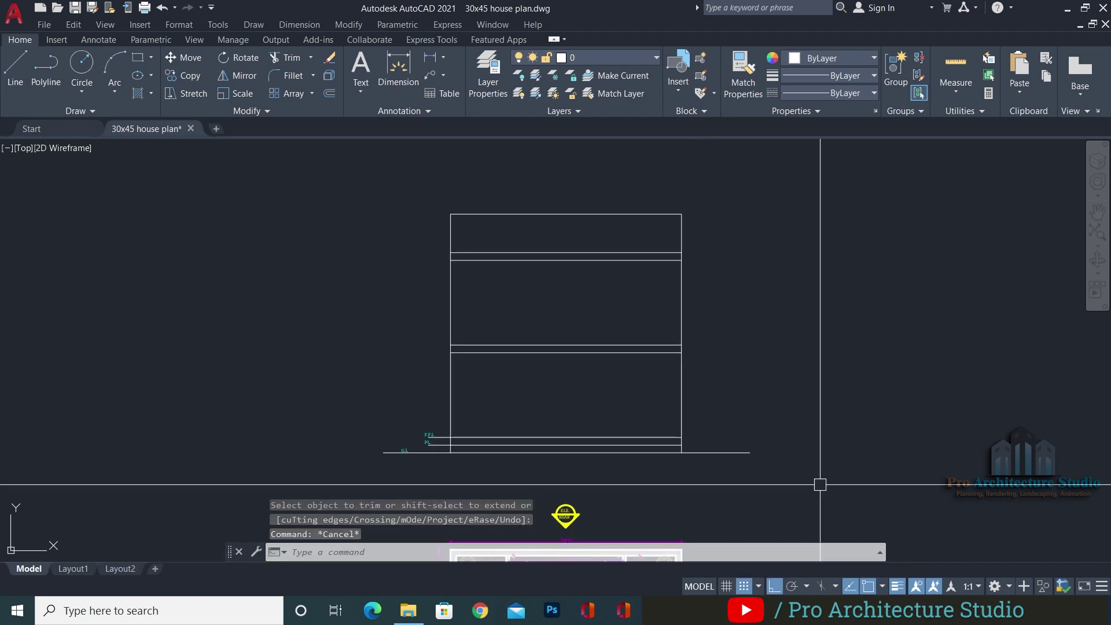
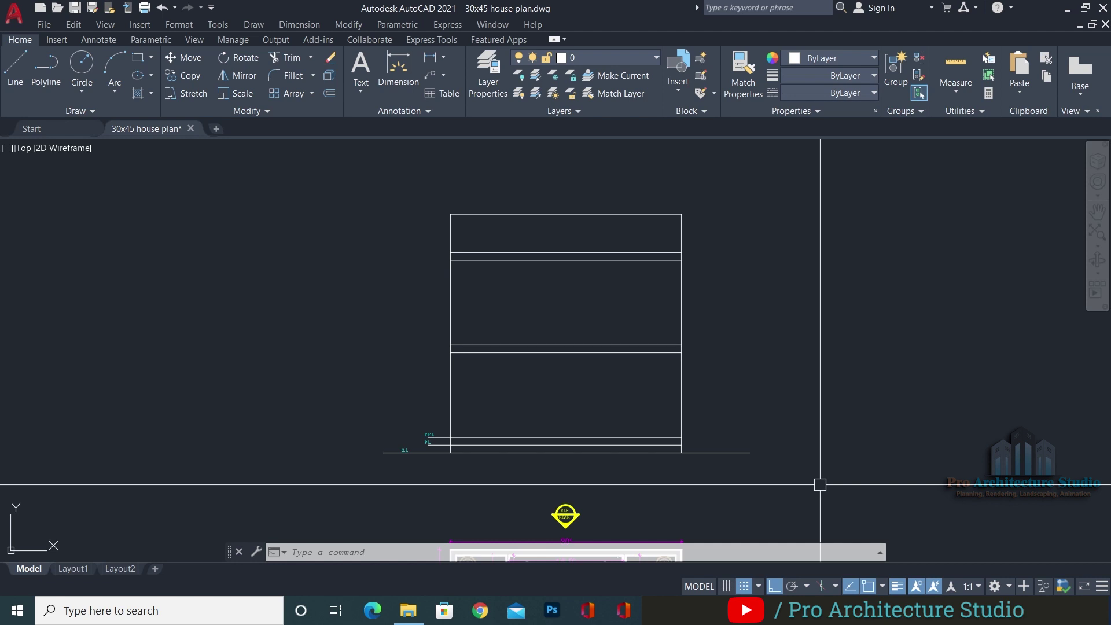
pyautogui.press('Escape')
pyautogui.press('Escape')
pyautogui.press('Escape')
# Try a vertical linear dimension from the F.F.L line to the first upper level line, placed outside the left side line
pyautogui.scroll(4, 492, 376)
pyautogui.write('dli')
pyautogui.press('Return')
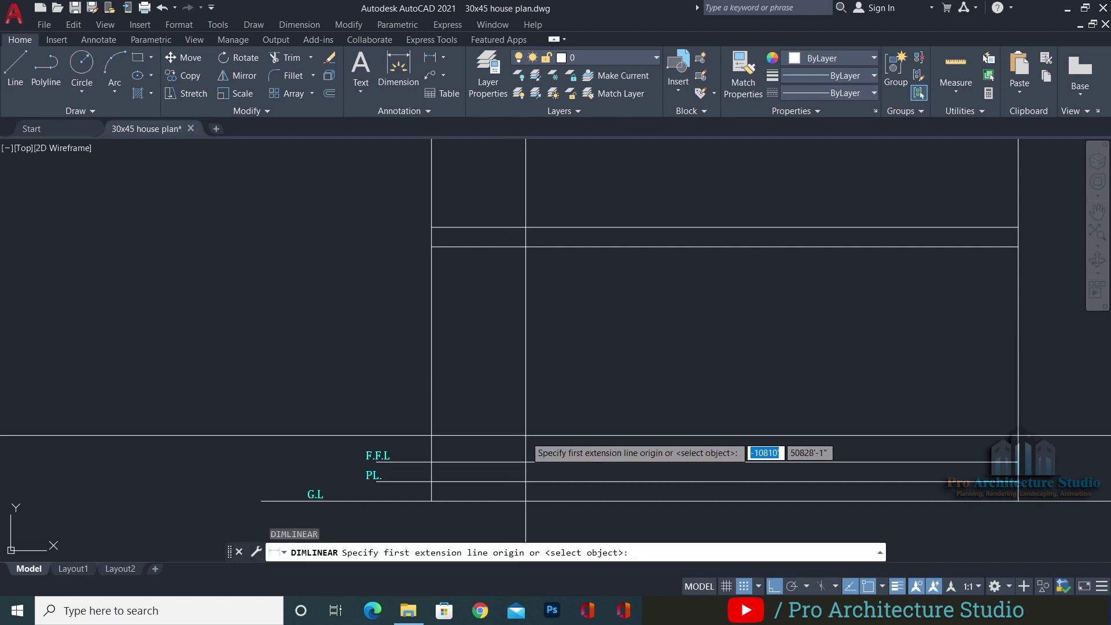
pyautogui.click(523, 461)
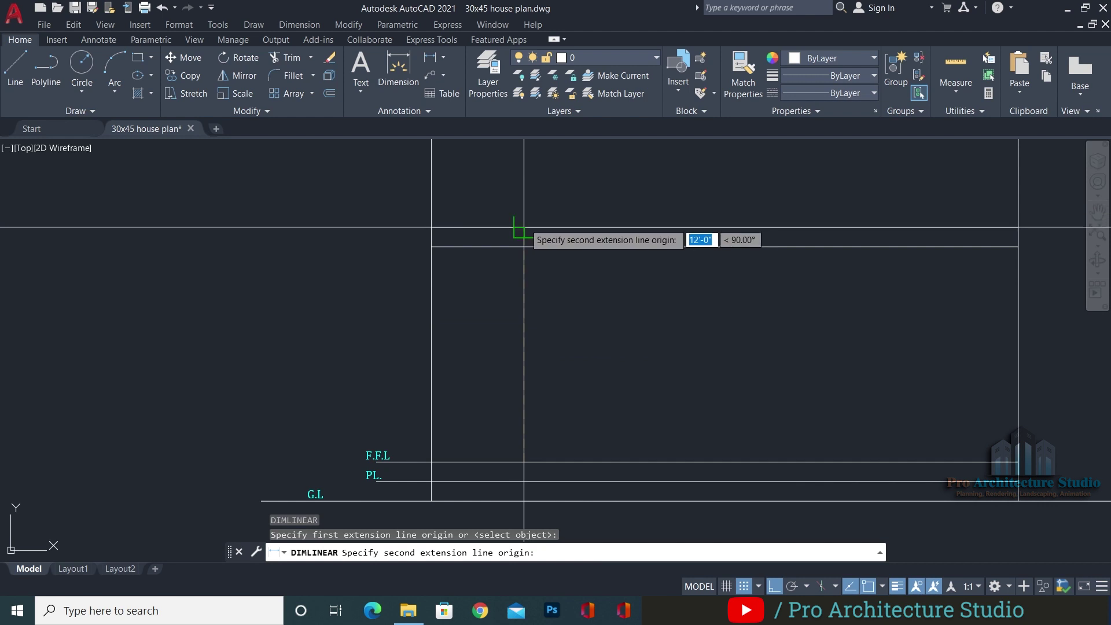
pyautogui.click(524, 227)
pyautogui.click(398, 228)
pyautogui.press('Escape')
pyautogui.press('Escape')
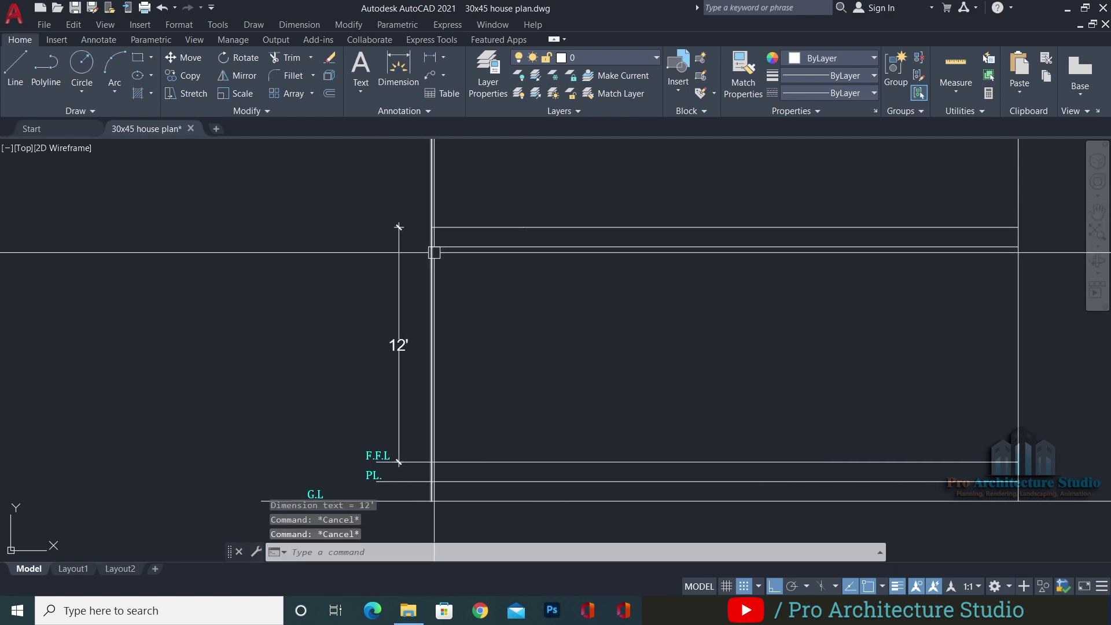
pyautogui.scroll(-4, 533, 277)
pyautogui.hotkey('ctrl', 's')
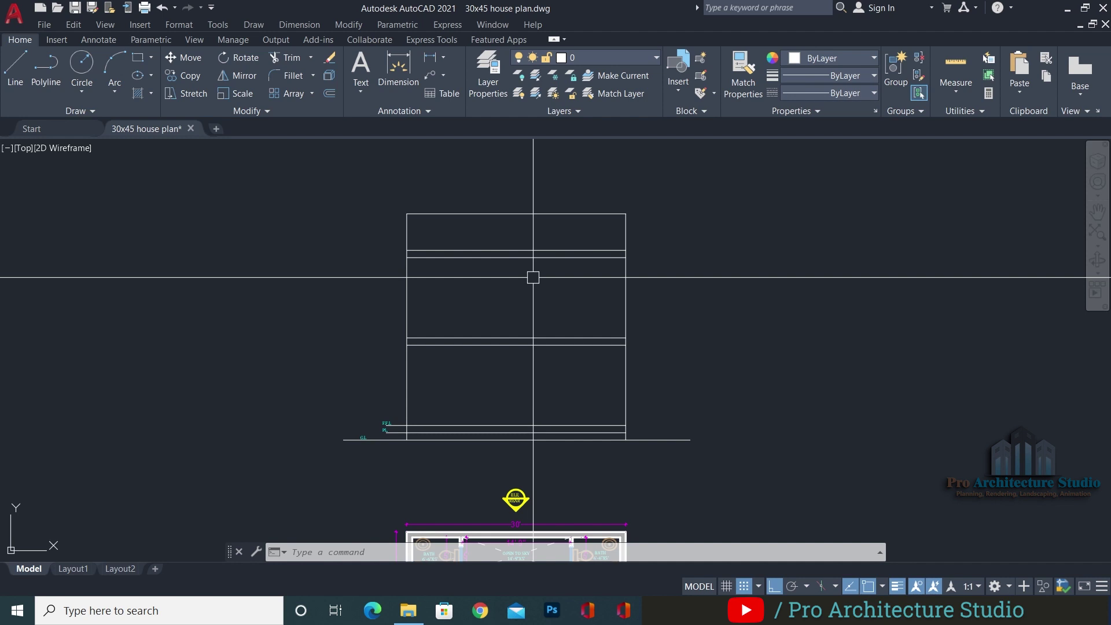
# Examine how the elevation outline lines up with the floor plan below it
pyautogui.scroll(2, 531, 268)
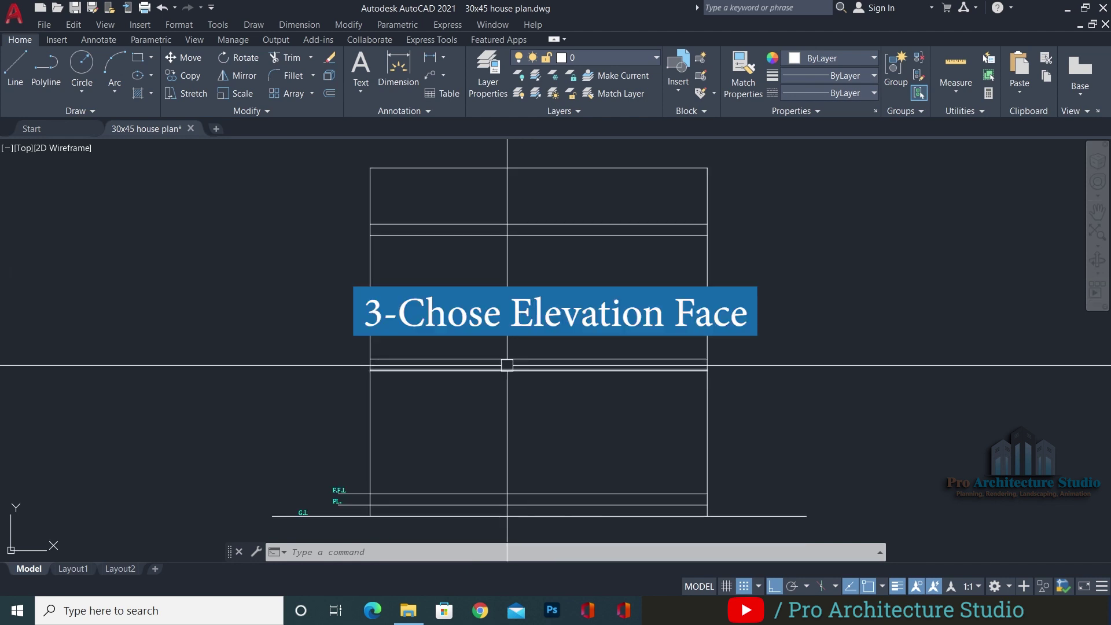
pyautogui.moveTo(425, 429); pyautogui.dragTo(424, 310, button='middle')
pyautogui.scroll(-2, 424, 310)
pyautogui.scroll(1, 432, 264)
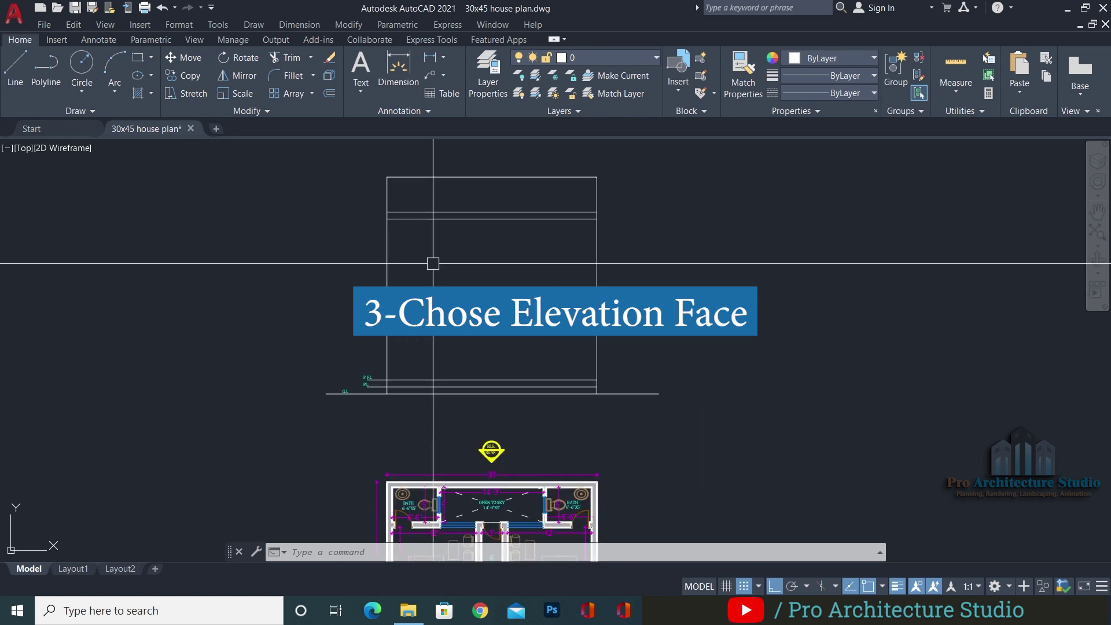
pyautogui.moveTo(414, 398); pyautogui.dragTo(401, 330, button='middle')
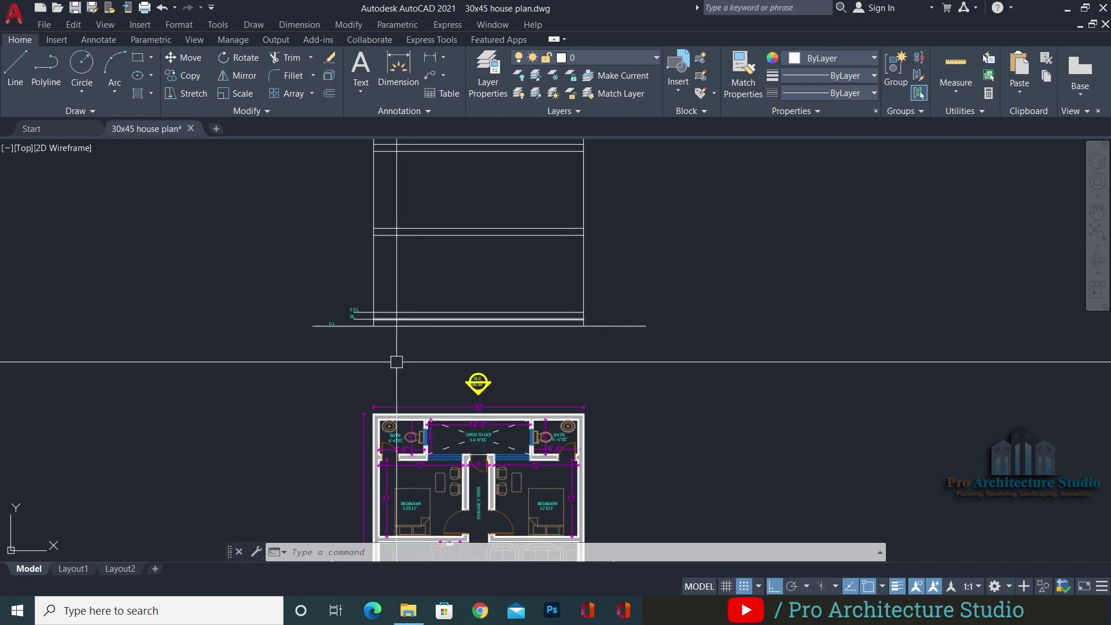
pyautogui.moveTo(393, 426); pyautogui.dragTo(376, 357, button='middle')
pyautogui.moveTo(372, 469); pyautogui.dragTo(372, 265, button='middle')
pyautogui.moveTo(364, 211); pyautogui.dragTo(428, 501, button='middle')
# Assign the elevation's outline, level and ground lines to the ELE.WALL layer
pyautogui.scroll(2, 484, 258)
pyautogui.moveTo(484, 258)
pyautogui.mouseDown(button='middle')
pyautogui.moveTo(459, 438)
pyautogui.moveTo(415, 324)
pyautogui.mouseUp(button='middle')
pyautogui.click(865, 357)
pyautogui.click(461, 472)
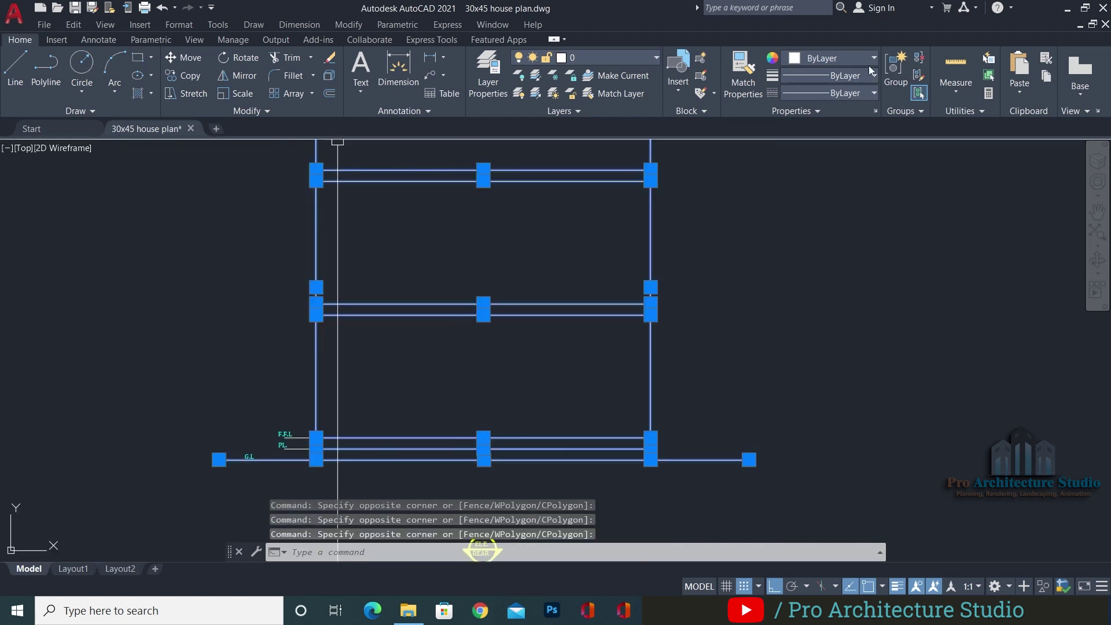
pyautogui.click(605, 58)
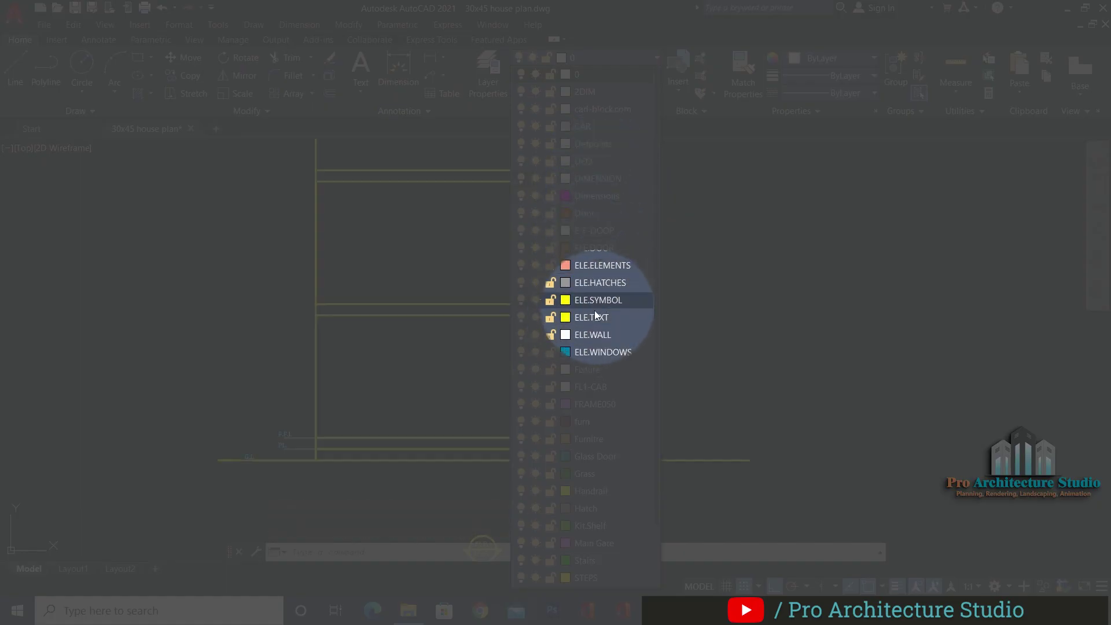
pyautogui.click(585, 334)
pyautogui.press('Escape')
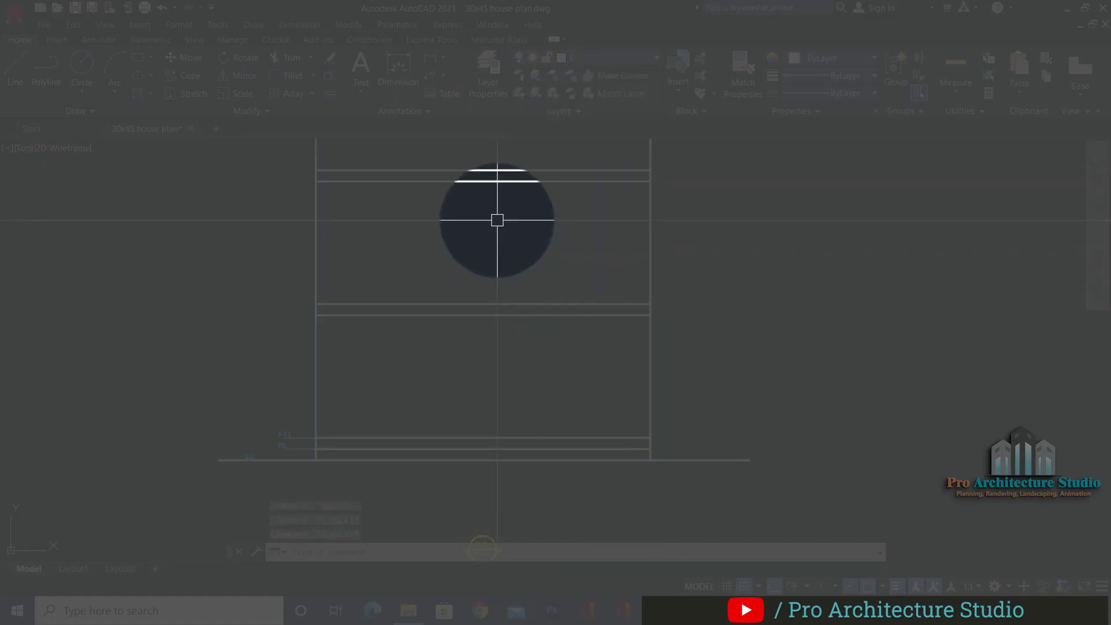
# Examine the front side of the ground floor plan, from the green lawn and its windows to the car porch gate
pyautogui.moveTo(419, 210)
pyautogui.mouseDown(button='middle')
pyautogui.moveTo(405, 340)
pyautogui.moveTo(425, 303)
pyautogui.mouseUp(button='middle')
pyautogui.scroll(-2, 423, 305)
pyautogui.moveTo(425, 376); pyautogui.dragTo(446, 317, button='middle')
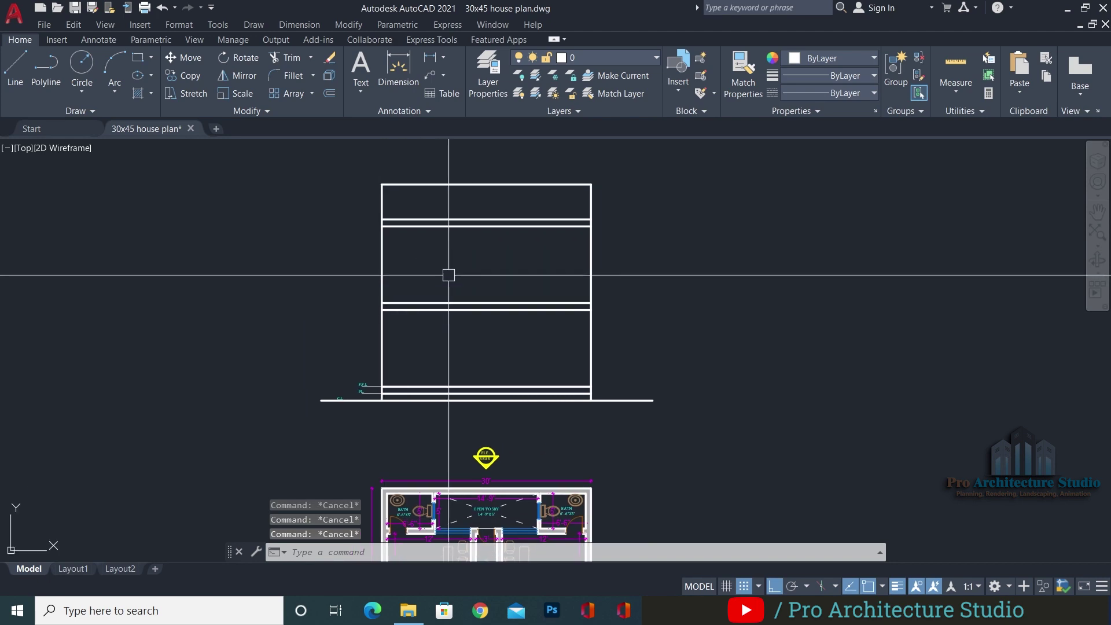
pyautogui.moveTo(538, 491); pyautogui.dragTo(546, 275, button='middle')
pyautogui.scroll(-2, 494, 408)
pyautogui.moveTo(494, 408); pyautogui.dragTo(494, 255, button='middle')
pyautogui.scroll(4, 481, 325)
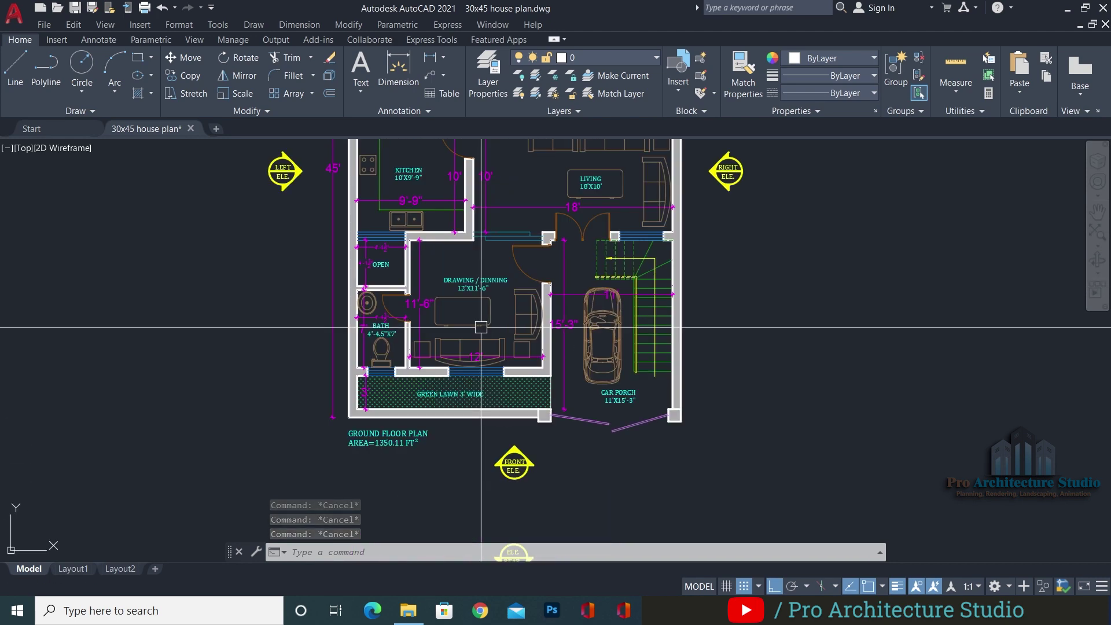
pyautogui.scroll(4, 456, 385)
pyautogui.moveTo(464, 375); pyautogui.dragTo(450, 258, button='middle')
pyautogui.moveTo(727, 395)
pyautogui.mouseDown(button='middle')
pyautogui.moveTo(678, 422)
pyautogui.moveTo(655, 369)
pyautogui.mouseUp(button='middle')
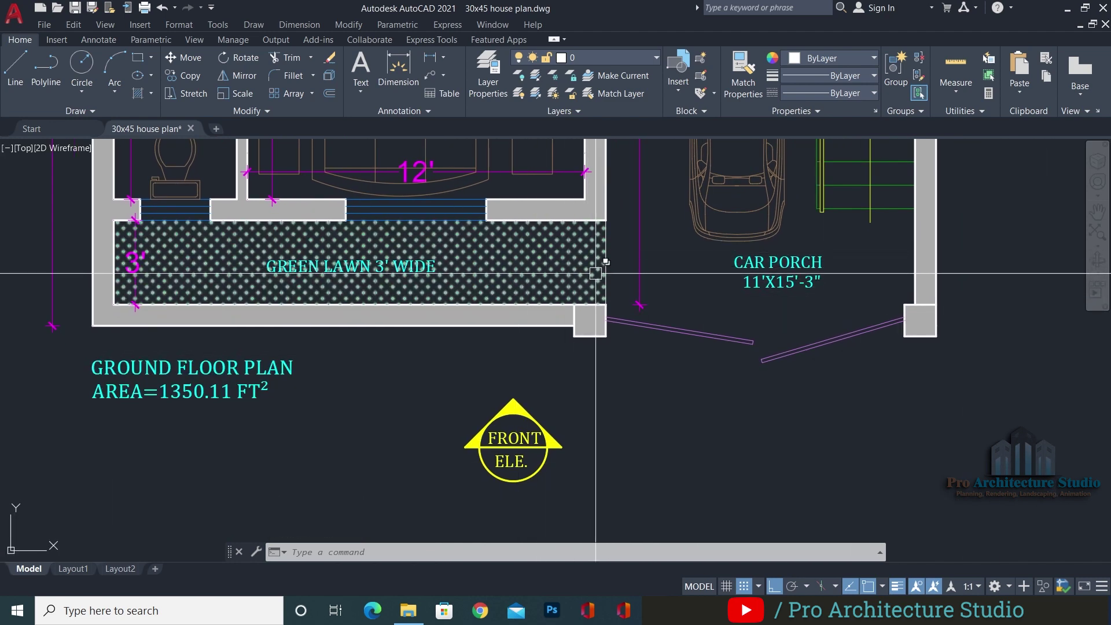
pyautogui.moveTo(604, 245); pyautogui.dragTo(582, 306, button='middle')
pyautogui.moveTo(583, 350); pyautogui.dragTo(583, 345, button='middle')
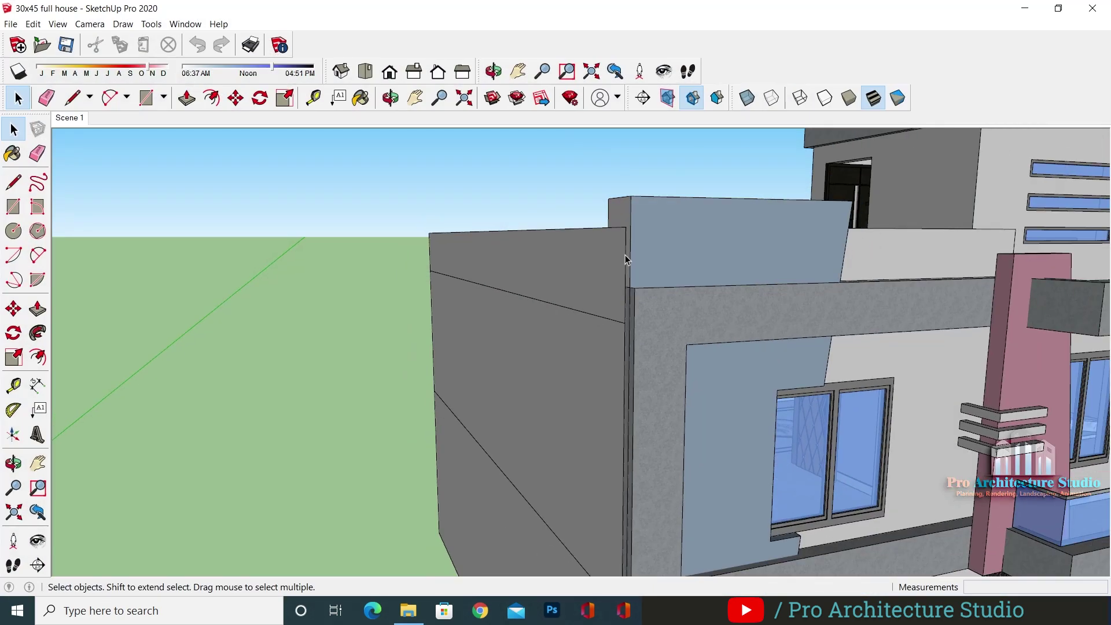
# Switch to the SketchUp model and examine the house front around the windows and entrance
pyautogui.scroll(-5, 625, 258)
pyautogui.moveTo(687, 417); pyautogui.dragTo(608, 359)
pyautogui.scroll(4, 607, 359)
pyautogui.moveTo(605, 358); pyautogui.dragTo(506, 272, button='middle')
pyautogui.scroll(-2, 634, 315)
pyautogui.moveTo(638, 340); pyautogui.dragTo(643, 412)
pyautogui.moveTo(656, 358); pyautogui.dragTo(652, 335, button='middle')
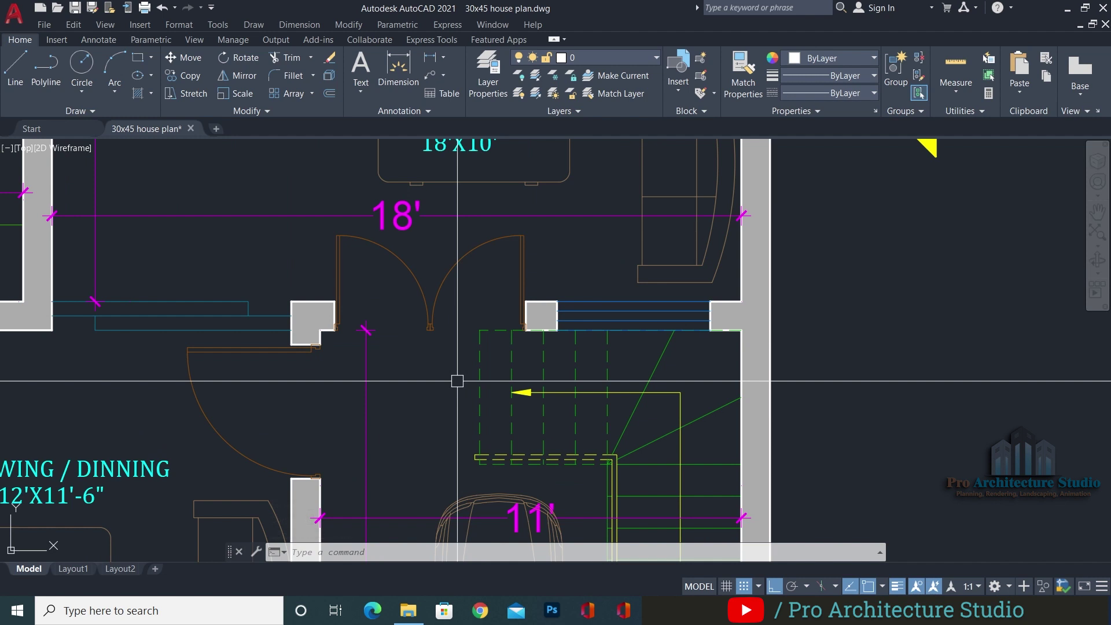
# Back in the AutoCAD plan, draw vertical construction lines (XLINE) through both jamb corners of the living room's double door
pyautogui.press('Escape')
pyautogui.press('Escape')
pyautogui.press('Escape')
pyautogui.scroll(4, 310, 318)
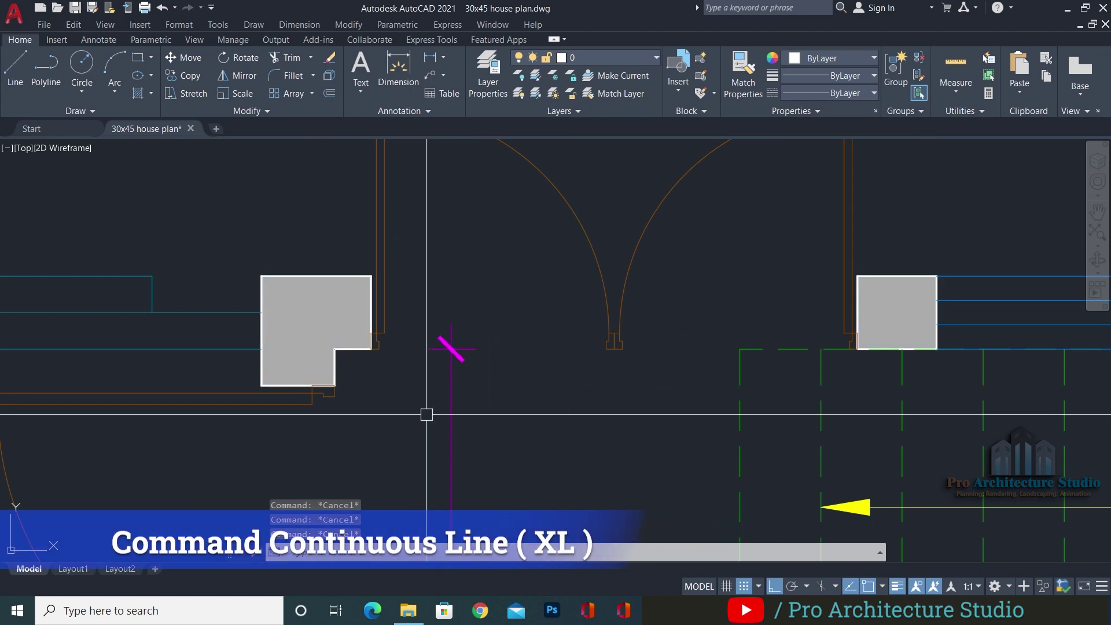
pyautogui.write('xl')
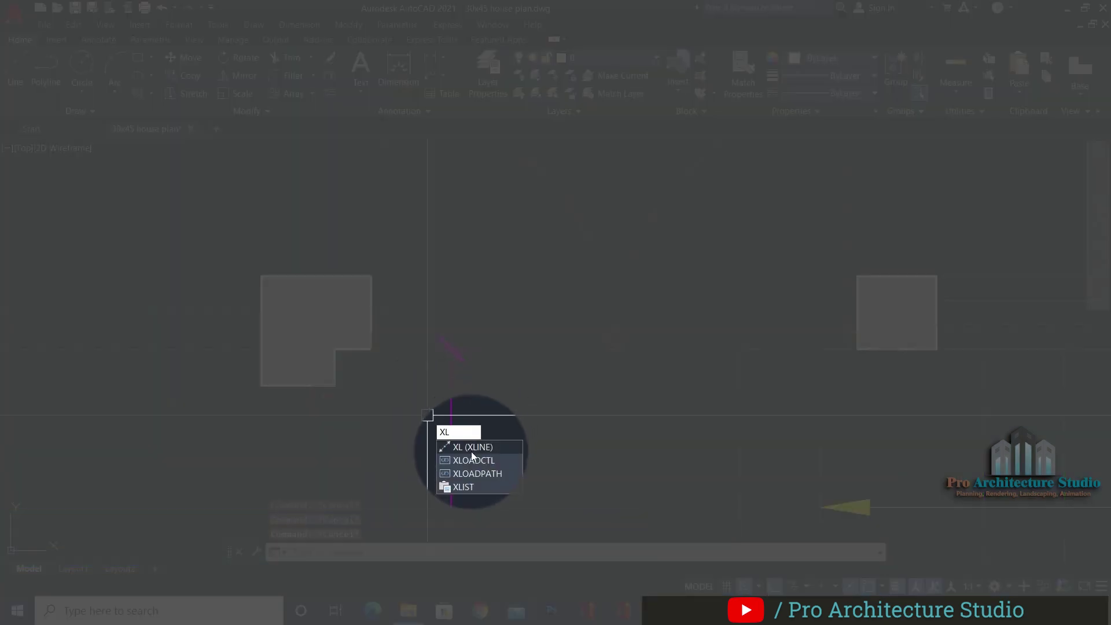
pyautogui.press('Return')
pyautogui.click(371, 277)
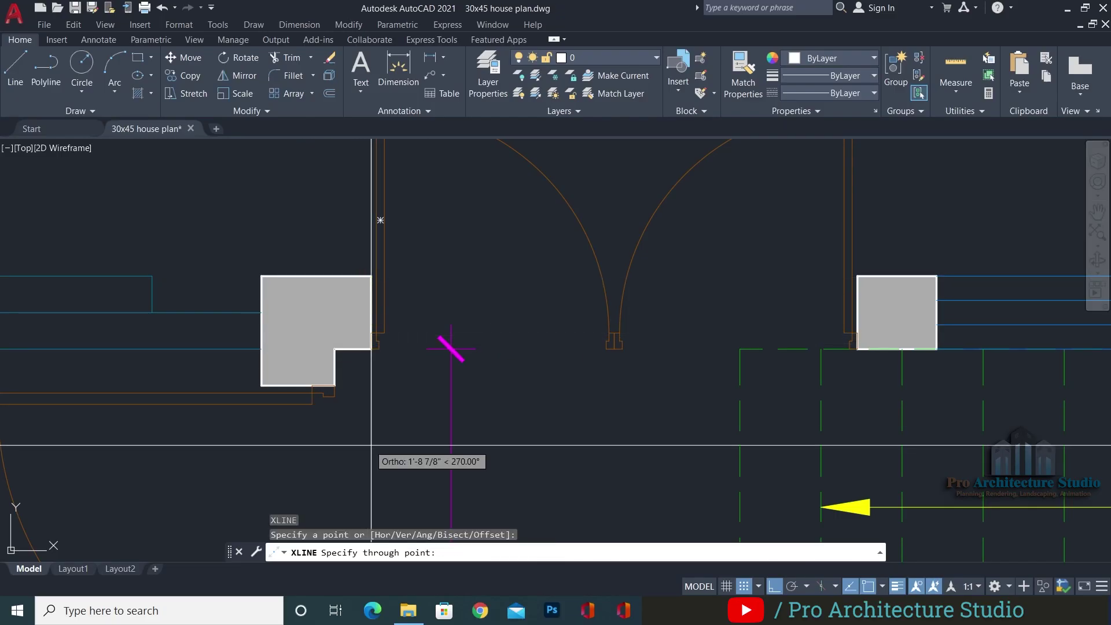
pyautogui.press('Escape')
pyautogui.press('space')
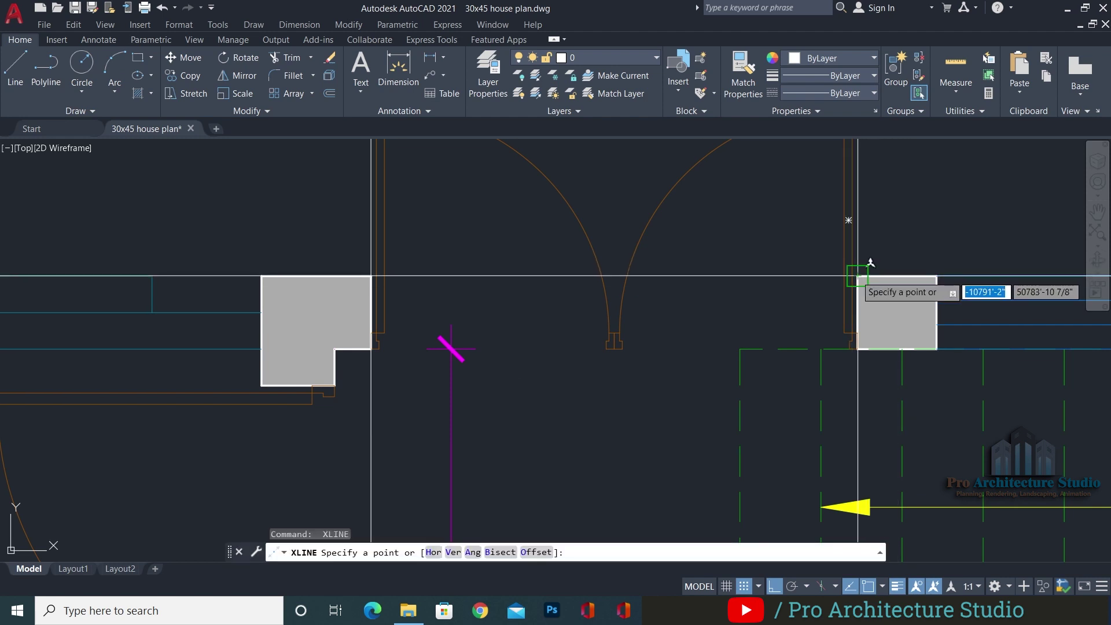
pyautogui.click(858, 276)
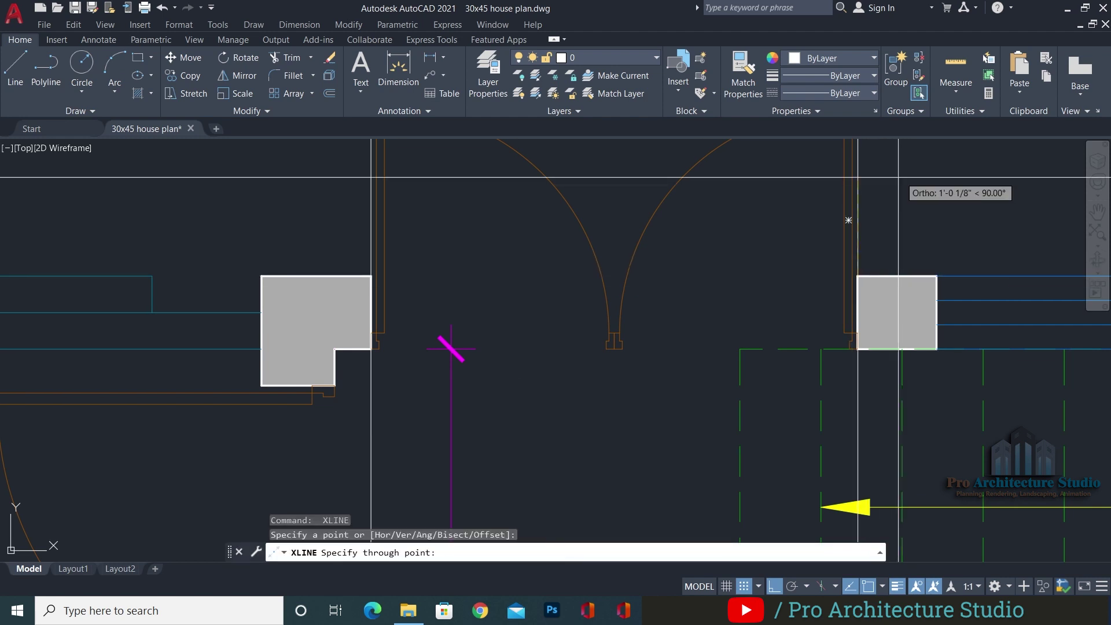
pyautogui.click(898, 177)
pyautogui.press('Escape')
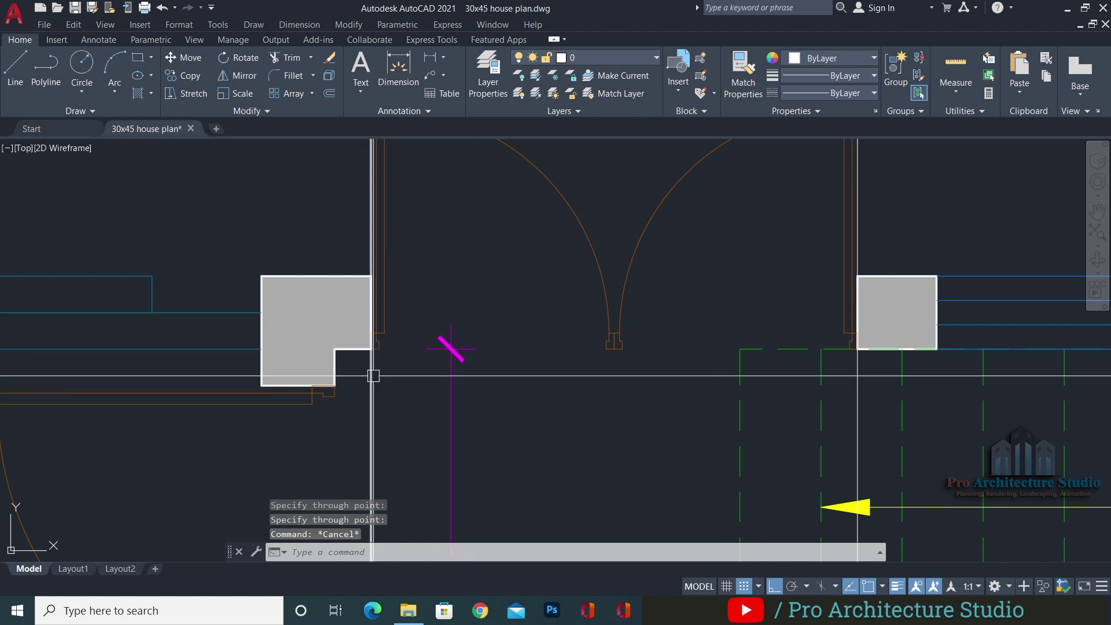
# Examine how the two construction lines run from the living room door in the plan through the front elevation
pyautogui.scroll(-2, 499, 336)
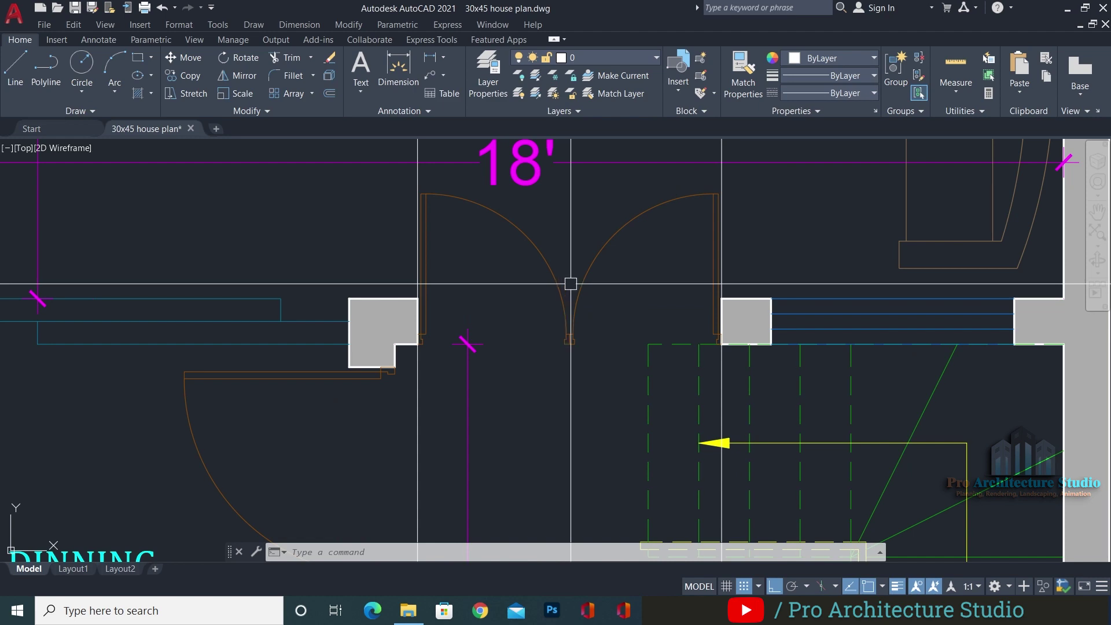
pyautogui.scroll(-7, 578, 332)
pyautogui.scroll(10, 578, 332)
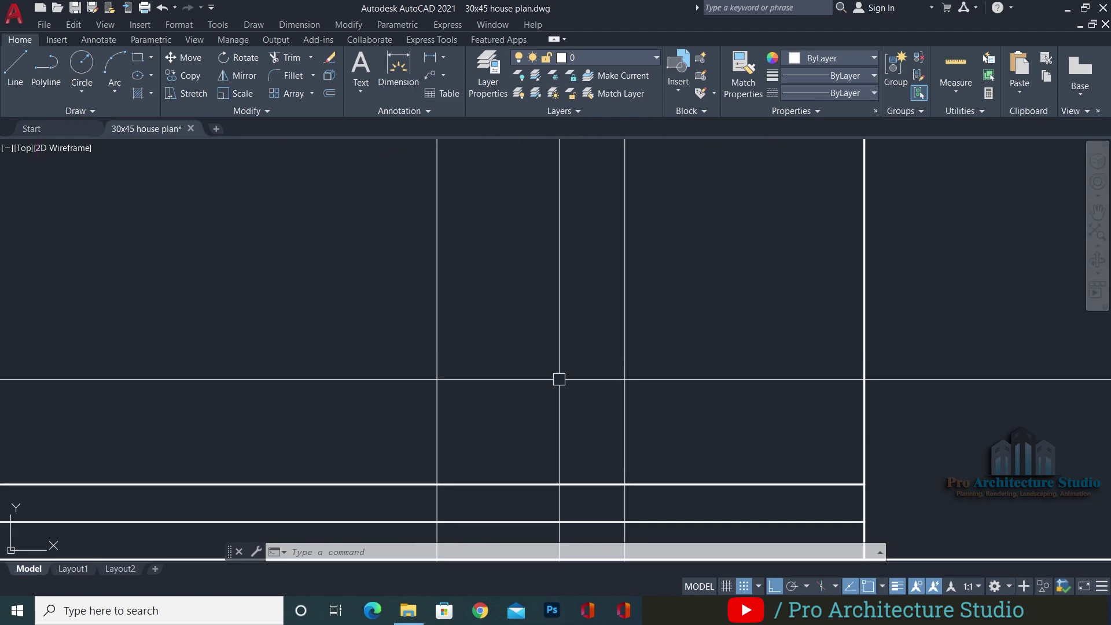
pyautogui.scroll(-5, 540, 312)
pyautogui.scroll(4, 521, 260)
pyautogui.press('Escape')
pyautogui.press('Escape')
pyautogui.press('Escape')
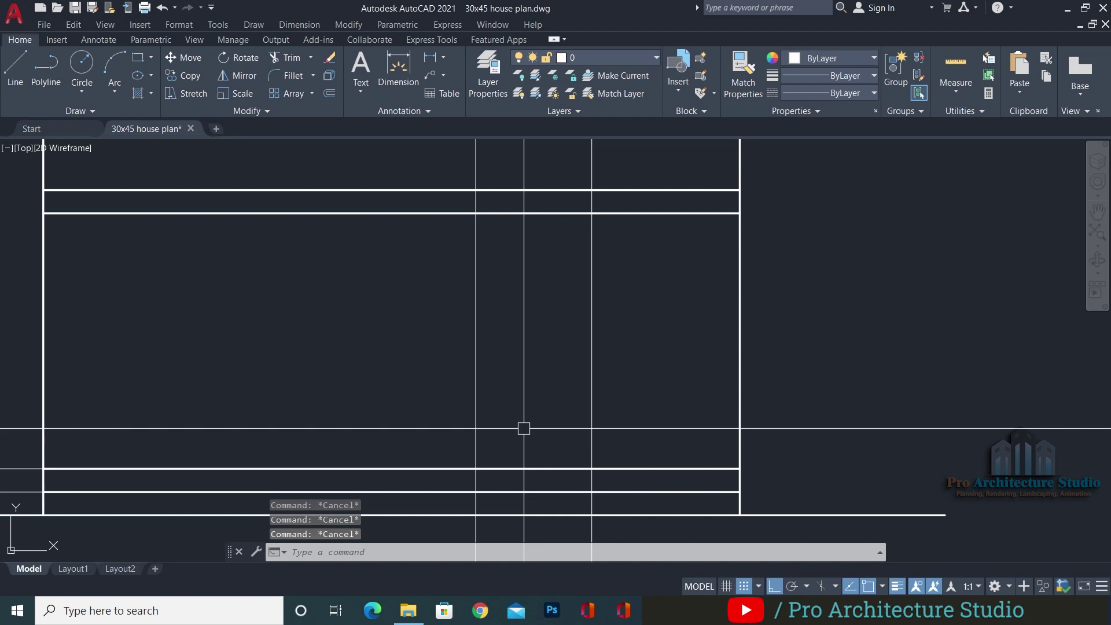
pyautogui.scroll(-5, 577, 280)
pyautogui.moveTo(476, 520); pyautogui.dragTo(478, 303, button='middle')
pyautogui.scroll(8, 478, 246)
pyautogui.moveTo(471, 176); pyautogui.dragTo(474, 351, button='middle')
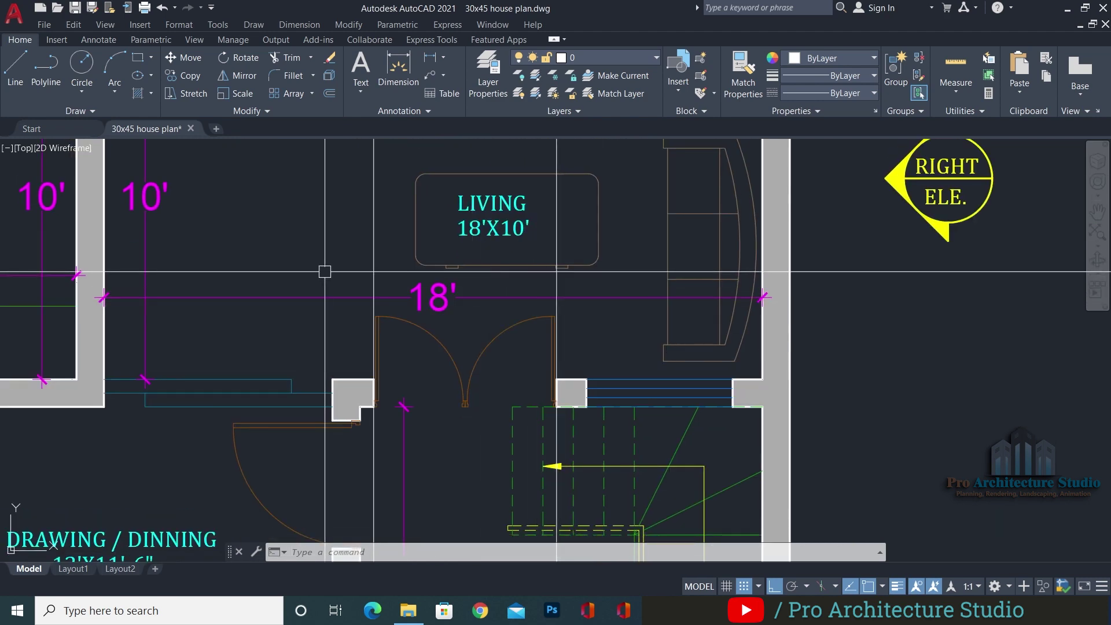
pyautogui.scroll(-8, 476, 412)
pyautogui.moveTo(470, 234); pyautogui.dragTo(485, 439, button='middle')
pyautogui.scroll(8, 483, 370)
pyautogui.moveTo(483, 371); pyautogui.dragTo(466, 492, button='middle')
pyautogui.scroll(-2, 512, 369)
pyautogui.moveTo(505, 389); pyautogui.dragTo(504, 351, button='middle')
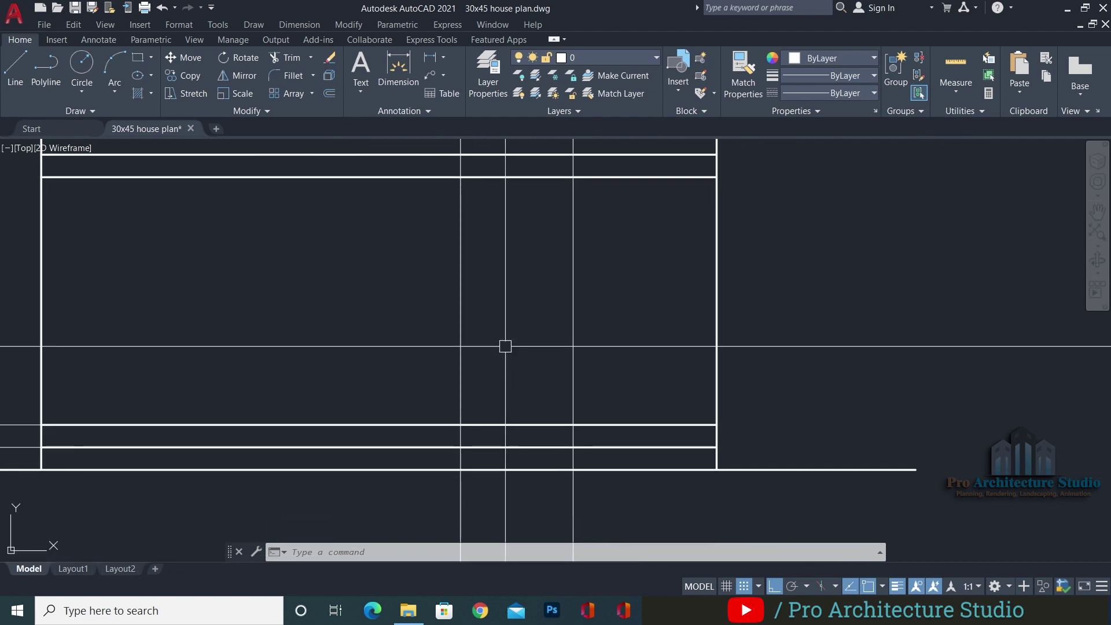
# Switch to the SketchUp model and measure the main entrance door's height with the Tape Measure
pyautogui.click(767, 610)
pyautogui.scroll(-3, 560, 324)
pyautogui.scroll(-3, 560, 324)
pyautogui.keyDown('shift'); pyautogui.moveTo(769, 330); pyautogui.dragTo(723, 243, button='middle'); pyautogui.keyUp('shift')
pyautogui.scroll(2, 802, 297)
pyautogui.scroll(4, 684, 324)
pyautogui.scroll(-4, 724, 295)
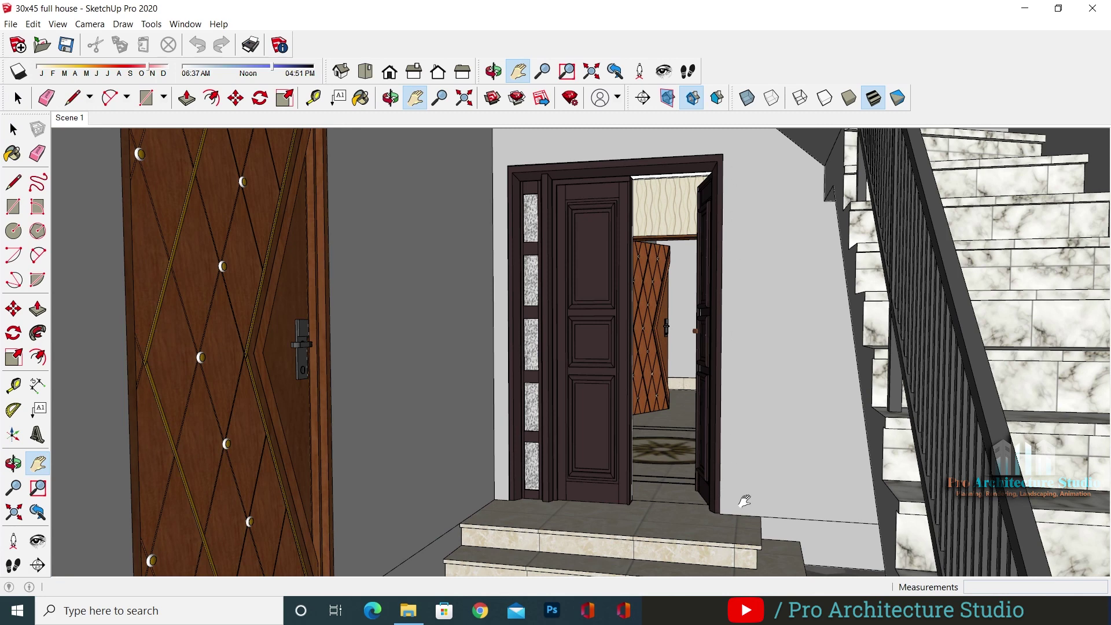
pyautogui.press('space')
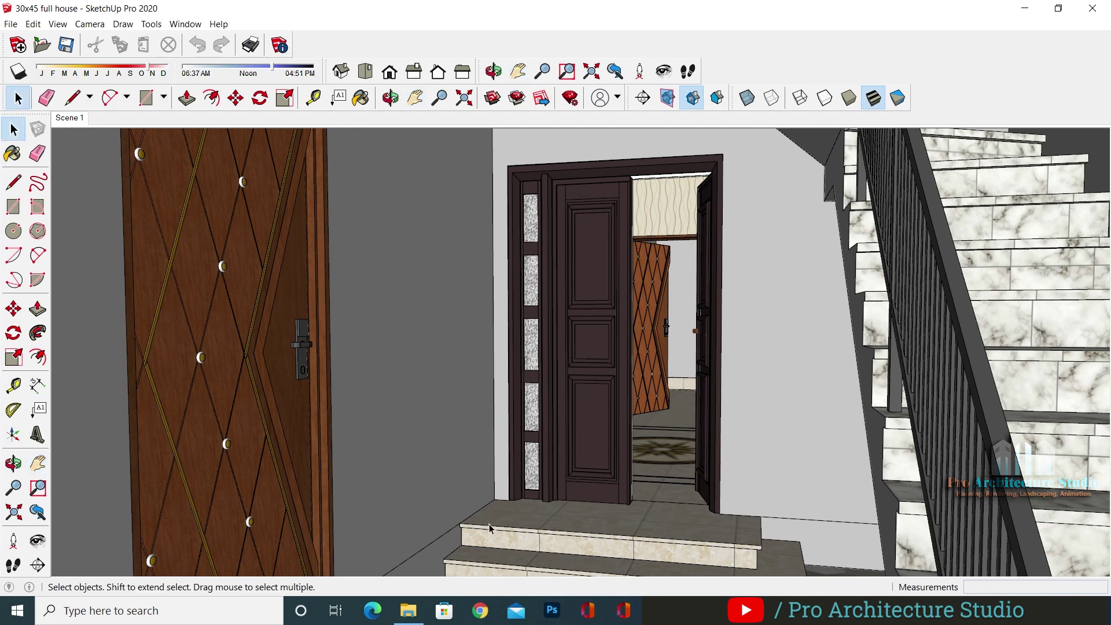
pyautogui.hotkey('ctrl', 'a')
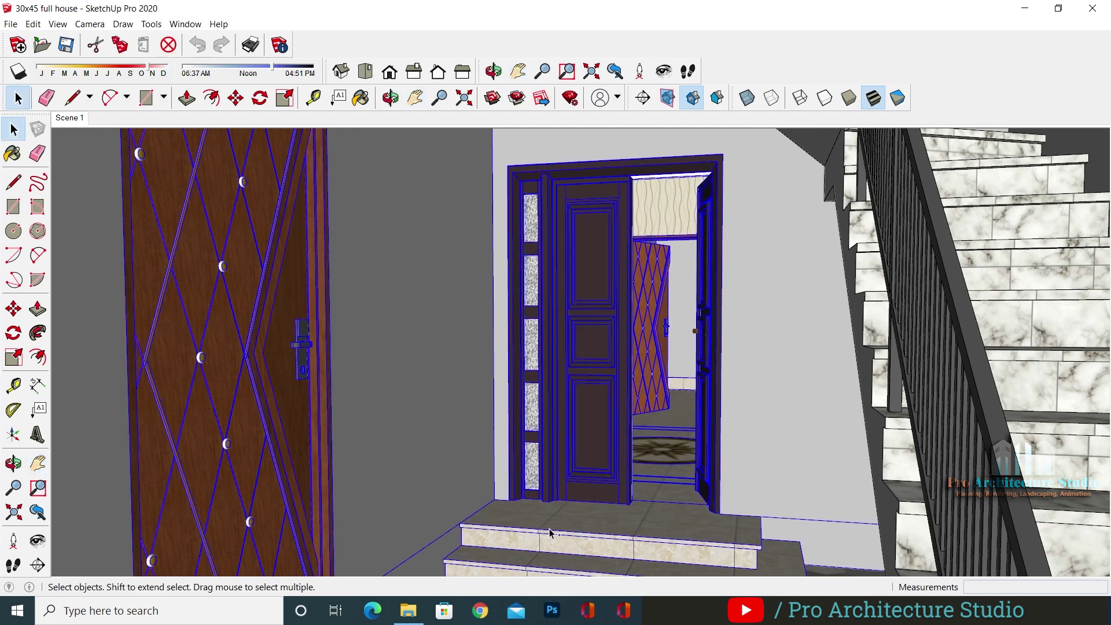
pyautogui.hotkey('ctrl', 't')
pyautogui.press('t')
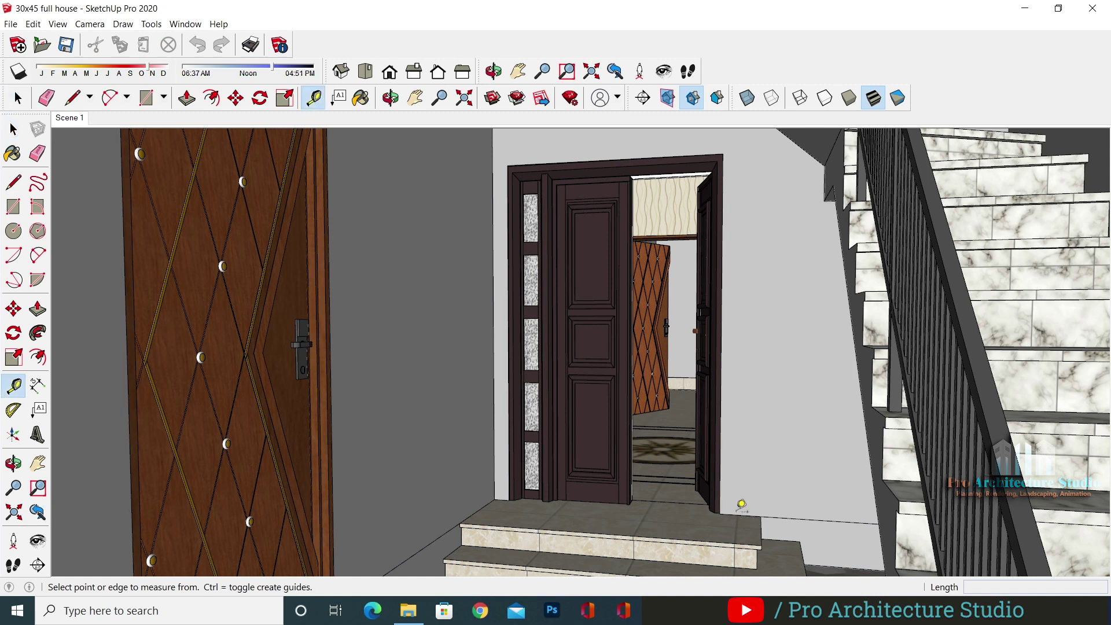
pyautogui.click(741, 514)
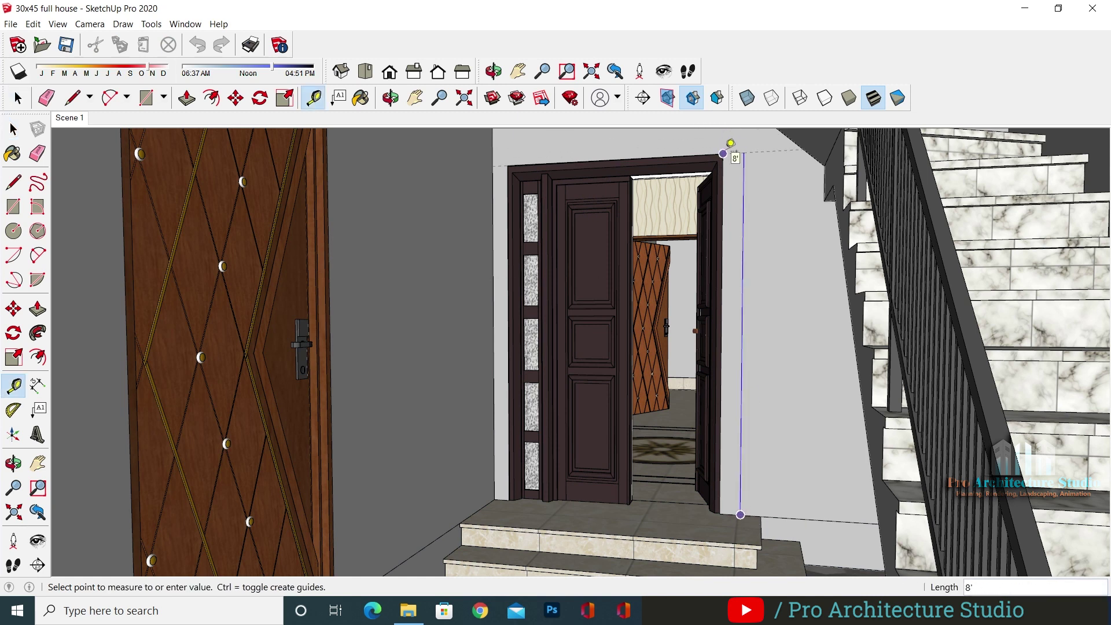
pyautogui.press('space')
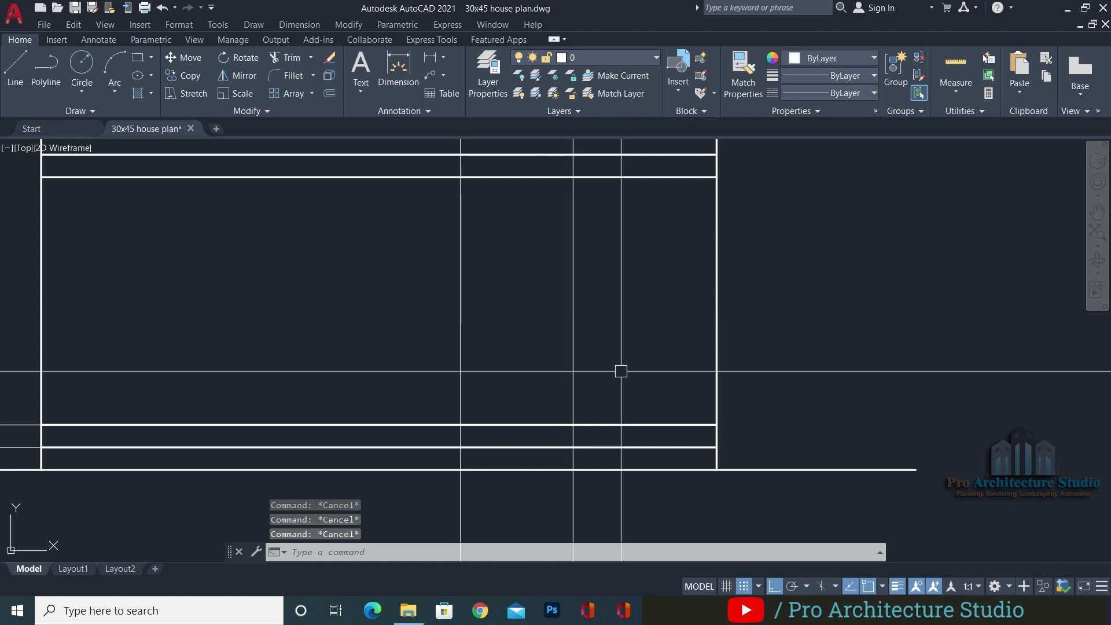
# Switch back to the AutoCAD drawing and offset the F.F.L line 8' upward for the door head
pyautogui.write('o')
pyautogui.press('Return')
pyautogui.write("8'")
pyautogui.press('Return')
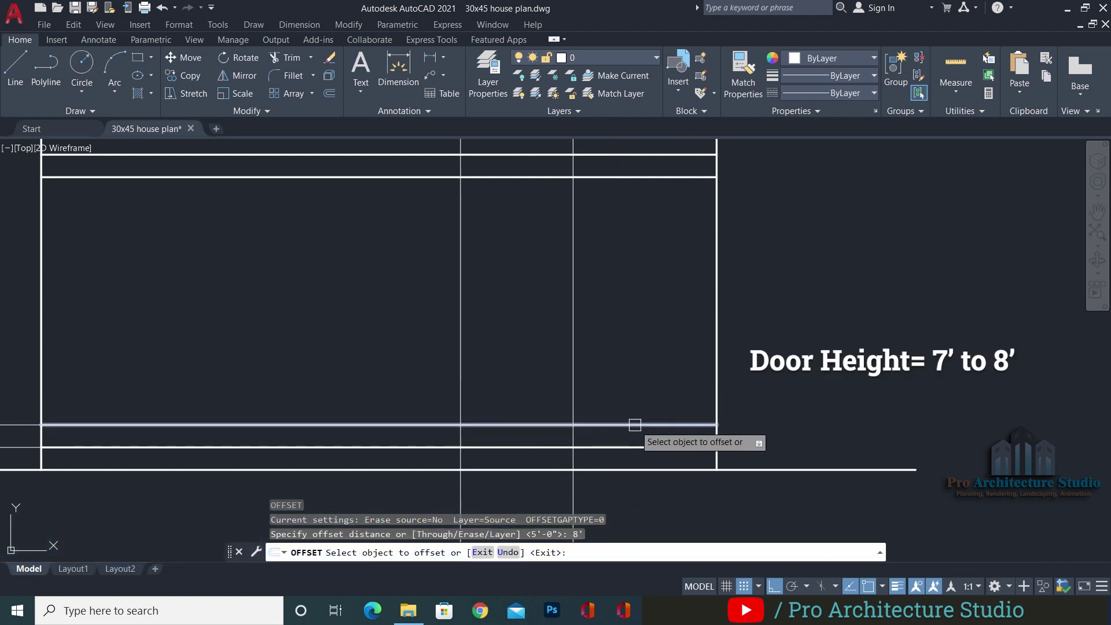
pyautogui.click(625, 424)
pyautogui.click(620, 272)
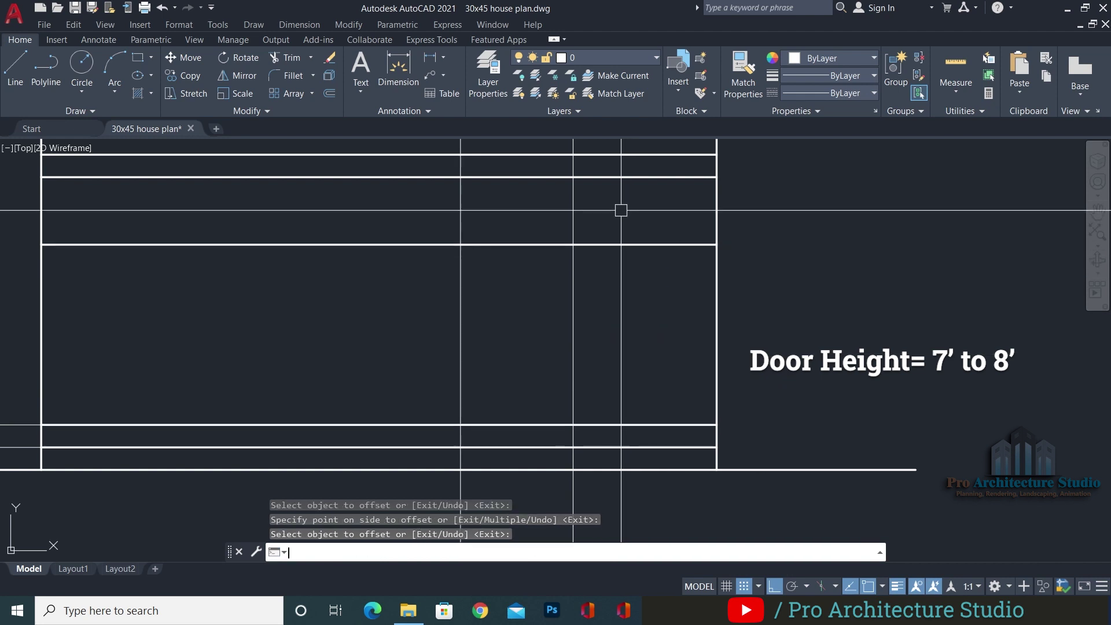
pyautogui.press('Escape')
pyautogui.press('Escape')
pyautogui.press('Escape')
# Trim the two construction lines above the door head line, and the head line beyond both door sides
pyautogui.scroll(3, 475, 266)
pyautogui.scroll(3, 529, 258)
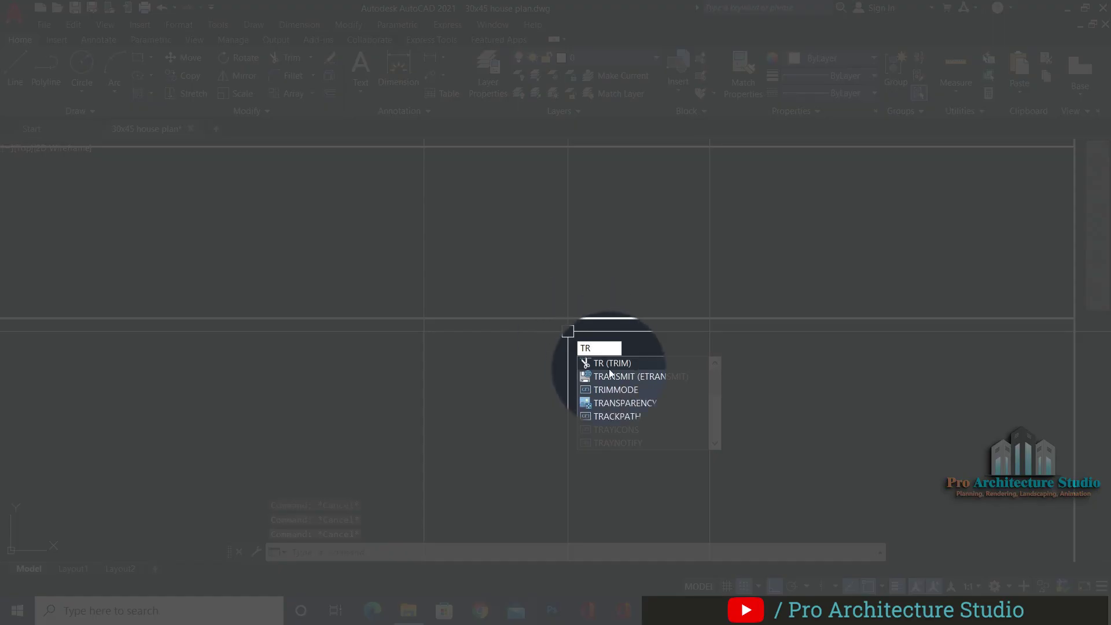
pyautogui.press('Return')
pyautogui.moveTo(758, 254); pyautogui.dragTo(784, 240, button='middle')
pyautogui.click(735, 236)
pyautogui.click(449, 243)
pyautogui.click(399, 305)
pyautogui.click(818, 305)
pyautogui.moveTo(583, 475); pyautogui.dragTo(614, 93, button='middle')
pyautogui.press('Escape')
pyautogui.press('Escape')
# Trim both door side lines just below the F.F.L line
pyautogui.press('Return')
pyautogui.click(526, 358)
pyautogui.press('Escape')
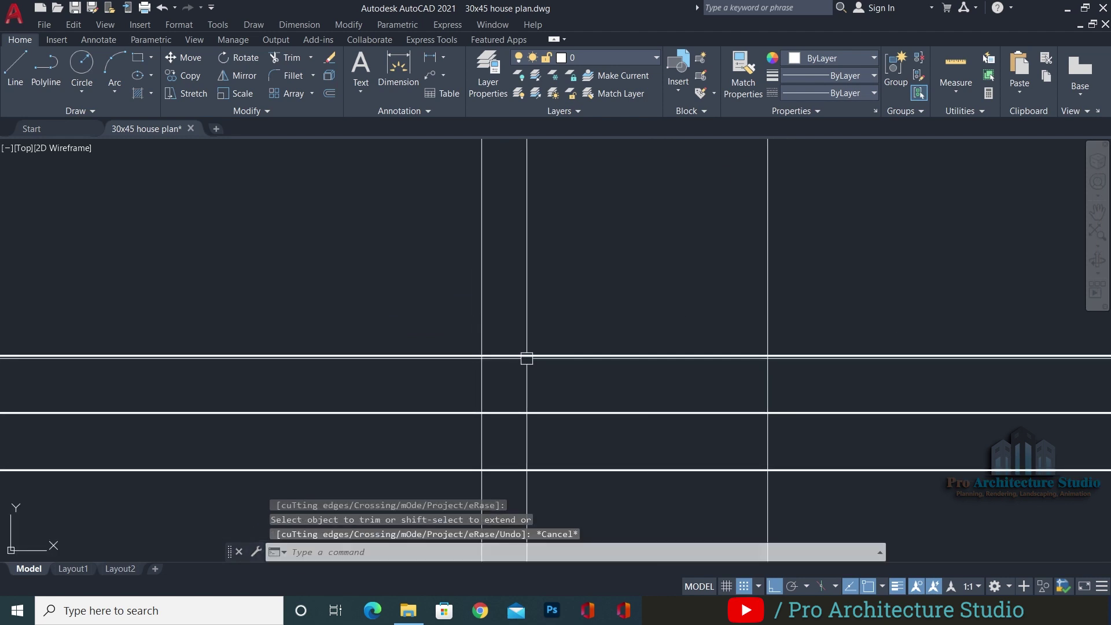
pyautogui.press('Return')
pyautogui.click(481, 370)
pyautogui.click(481, 371)
pyautogui.click(769, 377)
pyautogui.press('Return')
pyautogui.press('Escape')
pyautogui.press('Escape')
# Erase the two leftover construction line pieces below the door
pyautogui.scroll(-2, 681, 315)
pyautogui.click(745, 456)
pyautogui.click(497, 463)
pyautogui.write('e')
pyautogui.press('Return')
pyautogui.scroll(-6, 622, 359)
pyautogui.scroll(4, 625, 313)
pyautogui.moveTo(635, 330); pyautogui.dragTo(610, 319, button='middle')
pyautogui.press('Escape')
pyautogui.press('Escape')
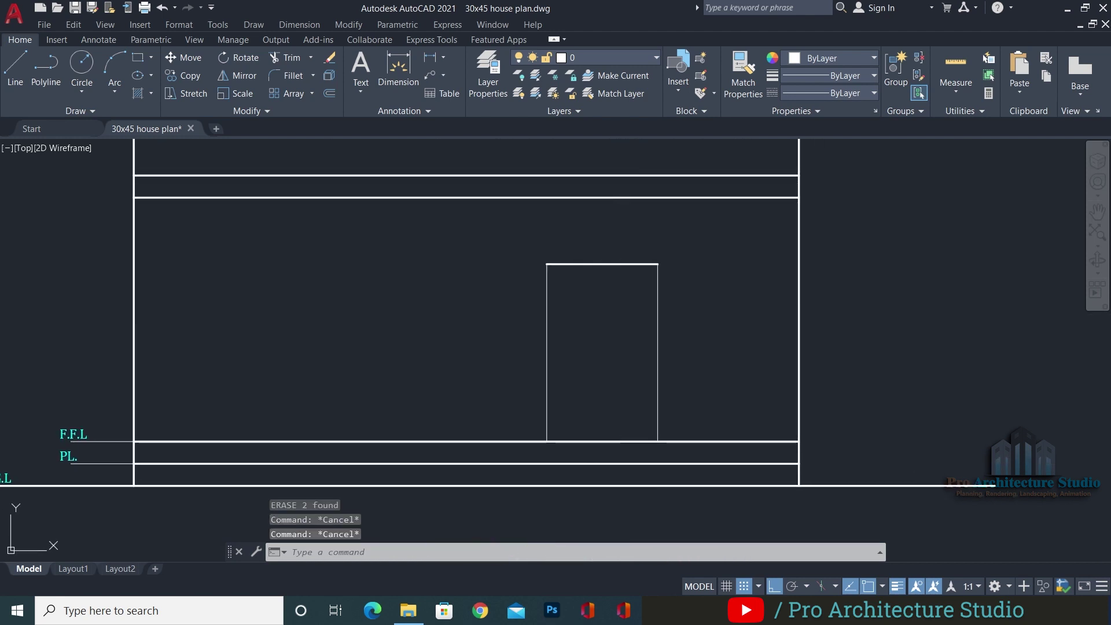
pyautogui.write('ma')
pyautogui.press('Return')
pyautogui.press('Escape')
pyautogui.press('Escape')
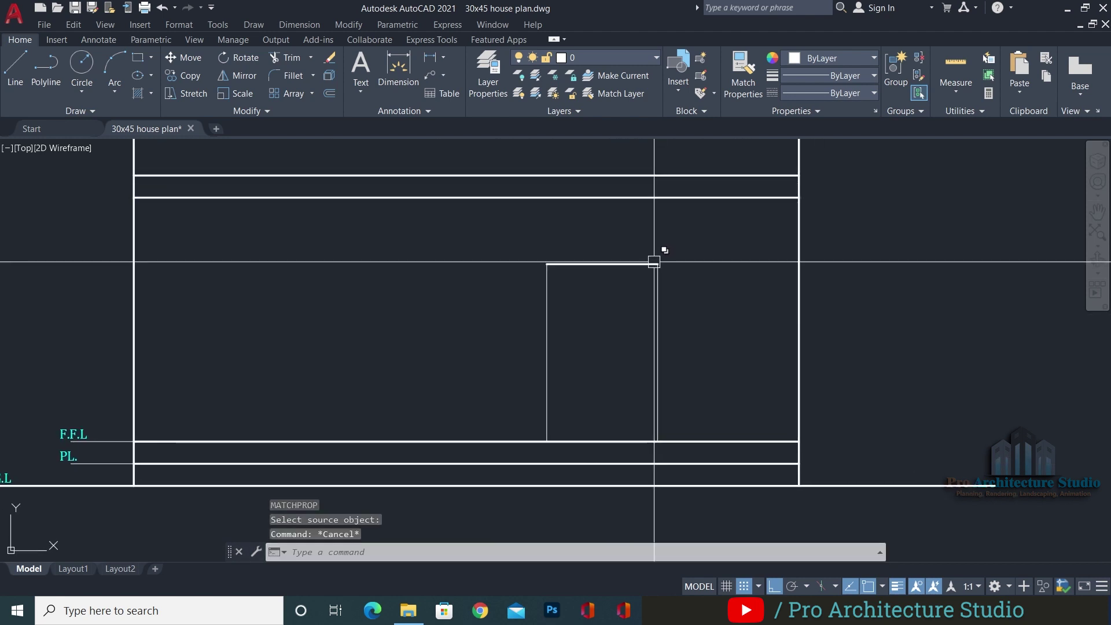
# Save the drawing and assign the three door outline lines to the ELE.DOOR layer
pyautogui.hotkey('ctrl', 's')
pyautogui.click(696, 234)
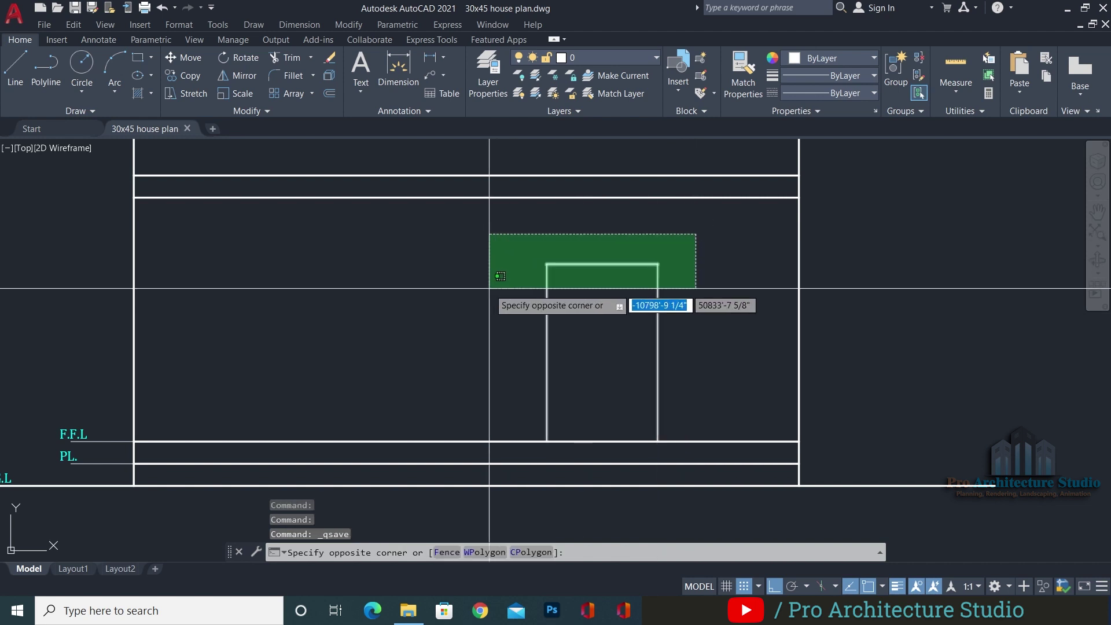
pyautogui.click(500, 276)
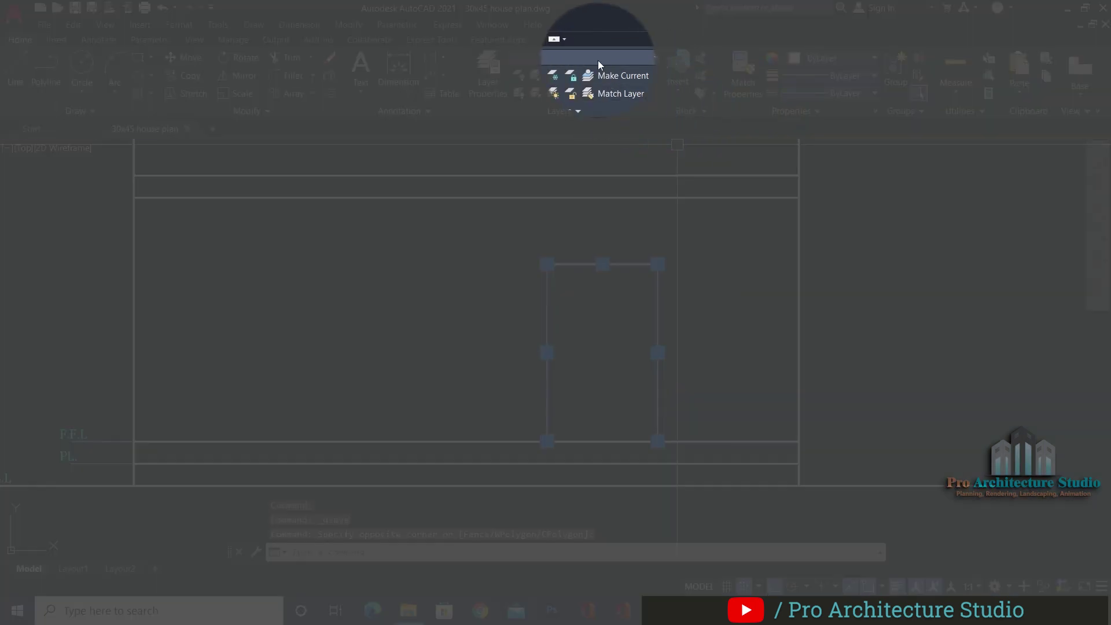
pyautogui.click(598, 60)
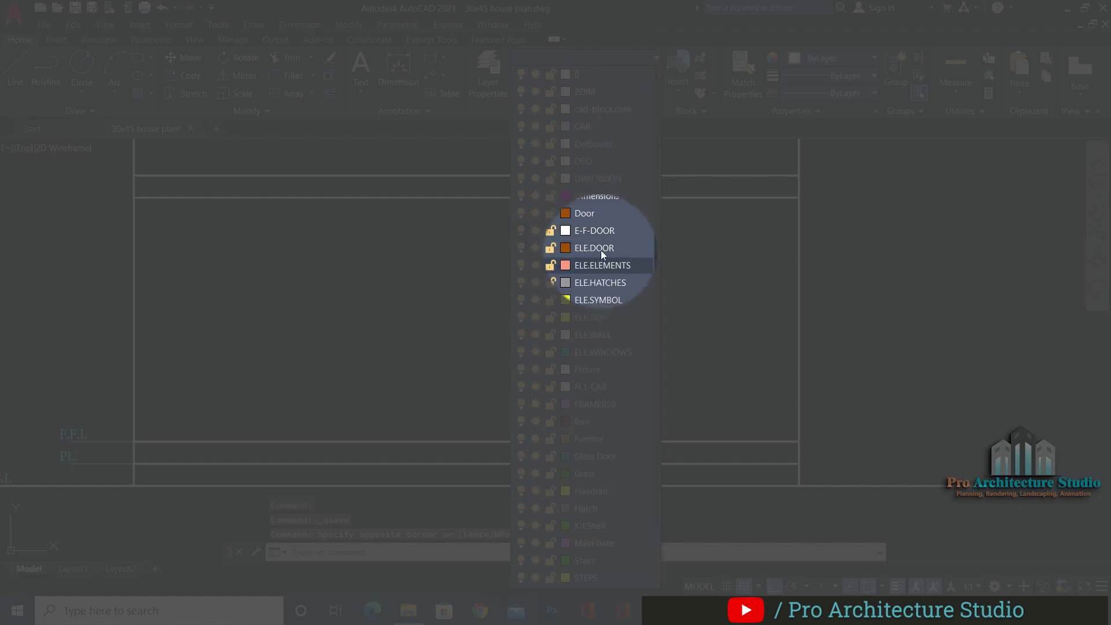
pyautogui.click(586, 250)
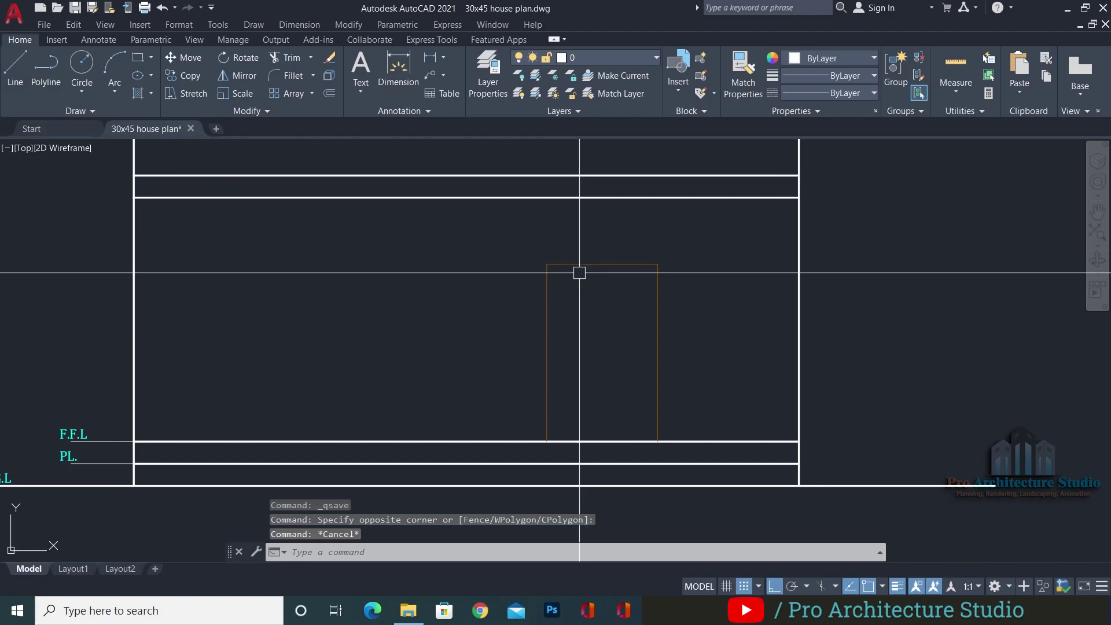
# Examine the double-leaf entrance door in the floor plan and compare it with the door outline in the elevation
pyautogui.moveTo(486, 347); pyautogui.dragTo(449, 332, button='middle')
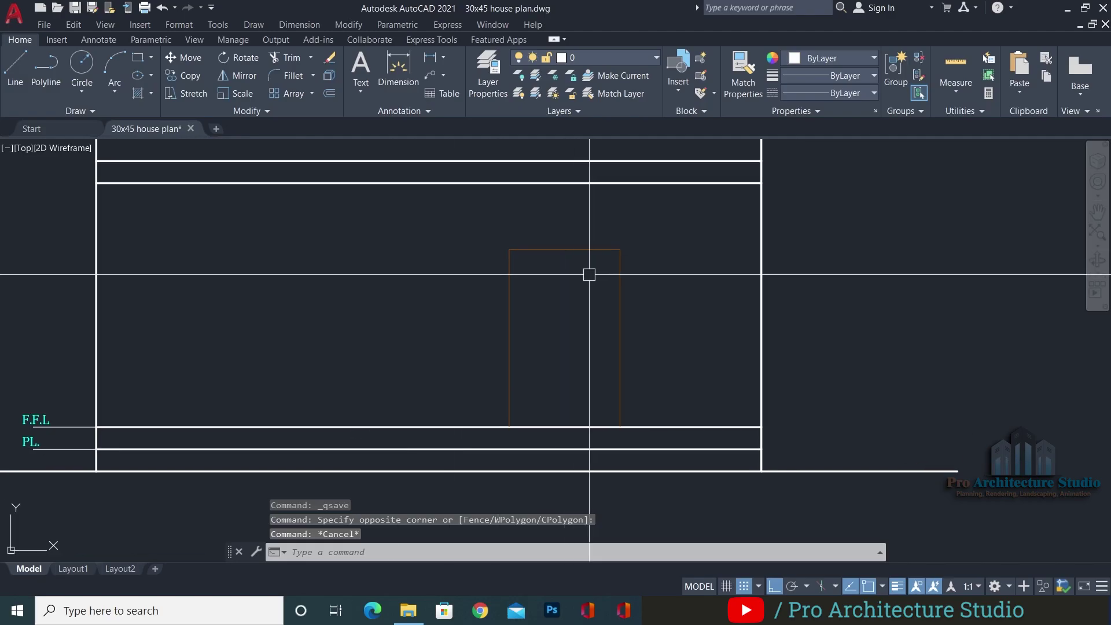
pyautogui.moveTo(616, 257); pyautogui.dragTo(608, 269, button='middle')
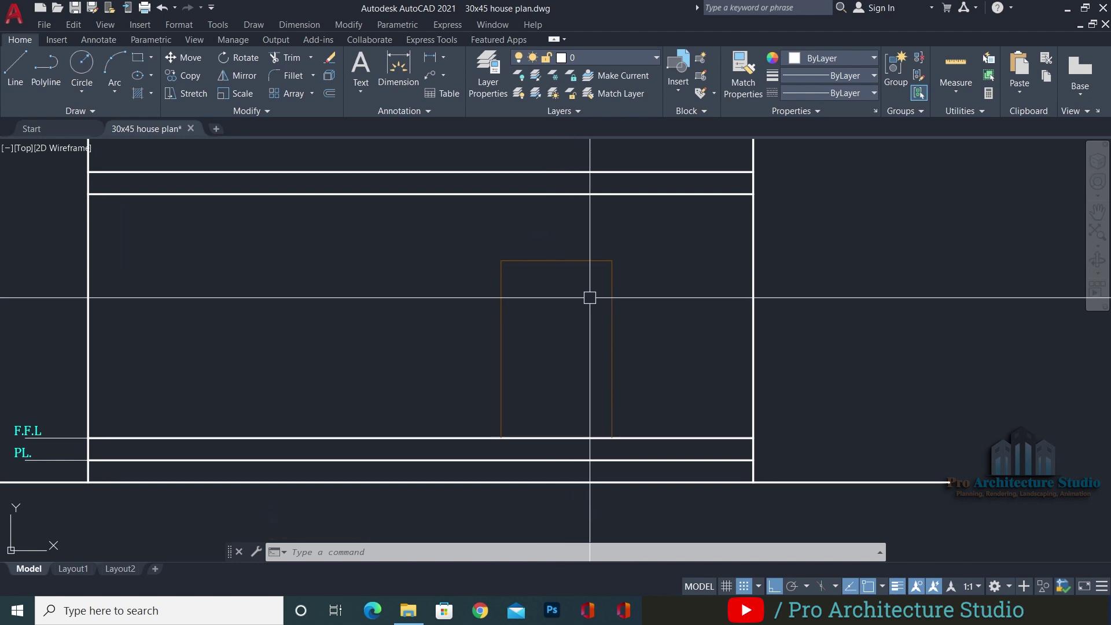
pyautogui.scroll(3, 589, 295)
pyautogui.moveTo(578, 306); pyautogui.dragTo(567, 259, button='middle')
pyautogui.press('Escape')
pyautogui.press('Escape')
pyautogui.press('Escape')
pyautogui.scroll(-6, 568, 259)
pyautogui.moveTo(539, 457); pyautogui.dragTo(533, 258, button='middle')
pyautogui.moveTo(531, 414); pyautogui.dragTo(523, 318, button='middle')
pyautogui.scroll(6, 523, 318)
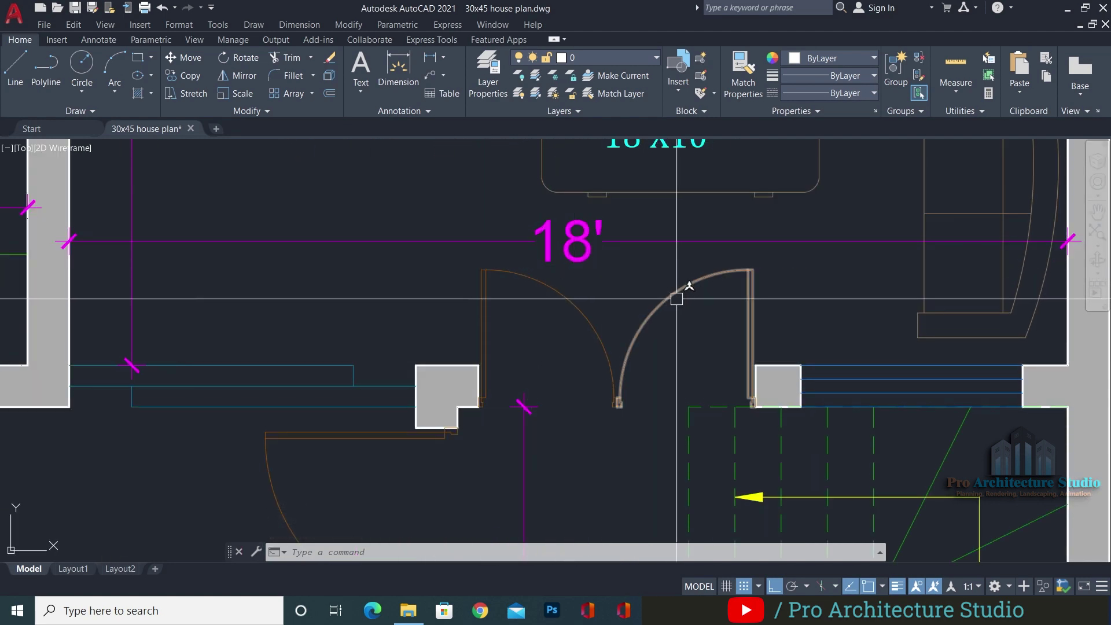
pyautogui.moveTo(676, 299)
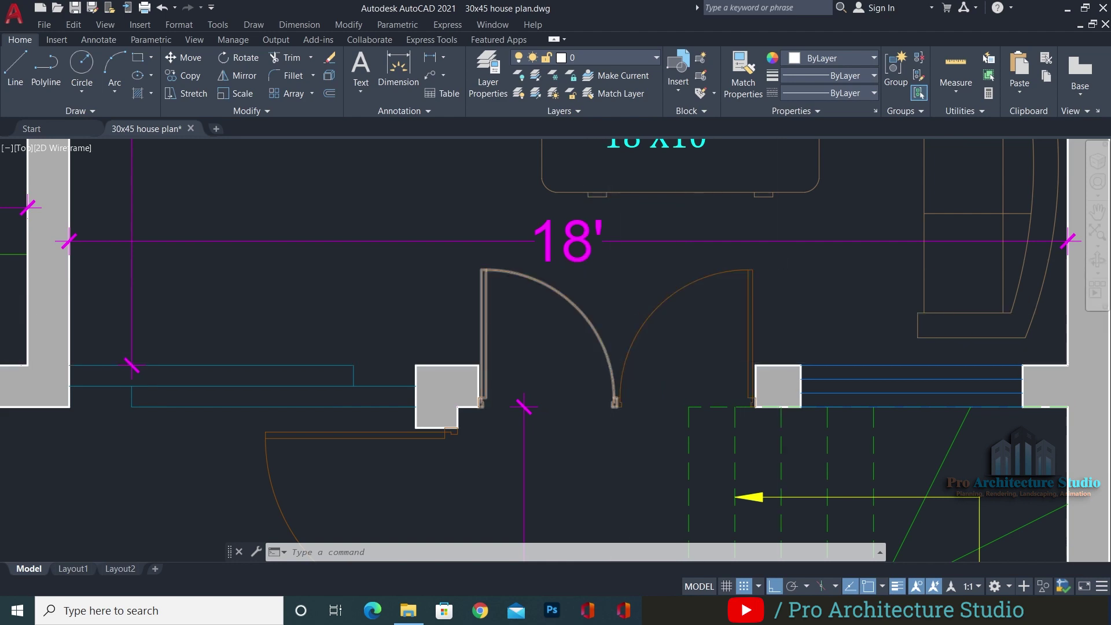
pyautogui.scroll(-8, 613, 359)
pyautogui.moveTo(613, 360); pyautogui.dragTo(600, 517, button='middle')
pyautogui.scroll(6, 567, 342)
pyautogui.moveTo(538, 302); pyautogui.dragTo(575, 347, button='middle')
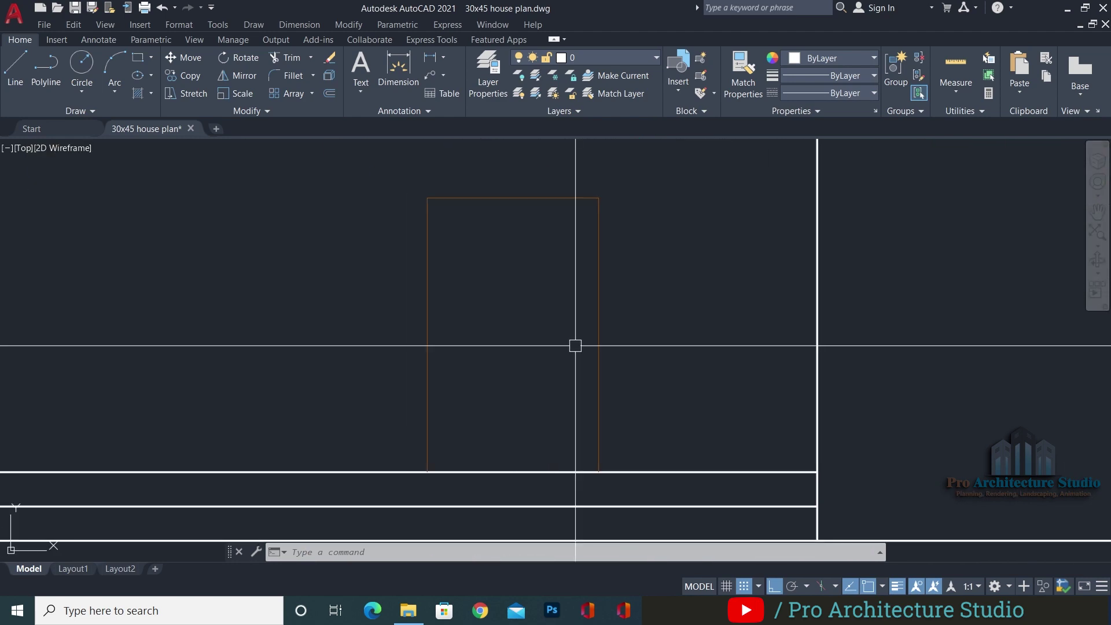
pyautogui.press('Escape')
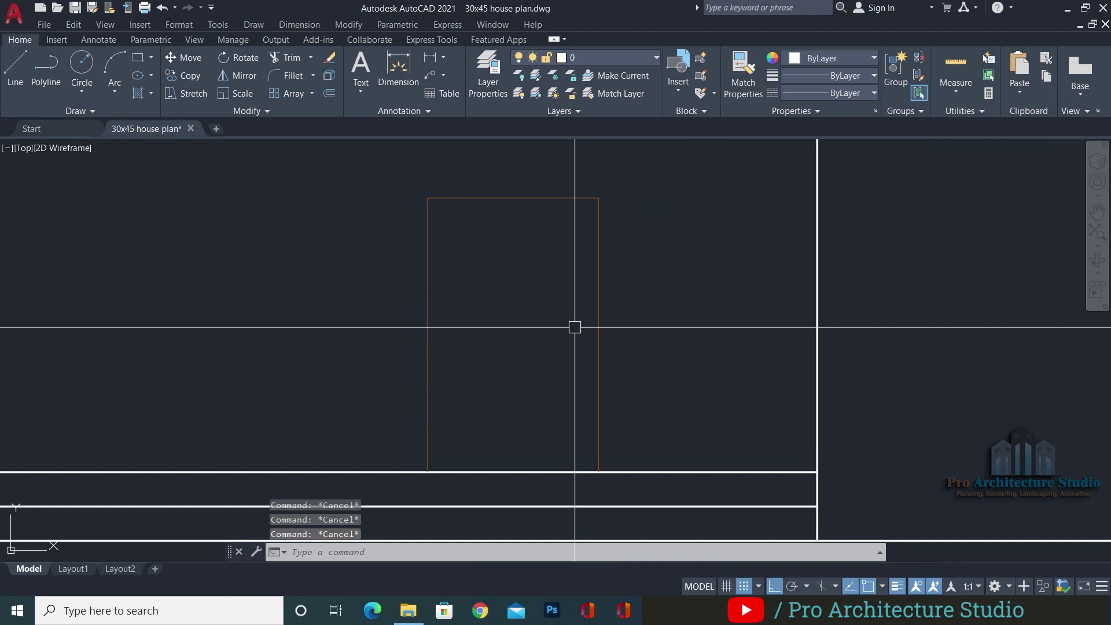
# Offset the door outline's head and side lines 3" inward to form the frame
pyautogui.press('Return')
pyautogui.write('3"')
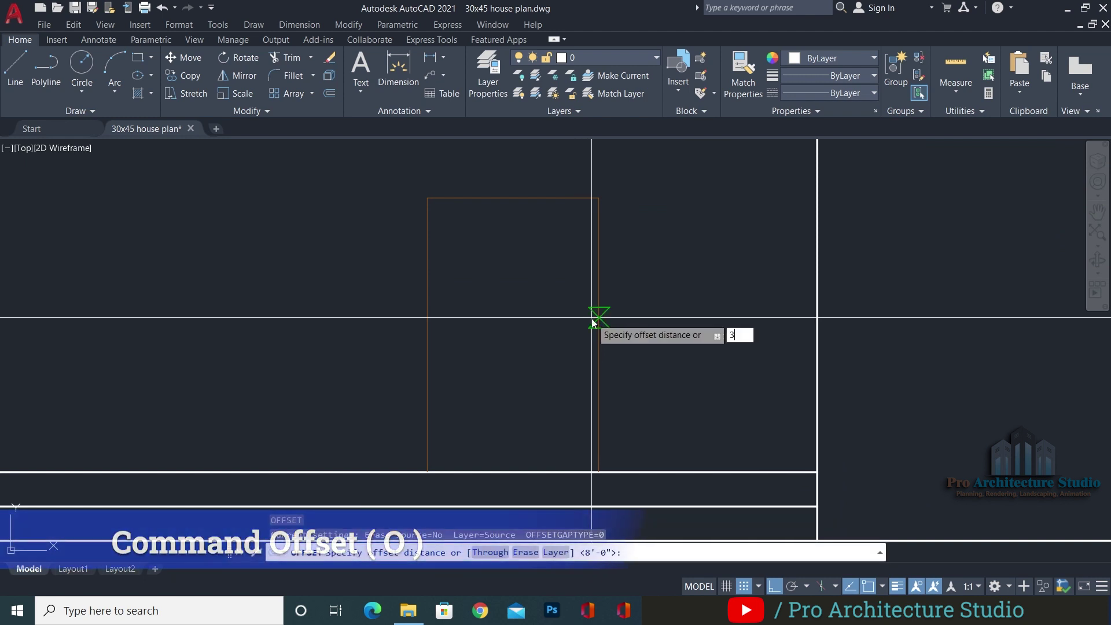
pyautogui.press('Return')
pyautogui.click(482, 198)
pyautogui.click(442, 289)
pyautogui.click(428, 268)
pyautogui.click(451, 272)
pyautogui.press('Escape')
pyautogui.press('Escape')
pyautogui.press('Escape')
# Fillet the two upper inner corners of the door frame with zero radius
pyautogui.scroll(5, 416, 208)
pyautogui.write('F')
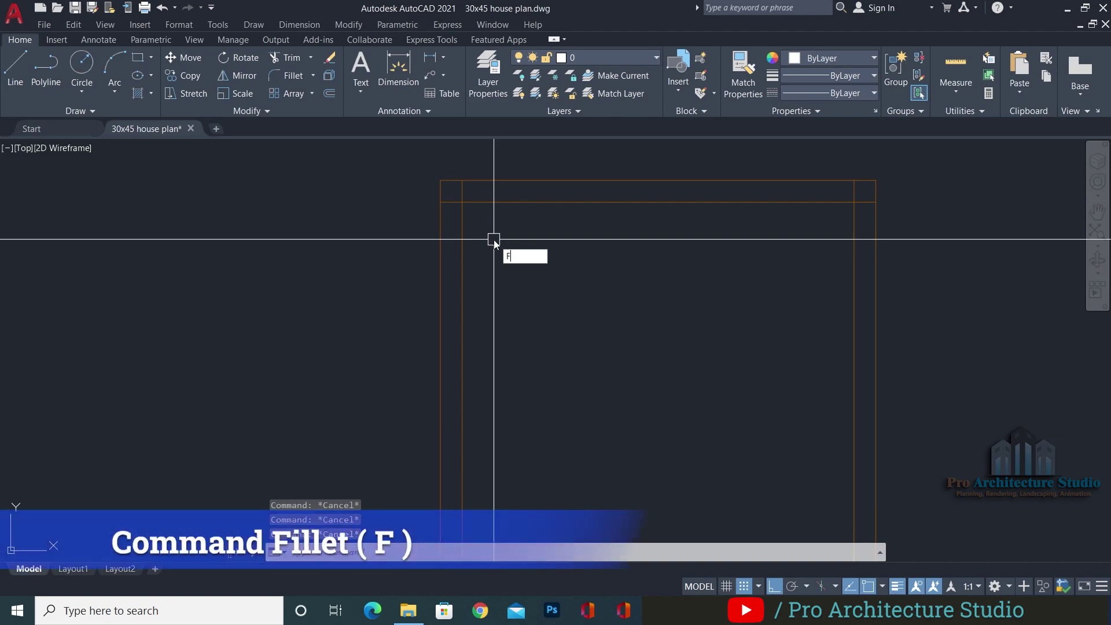
pyautogui.press('Return')
pyautogui.click(495, 204)
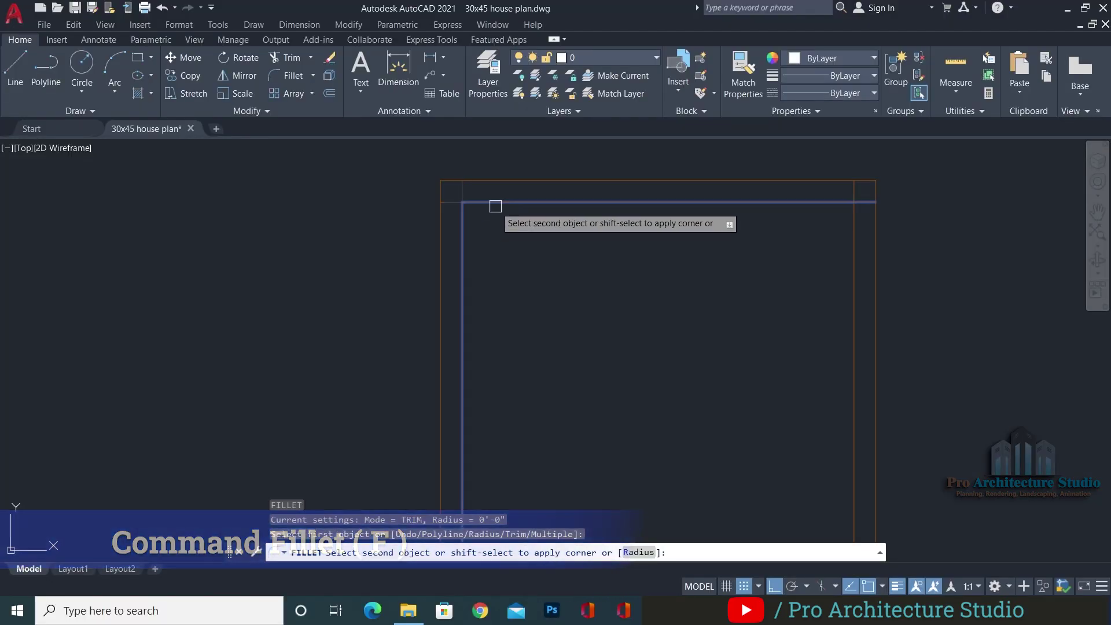
pyautogui.press('Return')
pyautogui.click(822, 200)
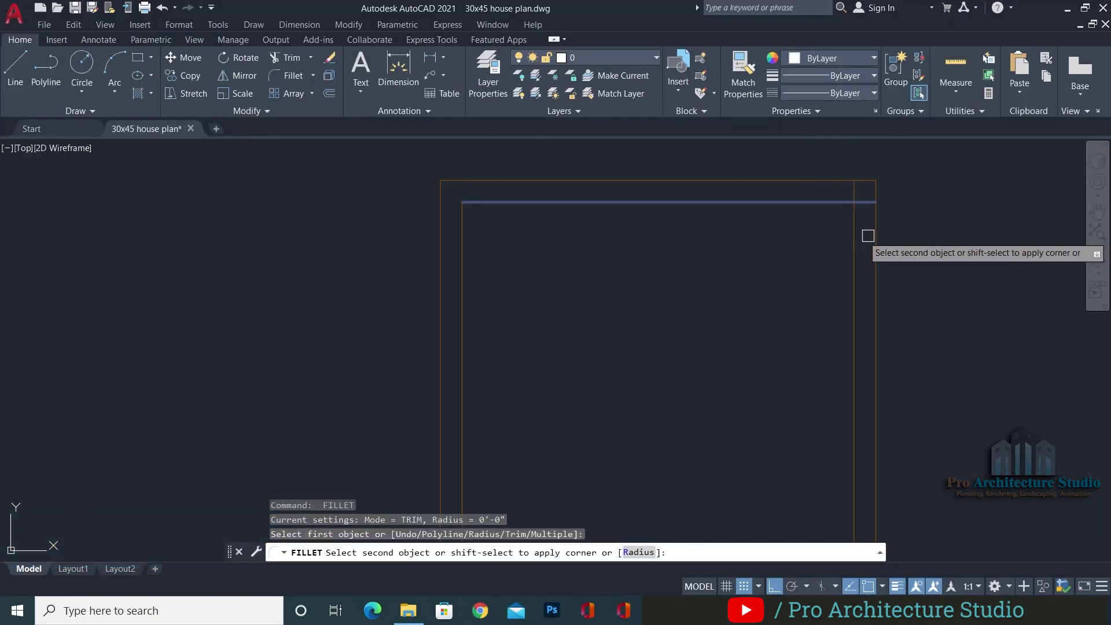
pyautogui.click(856, 249)
pyautogui.moveTo(660, 306); pyautogui.dragTo(658, 196, button='middle')
pyautogui.scroll(-2, 657, 197)
pyautogui.press('Escape')
# Offset the F.F.L line 3" upward inside the door for the bottom frame line
pyautogui.moveTo(727, 456); pyautogui.dragTo(715, 377, button='middle')
pyautogui.write('o')
pyautogui.press('Return')
pyautogui.press('Return')
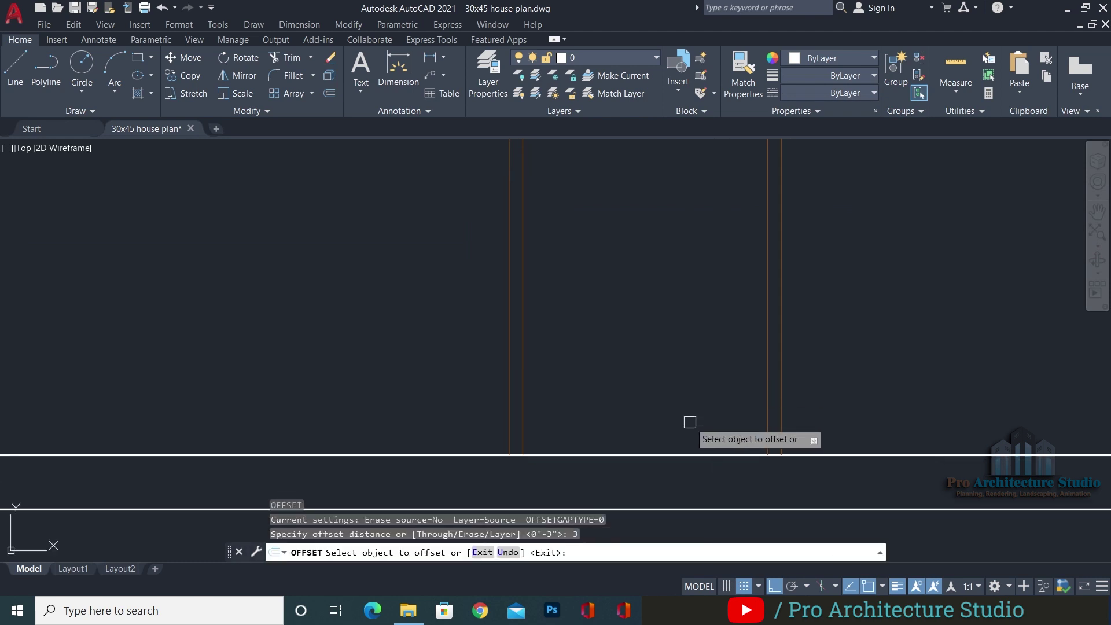
pyautogui.click(660, 454)
pyautogui.click(614, 412)
pyautogui.press('Return')
pyautogui.press('Escape')
pyautogui.press('Escape')
# Fillet the bottom frame line with both inner side lines to close the lower corners
pyautogui.scroll(2, 527, 432)
pyautogui.moveTo(523, 432); pyautogui.dragTo(436, 367, button='middle')
pyautogui.write('f')
pyautogui.press('Return')
pyautogui.click(380, 352)
pyautogui.click(505, 404)
pyautogui.press('Return')
pyautogui.click(505, 405)
pyautogui.click(769, 345)
pyautogui.press('Escape')
pyautogui.press('Escape')
# Match the bottom frame line's properties to the brown door outline and save the drawing
pyautogui.write('MA')
pyautogui.press('Return')
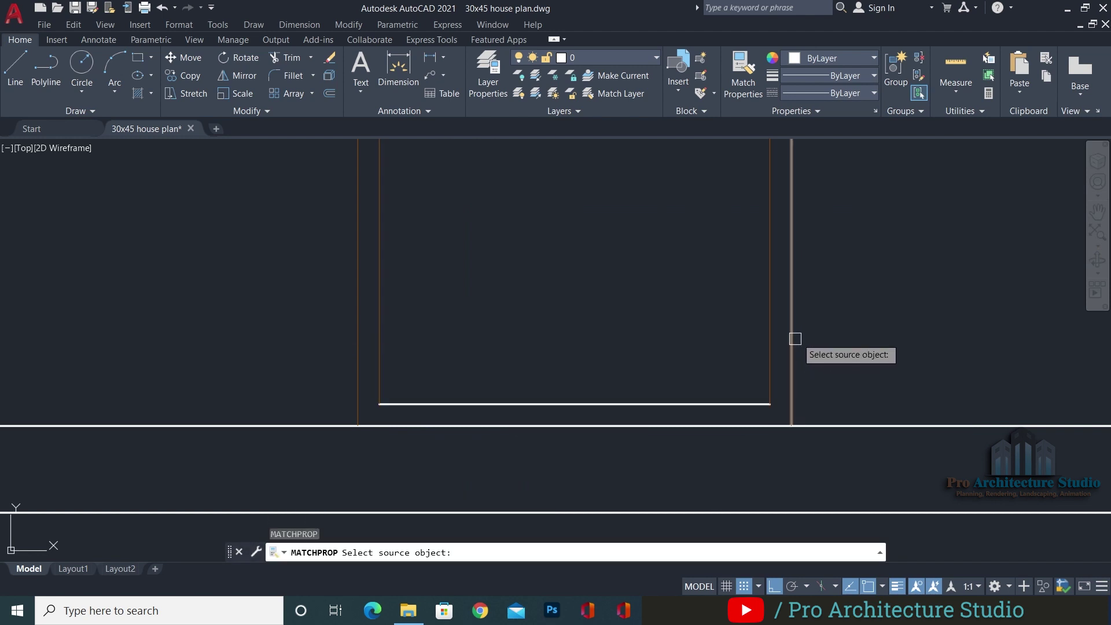
pyautogui.click(795, 339)
pyautogui.click(511, 404)
pyautogui.press('Escape')
pyautogui.press('Escape')
pyautogui.scroll(-6, 612, 347)
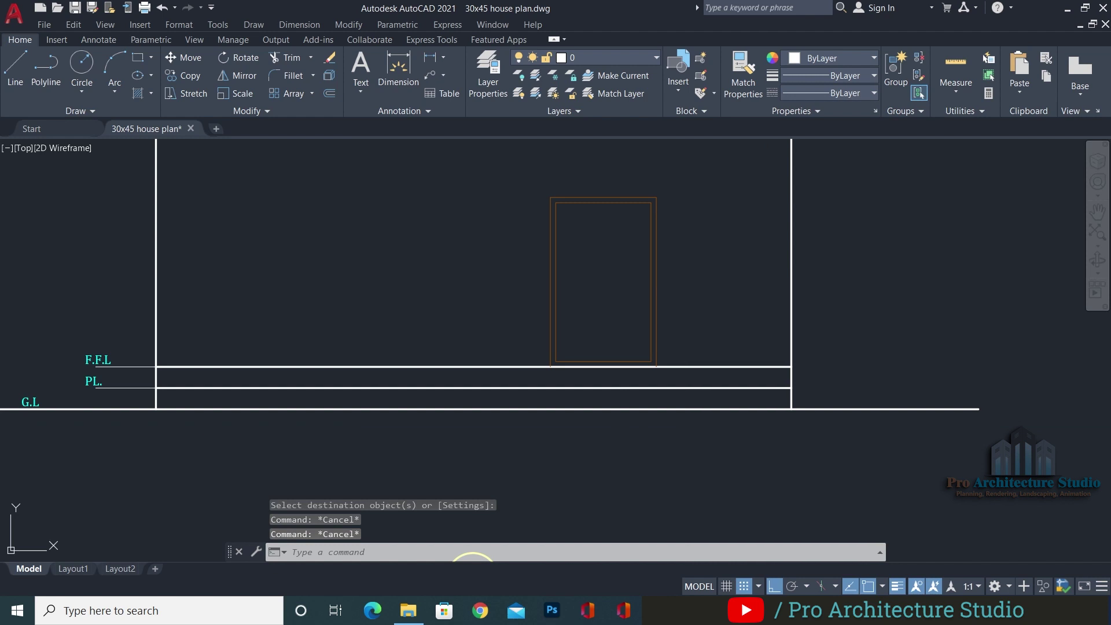
pyautogui.hotkey('ctrl', 's')
# Draw a vertical line down from the inner head line's midpoint and extend it to the bottom frame line
pyautogui.scroll(3, 610, 215)
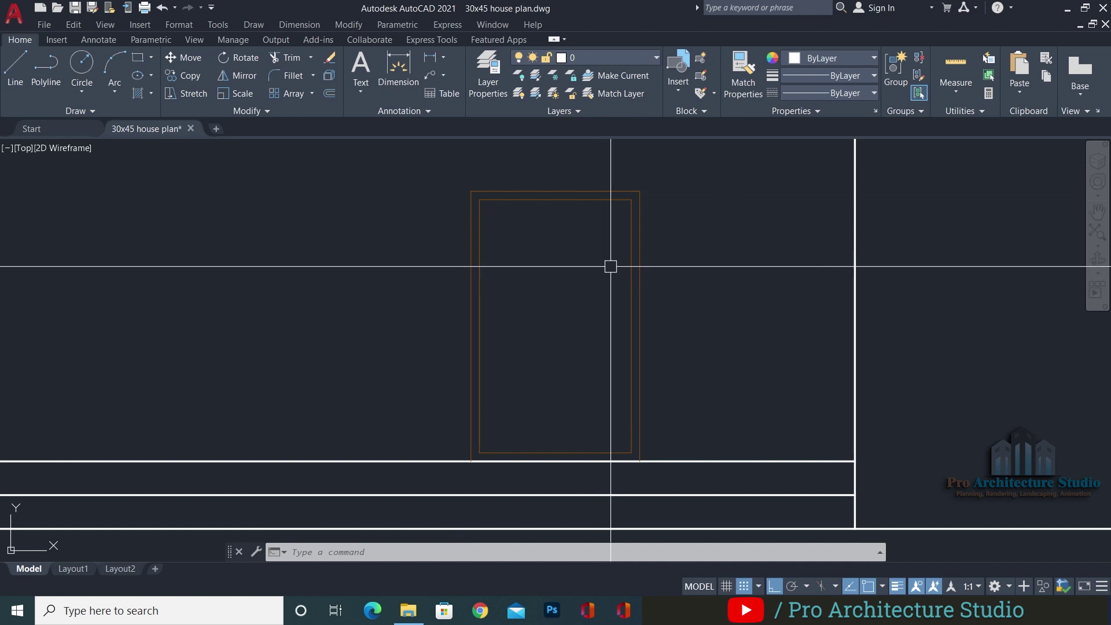
pyautogui.write('l')
pyautogui.press('Return')
pyautogui.click(554, 201)
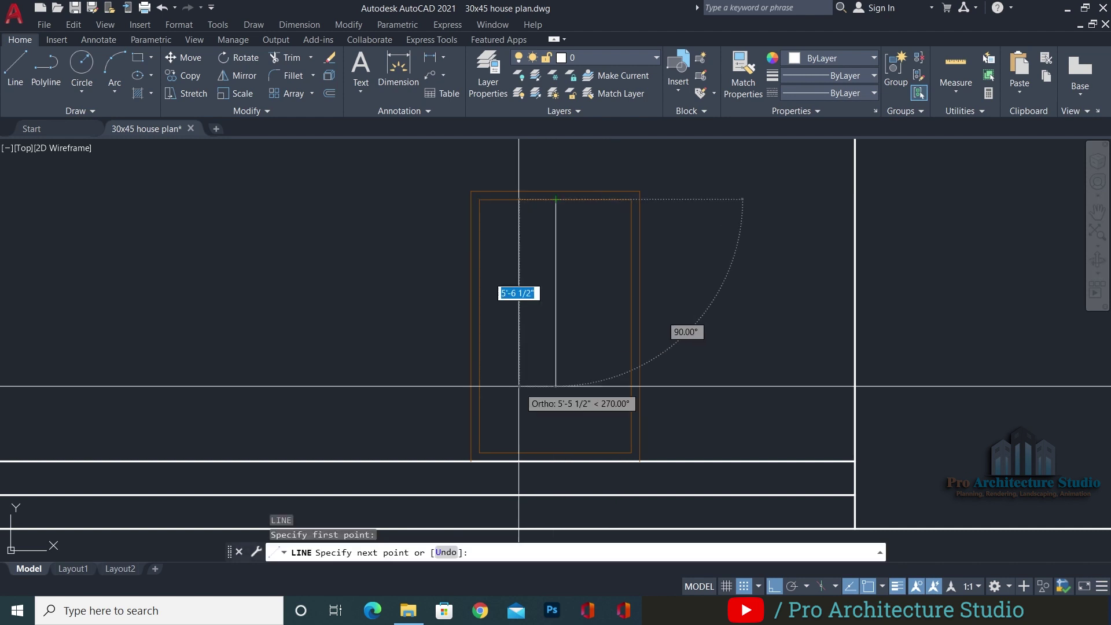
pyautogui.click(555, 380)
pyautogui.press('Escape')
pyautogui.write('ex')
pyautogui.press('Return')
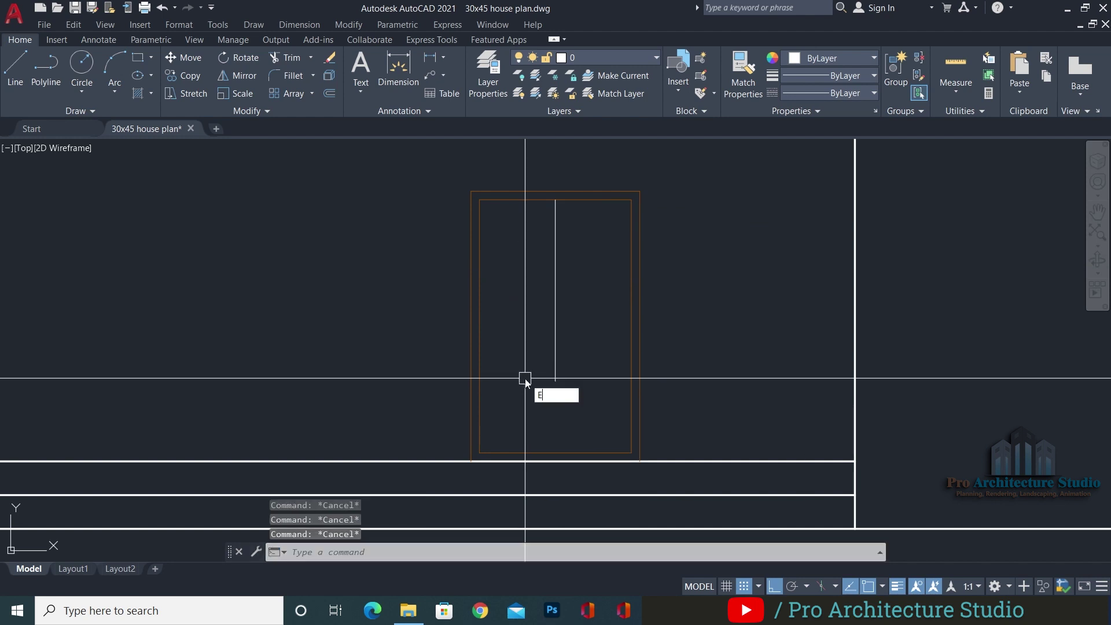
pyautogui.click(525, 378)
pyautogui.press('Escape')
# Match the door centre line's properties to the brown frame lines
pyautogui.write('ma')
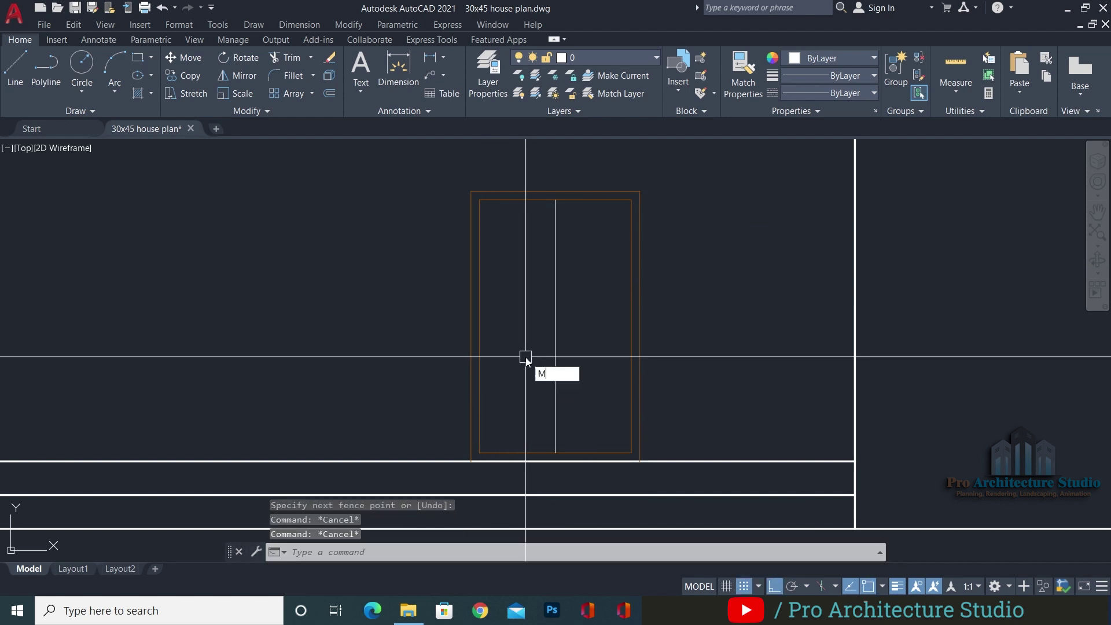
pyautogui.press('Return')
pyautogui.click(571, 203)
pyautogui.press('Escape')
pyautogui.scroll(4, 553, 203)
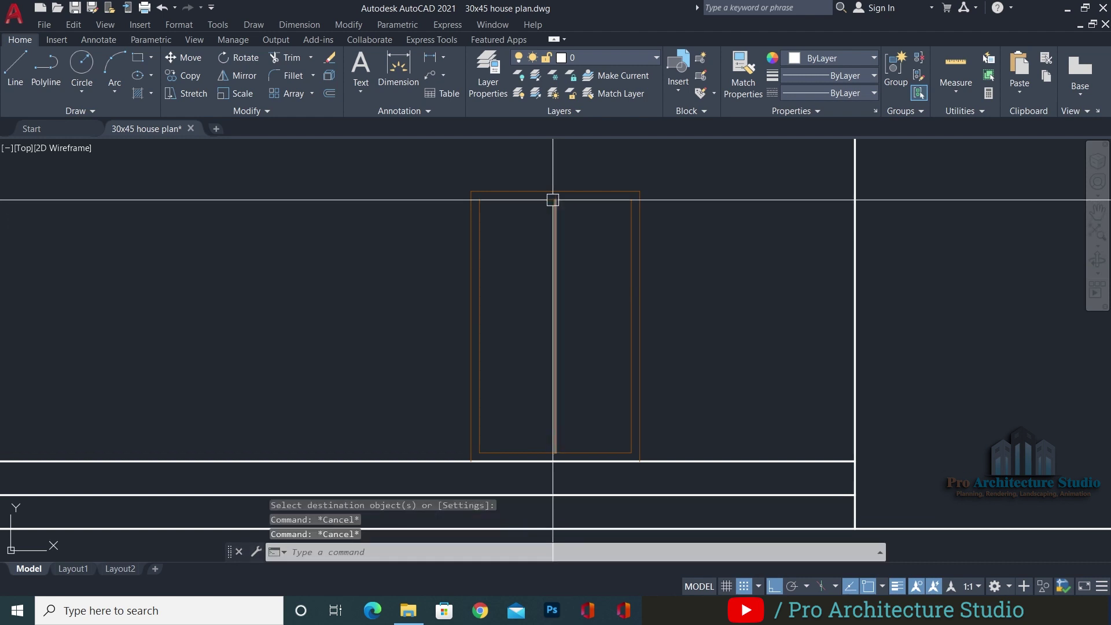
# Offset the door centre line 1.5" to both sides to form the leaf edges
pyautogui.moveTo(531, 251); pyautogui.dragTo(564, 306, button='middle')
pyautogui.scroll(2, 577, 249)
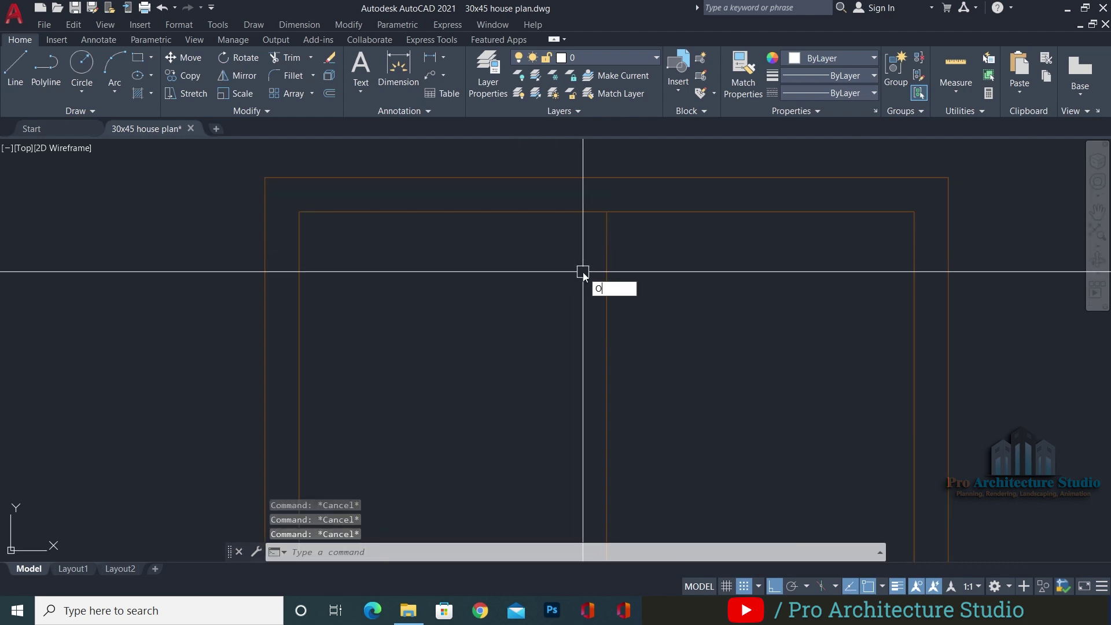
pyautogui.press('Return')
pyautogui.write('1.5')
pyautogui.press('Return')
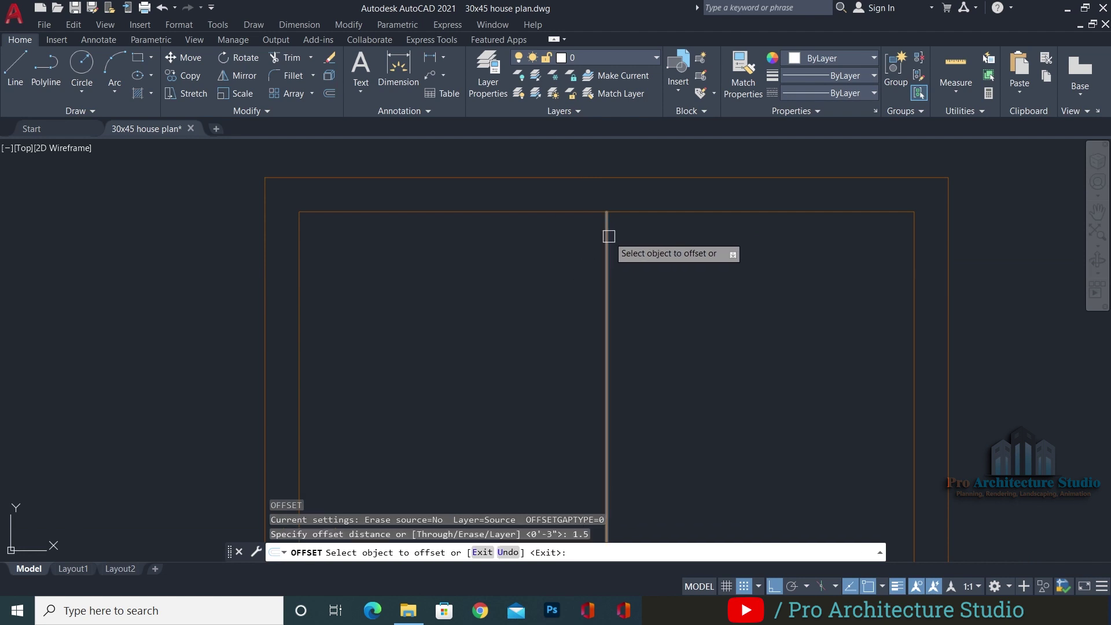
pyautogui.click(609, 236)
pyautogui.click(601, 232)
pyautogui.click(607, 238)
pyautogui.click(680, 244)
pyautogui.press('Escape')
pyautogui.press('Escape')
pyautogui.press('Escape')
# Extend the centre line up to the outer head line and trim the inner head line between the leaf edges
pyautogui.scroll(4, 612, 262)
pyautogui.write('EX')
pyautogui.press('Return')
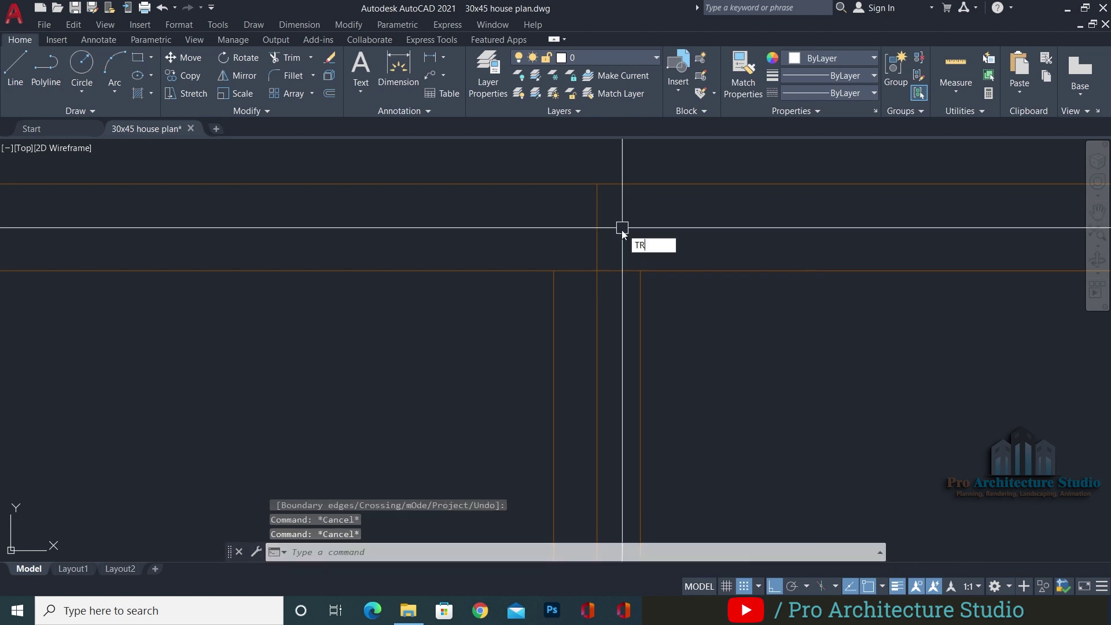
pyautogui.press('Escape')
pyautogui.press('Return')
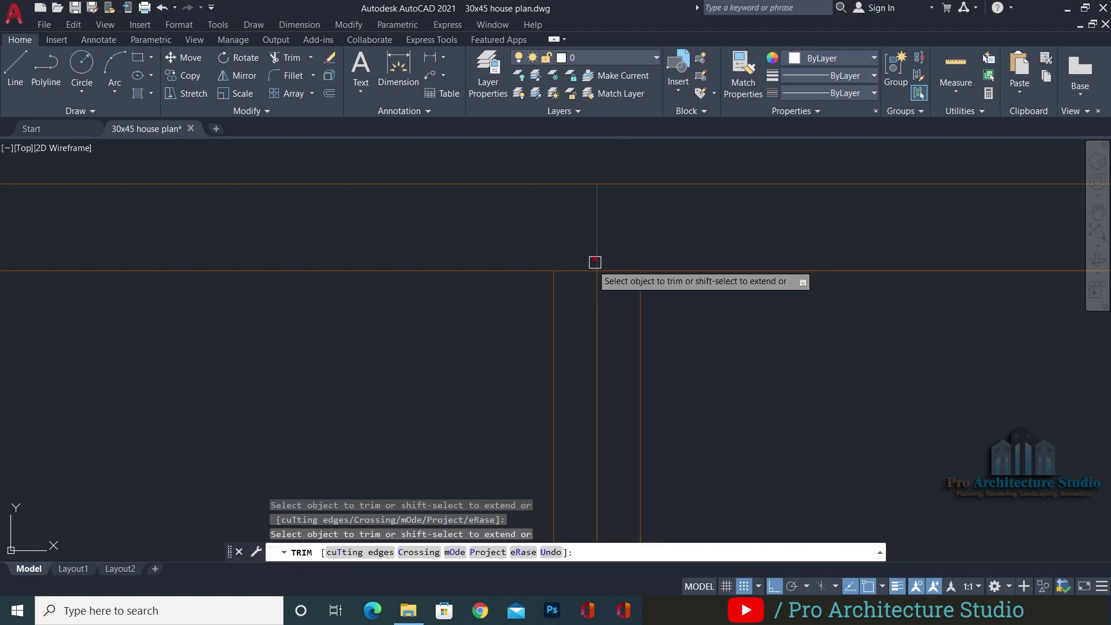
pyautogui.scroll(-11, 548, 203)
pyautogui.scroll(13, 563, 255)
pyautogui.press('Escape')
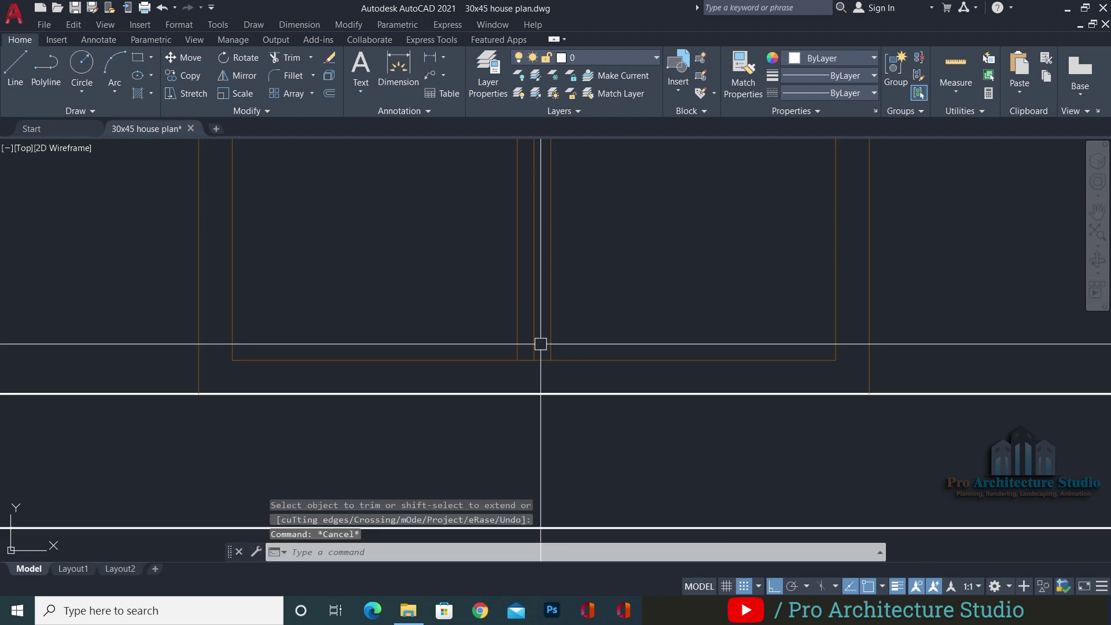
# Extend the door's centre line down to the F.F.L line
pyautogui.press('Escape')
pyautogui.write('E')
pyautogui.press('Return')
pyautogui.click(429, 383)
pyautogui.scroll(-5, 509, 341)
pyautogui.click(479, 349)
pyautogui.click(535, 344)
pyautogui.press('Escape')
pyautogui.press('Escape')
# Trim the bottom frame line between the two leaf edges and complete the centre line's extension to the F.F.L line
pyautogui.scroll(5, 507, 365)
pyautogui.write('TR')
pyautogui.press('Return')
pyautogui.click(481, 370)
pyautogui.click(531, 368)
pyautogui.press('Escape')
pyautogui.press('Escape')
pyautogui.press('Escape')
pyautogui.scroll(-5, 536, 359)
pyautogui.write('EX')
pyautogui.press('Return')
pyautogui.click(526, 354)
pyautogui.press('Escape')
pyautogui.press('Escape')
pyautogui.scroll(-5, 524, 354)
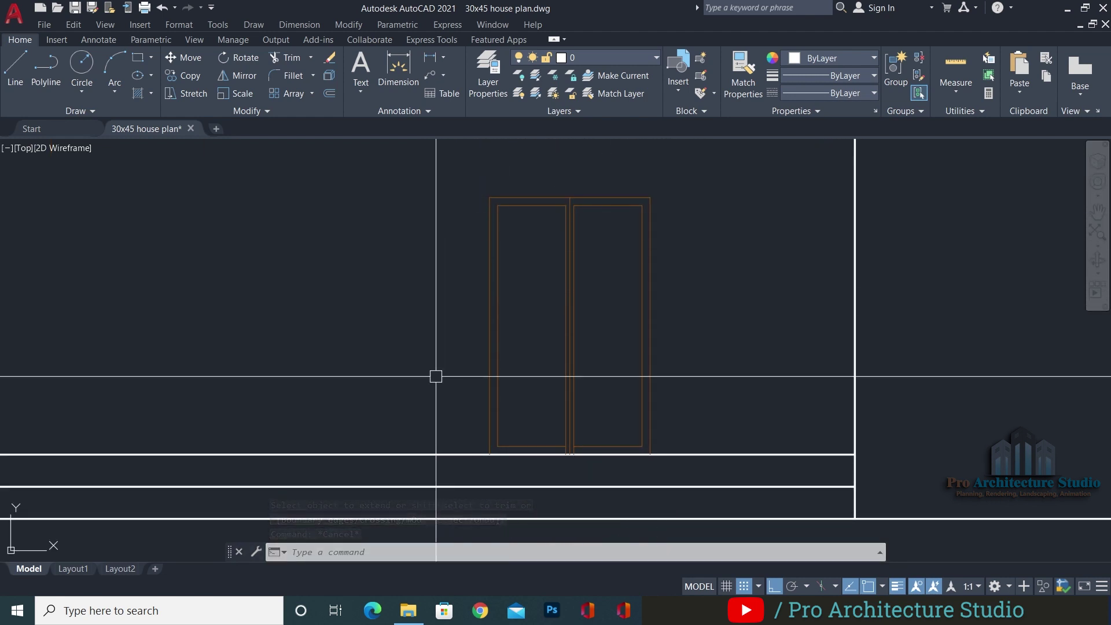
# Undo the last mirror and copy operations
pyautogui.hotkey('ctrl', 'z')
pyautogui.hotkey('ctrl', 'z')
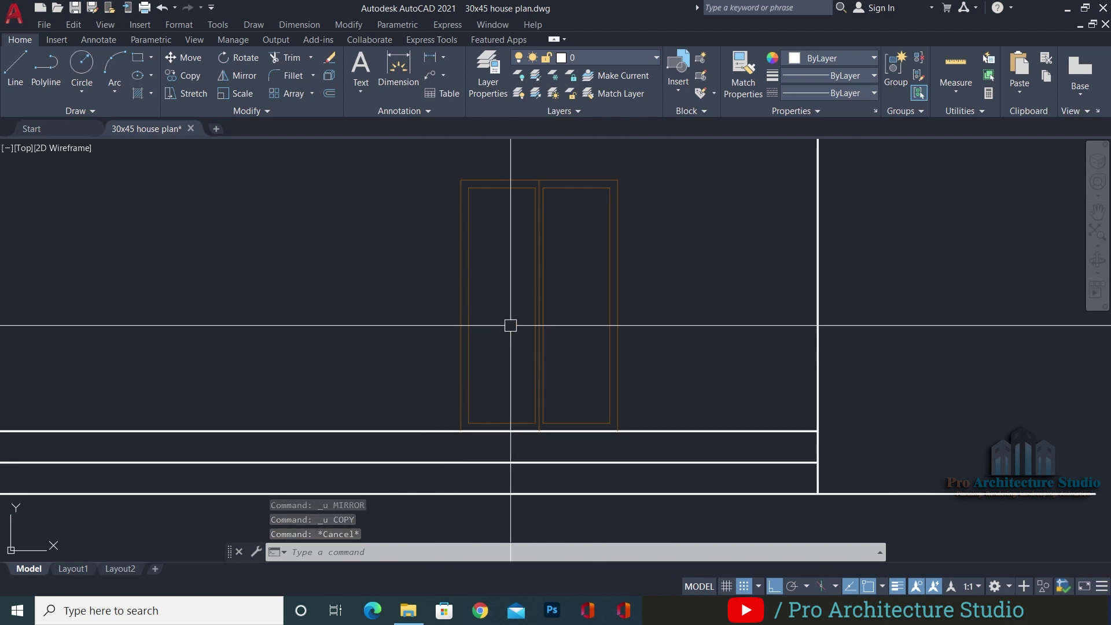
pyautogui.press('Escape')
pyautogui.press('Escape')
# Draw a small, nearly square rectangle on the left door leaf near the centre line as the handle plate
pyautogui.scroll(4, 510, 322)
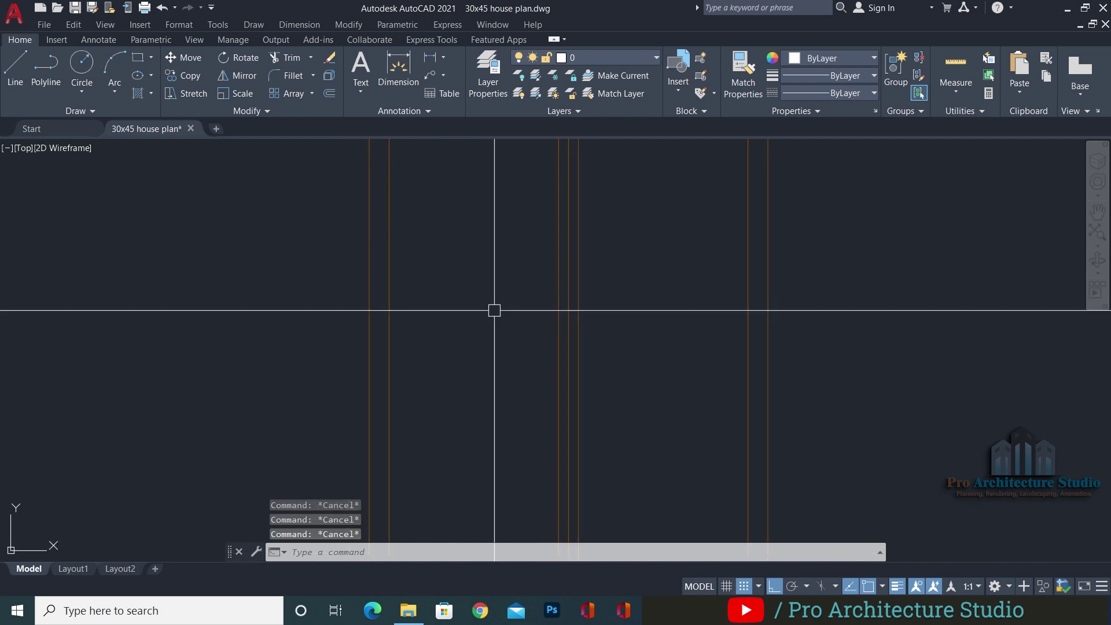
pyautogui.write('r')
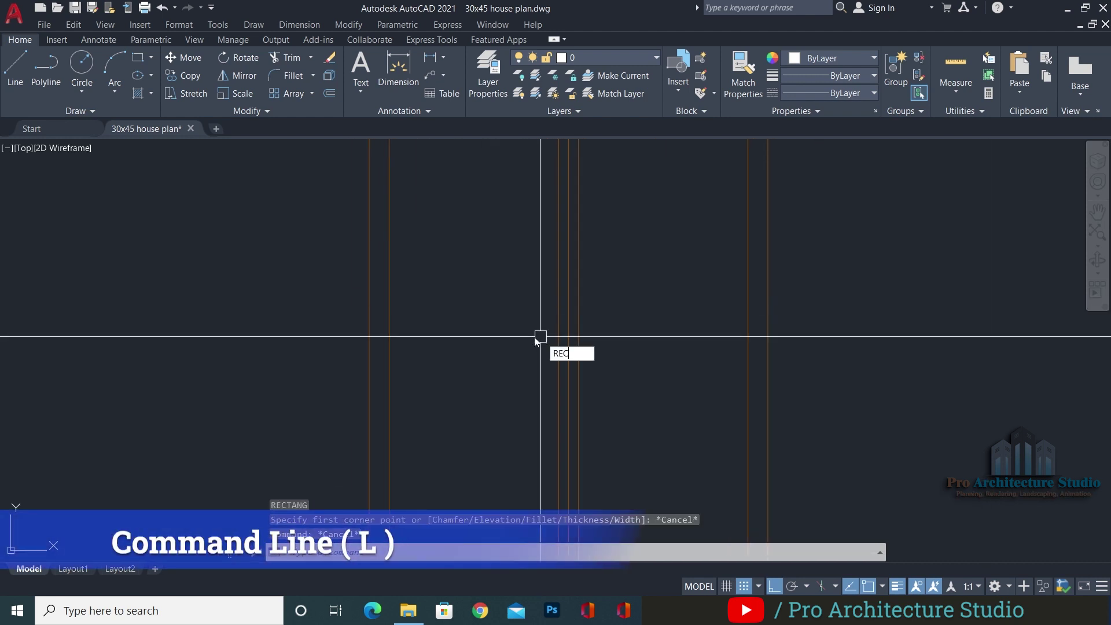
pyautogui.press('Return')
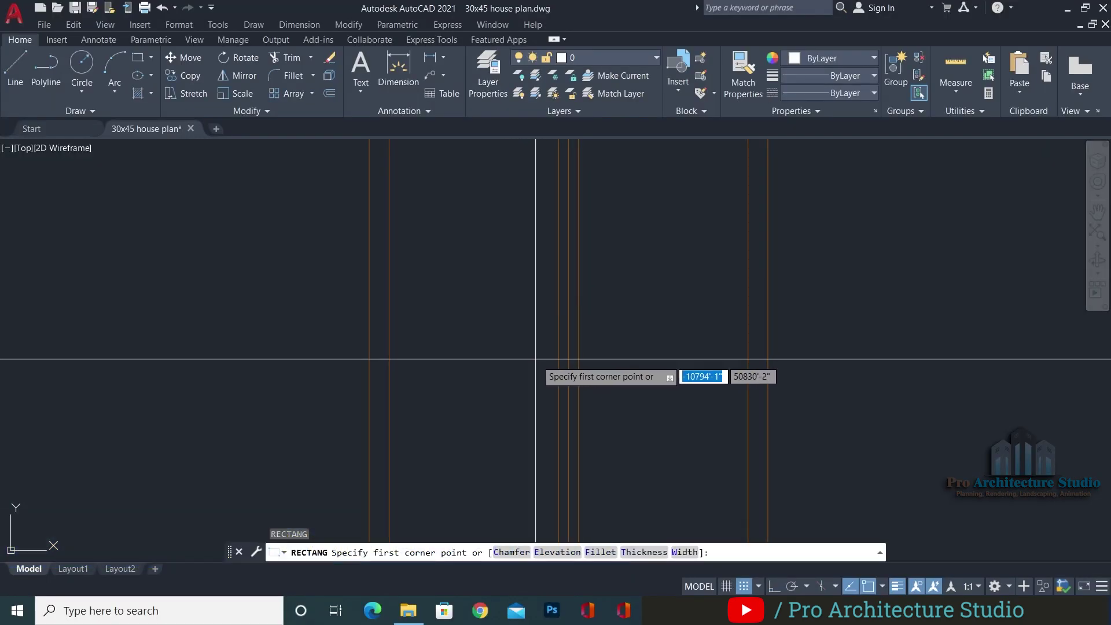
pyautogui.click(535, 358)
pyautogui.scroll(4, 514, 389)
pyautogui.click(501, 370)
pyautogui.press('F8')
pyautogui.press('Escape')
pyautogui.press('Escape')
pyautogui.press('Escape')
pyautogui.moveTo(400, 336); pyautogui.dragTo(437, 335, button='middle')
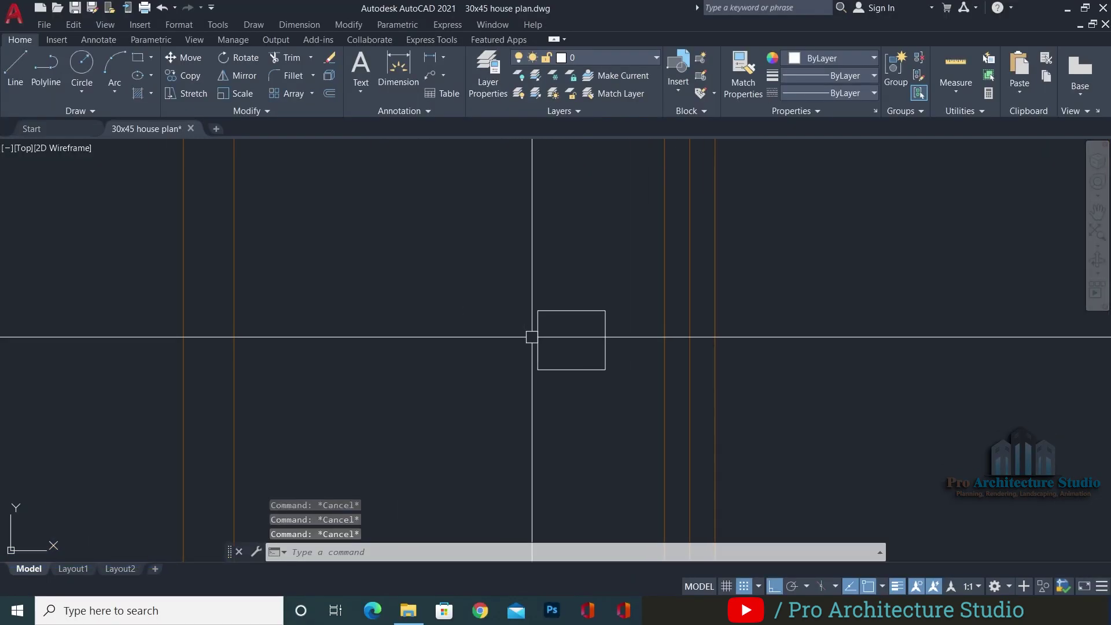
# Draw a thin horizontal rectangle about 5 3/16" by 5/8" across the handle plate's left edge as the lever
pyautogui.scroll(4, 536, 338)
pyautogui.press('Return')
pyautogui.click(561, 332)
pyautogui.press('F10')
pyautogui.press('F9')
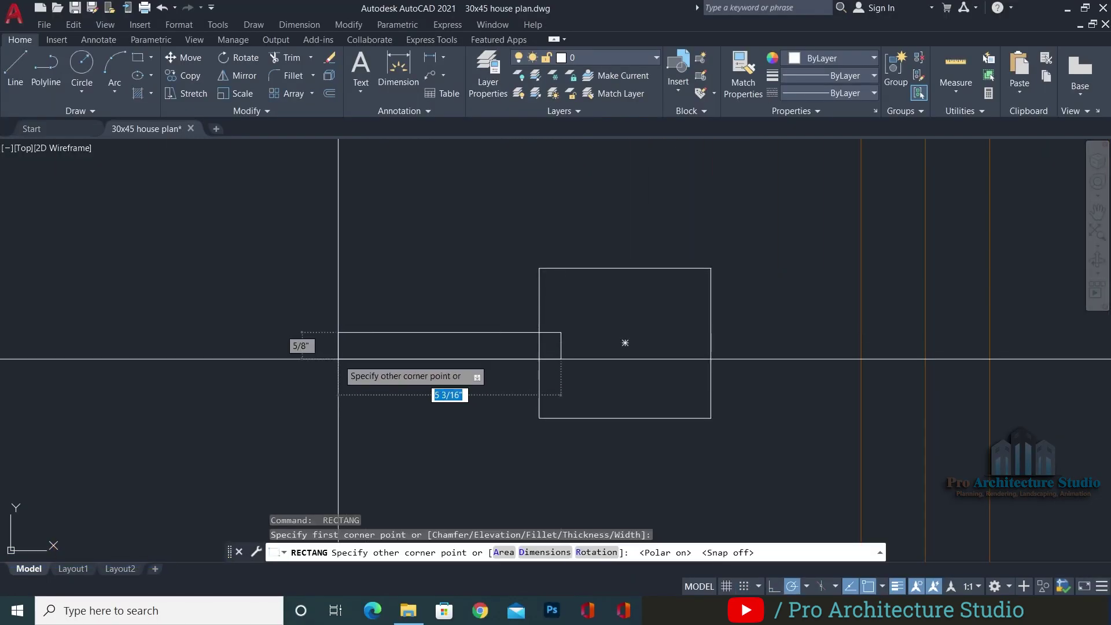
pyautogui.click(338, 358)
# Trim the piece of the handle plate's left edge that lies inside the lever
pyautogui.write('tr')
pyautogui.press('Return')
pyautogui.press('Escape')
pyautogui.scroll(-2, 576, 315)
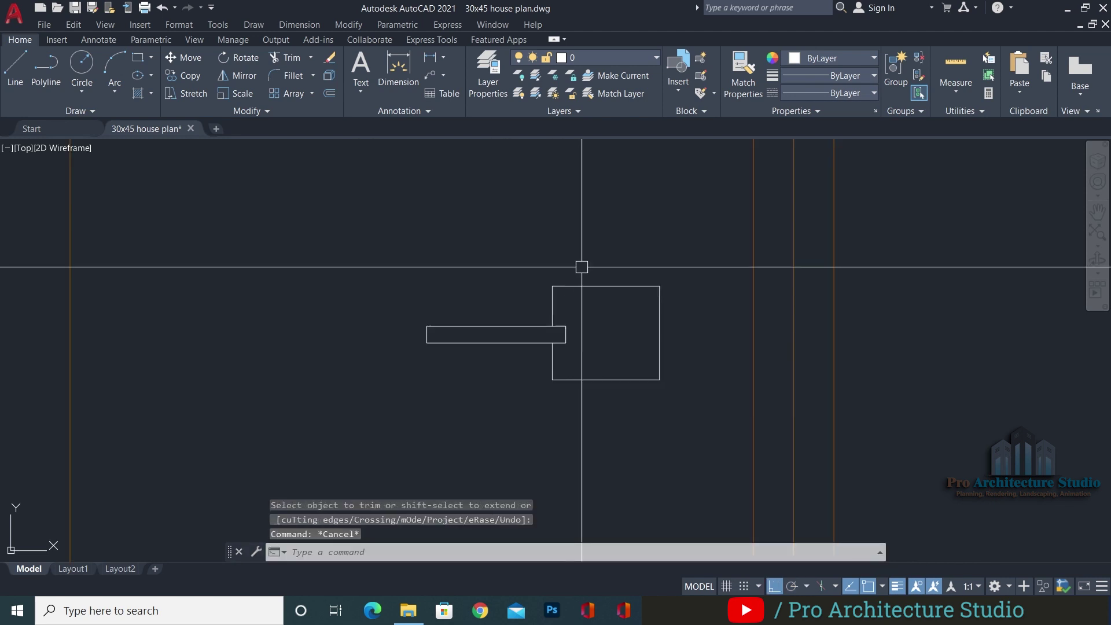
pyautogui.press('Escape')
pyautogui.press('Escape')
# Stretch the lever's free left end toward the handle plate to shorten it
pyautogui.press('s')
pyautogui.press('Return')
pyautogui.click(463, 299)
pyautogui.click(322, 394)
pyautogui.press('Return')
pyautogui.click(295, 409)
pyautogui.click(355, 408)
pyautogui.scroll(-6, 659, 292)
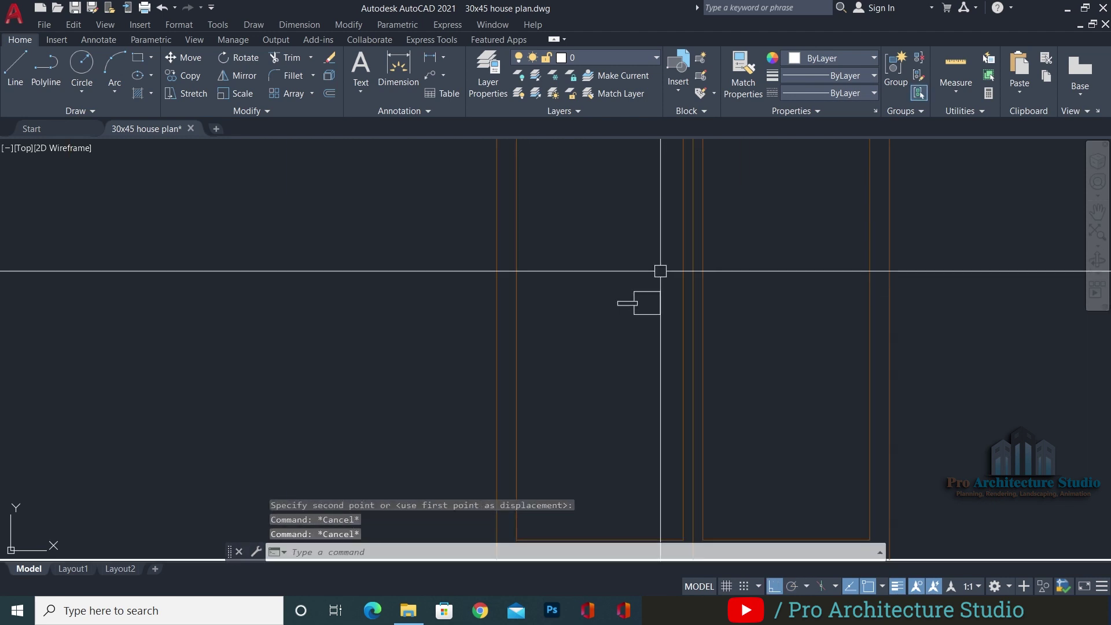
# Stretch the handle plate's left edge inward by about 1 1/2" to narrow the plate
pyautogui.scroll(3, 663, 285)
pyautogui.press('s')
pyautogui.press('Return')
pyautogui.click(712, 228)
pyautogui.click(665, 330)
pyautogui.press('Return')
pyautogui.click(600, 391)
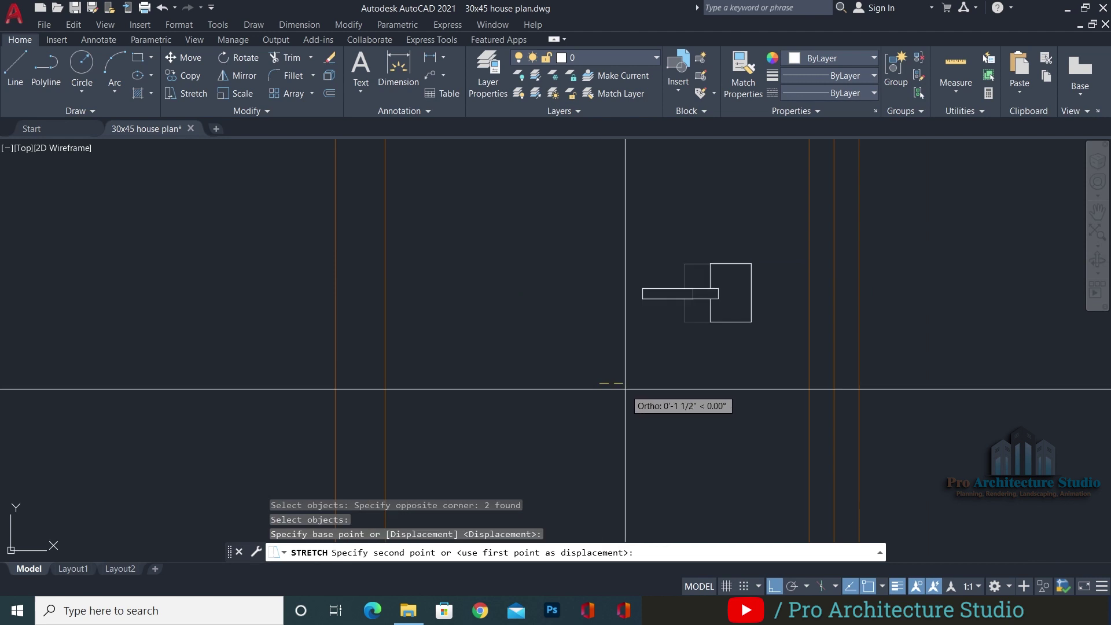
pyautogui.click(624, 389)
pyautogui.press('Escape')
pyautogui.press('Escape')
pyautogui.press('Escape')
# Match the handle lever and plate to the properties of the door lines
pyautogui.scroll(-6, 559, 354)
pyautogui.scroll(2, 635, 327)
pyautogui.write('ma')
pyautogui.press('Return')
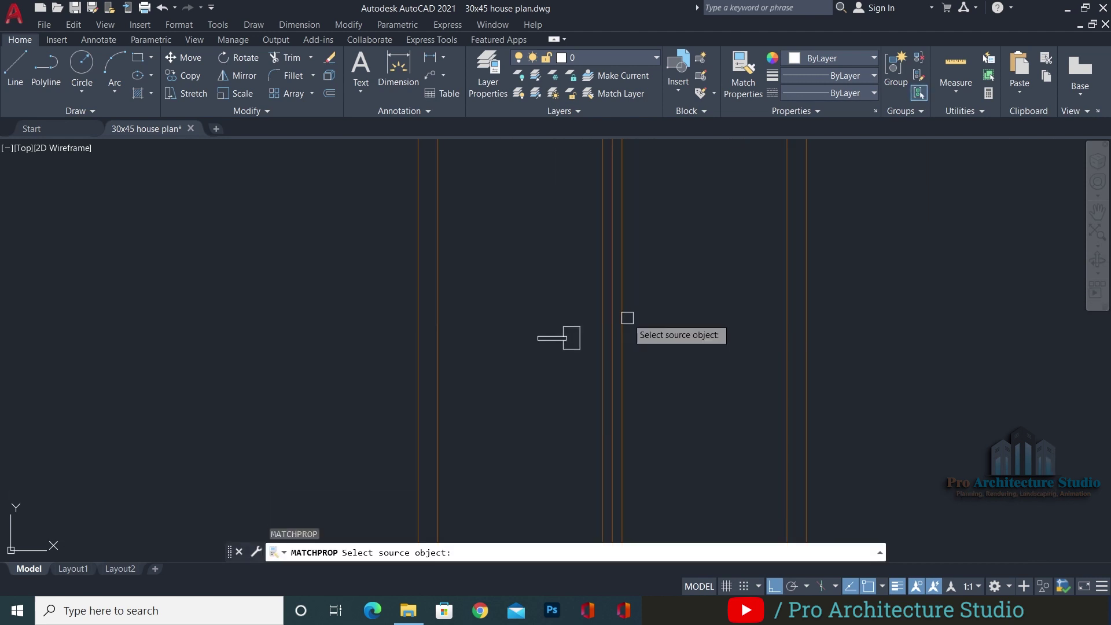
pyautogui.click(627, 318)
pyautogui.click(573, 346)
pyautogui.click(535, 331)
pyautogui.press('Escape')
pyautogui.scroll(3, 581, 338)
pyautogui.write('M')
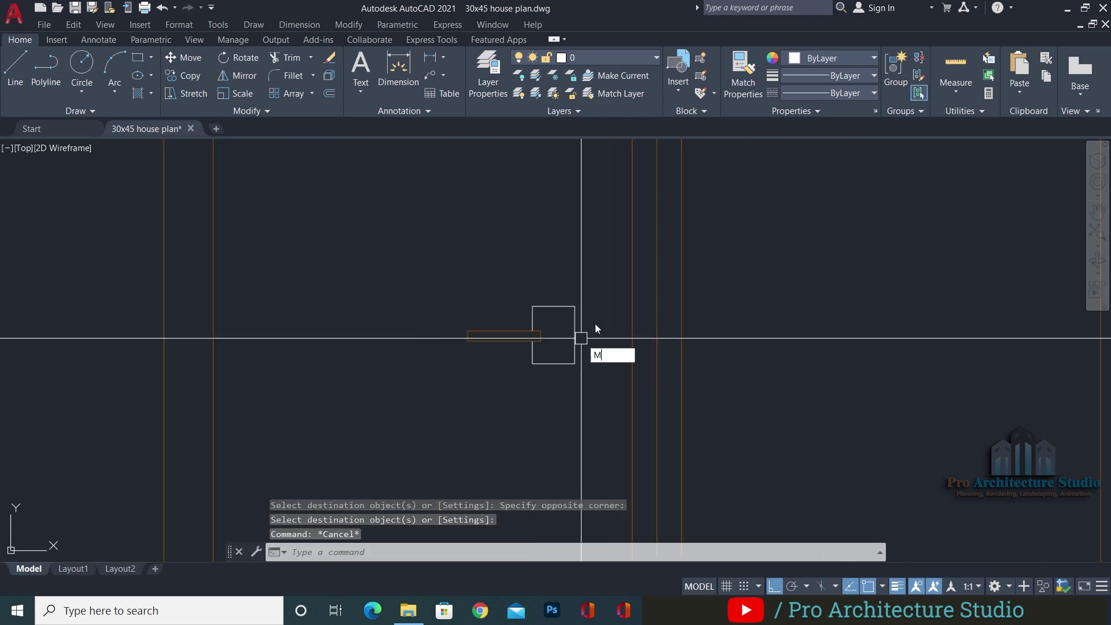
pyautogui.write('a')
pyautogui.press('Return')
pyautogui.click(633, 296)
pyautogui.click(384, 424)
pyautogui.click(602, 290)
pyautogui.press('Escape')
# Mirror the finished handle across the door's centre line onto the right leaf, keeping the original
pyautogui.click(327, 424)
pyautogui.click(616, 260)
pyautogui.scroll(-3, 627, 243)
pyautogui.write('mi')
pyautogui.press('Return')
pyautogui.click(625, 260)
pyautogui.click(627, 226)
pyautogui.press('Return')
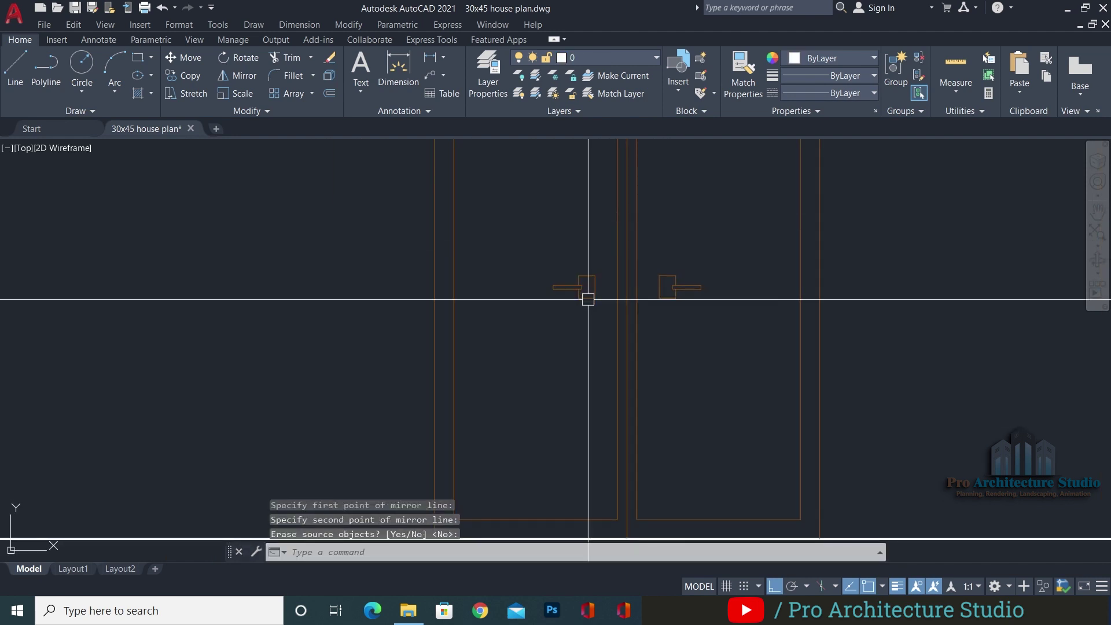
pyautogui.press('Escape')
# Move both door handles straight up on the door leaves
pyautogui.scroll(-4, 568, 340)
pyautogui.click(538, 354)
pyautogui.click(647, 289)
pyautogui.write('m')
pyautogui.press('Return')
pyautogui.click(765, 278)
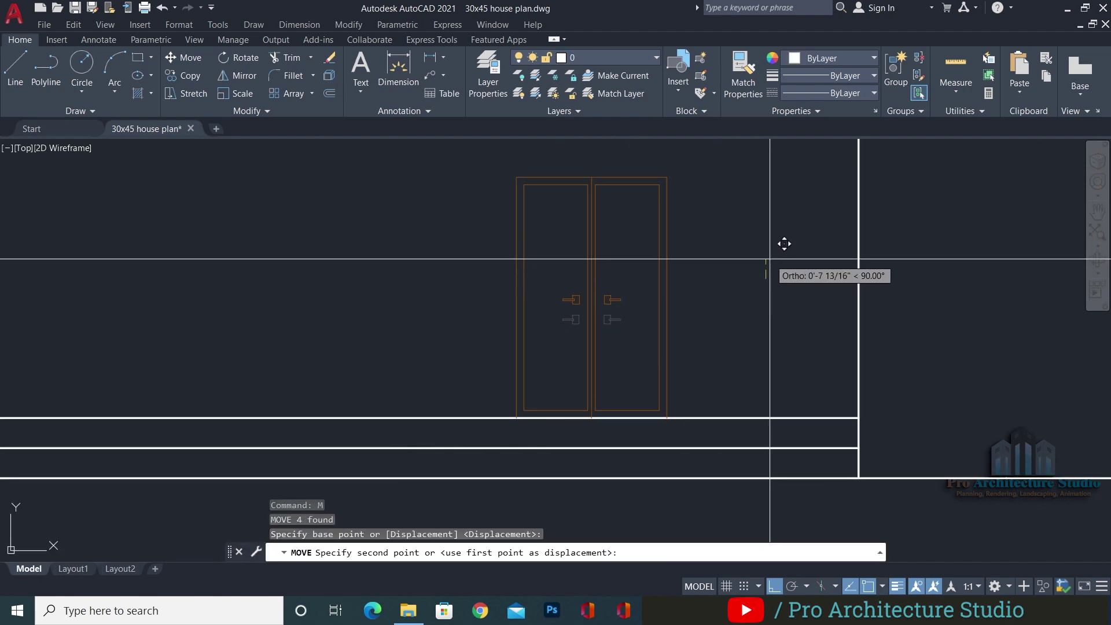
pyautogui.click(784, 244)
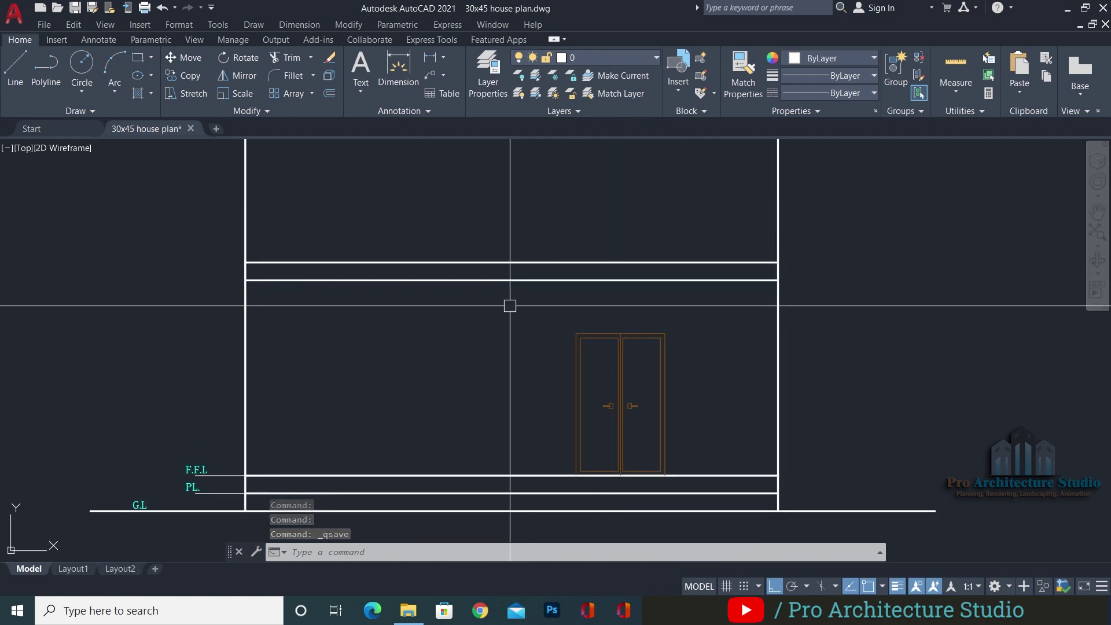
# Draw a vertical construction line through the left edge of the living room's front window in the ground floor plan
pyautogui.scroll(-3, 630, 292)
pyautogui.moveTo(563, 379); pyautogui.dragTo(529, 253, button='middle')
pyautogui.moveTo(469, 426); pyautogui.dragTo(473, 277, button='middle')
pyautogui.moveTo(521, 416); pyautogui.dragTo(476, 285, button='middle')
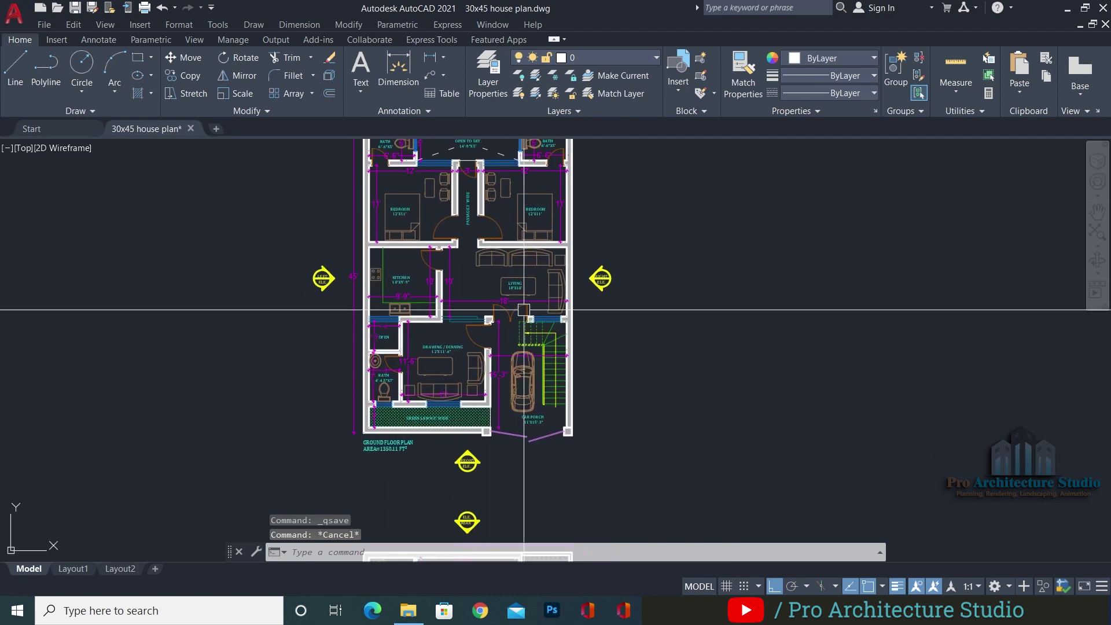
pyautogui.scroll(8, 523, 317)
pyautogui.press('Escape')
pyautogui.press('Escape')
pyautogui.scroll(6, 602, 396)
pyautogui.scroll(-7, 478, 384)
pyautogui.scroll(5, 471, 366)
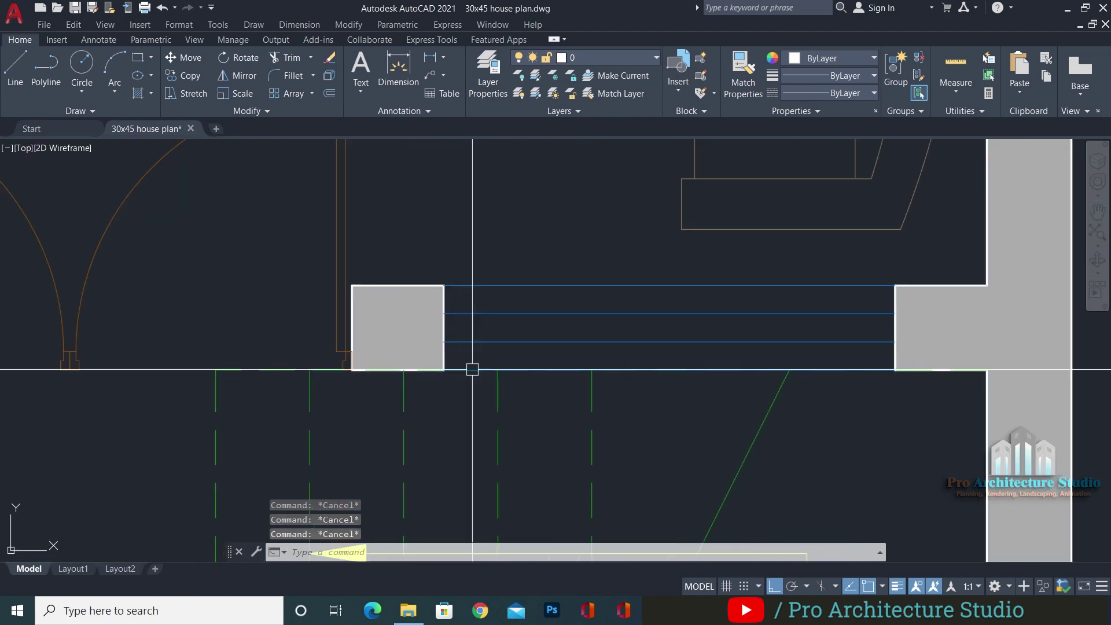
pyautogui.write('XL')
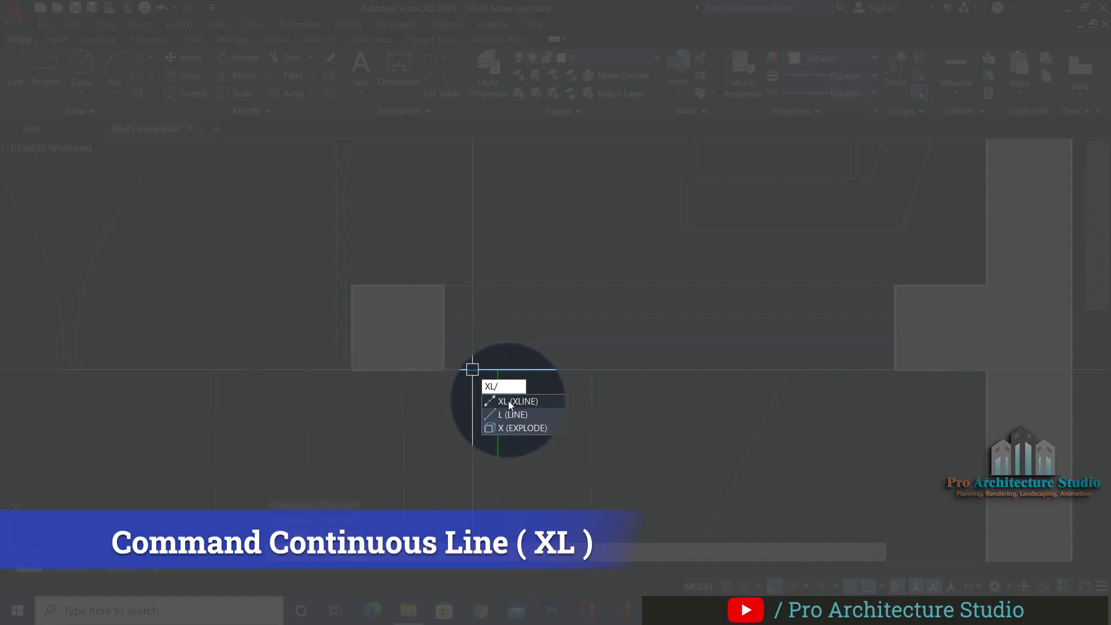
pyautogui.click(509, 404)
pyautogui.click(444, 372)
pyautogui.click(446, 448)
pyautogui.press('space')
pyautogui.press('Escape')
# Draw a vertical construction line through the right edge of the same plan window and save the drawing
pyautogui.press('space')
pyautogui.click(895, 370)
pyautogui.click(894, 418)
pyautogui.press('space')
pyautogui.press('Escape')
pyautogui.press('Escape')
pyautogui.scroll(-12, 837, 362)
pyautogui.moveTo(860, 188); pyautogui.dragTo(766, 426, button='middle')
pyautogui.scroll(6, 770, 423)
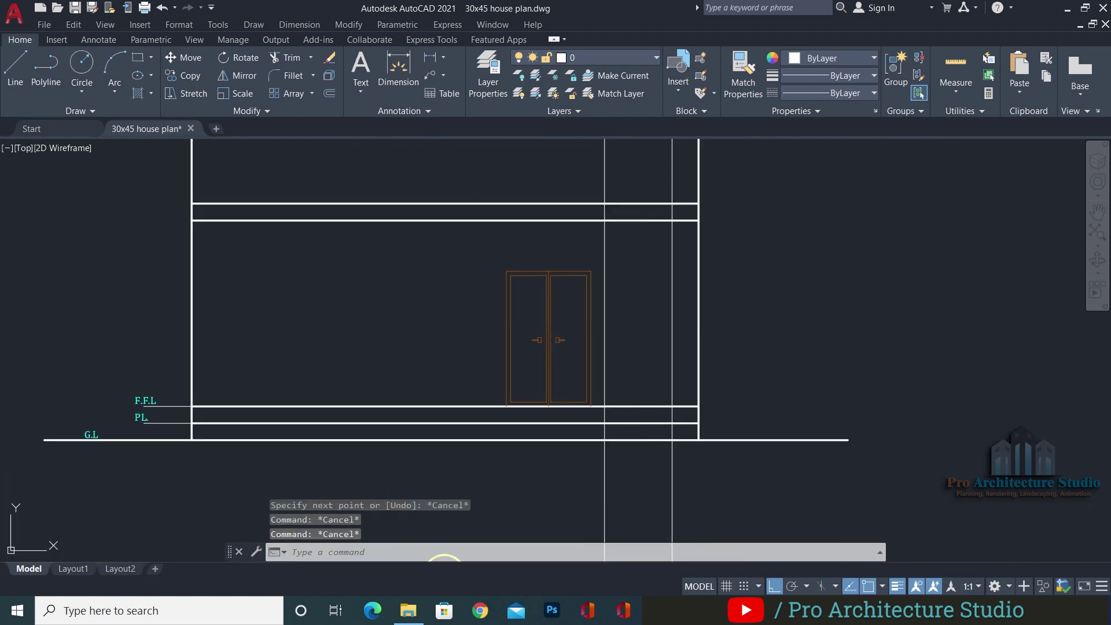
pyautogui.scroll(4, 694, 274)
pyautogui.hotkey('ctrl', 's')
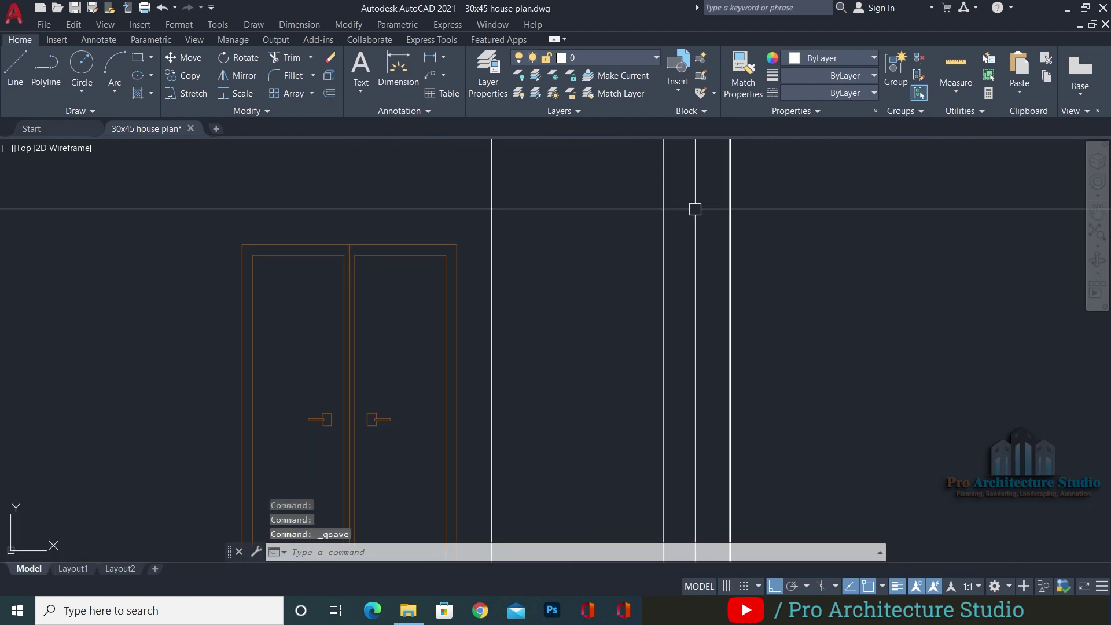
pyautogui.press('Escape')
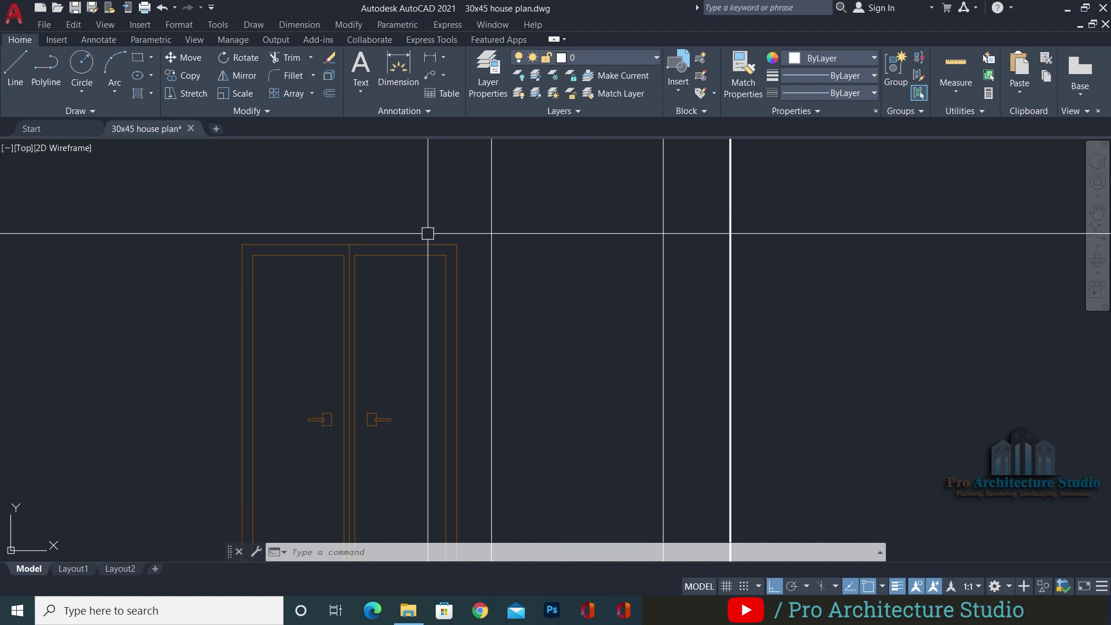
# Draw a horizontal head line from the elevation door frame's top right corner across both window construction lines
pyautogui.press('Escape')
pyautogui.write('l')
pyautogui.press('Return')
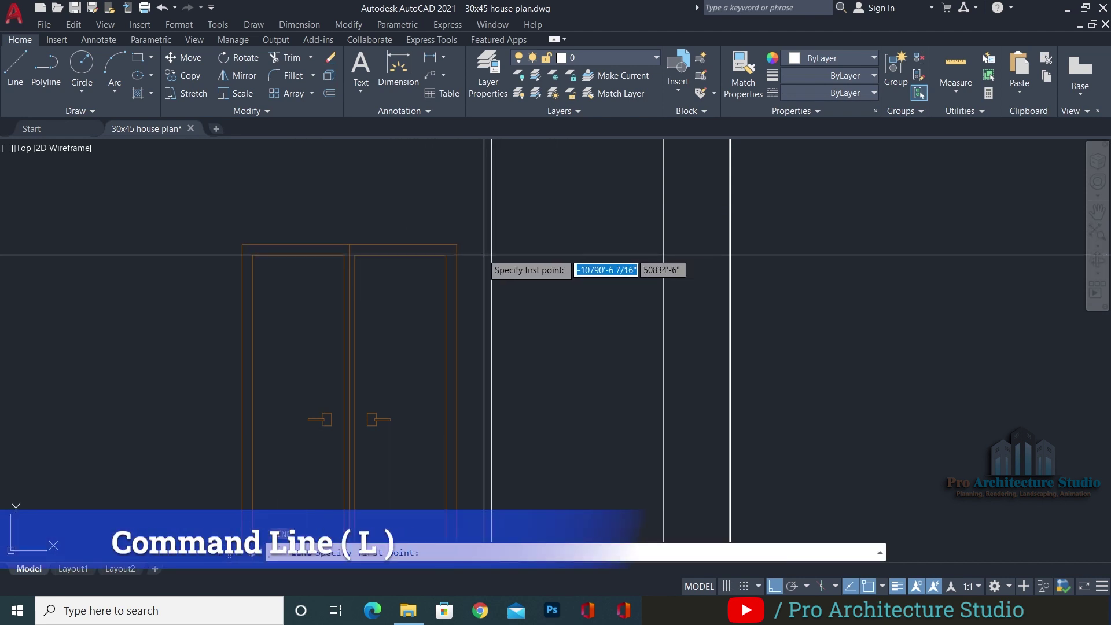
pyautogui.click(457, 245)
pyautogui.click(857, 244)
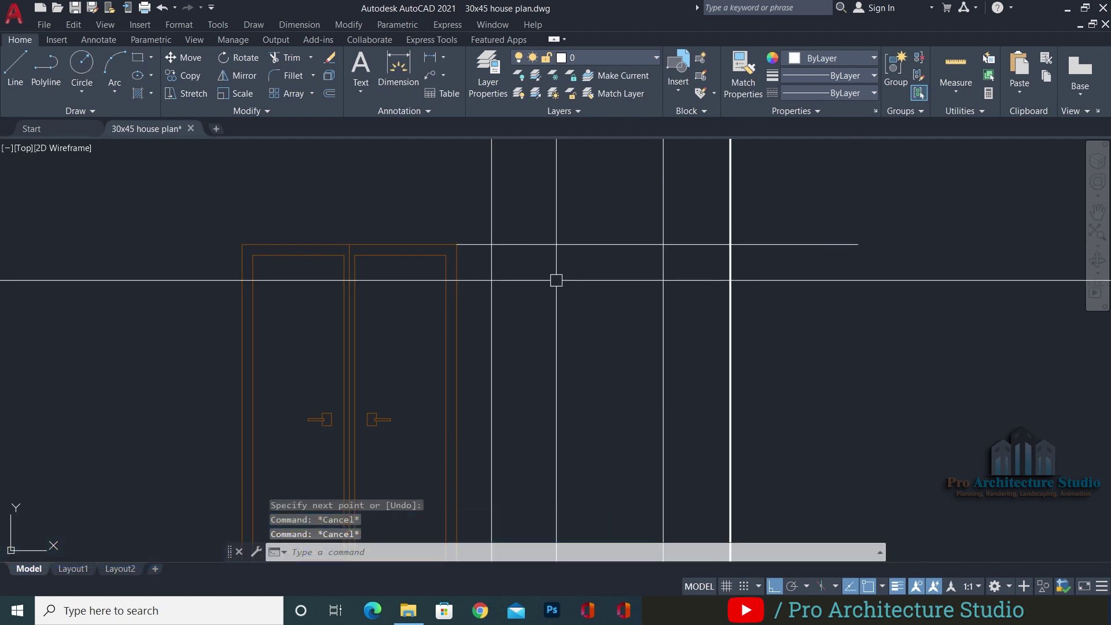
# Fillet the head line with both vertical construction lines to form the window's square upper corners
pyautogui.write('f')
pyautogui.press('Return')
pyautogui.click(491, 258)
pyautogui.click(545, 243)
pyautogui.press('Return')
pyautogui.click(594, 245)
pyautogui.click(663, 270)
pyautogui.moveTo(681, 239); pyautogui.dragTo(682, 216, button='middle')
pyautogui.press('Escape')
pyautogui.press('Escape')
pyautogui.press('Escape')
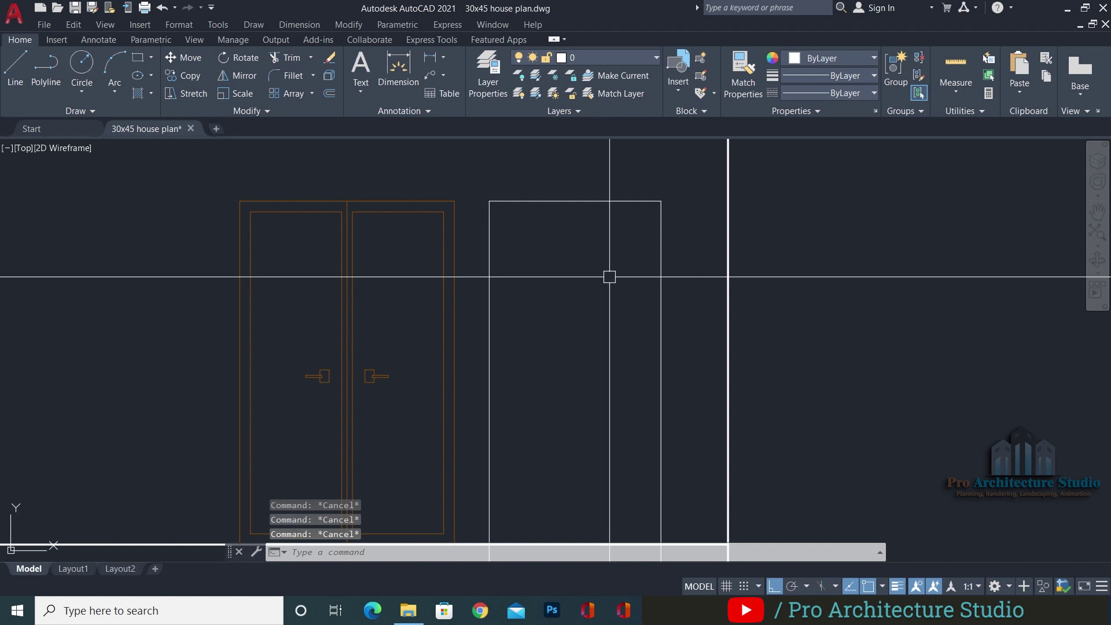
# Offset the window's head line 5'6" downward to create the sill line
pyautogui.press('Return')
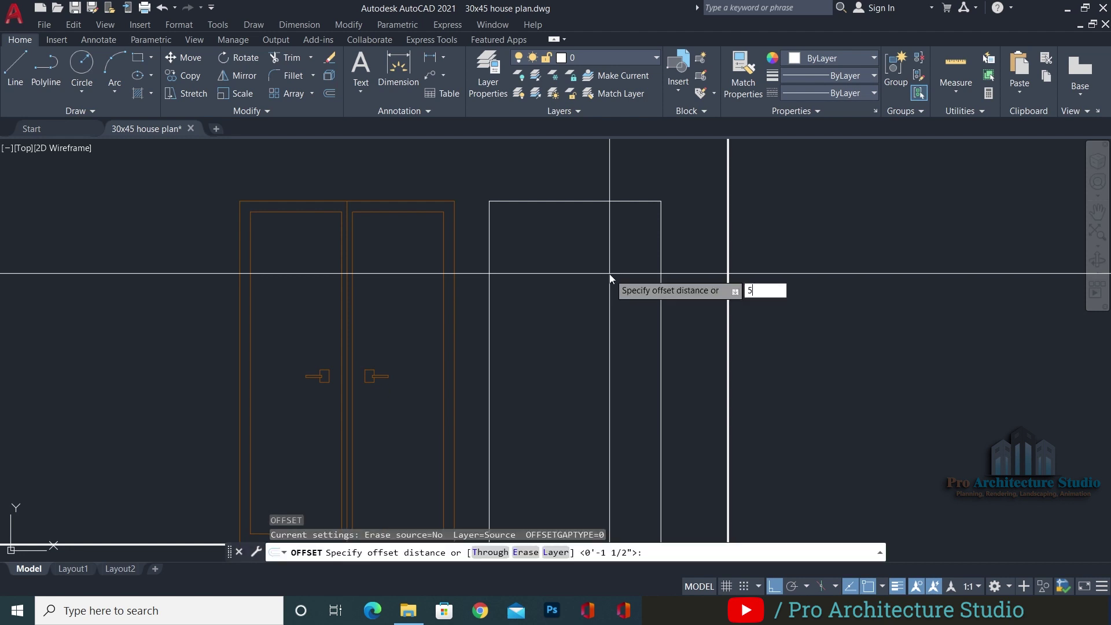
pyautogui.write("5'6")
pyautogui.press('Return')
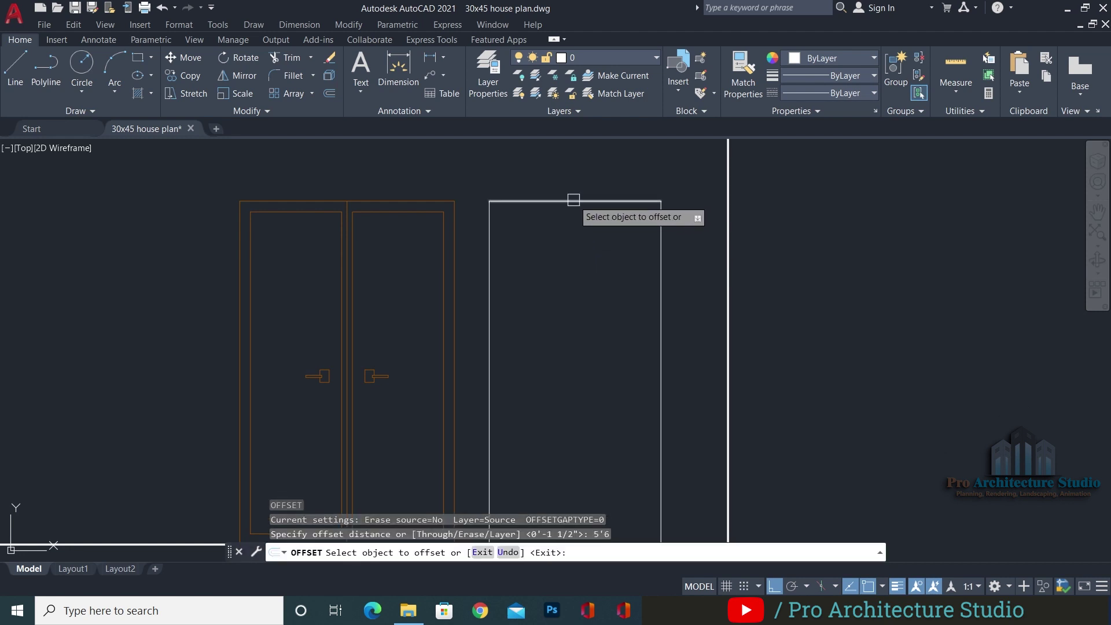
pyautogui.click(573, 202)
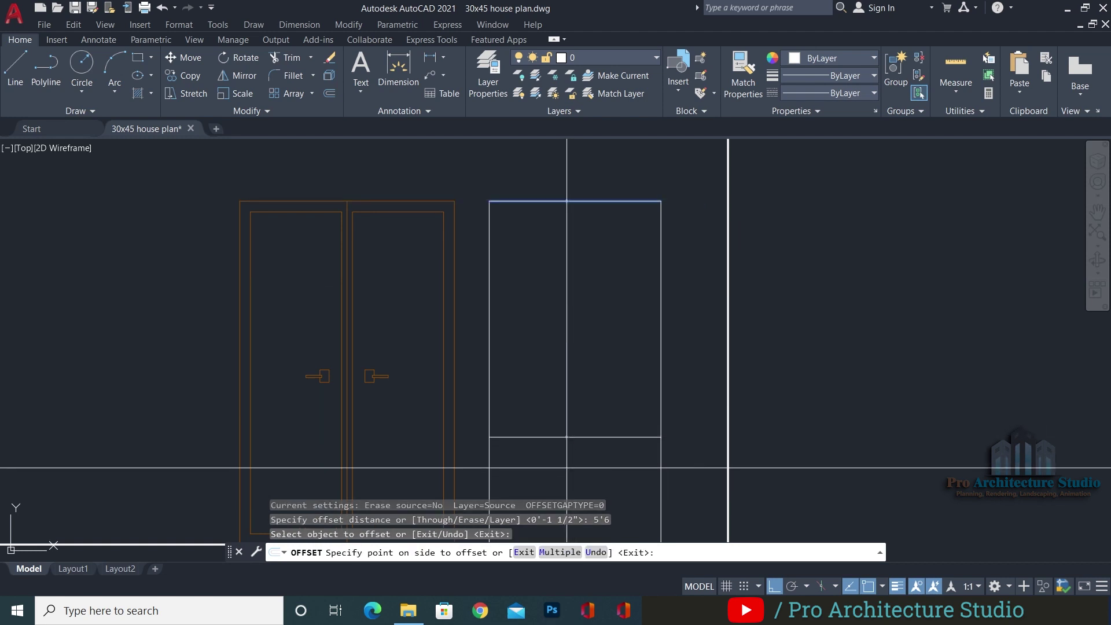
pyautogui.click(565, 466)
pyautogui.press('Return')
pyautogui.press('Escape')
pyautogui.moveTo(544, 368); pyautogui.dragTo(548, 327, button='middle')
pyautogui.press('Escape')
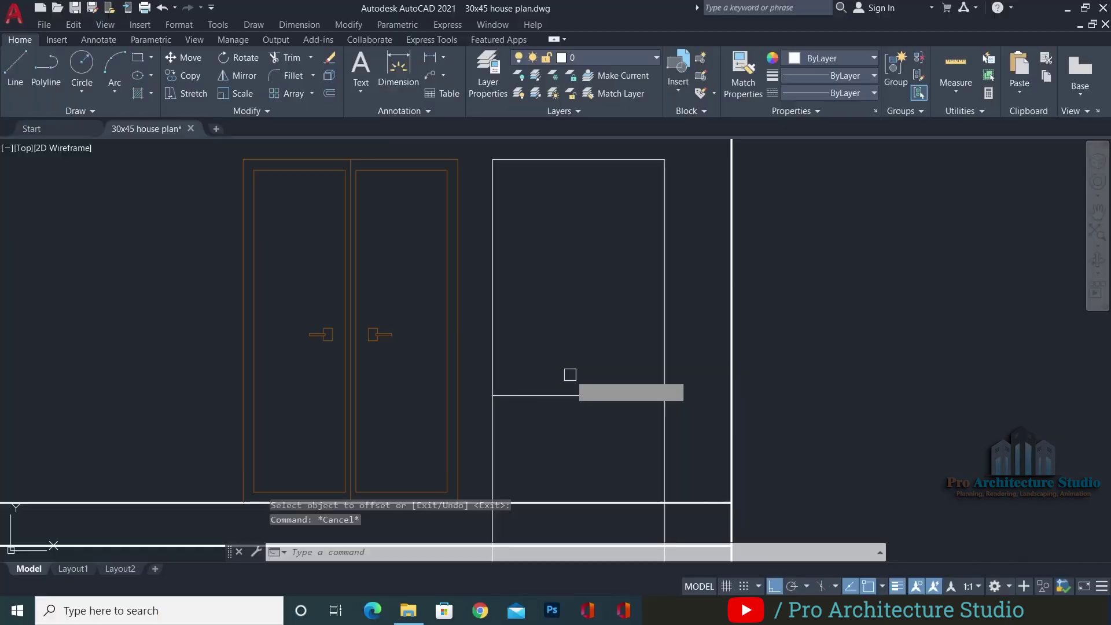
# Fillet the sill line with both window sides to close the outline, and save the drawing
pyautogui.write('f')
pyautogui.press('space')
pyautogui.click(495, 361)
pyautogui.click(538, 395)
pyautogui.press('space')
pyautogui.click(624, 395)
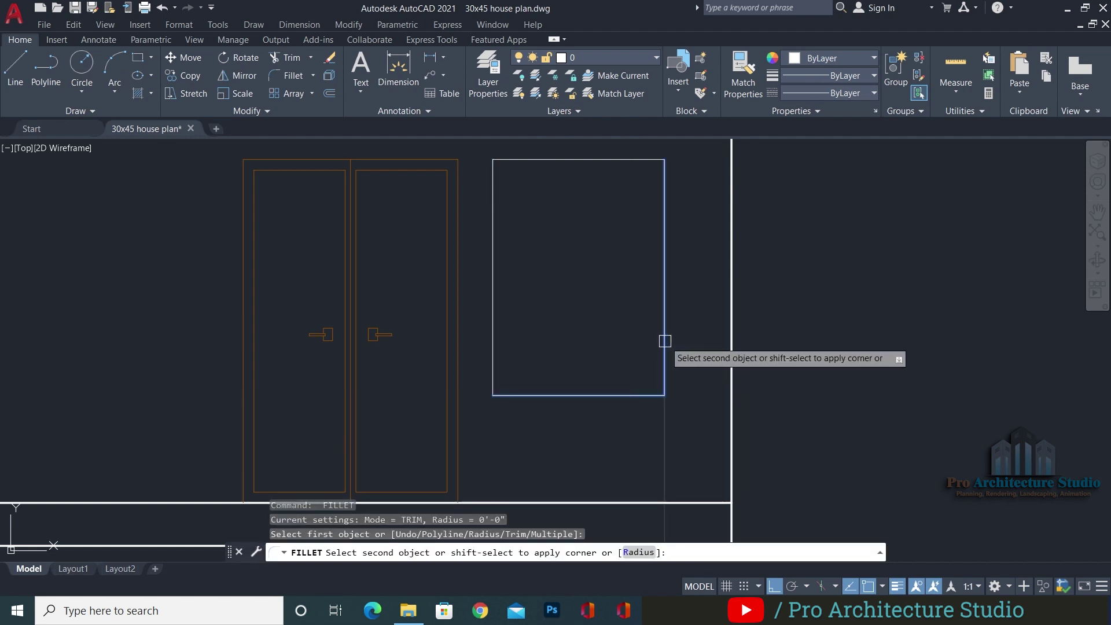
pyautogui.click(664, 341)
pyautogui.hotkey('ctrl', 's')
pyautogui.moveTo(581, 218); pyautogui.dragTo(585, 275, button='middle')
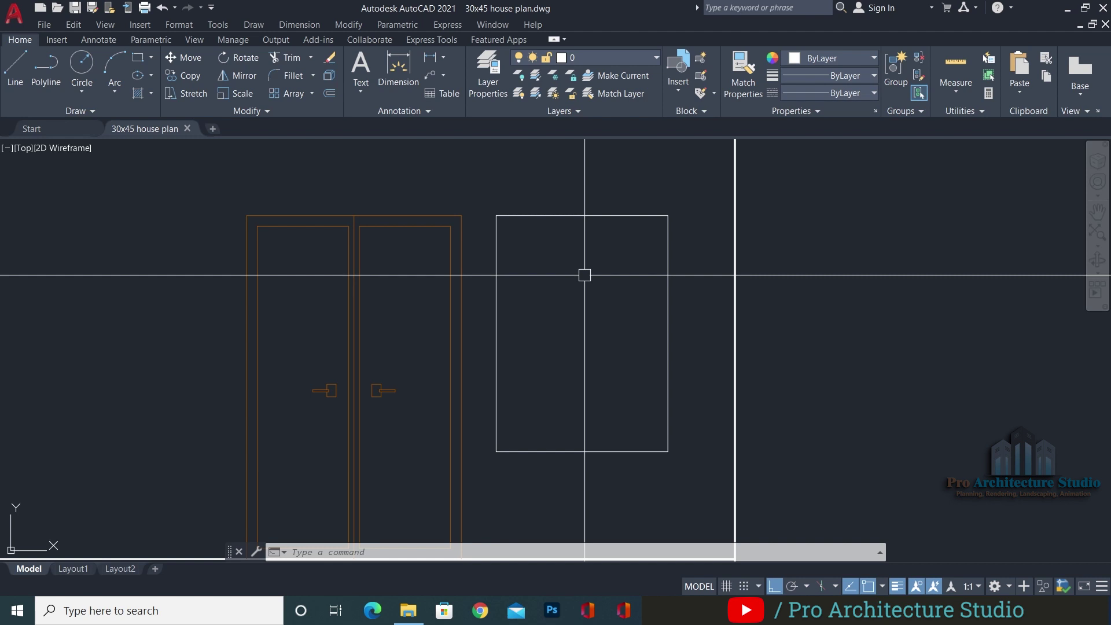
# Offset all four sides of the window outline 3" inward for the frame
pyautogui.write('O')
pyautogui.press('space')
pyautogui.moveTo(689, 458); pyautogui.dragTo(726, 479, button='middle')
pyautogui.write('3')
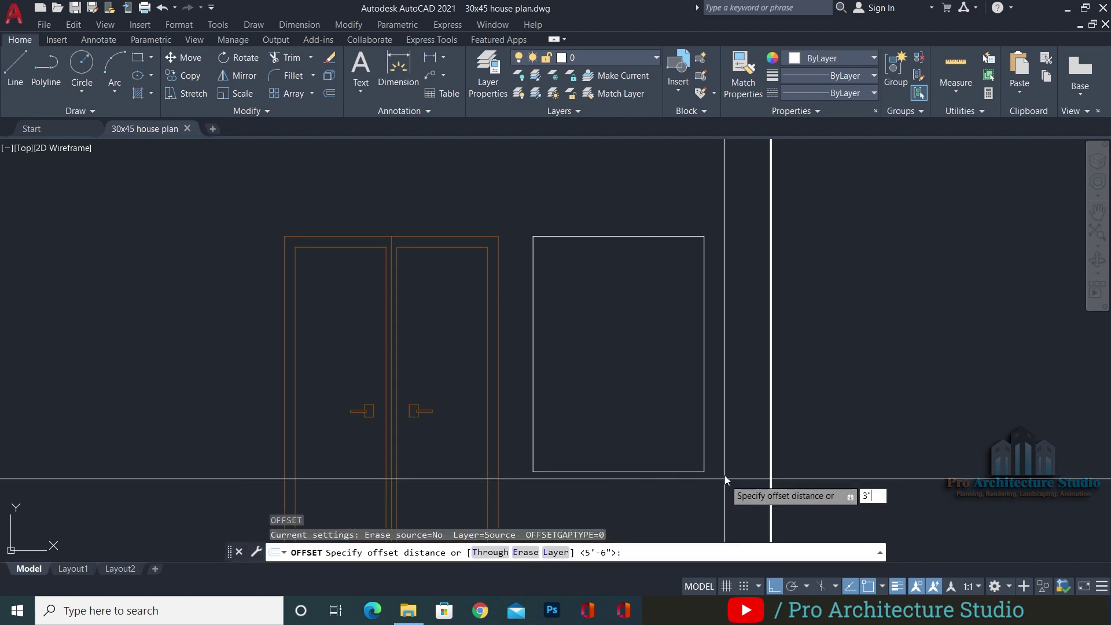
pyautogui.write('"')
pyautogui.press('Return')
pyautogui.click(533, 262)
pyautogui.click(580, 259)
pyautogui.click(624, 238)
pyautogui.click(599, 250)
pyautogui.click(704, 283)
pyautogui.click(622, 318)
pyautogui.click(591, 472)
pyautogui.click(578, 463)
pyautogui.press('Escape')
pyautogui.press('Escape')
# Fillet the offset frame lines into clean square corners to form the inner window rectangle
pyautogui.scroll(3, 578, 463)
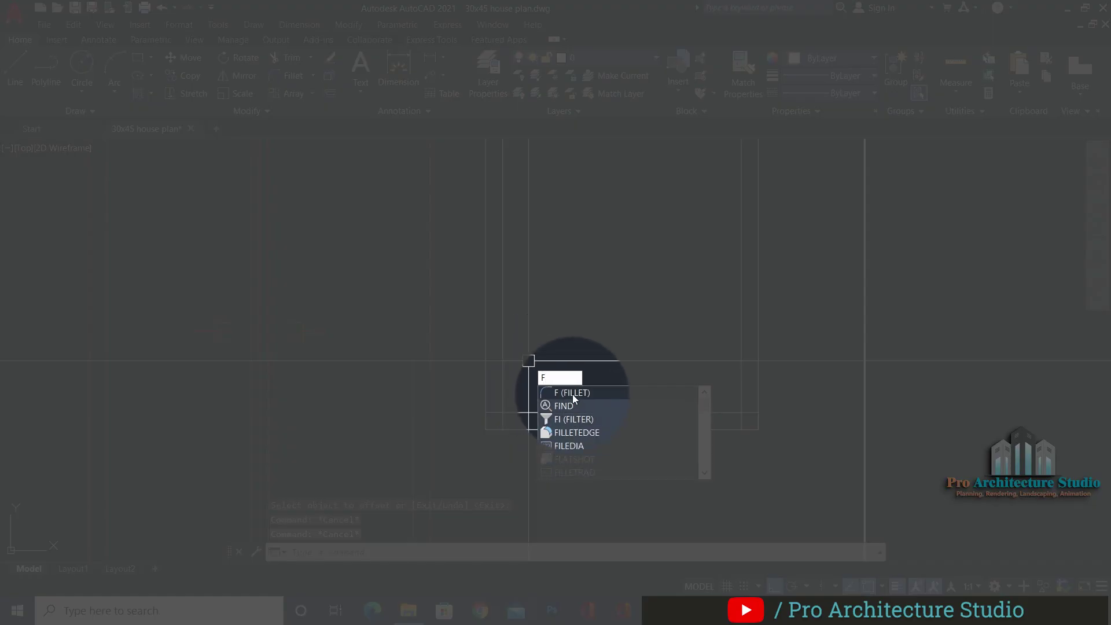
pyautogui.click(572, 393)
pyautogui.click(540, 411)
pyautogui.click(741, 348)
pyautogui.moveTo(688, 228); pyautogui.dragTo(728, 444, button='middle')
pyautogui.press('space')
pyautogui.click(782, 311)
pyautogui.click(735, 288)
pyautogui.press('space')
pyautogui.click(572, 288)
pyautogui.press('Escape')
pyautogui.press('Escape')
# Assign all the window's outline and frame lines to the elevation window layer
pyautogui.scroll(-4, 687, 218)
pyautogui.scroll(2, 714, 252)
pyautogui.click(757, 185)
pyautogui.click(555, 478)
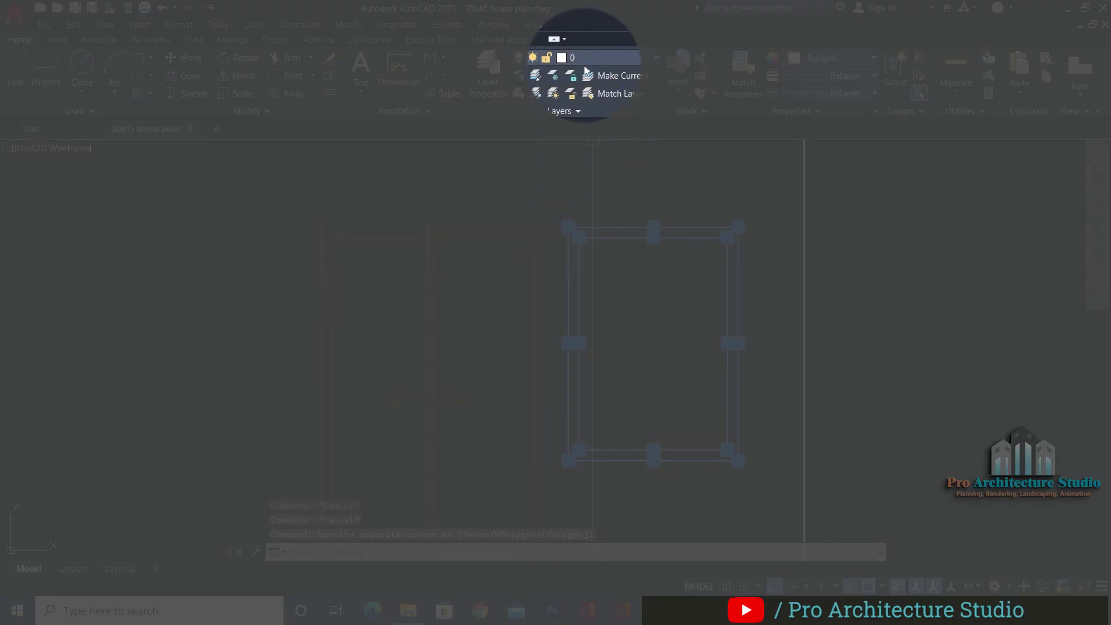
pyautogui.click(584, 60)
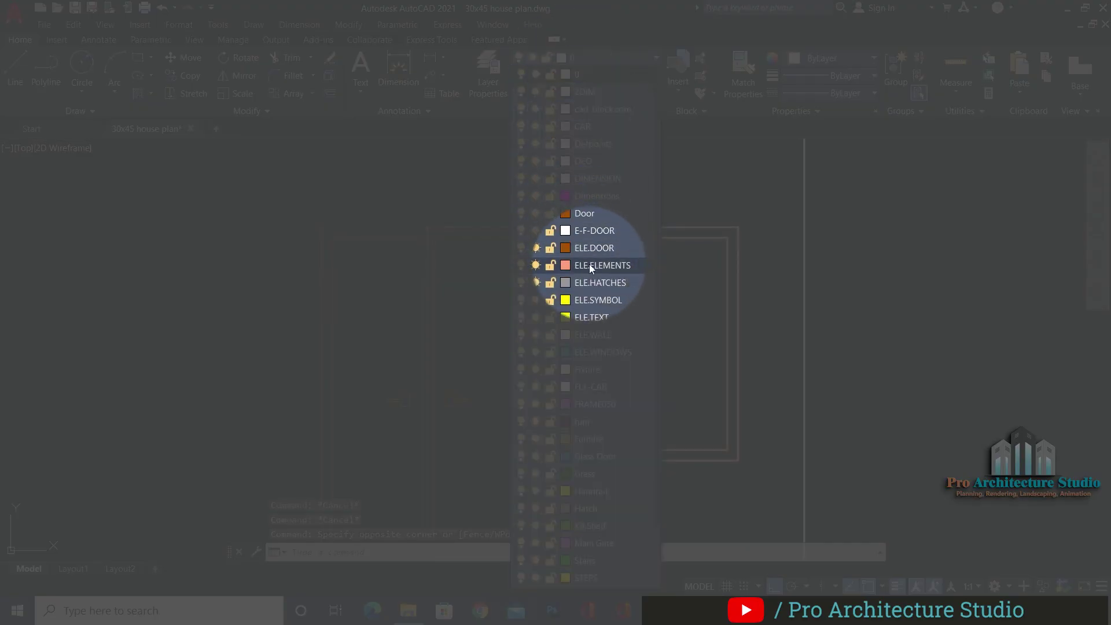
pyautogui.click(597, 352)
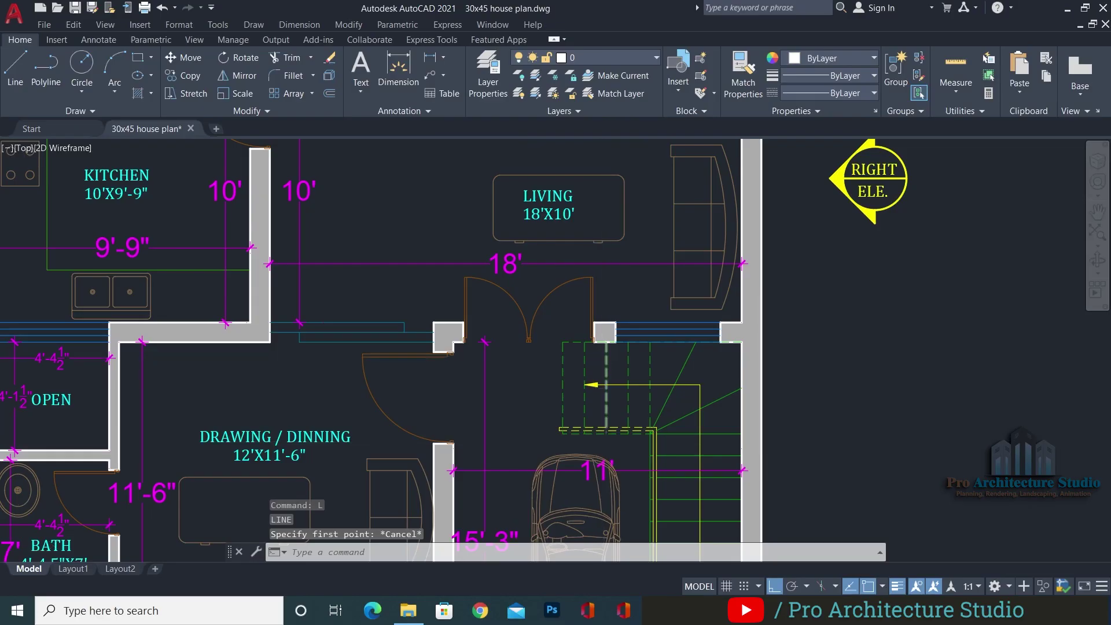
# Switch to the SketchUp house model and examine the window's frame and panel layout
pyautogui.scroll(8, 550, 297)
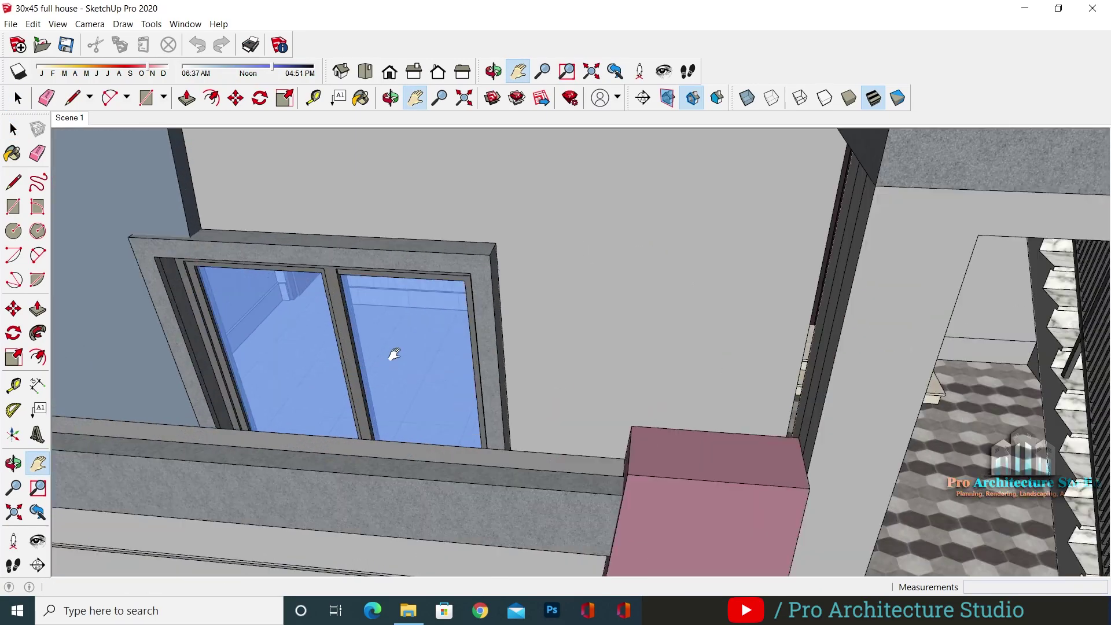
pyautogui.moveTo(394, 354); pyautogui.dragTo(524, 409, button='middle')
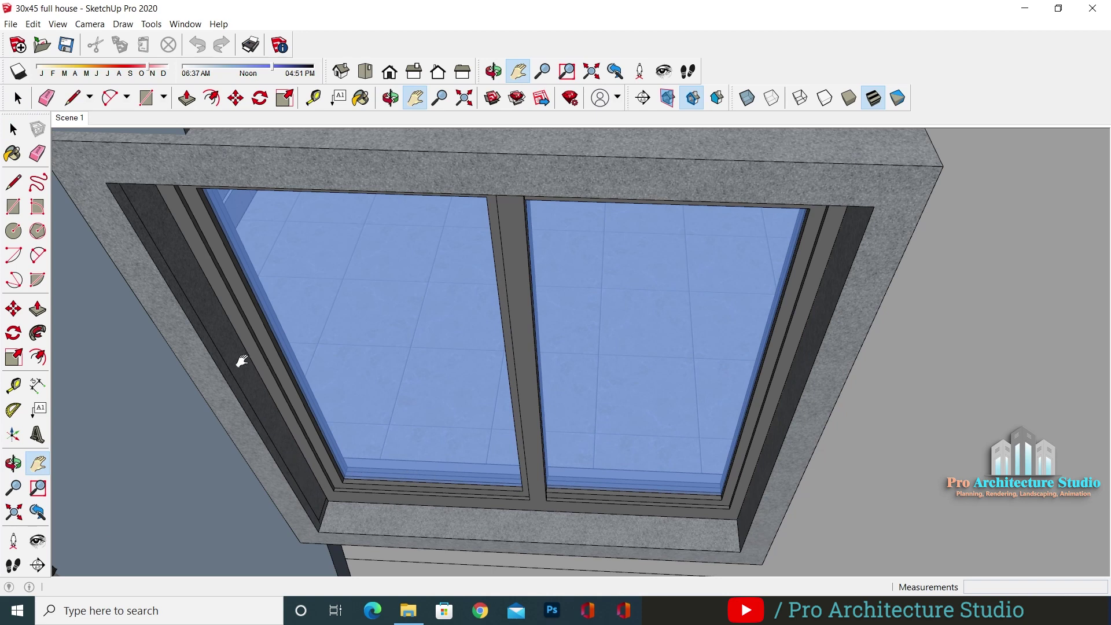
pyautogui.moveTo(683, 279); pyautogui.dragTo(717, 285, button='middle')
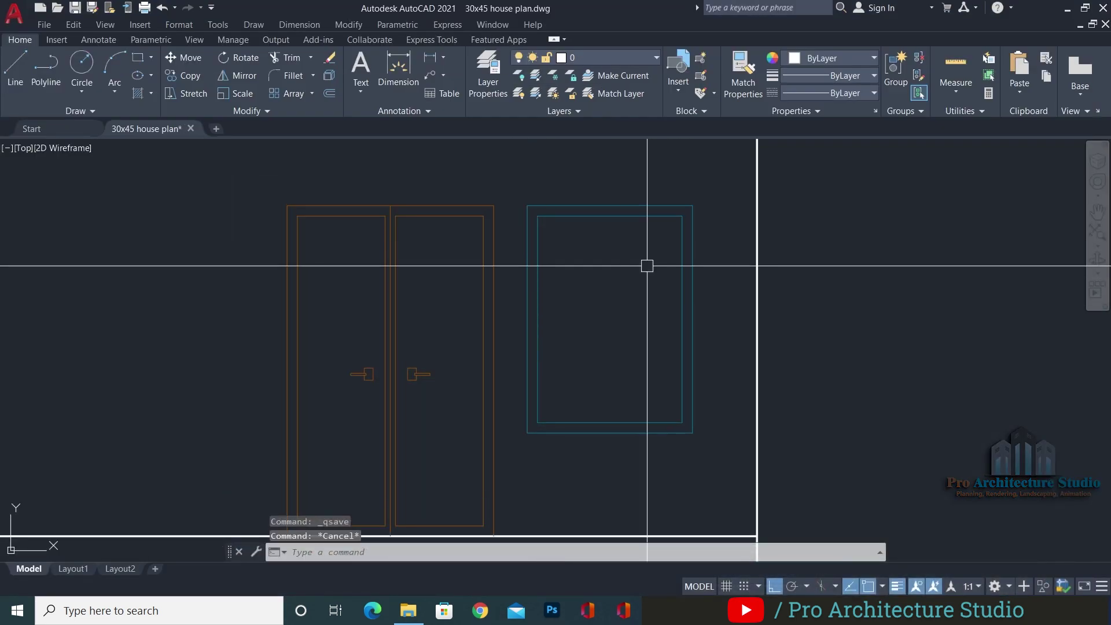
# Draw a vertical line down the middle of the window's inner frame and extend it to the outer frame's top and bottom edges
pyautogui.press('Escape')
pyautogui.press('Escape')
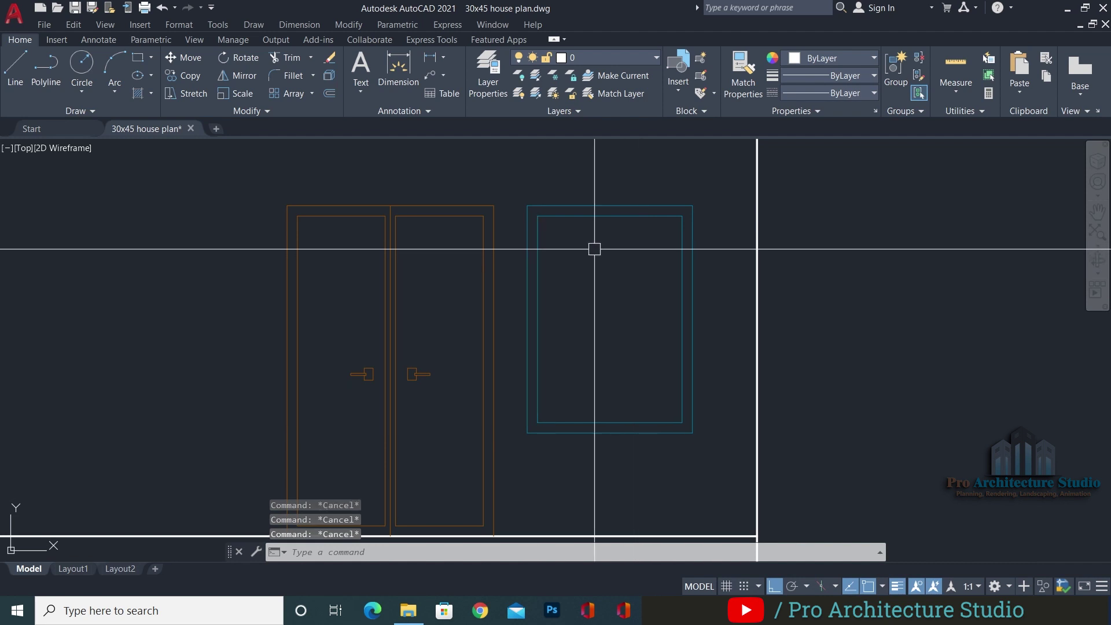
pyautogui.write('l')
pyautogui.press('Return')
pyautogui.click(608, 226)
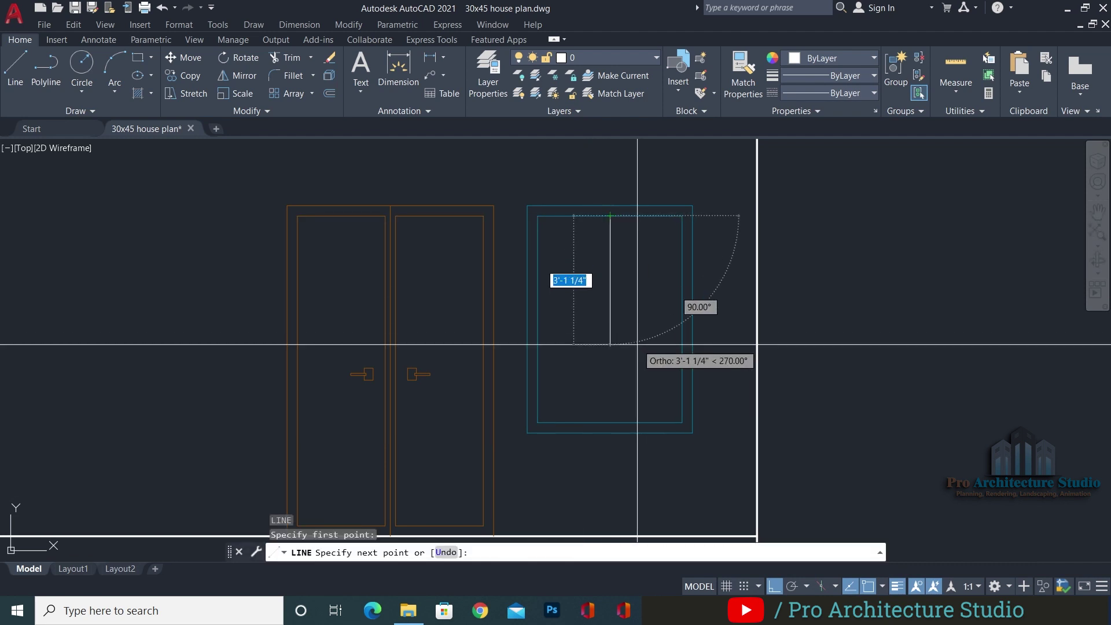
pyautogui.click(637, 344)
pyautogui.press('Escape')
pyautogui.write('ex')
pyautogui.press('Return')
pyautogui.click(609, 330)
pyautogui.press('Escape')
pyautogui.press('Escape')
pyautogui.press('Escape')
pyautogui.scroll(2, 596, 220)
pyautogui.scroll(2, 627, 245)
pyautogui.write('ex')
pyautogui.press('Return')
pyautogui.click(612, 233)
pyautogui.scroll(-4, 625, 231)
pyautogui.scroll(6, 613, 306)
pyautogui.press('Escape')
pyautogui.press('Escape')
pyautogui.press('Escape')
pyautogui.press('Escape')
pyautogui.scroll(-3, 606, 339)
pyautogui.moveTo(622, 180); pyautogui.dragTo(625, 293, button='middle')
# Offset the window's vertical centre line 1.5" to each side for the panel frames
pyautogui.write('o')
pyautogui.press('Return')
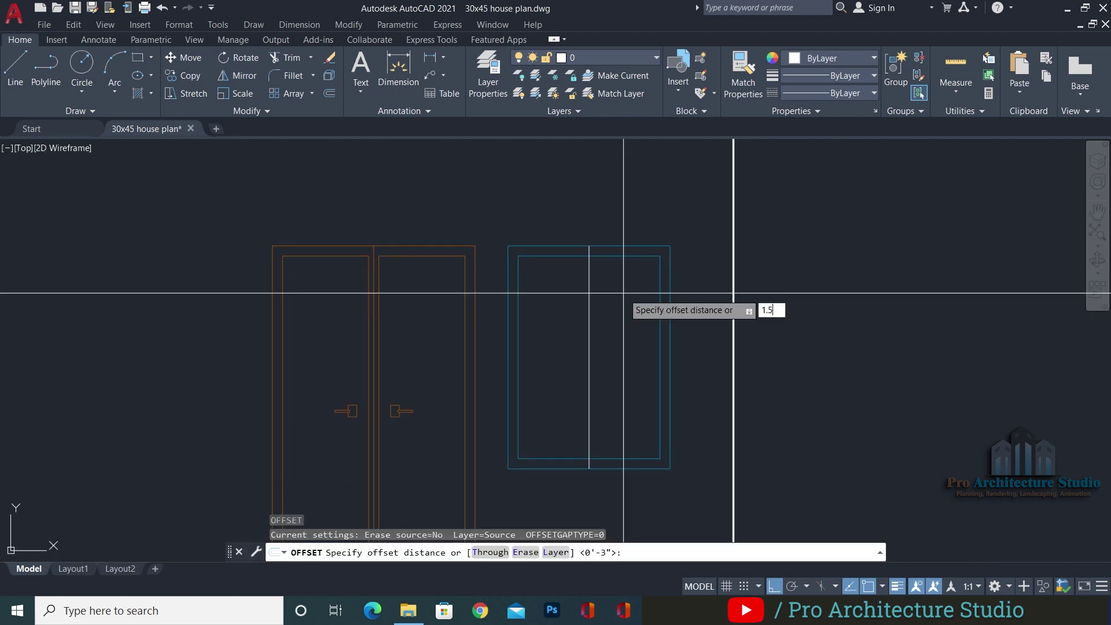
pyautogui.write('1.5"')
pyautogui.press('Return')
pyautogui.scroll(5, 592, 272)
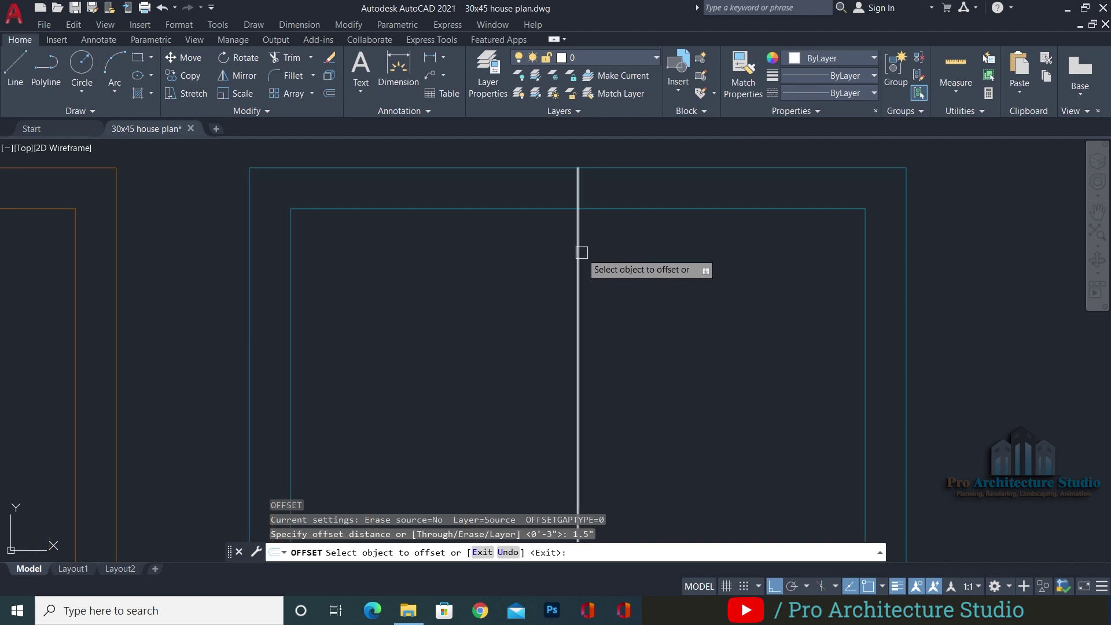
pyautogui.click(578, 242)
pyautogui.click(560, 241)
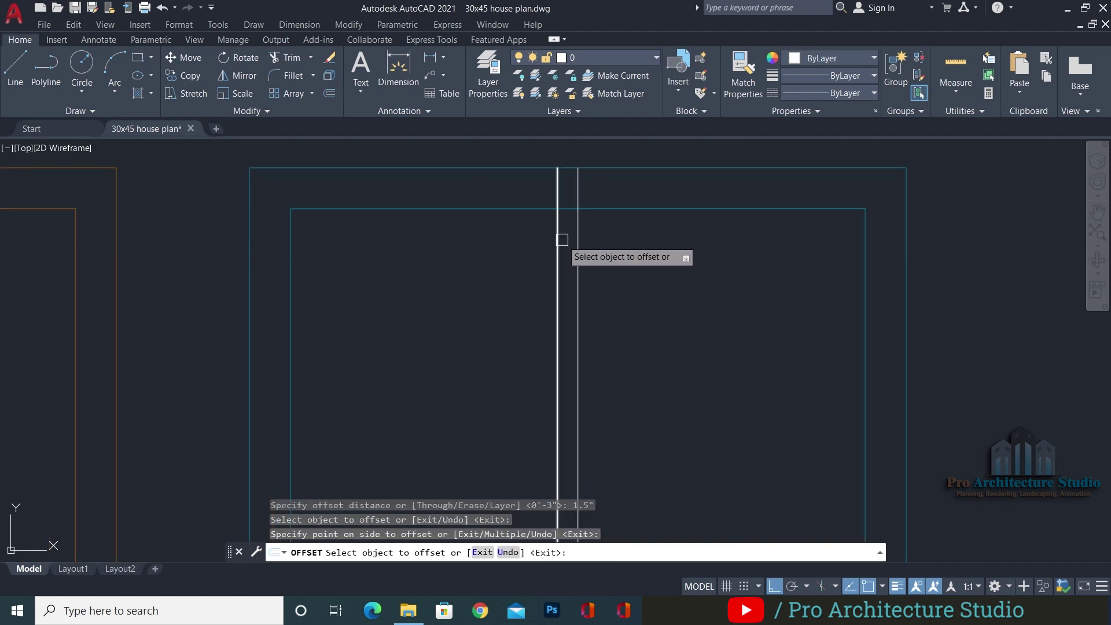
pyautogui.click(577, 236)
pyautogui.click(581, 209)
pyautogui.press('Escape')
pyautogui.press('Escape')
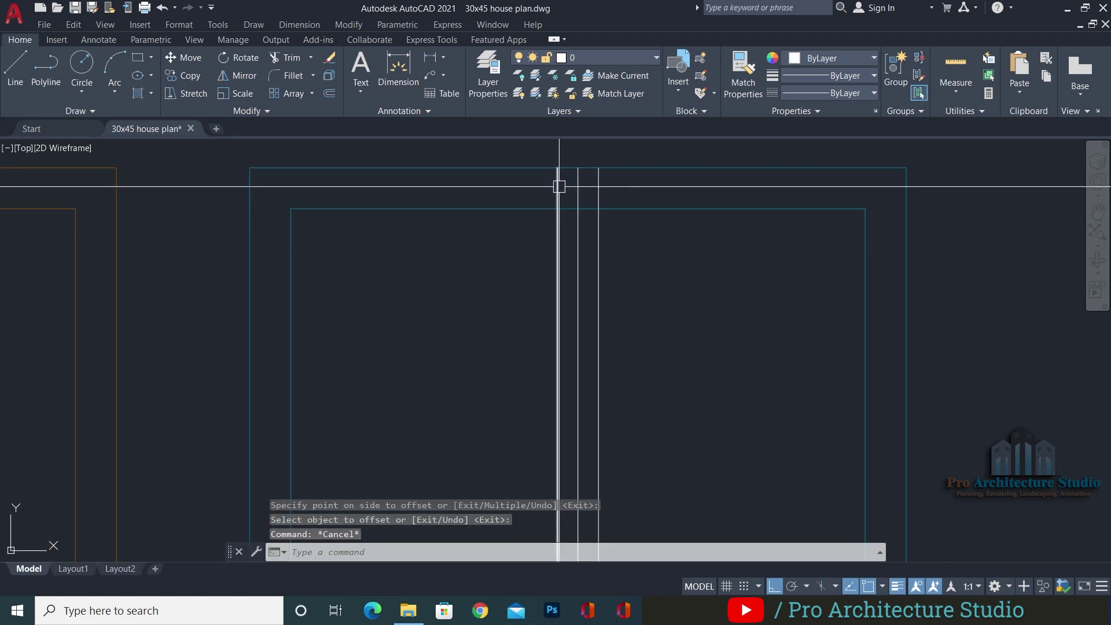
# Trim the two offset lines and the inner frame lines between them at top and bottom, forming two separate window panels
pyautogui.scroll(2, 562, 190)
pyautogui.press('Escape')
pyautogui.moveTo(562, 190); pyautogui.dragTo(581, 232, button='middle')
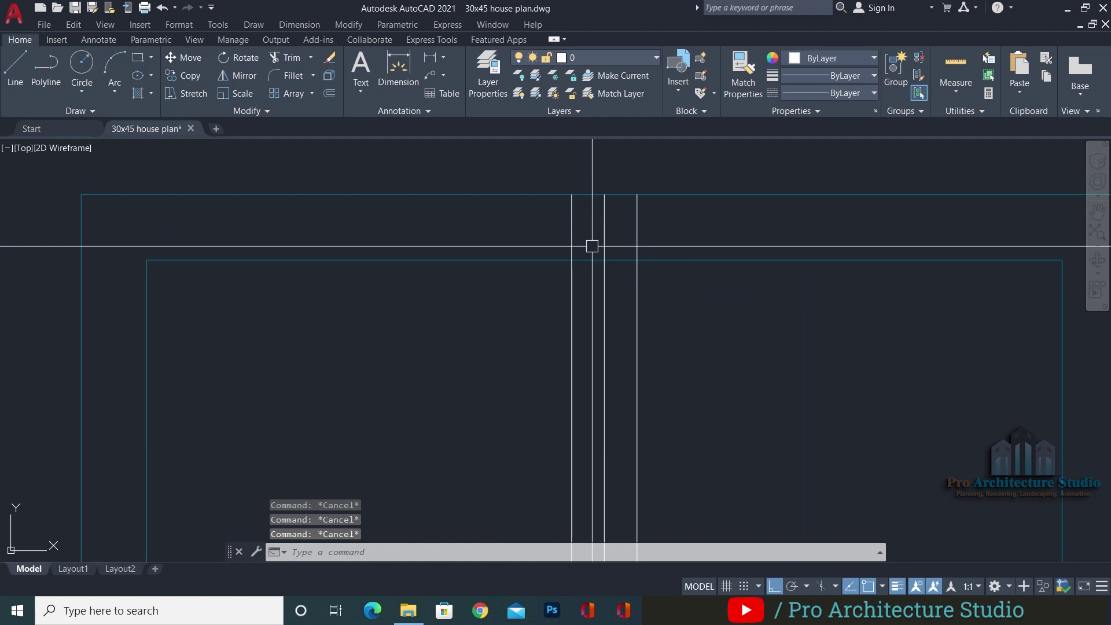
pyautogui.write('TR')
pyautogui.press('Return')
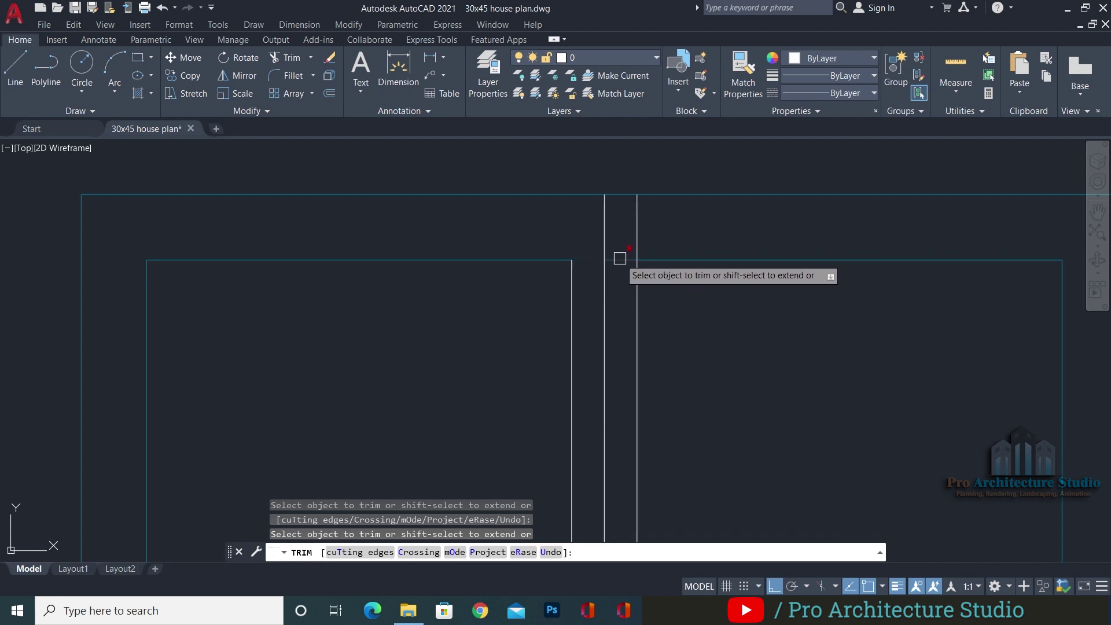
pyautogui.scroll(-5, 613, 245)
pyautogui.scroll(4, 630, 295)
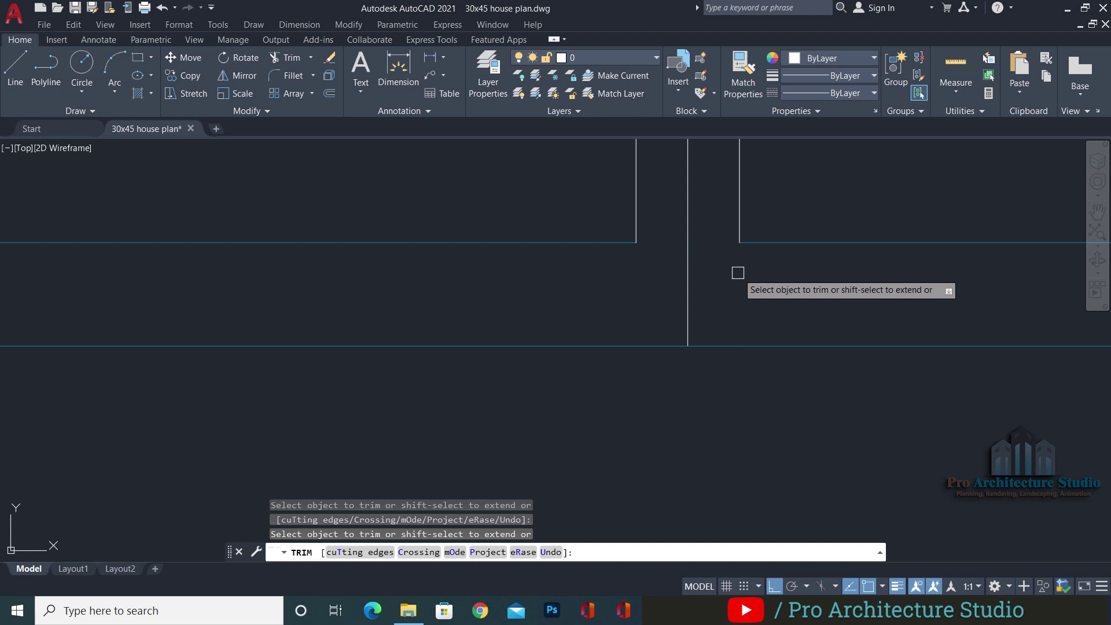
pyautogui.scroll(-4, 737, 273)
pyautogui.press('Escape')
# Match the new centre and panel lines to the properties of the existing window frame lines
pyautogui.write('ma')
pyautogui.press('Return')
pyautogui.click(713, 272)
pyautogui.click(750, 217)
pyautogui.click(587, 293)
pyautogui.press('Escape')
pyautogui.press('Escape')
pyautogui.press('Escape')
pyautogui.press('Escape')
# Erase the vertical centre line between the two window panels
pyautogui.scroll(-6, 651, 244)
pyautogui.moveTo(650, 243); pyautogui.dragTo(630, 416, button='middle')
pyautogui.scroll(6, 625, 213)
pyautogui.scroll(2, 659, 252)
pyautogui.scroll(-3, 589, 254)
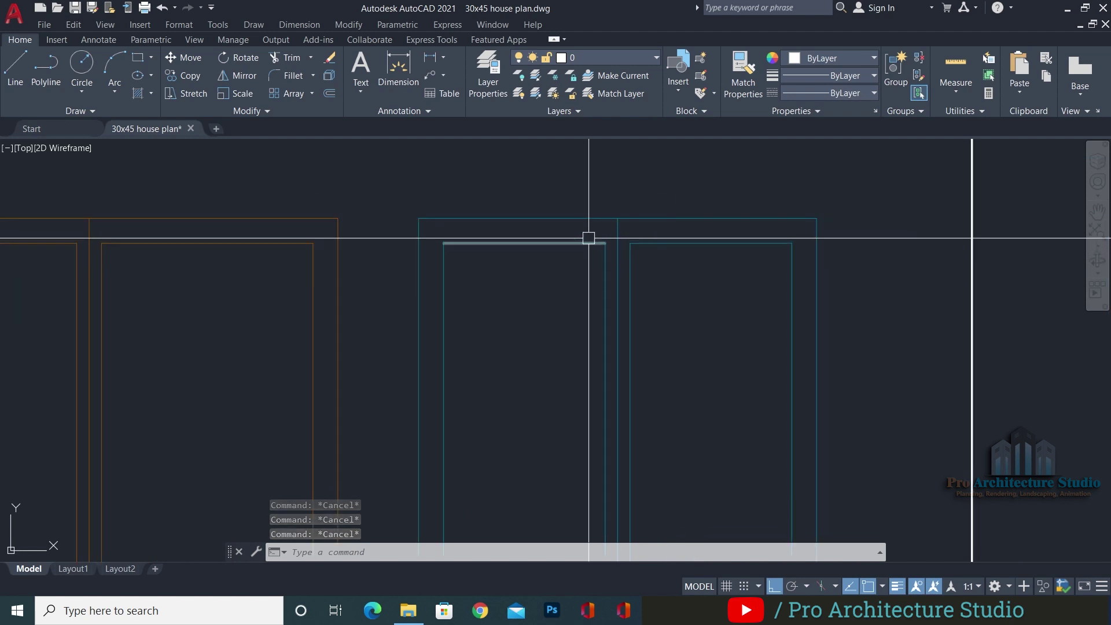
pyautogui.scroll(4, 607, 249)
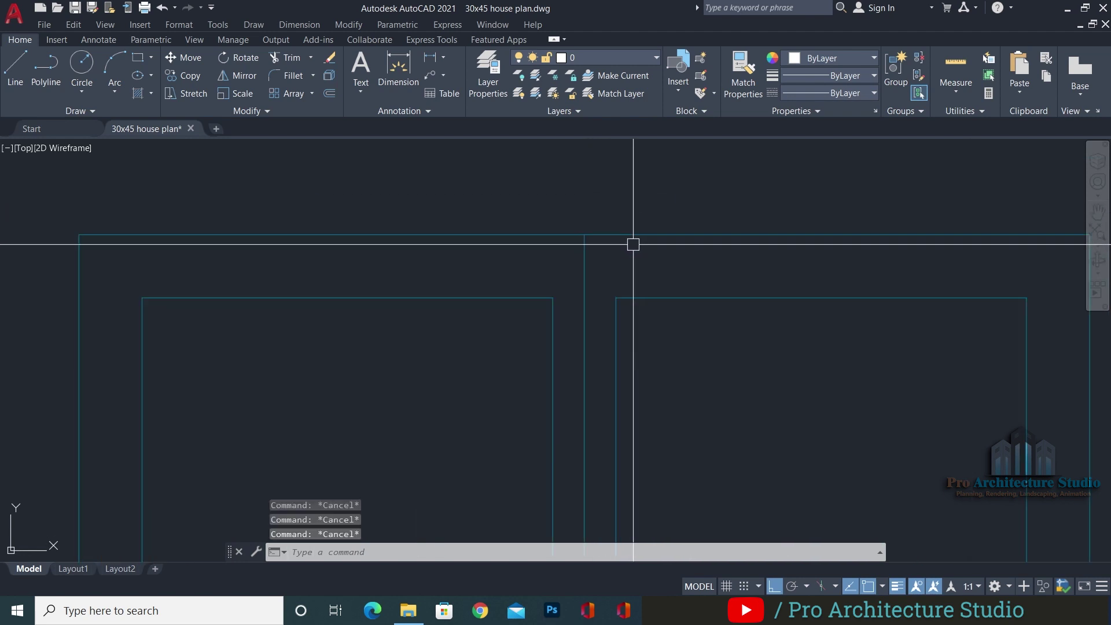
pyautogui.click(609, 254)
pyautogui.click(579, 258)
pyautogui.write('e')
pyautogui.press('Return')
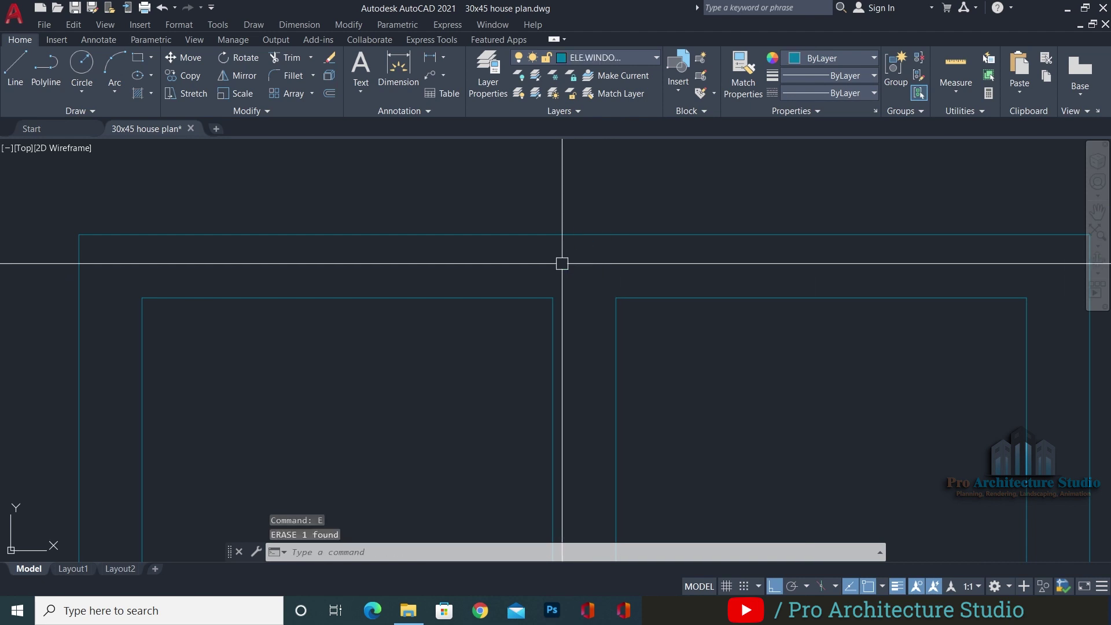
pyautogui.press('Escape')
pyautogui.press('Escape')
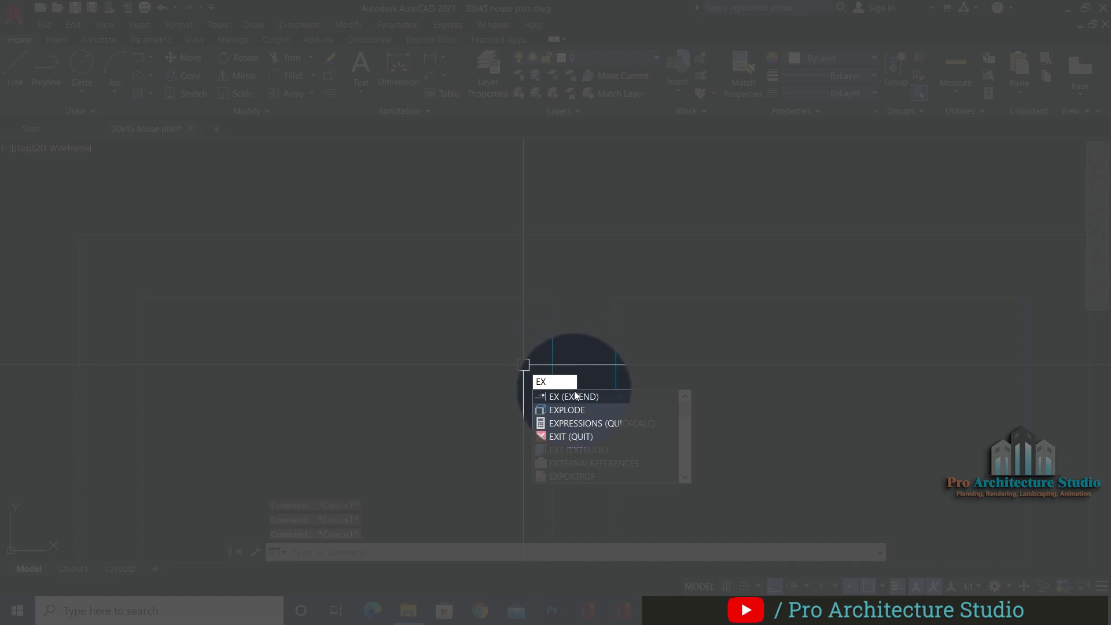
# Extend the left panel's inner vertical line to the window's outer frame at top and bottom, and save the drawing
pyautogui.click(576, 396)
pyautogui.click(554, 317)
pyautogui.scroll(-5, 519, 319)
pyautogui.scroll(6, 551, 387)
pyautogui.press('Escape')
pyautogui.scroll(-6, 554, 369)
pyautogui.moveTo(385, 307)
pyautogui.mouseDown(button='middle')
pyautogui.moveTo(446, 384)
pyautogui.moveTo(505, 366)
pyautogui.mouseUp(button='middle')
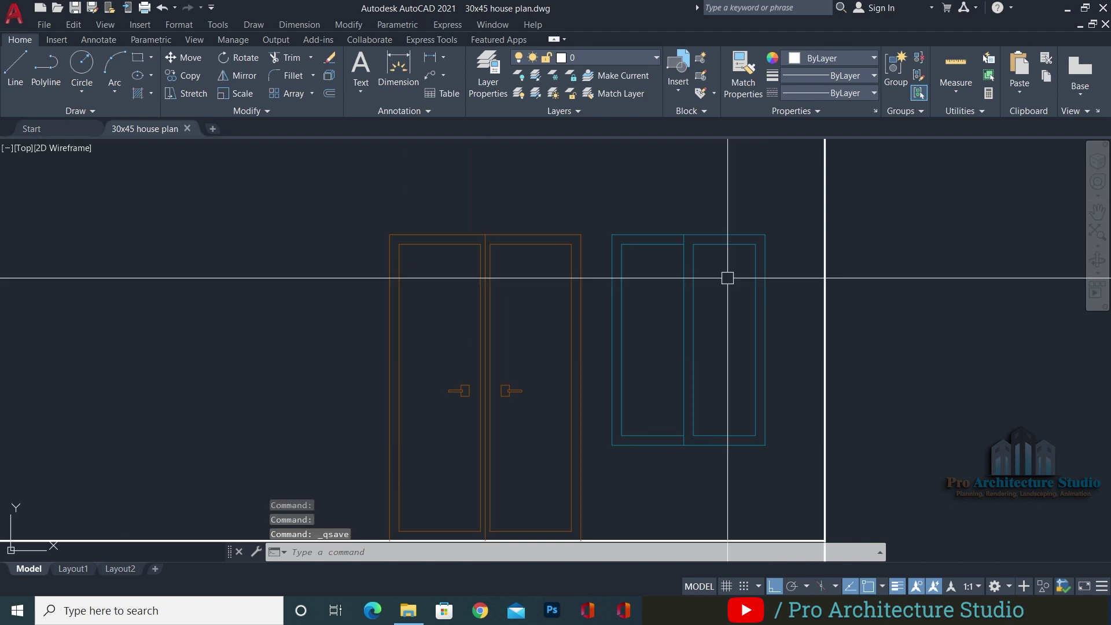
pyautogui.scroll(-2, 746, 300)
pyautogui.hotkey('ctrl', 's')
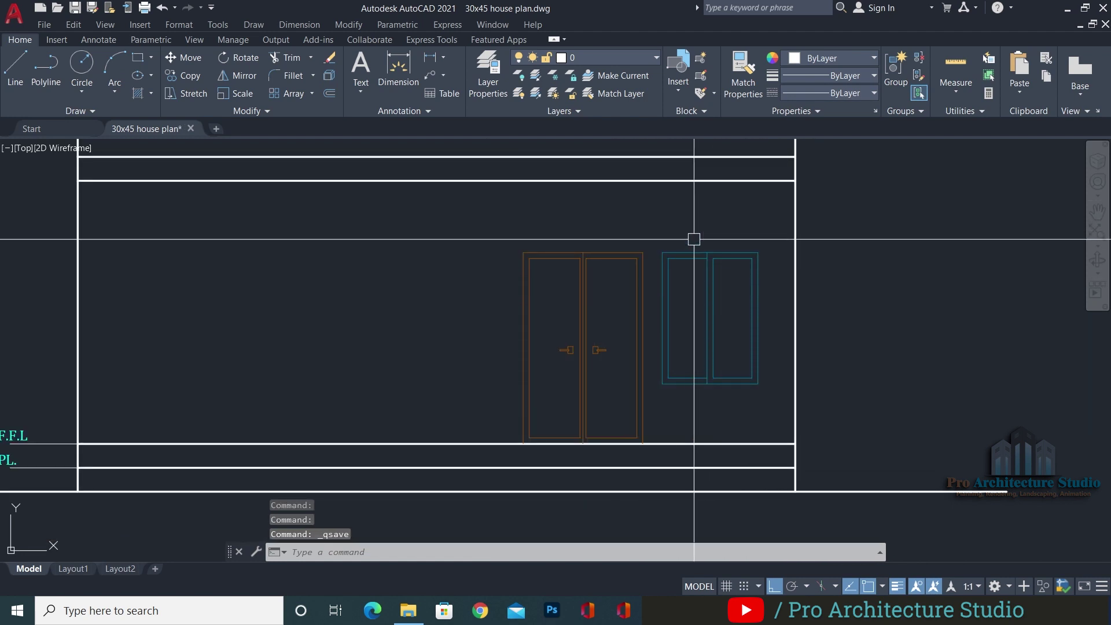
# Examine the ground floor plan's front wall, green lawn, car porch, stair and openings for the elements needed in the front elevation
pyautogui.scroll(-7, 551, 302)
pyautogui.scroll(6, 815, 482)
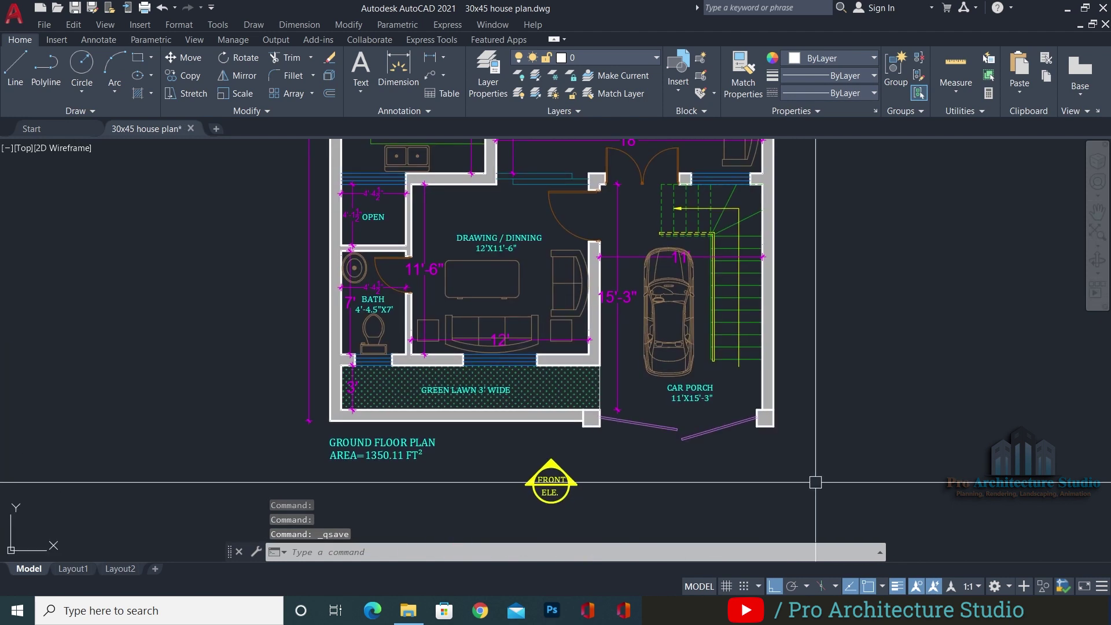
pyautogui.moveTo(809, 431); pyautogui.dragTo(794, 506, button='middle')
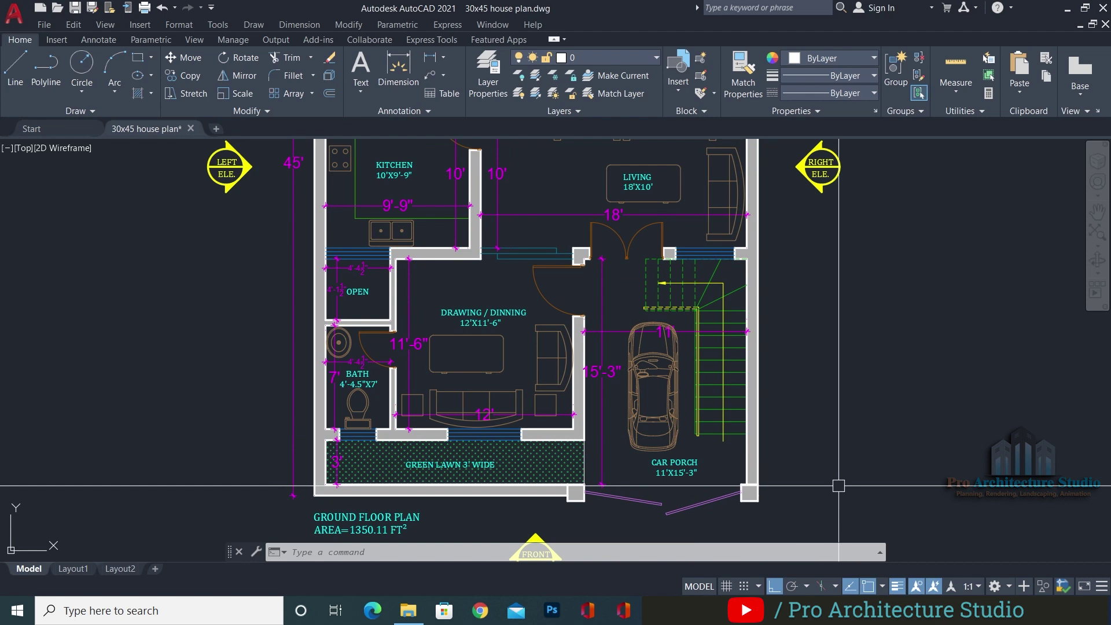
pyautogui.scroll(4, 522, 477)
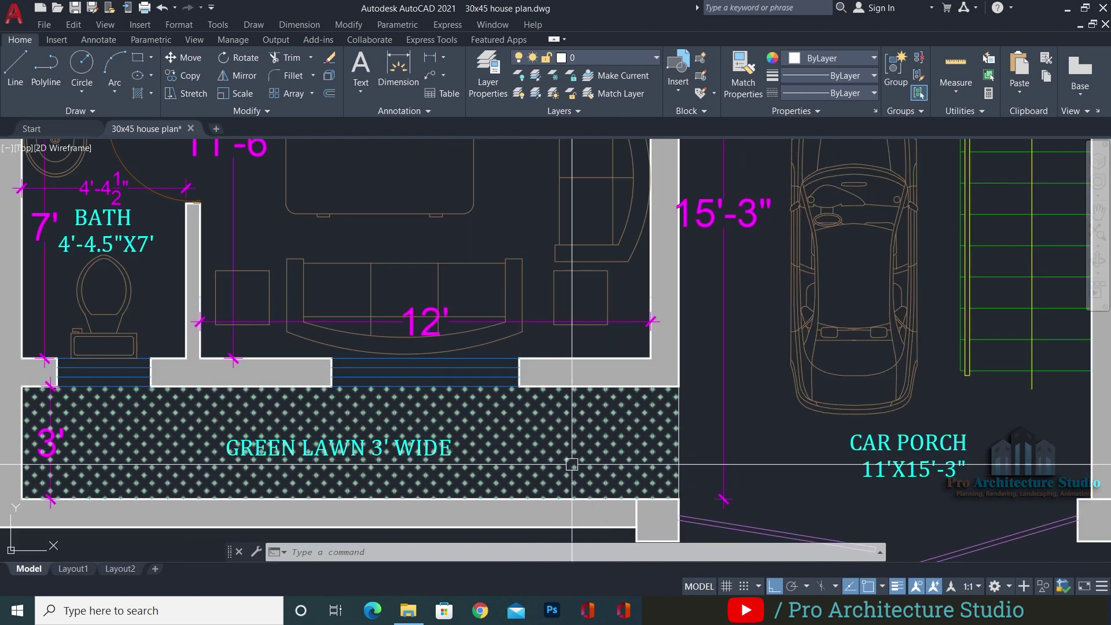
pyautogui.scroll(-2, 591, 464)
pyautogui.moveTo(593, 454); pyautogui.dragTo(574, 485, button='middle')
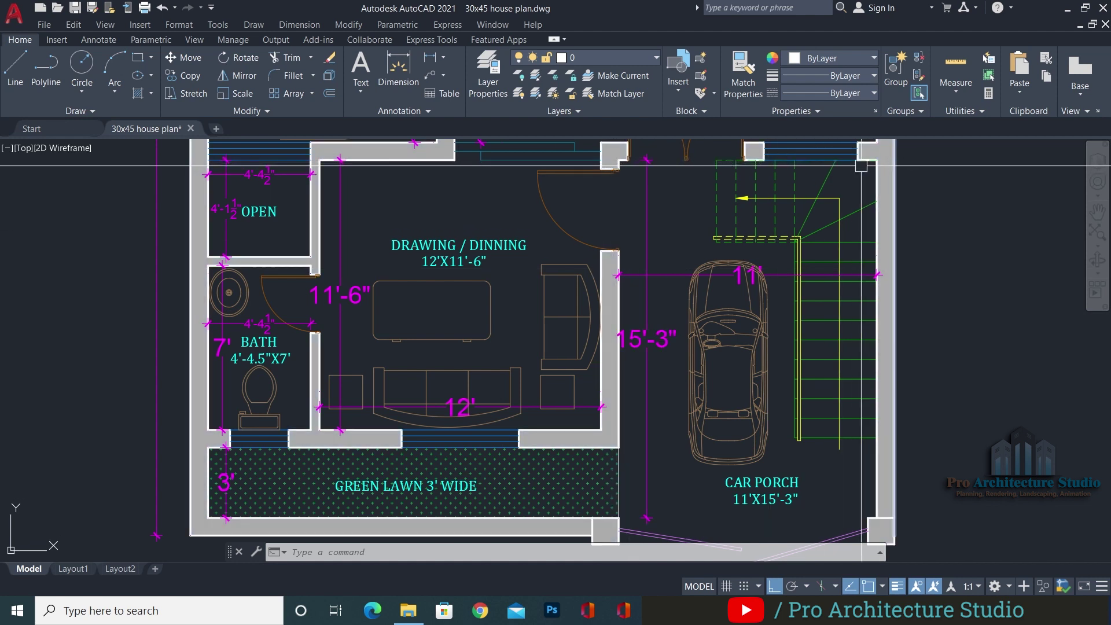
pyautogui.moveTo(856, 178); pyautogui.dragTo(861, 210, button='middle')
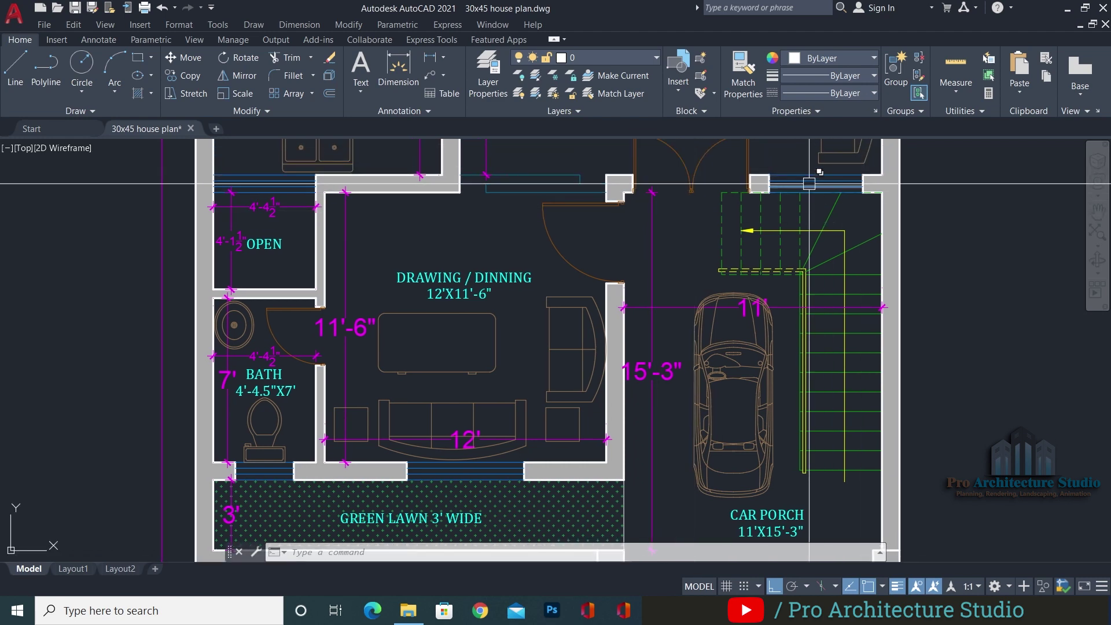
pyautogui.scroll(-3, 719, 203)
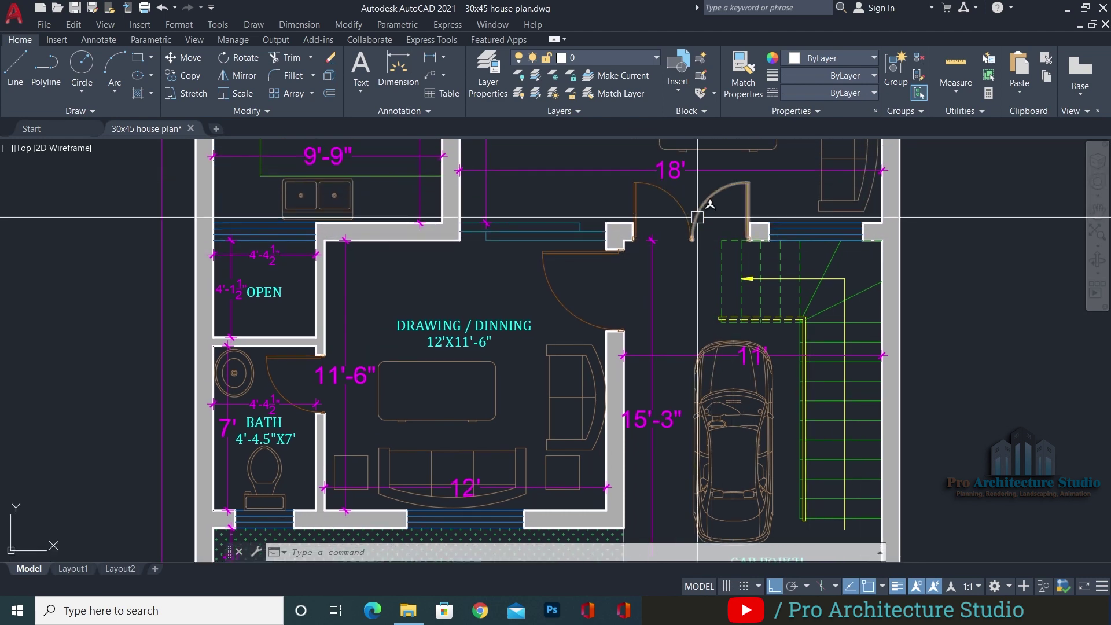
pyautogui.scroll(5, 719, 210)
pyautogui.scroll(-8, 698, 200)
pyautogui.moveTo(697, 199); pyautogui.dragTo(641, 501, button='middle')
pyautogui.scroll(6, 615, 316)
pyautogui.moveTo(637, 286); pyautogui.dragTo(644, 316, button='middle')
pyautogui.scroll(-4, 652, 260)
pyautogui.moveTo(655, 415); pyautogui.dragTo(636, 148, button='middle')
pyautogui.scroll(8, 696, 411)
pyautogui.scroll(-4, 669, 442)
pyautogui.moveTo(664, 270); pyautogui.dragTo(653, 610, button='middle')
pyautogui.moveTo(674, 199); pyautogui.dragTo(666, 584, button='middle')
pyautogui.scroll(-6, 643, 193)
pyautogui.moveTo(600, 365); pyautogui.dragTo(607, 106, button='middle')
pyautogui.scroll(5, 623, 446)
pyautogui.moveTo(619, 401); pyautogui.dragTo(623, 280, button='middle')
pyautogui.scroll(-5, 622, 280)
pyautogui.scroll(8, 665, 297)
pyautogui.scroll(-3, 714, 265)
pyautogui.moveTo(606, 515); pyautogui.dragTo(657, 327, button='middle')
pyautogui.scroll(-8, 652, 428)
pyautogui.moveTo(662, 398); pyautogui.dragTo(652, 521, button='middle')
pyautogui.scroll(6, 649, 323)
pyautogui.moveTo(630, 367); pyautogui.dragTo(625, 422, button='middle')
pyautogui.scroll(4, 626, 403)
pyautogui.moveTo(624, 475); pyautogui.dragTo(608, 552, button='middle')
# Switch to the SketchUp house model and examine the front window, the boundary wall and the porch entrance with its stair
pyautogui.scroll(-2, 608, 551)
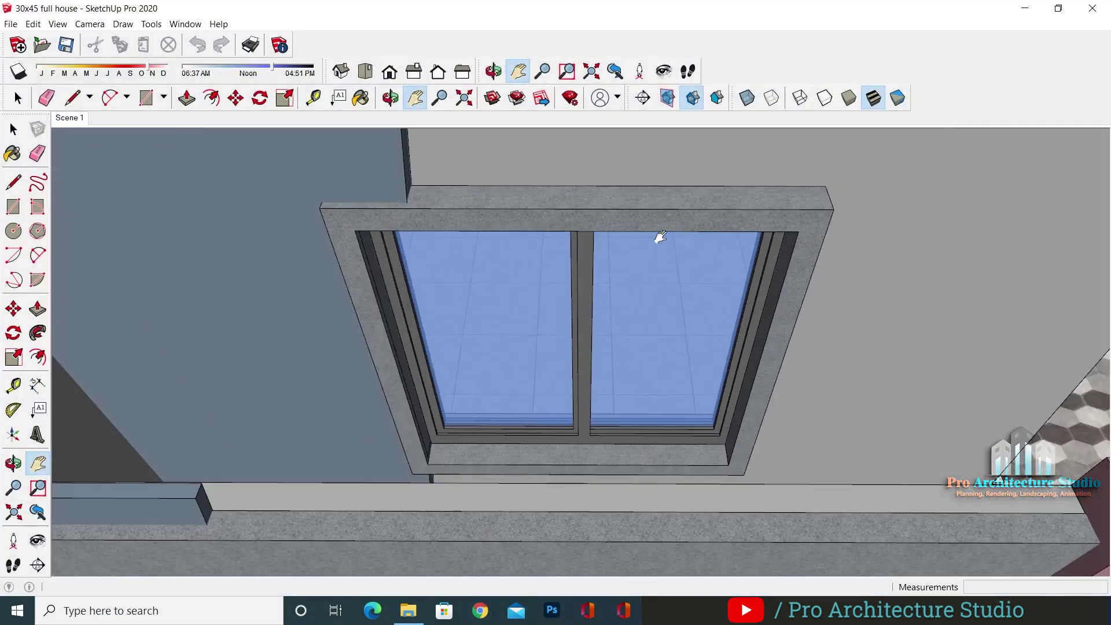
pyautogui.scroll(-5, 544, 283)
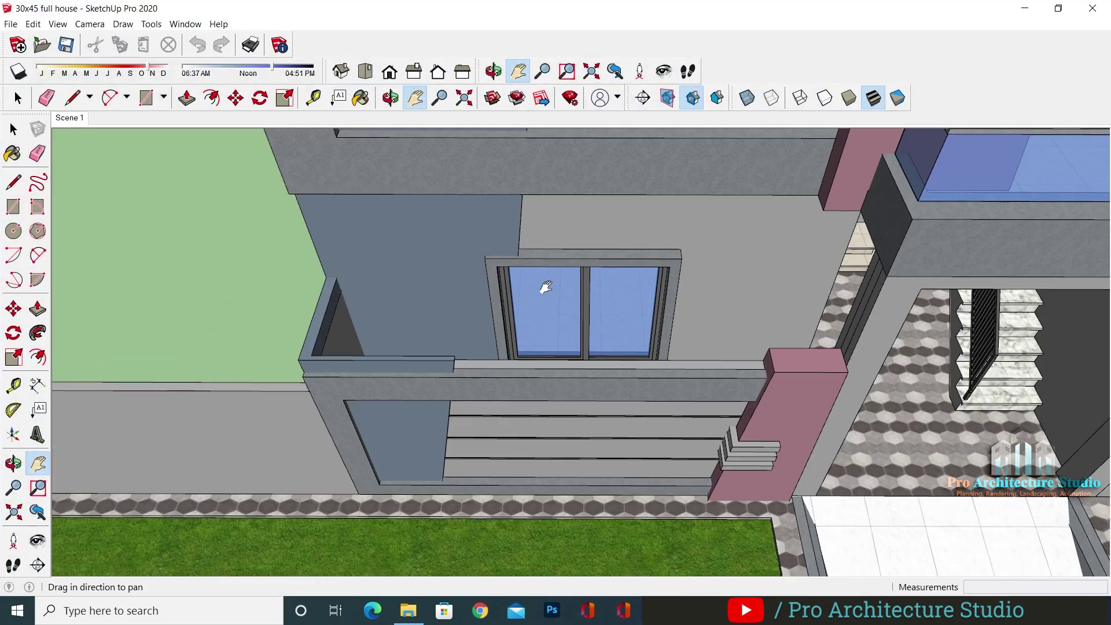
pyautogui.moveTo(547, 290); pyautogui.dragTo(538, 286, button='middle')
pyautogui.scroll(6, 719, 493)
pyautogui.moveTo(688, 471); pyautogui.dragTo(717, 370, button='middle')
pyautogui.scroll(-2, 667, 446)
pyautogui.scroll(2, 753, 324)
pyautogui.keyDown('shift'); pyautogui.moveTo(752, 301); pyautogui.dragTo(725, 278, button='middle'); pyautogui.keyUp('shift')
pyautogui.moveTo(729, 232); pyautogui.dragTo(643, 169, button='middle')
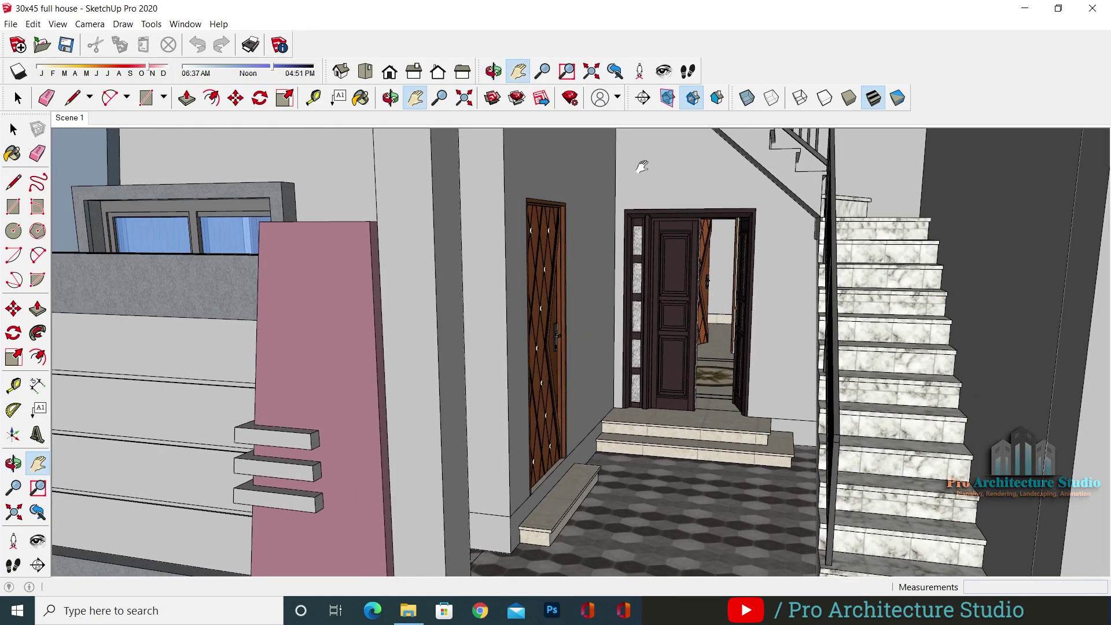
# Examine the porch entrance doors and adjoining wall corner in the 3D house model
pyautogui.moveTo(500, 171); pyautogui.dragTo(481, 137, button='middle')
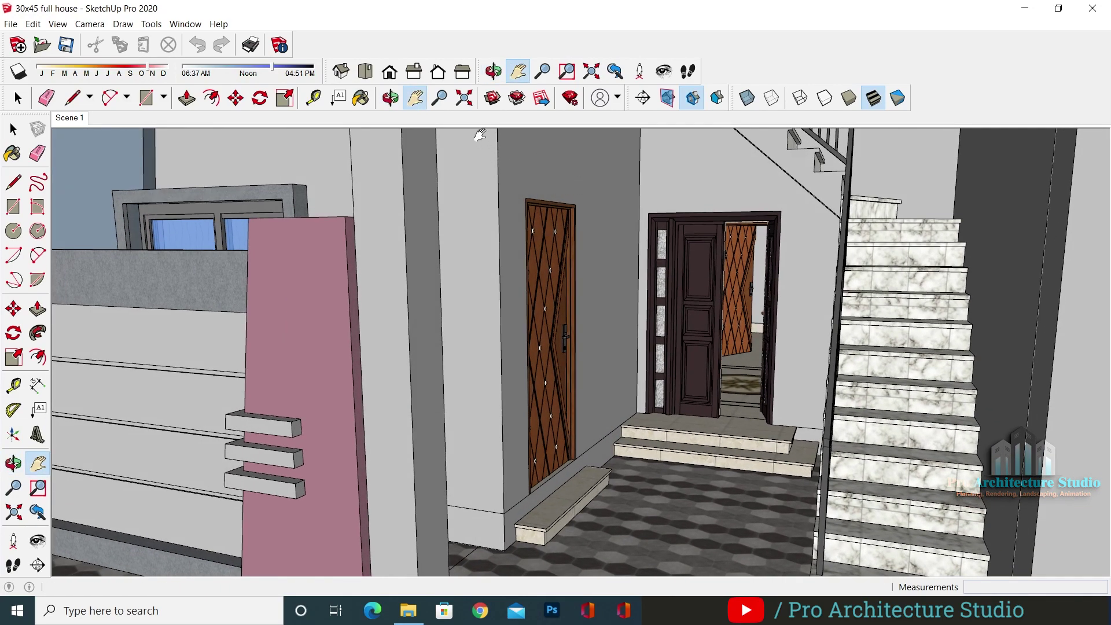
pyautogui.scroll(-3, 592, 186)
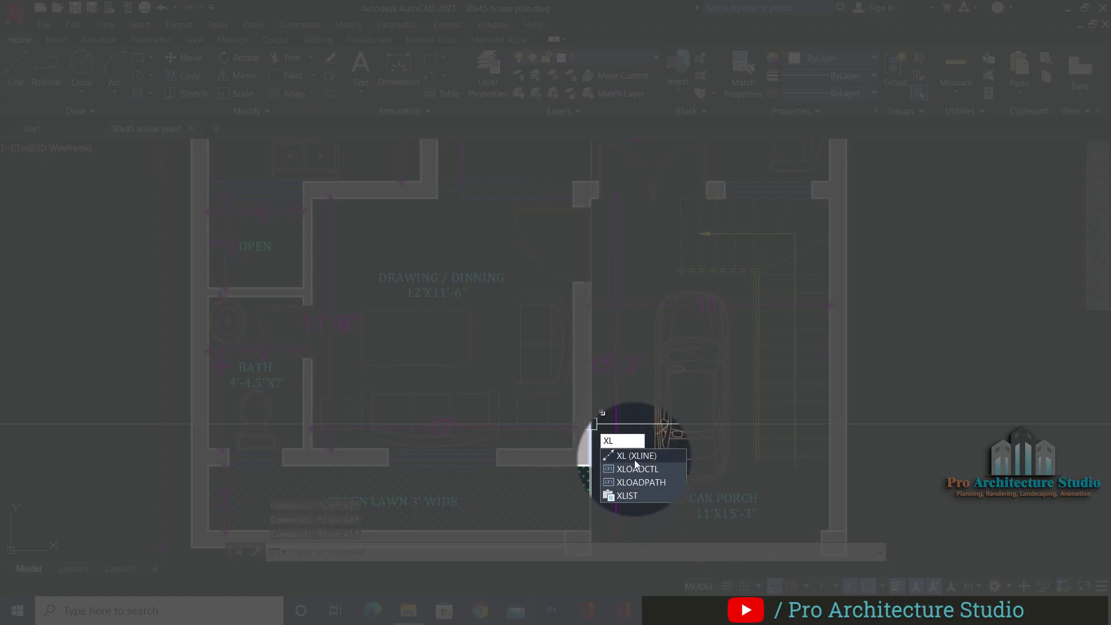
# In AutoCAD, draw a vertical construction line through the drawing room's outer wall corner beside the car porch
pyautogui.press('Return')
pyautogui.click(589, 465)
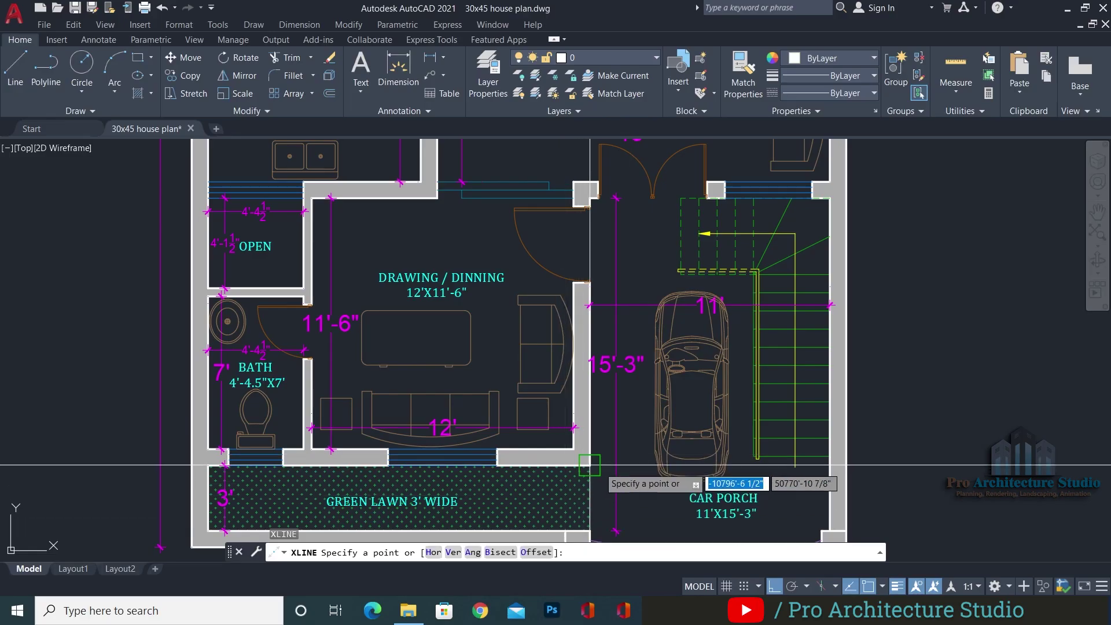
pyautogui.scroll(-5, 619, 469)
pyautogui.moveTo(619, 469); pyautogui.dragTo(612, 348, button='middle')
pyautogui.click(625, 414)
pyautogui.press('Escape')
# Trim the construction line in the elevation at the ground-floor slab and at the plinth line
pyautogui.moveTo(599, 249); pyautogui.dragTo(632, 600, button='middle')
pyautogui.scroll(-5, 647, 234)
pyautogui.moveTo(646, 234); pyautogui.dragTo(636, 330, button='middle')
pyautogui.scroll(8, 636, 330)
pyautogui.moveTo(634, 154); pyautogui.dragTo(647, 293, button='middle')
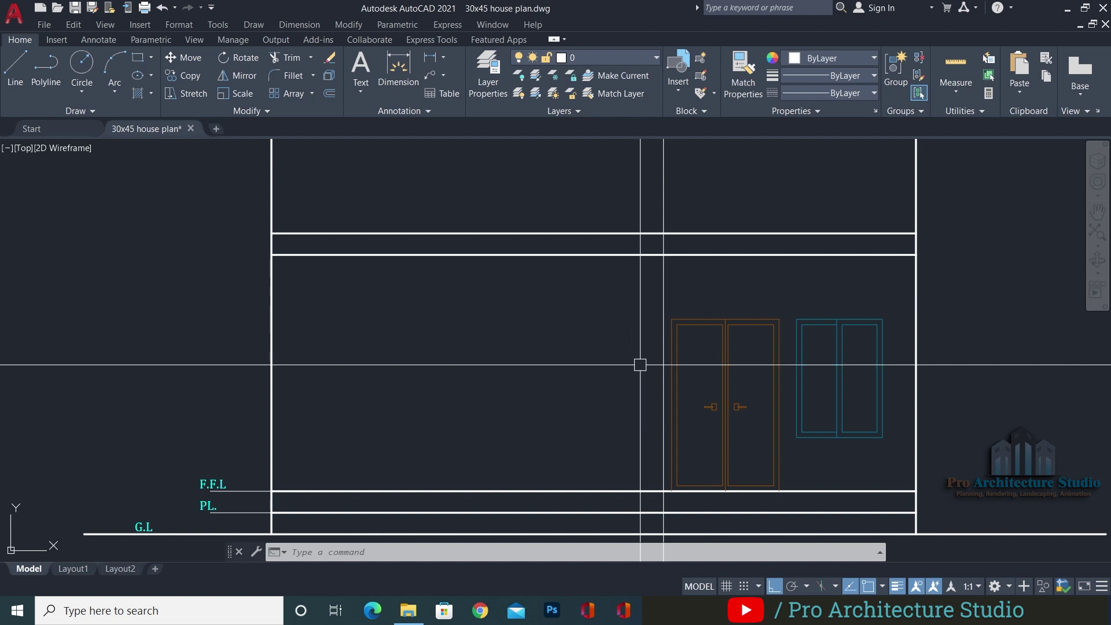
pyautogui.press('Escape')
pyautogui.press('Escape')
pyautogui.press('Escape')
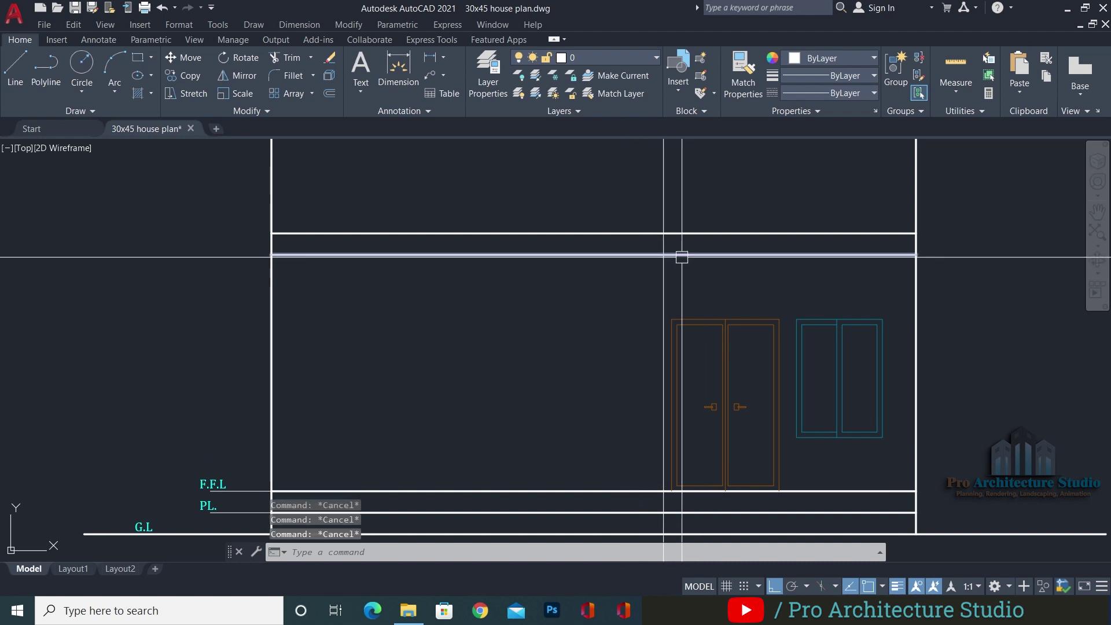
pyautogui.write('TR')
pyautogui.press('Return')
pyautogui.scroll(2, 683, 242)
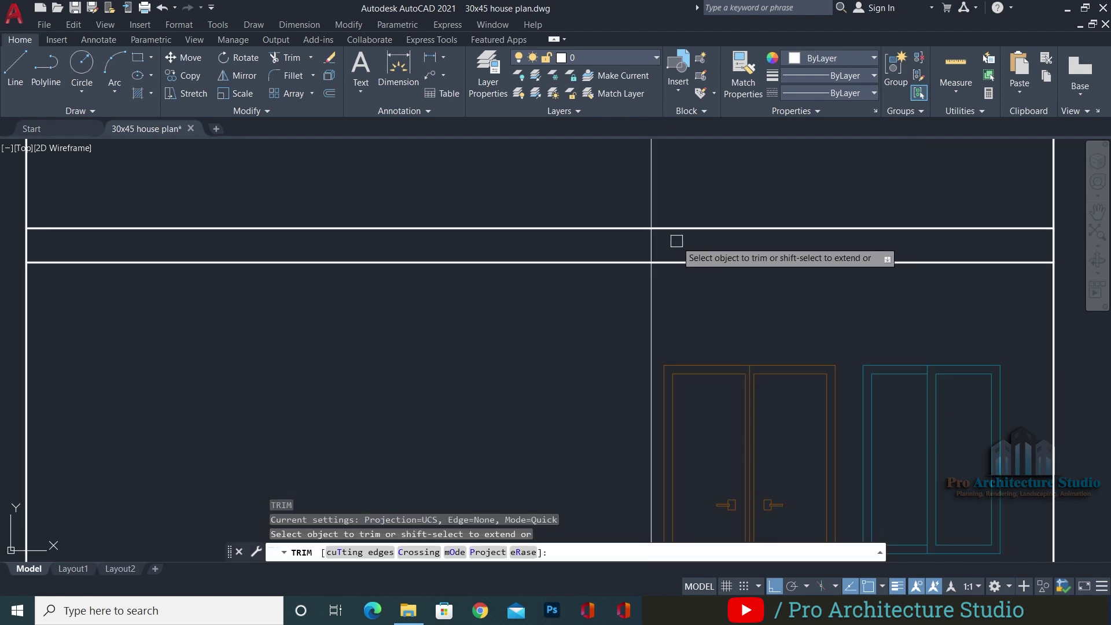
pyautogui.click(652, 247)
pyautogui.scroll(-2, 645, 231)
pyautogui.scroll(3, 655, 389)
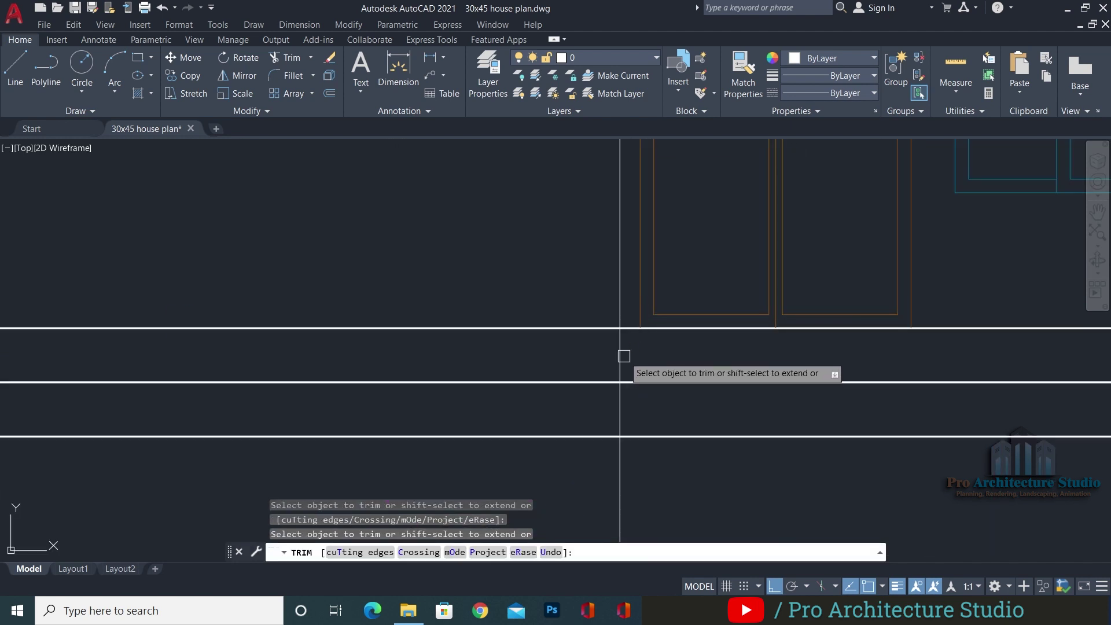
pyautogui.scroll(-1, 639, 351)
pyautogui.click(627, 384)
pyautogui.press('Escape')
pyautogui.press('Escape')
# Erase the leftover construction line below the plinth and save the drawing
pyautogui.click(640, 451)
pyautogui.click(543, 469)
pyautogui.press('e')
pyautogui.press('Return')
pyautogui.moveTo(572, 329); pyautogui.dragTo(573, 478, button='middle')
pyautogui.scroll(-2, 596, 435)
pyautogui.hotkey('ctrl', 's')
pyautogui.moveTo(600, 417); pyautogui.dragTo(600, 429, button='middle')
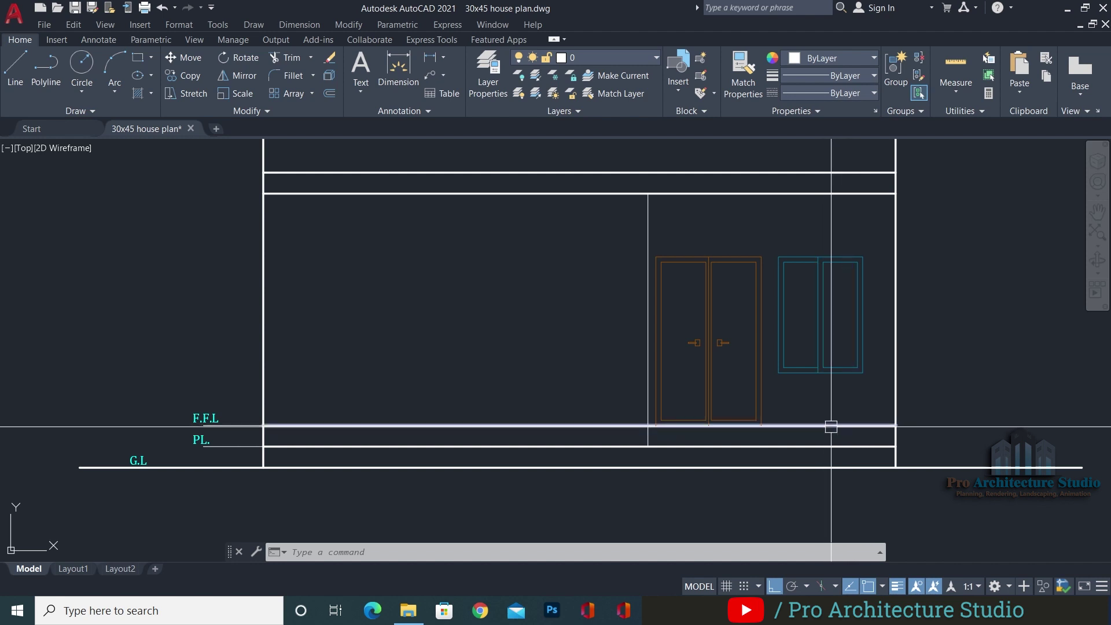
# Set the F.F.L line across the elevation to a 0.05 mm lineweight and a dashed linetype
pyautogui.click(831, 425)
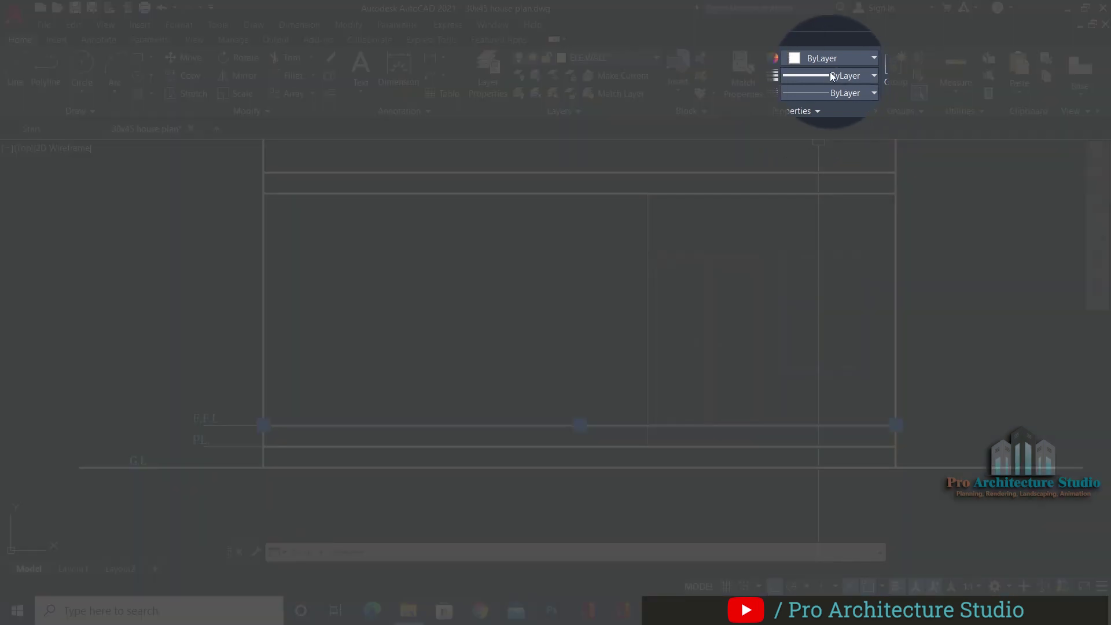
pyautogui.click(826, 76)
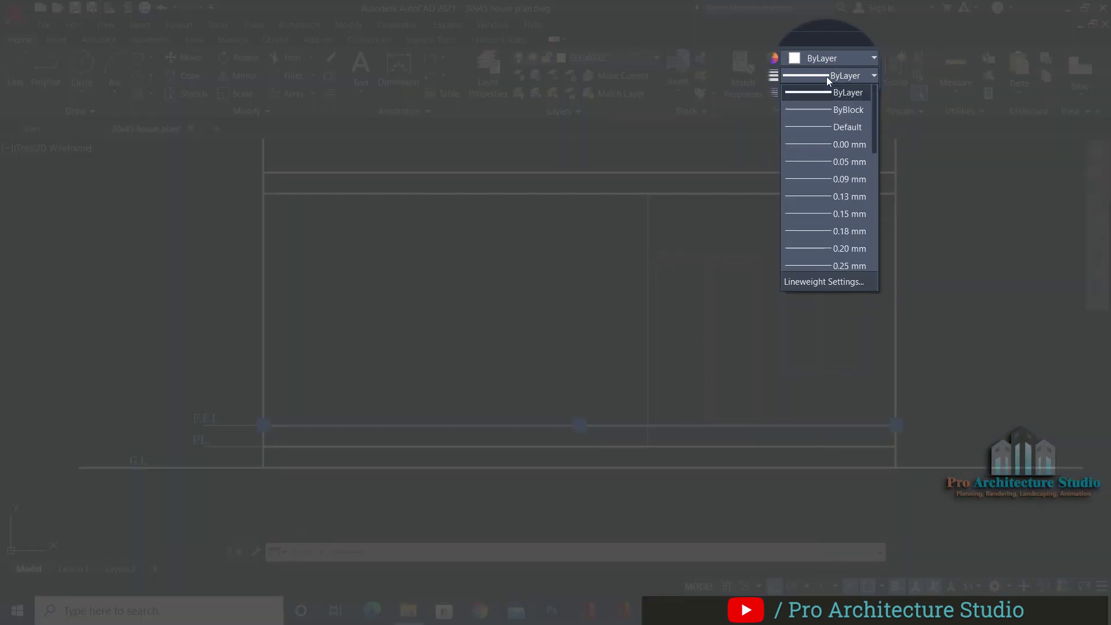
pyautogui.click(841, 161)
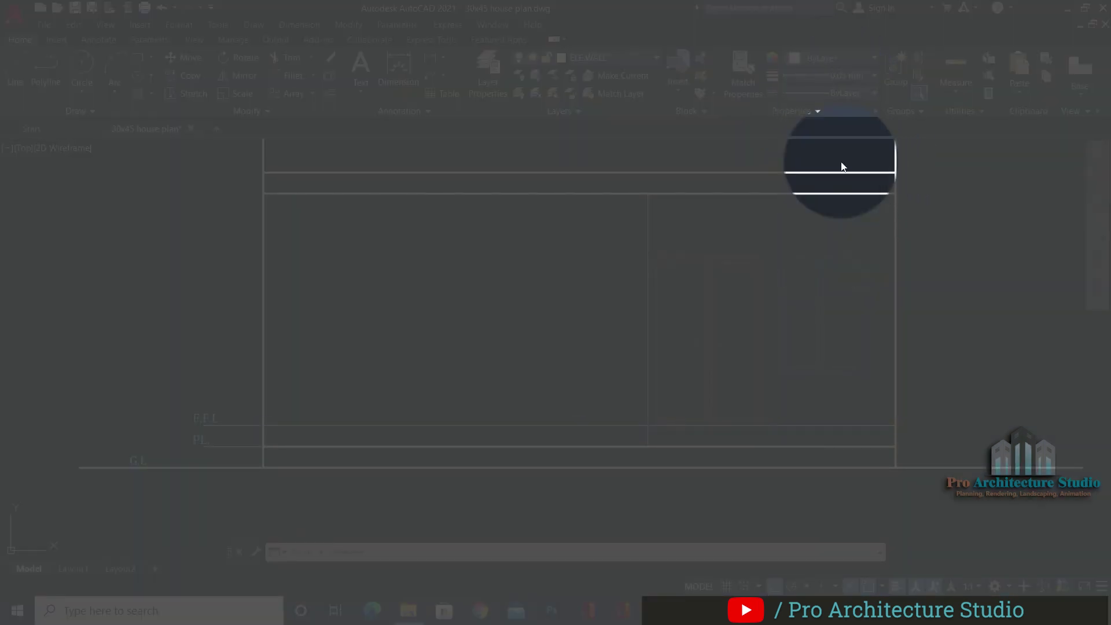
pyautogui.click(839, 95)
pyautogui.scroll(-7, 855, 238)
pyautogui.click(846, 232)
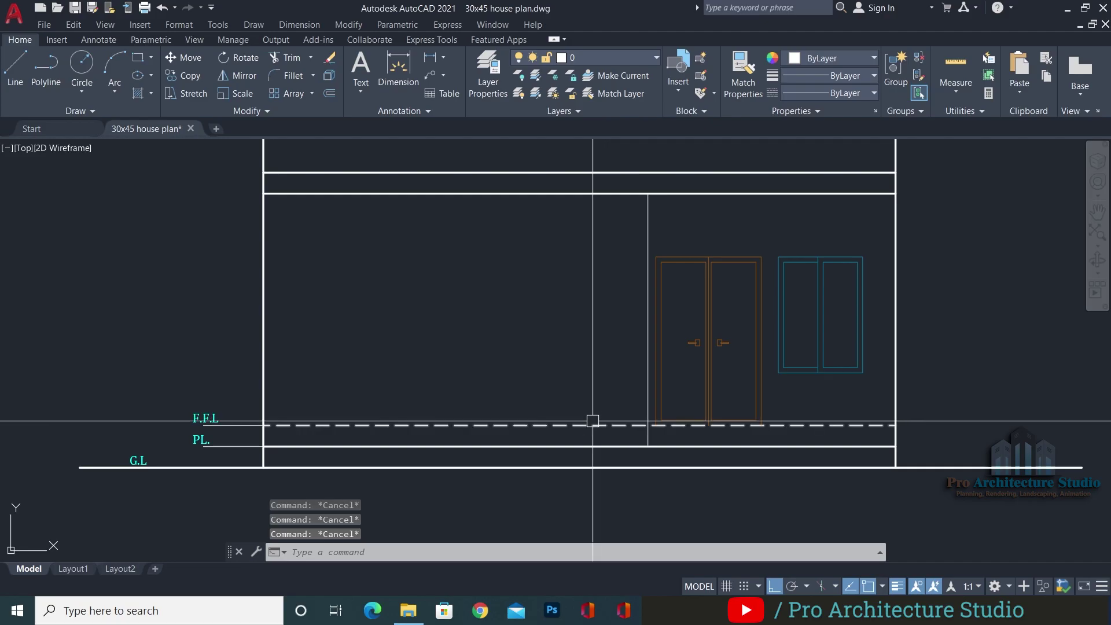
# Change the colour of the dashed F.F.L line to green
pyautogui.click(592, 422)
pyautogui.click(835, 58)
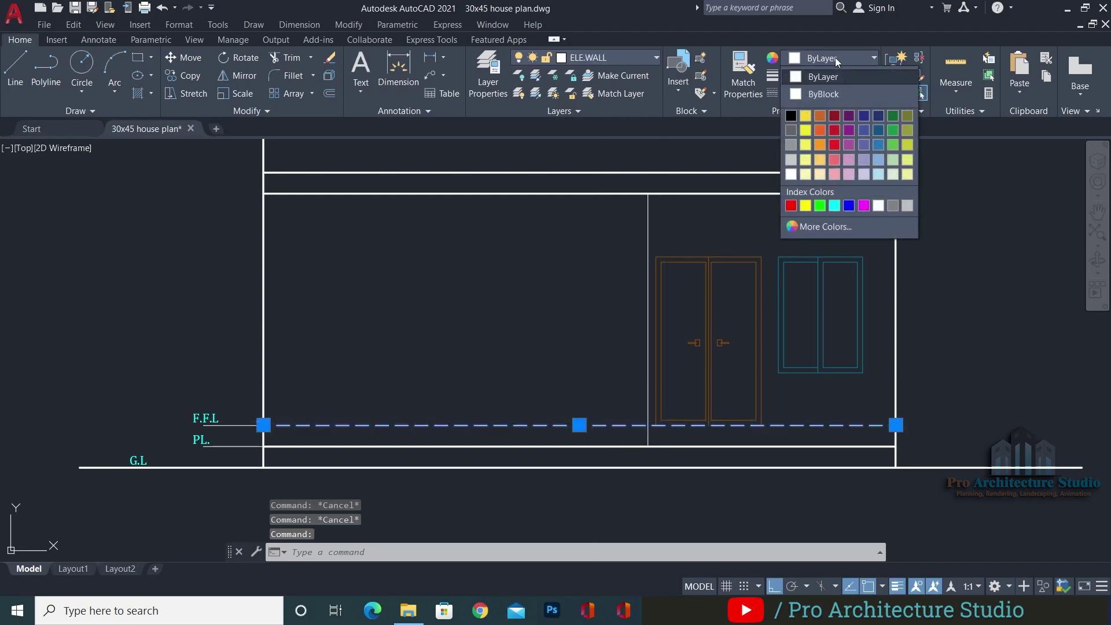
pyautogui.click(893, 144)
pyautogui.press('Escape')
pyautogui.press('Escape')
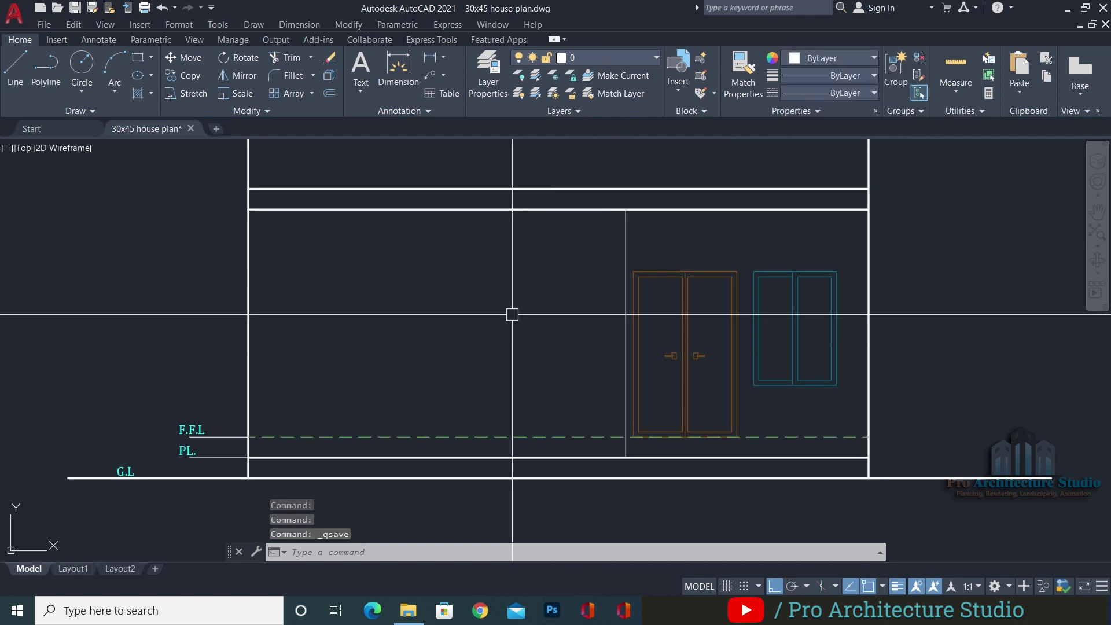
pyautogui.press('Escape')
pyautogui.press('Escape')
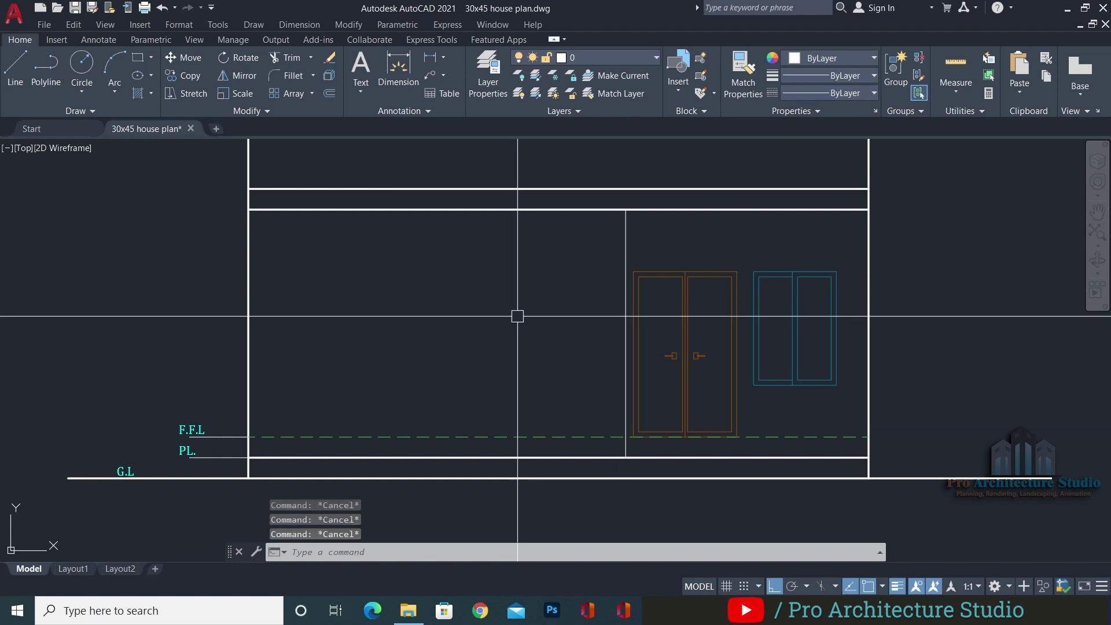
pyautogui.click(669, 223)
pyautogui.click(496, 260)
pyautogui.press('Escape')
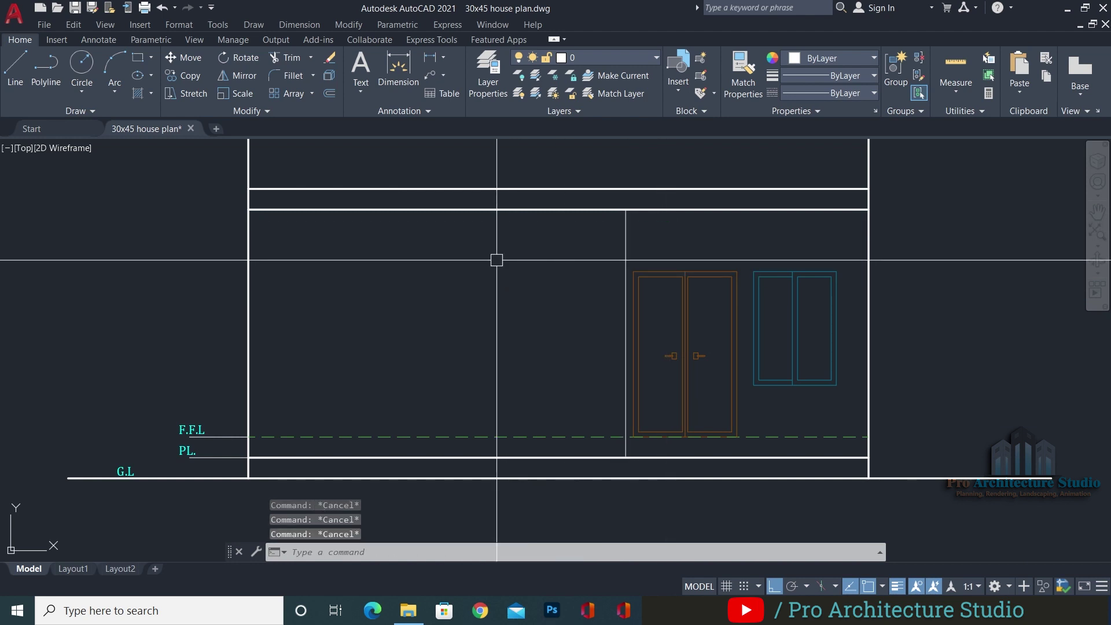
# Match the properties of the slab's lower line onto the vertical wall line beside the door, and save the drawing
pyautogui.write('MA')
pyautogui.press('Return')
pyautogui.click(469, 209)
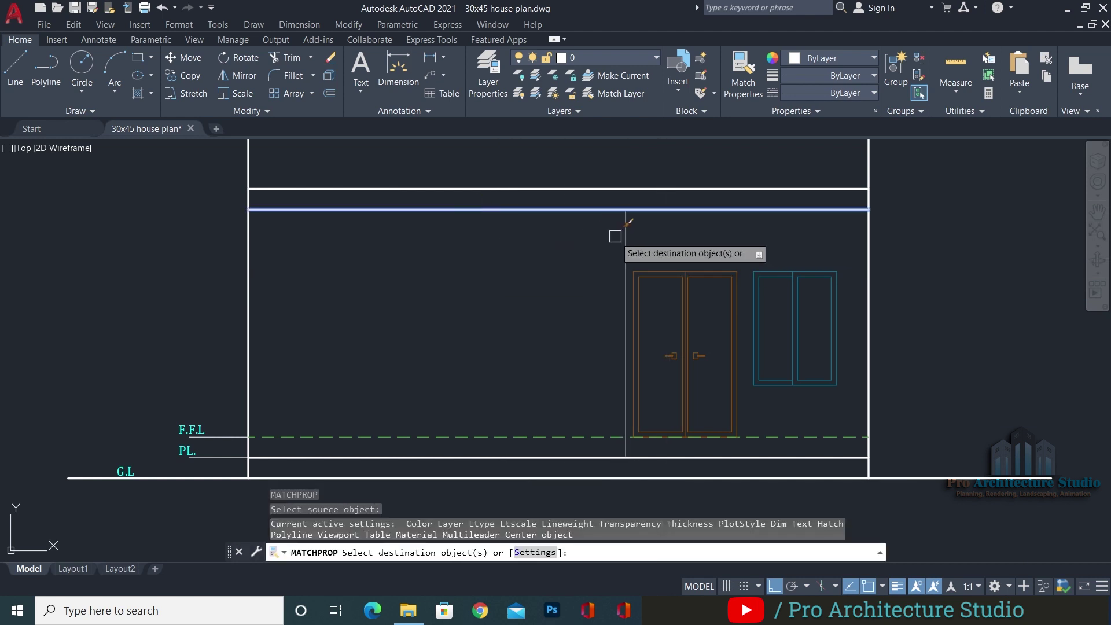
pyautogui.press('Escape')
pyautogui.scroll(-4, 546, 315)
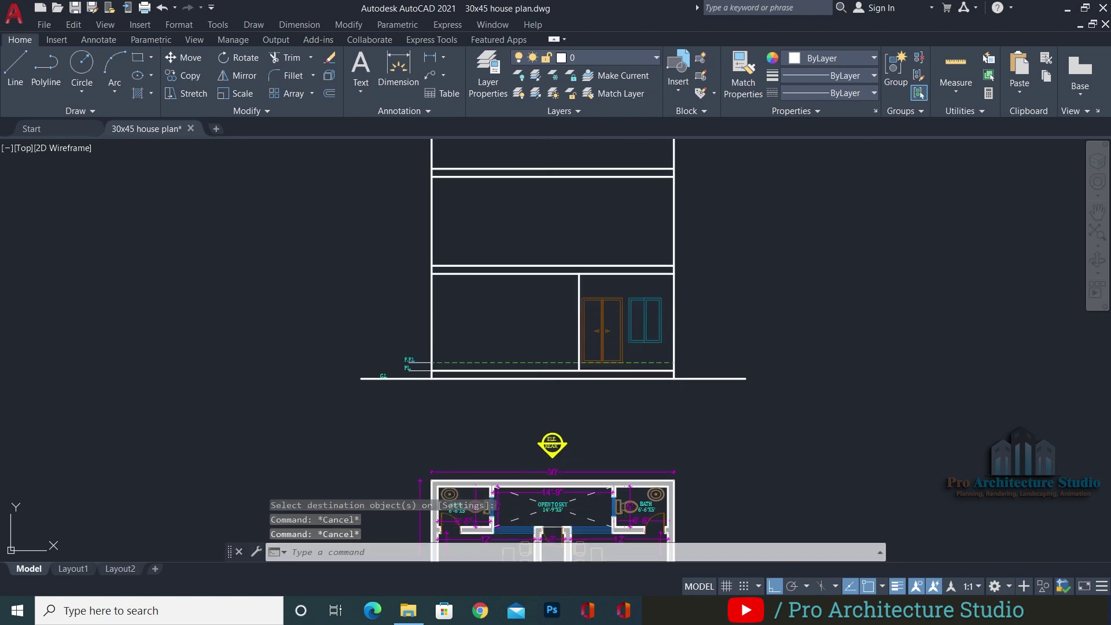
pyautogui.hotkey('ctrl', 's')
# Examine the bath and drawing room windows facing the green lawn on the ground floor plan
pyautogui.scroll(-4, 575, 290)
pyautogui.moveTo(567, 459)
pyautogui.mouseDown(button='middle')
pyautogui.moveTo(566, 352)
pyautogui.moveTo(601, 331)
pyautogui.moveTo(651, 423)
pyautogui.mouseUp(button='middle')
pyautogui.scroll(6, 561, 410)
pyautogui.scroll(6, 590, 370)
pyautogui.scroll(-3, 574, 350)
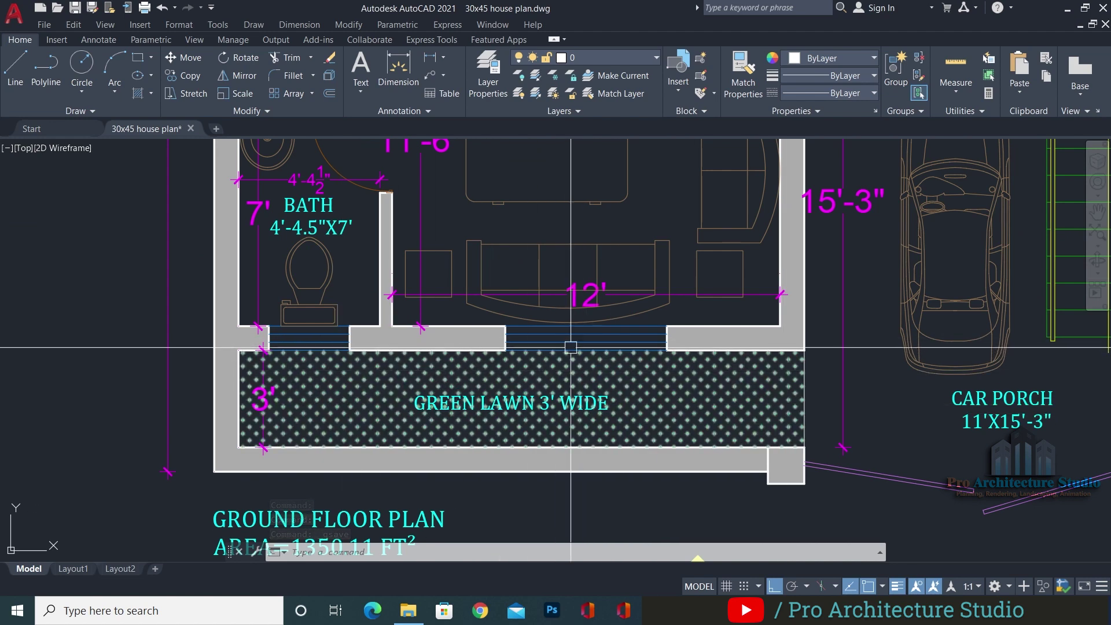
pyautogui.scroll(-5, 305, 333)
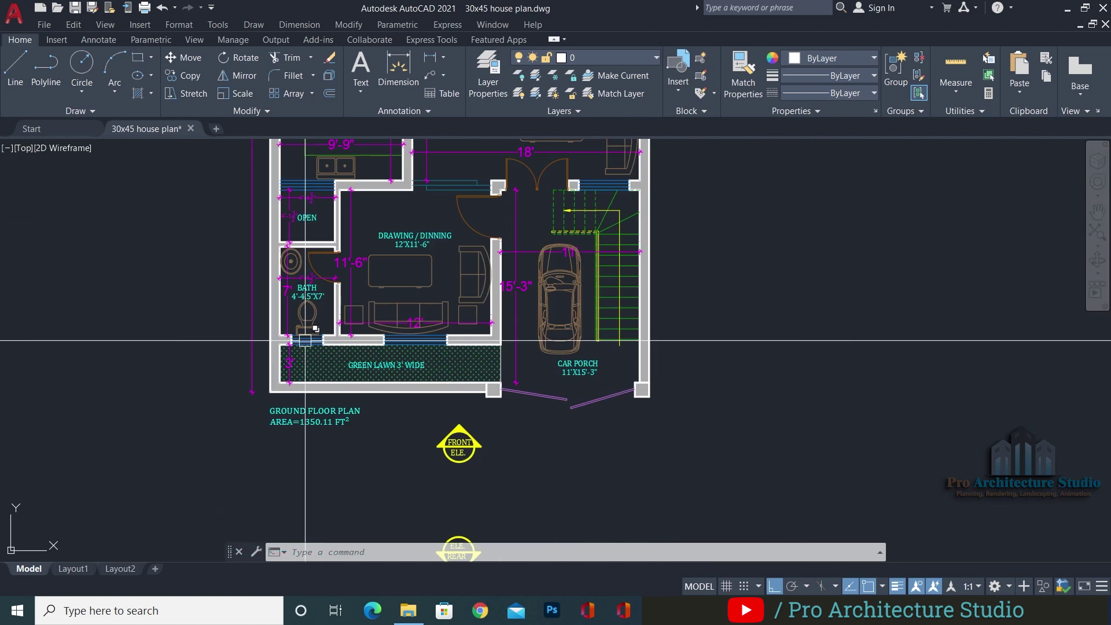
pyautogui.moveTo(656, 417); pyautogui.dragTo(669, 459, button='middle')
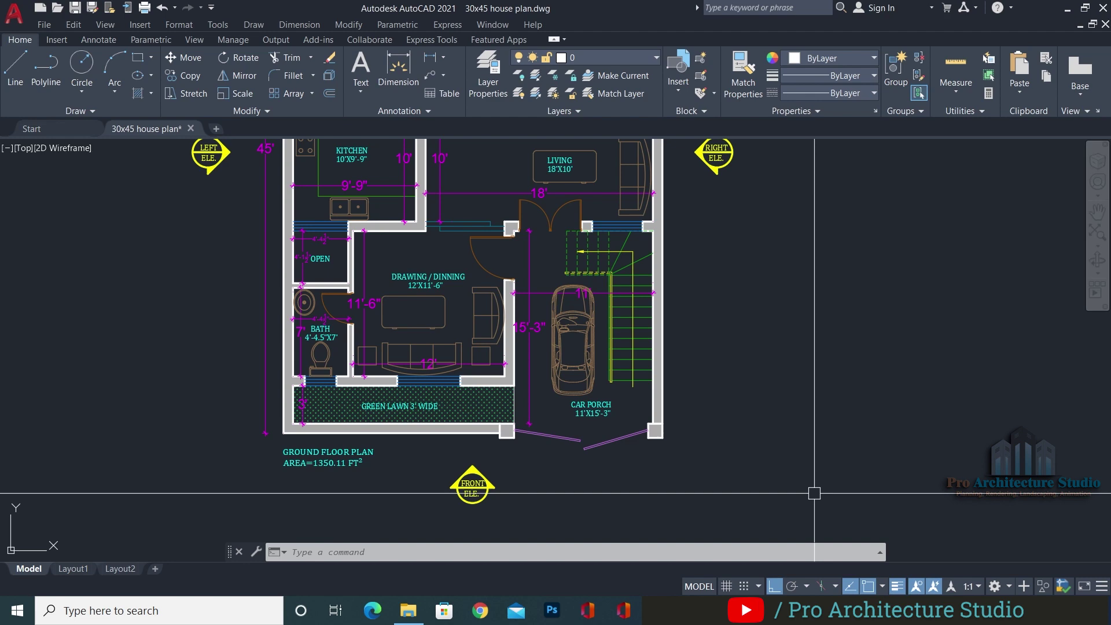
pyautogui.scroll(5, 498, 371)
pyautogui.press('Escape')
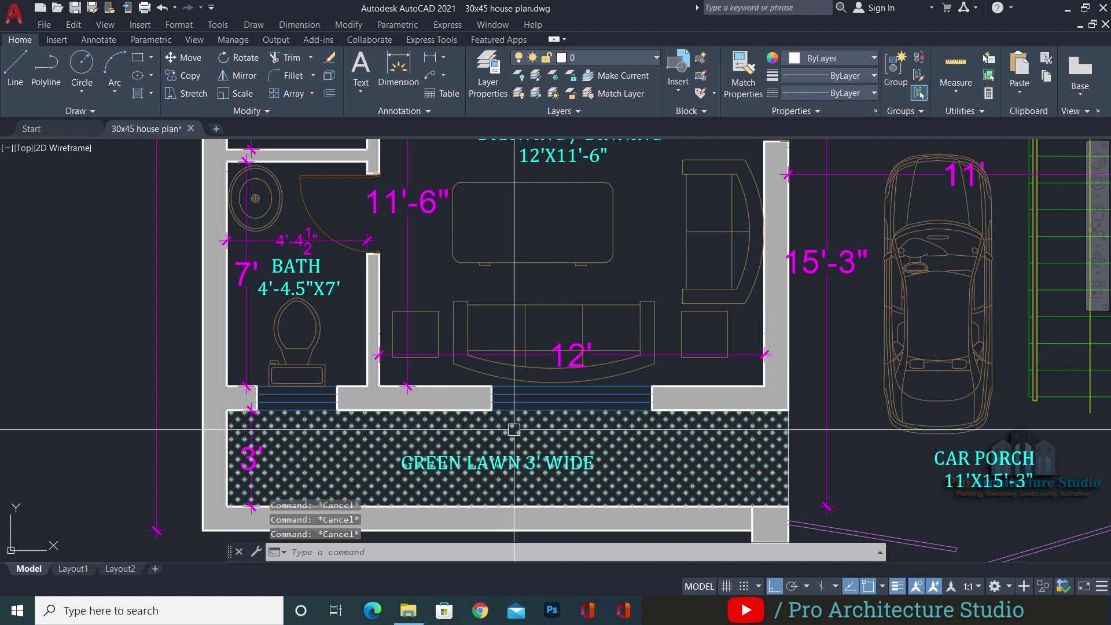
pyautogui.moveTo(502, 428); pyautogui.dragTo(575, 391, button='middle')
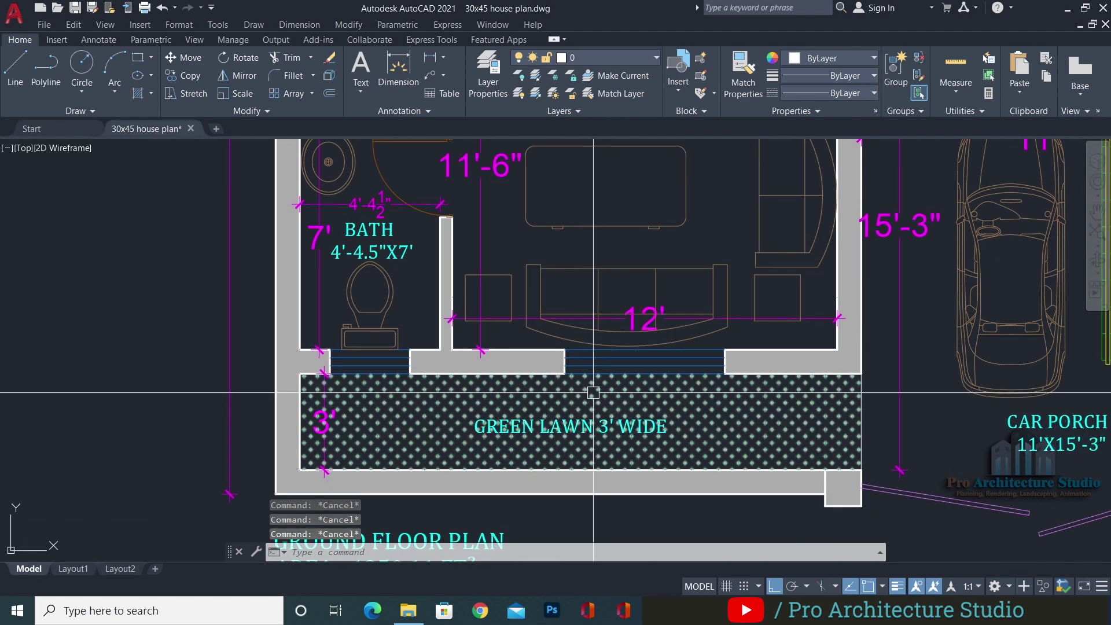
# Draw vertical construction lines through both ends of the drawing room's front window in the plan
pyautogui.press('Return')
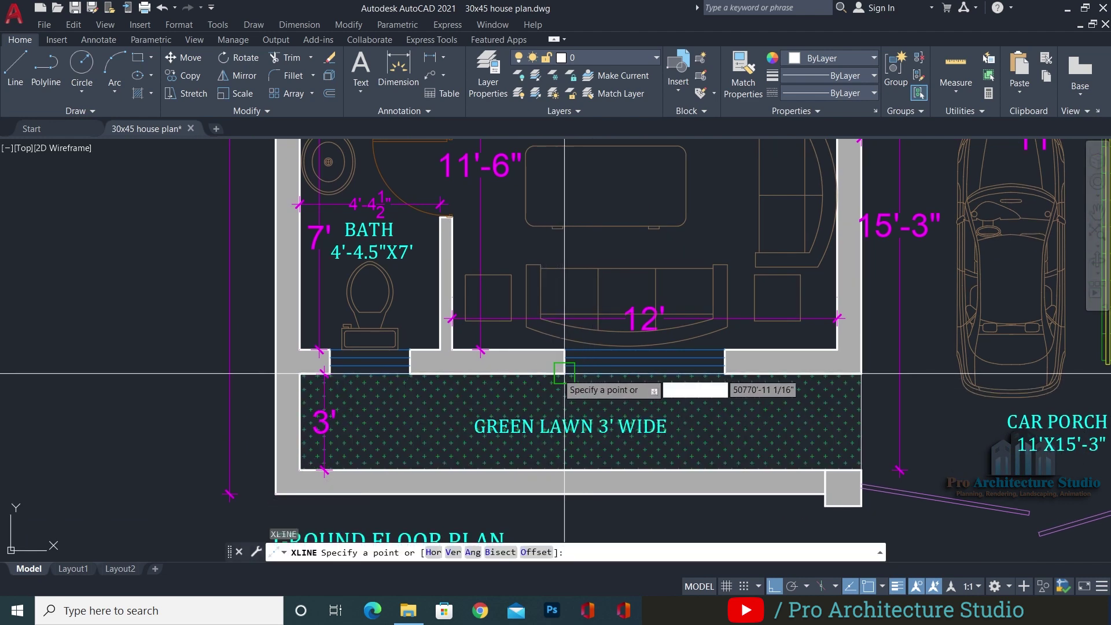
pyautogui.click(564, 374)
pyautogui.moveTo(564, 554); pyautogui.dragTo(566, 450, button='middle')
pyautogui.click(566, 451)
pyautogui.press('Return')
pyautogui.press('Return')
pyautogui.click(726, 270)
pyautogui.click(685, 463)
pyautogui.press('Return')
pyautogui.press('Escape')
# Copy the elevation window beside the door by its upper-right corner onto the right-hand window construction line, keeping the same height
pyautogui.scroll(-2, 685, 463)
pyautogui.moveTo(747, 361); pyautogui.dragTo(641, 522, button='middle')
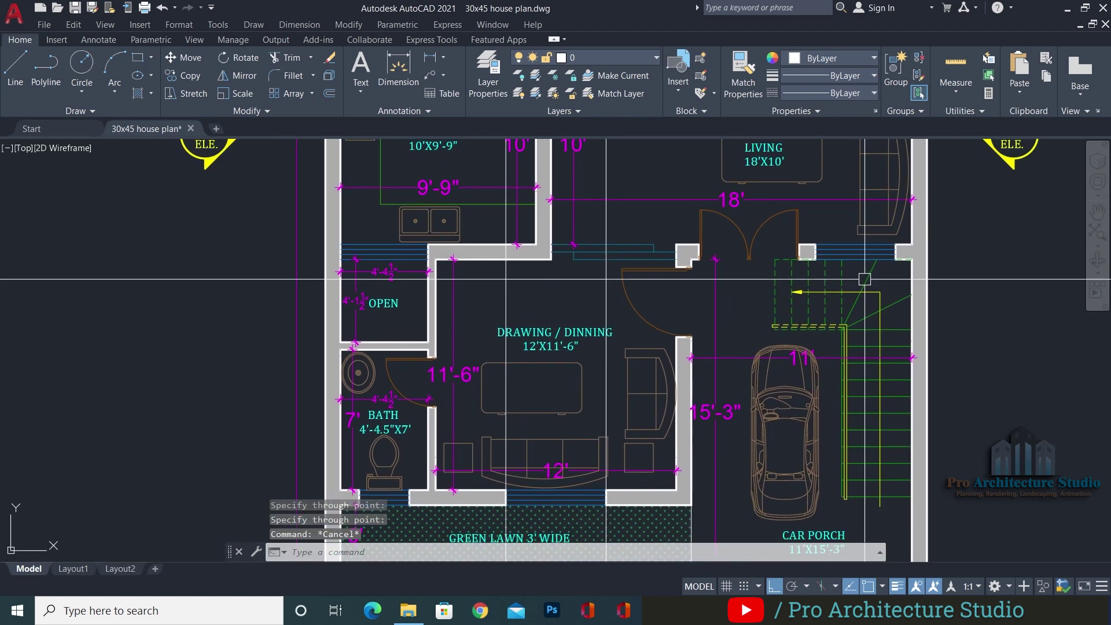
pyautogui.moveTo(525, 541); pyautogui.dragTo(595, 422, button='middle')
pyautogui.scroll(2, 594, 422)
pyautogui.press('Escape')
pyautogui.press('Escape')
pyautogui.scroll(-1, 532, 347)
pyautogui.scroll(-3, 585, 289)
pyautogui.moveTo(492, 173)
pyautogui.mouseDown(button='middle')
pyautogui.moveTo(514, 191)
pyautogui.moveTo(582, 327)
pyautogui.mouseUp(button='middle')
pyautogui.scroll(3, 765, 384)
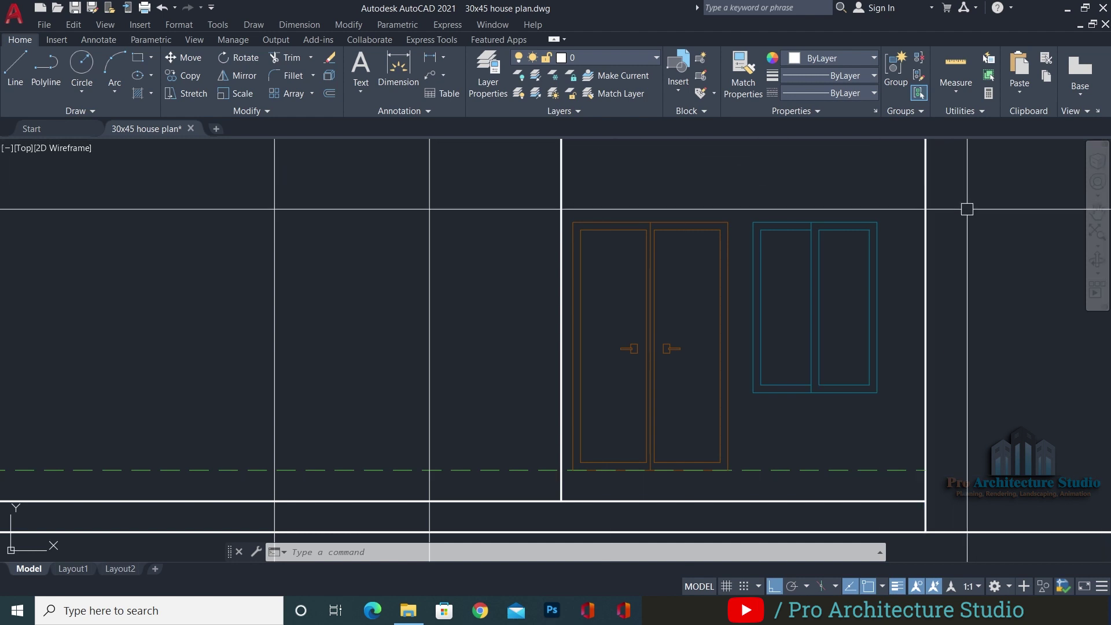
pyautogui.click(905, 184)
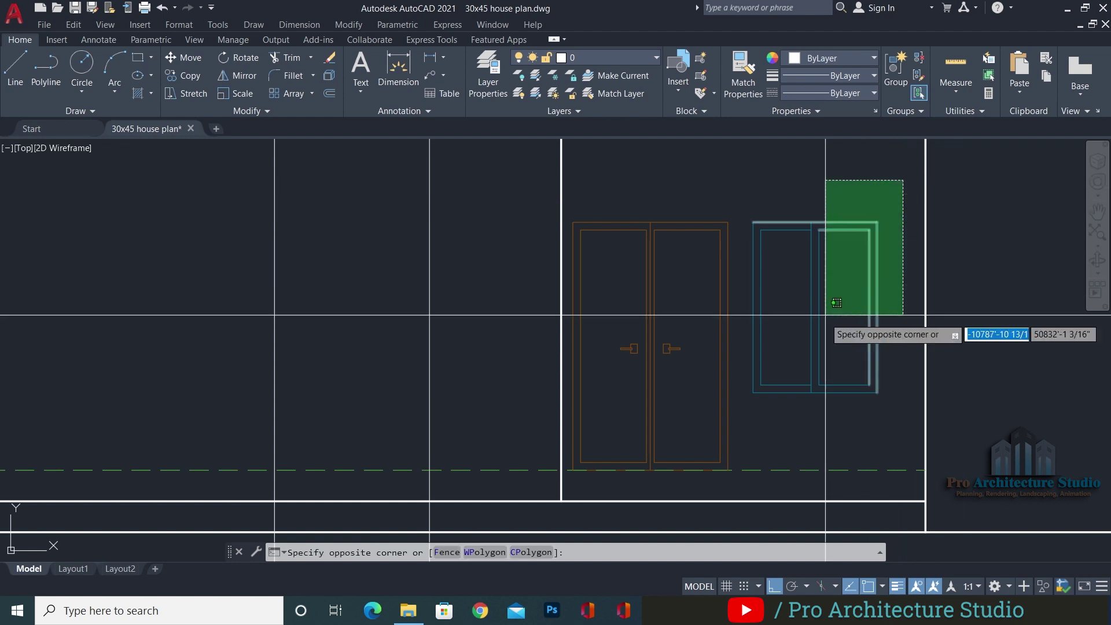
pyautogui.click(747, 420)
pyautogui.press('Return')
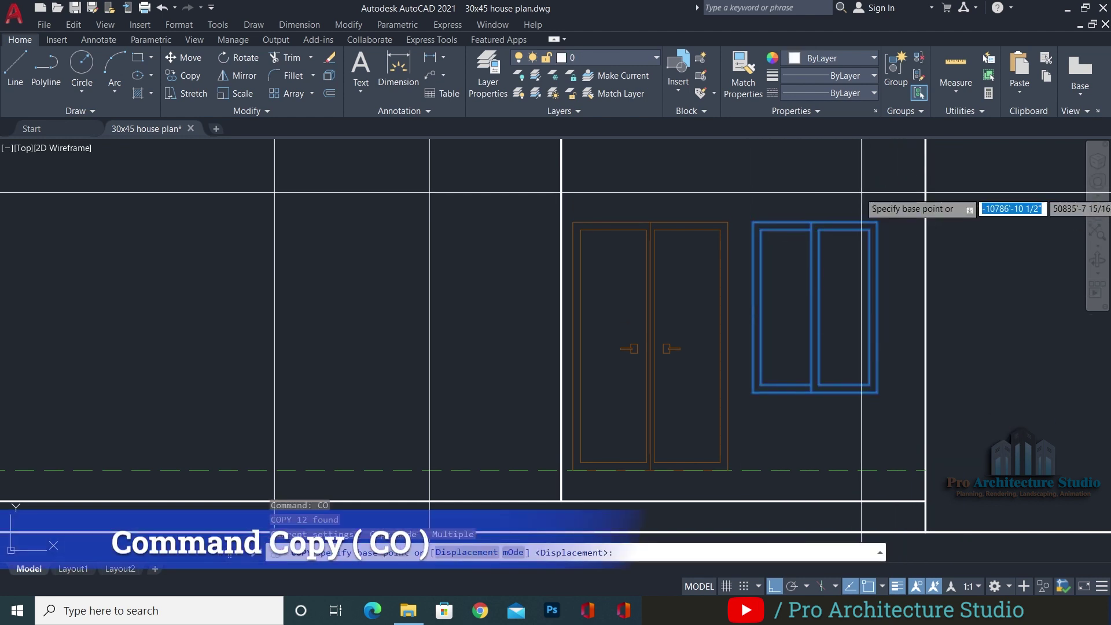
pyautogui.click(876, 221)
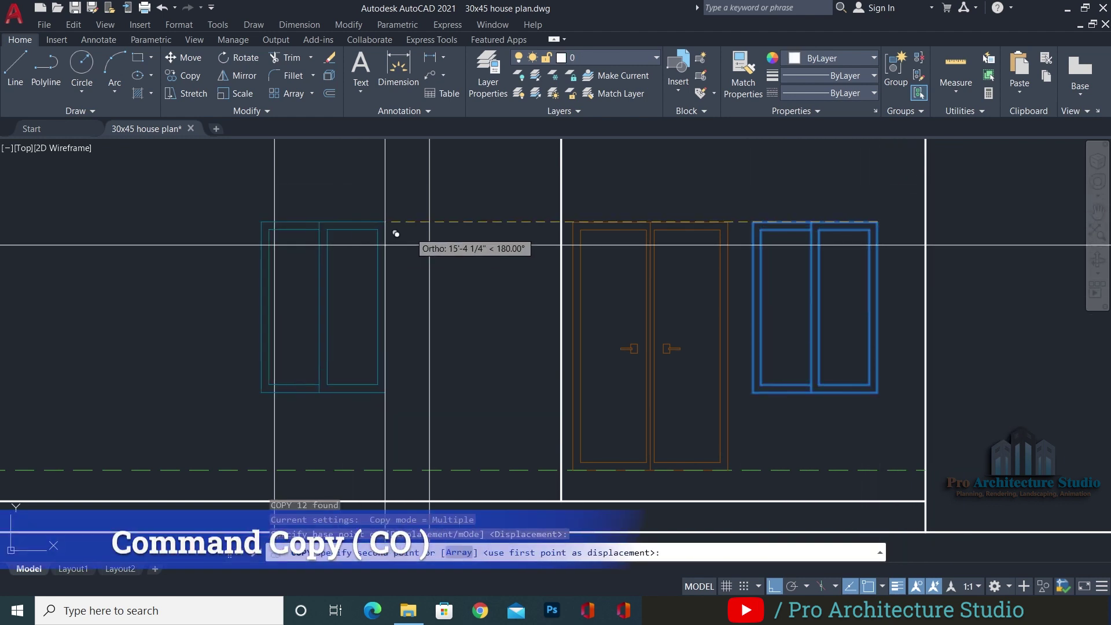
pyautogui.click(429, 221)
pyautogui.press('Escape')
pyautogui.moveTo(426, 216)
pyautogui.mouseDown(button='middle')
pyautogui.moveTo(521, 208)
pyautogui.moveTo(479, 272)
pyautogui.mouseUp(button='middle')
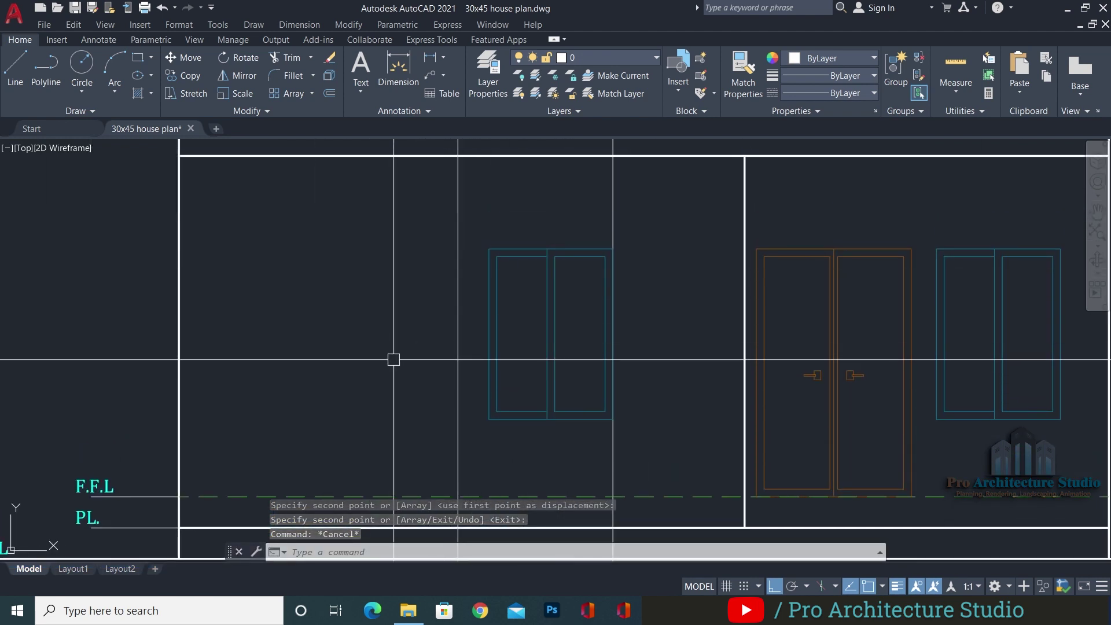
pyautogui.click(650, 181)
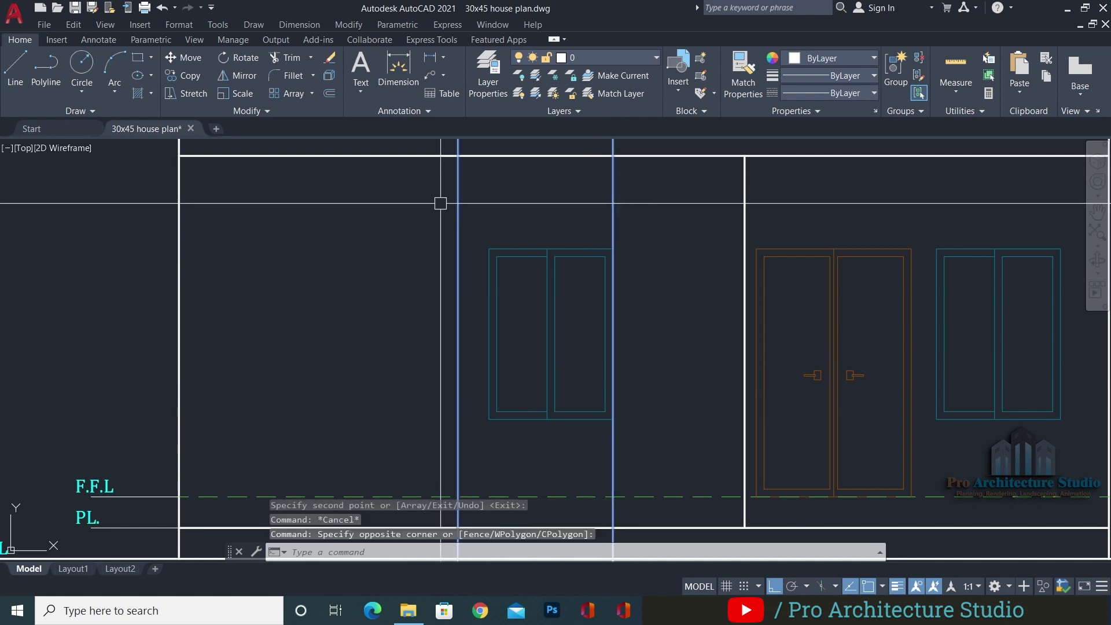
pyautogui.press('Escape')
pyautogui.press('Escape')
pyautogui.press('Escape')
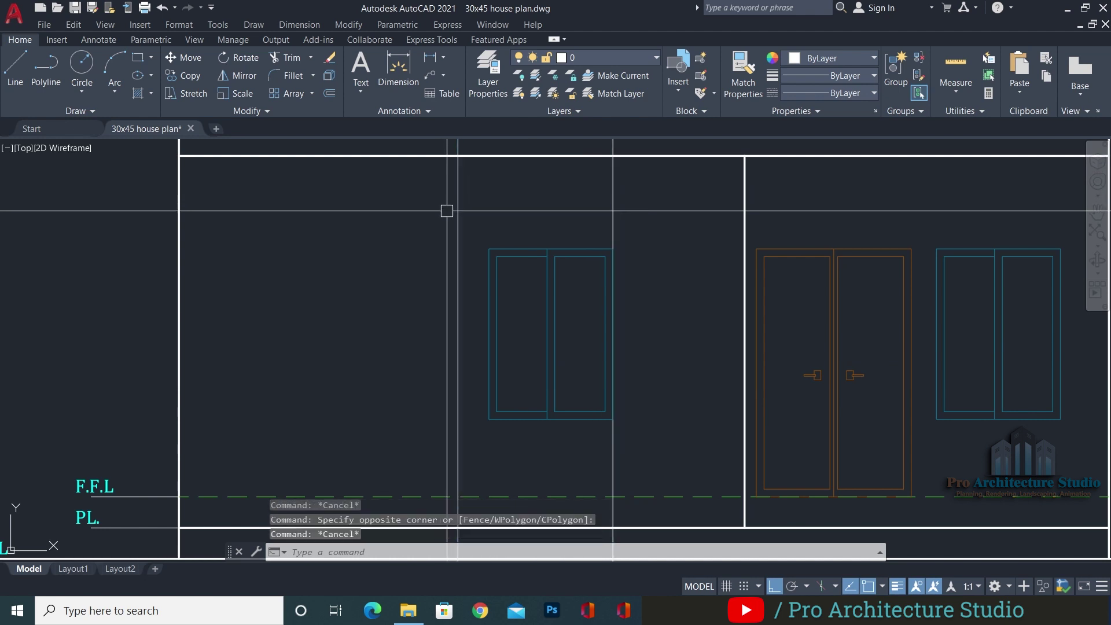
# Stretch the copied window's left side out to the left-hand window construction line
pyautogui.scroll(2, 531, 300)
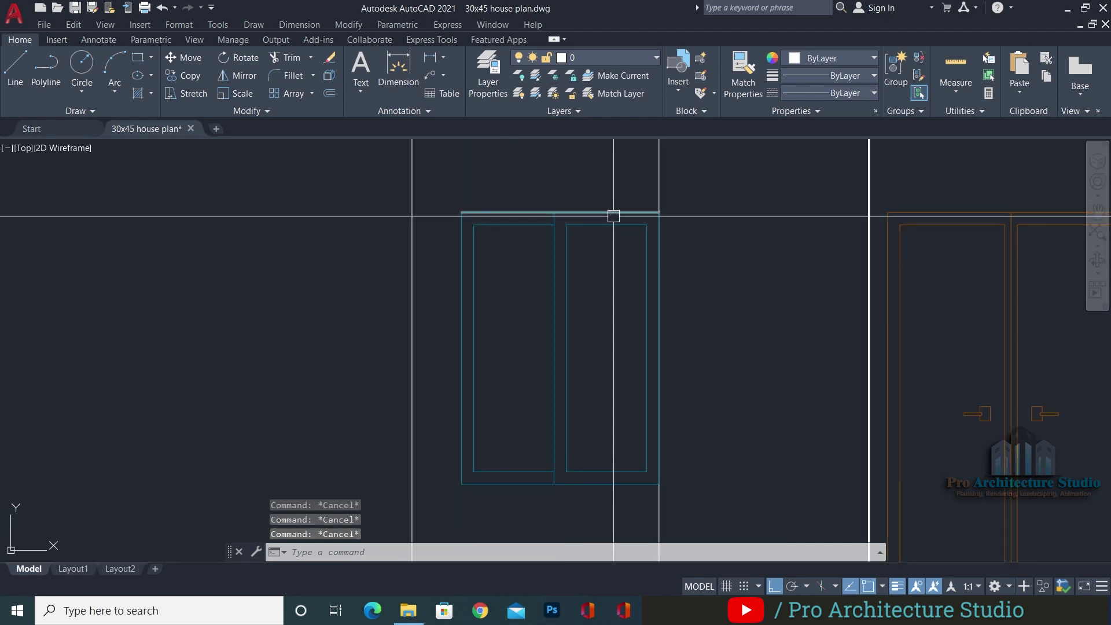
pyautogui.moveTo(580, 194); pyautogui.dragTo(579, 205, button='middle')
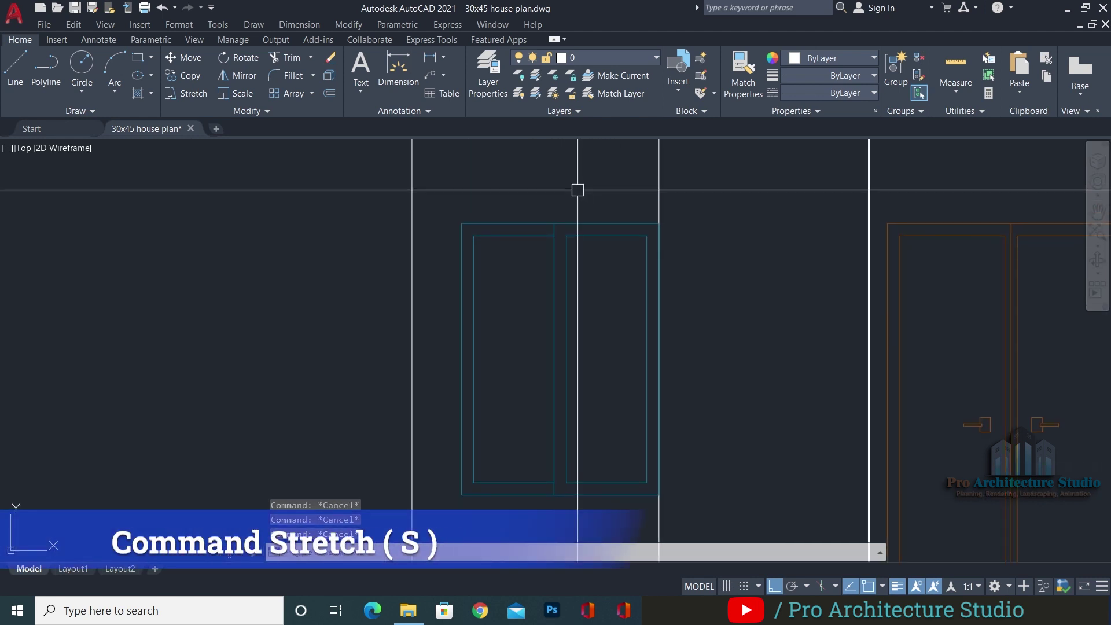
pyautogui.write('s')
pyautogui.press('Return')
pyautogui.scroll(-3, 578, 191)
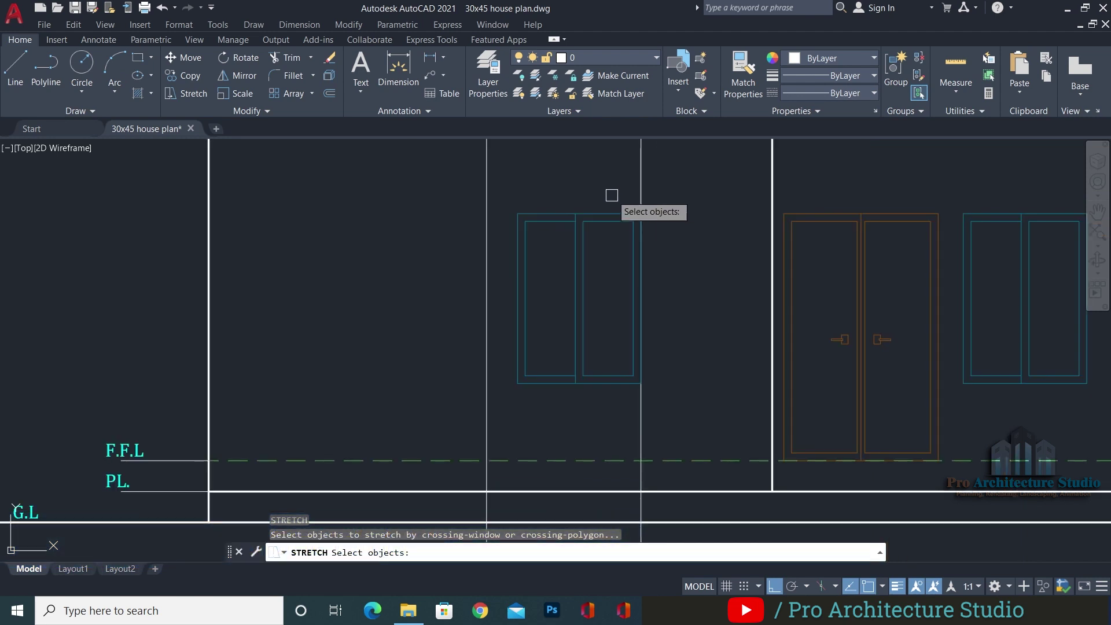
pyautogui.click(610, 183)
pyautogui.click(509, 348)
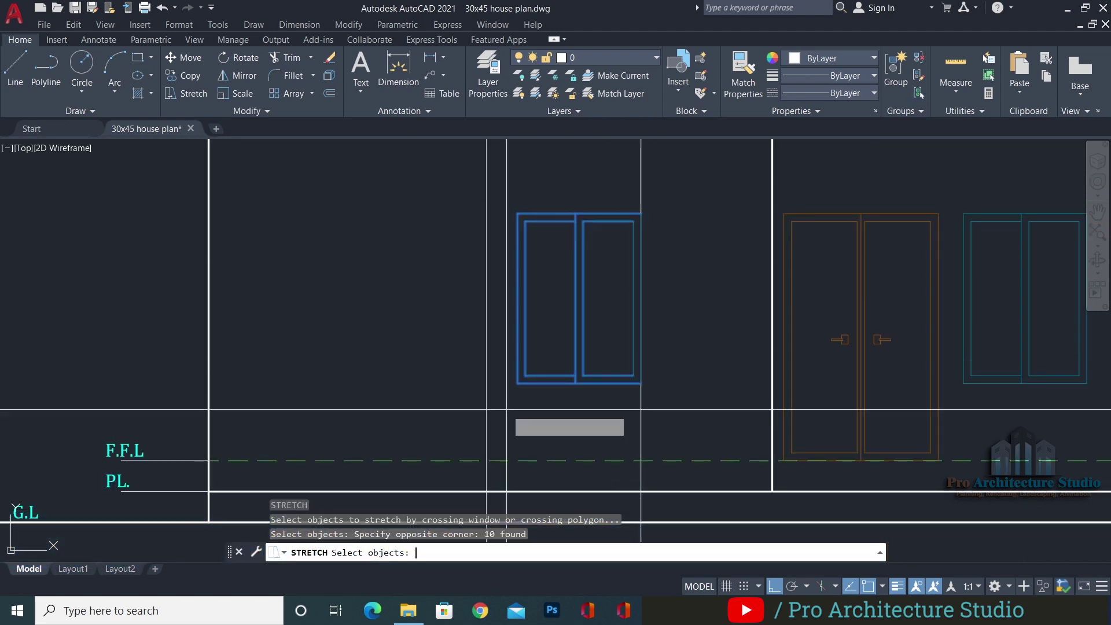
pyautogui.press('Return')
pyautogui.scroll(4, 509, 376)
pyautogui.click(528, 457)
pyautogui.click(451, 461)
pyautogui.scroll(-4, 621, 368)
pyautogui.scroll(2, 658, 209)
pyautogui.press('Escape')
pyautogui.press('Escape')
pyautogui.press('Escape')
pyautogui.write('xl')
pyautogui.press('Return')
pyautogui.press('Escape')
pyautogui.click(580, 301)
pyautogui.press('Escape')
pyautogui.press('Escape')
pyautogui.press('Escape')
pyautogui.scroll(-2, 619, 227)
pyautogui.scroll(4, 626, 213)
pyautogui.scroll(-4, 625, 212)
pyautogui.scroll(2, 630, 208)
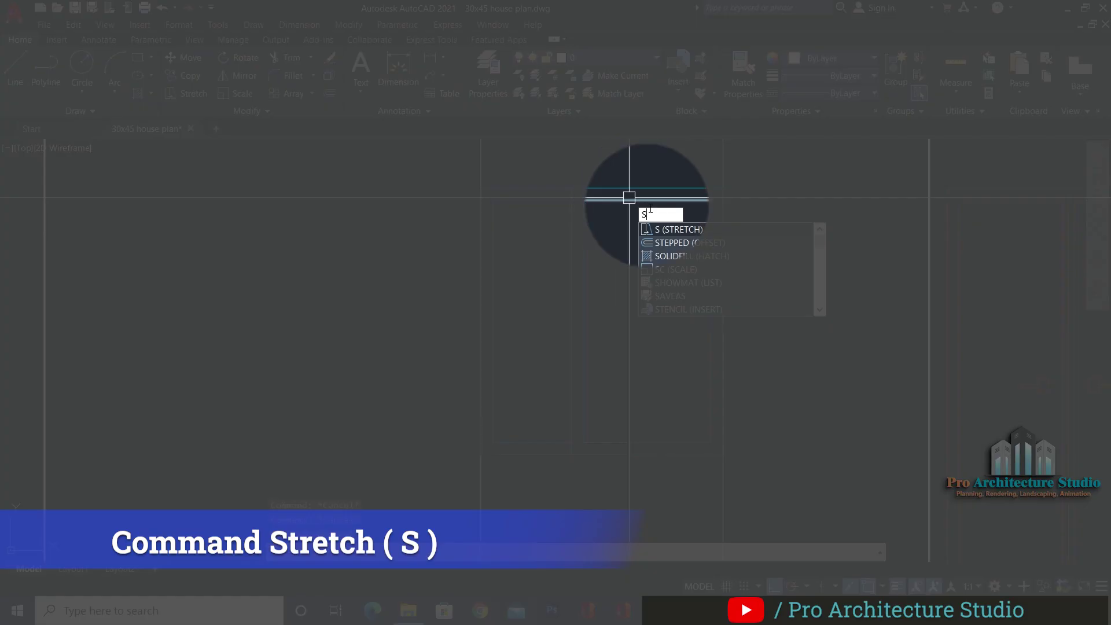
# Stretch the copied window's middle division to the midpoint of the window's top edge so both panes are equal
pyautogui.press('Return')
pyautogui.click(627, 154)
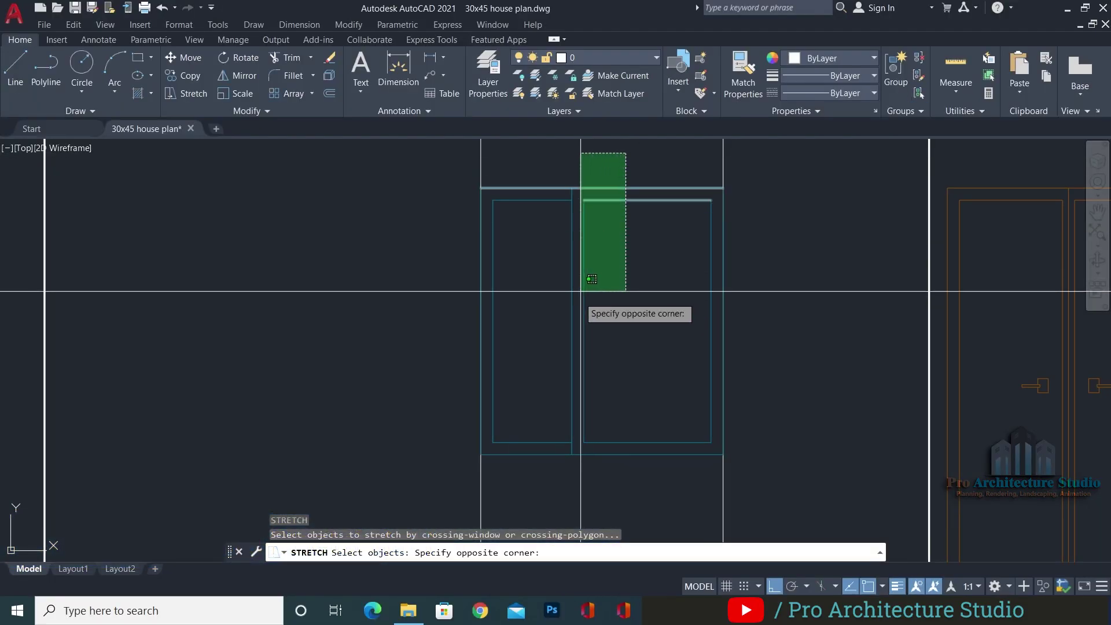
pyautogui.click(556, 471)
pyautogui.press('Return')
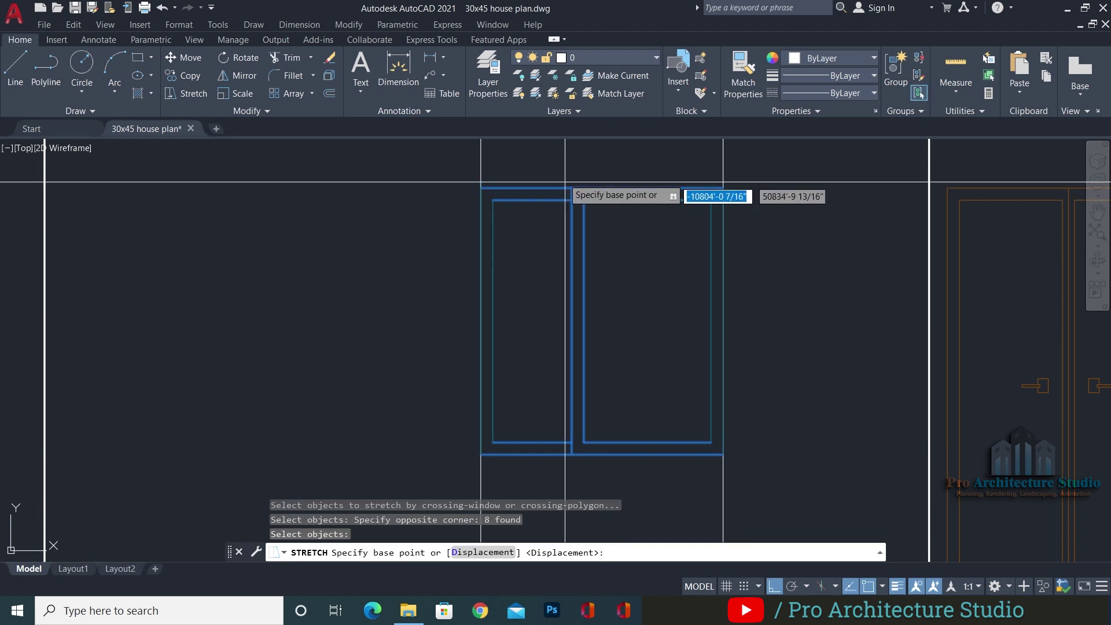
pyautogui.click(571, 187)
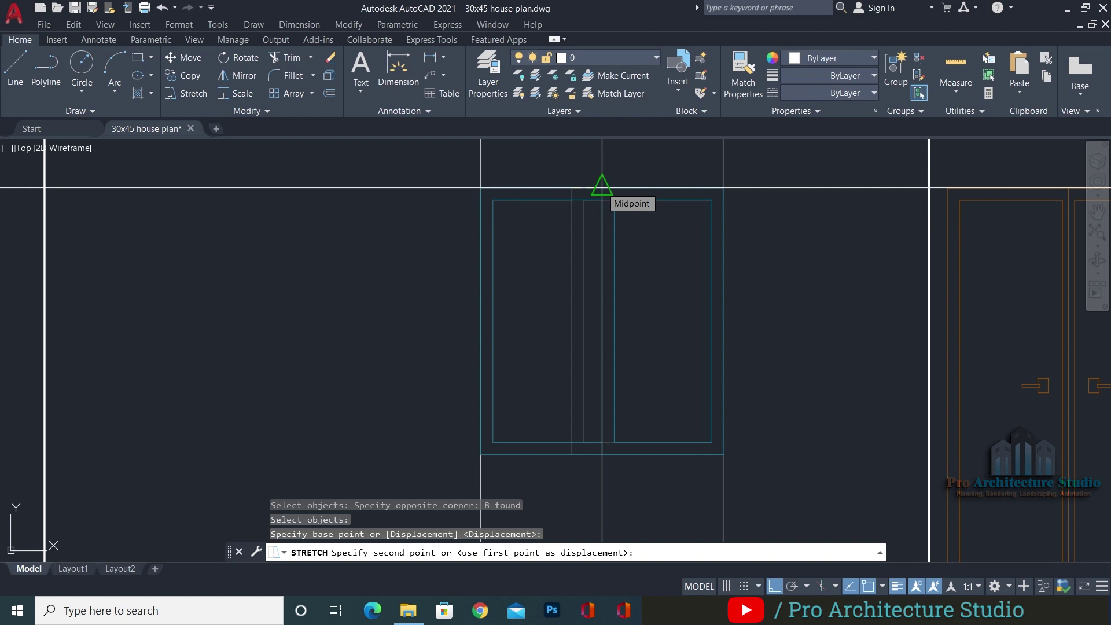
pyautogui.click(601, 187)
pyautogui.scroll(-4, 653, 301)
pyautogui.press('Escape')
pyautogui.click(669, 276)
pyautogui.press('Escape')
# Erase both vertical construction lines running through the drawing room window in the elevation
pyautogui.click(705, 223)
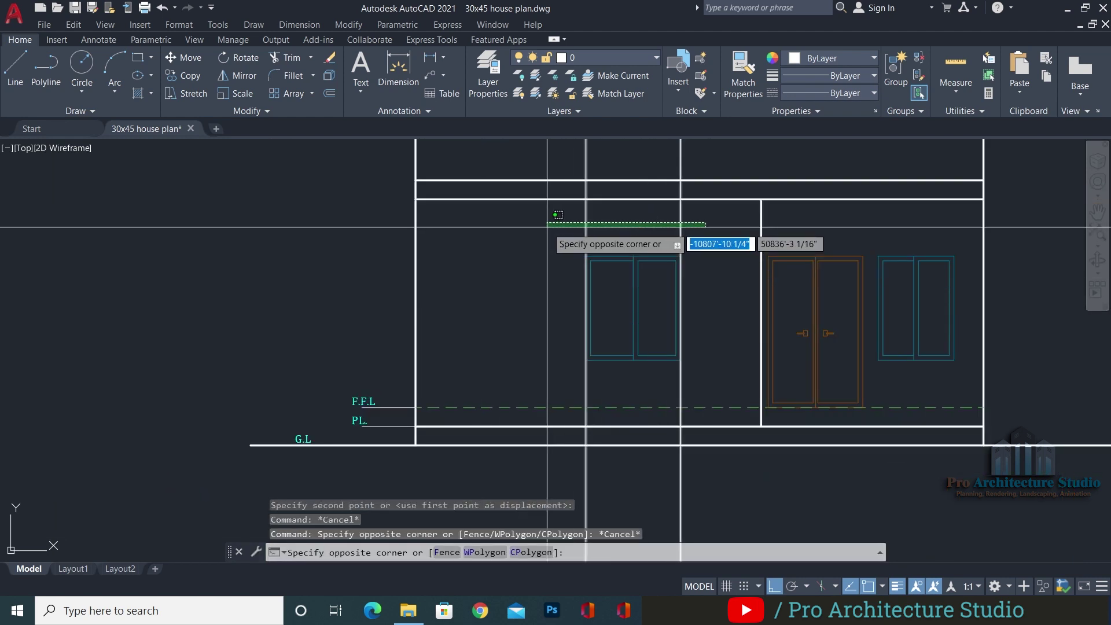
pyautogui.click(557, 215)
pyautogui.write('e')
pyautogui.press('Return')
pyautogui.moveTo(646, 332); pyautogui.dragTo(596, 344, button='middle')
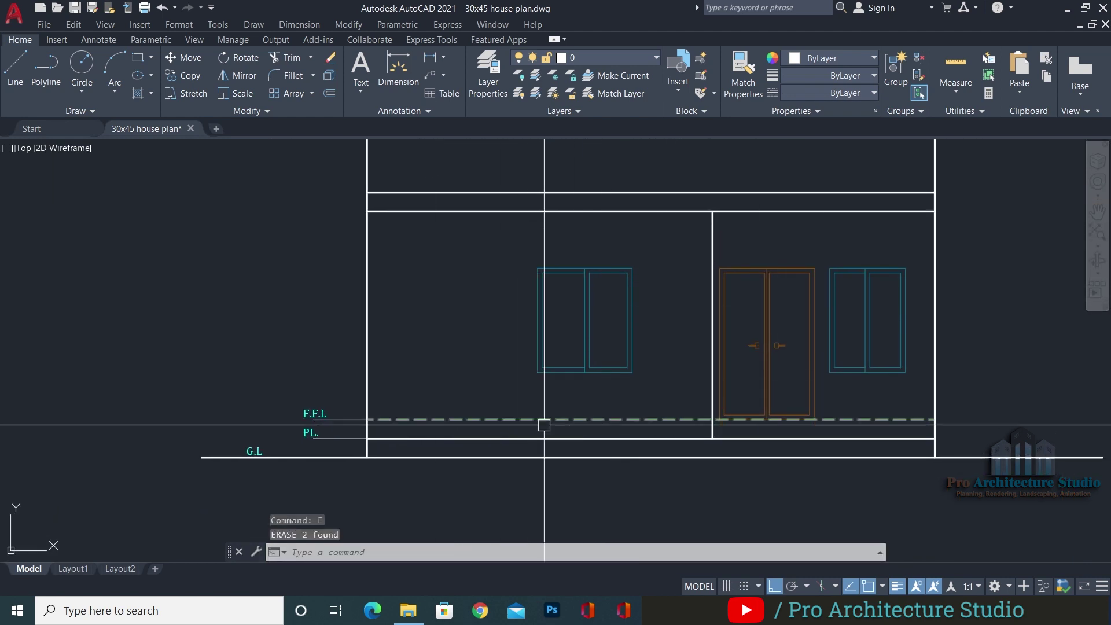
# Draw a vertical construction line through the right end of the bath window on the ground floor plan
pyautogui.scroll(-5, 613, 228)
pyautogui.scroll(12, 595, 372)
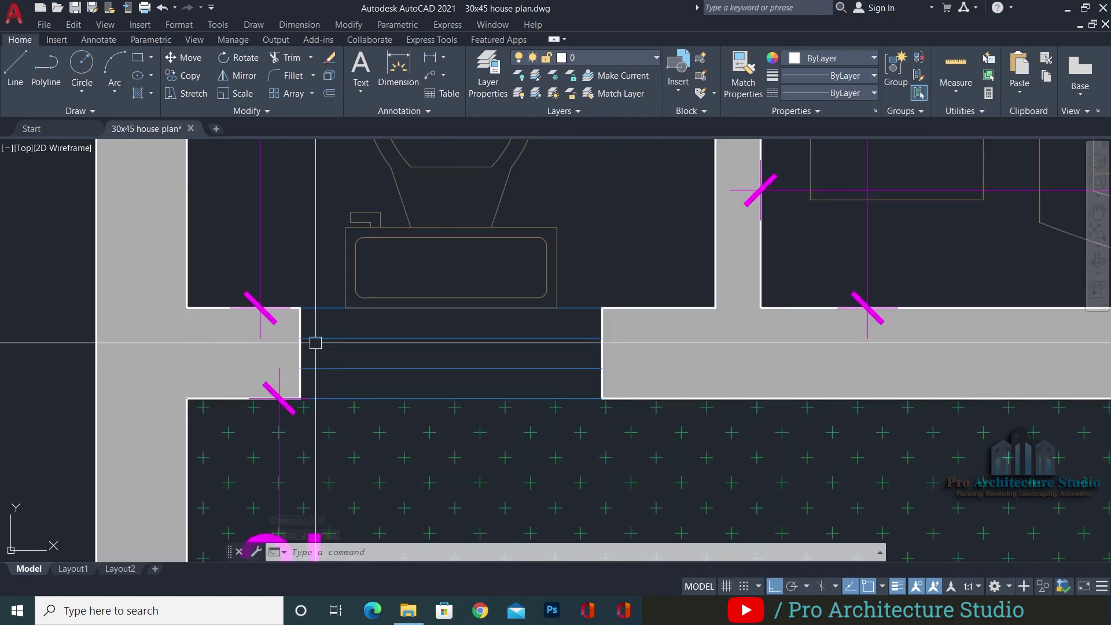
pyautogui.scroll(-4, 306, 355)
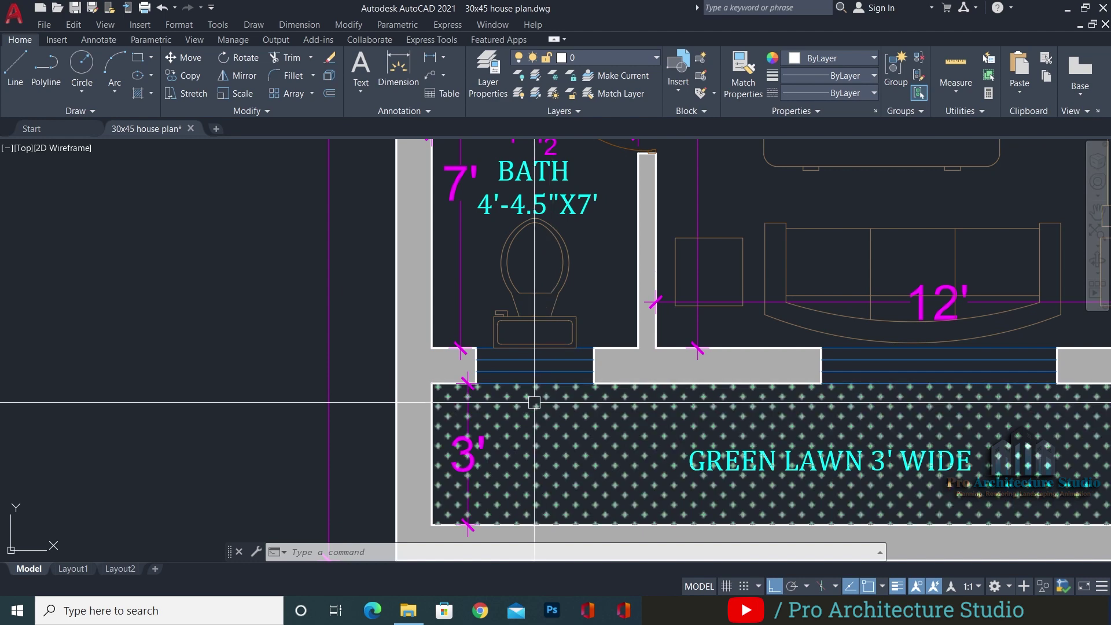
pyautogui.press('Escape')
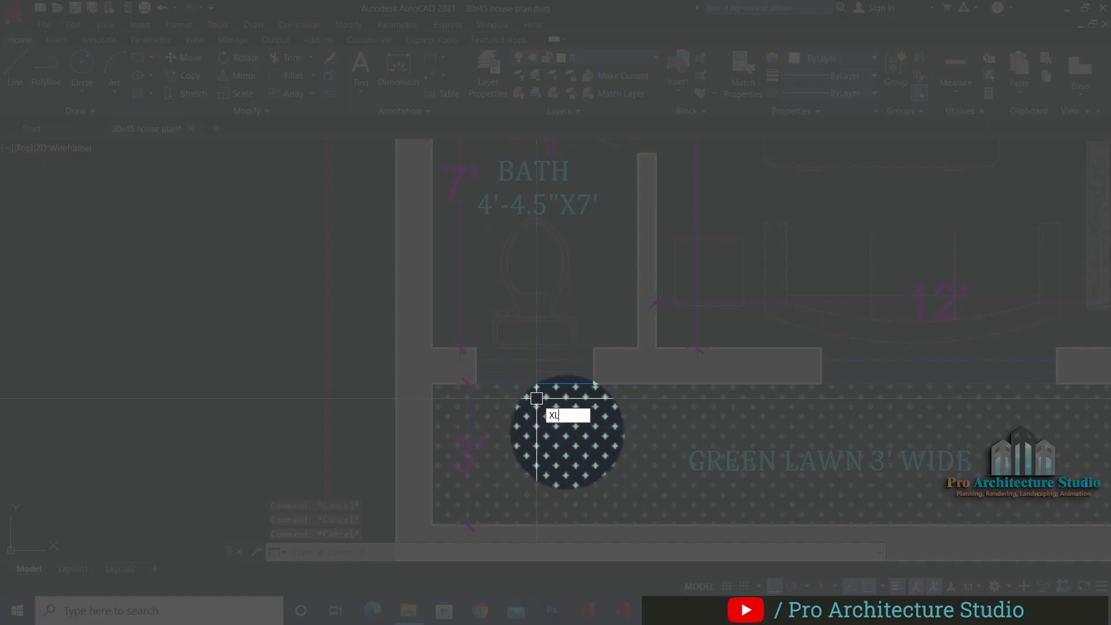
pyautogui.press('Return')
pyautogui.click(594, 383)
pyautogui.click(599, 446)
pyautogui.press('Return')
pyautogui.press('Escape')
# Try to draw a vertical construction line through the bath window's left end, and erase the attempt
pyautogui.press('Return')
pyautogui.click(476, 365)
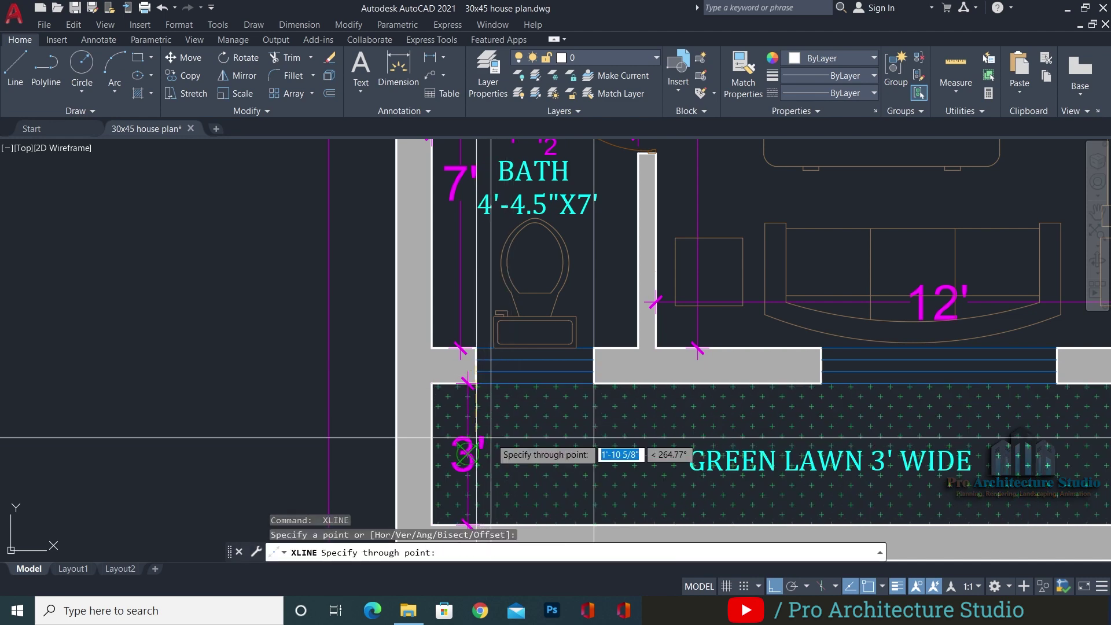
pyautogui.click(484, 439)
pyautogui.press('Return')
pyautogui.press('Escape')
pyautogui.scroll(-5, 494, 433)
pyautogui.press('Escape')
pyautogui.scroll(5, 497, 359)
pyautogui.click(480, 370)
pyautogui.press('e')
pyautogui.press('Return')
# Draw a vertical construction line through the left end of the bath window in the plan, and save the drawing
pyautogui.press('Escape')
pyautogui.press('Escape')
pyautogui.write('xl')
pyautogui.moveTo(495, 419)
pyautogui.mouseDown(button='middle')
pyautogui.moveTo(496, 342)
pyautogui.moveTo(473, 521)
pyautogui.mouseUp(button='middle')
pyautogui.press('Return')
pyautogui.scroll(6, 500, 378)
pyautogui.click(373, 380)
pyautogui.click(380, 301)
pyautogui.press('Return')
pyautogui.press('Escape')
pyautogui.press('Escape')
pyautogui.scroll(-14, 449, 341)
pyautogui.scroll(4, 467, 195)
pyautogui.moveTo(467, 195); pyautogui.dragTo(474, 434, button='middle')
pyautogui.scroll(4, 482, 275)
pyautogui.press('Escape')
pyautogui.hotkey('ctrl', 's')
pyautogui.press('Escape')
pyautogui.moveTo(482, 276); pyautogui.dragTo(491, 328, button='middle')
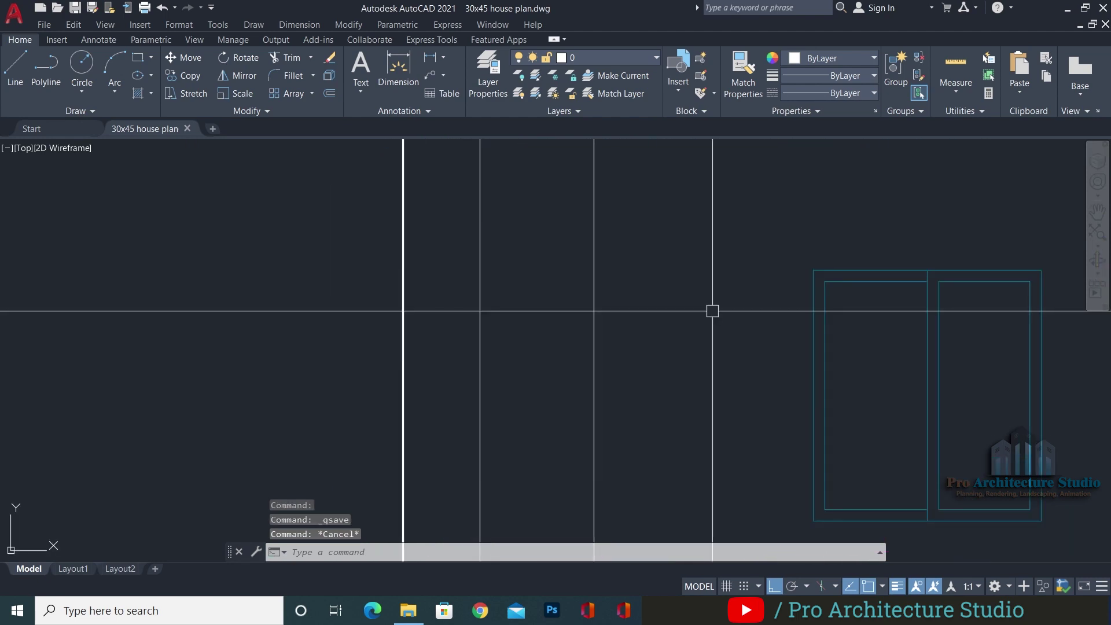
# Draw a horizontal line from the drawing room window's upper-left corner leftward across both bath window construction lines and past the outer wall
pyautogui.write('l')
pyautogui.press('Return')
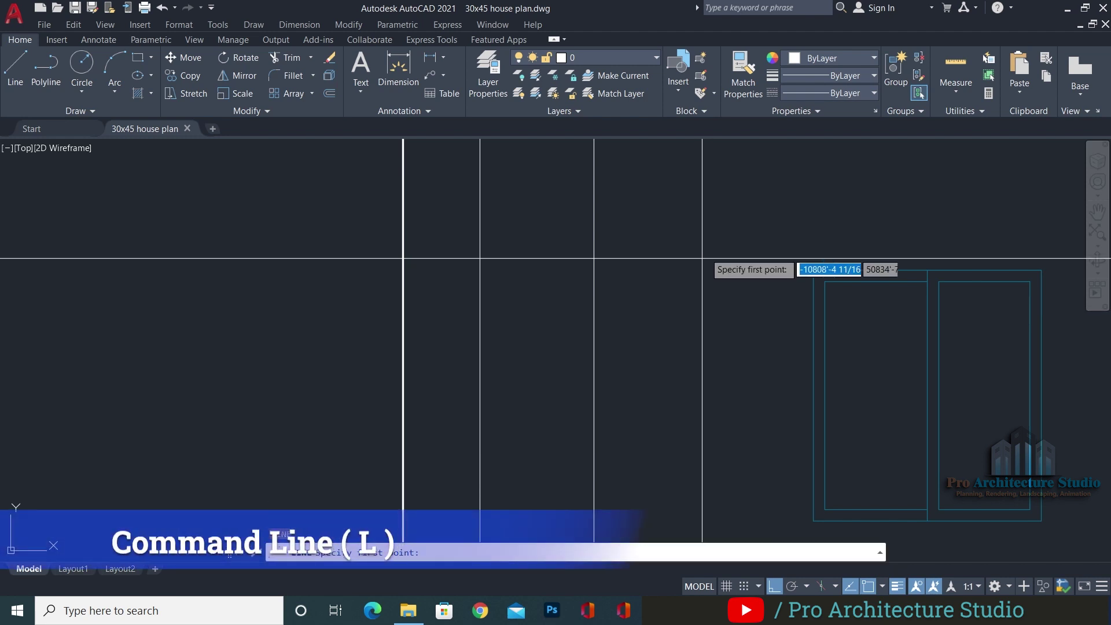
pyautogui.click(813, 270)
pyautogui.click(202, 376)
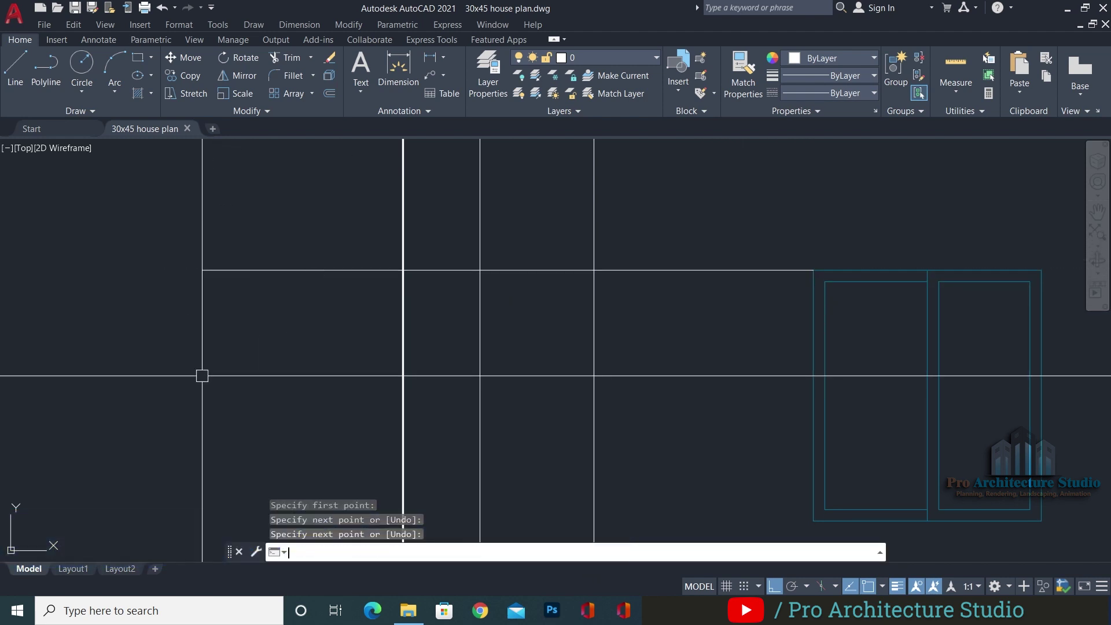
pyautogui.press('Return')
pyautogui.press('Escape')
pyautogui.press('Escape')
pyautogui.press('Escape')
pyautogui.moveTo(421, 305); pyautogui.dragTo(393, 267, button='middle')
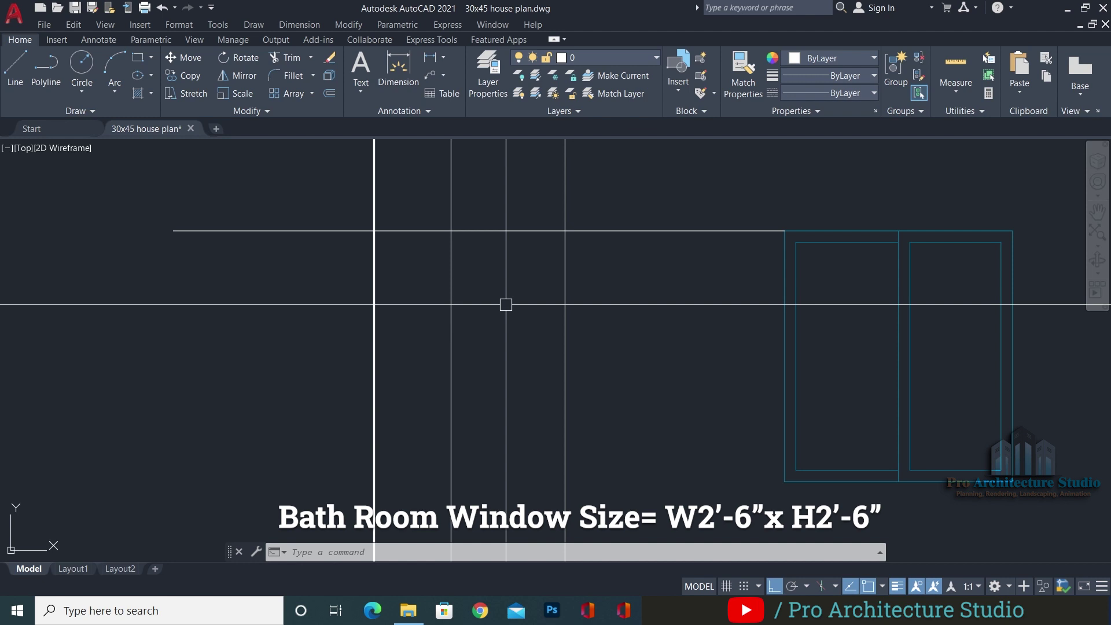
pyautogui.press('Escape')
pyautogui.press('Escape')
pyautogui.press('Escape')
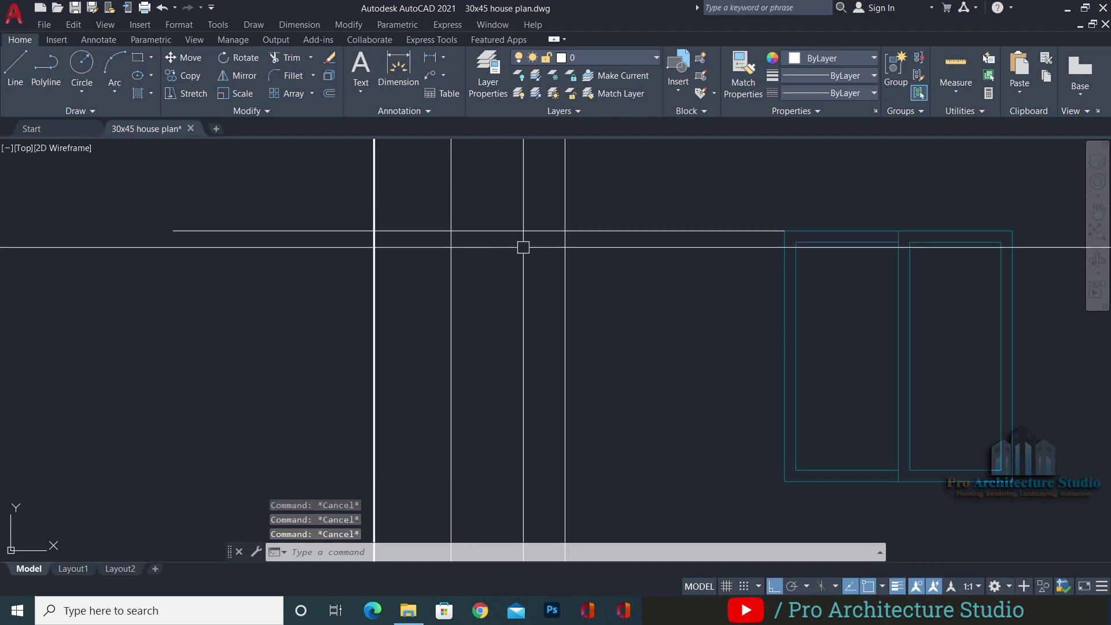
# Offset the horizontal head line 2'6" downward to set the bath window's height
pyautogui.write('o')
pyautogui.press('Return')
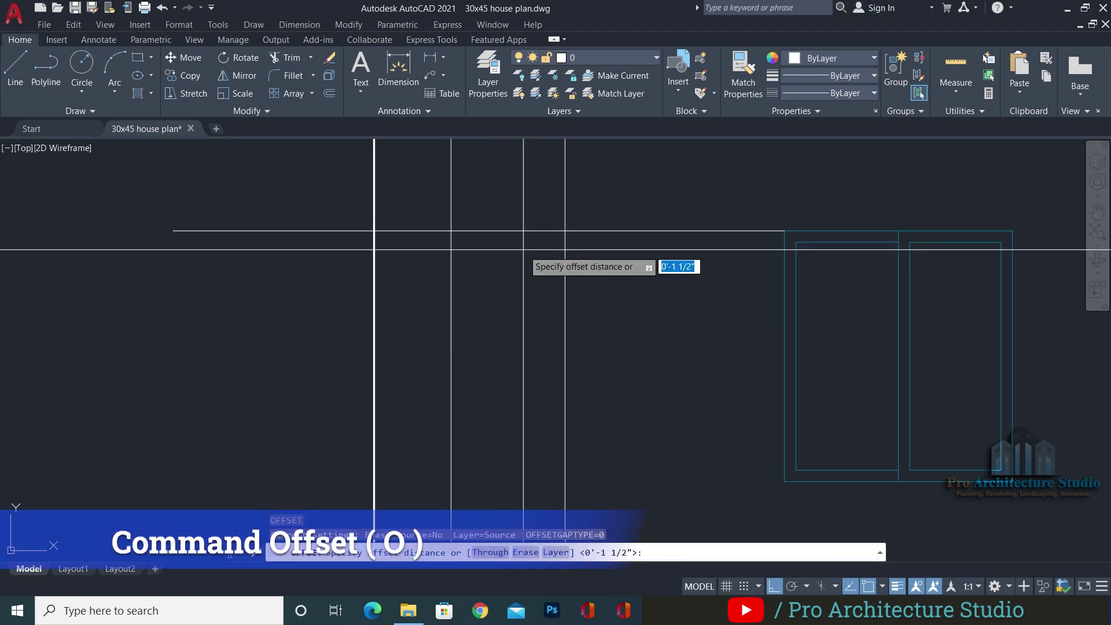
pyautogui.write('2\'6"')
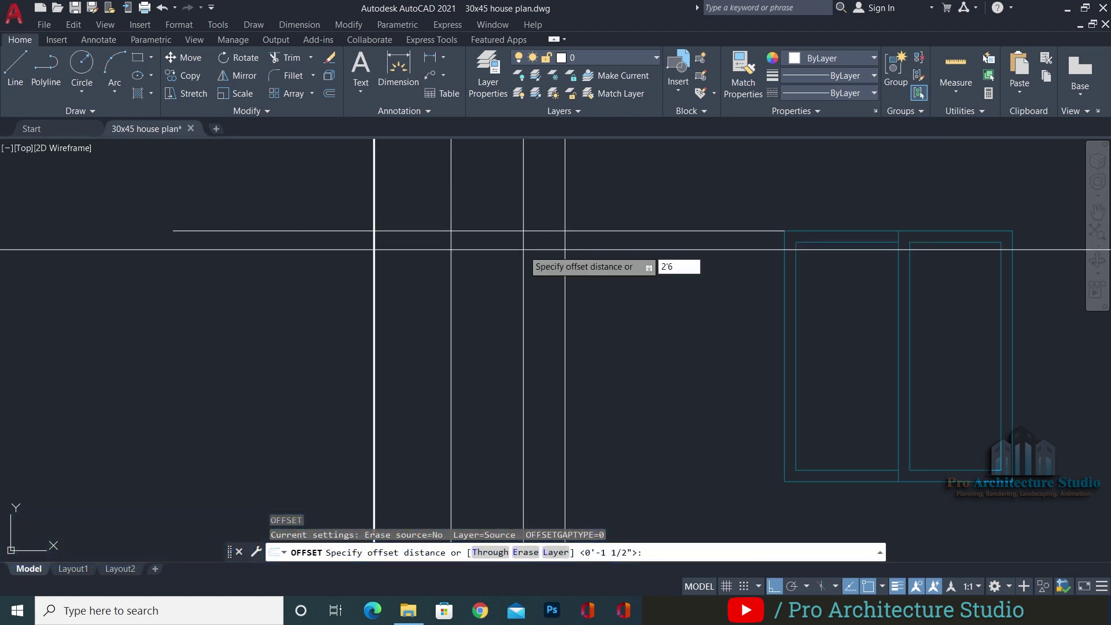
pyautogui.press('Return')
pyautogui.click(617, 231)
pyautogui.click(652, 301)
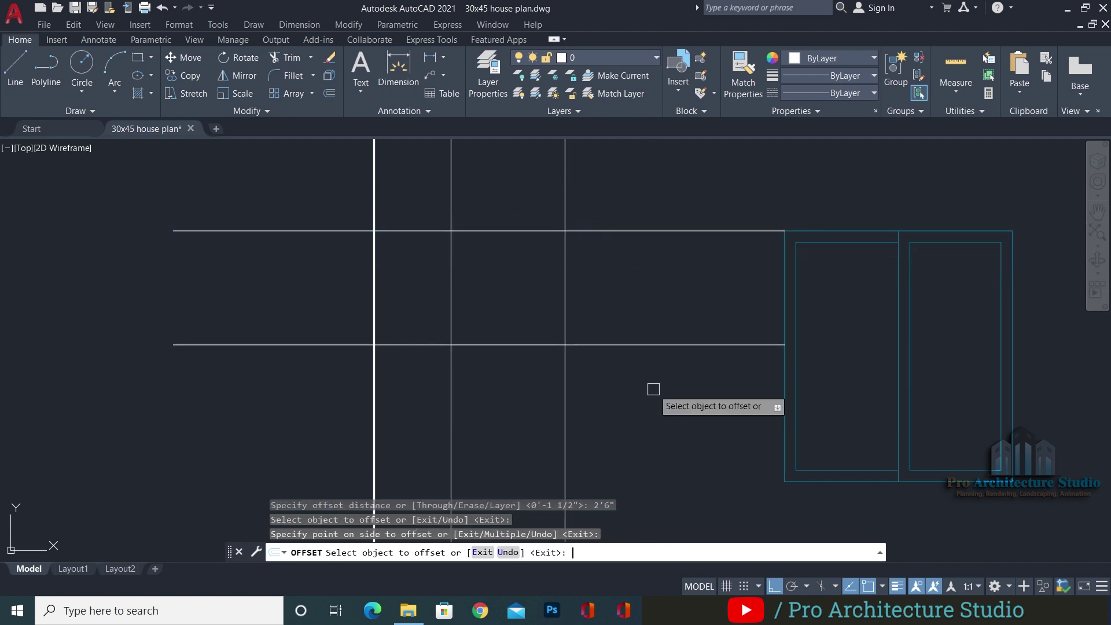
pyautogui.press('Escape')
pyautogui.press('Escape')
pyautogui.press('Escape')
pyautogui.press('Escape')
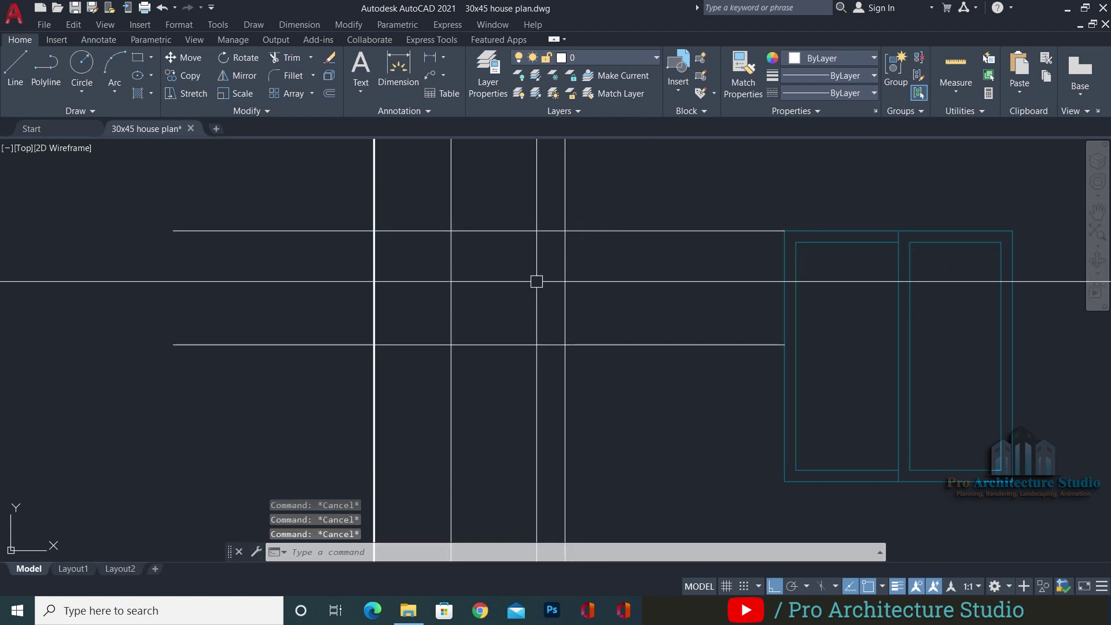
# Fillet the crossing construction and horizontal lines at their corners into a closed square bath window outline
pyautogui.write('F')
pyautogui.press('Return')
pyautogui.click(459, 248)
pyautogui.click(451, 246)
pyautogui.click(476, 229)
pyautogui.press('Return')
pyautogui.click(547, 233)
pyautogui.click(564, 272)
pyautogui.press('Return')
pyautogui.click(563, 319)
pyautogui.click(535, 344)
pyautogui.press('Escape')
pyautogui.press('Escape')
pyautogui.press('Escape')
pyautogui.moveTo(474, 248); pyautogui.dragTo(412, 277, button='middle')
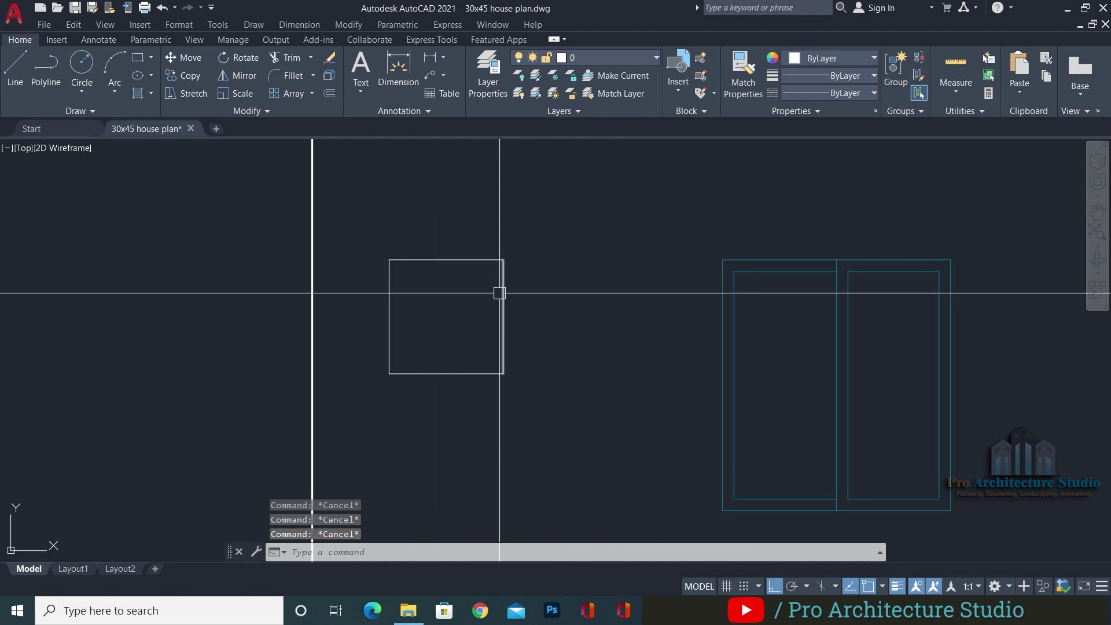
# Match the properties of the drawing room window's left edge onto the four lines of the bath window outline
pyautogui.press('Return')
pyautogui.click(721, 276)
pyautogui.click(570, 174)
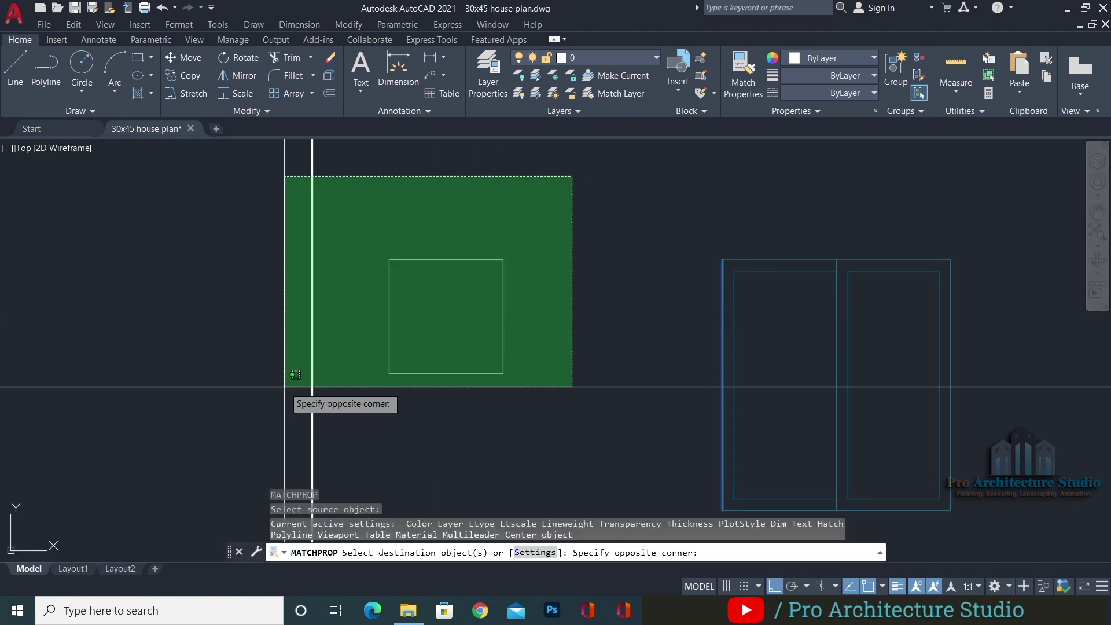
pyautogui.click(349, 367)
pyautogui.press('Escape')
pyautogui.press('Escape')
pyautogui.press('Escape')
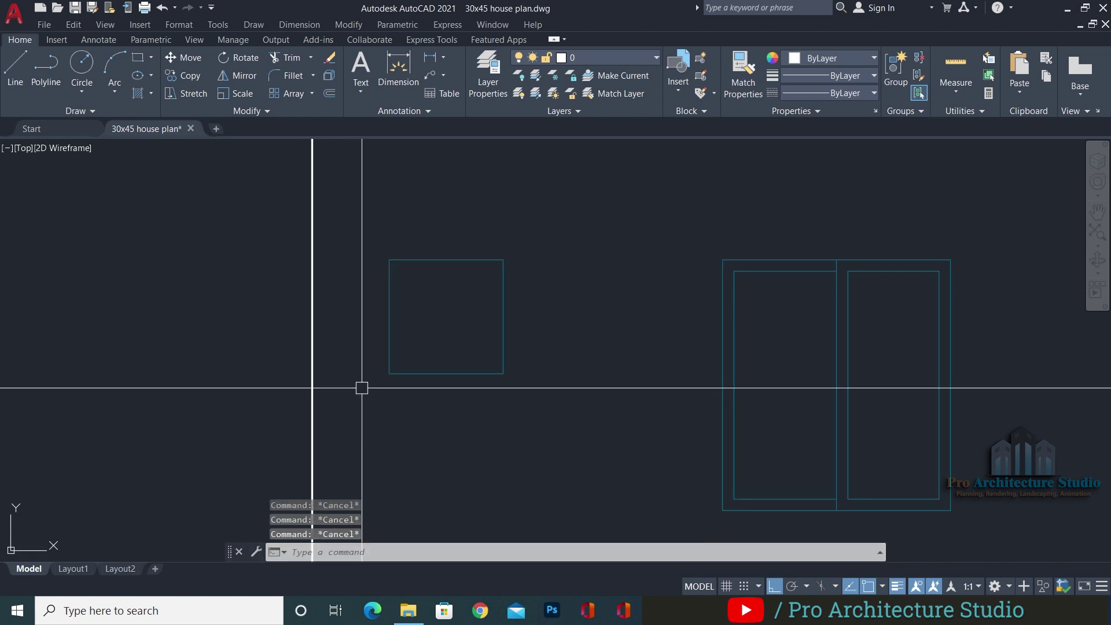
# Offset the four sides of the bath window outline 3" inward to form its frame
pyautogui.press('Return')
pyautogui.write('3')
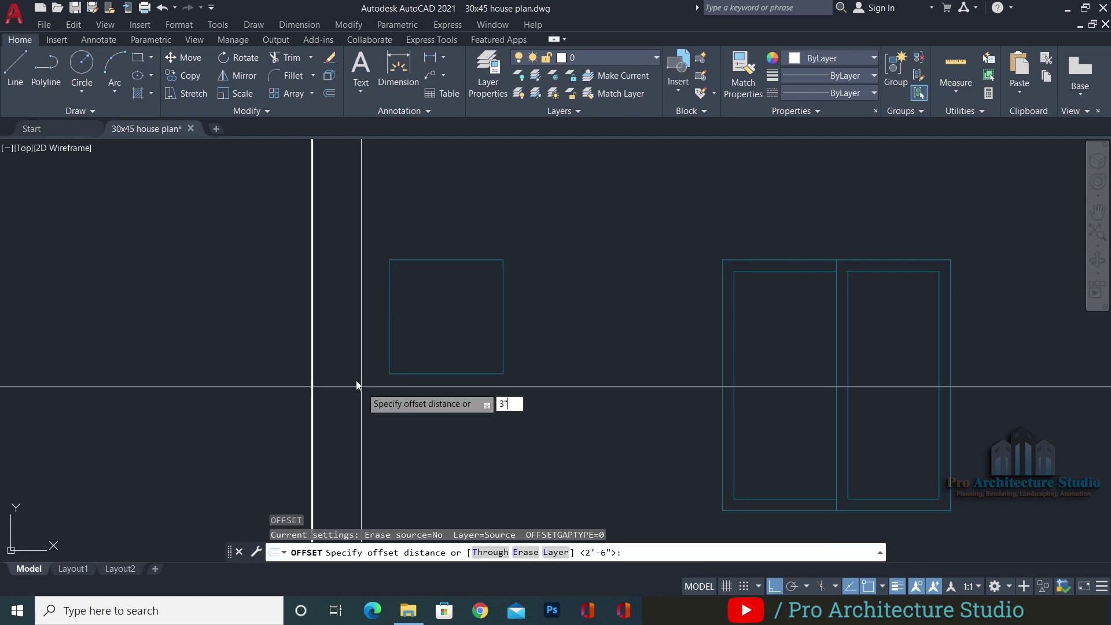
pyautogui.press('Return')
pyautogui.click(427, 258)
pyautogui.click(424, 295)
pyautogui.click(392, 303)
pyautogui.click(422, 324)
pyautogui.click(450, 373)
pyautogui.click(447, 316)
pyautogui.click(500, 293)
pyautogui.scroll(4, 412, 294)
pyautogui.press('Escape')
pyautogui.press('Escape')
# Fillet the offset lines with zero radius into clean corners for the bath window's inner frame
pyautogui.write('f')
pyautogui.press('Return')
pyautogui.click(378, 245)
pyautogui.click(452, 236)
pyautogui.press('Return')
pyautogui.click(493, 235)
pyautogui.click(615, 261)
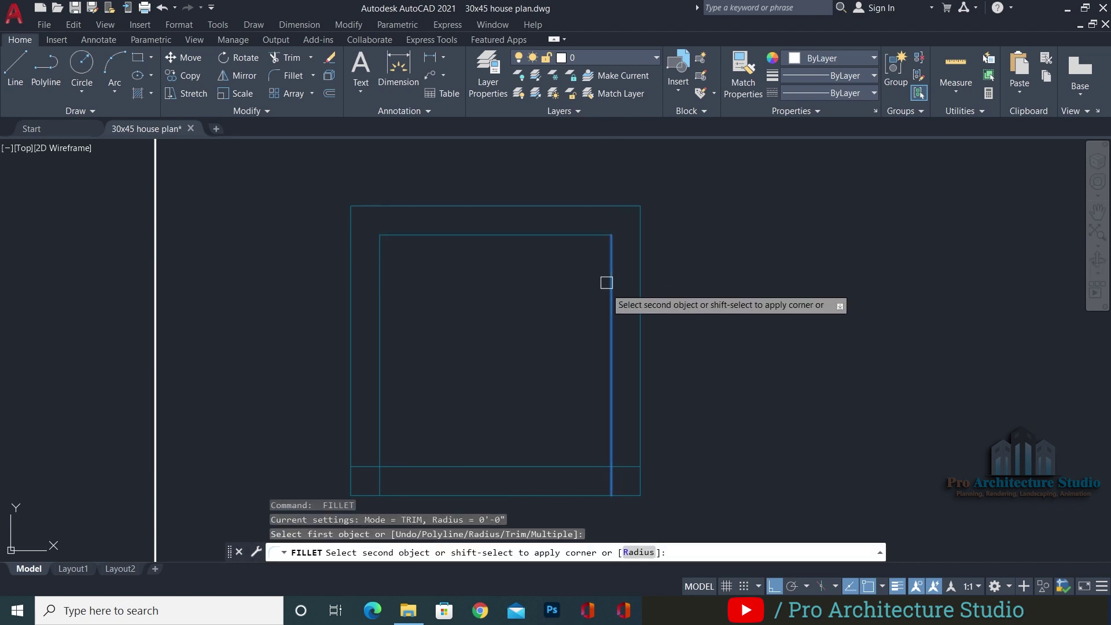
pyautogui.press('Return')
pyautogui.click(431, 466)
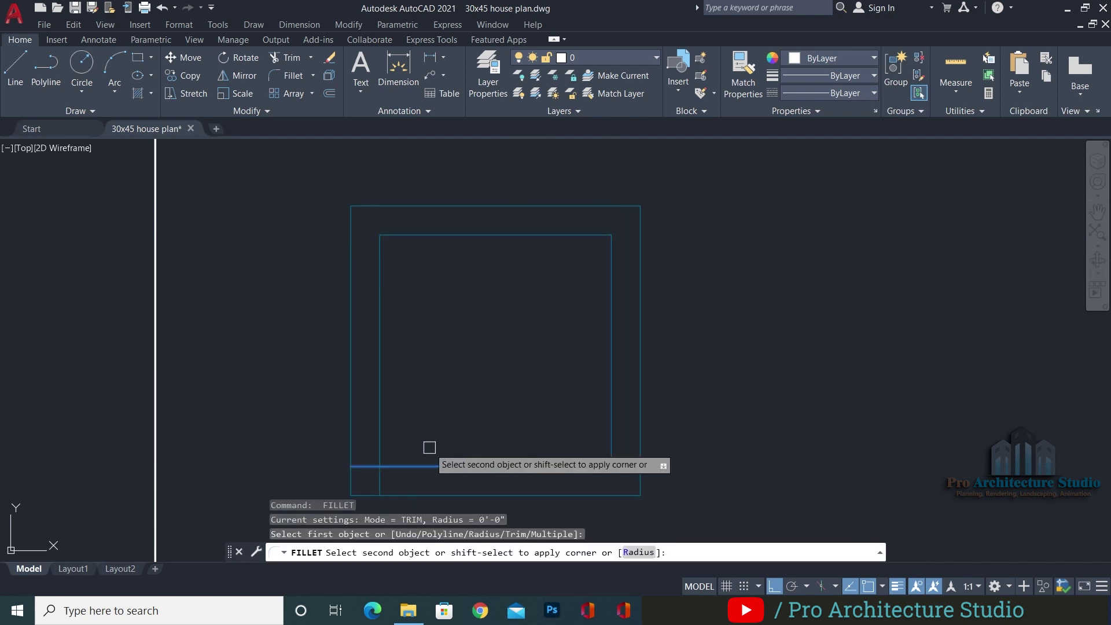
pyautogui.click(384, 385)
pyautogui.press('Escape')
pyautogui.press('Escape')
# Draw a horizontal line across the middle of the bath window's inner frame and extend it to the opposite side
pyautogui.moveTo(545, 330); pyautogui.dragTo(571, 323, button='middle')
pyautogui.write('l')
pyautogui.press('Return')
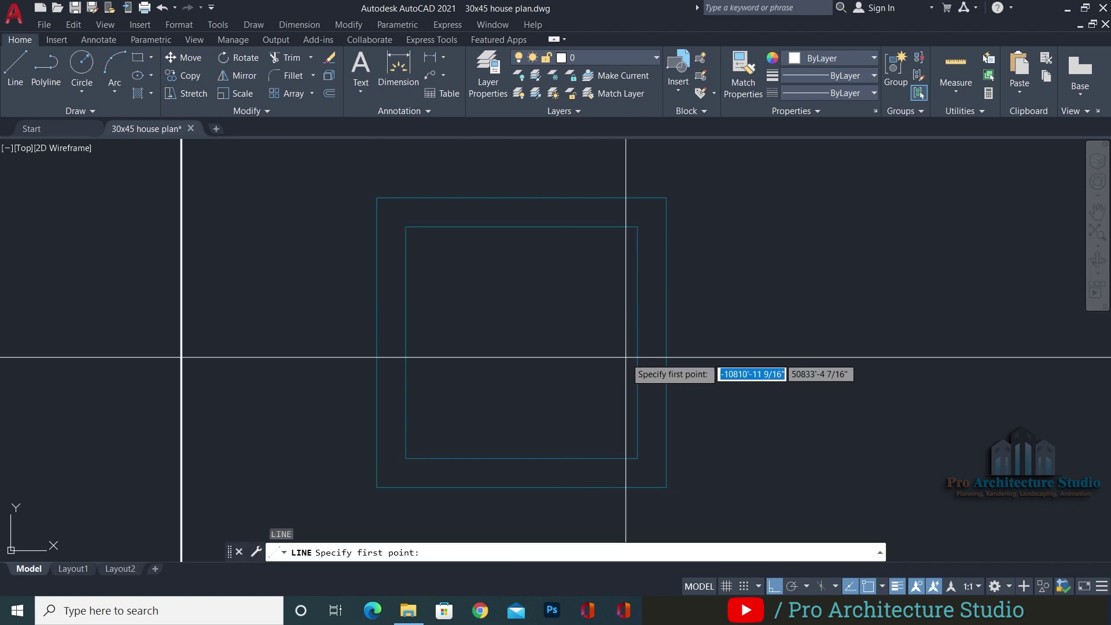
pyautogui.click(640, 344)
pyautogui.click(483, 384)
pyautogui.press('Return')
pyautogui.press('Escape')
pyautogui.write('ex')
pyautogui.press('Return')
pyautogui.click(492, 343)
# Offset the bath window's horizontal centre line 1.5" both above and below
pyautogui.write('o')
pyautogui.press('Return')
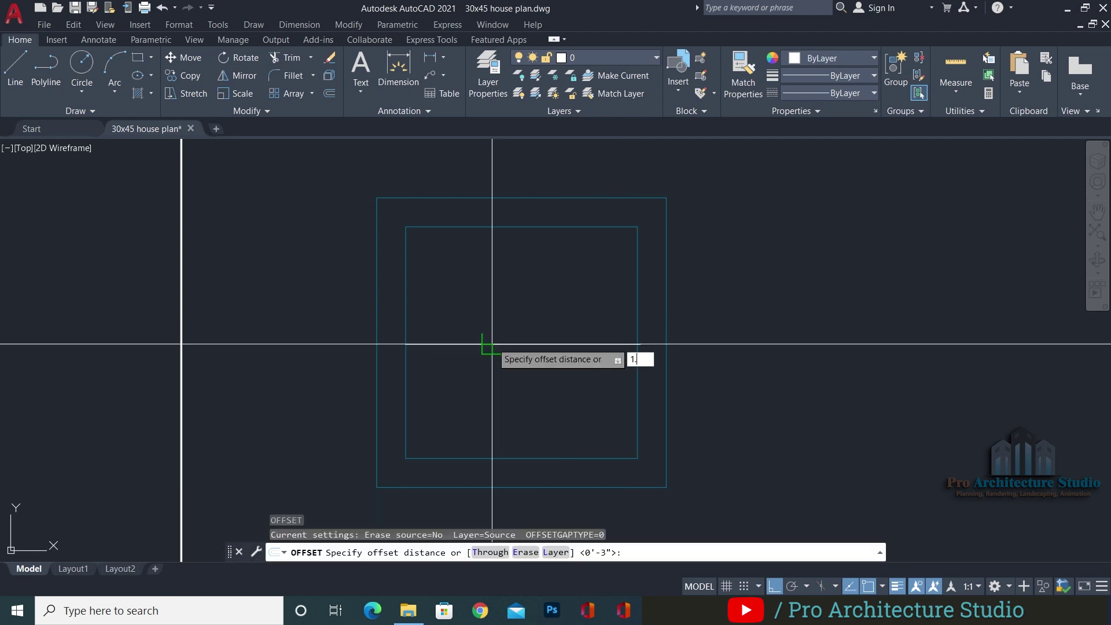
pyautogui.click(501, 324)
pyautogui.click(501, 345)
pyautogui.click(473, 387)
pyautogui.press('space')
pyautogui.press('Escape')
# Erase the original horizontal centre line between the two offset lines
pyautogui.click(498, 345)
pyautogui.write('e')
pyautogui.press('space')
pyautogui.press('Escape')
# Trim the overshooting ends of the two horizontal lines and the inner frame's side segments between them
pyautogui.scroll(4, 631, 341)
pyautogui.write('tr')
pyautogui.press('space')
pyautogui.click(647, 312)
pyautogui.click(648, 385)
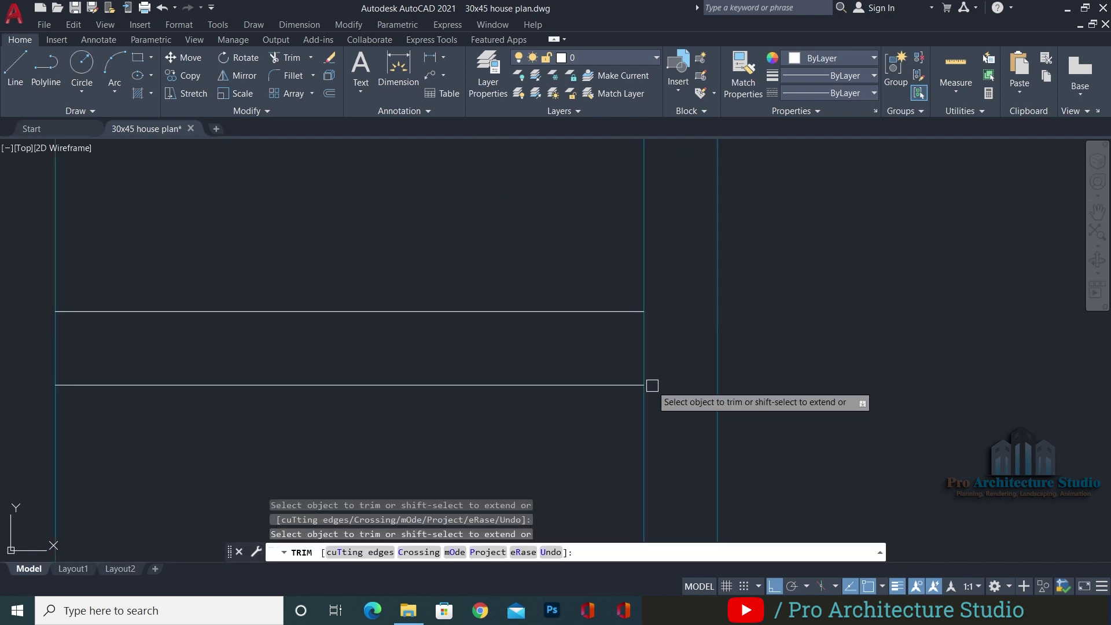
pyautogui.click(652, 388)
pyautogui.click(597, 342)
pyautogui.click(597, 341)
pyautogui.moveTo(596, 341); pyautogui.dragTo(865, 334, button='middle')
pyautogui.click(578, 337)
pyautogui.click(322, 340)
pyautogui.click(285, 342)
pyautogui.press('Escape')
pyautogui.press('Escape')
pyautogui.scroll(-4, 377, 323)
pyautogui.press('Escape')
pyautogui.press('Escape')
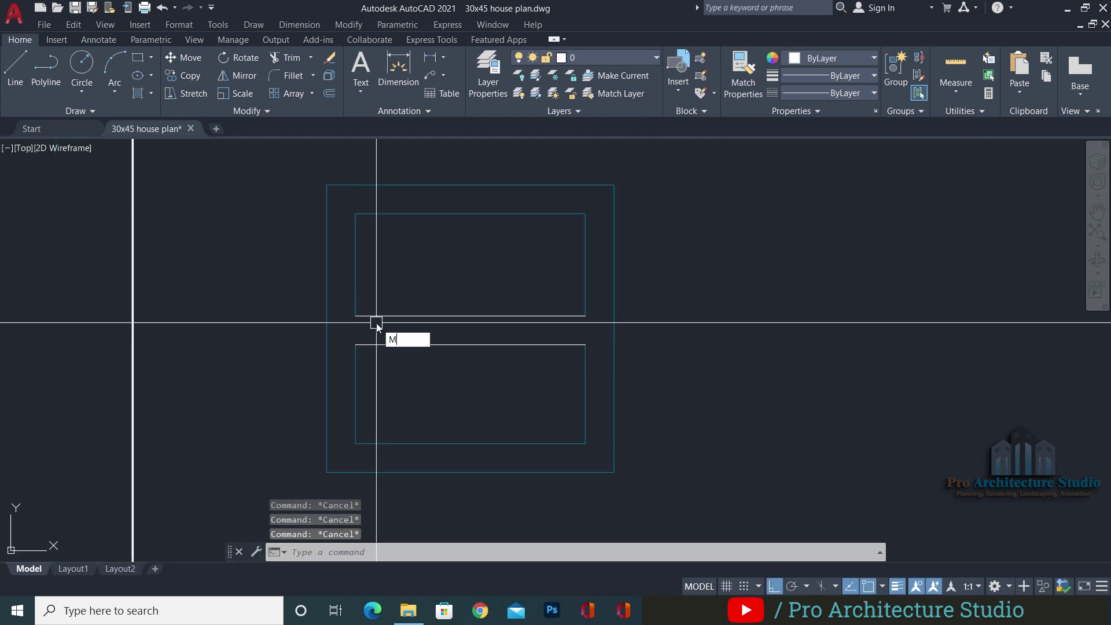
# Match the inner frame's properties onto the two horizontal divider lines of the bath window
pyautogui.write('ma')
pyautogui.press('space')
pyautogui.click(356, 371)
pyautogui.press('Escape')
pyautogui.press('Escape')
# Draw a vertical line down from the midpoint of the lower pane's top edge and extend it to the pane's bottom edge
pyautogui.moveTo(479, 364); pyautogui.dragTo(533, 315, button='middle')
pyautogui.write('l')
pyautogui.press('space')
pyautogui.click(527, 308)
pyautogui.click(550, 387)
pyautogui.press('Escape')
pyautogui.press('Escape')
pyautogui.write('ex')
pyautogui.press('space')
pyautogui.click(491, 376)
pyautogui.press('Escape')
pyautogui.press('Escape')
# Offset the lower pane's vertical centre line 1.5" to each side
pyautogui.write('o')
pyautogui.press('space')
pyautogui.press('space')
pyautogui.press('Escape')
pyautogui.press('Escape')
pyautogui.press('Escape')
pyautogui.write('o')
pyautogui.press('space')
pyautogui.write('1.5')
pyautogui.press('space')
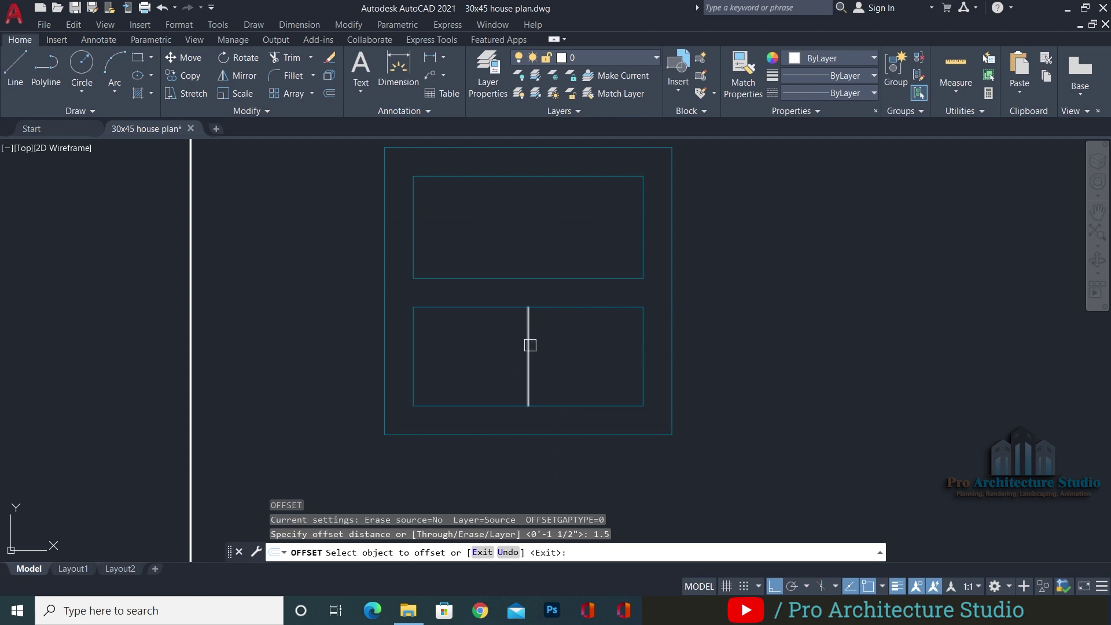
pyautogui.click(529, 345)
pyautogui.click(502, 338)
pyautogui.scroll(2, 540, 329)
pyautogui.click(523, 326)
pyautogui.click(599, 322)
# Erase the lower pane's centre line and trim the pane's top and bottom edges between the two offset lines
pyautogui.press('Escape')
pyautogui.press('Escape')
pyautogui.write('e')
pyautogui.press('space')
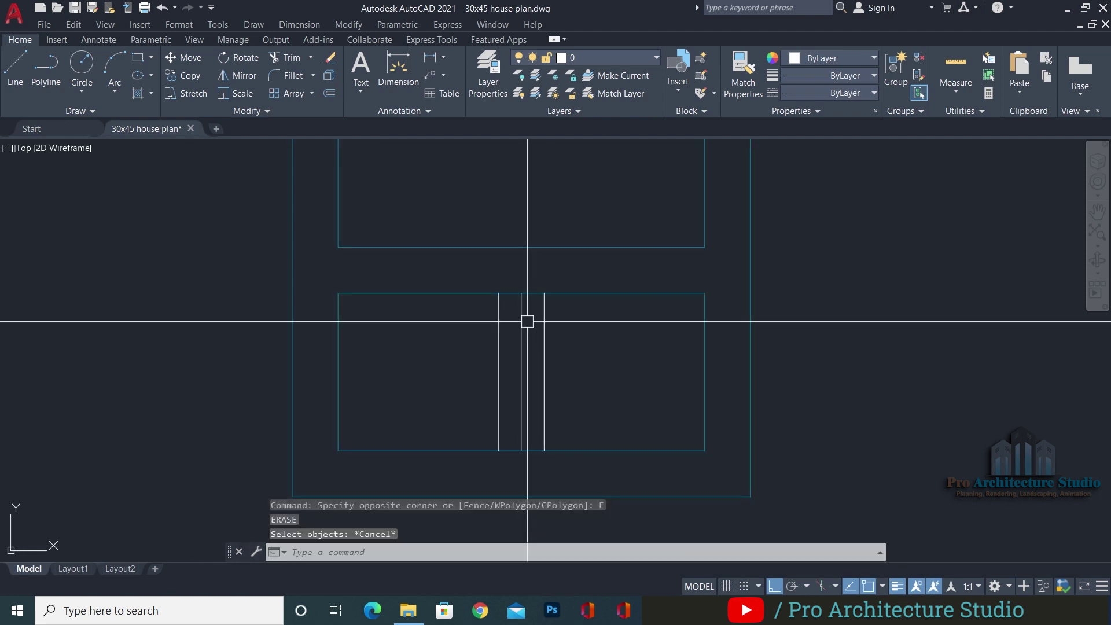
pyautogui.press('Escape')
pyautogui.press('Escape')
pyautogui.click(521, 316)
pyautogui.write('etr')
pyautogui.press('space')
pyautogui.click(520, 291)
pyautogui.click(521, 447)
pyautogui.press('space')
pyautogui.press('Escape')
pyautogui.scroll(-2, 556, 347)
# Match the frame's properties onto the two vertical divider lines of the bath window and save the drawing
pyautogui.write('ma')
pyautogui.press('space')
pyautogui.click(563, 314)
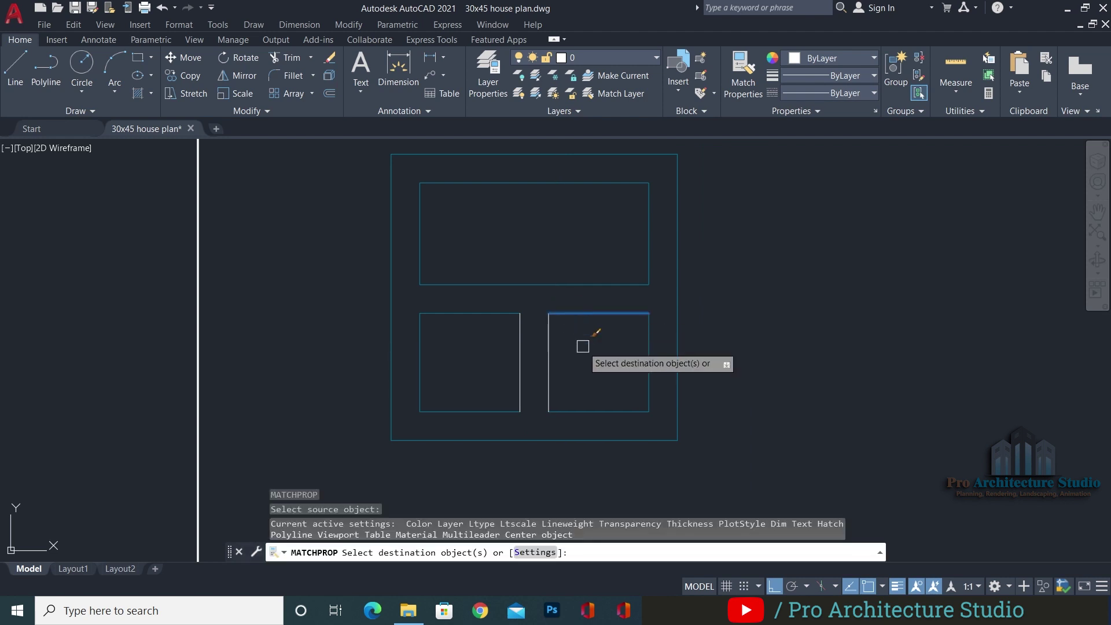
pyautogui.click(582, 347)
pyautogui.click(508, 347)
pyautogui.press('space')
pyautogui.press('Escape')
pyautogui.scroll(-3, 513, 346)
pyautogui.hotkey('ctrl', 's')
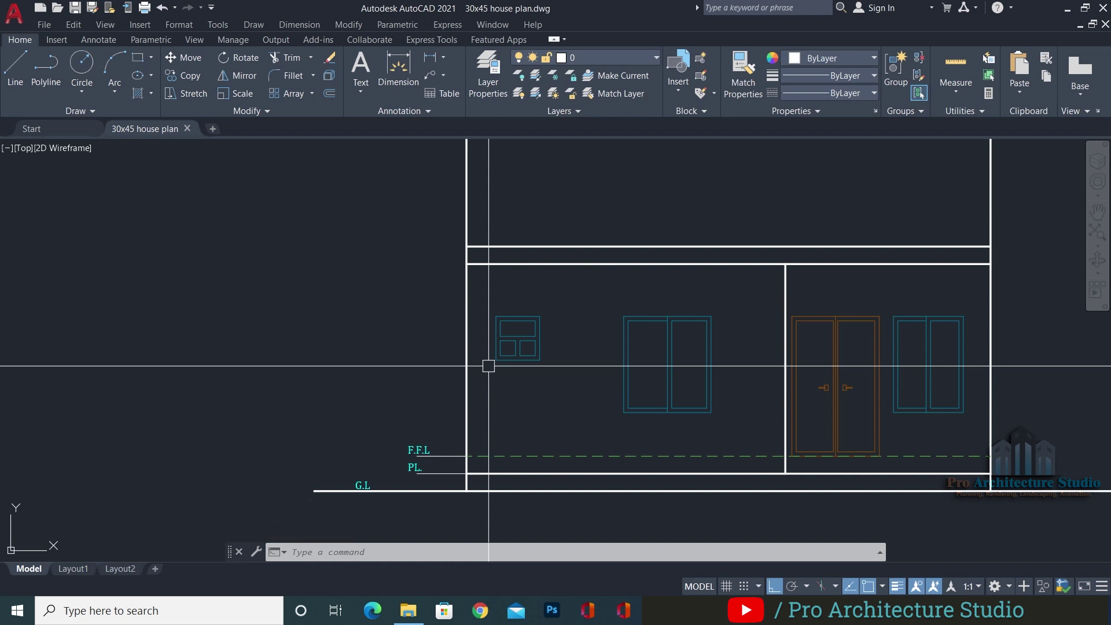
# Examine the front part of the ground floor plan, from the bath and drawing room to the car porch, for remaining elevation elements
pyautogui.moveTo(495, 361); pyautogui.dragTo(536, 152, button='middle')
pyautogui.scroll(-6, 535, 151)
pyautogui.scroll(6, 569, 407)
pyautogui.moveTo(567, 404); pyautogui.dragTo(546, 466, button='middle')
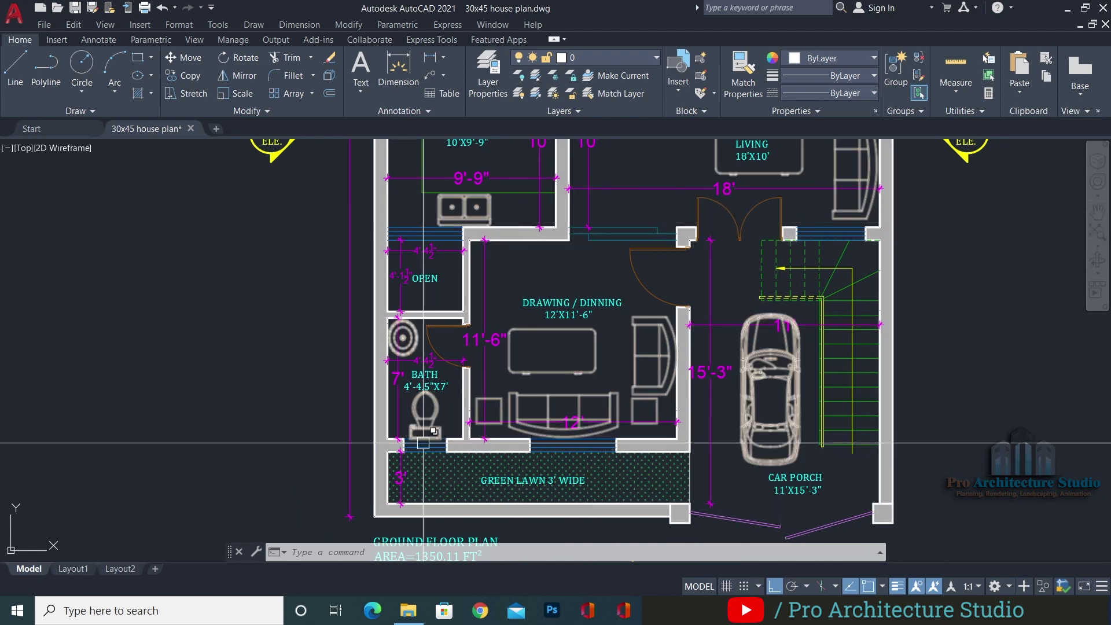
pyautogui.scroll(-5, 566, 424)
pyautogui.scroll(5, 652, 397)
pyautogui.moveTo(657, 512); pyautogui.dragTo(579, 153, button='middle')
pyautogui.scroll(-3, 580, 155)
pyautogui.scroll(5, 652, 442)
pyautogui.moveTo(624, 398); pyautogui.dragTo(595, 331, button='middle')
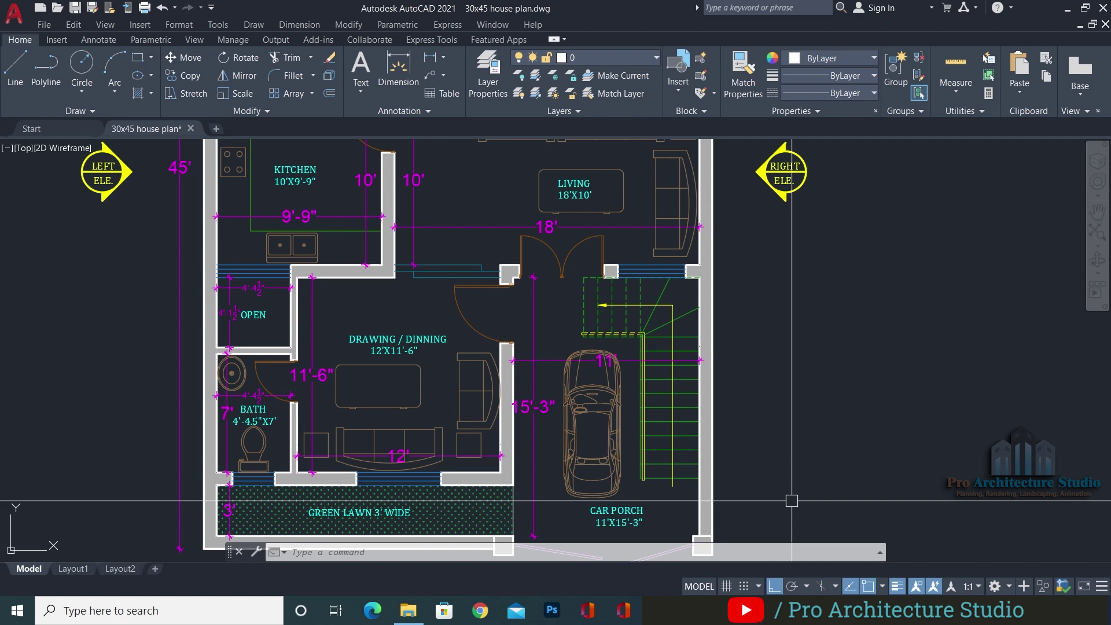
pyautogui.scroll(-4, 741, 476)
pyautogui.scroll(8, 620, 360)
# Save the drawing
pyautogui.hotkey('ctrl', 's')
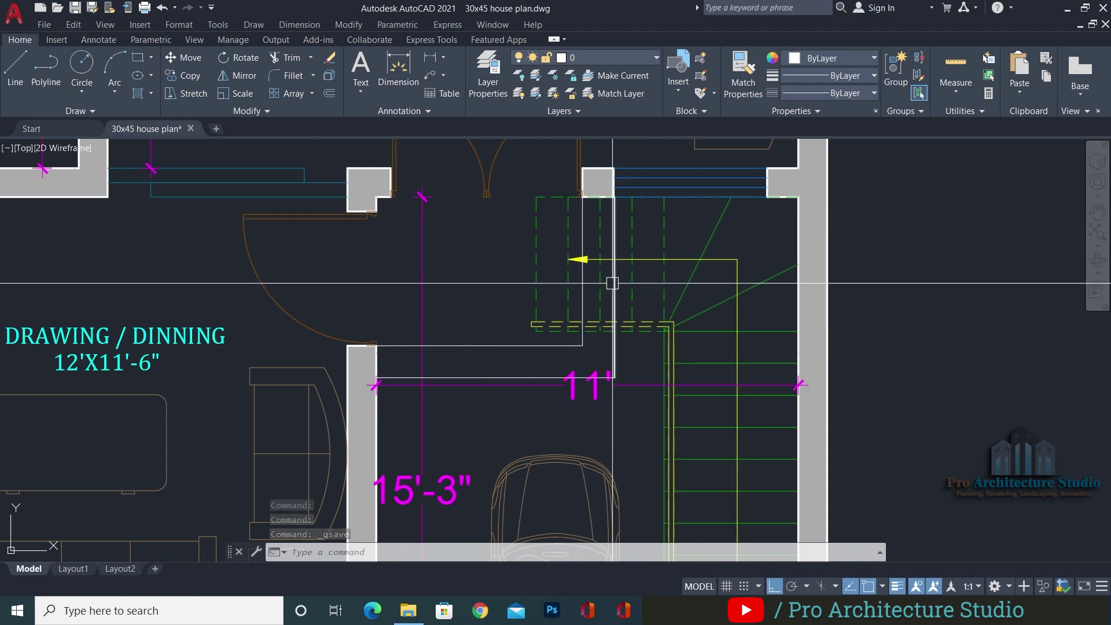
pyautogui.press('Escape')
pyautogui.press('Escape')
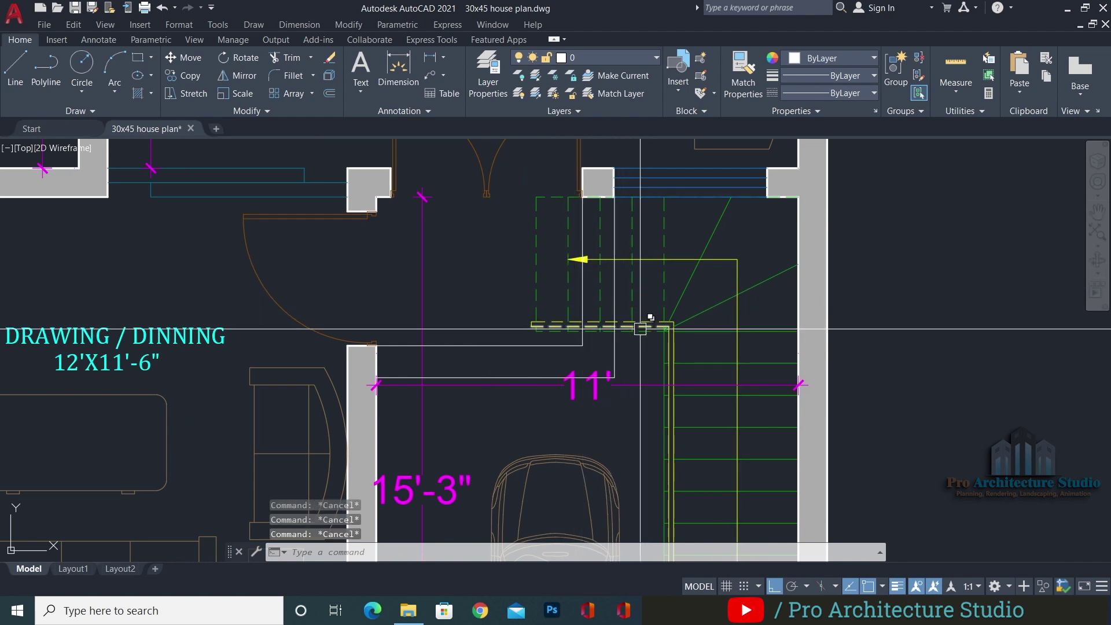
# Try to project a construction line through the outside corner of the inner entrance step in the car porch
pyautogui.scroll(4, 640, 328)
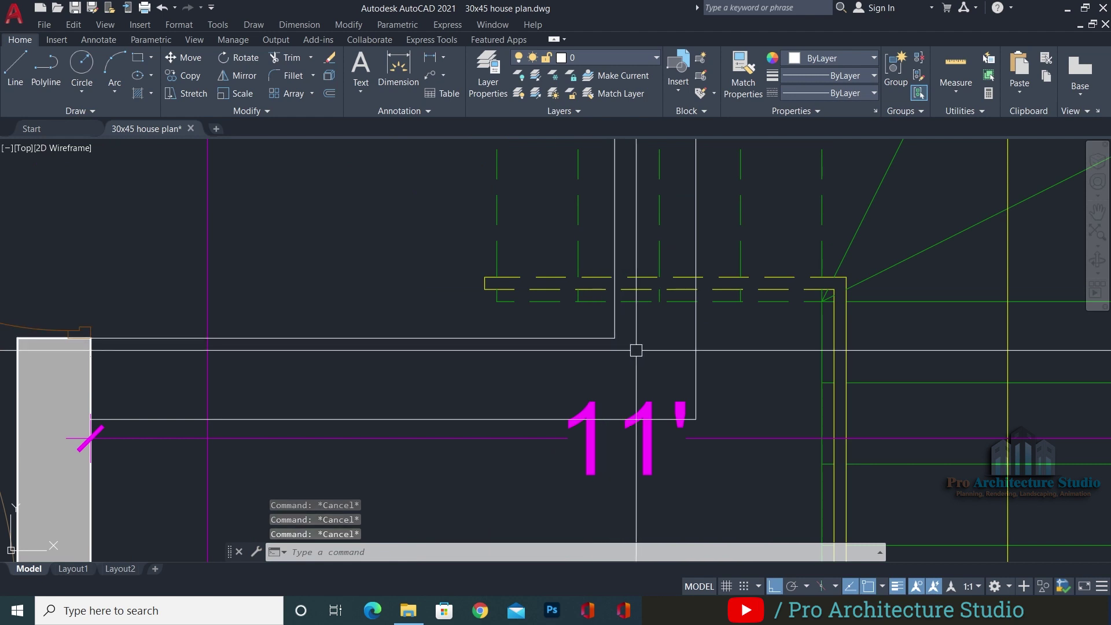
pyautogui.press('Return')
pyautogui.click(620, 359)
pyautogui.click(624, 372)
pyautogui.press('Escape')
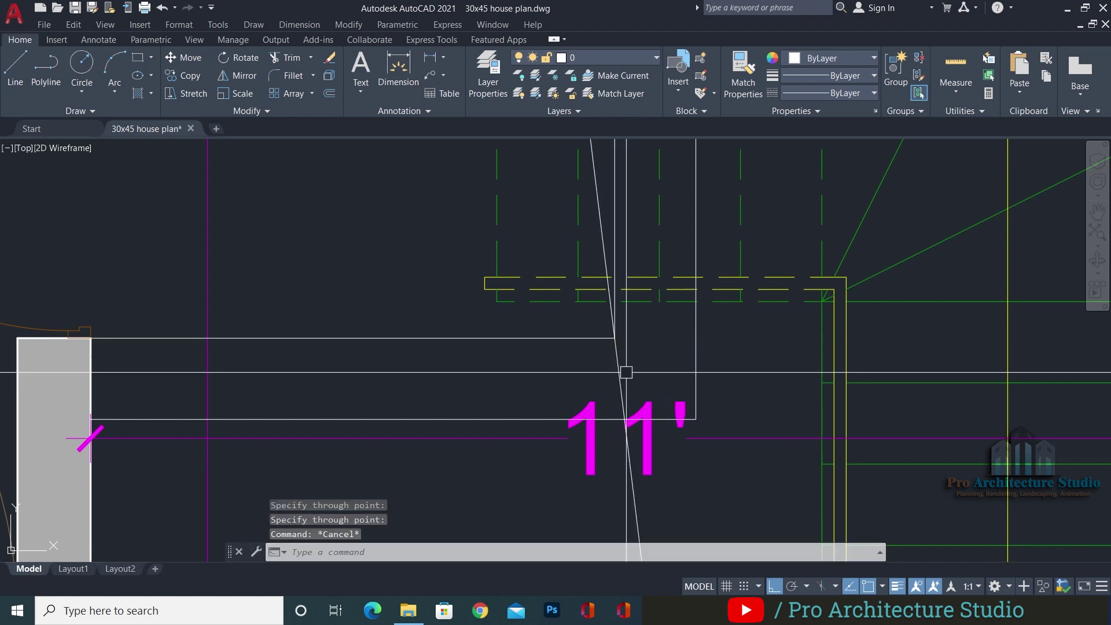
# Place vertical construction lines through the outside corners of the inner and outer entrance steps in the car porch
pyautogui.scroll(4, 626, 372)
pyautogui.press('Return')
pyautogui.click(610, 302)
pyautogui.click(575, 381)
pyautogui.press('Escape')
pyautogui.moveTo(783, 396); pyautogui.dragTo(694, 260, button='middle')
pyautogui.press('Return')
pyautogui.click(726, 265)
pyautogui.click(758, 474)
pyautogui.press('Escape')
pyautogui.press('Return')
# Measure the height between the finished floor level line and the plinth line below the main door in the elevation
pyautogui.scroll(-4, 579, 384)
pyautogui.press('Escape')
pyautogui.scroll(-3, 613, 376)
pyautogui.scroll(6, 680, 376)
pyautogui.press('Escape')
pyautogui.press('Escape')
pyautogui.scroll(-3, 602, 341)
pyautogui.scroll(3, 642, 325)
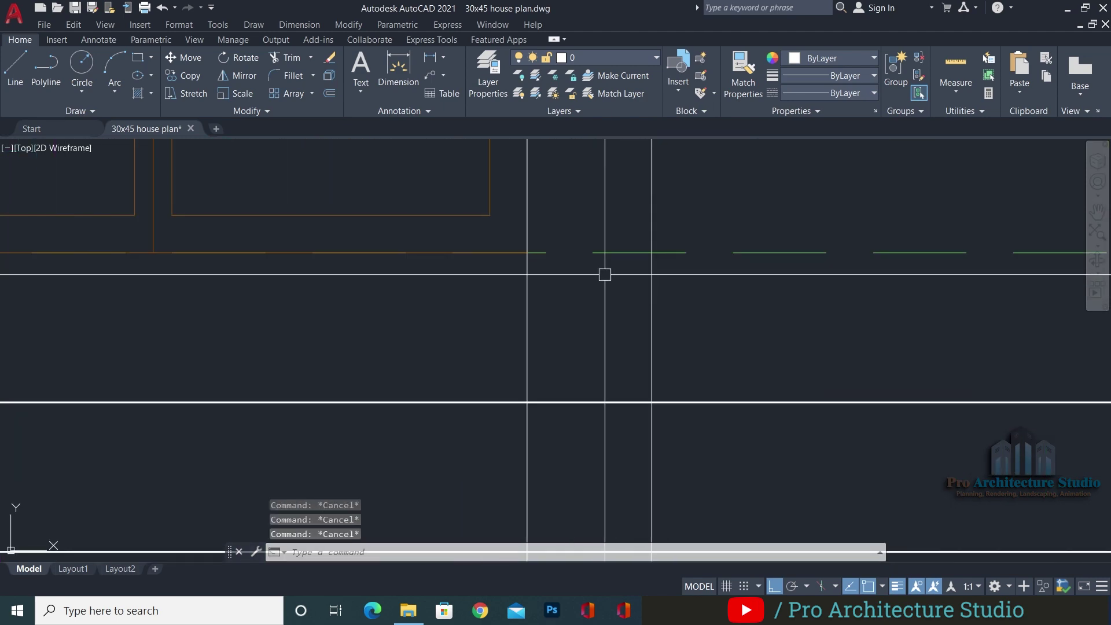
pyautogui.press('Return')
pyautogui.click(606, 253)
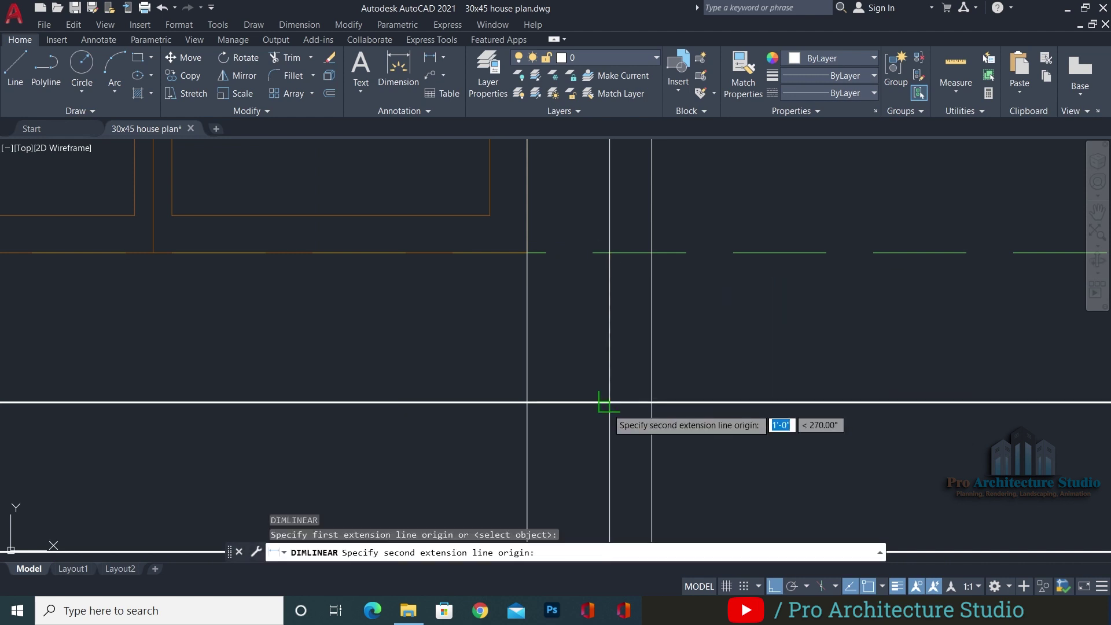
pyautogui.click(602, 402)
pyautogui.scroll(-2, 565, 345)
pyautogui.press('Escape')
pyautogui.scroll(-2, 660, 358)
pyautogui.press('Escape')
pyautogui.click(657, 371)
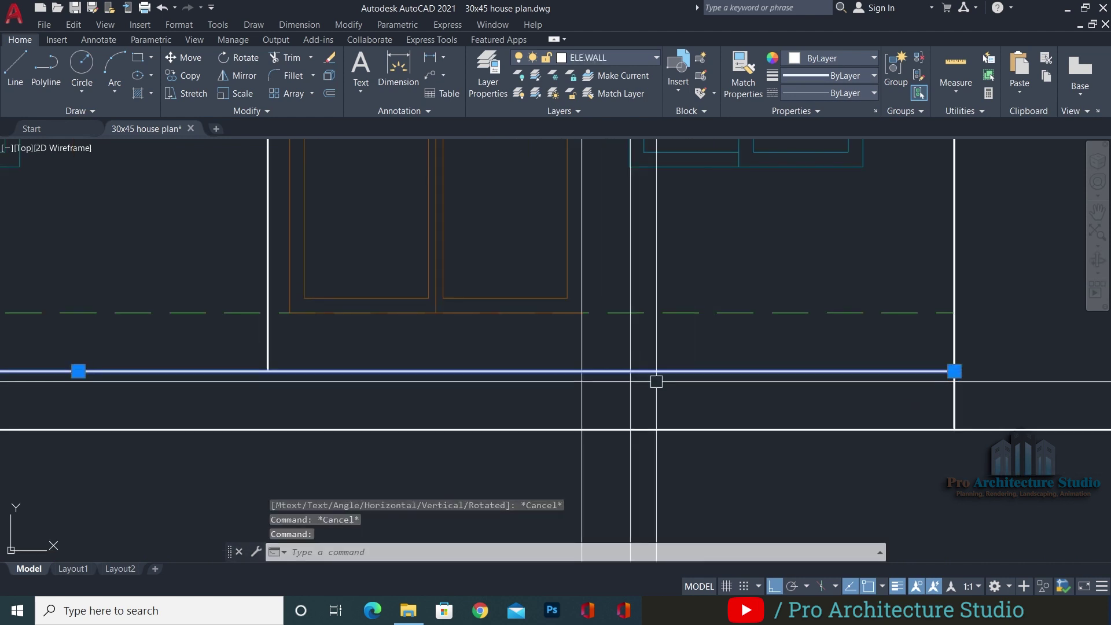
pyautogui.press('Escape')
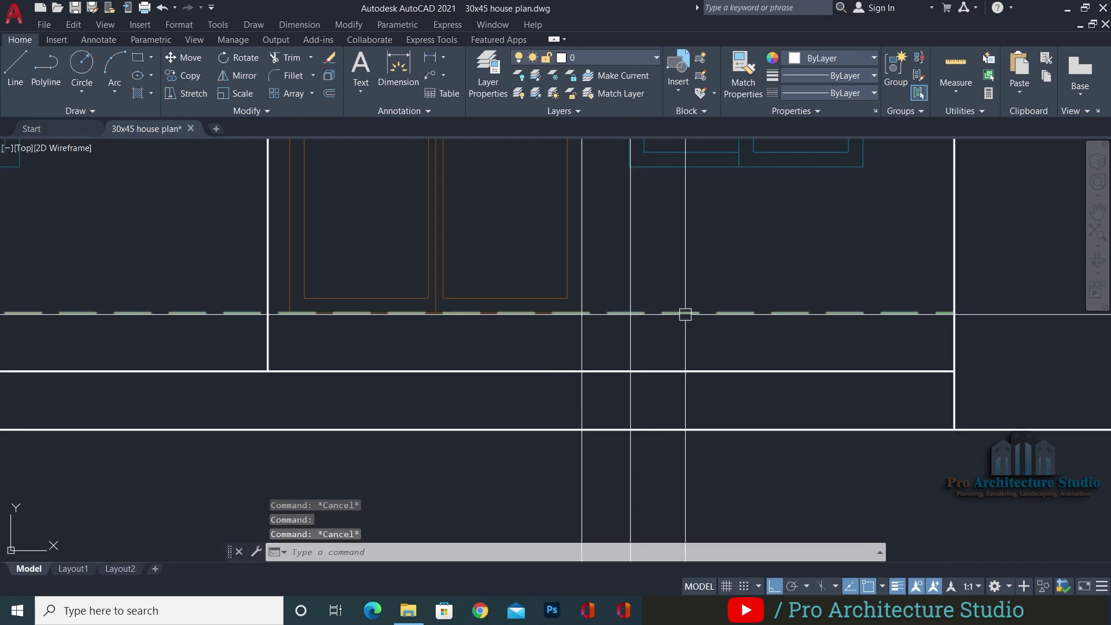
# Offset the dashed finished floor level line 6" downward for the entrance step
pyautogui.scroll(4, 685, 314)
pyautogui.press('Escape')
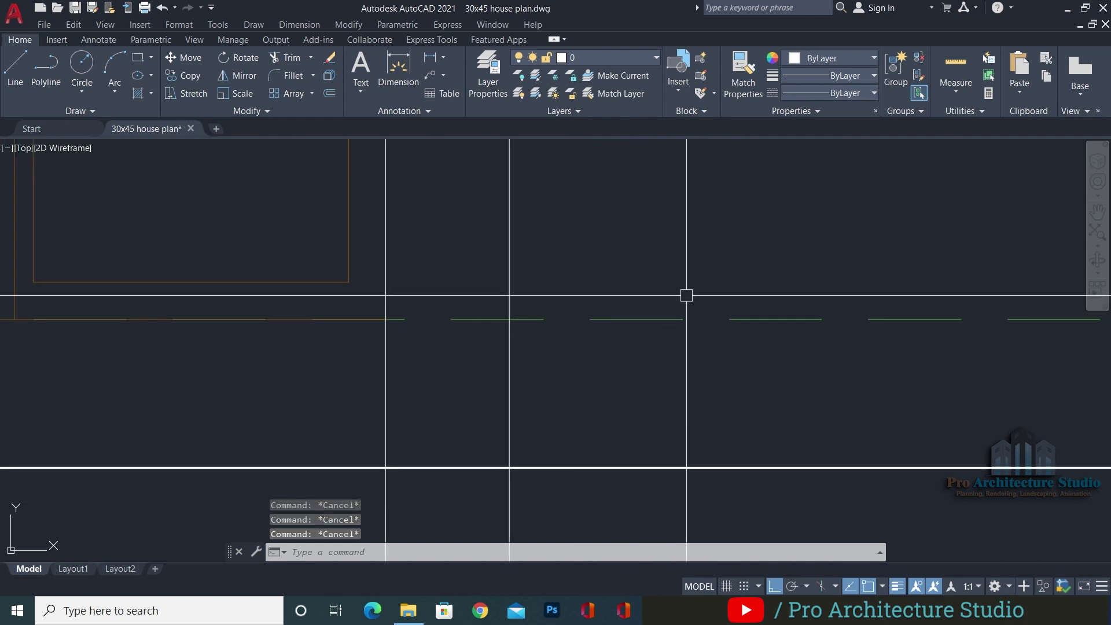
pyautogui.scroll(-2, 675, 298)
pyautogui.write('O')
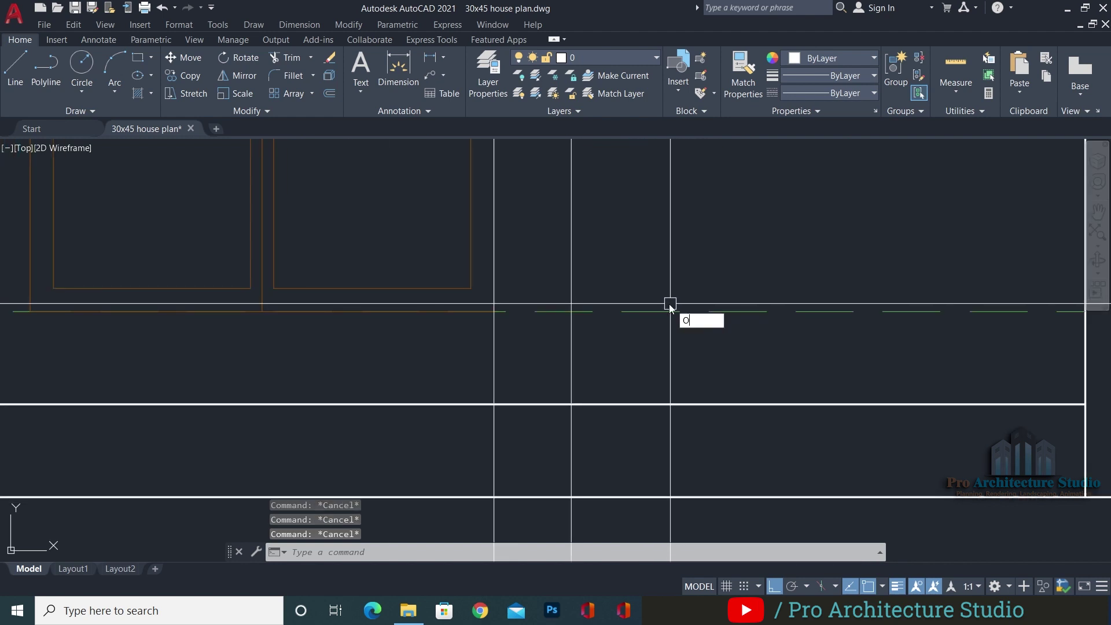
pyautogui.press('Return')
pyautogui.write('6')
pyautogui.press('Return')
pyautogui.click(641, 312)
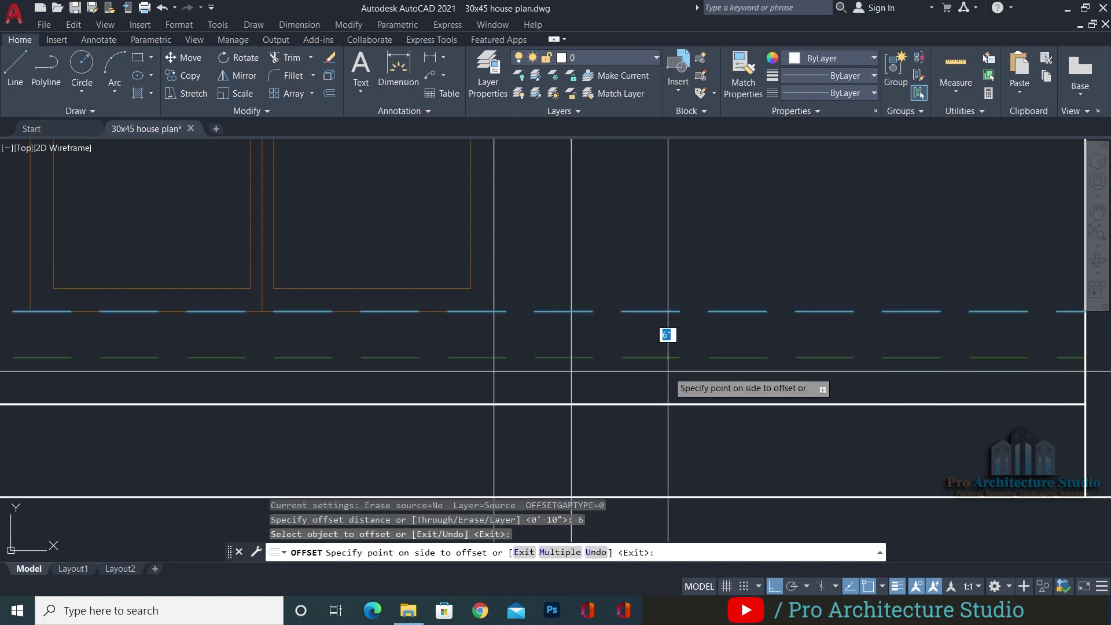
pyautogui.press('Escape')
pyautogui.press('Escape')
pyautogui.press('Escape')
# Fillet the lowered step line with the outer step's vertical construction line to form the step corner
pyautogui.scroll(2, 488, 376)
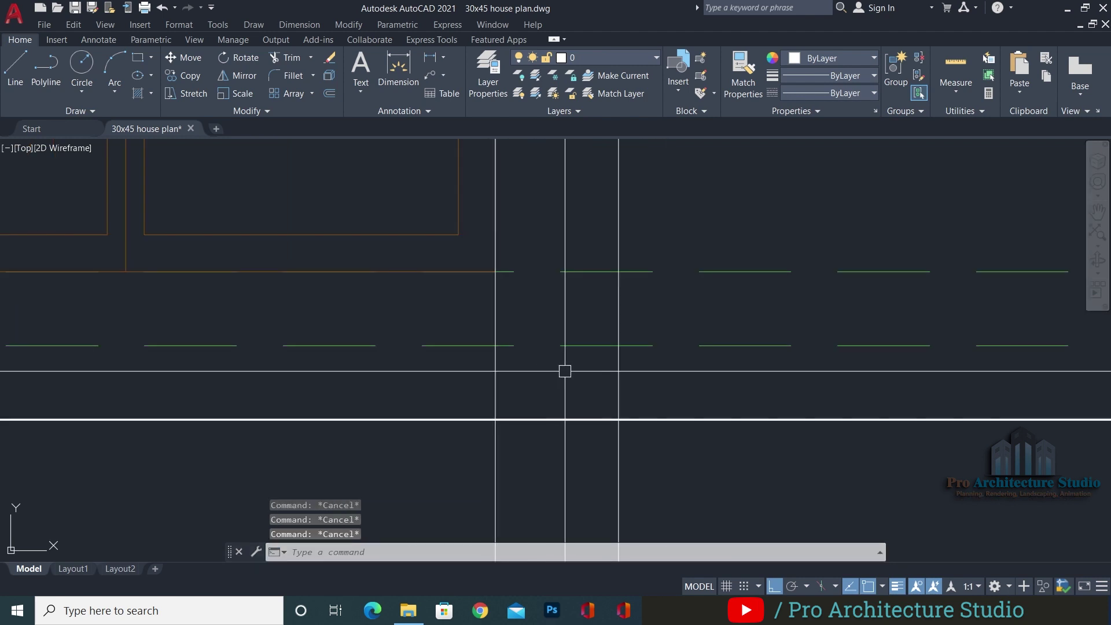
pyautogui.write('F')
pyautogui.press('Return')
pyautogui.click(592, 348)
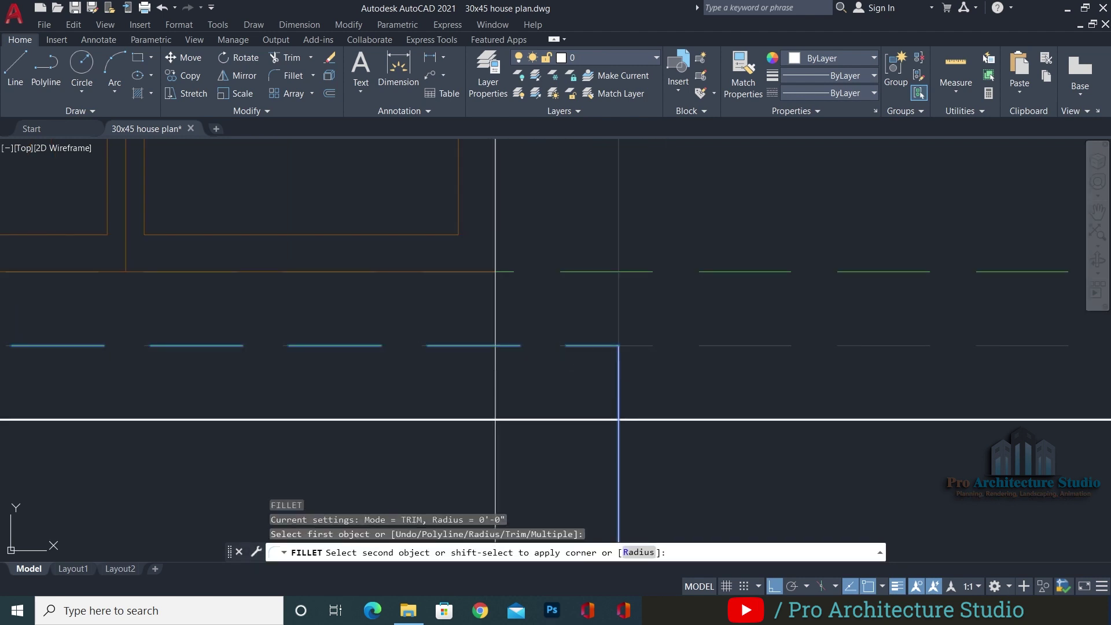
pyautogui.click(616, 369)
pyautogui.moveTo(537, 401); pyautogui.dragTo(530, 386, button='middle')
pyautogui.press('Escape')
# Trim both step construction lines below the plinth line and the inner one below the lower step's top line
pyautogui.write('TR')
pyautogui.press('Return')
pyautogui.click(613, 431)
pyautogui.click(489, 449)
pyautogui.click(404, 461)
pyautogui.click(439, 437)
pyautogui.click(484, 364)
pyautogui.moveTo(517, 242); pyautogui.dragTo(593, 402, button='middle')
pyautogui.press('Escape')
pyautogui.press('Escape')
pyautogui.write('TR')
pyautogui.press('Return')
pyautogui.click(564, 359)
# Try to trim the inner step's construction line above the main door
pyautogui.scroll(-6, 570, 368)
pyautogui.press('Escape')
pyautogui.press('Escape')
pyautogui.write('TR')
pyautogui.press('Return')
pyautogui.click(615, 454)
pyautogui.moveTo(583, 165); pyautogui.dragTo(597, 250, button='middle')
pyautogui.click(602, 217)
pyautogui.click(544, 229)
pyautogui.press('Escape')
pyautogui.press('Escape')
pyautogui.press('Escape')
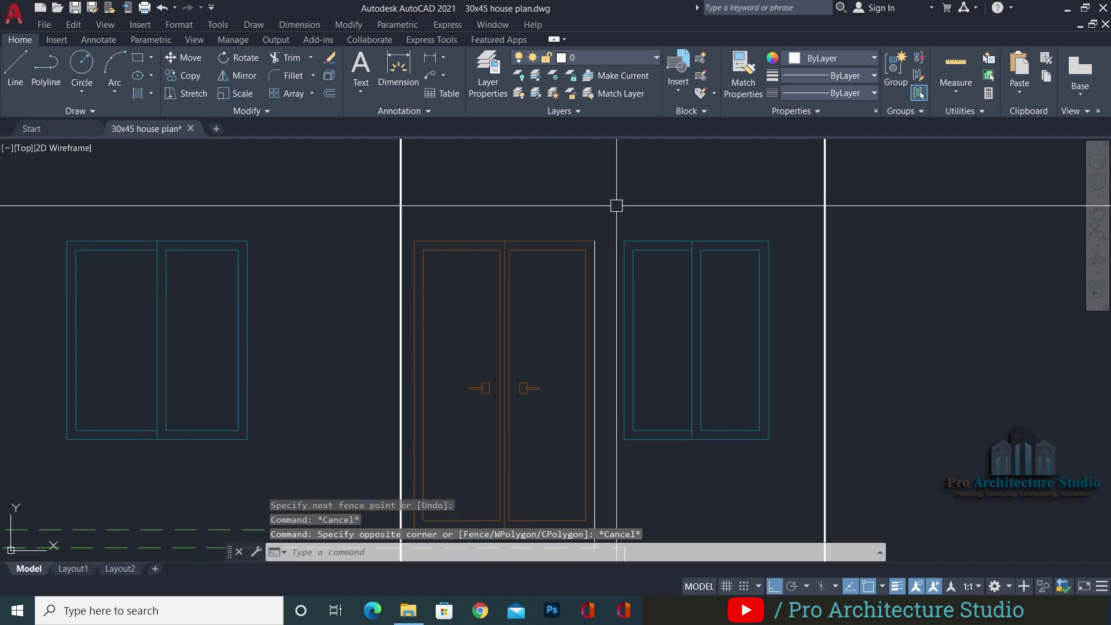
# Try to erase the leftover line above the main door, and undo both the erase and the preceding trim
pyautogui.moveTo(610, 196); pyautogui.dragTo(605, 311, button='middle')
pyautogui.click(619, 178)
pyautogui.click(543, 191)
pyautogui.write('E')
pyautogui.press('Return')
pyautogui.hotkey('ctrl', 'z')
pyautogui.hotkey('ctrl', 'z')
pyautogui.hotkey('ctrl', 'z')
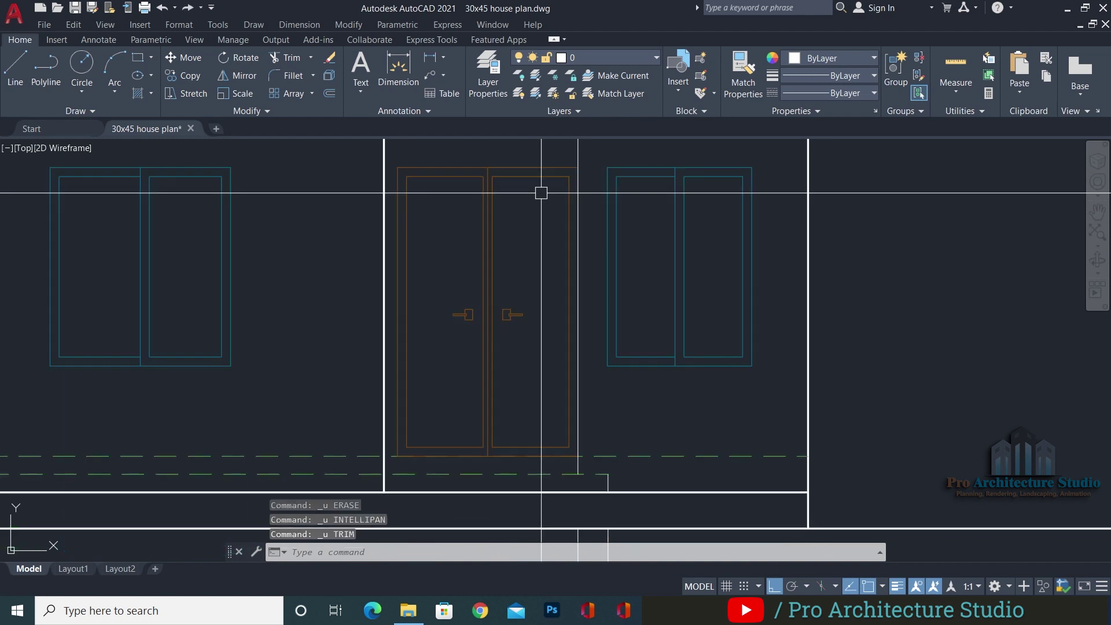
# Trim the inner step's vertical line above the finished floor level beside the main door
pyautogui.press('Escape')
pyautogui.press('Escape')
pyautogui.scroll(5, 568, 480)
pyautogui.write('TR')
pyautogui.press('Return')
pyautogui.click(634, 303)
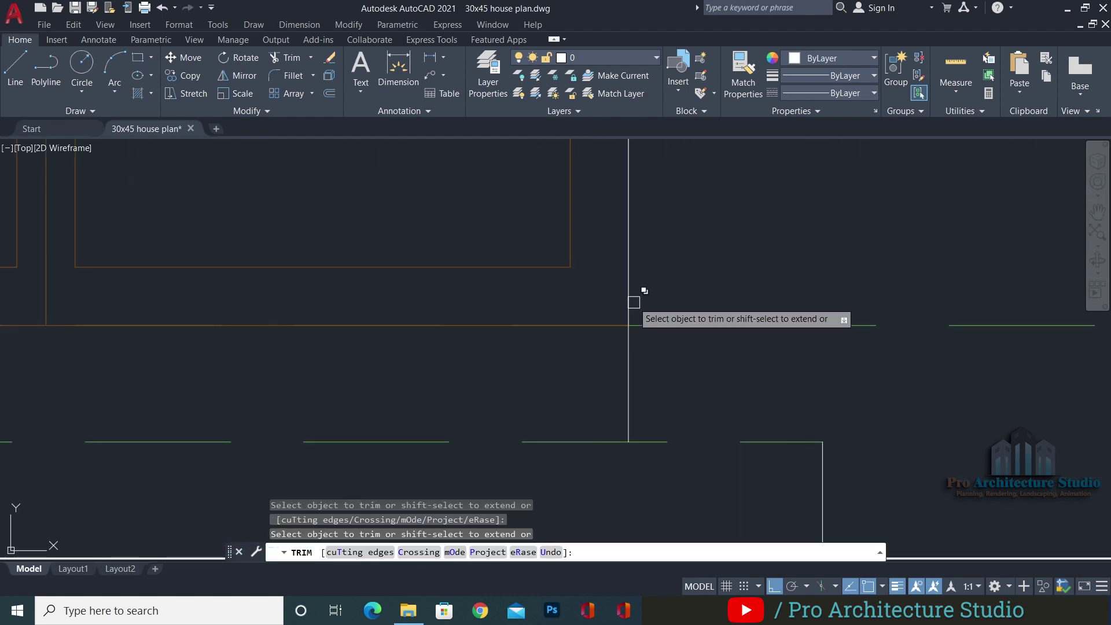
pyautogui.click(630, 296)
pyautogui.click(687, 357)
pyautogui.press('Escape')
pyautogui.press('Escape')
pyautogui.press('Escape')
# Trim the finished floor level and lower step lines where they extend past the wall on the main door's left side
pyautogui.scroll(-4, 619, 322)
pyautogui.moveTo(507, 362); pyautogui.dragTo(627, 358, button='middle')
pyautogui.press('Escape')
pyautogui.write('TR')
pyautogui.press('Return')
pyautogui.click(215, 279)
pyautogui.click(210, 347)
pyautogui.click(199, 366)
pyautogui.press('Escape')
pyautogui.press('Escape')
# Match the step lines below the main door to the properties of the outer step's vertical edge
pyautogui.write('MA')
pyautogui.press('Return')
pyautogui.click(812, 383)
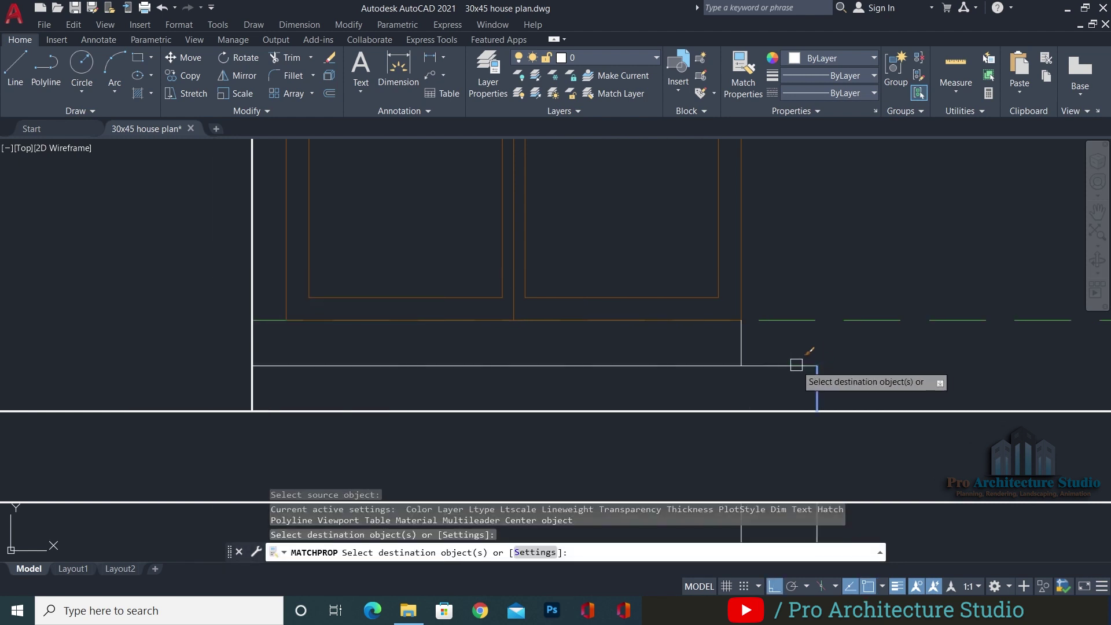
pyautogui.click(169, 332)
pyautogui.click(835, 313)
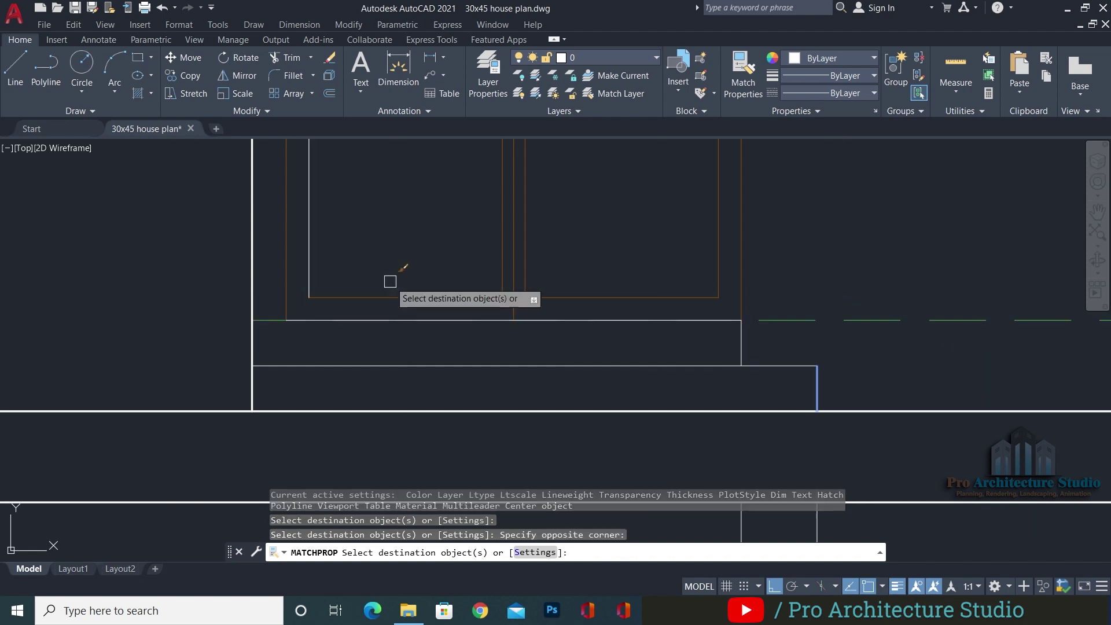
pyautogui.scroll(-2, 516, 271)
pyautogui.press('Escape')
pyautogui.press('Escape')
# Erase the leftover step construction lines below the ground line and save the drawing
pyautogui.moveTo(704, 361); pyautogui.dragTo(696, 287, button='middle')
pyautogui.click(857, 428)
pyautogui.click(512, 398)
pyautogui.write('e')
pyautogui.press('Return')
pyautogui.press('Escape')
pyautogui.scroll(6, 619, 207)
pyautogui.press('Escape')
pyautogui.scroll(-8, 696, 272)
pyautogui.scroll(-4, 692, 273)
pyautogui.hotkey('ctrl', 's')
# Examine the ground floor elevation and the front windows, door and terrace of the first floor plan, and save the drawing
pyautogui.moveTo(698, 282); pyautogui.dragTo(648, 362, button='middle')
pyautogui.moveTo(523, 293); pyautogui.dragTo(509, 340, button='middle')
pyautogui.moveTo(594, 327); pyautogui.dragTo(583, 352, button='middle')
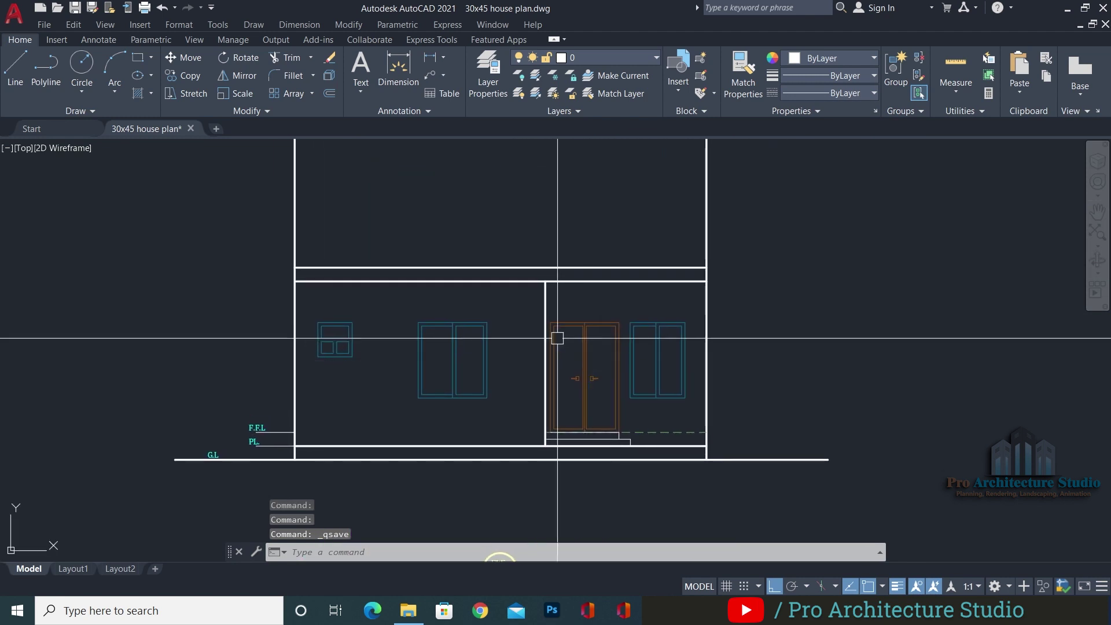
pyautogui.scroll(-1, 580, 353)
pyautogui.scroll(1, 370, 384)
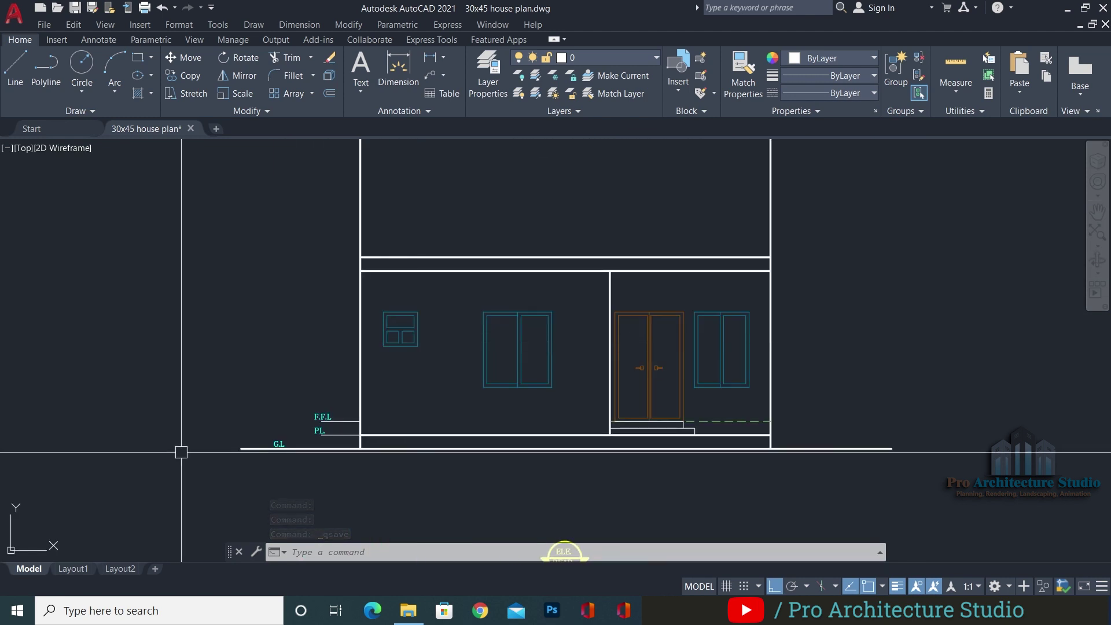
pyautogui.scroll(-6, 377, 341)
pyautogui.moveTo(452, 403); pyautogui.dragTo(578, 312, button='middle')
pyautogui.scroll(6, 574, 238)
pyautogui.scroll(-4, 572, 245)
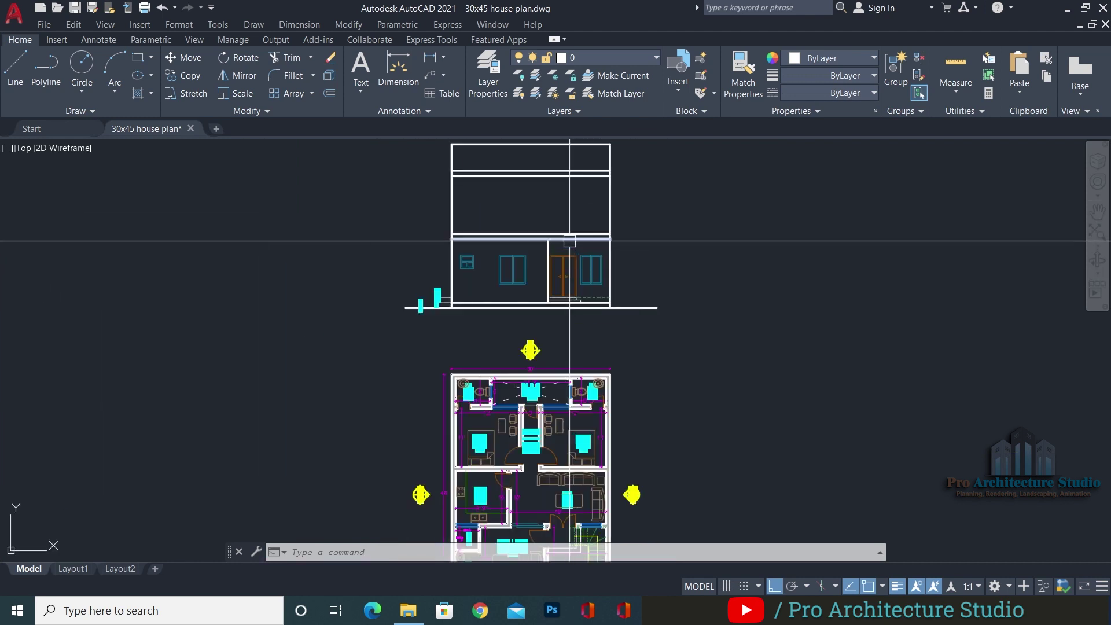
pyautogui.moveTo(530, 375); pyautogui.dragTo(527, 248, button='middle')
pyautogui.moveTo(495, 402); pyautogui.dragTo(499, 258, button='middle')
pyautogui.moveTo(496, 428); pyautogui.dragTo(497, 253, button='middle')
pyautogui.moveTo(501, 408); pyautogui.dragTo(504, 293, button='middle')
pyautogui.scroll(6, 550, 355)
pyautogui.scroll(-2, 553, 385)
pyautogui.moveTo(554, 339); pyautogui.dragTo(538, 378, button='middle')
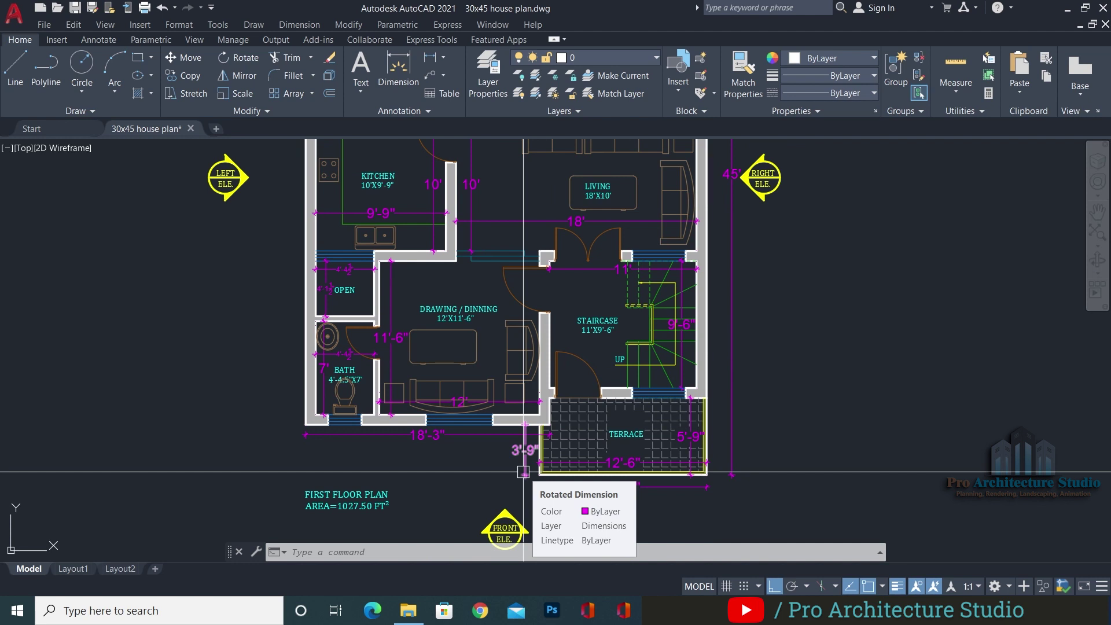
pyautogui.hotkey('ctrl', 's')
pyautogui.press('Escape')
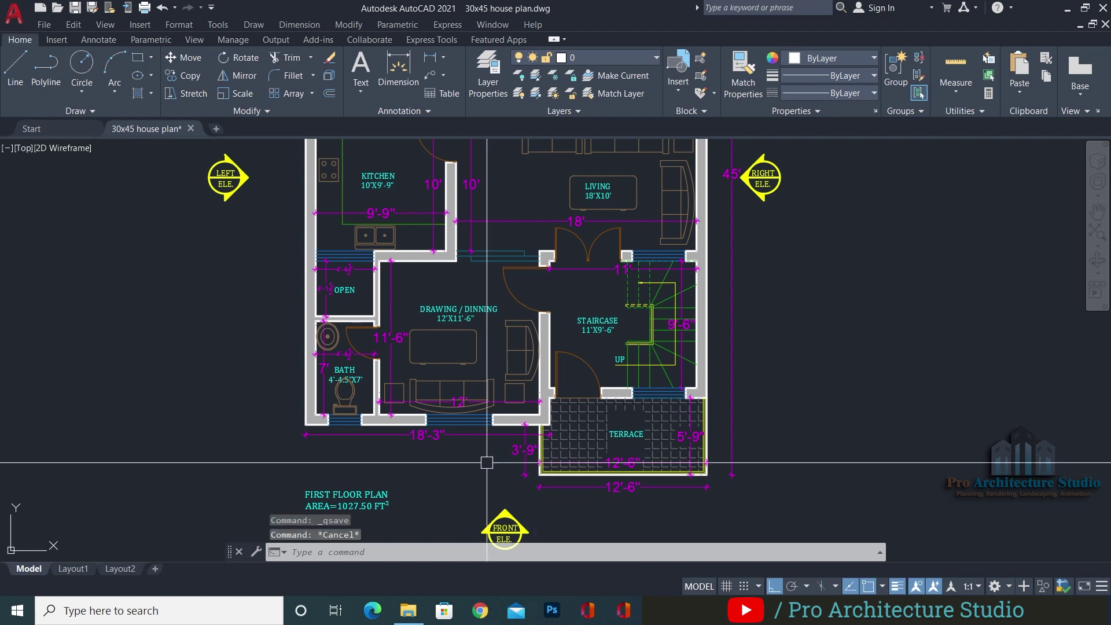
pyautogui.press('Escape')
pyautogui.press('Escape')
pyautogui.scroll(3, 504, 423)
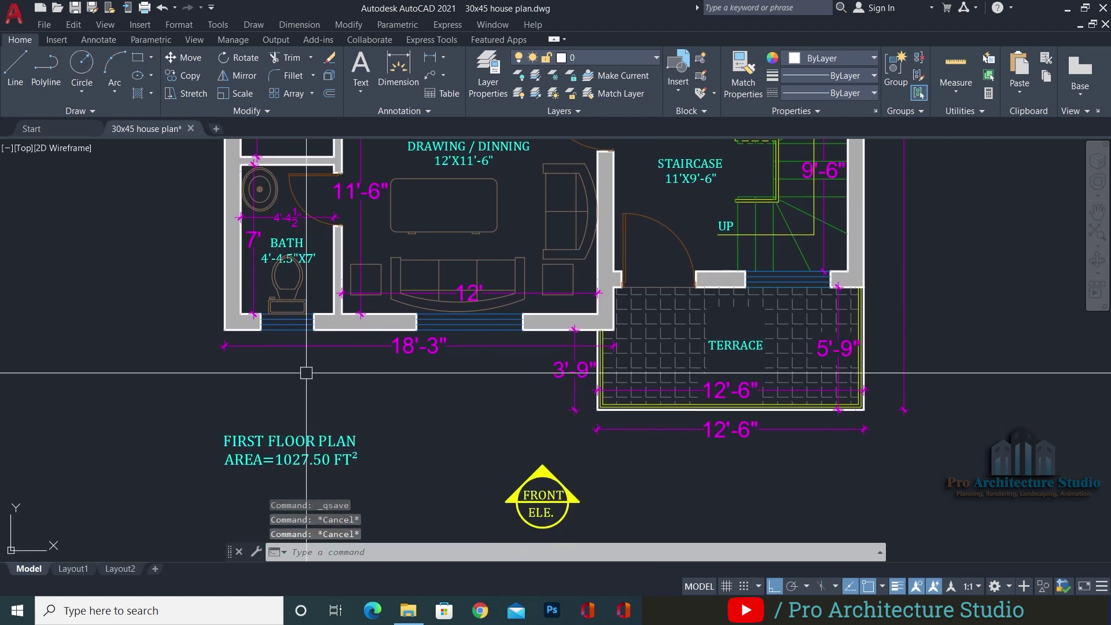
pyautogui.moveTo(484, 466); pyautogui.dragTo(431, 434, button='middle')
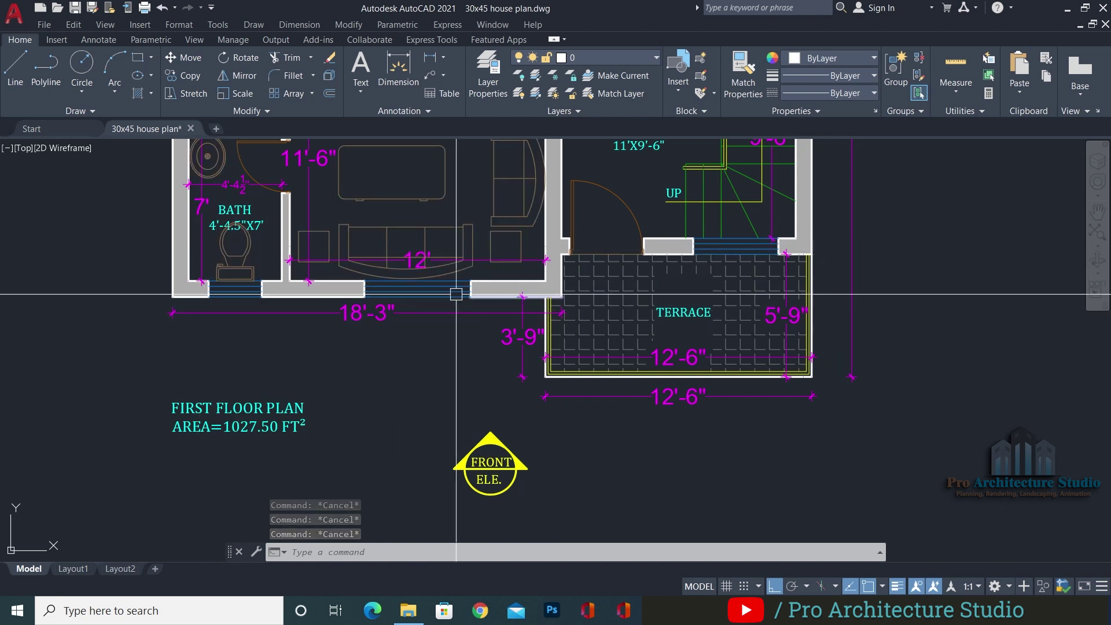
pyautogui.moveTo(615, 266); pyautogui.dragTo(611, 268, button='middle')
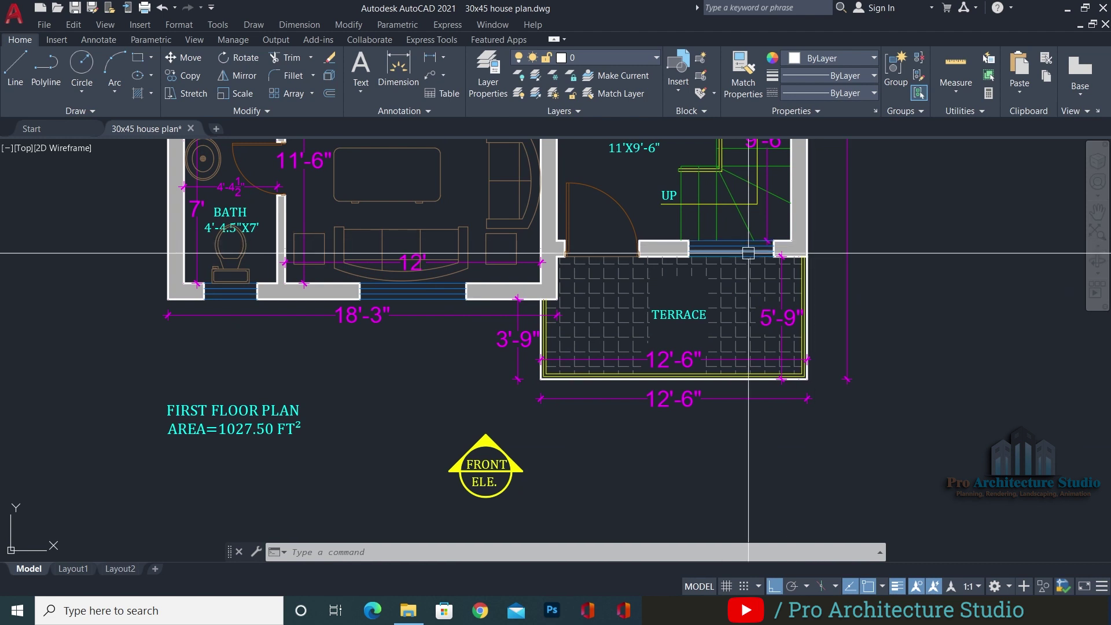
pyautogui.press('Escape')
pyautogui.press('Escape')
pyautogui.press('Escape')
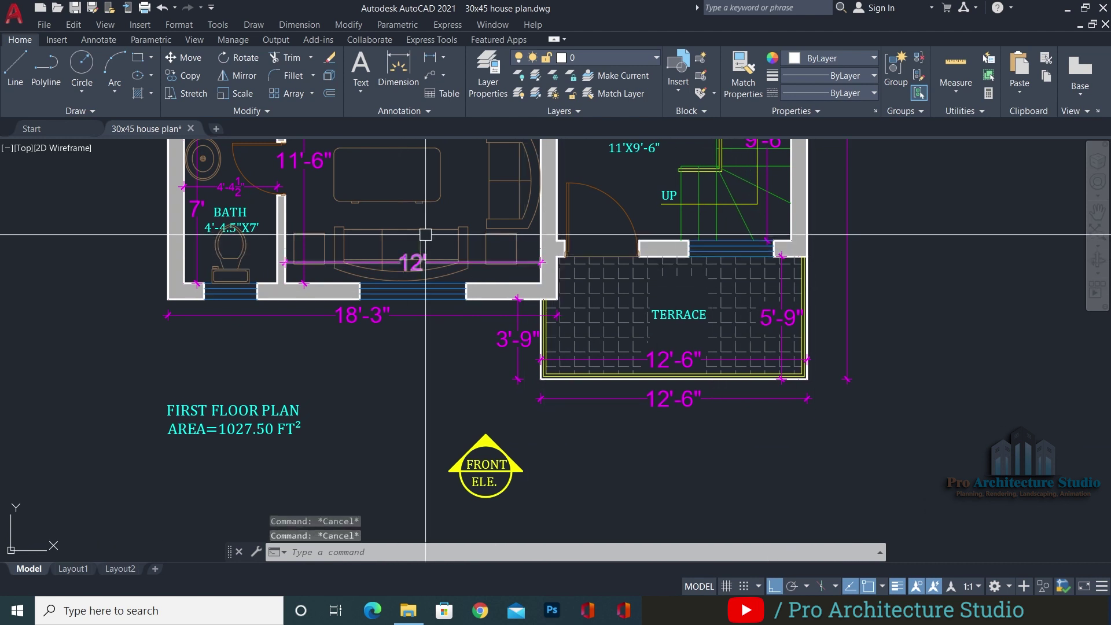
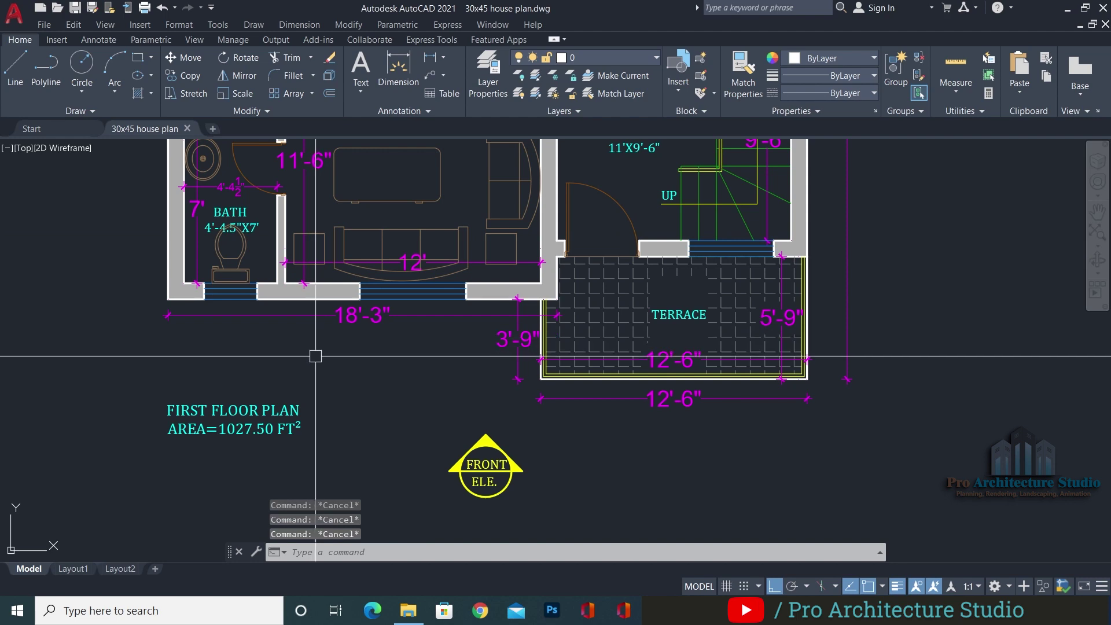
# Place vertical construction lines through both edges of the bath's front window in the first floor plan
pyautogui.write('xl')
pyautogui.press('Return')
pyautogui.scroll(6, 185, 312)
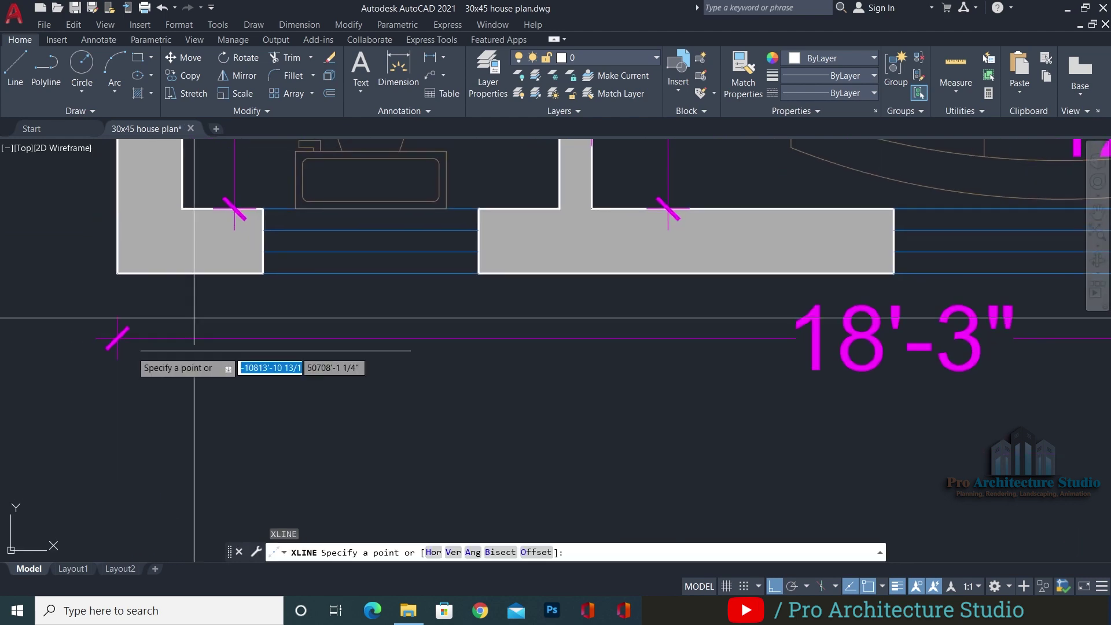
pyautogui.scroll(-4, 174, 337)
pyautogui.scroll(4, 173, 336)
pyautogui.moveTo(174, 337); pyautogui.dragTo(352, 284, button='middle')
pyautogui.scroll(-4, 374, 278)
pyautogui.click(369, 269)
pyautogui.click(339, 354)
pyautogui.press('Return')
pyautogui.press('Return')
pyautogui.click(452, 268)
pyautogui.click(443, 352)
pyautogui.press('Escape')
pyautogui.press('Escape')
# Place vertical construction lines through both edges of the drawing room's front window in the first floor plan
pyautogui.press('Return')
pyautogui.click(614, 268)
pyautogui.click(572, 382)
pyautogui.press('Return')
pyautogui.press('Return')
pyautogui.click(779, 269)
pyautogui.click(771, 350)
pyautogui.press('Return')
pyautogui.press('Escape')
pyautogui.press('Escape')
pyautogui.moveTo(779, 311); pyautogui.dragTo(442, 361, button='middle')
pyautogui.write('L')
pyautogui.scroll(4, 614, 233)
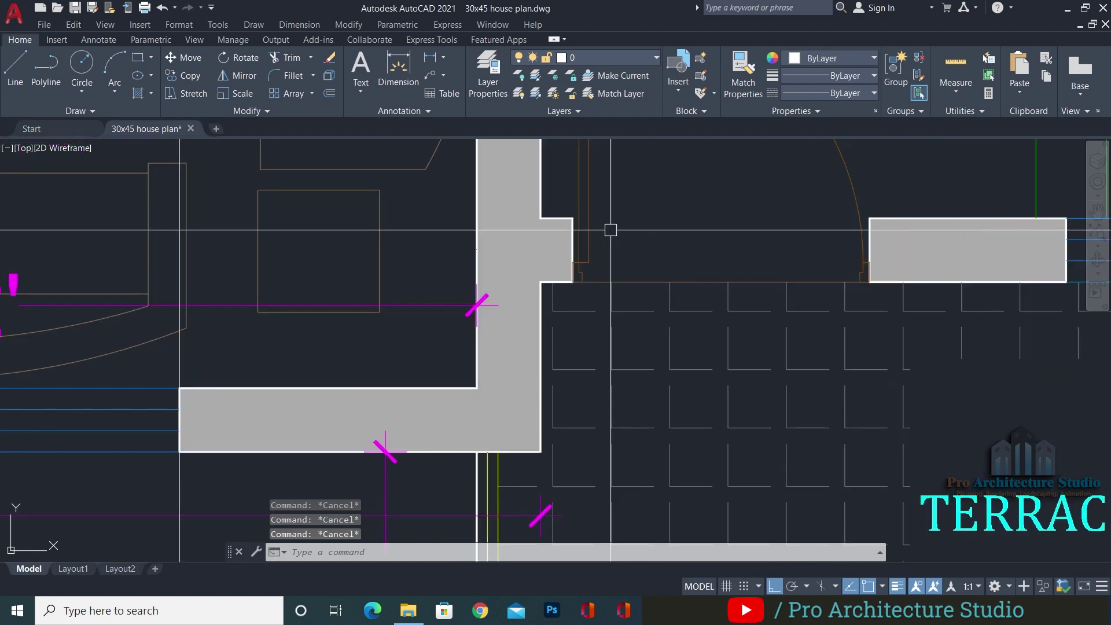
pyautogui.write('L')
pyautogui.press('Return')
pyautogui.scroll(-8, 612, 232)
pyautogui.press('Escape')
# Check the projected window lines across the upper storey of the front elevation and save the drawing
pyautogui.moveTo(607, 346); pyautogui.dragTo(619, 509, button='middle')
pyautogui.scroll(8, 642, 454)
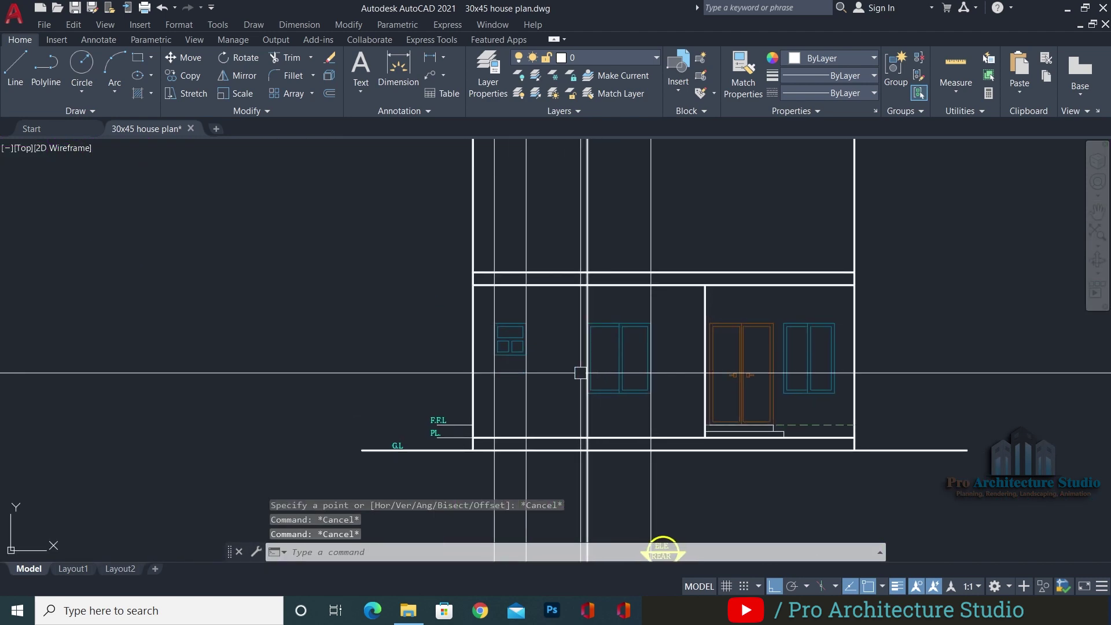
pyautogui.scroll(-2, 599, 365)
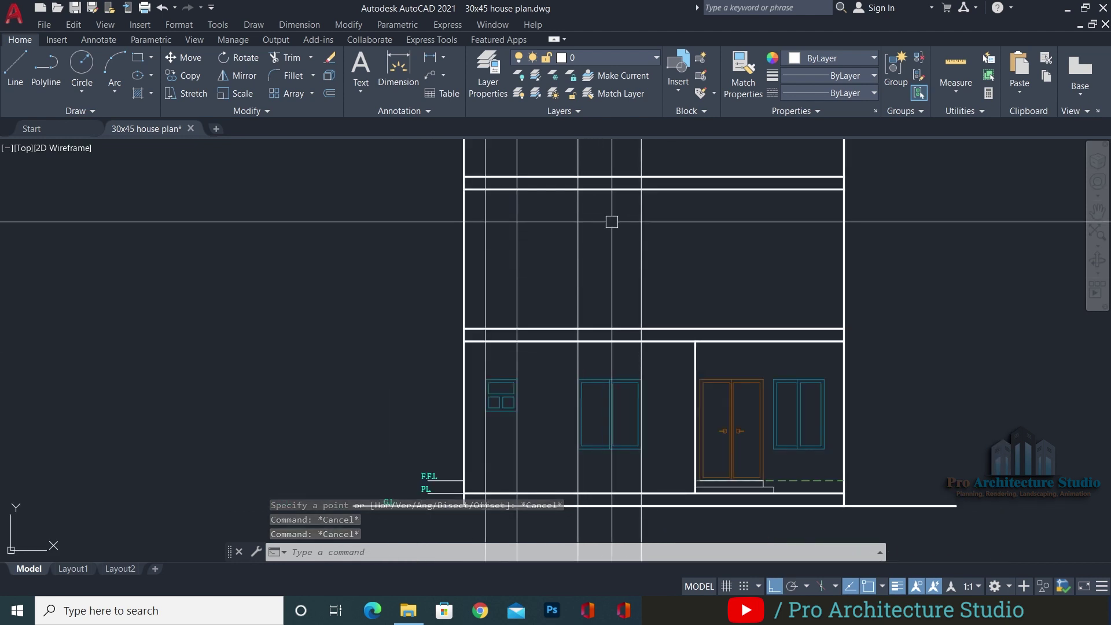
pyautogui.hotkey('ctrl', 's')
pyautogui.press('Escape')
pyautogui.moveTo(678, 232); pyautogui.dragTo(606, 245, button='middle')
pyautogui.scroll(-2, 606, 245)
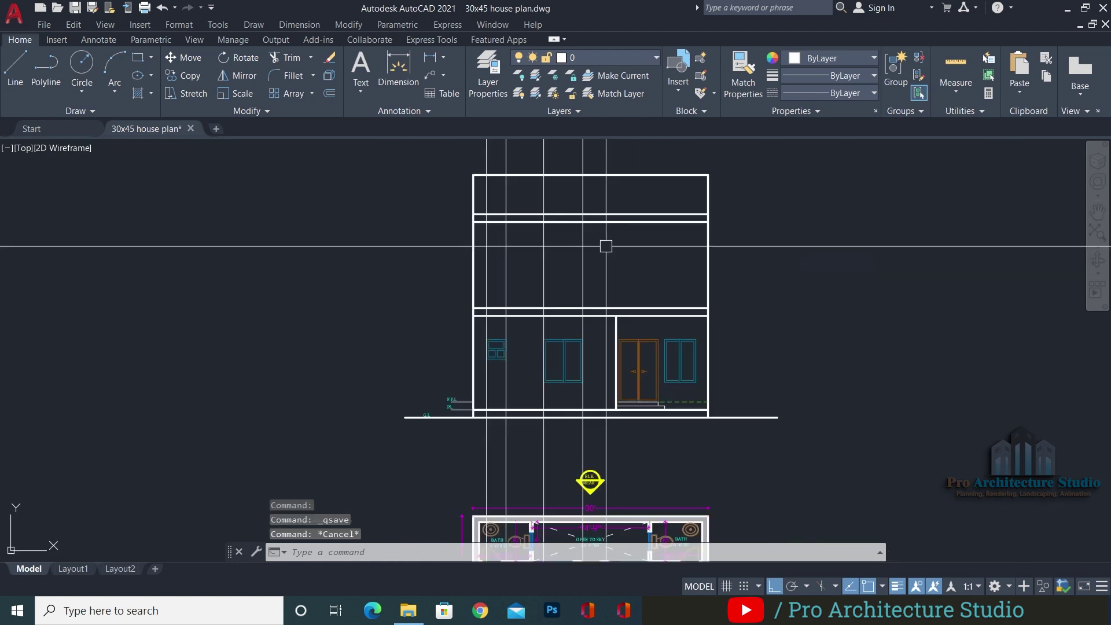
# Offset the top line of the slab above the ground floor 8' upward in the elevation
pyautogui.scroll(4, 605, 252)
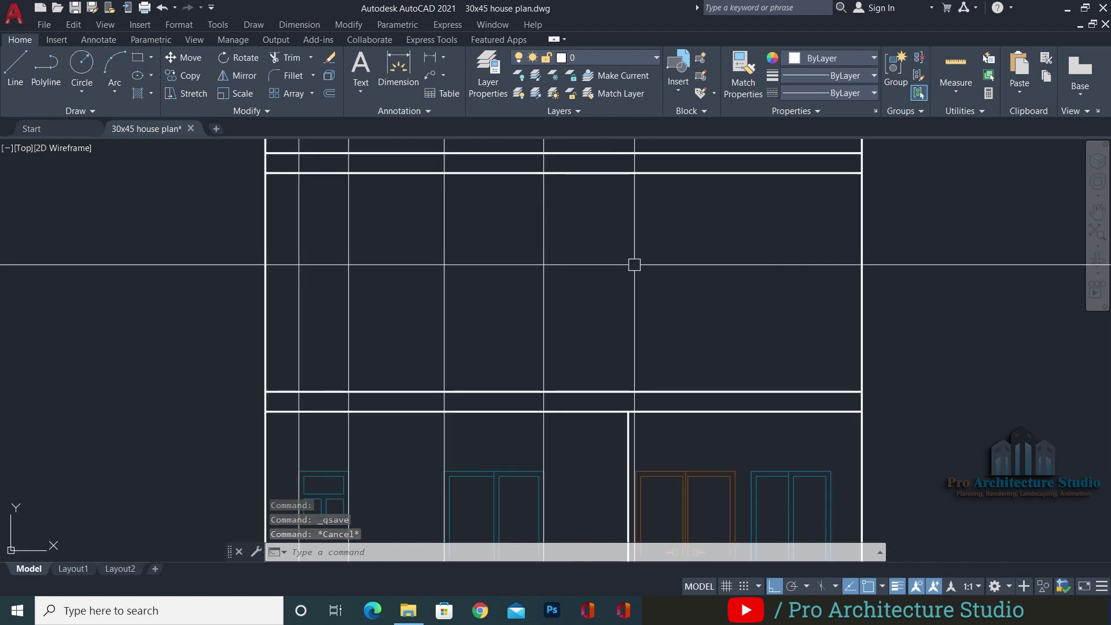
pyautogui.press('Escape')
pyautogui.press('Escape')
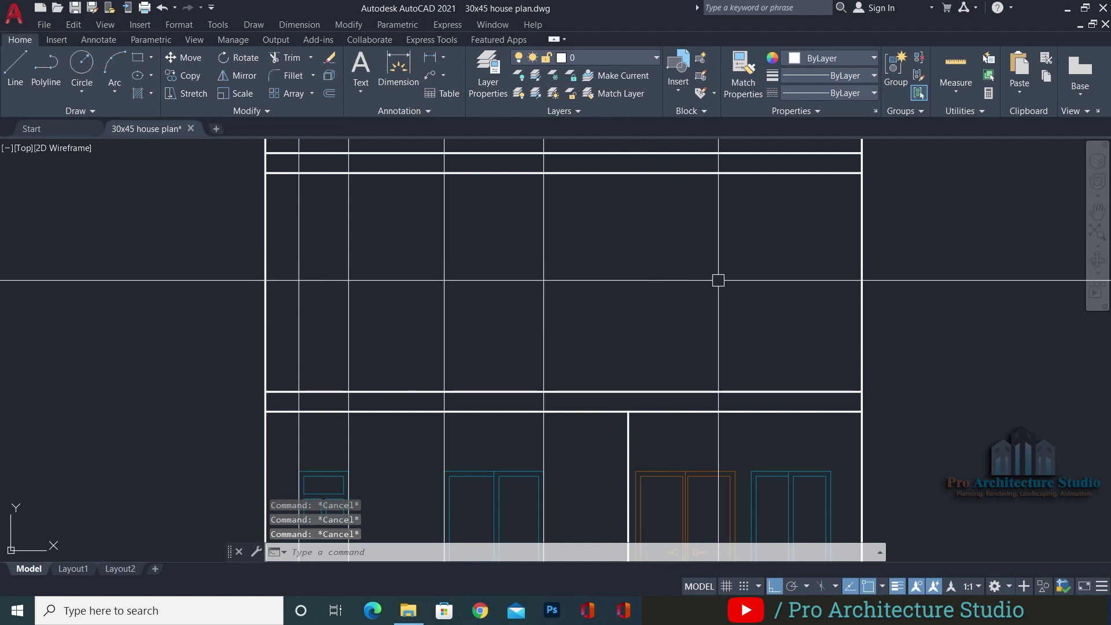
pyautogui.press('Escape')
pyautogui.press('Escape')
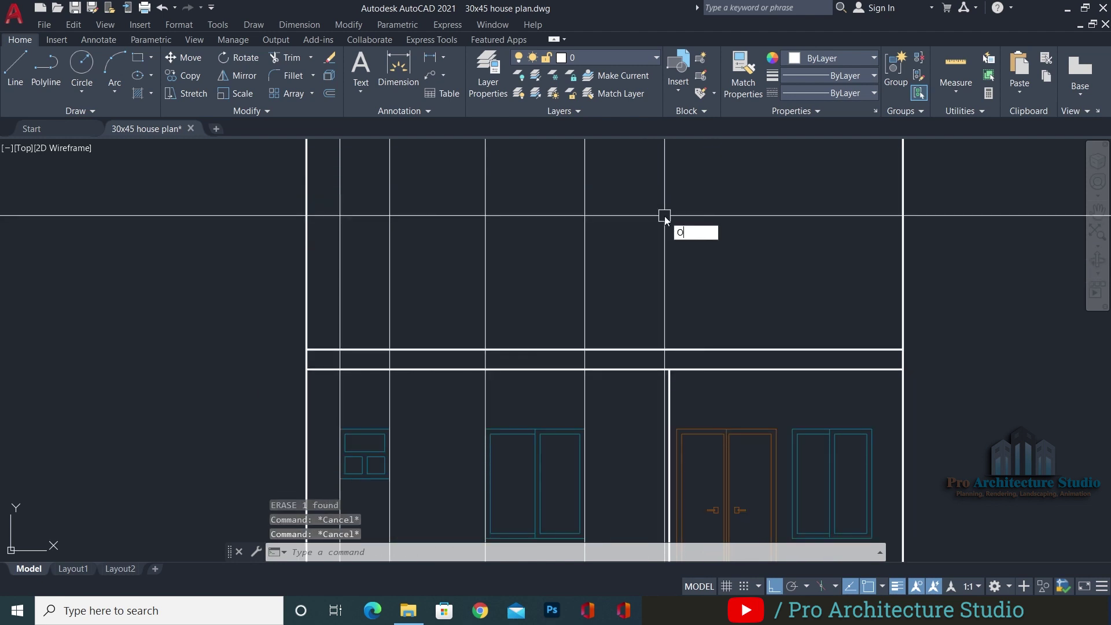
pyautogui.press('Return')
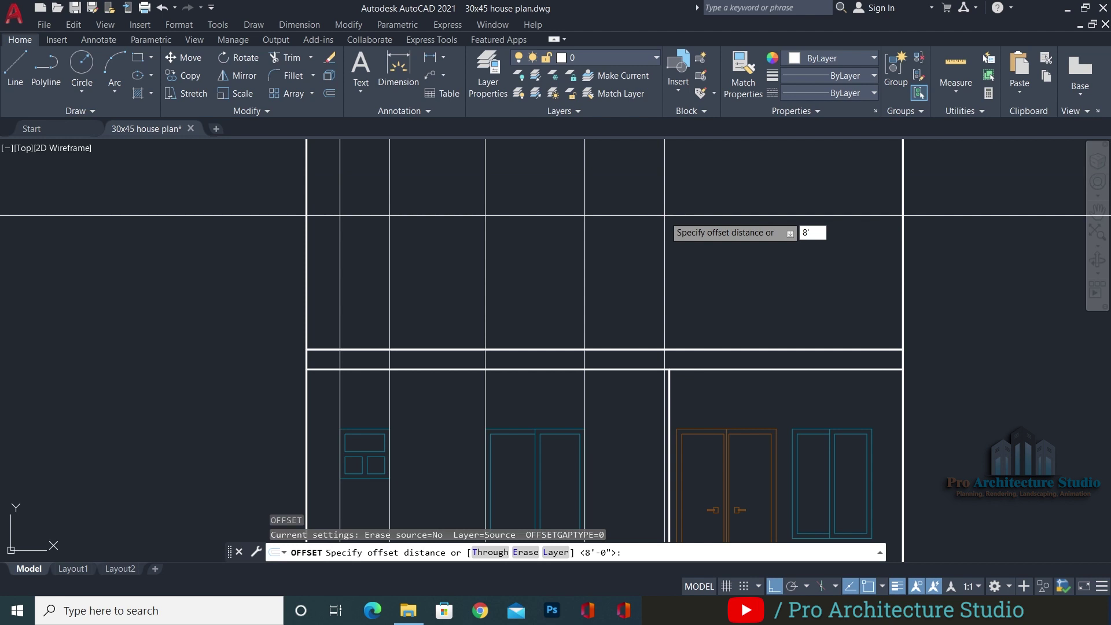
pyautogui.press('Return')
pyautogui.click(732, 349)
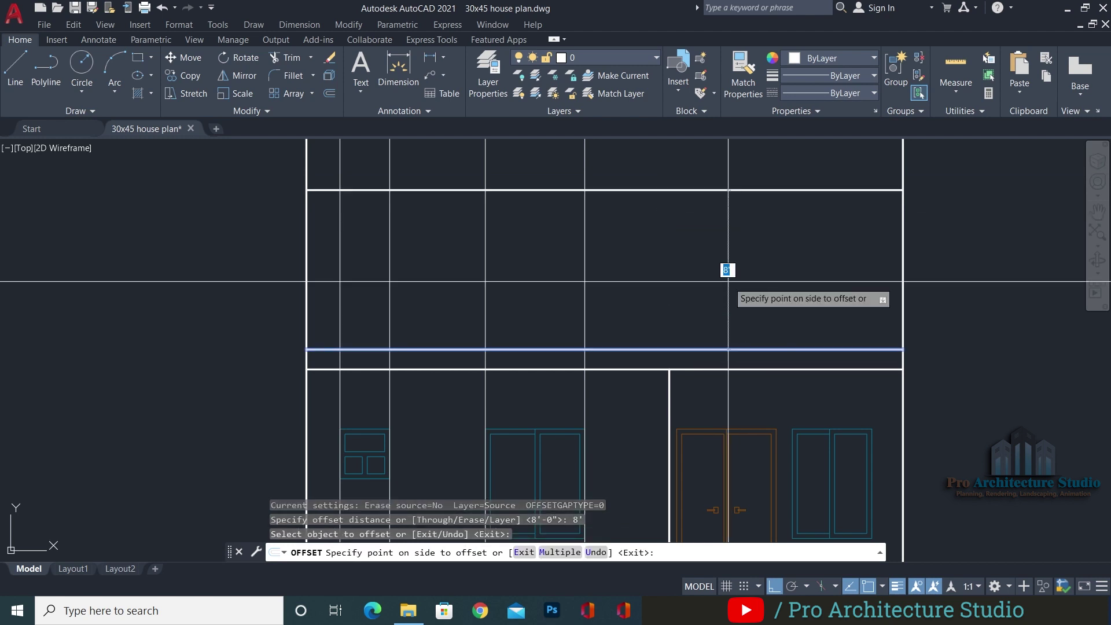
pyautogui.click(720, 223)
pyautogui.press('Return')
pyautogui.moveTo(518, 331); pyautogui.dragTo(575, 179, button='middle')
pyautogui.press('Escape')
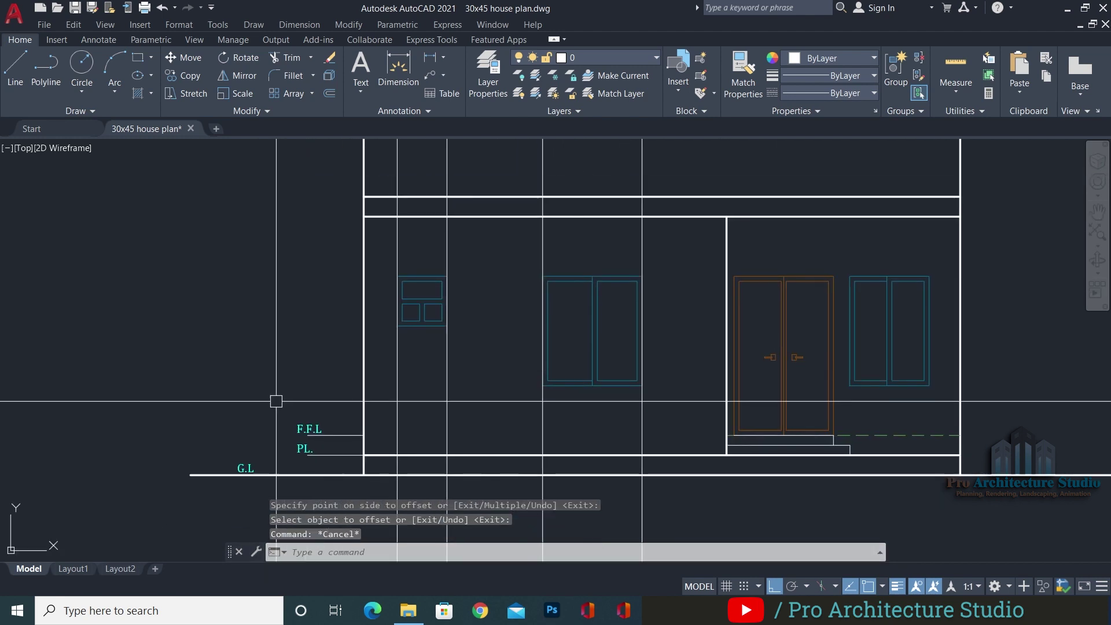
# Copy the two left-hand ground-floor windows 12' straight up onto the 8' offset line in the upper storey
pyautogui.click(272, 403)
pyautogui.click(697, 245)
pyautogui.moveTo(690, 248)
pyautogui.mouseDown(button='middle')
pyautogui.moveTo(670, 335)
pyautogui.moveTo(638, 350)
pyautogui.mouseUp(button='middle')
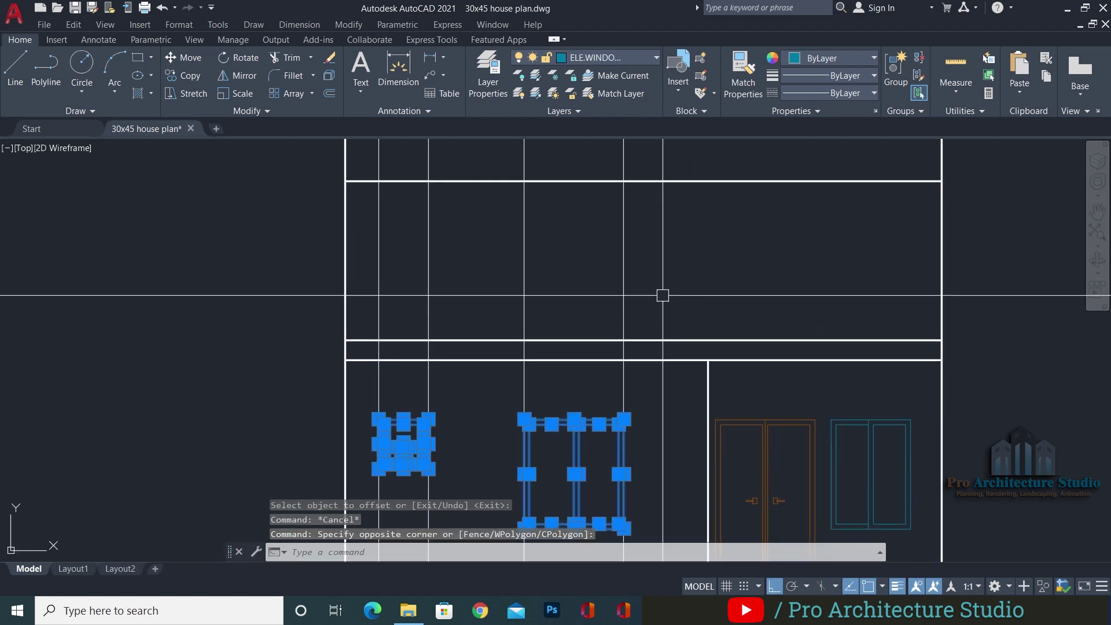
pyautogui.write('o')
pyautogui.press('Return')
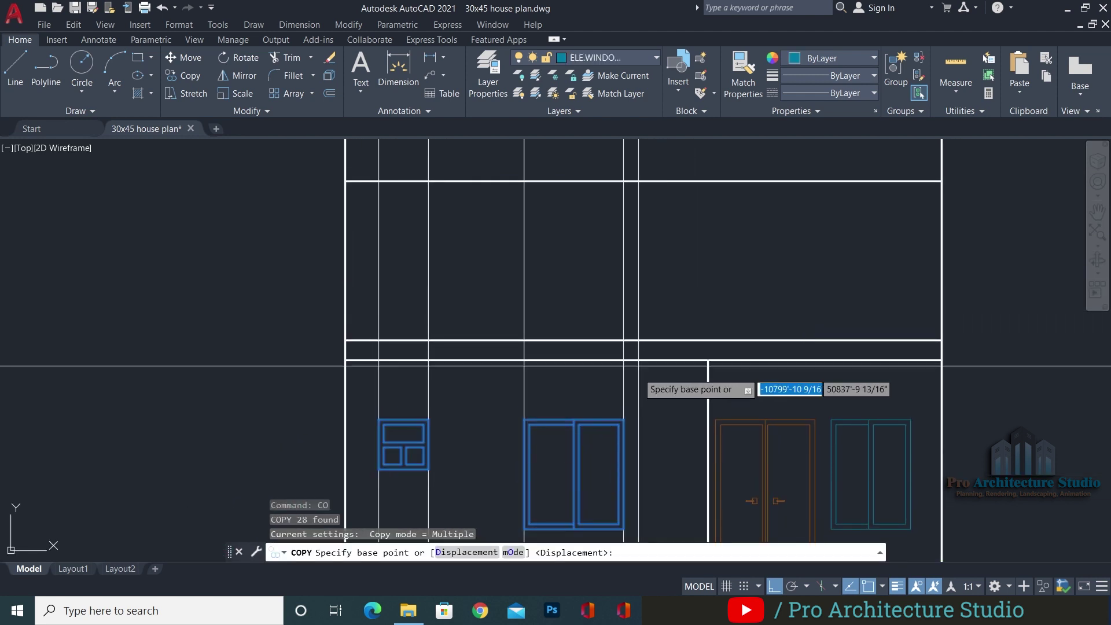
pyautogui.click(624, 408)
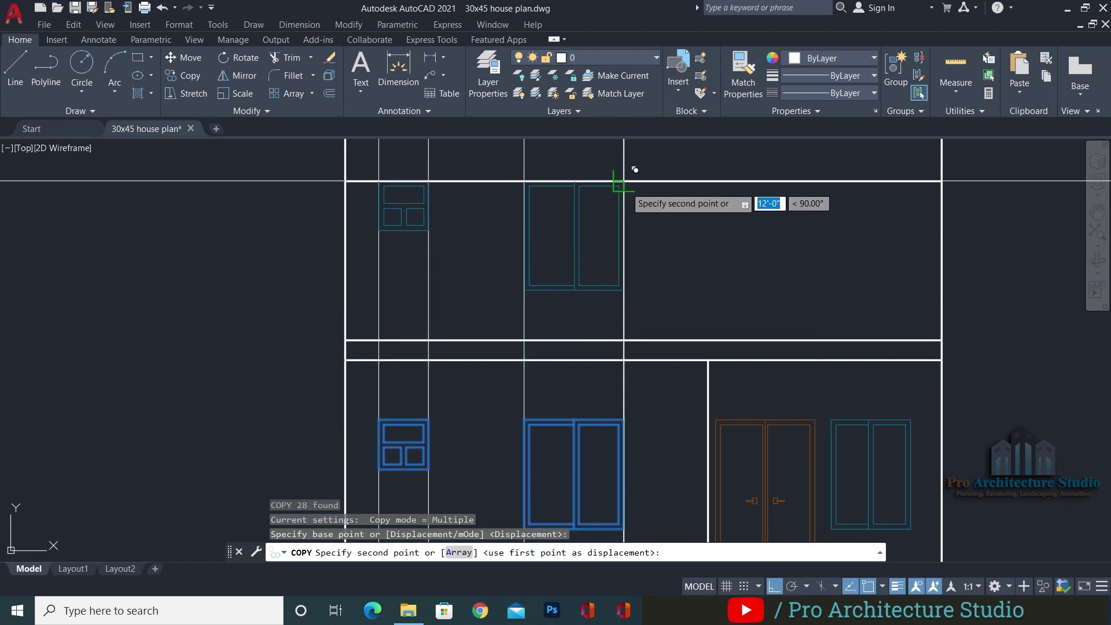
pyautogui.click(624, 181)
pyautogui.press('Escape')
# Erase the vertical window construction lines and the 8' offset line from the elevation, and save the drawing
pyautogui.click(662, 309)
pyautogui.click(409, 289)
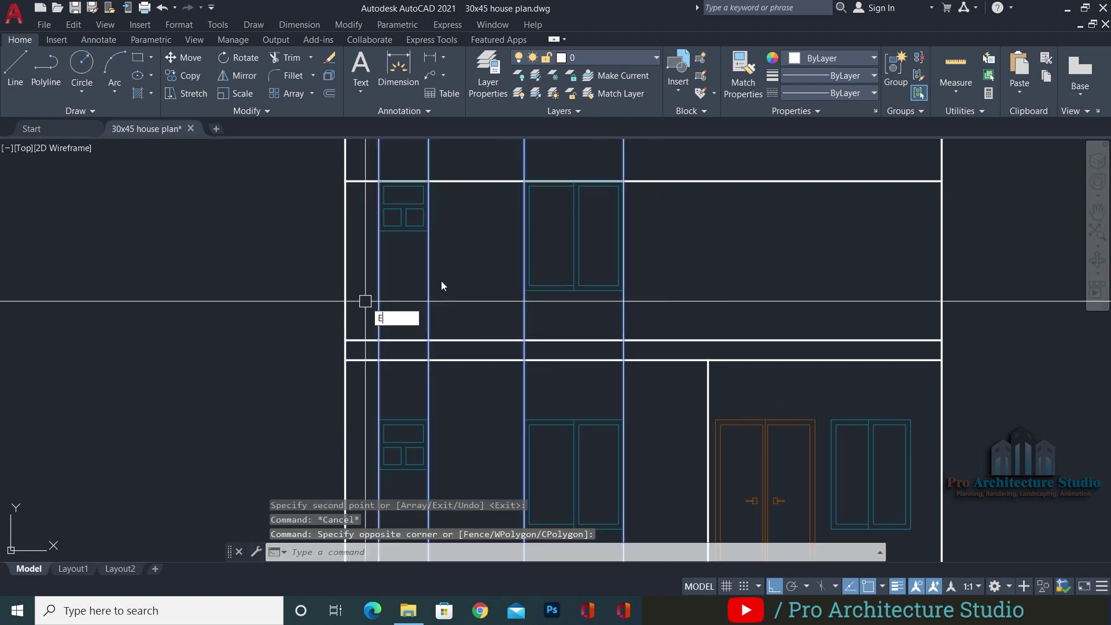
pyautogui.write('e')
pyautogui.press('Return')
pyautogui.scroll(-5, 578, 226)
pyautogui.scroll(5, 441, 174)
pyautogui.hotkey('ctrl', 's')
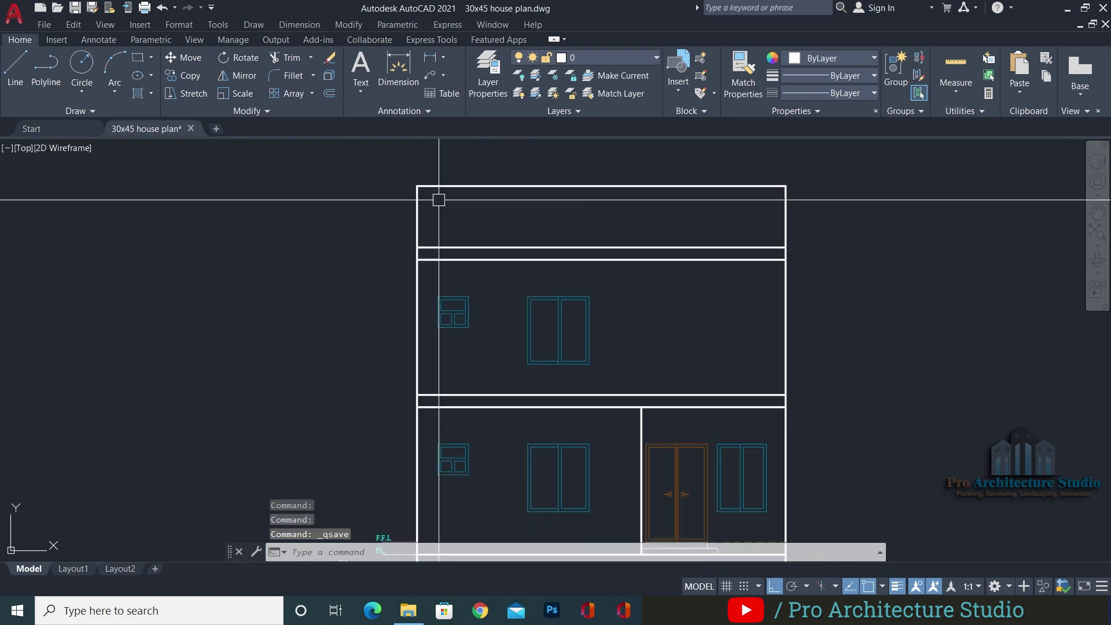
# Place vertical construction lines through both edges of the staircase window facing the front terrace in the first floor plan
pyautogui.scroll(-2, 453, 236)
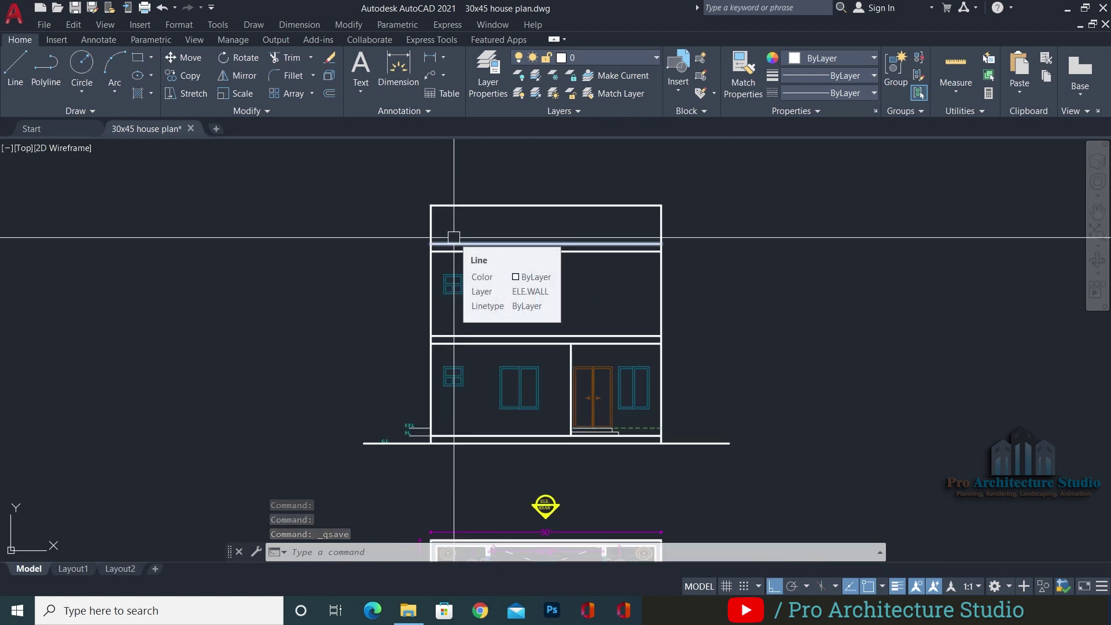
pyautogui.moveTo(431, 530); pyautogui.dragTo(439, 185, button='middle')
pyautogui.moveTo(510, 464)
pyautogui.mouseDown(button='middle')
pyautogui.moveTo(513, 372)
pyautogui.moveTo(484, 278)
pyautogui.mouseUp(button='middle')
pyautogui.moveTo(600, 491); pyautogui.dragTo(586, 181, button='middle')
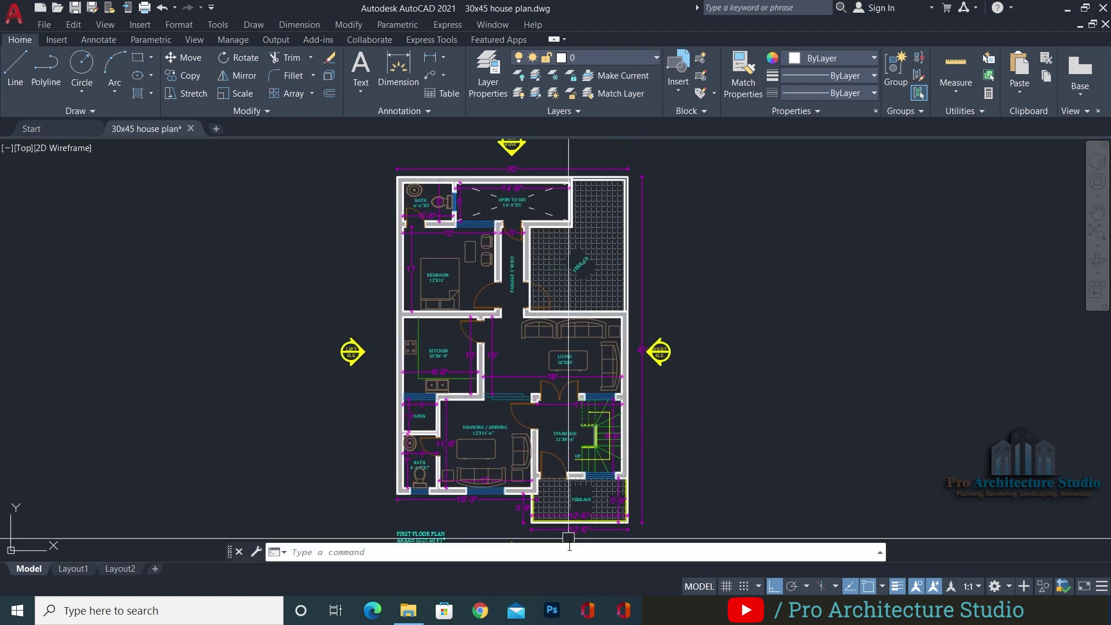
pyautogui.scroll(5, 576, 495)
pyautogui.moveTo(694, 419); pyautogui.dragTo(716, 279, button='middle')
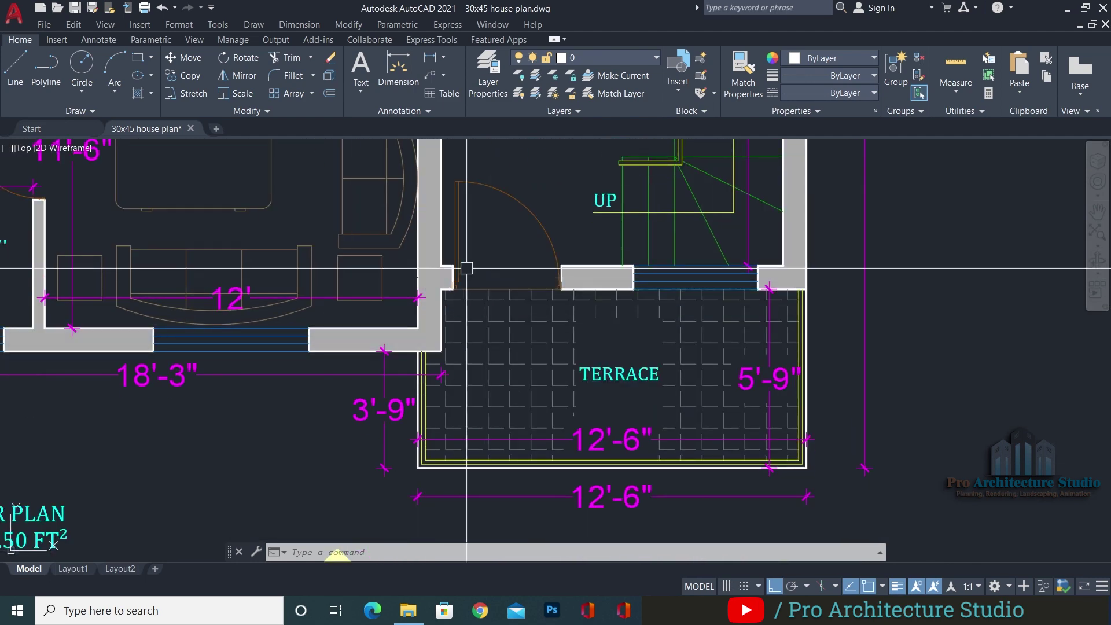
pyautogui.scroll(3, 629, 255)
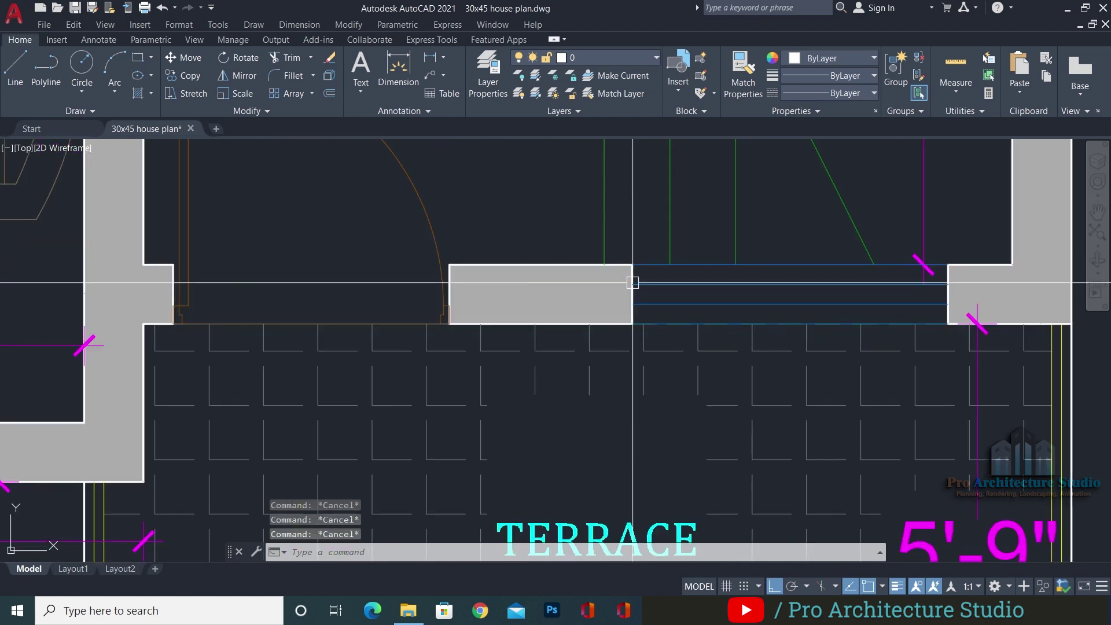
pyautogui.write('XL')
pyautogui.press('Return')
pyautogui.click(632, 323)
pyautogui.click(637, 376)
pyautogui.press('Return')
pyautogui.press('Escape')
pyautogui.press('Return')
pyautogui.click(947, 323)
pyautogui.click(911, 407)
pyautogui.press('Return')
pyautogui.press('Escape')
# Place vertical construction lines through both edges of the staircase door opening onto the front terrace
pyautogui.press('Return')
pyautogui.click(449, 324)
pyautogui.click(451, 394)
pyautogui.press('Return')
pyautogui.press('Escape')
pyautogui.press('Return')
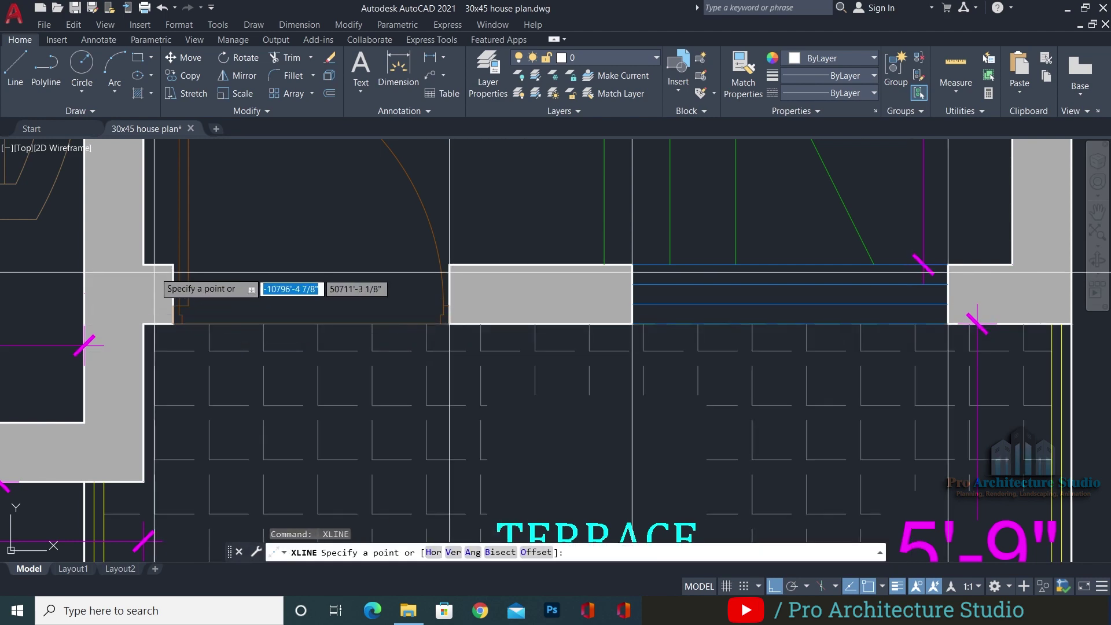
pyautogui.click(174, 264)
pyautogui.press('Escape')
pyautogui.press('Escape')
# Copy the ground-floor double door and the window beside it up along the projected lines into the upper storey
pyautogui.scroll(-5, 640, 401)
pyautogui.scroll(4, 546, 462)
pyautogui.scroll(-2, 546, 462)
pyautogui.scroll(5, 428, 462)
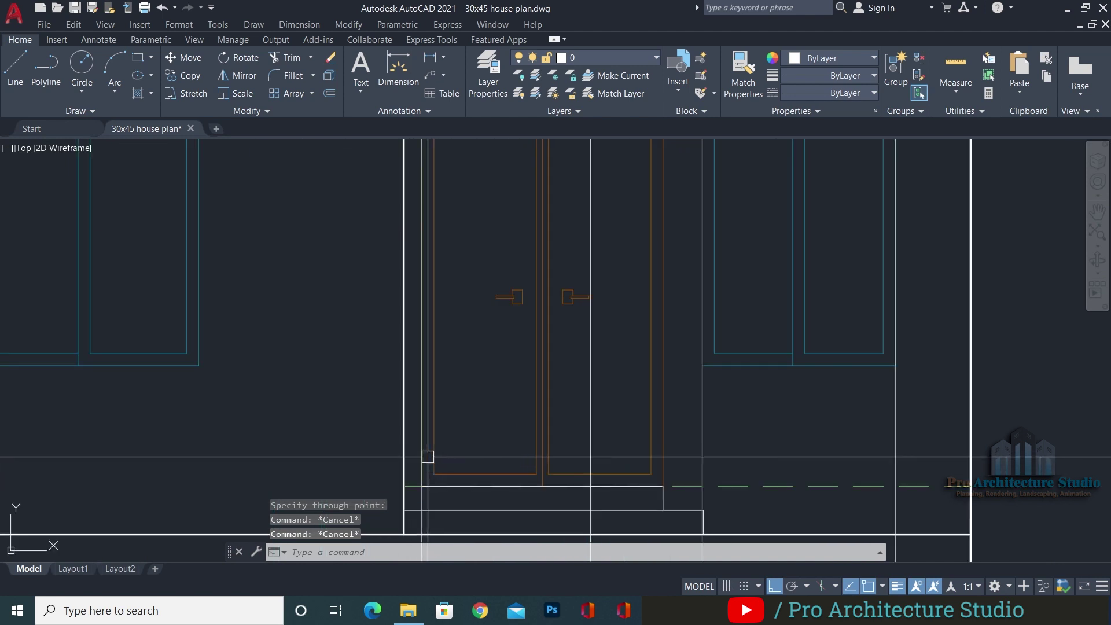
pyautogui.scroll(-3, 560, 400)
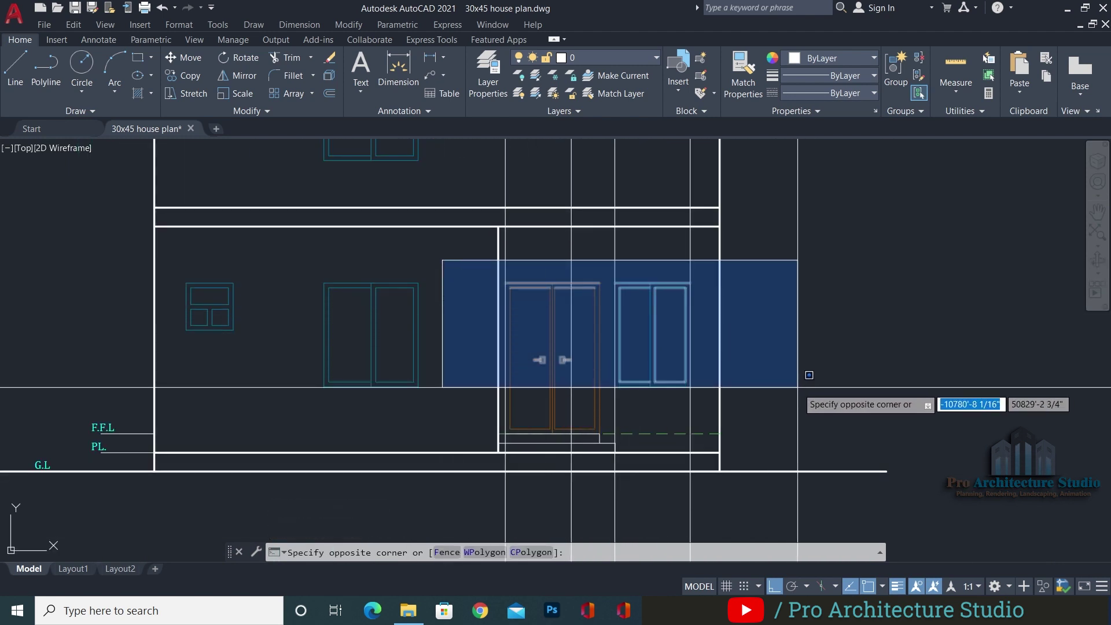
pyautogui.click(799, 446)
pyautogui.scroll(4, 405, 416)
pyautogui.click(573, 475)
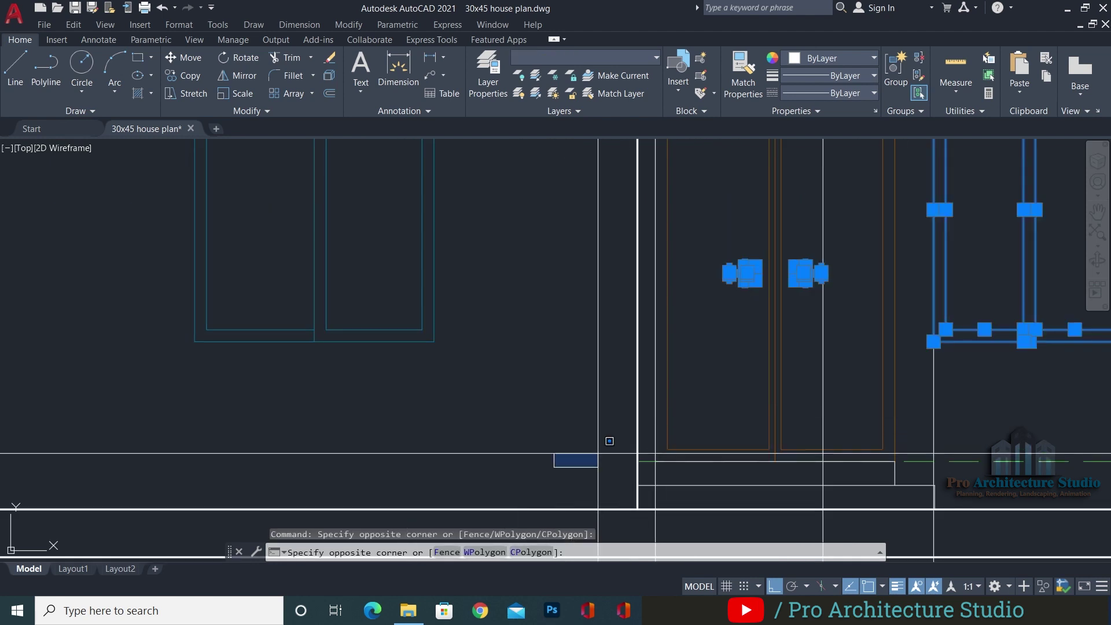
pyautogui.scroll(-4, 741, 393)
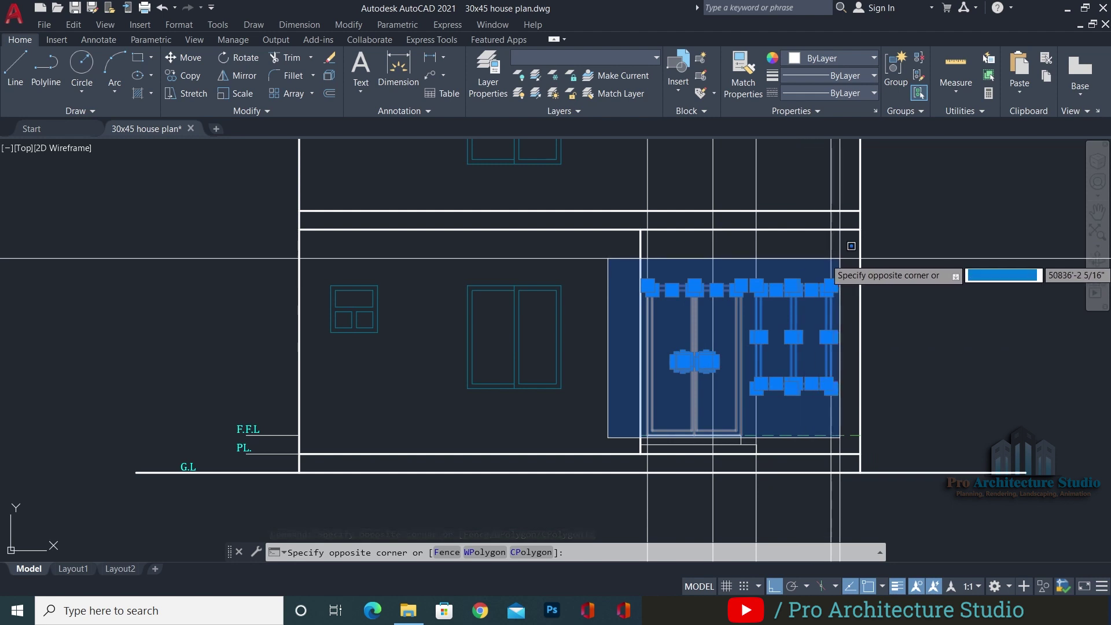
pyautogui.click(845, 261)
pyautogui.write('C')
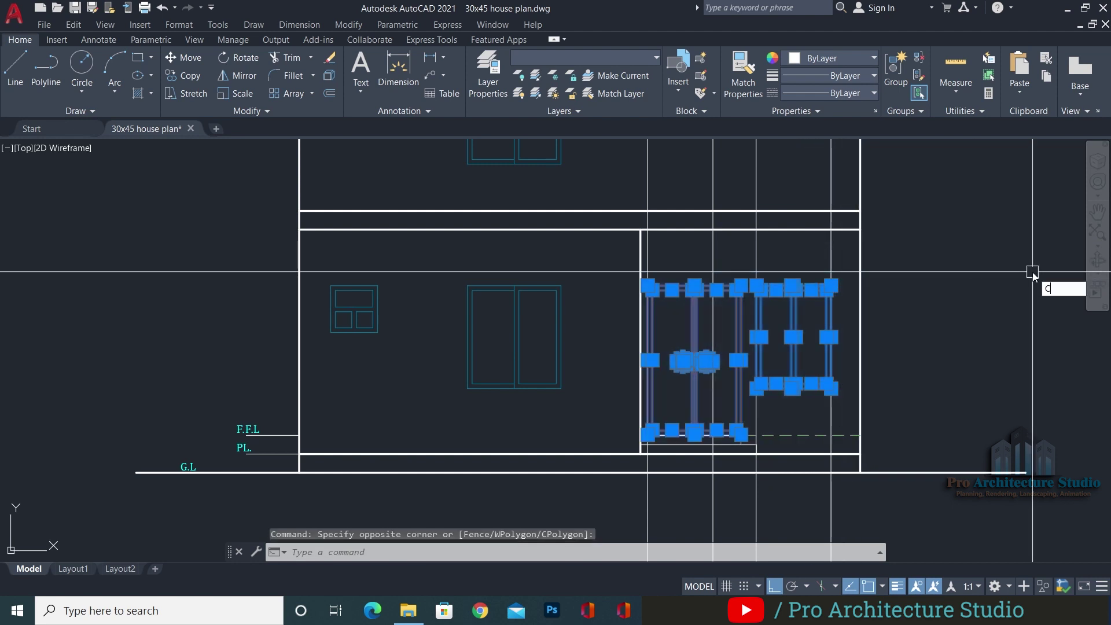
pyautogui.write('O')
pyautogui.press('Return')
pyautogui.scroll(5, 814, 253)
pyautogui.click(883, 388)
pyautogui.scroll(-5, 894, 373)
pyautogui.scroll(6, 790, 335)
pyautogui.moveTo(769, 350); pyautogui.dragTo(768, 326, button='middle')
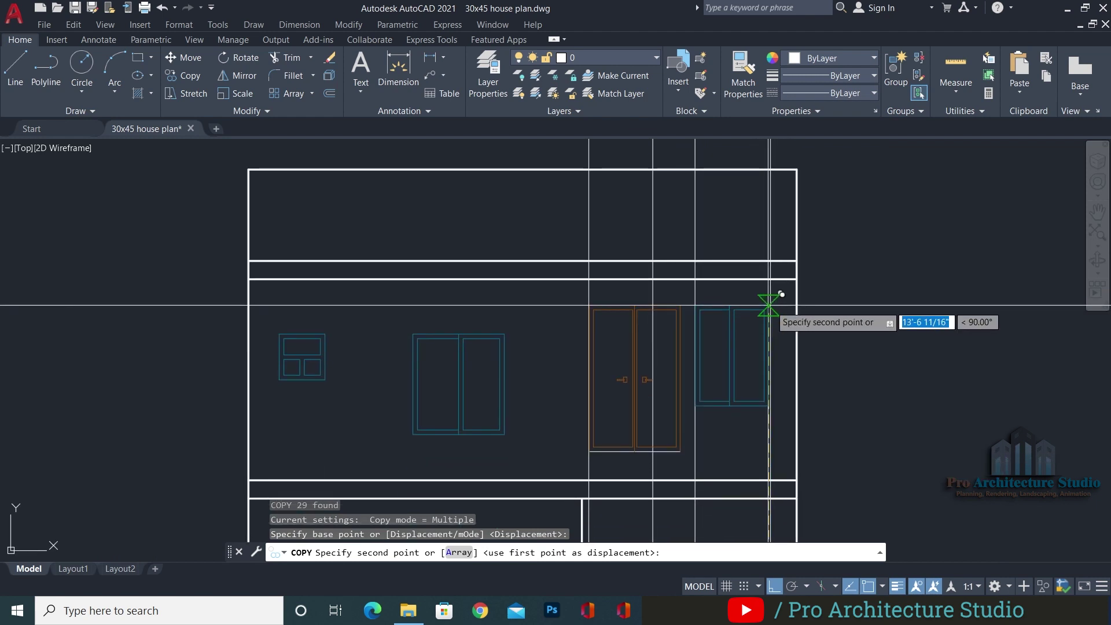
pyautogui.click(769, 305)
pyautogui.press('Escape')
pyautogui.press('Escape')
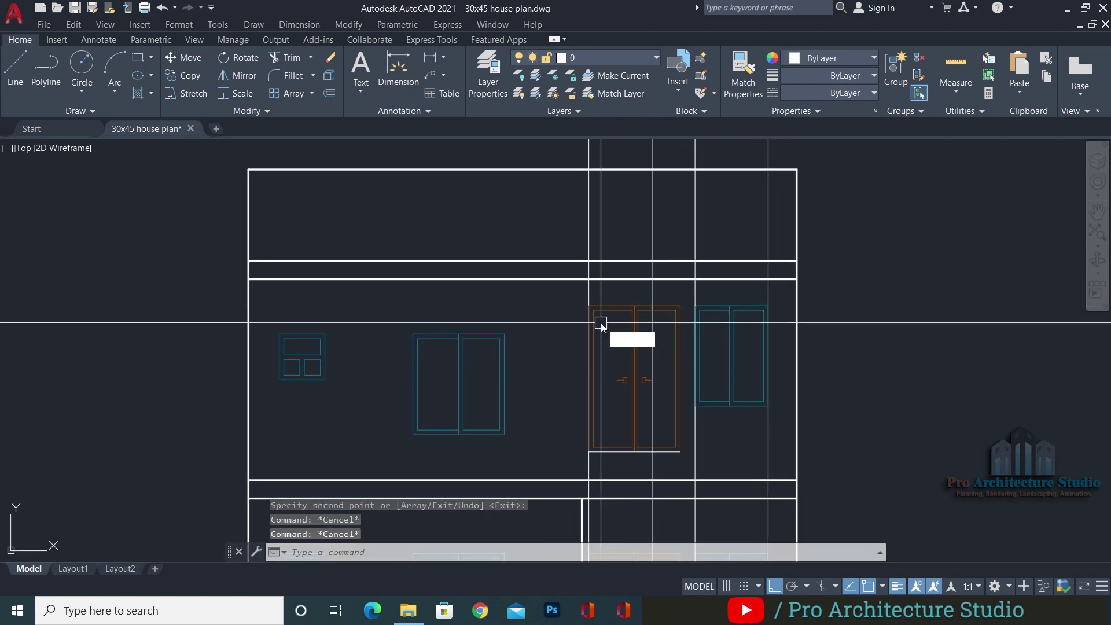
# Place a horizontal construction line along the top edge of the upper-storey windows in the elevation
pyautogui.write('xl')
pyautogui.press('Return')
pyautogui.scroll(4, 558, 350)
pyautogui.click(422, 308)
pyautogui.scroll(-4, 369, 298)
pyautogui.click(977, 418)
pyautogui.press('Return')
pyautogui.press('Escape')
# Move the copied upper-storey door and window so their tops align with the horizontal construction line
pyautogui.scroll(4, 464, 416)
pyautogui.scroll(-2, 429, 442)
pyautogui.click(429, 442)
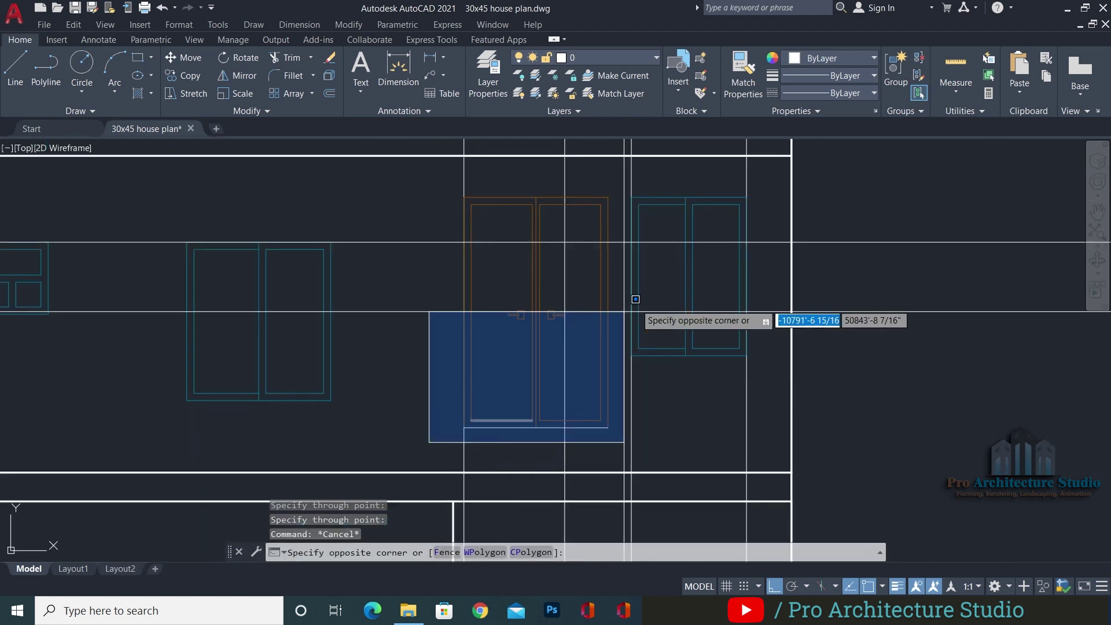
pyautogui.click(761, 198)
pyautogui.write('m')
pyautogui.press('Return')
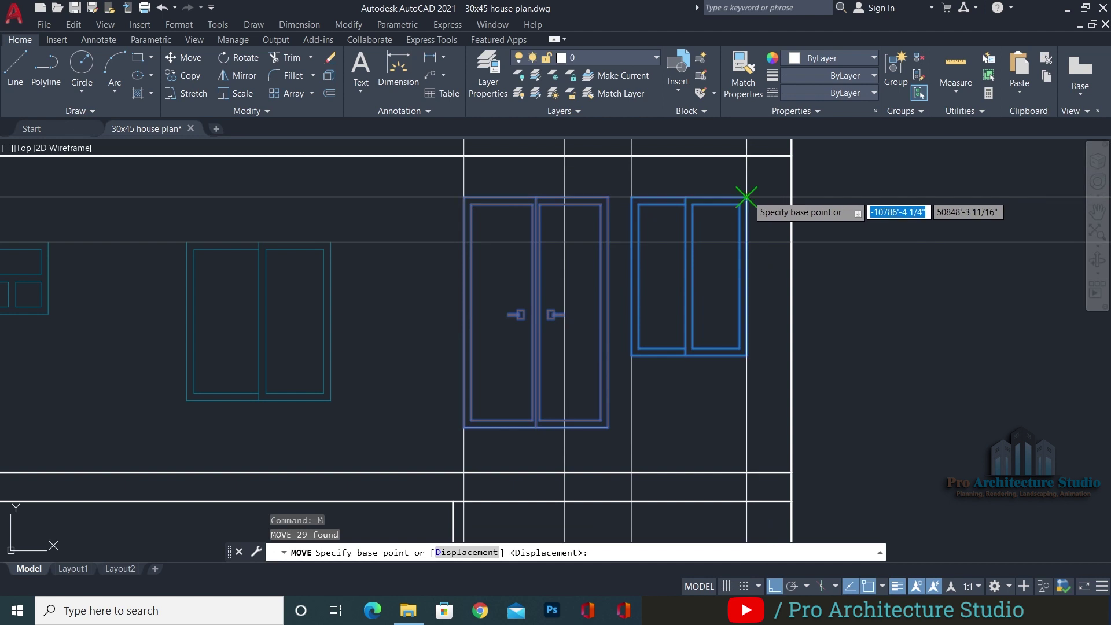
pyautogui.click(747, 198)
pyautogui.press('Escape')
# Erase the horizontal and vertical construction lines crossing the elevation and save the drawing
pyautogui.scroll(-4, 744, 236)
pyautogui.click(844, 338)
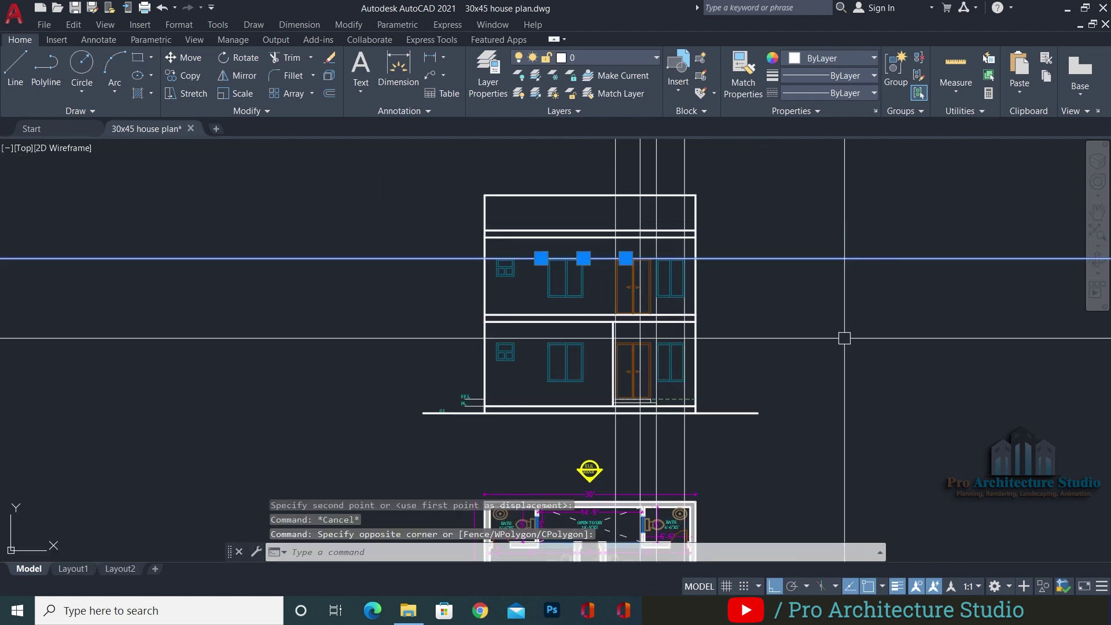
pyautogui.moveTo(844, 338); pyautogui.dragTo(847, 382, button='middle')
pyautogui.press('Return')
pyautogui.press('Escape')
pyautogui.press('Escape')
pyautogui.click(821, 251)
pyautogui.click(779, 335)
pyautogui.write('e')
pyautogui.press('Return')
pyautogui.click(745, 177)
pyautogui.click(554, 176)
pyautogui.press('Return')
pyautogui.press('Escape')
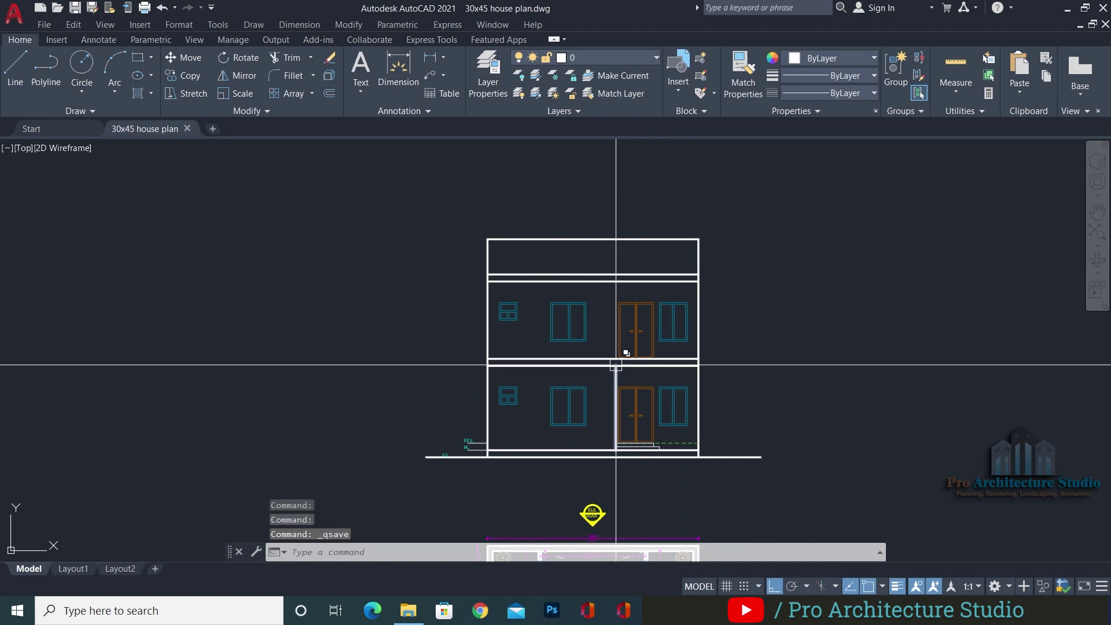
# Compare the staircase's terrace door in the first floor plan with the upper-storey door in the elevation
pyautogui.scroll(4, 627, 357)
pyautogui.scroll(-6, 578, 294)
pyautogui.moveTo(581, 499); pyautogui.dragTo(600, 233, button='middle')
pyautogui.scroll(2, 613, 405)
pyautogui.moveTo(617, 407); pyautogui.dragTo(630, 214, button='middle')
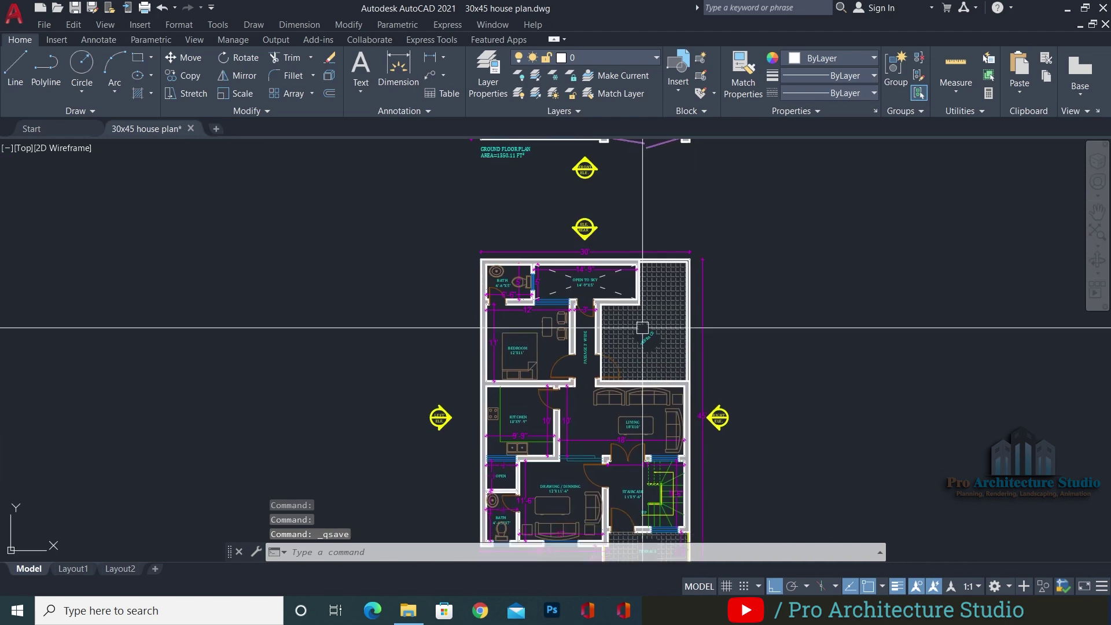
pyautogui.moveTo(629, 362); pyautogui.dragTo(647, 276, button='middle')
pyautogui.scroll(8, 650, 445)
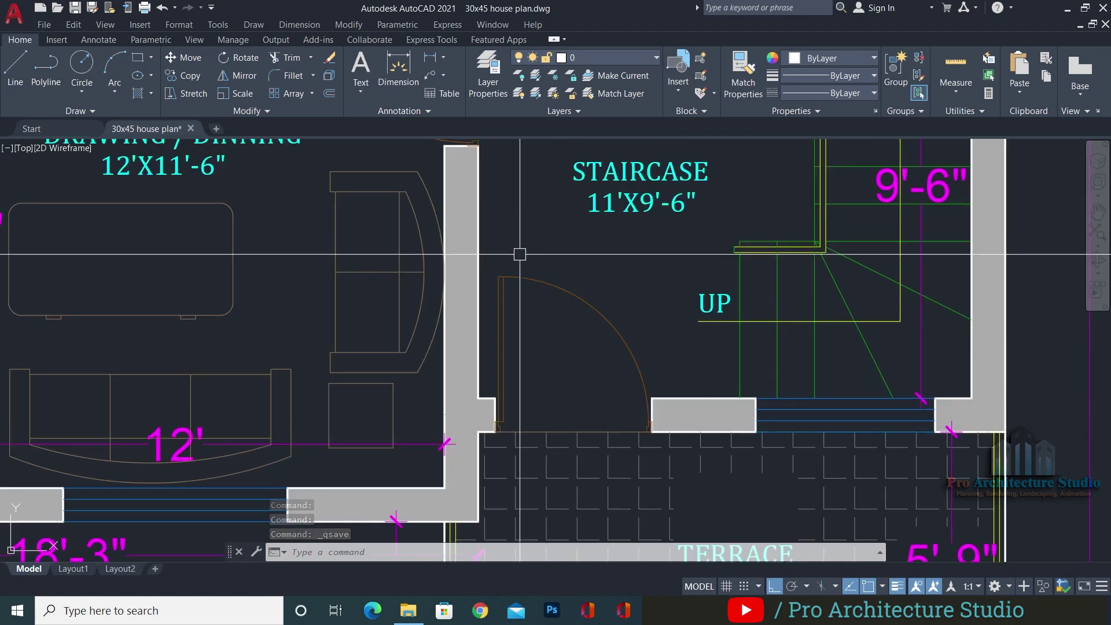
pyautogui.scroll(-9, 637, 416)
pyautogui.moveTo(637, 173); pyautogui.dragTo(623, 521, button='middle')
pyautogui.scroll(6, 620, 199)
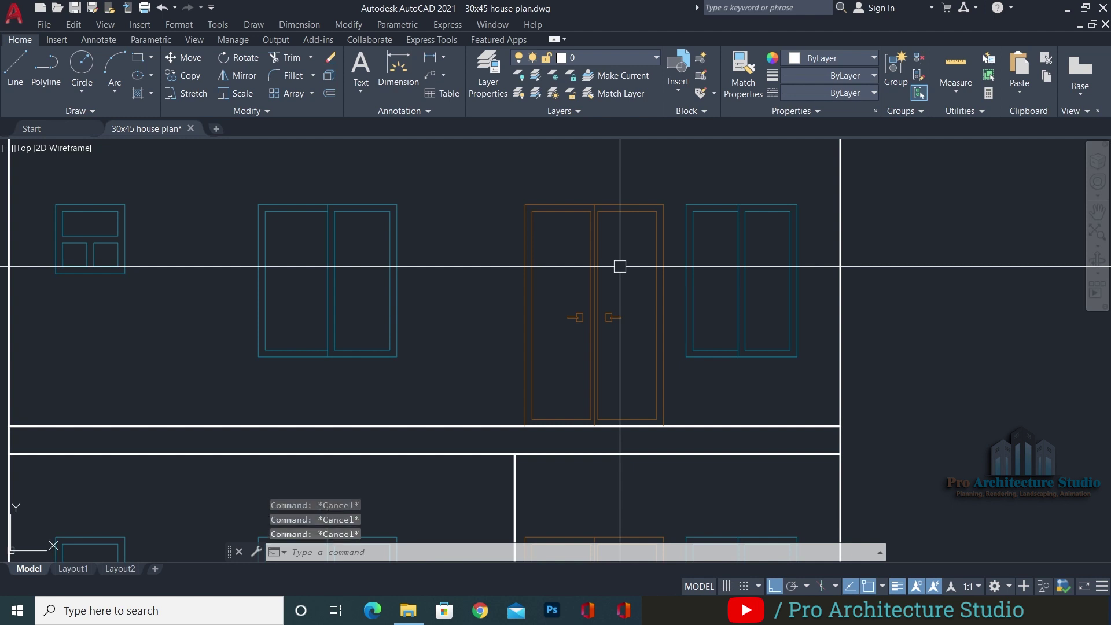
# Project both edges of the staircase's terrace door from the first floor plan with new vertical construction lines
pyautogui.write('XL')
pyautogui.press('Return')
pyautogui.scroll(-6, 550, 266)
pyautogui.moveTo(550, 266); pyautogui.dragTo(540, 210, button='middle')
pyautogui.moveTo(561, 512); pyautogui.dragTo(535, 214, button='middle')
pyautogui.moveTo(567, 324); pyautogui.dragTo(560, 206, button='middle')
pyautogui.moveTo(536, 492); pyautogui.dragTo(545, 225, button='middle')
pyautogui.scroll(8, 506, 411)
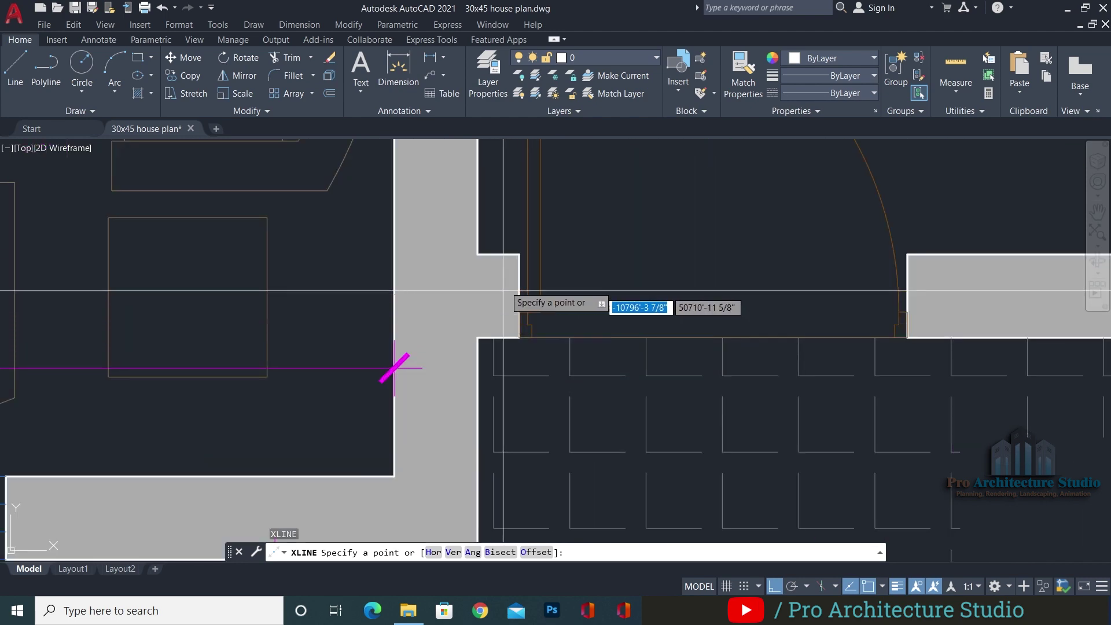
pyautogui.click(519, 254)
pyautogui.click(533, 478)
pyautogui.press('Return')
pyautogui.press('Return')
pyautogui.click(907, 254)
pyautogui.press('Return')
pyautogui.press('Escape')
pyautogui.press('Escape')
# Delete the right-hand leaf's handle from the upper-storey door in the elevation
pyautogui.scroll(-12, 788, 302)
pyautogui.moveTo(763, 154); pyautogui.dragTo(720, 401, button='middle')
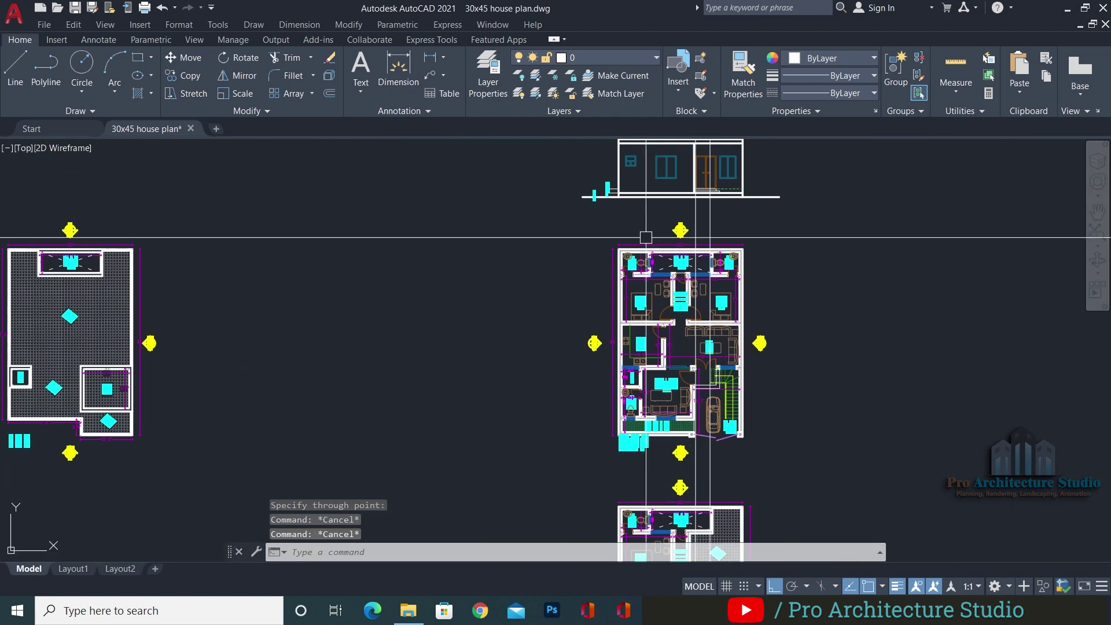
pyautogui.scroll(6, 674, 141)
pyautogui.scroll(5, 796, 226)
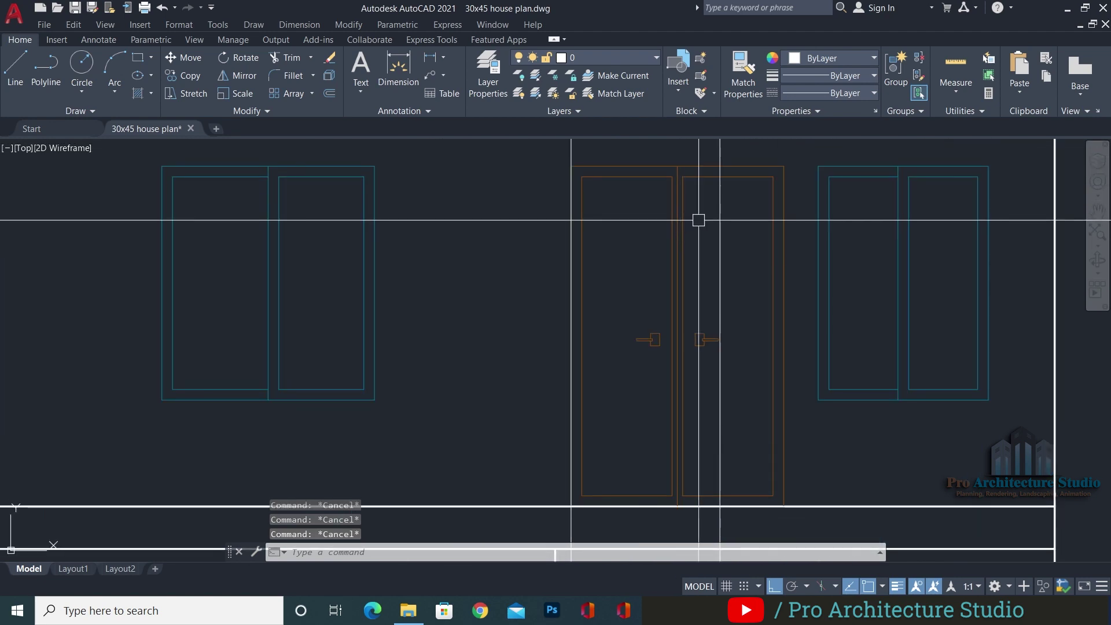
pyautogui.scroll(4, 683, 347)
pyautogui.click(674, 255)
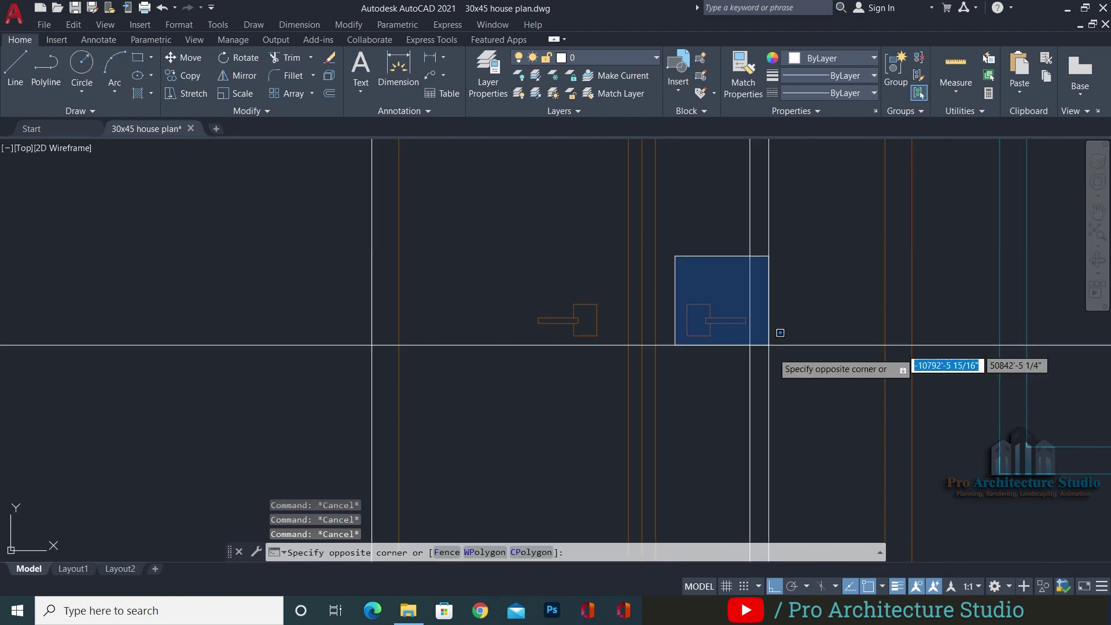
pyautogui.click(797, 361)
pyautogui.press('Delete')
pyautogui.scroll(-4, 650, 340)
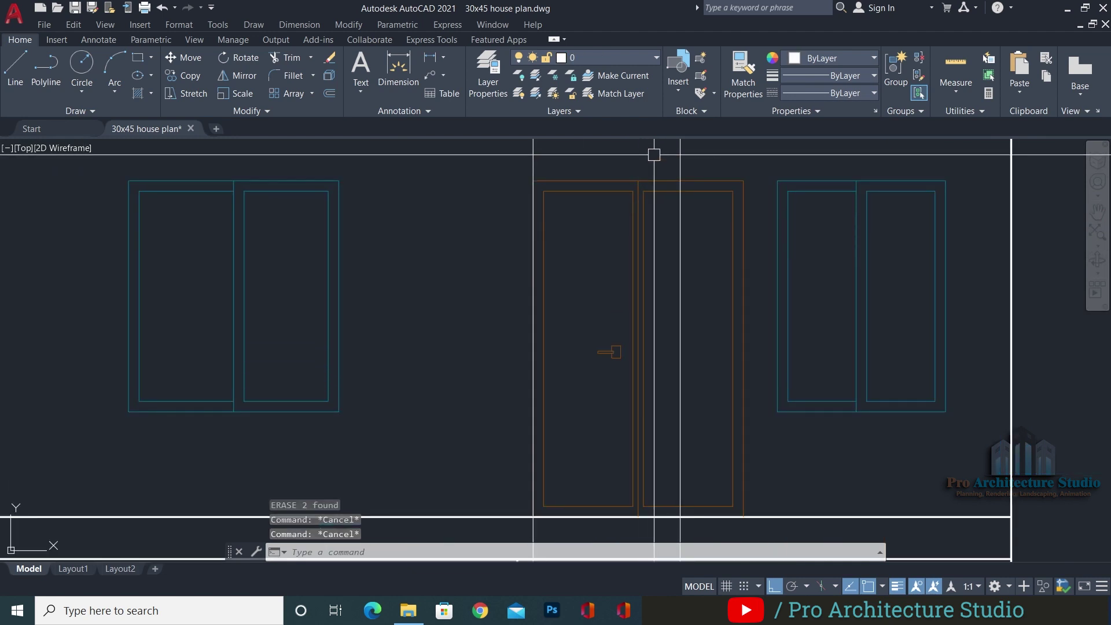
# Stretch the upper-storey door's middle frame lines and remaining handle sideways to the right-hand construction line
pyautogui.write('s')
pyautogui.press('Return')
pyautogui.click(654, 154)
pyautogui.moveTo(582, 506); pyautogui.dragTo(582, 480, button='middle')
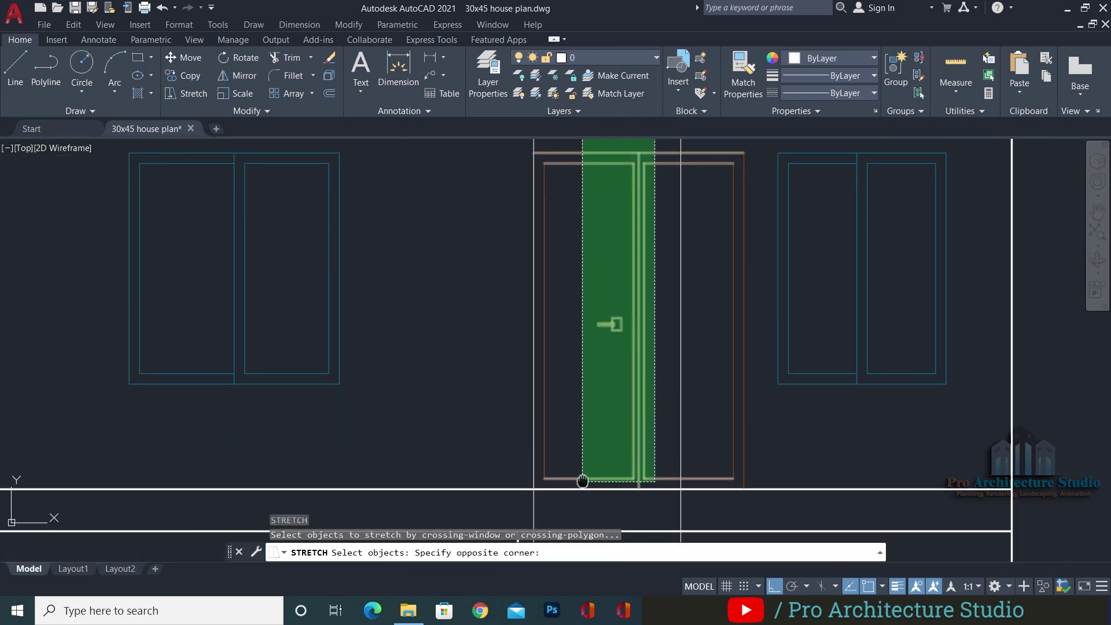
pyautogui.click(582, 483)
pyautogui.press('Return')
pyautogui.click(638, 486)
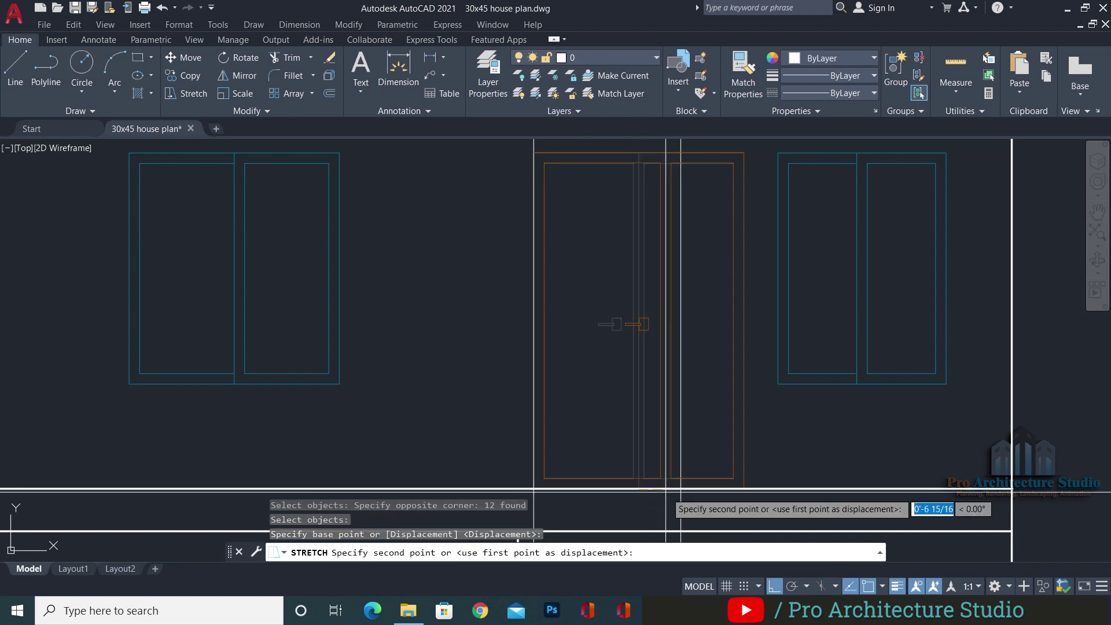
pyautogui.press('Escape')
pyautogui.press('Escape')
pyautogui.press('Escape')
# Erase the right-hand leaf's remaining right-side frame lines from the upper-storey door in the elevation
pyautogui.scroll(3, 723, 156)
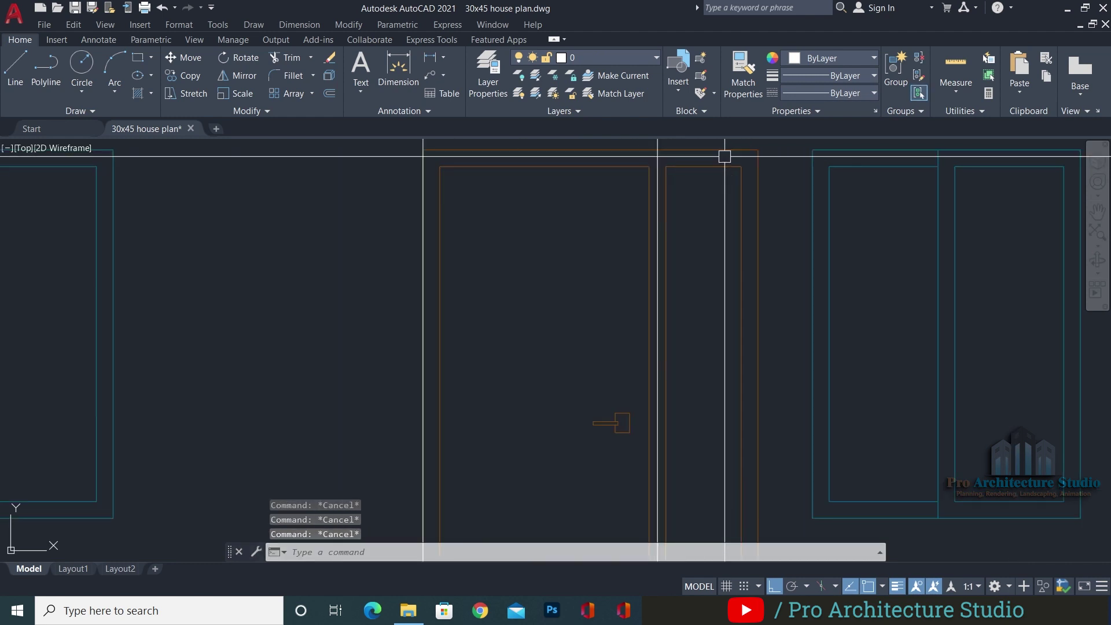
pyautogui.press('Return')
pyautogui.click(705, 180)
pyautogui.click(686, 262)
pyautogui.scroll(-2, 734, 182)
pyautogui.click(732, 183)
pyautogui.moveTo(737, 465); pyautogui.dragTo(700, 325, button='middle')
pyautogui.press('Escape')
pyautogui.press('Escape')
pyautogui.click(722, 240)
pyautogui.click(693, 249)
pyautogui.write('e')
pyautogui.press('Return')
pyautogui.scroll(3, 654, 392)
pyautogui.press('Escape')
pyautogui.press('Escape')
pyautogui.click(622, 361)
pyautogui.press('Escape')
pyautogui.scroll(-2, 801, 263)
pyautogui.scroll(-2, 610, 322)
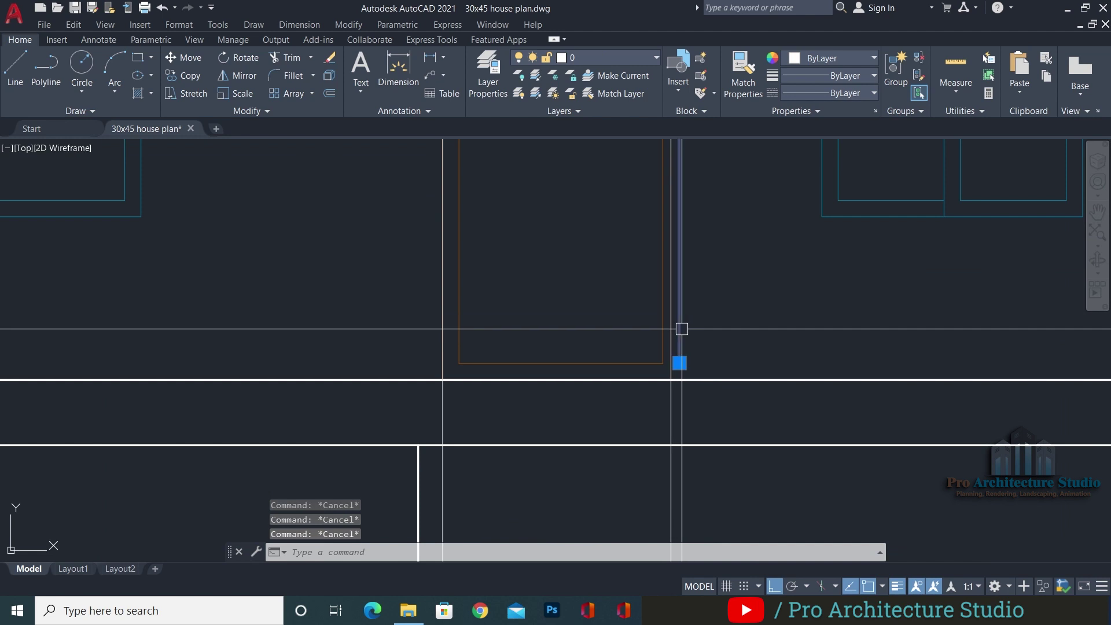
pyautogui.click(682, 328)
pyautogui.scroll(-2, 693, 346)
pyautogui.moveTo(711, 300); pyautogui.dragTo(704, 352, button='middle')
pyautogui.press('Escape')
pyautogui.press('Escape')
pyautogui.scroll(1, 682, 231)
# Stretch the upper-storey door's right-side frame lines and handle sideways until the outermost line meets the right-hand construction line
pyautogui.write('s')
pyautogui.press('Return')
pyautogui.scroll(-1, 692, 163)
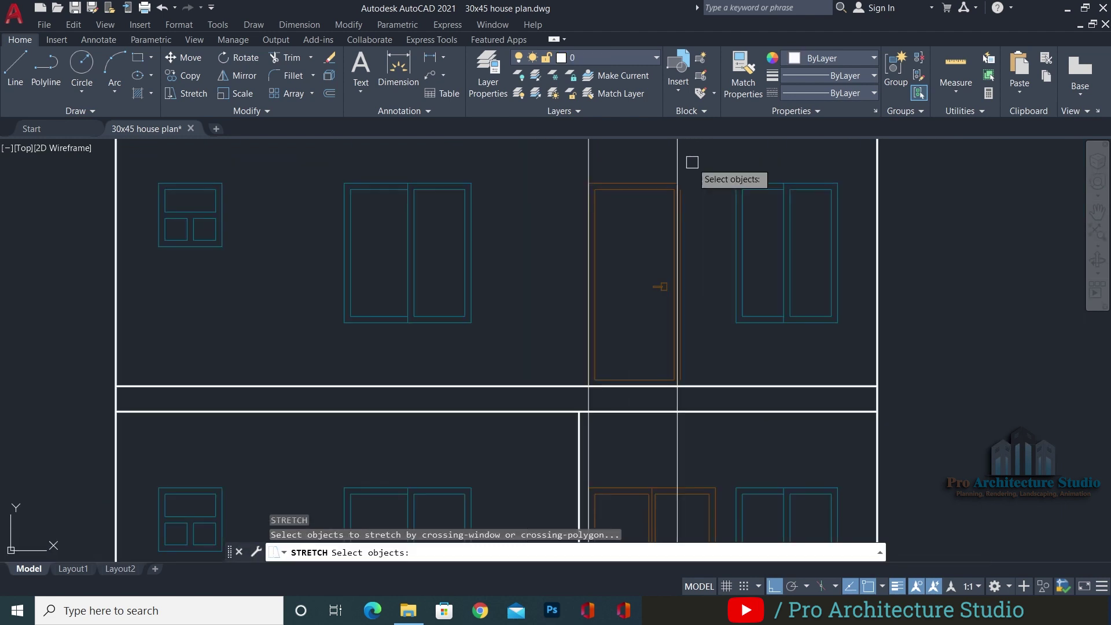
pyautogui.click(692, 163)
pyautogui.click(638, 398)
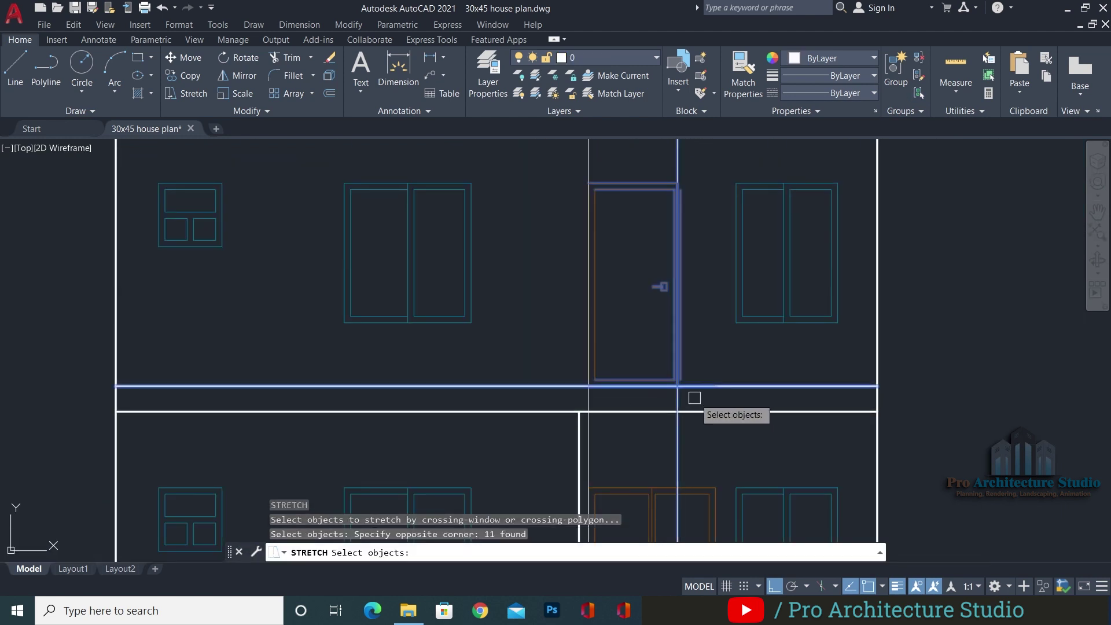
pyautogui.keyDown('shift'); pyautogui.click(665, 392); pyautogui.keyUp('shift')
pyautogui.scroll(5, 665, 392)
pyautogui.keyDown('shift'); pyautogui.click(714, 386); pyautogui.keyUp('shift')
pyautogui.keyDown('shift'); pyautogui.click(622, 417); pyautogui.keyUp('shift')
pyautogui.keyDown('shift'); pyautogui.click(824, 304); pyautogui.keyUp('shift')
pyautogui.keyDown('shift'); pyautogui.click(866, 288); pyautogui.keyUp('shift')
pyautogui.keyDown('shift'); pyautogui.click(794, 395); pyautogui.keyUp('shift')
pyautogui.press('Return')
pyautogui.click(747, 272)
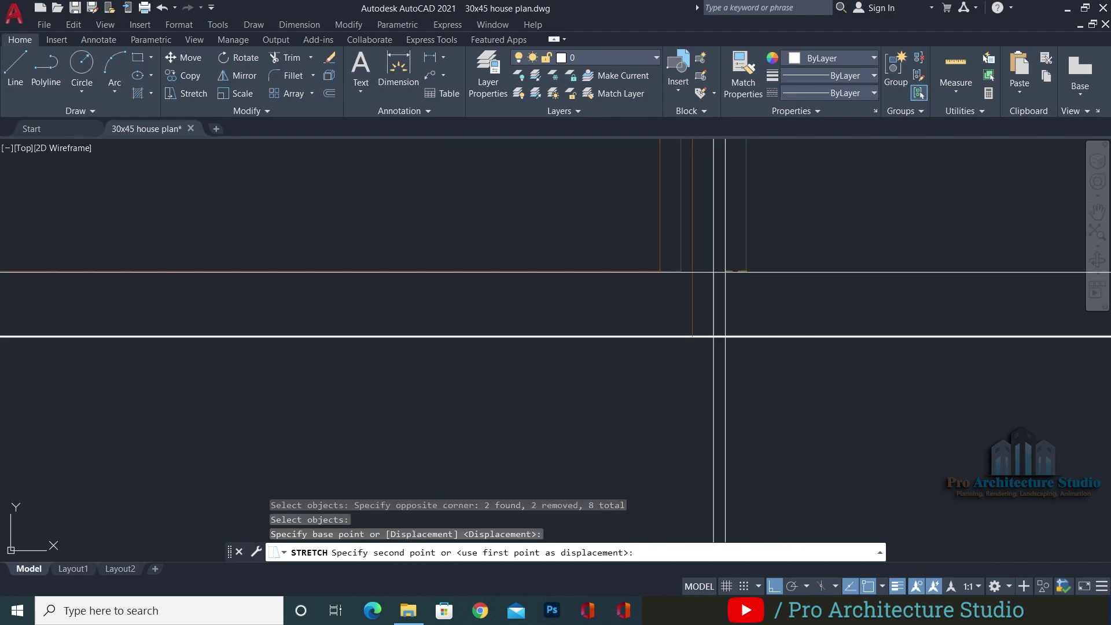
pyautogui.click(712, 271)
# Erase the upper-storey door's leftover middle line and the construction line along its right edge
pyautogui.press('Escape')
pyautogui.press('Escape')
pyautogui.click(678, 276)
pyautogui.write('e')
pyautogui.scroll(-6, 665, 385)
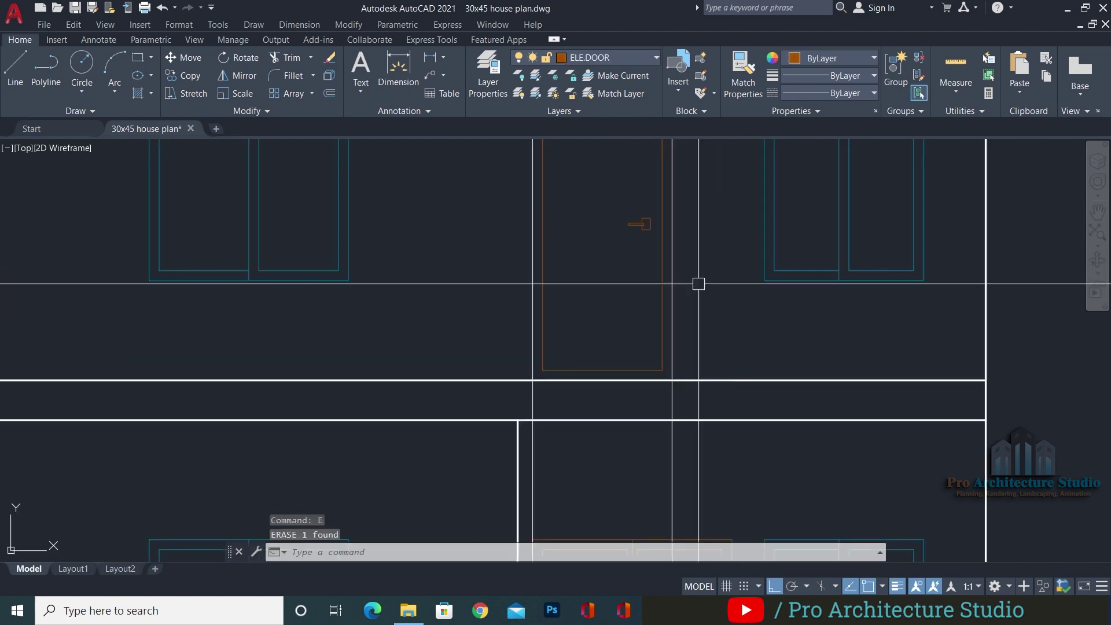
pyautogui.moveTo(699, 194); pyautogui.dragTo(664, 414, button='middle')
pyautogui.click(663, 237)
pyautogui.click(600, 248)
pyautogui.write('e')
pyautogui.press('Escape')
# Fillet the upper-storey door's top-right frame corner, extend its right edge down to the floor line, and save the drawing
pyautogui.scroll(4, 612, 278)
pyautogui.write('f')
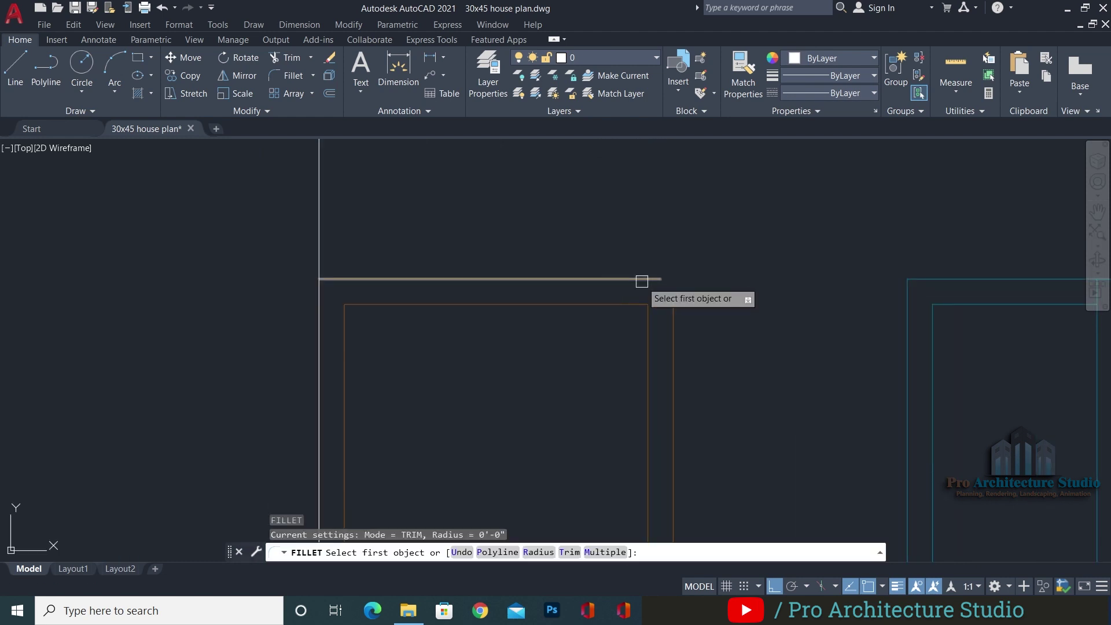
pyautogui.click(640, 279)
pyautogui.click(670, 330)
pyautogui.scroll(-5, 718, 344)
pyautogui.write('ex')
pyautogui.click(693, 373)
pyautogui.press('Escape')
pyautogui.scroll(-1, 709, 359)
pyautogui.moveTo(716, 354); pyautogui.dragTo(705, 363, button='middle')
pyautogui.hotkey('ctrl', 's')
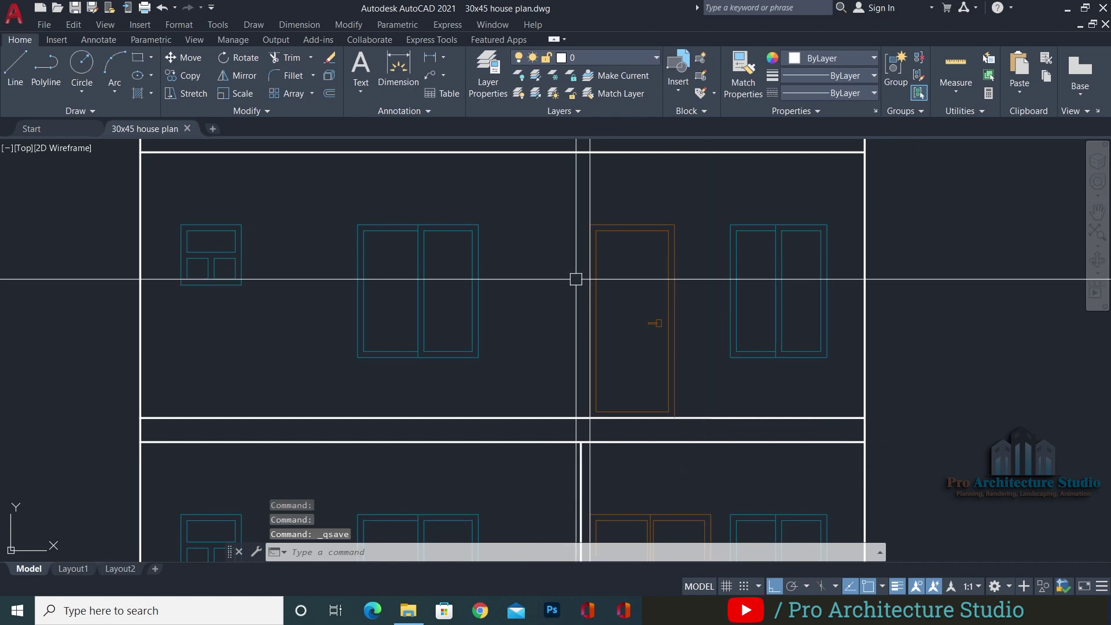
# Project the drawing room's outer wall corner beside the terrace from the first floor plan with a vertical construction line
pyautogui.scroll(-8, 507, 249)
pyautogui.scroll(6, 502, 428)
pyautogui.scroll(6, 583, 332)
pyautogui.moveTo(590, 324); pyautogui.dragTo(561, 232, button='middle')
pyautogui.scroll(-5, 569, 283)
pyautogui.press('Escape')
pyautogui.press('Escape')
pyautogui.press('Escape')
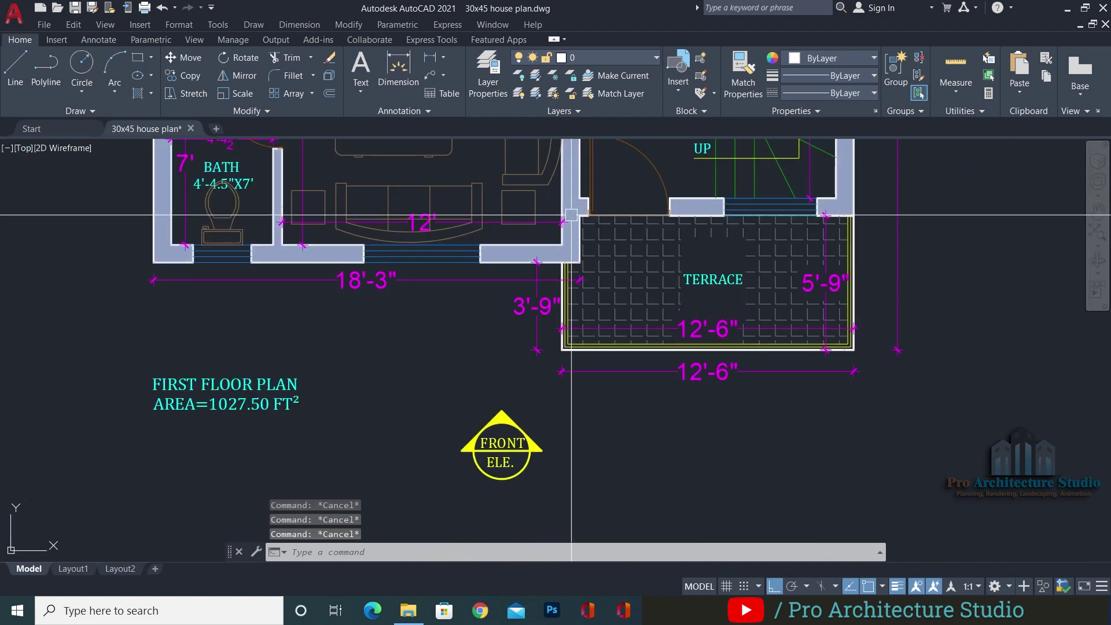
pyautogui.scroll(3, 571, 216)
pyautogui.write('xl')
pyautogui.press('Return')
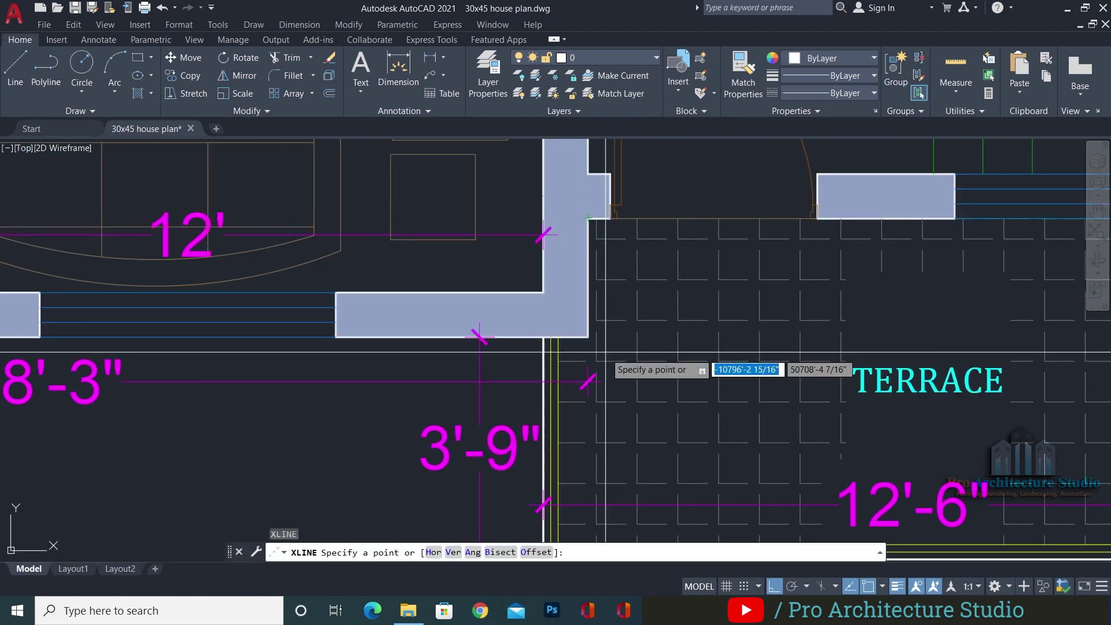
pyautogui.click(587, 337)
pyautogui.scroll(-3, 596, 359)
pyautogui.click(608, 398)
pyautogui.press('Escape')
# Trim the new wall construction line at the slab lines of the upper storey in the elevation
pyautogui.scroll(-4, 608, 283)
pyautogui.moveTo(609, 283); pyautogui.dragTo(615, 523, button='middle')
pyautogui.scroll(6, 659, 156)
pyautogui.moveTo(660, 376); pyautogui.dragTo(624, 544, button='middle')
pyautogui.press('Escape')
pyautogui.write('tr')
pyautogui.press('Return')
pyautogui.scroll(3, 657, 250)
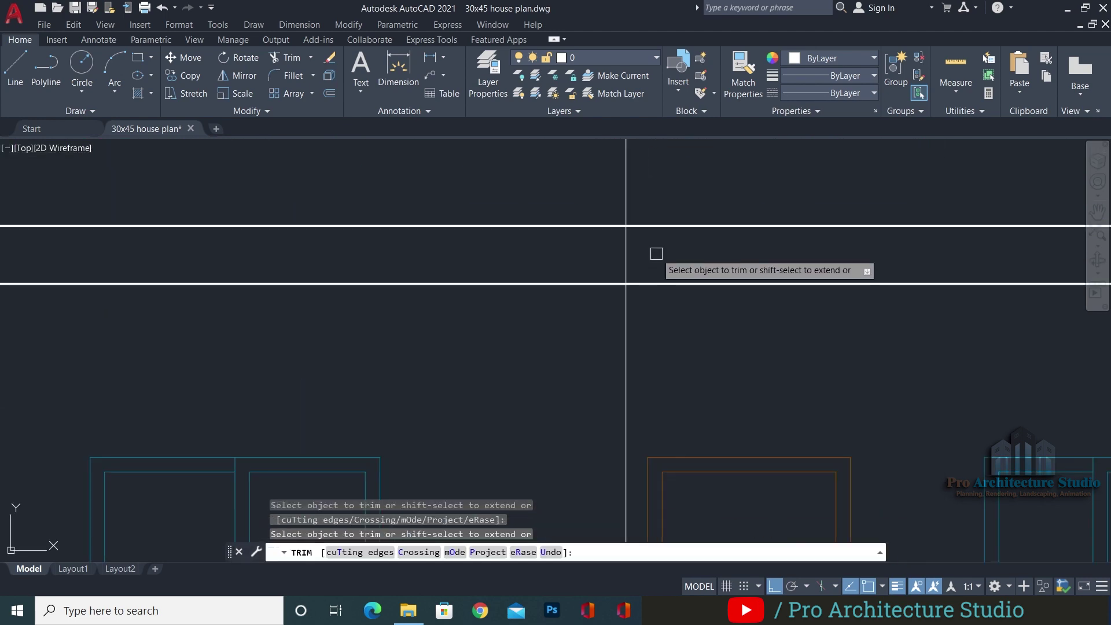
pyautogui.press('Escape')
pyautogui.write('TR')
pyautogui.press('Return')
pyautogui.scroll(-3, 636, 250)
pyautogui.moveTo(636, 250); pyautogui.dragTo(640, 360, button='middle')
pyautogui.scroll(4, 590, 407)
pyautogui.press('Escape')
pyautogui.press('Escape')
pyautogui.scroll(-3, 644, 420)
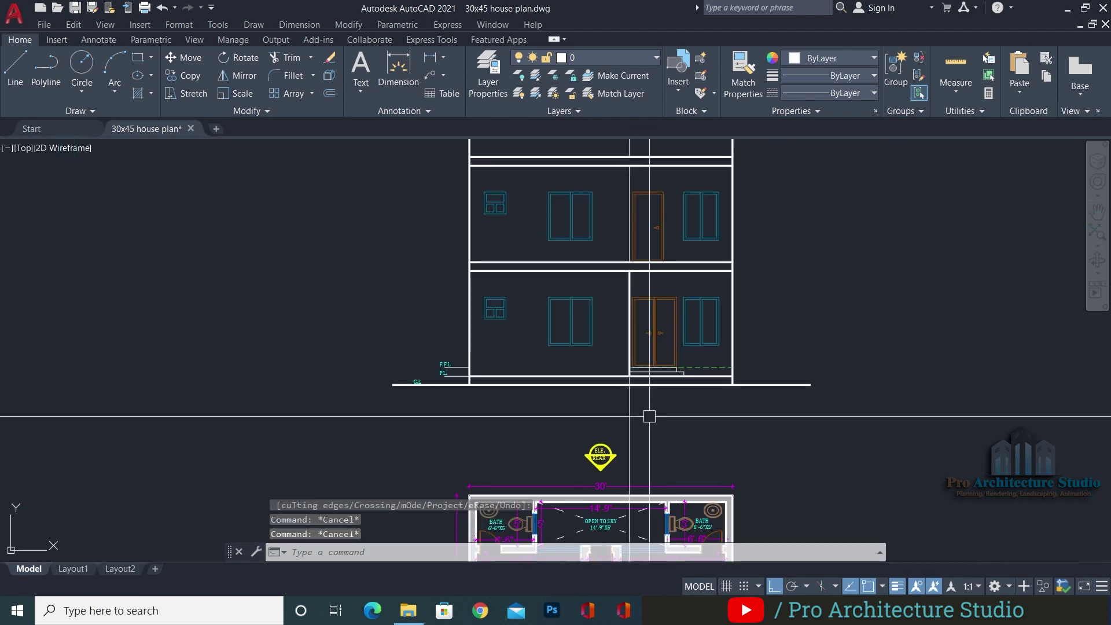
# Erase the leftover pieces of the wall construction line outside the upper storey
pyautogui.write('e')
pyautogui.press('Return')
pyautogui.press('Escape')
pyautogui.scroll(2, 637, 141)
pyautogui.moveTo(637, 141); pyautogui.dragTo(625, 249, button='middle')
pyautogui.click(649, 242)
pyautogui.click(572, 252)
pyautogui.write('e')
pyautogui.press('Return')
# Match the new upper-storey wall line's properties to the elevation's thick wall lines and save the drawing
pyautogui.write('MA')
pyautogui.press('Return')
pyautogui.click(596, 291)
pyautogui.click(572, 303)
pyautogui.press('Escape')
pyautogui.press('Escape')
pyautogui.scroll(-3, 583, 270)
pyautogui.hotkey('ctrl', 's')
# Compare the terrace's outline in the first floor plan with the car porch area in the ground floor plan
pyautogui.scroll(5, 555, 428)
pyautogui.moveTo(543, 439); pyautogui.dragTo(504, 332, button='middle')
pyautogui.scroll(-2, 628, 370)
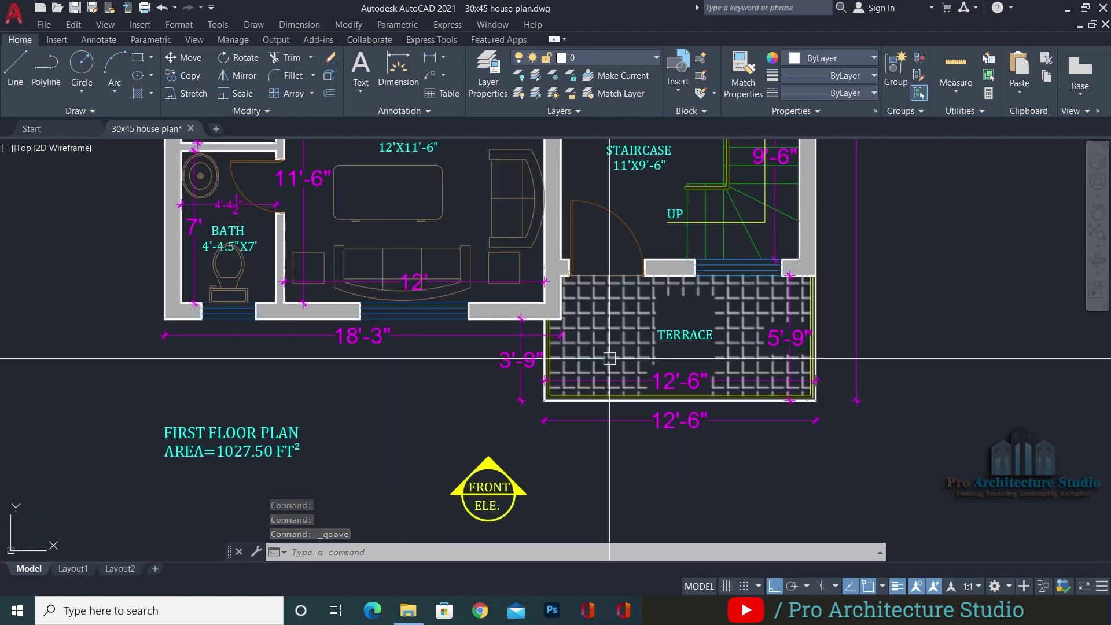
pyautogui.scroll(-5, 639, 449)
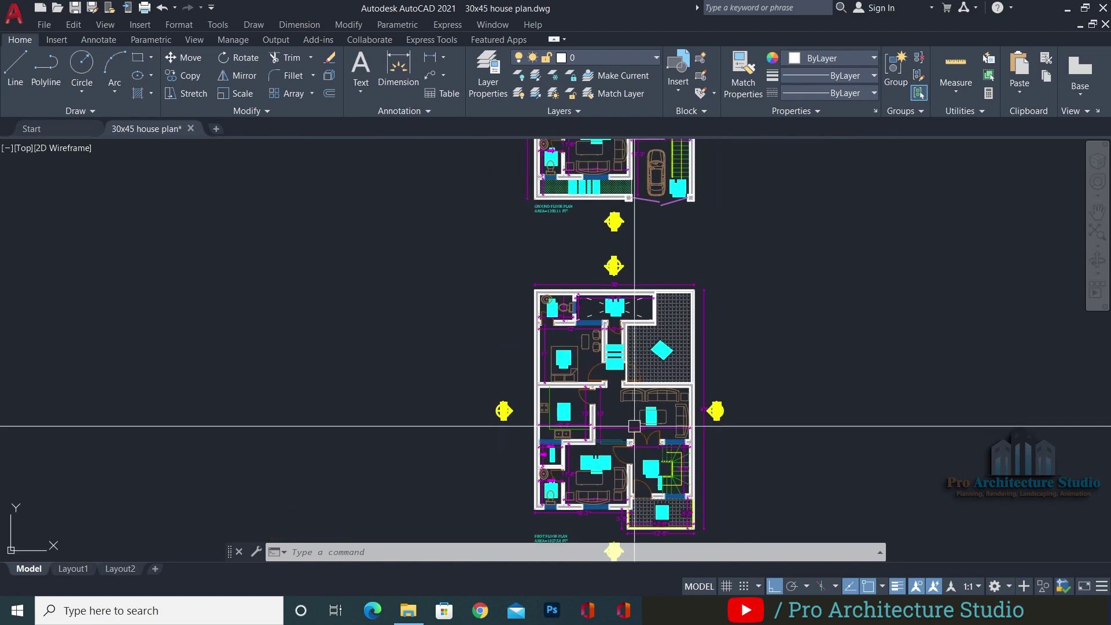
pyautogui.scroll(5, 636, 174)
pyautogui.scroll(-3, 624, 255)
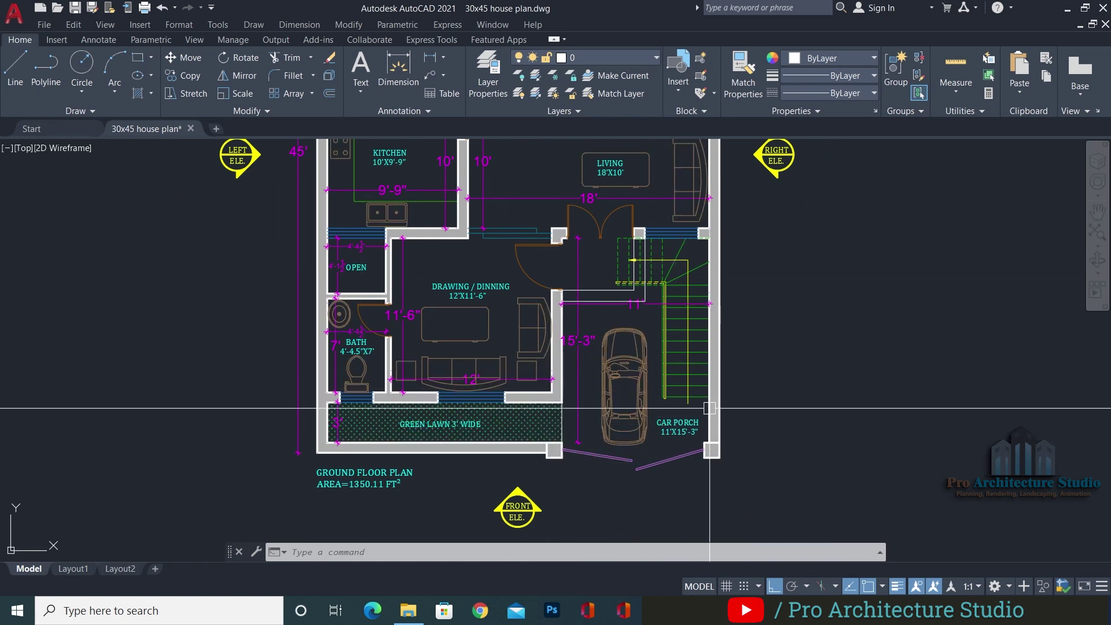
pyautogui.scroll(-4, 694, 247)
pyautogui.scroll(4, 655, 350)
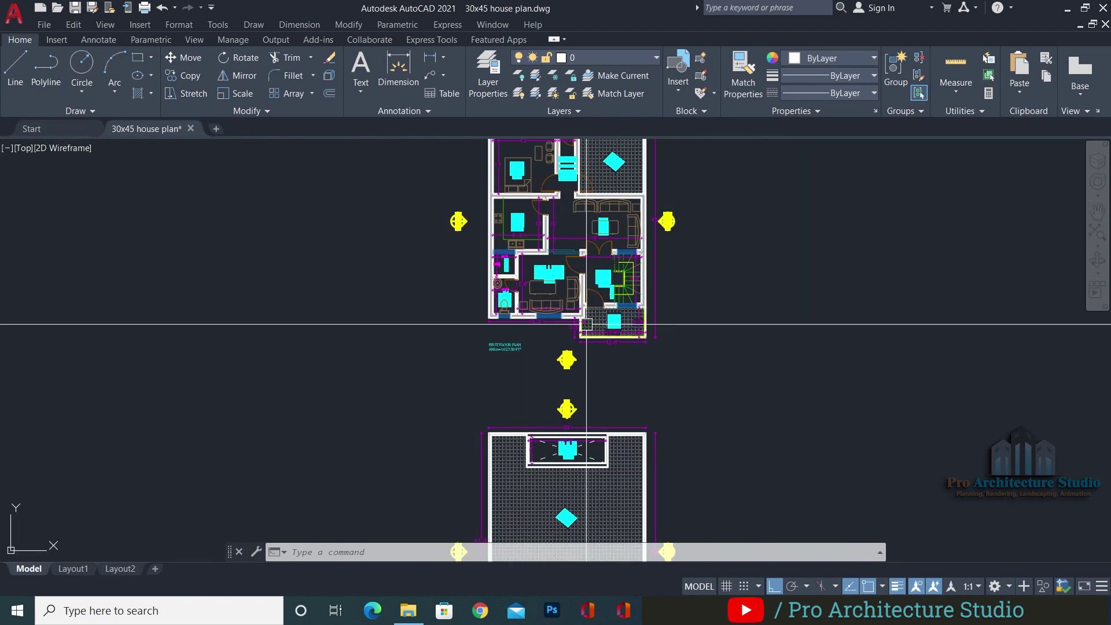
pyautogui.moveTo(655, 350)
pyautogui.mouseDown(button='middle')
pyautogui.moveTo(483, 317)
pyautogui.moveTo(565, 344)
pyautogui.mouseUp(button='middle')
pyautogui.press('Escape')
pyautogui.press('Escape')
pyautogui.press('Escape')
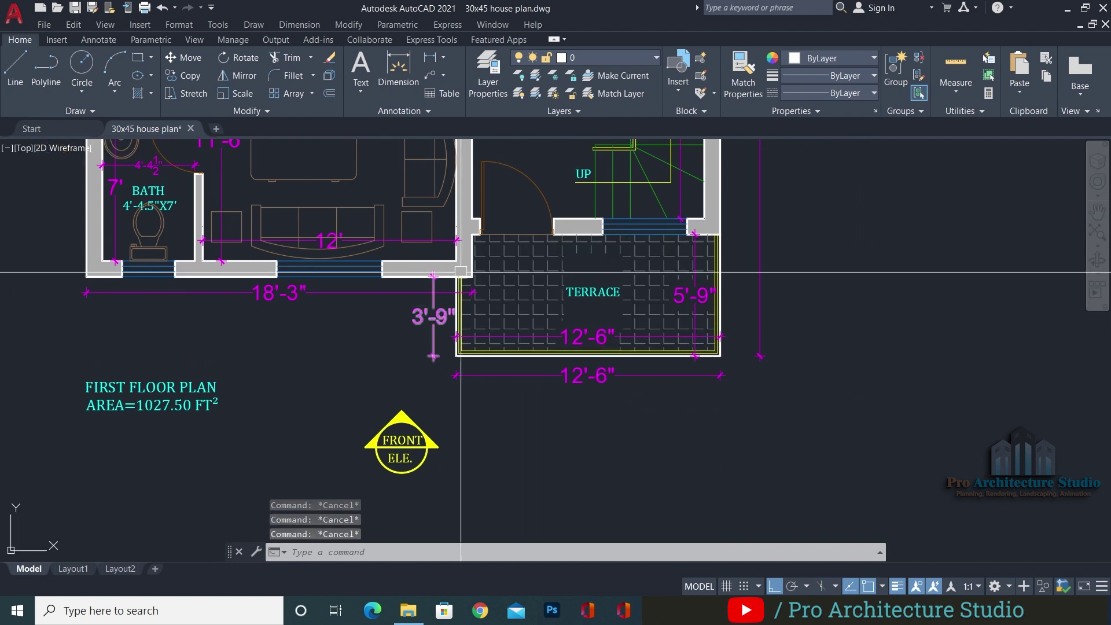
pyautogui.moveTo(478, 289); pyautogui.dragTo(486, 343, button='middle')
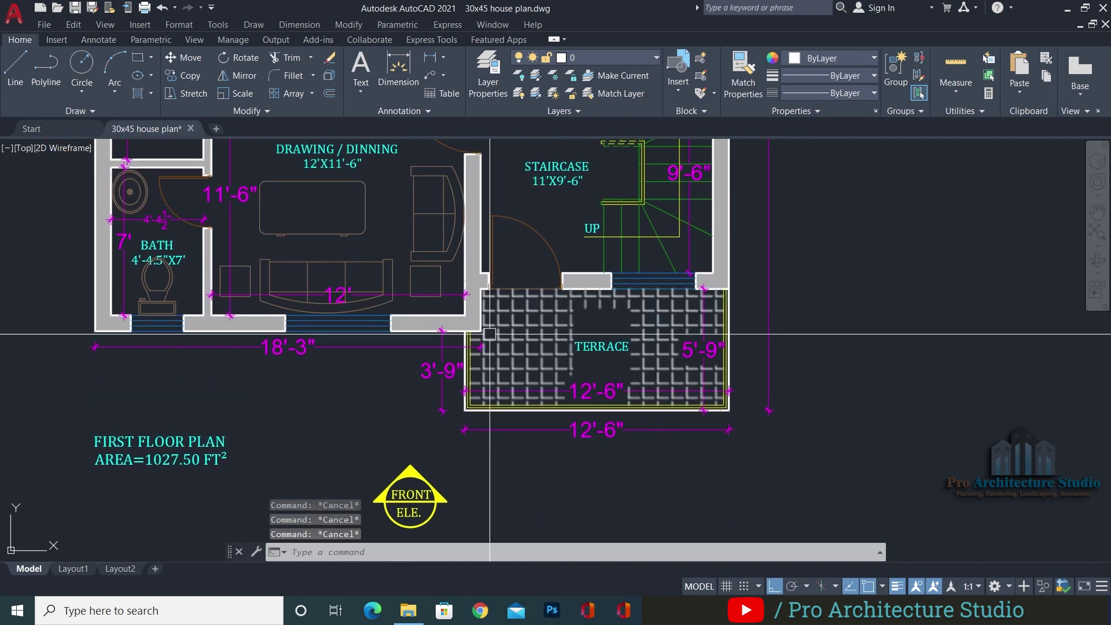
# Project the terrace's outer left corner from the first floor plan with a vertical construction line
pyautogui.press('Return')
pyautogui.scroll(6, 461, 429)
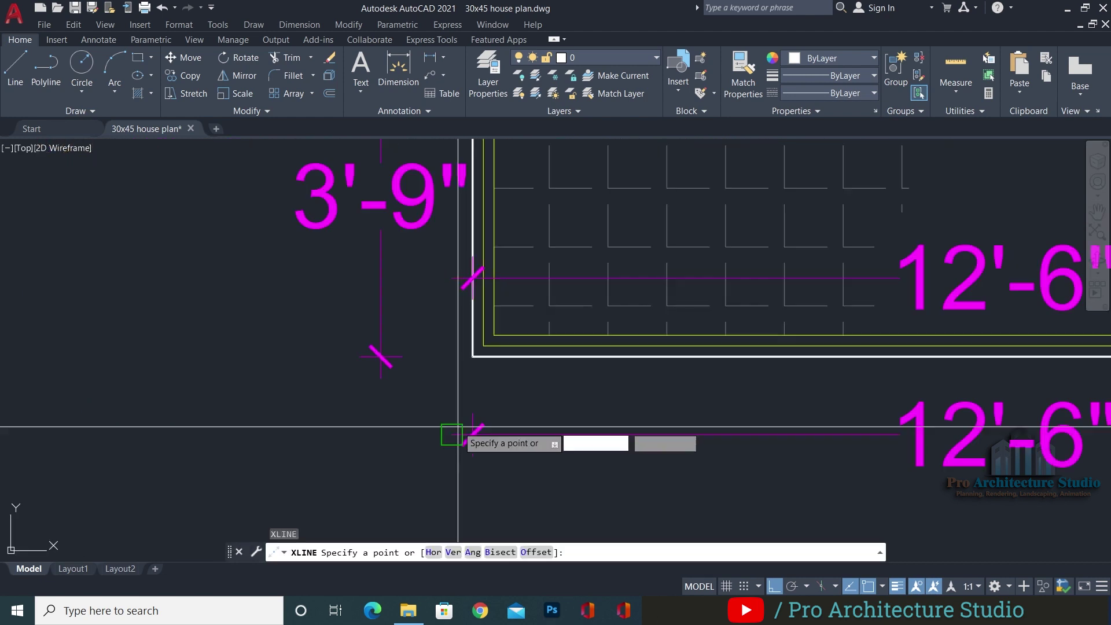
pyautogui.click(473, 356)
pyautogui.scroll(-4, 465, 263)
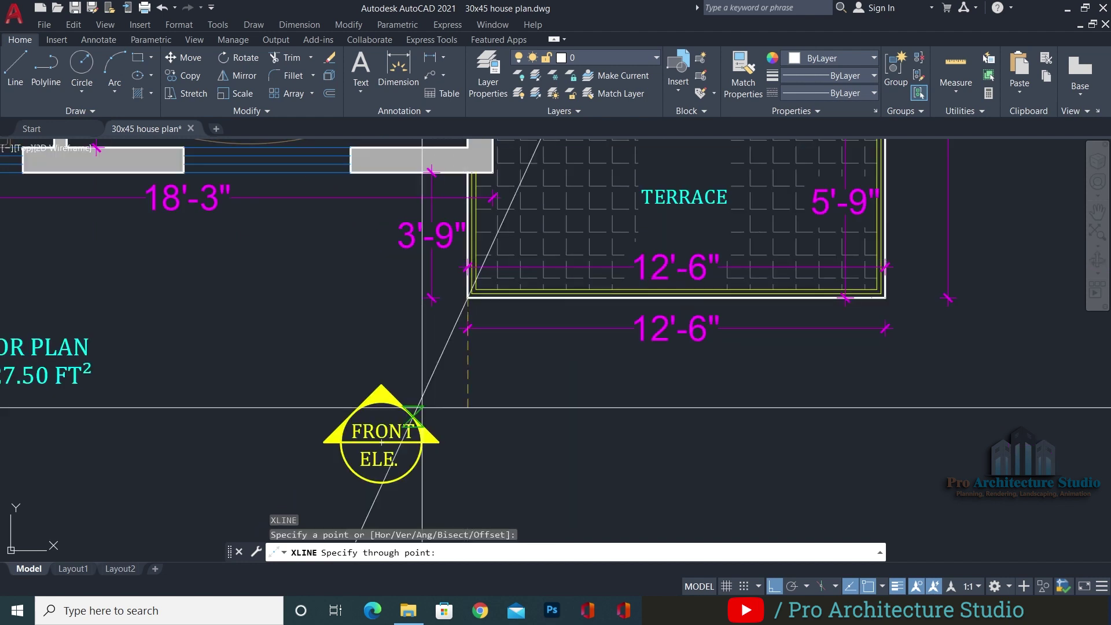
pyautogui.click(496, 402)
pyautogui.press('Return')
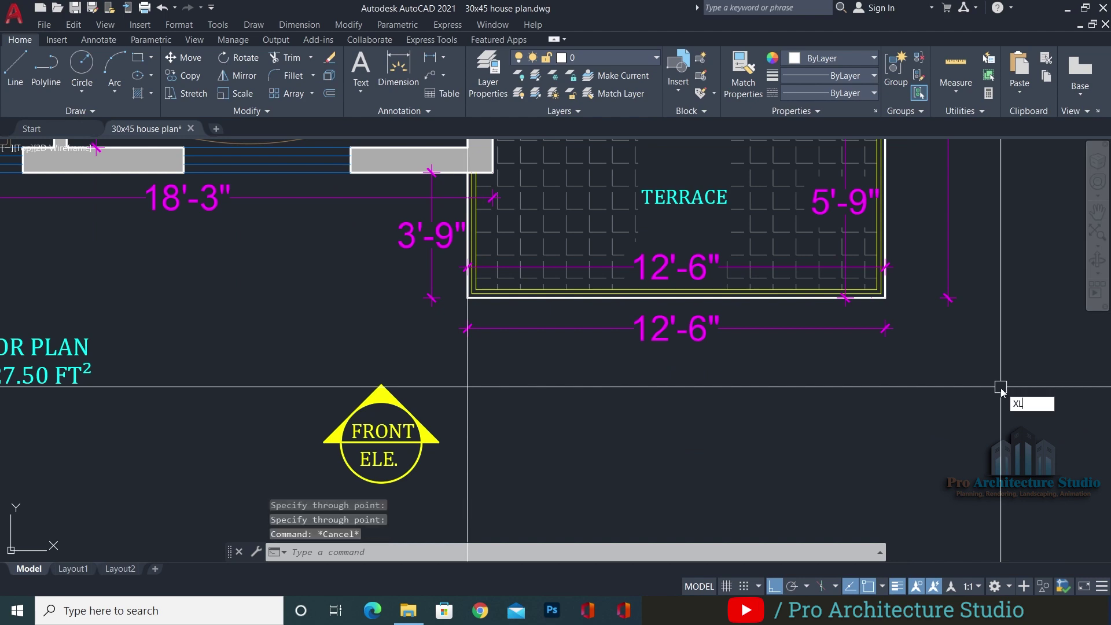
# Project the terrace's outer right corner from the first floor plan up to the elevation with another vertical construction line
pyautogui.press('Return')
pyautogui.scroll(-1, 977, 316)
pyautogui.click(886, 312)
pyautogui.scroll(-5, 741, 276)
pyautogui.moveTo(740, 276); pyautogui.dragTo(738, 613, button='middle')
pyautogui.moveTo(746, 300); pyautogui.dragTo(694, 568, button='middle')
pyautogui.press('Escape')
pyautogui.press('Escape')
# Trim the left terrace construction line in the elevation so only its piece within the slab between the storeys is kept
pyautogui.scroll(6, 724, 279)
pyautogui.scroll(4, 701, 383)
pyautogui.scroll(-4, 480, 342)
pyautogui.scroll(4, 529, 338)
pyautogui.write('tr')
pyautogui.press('Return')
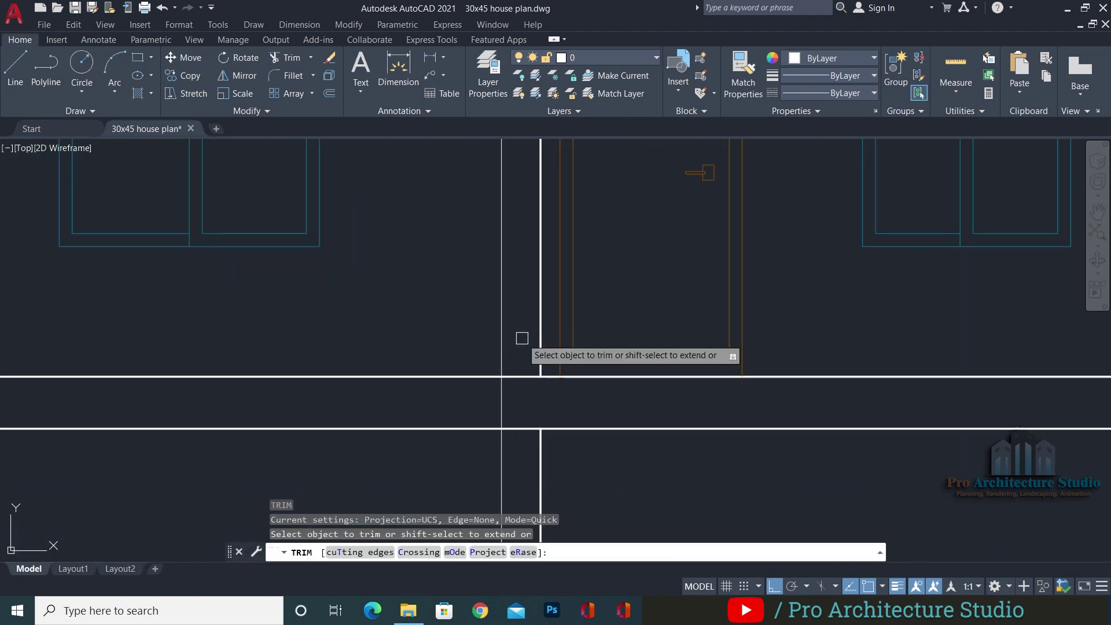
pyautogui.click(501, 330)
pyautogui.scroll(-6, 484, 364)
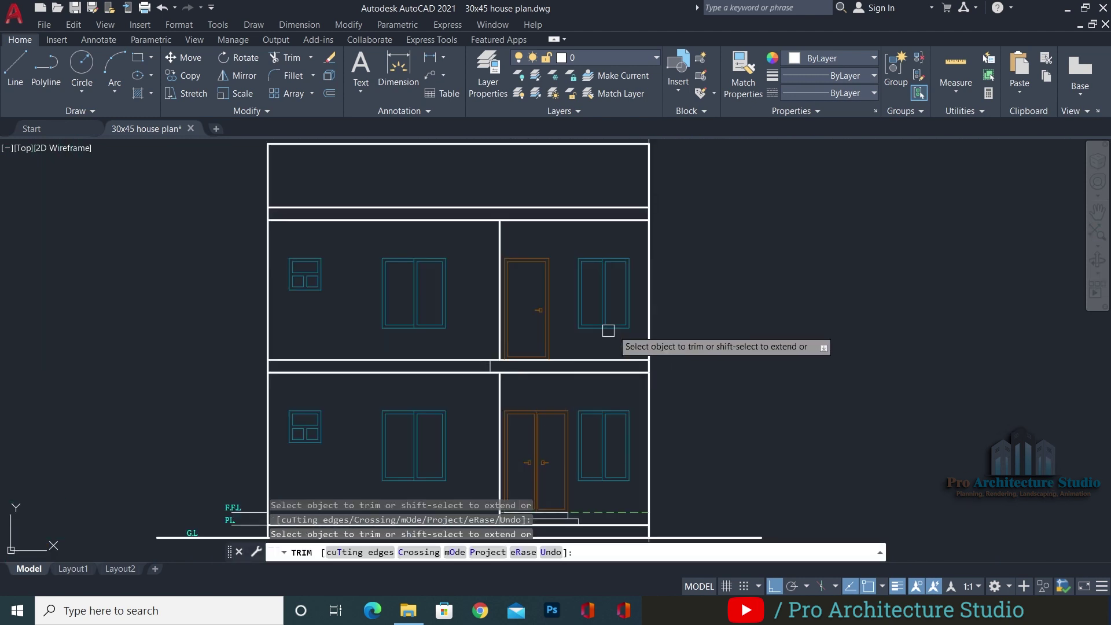
pyautogui.press('Return')
# Erase the terrace construction line running along the elevation's right wall
pyautogui.moveTo(648, 200); pyautogui.dragTo(650, 302, button='middle')
pyautogui.click(709, 188)
pyautogui.click(607, 215)
pyautogui.write('e')
pyautogui.press('Return')
pyautogui.press('Escape')
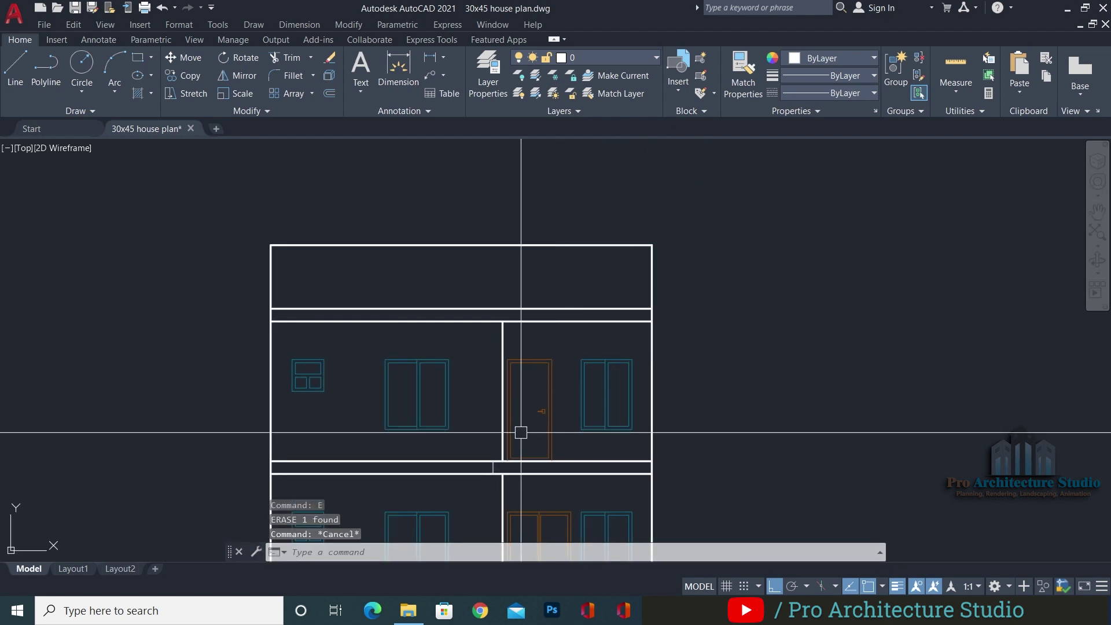
# Match the short terrace edge line in the slab between the storeys to the wall line properties and save the drawing
pyautogui.scroll(2, 521, 431)
pyautogui.moveTo(521, 432); pyautogui.dragTo(520, 345, button='middle')
pyautogui.write('a')
pyautogui.press('Return')
pyautogui.scroll(4, 490, 405)
pyautogui.press('Escape')
pyautogui.press('Escape')
pyautogui.write('ma')
pyautogui.press('Return')
pyautogui.click(462, 383)
pyautogui.scroll(-5, 581, 318)
pyautogui.press('Escape')
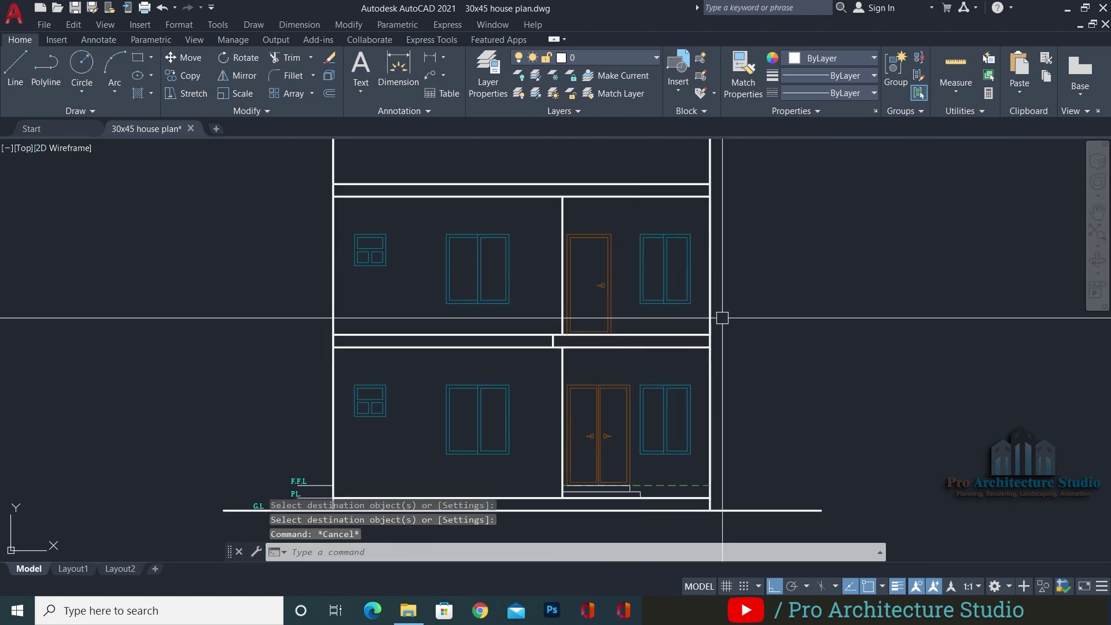
pyautogui.press('Escape')
pyautogui.press('Escape')
pyautogui.hotkey('ctrl', 's')
pyautogui.scroll(2, 543, 350)
pyautogui.click(848, 305)
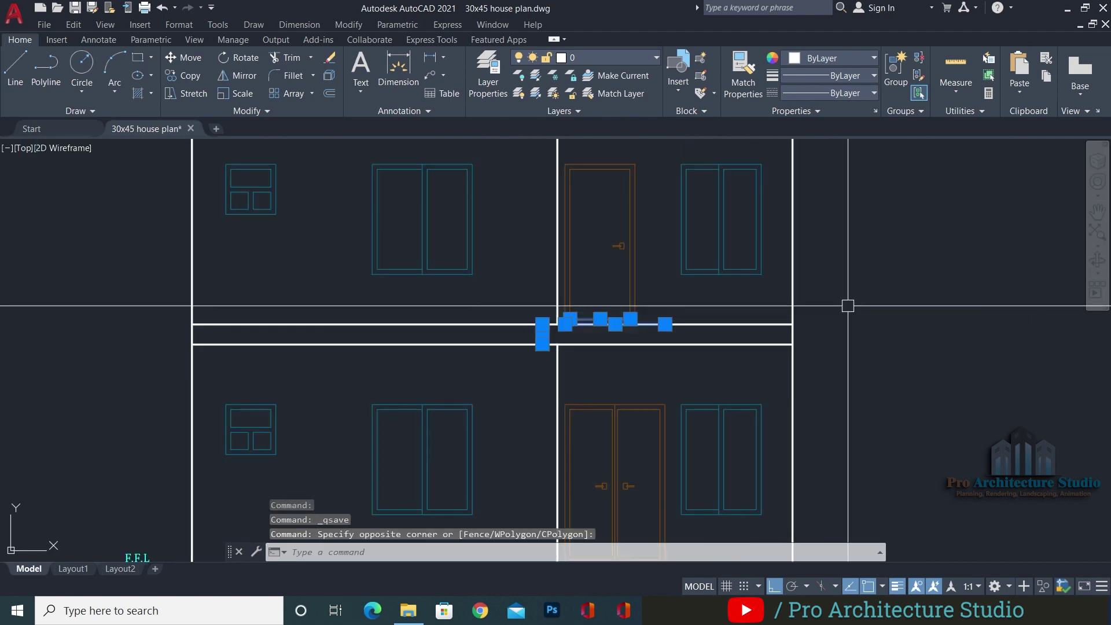
pyautogui.press('Escape')
# Project the staircase room's outer left corner from the roof plan with a vertical construction line
pyautogui.scroll(-5, 683, 426)
pyautogui.moveTo(683, 427); pyautogui.dragTo(637, 341, button='middle')
pyautogui.press('Escape')
pyautogui.scroll(-6, 625, 308)
pyautogui.moveTo(620, 409); pyautogui.dragTo(591, 261, button='middle')
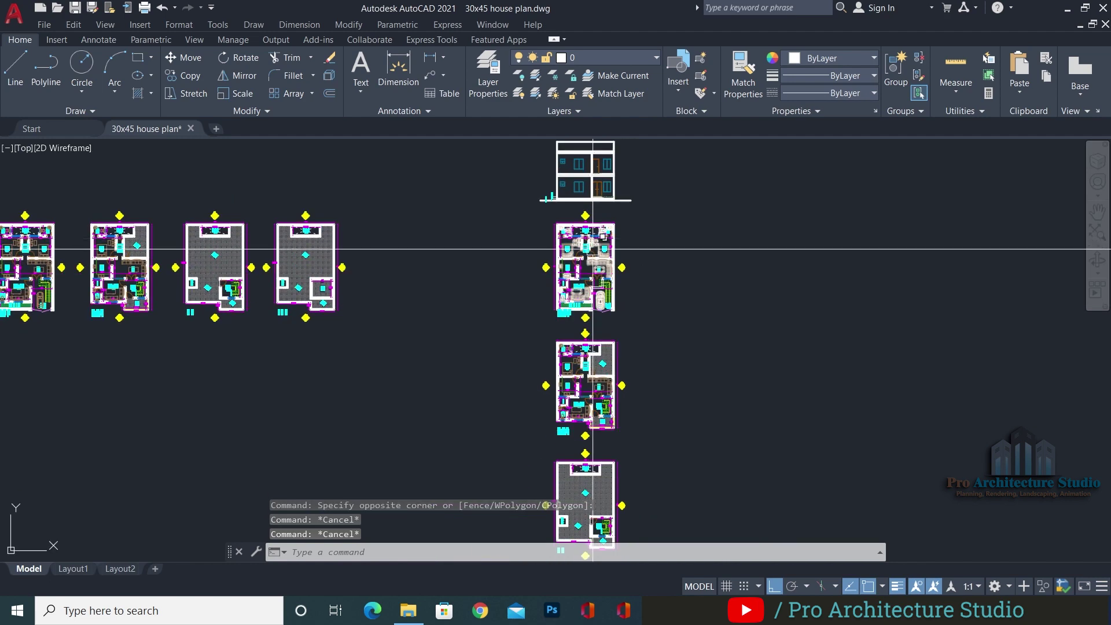
pyautogui.scroll(5, 602, 423)
pyautogui.moveTo(609, 454); pyautogui.dragTo(609, 160, button='middle')
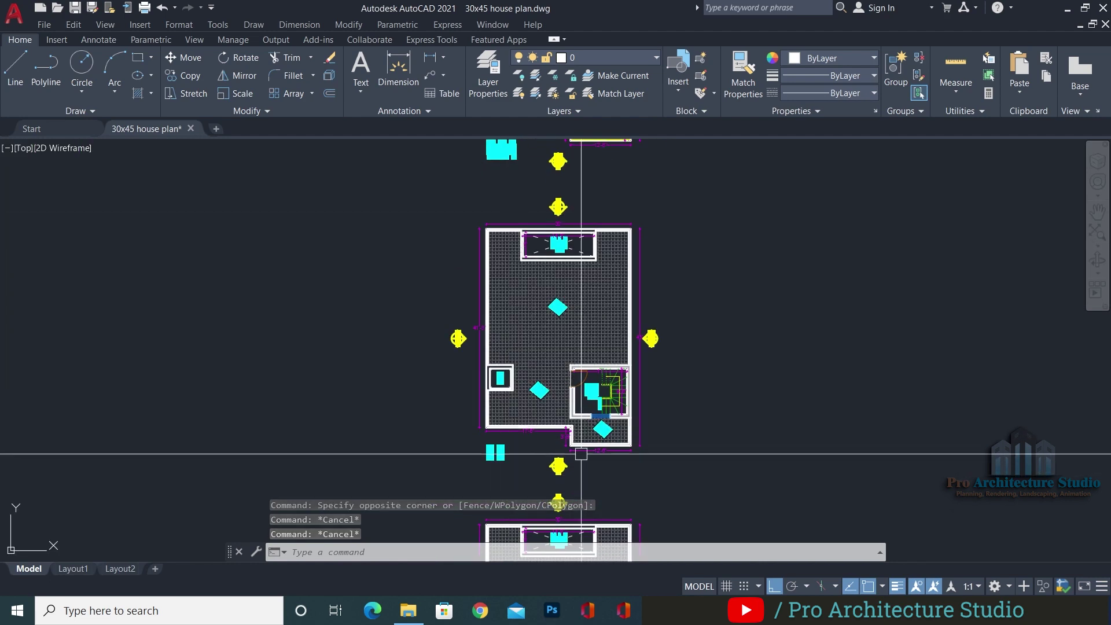
pyautogui.scroll(4, 550, 467)
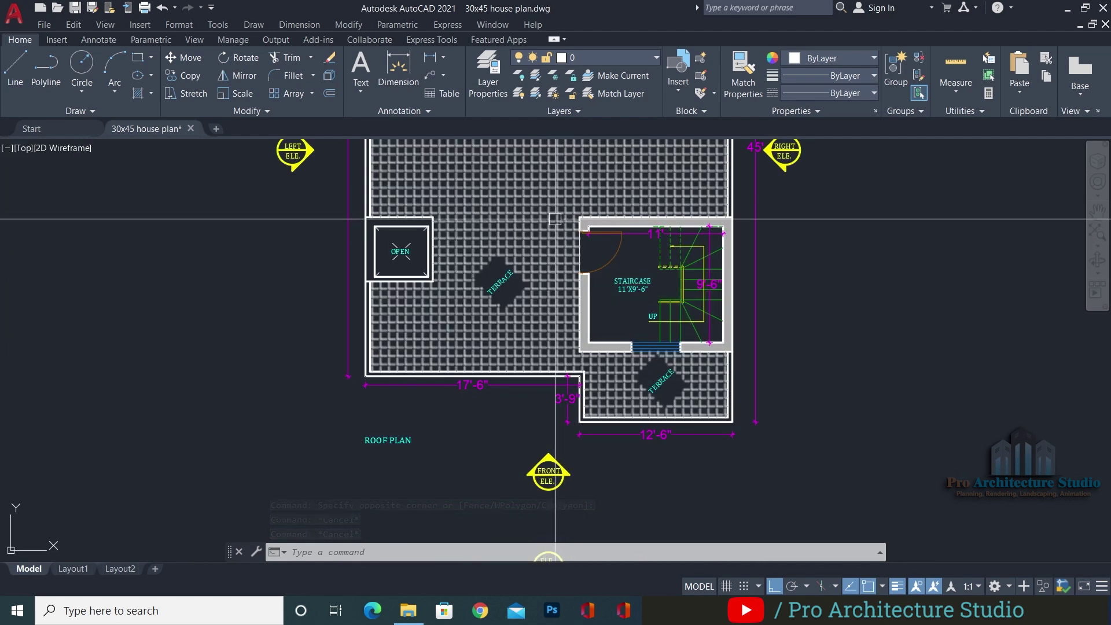
pyautogui.scroll(2, 735, 211)
pyautogui.press('Escape')
pyautogui.press('Escape')
pyautogui.press('Escape')
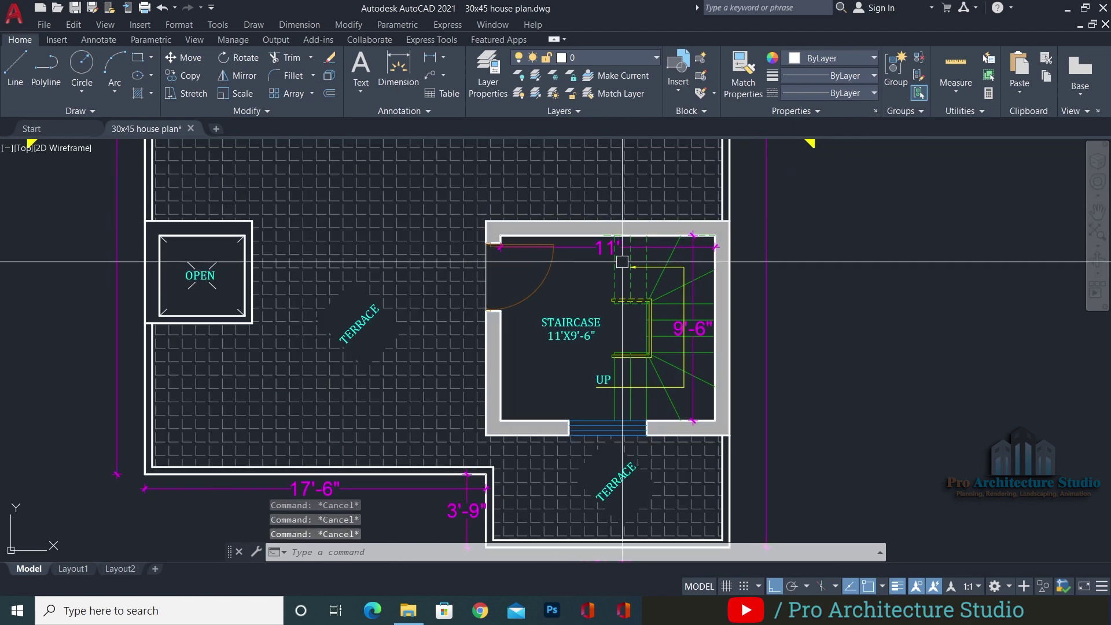
pyautogui.write('L')
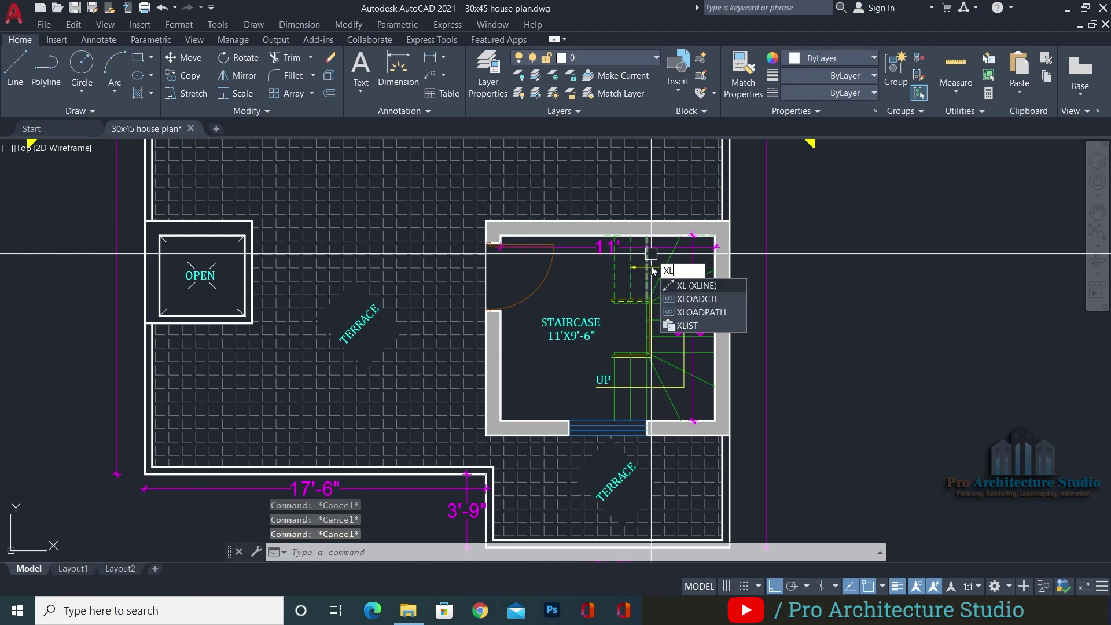
pyautogui.press('Return')
pyautogui.moveTo(674, 295); pyautogui.dragTo(648, 166, button='middle')
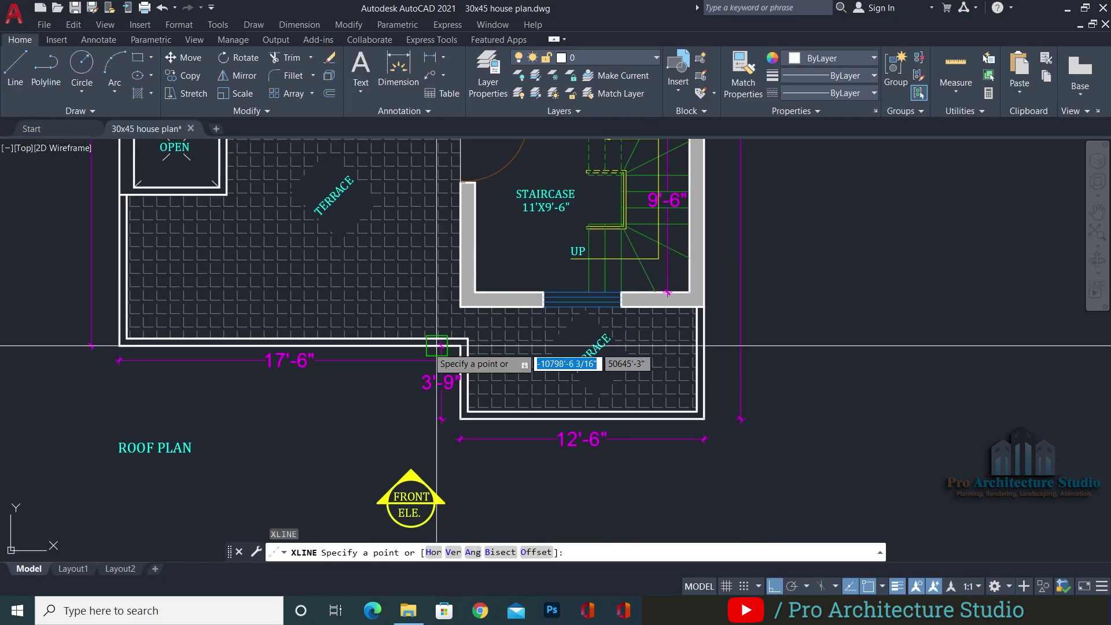
pyautogui.click(460, 307)
pyautogui.click(510, 476)
pyautogui.press('Return')
pyautogui.press('Escape')
# Project the staircase room's outer right corner from the roof plan with a vertical construction line and save the drawing
pyautogui.press('Return')
pyautogui.click(704, 307)
pyautogui.click(742, 458)
pyautogui.press('Return')
pyautogui.press('Escape')
pyautogui.scroll(-8, 741, 458)
pyautogui.moveTo(744, 254); pyautogui.dragTo(730, 521, button='middle')
pyautogui.moveTo(717, 220); pyautogui.dragTo(698, 491, button='middle')
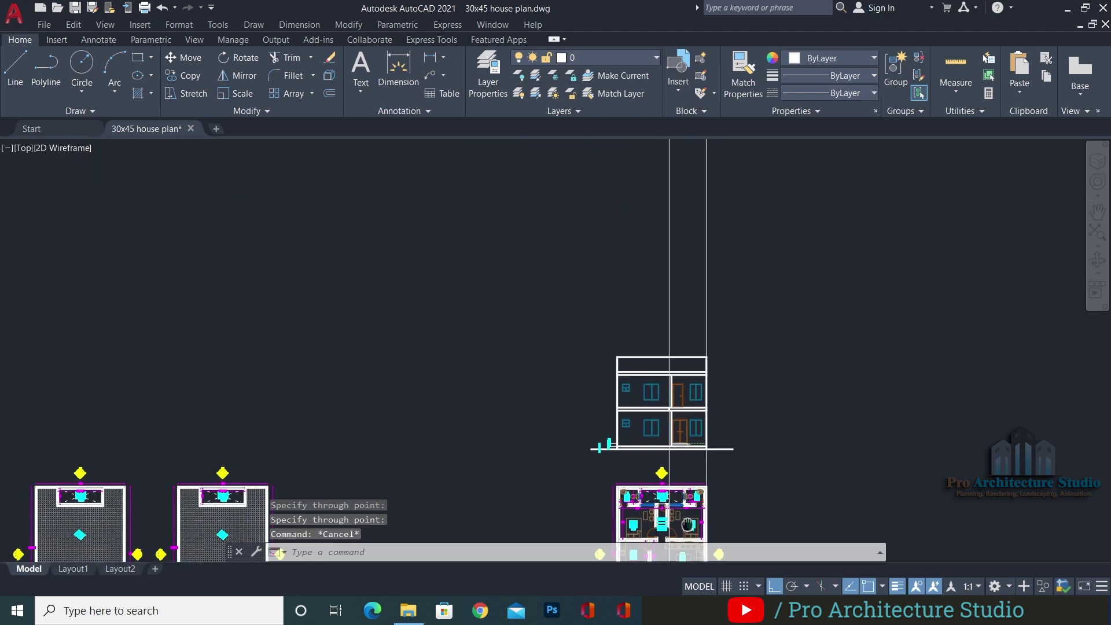
pyautogui.hotkey('ctrl', 's')
pyautogui.press('Escape')
# Offset the top line of the elevation's roof slab 9'6" upward as the staircase block's top line
pyautogui.scroll(8, 699, 366)
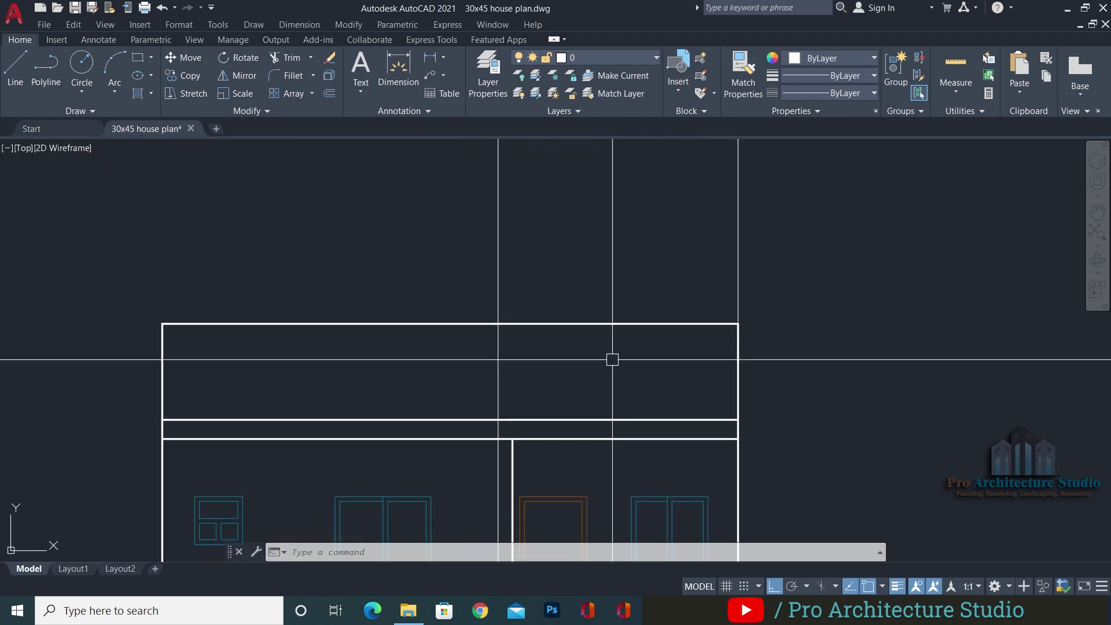
pyautogui.press('Return')
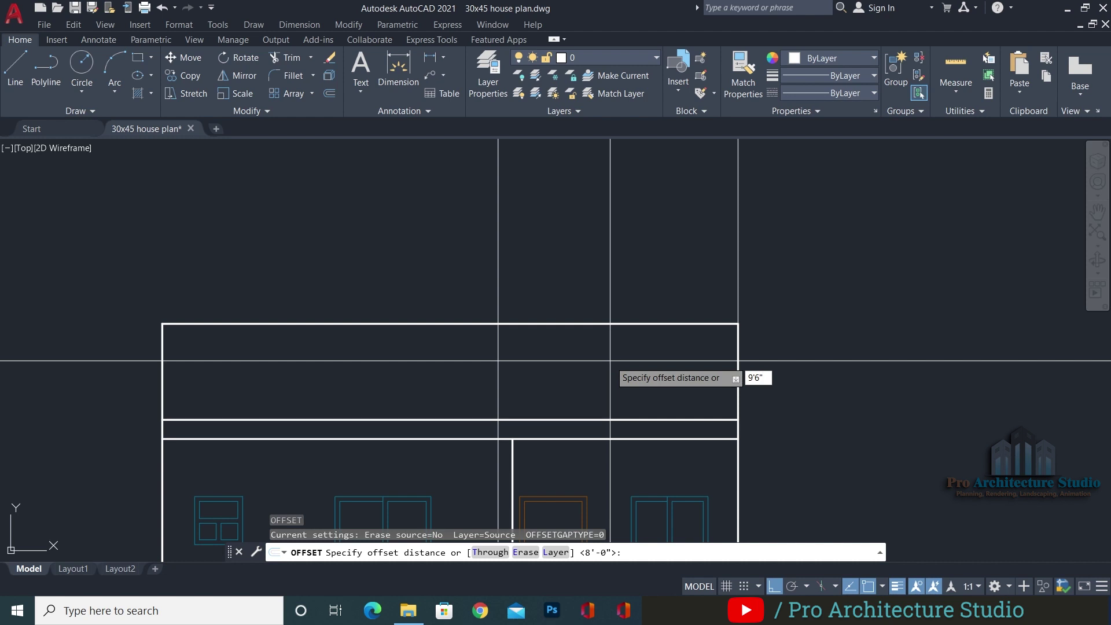
pyautogui.write('9\'6"')
pyautogui.press('Return')
pyautogui.click(567, 420)
pyautogui.click(593, 191)
pyautogui.press('Escape')
# Trim the staircase construction lines above the block's top line and cut that top line off beyond the block's left side
pyautogui.write('tr')
pyautogui.press('Return')
pyautogui.click(498, 178)
pyautogui.click(400, 236)
pyautogui.click(737, 174)
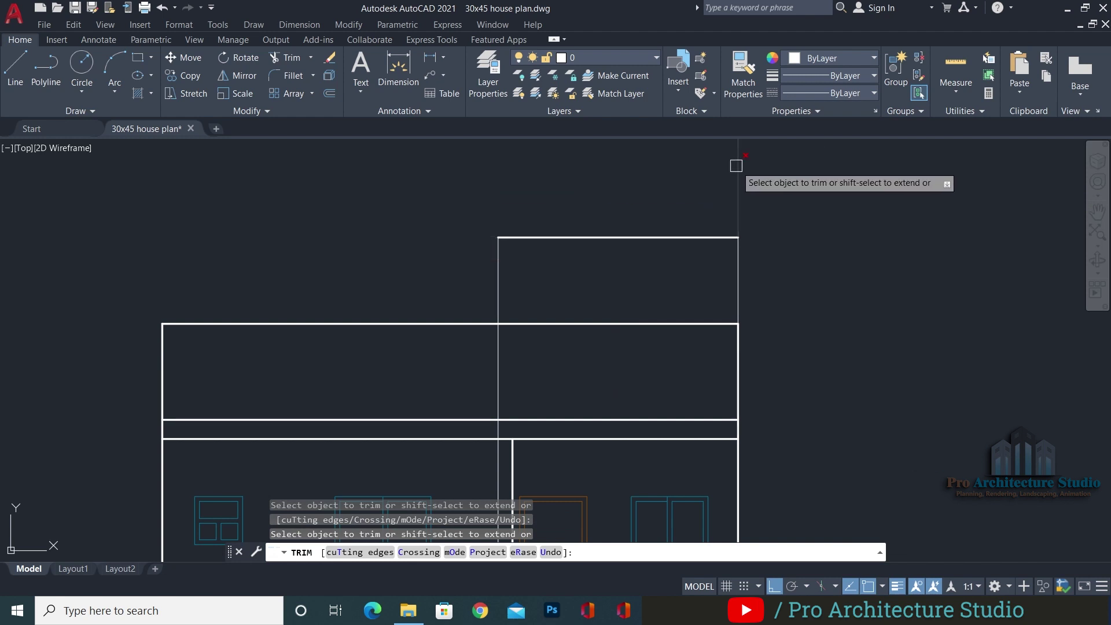
pyautogui.press('Escape')
pyautogui.press('Return')
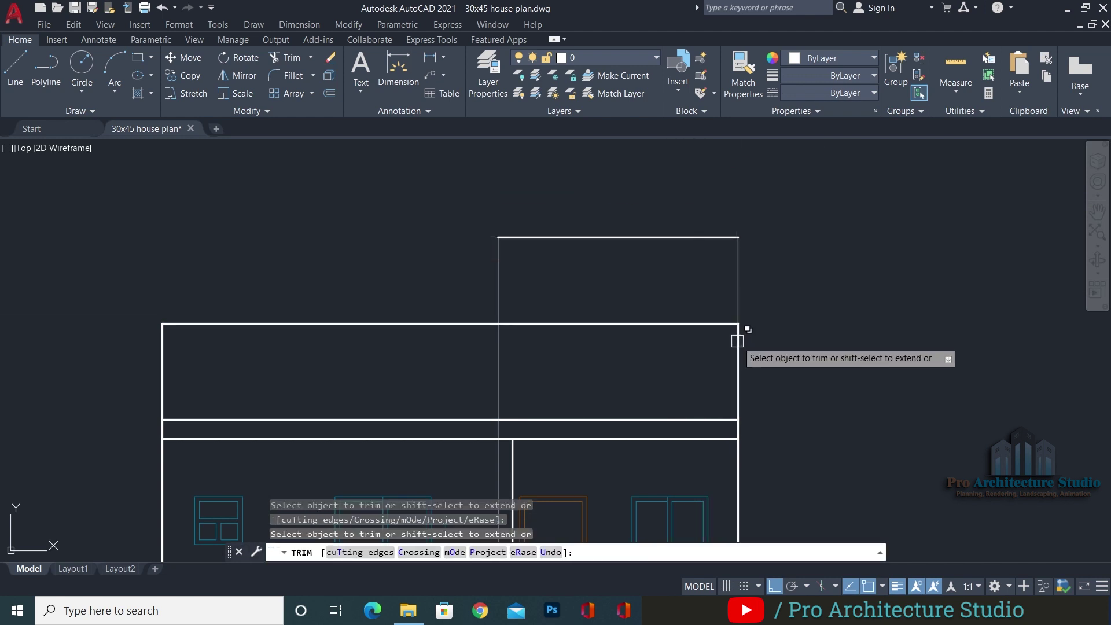
pyautogui.click(737, 332)
pyautogui.press('Escape')
pyautogui.press('Escape')
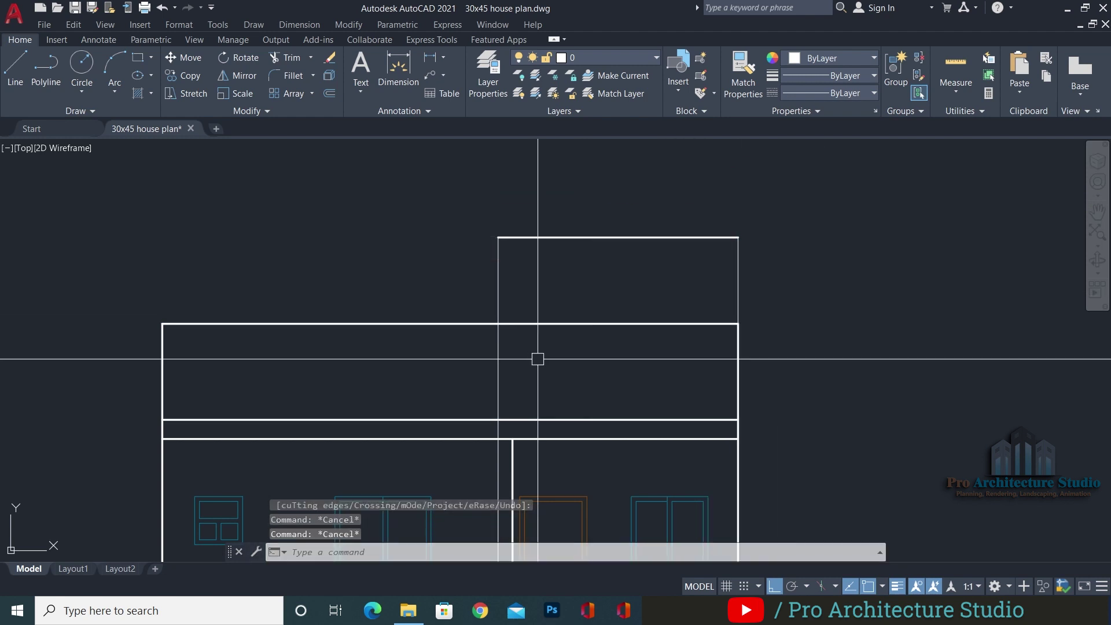
# Erase the left staircase construction line below the roof and extend the block's left wall down to the roof slab
pyautogui.press('Return')
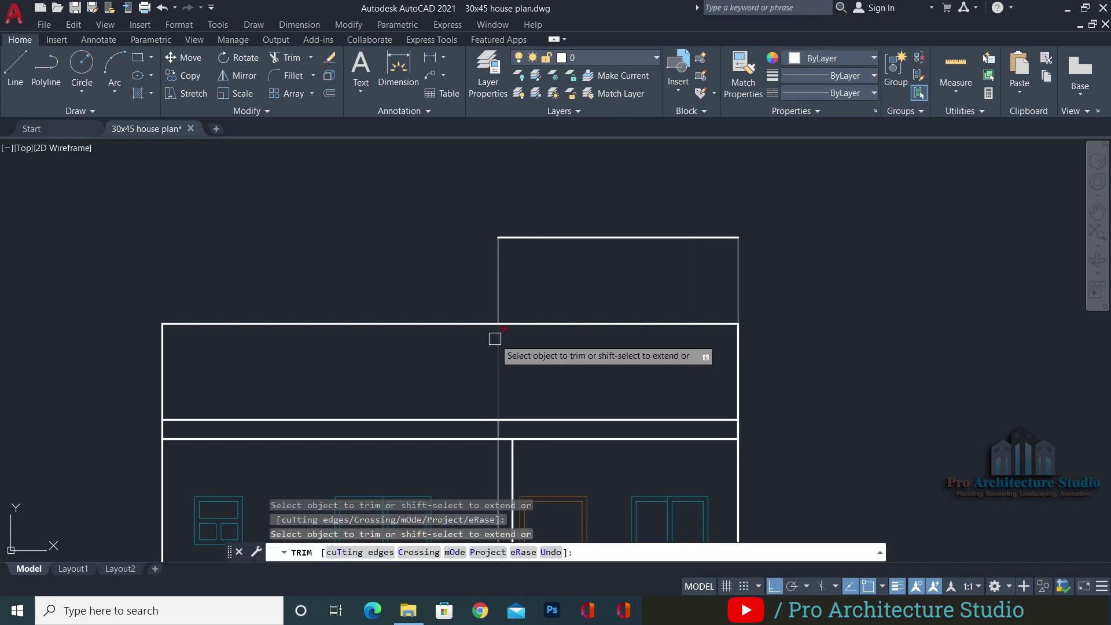
pyautogui.press('Escape')
pyautogui.click(498, 431)
pyautogui.press('Delete')
pyautogui.write('ex')
pyautogui.press('Return')
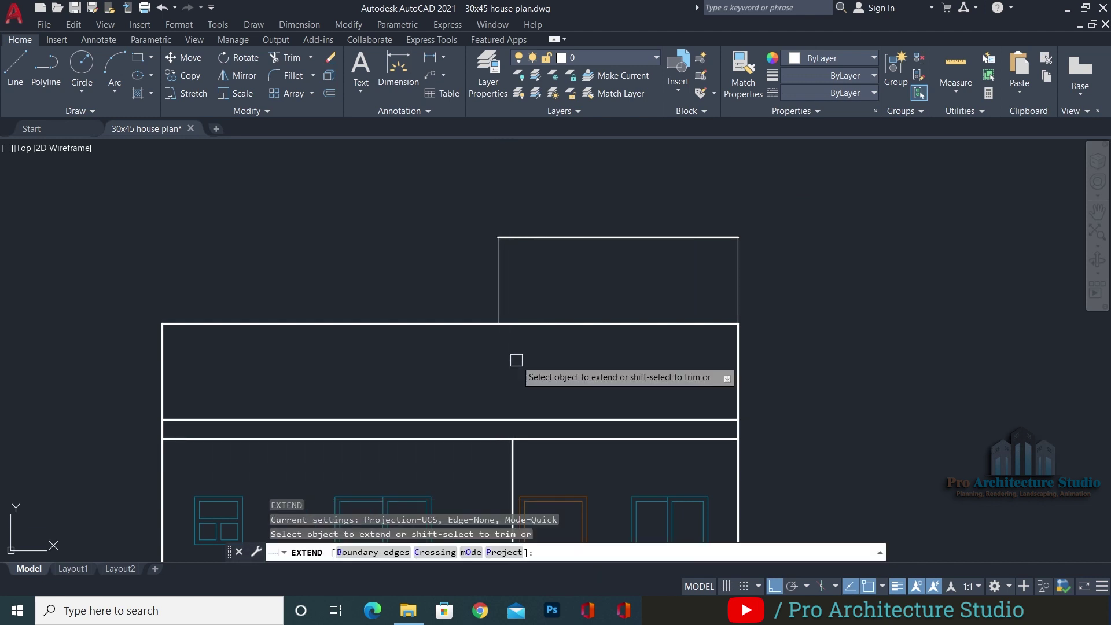
pyautogui.press('Escape')
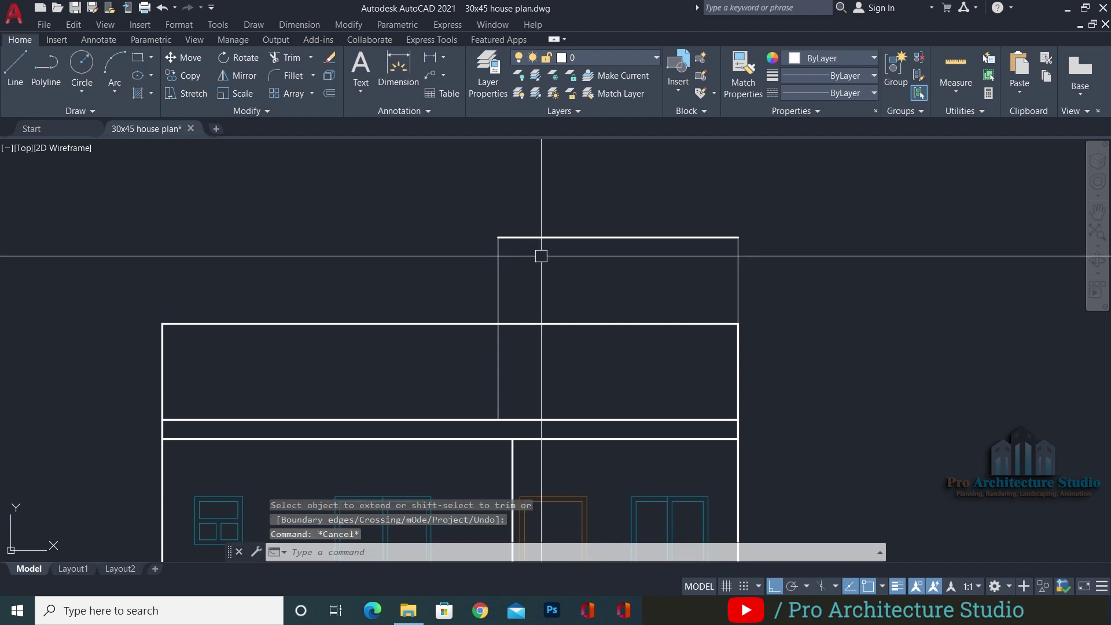
# Trim the parapet's top line where it crosses the staircase block
pyautogui.write('TR')
pyautogui.press('Return')
pyautogui.click(682, 324)
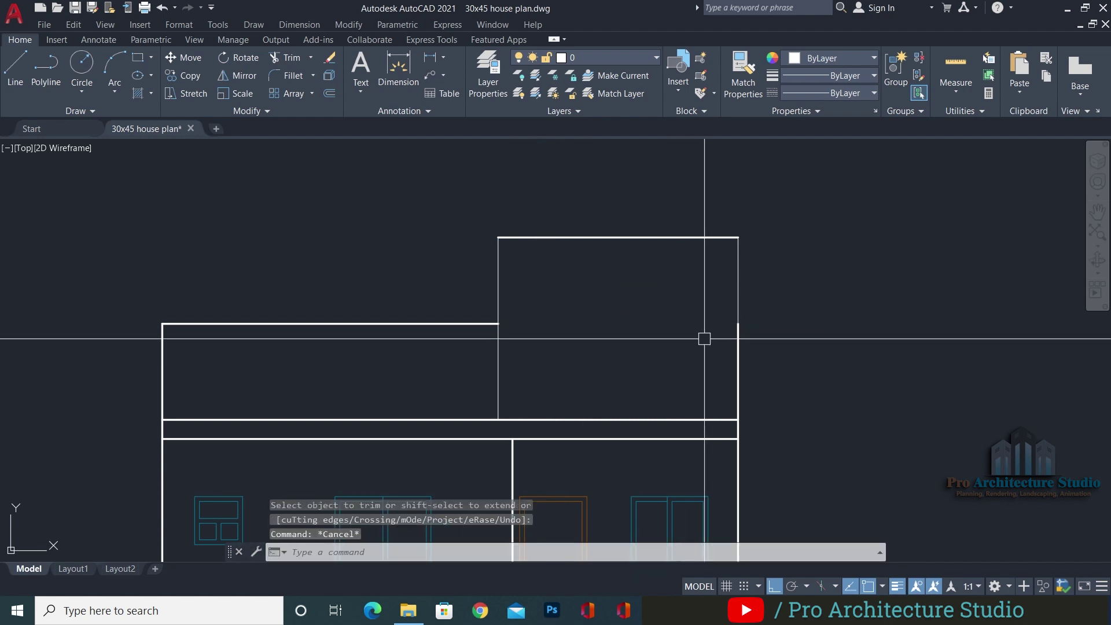
# Extend the elevation's right wall up to the staircase top line and match the block's left wall to that line's properties
pyautogui.write('ex')
pyautogui.press('Return')
pyautogui.press('Escape')
pyautogui.write('ma')
pyautogui.press('Return')
pyautogui.click(532, 238)
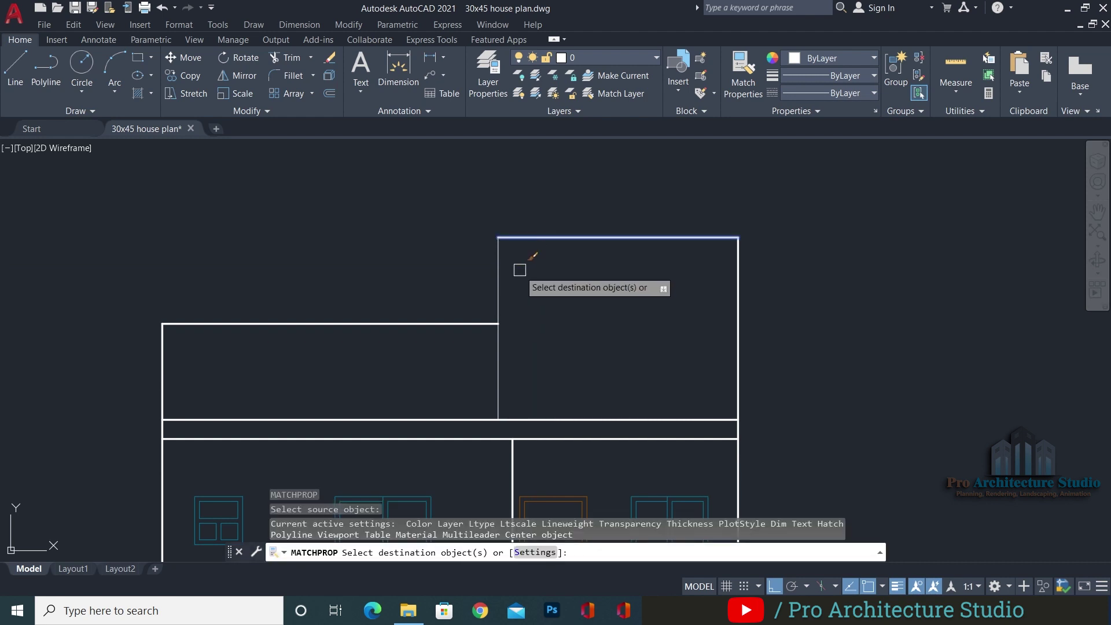
pyautogui.scroll(2, 578, 277)
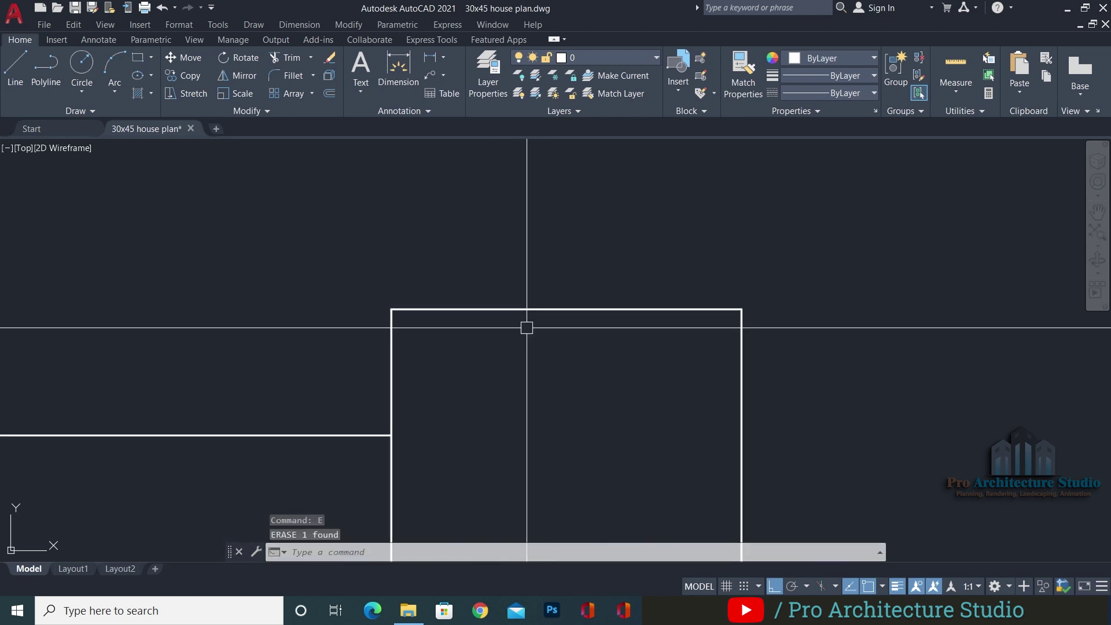
# Offset the staircase block's top line 24 inches upward and extend both side walls up to the new line
pyautogui.scroll(4, 526, 327)
pyautogui.moveTo(526, 328); pyautogui.dragTo(313, 292, button='middle')
pyautogui.scroll(-2, 372, 283)
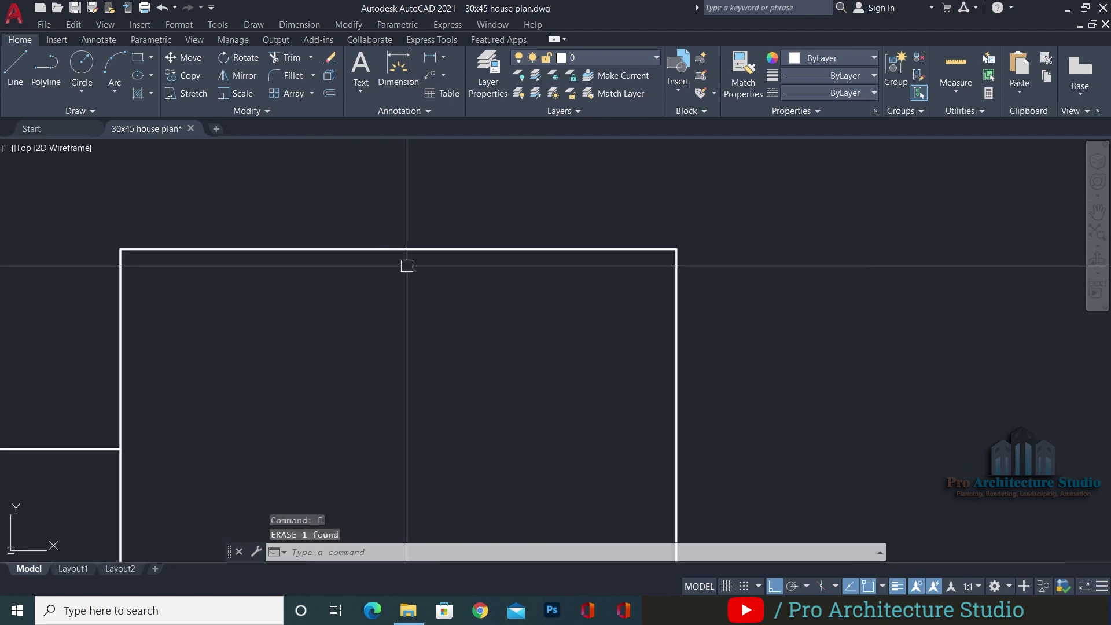
pyautogui.moveTo(399, 252); pyautogui.dragTo(549, 293, button='middle')
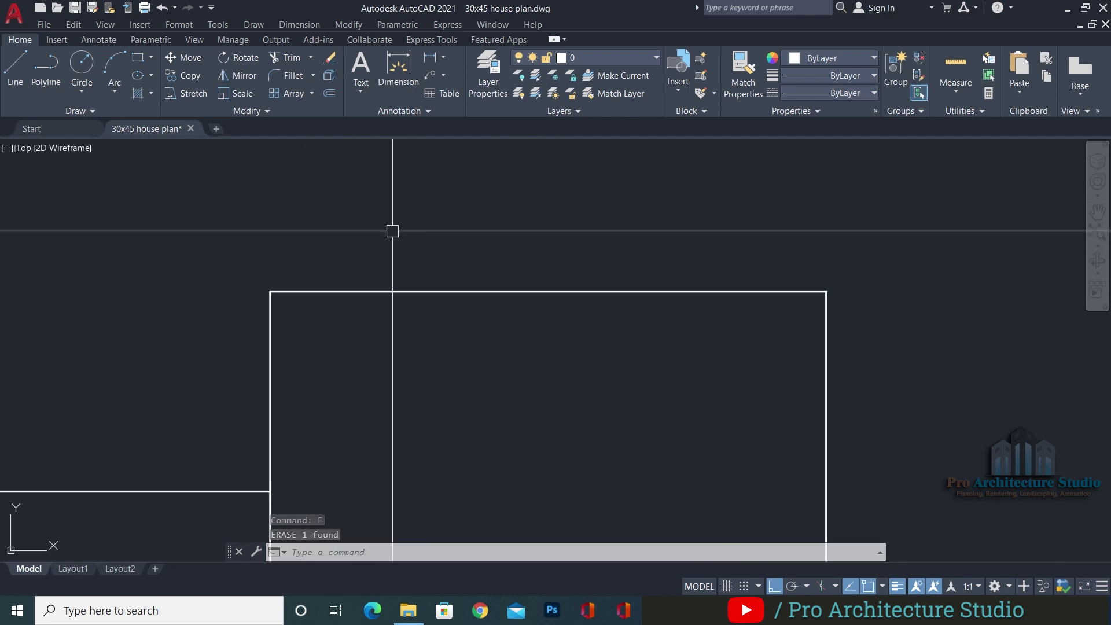
pyautogui.press('Escape')
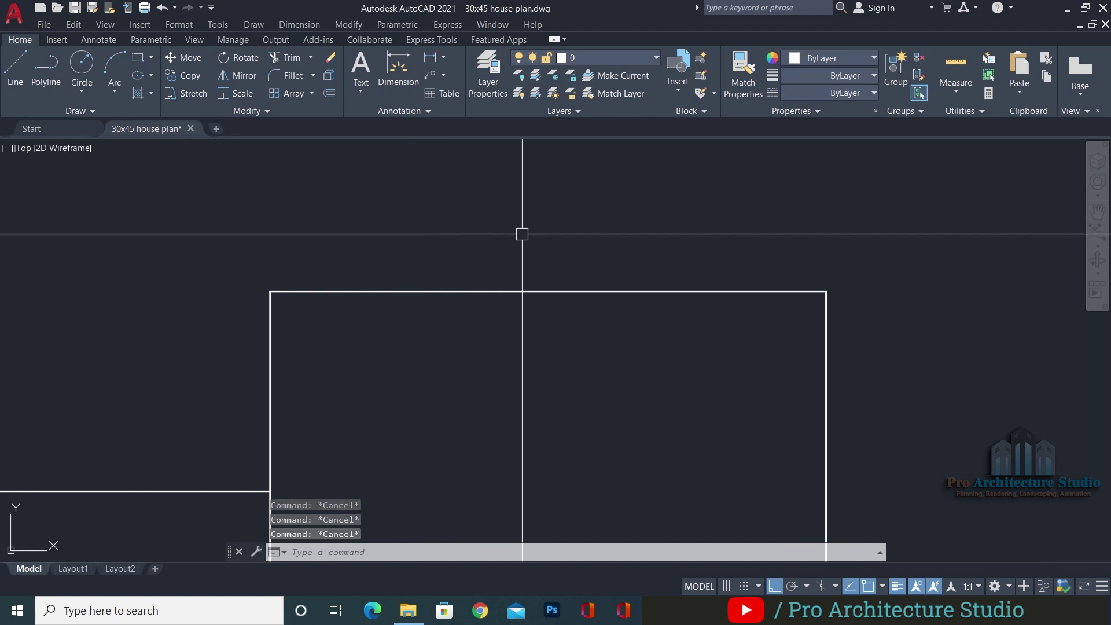
pyautogui.write('o')
pyautogui.press('Return')
pyautogui.write('24')
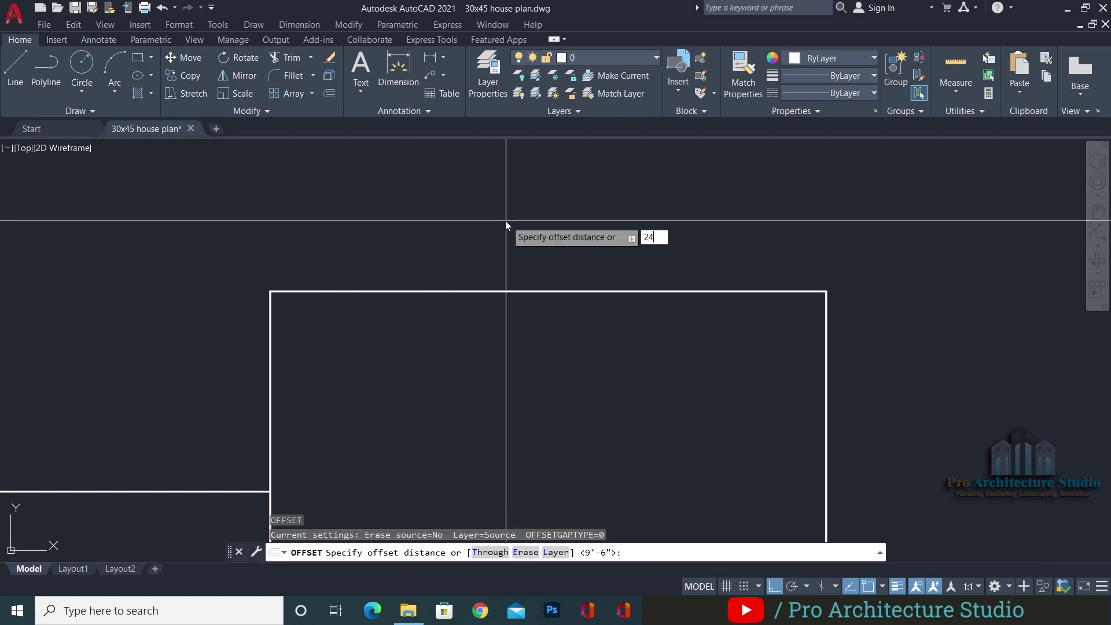
pyautogui.press('Return')
pyautogui.click(500, 293)
pyautogui.click(516, 223)
pyautogui.press('Escape')
pyautogui.write('ex')
pyautogui.press('Return')
pyautogui.click(270, 321)
pyautogui.click(826, 317)
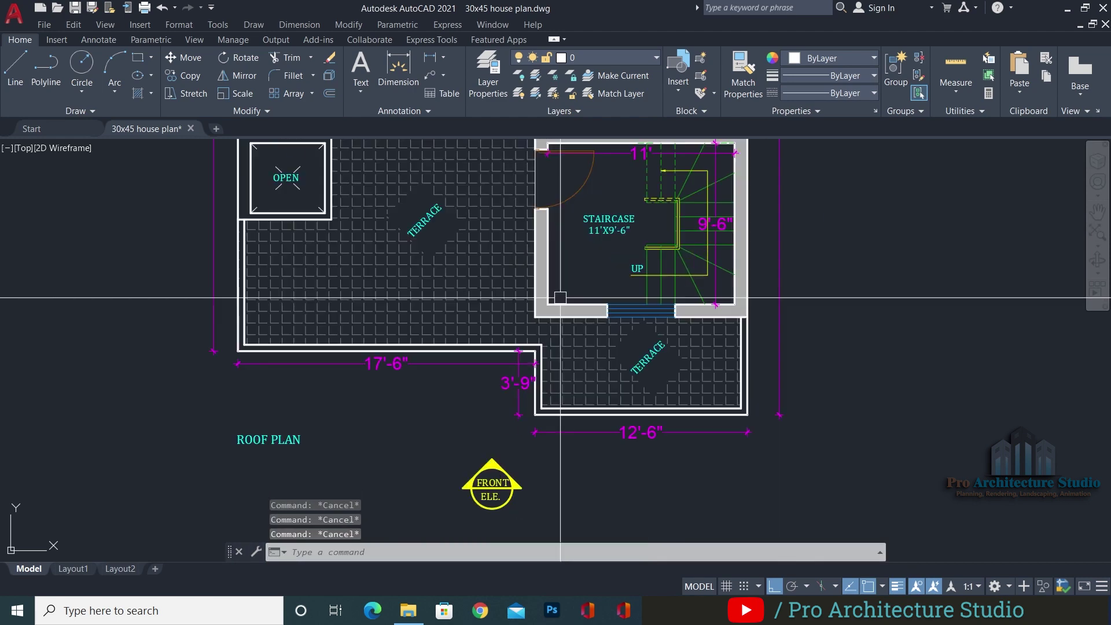
# Examine the staircase walls and surrounding terrace parapet in the roof plan
pyautogui.scroll(2, 560, 298)
pyautogui.moveTo(454, 258); pyautogui.dragTo(436, 365, button='middle')
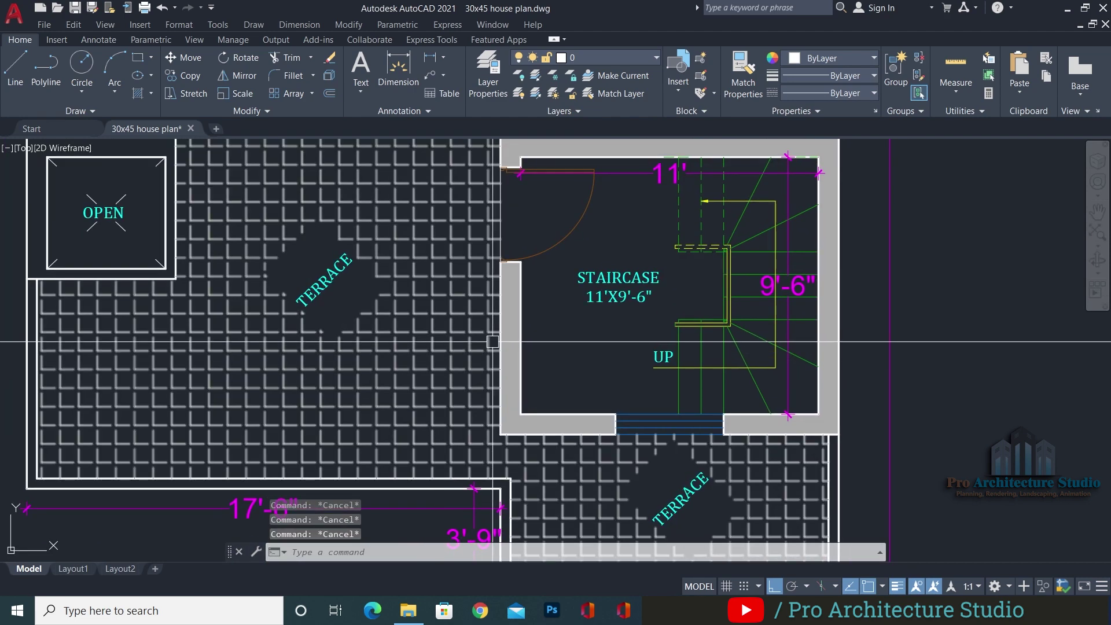
pyautogui.scroll(-2, 488, 340)
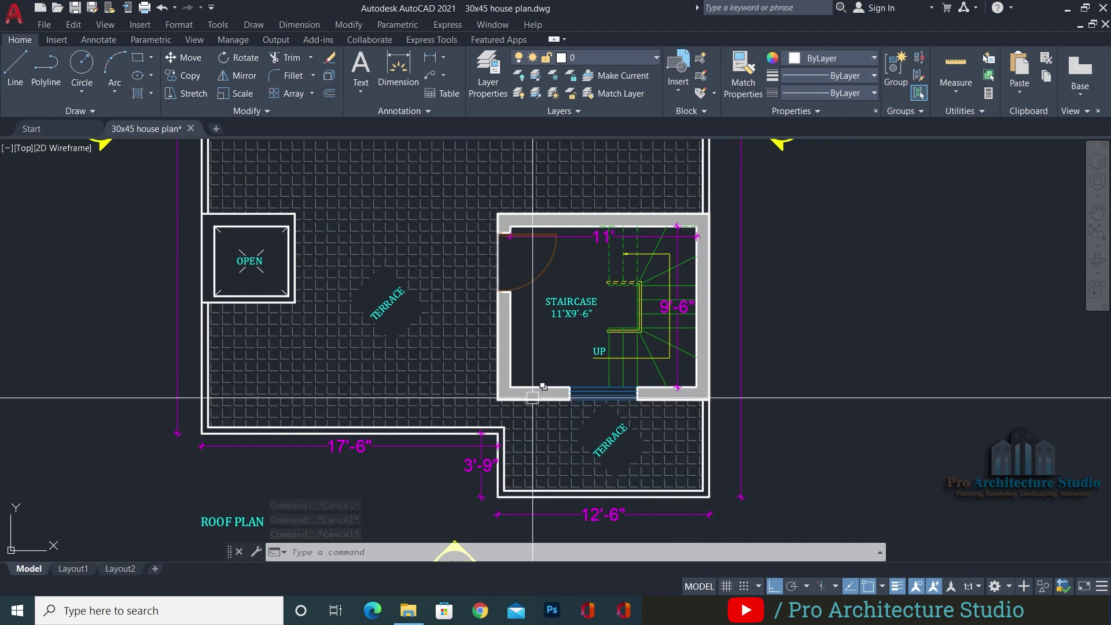
pyautogui.press('Escape')
pyautogui.press('Escape')
pyautogui.press('Escape')
pyautogui.scroll(-5, 520, 405)
pyautogui.scroll(4, 506, 476)
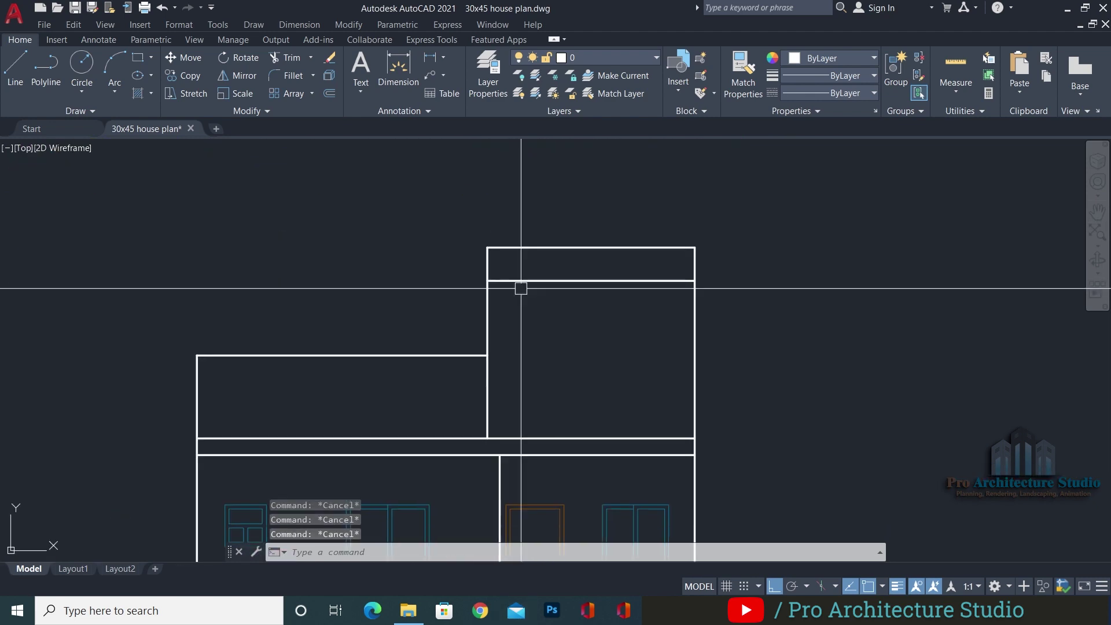
# Extend the parapet's top line across the staircase block to the elevation's right wall
pyautogui.write('ex')
pyautogui.press('Return')
pyautogui.press('Escape')
pyautogui.press('Escape')
pyautogui.press('Escape')
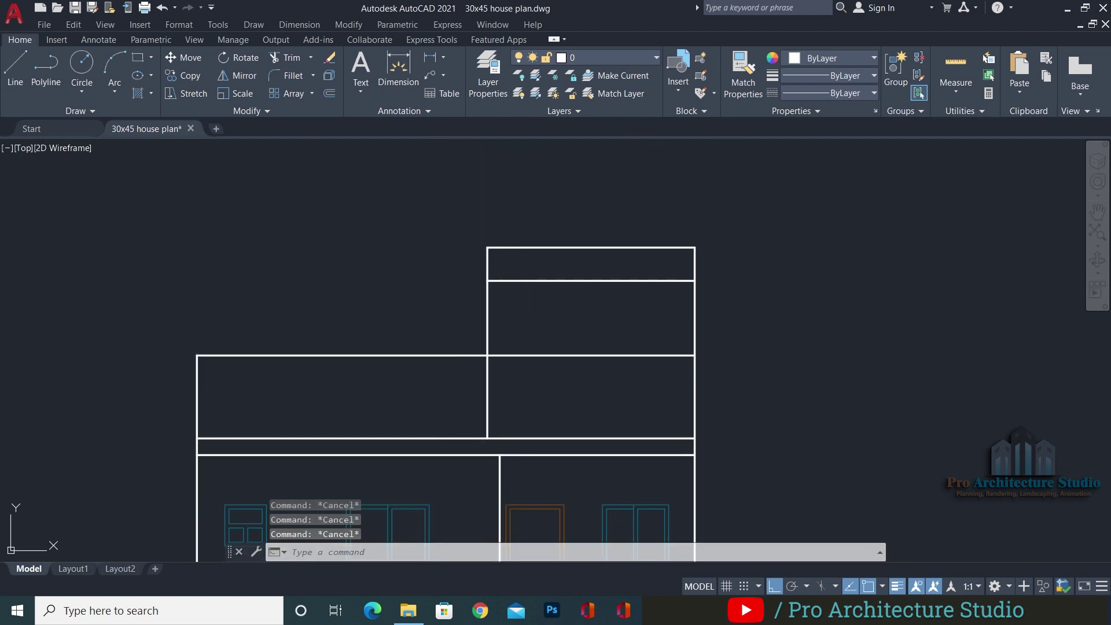
# Extend the staircase block's left wall line down through the roof slab
pyautogui.scroll(4, 503, 258)
pyautogui.write('E')
pyautogui.press('Return')
pyautogui.press('Escape')
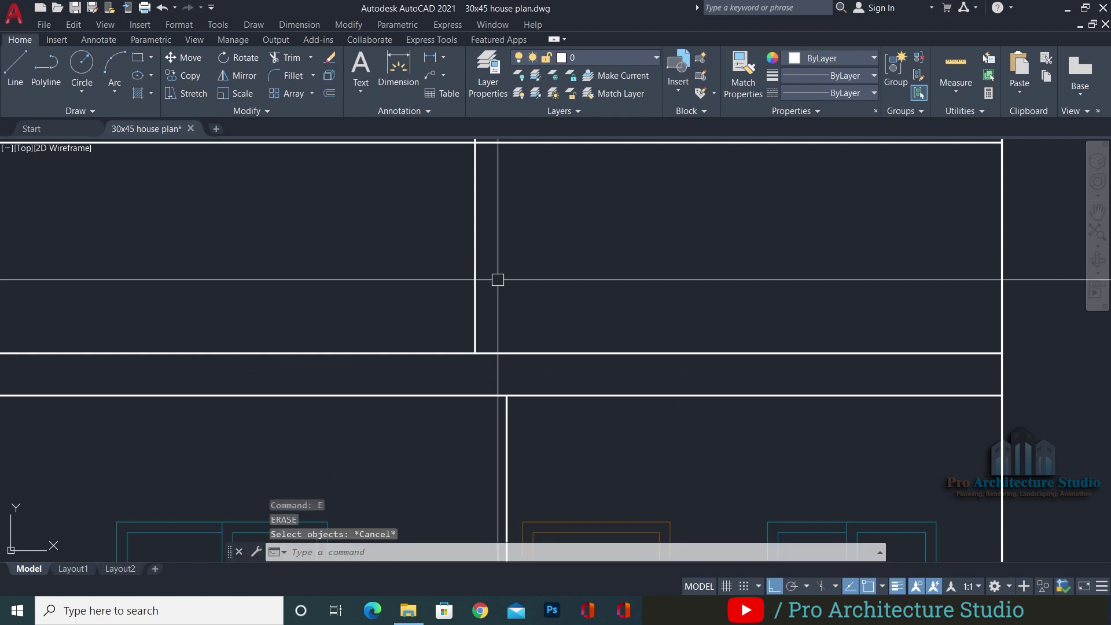
pyautogui.write('EX')
pyautogui.press('Return')
pyautogui.press('Escape')
# Review the floor plans and examine the front terrace and staircase window in the roof plan
pyautogui.scroll(-6, 499, 265)
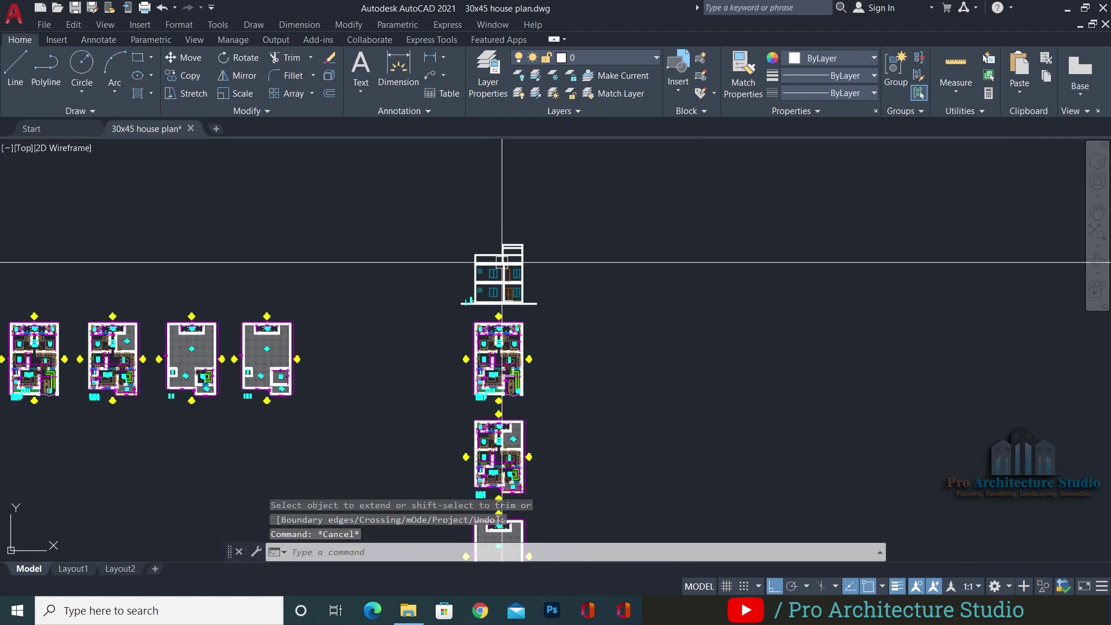
pyautogui.scroll(6, 504, 483)
pyautogui.moveTo(505, 487)
pyautogui.mouseDown(button='middle')
pyautogui.moveTo(523, 283)
pyautogui.moveTo(496, 387)
pyautogui.moveTo(537, 281)
pyautogui.mouseUp(button='middle')
pyautogui.scroll(6, 522, 286)
pyautogui.scroll(-6, 495, 393)
pyautogui.moveTo(538, 511); pyautogui.dragTo(528, 308, button='middle')
pyautogui.scroll(8, 523, 414)
pyautogui.moveTo(536, 228)
pyautogui.mouseDown(button='middle')
pyautogui.moveTo(414, 353)
pyautogui.moveTo(391, 359)
pyautogui.mouseUp(button='middle')
pyautogui.scroll(-2, 417, 329)
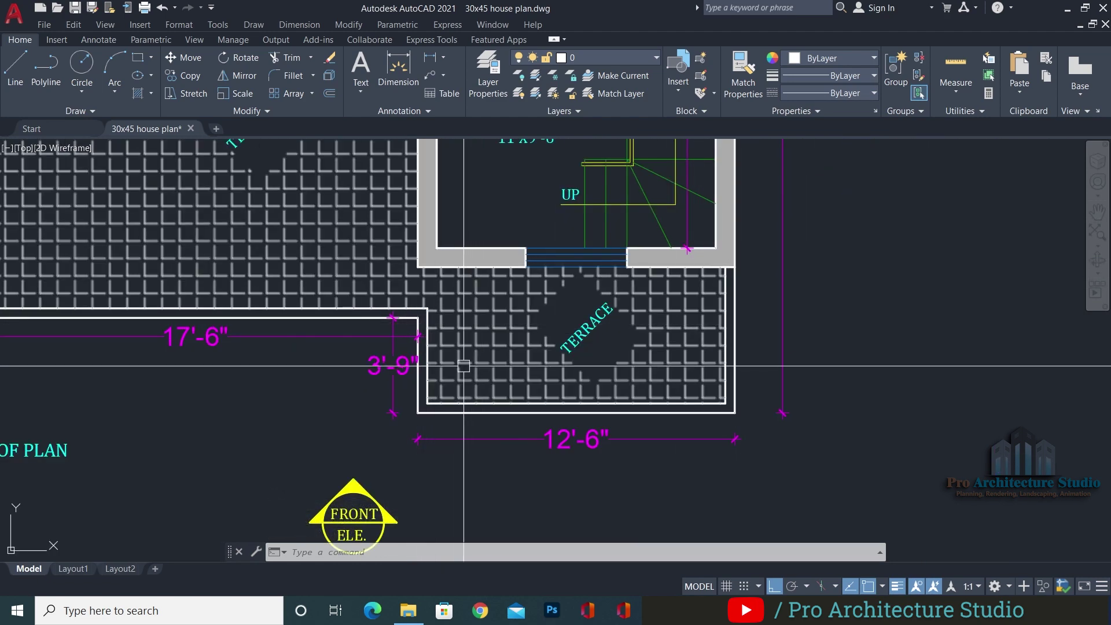
# Save the drawing and switch to the SketchUp house model to check the entrance steps
pyautogui.hotkey('ctrl', 'a')
pyautogui.scroll(-10, 478, 214)
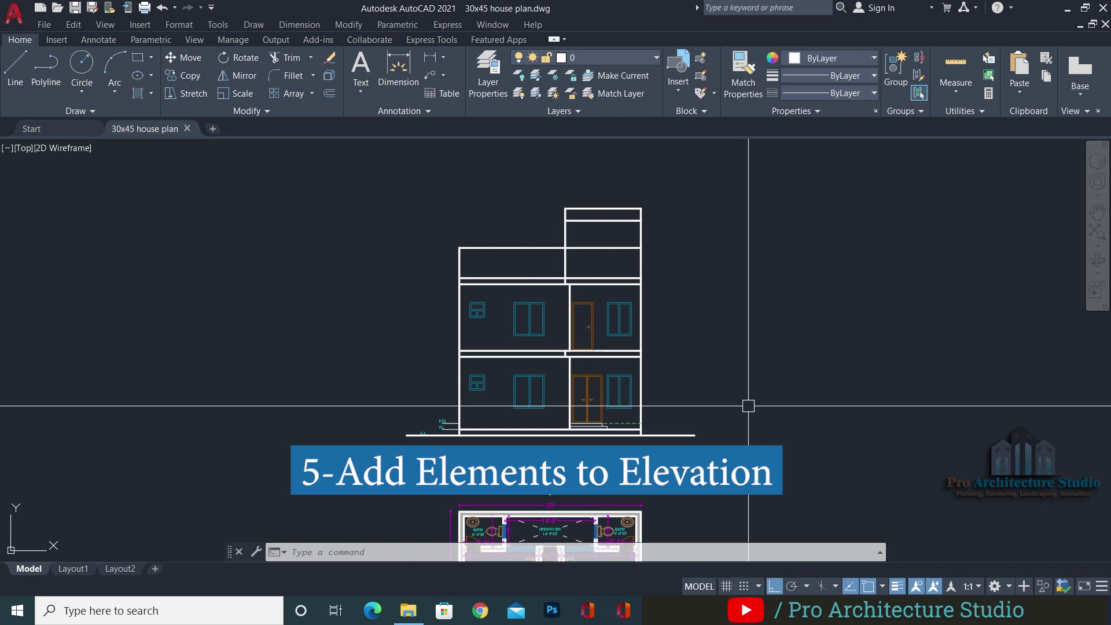
pyautogui.hotkey('ctrl', 's')
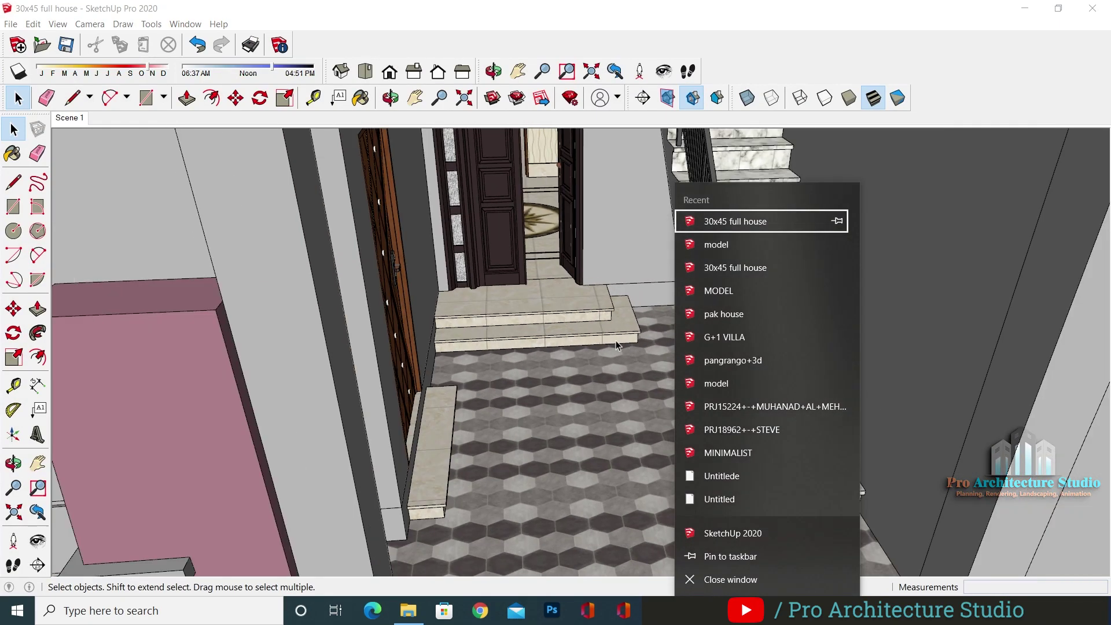
pyautogui.click(529, 297)
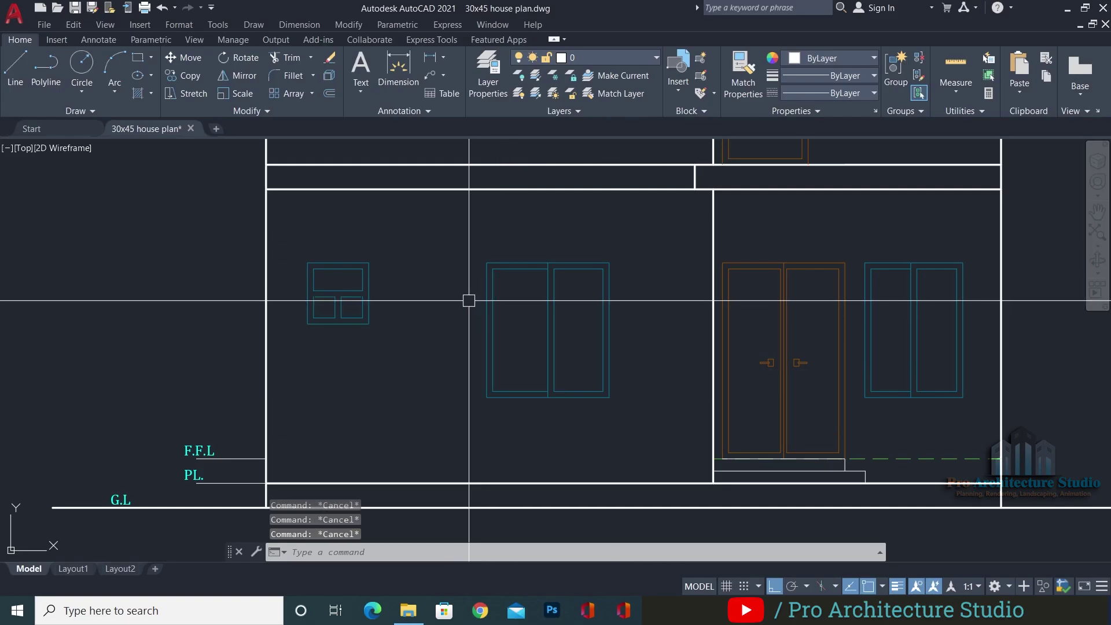
# Offset the ground-floor centre window's outer edges 9 inches outward and fillet the copies into a closed rectangular frame
pyautogui.scroll(2, 468, 300)
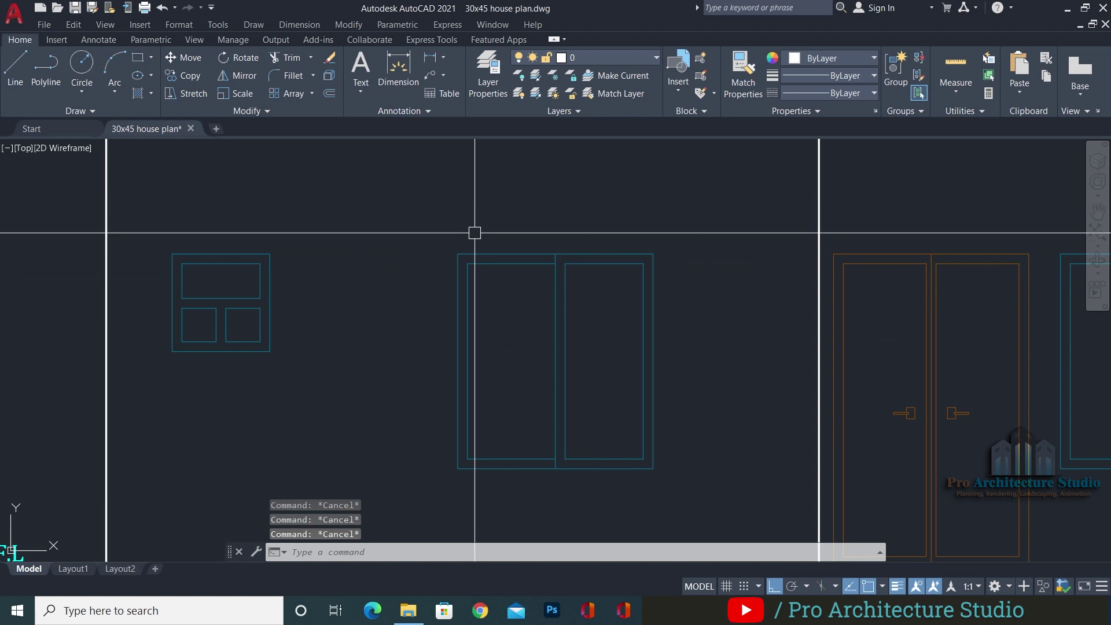
pyautogui.write('o')
pyautogui.press('Return')
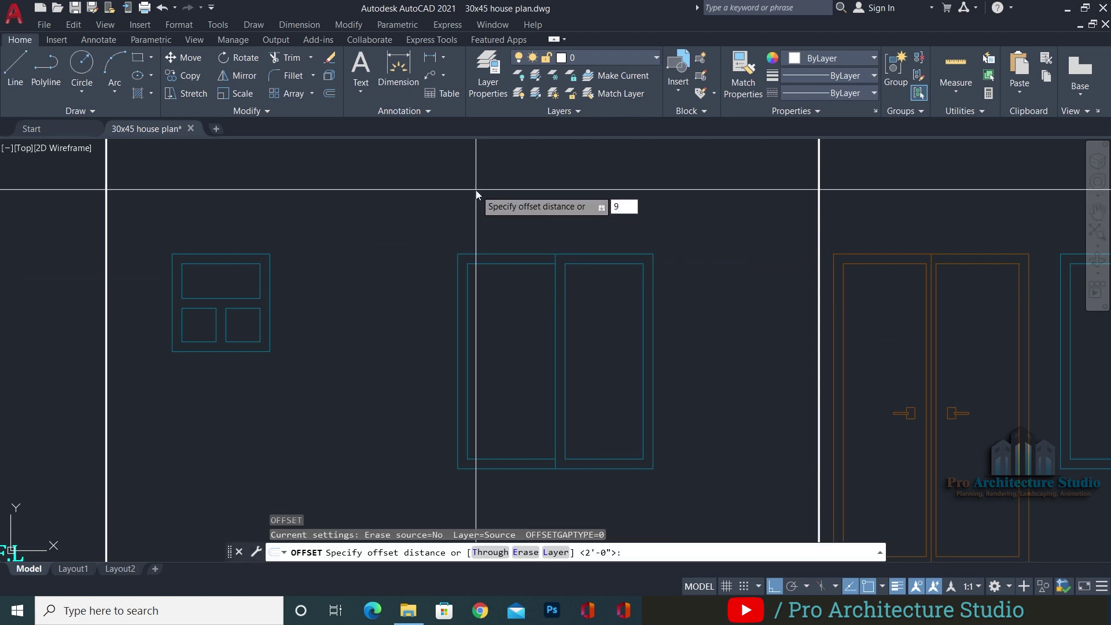
pyautogui.press('Return')
pyautogui.click(489, 254)
pyautogui.click(480, 228)
pyautogui.click(459, 269)
pyautogui.click(445, 324)
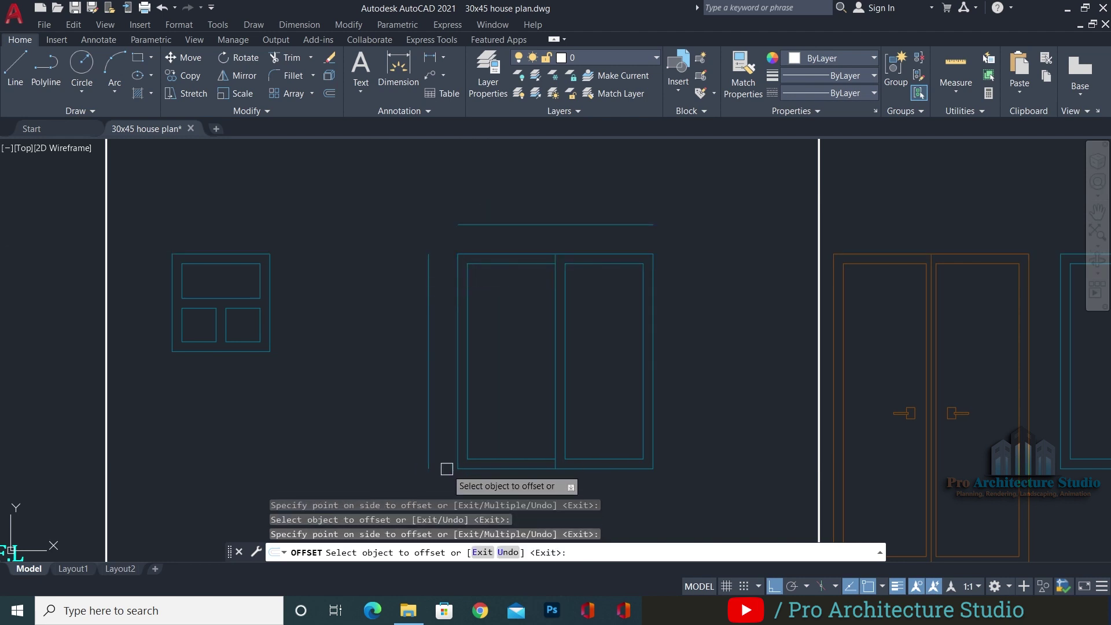
pyautogui.click(475, 470)
pyautogui.moveTo(453, 479); pyautogui.dragTo(472, 360, button='middle')
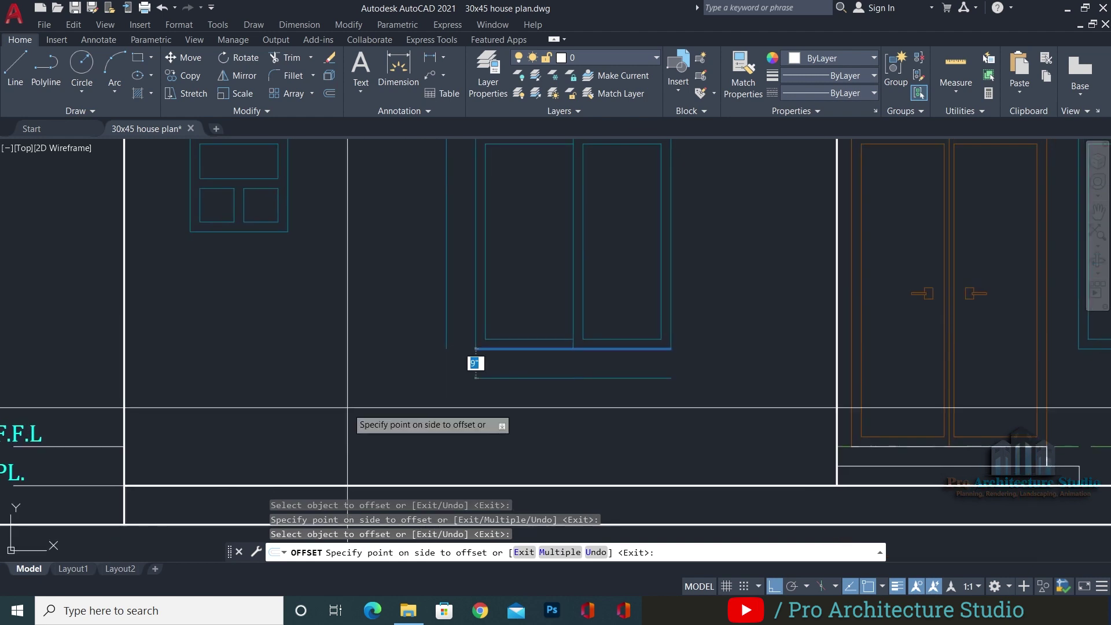
pyautogui.click(472, 364)
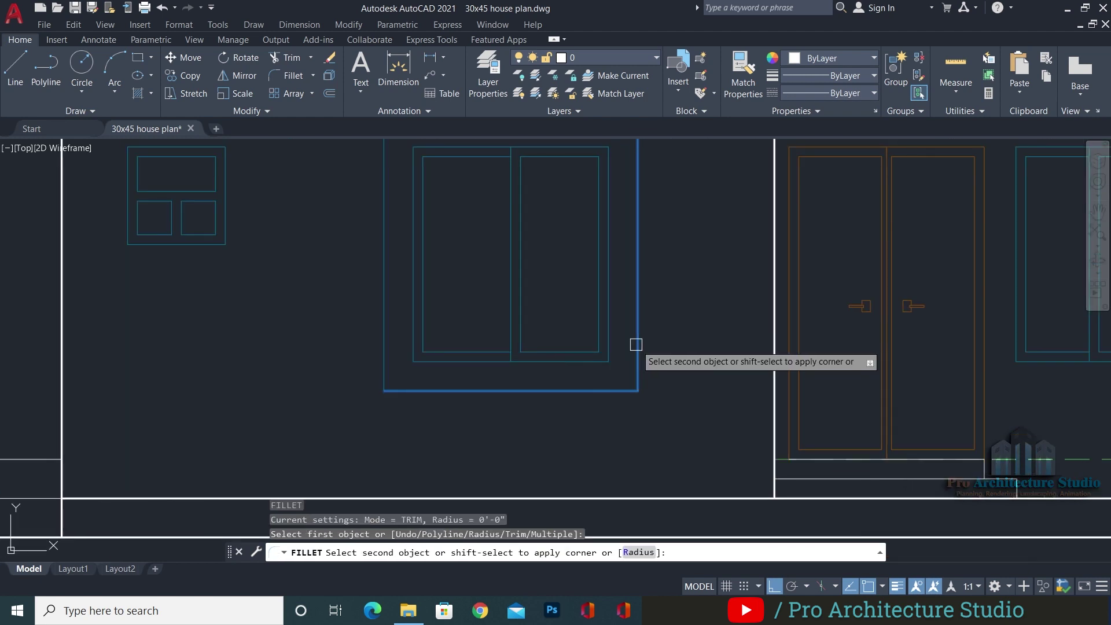
pyautogui.click(639, 345)
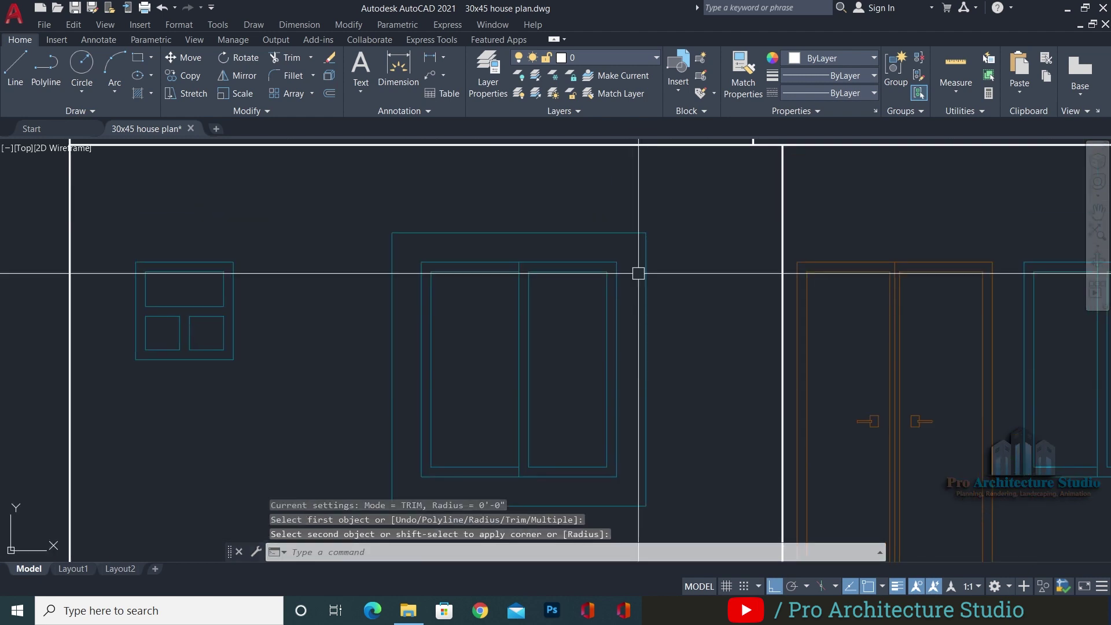
pyautogui.press('Escape')
pyautogui.press('Escape')
# Move the new outer frame and the centre window's outer outline to the ELE.ELEMENTS layer
pyautogui.click(667, 206)
pyautogui.click(639, 245)
pyautogui.moveTo(434, 491); pyautogui.dragTo(451, 378, button='middle')
pyautogui.scroll(2, 432, 411)
pyautogui.click(439, 363)
pyautogui.click(329, 427)
pyautogui.scroll(3, 437, 320)
pyautogui.click(479, 336)
pyautogui.click(384, 397)
pyautogui.scroll(-2, 398, 391)
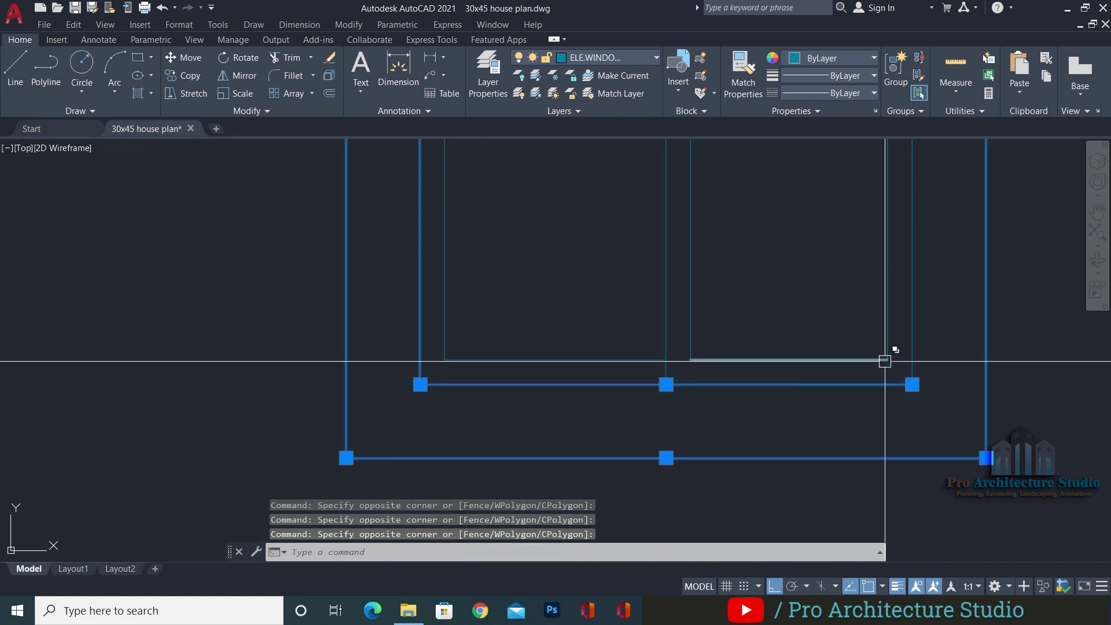
pyautogui.scroll(1, 889, 363)
pyautogui.click(952, 354)
pyautogui.click(914, 438)
pyautogui.click(937, 365)
pyautogui.click(898, 431)
pyautogui.scroll(-5, 787, 387)
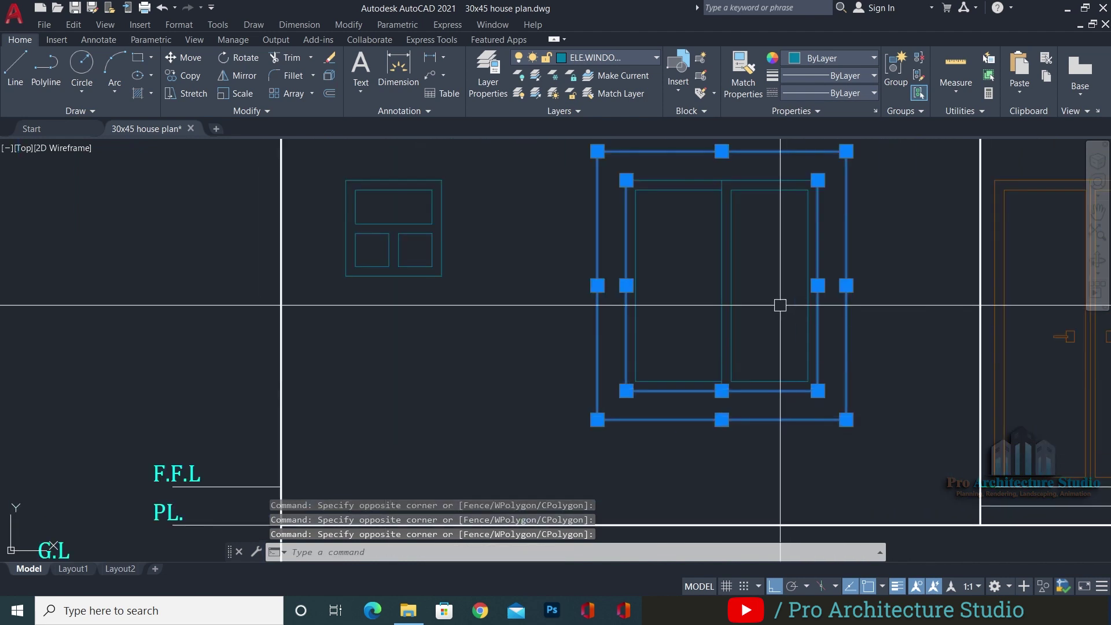
pyautogui.moveTo(791, 302); pyautogui.dragTo(682, 350, button='middle')
pyautogui.scroll(4, 567, 214)
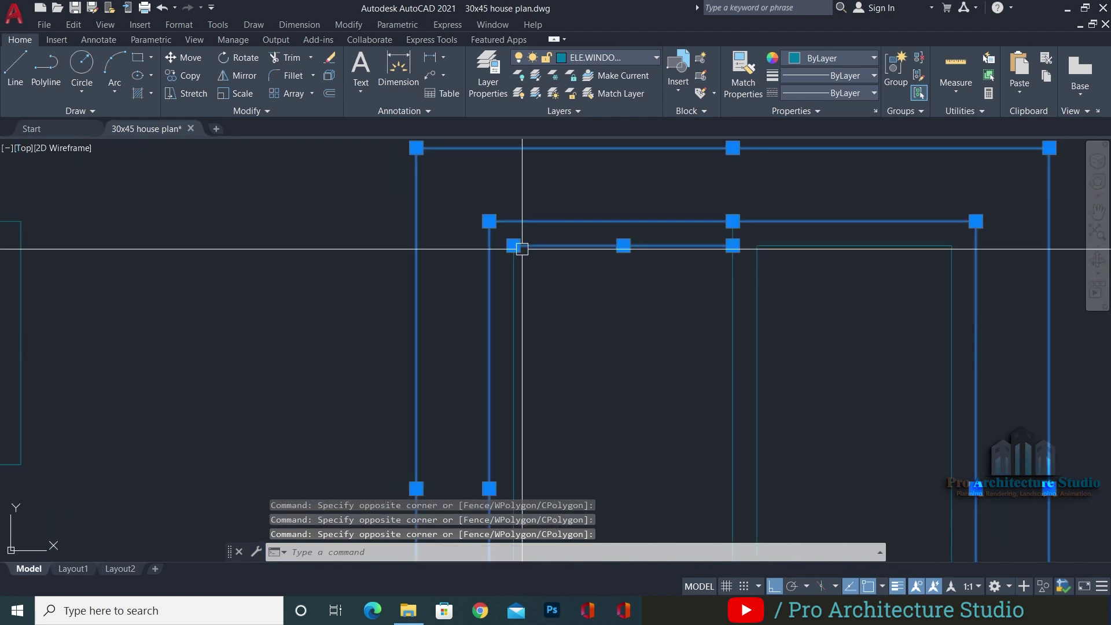
pyautogui.scroll(-4, 518, 300)
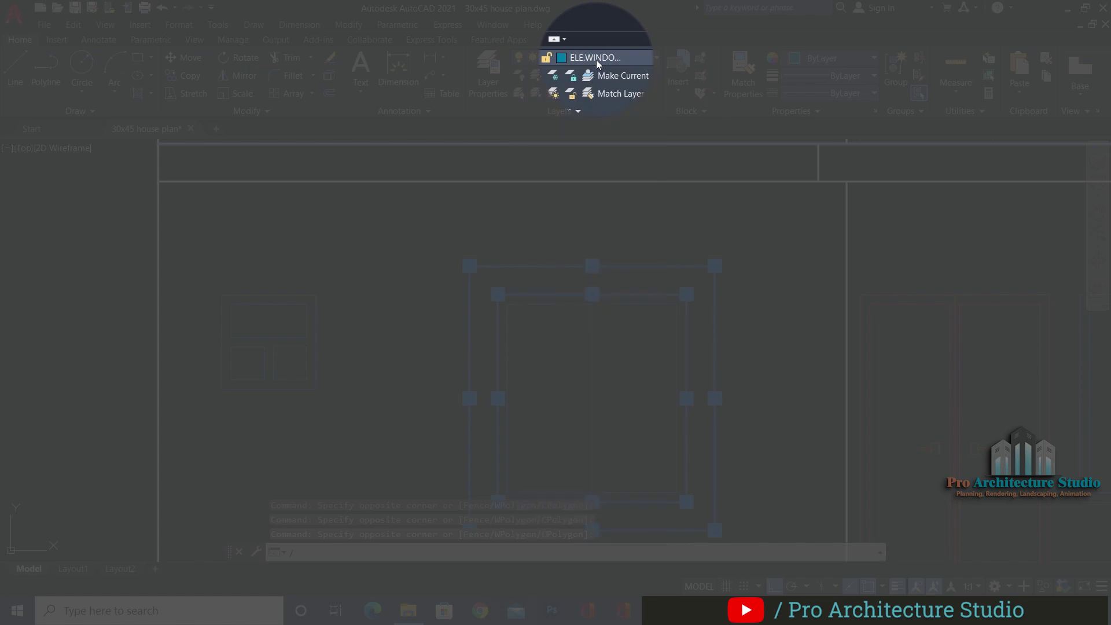
pyautogui.click(588, 59)
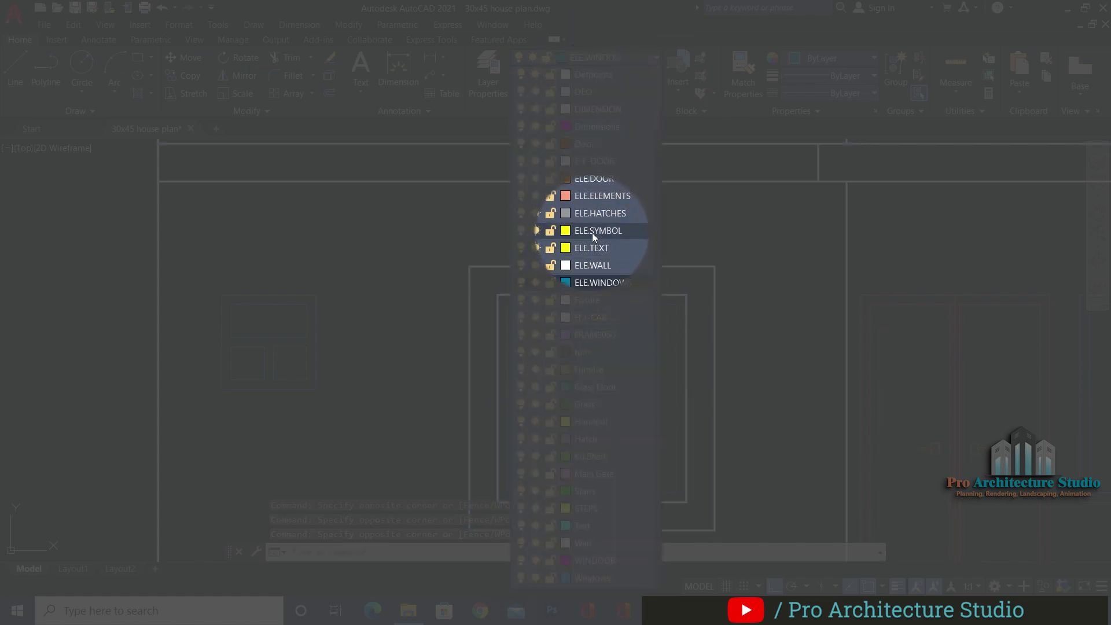
pyautogui.click(602, 196)
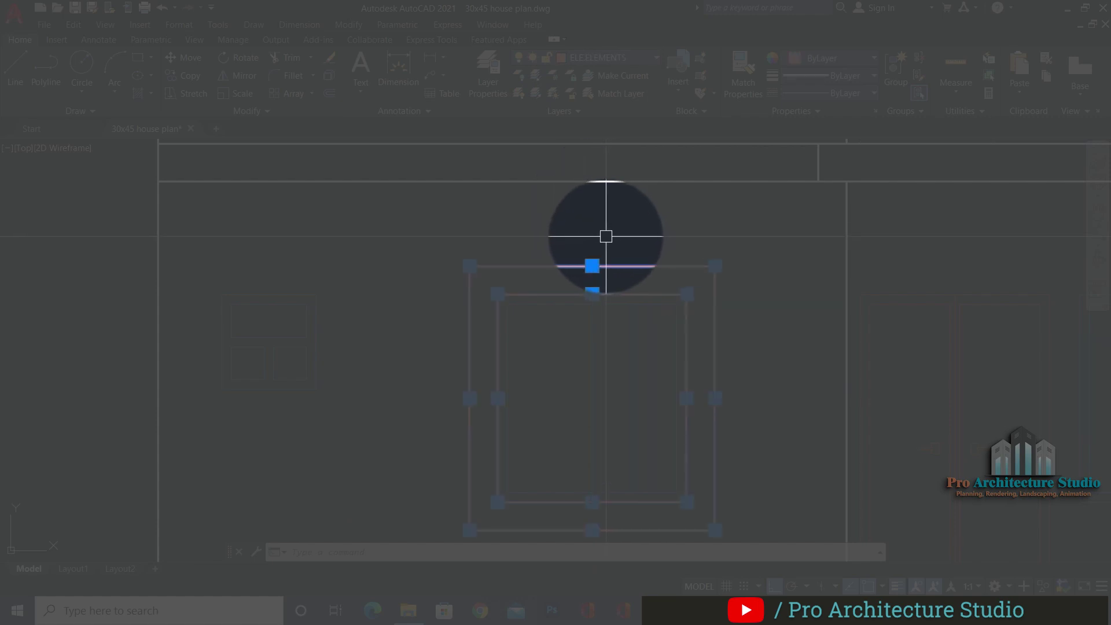
pyautogui.scroll(-4, 606, 238)
pyautogui.press('Escape')
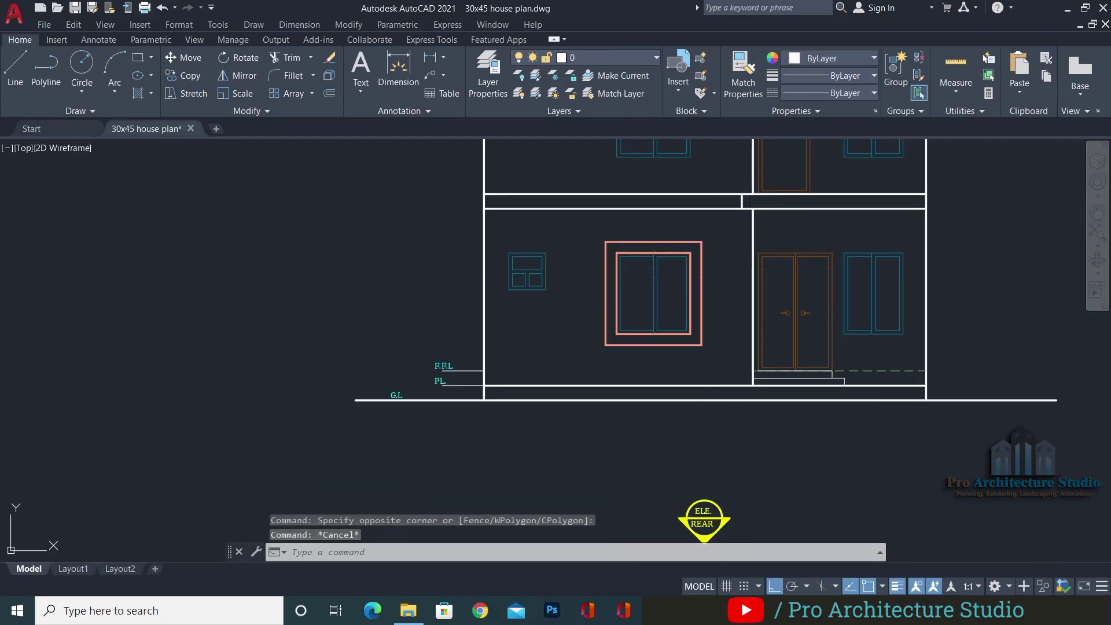
# Save the drawing and examine the front facade's upper-floor frame in the SketchUp house model
pyautogui.hotkey('ctrl', 's')
pyautogui.moveTo(694, 251); pyautogui.dragTo(567, 411, button='middle')
pyautogui.moveTo(713, 254)
pyautogui.mouseDown(button='middle')
pyautogui.moveTo(603, 360)
pyautogui.moveTo(605, 330)
pyautogui.mouseUp(button='middle')
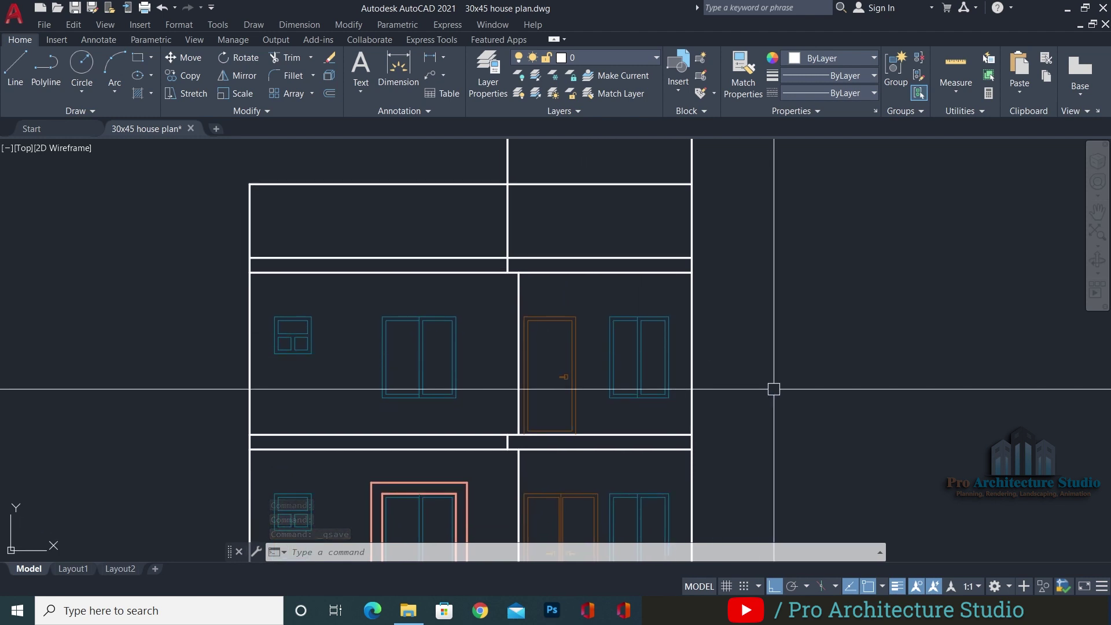
pyautogui.press('Escape')
pyautogui.press('Escape')
pyautogui.press('Escape')
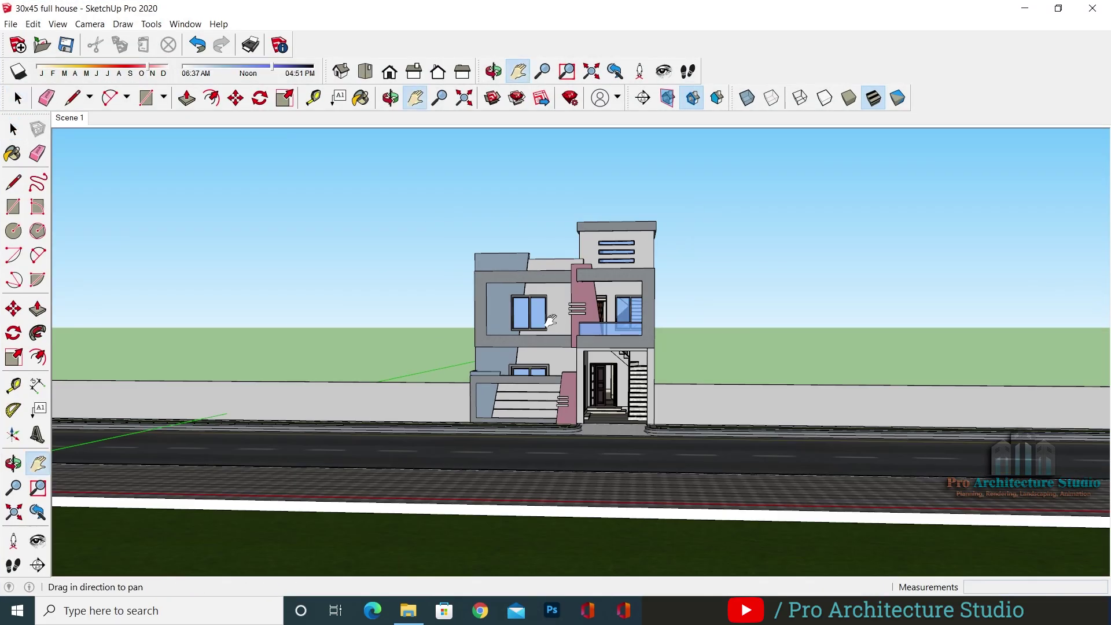
pyautogui.scroll(5, 540, 272)
pyautogui.moveTo(539, 272); pyautogui.dragTo(528, 206, button='middle')
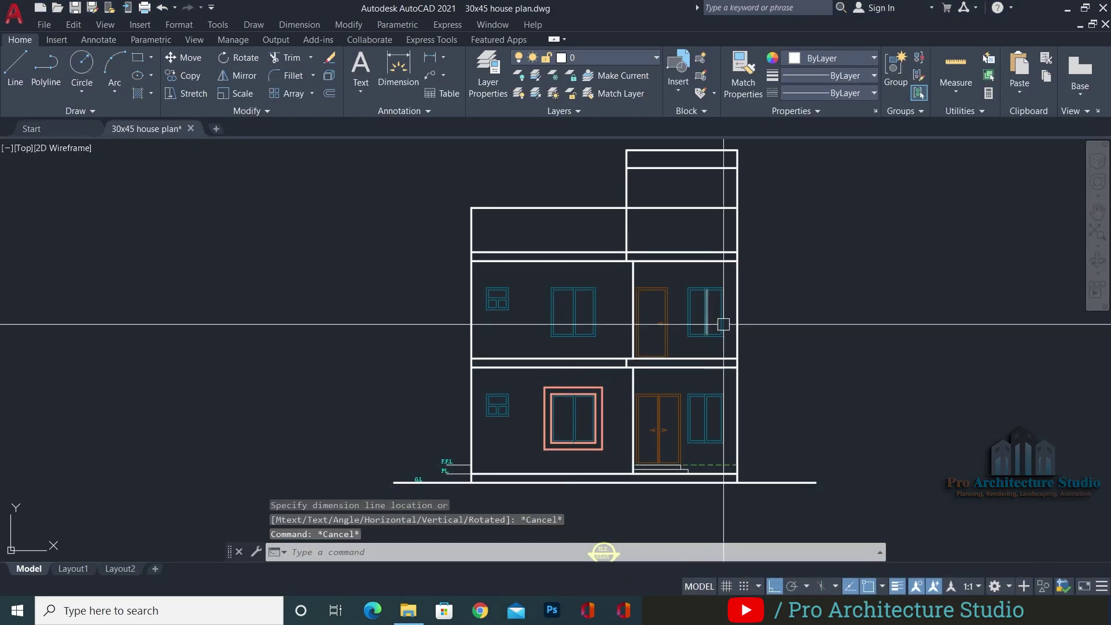
pyautogui.scroll(4, 700, 330)
pyautogui.scroll(-3, 700, 330)
pyautogui.hotkey('ctrl', 's')
# Offset the underside of the first-floor slab upward and the elevation's right wall line inward by 24 inches
pyautogui.press('Return')
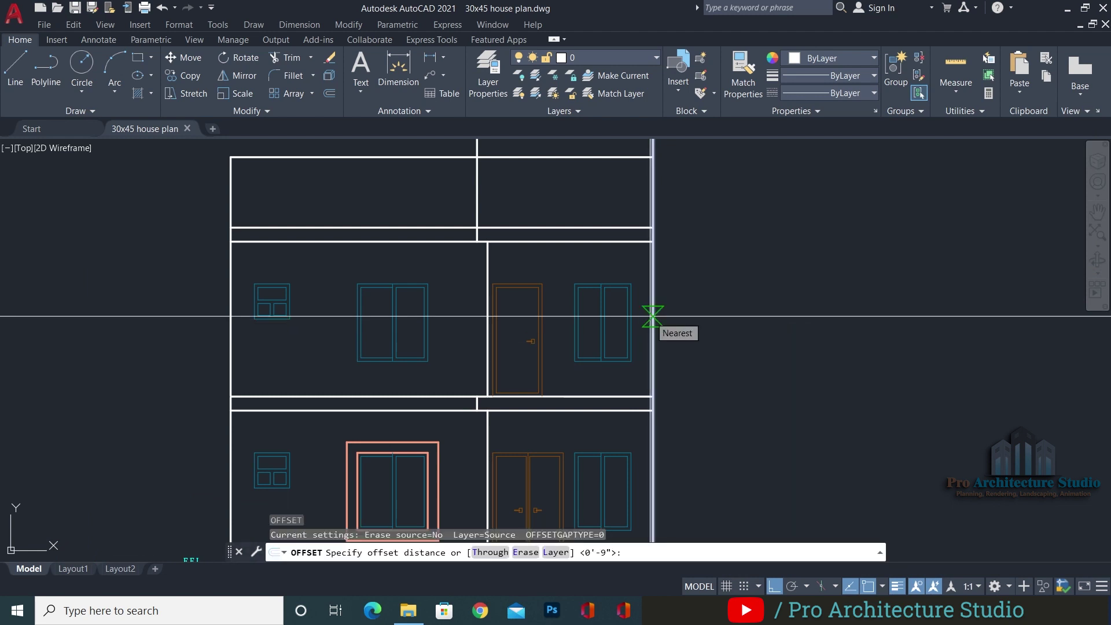
pyautogui.write('2')
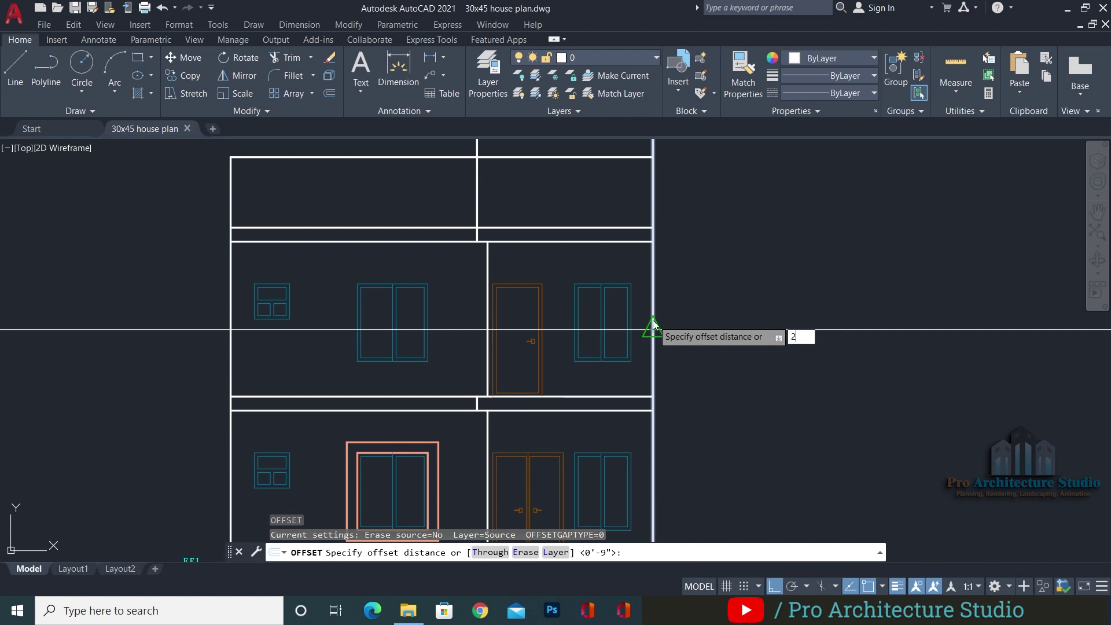
pyautogui.write('4')
pyautogui.press('Return')
pyautogui.scroll(4, 567, 422)
pyautogui.click(591, 392)
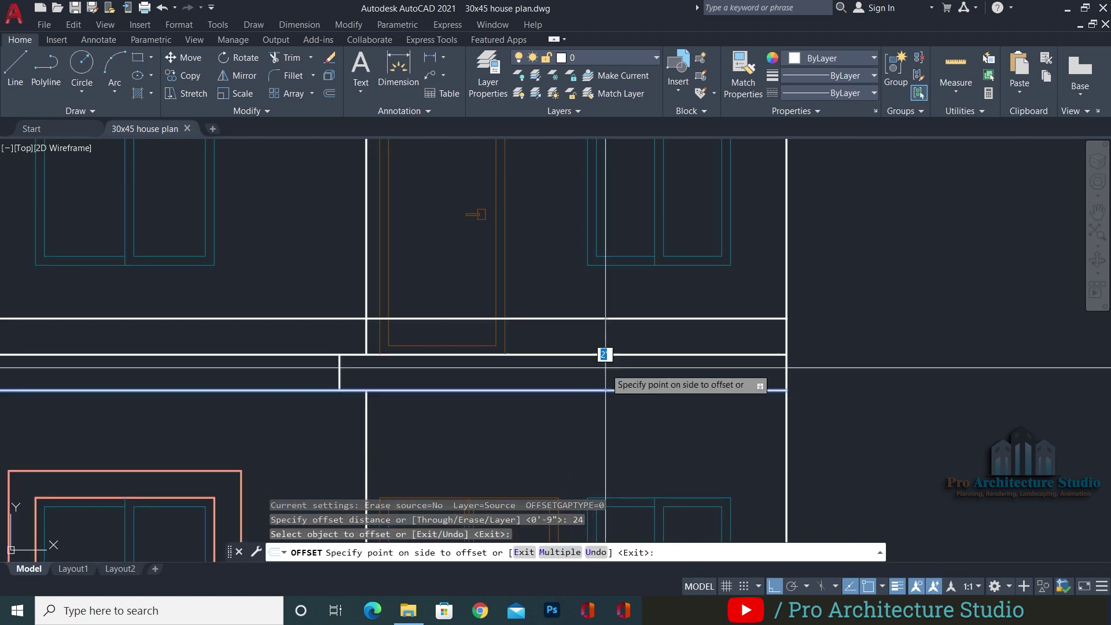
pyautogui.click(614, 300)
pyautogui.moveTo(741, 278); pyautogui.dragTo(735, 401, button='middle')
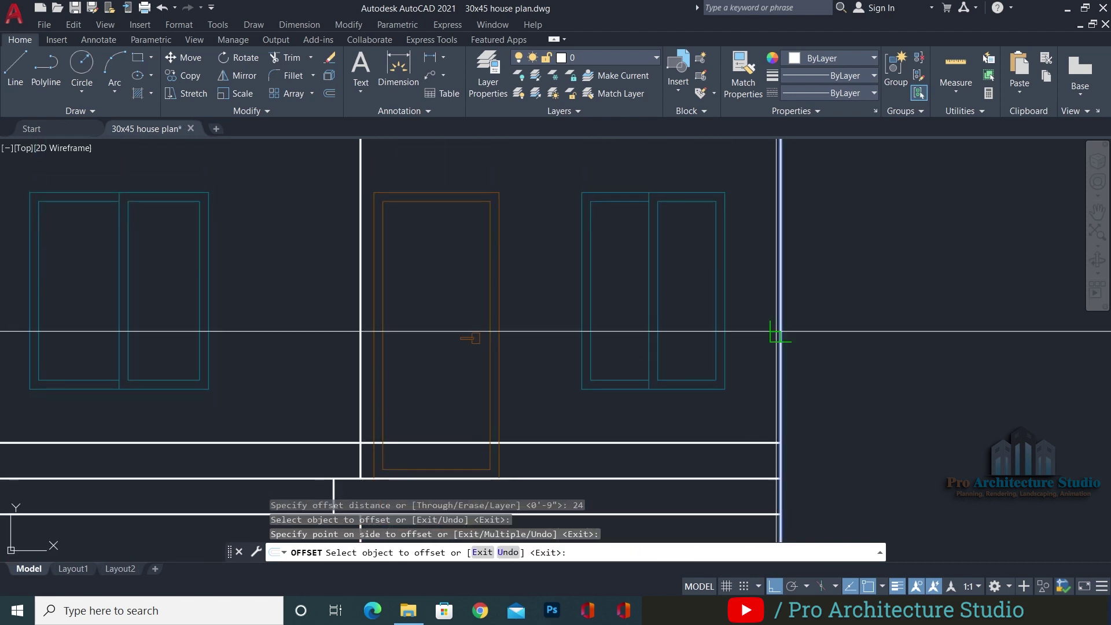
pyautogui.click(775, 331)
pyautogui.click(774, 181)
pyautogui.scroll(-2, 612, 231)
pyautogui.moveTo(612, 231); pyautogui.dragTo(612, 358, button='middle')
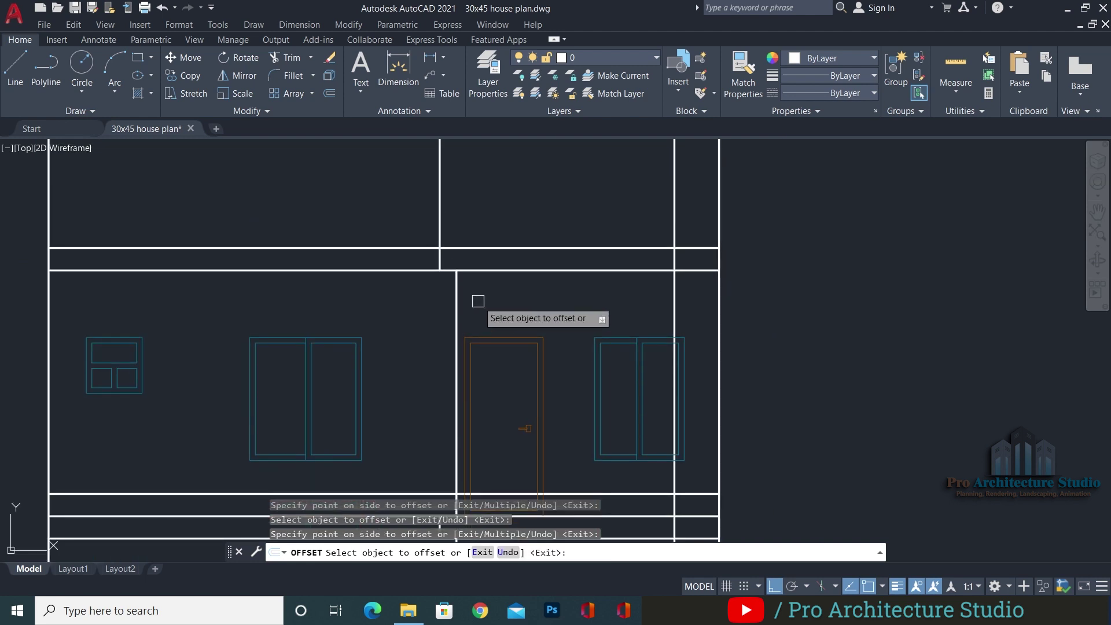
pyautogui.click(548, 250)
pyautogui.click(566, 320)
pyautogui.press('Return')
pyautogui.click(566, 292)
pyautogui.write('e')
pyautogui.press('Return')
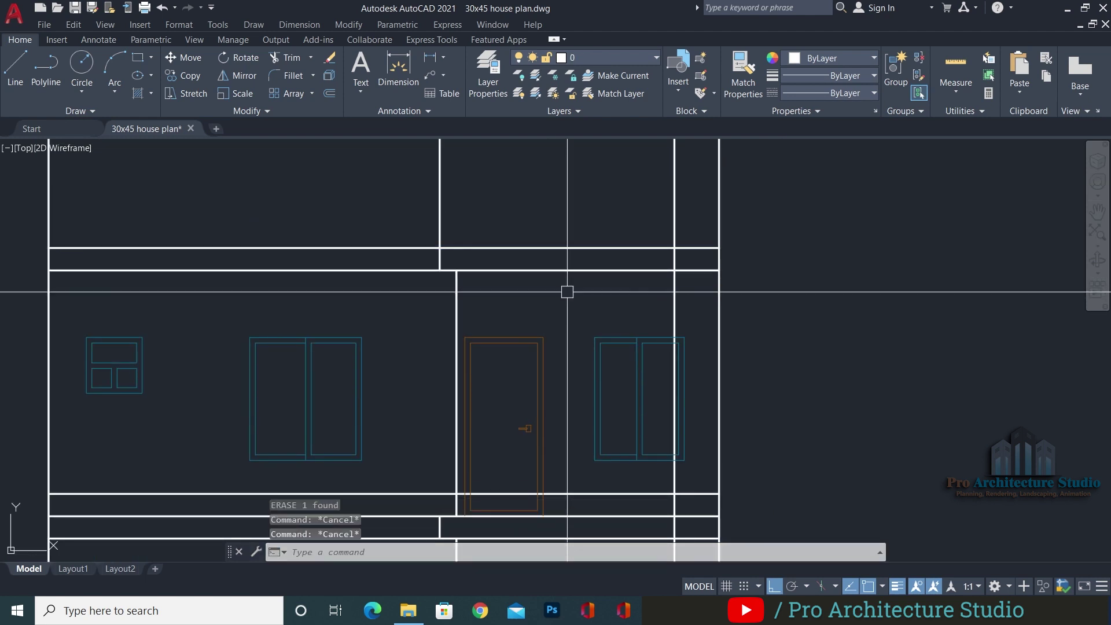
# Offset the roof slab's underside line 24 inches upward
pyautogui.write('o')
pyautogui.press('Return')
pyautogui.press('Return')
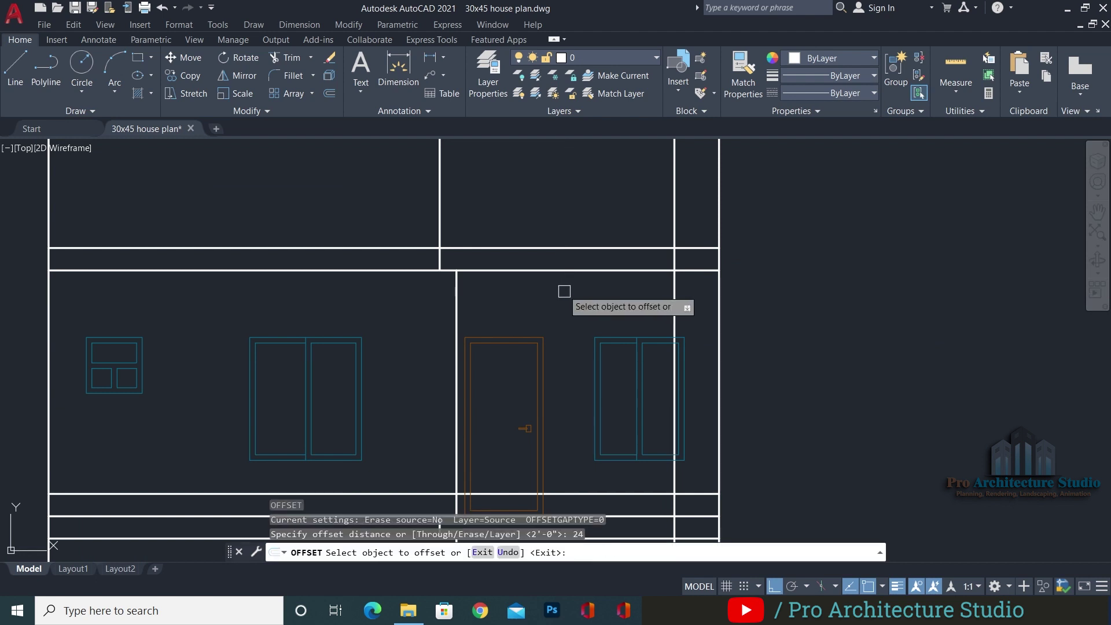
pyautogui.click(528, 270)
pyautogui.click(550, 199)
pyautogui.press('Escape')
# Fillet the inset right wall line with the roof slab's underside and the raised floor line into square corners
pyautogui.write('f')
pyautogui.press('Return')
pyautogui.click(656, 270)
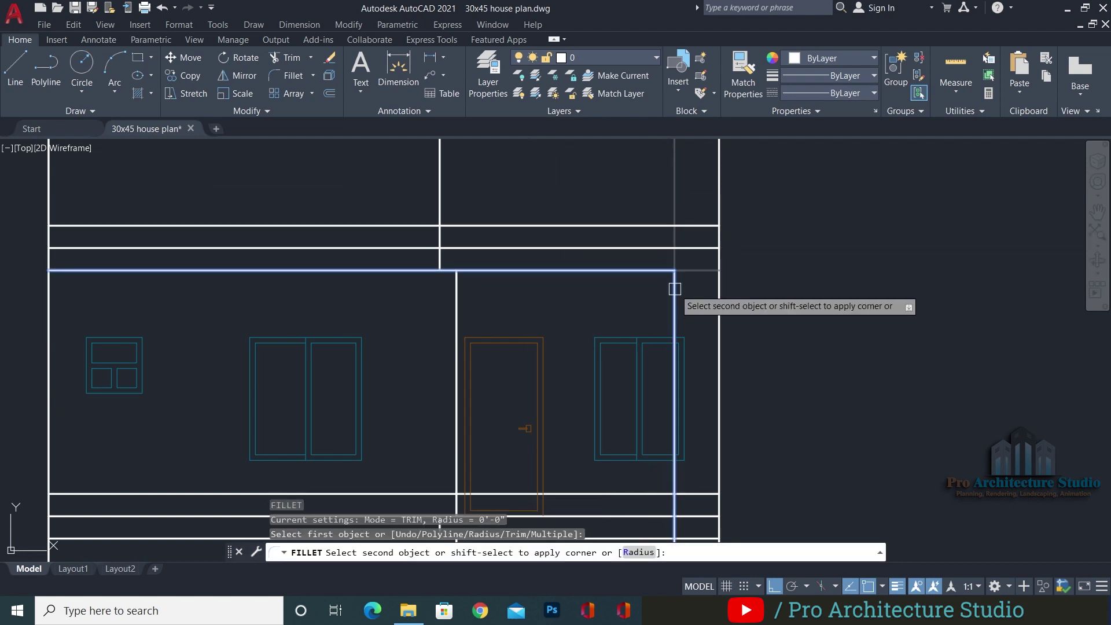
pyautogui.click(673, 292)
pyautogui.moveTo(620, 371)
pyautogui.mouseDown(button='middle')
pyautogui.moveTo(632, 285)
pyautogui.moveTo(637, 381)
pyautogui.mouseUp(button='middle')
pyautogui.press('Return')
pyautogui.click(687, 390)
pyautogui.click(656, 406)
pyautogui.press('Escape')
pyautogui.press('Escape')
# Trim the offset line and the roof slab's top line left of the staircase wall, and erase the slab top's remaining part
pyautogui.write('tr')
pyautogui.press('Return')
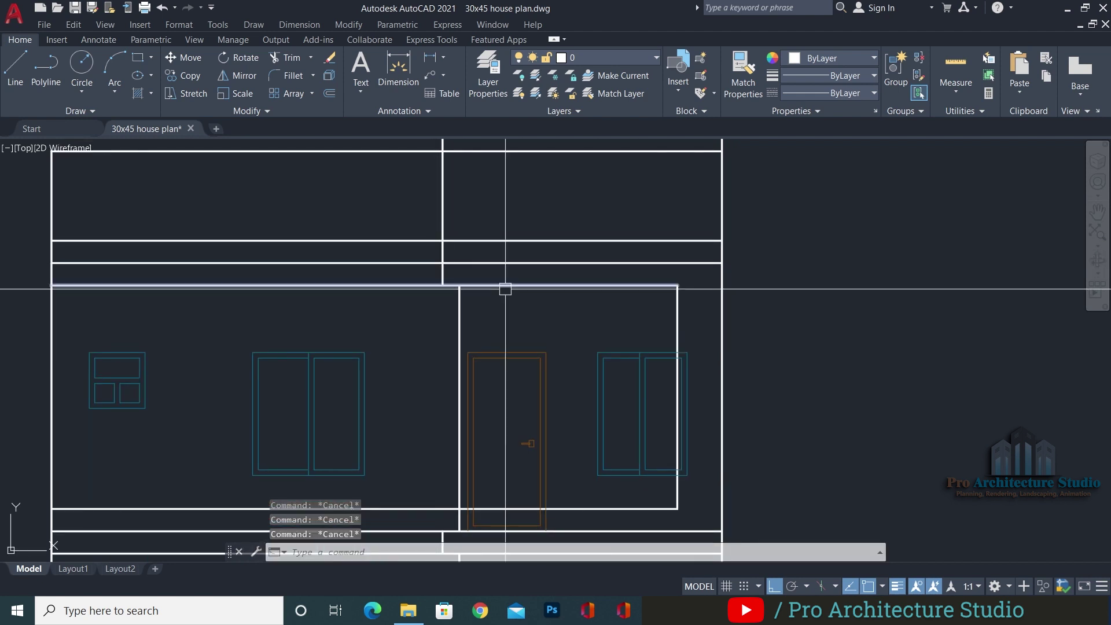
pyautogui.scroll(2, 453, 253)
pyautogui.click(406, 232)
pyautogui.click(407, 265)
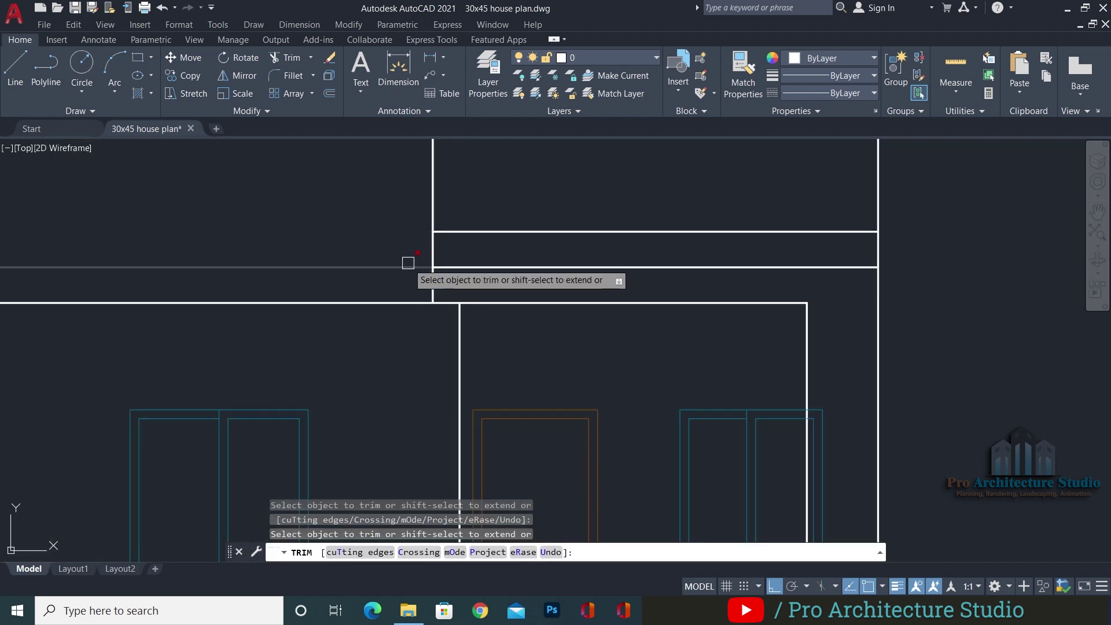
pyautogui.press('Escape')
pyautogui.moveTo(674, 260); pyautogui.dragTo(645, 270)
pyautogui.write('e')
pyautogui.press('Return')
pyautogui.scroll(-6, 634, 253)
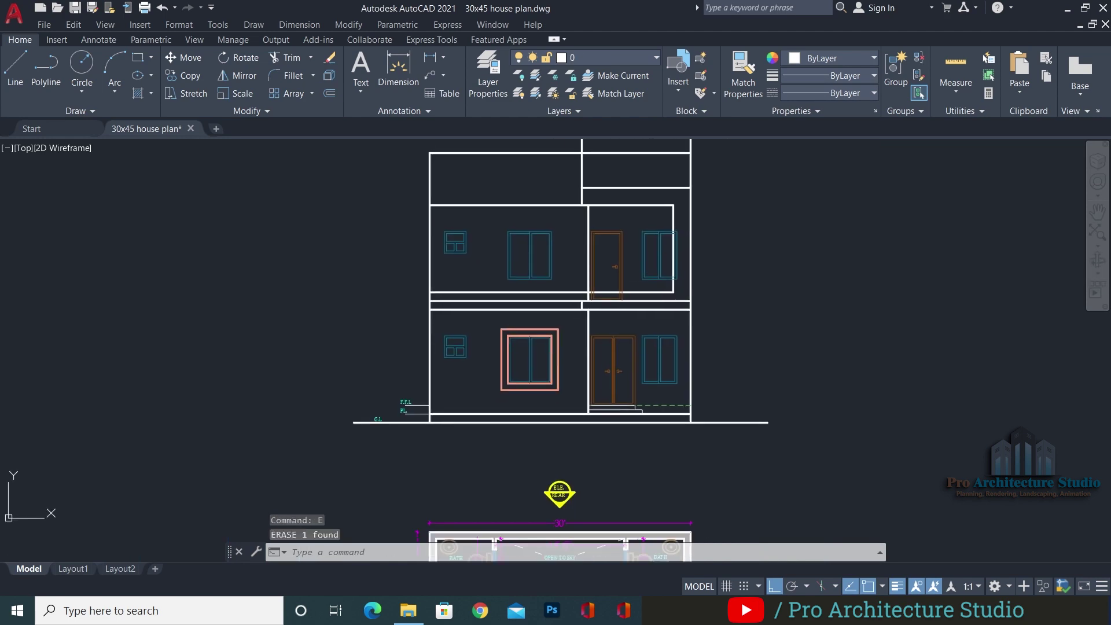
pyautogui.scroll(6, 573, 295)
pyautogui.write('tr')
pyautogui.press('Return')
pyautogui.click(570, 315)
pyautogui.scroll(1, 622, 341)
pyautogui.moveTo(622, 341); pyautogui.dragTo(567, 356, button='middle')
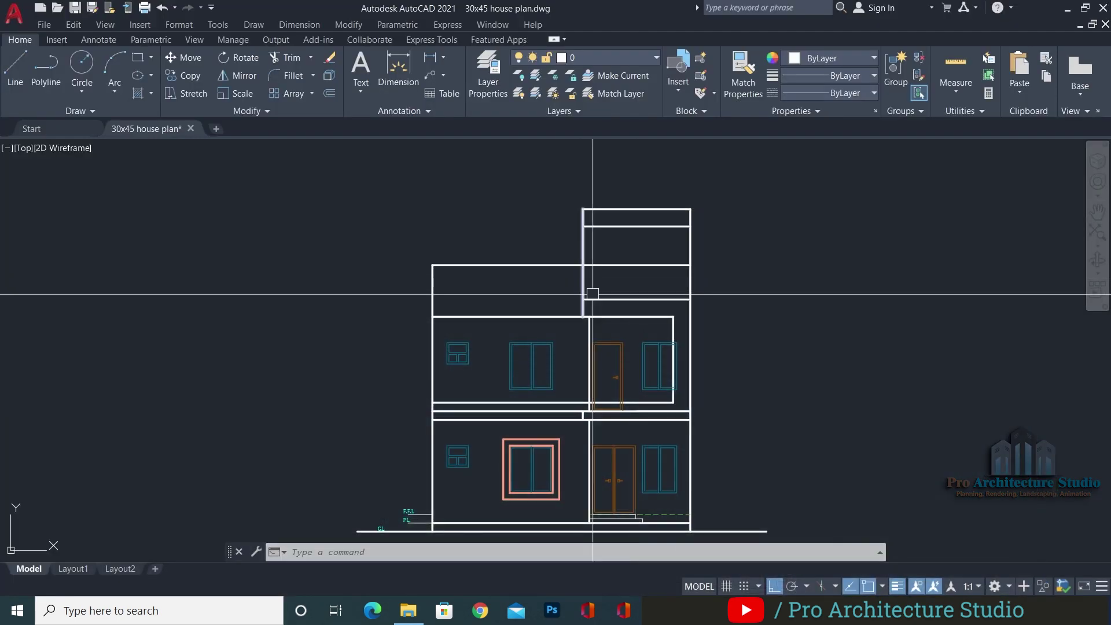
pyautogui.scroll(5, 654, 305)
pyautogui.press('Escape')
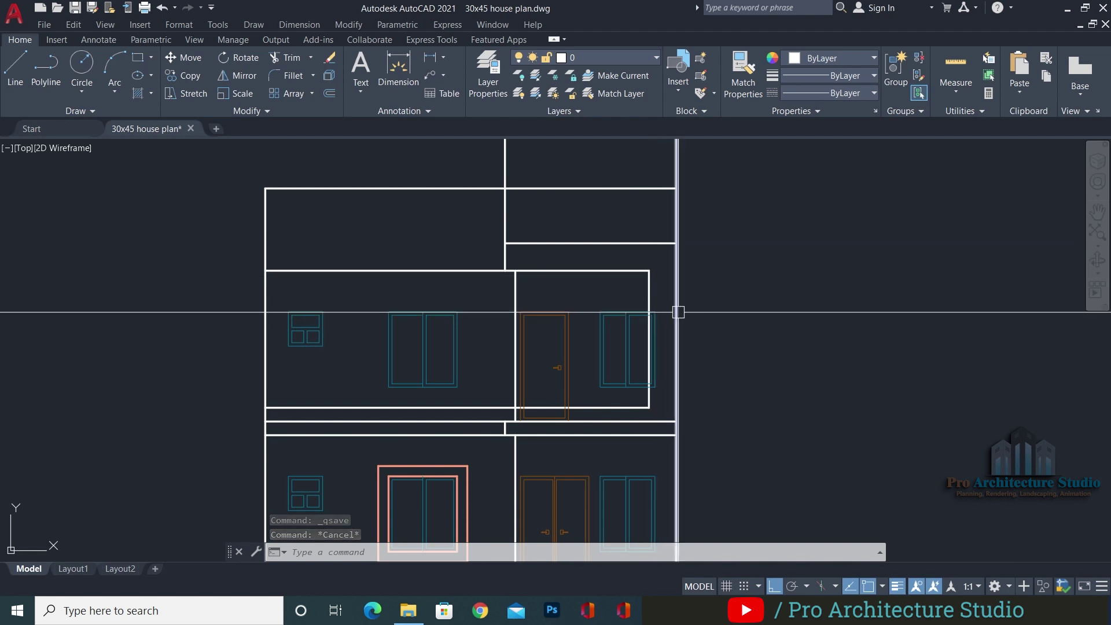
pyautogui.press('Escape')
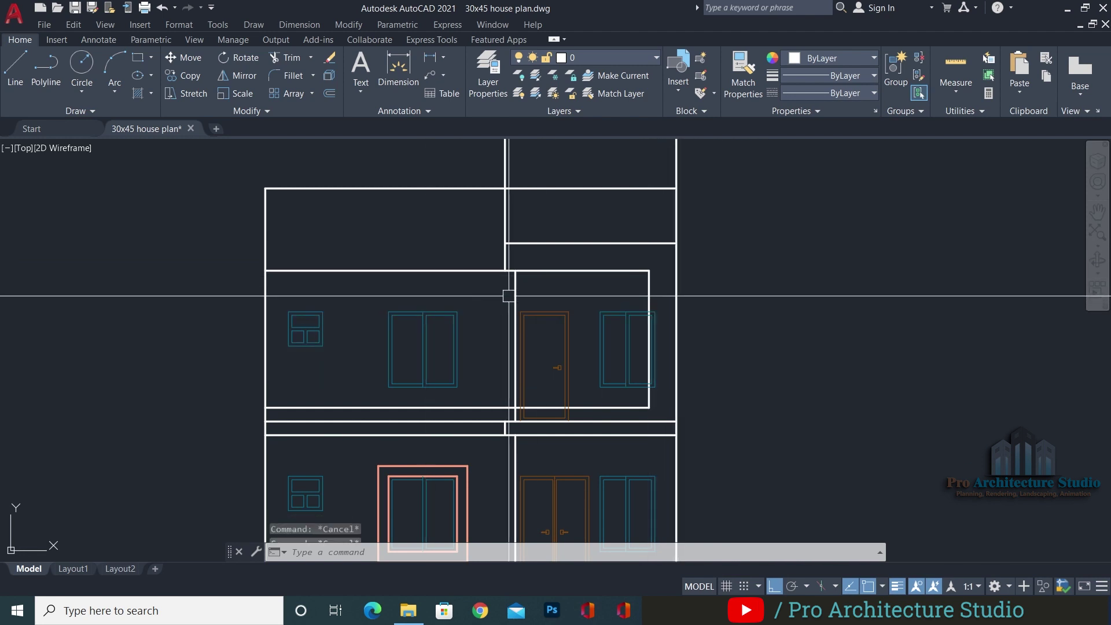
# Trim the first-floor window beside the door at the projecting frame's inner edge and erase its leftover lines beyond the frame
pyautogui.moveTo(592, 278); pyautogui.dragTo(594, 259, button='middle')
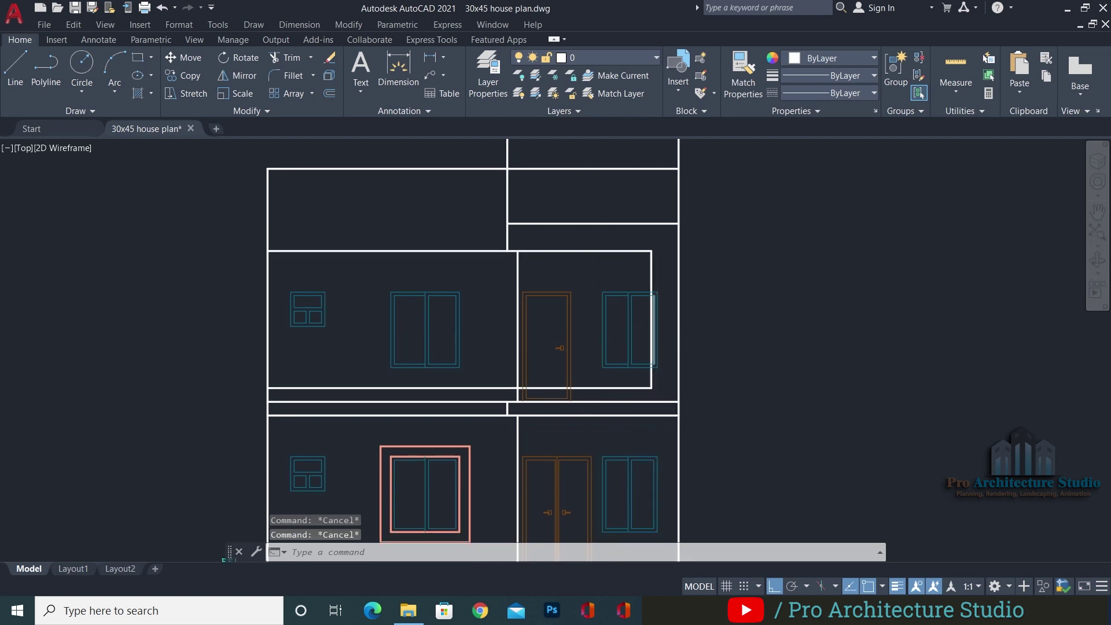
pyautogui.scroll(2, 658, 338)
pyautogui.scroll(-1, 669, 257)
pyautogui.press('Escape')
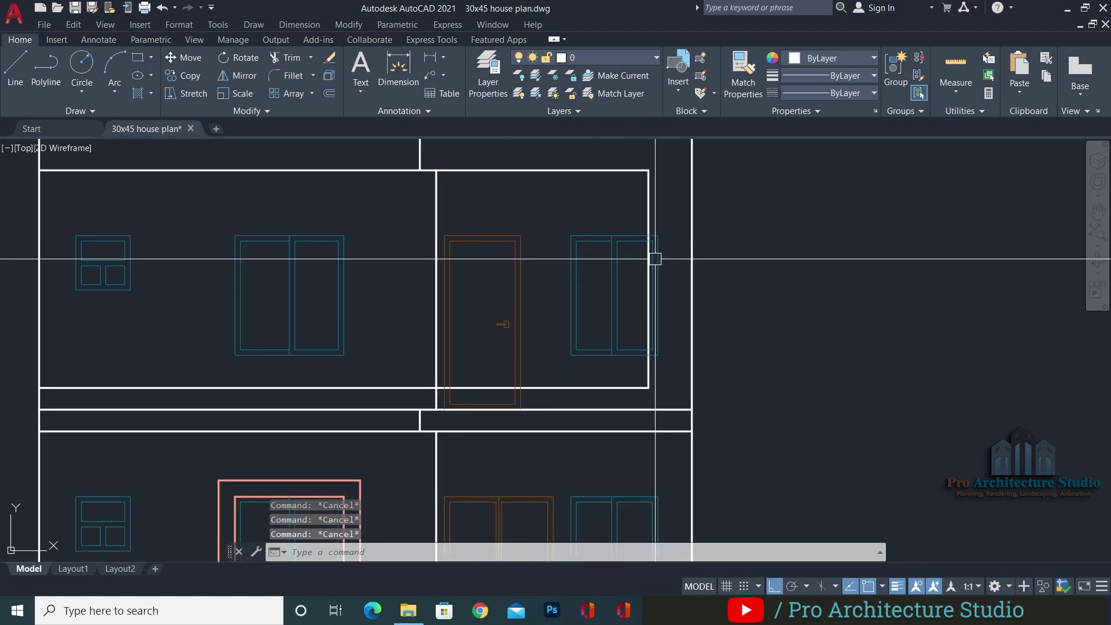
pyautogui.write('tr')
pyautogui.press('Return')
pyautogui.scroll(6, 651, 237)
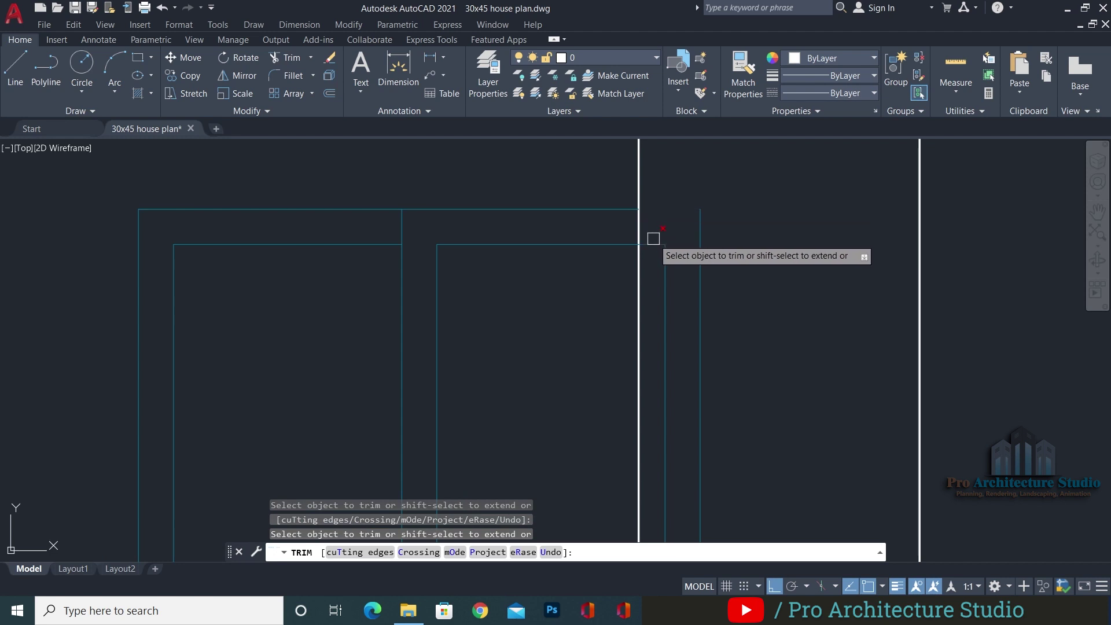
pyautogui.scroll(-6, 652, 247)
pyautogui.scroll(7, 661, 258)
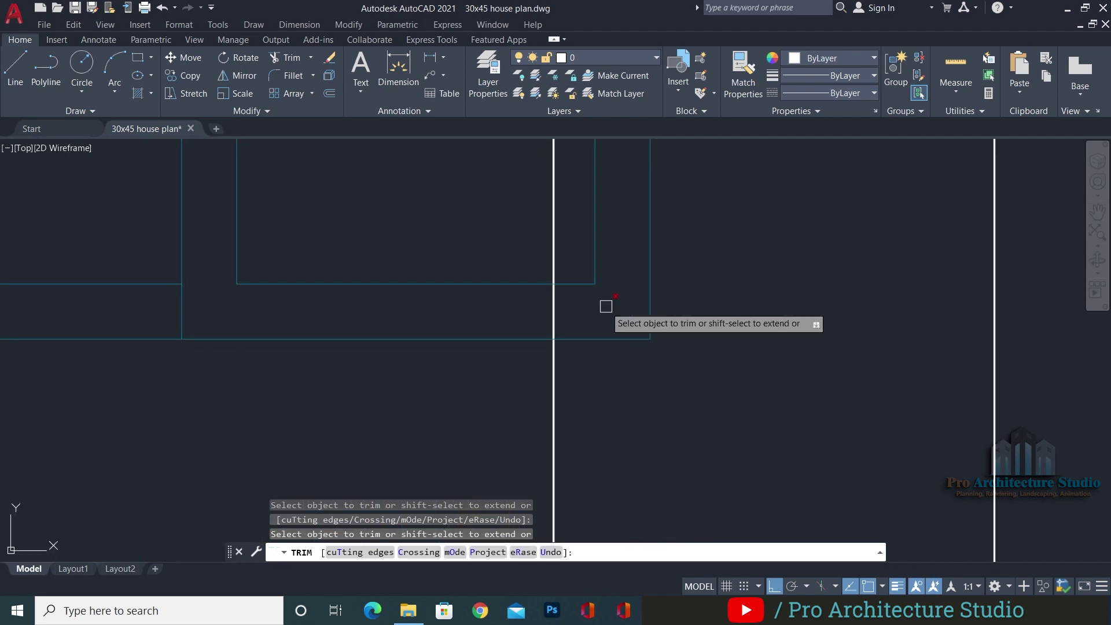
pyautogui.click(585, 338)
pyautogui.press('Escape')
pyautogui.click(676, 227)
pyautogui.click(581, 284)
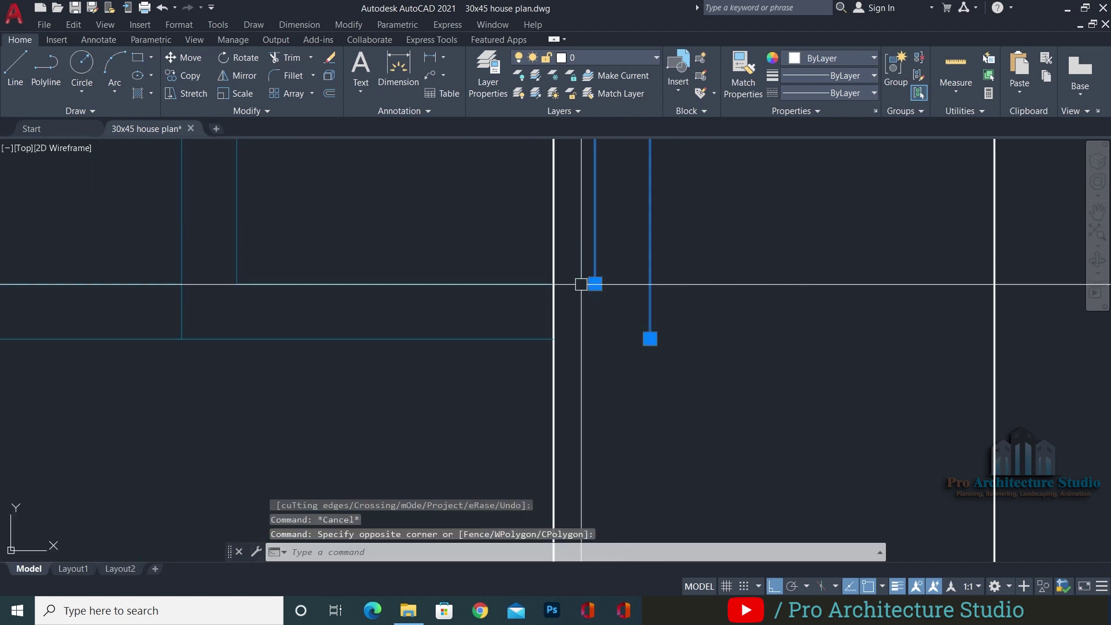
pyautogui.write('e')
pyautogui.press('Return')
pyautogui.scroll(-6, 723, 257)
pyautogui.scroll(-5, 640, 304)
pyautogui.press('Escape')
pyautogui.press('Escape')
pyautogui.press('Escape')
# Trim the first-floor door's frame lines below the raised floor line and erase the leftover pieces
pyautogui.scroll(4, 493, 329)
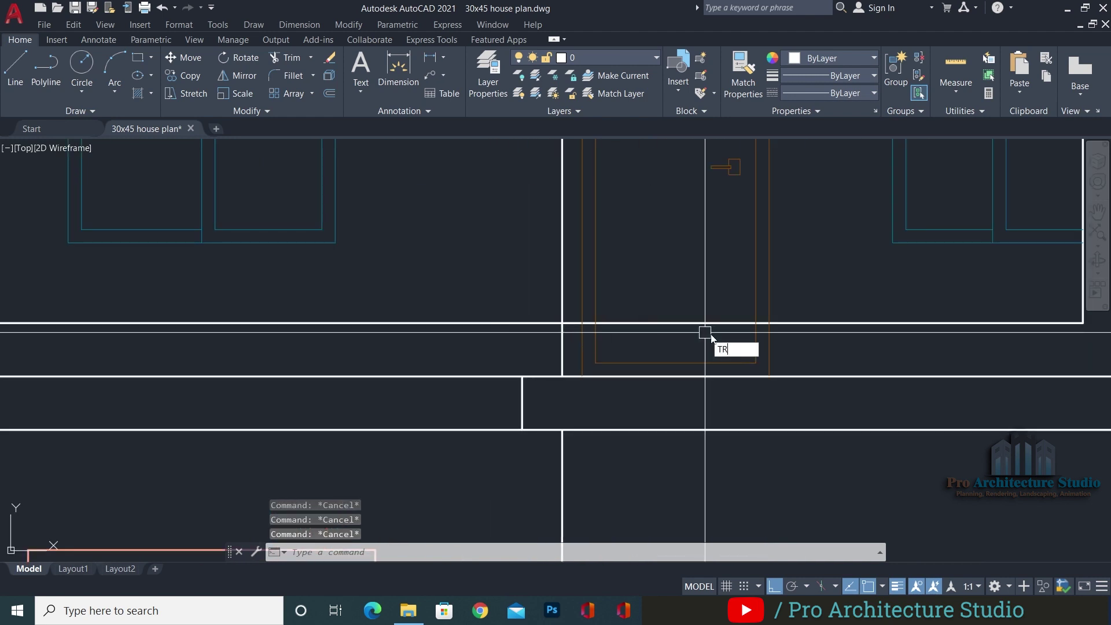
pyautogui.scroll(2, 729, 333)
pyautogui.write('tr')
pyautogui.press('Return')
pyautogui.moveTo(808, 347)
pyautogui.mouseDown()
pyautogui.moveTo(682, 381)
pyautogui.moveTo(531, 348)
pyautogui.mouseUp()
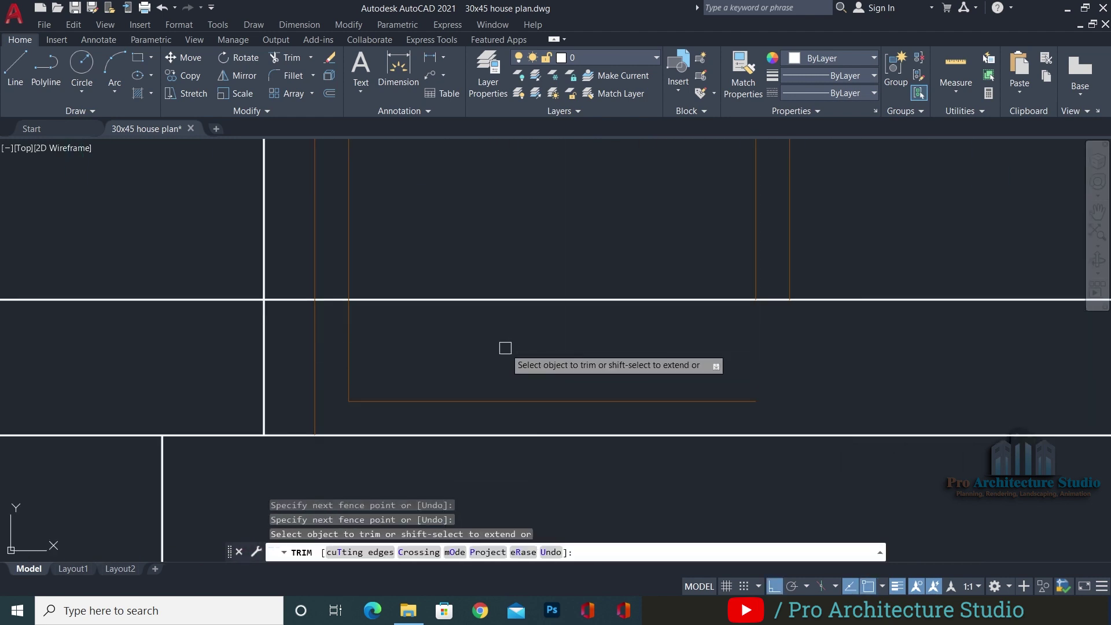
pyautogui.moveTo(409, 336); pyautogui.dragTo(357, 351)
pyautogui.press('Return')
pyautogui.click(382, 401)
pyautogui.press('Escape')
pyautogui.click(267, 458)
pyautogui.click(947, 383)
pyautogui.write('e')
pyautogui.press('Return')
pyautogui.press('Escape')
pyautogui.press('Escape')
pyautogui.press('Escape')
# Trim the first-floor slab's top line between the wall line beside the door and the outer right wall
pyautogui.scroll(-5, 623, 330)
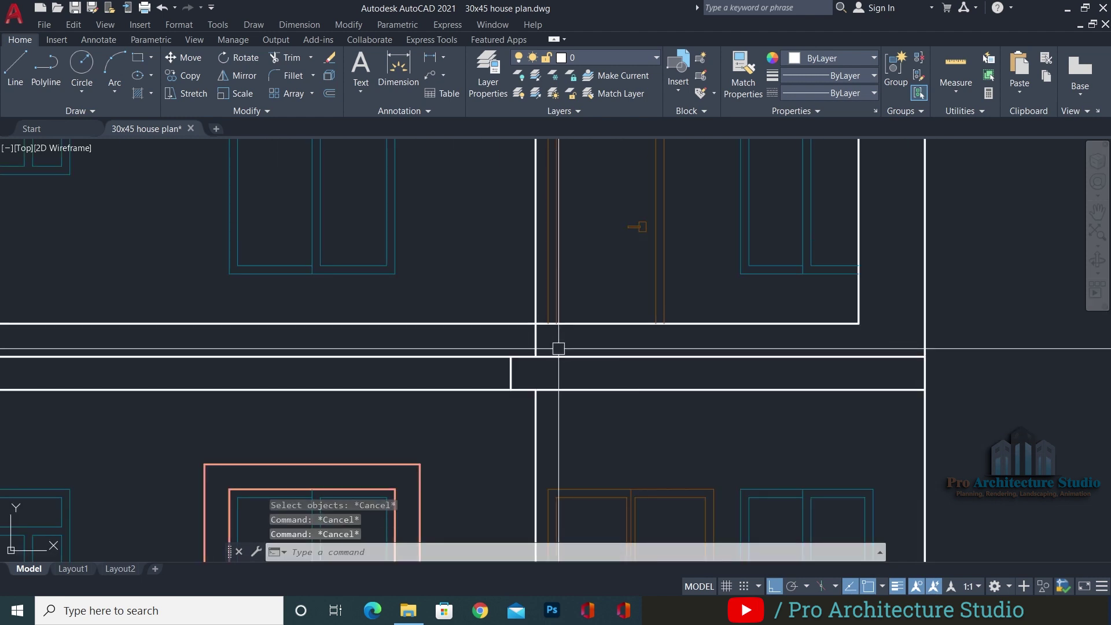
pyautogui.write('tr')
pyautogui.press('Return')
pyautogui.press('Escape')
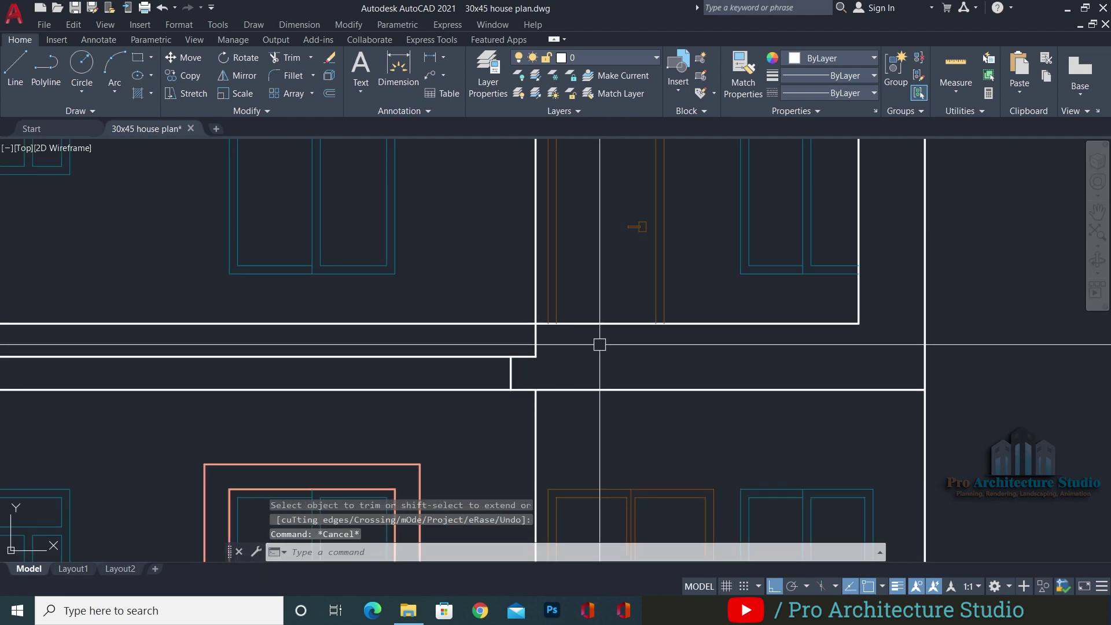
pyautogui.moveTo(525, 349); pyautogui.dragTo(547, 409, button='middle')
pyautogui.press('Escape')
pyautogui.press('Escape')
pyautogui.scroll(-4, 546, 409)
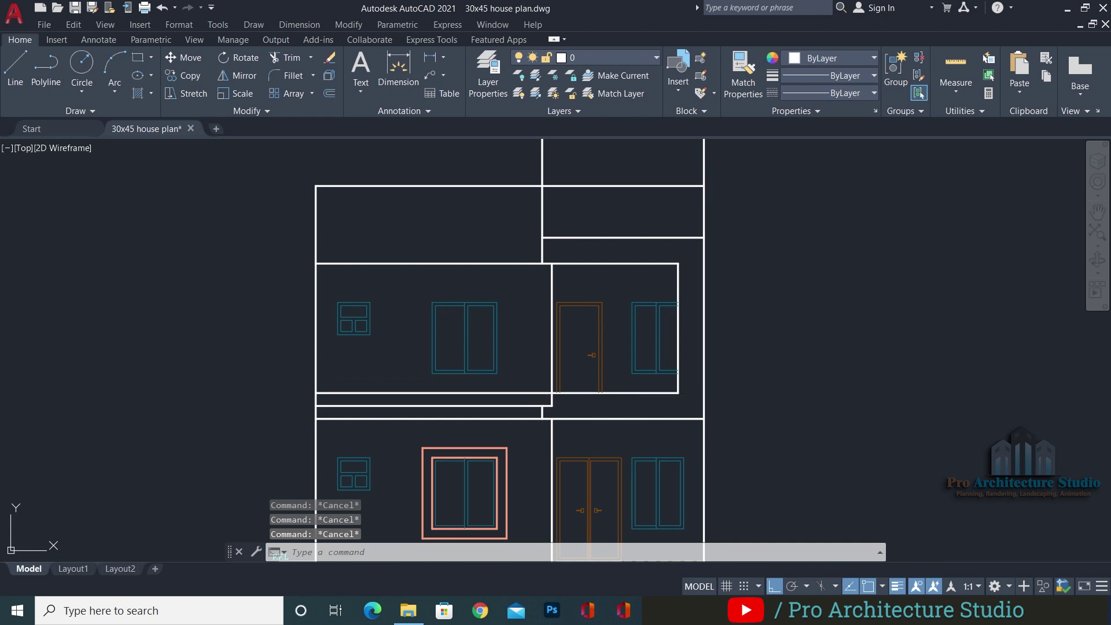
# Draw a vertical line from the roof slab's underside at the staircase wall down past the first-floor slab
pyautogui.press('Return')
pyautogui.scroll(2, 488, 277)
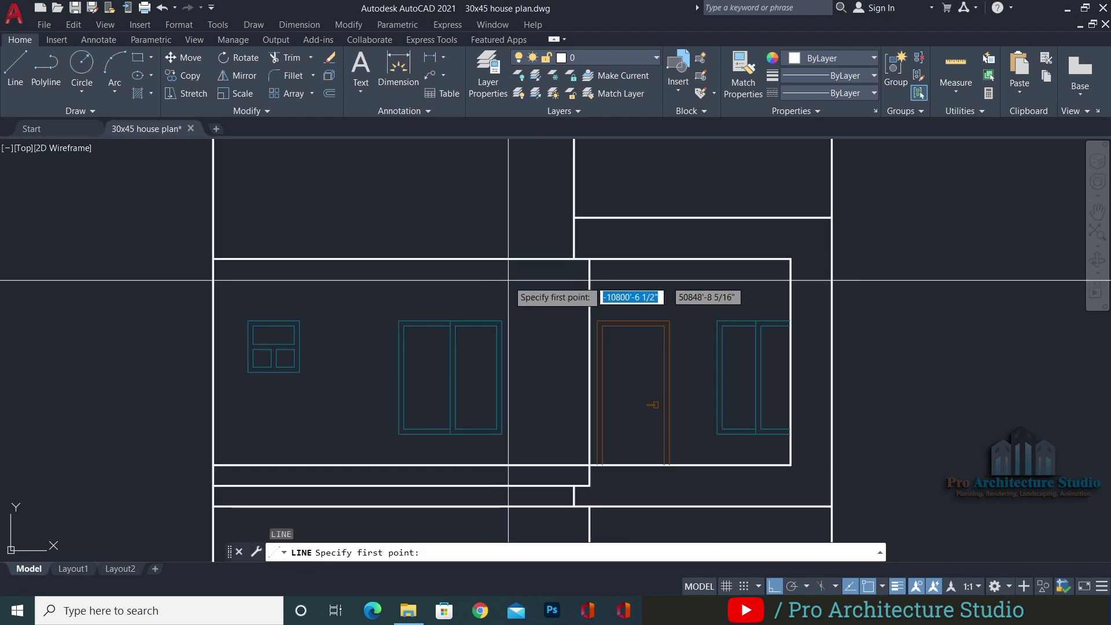
pyautogui.click(574, 259)
pyautogui.moveTo(553, 418); pyautogui.dragTo(545, 409, button='middle')
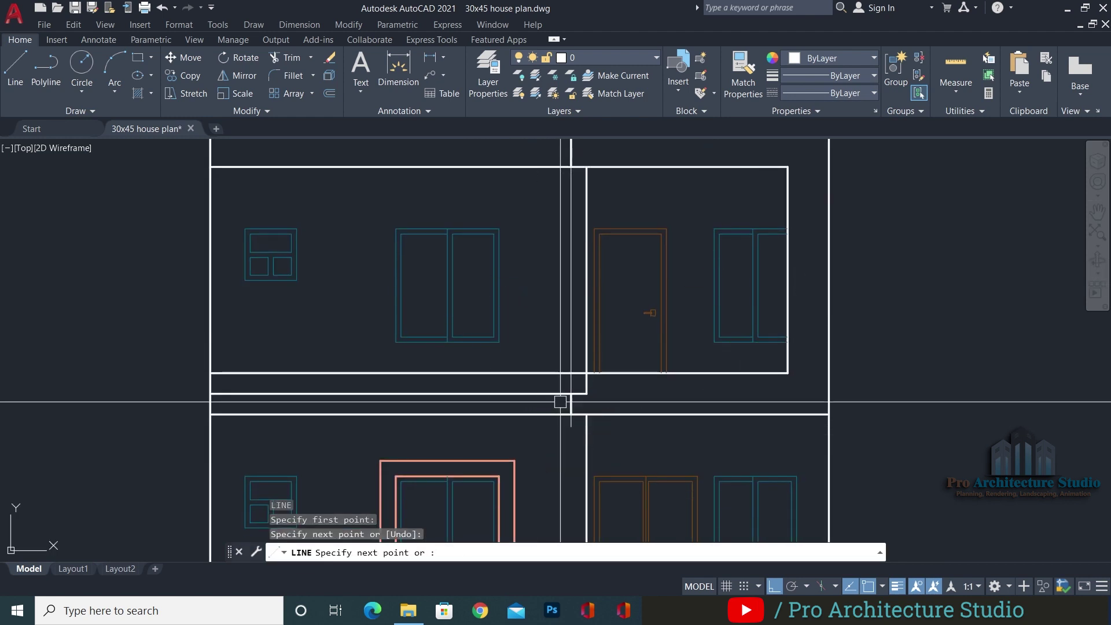
pyautogui.press('Escape')
pyautogui.press('Escape')
# Trim the wall line beside the door below the raised floor line and the slab's top line beyond the short vertical slab edge
pyautogui.scroll(5, 567, 417)
pyautogui.press('Return')
pyautogui.click(618, 361)
pyautogui.click(647, 370)
pyautogui.click(598, 405)
pyautogui.scroll(-2, 583, 312)
pyautogui.press('Escape')
pyautogui.press('Escape')
# Erase the long vertical line running down through the first-floor slab
pyautogui.click(581, 449)
pyautogui.click(553, 449)
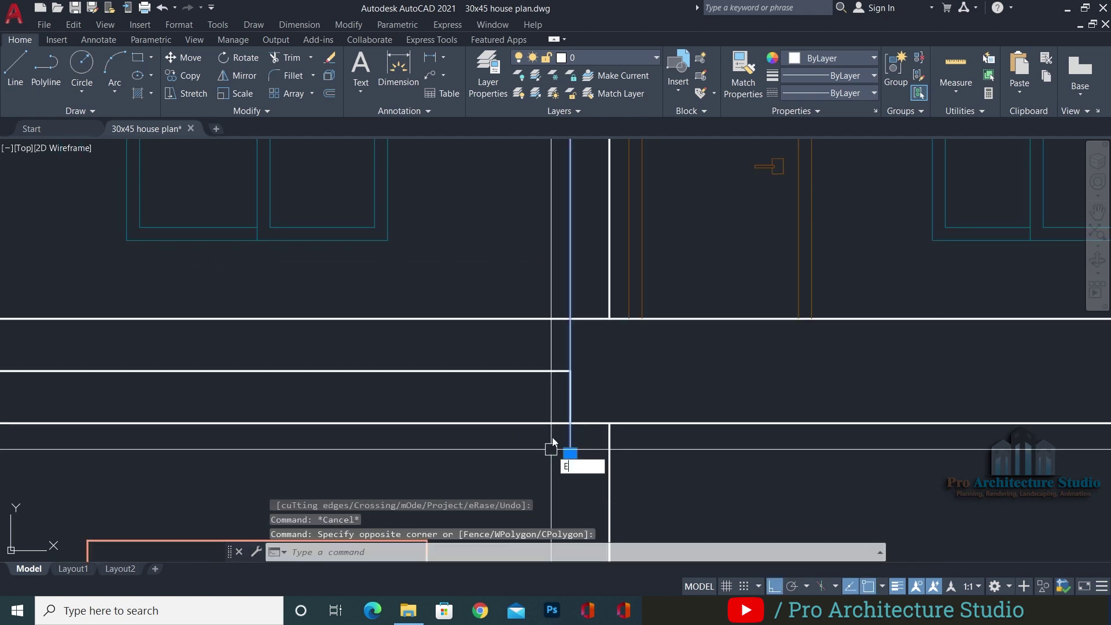
pyautogui.write('e')
pyautogui.press('Return')
pyautogui.press('Escape')
pyautogui.press('Escape')
# Extend the short vertical line at the end of the first-floor slab up to the raised floor line
pyautogui.scroll(2, 580, 380)
pyautogui.press('Return')
pyautogui.press('Escape')
pyautogui.write('ex')
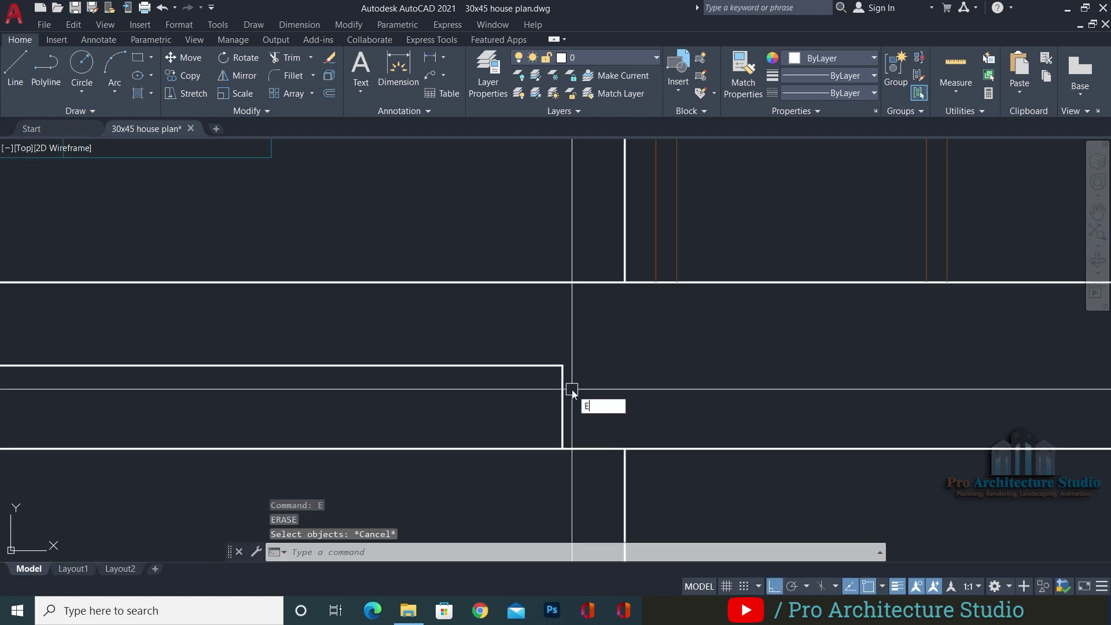
pyautogui.press('Return')
pyautogui.click(562, 387)
pyautogui.scroll(-2, 329, 370)
pyautogui.press('Escape')
pyautogui.press('Escape')
pyautogui.press('Escape')
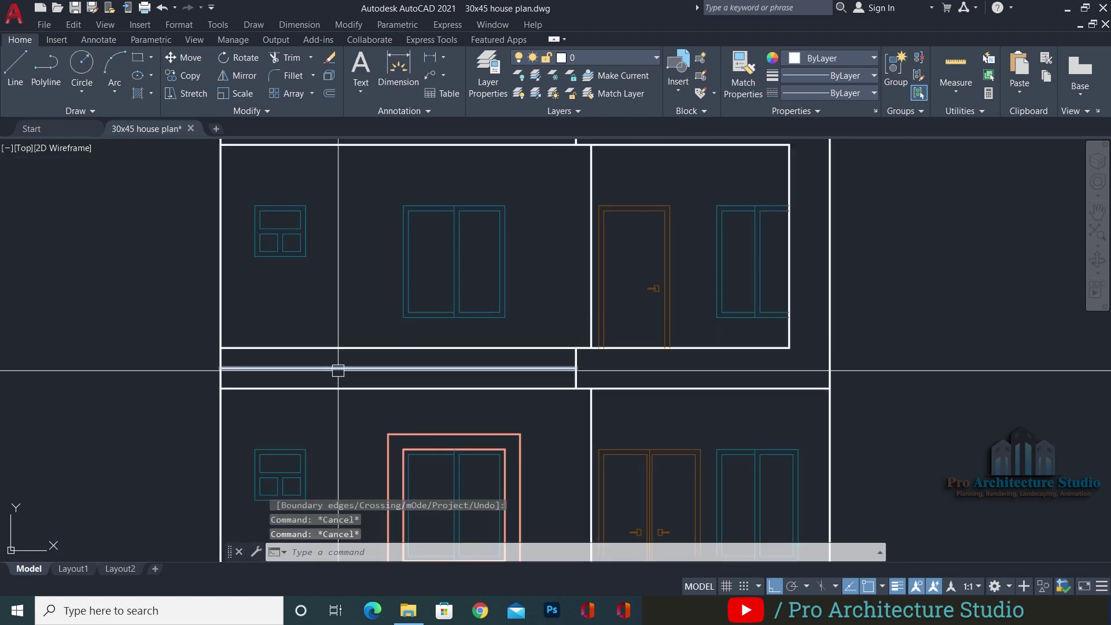
# Trim the raised floor line left of the extended vertical slab edge
pyautogui.write('TR')
pyautogui.press('Return')
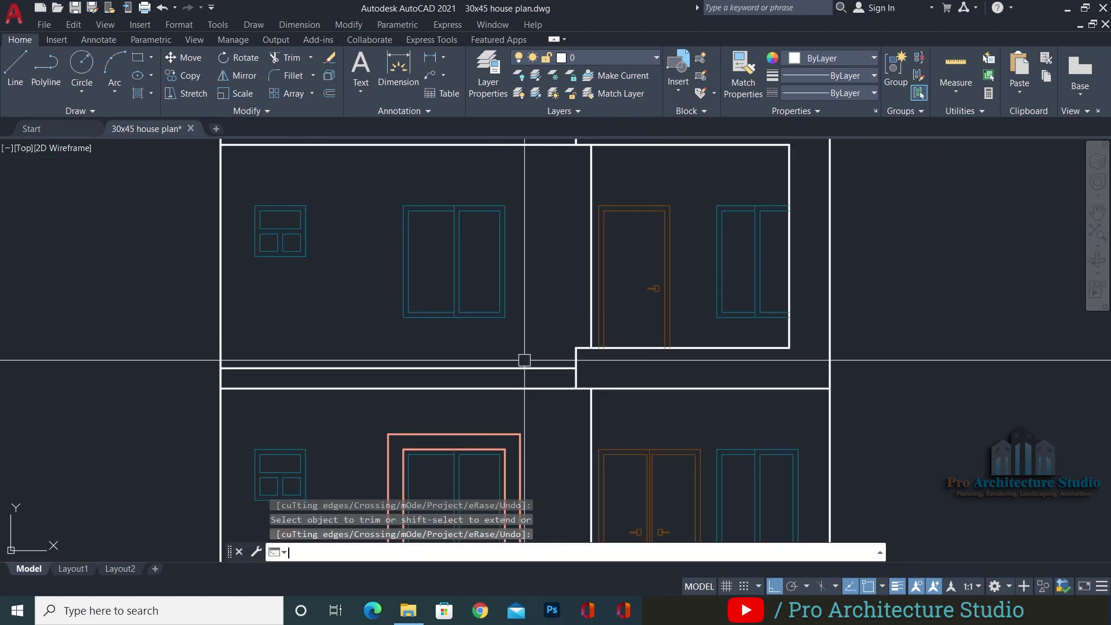
pyautogui.scroll(-2, 535, 382)
pyautogui.press('Escape')
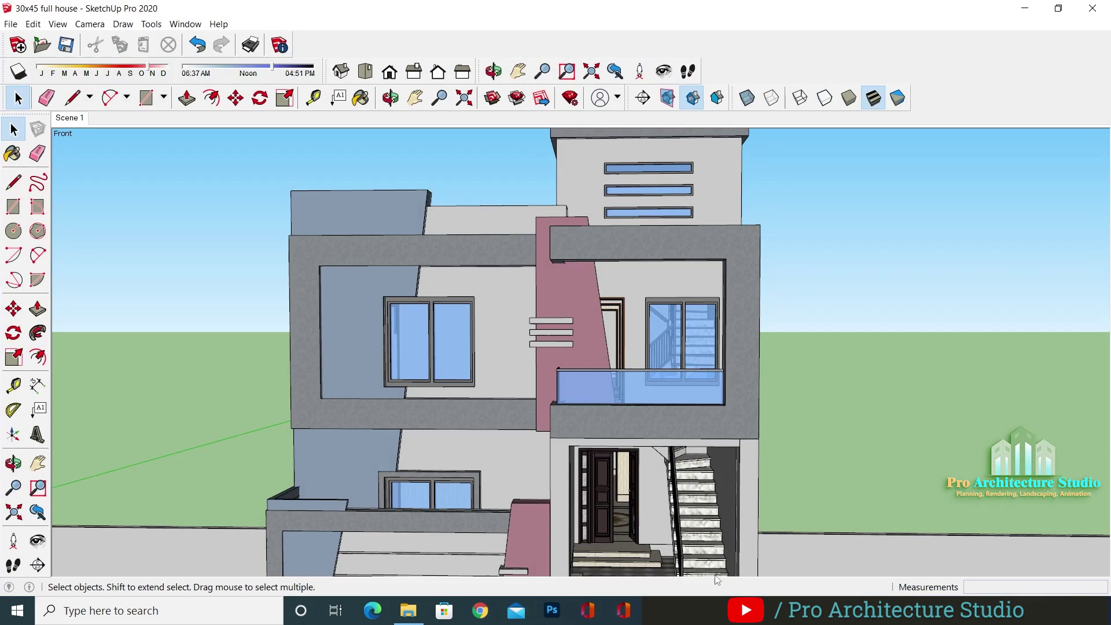
# Check the balcony railing in the SketchUp model, and offset the balcony's floor line 1'6" upward in the AutoCAD elevation
pyautogui.scroll(5, 603, 336)
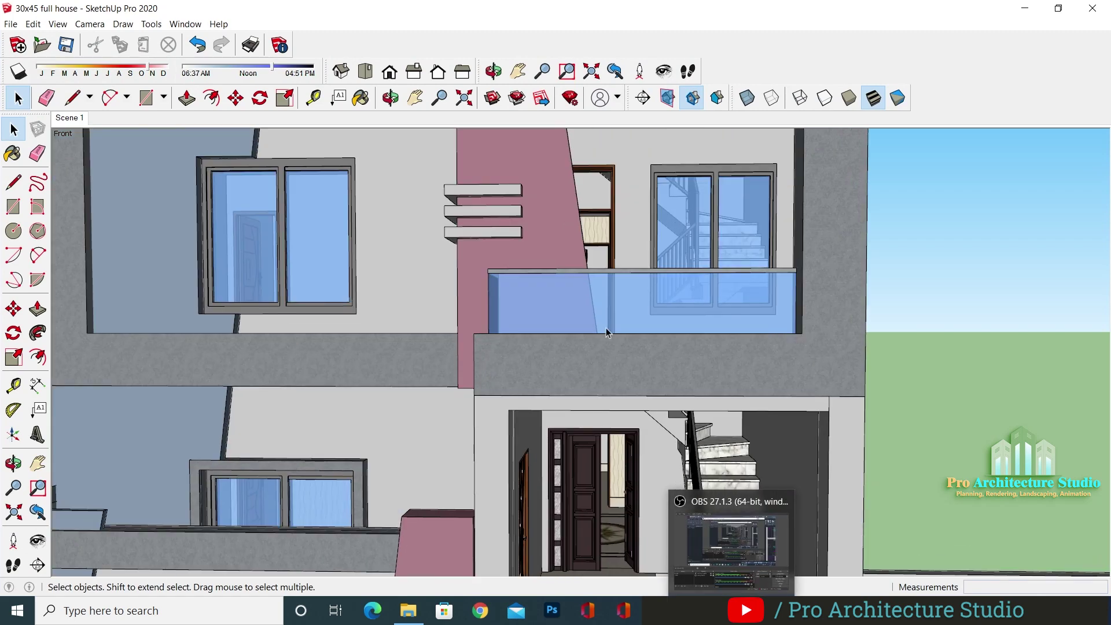
pyautogui.scroll(-3, 575, 308)
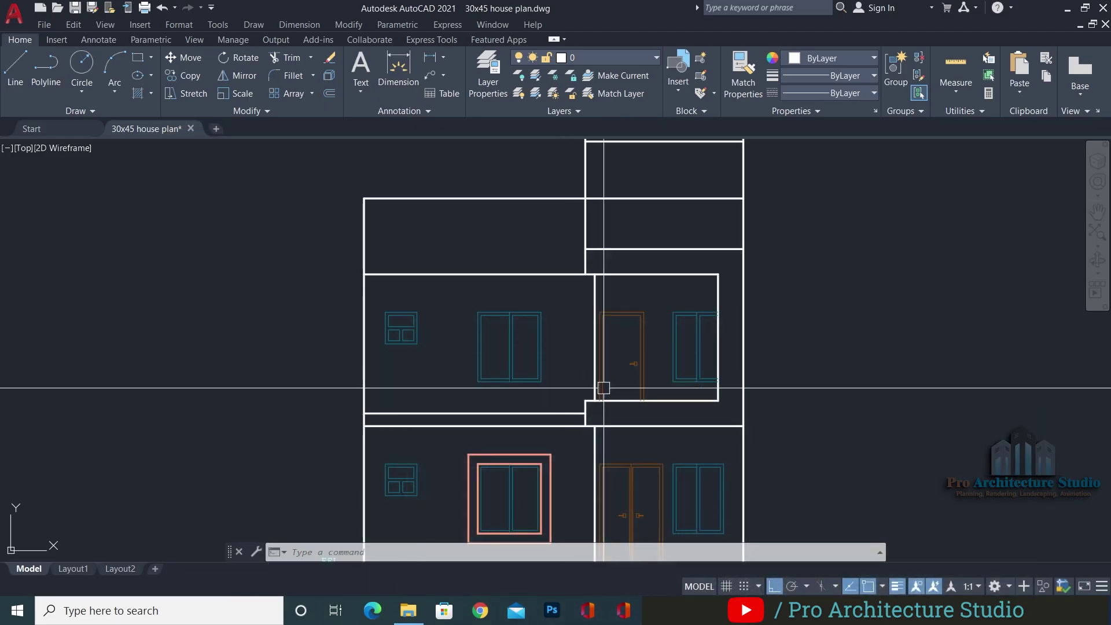
pyautogui.scroll(3, 600, 384)
pyautogui.press('Escape')
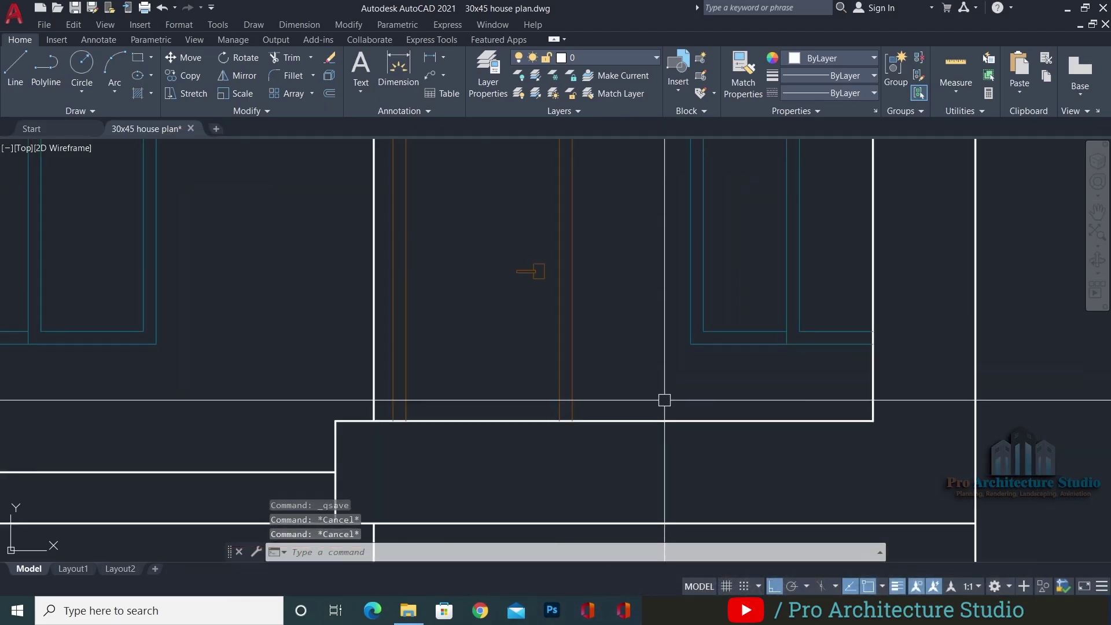
pyautogui.moveTo(654, 454); pyautogui.dragTo(630, 369, button='middle')
pyautogui.press('Escape')
pyautogui.press('Escape')
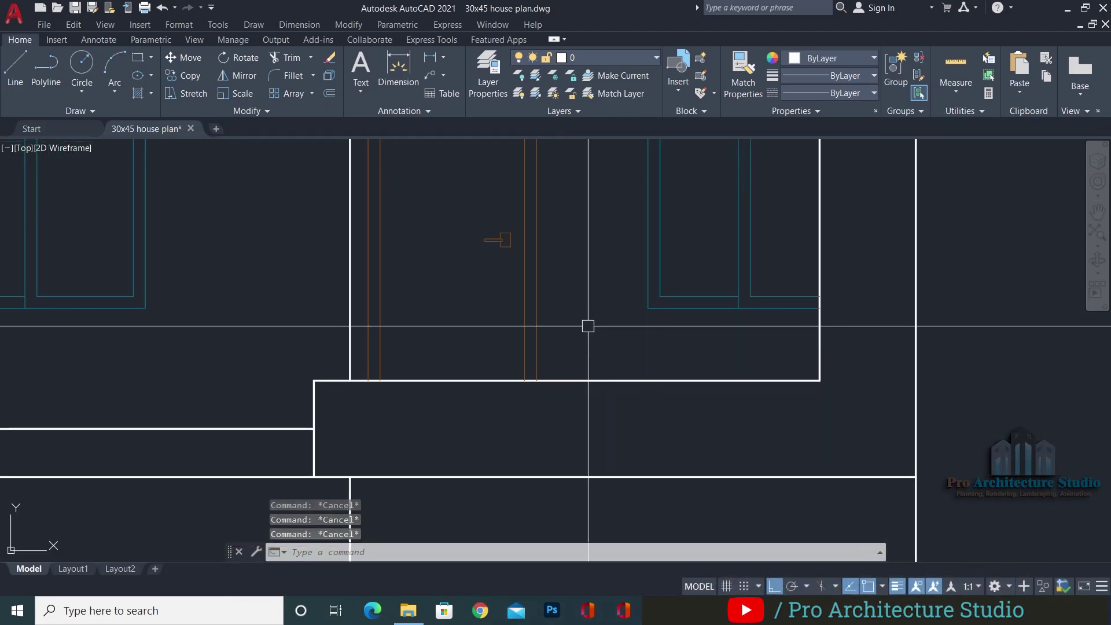
pyautogui.press('Return')
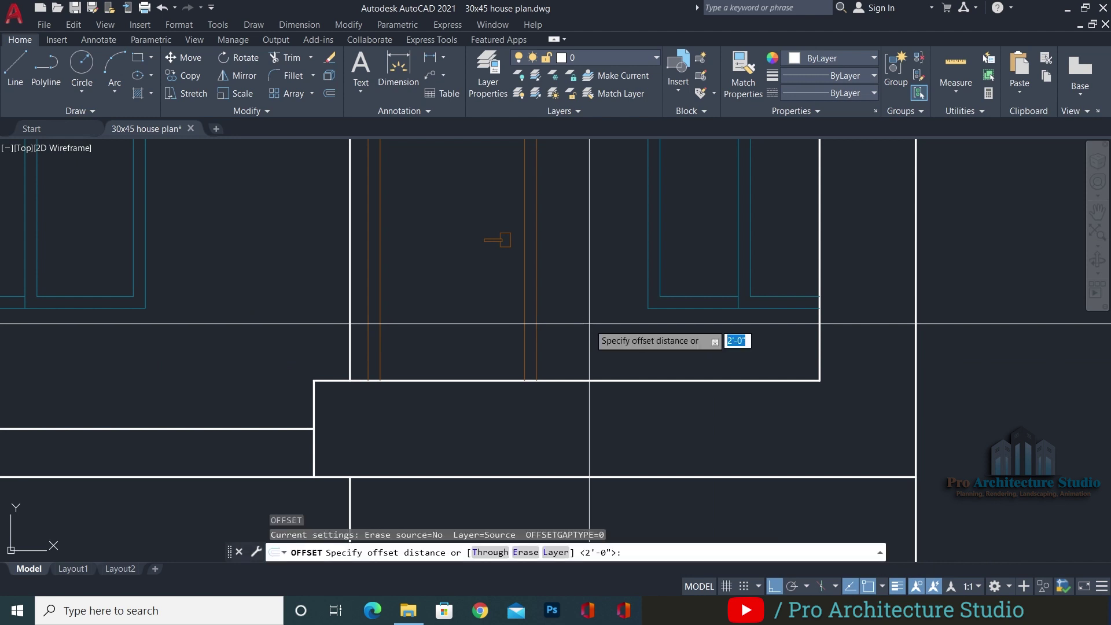
pyautogui.press('Return')
pyautogui.click(585, 381)
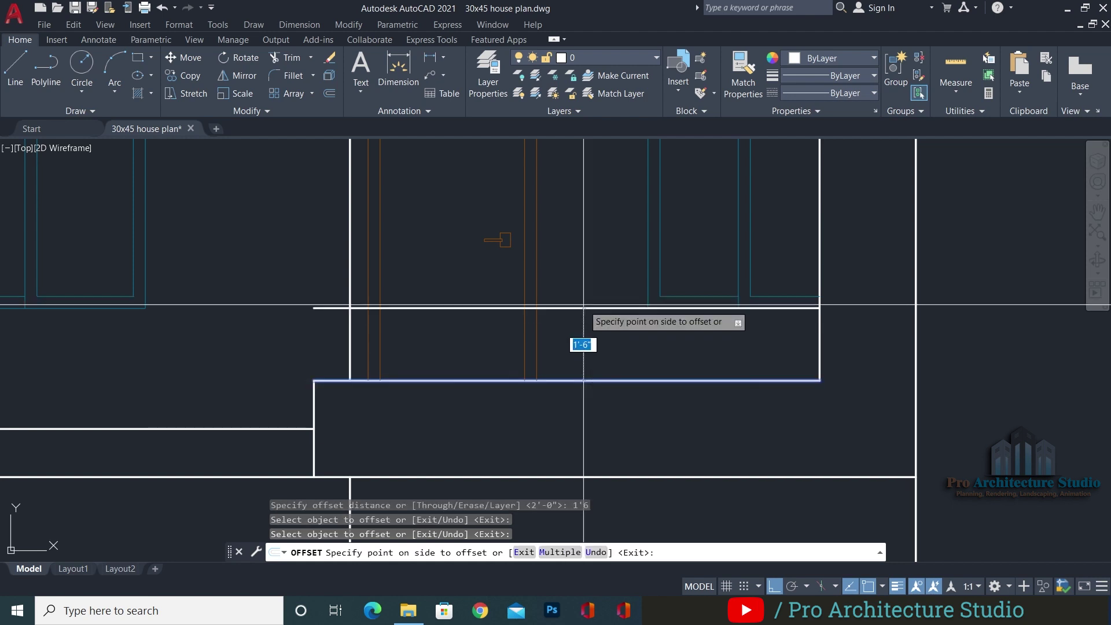
pyautogui.click(585, 269)
pyautogui.moveTo(467, 268); pyautogui.dragTo(585, 266, button='middle')
pyautogui.press('Escape')
pyautogui.press('Escape')
# Trim the balcony railing's top line where it passes left of the wall line beside the door
pyautogui.write('tr')
pyautogui.press('Return')
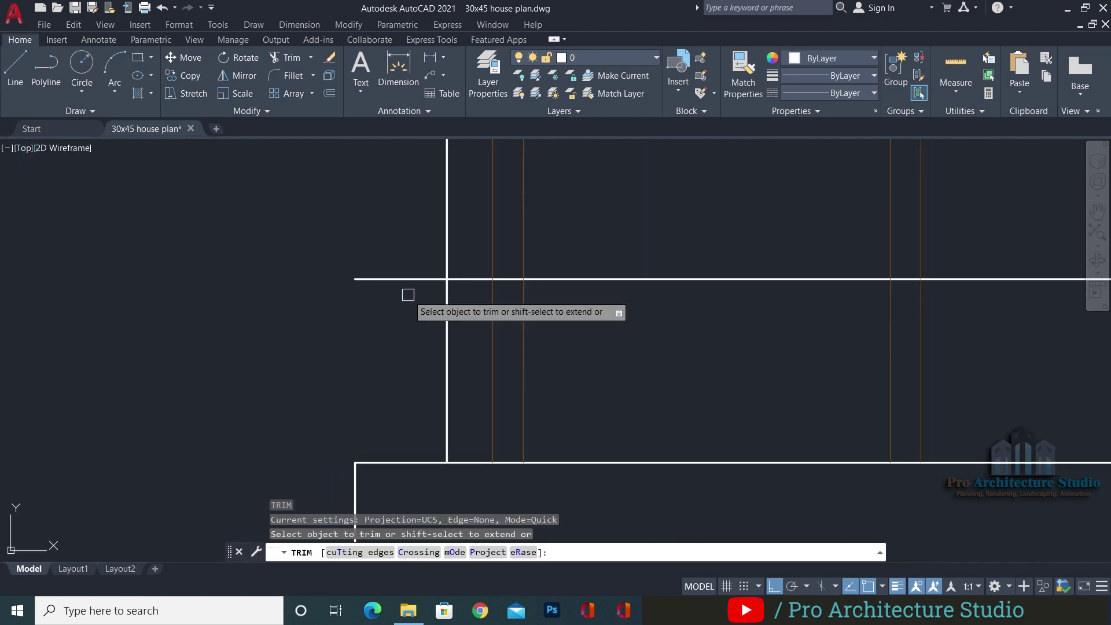
pyautogui.moveTo(756, 272); pyautogui.dragTo(527, 271, button='middle')
pyautogui.press('Escape')
pyautogui.press('Escape')
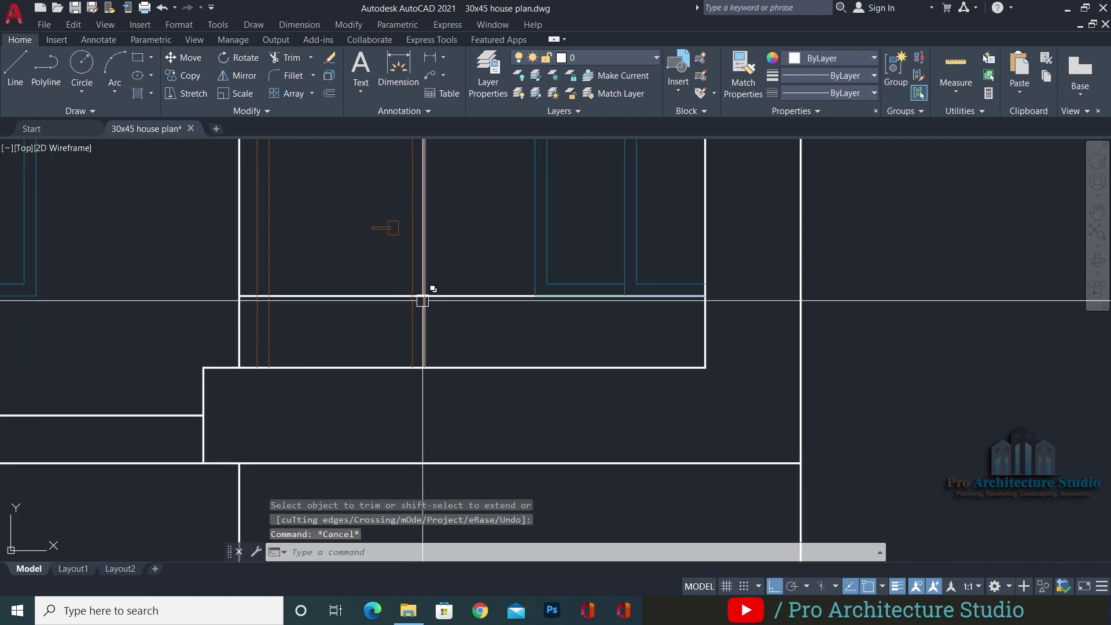
# Trim the first-floor door's vertical frame lines between the railing's top line and the balcony floor line
pyautogui.moveTo(368, 309); pyautogui.dragTo(441, 322, button='middle')
pyautogui.scroll(2, 417, 311)
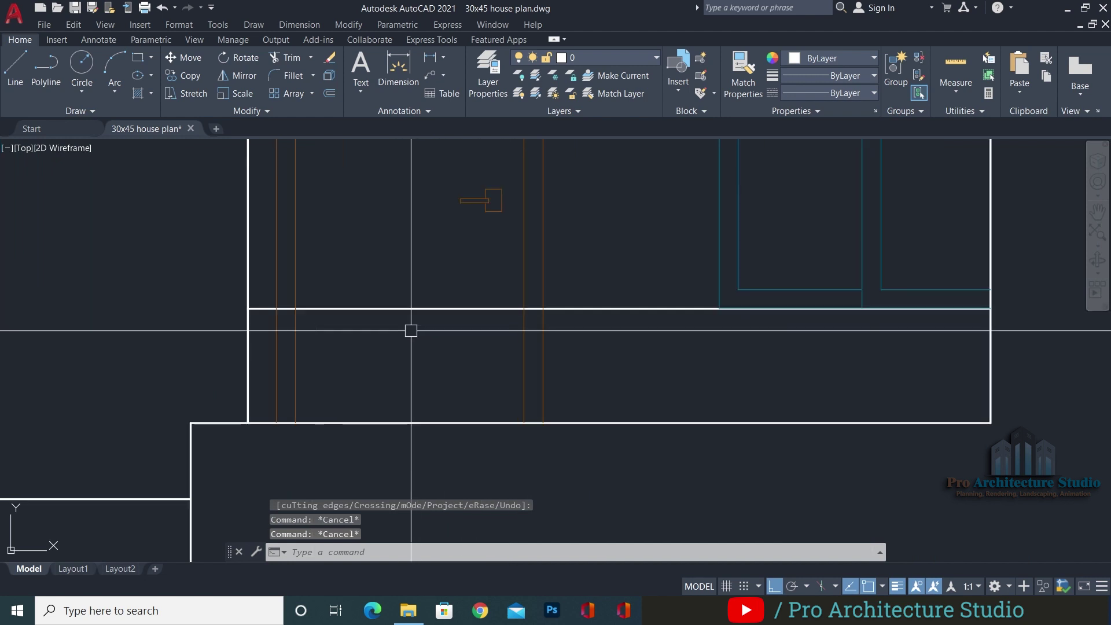
pyautogui.press('Escape')
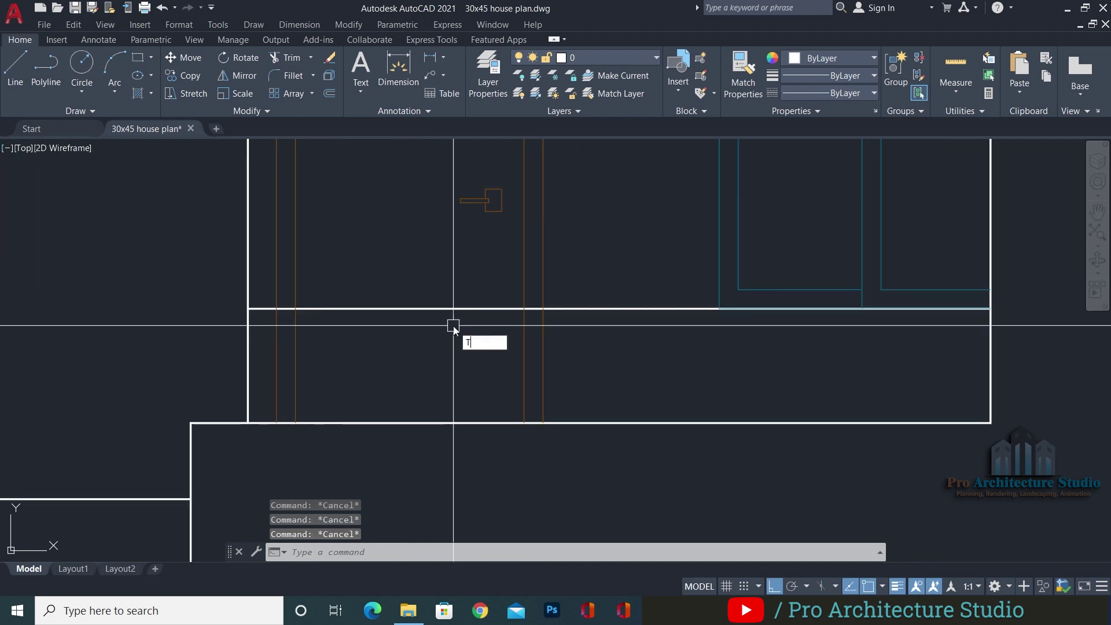
pyautogui.press('Return')
pyautogui.moveTo(457, 363); pyautogui.dragTo(533, 341)
pyautogui.click(534, 341)
pyautogui.click(295, 337)
pyautogui.click(273, 341)
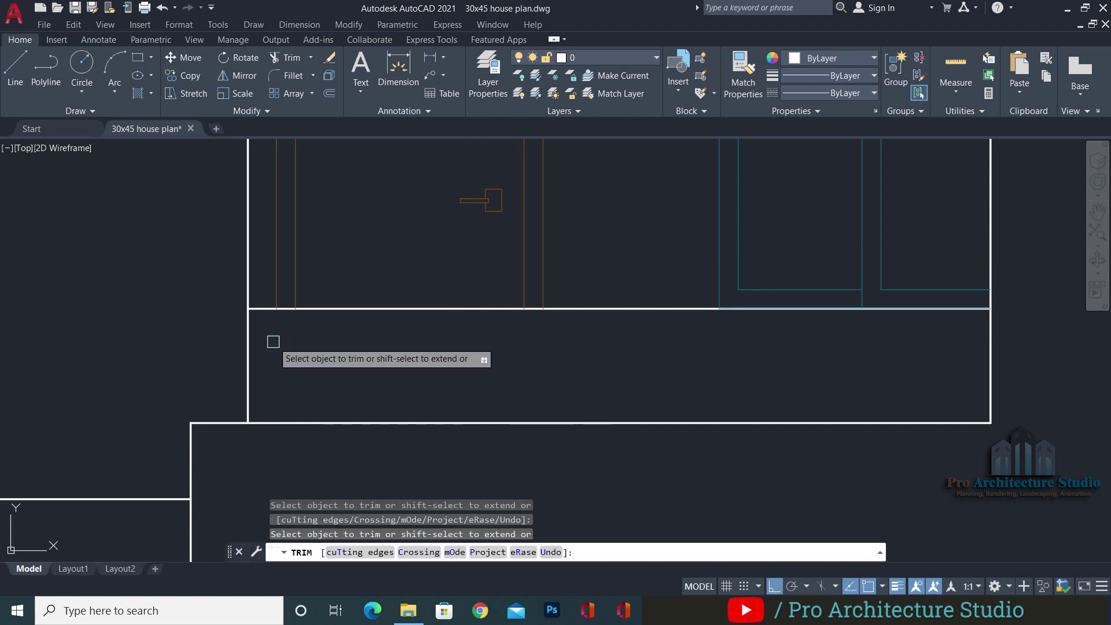
pyautogui.scroll(-3, 373, 347)
pyautogui.press('Escape')
# Offset the balcony railing's top line 1.5 inches downward to form the handrail
pyautogui.scroll(4, 476, 328)
pyautogui.moveTo(533, 364); pyautogui.dragTo(538, 384, button='middle')
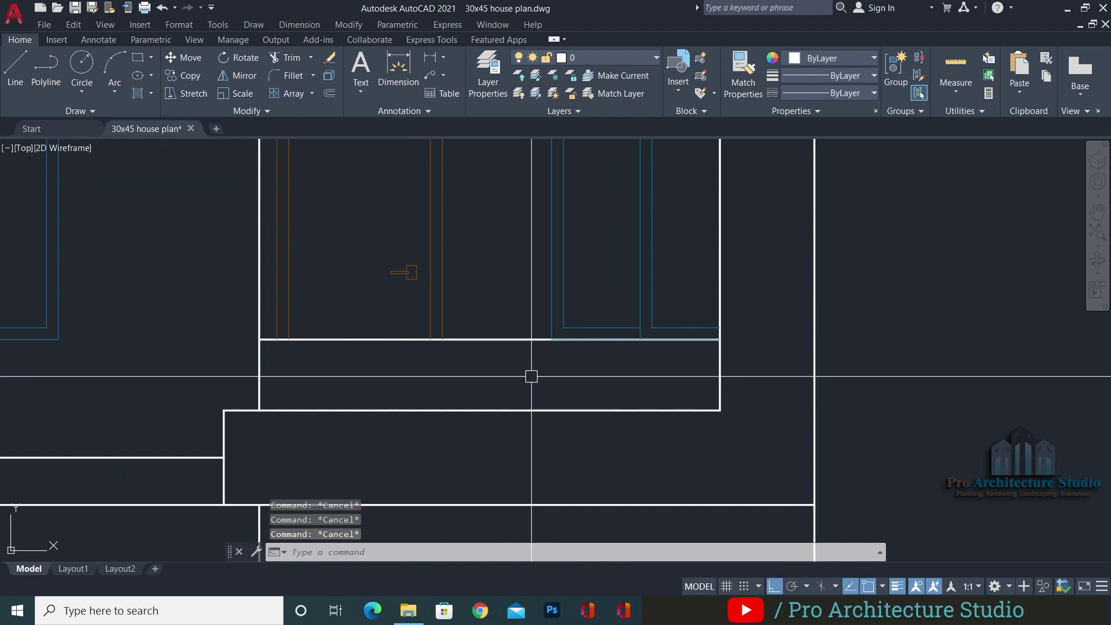
pyautogui.write('o')
pyautogui.press('Return')
pyautogui.write('1.5')
pyautogui.press('Return')
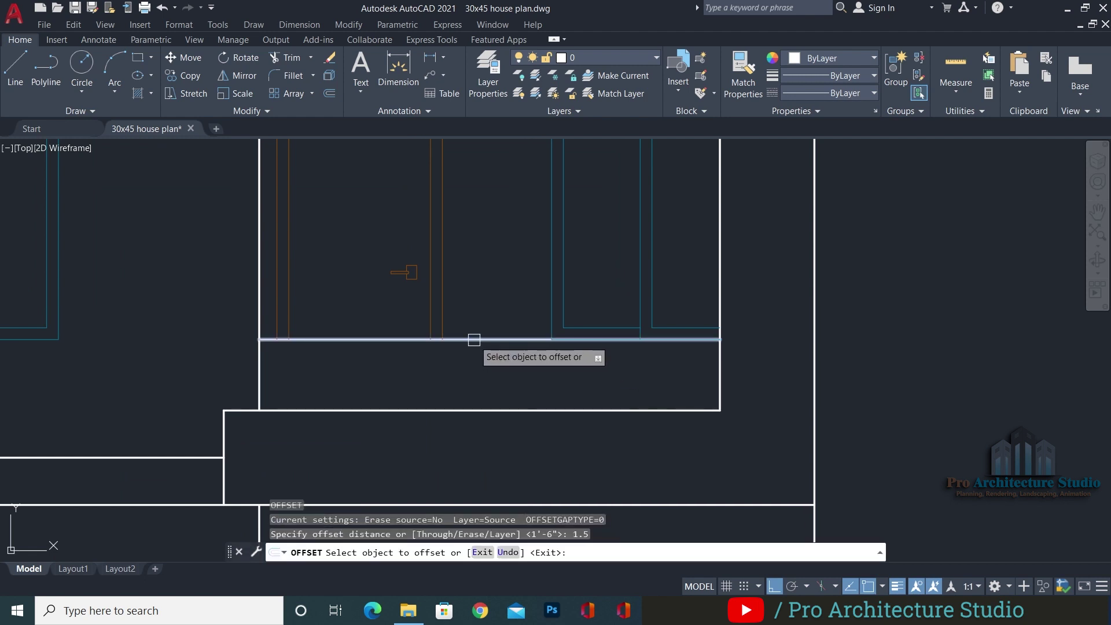
pyautogui.scroll(4, 475, 339)
pyautogui.click(456, 339)
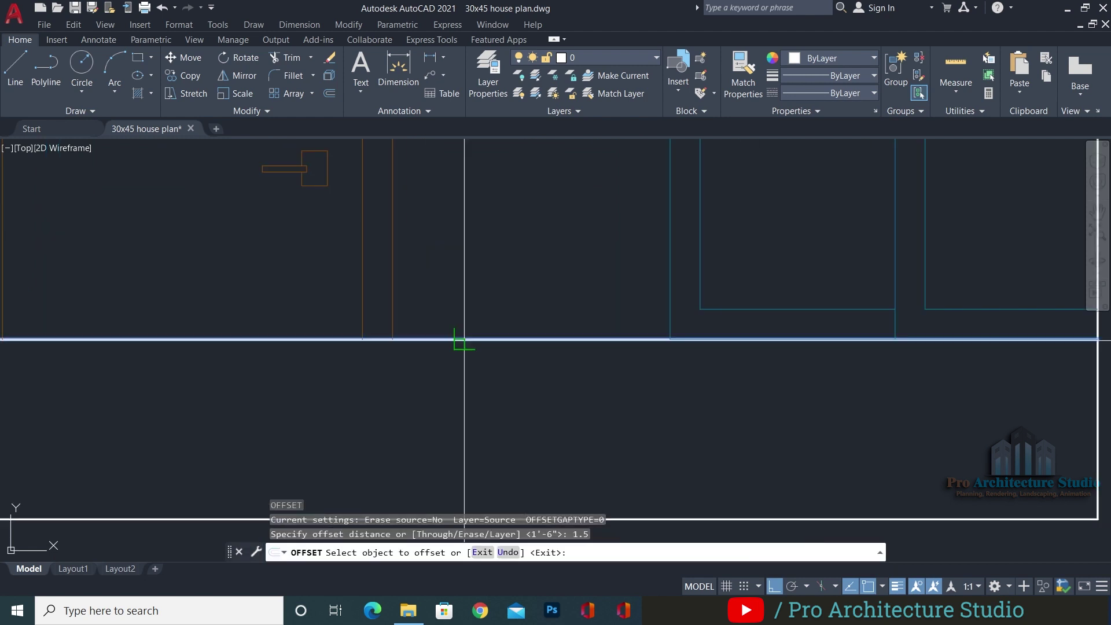
pyautogui.click(446, 385)
pyautogui.moveTo(1080, 341); pyautogui.dragTo(841, 320, button='middle')
pyautogui.scroll(-2, 783, 331)
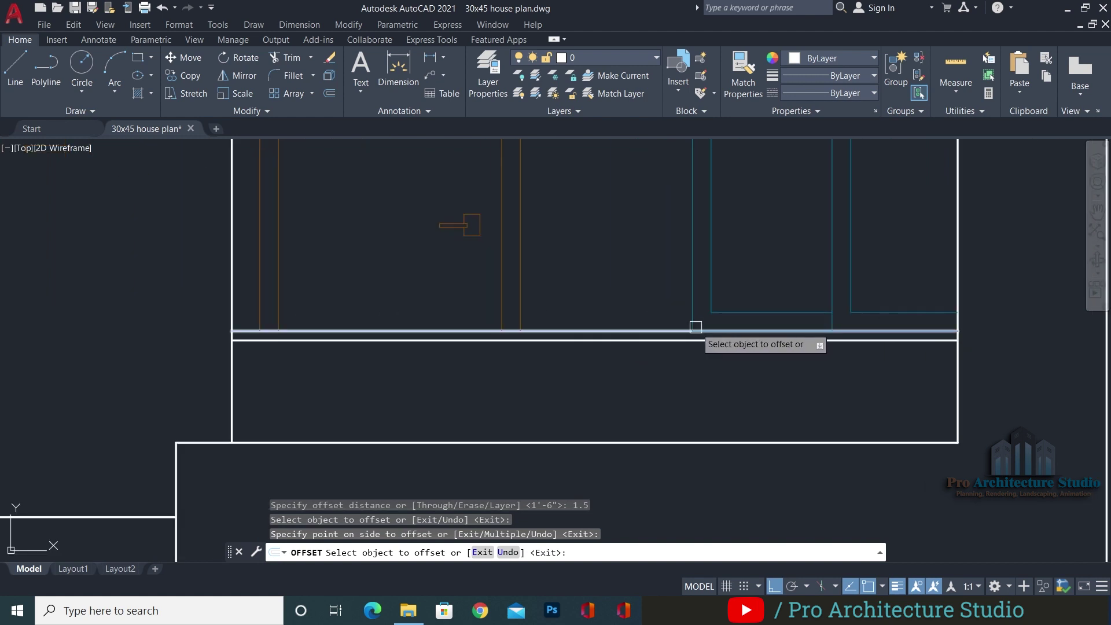
pyautogui.press('Escape')
pyautogui.press('Escape')
# Offset the upper and lower left edge lines of the first-floor balcony frame 9 inches to the left
pyautogui.scroll(-5, 449, 350)
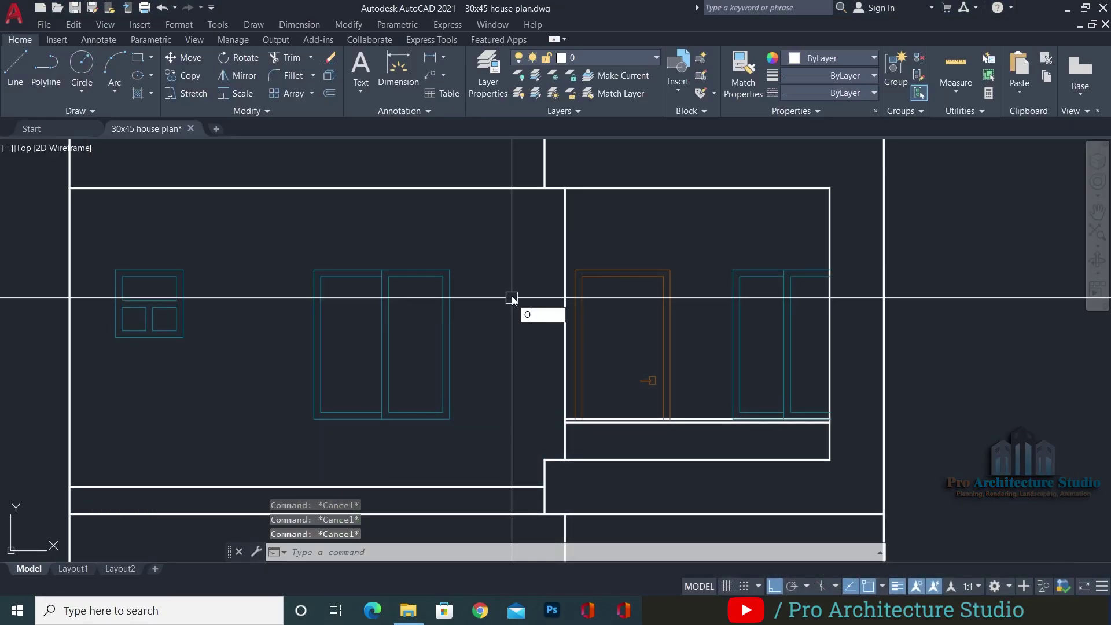
pyautogui.press('Return')
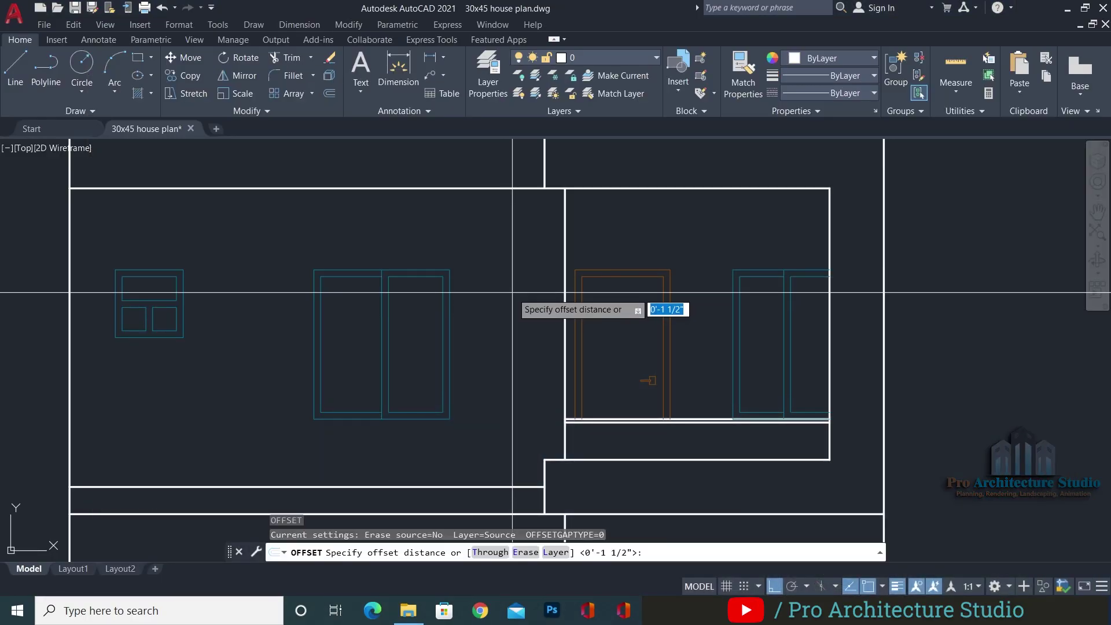
pyautogui.write('9')
pyautogui.press('Return')
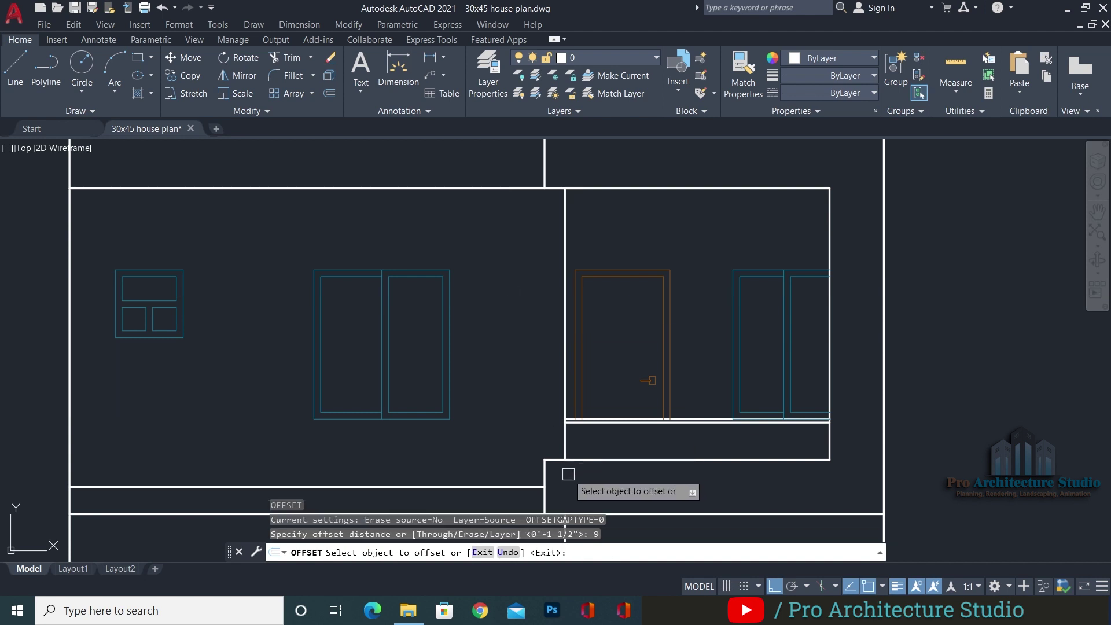
pyautogui.click(546, 474)
pyautogui.click(509, 457)
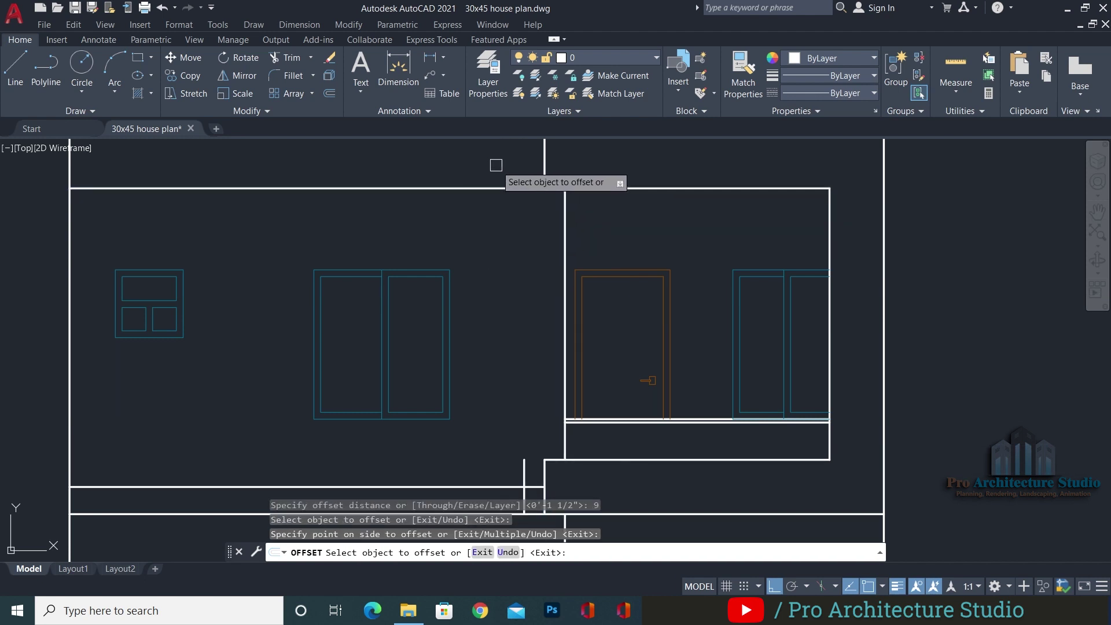
pyautogui.click(542, 158)
pyautogui.click(479, 225)
pyautogui.moveTo(472, 233); pyautogui.dragTo(482, 285, button='middle')
pyautogui.press('Return')
pyautogui.press('Escape')
pyautogui.press('Escape')
pyautogui.press('Escape')
pyautogui.scroll(-2, 513, 227)
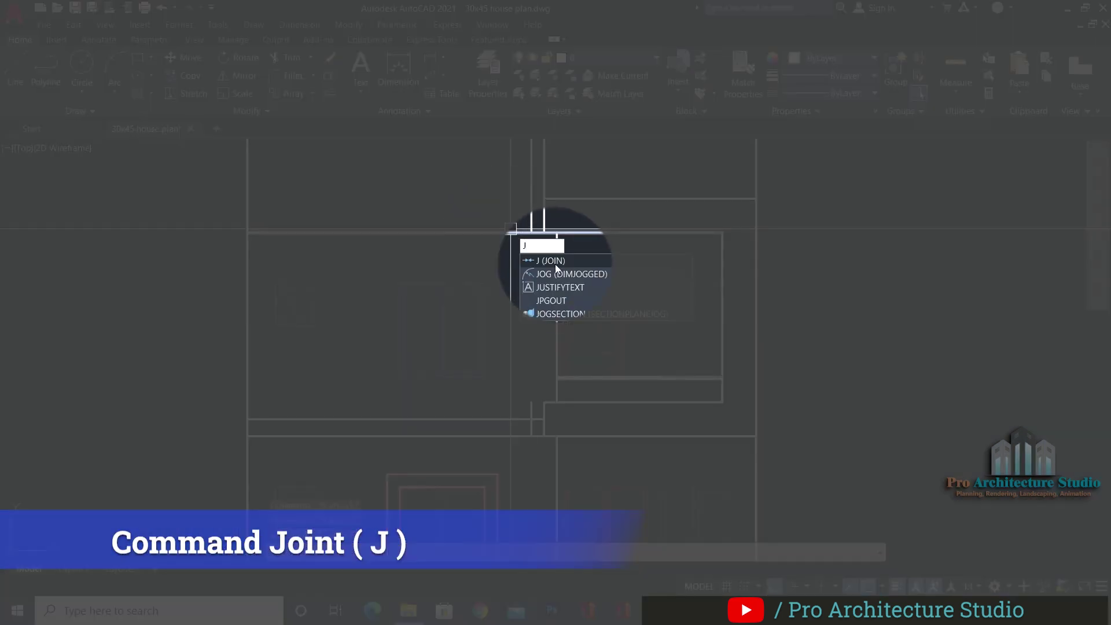
# Join the two vertical offset segments beside the balcony frame into one continuous line
pyautogui.press('Return')
pyautogui.click(533, 205)
pyautogui.scroll(2, 530, 394)
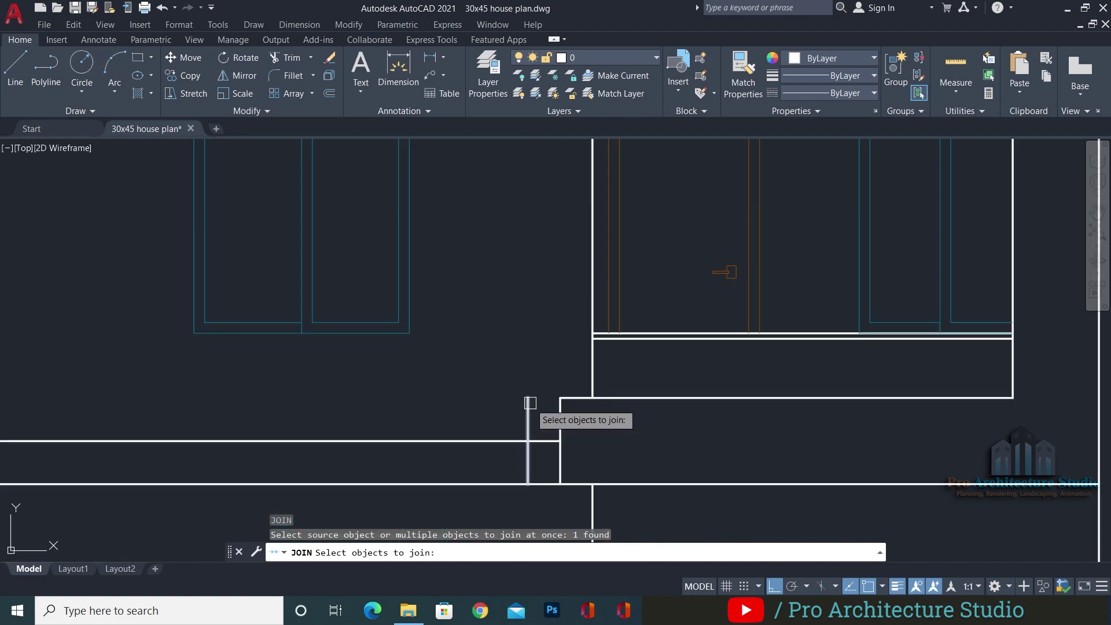
pyautogui.click(538, 361)
pyautogui.press('Return')
pyautogui.press('Escape')
pyautogui.press('Escape')
pyautogui.scroll(-3, 546, 259)
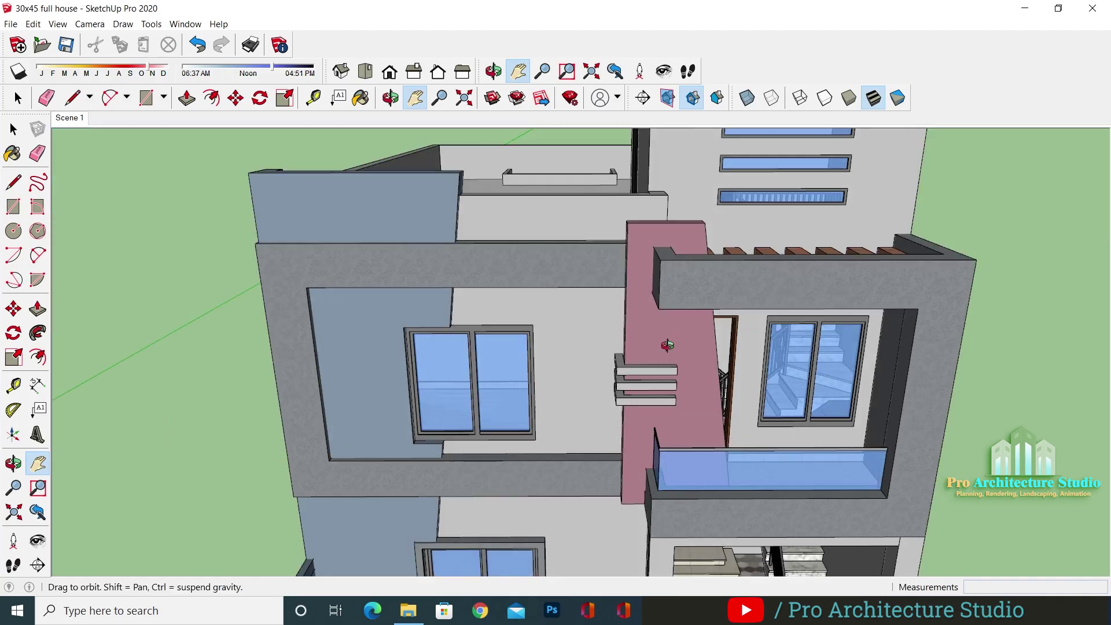
# Check the tapered wall in the SketchUp model, and offset the balcony frame's top line 12 inches upward in AutoCAD
pyautogui.scroll(5, 637, 240)
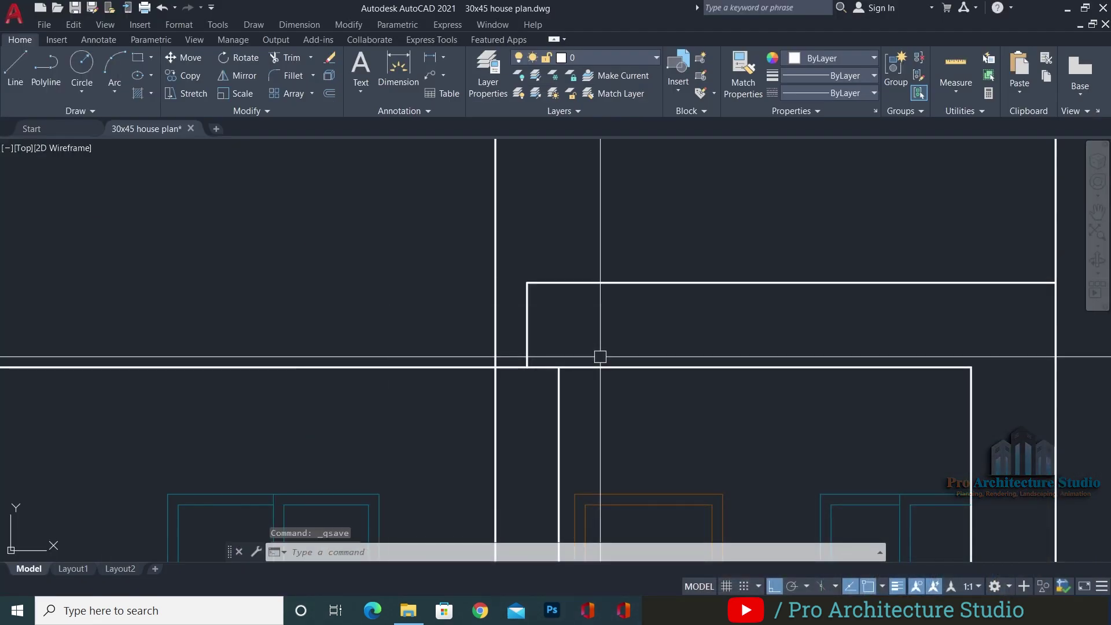
pyautogui.press('Return')
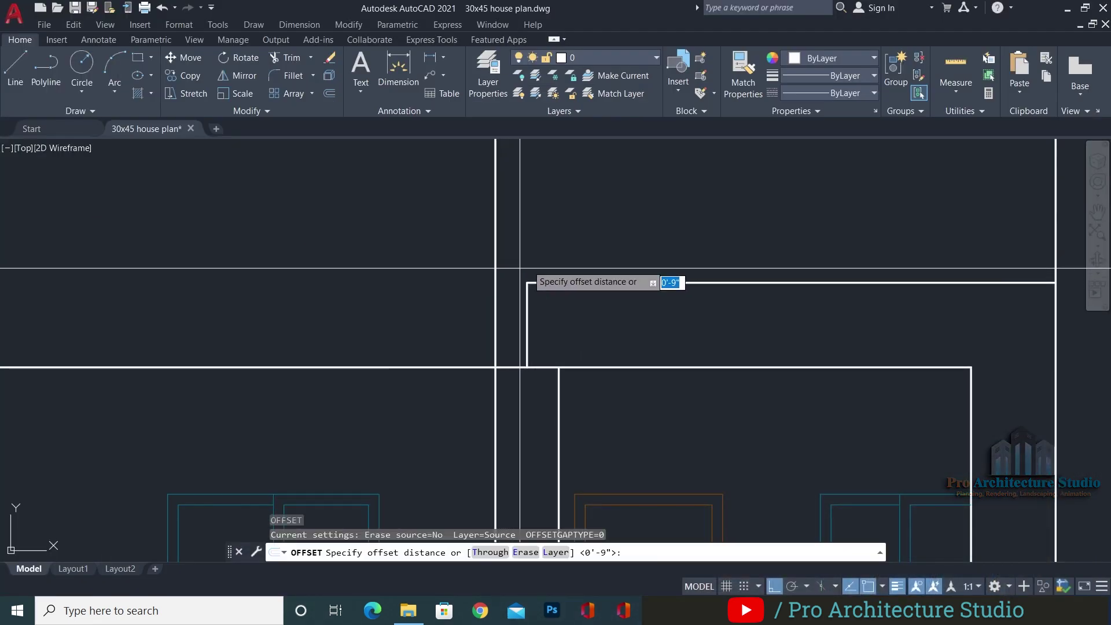
pyautogui.write('12')
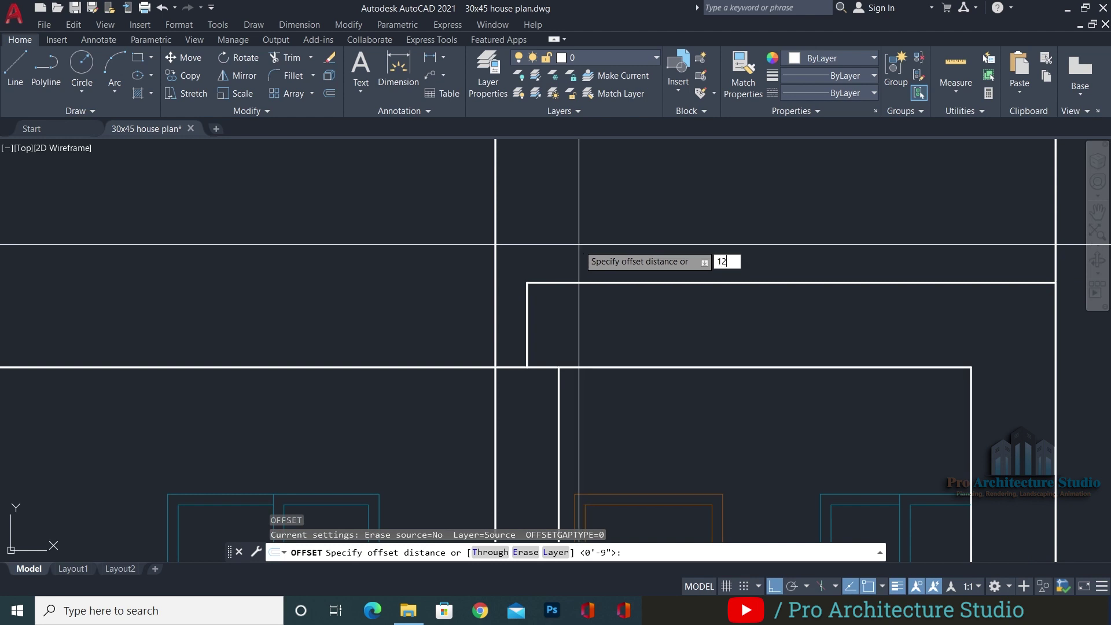
pyautogui.press('Return')
pyautogui.click(546, 282)
pyautogui.click(559, 200)
pyautogui.press('Escape')
pyautogui.scroll(-3, 551, 220)
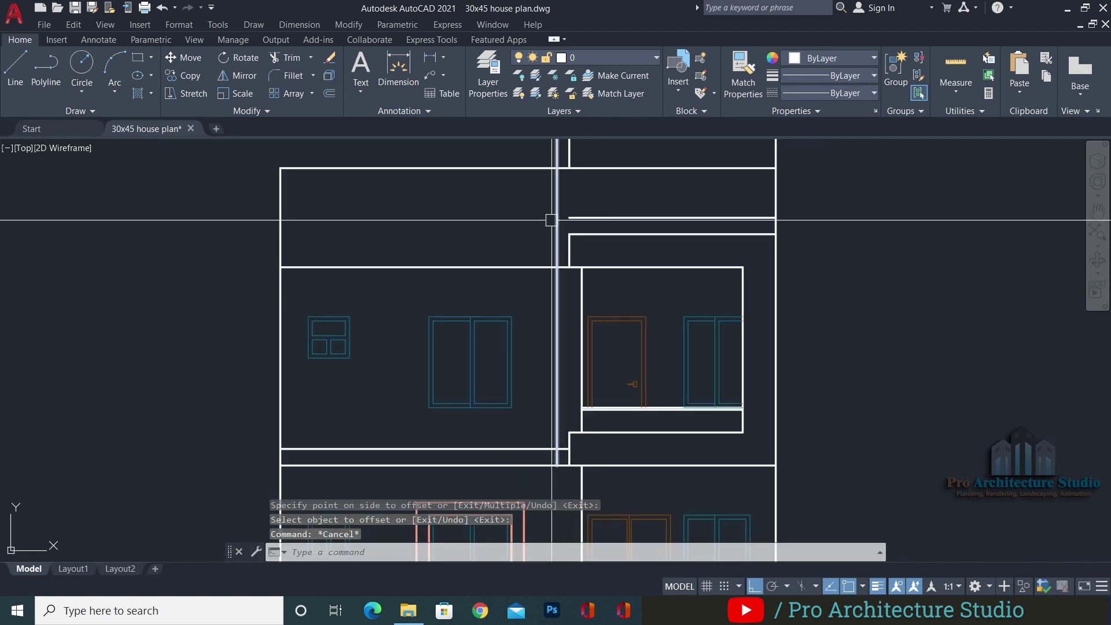
# Fillet the joined vertical line and the raised top line into a sharp corner for the tapered wall
pyautogui.press('Escape')
pyautogui.scroll(4, 554, 220)
pyautogui.write('f')
pyautogui.press('Return')
pyautogui.click(558, 230)
pyautogui.click(611, 213)
pyautogui.scroll(-6, 539, 191)
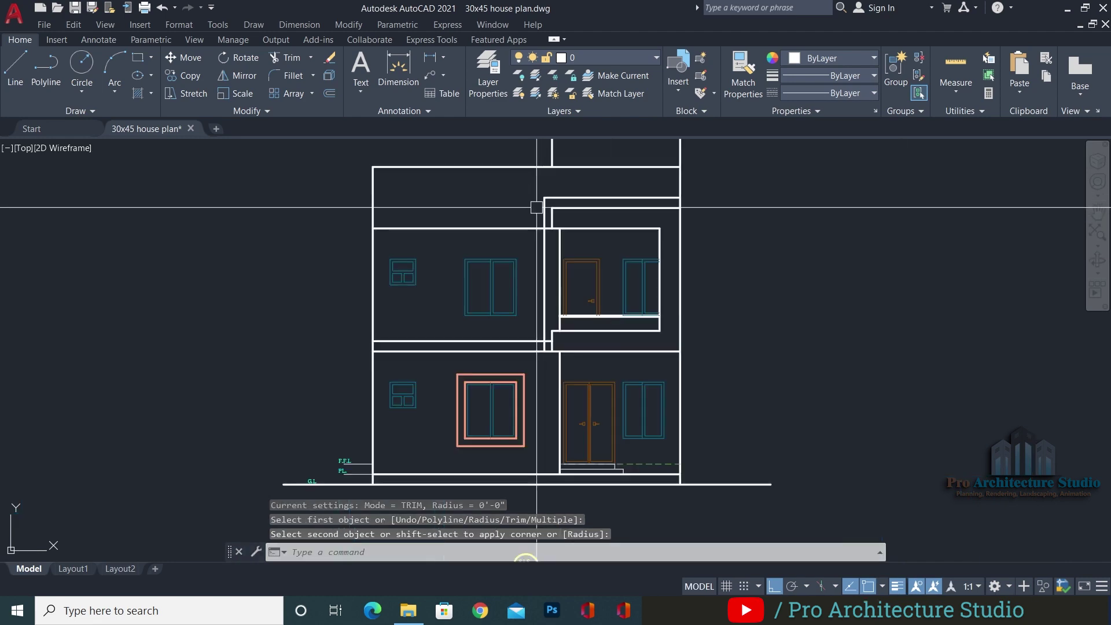
pyautogui.press('Escape')
pyautogui.press('Escape')
# Check the tapered wall's top in the SketchUp model, and offset its left vertical line 4' to the right in AutoCAD
pyautogui.scroll(3, 603, 266)
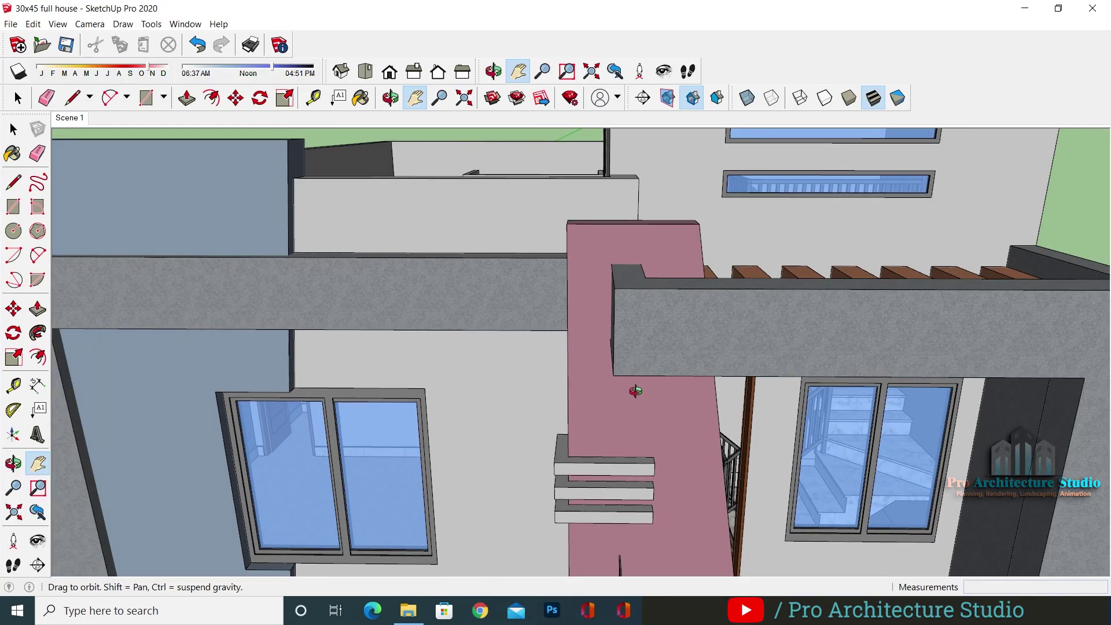
pyautogui.moveTo(645, 400); pyautogui.dragTo(626, 322, button='middle')
pyautogui.scroll(-3, 624, 324)
pyautogui.moveTo(623, 325); pyautogui.dragTo(549, 268)
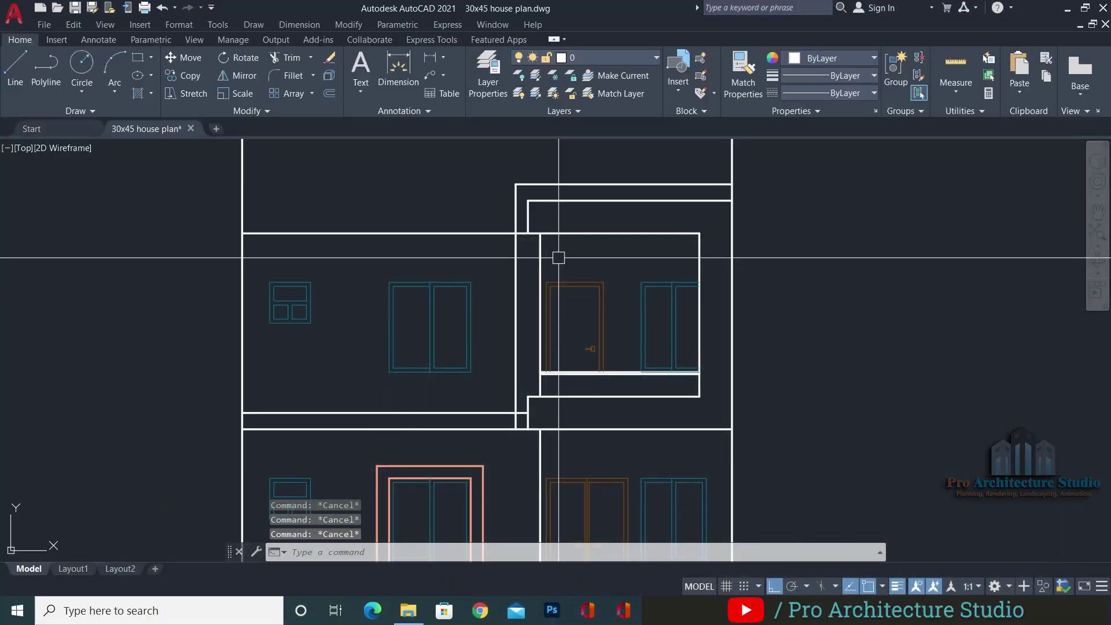
pyautogui.write('o')
pyautogui.press('Return')
pyautogui.scroll(2, 605, 191)
pyautogui.write("4'")
pyautogui.press('Return')
pyautogui.click(468, 195)
pyautogui.click(585, 206)
pyautogui.press('Escape')
# Fillet the tapered wall's top line with the 4' offset line to close the upper right corner
pyautogui.write('f')
pyautogui.press('Return')
pyautogui.scroll(2, 566, 205)
pyautogui.click(565, 238)
pyautogui.click(582, 254)
pyautogui.press('Escape')
pyautogui.press('Escape')
pyautogui.press('Escape')
pyautogui.scroll(-4, 533, 218)
pyautogui.scroll(2, 546, 398)
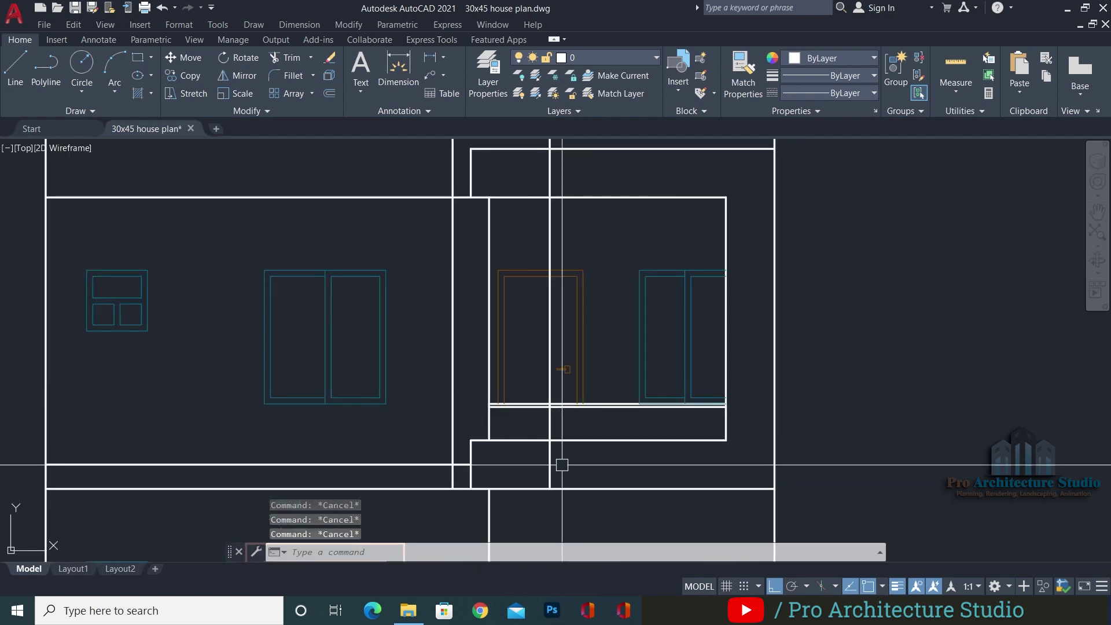
pyautogui.scroll(-3, 521, 405)
pyautogui.scroll(3, 573, 394)
# Save the drawing, and offset the tapered wall's left vertical line 6' to the right to mark the base width
pyautogui.hotkey('ctrl', 's')
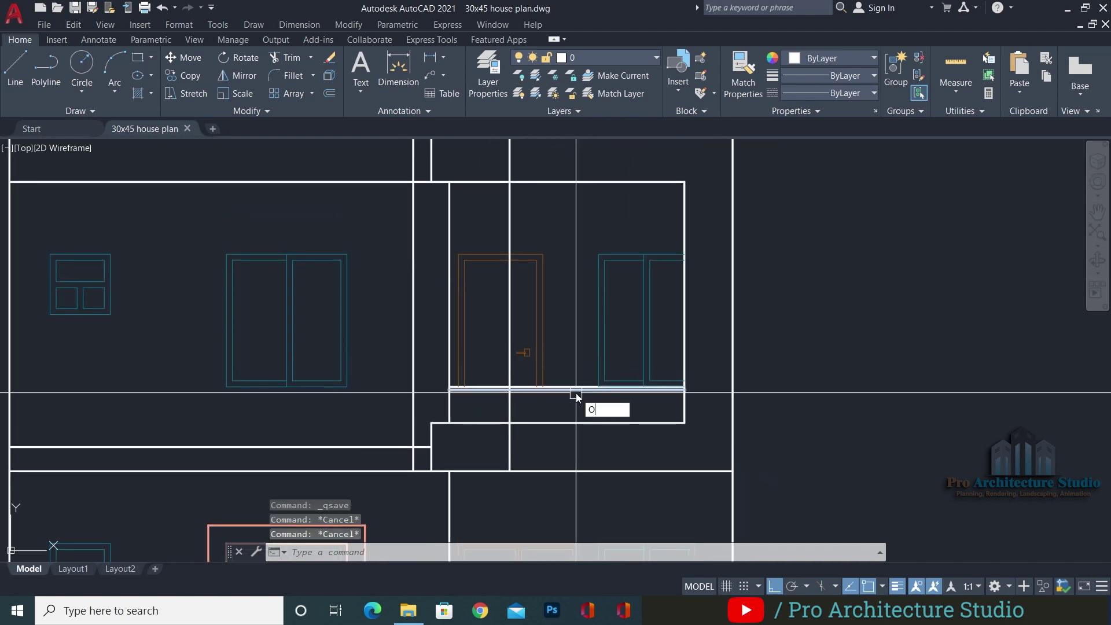
pyautogui.press('Return')
pyautogui.write("6'")
pyautogui.press('Return')
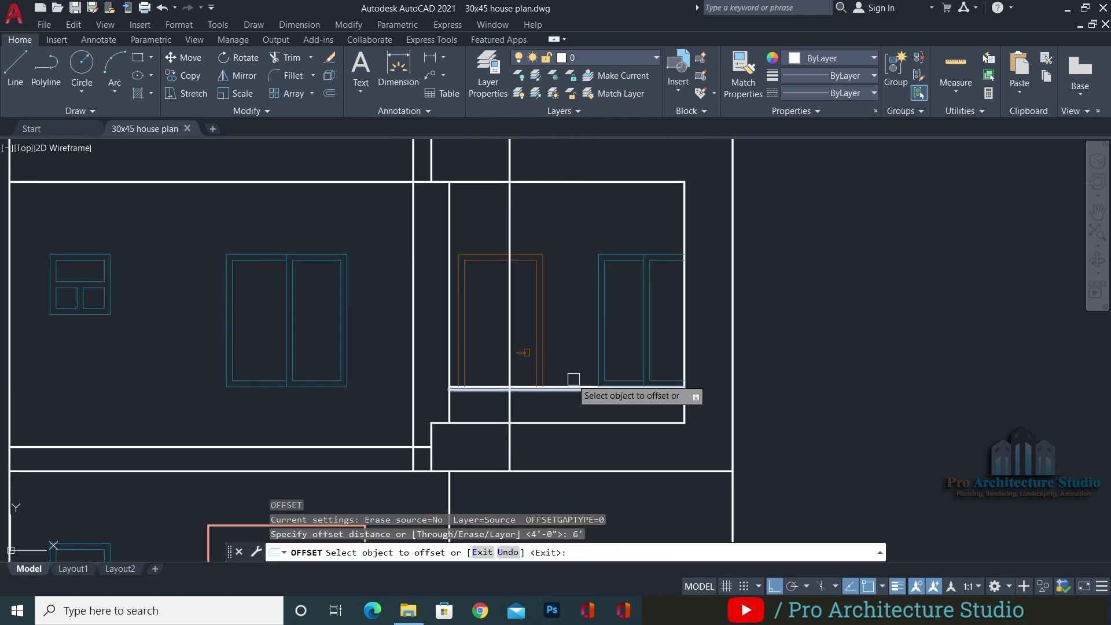
pyautogui.click(414, 352)
pyautogui.click(579, 397)
pyautogui.press('Return')
pyautogui.moveTo(589, 297); pyautogui.dragTo(607, 373, button='middle')
pyautogui.scroll(-2, 607, 373)
# Draw the tapered wall's slanted edge from its top right corner to the foot of the 6' offset line
pyautogui.write('l')
pyautogui.press('Return')
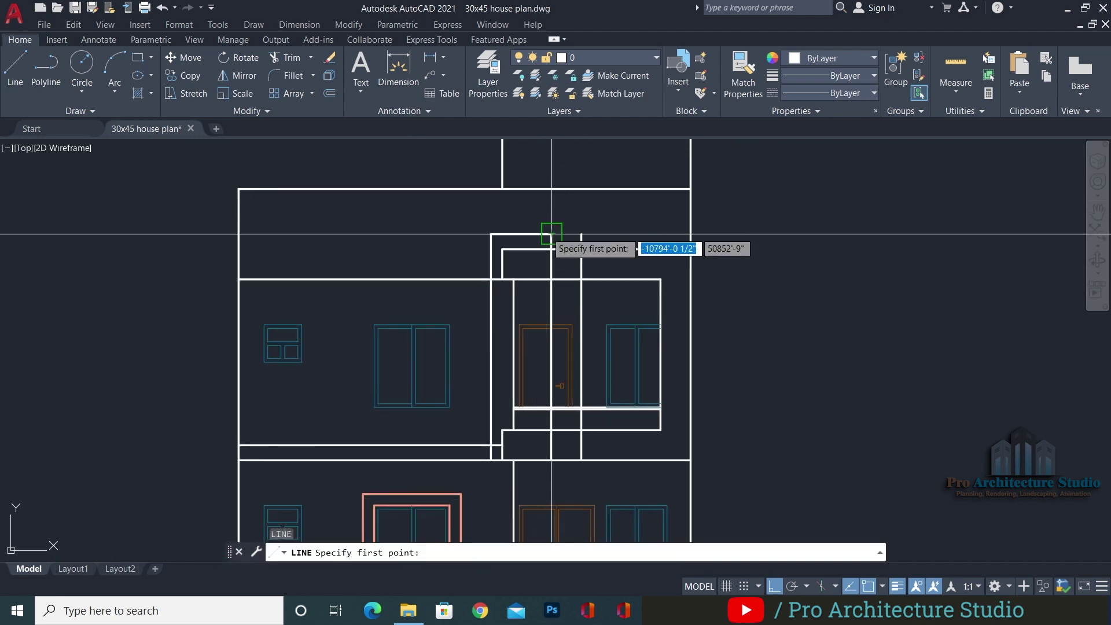
pyautogui.click(551, 234)
pyautogui.click(581, 460)
pyautogui.press('Escape')
pyautogui.press('Escape')
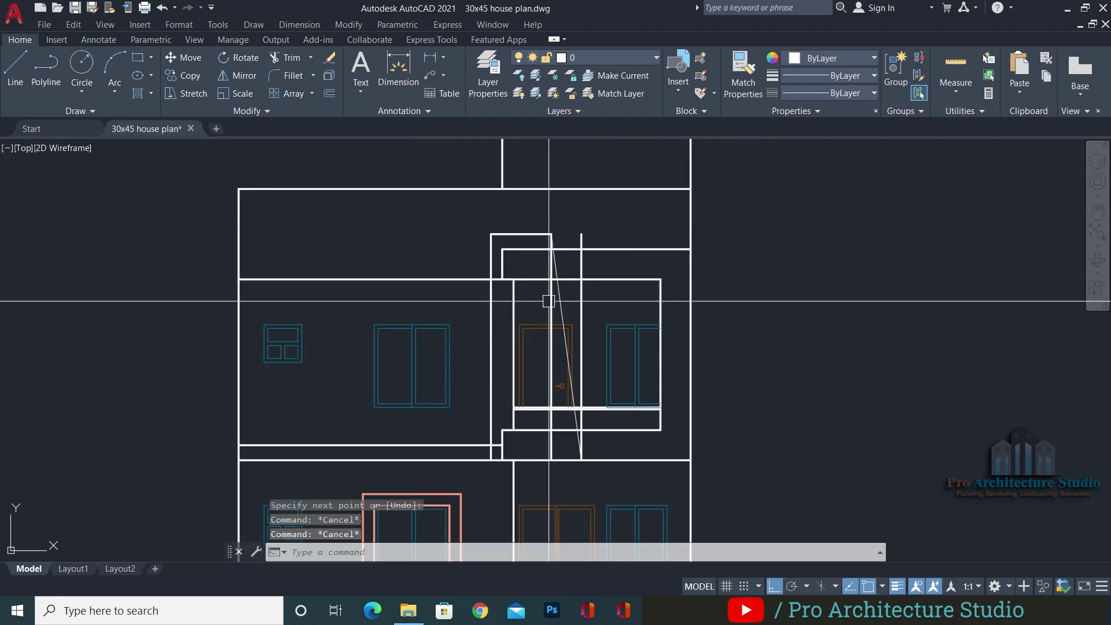
# Erase the 4' and 6' vertical guide lines beside the slanted edge
pyautogui.scroll(3, 547, 304)
pyautogui.press('Delete')
pyautogui.click(624, 202)
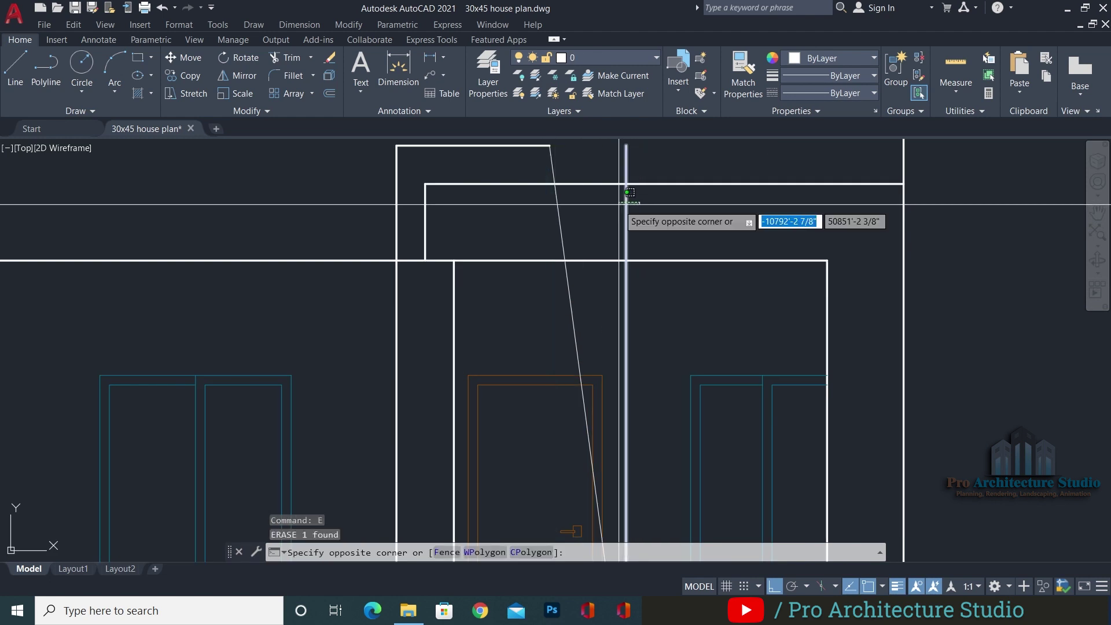
pyautogui.press('Escape')
pyautogui.press('Escape')
# Match the slanted edge's properties to those of the tapered wall's top line
pyautogui.scroll(-3, 636, 210)
pyautogui.write('MA')
pyautogui.press('Return')
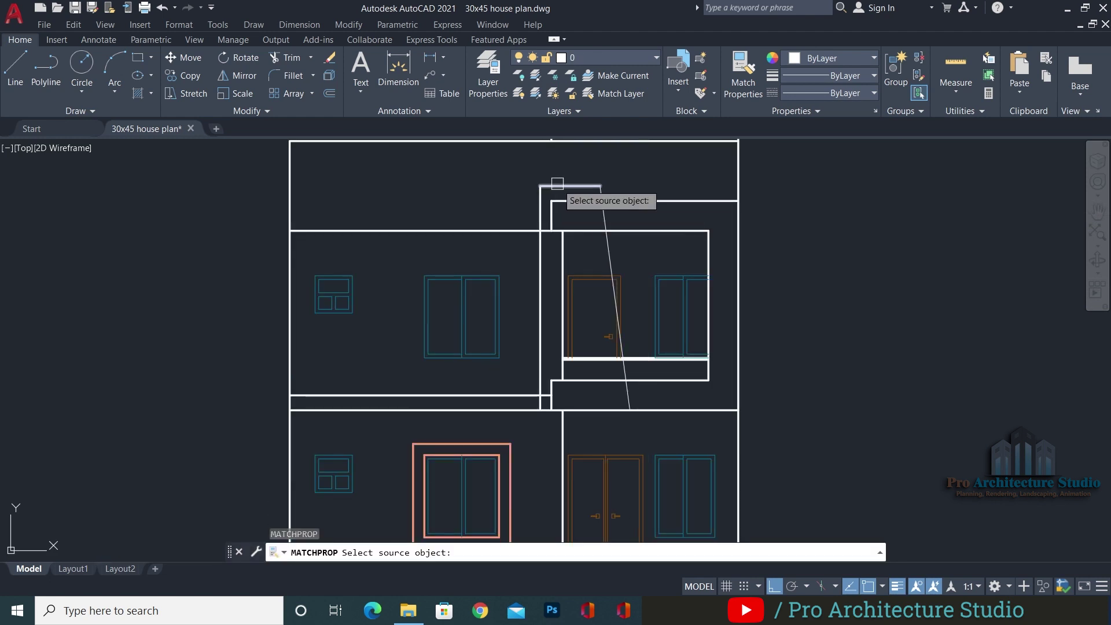
pyautogui.click(570, 186)
pyautogui.click(604, 215)
pyautogui.press('Escape')
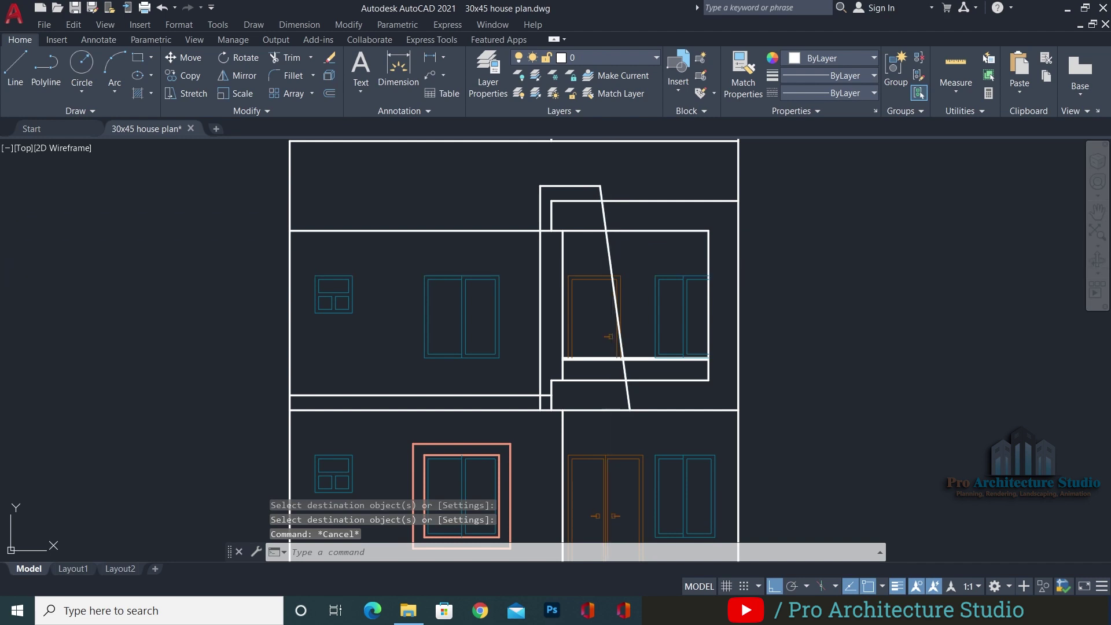
# Check the tapered wall in the SketchUp model, and trim its slanted edge inside the balcony frame's upper beam and handrail
pyautogui.scroll(2, 620, 265)
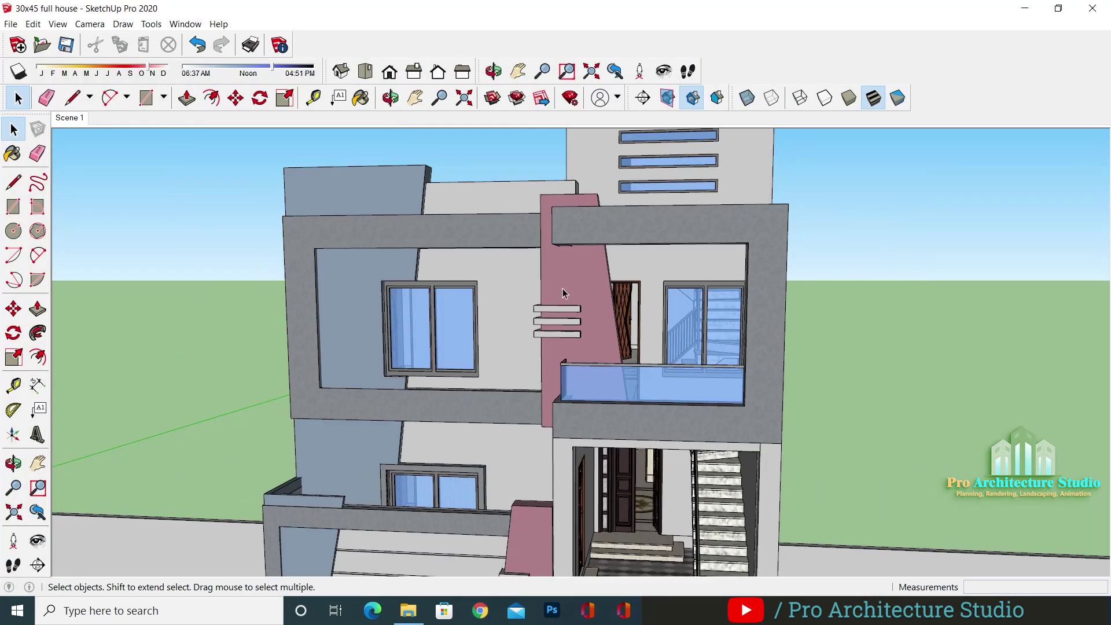
pyautogui.scroll(4, 563, 288)
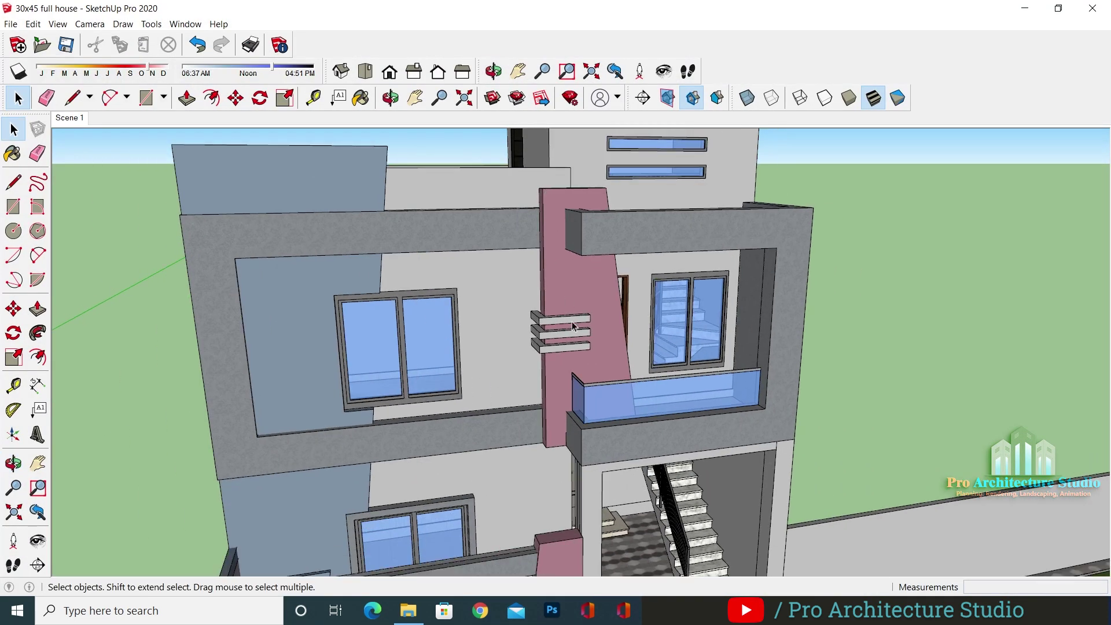
pyautogui.moveTo(661, 225); pyautogui.dragTo(541, 228, button='middle')
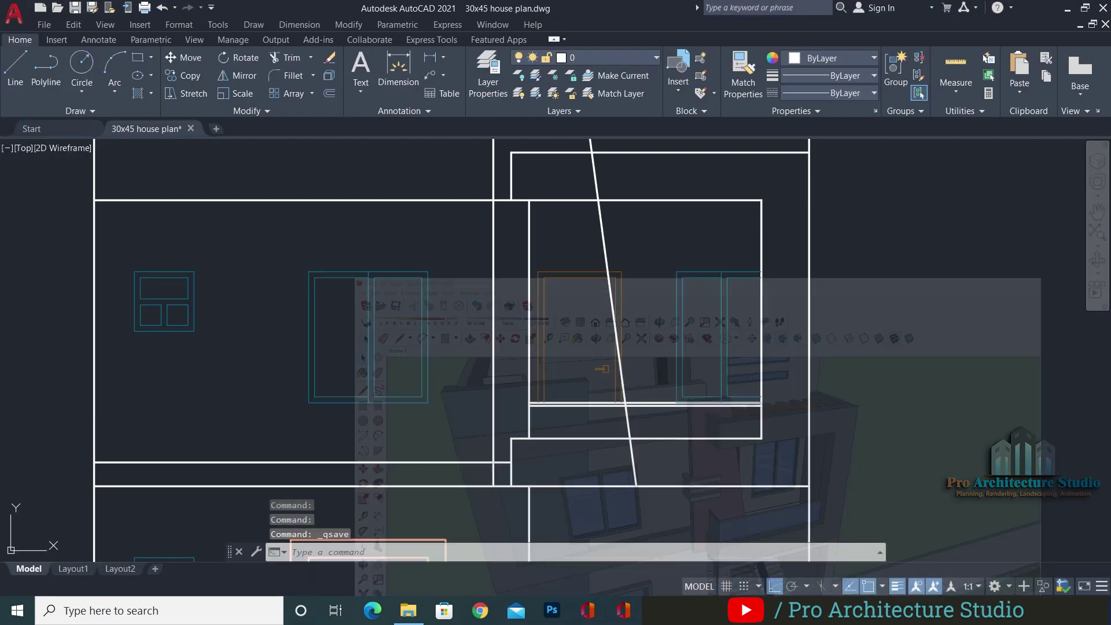
pyautogui.scroll(3, 543, 235)
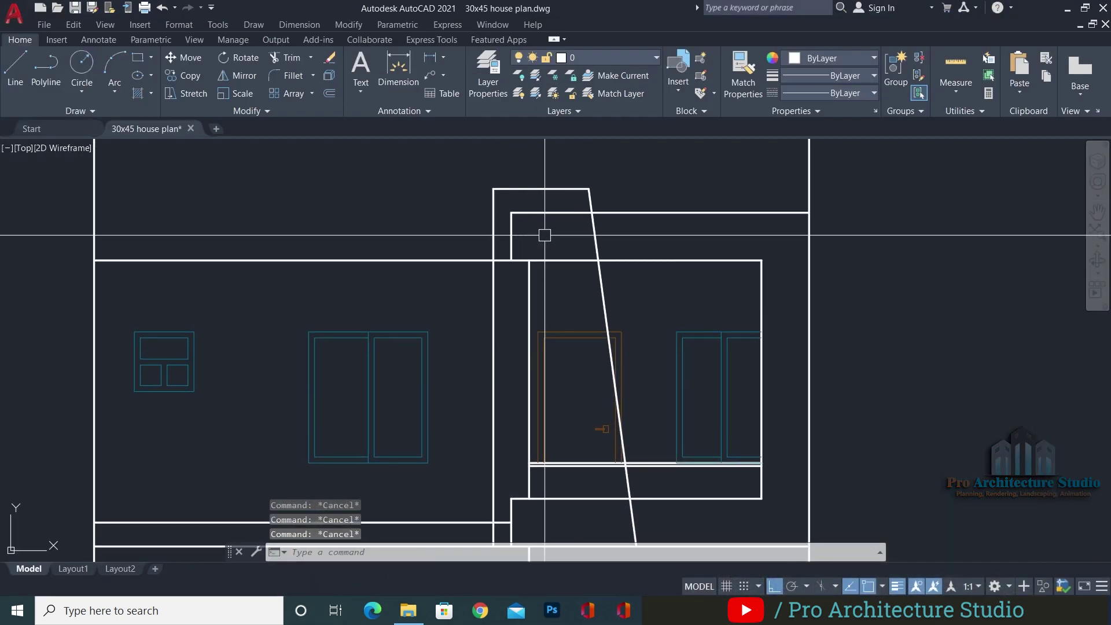
pyautogui.moveTo(571, 243); pyautogui.dragTo(557, 217, button='middle')
pyautogui.scroll(-2, 557, 203)
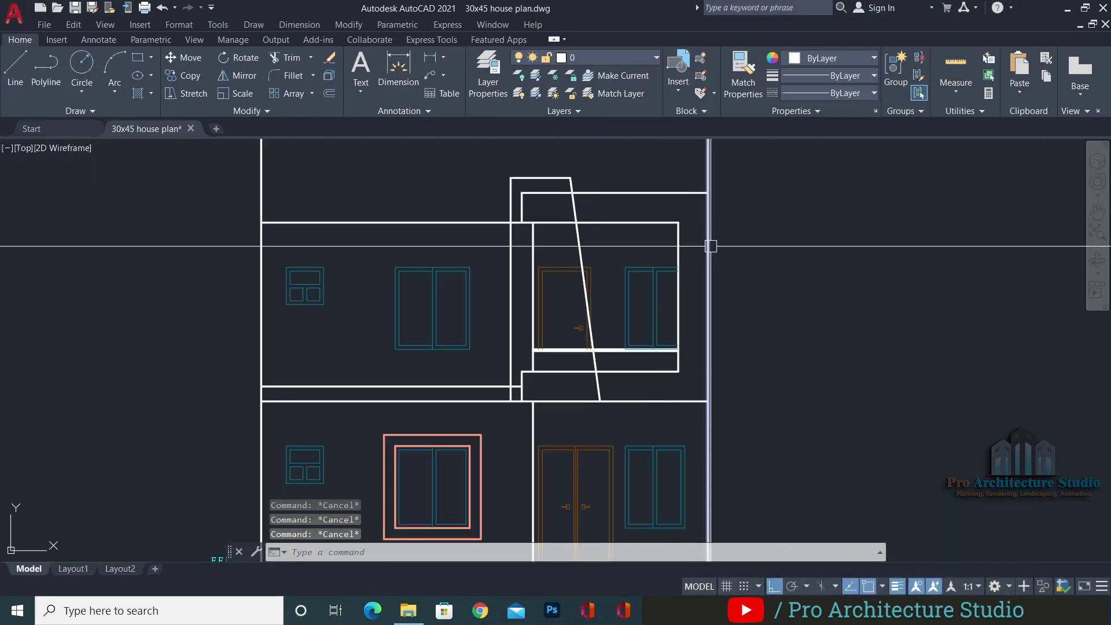
pyautogui.write('tr')
pyautogui.press('Return')
pyautogui.click(572, 210)
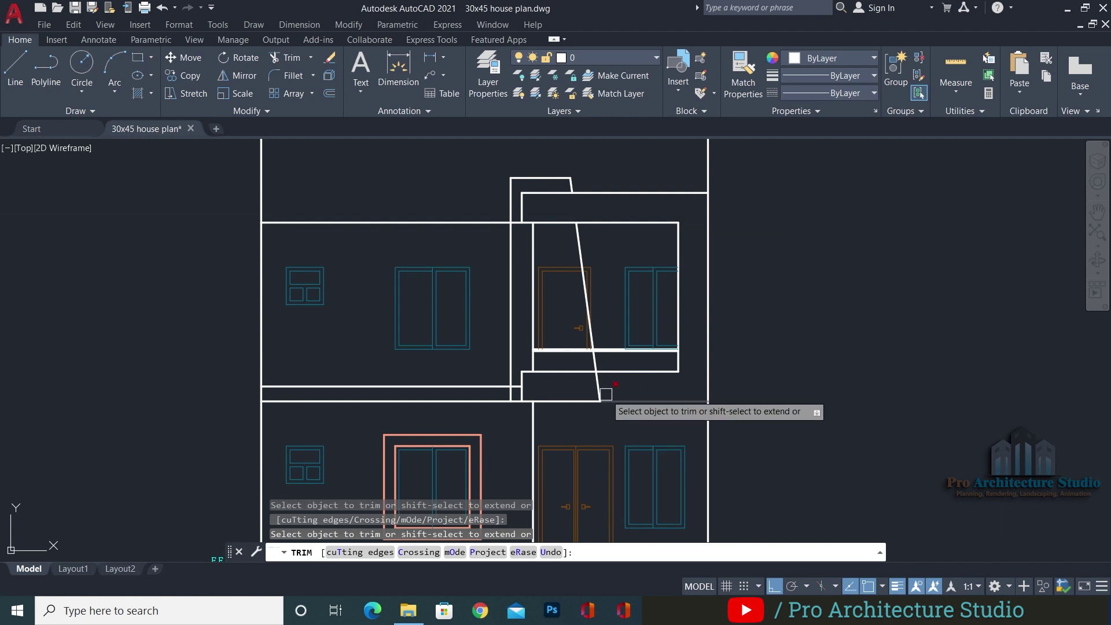
pyautogui.scroll(2, 607, 393)
pyautogui.scroll(6, 570, 290)
pyautogui.click(560, 272)
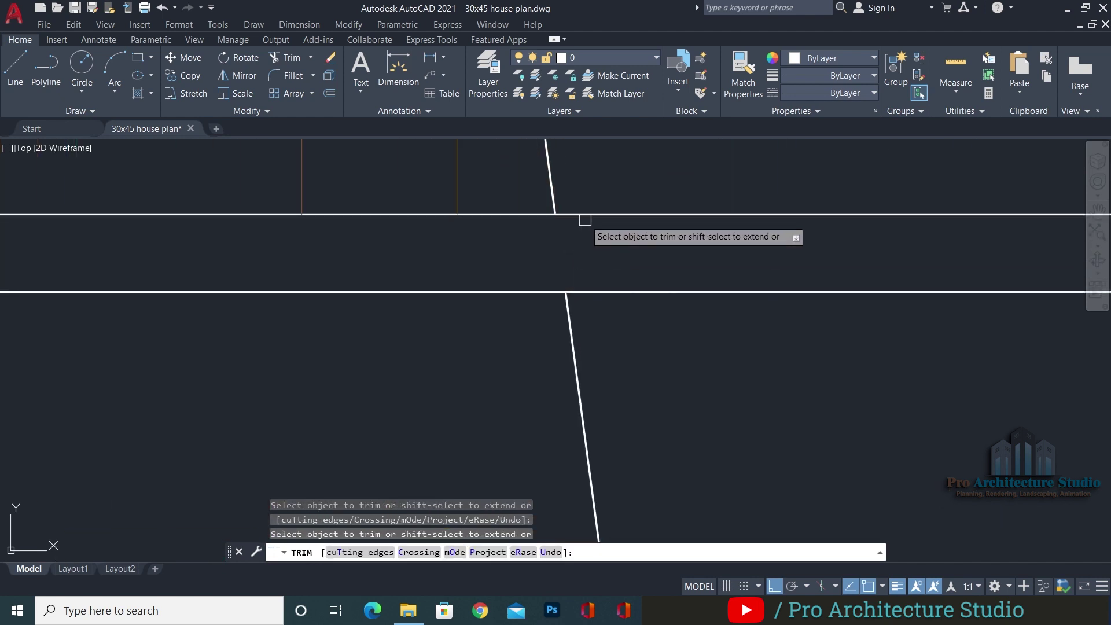
# Erase the leftover part of the slanted edge below the balcony handrail
pyautogui.scroll(-8, 586, 216)
pyautogui.press('Escape')
pyautogui.click(630, 275)
pyautogui.click(545, 292)
pyautogui.write('e')
pyautogui.press('Return')
# Trim the first-floor door's top and right frame lines where they lie behind the tapered wall
pyautogui.scroll(-4, 587, 315)
pyautogui.scroll(-5, 504, 295)
pyautogui.write('tr')
pyautogui.press('Return')
pyautogui.scroll(6, 538, 301)
pyautogui.click(507, 353)
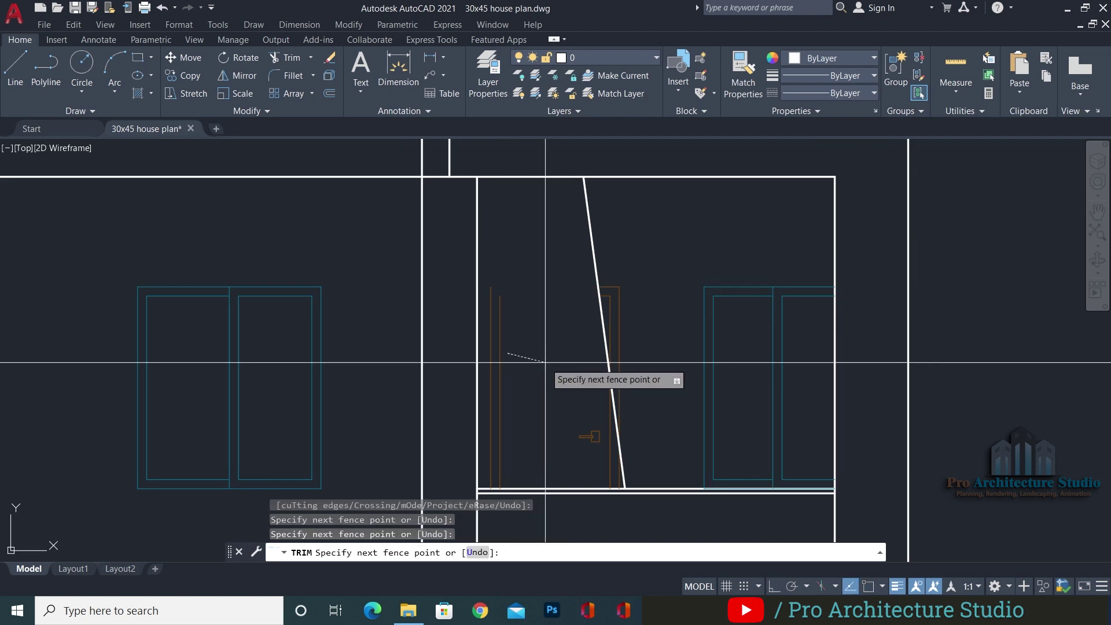
pyautogui.click(545, 363)
pyautogui.scroll(6, 598, 449)
pyautogui.moveTo(593, 446); pyautogui.dragTo(568, 274, button='middle')
pyautogui.scroll(-2, 580, 267)
pyautogui.click(607, 274)
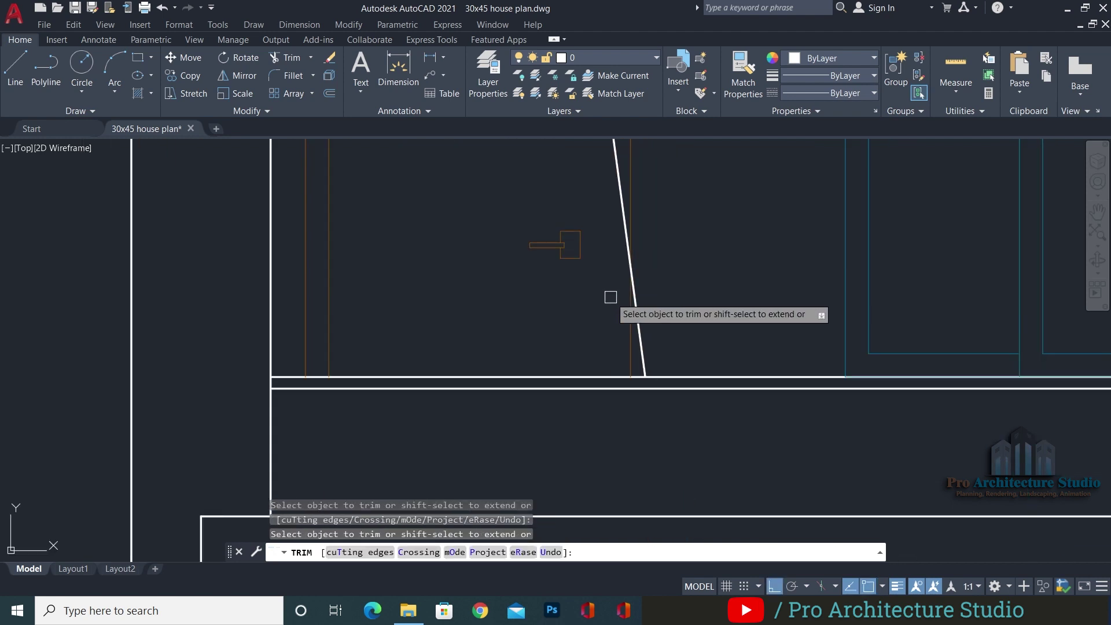
pyautogui.click(629, 336)
pyautogui.scroll(-3, 602, 298)
pyautogui.scroll(4, 590, 340)
# Erase the first-floor door's handle and its leftover left frame lines behind the tapered wall
pyautogui.press('Escape')
pyautogui.click(596, 318)
pyautogui.click(528, 399)
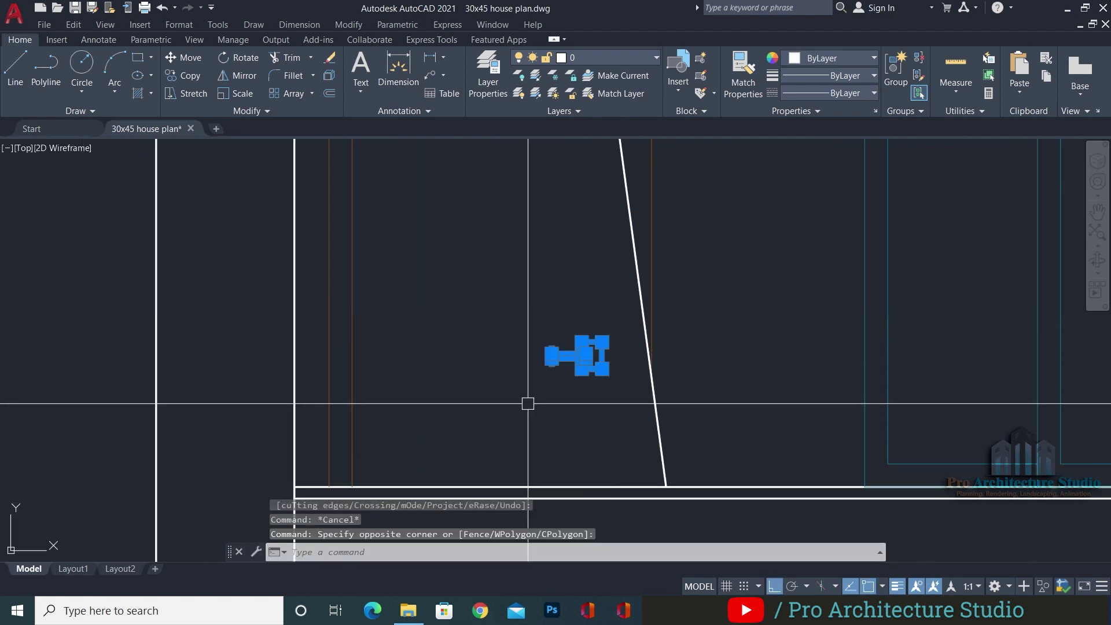
pyautogui.write('e')
pyautogui.press('Return')
pyautogui.scroll(-2, 506, 298)
pyautogui.click(505, 297)
pyautogui.click(455, 307)
pyautogui.press('Escape')
pyautogui.press('Escape')
# Extend the inner frame line at the first-floor door's upper right corner beside the slanted edge
pyautogui.scroll(6, 570, 239)
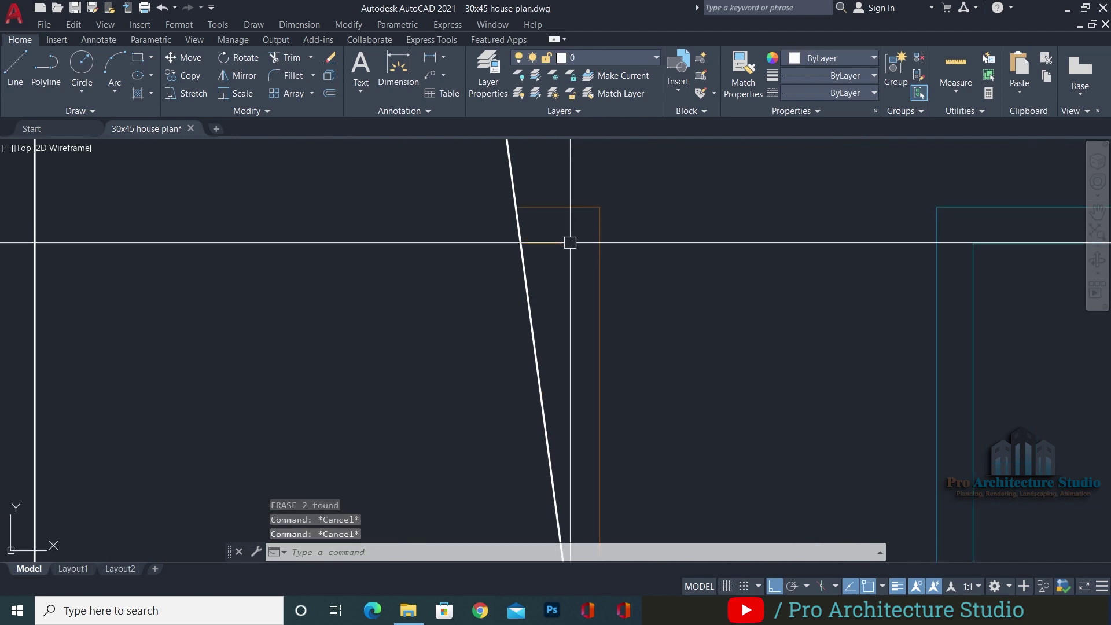
pyautogui.write('ex')
pyautogui.press('Return')
pyautogui.click(556, 247)
pyautogui.click(556, 248)
pyautogui.press('Escape')
pyautogui.press('Escape')
pyautogui.scroll(-8, 637, 212)
pyautogui.press('Escape')
# Trim the horizontal wall lines crossing the strip between the tapered wall's left edge and the balcony frame, and save the drawing
pyautogui.moveTo(498, 297); pyautogui.dragTo(510, 360, button='middle')
pyautogui.press('Return')
pyautogui.scroll(2, 532, 248)
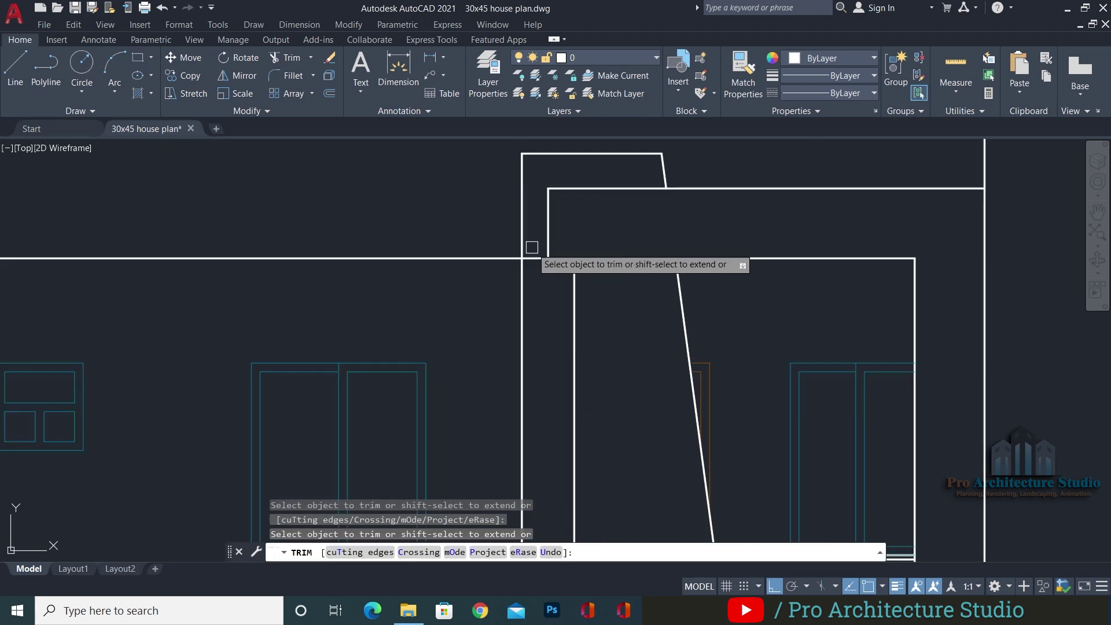
pyautogui.scroll(-2, 555, 414)
pyautogui.scroll(3, 526, 483)
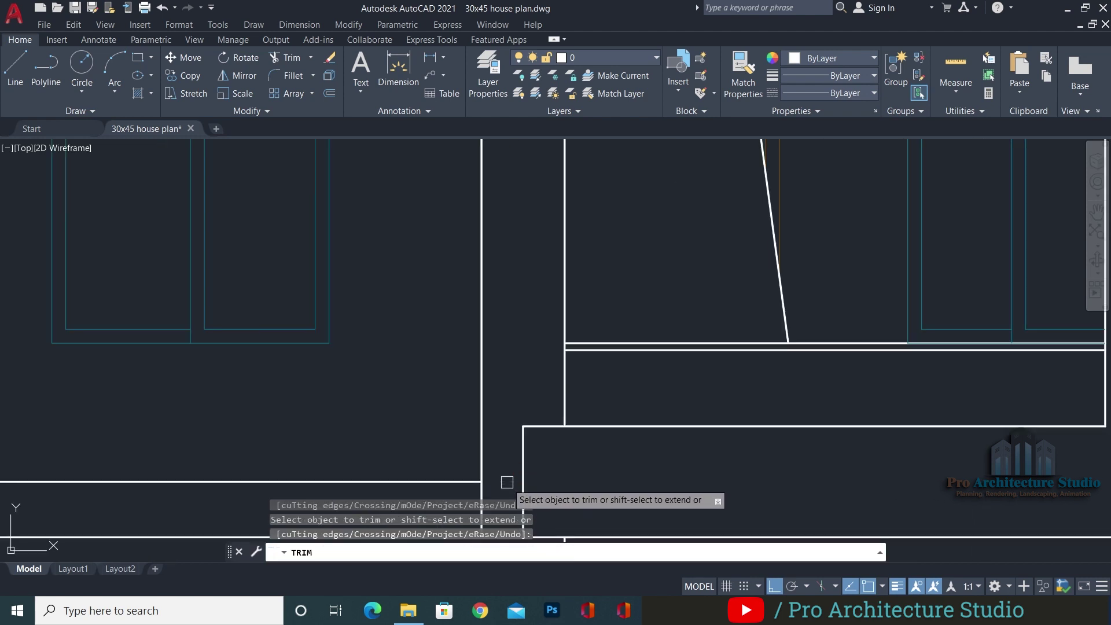
pyautogui.click(505, 482)
pyautogui.scroll(-6, 608, 319)
pyautogui.press('Return')
pyautogui.moveTo(706, 304); pyautogui.dragTo(672, 317, button='middle')
pyautogui.hotkey('ctrl', 's')
pyautogui.press('Escape')
pyautogui.press('Escape')
# Trim the balcony opening's left vertical line above the railing
pyautogui.scroll(3, 591, 301)
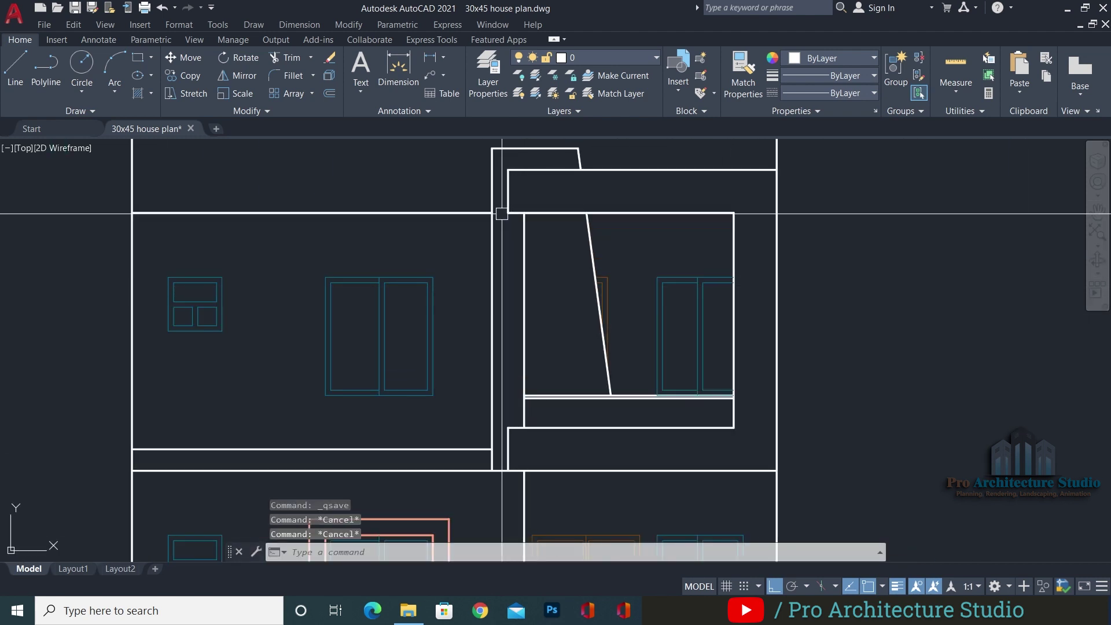
pyautogui.press('Escape')
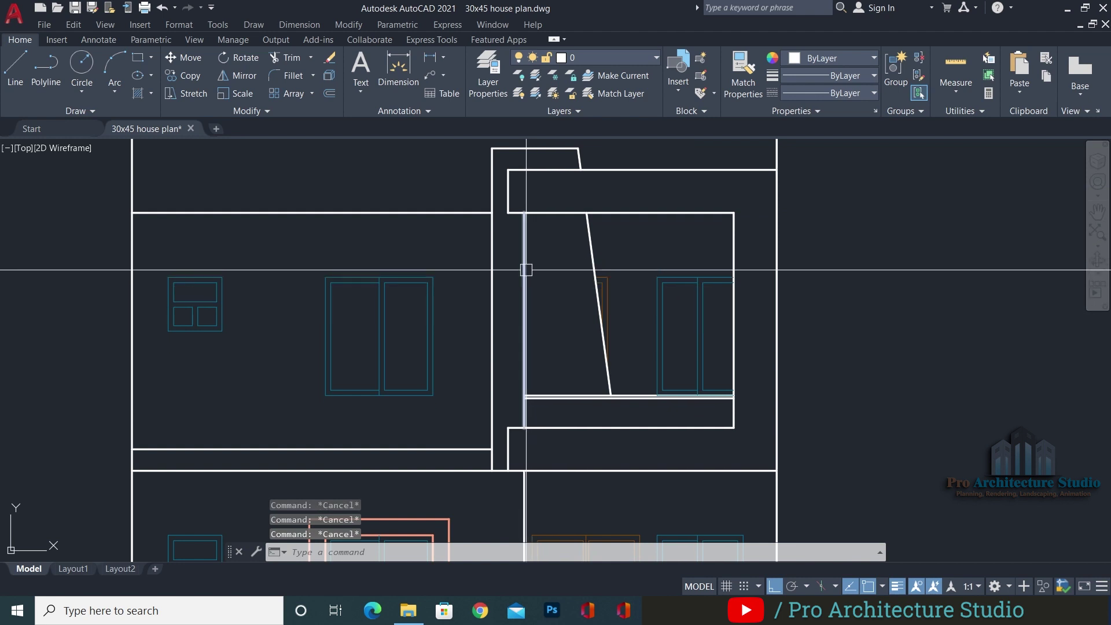
pyautogui.press('Return')
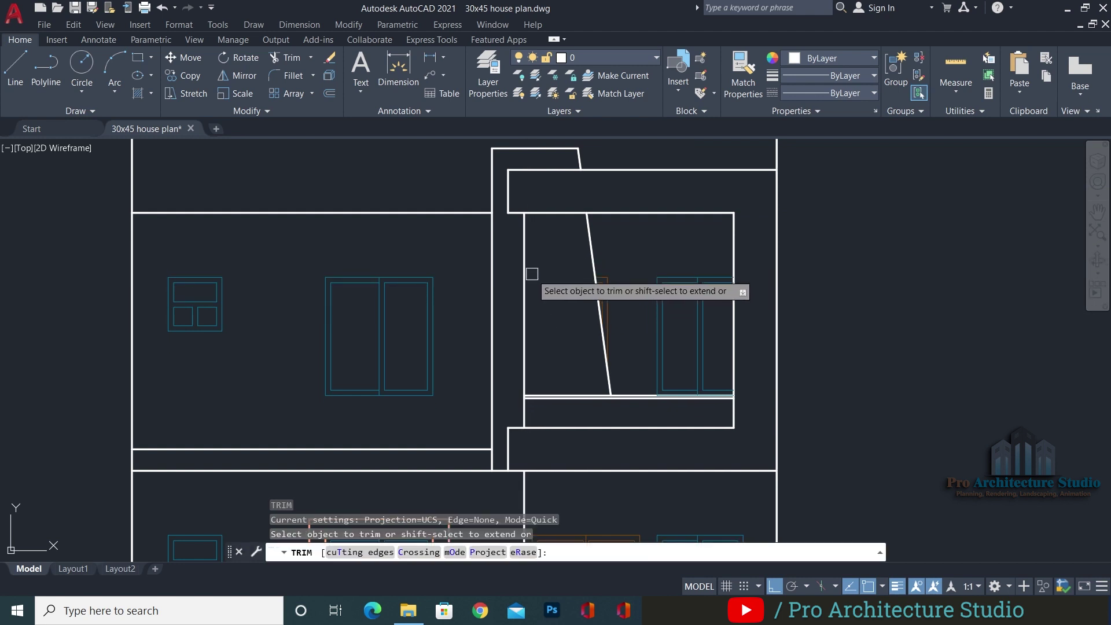
pyautogui.click(524, 268)
pyautogui.press('Escape')
pyautogui.press('Escape')
pyautogui.press('Escape')
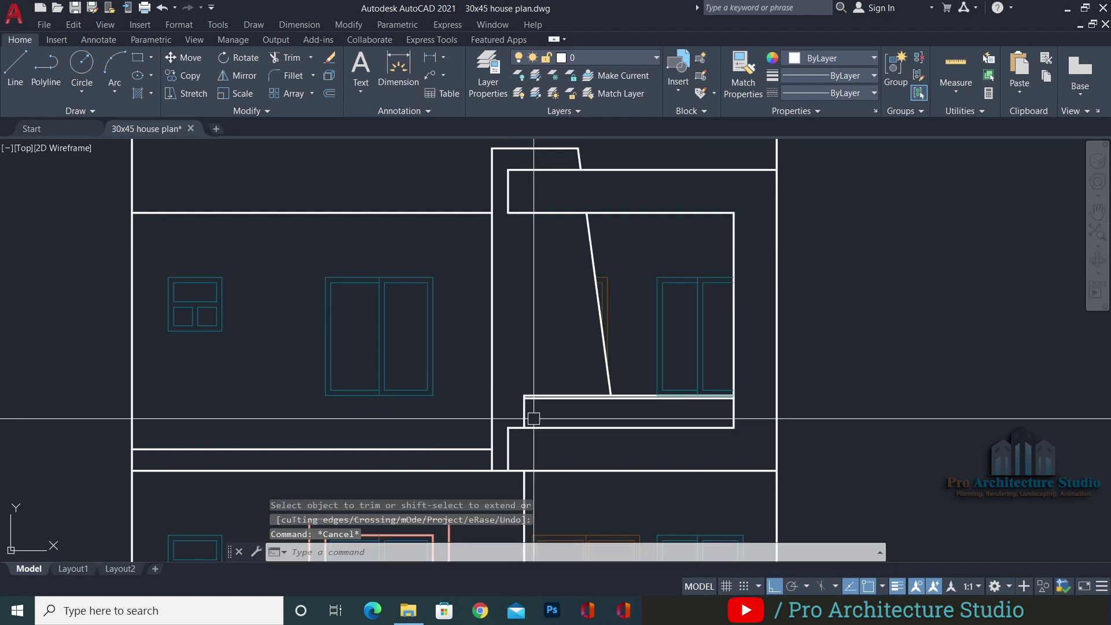
# Offset the balcony railing's left edge 1.5 inches outward
pyautogui.scroll(5, 492, 391)
pyautogui.write('o')
pyautogui.press('Return')
pyautogui.scroll(5, 502, 355)
pyautogui.write('1.5')
pyautogui.press('Return')
pyautogui.click(498, 342)
pyautogui.click(394, 370)
pyautogui.press('Escape')
pyautogui.press('Escape')
# Extend both handrail lines to the offset line, trim the excess below the handrail and save the drawing
pyautogui.write('ex')
pyautogui.press('Return')
pyautogui.click(509, 317)
pyautogui.click(509, 387)
pyautogui.press('Escape')
pyautogui.write('tr')
pyautogui.press('Return')
pyautogui.click(429, 409)
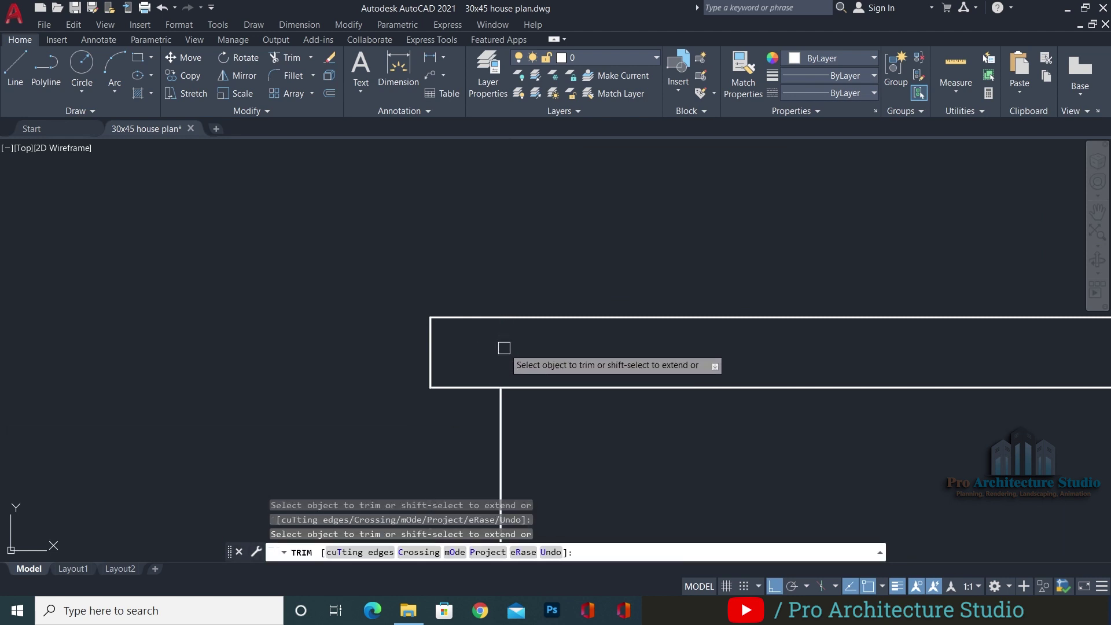
pyautogui.press('Escape')
pyautogui.press('Escape')
pyautogui.scroll(-5, 504, 348)
pyautogui.hotkey('ctrl', 's')
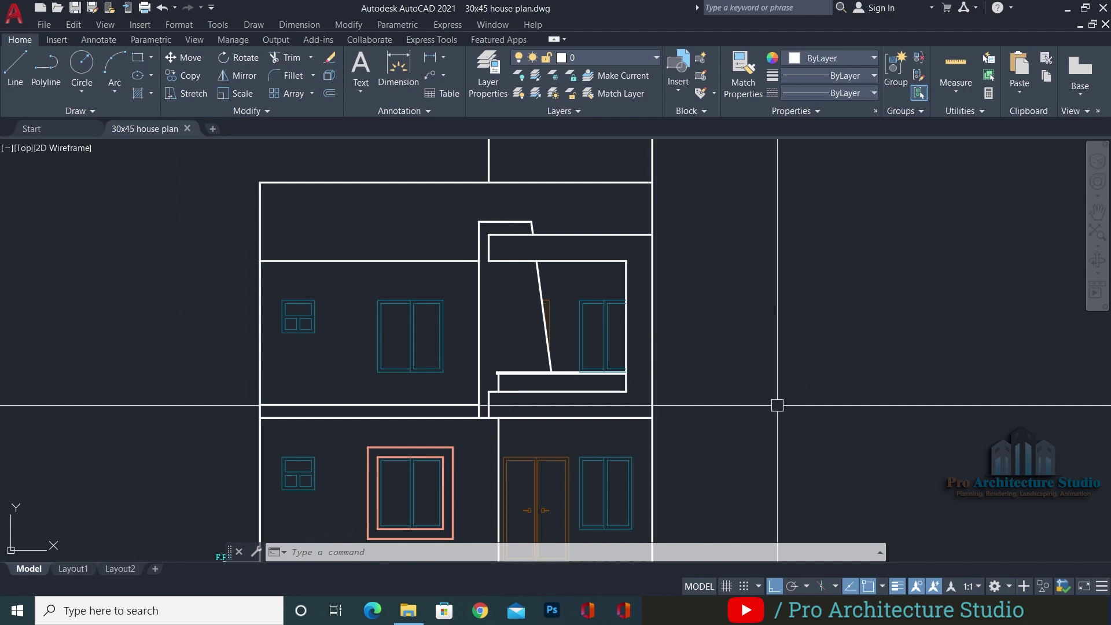
# Compare the elevation with the SketchUp model, examining the projecting frame around the first-floor window
pyautogui.scroll(-2, 787, 402)
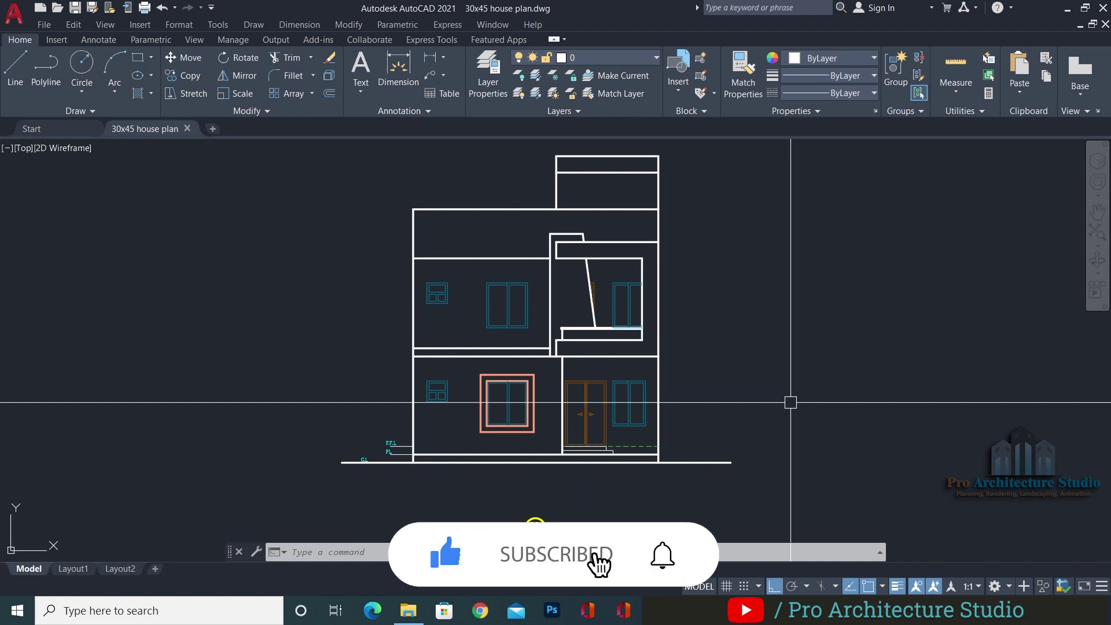
pyautogui.scroll(3, 578, 345)
pyautogui.scroll(-5, 588, 344)
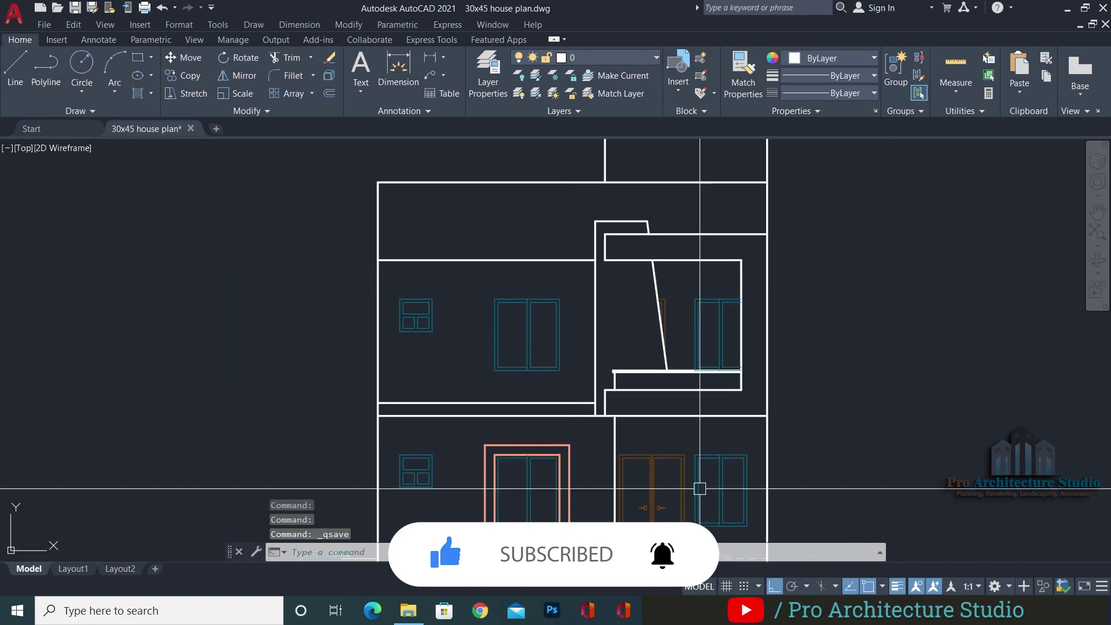
pyautogui.scroll(2, 482, 294)
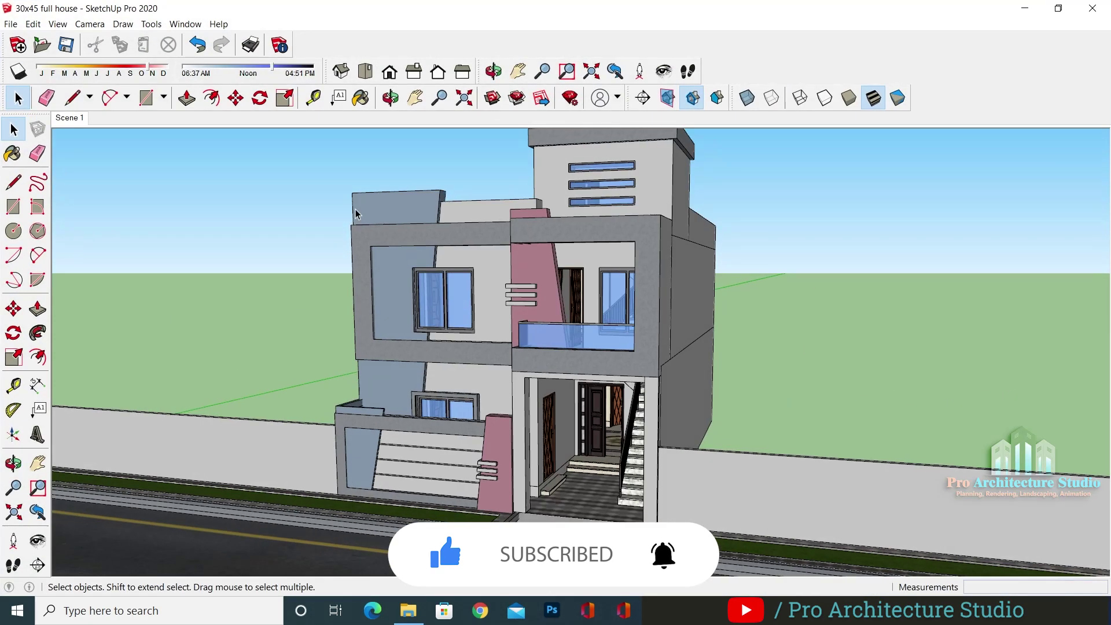
pyautogui.moveTo(431, 203); pyautogui.dragTo(513, 235, button='middle')
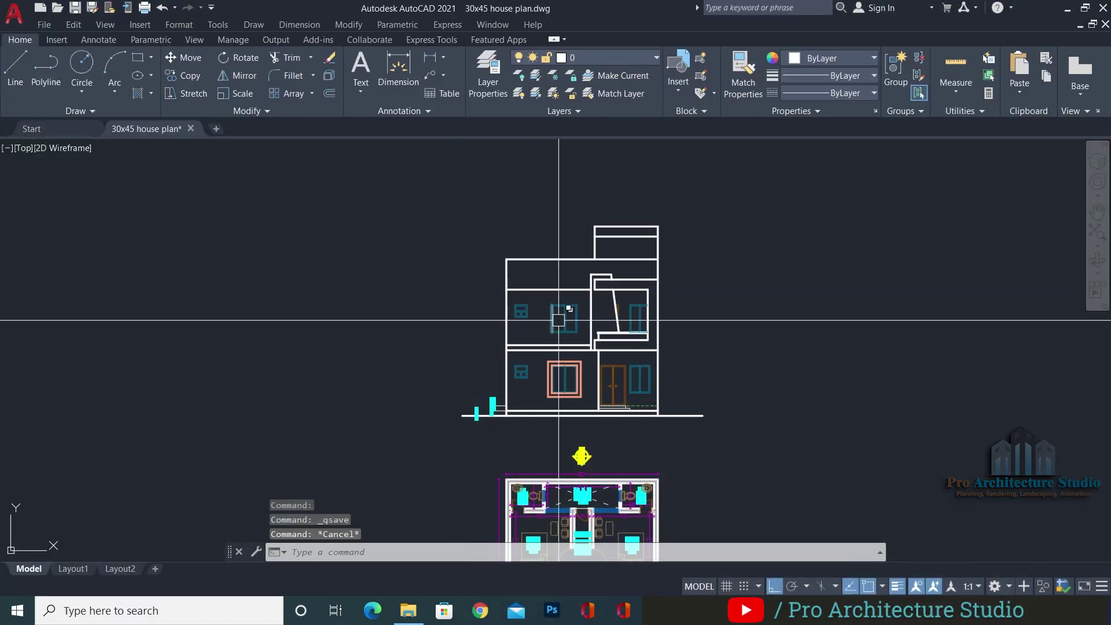
pyautogui.scroll(4, 575, 330)
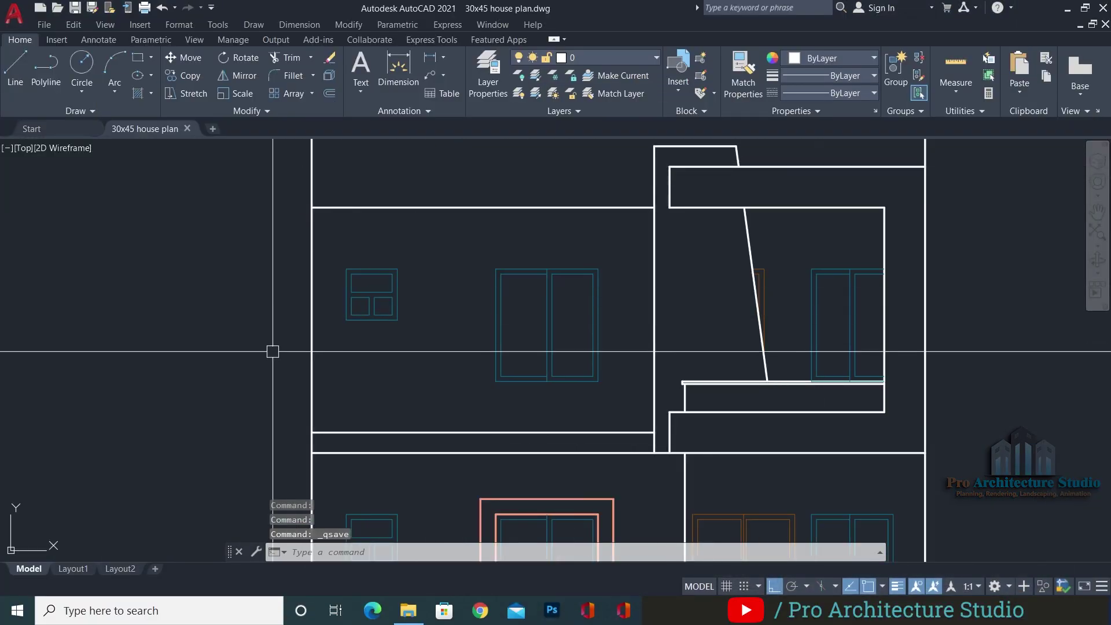
# Draw two horizontal lines leftward across the first-floor wall from the balcony frame's upper-left and lower inner corners
pyautogui.moveTo(547, 396); pyautogui.dragTo(555, 409, button='middle')
pyautogui.write('l')
pyautogui.press('Return')
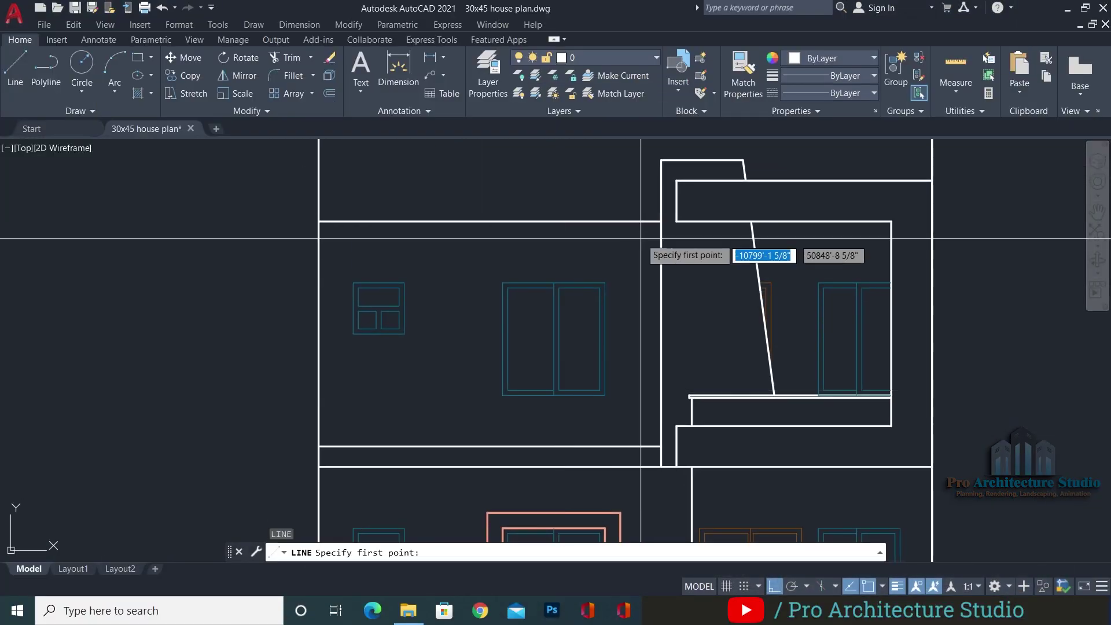
pyautogui.click(677, 181)
pyautogui.click(376, 179)
pyautogui.press('Escape')
pyautogui.press('Return')
pyautogui.click(677, 427)
pyautogui.click(445, 401)
pyautogui.press('Escape')
# Offset the building's left outer wall line 24 inches inward
pyautogui.write('o')
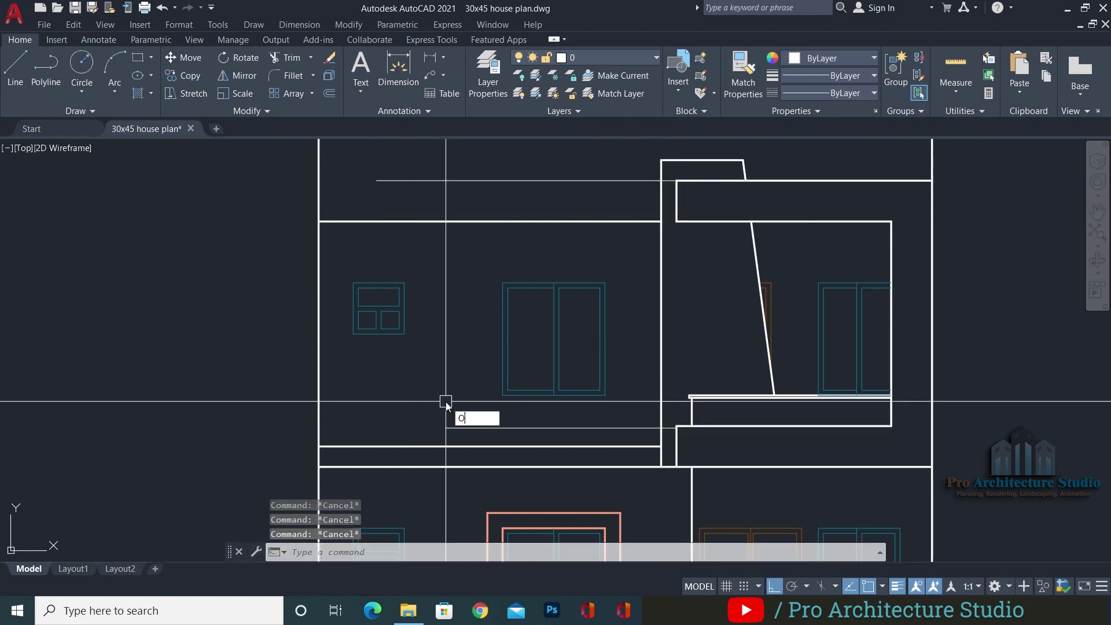
pyautogui.press('Return')
pyautogui.write('24')
pyautogui.press('Return')
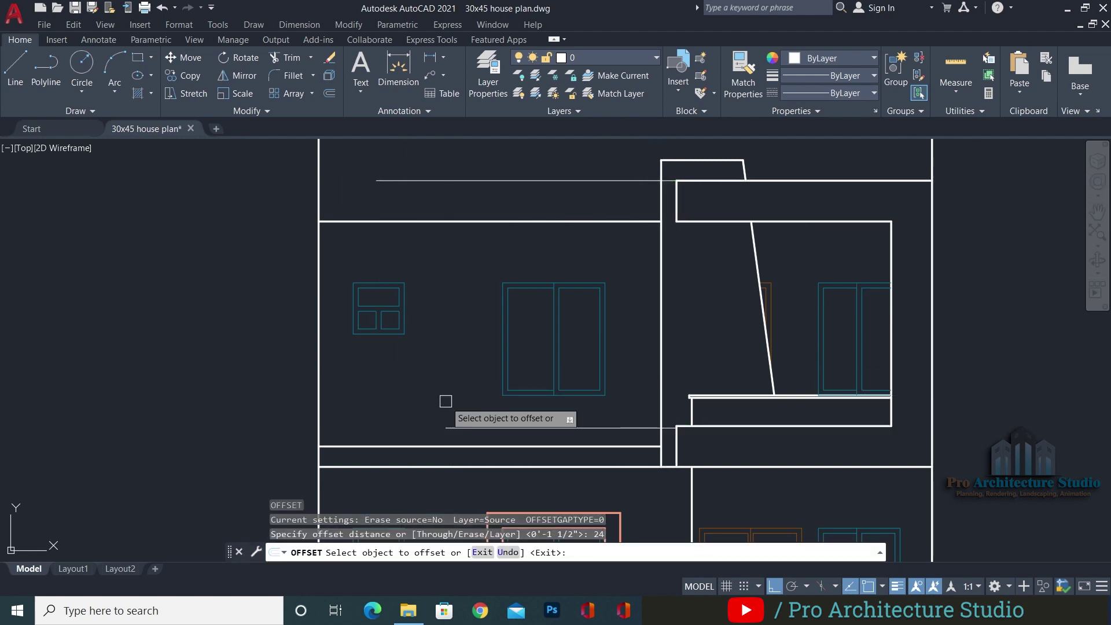
pyautogui.click(320, 242)
pyautogui.click(371, 238)
pyautogui.press('Escape')
pyautogui.press('Escape')
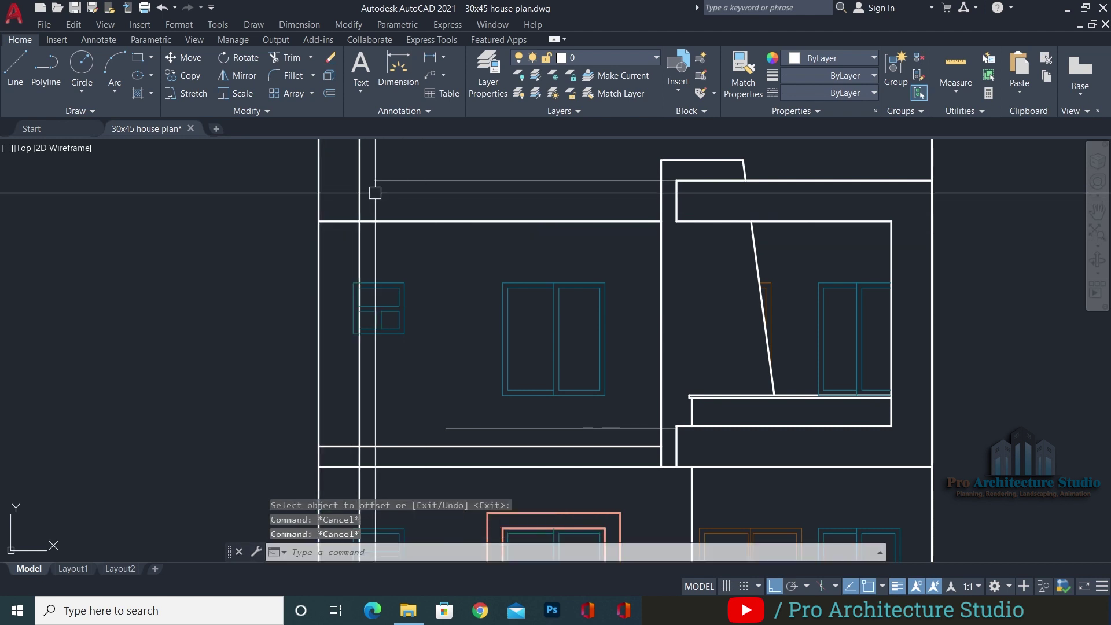
# Fillet the offset wall line with the new upper and lower horizontal lines to form square corners
pyautogui.write('f')
pyautogui.press('Return')
pyautogui.click(360, 193)
pyautogui.click(401, 181)
pyautogui.press('Return')
pyautogui.click(360, 249)
pyautogui.click(461, 428)
pyautogui.press('Escape')
pyautogui.press('Escape')
# Remove the old horizontal line just above the first-floor slab line with Trim
pyautogui.write('T')
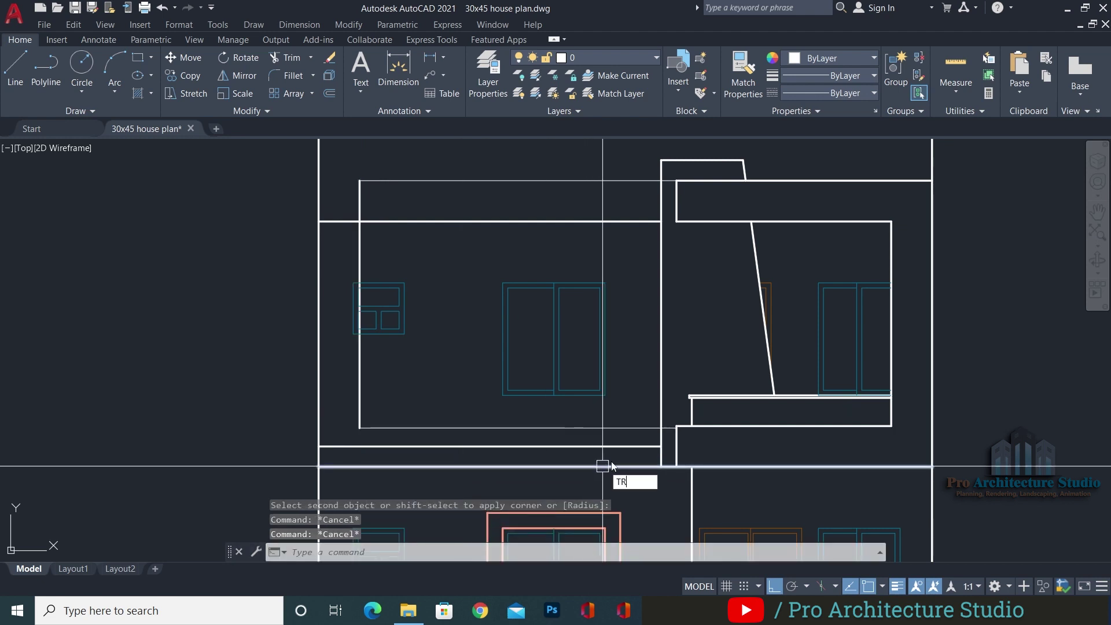
pyautogui.write('r')
pyautogui.press('Return')
pyautogui.click(627, 447)
pyautogui.press('Escape')
pyautogui.press('Escape')
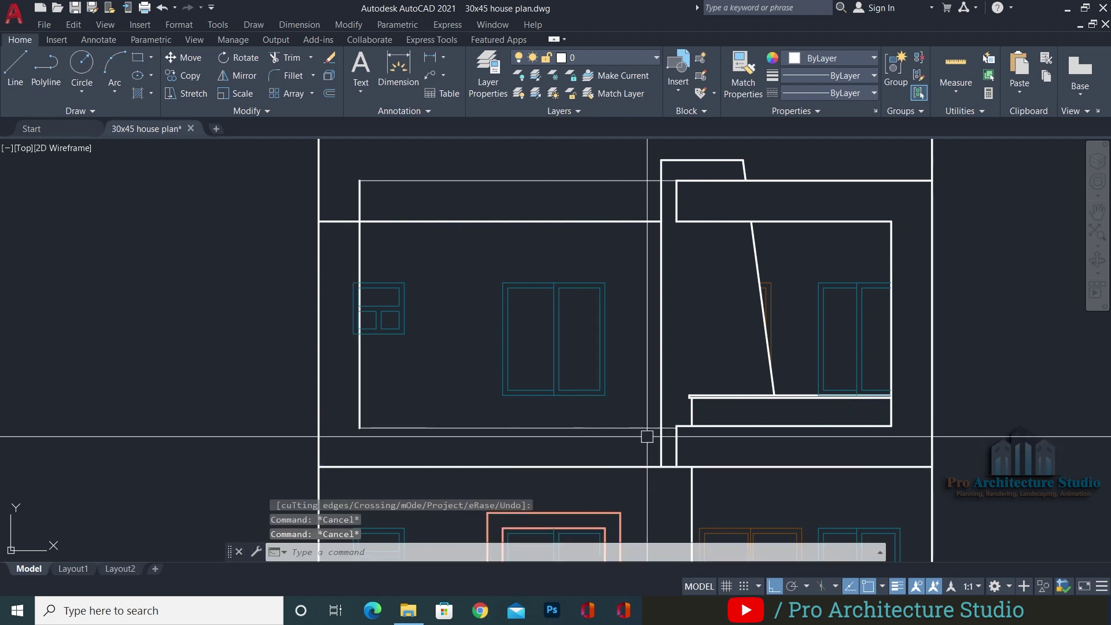
# Trim the new lower frame line between the tapered wall's left edge and the balcony frame
pyautogui.scroll(2, 654, 435)
pyautogui.press('Return')
pyautogui.click(686, 420)
pyautogui.scroll(-3, 699, 383)
pyautogui.press('Escape')
pyautogui.press('Escape')
pyautogui.press('Escape')
pyautogui.press('Escape')
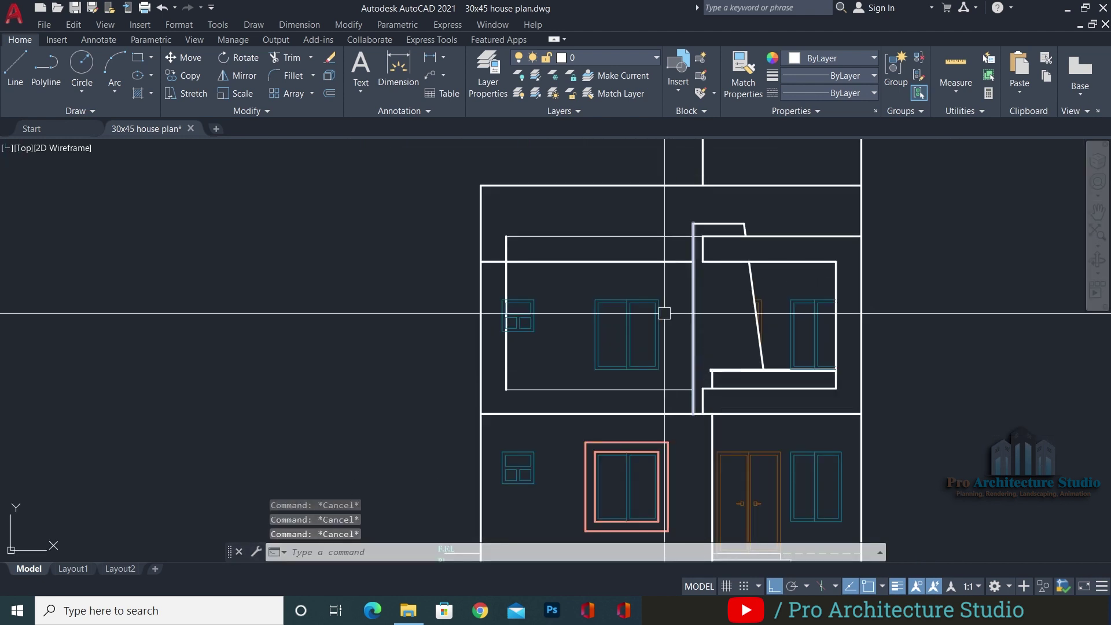
# Trim the horizontal line above the first-floor windows between the outer wall and the frame's inner left line
pyautogui.scroll(3, 545, 262)
pyautogui.press('BackSpace')
pyautogui.press('Return')
pyautogui.click(427, 254)
pyautogui.click(417, 284)
pyautogui.press('Escape')
pyautogui.press('Escape')
pyautogui.scroll(-2, 546, 267)
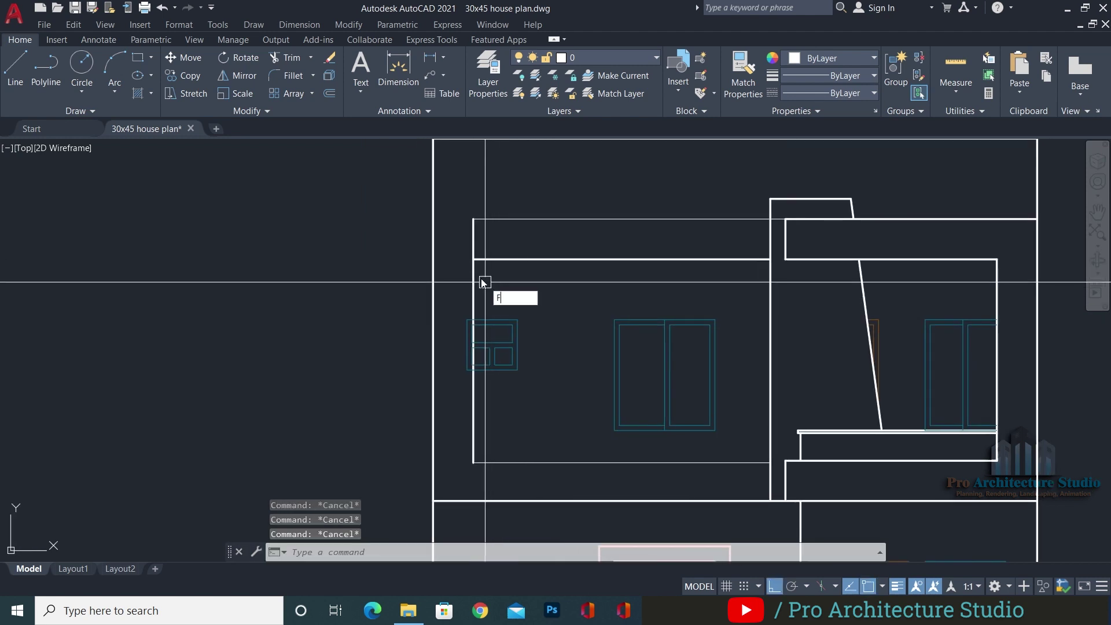
# Close the left frame's inner upper-left corner and extend the frame's top line to the outer wall
pyautogui.write('f')
pyautogui.press('Return')
pyautogui.click(508, 258)
pyautogui.press('Escape')
pyautogui.write('ex')
pyautogui.press('Return')
pyautogui.click(489, 219)
pyautogui.press('Escape')
pyautogui.press('Escape')
# Match the left frame's top line to the properties of the thick line above the windows
pyautogui.write('ma')
pyautogui.press('Return')
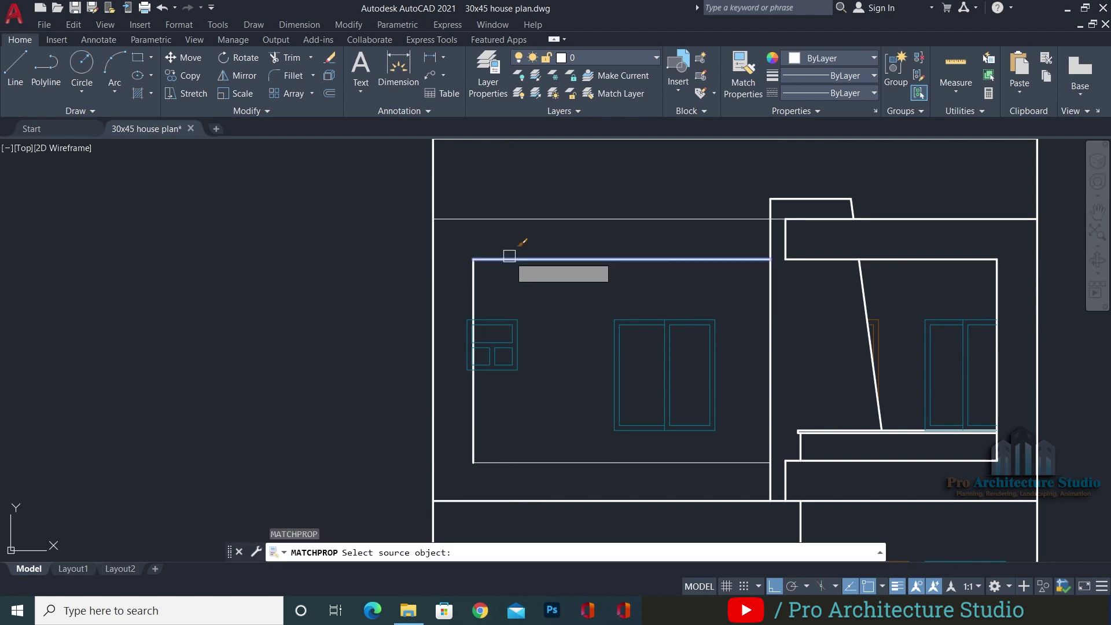
pyautogui.click(509, 258)
pyautogui.click(516, 197)
pyautogui.click(501, 230)
pyautogui.press('Escape')
# Move the small first-floor window horizontally so its left edge meets the frame's inner left line
pyautogui.scroll(3, 392, 314)
pyautogui.scroll(-3, 390, 316)
pyautogui.scroll(3, 496, 275)
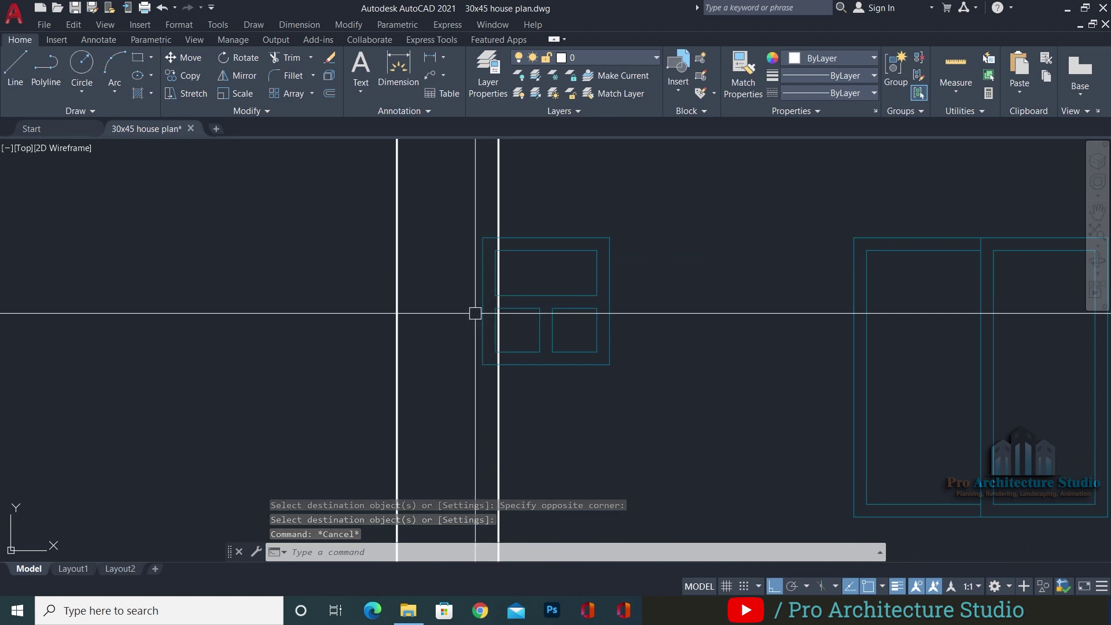
pyautogui.scroll(-3, 438, 326)
pyautogui.click(384, 352)
pyautogui.click(541, 278)
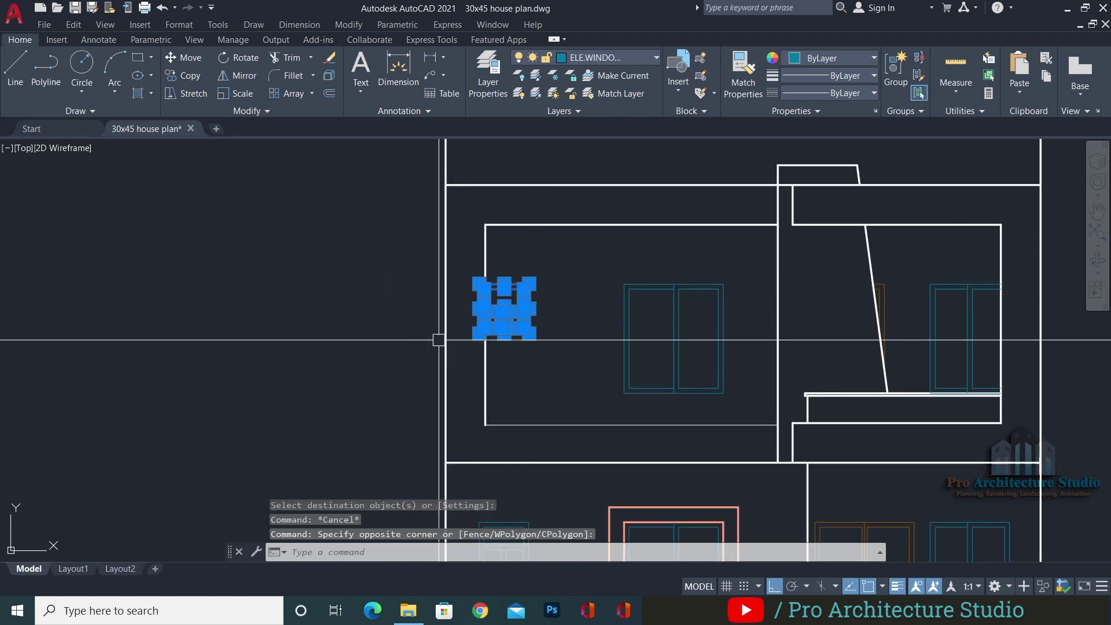
pyautogui.moveTo(369, 350); pyautogui.dragTo(360, 337, button='middle')
pyautogui.write('m')
pyautogui.press('Return')
pyautogui.scroll(4, 370, 290)
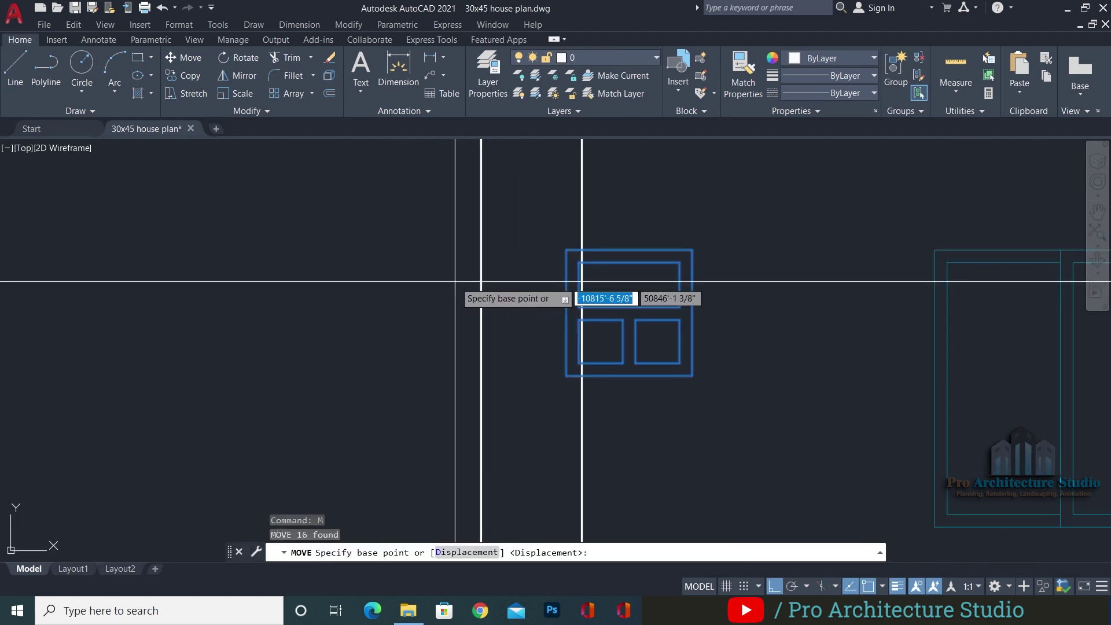
pyautogui.scroll(4, 568, 250)
pyautogui.click(550, 255)
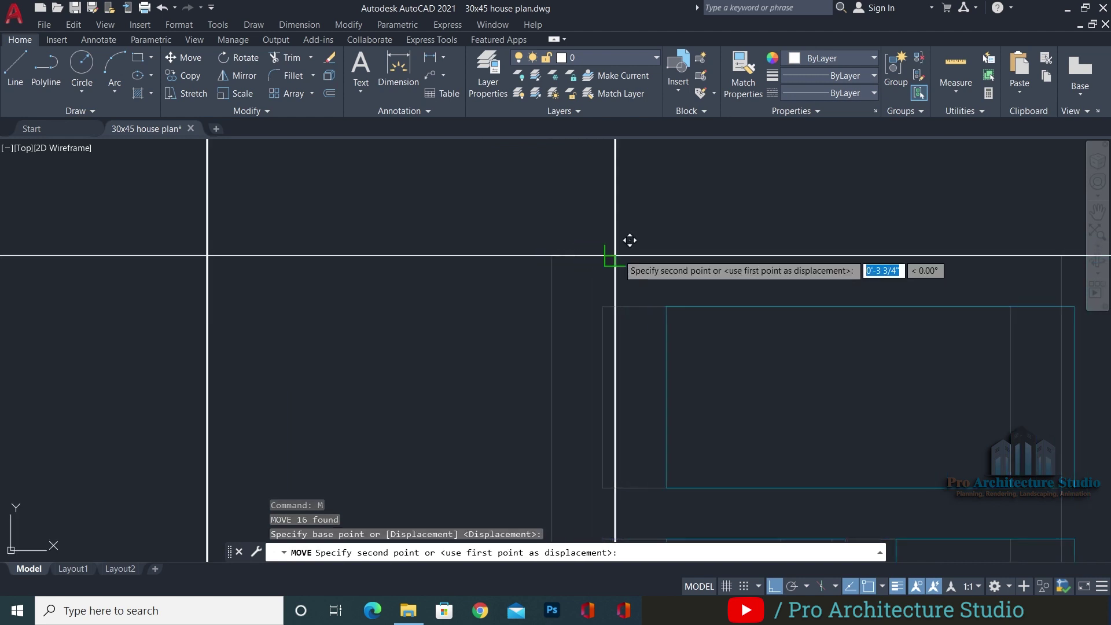
pyautogui.click(615, 255)
pyautogui.scroll(-5, 324, 251)
pyautogui.press('Escape')
pyautogui.press('Escape')
pyautogui.press('Escape')
pyautogui.scroll(-4, 588, 251)
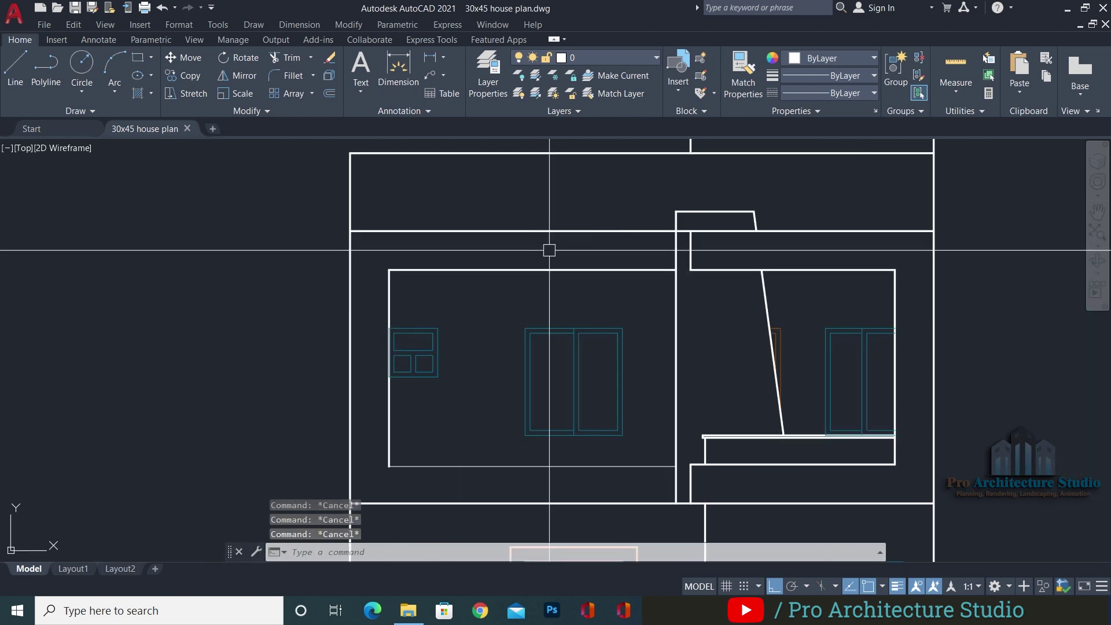
# Match the frame's lower inner line to the thick wall lines, trim the top line across the tapered wall and save
pyautogui.write('ma')
pyautogui.press('Return')
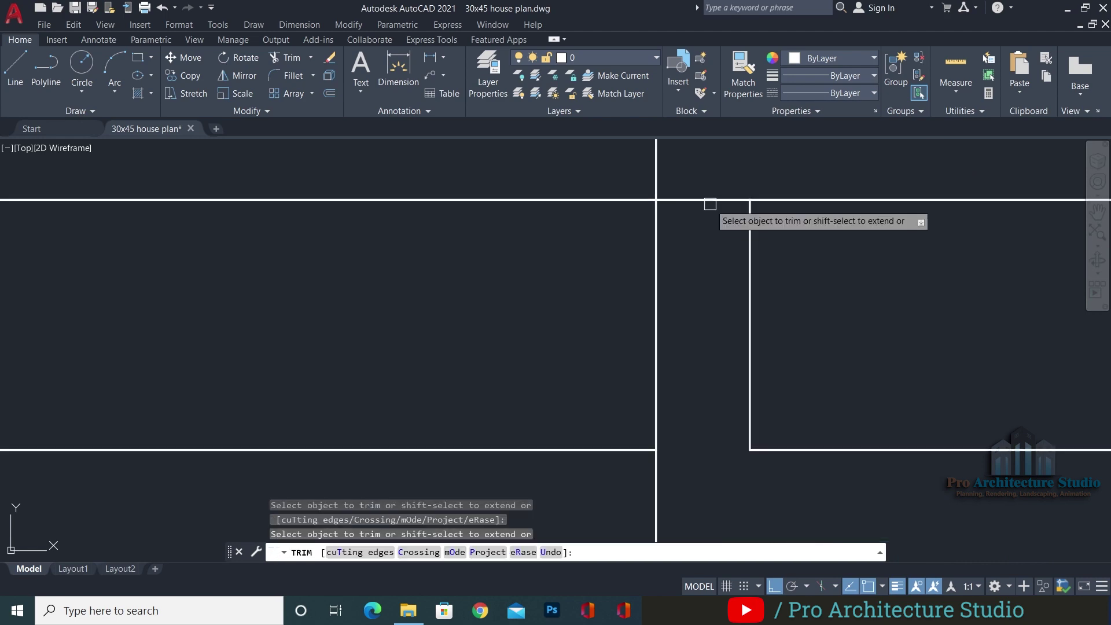
pyautogui.press('Escape')
pyautogui.scroll(-6, 652, 166)
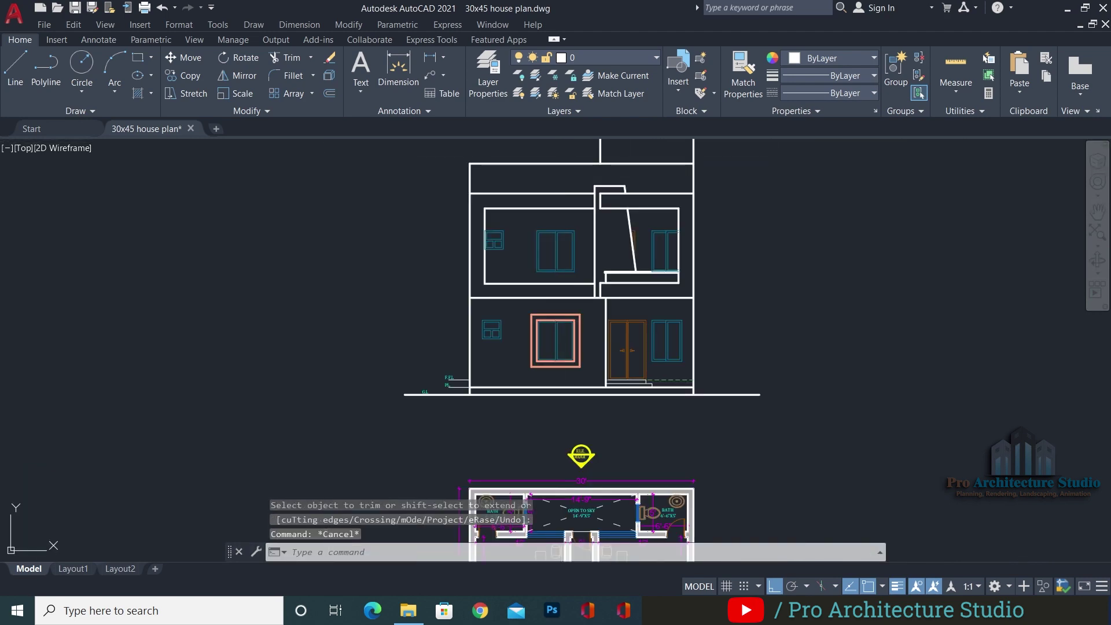
pyautogui.scroll(4, 596, 243)
pyautogui.scroll(-4, 484, 359)
pyautogui.hotkey('ctrl', 's')
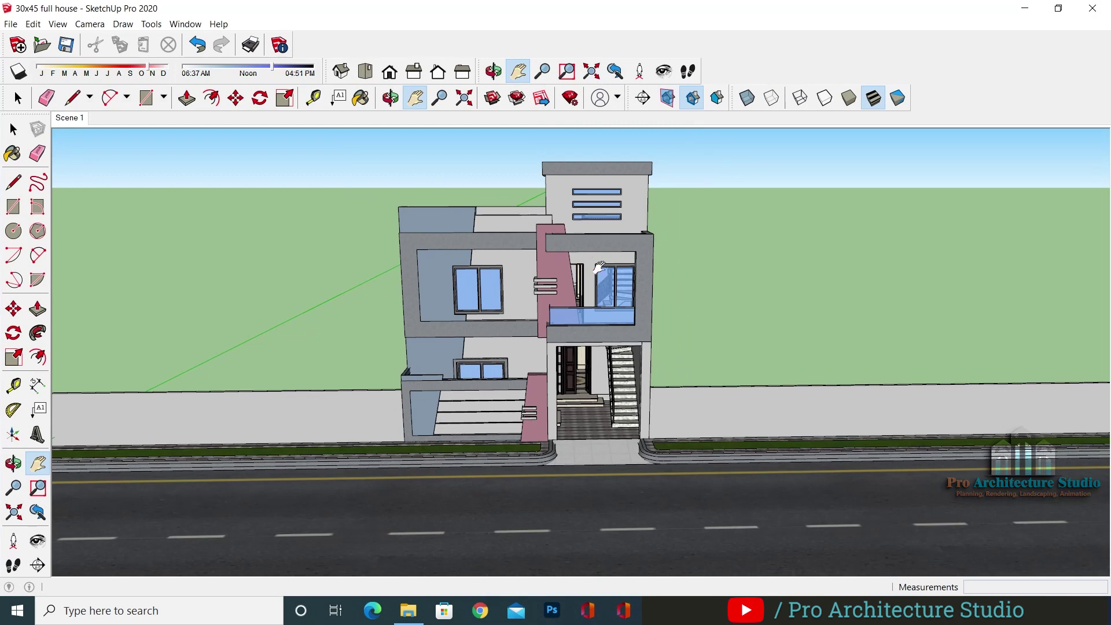
# Switch to SketchUp and examine the three horizontal bars on the tapered feature wall
pyautogui.scroll(3, 540, 248)
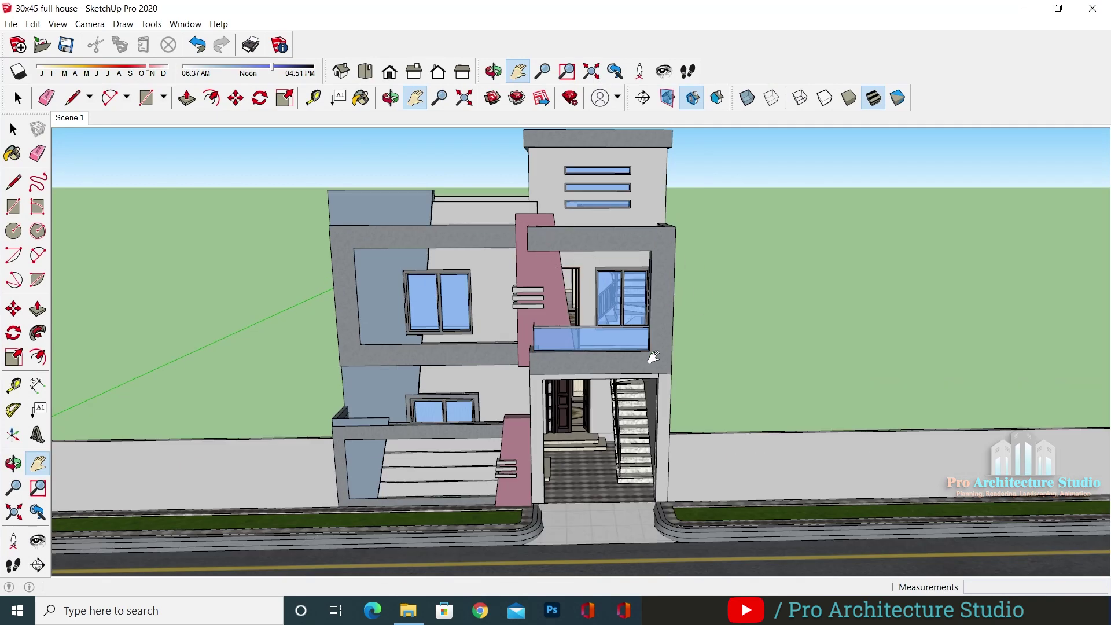
pyautogui.scroll(2, 380, 255)
pyautogui.scroll(4, 515, 268)
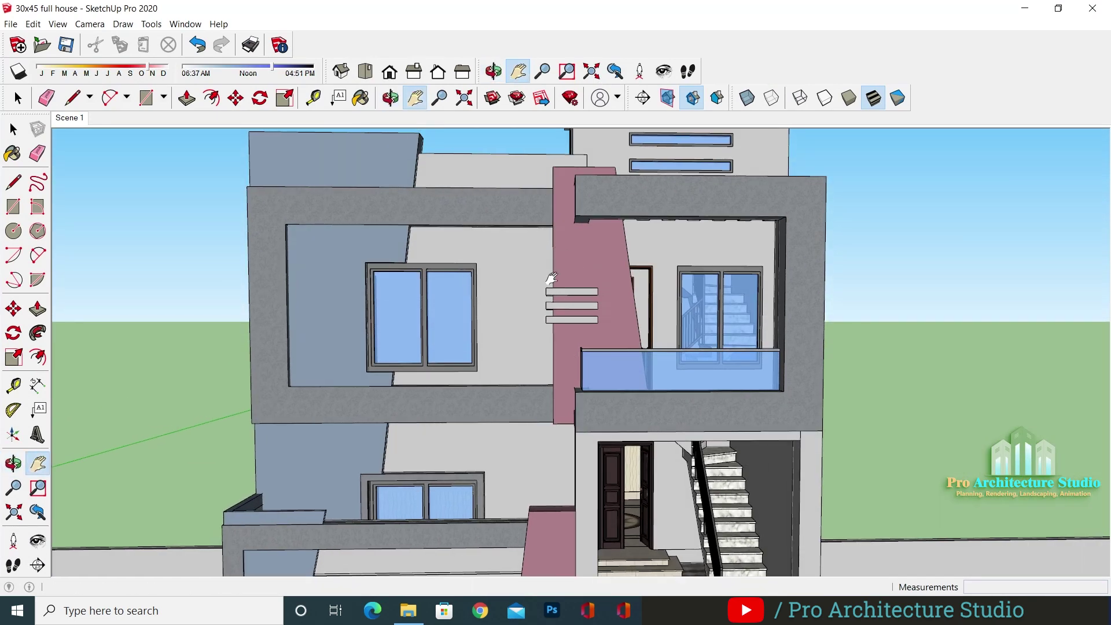
pyautogui.scroll(3, 543, 281)
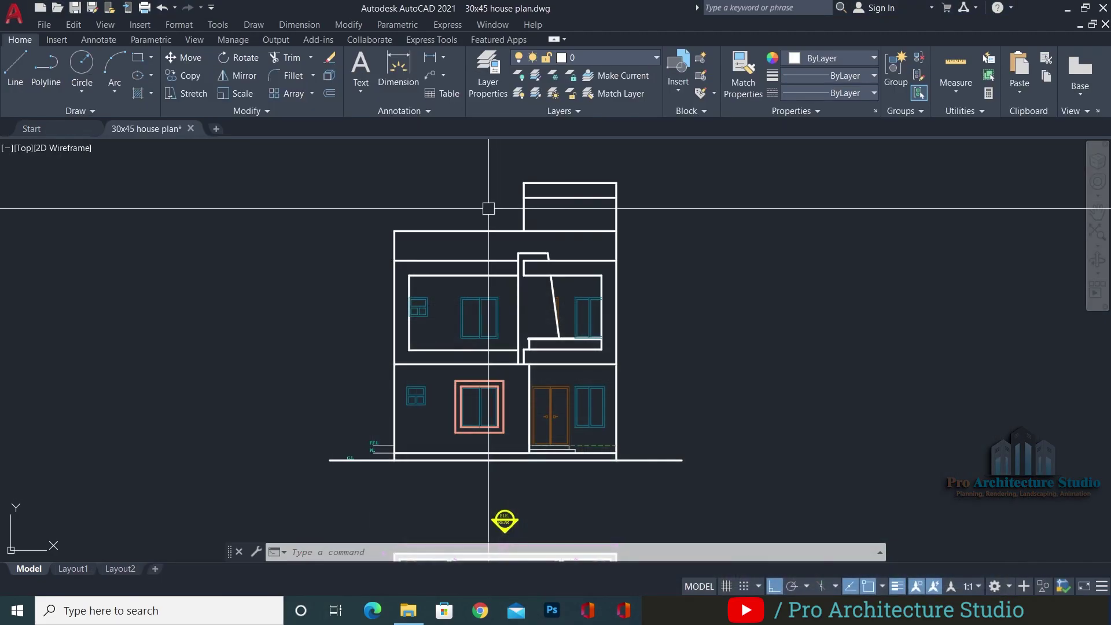
# In AutoCAD, draw a short horizontal line rightward from the tapered wall's left edge at first-floor window height
pyautogui.scroll(3, 486, 312)
pyautogui.write('l')
pyautogui.press('space')
pyautogui.click(545, 332)
pyautogui.click(598, 349)
pyautogui.press('space')
pyautogui.press('Escape')
pyautogui.press('Escape')
pyautogui.press('Escape')
pyautogui.scroll(5, 550, 333)
pyautogui.moveTo(548, 327); pyautogui.dragTo(483, 335, button='middle')
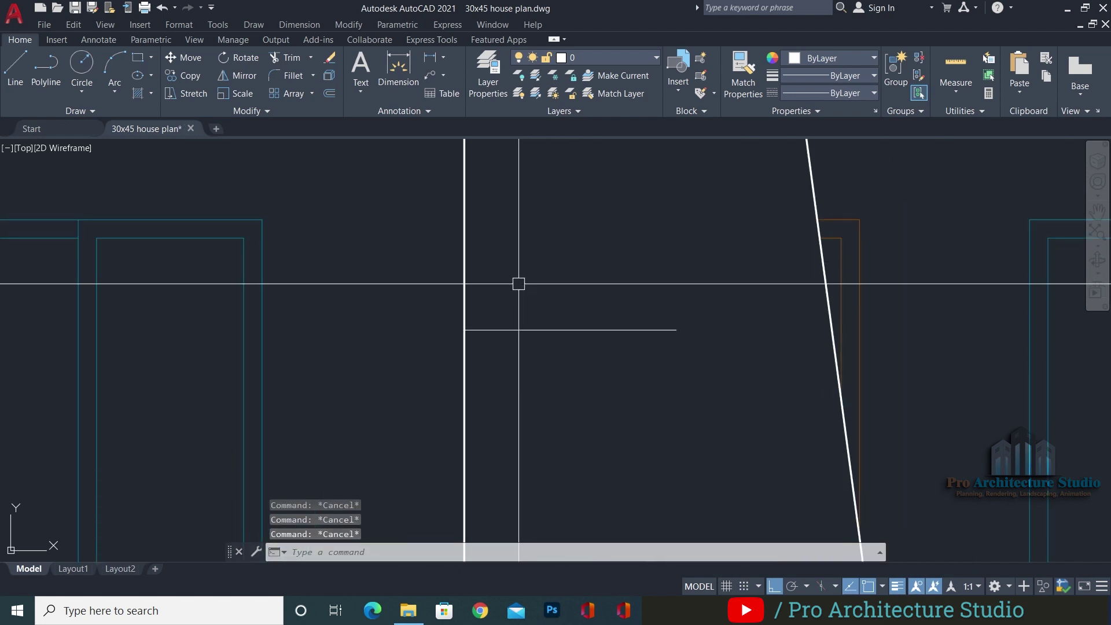
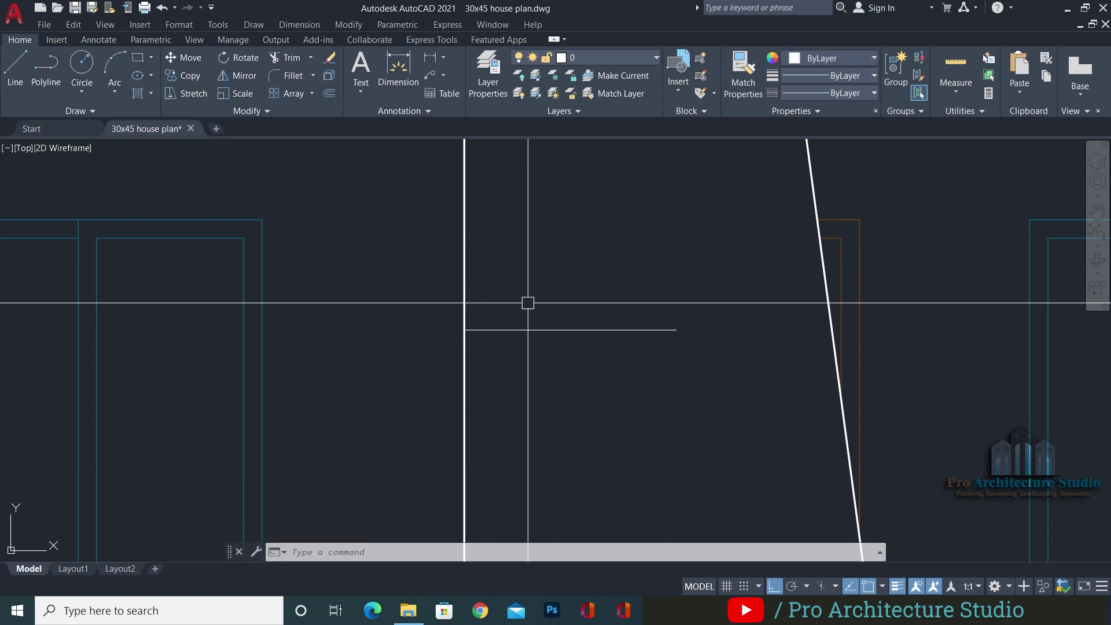
# Offset the short horizontal line on the tapered wall by 2.25 both upward and downward
pyautogui.press('space')
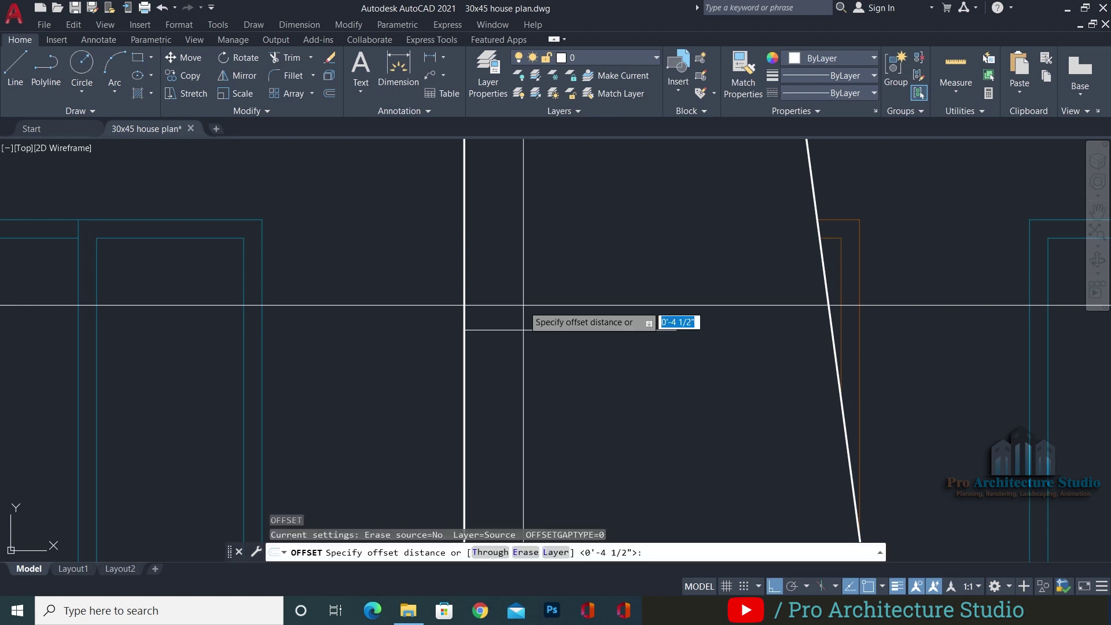
pyautogui.press('Return')
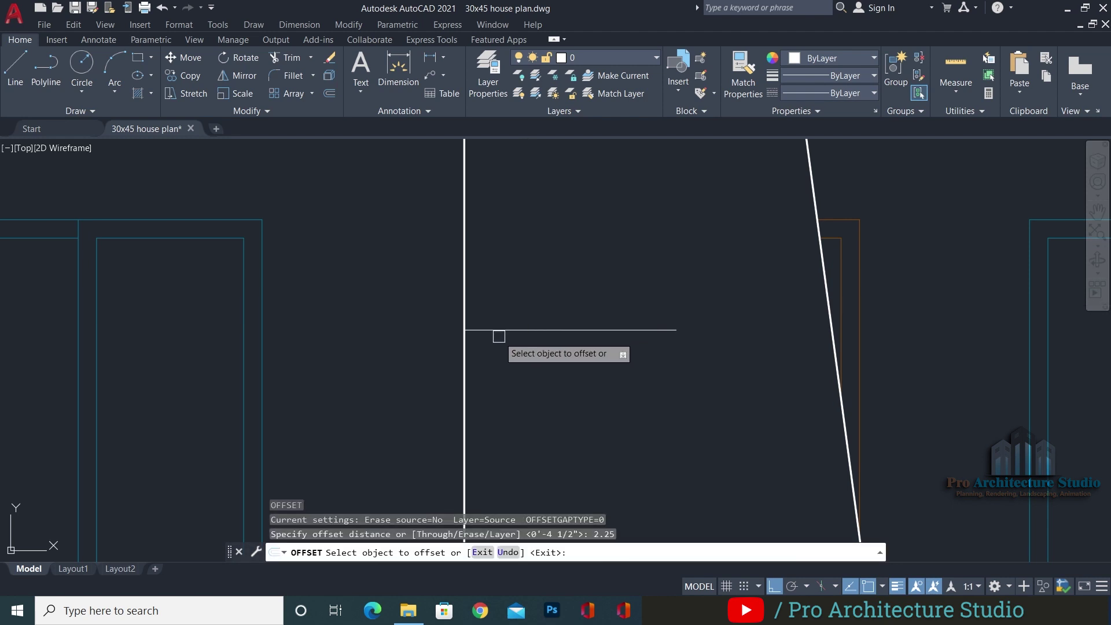
pyautogui.click(498, 330)
pyautogui.click(528, 240)
pyautogui.click(509, 330)
pyautogui.click(505, 414)
pyautogui.scroll(4, 479, 347)
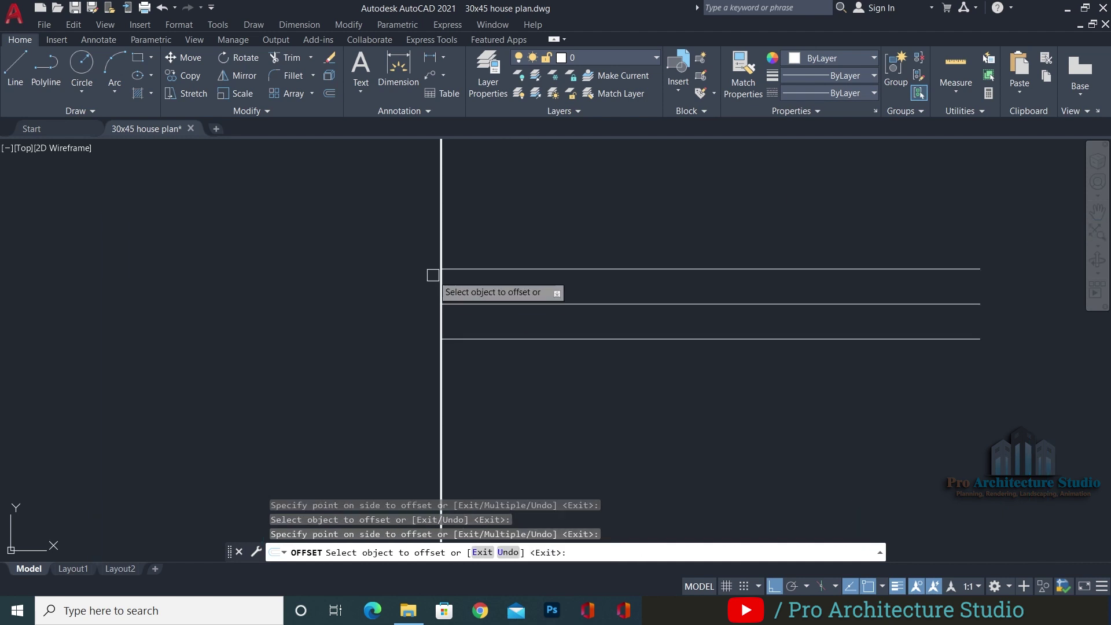
# Offset the tapered wall's left edge 4.5 outward to the left
pyautogui.press('Return')
pyautogui.press('Return')
pyautogui.write('4.5')
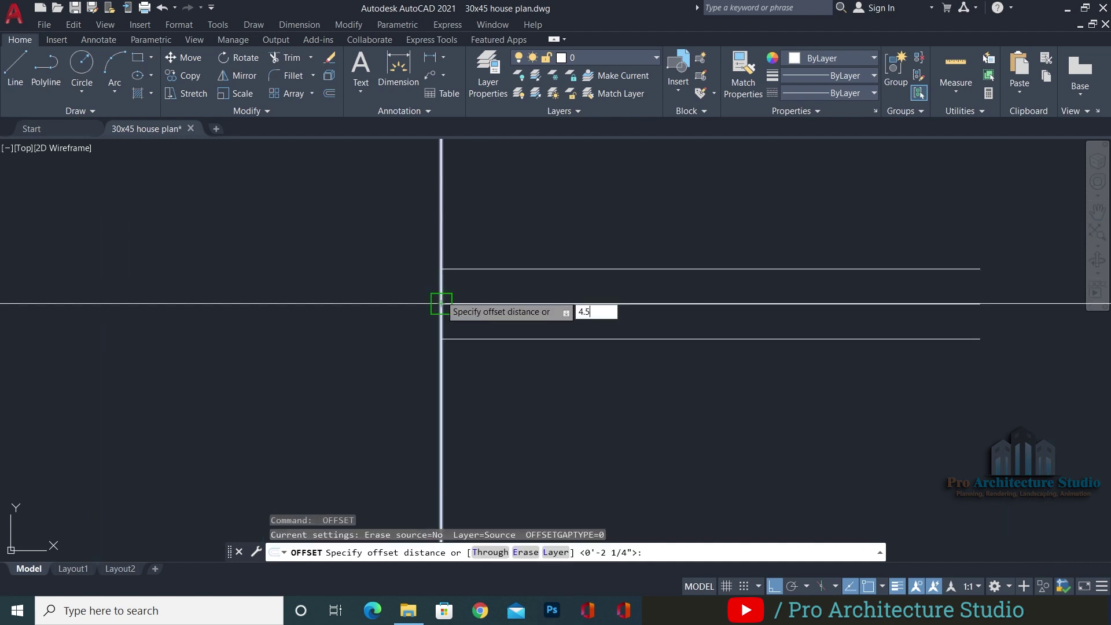
pyautogui.press('Return')
pyautogui.click(441, 279)
pyautogui.click(320, 306)
pyautogui.press('Escape')
pyautogui.press('Escape')
# Extend the upper and lower bar lines to the outer offset line and fillet them into two square corners
pyautogui.write('ex')
pyautogui.press('Return')
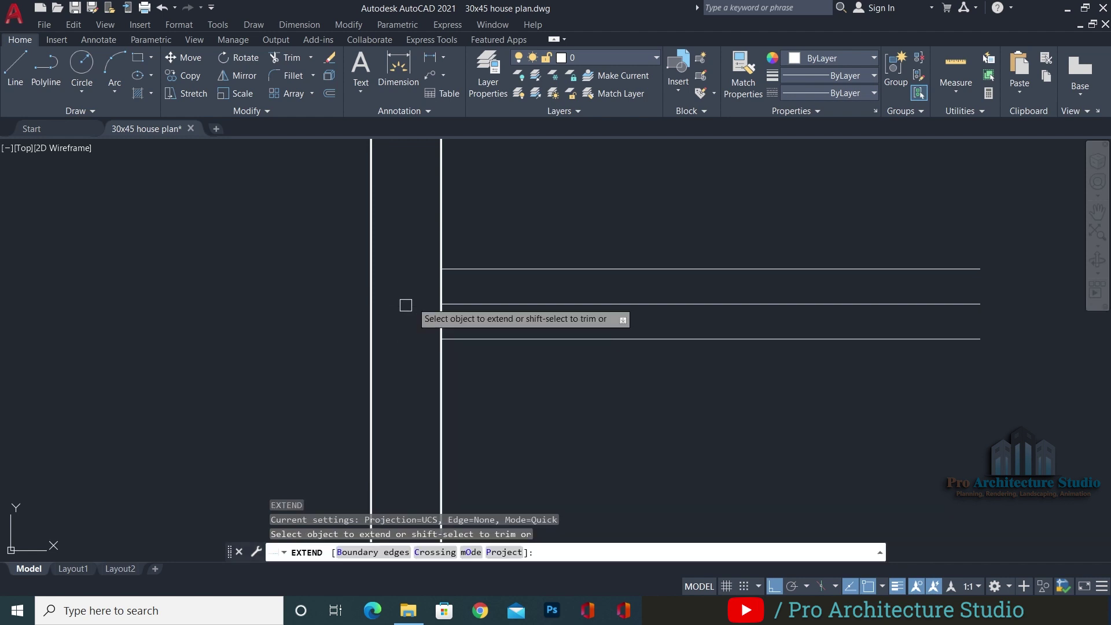
pyautogui.click(478, 268)
pyautogui.click(471, 338)
pyautogui.press('Escape')
pyautogui.press('Escape')
pyautogui.write('f')
pyautogui.press('Return')
pyautogui.click(373, 296)
pyautogui.click(389, 270)
pyautogui.click(394, 338)
pyautogui.press('Escape')
# Erase the original centre line between the bar's upper and lower lines
pyautogui.click(466, 305)
pyautogui.write('e')
pyautogui.press('Return')
pyautogui.press('Escape')
pyautogui.press('Escape')
pyautogui.scroll(-4, 469, 305)
pyautogui.press('Escape')
pyautogui.moveTo(581, 299); pyautogui.dragTo(517, 302, button='middle')
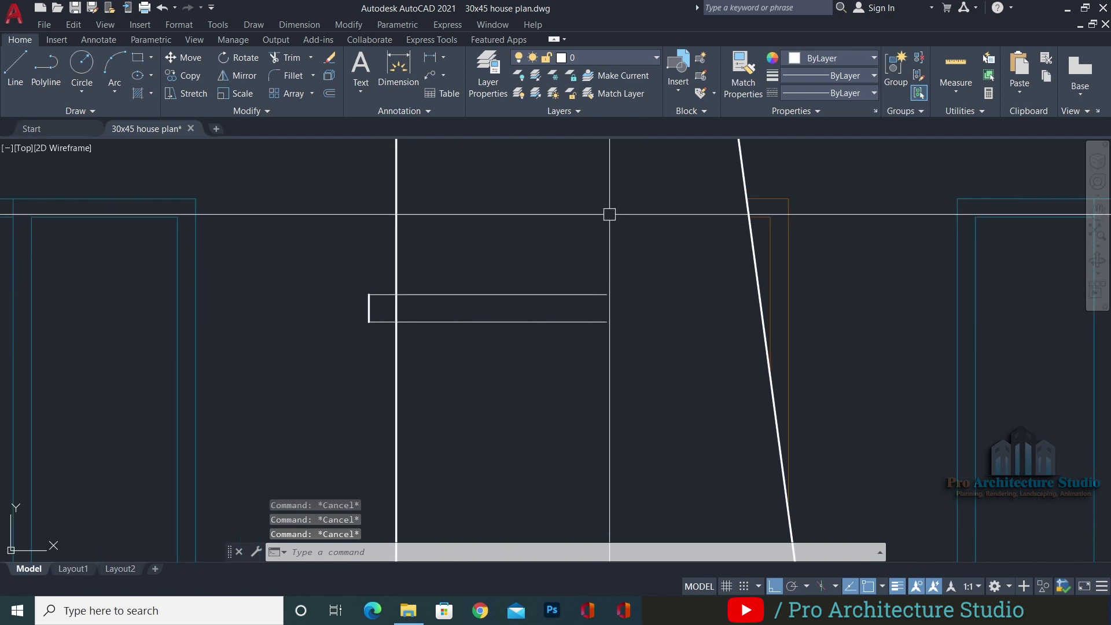
# Offset the tapered wall's left edge 2' to the right to mark the bar's inner end
pyautogui.write('o')
pyautogui.press('Return')
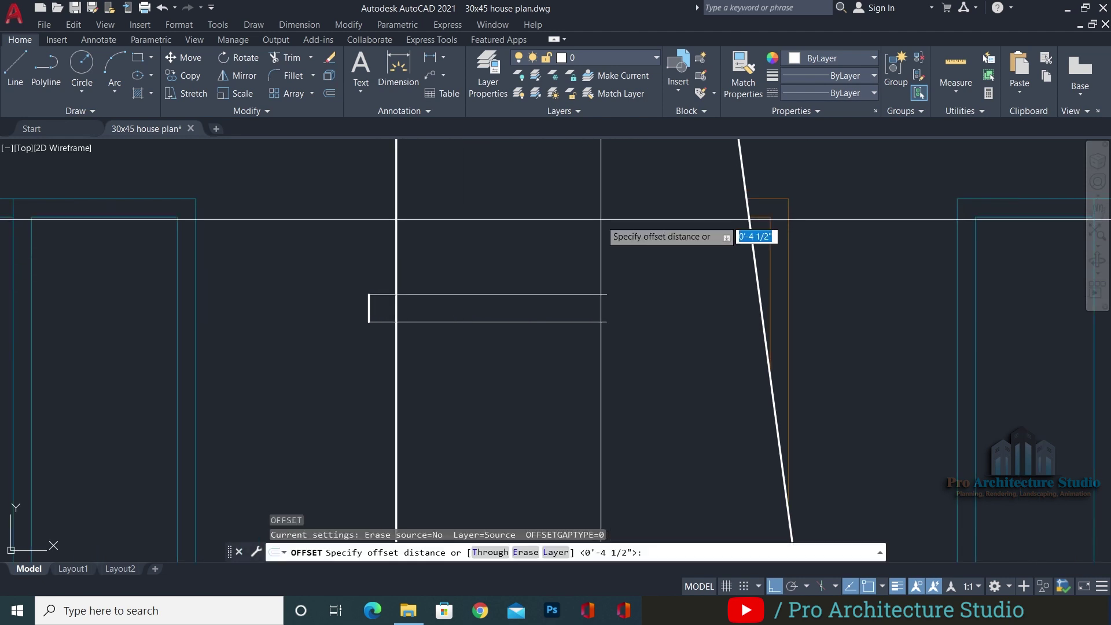
pyautogui.press('Return')
pyautogui.click(399, 213)
pyautogui.click(521, 204)
pyautogui.press('Escape')
# Trim the offset line and the overhanging horizontal lines to close the bar's right end
pyautogui.write('tr')
pyautogui.press('Return')
pyautogui.click(545, 215)
pyautogui.click(596, 246)
pyautogui.click(557, 348)
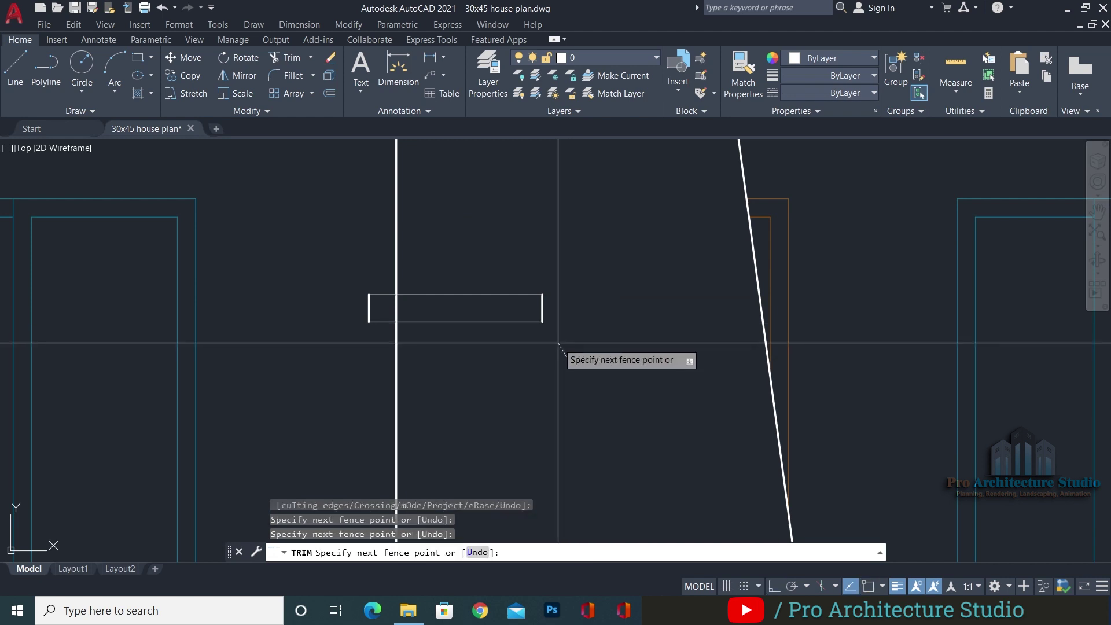
pyautogui.press('Return')
pyautogui.press('Escape')
pyautogui.press('Escape')
pyautogui.press('Escape')
# Offset the bar's top edge 4.5 upward as a spacing line
pyautogui.scroll(3, 533, 295)
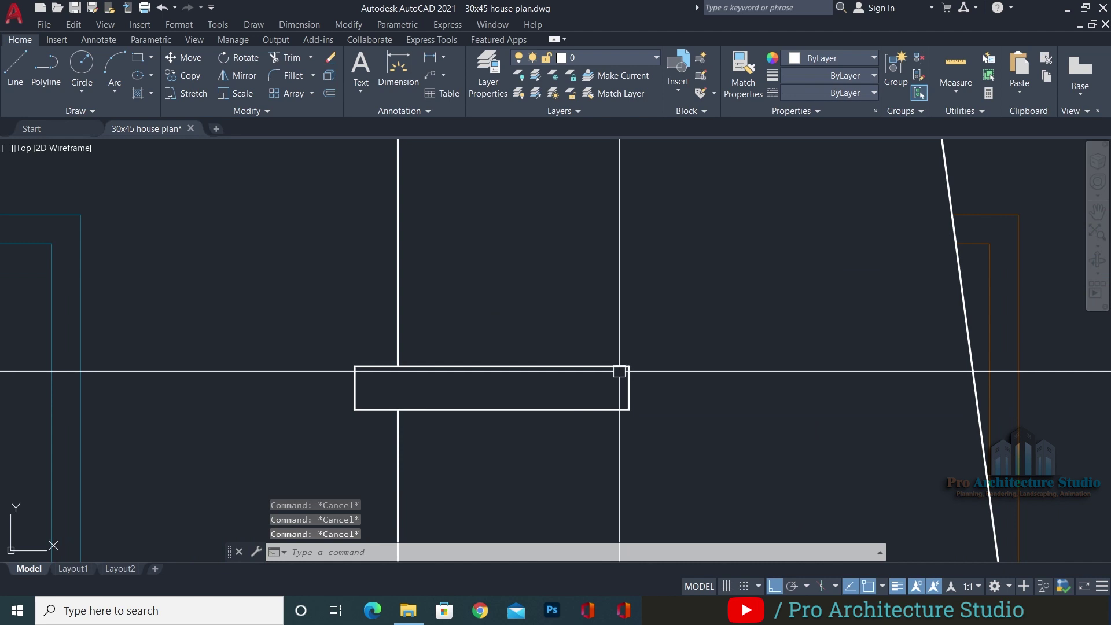
pyautogui.write('o')
pyautogui.press('Return')
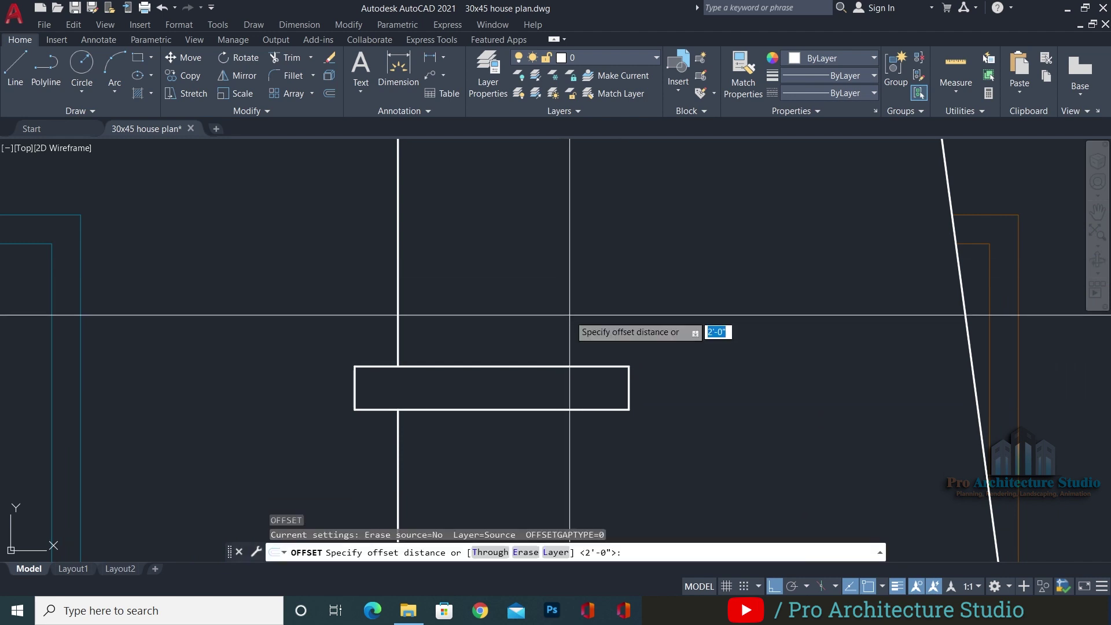
pyautogui.press('Return')
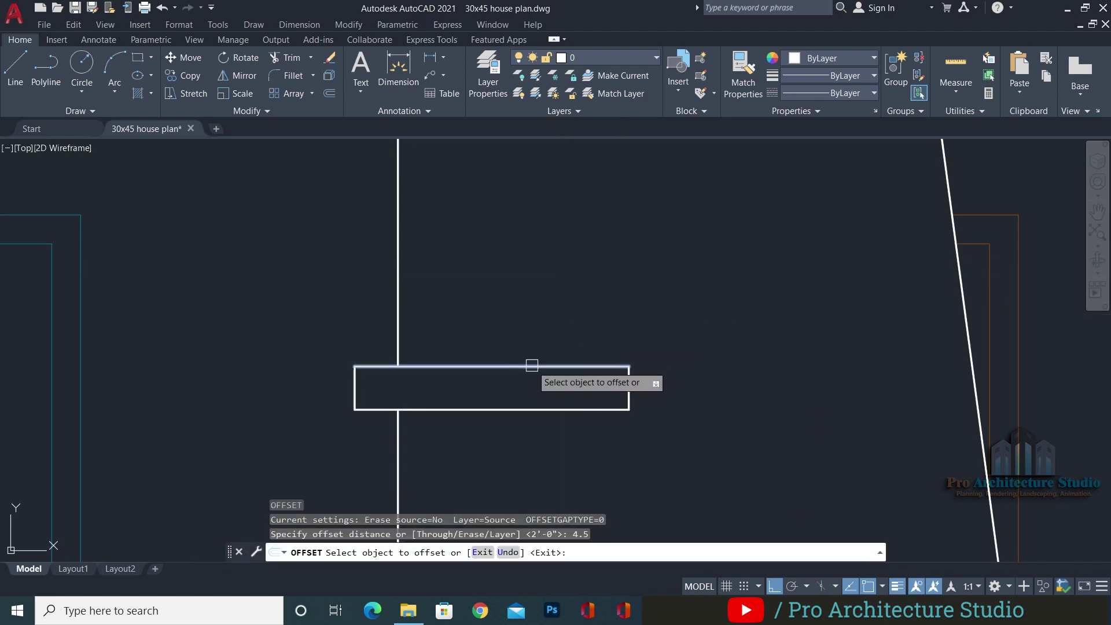
pyautogui.click(532, 365)
pyautogui.click(546, 312)
pyautogui.press('Escape')
pyautogui.press('Escape')
# Copy the bar upward so its lower right corner sits on the end of the spacing line
pyautogui.click(231, 453)
pyautogui.click(691, 348)
pyautogui.write('co')
pyautogui.press('Return')
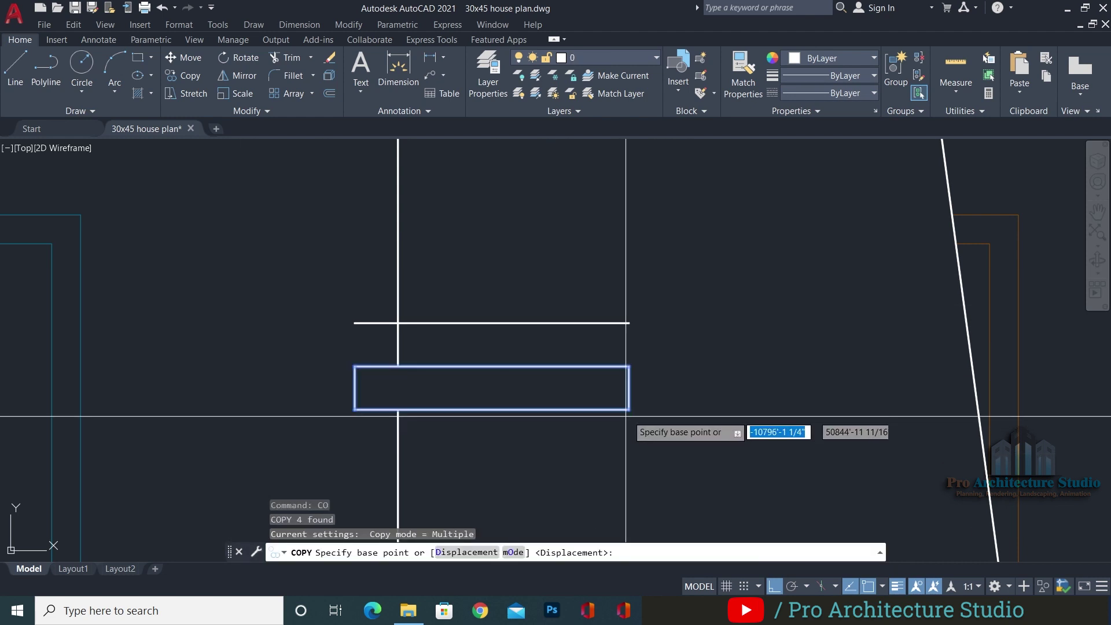
pyautogui.click(629, 410)
pyautogui.click(629, 322)
pyautogui.press('Return')
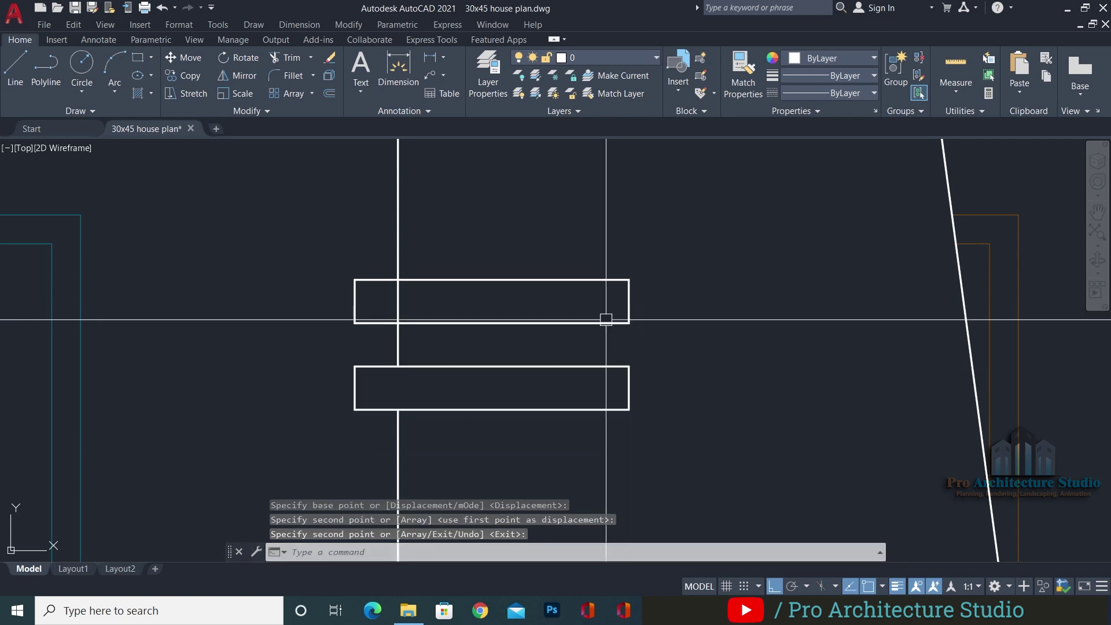
# Trim the tapered wall's left edge where it passes through the upper bar
pyautogui.click(547, 322)
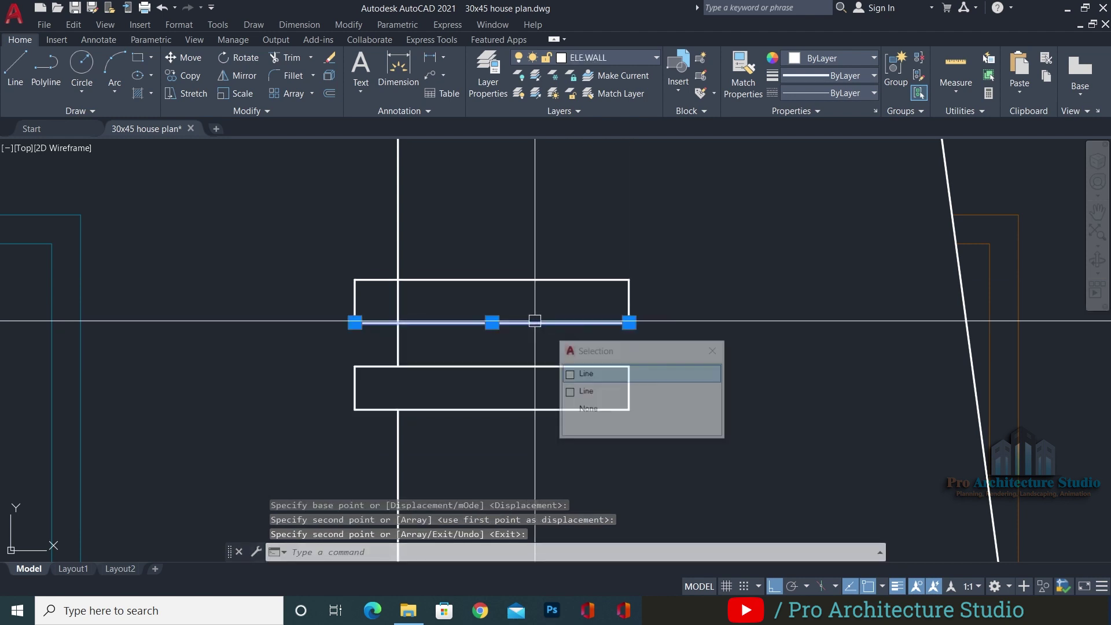
pyautogui.click(570, 375)
pyautogui.press('Escape')
pyautogui.write('tr')
pyautogui.press('Return')
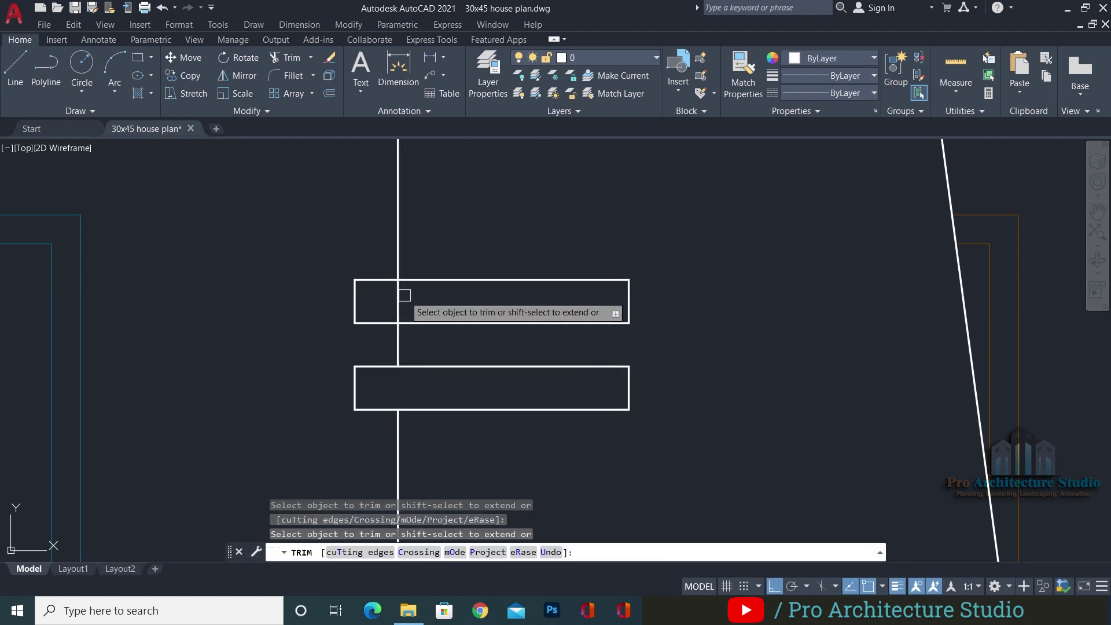
pyautogui.press('Escape')
# Copy the original bar below itself, keeping the same spacing as between the two existing bars
pyautogui.click(271, 425)
pyautogui.click(708, 336)
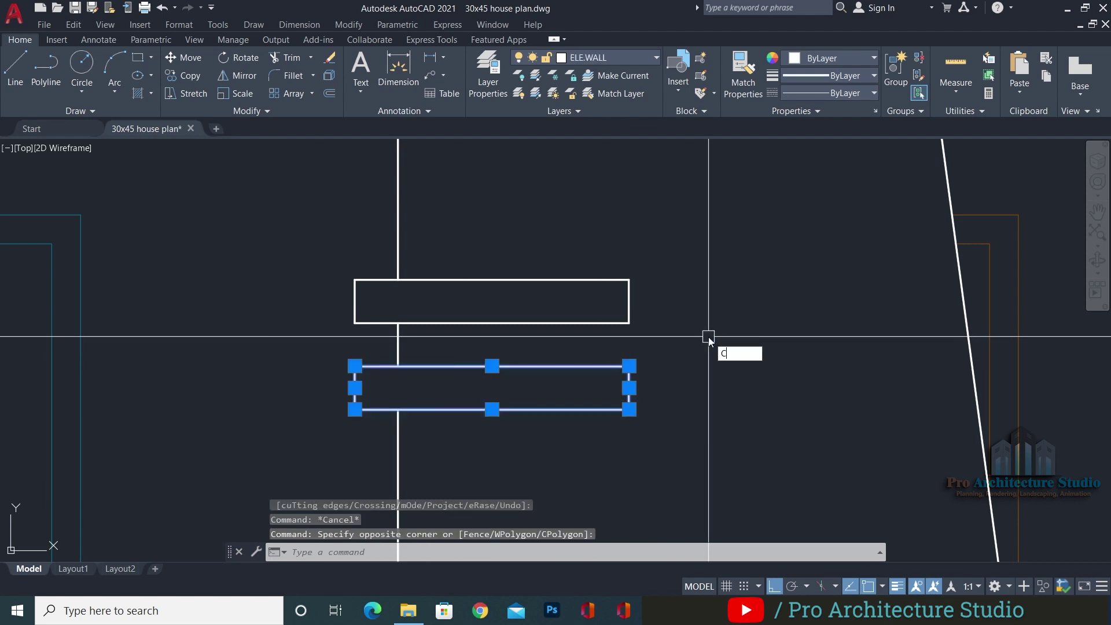
pyautogui.write('co')
pyautogui.press('Return')
pyautogui.click(628, 322)
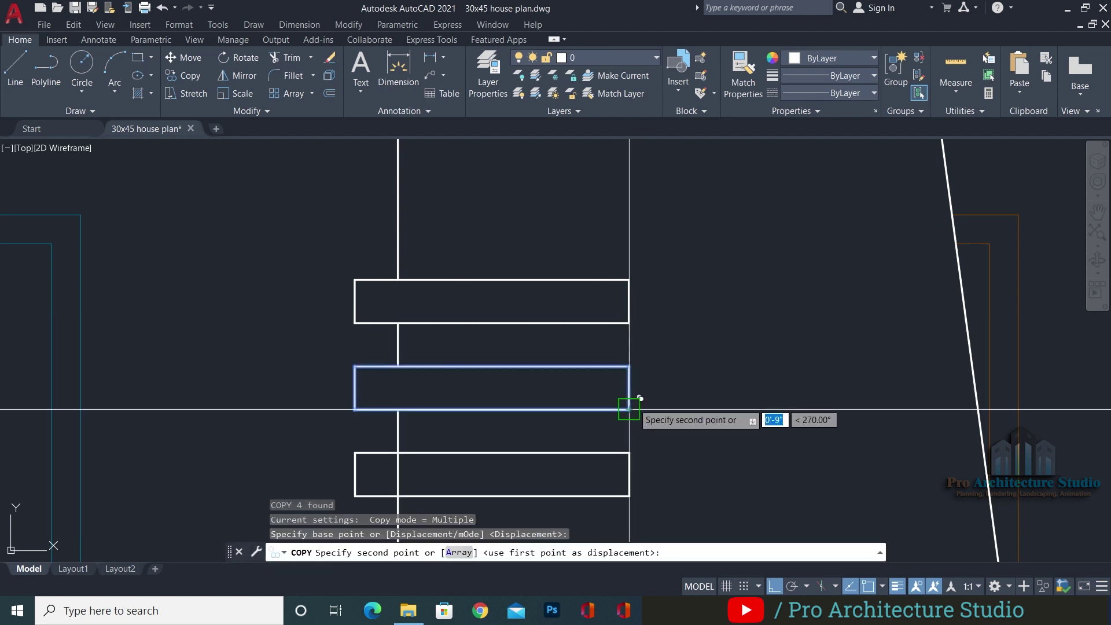
pyautogui.click(629, 409)
pyautogui.press('Escape')
# Trim the tapered wall's left edge where it passes through the lowest bar
pyautogui.write('tr')
pyautogui.press('Return')
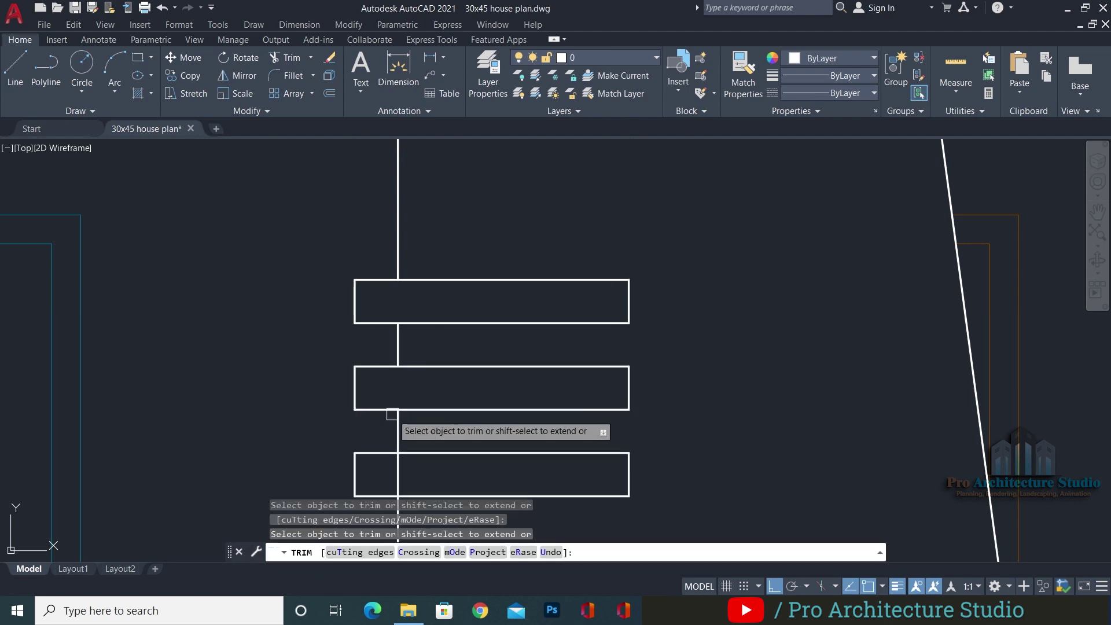
pyautogui.moveTo(394, 486); pyautogui.dragTo(370, 399, button='middle')
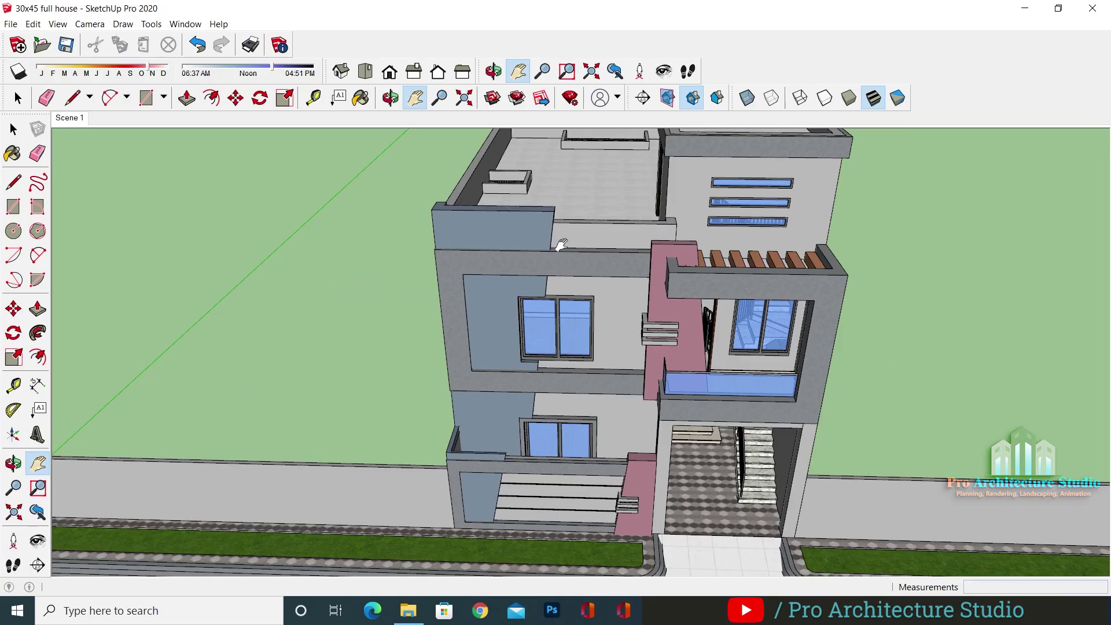
# Check the roof parapet in the SketchUp model and, back in AutoCAD, offset the elevation's left edge 9' inward
pyautogui.scroll(2, 559, 243)
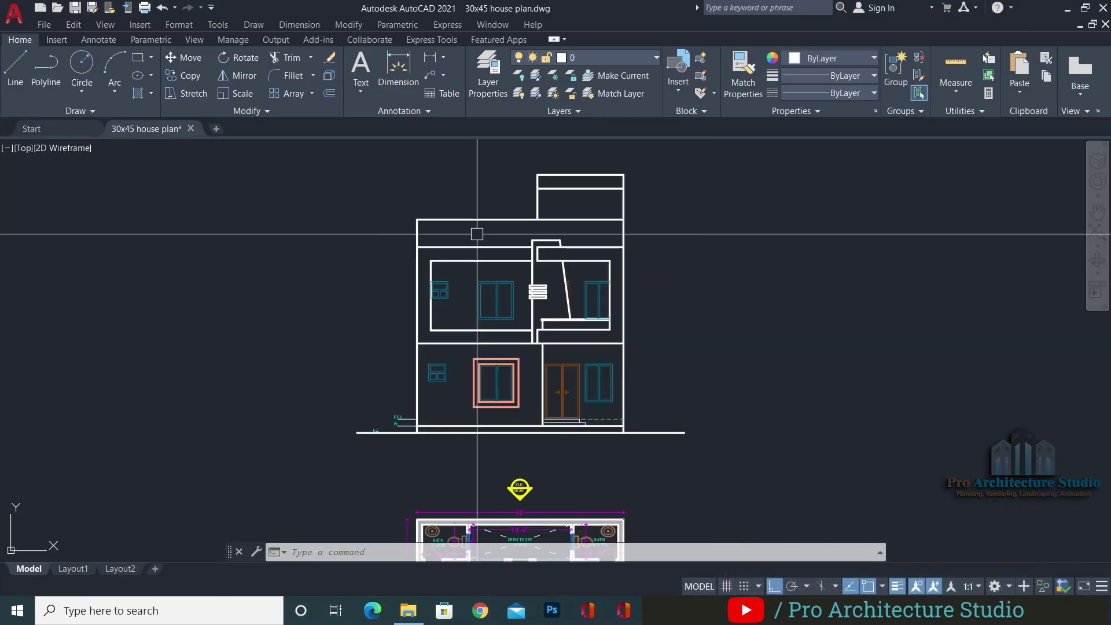
pyautogui.scroll(4, 464, 245)
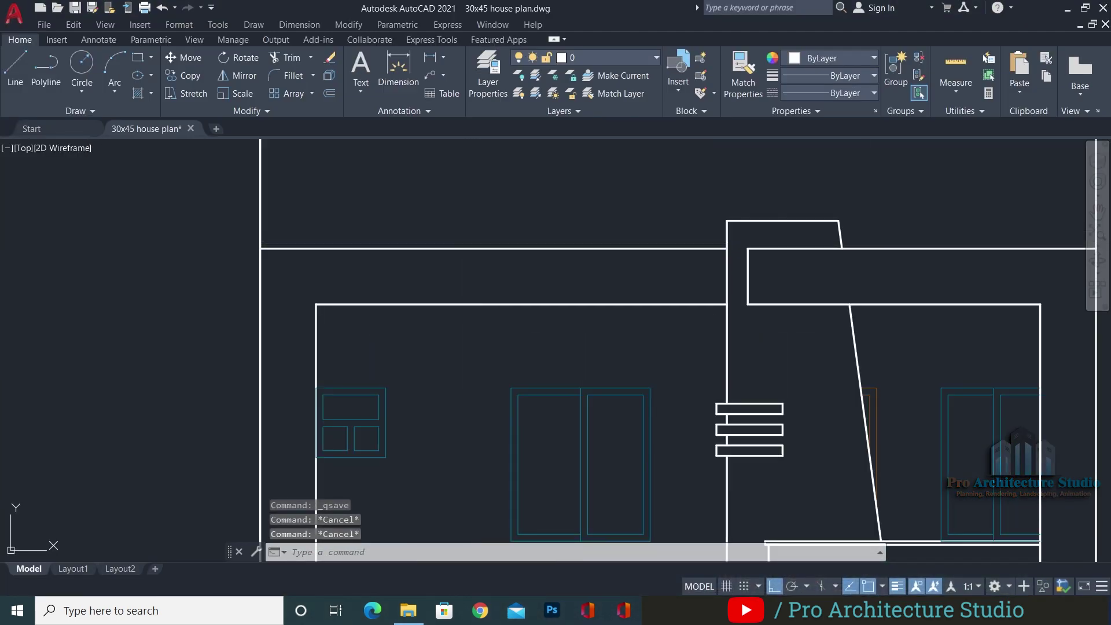
pyautogui.scroll(-3, 578, 272)
pyautogui.write('o')
pyautogui.press('Return')
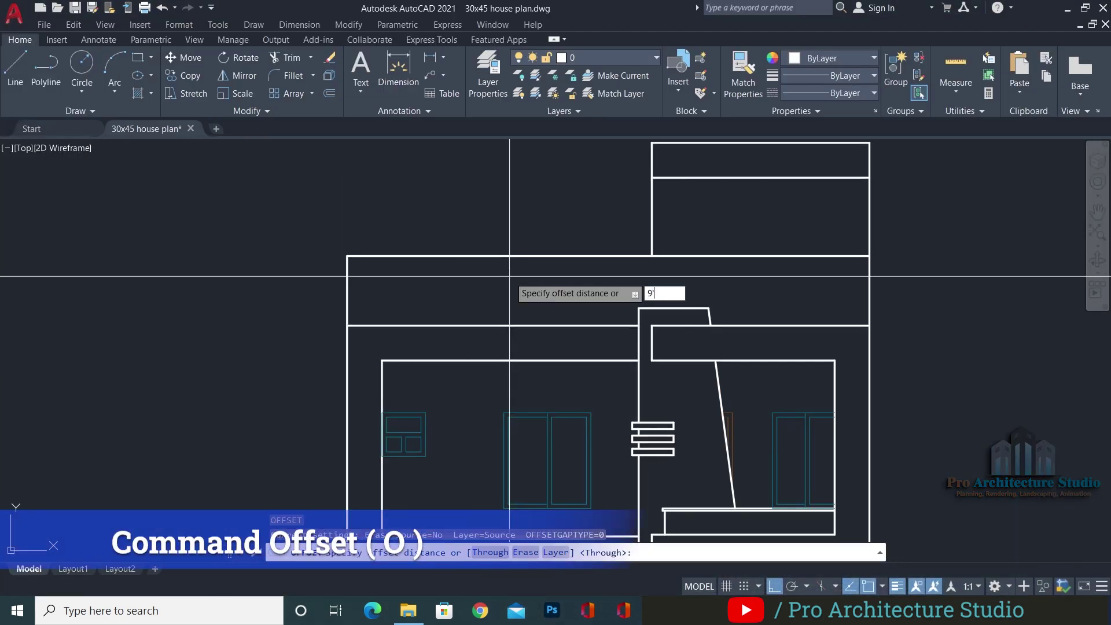
pyautogui.write("9'")
pyautogui.press('Return')
pyautogui.click(347, 280)
pyautogui.click(546, 266)
pyautogui.press('Escape')
pyautogui.press('Escape')
pyautogui.press('Escape')
pyautogui.press('Escape')
# Offset the roof parapet's top line 1'6 upward
pyautogui.moveTo(530, 414)
pyautogui.mouseDown(button='middle')
pyautogui.moveTo(535, 345)
pyautogui.moveTo(613, 310)
pyautogui.mouseUp(button='middle')
pyautogui.scroll(5, 612, 310)
pyautogui.scroll(-5, 613, 310)
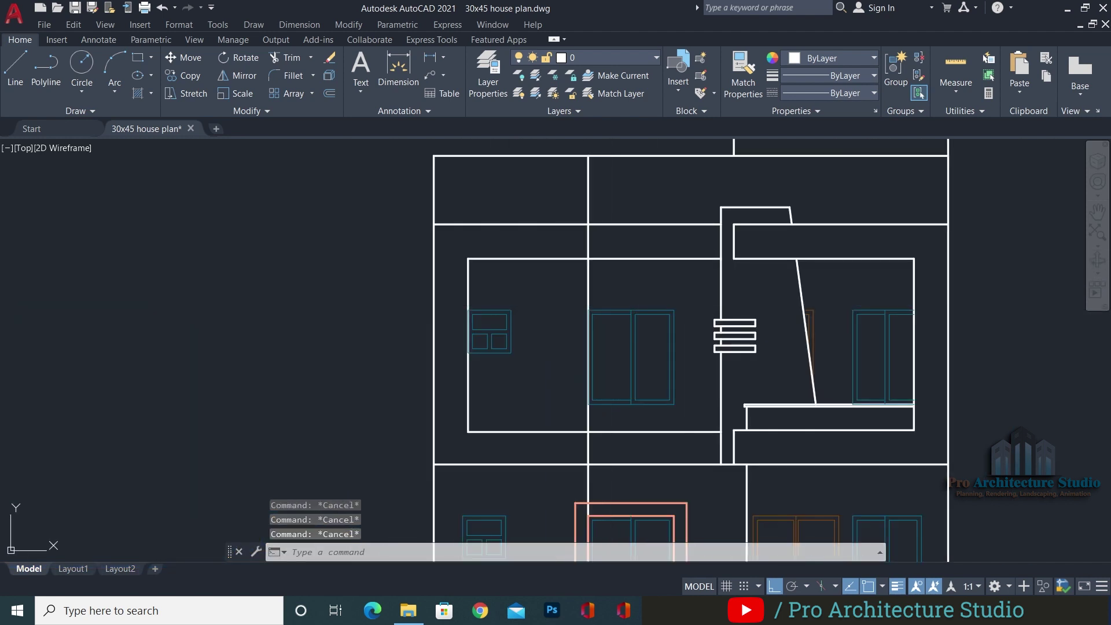
pyautogui.moveTo(567, 142); pyautogui.dragTo(519, 233, button='middle')
pyautogui.scroll(2, 519, 233)
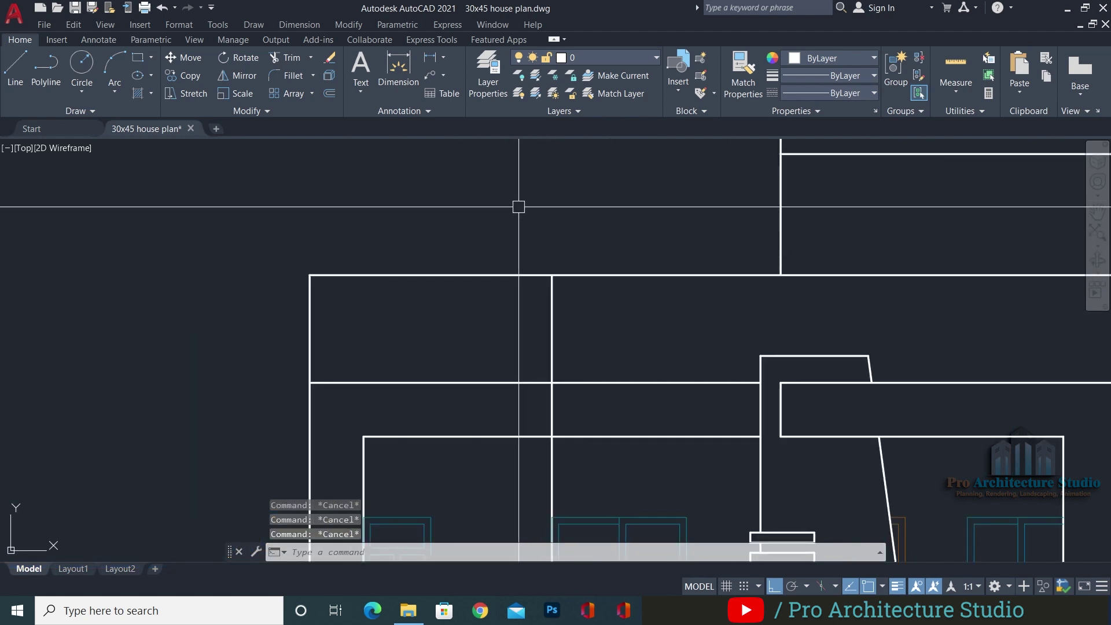
pyautogui.write('o')
pyautogui.press('Return')
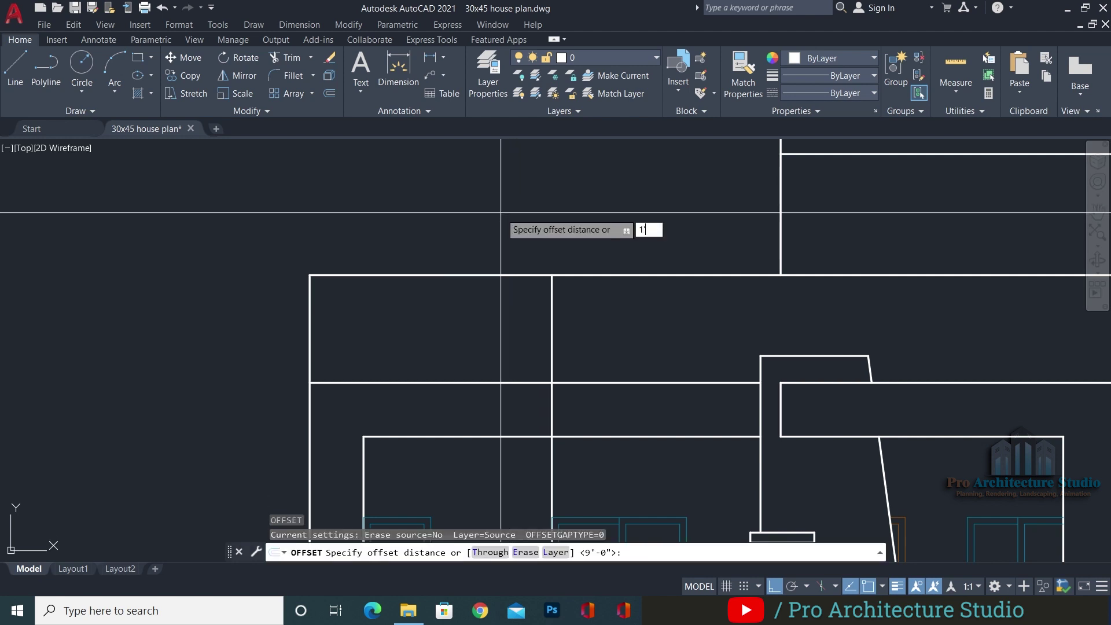
pyautogui.write("1'6")
pyautogui.press('Return')
pyautogui.click(486, 275)
pyautogui.click(486, 248)
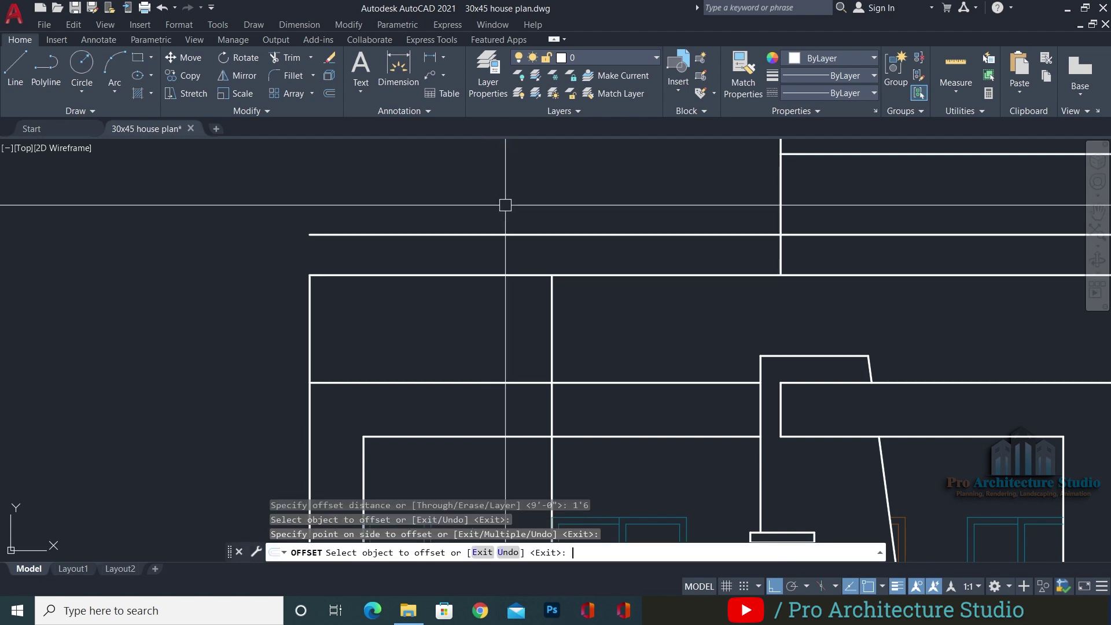
pyautogui.press('Escape')
pyautogui.press('Escape')
# Fillet the raised parapet line with the vertical line 9' from the left edge to form a square corner
pyautogui.write('f')
pyautogui.press('Return')
pyautogui.click(507, 234)
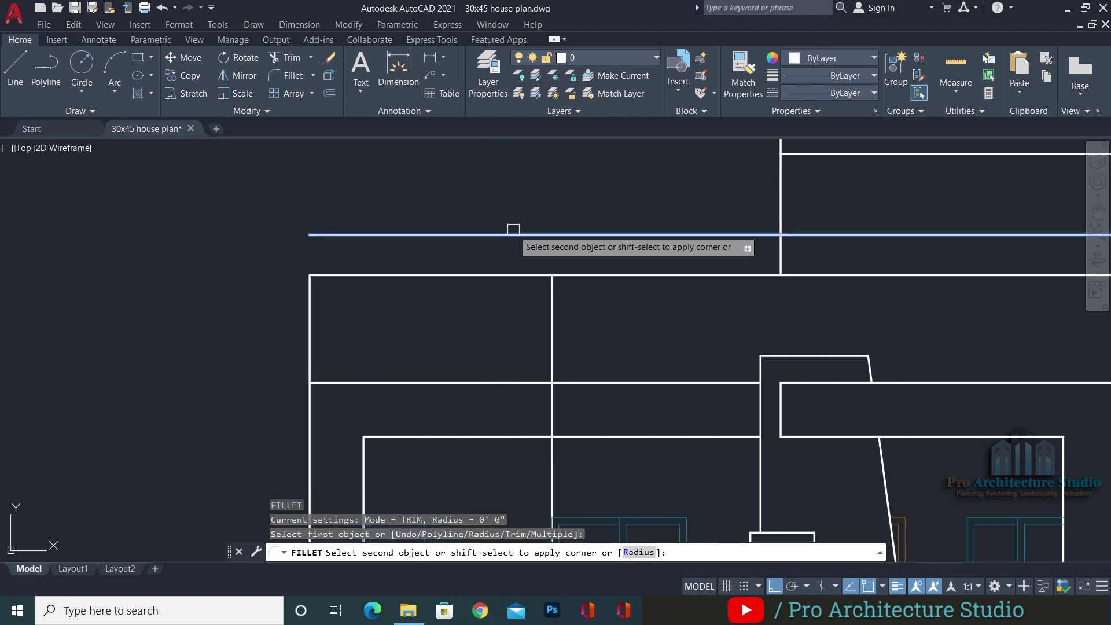
pyautogui.click(549, 304)
# Extend the elevation's left edge up to the raised parapet line and save the drawing
pyautogui.write('ex')
pyautogui.press('Return')
pyautogui.click(311, 319)
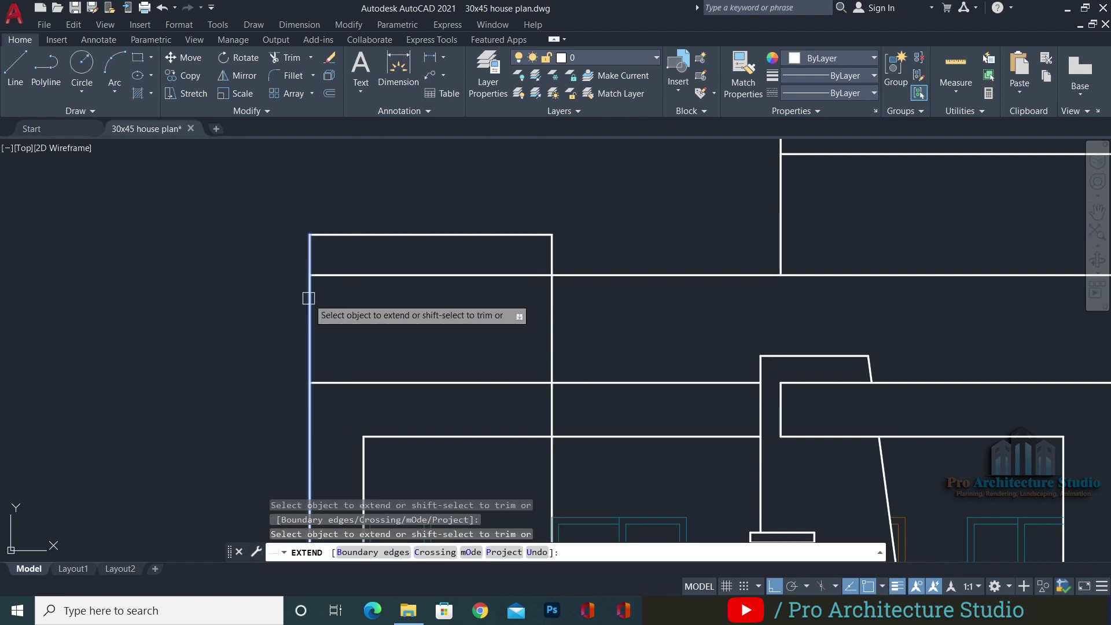
pyautogui.press('Escape')
pyautogui.press('Escape')
pyautogui.scroll(-4, 556, 291)
pyautogui.hotkey('ctrl', 's')
# Offset the elevation's left edge 5' inward
pyautogui.moveTo(537, 365); pyautogui.dragTo(542, 232, button='middle')
pyautogui.scroll(2, 511, 435)
pyautogui.scroll(-2, 513, 428)
pyautogui.press('Escape')
pyautogui.press('Escape')
pyautogui.press('Escape')
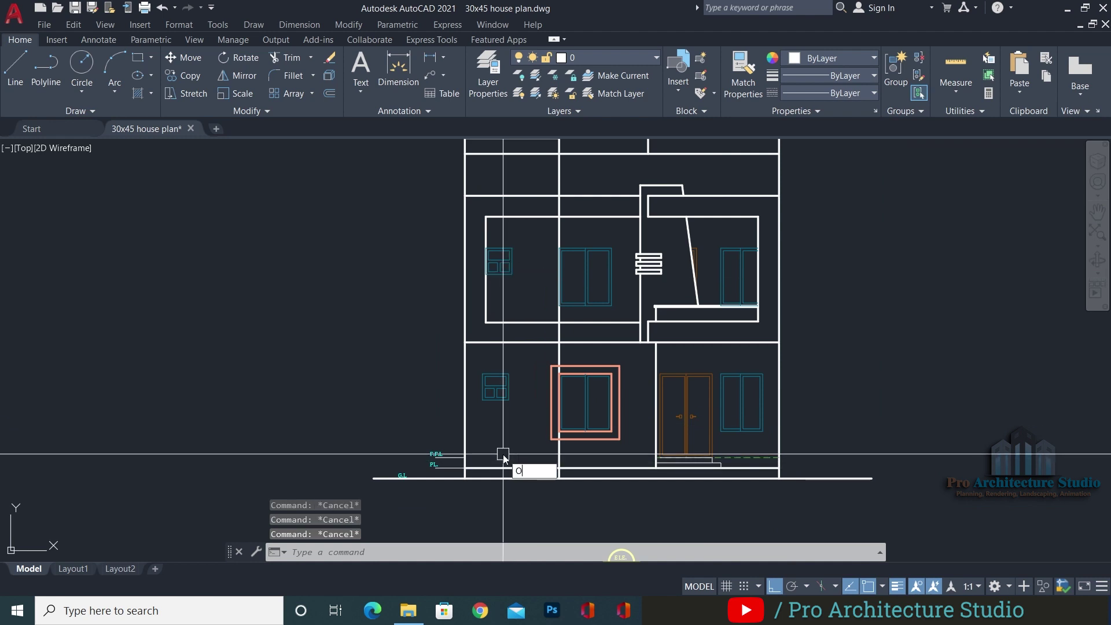
pyautogui.press('Return')
pyautogui.write("5'")
pyautogui.press('Return')
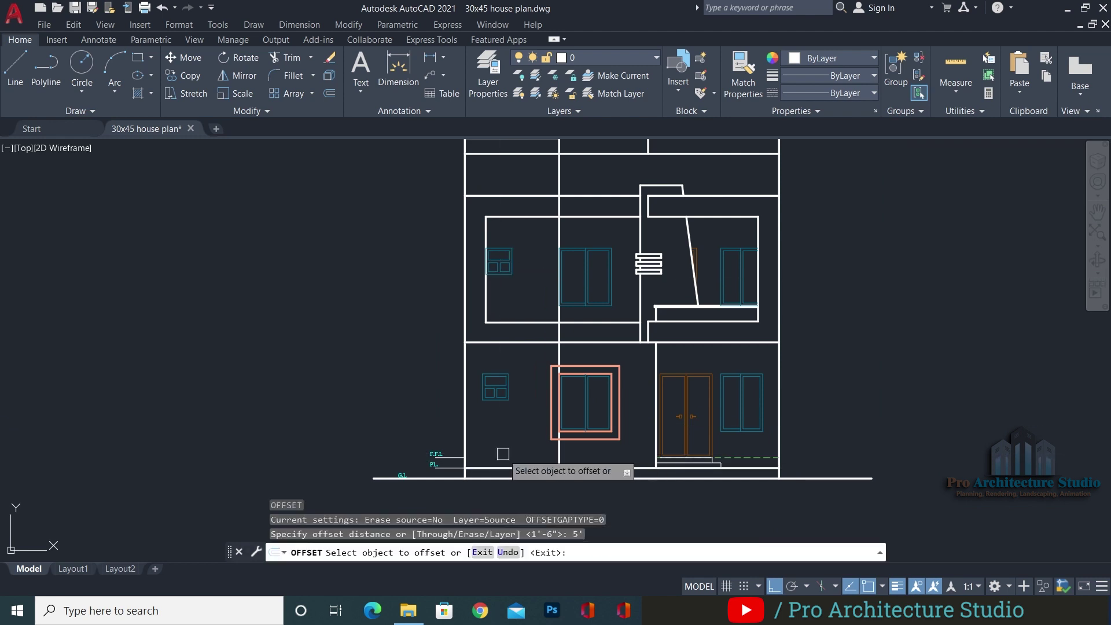
pyautogui.click(466, 440)
pyautogui.click(528, 437)
pyautogui.press('Return')
pyautogui.press('Escape')
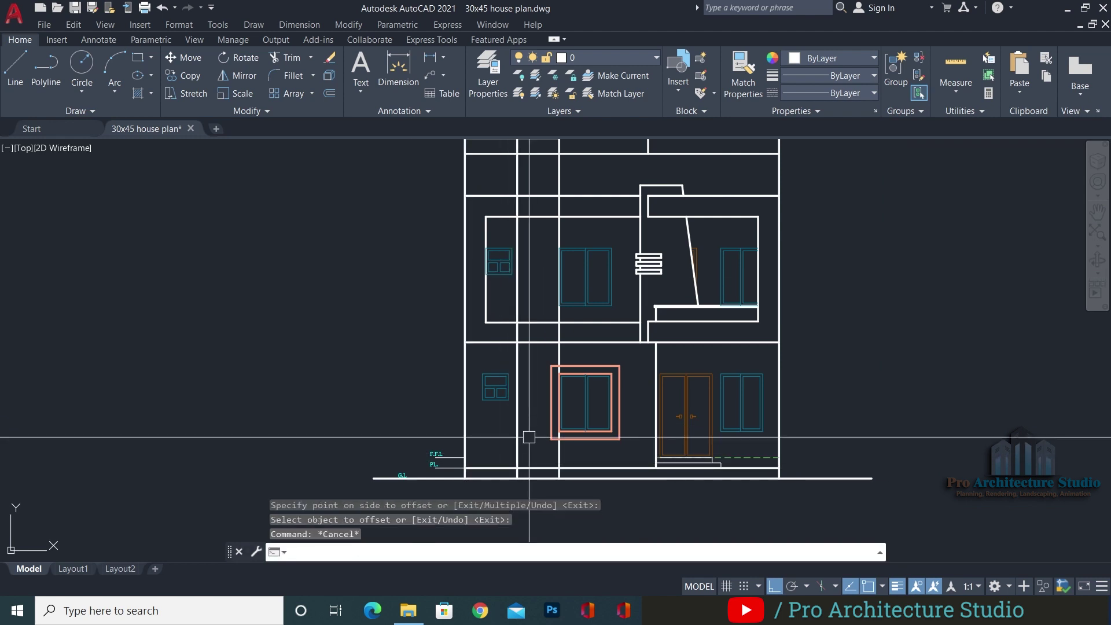
# Draw a slanted line from the raised parapet's right corner down to the 5' offset line at plinth level
pyautogui.write('l')
pyautogui.press('Return')
pyautogui.moveTo(531, 309); pyautogui.dragTo(543, 360, button='middle')
pyautogui.click(528, 187)
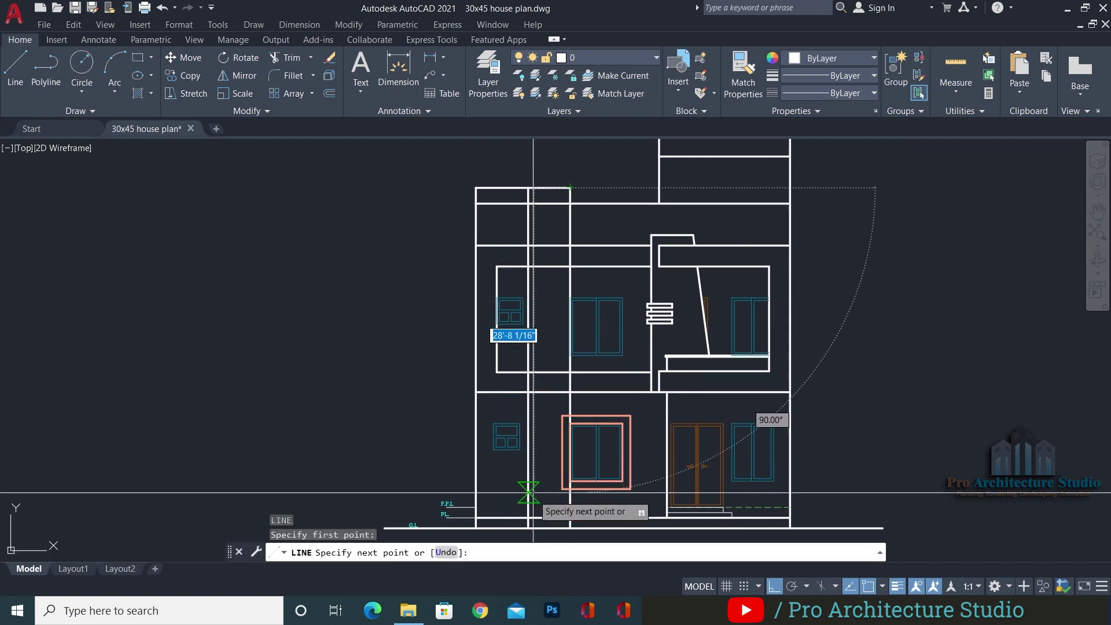
pyautogui.scroll(2, 527, 526)
pyautogui.press('Escape')
pyautogui.press('Escape')
pyautogui.scroll(-3, 543, 231)
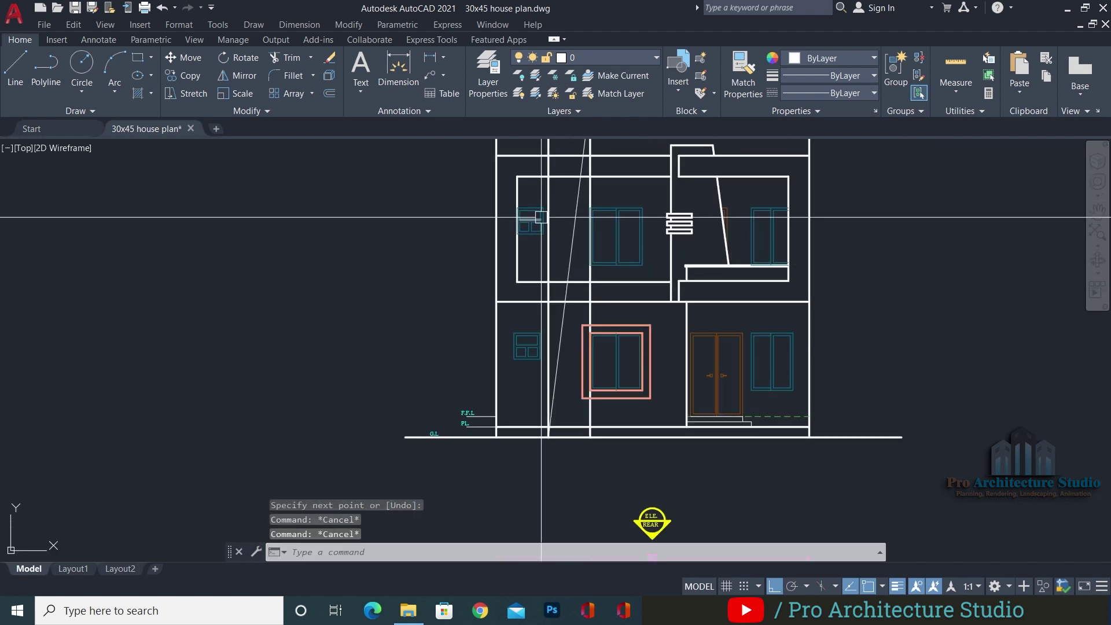
# Erase the vertical guide lines beside the slanted line
pyautogui.scroll(3, 545, 236)
pyautogui.click(614, 220)
pyautogui.press('Escape')
pyautogui.click(622, 312)
pyautogui.click(610, 310)
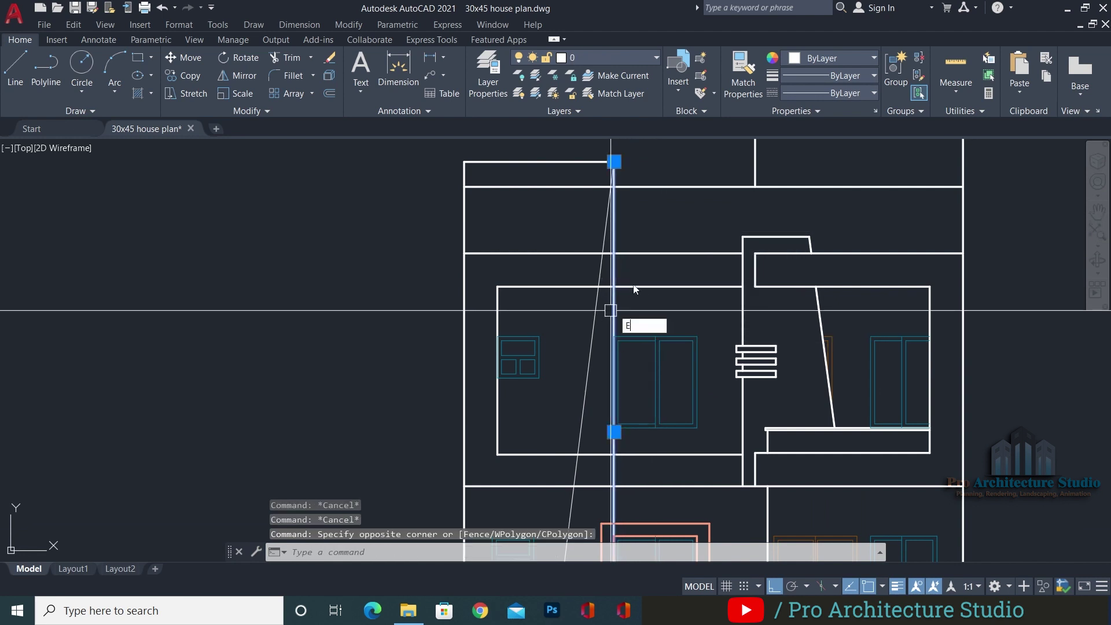
pyautogui.write('e')
pyautogui.press('space')
# Match the slanted line's properties to the thick raised parapet line
pyautogui.press('Escape')
pyautogui.press('space')
pyautogui.click(589, 162)
pyautogui.scroll(-4, 603, 197)
pyautogui.press('Escape')
pyautogui.press('Escape')
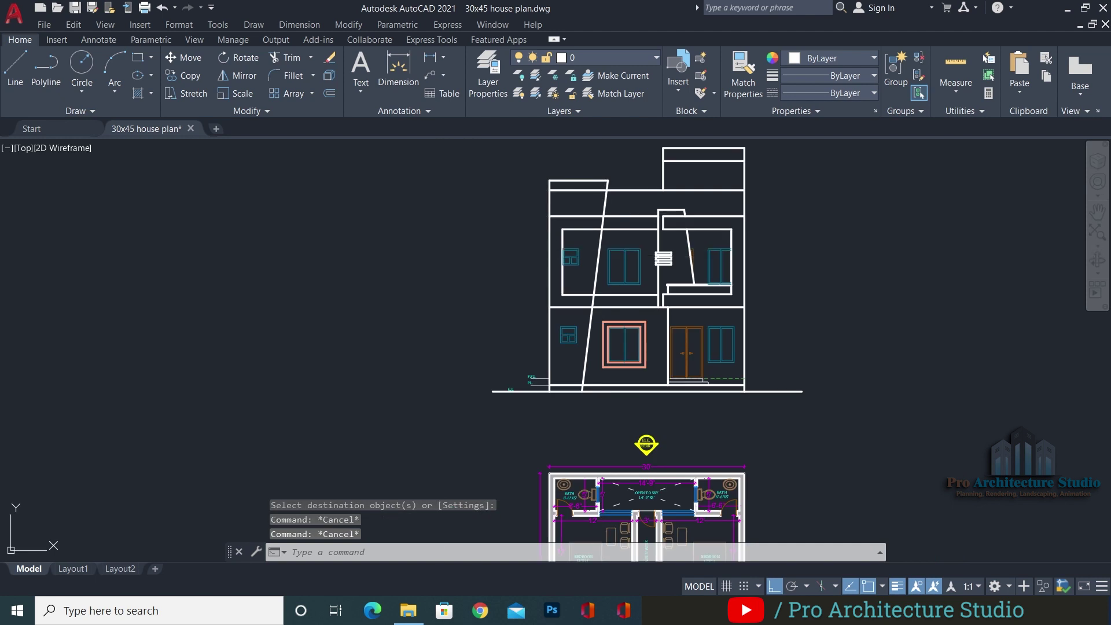
# Save the drawing and stretch the slanted line's lower end horizontally to the right along ground level
pyautogui.hotkey('ctrl', 's')
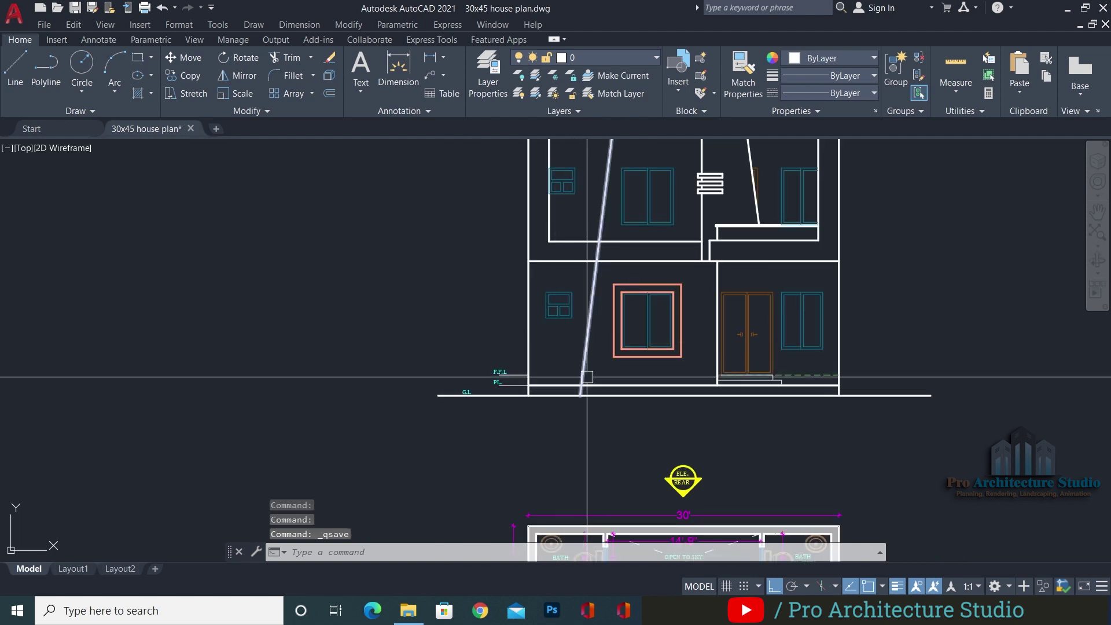
pyautogui.scroll(5, 575, 376)
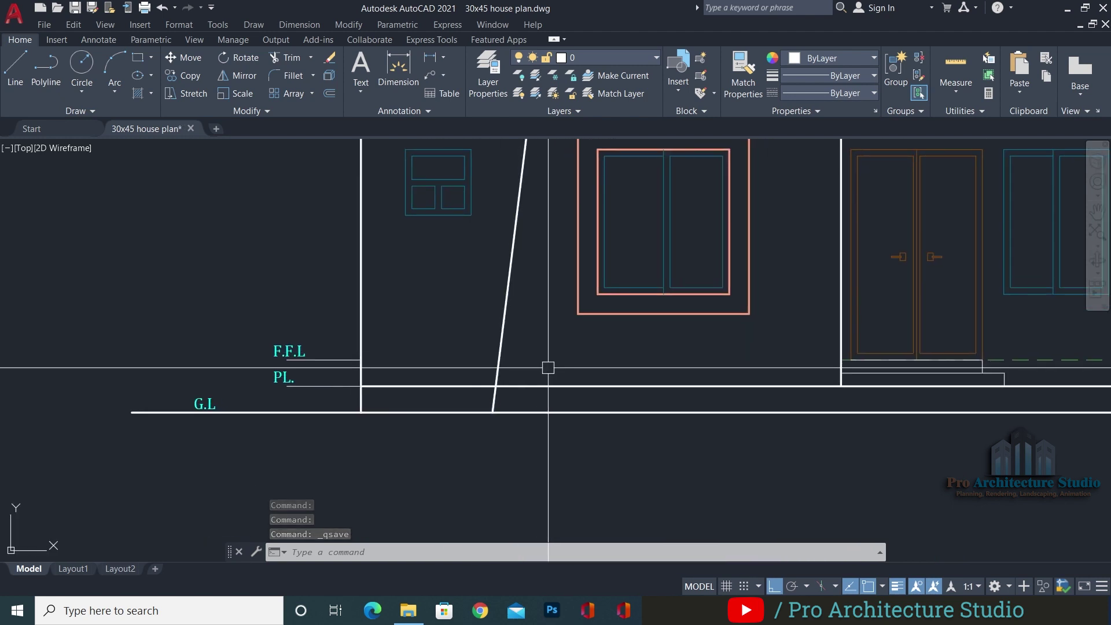
pyautogui.press('Return')
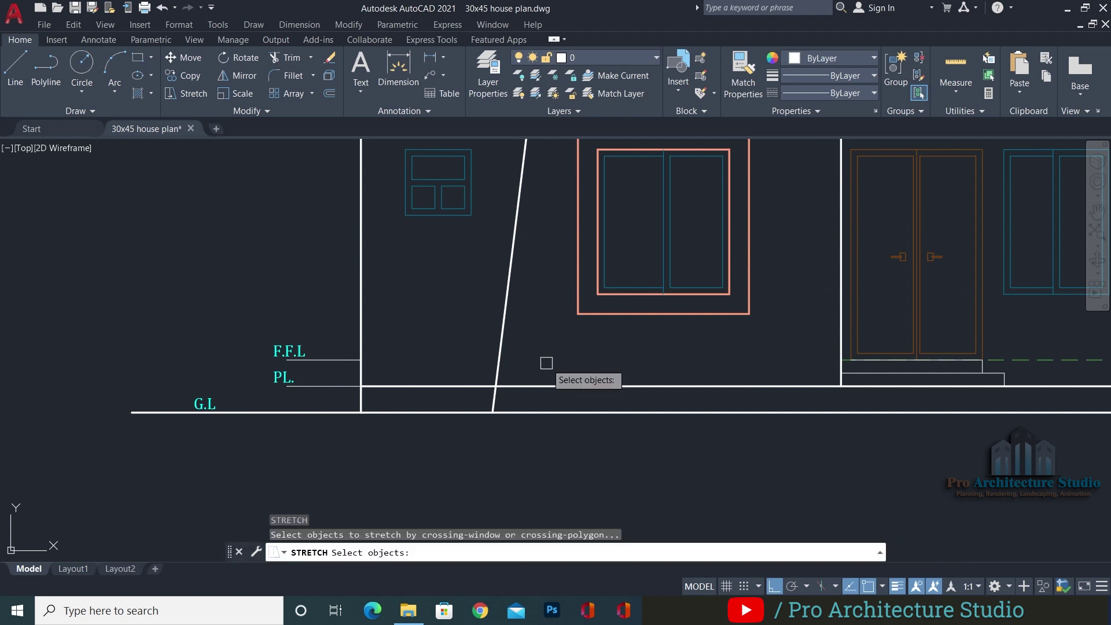
pyautogui.press('Escape')
pyautogui.write('S')
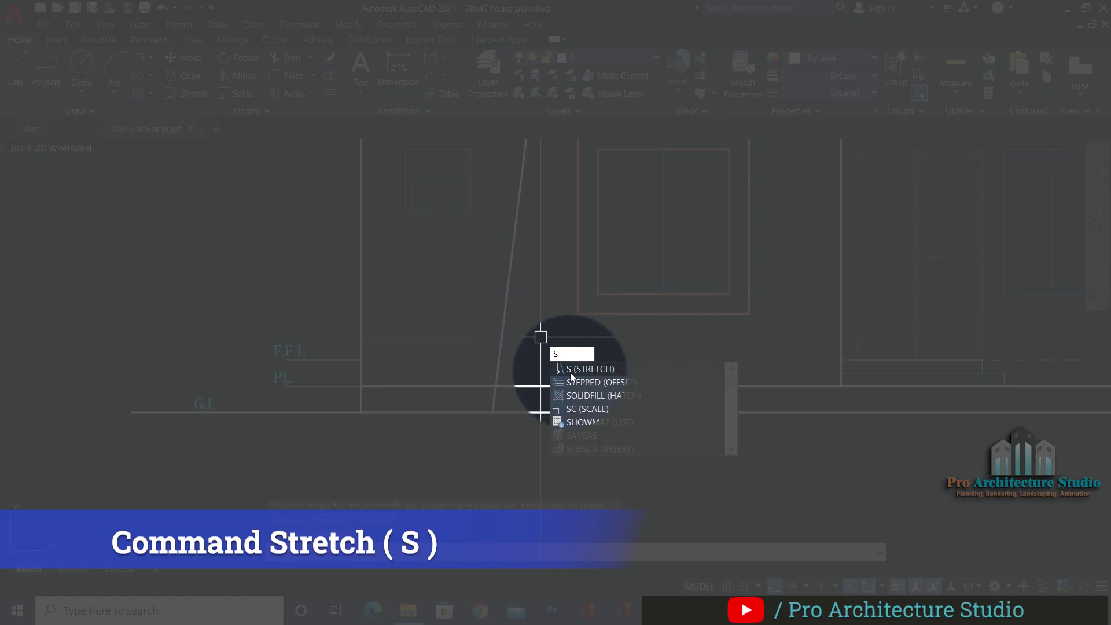
pyautogui.press('Return')
pyautogui.click(536, 347)
pyautogui.click(461, 418)
pyautogui.press('Return')
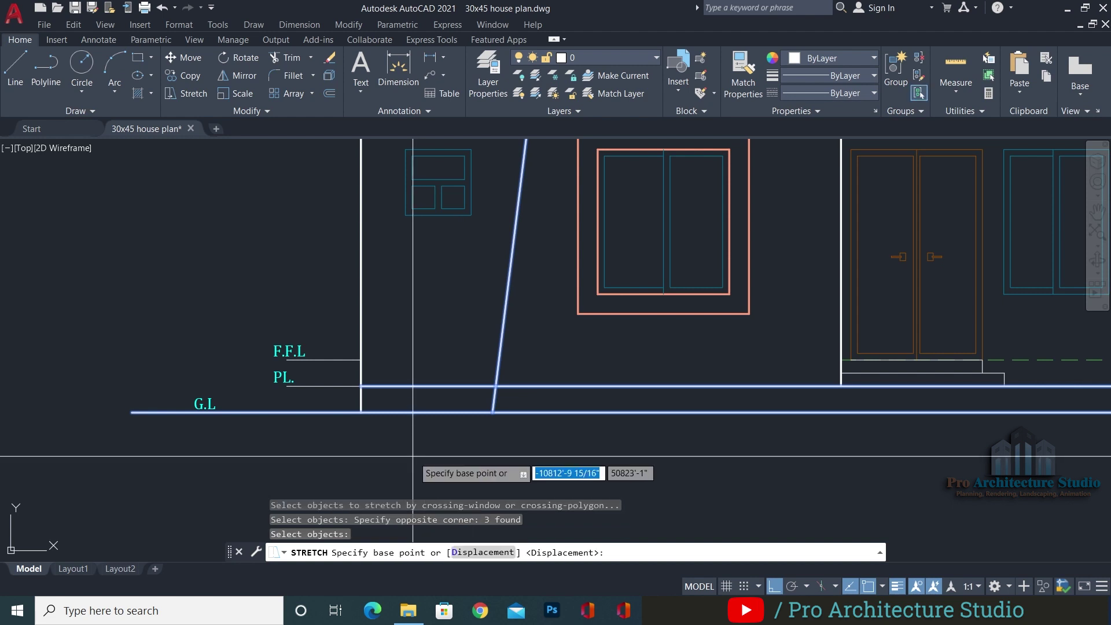
pyautogui.scroll(-4, 413, 456)
pyautogui.click(448, 458)
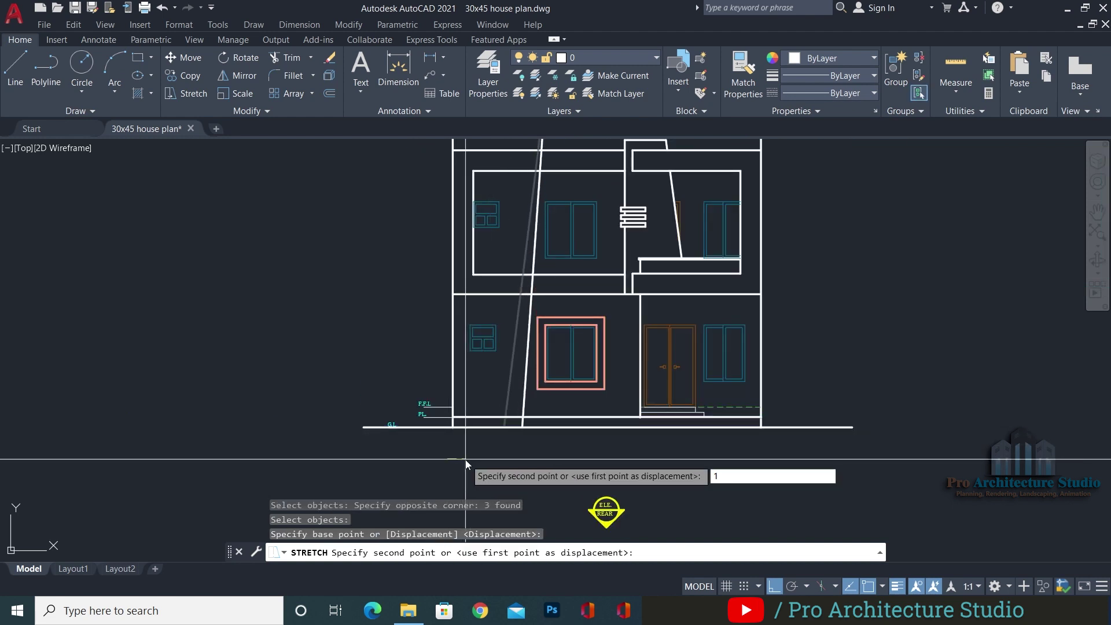
pyautogui.press('Return')
# Stretch the raised parapet's right corner with the slanted line's upper end 12" to the right and save the drawing
pyautogui.moveTo(538, 264); pyautogui.dragTo(552, 397, button='middle')
pyautogui.press('Escape')
pyautogui.write('S')
pyautogui.press('Return')
pyautogui.scroll(2, 573, 213)
pyautogui.click(573, 194)
pyautogui.click(532, 242)
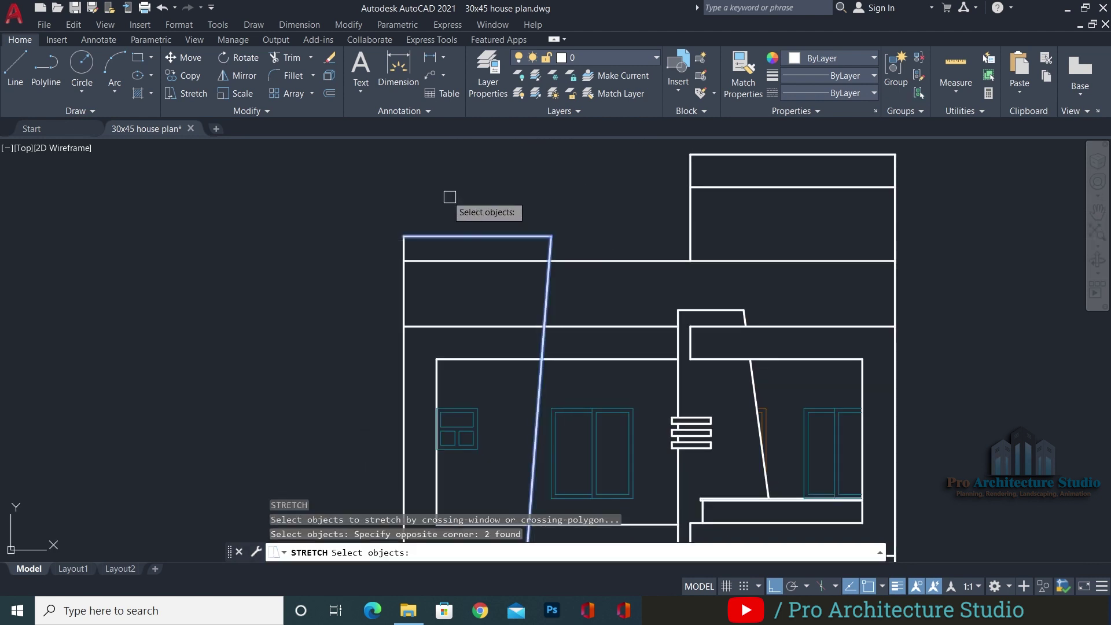
pyautogui.press('Return')
pyautogui.click(430, 171)
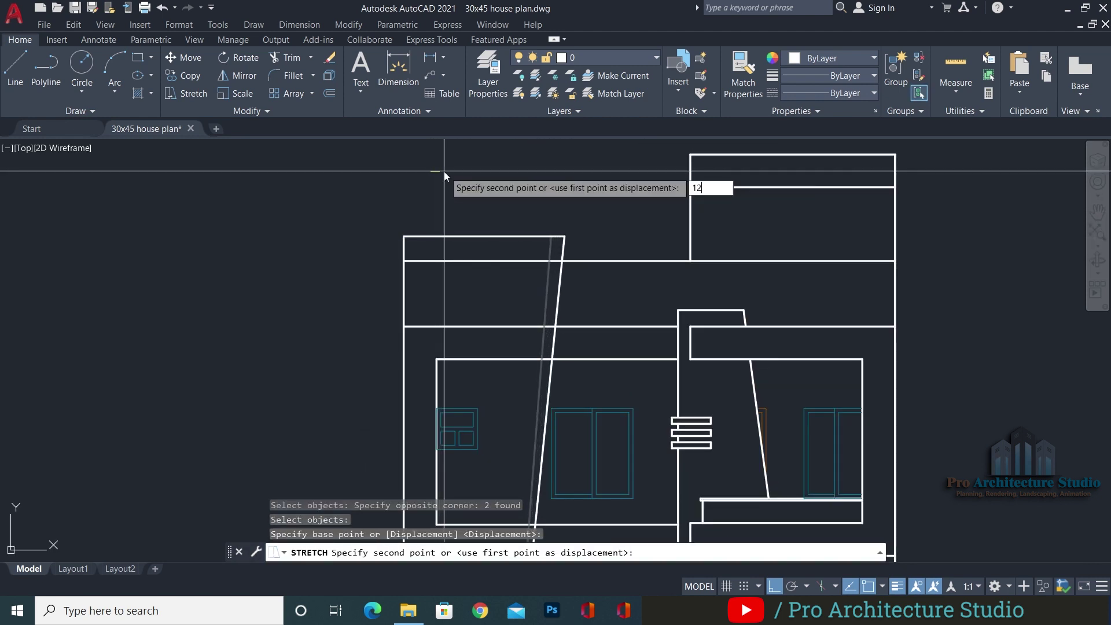
pyautogui.press('Return')
pyautogui.press('Escape')
pyautogui.press('Escape')
pyautogui.press('Escape')
pyautogui.scroll(-4, 572, 228)
pyautogui.hotkey('ctrl', 's')
# Trim the parapet and plinth lines left of the slanted line, and the slanted line where it crosses the first-floor frame bands
pyautogui.scroll(2, 533, 249)
pyautogui.press('Escape')
pyautogui.press('Escape')
pyautogui.moveTo(531, 246); pyautogui.dragTo(536, 235, button='middle')
pyautogui.press('Escape')
pyautogui.scroll(2, 550, 235)
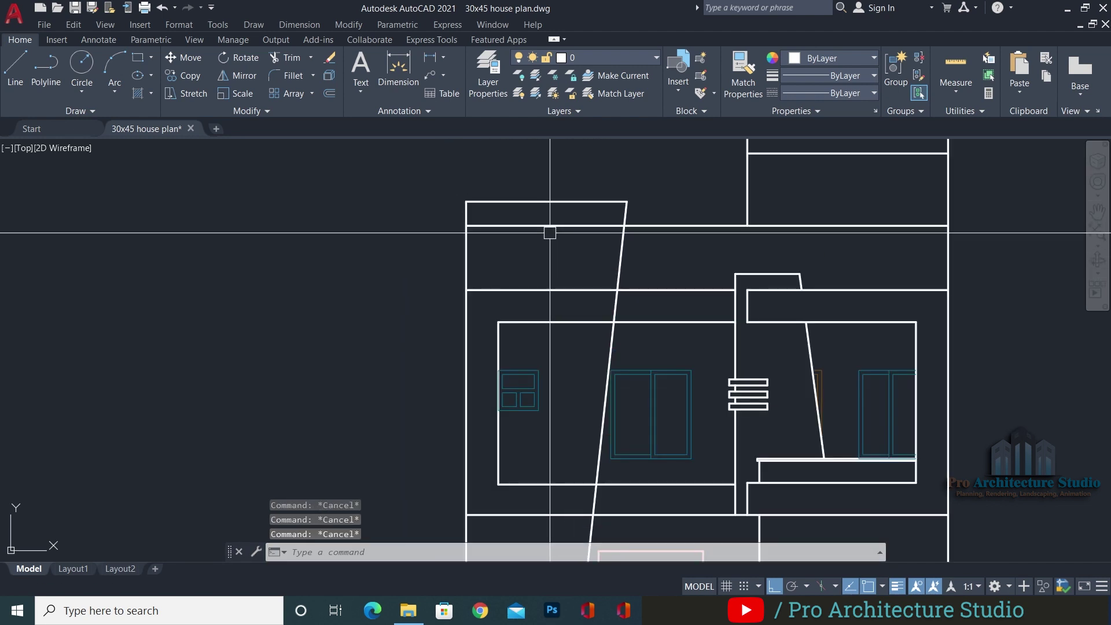
pyautogui.write('tr')
pyautogui.press('Return')
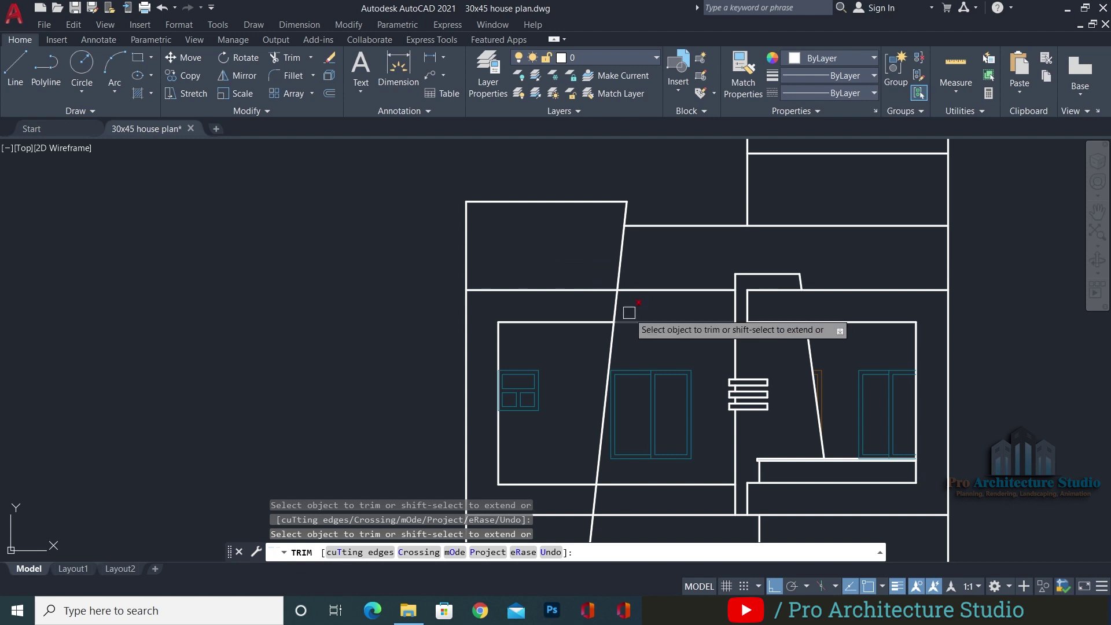
pyautogui.moveTo(587, 349); pyautogui.dragTo(592, 213, button='middle')
pyautogui.click(597, 361)
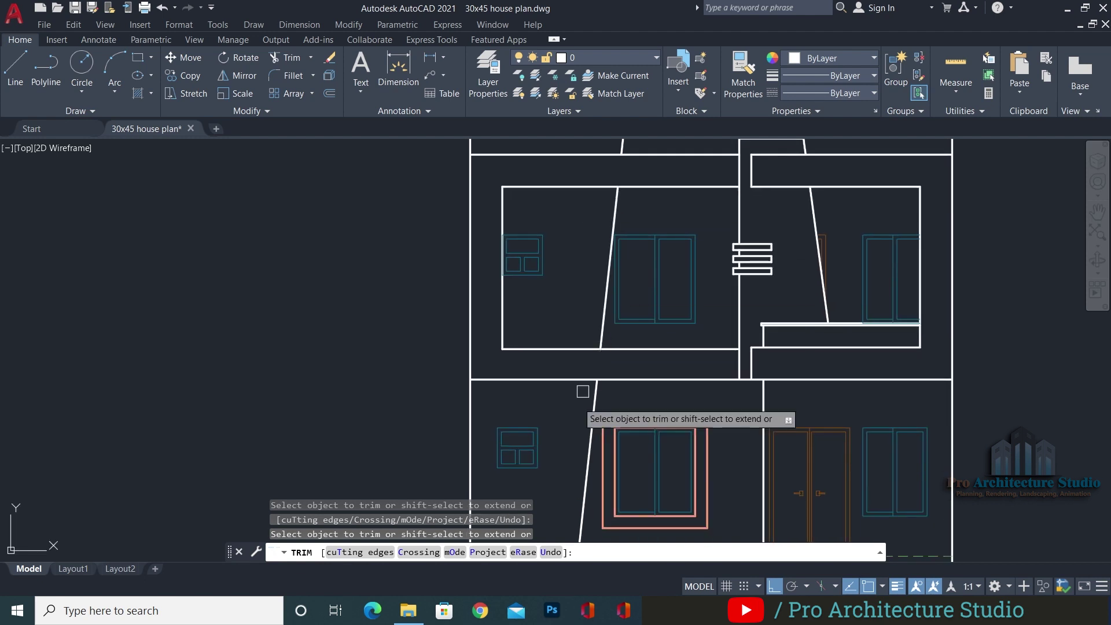
pyautogui.moveTo(597, 366); pyautogui.dragTo(644, 212, button='middle')
pyautogui.scroll(4, 619, 419)
pyautogui.scroll(-5, 587, 400)
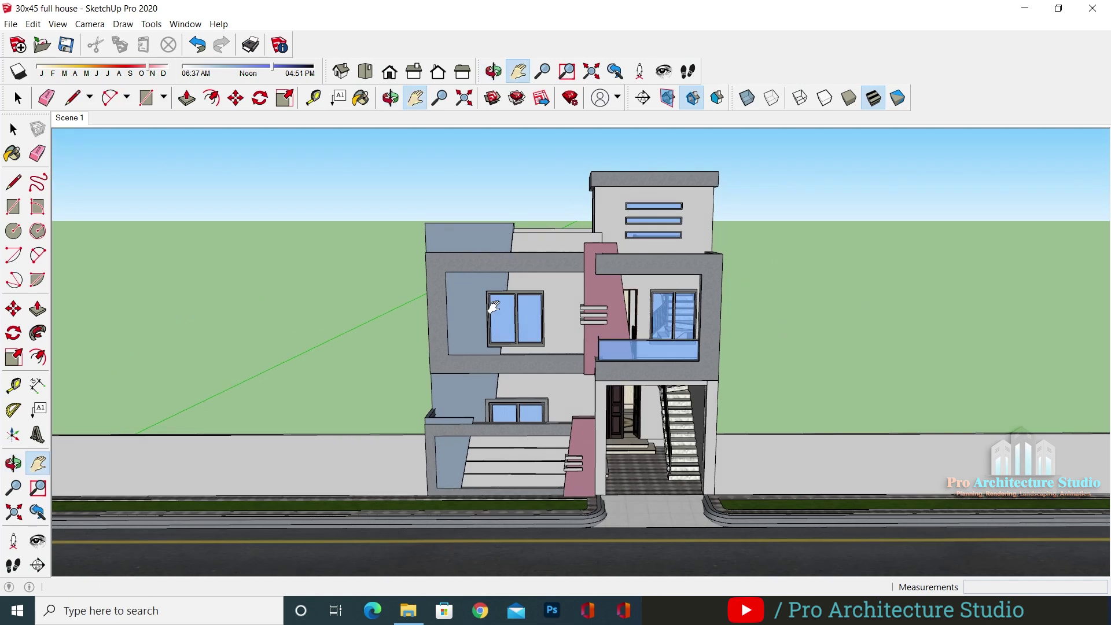
# Stretch the raised parapet's right corner, the slanted line's upper end and the adjoining parapet line 1'6" to the right
pyautogui.moveTo(506, 399); pyautogui.dragTo(509, 362, button='middle')
pyautogui.scroll(2, 508, 372)
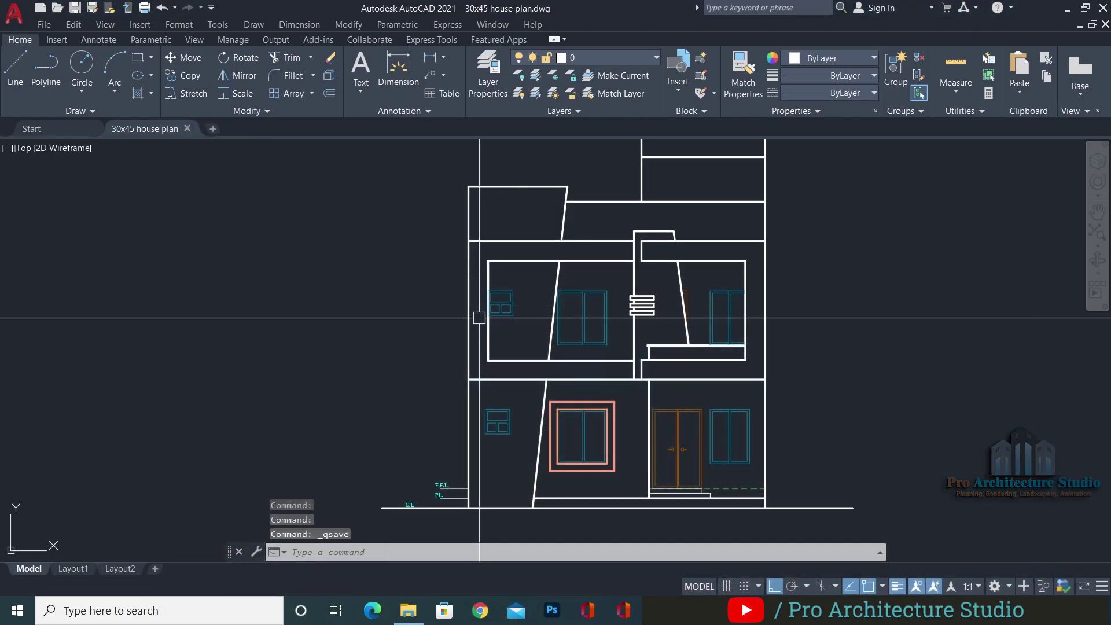
pyautogui.scroll(-3, 532, 243)
pyautogui.scroll(4, 567, 151)
pyautogui.hotkey('ctrl', 's')
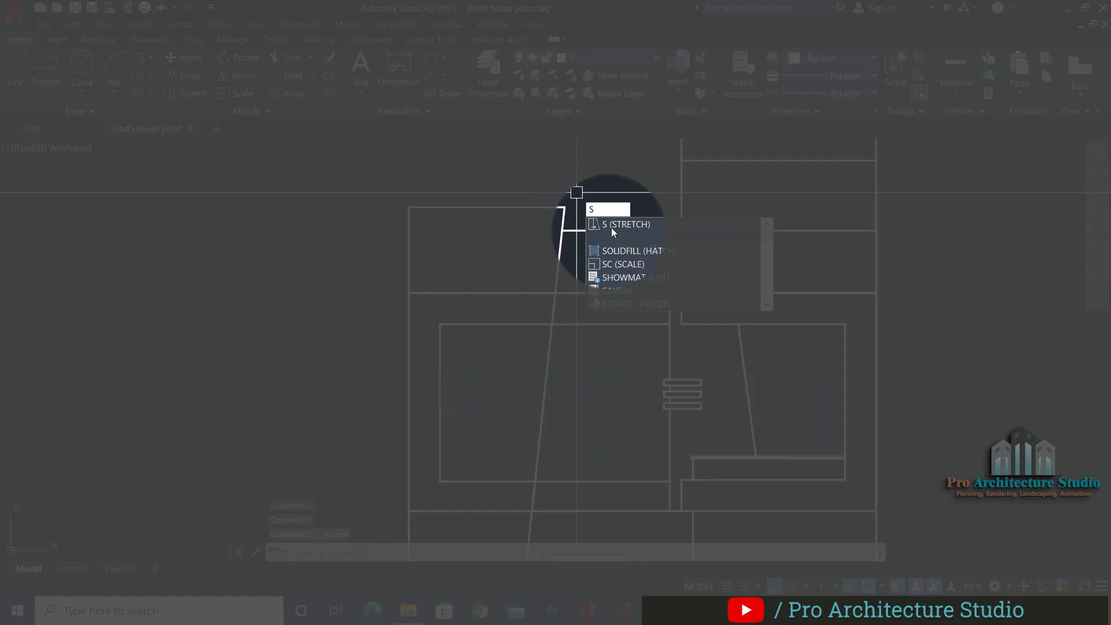
pyautogui.press('Return')
pyautogui.click(600, 172)
pyautogui.click(537, 230)
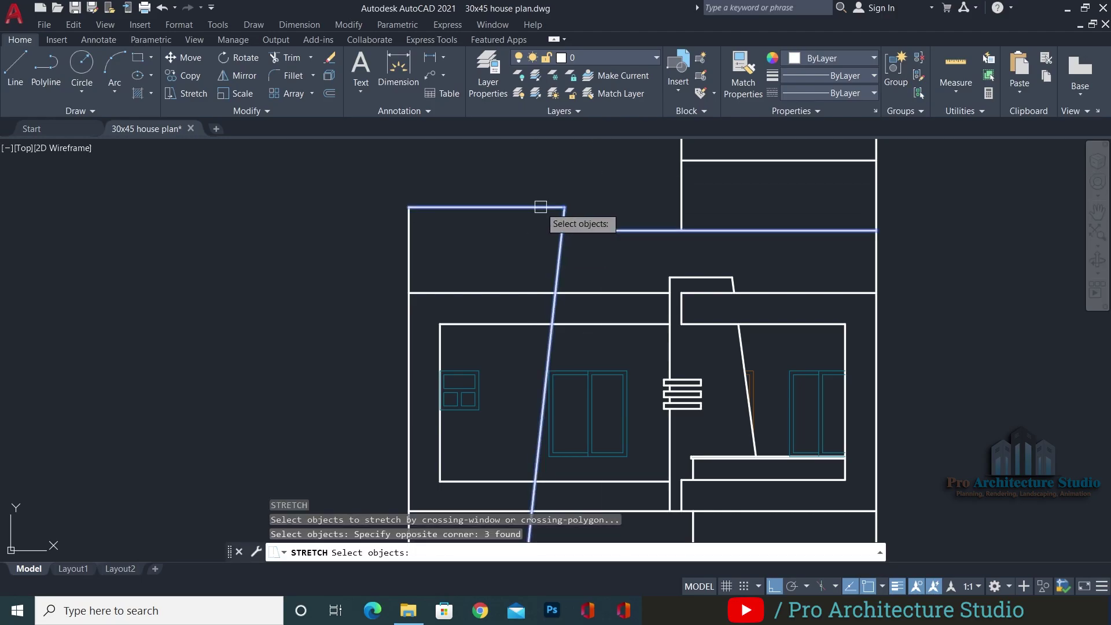
pyautogui.press('Return')
pyautogui.click(465, 145)
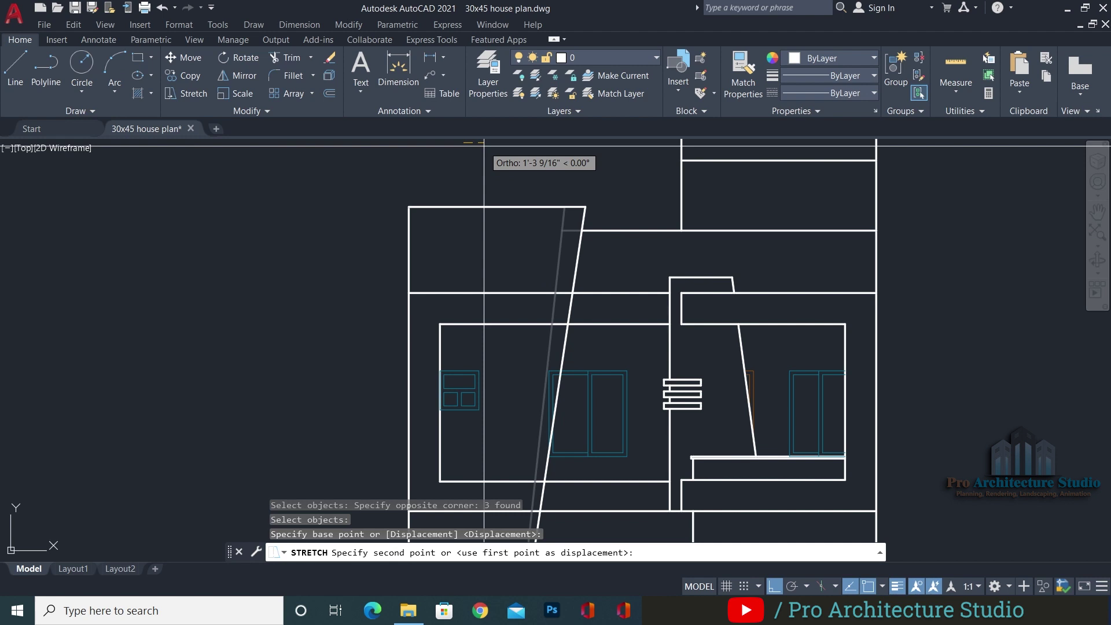
pyautogui.write("1'")
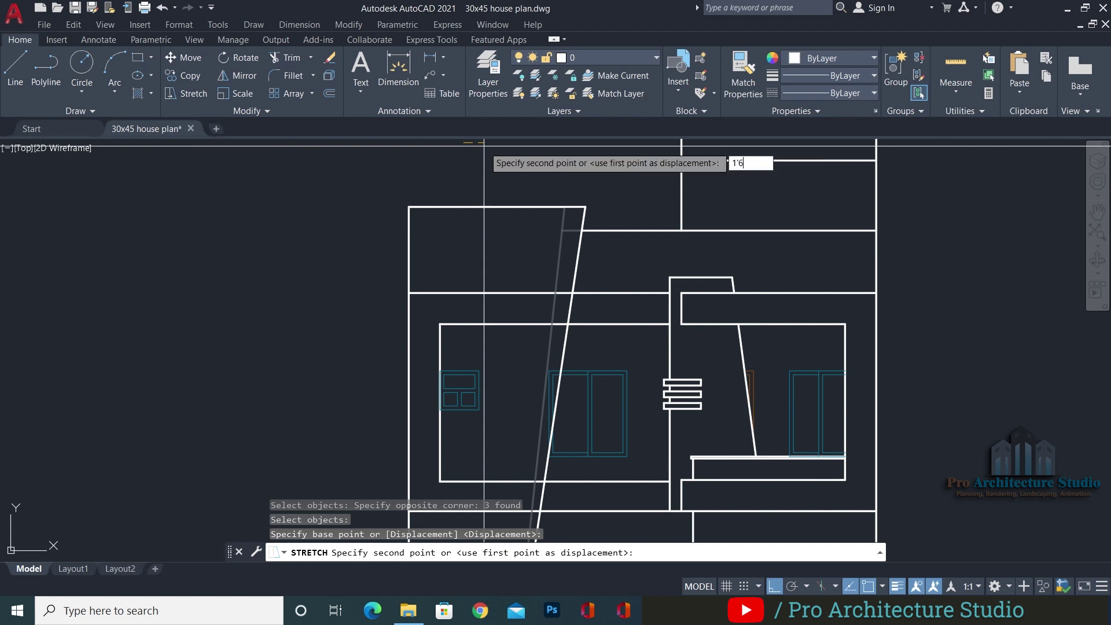
pyautogui.write('6')
pyautogui.press('Return')
# Stretch the slanted line's lower end and the adjoining plinth line 1'3" to the right
pyautogui.scroll(-2, 530, 171)
pyautogui.moveTo(534, 387); pyautogui.dragTo(566, 179, button='middle')
pyautogui.press('Escape')
pyautogui.press('Escape')
pyautogui.scroll(6, 554, 266)
pyautogui.write('S')
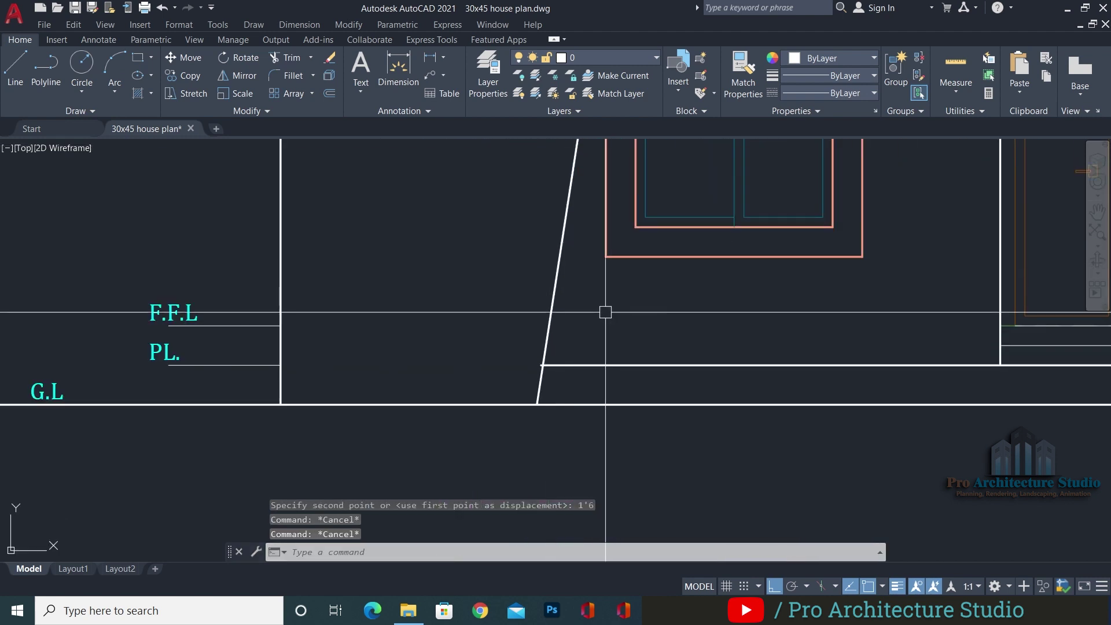
pyautogui.press('Return')
pyautogui.click(601, 313)
pyautogui.click(514, 454)
pyautogui.scroll(-4, 561, 411)
pyautogui.press('Return')
pyautogui.click(472, 446)
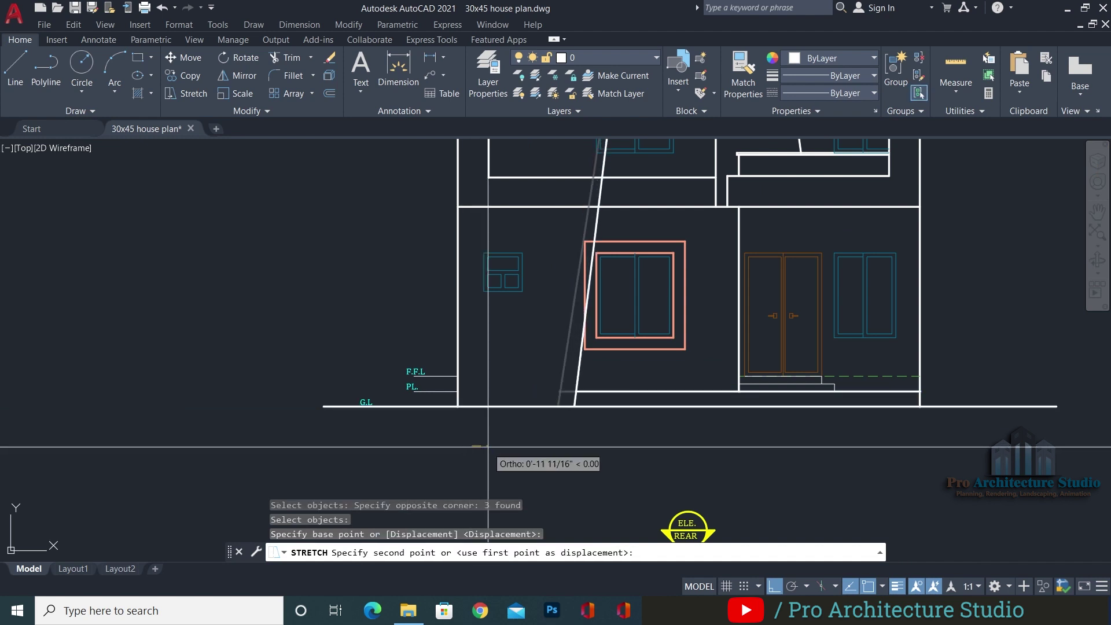
pyautogui.write("1'3")
pyautogui.press('Return')
pyautogui.moveTo(584, 189); pyautogui.dragTo(550, 553, button='middle')
pyautogui.press('Escape')
pyautogui.press('Escape')
pyautogui.press('Escape')
pyautogui.moveTo(571, 381); pyautogui.dragTo(582, 325, button='middle')
pyautogui.write('tr')
pyautogui.press('Return')
pyautogui.click(582, 327)
pyautogui.scroll(2, 591, 314)
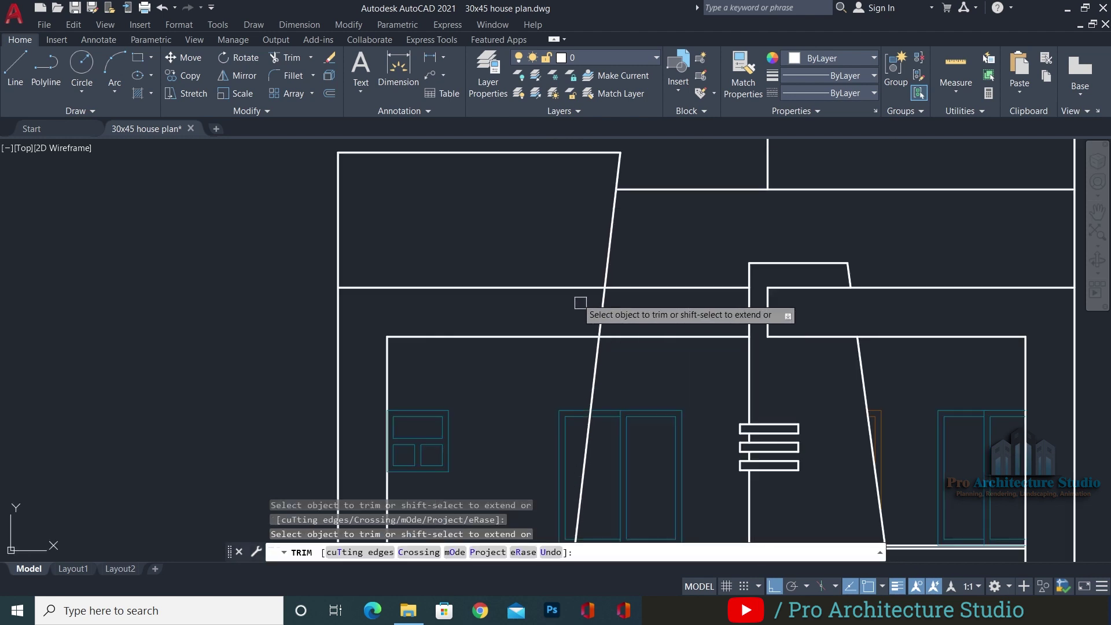
pyautogui.scroll(-2, 581, 254)
pyautogui.press('Escape')
pyautogui.press('Escape')
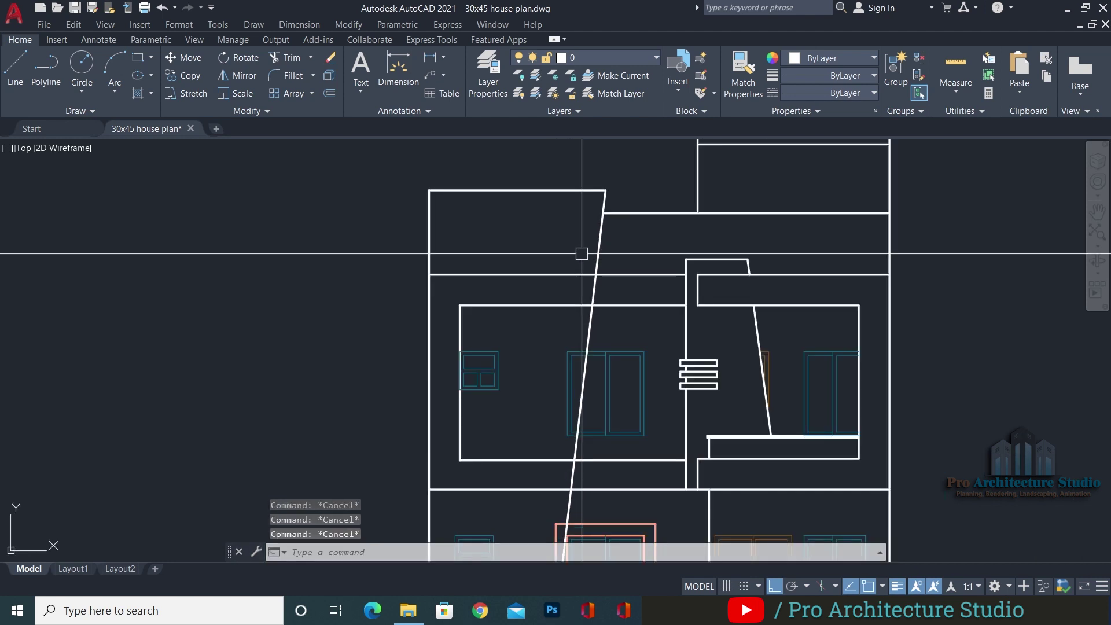
# Trim the slanted line where it crosses the first-floor frame's upper band and the first-floor window's frame
pyautogui.scroll(-4, 581, 254)
pyautogui.scroll(4, 614, 283)
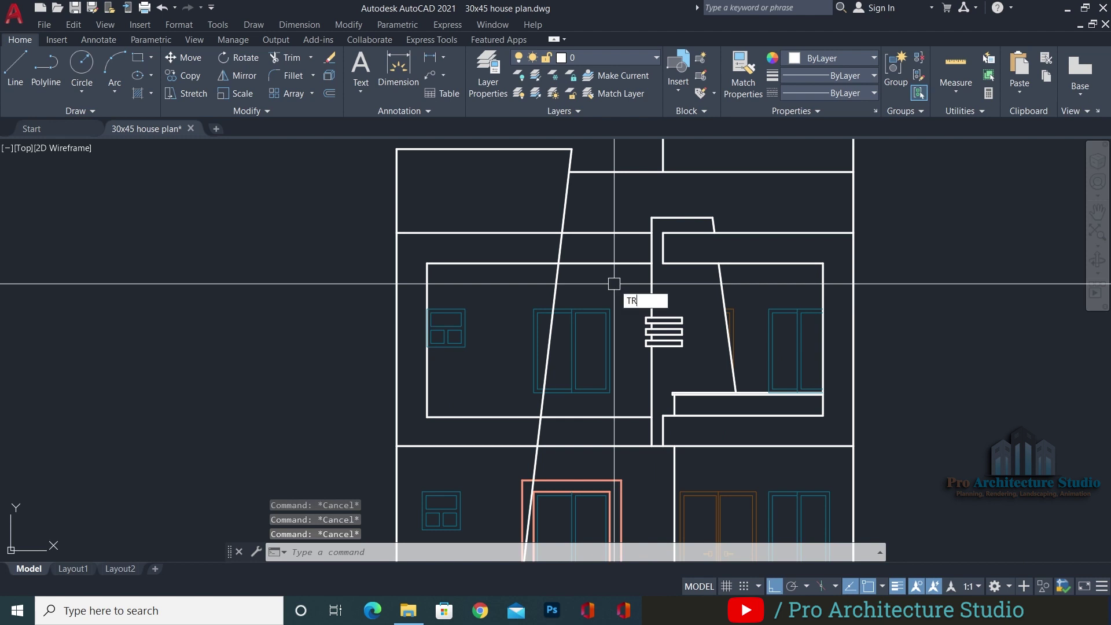
pyautogui.press('Return')
pyautogui.scroll(2, 567, 249)
pyautogui.click(548, 236)
pyautogui.moveTo(635, 422); pyautogui.dragTo(641, 306, button='middle')
pyautogui.scroll(4, 537, 321)
pyautogui.scroll(-2, 547, 267)
pyautogui.scroll(2, 551, 228)
pyautogui.click(546, 207)
pyautogui.scroll(-3, 551, 177)
pyautogui.scroll(-3, 541, 359)
pyautogui.scroll(2, 473, 327)
pyautogui.scroll(-2, 522, 324)
pyautogui.press('Escape')
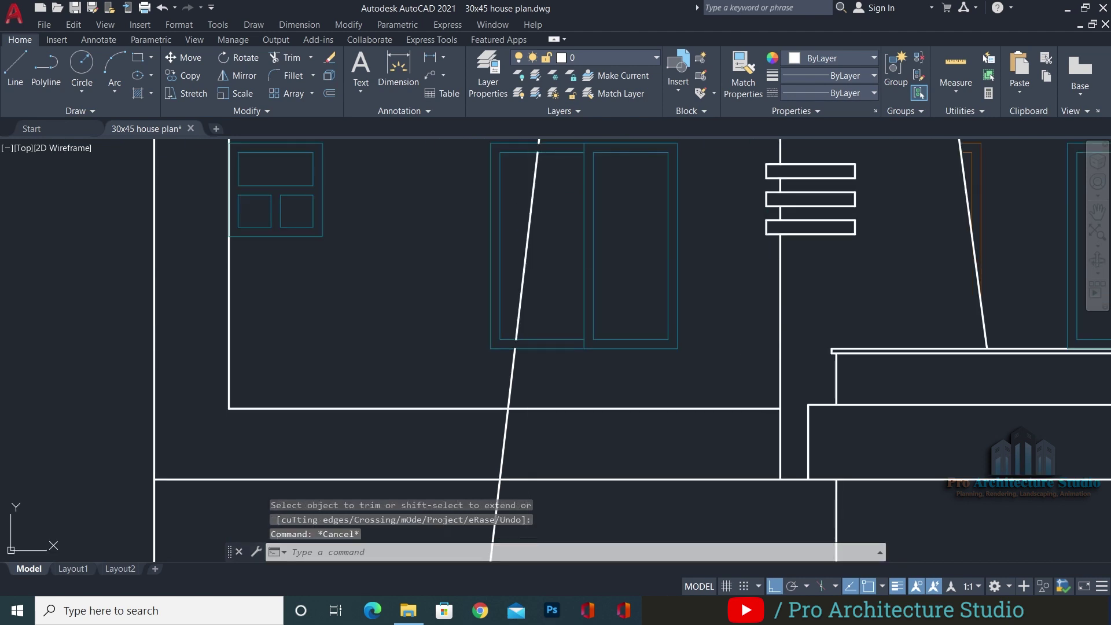
# Erase the remaining piece of the slanted line inside the first-floor window
pyautogui.click(527, 266)
pyautogui.write('e')
pyautogui.press('Return')
pyautogui.press('Escape')
pyautogui.press('Escape')
pyautogui.press('Escape')
pyautogui.scroll(-4, 548, 246)
pyautogui.scroll(6, 530, 322)
# Trim the slanted line across the first-floor frame's lower band and where it passes through the ground-floor window and its surround
pyautogui.write('tr')
pyautogui.press('Return')
pyautogui.click(538, 317)
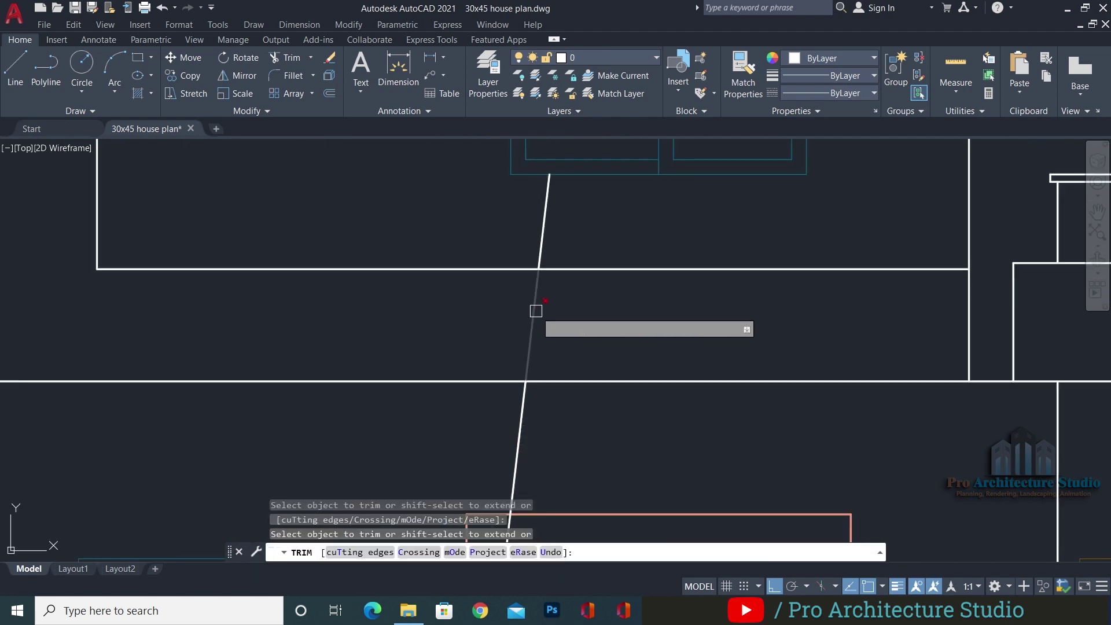
pyautogui.scroll(-3, 559, 226)
pyautogui.scroll(4, 554, 246)
pyautogui.scroll(-3, 557, 206)
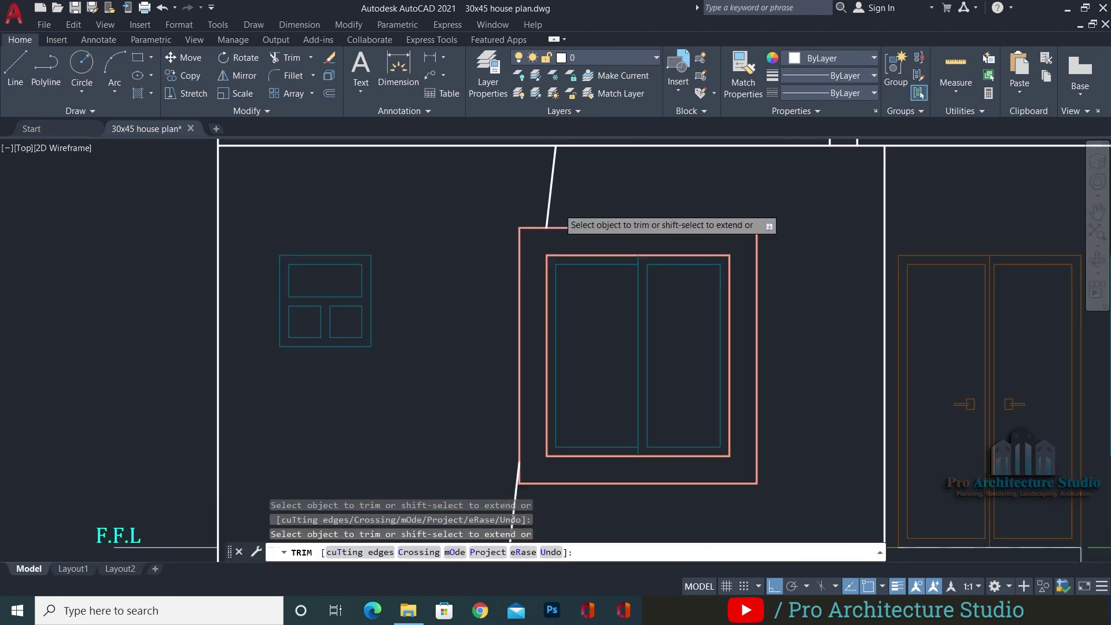
pyautogui.scroll(3, 613, 389)
pyautogui.scroll(-3, 508, 360)
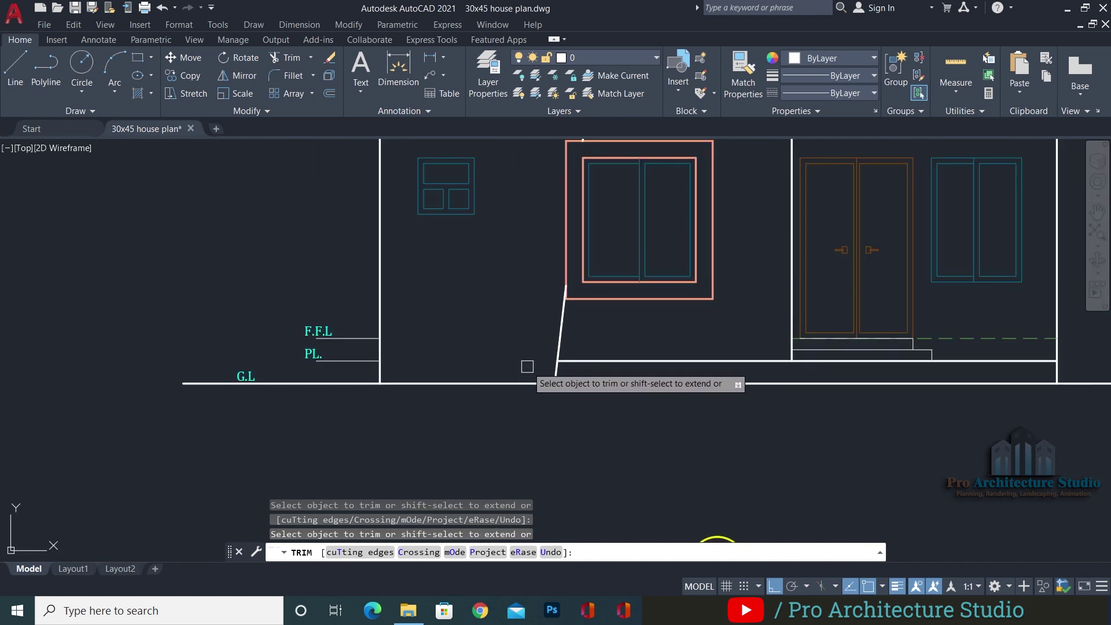
pyautogui.scroll(-3, 527, 369)
pyautogui.moveTo(527, 369); pyautogui.dragTo(528, 414, button='middle')
pyautogui.press('Escape')
pyautogui.press('Escape')
pyautogui.press('Escape')
pyautogui.press('Escape')
# Examine the trimmed slanted wall line along the facade and around the first-floor window
pyautogui.scroll(3, 539, 295)
pyautogui.scroll(1, 558, 300)
pyautogui.moveTo(558, 300); pyautogui.dragTo(553, 318, button='middle')
pyautogui.scroll(-2, 553, 318)
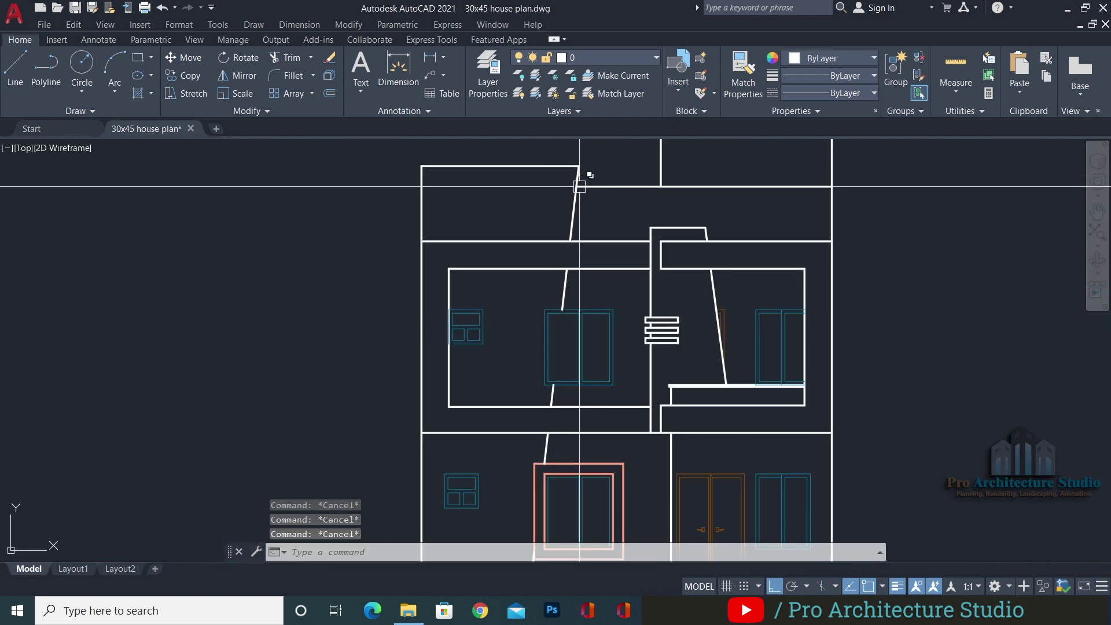
pyautogui.scroll(-2, 560, 319)
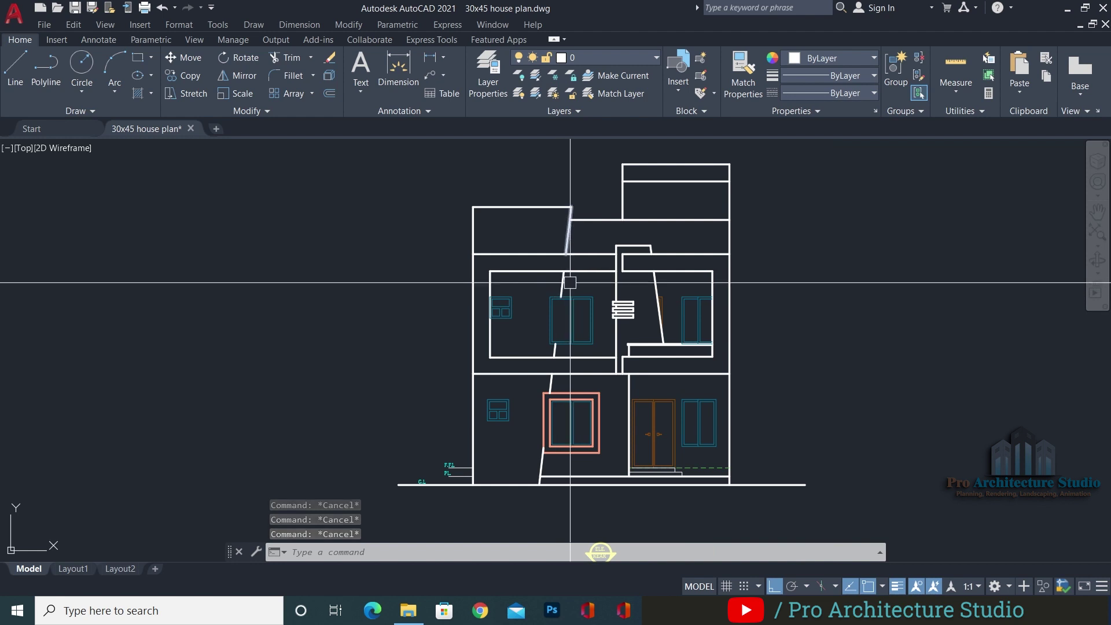
pyautogui.scroll(5, 551, 293)
pyautogui.scroll(-4, 508, 218)
pyautogui.scroll(4, 498, 224)
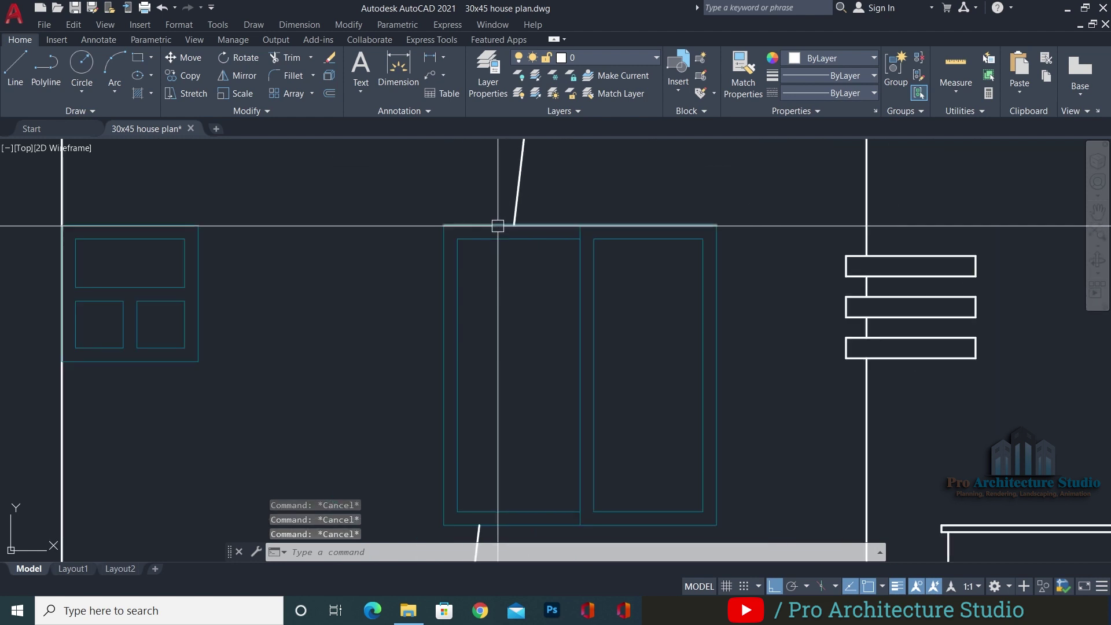
# Draw a short vertical line across the first-floor window's top frame line, just right of the slanted line's end
pyautogui.moveTo(498, 225); pyautogui.dragTo(530, 221, button='middle')
pyautogui.scroll(3, 556, 233)
pyautogui.write('l')
pyautogui.press('Return')
pyautogui.scroll(3, 554, 203)
pyautogui.press('Escape')
pyautogui.press('Escape')
pyautogui.write('l')
pyautogui.press('Return')
pyautogui.click(553, 160)
pyautogui.click(537, 249)
pyautogui.press('Return')
pyautogui.press('Escape')
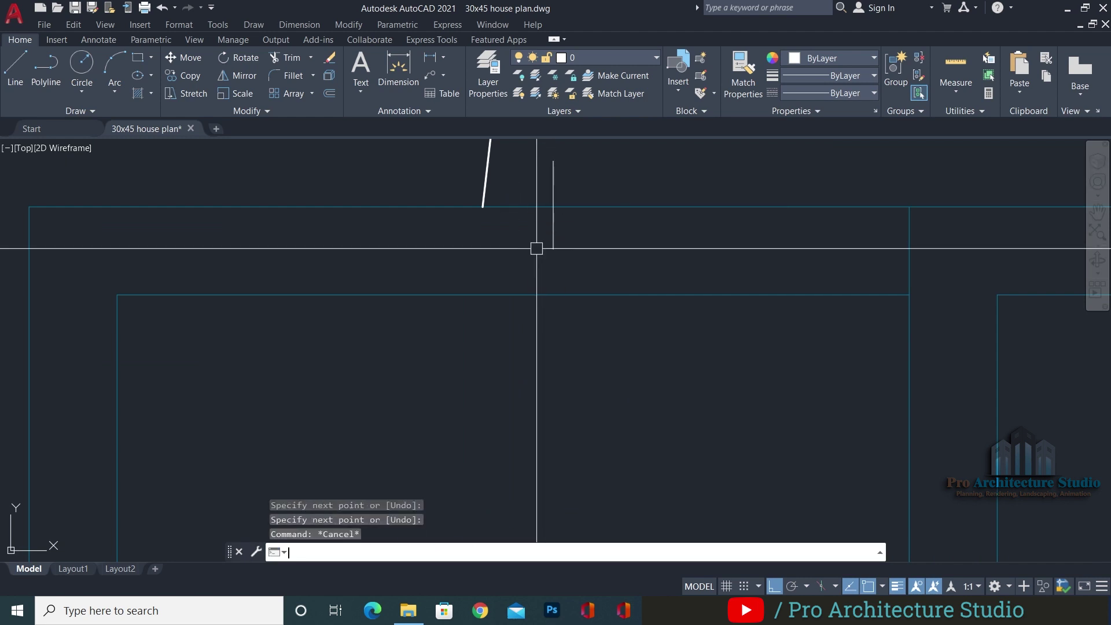
# Trim the first-floor window's top frame line between the slanted line and the short vertical line
pyautogui.write('tr')
pyautogui.press('Return')
pyautogui.click(523, 207)
pyautogui.press('Escape')
pyautogui.click(548, 173)
pyautogui.press('Escape')
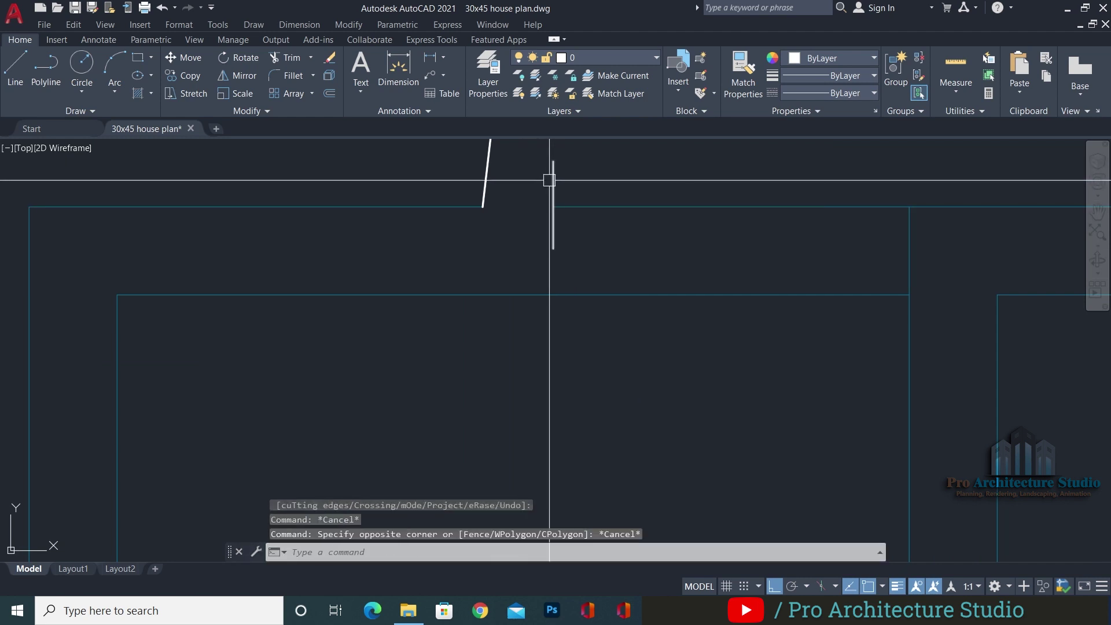
# Erase the short vertical guide line at the window's upper edge and extend the cut frame line back to the slanted wall line
pyautogui.click(552, 179)
pyautogui.write('e')
pyautogui.press('Return')
pyautogui.press('Return')
pyautogui.click(566, 206)
pyautogui.press('Escape')
# Draw a short vertical guide line across the window's lower frame edge and trim the edge between it and the slanted line
pyautogui.scroll(-3, 566, 203)
pyautogui.moveTo(485, 497); pyautogui.dragTo(490, 414, button='middle')
pyautogui.press('Escape')
pyautogui.press('Escape')
pyautogui.scroll(2, 520, 451)
pyautogui.write('l')
pyautogui.press('Return')
pyautogui.click(567, 368)
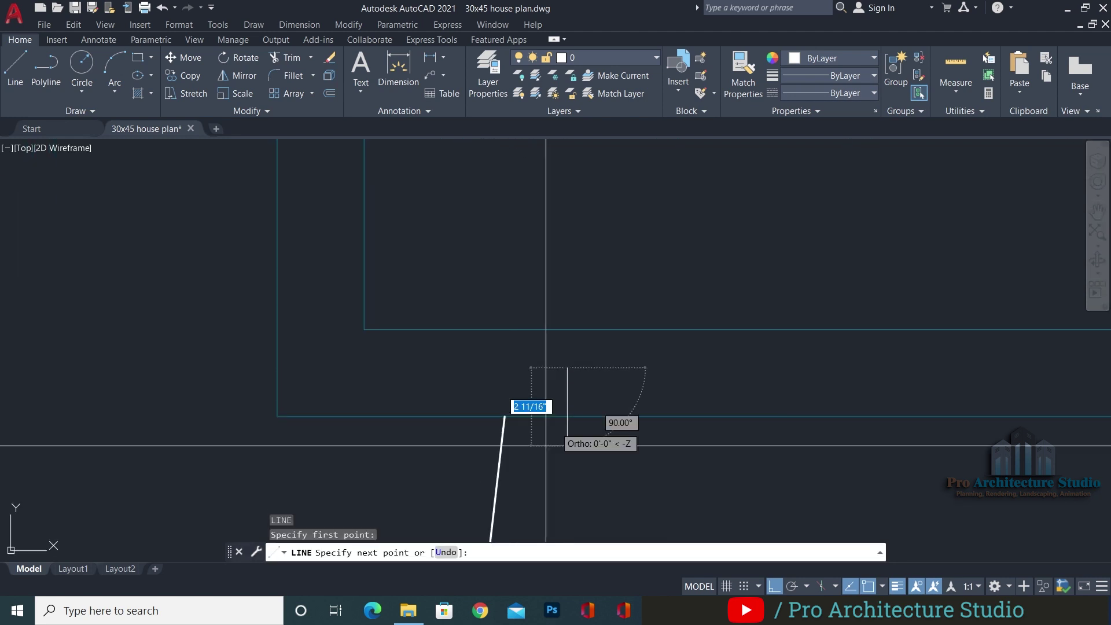
pyautogui.click(566, 459)
pyautogui.press('Escape')
pyautogui.write('TR')
pyautogui.press('Return')
pyautogui.click(541, 416)
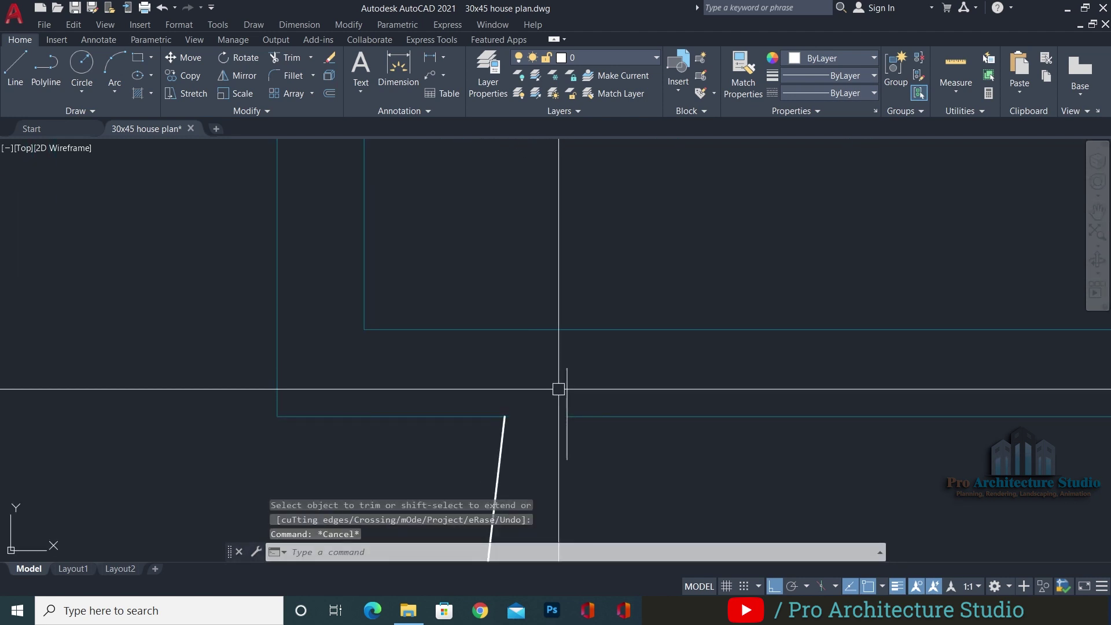
pyautogui.press('Escape')
# Erase the lower guide line and extend the window's cut bottom frame line to the slanted wall line
pyautogui.click(567, 386)
pyautogui.write('E')
pyautogui.press('Return')
pyautogui.press('Escape')
pyautogui.write('EX')
pyautogui.press('Return')
pyautogui.moveTo(602, 362); pyautogui.dragTo(577, 437)
pyautogui.press('Escape')
pyautogui.press('Escape')
# Match the slanted wall line's properties to the window's outer frame segments left of the slanted lines, and save the drawing
pyautogui.scroll(-2, 577, 385)
pyautogui.write('MA')
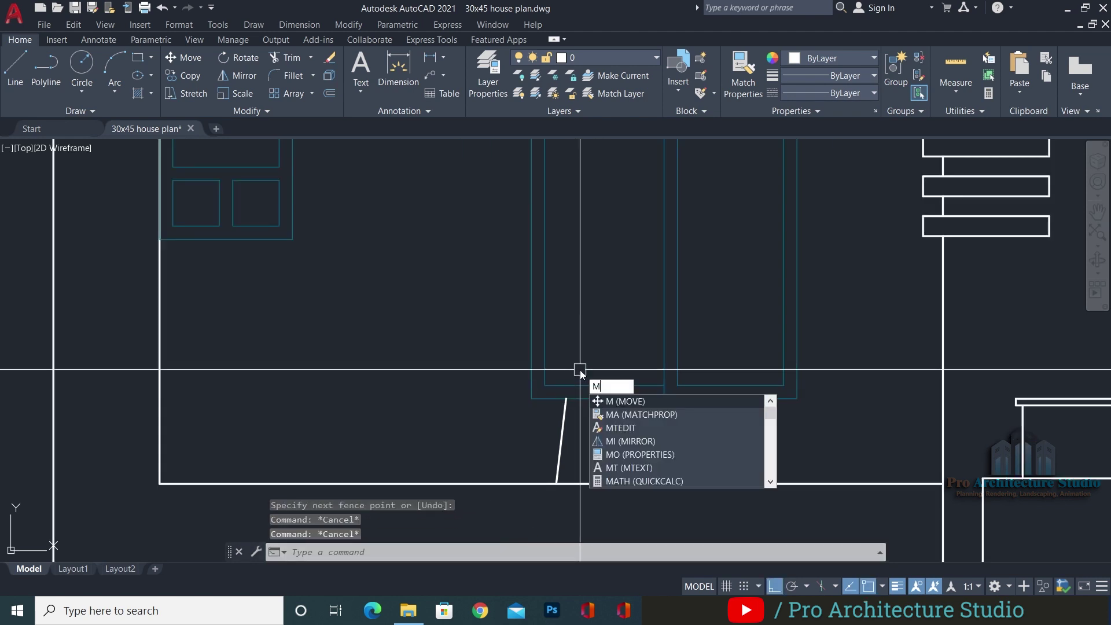
pyautogui.press('Return')
pyautogui.click(564, 419)
pyautogui.scroll(4, 550, 405)
pyautogui.click(531, 371)
pyautogui.click(476, 414)
pyautogui.scroll(-4, 480, 414)
pyautogui.moveTo(441, 298); pyautogui.dragTo(444, 560, button='middle')
pyautogui.scroll(2, 494, 376)
pyautogui.scroll(1, 498, 376)
pyautogui.click(502, 367)
pyautogui.click(461, 394)
pyautogui.scroll(-5, 609, 288)
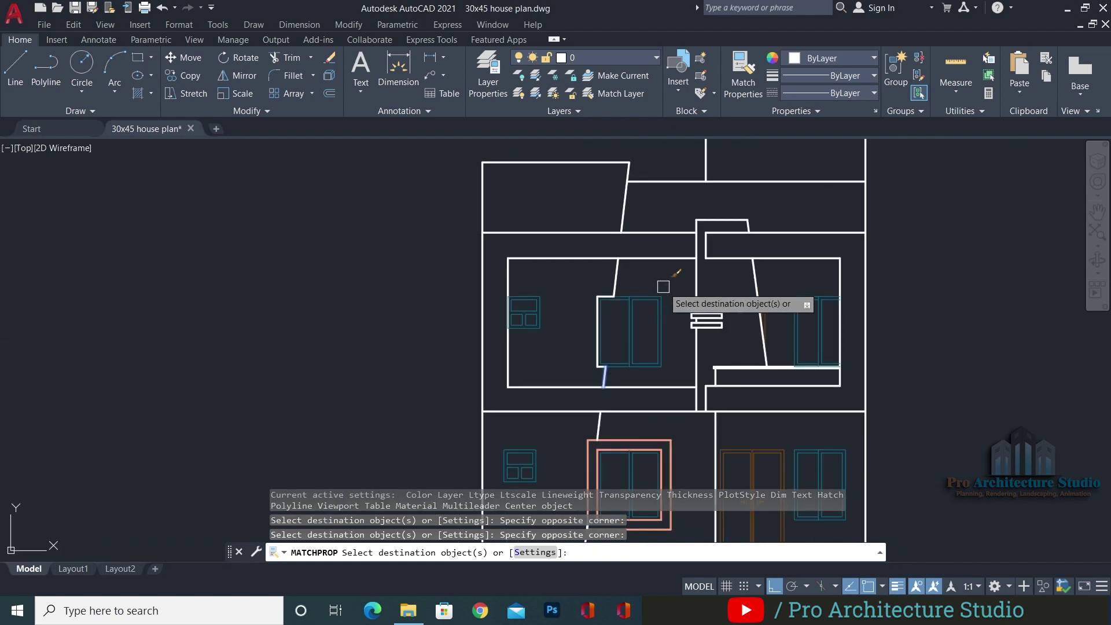
pyautogui.moveTo(603, 417); pyautogui.dragTo(600, 238, button='middle')
pyautogui.scroll(4, 586, 280)
pyautogui.scroll(2, 596, 228)
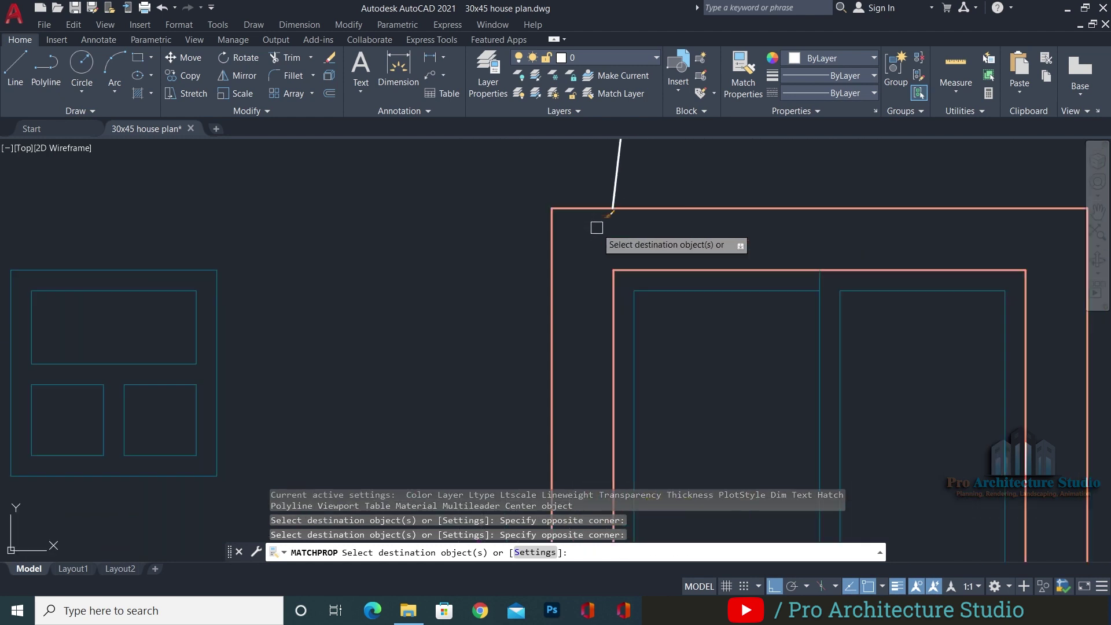
pyautogui.scroll(-8, 475, 389)
pyautogui.press('Return')
pyautogui.press('Escape')
pyautogui.press('Escape')
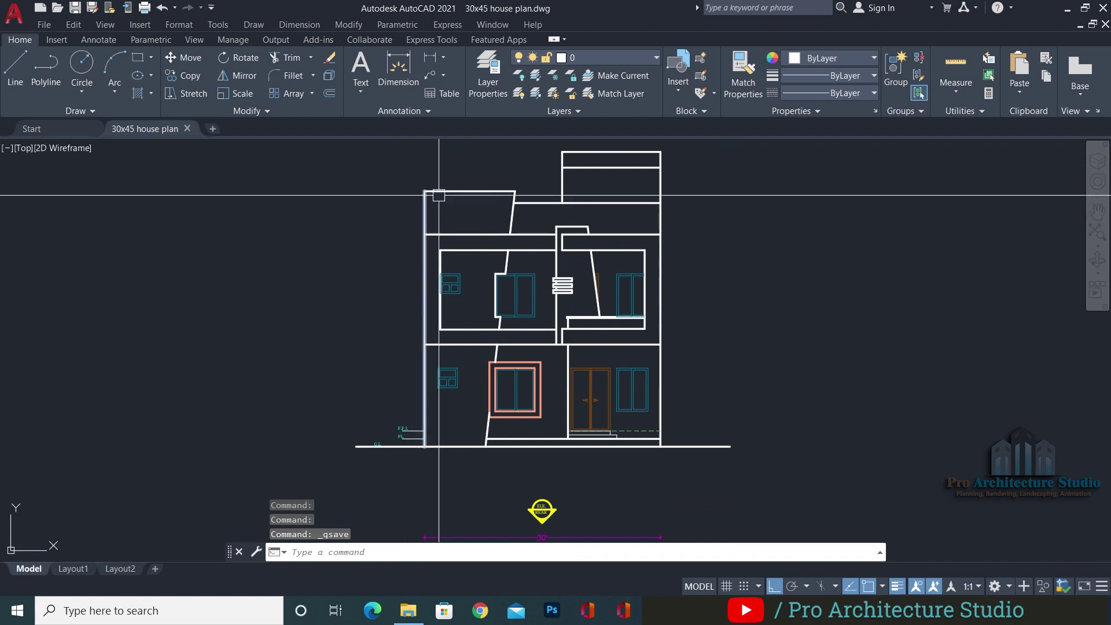
pyautogui.hotkey('ctrl', 's')
# Draw a vertical construction line through the inner parapet corner beside the front terrace on the top roof plan
pyautogui.moveTo(497, 194); pyautogui.dragTo(468, 250, button='middle')
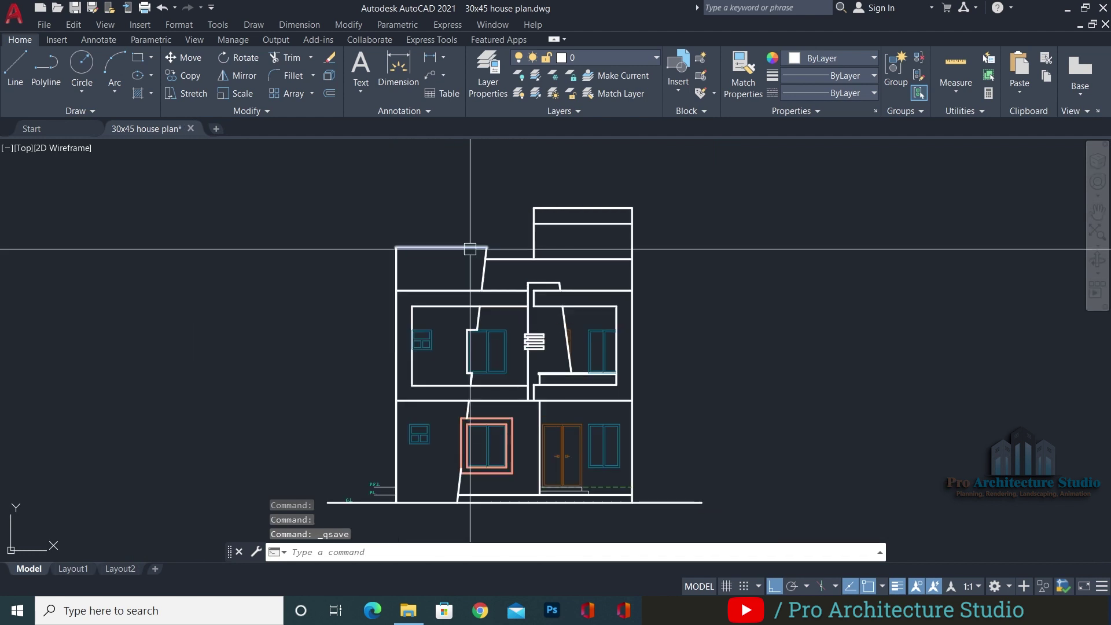
pyautogui.scroll(2, 553, 246)
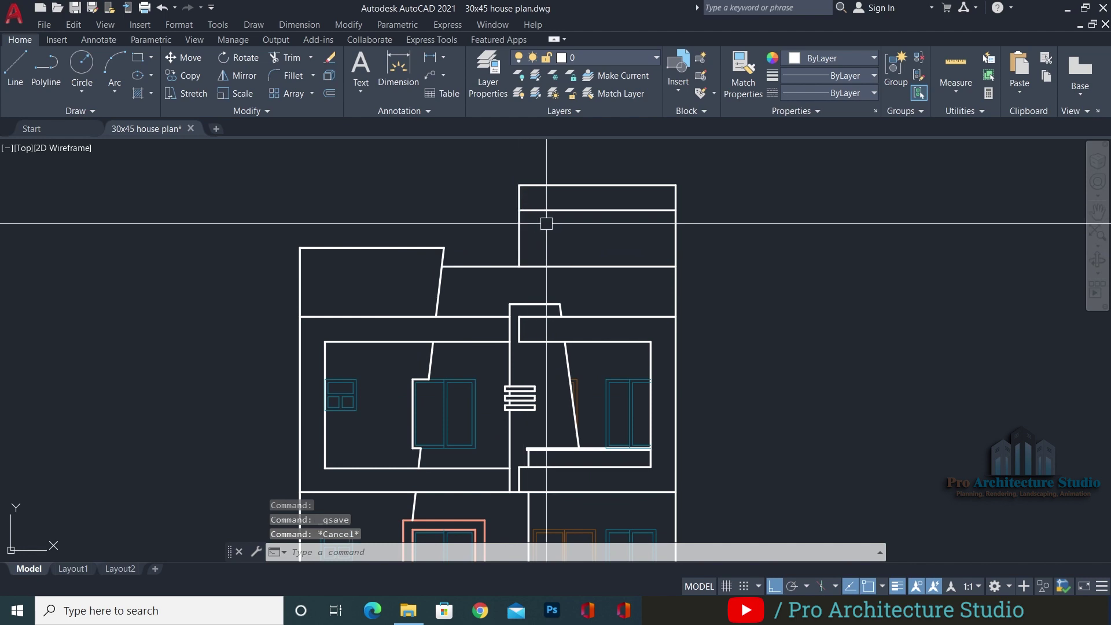
pyautogui.write('xl')
pyautogui.press('Return')
pyautogui.scroll(-10, 547, 225)
pyautogui.scroll(4, 544, 305)
pyautogui.scroll(4, 534, 344)
pyautogui.scroll(-8, 535, 340)
pyautogui.scroll(6, 537, 411)
pyautogui.moveTo(530, 412); pyautogui.dragTo(538, 267, button='middle')
pyautogui.scroll(10, 538, 266)
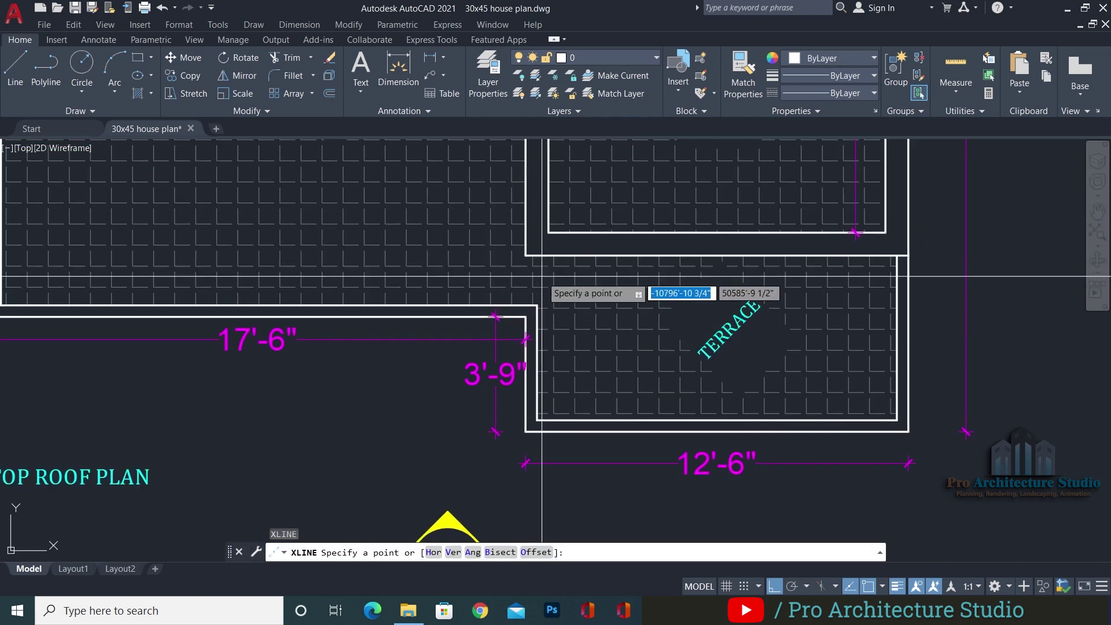
pyautogui.scroll(2, 538, 266)
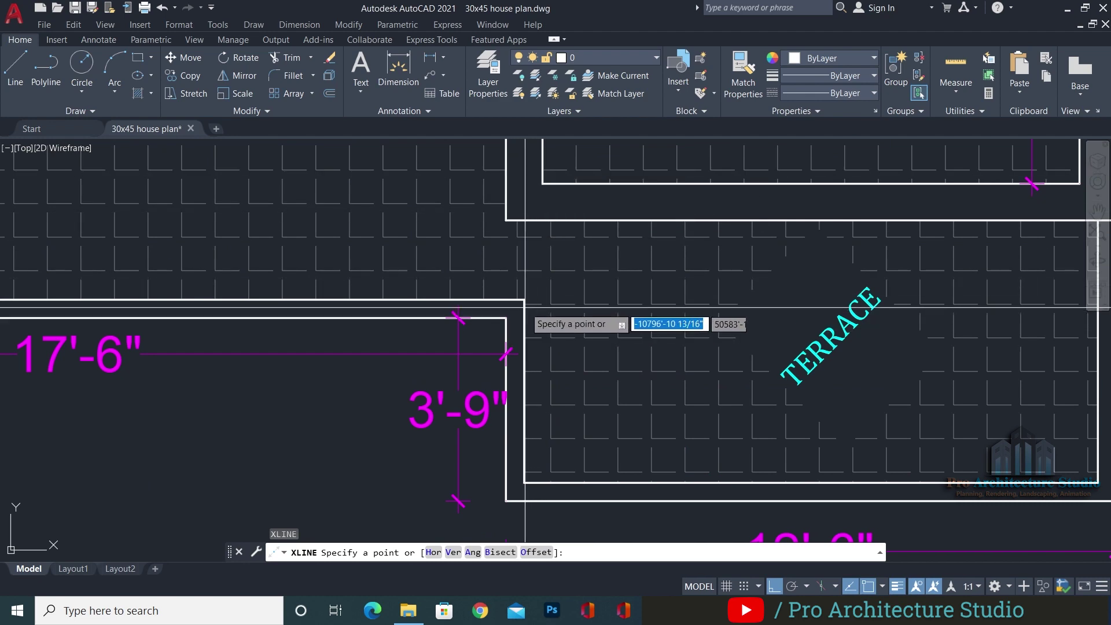
pyautogui.click(524, 300)
pyautogui.scroll(-4, 529, 300)
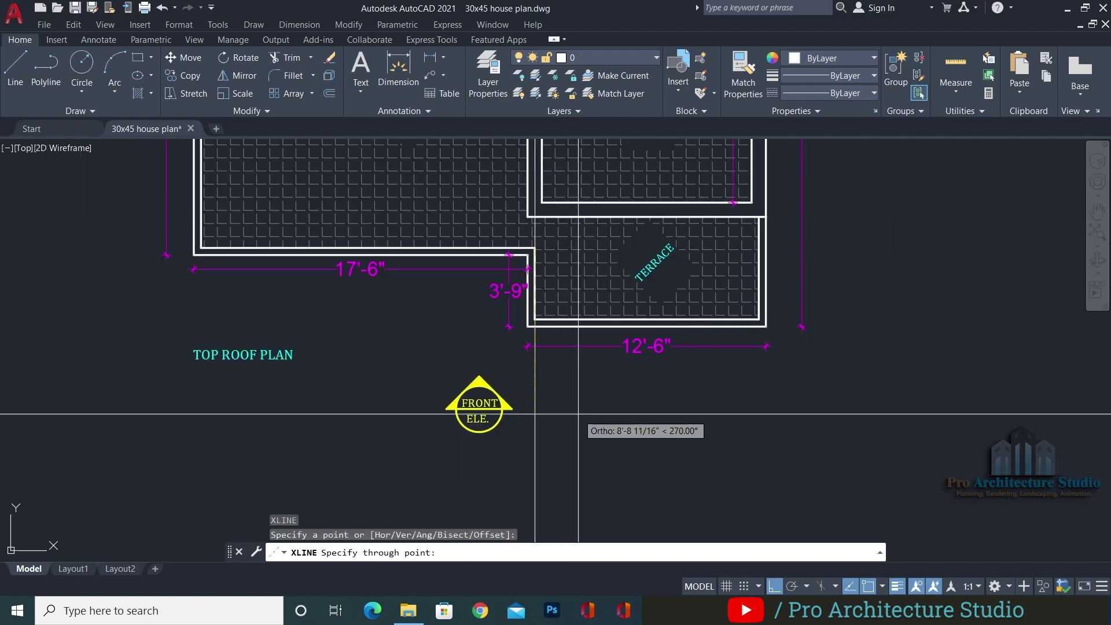
pyautogui.click(578, 414)
pyautogui.press('Escape')
# Fillet the horizontal roof parapet line and the vertical construction line into a sharp corner on the elevation
pyautogui.scroll(-10, 578, 413)
pyautogui.moveTo(512, 149); pyautogui.dragTo(536, 465, button='middle')
pyautogui.moveTo(537, 166); pyautogui.dragTo(556, 403, button='middle')
pyautogui.scroll(8, 613, 143)
pyautogui.press('Escape')
pyautogui.moveTo(612, 143); pyautogui.dragTo(574, 281, button='middle')
pyautogui.press('Escape')
pyautogui.scroll(4, 547, 406)
pyautogui.write('f')
pyautogui.press('space')
pyautogui.scroll(4, 645, 272)
pyautogui.click(642, 253)
pyautogui.click(656, 292)
pyautogui.scroll(-4, 577, 305)
pyautogui.press('Escape')
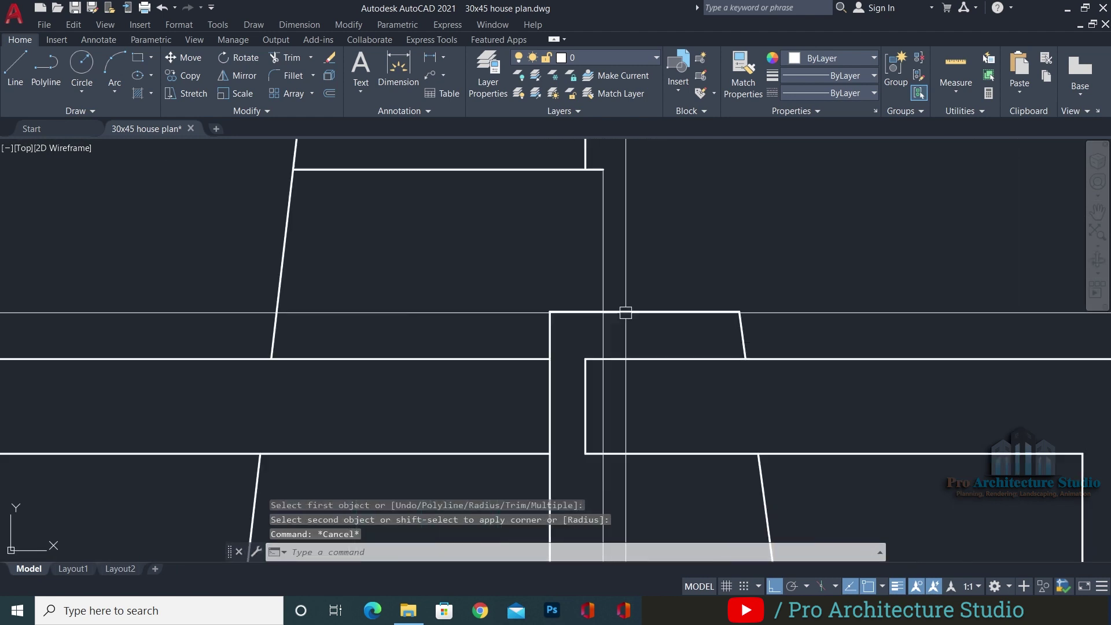
pyautogui.scroll(4, 630, 314)
pyautogui.write('tr')
pyautogui.press('space')
pyautogui.click(623, 313)
pyautogui.press('Escape')
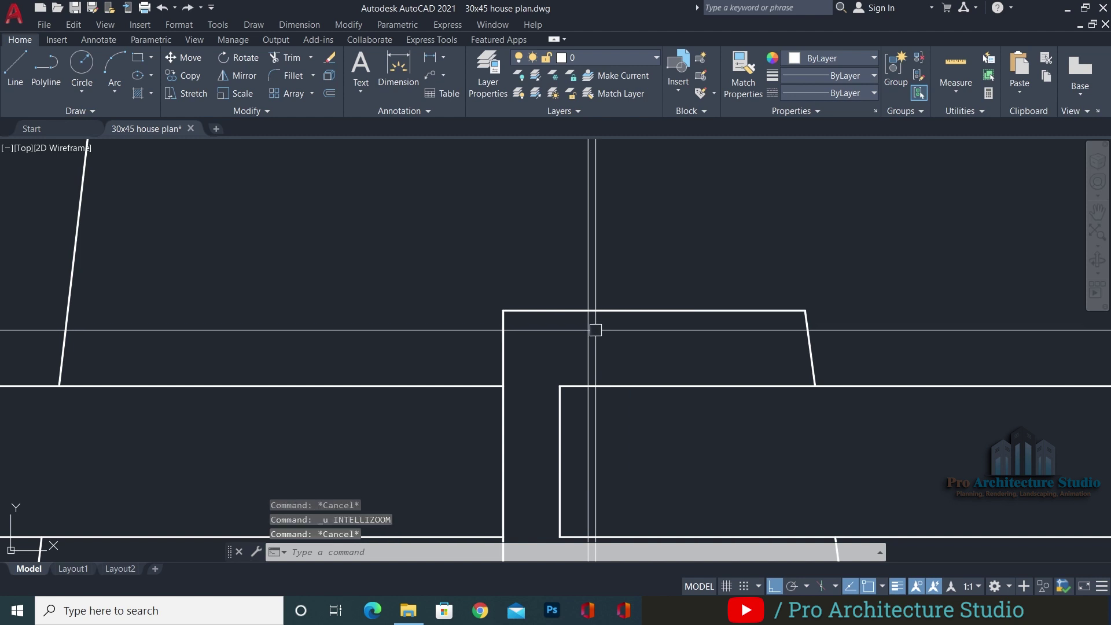
# Trim the vertical construction line at the top edge of the central pillar and erase the piece remaining below
pyautogui.write('tr')
pyautogui.press('space')
pyautogui.click(589, 328)
pyautogui.press('space')
pyautogui.press('Escape')
pyautogui.press('Escape')
pyautogui.scroll(-4, 590, 328)
pyautogui.click(592, 372)
pyautogui.write('e')
pyautogui.press('space')
# Match the horizontal parapet line's properties to the short vertical line at its end, and save the drawing
pyautogui.press('space')
pyautogui.click(569, 233)
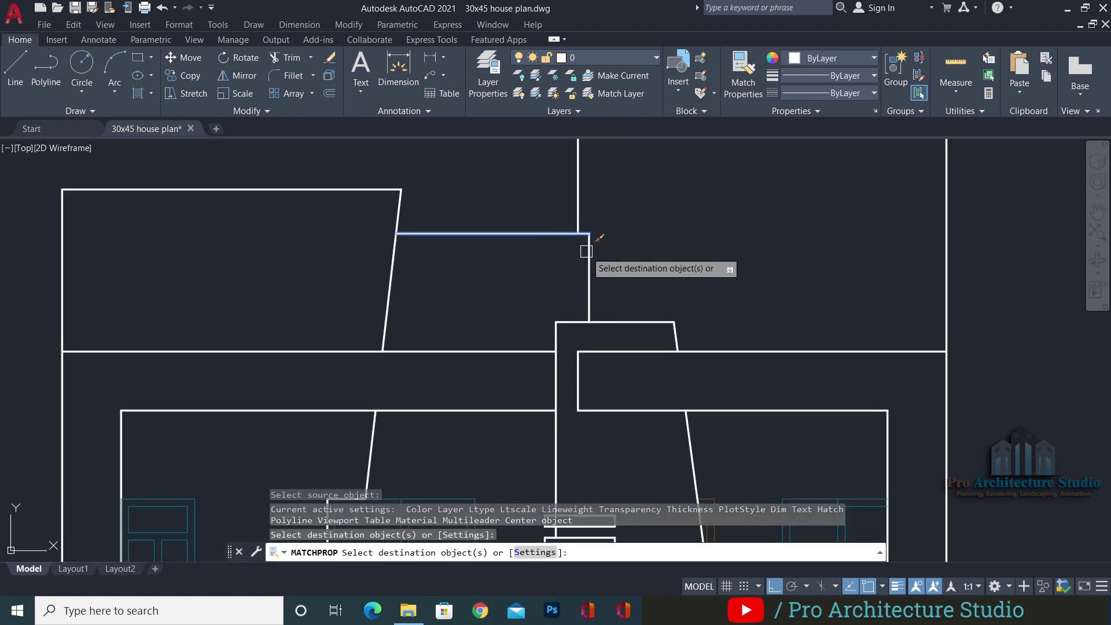
pyautogui.click(588, 253)
pyautogui.press('space')
pyautogui.press('Escape')
pyautogui.scroll(-4, 608, 265)
pyautogui.hotkey('ctrl', 's')
pyautogui.press('Escape')
pyautogui.press('Escape')
# Locate the staircase room on the terrace plan, switch to SketchUp and examine the narrow windows of the rooftop tower
pyautogui.moveTo(622, 215); pyautogui.dragTo(532, 210, button='middle')
pyautogui.scroll(-8, 533, 212)
pyautogui.moveTo(498, 486); pyautogui.dragTo(493, 226, button='middle')
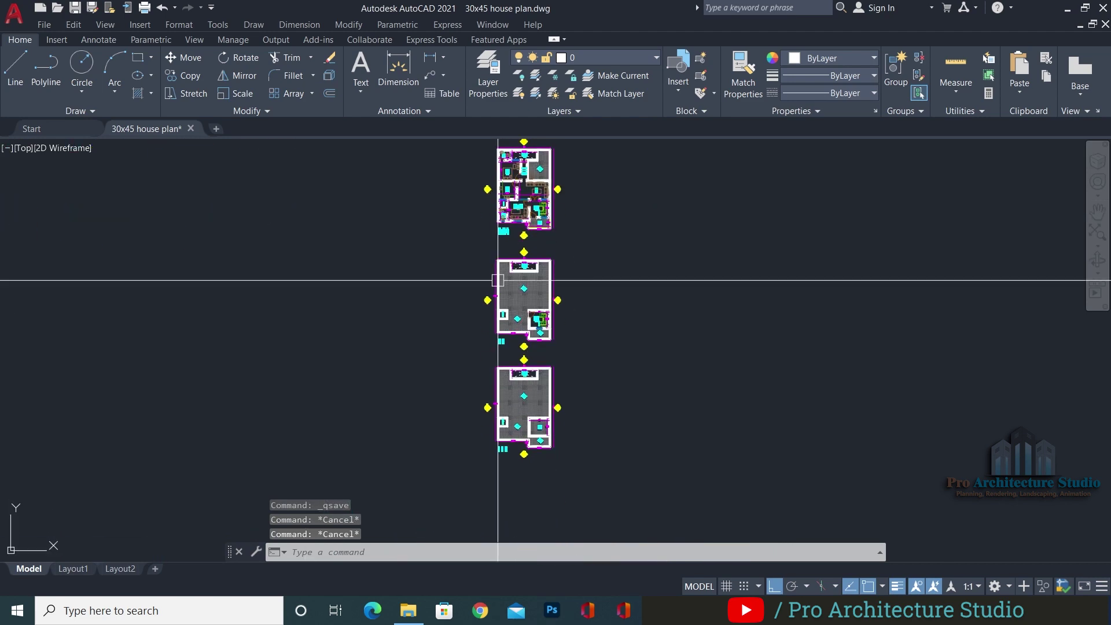
pyautogui.scroll(8, 529, 396)
pyautogui.moveTo(531, 318); pyautogui.dragTo(512, 142, button='middle')
pyautogui.moveTo(566, 370); pyautogui.dragTo(560, 264, button='middle')
pyautogui.scroll(4, 560, 323)
pyautogui.press('Escape')
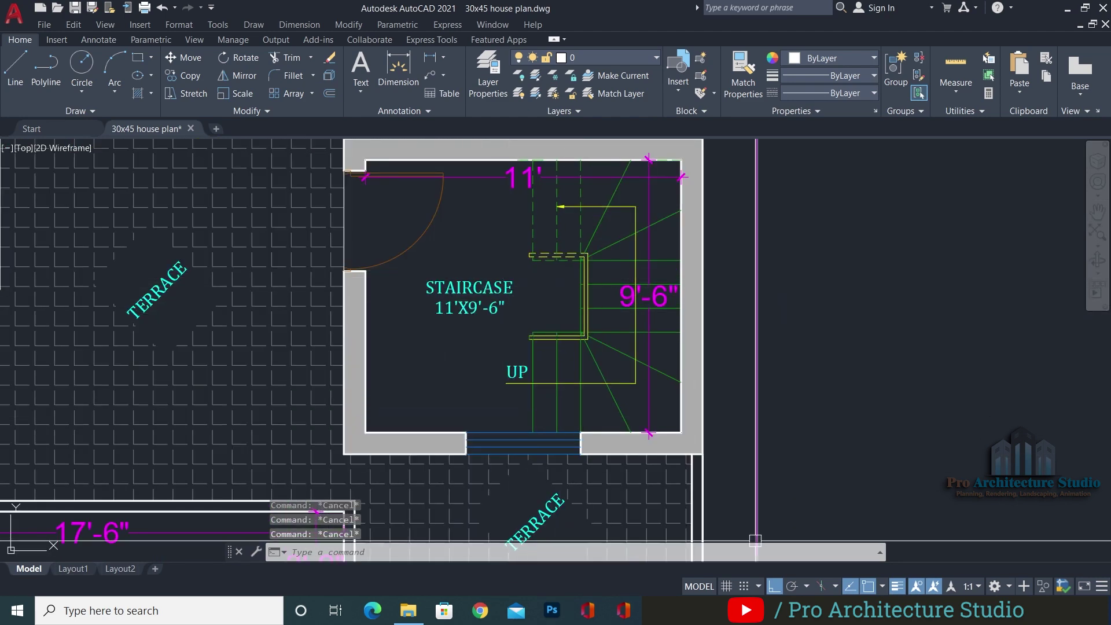
pyautogui.click(731, 610)
pyautogui.scroll(-4, 641, 350)
pyautogui.keyDown('shift'); pyautogui.moveTo(638, 277); pyautogui.dragTo(638, 276, button='middle'); pyautogui.keyUp('shift')
pyautogui.scroll(6, 638, 276)
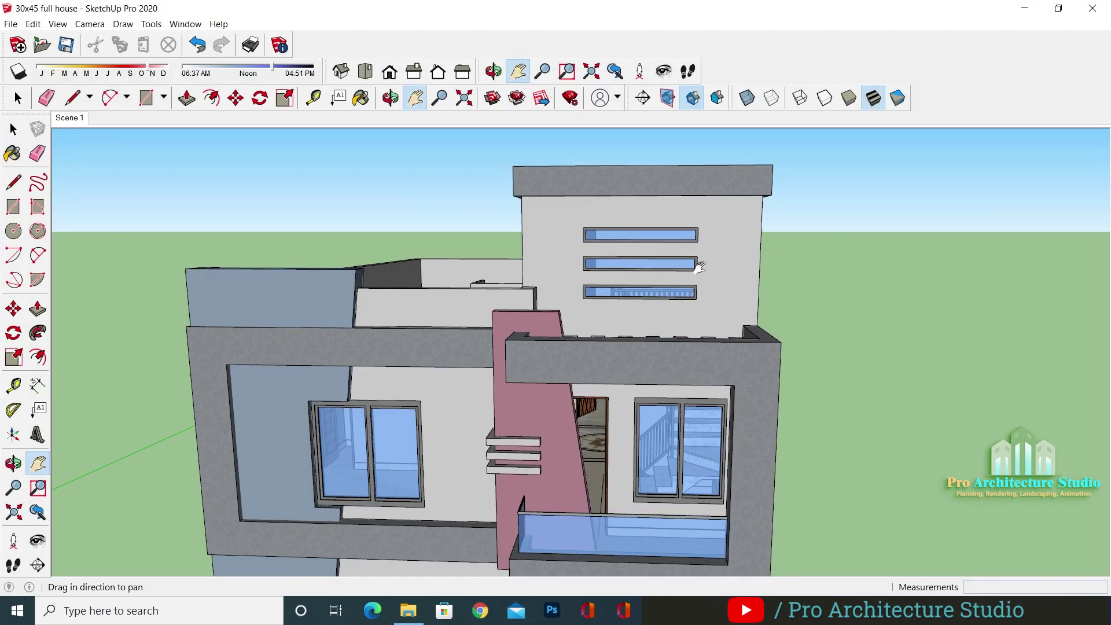
# Switch back to AutoCAD and draw vertical construction lines through both ends of the staircase room's front window
pyautogui.hotkey('alt', 'Tab')
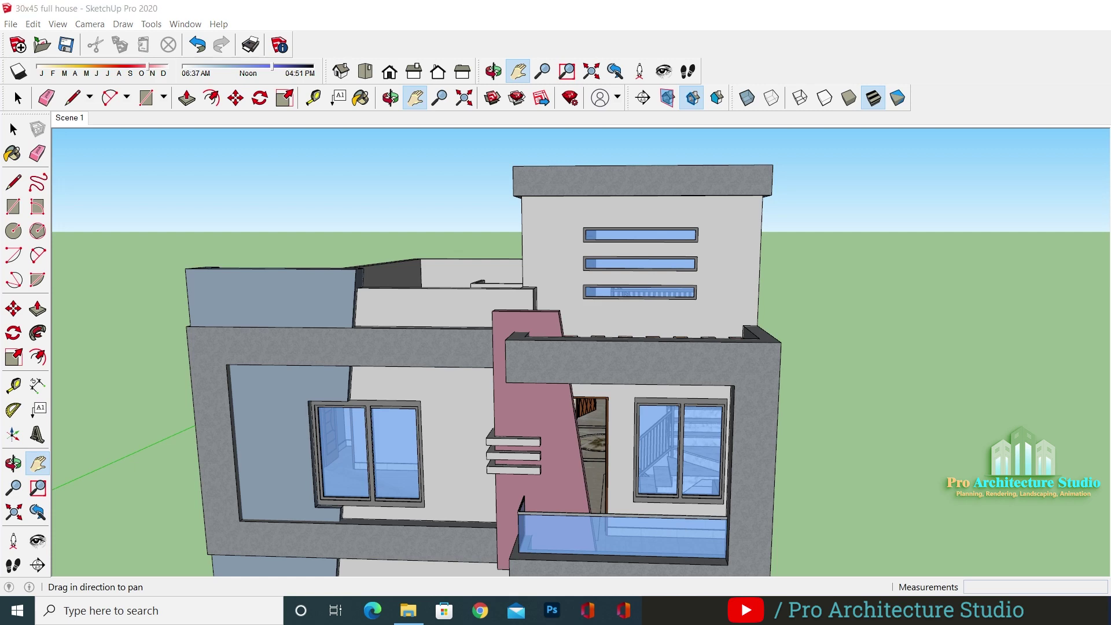
pyautogui.write('xl')
pyautogui.press('Return')
pyautogui.click(466, 454)
pyautogui.click(468, 403)
pyautogui.press('Escape')
pyautogui.press('Escape')
pyautogui.press('Return')
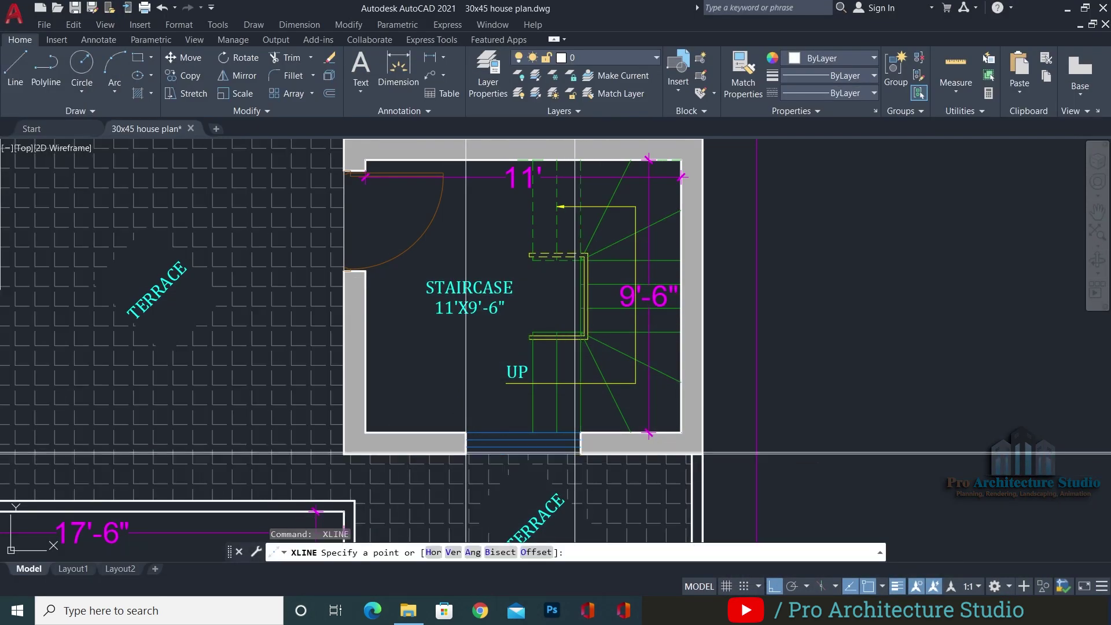
pyautogui.click(580, 454)
pyautogui.moveTo(571, 475); pyautogui.dragTo(561, 227, button='middle')
pyautogui.click(610, 466)
pyautogui.press('Escape')
# Draw a horizontal construction line on the elevation along the floor line between the ground and first floors
pyautogui.scroll(-6, 611, 465)
pyautogui.scroll(4, 529, 520)
pyautogui.scroll(5, 529, 390)
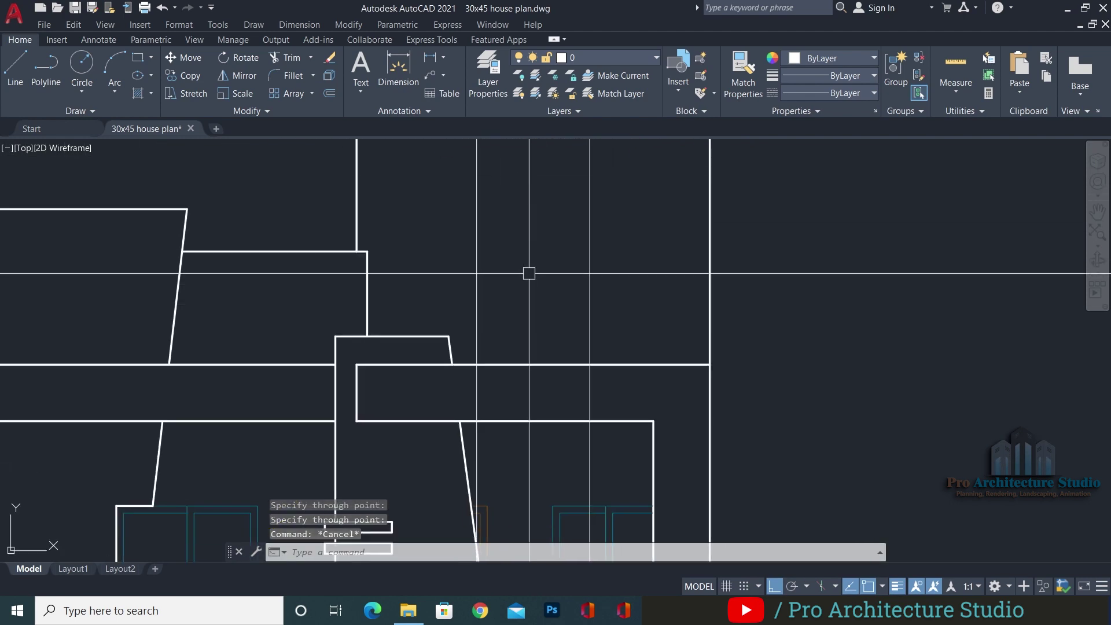
pyautogui.scroll(-7, 532, 266)
pyautogui.hotkey('ctrl', 's')
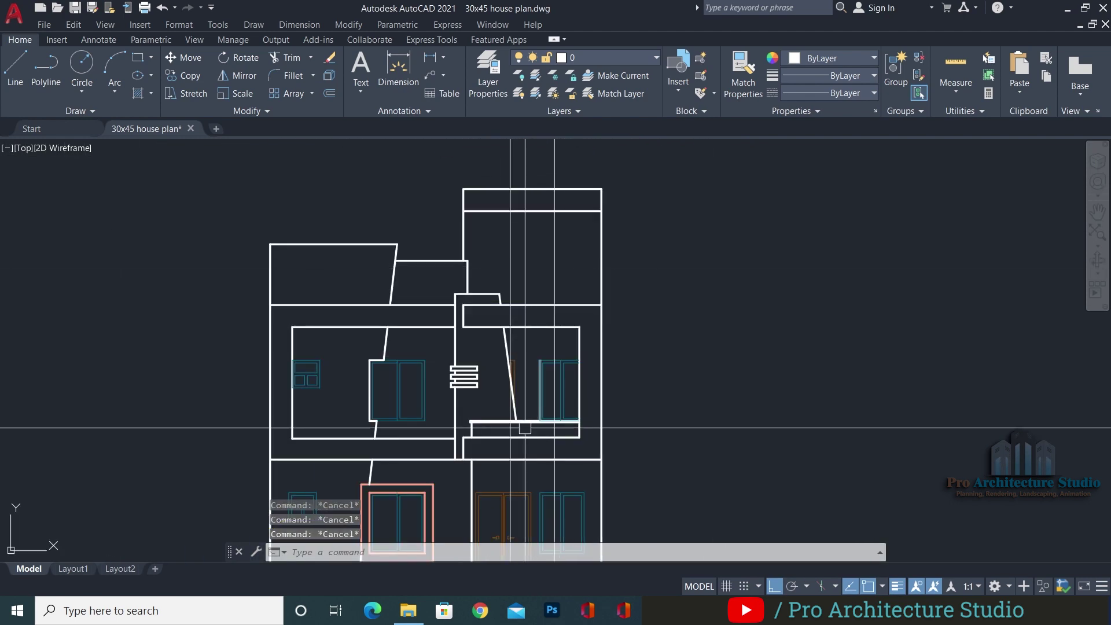
pyautogui.scroll(2, 527, 439)
pyautogui.moveTo(533, 349); pyautogui.dragTo(534, 301, button='middle')
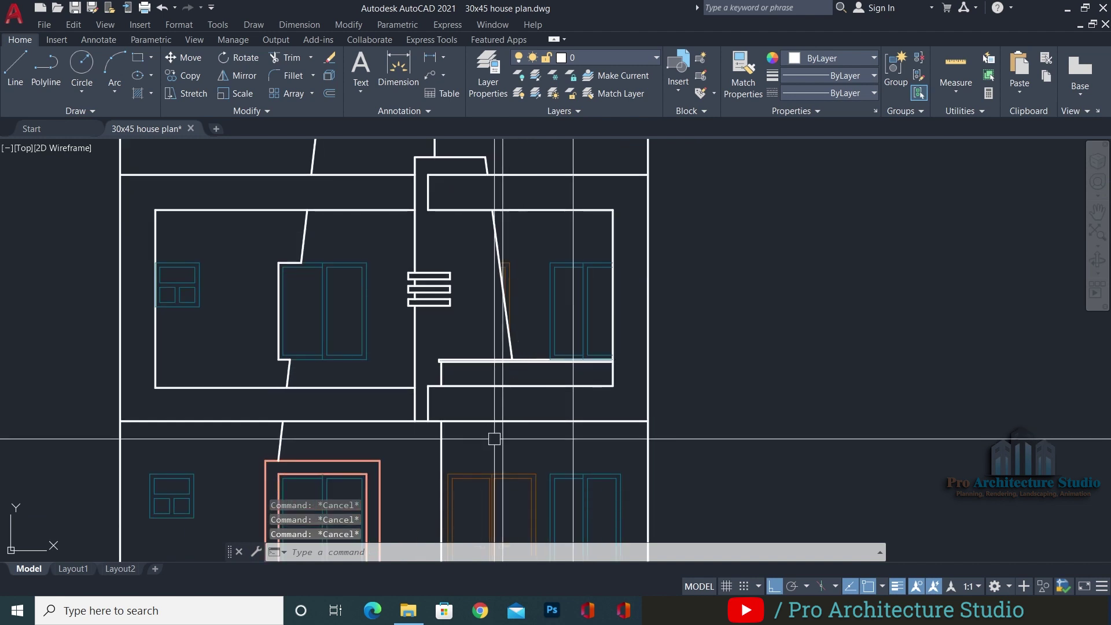
pyautogui.moveTo(494, 431); pyautogui.dragTo(500, 374, button='middle')
pyautogui.write('l')
pyautogui.press('Return')
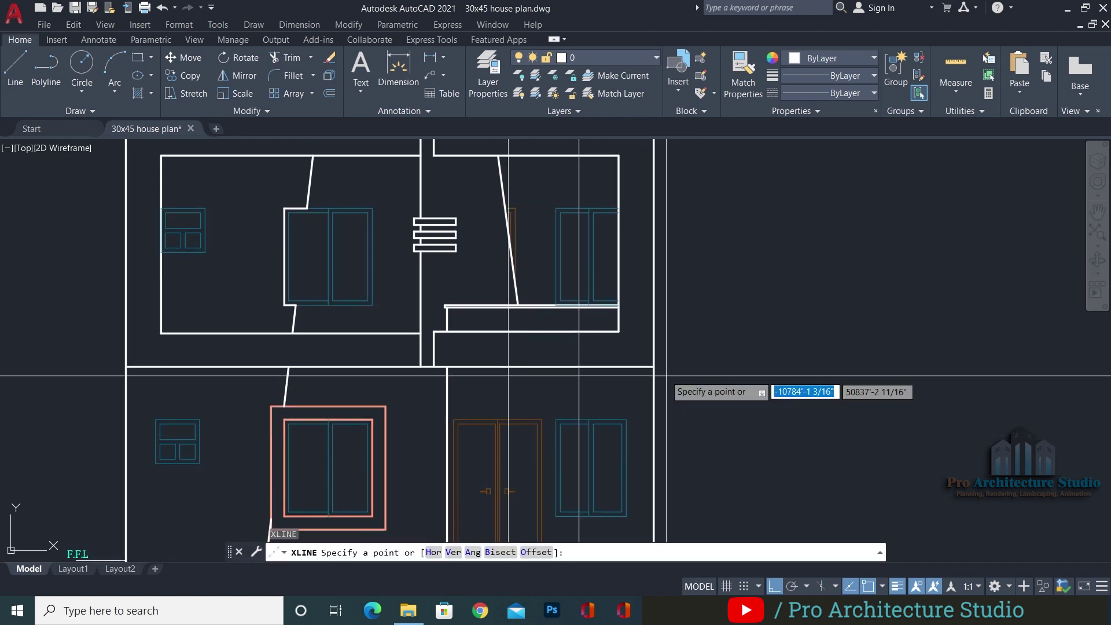
pyautogui.click(653, 366)
pyautogui.click(776, 408)
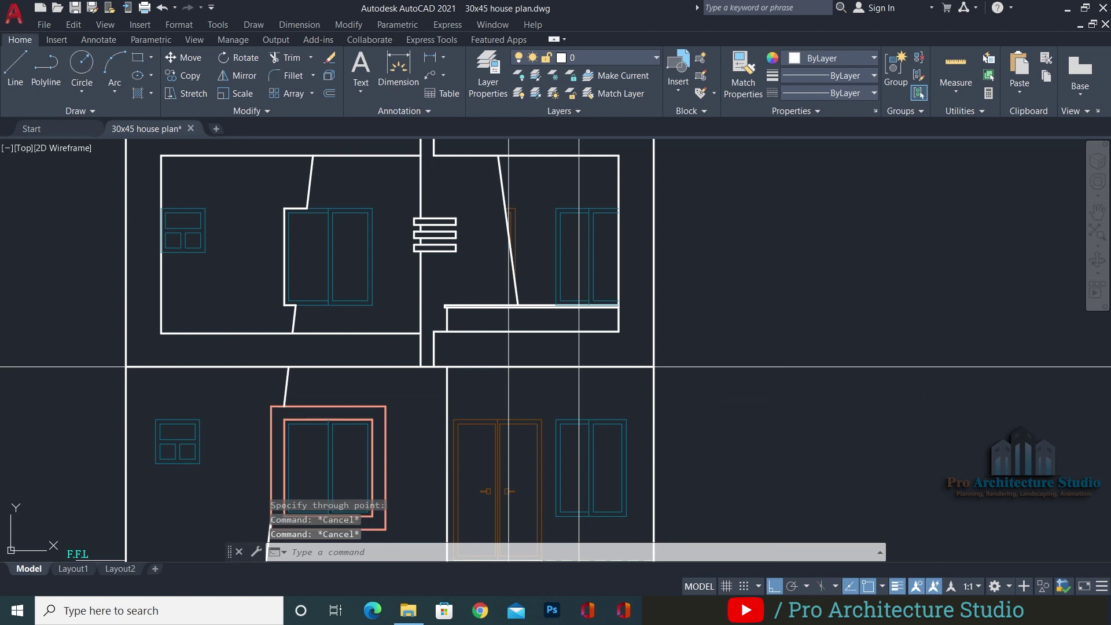
# Offset the horizontal construction line upward by 12"
pyautogui.write('o')
pyautogui.press('Return')
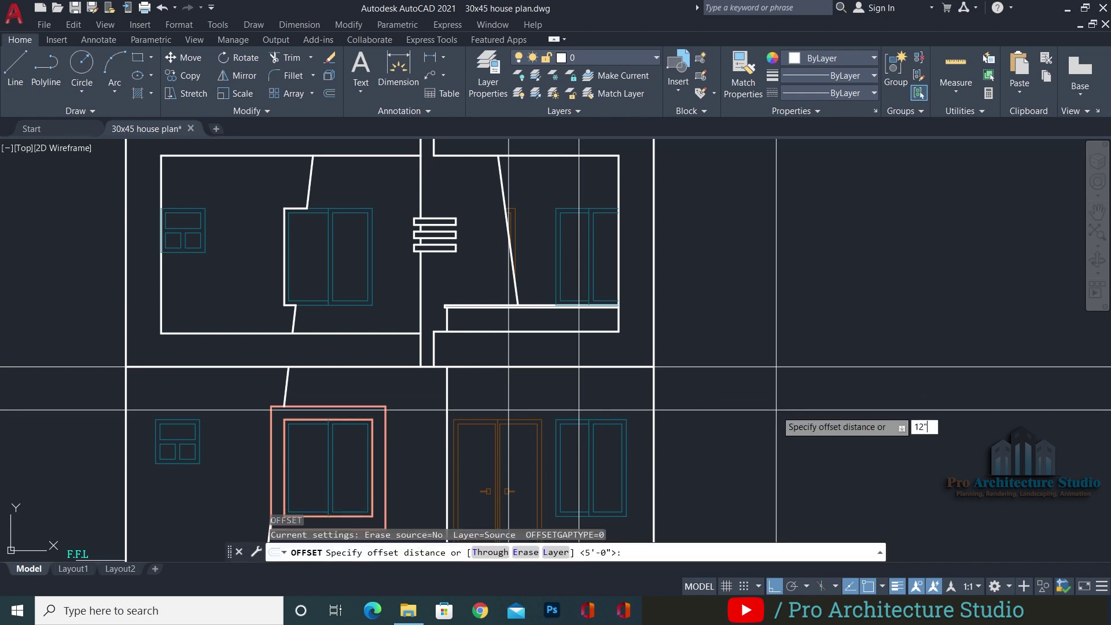
pyautogui.press('Return')
pyautogui.click(706, 368)
pyautogui.click(719, 285)
pyautogui.press('Escape')
pyautogui.moveTo(719, 267); pyautogui.dragTo(700, 323, button='middle')
pyautogui.press('Escape')
pyautogui.press('Escape')
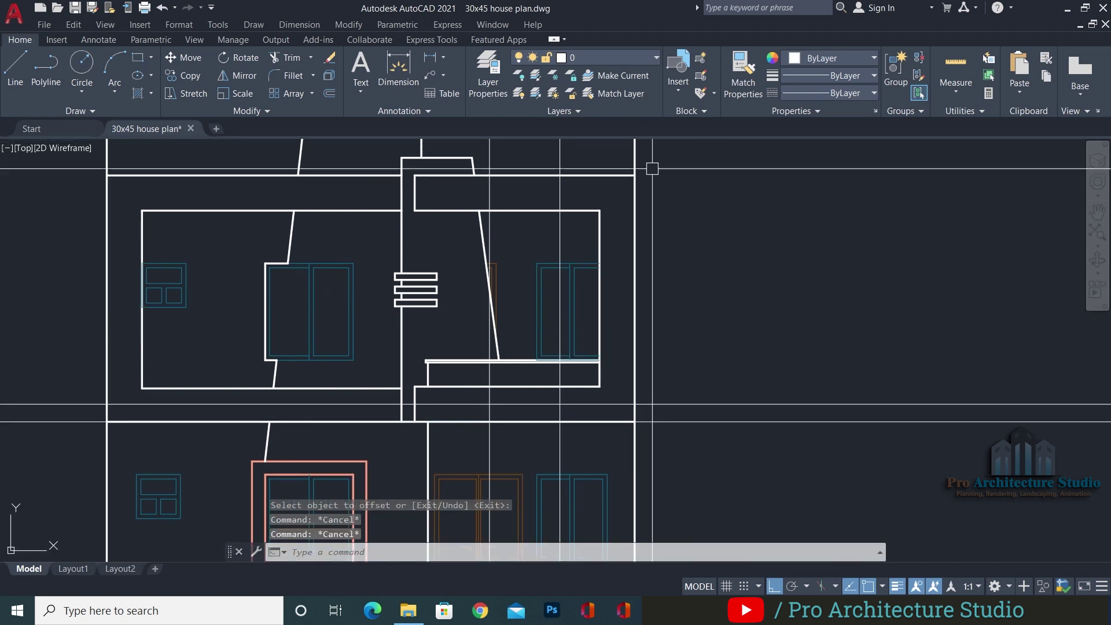
# Offset the upper horizontal construction line upward by 12'
pyautogui.write('o')
pyautogui.press('Return')
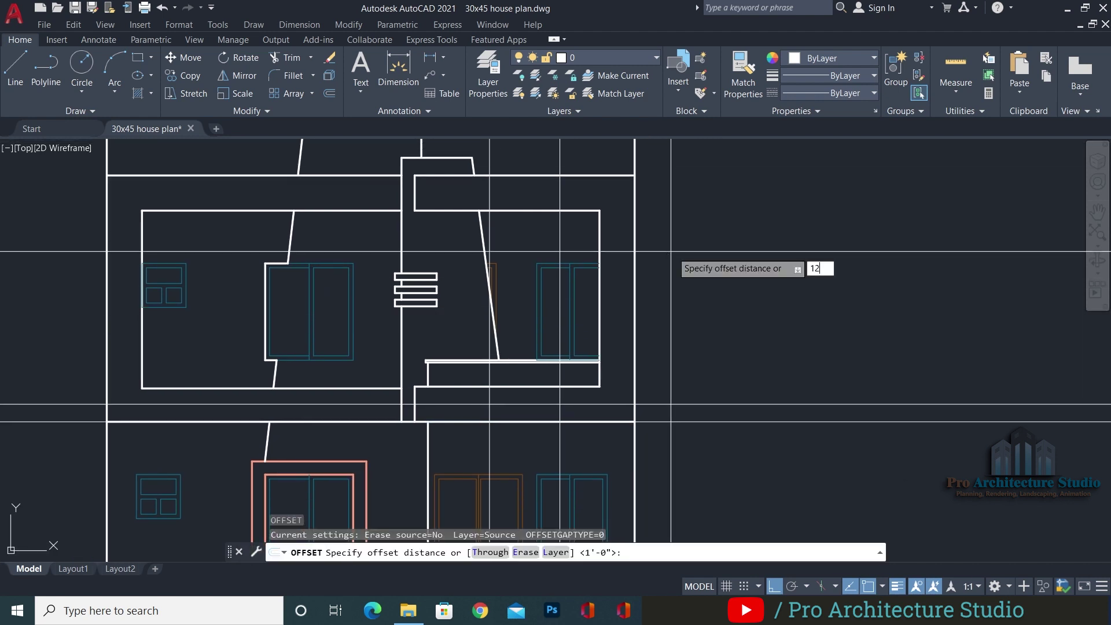
pyautogui.press('Return')
pyautogui.click(669, 403)
pyautogui.click(696, 231)
pyautogui.moveTo(697, 240); pyautogui.dragTo(684, 322, button='middle')
pyautogui.press('Return')
# Offset the upper horizontal construction line, set 12' above the lower guide, downward by 12"
pyautogui.press('Return')
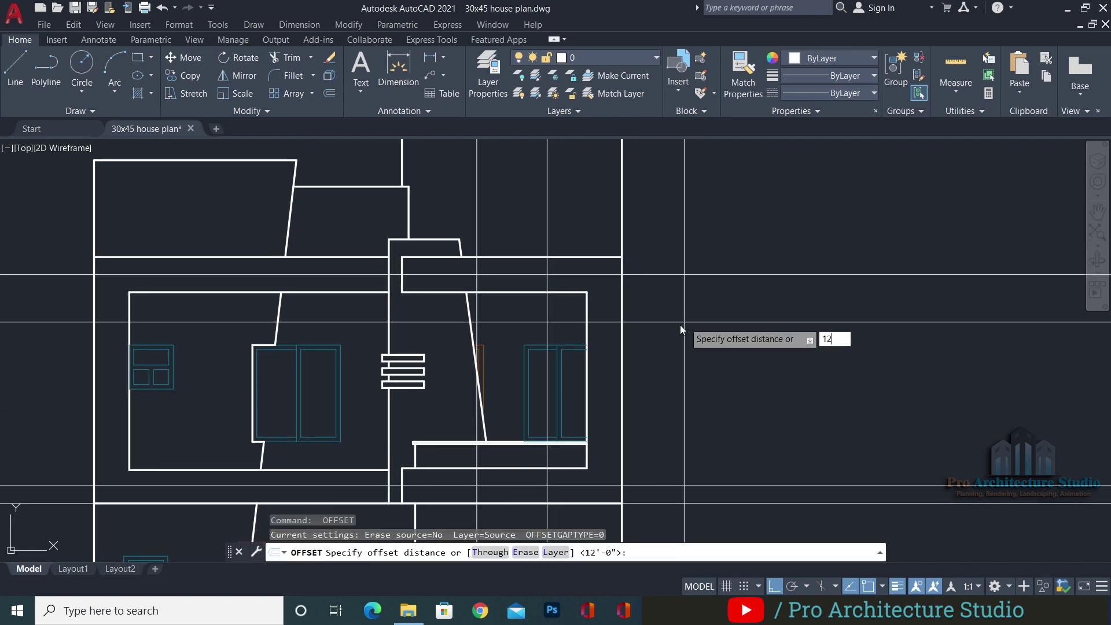
pyautogui.press('Return')
pyautogui.click(663, 273)
pyautogui.click(683, 365)
pyautogui.press('Return')
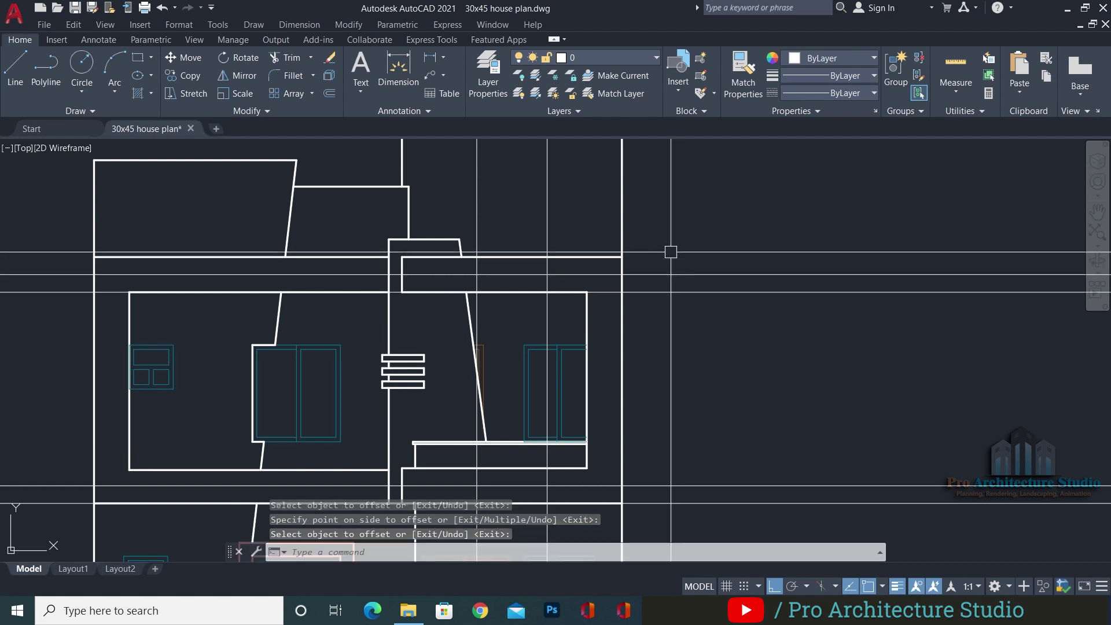
pyautogui.press('Escape')
pyautogui.moveTo(672, 266); pyautogui.dragTo(683, 316, button='middle')
pyautogui.click(673, 322)
pyautogui.press('Escape')
pyautogui.moveTo(299, 321); pyautogui.dragTo(725, 225, button='middle')
pyautogui.write('l')
pyautogui.press('Return')
pyautogui.scroll(-2, 495, 264)
pyautogui.press('Escape')
pyautogui.write('t')
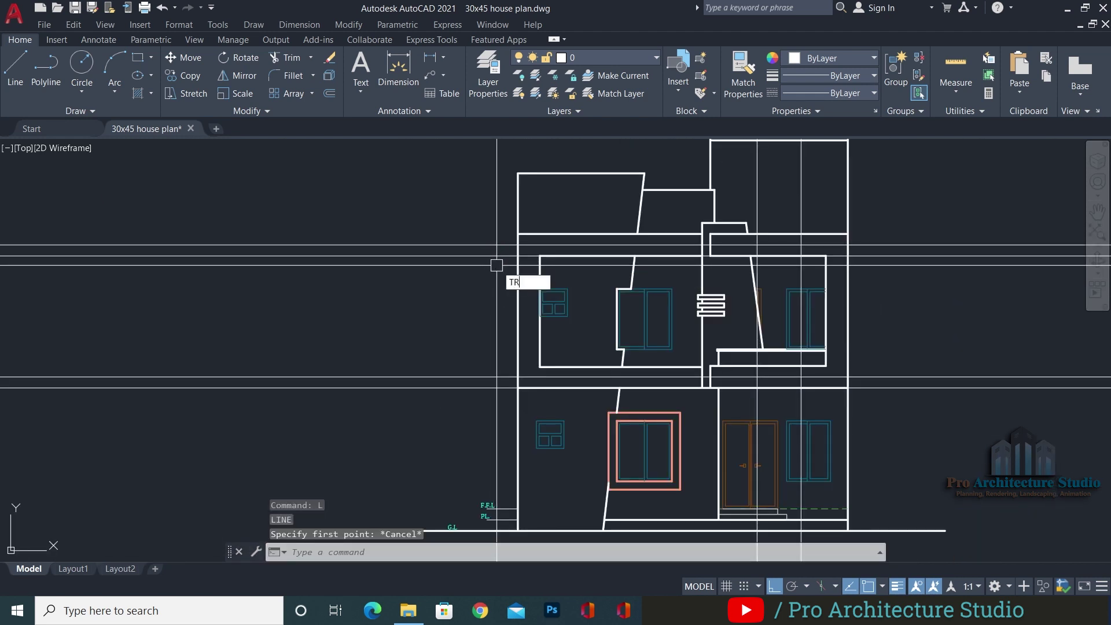
pyautogui.write('r')
pyautogui.press('Return')
pyautogui.scroll(2, 515, 261)
pyautogui.scroll(-4, 515, 263)
pyautogui.scroll(6, 687, 260)
pyautogui.press('Escape')
pyautogui.press('Escape')
# Offset the horizontal construction line 12' above the lower guide upward by 8' and save the drawing
pyautogui.moveTo(521, 290); pyautogui.dragTo(564, 385, button='middle')
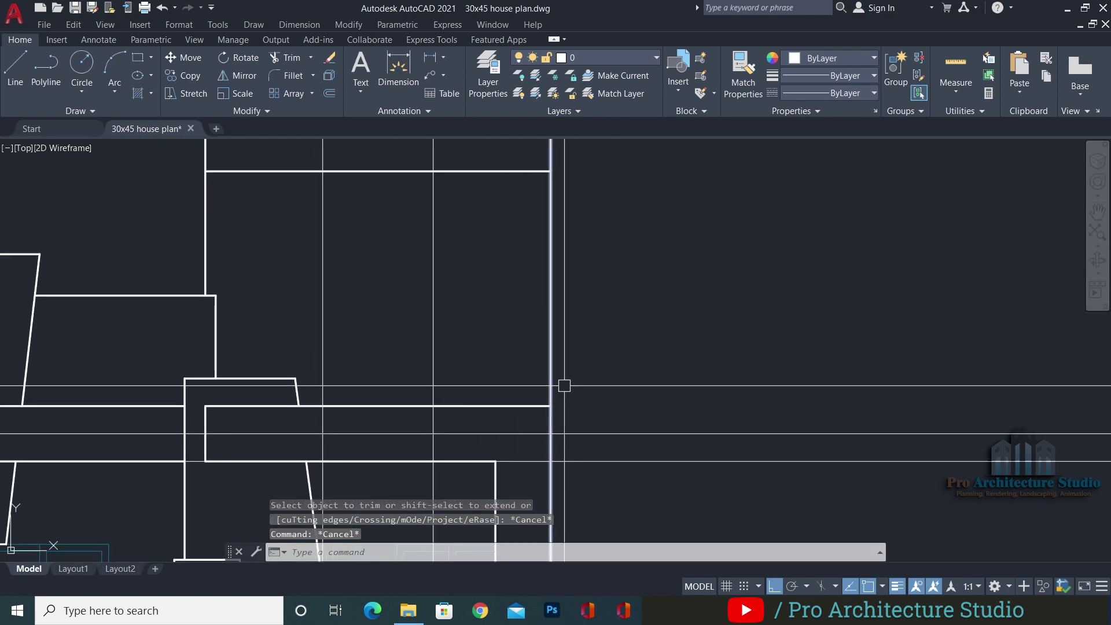
pyautogui.write('o')
pyautogui.press('Return')
pyautogui.write('8')
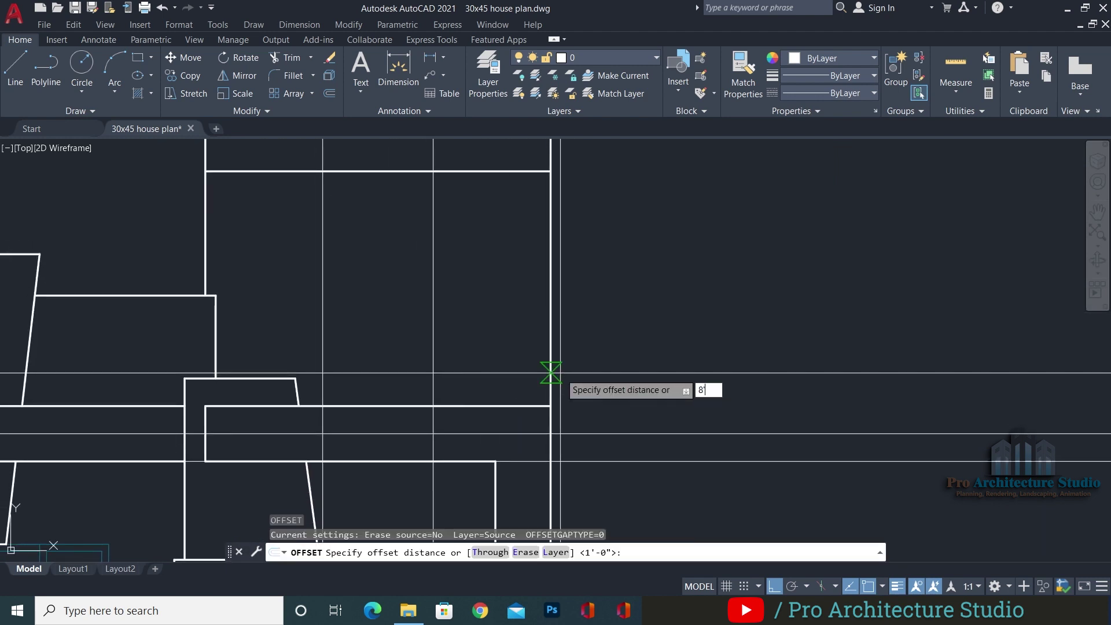
pyautogui.write("'")
pyautogui.press('Return')
pyautogui.click(592, 433)
pyautogui.click(608, 220)
pyautogui.press('Return')
pyautogui.press('Escape')
pyautogui.press('Escape')
pyautogui.moveTo(343, 268); pyautogui.dragTo(467, 283, button='middle')
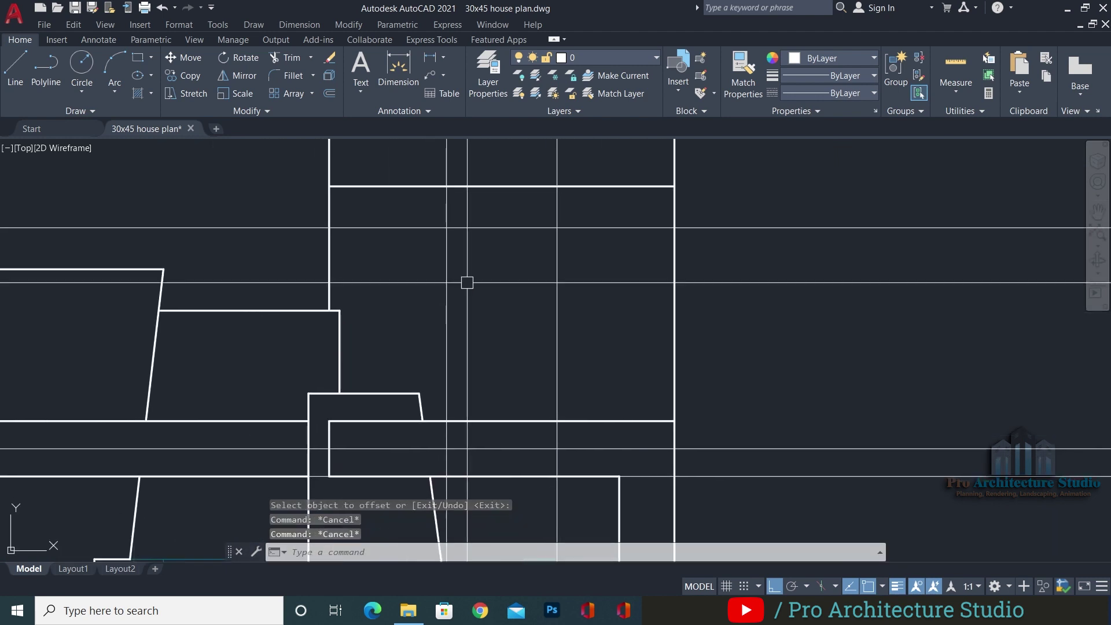
pyautogui.hotkey('ctrl', 's')
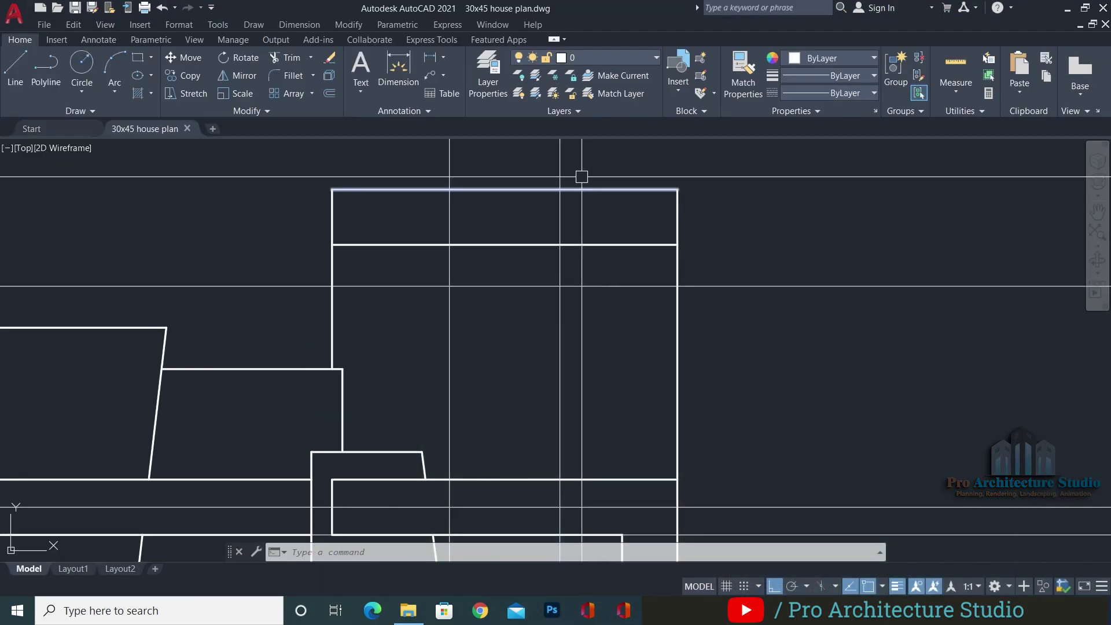
# Offset the topmost horizontal construction line on the staircase room downward by 9"
pyautogui.press('Return')
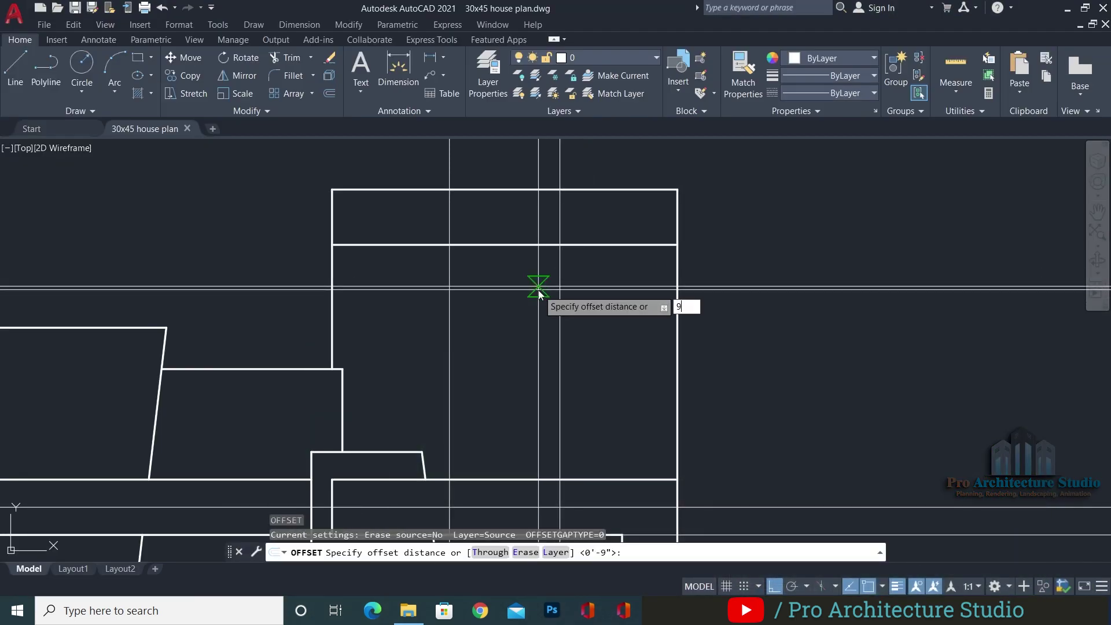
pyautogui.press('Return')
pyautogui.click(508, 290)
pyautogui.click(510, 295)
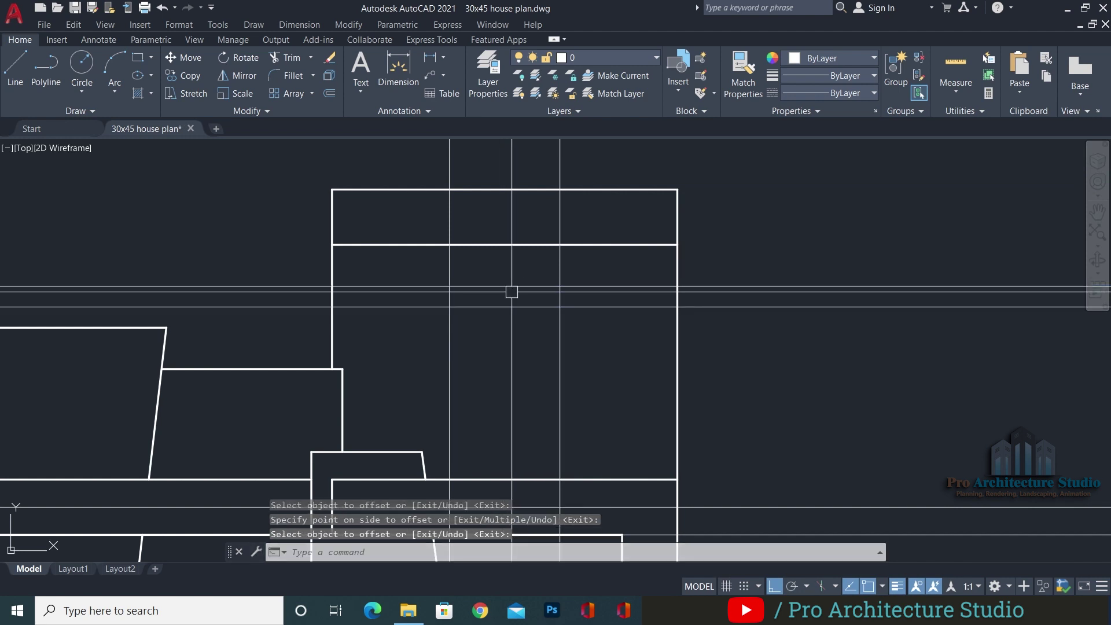
pyautogui.press('Escape')
pyautogui.press('Escape')
# Trim the crossing construction lines on the staircase room so they form a closed rectangular window outline
pyautogui.scroll(4, 509, 295)
pyautogui.write('tr')
pyautogui.press('Return')
pyautogui.moveTo(190, 385); pyautogui.dragTo(219, 255)
pyautogui.moveTo(678, 229)
pyautogui.mouseDown()
pyautogui.moveTo(652, 405)
pyautogui.moveTo(686, 347)
pyautogui.moveTo(639, 386)
pyautogui.mouseUp()
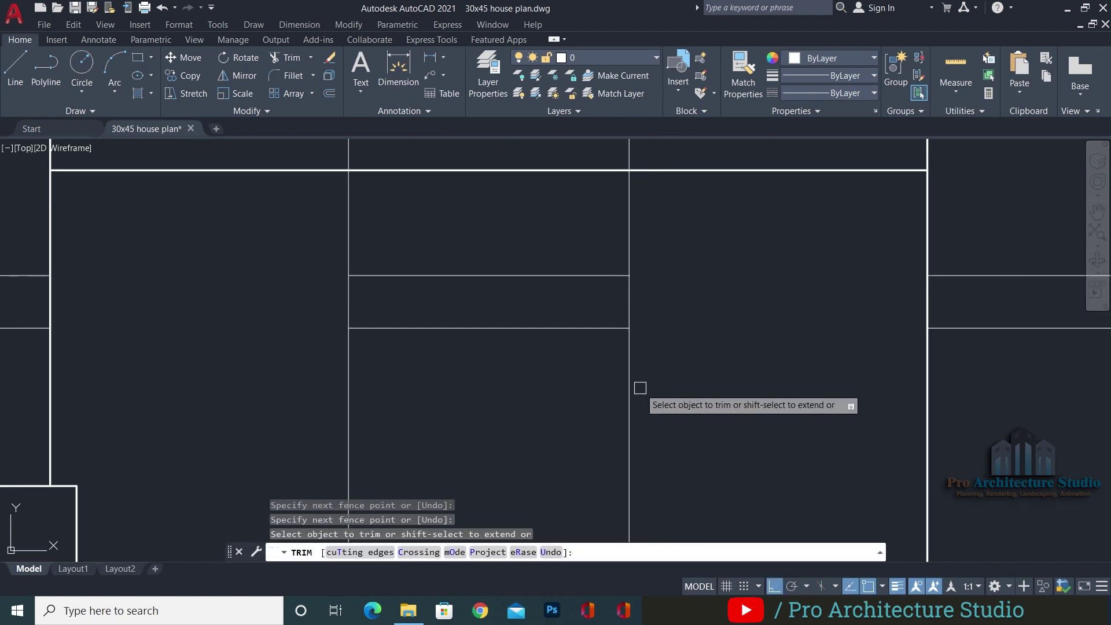
pyautogui.click(630, 379)
pyautogui.click(345, 370)
pyautogui.click(347, 237)
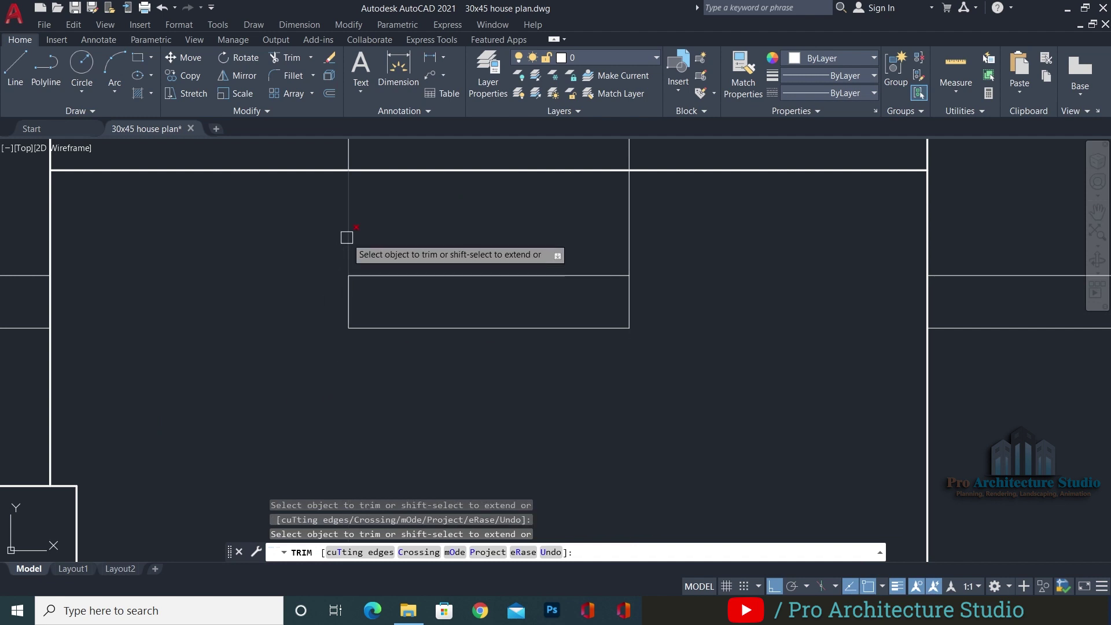
pyautogui.click(624, 224)
pyautogui.press('Return')
# Erase the leftover construction line pieces above, below and on both sides of the staircase window outline
pyautogui.scroll(-3, 589, 336)
pyautogui.scroll(-4, 589, 337)
pyautogui.click(620, 159)
pyautogui.click(530, 219)
pyautogui.press('e')
pyautogui.press('Return')
pyautogui.click(778, 279)
pyautogui.click(743, 358)
pyautogui.press('e')
pyautogui.press('Return')
pyautogui.click(165, 293)
pyautogui.press('Escape')
pyautogui.press('Escape')
pyautogui.press('Escape')
# Match the properties of an existing first-floor elevation window onto the staircase window outline
pyautogui.scroll(8, 617, 317)
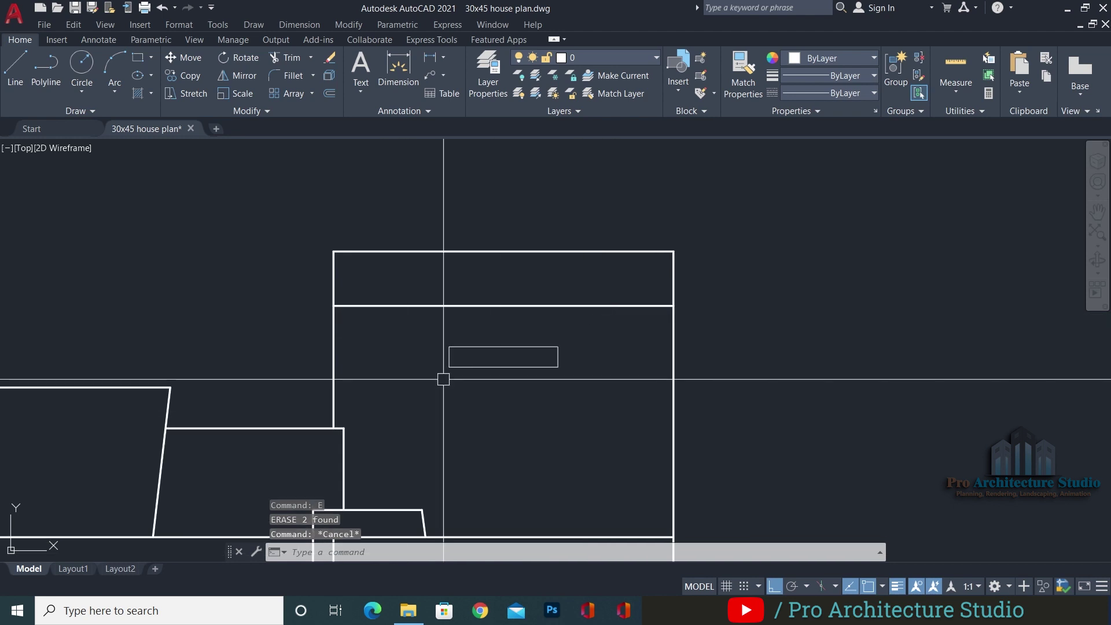
pyautogui.press('Return')
pyautogui.scroll(-8, 506, 332)
pyautogui.scroll(6, 544, 368)
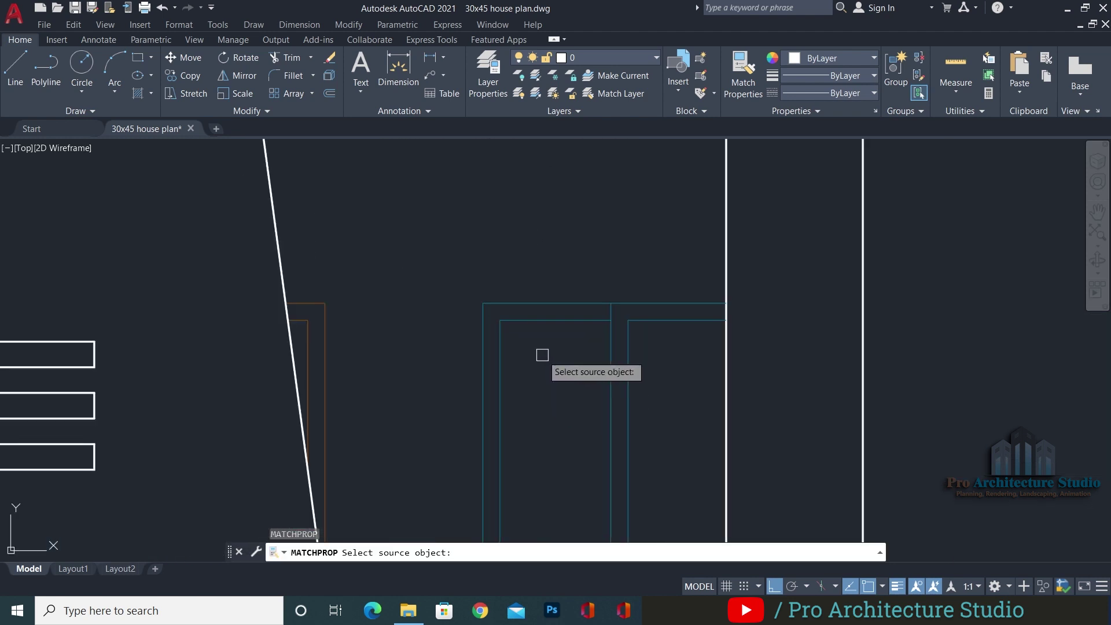
pyautogui.click(532, 303)
pyautogui.scroll(-10, 531, 303)
pyautogui.scroll(5, 516, 324)
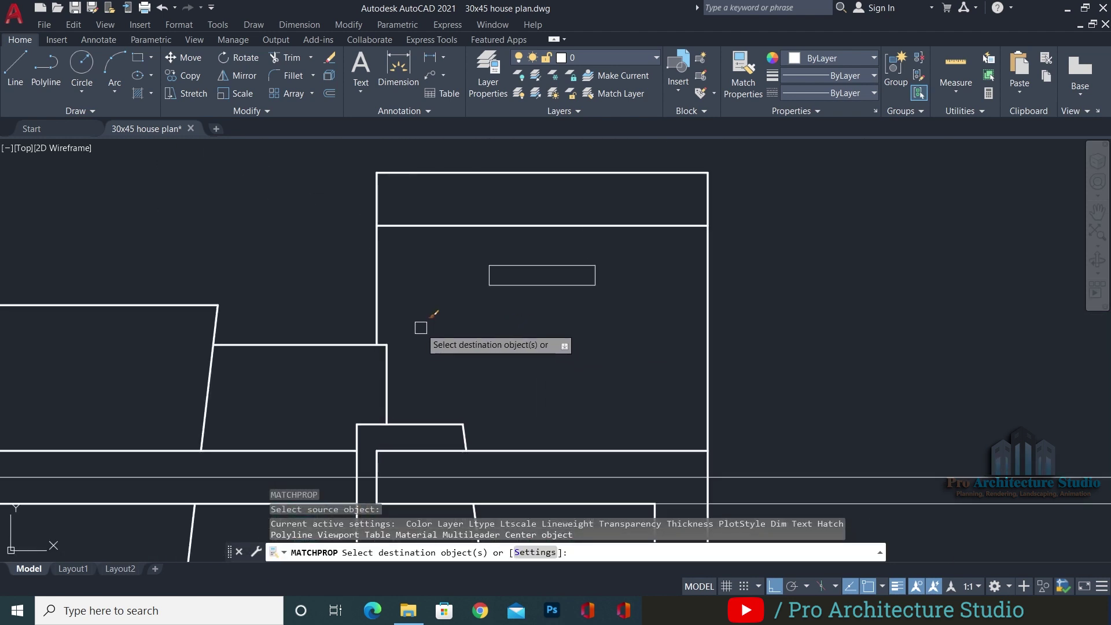
pyautogui.click(416, 332)
pyautogui.click(646, 247)
pyautogui.press('Escape')
pyautogui.press('Escape')
pyautogui.press('Escape')
# Offset all four sides of the staircase window outline inward by 1.5" for the frame
pyautogui.scroll(6, 530, 276)
pyautogui.scroll(-2, 645, 305)
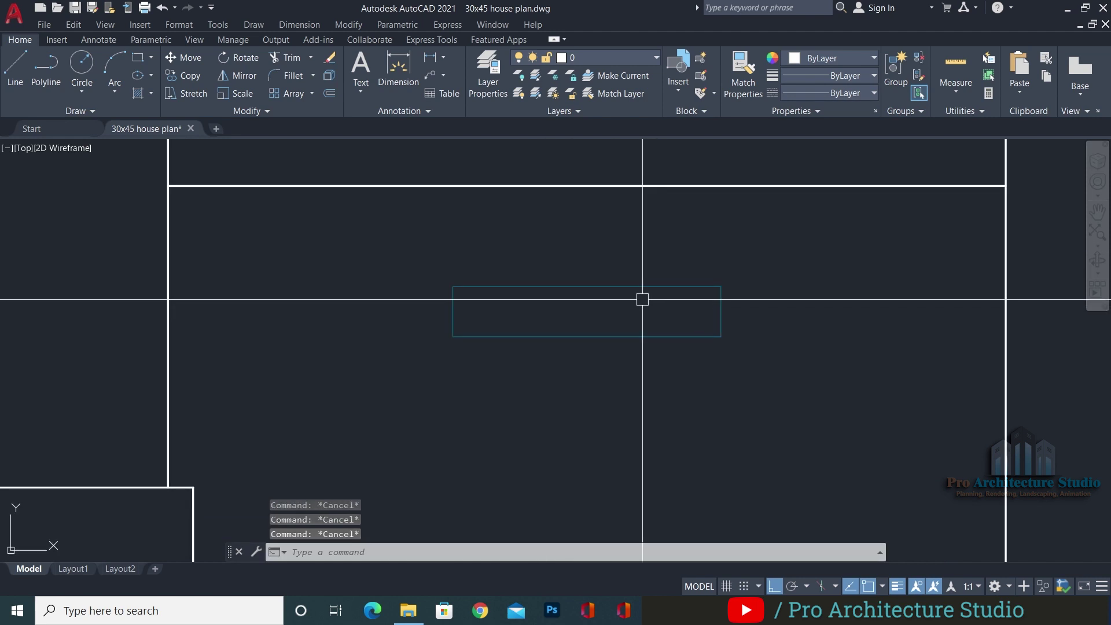
pyautogui.write('o')
pyautogui.press('Return')
pyautogui.write('1.5')
pyautogui.press('Return')
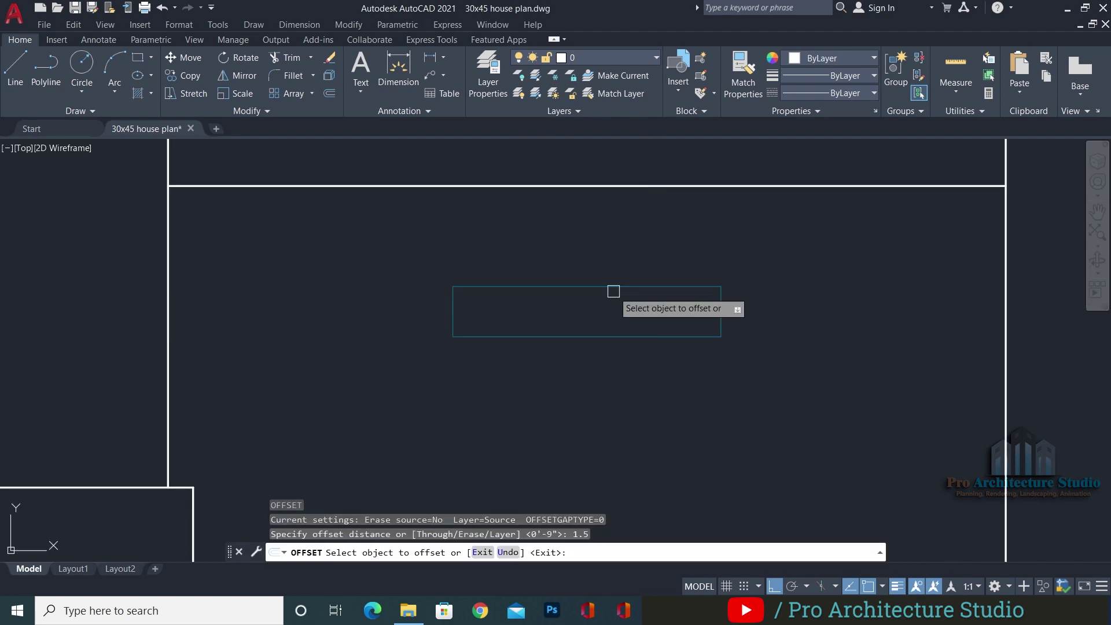
pyautogui.click(585, 298)
pyautogui.click(486, 313)
pyautogui.scroll(4, 460, 310)
pyautogui.click(444, 304)
pyautogui.click(541, 290)
pyautogui.click(523, 379)
pyautogui.click(519, 321)
pyautogui.scroll(-2, 492, 312)
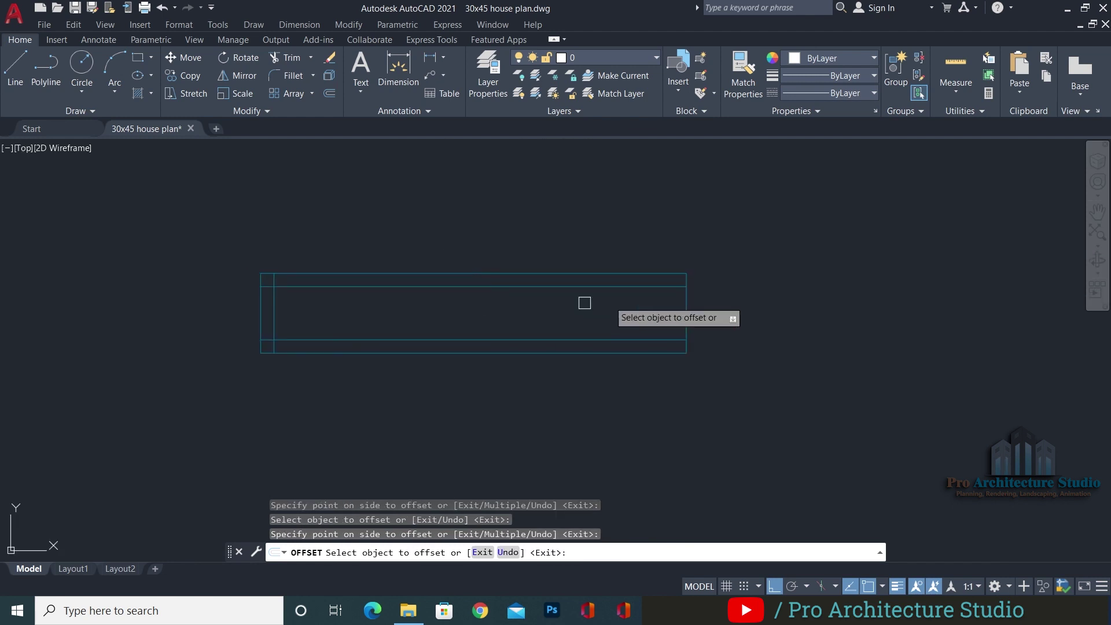
pyautogui.press('Escape')
pyautogui.press('Escape')
# Fillet the staircase window's four inner frame lines into sharp closed corners
pyautogui.scroll(2, 688, 310)
pyautogui.write('f')
pyautogui.press('Return')
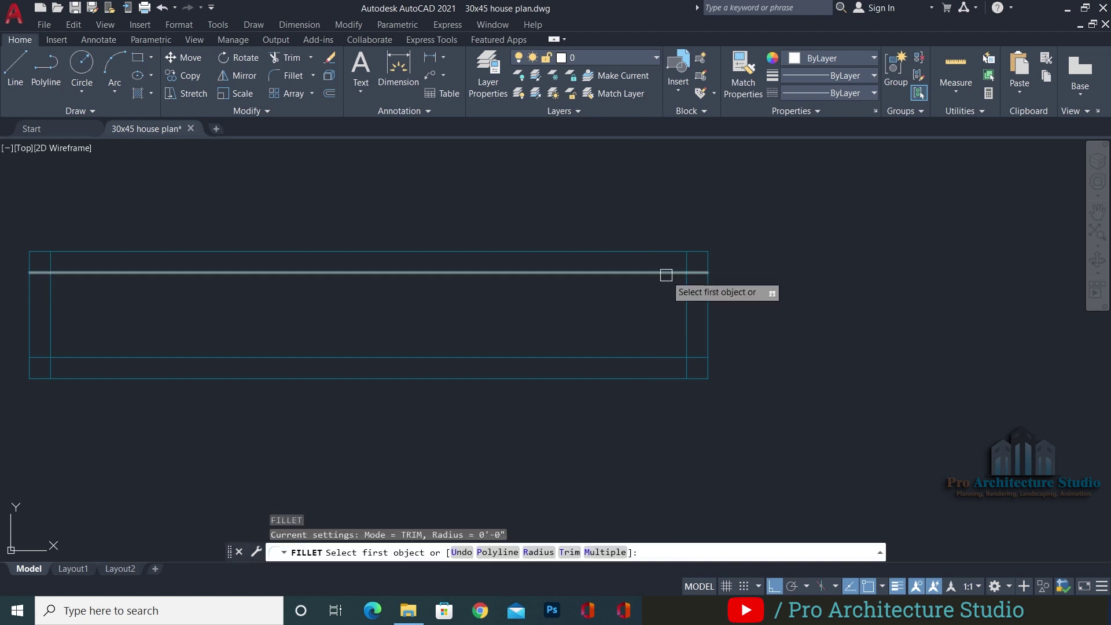
pyautogui.click(664, 273)
pyautogui.click(684, 289)
pyautogui.press('space')
pyautogui.click(685, 317)
pyautogui.click(626, 362)
pyautogui.press('space')
pyautogui.click(597, 356)
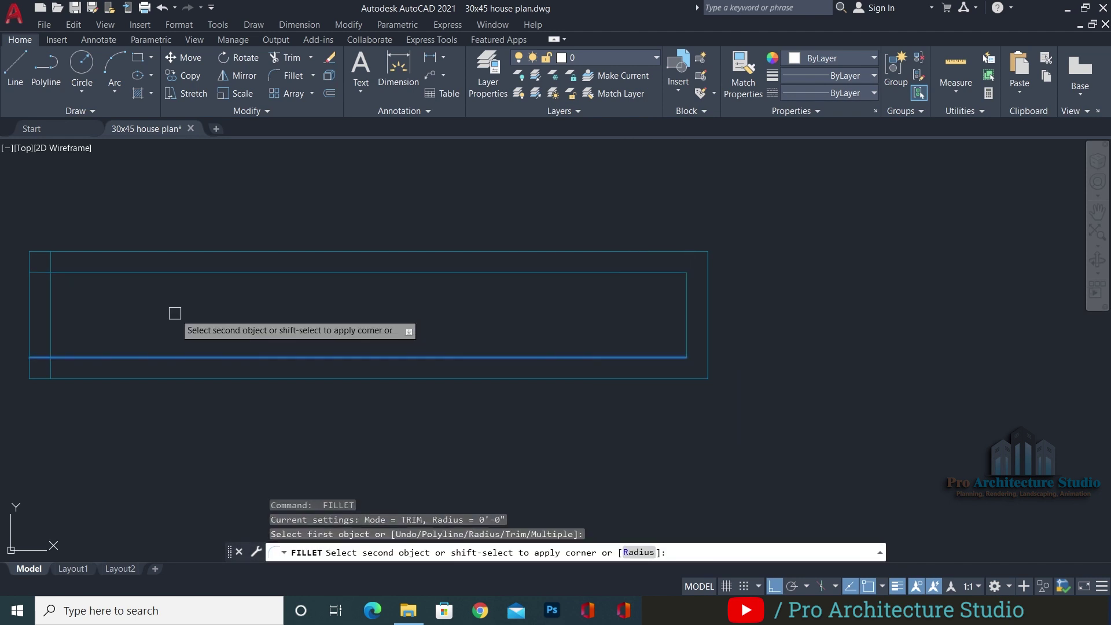
pyautogui.click(55, 318)
pyautogui.press('space')
pyautogui.click(74, 272)
pyautogui.press('Escape')
pyautogui.press('Escape')
pyautogui.scroll(-2, 397, 280)
pyautogui.click(206, 348)
pyautogui.press('Escape')
pyautogui.press('Escape')
pyautogui.press('Escape')
pyautogui.scroll(3, 650, 275)
# Draw a short horizontal guide line extending outward to the right from the staircase window's lower-right corner
pyautogui.moveTo(660, 312); pyautogui.dragTo(556, 298, button='middle')
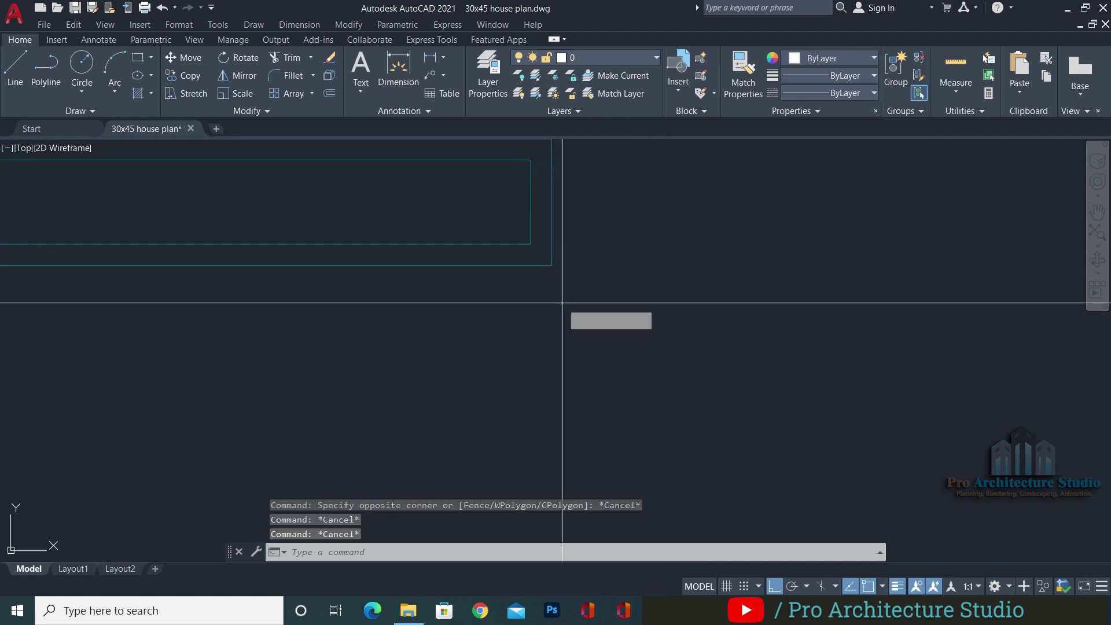
pyautogui.scroll(-3, 597, 301)
pyautogui.write('l')
pyautogui.press('Return')
pyautogui.click(579, 283)
pyautogui.click(687, 307)
pyautogui.press('Escape')
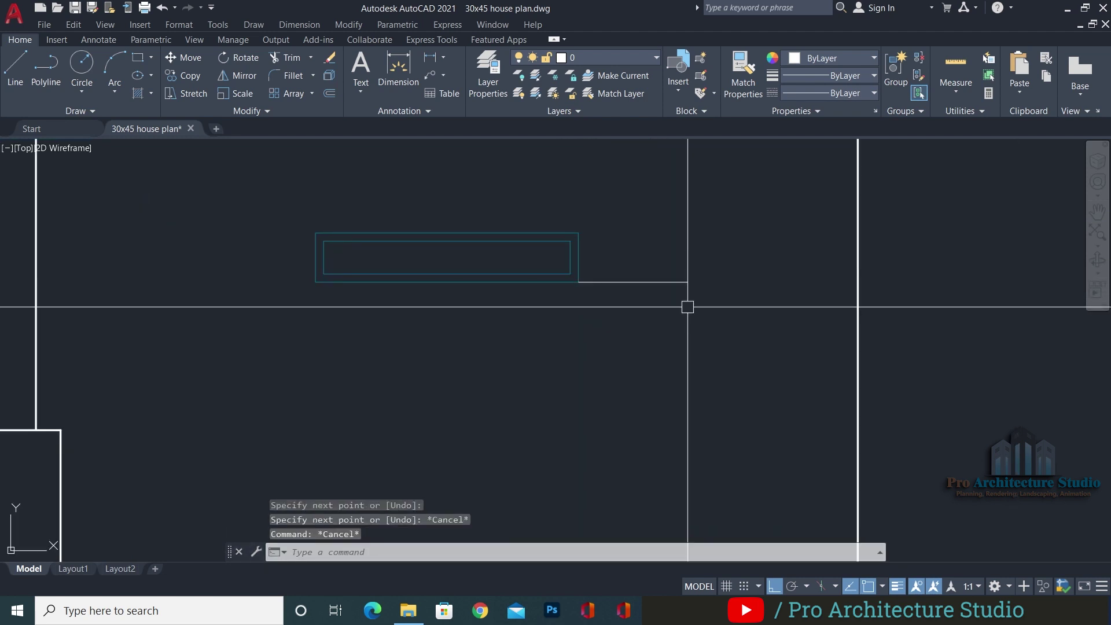
# Offset the short guide line downward by 9" to set the window spacing
pyautogui.write('o')
pyautogui.press('Return')
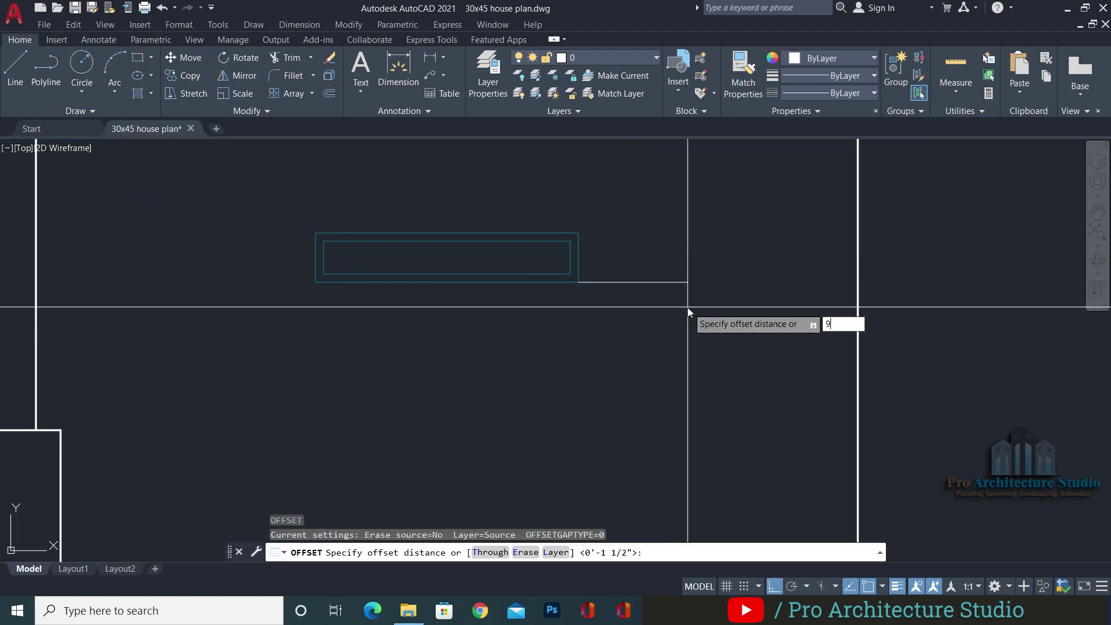
pyautogui.write('9')
pyautogui.press('Return')
pyautogui.click(653, 281)
pyautogui.click(623, 387)
pyautogui.press('Escape')
pyautogui.press('Escape')
# Erase the original guide line at the window's base and the window copy placed beneath the window
pyautogui.click(647, 250)
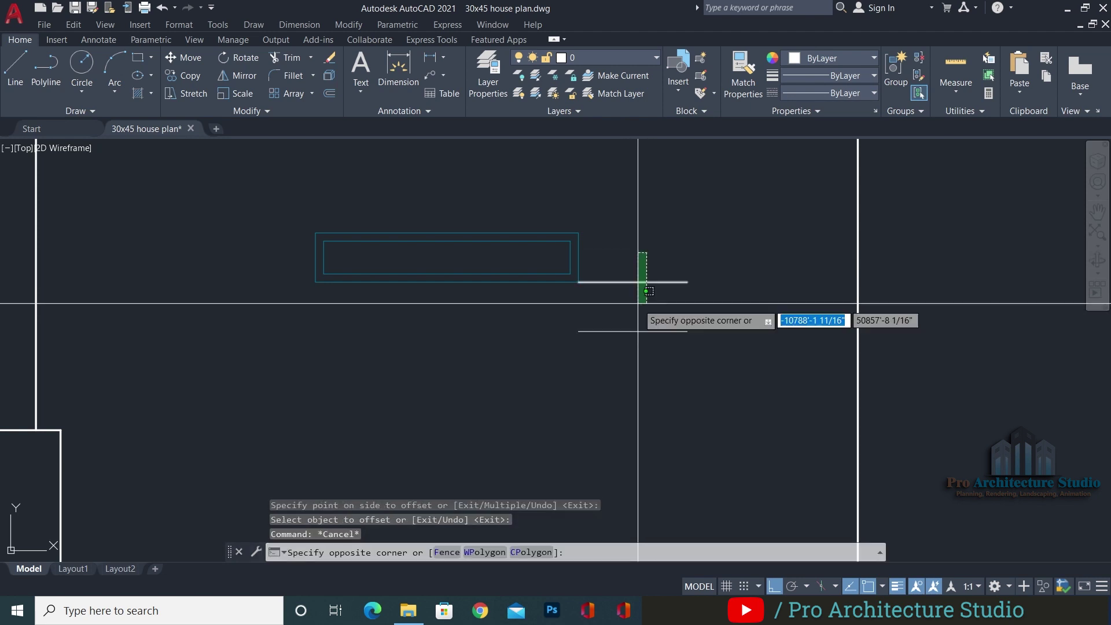
pyautogui.click(636, 304)
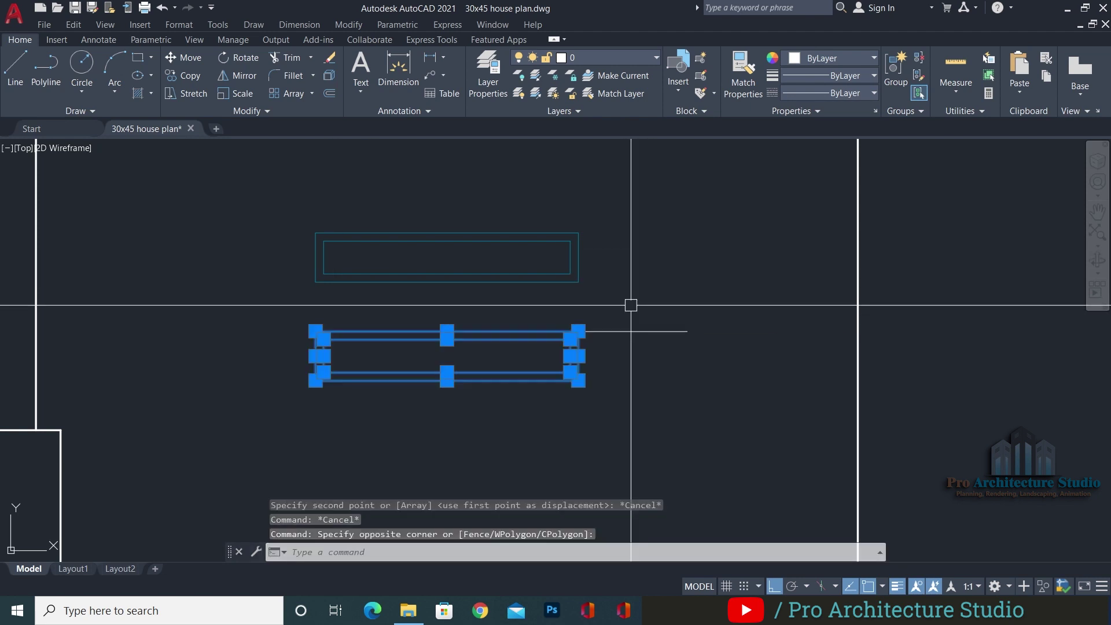
pyautogui.write('e')
pyautogui.press('Return')
# Copy the staircase window downward from its upper-right corner to the start of the remaining guide line
pyautogui.click(260, 292)
pyautogui.click(633, 205)
pyautogui.write('c')
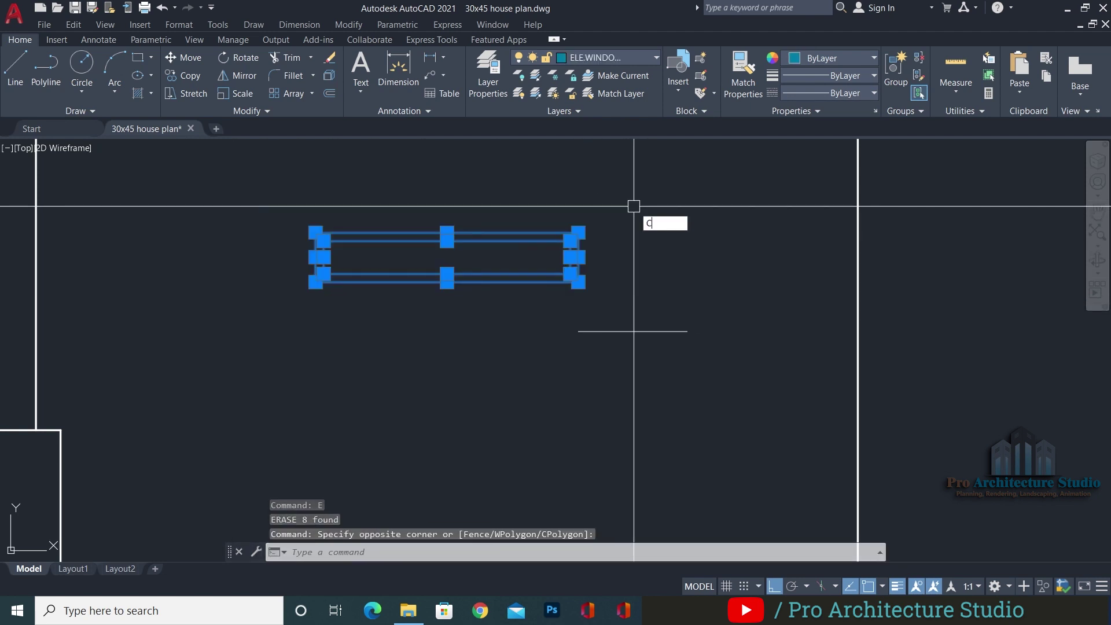
pyautogui.write('o')
pyautogui.press('Return')
pyautogui.click(578, 232)
pyautogui.click(575, 328)
pyautogui.press('Escape')
# Copy the second staircase window downward, using the lower-right corners of the two windows as the displacement
pyautogui.click(234, 396)
pyautogui.click(619, 302)
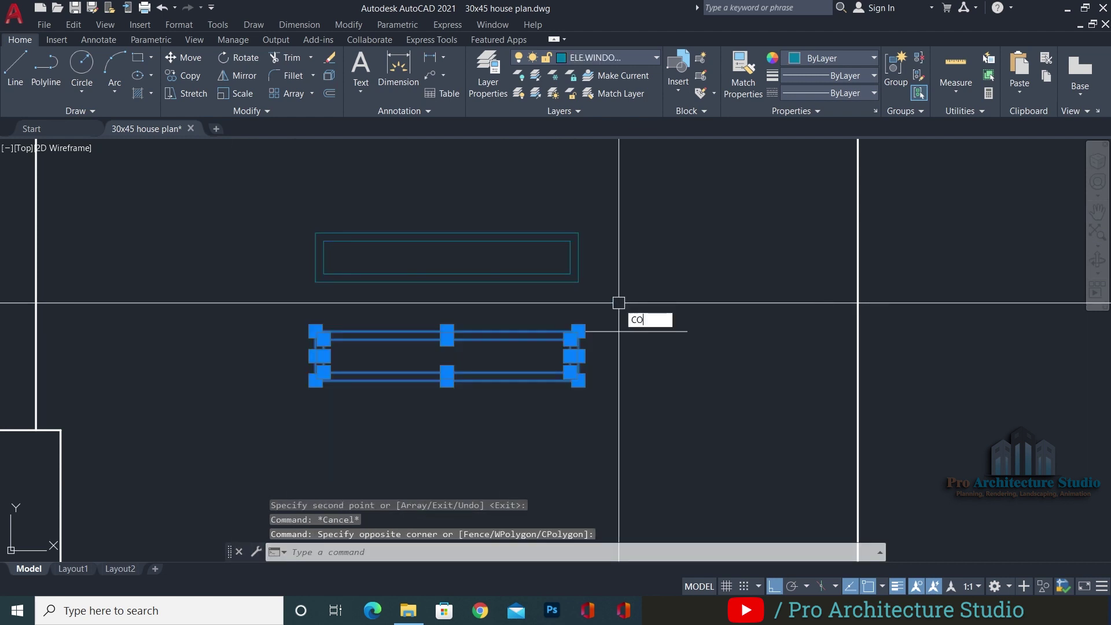
pyautogui.write('co')
pyautogui.press('Return')
pyautogui.click(582, 279)
pyautogui.click(579, 382)
pyautogui.press('Return')
pyautogui.press('Escape')
# Erase the remaining spacing guide line beside the staircase windows and save the drawing
pyautogui.click(704, 249)
pyautogui.click(640, 366)
pyautogui.press('Delete')
pyautogui.scroll(-3, 573, 495)
pyautogui.hotkey('ctrl', 's')
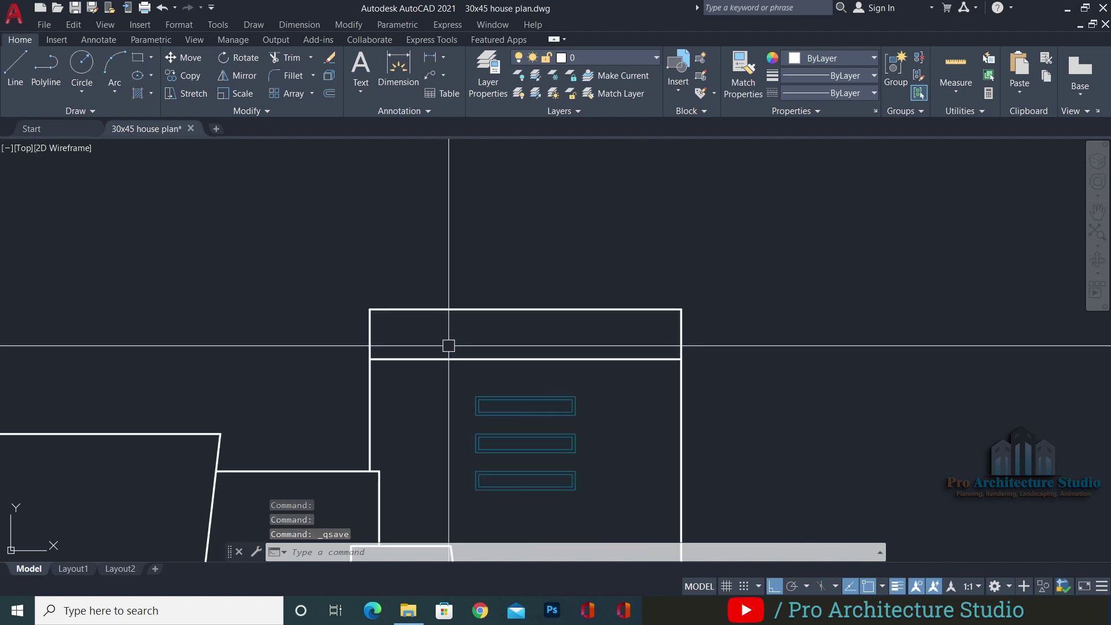
pyautogui.moveTo(399, 341); pyautogui.dragTo(387, 298, button='middle')
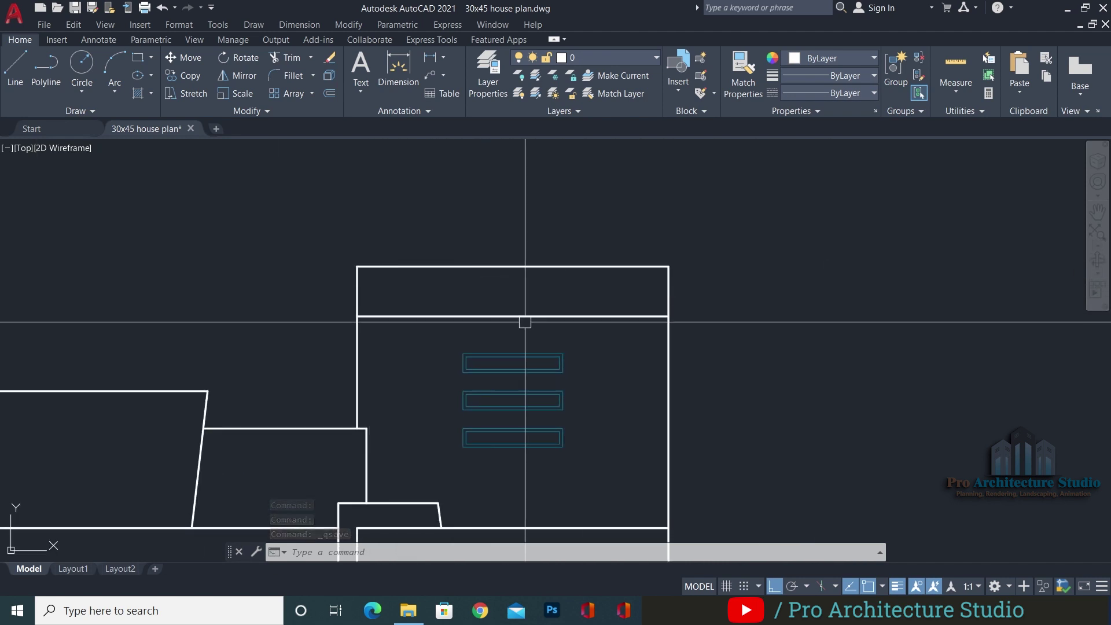
# Switch to SketchUp to examine the roof slab overhang and stacked windows of the staircase room, and return to AutoCAD
pyautogui.press('Escape')
pyautogui.scroll(2, 430, 306)
pyautogui.moveTo(741, 291)
pyautogui.mouseDown(button='middle')
pyautogui.moveTo(682, 292)
pyautogui.moveTo(646, 336)
pyautogui.mouseUp(button='middle')
pyautogui.click(761, 610)
pyautogui.scroll(2, 703, 255)
pyautogui.scroll(3, 714, 192)
pyautogui.scroll(-2, 704, 301)
pyautogui.moveTo(704, 300); pyautogui.dragTo(677, 263, button='middle')
pyautogui.scroll(-1, 691, 244)
pyautogui.scroll(-1, 704, 278)
pyautogui.scroll(-2, 739, 233)
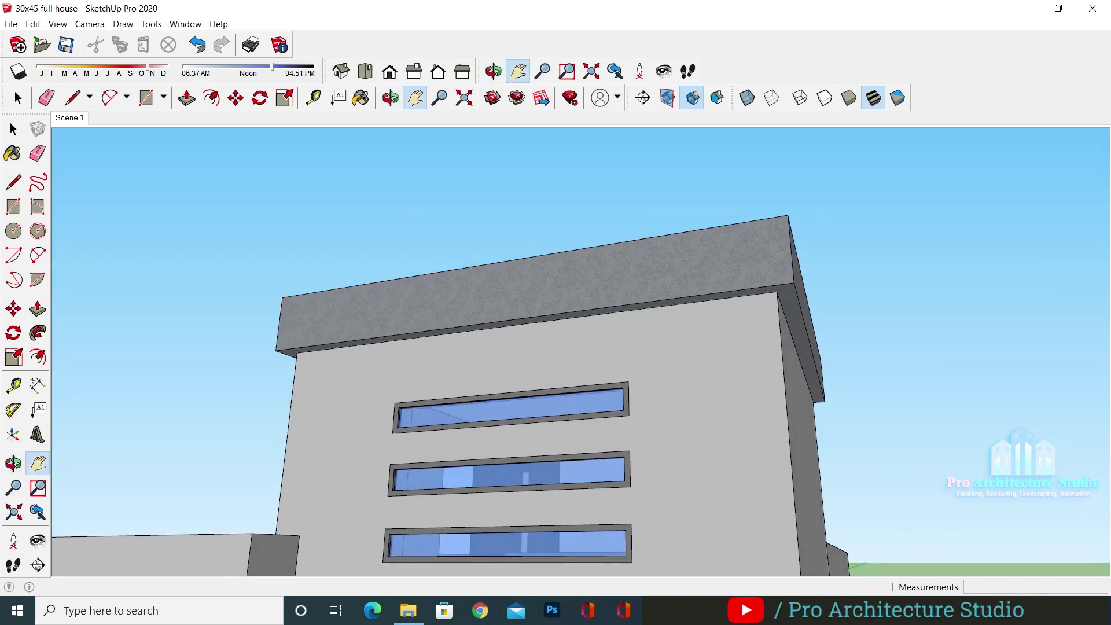
pyautogui.click(735, 610)
pyautogui.write('o')
pyautogui.press('Return')
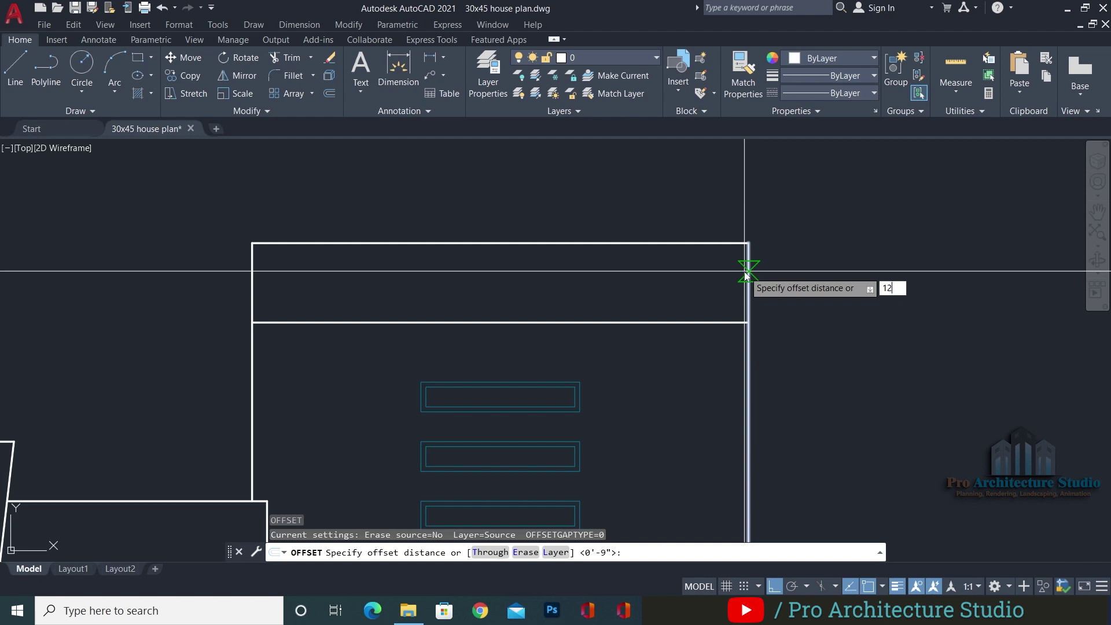
pyautogui.write('12')
pyautogui.press('Return')
pyautogui.click(700, 243)
pyautogui.press('Escape')
pyautogui.press('Escape')
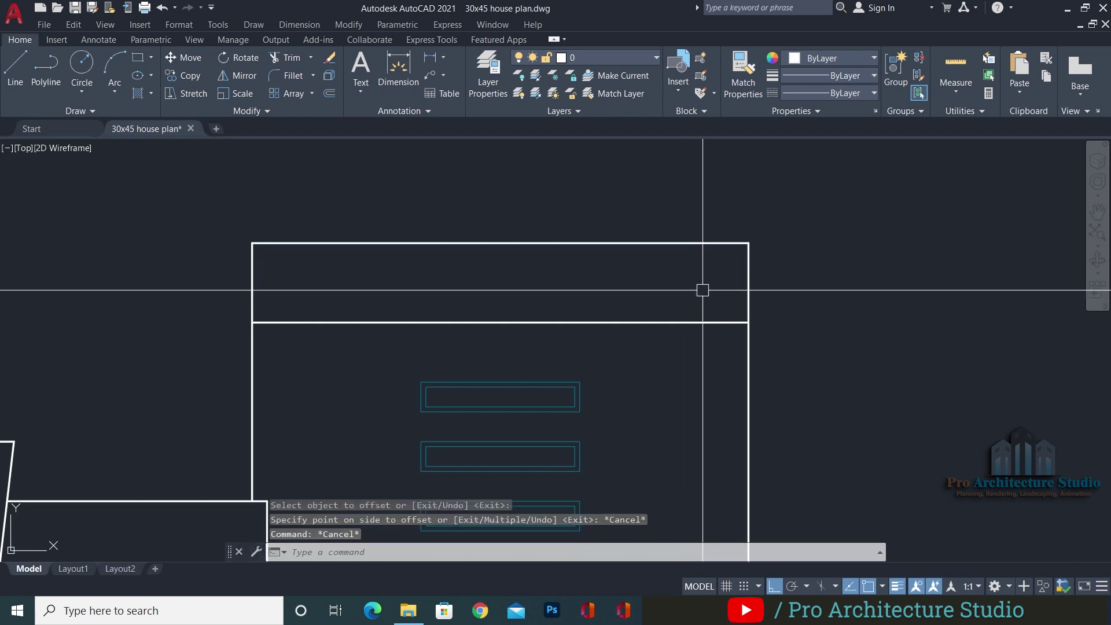
# Offset the staircase room's top edge downward by 1'6"
pyautogui.press('Return')
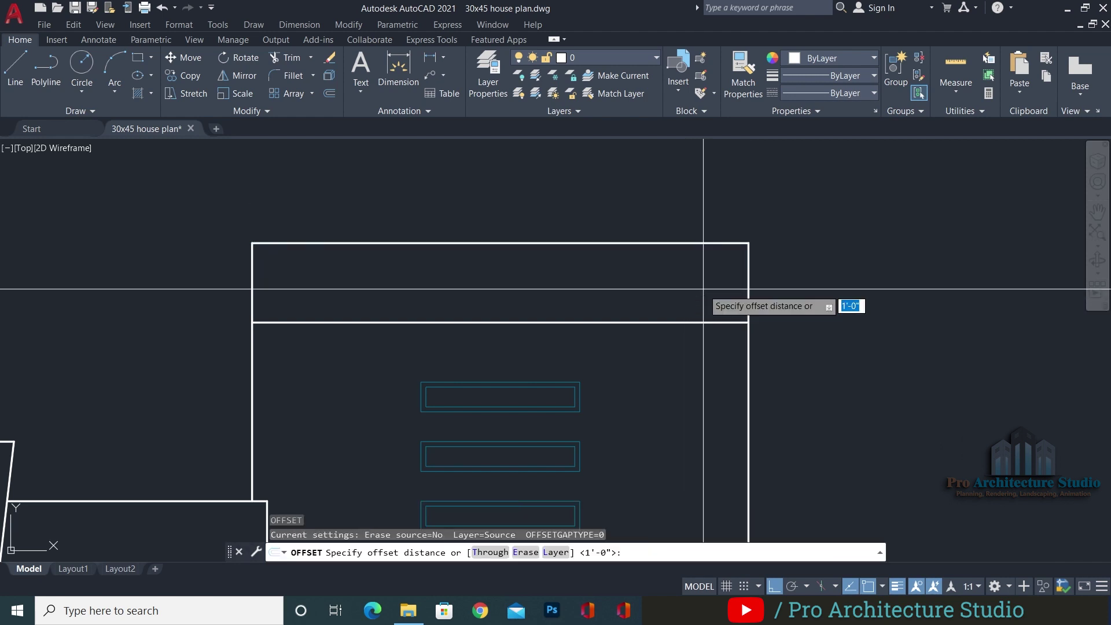
pyautogui.write("1'6")
pyautogui.press('Return')
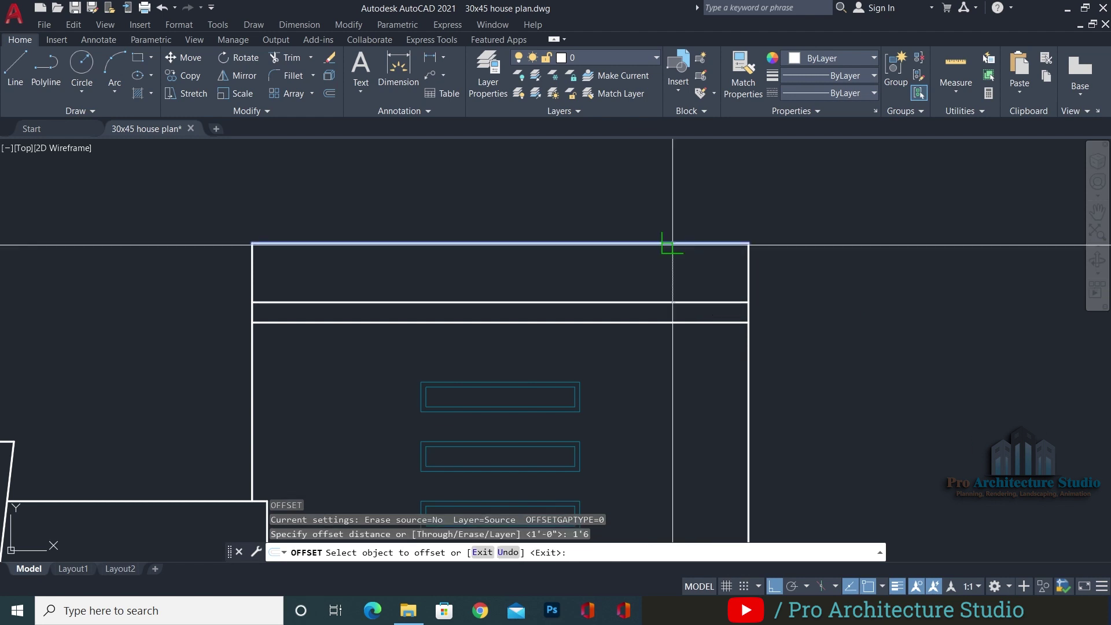
pyautogui.click(710, 322)
pyautogui.click(689, 263)
pyautogui.press('Escape')
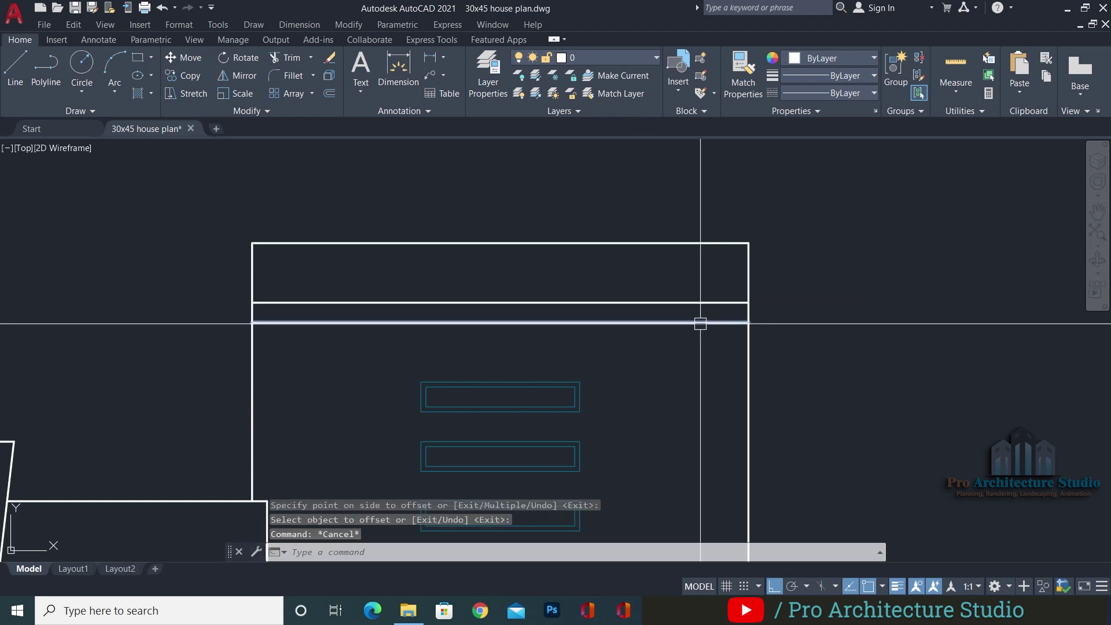
# Draw a short horizontal guide line outward from the old parapet line's left end and erase that old parapet line
pyautogui.moveTo(272, 342); pyautogui.dragTo(428, 322, button='middle')
pyautogui.write('l')
pyautogui.press('Return')
pyautogui.click(499, 282)
pyautogui.press('Escape')
pyautogui.press('Escape')
pyautogui.press('Delete')
pyautogui.moveTo(604, 313); pyautogui.dragTo(454, 331, button='middle')
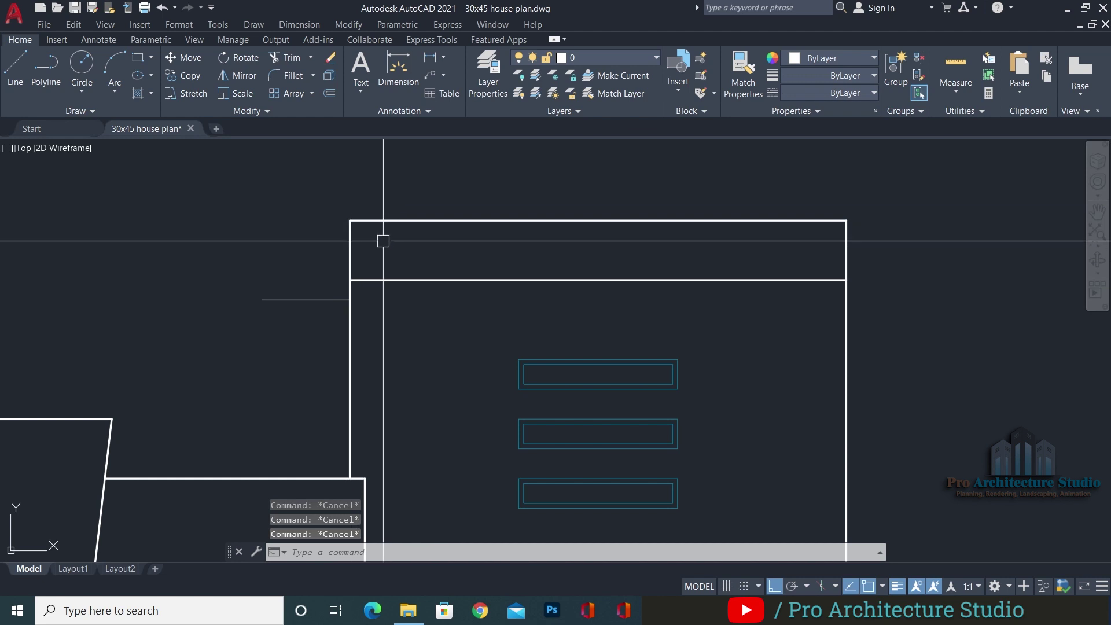
# Offset the left and right vertical edges of the staircase room outward by 3"
pyautogui.press('Return')
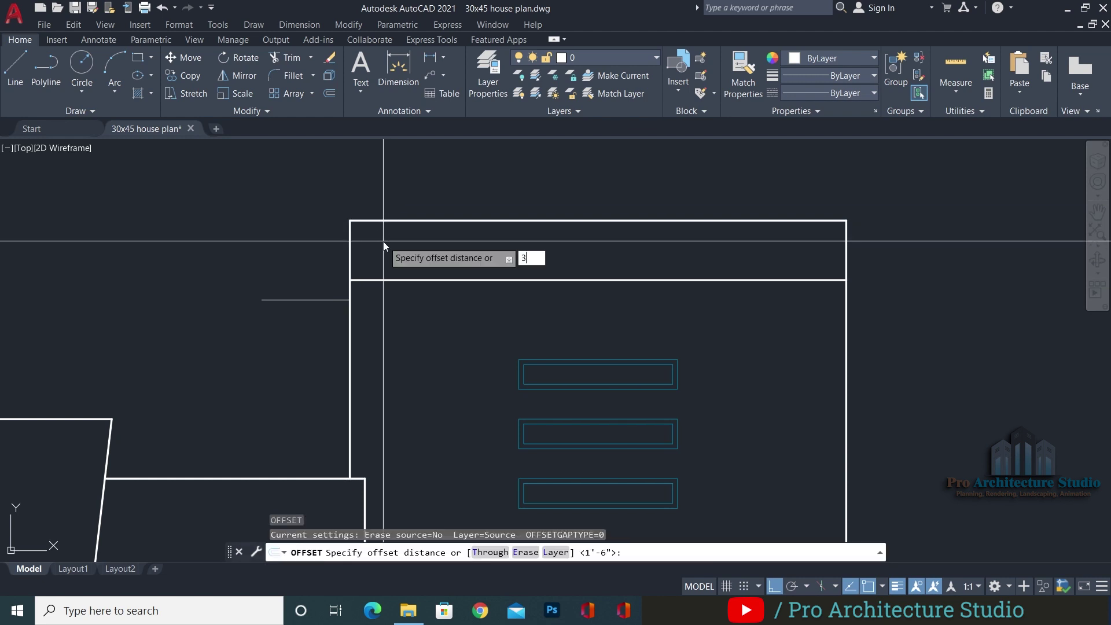
pyautogui.write('3')
pyautogui.press('Return')
pyautogui.click(354, 244)
pyautogui.click(307, 253)
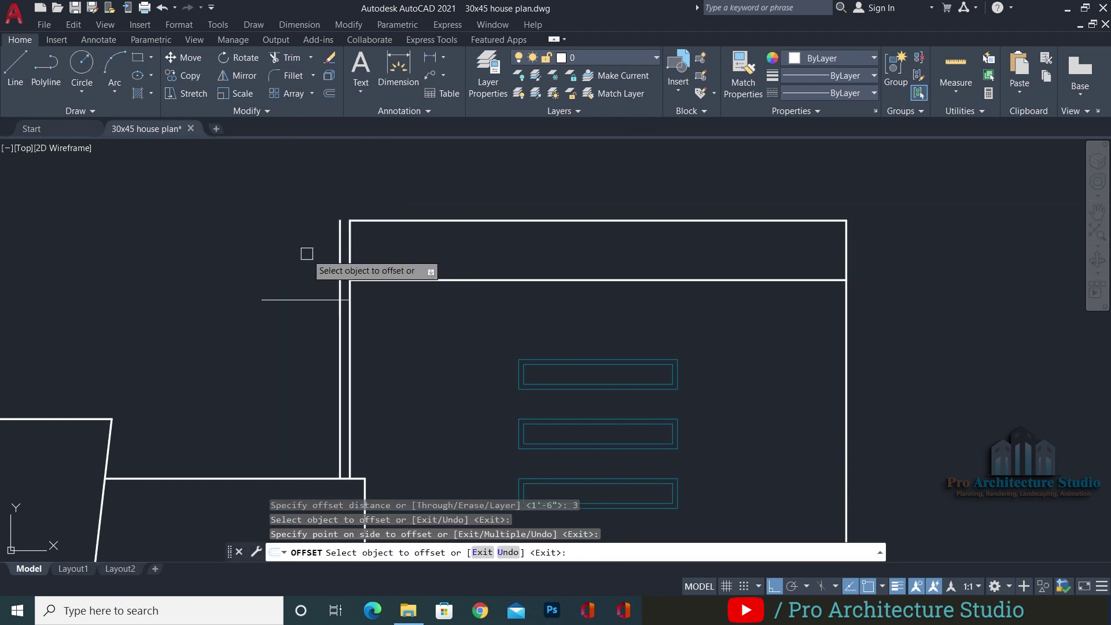
pyautogui.click(847, 248)
pyautogui.click(882, 236)
pyautogui.press('Escape')
pyautogui.press('Escape')
# Extend the top and lower lines of the roof slab to the offset line on the right side
pyautogui.scroll(4, 878, 235)
pyautogui.write('e')
pyautogui.press('Return')
pyautogui.press('Escape')
pyautogui.press('Escape')
pyautogui.write('Ex')
pyautogui.press('Return')
pyautogui.click(759, 200)
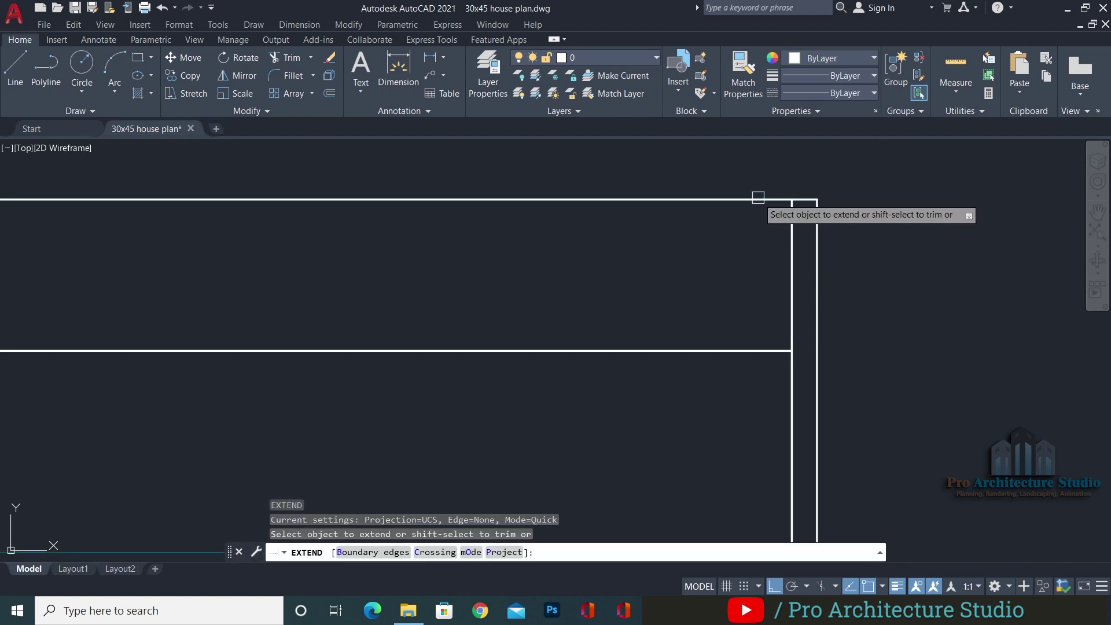
pyautogui.click(751, 349)
# Trim the outer vertical line below the slab and the inner wall line within the slab on the right side
pyautogui.write('tr')
pyautogui.press('Return')
pyautogui.click(814, 387)
pyautogui.click(790, 295)
pyautogui.moveTo(35, 286)
pyautogui.mouseDown(button='middle')
pyautogui.moveTo(275, 299)
pyautogui.moveTo(405, 281)
pyautogui.mouseUp(button='middle')
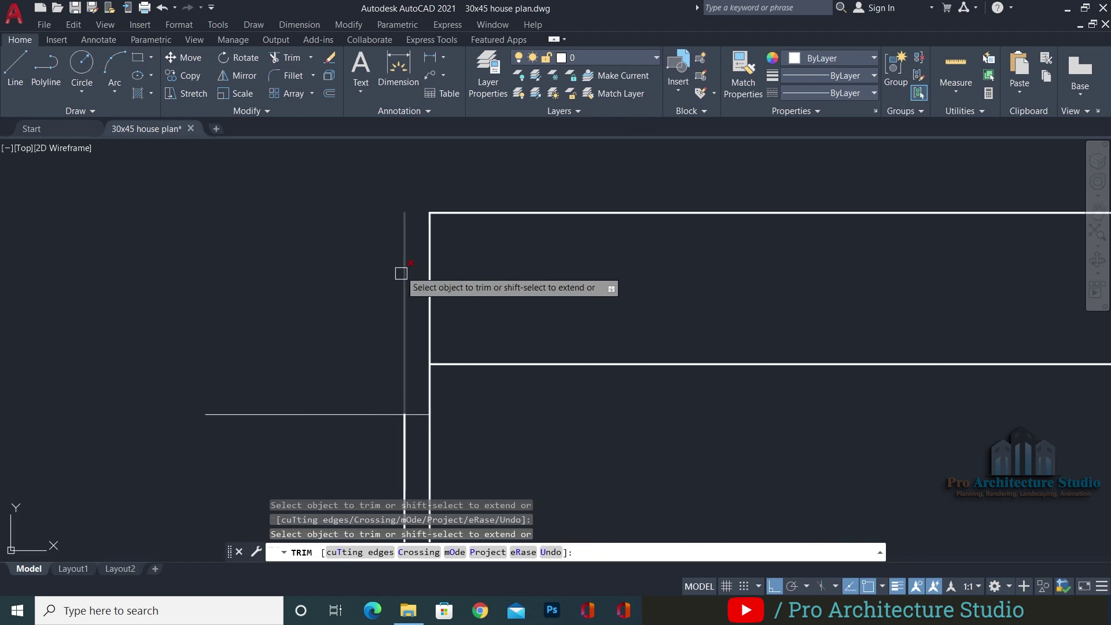
# Extend the roof slab's top and lower lines to the offset line on the left side
pyautogui.press('Escape')
pyautogui.write('ex')
pyautogui.press('Return')
pyautogui.click(454, 213)
pyautogui.click(462, 365)
pyautogui.press('Escape')
# Remove the excess vertical line below the slab's left end to finish the overhang, and save the drawing
pyautogui.write('tr')
pyautogui.press('Return')
pyautogui.click(406, 381)
pyautogui.press('Escape')
pyautogui.click(404, 435)
pyautogui.scroll(-6, 403, 438)
pyautogui.hotkey('ctrl', 's')
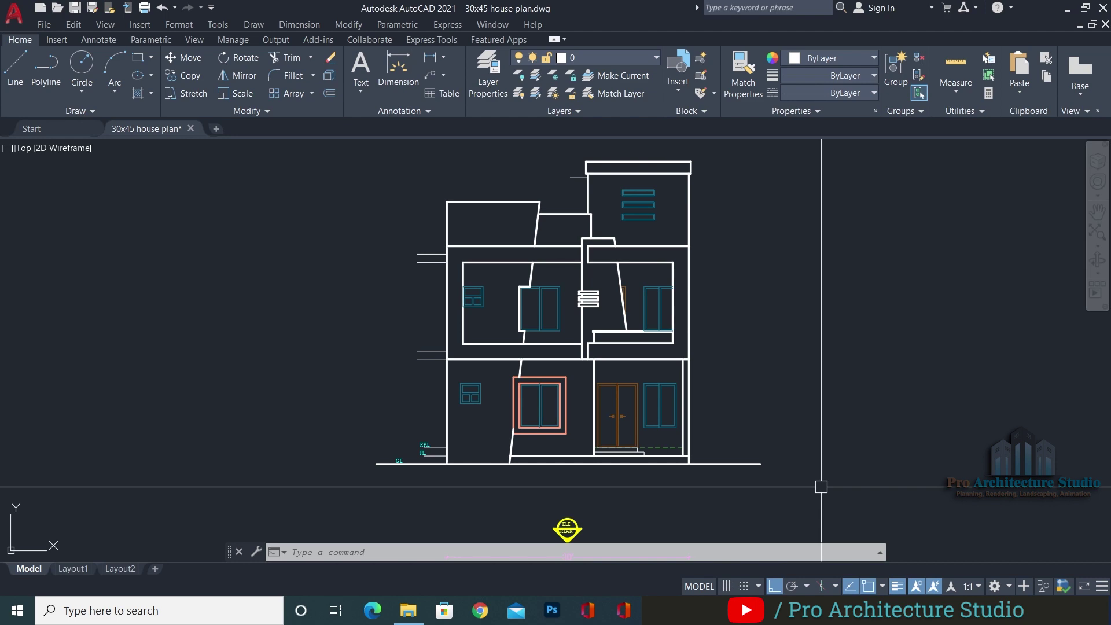
# Save the drawing and draw a vertical construction line through the outer corner of the right gate pillar in the ground floor plan
pyautogui.scroll(-3, 645, 210)
pyautogui.scroll(8, 666, 404)
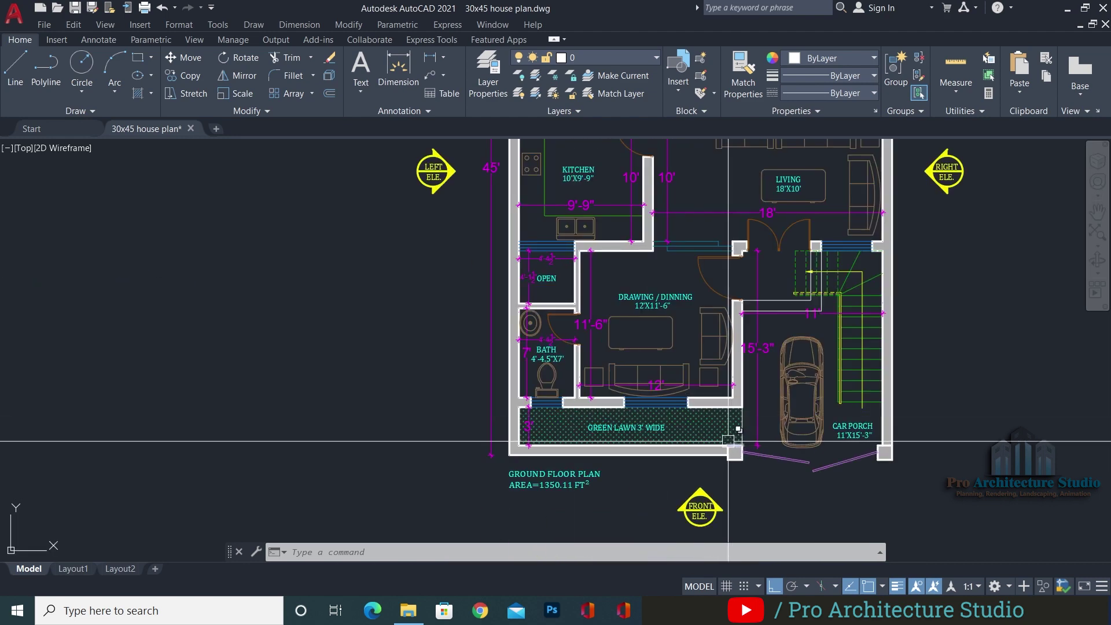
pyautogui.moveTo(667, 404); pyautogui.dragTo(632, 370, button='middle')
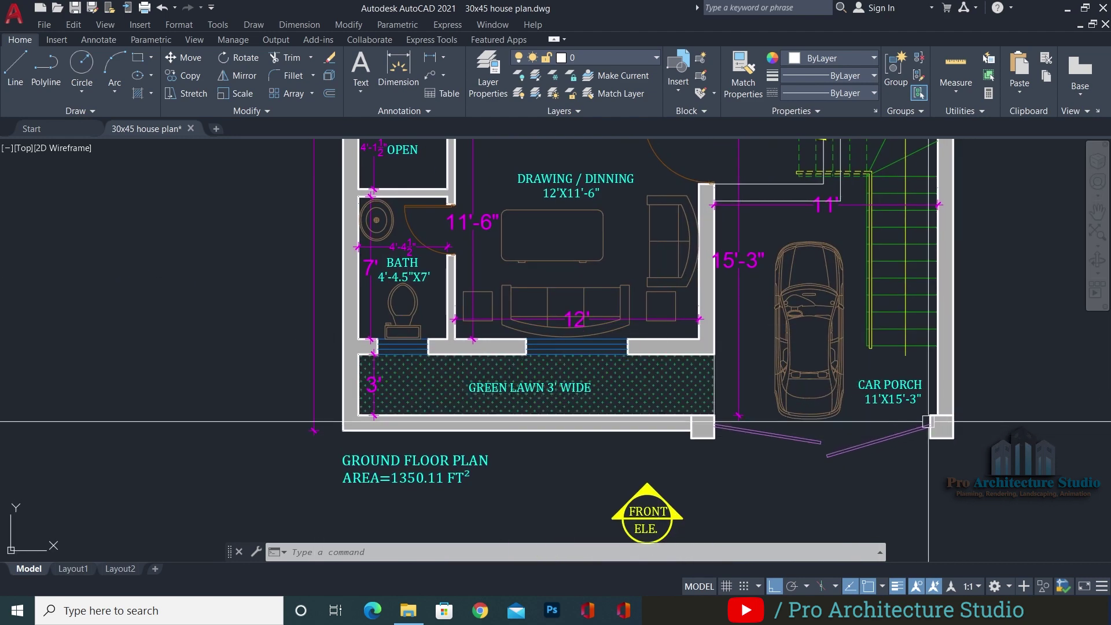
pyautogui.hotkey('ctrl', 's')
pyautogui.press('Escape')
pyautogui.press('Escape')
pyautogui.moveTo(723, 431); pyautogui.dragTo(741, 294, button='middle')
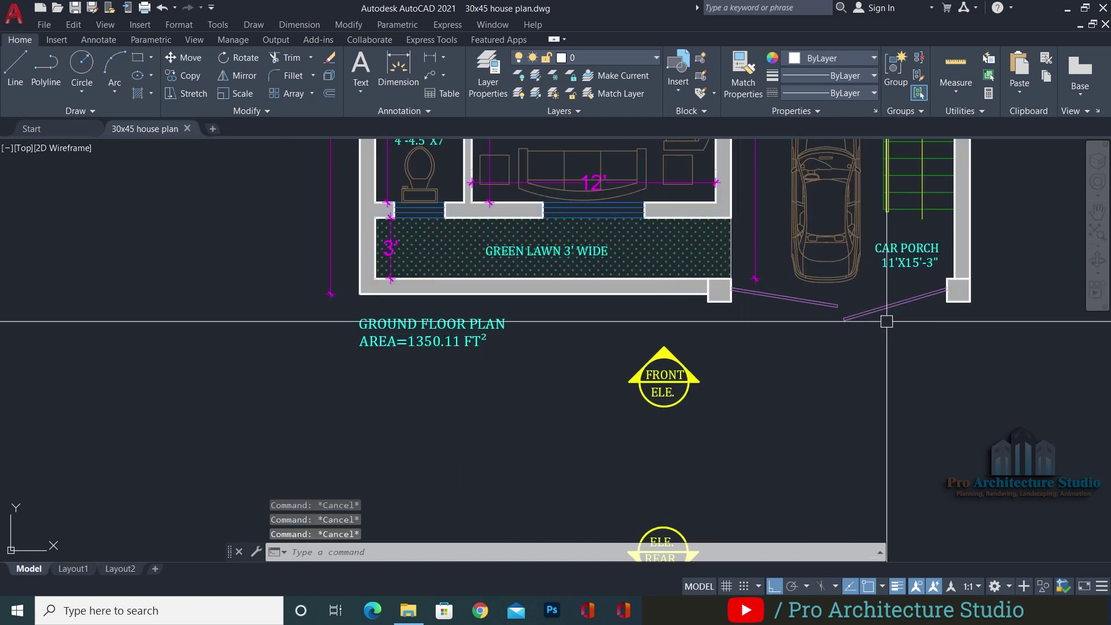
pyautogui.write('xl')
pyautogui.press('Return')
pyautogui.click(969, 301)
pyautogui.click(985, 399)
pyautogui.press('Return')
pyautogui.press('Escape')
# Draw vertical construction lines through both lower corners of the left gate pillar in the ground floor plan
pyautogui.press('Return')
pyautogui.click(709, 305)
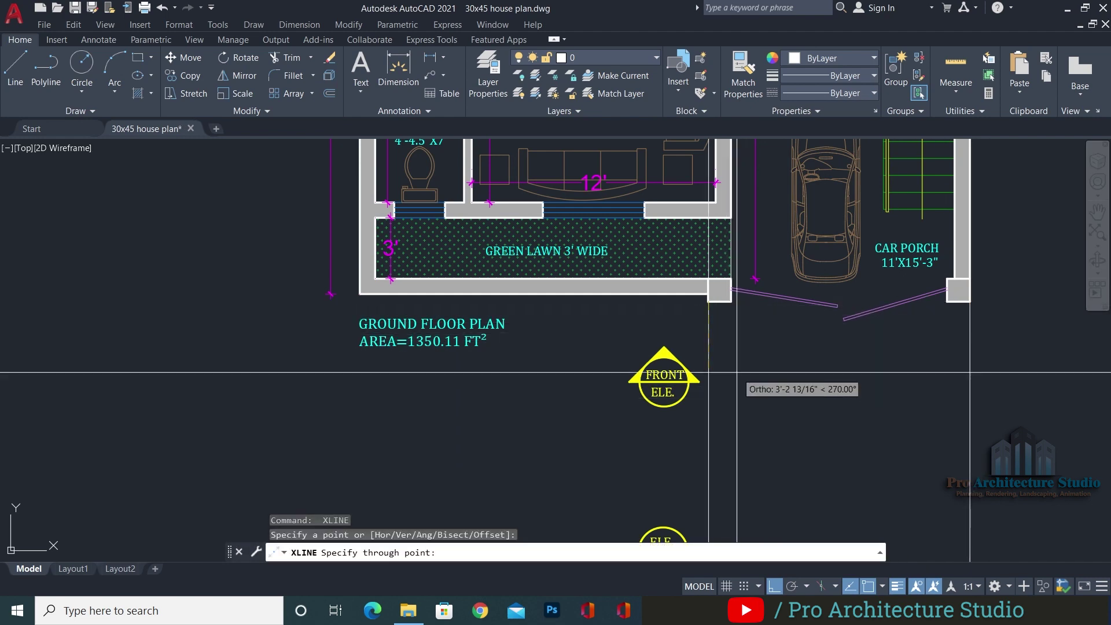
pyautogui.click(725, 338)
pyautogui.press('Return')
pyautogui.press('Escape')
pyautogui.press('Escape')
pyautogui.scroll(4, 798, 339)
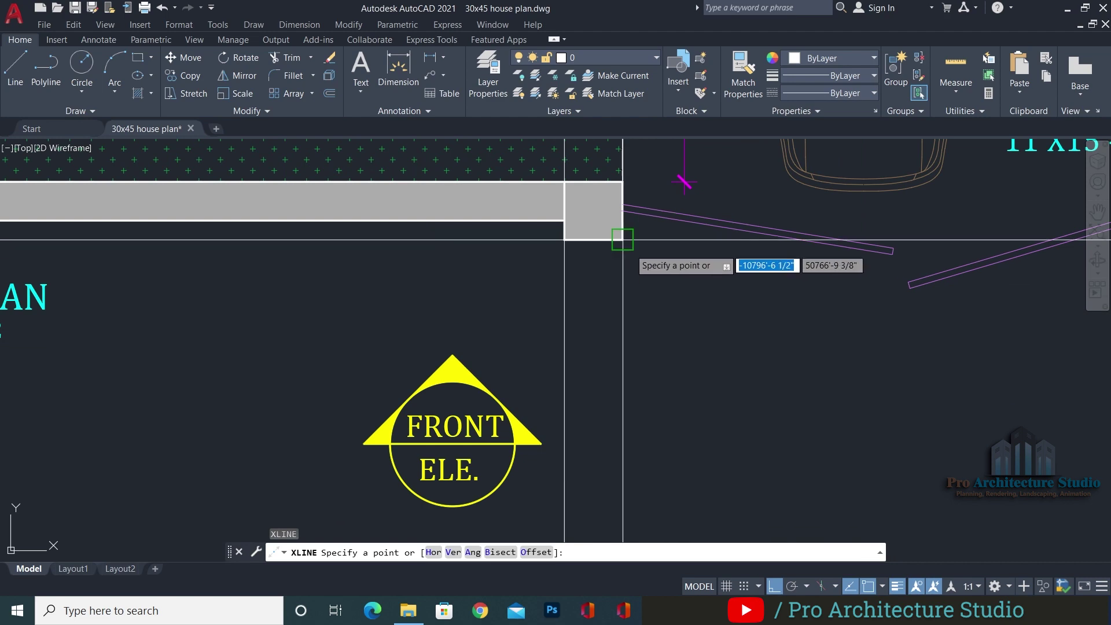
pyautogui.click(622, 239)
pyautogui.click(615, 370)
pyautogui.press('Escape')
# Draw a vertical construction line through the inner lower corner of the right gate pillar
pyautogui.moveTo(1105, 330); pyautogui.dragTo(606, 330, button='middle')
pyautogui.press('Return')
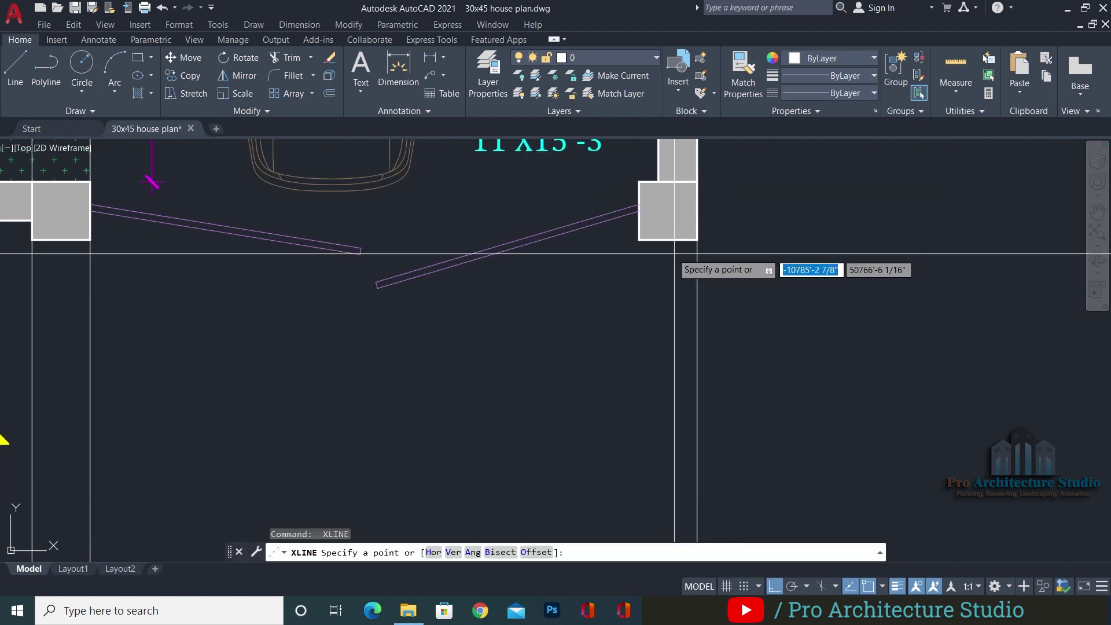
pyautogui.click(638, 239)
pyautogui.click(642, 324)
pyautogui.press('Return')
pyautogui.press('Escape')
pyautogui.scroll(-9, 728, 452)
pyautogui.press('Escape')
# Offset the plinth line of the front elevation upward by 8'
pyautogui.moveTo(675, 155)
pyautogui.mouseDown(button='middle')
pyautogui.moveTo(667, 359)
pyautogui.moveTo(658, 298)
pyautogui.mouseUp(button='middle')
pyautogui.scroll(6, 697, 294)
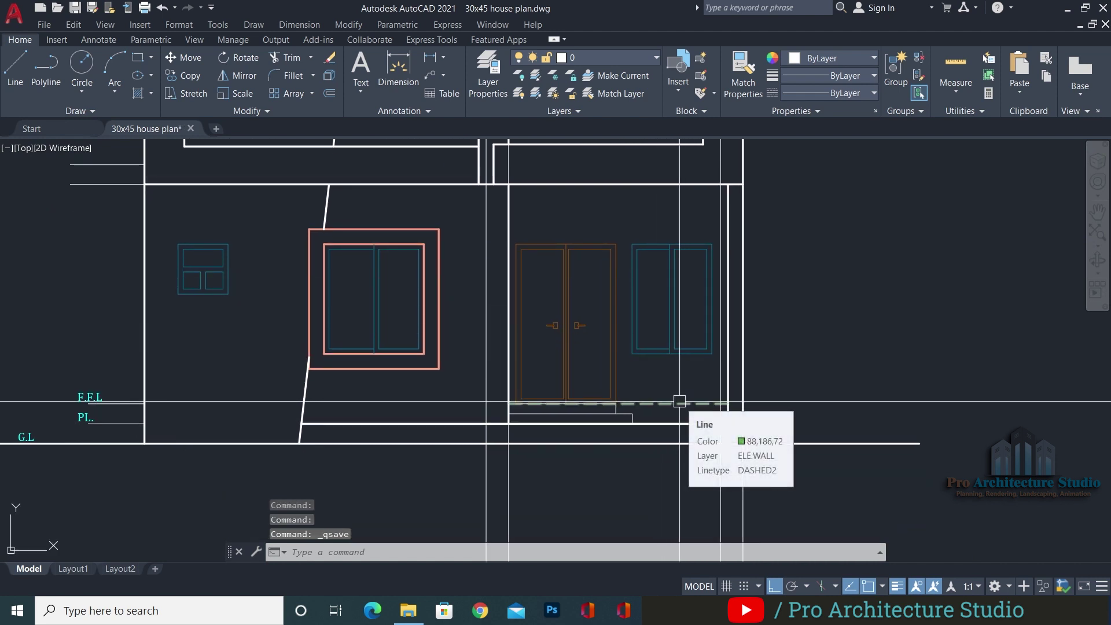
pyautogui.press('Escape')
pyautogui.press('Escape')
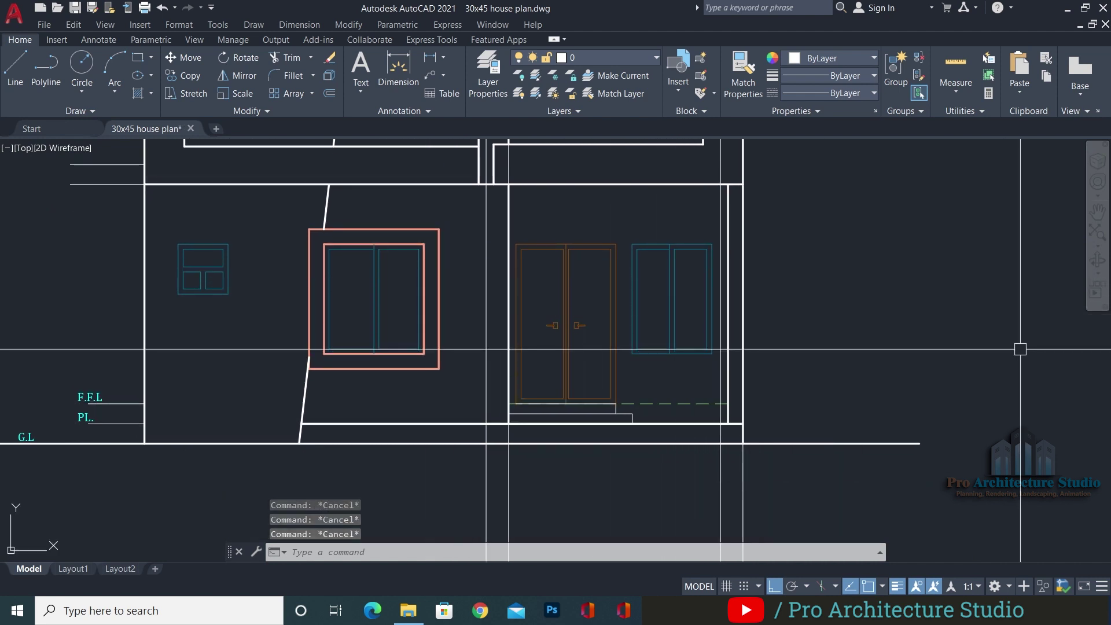
pyautogui.press('Return')
pyautogui.write('8')
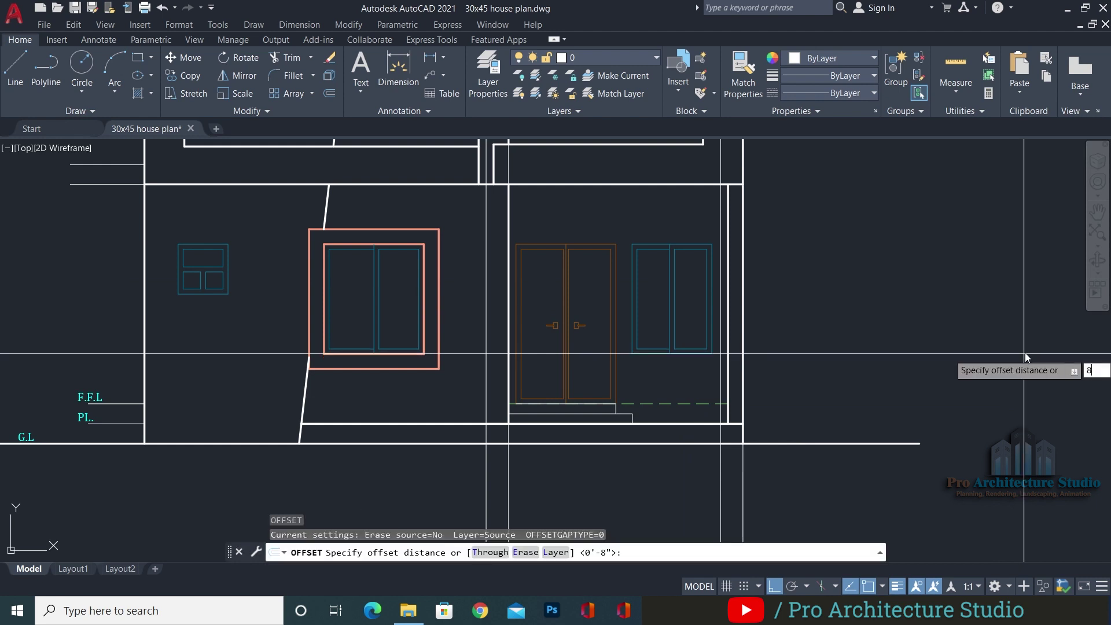
pyautogui.write("'")
pyautogui.press('Return')
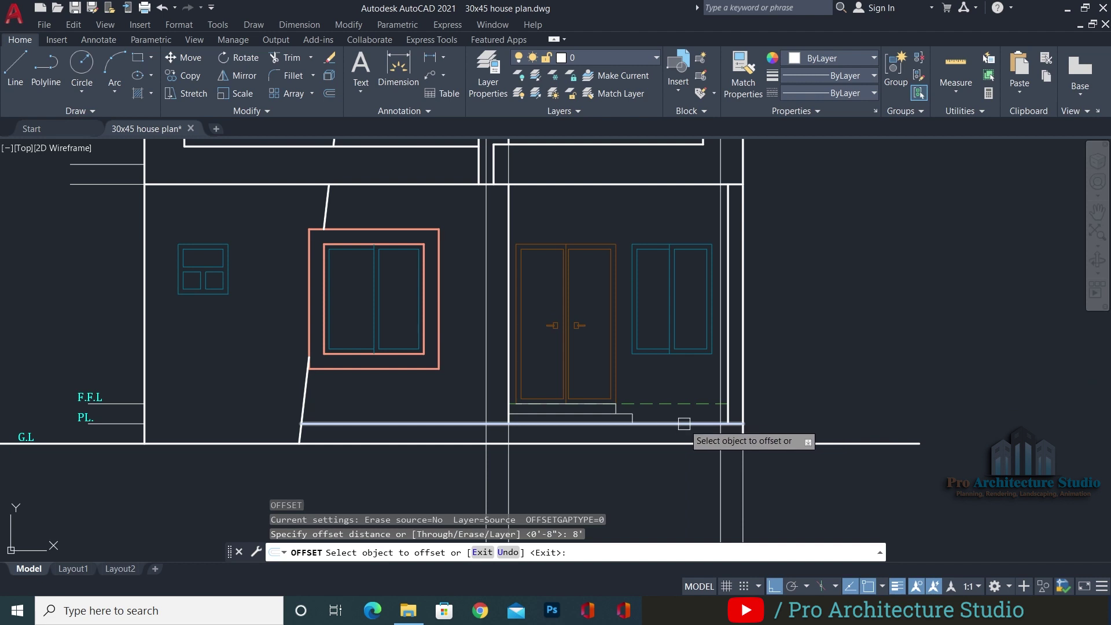
pyautogui.click(684, 424)
pyautogui.click(743, 323)
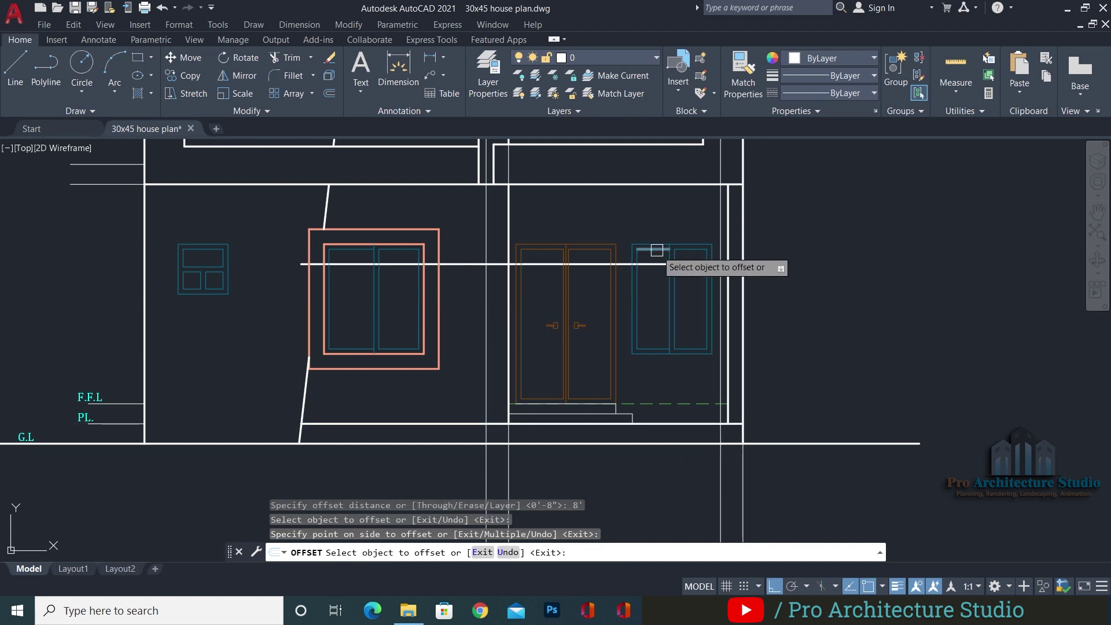
pyautogui.scroll(2, 657, 250)
pyautogui.press('Escape')
pyautogui.press('Escape')
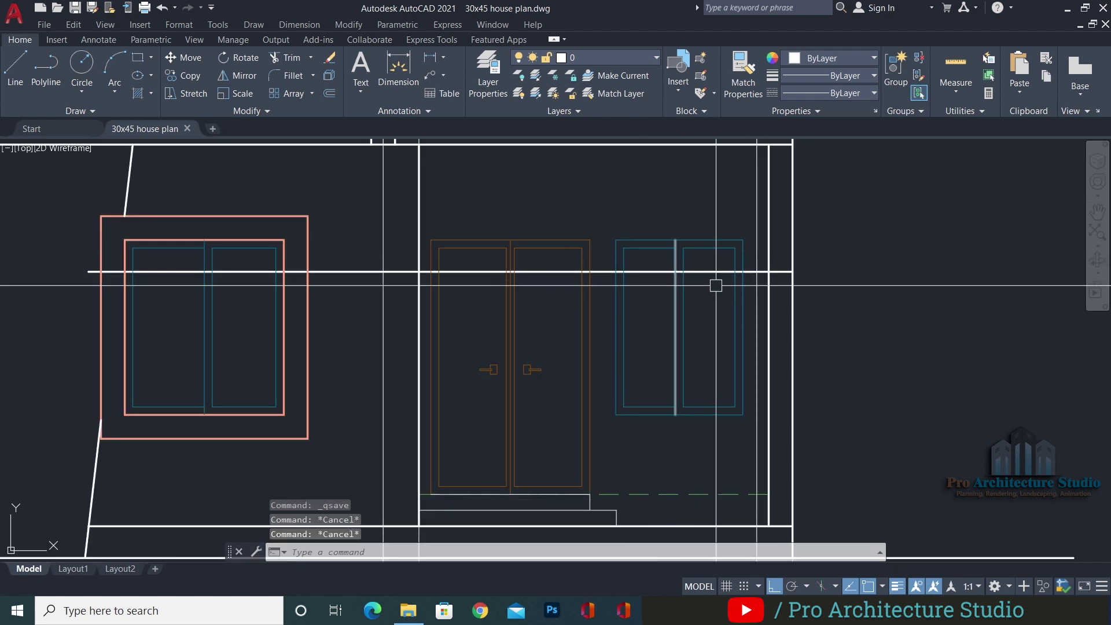
# Fillet the 8' offset line square with the left pillar's outer construction line and the right pillar's inner one
pyautogui.scroll(4, 699, 285)
pyautogui.write('f')
pyautogui.press('Return')
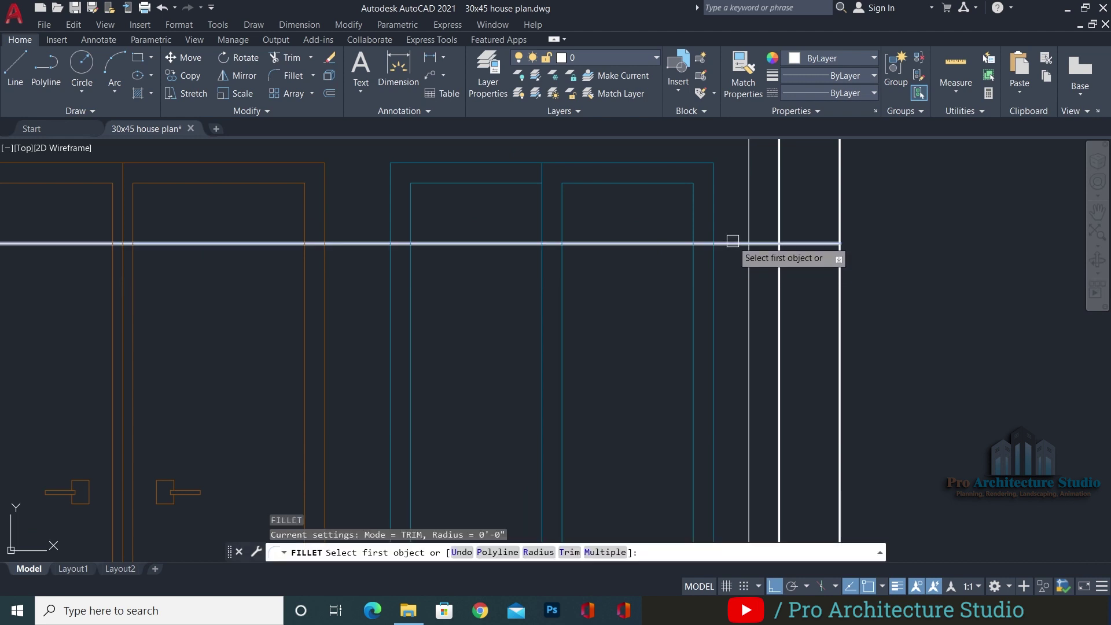
pyautogui.click(732, 242)
pyautogui.scroll(-4, 520, 285)
pyautogui.scroll(2, 555, 262)
pyautogui.press('Escape')
pyautogui.press('Escape')
pyautogui.scroll(-4, 461, 307)
# Trim the vertical pillar construction lines below the ground line of the front elevation
pyautogui.write('tr')
pyautogui.press('Return')
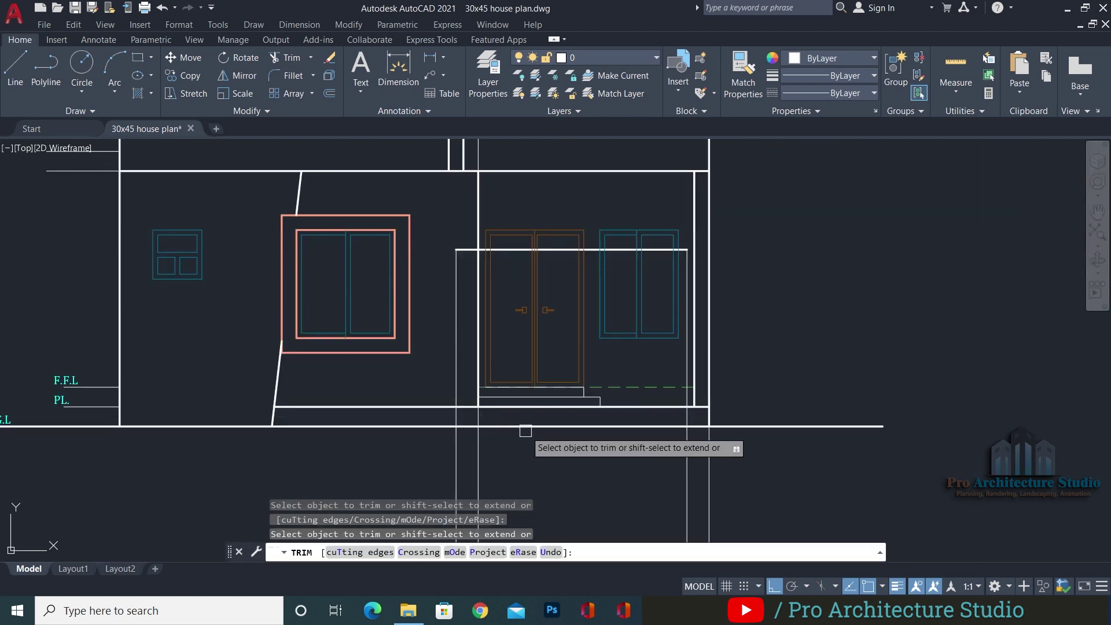
pyautogui.moveTo(529, 446); pyautogui.dragTo(534, 379, button='middle')
pyautogui.press('Return')
pyautogui.click(769, 387)
pyautogui.press('Escape')
pyautogui.press('Escape')
pyautogui.scroll(4, 489, 345)
pyautogui.write('tr')
pyautogui.press('Return')
pyautogui.press('Return')
pyautogui.click(1080, 418)
pyautogui.click(971, 419)
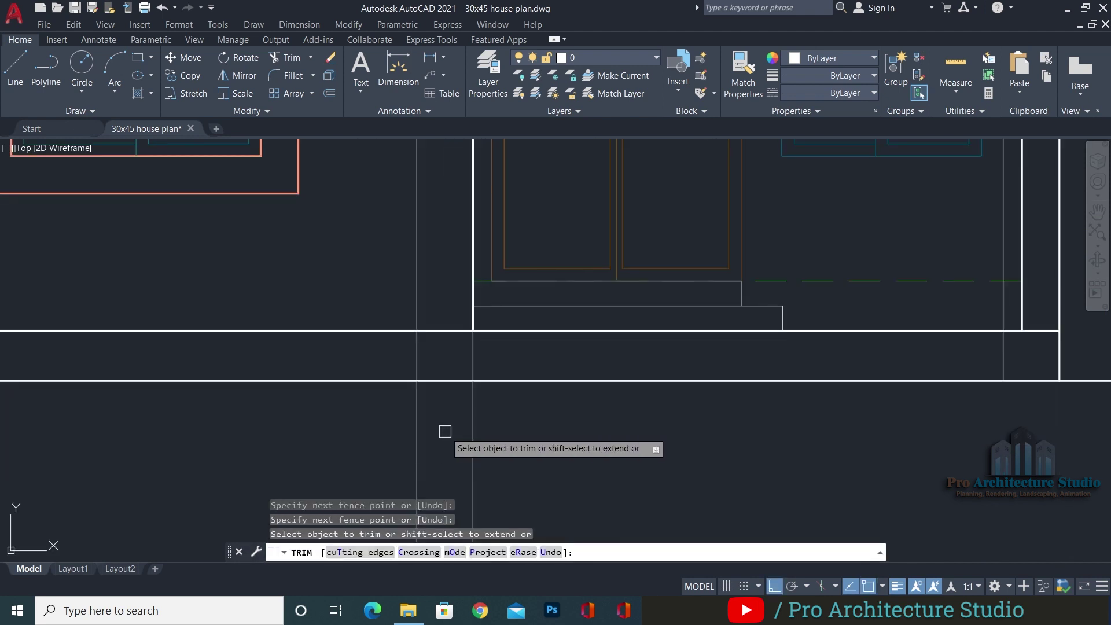
pyautogui.click(473, 419)
pyautogui.click(416, 419)
pyautogui.press('Escape')
pyautogui.press('Escape')
pyautogui.press('Escape')
pyautogui.scroll(-6, 663, 257)
pyautogui.write('xl')
pyautogui.scroll(-7, 664, 251)
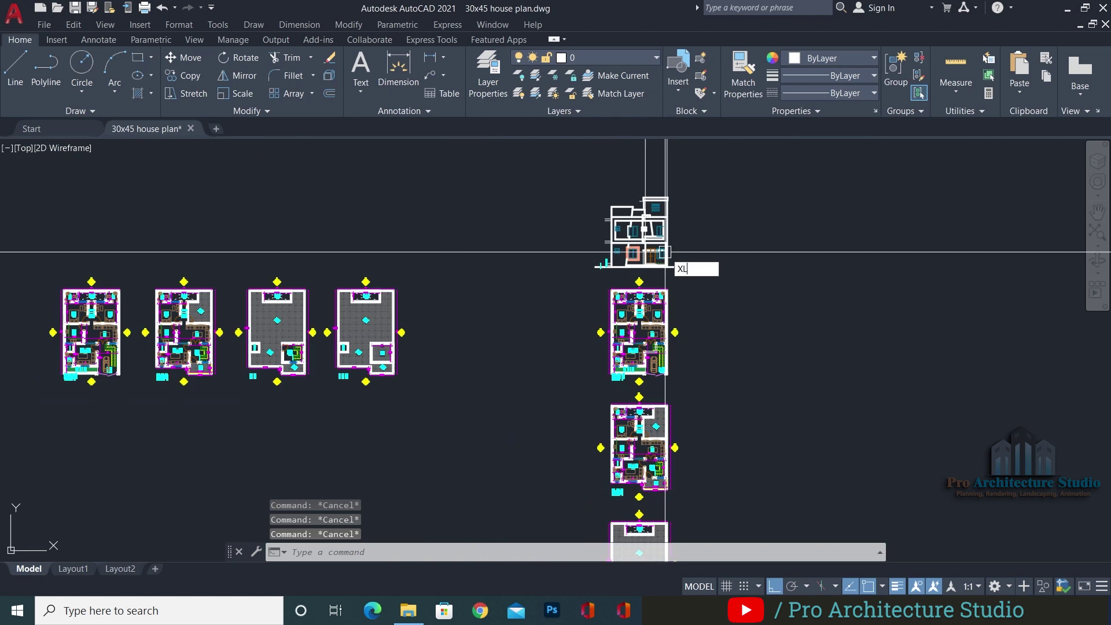
pyautogui.press('Return')
pyautogui.moveTo(634, 381); pyautogui.dragTo(643, 294, button='middle')
pyautogui.scroll(8, 671, 278)
pyautogui.scroll(-2, 734, 339)
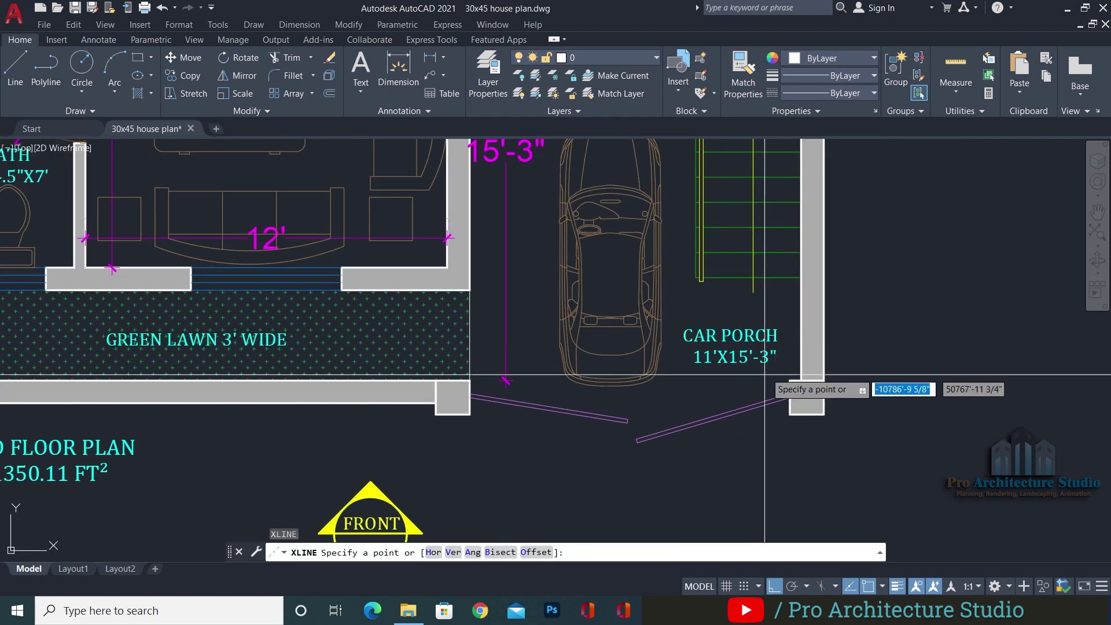
pyautogui.press('Escape')
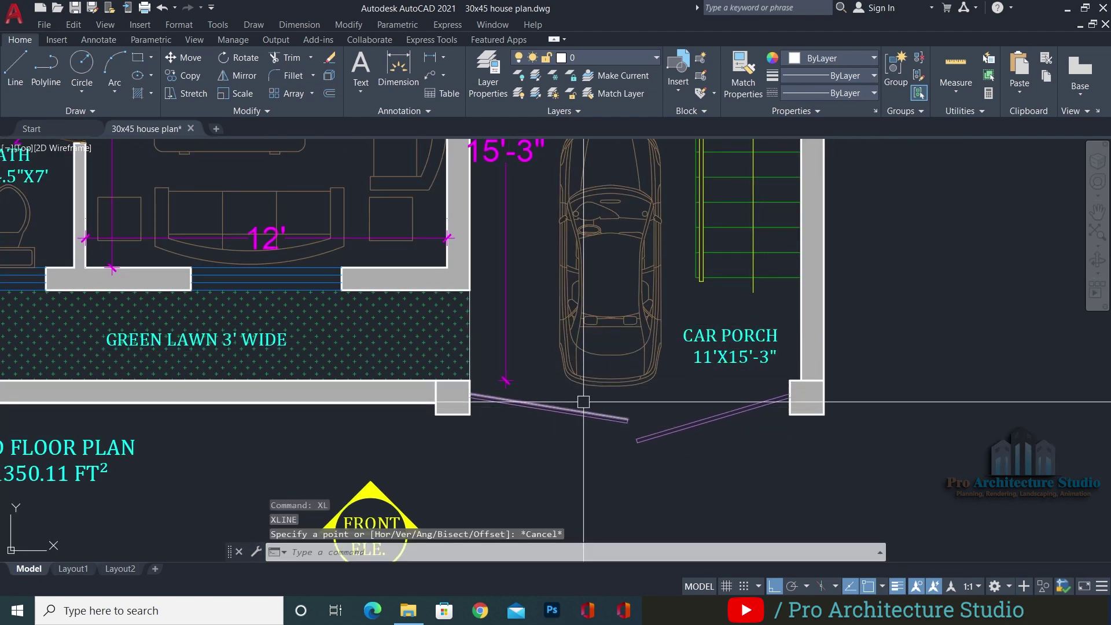
# Draw a horizontal line from the right end of the 8' gate line across the wall, trimming the excess beyond the outer wall line
pyautogui.scroll(-8, 579, 408)
pyautogui.moveTo(610, 186); pyautogui.dragTo(602, 525, button='middle')
pyautogui.scroll(6, 630, 273)
pyautogui.moveTo(624, 335); pyautogui.dragTo(618, 374, button='middle')
pyautogui.press('Escape')
pyautogui.press('Escape')
pyautogui.press('Escape')
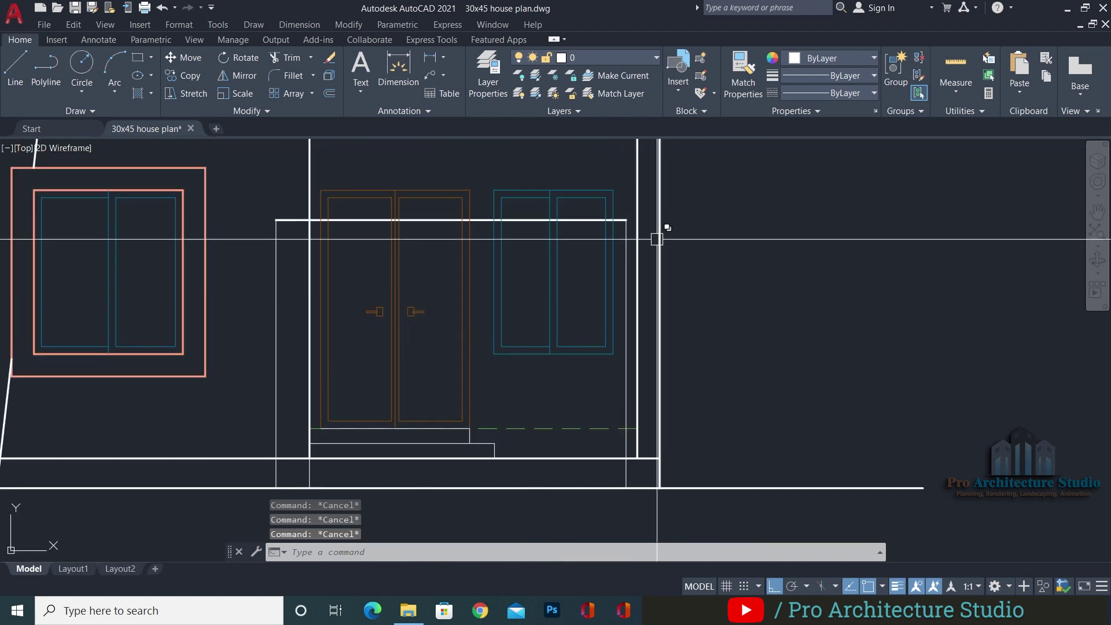
pyautogui.press('Return')
pyautogui.scroll(3, 656, 239)
pyautogui.click(606, 224)
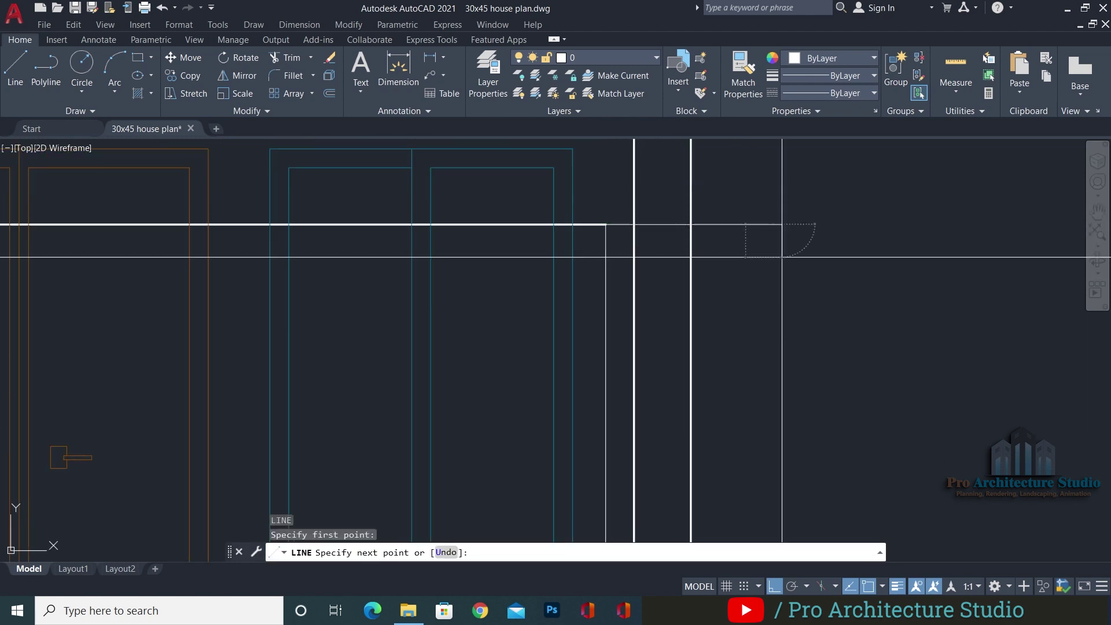
pyautogui.write('tr')
pyautogui.press('Return')
pyautogui.click(736, 227)
pyautogui.press('Escape')
pyautogui.press('Escape')
# Trim the inner vertical line of the right wall below the new short horizontal line
pyautogui.write('tr')
pyautogui.press('Return')
pyautogui.click(655, 228)
pyautogui.scroll(-3, 644, 242)
pyautogui.scroll(2, 677, 254)
pyautogui.press('Escape')
pyautogui.press('Escape')
pyautogui.scroll(2, 654, 232)
pyautogui.press('Escape')
# Move the short horizontal line at the right gate pillar up by 12"
pyautogui.click(722, 223)
pyautogui.click(702, 291)
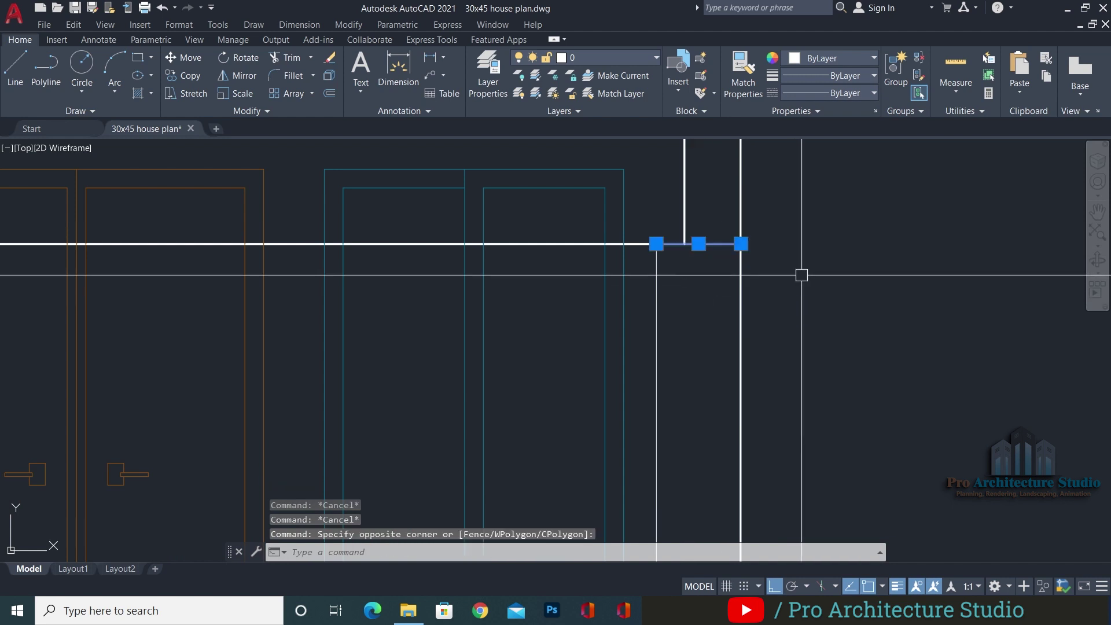
pyautogui.moveTo(785, 256); pyautogui.dragTo(768, 349, button='middle')
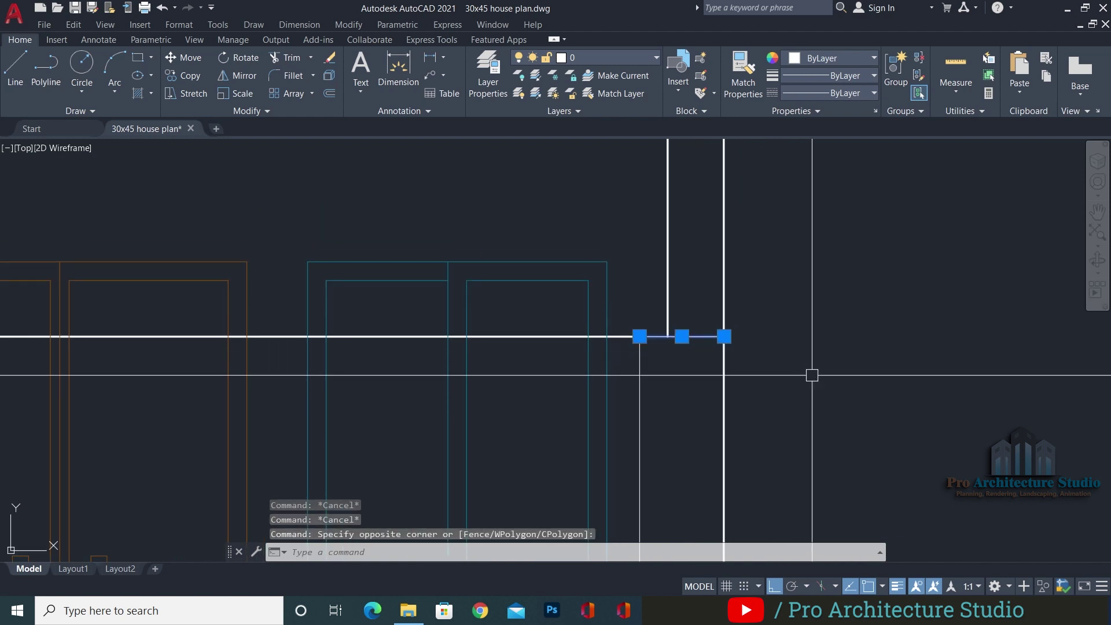
pyautogui.press('Return')
pyautogui.click(797, 408)
pyautogui.write('12')
pyautogui.press('Return')
# Fillet the right pillar's inner vertical line square with its raised top line
pyautogui.write('f')
pyautogui.press('Return')
pyautogui.click(638, 362)
pyautogui.click(693, 264)
pyautogui.press('Escape')
pyautogui.press('Escape')
pyautogui.press('Escape')
pyautogui.scroll(-4, 692, 263)
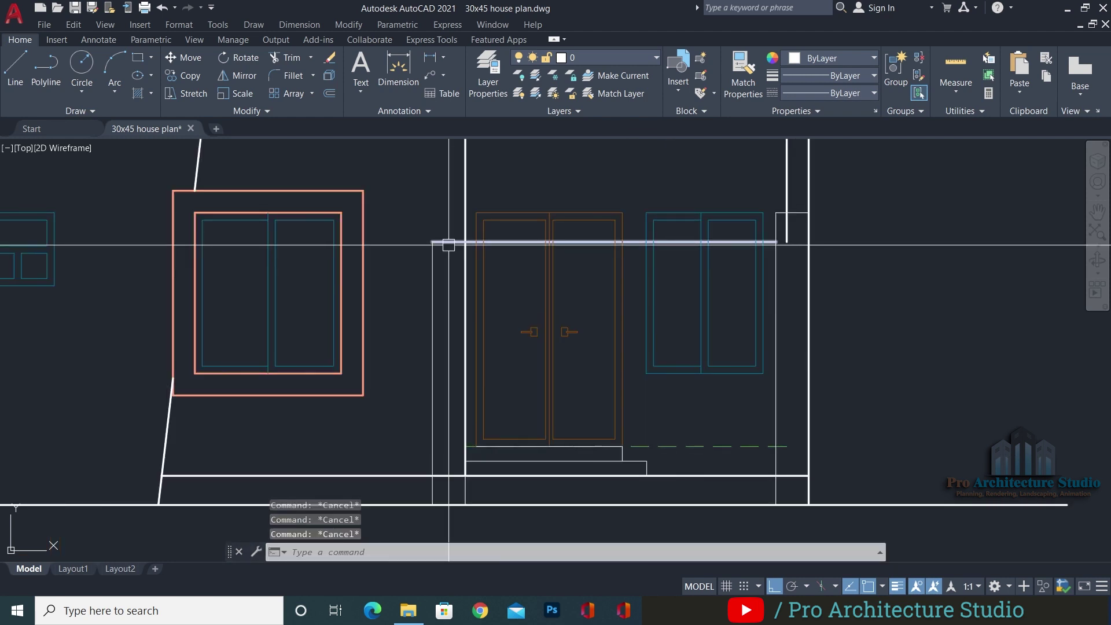
# Draw a horizontal line from the right pillar's top corner past the left pillar and extend the left pillar's outer line up to it
pyautogui.write('l')
pyautogui.press('Return')
pyautogui.click(775, 213)
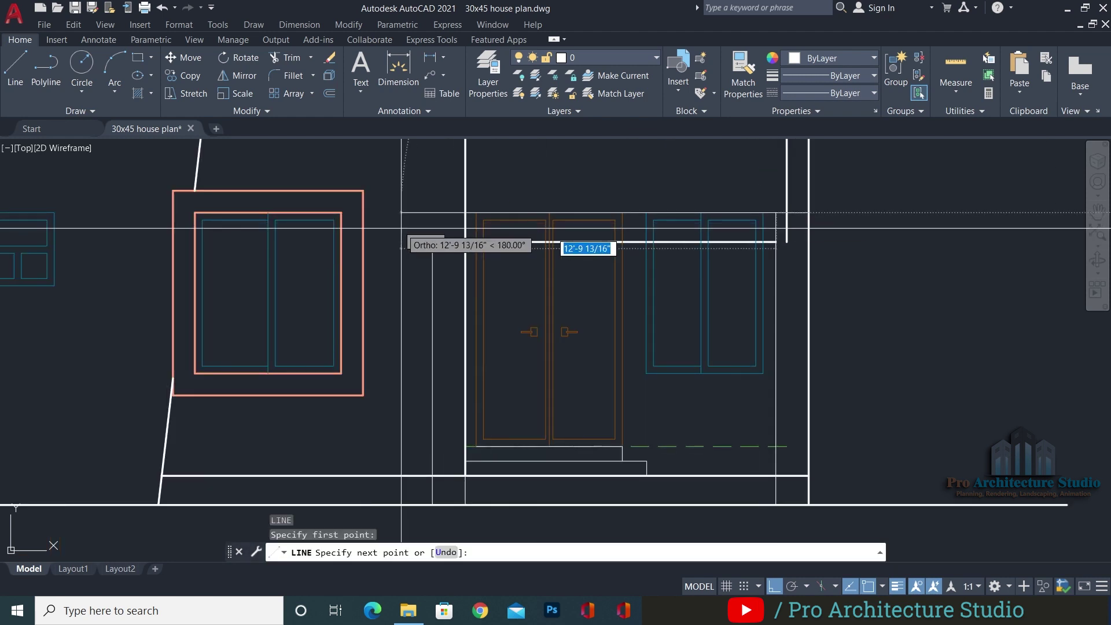
pyautogui.click(400, 228)
pyautogui.press('Return')
pyautogui.press('Escape')
pyautogui.scroll(4, 434, 229)
pyautogui.write('ex')
pyautogui.press('Return')
pyautogui.click(428, 268)
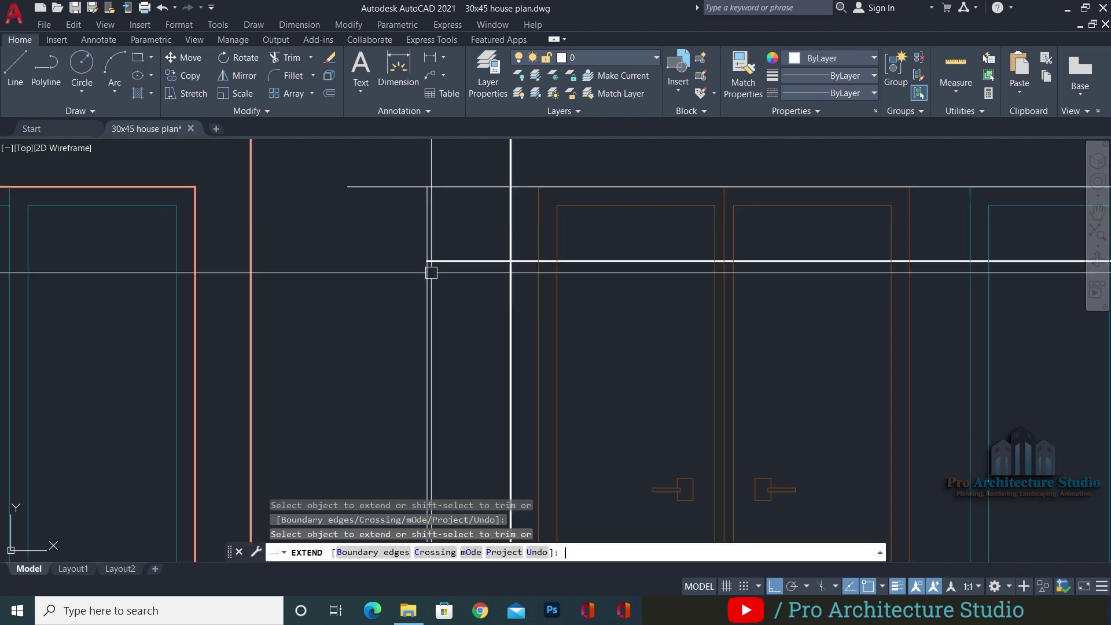
pyautogui.press('Escape')
# Trim the new top line outside the left pillar and just inside the pillar's inner line
pyautogui.write('tr')
pyautogui.press('Return')
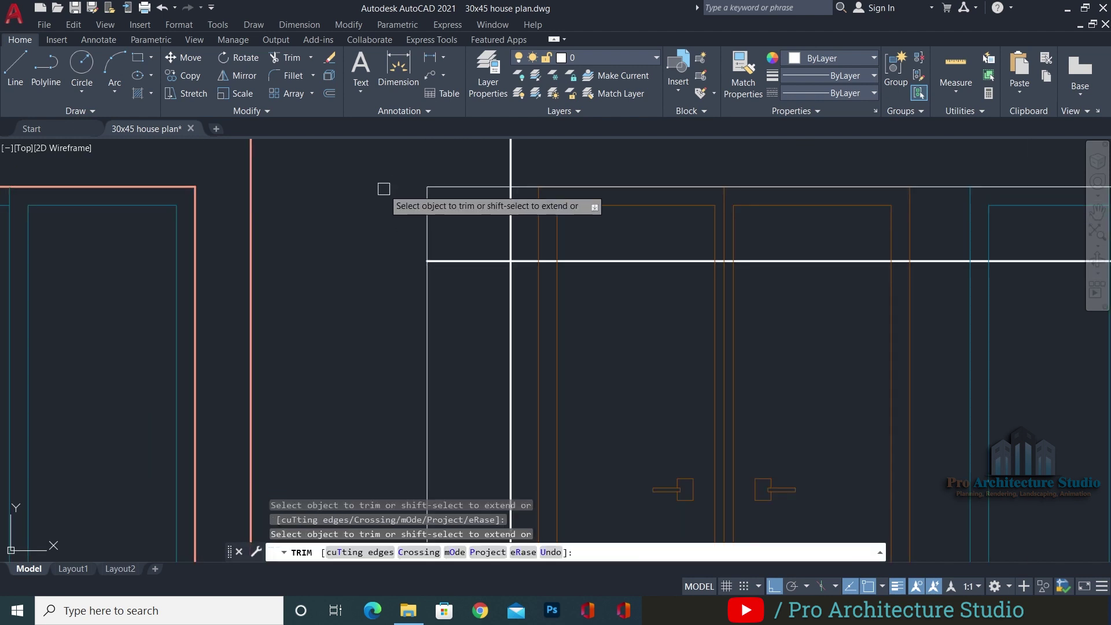
pyautogui.scroll(4, 509, 191)
pyautogui.click(535, 181)
pyautogui.press('Return')
pyautogui.press('Escape')
pyautogui.scroll(-2, 509, 184)
pyautogui.press('Escape')
# Erase the remaining stretch of the pillar top line between the two gate pillars
pyautogui.moveTo(712, 195); pyautogui.dragTo(292, 218, button='middle')
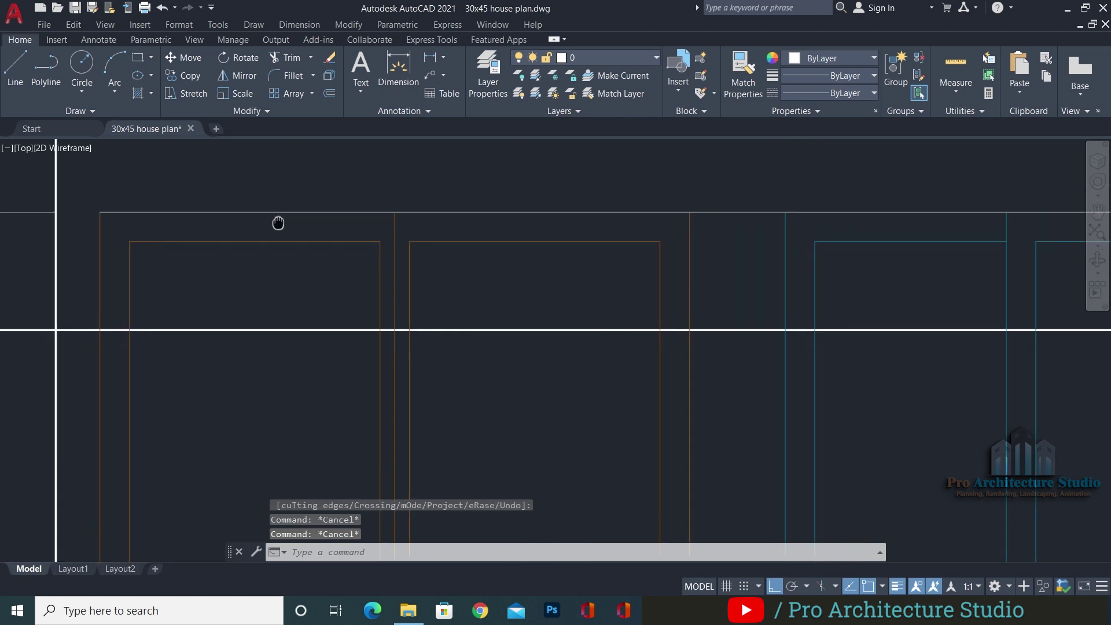
pyautogui.scroll(-4, 674, 221)
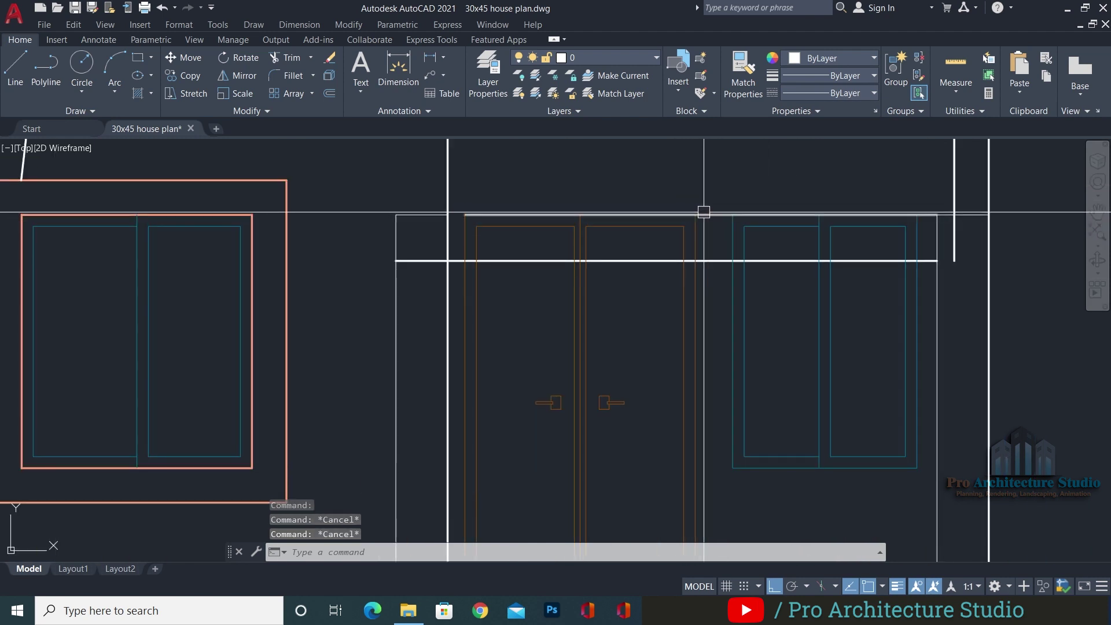
pyautogui.write('e')
pyautogui.press('Return')
pyautogui.press('Escape')
# Trim the 8' gate line where it crosses the left gate pillar
pyautogui.moveTo(432, 251); pyautogui.dragTo(494, 247, button='middle')
pyautogui.scroll(2, 495, 247)
pyautogui.write('tr')
pyautogui.press('Return')
pyautogui.click(478, 265)
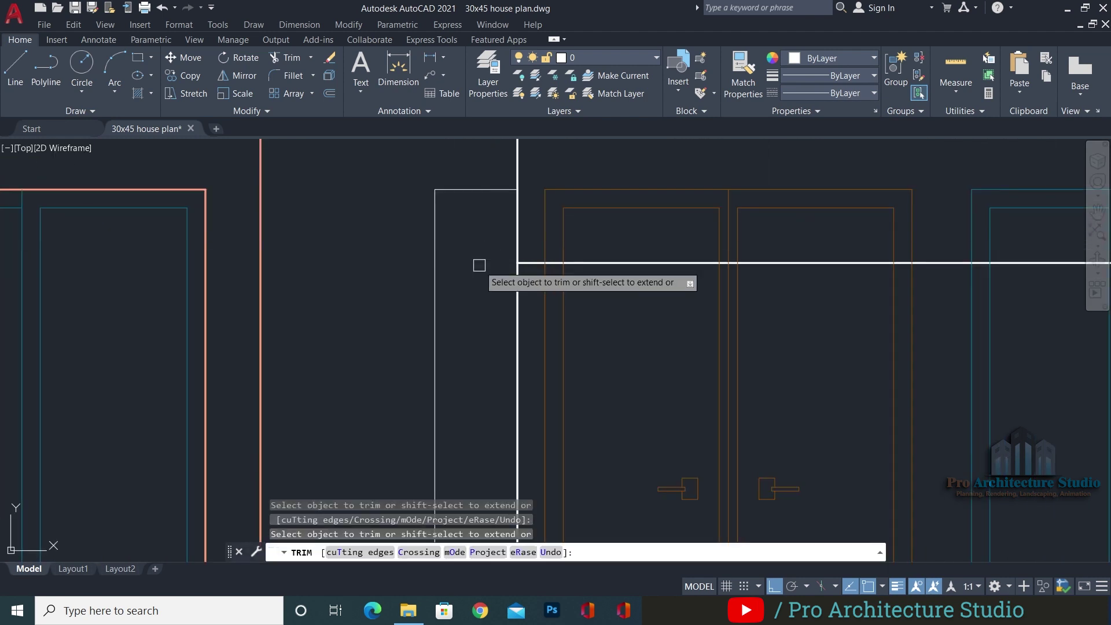
pyautogui.scroll(-6, 516, 214)
pyautogui.press('Return')
pyautogui.press('Escape')
pyautogui.press('Escape')
# Trim the plinth line where it crosses the left gate pillar
pyautogui.scroll(3, 508, 391)
pyautogui.write('tr')
pyautogui.press('Return')
pyautogui.click(498, 341)
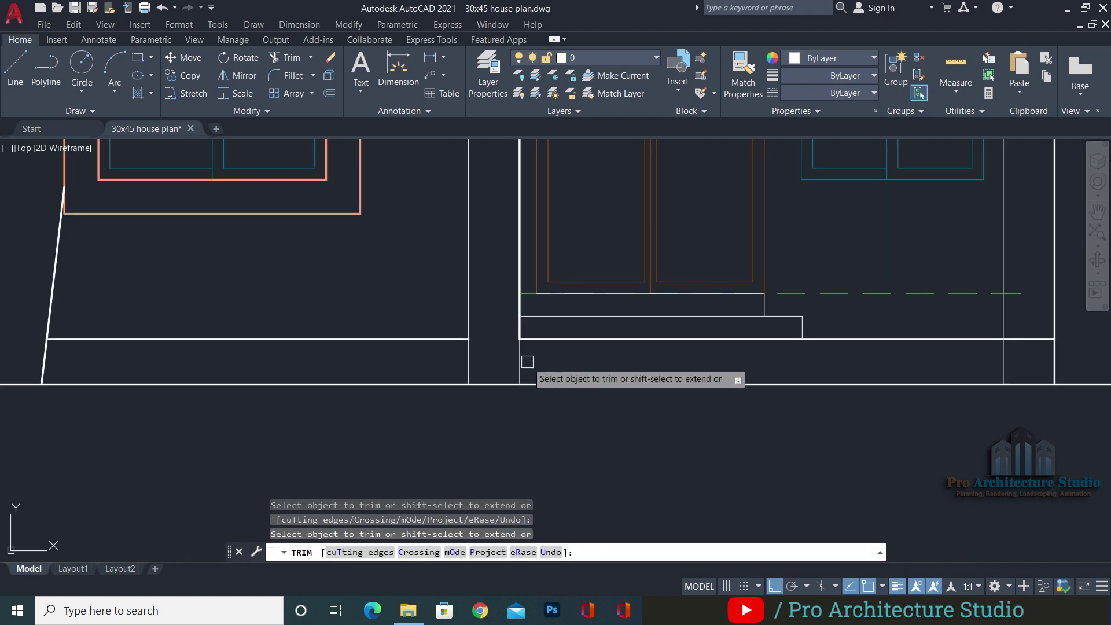
pyautogui.scroll(-3, 503, 360)
pyautogui.press('Return')
# Try to match the thin line stub below the plinth to the left pillar's outer line properties
pyautogui.write('M')
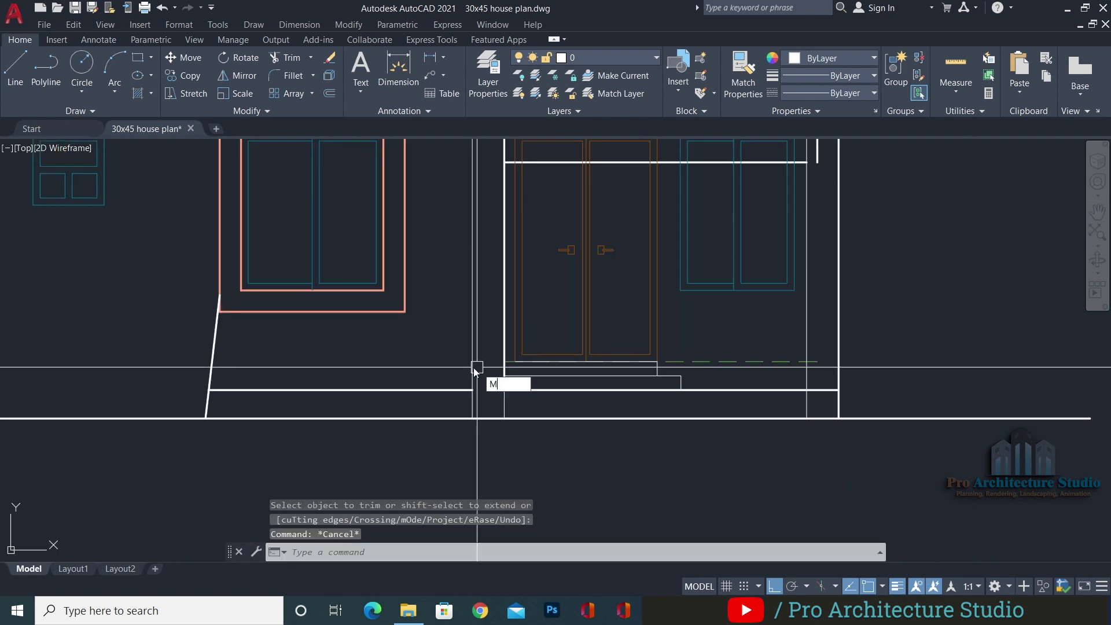
pyautogui.write('a')
pyautogui.press('Return')
pyautogui.click(476, 358)
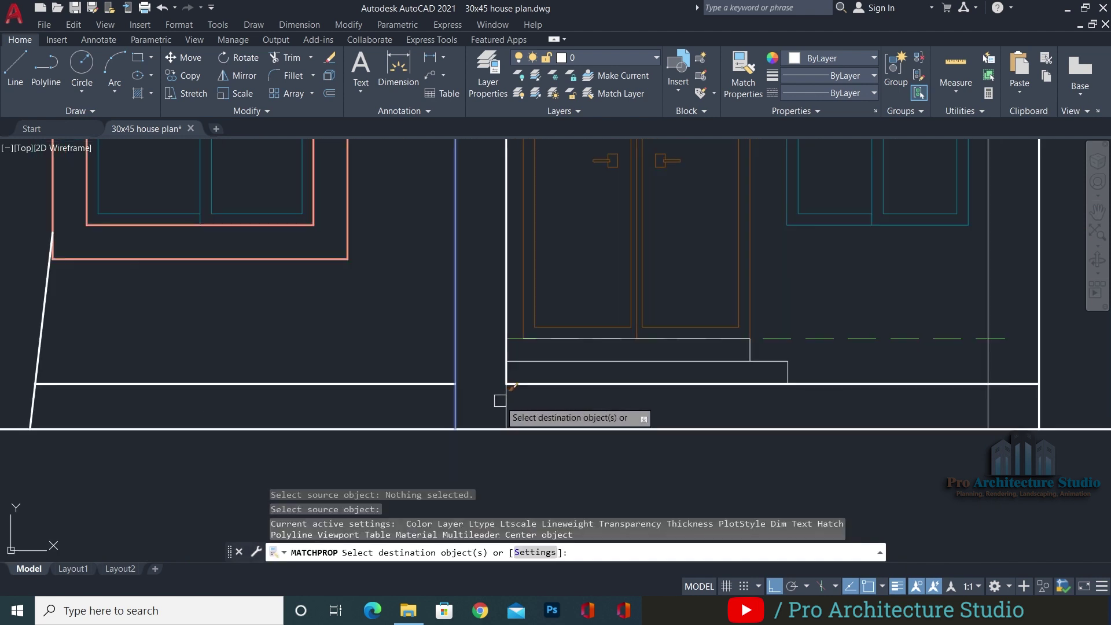
pyautogui.scroll(-3, 498, 405)
pyautogui.scroll(5, 507, 444)
pyautogui.click(507, 443)
pyautogui.click(456, 446)
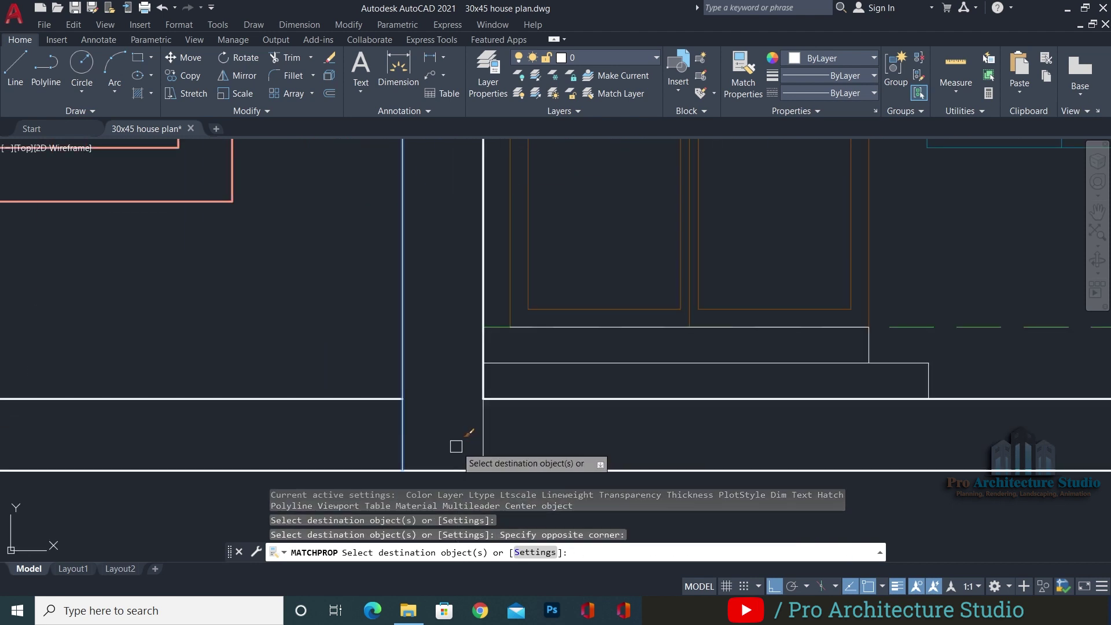
pyautogui.scroll(-6, 461, 457)
pyautogui.press('Return')
pyautogui.press('Escape')
pyautogui.press('Escape')
# Extend the left pillar's heavy inner line down to the ground line
pyautogui.scroll(6, 464, 341)
pyautogui.scroll(-4, 479, 310)
pyautogui.scroll(2, 496, 220)
pyautogui.click(496, 202)
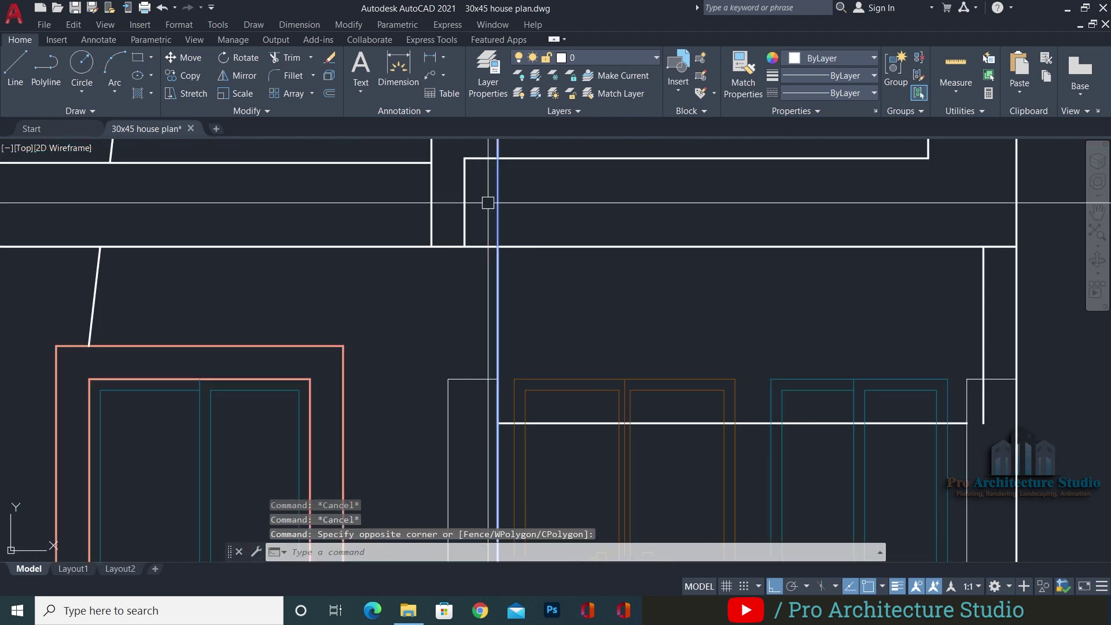
pyautogui.press('Escape')
pyautogui.scroll(-5, 528, 223)
pyautogui.scroll(7, 500, 403)
pyautogui.write('ex')
pyautogui.press('Return')
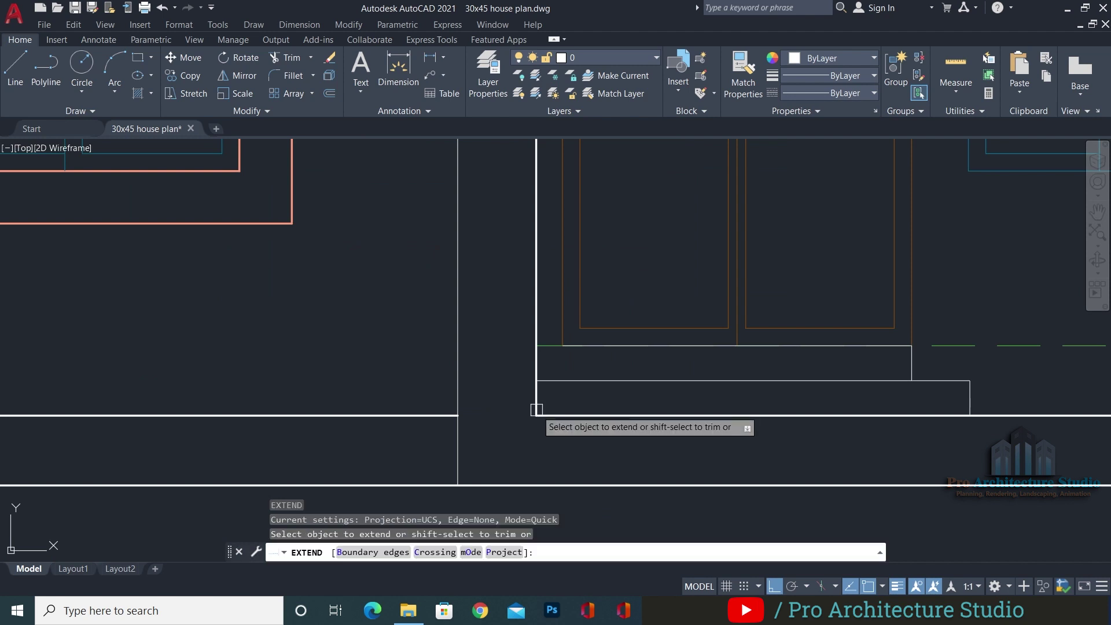
pyautogui.press('Escape')
# Match the left pillar's outer and top lines to the heavy line properties of its inner line
pyautogui.scroll(-4, 539, 399)
pyautogui.write('ma')
pyautogui.press('Return')
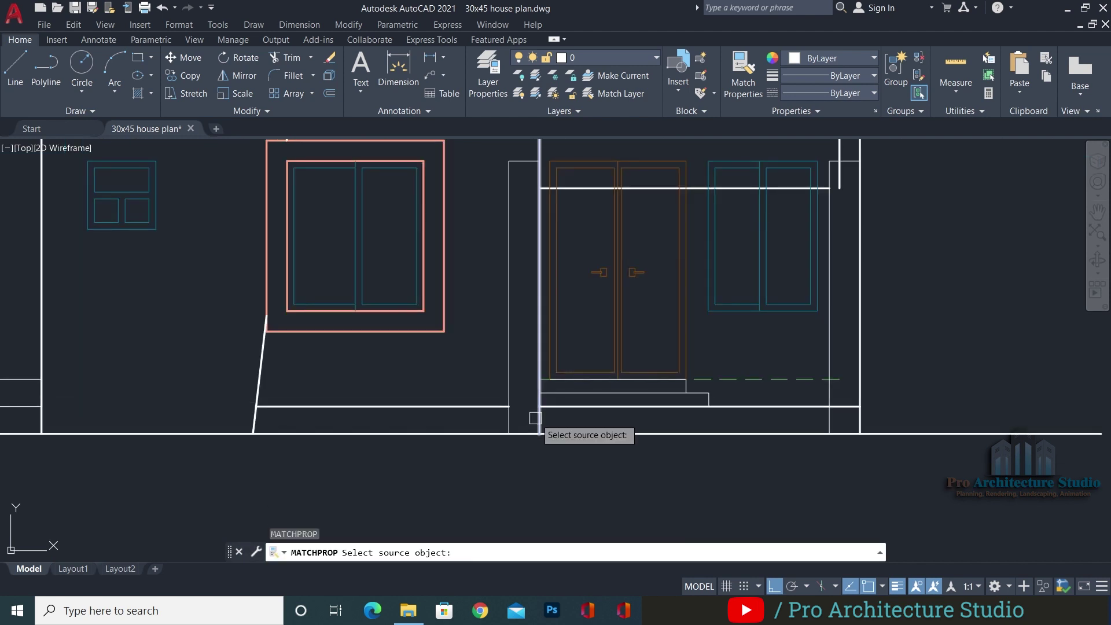
pyautogui.click(539, 405)
pyautogui.scroll(4, 734, 275)
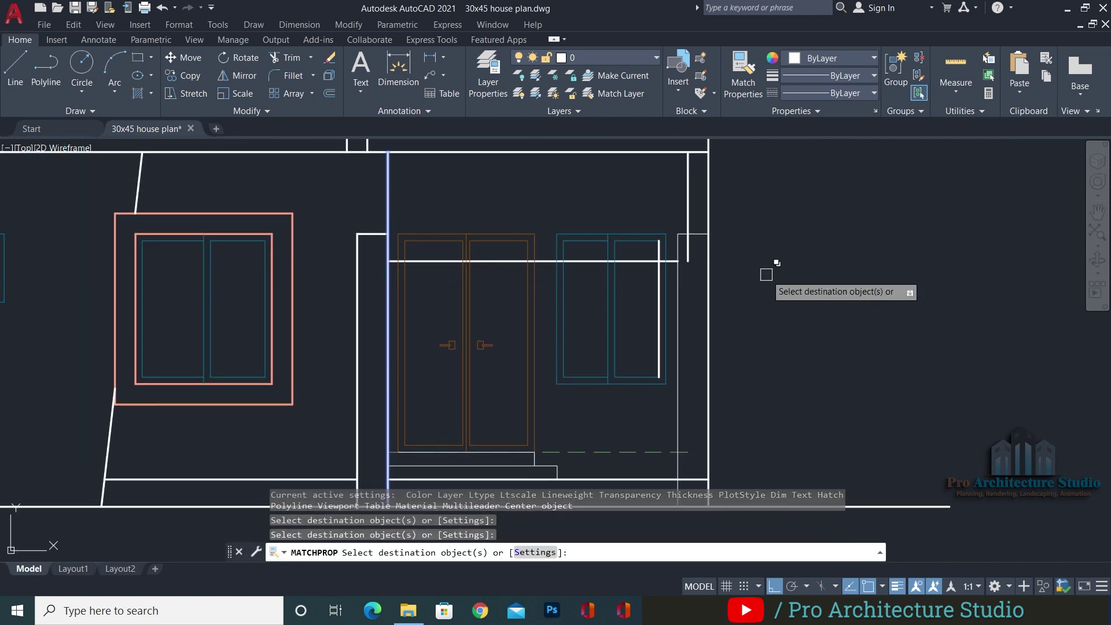
pyautogui.press('Escape')
# Trim the inner wall line where it runs below the right pillar's top
pyautogui.write('tr')
pyautogui.press('Return')
pyautogui.press('Escape')
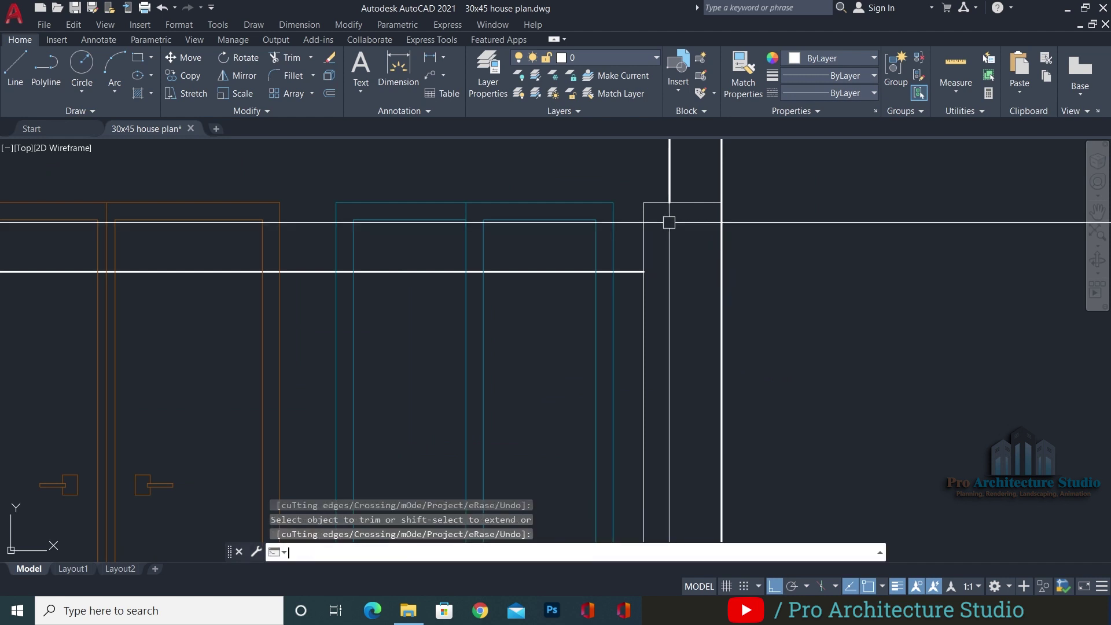
# Match the right pillar's top and inner side lines to the heavy wall line properties
pyautogui.scroll(-3, 671, 225)
pyautogui.write('ma')
pyautogui.press('Return')
pyautogui.click(665, 216)
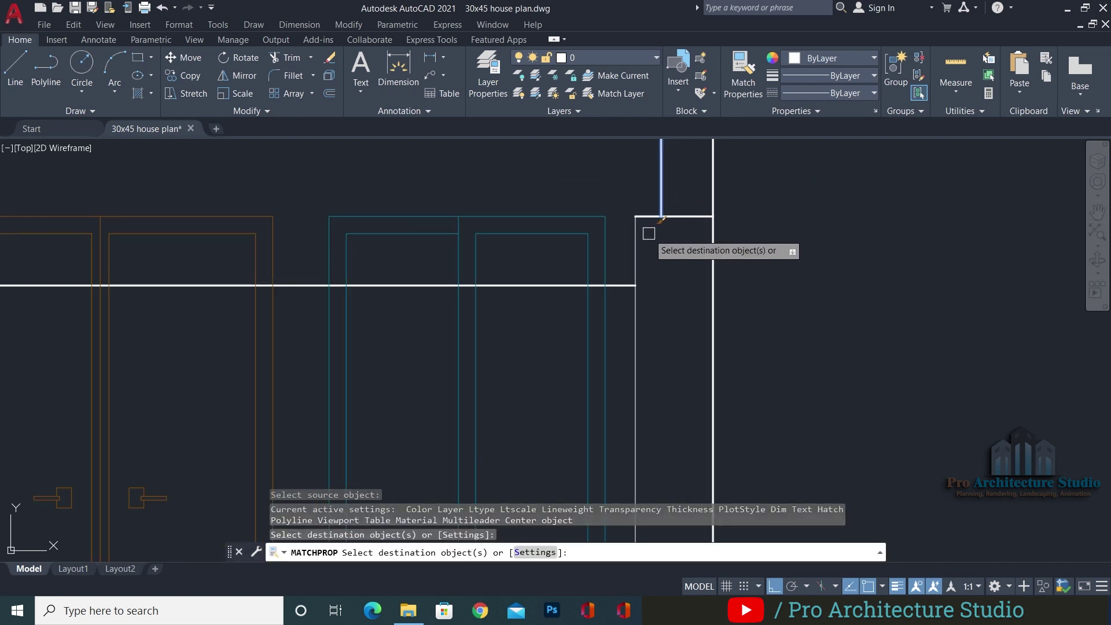
pyautogui.scroll(-4, 735, 324)
pyautogui.press('Escape')
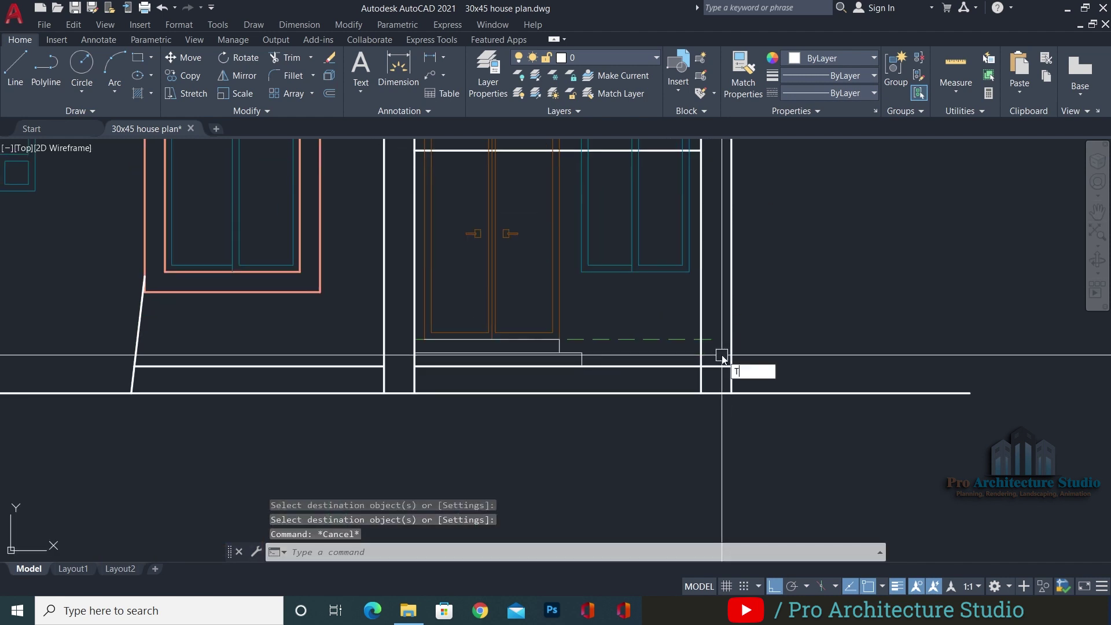
# Trim leftover linework around the gate pillars and save the drawing
pyautogui.write('tr')
pyautogui.press('Return')
pyautogui.moveTo(440, 219); pyautogui.dragTo(472, 336, button='middle')
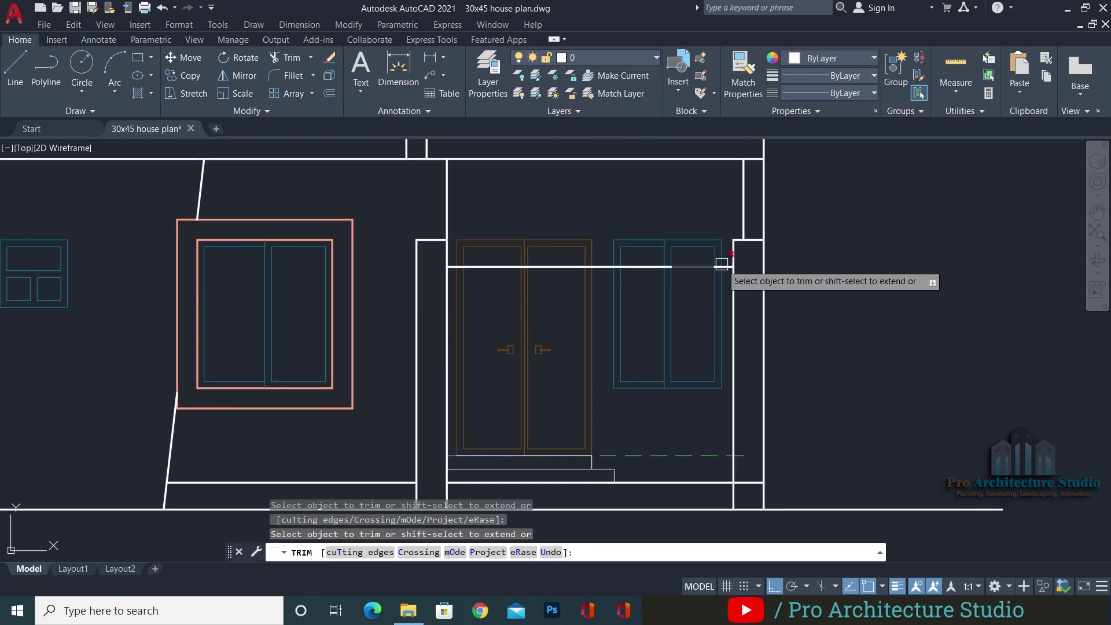
pyautogui.moveTo(713, 337); pyautogui.dragTo(707, 302, button='middle')
pyautogui.press('Return')
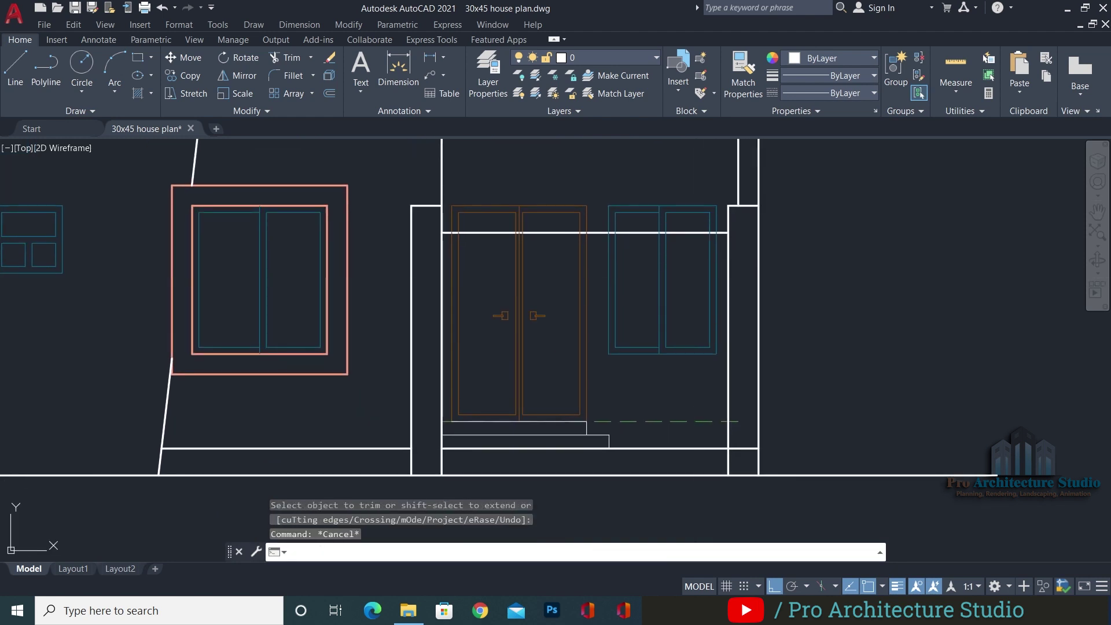
pyautogui.hotkey('ctrl', 's')
pyautogui.press('Escape')
pyautogui.press('Escape')
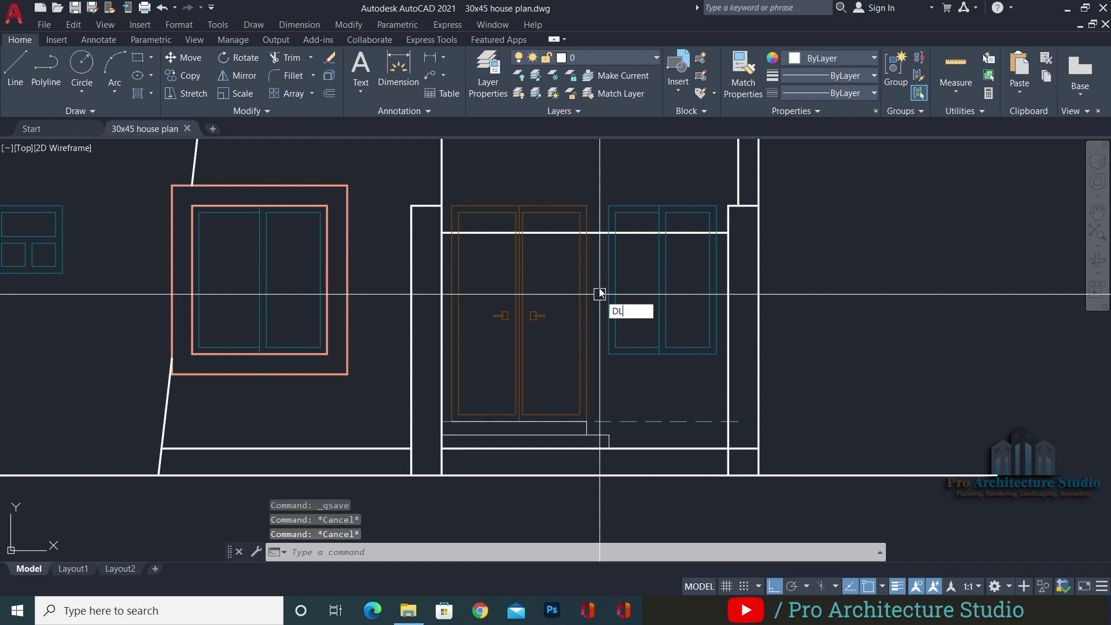
# Measure the vertical distance from the gate's top line to the plinth line, and save the drawing
pyautogui.write('i')
pyautogui.press('Return')
pyautogui.click(599, 233)
pyautogui.click(600, 447)
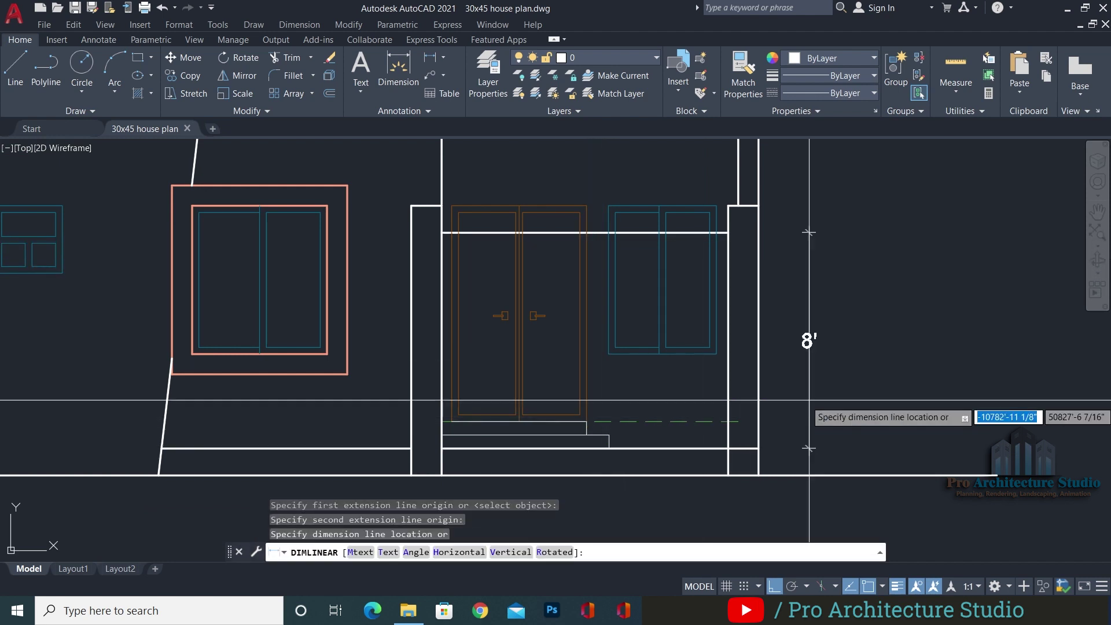
pyautogui.press('Escape')
pyautogui.hotkey('ctrl', 's')
pyautogui.press('Escape')
pyautogui.press('Escape')
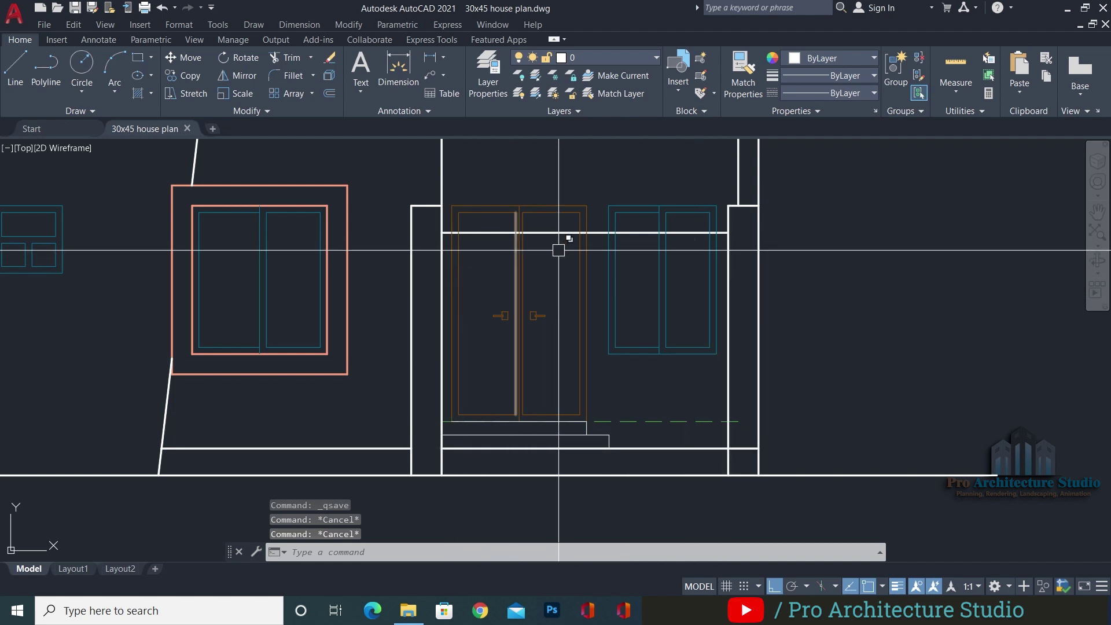
pyautogui.press('Escape')
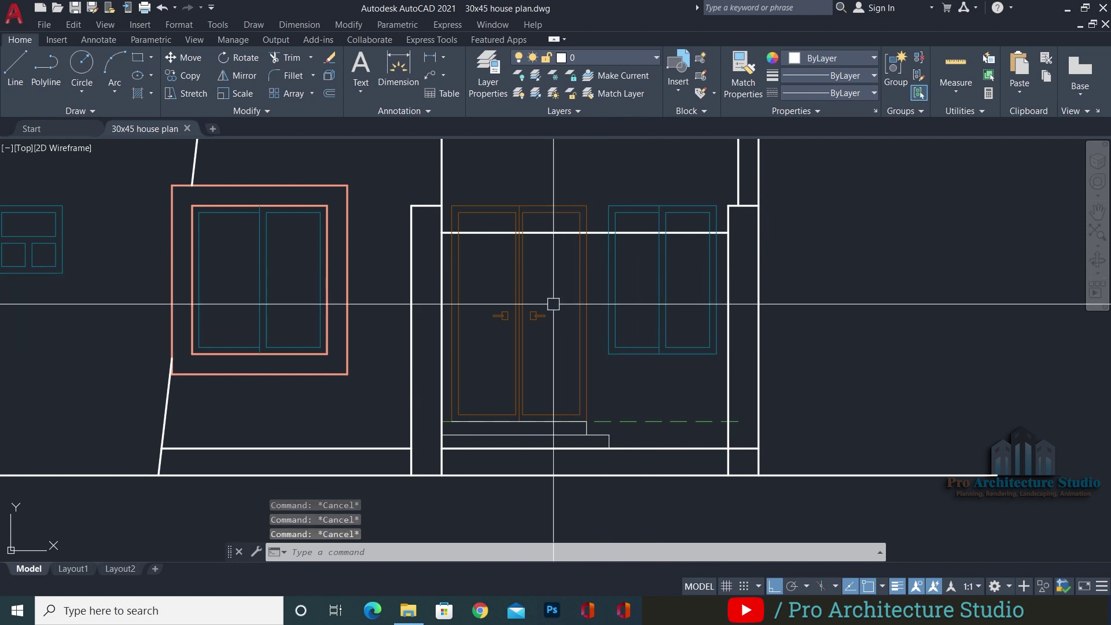
# Trim the door and window lines behind the gate below the gate's top line
pyautogui.write('tr')
pyautogui.press('Return')
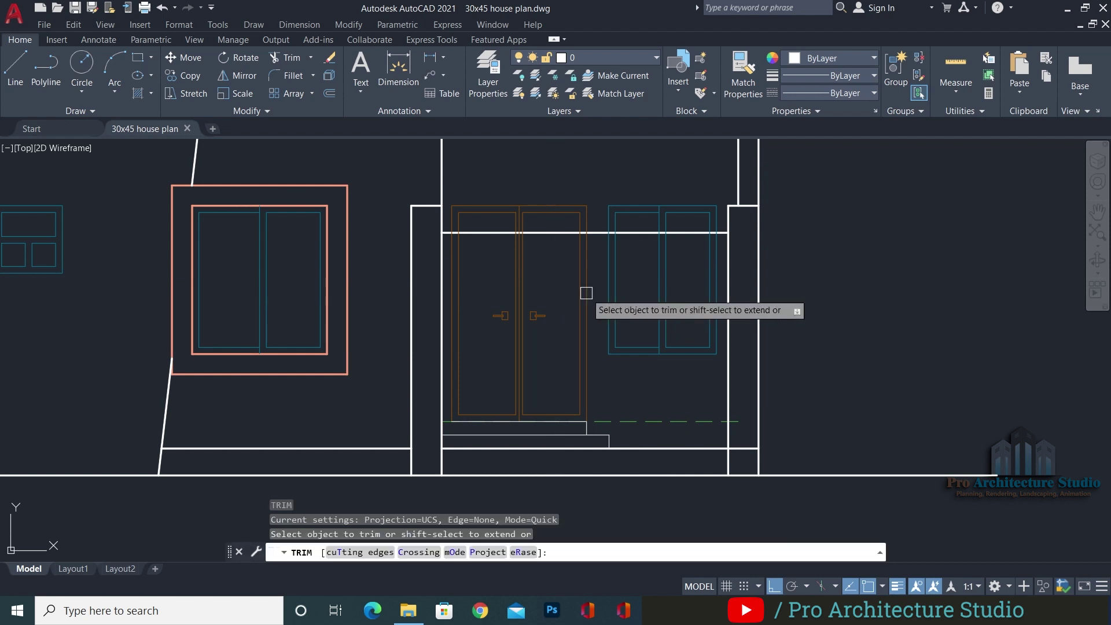
pyautogui.click(600, 258)
pyautogui.click(586, 259)
pyautogui.click(615, 255)
pyautogui.scroll(3, 691, 248)
pyautogui.click(714, 253)
pyautogui.click(691, 260)
pyautogui.click(765, 235)
pyautogui.scroll(-2, 743, 239)
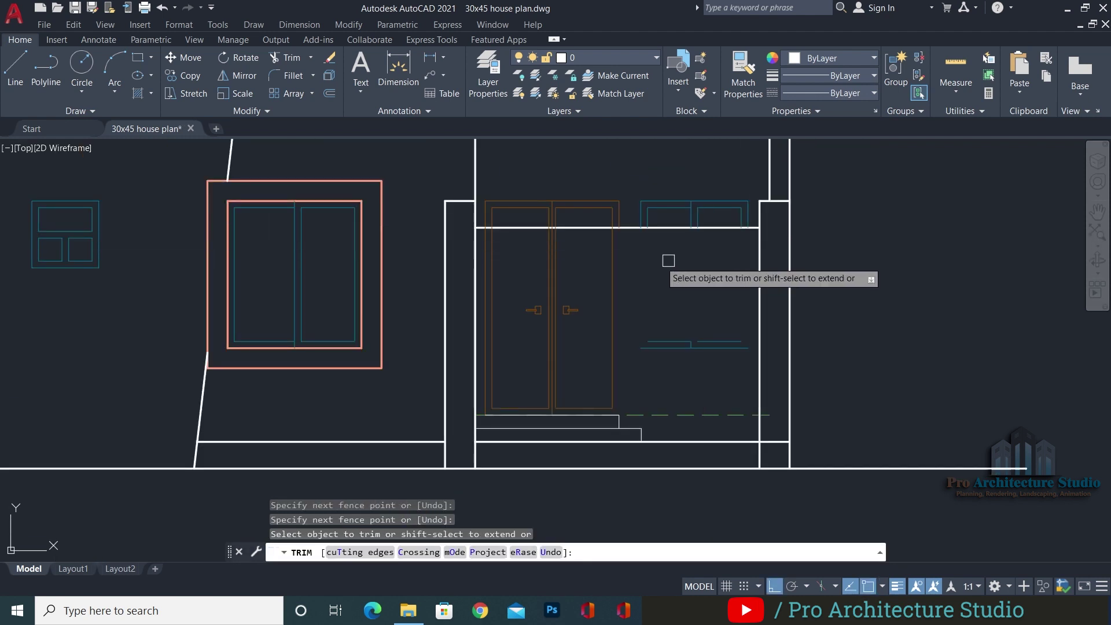
pyautogui.scroll(4, 491, 285)
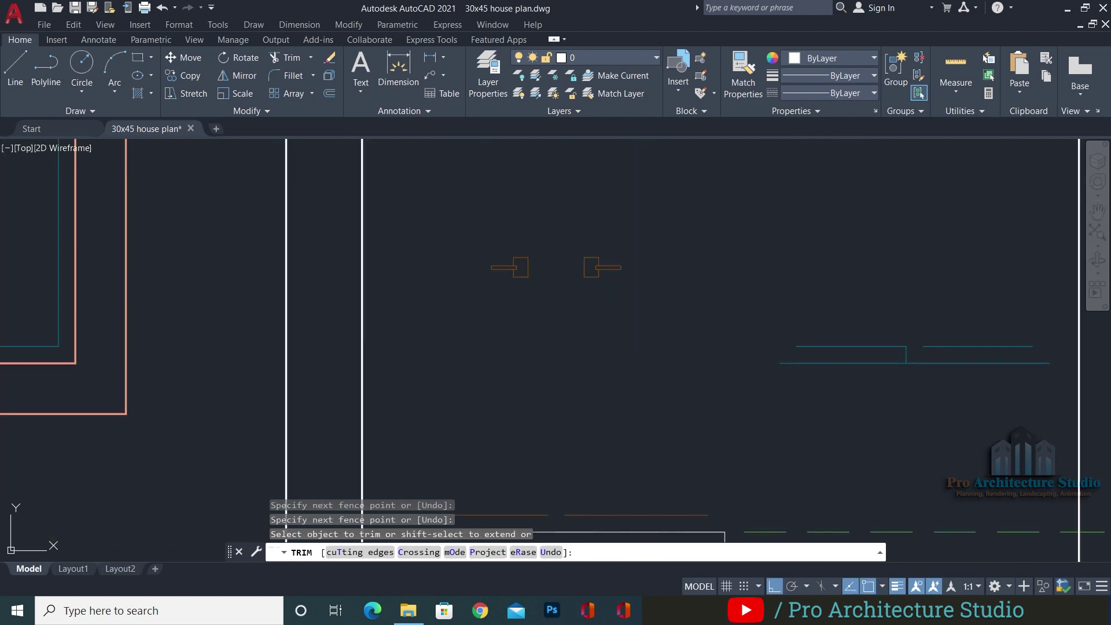
# Erase the leftover door pieces and entrance steps inside the gate opening
pyautogui.press('Escape')
pyautogui.click(477, 303)
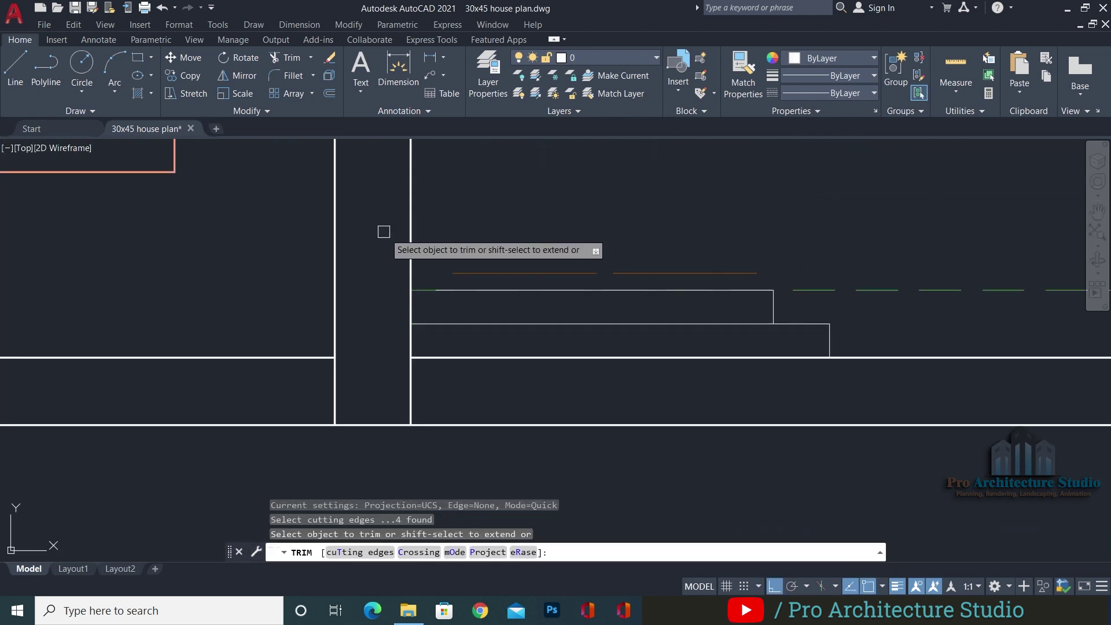
pyautogui.press('Escape')
pyautogui.press('Escape')
pyautogui.click(365, 217)
pyautogui.click(909, 371)
pyautogui.write('e')
pyautogui.press('Return')
# Switch to the SketchUp model of the house and examine the front gate opening and entrance area
pyautogui.scroll(-2, 815, 306)
pyautogui.moveTo(815, 306)
pyautogui.mouseDown(button='middle')
pyautogui.moveTo(722, 328)
pyautogui.moveTo(451, 424)
pyautogui.mouseUp(button='middle')
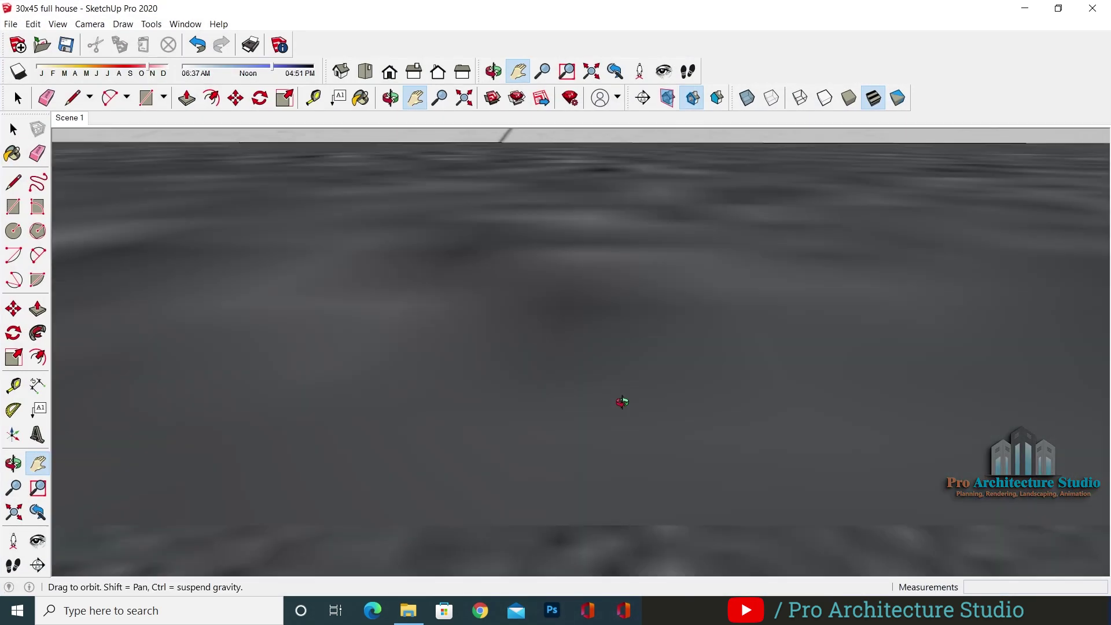
pyautogui.moveTo(623, 401); pyautogui.dragTo(696, 394)
pyautogui.scroll(-12, 698, 354)
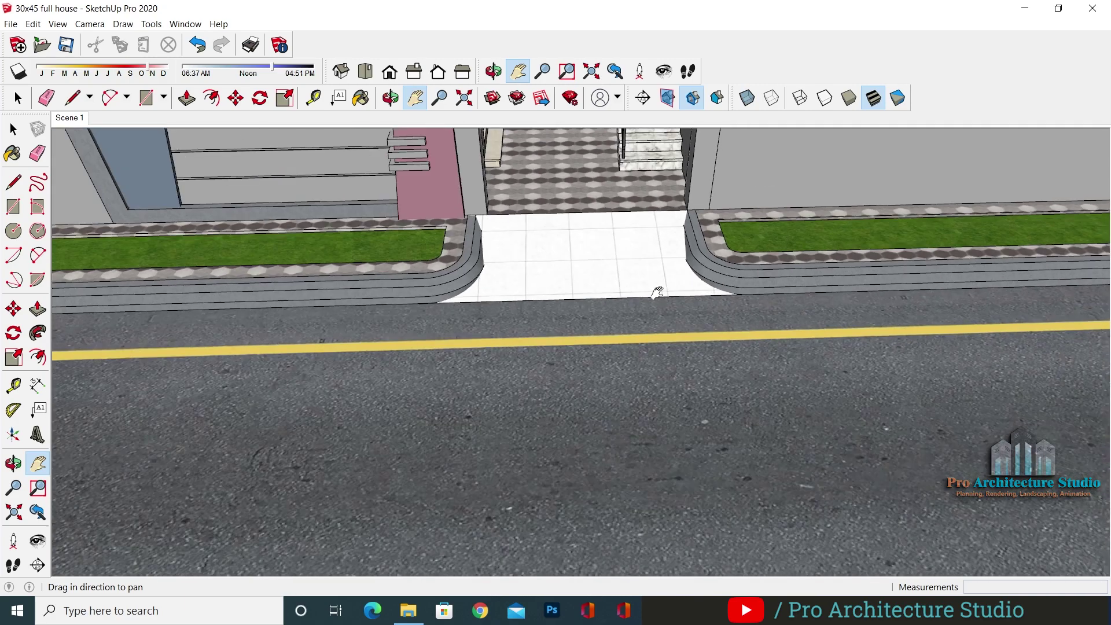
pyautogui.moveTo(535, 282); pyautogui.dragTo(555, 512)
pyautogui.moveTo(556, 513); pyautogui.dragTo(545, 253, button='middle')
pyautogui.scroll(-3, 546, 253)
pyautogui.moveTo(545, 253); pyautogui.dragTo(519, 372)
pyautogui.moveTo(518, 372); pyautogui.dragTo(502, 290, button='middle')
pyautogui.scroll(-1, 502, 289)
pyautogui.moveTo(502, 289)
pyautogui.mouseDown()
pyautogui.moveTo(542, 340)
pyautogui.moveTo(580, 356)
pyautogui.mouseUp()
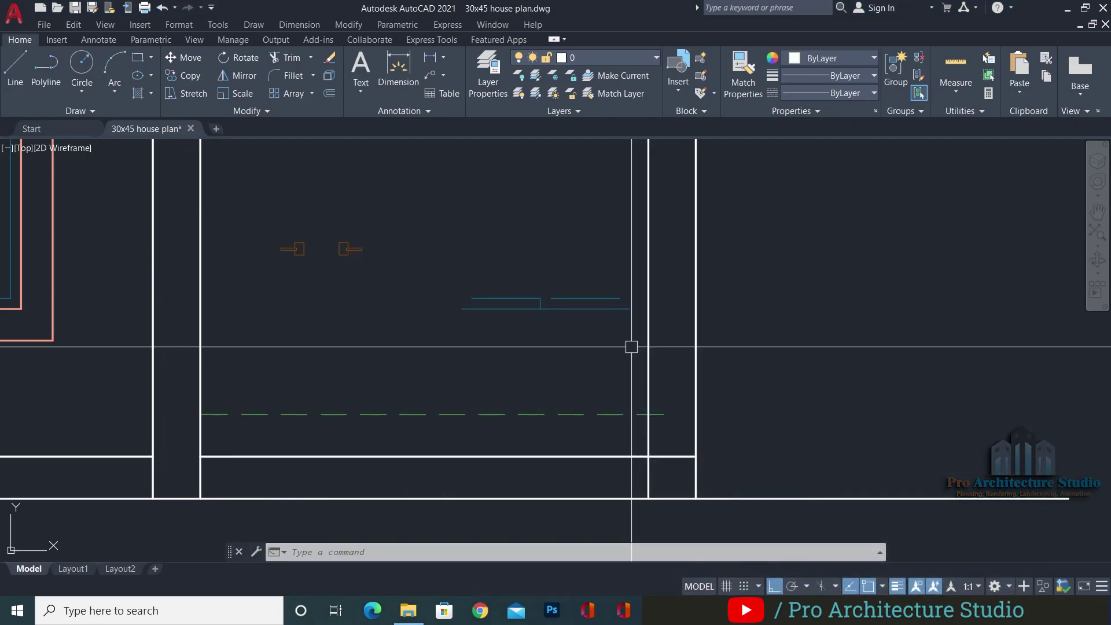
# Erase the leftover window sill pieces and door handles inside the gate opening
pyautogui.scroll(-3, 633, 345)
pyautogui.click(461, 340)
pyautogui.write('e')
pyautogui.press('Return')
pyautogui.click(451, 251)
pyautogui.click(343, 294)
pyautogui.moveTo(341, 295); pyautogui.dragTo(370, 318, button='middle')
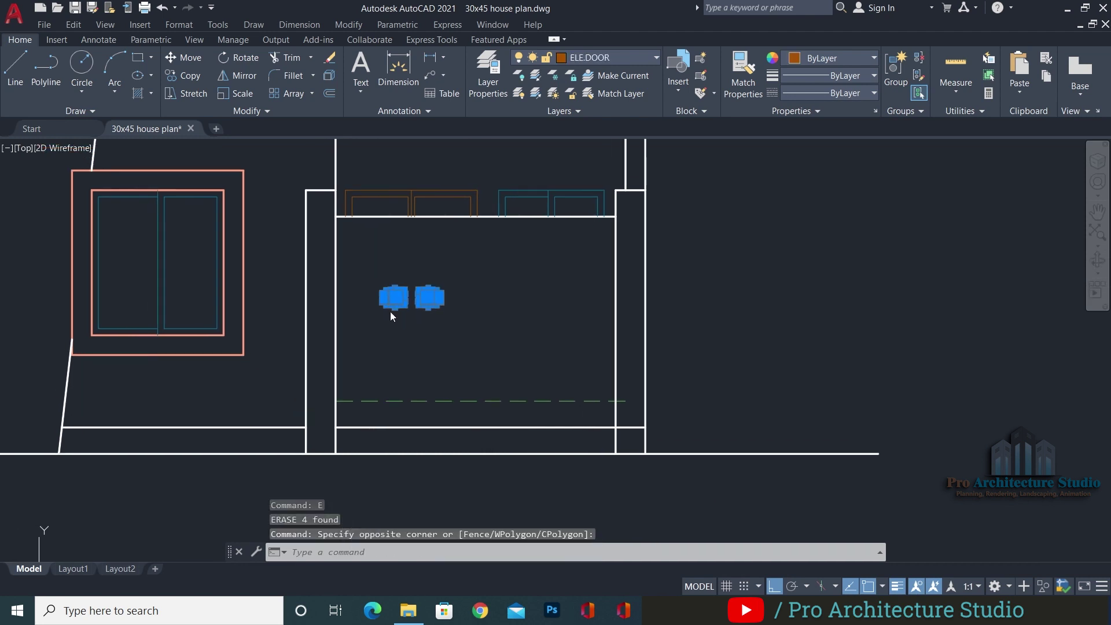
pyautogui.write('e')
pyautogui.press('Return')
pyautogui.press('Escape')
# Trim away the dashed green line crossing the gate opening and the adjoining pillar
pyautogui.moveTo(458, 312); pyautogui.dragTo(499, 330, button='middle')
pyautogui.write('tr')
pyautogui.press('Return')
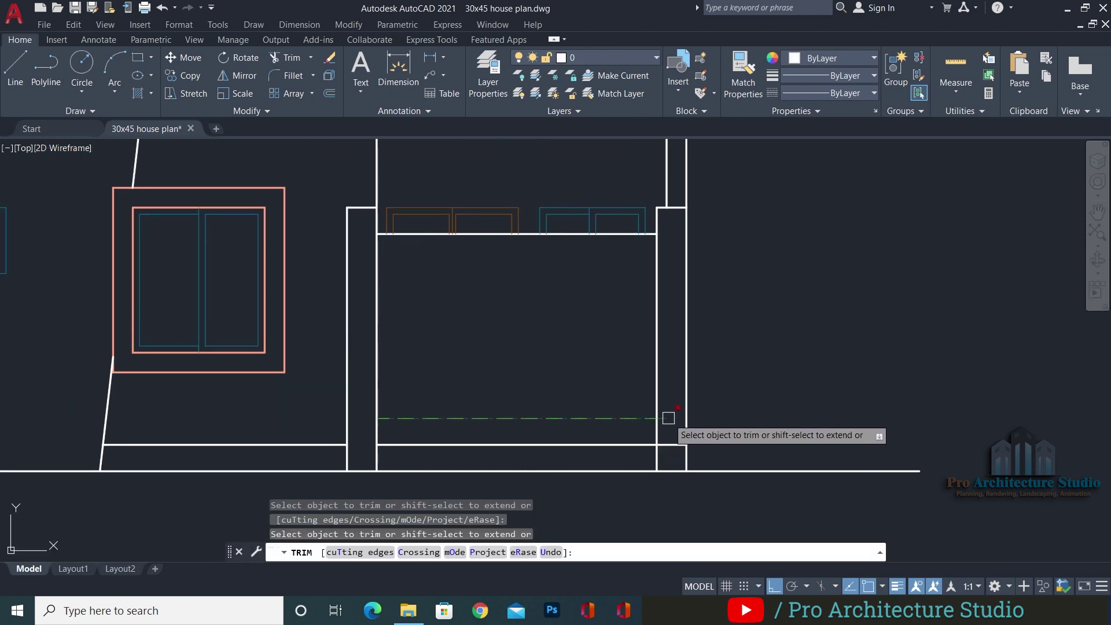
pyautogui.click(584, 417)
pyautogui.press('Escape')
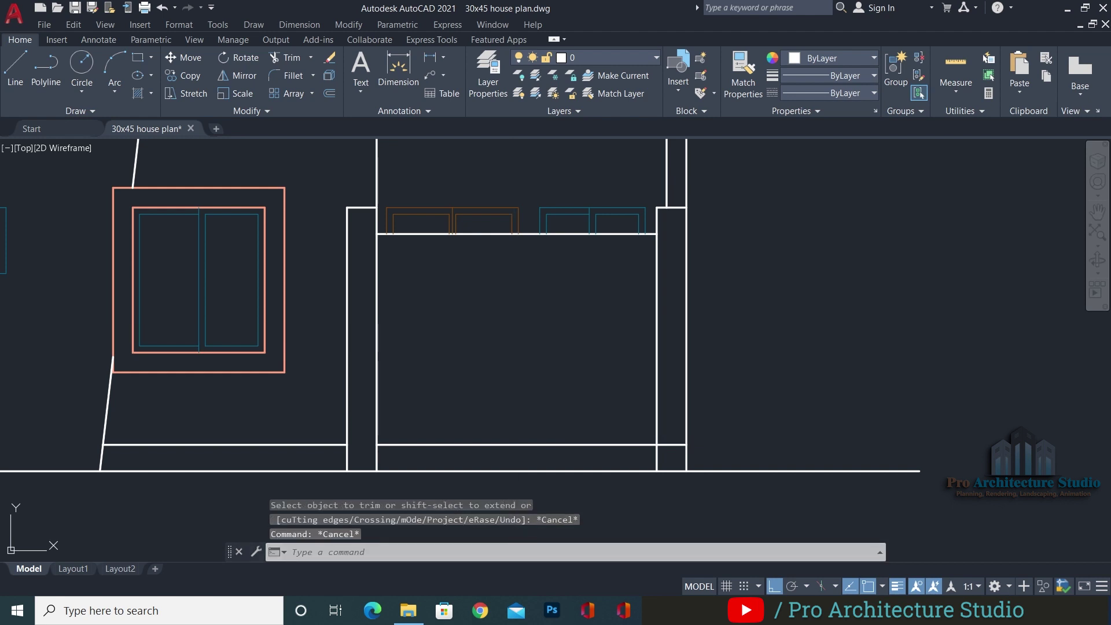
pyautogui.press('Escape')
pyautogui.press('Escape')
pyautogui.moveTo(537, 278); pyautogui.dragTo(577, 266, button='middle')
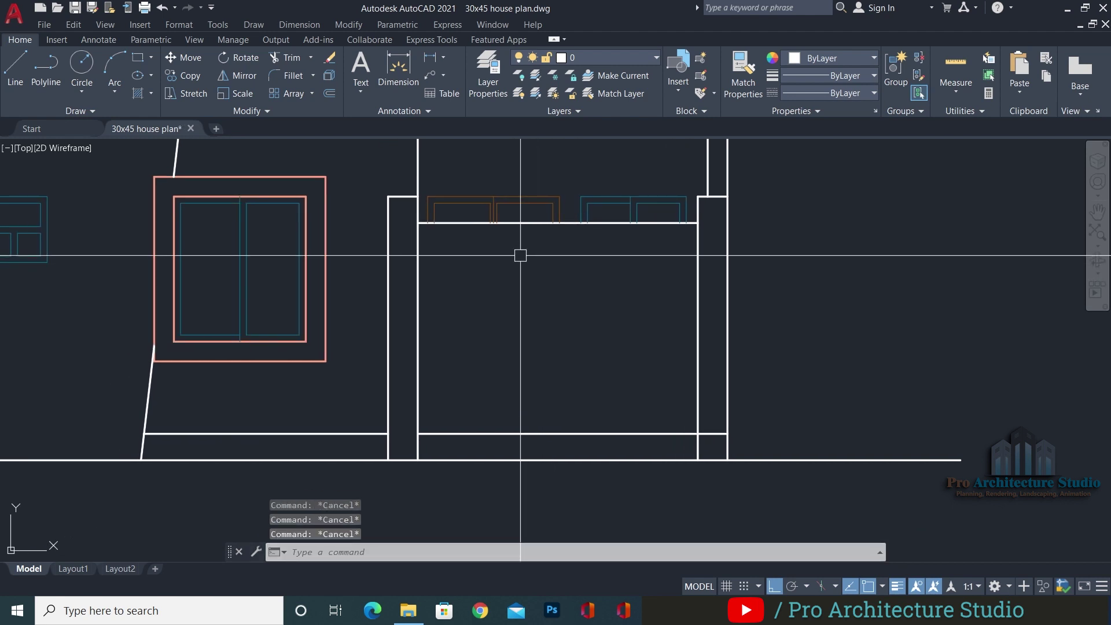
# Offset the gate opening's top line and both side lines 3 inches inward for the gate frame
pyautogui.write('o')
pyautogui.press('Return')
pyautogui.press('Return')
pyautogui.scroll(4, 453, 237)
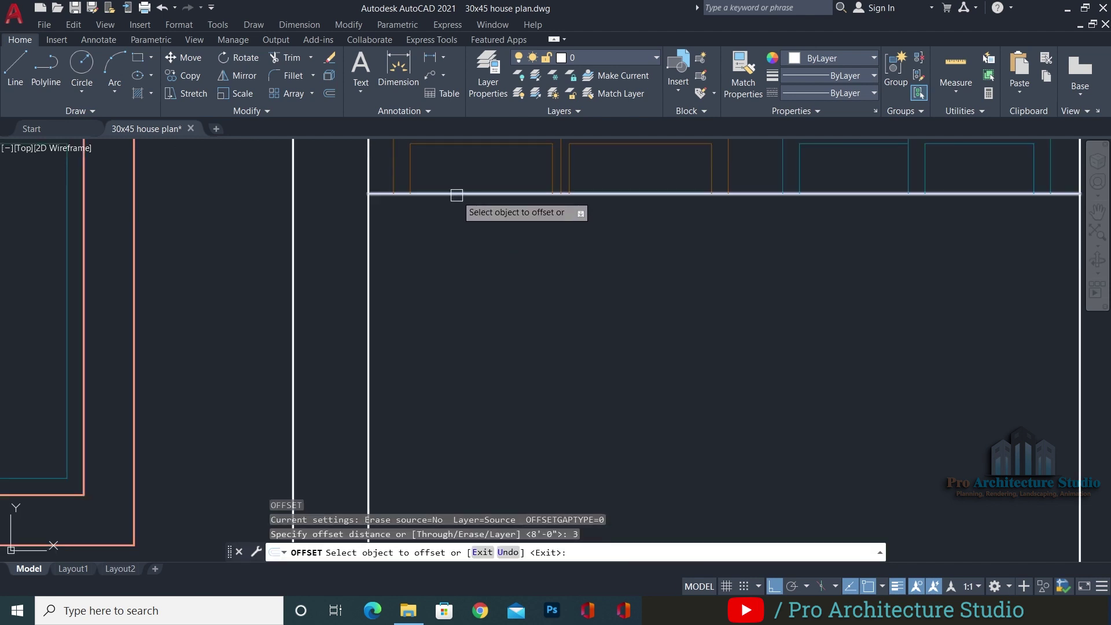
pyautogui.scroll(-2, 926, 284)
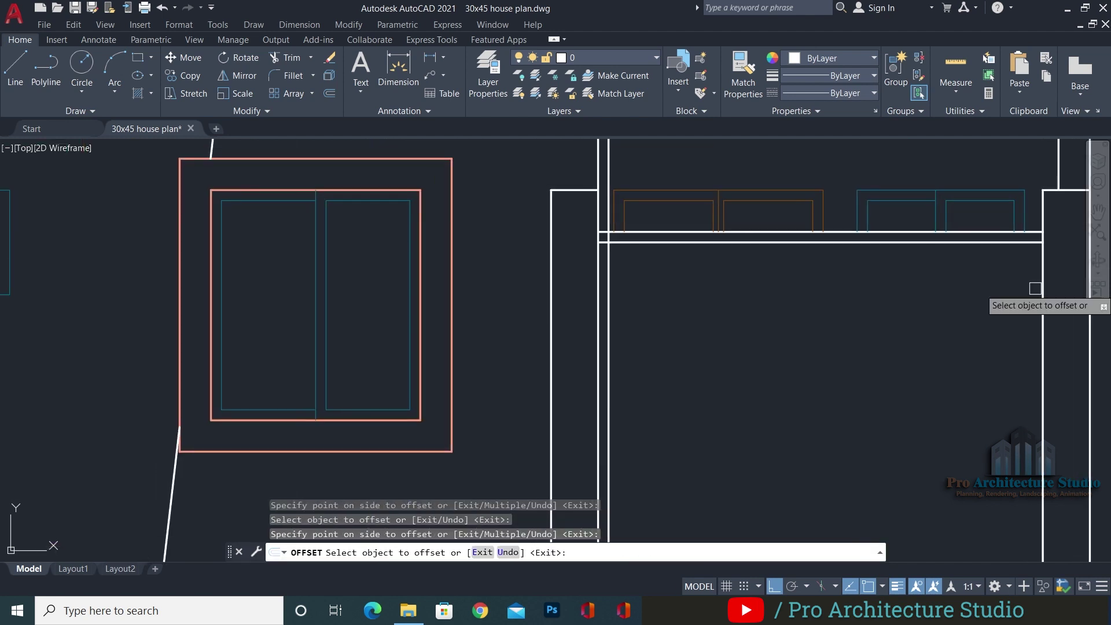
pyautogui.click(1040, 283)
pyautogui.click(980, 283)
pyautogui.press('Escape')
pyautogui.press('Escape')
pyautogui.press('Escape')
# Fillet the inner frame lines into sharp corners at both upper corners of the gate
pyautogui.scroll(2, 634, 210)
pyautogui.write('f')
pyautogui.press('Return')
pyautogui.click(565, 315)
pyautogui.click(598, 290)
pyautogui.scroll(-3, 567, 264)
pyautogui.moveTo(627, 276); pyautogui.dragTo(300, 188, button='middle')
pyautogui.scroll(4, 464, 180)
pyautogui.write('f')
pyautogui.press('Return')
pyautogui.click(479, 186)
pyautogui.click(549, 211)
pyautogui.scroll(-4, 546, 213)
pyautogui.moveTo(349, 321); pyautogui.dragTo(473, 322, button='middle')
pyautogui.press('Escape')
pyautogui.press('Escape')
# Offset the gate opening's plinth line 3 inches upward for the frame's bottom rail
pyautogui.scroll(3, 473, 323)
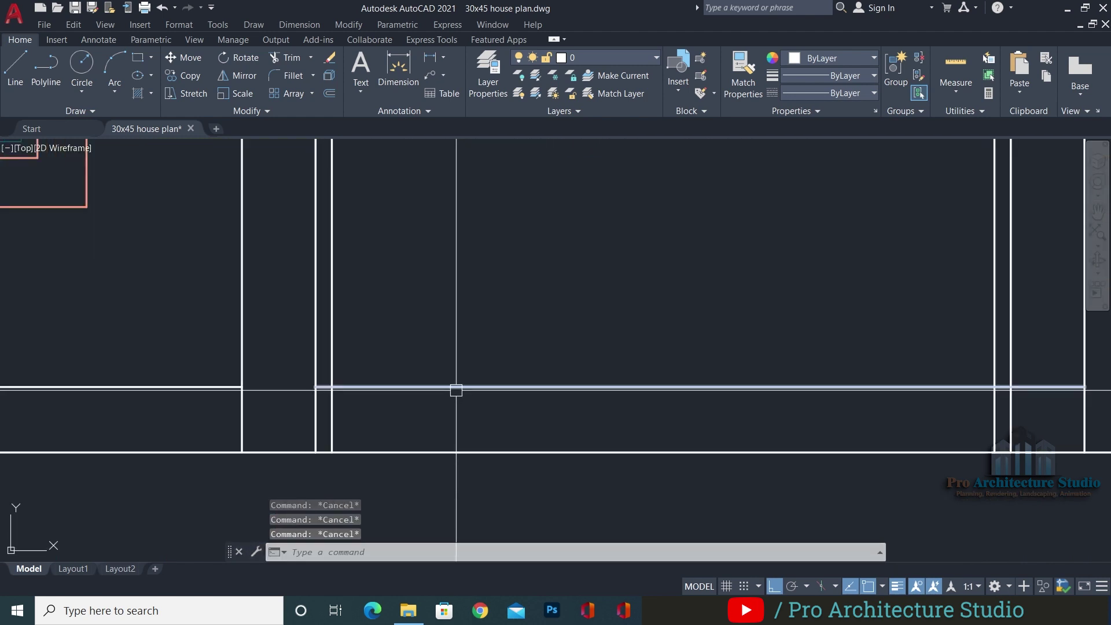
pyautogui.write('o')
pyautogui.press('Return')
pyautogui.press('Return')
pyautogui.click(447, 385)
pyautogui.click(324, 363)
pyautogui.press('Escape')
# Fillet the bottom rail with both inner side lines to close the frame's lower corners
pyautogui.write('f')
pyautogui.press('Return')
pyautogui.click(349, 371)
pyautogui.press('Escape')
pyautogui.write('f')
pyautogui.press('Return')
pyautogui.click(332, 355)
pyautogui.click(360, 370)
pyautogui.press('Return')
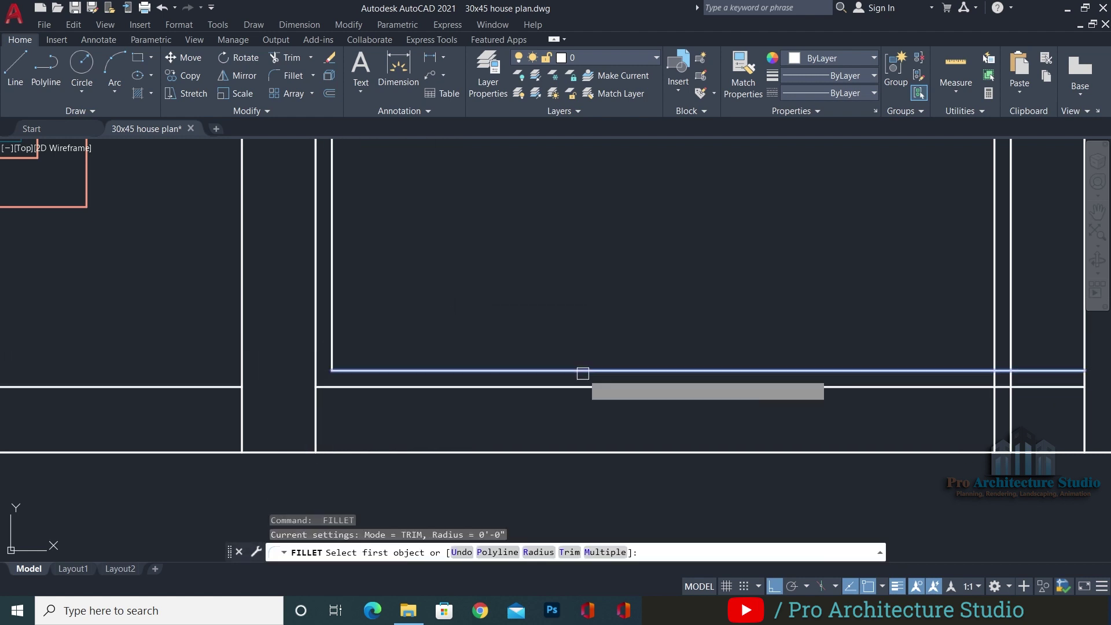
pyautogui.click(583, 370)
pyautogui.click(986, 319)
pyautogui.scroll(-3, 983, 319)
pyautogui.press('Escape')
pyautogui.press('Escape')
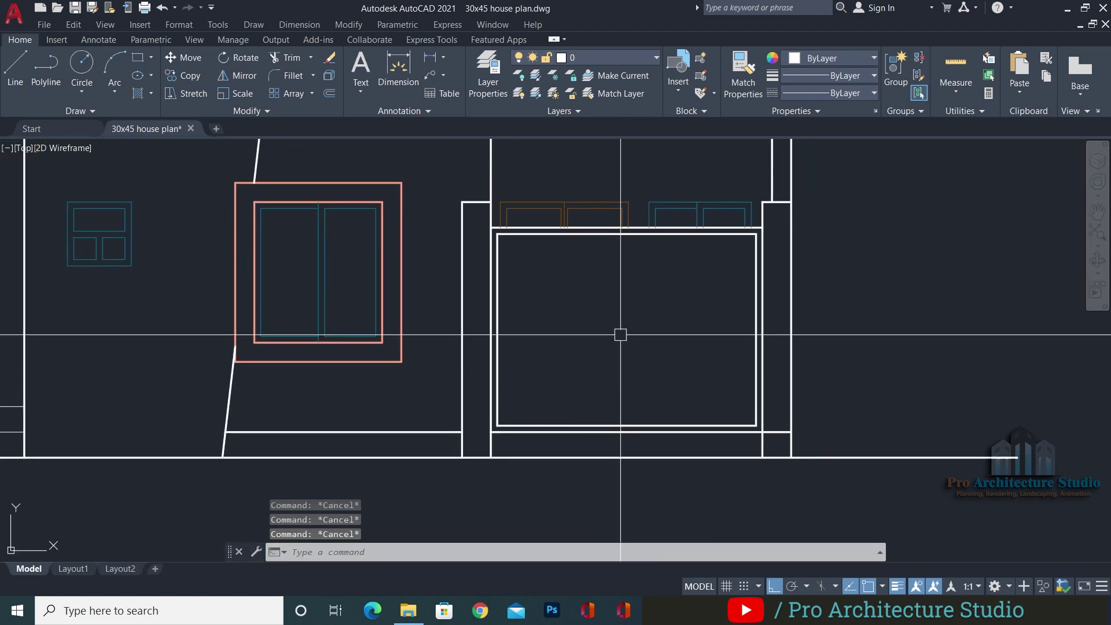
# Draw a vertical centre line from the midpoint of the inner frame's top and extend it down and up to the gate's outline
pyautogui.write('l')
pyautogui.press('Return')
pyautogui.click(627, 234)
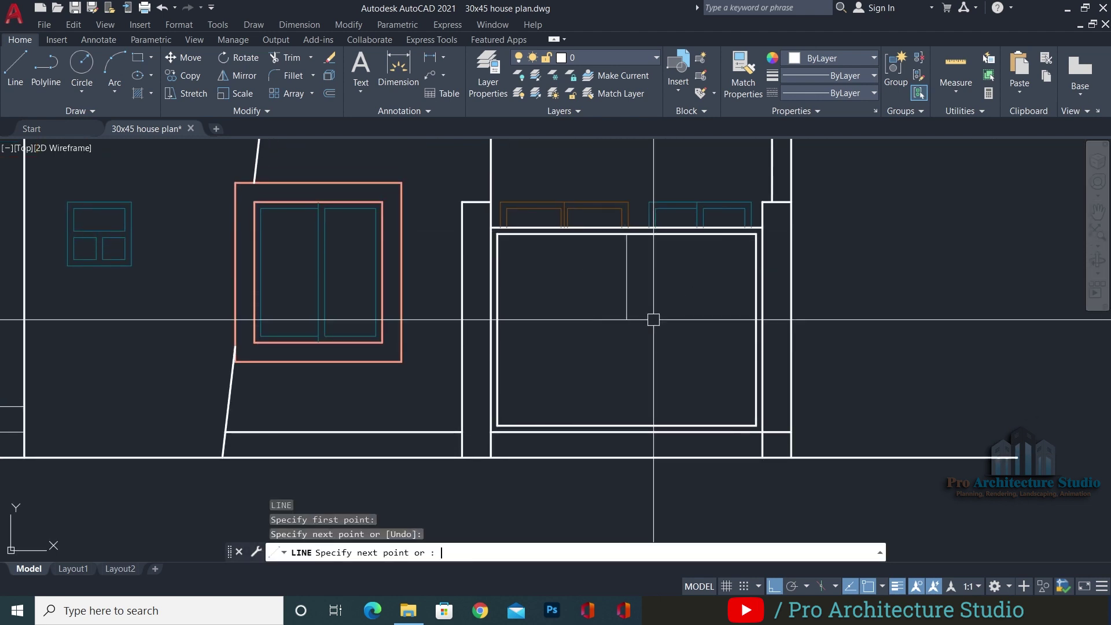
pyautogui.write('ex')
pyautogui.press('Return')
pyautogui.click(631, 303)
pyautogui.press('Return')
pyautogui.scroll(4, 625, 234)
pyautogui.press('Escape')
pyautogui.press('Escape')
pyautogui.write('ex')
pyautogui.press('Return')
pyautogui.click(630, 245)
# Try a 3-inch offset of the gate's centre line to the left, and undo it
pyautogui.write('o')
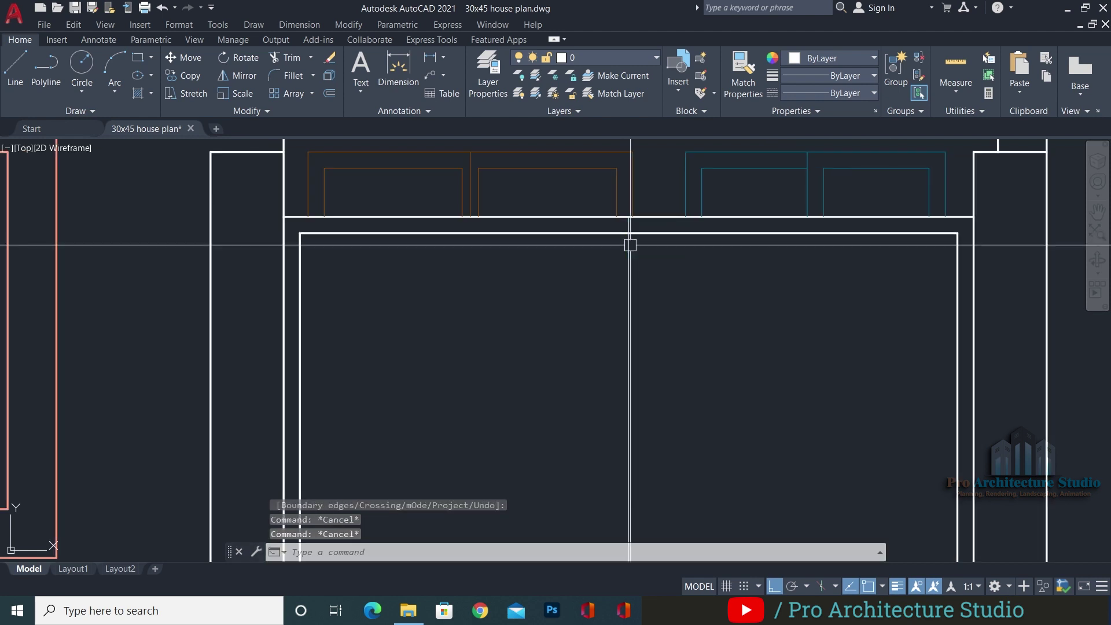
pyautogui.press('Return')
pyautogui.write('3')
pyautogui.press('Return')
pyautogui.click(629, 272)
pyautogui.press('Escape')
pyautogui.press('Return')
pyautogui.press('Return')
pyautogui.click(629, 258)
pyautogui.click(599, 265)
pyautogui.scroll(2, 626, 247)
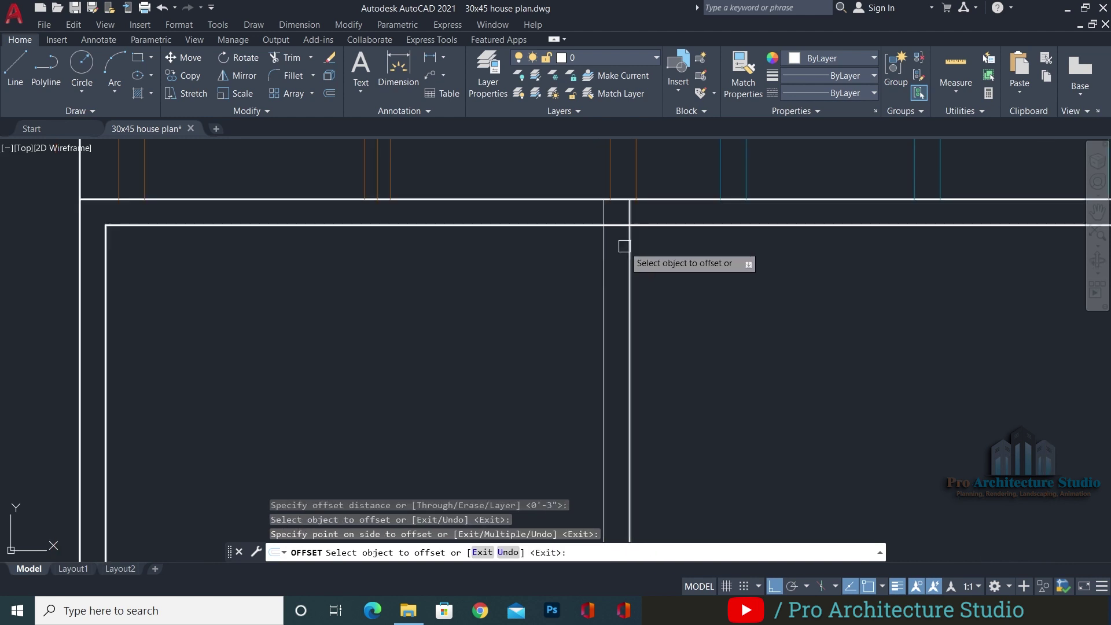
pyautogui.press('Return')
pyautogui.press('Escape')
pyautogui.hotkey('ctrl', 'z')
# Offset the gate's centre line 1.5 inches to both sides
pyautogui.write('o')
pyautogui.press('Return')
pyautogui.write('1.5')
pyautogui.press('Return')
pyautogui.click(629, 255)
pyautogui.click(560, 269)
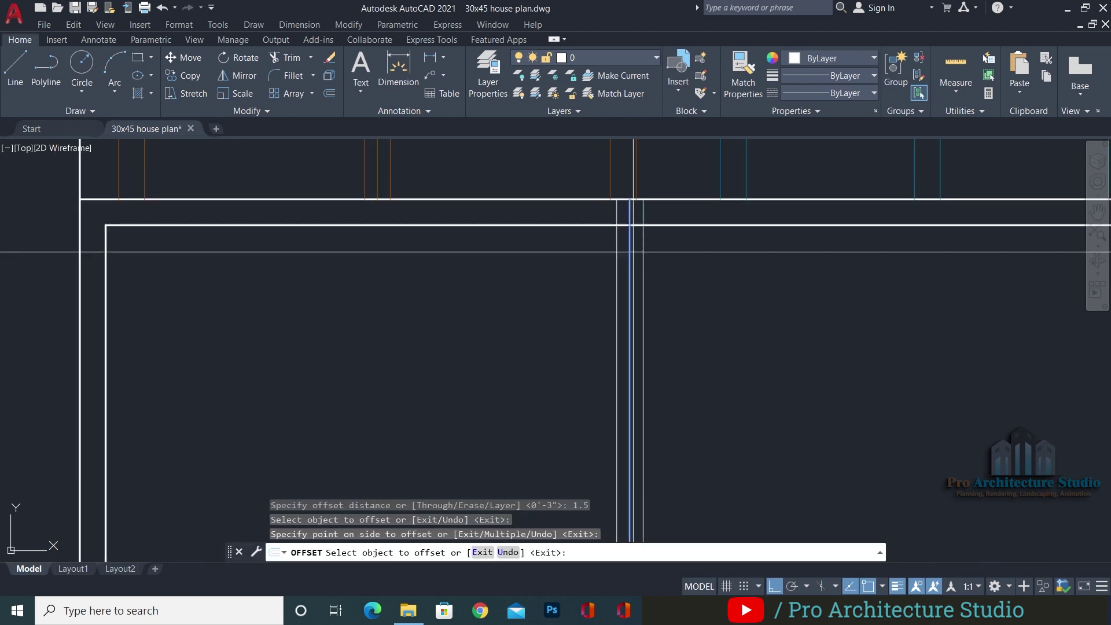
pyautogui.press('Escape')
pyautogui.press('Escape')
pyautogui.press('Escape')
# Trim the inner frame's top line between the two centre stiles and the stile ends above it
pyautogui.scroll(2, 647, 234)
pyautogui.scroll(2, 608, 215)
pyautogui.write('tr')
pyautogui.press('Return')
pyautogui.click(590, 194)
pyautogui.moveTo(601, 222); pyautogui.dragTo(606, 238)
pyautogui.click(634, 228)
pyautogui.moveTo(650, 203); pyautogui.dragTo(659, 203)
pyautogui.scroll(-6, 678, 191)
pyautogui.press('Escape')
pyautogui.press('Escape')
pyautogui.press('Escape')
# Extend the centre line to the gate's bottom line and trim the inner bottom rail between the centre stiles
pyautogui.scroll(-4, 720, 208)
pyautogui.scroll(5, 694, 397)
pyautogui.write('E')
pyautogui.press('Return')
pyautogui.press('Escape')
pyautogui.write('EX')
pyautogui.press('Return')
pyautogui.click(649, 294)
pyautogui.press('Escape')
pyautogui.press('Escape')
pyautogui.write('TR')
pyautogui.press('Return')
pyautogui.click(640, 321)
pyautogui.press('Escape')
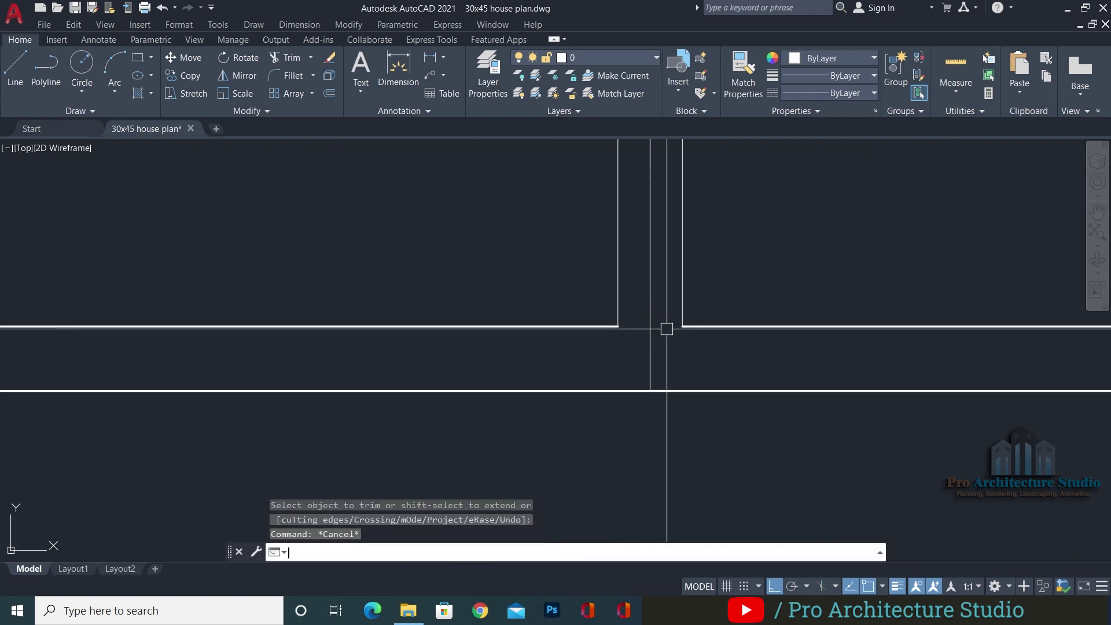
# Match the gate's vertical centre lines to the properties of the inner bottom rail
pyautogui.press('Escape')
pyautogui.write('MA')
pyautogui.press('Return')
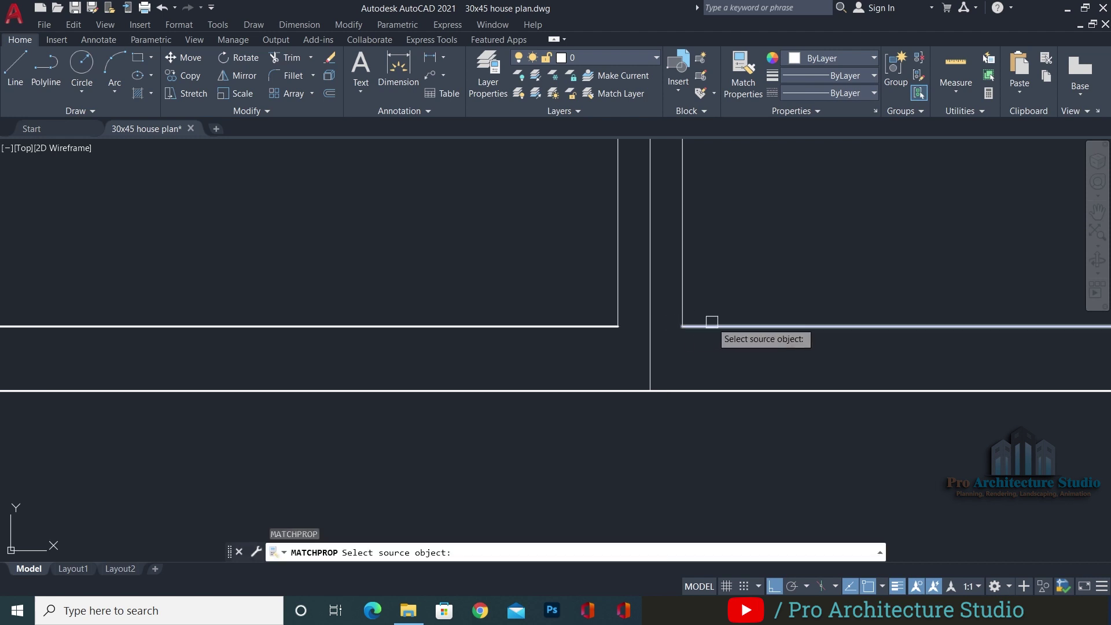
pyautogui.click(710, 324)
pyautogui.click(747, 241)
pyautogui.click(572, 338)
pyautogui.press('Return')
pyautogui.press('Escape')
# Match the gate's centre stile lines to the properties of the plan's gate leaf on the Main Gate layer
pyautogui.scroll(-6, 583, 337)
pyautogui.scroll(-3, 511, 337)
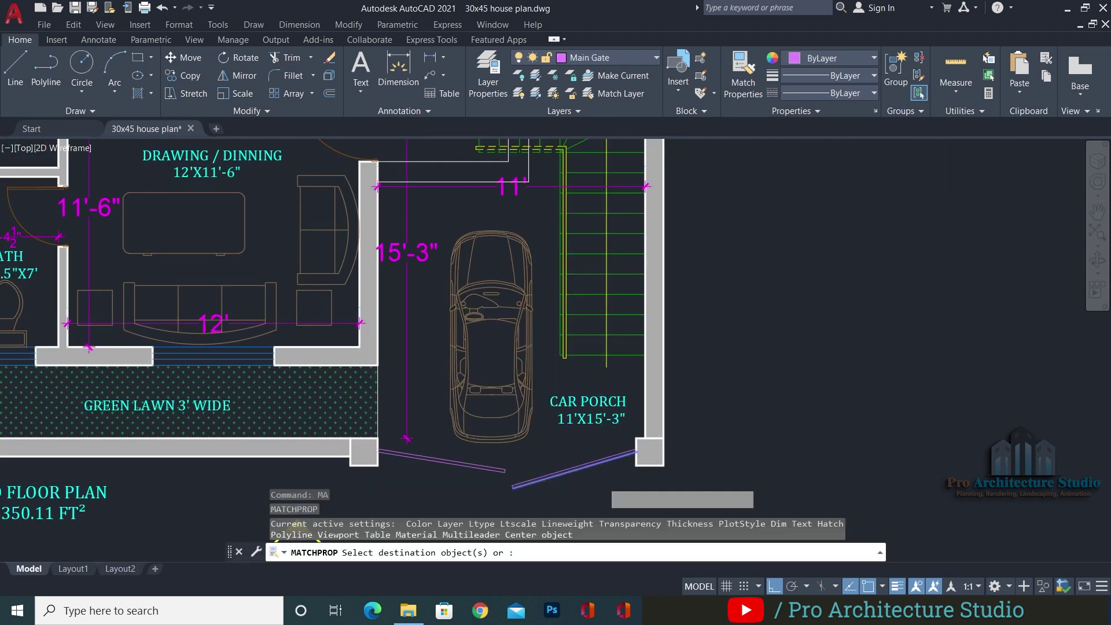
pyautogui.scroll(-8, 619, 480)
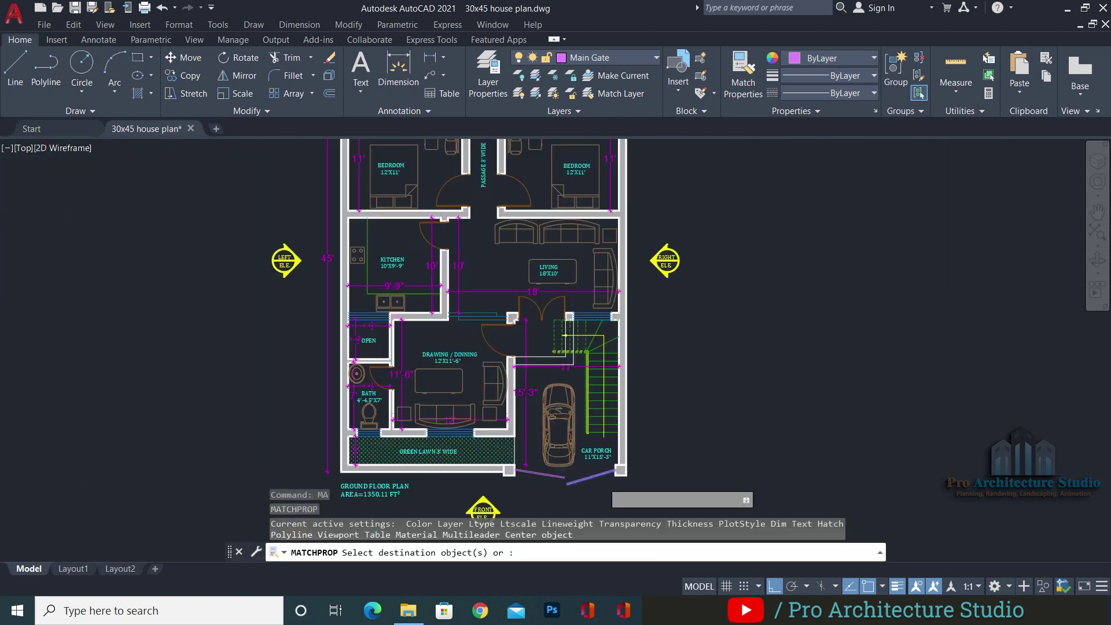
pyautogui.scroll(8, 619, 479)
pyautogui.click(640, 389)
pyautogui.click(454, 454)
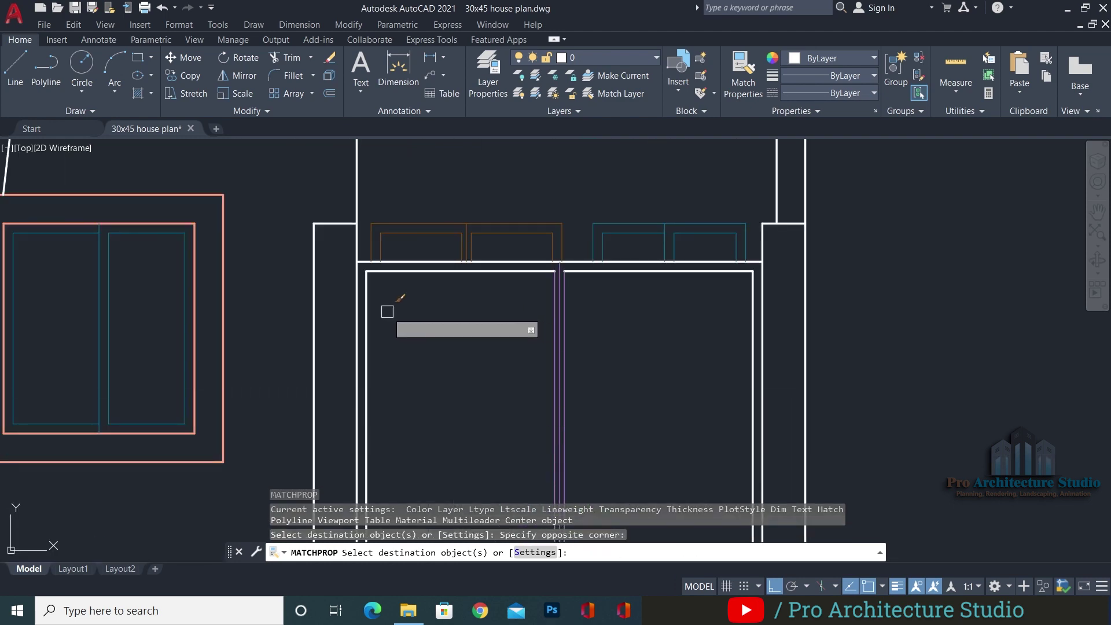
# Apply the same Main Gate properties to the gate's remaining top, side and bottom frame lines
pyautogui.scroll(5, 348, 240)
pyautogui.click(468, 176)
pyautogui.click(443, 262)
pyautogui.scroll(-3, 565, 285)
pyautogui.scroll(4, 600, 250)
pyautogui.click(818, 285)
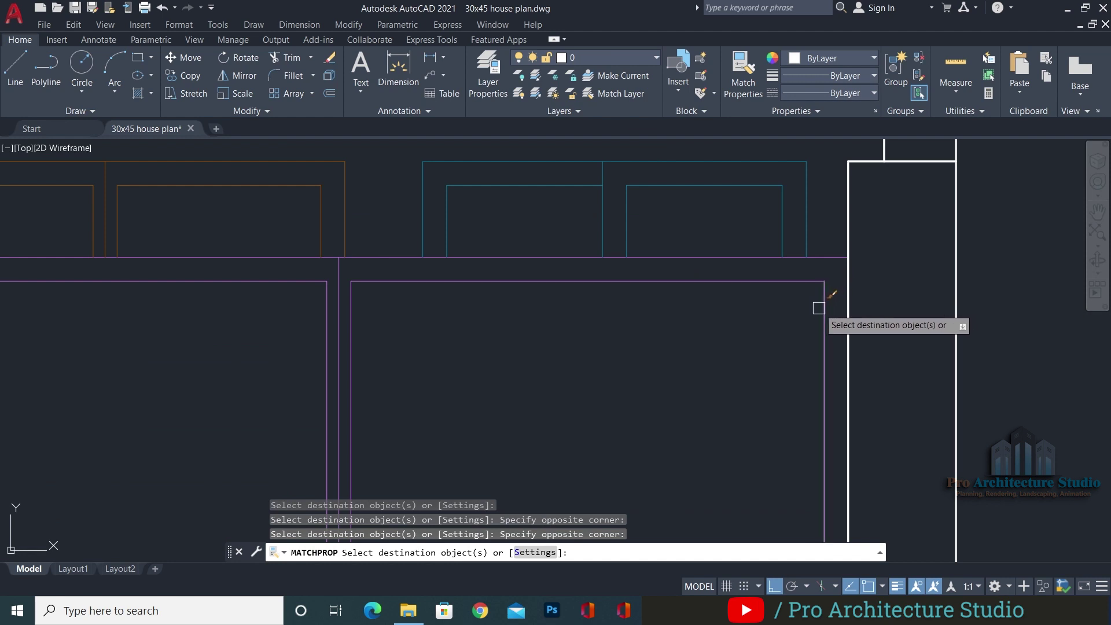
pyautogui.scroll(-5, 818, 308)
pyautogui.click(644, 228)
pyautogui.click(604, 304)
pyautogui.scroll(2, 524, 394)
pyautogui.click(529, 404)
pyautogui.press('Escape')
pyautogui.press('Escape')
pyautogui.scroll(-2, 503, 325)
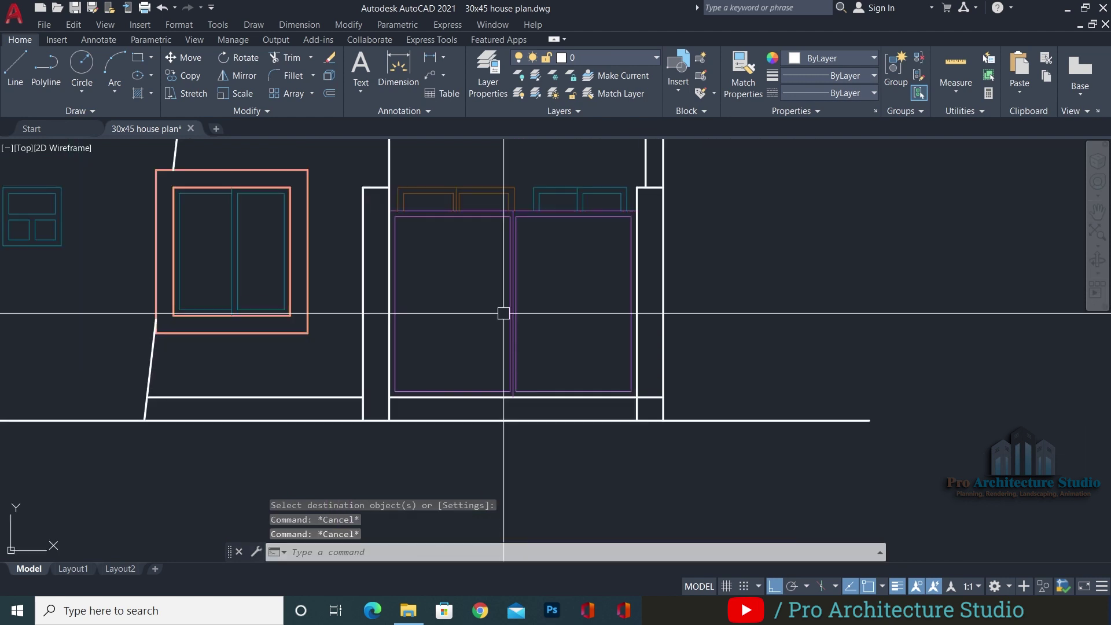
# Draw a three-point arc between the left leaf's top and bottom inner corners, passing through the midpoint of its outer frame line
pyautogui.scroll(2, 417, 276)
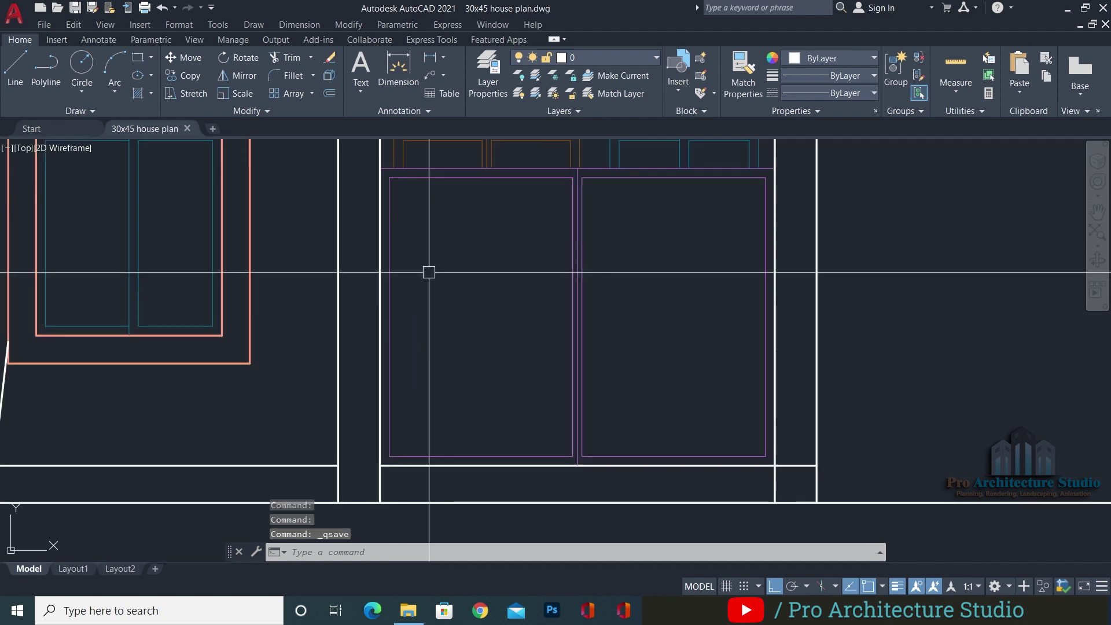
pyautogui.write('a')
pyautogui.press('Return')
pyautogui.click(572, 173)
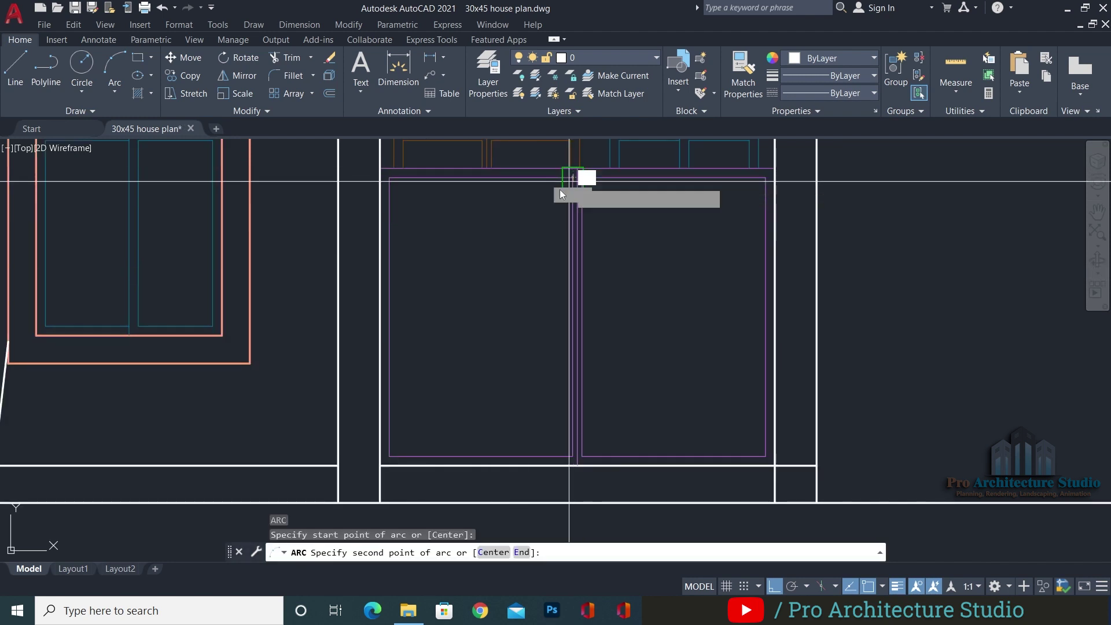
pyautogui.click(389, 316)
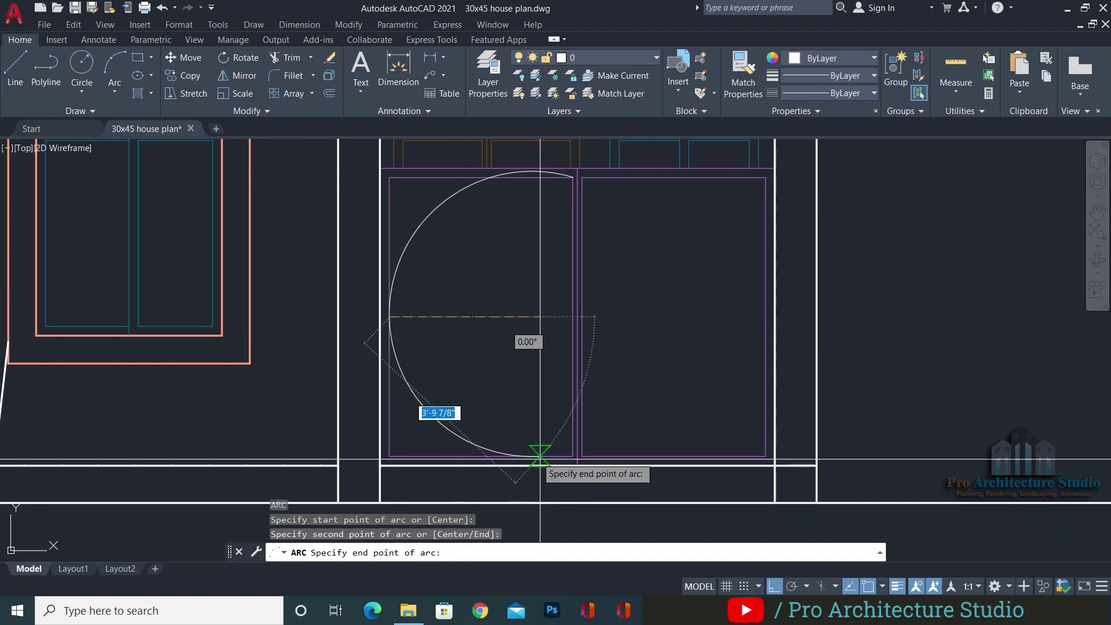
pyautogui.click(573, 455)
# Flatten the arc by stretching its midpoint inward from the leaf's outer frame line, and save the drawing
pyautogui.click(426, 224)
pyautogui.click(389, 316)
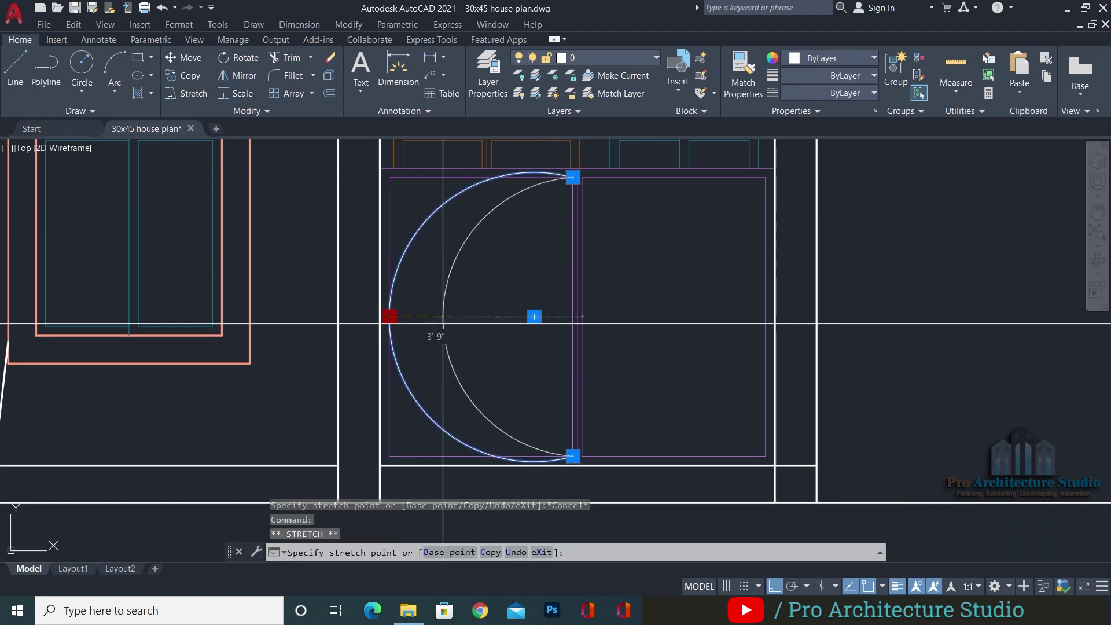
pyautogui.press('Escape')
pyautogui.press('Escape')
pyautogui.hotkey('ctrl', 's')
pyautogui.scroll(-1, 463, 230)
pyautogui.moveTo(463, 230); pyautogui.dragTo(486, 199, button='middle')
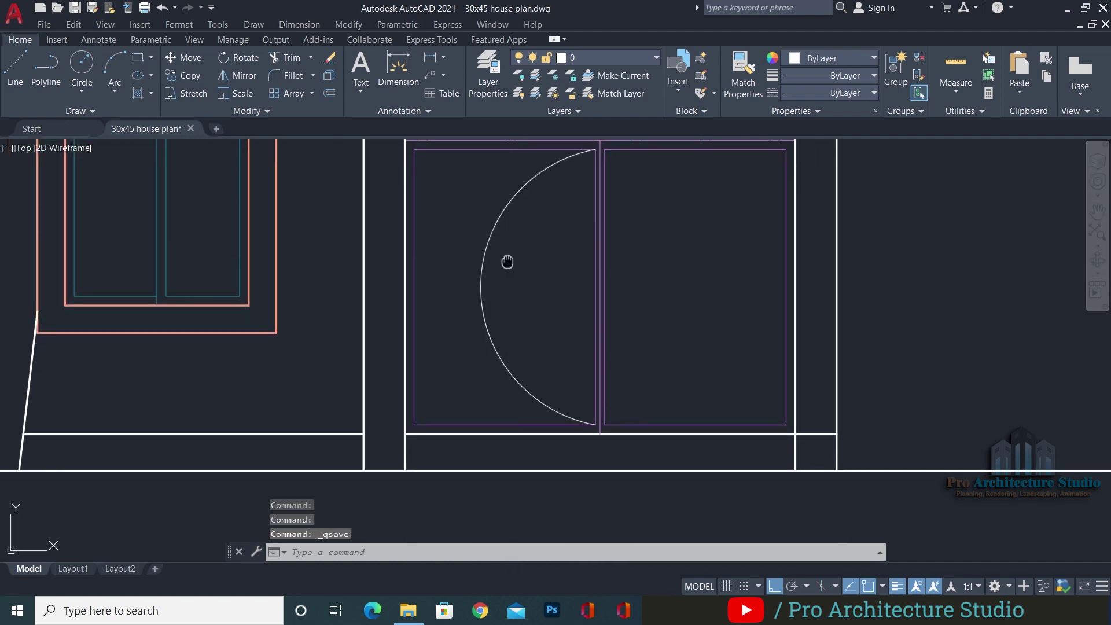
pyautogui.moveTo(511, 249); pyautogui.dragTo(491, 298, button='middle')
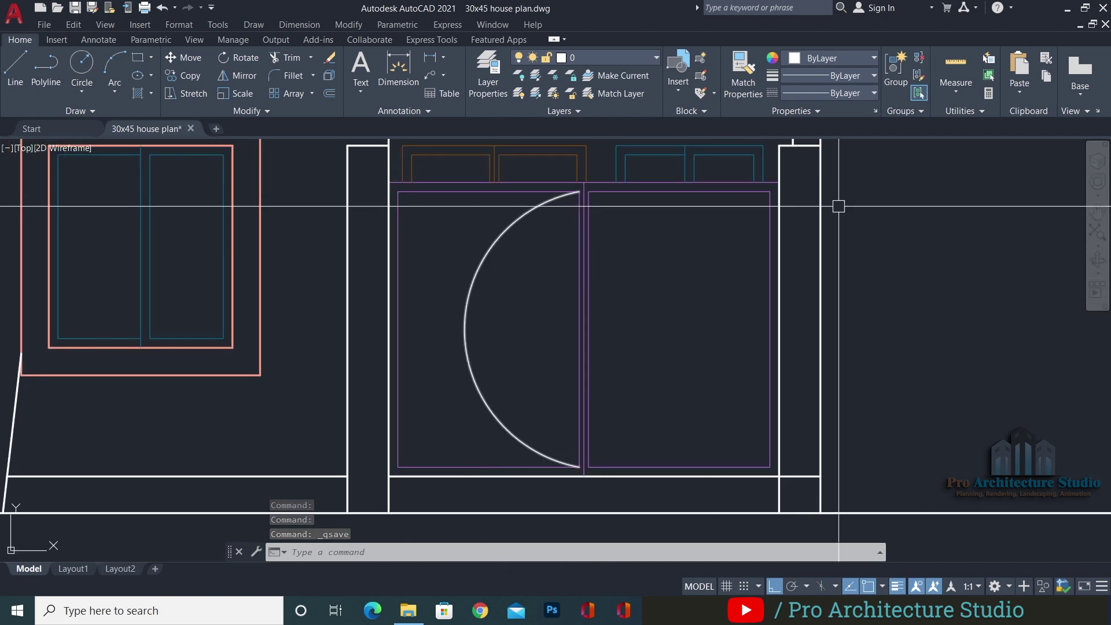
# Draw a narrow vertical rectangle as the gate handle, between the arc and the left leaf's centre stile
pyautogui.press('Escape')
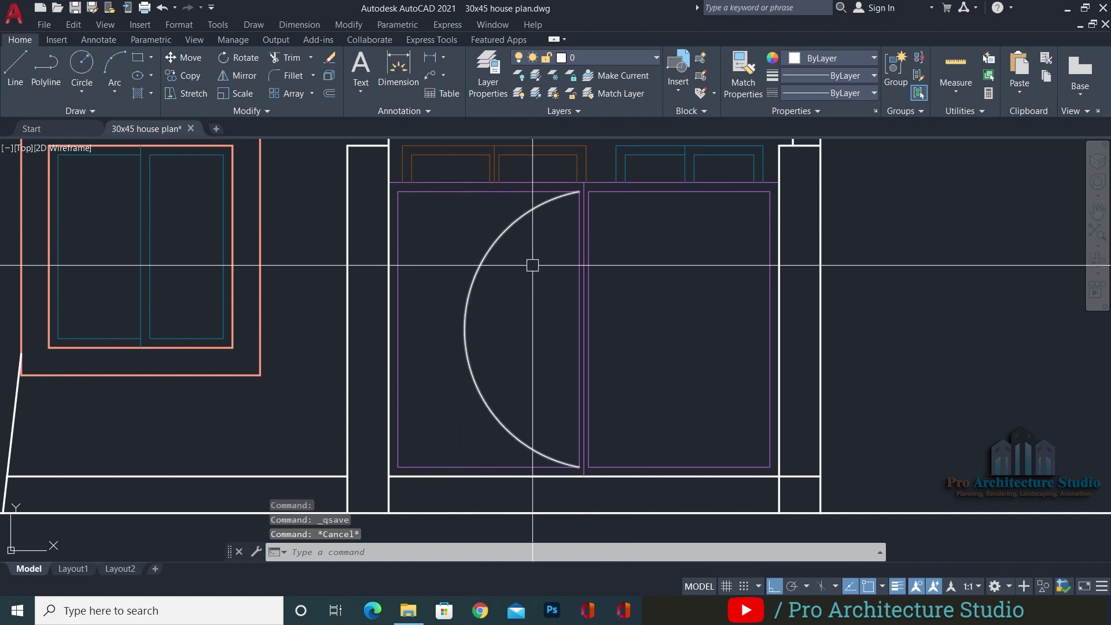
pyautogui.write('C')
pyautogui.press('Return')
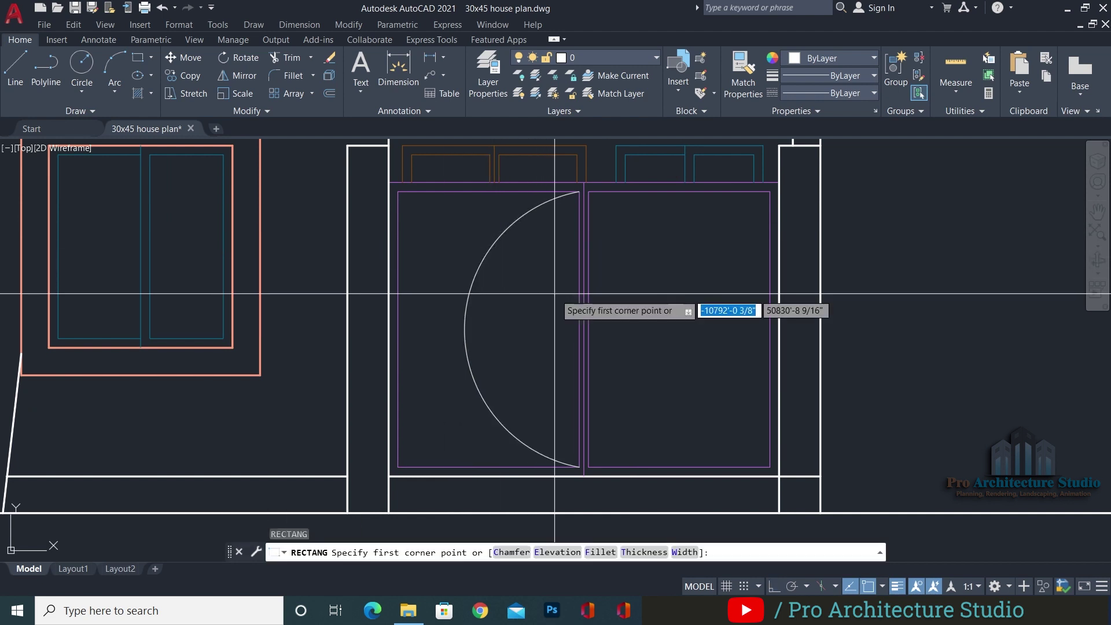
pyautogui.scroll(2, 567, 302)
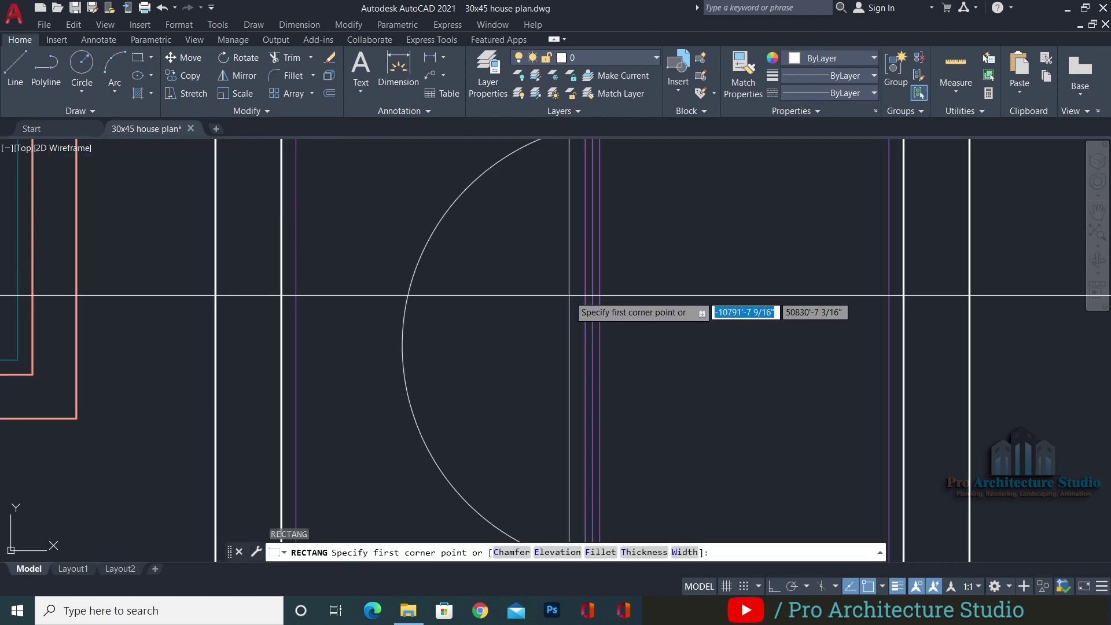
pyautogui.click(569, 295)
pyautogui.moveTo(540, 470); pyautogui.dragTo(540, 397, button='middle')
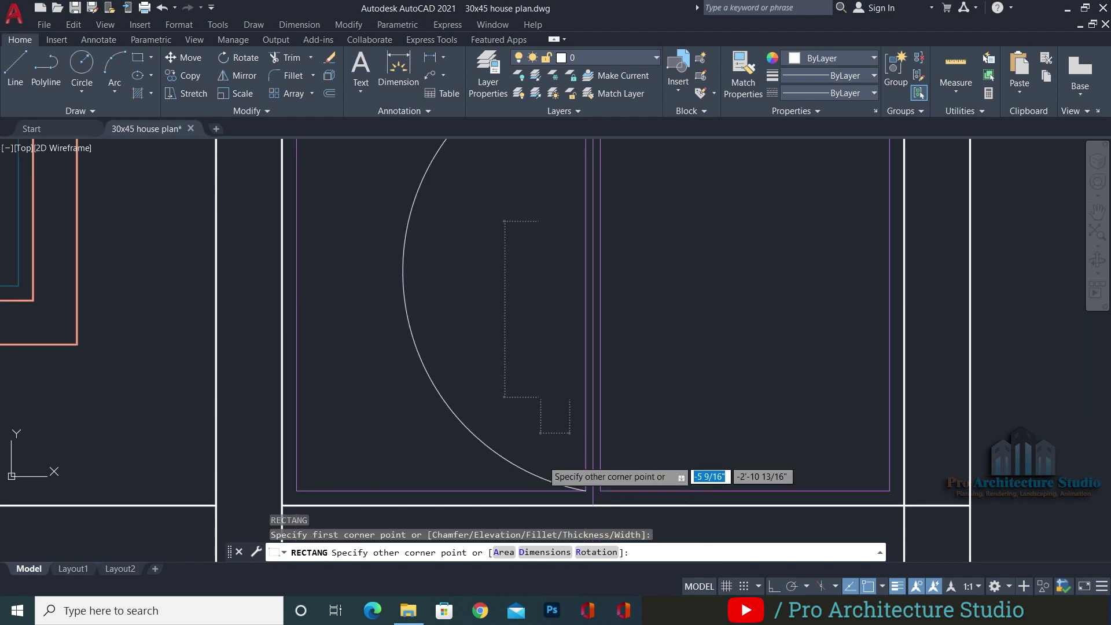
pyautogui.click(561, 385)
pyautogui.press('Escape')
pyautogui.press('Escape')
pyautogui.write('M')
pyautogui.press('Return')
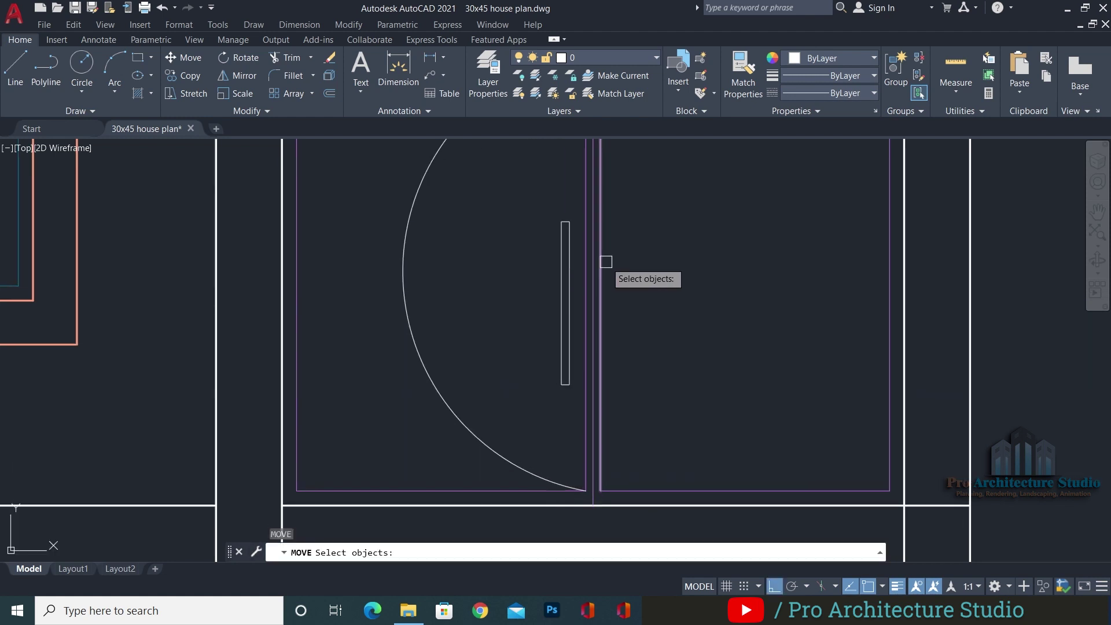
pyautogui.click(604, 261)
pyautogui.click(656, 205)
pyautogui.click(521, 274)
pyautogui.press('Return')
pyautogui.press('Escape')
pyautogui.moveTo(557, 263); pyautogui.dragTo(560, 387, button='middle')
pyautogui.press('Escape')
pyautogui.moveTo(521, 317); pyautogui.dragTo(553, 286, button='middle')
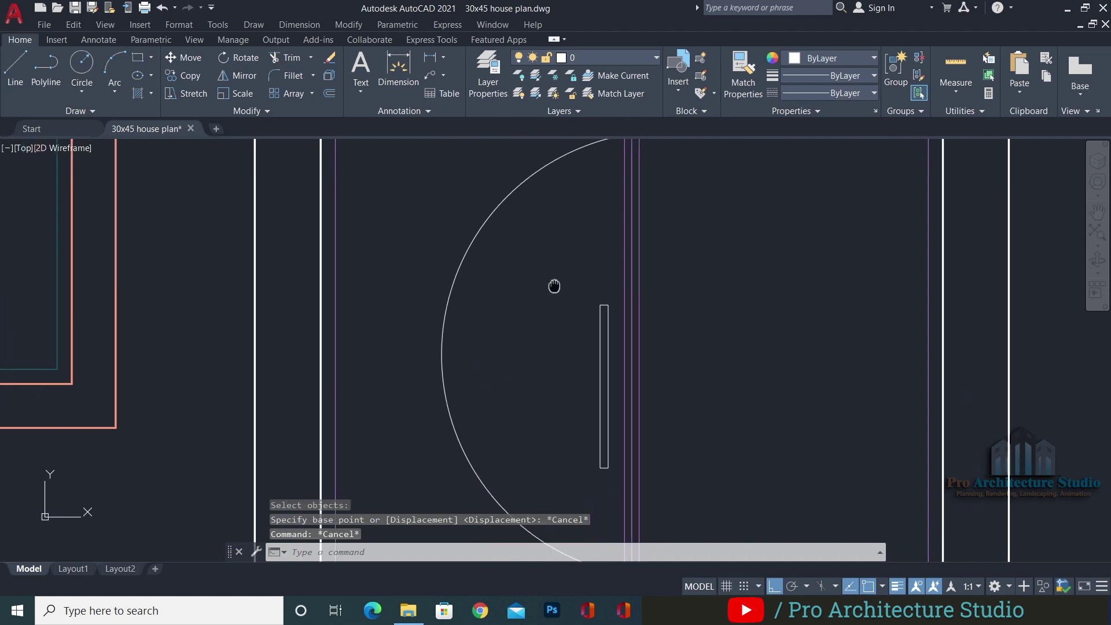
pyautogui.scroll(-2, 541, 271)
pyautogui.press('Escape')
pyautogui.press('Escape')
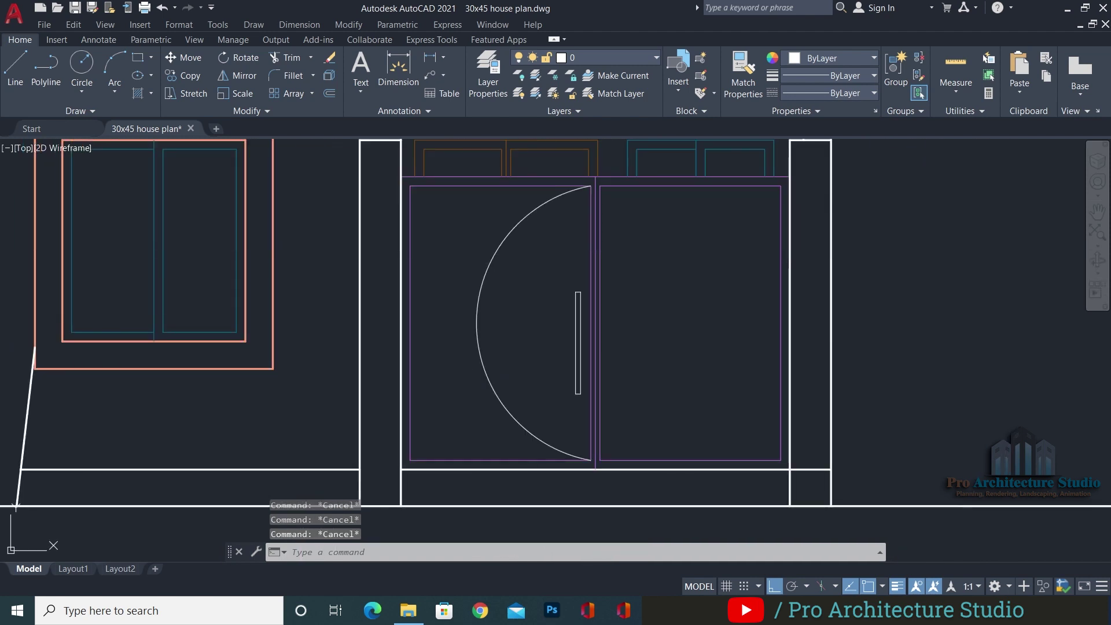
pyautogui.press('Escape')
pyautogui.press('Escape')
pyautogui.moveTo(474, 270); pyautogui.dragTo(504, 276, button='middle')
pyautogui.write('L')
pyautogui.press('Return')
pyautogui.press('Escape')
pyautogui.press('Escape')
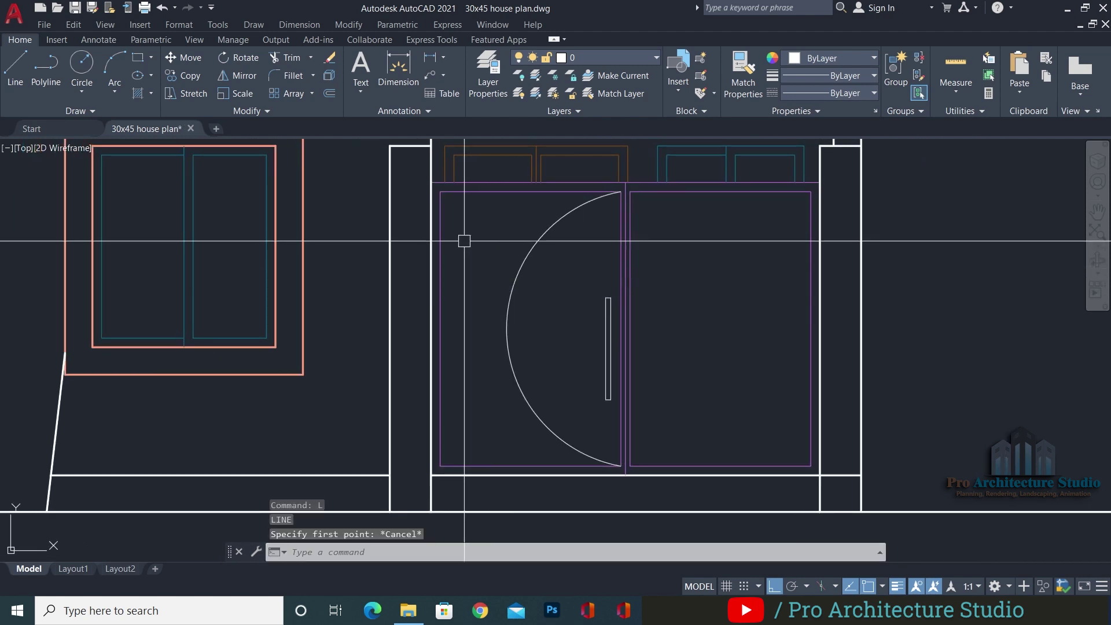
pyautogui.press('Escape')
pyautogui.press('Escape')
pyautogui.press('Escape')
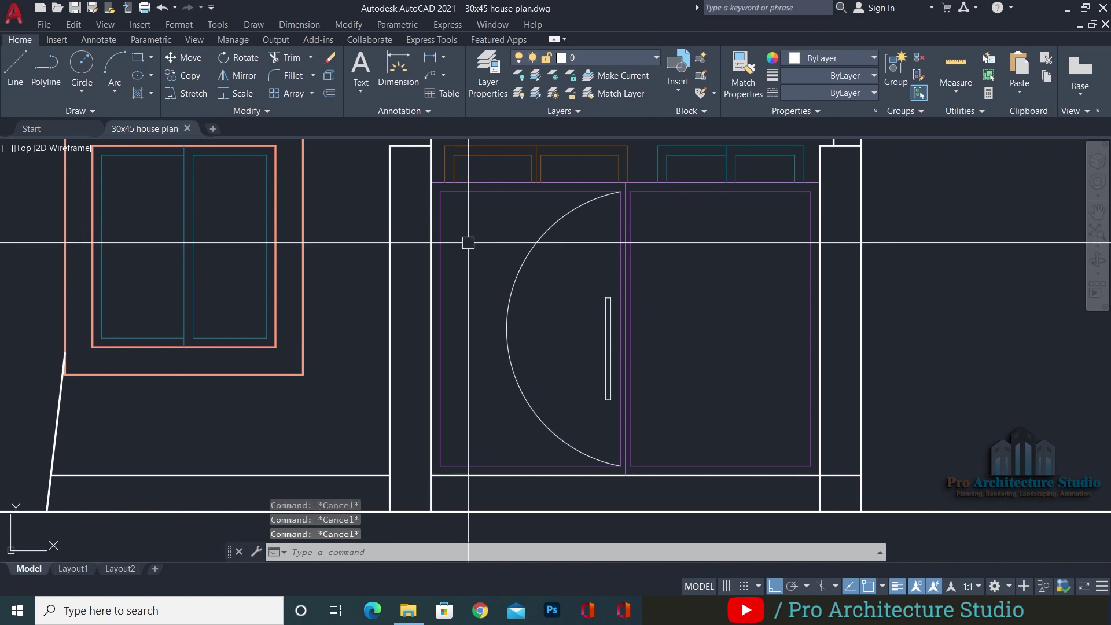
pyautogui.write('o')
pyautogui.press('Return')
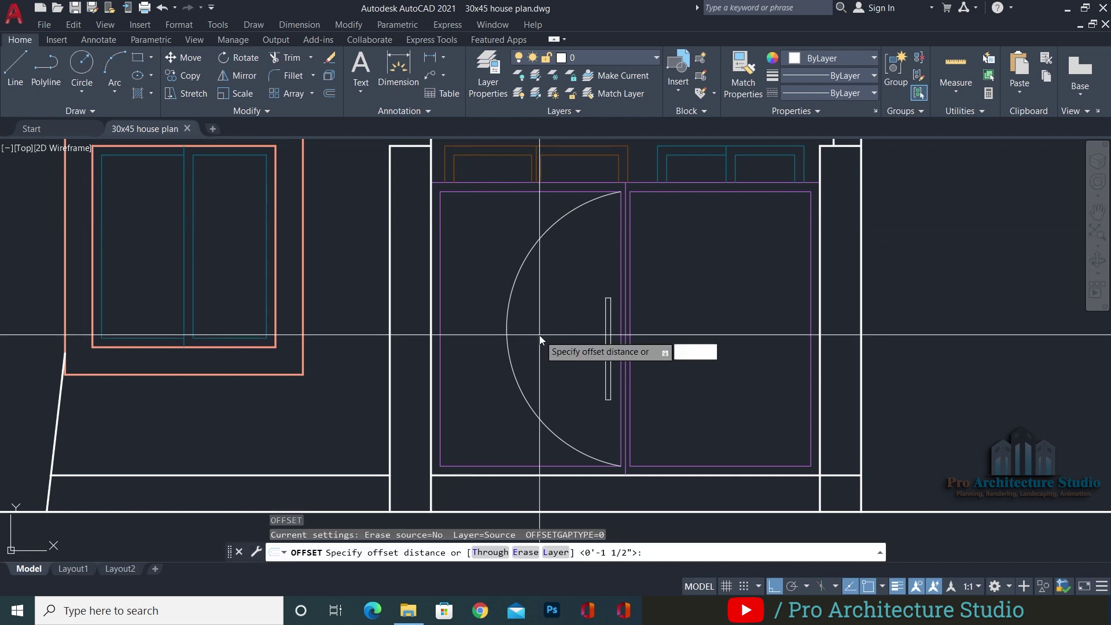
pyautogui.press('Return')
pyautogui.press('Escape')
pyautogui.press('Escape')
pyautogui.press('Escape')
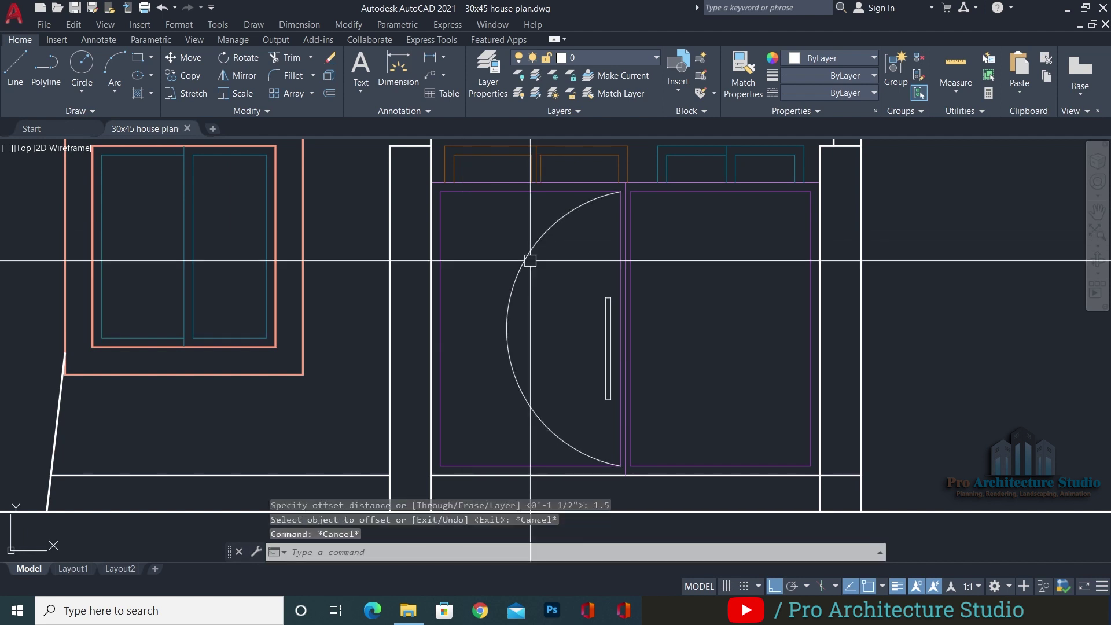
# Offset the left leaf's arc 1.5 inches outward
pyautogui.write('o')
pyautogui.press('Return')
pyautogui.write('1.5')
pyautogui.press('Return')
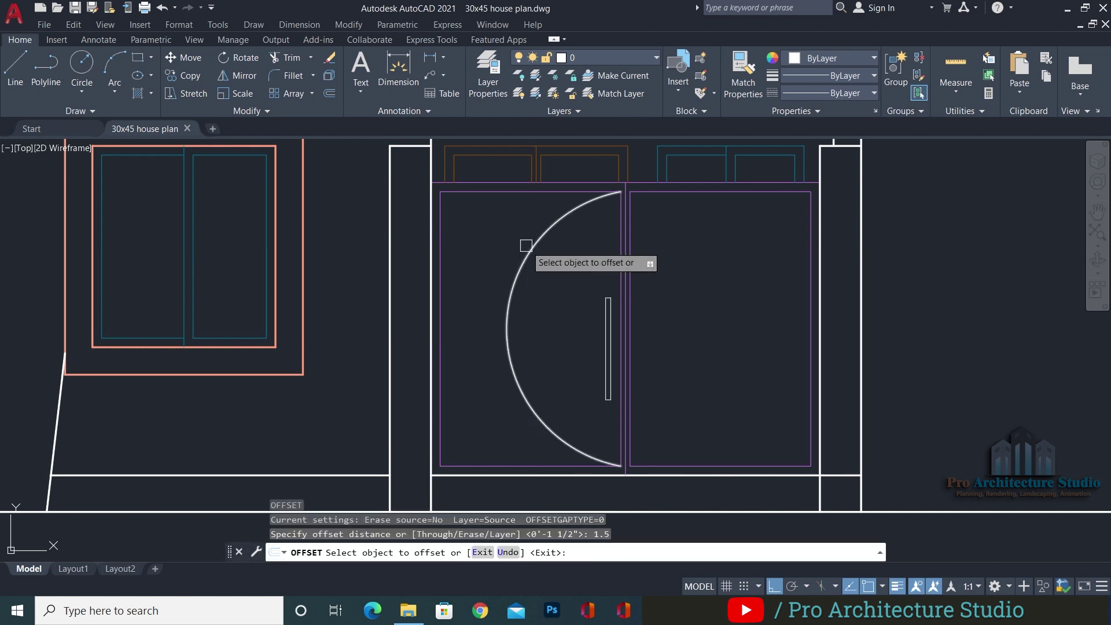
pyautogui.click(509, 254)
pyautogui.click(646, 328)
pyautogui.press('Escape')
# Trim the outer arc's ends where they run past the leaf's inner frame lines at the top and bottom
pyautogui.scroll(5, 607, 187)
pyautogui.write('tr')
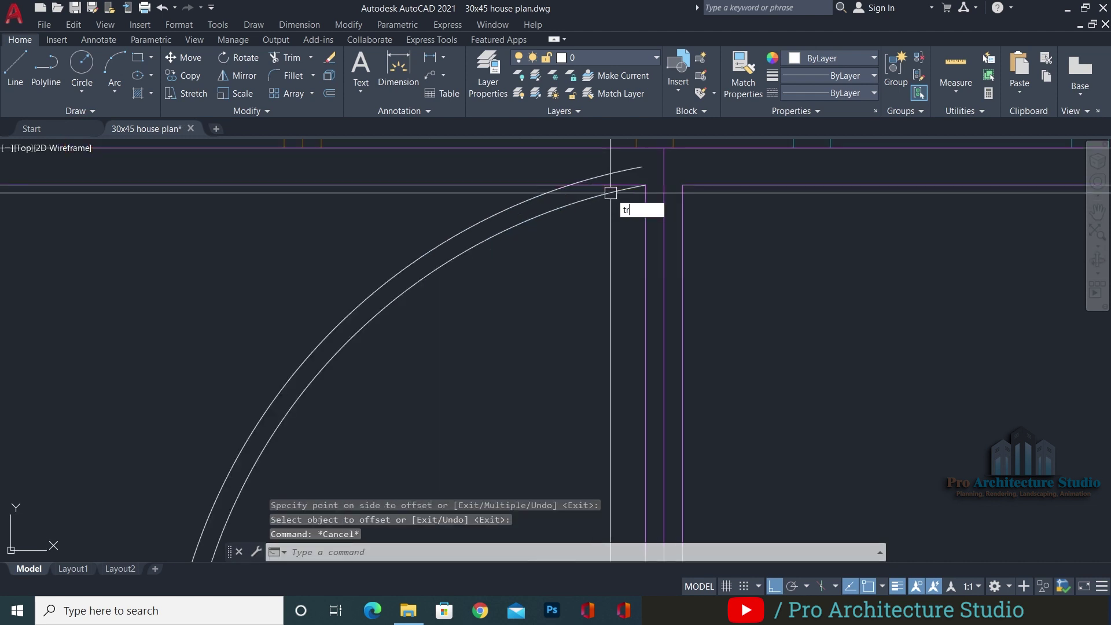
pyautogui.press('Return')
pyautogui.scroll(-5, 614, 177)
pyautogui.moveTo(614, 441); pyautogui.dragTo(629, 315, button='middle')
pyautogui.scroll(5, 629, 316)
pyautogui.click(628, 366)
pyautogui.click(625, 355)
pyautogui.press('Escape')
# Match both arcs and the handle rectangle to the gate frame line's properties and save the drawing
pyautogui.scroll(-3, 624, 355)
pyautogui.write('ma')
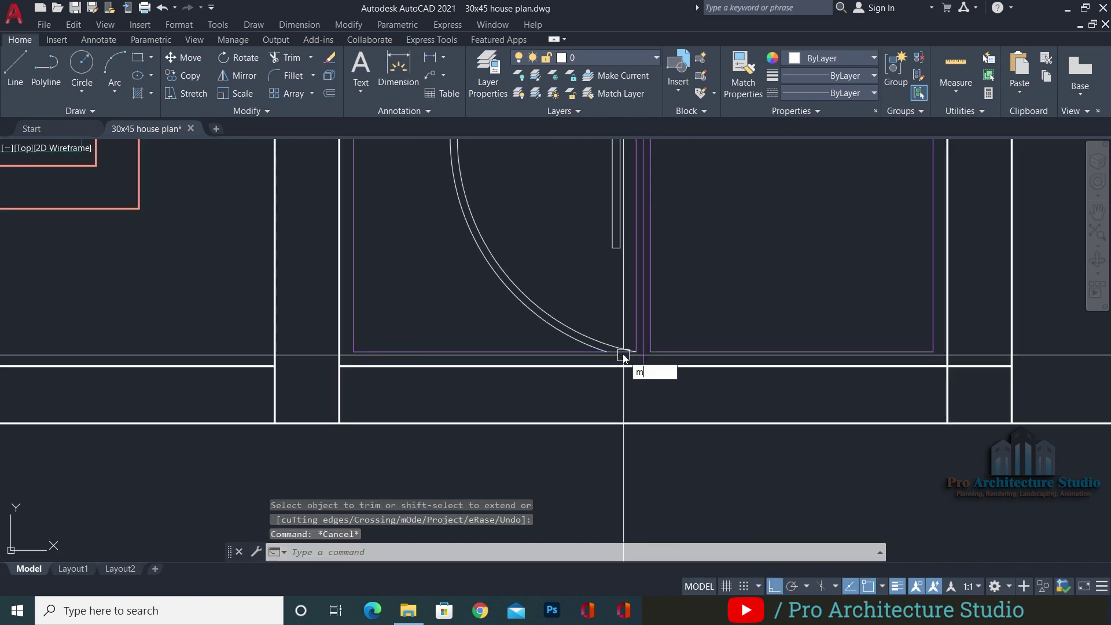
pyautogui.press('Return')
pyautogui.click(635, 307)
pyautogui.click(561, 268)
pyautogui.click(493, 320)
pyautogui.scroll(-4, 495, 321)
pyautogui.moveTo(495, 322); pyautogui.dragTo(515, 374, button='middle')
pyautogui.scroll(4, 561, 304)
pyautogui.click(562, 293)
pyautogui.scroll(-4, 580, 302)
pyautogui.press('Escape')
pyautogui.press('Escape')
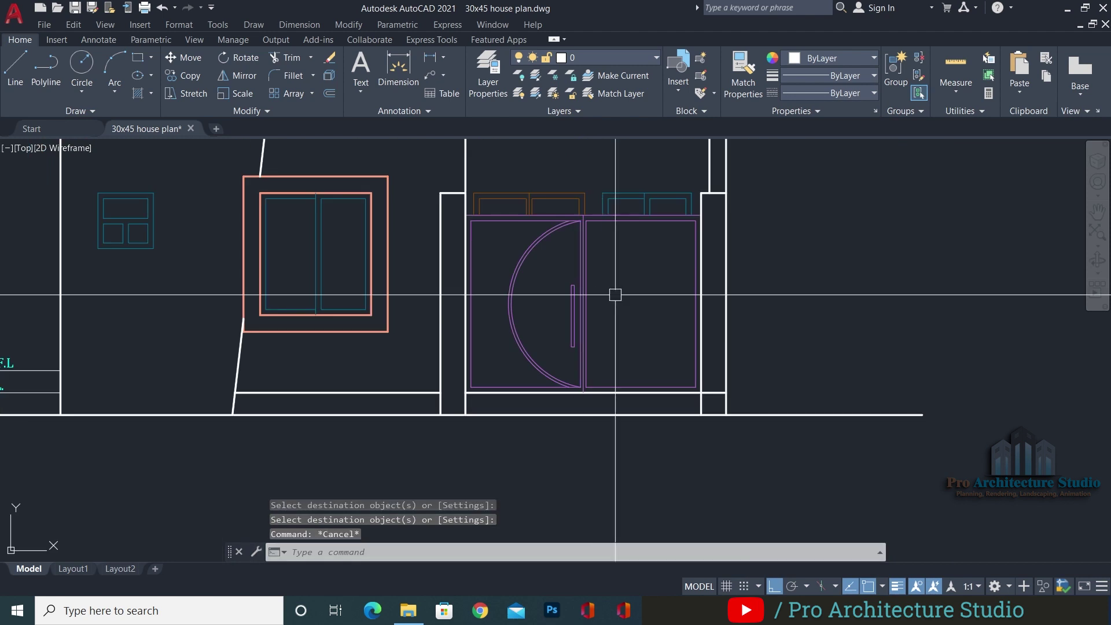
pyautogui.hotkey('ctrl', 's')
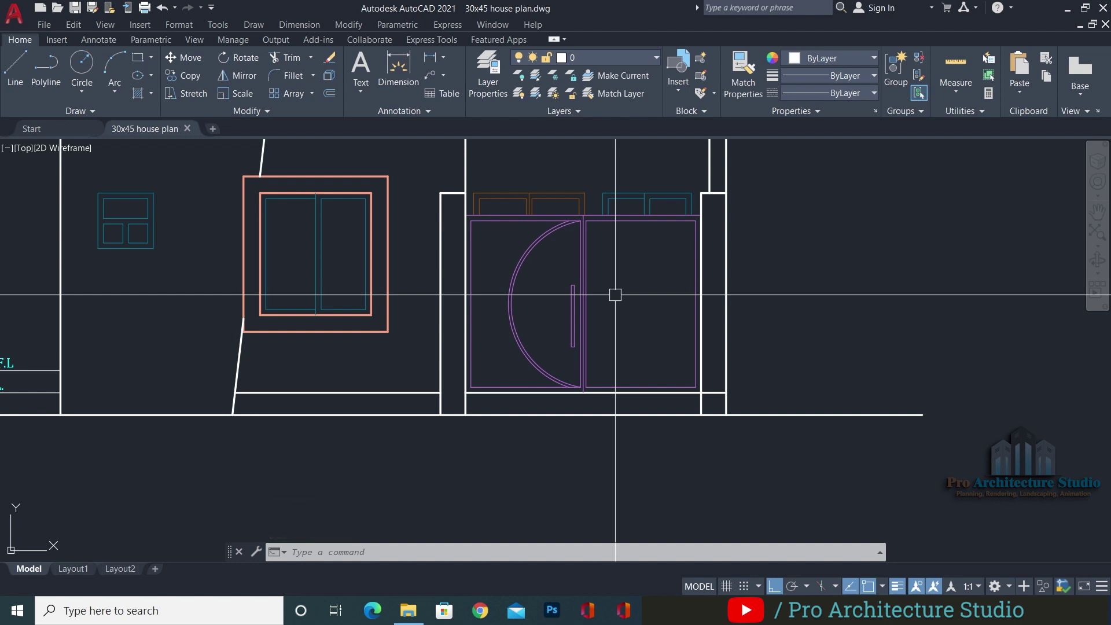
# Divide the left leaf's outer inner-frame line into 5 equal segments
pyautogui.write('E')
pyautogui.press('Return')
pyautogui.scroll(2, 491, 294)
pyautogui.scroll(-1, 497, 276)
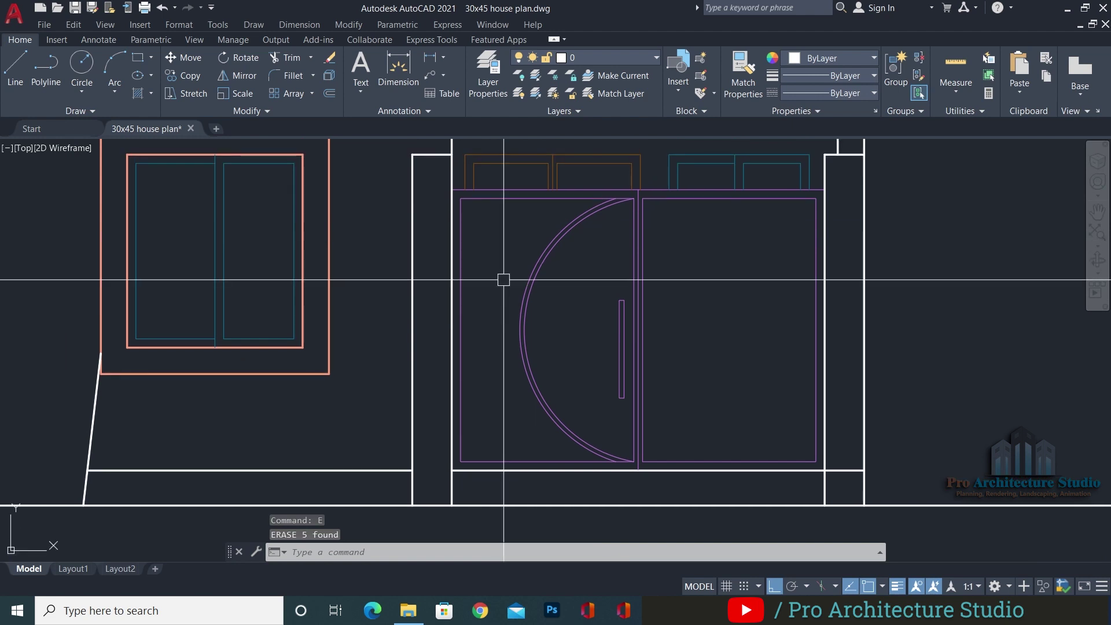
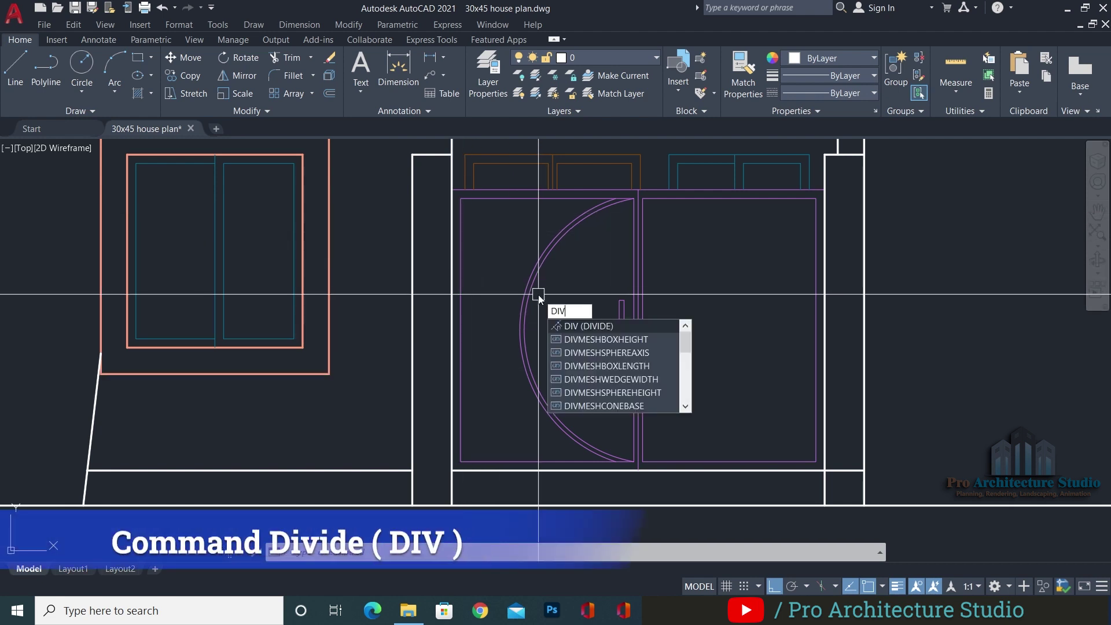
pyautogui.press('Return')
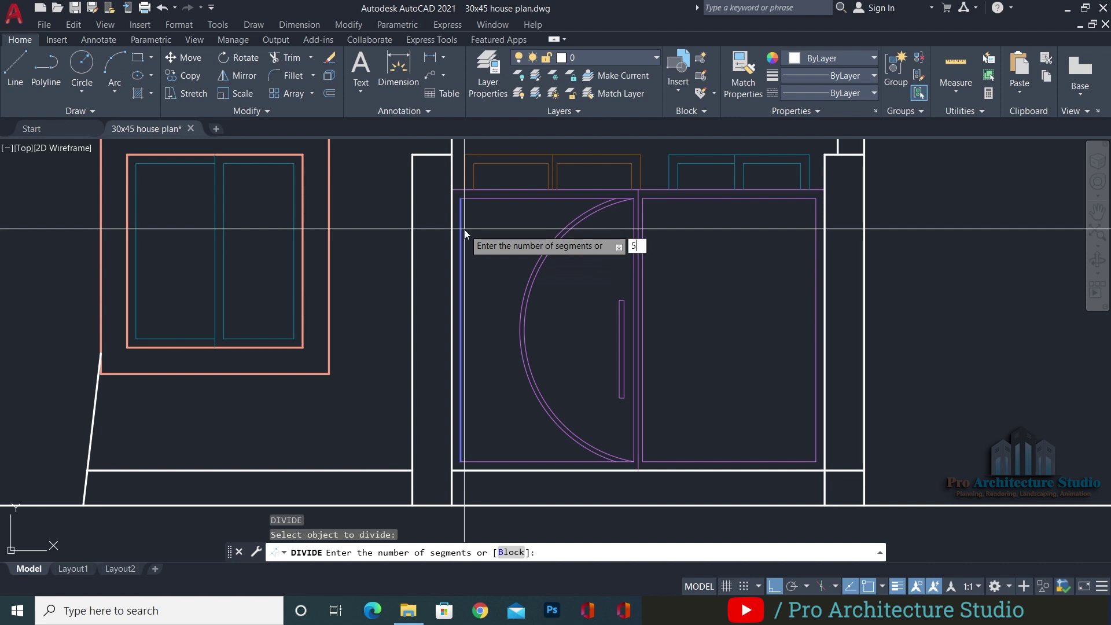
pyautogui.press('Return')
# Draw a horizontal line about 1'-7" long from the uppermost division point toward the arc
pyautogui.write('l')
pyautogui.press('Return')
pyautogui.scroll(8, 428, 230)
pyautogui.click(350, 186)
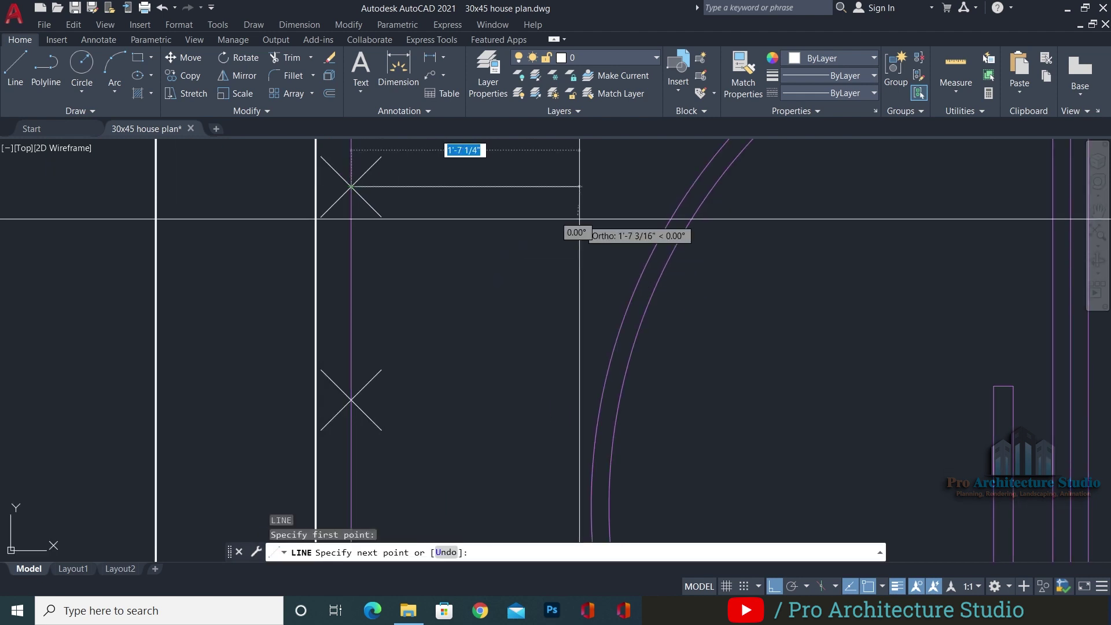
pyautogui.click(579, 231)
pyautogui.press('Escape')
pyautogui.press('Escape')
# Draw short horizontal lines toward the arc from the other three division points
pyautogui.scroll(-4, 578, 231)
pyautogui.press('Return')
pyautogui.click(492, 288)
pyautogui.click(563, 287)
pyautogui.press('Escape')
pyautogui.press('Return')
pyautogui.click(492, 371)
pyautogui.click(564, 391)
pyautogui.press('Escape')
pyautogui.press('Return')
pyautogui.click(491, 454)
pyautogui.click(571, 460)
pyautogui.press('Escape')
pyautogui.press('Escape')
# Erase the four division point markers along the left leaf's frame line
pyautogui.click(440, 490)
pyautogui.click(559, 165)
pyautogui.press('Delete')
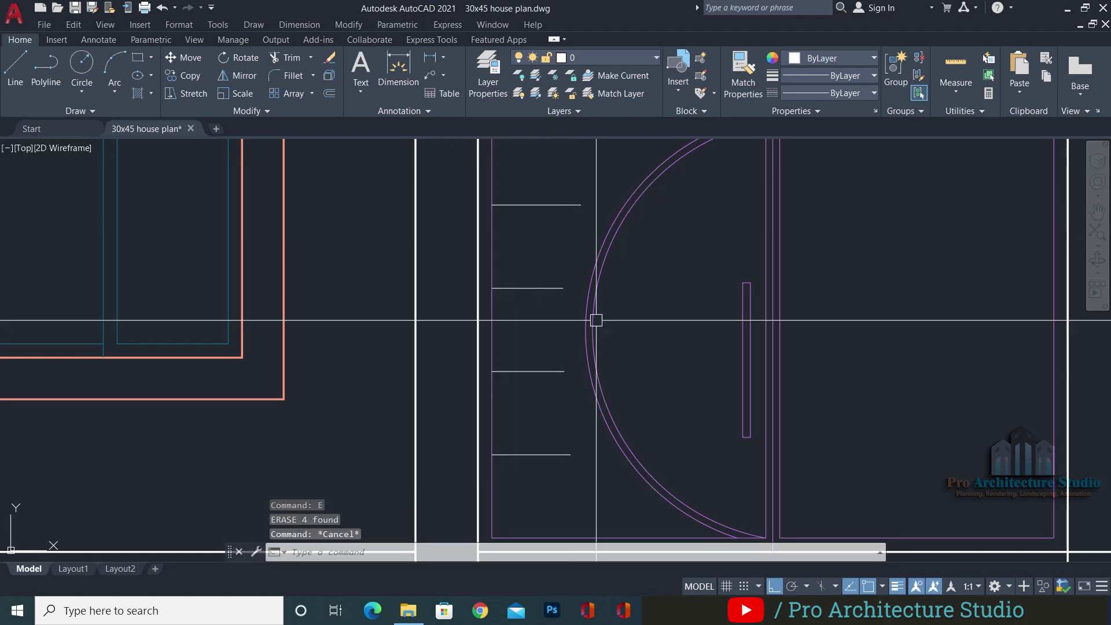
# Extend the four horizontal lines of the left leaf to the outer arc
pyautogui.scroll(-3, 595, 318)
pyautogui.write('ex')
pyautogui.press('Return')
pyautogui.click(575, 252)
pyautogui.click(563, 301)
pyautogui.click(564, 351)
pyautogui.click(559, 405)
pyautogui.press('Escape')
pyautogui.press('Return')
pyautogui.scroll(2, 689, 283)
pyautogui.press('Escape')
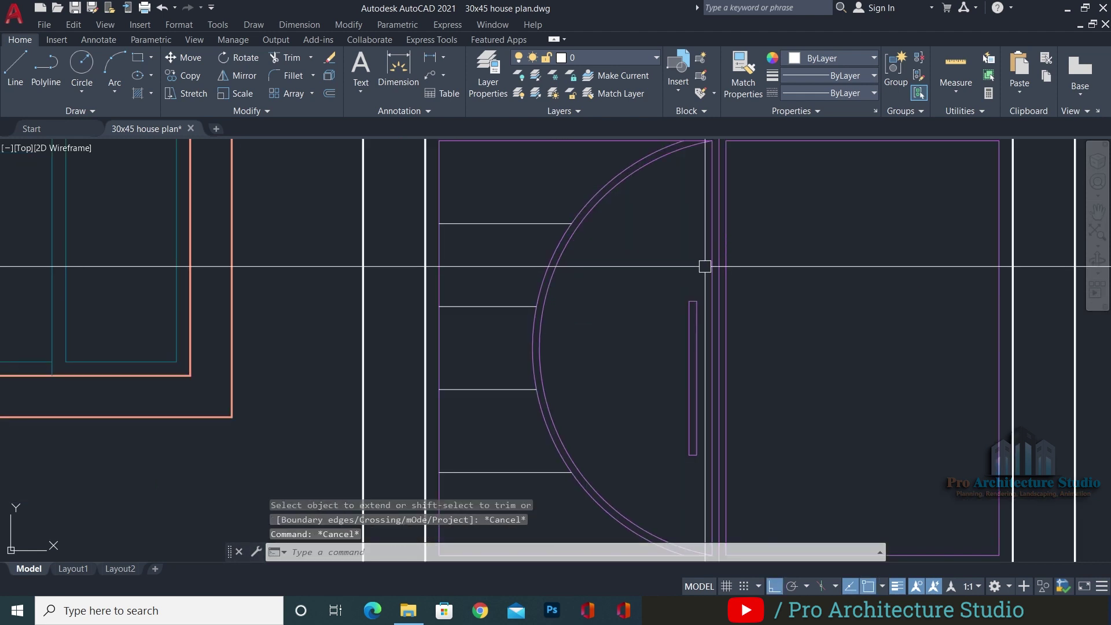
pyautogui.press('Escape')
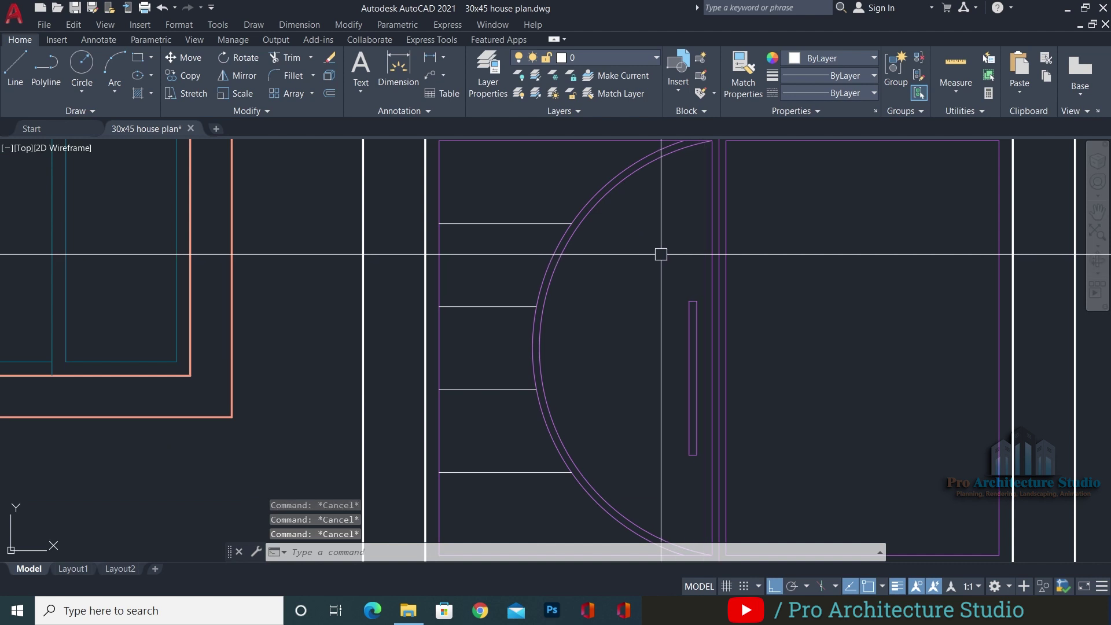
pyautogui.press('Return')
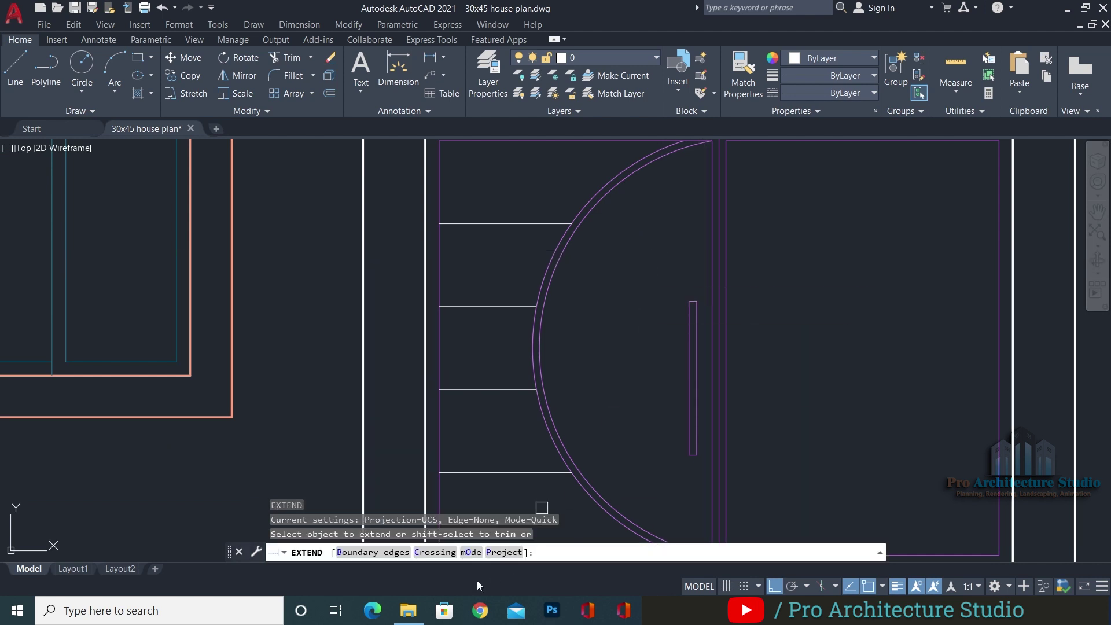
# Extend the left leaf's four horizontal lines to its inner vertical frame line, using that line as the boundary edge
pyautogui.click(362, 552)
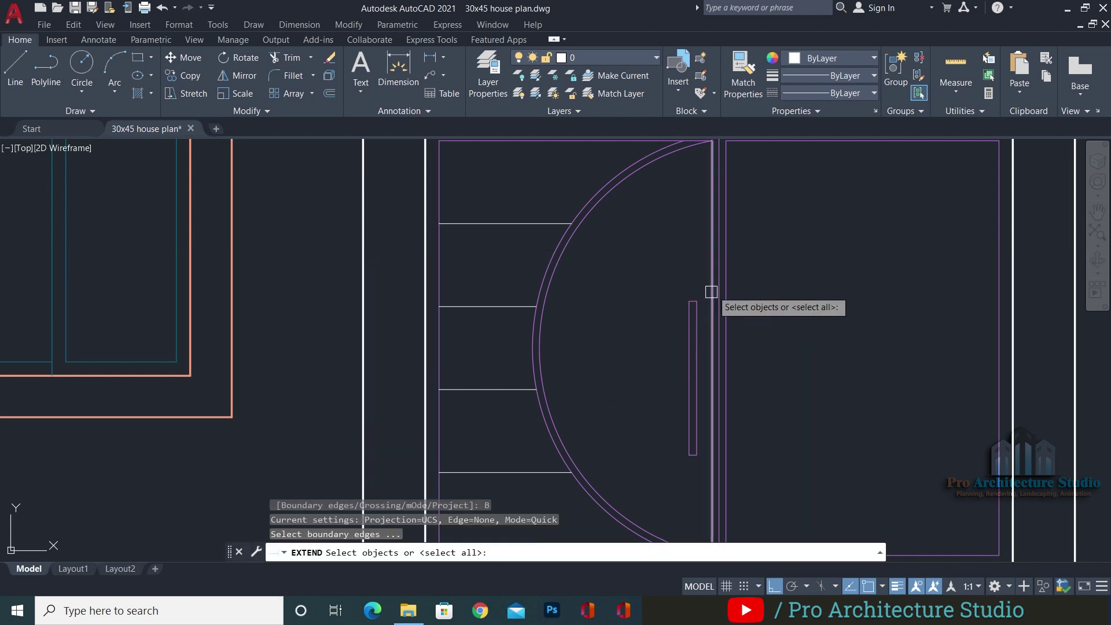
pyautogui.click(710, 259)
pyautogui.press('Return')
pyautogui.click(541, 224)
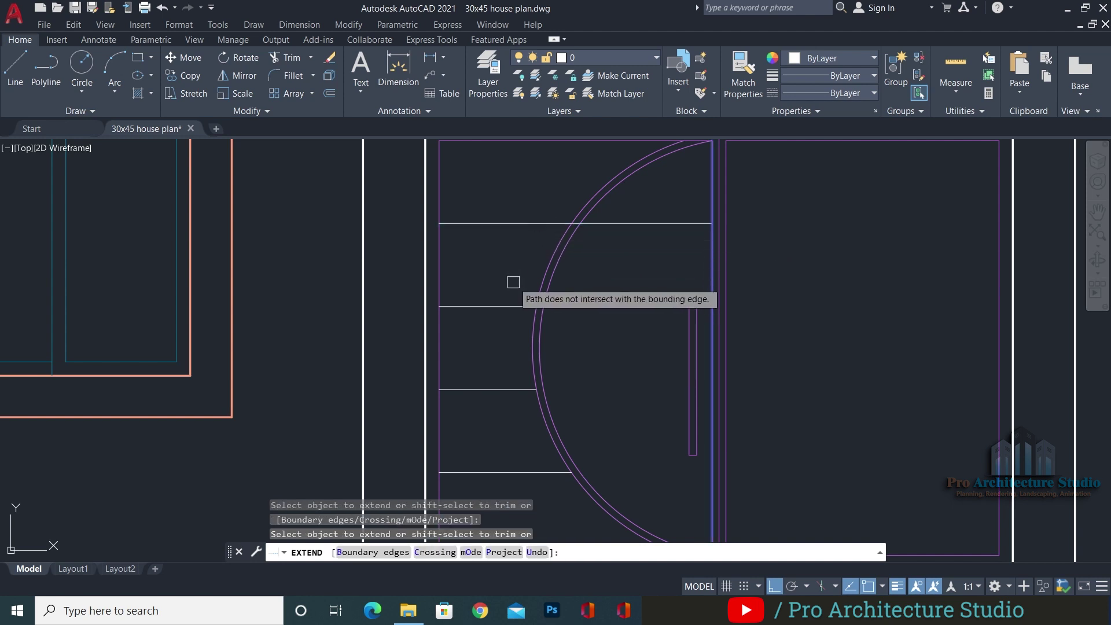
pyautogui.click(515, 306)
pyautogui.moveTo(506, 378); pyautogui.dragTo(509, 300, button='middle')
pyautogui.click(517, 312)
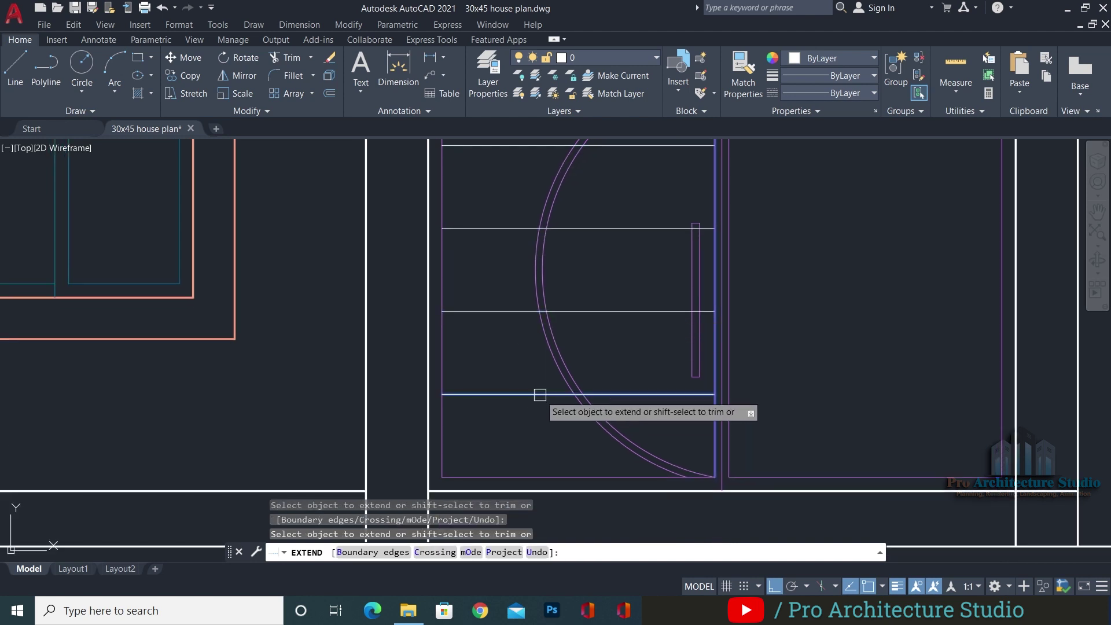
pyautogui.click(540, 394)
pyautogui.press('Return')
pyautogui.press('Escape')
pyautogui.press('Escape')
# Trim the four horizontal lines where they pass between the left leaf's two arcs
pyautogui.scroll(6, 585, 412)
pyautogui.write('tr')
pyautogui.press('Return')
pyautogui.click(546, 330)
pyautogui.click(543, 328)
pyautogui.scroll(-3, 545, 394)
pyautogui.moveTo(544, 378); pyautogui.dragTo(548, 486, button='middle')
pyautogui.scroll(4, 467, 283)
pyautogui.click(482, 391)
pyautogui.scroll(-4, 482, 390)
pyautogui.moveTo(473, 278); pyautogui.dragTo(475, 366, button='middle')
pyautogui.scroll(2, 474, 278)
pyautogui.scroll(2, 474, 279)
pyautogui.click(518, 240)
pyautogui.scroll(-5, 518, 240)
pyautogui.moveTo(518, 216); pyautogui.dragTo(487, 399, button='middle')
pyautogui.scroll(5, 534, 318)
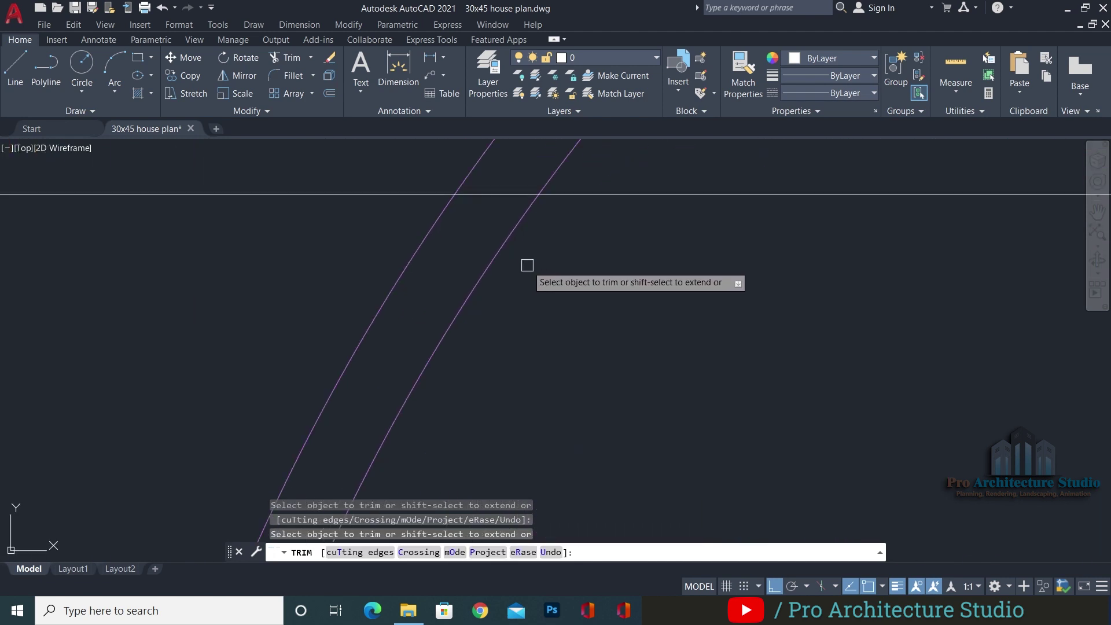
pyautogui.click(499, 191)
# Trim the horizontal lines where they cross the inside of the gate handle
pyautogui.scroll(-7, 501, 196)
pyautogui.moveTo(620, 267); pyautogui.dragTo(538, 198, button='middle')
pyautogui.scroll(7, 638, 335)
pyautogui.press('Escape')
pyautogui.press('Escape')
pyautogui.write('tr')
pyautogui.press('Return')
pyautogui.scroll(-4, 604, 198)
pyautogui.scroll(4, 604, 347)
pyautogui.scroll(-4, 573, 361)
pyautogui.press('Escape')
pyautogui.press('Escape')
# Match the left leaf's horizontal lines on both sides of the arcs to the properties of its upper frame line
pyautogui.write('ma')
pyautogui.press('Return')
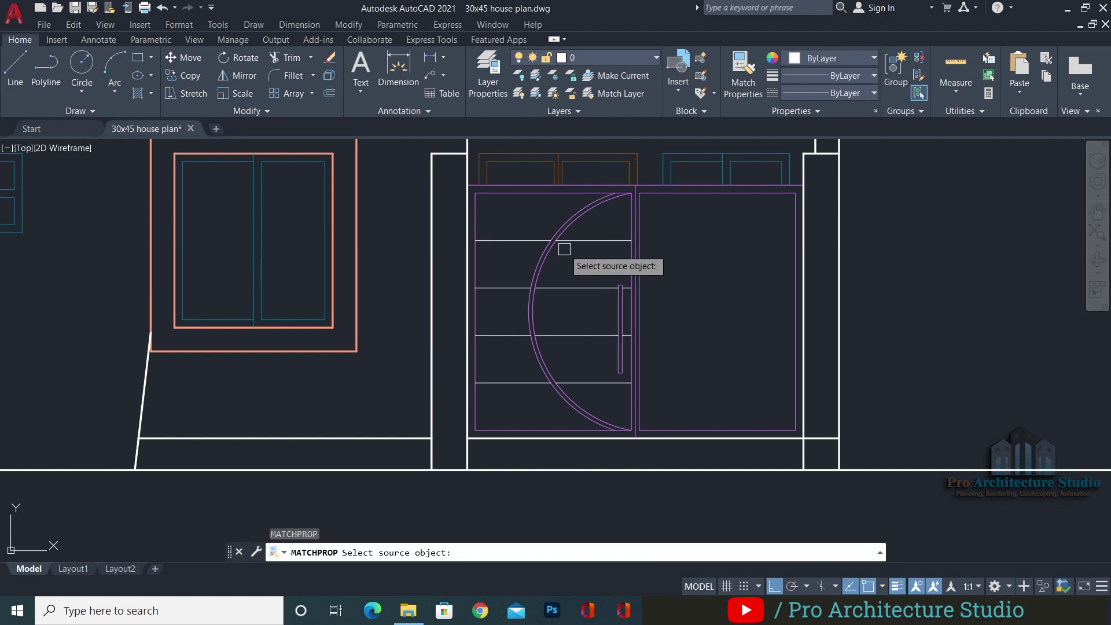
pyautogui.click(545, 192)
pyautogui.click(515, 218)
pyautogui.click(495, 398)
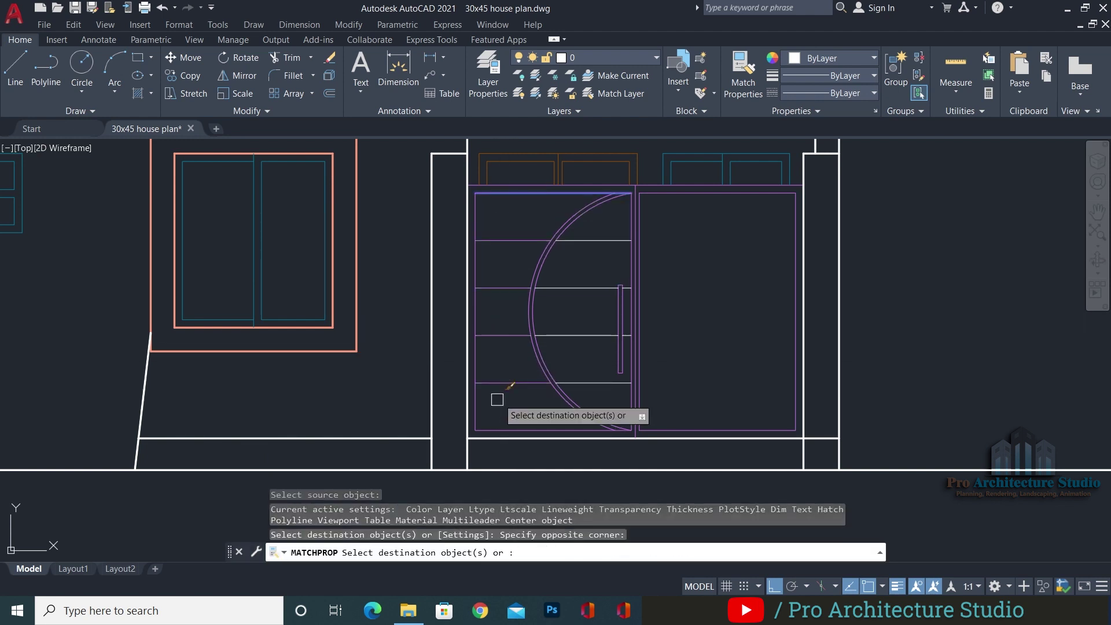
pyautogui.click(574, 238)
pyautogui.click(576, 287)
pyautogui.click(575, 336)
pyautogui.click(580, 384)
pyautogui.press('Return')
pyautogui.press('Return')
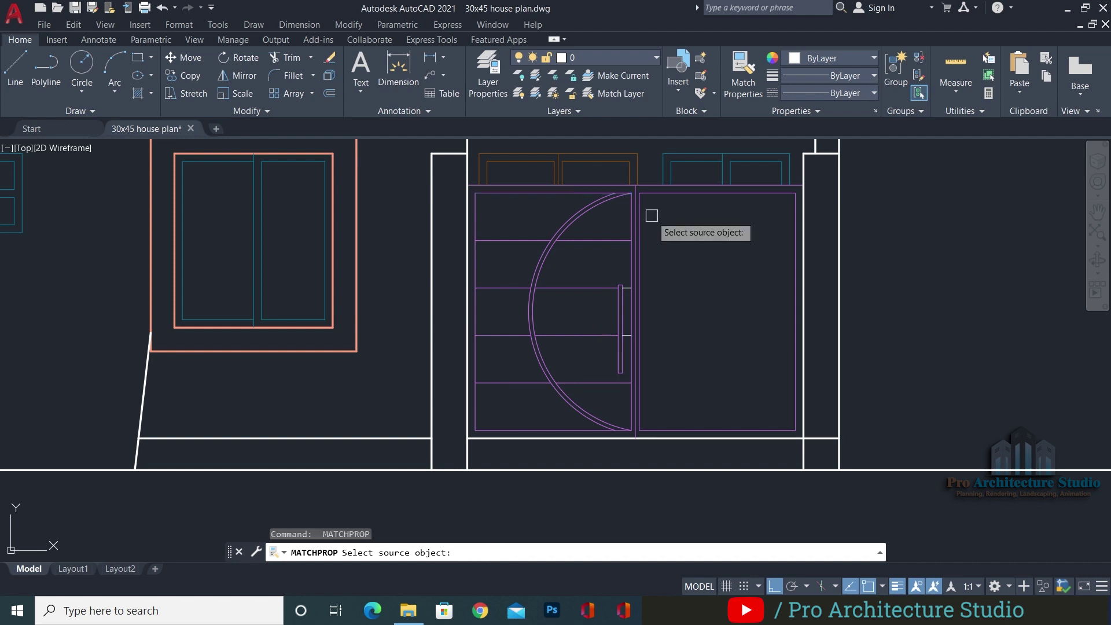
# Save the drawing
pyautogui.scroll(-4, 651, 216)
pyautogui.press('Escape')
pyautogui.press('Escape')
pyautogui.scroll(2, 616, 232)
pyautogui.hotkey('ctrl', 's')
pyautogui.press('Escape')
# Match the short white line pieces beside the handle to the properties of the gate's horizontal lines
pyautogui.scroll(6, 641, 266)
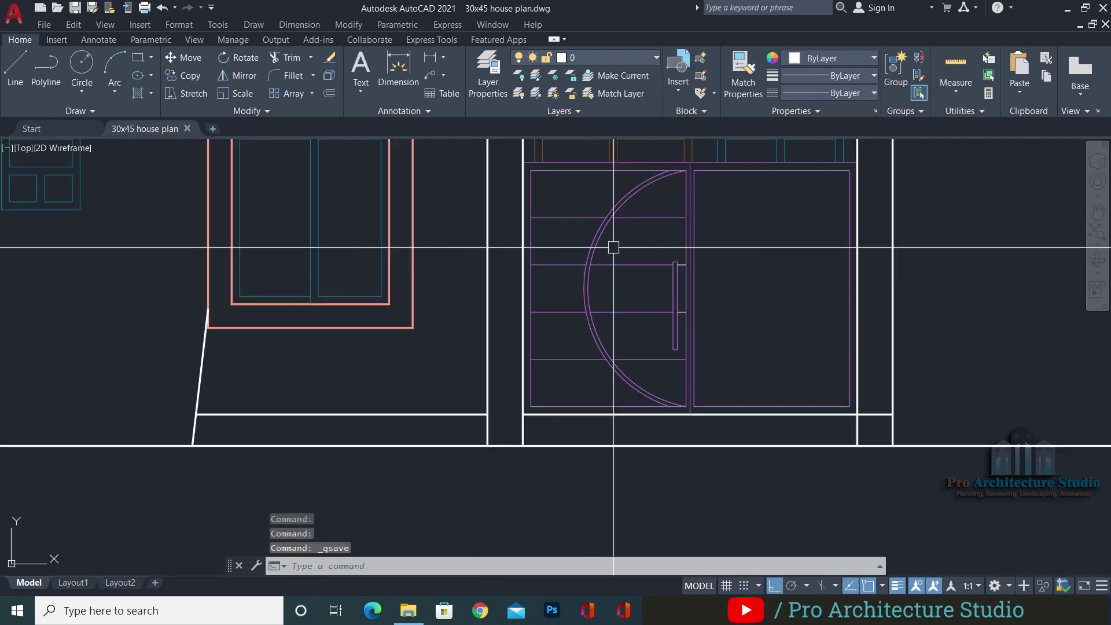
pyautogui.write('ma')
pyautogui.press('Return')
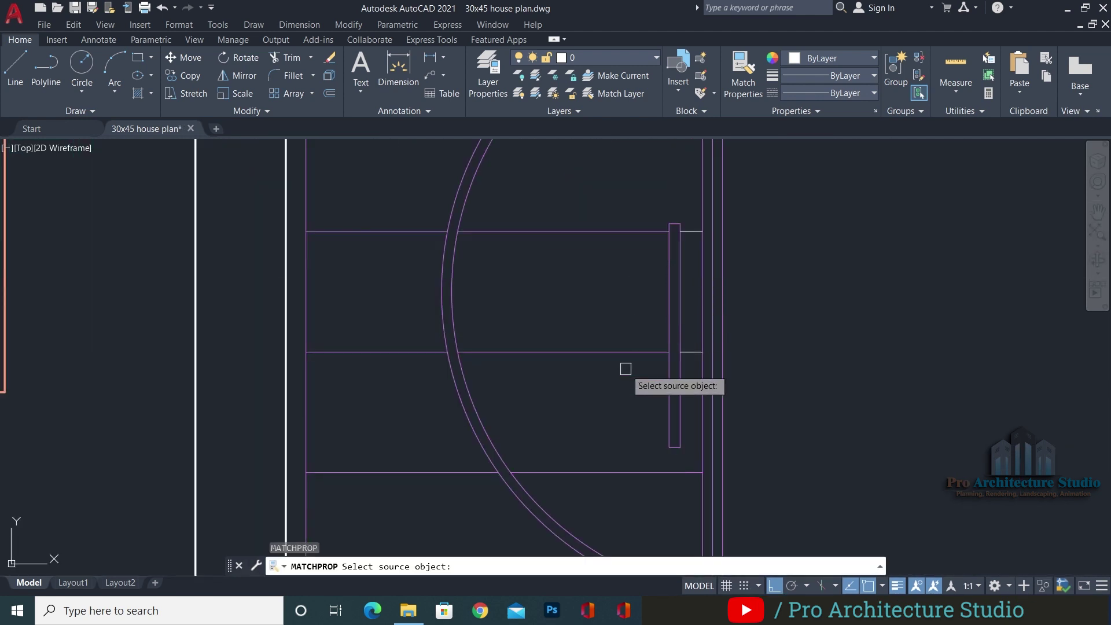
pyautogui.click(625, 351)
pyautogui.click(615, 384)
pyautogui.click(799, 213)
pyautogui.scroll(-4, 796, 214)
pyautogui.press('Escape')
pyautogui.press('Escape')
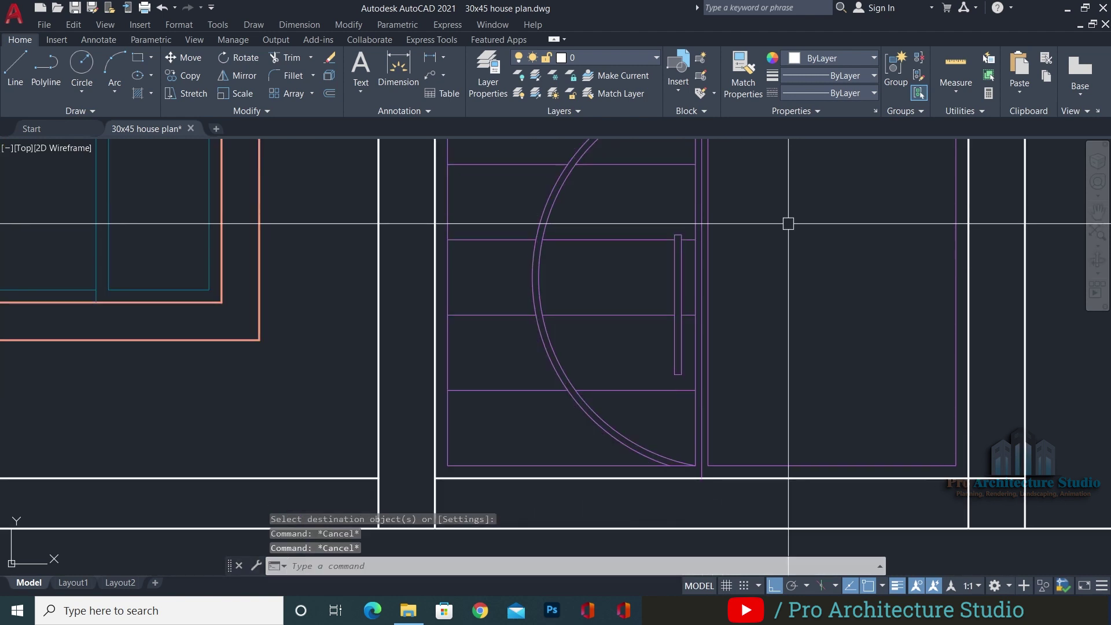
# Mirror the complete left leaf, with arcs, handle and horizontal lines, about the gate's vertical centre line, keeping the original
pyautogui.moveTo(491, 338); pyautogui.dragTo(495, 292, button='middle')
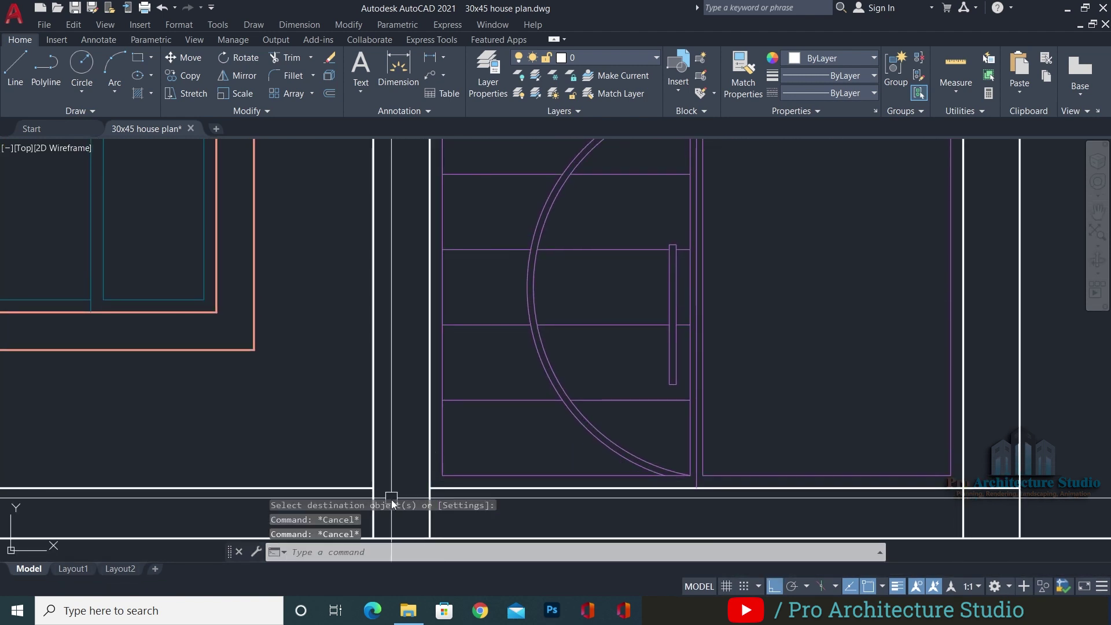
pyautogui.moveTo(404, 490); pyautogui.dragTo(447, 356, button='middle')
pyautogui.click(432, 370)
pyautogui.scroll(-2, 475, 339)
pyautogui.moveTo(540, 258); pyautogui.dragTo(540, 365, button='middle')
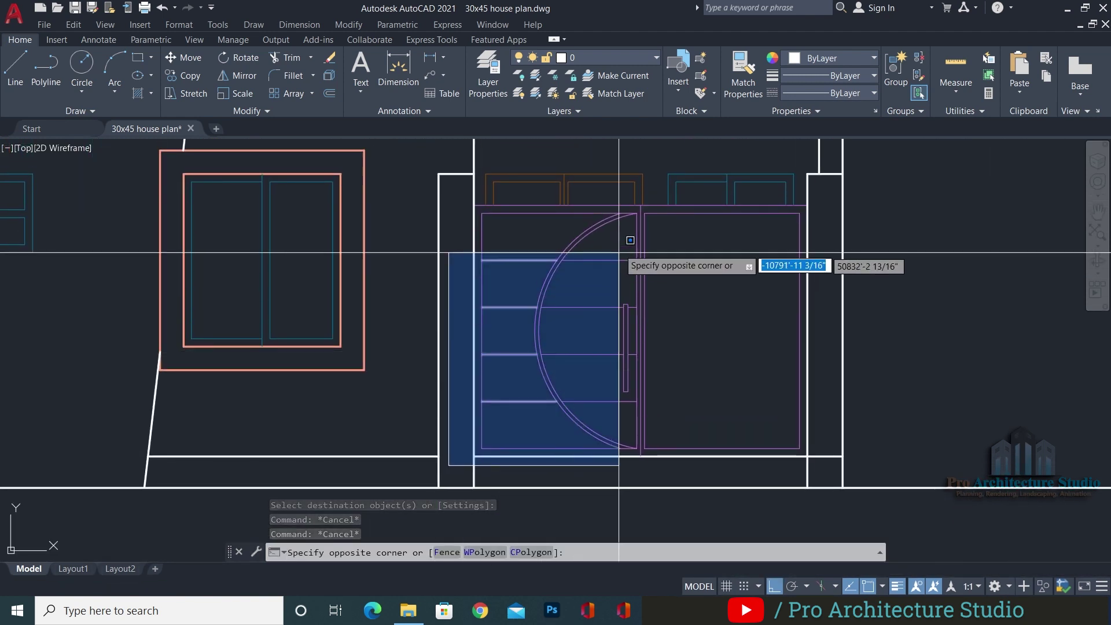
pyautogui.click(644, 207)
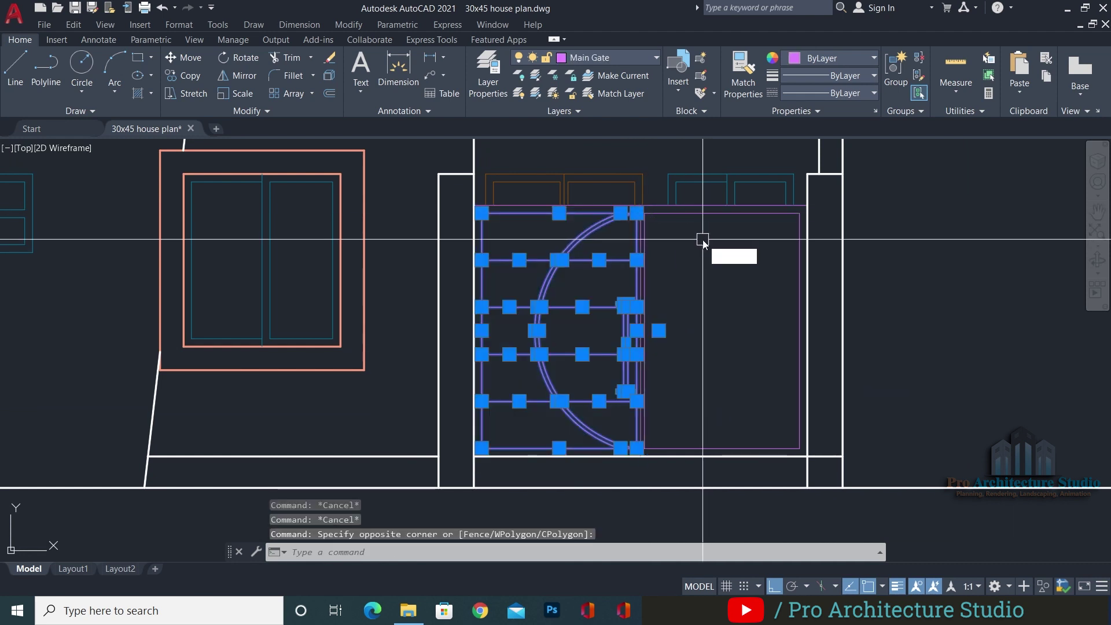
pyautogui.write('mi')
pyautogui.press('Return')
pyautogui.scroll(5, 637, 214)
pyautogui.click(641, 205)
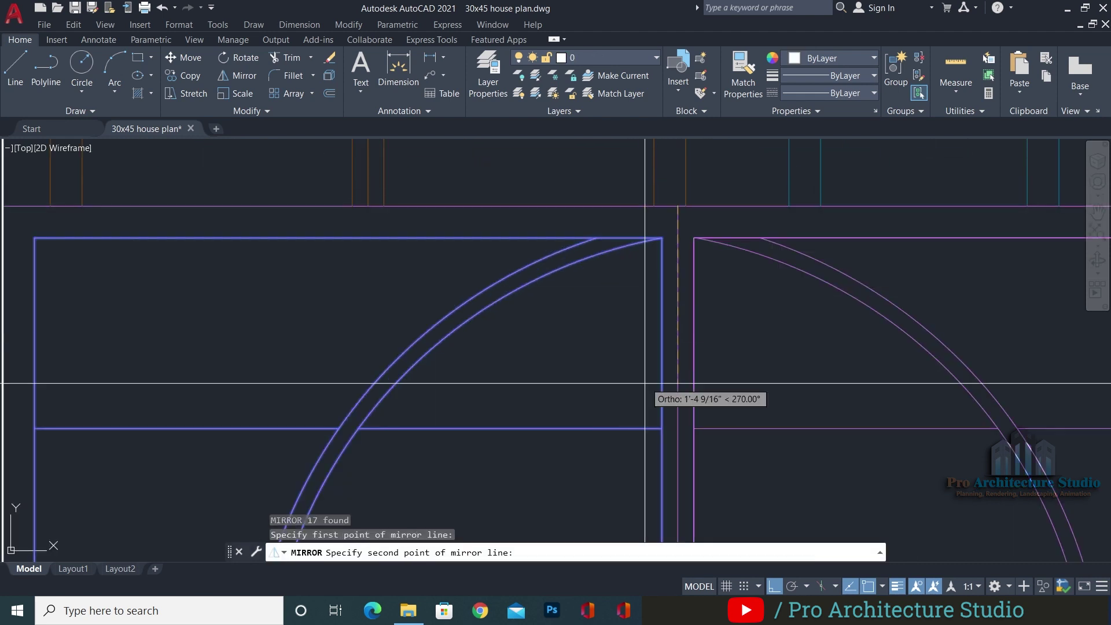
pyautogui.scroll(-4, 651, 348)
pyautogui.click(685, 198)
pyautogui.press('Return')
pyautogui.scroll(-4, 677, 203)
pyautogui.press('Escape')
pyautogui.press('Escape')
# Check the completed double gate in the front elevation and save the drawing
pyautogui.scroll(-4, 794, 291)
pyautogui.moveTo(818, 236); pyautogui.dragTo(819, 251, button='middle')
pyautogui.scroll(4, 820, 250)
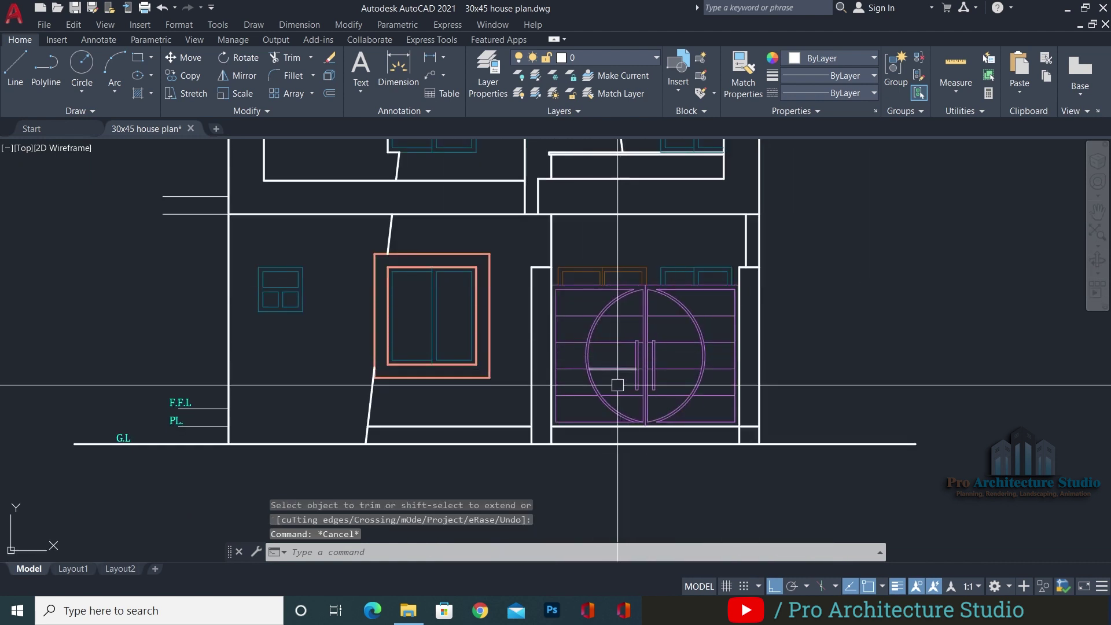
pyautogui.press('Escape')
pyautogui.press('Escape')
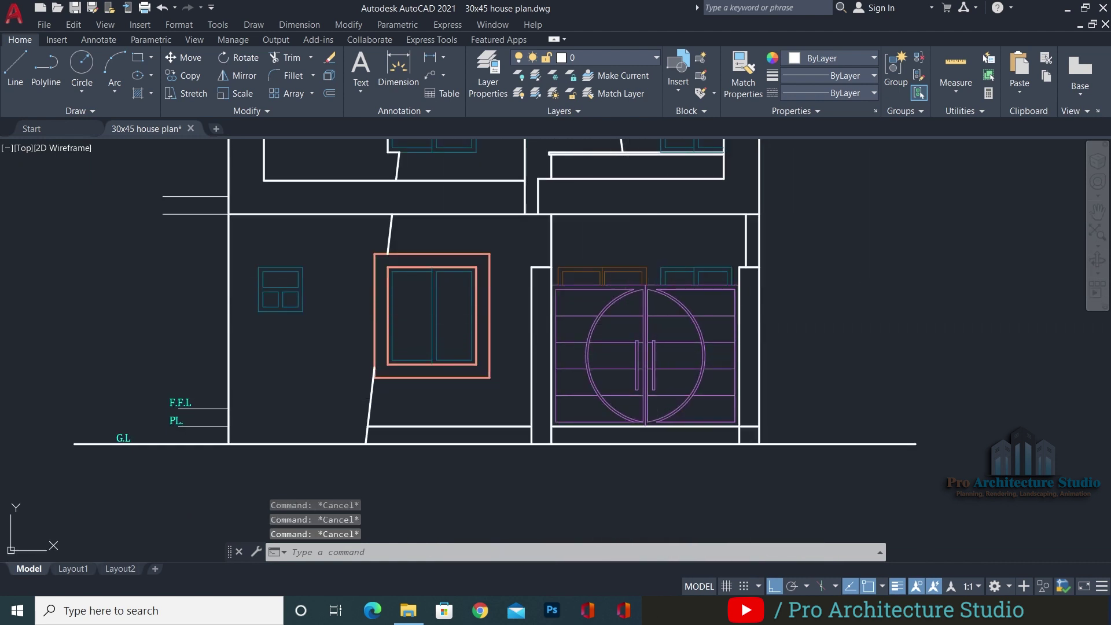
pyautogui.moveTo(520, 374); pyautogui.dragTo(636, 374, button='middle')
pyautogui.hotkey('ctrl', 's')
pyautogui.press('Escape')
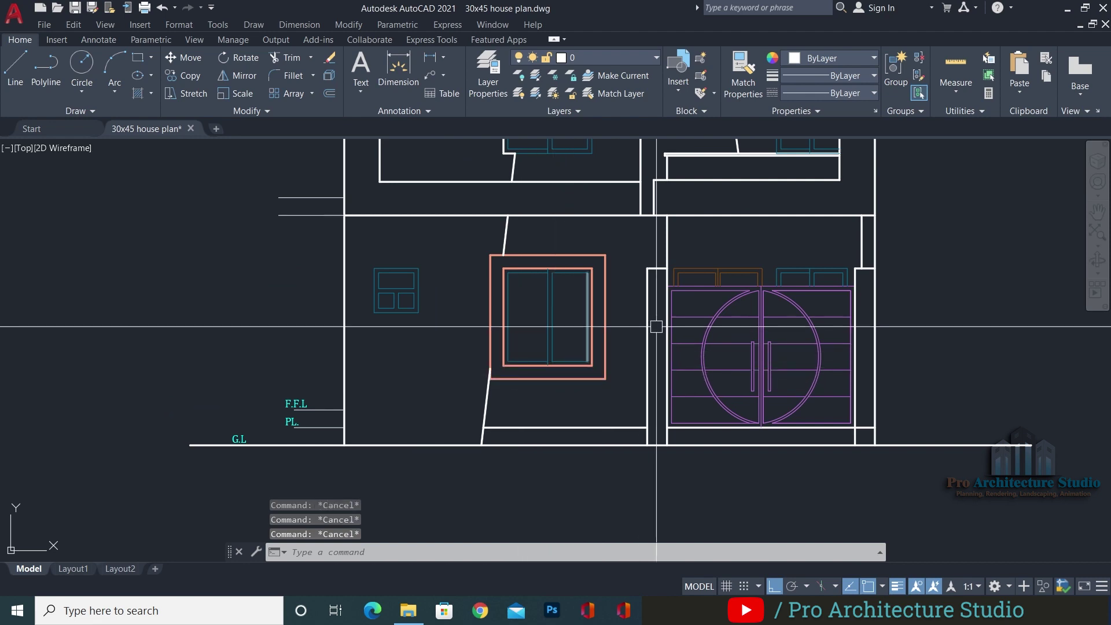
# Draw a vertical construction line at the left outer corner of the front boundary wall on the ground floor plan
pyautogui.scroll(-3, 655, 333)
pyautogui.press('Return')
pyautogui.scroll(-6, 564, 337)
pyautogui.scroll(4, 556, 429)
pyautogui.scroll(2, 528, 332)
pyautogui.moveTo(547, 457); pyautogui.dragTo(491, 319, button='middle')
pyautogui.scroll(6, 515, 342)
pyautogui.scroll(-2, 491, 319)
pyautogui.click(488, 268)
pyautogui.scroll(-2, 399, 364)
pyautogui.click(462, 380)
pyautogui.press('Escape')
# Draw a vertical construction line through the left corner of the gate pillar on the ground floor plan
pyautogui.scroll(4, 762, 303)
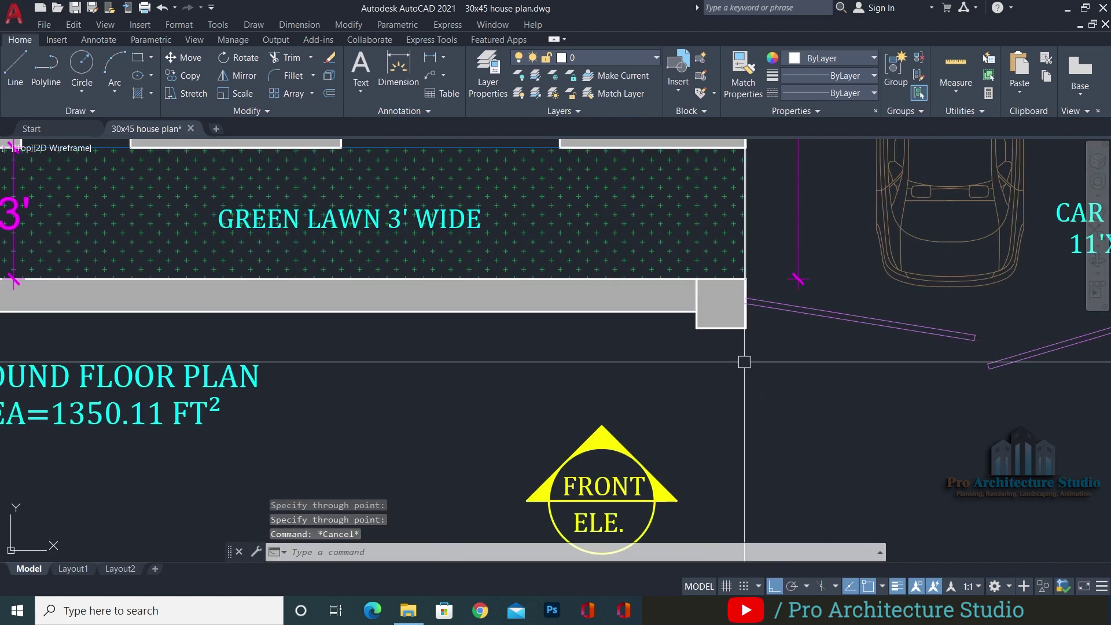
pyautogui.press('Return')
pyautogui.click(696, 328)
pyautogui.click(700, 429)
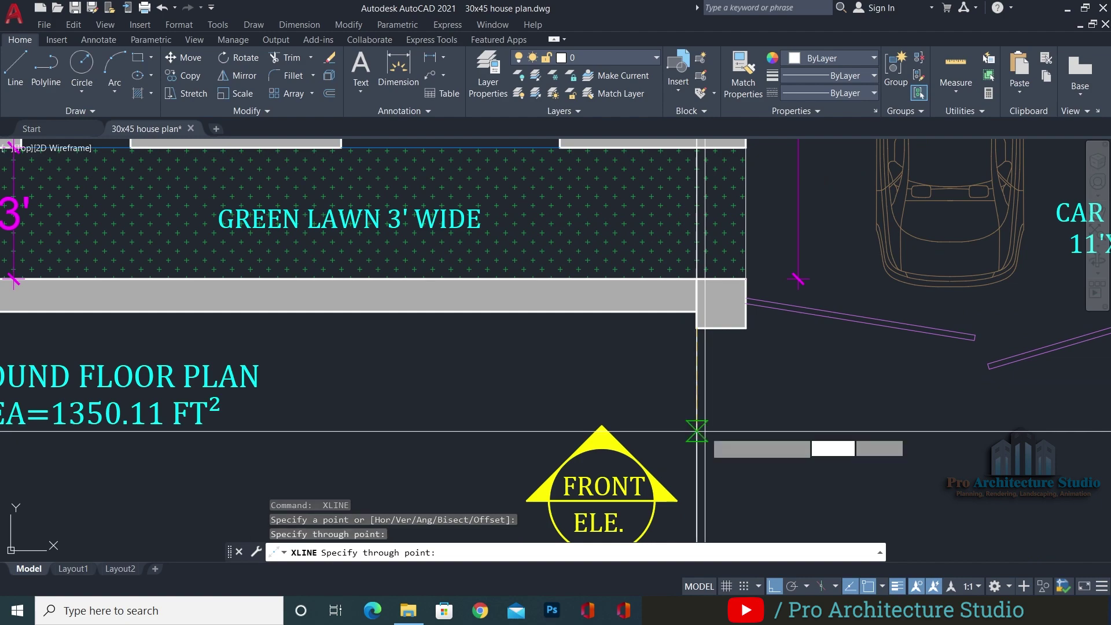
pyautogui.press('Escape')
# Switch to the SketchUp model of the house and examine the design of the front boundary wall
pyautogui.scroll(-5, 700, 429)
pyautogui.moveTo(666, 341); pyautogui.dragTo(671, 428, button='middle')
pyautogui.scroll(1, 677, 475)
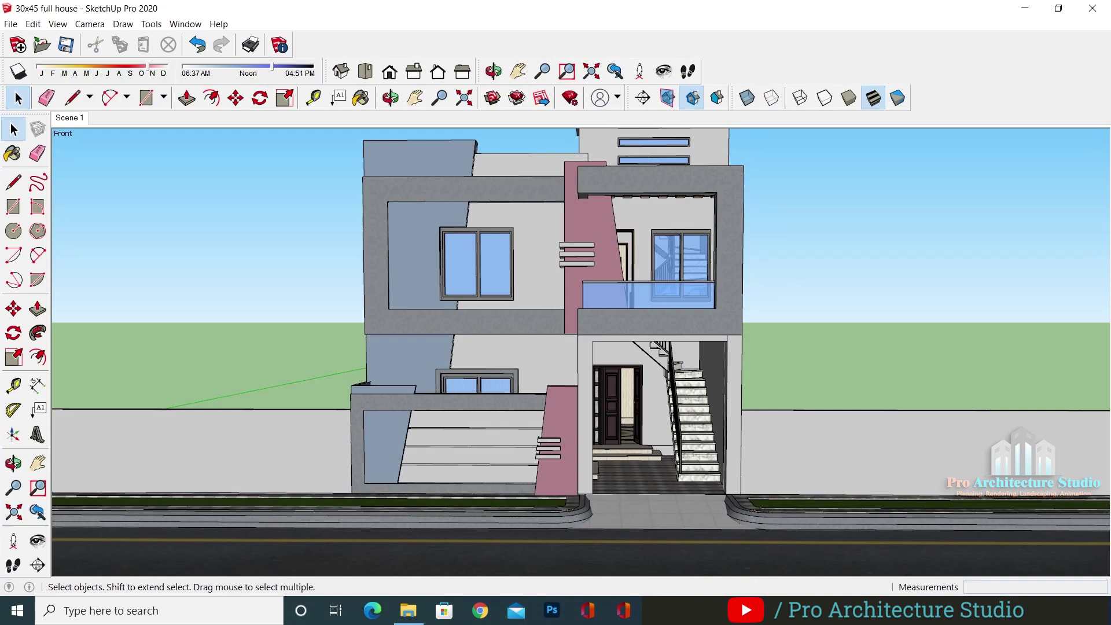
pyautogui.scroll(5, 496, 415)
pyautogui.scroll(2, 457, 423)
pyautogui.moveTo(509, 379); pyautogui.dragTo(555, 342)
pyautogui.moveTo(559, 340); pyautogui.dragTo(650, 351, button='middle')
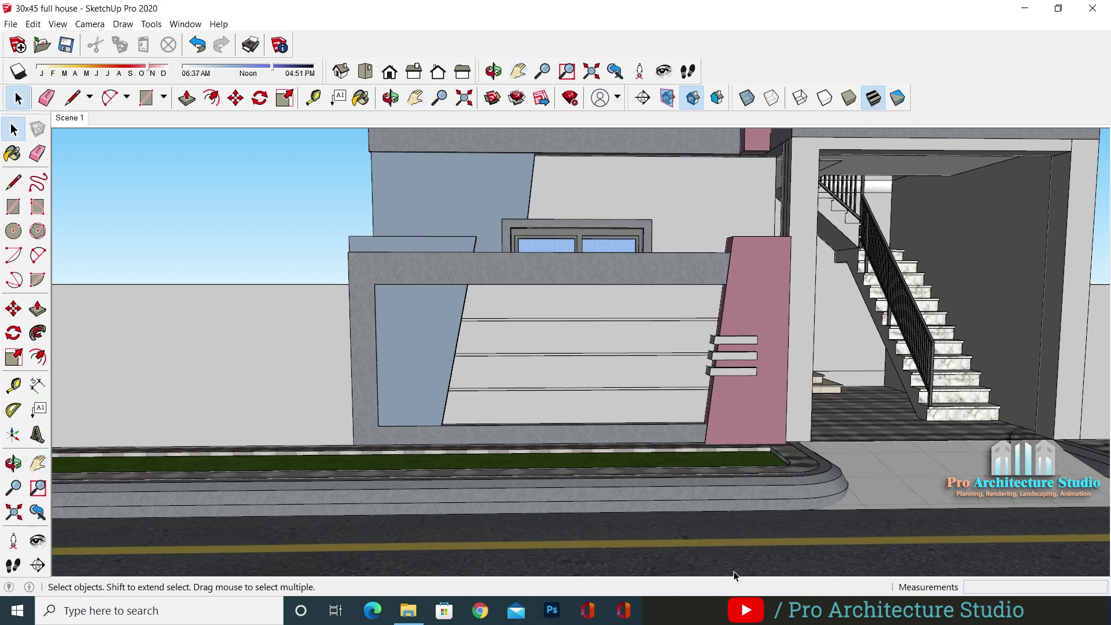
# Switch back to AutoCAD and offset the elevation's ground line 5' upward for the boundary wall height
pyautogui.hotkey('alt', 'Tab')
pyautogui.press('Escape')
pyautogui.press('Escape')
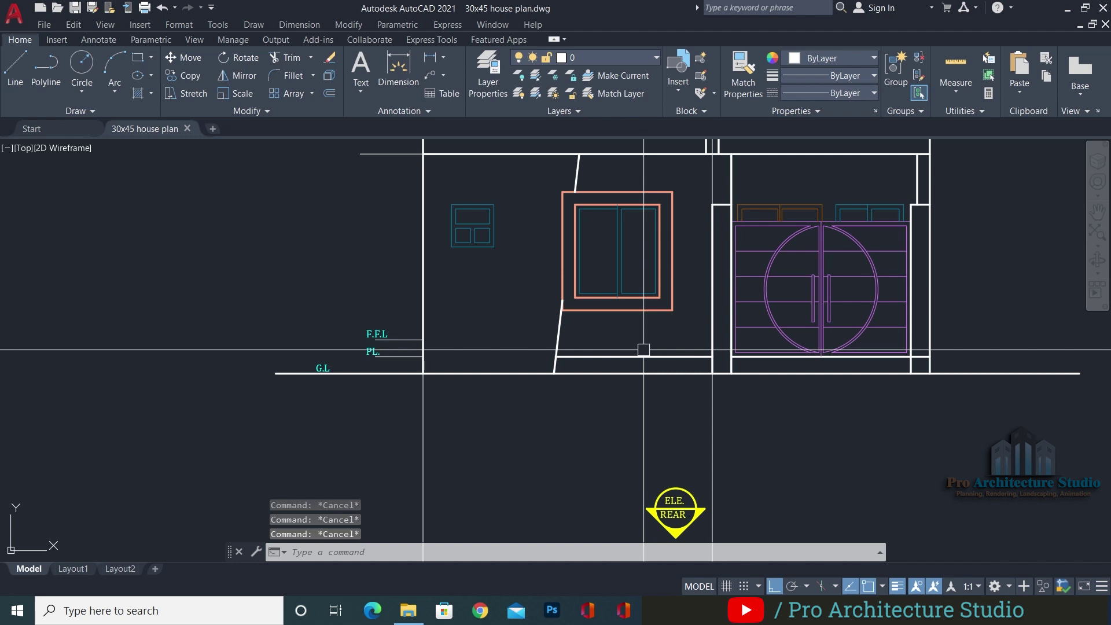
pyautogui.write('o')
pyautogui.press('Return')
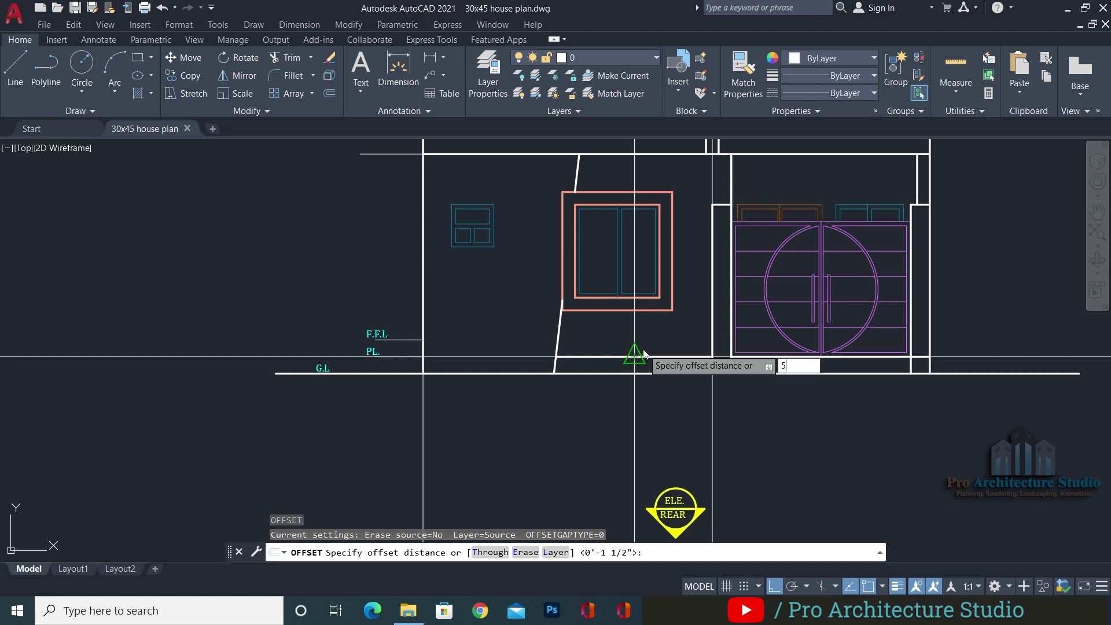
pyautogui.press('Return')
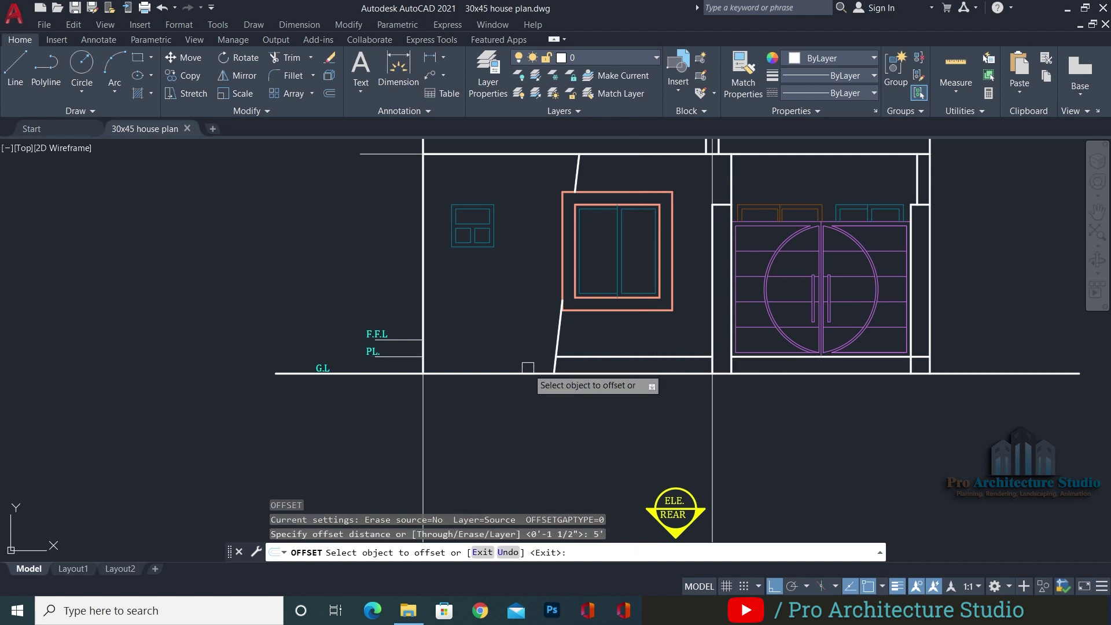
pyautogui.click(487, 373)
pyautogui.click(476, 316)
pyautogui.press('Escape')
pyautogui.press('Escape')
pyautogui.press('Escape')
# Trim the offset wall line at the construction lines marking the boundary wall's ends
pyautogui.write('tr')
pyautogui.press('Return')
pyautogui.scroll(6, 696, 281)
pyautogui.write('tr')
pyautogui.press('Return')
pyautogui.click(654, 315)
pyautogui.press('Escape')
pyautogui.press('Escape')
pyautogui.press('Escape')
pyautogui.scroll(-6, 621, 292)
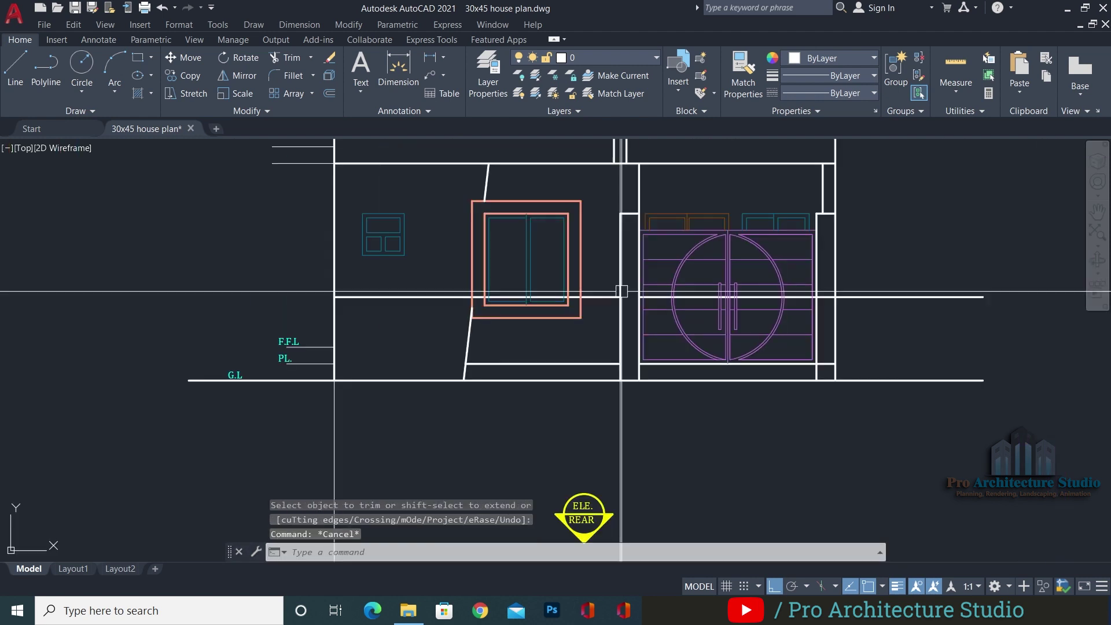
# Erase the leftover piece of the offset line that runs across the gate
pyautogui.click(947, 244)
pyautogui.click(906, 316)
pyautogui.write('e')
pyautogui.press('Return')
pyautogui.press('Escape')
pyautogui.press('Escape')
# Erase the two vertical construction lines below the elevation and save the drawing
pyautogui.write('t')
pyautogui.press('Escape')
pyautogui.click(658, 409)
pyautogui.click(572, 412)
pyautogui.press('Return')
pyautogui.click(462, 411)
pyautogui.press('Escape')
# Trim the right-hand sides of the orange window frames where they drop below the boundary wall's top line
pyautogui.scroll(3, 464, 328)
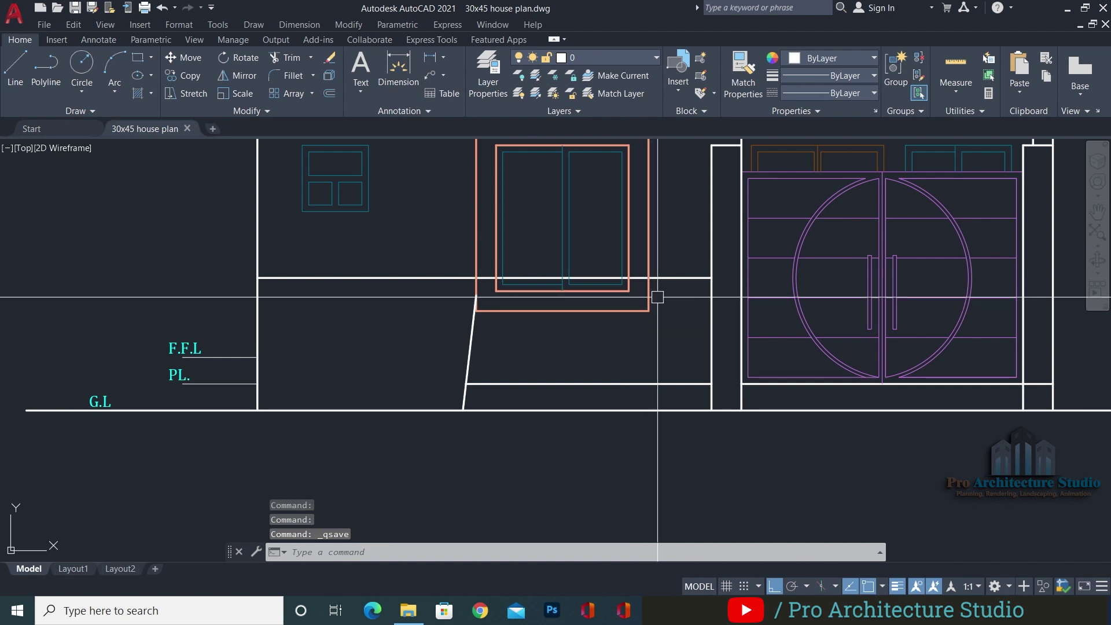
pyautogui.press('Escape')
pyautogui.press('Escape')
pyautogui.press('Escape')
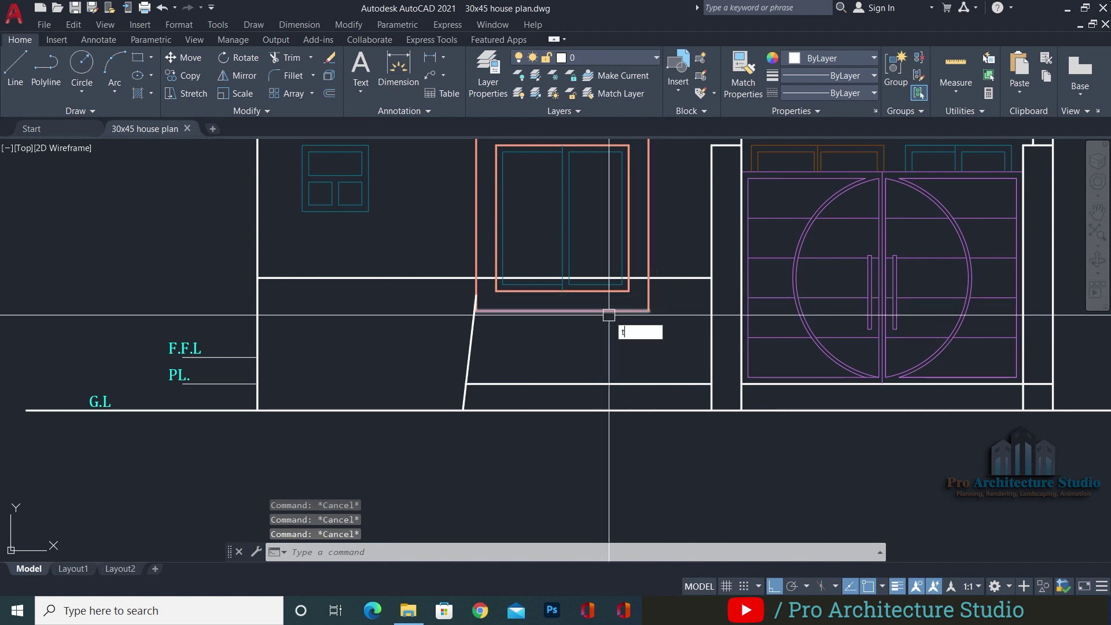
pyautogui.write('tr')
pyautogui.press('Return')
pyautogui.scroll(5, 703, 315)
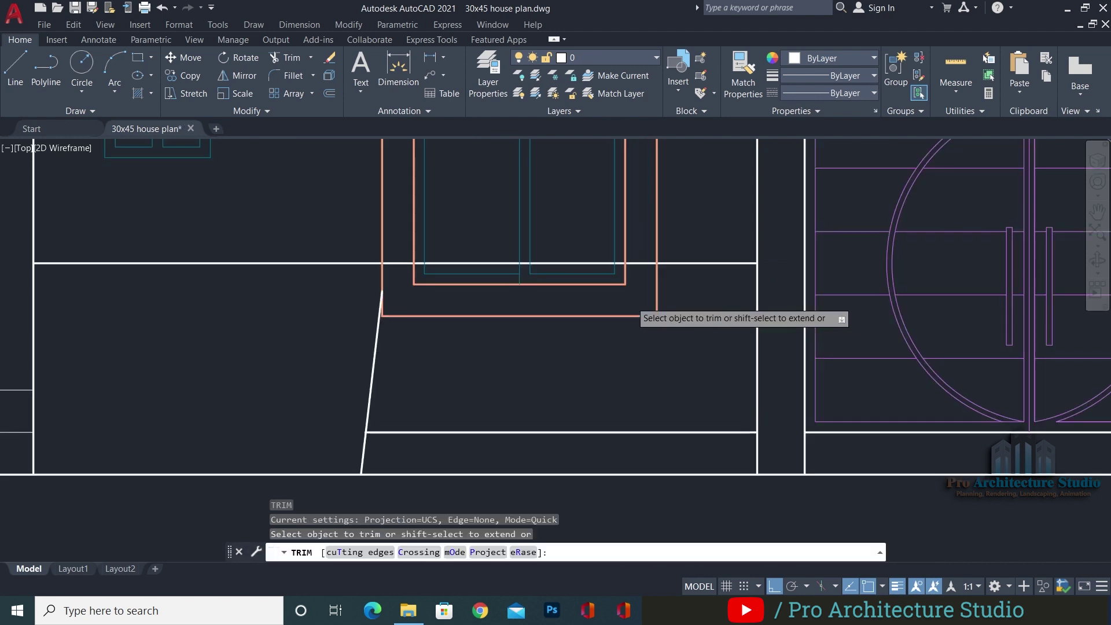
pyautogui.click(703, 251)
pyautogui.press('Return')
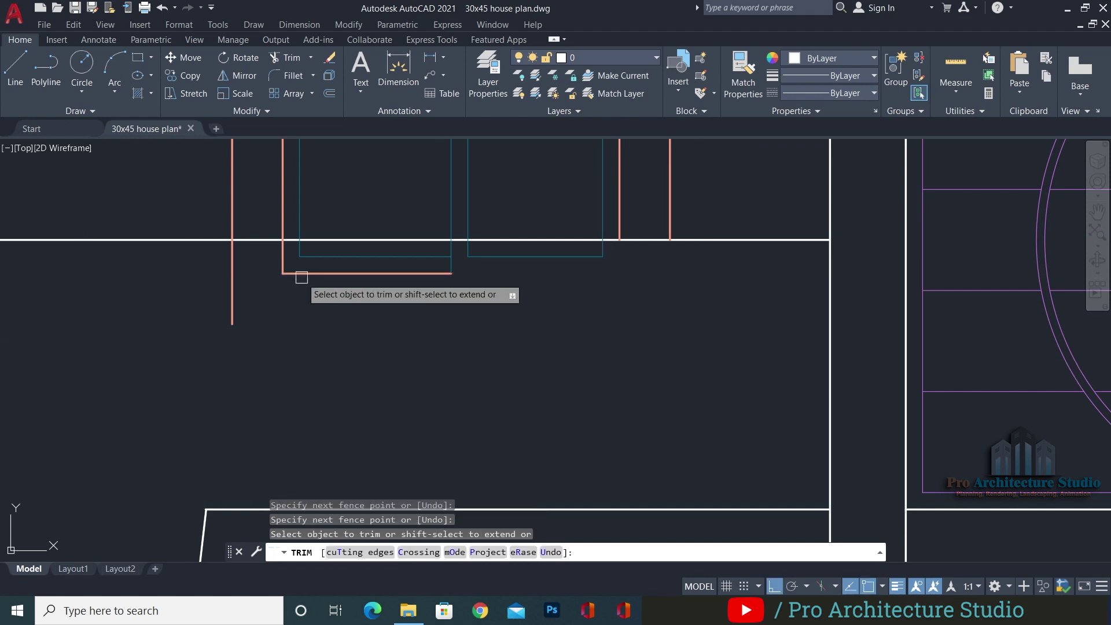
# Trim the remaining frame and shutter lines of that window below the boundary wall's top line and erase the leftover pieces
pyautogui.scroll(2, 304, 256)
pyautogui.click(187, 266)
pyautogui.click(269, 250)
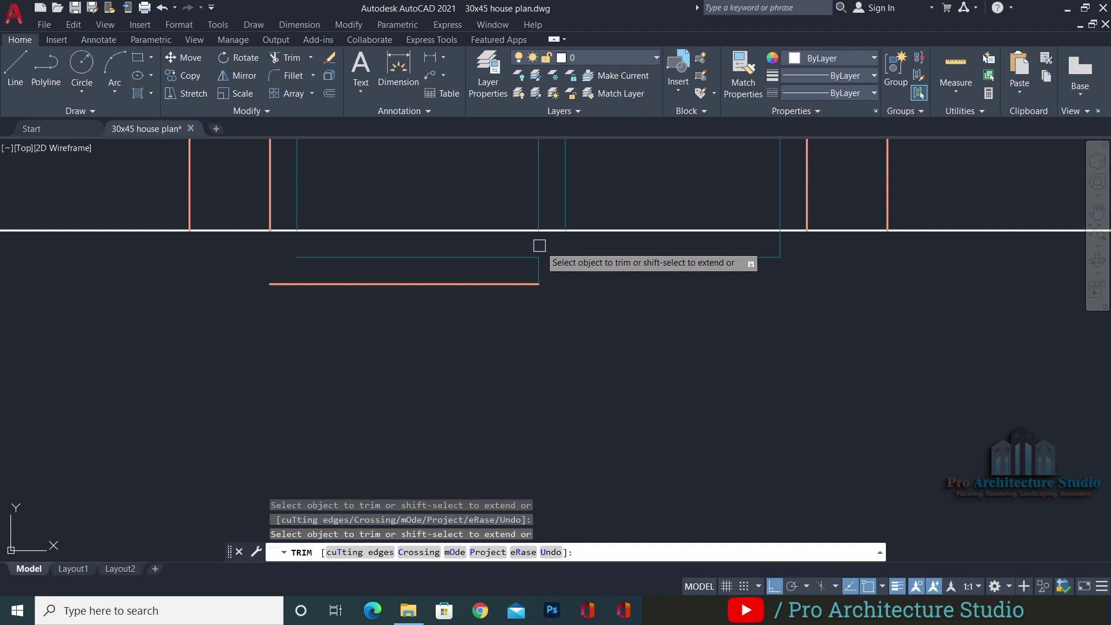
pyautogui.moveTo(789, 245); pyautogui.dragTo(391, 324)
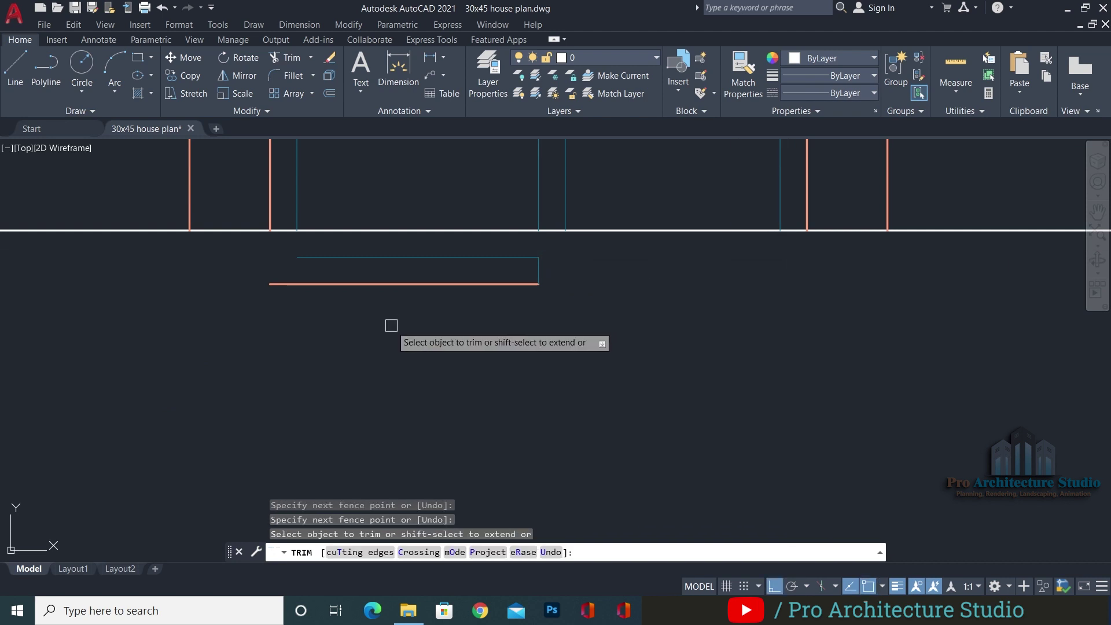
pyautogui.click(565, 255)
pyautogui.press('Escape')
pyautogui.press('Escape')
pyautogui.press('Escape')
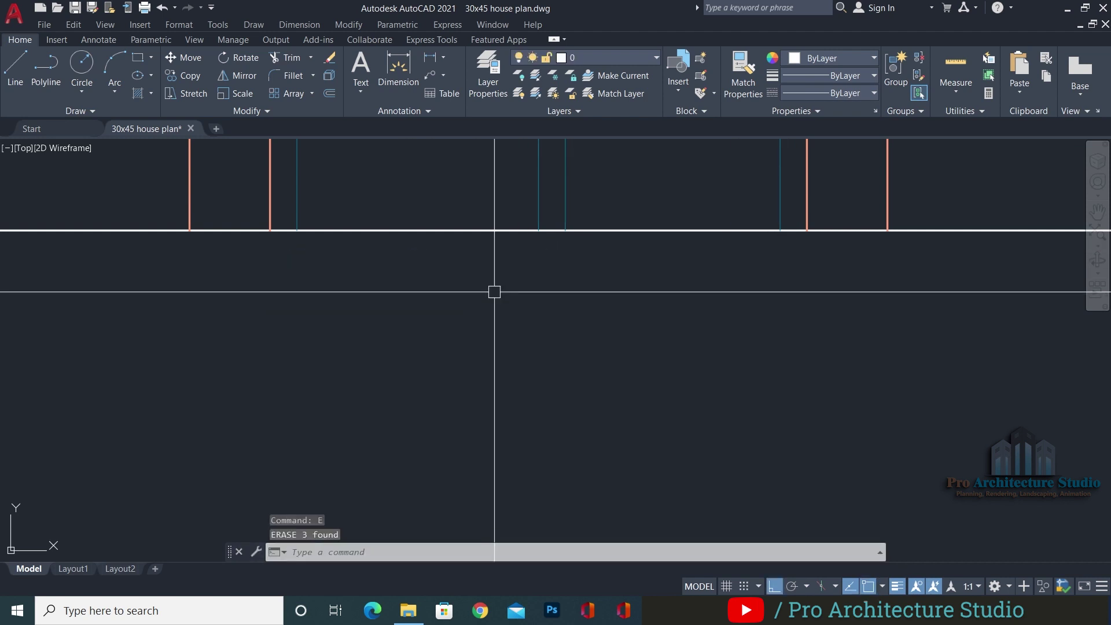
# Erase the slanted line and the plinth line lying behind the boundary wall
pyautogui.scroll(-4, 555, 260)
pyautogui.click(550, 341)
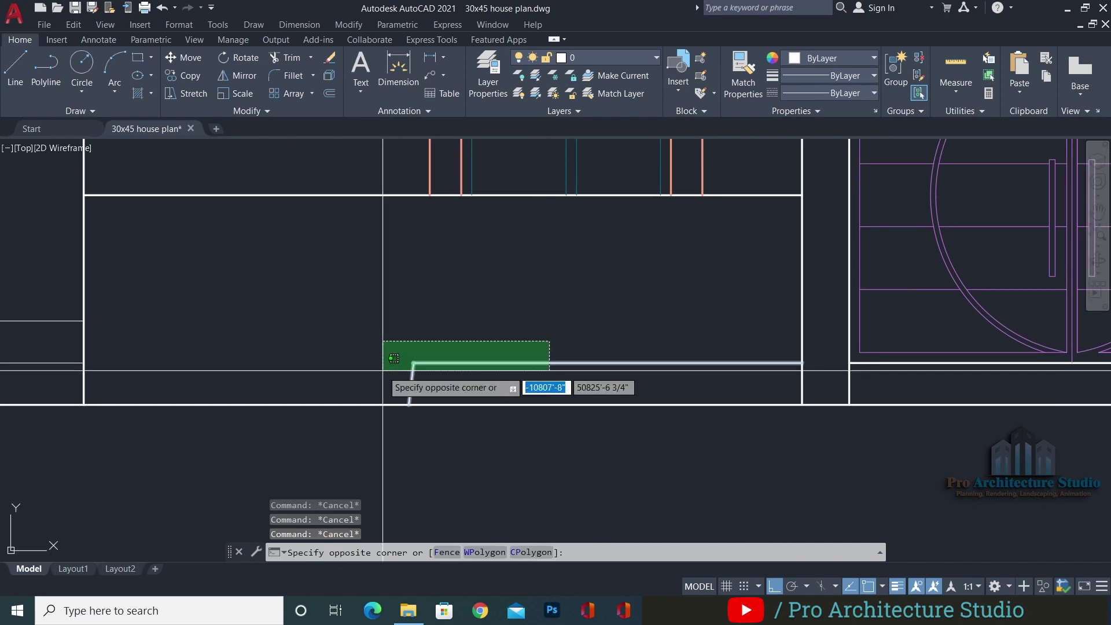
pyautogui.click(386, 421)
pyautogui.write('E')
pyautogui.press('Return')
pyautogui.press('Escape')
pyautogui.press('Escape')
pyautogui.scroll(-4, 681, 314)
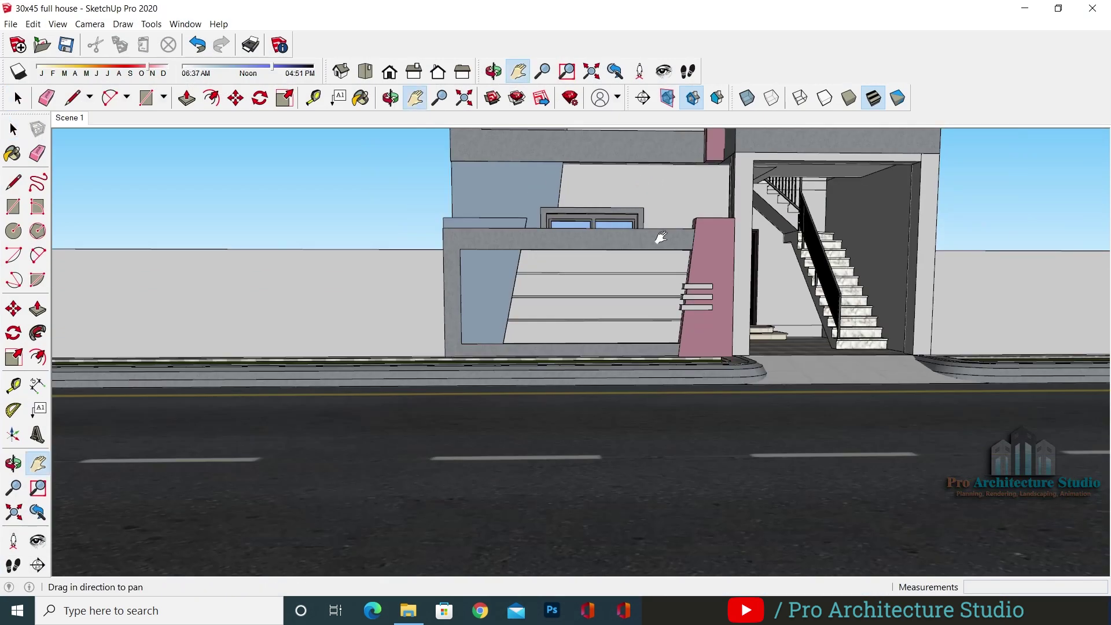
# Check the boundary wall design in SketchUp, and in AutoCAD offset the left gate pillar's outer edge 36" to the left
pyautogui.moveTo(660, 237); pyautogui.dragTo(535, 427)
pyautogui.scroll(-3, 540, 387)
pyautogui.moveTo(541, 387); pyautogui.dragTo(509, 347, button='middle')
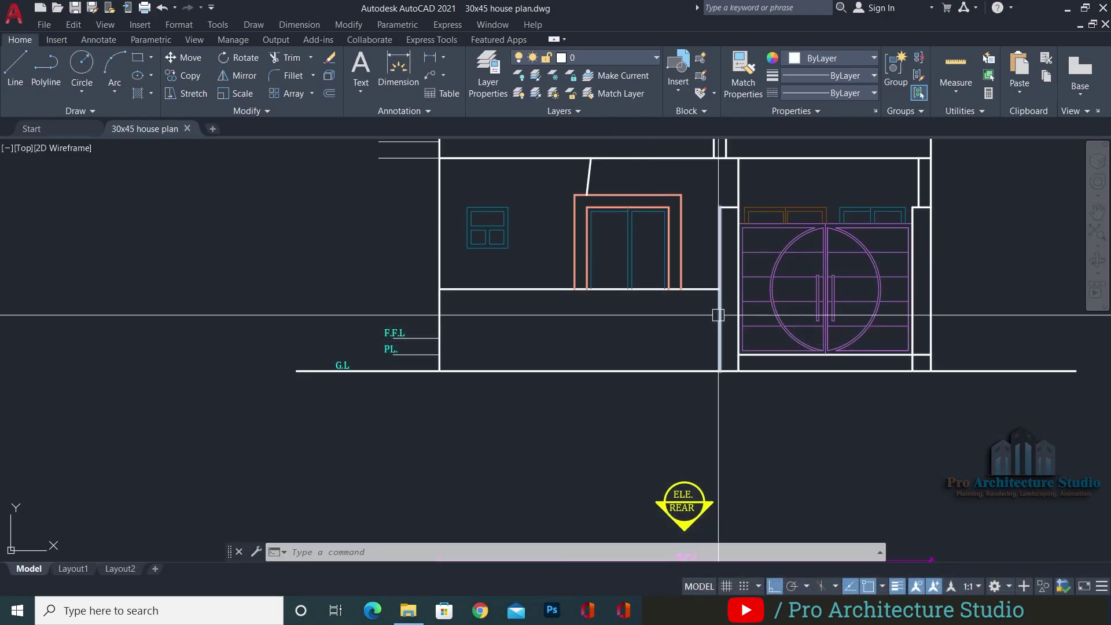
pyautogui.scroll(3, 721, 309)
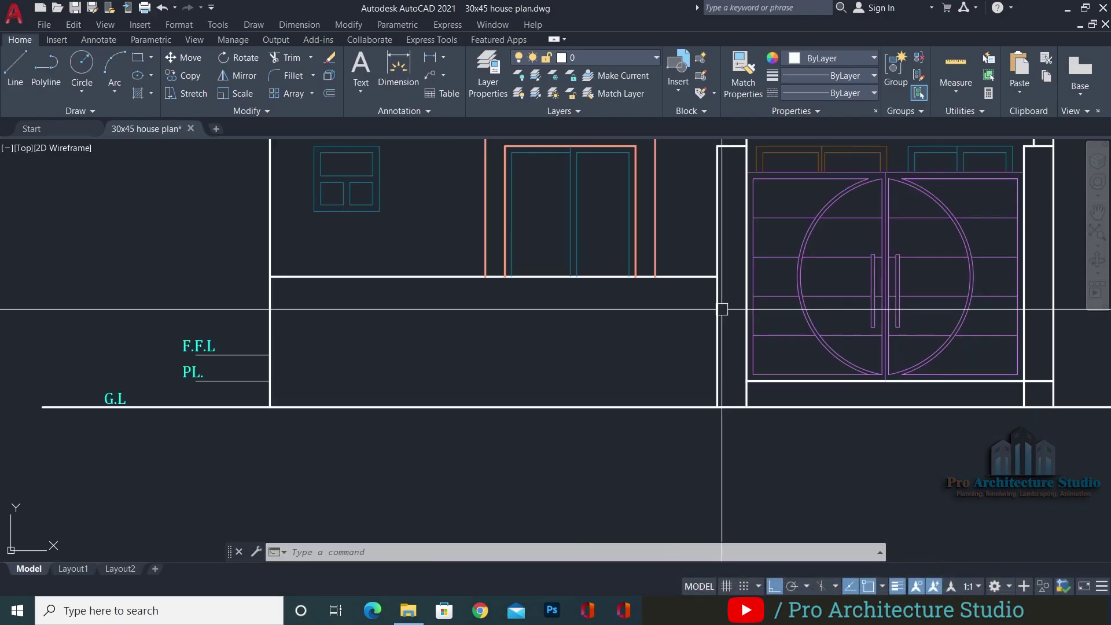
pyautogui.press('Escape')
pyautogui.press('Escape')
pyautogui.press('Escape')
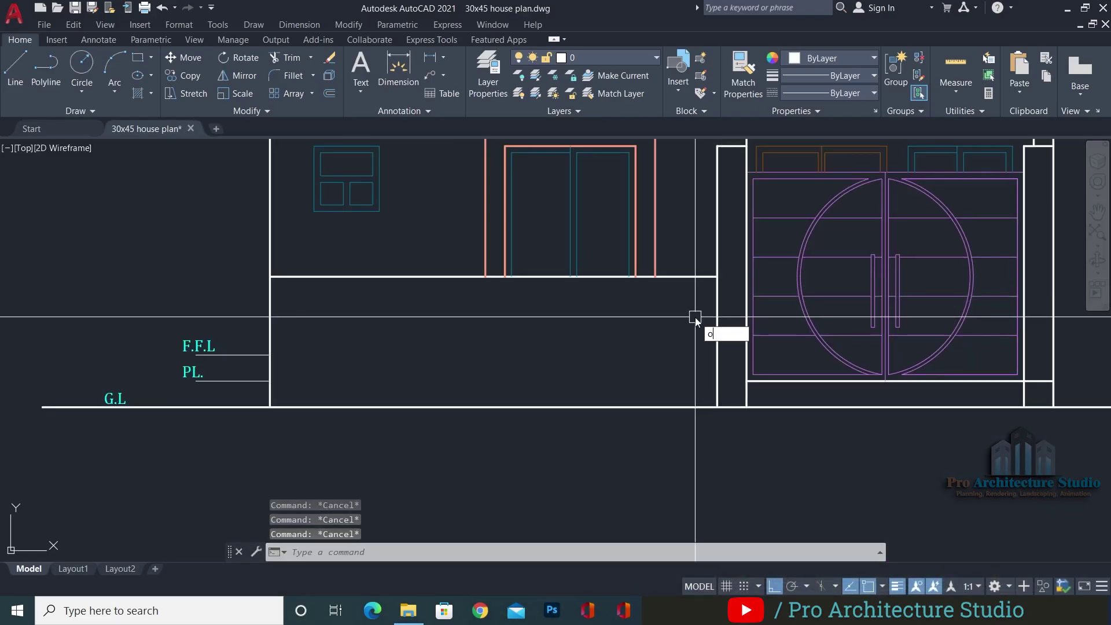
pyautogui.write('o')
pyautogui.press('Return')
pyautogui.scroll(4, 695, 317)
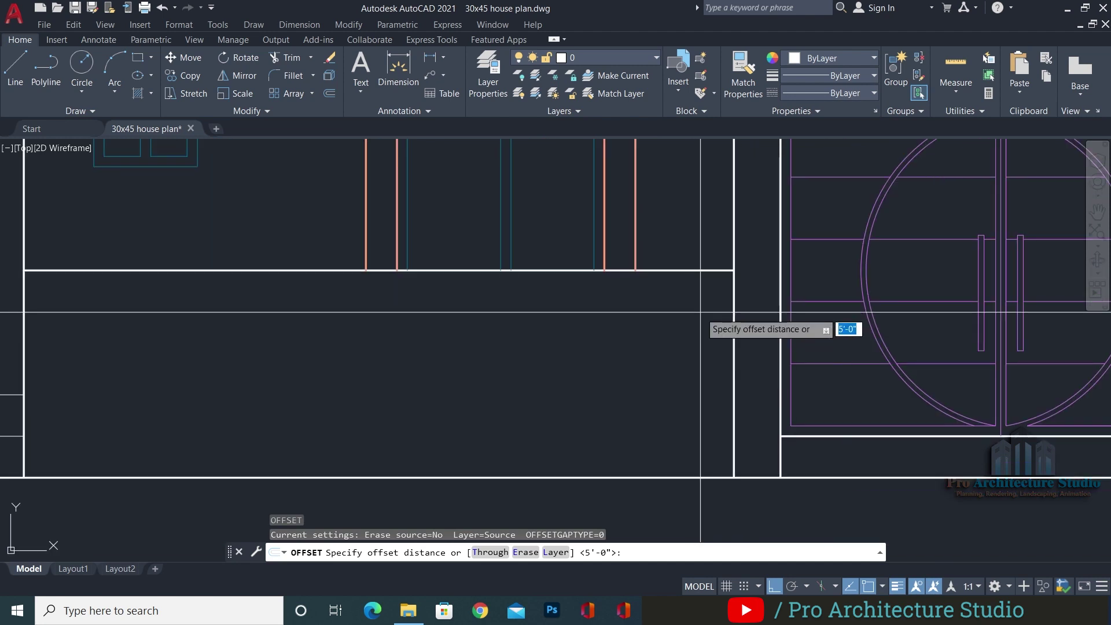
pyautogui.write('36')
pyautogui.press('Return')
pyautogui.click(734, 307)
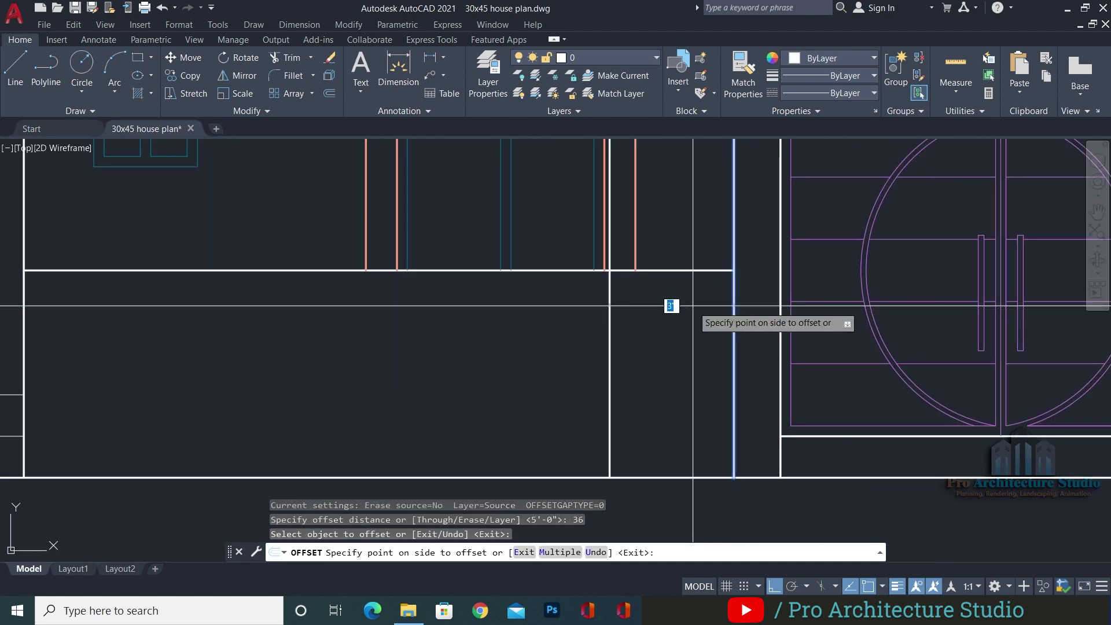
pyautogui.press('Escape')
pyautogui.press('Escape')
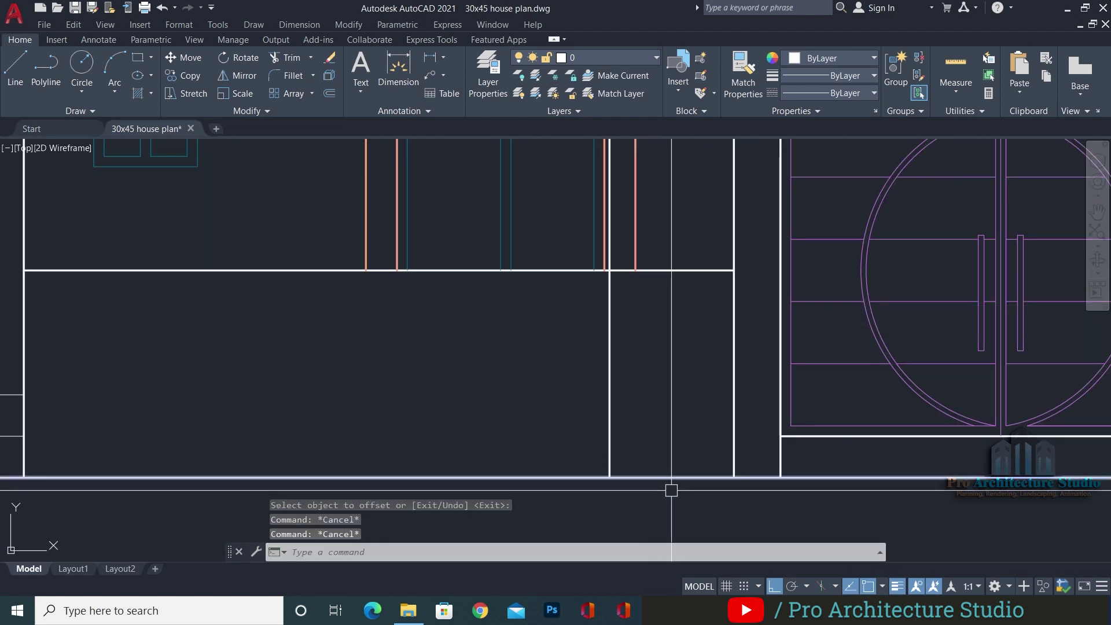
pyautogui.press('Escape')
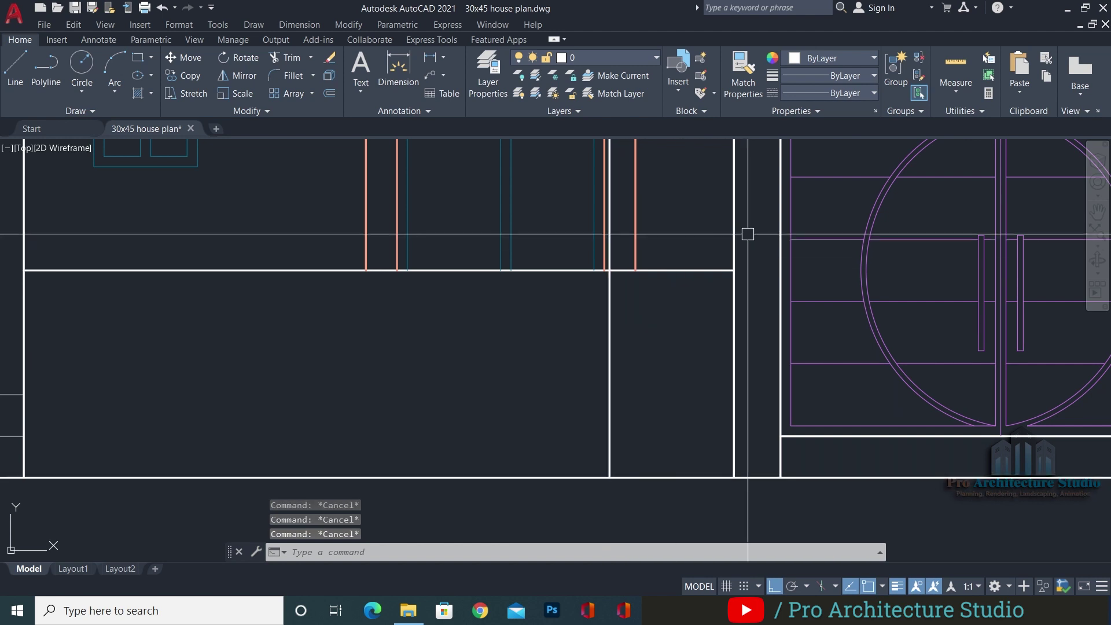
# Offset the left gate pillar's outer edge 24" to the left as a second guide line
pyautogui.write('o')
pyautogui.press('Return')
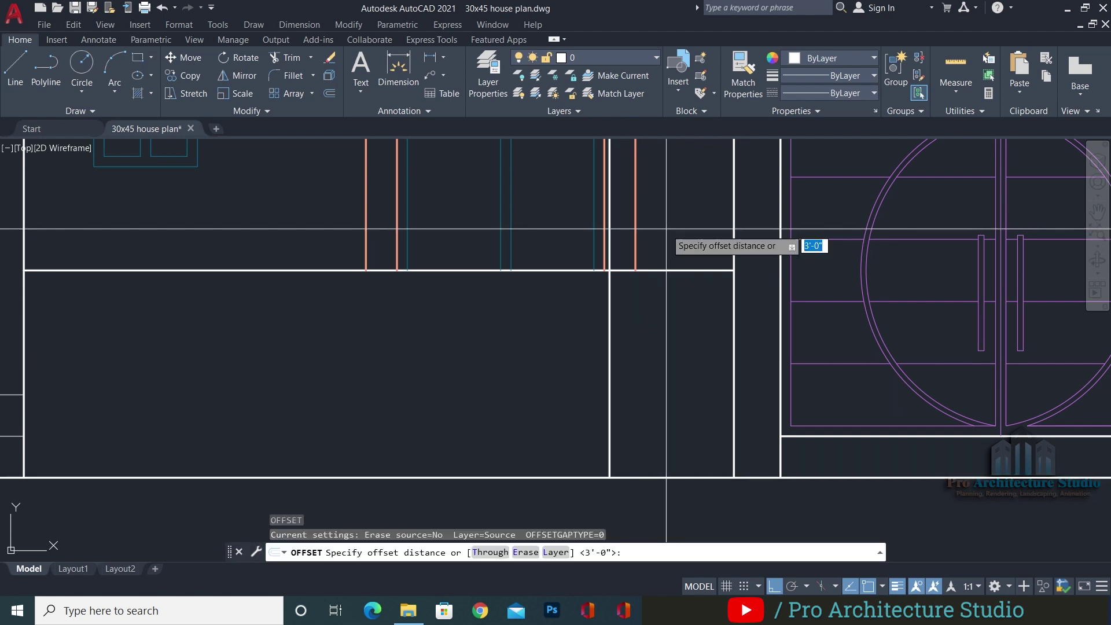
pyautogui.write('243\\')
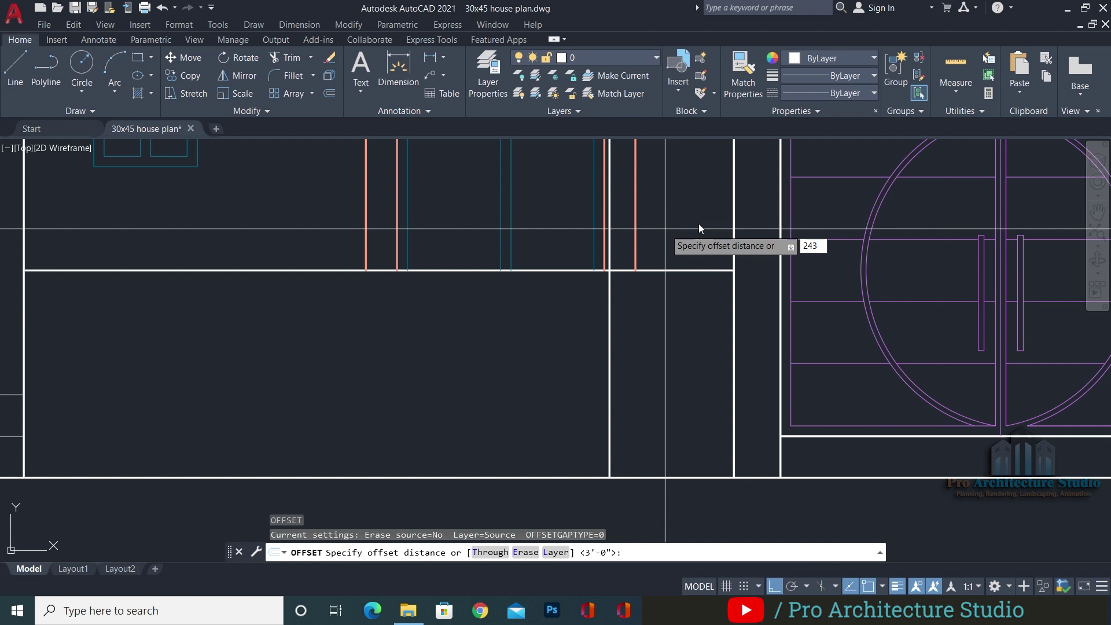
pyautogui.press('Return')
pyautogui.press('Escape')
pyautogui.write('o')
pyautogui.press('Return')
pyautogui.write('24')
pyautogui.press('Return')
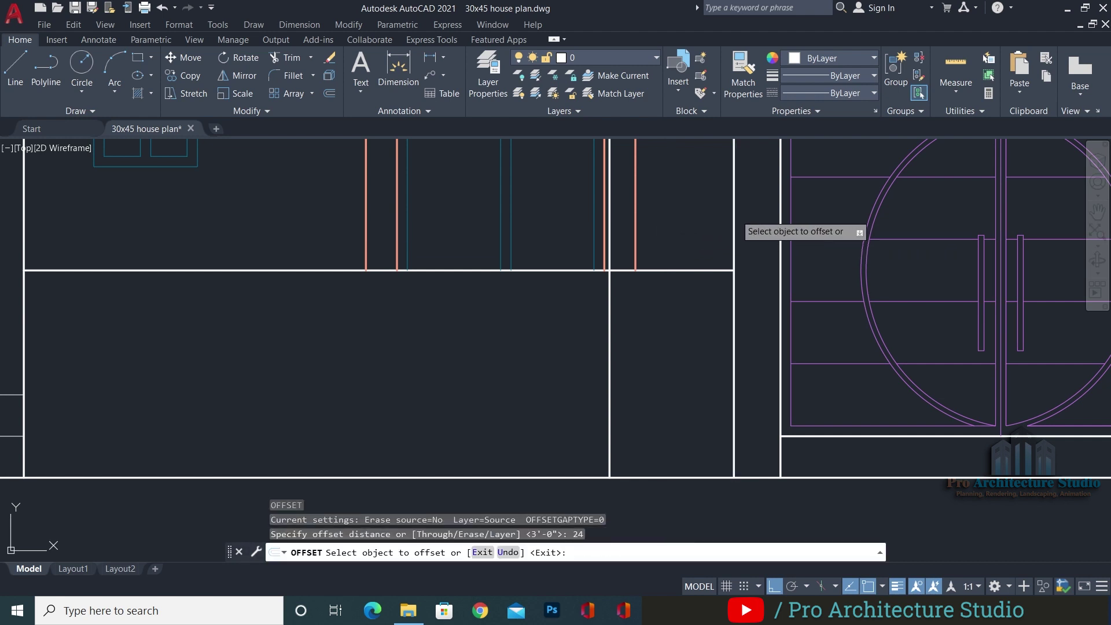
pyautogui.click(735, 214)
pyautogui.click(684, 234)
pyautogui.press('Escape')
pyautogui.press('Escape')
pyautogui.press('Escape')
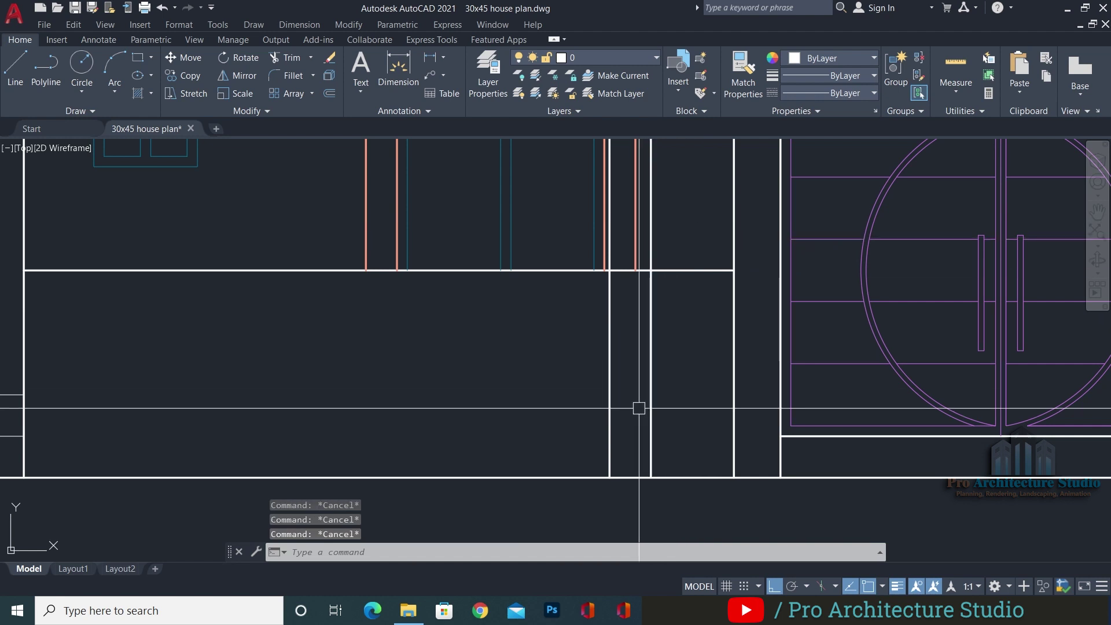
# Try offsetting the boundary wall's top line 12" upward, and delete the copy
pyautogui.write('o')
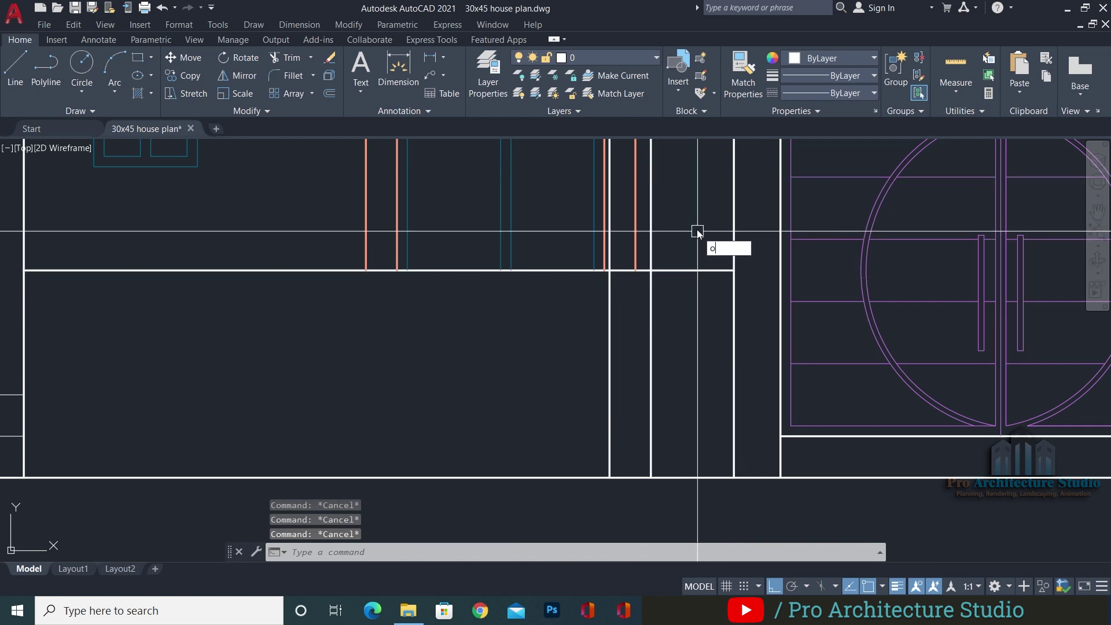
pyautogui.press('Return')
pyautogui.press('Return')
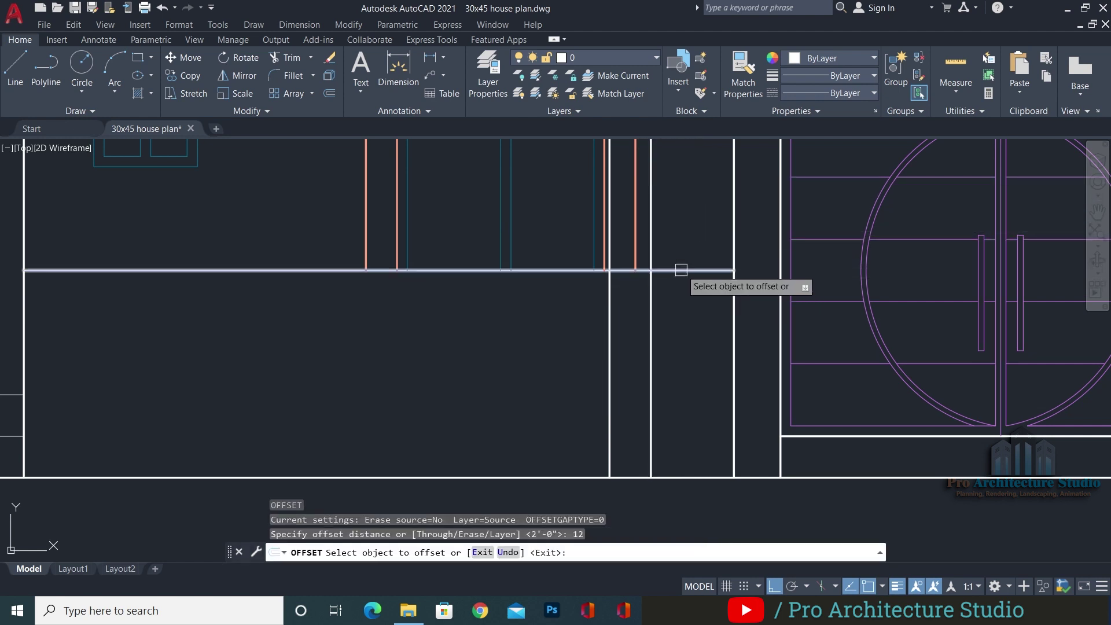
pyautogui.click(683, 270)
pyautogui.click(692, 240)
pyautogui.press('Escape')
pyautogui.click(690, 228)
pyautogui.press('Escape')
pyautogui.click(697, 215)
pyautogui.click(688, 242)
pyautogui.press('Delete')
# Offset the boundary wall's top line 9" upward for the top of the raised end block
pyautogui.write('o')
pyautogui.press('Return')
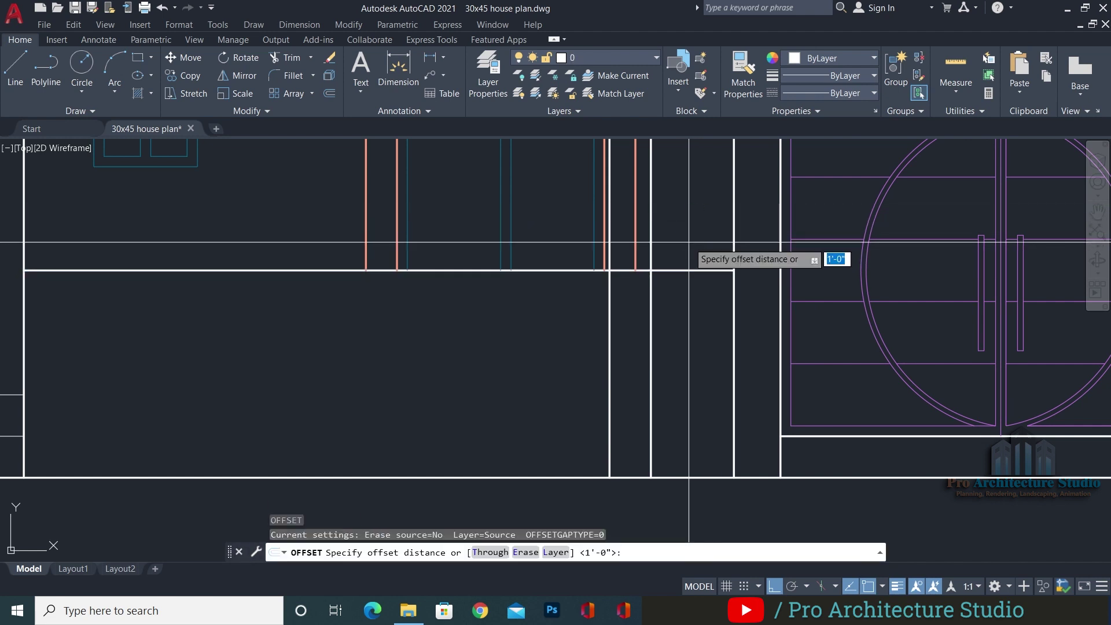
pyautogui.write('9')
pyautogui.press('Return')
pyautogui.click(688, 268)
pyautogui.click(687, 243)
pyautogui.press('Escape')
pyautogui.press('Escape')
# Draw a slanted line from the 24" guide at the raised line to the 36" guide's base, and erase both guides
pyautogui.write('l')
pyautogui.press('Return')
pyautogui.click(650, 239)
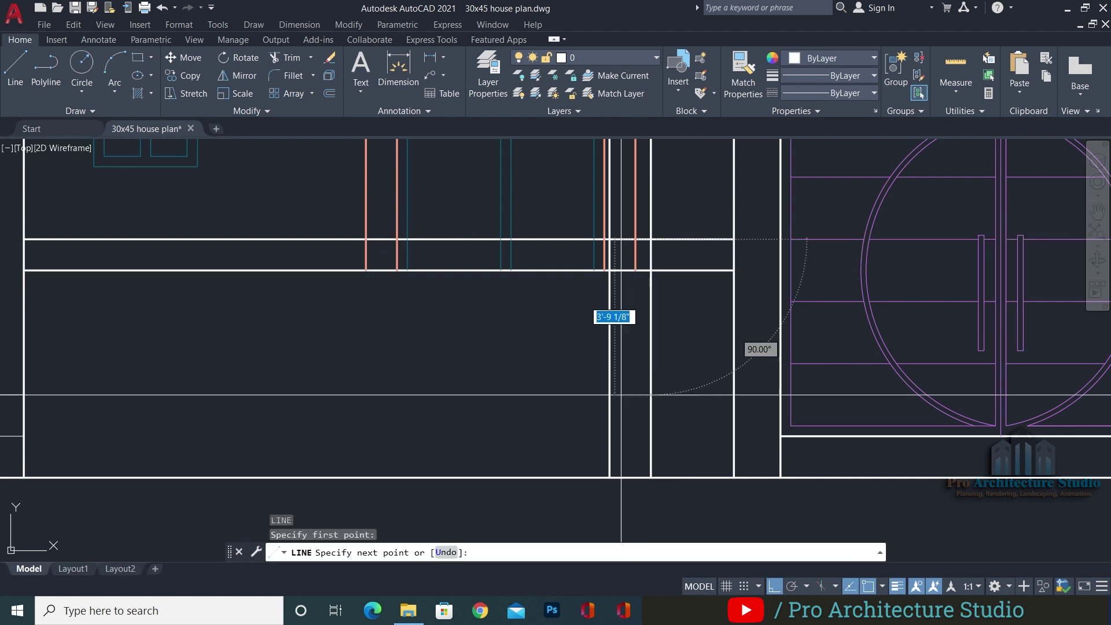
pyautogui.click(608, 478)
pyautogui.press('Escape')
pyautogui.press('Escape')
pyautogui.press('Return')
pyautogui.click(609, 317)
pyautogui.write('e')
pyautogui.press('Return')
pyautogui.press('Escape')
# Fillet the slanted line with the raised top line to form a sharp corner
pyautogui.scroll(4, 648, 256)
pyautogui.write('f')
pyautogui.press('Return')
pyautogui.click(647, 241)
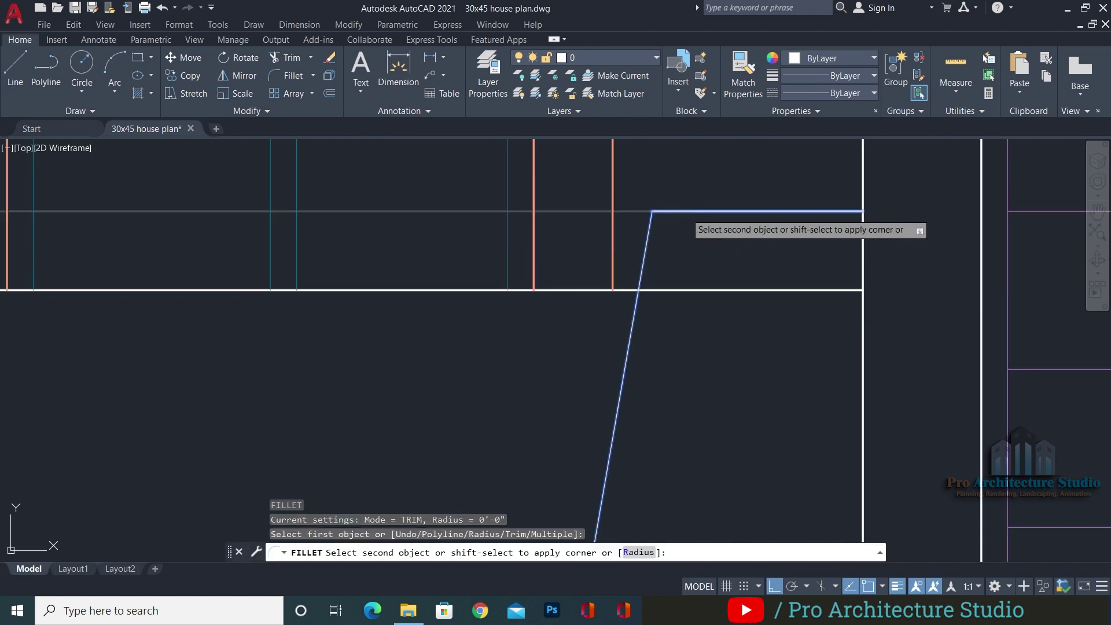
pyautogui.click(685, 213)
pyautogui.press('Escape')
pyautogui.press('Escape')
pyautogui.scroll(-4, 695, 225)
pyautogui.write('ma')
pyautogui.press('Return')
pyautogui.press('Escape')
pyautogui.press('Escape')
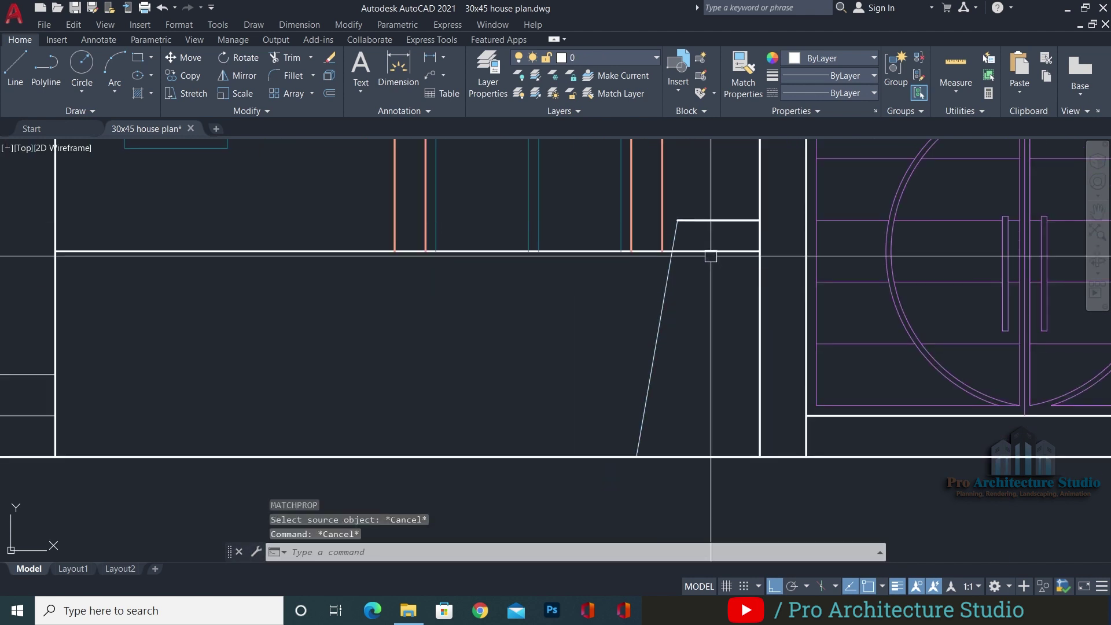
# Trim the boundary wall's top line between the slanted line and the gate pillar
pyautogui.write('tr')
pyautogui.press('Return')
pyautogui.click(707, 252)
pyautogui.press('Escape')
# Match the slanted line's properties to the end block's thick top line
pyautogui.write('ma')
pyautogui.press('Return')
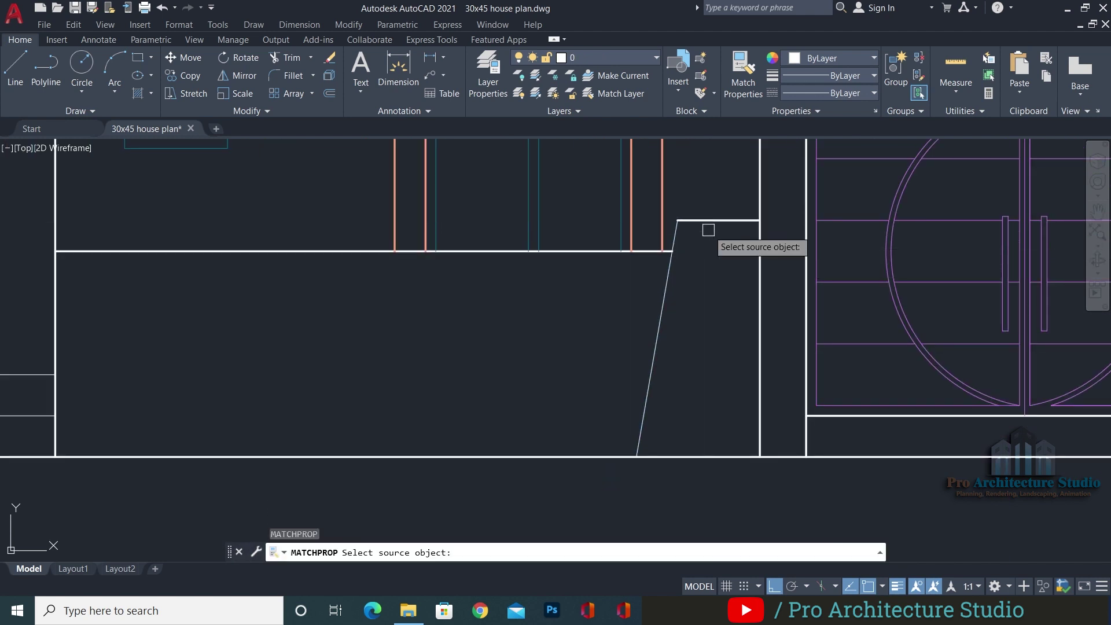
pyautogui.click(708, 229)
pyautogui.click(670, 268)
pyautogui.press('Escape')
pyautogui.press('Return')
pyautogui.scroll(-4, 671, 290)
pyautogui.press('Escape')
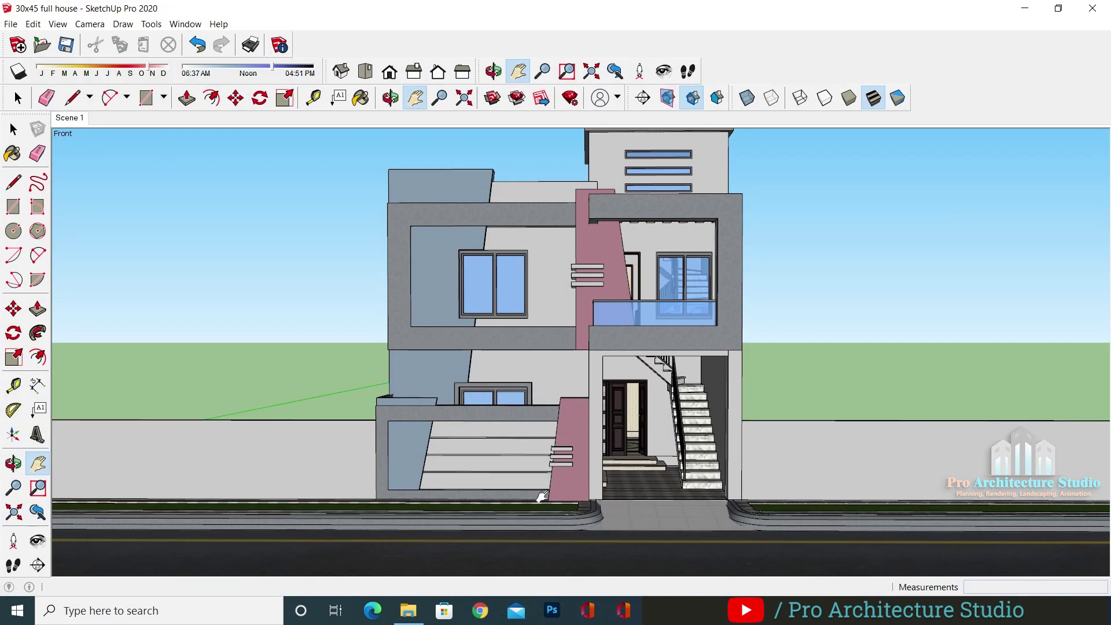
# Check the wall's border in SketchUp, and in AutoCAD offset the wall's top, left and ground lines 12" inward
pyautogui.keyDown('shift'); pyautogui.moveTo(542, 496); pyautogui.dragTo(567, 418, button='middle'); pyautogui.keyUp('shift')
pyautogui.scroll(6, 501, 367)
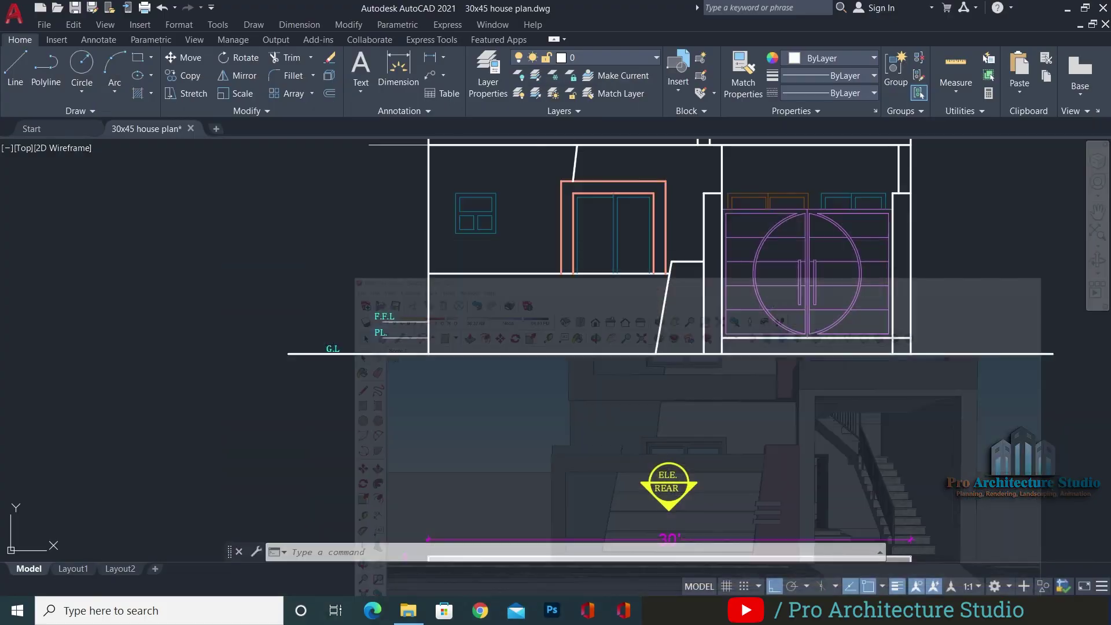
pyautogui.scroll(5, 628, 264)
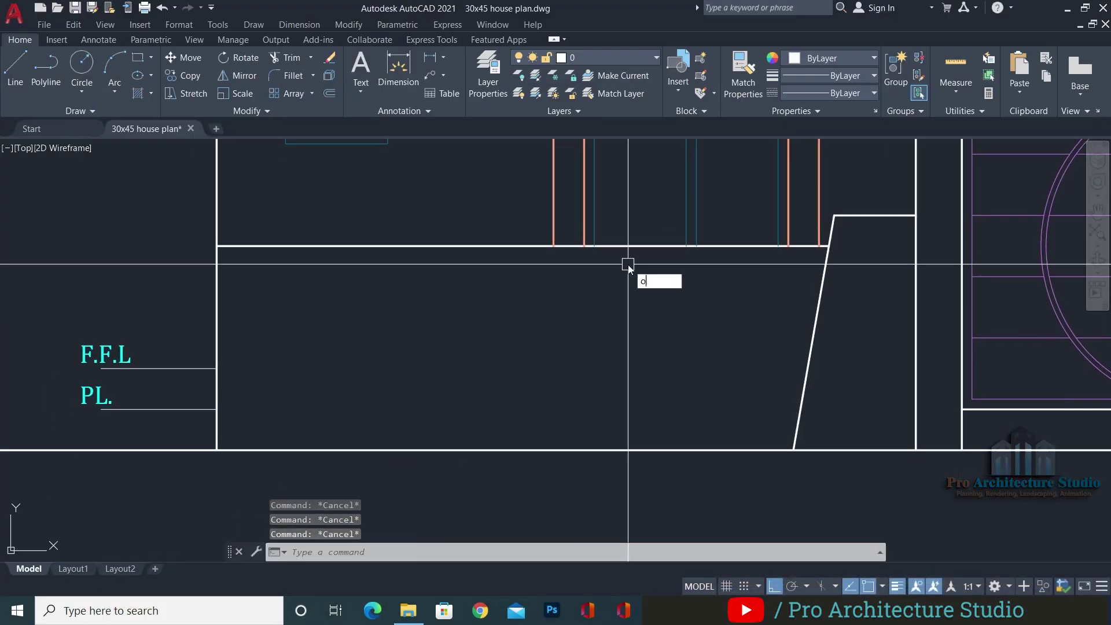
pyautogui.press('Return')
pyautogui.write('12')
pyautogui.press('Return')
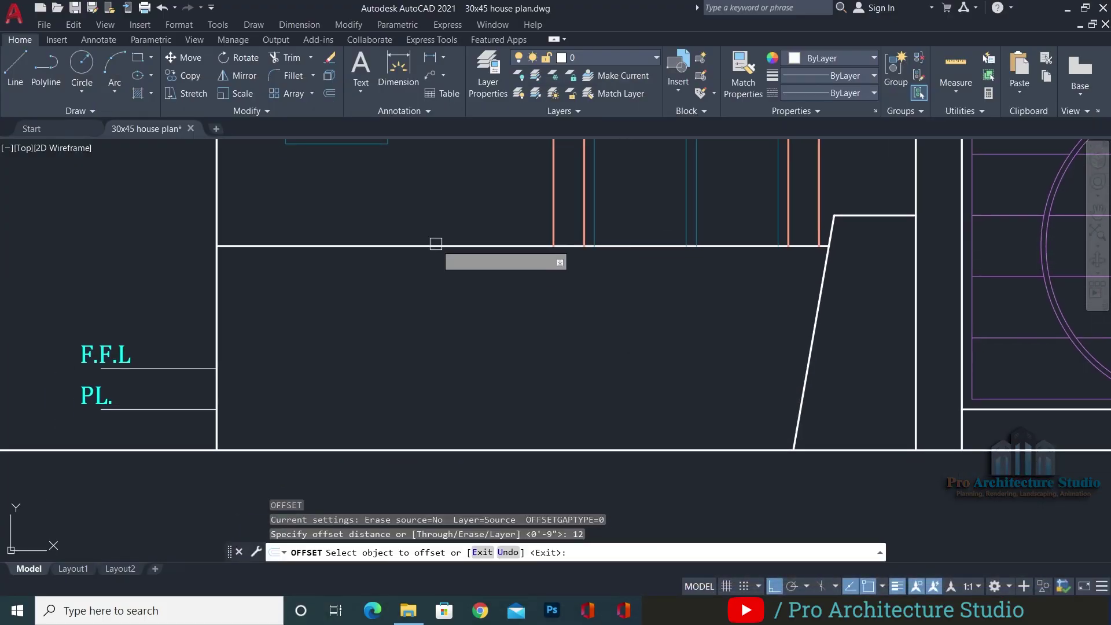
pyautogui.click(393, 246)
pyautogui.click(243, 328)
pyautogui.click(217, 310)
pyautogui.click(414, 322)
pyautogui.click(578, 450)
pyautogui.click(602, 370)
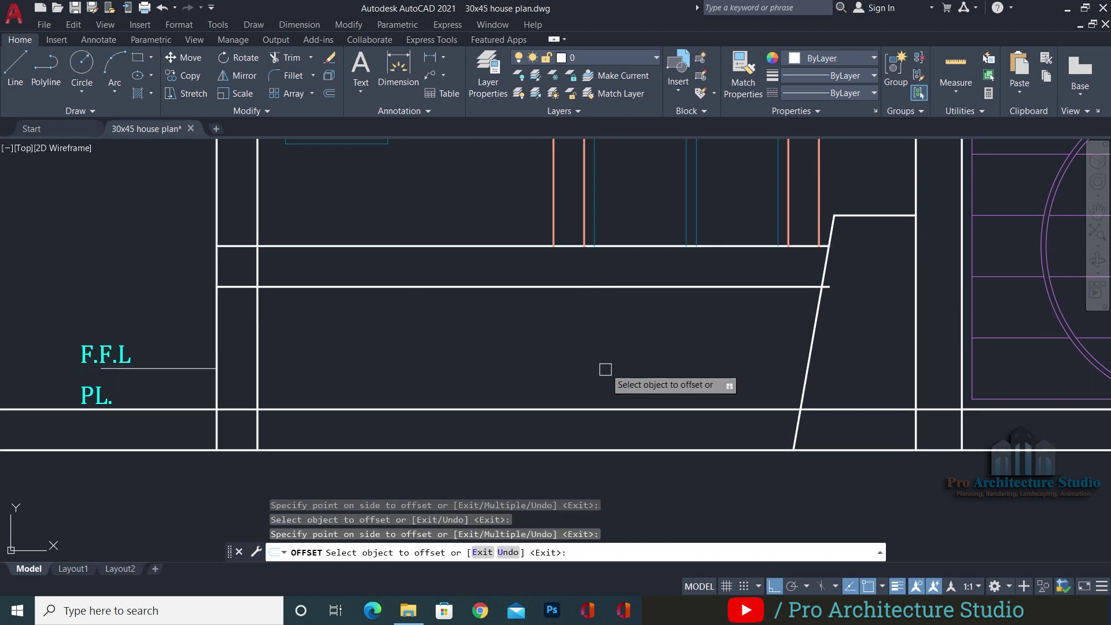
# Fillet the offset vertical line with the lower and upper offset lines to close the recessed panel's left corners
pyautogui.press('Escape')
pyautogui.write('f')
pyautogui.press('Return')
pyautogui.click(258, 362)
pyautogui.click(304, 408)
pyautogui.press('Return')
pyautogui.click(257, 315)
pyautogui.click(292, 287)
pyautogui.press('Escape')
pyautogui.press('Escape')
# Trim the panel's upper and lower lines where they run past the slanted line
pyautogui.write('tr')
pyautogui.press('Return')
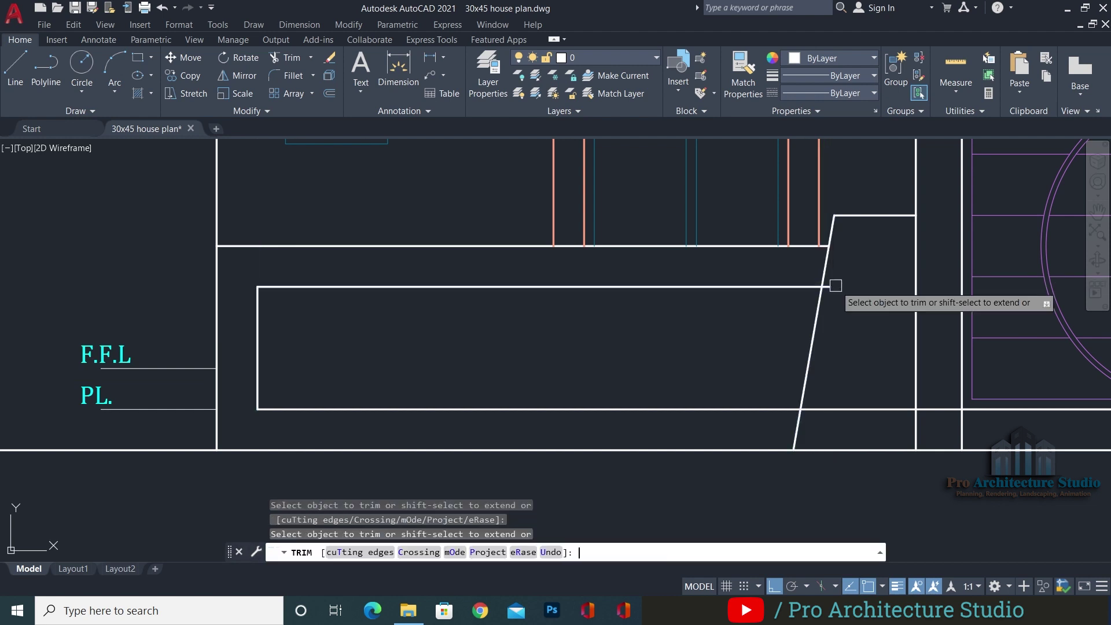
pyautogui.press('Return')
pyautogui.press('Escape')
pyautogui.press('Escape')
pyautogui.press('Return')
pyautogui.click(838, 411)
pyautogui.press('Return')
pyautogui.press('Escape')
# Erase the leftover piece of the panel's lower line crossing the left gate pillar
pyautogui.click(932, 410)
pyautogui.write('e')
pyautogui.press('Return')
pyautogui.scroll(-3, 822, 357)
pyautogui.moveTo(804, 317)
pyautogui.mouseDown(button='middle')
pyautogui.moveTo(764, 345)
pyautogui.moveTo(571, 345)
pyautogui.mouseUp(button='middle')
pyautogui.scroll(1, 784, 349)
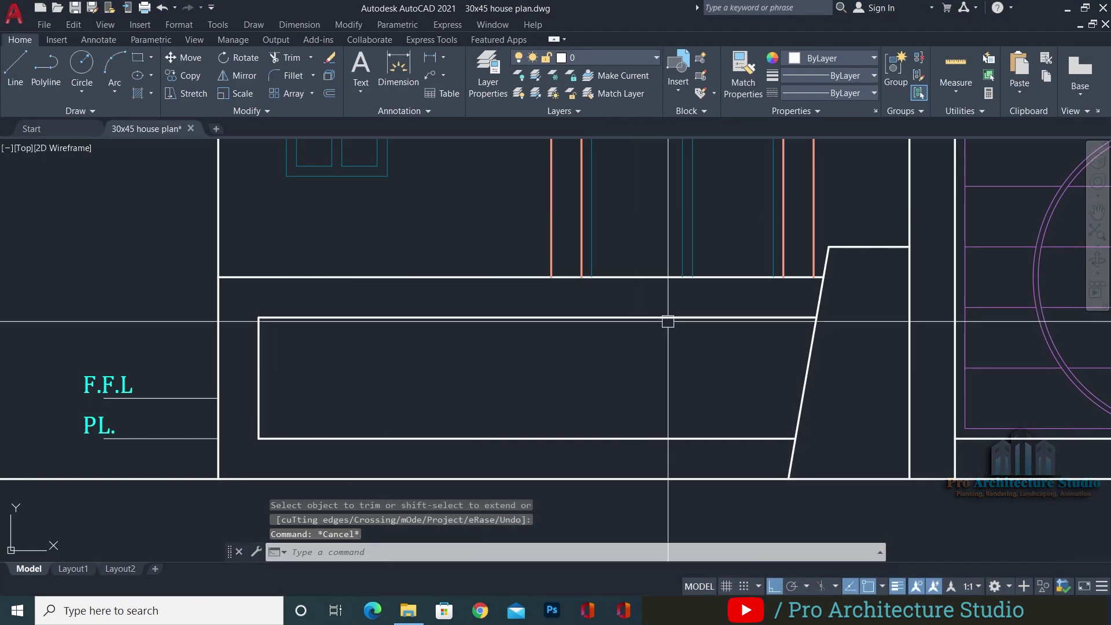
# Copy the three horizontal slats with their short connecting lines straight down from the upper elevation onto the boundary wall's slanted edge
pyautogui.scroll(-4, 669, 323)
pyautogui.scroll(4, 532, 321)
pyautogui.click(541, 347)
pyautogui.click(693, 219)
pyautogui.write('co')
pyautogui.press('Return')
pyautogui.scroll(3, 576, 211)
pyautogui.scroll(-2, 576, 224)
pyautogui.click(705, 284)
pyautogui.scroll(-5, 657, 496)
pyautogui.scroll(6, 632, 277)
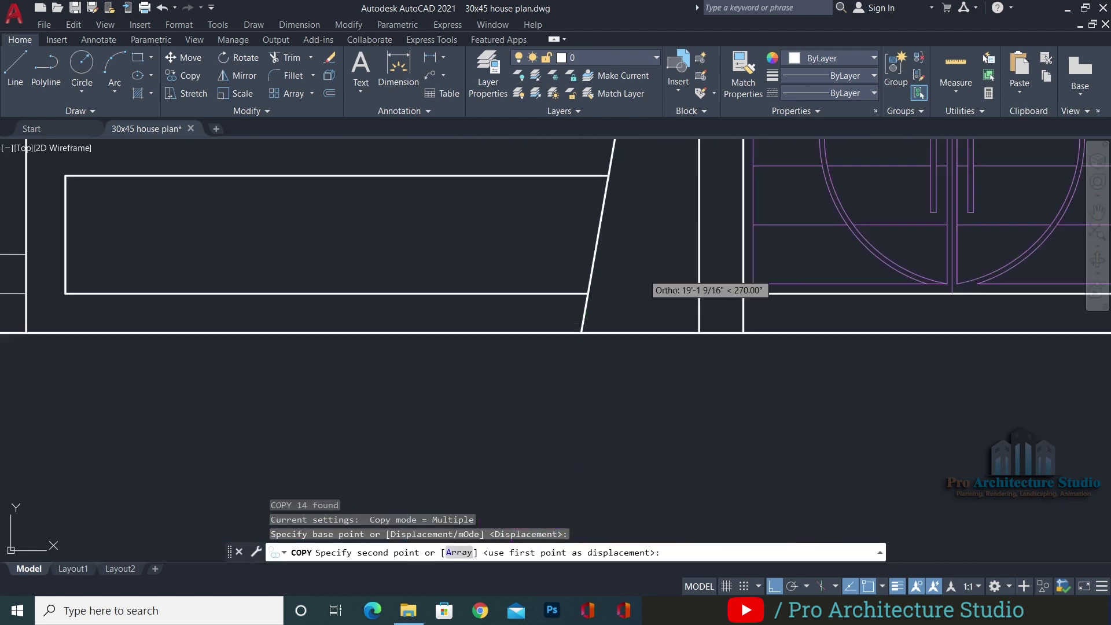
pyautogui.click(597, 242)
pyautogui.press('Escape')
pyautogui.press('Escape')
pyautogui.scroll(4, 556, 243)
pyautogui.press('Escape')
pyautogui.scroll(-4, 570, 330)
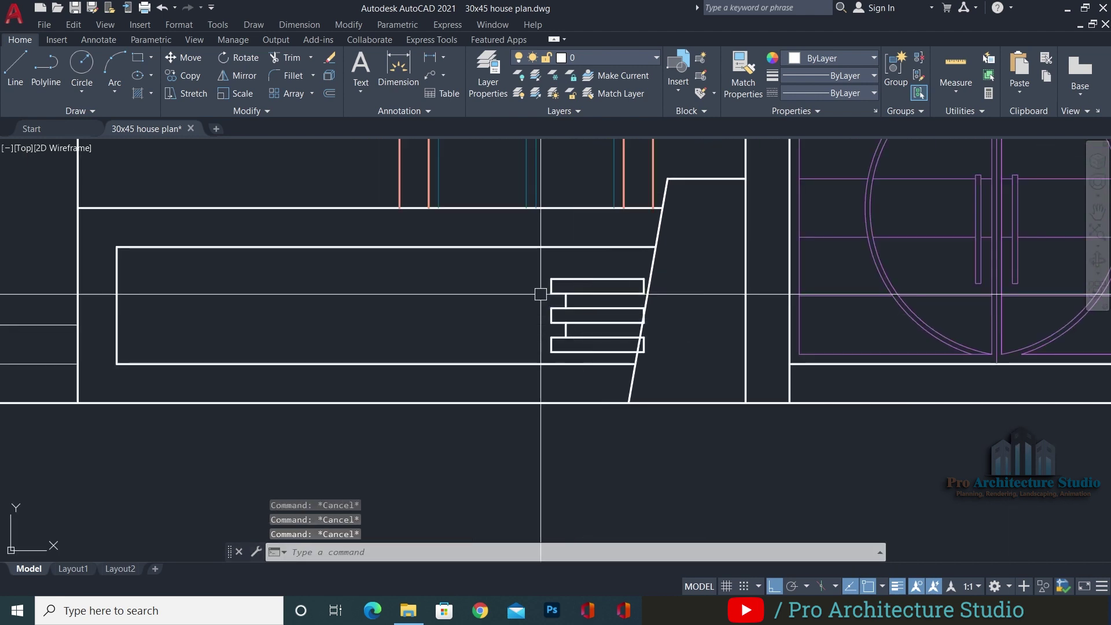
# Draw a vertical guide line from the recessed panel's upper edge to its lower edge, just beside the copied slats
pyautogui.write('l')
pyautogui.press('Return')
pyautogui.press('Escape')
pyautogui.scroll(4, 601, 300)
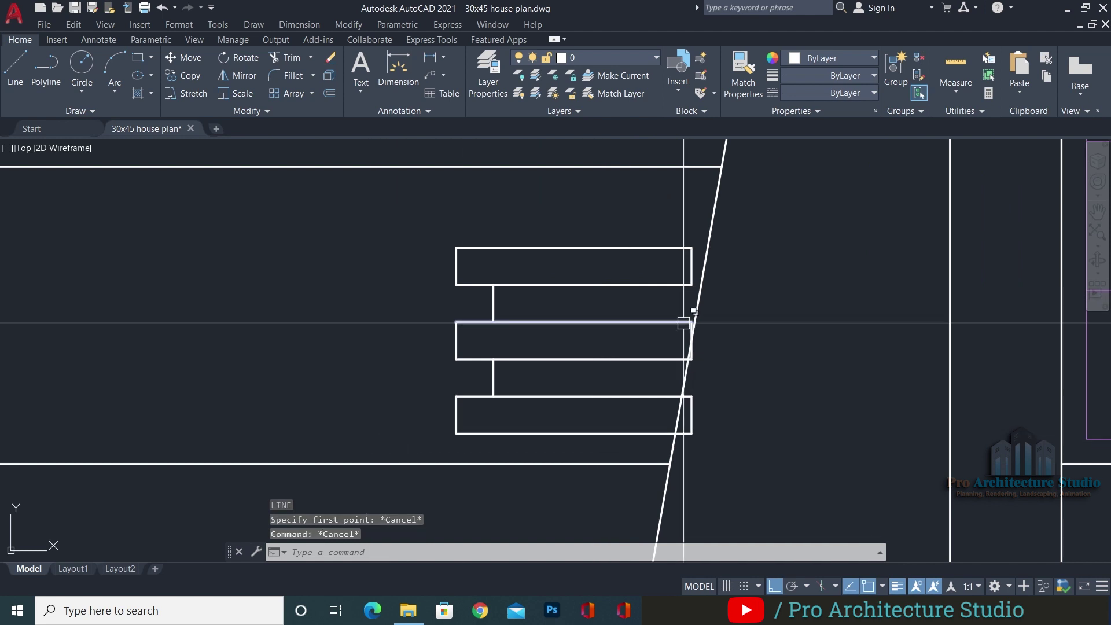
pyautogui.write('l')
pyautogui.press('Return')
pyautogui.scroll(-4, 388, 247)
pyautogui.click(362, 216)
pyautogui.click(361, 292)
pyautogui.press('Escape')
pyautogui.write('ex')
pyautogui.press('Return')
pyautogui.press('Escape')
# Draw a horizontal guide line about 5'-4" long from the vertical guide's midpoint across the slats
pyautogui.write('l')
pyautogui.press('Return')
pyautogui.click(362, 273)
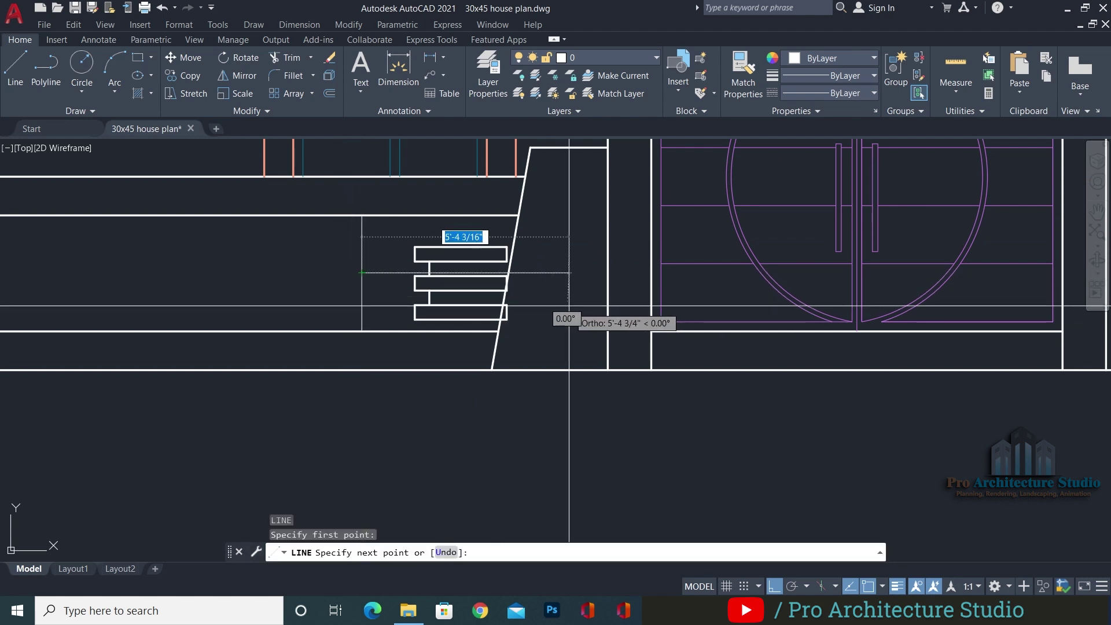
pyautogui.click(569, 306)
pyautogui.press('Return')
# Erase the vertical guide line beside the slats
pyautogui.scroll(4, 439, 248)
pyautogui.press('Escape')
pyautogui.click(379, 231)
pyautogui.click(224, 265)
pyautogui.write('e')
pyautogui.press('Return')
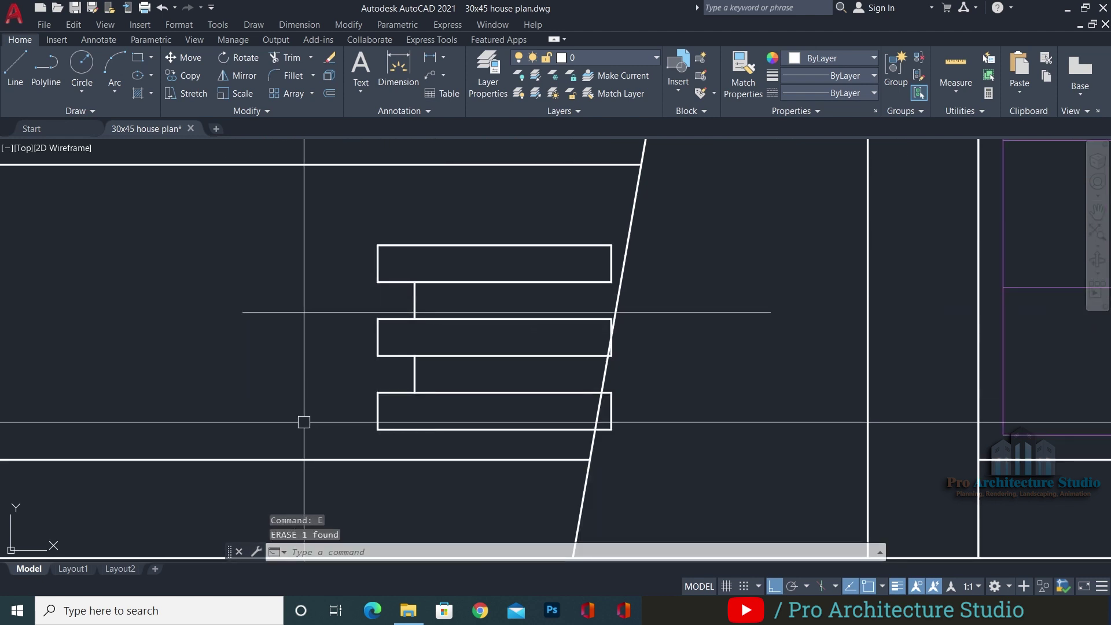
# Move the three slats and their connecting lines up so the middle slat is centred on the horizontal guide line
pyautogui.press('Escape')
pyautogui.press('Escape')
pyautogui.click(321, 438)
pyautogui.click(655, 224)
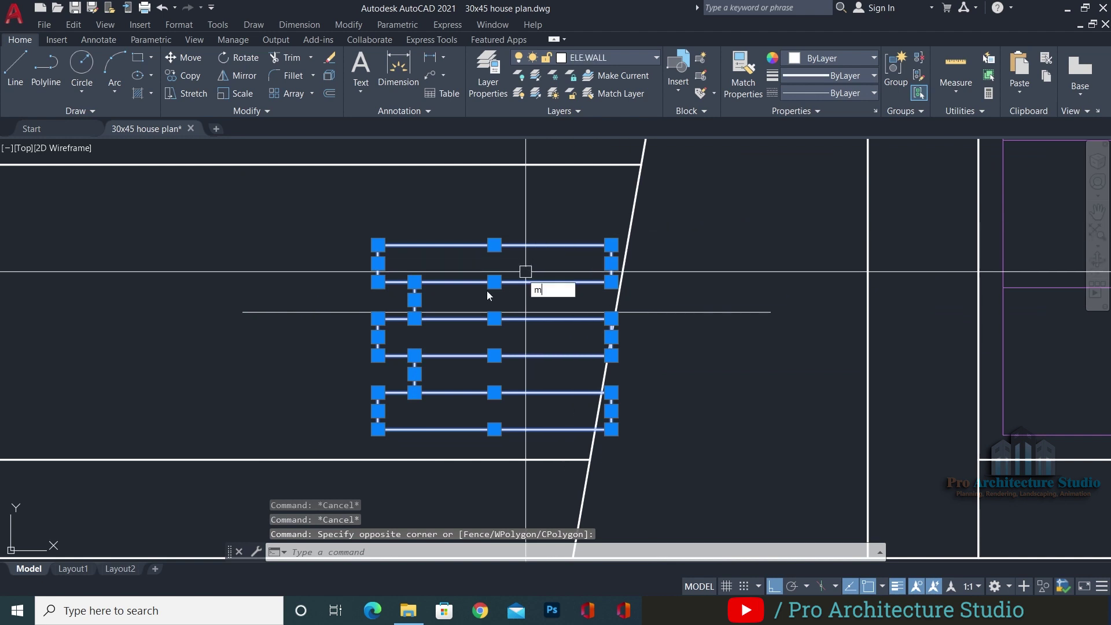
pyautogui.write('m')
pyautogui.press('Return')
pyautogui.click(378, 318)
pyautogui.click(378, 293)
# Move the slats and connecting lines horizontally about 1'-5" toward the gate pillar, so they straddle the slanted line
pyautogui.click(353, 418)
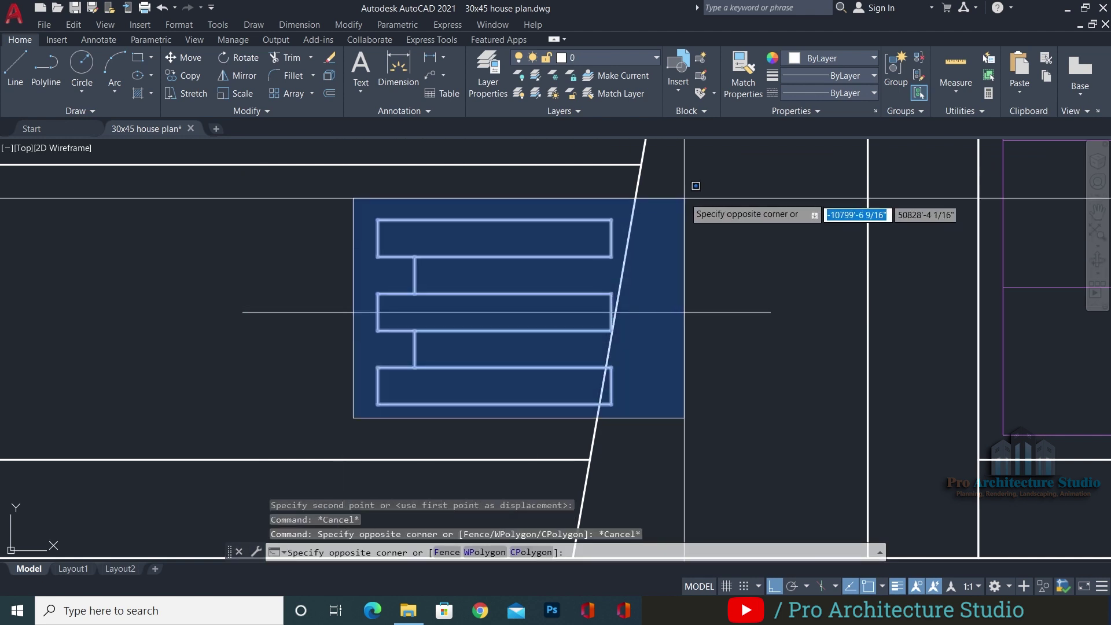
pyautogui.click(682, 208)
pyautogui.write('m')
pyautogui.press('Return')
pyautogui.click(588, 439)
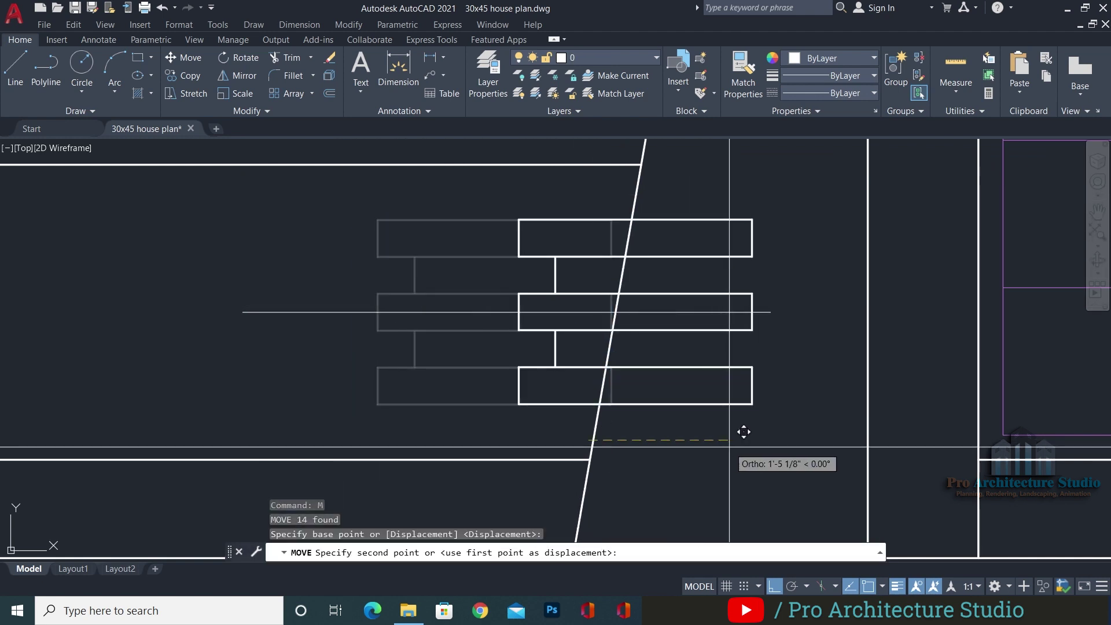
pyautogui.click(729, 447)
# Erase the horizontal guide line running through the middle slat
pyautogui.click(503, 288)
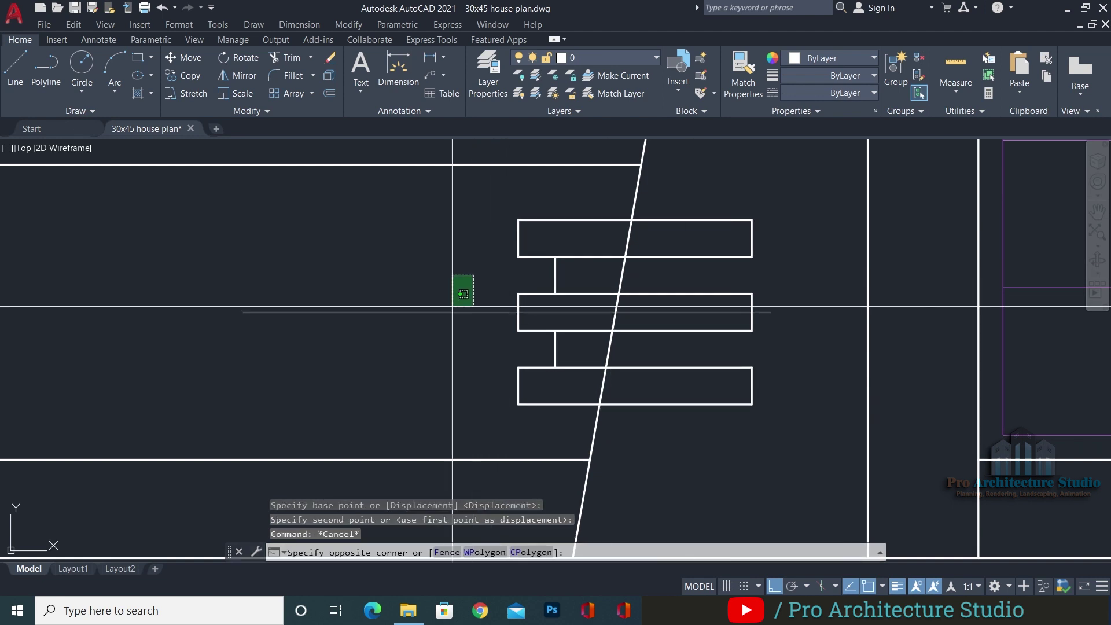
pyautogui.click(484, 330)
pyautogui.press('Delete')
pyautogui.press('Escape')
pyautogui.press('Escape')
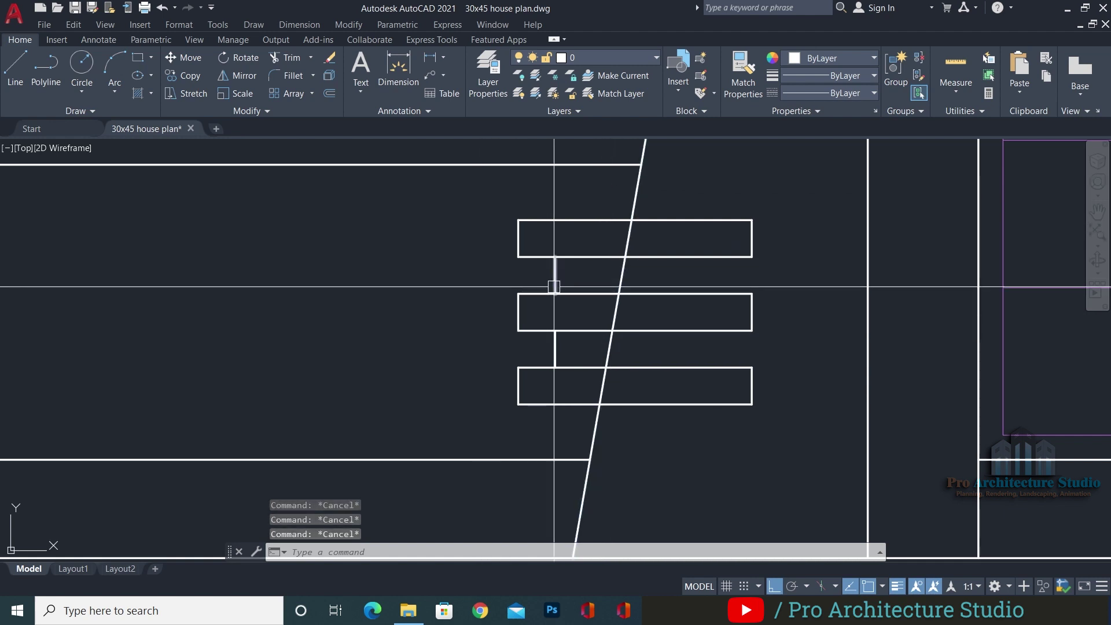
# Offset the end block's slanted line 4.5" toward the recessed panel
pyautogui.write('o')
pyautogui.press('Return')
pyautogui.write('4.5')
pyautogui.press('Return')
pyautogui.click(621, 269)
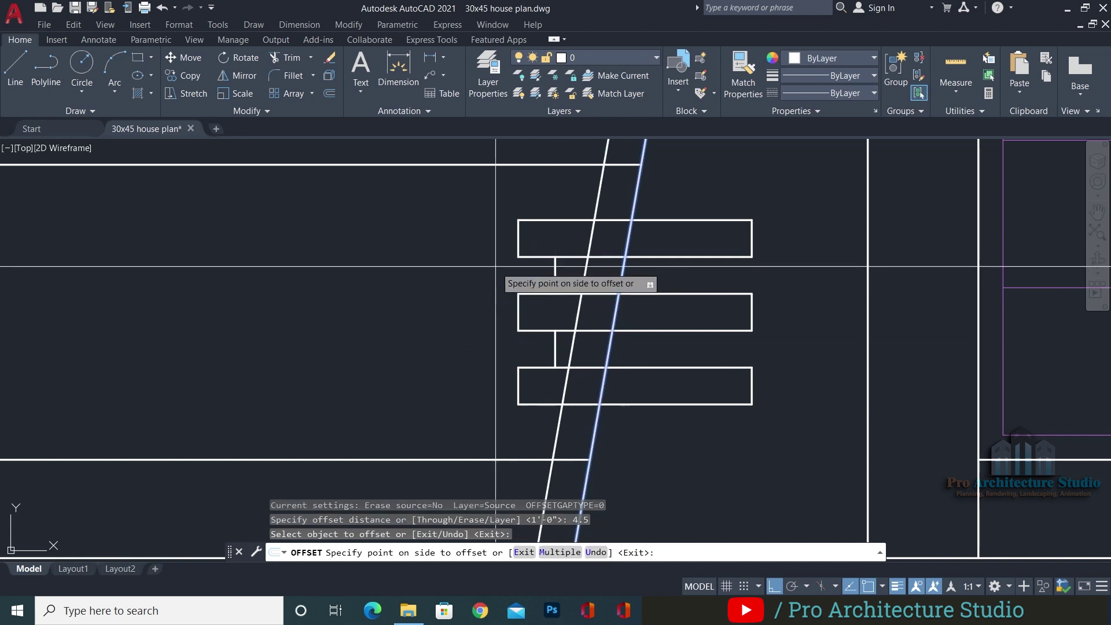
pyautogui.click(535, 271)
pyautogui.press('Escape')
pyautogui.press('Escape')
pyautogui.press('Escape')
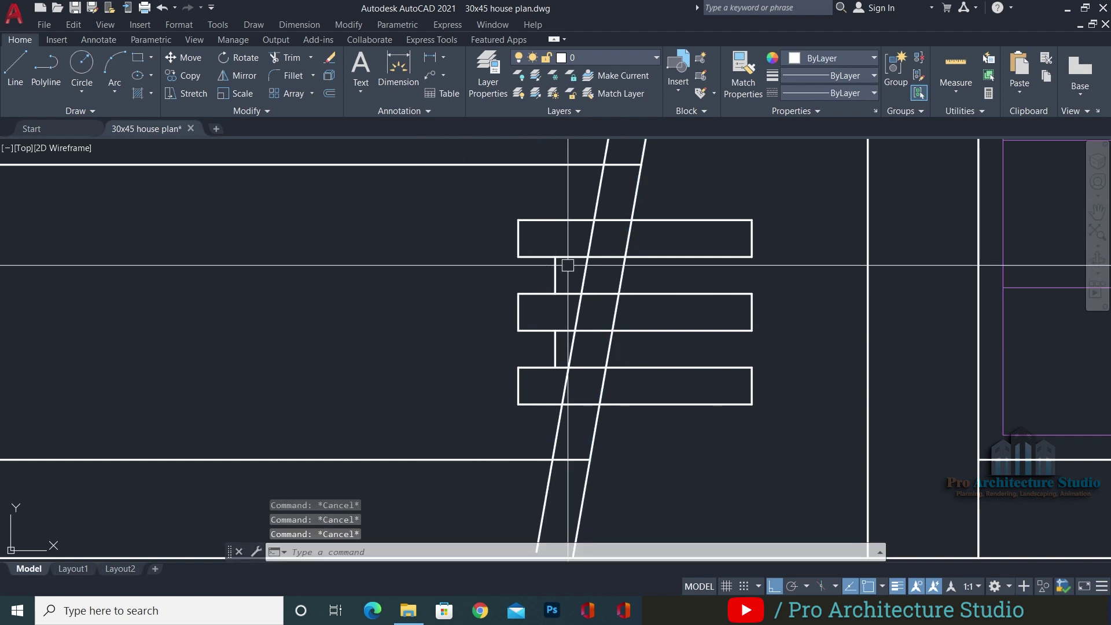
# Trim the offset slanted line above the top slat and below the bottom slat, and erase its leftover ends
pyautogui.write('tr')
pyautogui.press('Return')
pyautogui.click(595, 202)
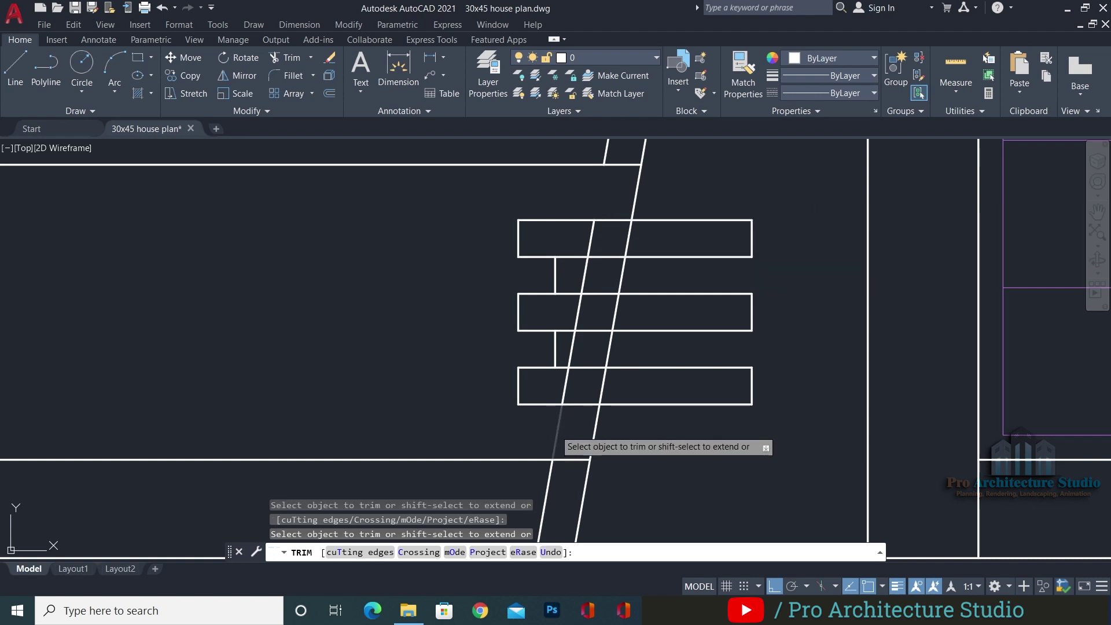
pyautogui.click(554, 442)
pyautogui.click(545, 502)
pyautogui.write('e')
pyautogui.press('Return')
pyautogui.click(610, 148)
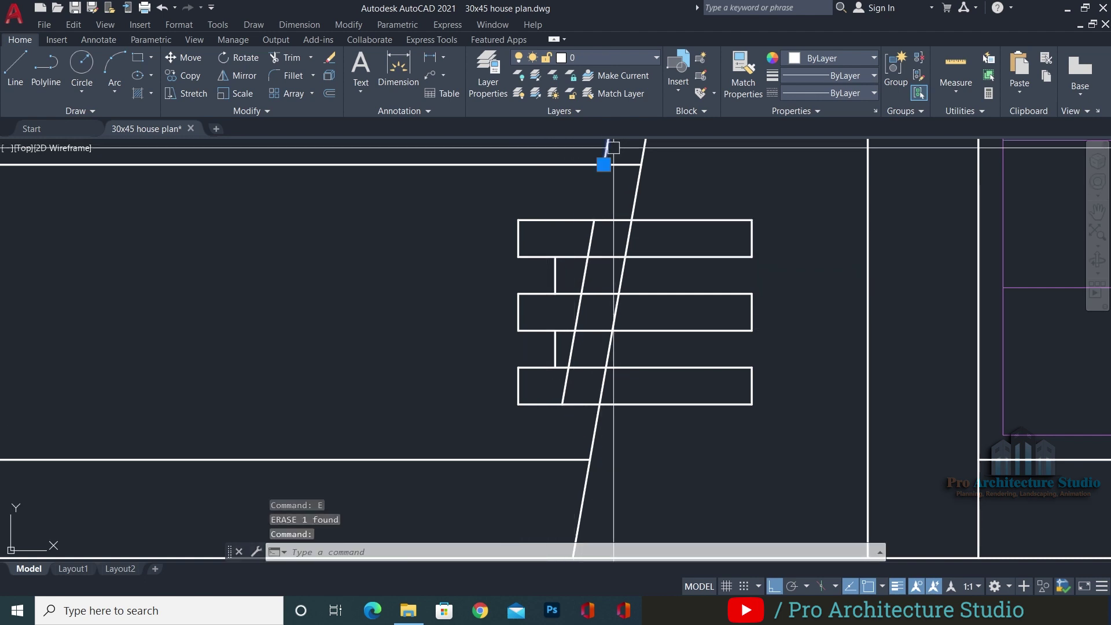
# Trim the slat edges between the connecting lines and the offset slanted line, and the slanted pieces in the gaps between slats
pyautogui.write('tr')
pyautogui.press('Return')
pyautogui.click(577, 255)
pyautogui.click(568, 293)
pyautogui.click(563, 330)
pyautogui.scroll(2, 554, 381)
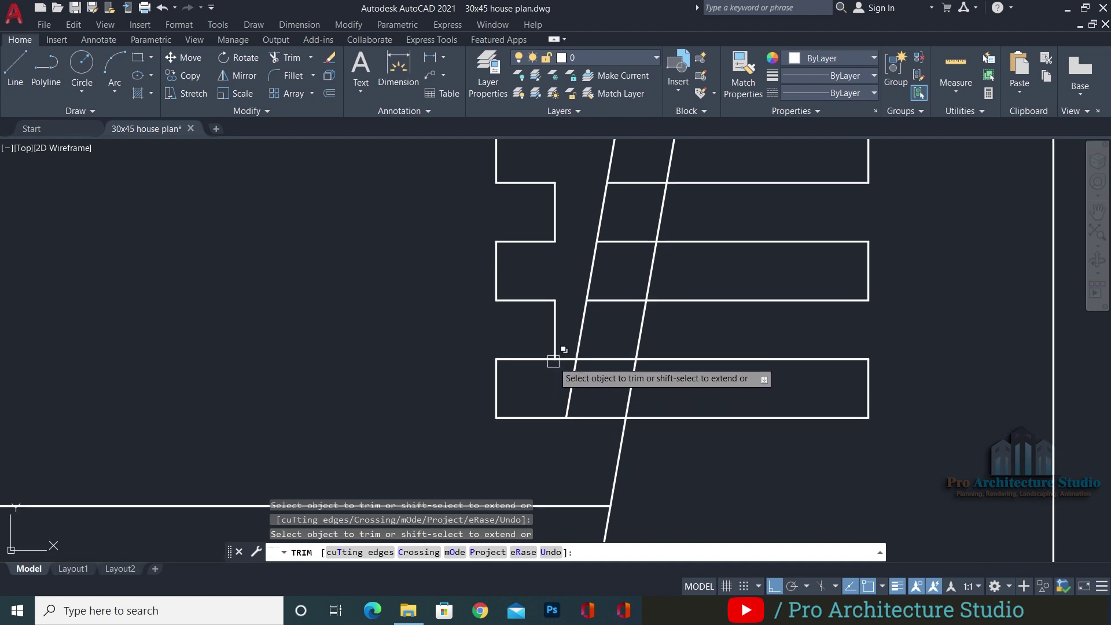
pyautogui.scroll(3, 562, 361)
pyautogui.click(564, 353)
pyautogui.scroll(-3, 577, 338)
pyautogui.click(550, 405)
pyautogui.click(588, 315)
# Erase the cut-off slat ends and connecting lines remaining on the panel side of the offset slanted line
pyautogui.scroll(-2, 588, 301)
pyautogui.scroll(-2, 558, 191)
pyautogui.press('Escape')
pyautogui.click(558, 190)
pyautogui.click(500, 364)
pyautogui.write('e')
pyautogui.press('Return')
pyautogui.press('Escape')
pyautogui.press('Escape')
pyautogui.press('Escape')
pyautogui.moveTo(752, 271); pyautogui.dragTo(685, 292, button='middle')
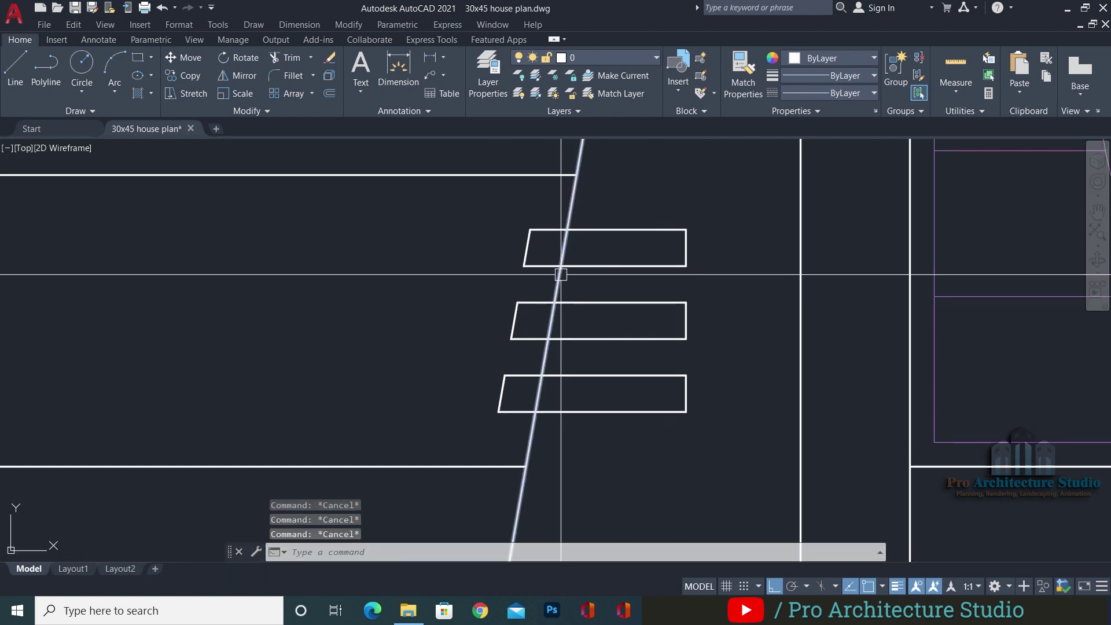
# Trim the end block's slanted line where it passes through the three slats, and save the drawing
pyautogui.write('tr')
pyautogui.press('Return')
pyautogui.click(564, 249)
pyautogui.click(552, 319)
pyautogui.click(542, 389)
pyautogui.scroll(-4, 585, 366)
pyautogui.press('Escape')
pyautogui.press('Escape')
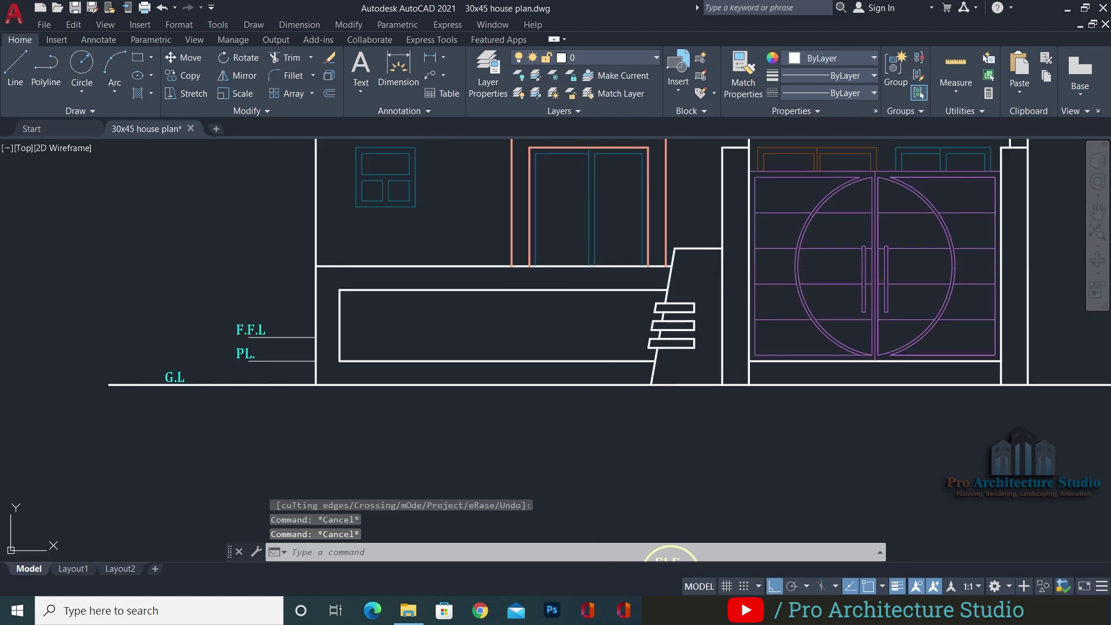
pyautogui.hotkey('ctrl', 's')
# Draw a horizontal line from the end block's upper slanted corner toward the wall's far left edge and extend it to that edge
pyautogui.moveTo(556, 294); pyautogui.dragTo(689, 328, button='middle')
pyautogui.moveTo(469, 316); pyautogui.dragTo(437, 384, button='middle')
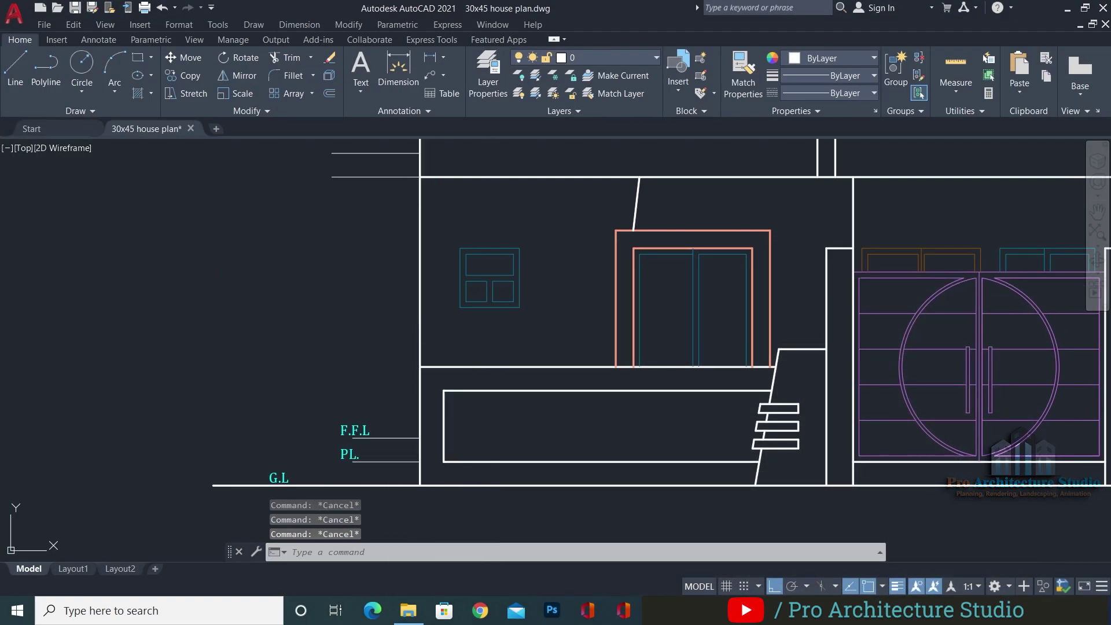
pyautogui.scroll(2, 758, 382)
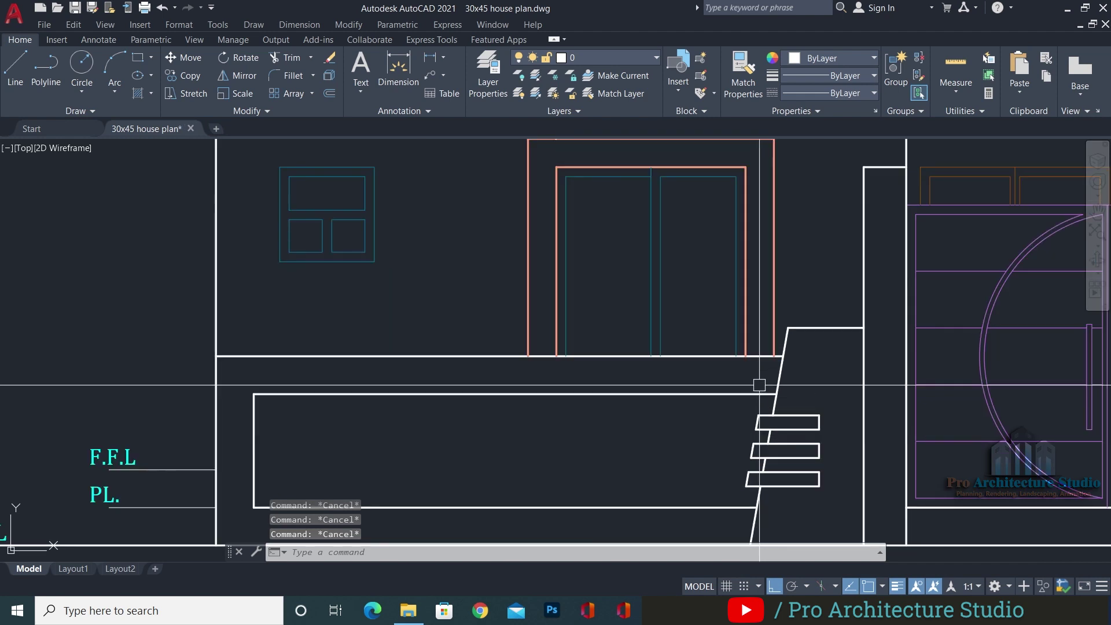
pyautogui.write('l')
pyautogui.press('Return')
pyautogui.click(787, 328)
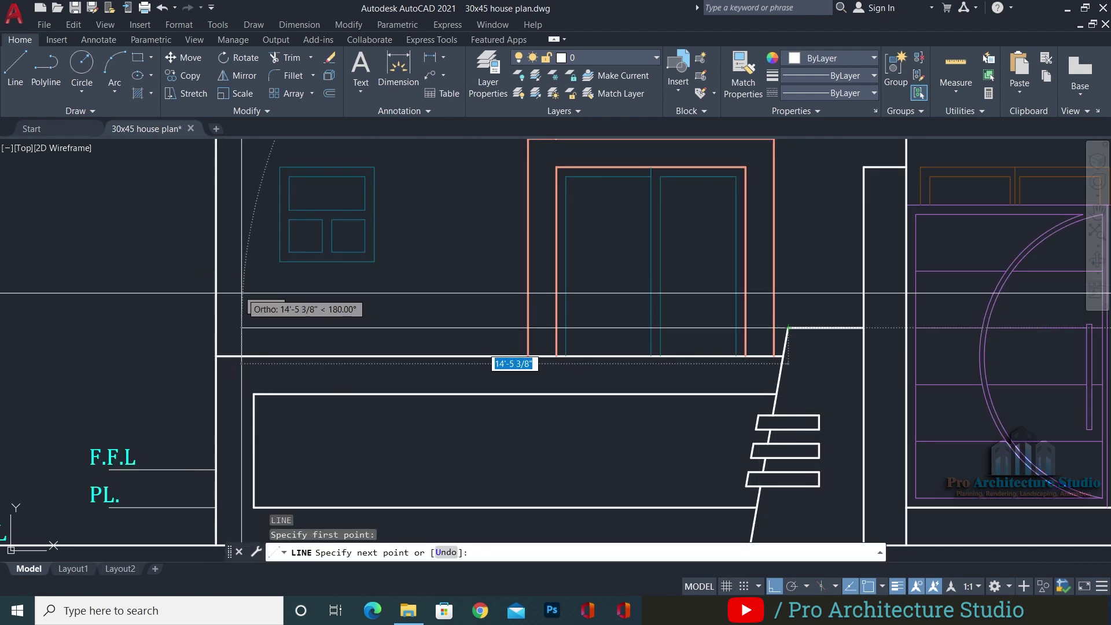
pyautogui.click(242, 294)
pyautogui.press('Escape')
pyautogui.press('Escape')
pyautogui.write('ex')
pyautogui.press('Return')
pyautogui.click(258, 327)
pyautogui.press('Escape')
pyautogui.moveTo(336, 304); pyautogui.dragTo(365, 261, button='middle')
pyautogui.press('Escape')
pyautogui.press('Escape')
pyautogui.write('o')
pyautogui.press('Return')
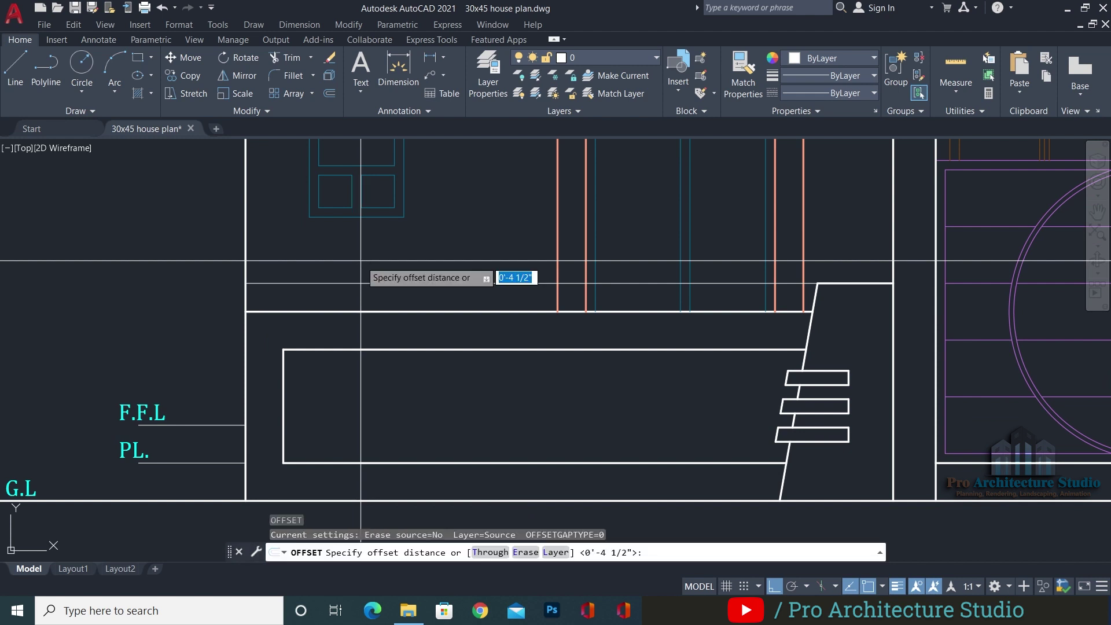
pyautogui.write('36')
pyautogui.press('Return')
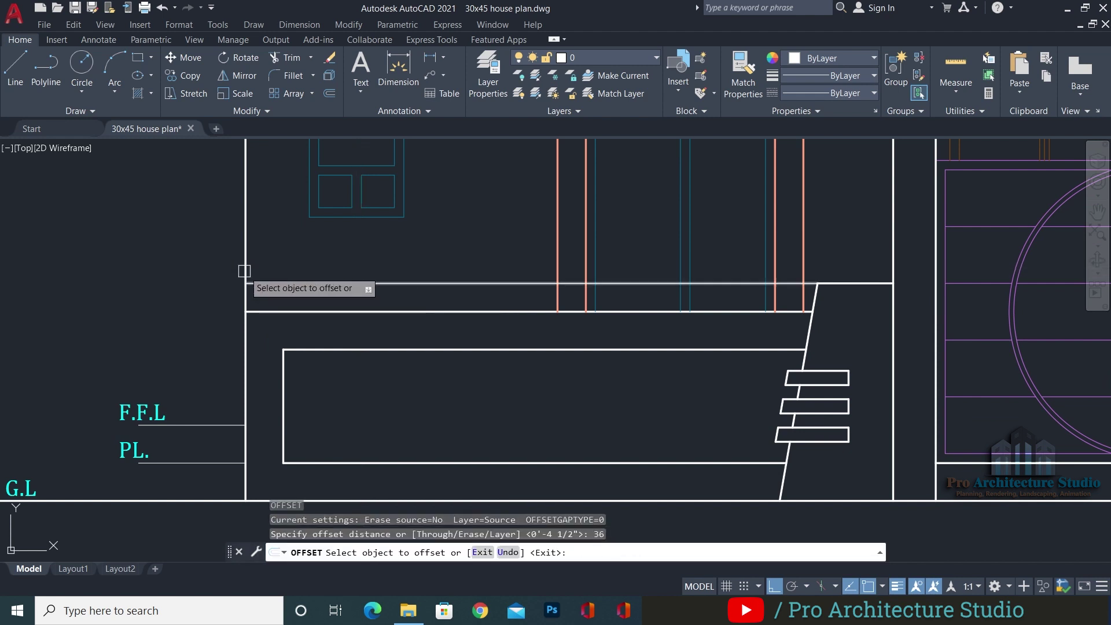
pyautogui.click(244, 251)
pyautogui.press('Escape')
# Offset the wall's left vertical line 4' inward
pyautogui.press('space')
pyautogui.write("4'")
pyautogui.press('Return')
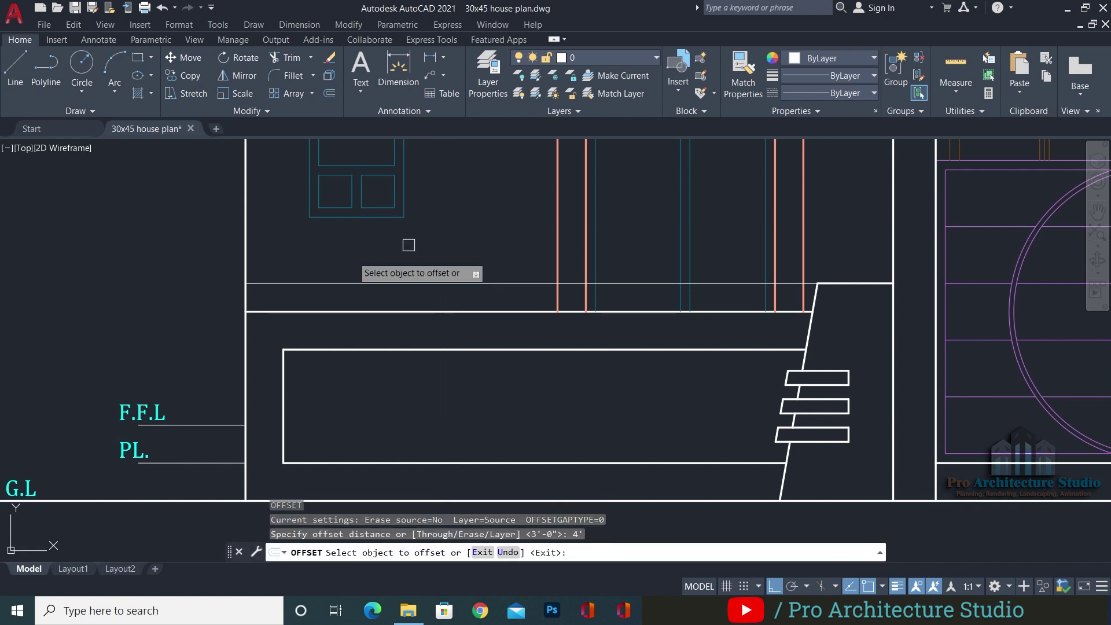
pyautogui.click(249, 253)
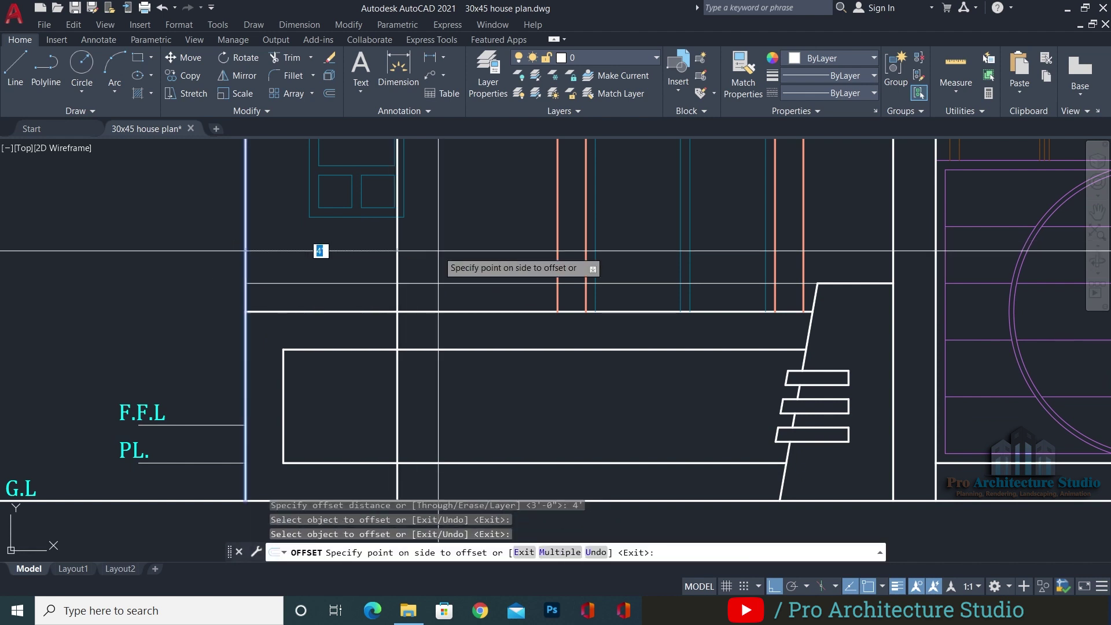
pyautogui.click(437, 250)
pyautogui.press('space')
pyautogui.moveTo(434, 312); pyautogui.dragTo(560, 249, button='middle')
pyautogui.press('Escape')
pyautogui.press('Escape')
pyautogui.press('Escape')
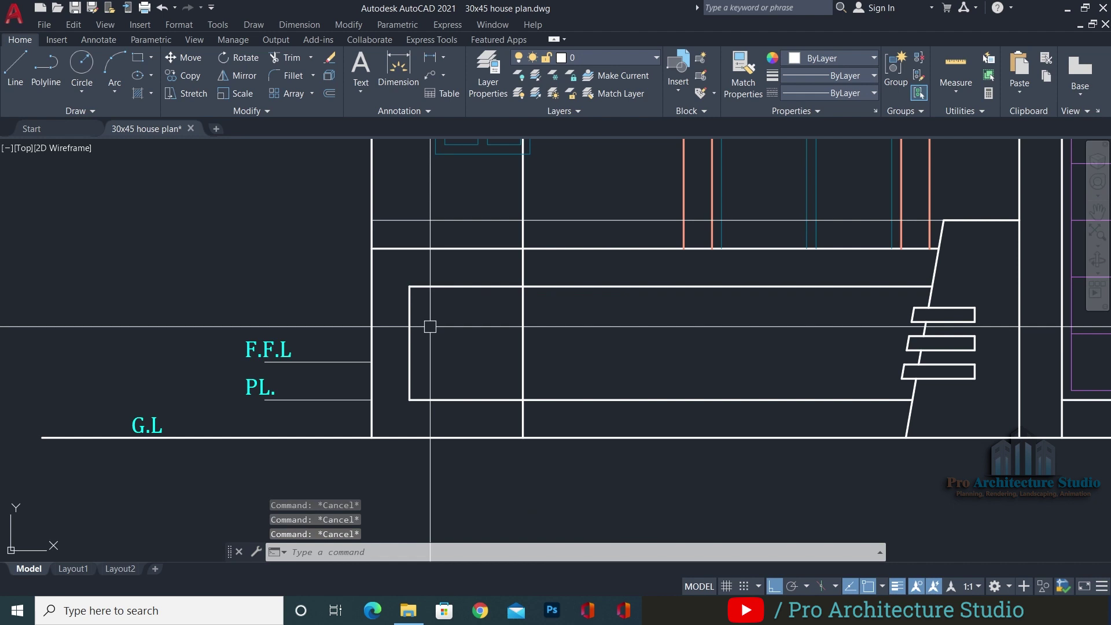
# Offset the wall's left vertical line 2.5' inward
pyautogui.write('o')
pyautogui.press('space')
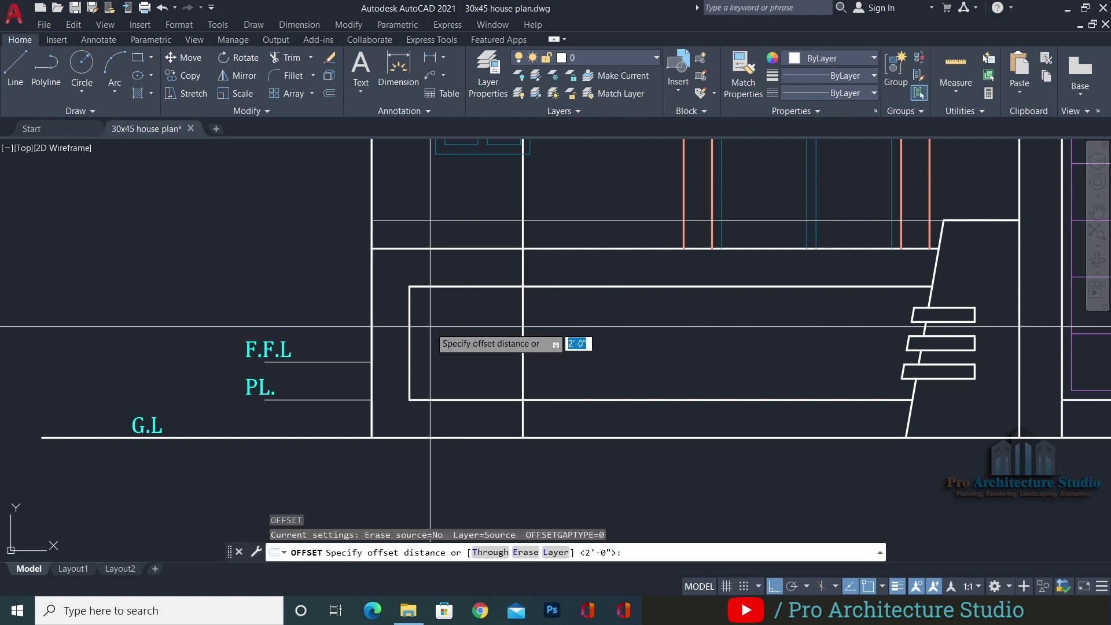
pyautogui.press('space')
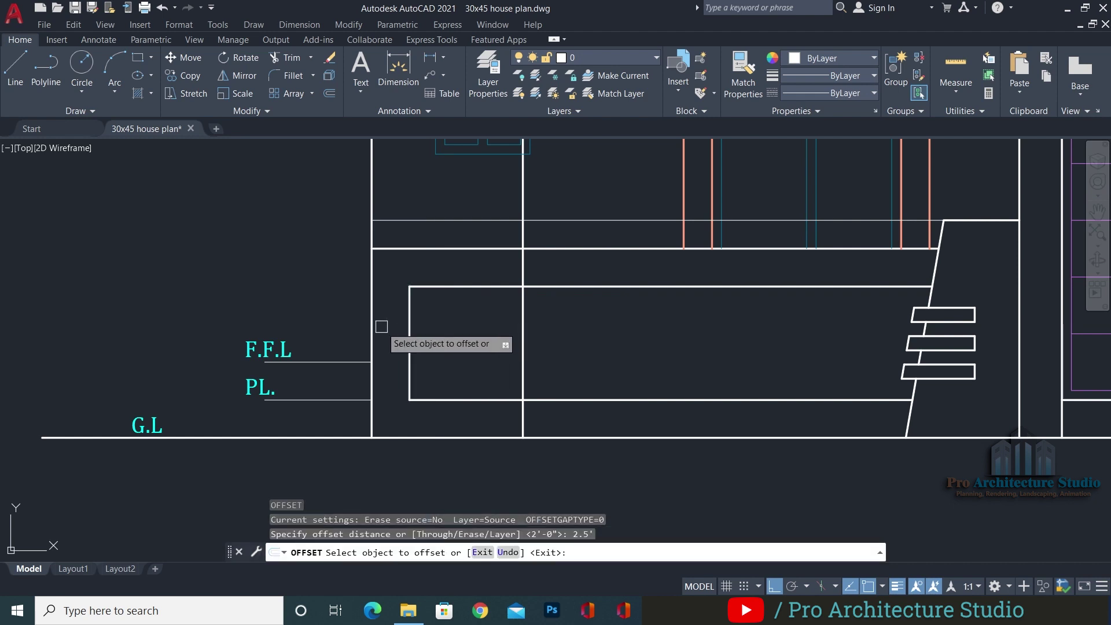
pyautogui.click(373, 329)
pyautogui.click(417, 317)
pyautogui.press('Escape')
# Draw a slanted line from the foot of the inner offset line up to the upper horizontal line's crossing, and delete both offset verticals
pyautogui.write('l')
pyautogui.press('space')
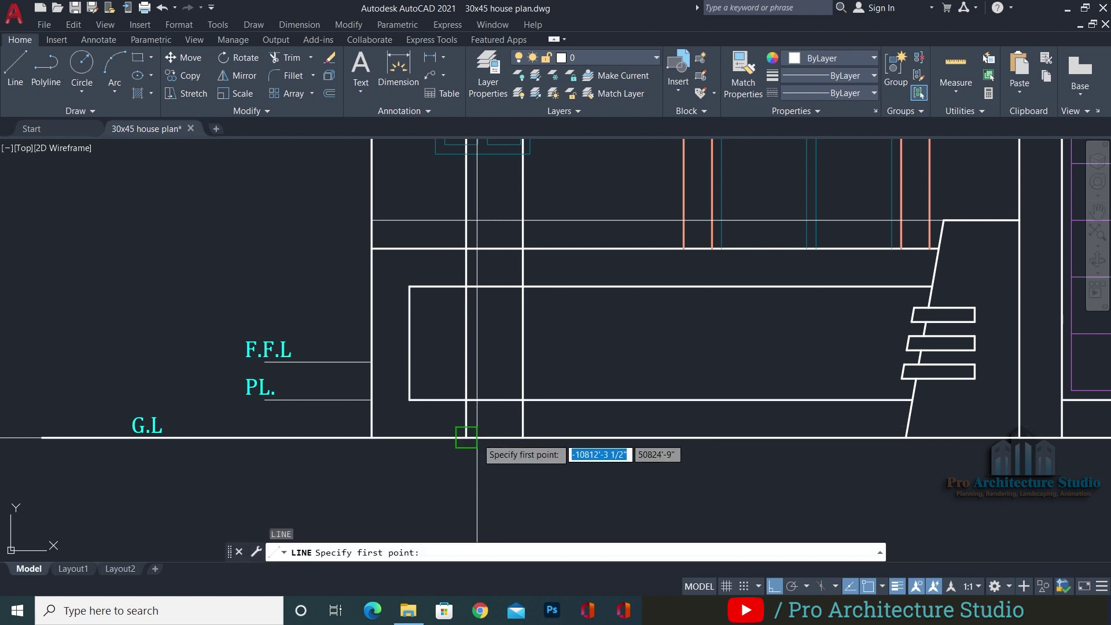
pyautogui.click(473, 438)
pyautogui.click(522, 220)
pyautogui.press('Escape')
pyautogui.click(540, 193)
pyautogui.click(448, 202)
pyautogui.press('Delete')
# Fillet the slanted line with the upper horizontal line to form a sharp corner on the wall's raised left end
pyautogui.write('f')
pyautogui.press('space')
pyautogui.click(492, 220)
pyautogui.click(510, 258)
pyautogui.press('Escape')
# Trim the slanted line between the wall top and the recessed panel, and below the panel's bottom edge
pyautogui.write('tr')
pyautogui.press('space')
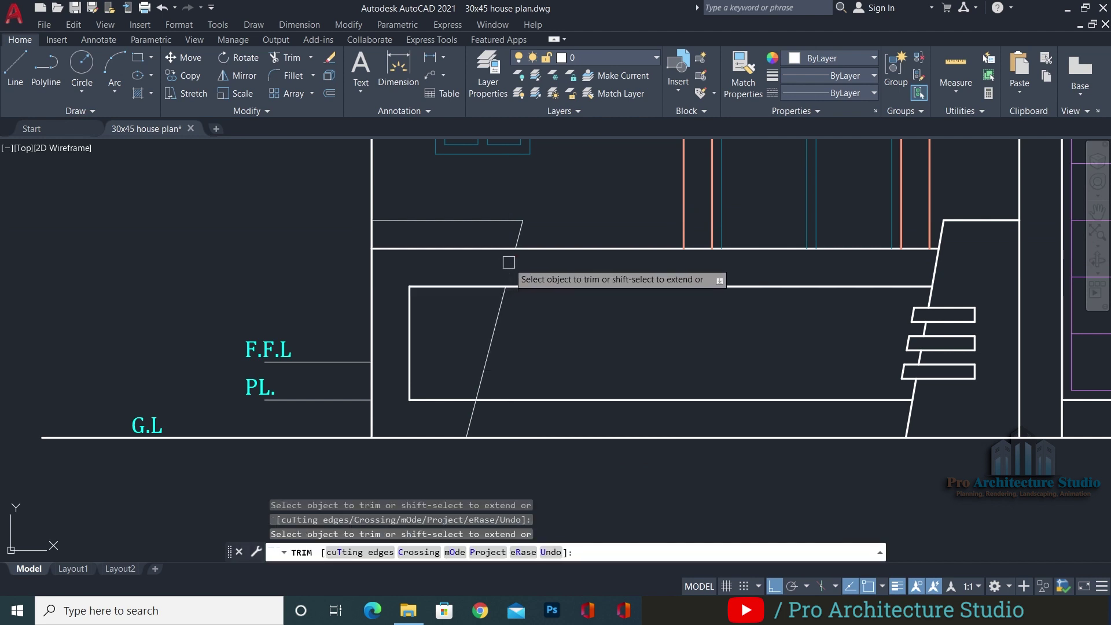
pyautogui.click(472, 418)
pyautogui.press('Escape')
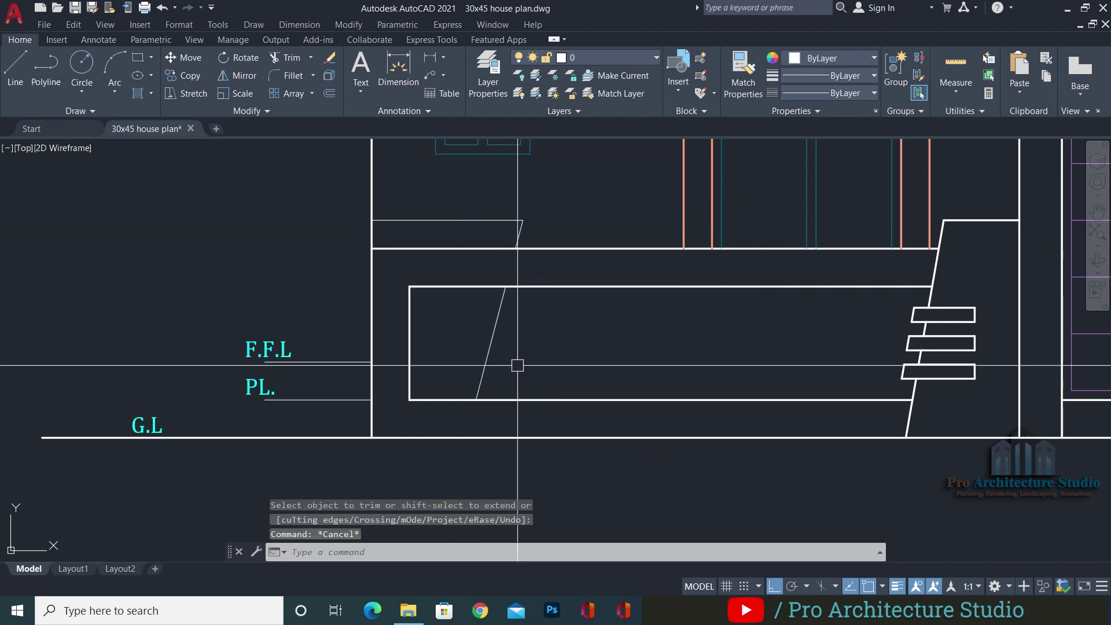
# Match the left end's slanted and horizontal lines to the properties of the recessed panel's thick outline
pyautogui.write('ma')
pyautogui.press('space')
pyautogui.click(533, 286)
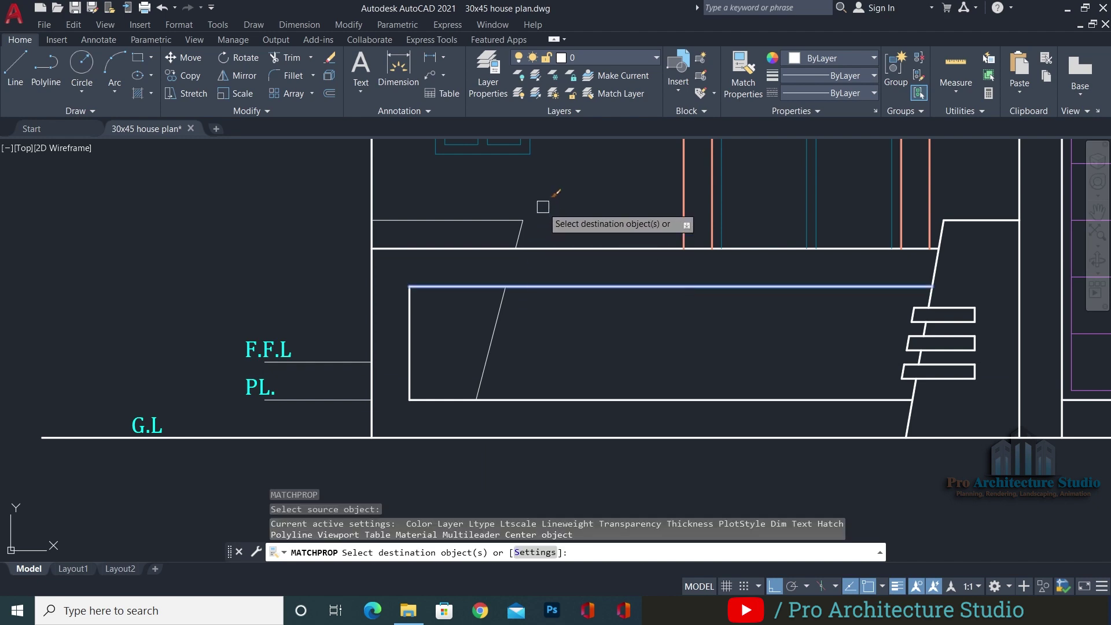
pyautogui.click(541, 206)
pyautogui.click(506, 231)
pyautogui.press('Escape')
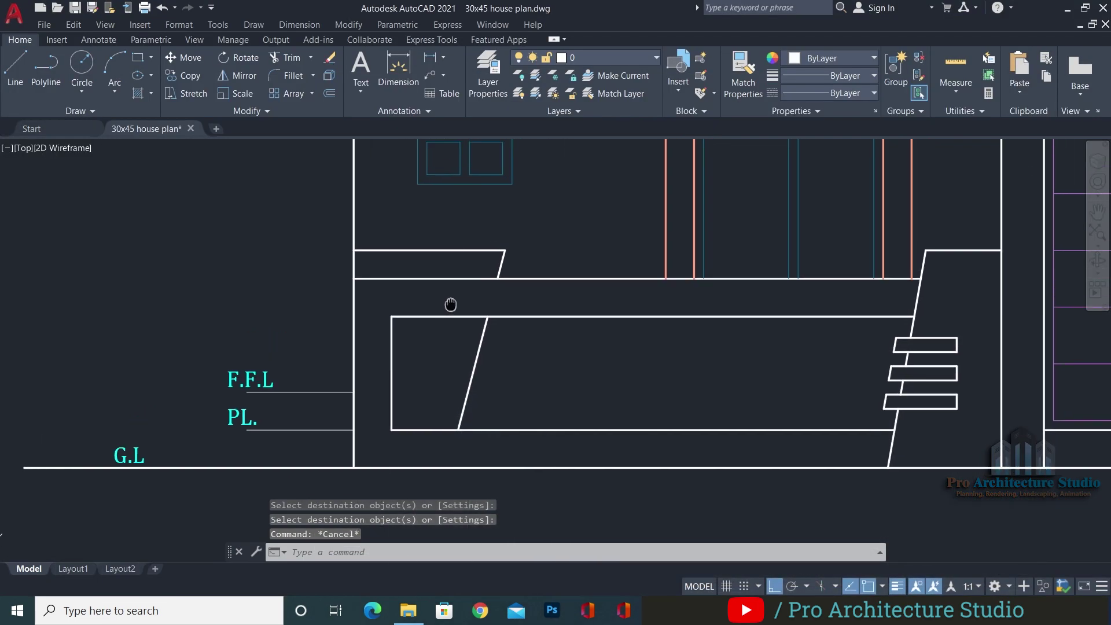
# Draw a vertical construction line down from the recessed panel's top edge and extend it to the panel's bottom edge
pyautogui.scroll(-2, 469, 315)
pyautogui.moveTo(616, 331); pyautogui.dragTo(583, 335, button='middle')
pyautogui.scroll(-2, 583, 334)
pyautogui.scroll(2, 589, 323)
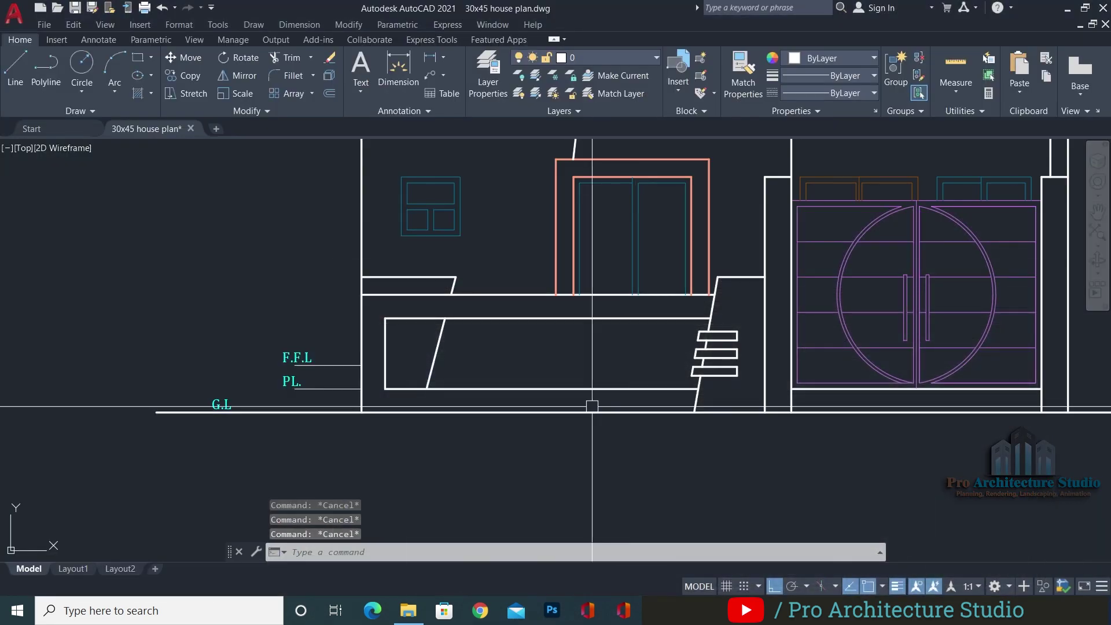
pyautogui.scroll(3, 546, 344)
pyautogui.scroll(-2, 546, 344)
pyautogui.scroll(2, 528, 324)
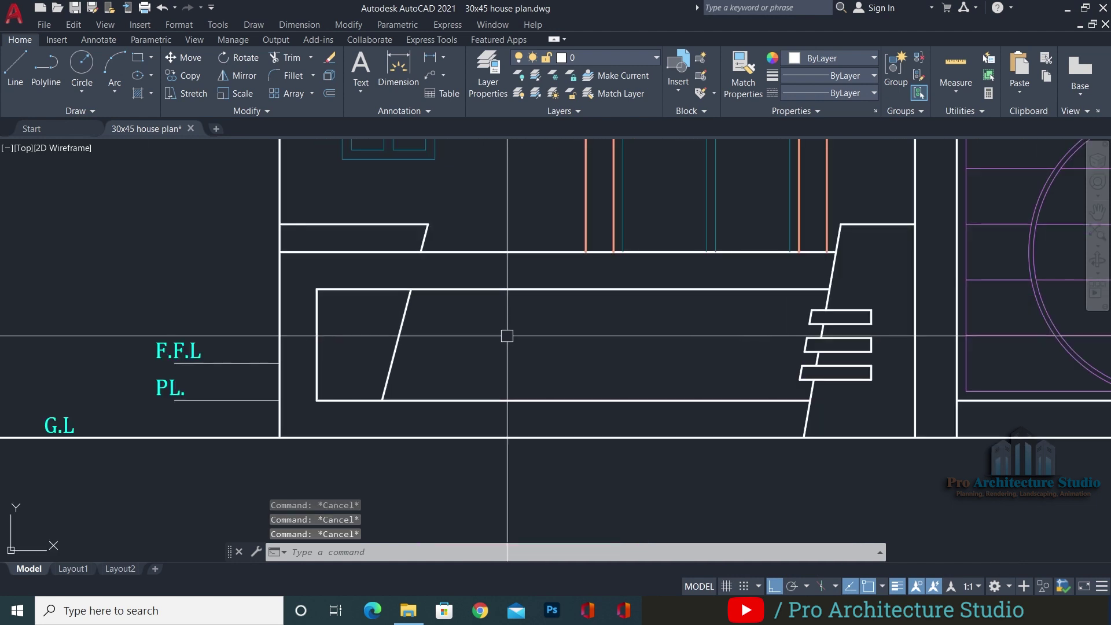
pyautogui.write('l')
pyautogui.press('Return')
pyautogui.click(495, 284)
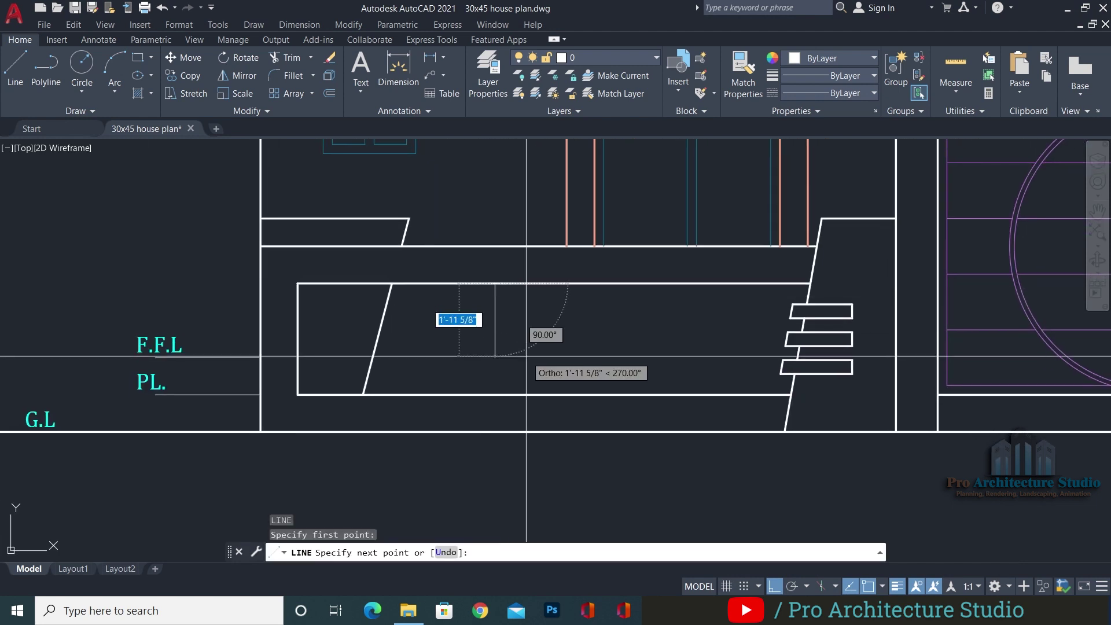
pyautogui.click(497, 354)
pyautogui.press('Return')
pyautogui.press('Escape')
pyautogui.press('Escape')
pyautogui.write('ex')
pyautogui.press('Return')
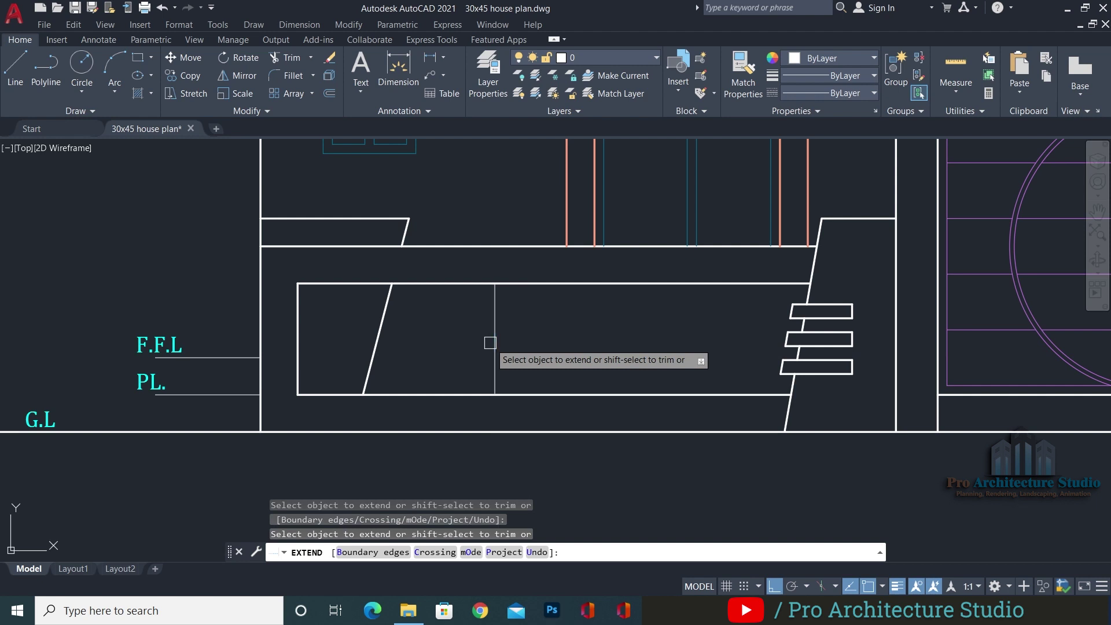
pyautogui.press('Escape')
# Divide the vertical construction line inside the recessed panel into 3 equal segments
pyautogui.write('div')
pyautogui.press('Return')
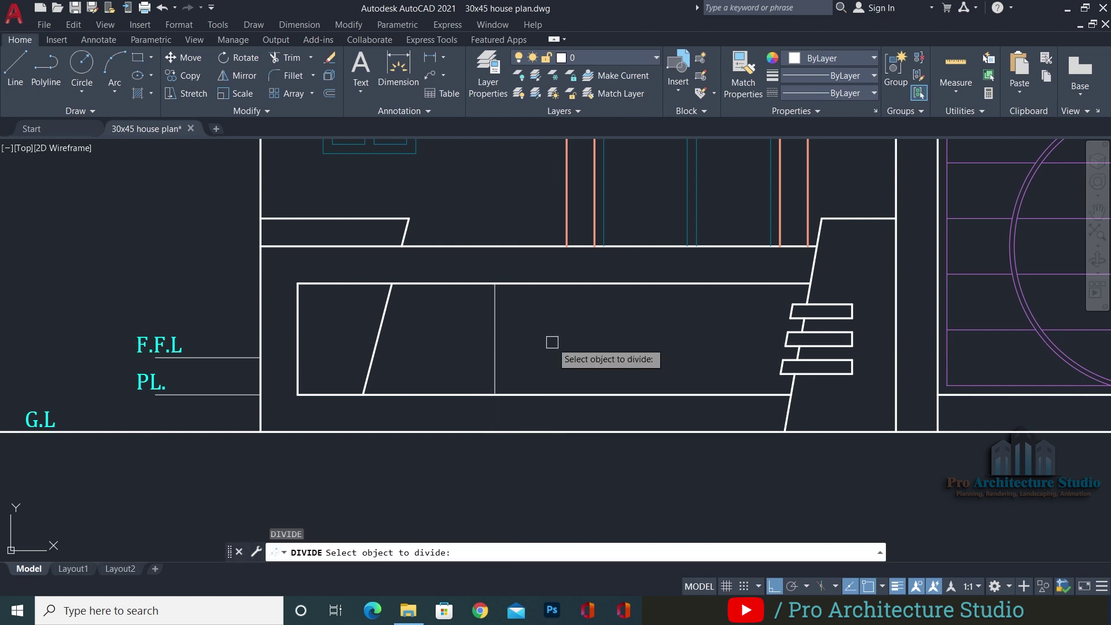
pyautogui.click(494, 332)
pyautogui.write('3')
pyautogui.press('Return')
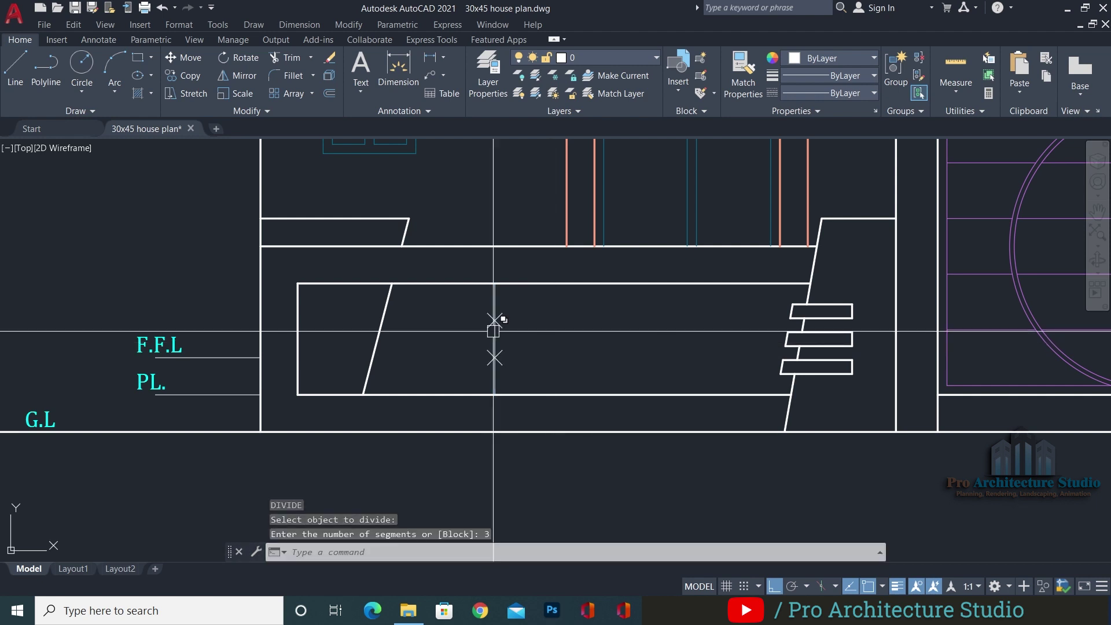
# Draw a horizontal groove line inside the recessed panel from each of the two division points toward the slatted end block
pyautogui.write('l')
pyautogui.press('Return')
pyautogui.scroll(2, 439, 338)
pyautogui.click(524, 309)
pyautogui.click(815, 365)
pyautogui.press('Return')
pyautogui.press('Return')
pyautogui.click(524, 368)
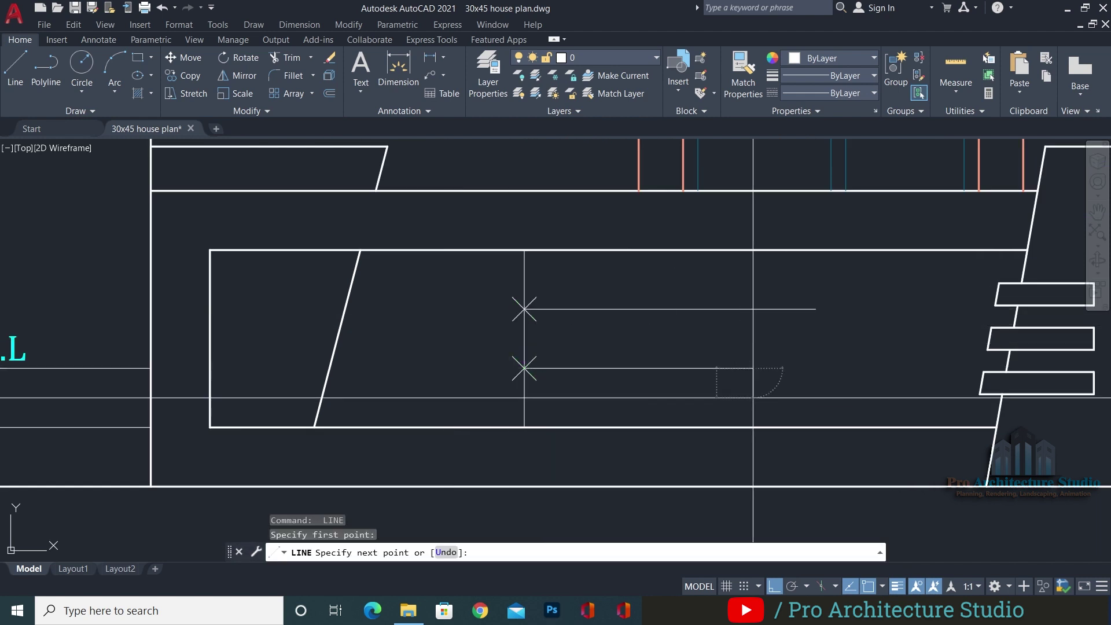
pyautogui.click(753, 397)
pyautogui.press('Return')
pyautogui.press('Escape')
pyautogui.press('Escape')
# Erase the vertical construction line and its division points from the recessed panel
pyautogui.click(491, 390)
pyautogui.click(549, 269)
pyautogui.write('e')
pyautogui.press('Return')
pyautogui.click(471, 286)
pyautogui.write('e')
pyautogui.press('Return')
pyautogui.press('Escape')
# Extend both groove lines to the end block's slanted edge and to the slanted line at the panel's left end
pyautogui.write('ex')
pyautogui.press('Return')
pyautogui.click(803, 309)
pyautogui.moveTo(790, 340); pyautogui.dragTo(779, 336)
pyautogui.press('Return')
pyautogui.click(541, 309)
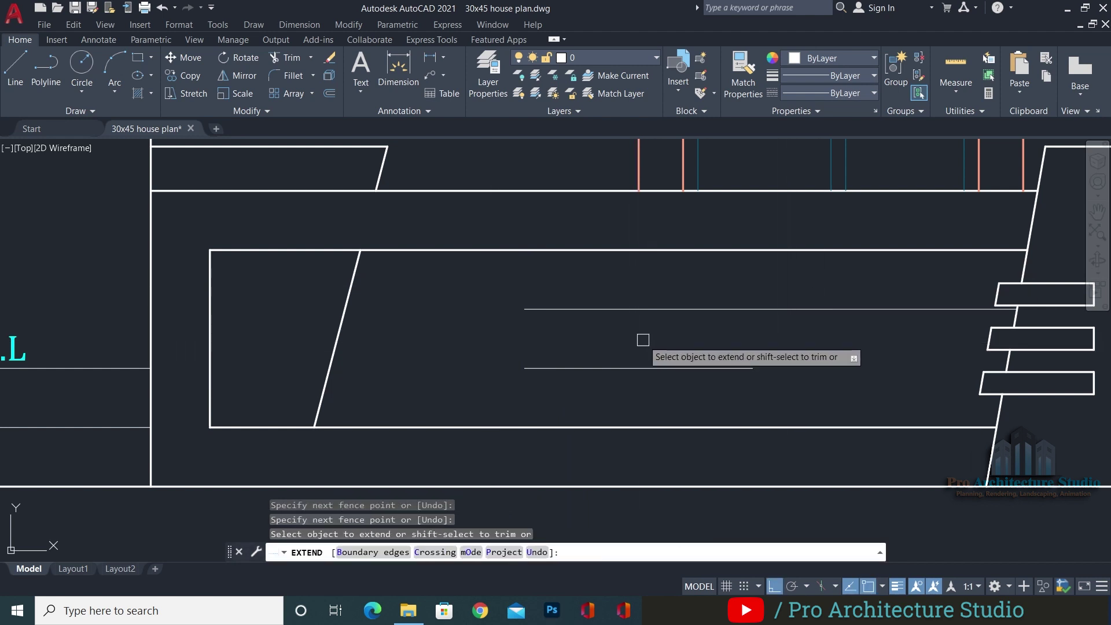
pyautogui.click(600, 368)
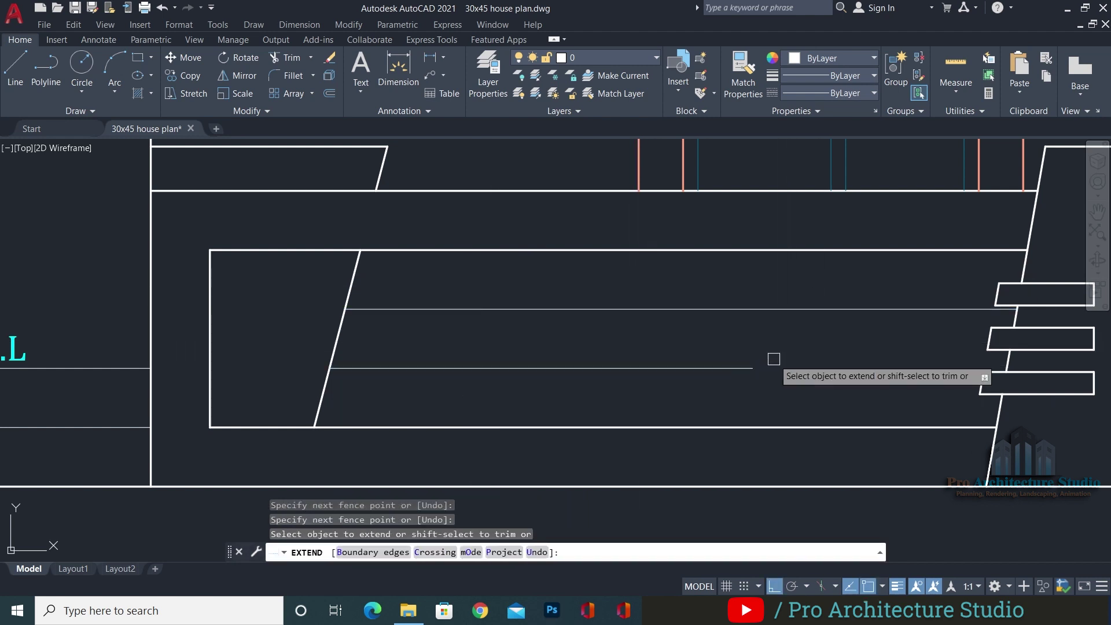
pyautogui.scroll(-6, 744, 368)
pyautogui.press('Escape')
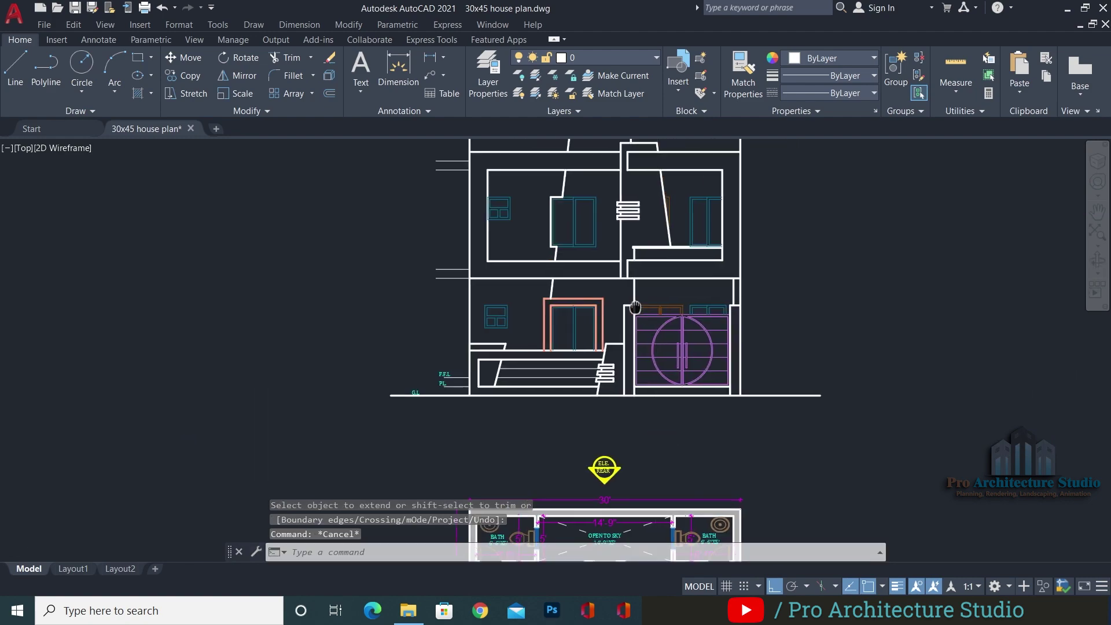
# Check the entrance in the SketchUp reference model, and in AutoCAD offset the gate opening's two side lines 6" outward
pyautogui.scroll(5, 597, 395)
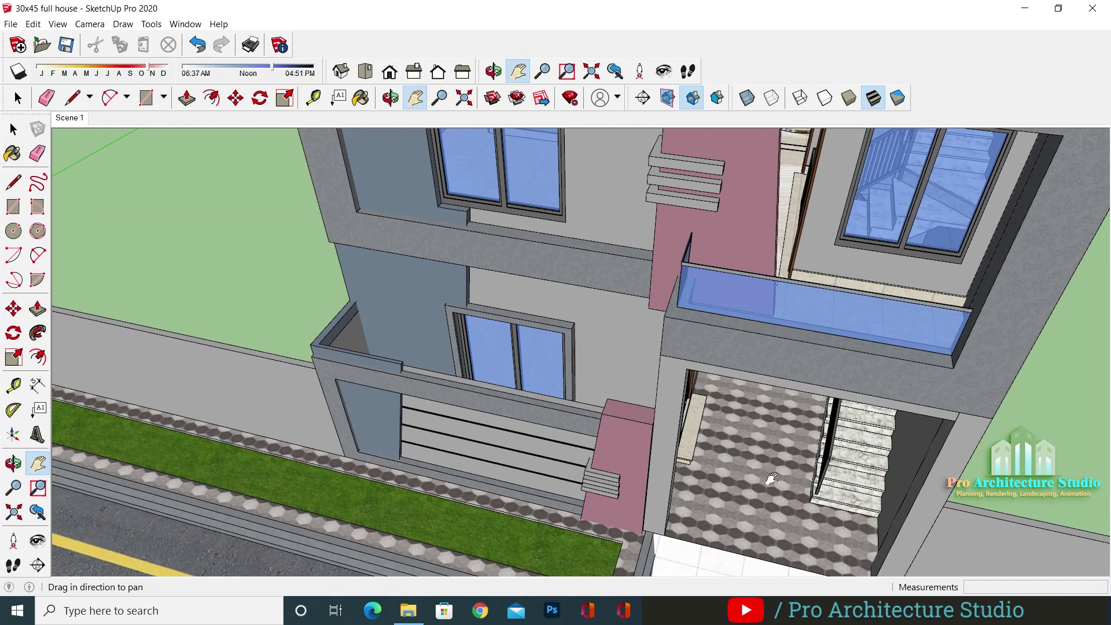
pyautogui.moveTo(771, 479); pyautogui.dragTo(654, 334)
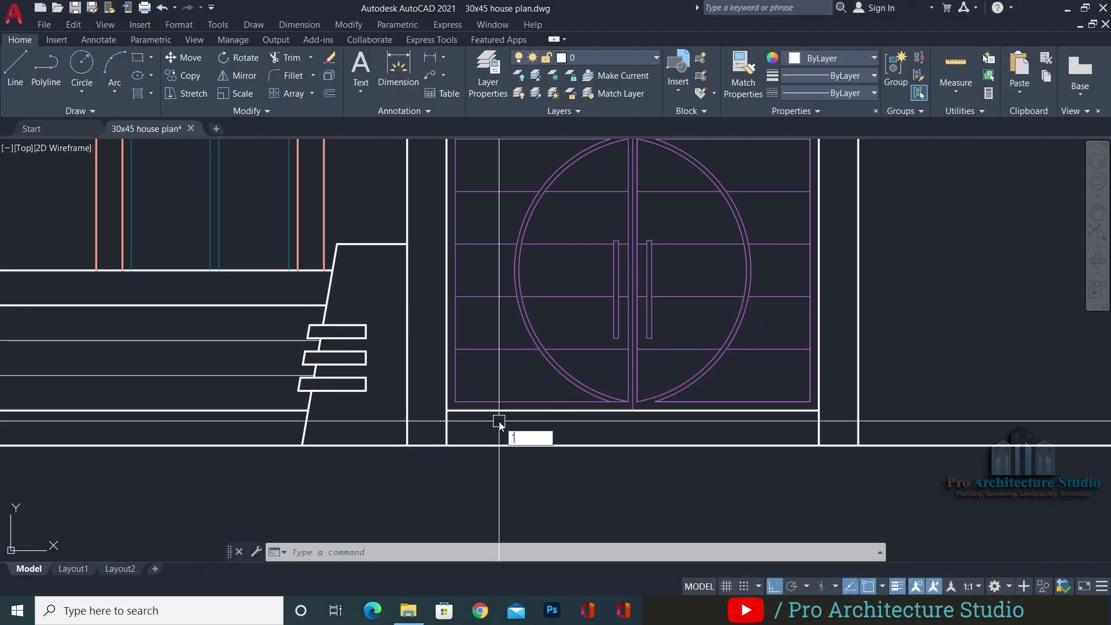
pyautogui.scroll(2, 473, 432)
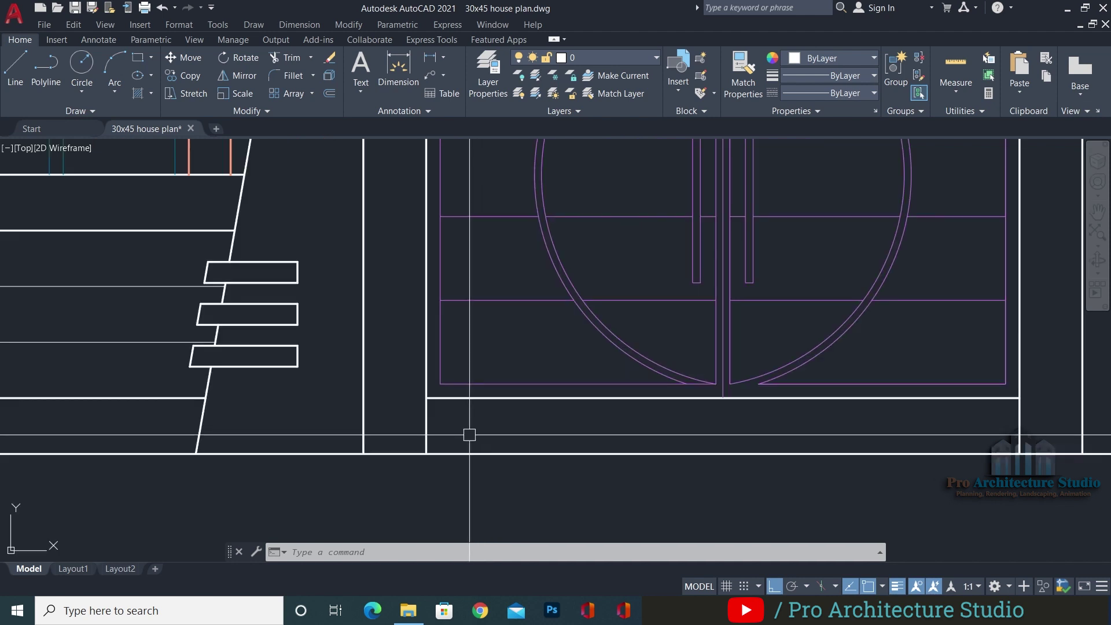
pyautogui.write('o')
pyautogui.press('Return')
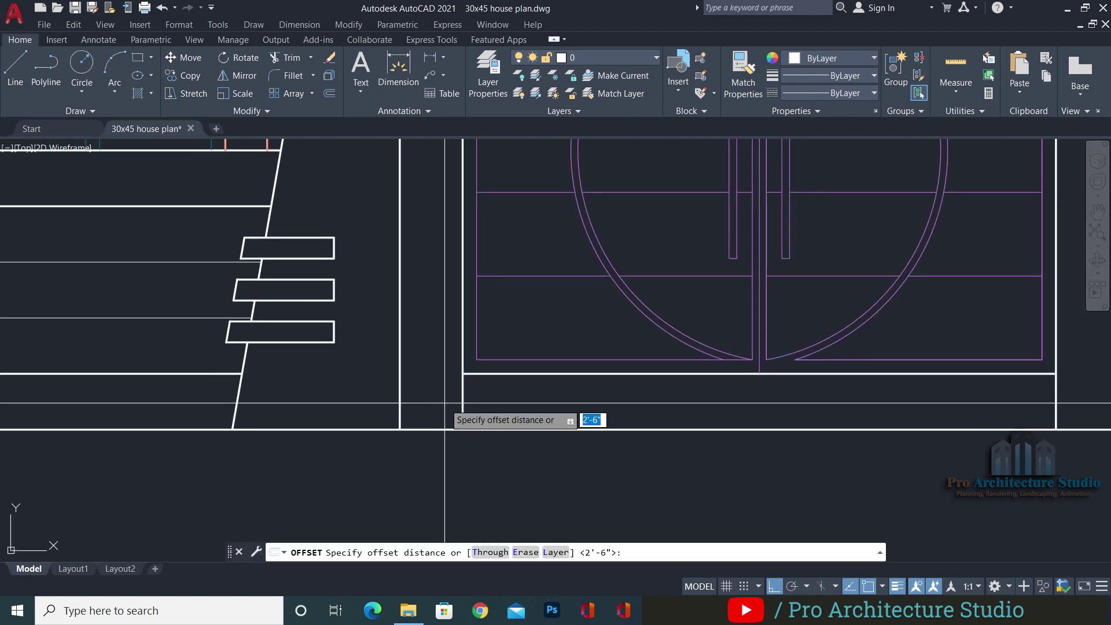
pyautogui.write('6')
pyautogui.press('Return')
pyautogui.click(459, 395)
pyautogui.click(421, 397)
pyautogui.moveTo(914, 405); pyautogui.dragTo(645, 364, button='middle')
pyautogui.click(789, 355)
pyautogui.click(831, 355)
# Draw slanted ramp edges from both lower gate corners to the feet of the offset lines on the ground line
pyautogui.write('l')
pyautogui.press('Return')
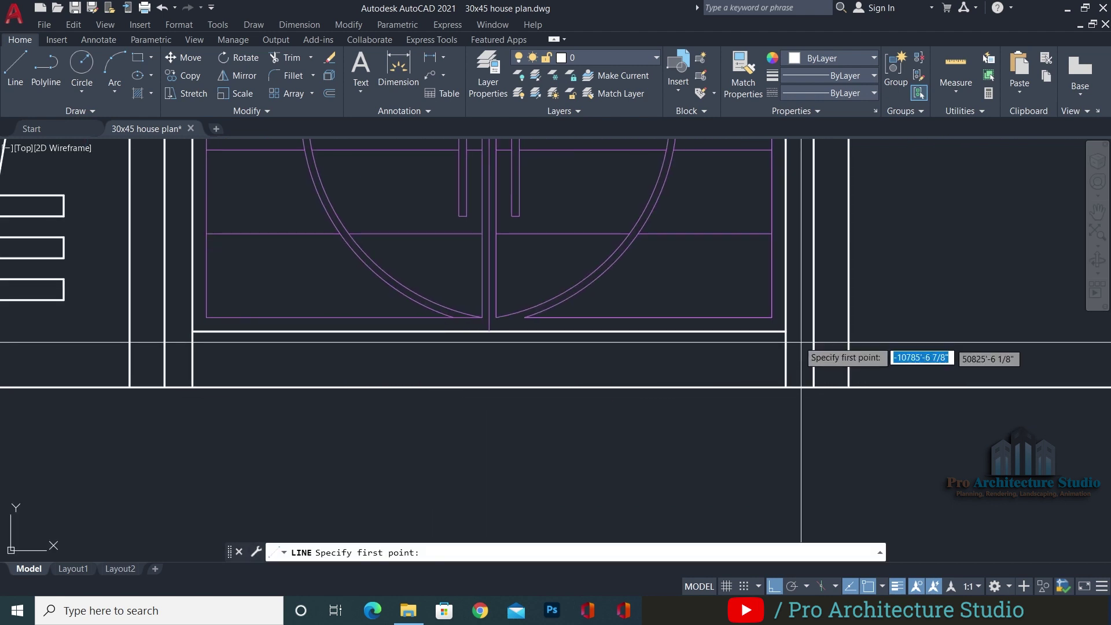
pyautogui.click(785, 331)
pyautogui.click(813, 386)
pyautogui.press('Return')
pyautogui.press('Return')
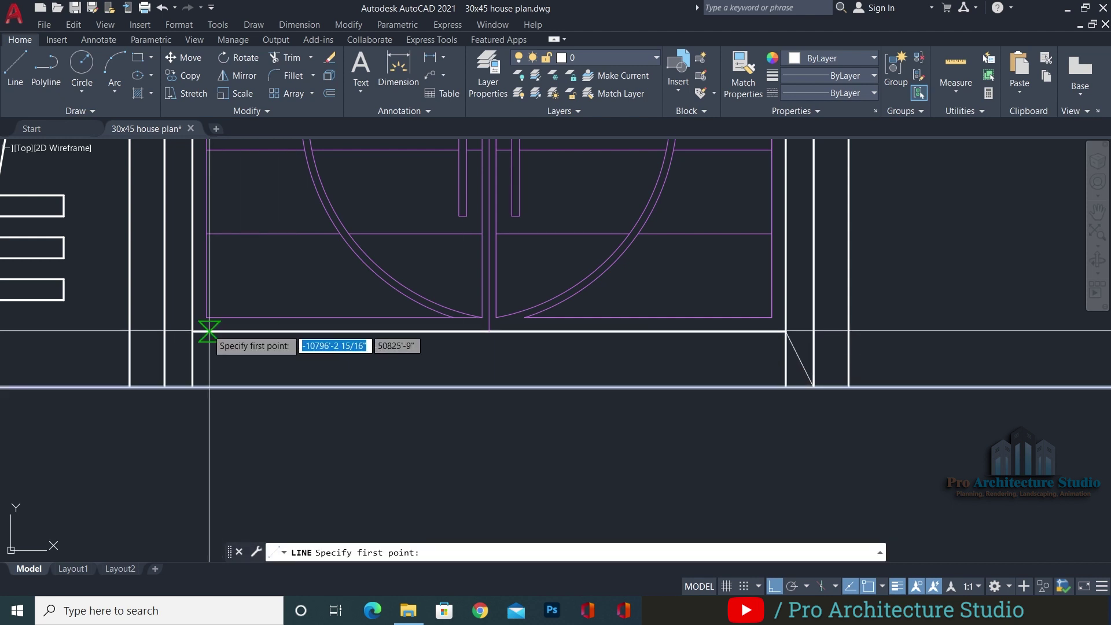
pyautogui.click(193, 332)
pyautogui.click(168, 387)
pyautogui.press('Return')
# Delete the two vertical offset lines beside the gate opening
pyautogui.click(168, 335)
pyautogui.press('Delete')
pyautogui.click(813, 296)
pyautogui.press('Delete')
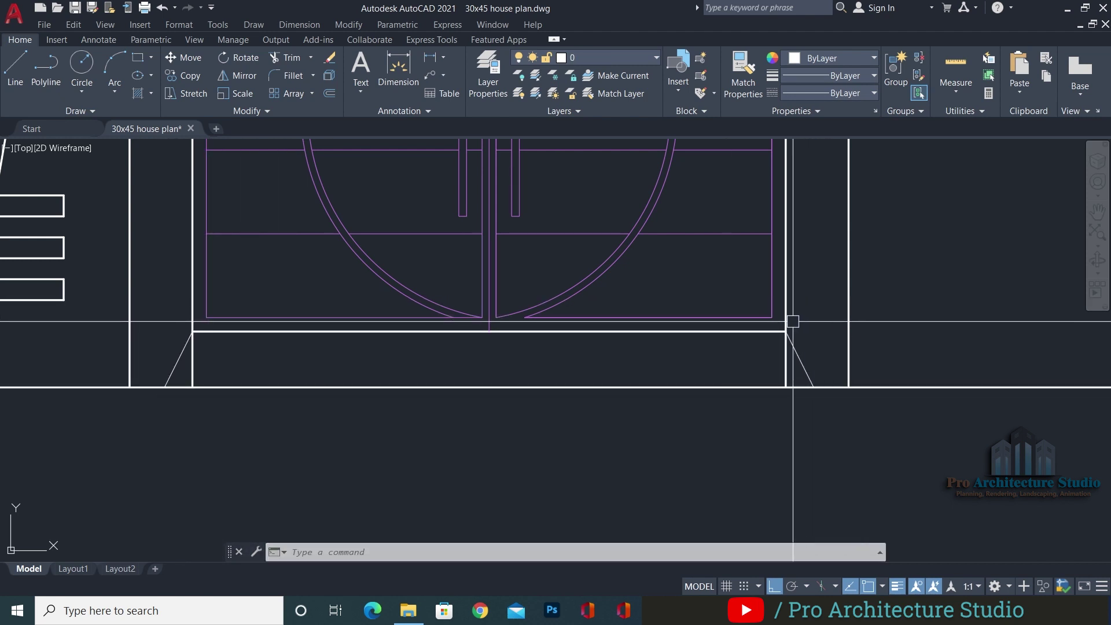
# Trim the gate opening's two side lines below the gate's base line
pyautogui.write('tr')
pyautogui.press('Return')
pyautogui.click(787, 357)
pyautogui.click(194, 363)
pyautogui.press('Escape')
pyautogui.scroll(-4, 571, 434)
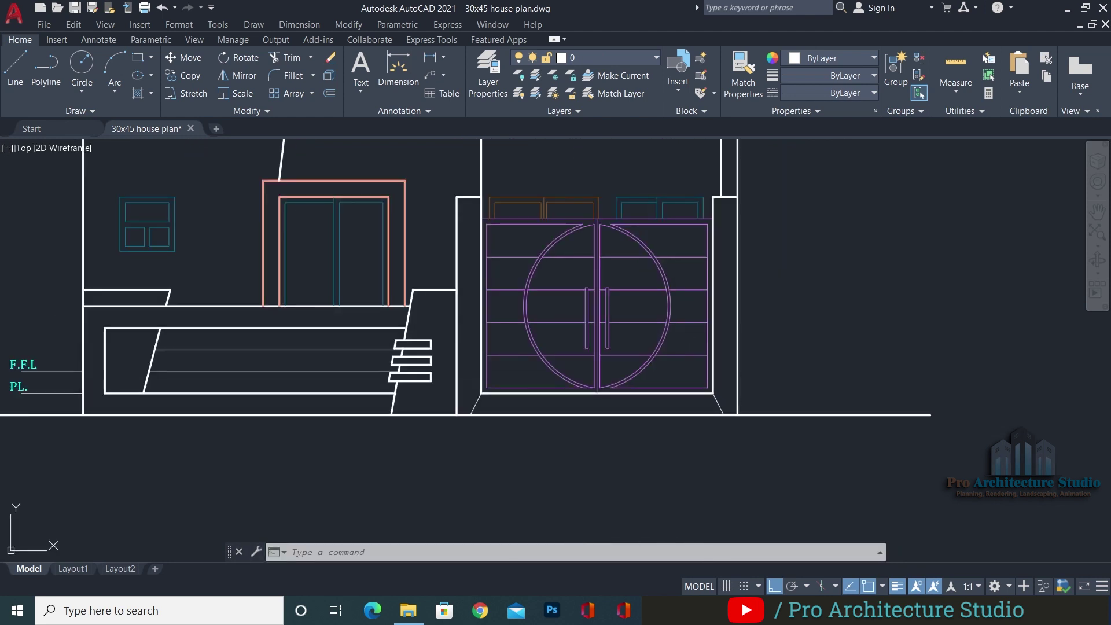
# Match both slanted ramp edges to the properties of the thick gate pillar line
pyautogui.scroll(4, 546, 403)
pyautogui.write('ma')
pyautogui.press('Return')
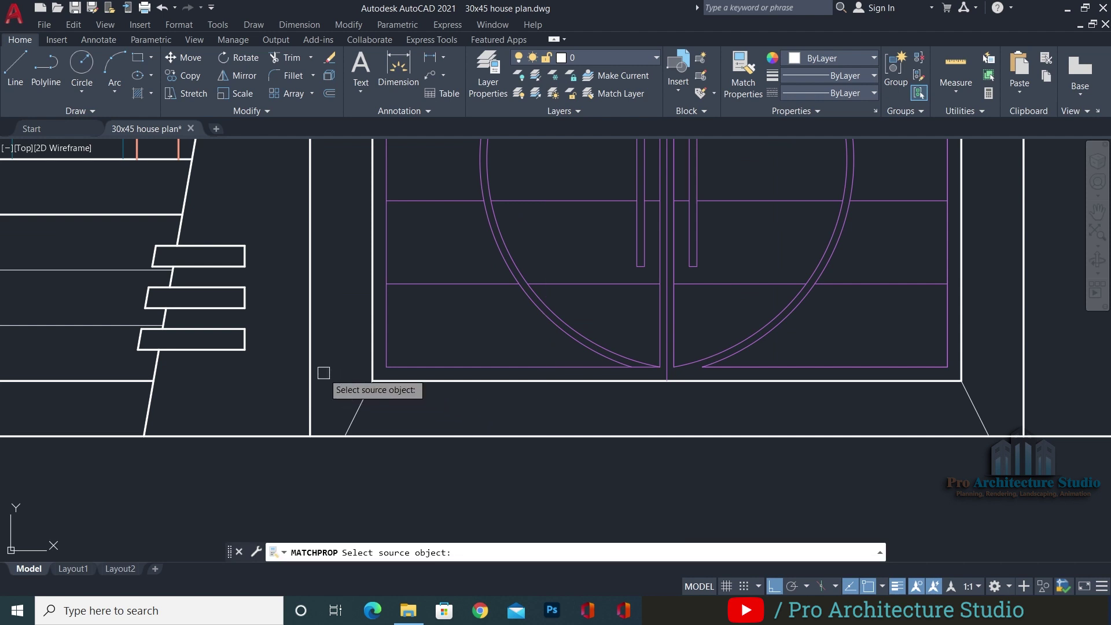
pyautogui.click(310, 368)
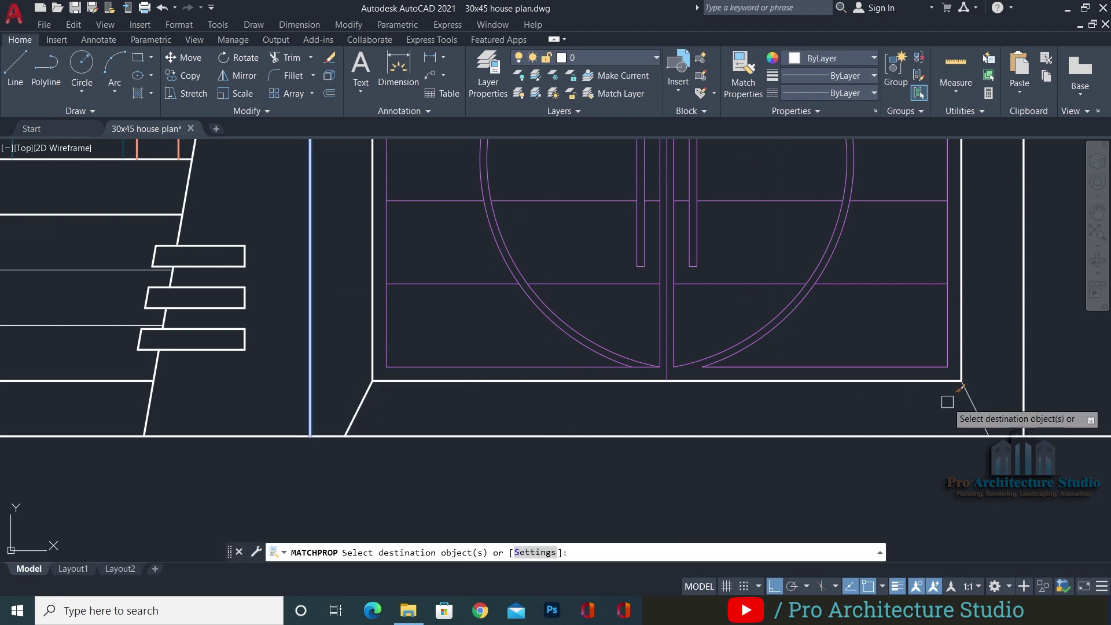
pyautogui.press('Escape')
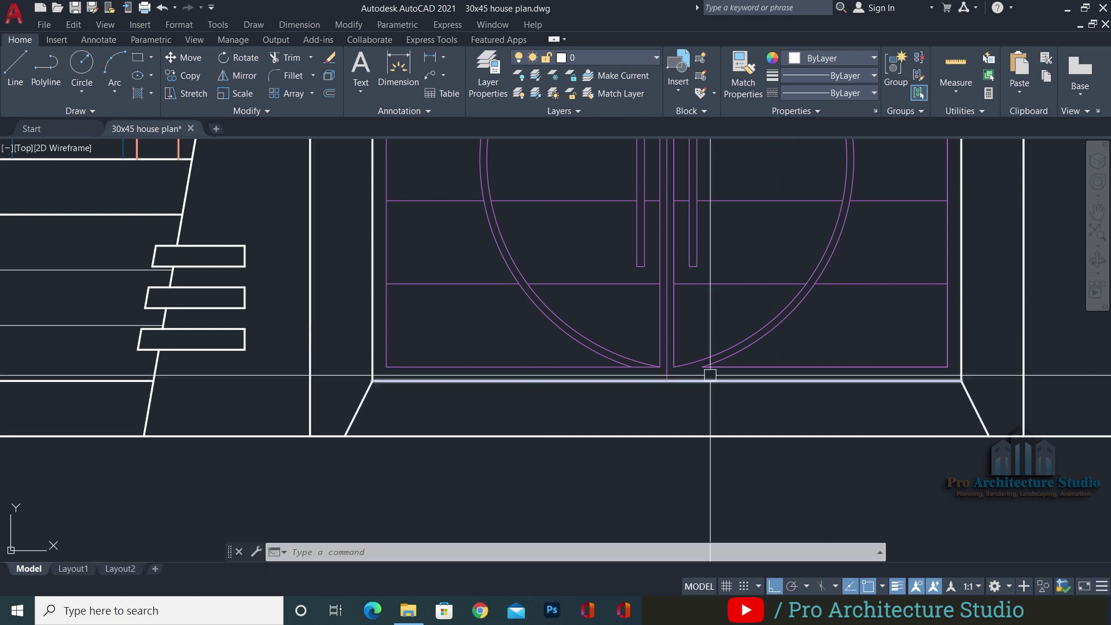
# Draw a vertical centre line from the middle of the gate's base through the ramp and trim it at the ground line
pyautogui.write('l')
pyautogui.press('Return')
pyautogui.click(666, 380)
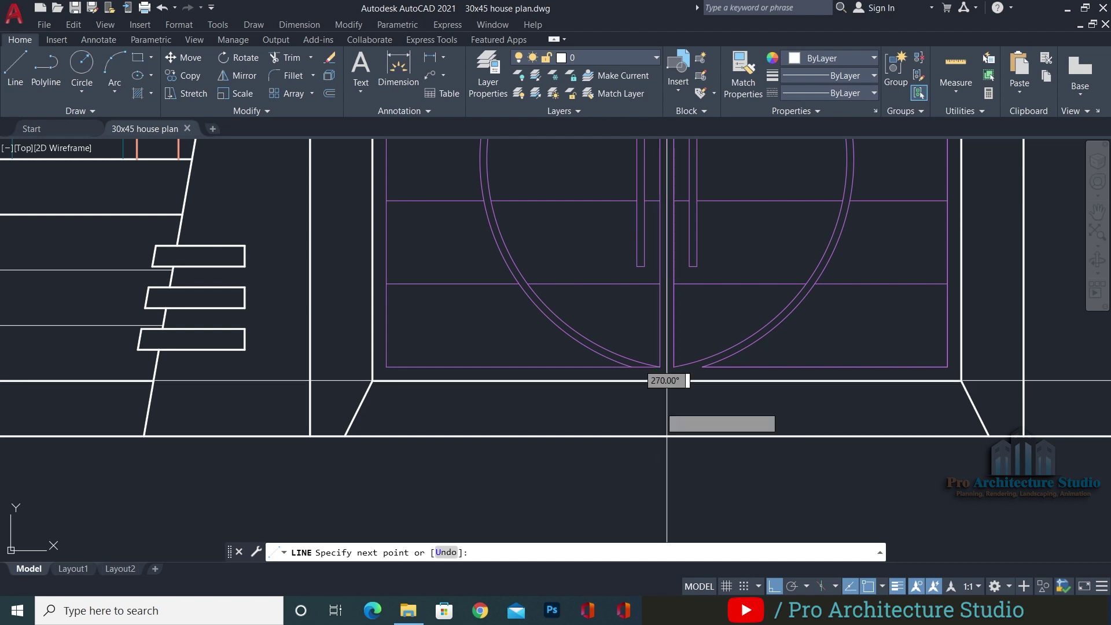
pyautogui.click(649, 463)
pyautogui.press('Escape')
pyautogui.write('tr')
pyautogui.press('Return')
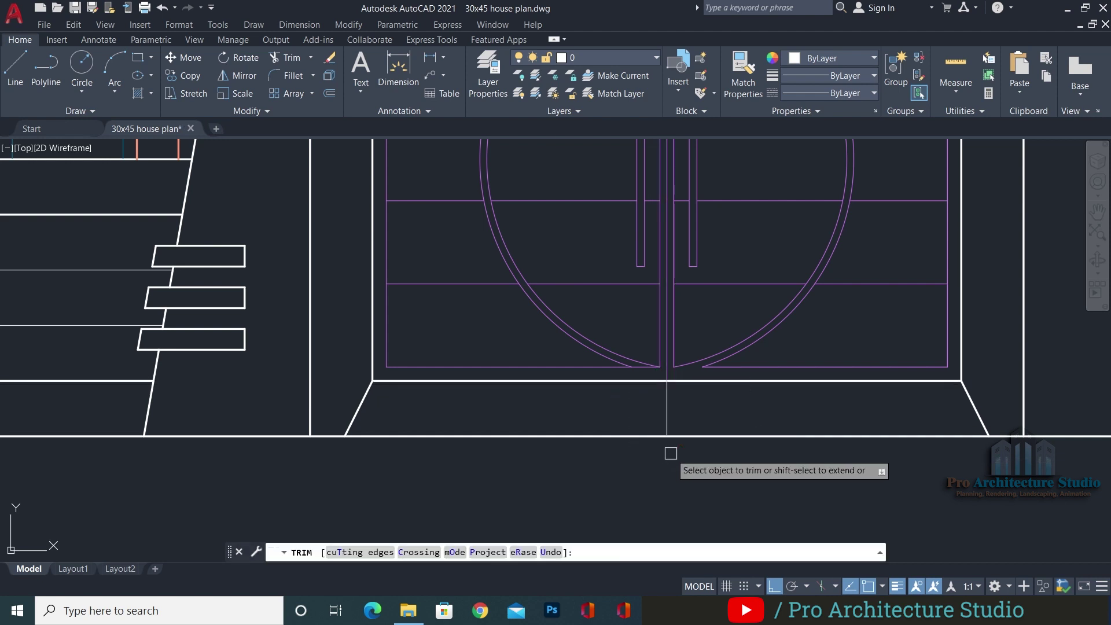
pyautogui.press('Escape')
# Copy the left slanted ramp edge 1'-0" to the right along the ground line
pyautogui.scroll(2, 365, 406)
pyautogui.moveTo(374, 418); pyautogui.dragTo(364, 379, button='middle')
pyautogui.click(341, 359)
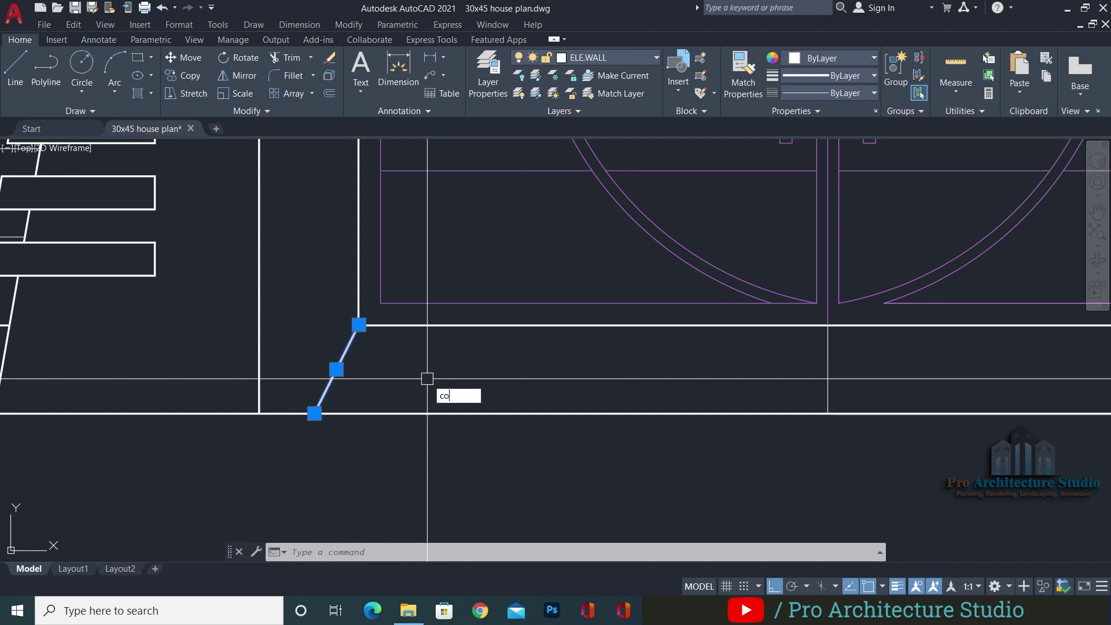
pyautogui.write('co')
pyautogui.press('Return')
pyautogui.click(315, 413)
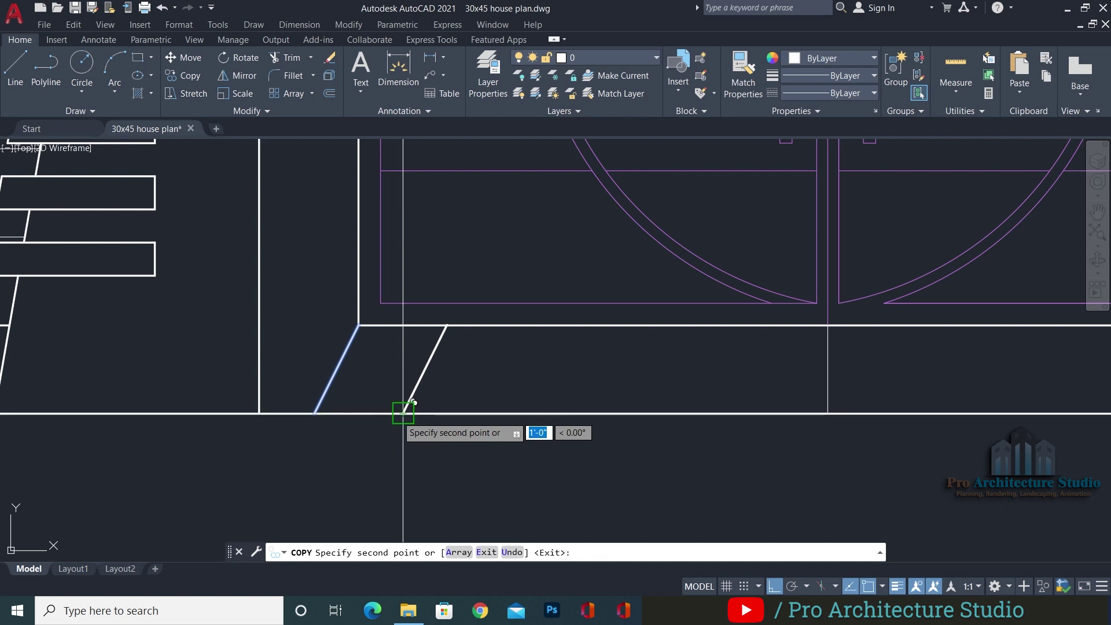
pyautogui.press('Escape')
# Copy the new slanted ramp line four more times at 1'-0" spacing toward the centre line
pyautogui.click(421, 382)
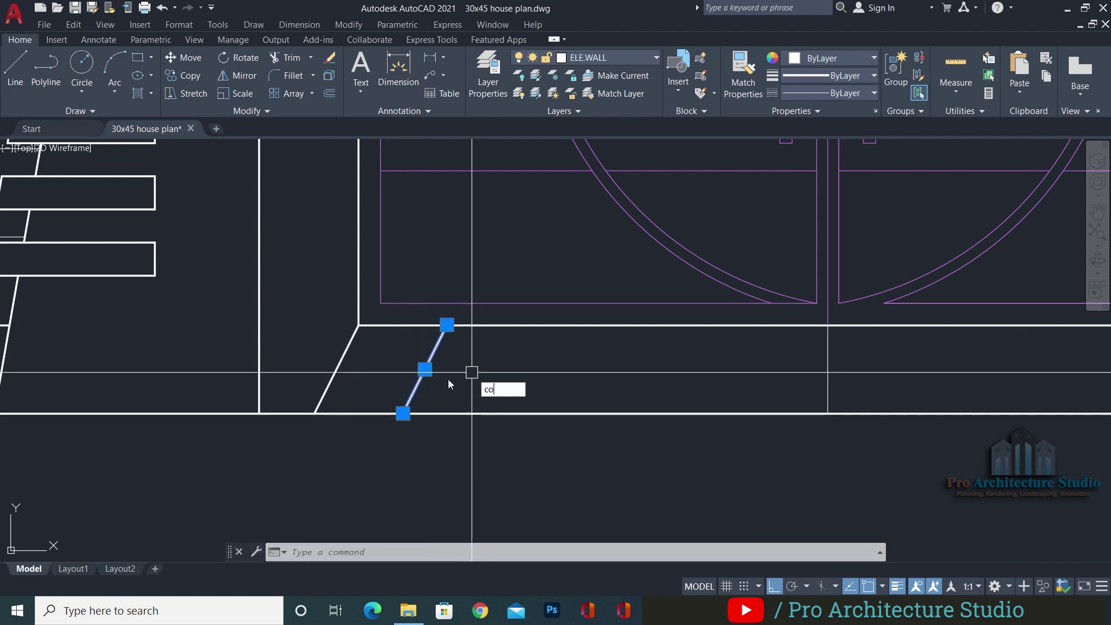
pyautogui.press('Return')
pyautogui.click(316, 413)
pyautogui.click(403, 413)
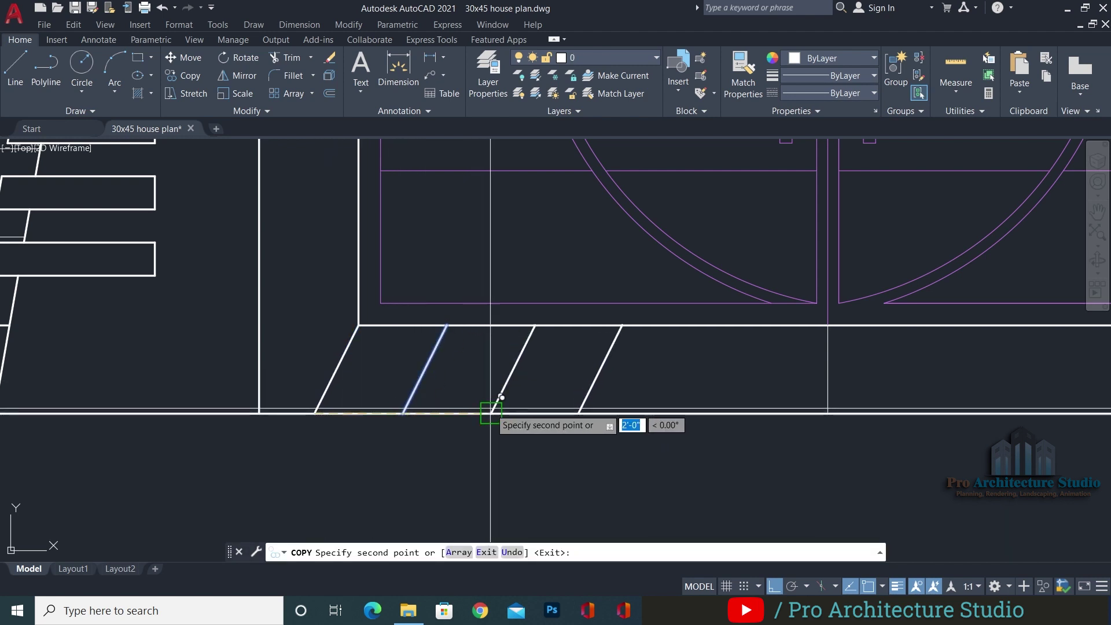
pyautogui.click(490, 413)
pyautogui.click(580, 413)
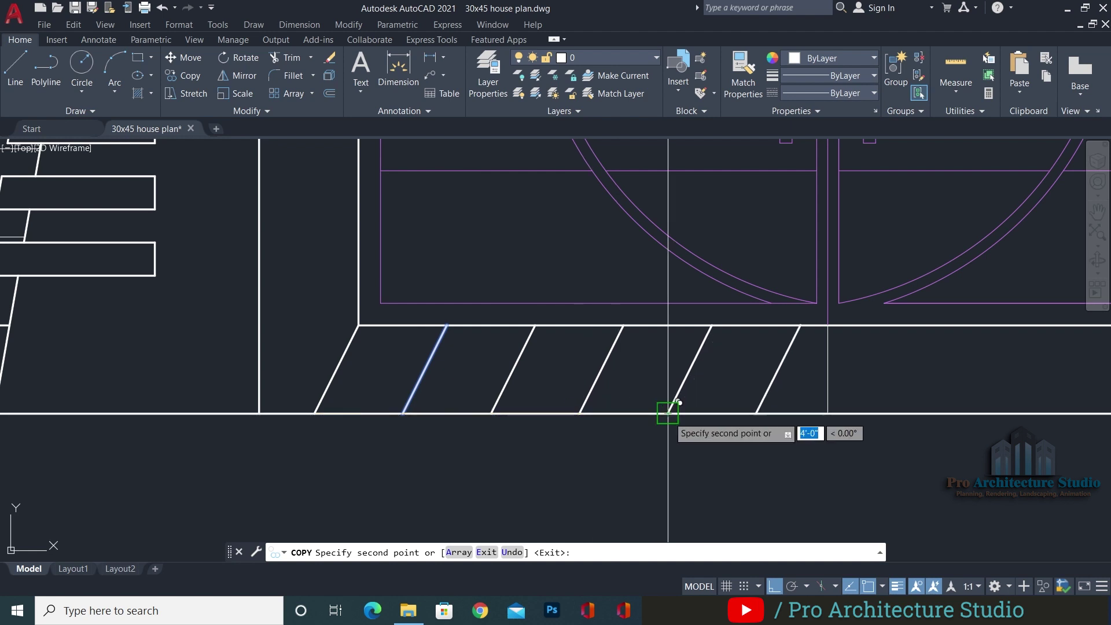
pyautogui.click(668, 413)
pyautogui.press('Return')
# Mirror the five copied slanted ramp lines about the gate's vertical centre line, keeping the originals
pyautogui.click(816, 373)
pyautogui.click(424, 369)
pyautogui.write('mi')
pyautogui.press('Return')
pyautogui.click(828, 414)
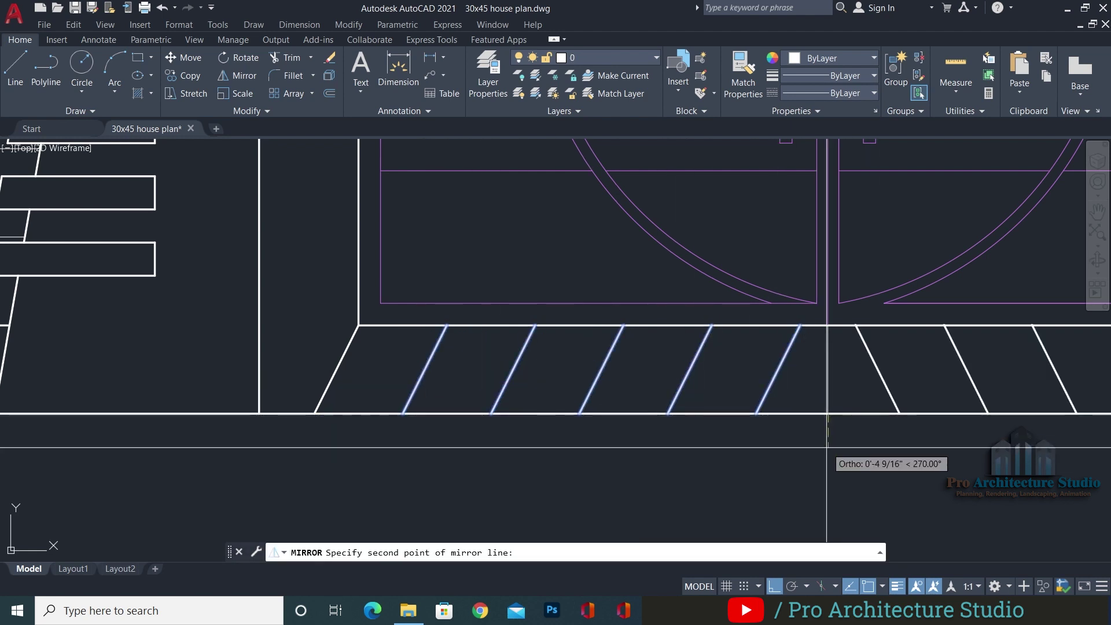
pyautogui.click(827, 447)
pyautogui.press('Return')
pyautogui.moveTo(840, 368); pyautogui.dragTo(547, 376, button='middle')
pyautogui.scroll(-2, 570, 386)
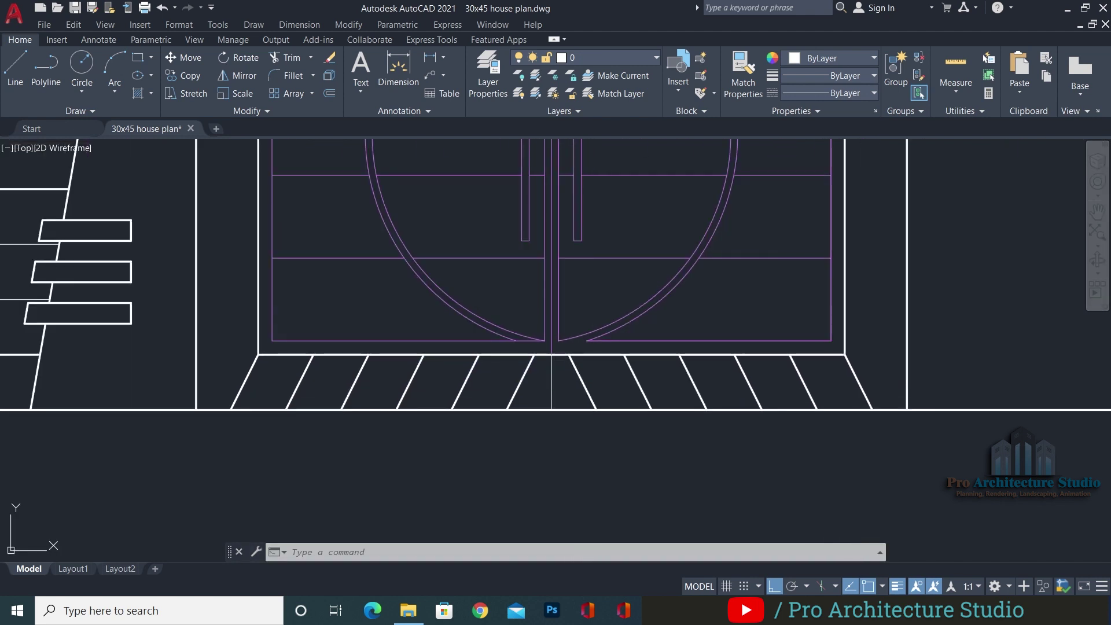
# Draw a horizontal line at mid-height across the ramp, between the outermost copied slanted lines
pyautogui.write('l')
pyautogui.press('Return')
pyautogui.click(299, 381)
pyautogui.click(793, 382)
pyautogui.press('Return')
# Match the new horizontal ramp line's properties to those of the slanted ramp lines
pyautogui.scroll(4, 815, 384)
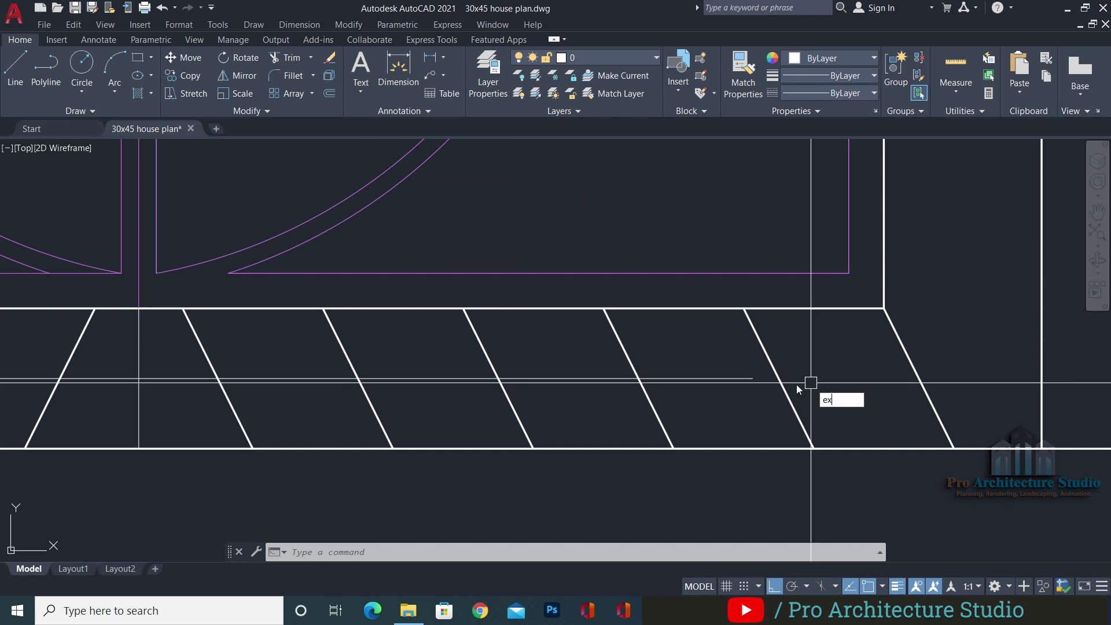
pyautogui.press('Return')
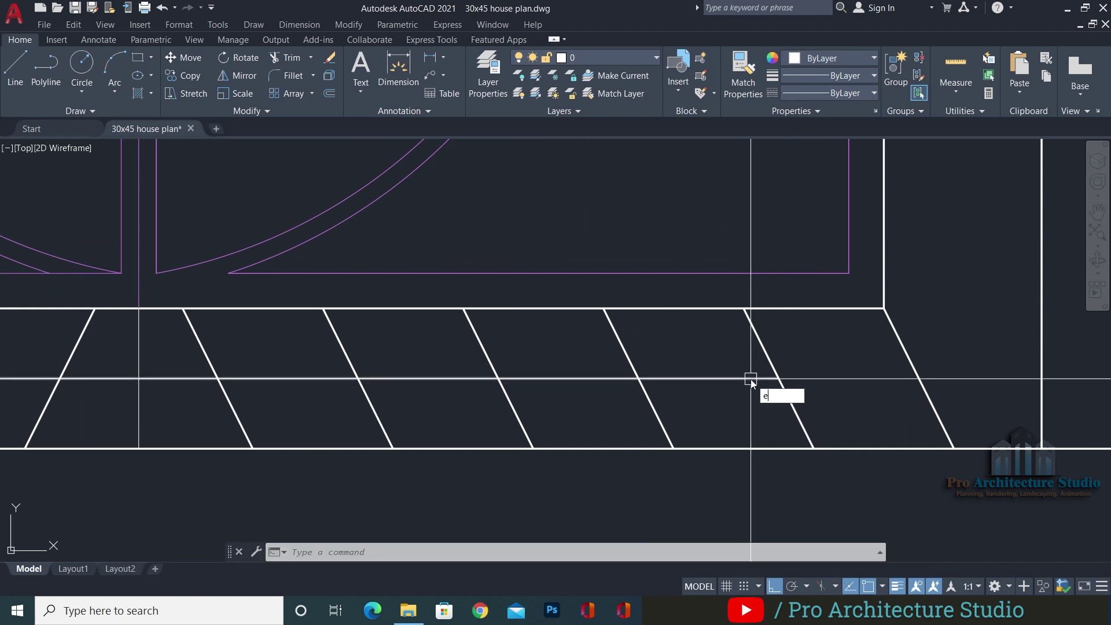
pyautogui.press('Escape')
pyautogui.write('ma')
pyautogui.press('Return')
pyautogui.click(750, 378)
pyautogui.press('Escape')
# Extend both ends of the horizontal ramp line to the ramp's outer slanted edges
pyautogui.write('ex')
pyautogui.press('Return')
pyautogui.click(751, 380)
pyautogui.scroll(-2, 772, 376)
pyautogui.moveTo(435, 355); pyautogui.dragTo(1044, 356, button='middle')
pyautogui.click(604, 377)
pyautogui.press('Escape')
pyautogui.moveTo(819, 408); pyautogui.dragTo(500, 408, button='middle')
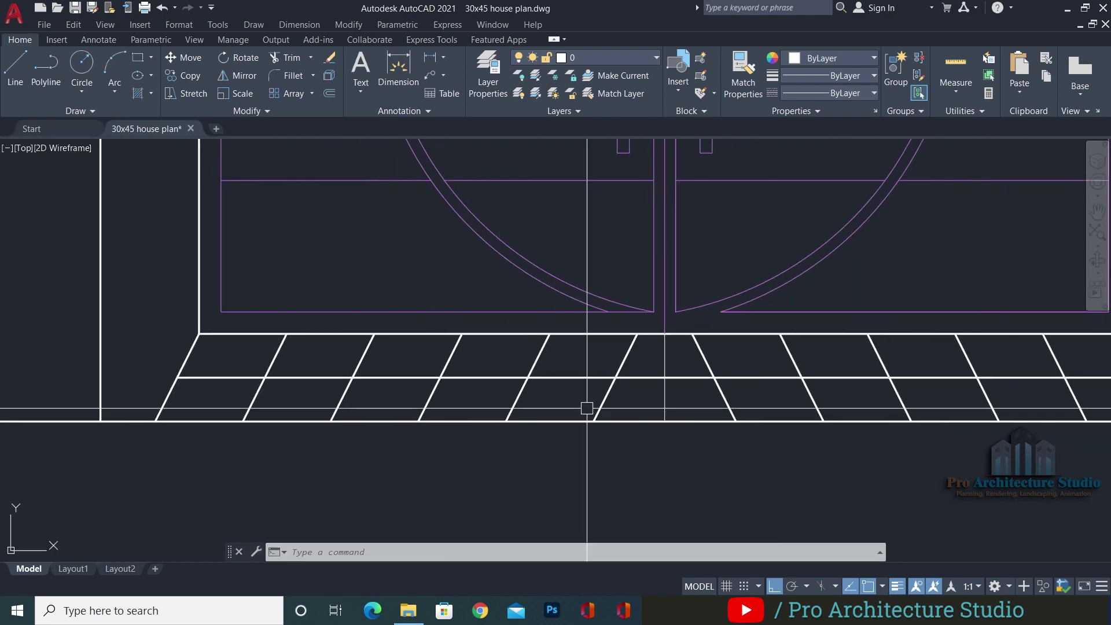
# Delete the vertical centre line inside the ramp and save the drawing
pyautogui.moveTo(282, 406); pyautogui.dragTo(212, 413, button='middle')
pyautogui.click(594, 362)
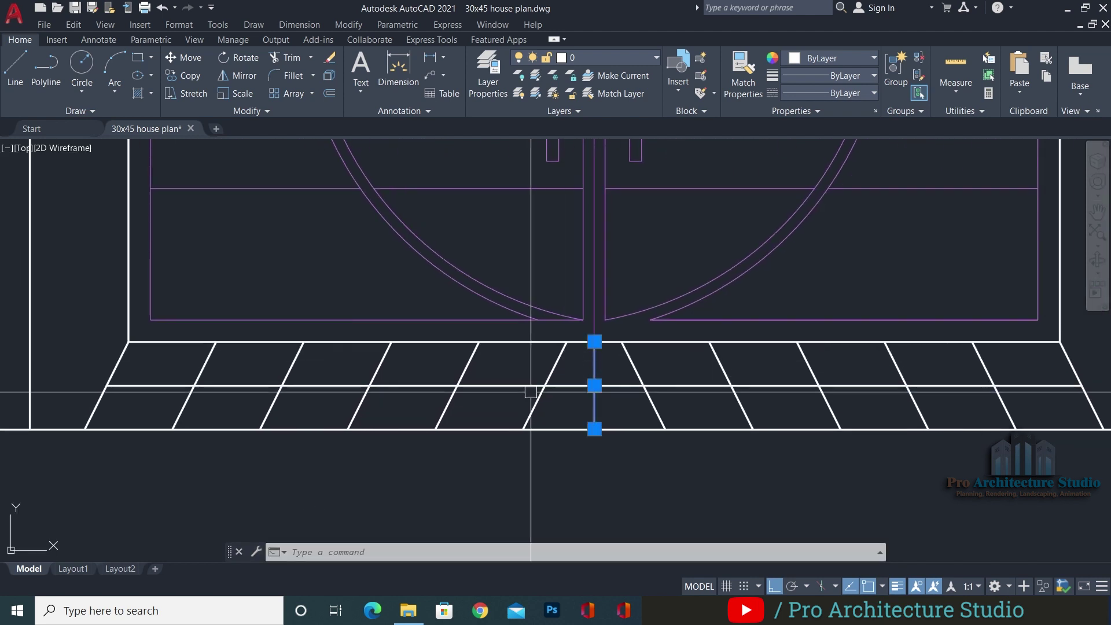
pyautogui.press('Delete')
pyautogui.scroll(-2, 496, 428)
pyautogui.hotkey('ctrl', 's')
# Set the lineweight of the ramp's inner slanted lines and horizontal line to 0.09 mm
pyautogui.click(833, 392)
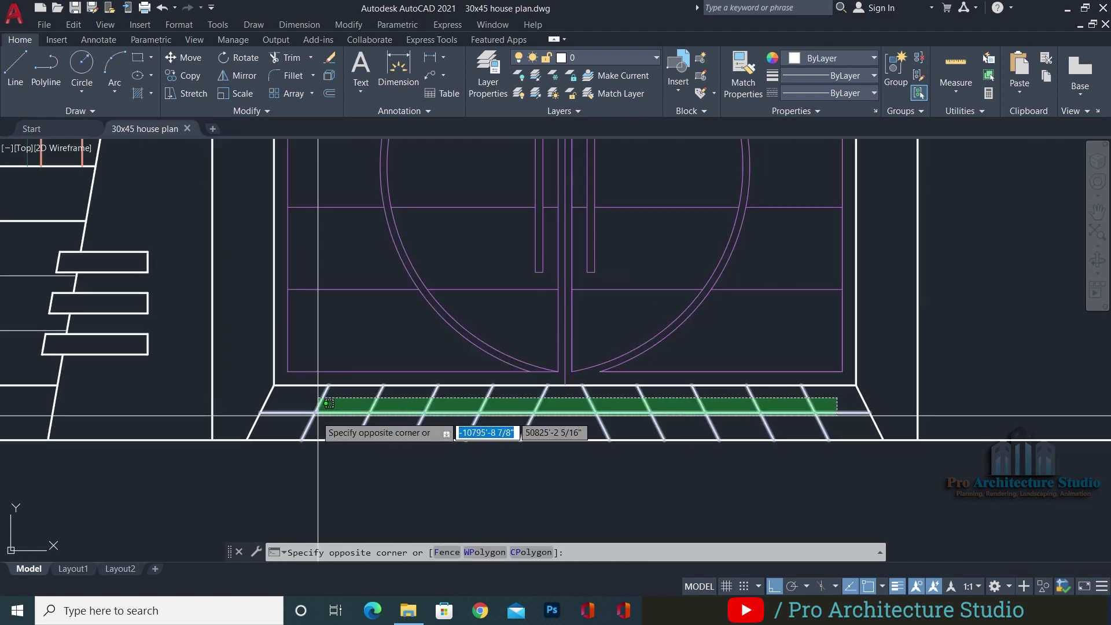
pyautogui.click(324, 414)
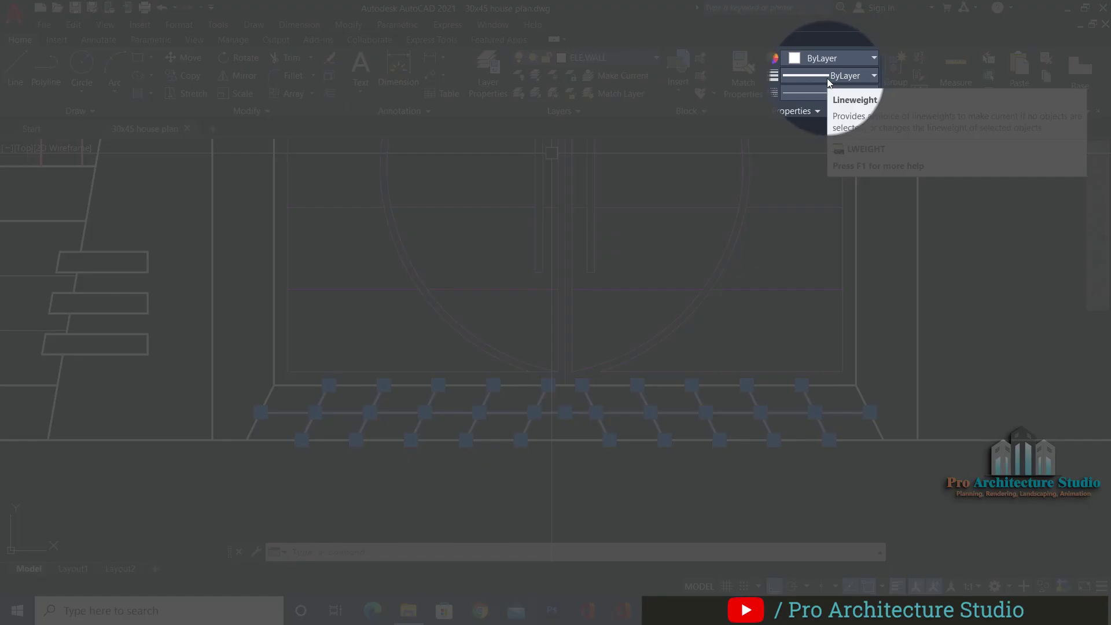
pyautogui.click(827, 79)
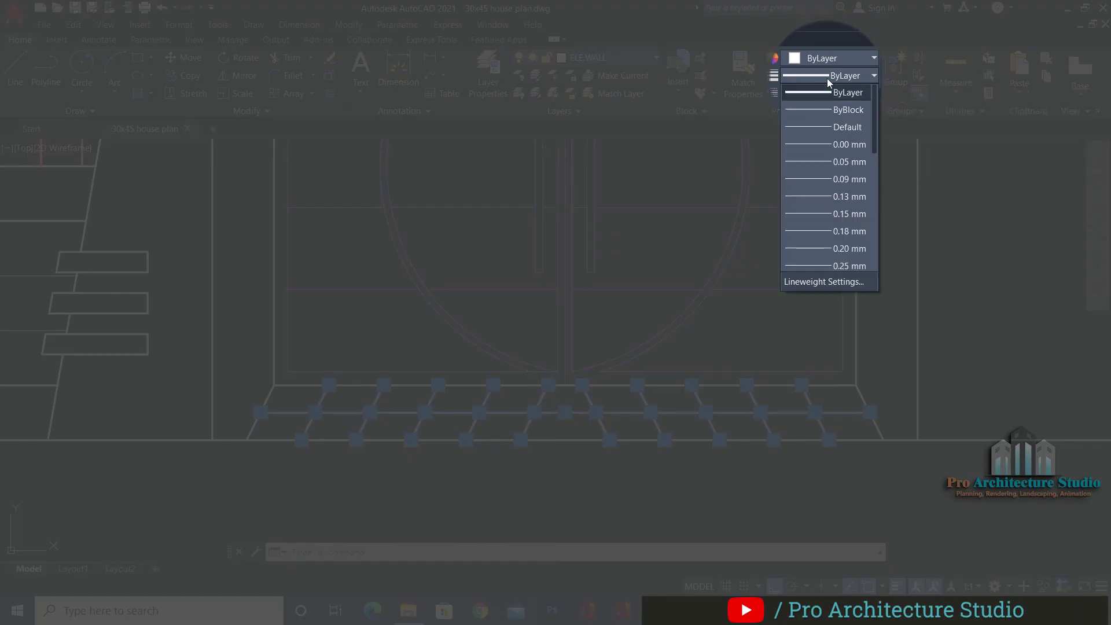
pyautogui.click(833, 178)
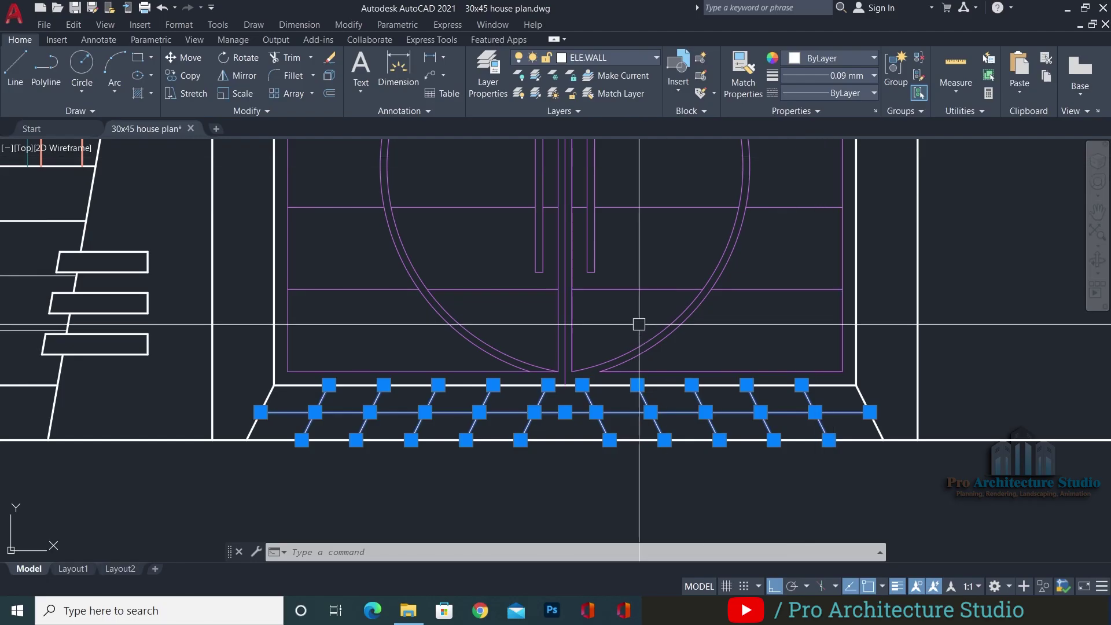
pyautogui.press('Escape')
pyautogui.scroll(2, 556, 428)
pyautogui.press('Escape')
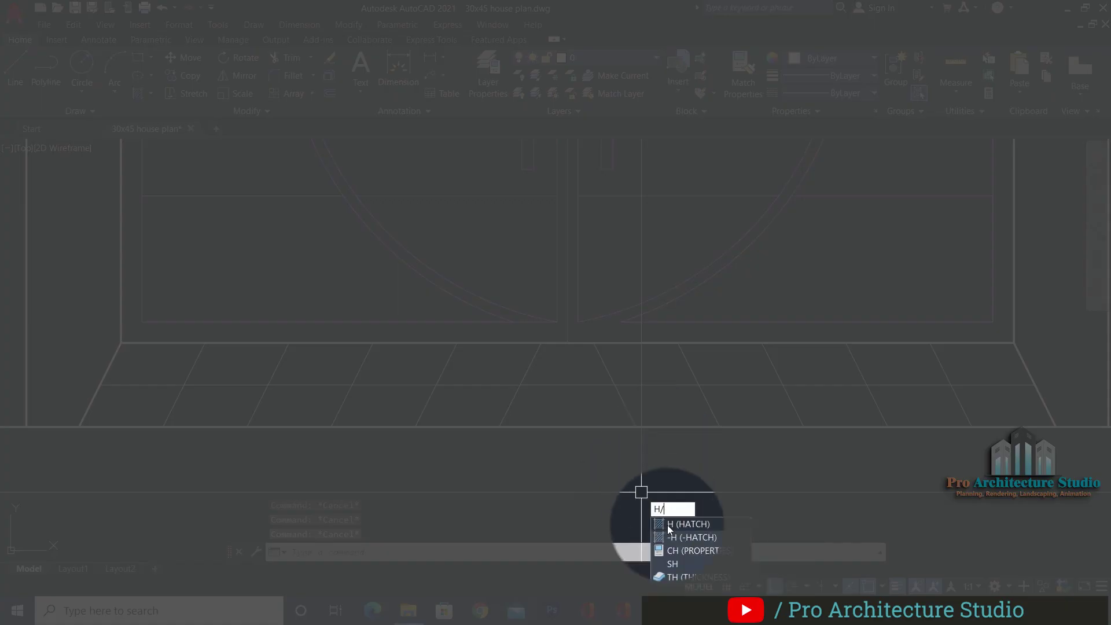
# Fill alternate cells of the ramp grid with a white SOLID hatch in a checkerboard pattern
pyautogui.press('Escape')
pyautogui.write('h')
pyautogui.press('Return')
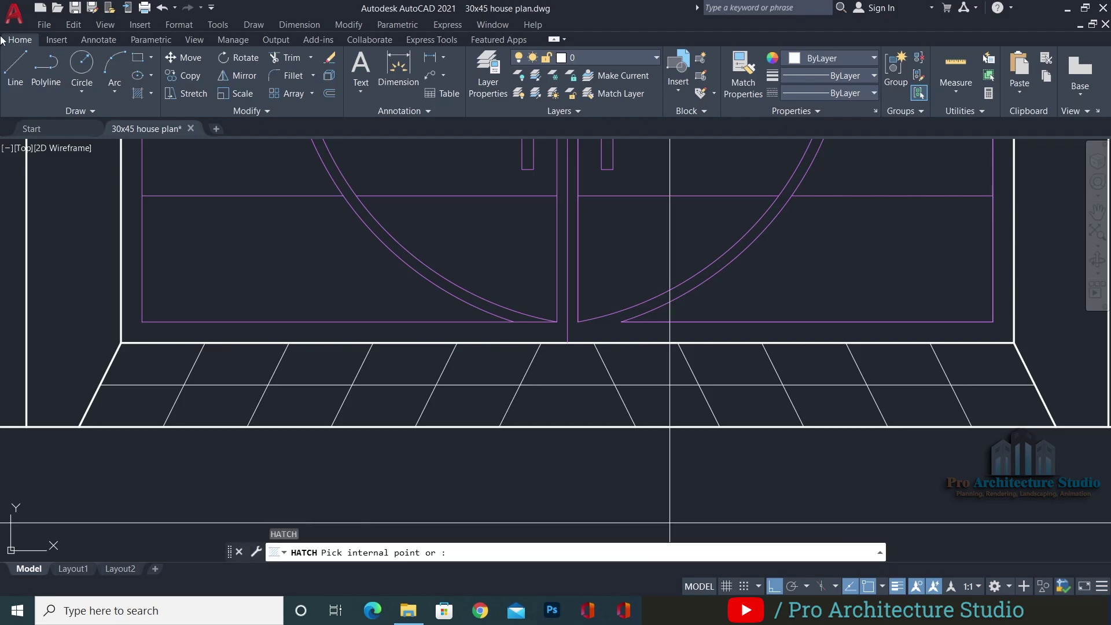
pyautogui.click(24, 67)
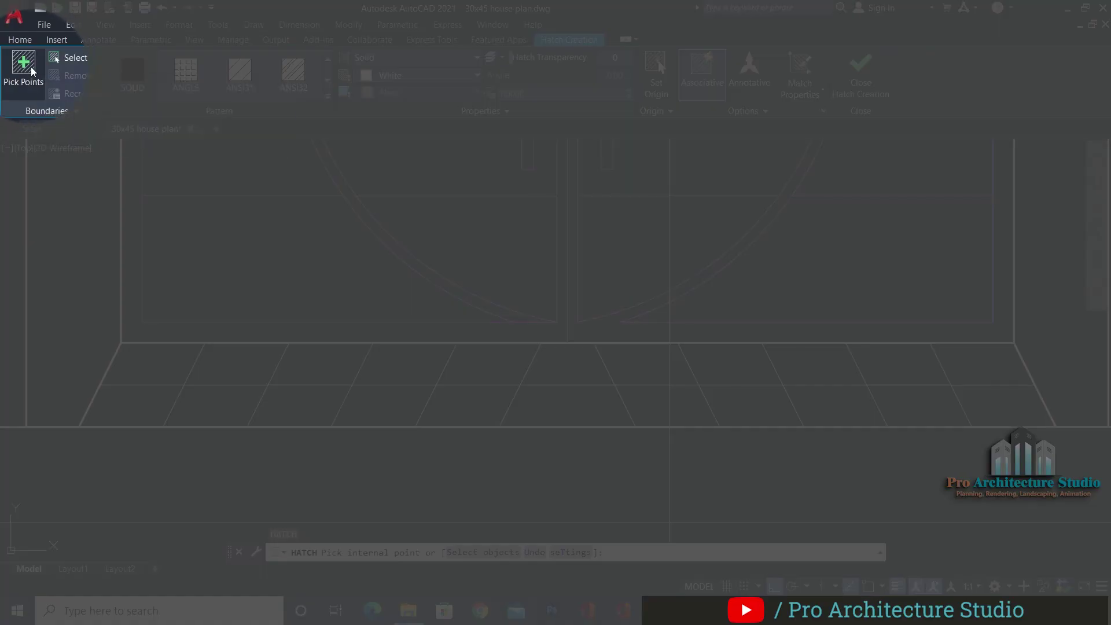
pyautogui.click(173, 366)
pyautogui.click(234, 398)
pyautogui.click(317, 372)
pyautogui.click(386, 400)
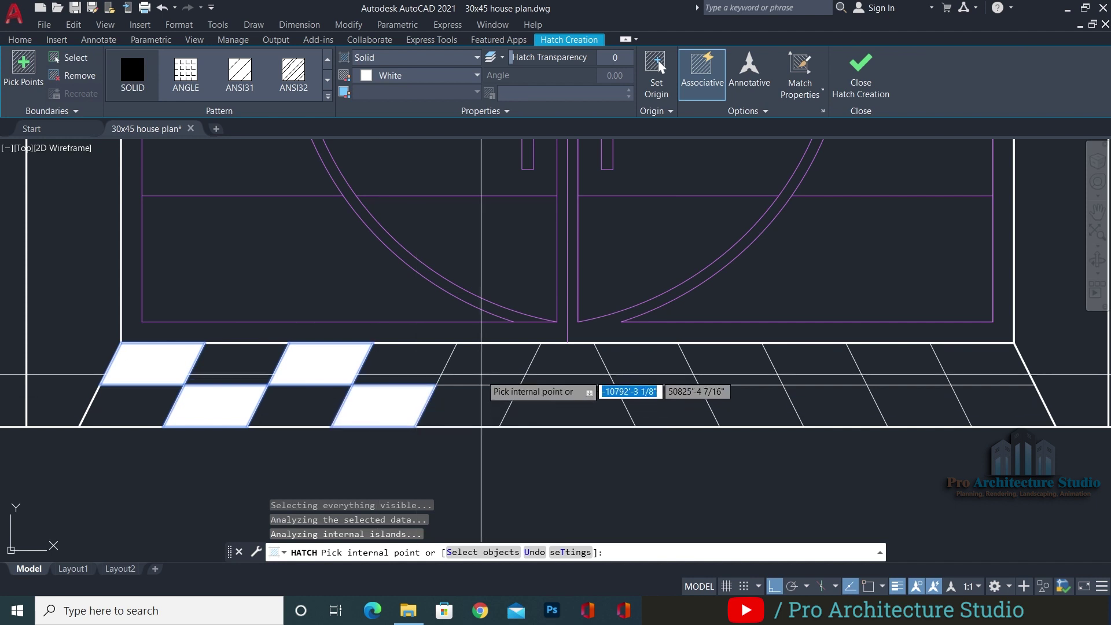
pyautogui.click(489, 366)
pyautogui.click(561, 408)
pyautogui.click(664, 364)
pyautogui.click(749, 405)
pyautogui.click(810, 368)
pyautogui.click(897, 404)
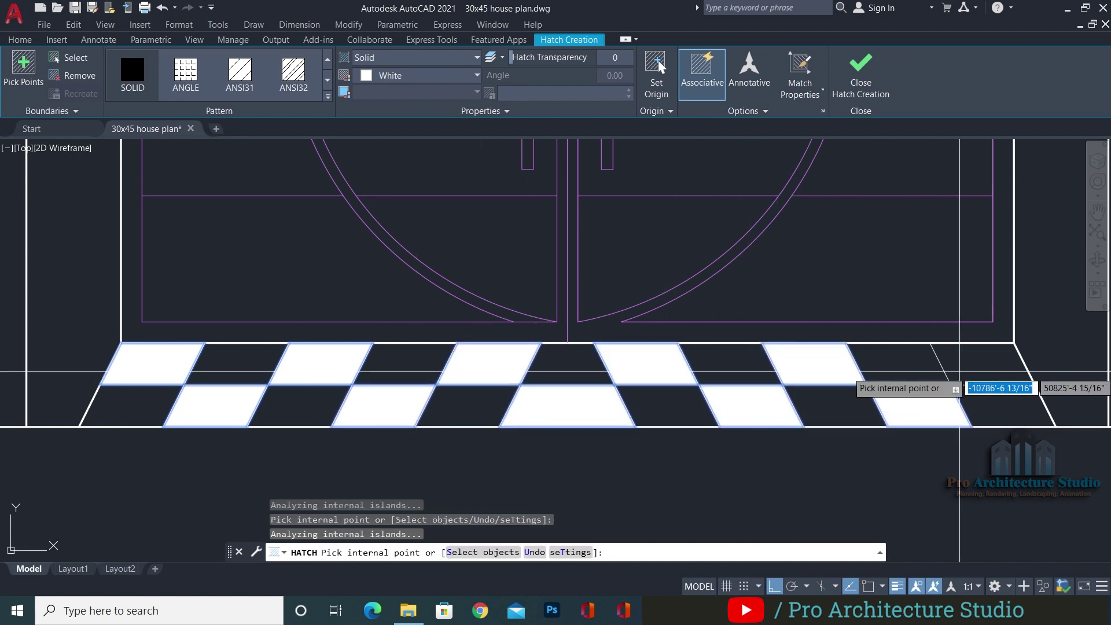
pyautogui.click(961, 364)
pyautogui.press('Escape')
pyautogui.press('Escape')
pyautogui.press('Escape')
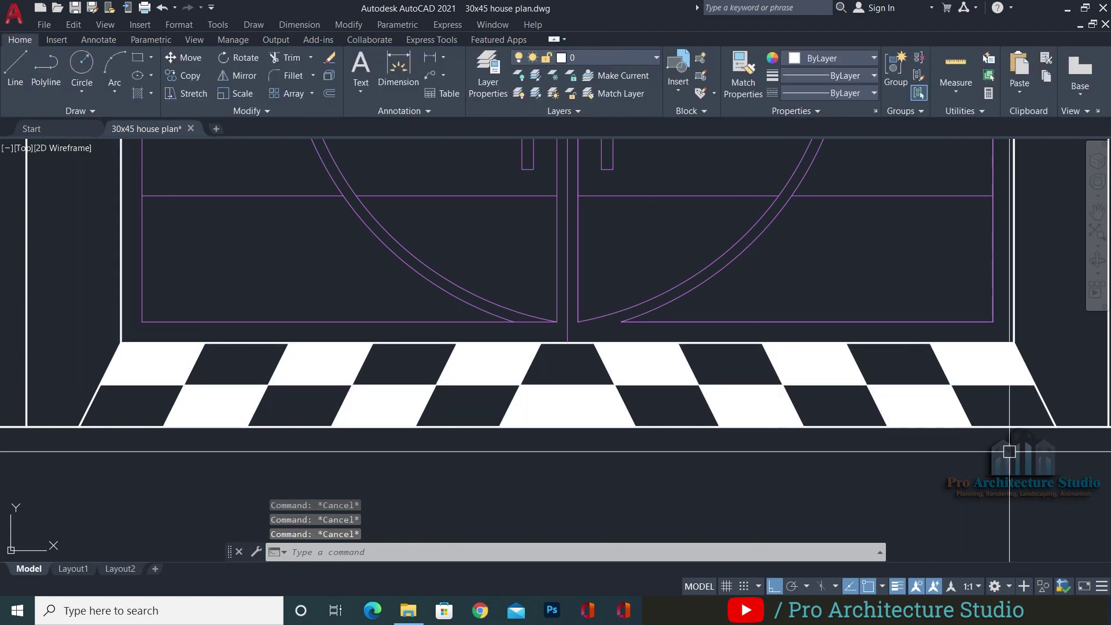
# Change the ramp's checkerboard hatch colour to light blue 173,221,247
pyautogui.click(986, 363)
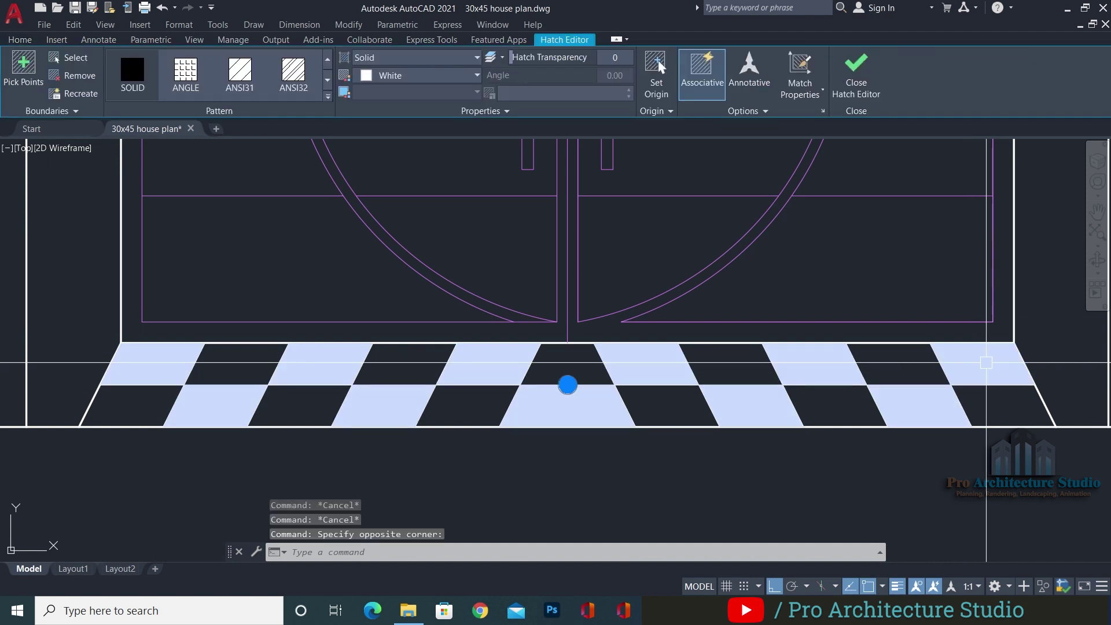
pyautogui.click(410, 75)
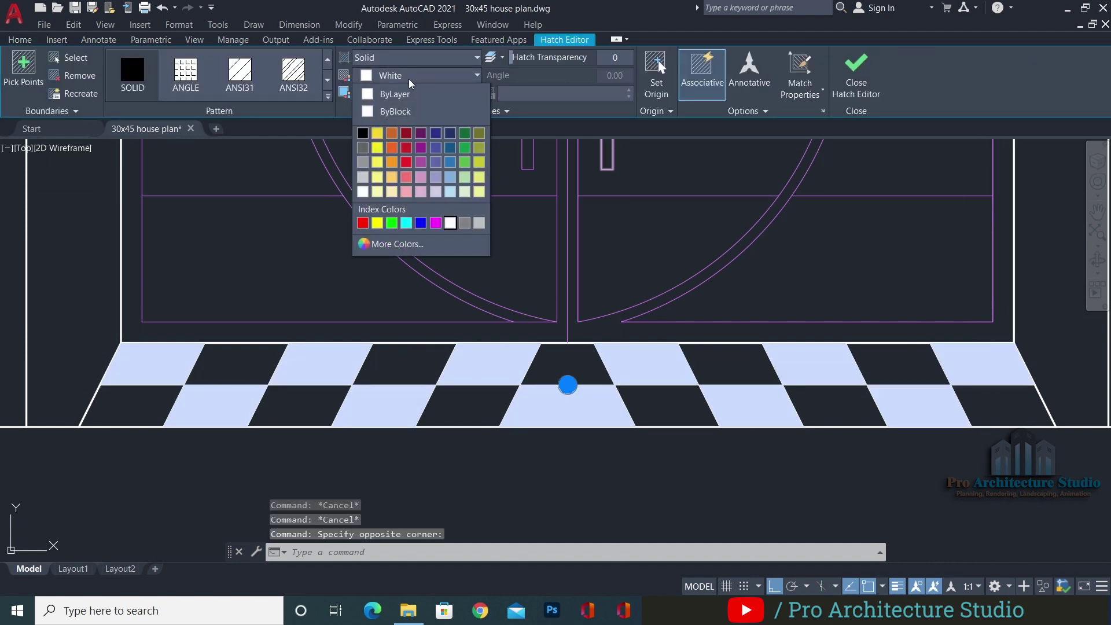
pyautogui.click(449, 192)
# Try the true colour 139,207,244 on the ramp hatch and undo the change
pyautogui.click(418, 78)
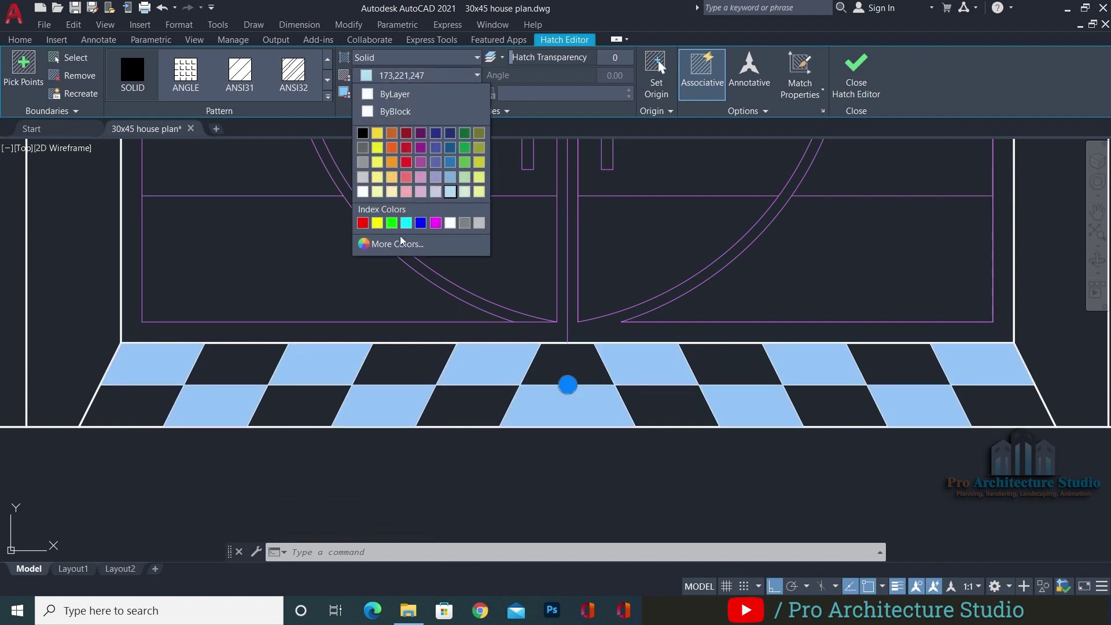
pyautogui.click(385, 245)
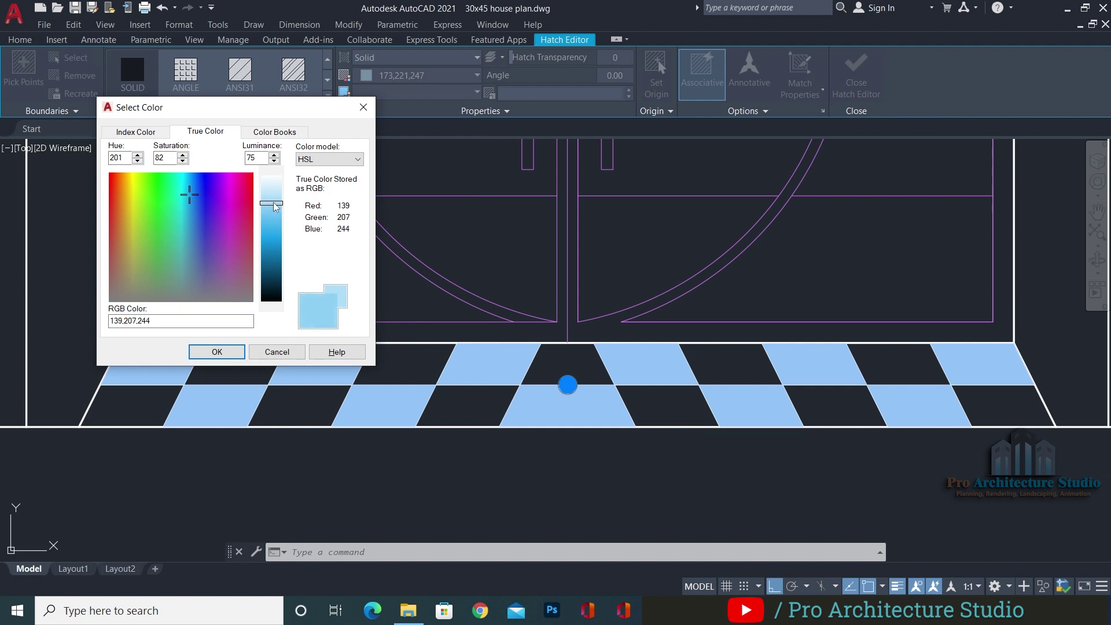
pyautogui.click(219, 353)
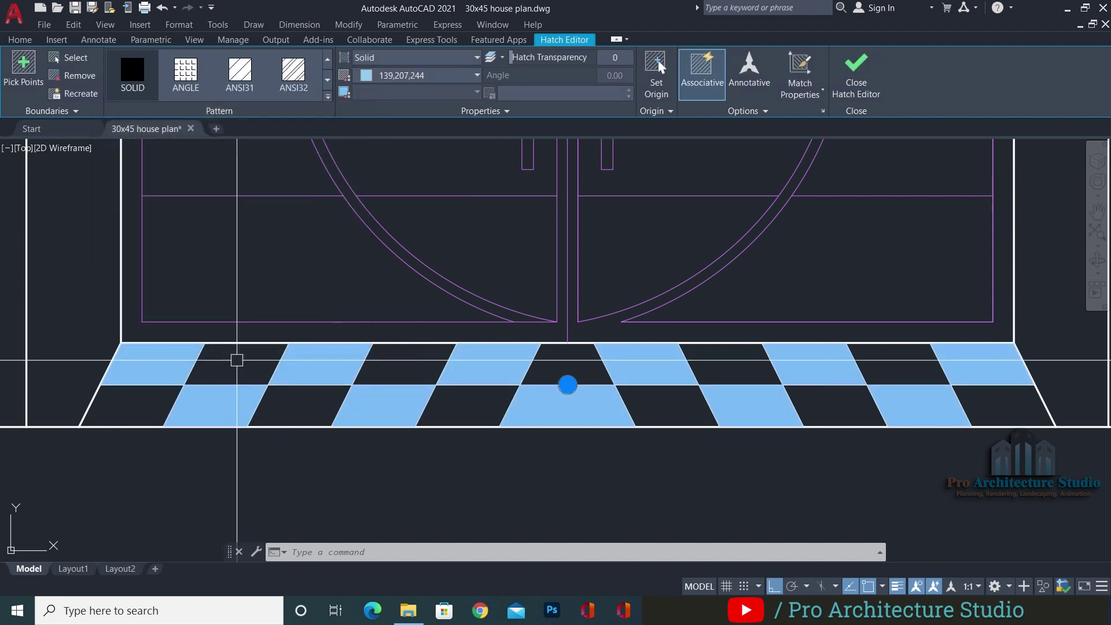
pyautogui.press('Escape')
pyautogui.scroll(-3, 714, 350)
pyautogui.scroll(-3, 700, 341)
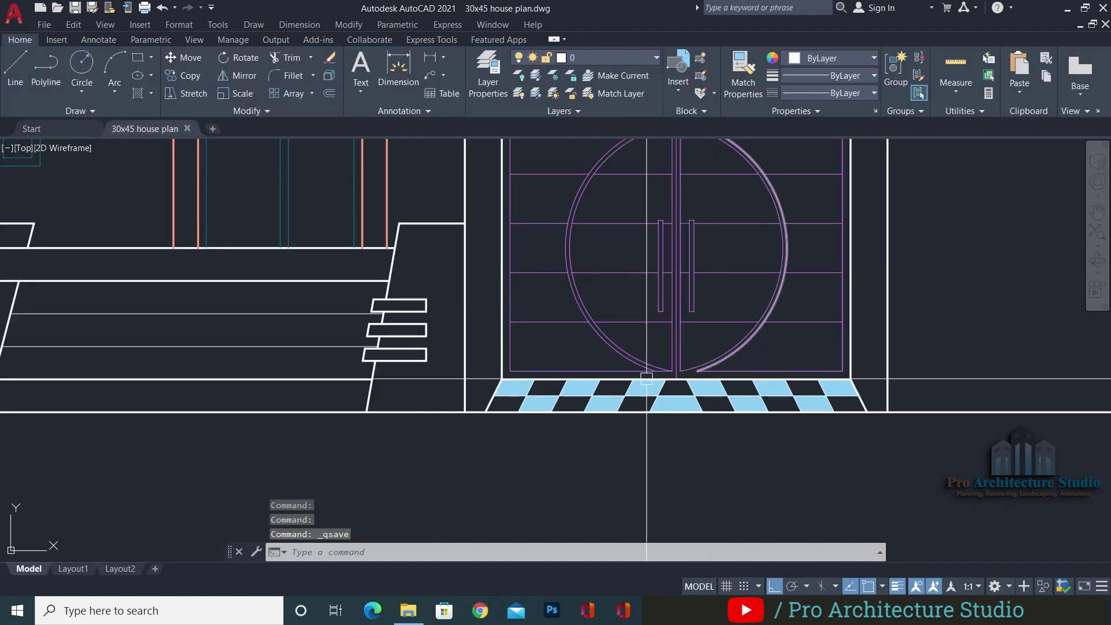
pyautogui.hotkey('ctrl', 'z')
pyautogui.hotkey('ctrl', 'z')
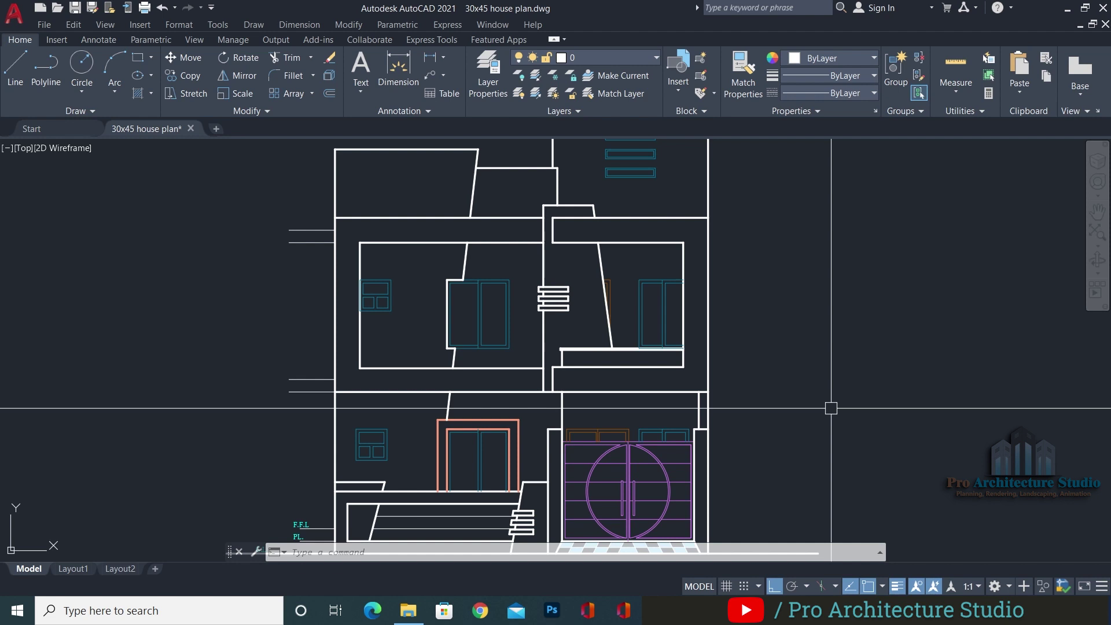
# Examine the wall lines that form the first floor's right-hand frame and the building's right outer edge
pyautogui.click(716, 359)
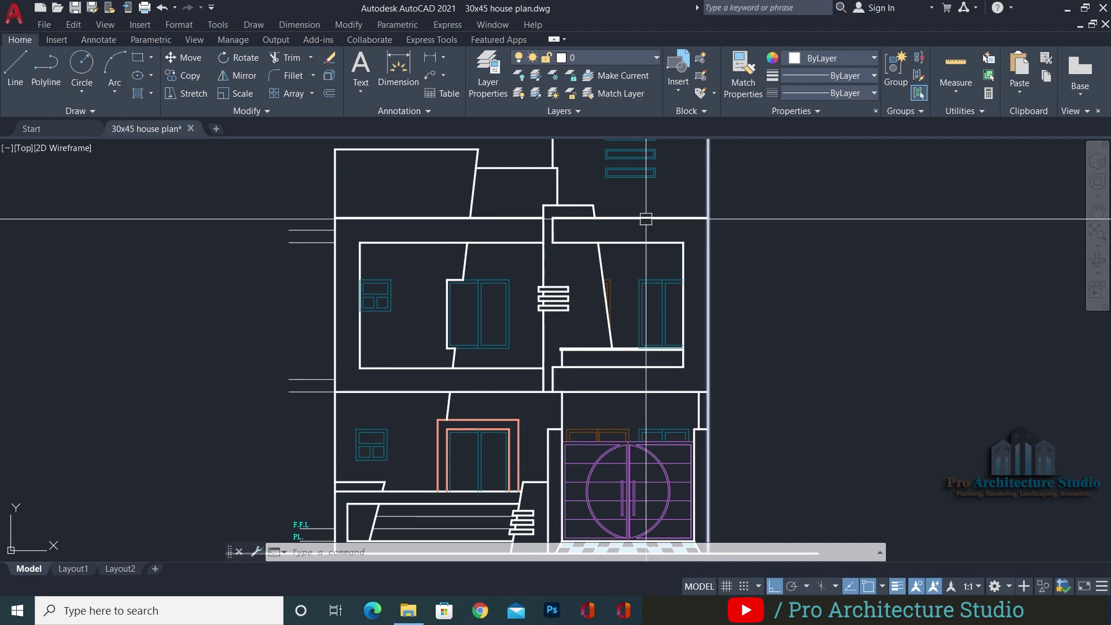
pyautogui.click(659, 233)
pyautogui.scroll(4, 664, 237)
pyautogui.click(897, 271)
pyautogui.click(677, 303)
pyautogui.moveTo(676, 302); pyautogui.dragTo(746, 140, button='middle')
pyautogui.scroll(-2, 578, 389)
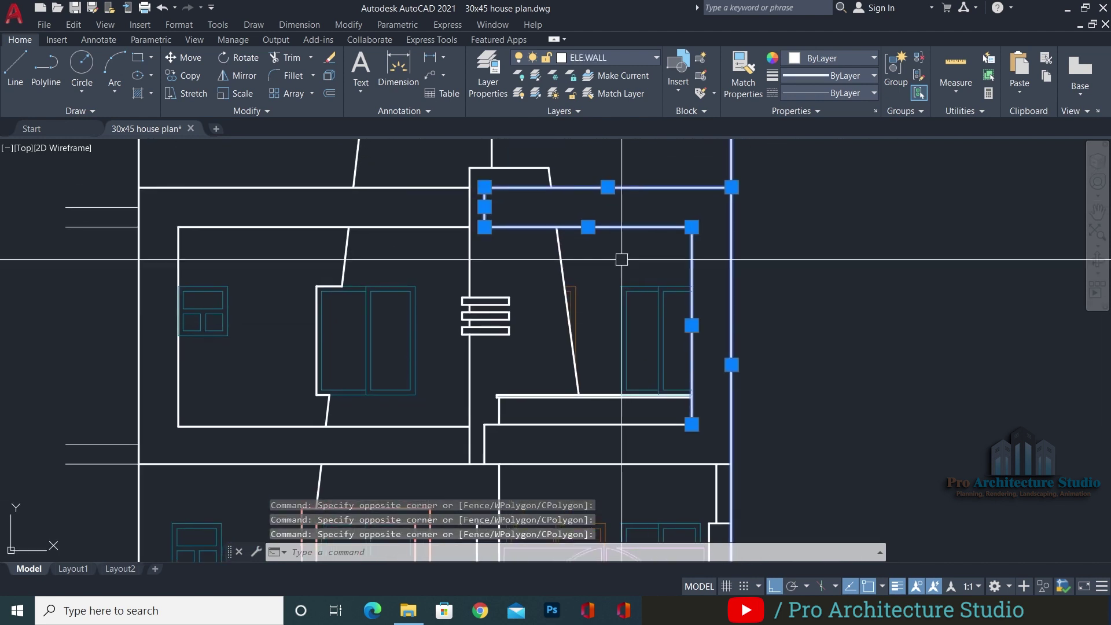
pyautogui.moveTo(749, 272); pyautogui.dragTo(759, 298, button='middle')
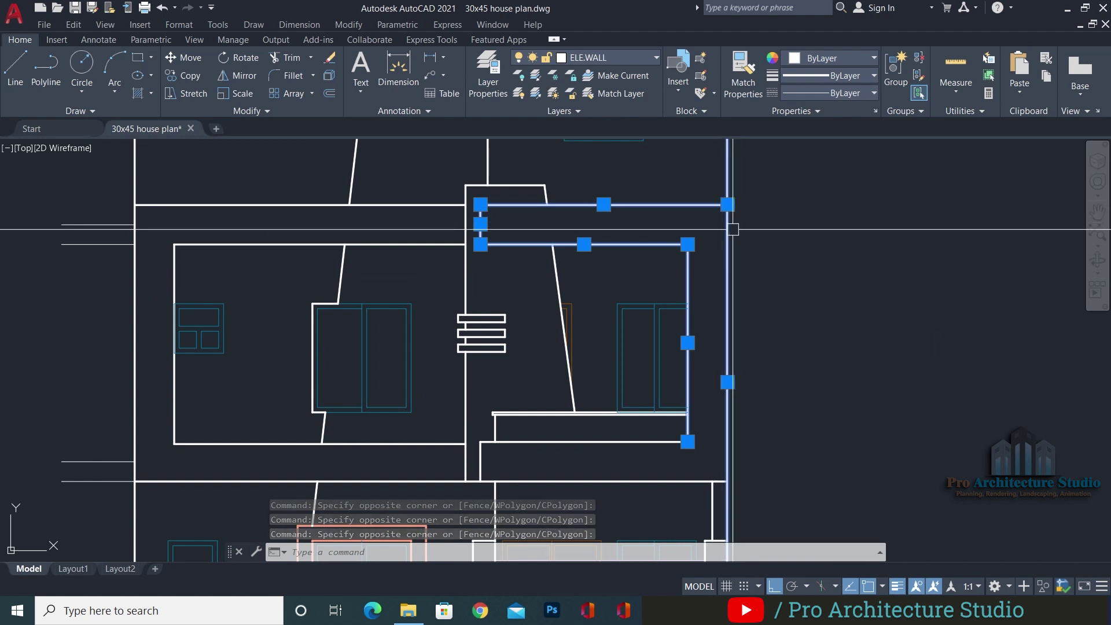
pyautogui.press('Escape')
pyautogui.press('Escape')
pyautogui.press('Escape')
pyautogui.moveTo(748, 289); pyautogui.dragTo(744, 278, button='middle')
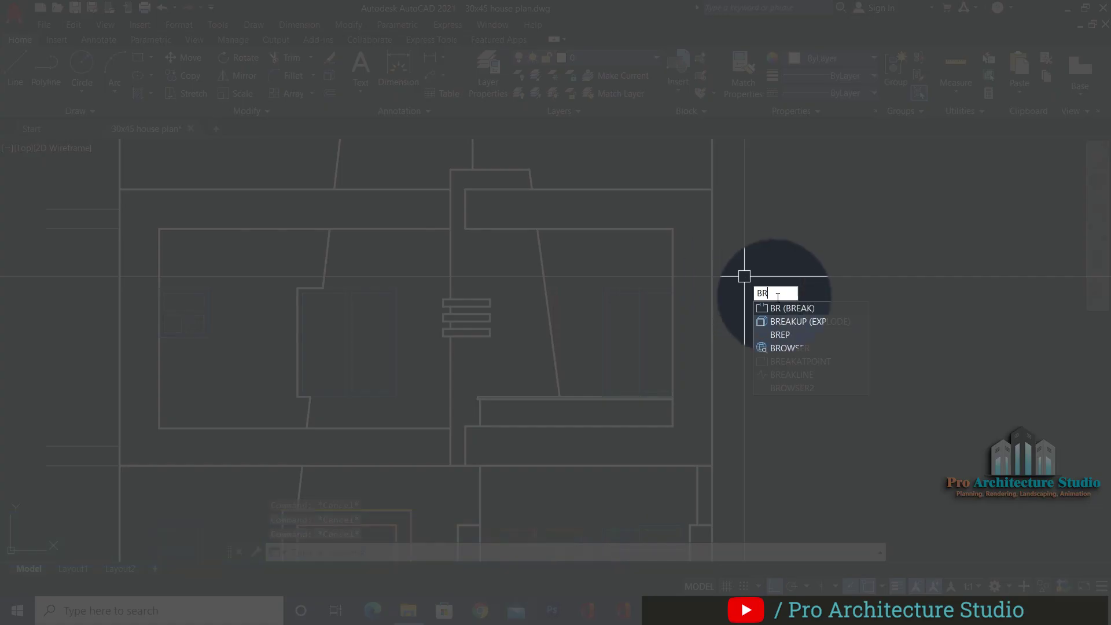
# Break the building's right outer wall line at two points beside the first-floor frame
pyautogui.click(787, 308)
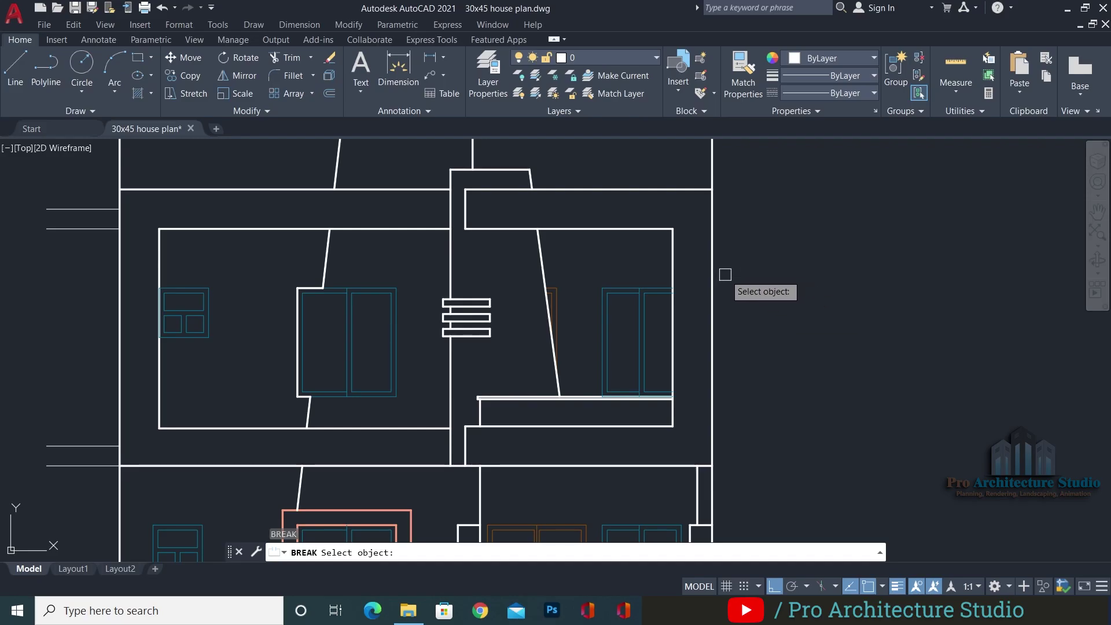
pyautogui.click(717, 327)
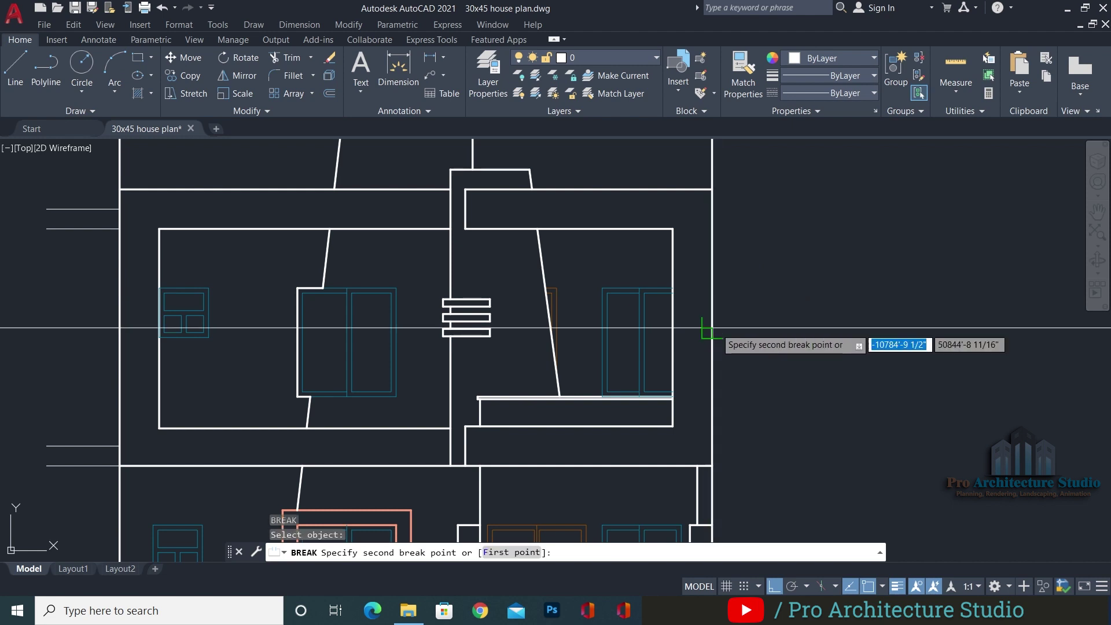
pyautogui.click(720, 235)
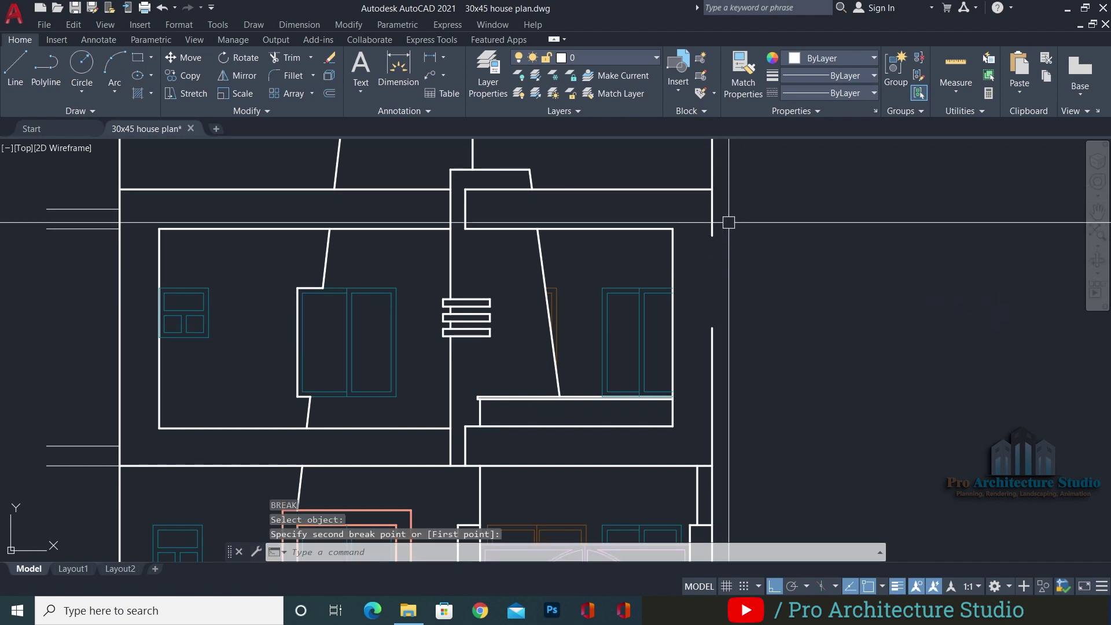
pyautogui.press('Escape')
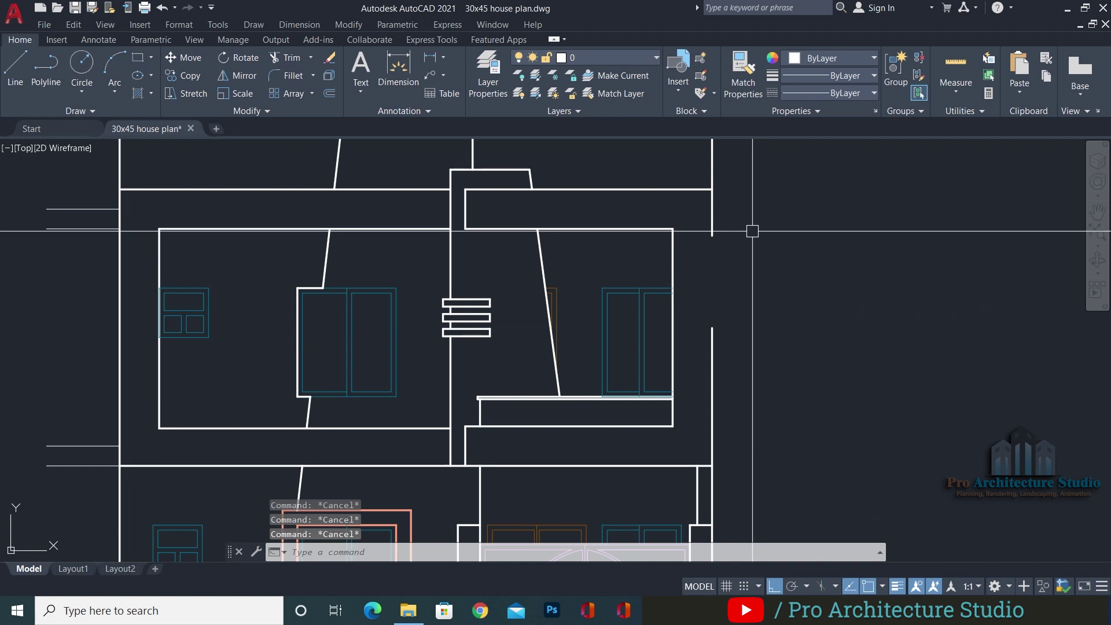
# Trim the leftover pieces of the broken wall line between the first-floor frame's upper and lower edges
pyautogui.write('tr')
pyautogui.press('space')
pyautogui.click(708, 213)
pyautogui.click(711, 395)
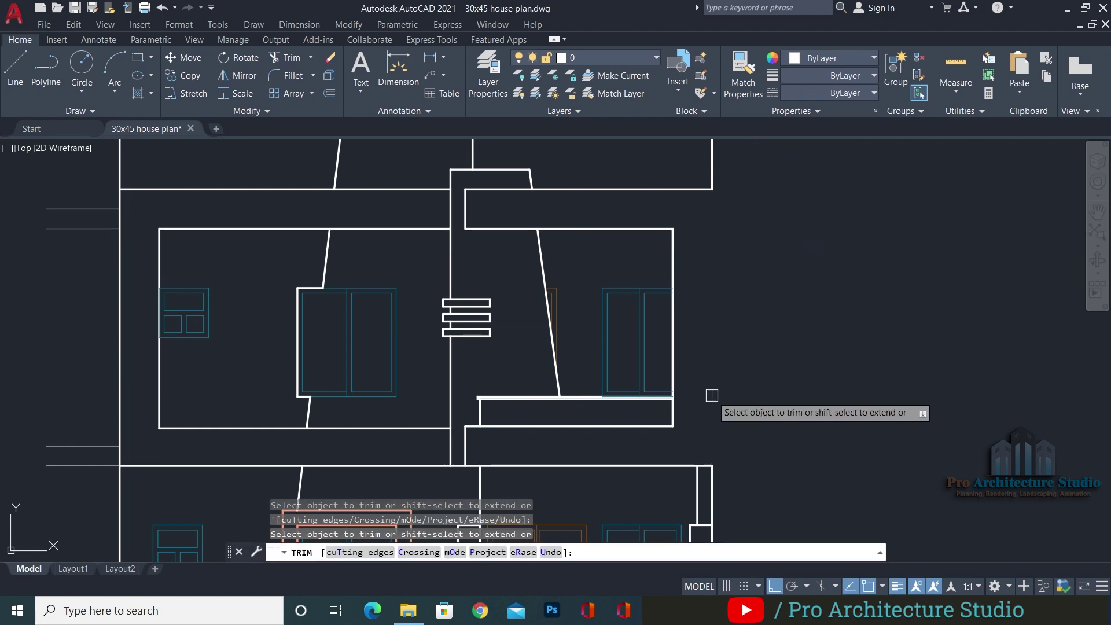
pyautogui.press('space')
pyautogui.press('Escape')
# Draw a vertical line down from the right-hand frame's upper outer corner and extend it to the floor line below
pyautogui.write('l')
pyautogui.press('space')
pyautogui.click(713, 189)
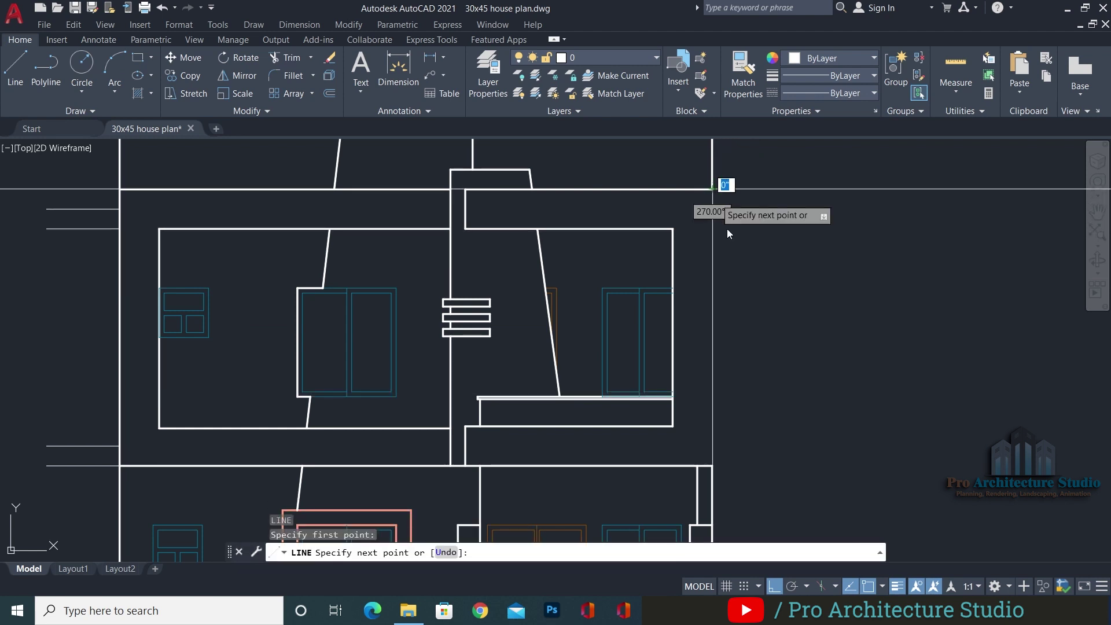
pyautogui.write('ex')
pyautogui.press('space')
pyautogui.click(717, 354)
pyautogui.press('Escape')
# Match the new vertical line's properties to the frame's upper edge and save the drawing
pyautogui.write('ma')
pyautogui.press('space')
pyautogui.click(694, 189)
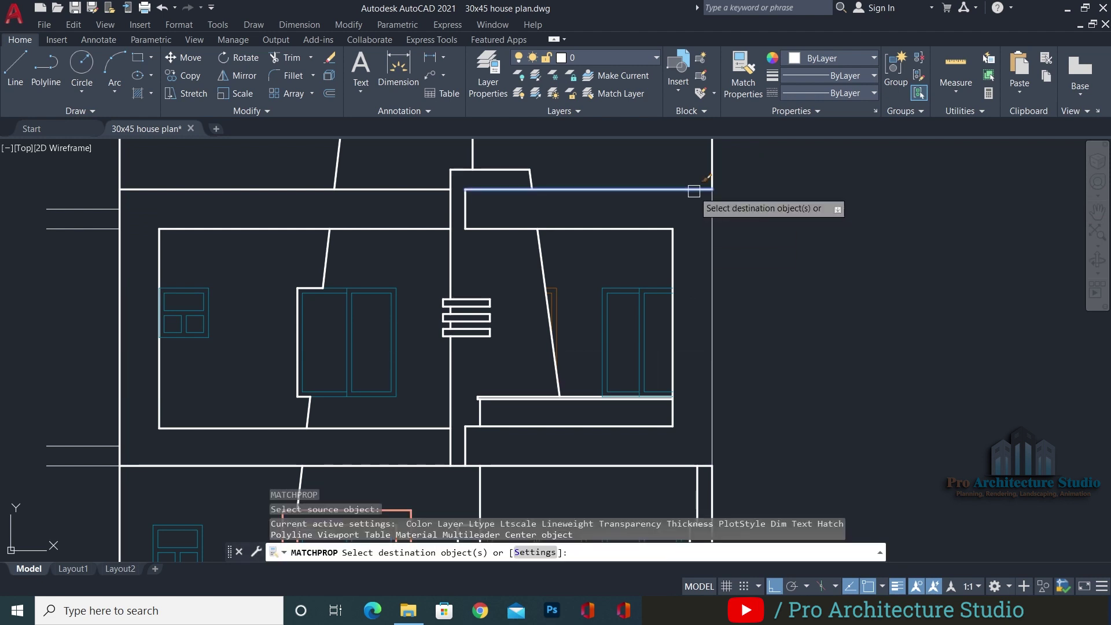
pyautogui.press('Escape')
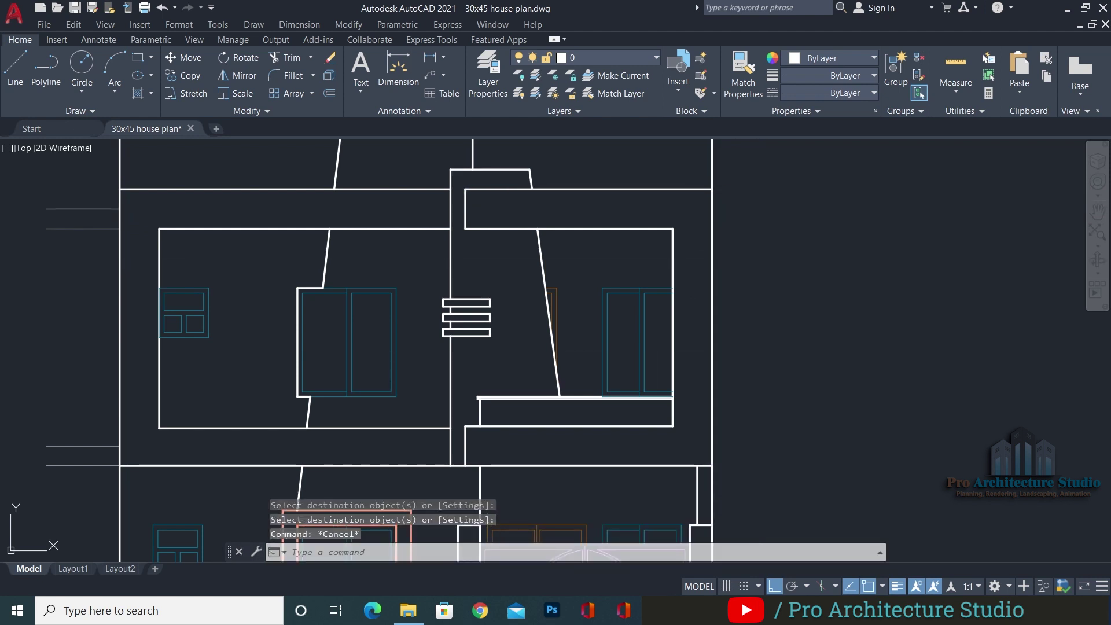
pyautogui.hotkey('ctrl', 's')
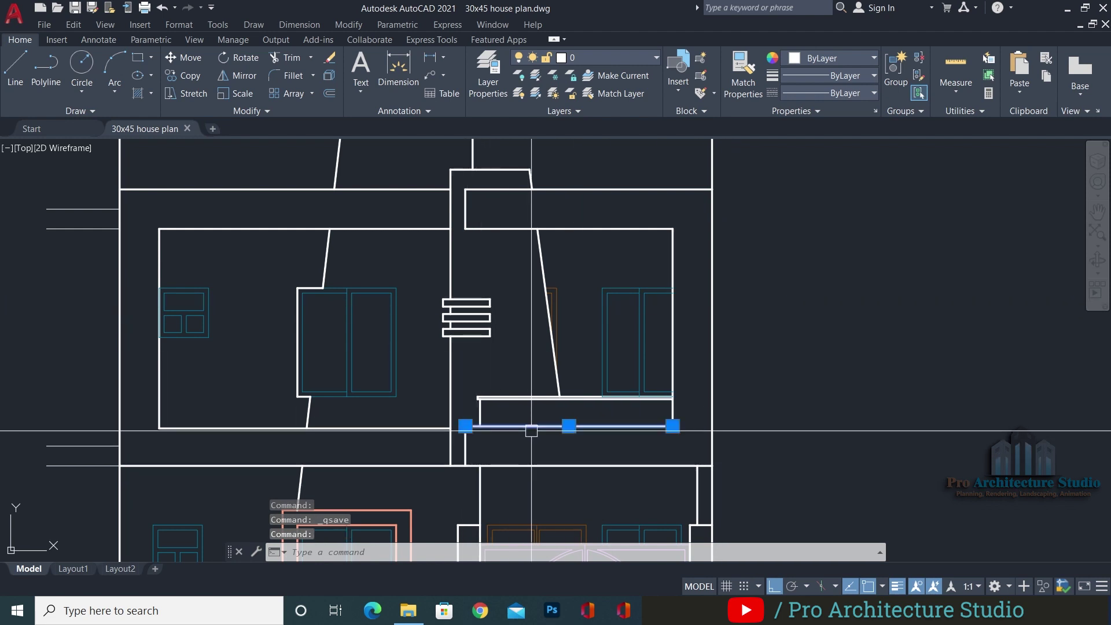
# Move the right-hand first-floor frame's inner and outer outlines and the floor line below it to the ELE.ELEMENTS layer
pyautogui.click(531, 465)
pyautogui.click(465, 446)
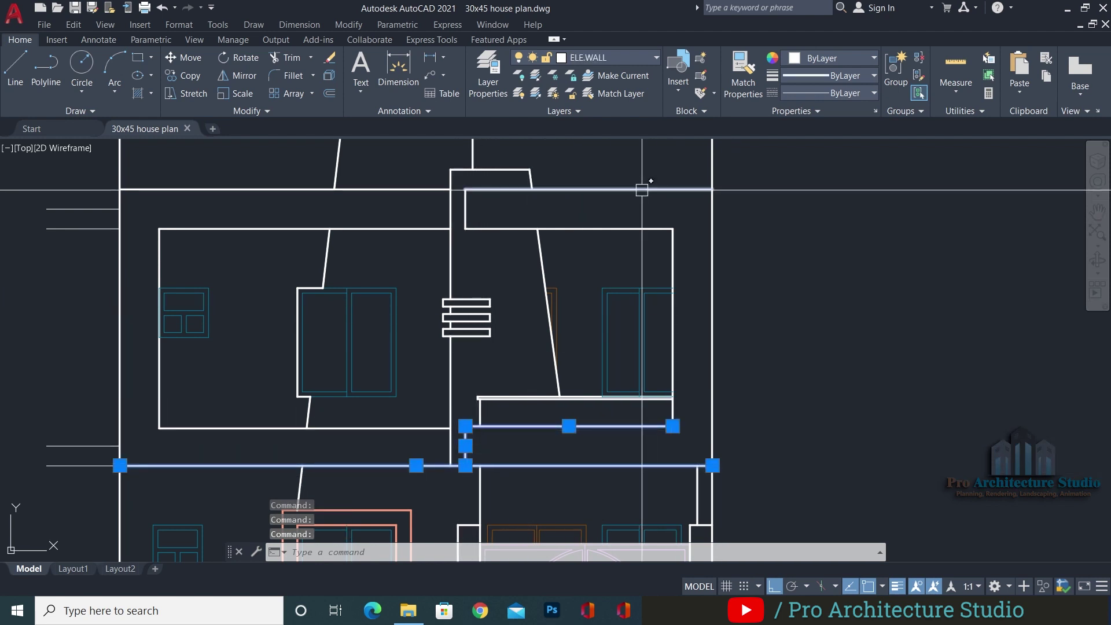
pyautogui.click(638, 189)
pyautogui.click(636, 229)
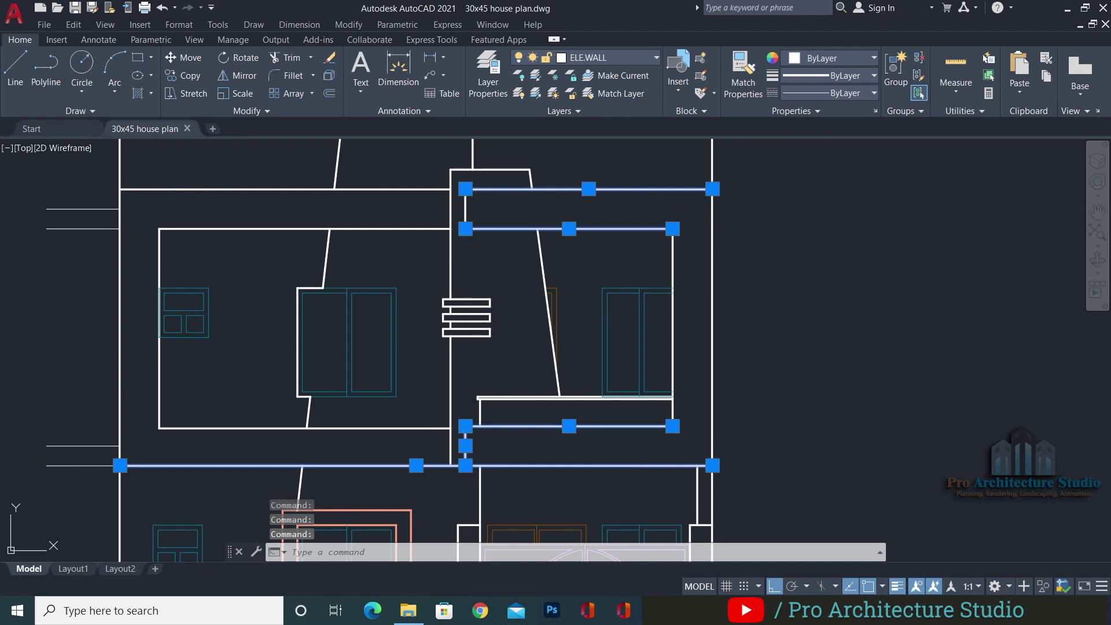
pyautogui.click(711, 243)
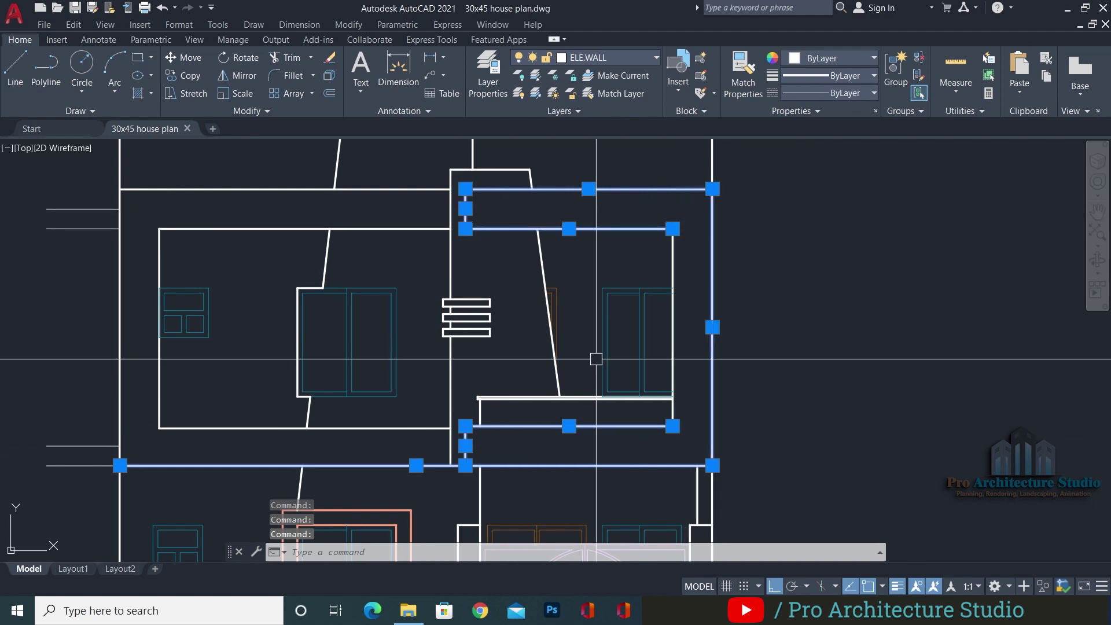
pyautogui.click(672, 240)
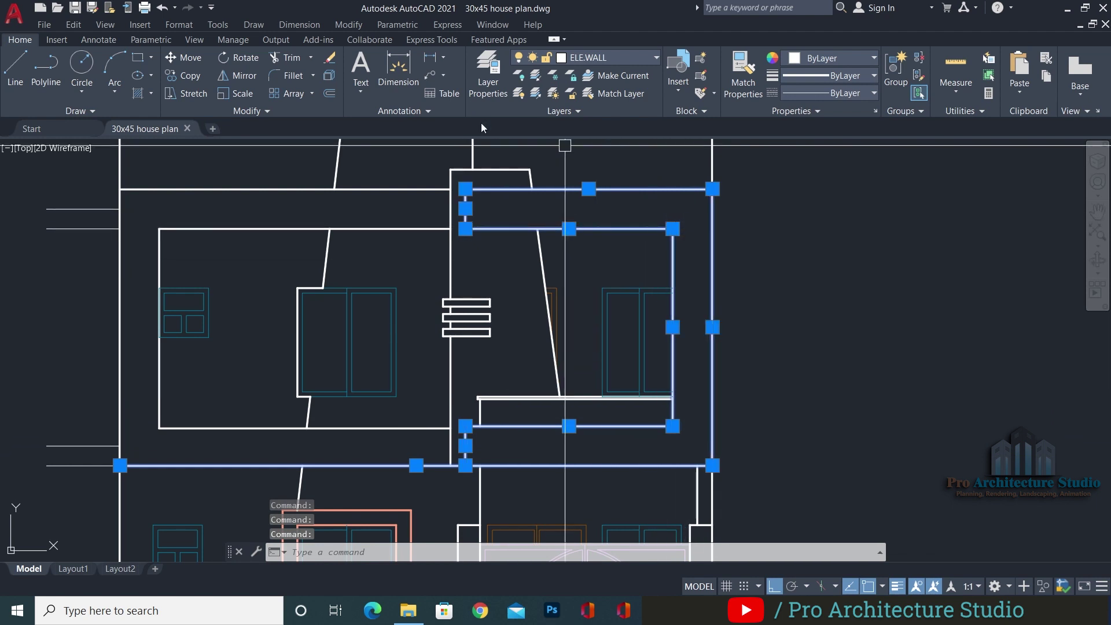
pyautogui.click(609, 58)
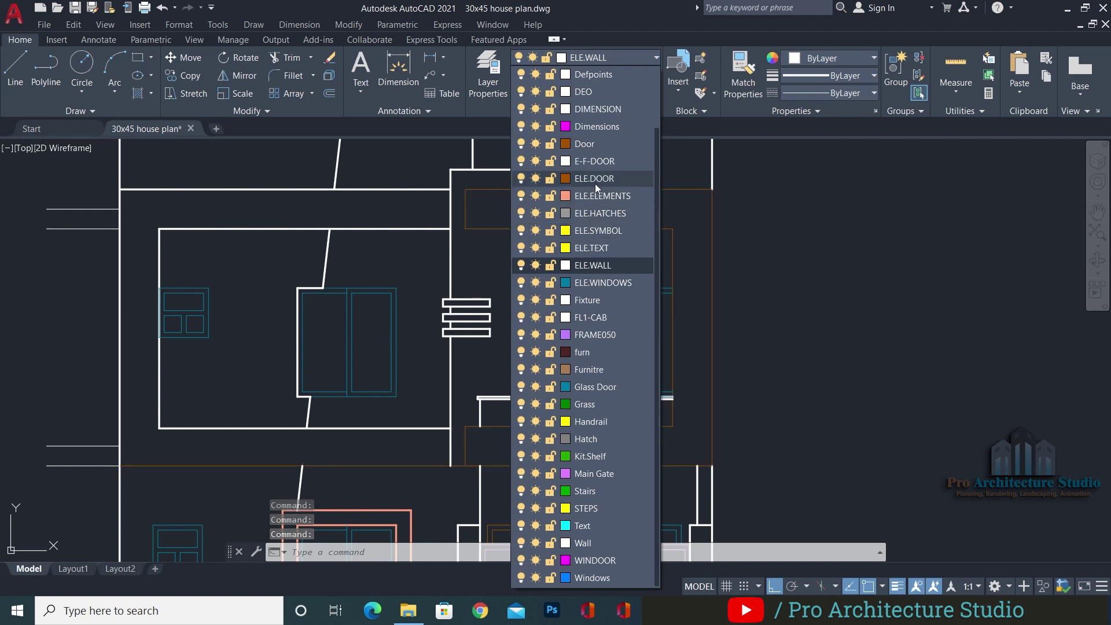
pyautogui.click(593, 197)
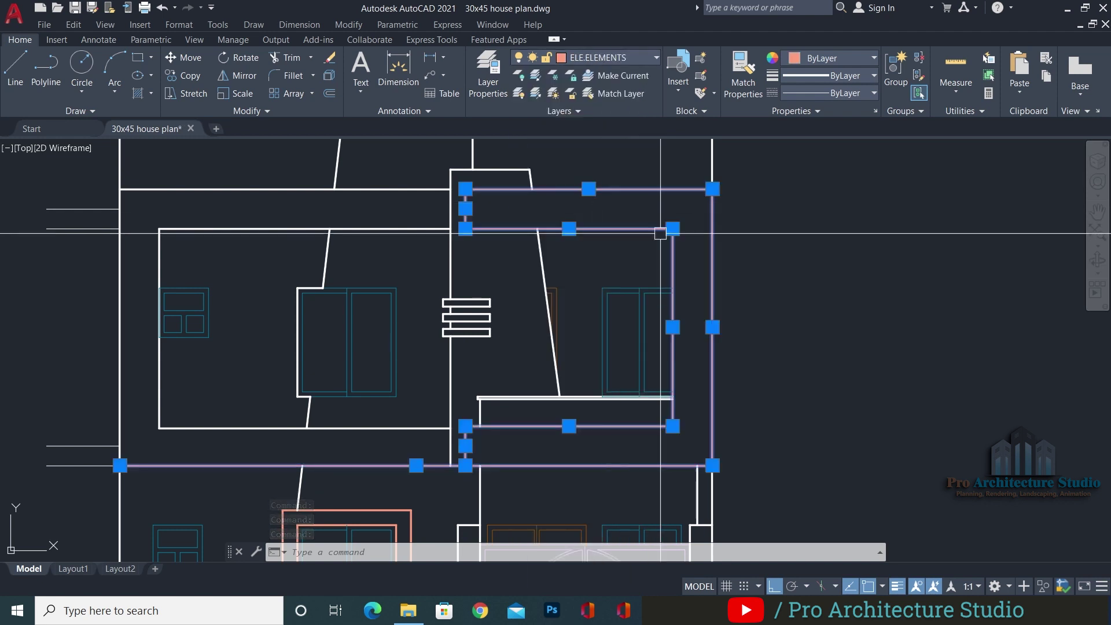
pyautogui.moveTo(436, 234); pyautogui.dragTo(587, 234, button='middle')
pyautogui.press('Escape')
pyautogui.press('Escape')
# Match the left-hand first-floor frame's upper, side and lower edges to the properties of the right-hand frame's upper edge
pyautogui.write('ma')
pyautogui.press('Return')
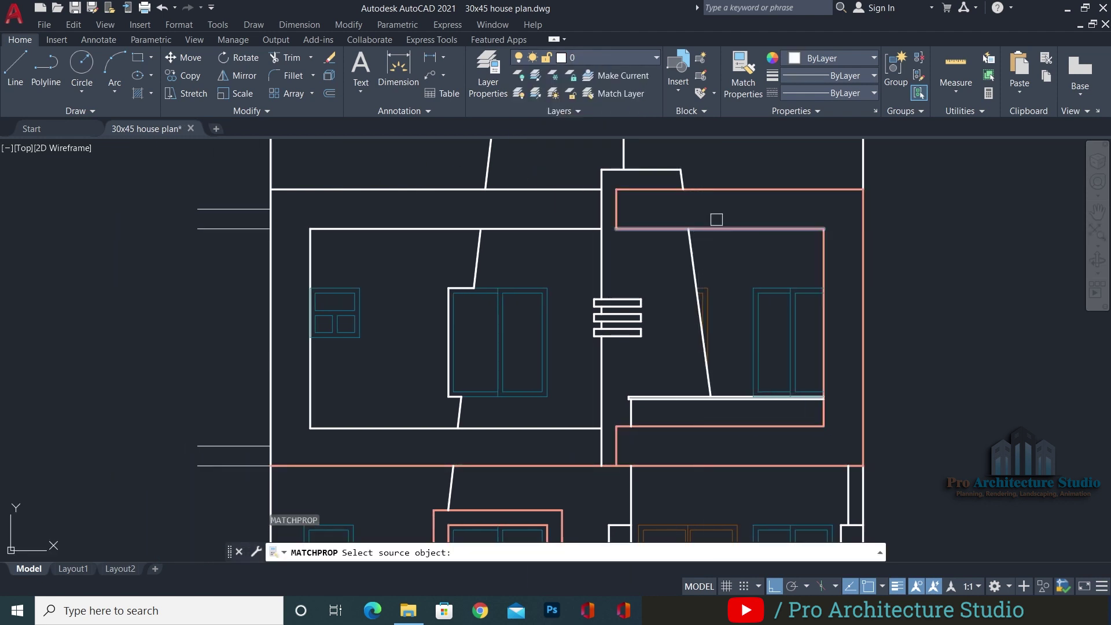
pyautogui.click(731, 189)
pyautogui.click(546, 189)
pyautogui.click(538, 229)
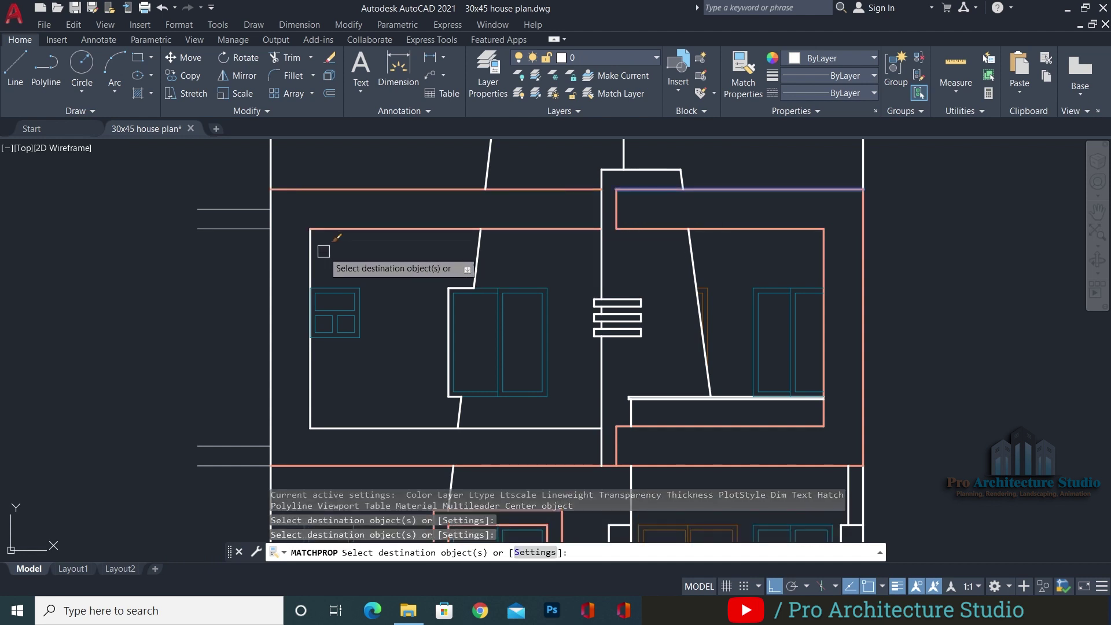
pyautogui.click(310, 254)
pyautogui.scroll(-3, 363, 430)
pyautogui.press('Escape')
pyautogui.press('Escape')
pyautogui.press('Escape')
pyautogui.scroll(2, 425, 302)
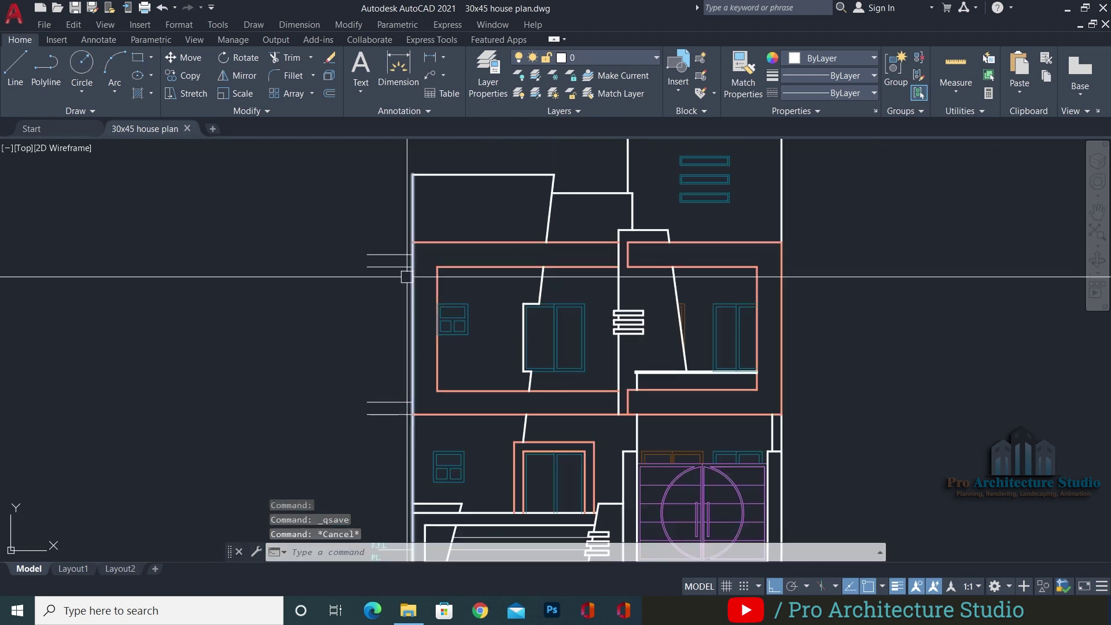
pyautogui.write('tr')
pyautogui.press('Return')
pyautogui.press('Escape')
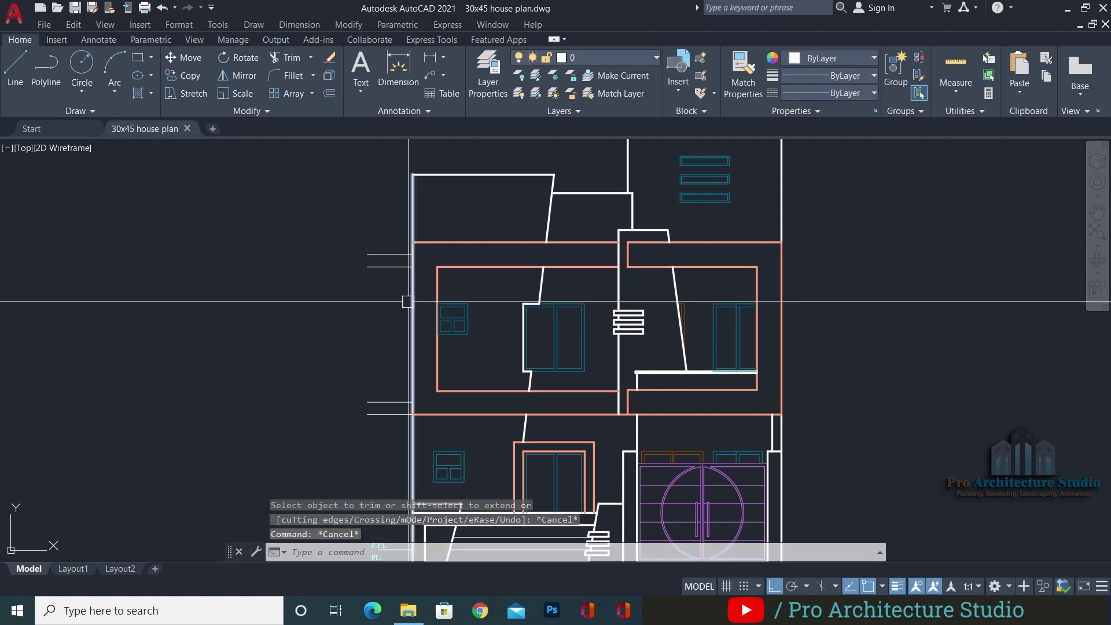
# Break the building's left outer wall line between two points beside the first-floor frame
pyautogui.write('br')
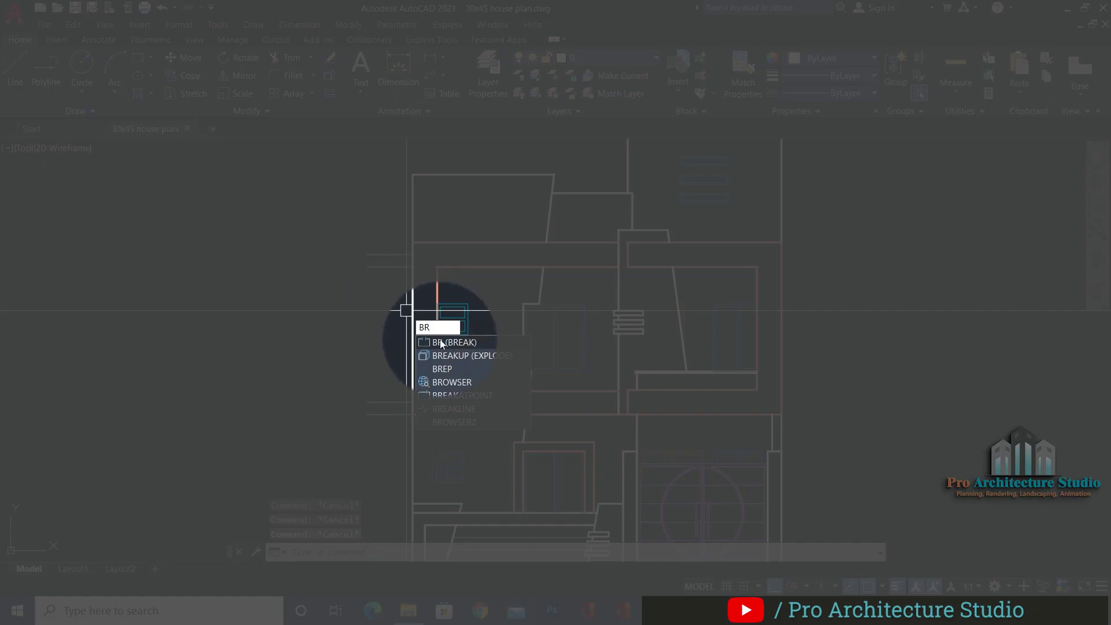
pyautogui.click(446, 346)
pyautogui.click(414, 335)
pyautogui.click(414, 299)
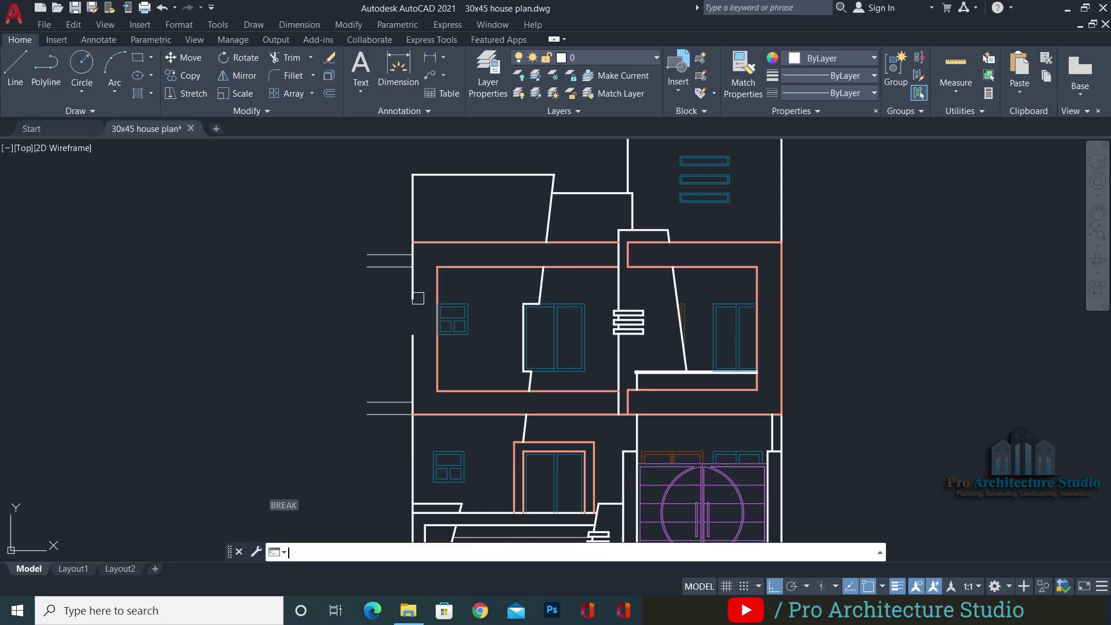
pyautogui.press('Return')
pyautogui.press('Escape')
pyautogui.press('Escape')
# Trim the pieces of the broken left wall line at the first-floor frame's upper and lower edges
pyautogui.scroll(2, 413, 242)
pyautogui.write('tr')
pyautogui.press('Return')
pyautogui.scroll(-2, 451, 284)
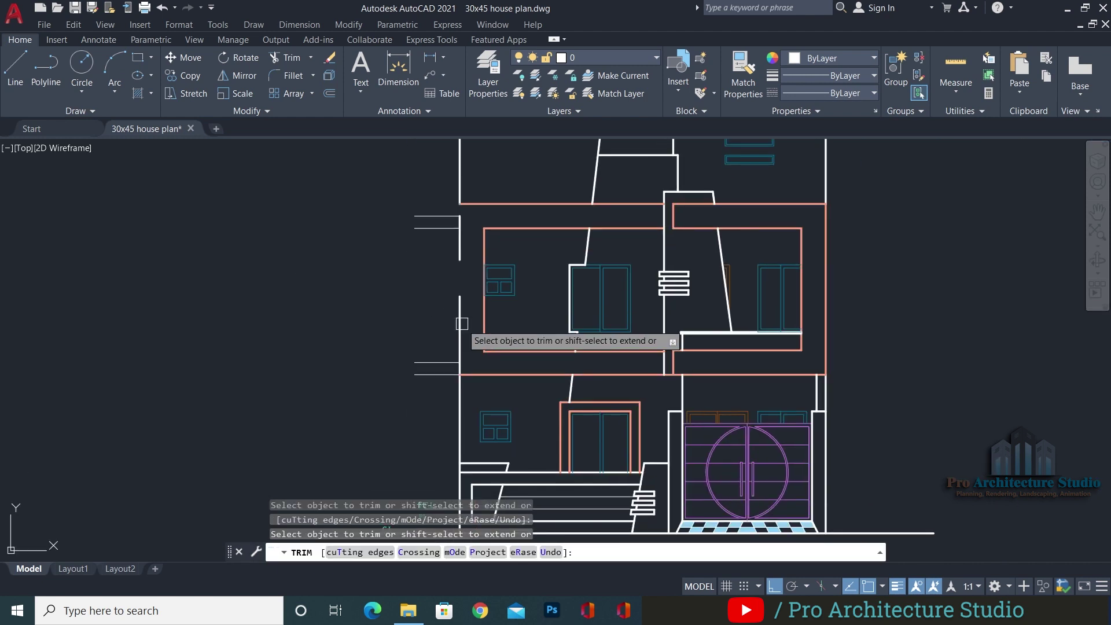
pyautogui.click(462, 342)
pyautogui.scroll(6, 463, 365)
pyautogui.click(446, 382)
pyautogui.scroll(-4, 447, 380)
pyautogui.press('Escape')
pyautogui.press('Escape')
pyautogui.press('Escape')
pyautogui.press('Escape')
# Fillet the remaining left wall segment with the first-floor frame's outer lower and upper edges to close both corners
pyautogui.moveTo(450, 335); pyautogui.dragTo(457, 391, button='middle')
pyautogui.write('f')
pyautogui.press('Return')
pyautogui.click(456, 258)
pyautogui.click(488, 444)
pyautogui.press('Return')
pyautogui.click(453, 267)
pyautogui.click(489, 176)
# Match the frame's left outer edge to the properties of the other frame lines and save the drawing
pyautogui.write('ma')
pyautogui.press('Return')
pyautogui.click(518, 214)
pyautogui.press('Escape')
pyautogui.scroll(-4, 457, 243)
pyautogui.hotkey('ctrl', 's')
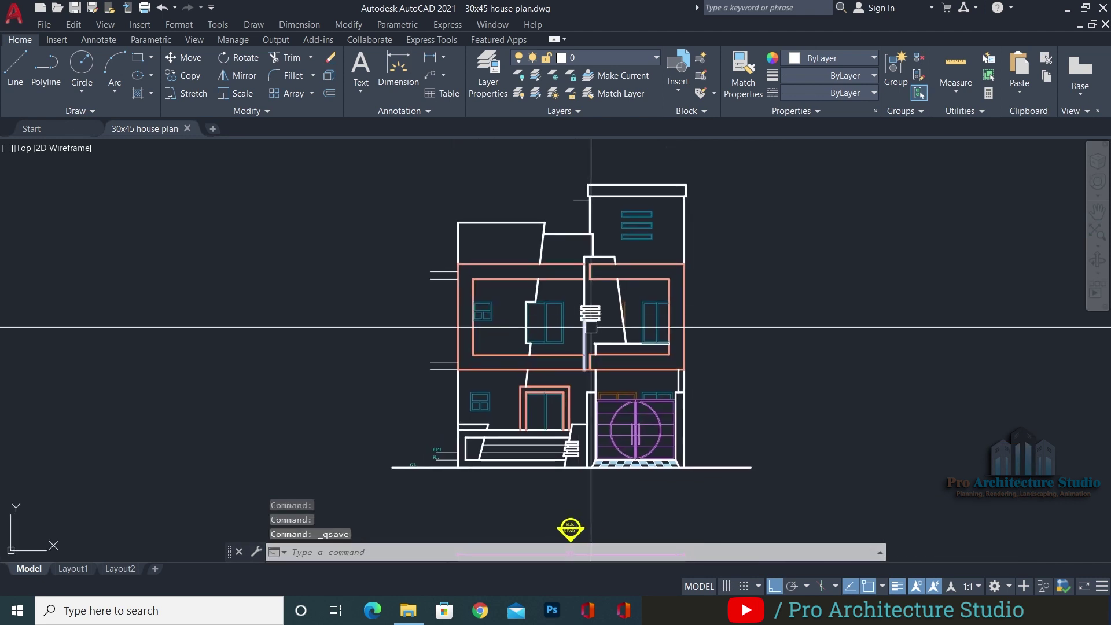
pyautogui.scroll(2, 615, 309)
pyautogui.press('Escape')
pyautogui.scroll(3, 560, 341)
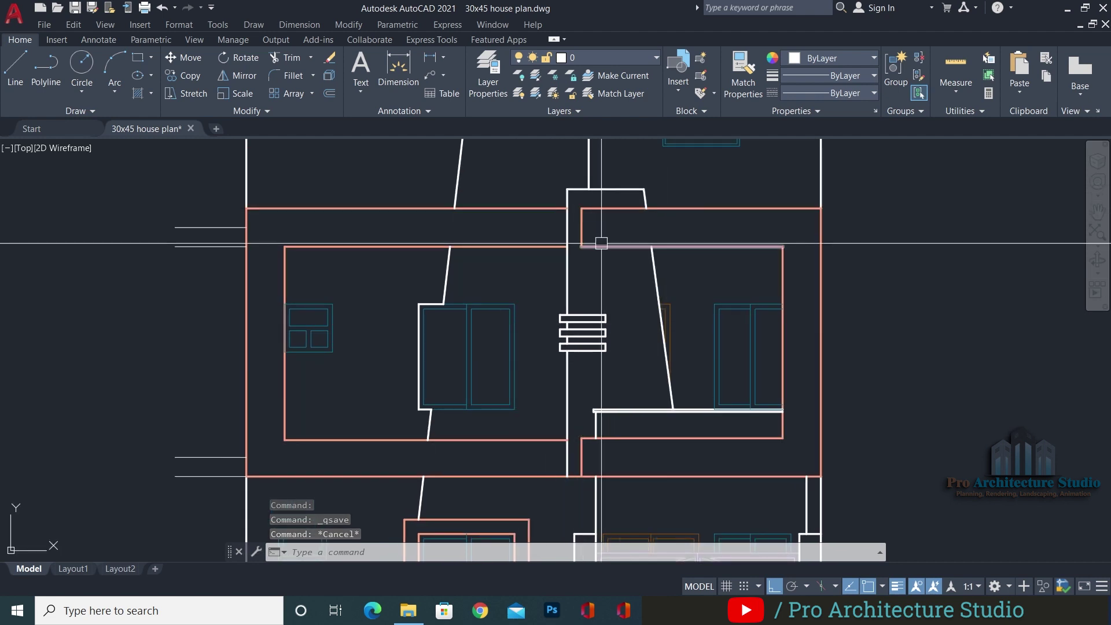
pyautogui.press('Escape')
pyautogui.press('Escape')
pyautogui.scroll(5, 602, 485)
pyautogui.write('tr')
pyautogui.press('Return')
pyautogui.press('Escape')
# Draw a short horizontal line from the central vertical strip's lower end across to the right-hand frame's lower corner
pyautogui.scroll(2, 509, 445)
pyautogui.write('l')
pyautogui.press('Return')
pyautogui.click(487, 443)
pyautogui.click(549, 459)
pyautogui.press('Escape')
pyautogui.write('ex')
pyautogui.press('Return')
pyautogui.press('Escape')
# Match the short closing line's properties to the central strip's vertical wall line
pyautogui.write('ma')
pyautogui.press('Return')
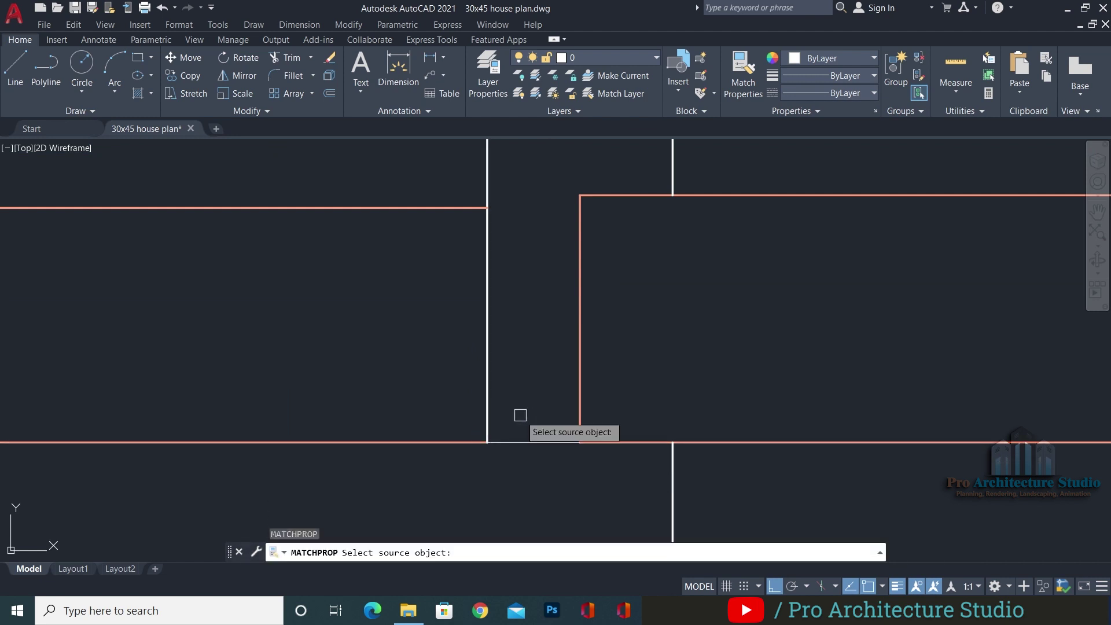
pyautogui.click(489, 395)
pyautogui.press('Escape')
# Move the central strip's outline, its cap and the slanted line inside the right-hand frame to the ELE.ELEMENTS layer
pyautogui.moveTo(536, 367); pyautogui.dragTo(484, 416)
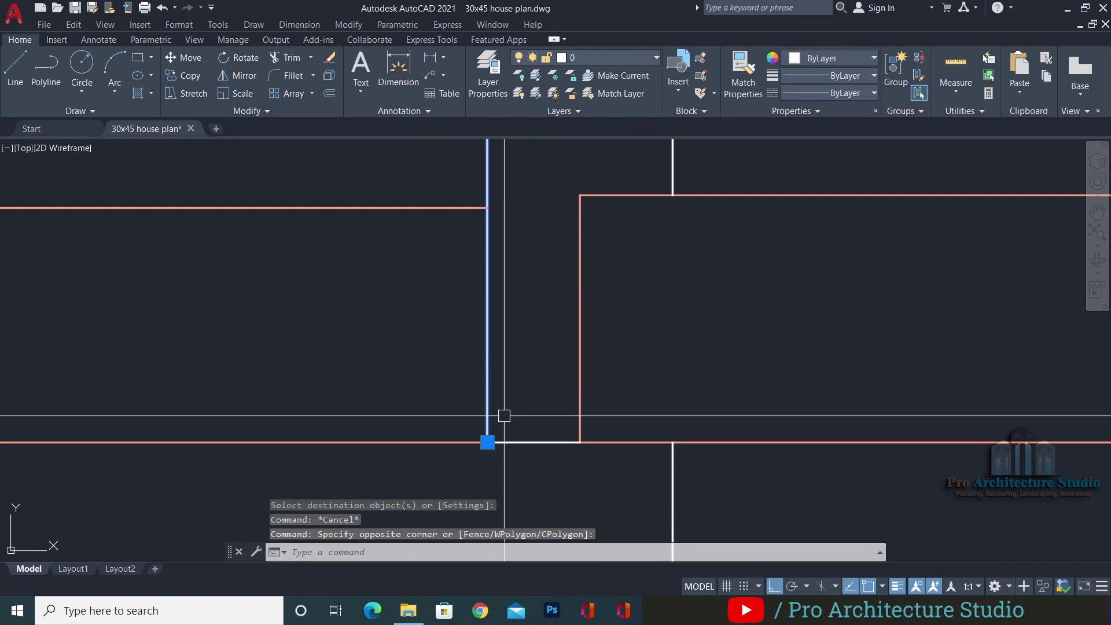
pyautogui.click(538, 425)
pyautogui.click(522, 470)
pyautogui.scroll(-6, 521, 466)
pyautogui.moveTo(534, 310); pyautogui.dragTo(540, 414, button='middle')
pyautogui.click(541, 412)
pyautogui.click(512, 420)
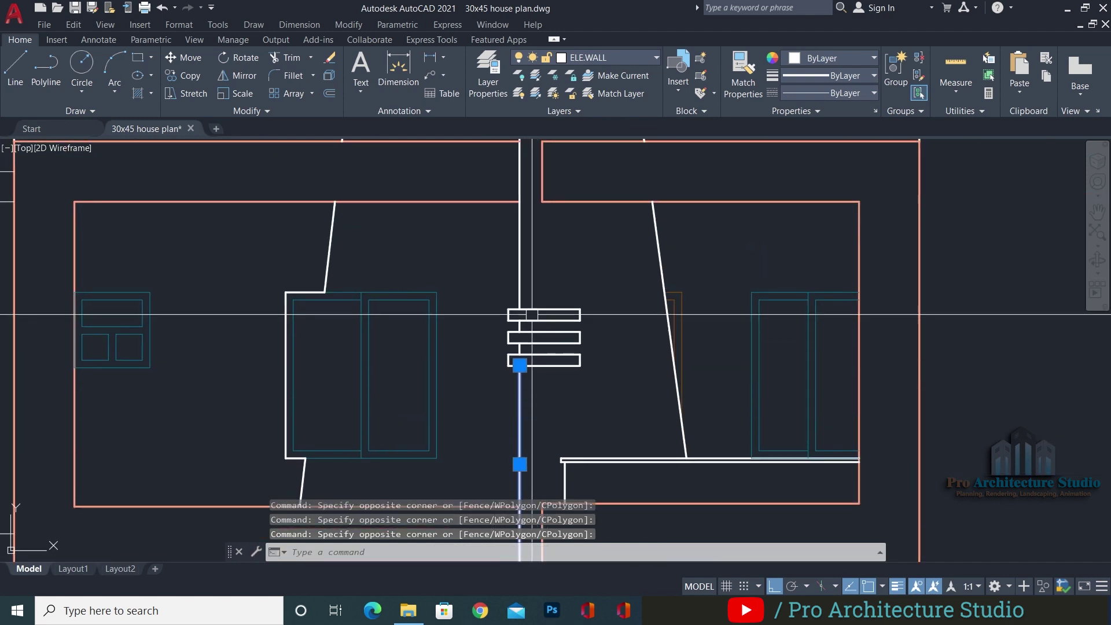
pyautogui.moveTo(607, 255); pyautogui.dragTo(589, 356, button='middle')
pyautogui.click(579, 332)
pyautogui.click(502, 359)
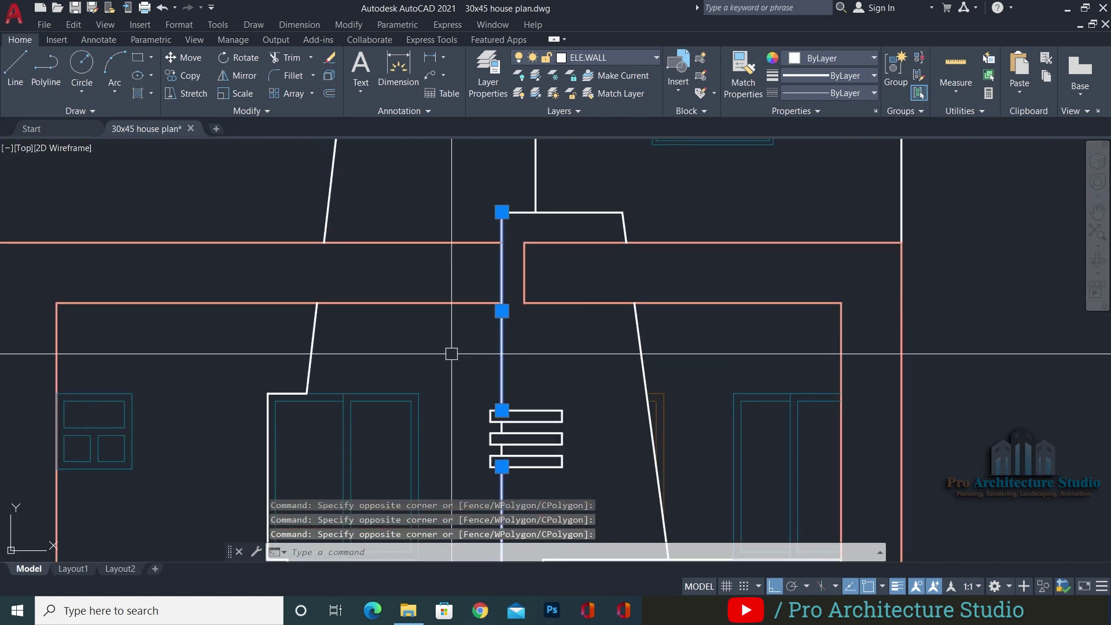
pyautogui.scroll(2, 503, 215)
pyautogui.click(633, 192)
pyautogui.click(602, 225)
pyautogui.click(716, 220)
pyautogui.click(671, 242)
pyautogui.click(805, 383)
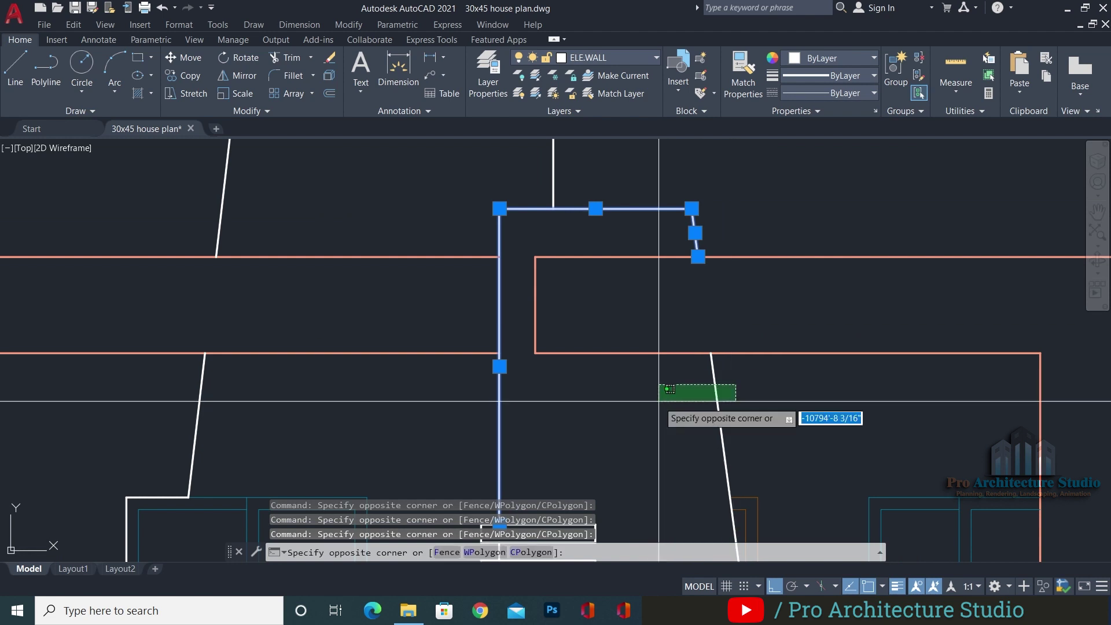
pyautogui.click(667, 400)
pyautogui.scroll(-2, 607, 234)
pyautogui.scroll(-3, 608, 376)
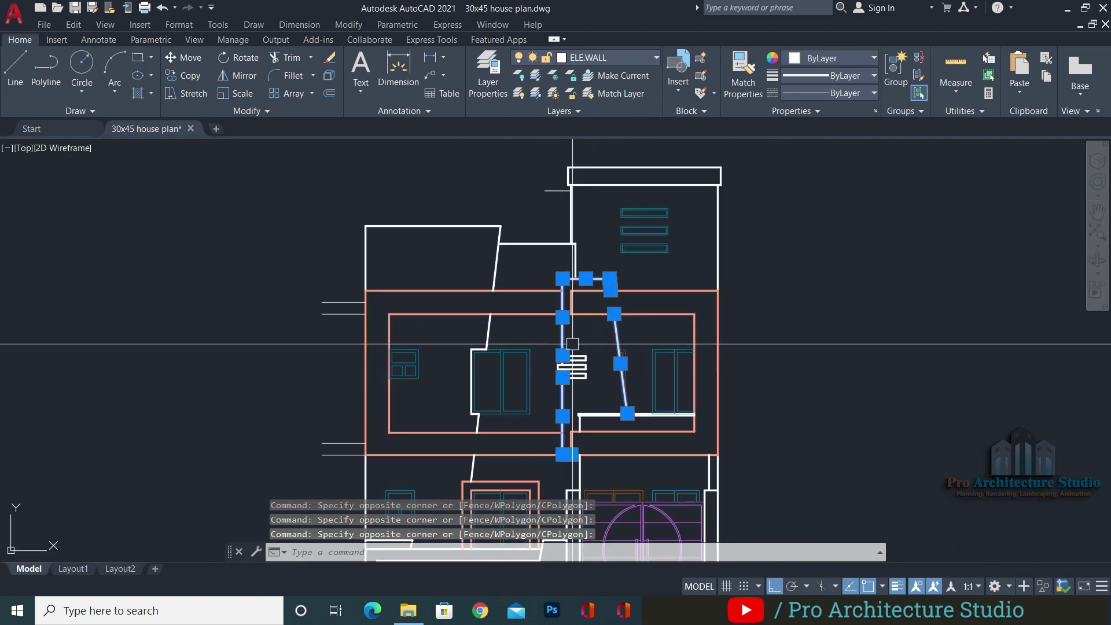
pyautogui.click(594, 59)
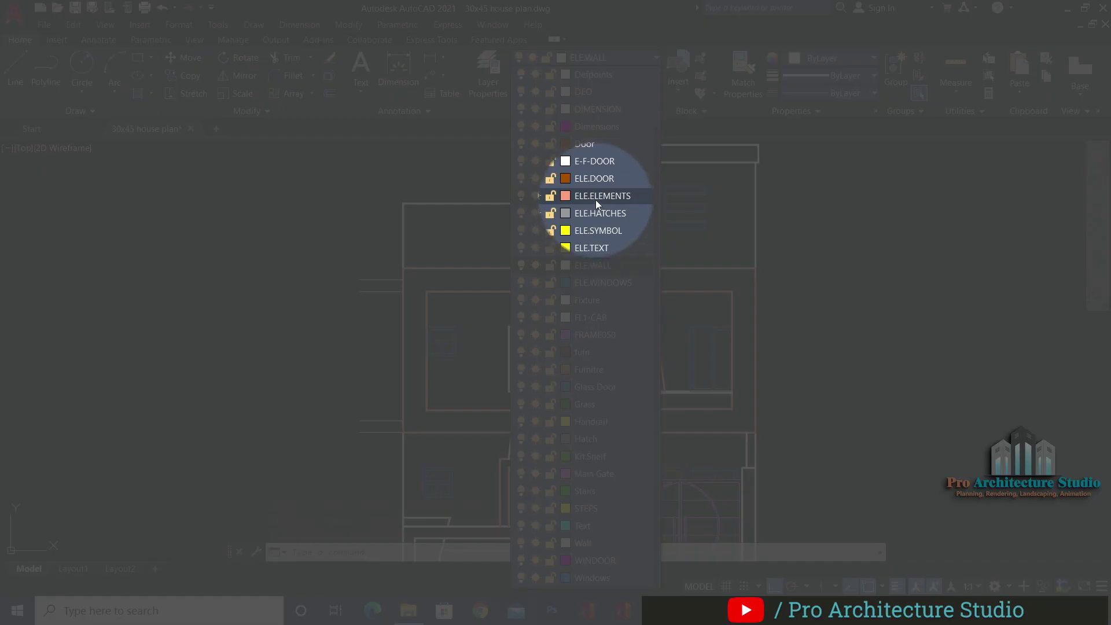
pyautogui.click(598, 197)
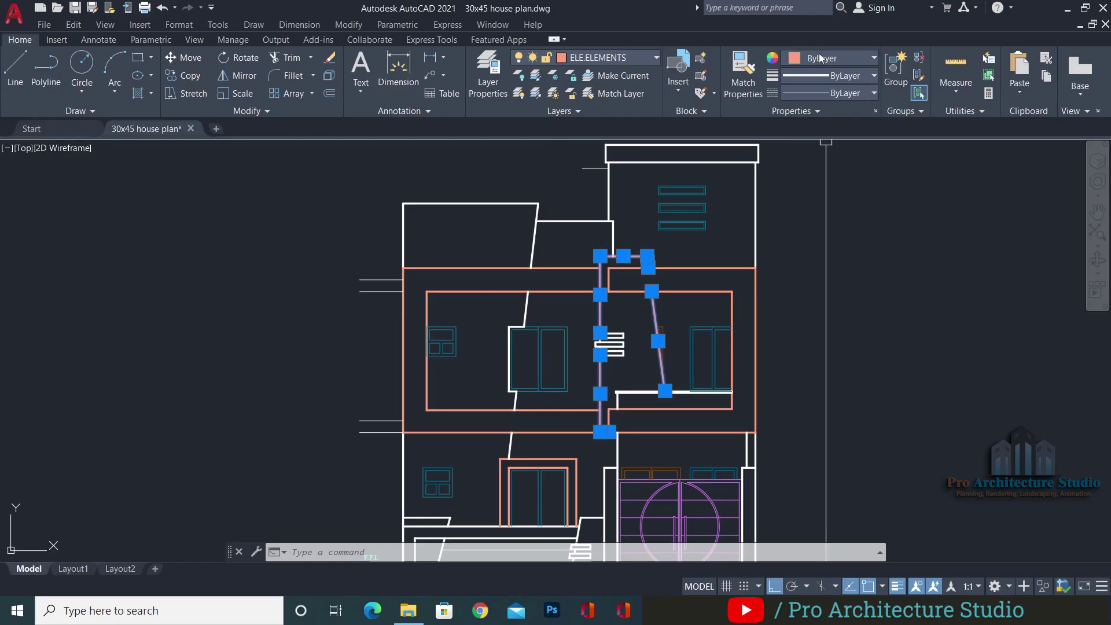
# Set the colour of the selected central strip and slanted lines to 242,113,114
pyautogui.click(822, 59)
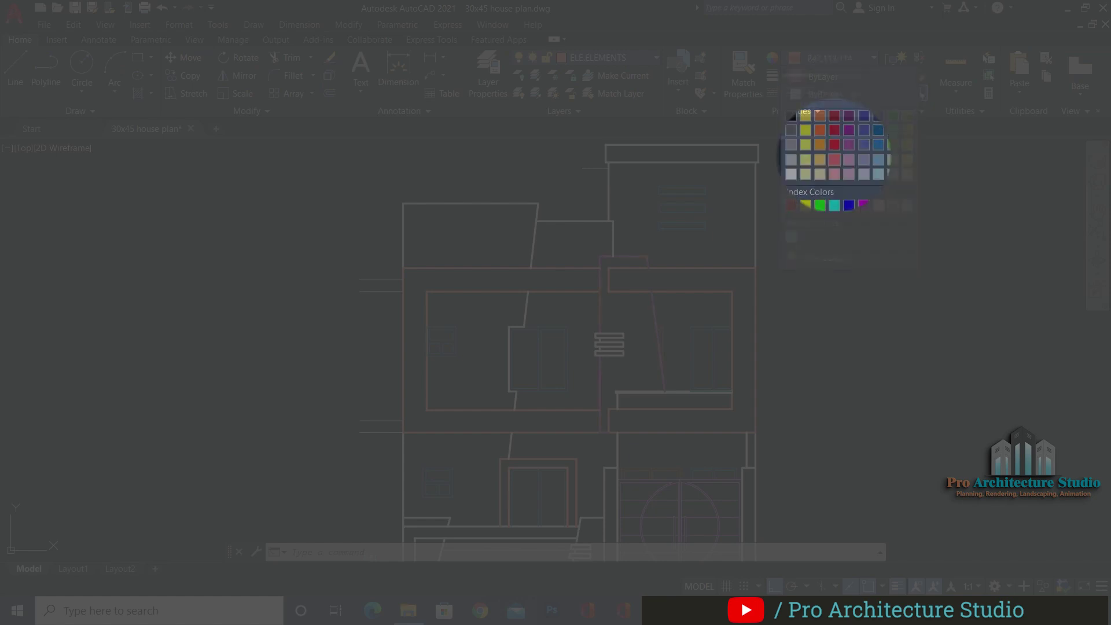
pyautogui.click(834, 155)
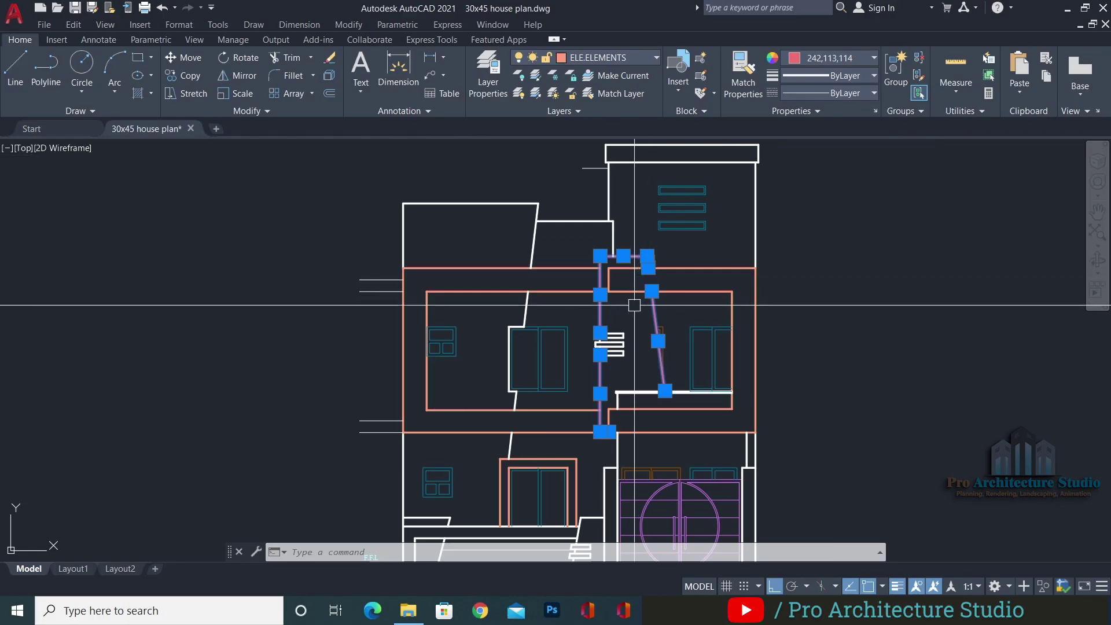
pyautogui.press('Escape')
pyautogui.press('Escape')
pyautogui.press('Escape')
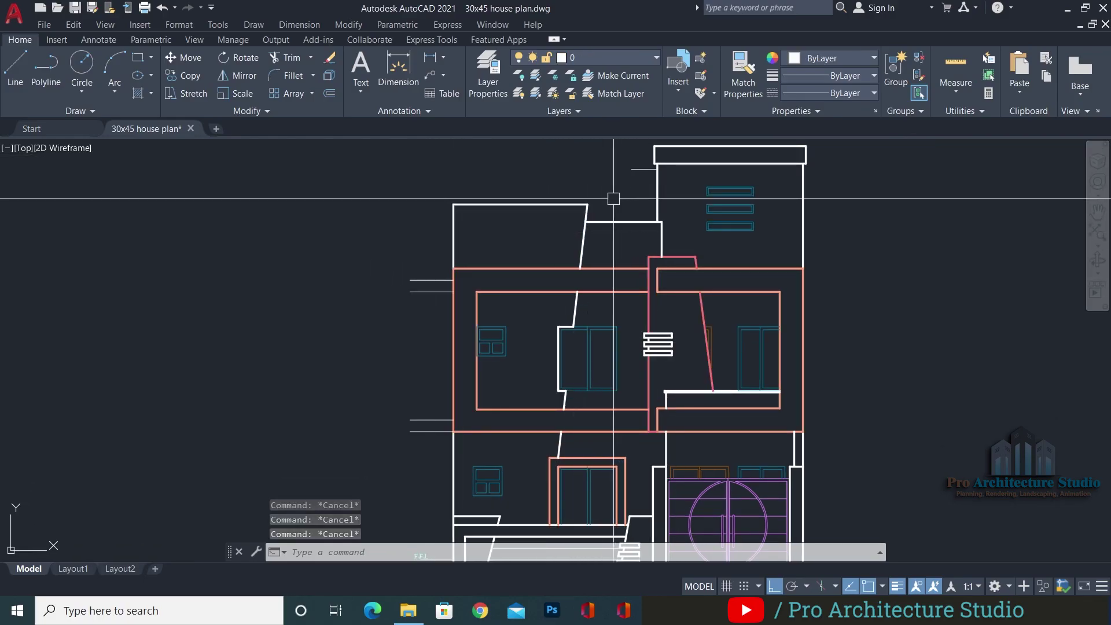
# Move the left parapet outline and the stepped slanted lines beside the windows below it to the ELE.ELEMENTS layer
pyautogui.scroll(2, 595, 202)
pyautogui.click(613, 181)
pyautogui.click(335, 214)
pyautogui.scroll(-2, 570, 209)
pyautogui.scroll(4, 565, 213)
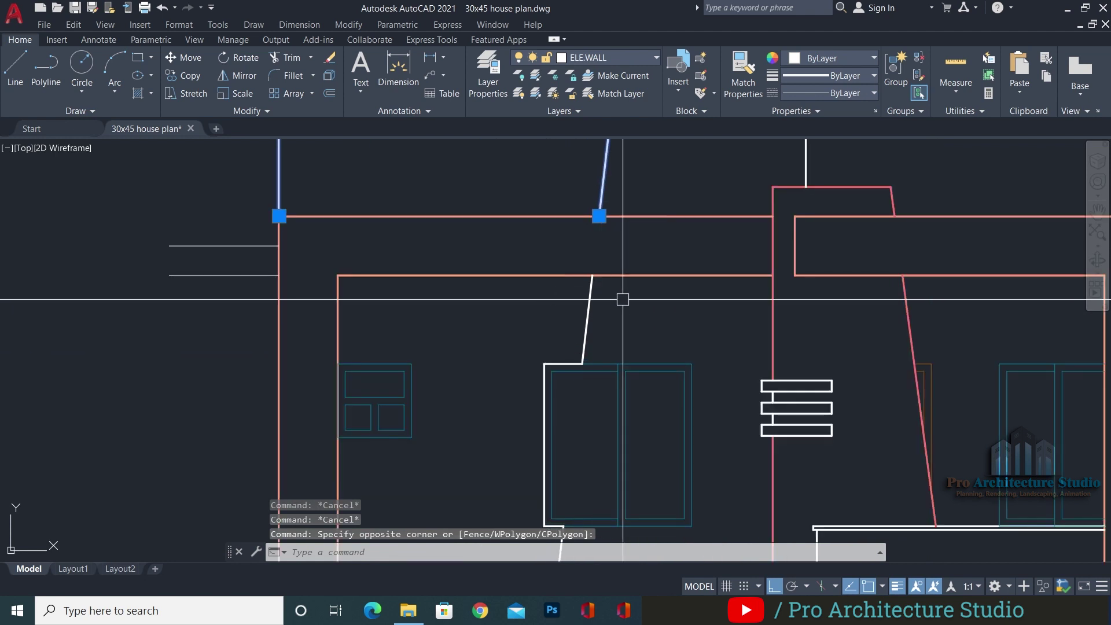
pyautogui.click(619, 297)
pyautogui.click(563, 377)
pyautogui.scroll(6, 563, 377)
pyautogui.scroll(-4, 493, 350)
pyautogui.scroll(5, 537, 295)
pyautogui.scroll(-6, 536, 295)
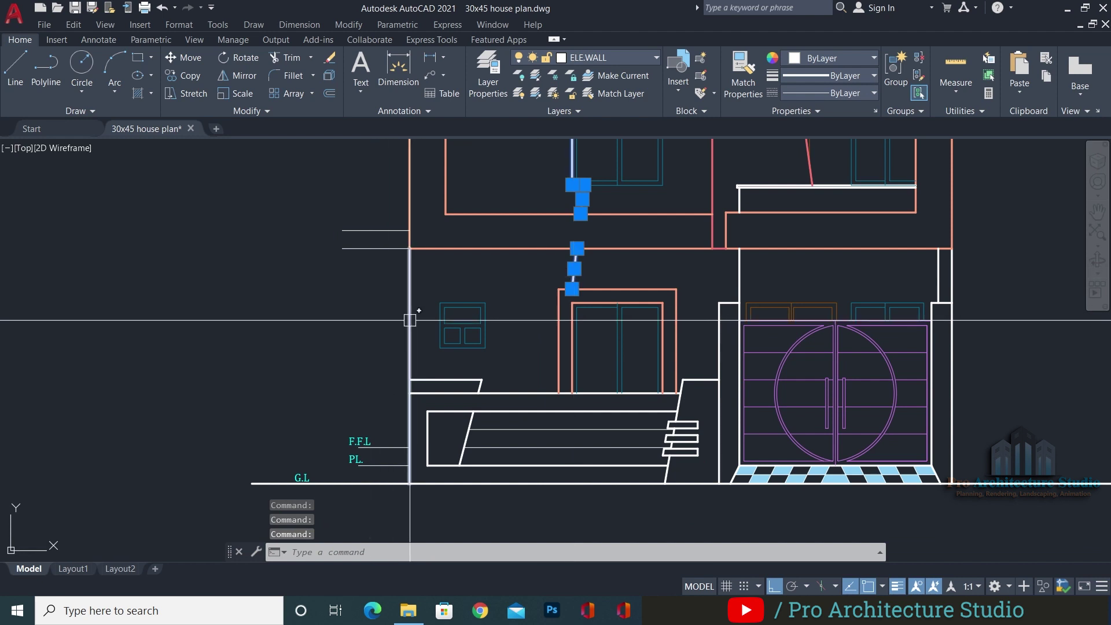
pyautogui.scroll(2, 410, 320)
pyautogui.moveTo(461, 316); pyautogui.dragTo(463, 456, button='middle')
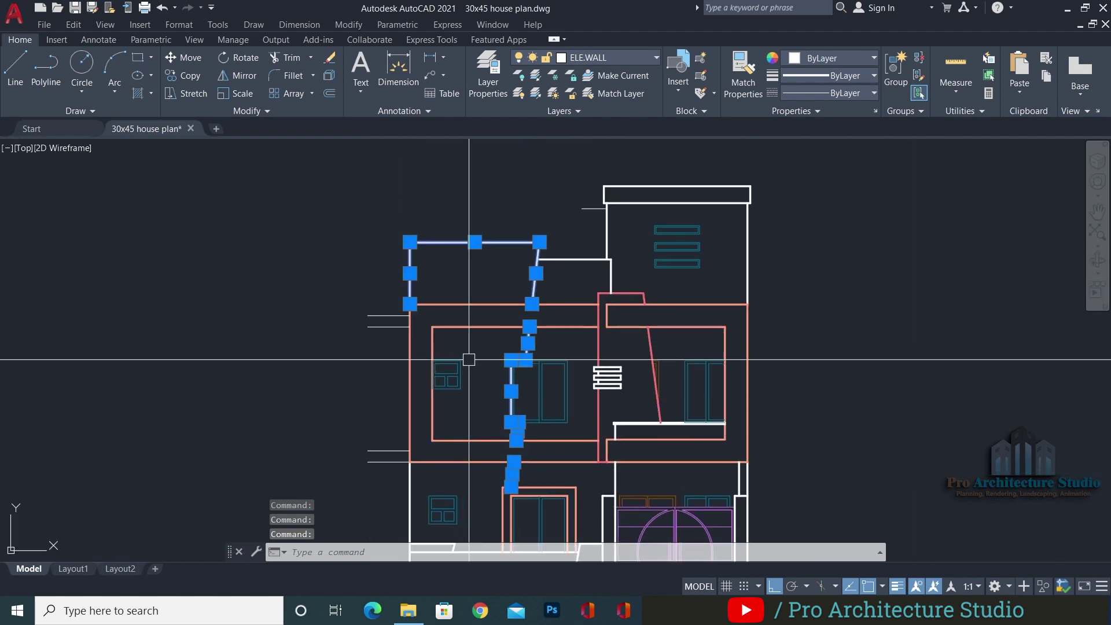
pyautogui.click(588, 64)
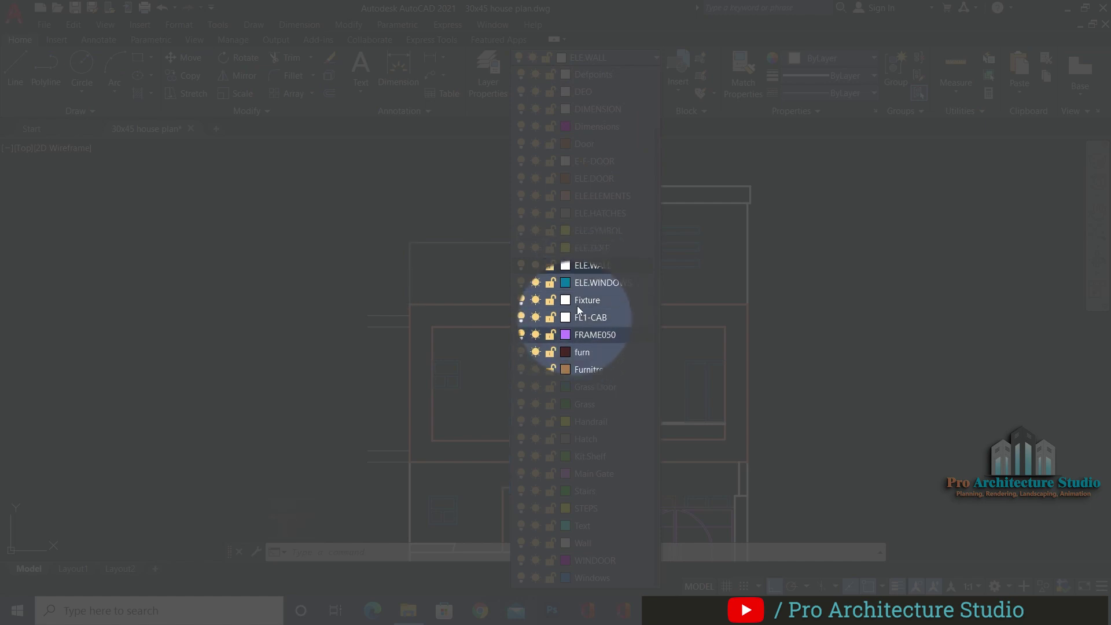
pyautogui.click(584, 195)
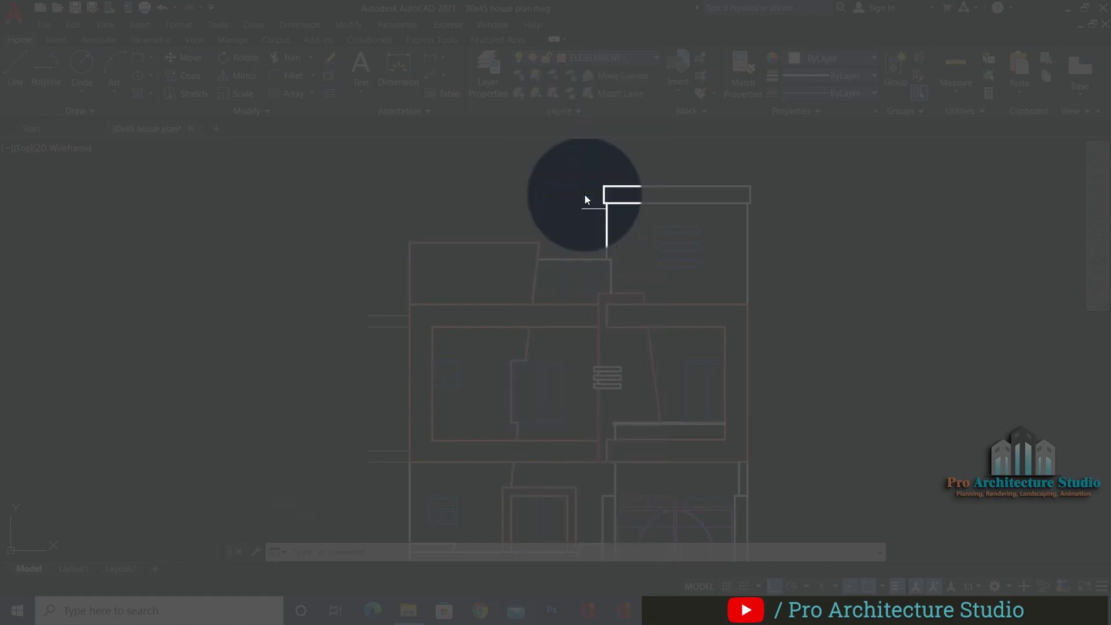
# Set the colour of the selected parapet and stepped lines to 254,204,102
pyautogui.click(823, 60)
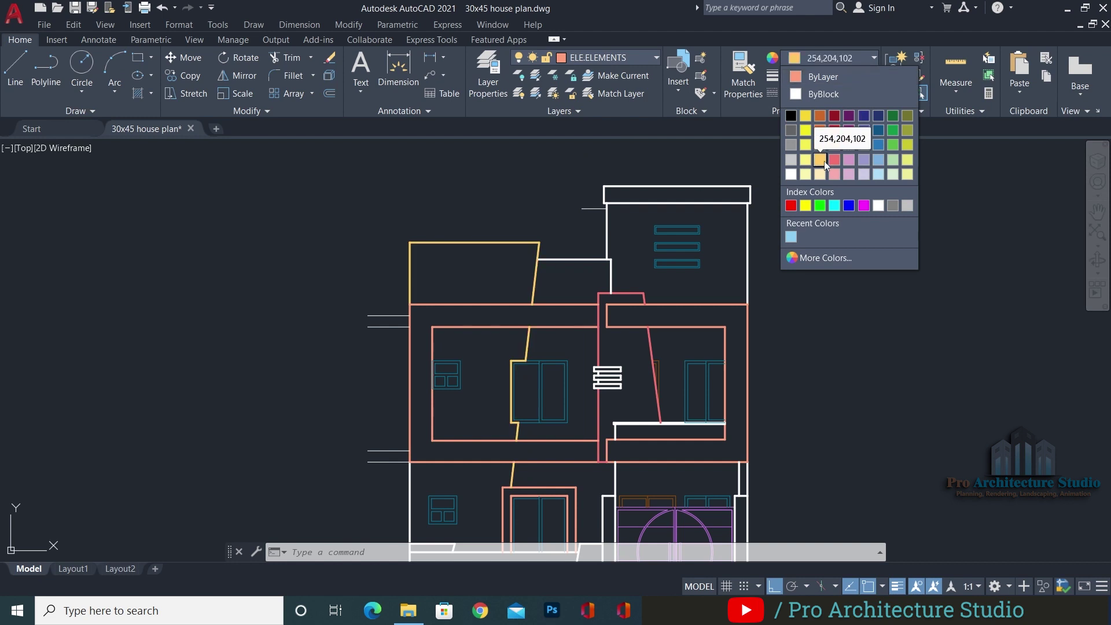
pyautogui.click(823, 161)
pyautogui.press('Escape')
pyautogui.press('Escape')
pyautogui.scroll(-3, 575, 282)
pyautogui.scroll(5, 575, 282)
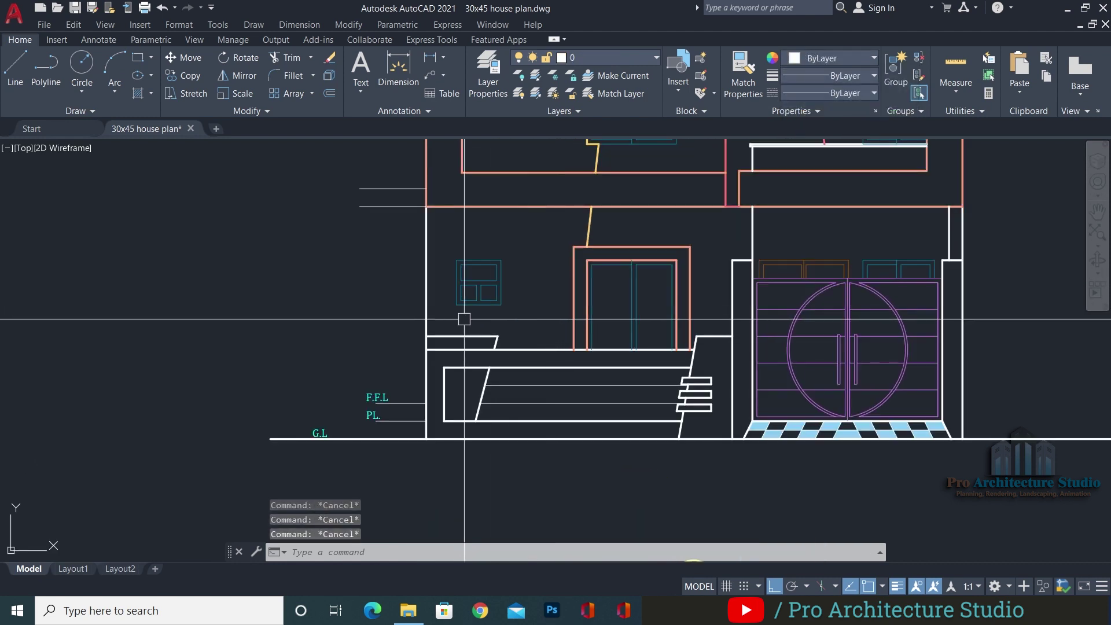
pyautogui.write('J')
pyautogui.press('Return')
pyautogui.press('Escape')
pyautogui.scroll(-3, 429, 300)
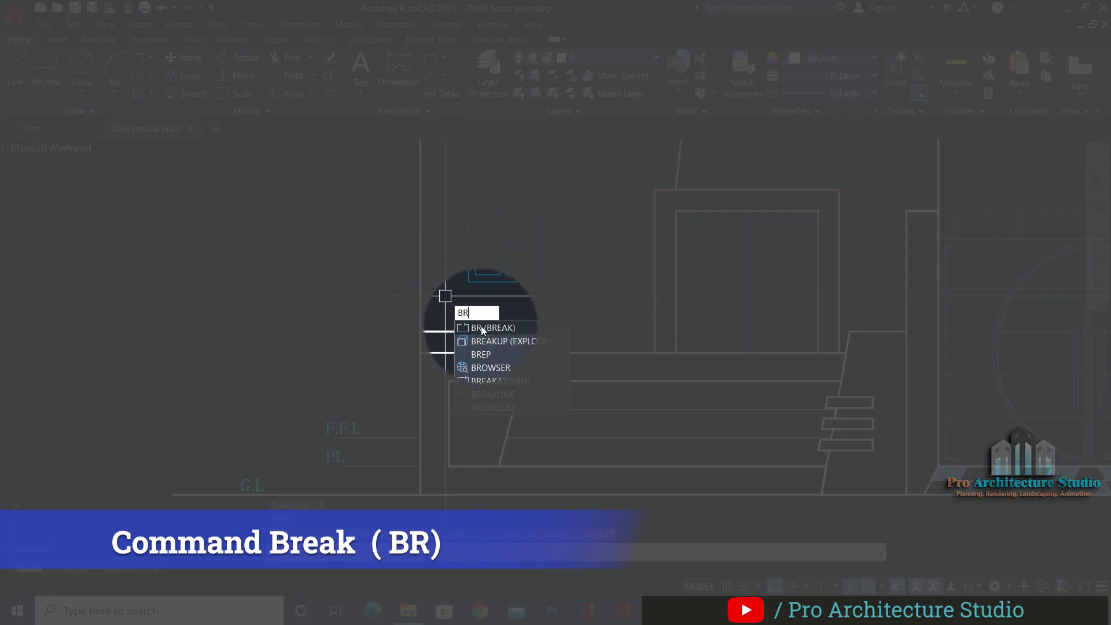
# Break the left outer wall line between two points just above the low ledge on the ground floor
pyautogui.press('Return')
pyautogui.click(421, 304)
pyautogui.click(432, 270)
pyautogui.press('Escape')
pyautogui.press('Escape')
pyautogui.press('Escape')
pyautogui.scroll(2, 421, 345)
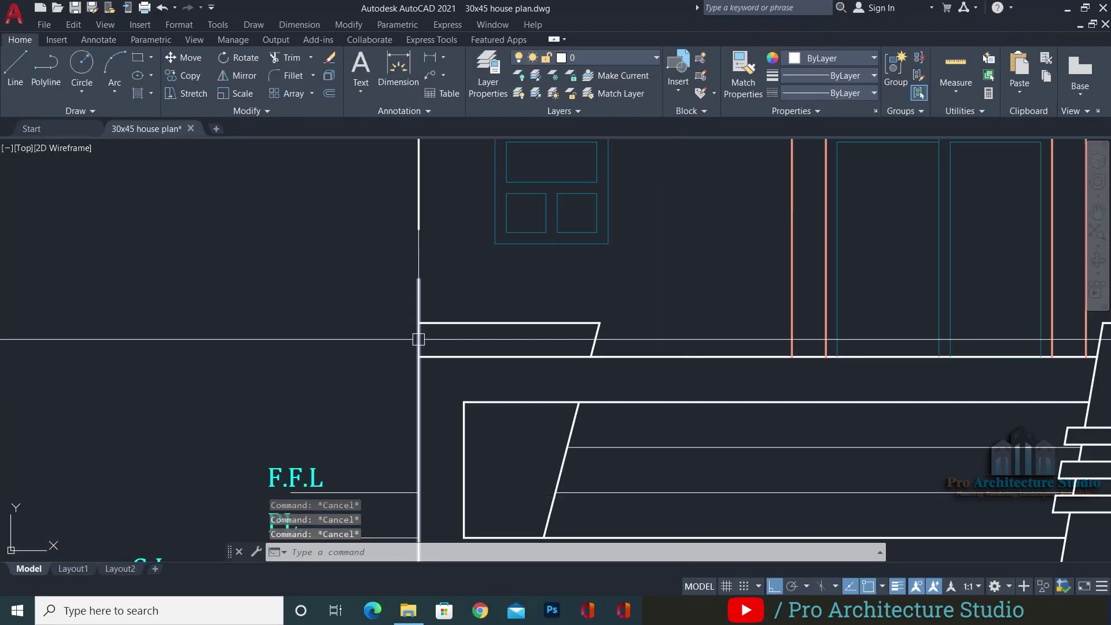
# Fillet the lower part of the left outer wall line to the ledge's top edge and extend the upper part down to it
pyautogui.write('f')
pyautogui.press('Return')
pyautogui.click(419, 334)
pyautogui.click(448, 323)
pyautogui.write('ex')
pyautogui.press('Return')
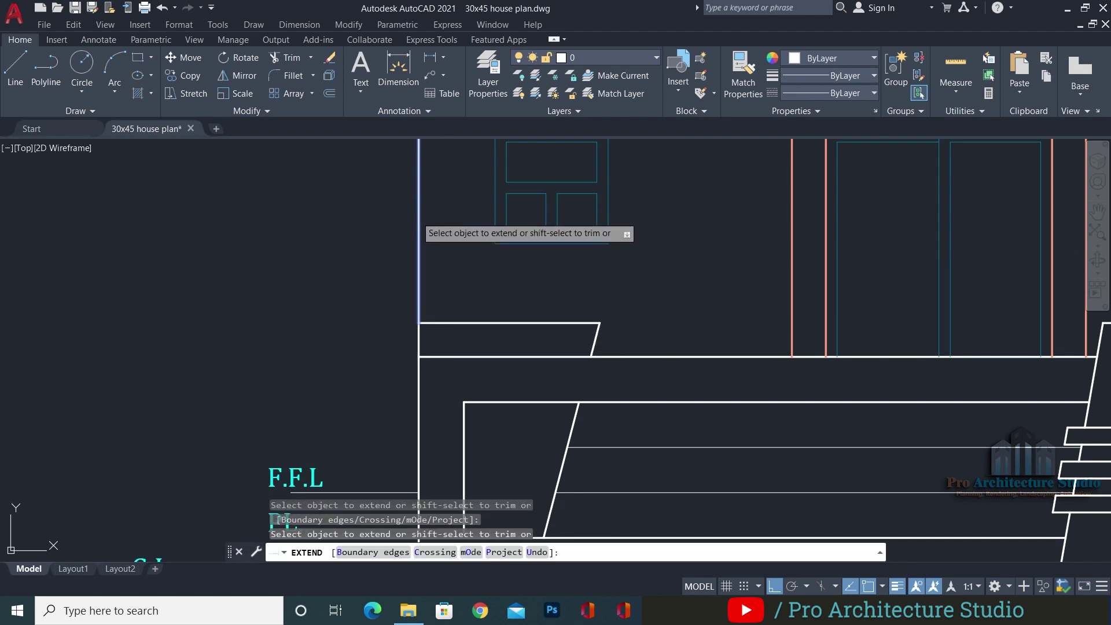
pyautogui.press('Escape')
pyautogui.press('Escape')
# Match the ground-floor left wall line above the ledge to the yellow parapet outline's properties and save the drawing
pyautogui.scroll(-5, 450, 420)
pyautogui.write('ma')
pyautogui.press('Return')
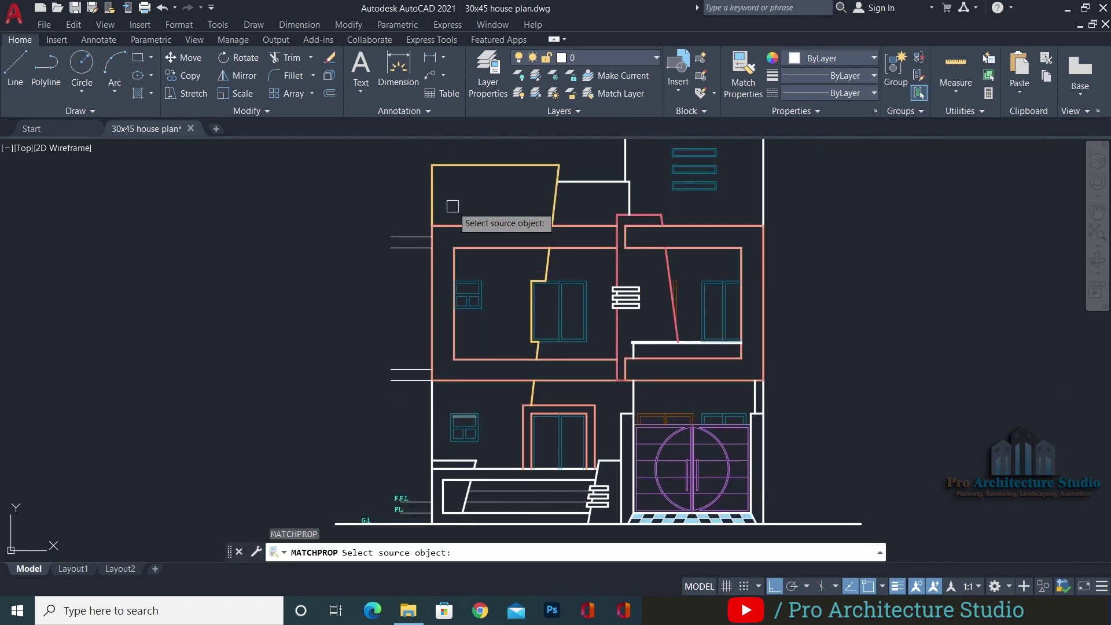
pyautogui.click(438, 192)
pyautogui.click(429, 405)
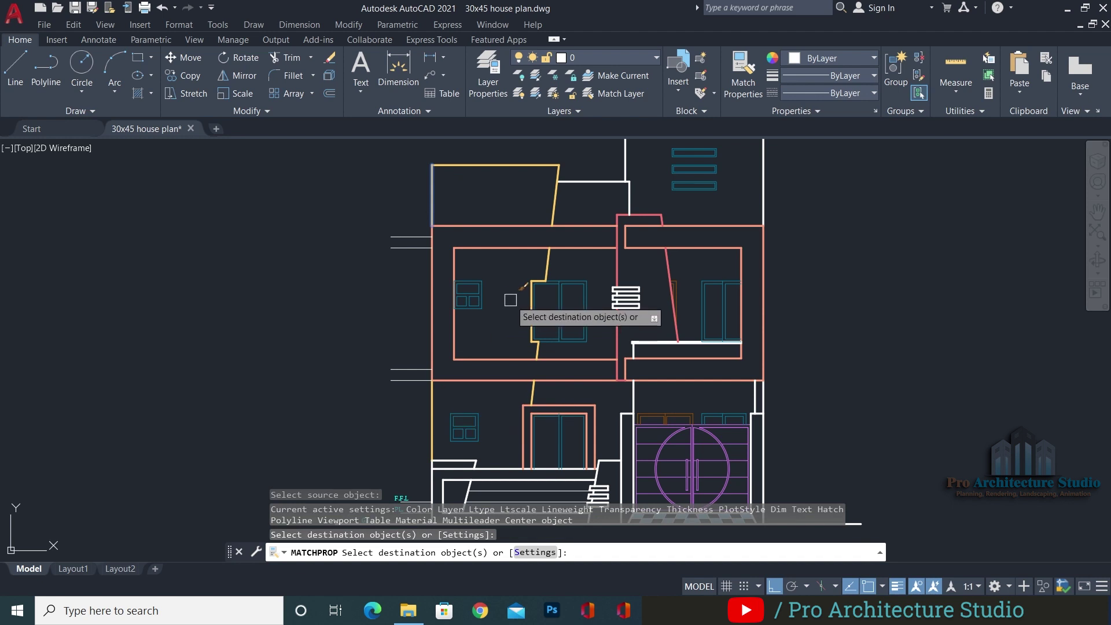
pyautogui.press('Escape')
pyautogui.press('Escape')
pyautogui.scroll(-3, 588, 300)
pyautogui.scroll(3, 584, 298)
pyautogui.scroll(-3, 579, 301)
pyautogui.hotkey('ctrl', 's')
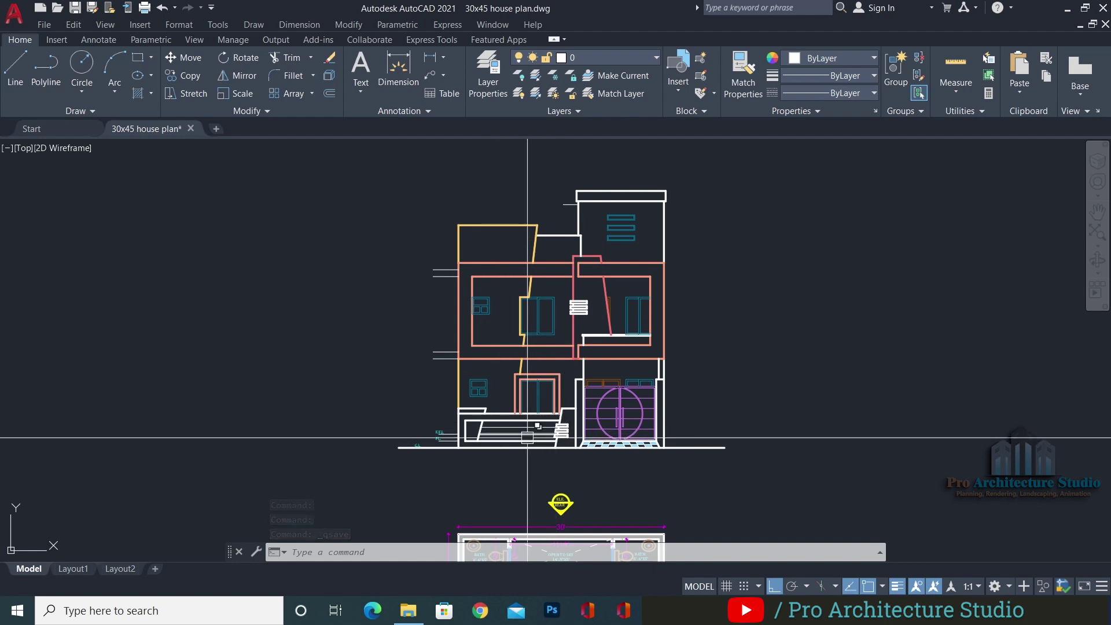
# Match the low front wall's outline, its inner frame and the ground line to the properties of the salmon first-floor frame
pyautogui.scroll(5, 506, 431)
pyautogui.write('ma')
pyautogui.press('Return')
pyautogui.press('Escape')
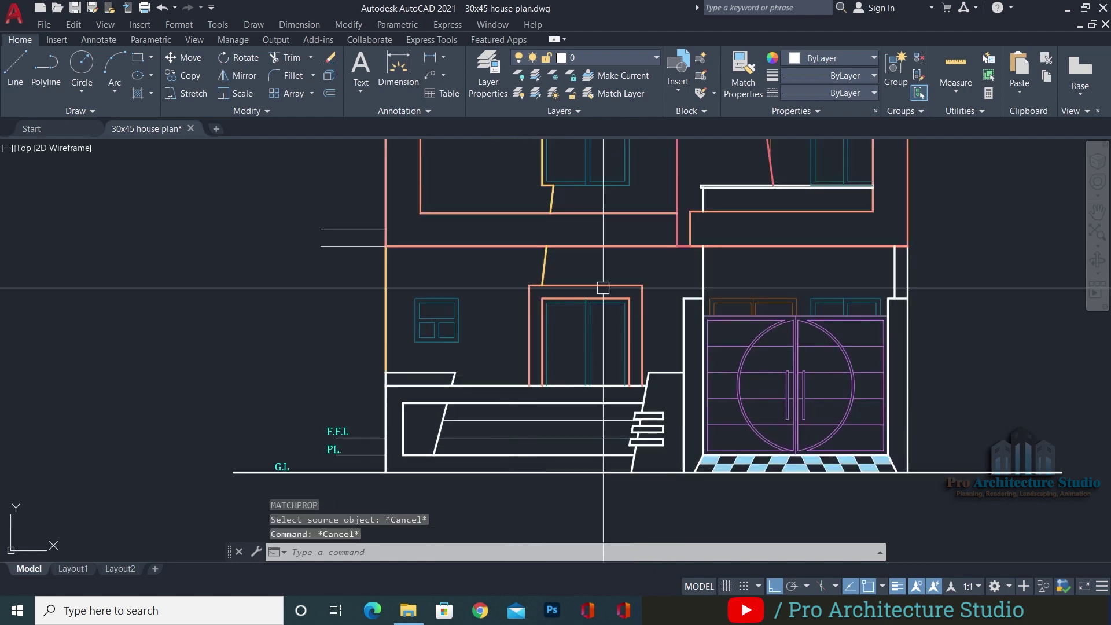
pyautogui.press('Return')
pyautogui.click(584, 212)
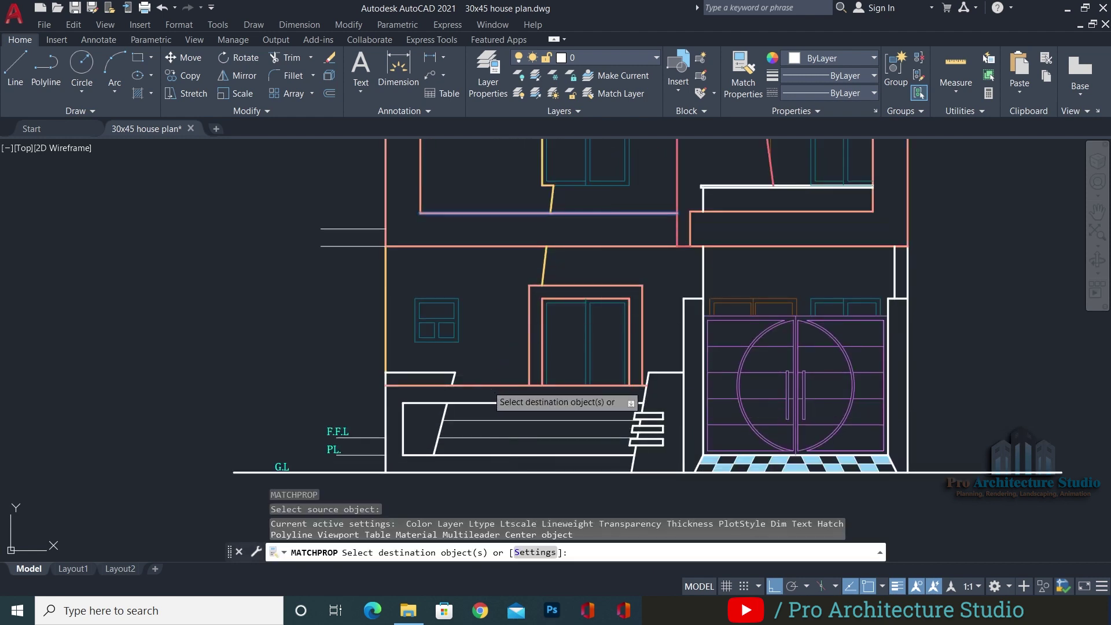
pyautogui.click(488, 385)
pyautogui.click(490, 396)
pyautogui.click(464, 411)
pyautogui.scroll(2, 405, 416)
pyautogui.click(397, 416)
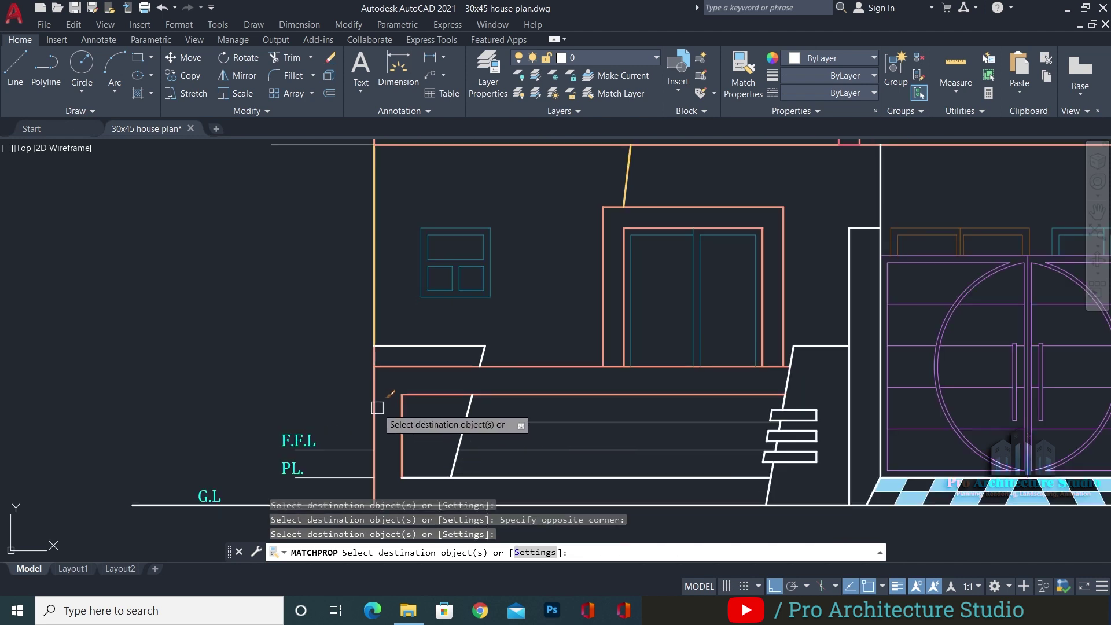
pyautogui.moveTo(439, 450); pyautogui.dragTo(406, 363, button='middle')
pyautogui.click(467, 417)
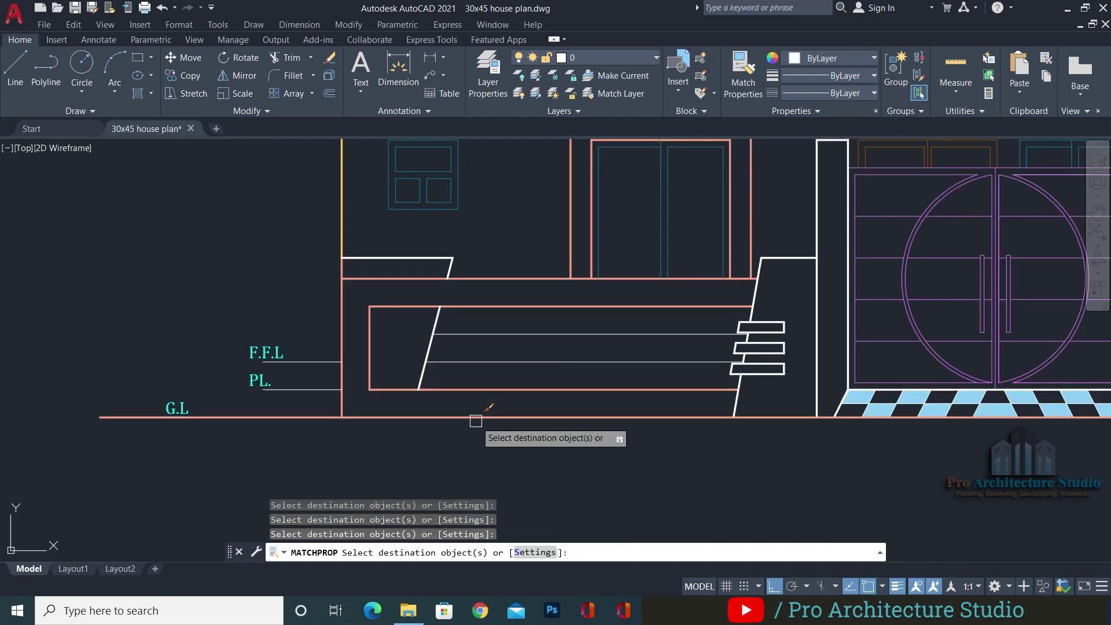
pyautogui.press('Escape')
pyautogui.press('Escape')
pyautogui.press('Escape')
pyautogui.press('Escape')
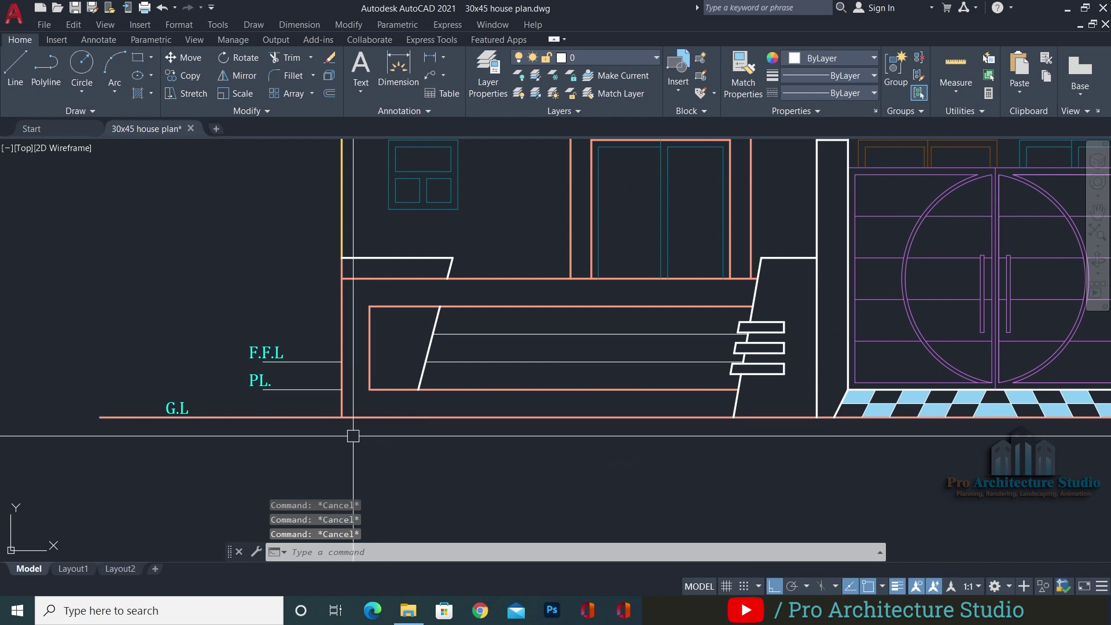
# Split the ground line at the left outer wall by trimming it against a short vertical helper line and extending it back to the wall
pyautogui.press('l')
pyautogui.press('Return')
pyautogui.click(328, 402)
pyautogui.click(328, 443)
pyautogui.press('Return')
pyautogui.press('Escape')
pyautogui.scroll(4, 332, 422)
pyautogui.write('tr')
pyautogui.press('Return')
pyautogui.click(331, 410)
pyautogui.press('Escape')
pyautogui.write('ex')
pyautogui.press('Return')
pyautogui.click(310, 405)
pyautogui.press('Escape')
pyautogui.press('Escape')
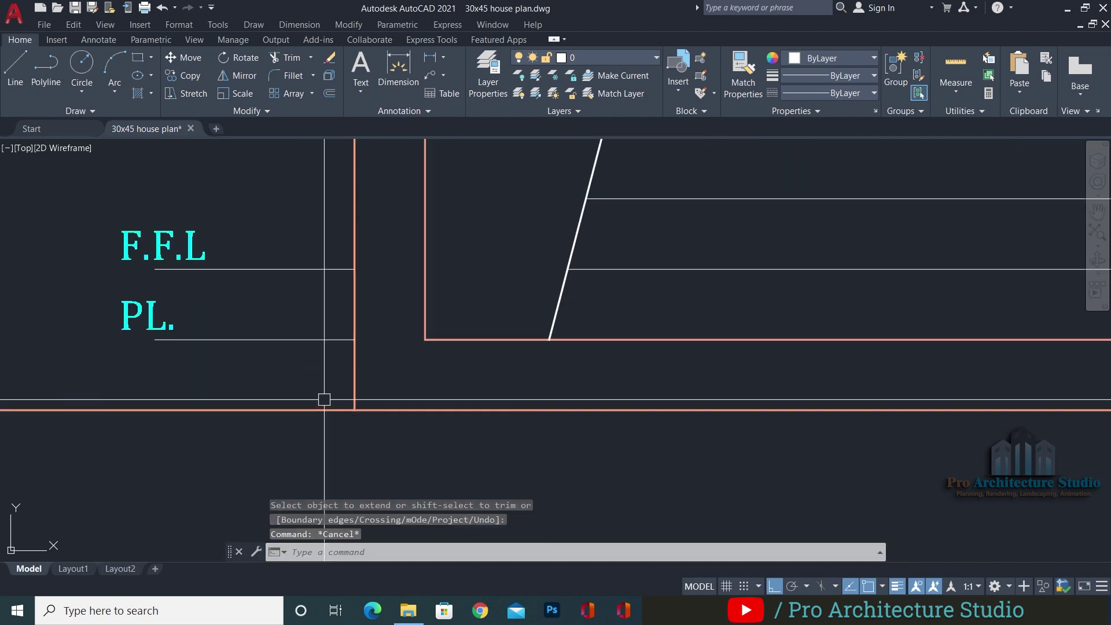
pyautogui.scroll(-5, 326, 399)
pyautogui.write('ma')
pyautogui.press('Return')
pyautogui.press('Escape')
pyautogui.press('Escape')
pyautogui.press('Escape')
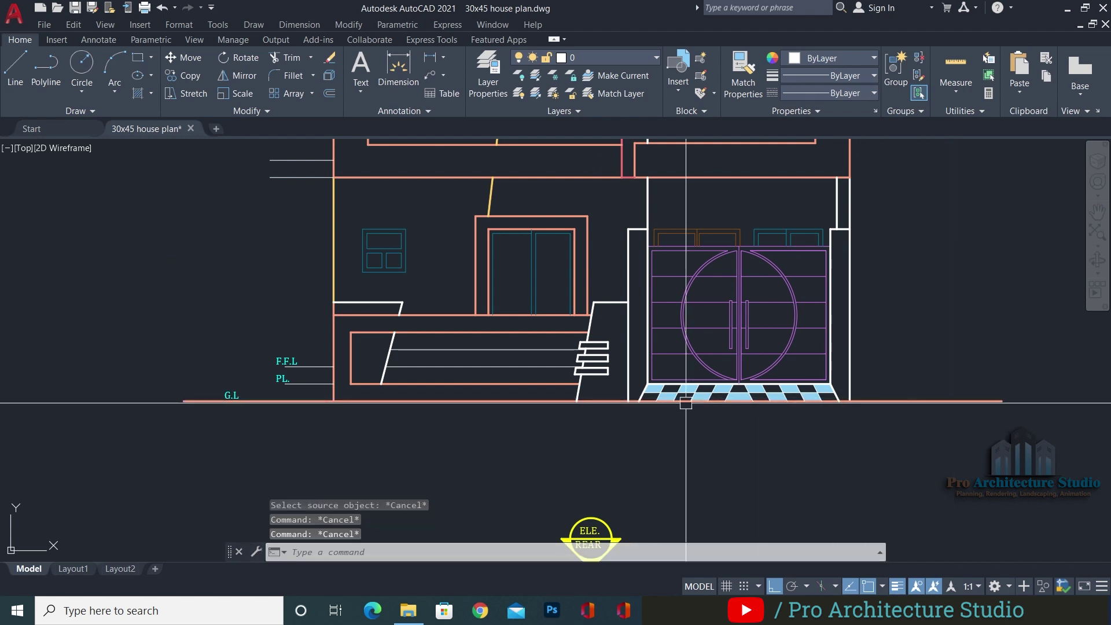
# Trim away the ground line between the pier beside the gate and the tiled ramp
pyautogui.scroll(4, 590, 426)
pyautogui.scroll(5, 809, 417)
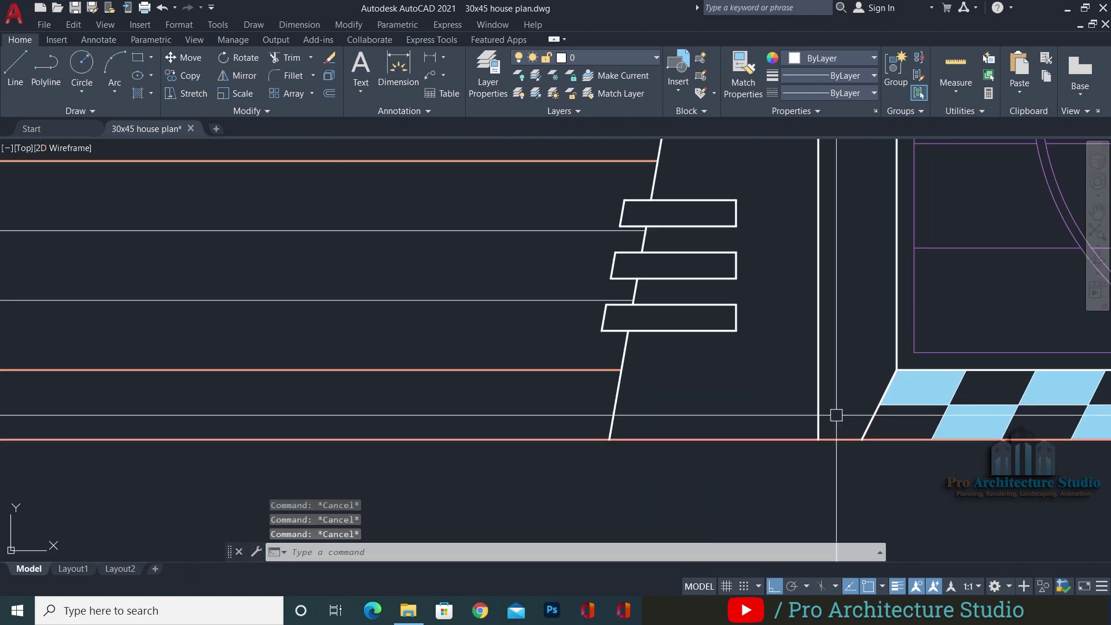
pyautogui.write('tr')
pyautogui.press('Return')
pyautogui.press('Escape')
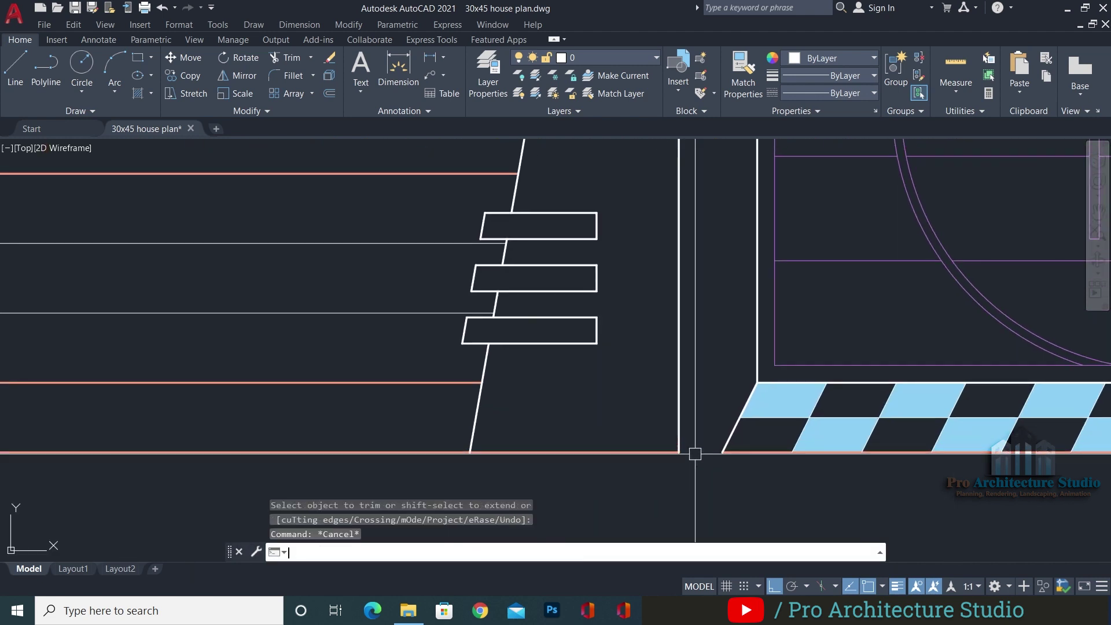
# Draw a separate ground segment between the gate pier and the tiled ramp and fillet it to the pier's edge
pyautogui.scroll(3, 697, 454)
pyautogui.write('l')
pyautogui.press('Return')
pyautogui.click(760, 448)
pyautogui.press('Escape')
pyautogui.write('ex')
pyautogui.press('Return')
pyautogui.press('Escape')
pyautogui.press('Escape')
pyautogui.scroll(-2, 716, 445)
pyautogui.scroll(-2, 715, 445)
pyautogui.write('f')
pyautogui.press('Return')
pyautogui.click(697, 439)
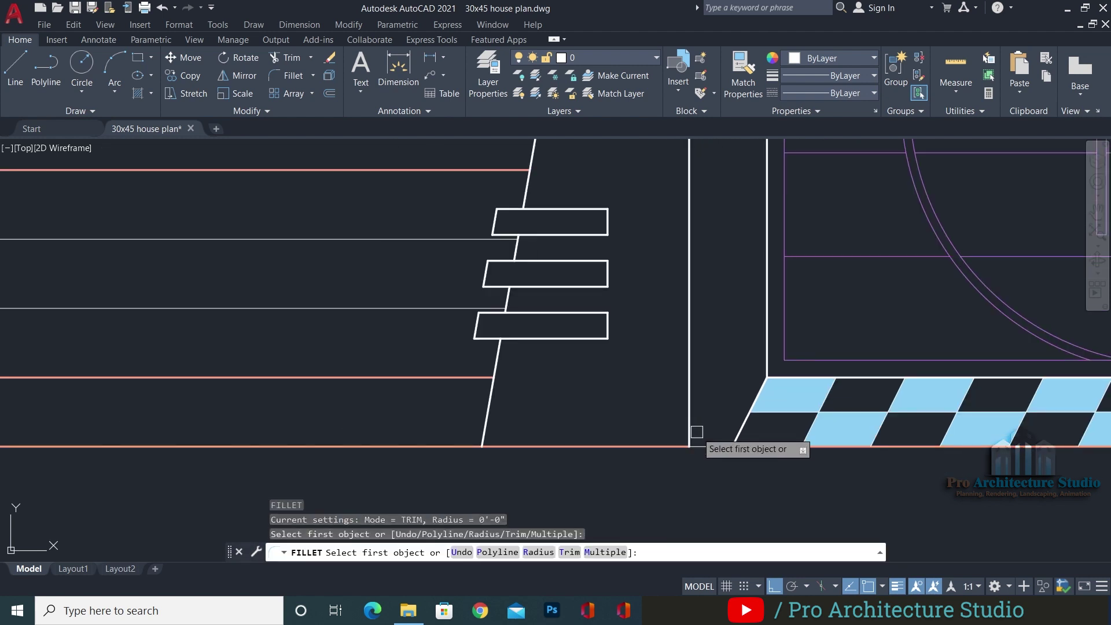
pyautogui.click(706, 444)
pyautogui.press('Escape')
# Match the new ground segment and the ground line left of the gate pier to the white pier line's properties
pyautogui.write('ma')
pyautogui.press('Return')
pyautogui.click(692, 443)
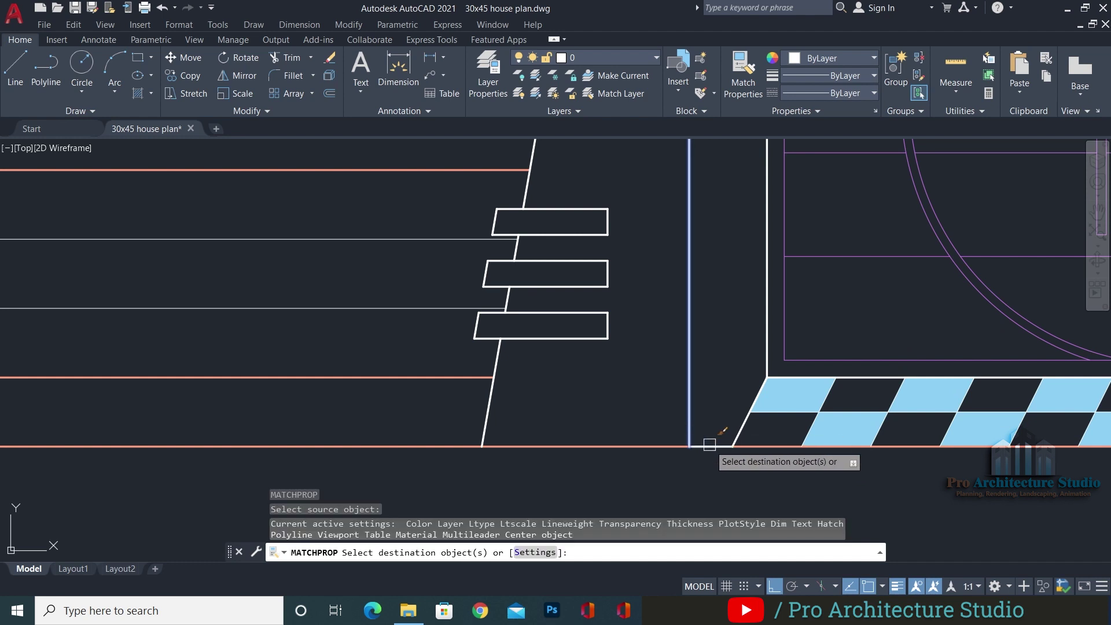
pyautogui.click(707, 444)
pyautogui.press('Escape')
pyautogui.write('ma')
pyautogui.press('Return')
pyautogui.click(689, 428)
pyautogui.click(507, 443)
pyautogui.moveTo(407, 422); pyautogui.dragTo(568, 381, button='middle')
pyautogui.press('Escape')
pyautogui.press('Escape')
pyautogui.press('Escape')
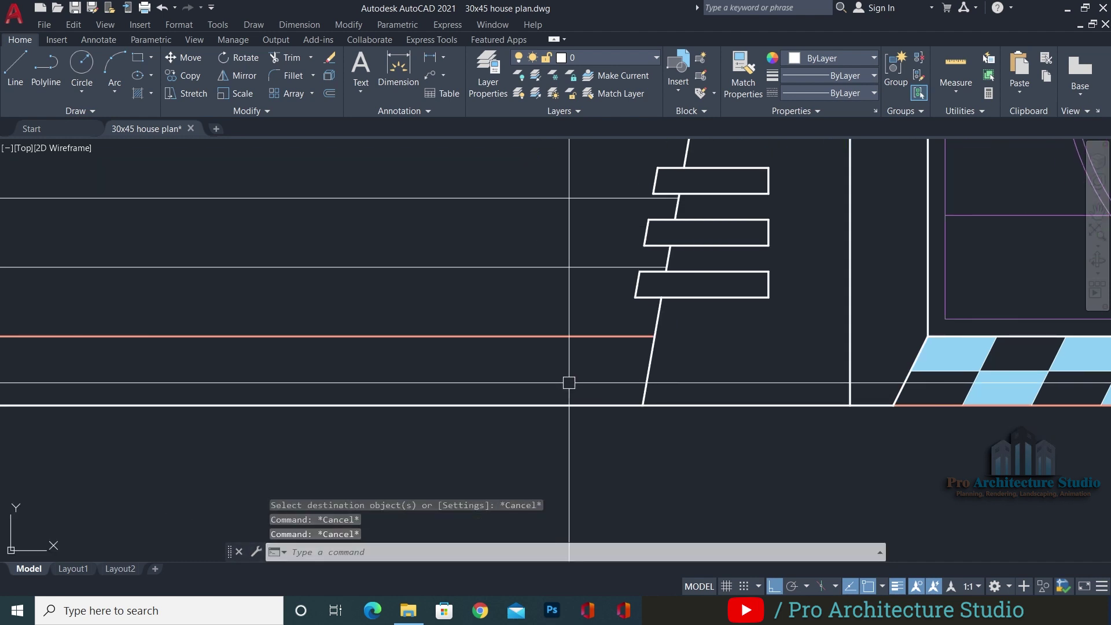
# Split the ground line at the slanted pier's foot by trimming it against a helper line, erasing the helper and extending the line back
pyautogui.write('l')
pyautogui.press('Return')
pyautogui.click(578, 373)
pyautogui.click(546, 433)
pyautogui.press('Escape')
pyautogui.write('tr')
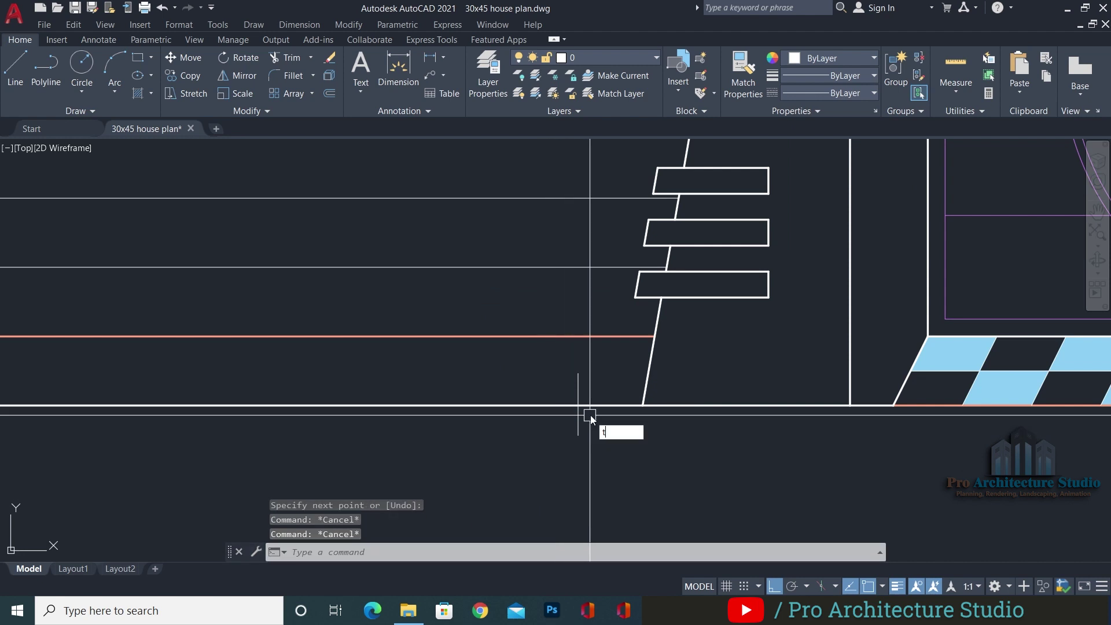
pyautogui.press('Return')
pyautogui.click(599, 404)
pyautogui.click(576, 396)
pyautogui.write('e')
pyautogui.press('Return')
pyautogui.press('Escape')
pyautogui.write('ex')
pyautogui.press('Return')
pyautogui.click(565, 404)
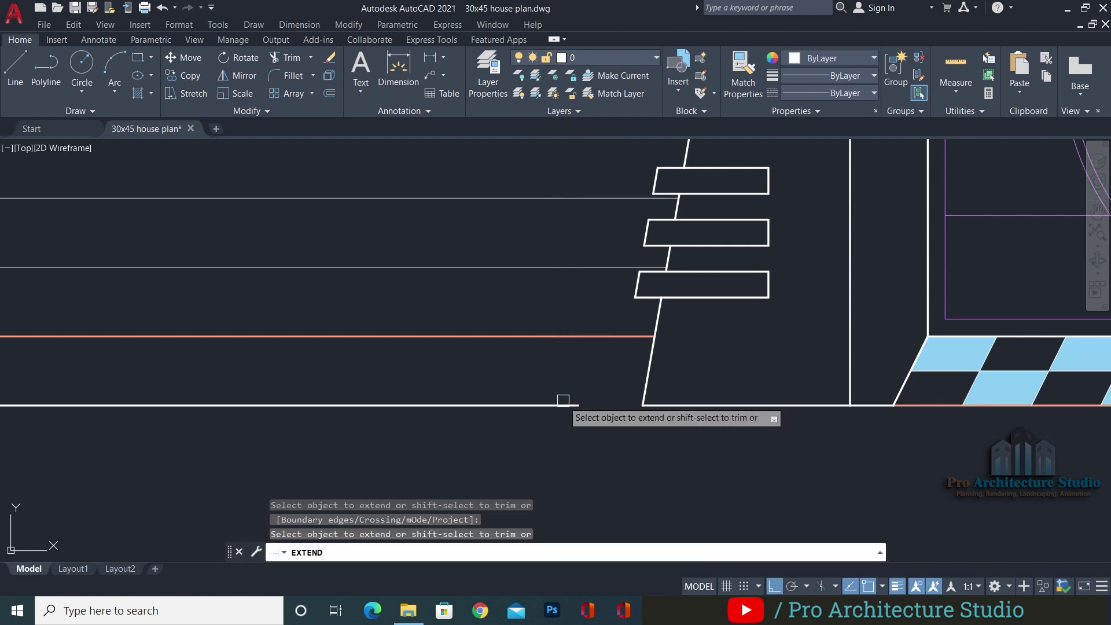
pyautogui.press('Escape')
# Match the ground line below the low front wall to the properties of the salmon inner frame and save the drawing
pyautogui.write('ma')
pyautogui.press('Return')
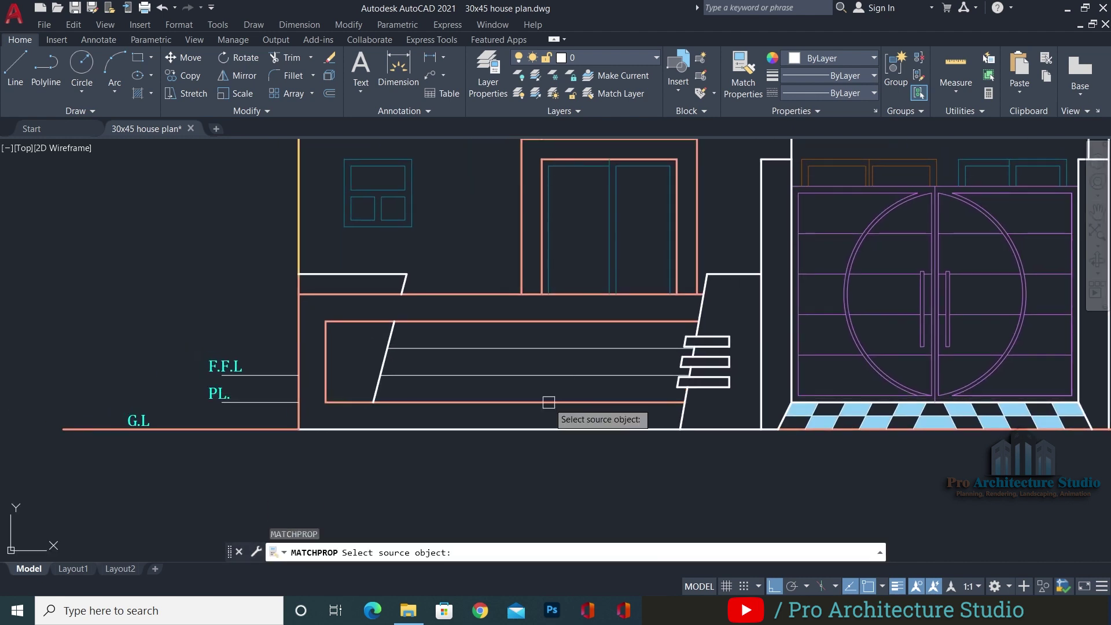
pyautogui.click(550, 402)
pyautogui.click(470, 428)
pyautogui.press('Escape')
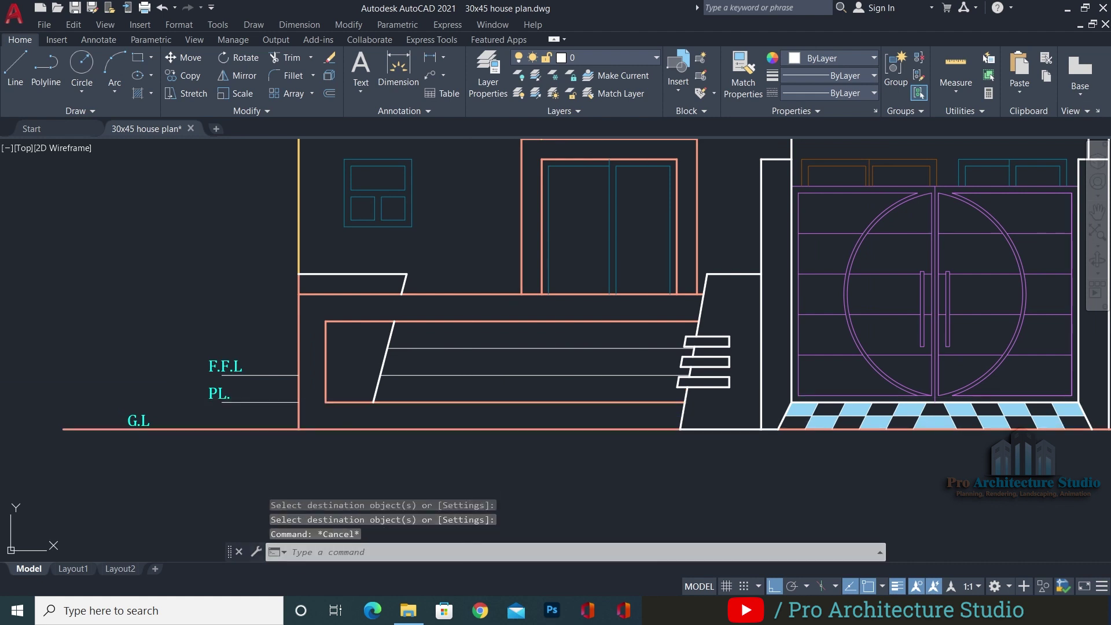
pyautogui.hotkey('ctrl', 's')
pyautogui.press('Escape')
# Try to match objects around the tiled ramp to the properties of the ground line at the gate
pyautogui.write('ma')
pyautogui.press('Return')
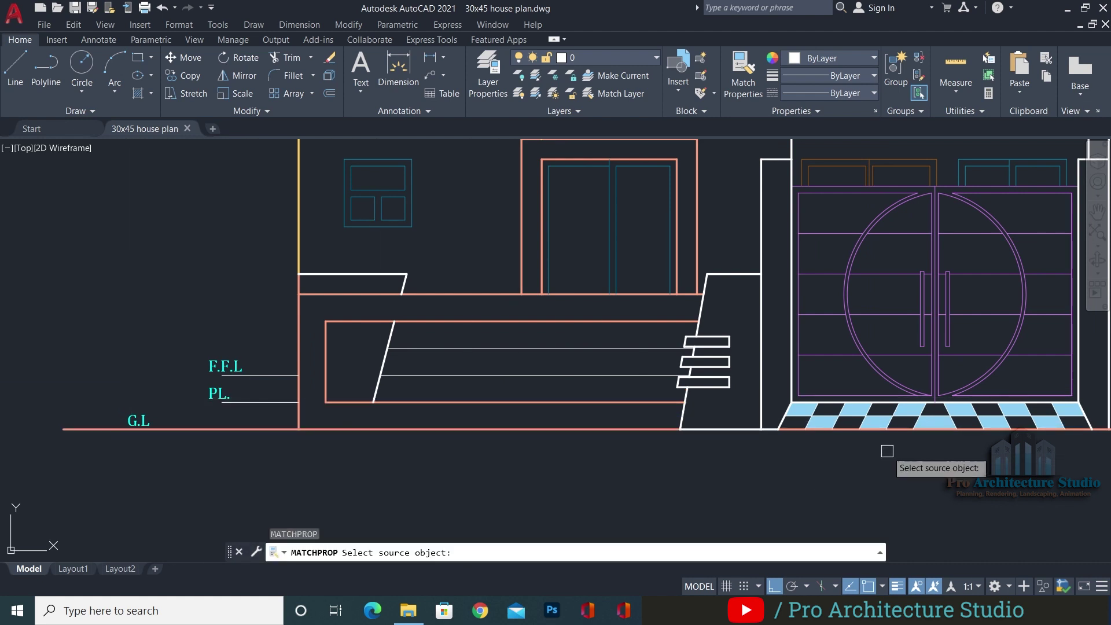
pyautogui.moveTo(888, 454); pyautogui.dragTo(695, 438, button='middle')
pyautogui.click(51, 412)
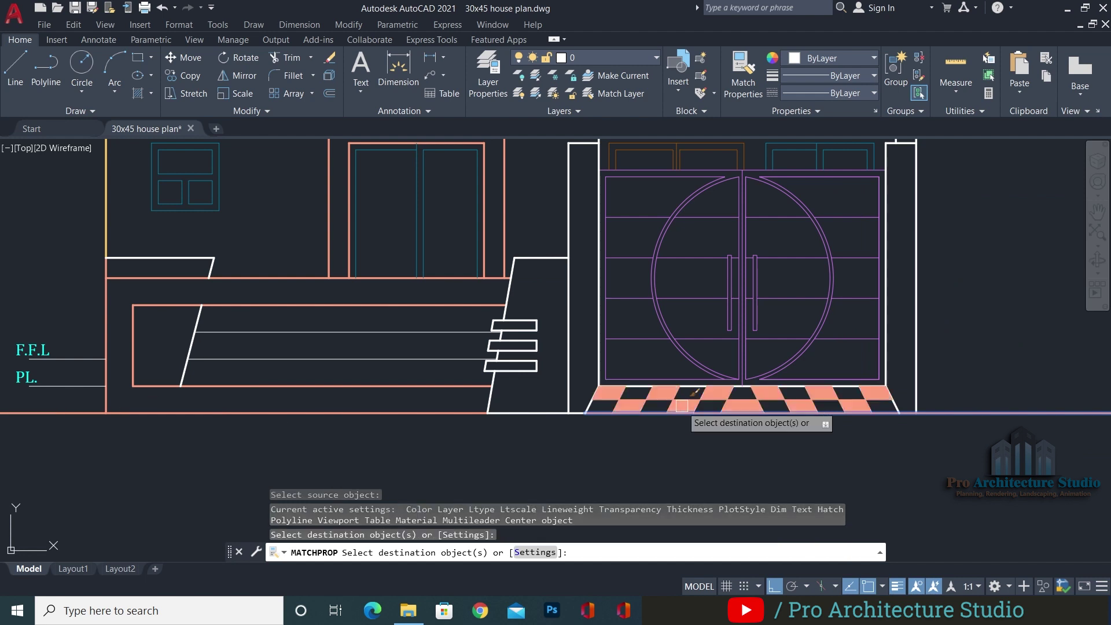
pyautogui.press('Escape')
pyautogui.press('Escape')
# Match the ground line's outer parts on both sides of the house to the white ground-floor right wall line's properties
pyautogui.scroll(-2, 682, 405)
pyautogui.click(845, 265)
pyautogui.click(822, 281)
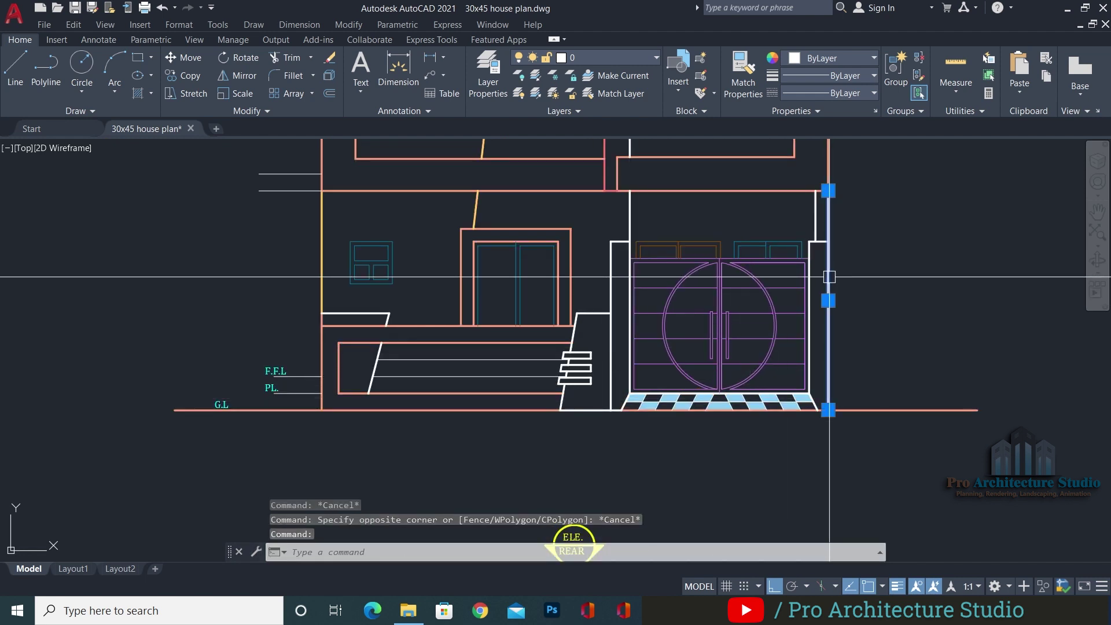
pyautogui.write('ma')
pyautogui.press('Return')
pyautogui.click(937, 328)
pyautogui.click(877, 429)
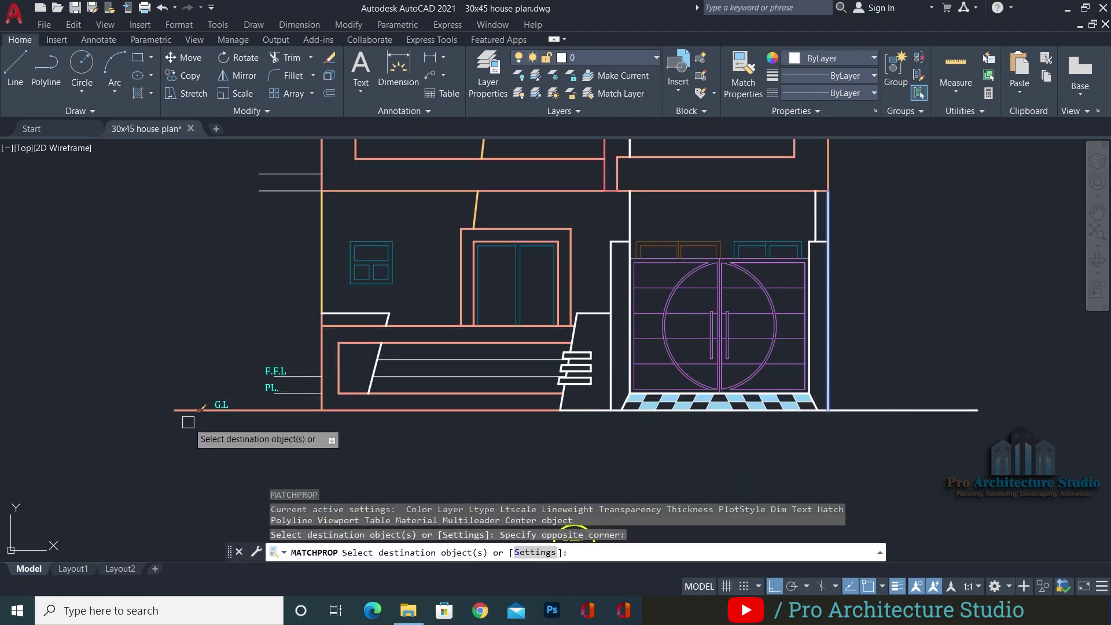
pyautogui.press('Escape')
pyautogui.press('Escape')
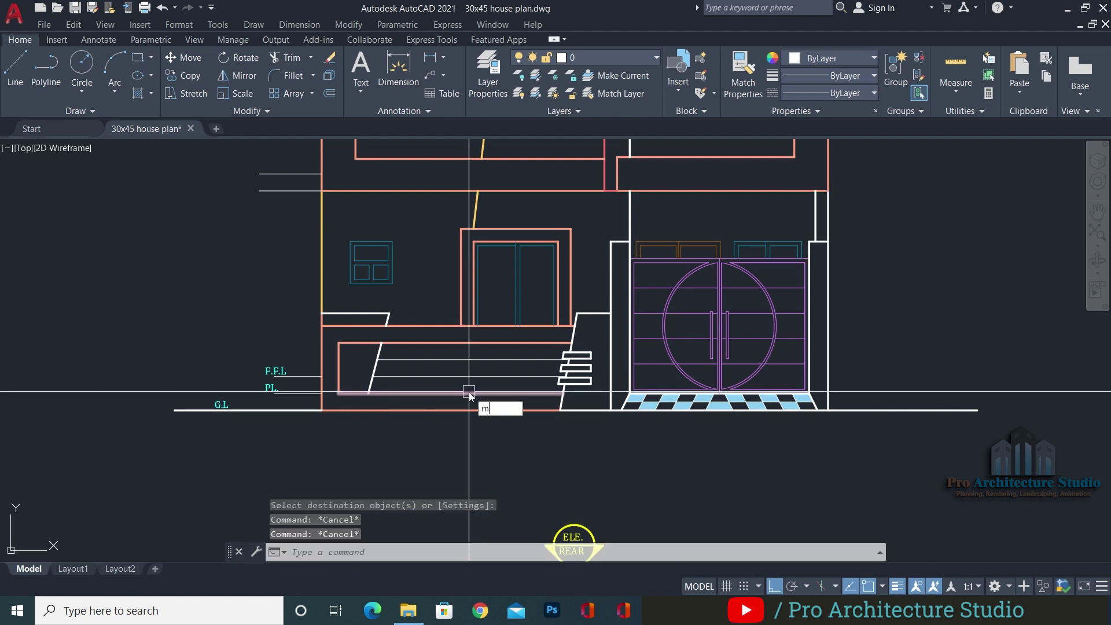
# Match the slanted pier's sloped edge pieces and top edge to the properties of the red central strip
pyautogui.write('ma')
pyautogui.press('Return')
pyautogui.moveTo(673, 258); pyautogui.dragTo(675, 341, button='middle')
pyautogui.click(606, 202)
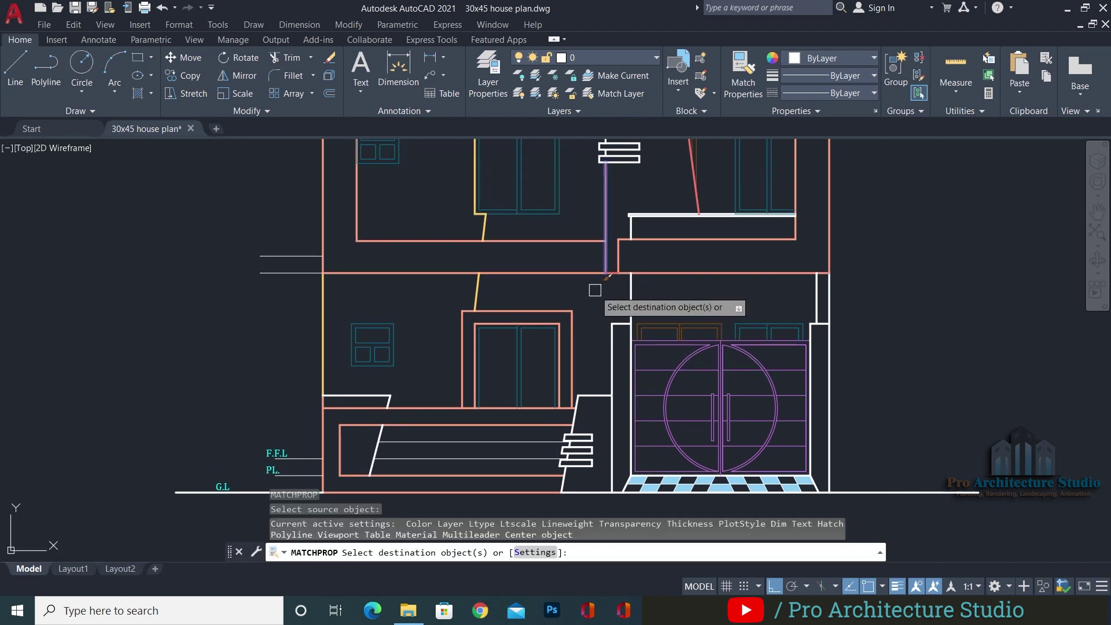
pyautogui.scroll(4, 573, 457)
pyautogui.click(562, 457)
pyautogui.click(586, 277)
pyautogui.click(650, 237)
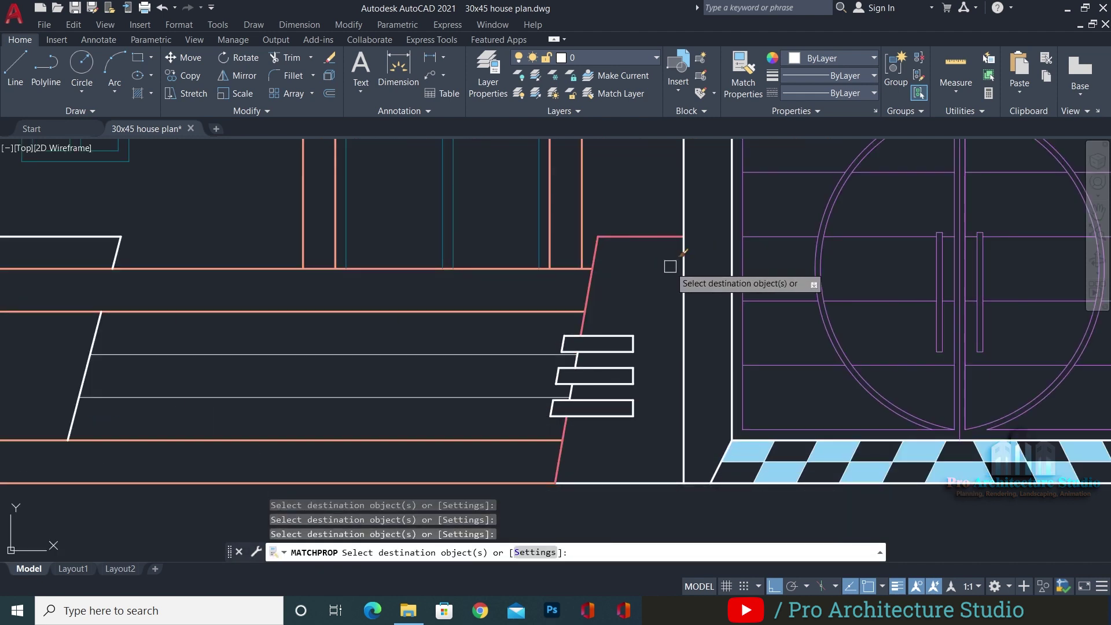
pyautogui.moveTo(645, 355); pyautogui.dragTo(639, 393, button='middle')
pyautogui.scroll(3, 571, 394)
pyautogui.click(567, 416)
pyautogui.moveTo(553, 457); pyautogui.dragTo(537, 277, button='middle')
pyautogui.scroll(-6, 509, 335)
pyautogui.moveTo(478, 320); pyautogui.dragTo(713, 334, button='middle')
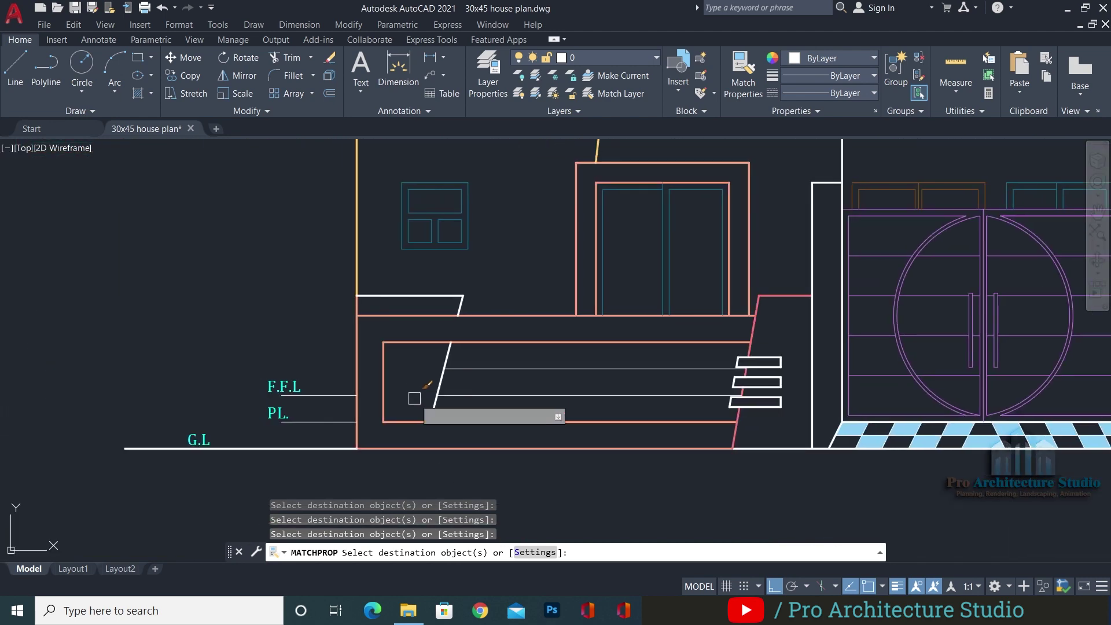
pyautogui.click(462, 300)
pyautogui.press('Escape')
# Match the low ledge outline and the slanted line inside the low front wall to the yellow slanted line above the door
pyautogui.scroll(-2, 464, 313)
pyautogui.write('ma')
pyautogui.press('Return')
pyautogui.moveTo(491, 224); pyautogui.dragTo(493, 270, button='middle')
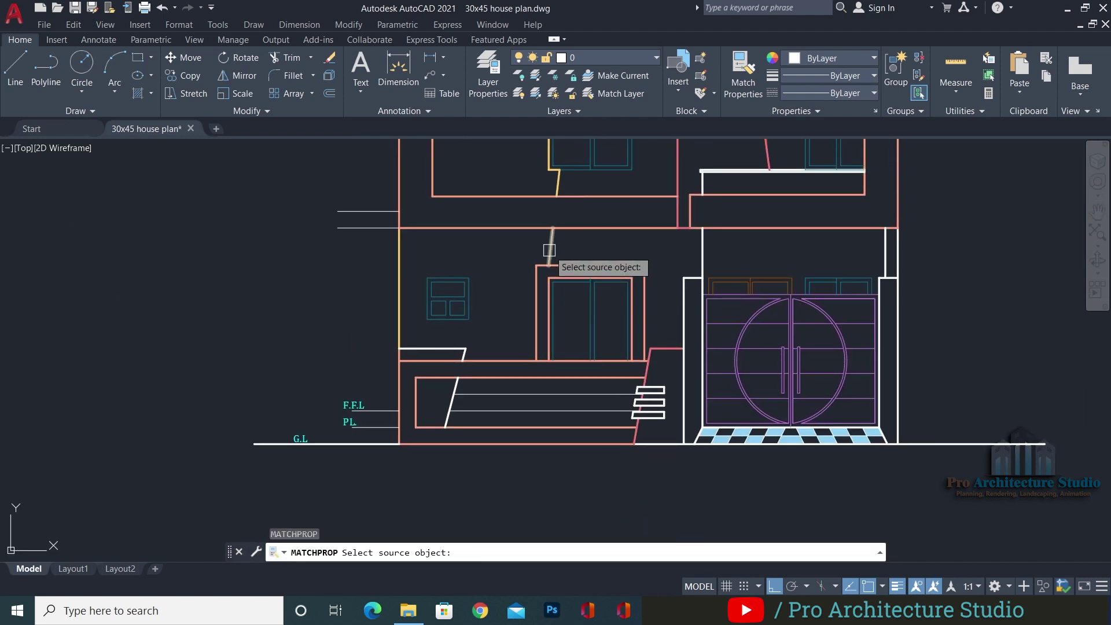
pyautogui.click(549, 250)
pyautogui.scroll(2, 490, 329)
pyautogui.click(476, 341)
pyautogui.click(423, 441)
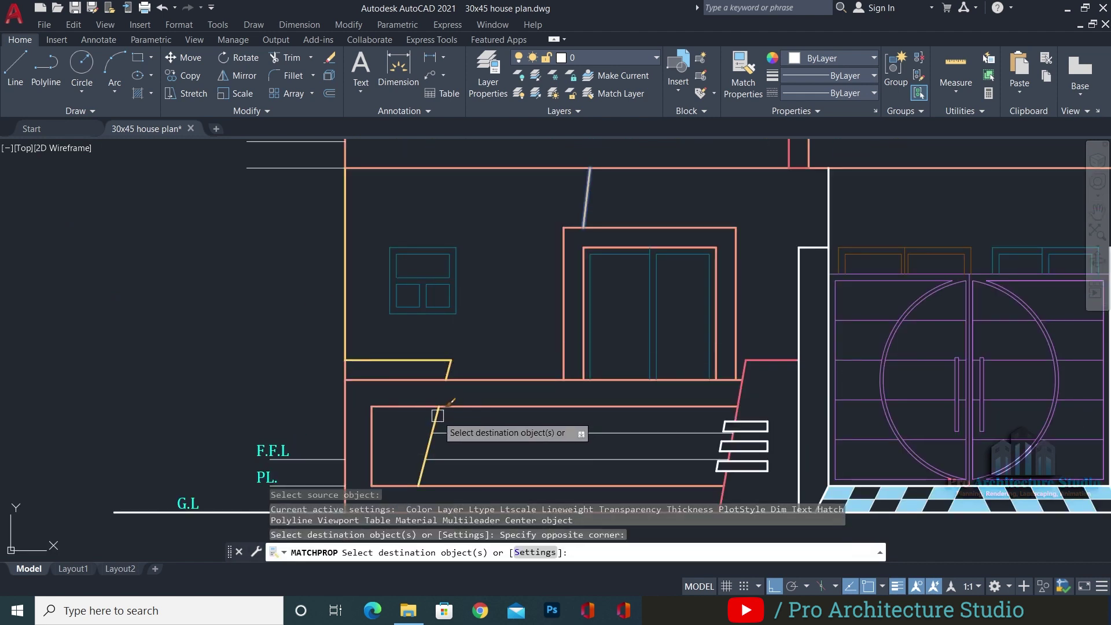
pyautogui.scroll(-3, 507, 454)
pyautogui.press('Escape')
pyautogui.press('Escape')
pyautogui.press('Escape')
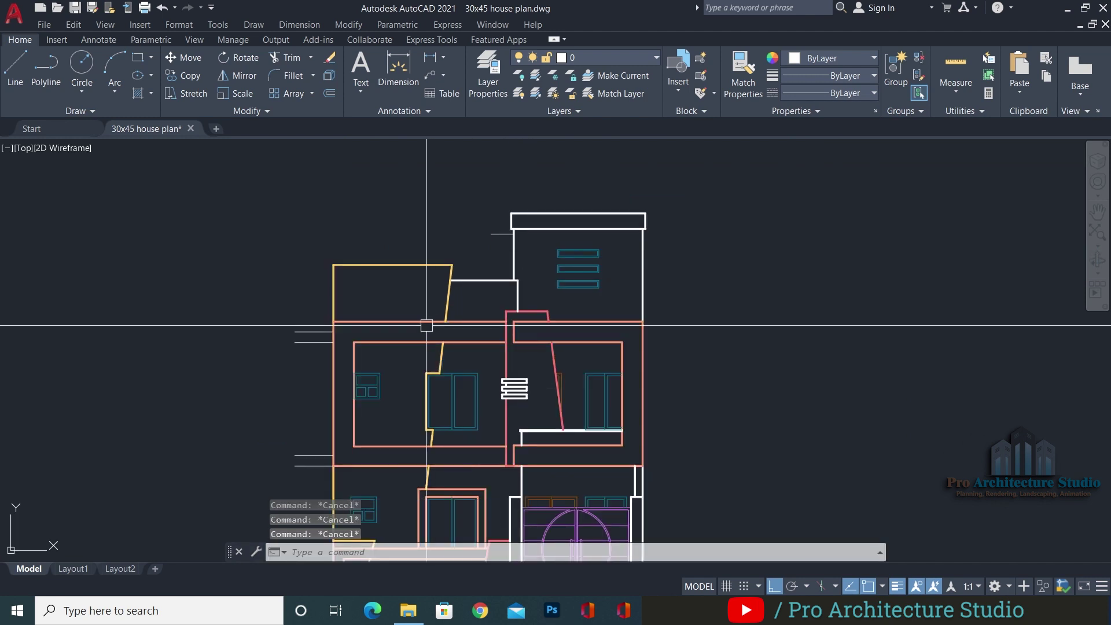
# Match the rectangular cap slab above the topmost room to the properties of the yellow slanted parapet line
pyautogui.scroll(4, 557, 252)
pyautogui.write('ma')
pyautogui.press('Return')
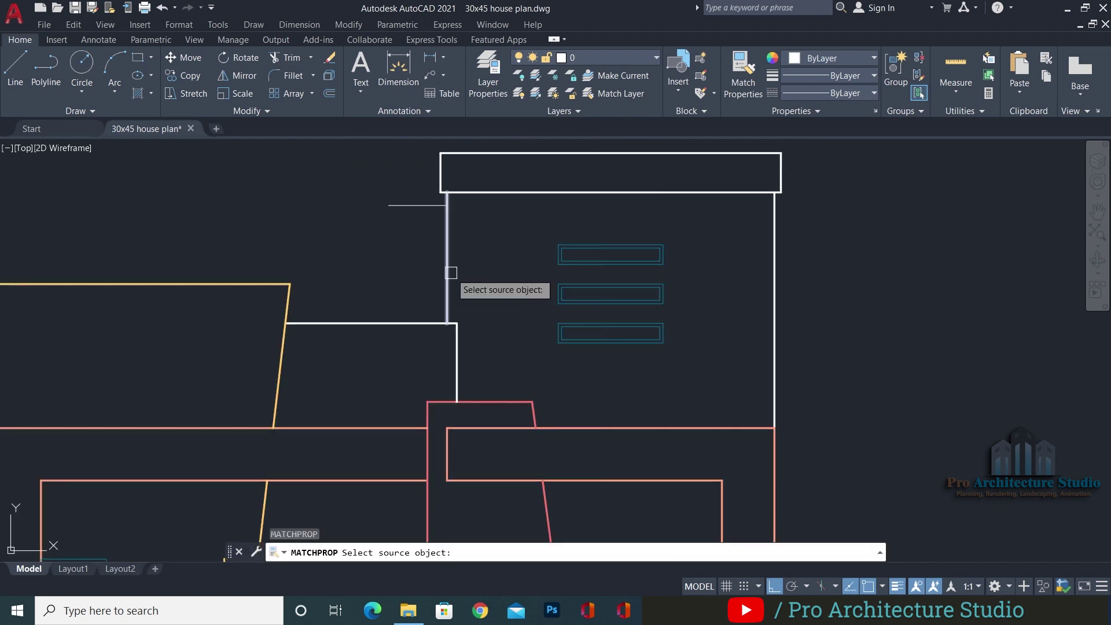
pyautogui.click(288, 301)
pyautogui.moveTo(406, 128); pyautogui.dragTo(329, 222, button='middle')
pyautogui.click(319, 220)
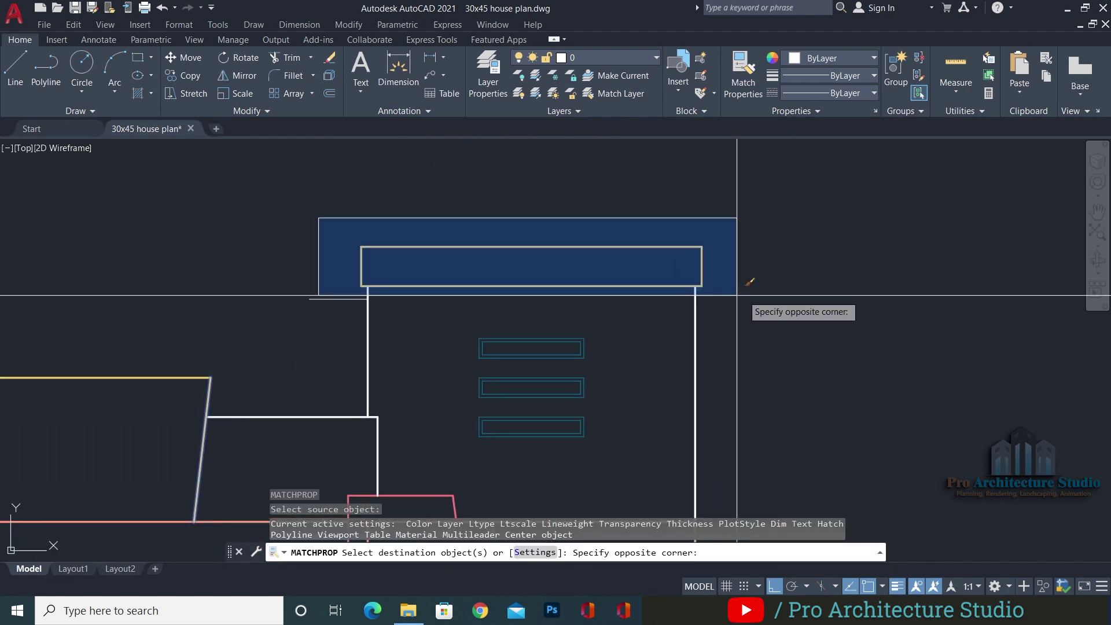
pyautogui.click(730, 293)
pyautogui.scroll(-5, 767, 292)
pyautogui.scroll(4, 779, 265)
pyautogui.moveTo(732, 214); pyautogui.dragTo(719, 245, button='middle')
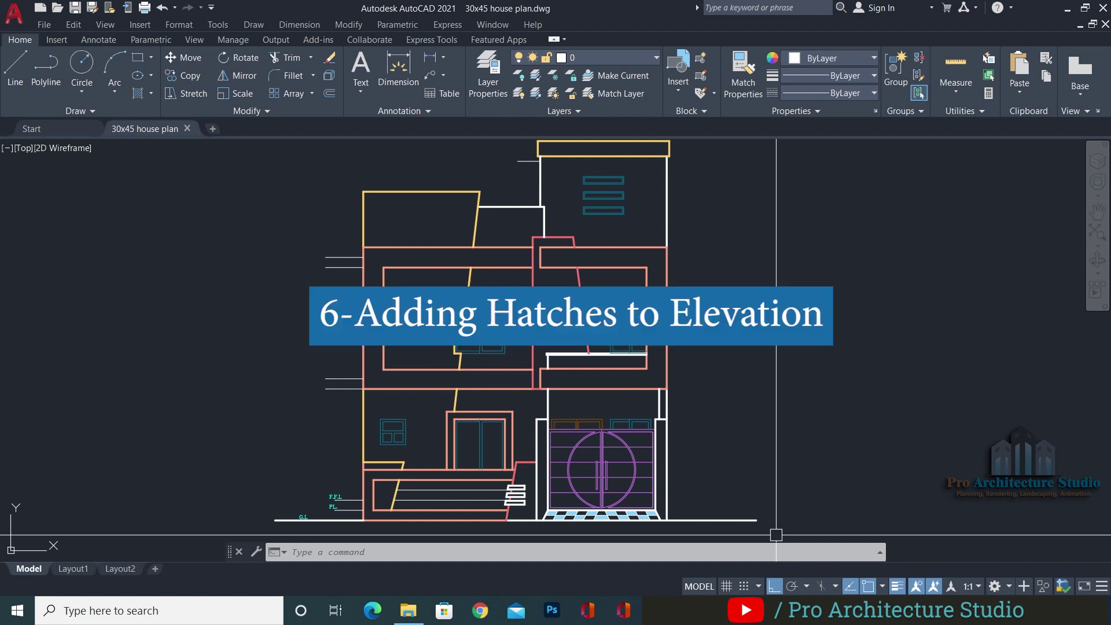
pyautogui.press('Escape')
pyautogui.press('Escape')
pyautogui.press('Escape')
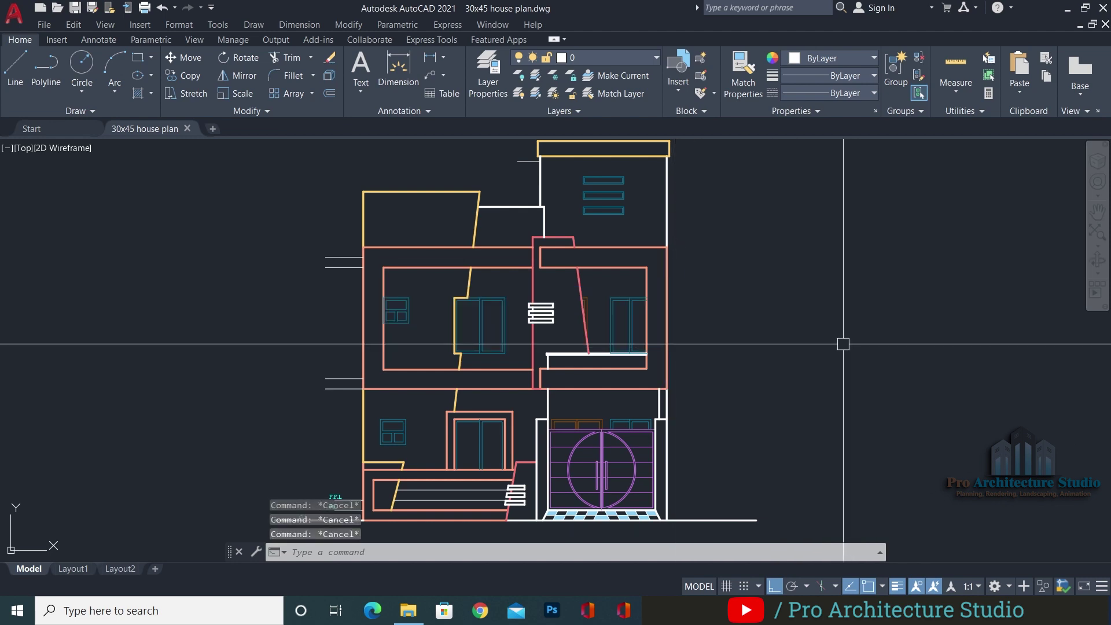
# Hatch the first-floor frame bands and the ground-floor boundary wall frame of the elevation with a solid white fill
pyautogui.write('h')
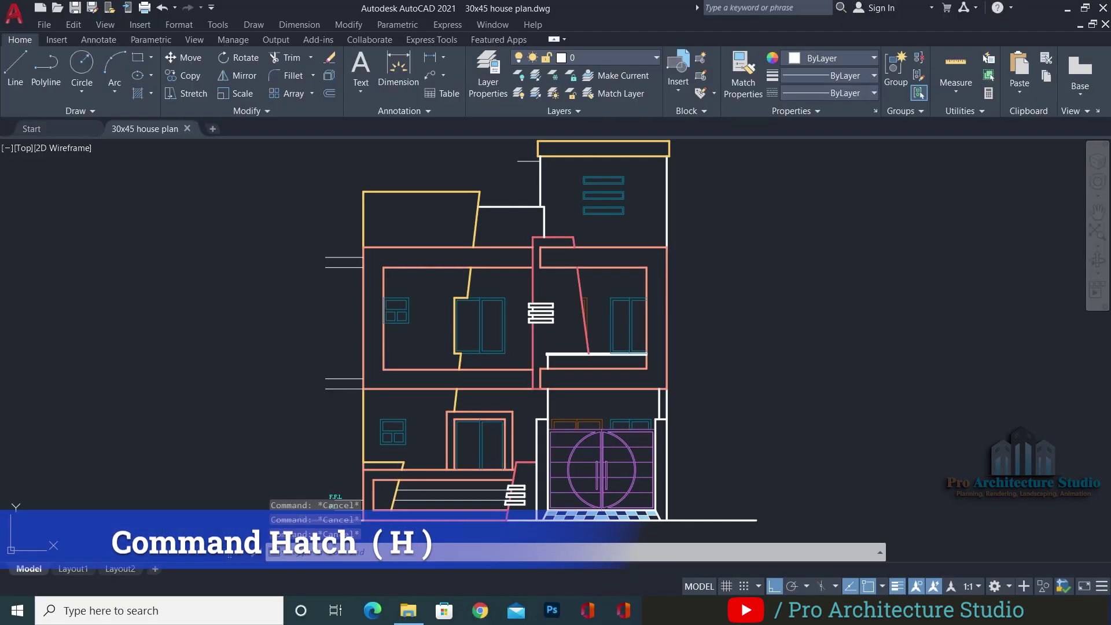
pyautogui.press('Return')
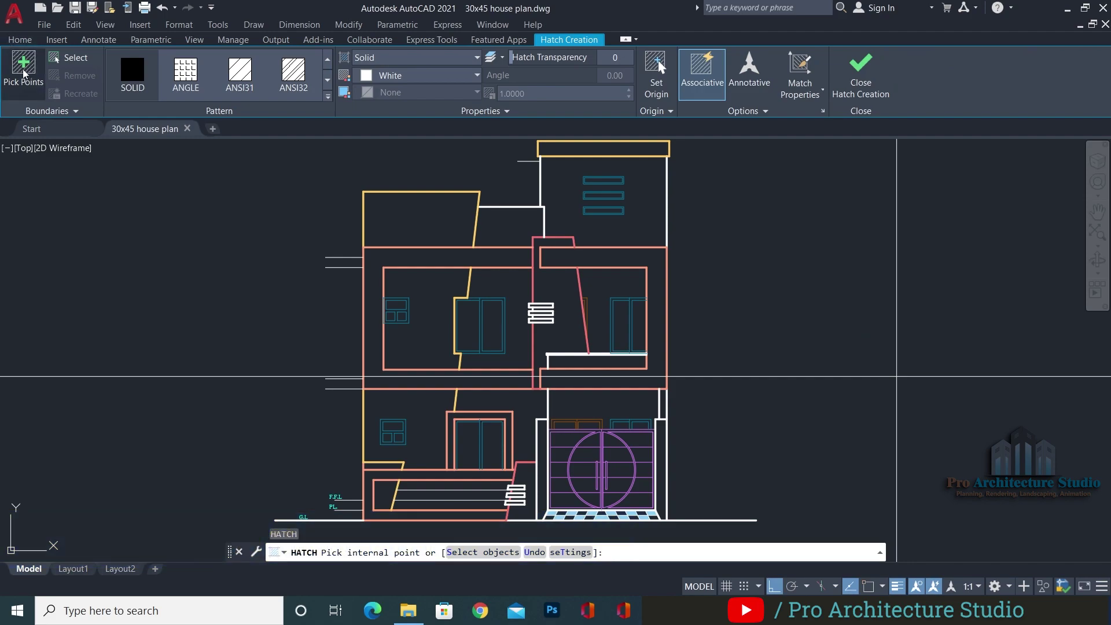
pyautogui.click(23, 70)
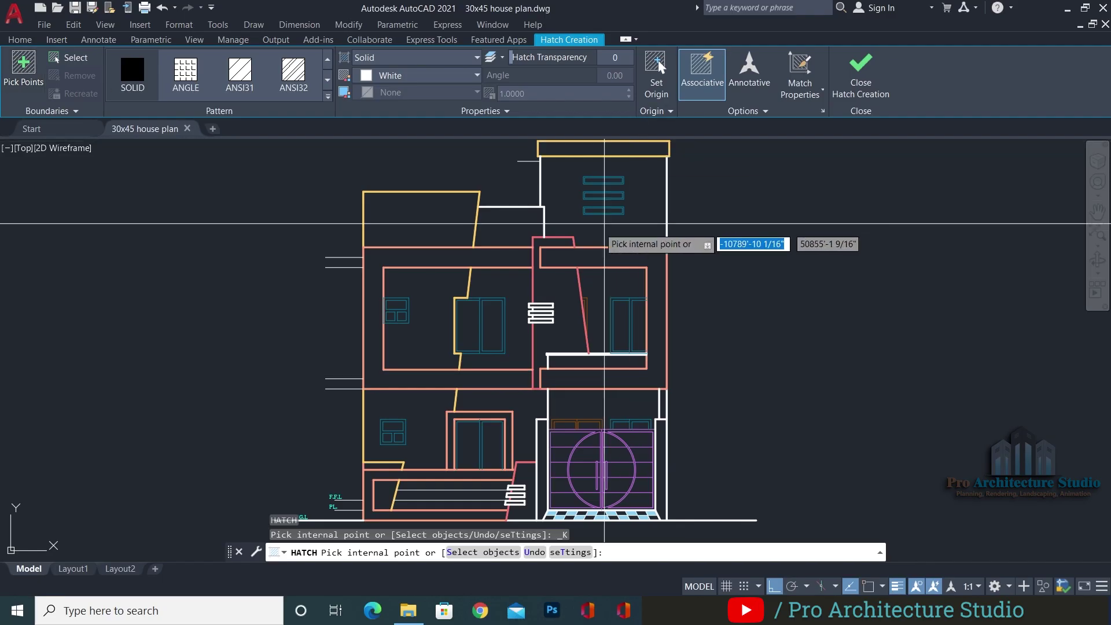
pyautogui.moveTo(718, 232); pyautogui.dragTo(756, 204, button='middle')
pyautogui.moveTo(854, 359); pyautogui.dragTo(851, 399, button='middle')
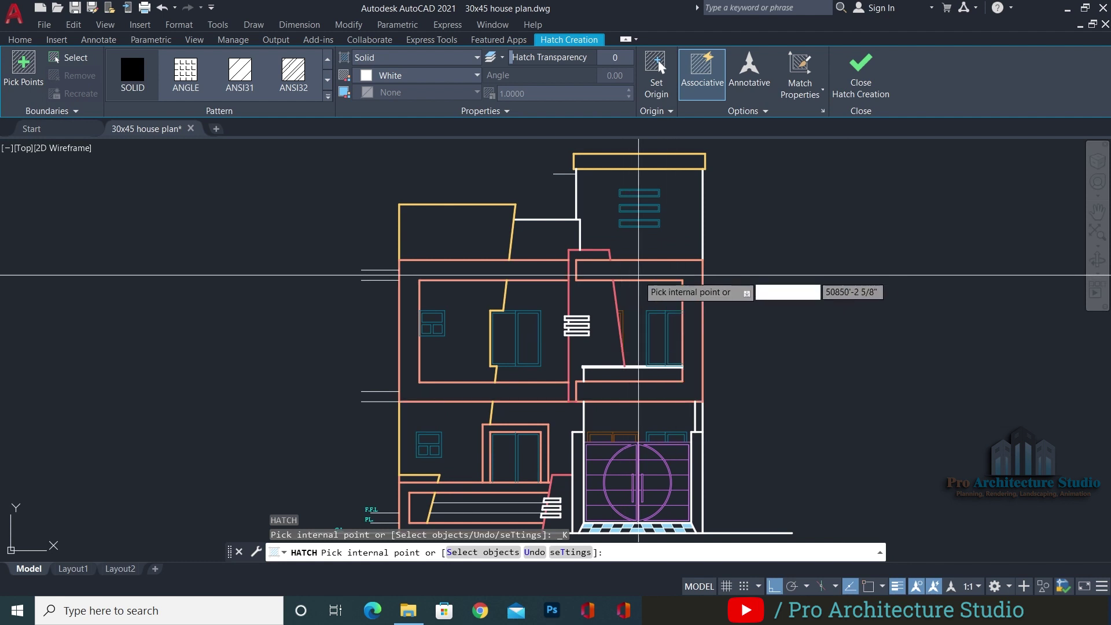
pyautogui.click(636, 270)
pyautogui.click(510, 273)
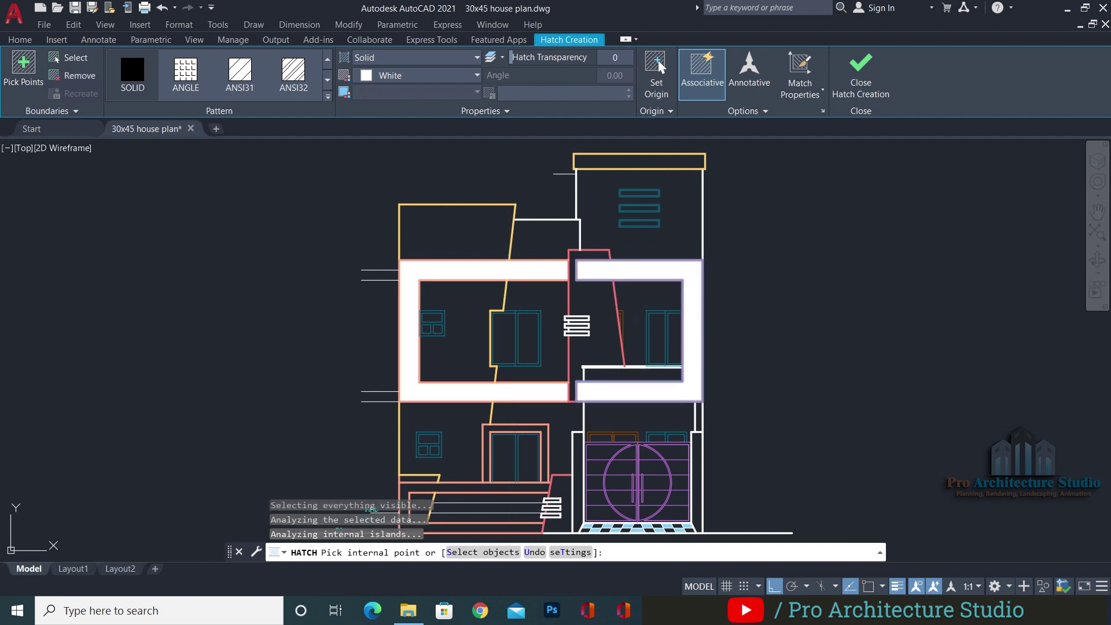
pyautogui.moveTo(457, 394); pyautogui.dragTo(448, 353, button='middle')
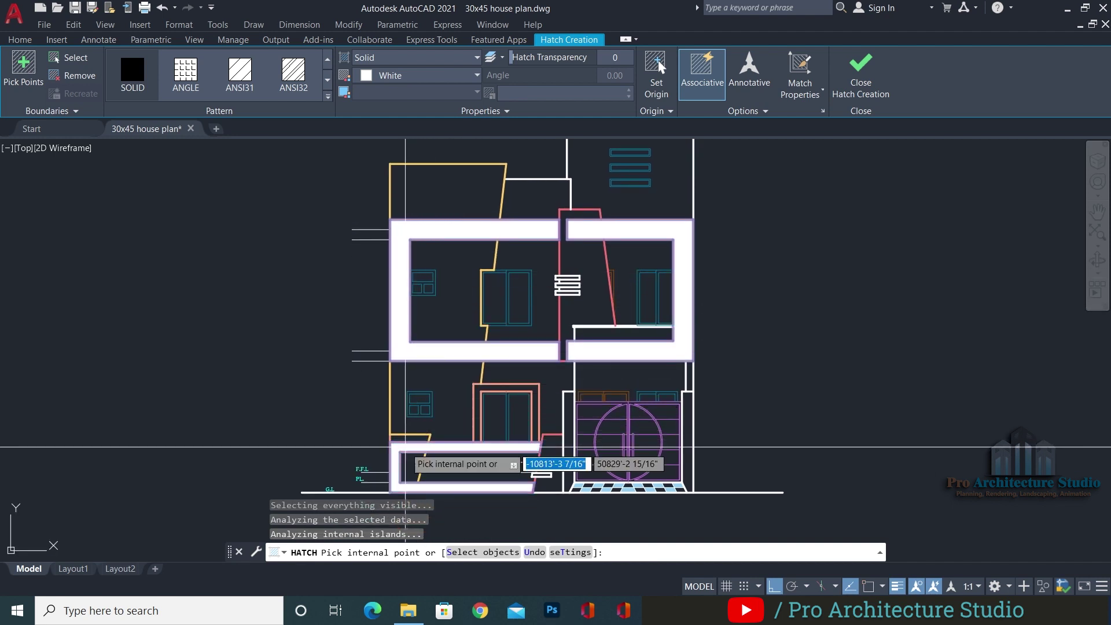
pyautogui.press('Escape')
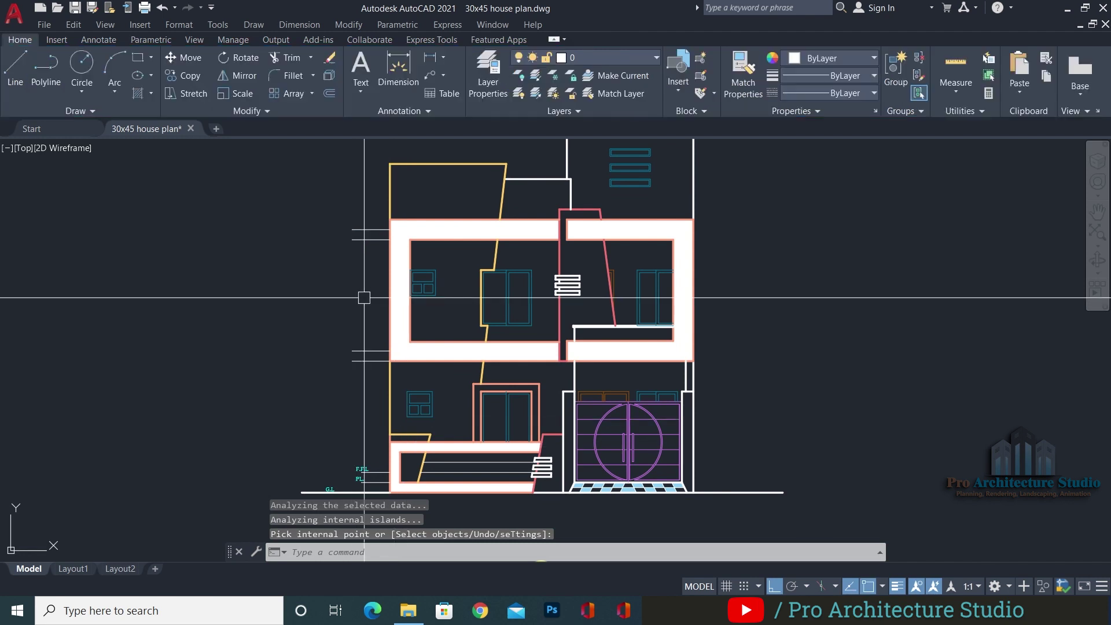
# Change the frame hatch color to true color 89,89,89 and save the drawing
pyautogui.scroll(3, 474, 254)
pyautogui.click(473, 254)
pyautogui.click(470, 258)
pyautogui.scroll(-4, 473, 254)
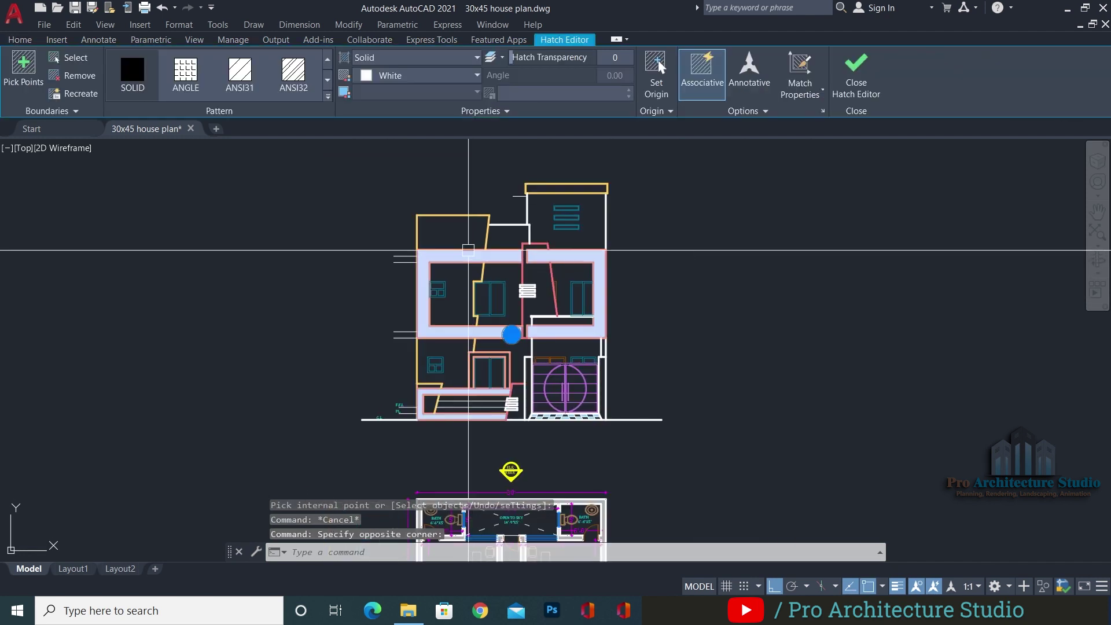
pyautogui.click(382, 76)
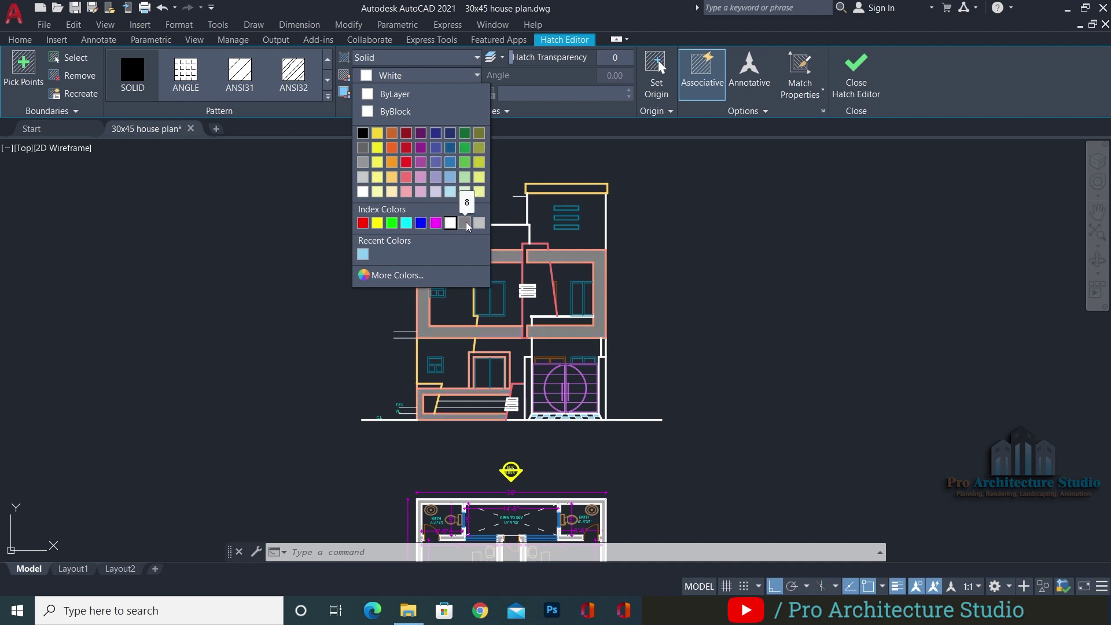
pyautogui.click(397, 275)
pyautogui.click(197, 132)
pyautogui.click(139, 131)
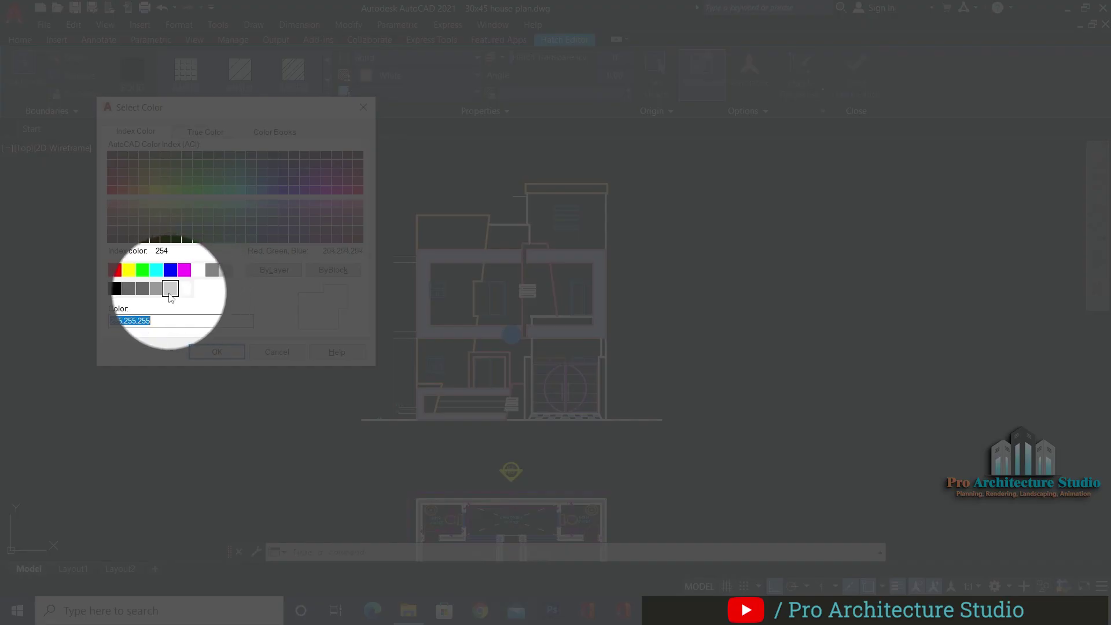
pyautogui.click(143, 289)
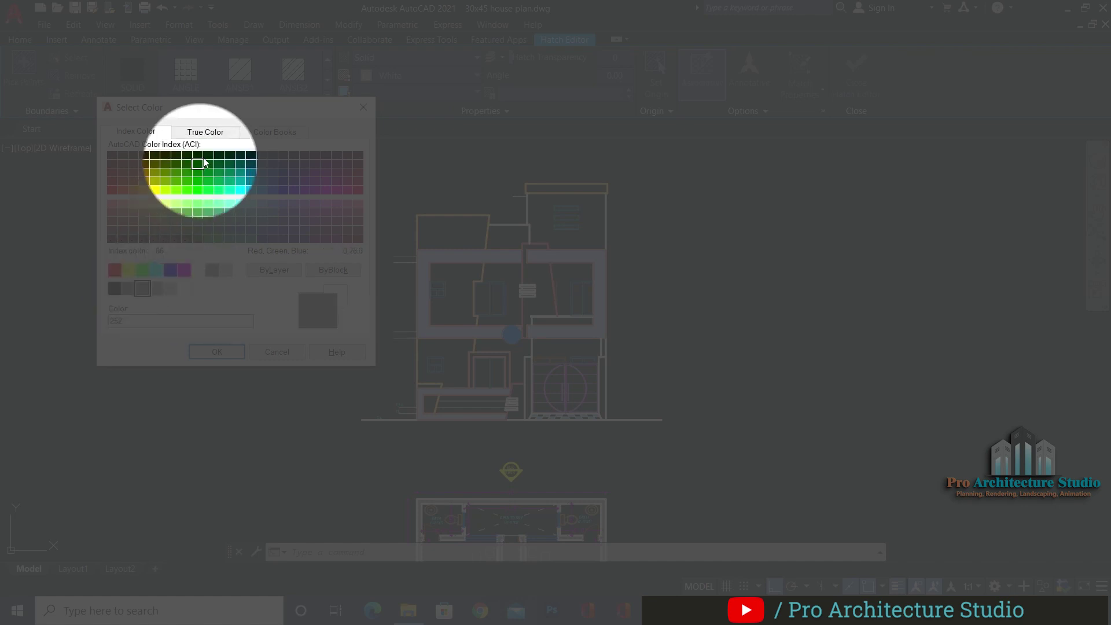
pyautogui.click(206, 131)
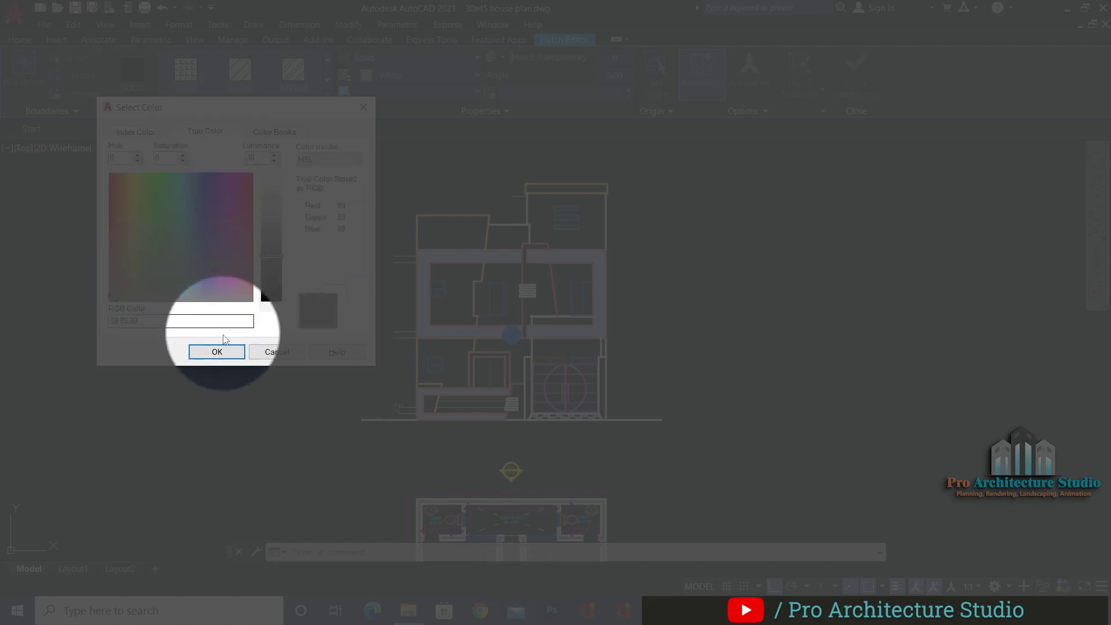
pyautogui.click(214, 352)
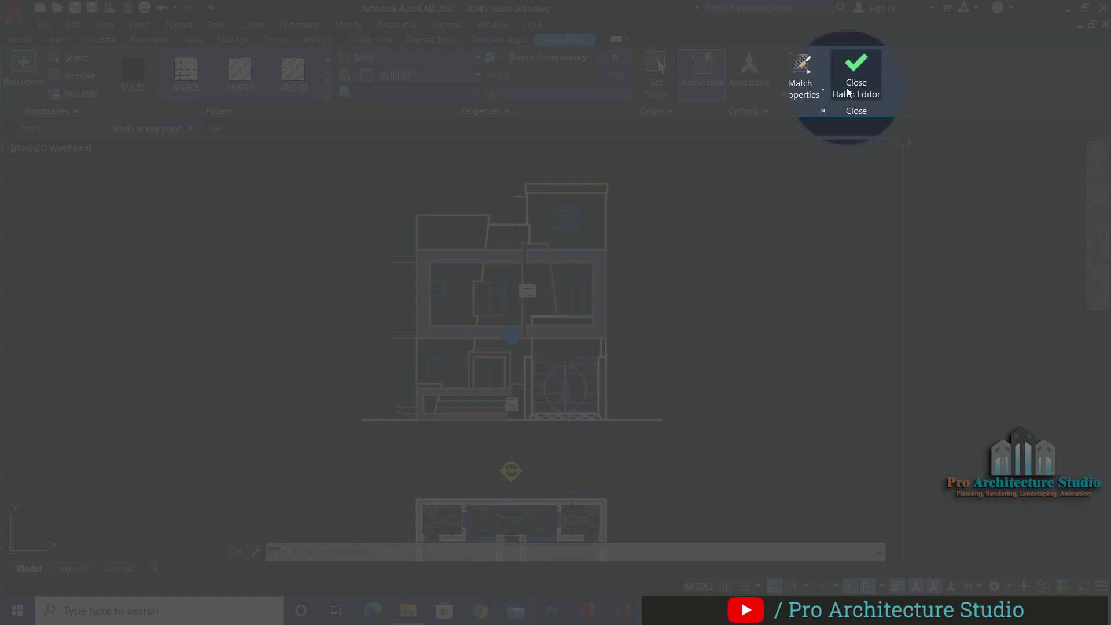
pyautogui.click(857, 81)
pyautogui.scroll(4, 450, 304)
pyautogui.moveTo(550, 303); pyautogui.dragTo(550, 315, button='middle')
pyautogui.press('Escape')
pyautogui.press('Escape')
pyautogui.press('Escape')
pyautogui.scroll(-2, 405, 272)
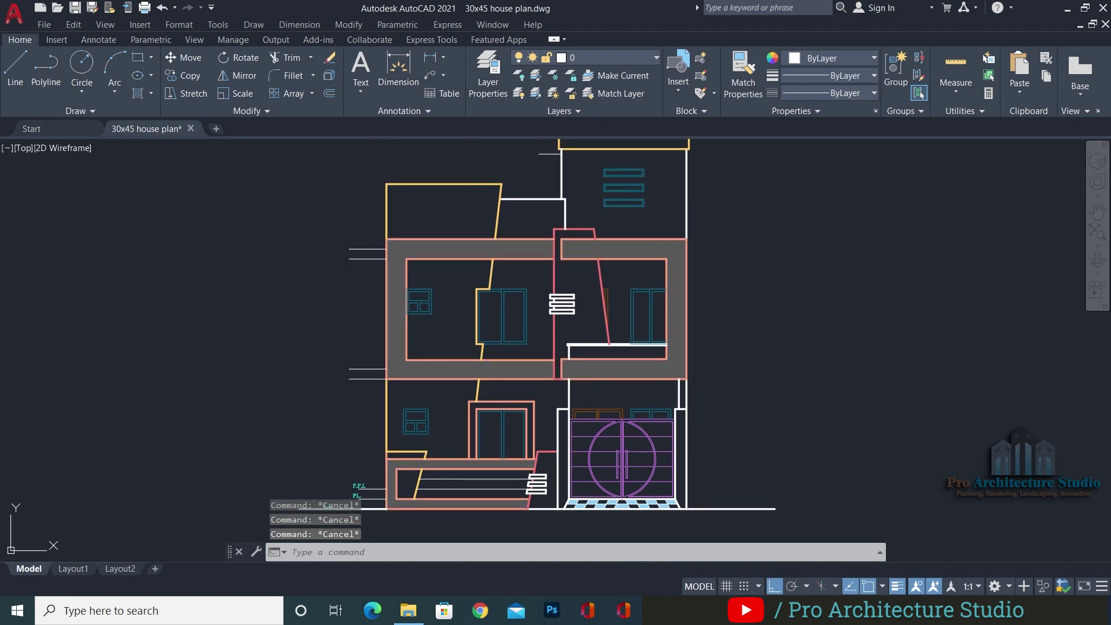
pyautogui.hotkey('ctrl', 's')
# Send the grey frame hatch to the back of the draw order and save the drawing
pyautogui.click(465, 245)
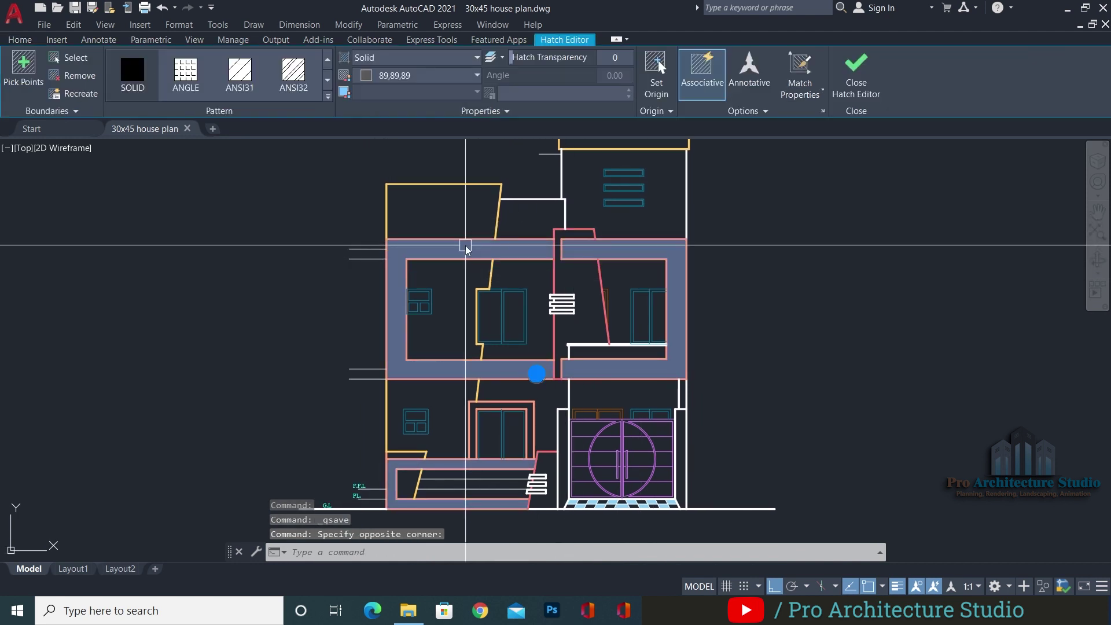
pyautogui.rightClick(465, 245)
pyautogui.moveTo(503, 434)
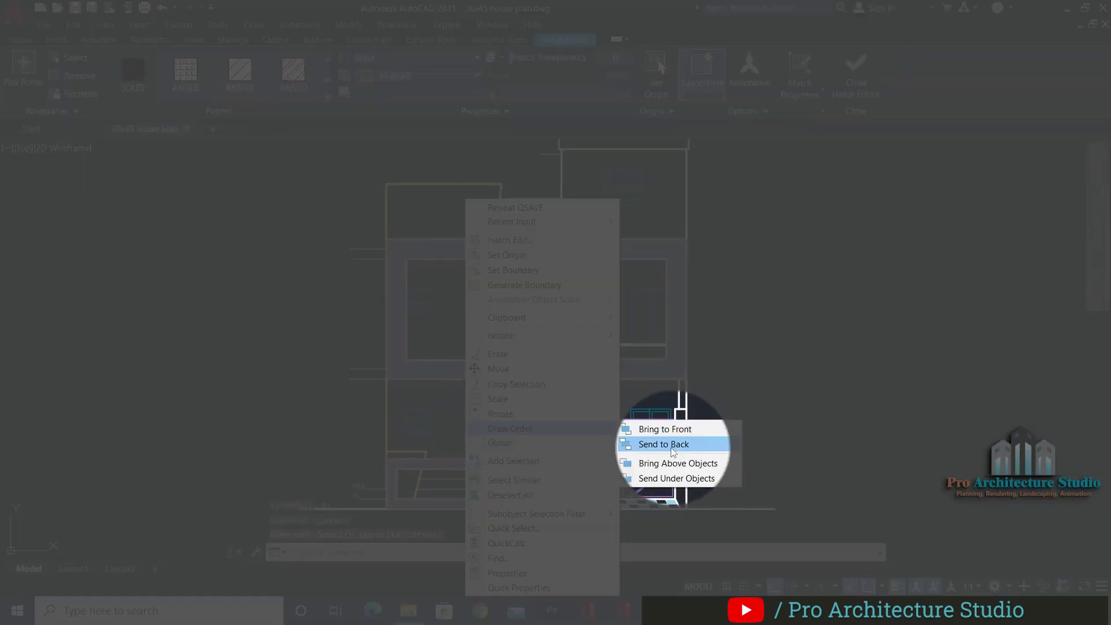
pyautogui.click(664, 444)
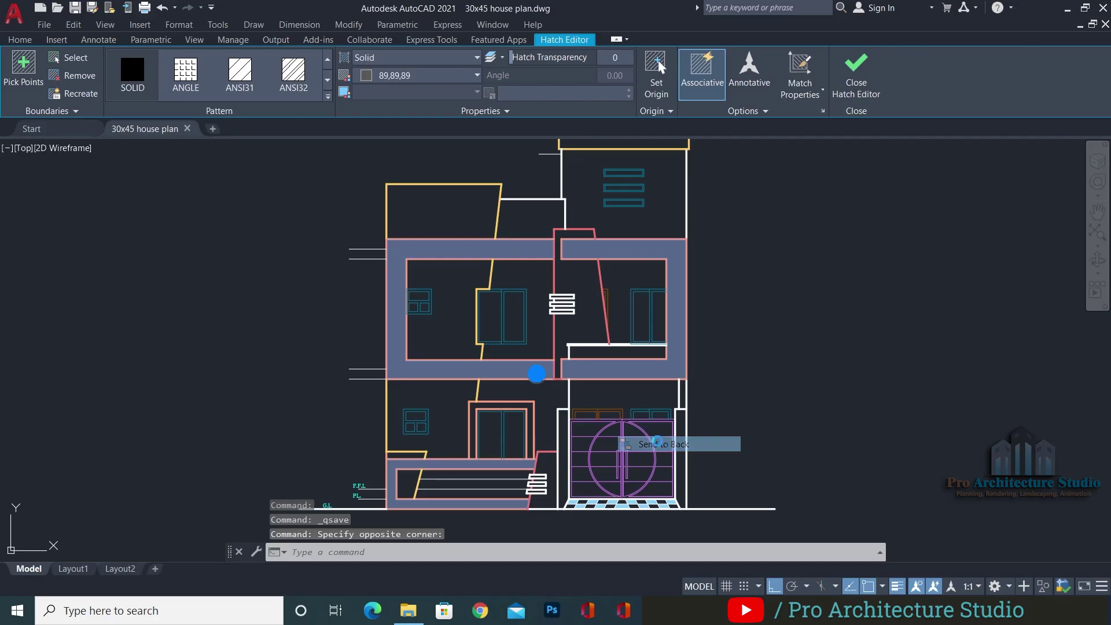
pyautogui.press('Escape')
pyautogui.hotkey('ctrl', 's')
# Hatch the tapered first-floor panel and the slanted pillar beside the gate with a solid white fill
pyautogui.moveTo(466, 328)
pyautogui.mouseDown(button='middle')
pyautogui.moveTo(542, 303)
pyautogui.moveTo(516, 303)
pyautogui.mouseUp(button='middle')
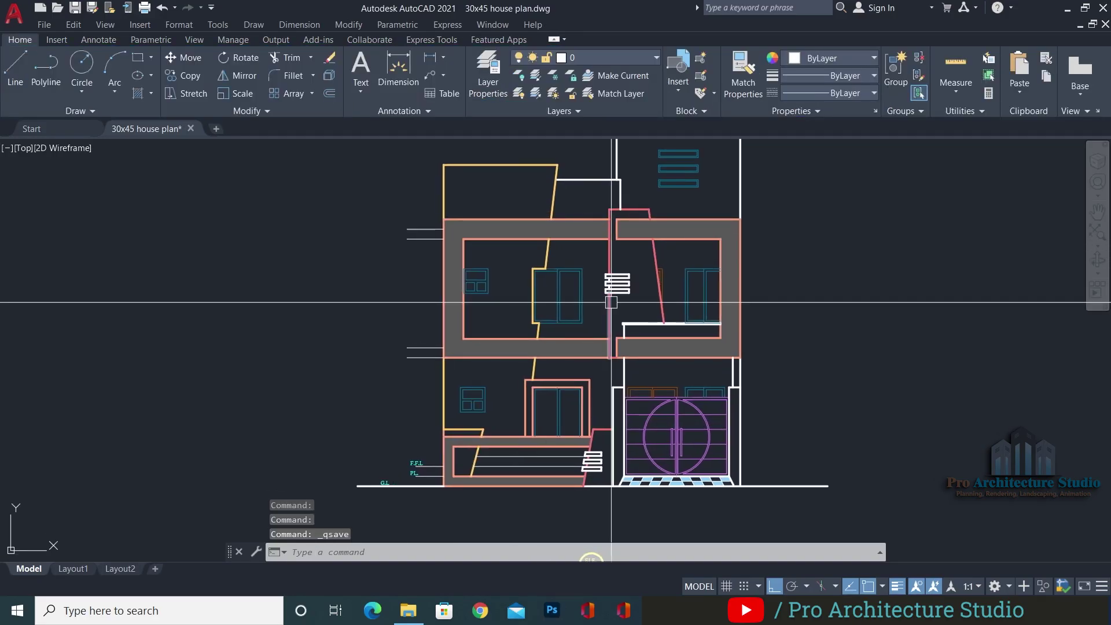
pyautogui.scroll(2, 630, 280)
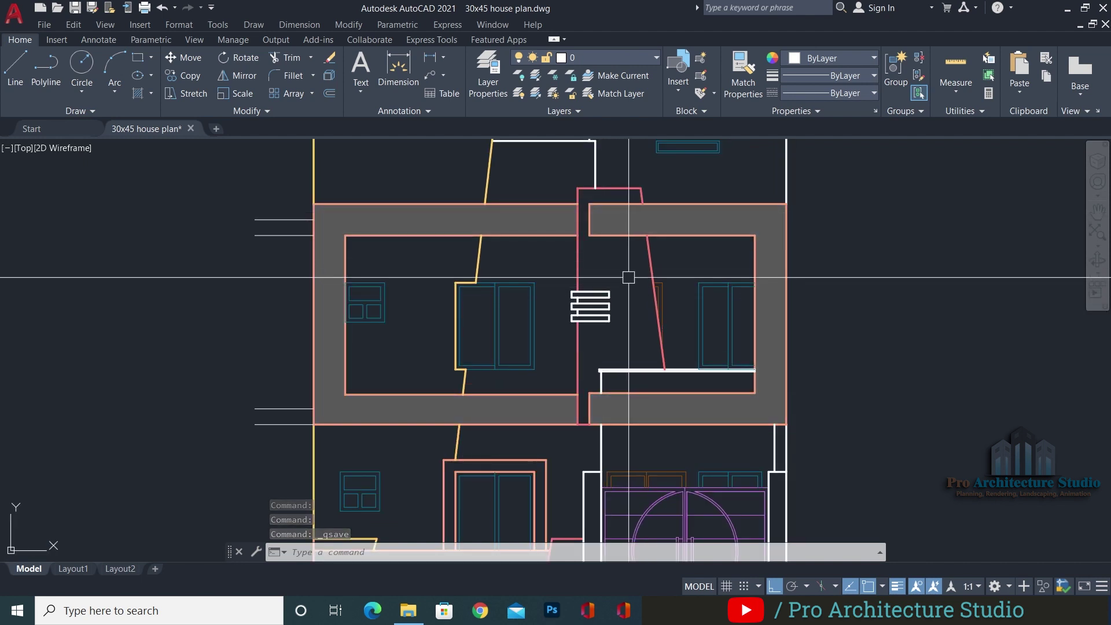
pyautogui.moveTo(628, 278); pyautogui.dragTo(603, 279, button='middle')
pyautogui.press('Escape')
pyautogui.press('Escape')
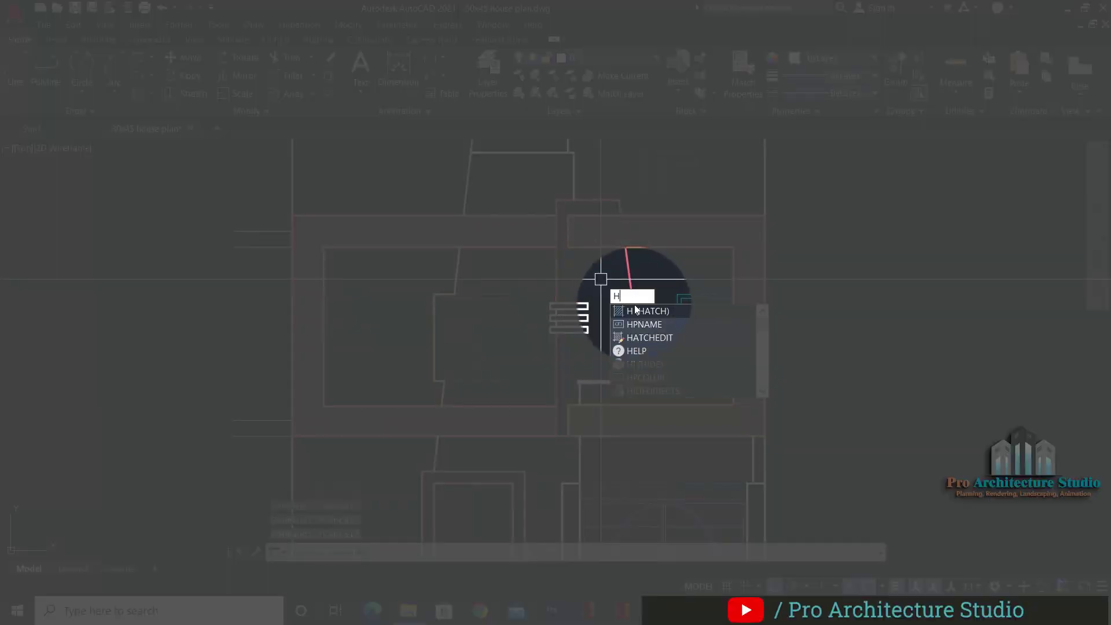
pyautogui.click(634, 308)
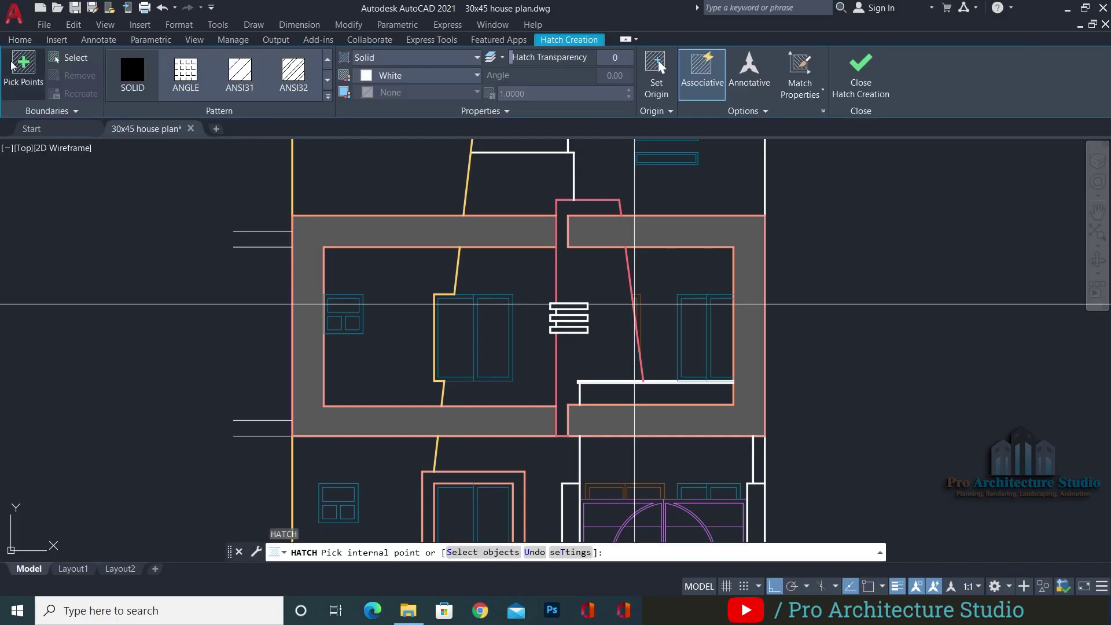
pyautogui.click(19, 68)
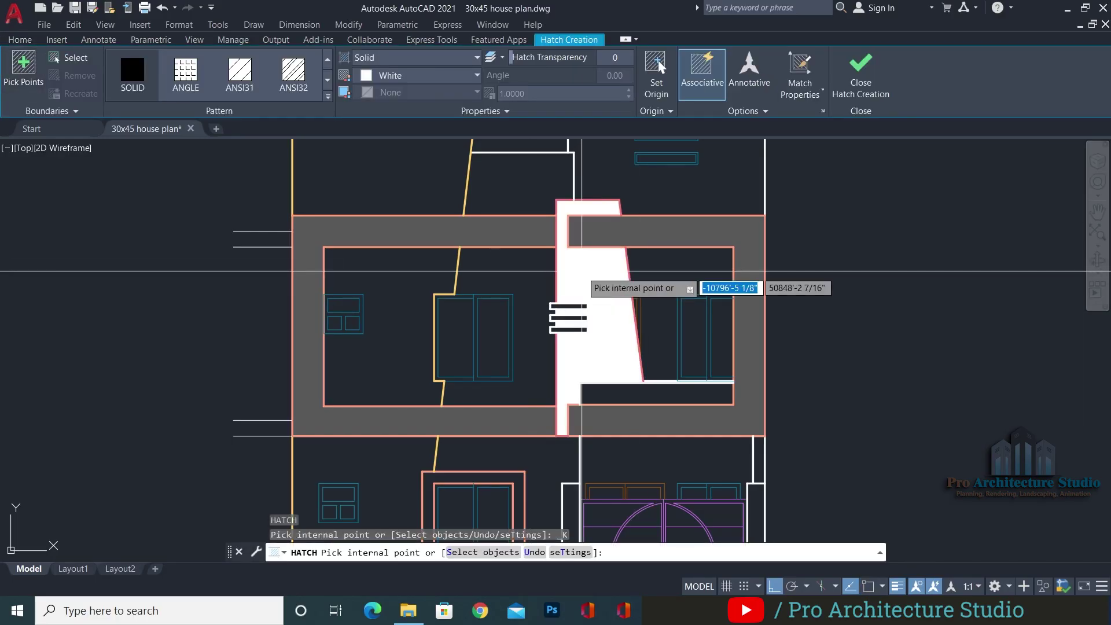
pyautogui.click(581, 270)
pyautogui.moveTo(581, 270); pyautogui.dragTo(610, 68, button='middle')
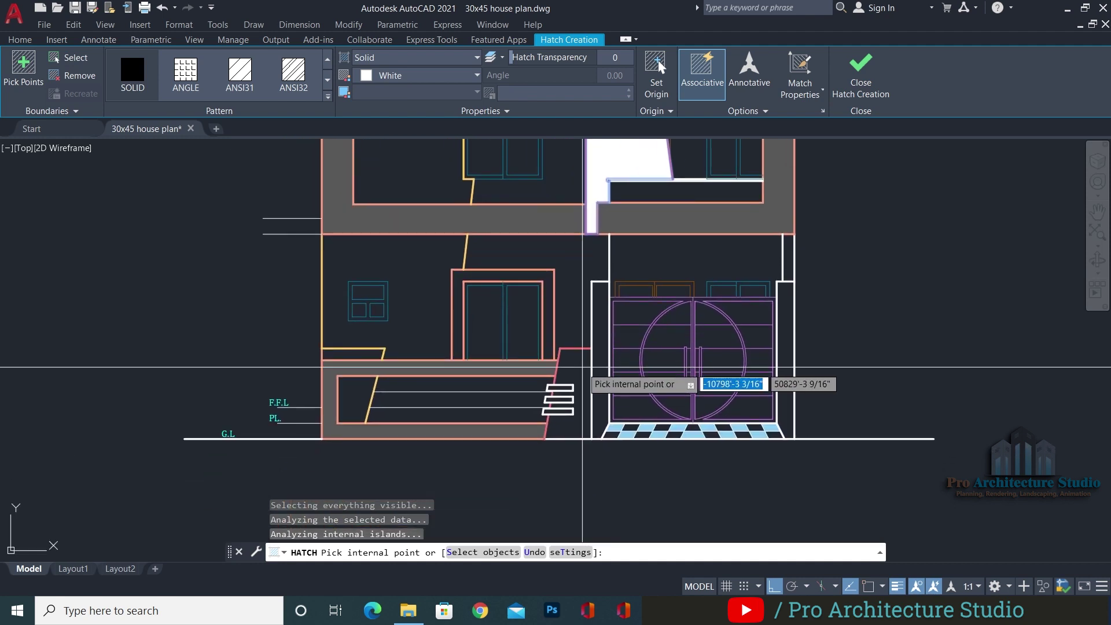
pyautogui.click(579, 366)
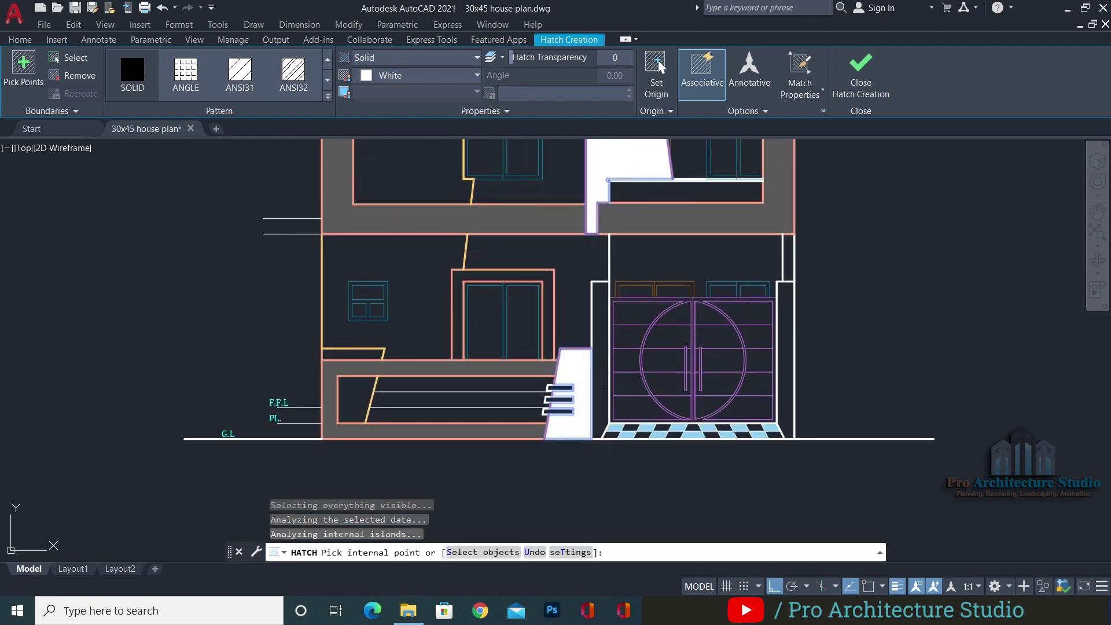
pyautogui.press('Return')
# Change the color of the tapered panel and pillar hatch to light blue 122,175,223
pyautogui.moveTo(583, 191); pyautogui.dragTo(584, 300, button='middle')
pyautogui.click(613, 258)
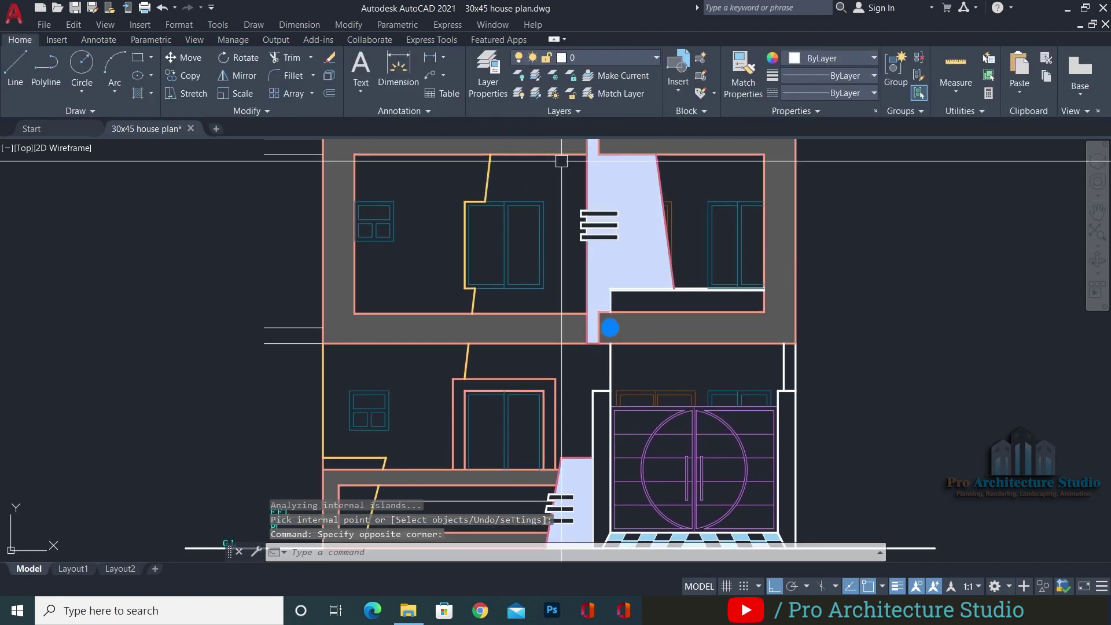
pyautogui.click(409, 77)
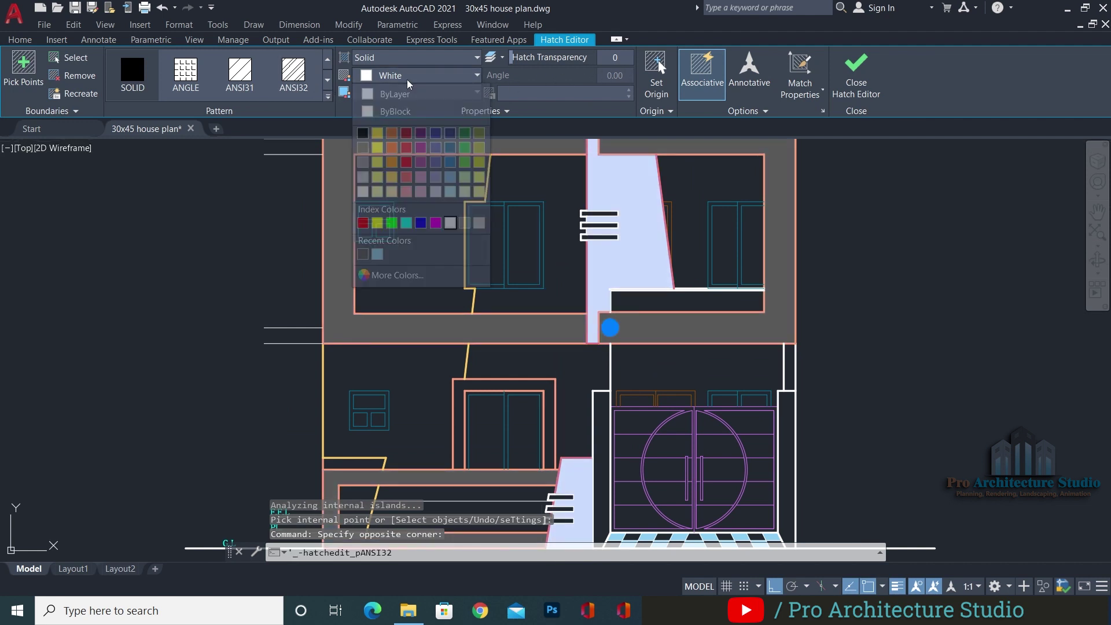
pyautogui.click(447, 179)
pyautogui.press('Escape')
pyautogui.press('Escape')
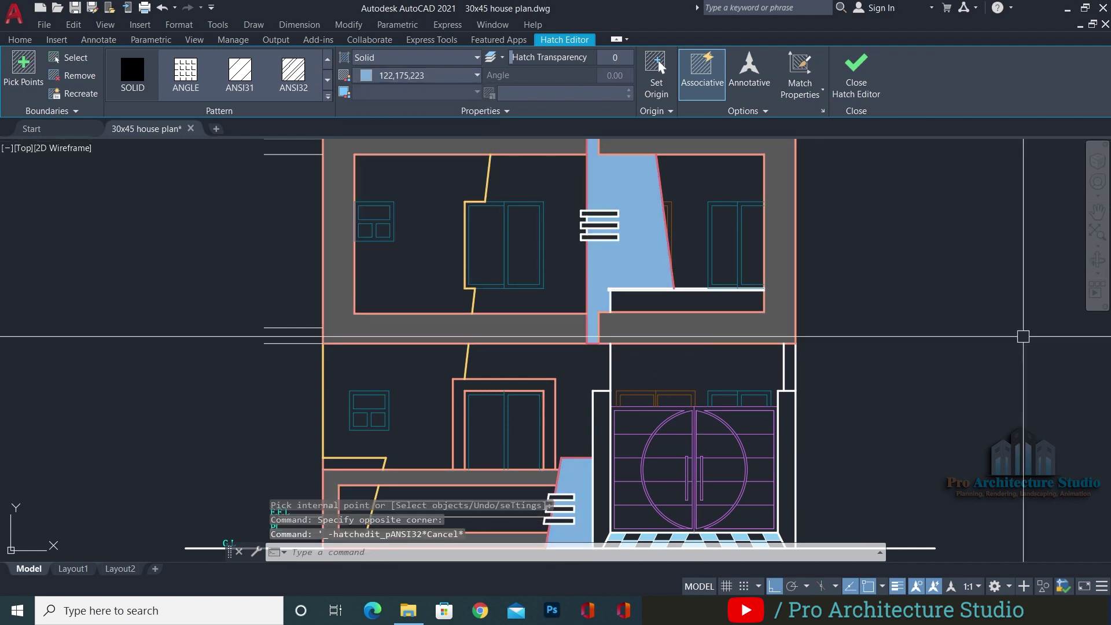
# Send the light blue panel hatch to the back of the draw order
pyautogui.scroll(-2, 899, 277)
pyautogui.scroll(2, 752, 208)
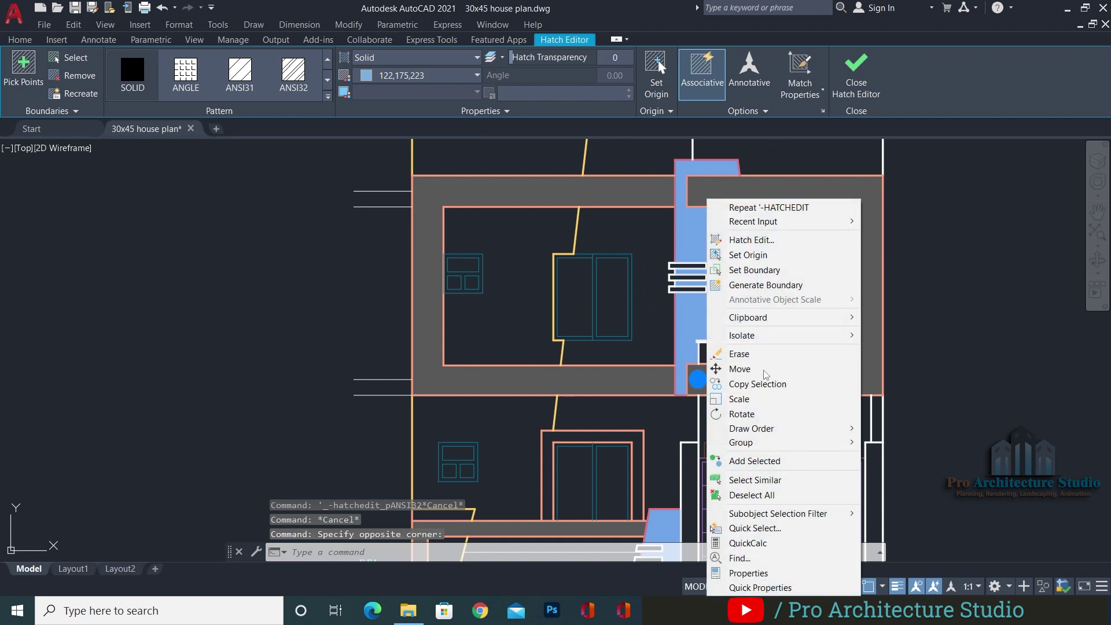
pyautogui.moveTo(763, 433)
pyautogui.click(905, 445)
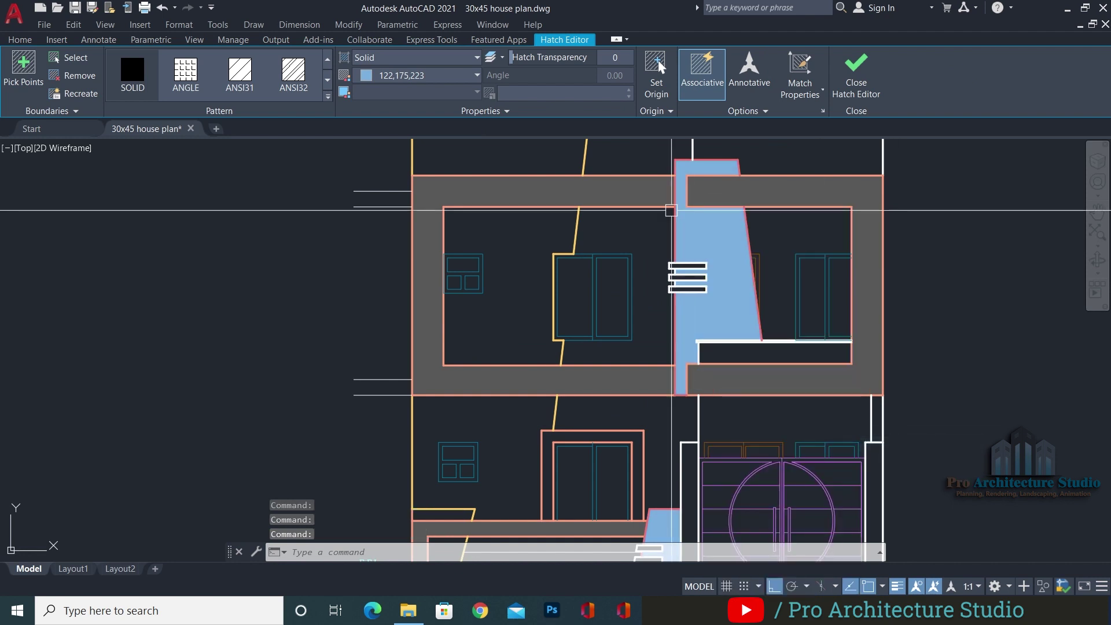
# Lighten the blue panel and pillar hatch to true color 156,195,231
pyautogui.click(718, 227)
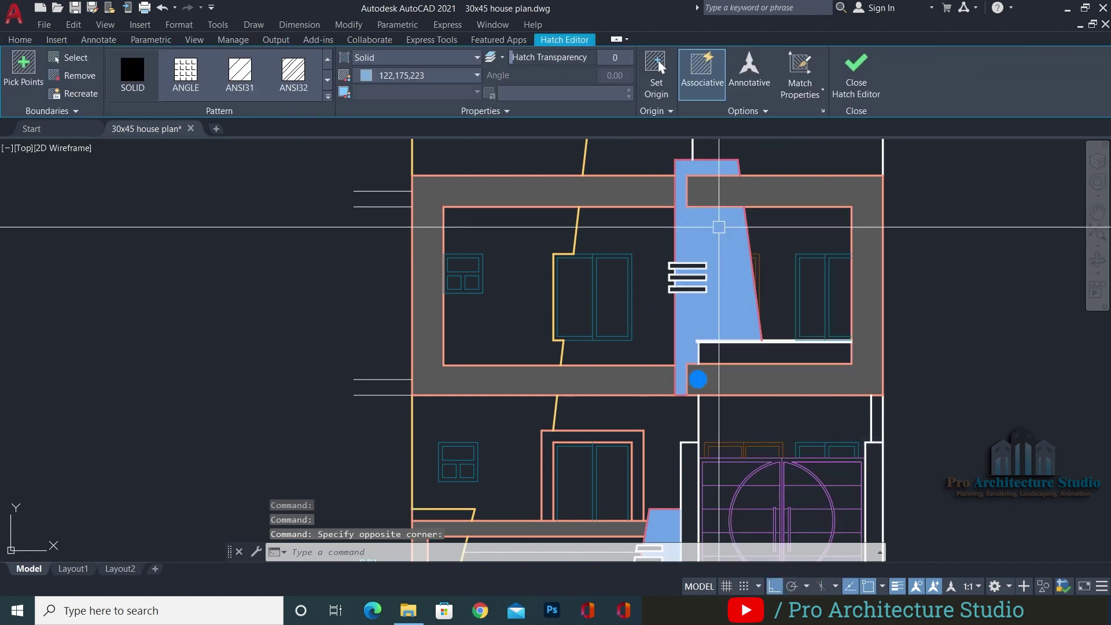
pyautogui.click(387, 76)
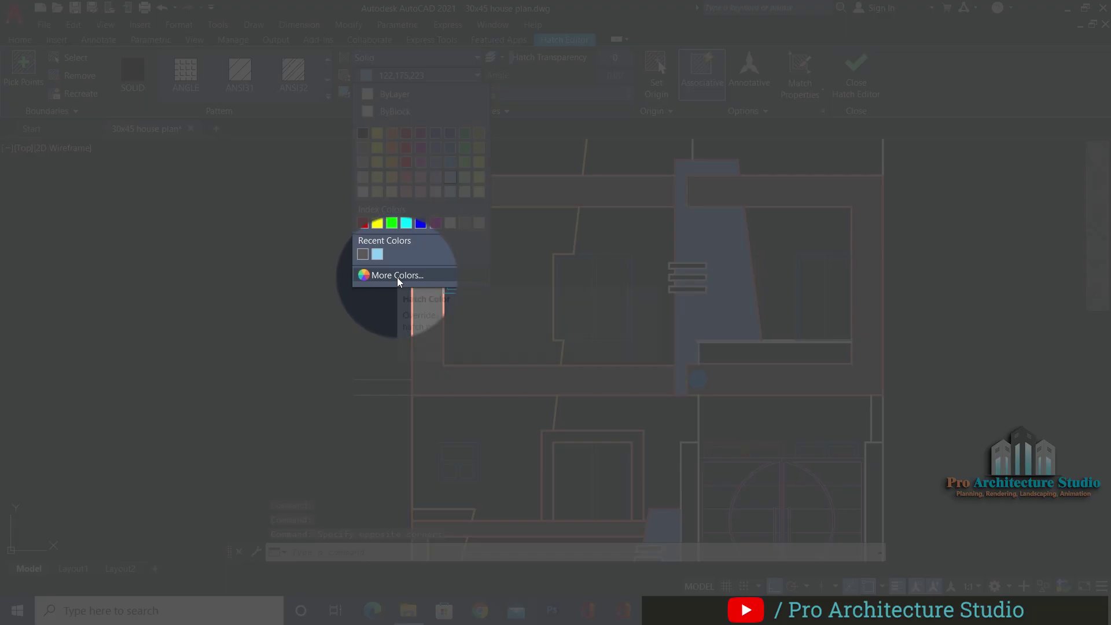
pyautogui.click(398, 276)
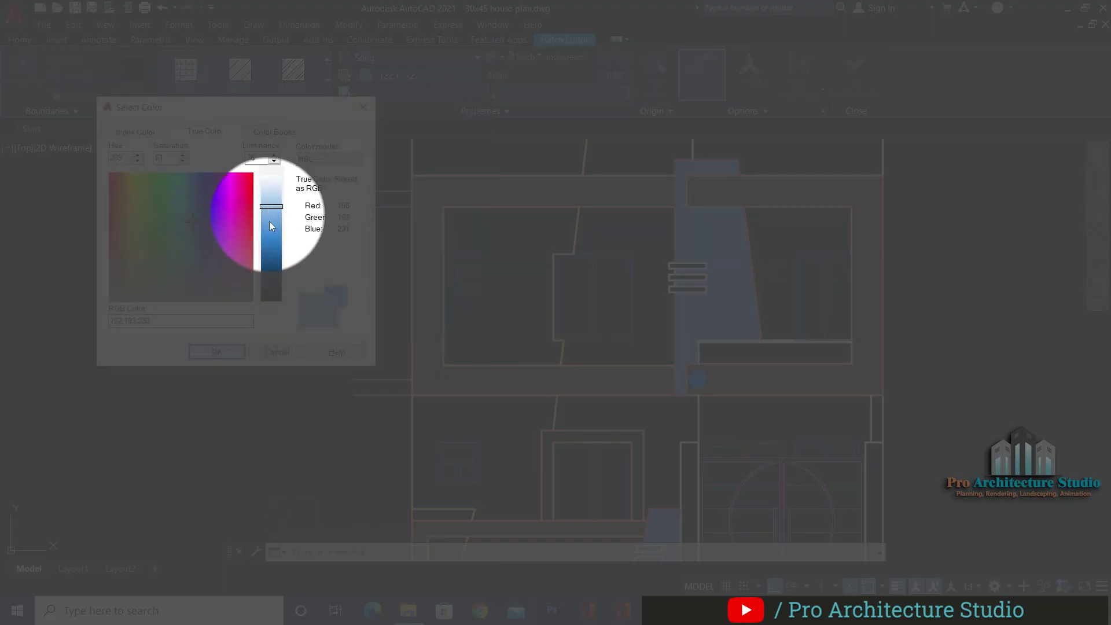
pyautogui.click(217, 351)
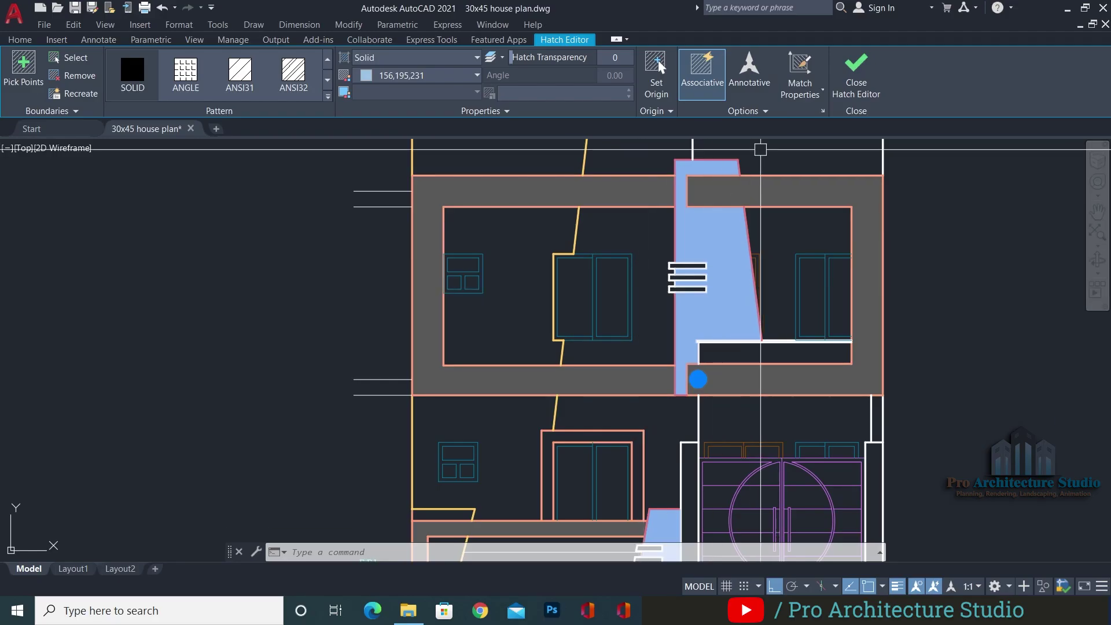
pyautogui.click(851, 76)
pyautogui.scroll(-4, 602, 288)
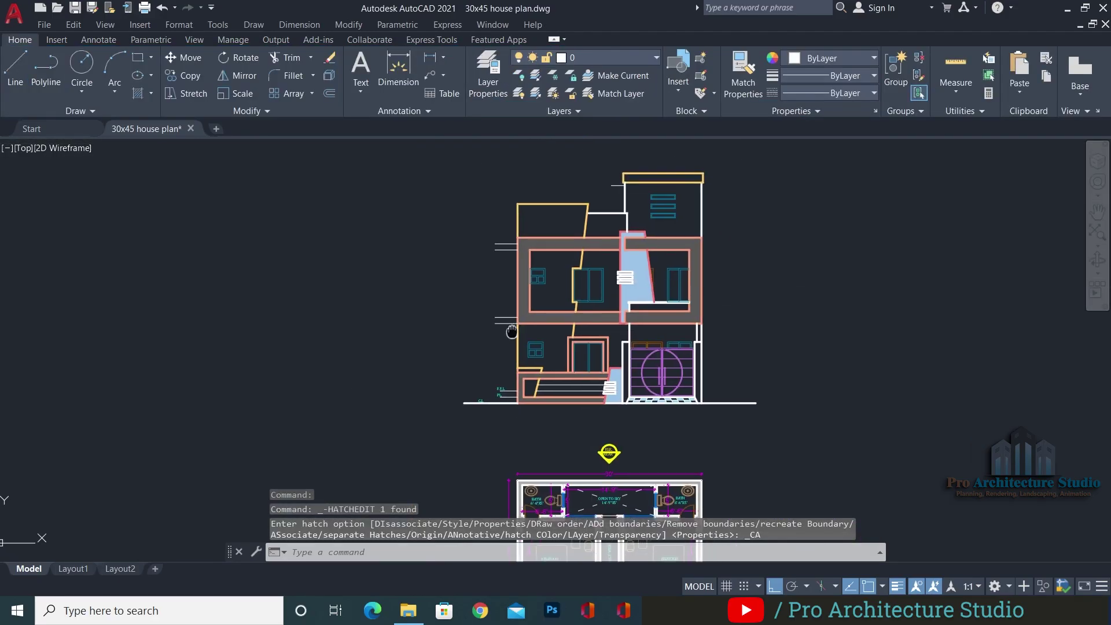
pyautogui.scroll(4, 595, 358)
pyautogui.scroll(-2, 586, 381)
pyautogui.press('Escape')
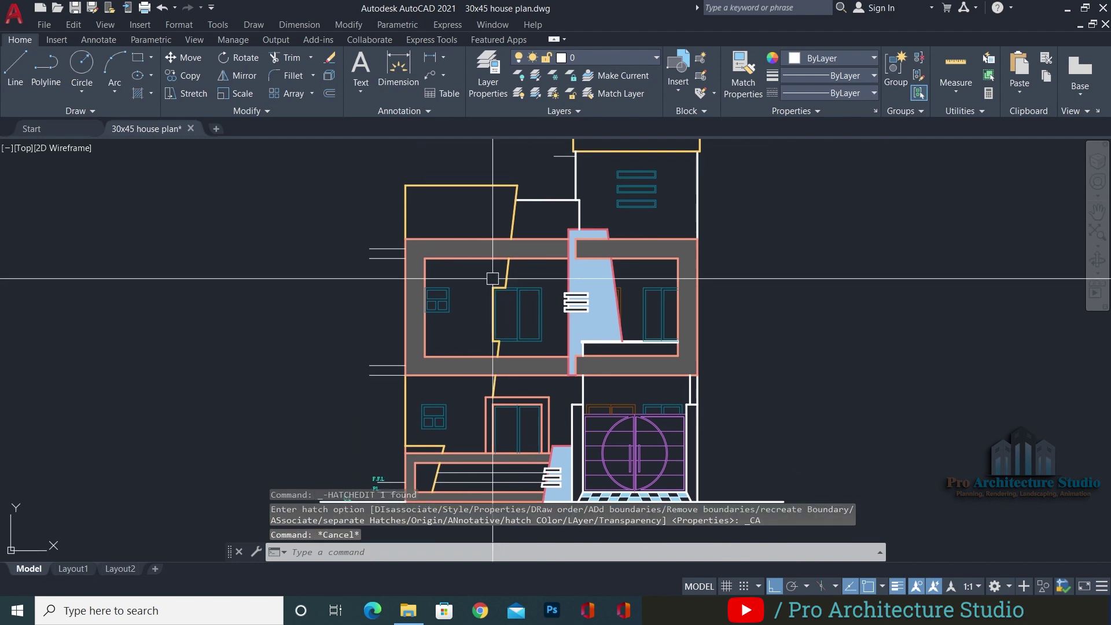
# Hatch the left-hand wall areas on every floor and the parapet band above the top room with a solid white fill
pyautogui.hotkey('ctrl', 's')
pyautogui.moveTo(481, 276)
pyautogui.mouseDown(button='middle')
pyautogui.moveTo(464, 262)
pyautogui.moveTo(441, 302)
pyautogui.moveTo(443, 335)
pyautogui.mouseUp(button='middle')
pyautogui.press('Escape')
pyautogui.write('h')
pyautogui.press('Return')
pyautogui.click(452, 223)
pyautogui.click(452, 302)
pyautogui.click(449, 417)
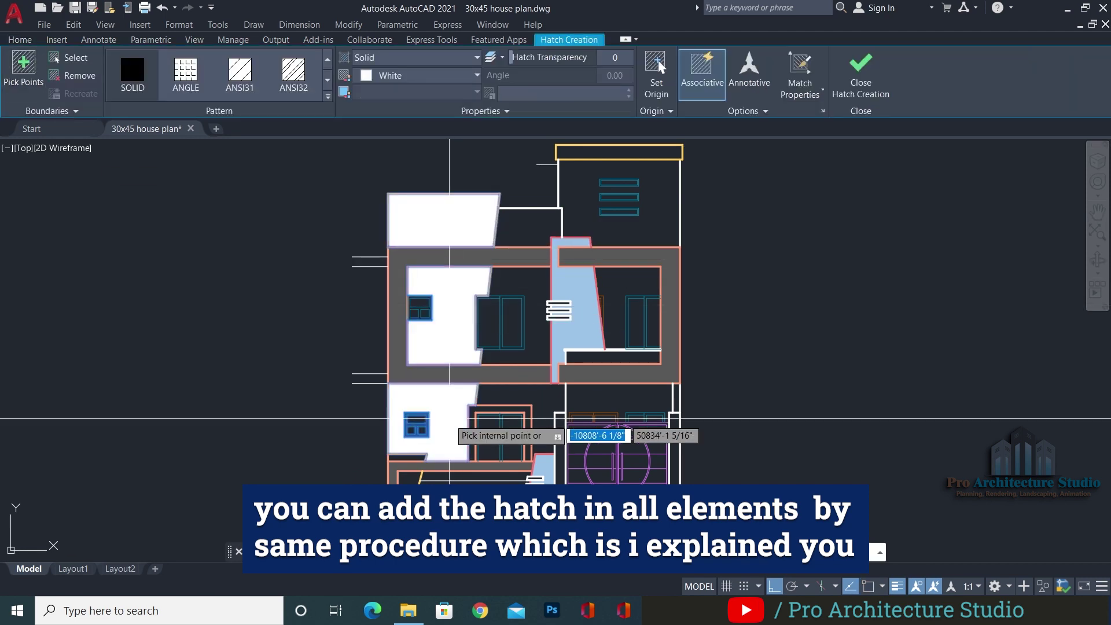
pyautogui.moveTo(412, 476); pyautogui.dragTo(412, 443, button='middle')
pyautogui.scroll(-2, 412, 443)
pyautogui.scroll(4, 516, 243)
pyautogui.click(521, 221)
pyautogui.press('Return')
# Change the color of the left wall and parapet band hatch to teal true color 41,149,153
pyautogui.click(344, 323)
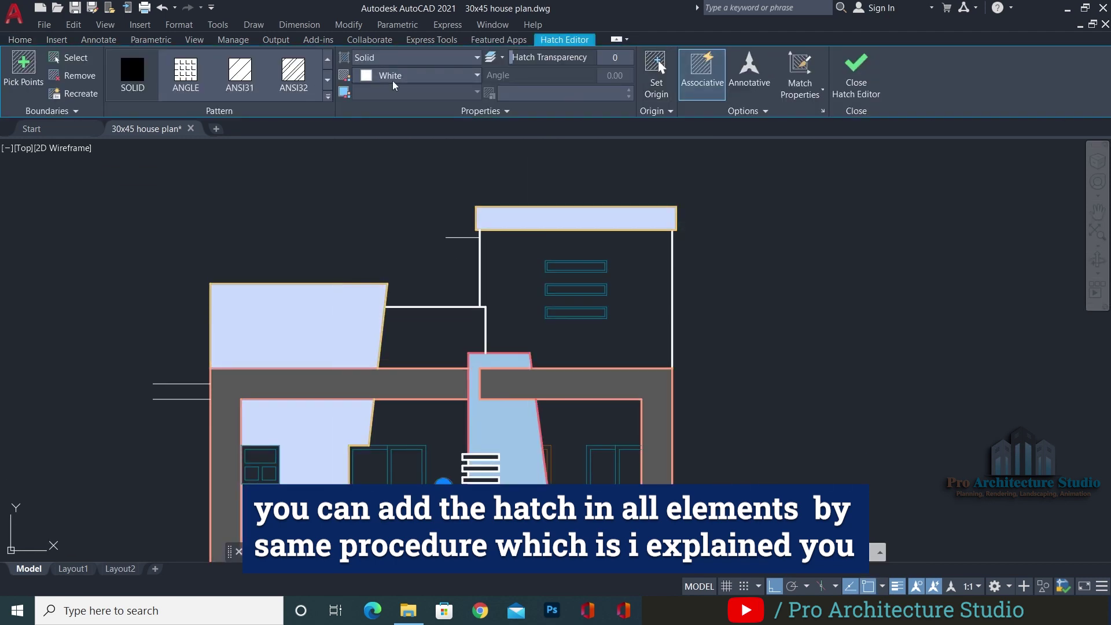
pyautogui.click(392, 79)
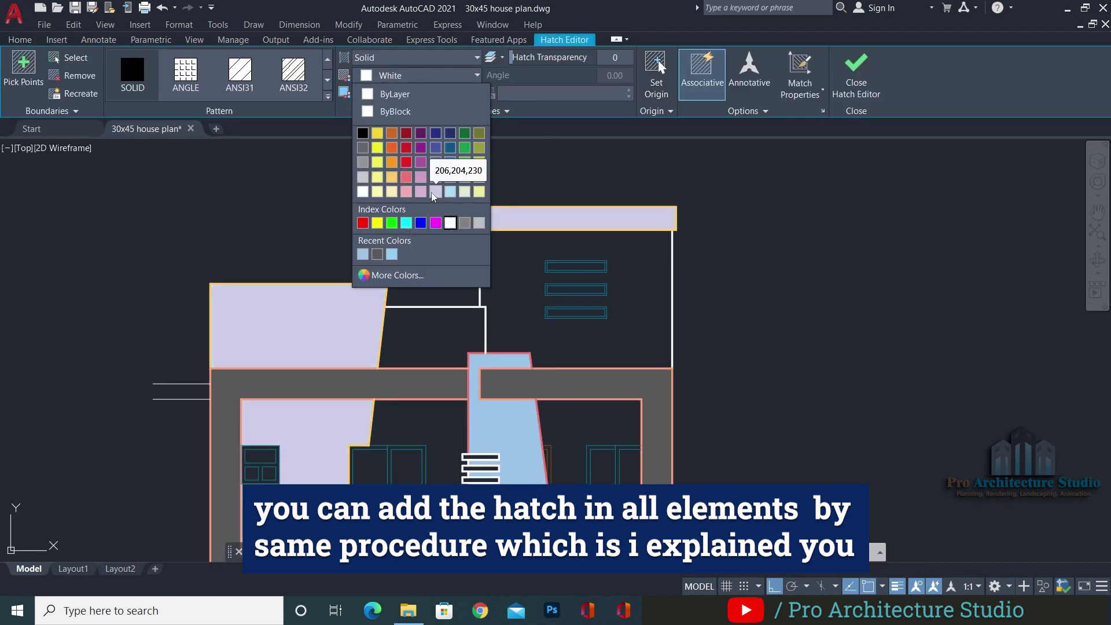
pyautogui.click(451, 163)
pyautogui.press('Escape')
pyautogui.scroll(-2, 311, 335)
pyautogui.moveTo(311, 336)
pyautogui.mouseDown(button='middle')
pyautogui.moveTo(500, 264)
pyautogui.moveTo(446, 203)
pyautogui.mouseUp(button='middle')
pyautogui.click(500, 264)
pyautogui.click(421, 76)
pyautogui.click(394, 274)
pyautogui.click(188, 223)
pyautogui.click(220, 359)
pyautogui.press('Escape')
# Send the teal hatch to the back of the draw order and save the drawing
pyautogui.click(446, 203)
pyautogui.rightClick(439, 226)
pyautogui.click(628, 444)
pyautogui.press('Escape')
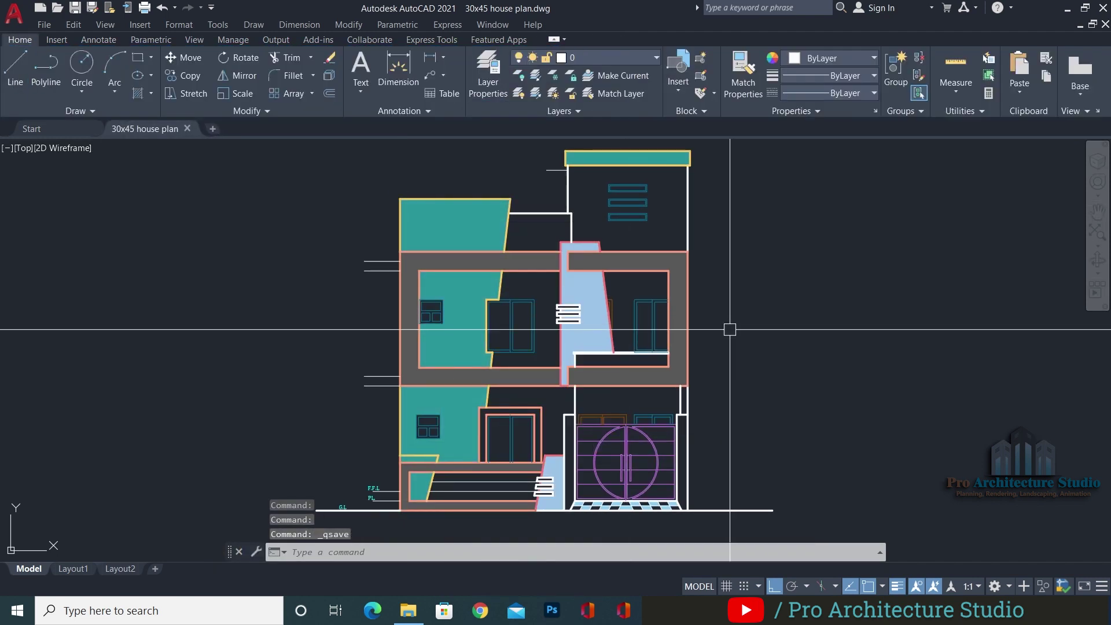
pyautogui.hotkey('ctrl', 's')
# Hatch the top room wall, the lower parapet wall beside it and the first-floor recessed walls with a solid white fill
pyautogui.press('h')
pyautogui.press('Return')
pyautogui.scroll(5, 620, 169)
pyautogui.click(666, 232)
pyautogui.scroll(-5, 666, 234)
pyautogui.click(561, 271)
pyautogui.click(565, 328)
pyautogui.click(672, 324)
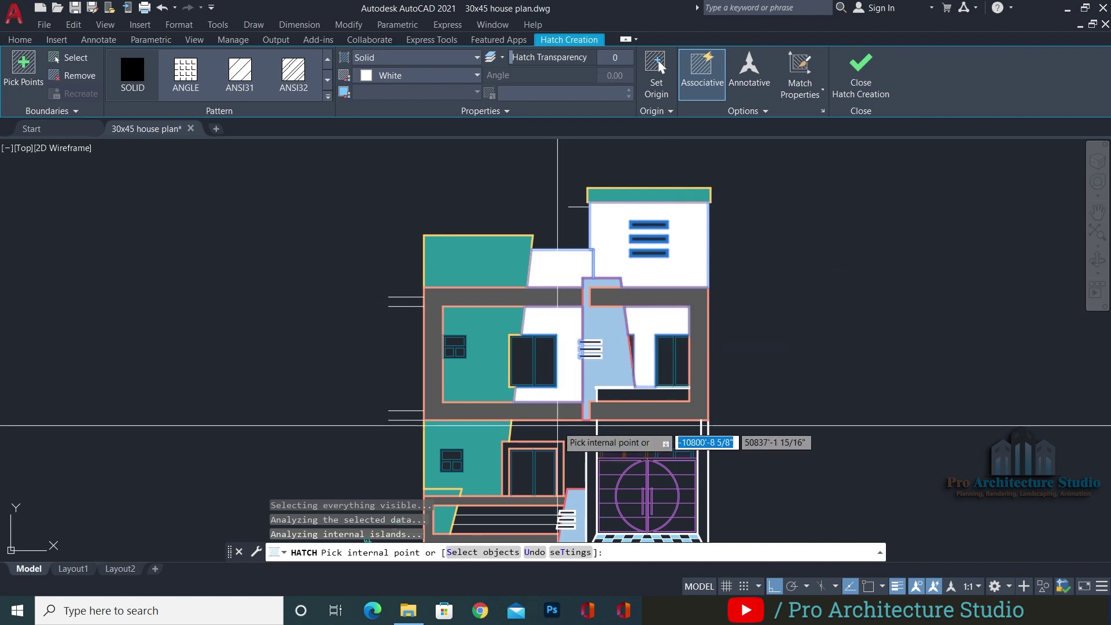
# Extend the white wall hatch to the ground-floor wall and the three strips of the front boundary wall
pyautogui.scroll(5, 519, 523)
pyautogui.click(530, 413)
pyautogui.click(528, 437)
pyautogui.click(526, 454)
pyautogui.scroll(-4, 526, 454)
pyautogui.press('Escape')
# Set the main wall hatch to true color 240,240,240
pyautogui.click(588, 303)
pyautogui.click(431, 75)
pyautogui.click(448, 225)
pyautogui.click(444, 77)
pyautogui.click(432, 236)
pyautogui.click(214, 134)
pyautogui.click(270, 182)
pyautogui.click(218, 353)
pyautogui.press('Escape')
pyautogui.press('Escape')
pyautogui.scroll(-3, 451, 326)
pyautogui.click(525, 186)
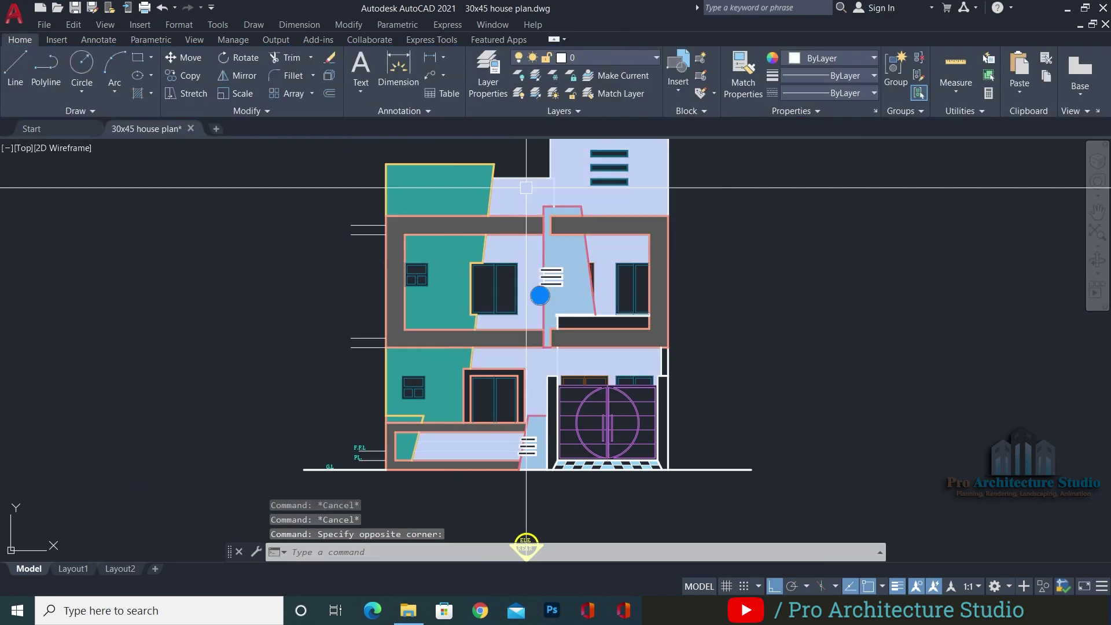
pyautogui.click(474, 76)
pyautogui.click(395, 276)
pyautogui.click(218, 352)
pyautogui.click(856, 82)
# Change the main wall hatch to light gray true color 209,209,209 with luminance 82
pyautogui.scroll(6, 554, 164)
pyautogui.scroll(-4, 460, 158)
pyautogui.click(459, 215)
pyautogui.click(459, 215)
pyautogui.click(444, 75)
pyautogui.click(400, 277)
pyautogui.click(270, 197)
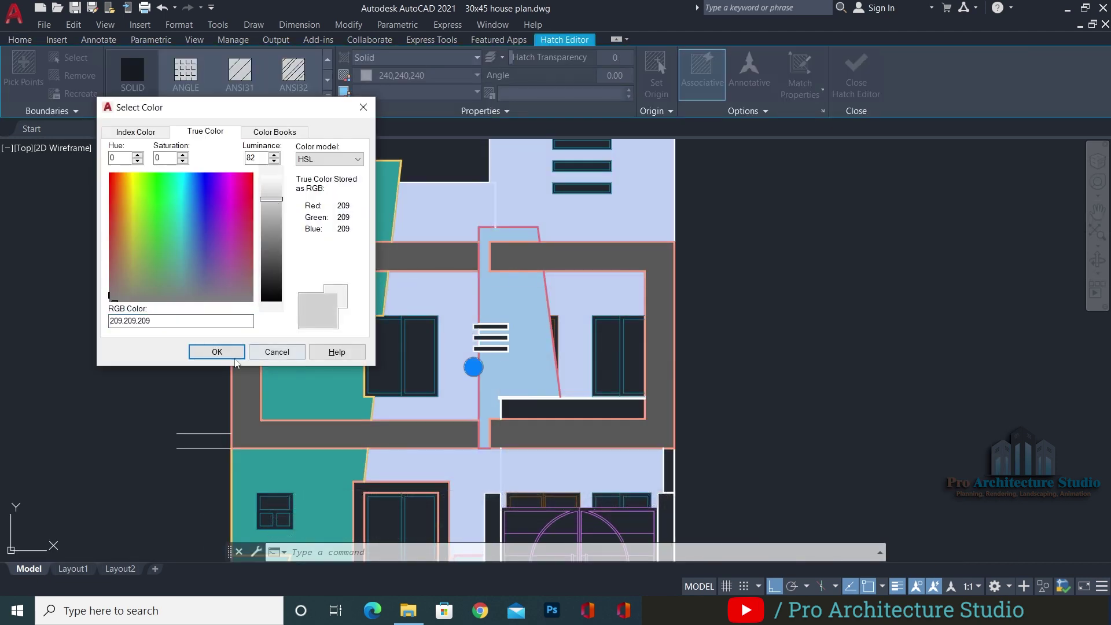
pyautogui.click(217, 352)
pyautogui.press('Escape')
# Send the light gray wall hatch behind the linework and save the drawing
pyautogui.scroll(2, 484, 176)
pyautogui.click(501, 255)
pyautogui.rightClick(501, 254)
pyautogui.moveTo(545, 429)
pyautogui.click(735, 446)
pyautogui.press('Escape')
pyautogui.press('Escape')
pyautogui.scroll(-2, 490, 183)
pyautogui.moveTo(490, 185); pyautogui.dragTo(551, 203, button='middle')
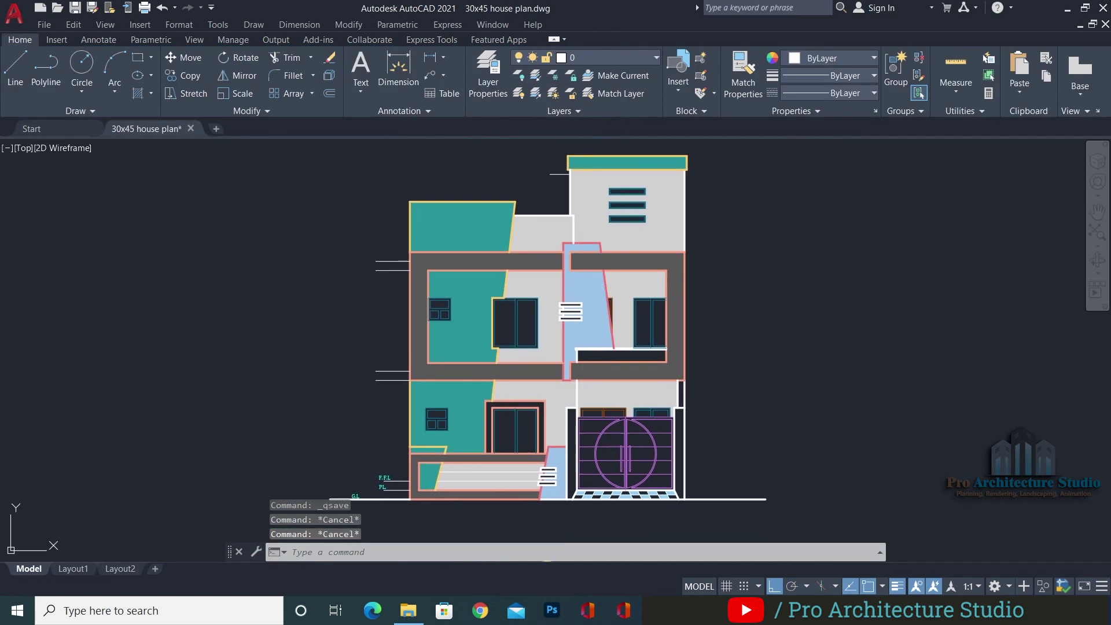
pyautogui.hotkey('ctrl', 's')
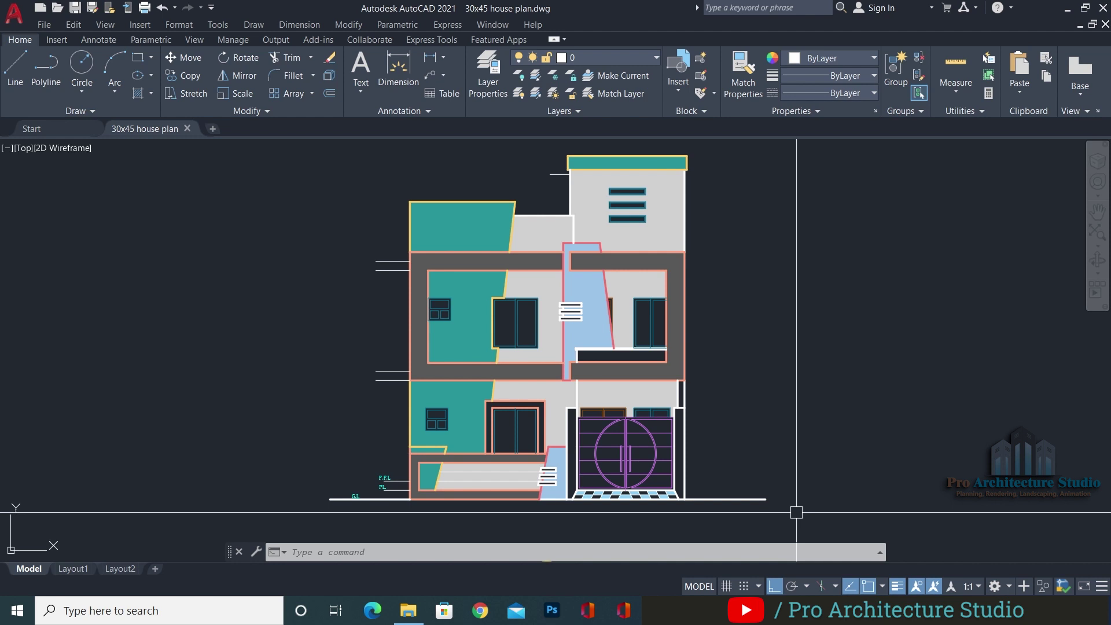
# Hatch both panes of the first-floor window beside the teal wall with solid color 39,118,187
pyautogui.scroll(5, 532, 319)
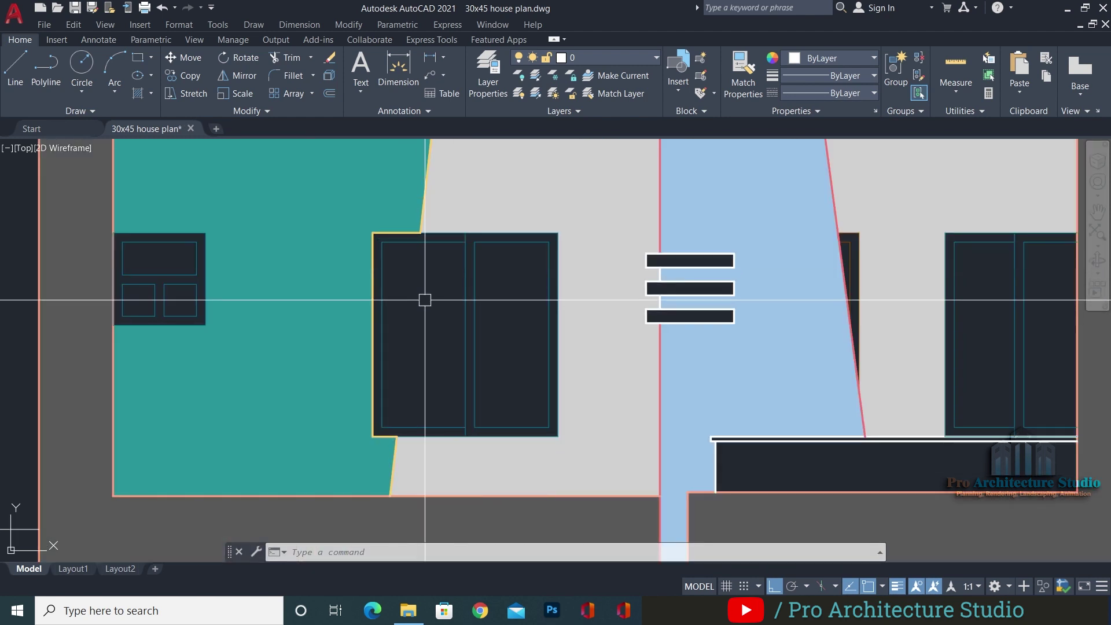
pyautogui.moveTo(407, 342); pyautogui.dragTo(443, 342, button='middle')
pyautogui.press('Escape')
pyautogui.press('Escape')
pyautogui.press('Escape')
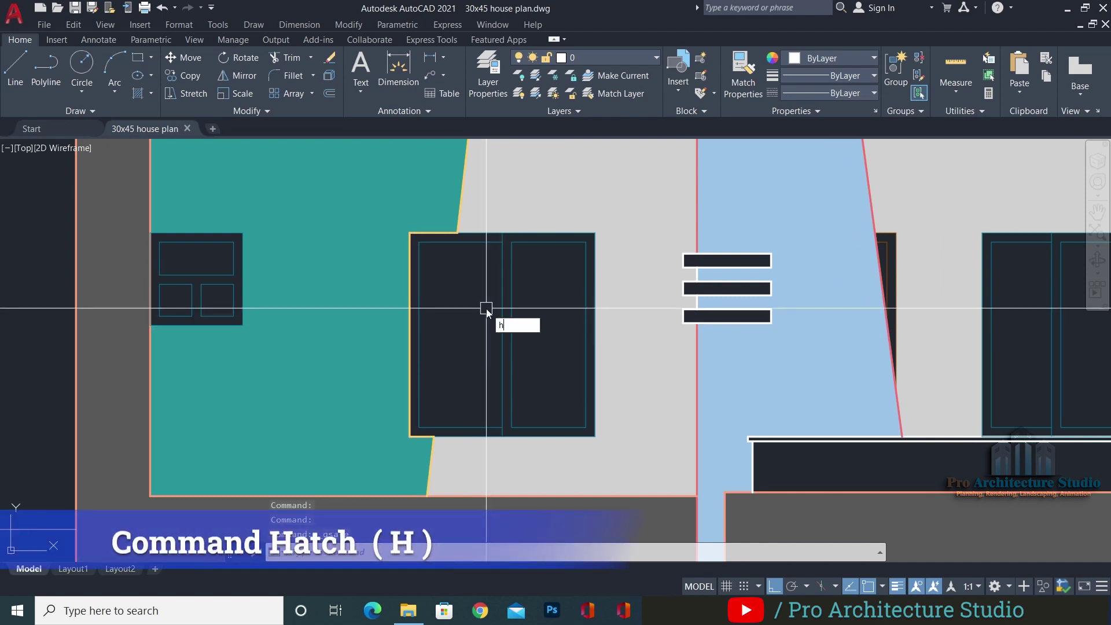
pyautogui.press('Return')
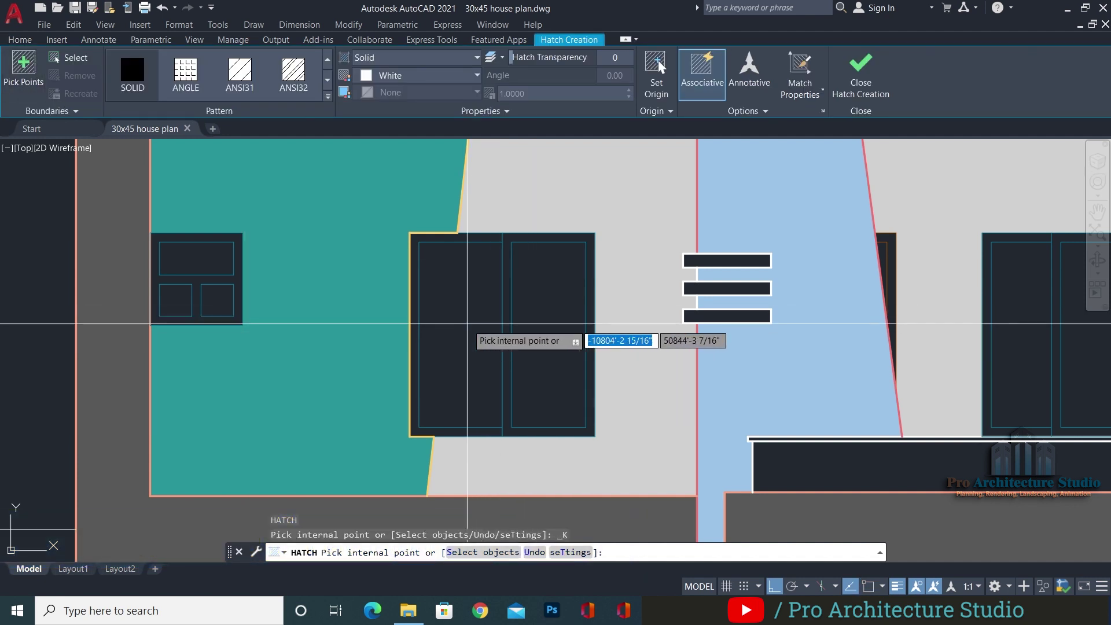
pyautogui.click(466, 324)
pyautogui.click(549, 321)
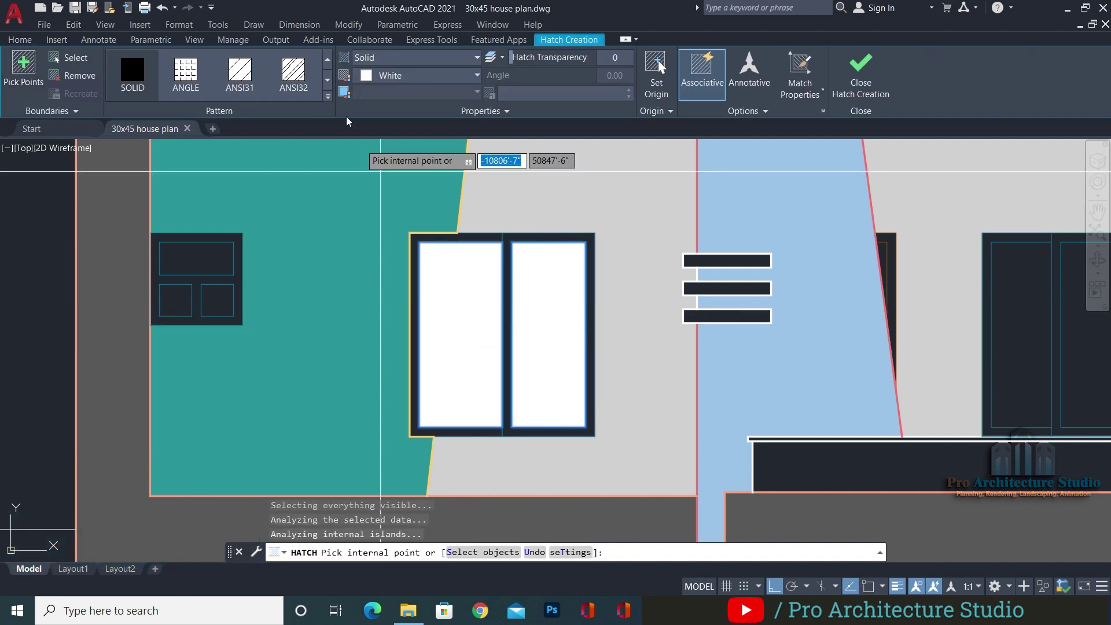
pyautogui.click(400, 76)
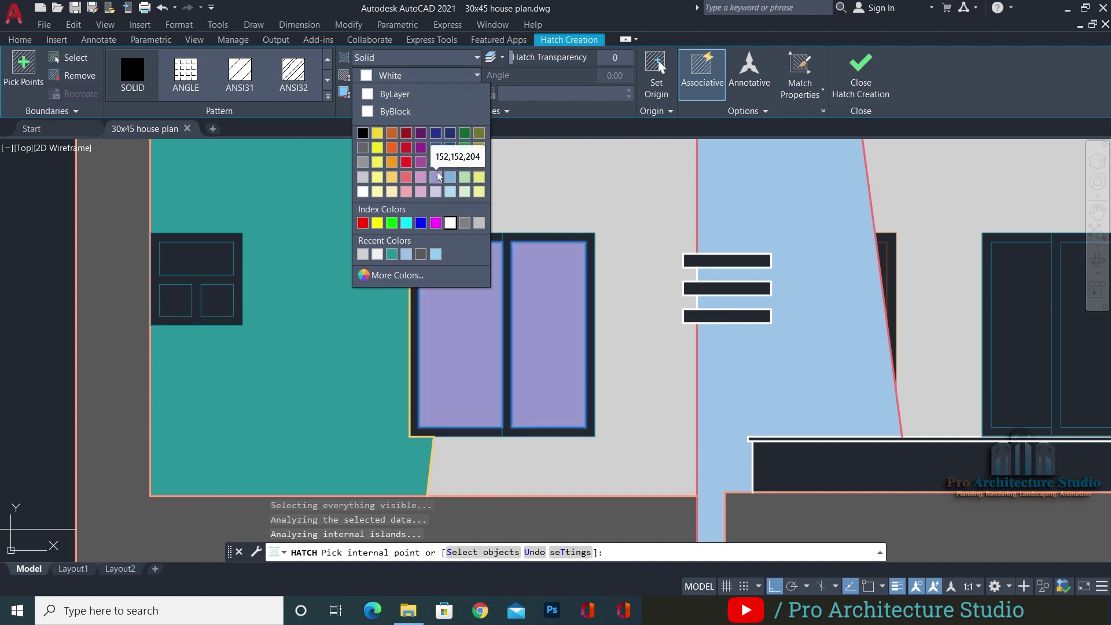
pyautogui.click(449, 163)
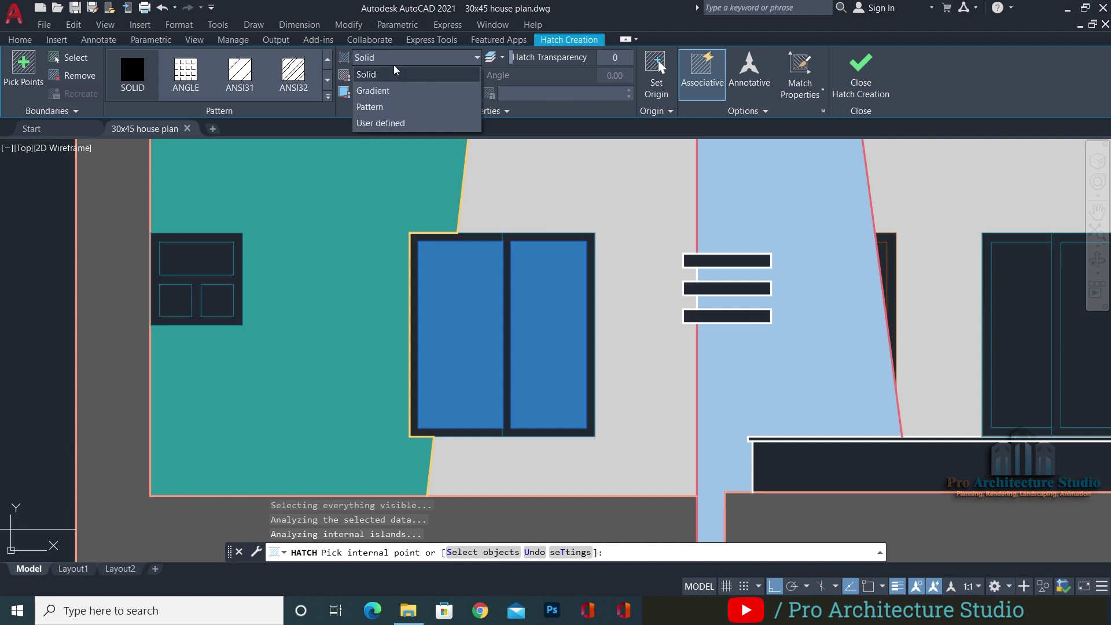
# Turn the window pane hatch into a GR_CYLIN gradient with second color 173,221,247, finish the hatch and save the drawing
pyautogui.click(386, 92)
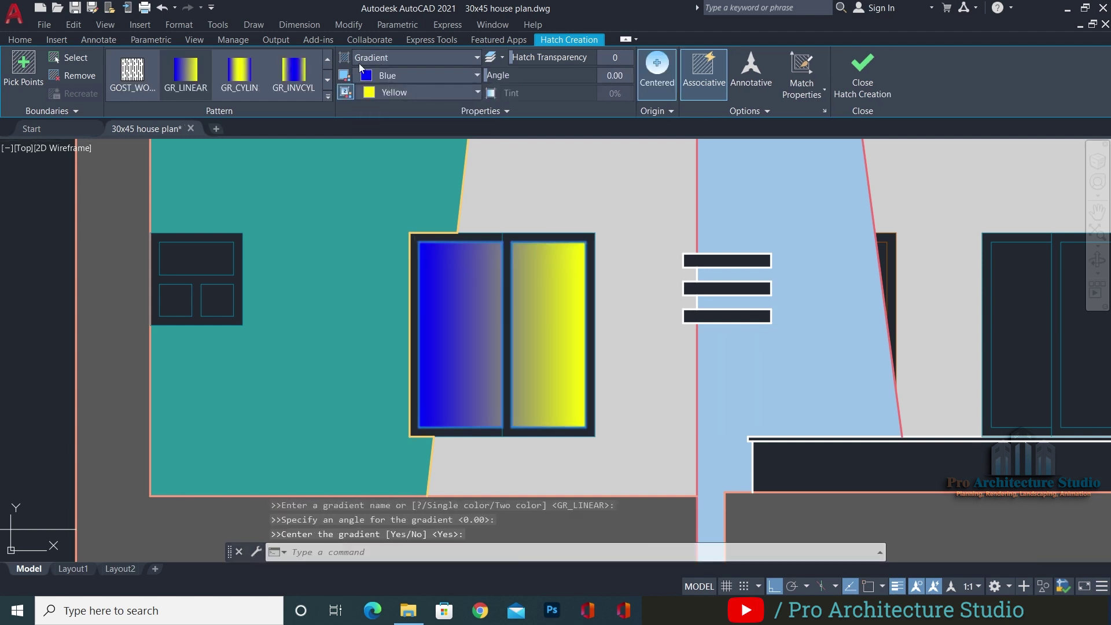
pyautogui.click(390, 92)
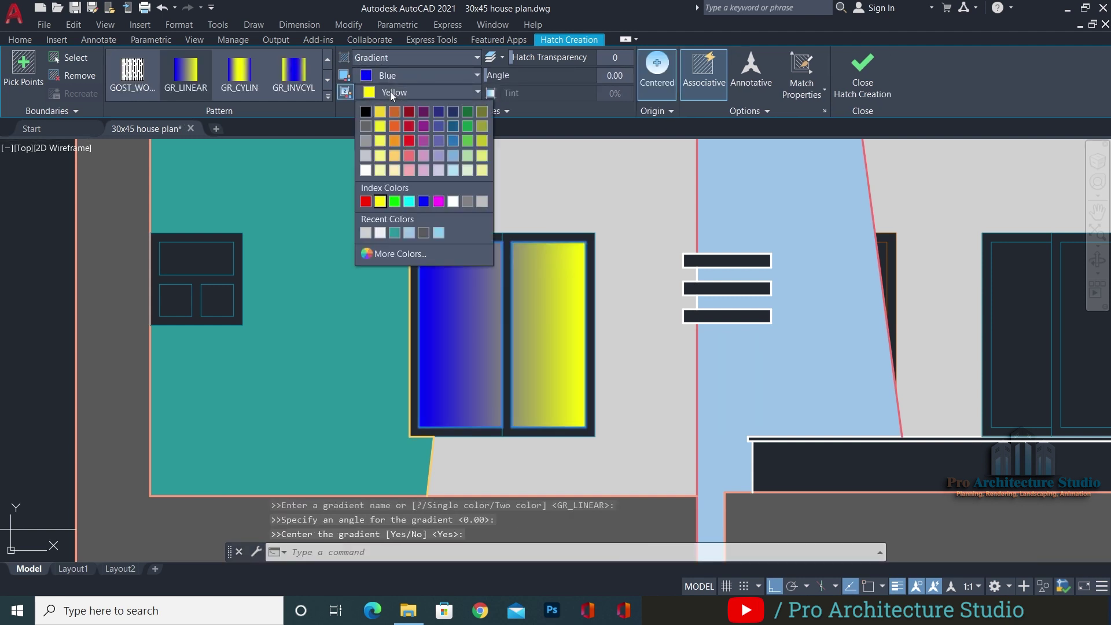
pyautogui.click(452, 154)
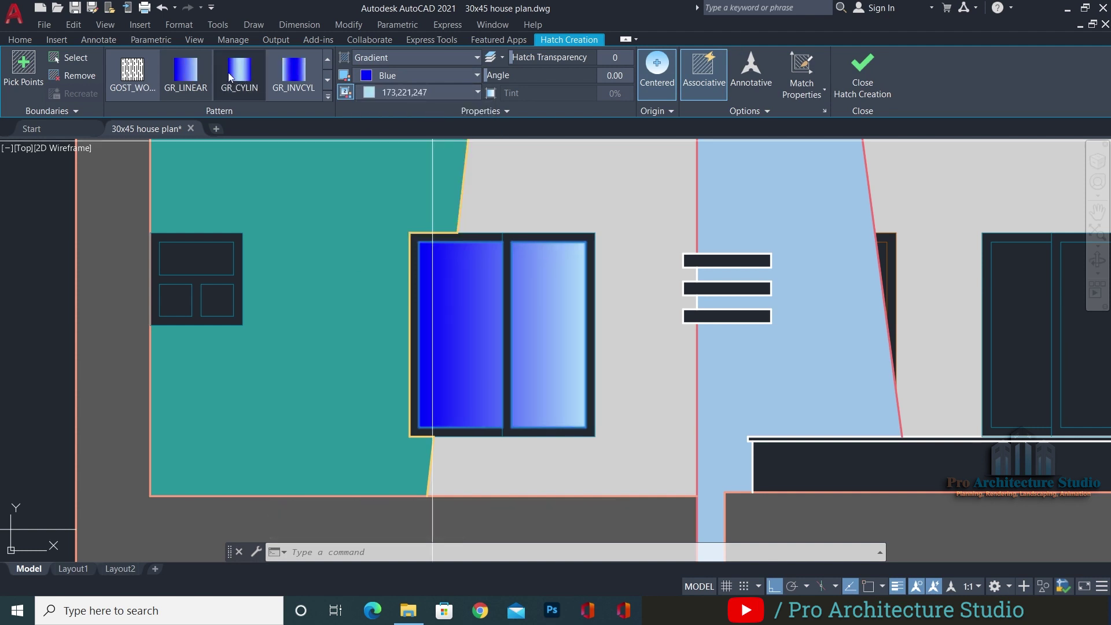
pyautogui.click(239, 79)
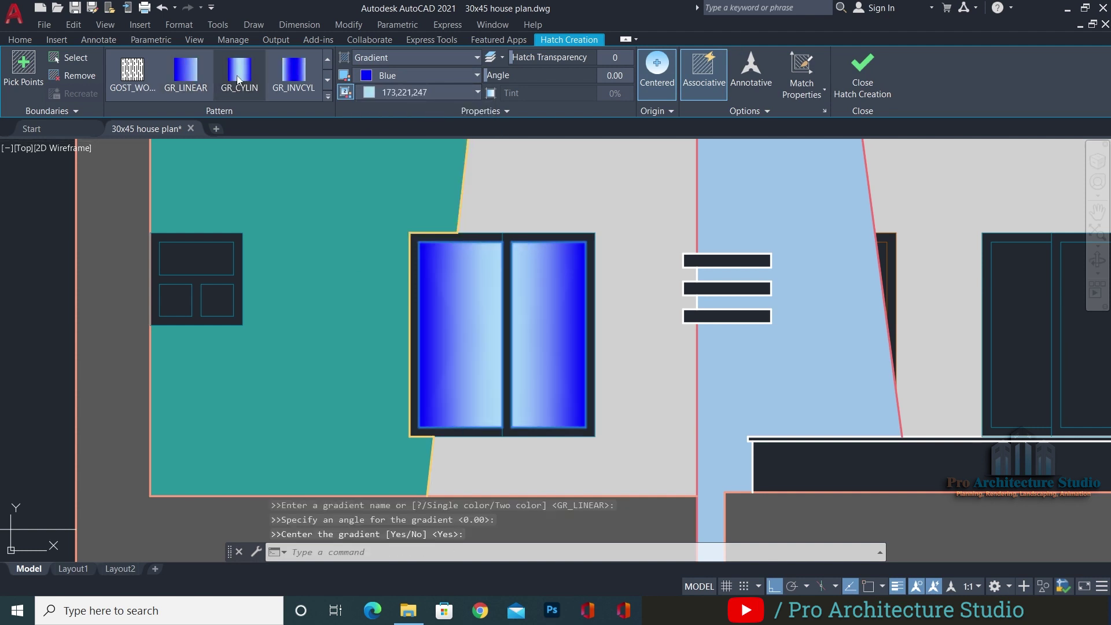
pyautogui.click(870, 75)
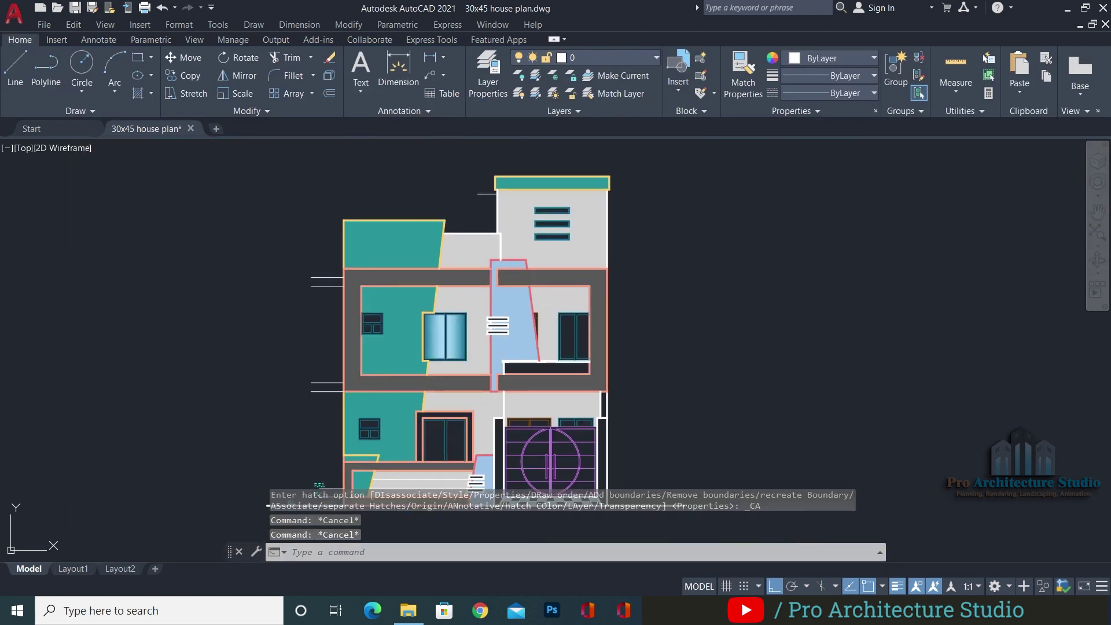
pyautogui.hotkey('ctrl', 's')
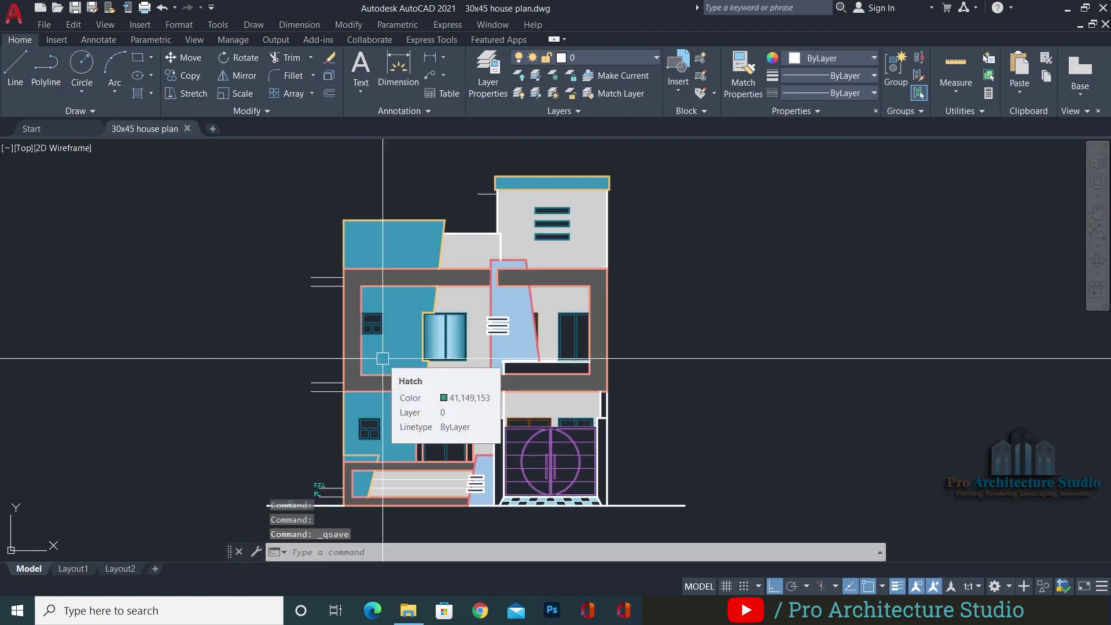
# Hatch the three panes of the small first-floor window in the teal wall with solid color 39,118,187
pyautogui.scroll(4, 379, 336)
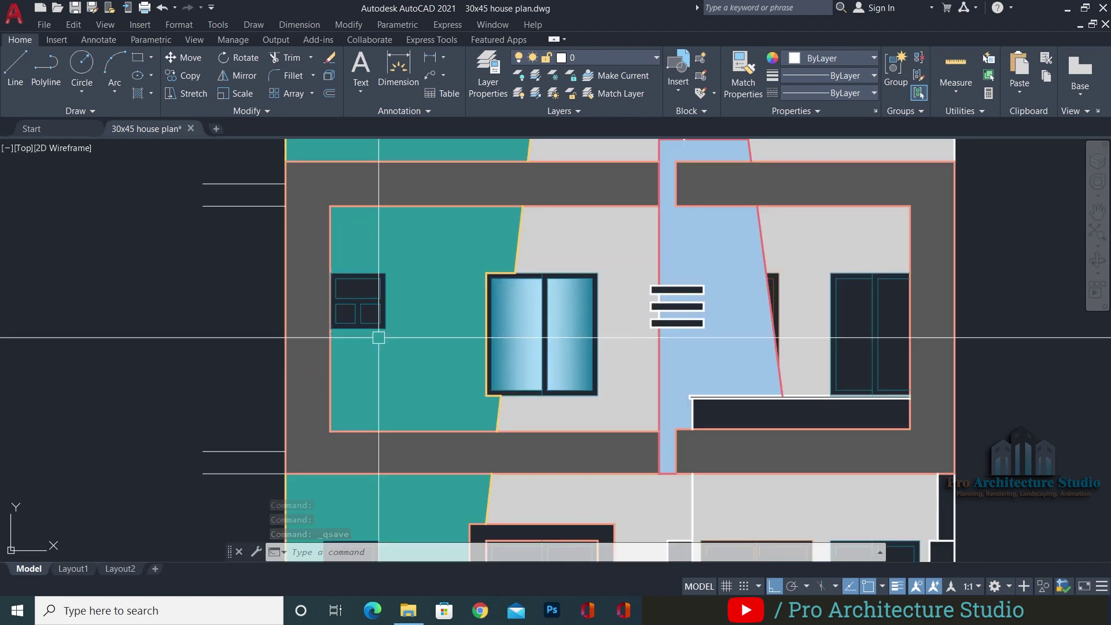
pyautogui.scroll(-4, 534, 304)
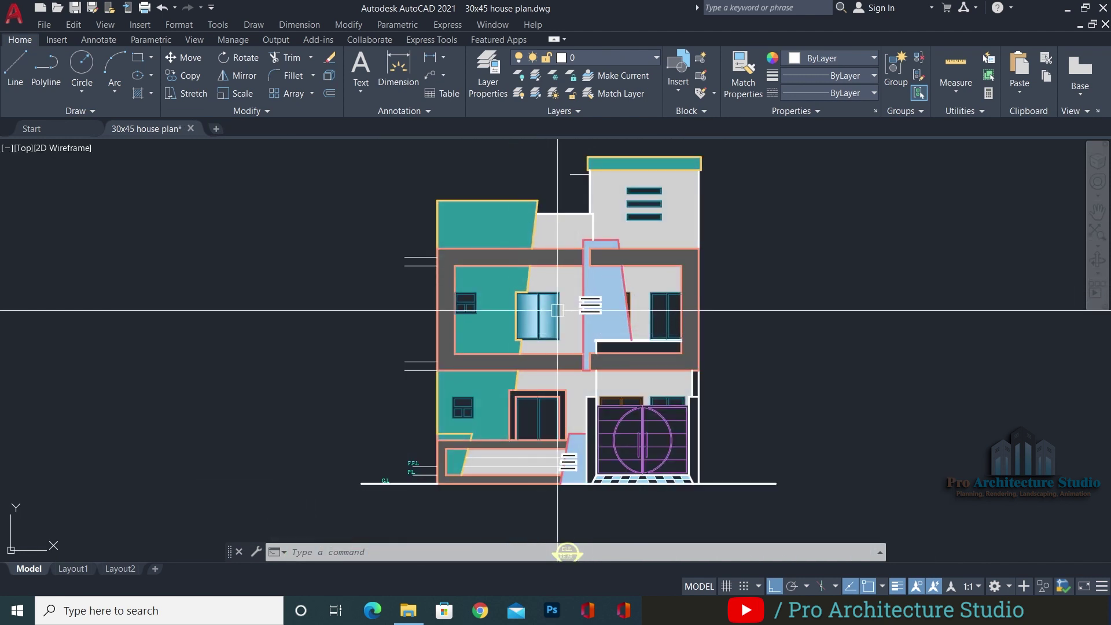
pyautogui.scroll(4, 339, 367)
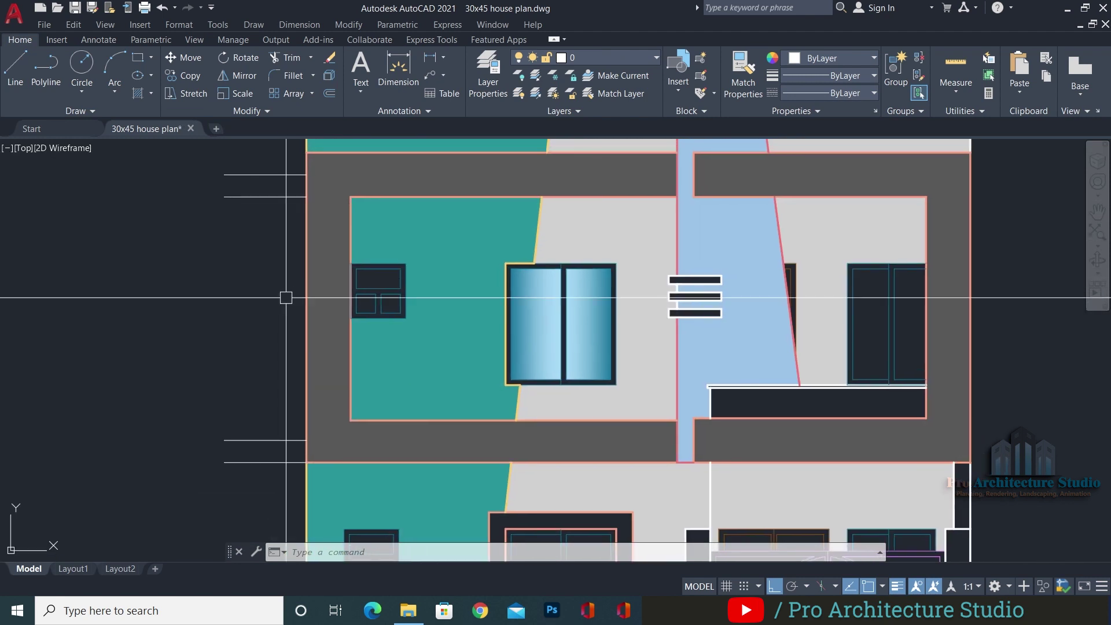
pyautogui.press('Return')
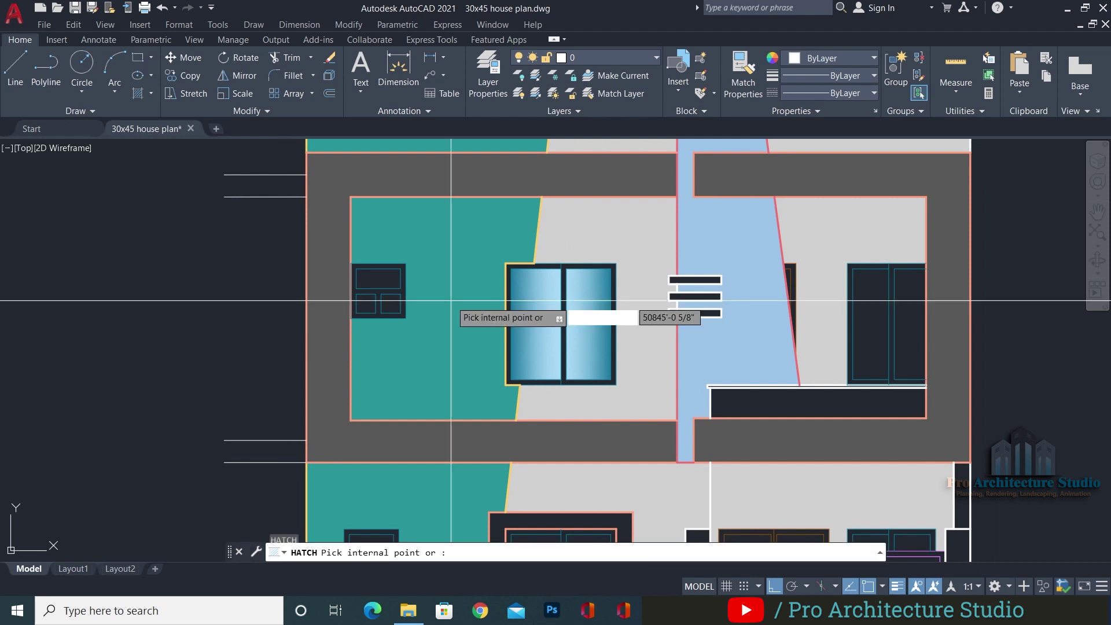
pyautogui.scroll(4, 445, 295)
pyautogui.click(292, 251)
pyautogui.click(299, 309)
pyautogui.click(249, 315)
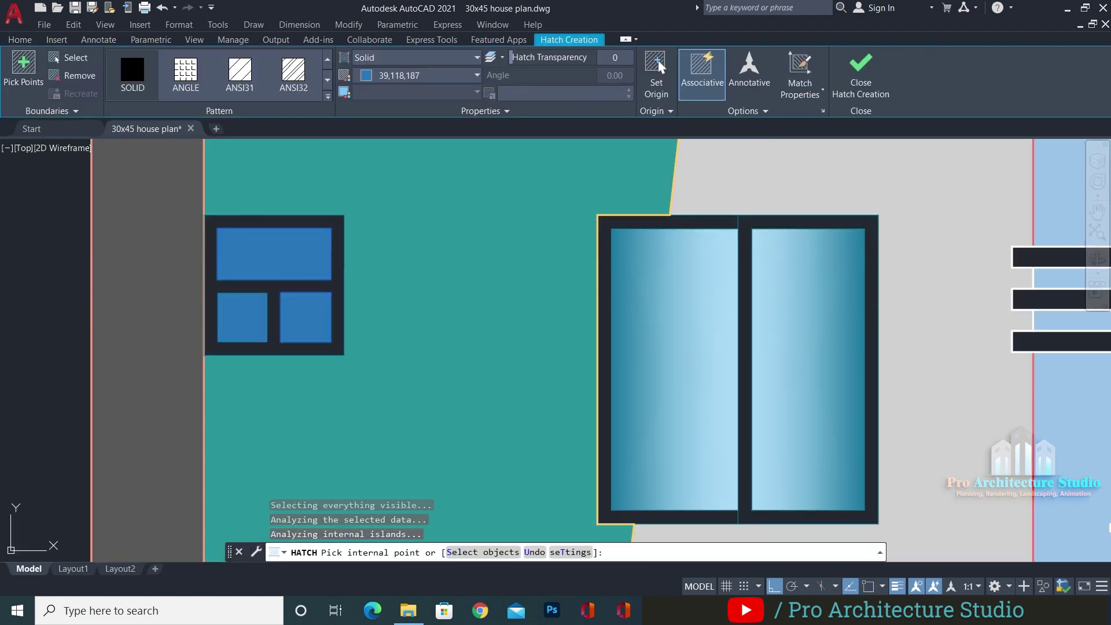
pyautogui.press('Return')
# Match the small window's pane hatch to the gradient of the neighboring large window
pyautogui.write('ma')
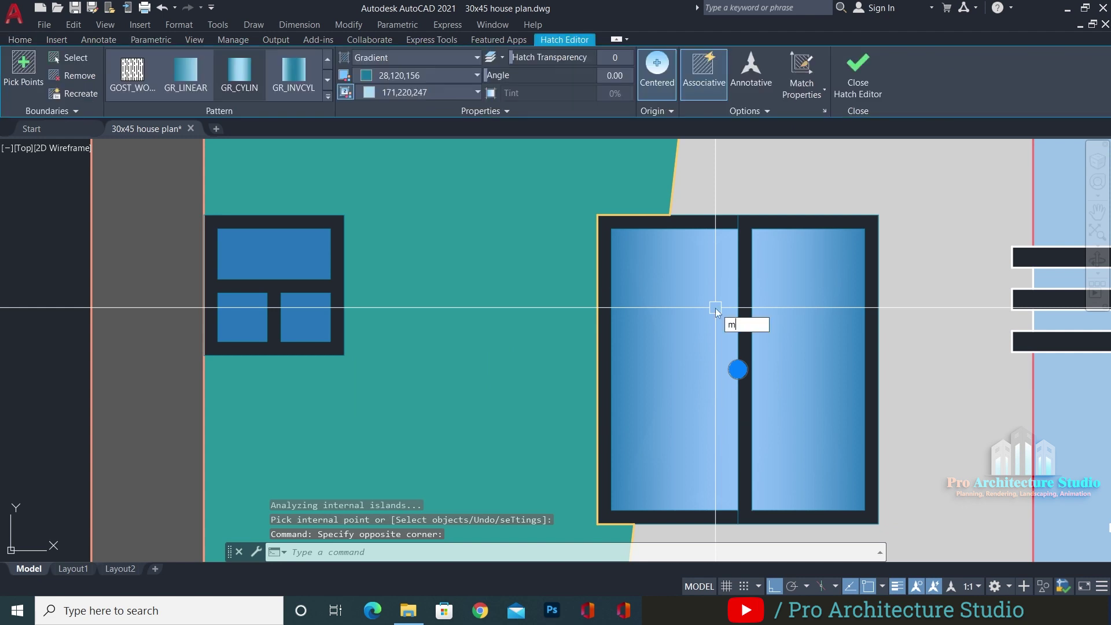
pyautogui.press('Return')
pyautogui.click(246, 254)
pyautogui.scroll(-5, 246, 255)
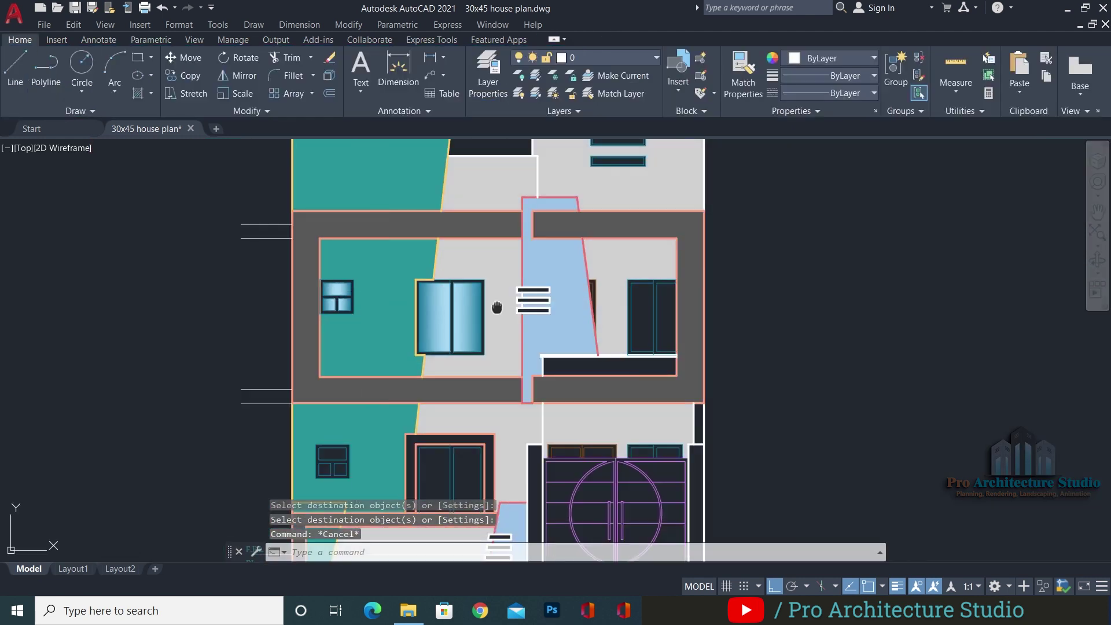
pyautogui.press('Escape')
# Hatch the uppermost slot window of the top room with solid color 39,118,187
pyautogui.press('Escape')
pyautogui.press('Escape')
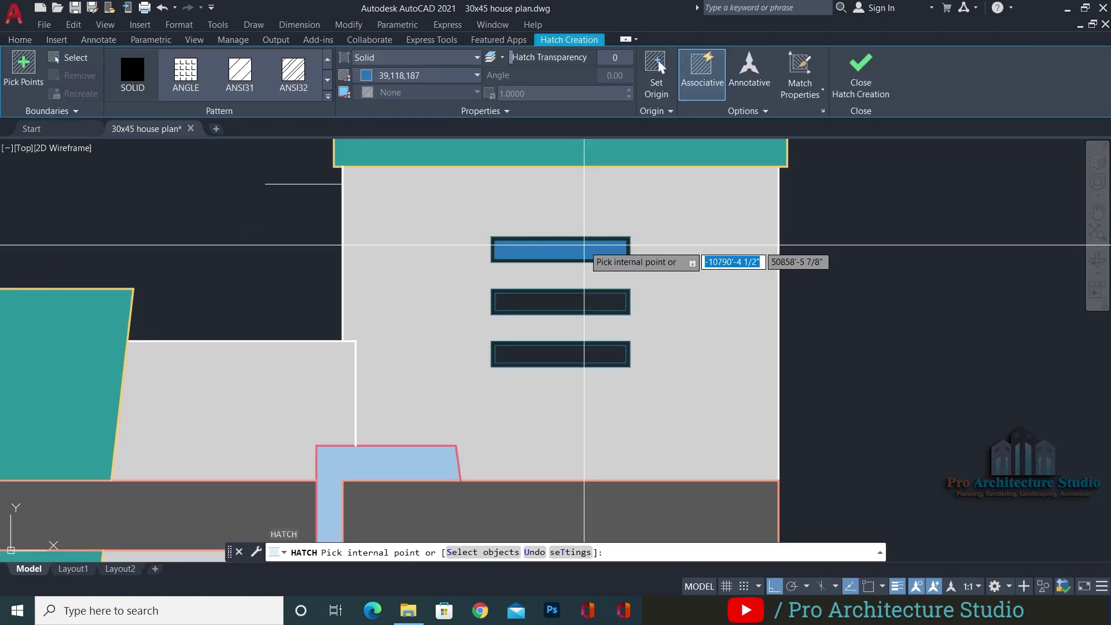
pyautogui.click(583, 253)
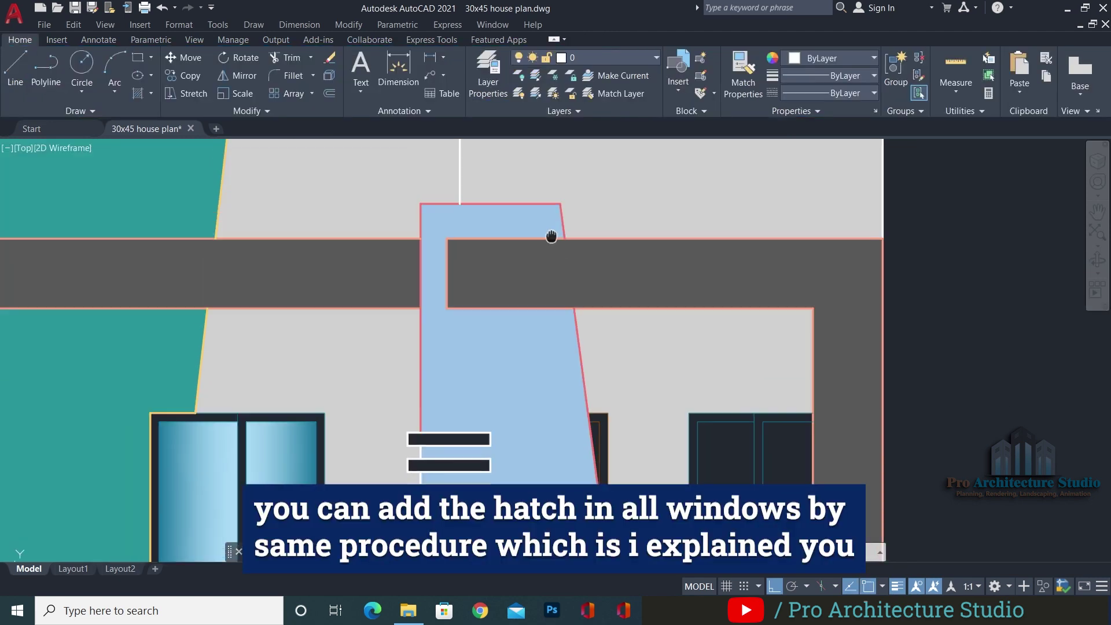
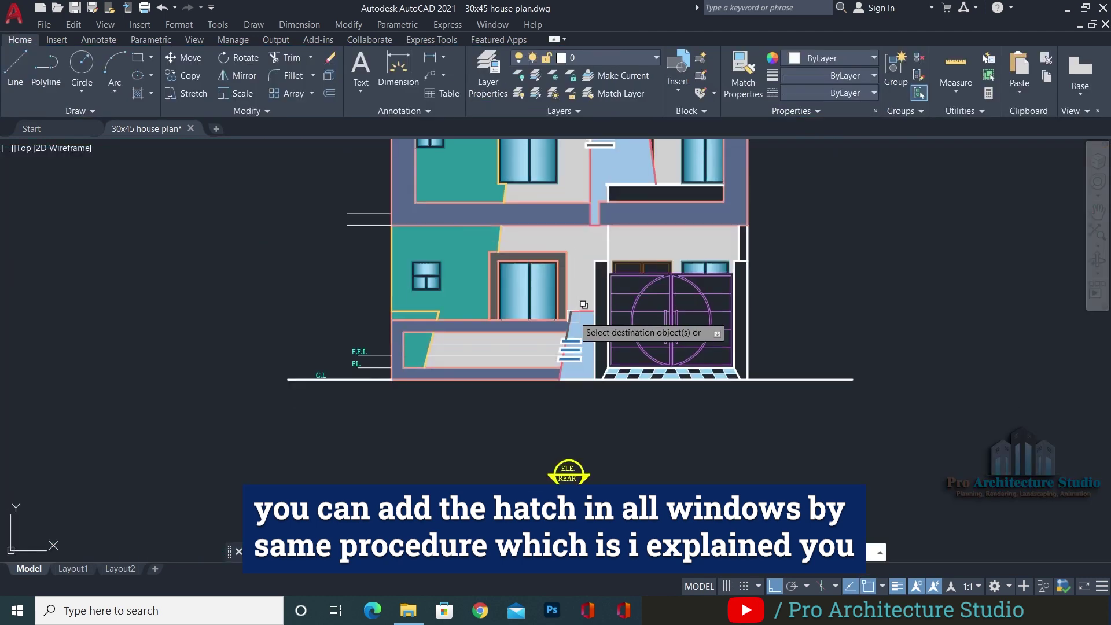
# Match the three bars on the slanted pillar beside the gate to the dark gray band hatch
pyautogui.scroll(5, 573, 316)
pyautogui.rightClick(515, 352)
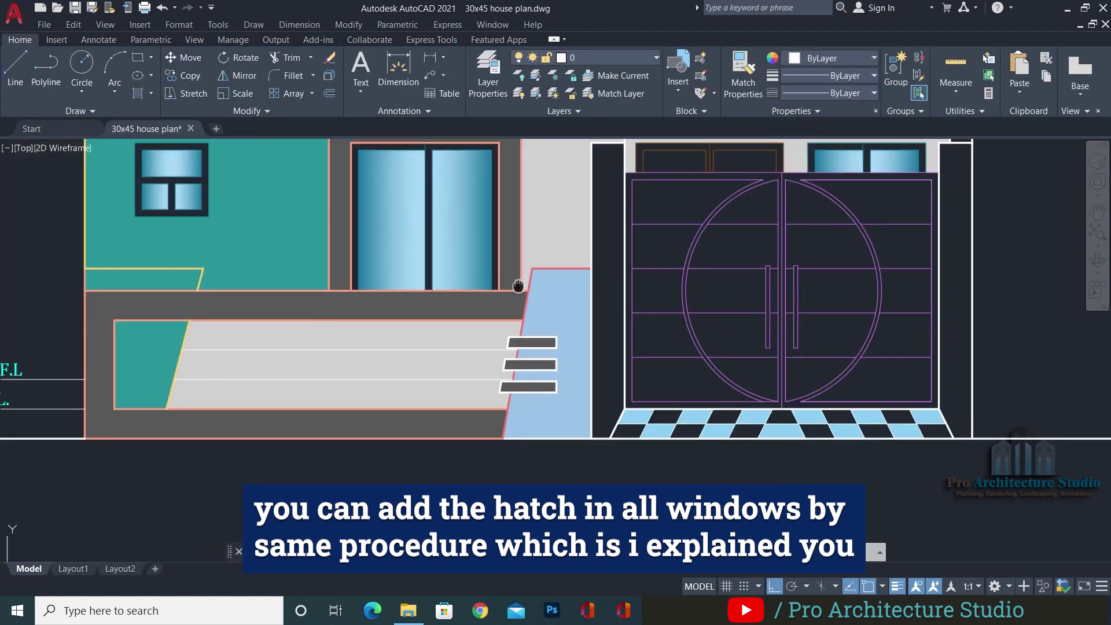
pyautogui.scroll(5, 588, 388)
pyautogui.click(796, 451)
pyautogui.scroll(-10, 551, 273)
pyautogui.scroll(4, 666, 313)
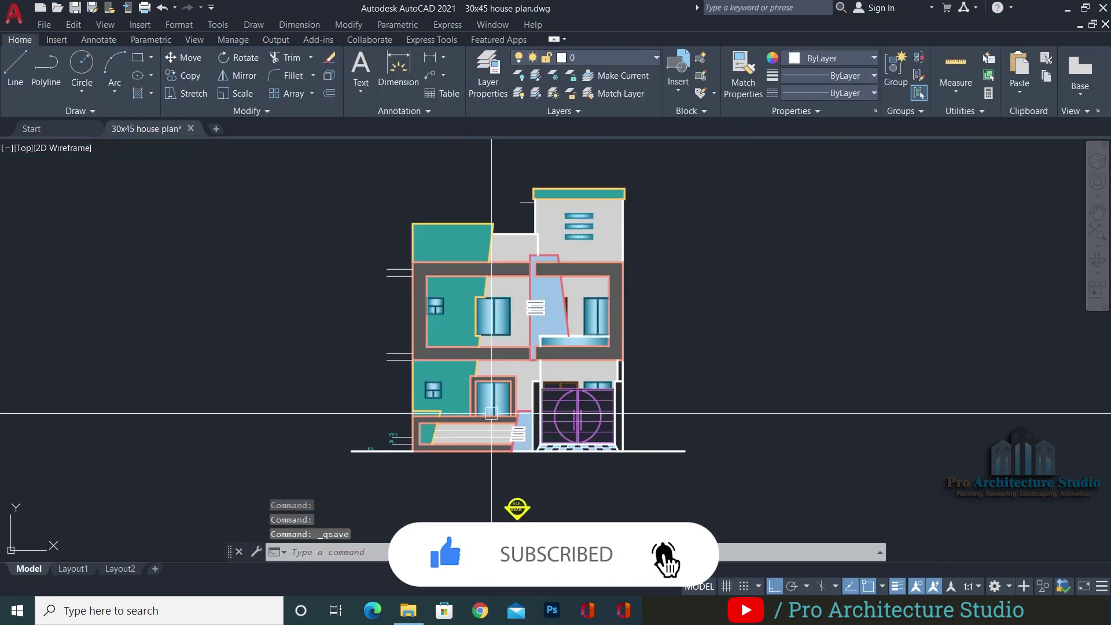
# Hatch all the panel areas of both gate leaves, inside and outside the circle, with solid color 39,118,187
pyautogui.write('h')
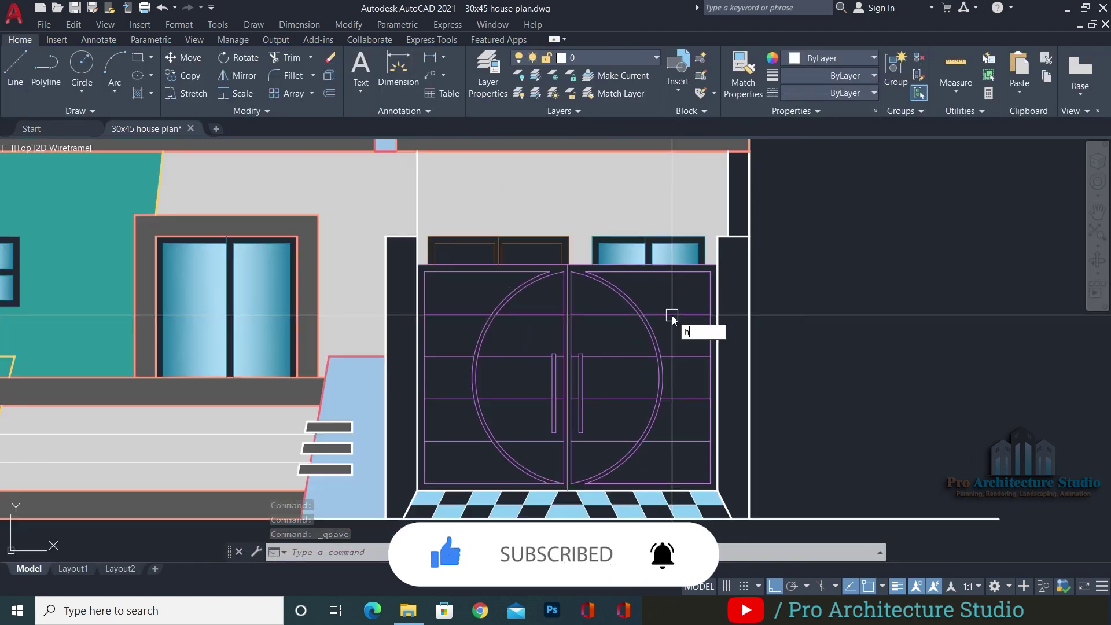
pyautogui.press('Return')
pyautogui.click(656, 292)
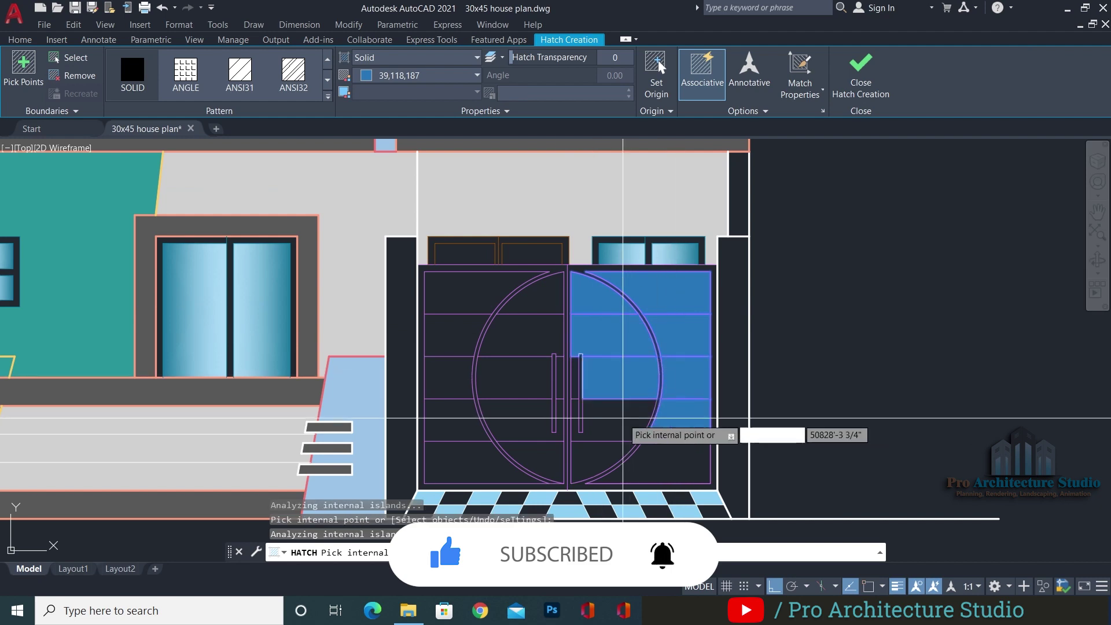
pyautogui.click(634, 418)
pyautogui.click(674, 460)
pyautogui.click(617, 457)
pyautogui.click(535, 462)
pyautogui.scroll(5, 558, 367)
pyautogui.click(559, 368)
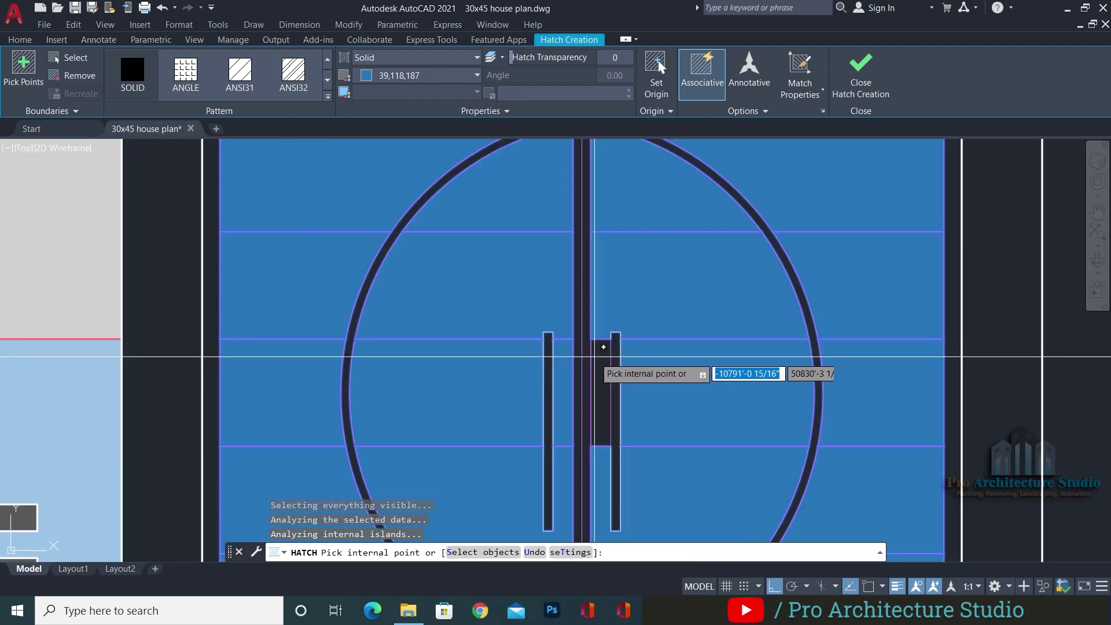
pyautogui.click(593, 349)
pyautogui.scroll(-3, 582, 344)
pyautogui.press('Return')
# Recolor the gate hatch to a darker shade of the teal 41,149,153
pyautogui.scroll(-3, 567, 260)
pyautogui.scroll(3, 606, 266)
pyautogui.click(606, 266)
pyautogui.click(475, 75)
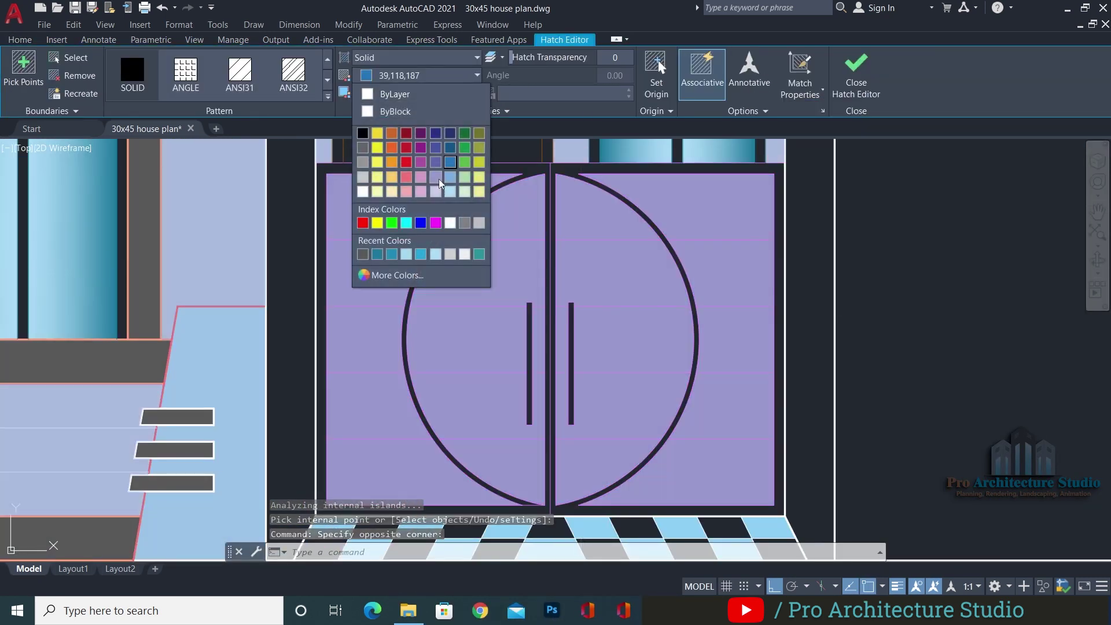
pyautogui.click(480, 254)
pyautogui.click(475, 75)
pyautogui.click(397, 275)
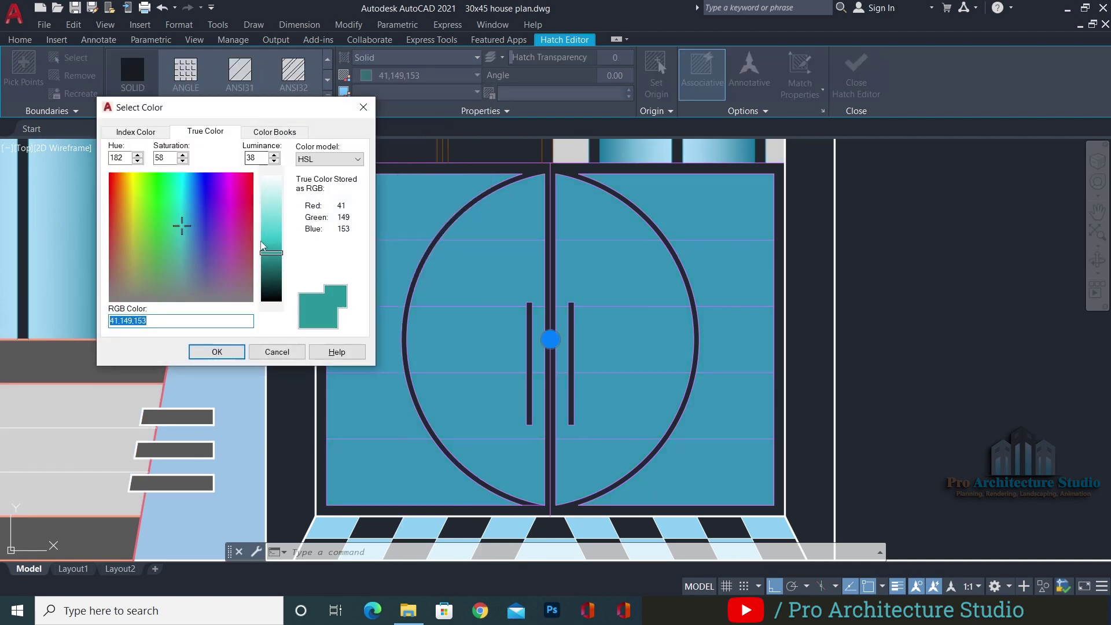
pyautogui.click(217, 352)
pyautogui.click(857, 75)
# Hatch the two pillars flanking the gate and match them to the dark gray band hatch
pyautogui.scroll(-6, 700, 405)
pyautogui.moveTo(734, 379); pyautogui.dragTo(710, 357, button='middle')
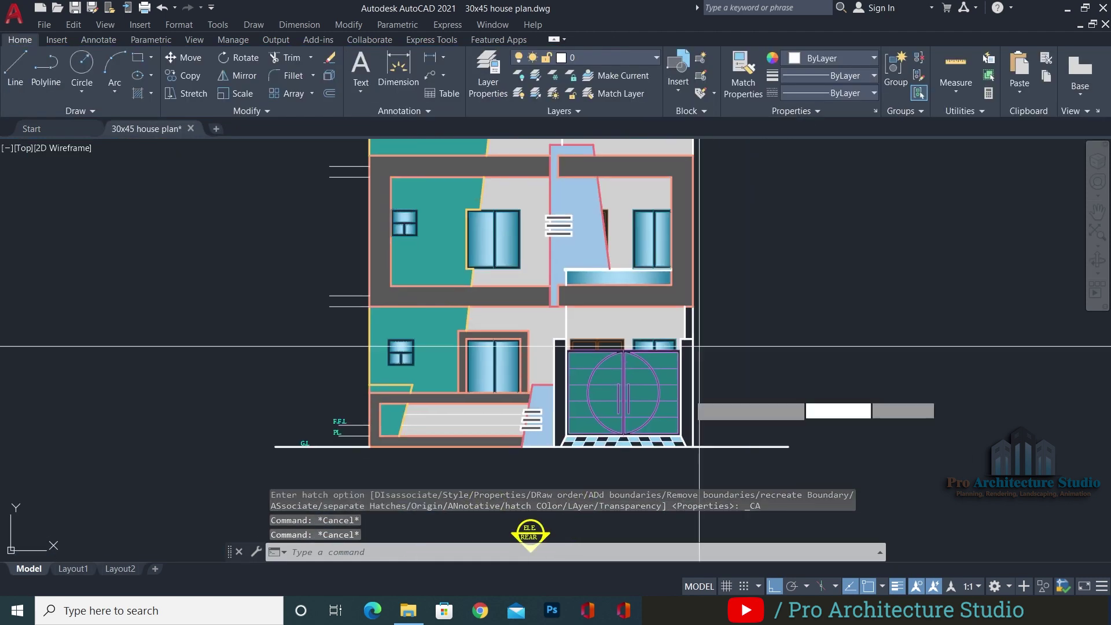
pyautogui.write('h')
pyautogui.press('Return')
pyautogui.scroll(2, 689, 391)
pyautogui.click(684, 387)
pyautogui.click(485, 351)
pyautogui.press('Return')
pyautogui.click(677, 249)
pyautogui.write('ma')
pyautogui.click(696, 328)
# Send the gate and pillar hatches behind the linework
pyautogui.rightClick(716, 328)
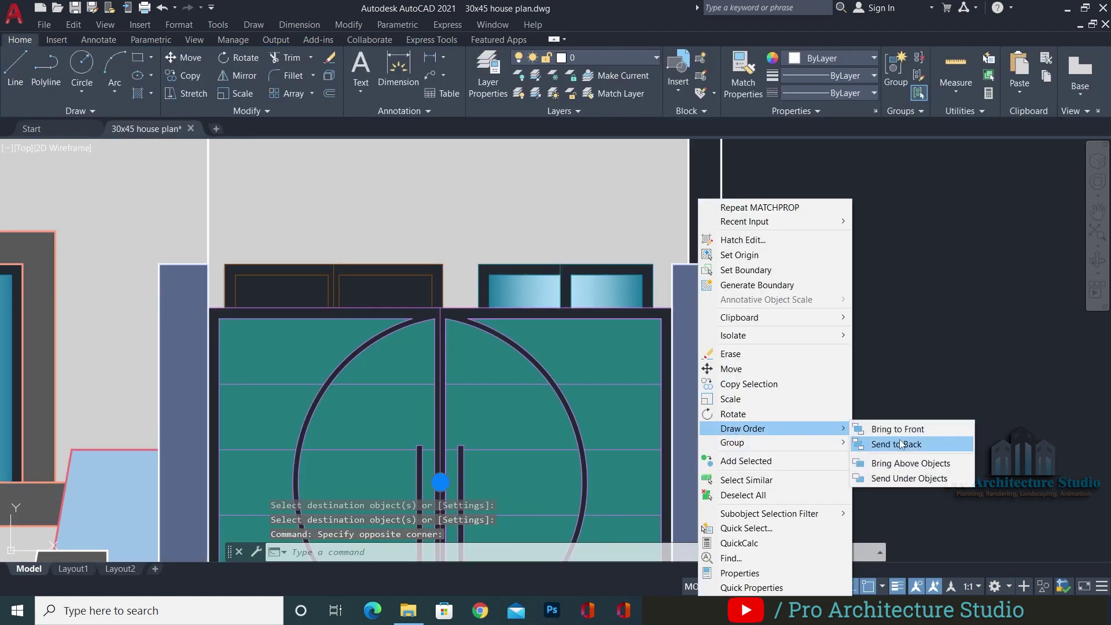
pyautogui.click(898, 444)
pyautogui.scroll(-8, 722, 355)
pyautogui.press('Escape')
pyautogui.press('Escape')
pyautogui.press('Escape')
# Add the narrow strip above the right gate pillar to the light gray 209,209,209 wall hatch
pyautogui.scroll(2, 743, 302)
pyautogui.moveTo(743, 303); pyautogui.dragTo(720, 362, button='middle')
pyautogui.scroll(2, 554, 332)
pyautogui.scroll(-2, 505, 304)
pyautogui.moveTo(478, 293); pyautogui.dragTo(517, 256, button='middle')
pyautogui.scroll(2, 727, 379)
pyautogui.write('h')
pyautogui.press('Escape')
pyautogui.press('Escape')
pyautogui.click(660, 365)
pyautogui.click(22, 72)
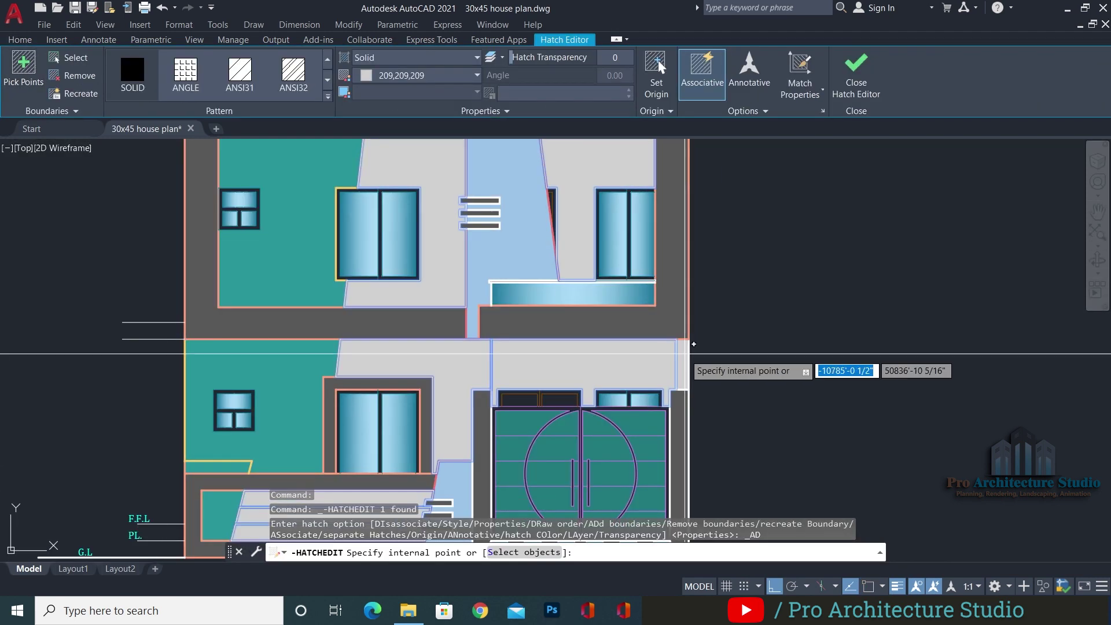
pyautogui.click(681, 360)
pyautogui.press('Return')
pyautogui.press('Escape')
pyautogui.scroll(-4, 682, 371)
pyautogui.press('Escape')
# Hatch the two panels of the brown-outlined opening above the gate's left leaf with a solid fill
pyautogui.scroll(3, 645, 360)
pyautogui.scroll(2, 605, 454)
pyautogui.write('h')
pyautogui.click(606, 454)
pyautogui.click(459, 449)
pyautogui.press('Return')
# Recolor the hatch of the panels above the gate's left leaf to brown, based on index color 32
pyautogui.click(394, 81)
pyautogui.click(397, 275)
pyautogui.click(136, 130)
pyautogui.click(133, 181)
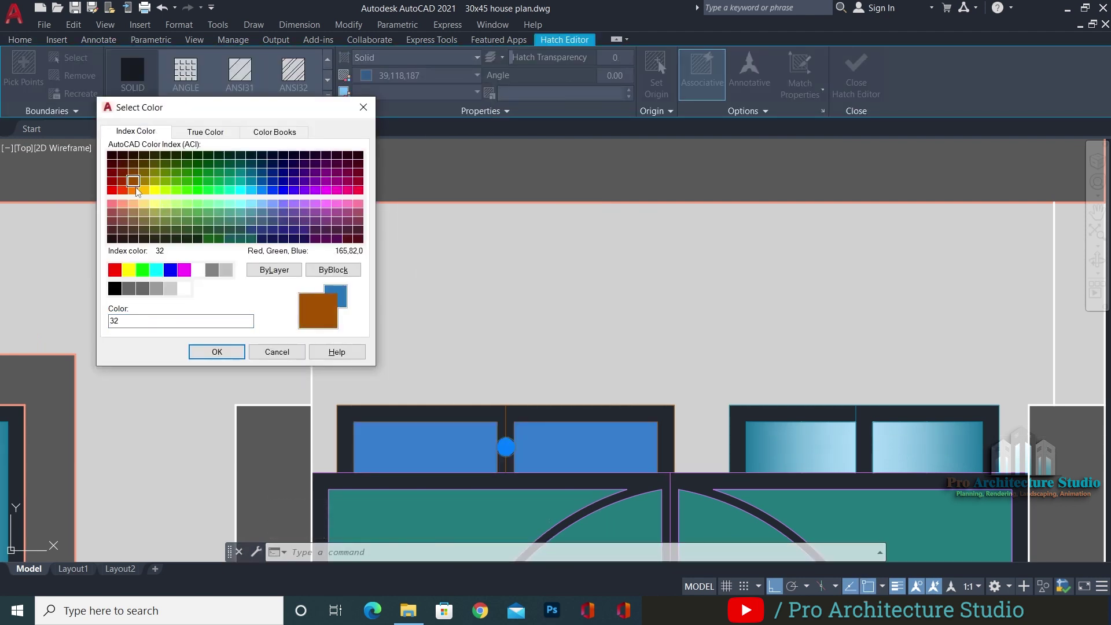
pyautogui.click(217, 352)
pyautogui.click(417, 75)
pyautogui.click(397, 275)
pyautogui.click(205, 132)
pyautogui.click(217, 352)
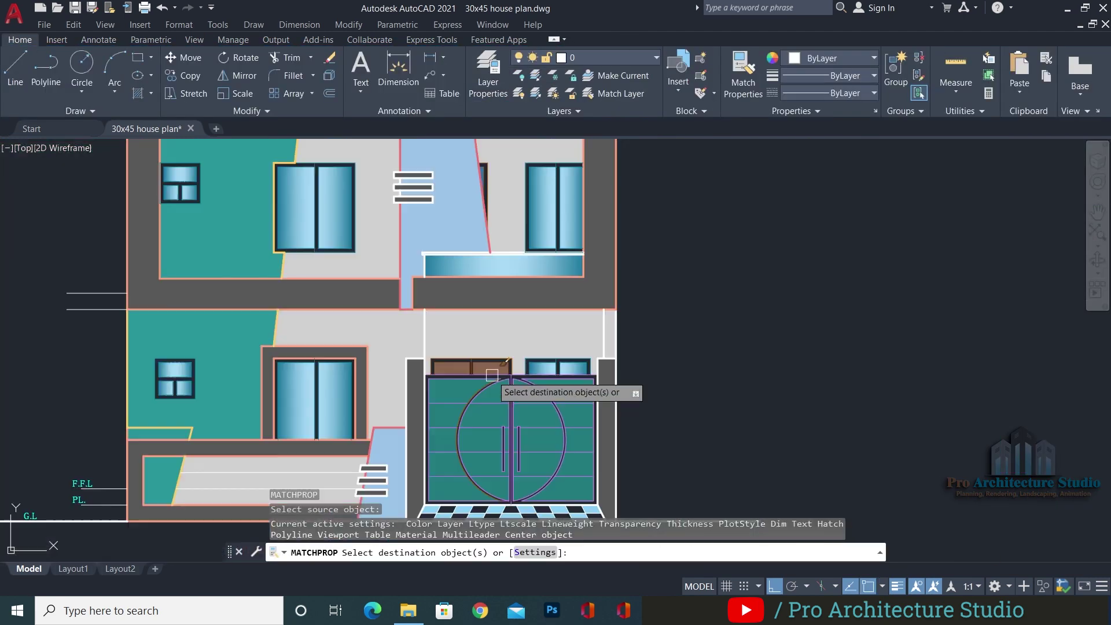
# Match the brown hatch between the opening above the gate and the narrow opening beside the slanted pillar
pyautogui.click(492, 375)
pyautogui.press('Return')
pyautogui.scroll(2, 550, 300)
pyautogui.scroll(-6, 550, 300)
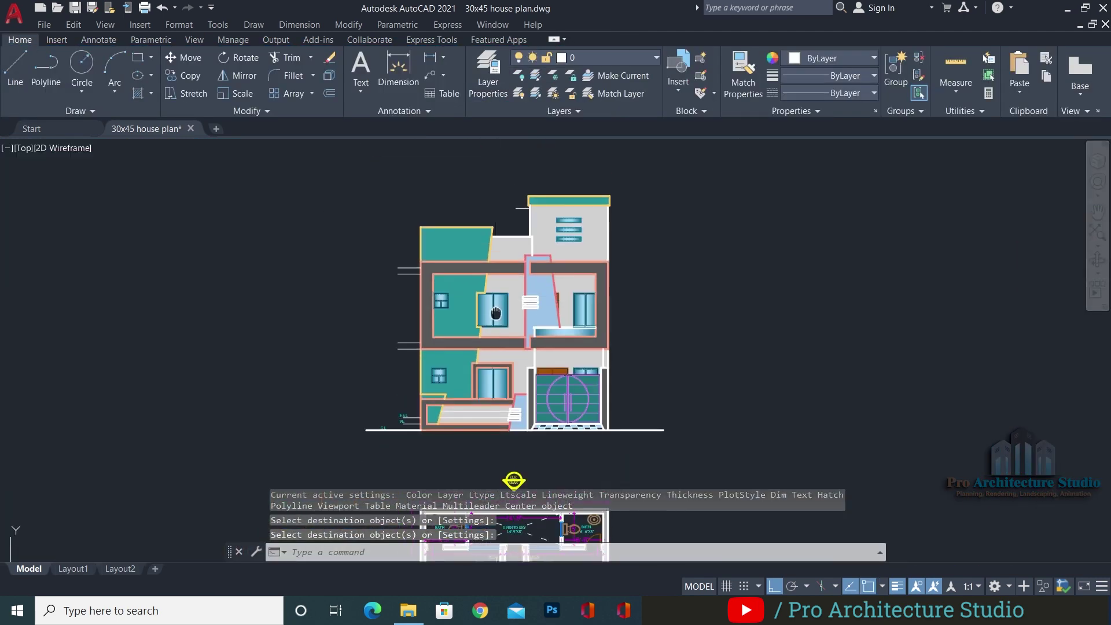
# Frame the whole colored front elevation and save the drawing
pyautogui.press('Escape')
pyautogui.press('Escape')
pyautogui.scroll(2, 533, 255)
pyautogui.moveTo(538, 332); pyautogui.dragTo(562, 345, button='middle')
pyautogui.write('z w')
pyautogui.scroll(-2, 567, 340)
pyautogui.click(370, 482)
pyautogui.click(708, 206)
pyautogui.press('Escape')
pyautogui.hotkey('ctrl', 's')
pyautogui.moveTo(229, 552); pyautogui.dragTo(231, 581)
pyautogui.moveTo(643, 397); pyautogui.dragTo(617, 415, button='middle')
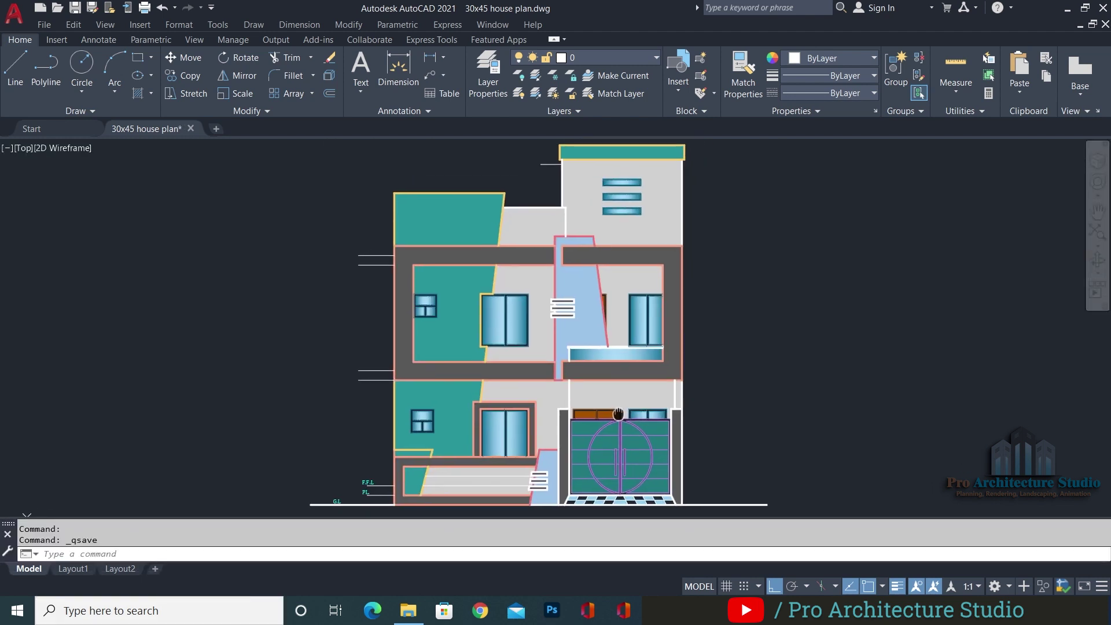
pyautogui.moveTo(5, 548)
pyautogui.mouseDown()
pyautogui.moveTo(4, 538)
pyautogui.moveTo(248, 544)
pyautogui.moveTo(252, 553)
pyautogui.mouseUp()
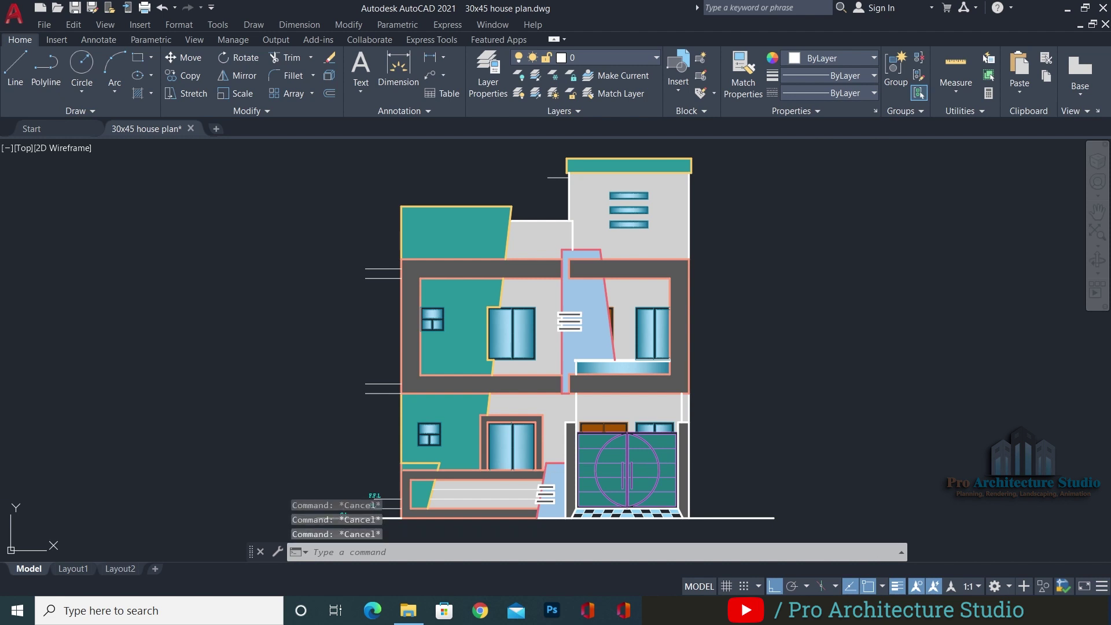
# Draw a horizontal line about 1'-8" long in the empty space beside the G.L label
pyautogui.scroll(5, 385, 364)
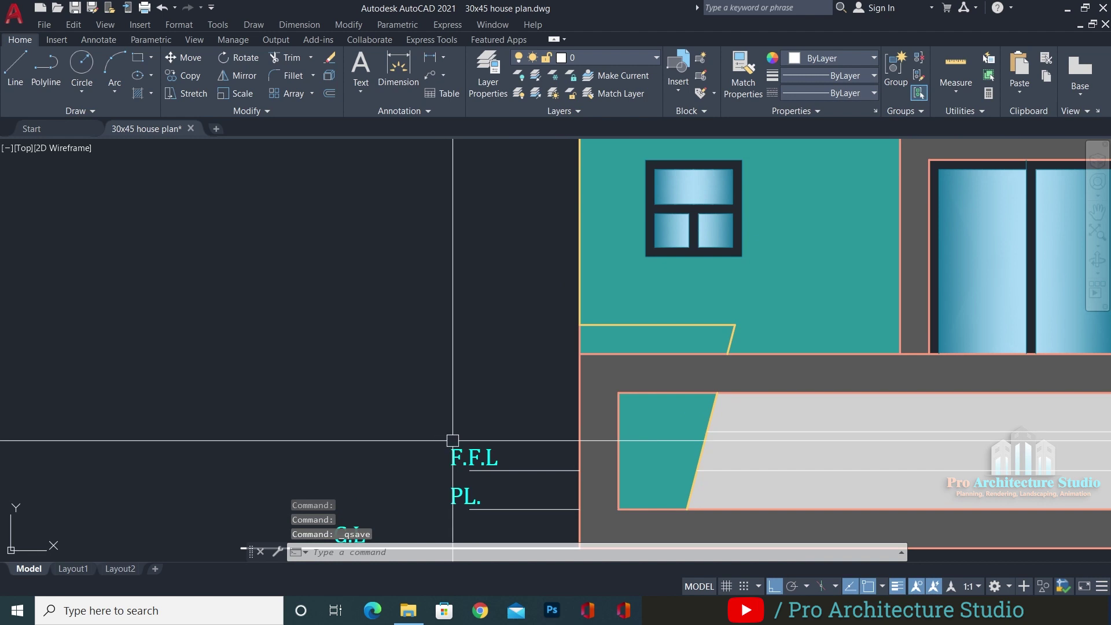
pyautogui.moveTo(399, 464)
pyautogui.mouseDown(button='middle')
pyautogui.moveTo(422, 380)
pyautogui.moveTo(603, 369)
pyautogui.mouseUp(button='middle')
pyautogui.press('Escape')
pyautogui.moveTo(302, 355); pyautogui.dragTo(591, 364, button='middle')
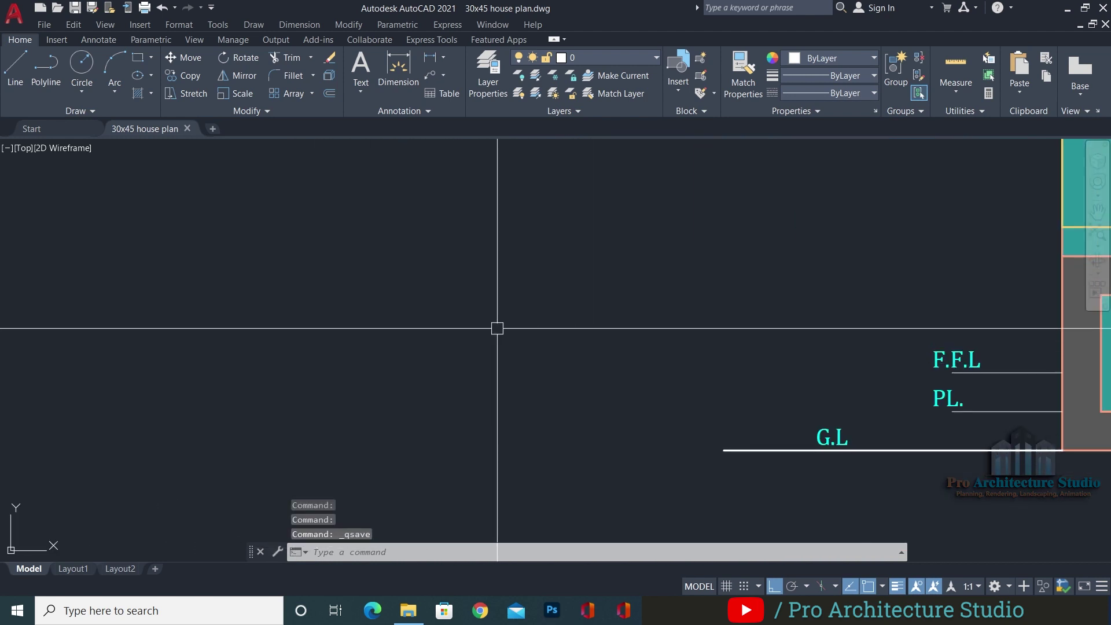
pyautogui.write('l')
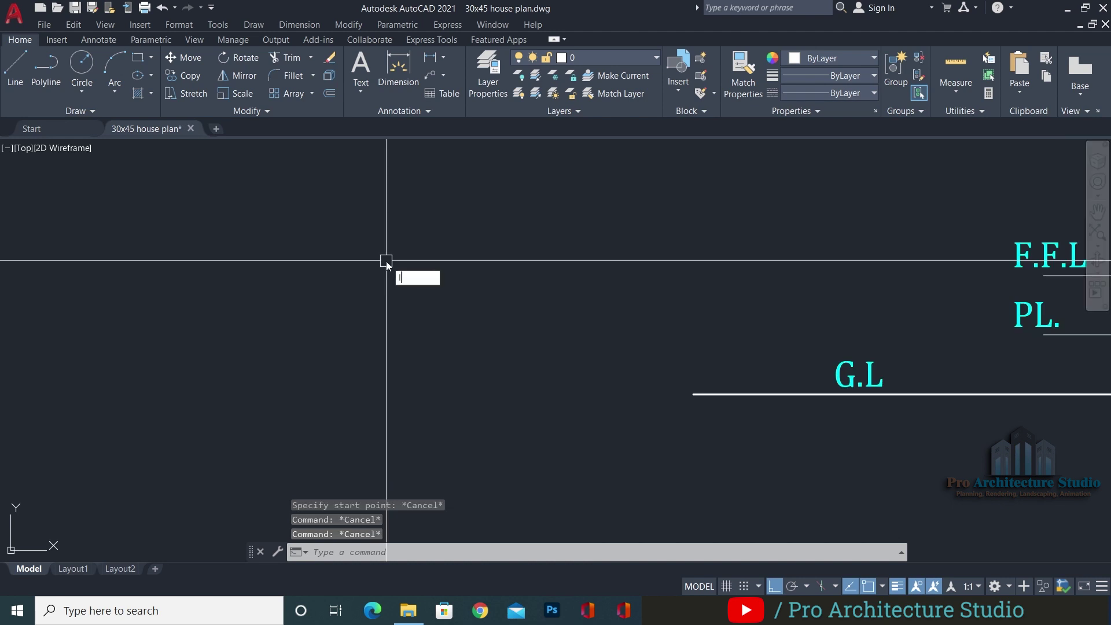
pyautogui.press('Return')
pyautogui.click(368, 278)
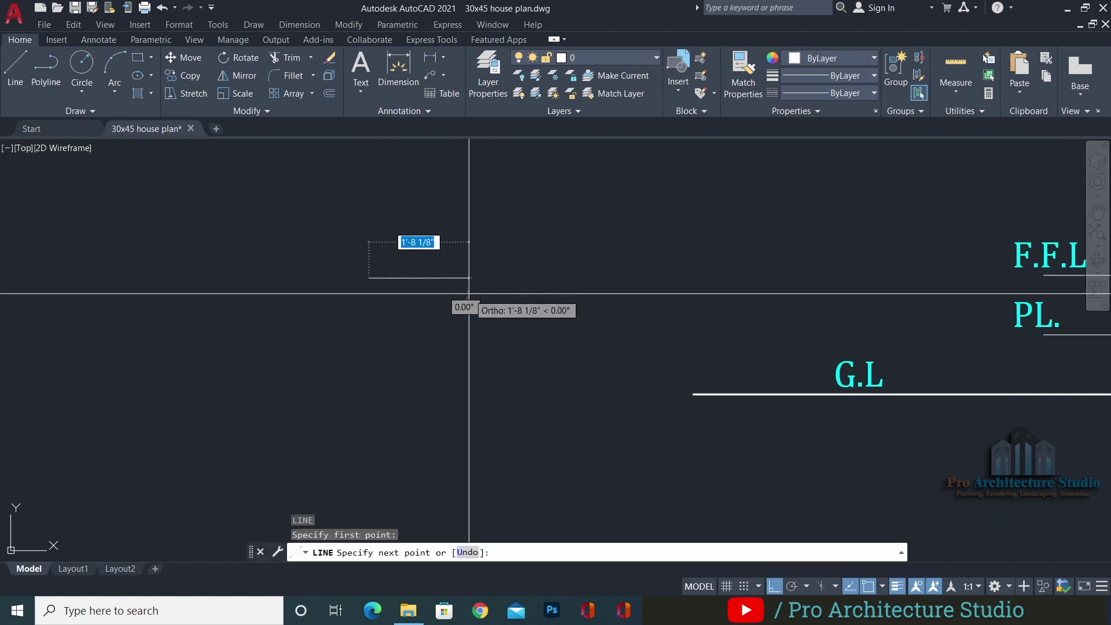
pyautogui.click(468, 293)
pyautogui.press('Escape')
# Draw a vertical line down from the line's midpoint and connect its lower end to both line ends, forming a triangle
pyautogui.press('Return')
pyautogui.click(420, 278)
pyautogui.click(421, 330)
pyautogui.press('Escape')
pyautogui.press('Return')
pyautogui.click(368, 277)
pyautogui.click(418, 329)
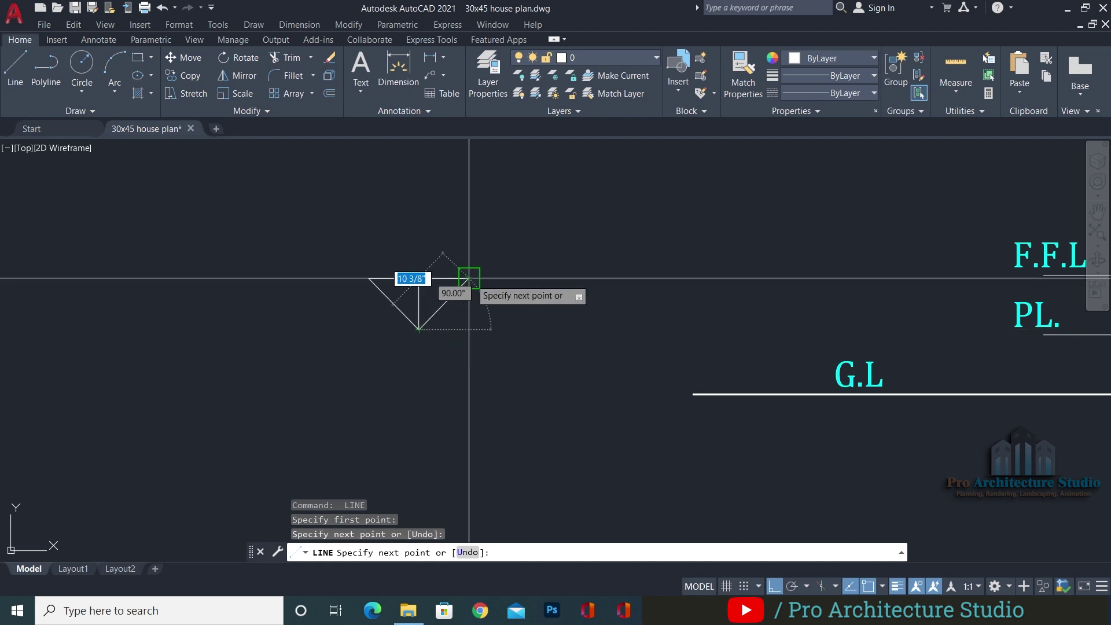
pyautogui.click(469, 278)
pyautogui.press('Escape')
pyautogui.scroll(2, 418, 294)
pyautogui.scroll(-4, 417, 279)
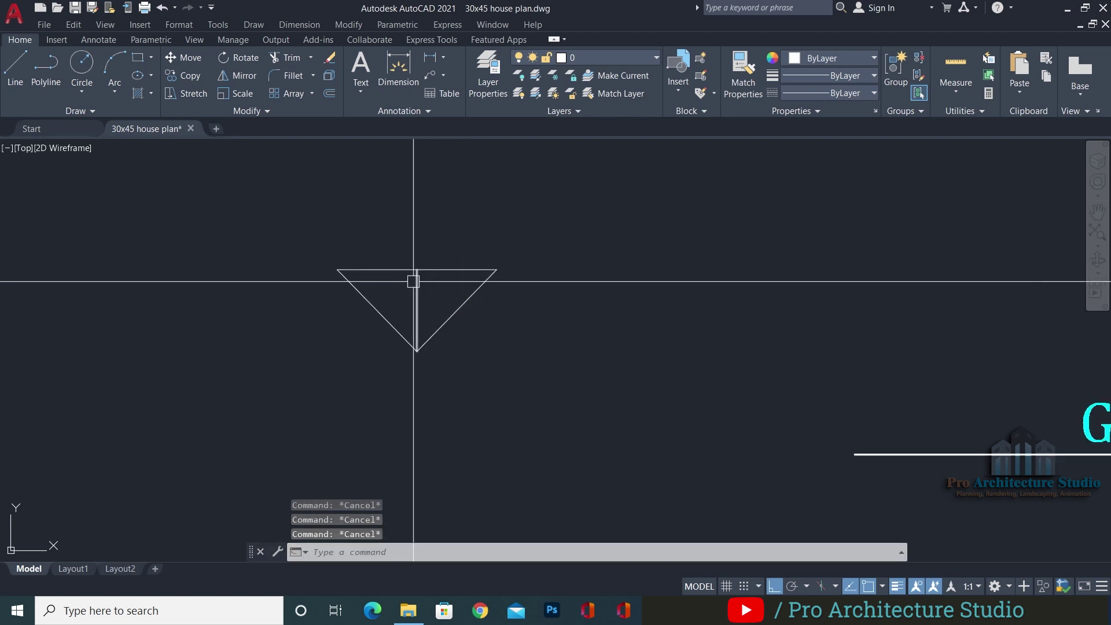
# Draw a horizontal line extending outward to the left from the triangle's upper left corner
pyautogui.press('Return')
pyautogui.click(383, 277)
pyautogui.click(271, 291)
pyautogui.press('Return')
pyautogui.press('Escape')
pyautogui.press('Escape')
pyautogui.press('Escape')
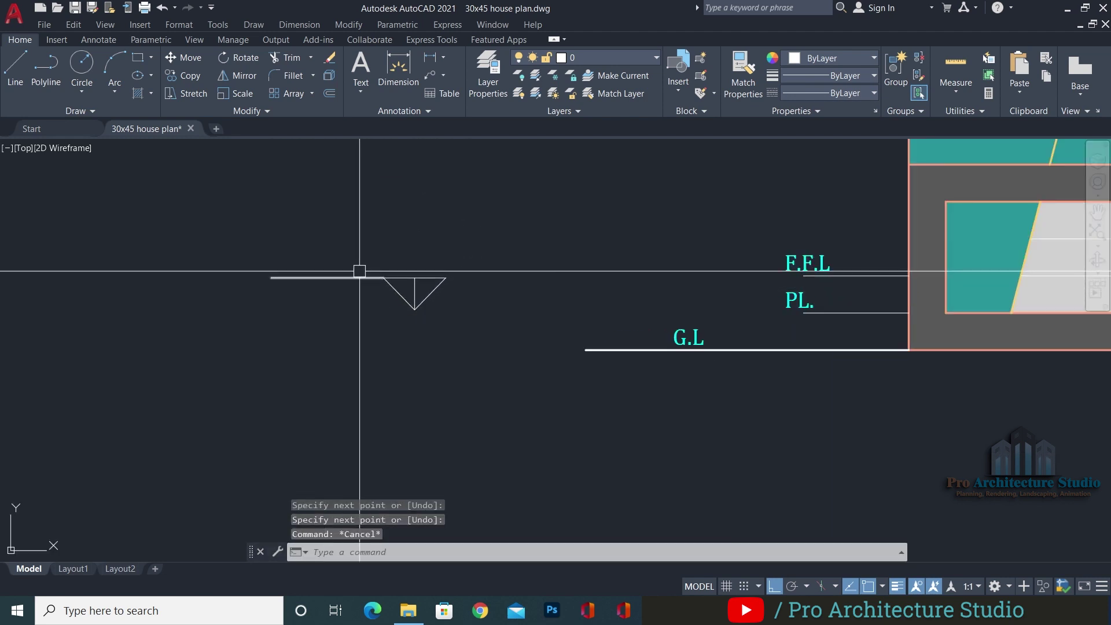
# Merge the extension line and the triangle's top edge into one continuous line
pyautogui.scroll(2, 362, 271)
pyautogui.click(378, 282)
pyautogui.write('e')
pyautogui.press('Return')
pyautogui.click(396, 281)
pyautogui.press('Escape')
pyautogui.press('Escape')
pyautogui.press('Escape')
pyautogui.moveTo(357, 322); pyautogui.dragTo(411, 327, button='middle')
pyautogui.scroll(1, 499, 319)
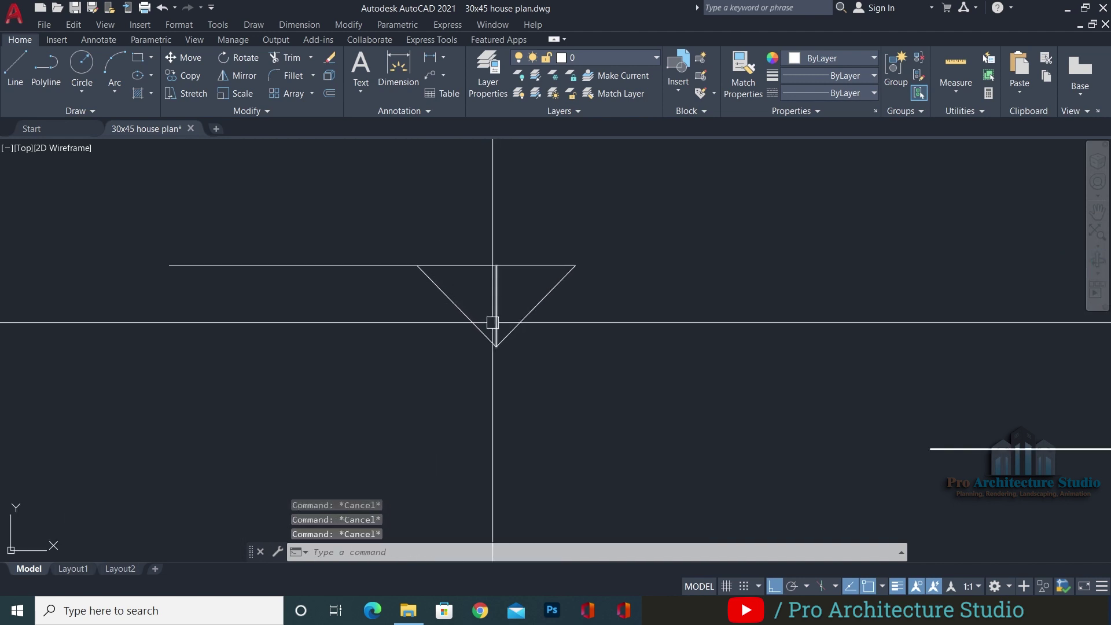
# Assign all lines of the level symbol to the ELE.LEVELES layer
pyautogui.scroll(-1, 579, 320)
pyautogui.scroll(2, 505, 306)
pyautogui.scroll(-1, 683, 278)
pyautogui.click(747, 246)
pyautogui.click(513, 309)
pyautogui.scroll(-3, 514, 310)
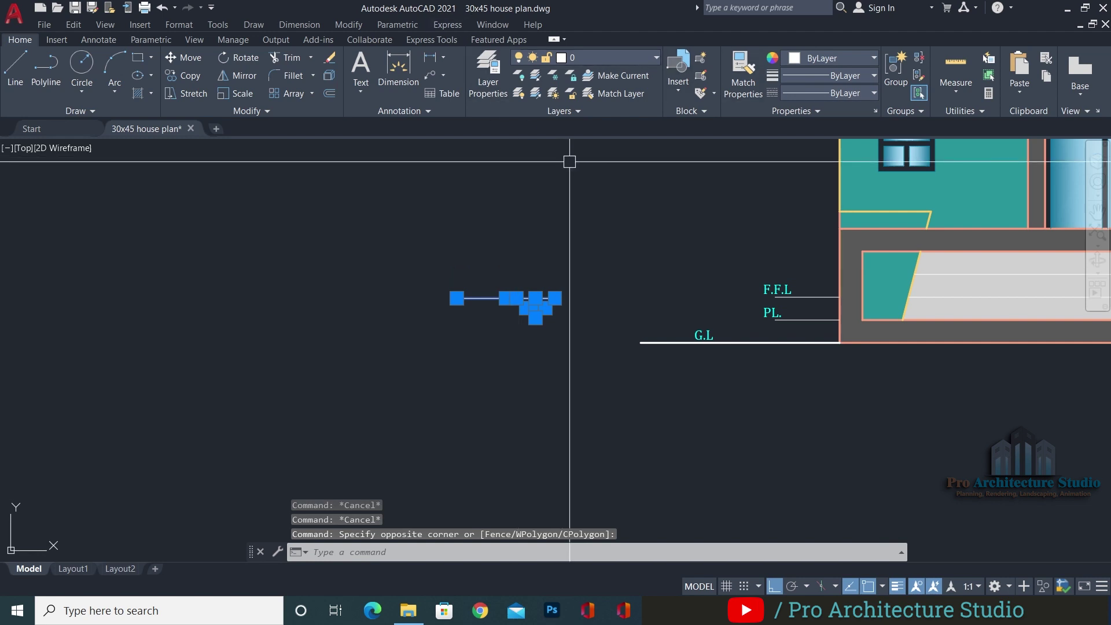
pyautogui.click(601, 62)
pyautogui.click(614, 300)
pyautogui.scroll(2, 622, 319)
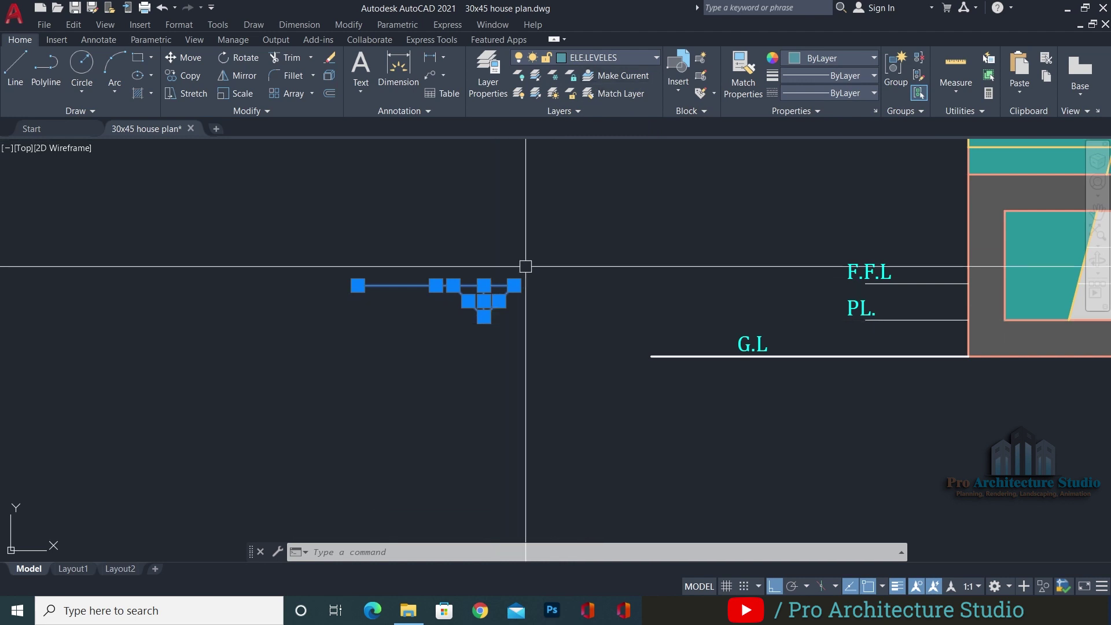
pyautogui.press('Escape')
# Convert the level symbol's lines into a block named ELE.LEVELS
pyautogui.click(544, 236)
pyautogui.click(277, 362)
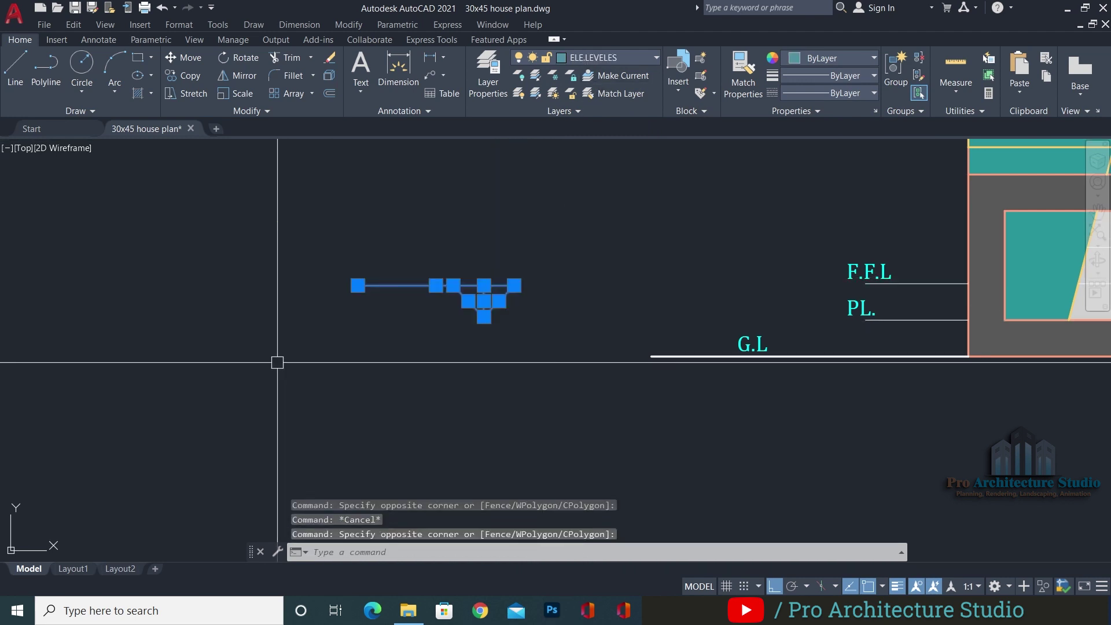
pyautogui.write('B')
pyautogui.press('Return')
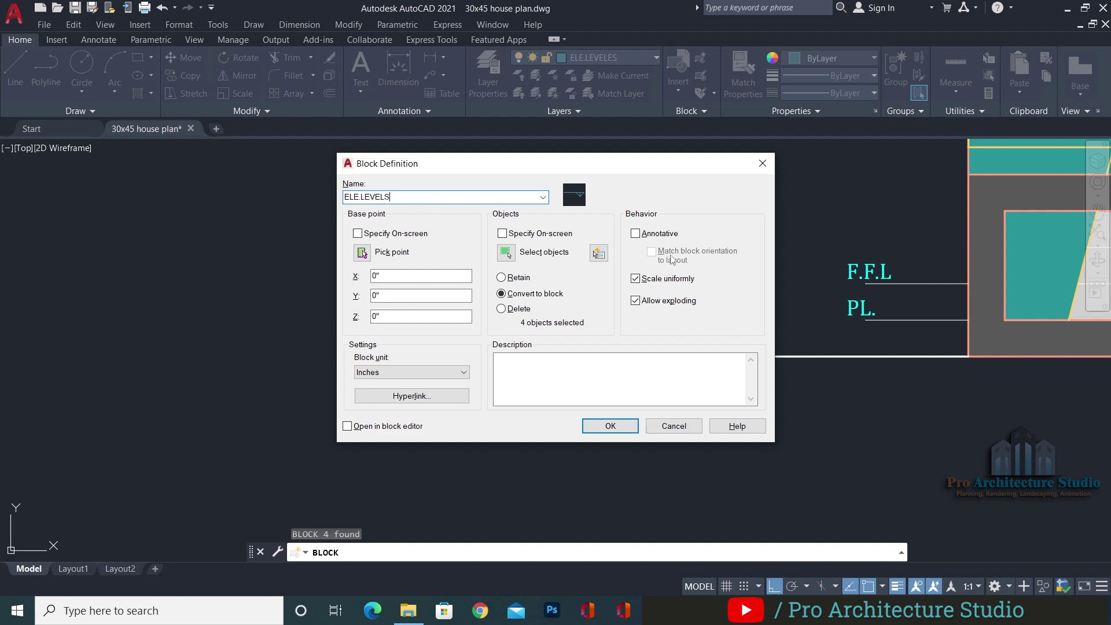
pyautogui.click(608, 425)
# Move the level symbol by its lower tip onto the ground line beside the G.L label
pyautogui.click(572, 259)
pyautogui.click(359, 317)
pyautogui.write('m')
pyautogui.press('space')
pyautogui.click(483, 317)
pyautogui.click(696, 355)
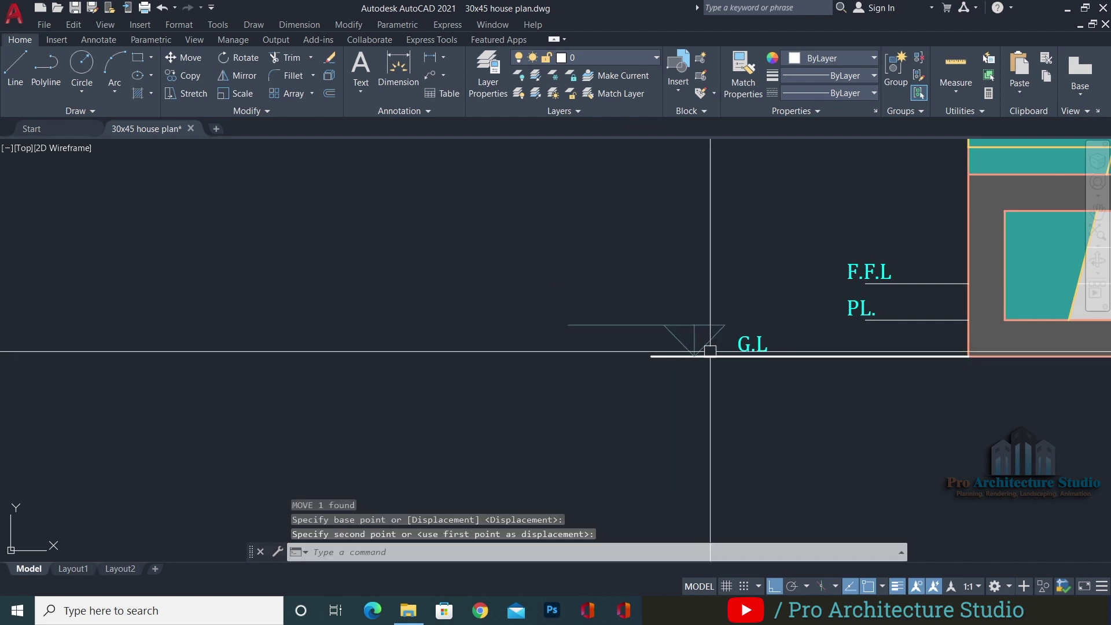
# Move the G.L label onto the level symbol's horizontal line with Ortho off, and save the drawing
pyautogui.scroll(5, 706, 354)
pyautogui.scroll(-4, 730, 443)
pyautogui.write('m')
pyautogui.press('space')
pyautogui.click(733, 466)
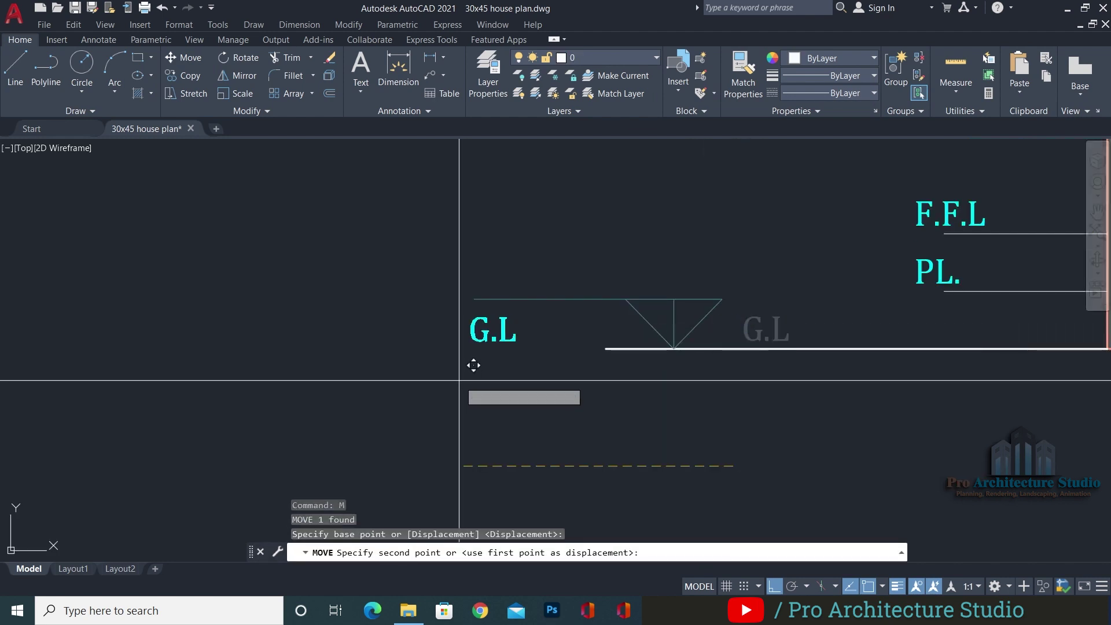
pyautogui.press('F8')
pyautogui.press('Escape')
pyautogui.moveTo(501, 402); pyautogui.dragTo(251, 473, button='middle')
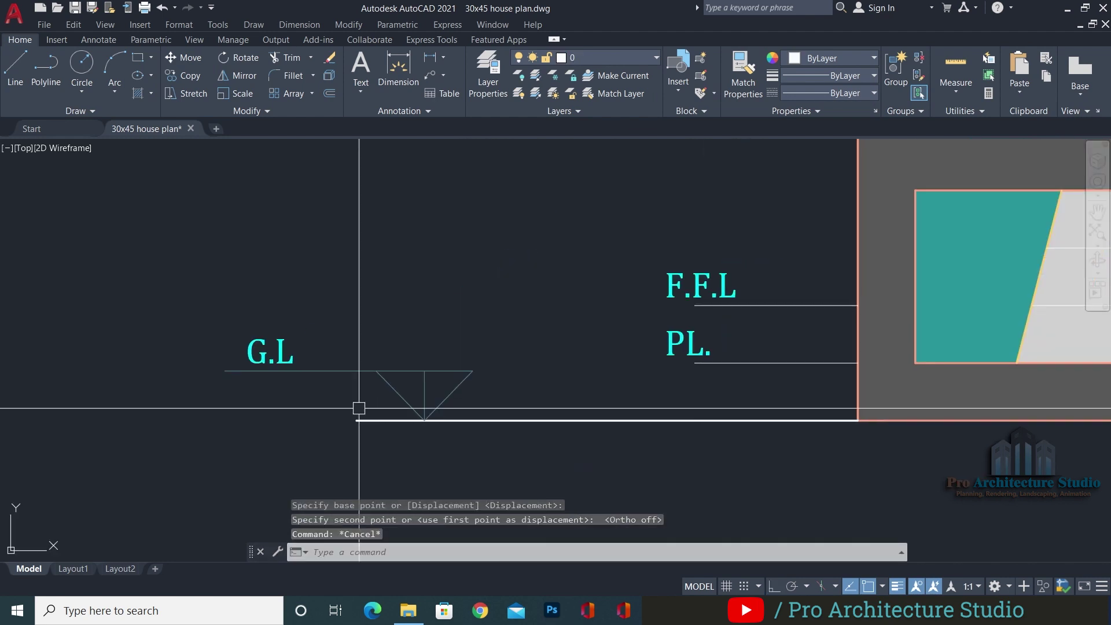
pyautogui.hotkey('ctrl', 's')
# Change the ground level label to read "G.L +0.00"
pyautogui.scroll(-6, 421, 359)
pyautogui.scroll(7, 422, 359)
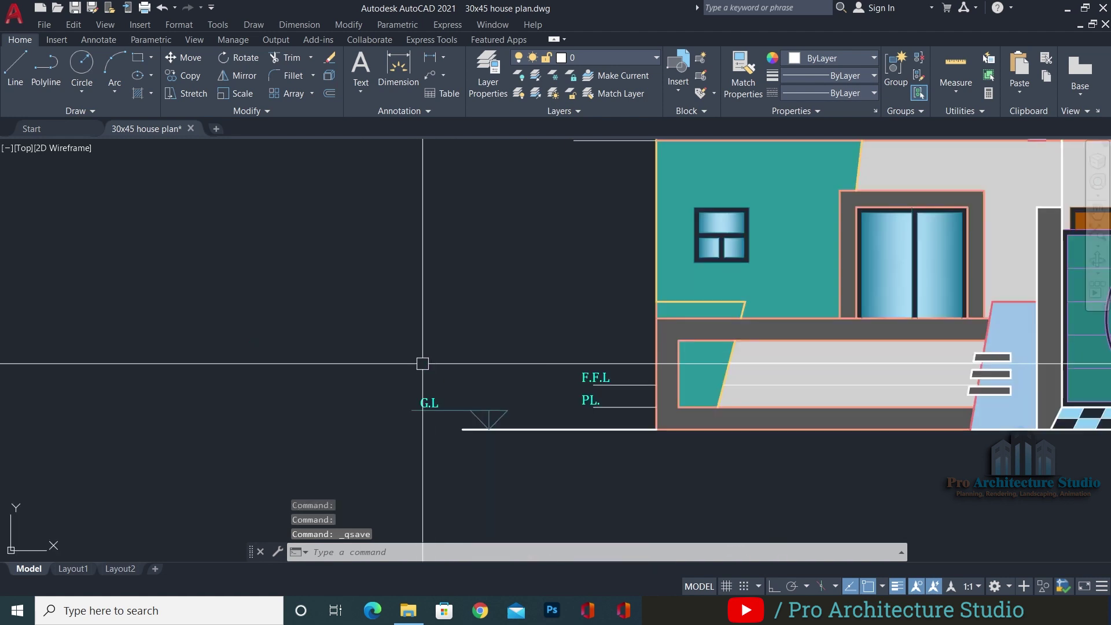
pyautogui.scroll(-1, 332, 399)
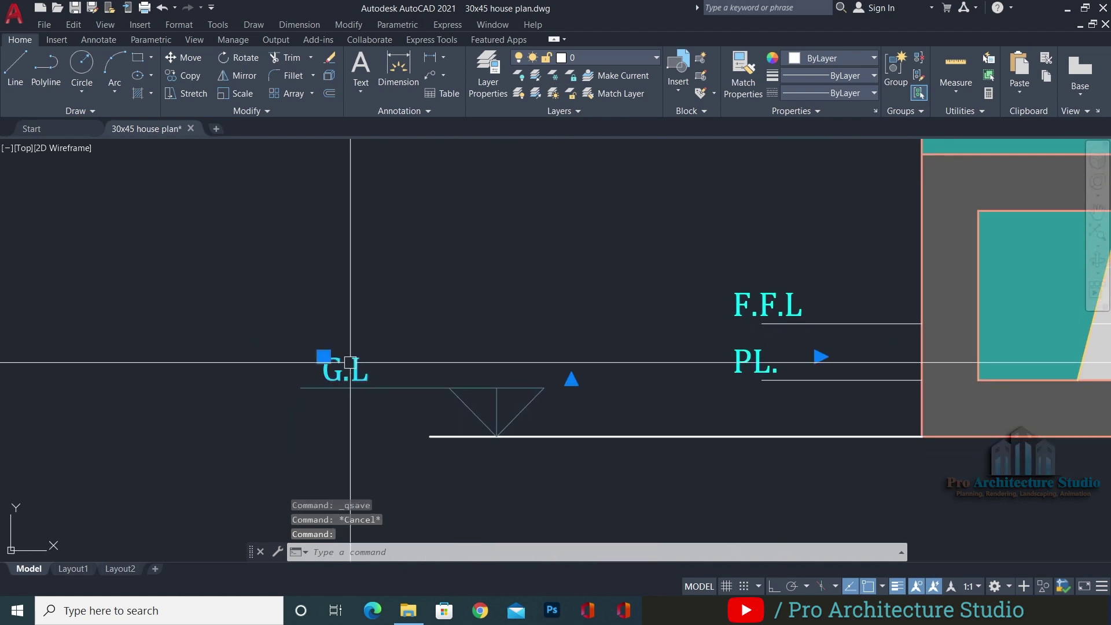
pyautogui.scroll(1, 332, 399)
pyautogui.doubleClick(332, 397)
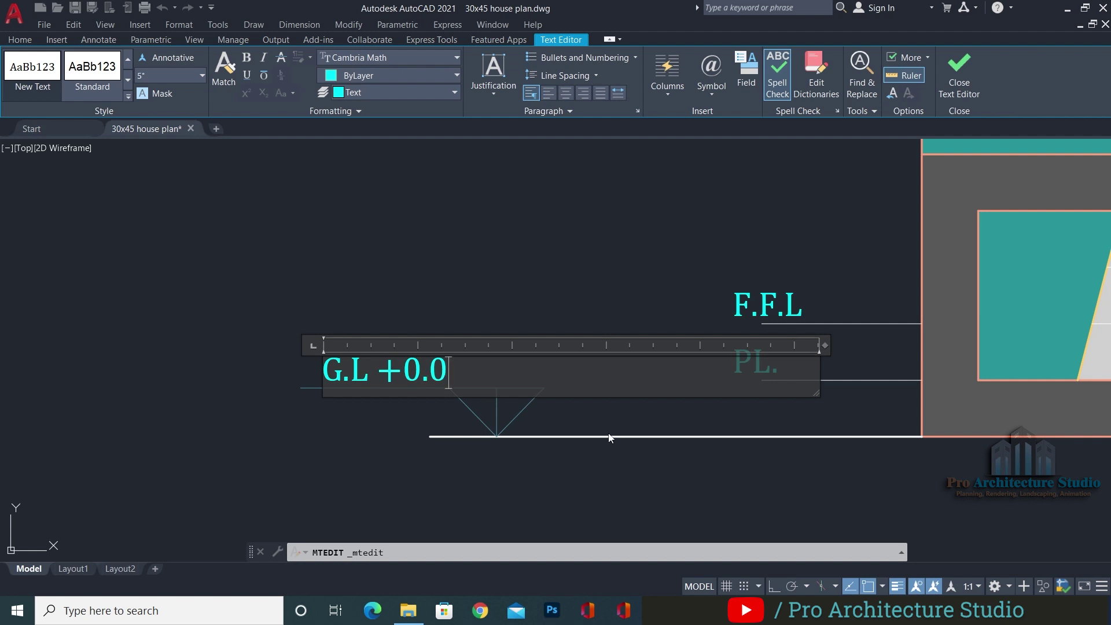
pyautogui.click(560, 283)
pyautogui.click(494, 285)
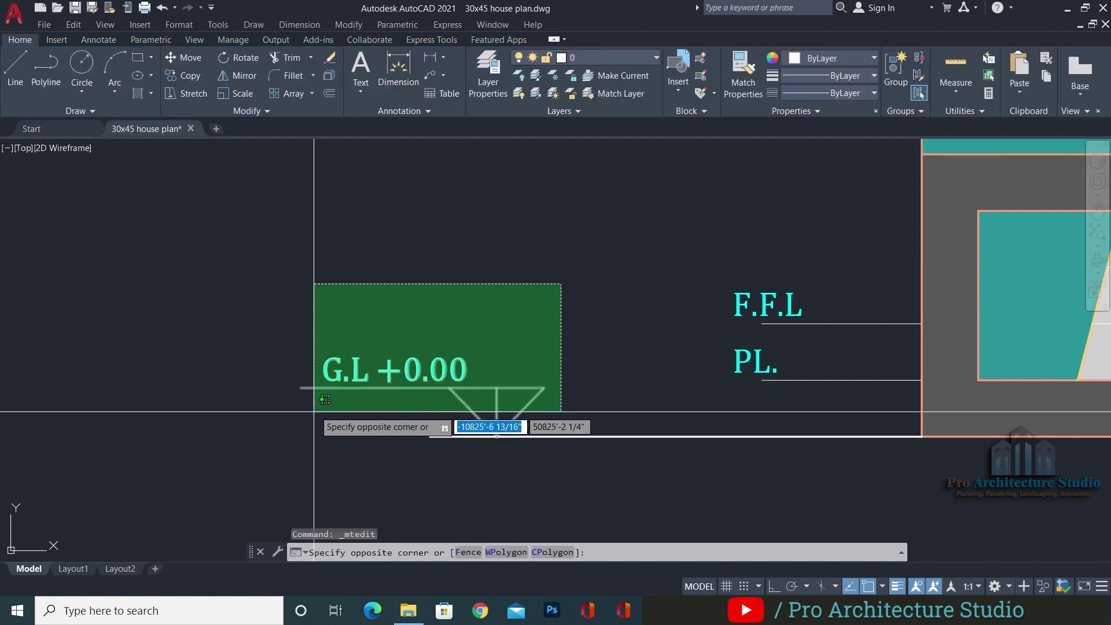
# Move the G.L +0.00 label horizontally along the level symbol's line so it sits closer to the triangle
pyautogui.press('Escape')
pyautogui.click(411, 366)
pyautogui.write('m')
pyautogui.press('space')
pyautogui.click(269, 504)
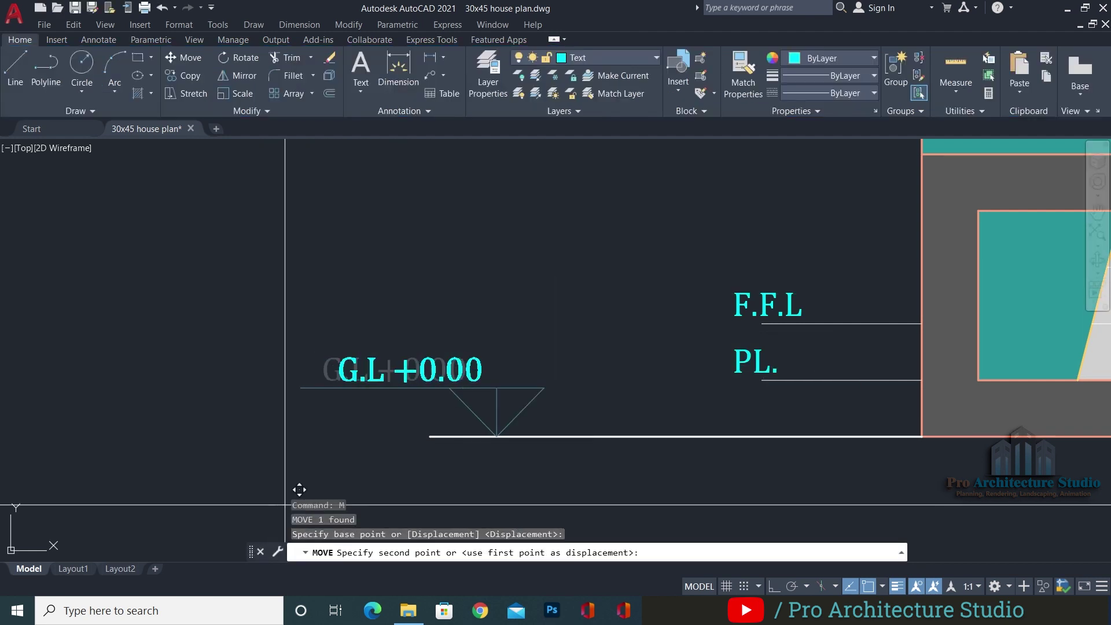
pyautogui.click(330, 497)
pyautogui.press('Escape')
pyautogui.press('Escape')
pyautogui.moveTo(385, 415); pyautogui.dragTo(453, 371, button='middle')
# Scale down the level symbol by reference, using its lower tip on the ground line as the base point
pyautogui.write('sc')
pyautogui.press('space')
pyautogui.click(538, 373)
pyautogui.press('space')
pyautogui.click(565, 393)
pyautogui.write('r')
pyautogui.press('space')
pyautogui.click(565, 394)
pyautogui.click(599, 178)
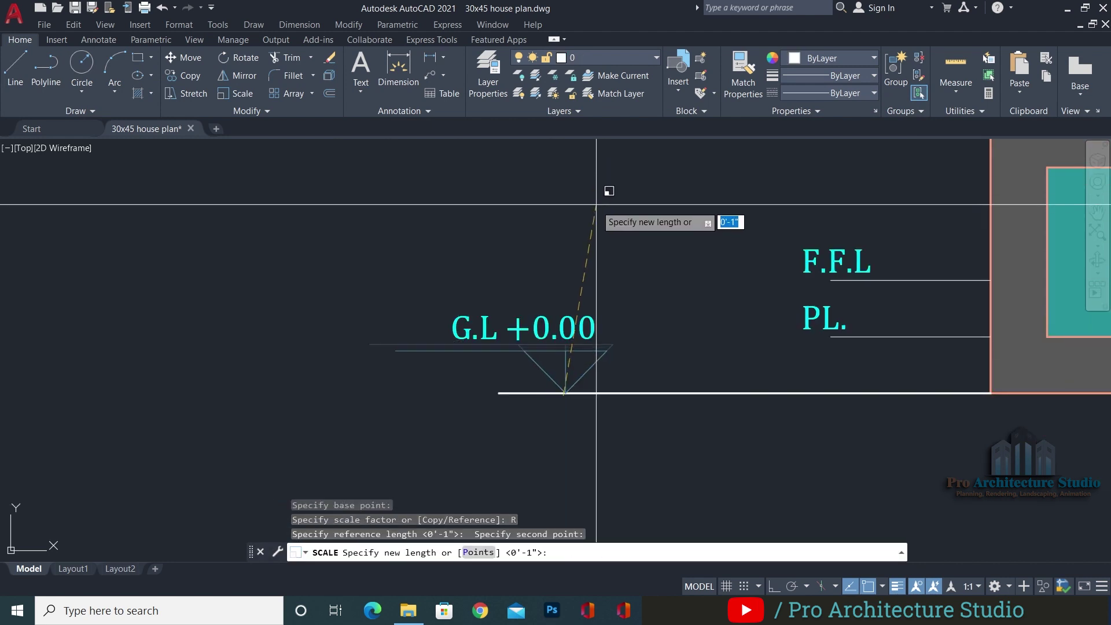
pyautogui.click(610, 231)
# Move the G.L +0.00 label down and sideways to sit just above the resized level symbol's horizontal line
pyautogui.click(559, 323)
pyautogui.scroll(2, 528, 356)
pyautogui.write('m')
pyautogui.press('space')
pyautogui.click(279, 466)
pyautogui.click(259, 483)
pyautogui.scroll(-2, 259, 482)
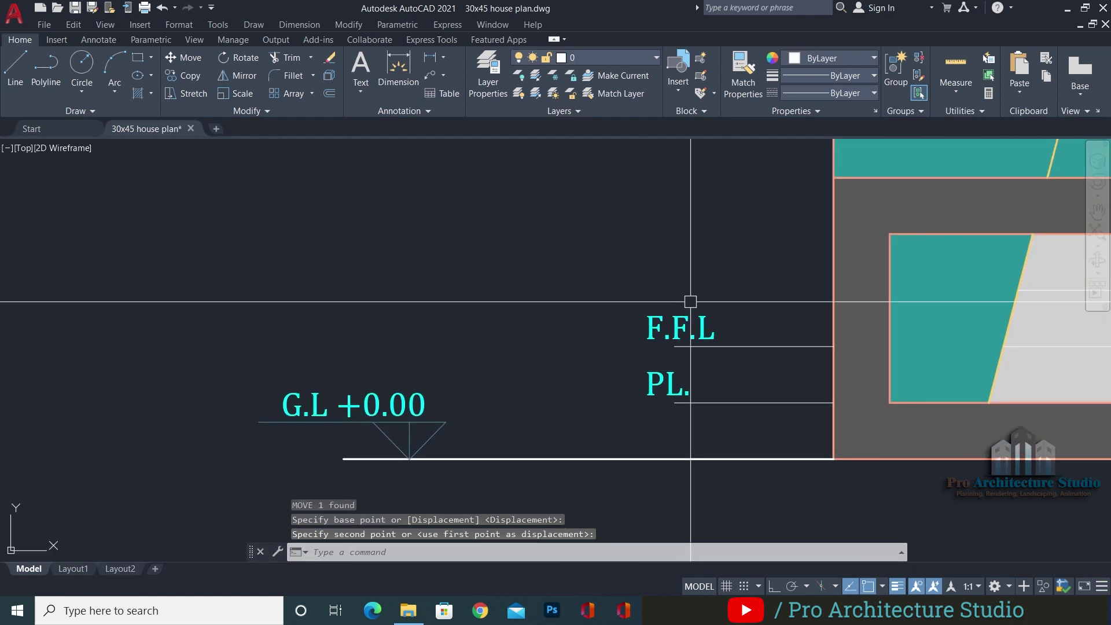
# Delete the F.F.L and PL. labels beside the lower level lines
pyautogui.click(579, 418)
pyautogui.click(753, 280)
pyautogui.press('Escape')
pyautogui.press('Escape')
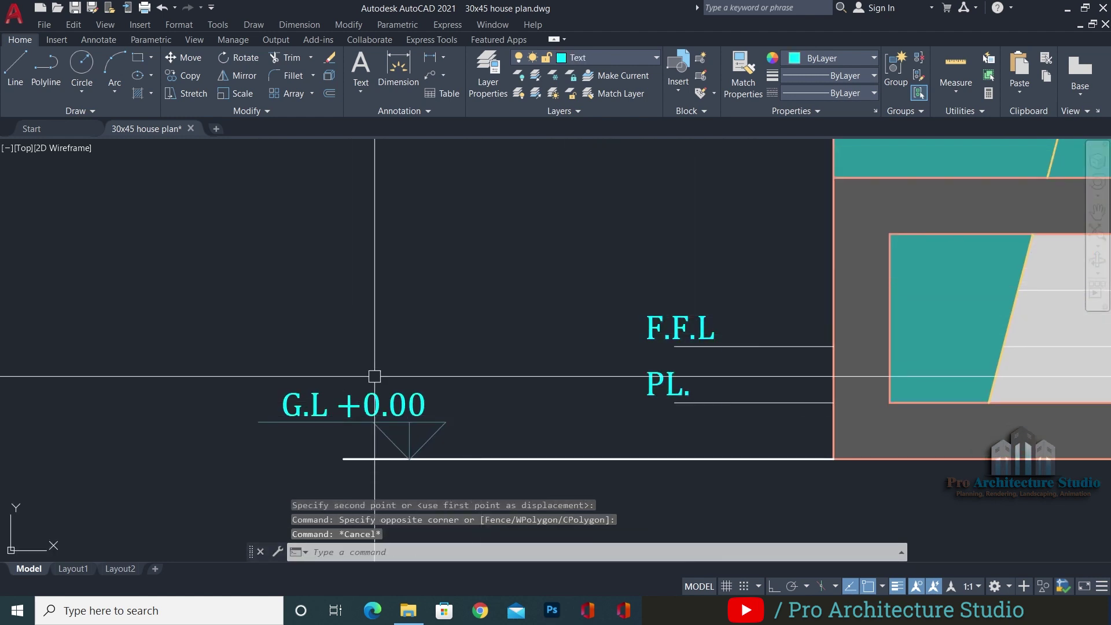
pyautogui.click(588, 413)
pyautogui.press('Escape')
pyautogui.scroll(-3, 665, 317)
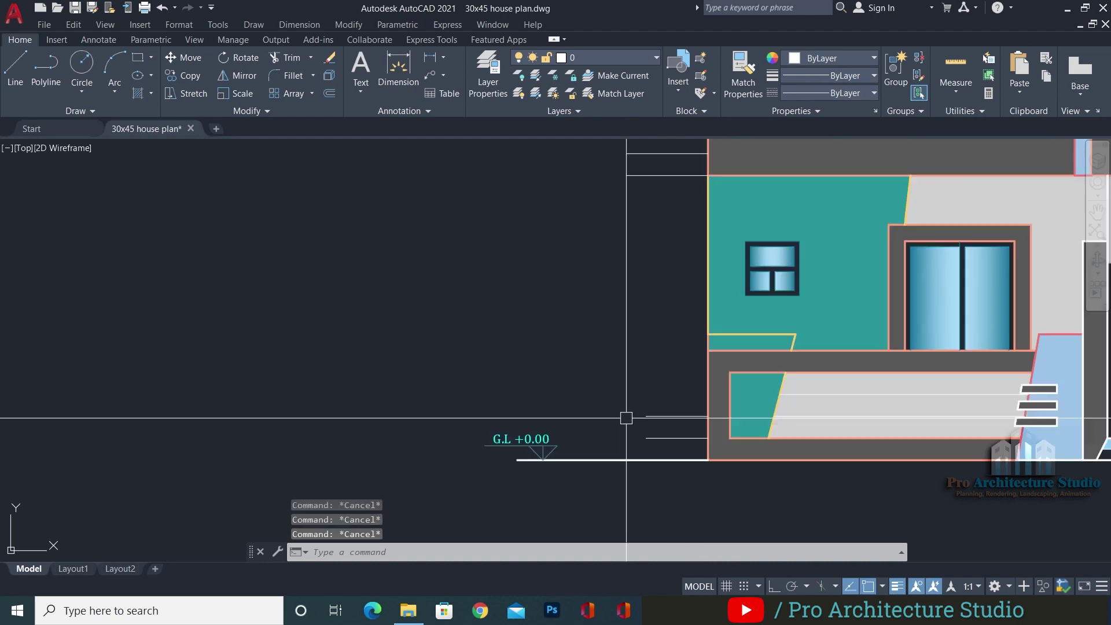
# Place a vertical guide line beside the elevation and extend the plinth, floor and slab level lines to it
pyautogui.write('X')
pyautogui.press('Return')
pyautogui.click(597, 460)
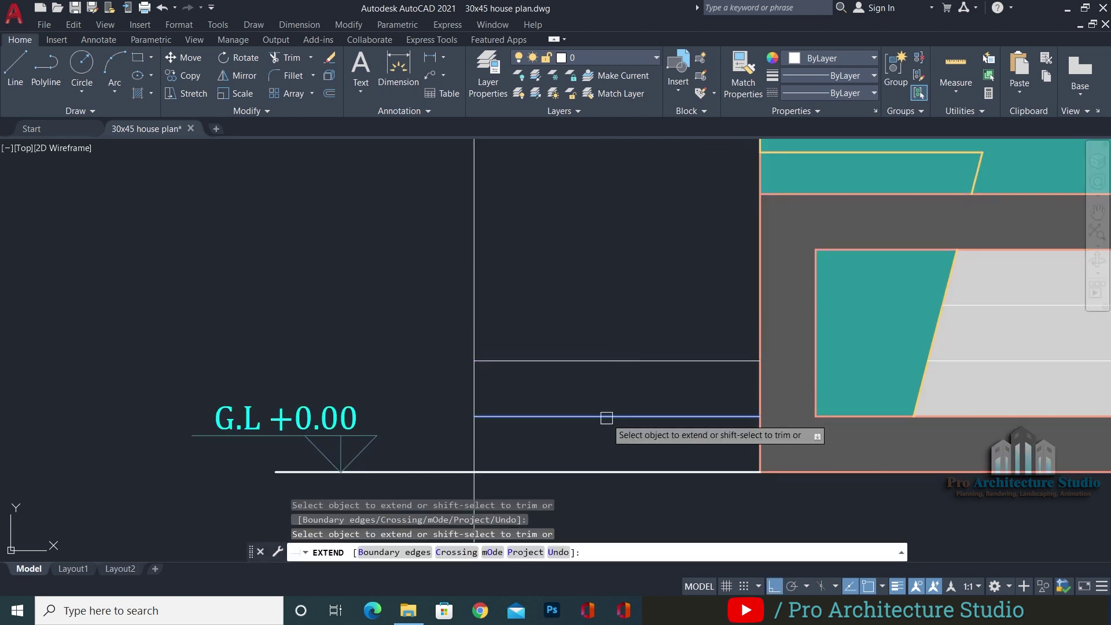
pyautogui.scroll(-4, 605, 417)
pyautogui.moveTo(604, 321); pyautogui.dragTo(594, 409, button='middle')
pyautogui.click(593, 245)
pyautogui.click(589, 224)
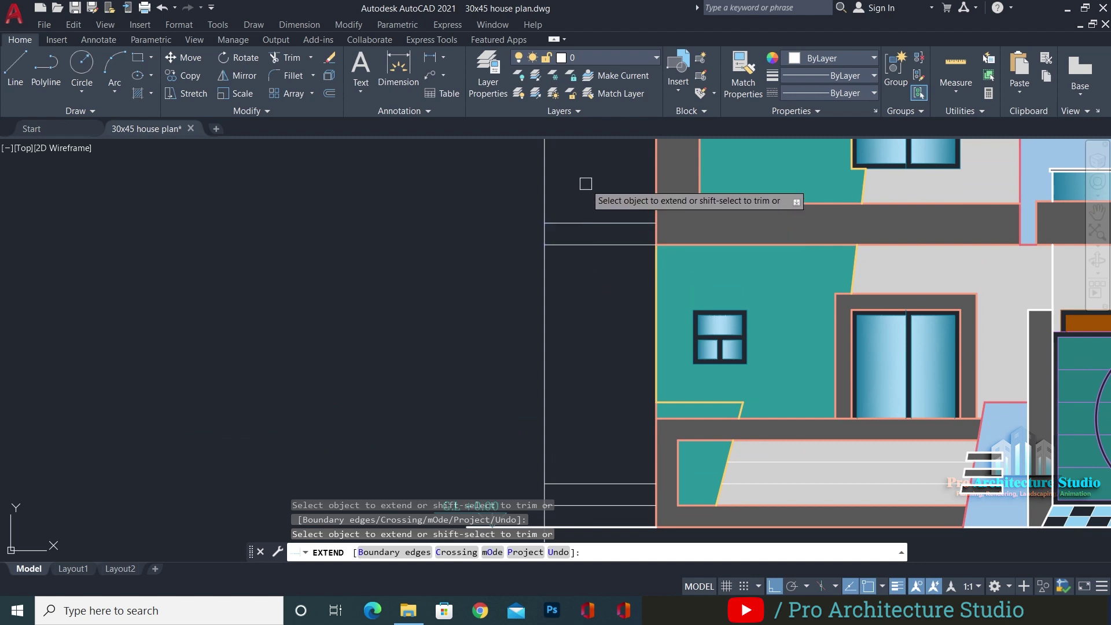
pyautogui.moveTo(585, 186); pyautogui.dragTo(572, 446, button='middle')
pyautogui.click(577, 242)
pyautogui.click(576, 221)
pyautogui.moveTo(576, 221); pyautogui.dragTo(566, 463, button='middle')
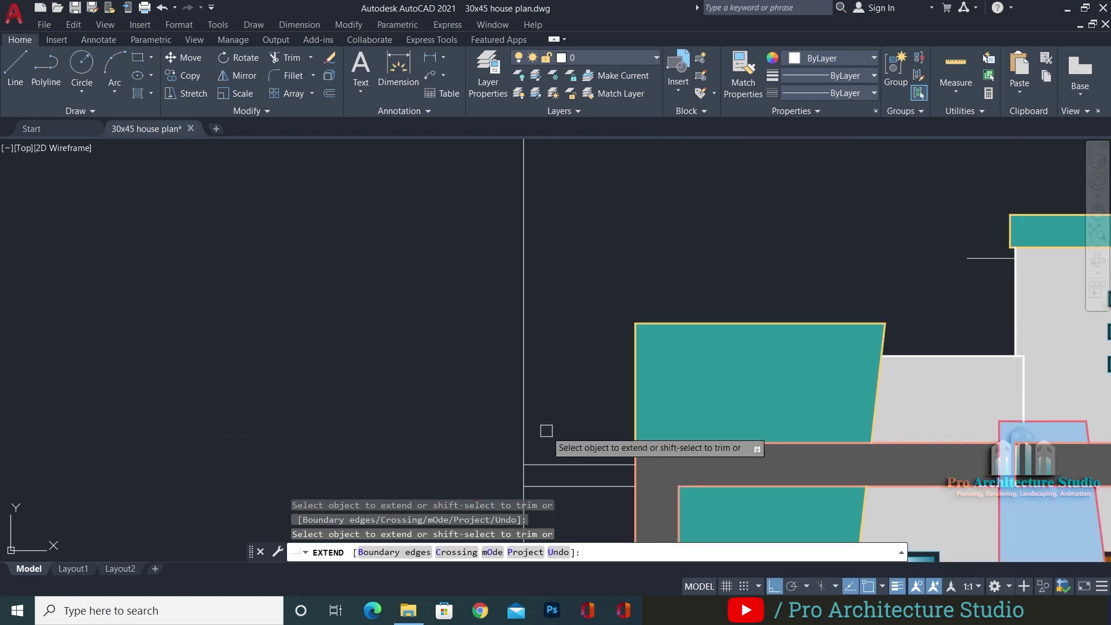
# Draw a horizontal level line outward from the parapet's upper outer corner and extend it to the vertical guide line
pyautogui.press('Escape')
pyautogui.write('L')
pyautogui.press('Return')
pyautogui.click(635, 323)
pyautogui.click(571, 322)
pyautogui.press('Escape')
pyautogui.write('EX')
pyautogui.press('Return')
pyautogui.click(575, 323)
pyautogui.press('Escape')
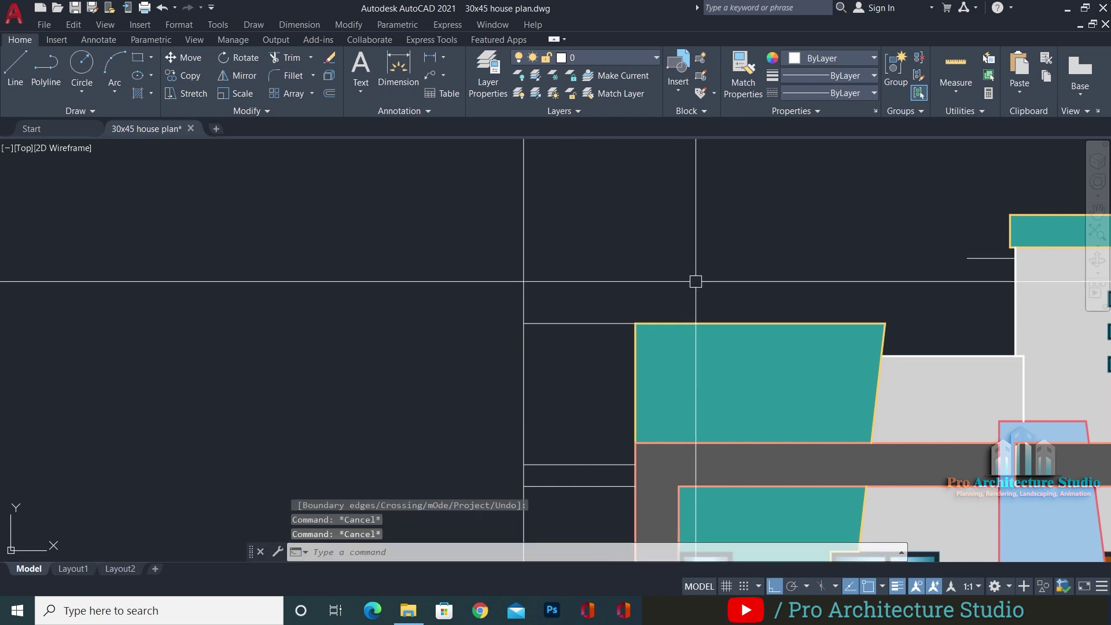
# Draw a horizontal line from the free end of the short level line beside the tower and extend it to the guide
pyautogui.write('L')
pyautogui.press('Return')
pyautogui.click(966, 258)
pyautogui.click(597, 289)
pyautogui.press('Escape')
pyautogui.write('EX')
pyautogui.press('Return')
pyautogui.click(607, 258)
pyautogui.press('Escape')
# Draw a level line from the upper corner of the tower's teal roof band and extend it to the vertical guide
pyautogui.write('L')
pyautogui.press('Return')
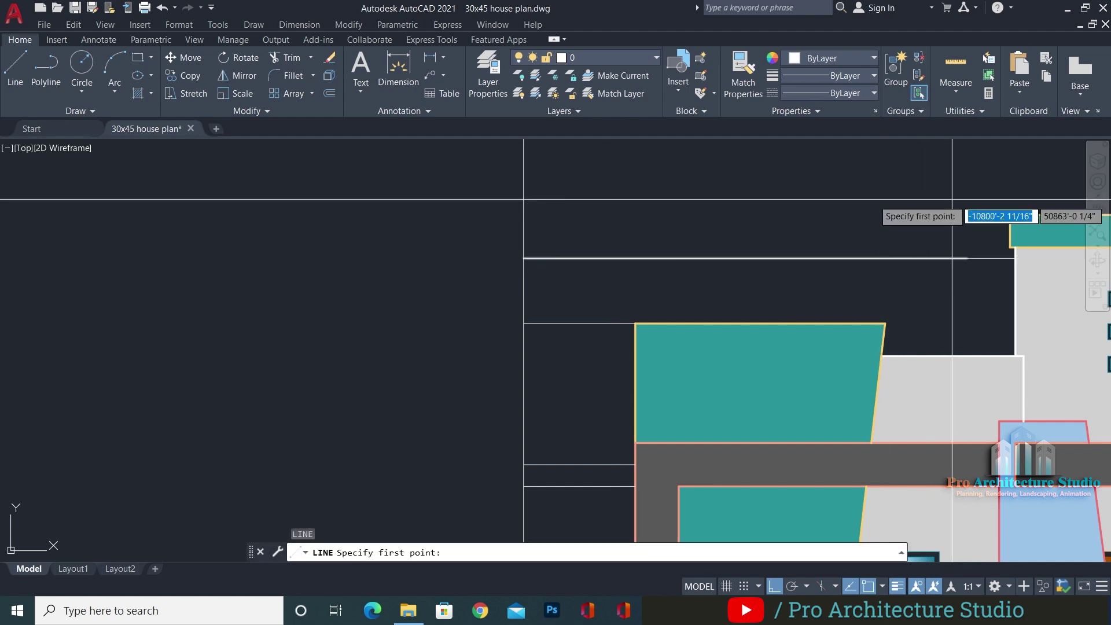
pyautogui.click(1010, 214)
pyautogui.click(647, 214)
pyautogui.press('Escape')
pyautogui.write('EX')
pyautogui.press('Return')
pyautogui.click(658, 214)
pyautogui.press('Return')
pyautogui.press('Escape')
# Erase the surplus line beside the tower and the vertical guide line
pyautogui.click(979, 256)
pyautogui.write('E')
pyautogui.press('Return')
pyautogui.click(611, 158)
pyautogui.click(391, 175)
pyautogui.write('E')
pyautogui.press('Return')
pyautogui.press('Escape')
pyautogui.click(494, 311)
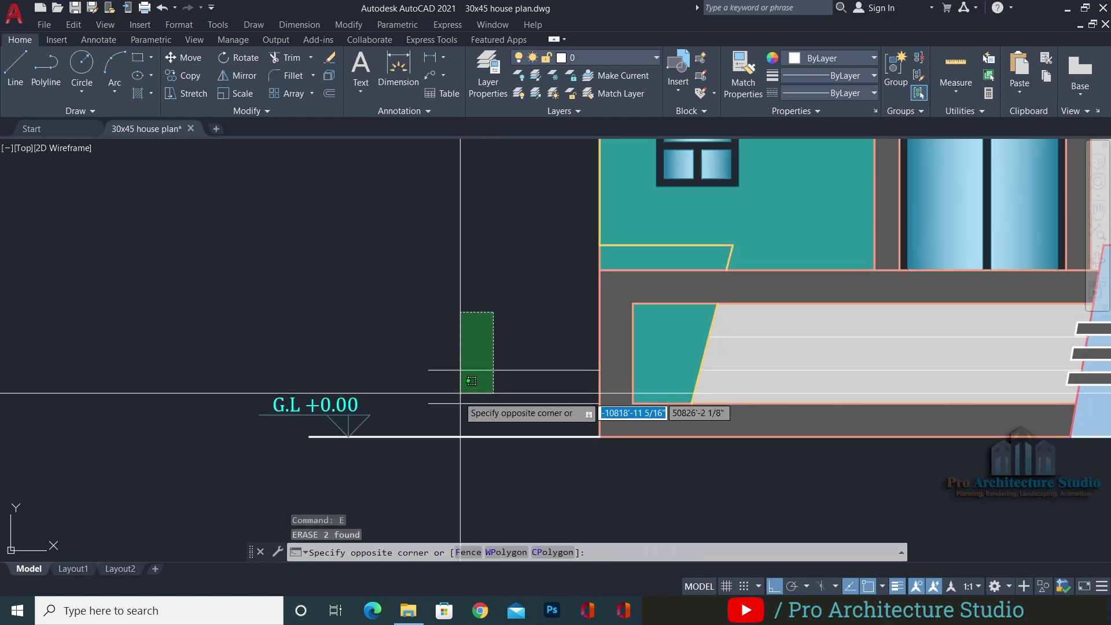
pyautogui.click(452, 414)
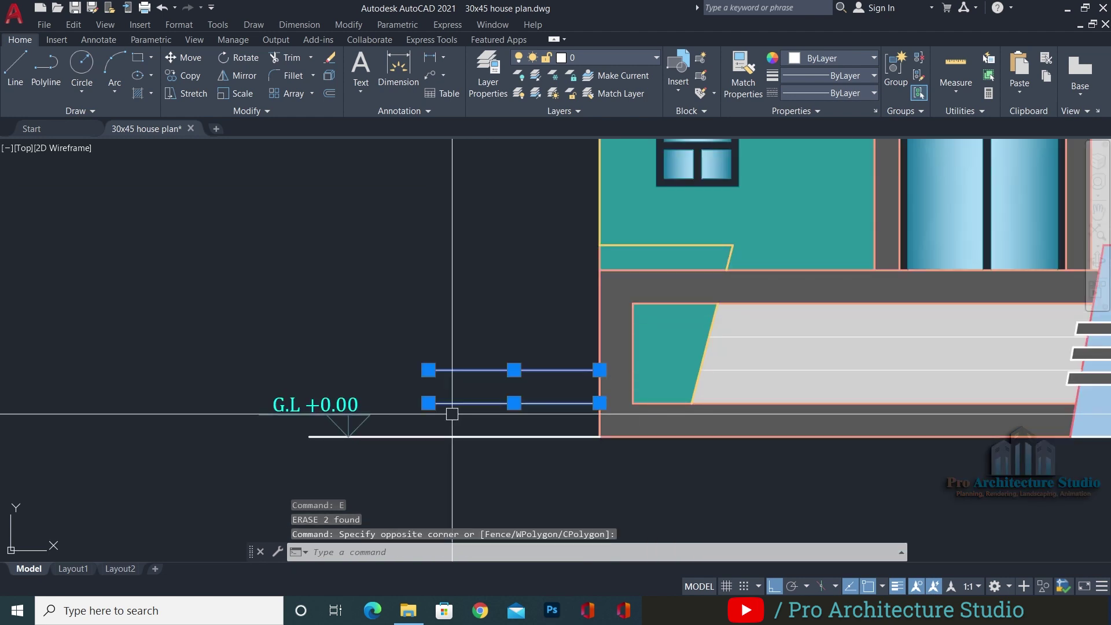
pyautogui.press('Escape')
# Assign the lowest level line, at plinth height, to the ELE.LEVELES layer
pyautogui.scroll(-2, 454, 414)
pyautogui.scroll(4, 454, 382)
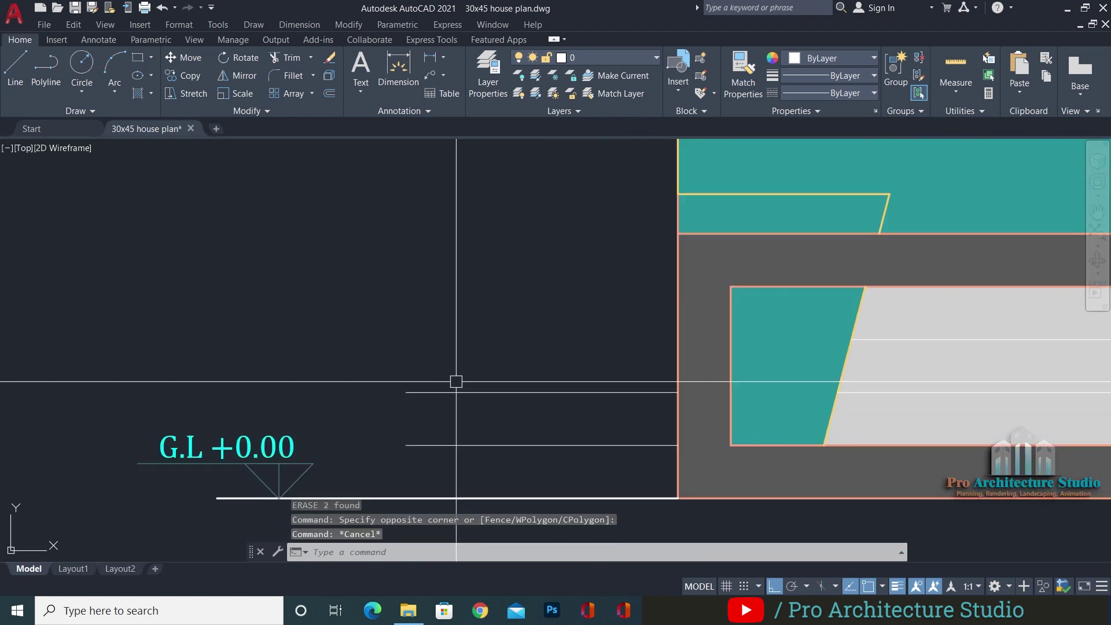
pyautogui.click(454, 419)
pyautogui.click(436, 466)
pyautogui.scroll(-4, 433, 446)
pyautogui.click(855, 77)
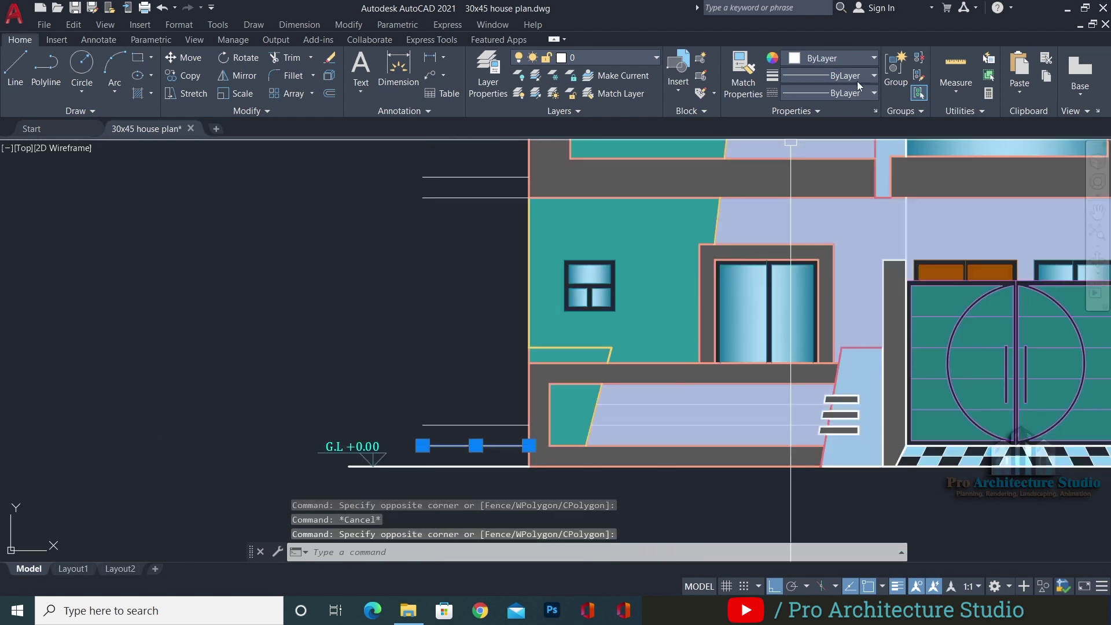
pyautogui.click(637, 58)
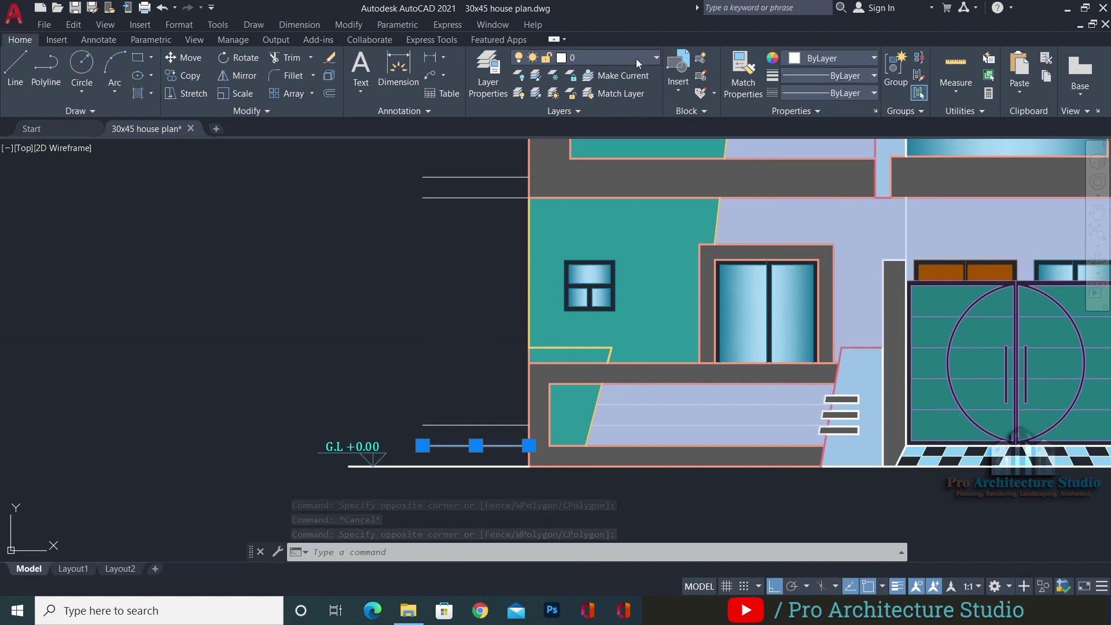
pyautogui.click(636, 58)
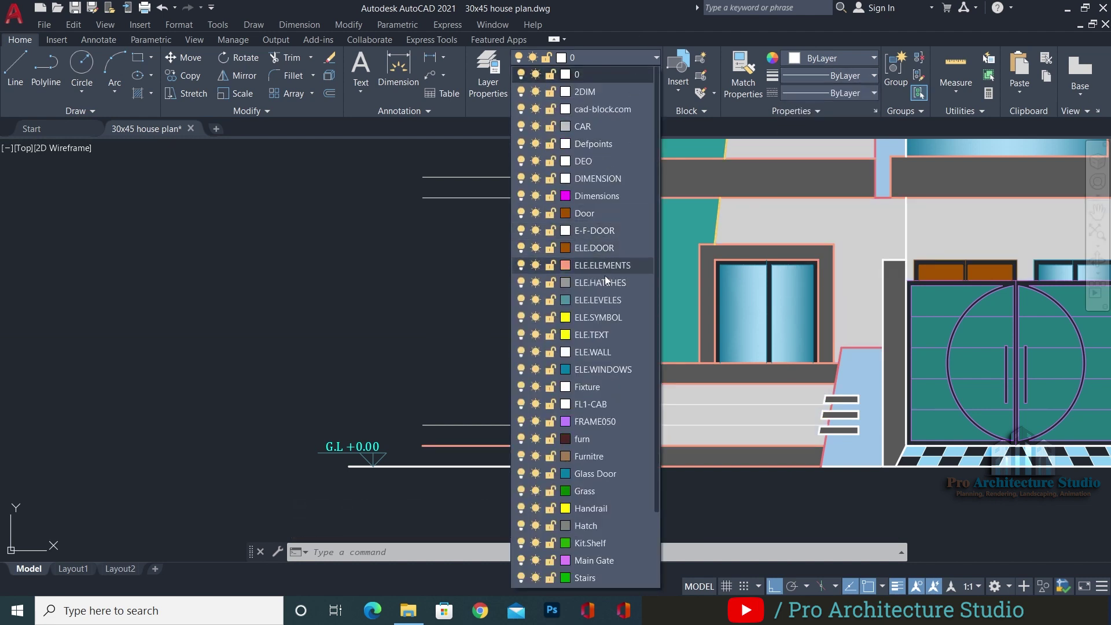
pyautogui.click(606, 300)
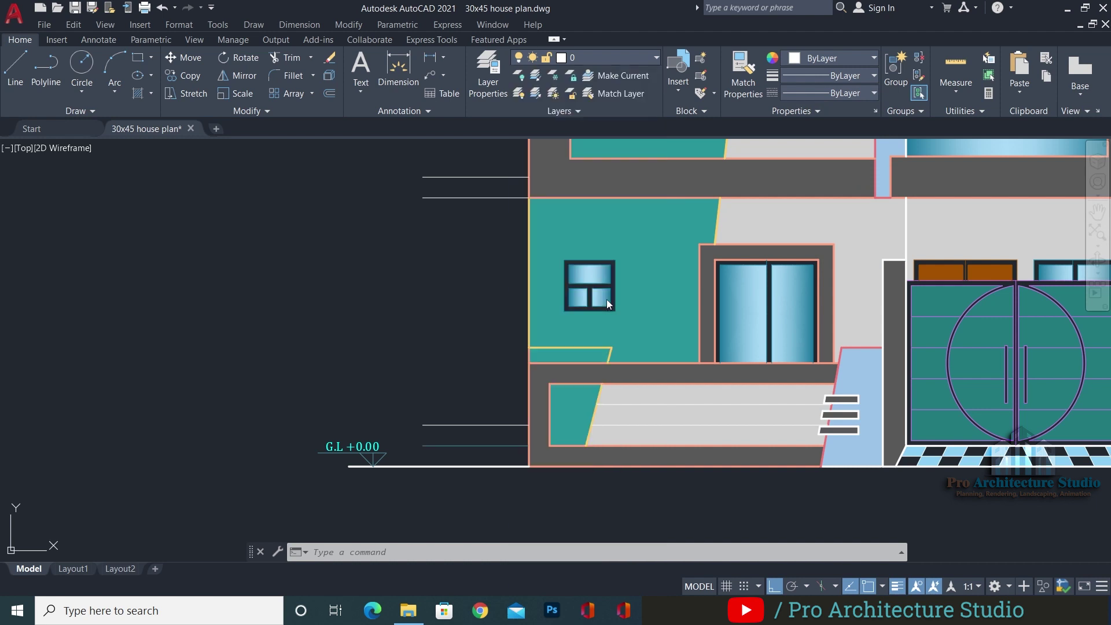
# Set the plinth level line's color to 88,186,72 and its lineweight to 0.13 mm
pyautogui.click(842, 76)
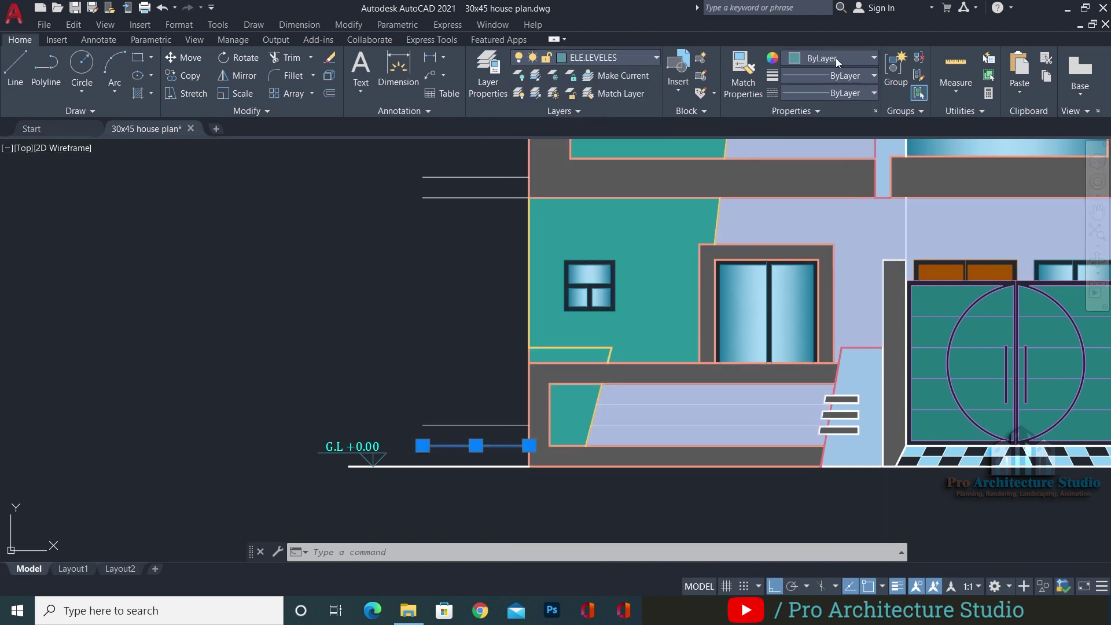
pyautogui.click(835, 58)
pyautogui.click(897, 131)
pyautogui.click(835, 58)
pyautogui.click(896, 143)
pyautogui.click(823, 72)
pyautogui.click(822, 72)
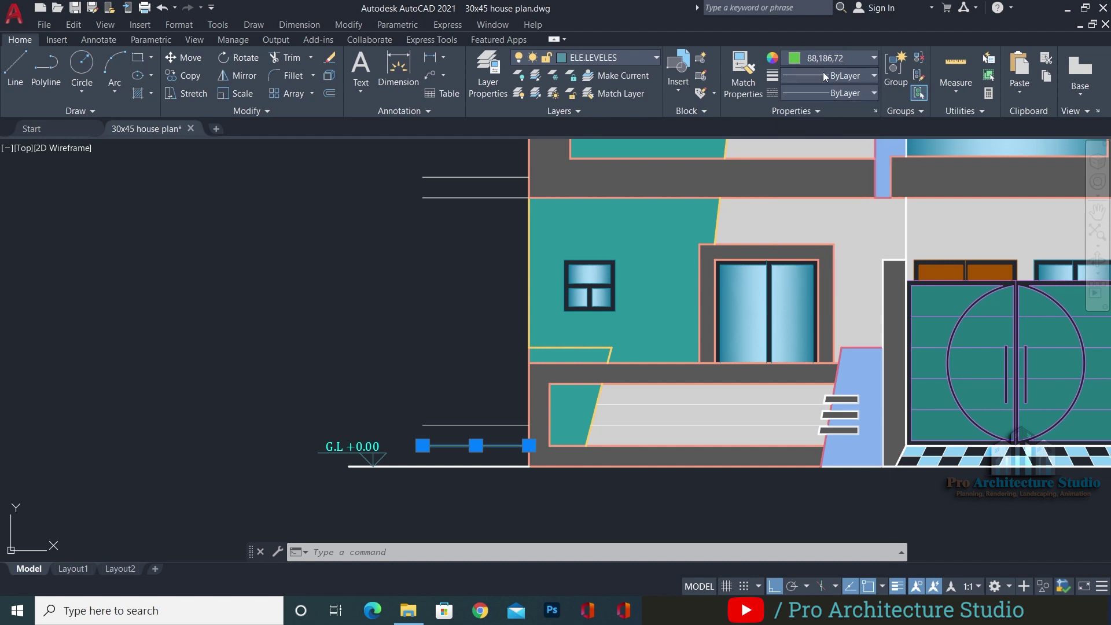
pyautogui.click(822, 72)
pyautogui.click(844, 195)
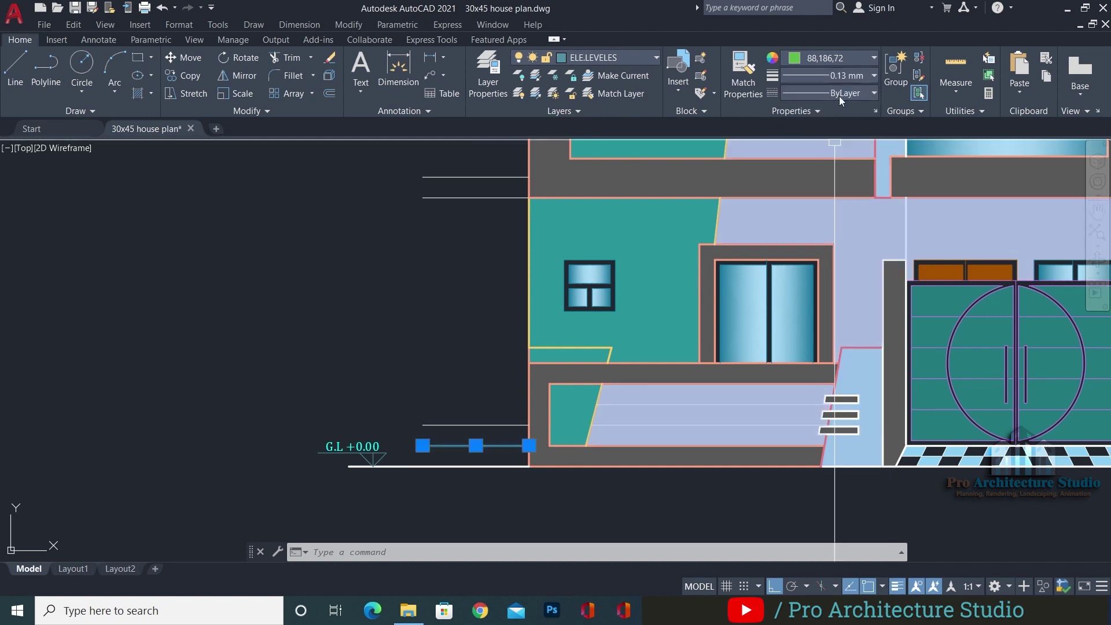
# Give the plinth level line the DASHED2 linetype with a linetype scale of 30
pyautogui.click(839, 94)
pyautogui.scroll(-3, 849, 255)
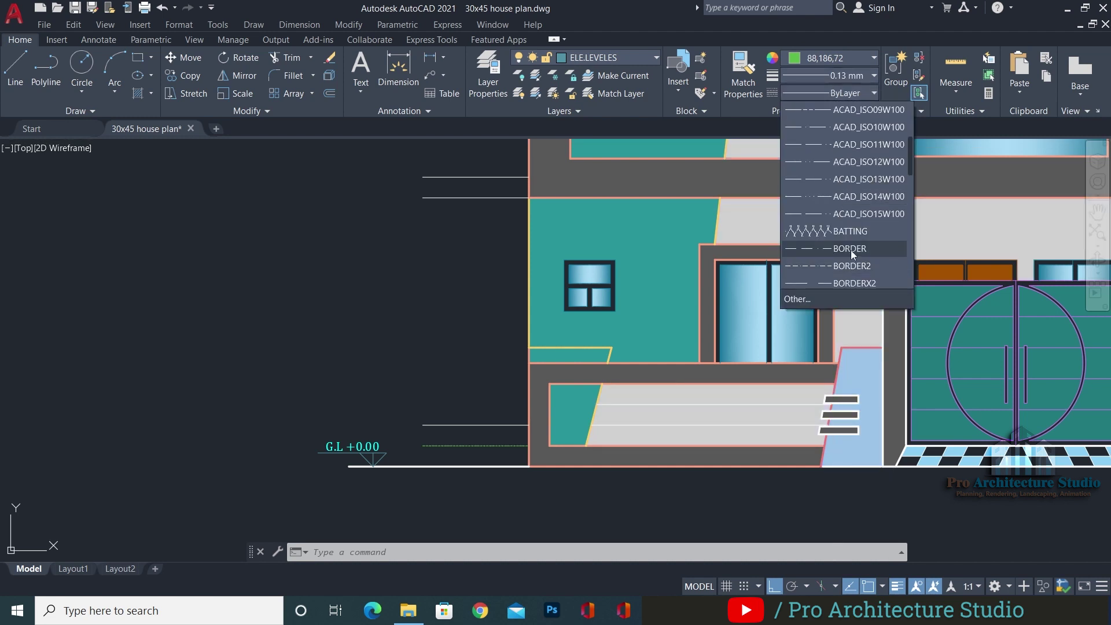
pyautogui.scroll(-4, 850, 250)
pyautogui.click(845, 179)
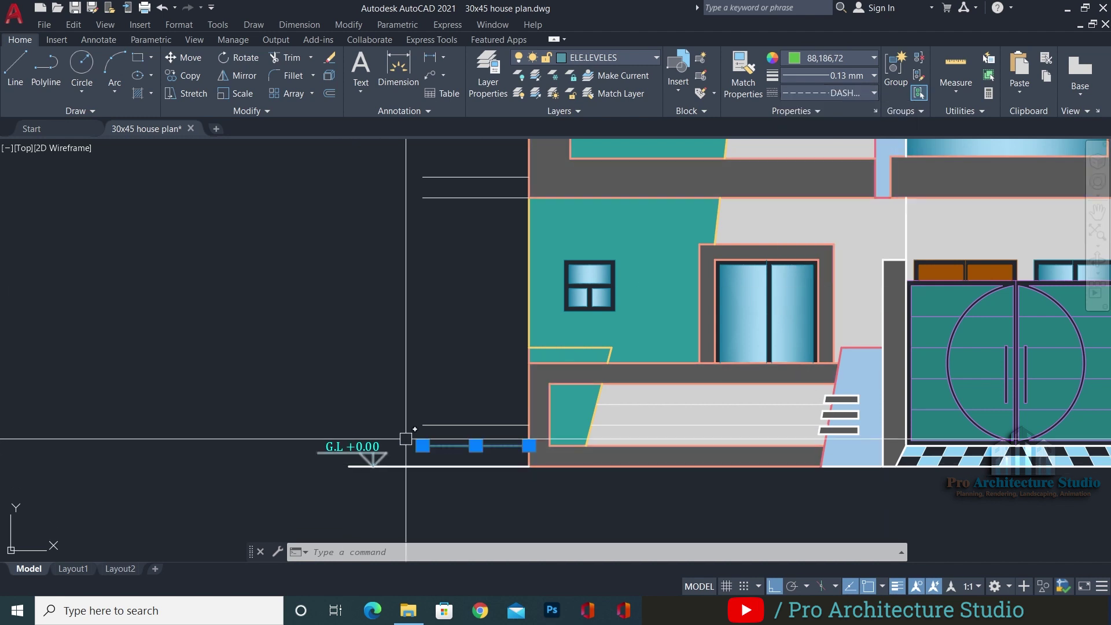
pyautogui.write('mo')
pyautogui.press('Return')
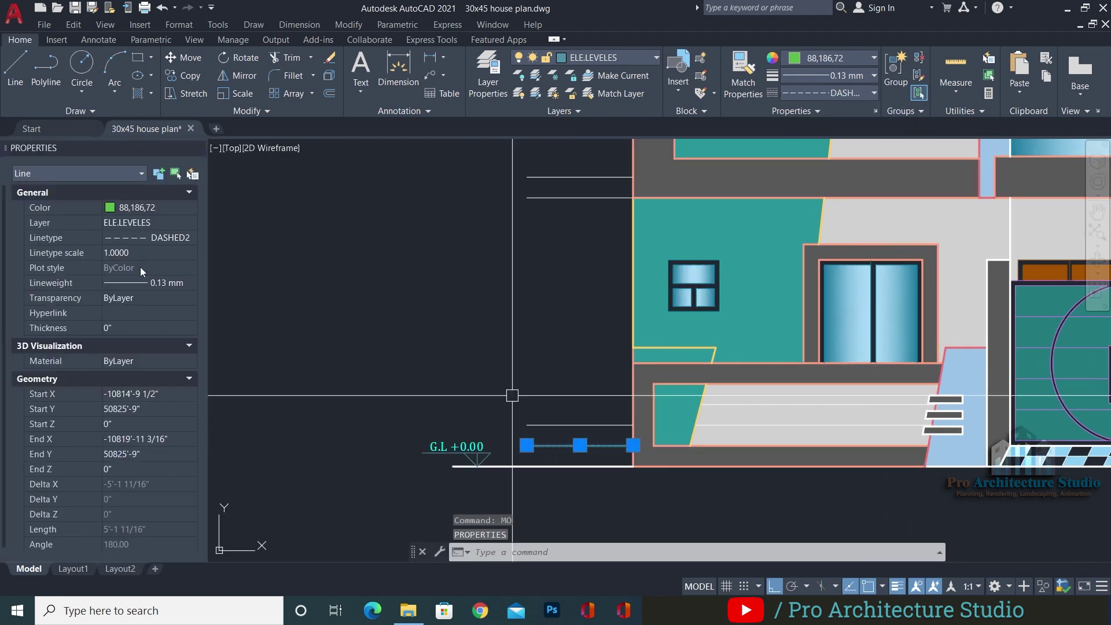
pyautogui.click(136, 253)
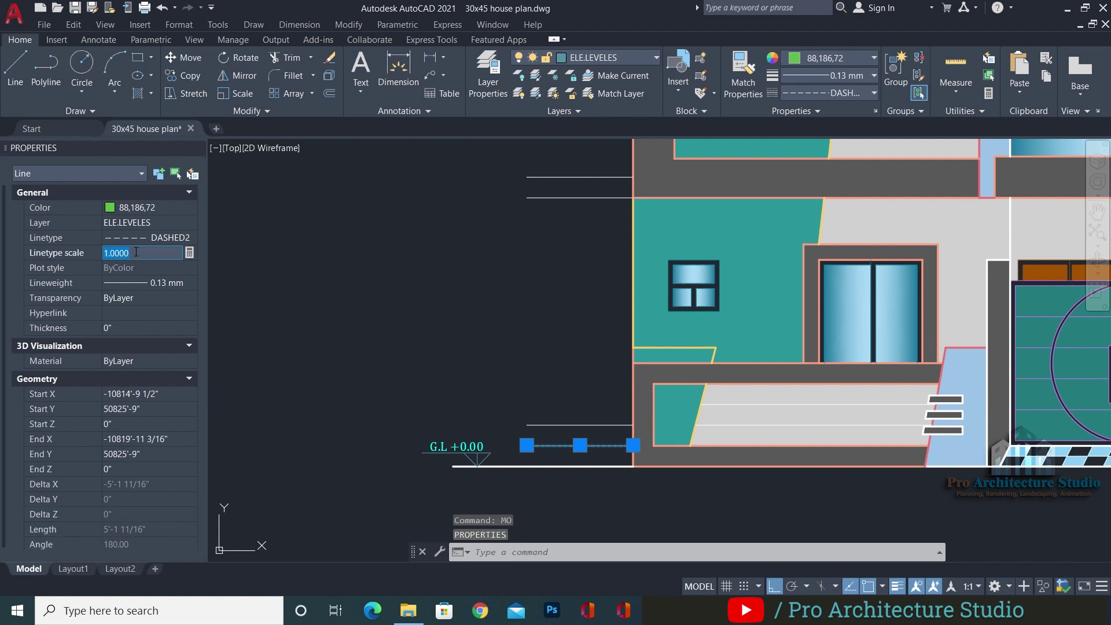
pyautogui.click(135, 253)
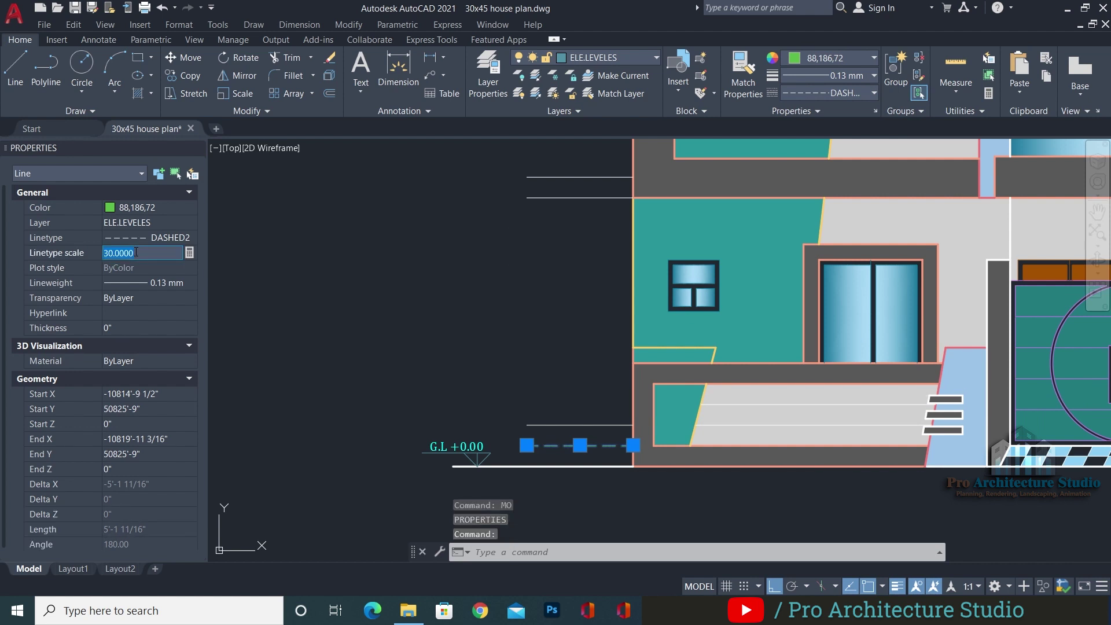
pyautogui.click(198, 149)
pyautogui.press('Escape')
pyautogui.press('Escape')
pyautogui.press('Escape')
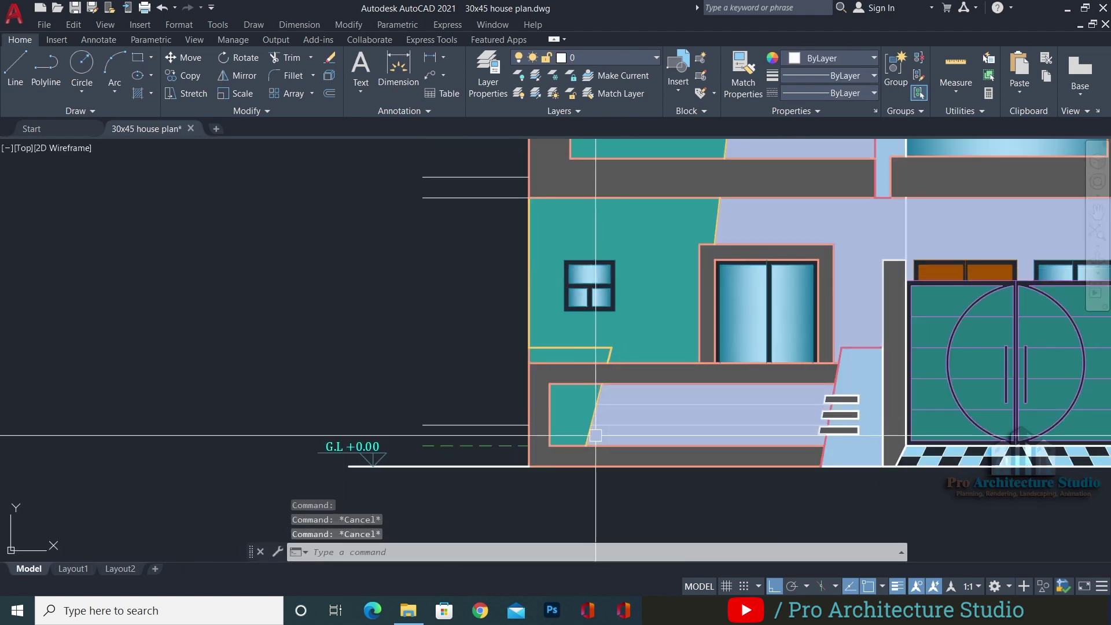
# Match the dashed plinth level line's properties to the remaining level lines up to the top of the tower
pyautogui.write('A')
pyautogui.press('Return')
pyautogui.click(479, 446)
pyautogui.click(474, 425)
pyautogui.click(469, 197)
pyautogui.click(467, 175)
pyautogui.moveTo(482, 207); pyautogui.dragTo(536, 477, button='middle')
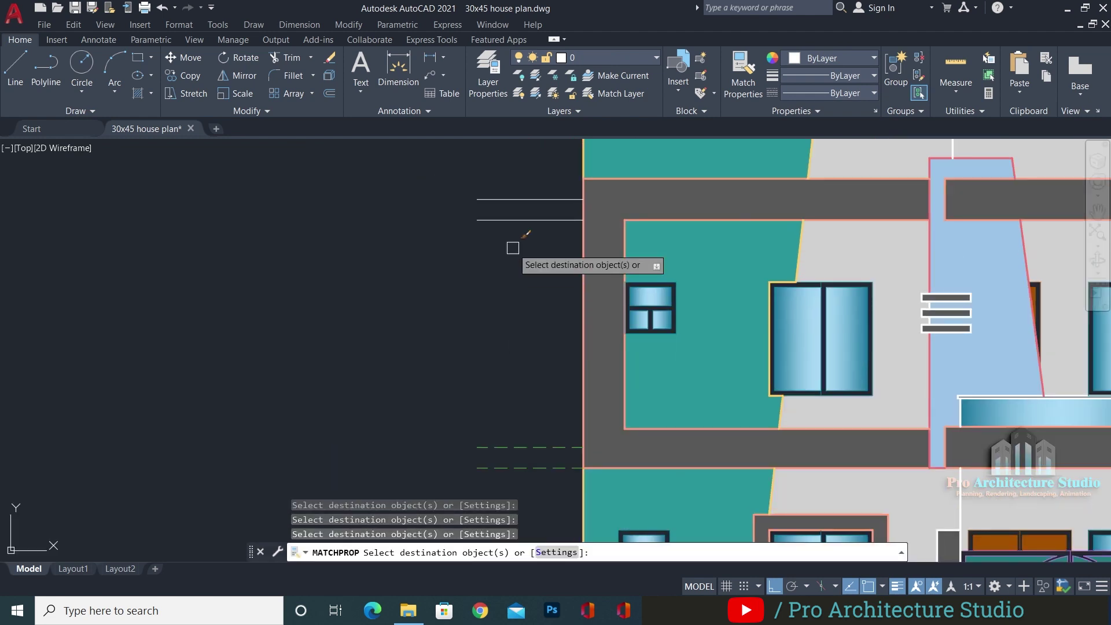
pyautogui.click(515, 224)
pyautogui.click(515, 198)
pyautogui.moveTo(527, 185); pyautogui.dragTo(550, 246, button='middle')
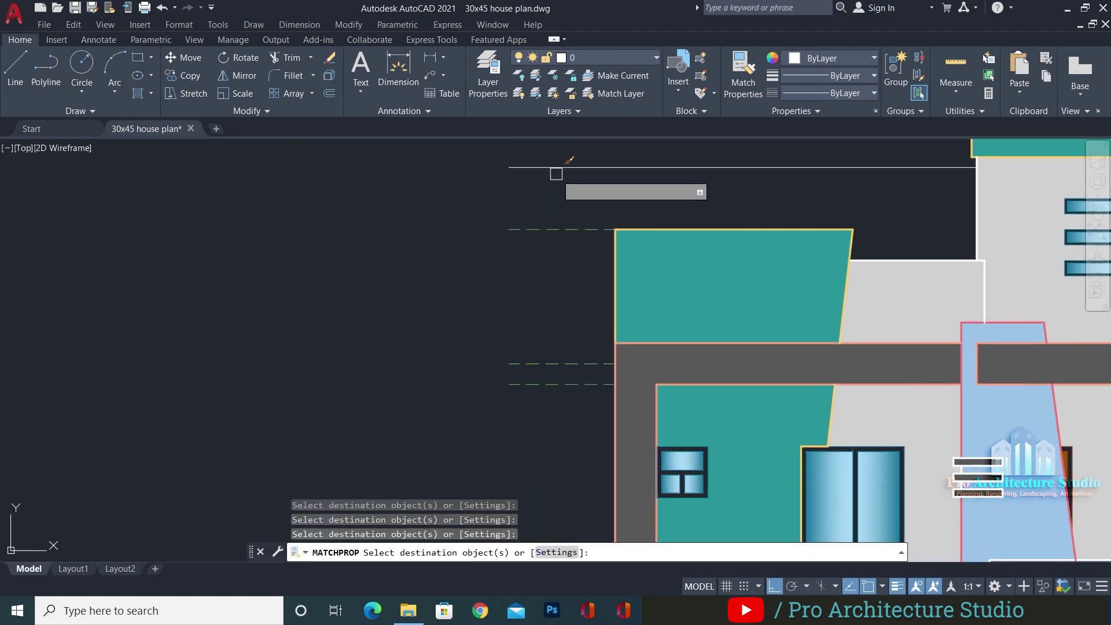
pyautogui.moveTo(560, 161); pyautogui.dragTo(558, 375, button='middle')
pyautogui.click(530, 265)
pyautogui.scroll(-6, 607, 264)
pyautogui.press('Escape')
# Copy the level symbol and G.L label from the ground line to the outer end of the plinth level line, and save the drawing
pyautogui.scroll(8, 553, 427)
pyautogui.click(454, 471)
pyautogui.click(644, 359)
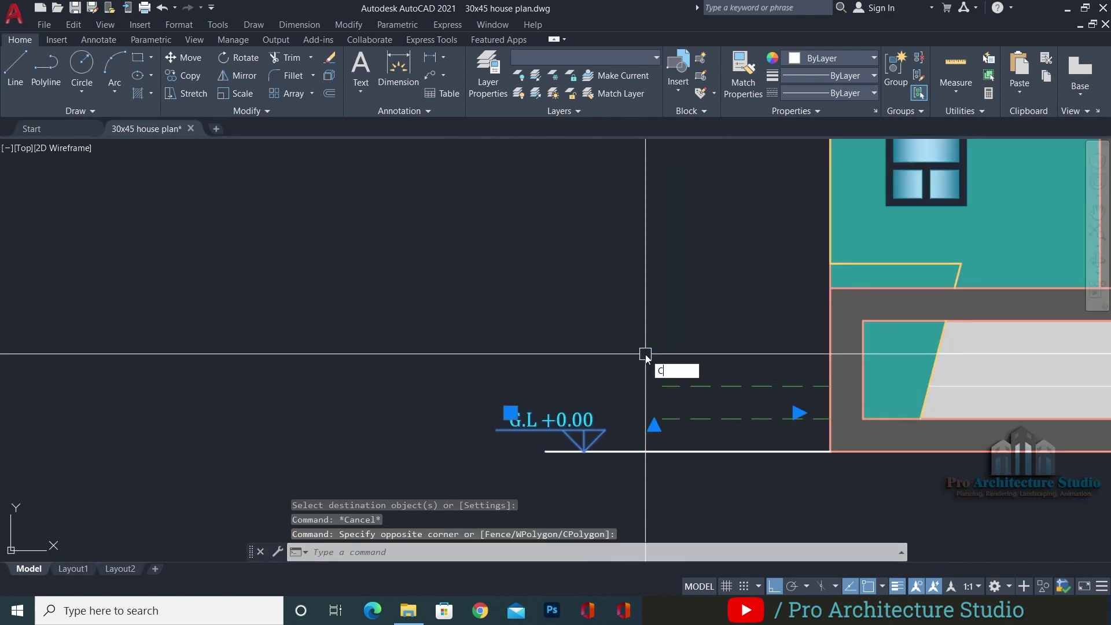
pyautogui.write('co')
pyautogui.press('Return')
pyautogui.click(584, 451)
pyautogui.click(662, 417)
pyautogui.press('Escape')
pyautogui.press('Escape')
# Change the copied label on the plinth level line to read "PL. +0.00"
pyautogui.scroll(4, 665, 414)
pyautogui.scroll(3, 492, 357)
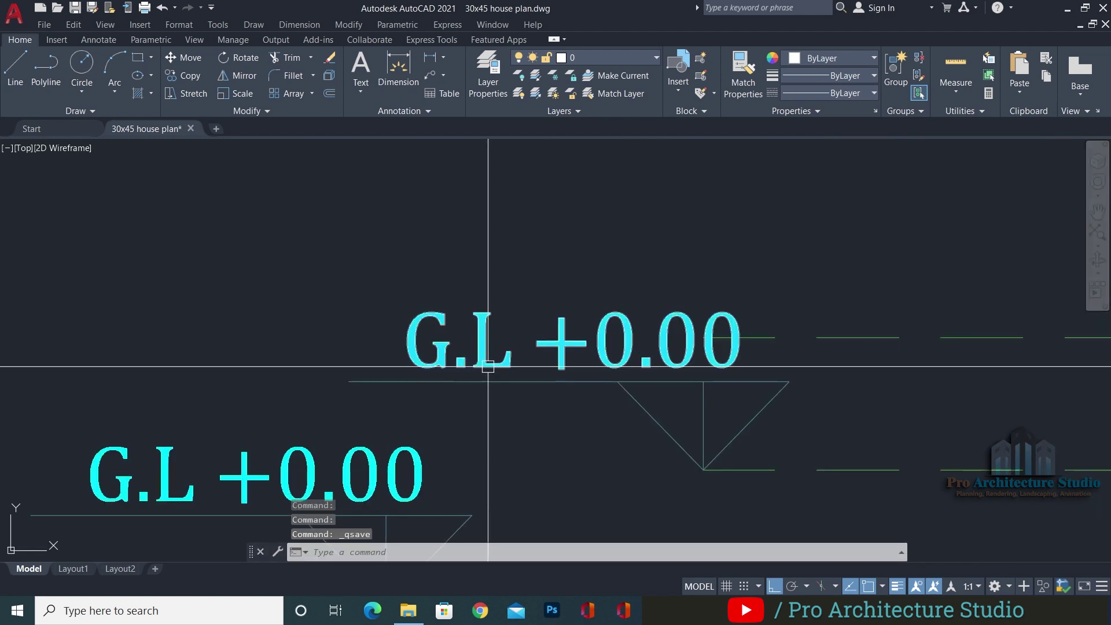
pyautogui.doubleClick(498, 350)
pyautogui.scroll(-5, 202, 347)
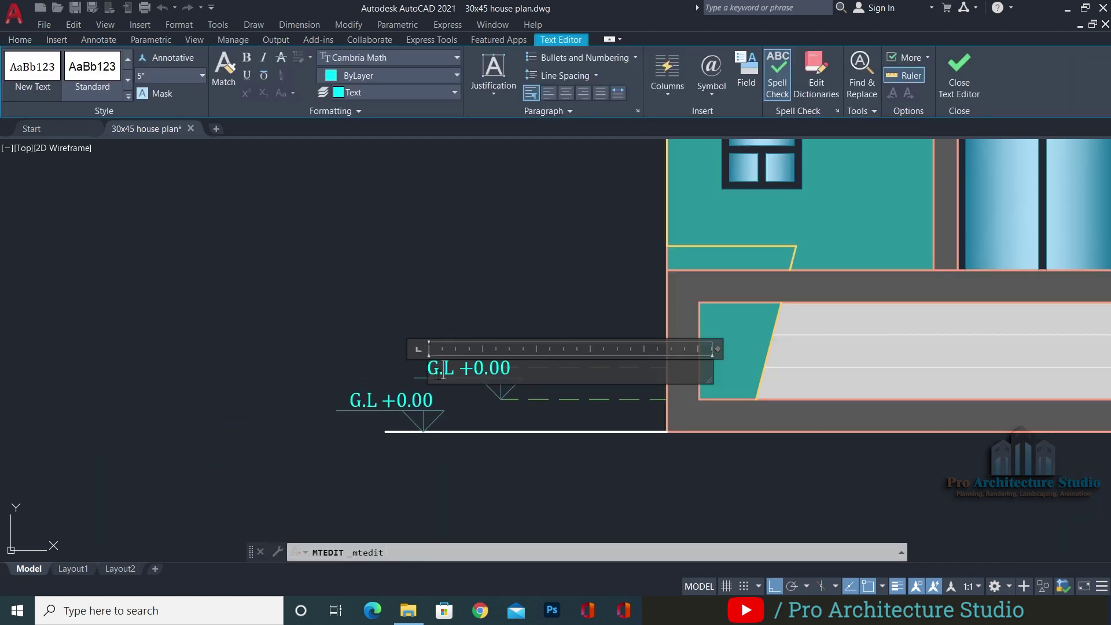
pyautogui.moveTo(937, 401); pyautogui.dragTo(640, 402, button='middle')
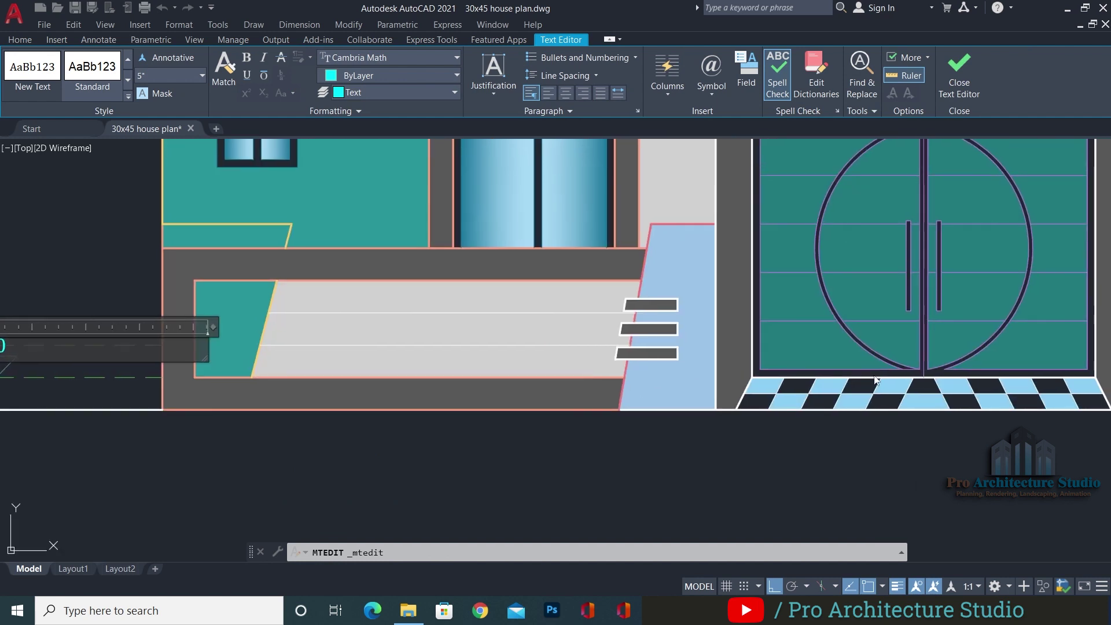
pyautogui.moveTo(313, 380); pyautogui.dragTo(845, 379, button='middle')
pyautogui.scroll(6, 504, 361)
pyautogui.moveTo(401, 314); pyautogui.dragTo(451, 367, button='middle')
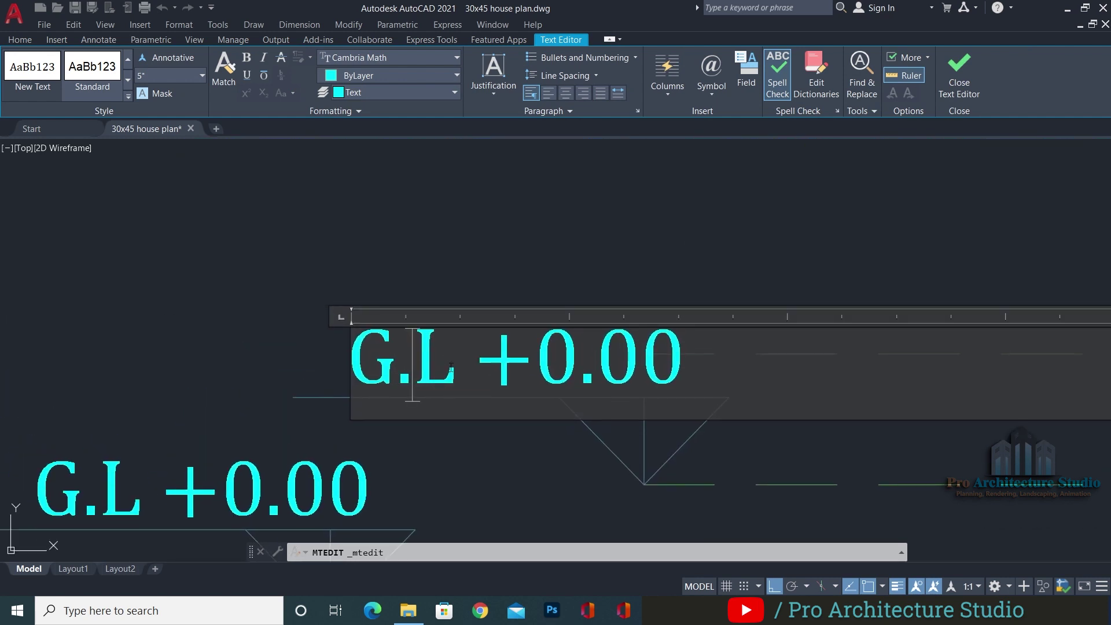
pyautogui.write('PL.')
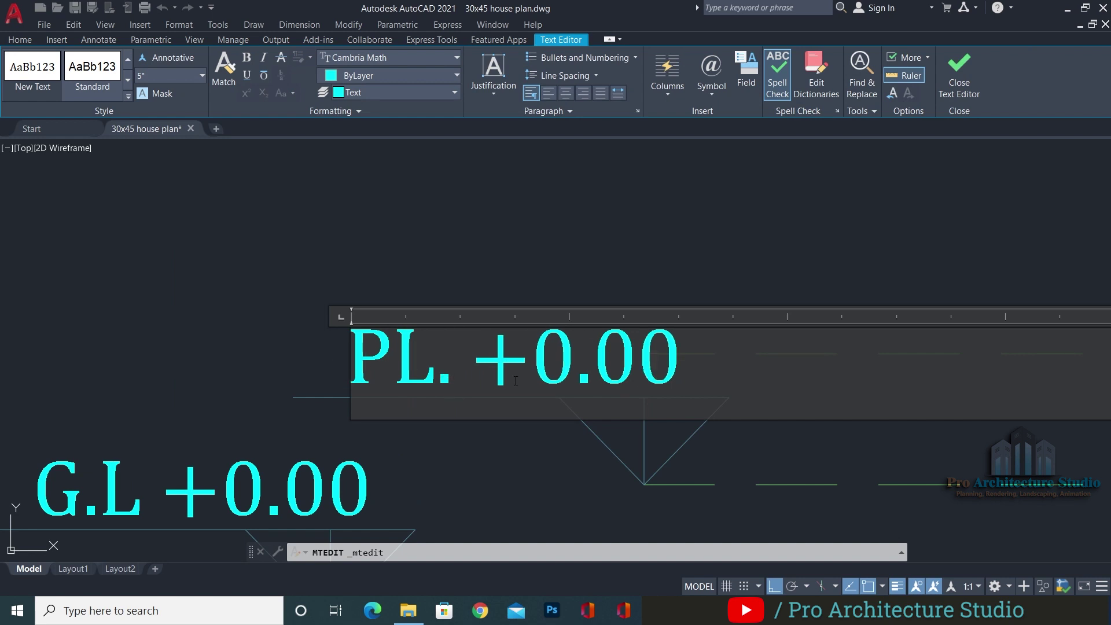
pyautogui.scroll(-4, 370, 373)
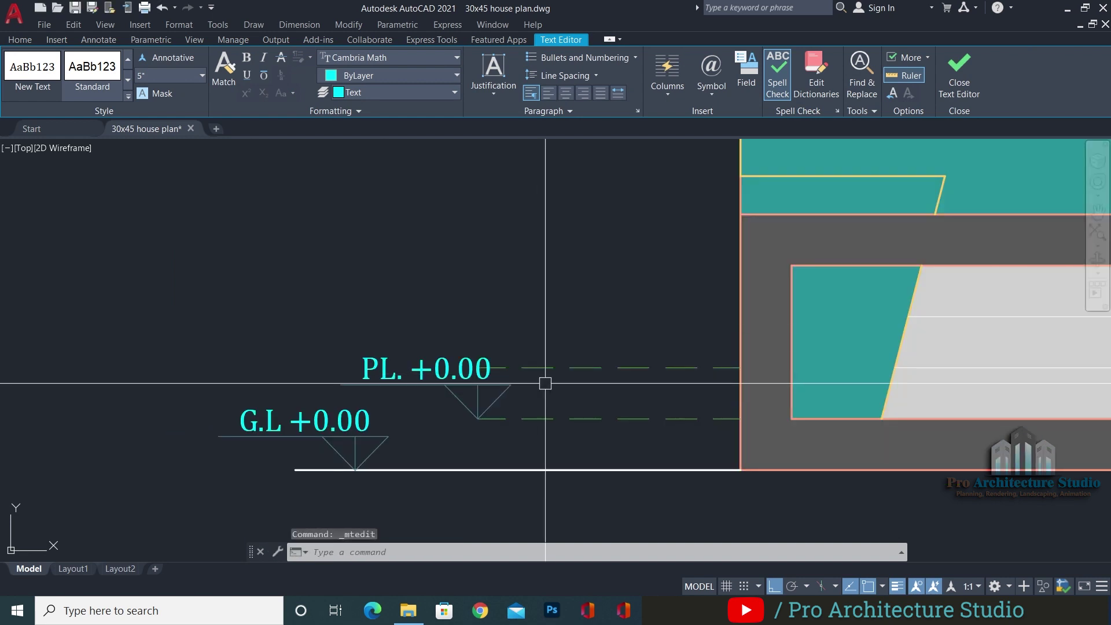
# Add a vertical linear dimension from the ground line up to the plinth level line beside the wall
pyautogui.press('Escape')
pyautogui.press('Escape')
pyautogui.press('Escape')
pyautogui.scroll(3, 700, 450)
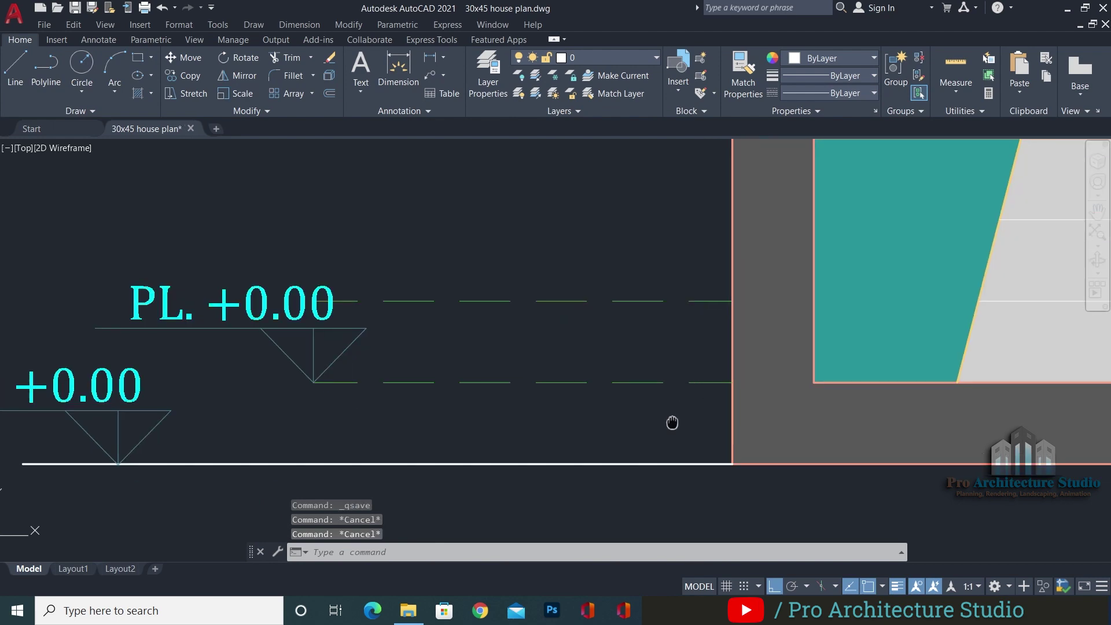
pyautogui.write('DLI')
pyautogui.press('Return')
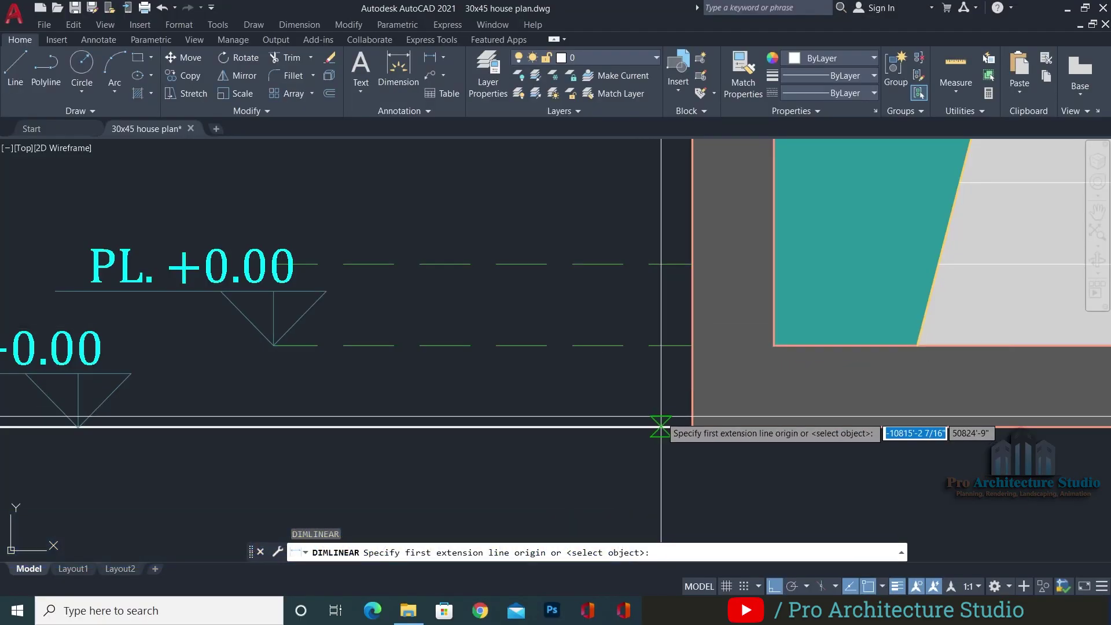
pyautogui.click(664, 427)
pyautogui.click(664, 346)
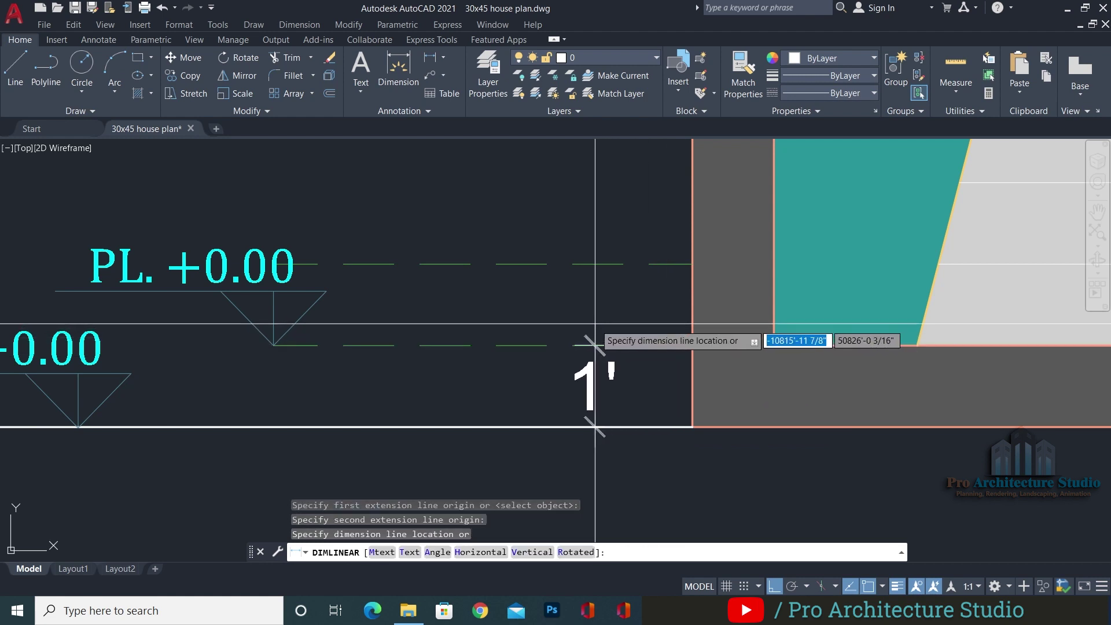
pyautogui.scroll(-4, 595, 353)
pyautogui.scroll(3, 588, 468)
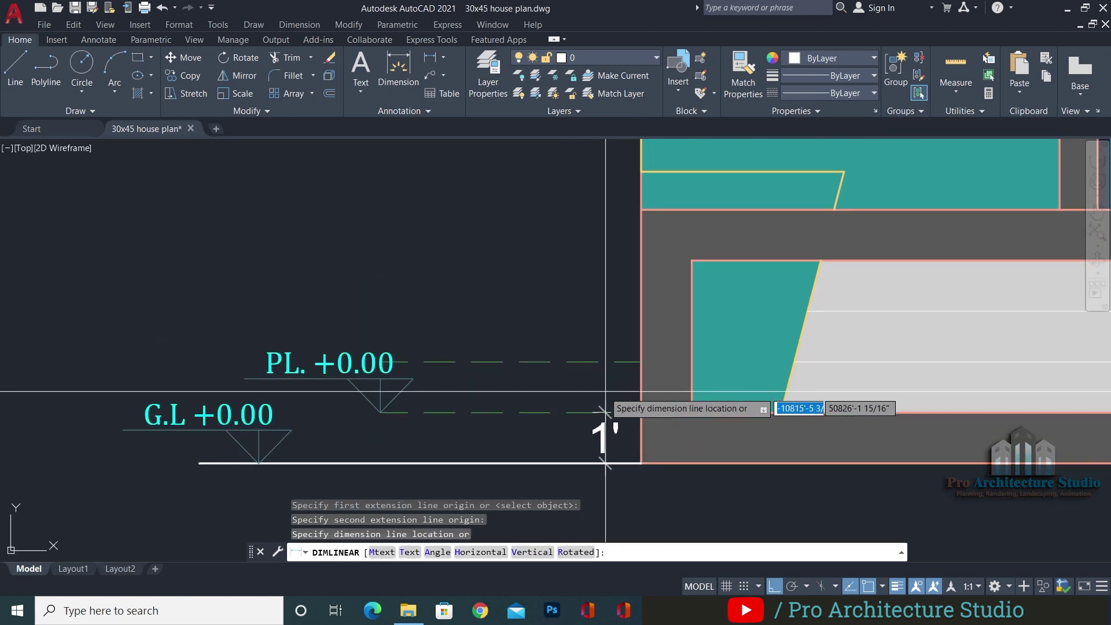
pyautogui.click(562, 381)
pyautogui.press('Escape')
# Change the label on the plinth level line to read "PL. +1'"
pyautogui.scroll(5, 538, 421)
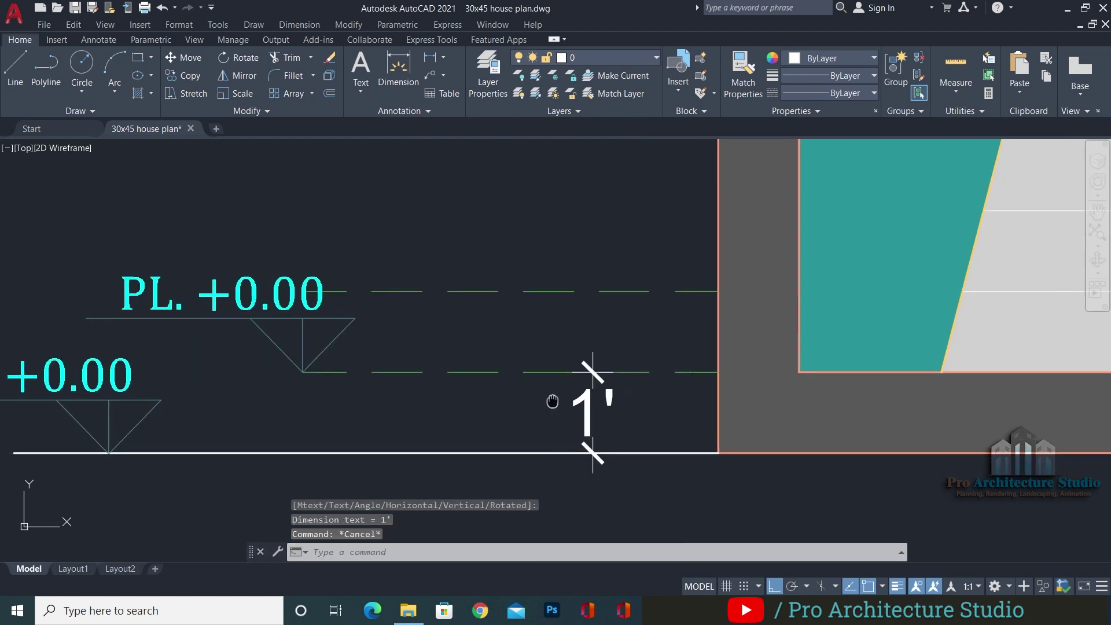
pyautogui.doubleClick(344, 257)
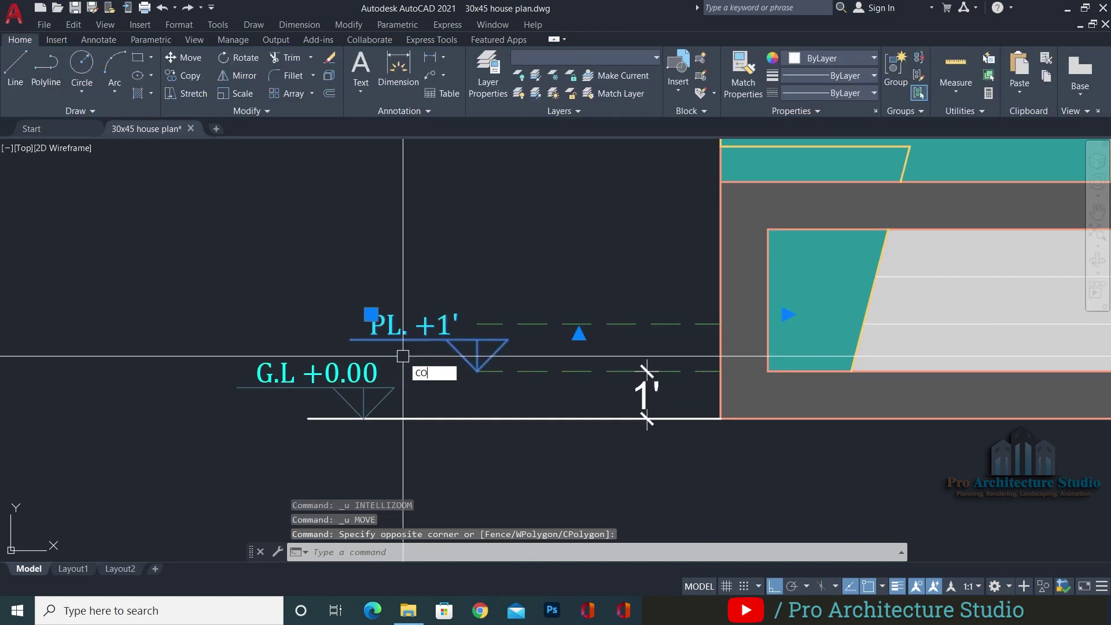
# Copy the plinth level symbol and label from the plinth line to the dashed level line directly above
pyautogui.write('co')
pyautogui.press('Return')
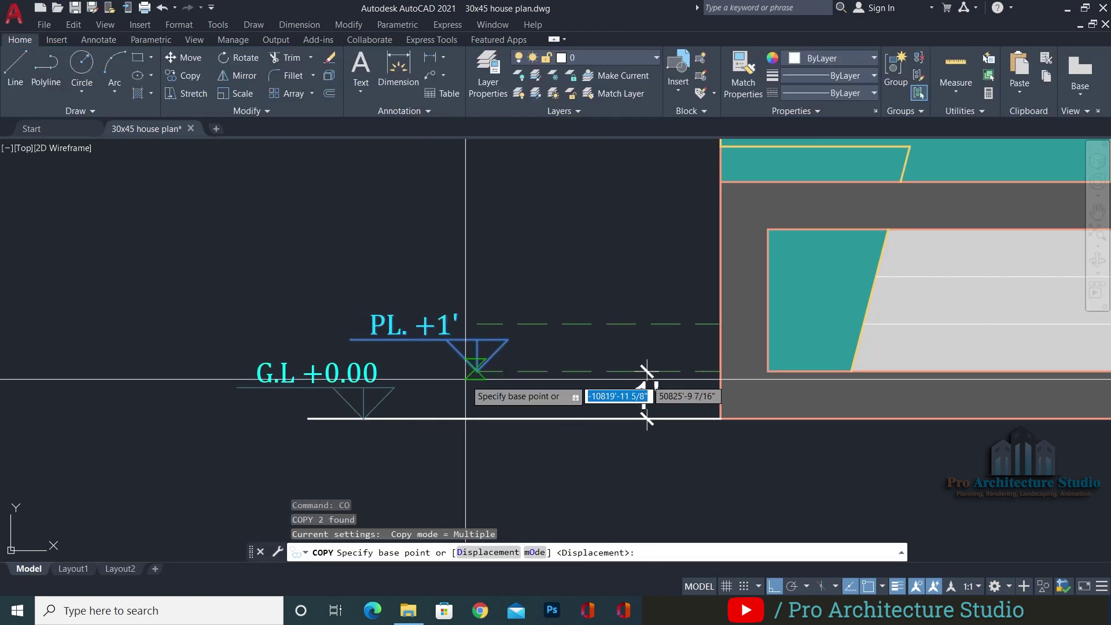
pyautogui.click(478, 371)
pyautogui.click(478, 323)
pyautogui.press('Escape')
pyautogui.press('Escape')
pyautogui.scroll(3, 617, 380)
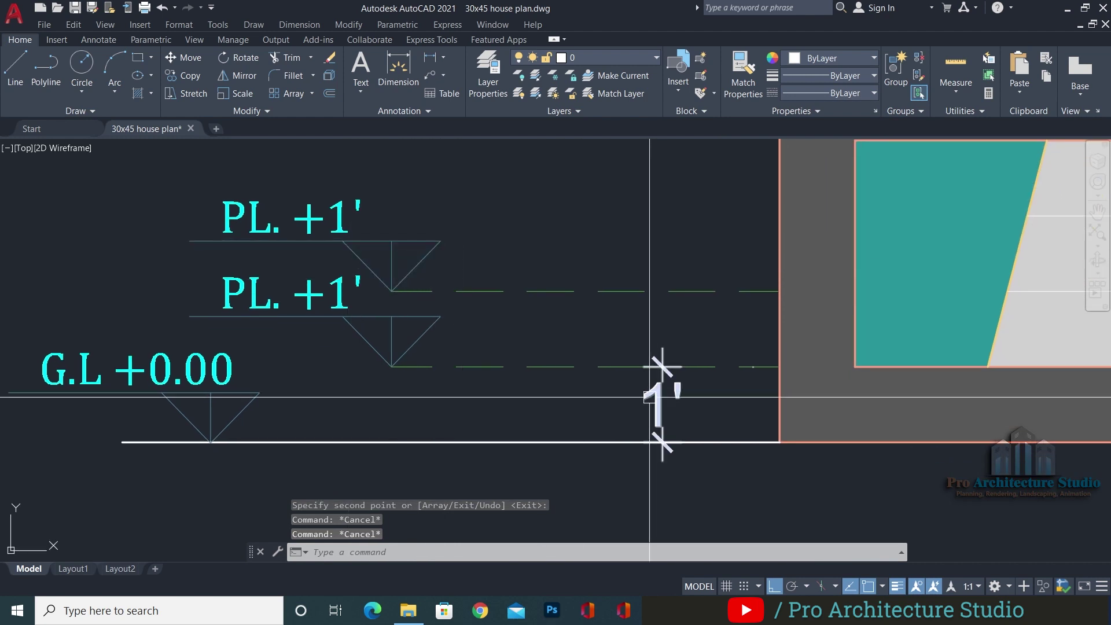
pyautogui.press('Escape')
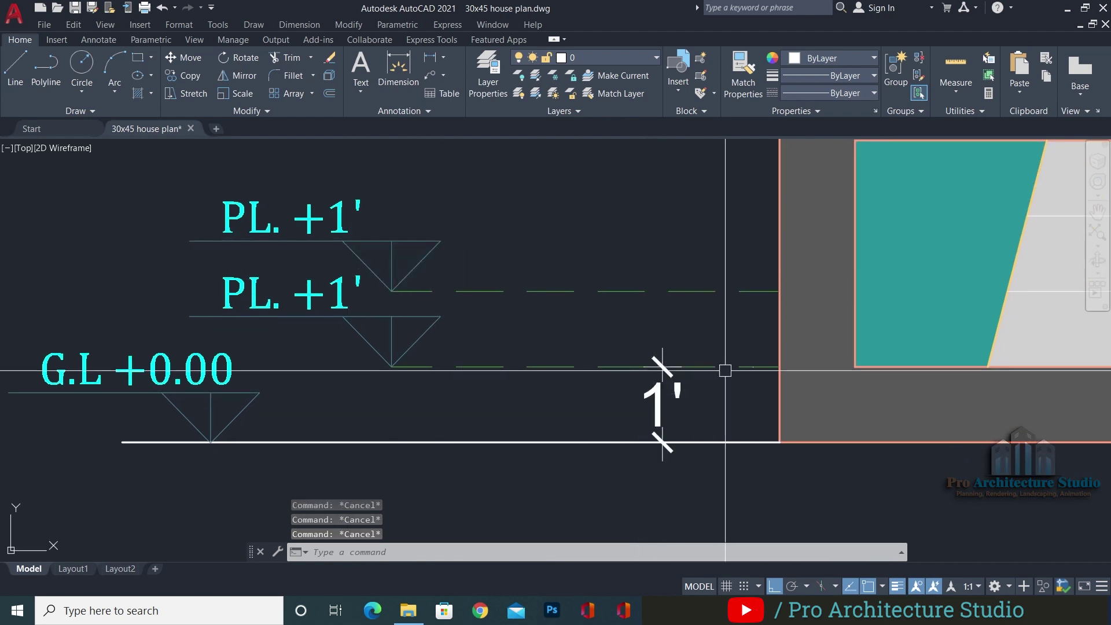
# Stretch the upper end of the height dimension from the plinth line to the next dashed level line
pyautogui.click(662, 379)
pyautogui.click(753, 366)
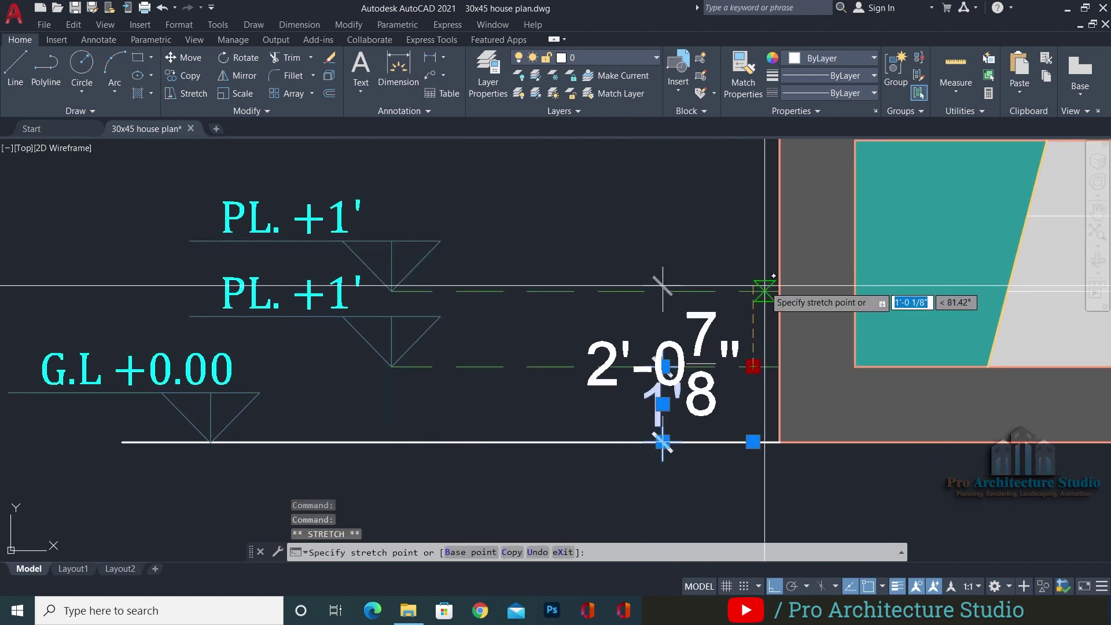
pyautogui.click(762, 293)
pyautogui.press('Escape')
pyautogui.press('Escape')
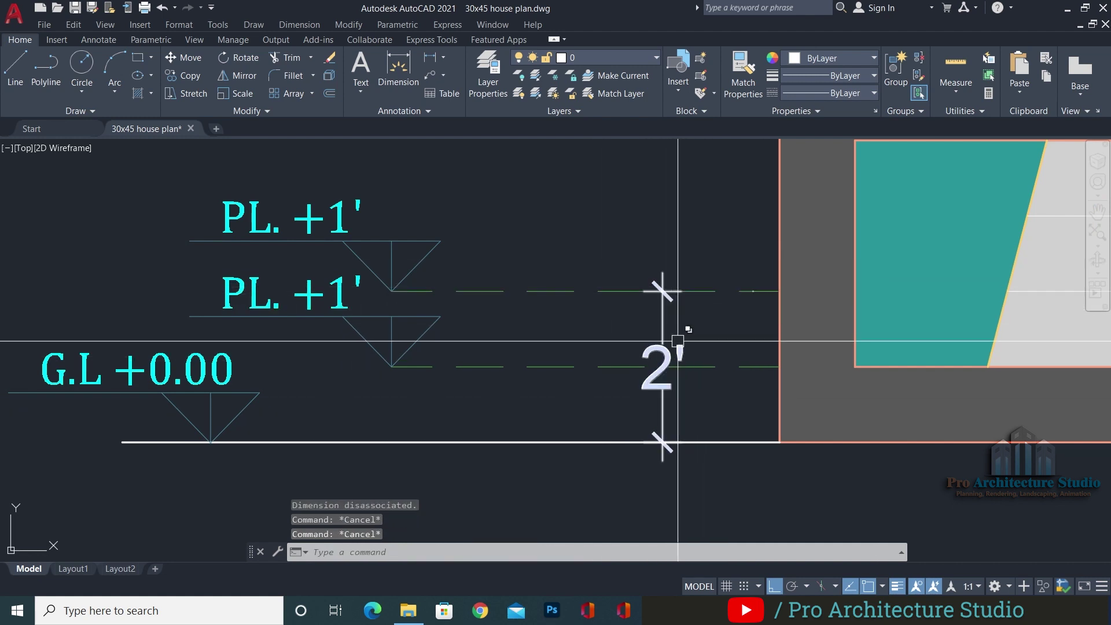
# Change the copied label above the plinth label to read "F.F.L +2'" and save the drawing
pyautogui.doubleClick(326, 222)
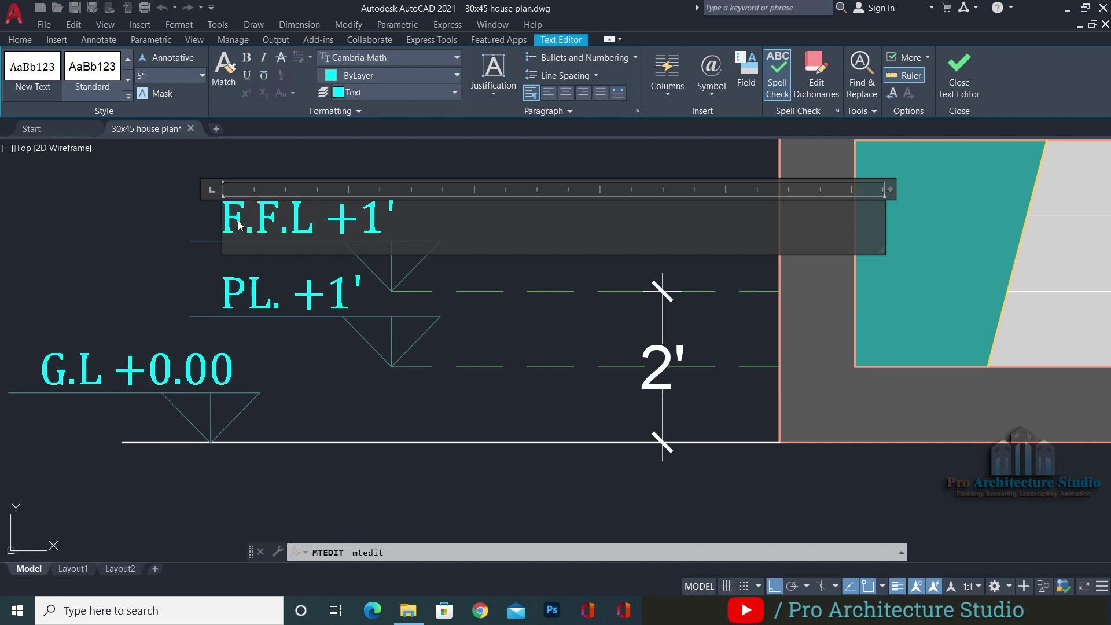
pyautogui.click(101, 199)
pyautogui.moveTo(348, 256); pyautogui.dragTo(323, 294, button='middle')
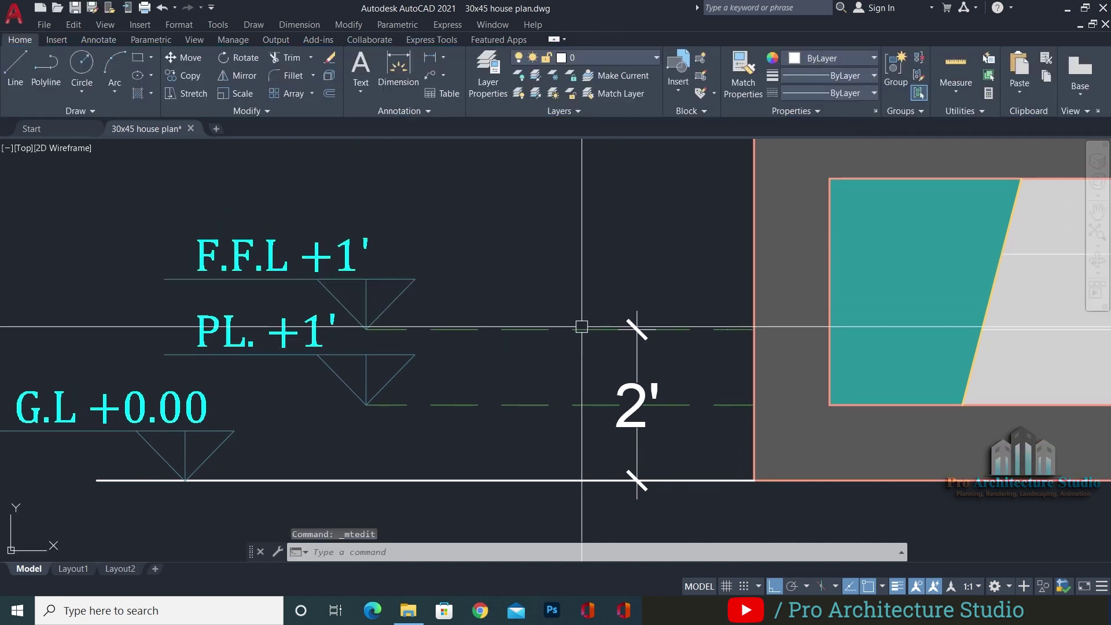
pyautogui.doubleClick(359, 260)
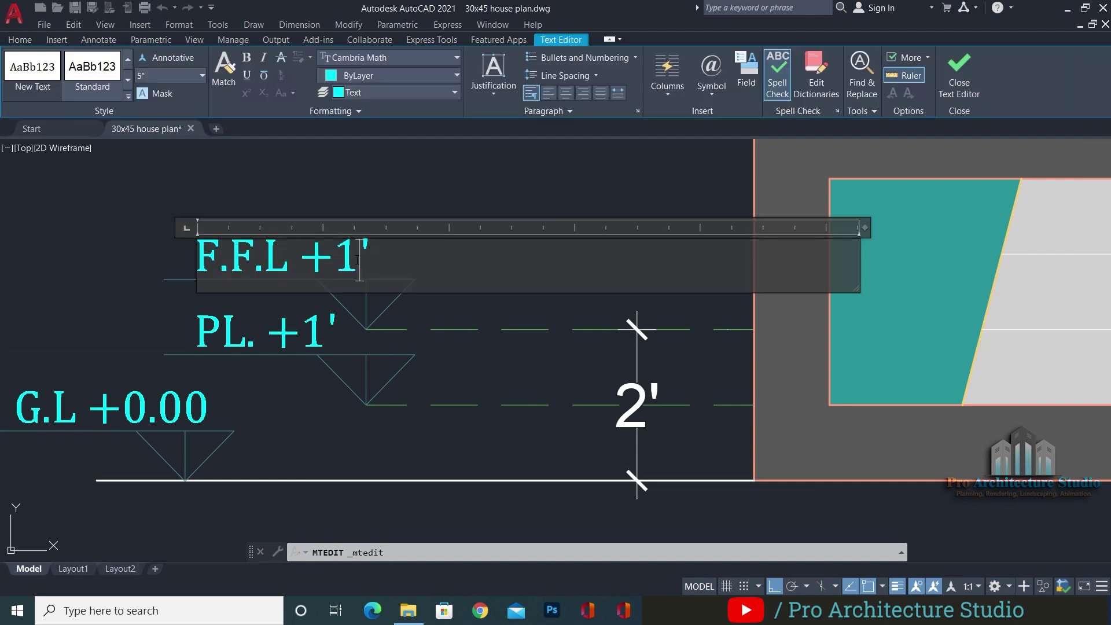
pyautogui.click(112, 228)
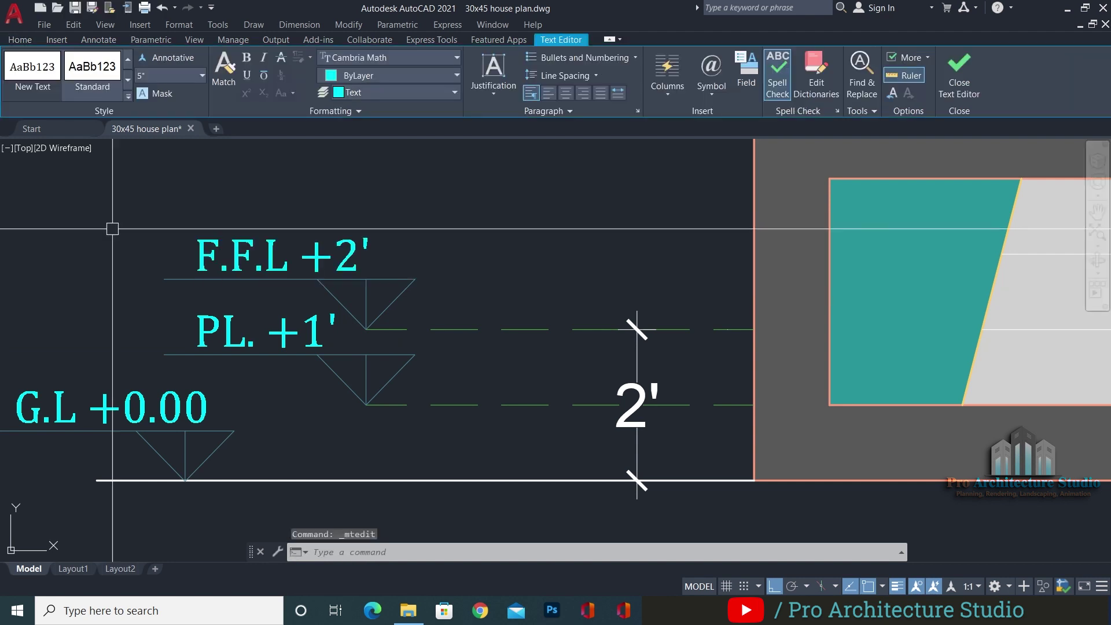
pyautogui.hotkey('ctrl', 's')
# Draw a small wide rectangle in the empty area above the F.F.L line, between its label and the wall
pyautogui.scroll(-3, 554, 398)
pyautogui.scroll(3, 510, 398)
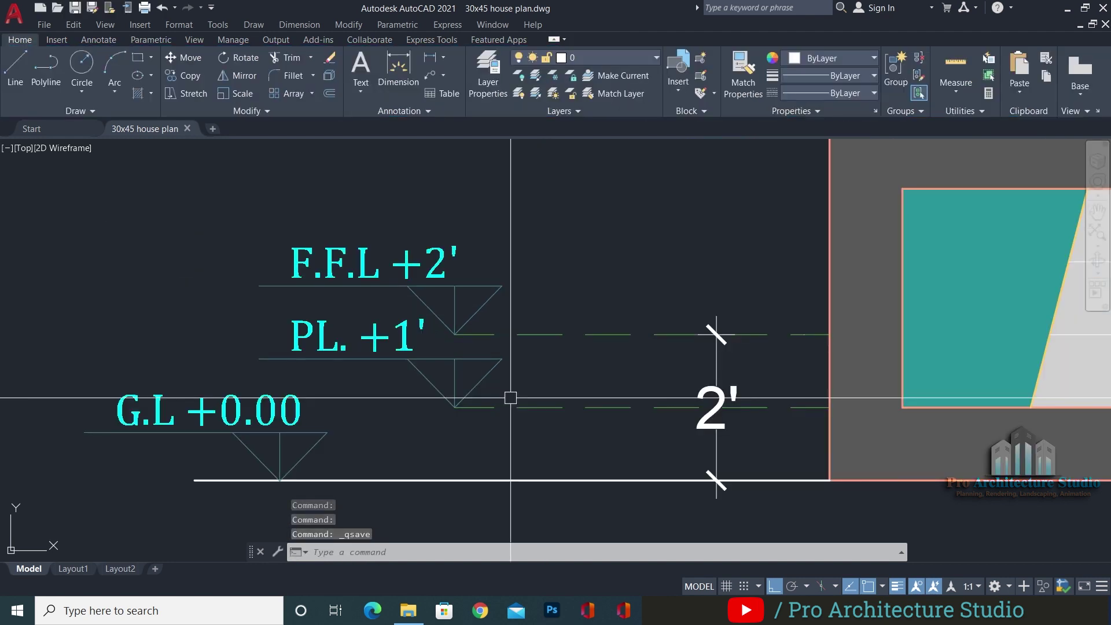
pyautogui.press('Escape')
pyautogui.press('Escape')
pyautogui.scroll(2, 503, 307)
pyautogui.scroll(-2, 512, 278)
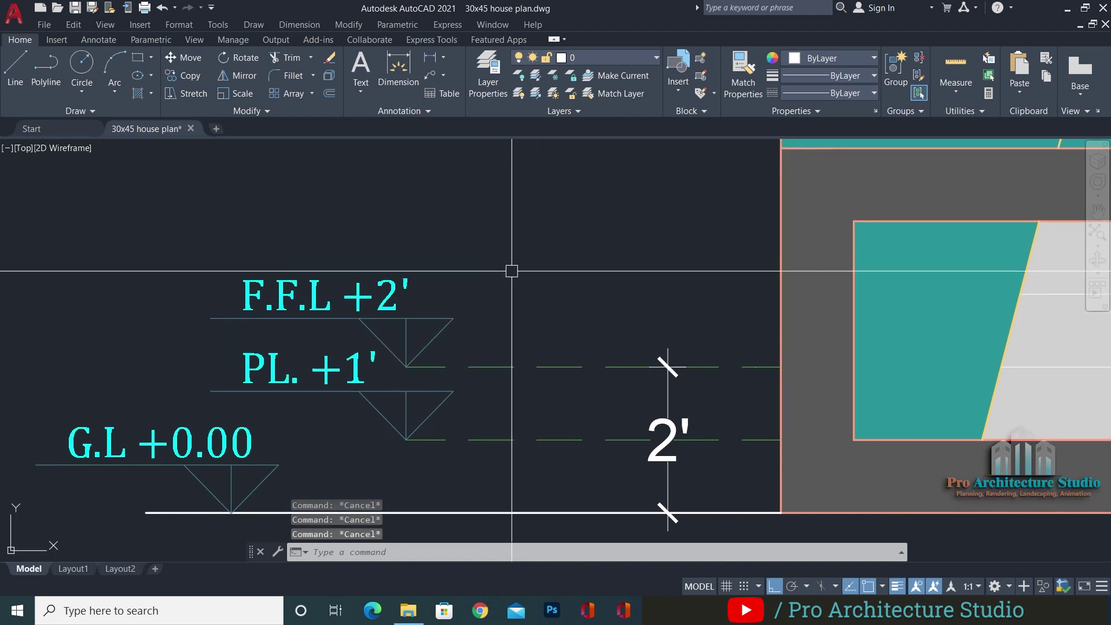
pyautogui.moveTo(519, 270); pyautogui.dragTo(427, 286, button='middle')
pyautogui.scroll(2, 473, 270)
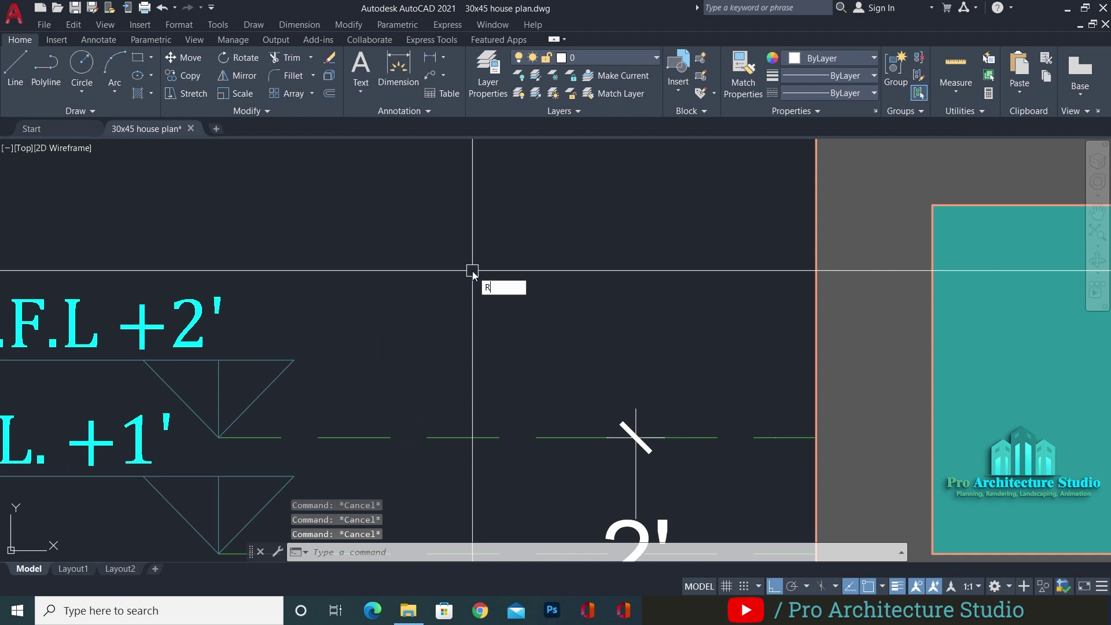
pyautogui.write('rec')
pyautogui.press('Return')
pyautogui.click(330, 235)
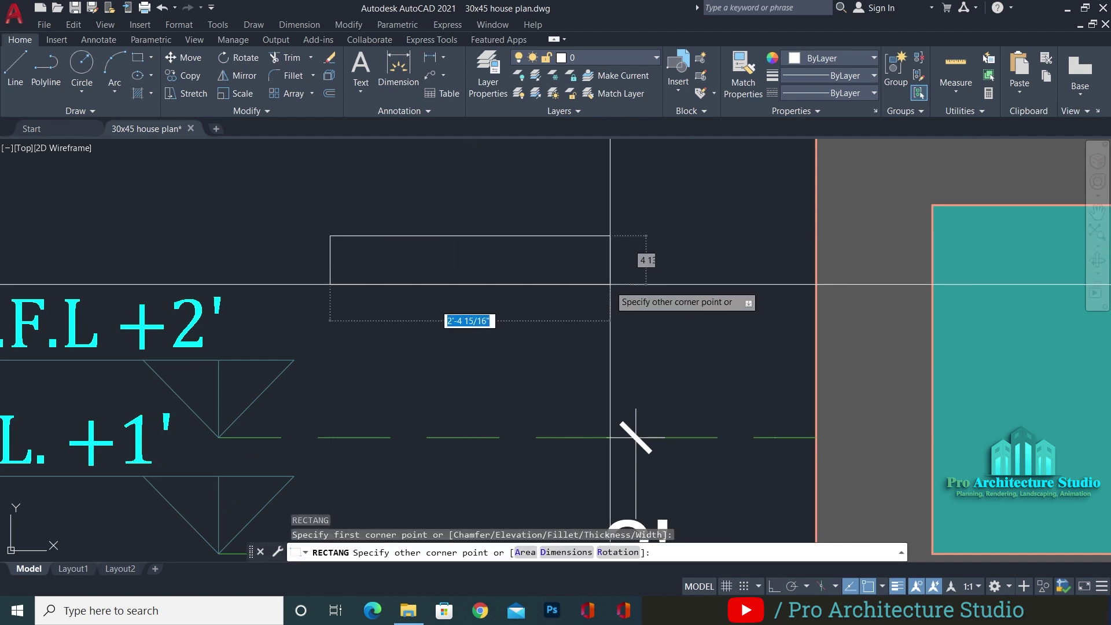
pyautogui.click(508, 290)
pyautogui.press('Escape')
pyautogui.press('Escape')
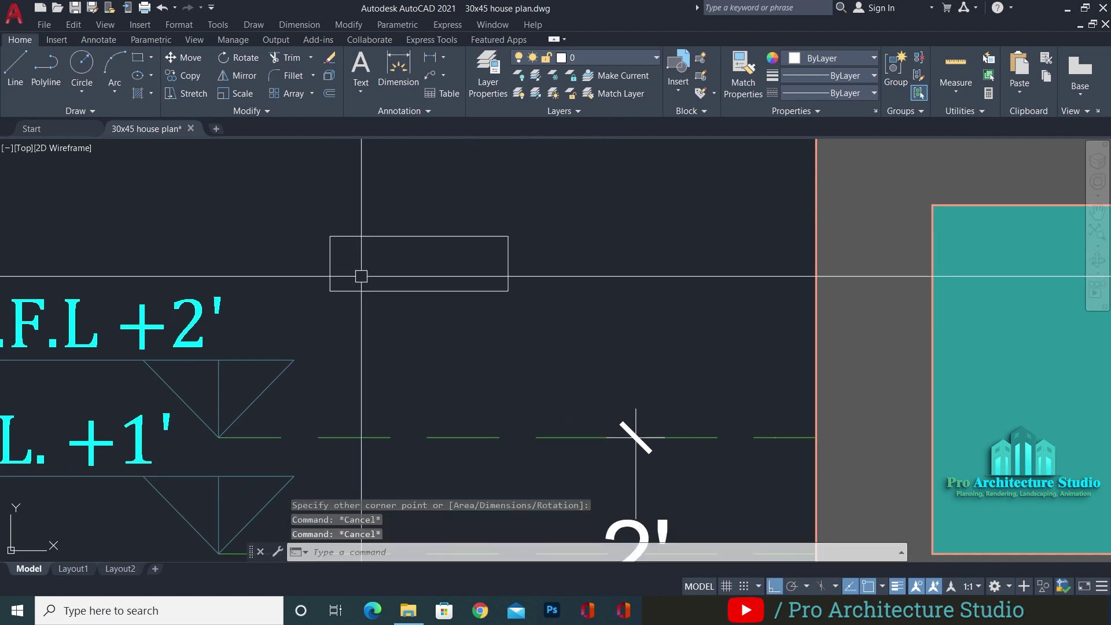
# Draw a horizontal line from the middle of the rectangle's short side and extend it to the opposite side
pyautogui.scroll(2, 364, 272)
pyautogui.write('l')
pyautogui.press('Return')
pyautogui.click(307, 257)
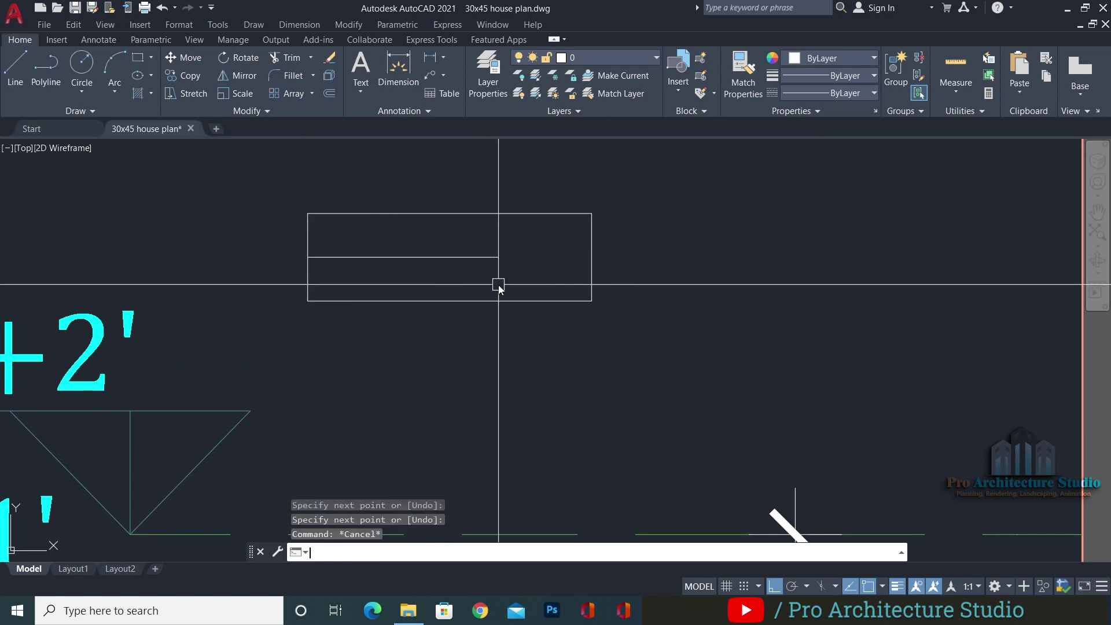
pyautogui.write('ex')
pyautogui.press('Return')
pyautogui.click(489, 257)
pyautogui.press('Escape')
pyautogui.press('Escape')
# Move the dividing line straight up so it splits the rectangle into a thin upper and a thicker lower strip
pyautogui.click(467, 248)
pyautogui.click(461, 271)
pyautogui.write('m')
pyautogui.press('Return')
pyautogui.click(696, 277)
pyautogui.click(696, 262)
pyautogui.press('Escape')
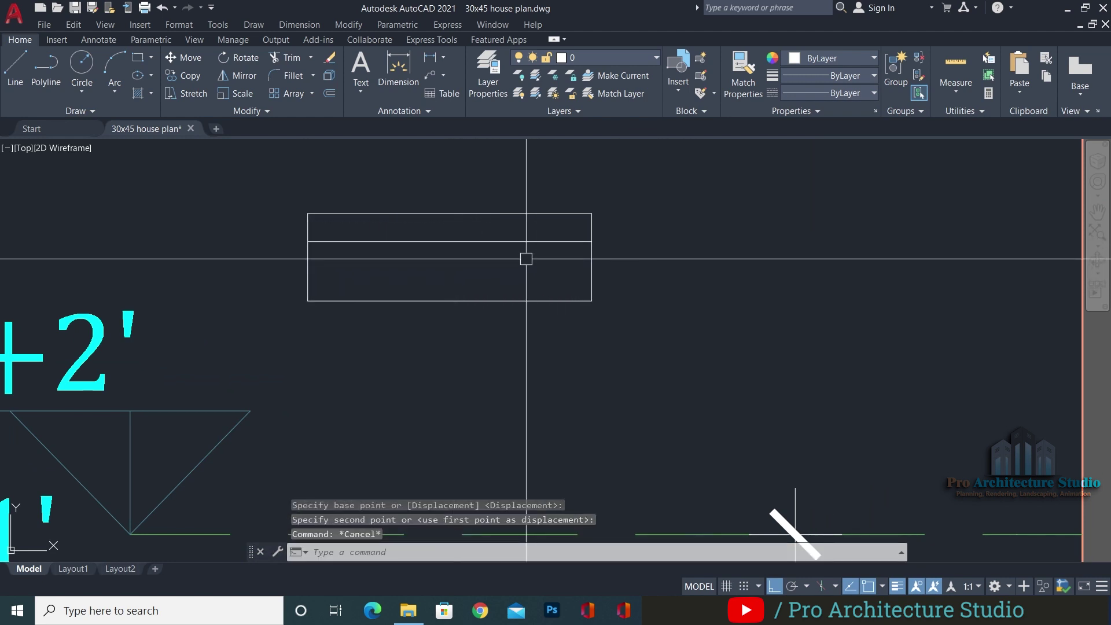
pyautogui.moveTo(528, 259); pyautogui.dragTo(574, 267, button='middle')
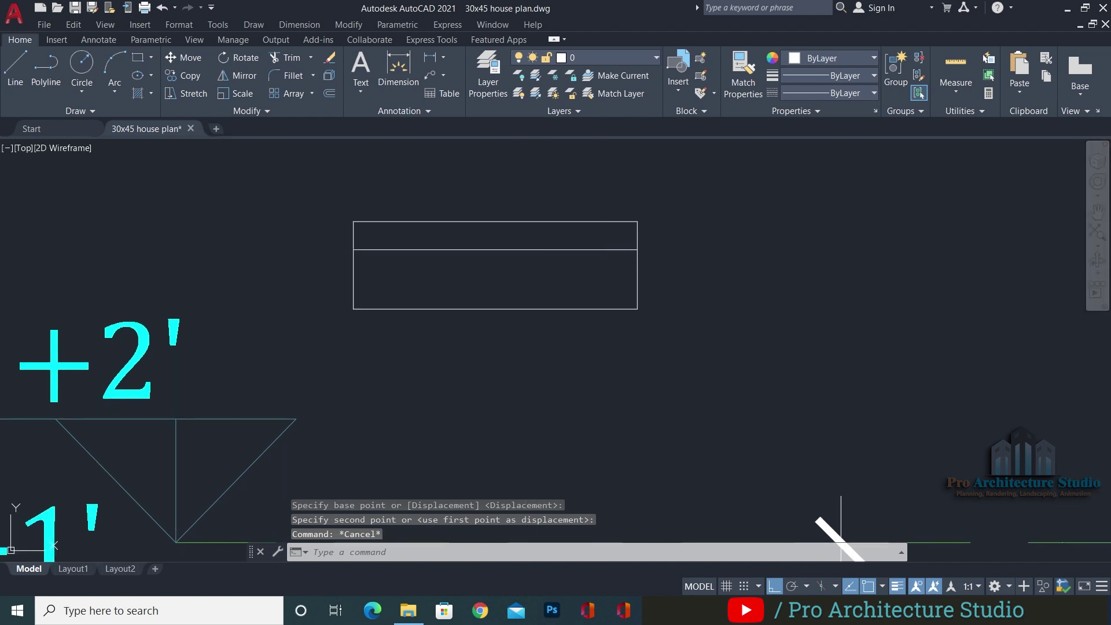
# Hatch the rectangle's lower strip with the AR-CONC pattern at a scale of 0.5
pyautogui.write('h')
pyautogui.press('Return')
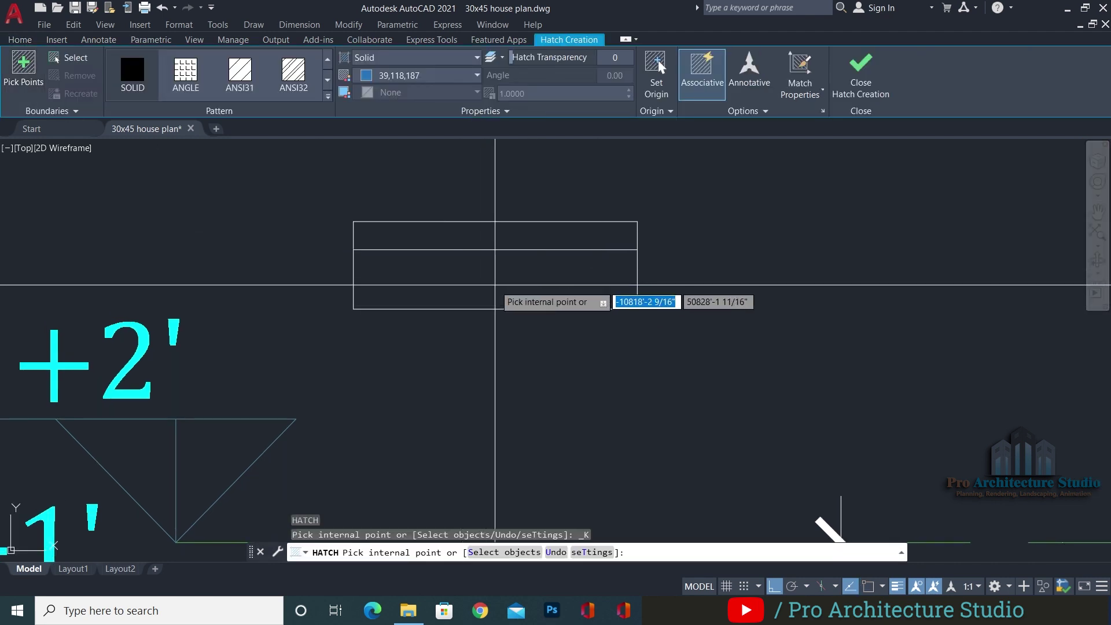
pyautogui.click(495, 290)
pyautogui.click(327, 97)
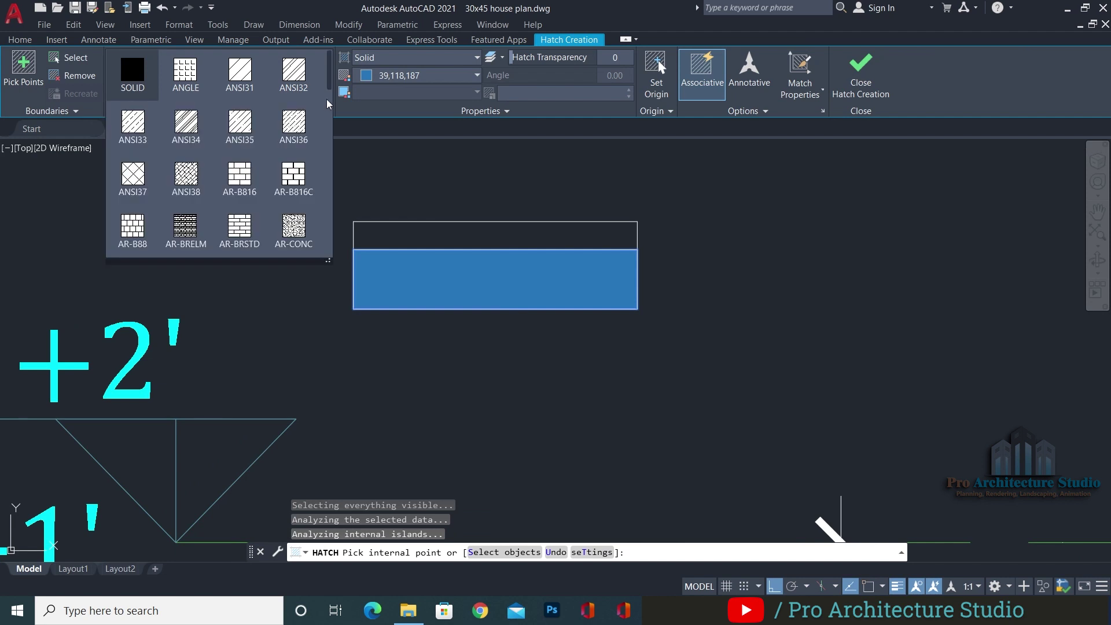
pyautogui.click(235, 186)
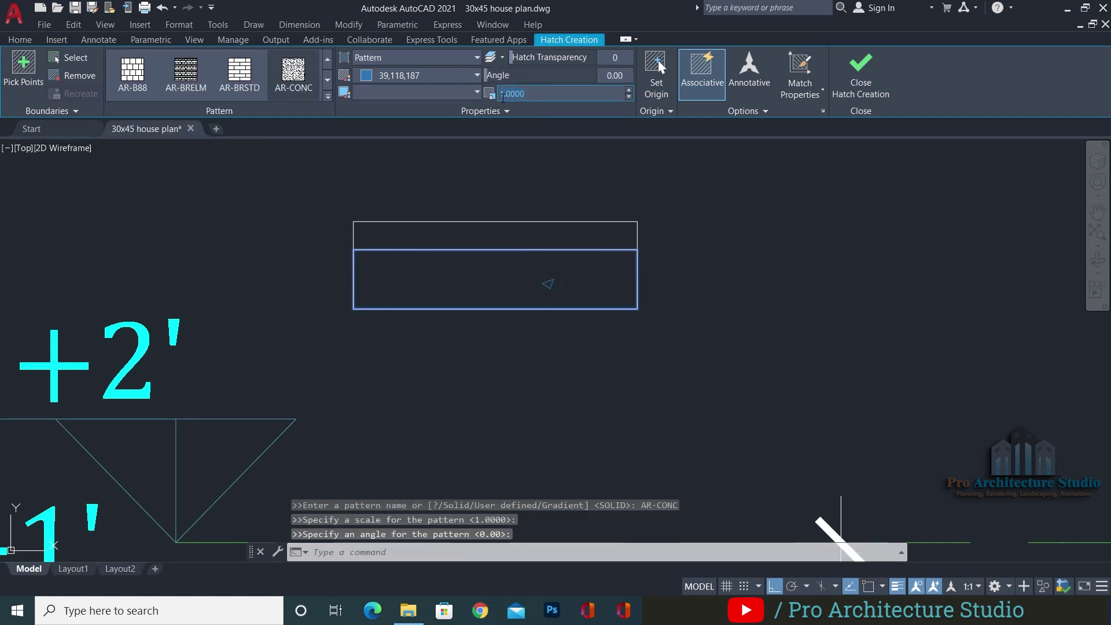
pyautogui.write('0.5')
pyautogui.press('Return')
# Set the concrete hatch's colour to the recent grey 89,89,89, choose a lineweight for it and finish the hatch
pyautogui.click(423, 80)
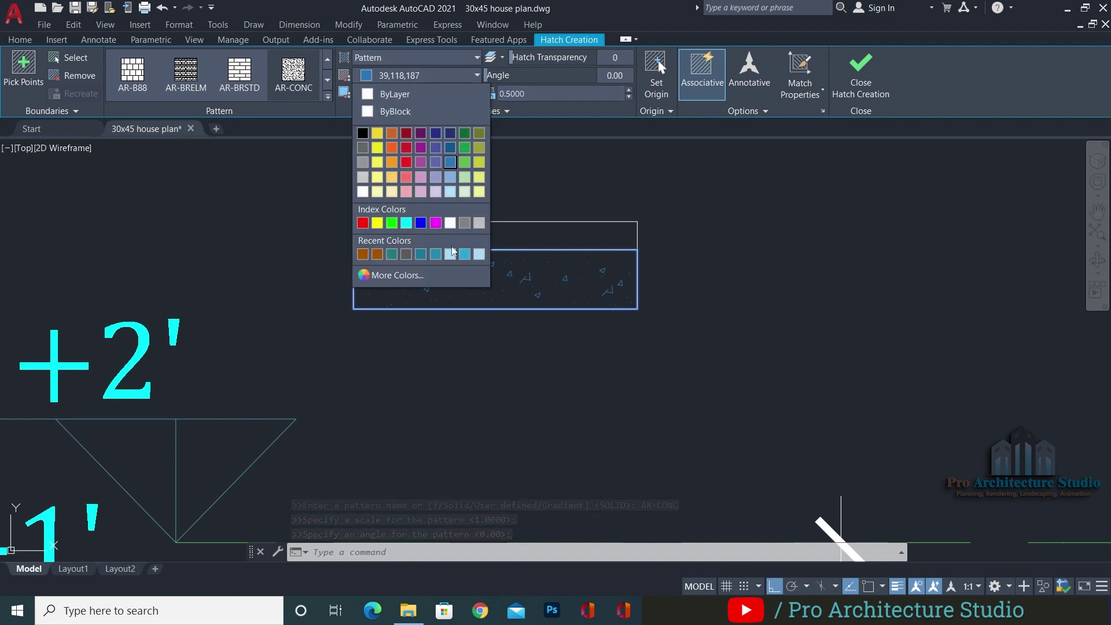
pyautogui.click(408, 255)
pyautogui.click(26, 40)
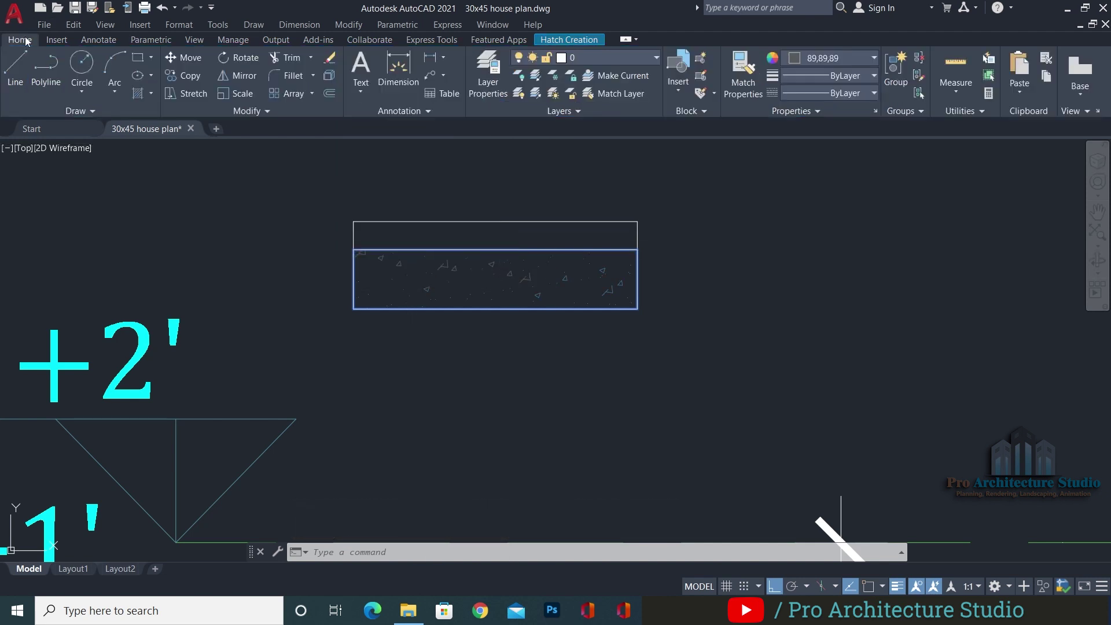
pyautogui.click(858, 75)
pyautogui.click(843, 170)
pyautogui.press('Escape')
pyautogui.press('Escape')
pyautogui.press('Escape')
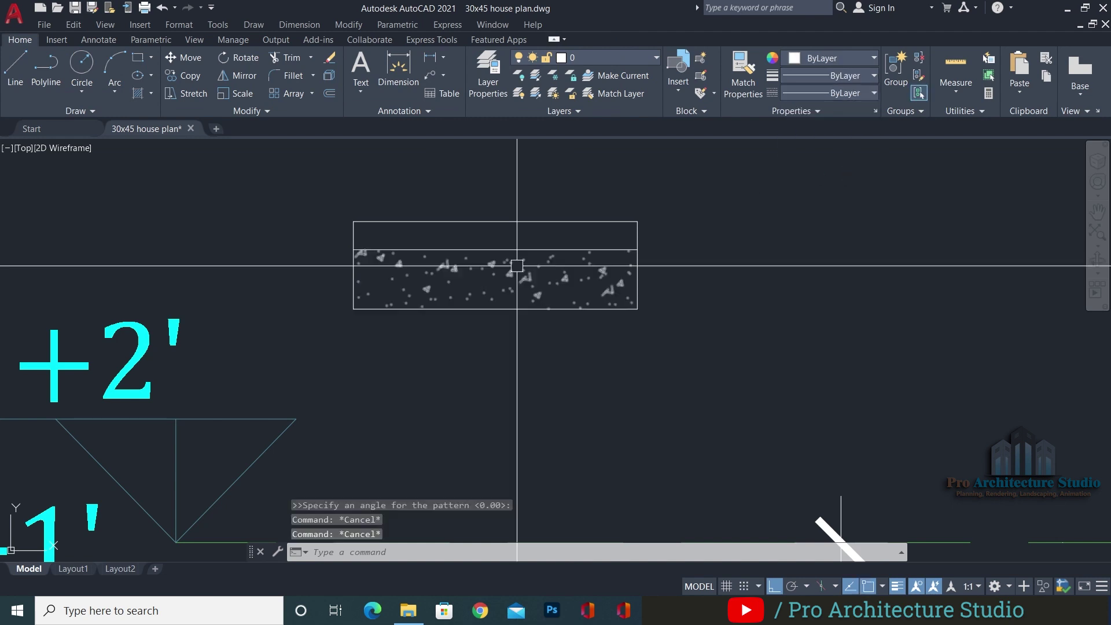
# Give the rectangle's outline and its dividing line the light red colour 242,113,114
pyautogui.scroll(-3, 585, 251)
pyautogui.click(681, 215)
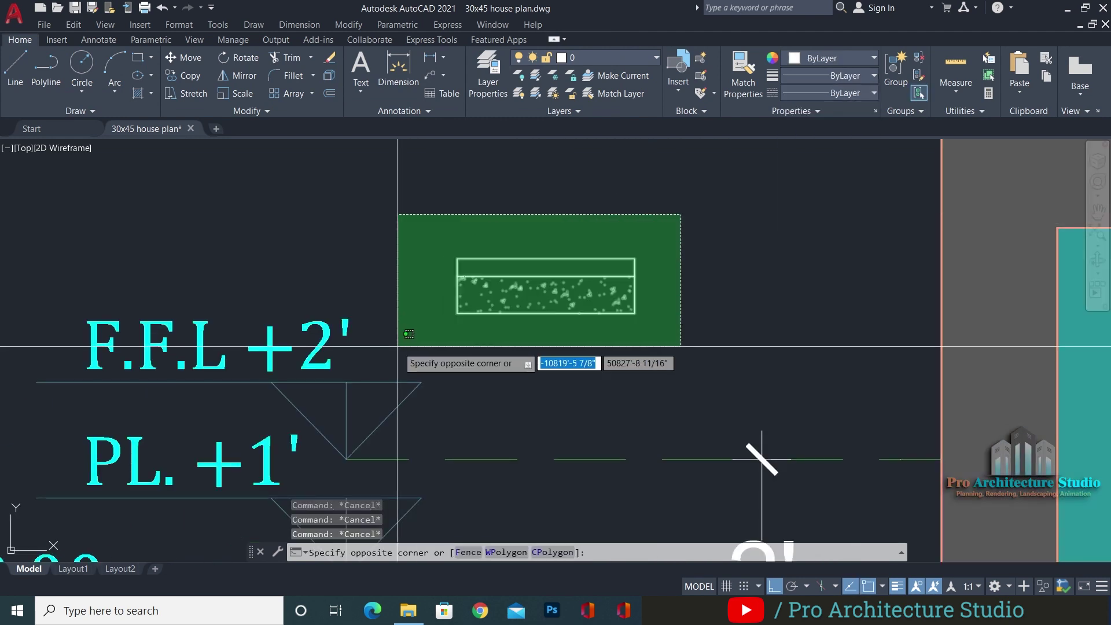
pyautogui.click(398, 346)
pyautogui.scroll(2, 502, 254)
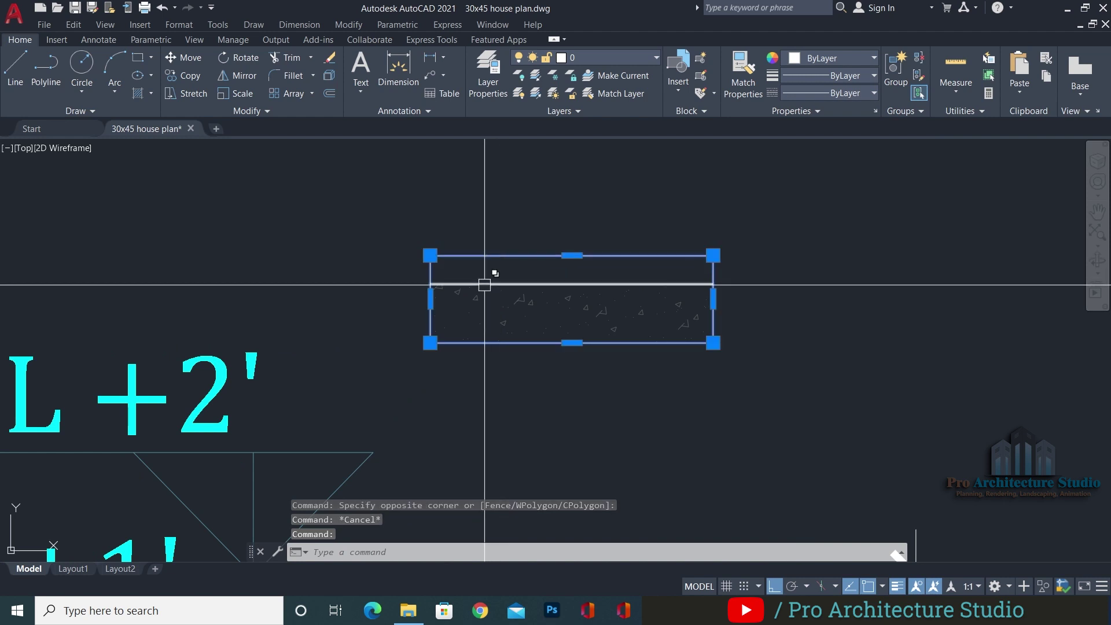
pyautogui.click(551, 295)
pyautogui.click(540, 342)
pyautogui.click(807, 61)
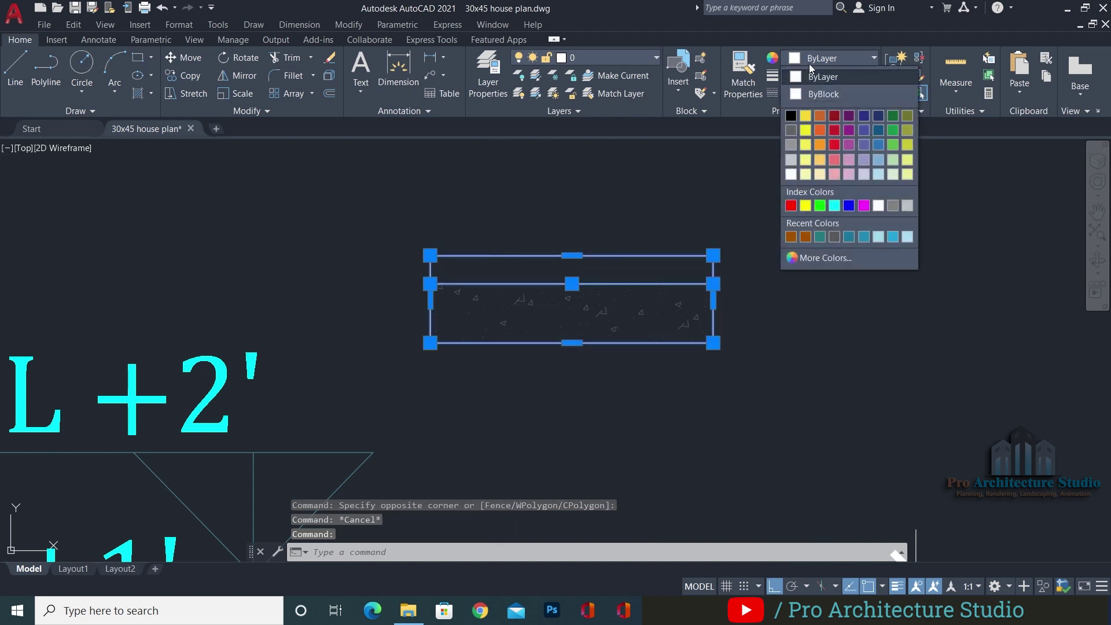
pyautogui.click(832, 147)
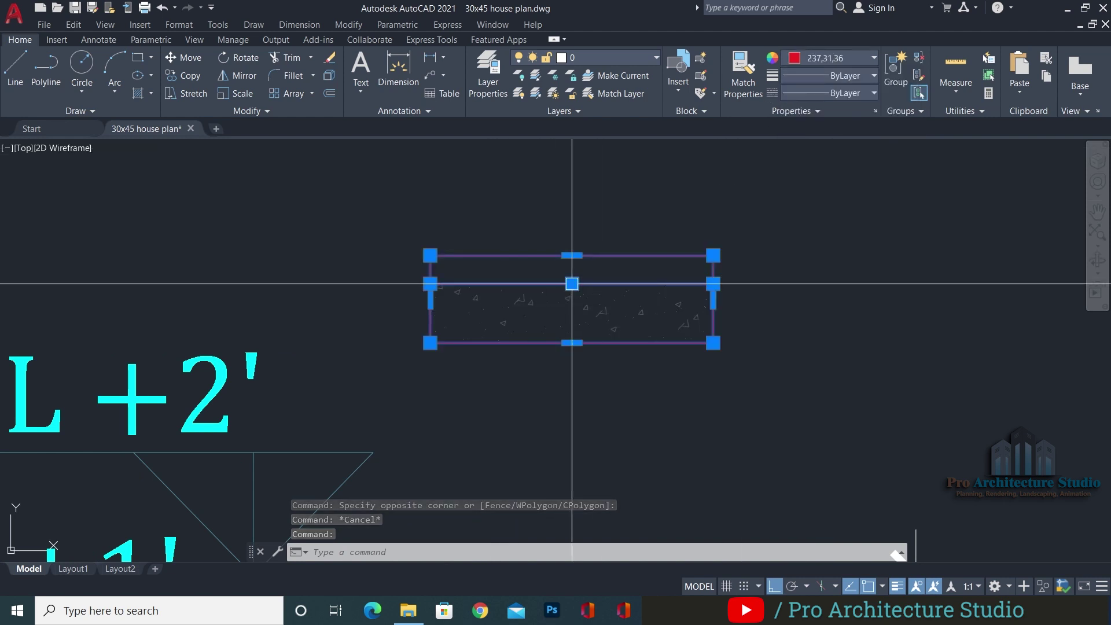
pyautogui.click(807, 60)
pyautogui.click(835, 162)
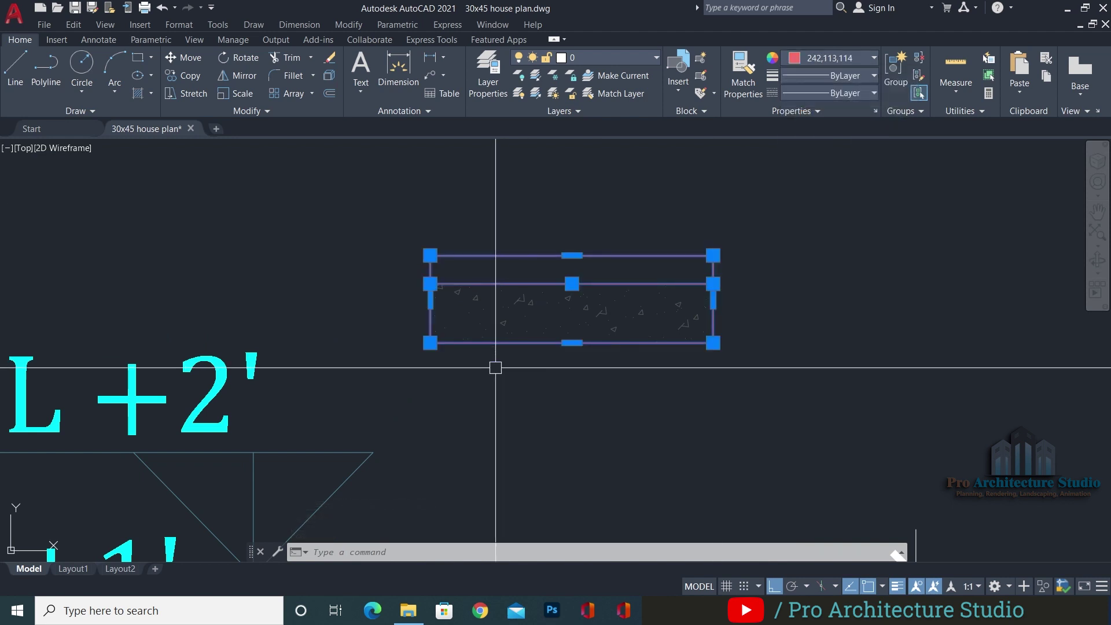
pyautogui.press('Escape')
pyautogui.click(355, 372)
pyautogui.click(774, 219)
pyautogui.press('Escape')
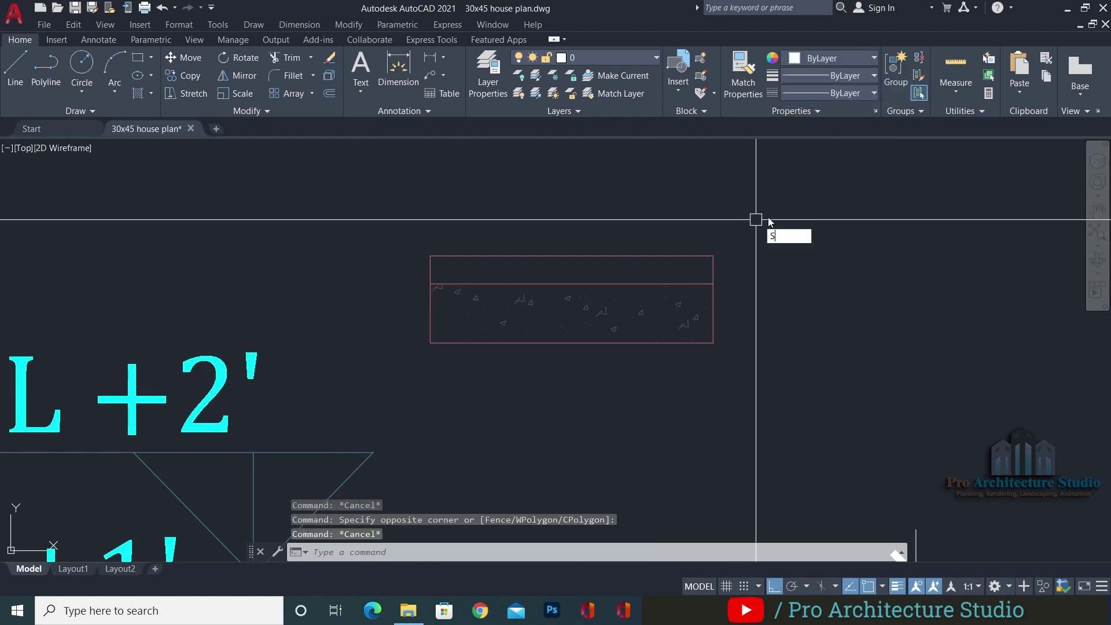
# Stretch the detail's top edge straight down by about 1 inch to thin the upper strip
pyautogui.write('s')
pyautogui.press('space')
pyautogui.click(771, 213)
pyautogui.click(389, 269)
pyautogui.press('space')
pyautogui.click(341, 196)
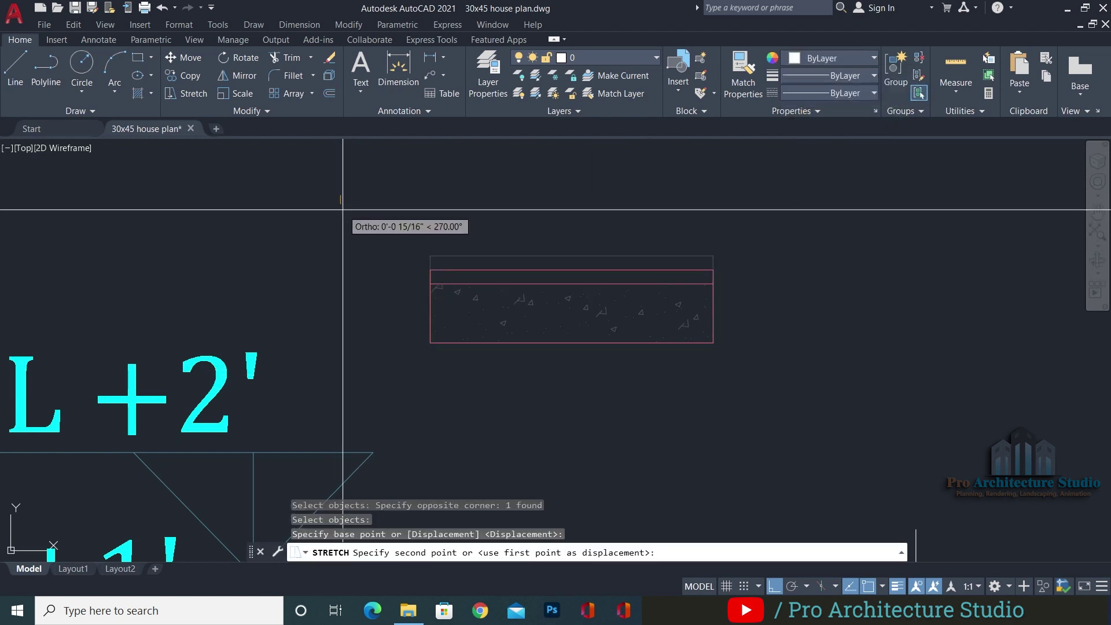
pyautogui.click(341, 203)
# Hatch the detail's upper strip and change its pattern to AR-RROOF, keeping the scale of 0.5
pyautogui.scroll(2, 656, 294)
pyautogui.write('h')
pyautogui.press('space')
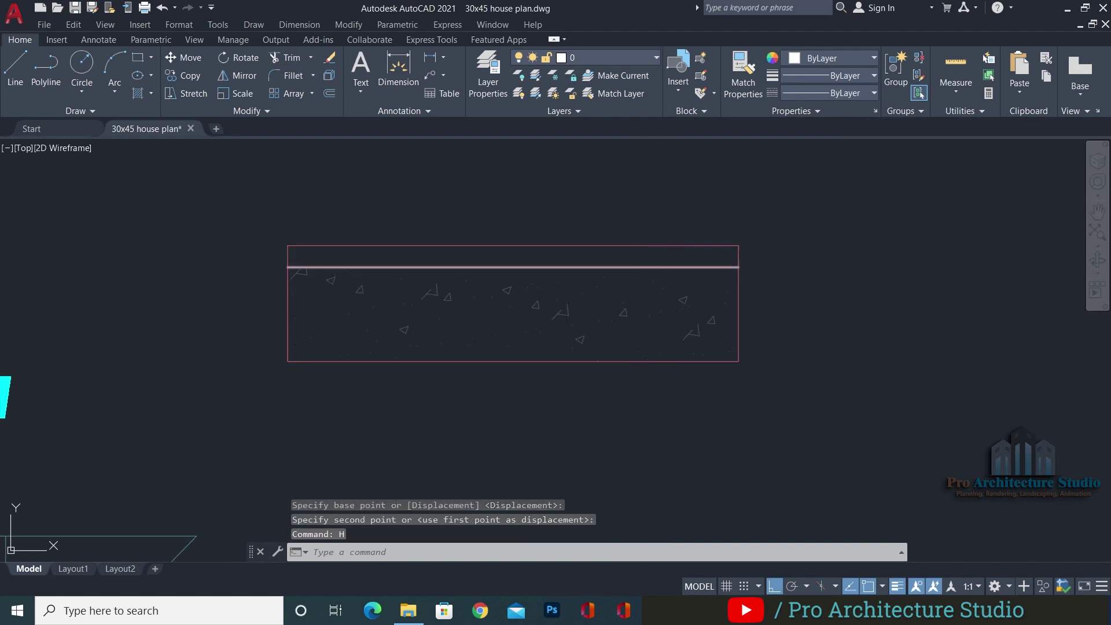
pyautogui.click(635, 253)
pyautogui.press('space')
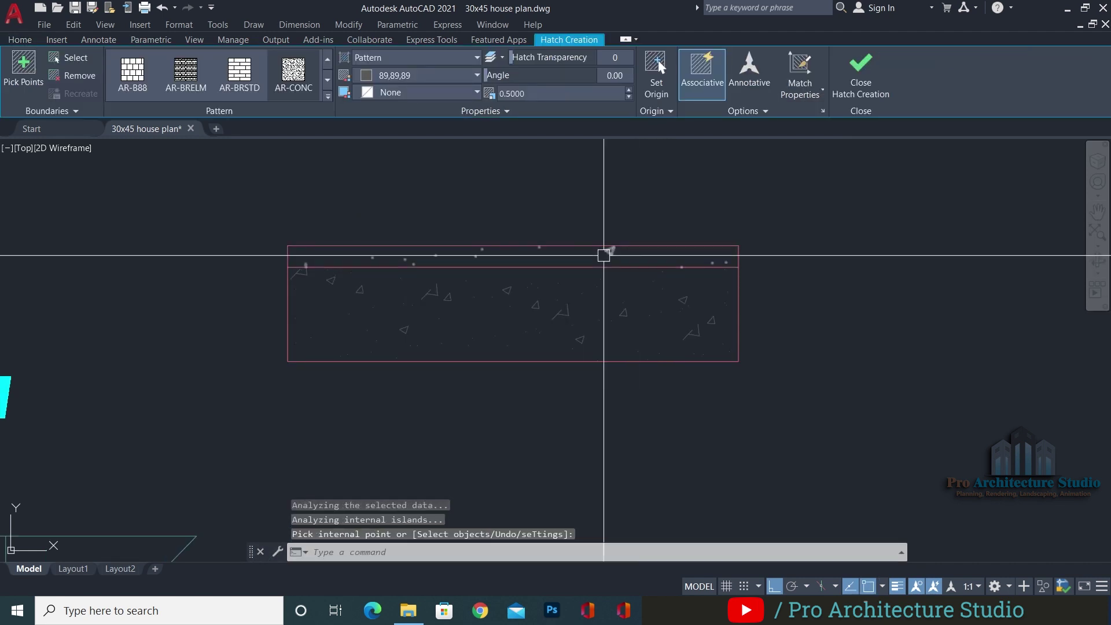
pyautogui.click(605, 253)
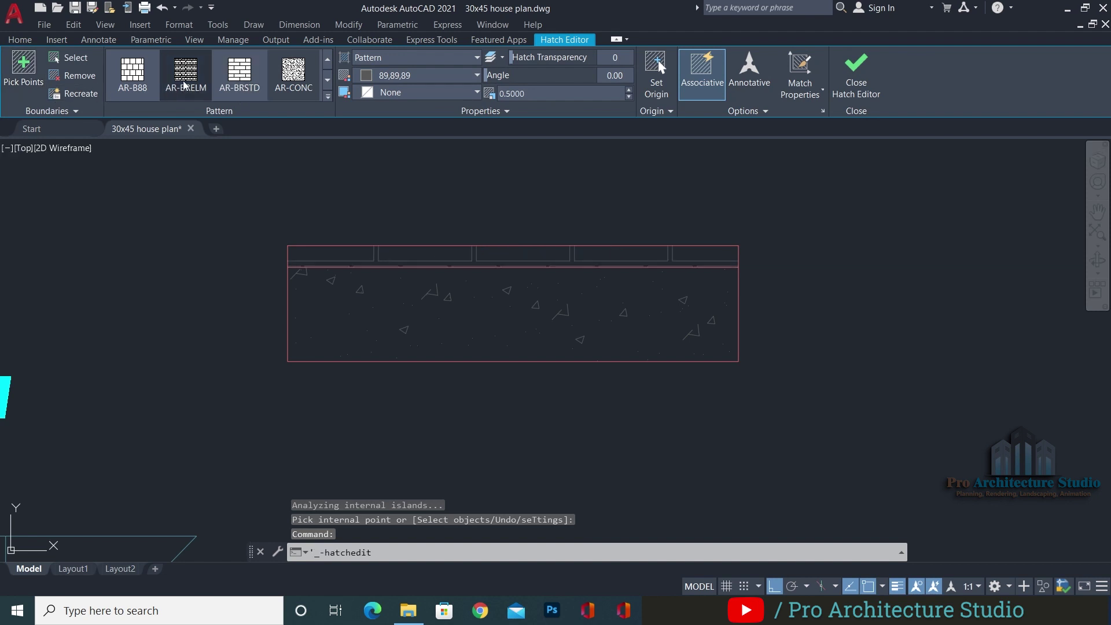
pyautogui.click(328, 97)
pyautogui.click(228, 229)
pyautogui.press('Escape')
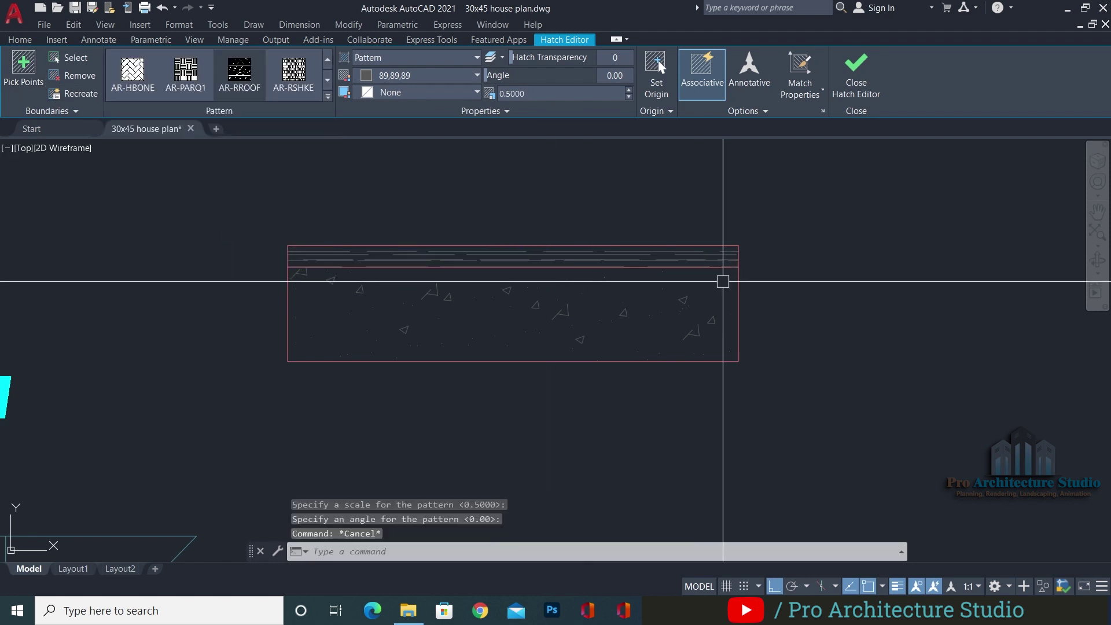
pyautogui.press('Escape')
pyautogui.scroll(-3, 741, 280)
pyautogui.click(789, 224)
pyautogui.click(506, 333)
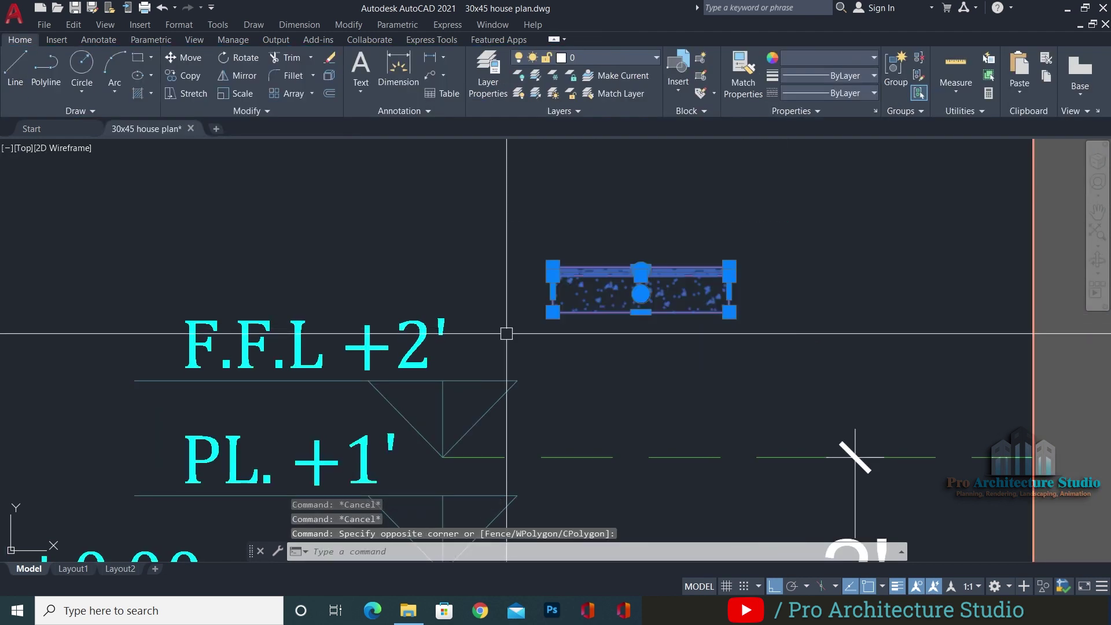
pyautogui.press('Escape')
# Stretch the detail's bottom edge straight up a little to make the concrete strip thinner
pyautogui.scroll(2, 659, 305)
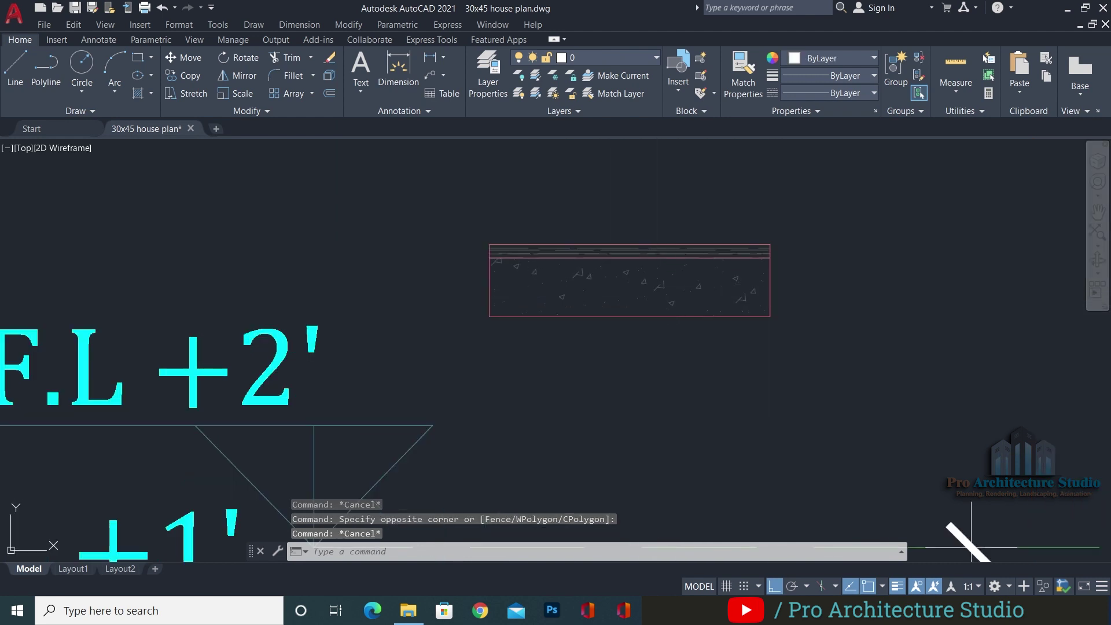
pyautogui.write('s')
pyautogui.press('space')
pyautogui.click(804, 286)
pyautogui.click(405, 345)
pyautogui.press('space')
pyautogui.click(391, 346)
pyautogui.click(392, 330)
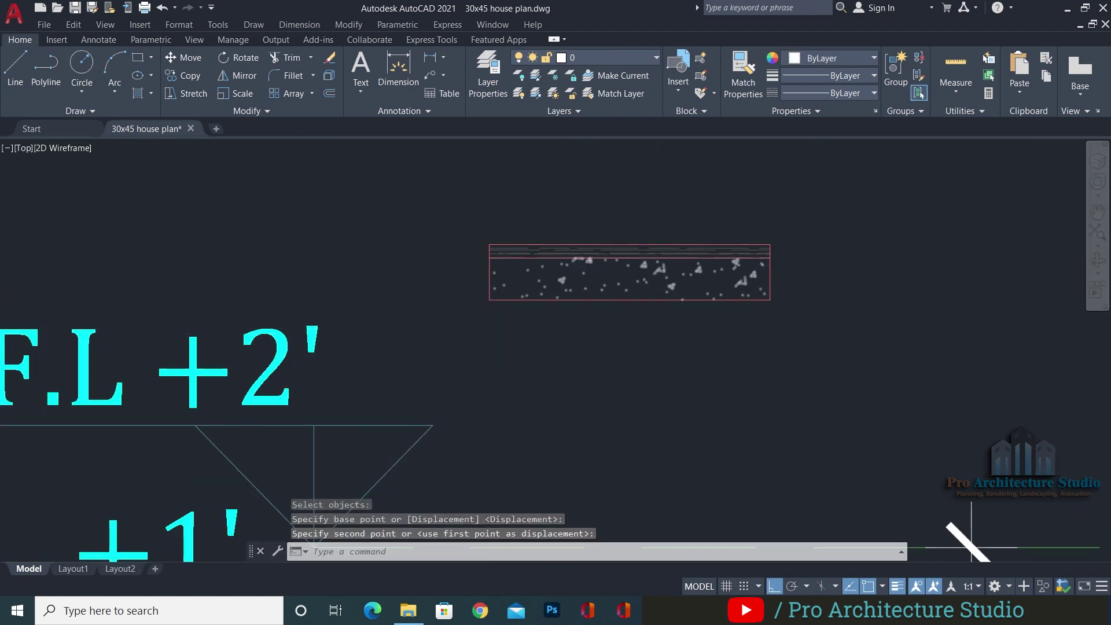
# Convert the outline, dividing line and both hatches of the detail into a block named SLAB
pyautogui.scroll(3, 573, 267)
pyautogui.scroll(-2, 587, 251)
pyautogui.click(769, 230)
pyautogui.press('Escape')
pyautogui.click(843, 192)
pyautogui.click(445, 317)
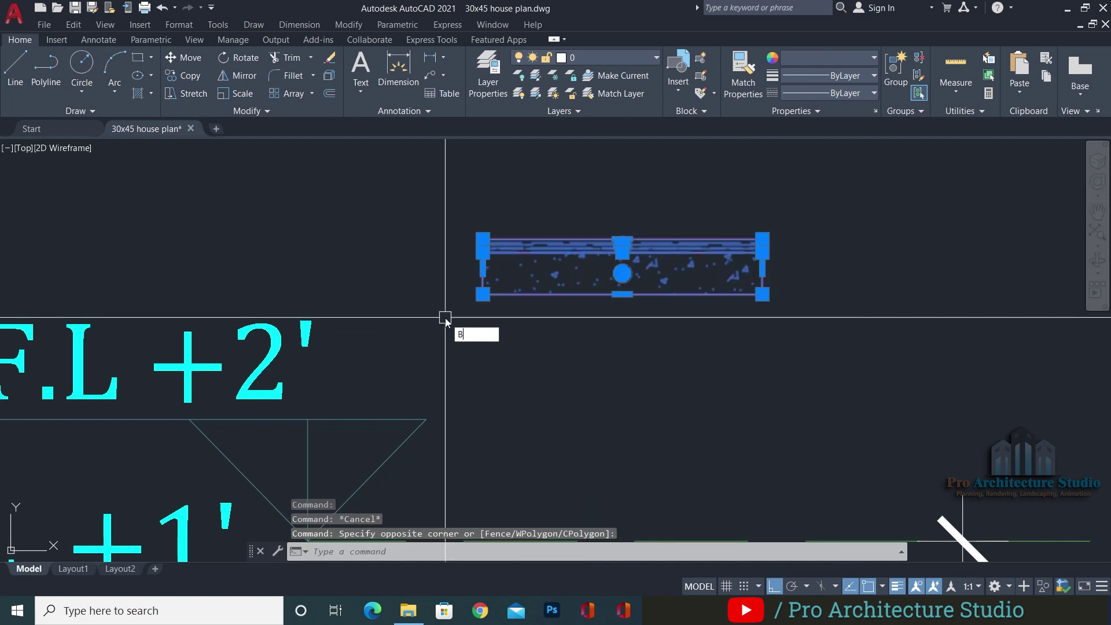
pyautogui.press('Return')
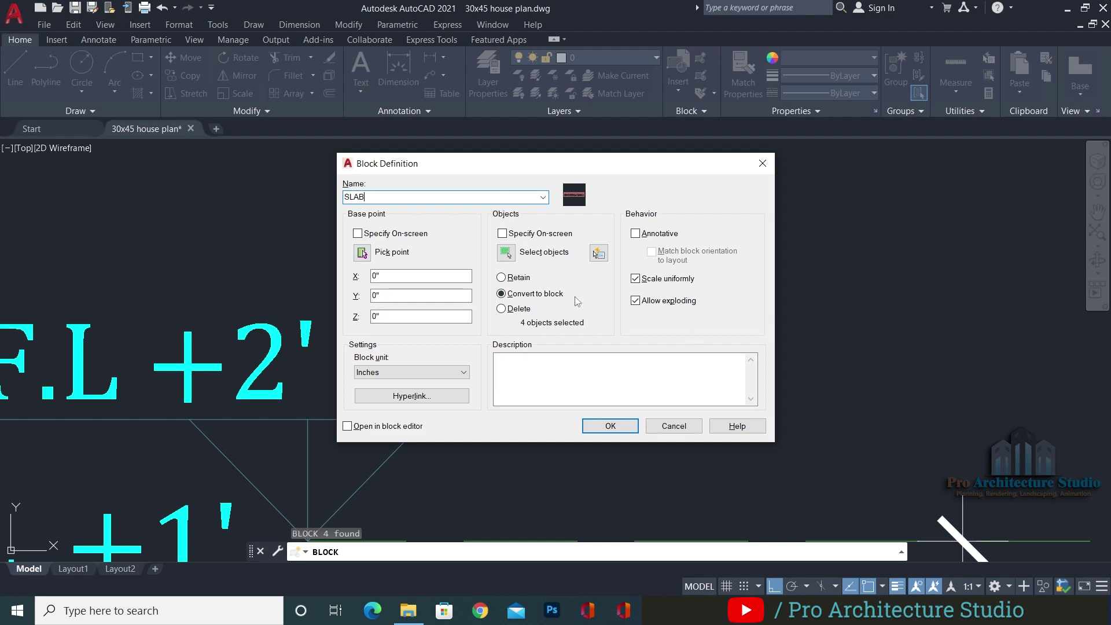
pyautogui.click(605, 427)
# Move the slab block by its upper-right corner to the tip of the F.F.L +2' level symbol
pyautogui.click(783, 164)
pyautogui.click(610, 303)
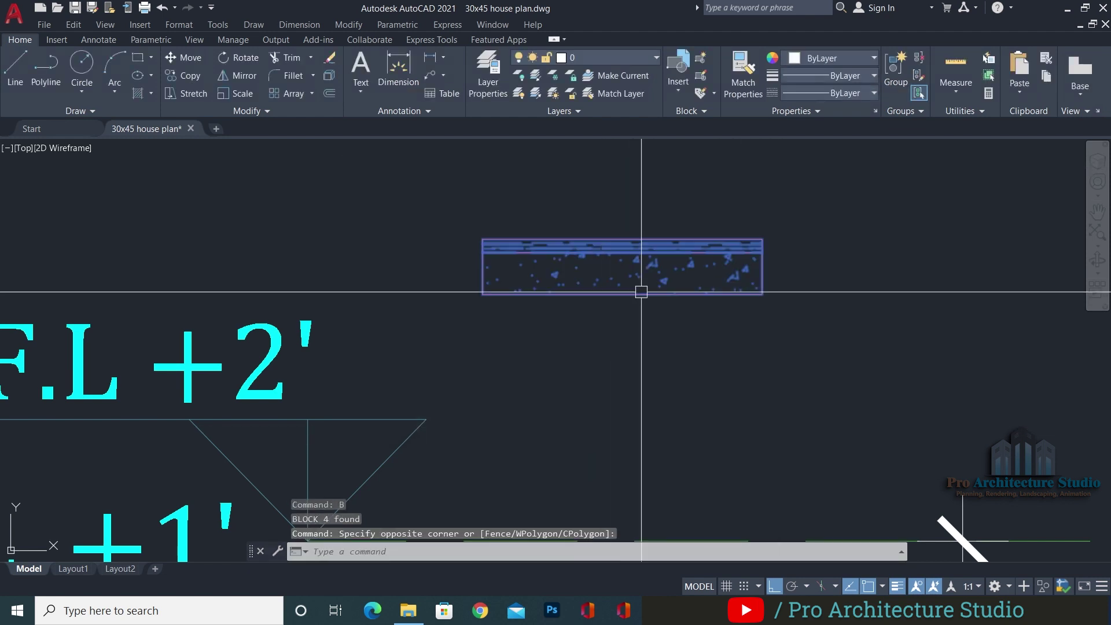
pyautogui.write('m')
pyautogui.press('Return')
pyautogui.click(762, 239)
pyautogui.moveTo(383, 529); pyautogui.dragTo(564, 141, button='middle')
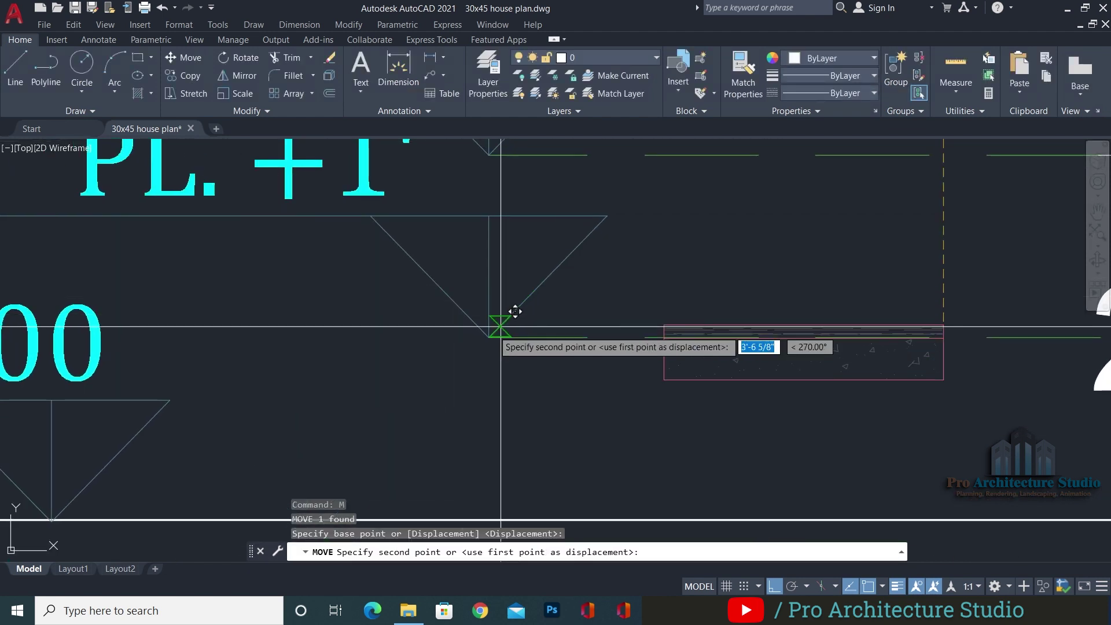
pyautogui.scroll(-2, 482, 336)
pyautogui.click(485, 223)
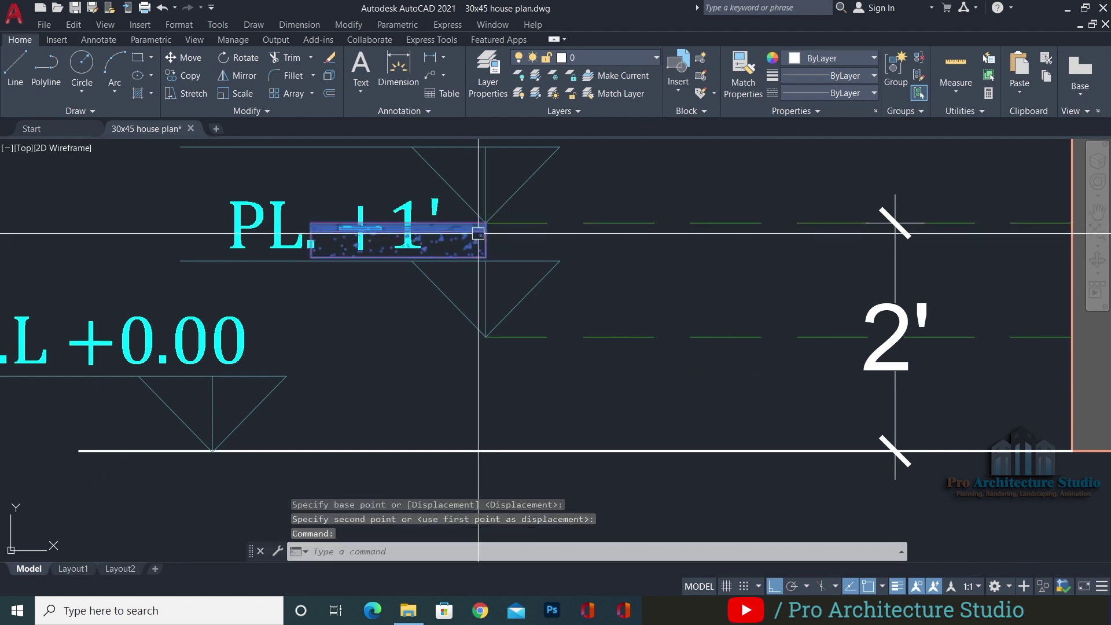
# Shift the slab block horizontally to the right along the F.F.L level line, clear of most of the PL. label
pyautogui.moveTo(662, 143); pyautogui.dragTo(580, 297, button='middle')
pyautogui.write('m')
pyautogui.press('Return')
pyautogui.click(644, 250)
pyautogui.click(775, 258)
pyautogui.scroll(-4, 590, 284)
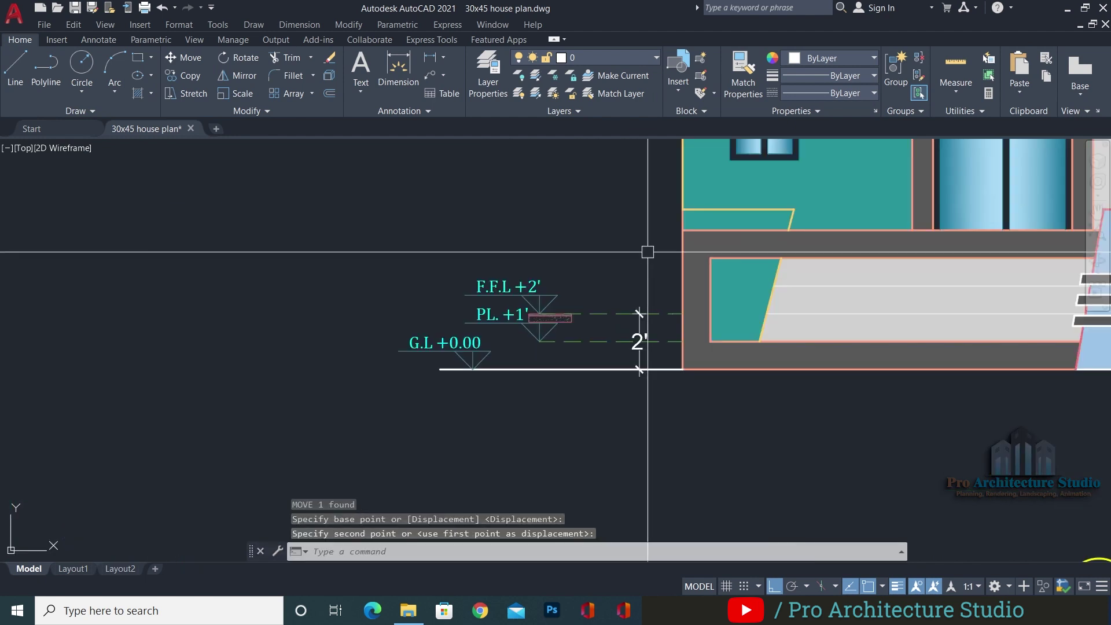
# Move the F.F.L +2' label and its level symbol a short distance right along the level line, over the slab block
pyautogui.scroll(3, 561, 277)
pyautogui.click(520, 228)
pyautogui.click(427, 318)
pyautogui.write('m')
pyautogui.press('Return')
pyautogui.click(592, 208)
pyautogui.click(646, 216)
pyautogui.scroll(4, 548, 373)
pyautogui.click(600, 356)
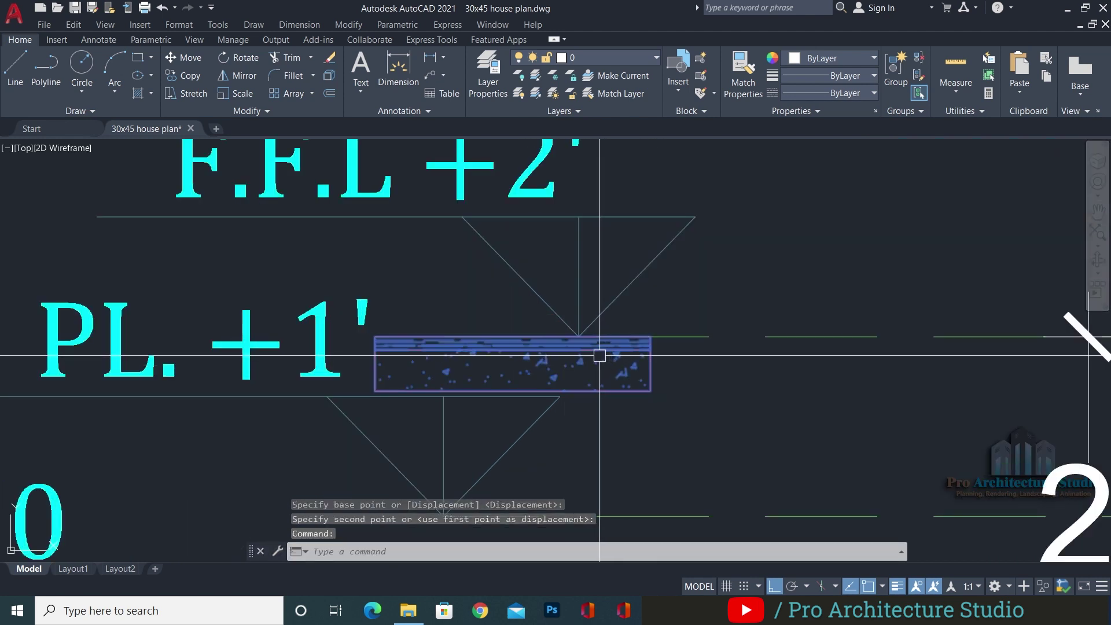
pyautogui.scroll(-2, 599, 354)
pyautogui.write('m')
pyautogui.press('Escape')
pyautogui.scroll(-4, 572, 343)
pyautogui.scroll(3, 573, 353)
pyautogui.scroll(-3, 548, 355)
pyautogui.scroll(4, 551, 357)
# Copy the F.F.L label, its level symbol and the slab block straight up to the upper dashed line at first-floor level
pyautogui.click(583, 285)
pyautogui.click(463, 382)
pyautogui.click(516, 440)
pyautogui.write('c')
pyautogui.press('Return')
pyautogui.click(649, 424)
pyautogui.scroll(-4, 580, 384)
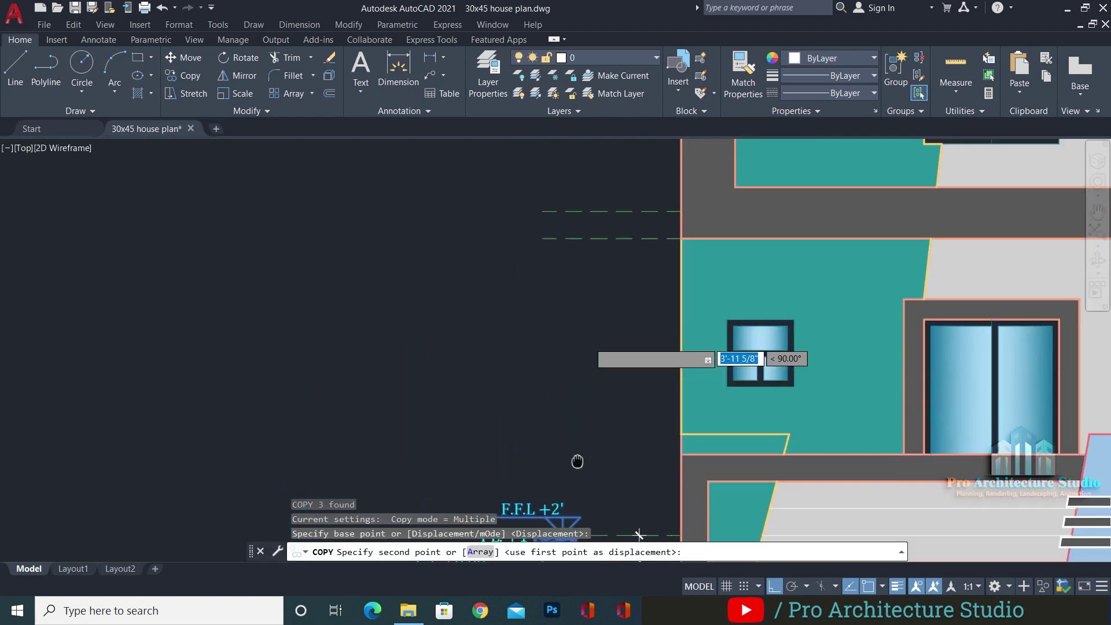
pyautogui.click(615, 294)
pyautogui.press('Escape')
pyautogui.press('Escape')
pyautogui.press('Escape')
# Erase the dashed line just below the copied slab at first-floor level
pyautogui.scroll(4, 579, 310)
pyautogui.click(614, 315)
pyautogui.click(575, 362)
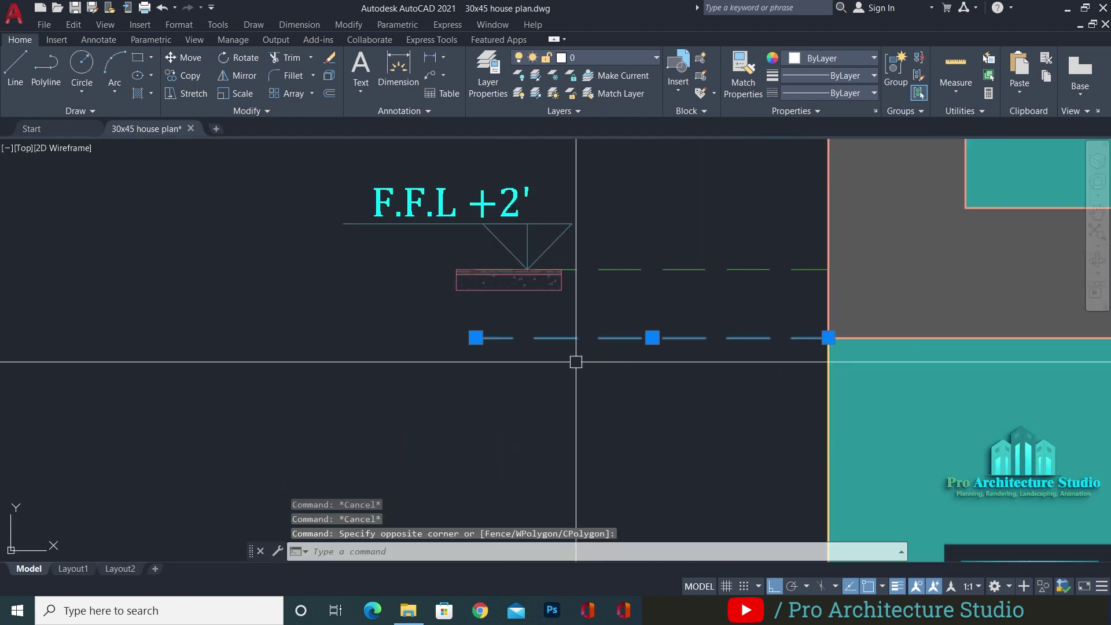
pyautogui.write('e')
pyautogui.press('Return')
pyautogui.moveTo(527, 257); pyautogui.dragTo(528, 270, button='middle')
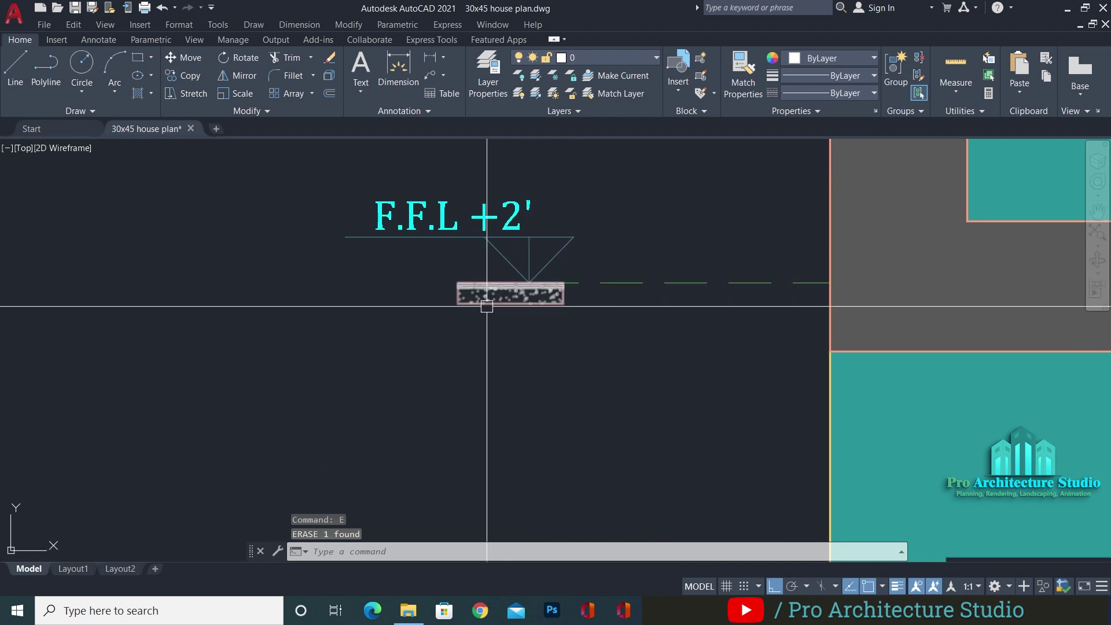
# Stretch the upper end of the height dimension up from the F.F.L line to the first-floor level line
pyautogui.scroll(-4, 576, 303)
pyautogui.click(573, 329)
pyautogui.press('Escape')
pyautogui.scroll(2, 467, 365)
pyautogui.scroll(-3, 575, 300)
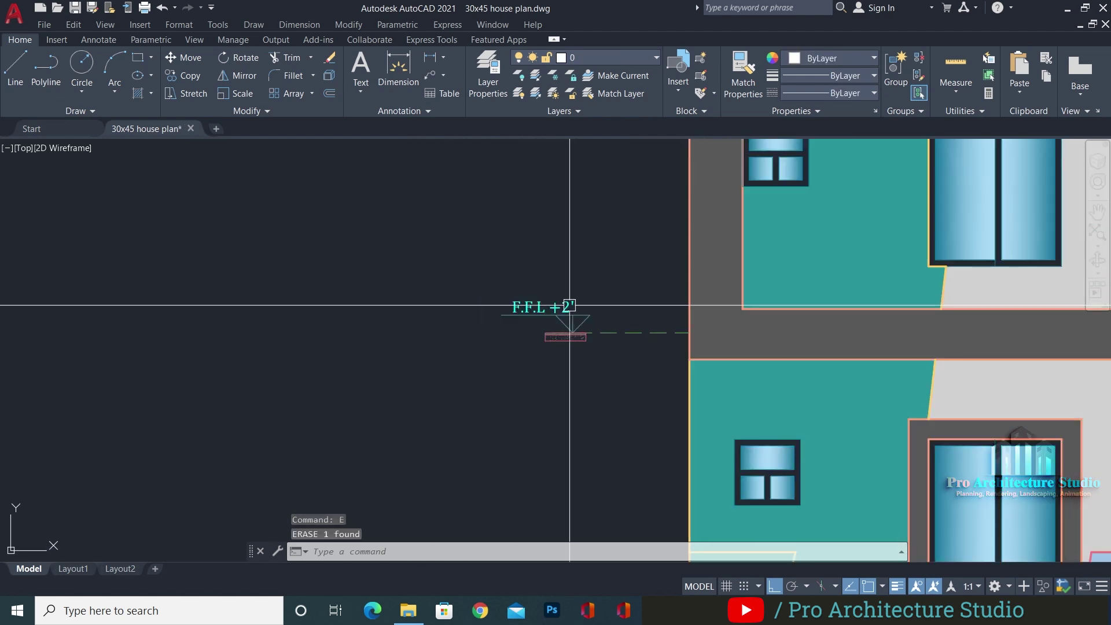
pyautogui.click(642, 443)
pyautogui.moveTo(618, 232); pyautogui.dragTo(619, 391, button='middle')
pyautogui.click(641, 283)
pyautogui.press('Escape')
pyautogui.moveTo(556, 350)
pyautogui.mouseDown(button='middle')
pyautogui.moveTo(555, 284)
pyautogui.moveTo(605, 303)
pyautogui.moveTo(588, 261)
pyautogui.mouseUp(button='middle')
pyautogui.moveTo(578, 369)
pyautogui.mouseDown(button='middle')
pyautogui.moveTo(566, 256)
pyautogui.moveTo(565, 266)
pyautogui.moveTo(588, 243)
pyautogui.mouseUp(button='middle')
# Replace the F.F.L wording in the first-floor level label with "1st FL. L."
pyautogui.click(496, 216)
pyautogui.scroll(4, 496, 216)
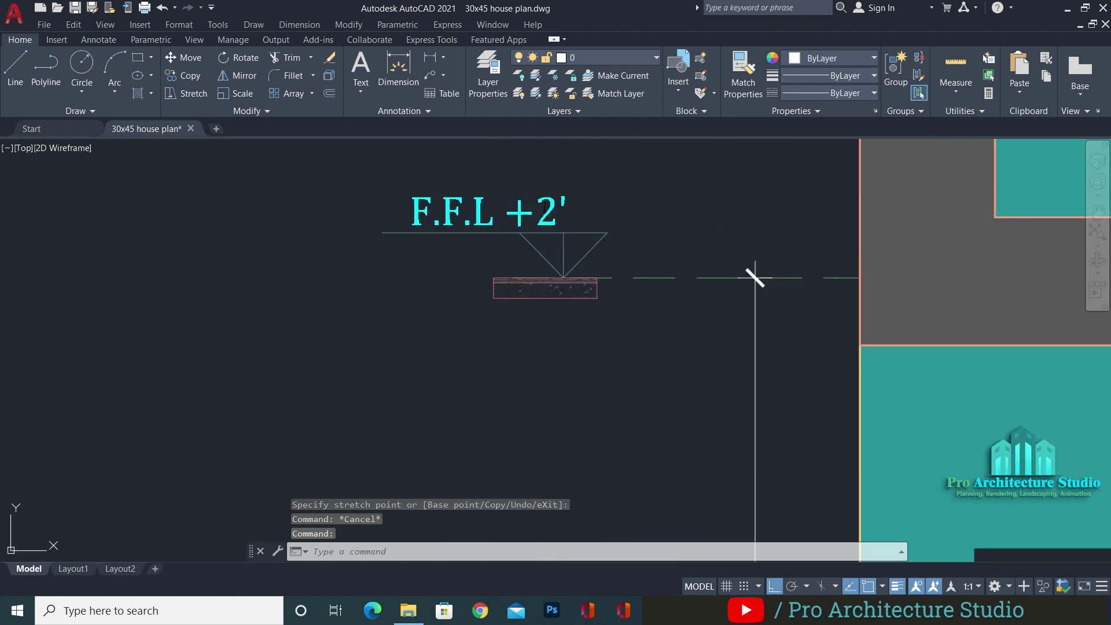
pyautogui.doubleClick(554, 211)
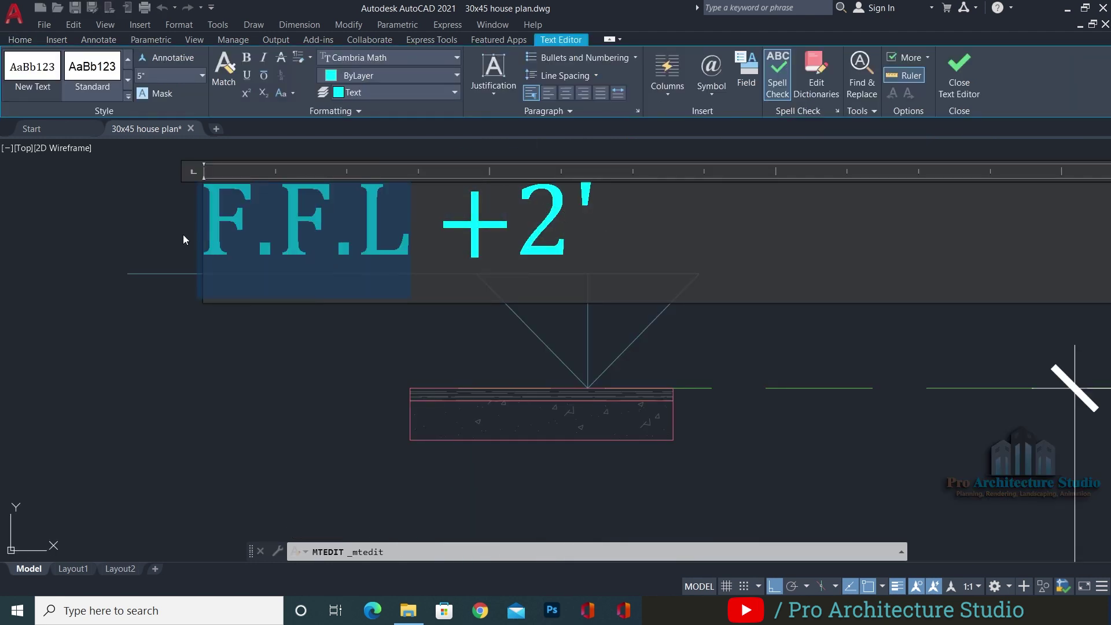
pyautogui.write('1ST')
pyautogui.press('BackSpace')
pyautogui.press('BackSpace')
pyautogui.press('BackSpace')
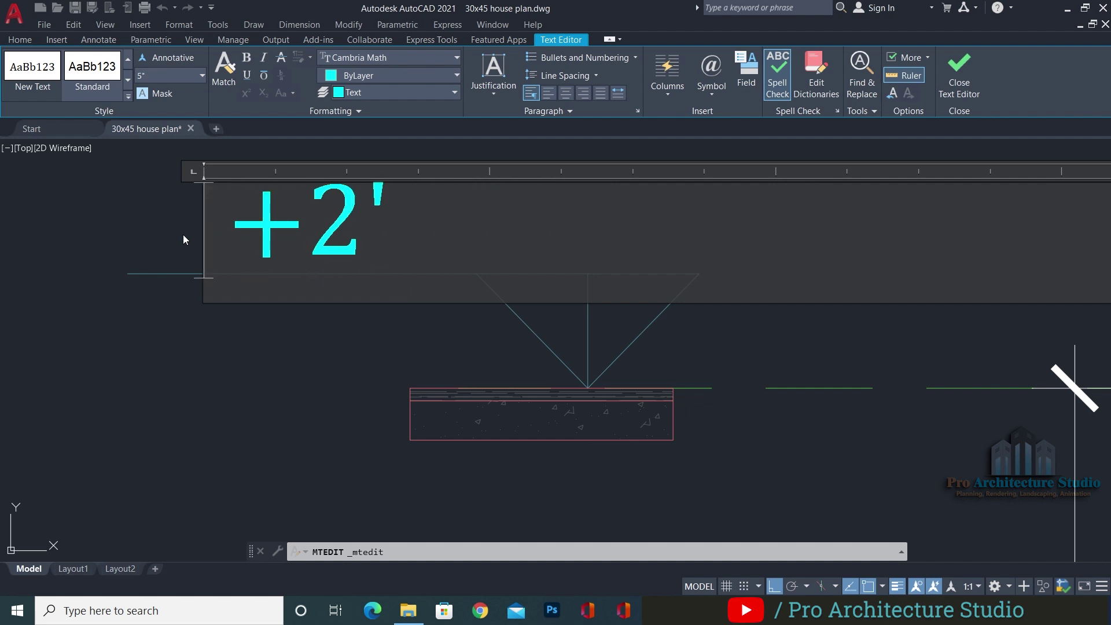
pyautogui.write('1st F ')
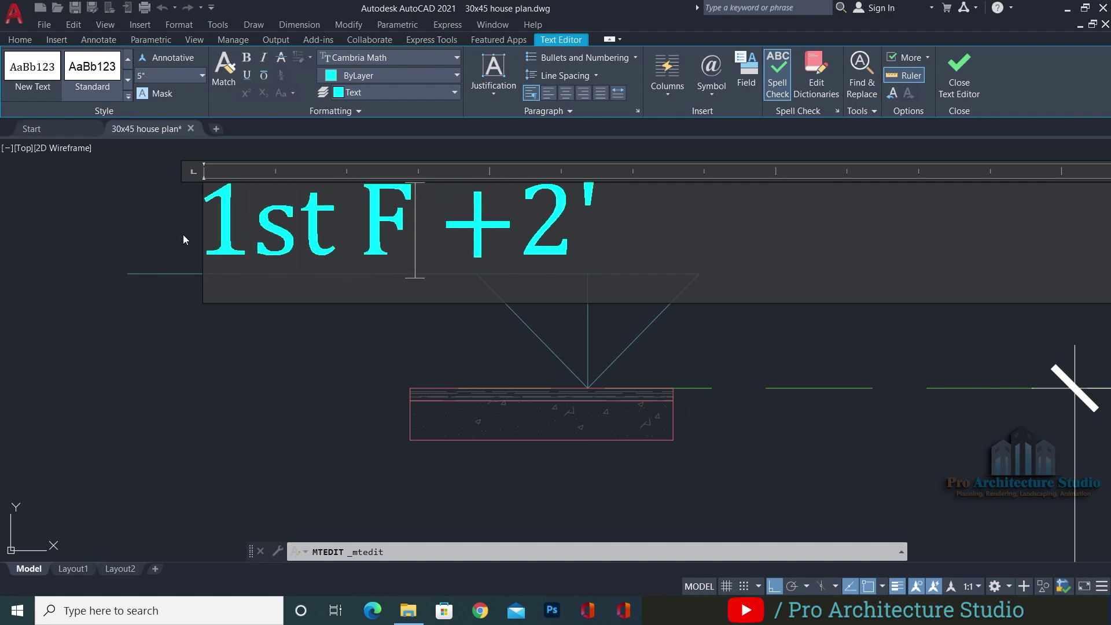
pyautogui.write('L. L')
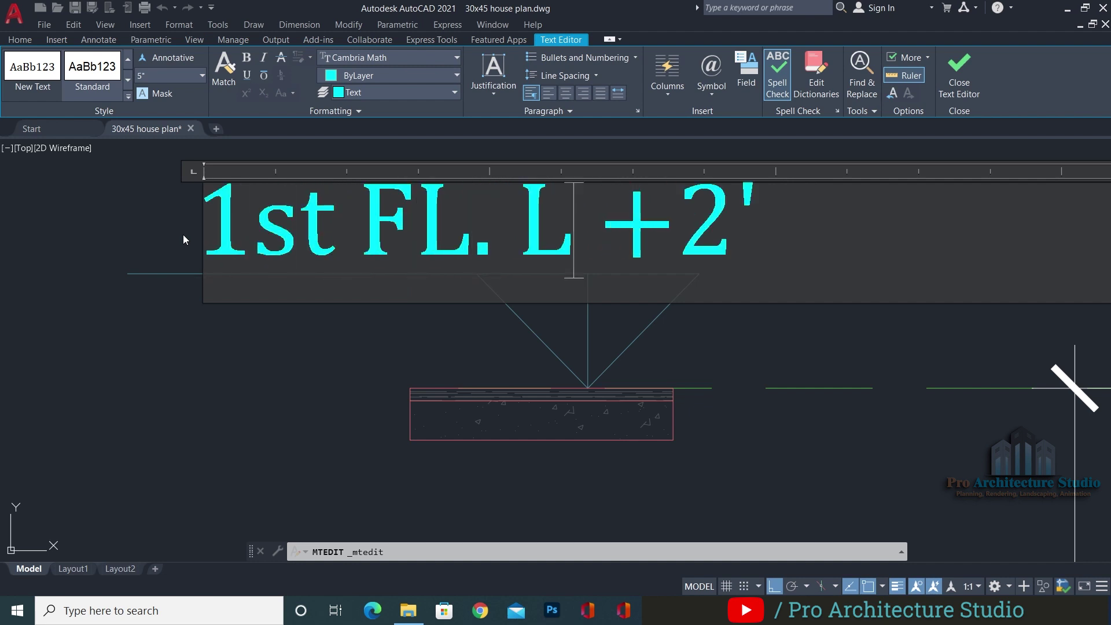
pyautogui.write('.')
# Set the first-floor label's height to +14' and finish editing the text
pyautogui.scroll(-4, 154, 284)
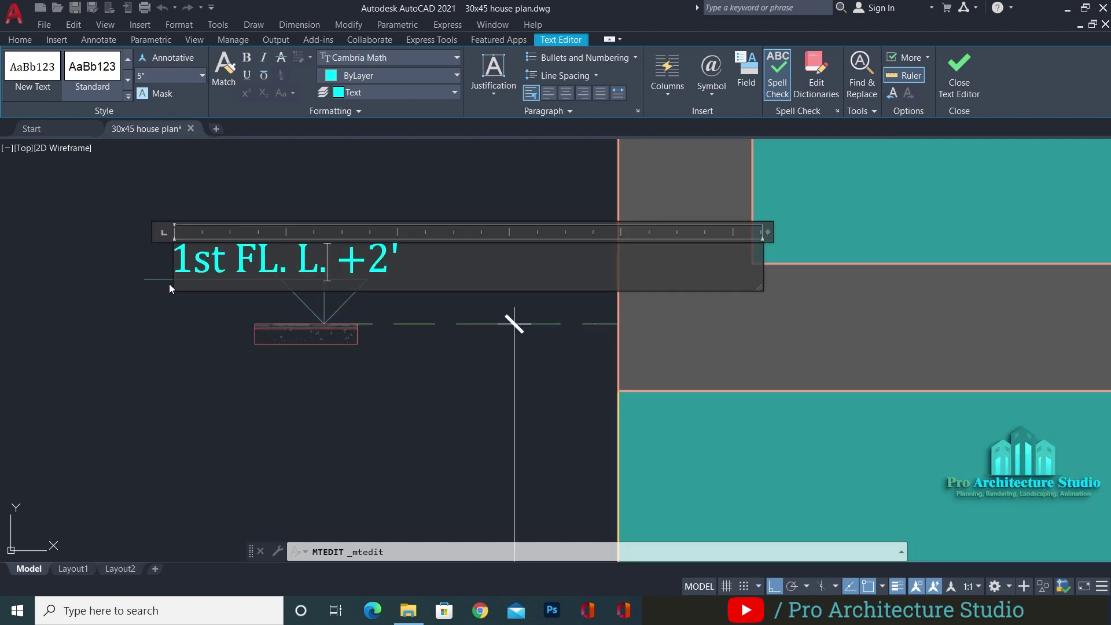
pyautogui.scroll(4, 372, 252)
pyautogui.write('14')
pyautogui.scroll(-2, 422, 295)
pyautogui.click(259, 450)
# Move the 1st FL. L. label about 7 inches left so it sits over its level symbol
pyautogui.scroll(-3, 324, 274)
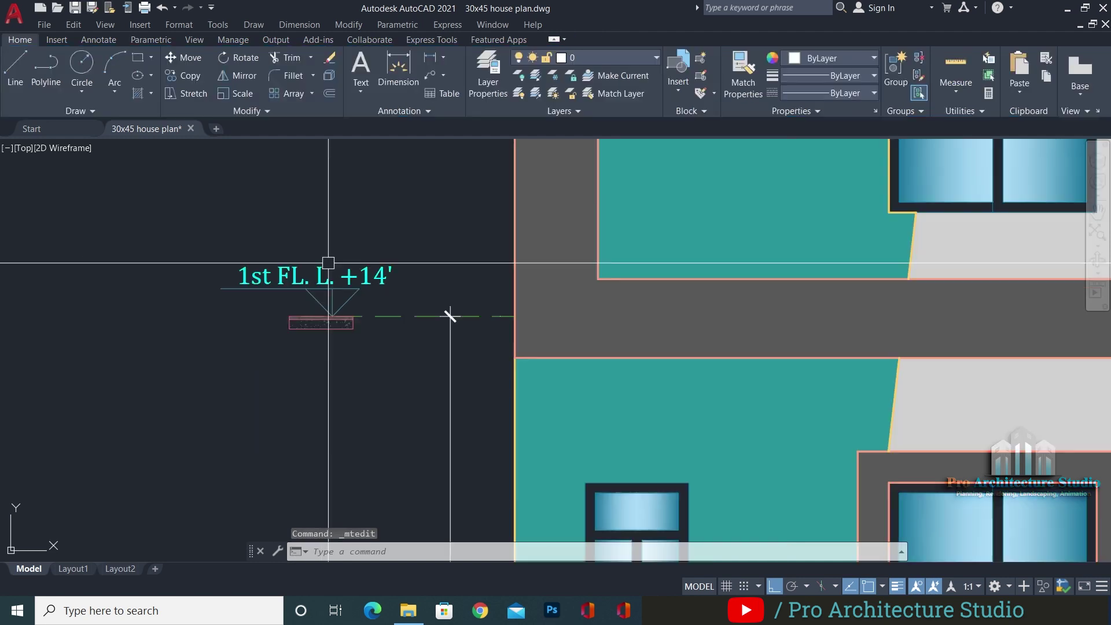
pyautogui.click(317, 272)
pyautogui.scroll(2, 372, 290)
pyautogui.write('m')
pyautogui.press('Return')
pyautogui.click(285, 438)
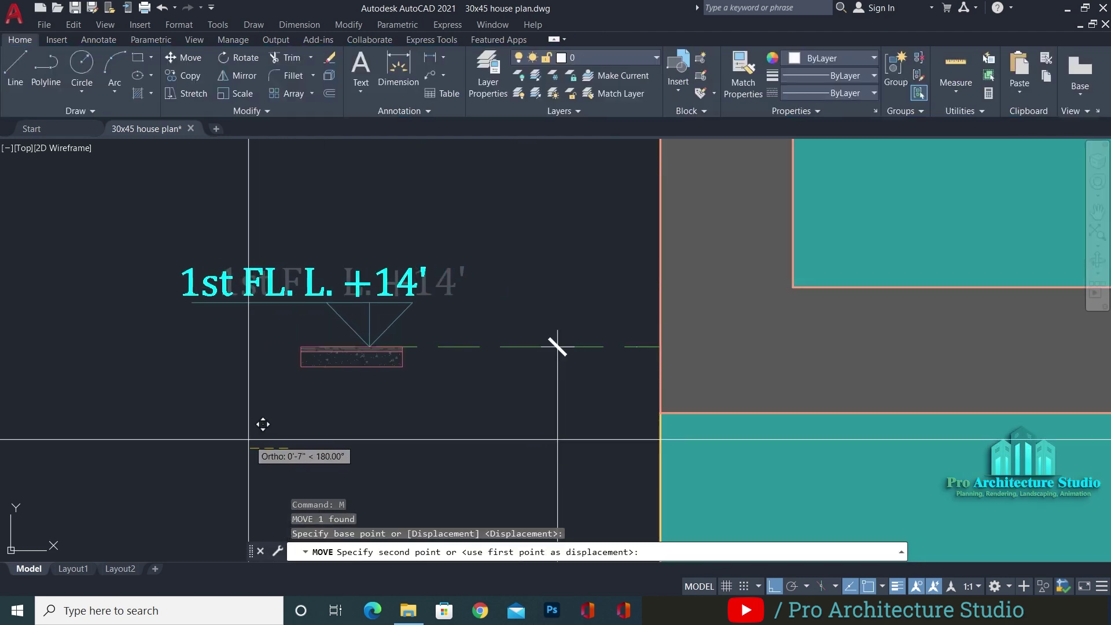
pyautogui.click(244, 440)
# Copy the first-floor label, level symbol and slab block straight up to the upper dashed line at roof level
pyautogui.scroll(-2, 414, 266)
pyautogui.moveTo(391, 324); pyautogui.dragTo(407, 236, button='middle')
pyautogui.scroll(-2, 406, 236)
pyautogui.click(266, 262)
pyautogui.click(438, 162)
pyautogui.write('co')
pyautogui.press('Return')
pyautogui.click(477, 228)
pyautogui.moveTo(477, 229); pyautogui.dragTo(477, 454, button='middle')
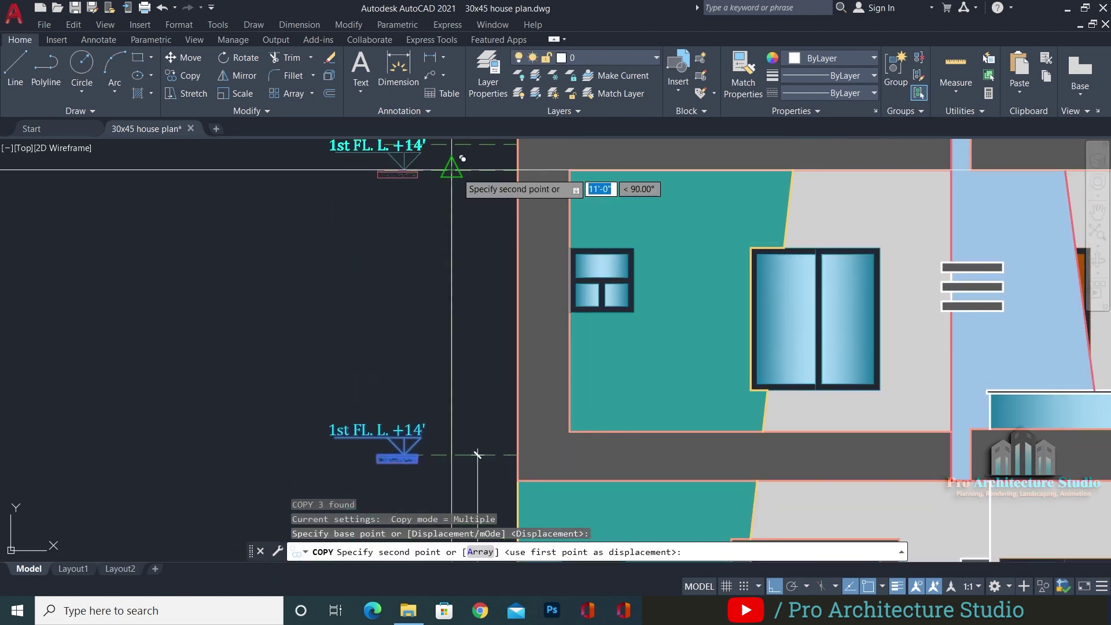
pyautogui.moveTo(451, 169); pyautogui.dragTo(469, 307, button='middle')
pyautogui.click(469, 281)
pyautogui.press('Escape')
# Erase the dashed line just below the copied slab at roof level
pyautogui.click(469, 307)
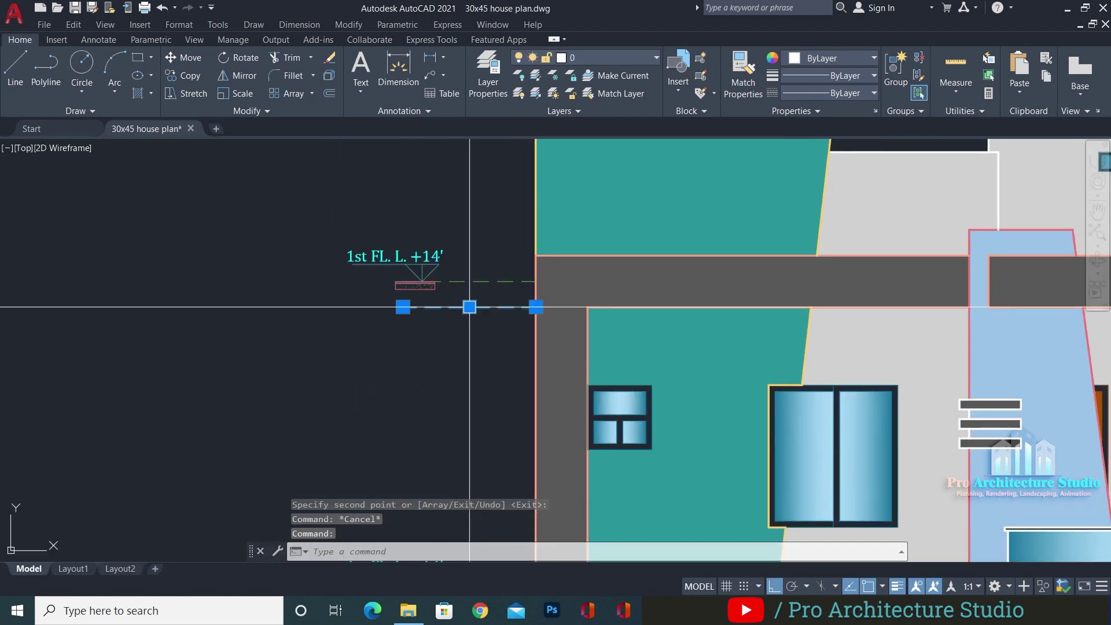
pyautogui.write('e')
pyautogui.press('Return')
pyautogui.press('Escape')
# Stretch the upper end of the height dimension up from the first-floor line to the roof level line
pyautogui.moveTo(480, 529); pyautogui.dragTo(467, 327, button='middle')
pyautogui.click(487, 438)
pyautogui.click(476, 427)
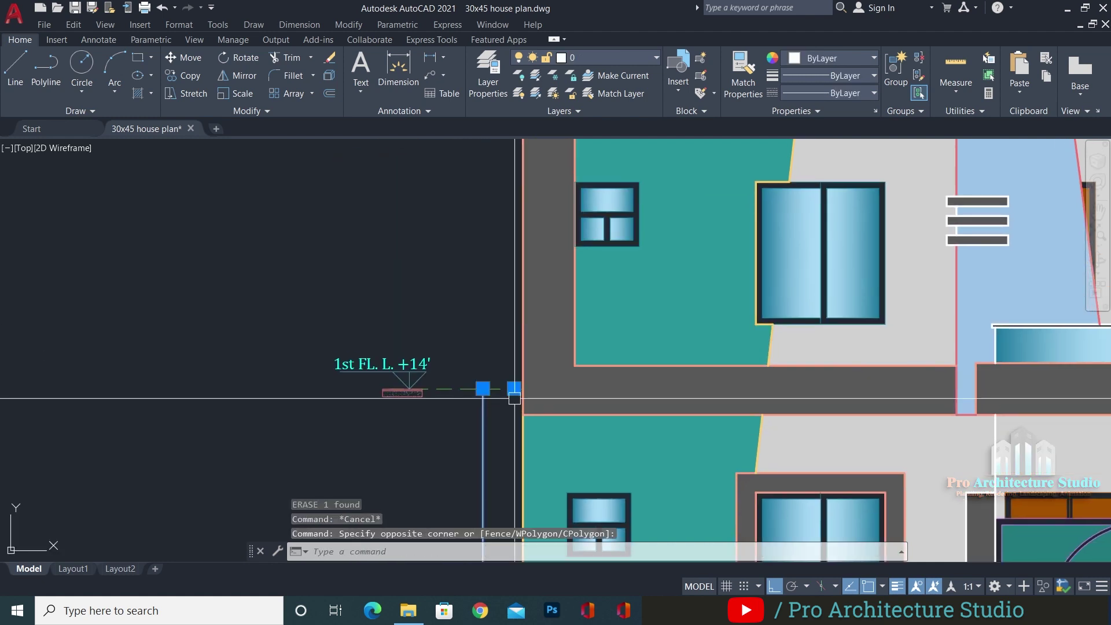
pyautogui.click(514, 388)
pyautogui.moveTo(485, 147); pyautogui.dragTo(478, 257, button='middle')
pyautogui.click(488, 187)
pyautogui.press('Escape')
# Change the copied roof-level label to "ROOF FL. L. +26'" and save the drawing
pyautogui.moveTo(487, 428); pyautogui.dragTo(488, 549, button='middle')
pyautogui.scroll(4, 406, 247)
pyautogui.doubleClick(380, 257)
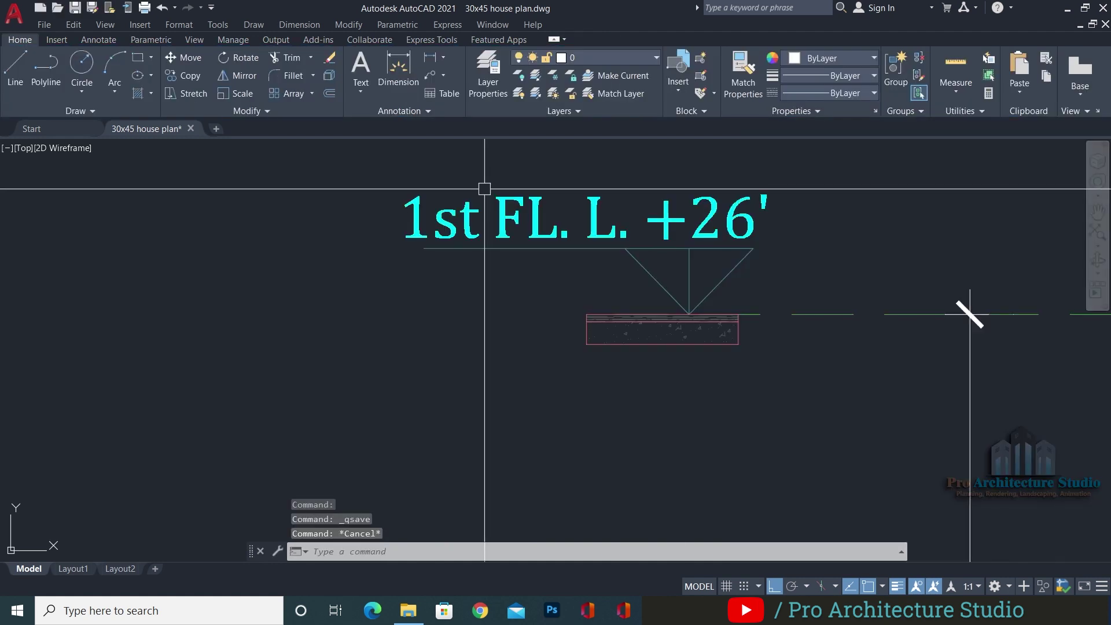
pyautogui.moveTo(467, 207); pyautogui.dragTo(355, 308, button='middle')
pyautogui.doubleClick(330, 326)
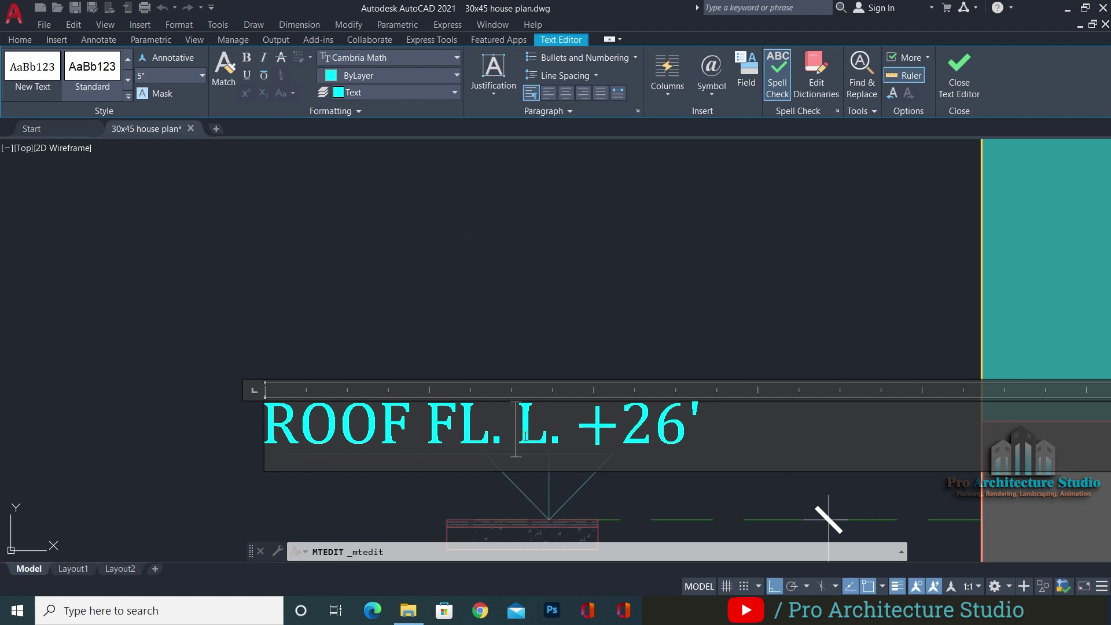
pyautogui.click(374, 271)
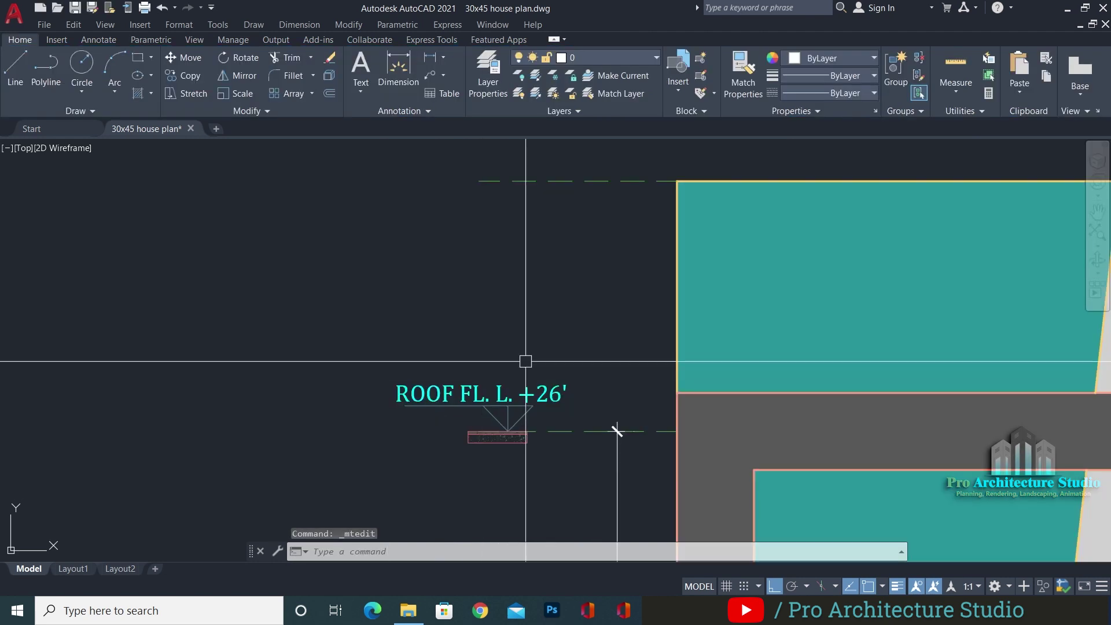
# Copy the roof-level label, level symbol and slab block straight up to the line at the top of the parapet wall
pyautogui.press('Escape')
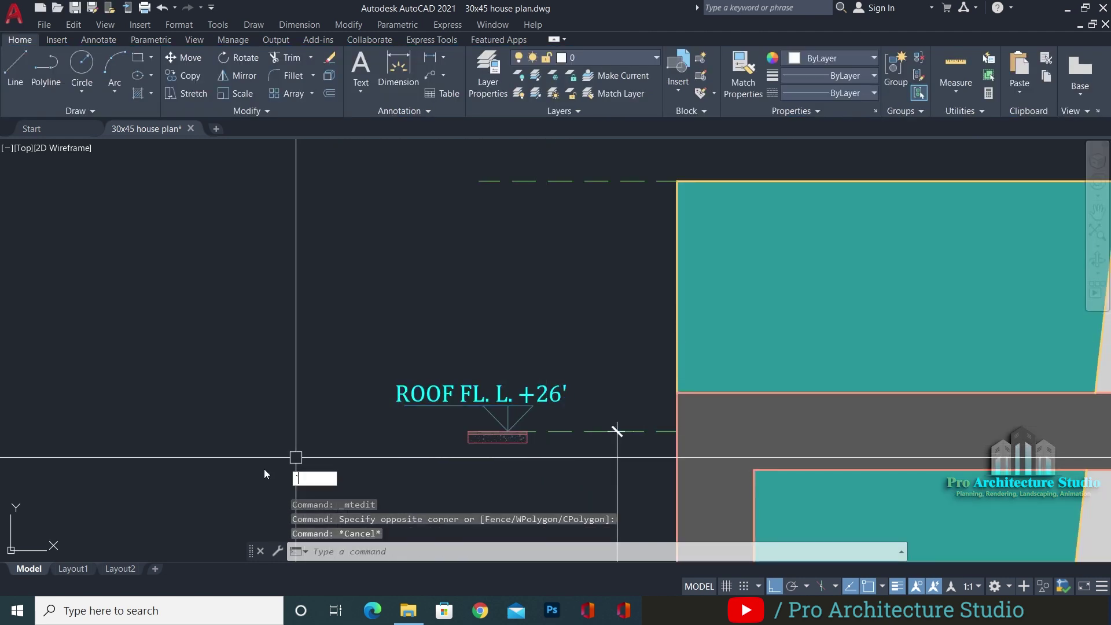
pyautogui.click(512, 353)
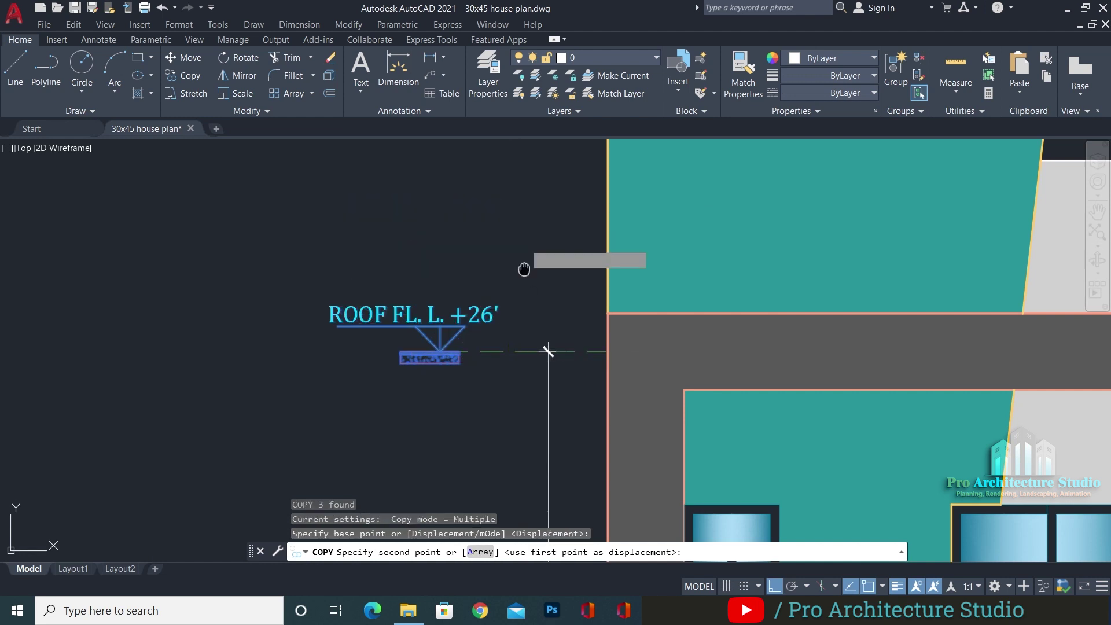
pyautogui.moveTo(523, 268); pyautogui.dragTo(538, 528, button='middle')
pyautogui.click(559, 409)
pyautogui.press('Escape')
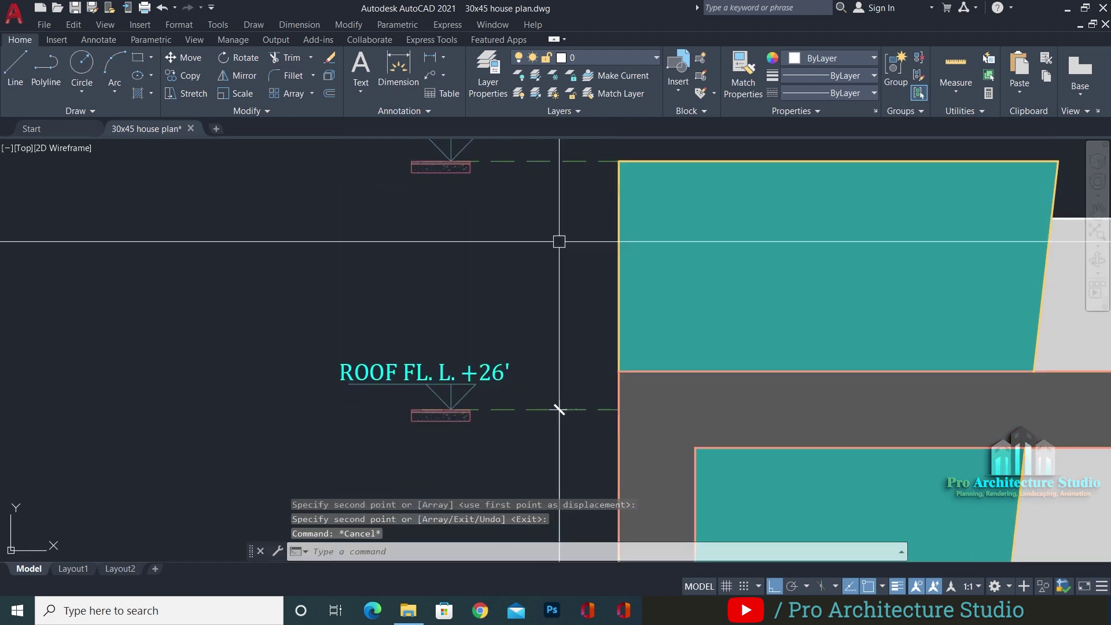
# Stretch the upper end of the height dimension from the roof level line up to the parapet line
pyautogui.click(559, 409)
pyautogui.click(560, 409)
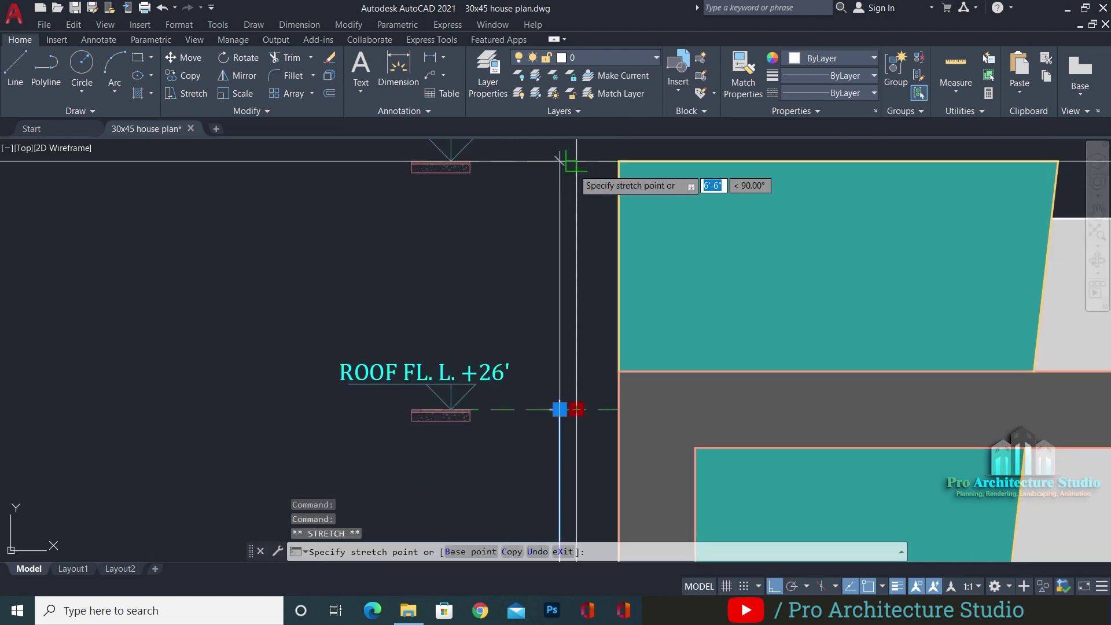
pyautogui.scroll(-2, 559, 160)
pyautogui.moveTo(562, 492); pyautogui.dragTo(563, 458, button='middle')
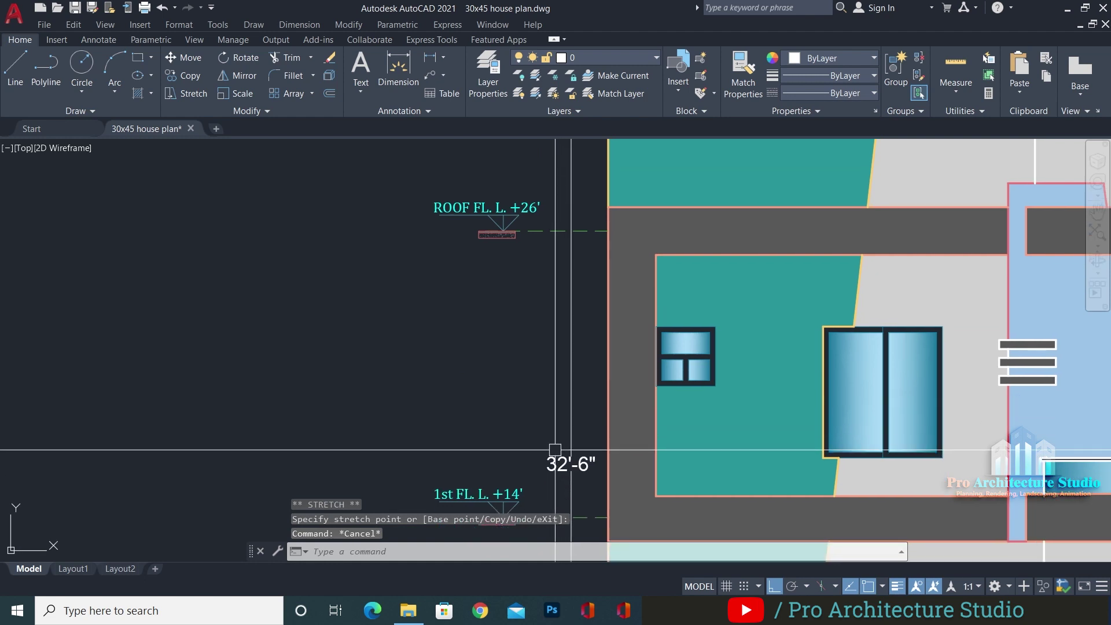
# Set the height in the copied label at the parapet line to +32'-6" and save the drawing
pyautogui.moveTo(533, 281); pyautogui.dragTo(549, 554, button='middle')
pyautogui.scroll(6, 523, 335)
pyautogui.doubleClick(550, 290)
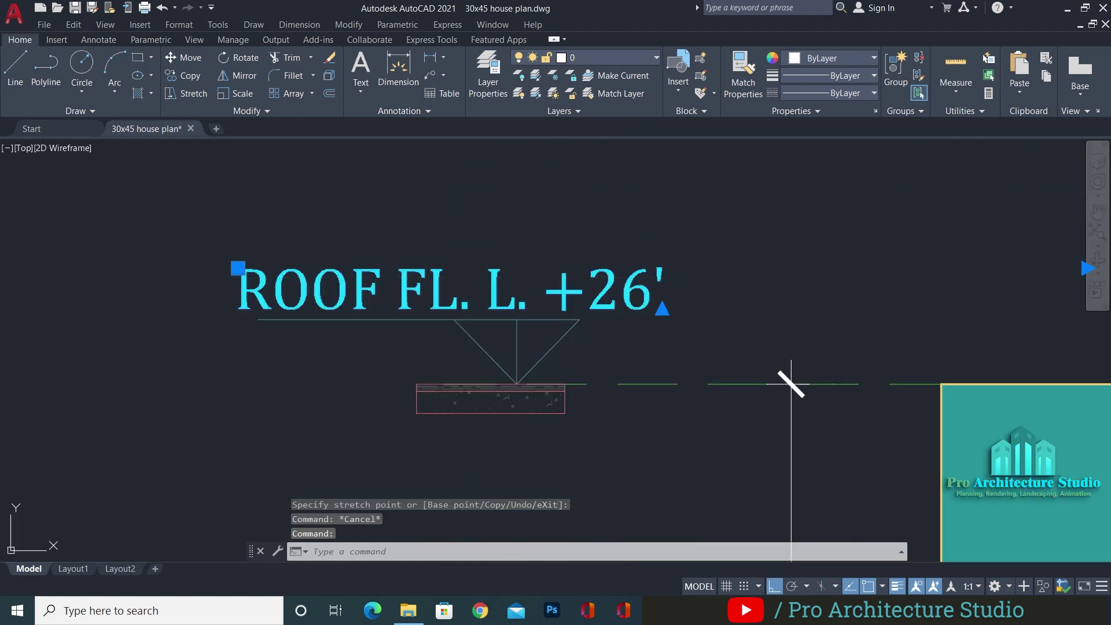
pyautogui.scroll(2, 626, 278)
pyautogui.moveTo(668, 305); pyautogui.dragTo(579, 305)
pyautogui.write("32'-")
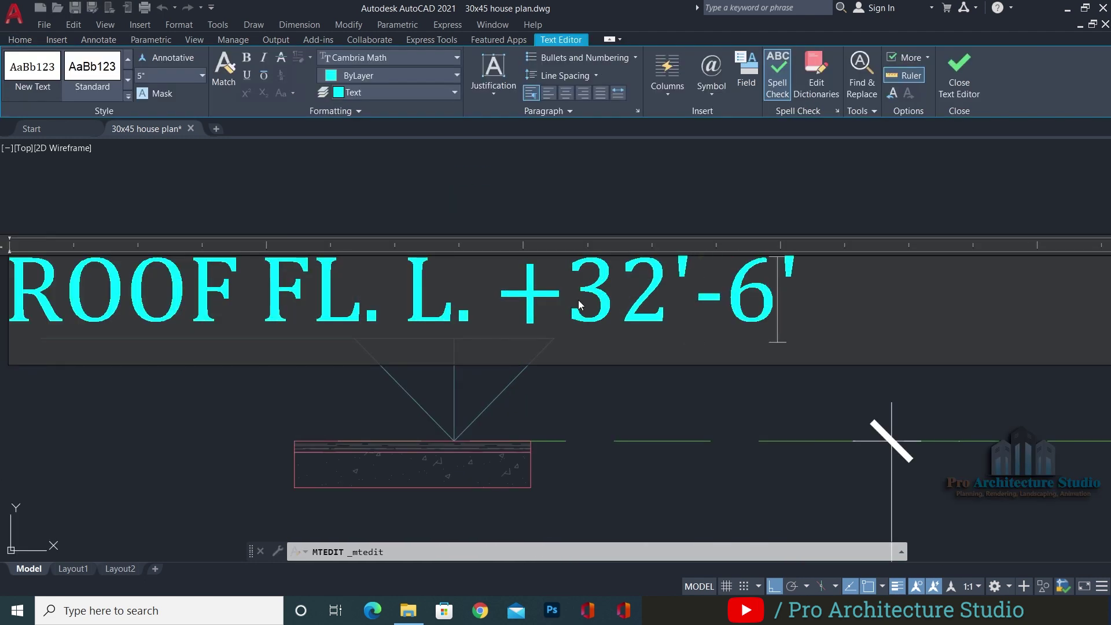
pyautogui.click(775, 424)
pyautogui.hotkey('ctrl', 's')
# Replace the wording "ROOF FL." with "PARAPET" so the label reads "PARAPET L. +32'-6""
pyautogui.moveTo(401, 258); pyautogui.dragTo(442, 265, button='middle')
pyautogui.scroll(2, 405, 255)
pyautogui.doubleClick(405, 255)
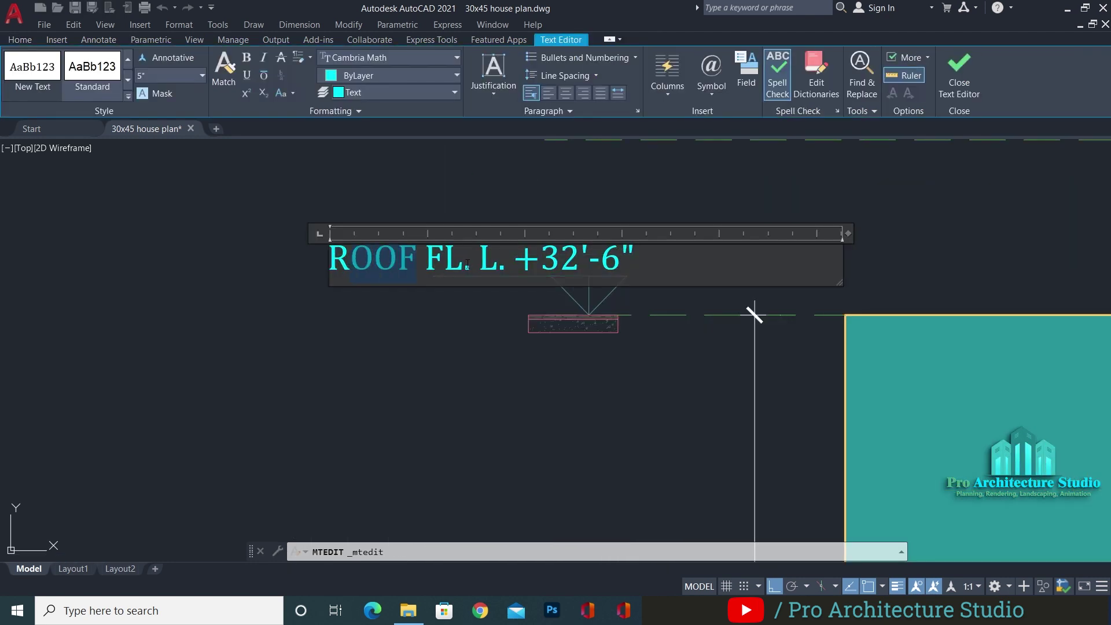
pyautogui.write('PARA')
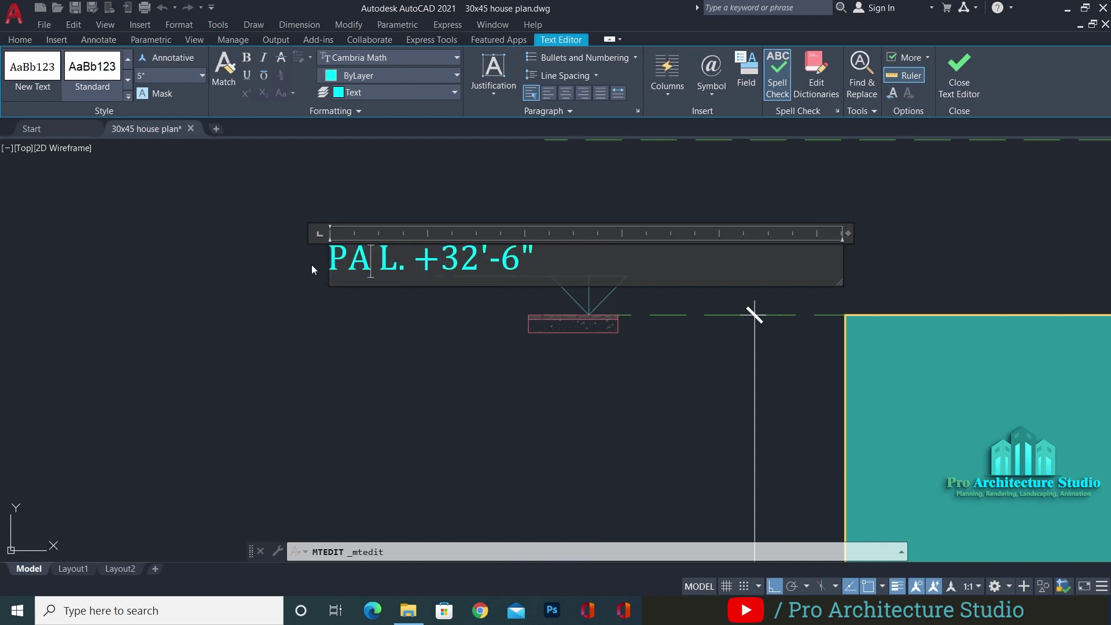
pyautogui.write('PET')
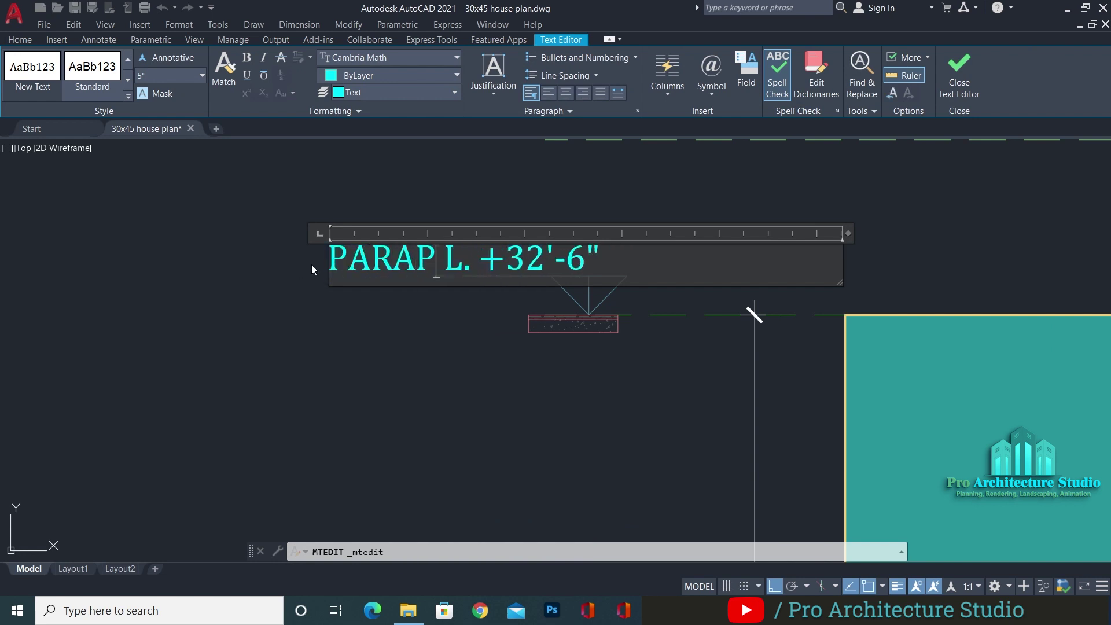
pyautogui.click(319, 247)
pyautogui.scroll(-2, 664, 297)
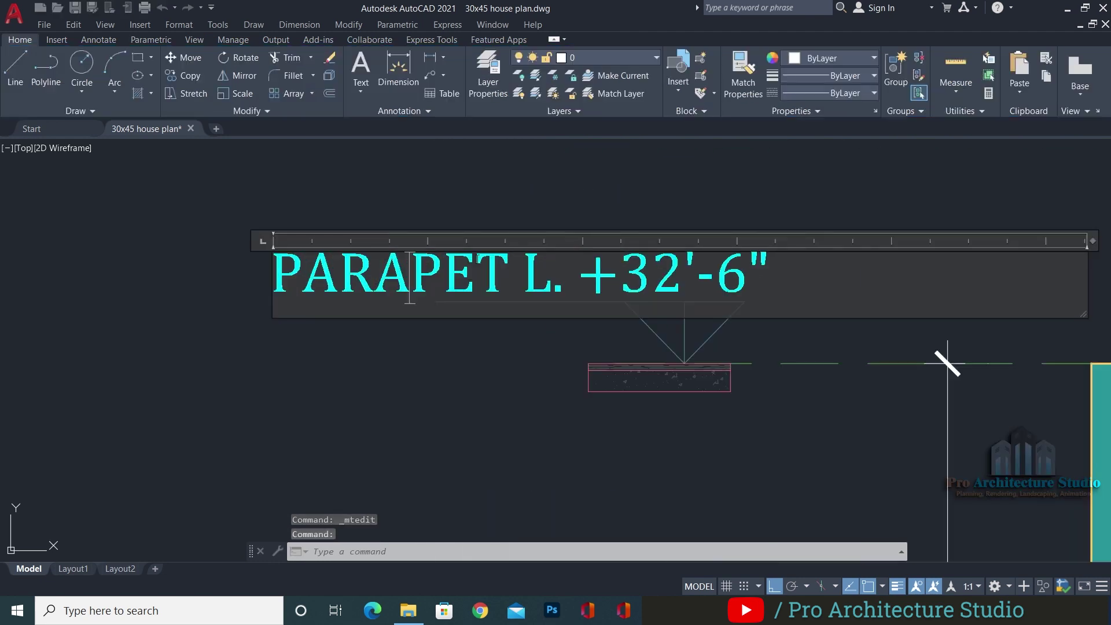
pyautogui.scroll(-2, 492, 283)
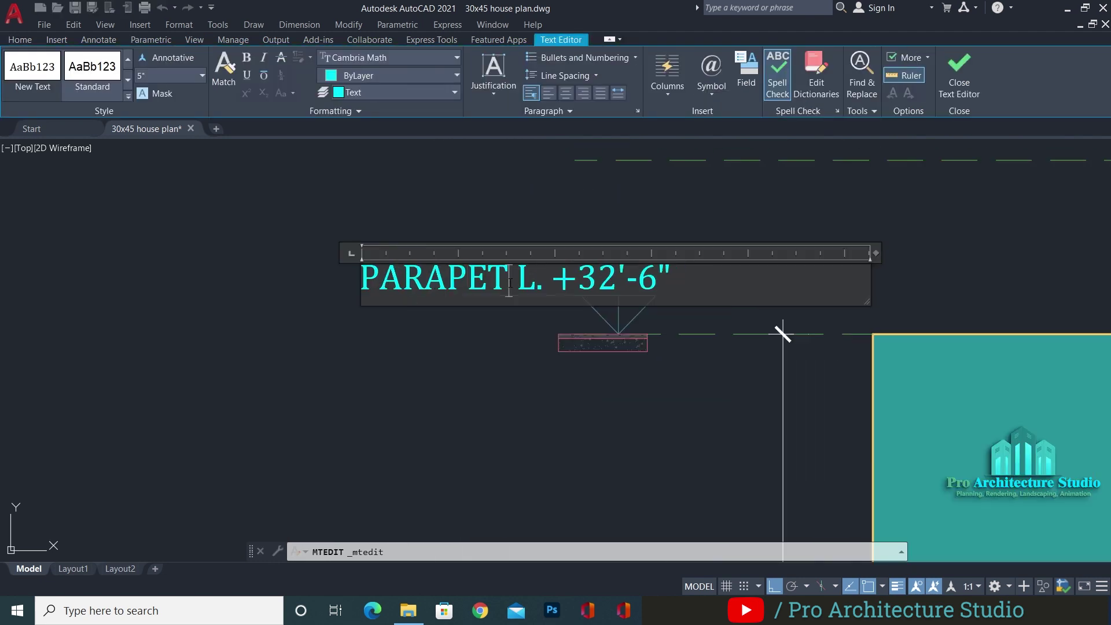
pyautogui.click(441, 355)
# Erase the slab block below the level symbol at the parapet line
pyautogui.scroll(-4, 485, 327)
pyautogui.moveTo(474, 328); pyautogui.dragTo(431, 315, button='middle')
pyautogui.click(468, 356)
pyautogui.press('Escape')
pyautogui.scroll(2, 468, 357)
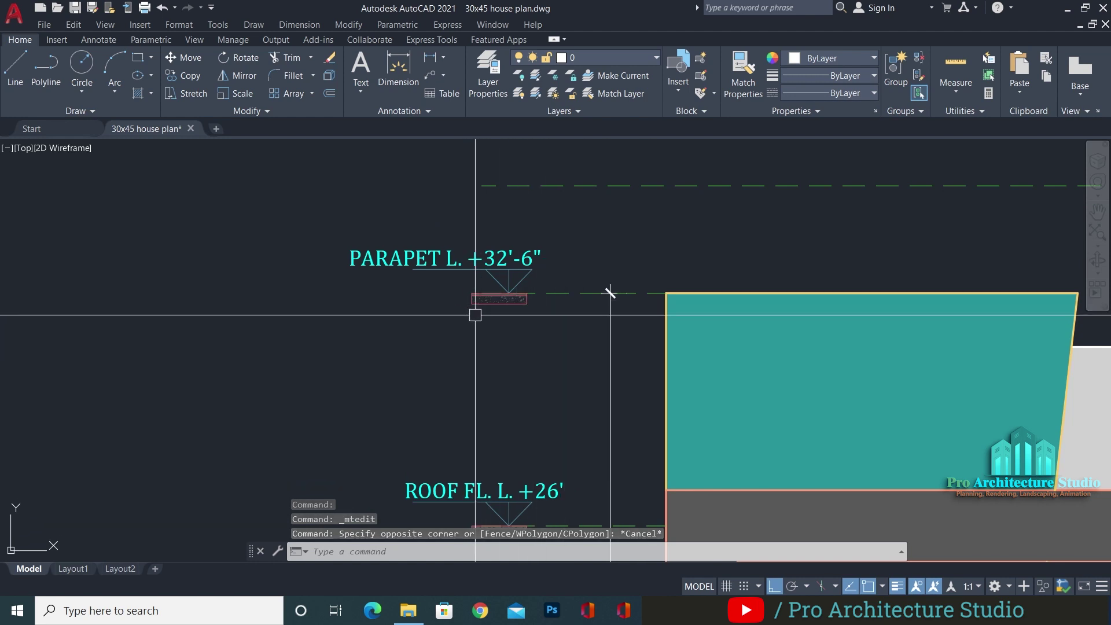
pyautogui.scroll(2, 475, 312)
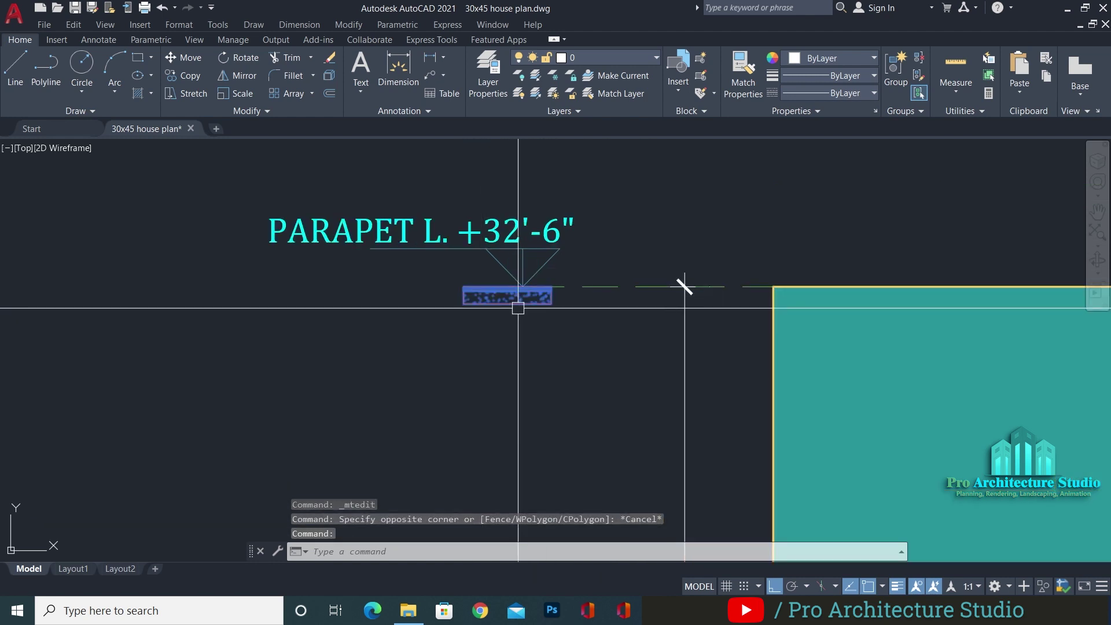
pyautogui.click(517, 308)
pyautogui.press('Delete')
pyautogui.scroll(-3, 532, 243)
pyautogui.scroll(4, 532, 240)
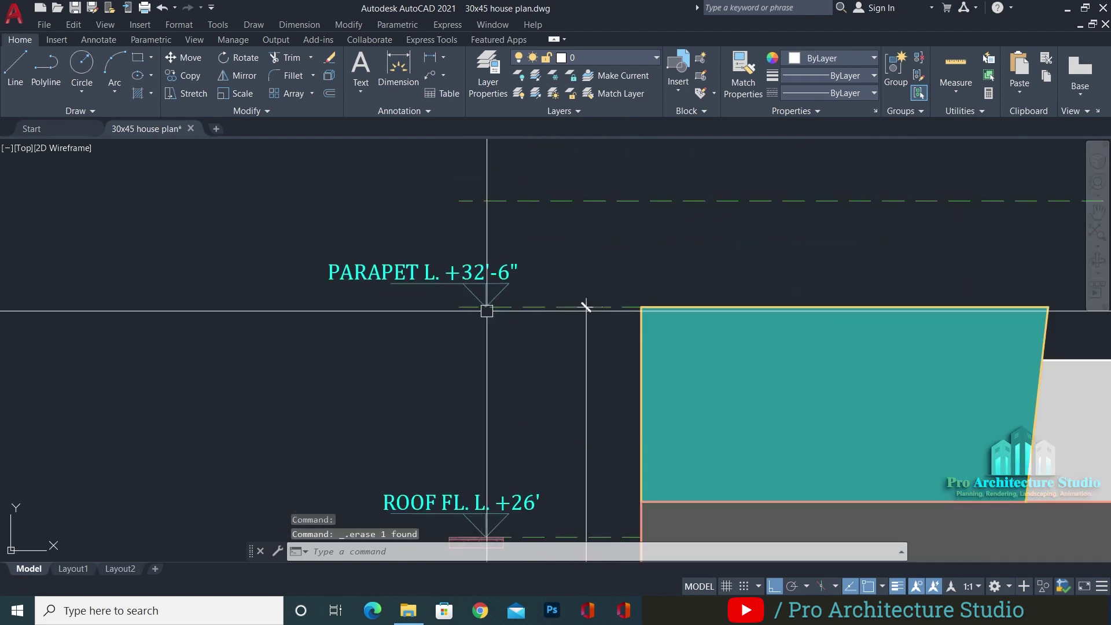
# Copy the +26' roof label, level symbol and slab block up to the dashed line just above the parapet line
pyautogui.scroll(-3, 486, 312)
pyautogui.scroll(3, 567, 316)
pyautogui.click(359, 449)
pyautogui.click(562, 310)
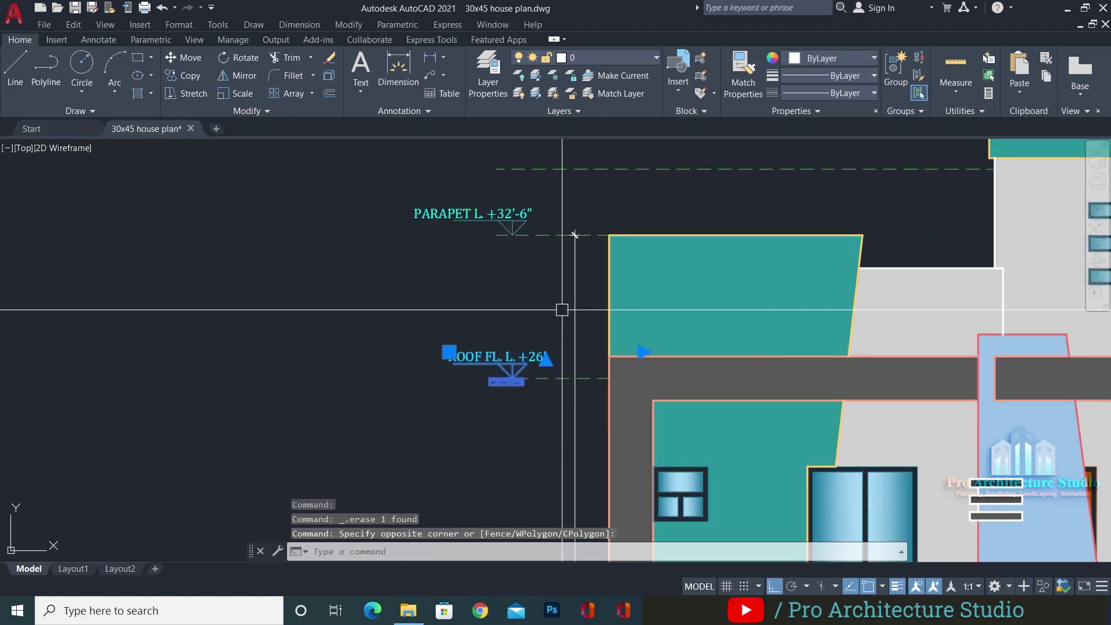
pyautogui.write('co')
pyautogui.press('Return')
pyautogui.click(551, 379)
pyautogui.scroll(2, 554, 246)
pyautogui.moveTo(554, 246); pyautogui.dragTo(538, 417, button='middle')
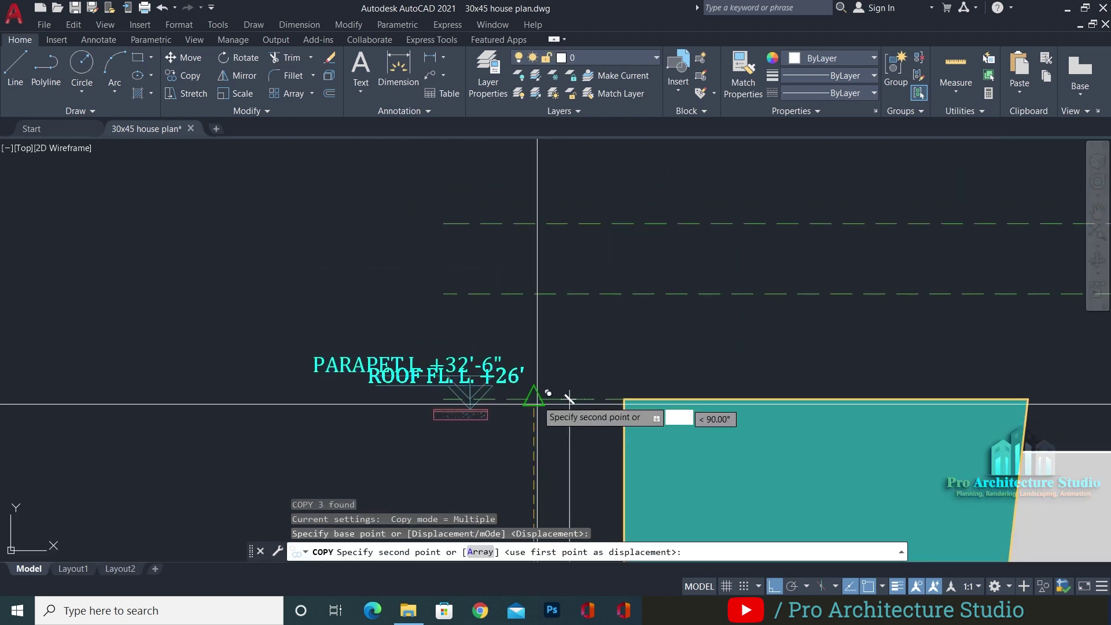
pyautogui.click(534, 294)
pyautogui.press('Escape')
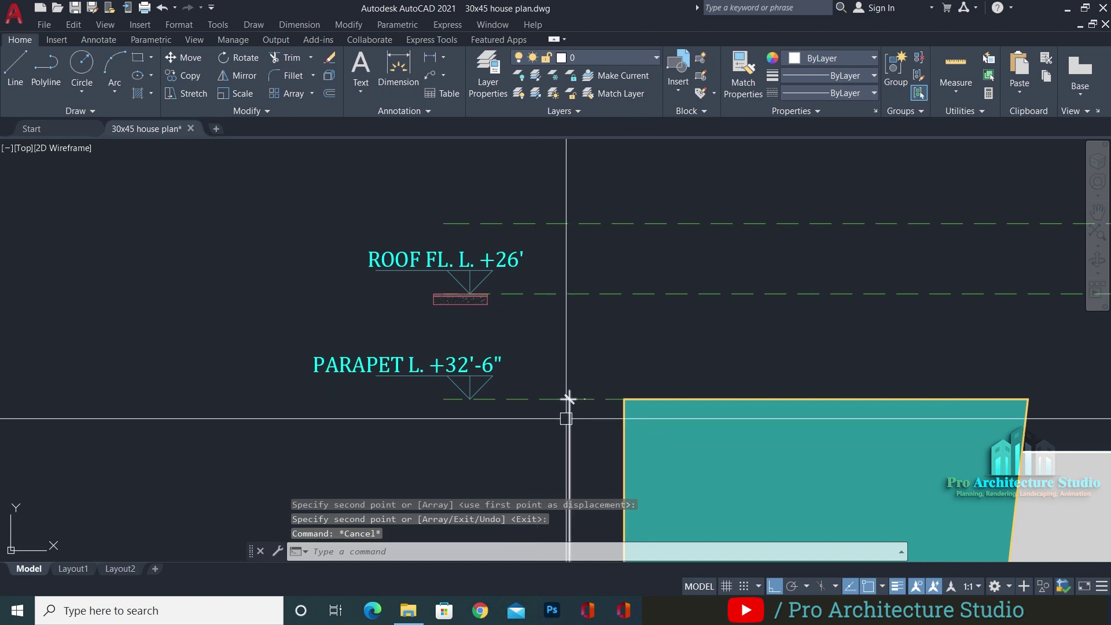
# Stretch the upper end of the height dimension from the parapet line to the dashed top roof line
pyautogui.click(585, 388)
pyautogui.click(586, 287)
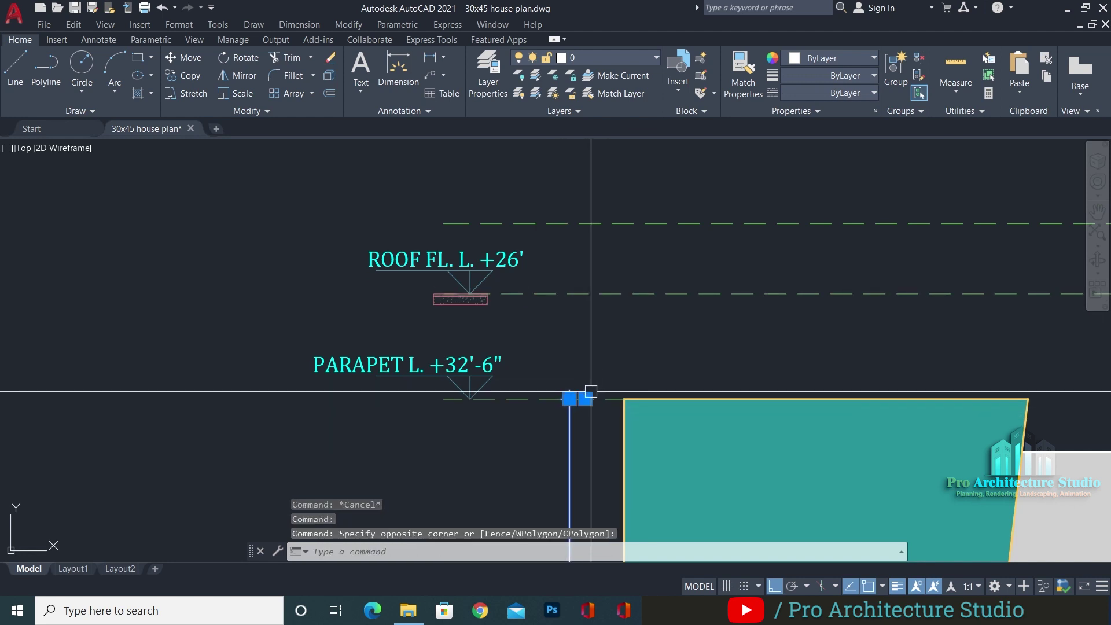
pyautogui.click(585, 398)
pyautogui.press('Escape')
pyautogui.scroll(-5, 565, 376)
pyautogui.scroll(6, 575, 416)
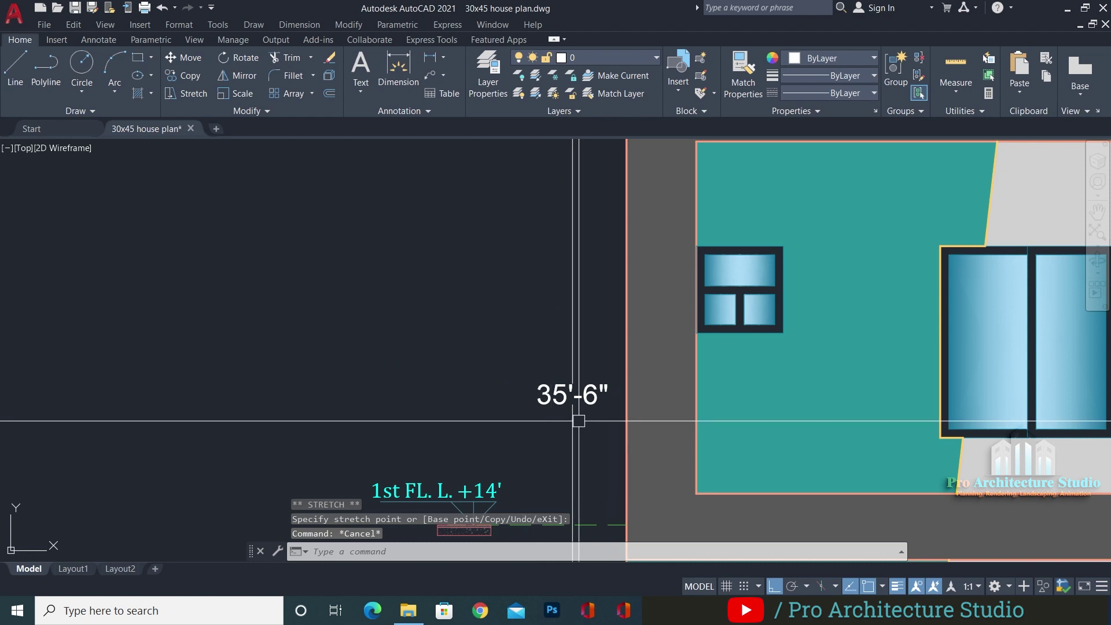
pyautogui.scroll(-5, 589, 415)
pyautogui.moveTo(580, 377); pyautogui.dragTo(574, 505, button='middle')
pyautogui.scroll(2, 583, 389)
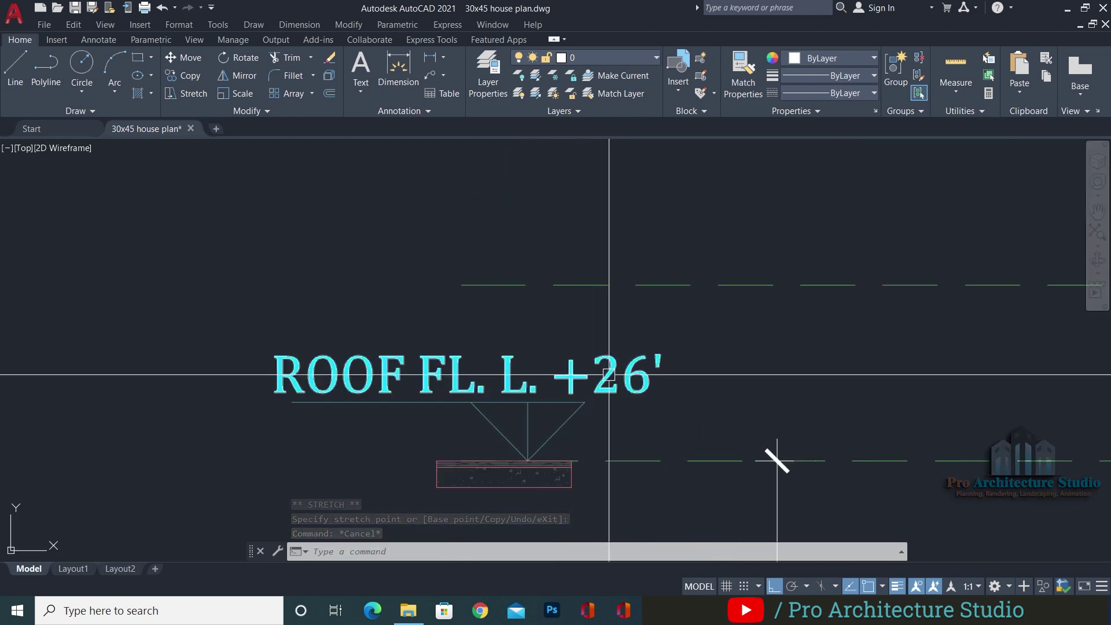
# Change the copied label at the dashed line above the parapet to "TOP ROOF L. +35'-6""
pyautogui.doubleClick(644, 377)
pyautogui.press('BackSpace')
pyautogui.press('BackSpace')
pyautogui.write('35\'6"')
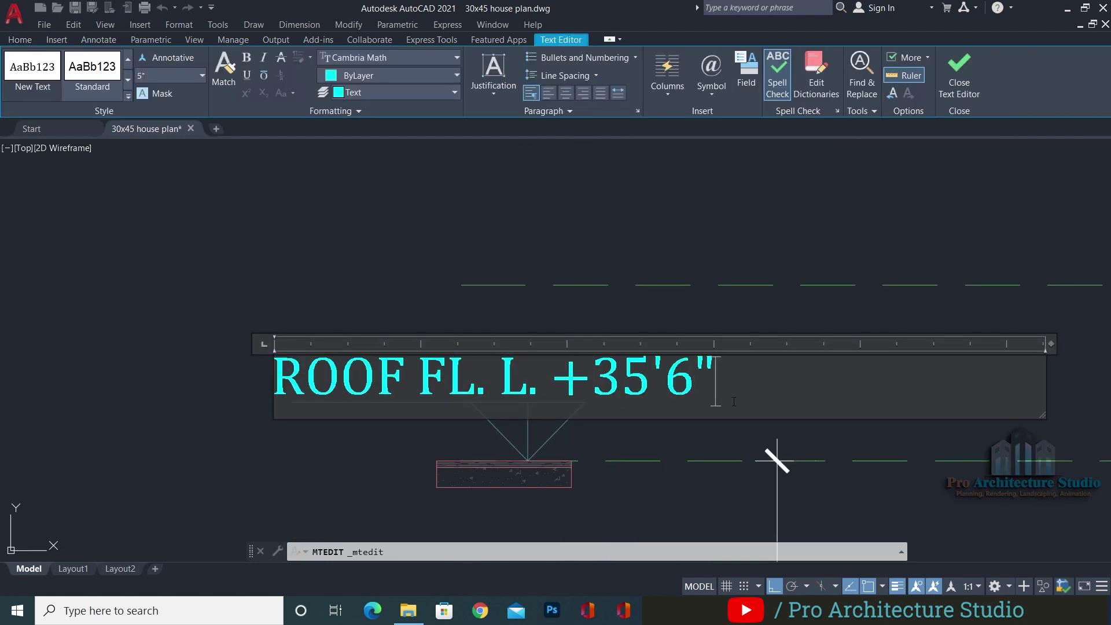
pyautogui.scroll(-2, 733, 402)
pyautogui.scroll(2, 463, 320)
pyautogui.scroll(2, 991, 520)
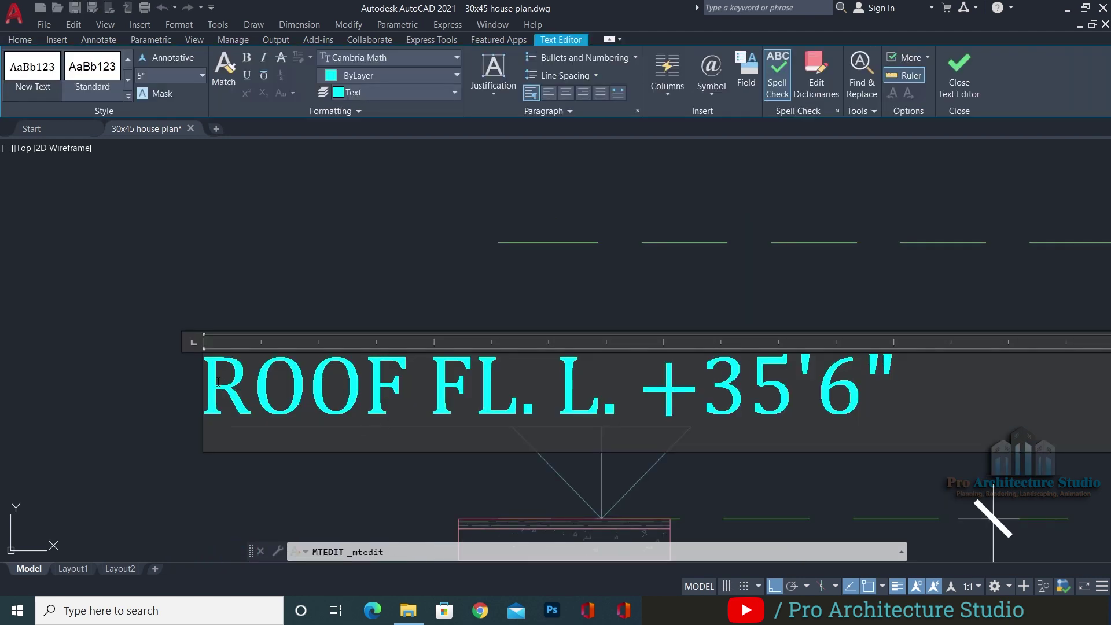
pyautogui.write('TOP')
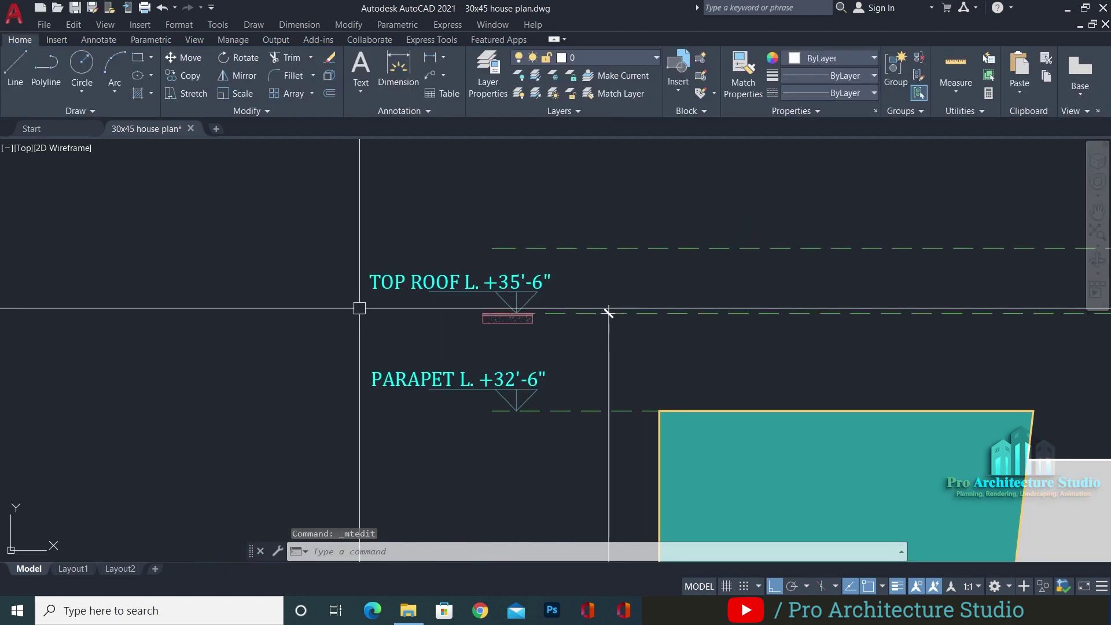
pyautogui.scroll(-2, 371, 324)
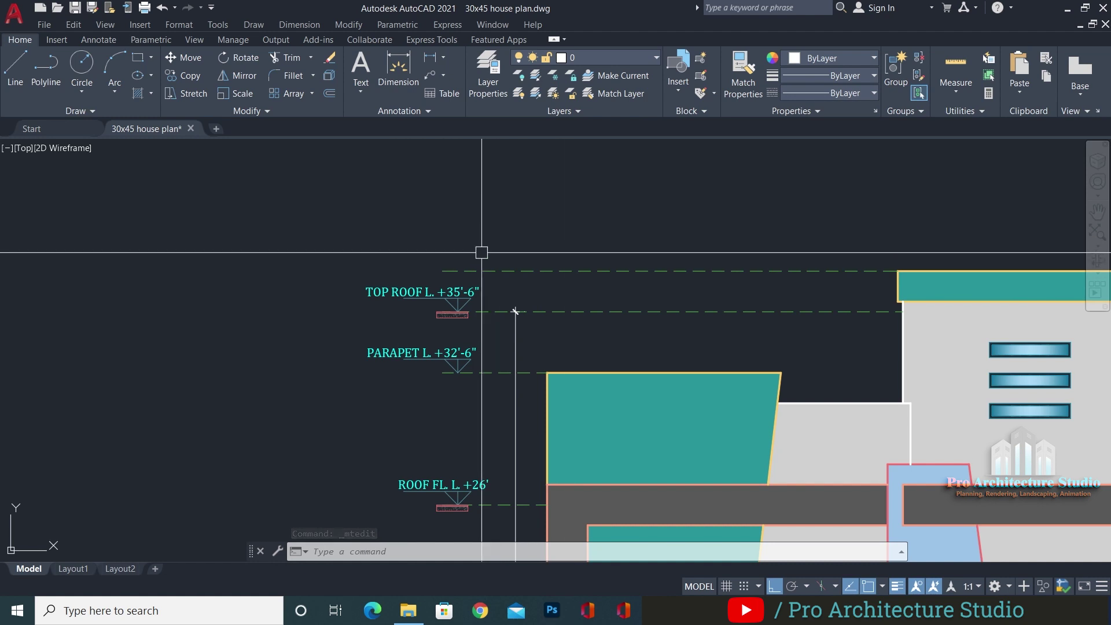
# Copy the parapet label and its level symbol straight up to the uppermost dashed line
pyautogui.scroll(2, 451, 255)
pyautogui.click(216, 409)
pyautogui.click(518, 327)
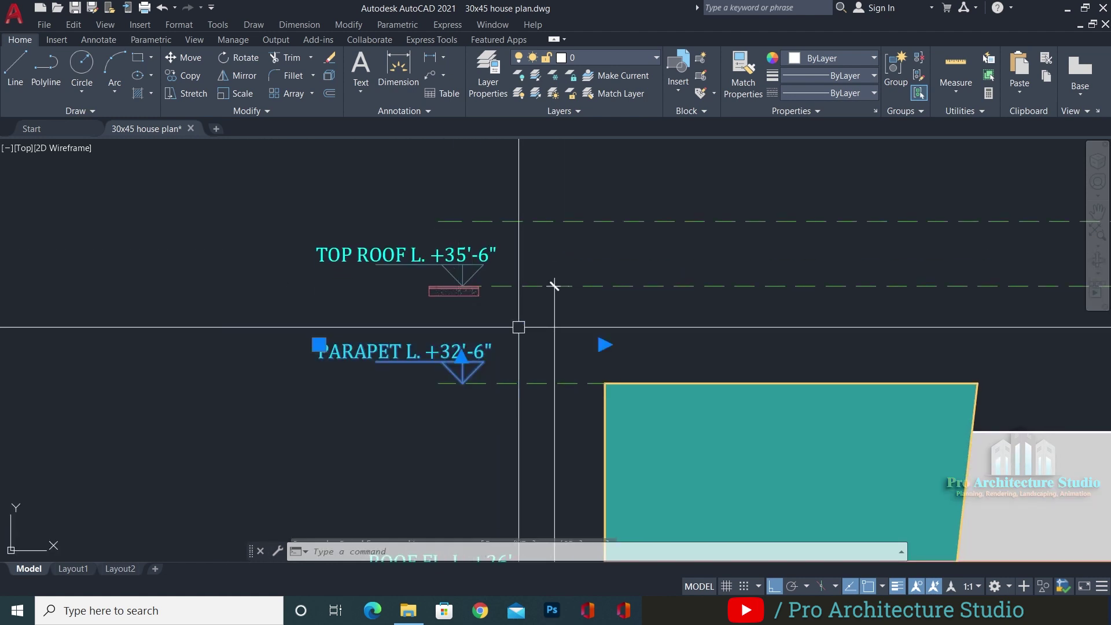
pyautogui.press('Return')
pyautogui.click(521, 383)
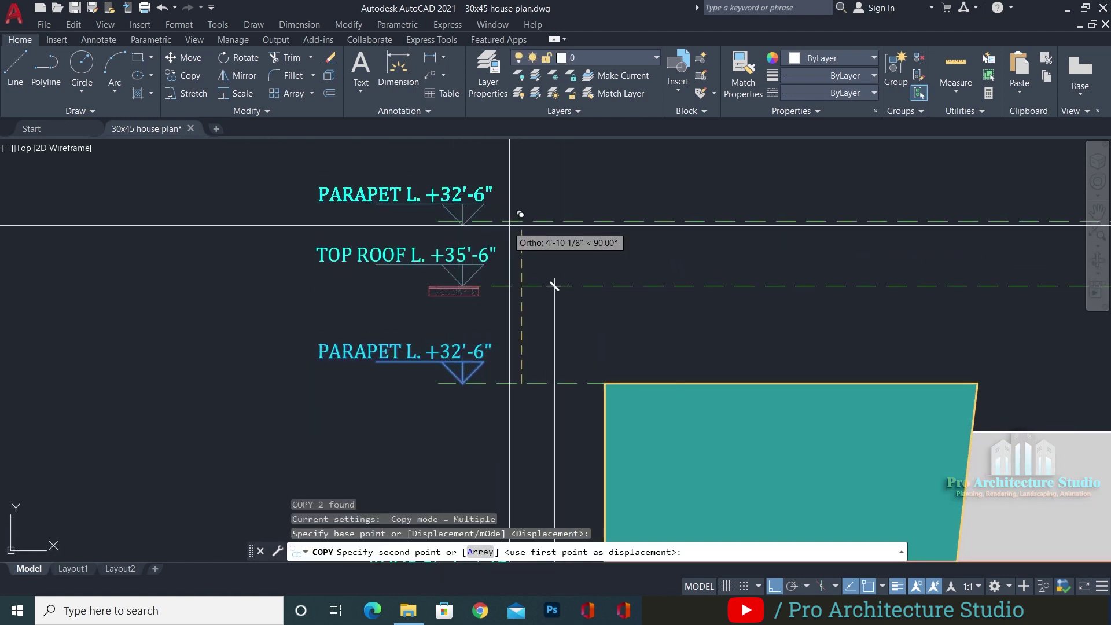
pyautogui.click(522, 221)
pyautogui.press('Escape')
# Stretch the upper end of the height dimension from the top roof line to the uppermost dashed line
pyautogui.click(554, 312)
pyautogui.click(554, 285)
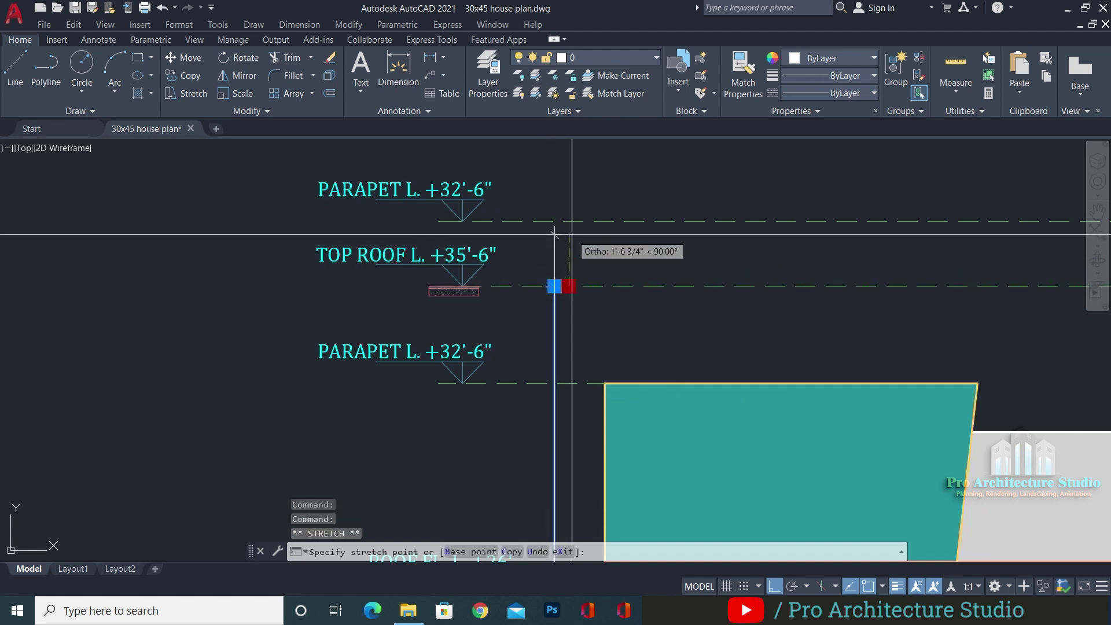
pyautogui.press('Escape')
pyautogui.press('Escape')
pyautogui.scroll(-3, 550, 237)
pyautogui.scroll(5, 488, 367)
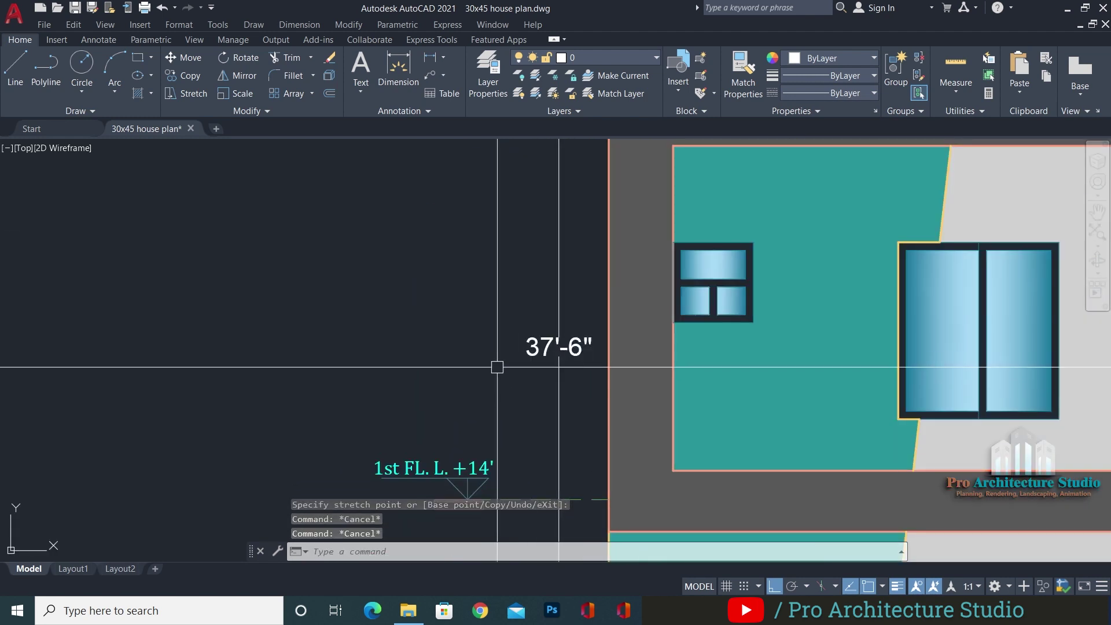
pyautogui.scroll(-4, 515, 358)
pyautogui.scroll(5, 524, 296)
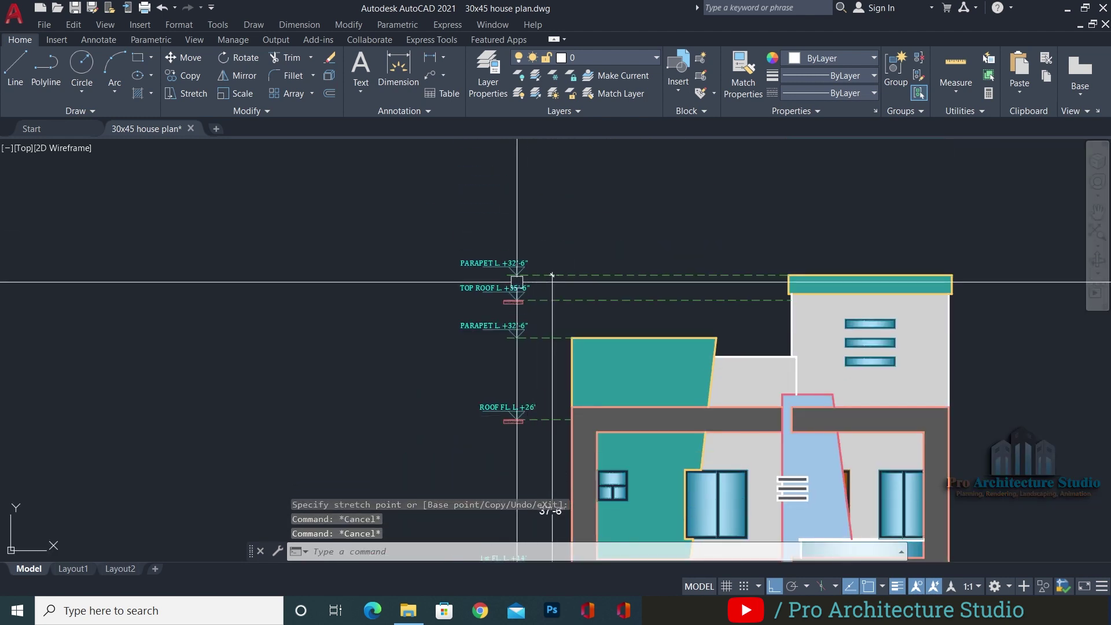
# Change the copied label at the uppermost dashed line to "TOP PARAPET L. +37'-6""
pyautogui.doubleClick(525, 294)
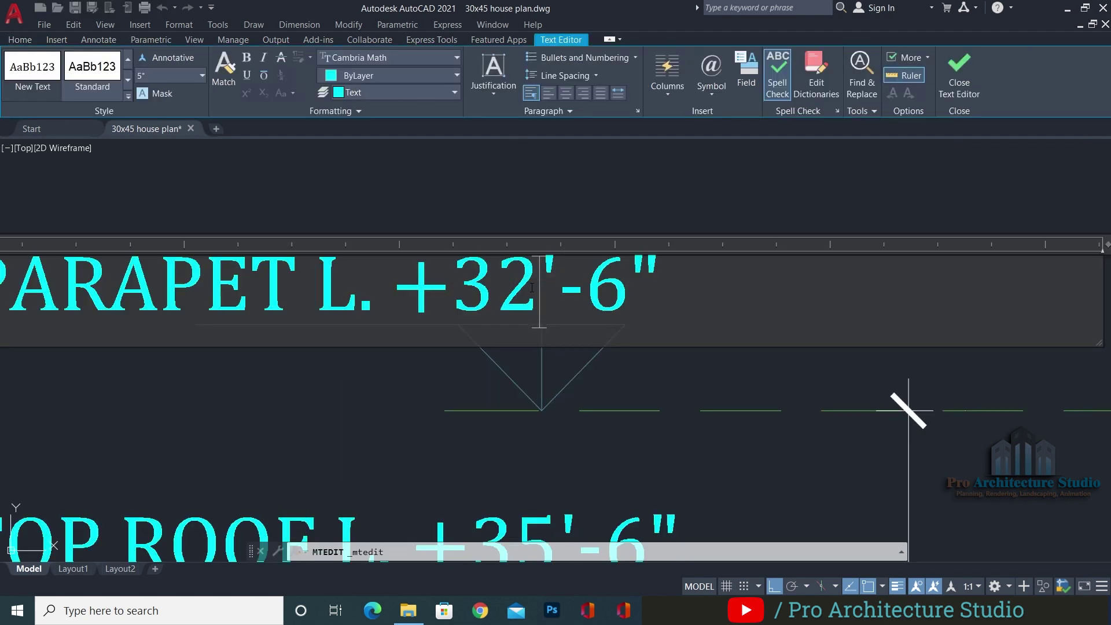
pyautogui.click(523, 209)
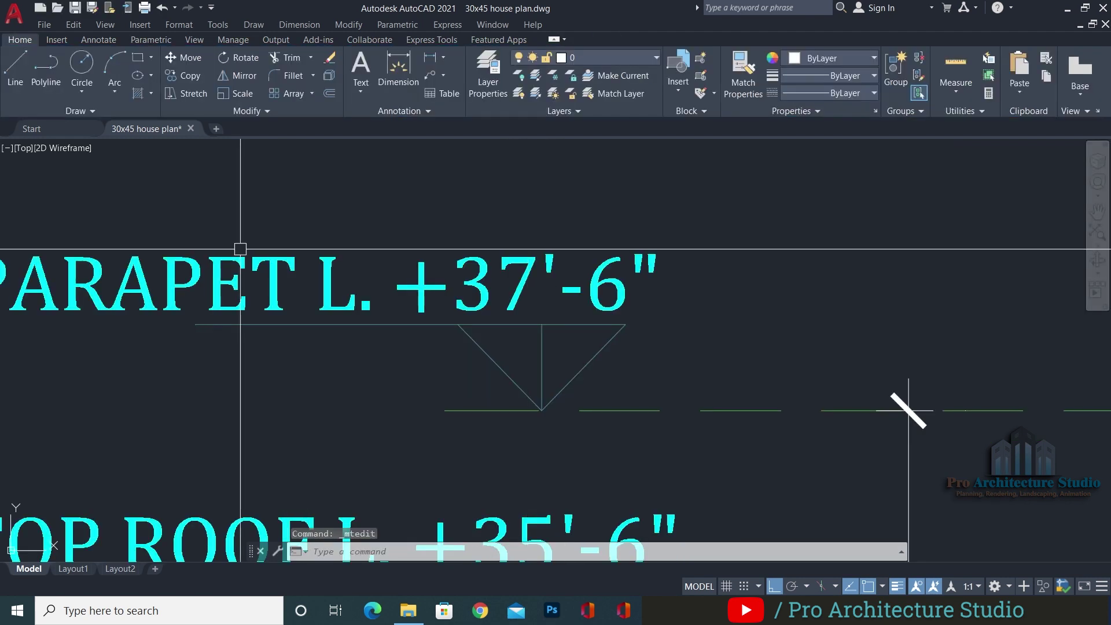
pyautogui.click(488, 281)
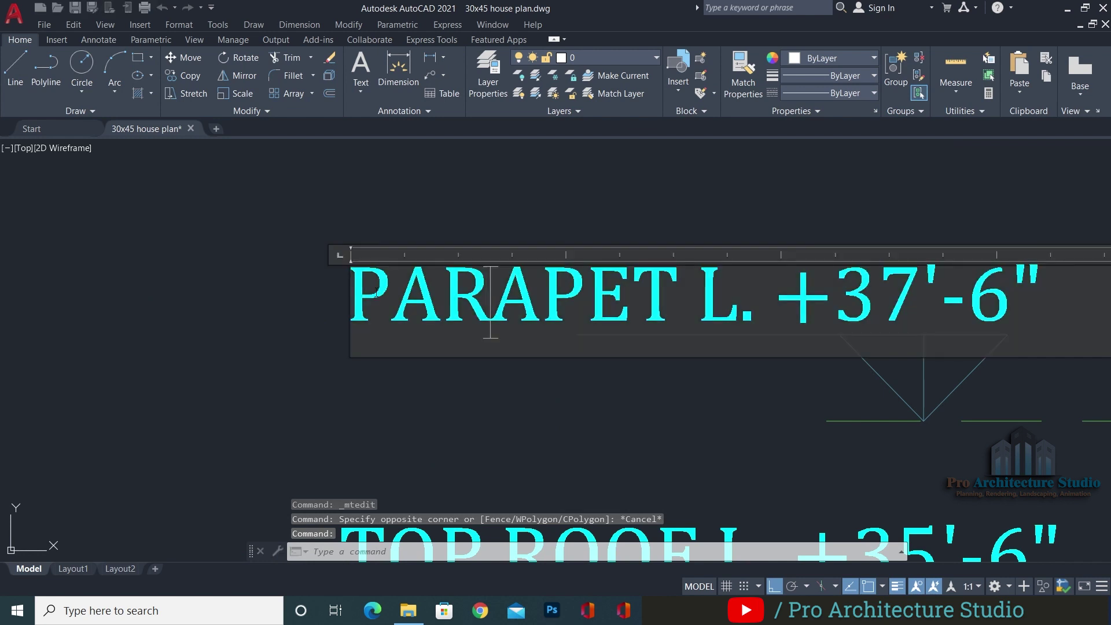
pyautogui.write('TOP')
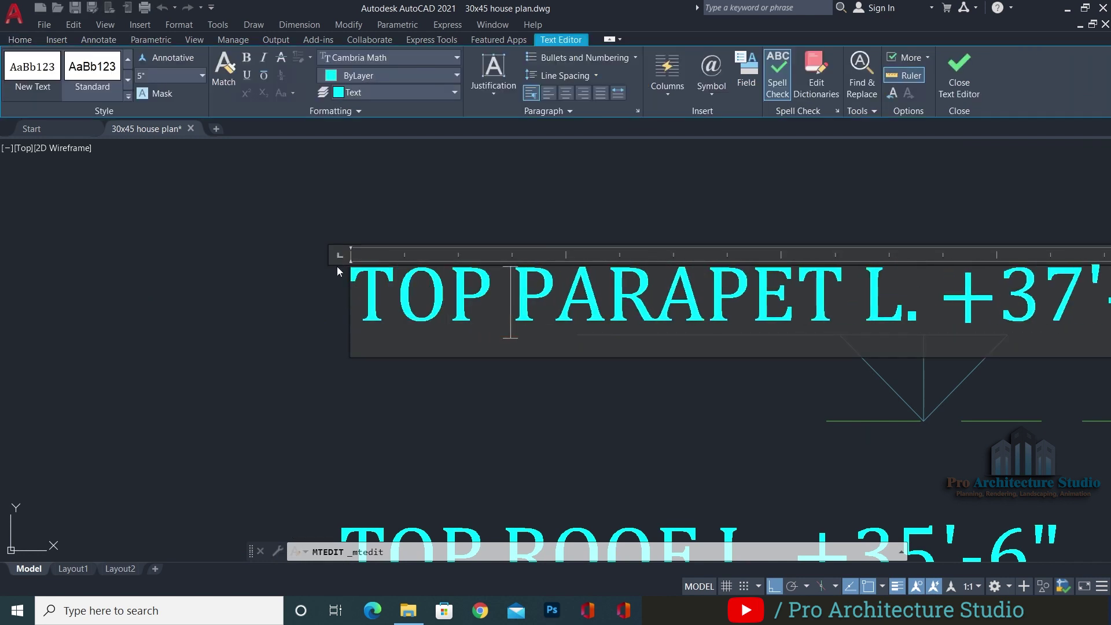
pyautogui.click(704, 285)
pyautogui.scroll(2, 462, 230)
# Move the "TOP PARAPET L. +37'-6"" label about 1'-5" to the left above its level symbol and save the drawing
pyautogui.click(457, 233)
pyautogui.moveTo(453, 229); pyautogui.dragTo(515, 277, button='middle')
pyautogui.write('M')
pyautogui.press('space')
pyautogui.click(297, 196)
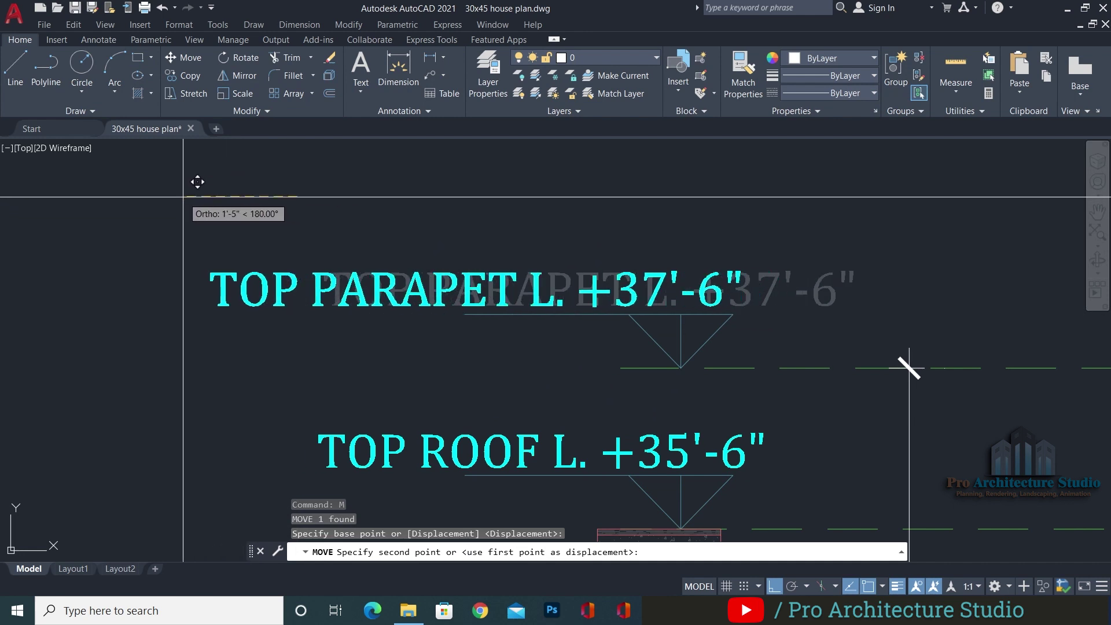
pyautogui.click(185, 193)
pyautogui.scroll(-6, 509, 256)
pyautogui.press('Escape')
pyautogui.moveTo(477, 354); pyautogui.dragTo(491, 289, button='middle')
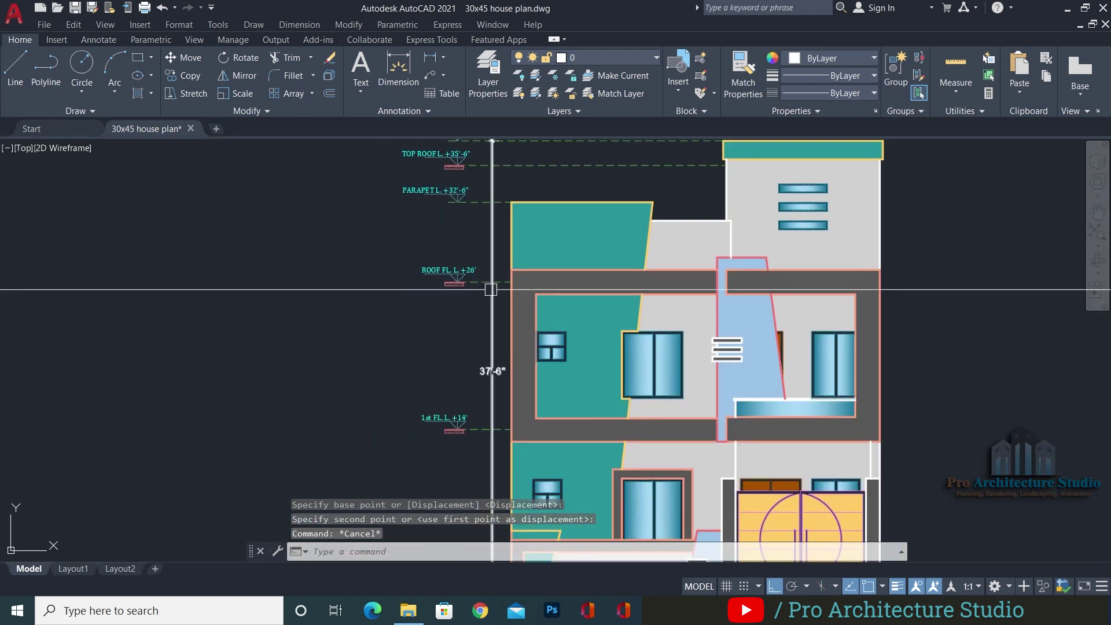
pyautogui.scroll(-1, 494, 232)
pyautogui.scroll(-1, 496, 301)
pyautogui.hotkey('ctrl', 's')
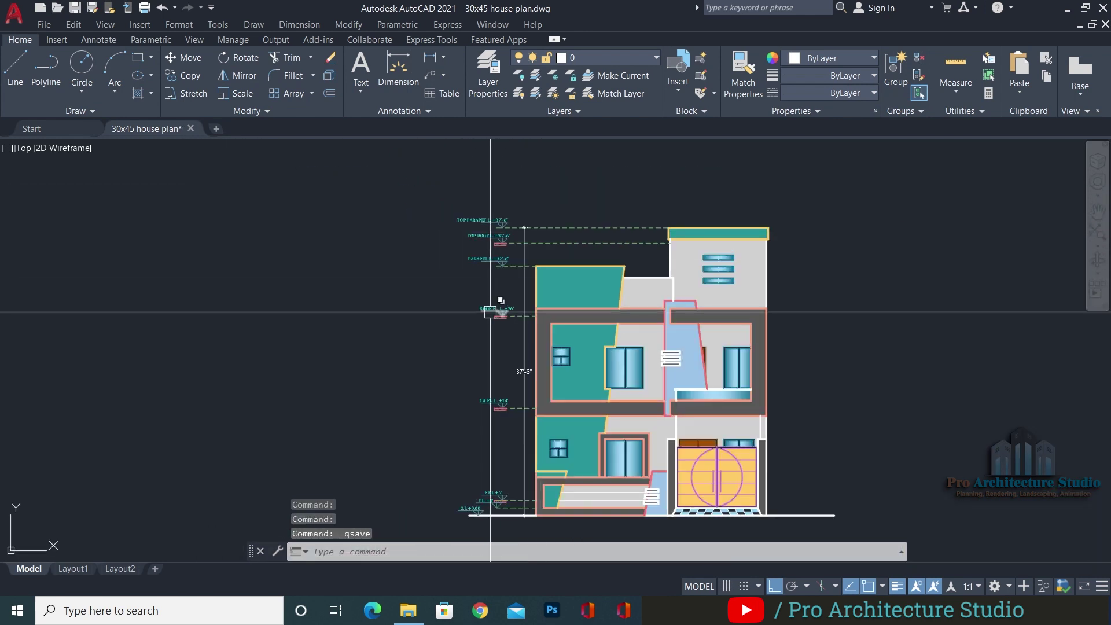
# Shift the overall height dimension line left, closer to the level symbols
pyautogui.scroll(3, 520, 267)
pyautogui.scroll(-2, 521, 264)
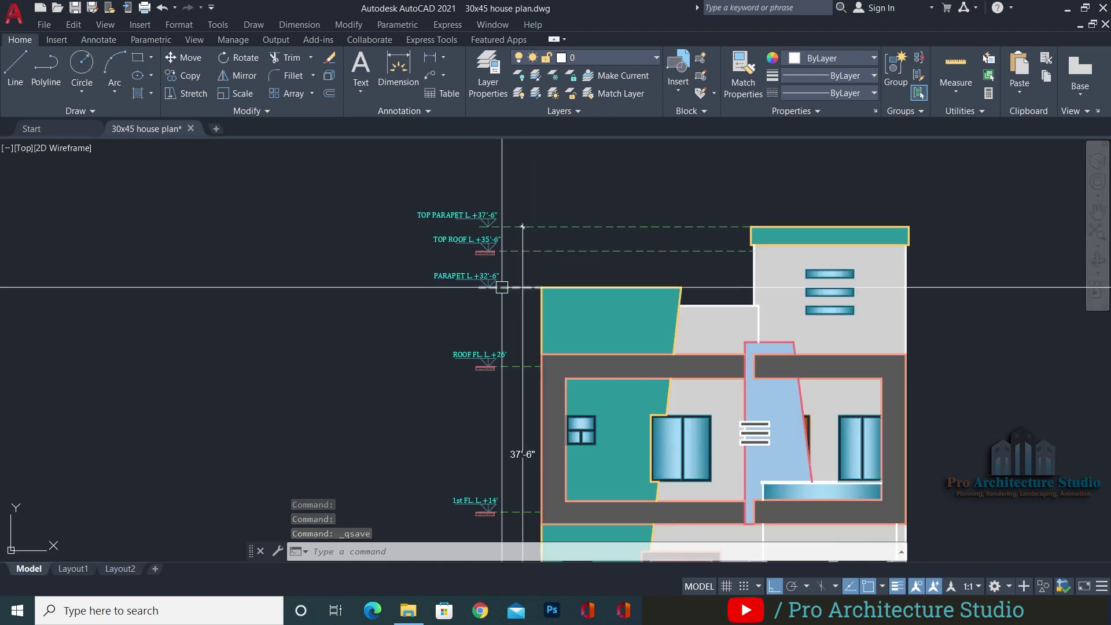
pyautogui.click(523, 260)
pyautogui.scroll(3, 515, 243)
pyautogui.scroll(3, 564, 225)
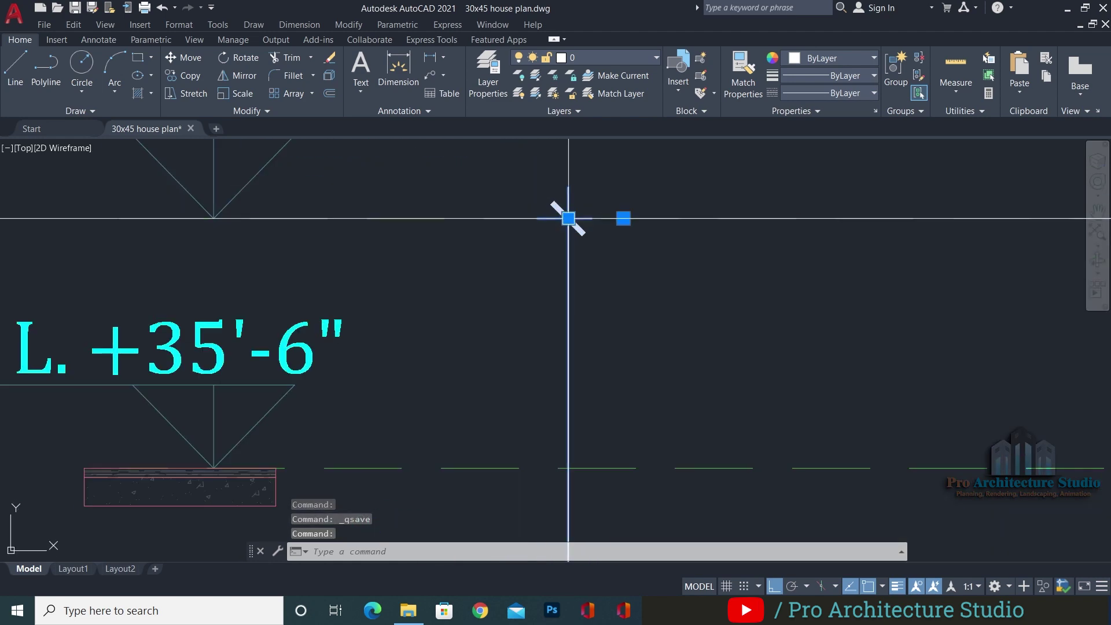
pyautogui.click(568, 218)
pyautogui.click(384, 221)
pyautogui.scroll(-5, 402, 249)
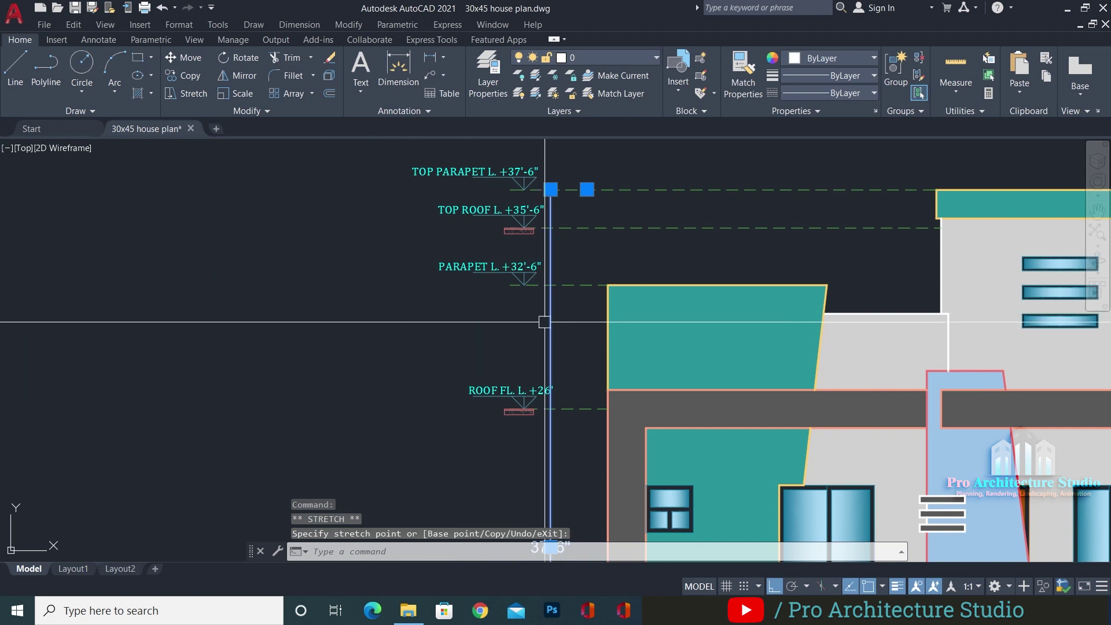
# Put the overall height dimension on the Dimensions layer
pyautogui.click(578, 59)
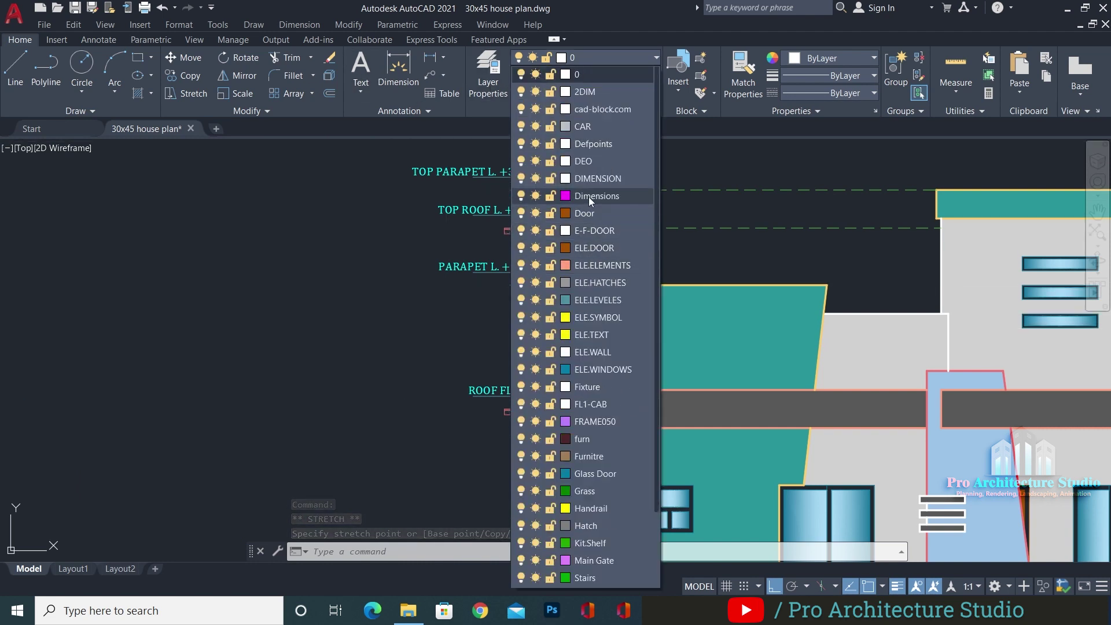
pyautogui.click(589, 197)
pyautogui.scroll(-3, 592, 203)
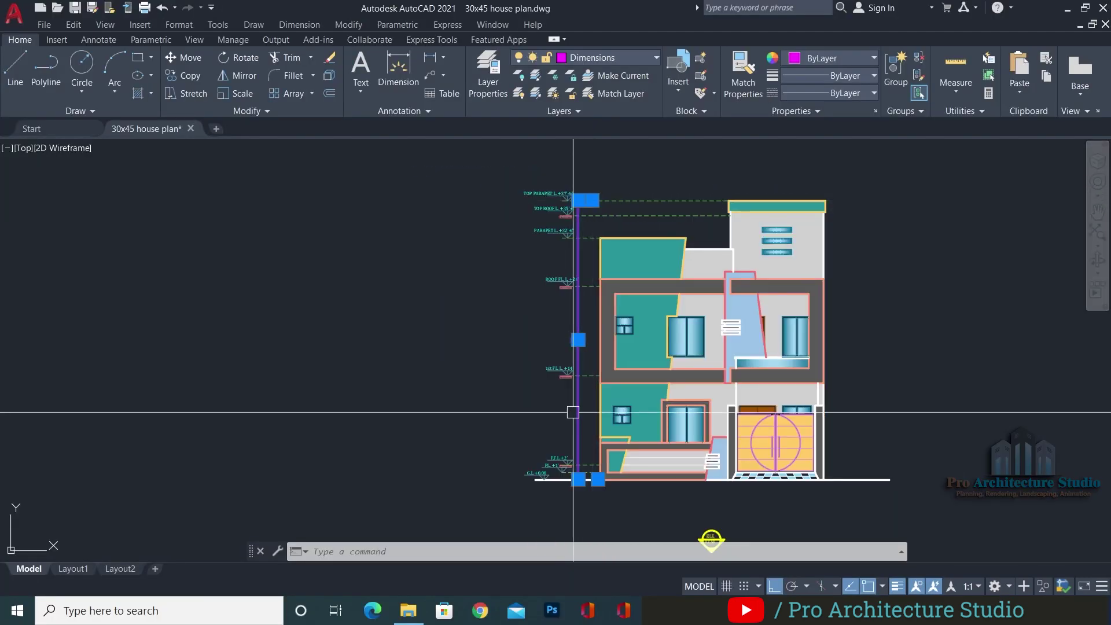
pyautogui.press('Escape')
pyautogui.press('Escape')
pyautogui.press('Escape')
# Add a vertical linear dimension from the ground line to the plinth level line, between the overall dimension and the house
pyautogui.scroll(6, 567, 498)
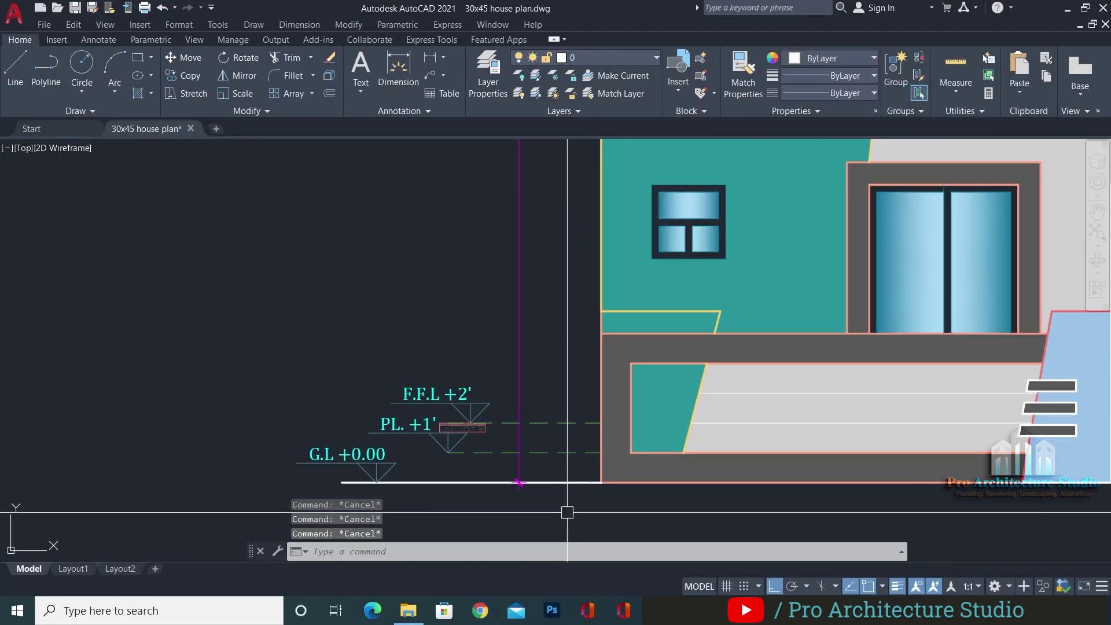
pyautogui.scroll(4, 566, 511)
pyautogui.write('DLI')
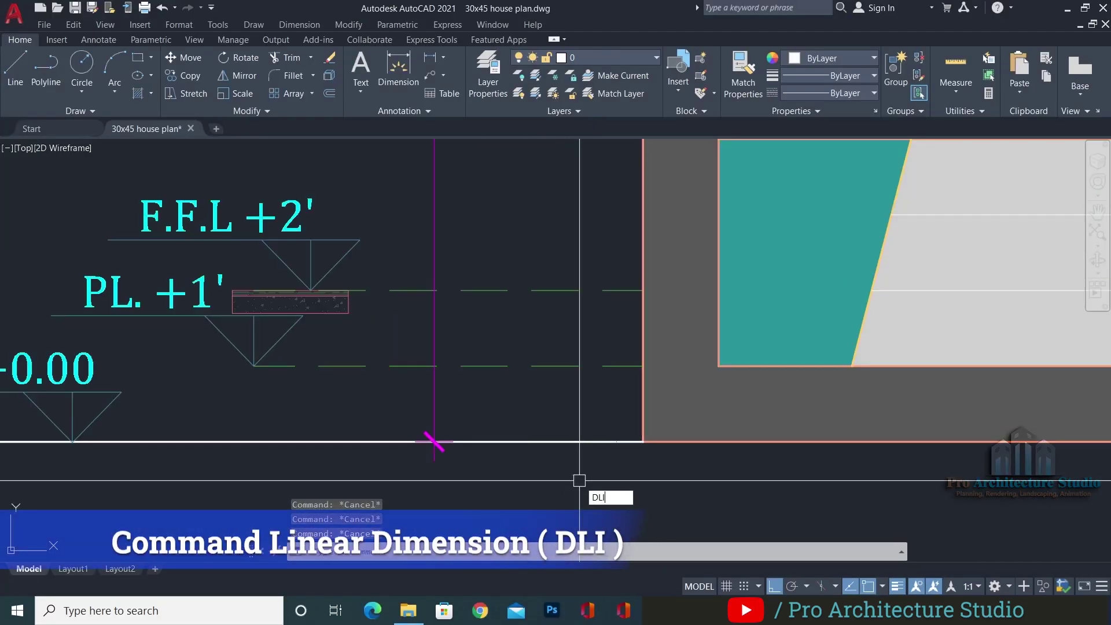
pyautogui.press('Return')
pyautogui.click(616, 441)
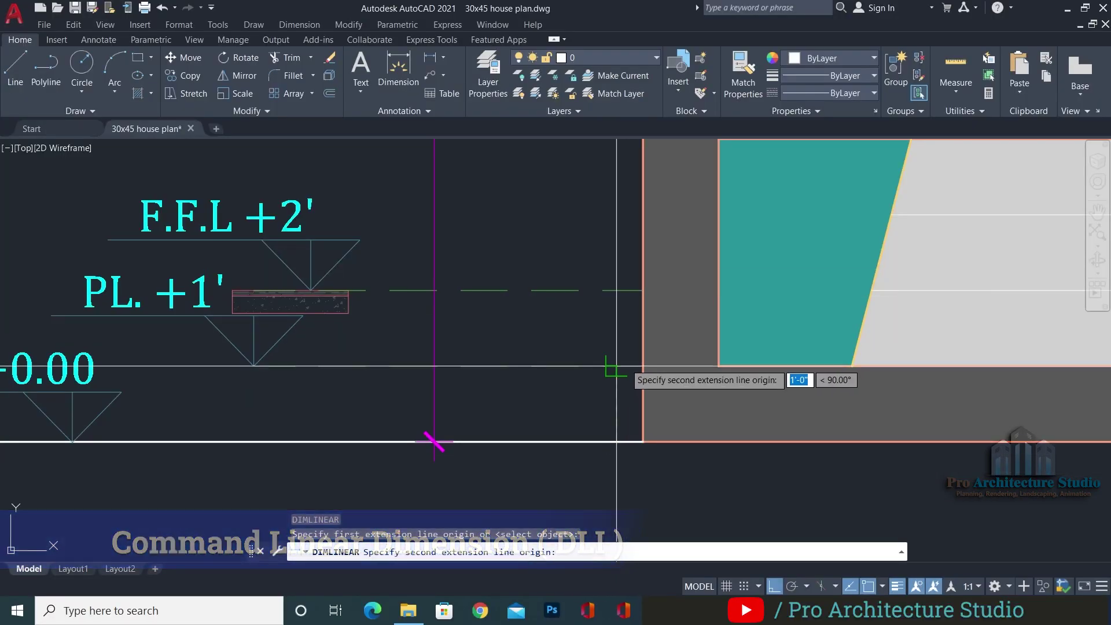
pyautogui.click(614, 366)
pyautogui.scroll(-3, 588, 471)
pyautogui.moveTo(578, 505); pyautogui.dragTo(594, 432, button='middle')
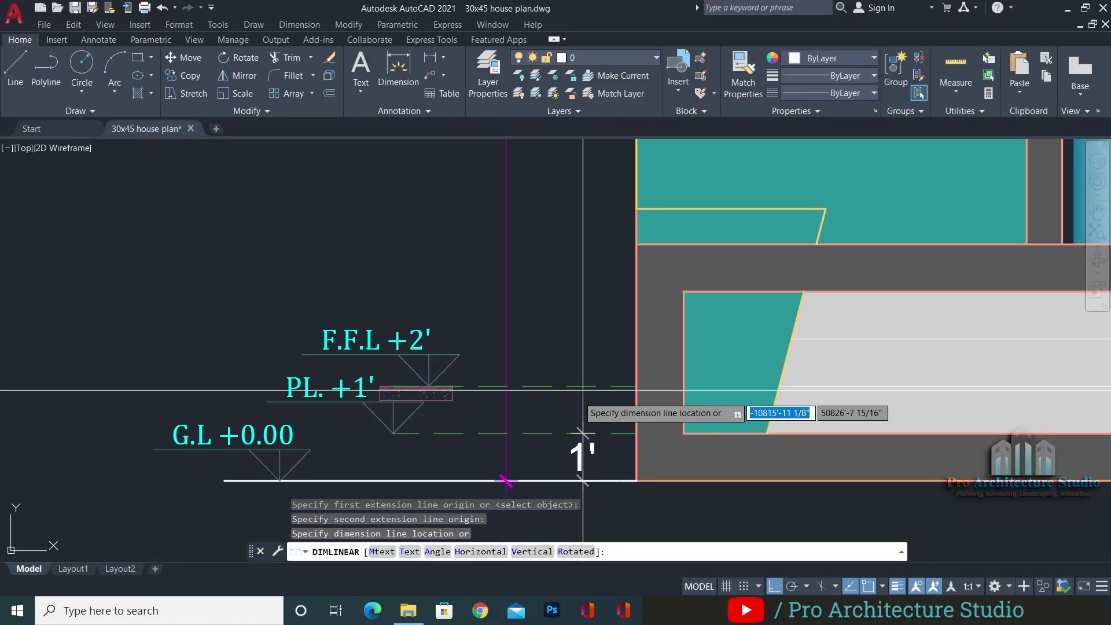
pyautogui.click(575, 407)
pyautogui.press('Escape')
# Match the plinth height dimension's properties to the overall height dimension
pyautogui.write('MA')
pyautogui.press('Return')
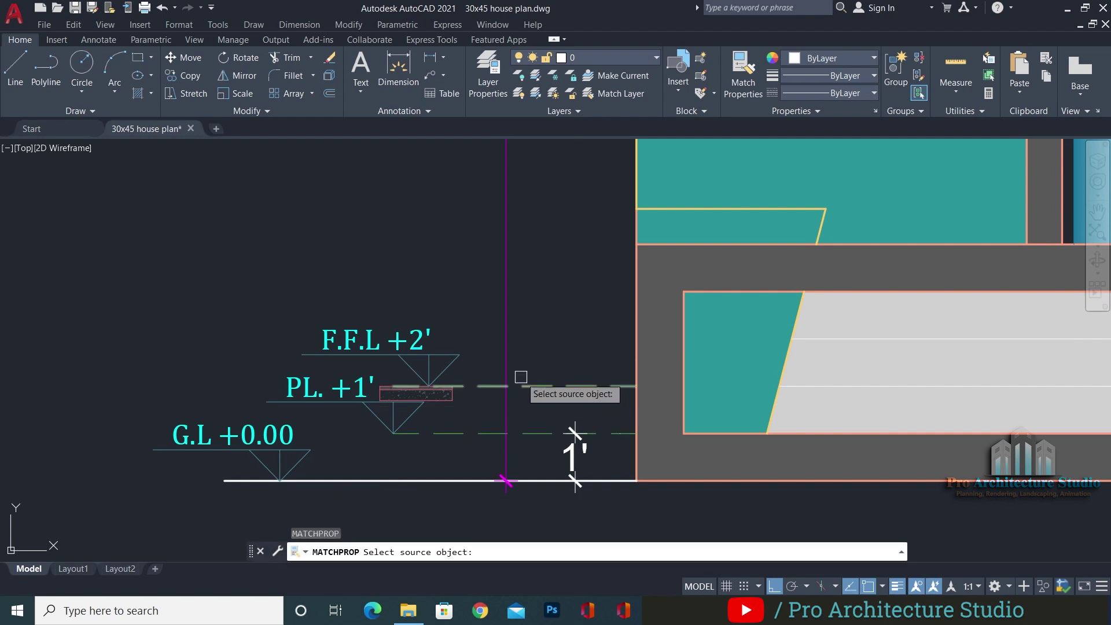
pyautogui.click(507, 371)
pyautogui.click(571, 454)
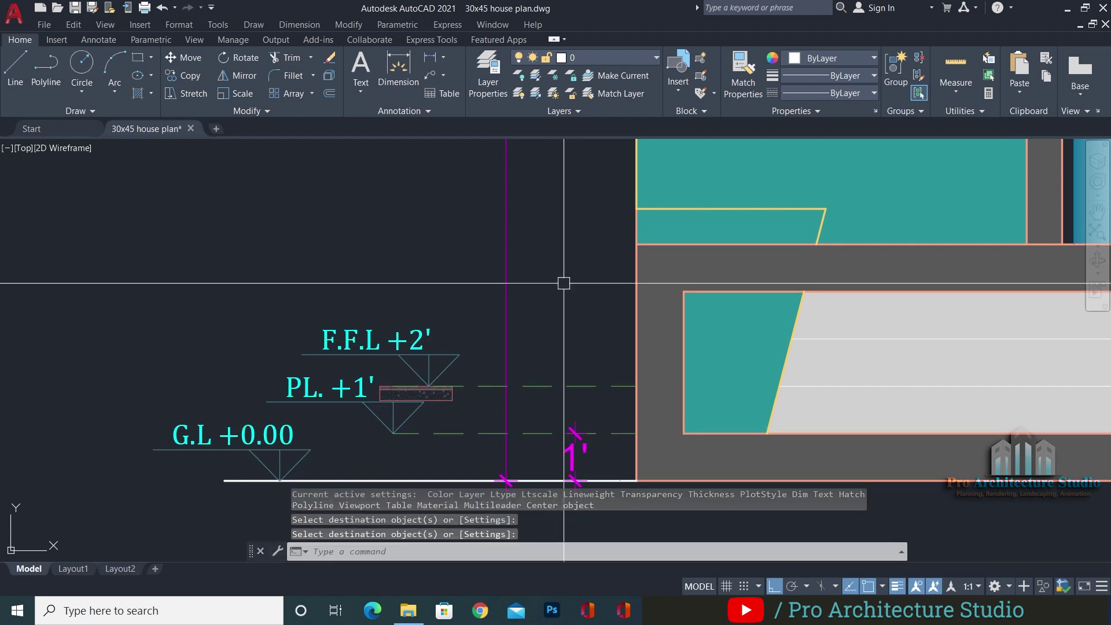
pyautogui.press('Escape')
pyautogui.press('Escape')
pyautogui.press('Escape')
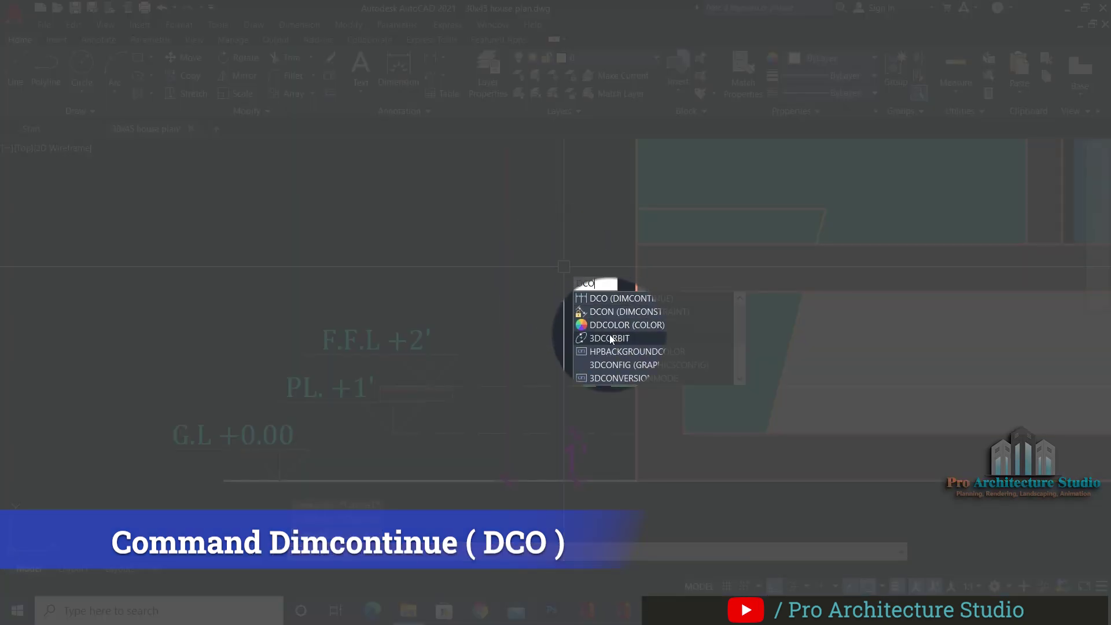
# Continue the plinth dimension upward through the F.F.L, 1st floor, roof floor, parapet, top roof and top parapet lines, and save the drawing
pyautogui.press('Return')
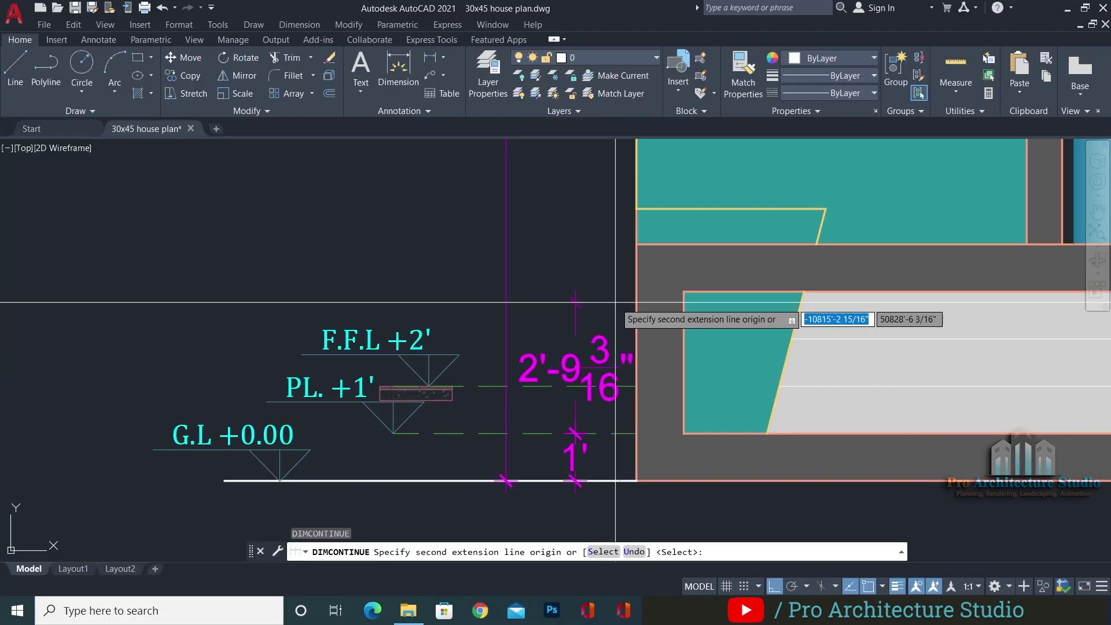
pyautogui.click(636, 386)
pyautogui.scroll(-4, 616, 377)
pyautogui.moveTo(614, 167); pyautogui.dragTo(615, 376, button='middle')
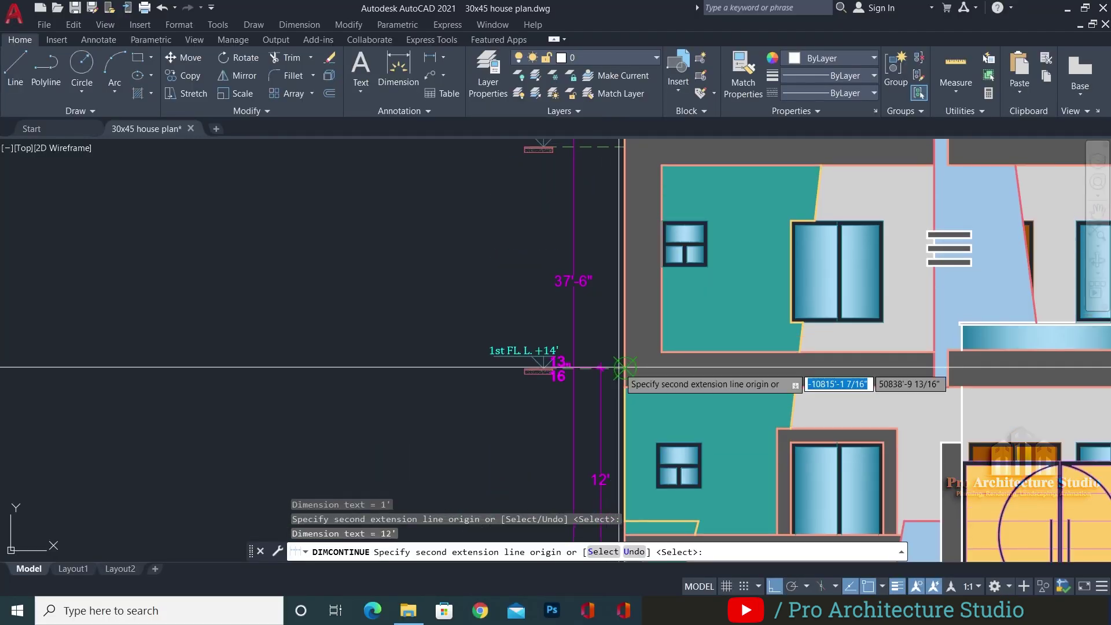
pyautogui.click(624, 369)
pyautogui.moveTo(612, 200); pyautogui.dragTo(615, 352, button='middle')
pyautogui.click(626, 299)
pyautogui.moveTo(619, 252); pyautogui.dragTo(618, 398, button='middle')
pyautogui.click(629, 326)
pyautogui.click(631, 270)
pyautogui.click(635, 233)
pyautogui.press('Escape')
pyautogui.press('Escape')
pyautogui.press('Escape')
pyautogui.scroll(-4, 614, 243)
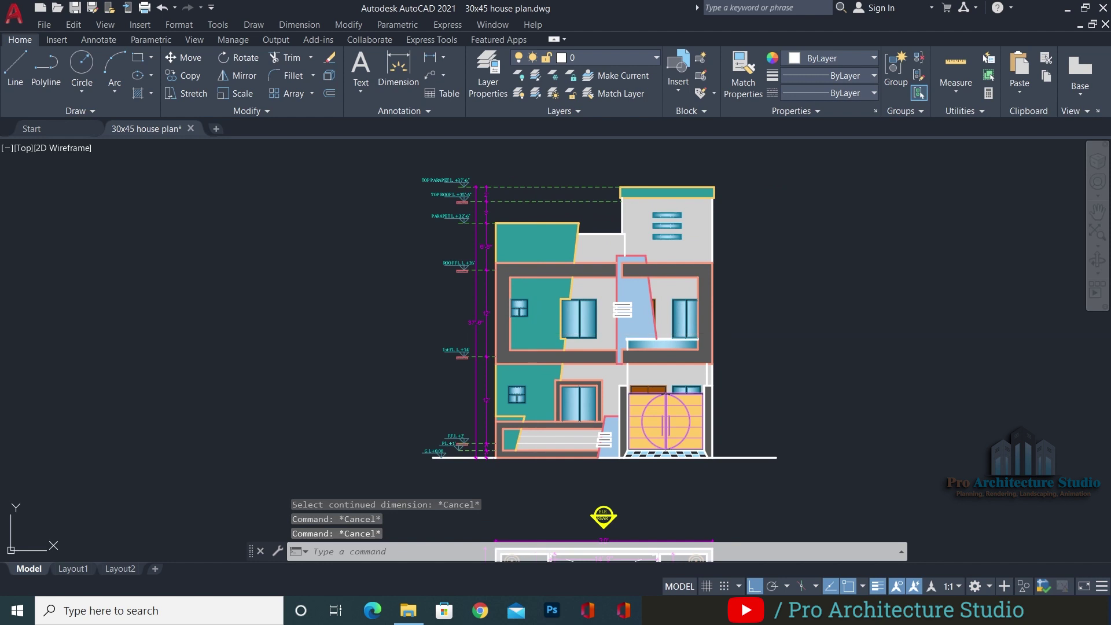
pyautogui.hotkey('ctrl', 's')
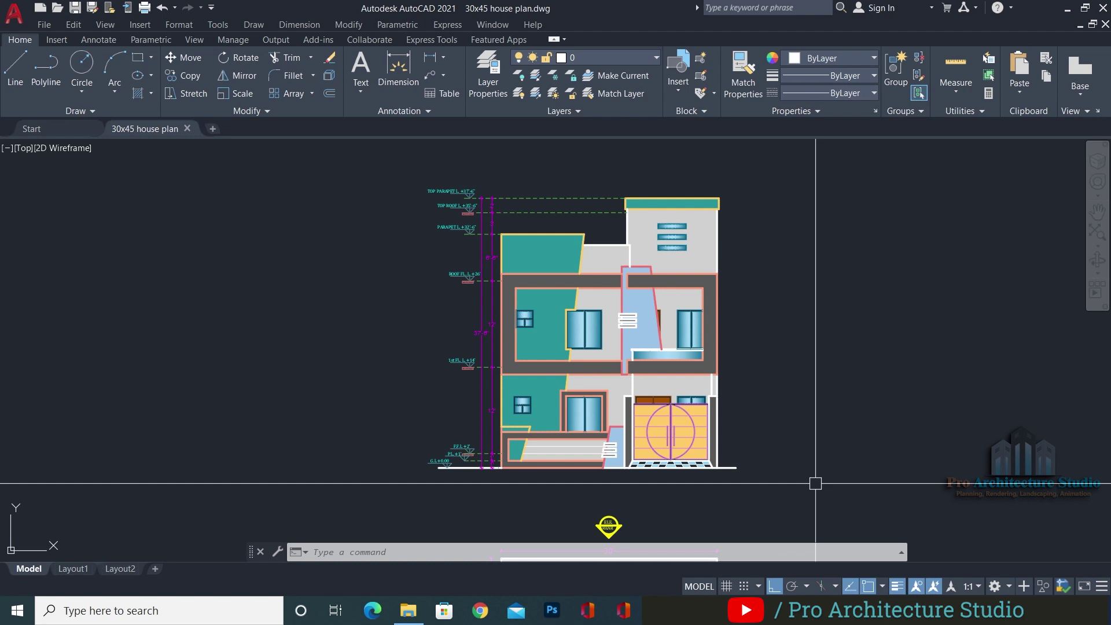
pyautogui.hotkey('ctrl', 's')
pyautogui.press('Escape')
pyautogui.press('Escape')
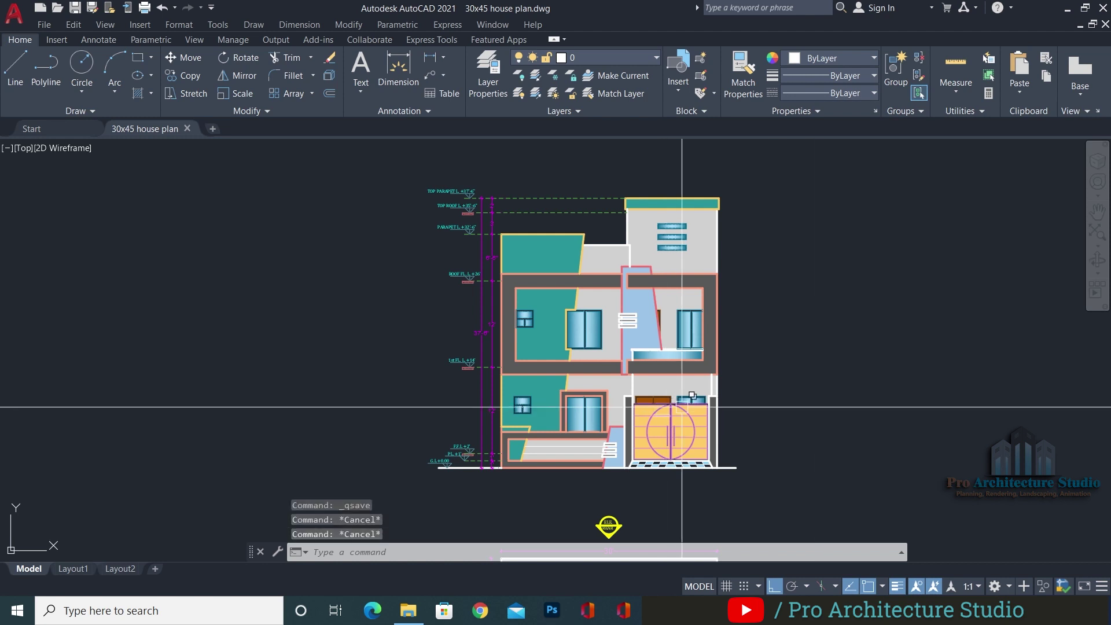
# Draw a circle in the empty space right of the elevation, level with the gate
pyautogui.scroll(5, 578, 334)
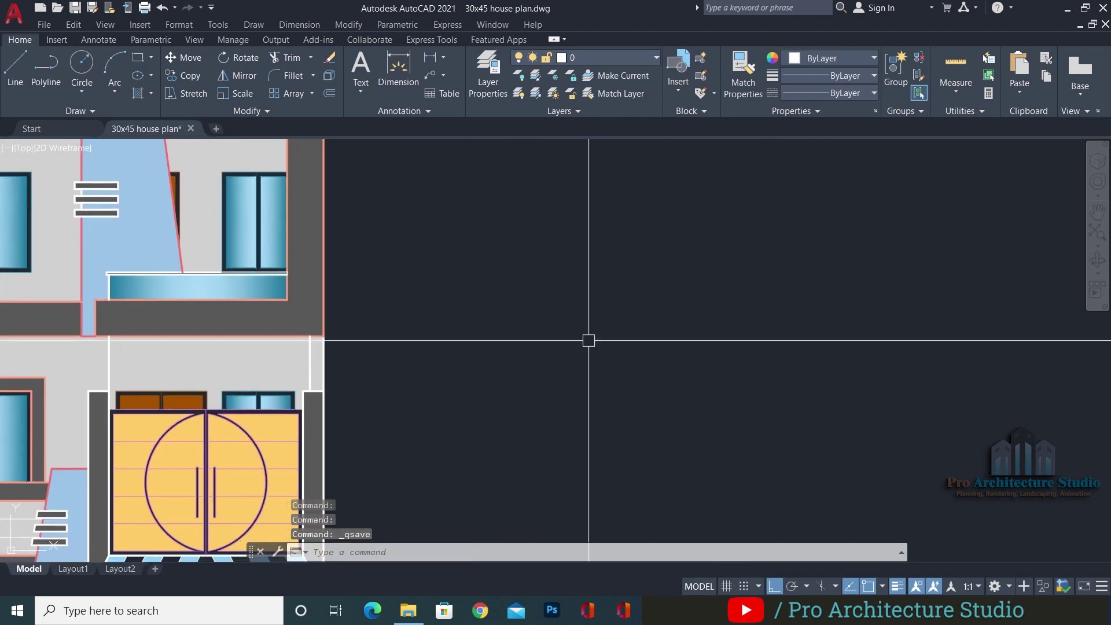
pyautogui.moveTo(517, 385); pyautogui.dragTo(575, 385, button='middle')
pyautogui.write('c')
pyautogui.press('Return')
pyautogui.click(576, 397)
pyautogui.click(586, 372)
pyautogui.press('Escape')
pyautogui.scroll(-5, 503, 361)
# Copy the "1st FL. L. +14'" label to the space near the circle and change its text to "1"
pyautogui.scroll(5, 342, 384)
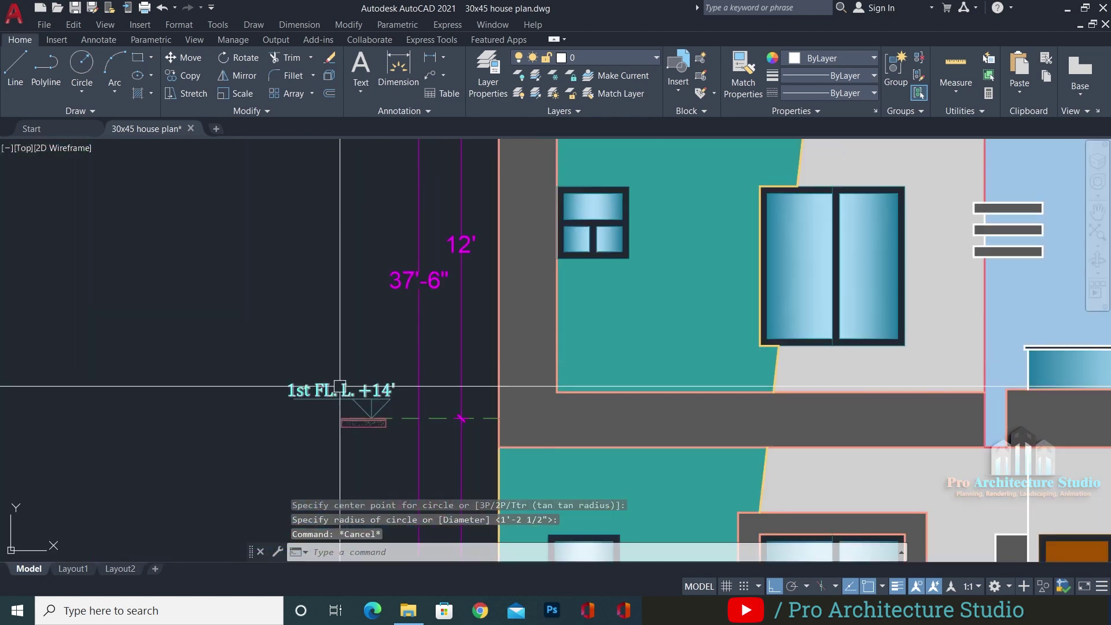
pyautogui.click(340, 385)
pyautogui.press('Return')
pyautogui.click(341, 385)
pyautogui.moveTo(1081, 486); pyautogui.dragTo(154, 273, button='middle')
pyautogui.click(733, 180)
pyautogui.doubleClick(728, 183)
pyautogui.write('1')
pyautogui.click(682, 173)
# Move the number 1 into the circle with Ortho off
pyautogui.click(725, 151)
pyautogui.click(693, 177)
pyautogui.write('m')
pyautogui.press('Return')
pyautogui.click(908, 220)
pyautogui.press('F8')
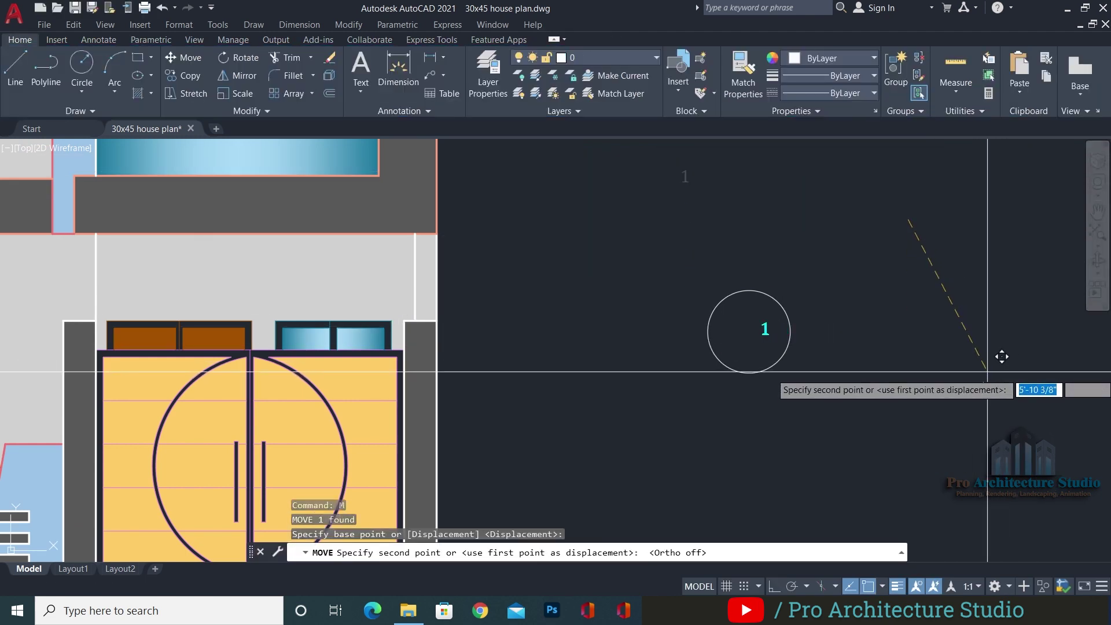
pyautogui.click(984, 354)
pyautogui.scroll(4, 769, 313)
# Scale the circle down from its top quadrant, leaving the number 1 at its size
pyautogui.press('Escape')
pyautogui.press('Escape')
pyautogui.write('sc')
pyautogui.press('Return')
pyautogui.click(799, 233)
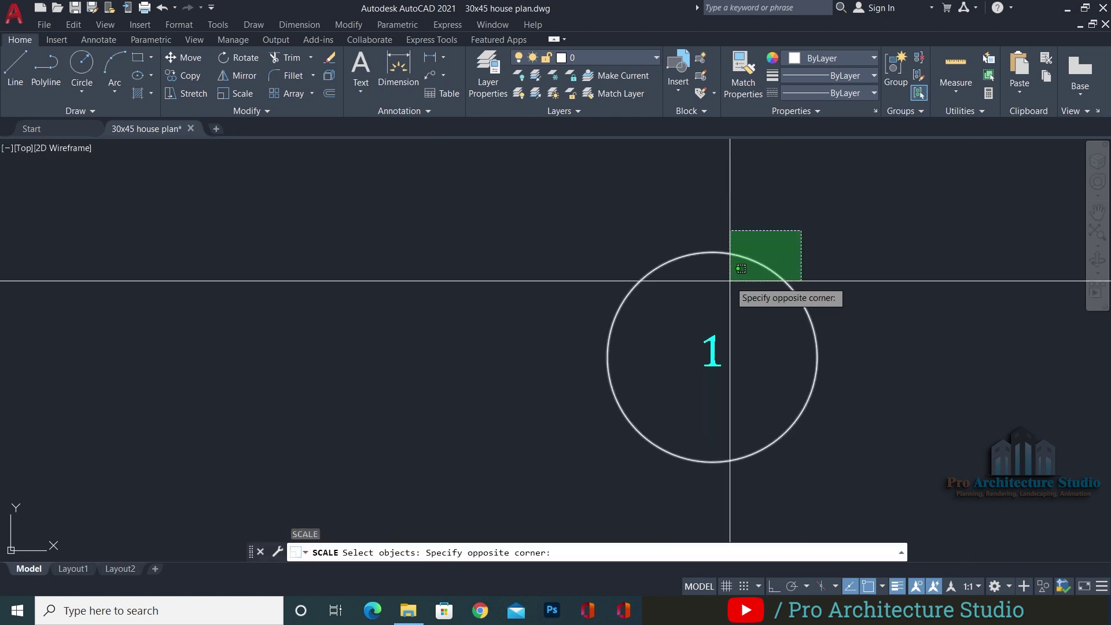
pyautogui.click(734, 292)
pyautogui.press('Return')
pyautogui.click(712, 251)
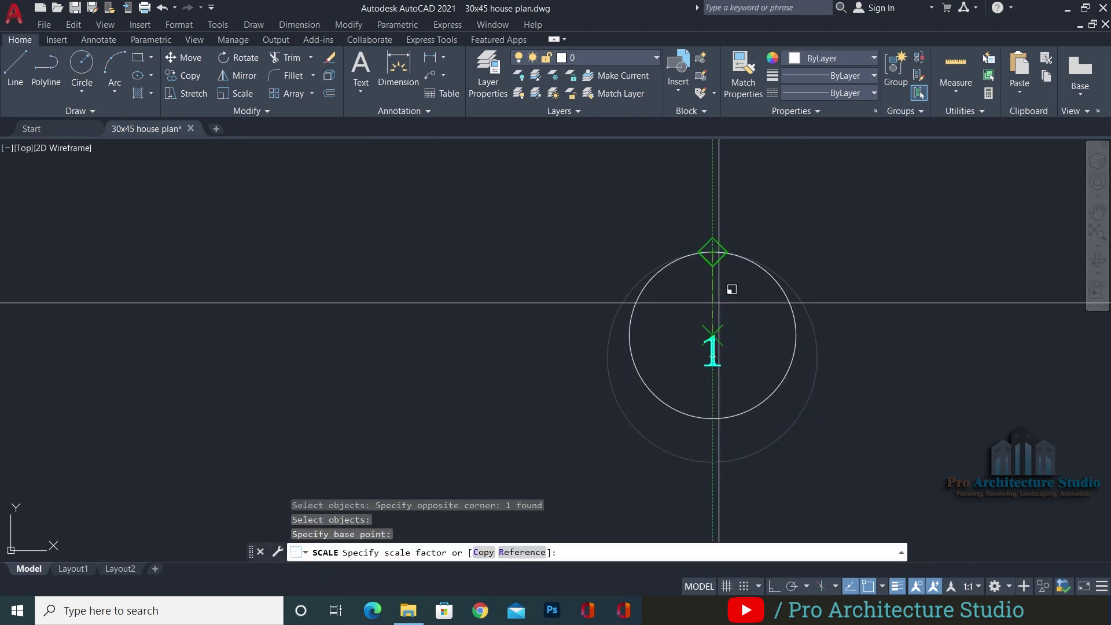
pyautogui.click(712, 335)
# Scale the circle down further from its top quadrant, using its vertical diameter as the reference length
pyautogui.write('sc')
pyautogui.press('Return')
pyautogui.click(760, 190)
pyautogui.click(715, 258)
pyautogui.press('Return')
pyautogui.click(712, 252)
pyautogui.write('r')
pyautogui.press('Return')
pyautogui.click(712, 252)
pyautogui.click(712, 419)
pyautogui.click(712, 323)
# Move the number 1 to the middle of the reduced circle
pyautogui.click(714, 357)
pyautogui.write('m')
pyautogui.press('Return')
pyautogui.click(857, 403)
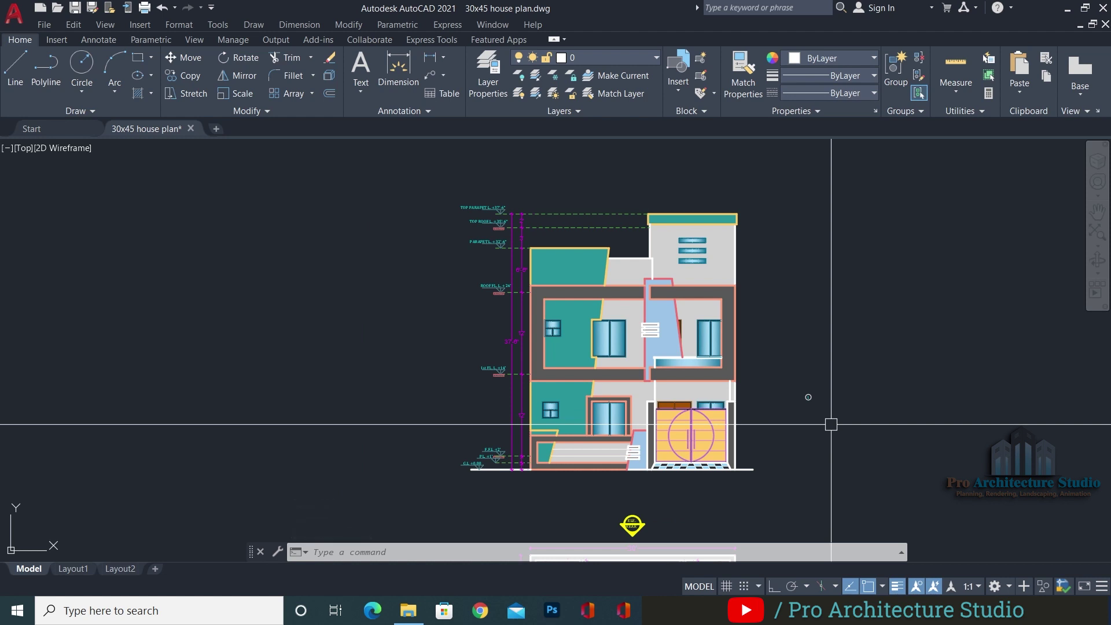
pyautogui.scroll(2, 775, 402)
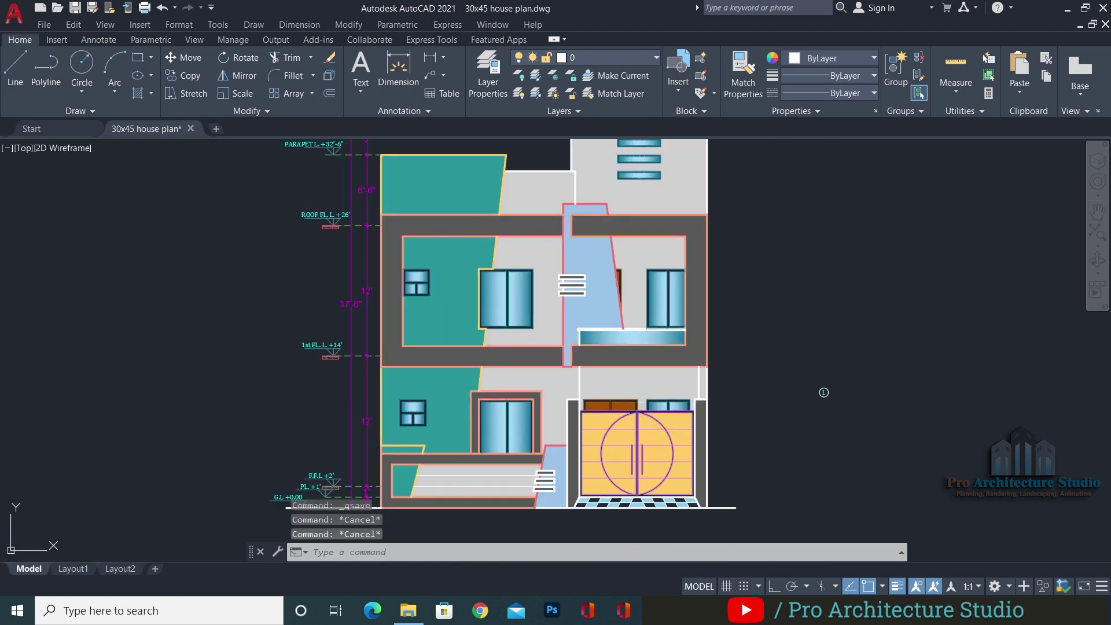
pyautogui.moveTo(748, 367); pyautogui.dragTo(712, 429, button='middle')
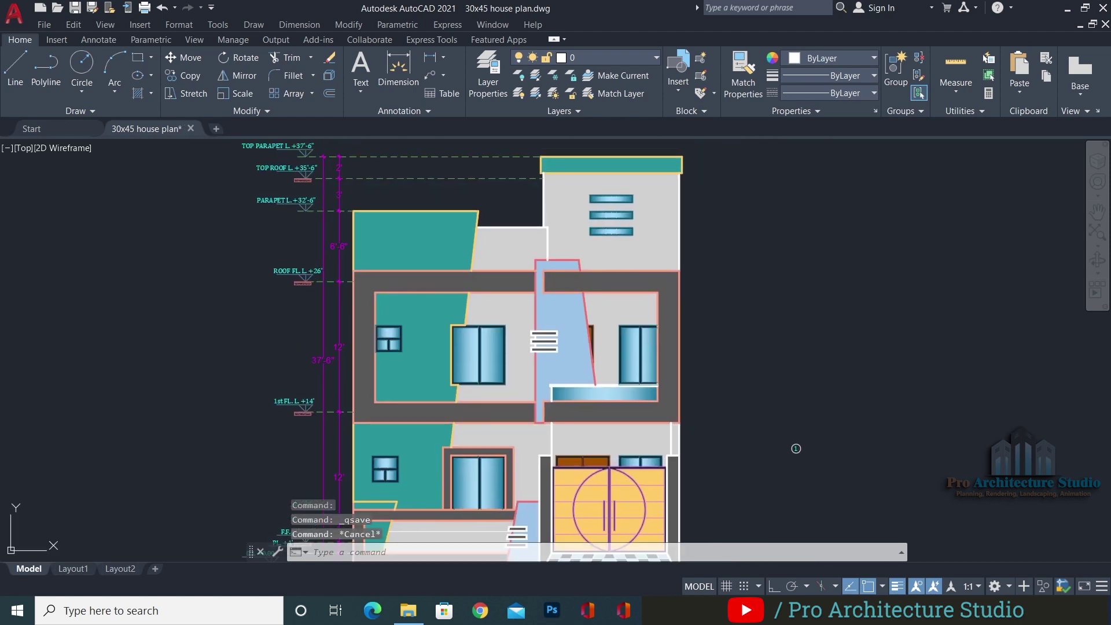
pyautogui.scroll(3, 627, 367)
pyautogui.write('le')
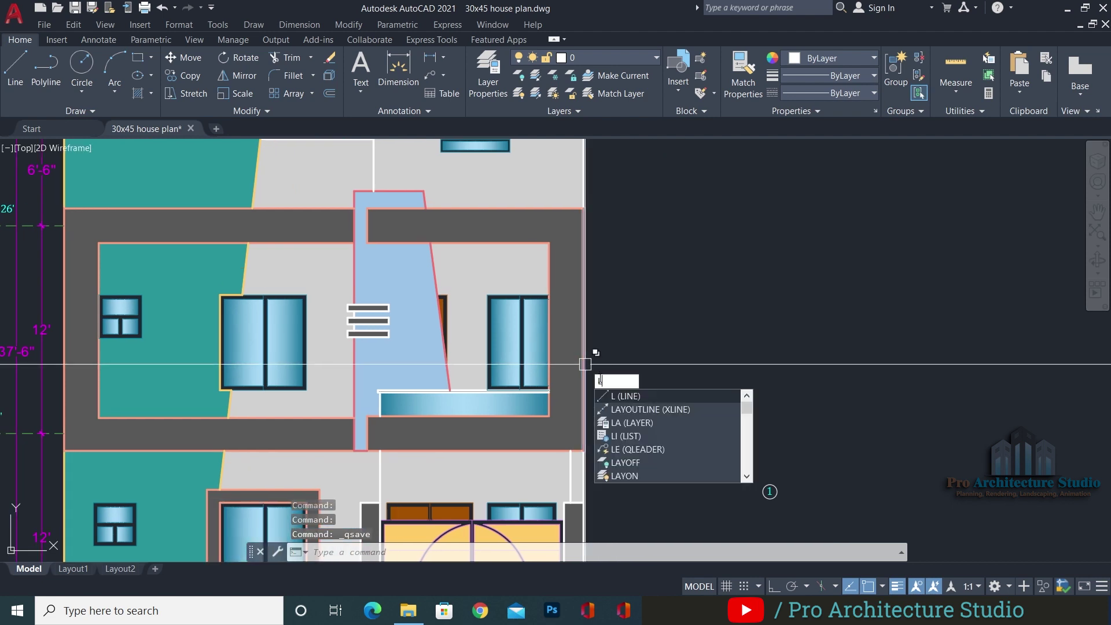
pyautogui.press('Return')
pyautogui.scroll(1, 513, 392)
pyautogui.press('Escape')
# Save the drawing
pyautogui.scroll(-5, 565, 378)
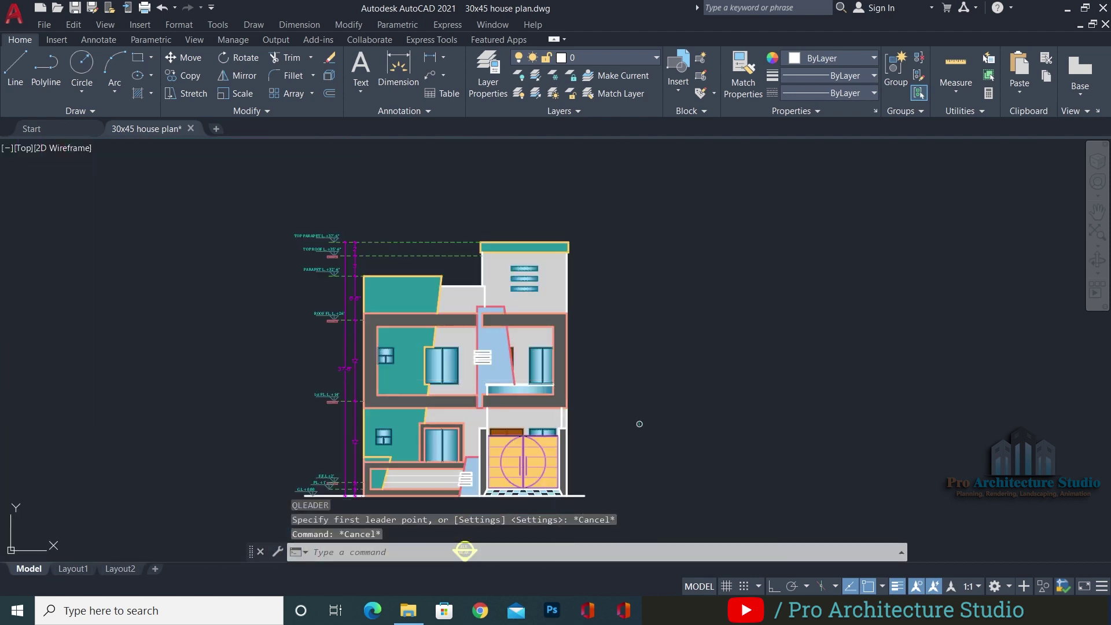
pyautogui.scroll(2, 619, 388)
pyautogui.hotkey('ctrl', 's')
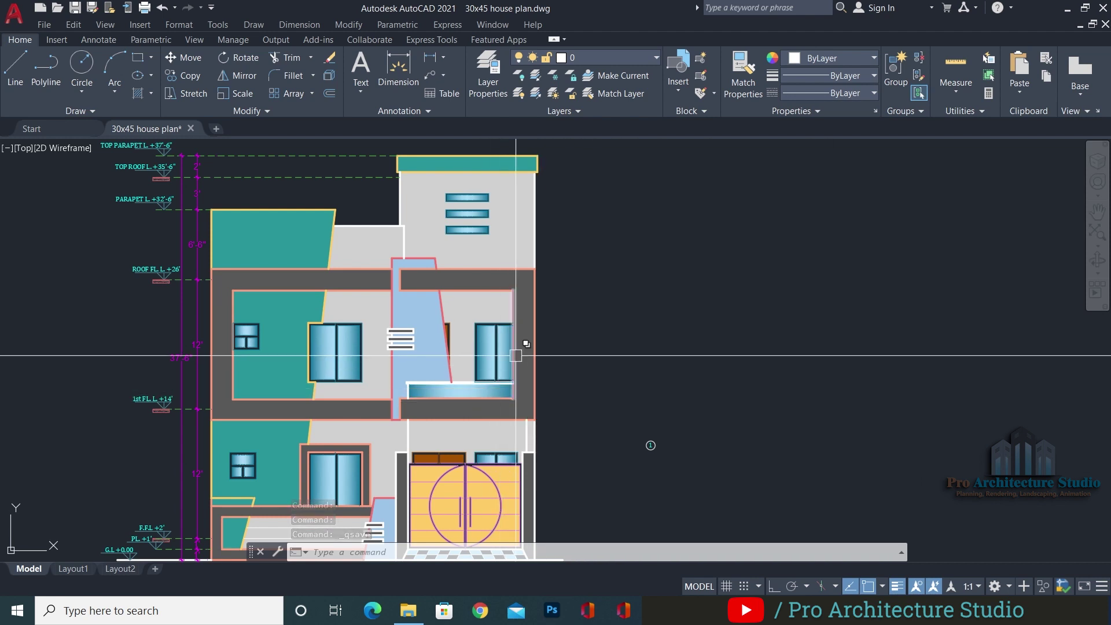
pyautogui.press('Escape')
pyautogui.press('Escape')
# Draw a horizontal leader without text from the grey frame's right column on the first floor out to the right
pyautogui.scroll(4, 571, 355)
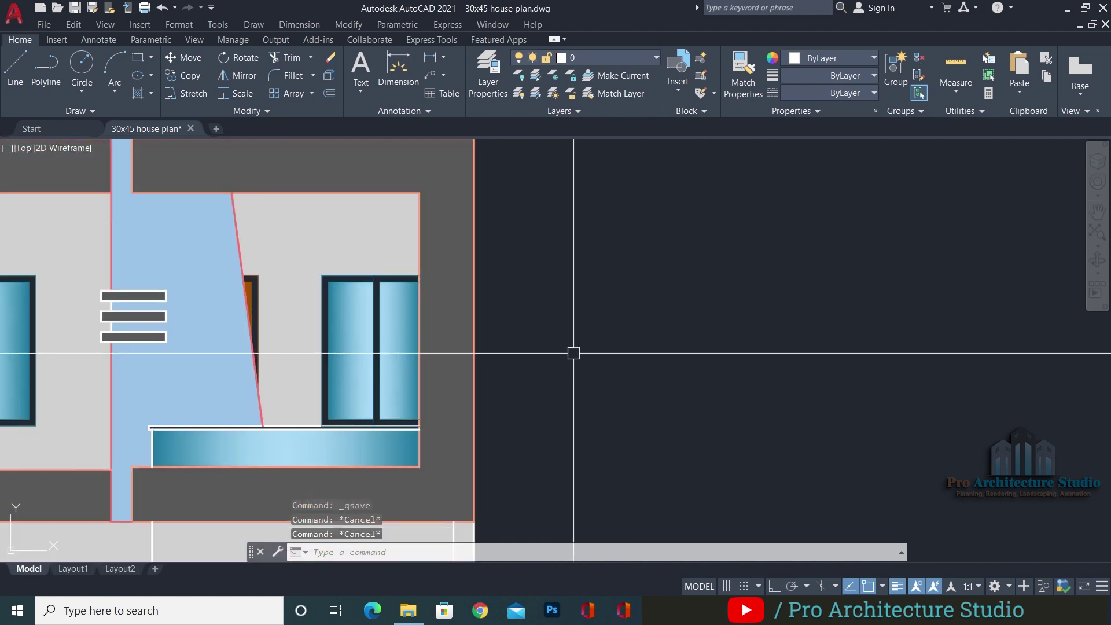
pyautogui.write('le')
pyautogui.press('Return')
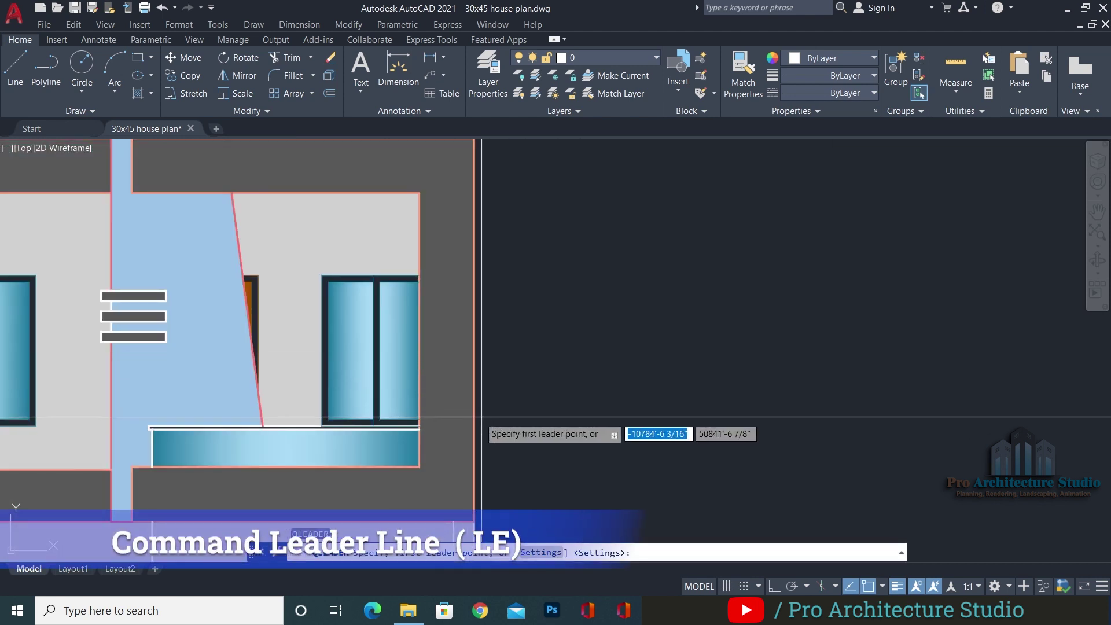
pyautogui.click(444, 396)
pyautogui.press('F8')
pyautogui.click(596, 419)
pyautogui.press('Return')
pyautogui.press('Escape')
pyautogui.press('Escape')
pyautogui.moveTo(466, 433); pyautogui.dragTo(518, 387, button='middle')
pyautogui.scroll(-2, 518, 387)
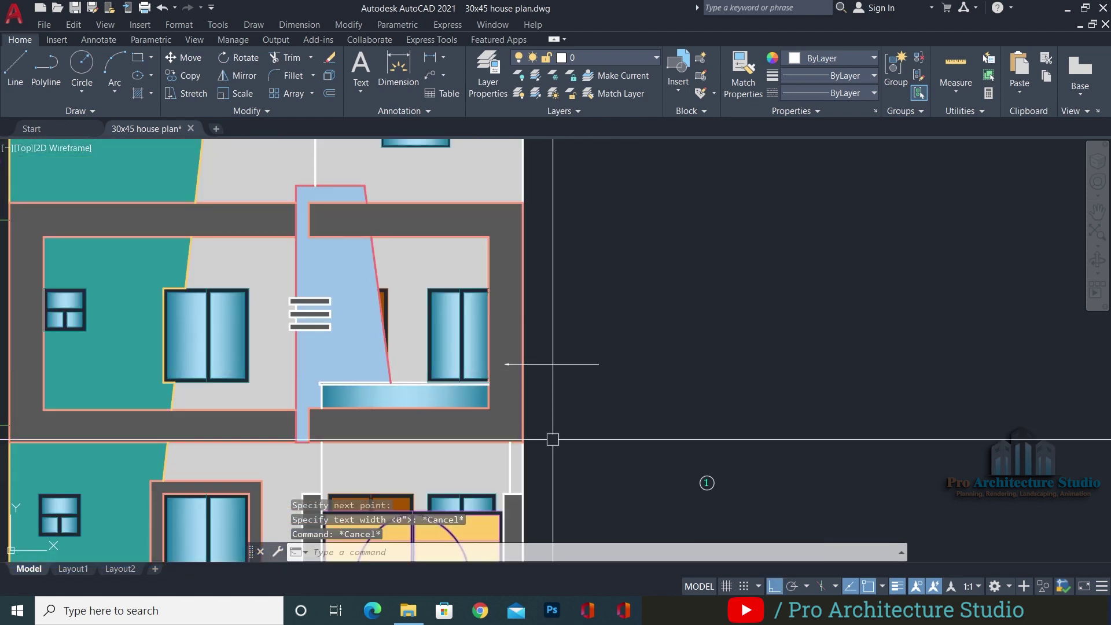
# Move the circled 1 from the empty area to just above the leader at the first floor's grey column
pyautogui.moveTo(545, 426); pyautogui.dragTo(537, 365, button='middle')
pyautogui.click(786, 391)
pyautogui.click(666, 439)
pyautogui.write('m')
pyautogui.press('Return')
pyautogui.click(699, 422)
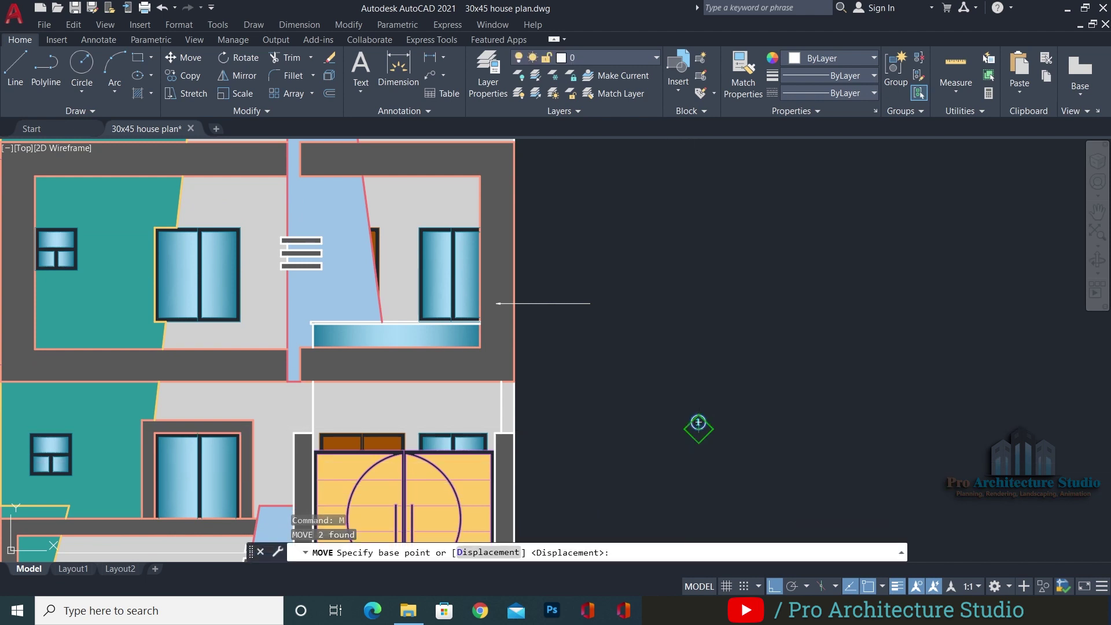
pyautogui.scroll(2, 572, 315)
pyautogui.click(538, 295)
pyautogui.scroll(4, 526, 251)
pyautogui.press('Escape')
pyautogui.press('Escape')
# Move the circled 1 so its left quadrant meets the outer end of the leader
pyautogui.click(627, 266)
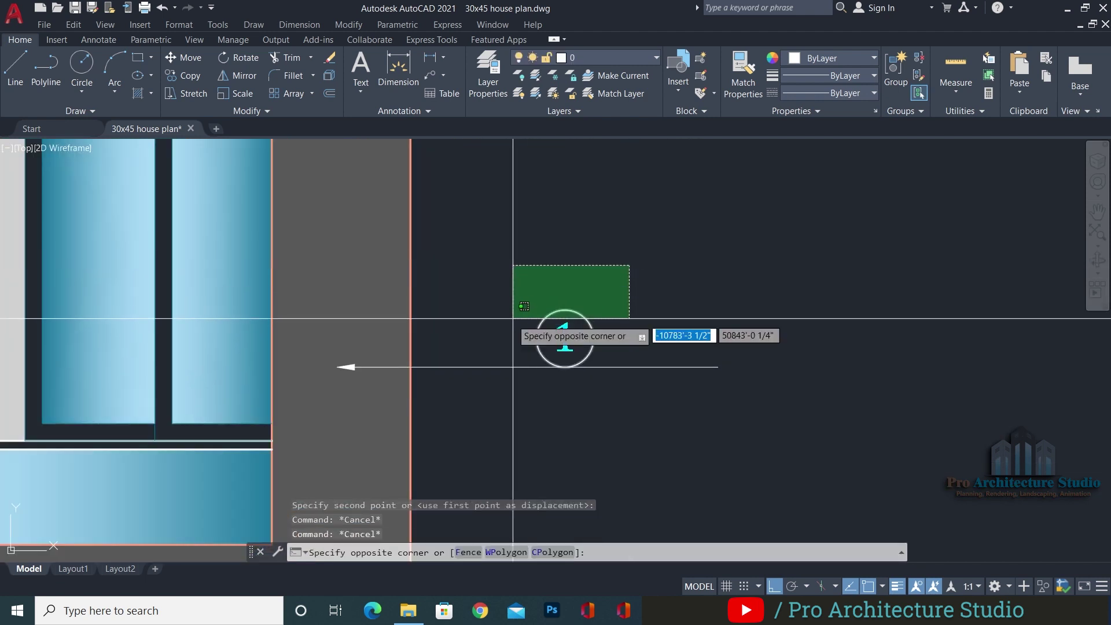
pyautogui.click(516, 332)
pyautogui.write('m')
pyautogui.press('Return')
pyautogui.click(536, 339)
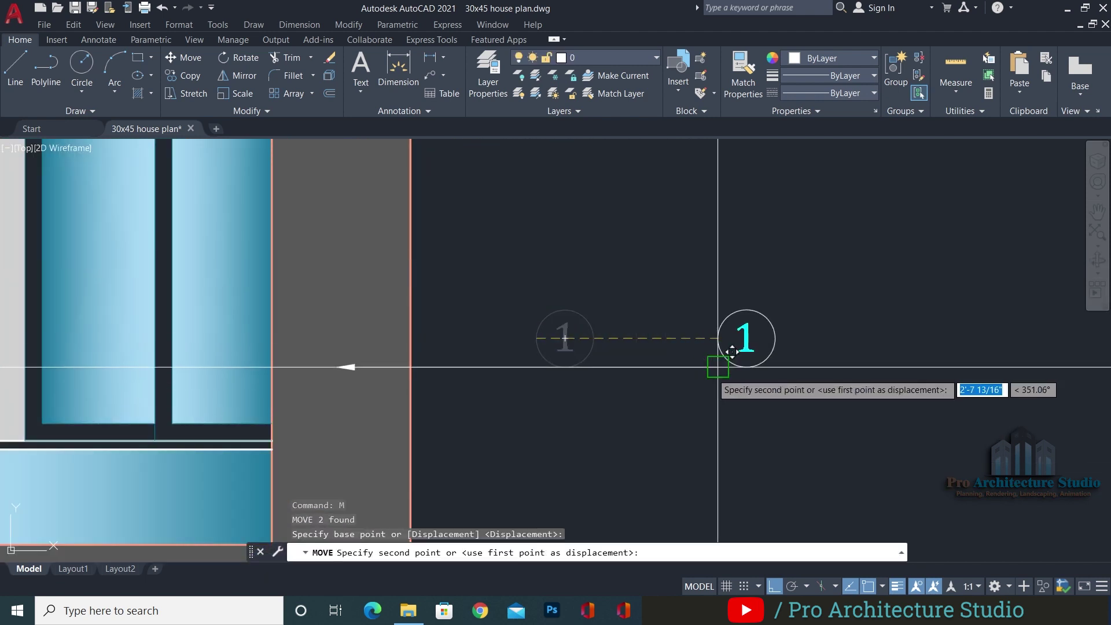
pyautogui.press('Escape')
pyautogui.press('Escape')
# Stretch the leader's outer end together with the circled 1 toward the facade to shorten the callout
pyautogui.scroll(-4, 829, 321)
pyautogui.write('s')
pyautogui.press('Return')
pyautogui.click(834, 310)
pyautogui.click(778, 367)
pyautogui.press('Return')
pyautogui.click(914, 379)
pyautogui.click(835, 378)
pyautogui.scroll(4, 623, 316)
pyautogui.press('Return')
pyautogui.click(925, 310)
pyautogui.click(802, 425)
pyautogui.press('Return')
pyautogui.click(949, 446)
pyautogui.click(917, 446)
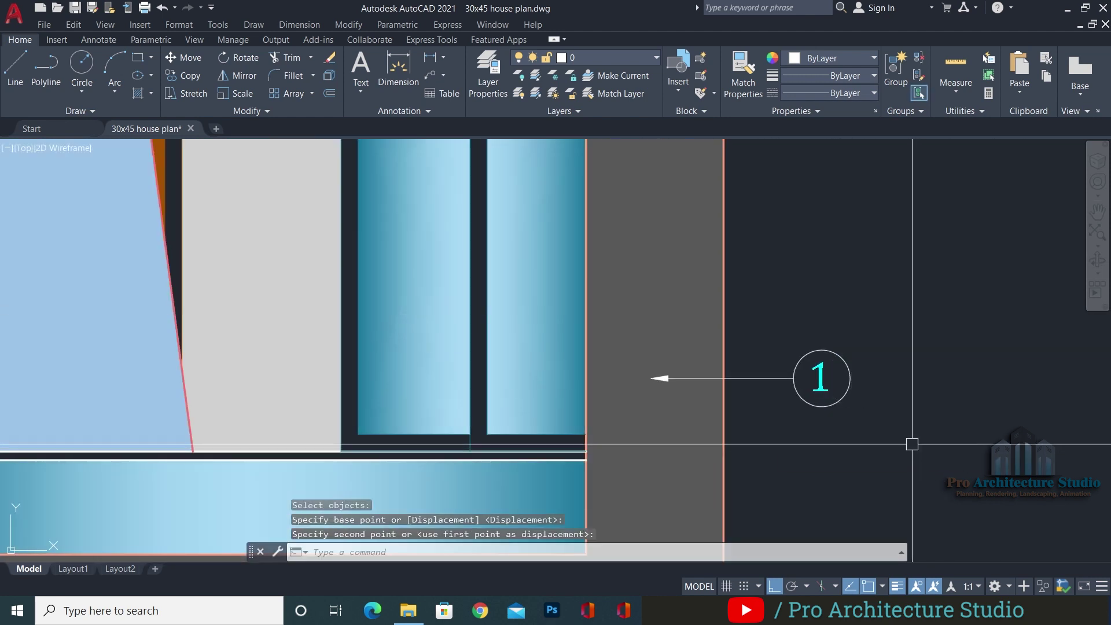
# Set the leader's arrow size to 6" in its properties
pyautogui.click(721, 352)
pyautogui.click(711, 369)
pyautogui.write('mo')
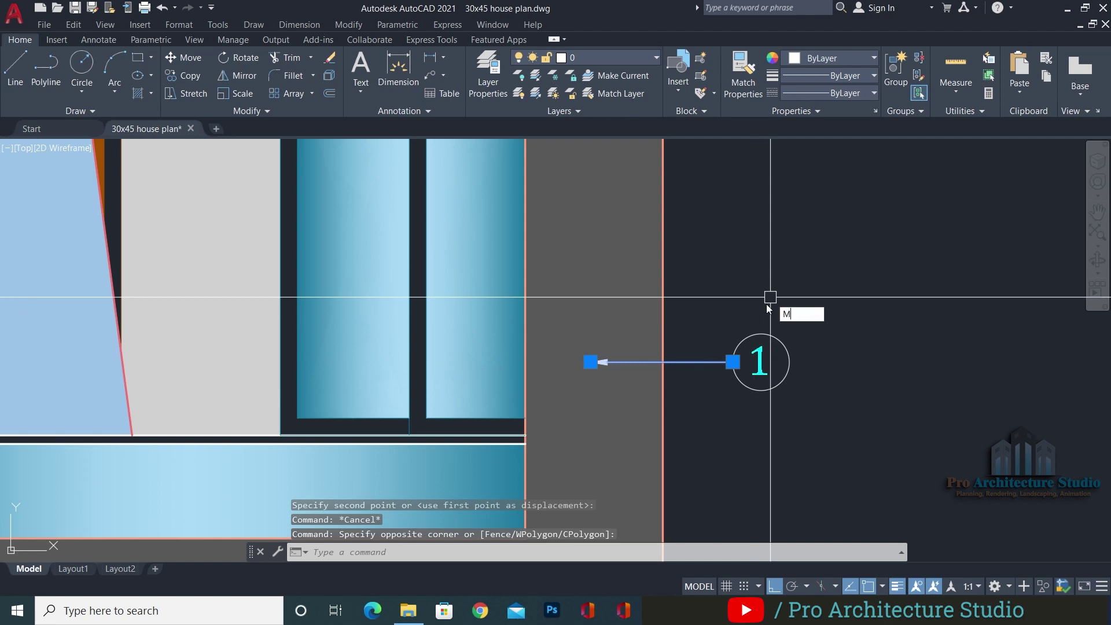
pyautogui.press('Return')
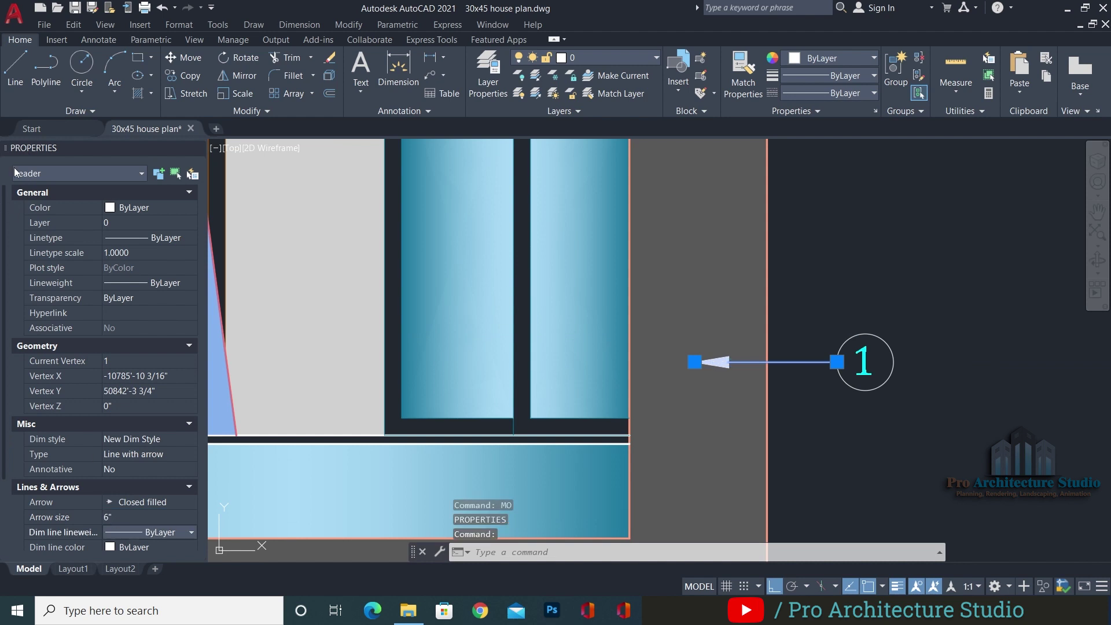
pyautogui.click(196, 149)
pyautogui.scroll(-3, 770, 371)
pyautogui.press('Escape')
pyautogui.press('Escape')
# Move the whole number 1 callout a short way up along the grey column
pyautogui.click(733, 303)
pyautogui.scroll(-2, 770, 390)
pyautogui.write('m')
pyautogui.press('space')
pyautogui.click(810, 389)
pyautogui.click(807, 368)
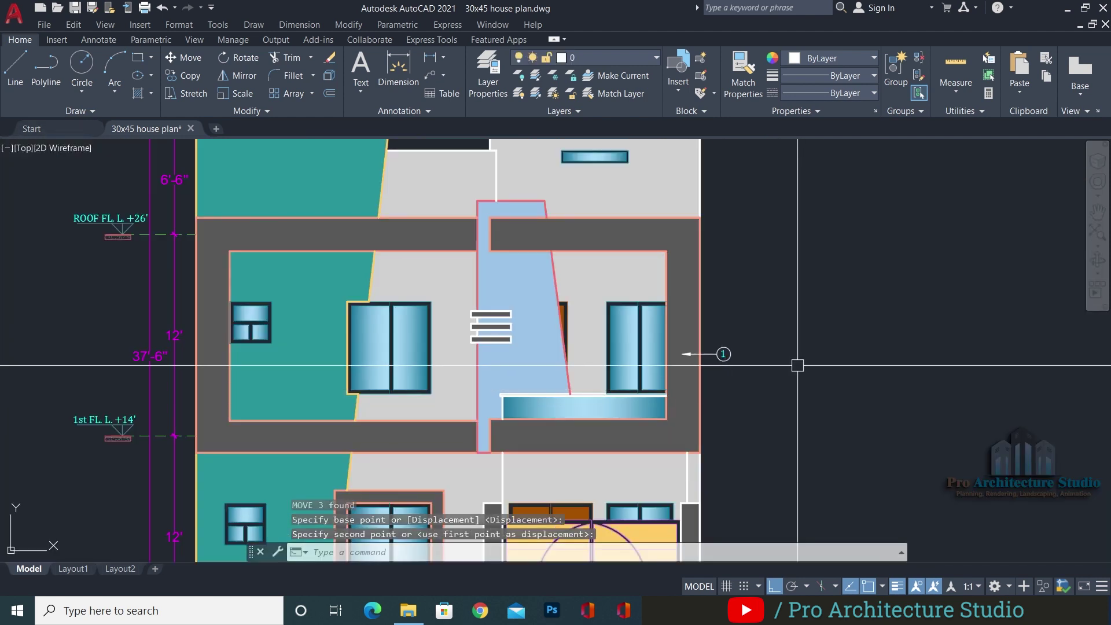
pyautogui.press('Escape')
pyautogui.click(753, 324)
pyautogui.click(713, 381)
pyautogui.moveTo(775, 358); pyautogui.dragTo(702, 406, button='middle')
pyautogui.press('Escape')
pyautogui.press('Escape')
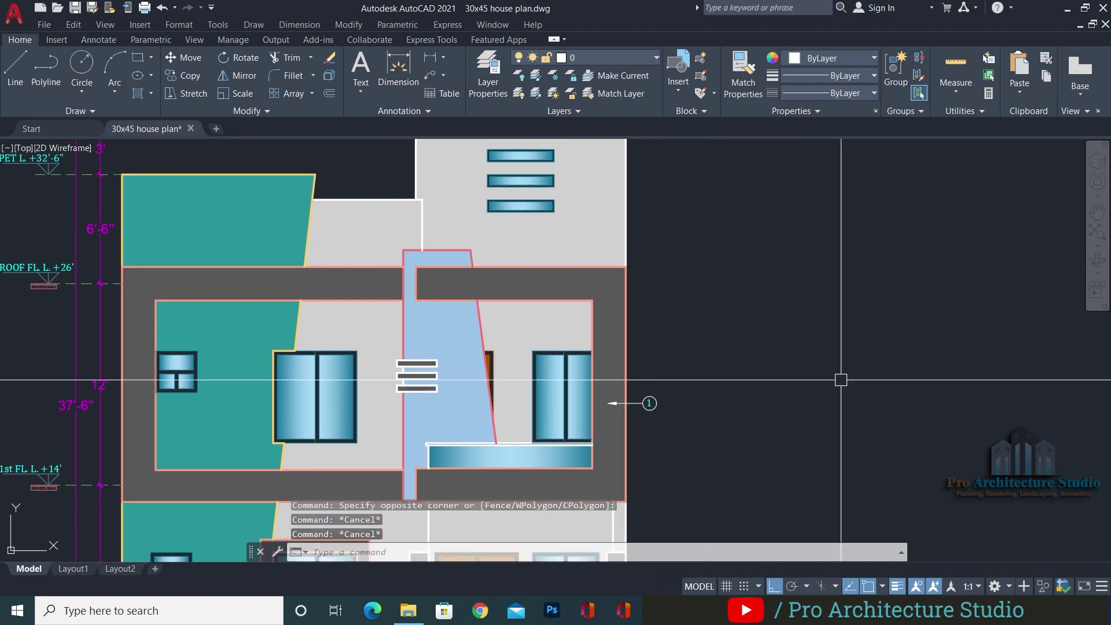
# Copy the number 1 callout straight up to the light grey tower wall below the three slit windows
pyautogui.press('Escape')
pyautogui.click(689, 381)
pyautogui.click(639, 427)
pyautogui.write('co')
pyautogui.press('space')
pyautogui.click(745, 432)
pyautogui.moveTo(761, 313); pyautogui.dragTo(759, 383, button='middle')
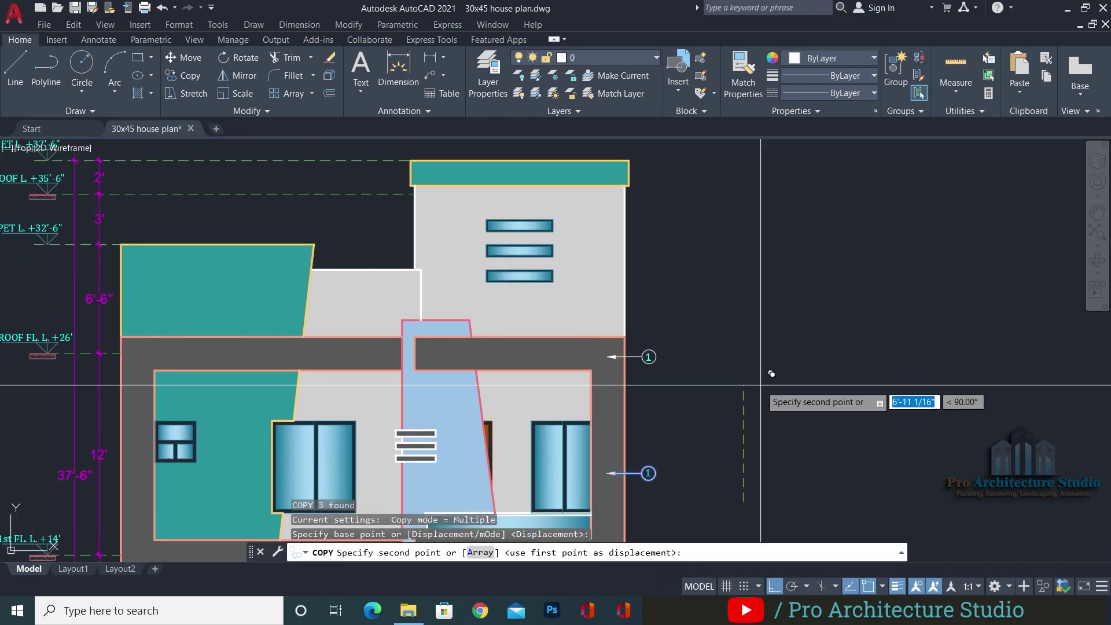
pyautogui.press('F8')
pyautogui.scroll(6, 645, 294)
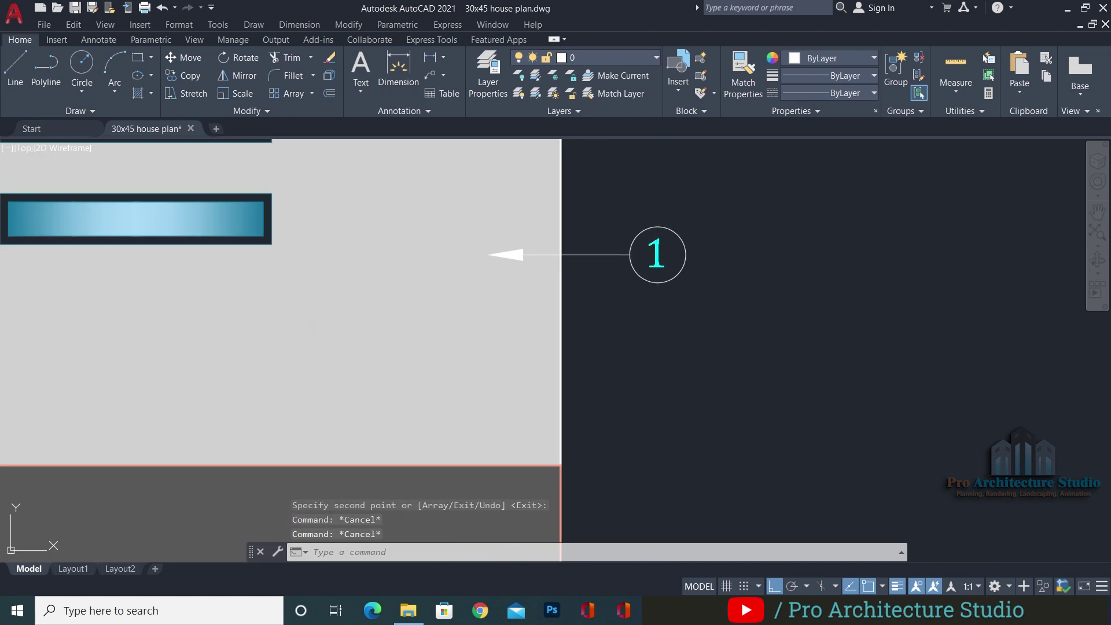
pyautogui.doubleClick(658, 260)
pyautogui.click(686, 360)
pyautogui.press('Escape')
pyautogui.scroll(-4, 665, 273)
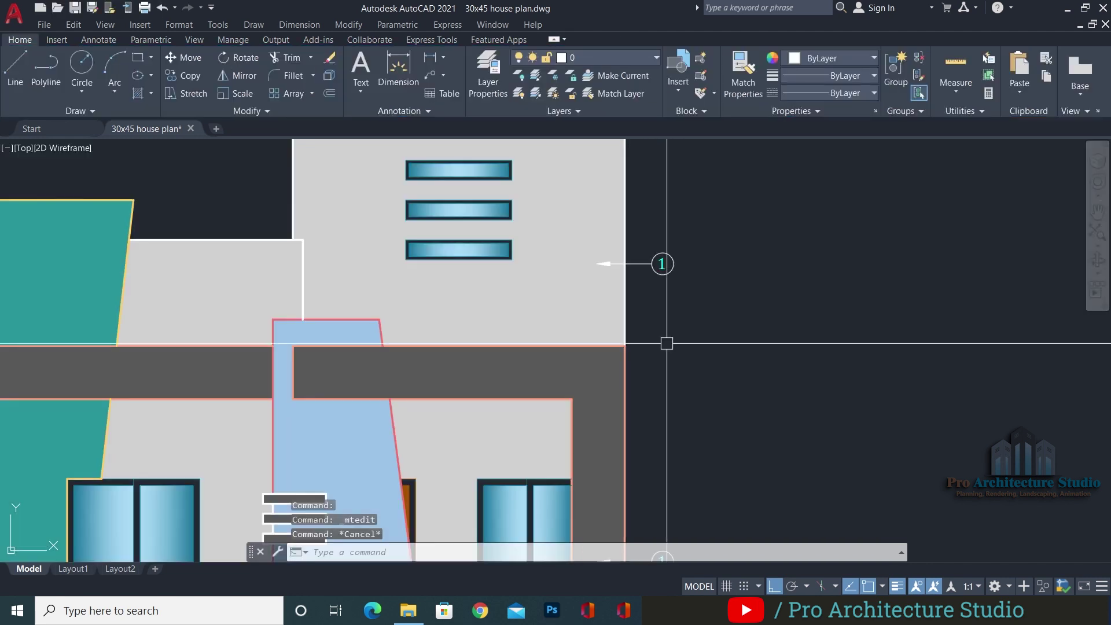
# Change the number in the first-floor grey column's callout to 2
pyautogui.moveTo(665, 278); pyautogui.dragTo(676, 139, button='middle')
pyautogui.scroll(4, 661, 422)
pyautogui.doubleClick(681, 429)
pyautogui.write('2')
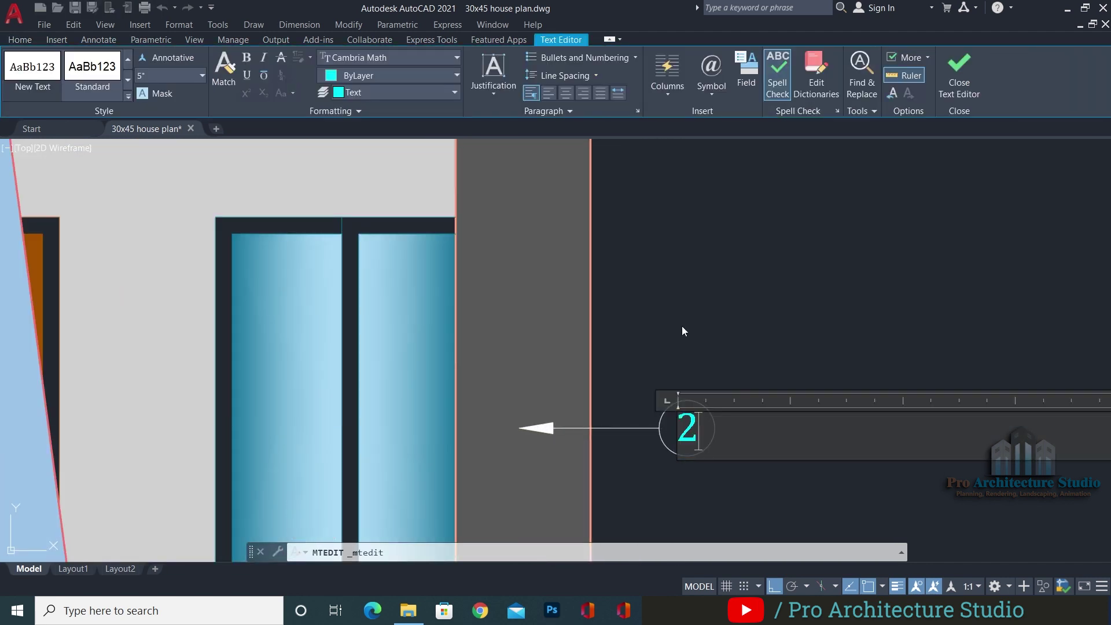
pyautogui.click(711, 342)
pyautogui.scroll(-3, 702, 359)
# Copy the tower wall's number 1 callout about 9'-4" straight down to just above callout 2
pyautogui.scroll(2, 706, 256)
pyautogui.click(700, 304)
pyautogui.click(680, 359)
pyautogui.write('CO')
pyautogui.press('Return')
pyautogui.click(817, 316)
pyautogui.moveTo(841, 471); pyautogui.dragTo(847, 279, button='middle')
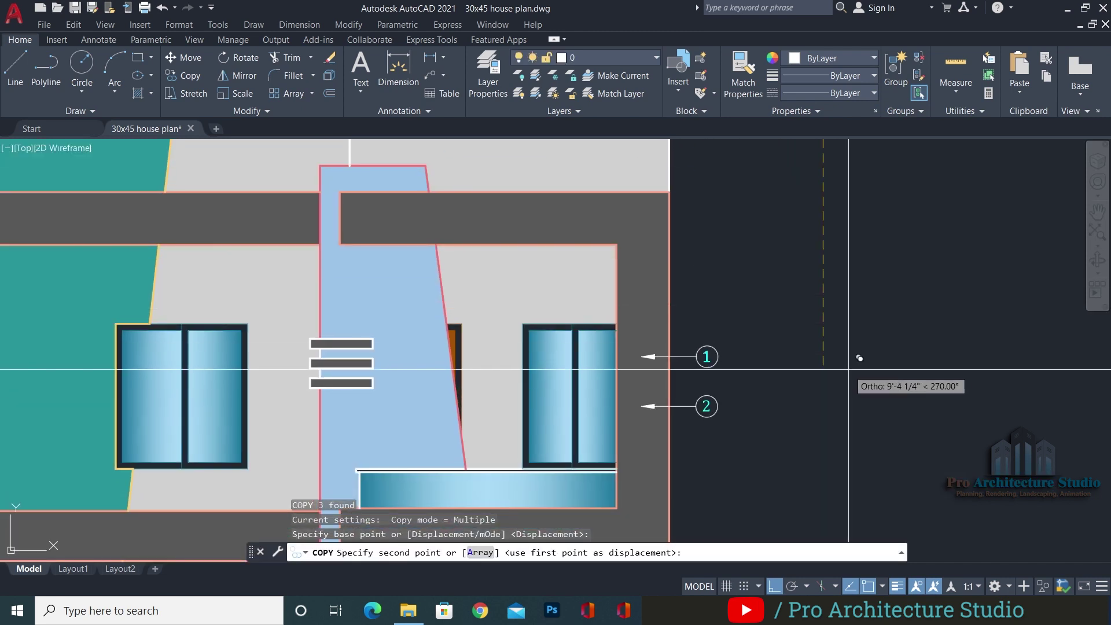
pyautogui.click(847, 369)
pyautogui.press('Return')
pyautogui.press('Escape')
pyautogui.press('Escape')
# Extend the copied callout's leader horizontally so its arrowhead points into the glass of the first-floor window
pyautogui.scroll(5, 643, 359)
pyautogui.click(745, 348)
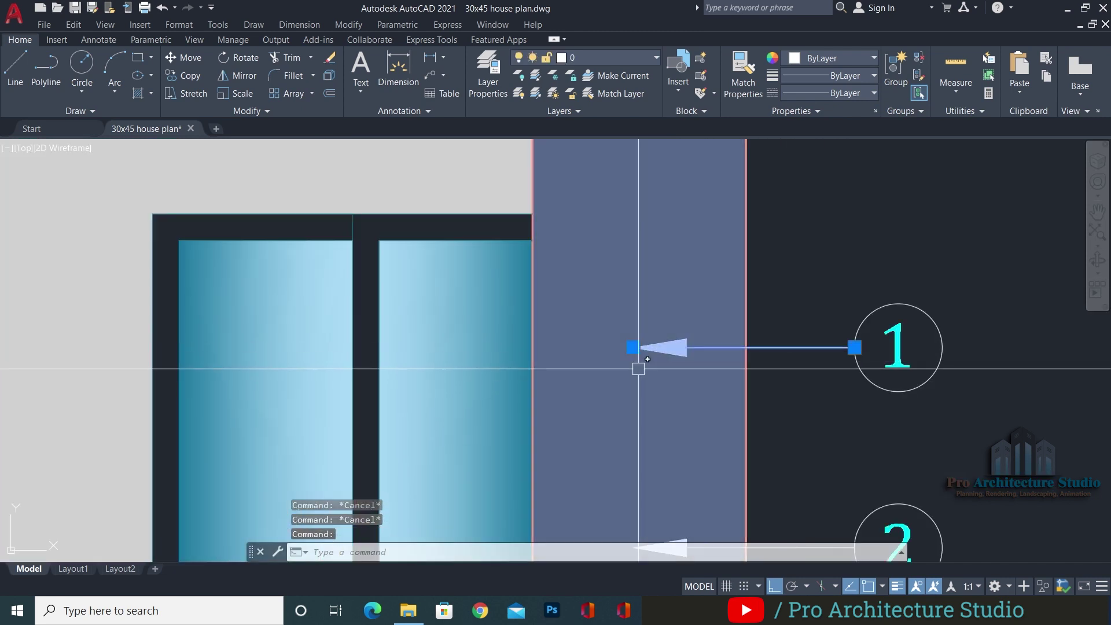
pyautogui.click(633, 347)
pyautogui.click(478, 347)
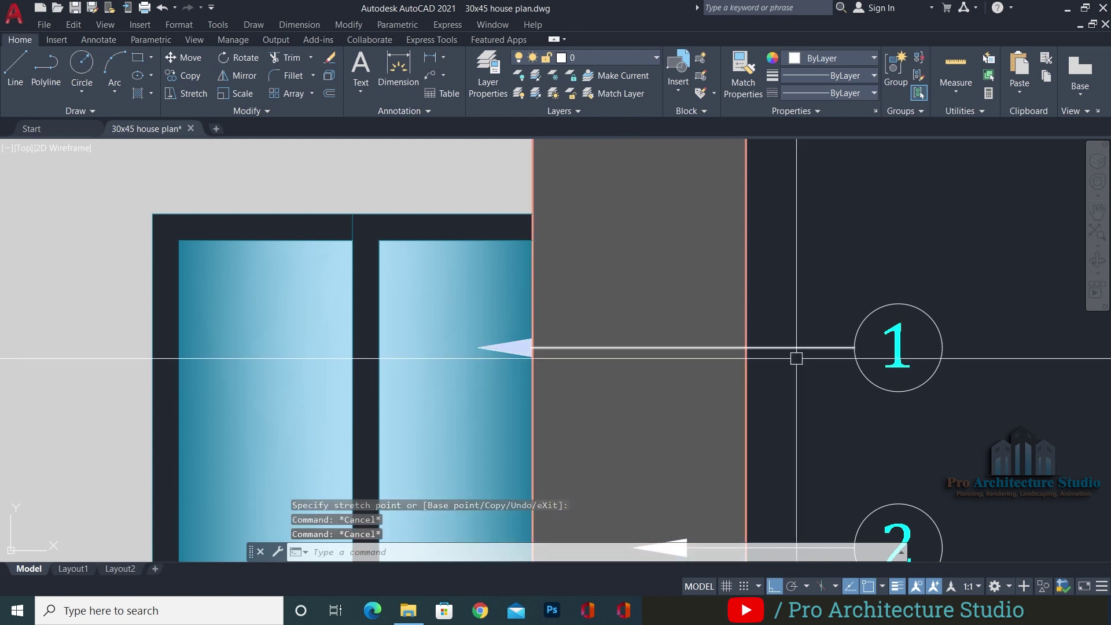
pyautogui.click(478, 347)
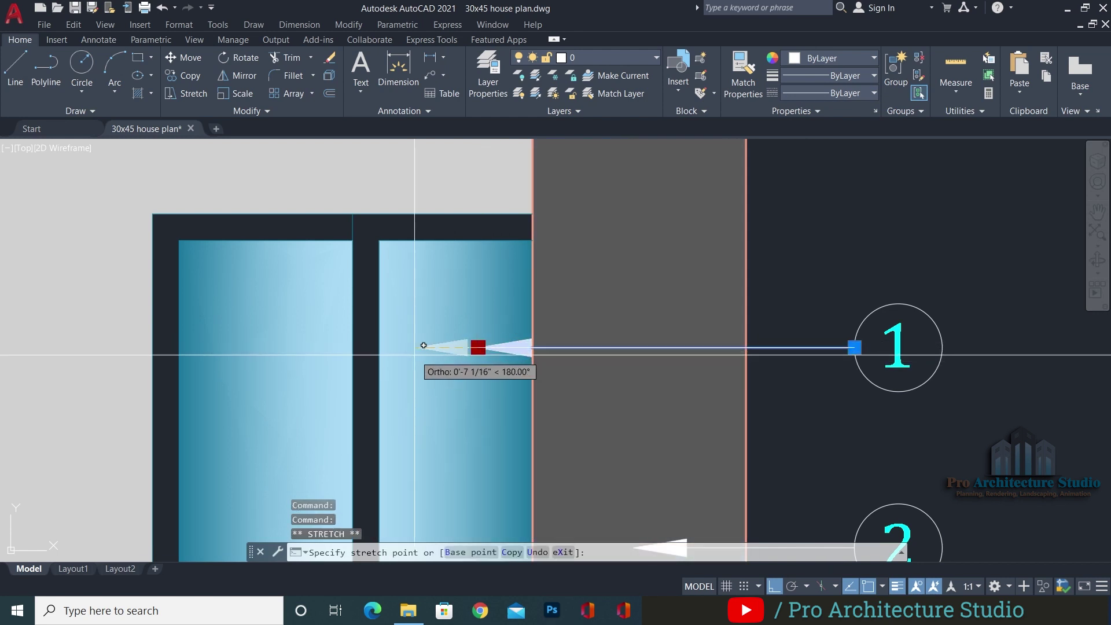
pyautogui.click(414, 347)
pyautogui.press('Escape')
pyautogui.press('Escape')
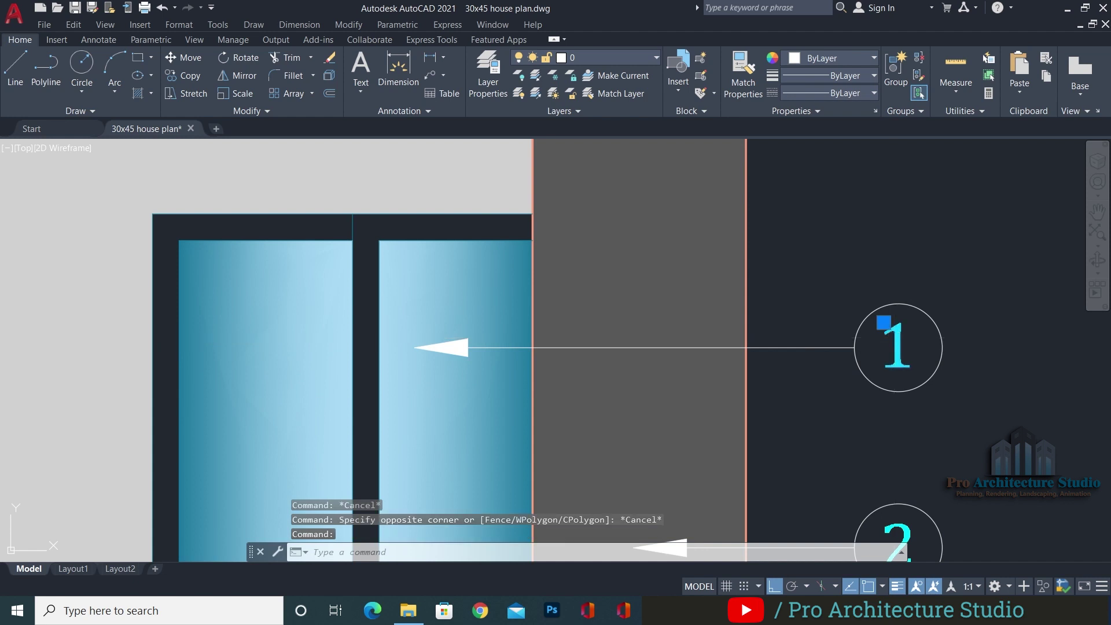
# Change the number in the window's callout to 3
pyautogui.doubleClick(888, 327)
pyautogui.write('3')
pyautogui.scroll(-4, 869, 206)
# Copy the number 3 callout straight up to the level above the first-floor window
pyautogui.moveTo(915, 254); pyautogui.dragTo(747, 352, button='middle')
pyautogui.scroll(-2, 764, 350)
pyautogui.click(793, 301)
pyautogui.click(711, 354)
pyautogui.write('CO')
pyautogui.press('space')
pyautogui.scroll(-2, 837, 348)
pyautogui.click(863, 365)
pyautogui.click(862, 323)
pyautogui.press('Escape')
# Extend the upper copy's leader horizontally so its arrowhead points into the light blue tapered column
pyautogui.scroll(4, 731, 307)
pyautogui.click(665, 287)
pyautogui.click(627, 287)
pyautogui.click(315, 293)
pyautogui.press('Escape')
# Change the number in the light blue column's callout to 4
pyautogui.scroll(3, 809, 287)
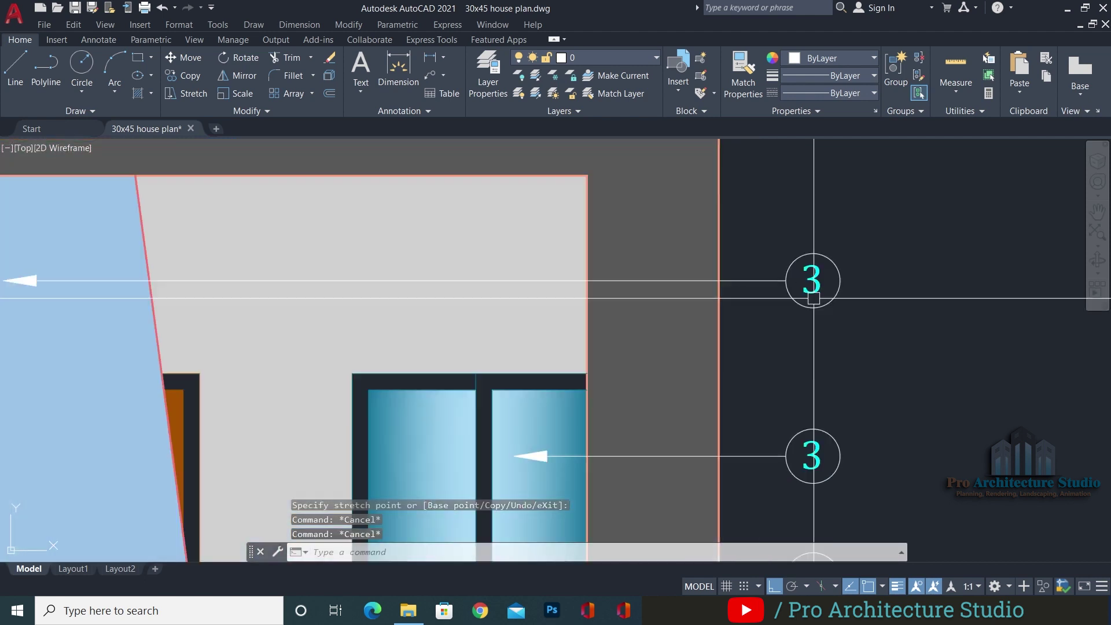
pyautogui.doubleClick(813, 282)
pyautogui.doubleClick(816, 281)
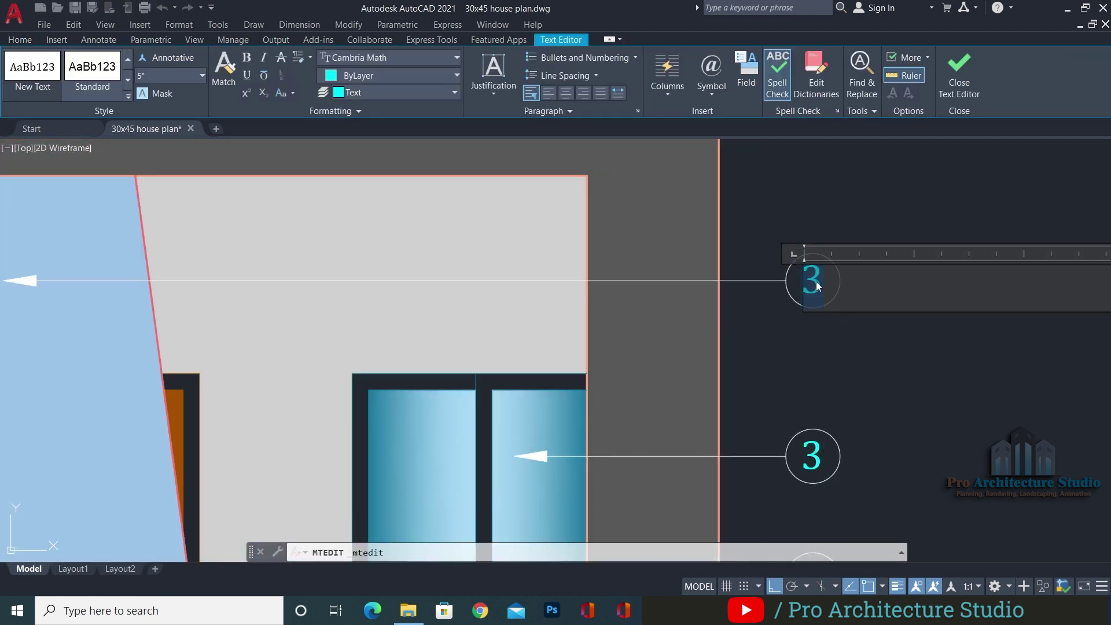
pyautogui.write('4')
pyautogui.click(820, 230)
pyautogui.scroll(-3, 820, 267)
pyautogui.click(851, 248)
pyautogui.click(798, 299)
pyautogui.write('co')
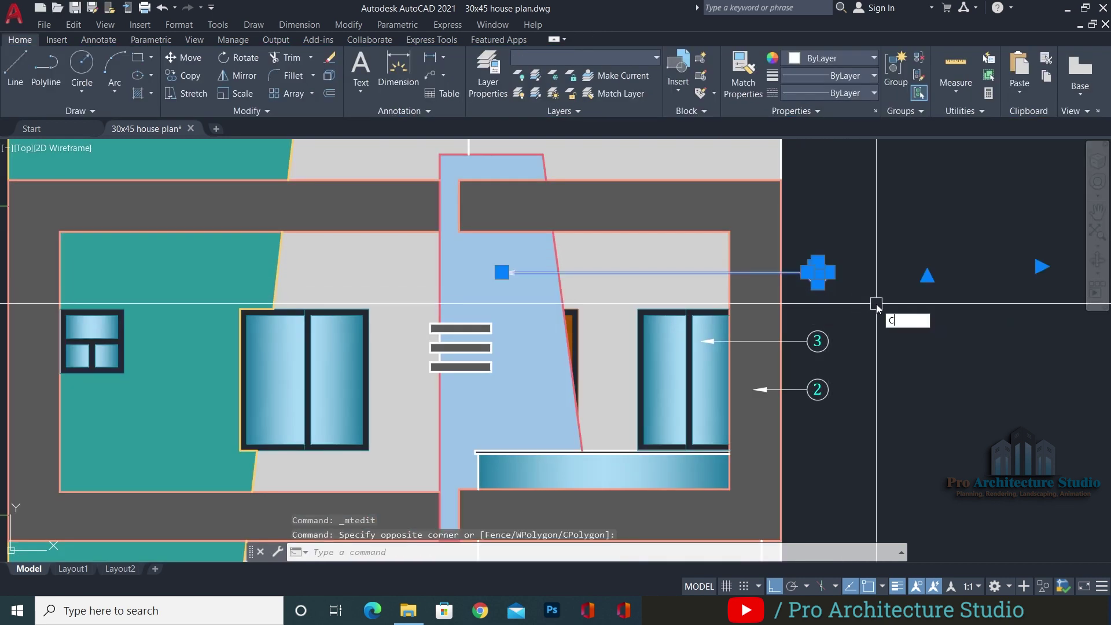
pyautogui.press('Return')
pyautogui.scroll(-2, 875, 305)
pyautogui.scroll(-2, 946, 349)
pyautogui.moveTo(946, 349); pyautogui.dragTo(855, 343, button='middle')
pyautogui.press('Return')
pyautogui.press('Escape')
pyautogui.scroll(4, 749, 281)
pyautogui.click(781, 295)
pyautogui.press('Escape')
# Copy only the circle and number of callout 4 to the empty space above the teal parapet wall
pyautogui.click(748, 398)
pyautogui.click(816, 336)
pyautogui.write('c')
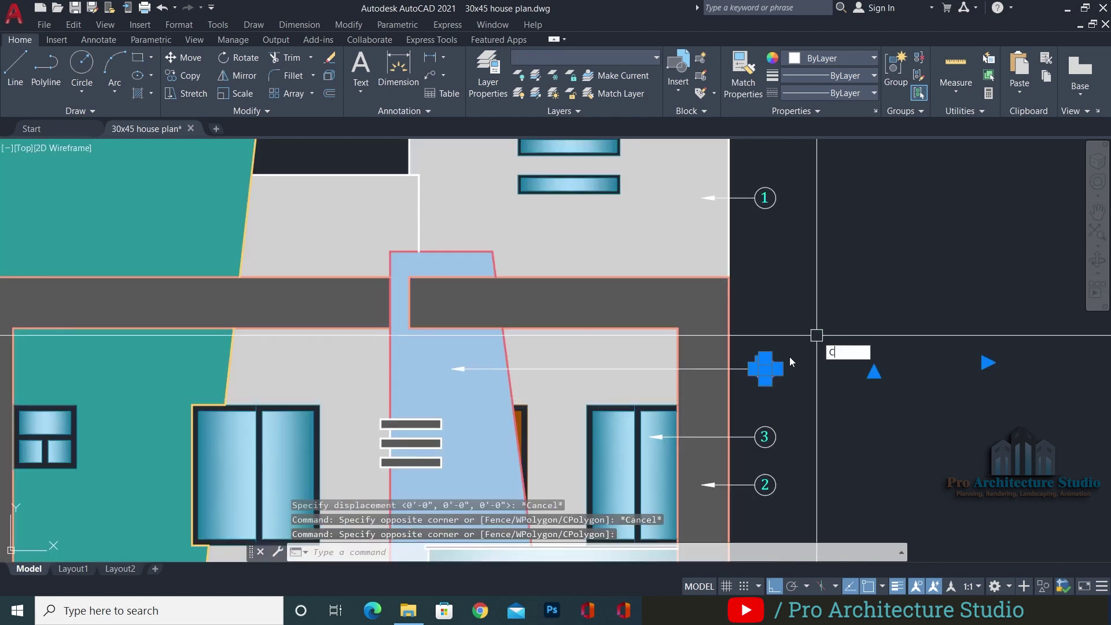
pyautogui.write('o')
pyautogui.press('Return')
pyautogui.click(764, 369)
pyautogui.moveTo(459, 367); pyautogui.dragTo(939, 545, button='middle')
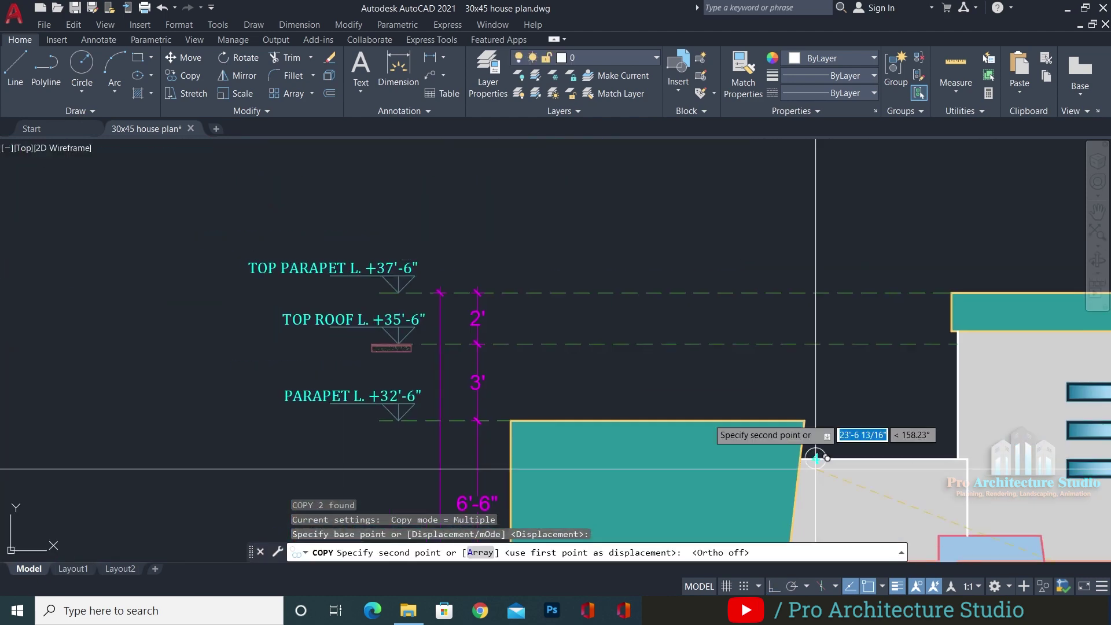
pyautogui.scroll(4, 621, 388)
pyautogui.click(521, 378)
pyautogui.press('Return')
pyautogui.press('Escape')
pyautogui.moveTo(623, 385); pyautogui.dragTo(558, 353, button='middle')
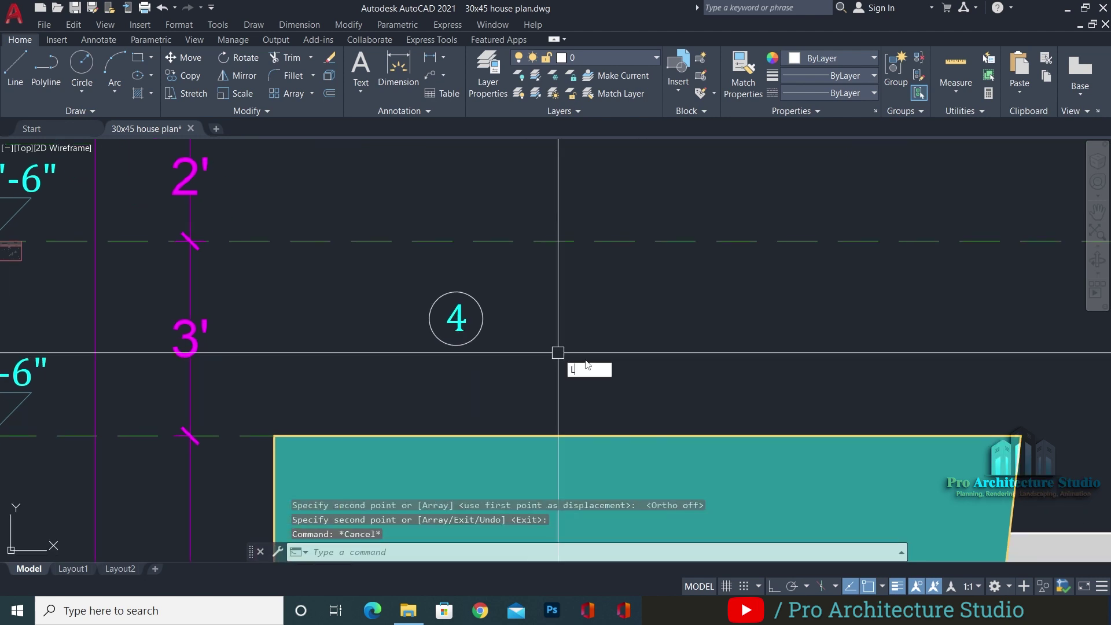
pyautogui.write('LR')
pyautogui.press('Return')
pyautogui.press('Escape')
# Try to draw a bent leader from inside the teal parapet wall up and across to the circled 4, and undo it
pyautogui.moveTo(708, 418); pyautogui.dragTo(686, 353, button='middle')
pyautogui.write('L')
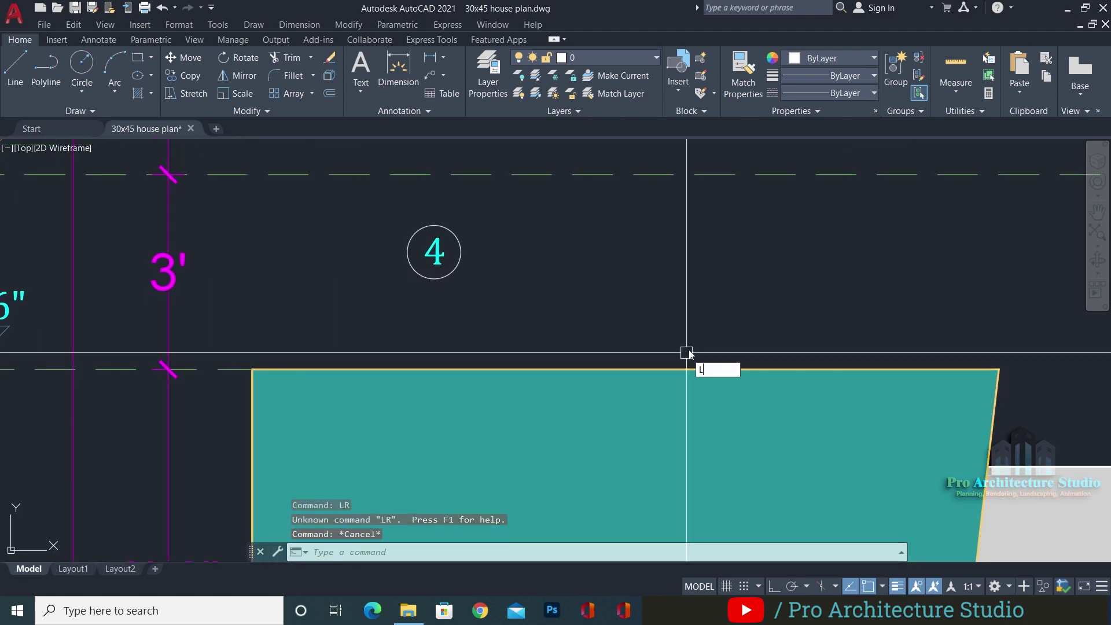
pyautogui.write('E')
pyautogui.press('Return')
pyautogui.click(649, 465)
pyautogui.press('F8')
pyautogui.click(646, 297)
pyautogui.click(438, 266)
pyautogui.press('Escape')
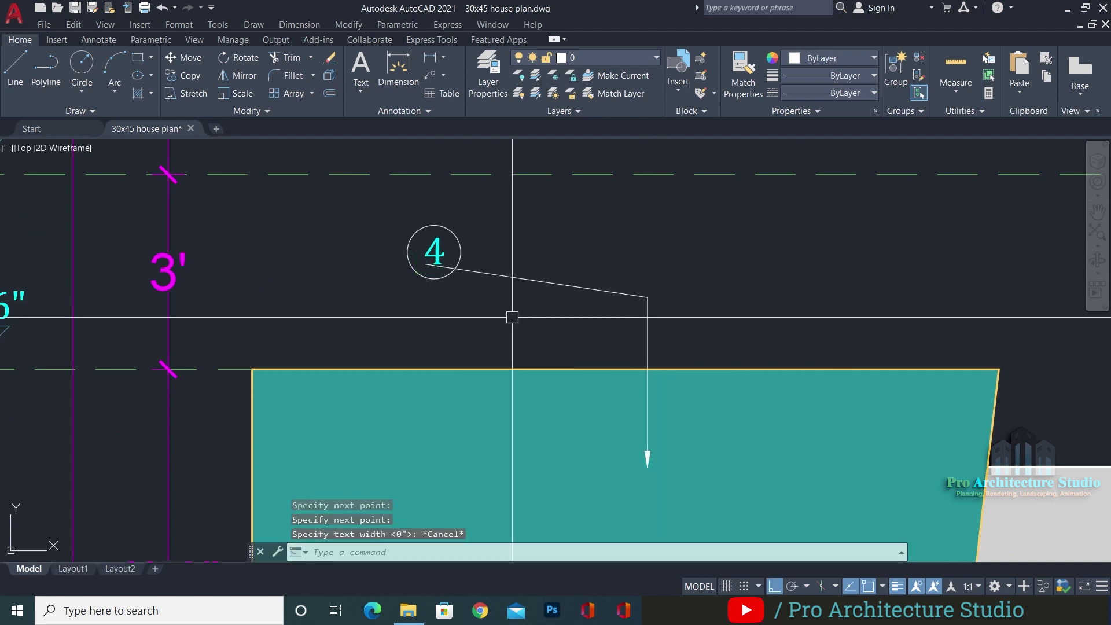
pyautogui.hotkey('ctrl', 'z')
pyautogui.press('Escape')
pyautogui.press('Escape')
# Draw a right-angled leader from inside the teal parapet wall straight up and then across toward the circled 4
pyautogui.write('LE')
pyautogui.press('Return')
pyautogui.click(707, 445)
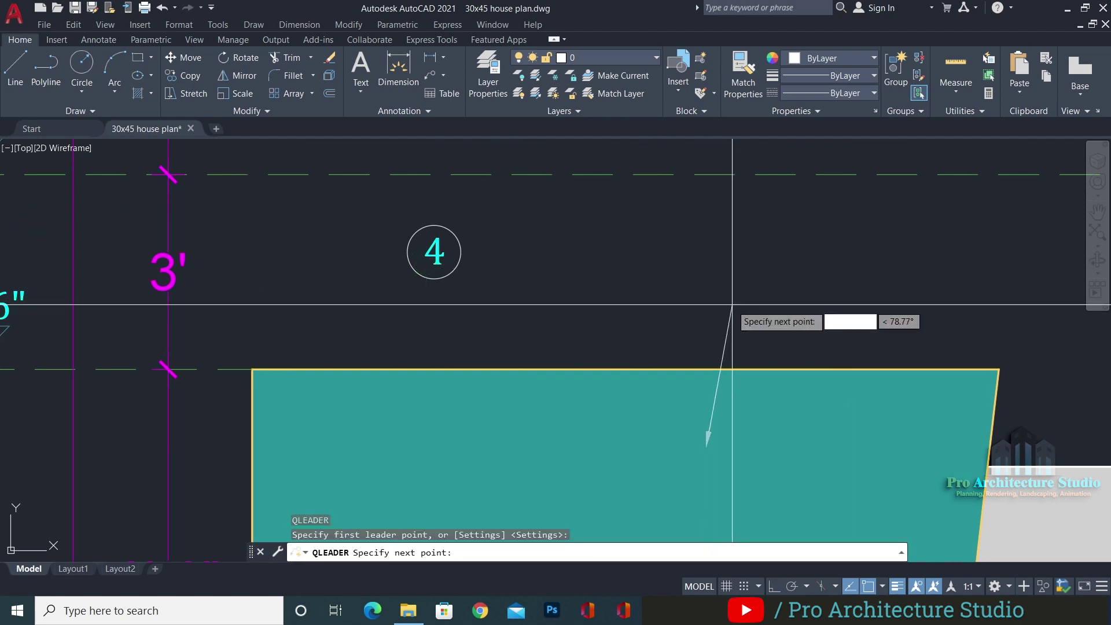
pyautogui.press('F8')
pyautogui.click(705, 301)
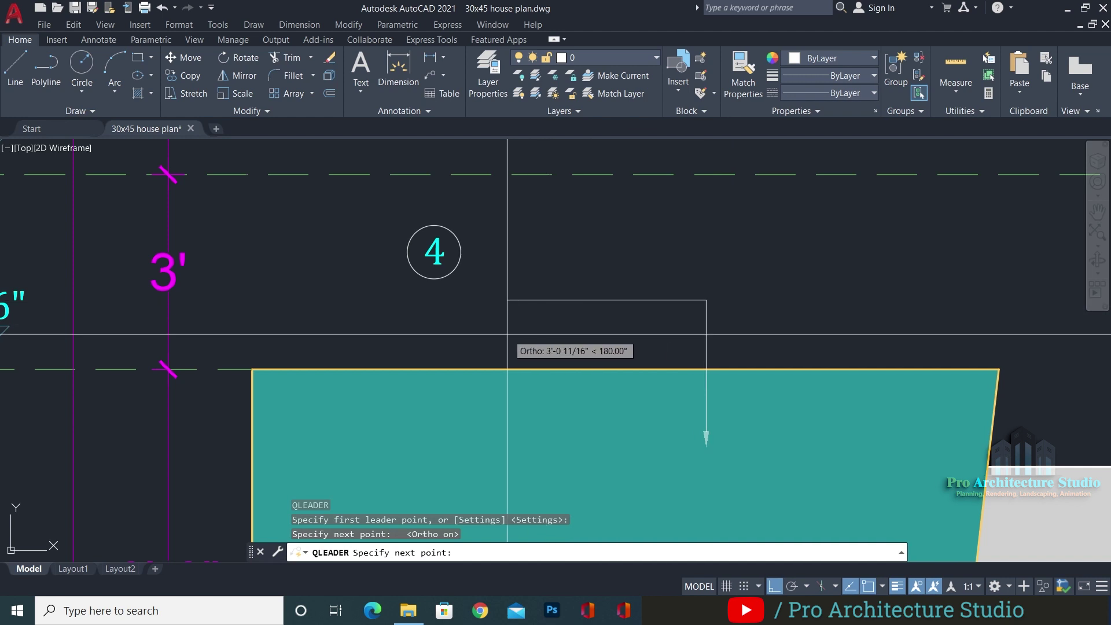
pyautogui.click(507, 324)
pyautogui.press('Escape')
# Move the circled 4 above the teal parapet wall so its circle meets the free end of the bent leader
pyautogui.click(461, 254)
pyautogui.write('M')
pyautogui.press('Return')
pyautogui.click(457, 256)
pyautogui.click(509, 300)
pyautogui.press('Escape')
pyautogui.press('Escape')
pyautogui.scroll(-4, 509, 301)
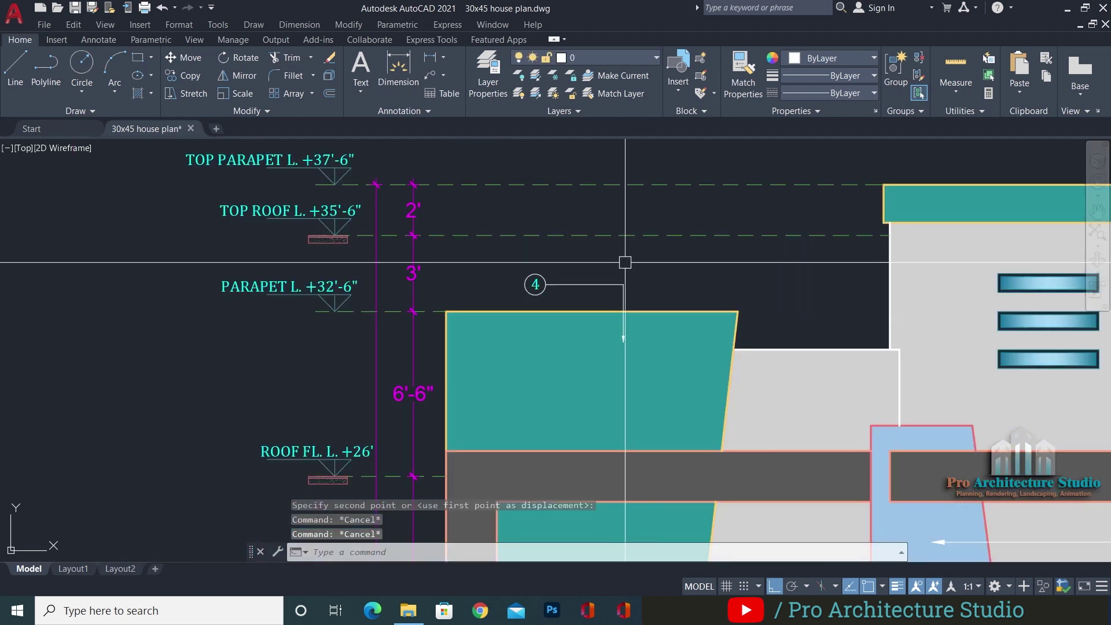
# Change the number in the teal parapet wall's callout to 5 and save the drawing
pyautogui.scroll(2, 628, 255)
pyautogui.scroll(3, 509, 280)
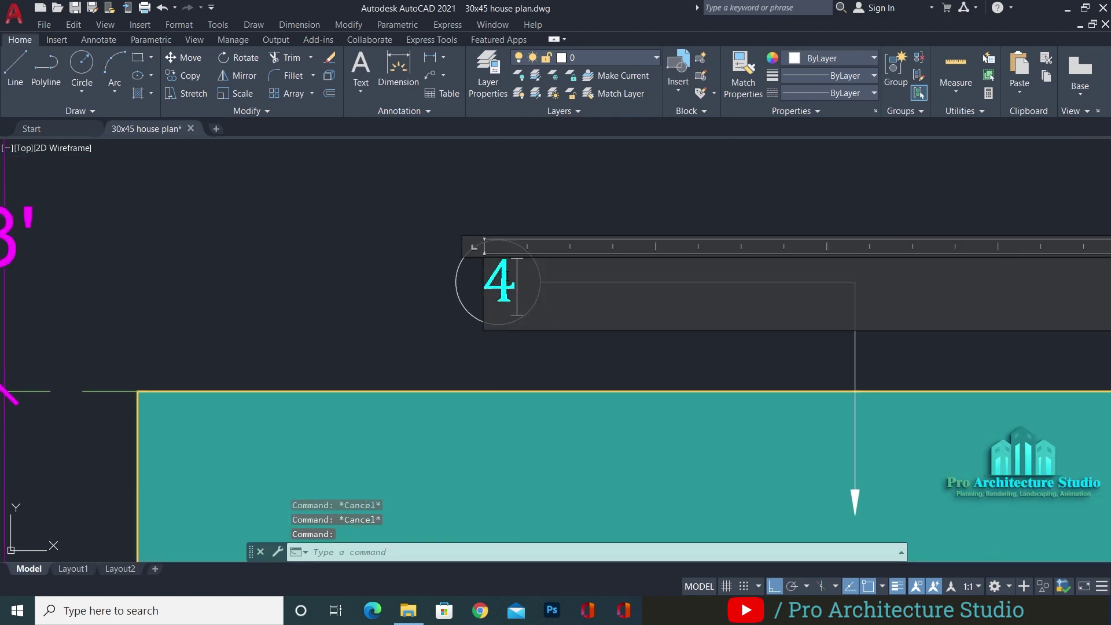
pyautogui.doubleClick(508, 276)
pyautogui.press('BackSpace')
pyautogui.write('5')
pyautogui.click(570, 233)
pyautogui.scroll(-8, 420, 224)
pyautogui.moveTo(524, 240)
pyautogui.mouseDown(button='middle')
pyautogui.moveTo(496, 219)
pyautogui.moveTo(483, 171)
pyautogui.mouseUp(button='middle')
pyautogui.hotkey('ctrl', 's')
pyautogui.press('Escape')
pyautogui.press('Escape')
pyautogui.scroll(4, 530, 281)
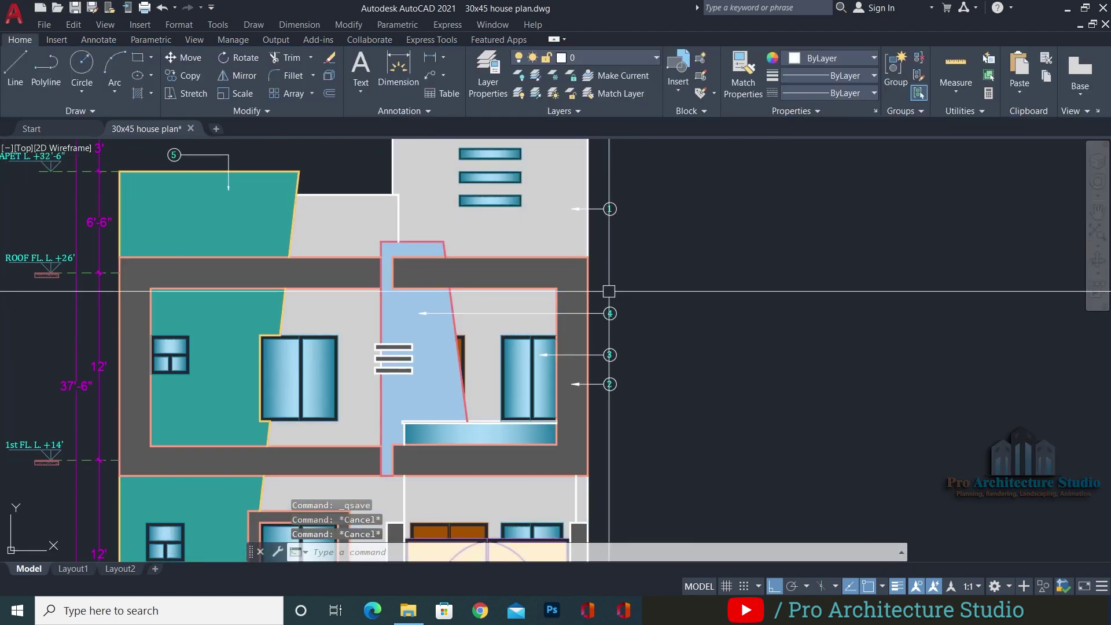
pyautogui.scroll(-2, 779, 312)
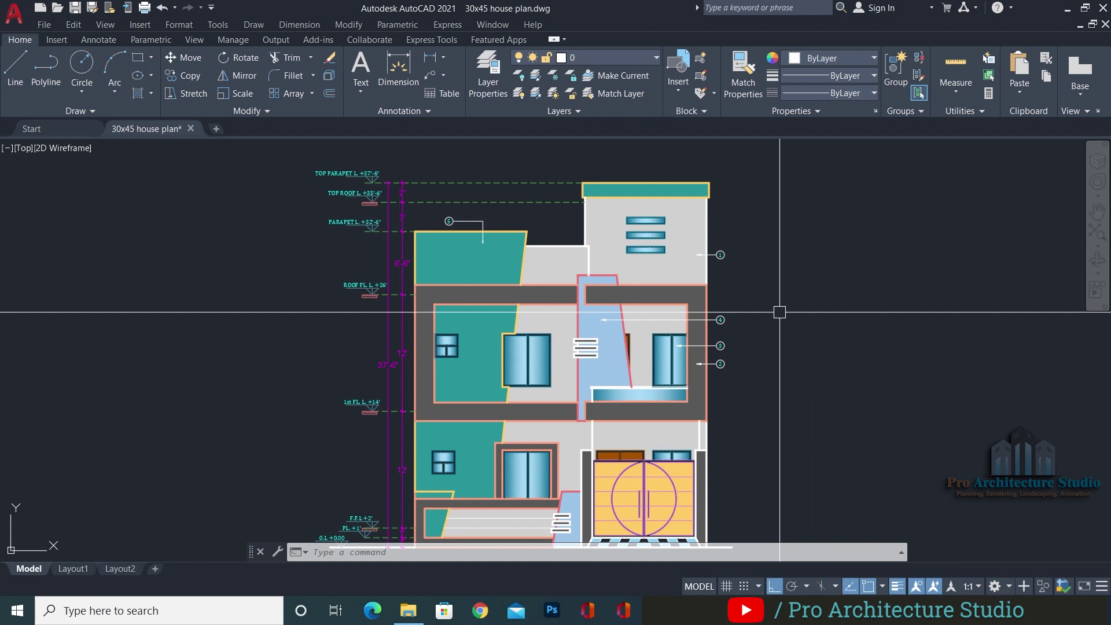
pyautogui.press('Escape')
pyautogui.press('Escape')
pyautogui.hotkey('ctrl', 's')
# Copy the whole callout 5 with its bent leader to the teal top parapet band, with the arrowhead inside the band
pyautogui.scroll(6, 465, 199)
pyautogui.click(491, 212)
pyautogui.click(322, 315)
pyautogui.write('co')
pyautogui.press('Return')
pyautogui.click(535, 377)
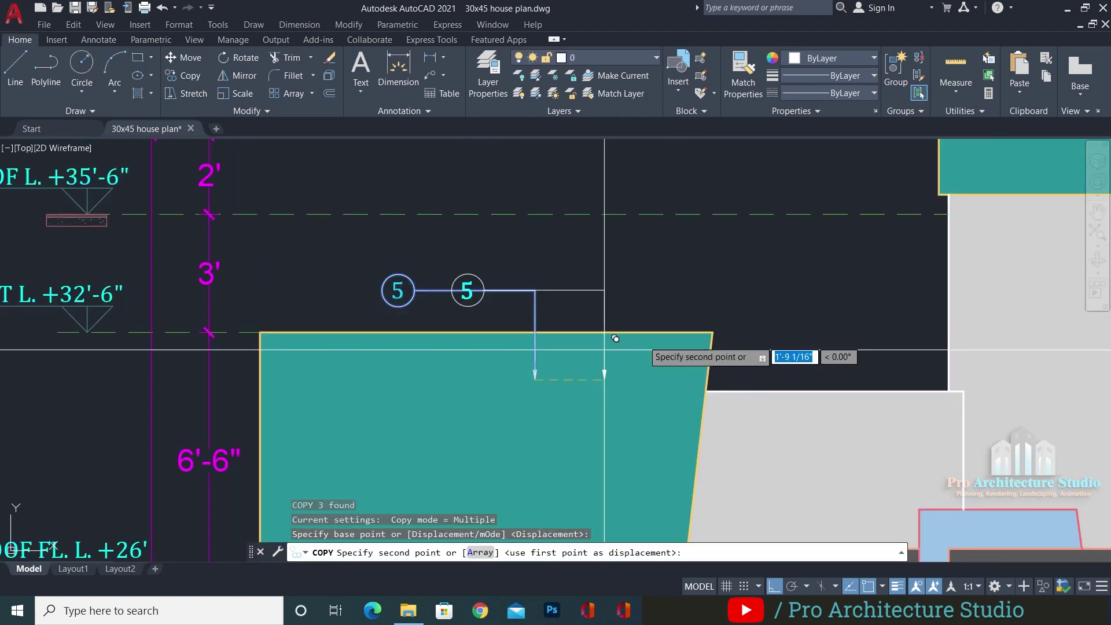
pyautogui.moveTo(984, 270); pyautogui.dragTo(622, 339, button='middle')
pyautogui.scroll(2, 623, 340)
pyautogui.moveTo(714, 302); pyautogui.dragTo(456, 507, button='middle')
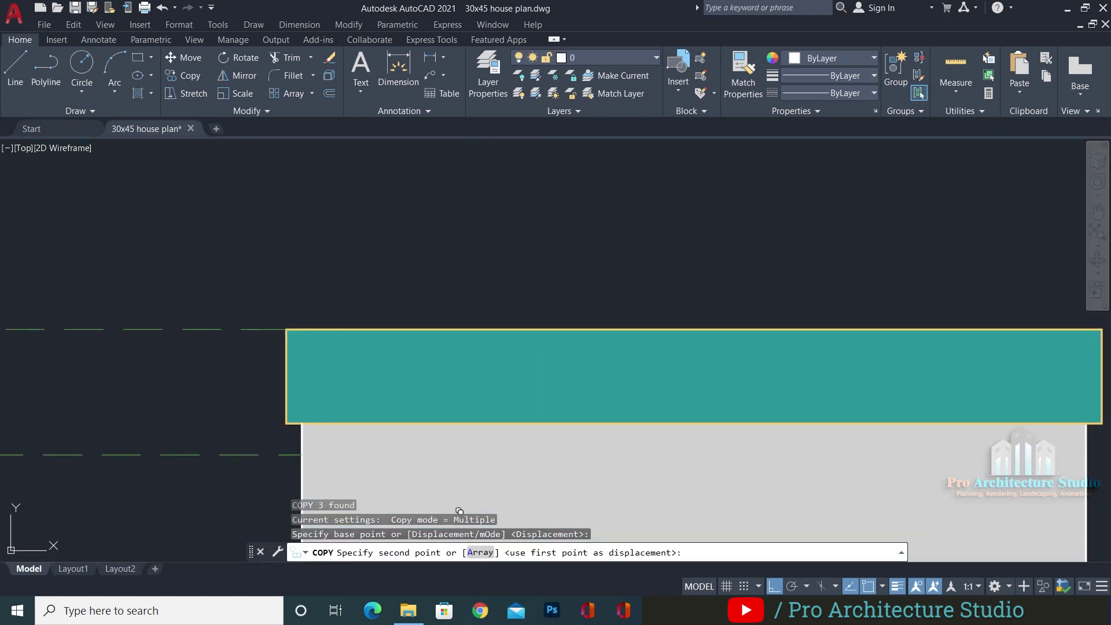
pyautogui.press('F8')
pyautogui.click(720, 366)
pyautogui.press('Escape')
pyautogui.scroll(-4, 659, 260)
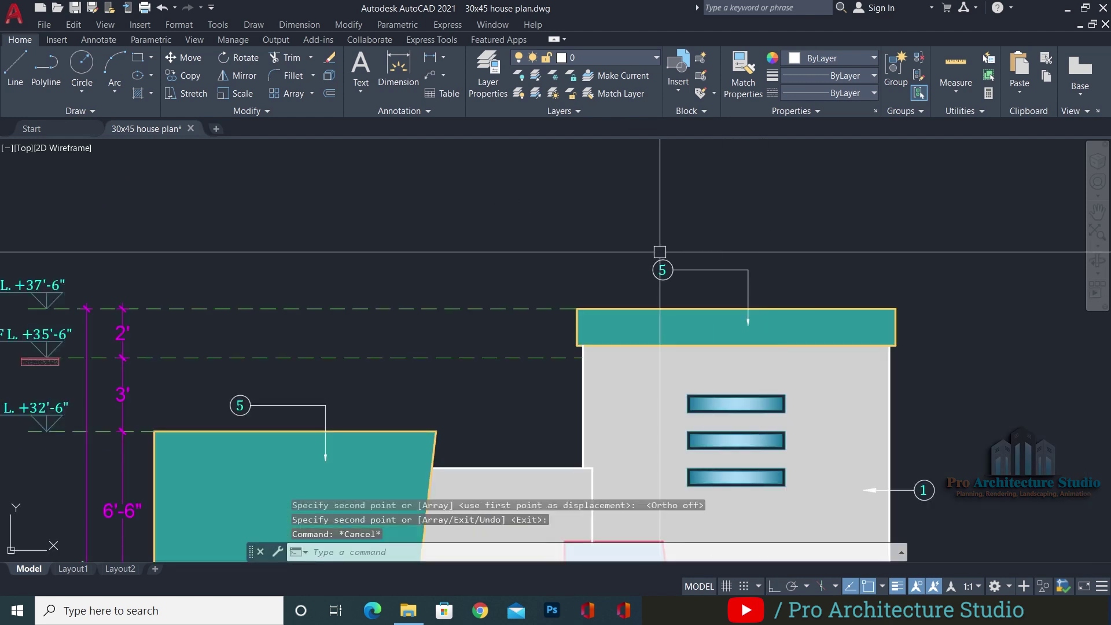
pyautogui.scroll(-1, 642, 225)
# Draw a right-angled leader from the ground line under the ground-floor light blue column, down and across to its left
pyautogui.scroll(4, 595, 523)
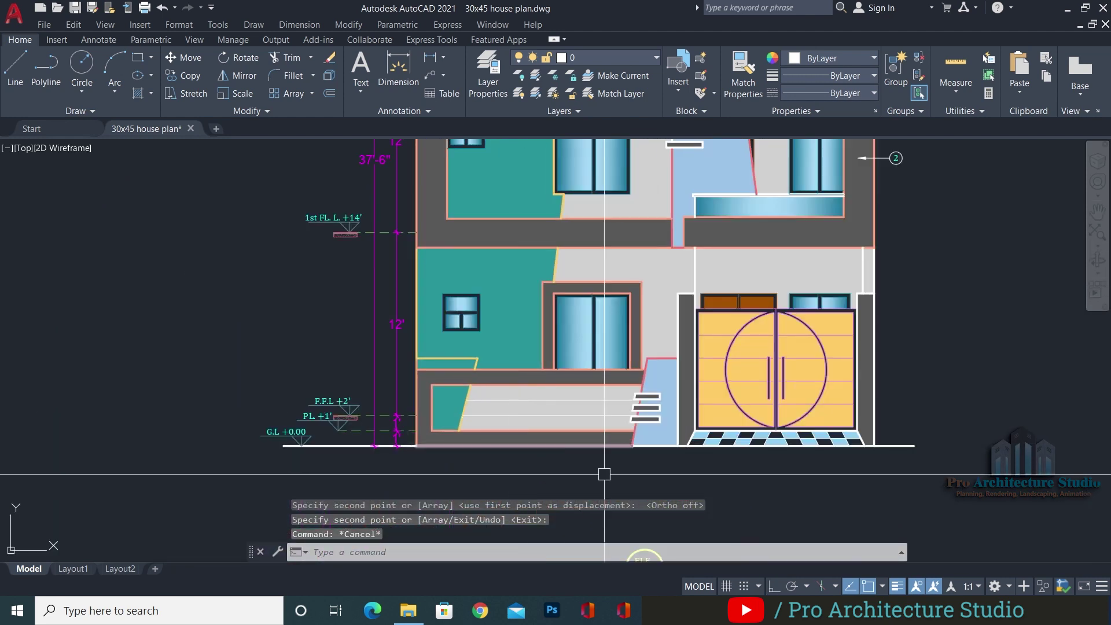
pyautogui.moveTo(590, 441); pyautogui.dragTo(550, 369, button='middle')
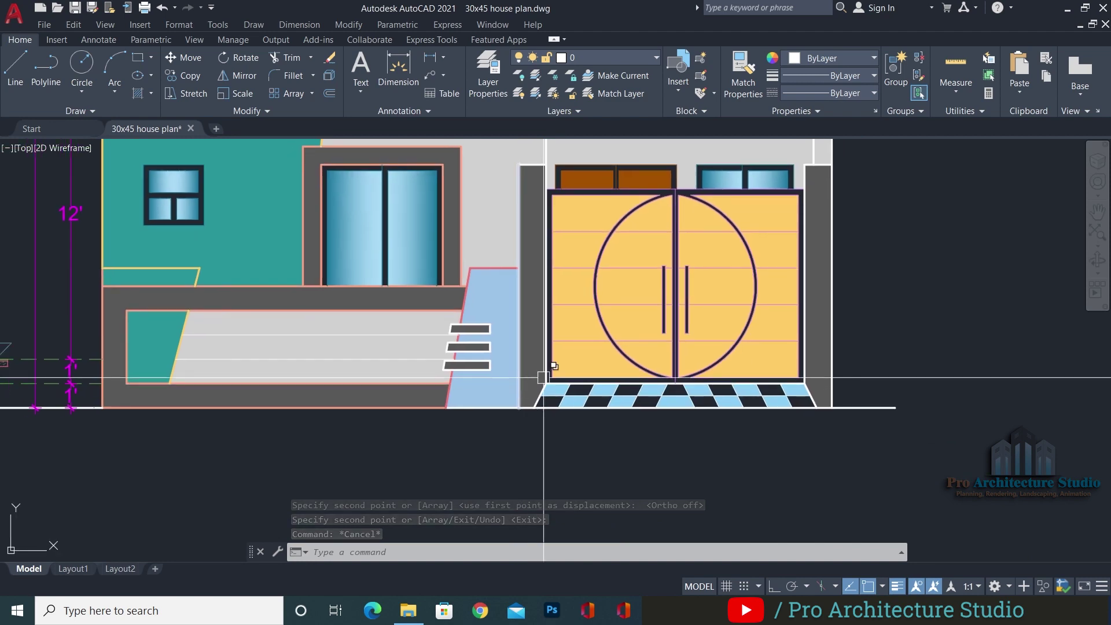
pyautogui.scroll(-1, 536, 383)
pyautogui.scroll(2, 505, 412)
pyautogui.write('le')
pyautogui.press('Return')
pyautogui.moveTo(505, 412); pyautogui.dragTo(522, 353, button='middle')
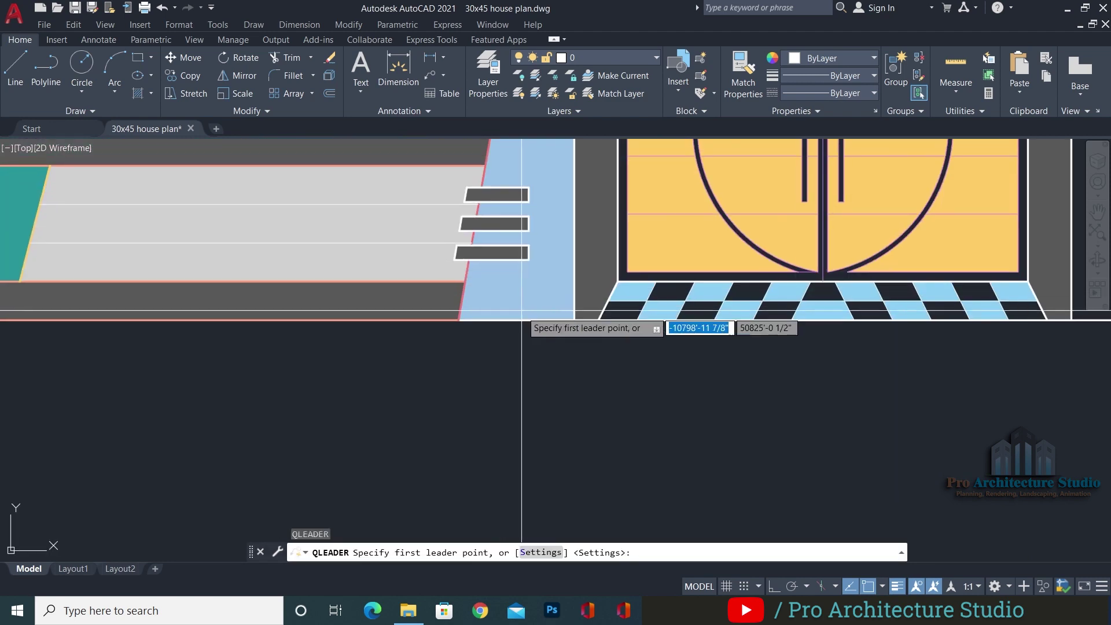
pyautogui.click(513, 326)
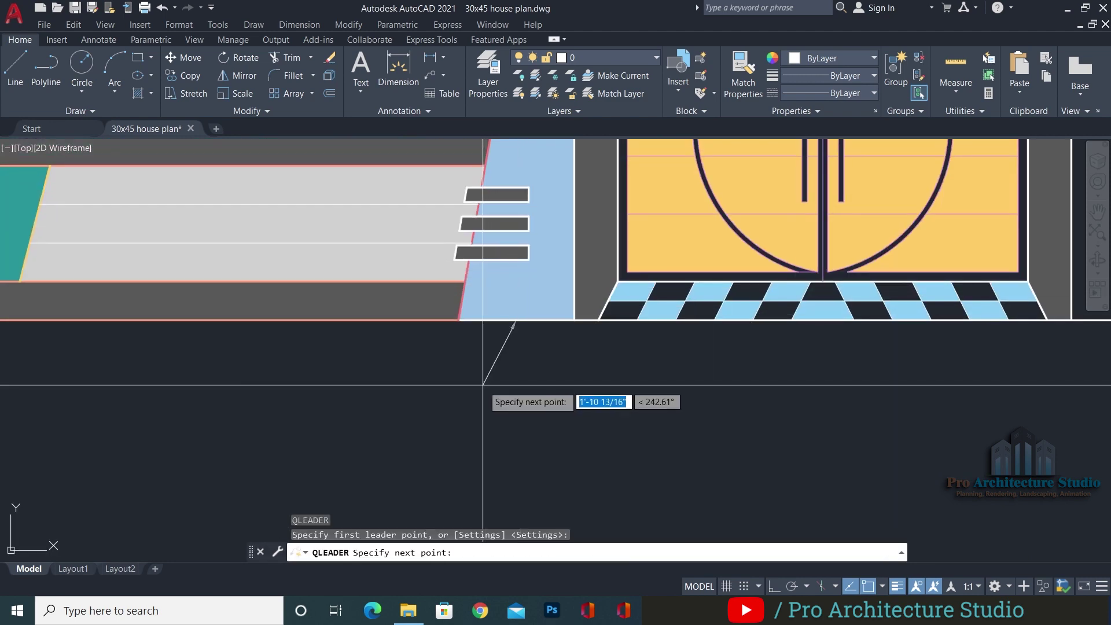
pyautogui.click(516, 404)
pyautogui.click(413, 403)
pyautogui.press('Escape')
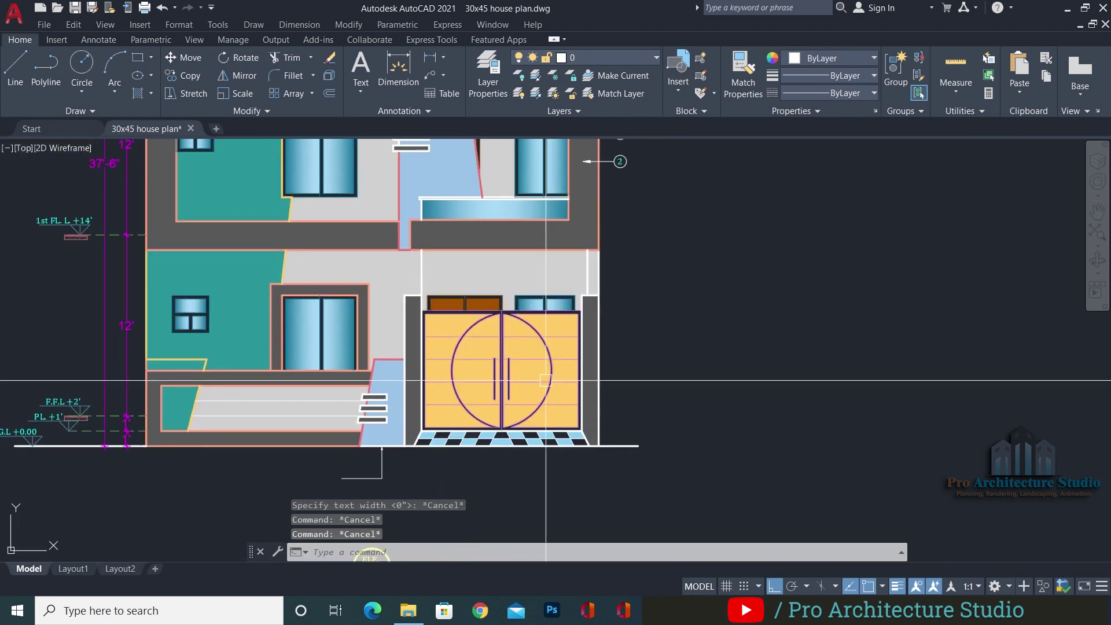
# Copy only the circle and number of callout 4 to the free end of the leader below the light blue column
pyautogui.scroll(-3, 565, 528)
pyautogui.scroll(5, 637, 280)
pyautogui.scroll(4, 640, 248)
pyautogui.click(643, 213)
pyautogui.click(765, 398)
pyautogui.write('co')
pyautogui.press('Return')
pyautogui.click(698, 264)
pyautogui.scroll(-4, 863, 310)
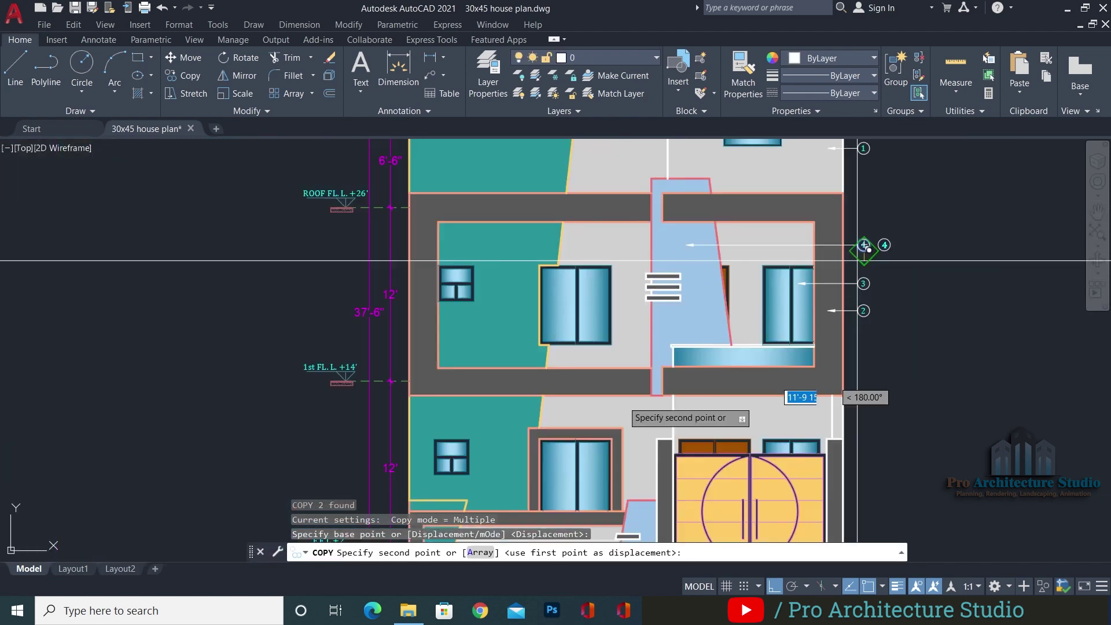
pyautogui.scroll(5, 719, 348)
pyautogui.click(642, 330)
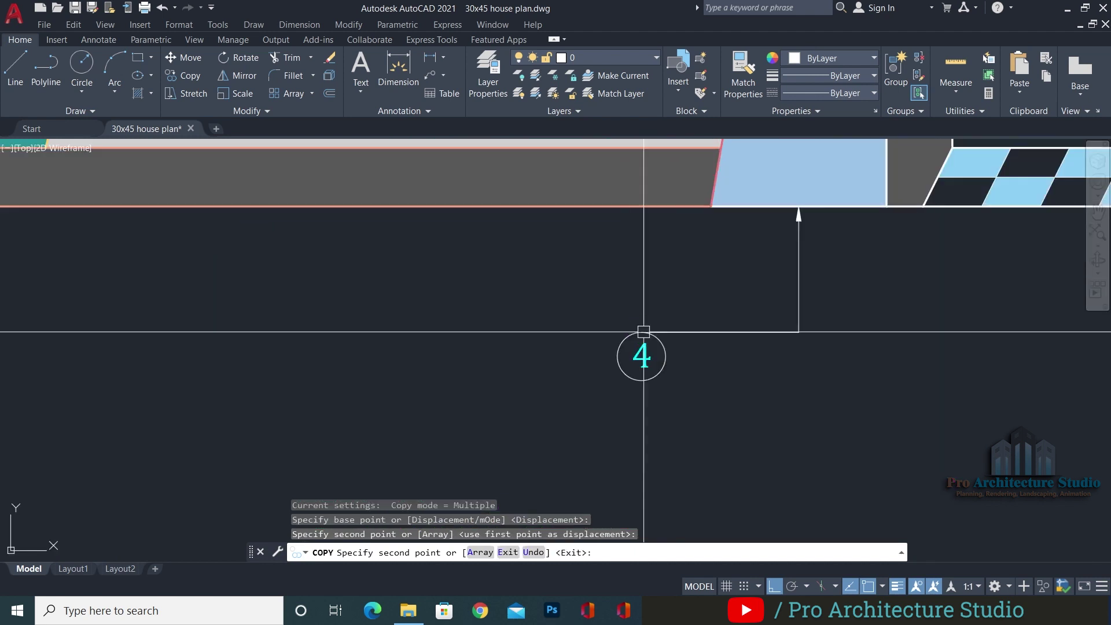
pyautogui.press('Escape')
pyautogui.press('Escape')
# Move the copied circled 4 so the right quadrant of its circle meets the leader's end
pyautogui.scroll(4, 648, 331)
pyautogui.click(500, 479)
pyautogui.click(679, 312)
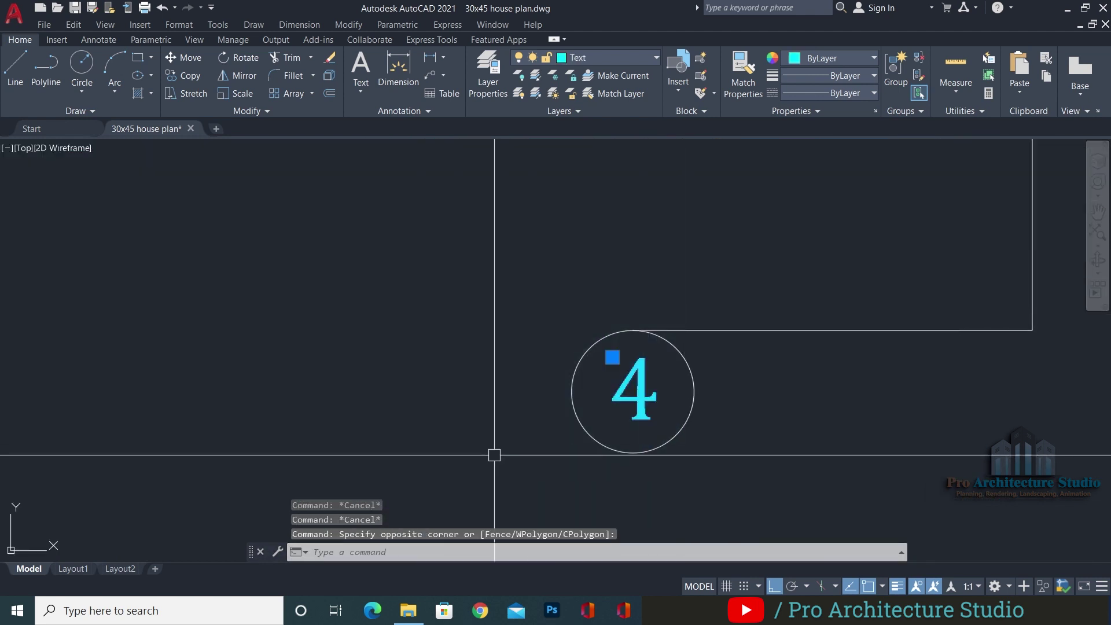
pyautogui.moveTo(464, 496); pyautogui.dragTo(463, 432, button='middle')
pyautogui.click(463, 432)
pyautogui.click(763, 249)
pyautogui.write('m')
pyautogui.press('Return')
pyautogui.click(693, 327)
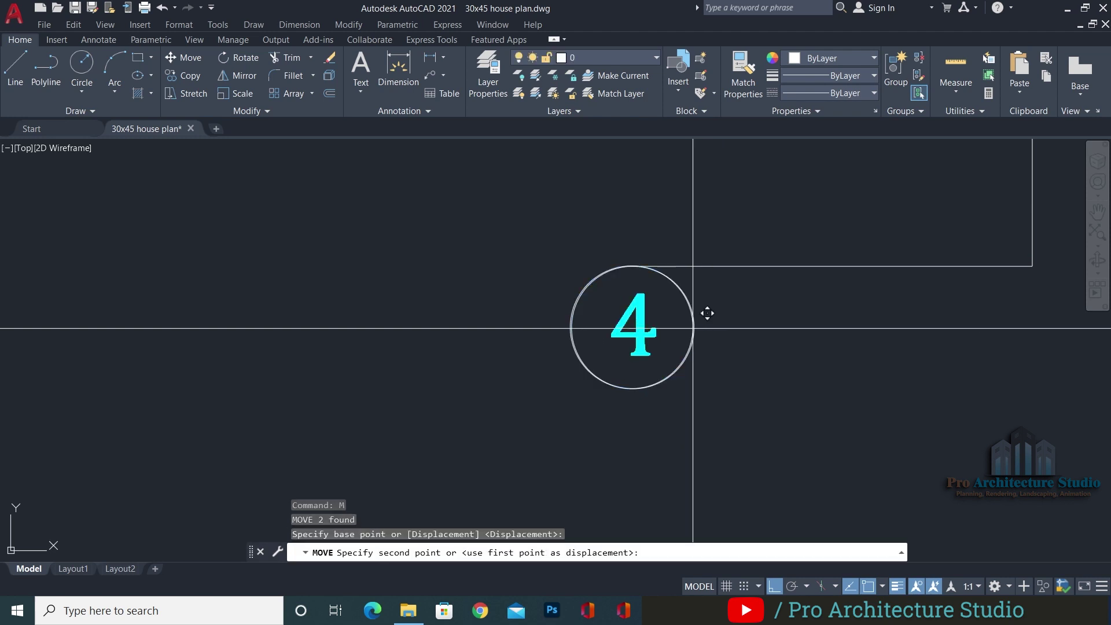
pyautogui.click(633, 266)
pyautogui.scroll(-5, 657, 311)
pyautogui.press('Escape')
pyautogui.press('Escape')
pyautogui.scroll(-4, 625, 293)
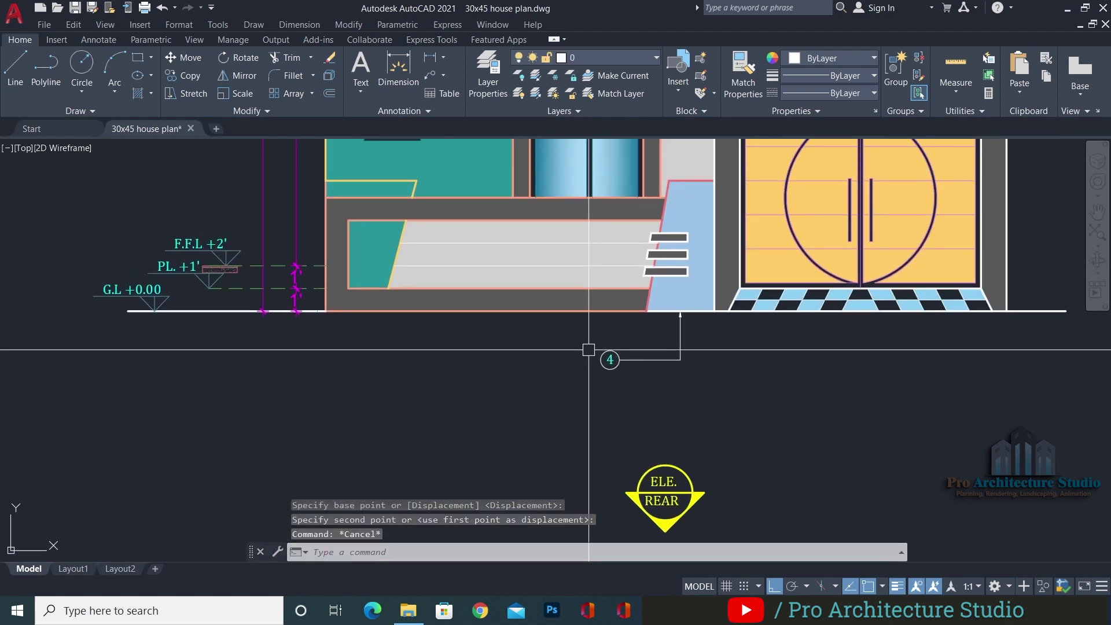
# Copy callout 2 to the empty space below the dark grey base of the front boundary wall
pyautogui.scroll(3, 607, 347)
pyautogui.scroll(-3, 616, 312)
pyautogui.scroll(5, 721, 255)
pyautogui.click(722, 290)
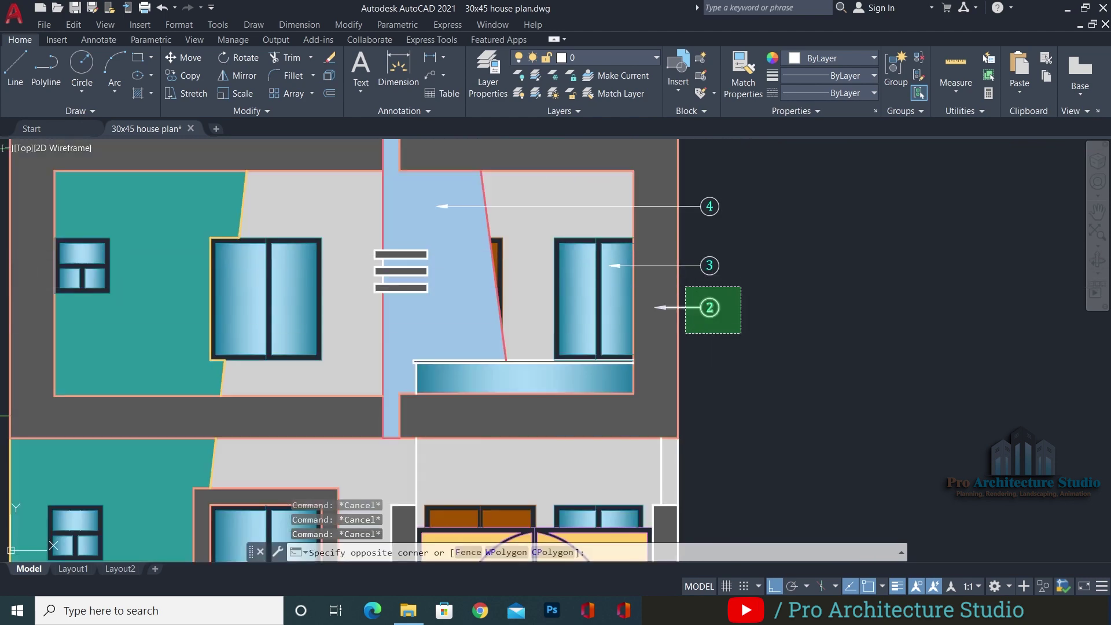
pyautogui.click(687, 334)
pyautogui.write('co')
pyautogui.press('Return')
pyautogui.click(709, 307)
pyautogui.moveTo(431, 443); pyautogui.dragTo(595, 280, button='middle')
pyautogui.press('F8')
pyautogui.moveTo(347, 451); pyautogui.dragTo(486, 248, button='middle')
pyautogui.scroll(5, 428, 429)
pyautogui.click(445, 390)
pyautogui.press('Escape')
pyautogui.click(372, 366)
pyautogui.press('Escape')
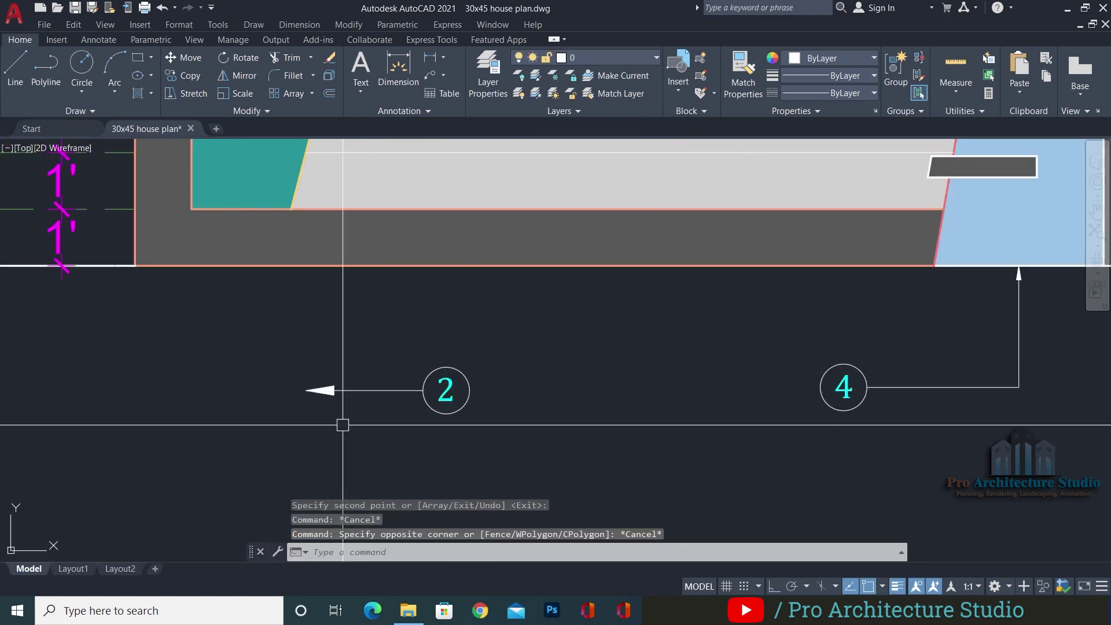
# Draw a straight vertical leader from inside the boundary wall's dark grey base down toward the circled 2
pyautogui.write('le')
pyautogui.press('Return')
pyautogui.click(443, 265)
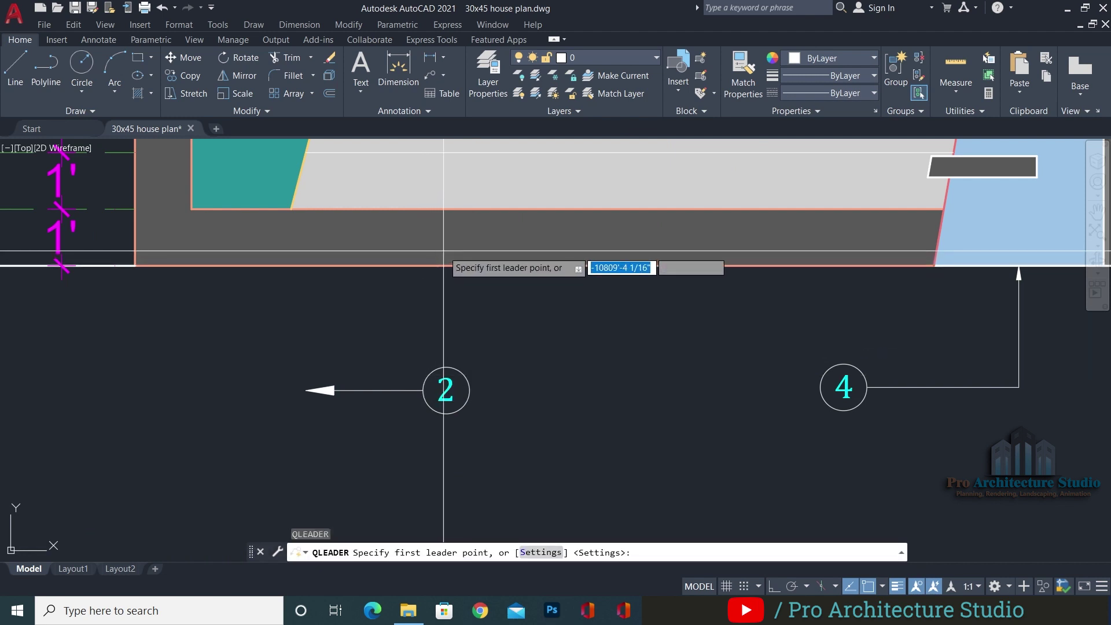
pyautogui.press('F9')
pyautogui.press('F9')
pyautogui.press('F9')
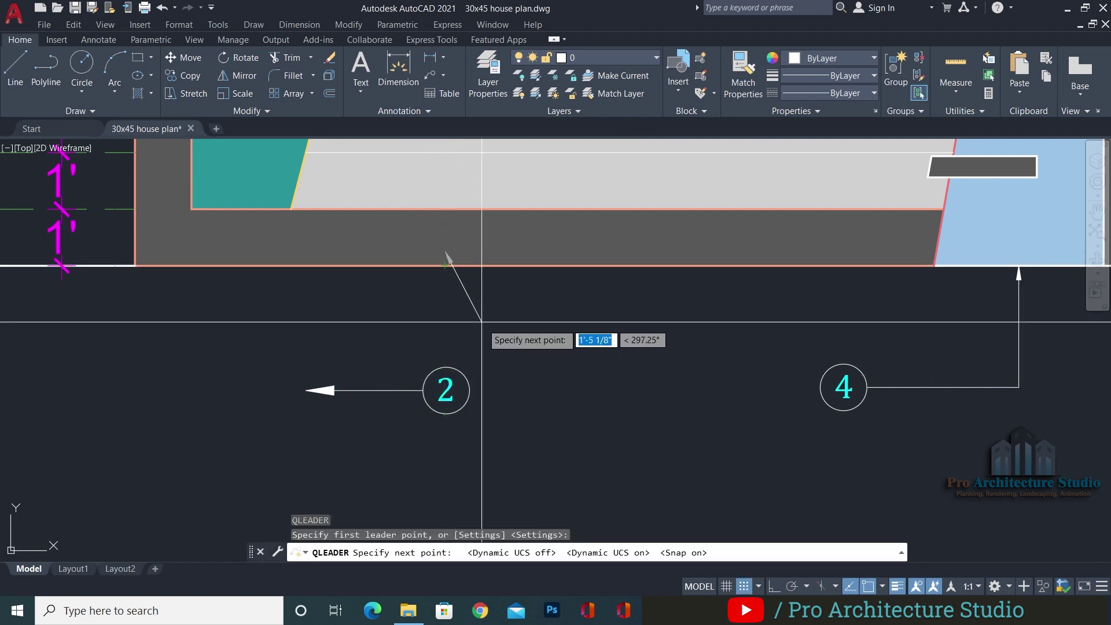
pyautogui.press('F8')
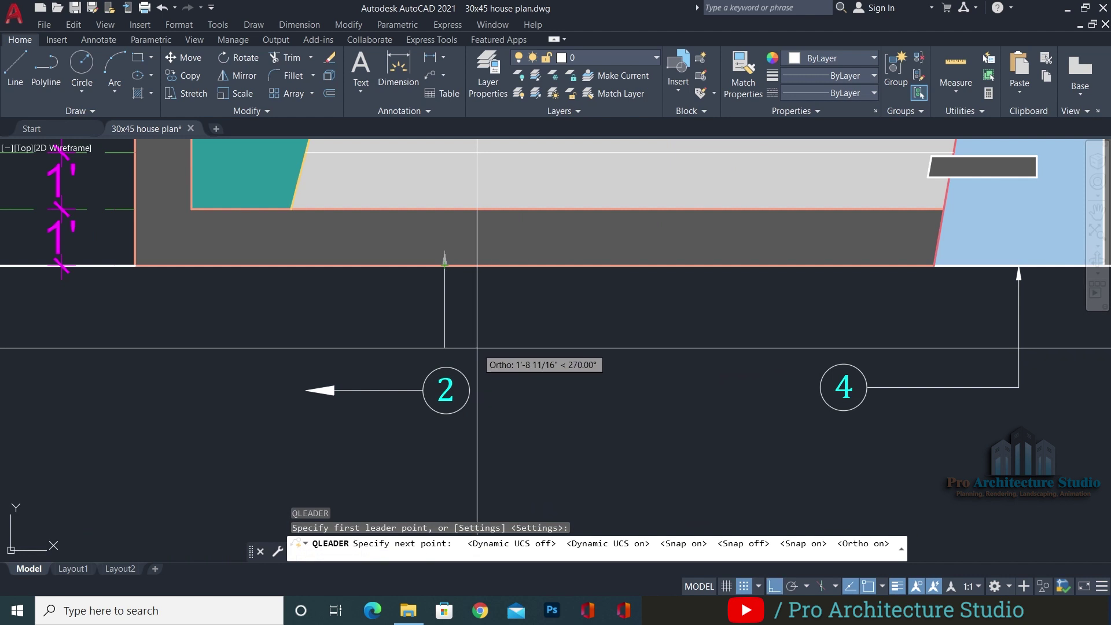
pyautogui.click(476, 348)
pyautogui.press('Return')
pyautogui.press('Escape')
pyautogui.press('Escape')
# Remove the copied callout's horizontal leader and move the circled 2 up to the lower end of the vertical leader
pyautogui.write('ma')
pyautogui.press('Return')
pyautogui.press('Escape')
pyautogui.scroll(2, 402, 400)
pyautogui.click(322, 446)
pyautogui.click(508, 336)
pyautogui.write('m')
pyautogui.press('Return')
pyautogui.click(475, 347)
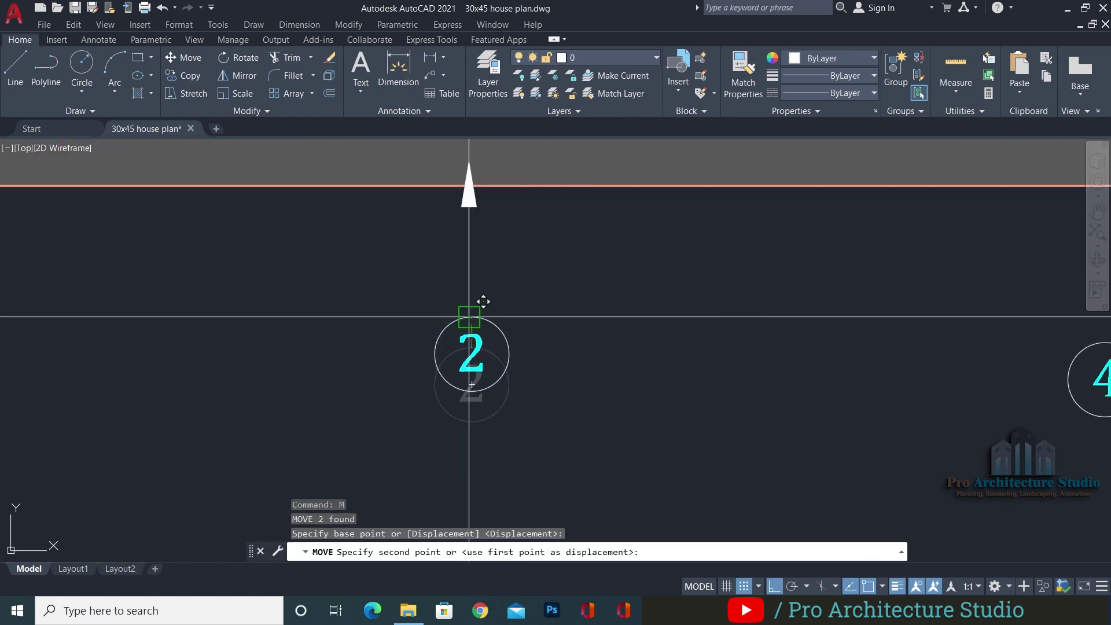
pyautogui.click(469, 316)
pyautogui.scroll(-5, 491, 347)
pyautogui.moveTo(602, 217); pyautogui.dragTo(581, 307, button='middle')
pyautogui.scroll(2, 657, 218)
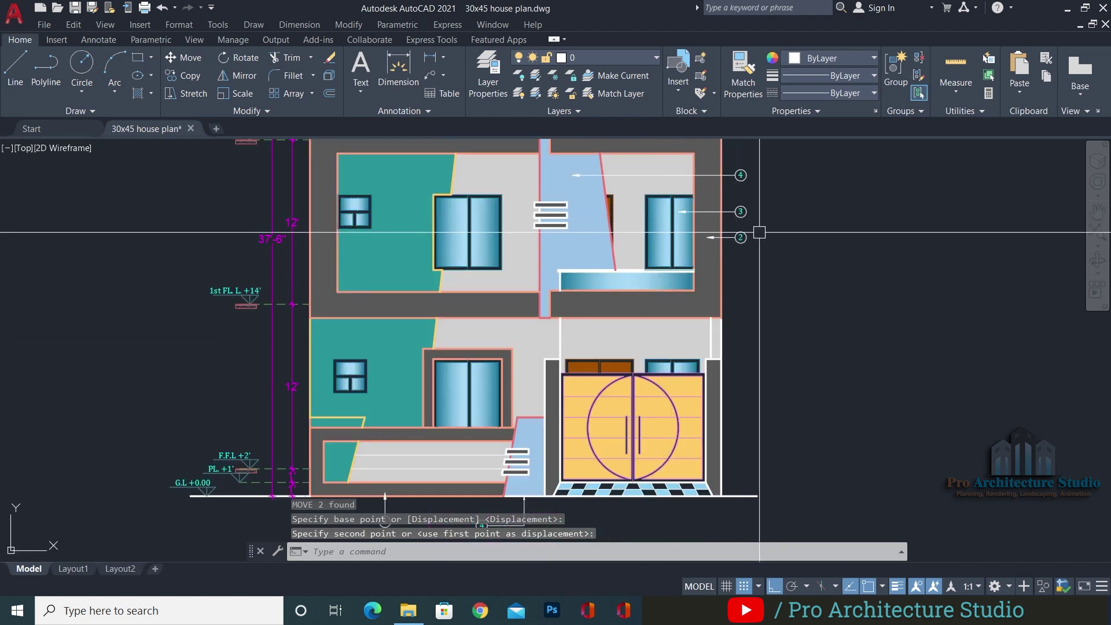
# Copy callout 3 straight down to the ground-floor window above the gate and save the drawing
pyautogui.click(768, 228)
pyautogui.press('Escape')
pyautogui.click(754, 196)
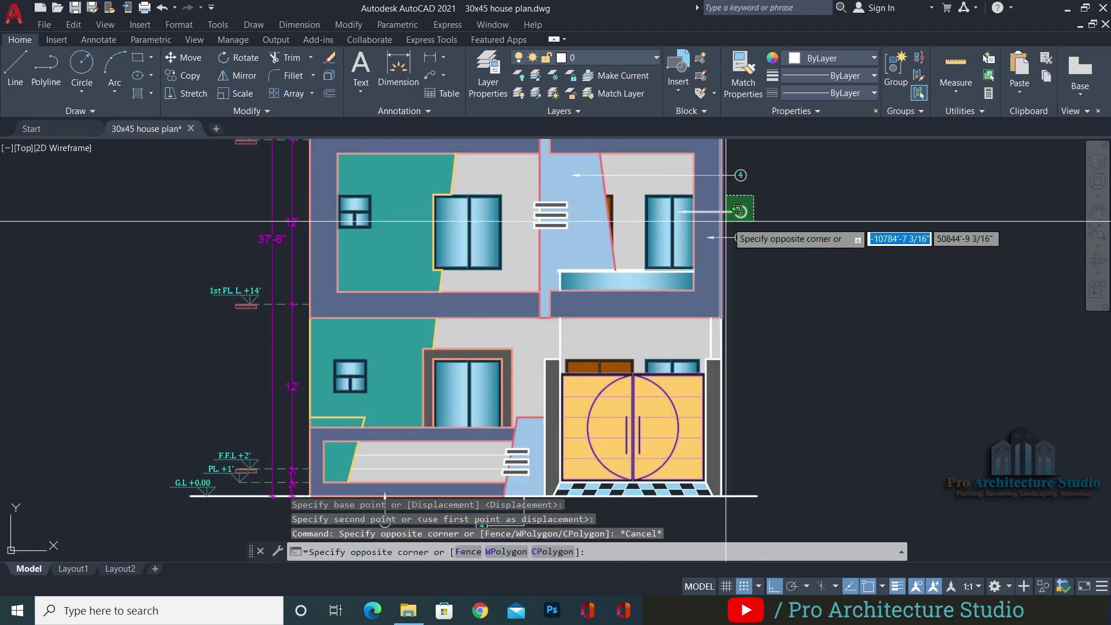
pyautogui.click(734, 224)
pyautogui.write('co')
pyautogui.press('Return')
pyautogui.click(835, 252)
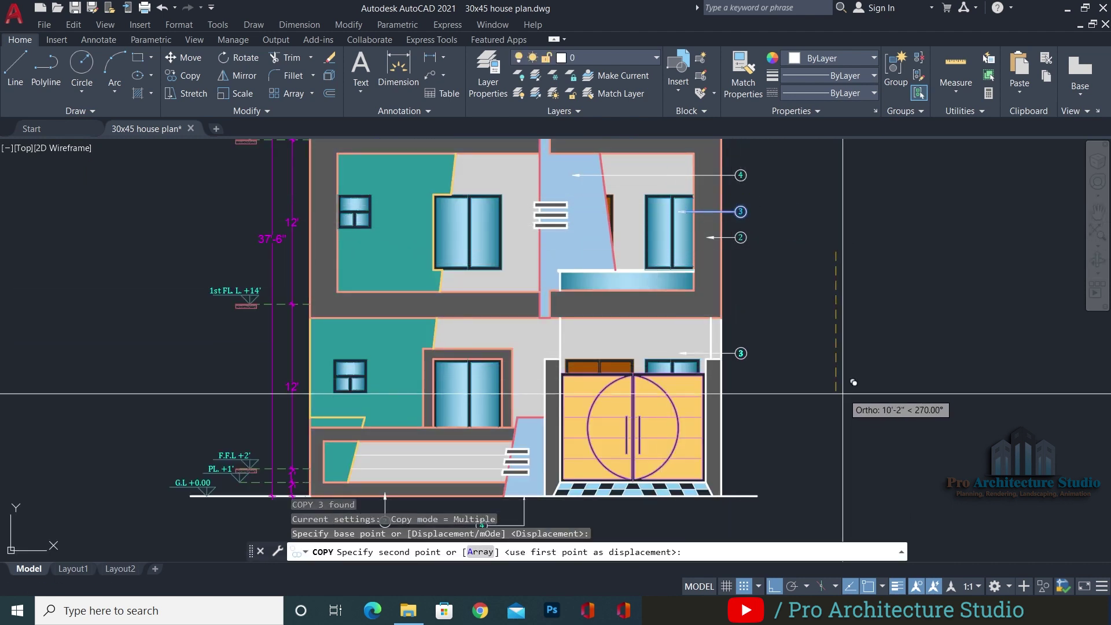
pyautogui.click(849, 407)
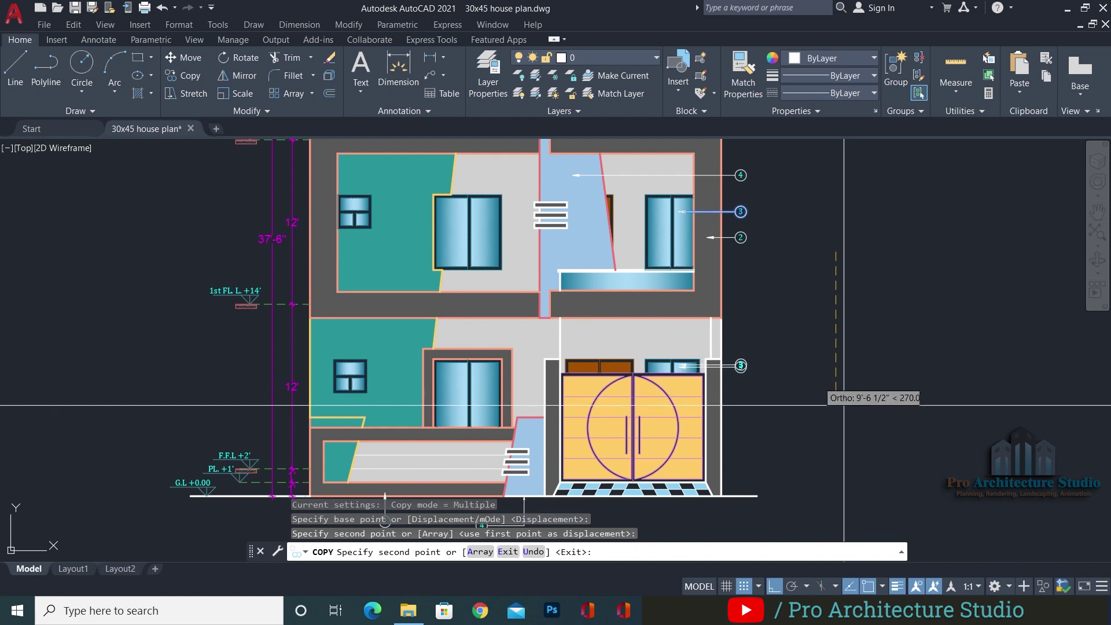
pyautogui.scroll(-3, 818, 372)
pyautogui.press('Escape')
pyautogui.press('Escape')
pyautogui.press('Escape')
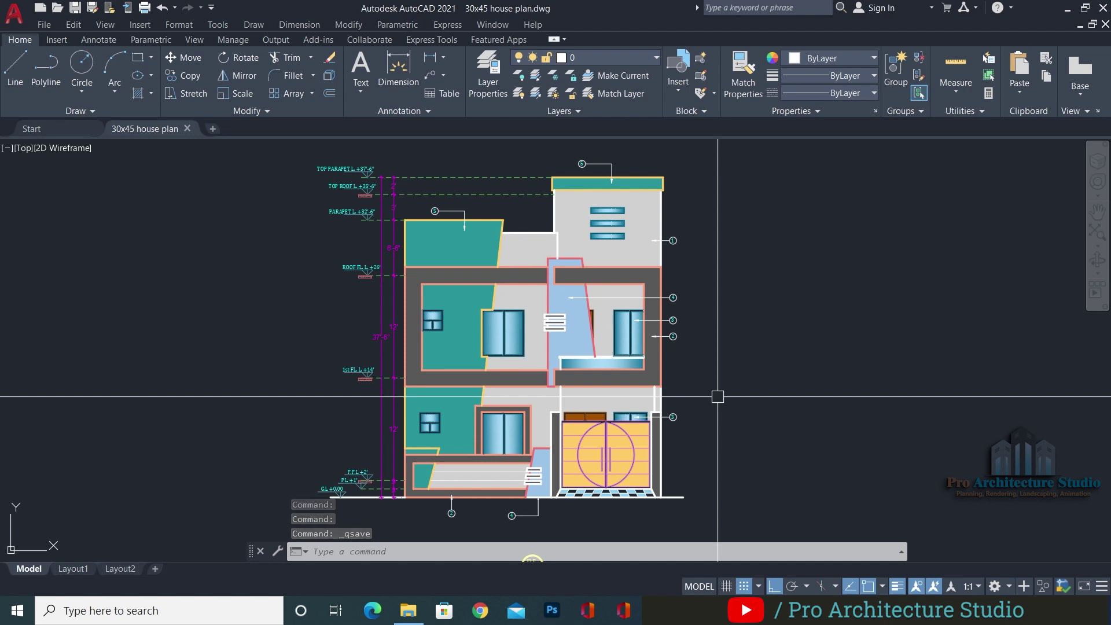
pyautogui.press('Escape')
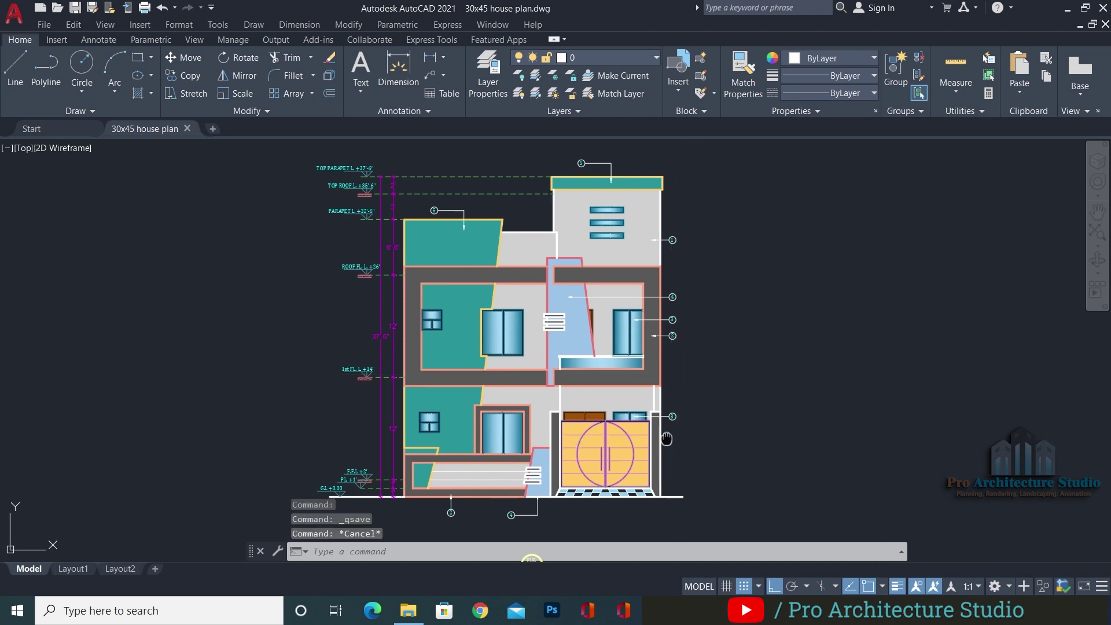
# Copy the ground-floor window's callout 3 straight down so its arrowhead points into the main gate
pyautogui.moveTo(669, 439); pyautogui.dragTo(599, 385, button='middle')
pyautogui.press('Escape')
pyautogui.scroll(2, 613, 380)
pyautogui.click(627, 322)
pyautogui.click(601, 361)
pyautogui.write('co')
pyautogui.click(717, 390)
pyautogui.click(733, 454)
pyautogui.press('Return')
pyautogui.press('Escape')
pyautogui.press('Escape')
# Change the number in the main gate's callout to 6
pyautogui.scroll(6, 599, 416)
pyautogui.doubleClick(591, 406)
pyautogui.write('6')
pyautogui.click(627, 303)
pyautogui.scroll(-7, 560, 422)
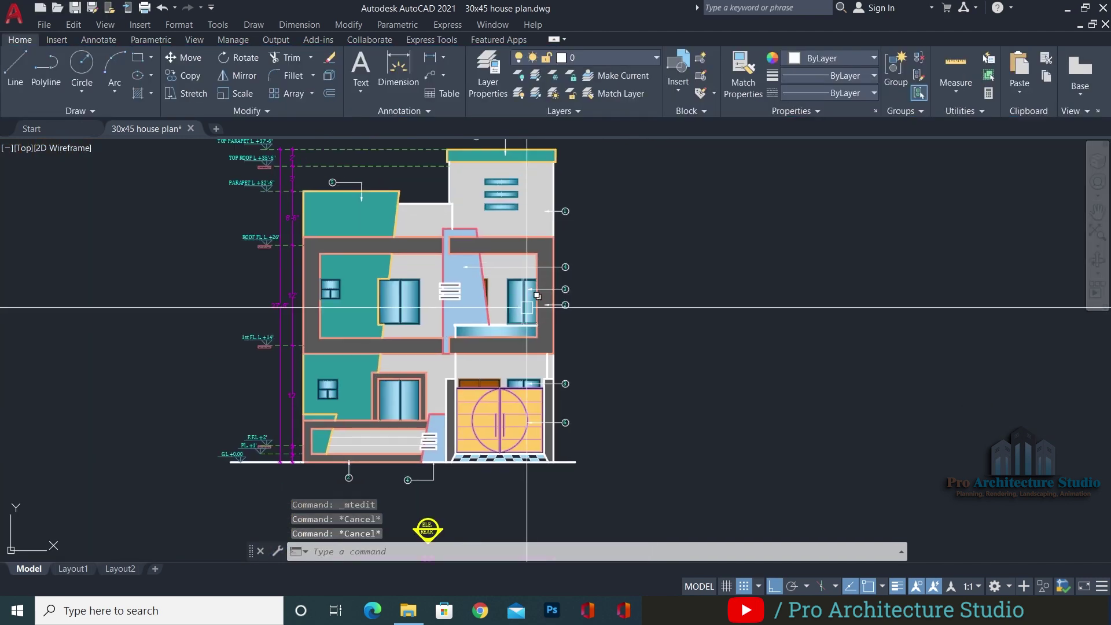
# Save the drawing and copy the number 4 from the upper-floor callout into the empty area beside the elevation
pyautogui.hotkey('ctrl', 's')
pyautogui.moveTo(525, 303); pyautogui.dragTo(375, 330, button='middle')
pyautogui.write('rec')
pyautogui.press('Escape')
pyautogui.press('Escape')
pyautogui.scroll(8, 417, 301)
pyautogui.hotkey('ctrl', 's')
pyautogui.click(398, 258)
pyautogui.scroll(-4, 470, 307)
pyautogui.write('co')
pyautogui.click(509, 369)
pyautogui.click(707, 402)
pyautogui.press('Return')
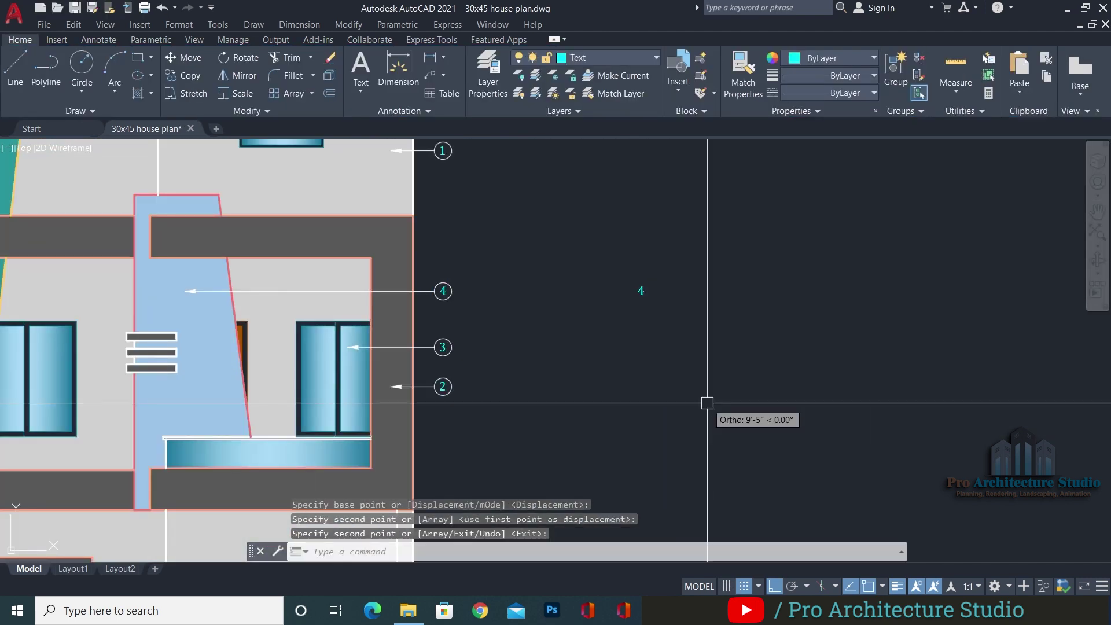
pyautogui.press('Escape')
pyautogui.press('Escape')
# Replace the copied number with the heading NOTES: and the first item 1-EPOXY PAINT
pyautogui.doubleClick(639, 296)
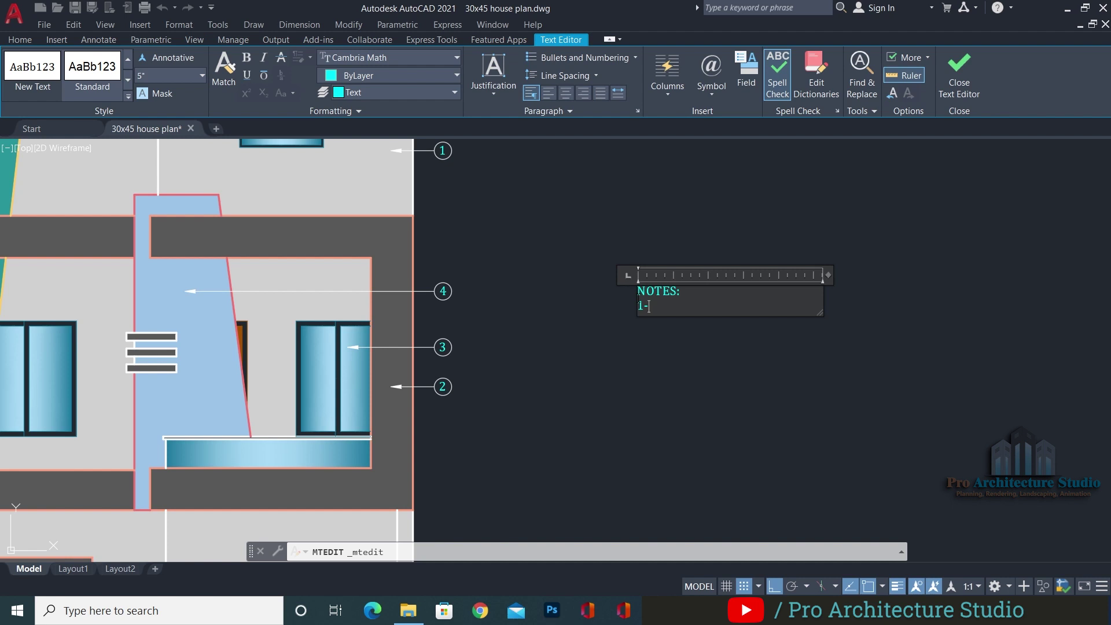
pyautogui.scroll(-5, 554, 283)
pyautogui.scroll(6, 495, 199)
pyautogui.scroll(-3, 436, 238)
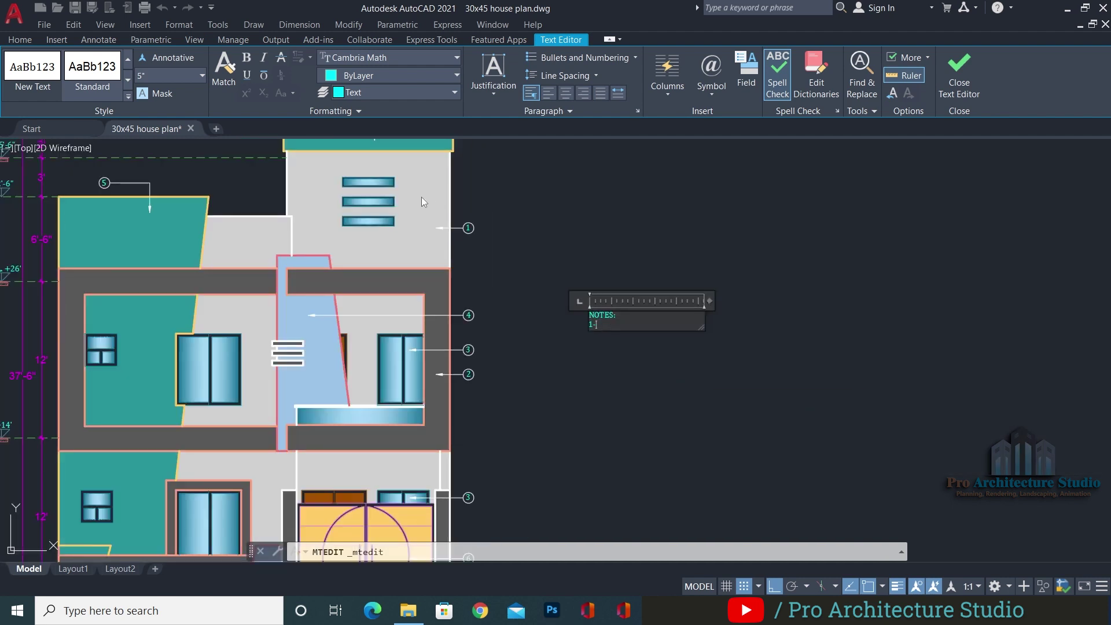
pyautogui.scroll(4, 666, 325)
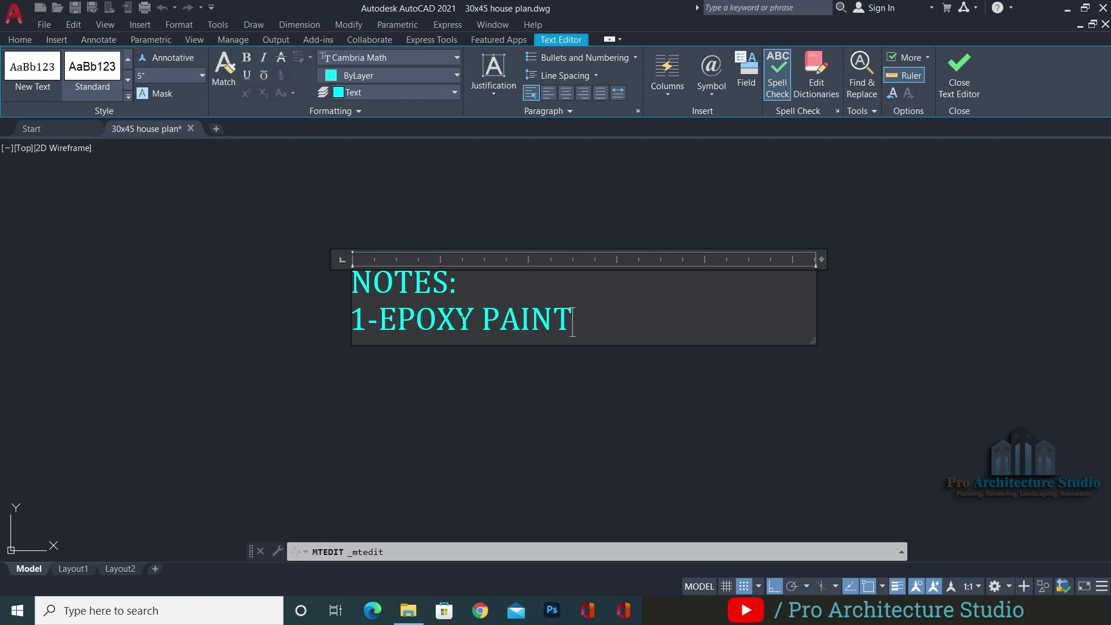
# Add note 2-DIFFERENT COLOR EPOXY PAINT and widen the text box so the note fits on one line
pyautogui.press('Return')
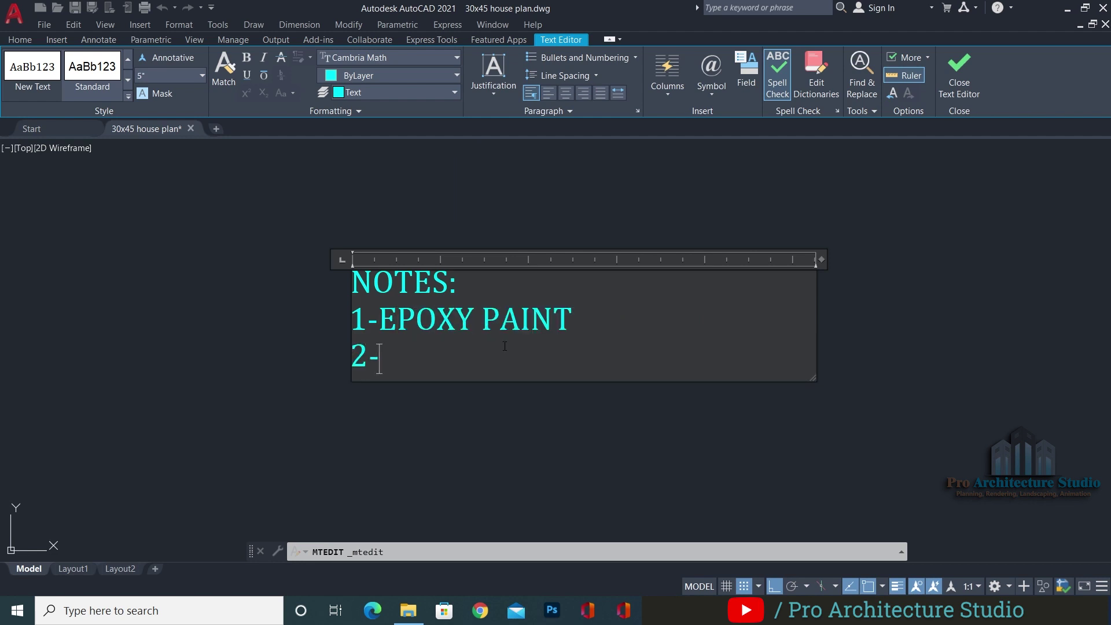
pyautogui.scroll(-5, 477, 327)
pyautogui.scroll(5, 627, 391)
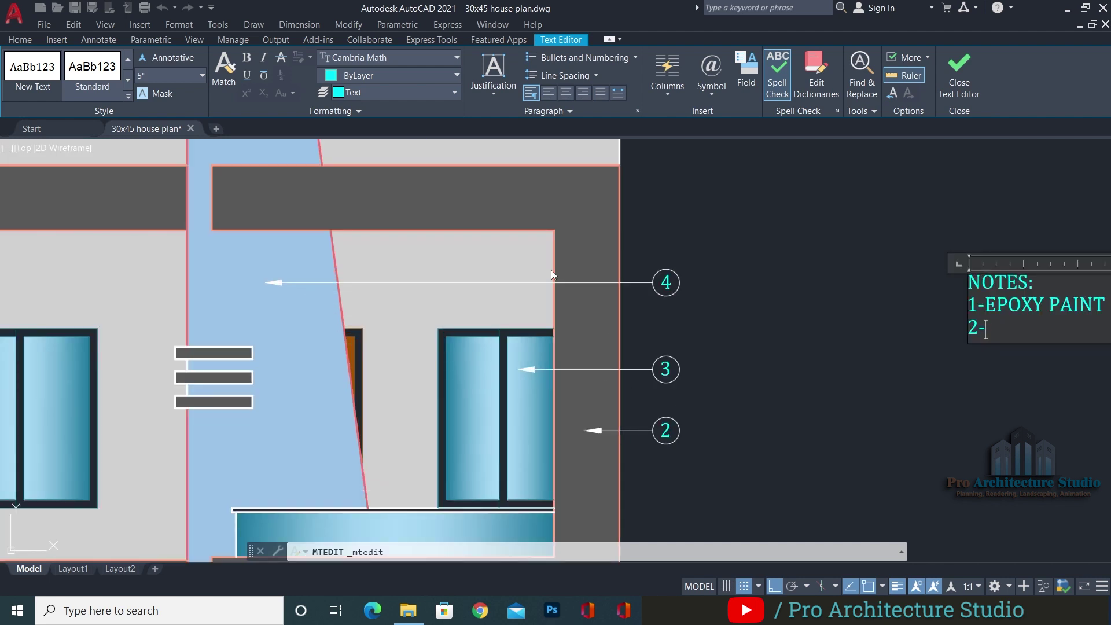
pyautogui.scroll(-2, 526, 262)
pyautogui.scroll(4, 891, 315)
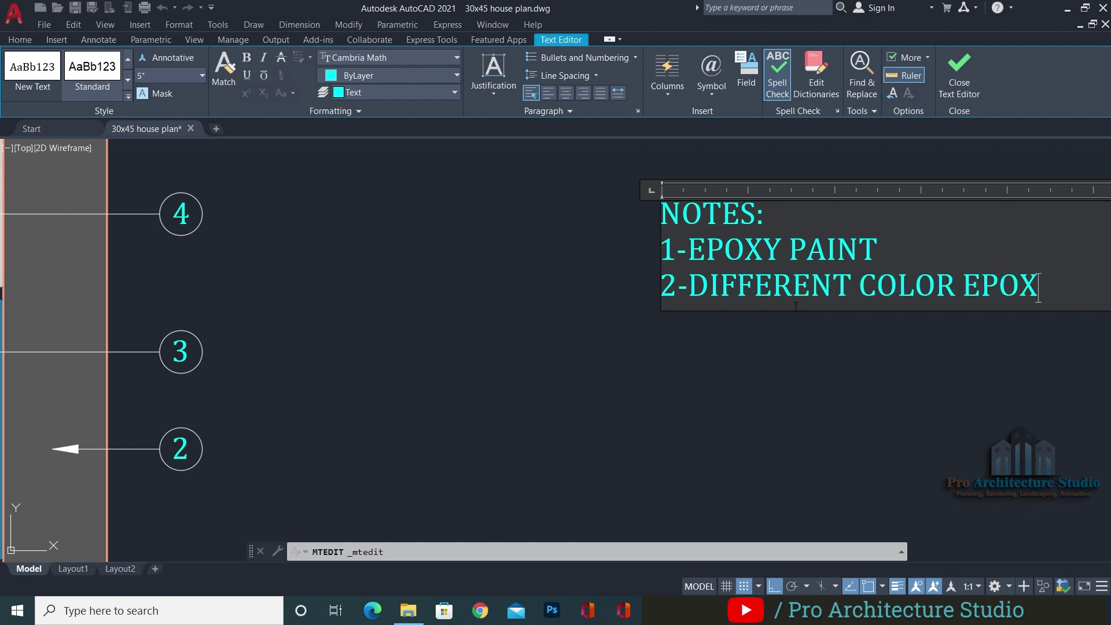
pyautogui.write('AINT')
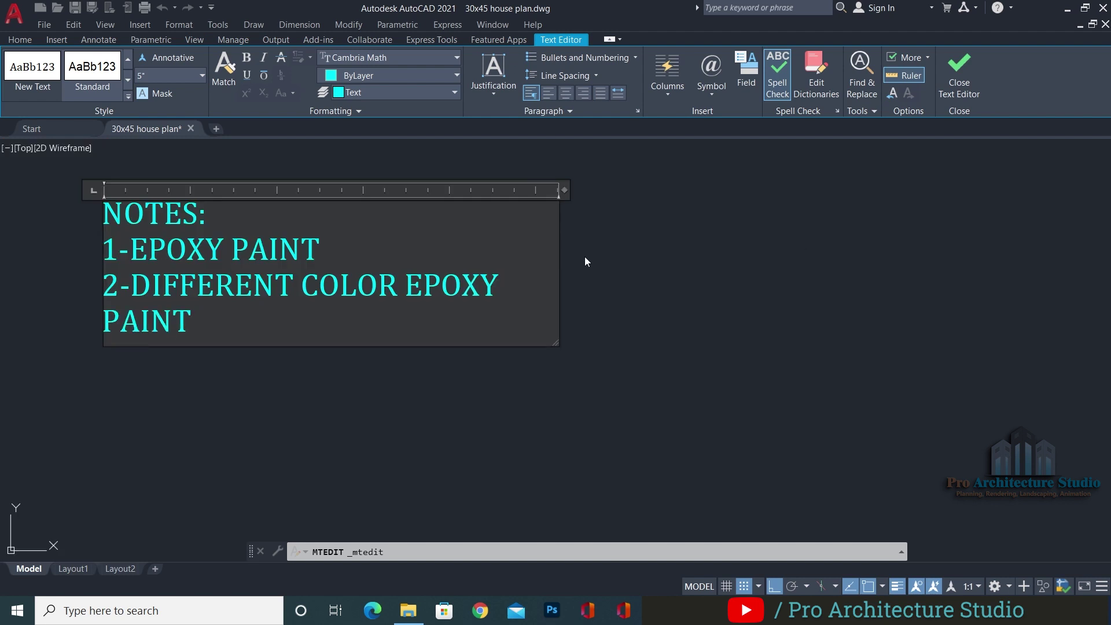
pyautogui.scroll(-2, 586, 262)
pyautogui.moveTo(569, 212); pyautogui.dragTo(804, 213)
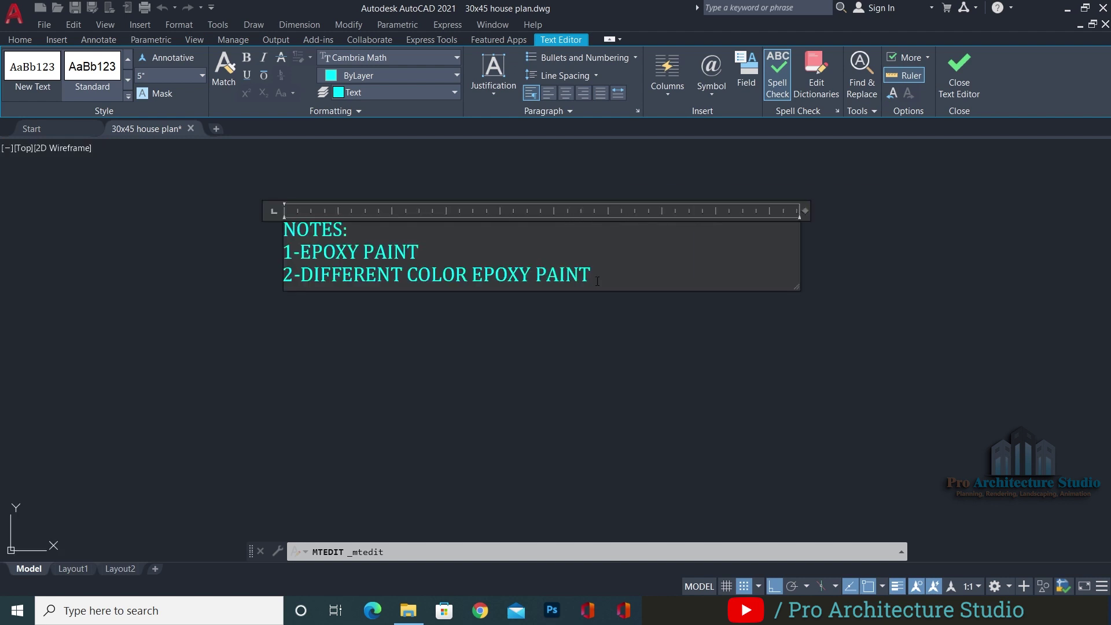
# Add note 3-GLASS WINDOW WITH ALUMINUM FRAME below the second note
pyautogui.press('Return')
pyautogui.write('3-')
pyautogui.scroll(-3, 597, 281)
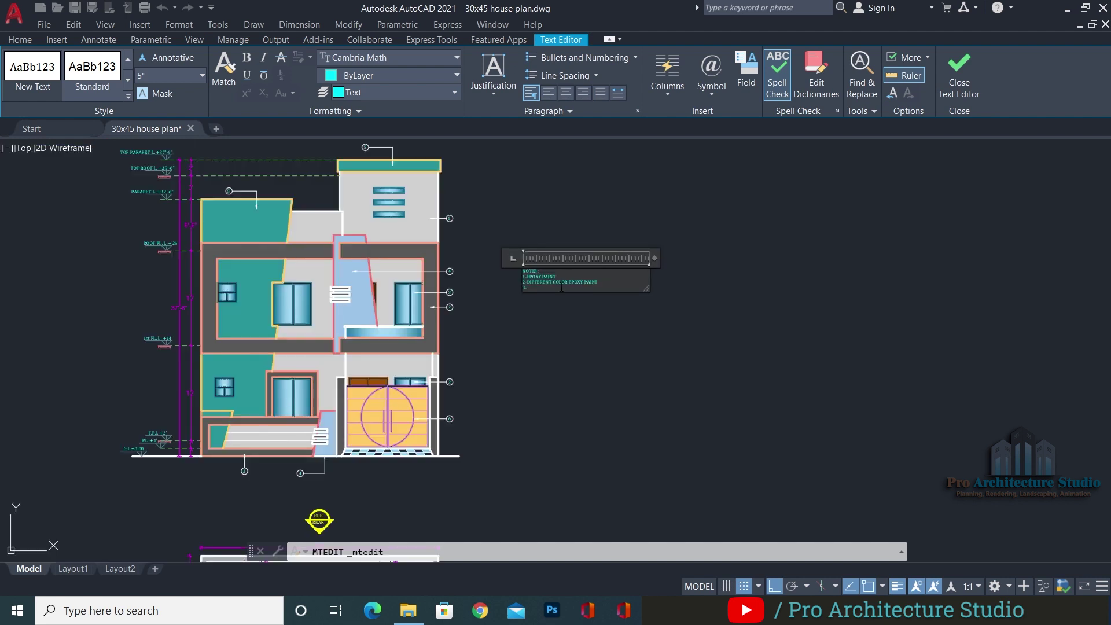
pyautogui.scroll(5, 440, 287)
pyautogui.scroll(-2, 193, 331)
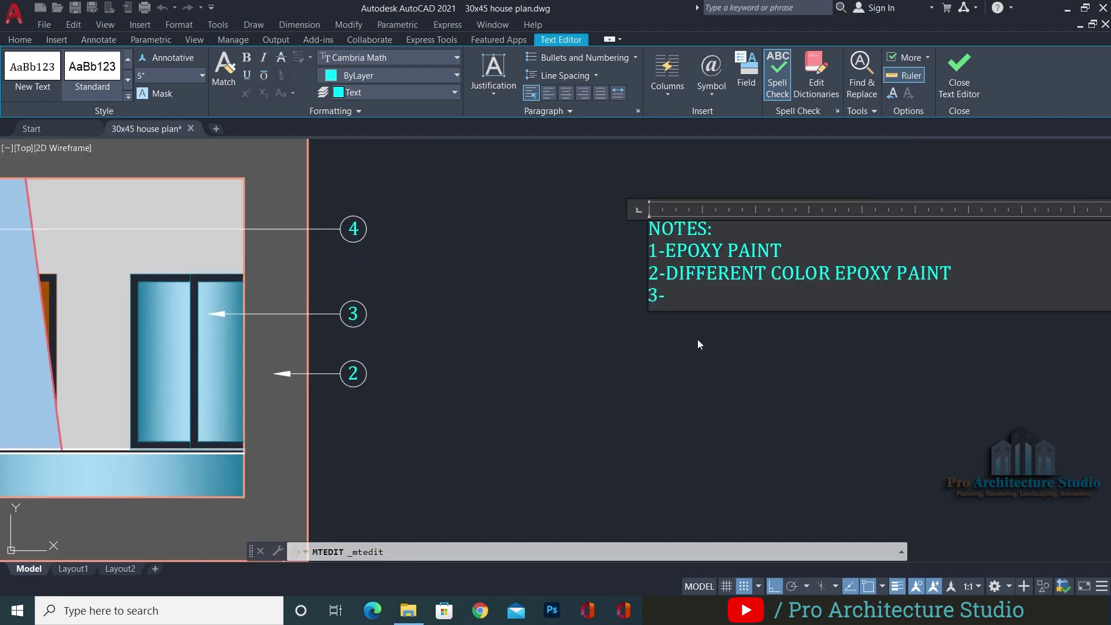
pyautogui.moveTo(701, 339); pyautogui.dragTo(599, 333, button='middle')
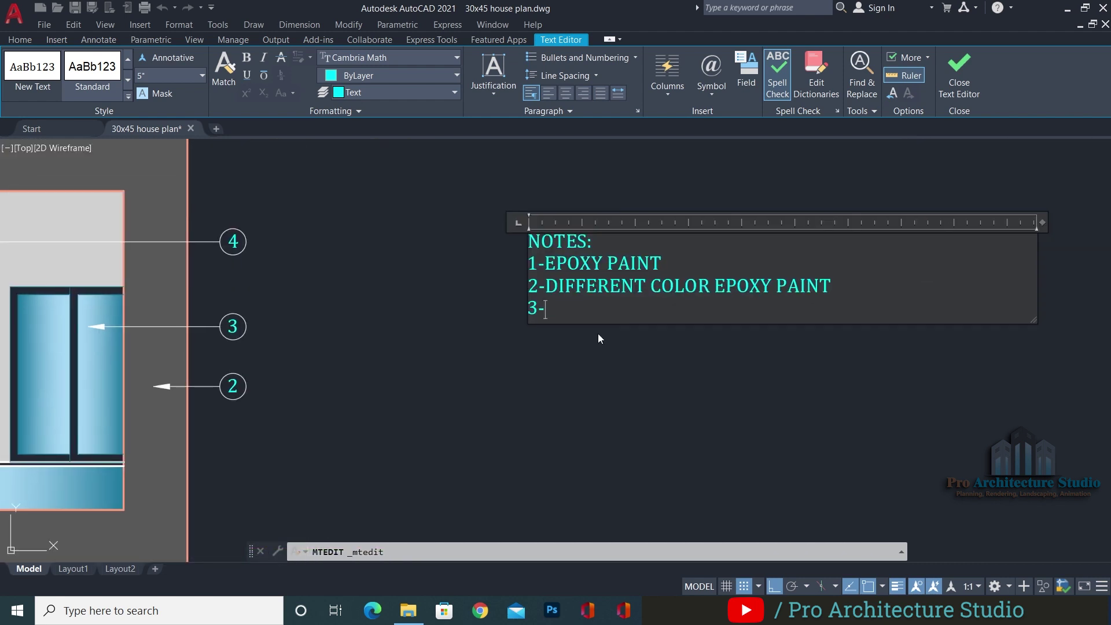
pyautogui.write('GLASS WINS')
pyautogui.press('BackSpace')
pyautogui.press('BackSpace')
pyautogui.write('NDOW WITH ALUMINUM FRAME')
# Add note 4 by reusing the second note's text, DIFFERENT COLOR EPOXY PAINT
pyautogui.press('Return')
pyautogui.write('4-')
pyautogui.scroll(-2, 599, 338)
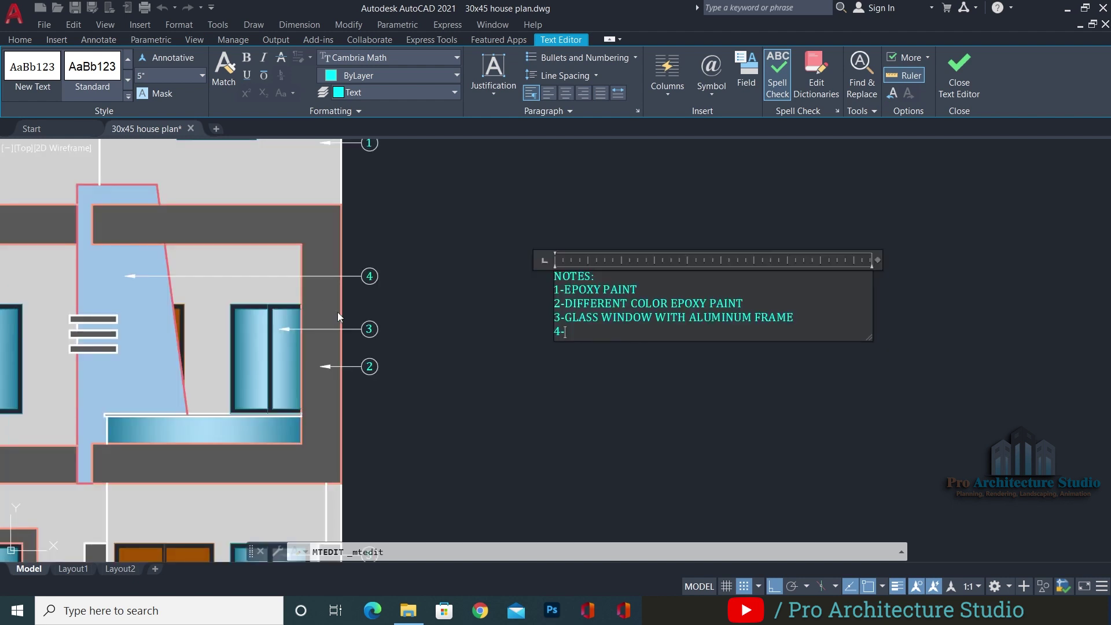
pyautogui.scroll(4, 698, 299)
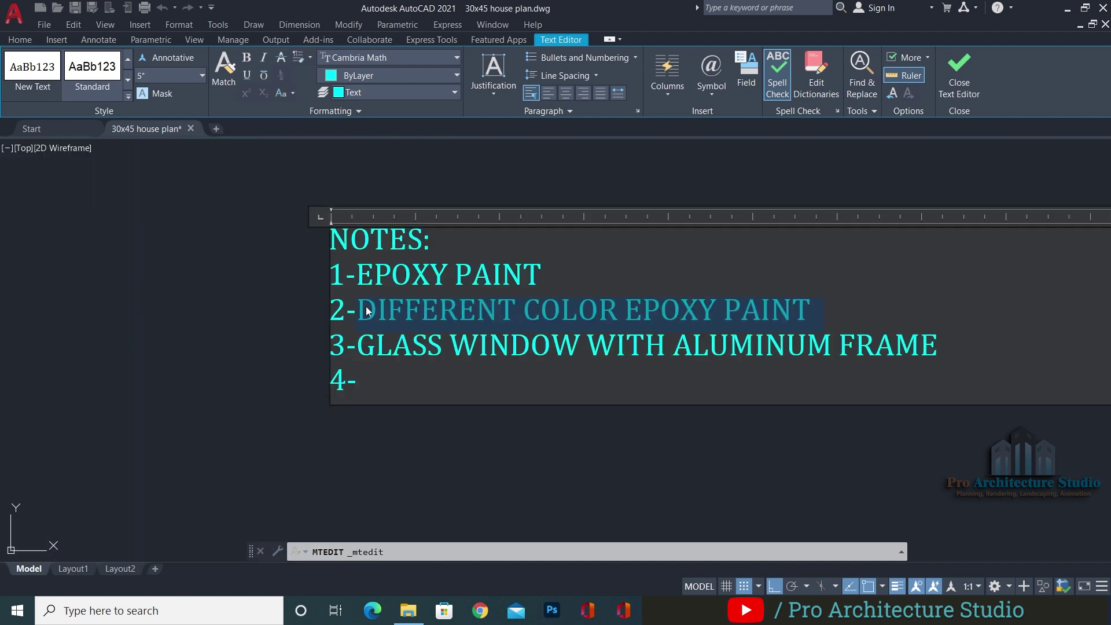
pyautogui.click(372, 388)
pyautogui.hotkey('ctrl', 'v')
# Add note 5 with the same copied text, DIFFERENT COLOR EPOXY PAINT
pyautogui.press('Return')
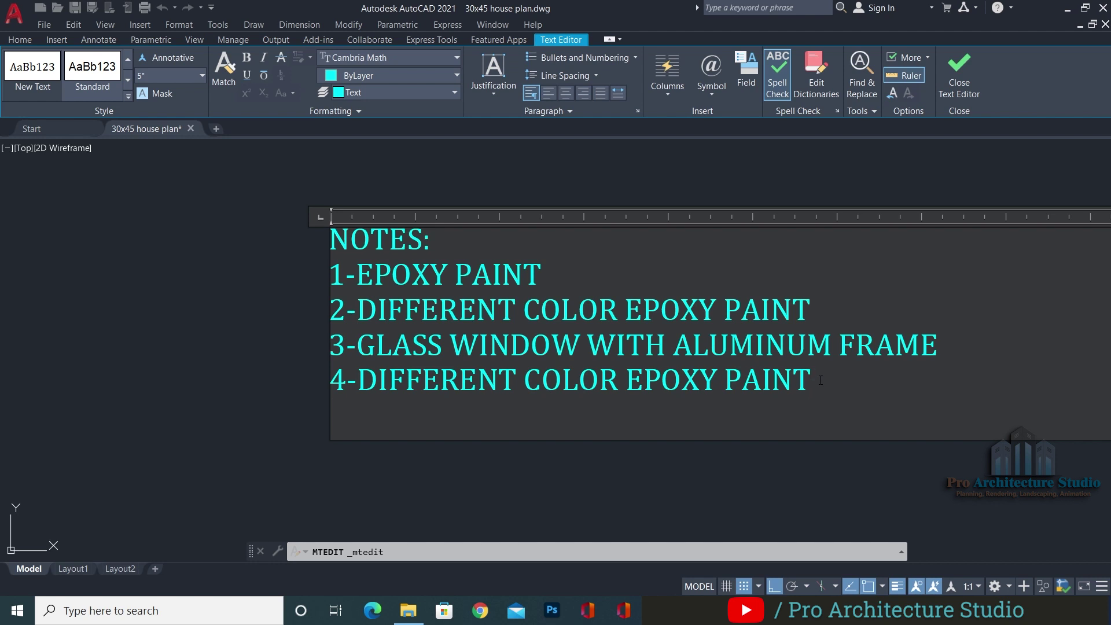
pyautogui.press('Return')
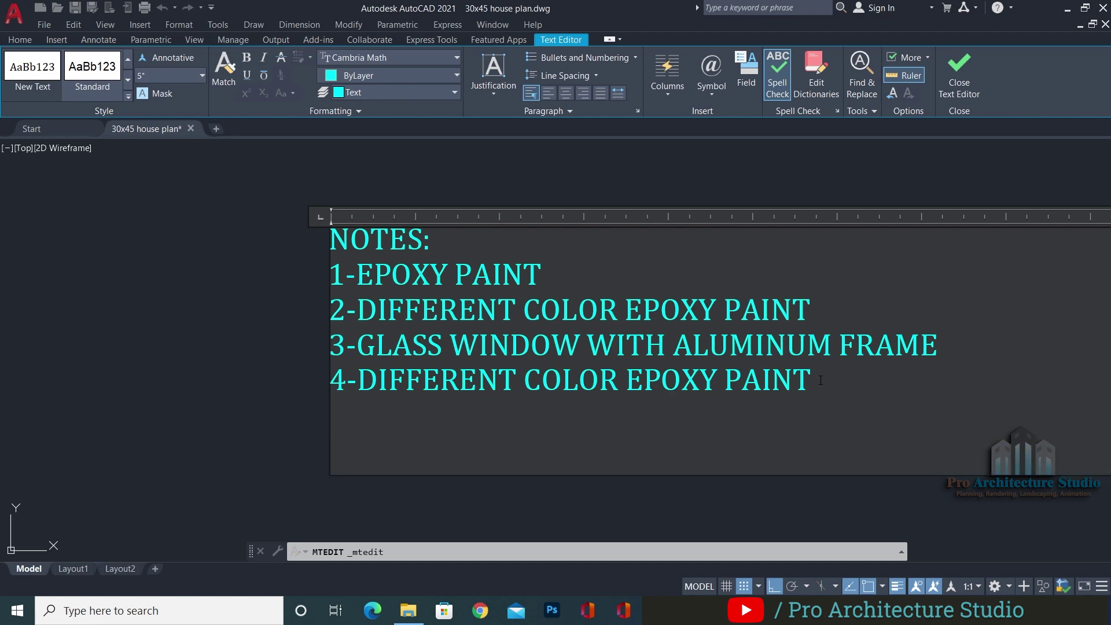
pyautogui.scroll(-6, 820, 380)
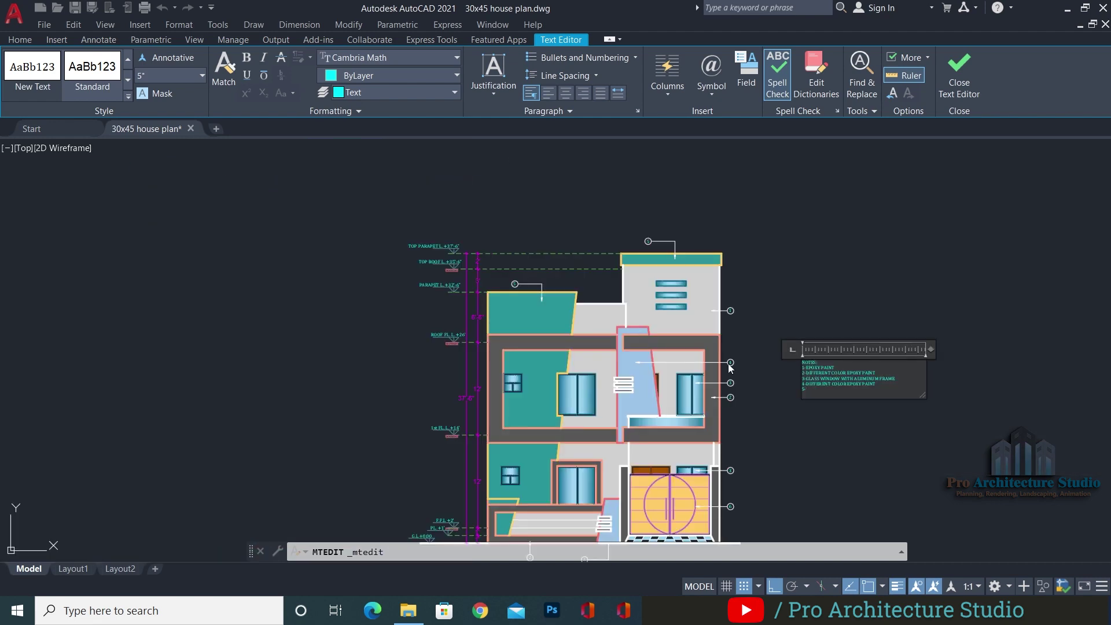
pyautogui.scroll(4, 752, 373)
pyautogui.moveTo(675, 344)
pyautogui.mouseDown(button='middle')
pyautogui.moveTo(665, 419)
pyautogui.moveTo(337, 358)
pyautogui.mouseUp(button='middle')
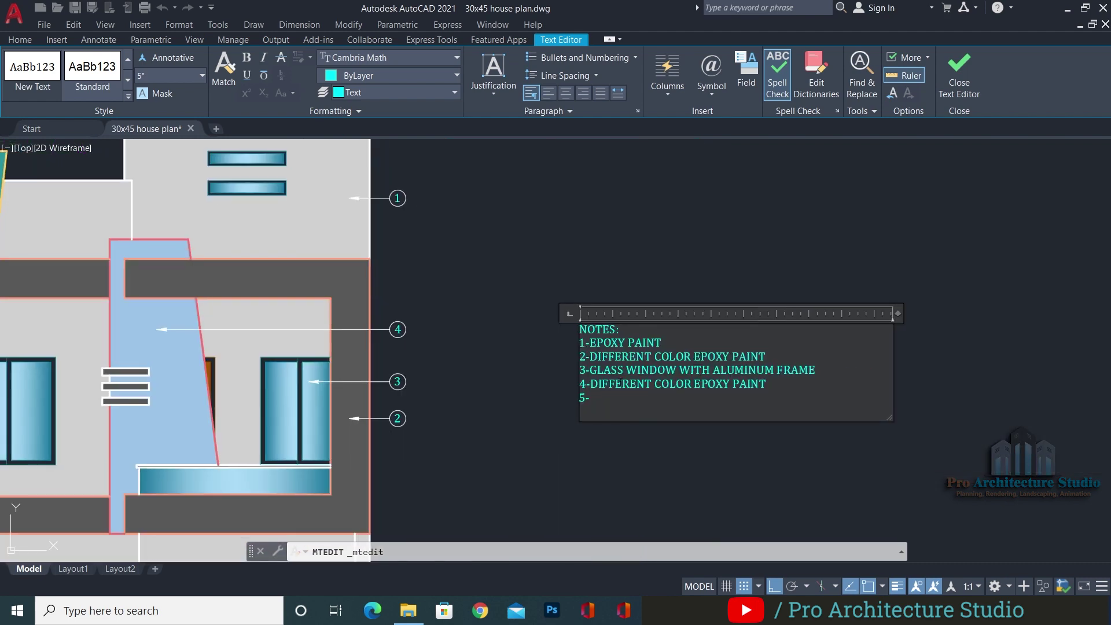
pyautogui.scroll(2, 711, 402)
pyautogui.hotkey('ctrl', 'v')
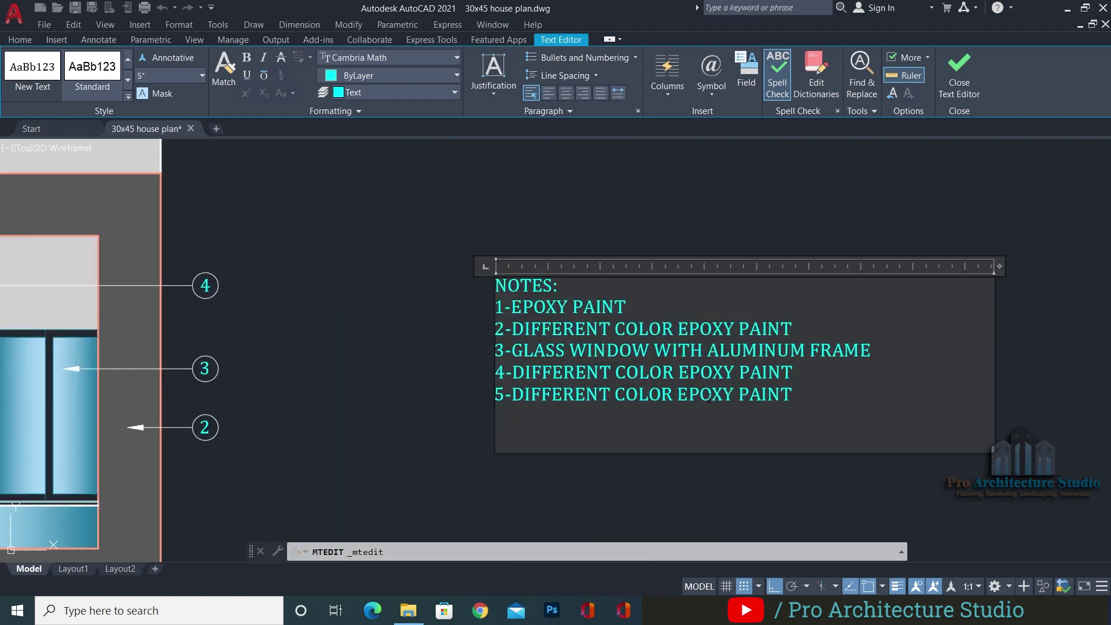
# Add note 6-MAIN GATE WITH STEEL FRAME, start an item 7- below it, and finish editing the notes
pyautogui.scroll(-2, 749, 345)
pyautogui.moveTo(554, 370); pyautogui.dragTo(627, 152, button='middle')
pyautogui.moveTo(457, 380); pyautogui.dragTo(458, 291, button='middle')
pyautogui.scroll(4, 424, 359)
pyautogui.scroll(-4, 389, 370)
pyautogui.moveTo(757, 168); pyautogui.dragTo(538, 417, button='middle')
pyautogui.scroll(5, 564, 370)
pyautogui.scroll(-2, 472, 363)
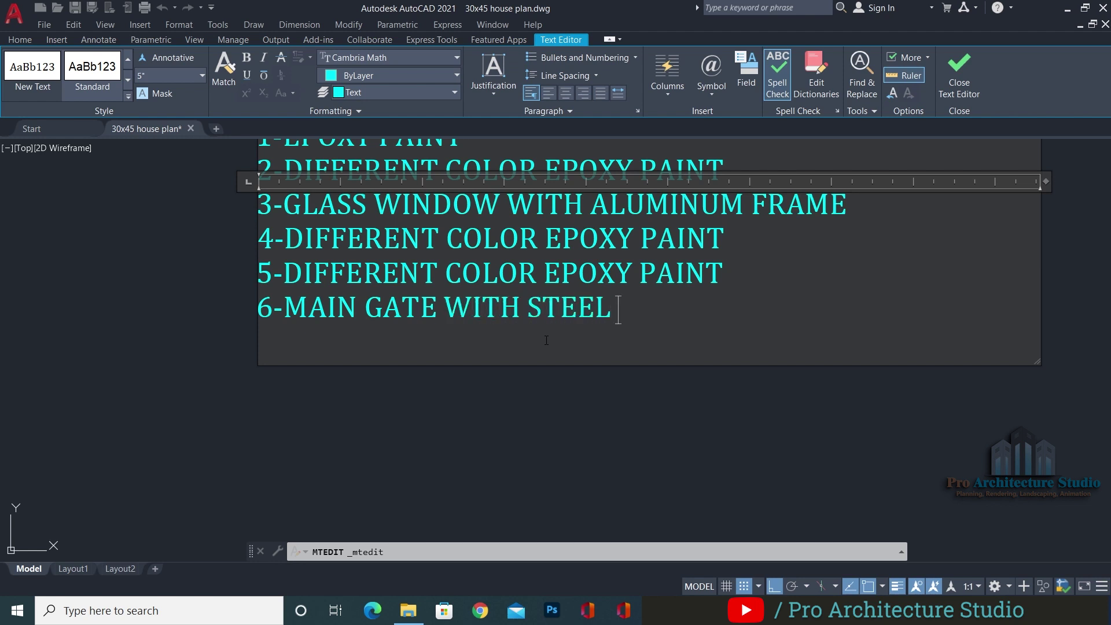
pyautogui.press('BackSpace')
pyautogui.press('BackSpace')
pyautogui.write('RAME')
pyautogui.press('Return')
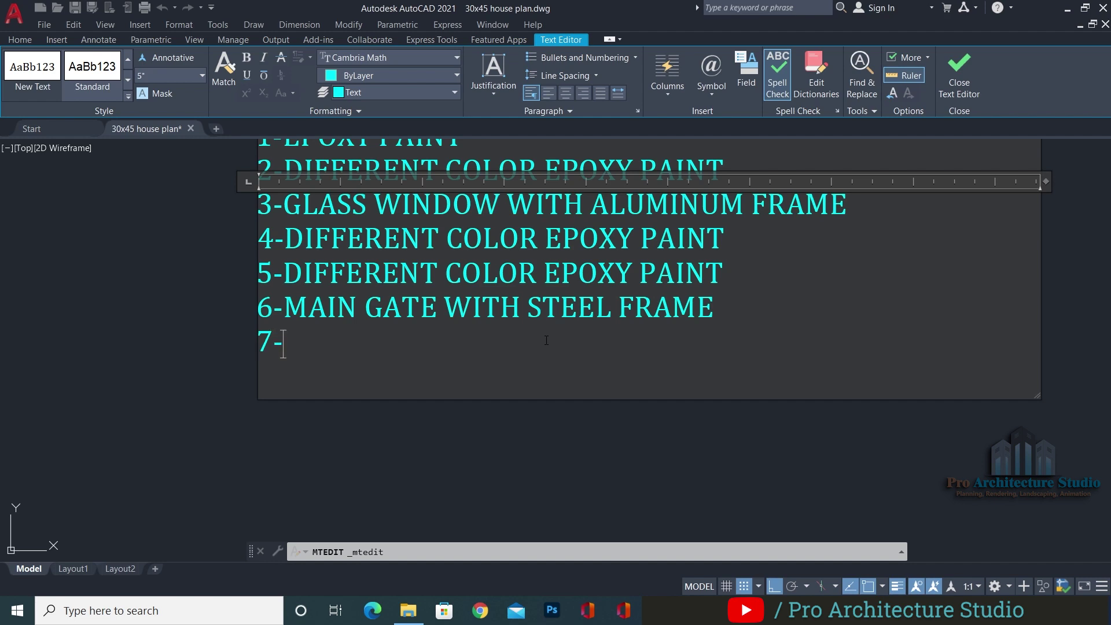
pyautogui.click(611, 411)
pyautogui.scroll(-4, 625, 383)
pyautogui.moveTo(509, 292); pyautogui.dragTo(922, 406, button='middle')
pyautogui.scroll(4, 726, 475)
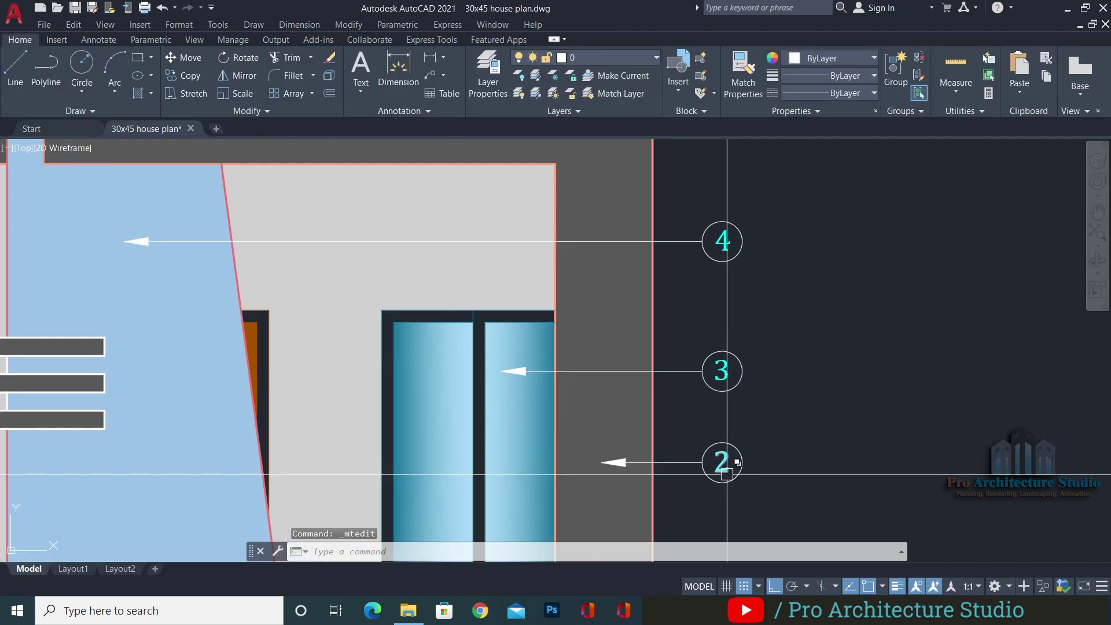
pyautogui.click(771, 316)
pyautogui.click(687, 406)
pyautogui.scroll(-4, 703, 391)
pyautogui.write('co')
pyautogui.press('space')
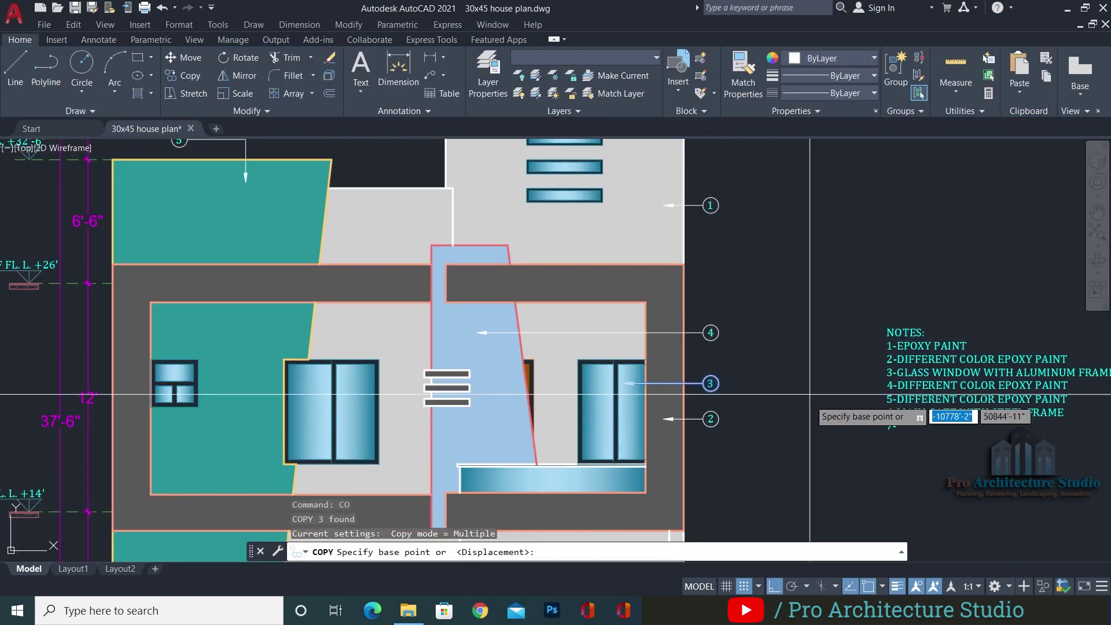
pyautogui.click(807, 394)
pyautogui.moveTo(786, 380); pyautogui.dragTo(702, 255, button='middle')
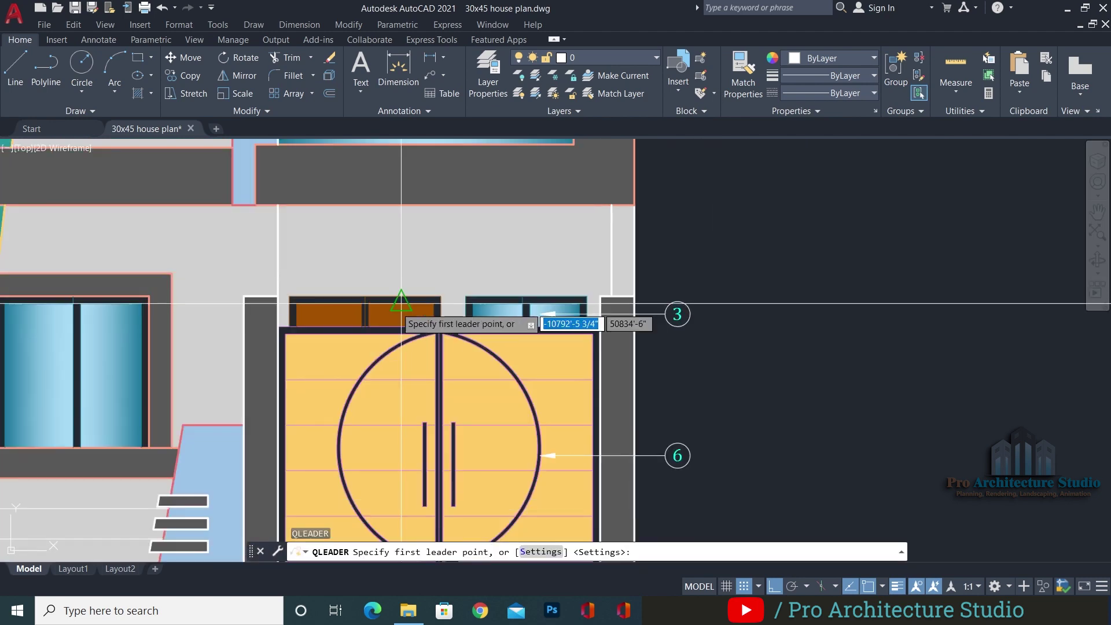
# Draw a leader from the wooden door above the gate up and across past the wall, ending in a copied circled 3
pyautogui.scroll(2, 575, 317)
pyautogui.click(386, 307)
pyautogui.click(386, 239)
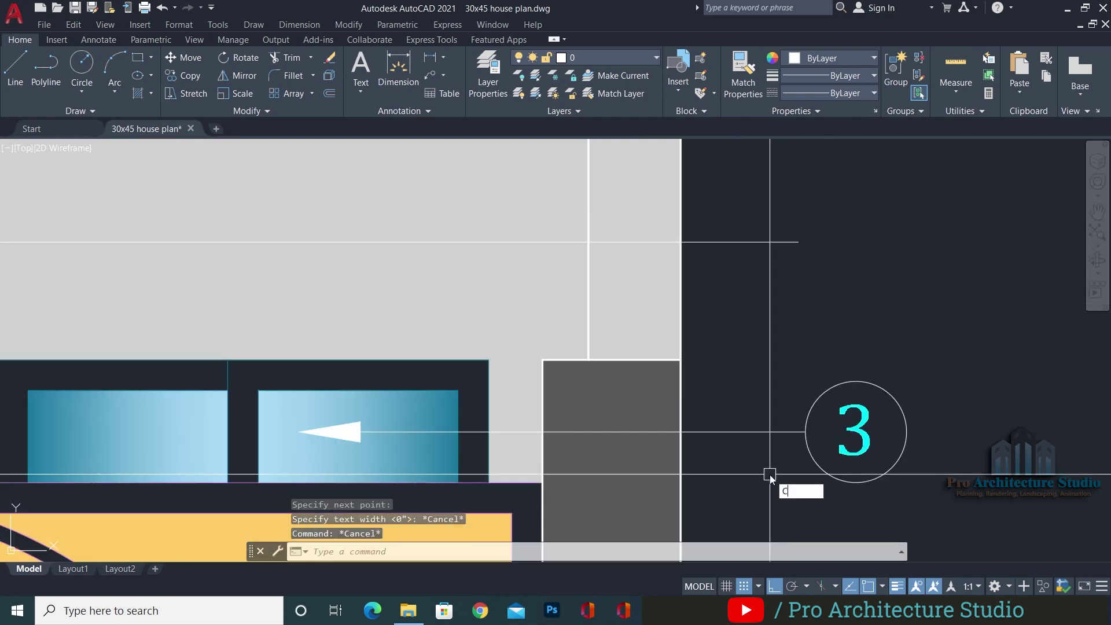
pyautogui.click(746, 236)
pyautogui.scroll(3, 778, 240)
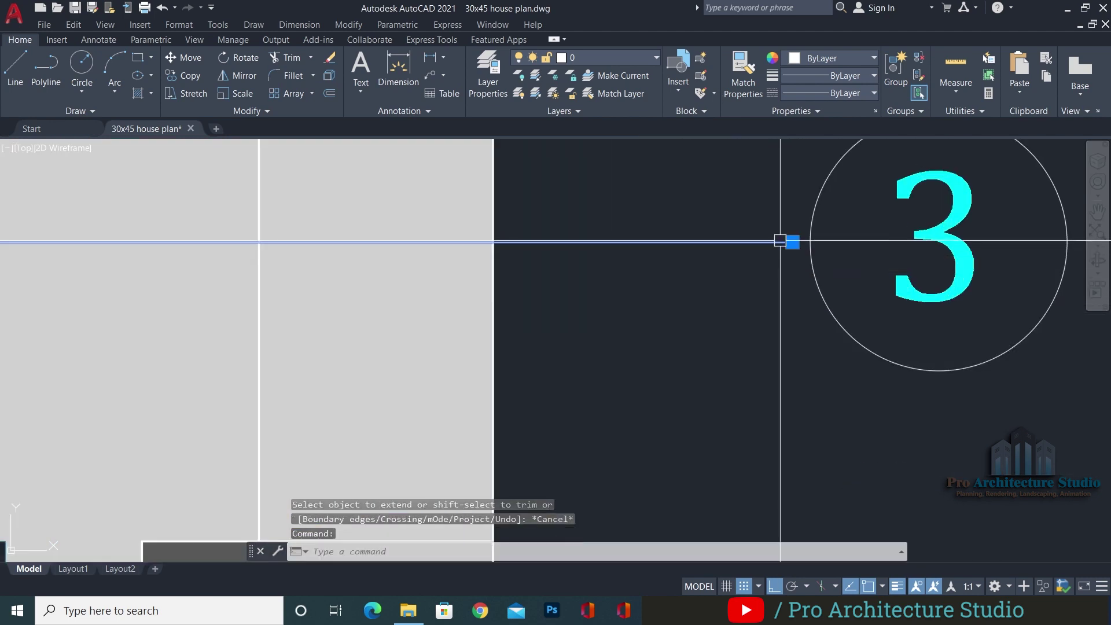
pyautogui.scroll(-2, 834, 240)
# Change the wooden door callout's number to 7 and complete the last note as 7-WOODEN DOOR
pyautogui.doubleClick(834, 240)
pyautogui.write('7')
pyautogui.write('OR')
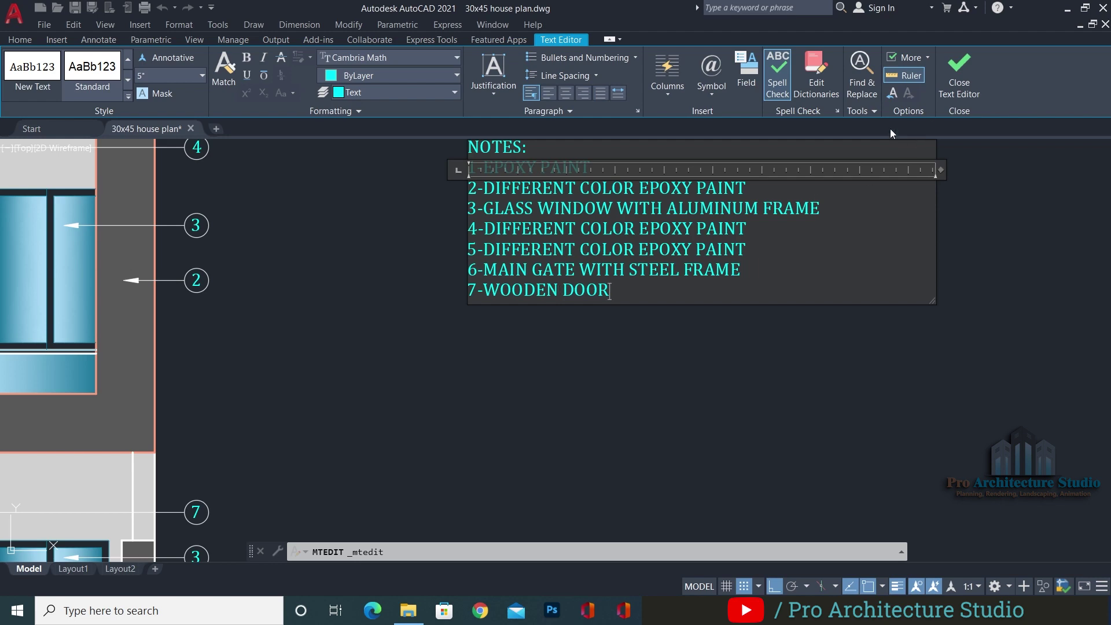
pyautogui.click(959, 72)
# Move the notes block diagonally down and closer to the elevation's callouts
pyautogui.scroll(-4, 593, 260)
pyautogui.click(638, 178)
pyautogui.click(635, 380)
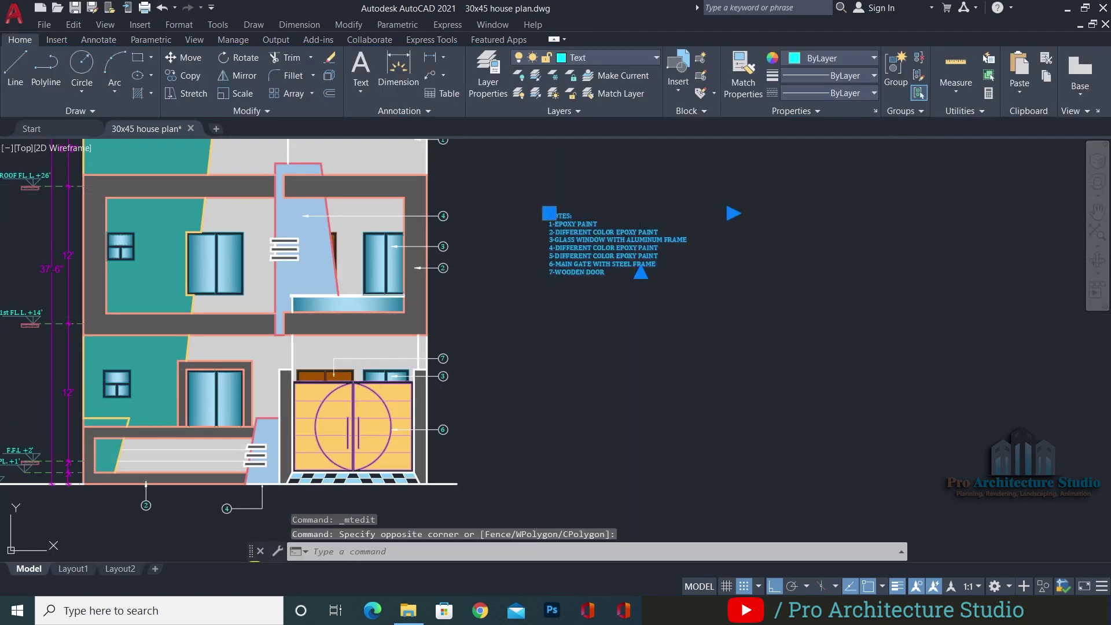
pyautogui.write('m')
pyautogui.press('Return')
pyautogui.click(647, 366)
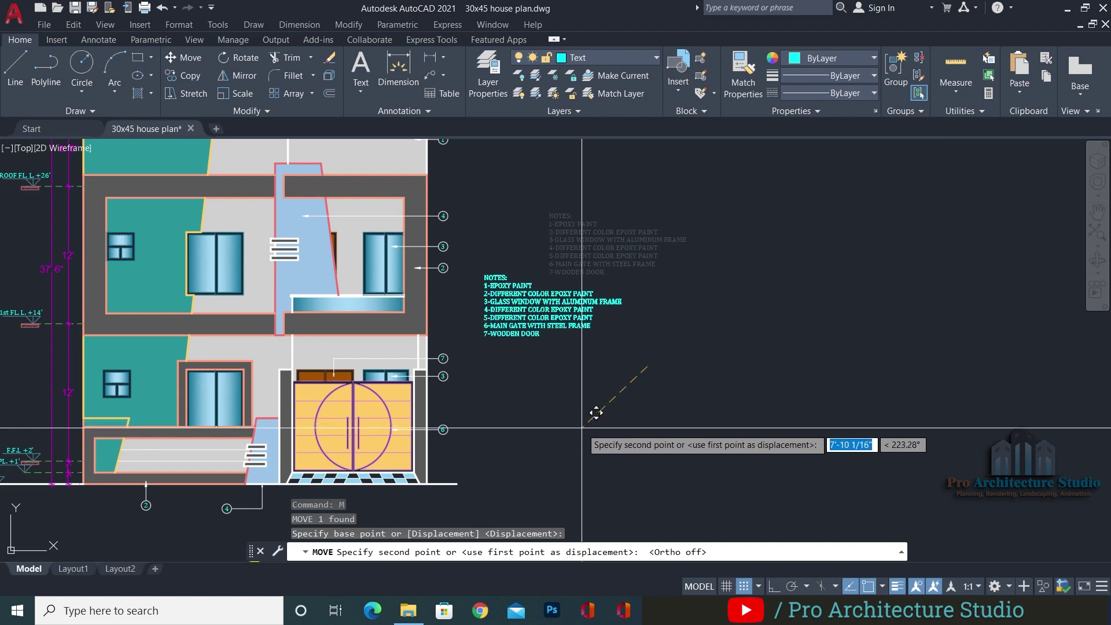
pyautogui.click(581, 428)
# Copy the G.L +0.00 label to below the ground line, beside the boundary wall's callout 2
pyautogui.moveTo(463, 318); pyautogui.dragTo(484, 362, button='middle')
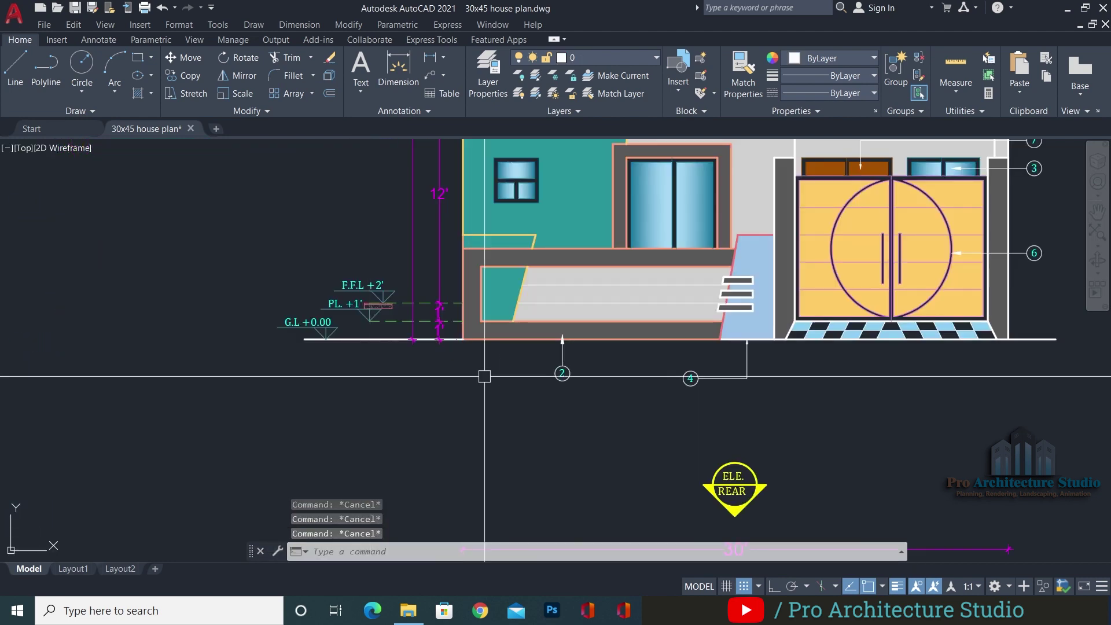
pyautogui.scroll(-2, 484, 377)
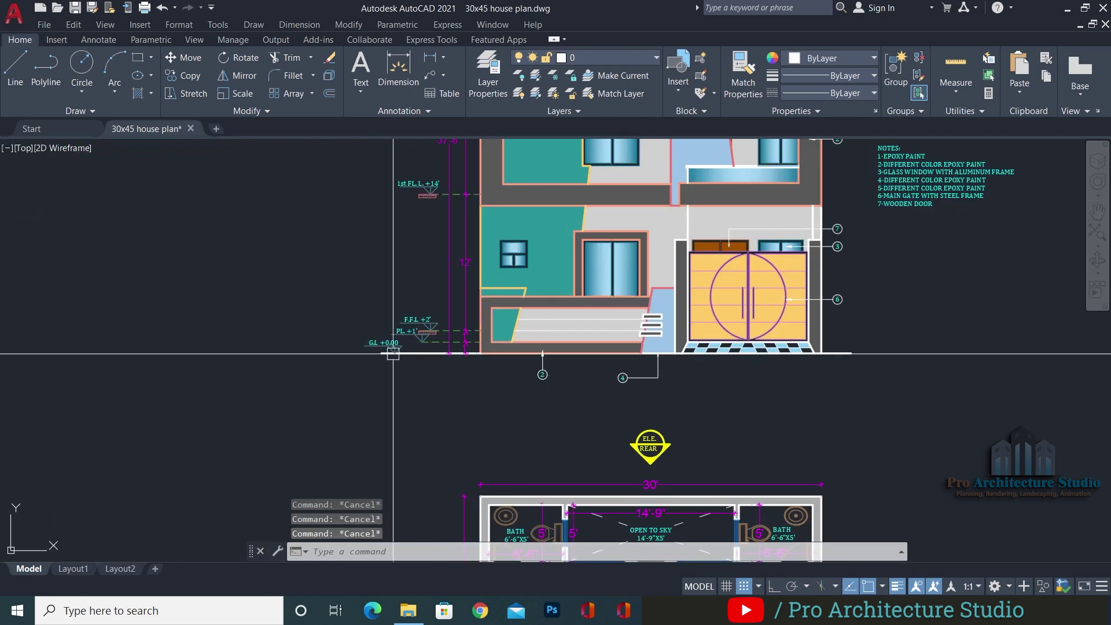
pyautogui.scroll(4, 388, 358)
pyautogui.click(380, 317)
pyautogui.press('Return')
pyautogui.click(358, 353)
pyautogui.moveTo(783, 478); pyautogui.dragTo(645, 402, button='middle')
pyautogui.click(515, 371)
pyautogui.press('Return')
pyautogui.scroll(-6, 533, 274)
pyautogui.press('Escape')
# Check the ground floor plan's title and elevation marker, and change the copied ground-level label to FRONT ELEVATION
pyautogui.moveTo(617, 356); pyautogui.dragTo(596, 322, button='middle')
pyautogui.scroll(8, 578, 376)
pyautogui.scroll(-6, 561, 358)
pyautogui.scroll(2, 558, 284)
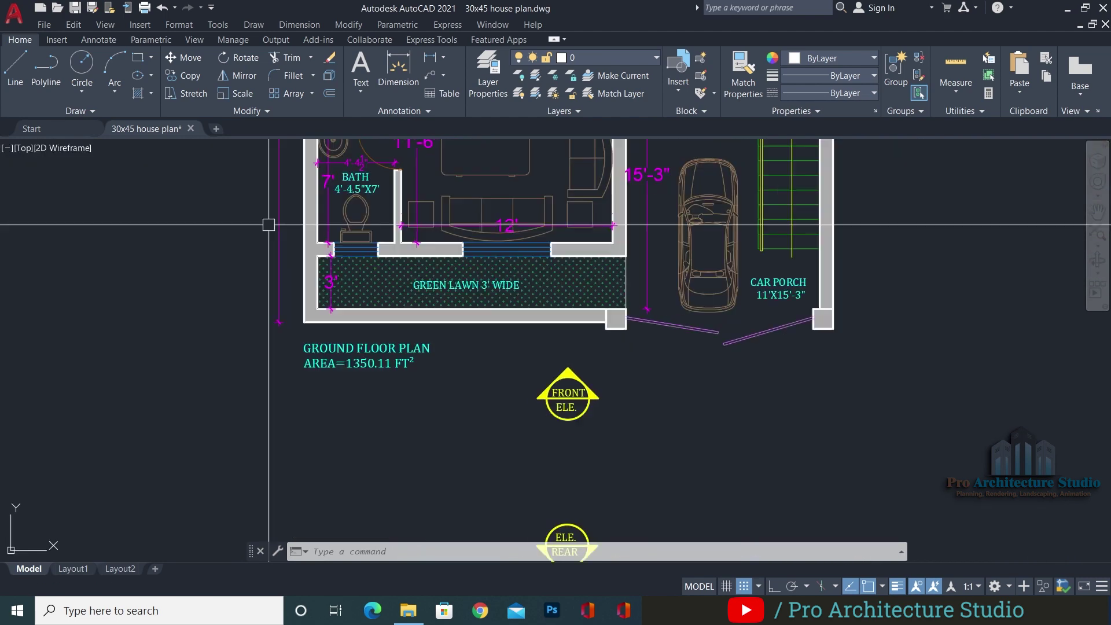
pyautogui.scroll(5, 569, 370)
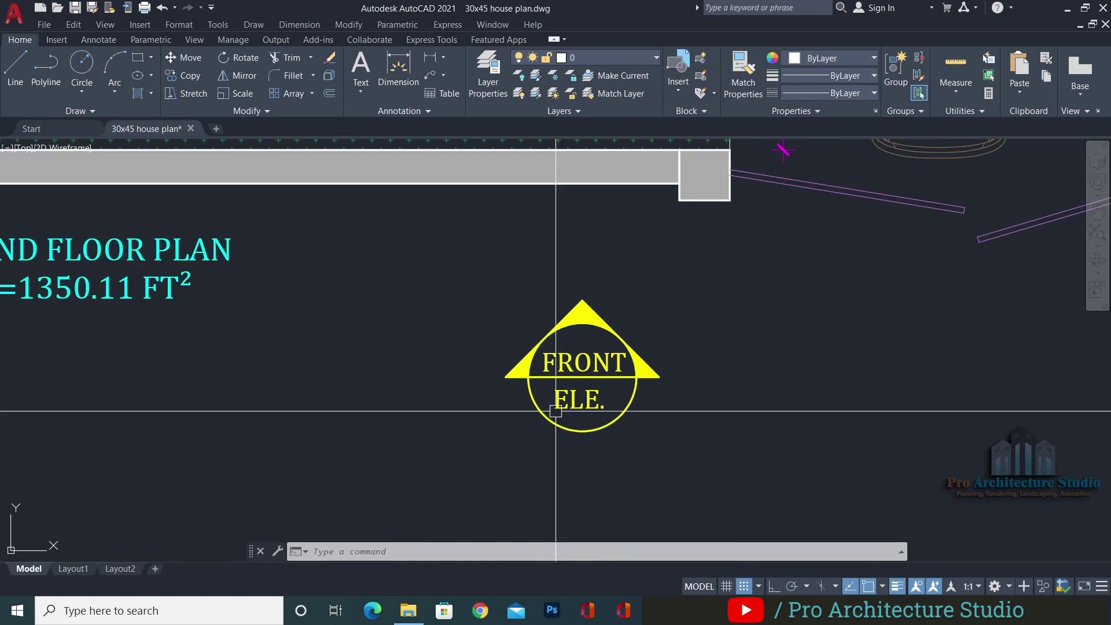
pyautogui.scroll(-8, 573, 356)
pyautogui.scroll(6, 492, 511)
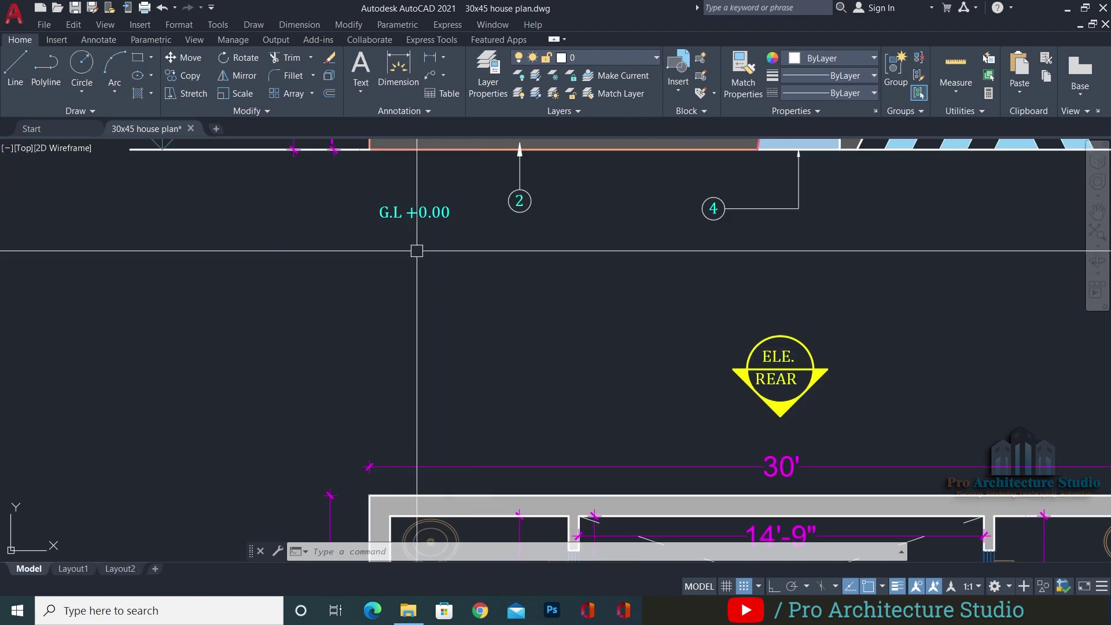
pyautogui.doubleClick(422, 202)
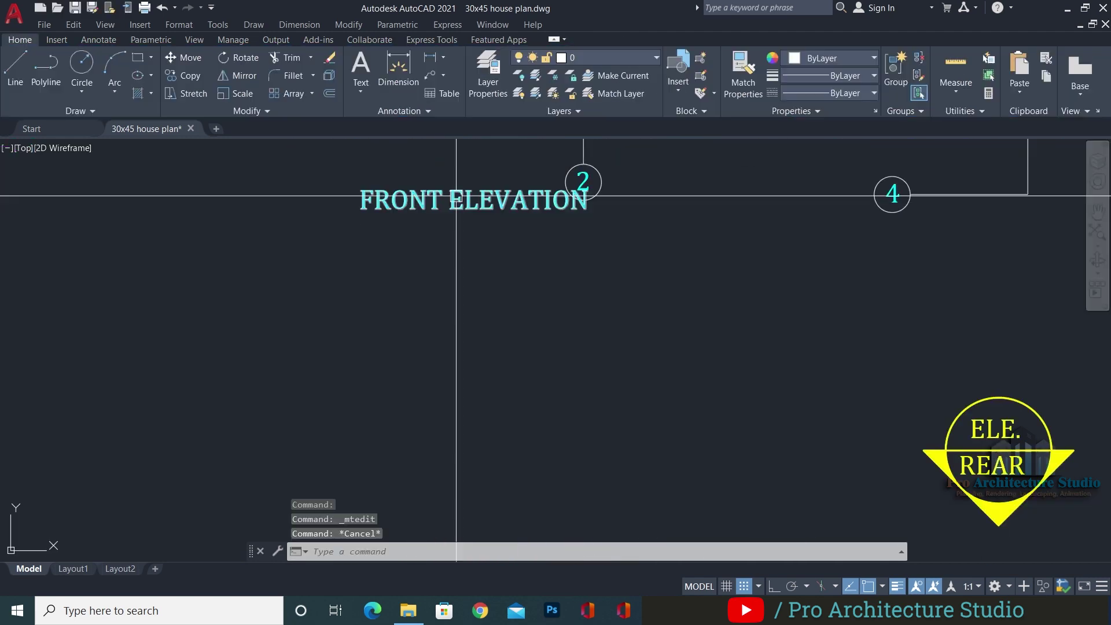
# Move the FRONT ELEVATION title a short way left so it clears callout 2 below the ground line
pyautogui.scroll(-4, 479, 276)
pyautogui.write('M')
pyautogui.press('Return')
pyautogui.click(458, 320)
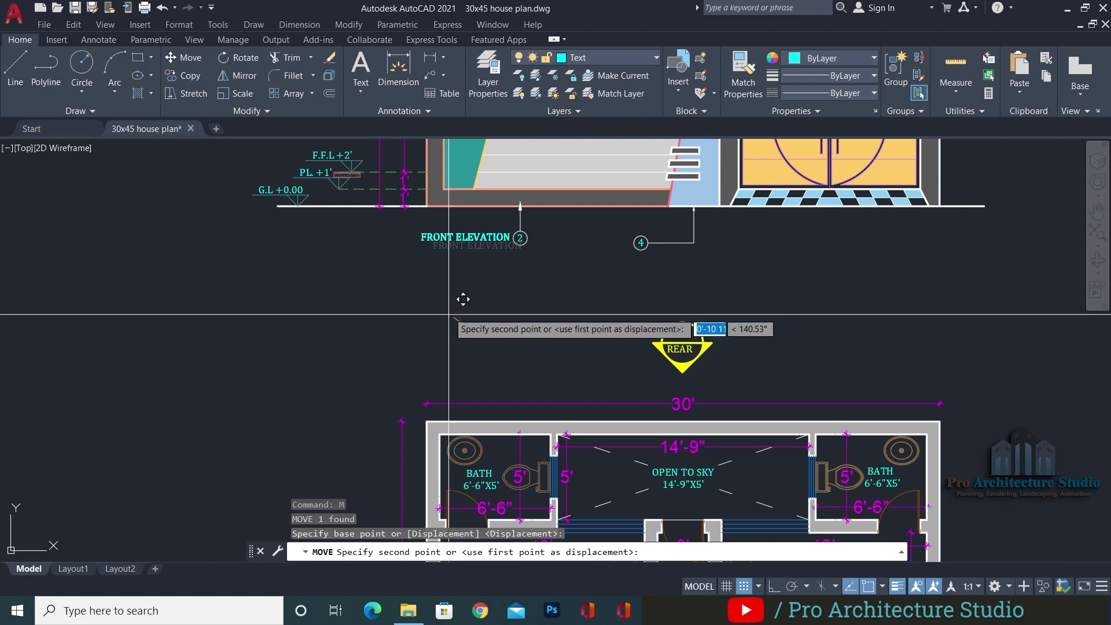
pyautogui.click(443, 304)
pyautogui.press('Escape')
# Move callout 2 and its leader right along the boundary wall with Ortho on, and enlarge the FRONT ELEVATION title
pyautogui.scroll(4, 515, 231)
pyautogui.click(556, 216)
pyautogui.click(510, 284)
pyautogui.moveTo(510, 285); pyautogui.dragTo(478, 320, button='middle')
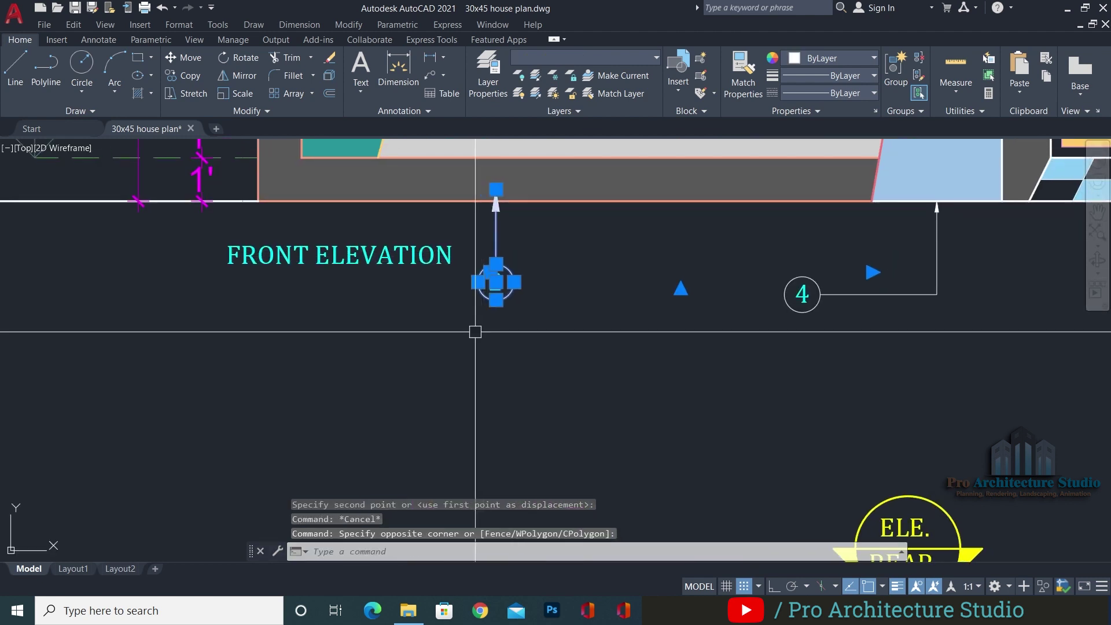
pyautogui.write('M')
pyautogui.press('Return')
pyautogui.press('F8')
pyautogui.click(401, 365)
pyautogui.click(592, 375)
pyautogui.press('Escape')
pyautogui.click(492, 246)
pyautogui.click(378, 286)
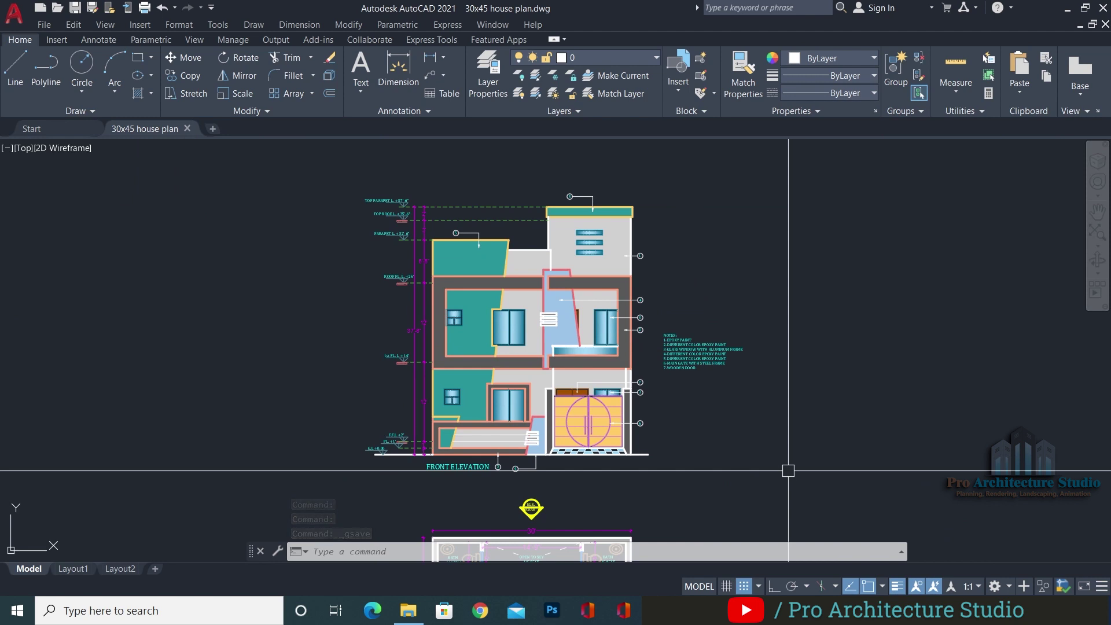
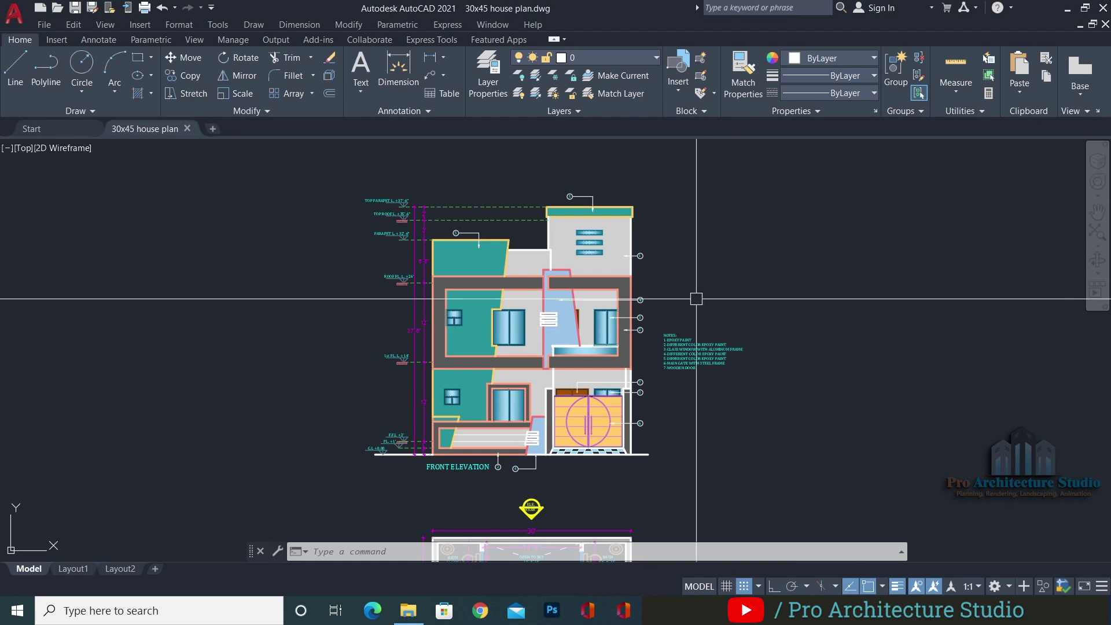
# Copy the ground floor plan with its four elevation markers straight across to the empty area right of the original
pyautogui.scroll(-4, 559, 304)
pyautogui.scroll(5, 566, 437)
pyautogui.moveTo(564, 499); pyautogui.dragTo(525, 266, button='middle')
pyautogui.moveTo(614, 315); pyautogui.dragTo(618, 411, button='middle')
pyautogui.scroll(-3, 498, 333)
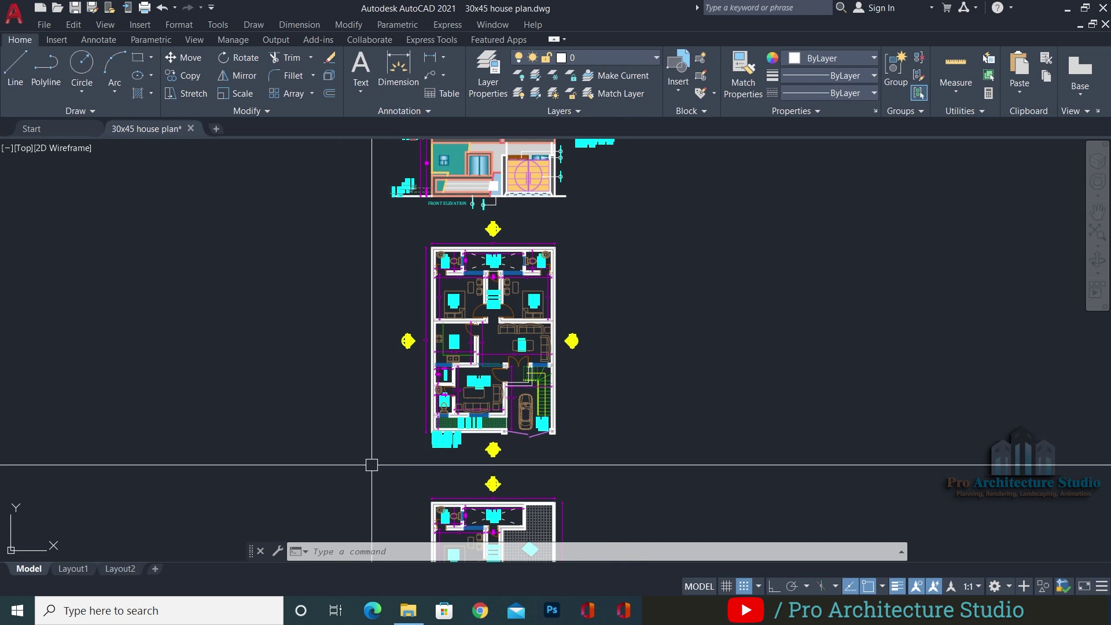
pyautogui.scroll(6, 560, 340)
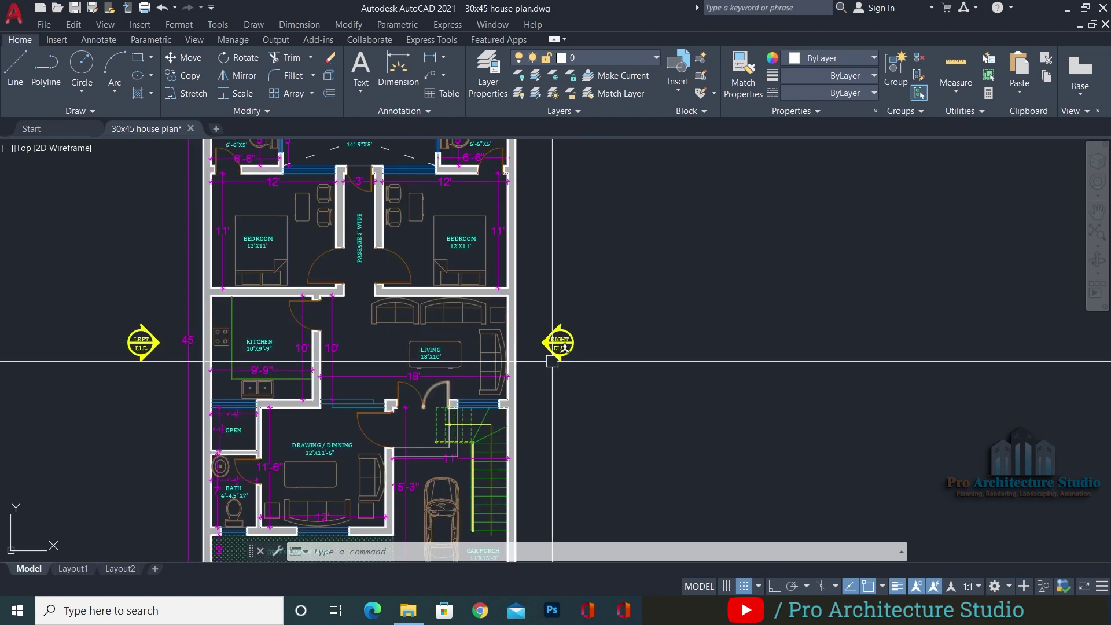
pyautogui.scroll(-8, 467, 335)
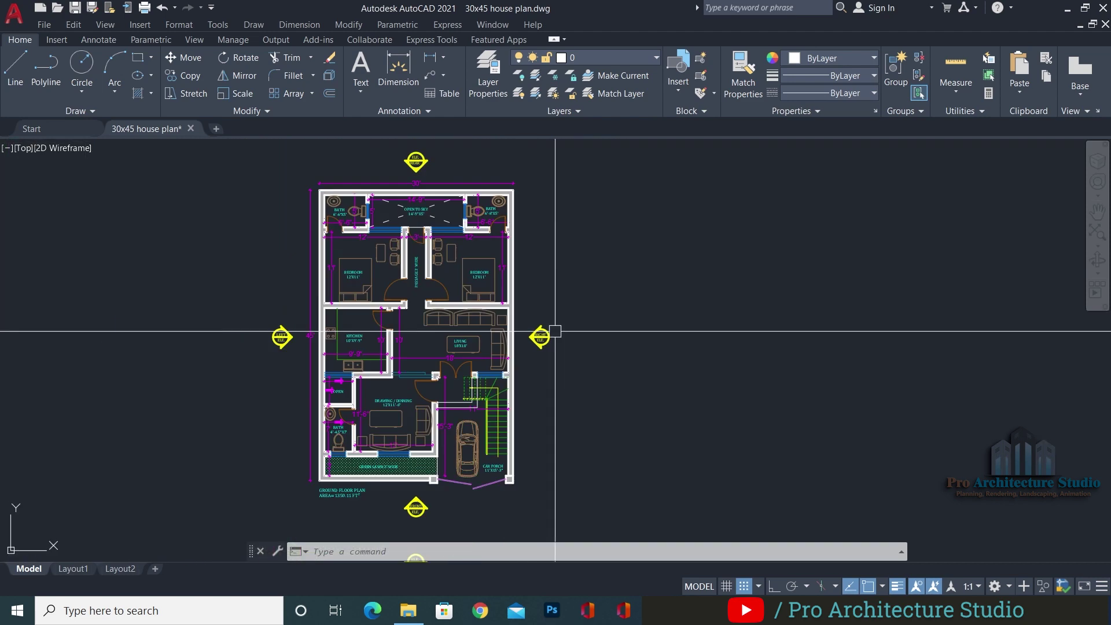
pyautogui.click(172, 519)
pyautogui.scroll(-4, 607, 173)
pyautogui.click(610, 174)
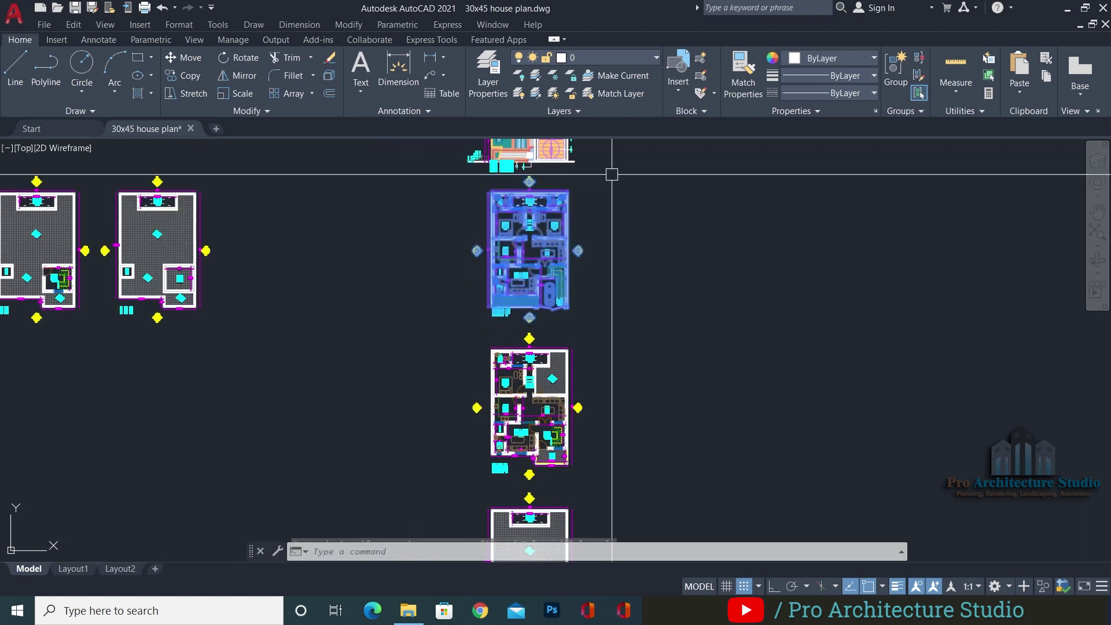
pyautogui.write('co')
pyautogui.press('Return')
pyautogui.click(610, 217)
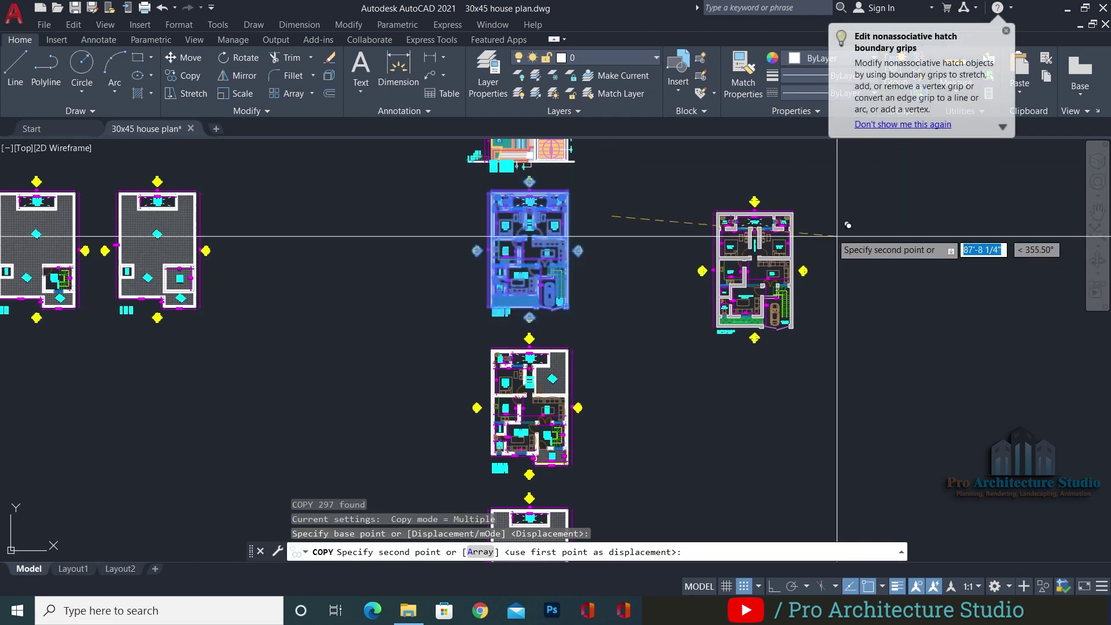
pyautogui.press('F8')
pyautogui.click(831, 233)
pyautogui.press('Return')
# Rotate the copied ground floor plan 270° about its RIGHT ELE. marker so the right side faces down
pyautogui.scroll(4, 833, 232)
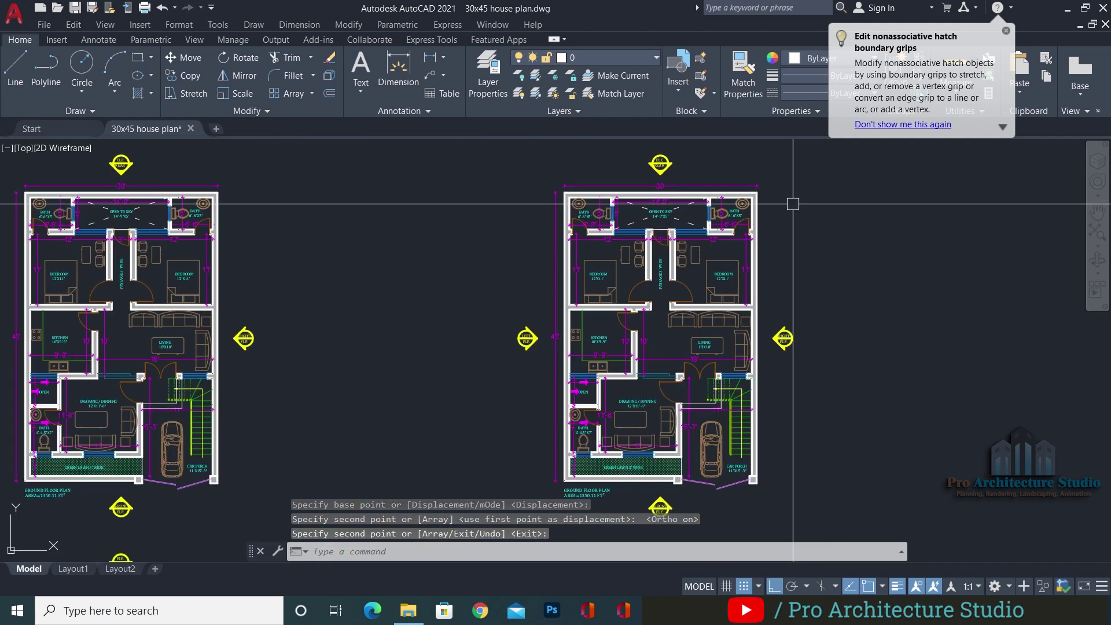
pyautogui.scroll(4, 698, 330)
pyautogui.scroll(-4, 698, 331)
pyautogui.scroll(4, 695, 331)
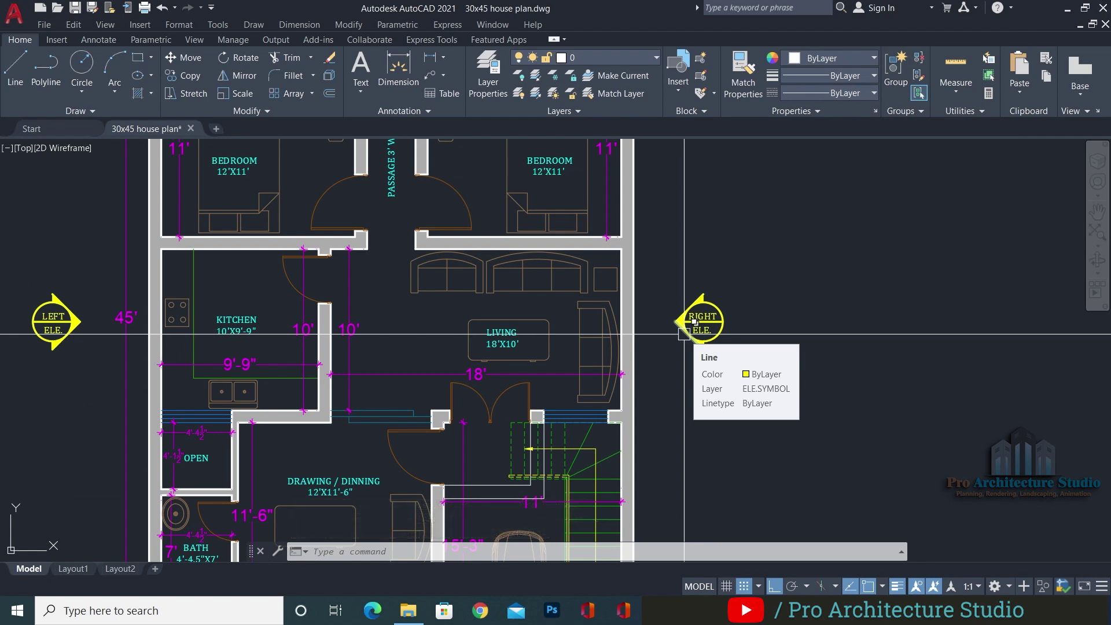
pyautogui.scroll(2, 700, 333)
pyautogui.scroll(-2, 707, 243)
pyautogui.write('RO')
pyautogui.press('Return')
pyautogui.scroll(-4, 720, 324)
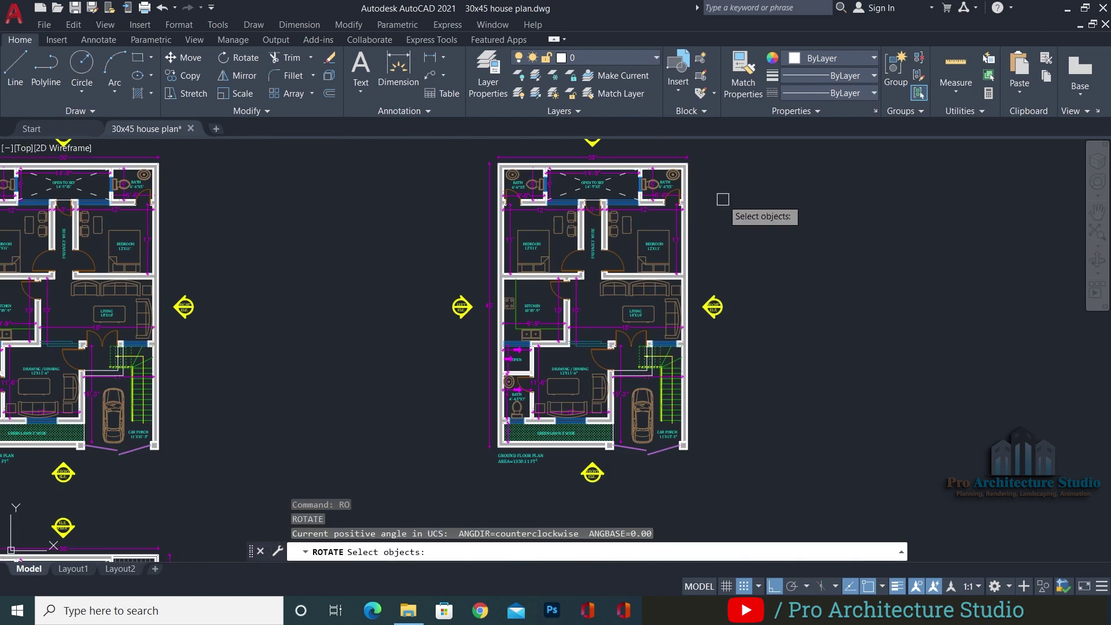
pyautogui.scroll(-2, 719, 208)
pyautogui.click(744, 144)
pyautogui.click(565, 366)
pyautogui.scroll(5, 689, 257)
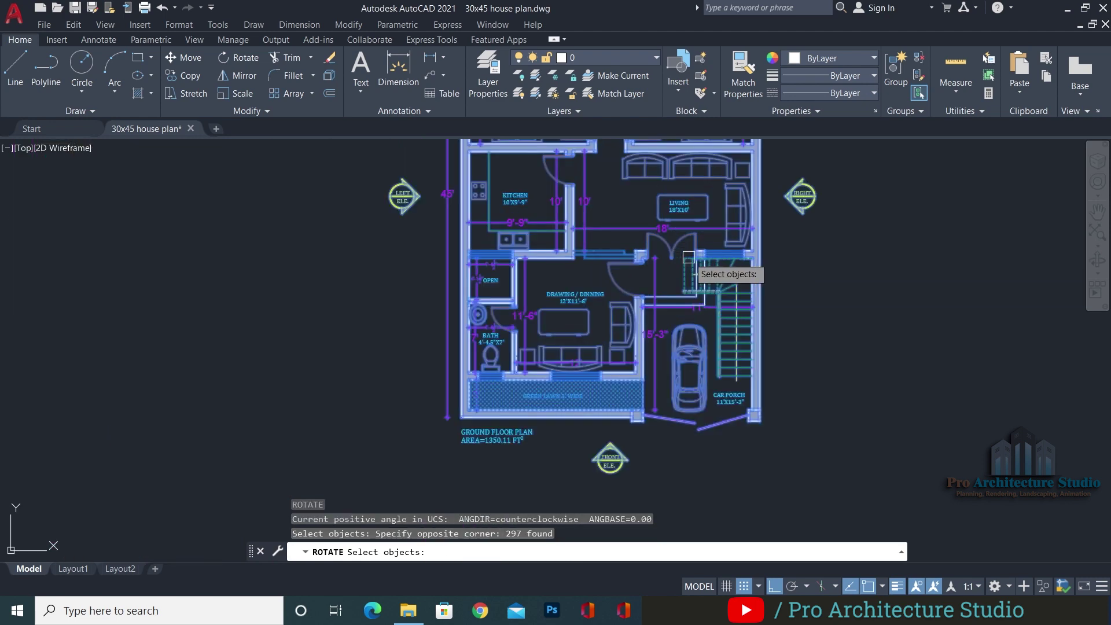
pyautogui.press('Return')
pyautogui.click(802, 197)
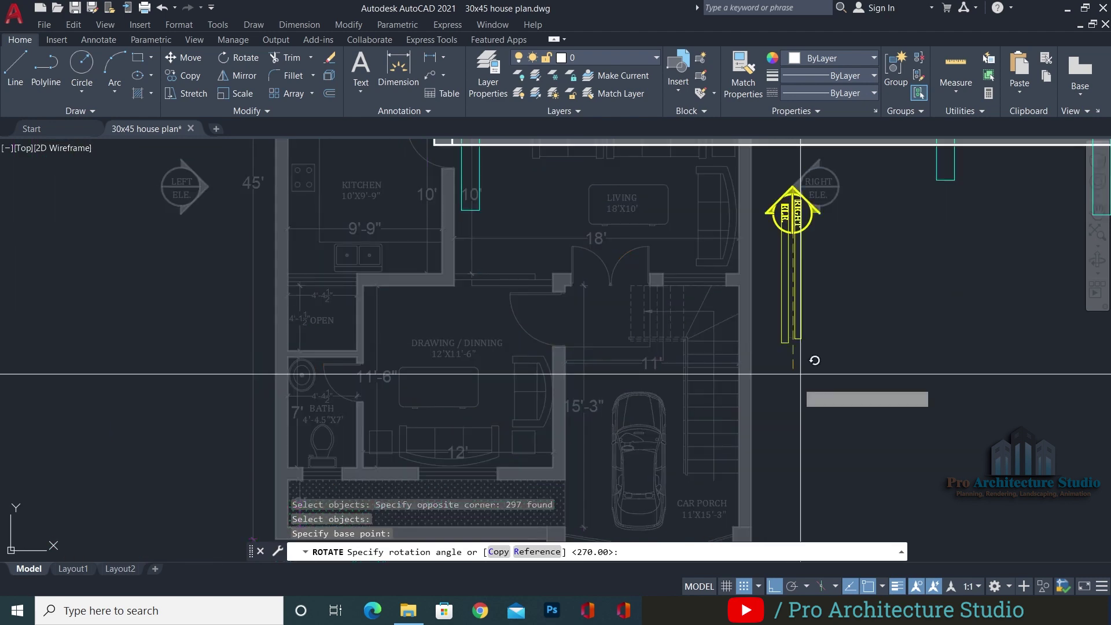
pyautogui.scroll(-3, 781, 400)
pyautogui.click(787, 443)
pyautogui.scroll(7, 793, 359)
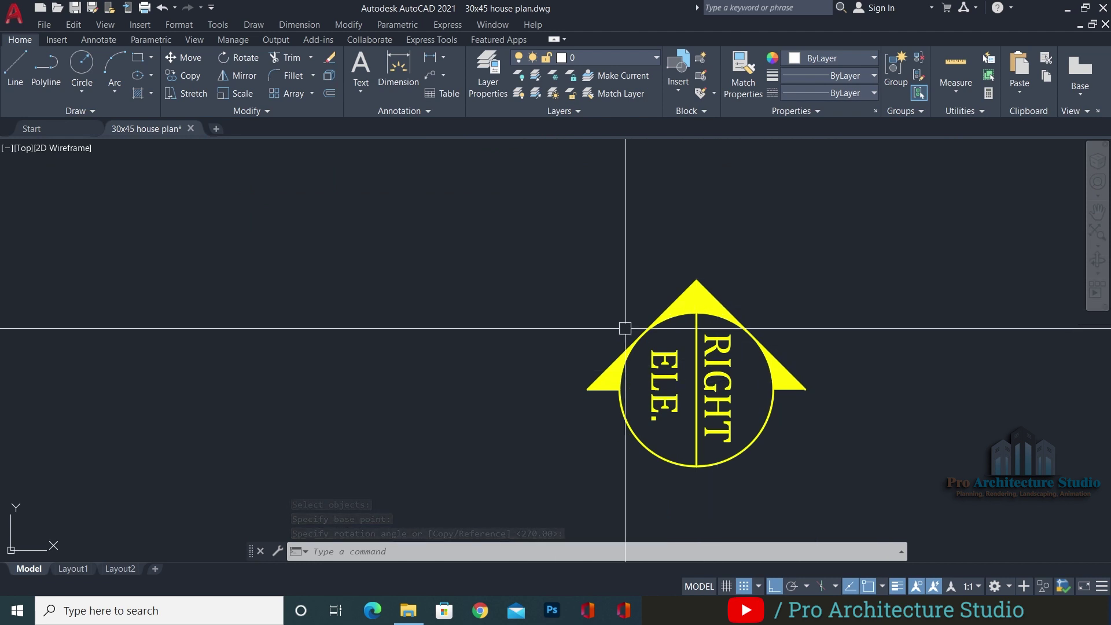
pyautogui.scroll(-4, 653, 352)
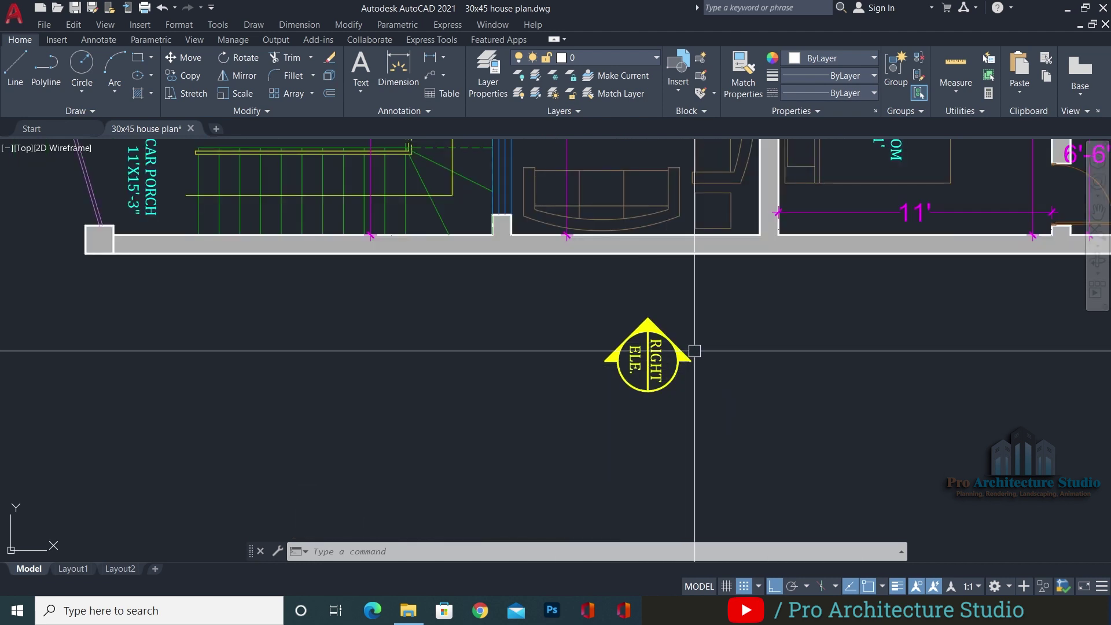
pyautogui.scroll(-4, 545, 328)
pyautogui.scroll(6, 585, 335)
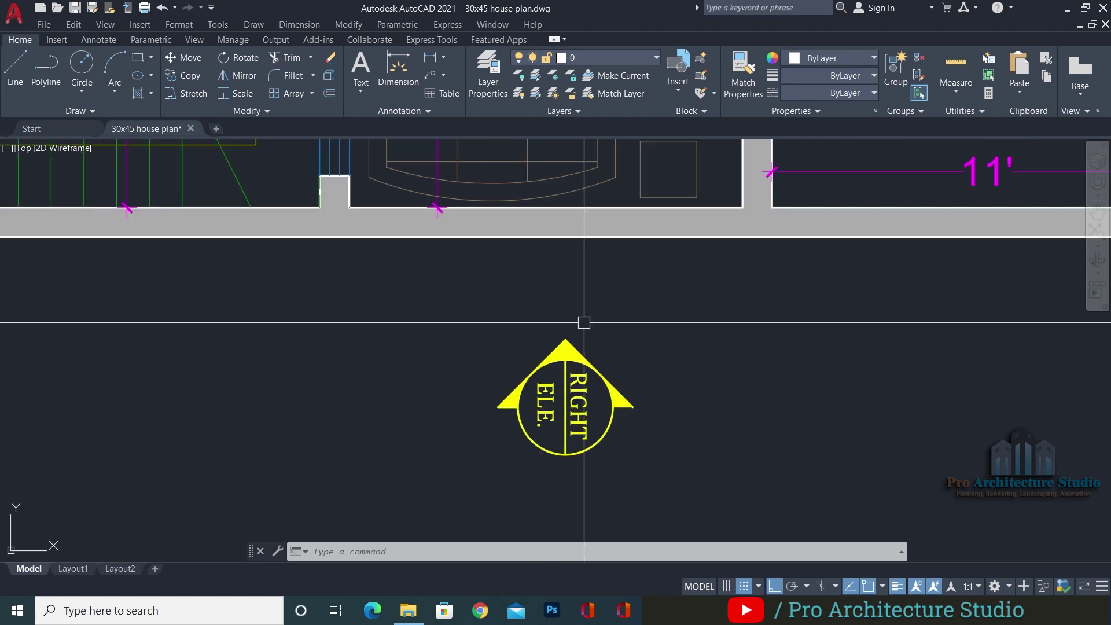
# Copy the first floor plan with its markers straight across, below the rotated ground floor plan
pyautogui.scroll(-12, 565, 367)
pyautogui.moveTo(442, 391); pyautogui.dragTo(446, 271, button='middle')
pyautogui.click(267, 471)
pyautogui.click(454, 317)
pyautogui.write('co')
pyautogui.press('Return')
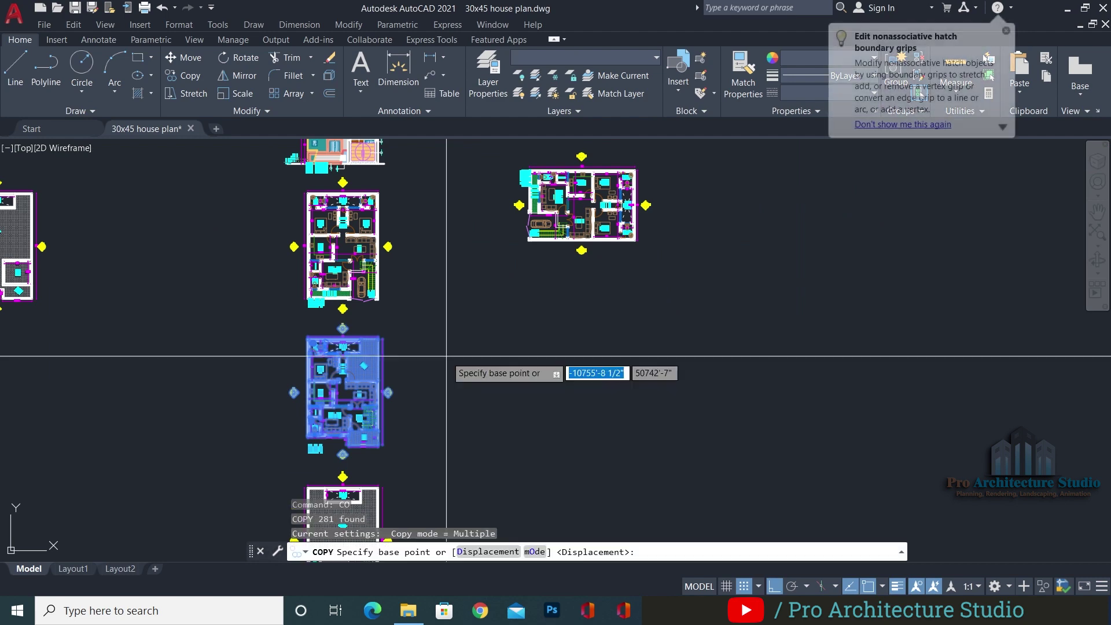
pyautogui.click(449, 356)
pyautogui.click(669, 352)
pyautogui.press('Escape')
# Rotate the copied first floor plan 270° about a point beside its RIGHT ELE. marker
pyautogui.write('ro')
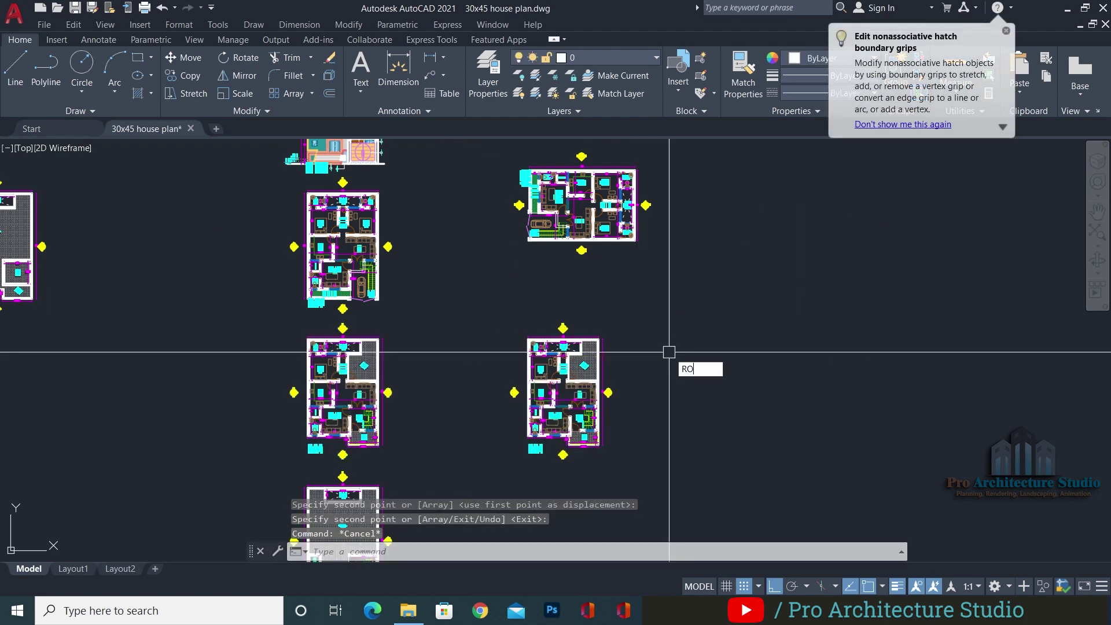
pyautogui.press('Return')
pyautogui.click(661, 302)
pyautogui.click(496, 446)
pyautogui.press('Return')
pyautogui.scroll(4, 601, 443)
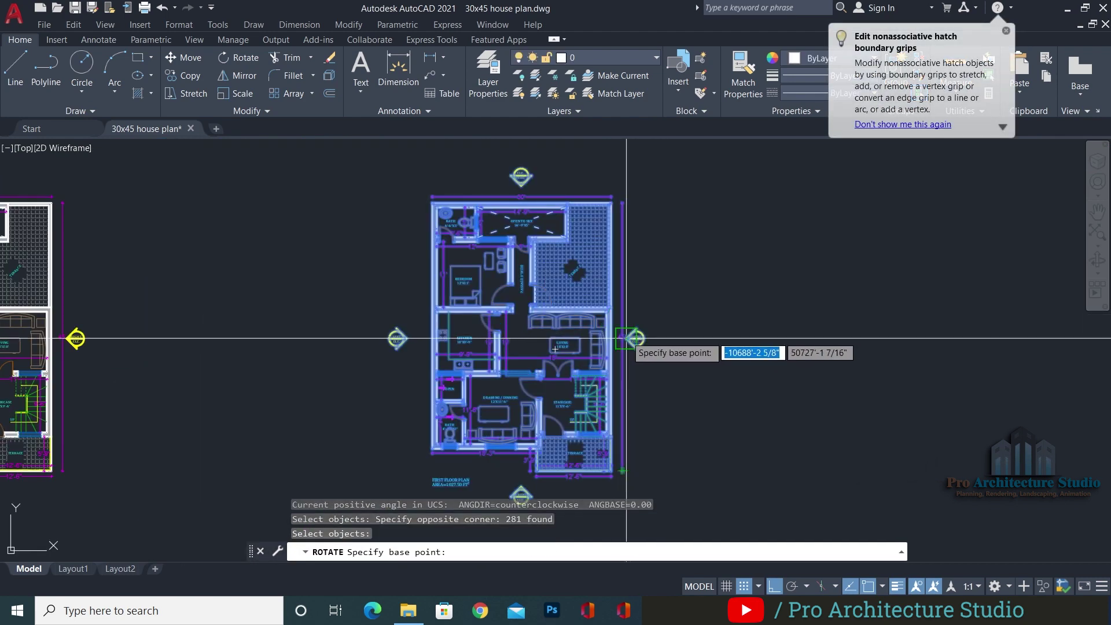
pyautogui.click(626, 344)
pyautogui.press('Return')
# Draw a vertical construction line through the rotated ground floor plan's outer corner beside the rear bath
pyautogui.write('xl')
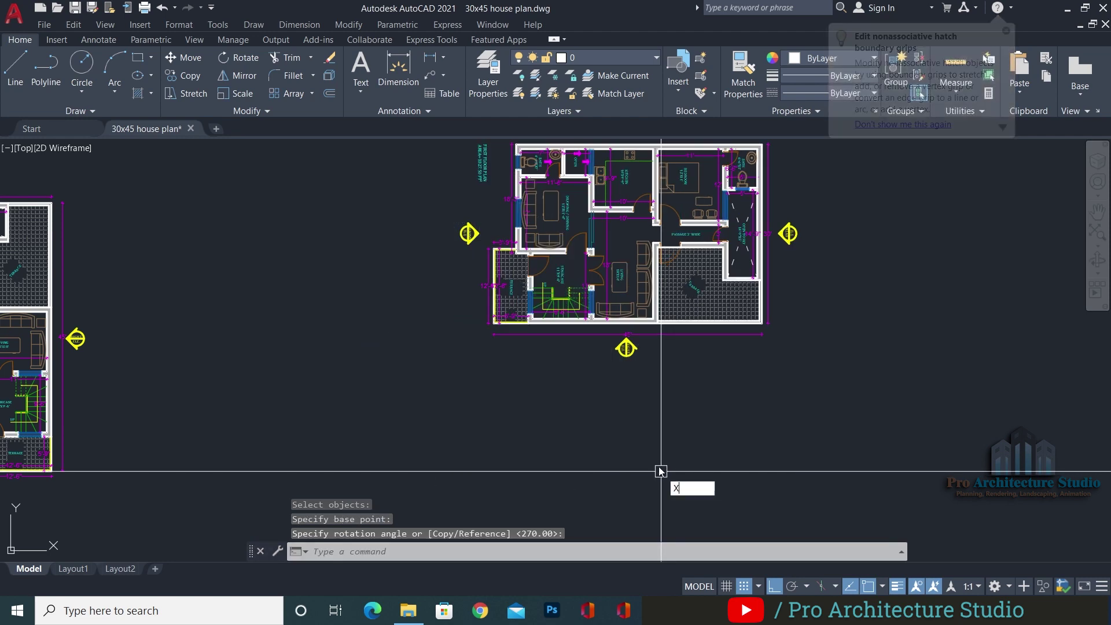
pyautogui.press('Return')
pyautogui.scroll(-3, 665, 347)
pyautogui.scroll(6, 758, 370)
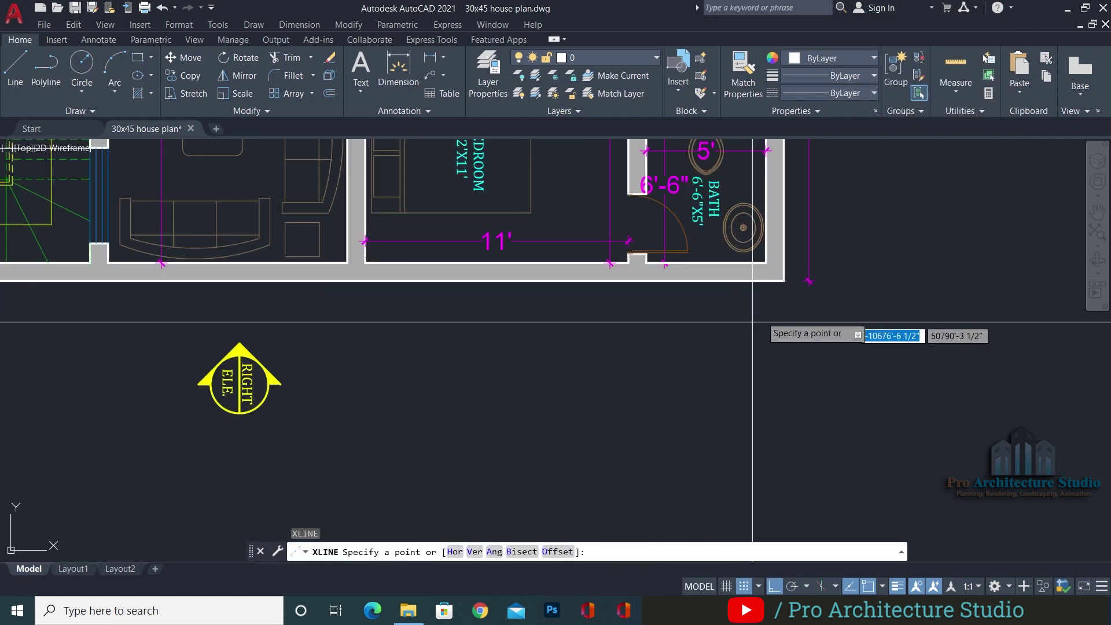
pyautogui.click(780, 282)
pyautogui.click(785, 408)
pyautogui.press('Return')
pyautogui.press('Escape')
pyautogui.scroll(-4, 885, 373)
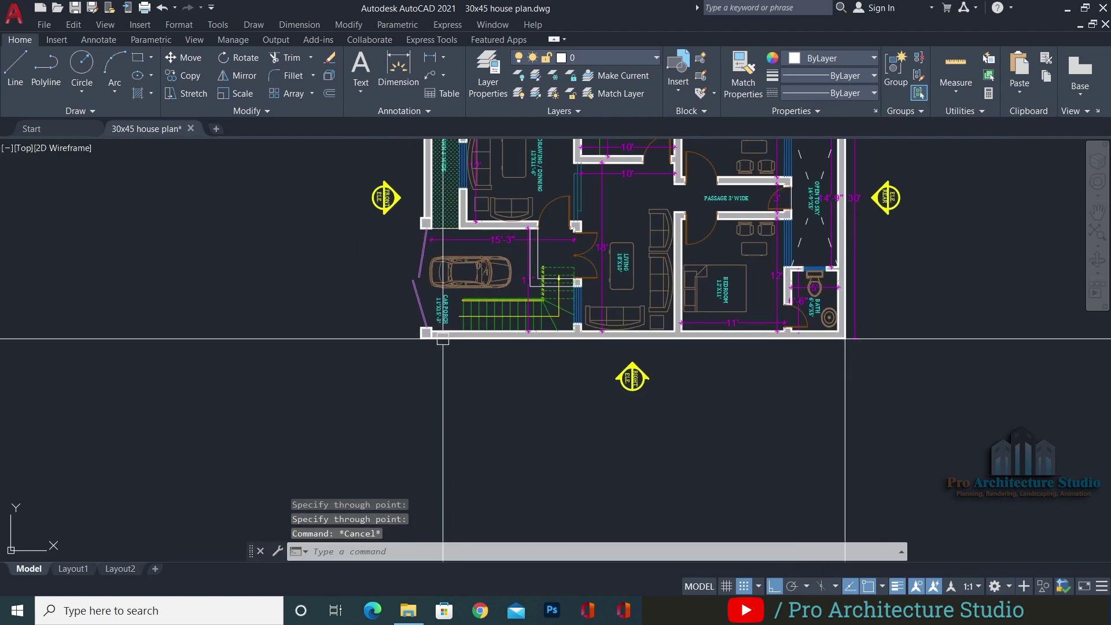
# Draw a vertical construction line through the rotated ground floor plan's outer corner at the car porch
pyautogui.scroll(2, 443, 337)
pyautogui.press('Return')
pyautogui.click(409, 337)
pyautogui.click(376, 410)
pyautogui.press('Return')
pyautogui.press('Escape')
pyautogui.scroll(-6, 492, 301)
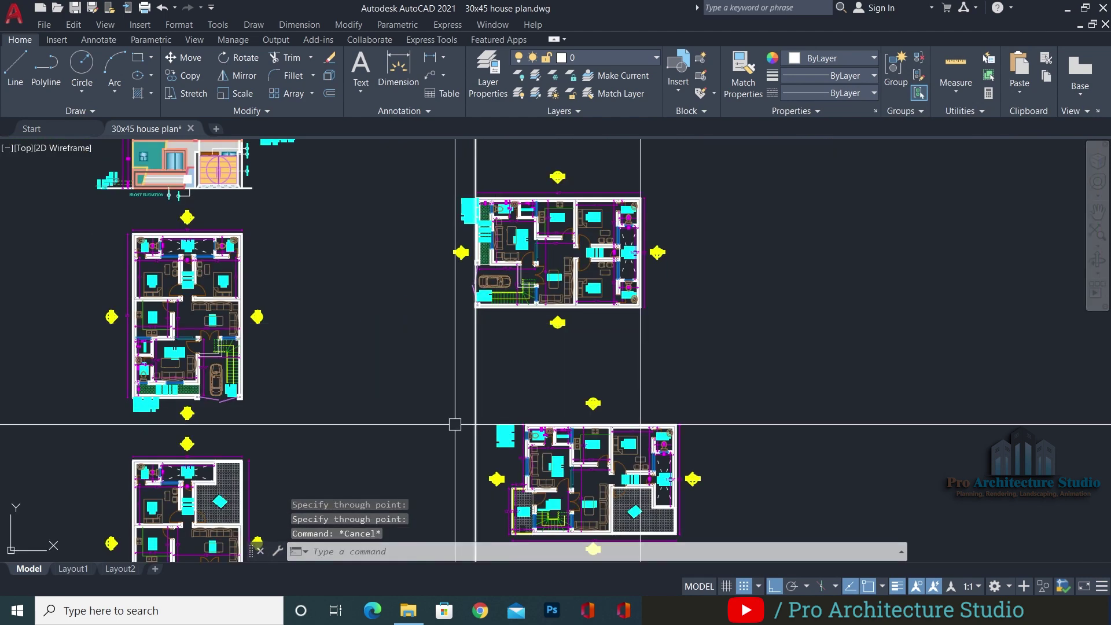
# Move the rotated first floor plan by its terrace corner onto the rear vertical construction line
pyautogui.moveTo(454, 405); pyautogui.dragTo(454, 287, button='middle')
pyautogui.click(385, 446)
pyautogui.click(874, 278)
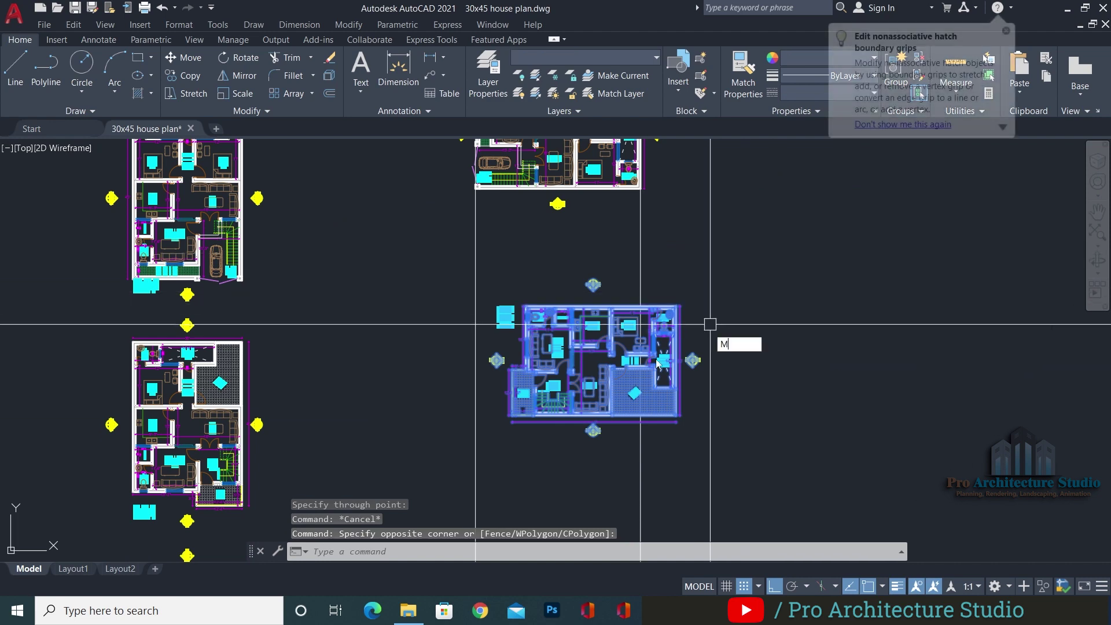
pyautogui.write('m')
pyautogui.press('Return')
pyautogui.scroll(5, 661, 394)
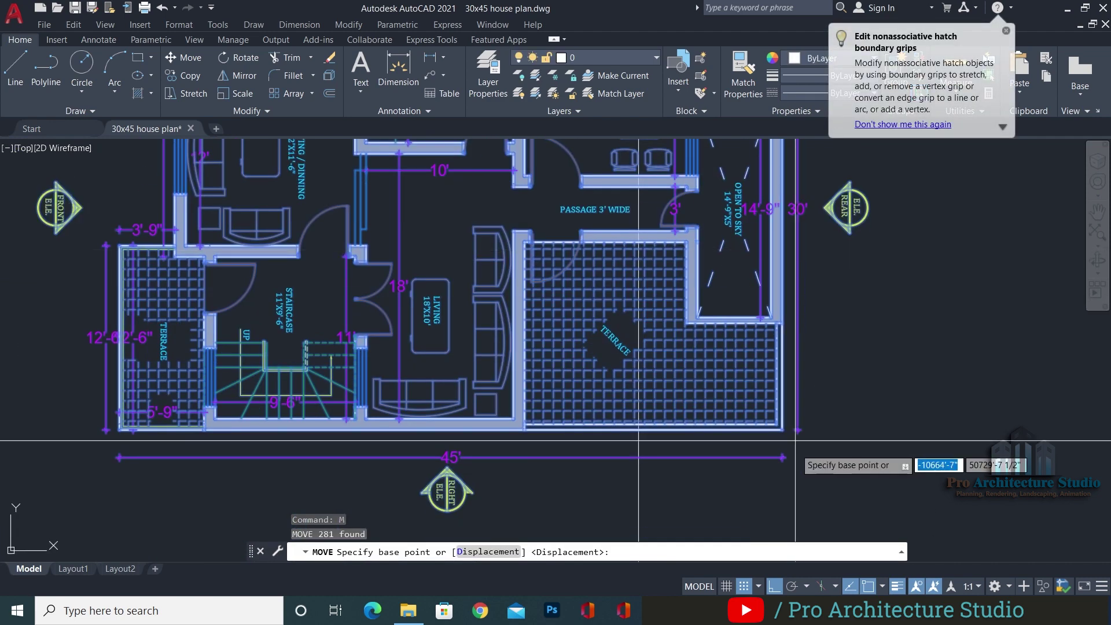
pyautogui.click(782, 430)
pyautogui.scroll(-8, 657, 422)
pyautogui.click(668, 398)
# Move the rotated first floor plan straight up, closer beneath the rotated ground floor plan
pyautogui.click(521, 470)
pyautogui.click(726, 292)
pyautogui.write('m')
pyautogui.press('Return')
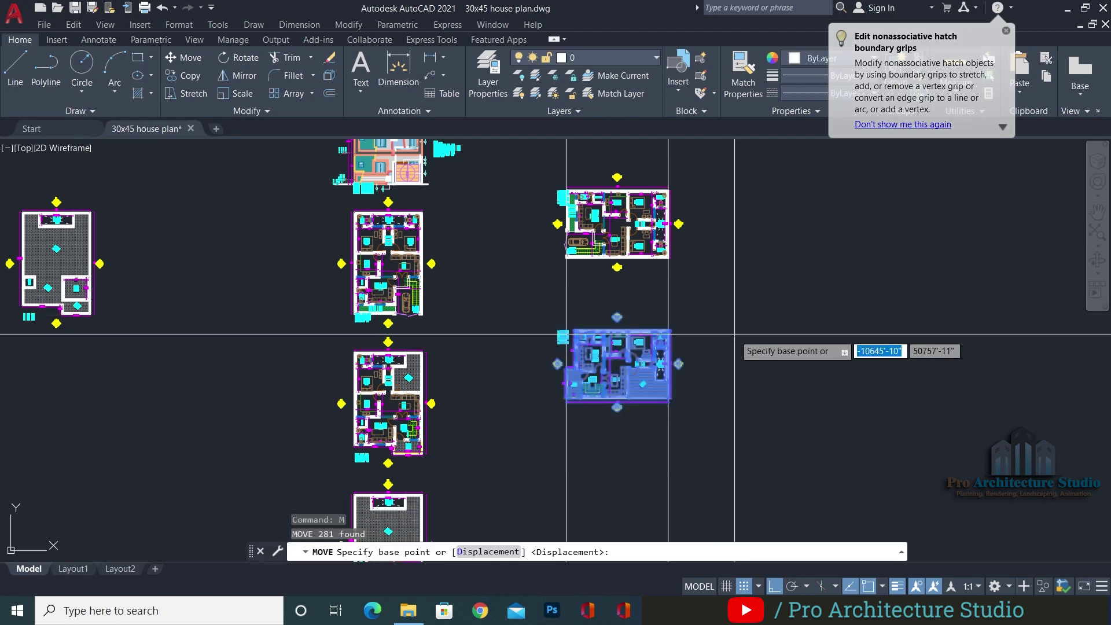
pyautogui.click(735, 334)
pyautogui.click(746, 289)
pyautogui.scroll(4, 657, 290)
pyautogui.scroll(-4, 619, 324)
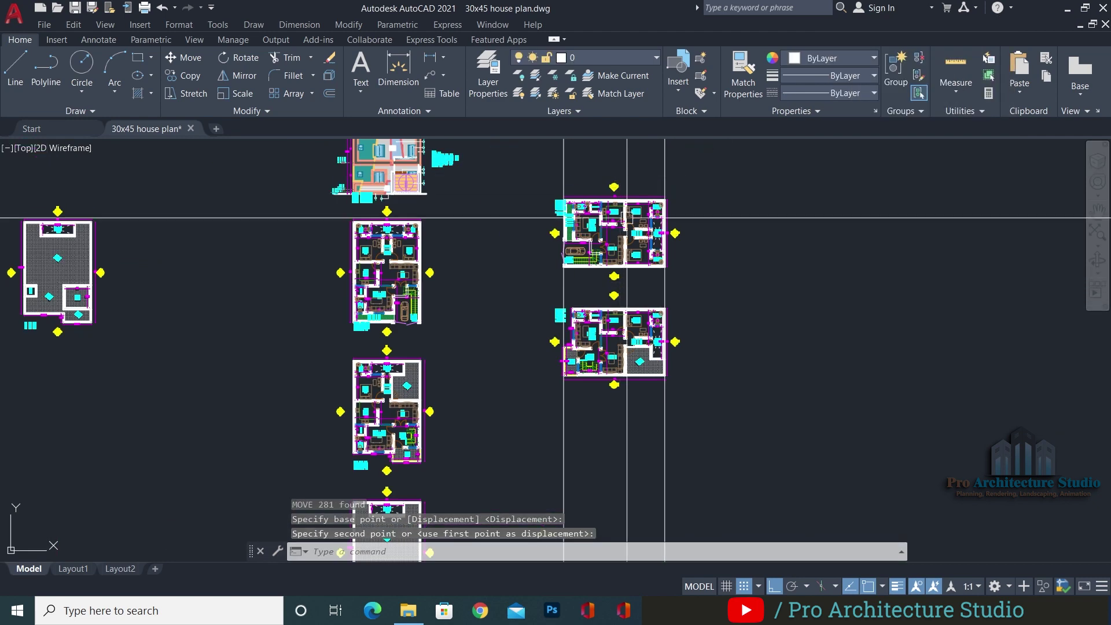
# Move both rotated plans together straight down by about 9'-4" to leave more room above them
pyautogui.moveTo(616, 337); pyautogui.dragTo(608, 492, button='middle')
pyautogui.scroll(2, 580, 310)
pyautogui.moveTo(582, 349); pyautogui.dragTo(575, 206, button='middle')
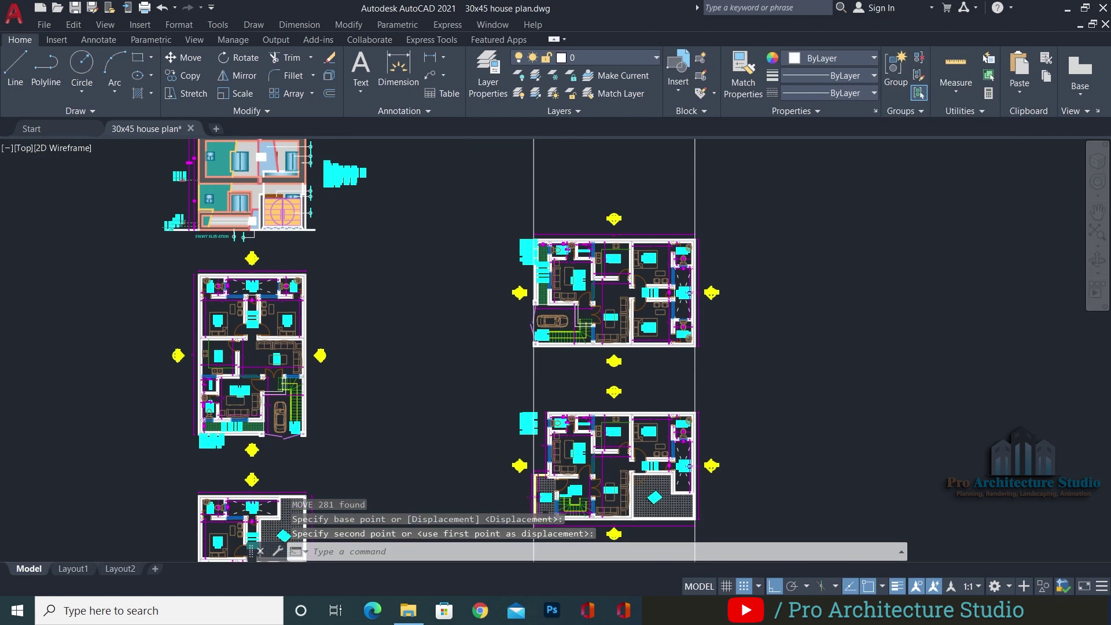
pyautogui.scroll(-2, 576, 209)
pyautogui.click(698, 185)
pyautogui.click(503, 464)
pyautogui.write('m')
pyautogui.press('Return')
pyautogui.click(803, 381)
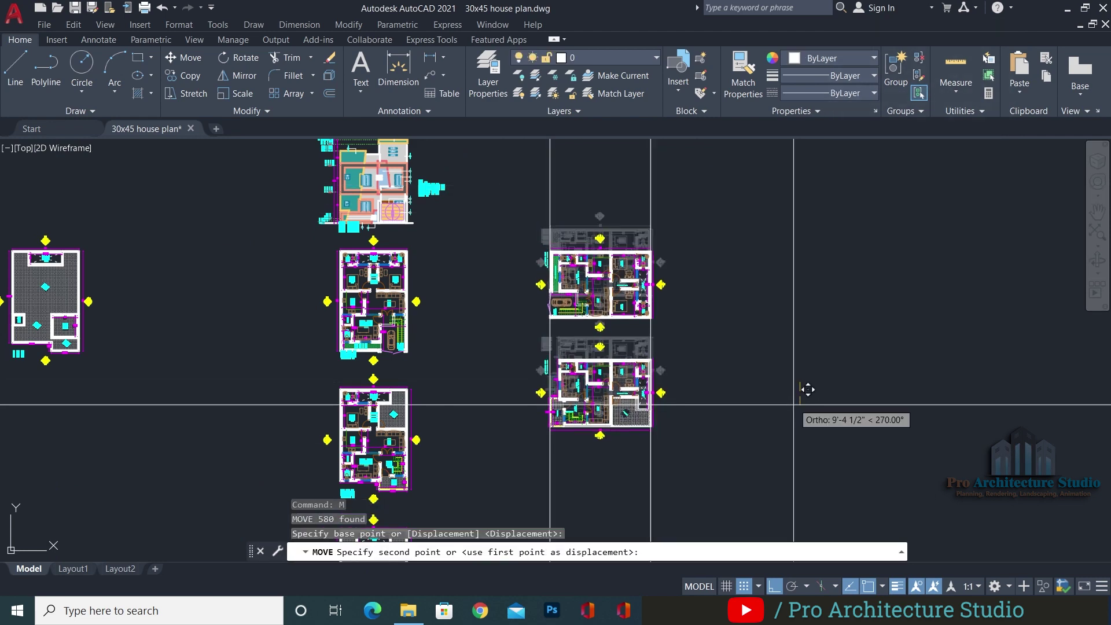
pyautogui.click(793, 404)
pyautogui.press('Escape')
# Draw a horizontal construction line above the rotated ground floor plan, about level with the front elevation's ground line
pyautogui.write('xl')
pyautogui.press('Return')
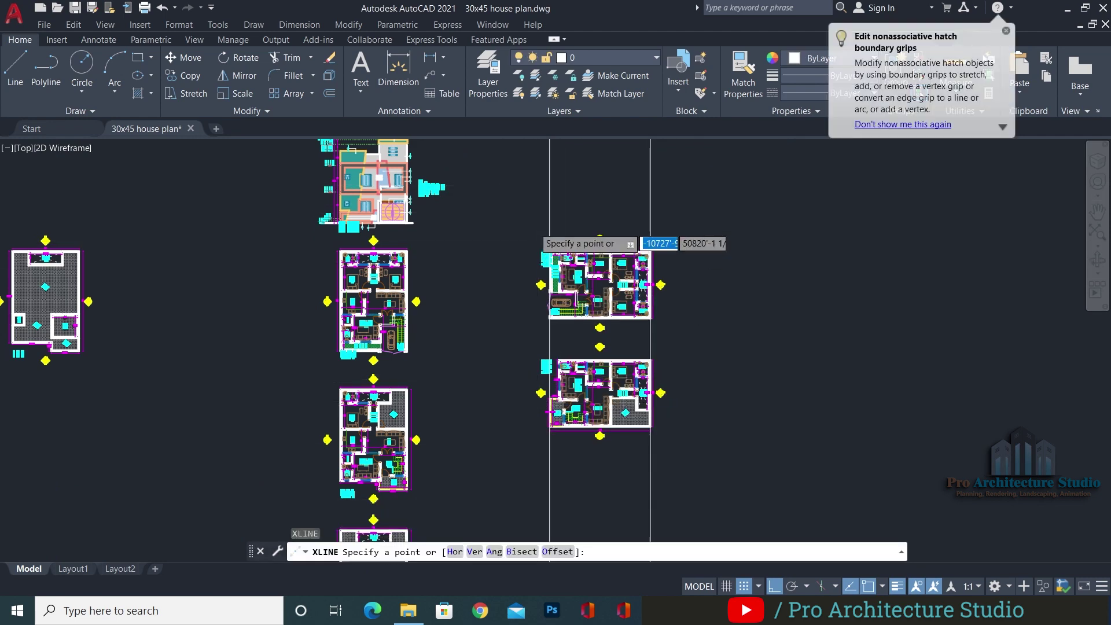
pyautogui.scroll(2, 539, 228)
pyautogui.click(542, 220)
pyautogui.click(513, 227)
pyautogui.press('Return')
pyautogui.moveTo(512, 227); pyautogui.dragTo(479, 400, button='middle')
# Draw two more horizontal construction lines at higher levels above the rotated ground floor plan
pyautogui.write('xl')
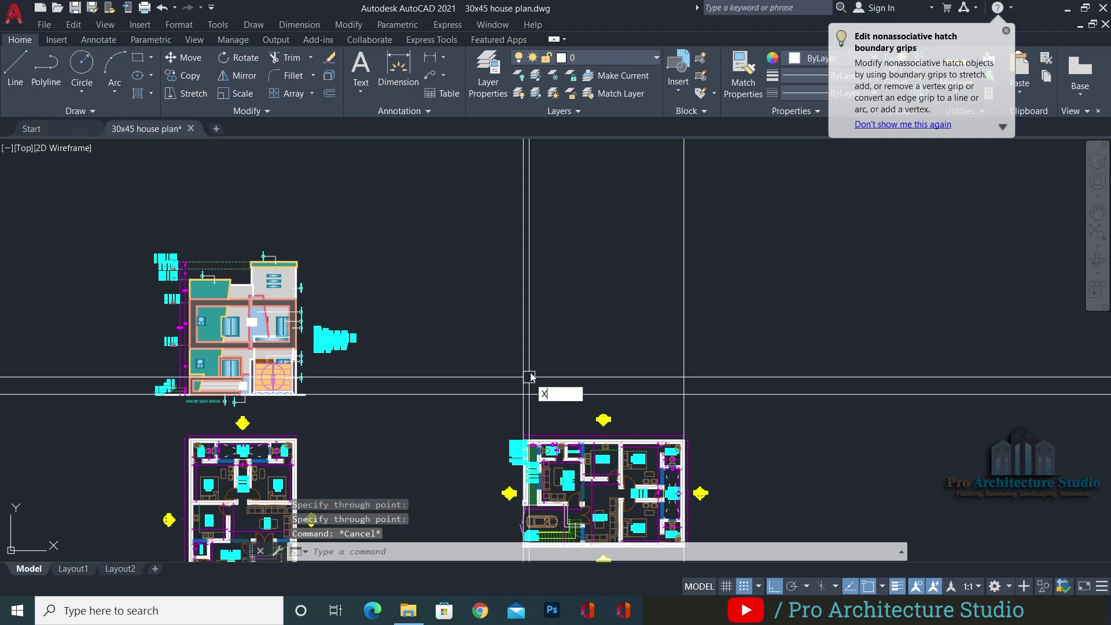
pyautogui.press('Return')
pyautogui.click(524, 345)
pyautogui.click(644, 324)
pyautogui.press('Escape')
pyautogui.press('Return')
pyautogui.click(487, 284)
pyautogui.click(810, 255)
pyautogui.press('Return')
pyautogui.press('Escape')
pyautogui.press('Escape')
# Remove the surplus construction lines above the rotated plans and across the front elevation, and save the drawing
pyautogui.write('e')
pyautogui.press('Return')
pyautogui.click(736, 210)
pyautogui.click(476, 293)
pyautogui.click(487, 282)
pyautogui.click(441, 411)
pyautogui.write('e')
pyautogui.press('Return')
pyautogui.scroll(4, 254, 299)
pyautogui.moveTo(253, 300)
pyautogui.mouseDown(button='middle')
pyautogui.moveTo(664, 233)
pyautogui.moveTo(595, 260)
pyautogui.mouseUp(button='middle')
pyautogui.hotkey('ctrl', 's')
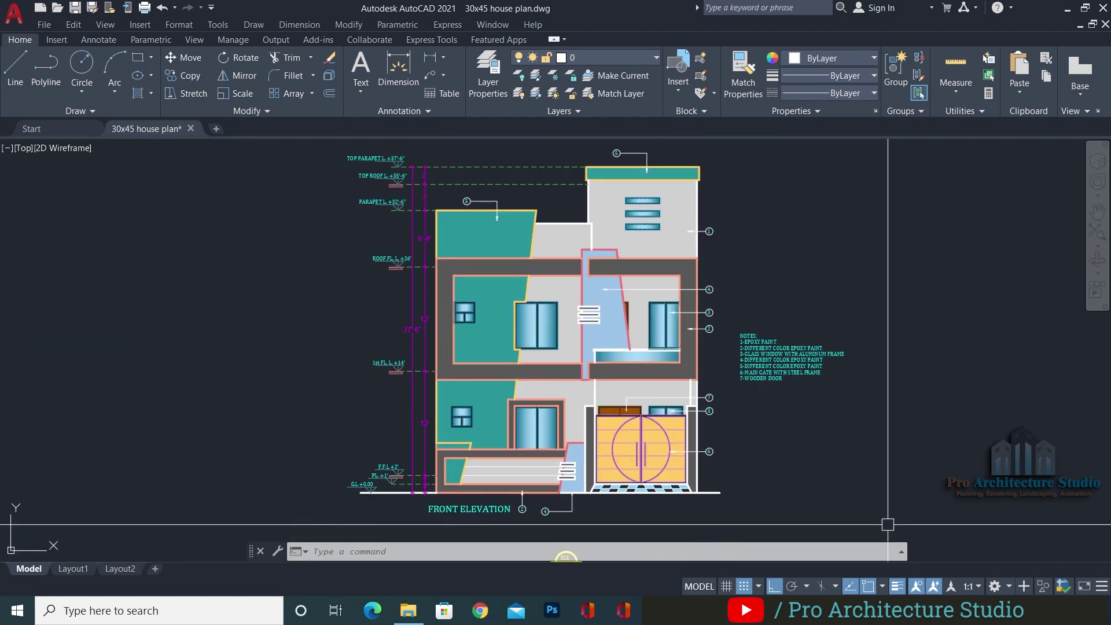